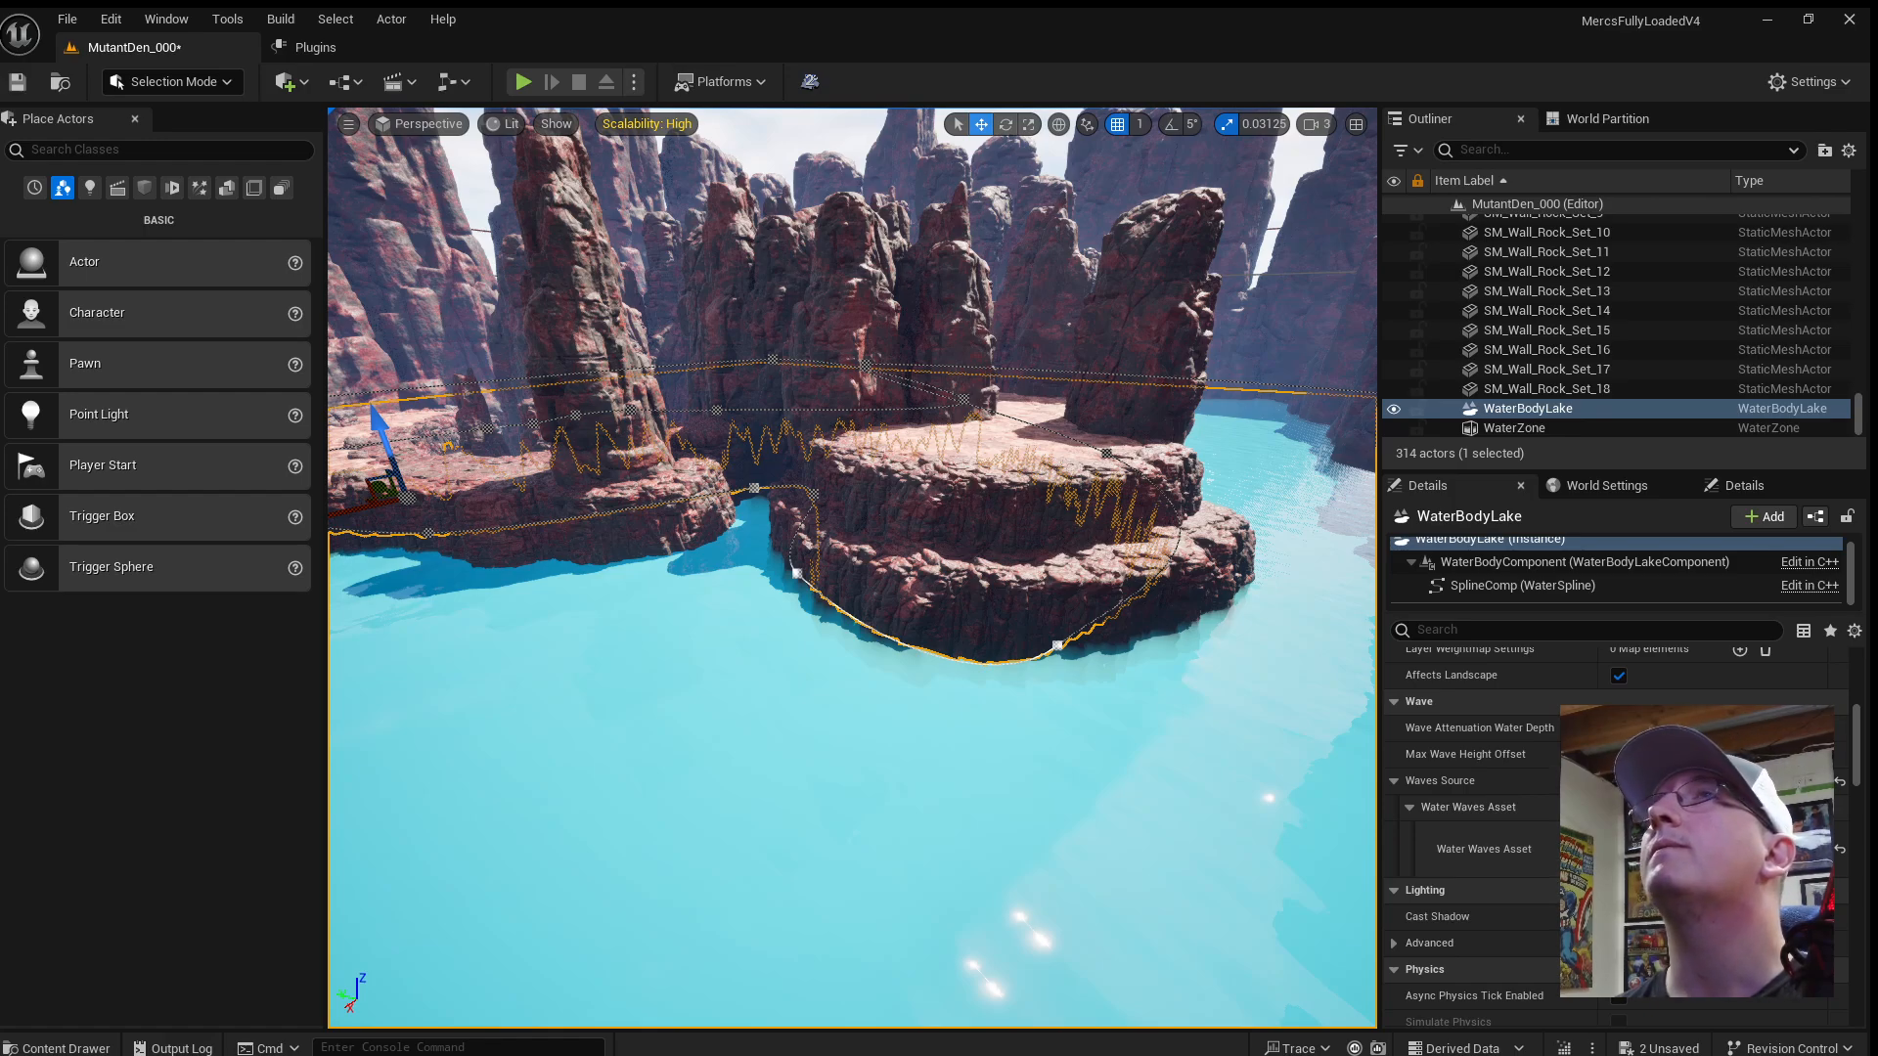
Turn off real-time viewport rendering and examine the lake shoreline and the surrounding rock walls.
key(ctrl+r)
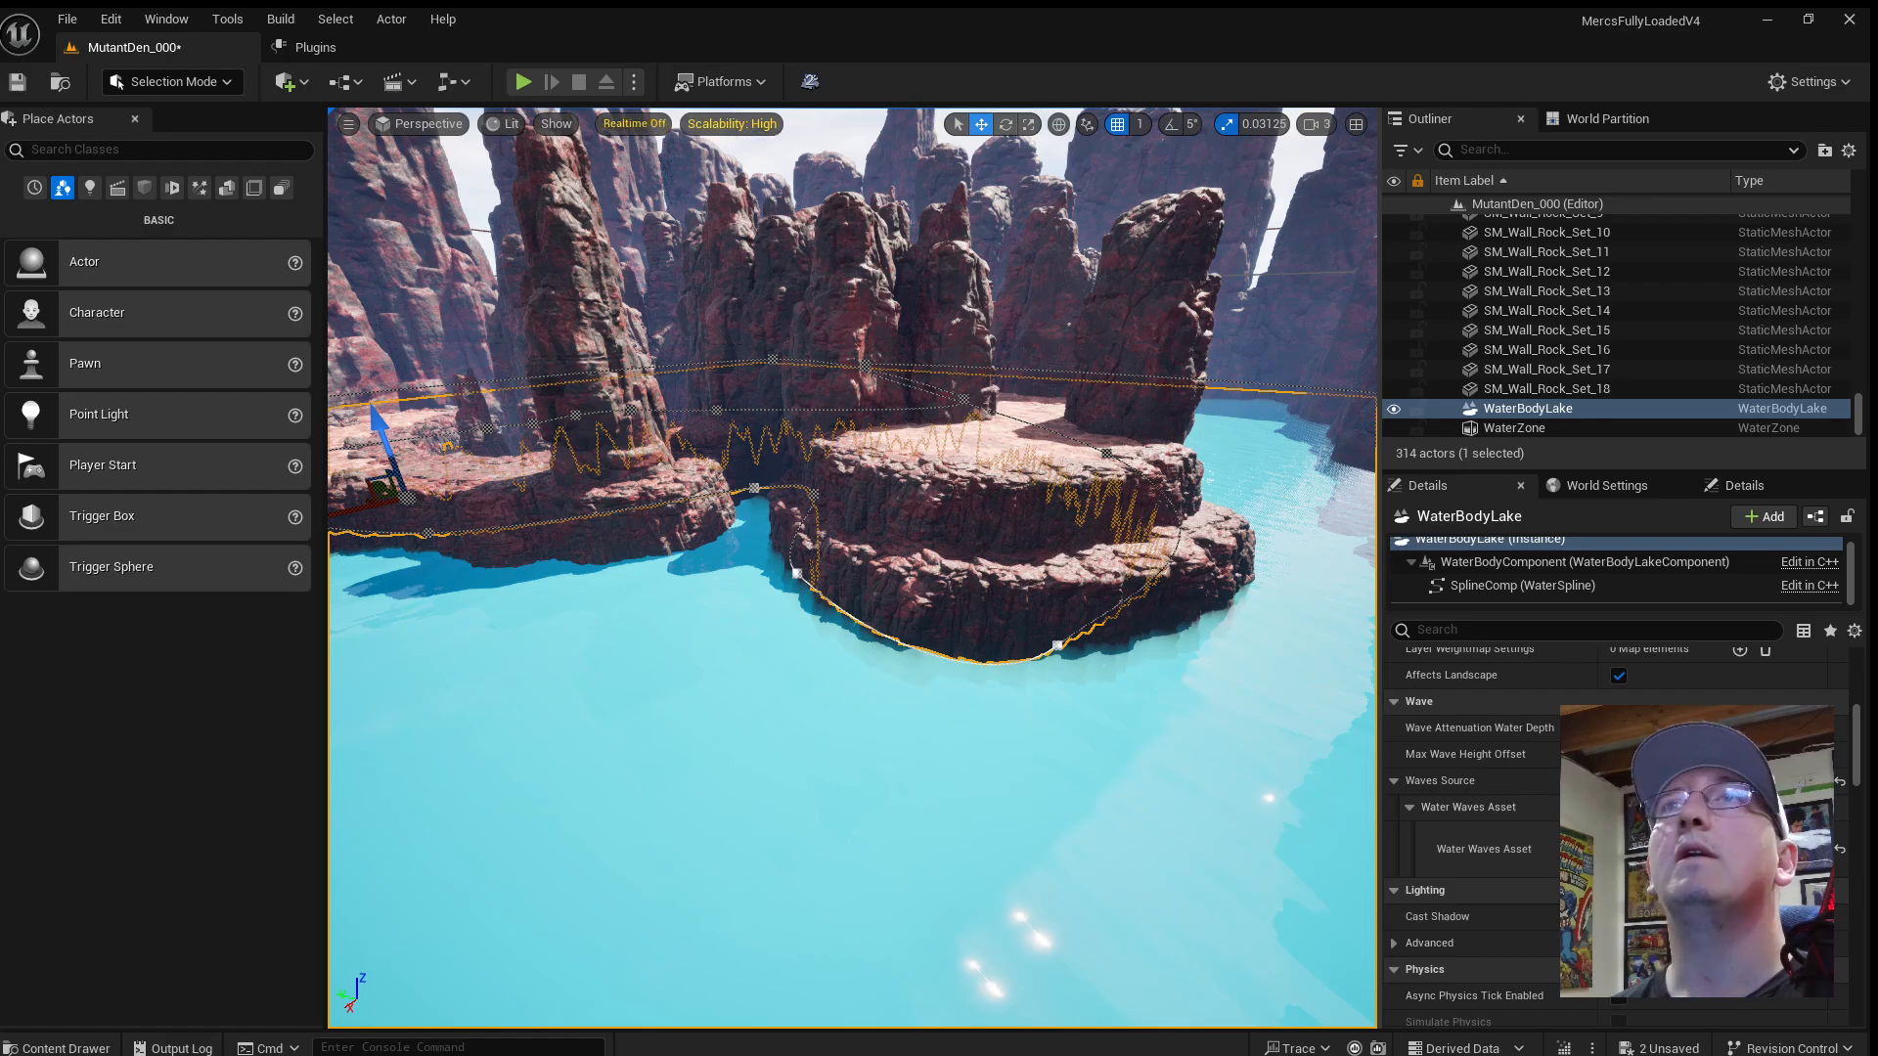
right_drag(851, 567, 935, 525)
key(a)
mouse_move(1063, 814)
right_down()
mouse_move(1124, 813)
mouse_move(1063, 814)
right_up()
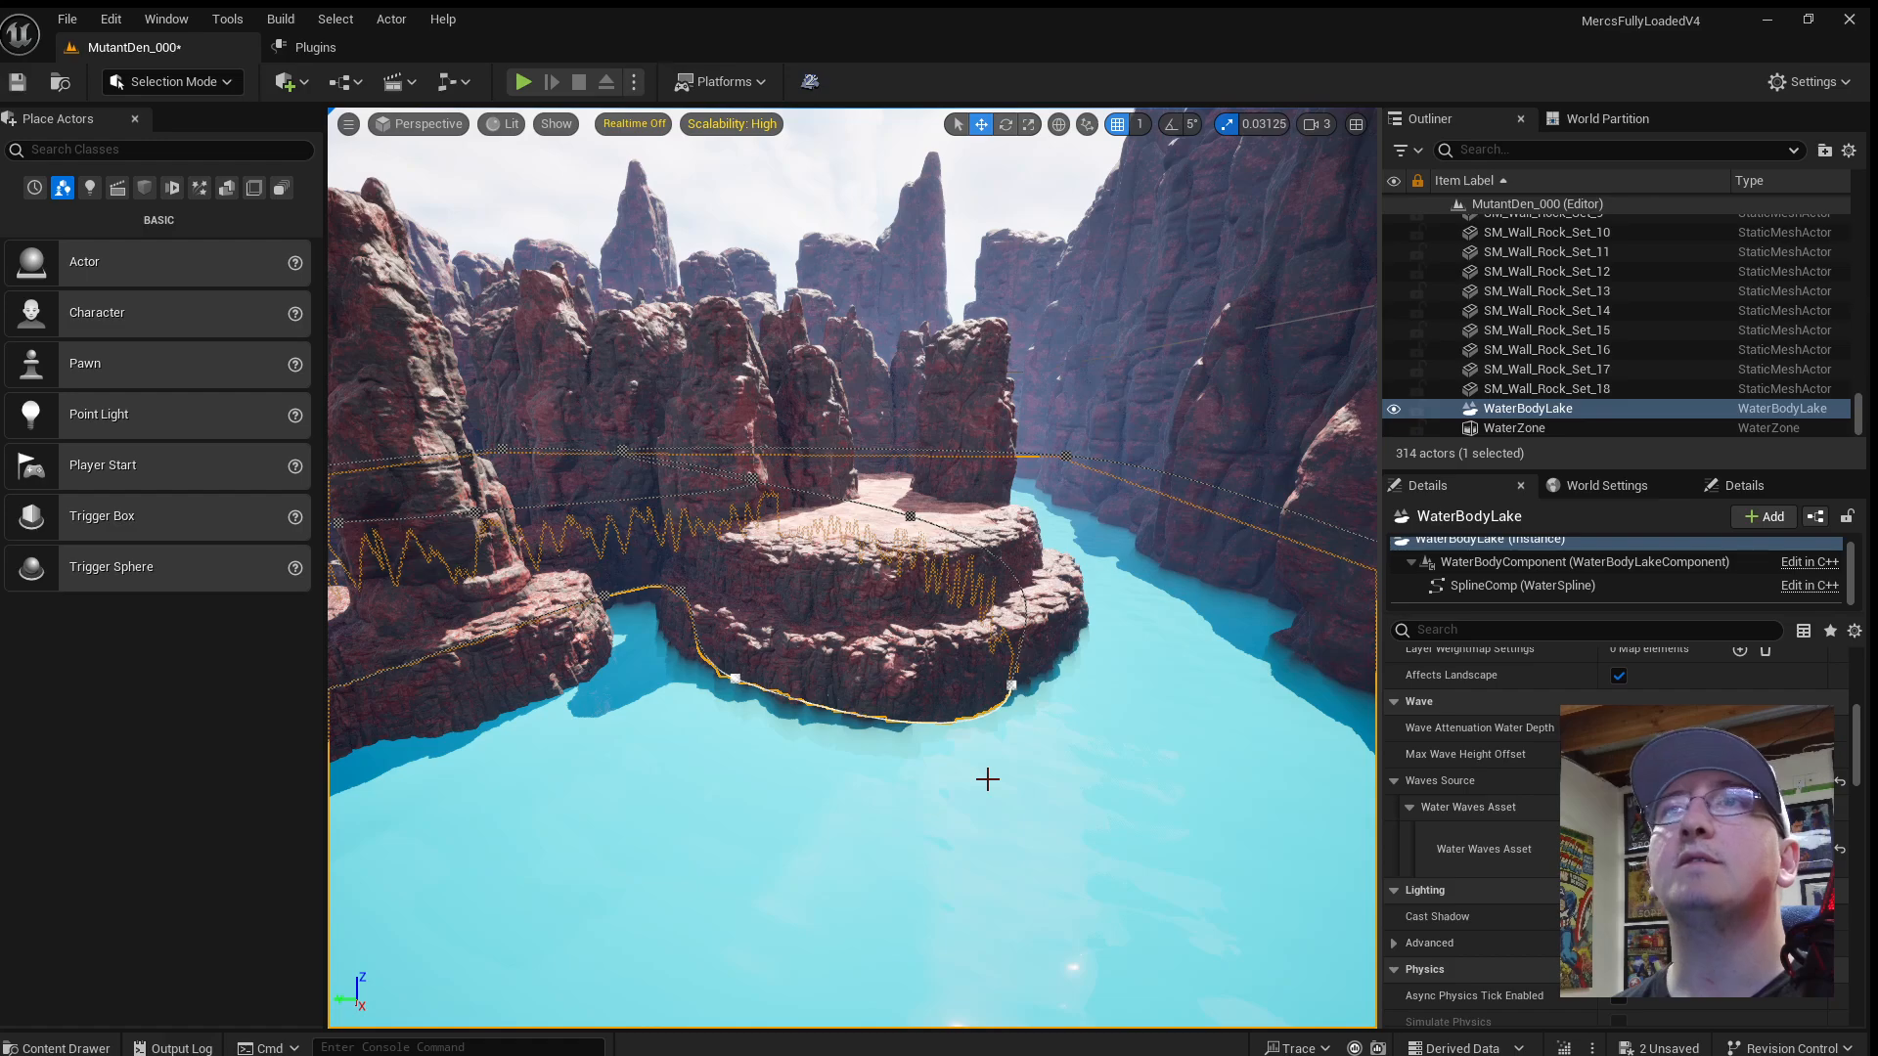
right_drag(988, 779, 1136, 721)
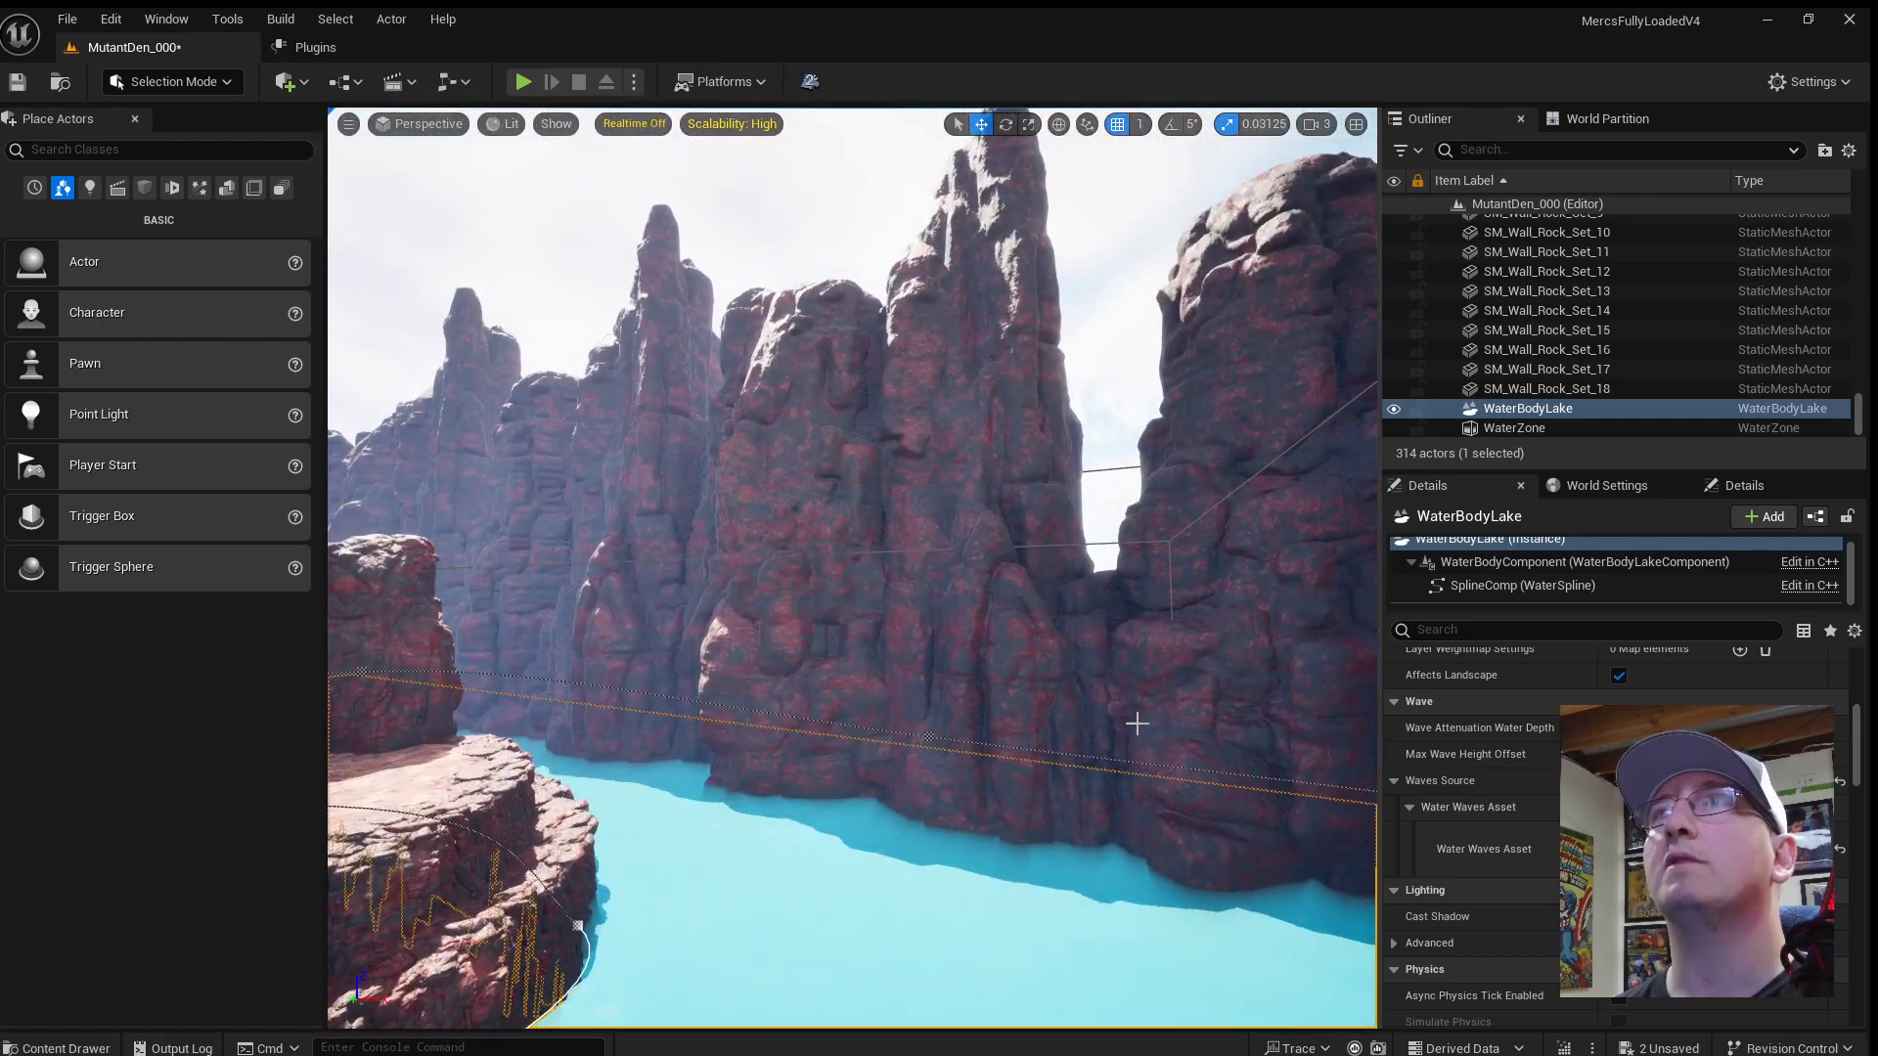
right_drag(589, 682, 762, 685)
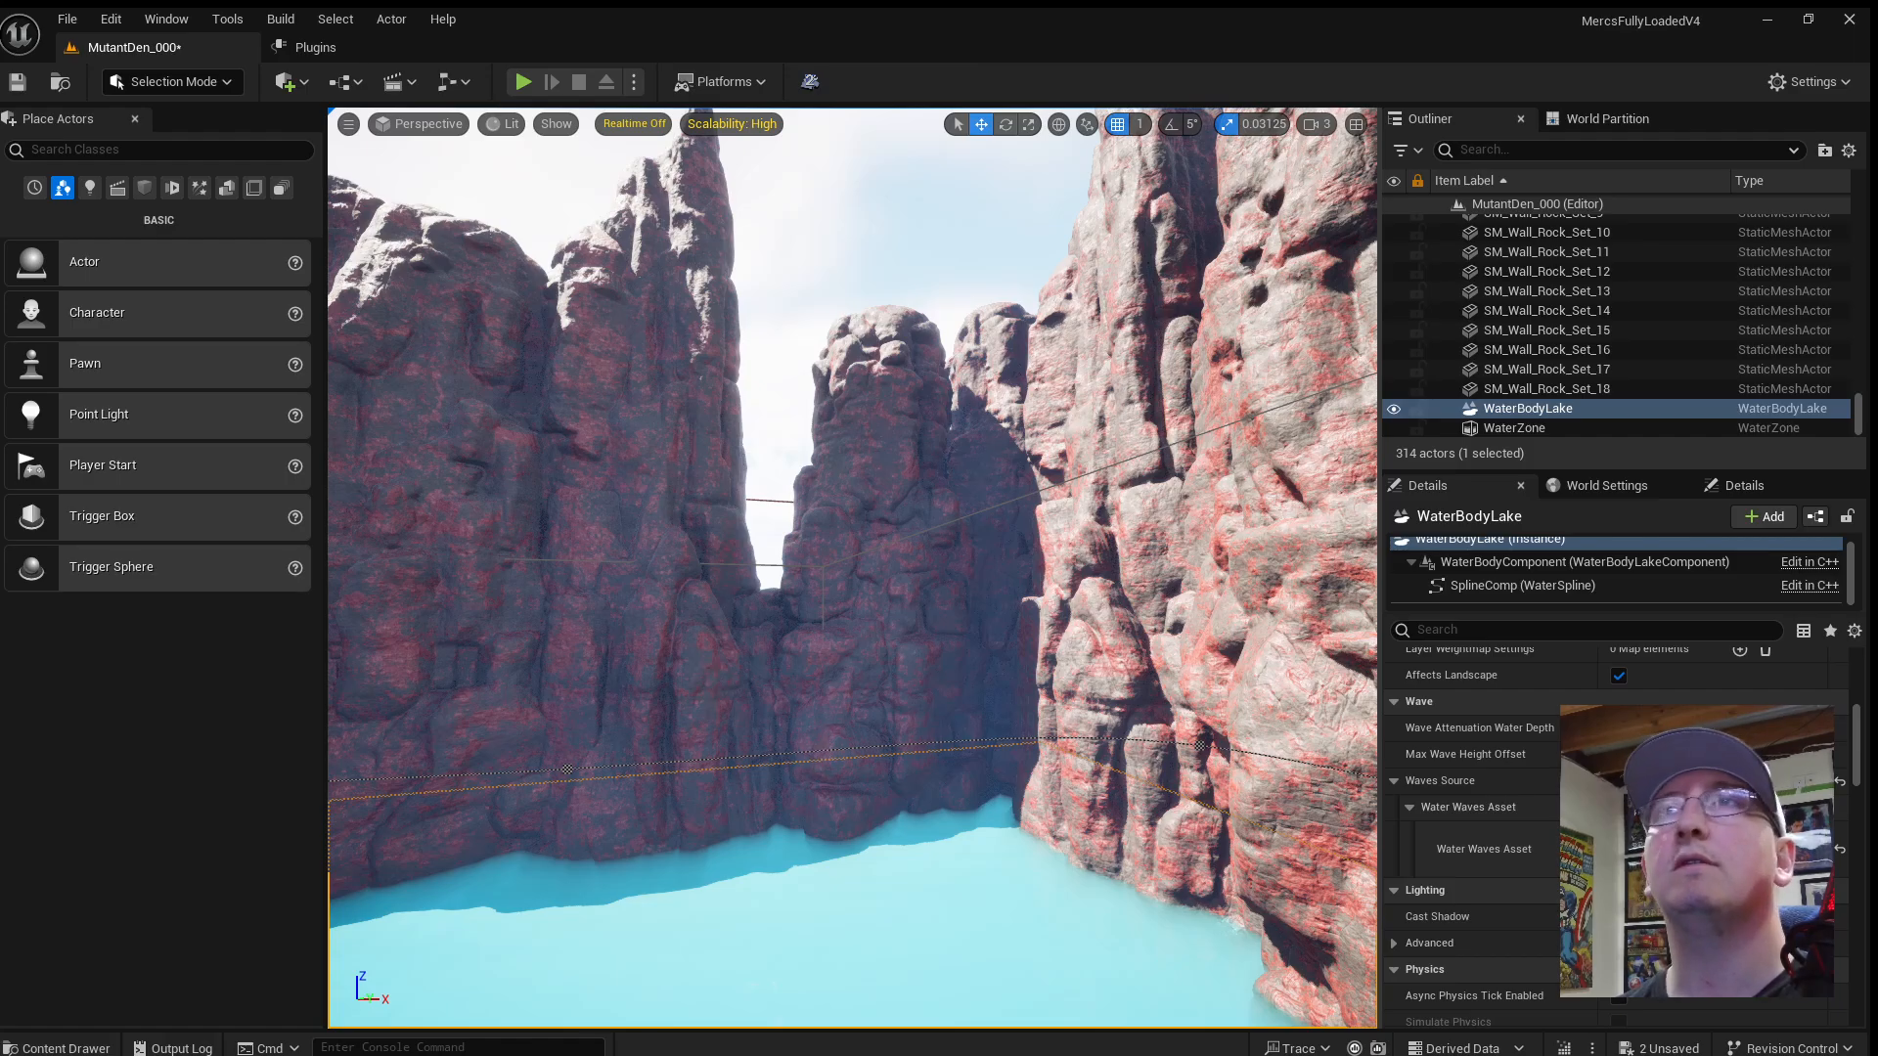
right_drag(878, 685, 347, 674)
scroll(391, 650, up, 1)
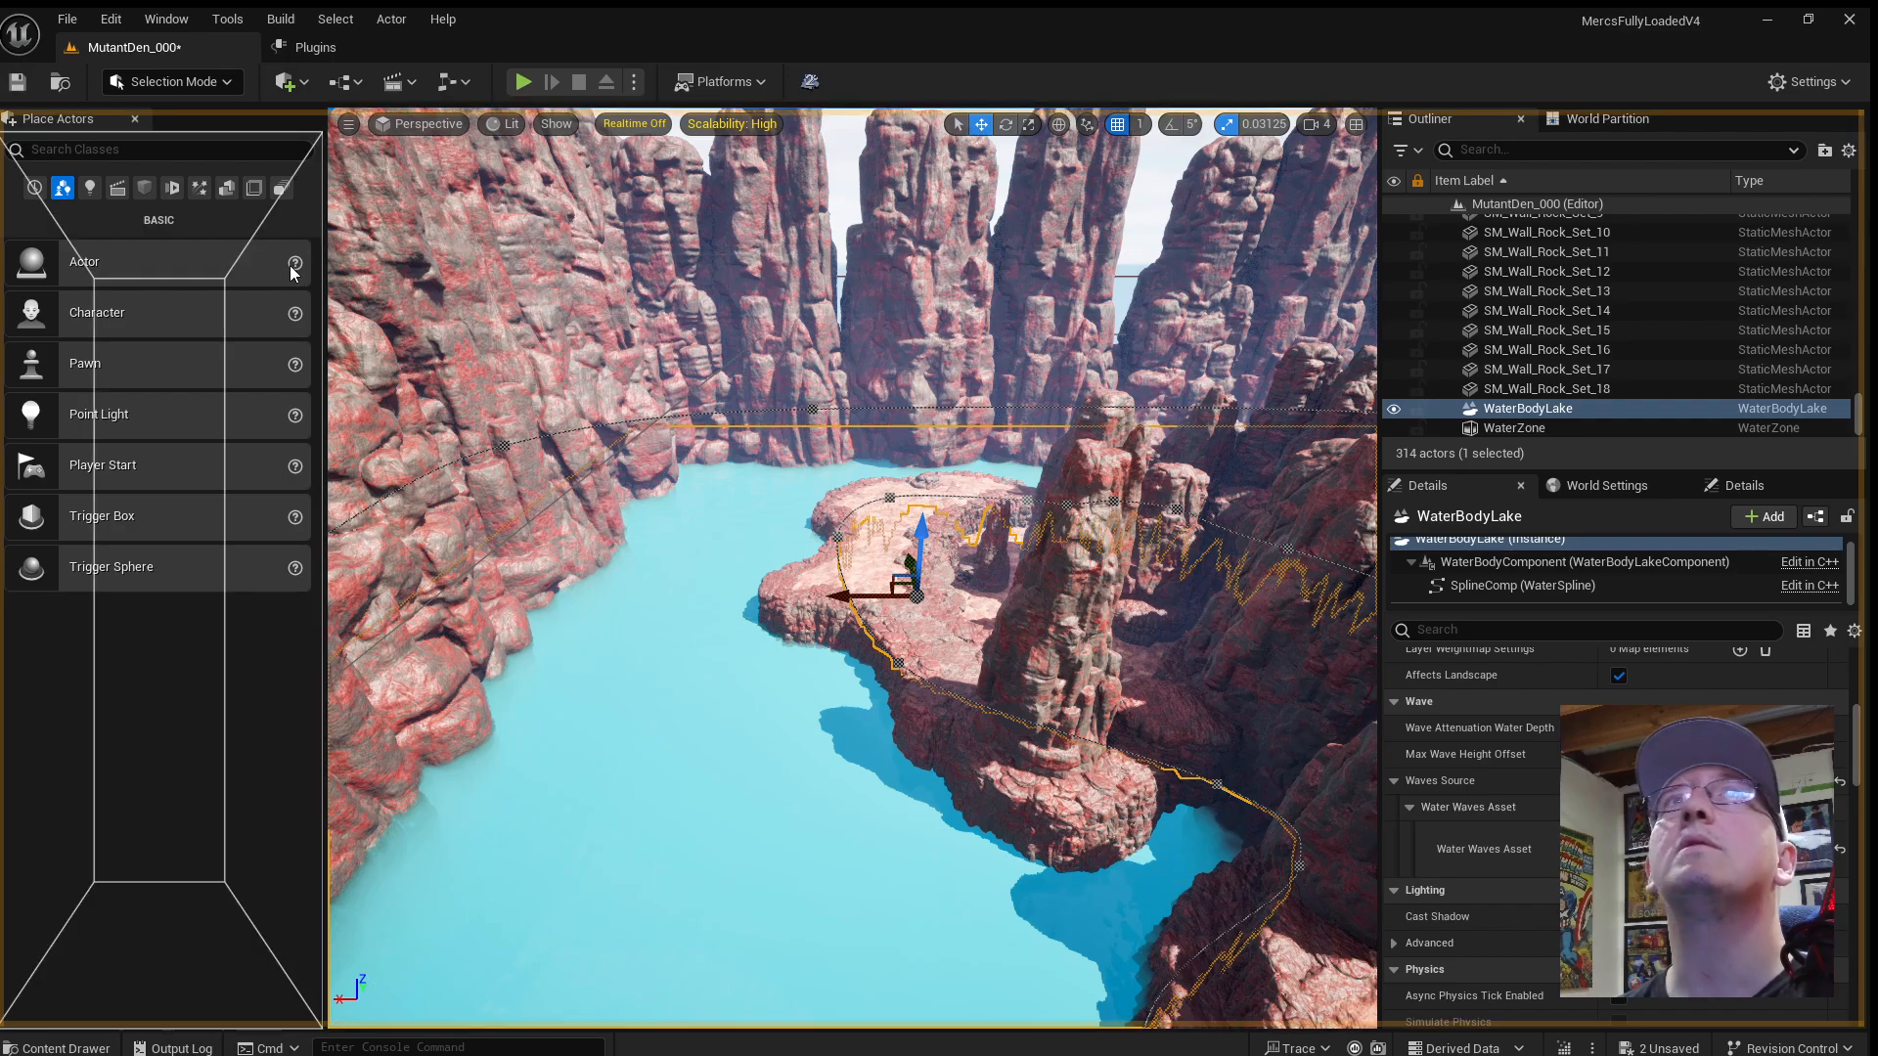
drag(209, 109, 626, 0)
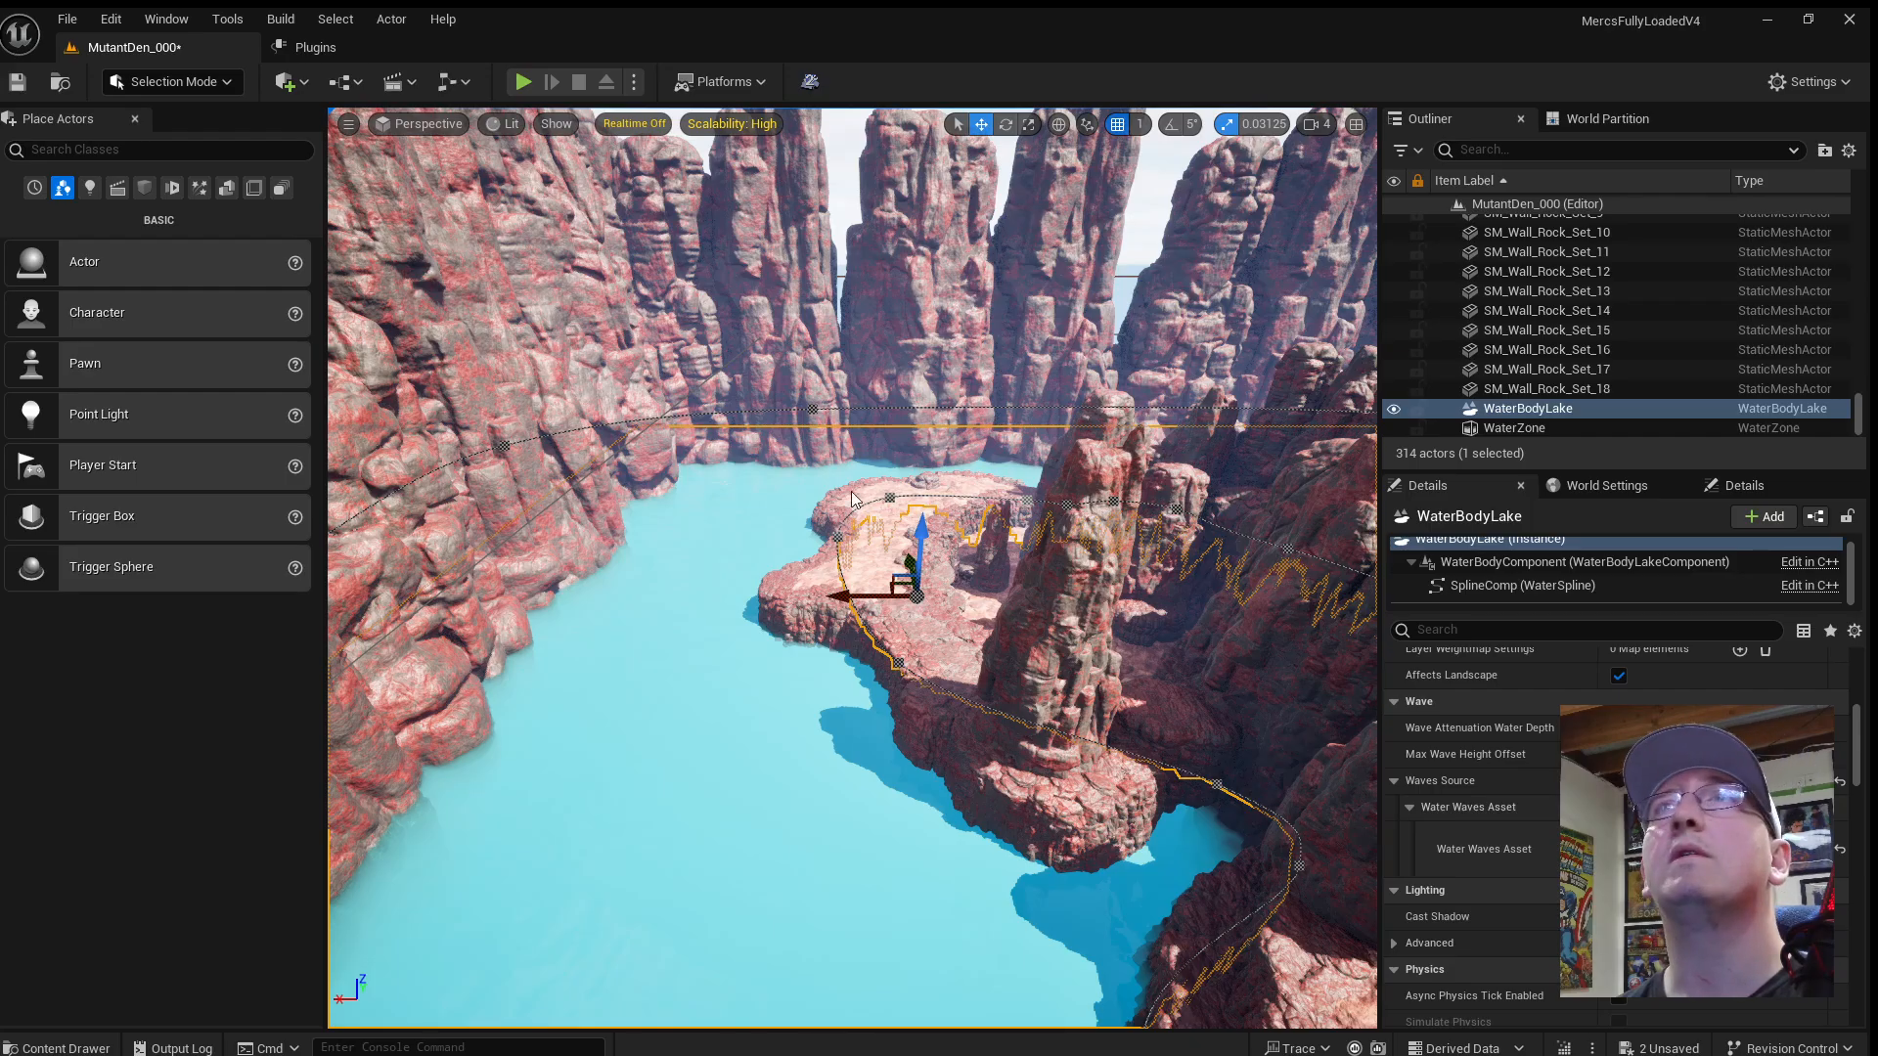
Select all the tall SM_Pillar_Rock meshes that form the outer ring wall around the lake.
key(w)
right_drag(851, 567, 875, 548)
scroll(839, 412, up, 2)
key(s)
mouse_move(839, 412)
right_down()
mouse_move(831, 322)
mouse_move(846, 547)
mouse_move(839, 413)
right_up()
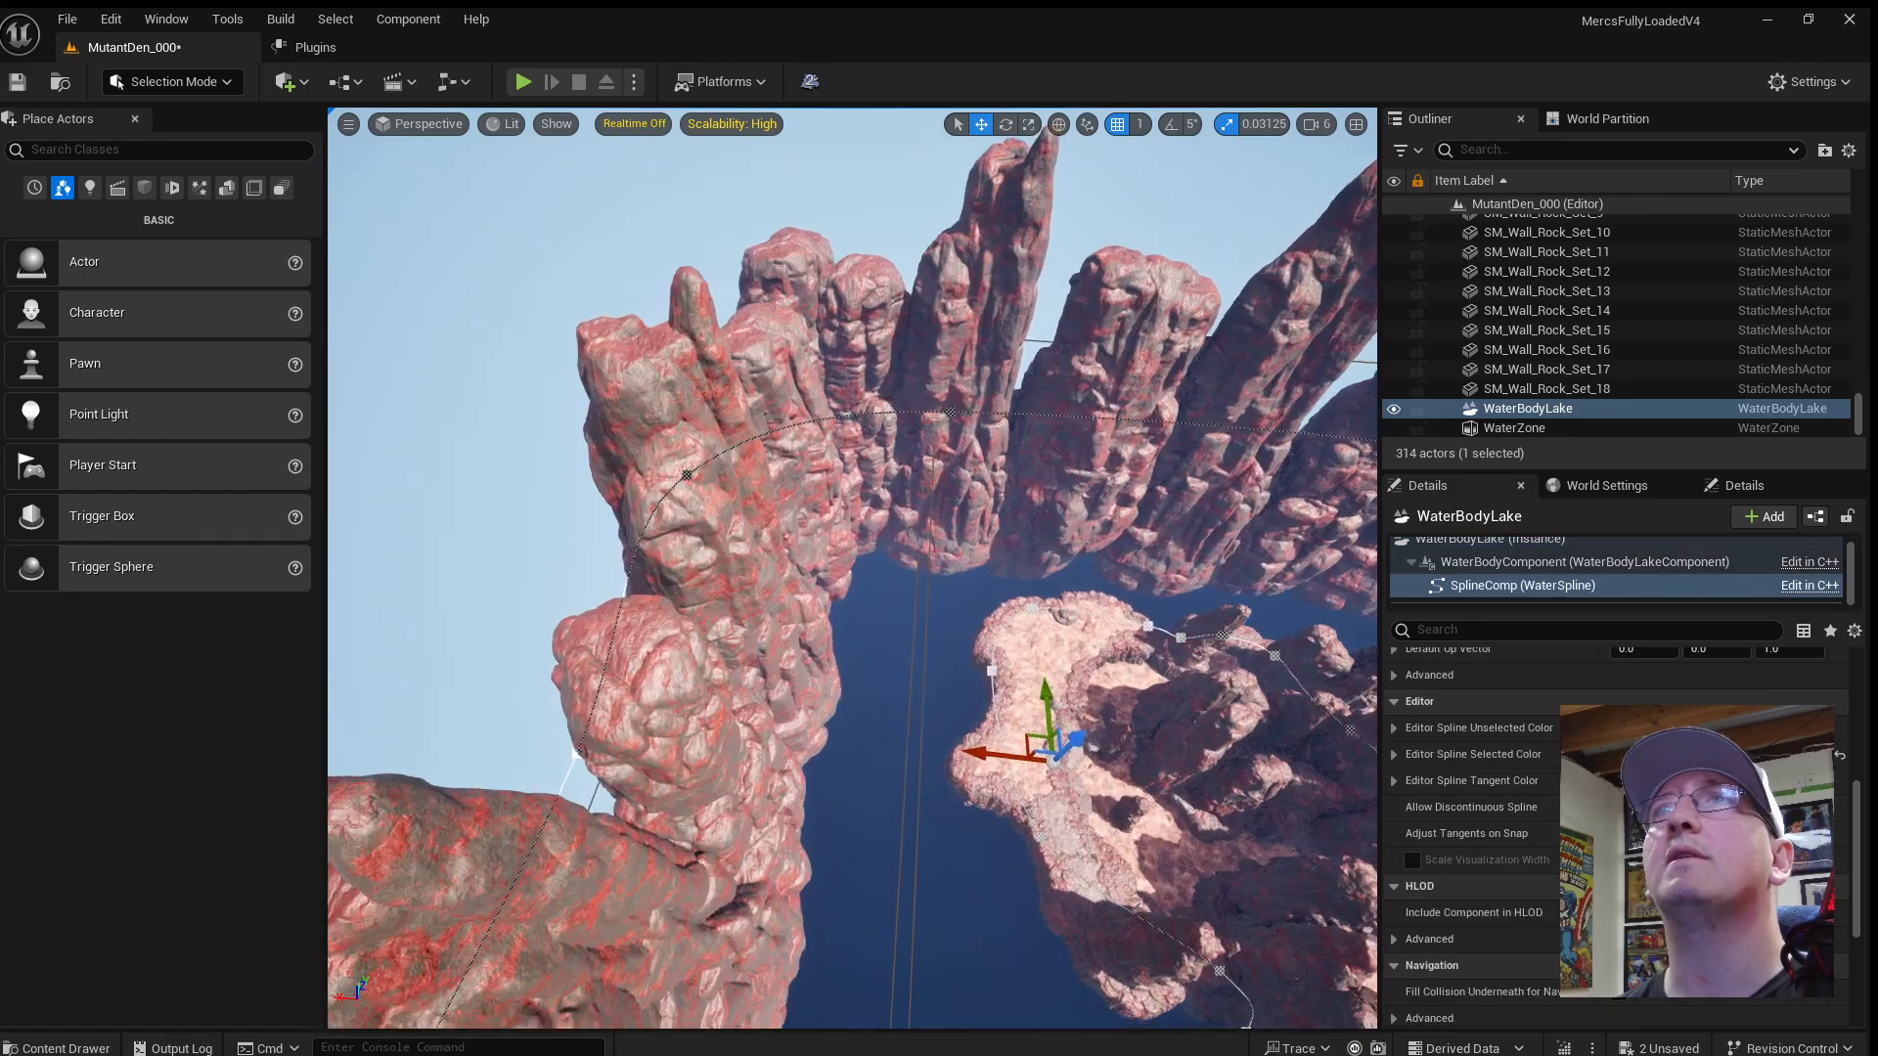
right_drag(969, 515, 1066, 508)
click(962, 515)
key(s)
ctrl+click(924, 494)
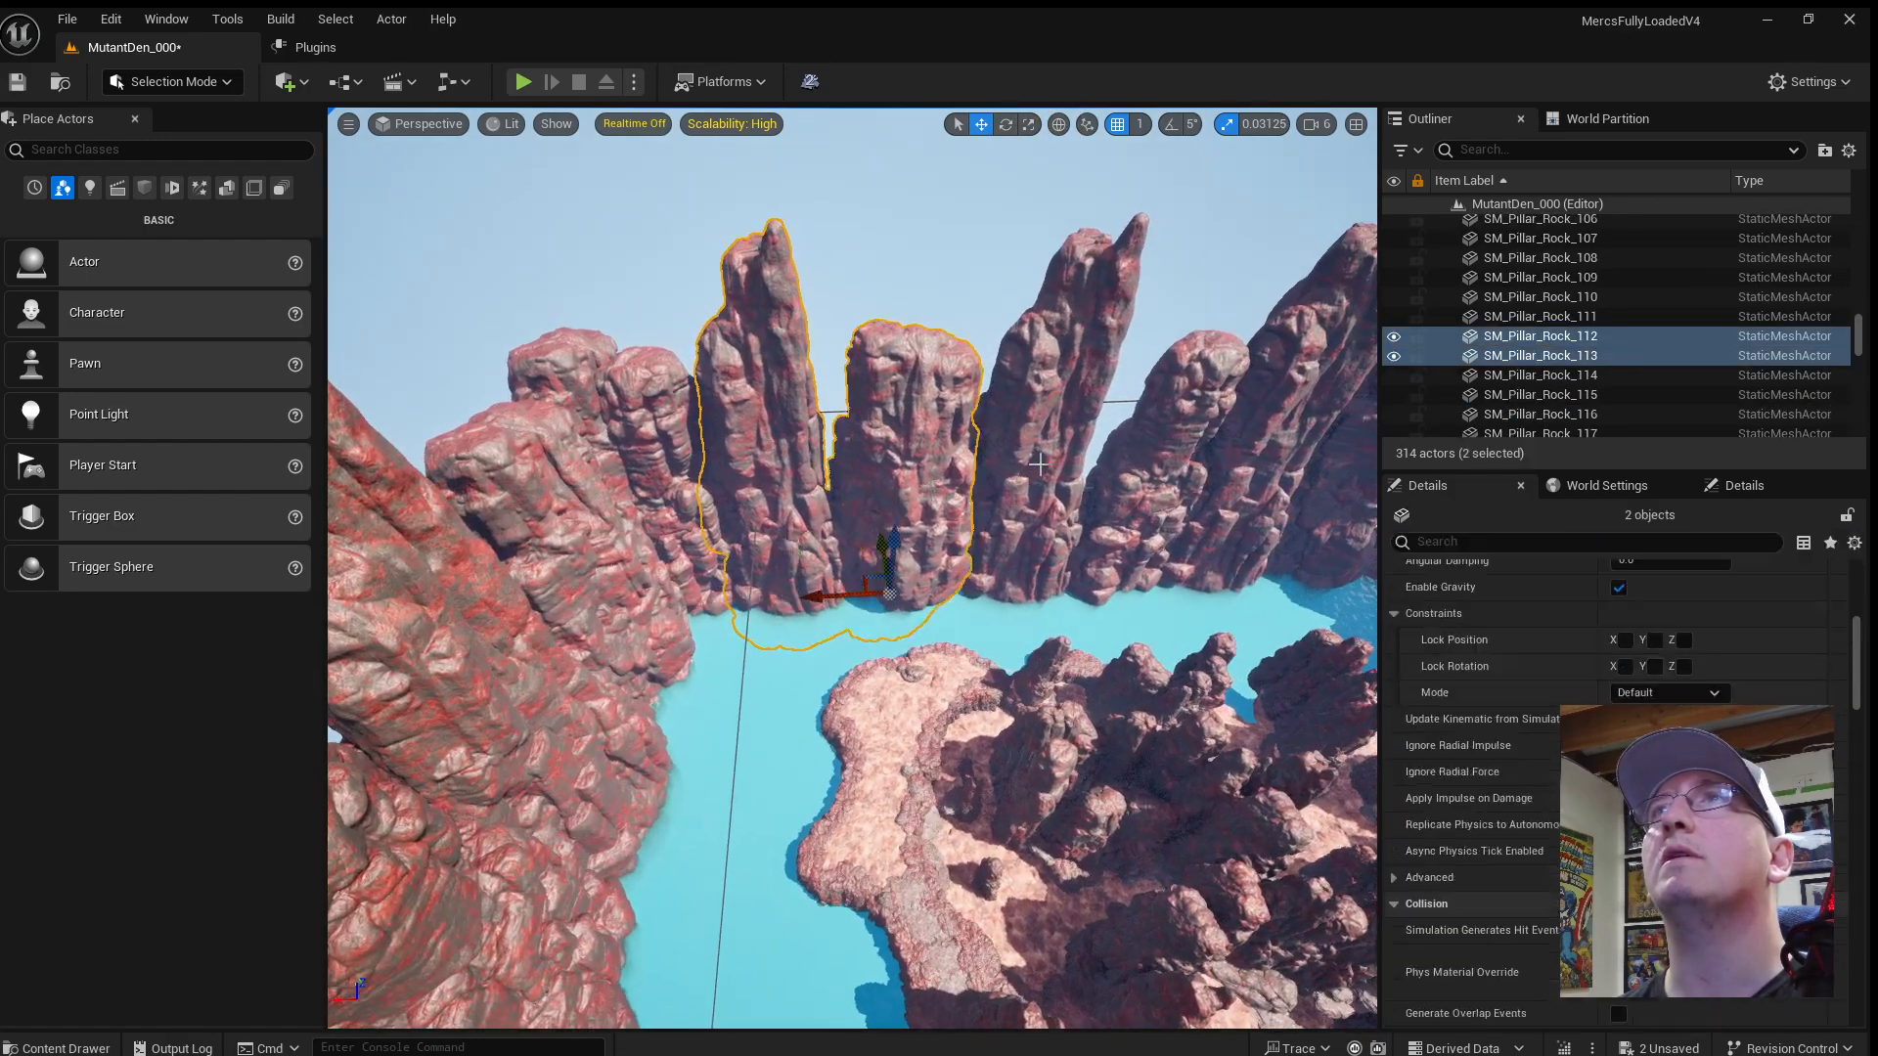
ctrl+click(1058, 477)
ctrl+click(1186, 492)
ctrl+click(1264, 484)
key(s)
right_drag(1264, 484, 1369, 450)
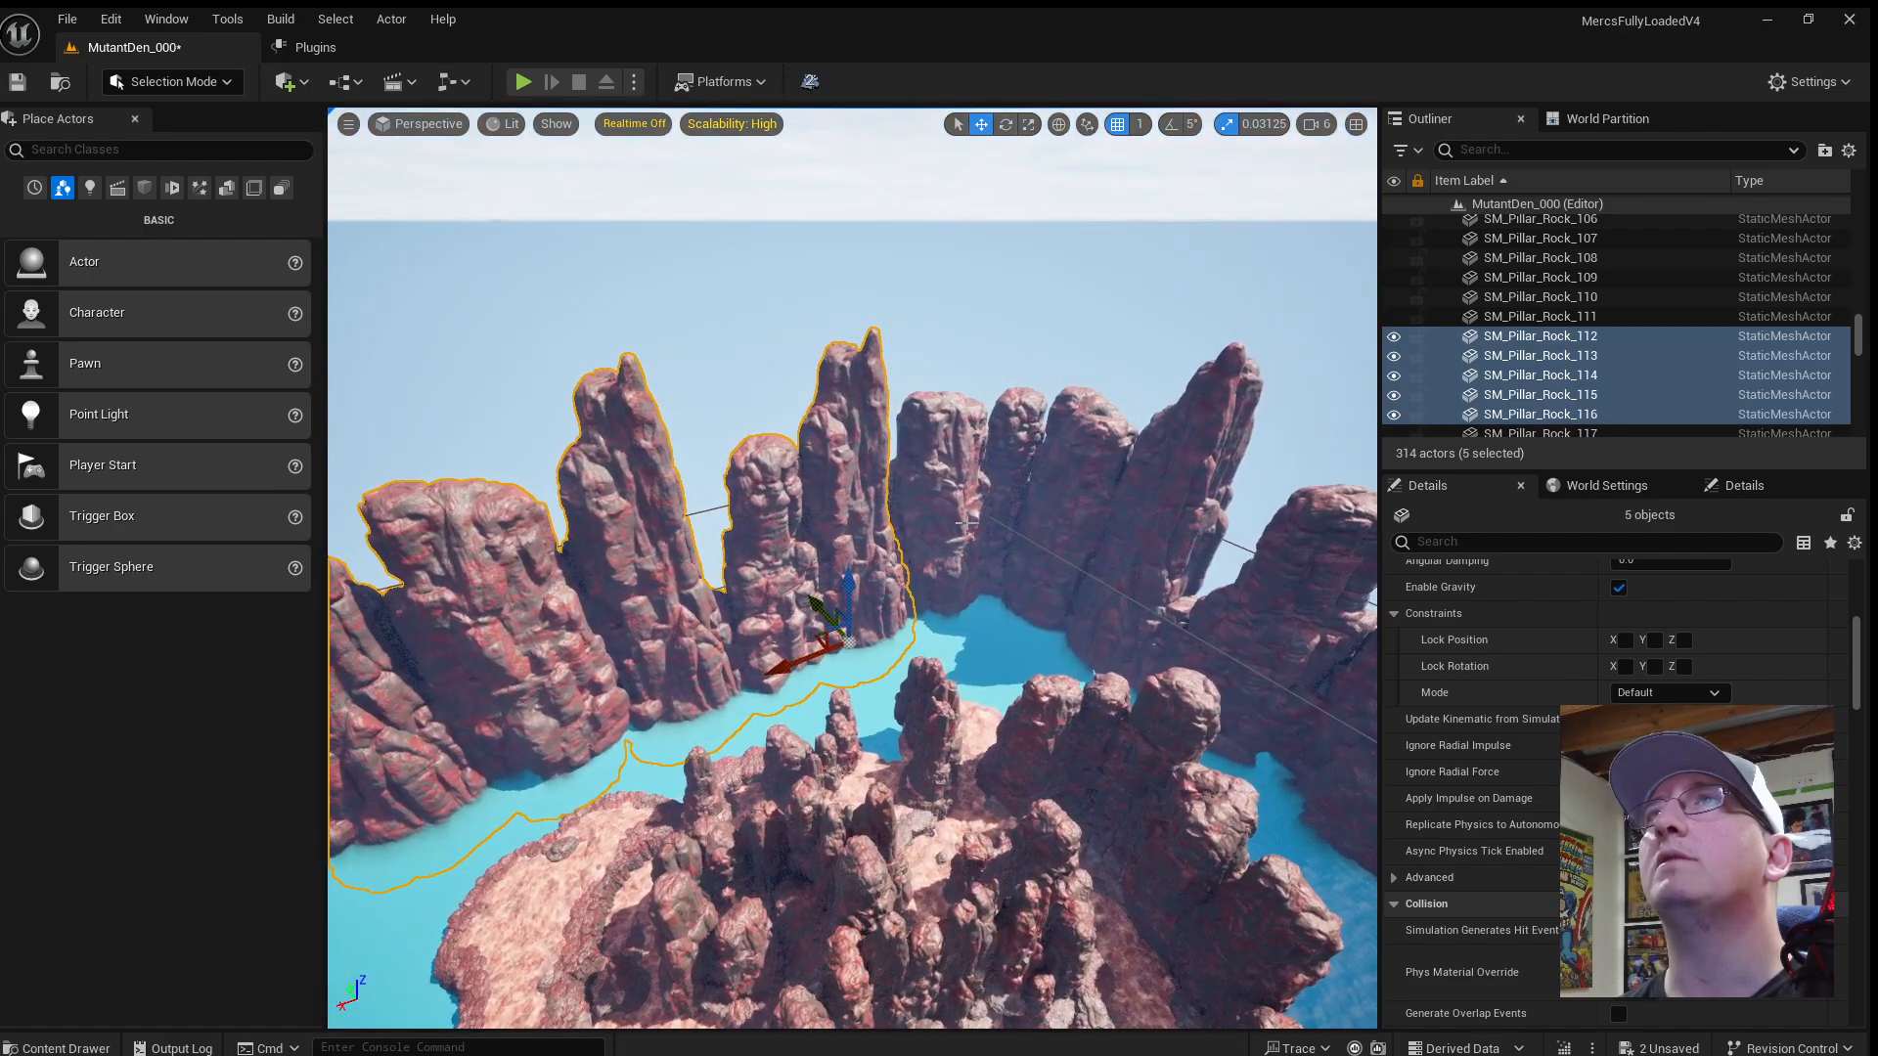
ctrl+click(946, 475)
ctrl+click(1025, 476)
ctrl+click(1076, 502)
ctrl+click(1158, 546)
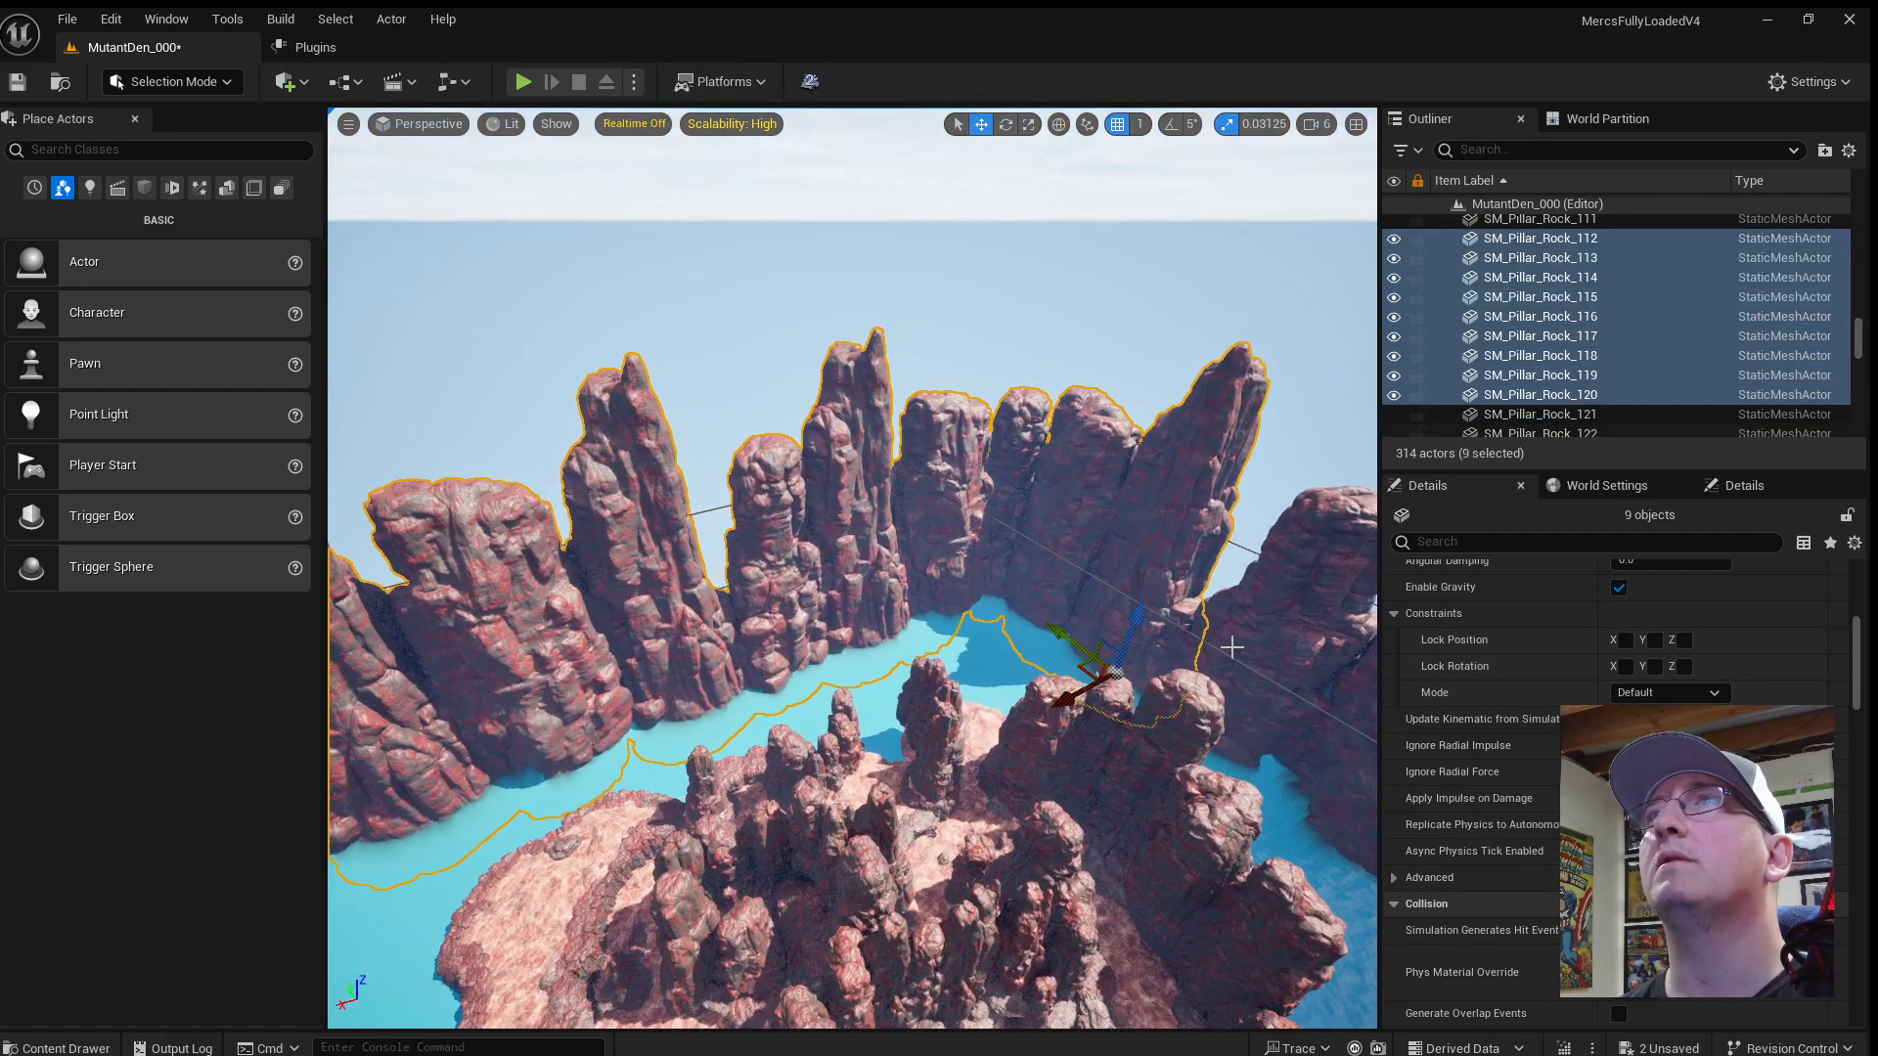
ctrl+click(1234, 648)
right_drag(1234, 650, 1364, 659)
ctrl+click(971, 566)
ctrl+click(1038, 565)
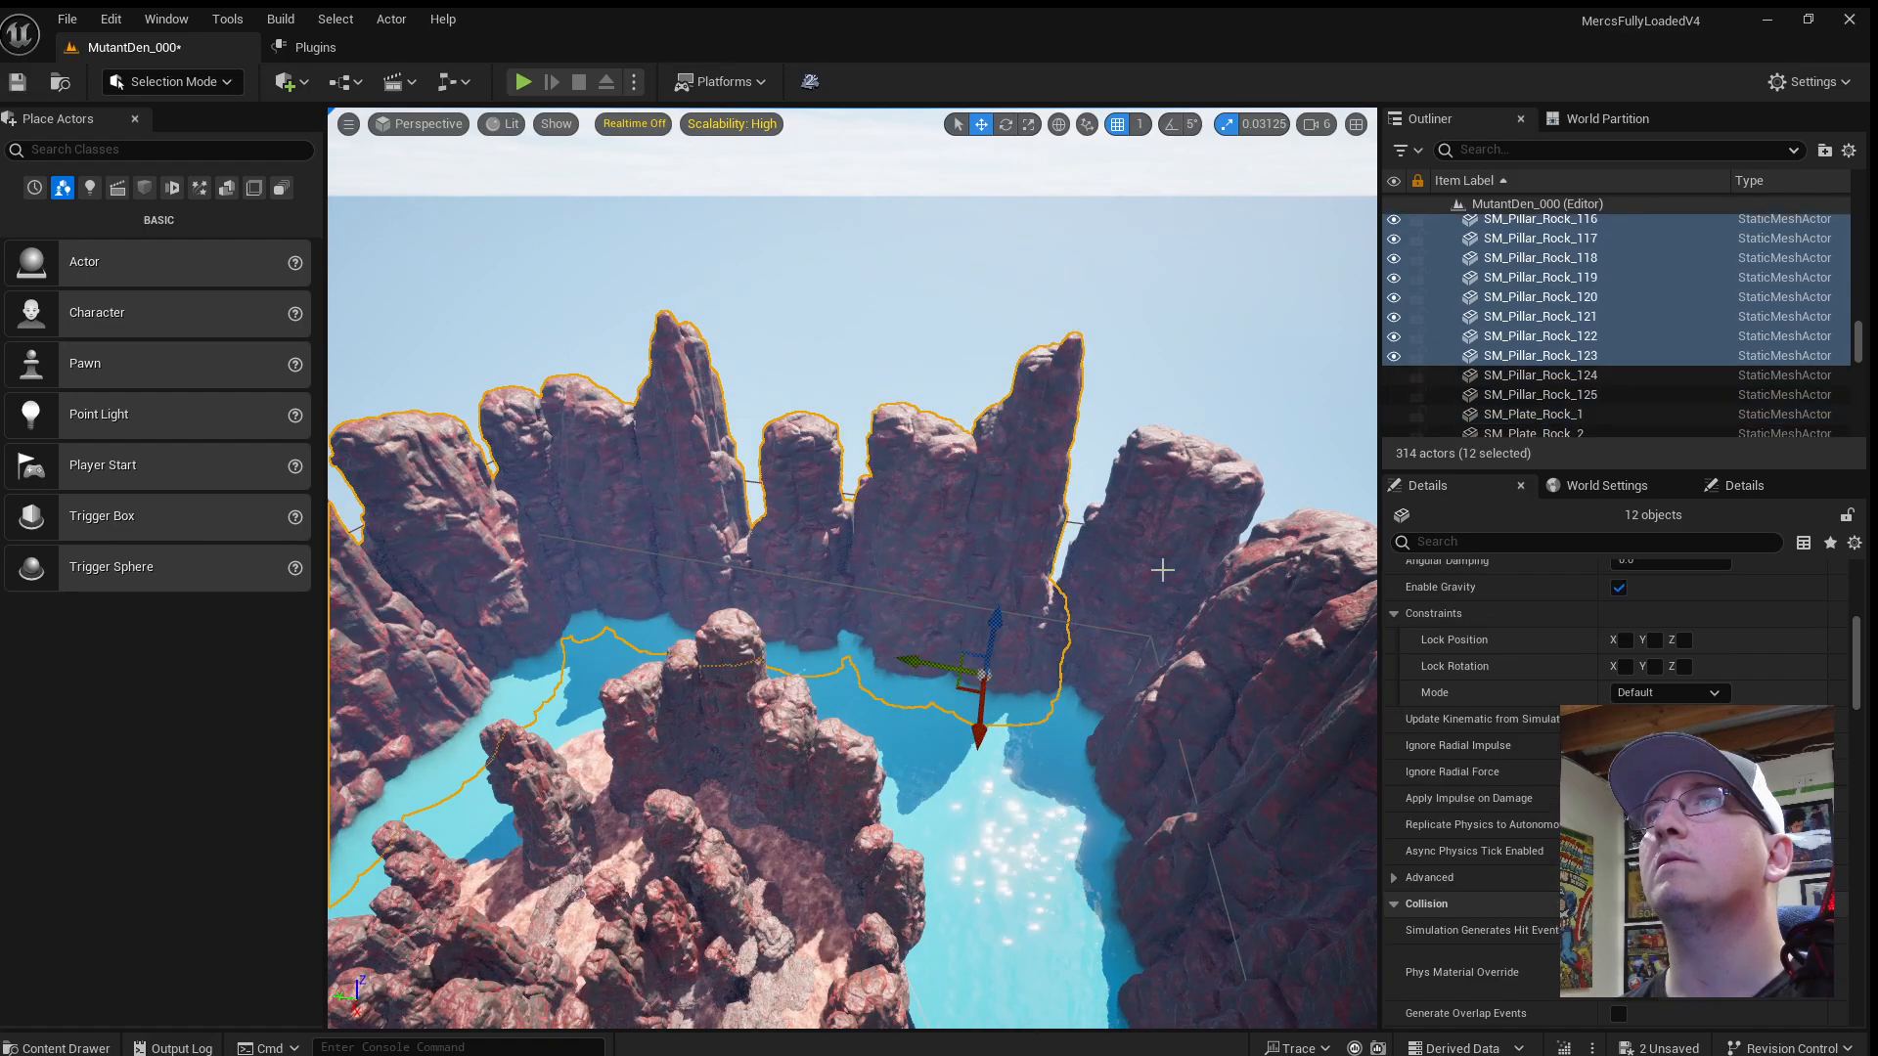
ctrl+click(1161, 573)
ctrl+click(1276, 608)
right_drag(1276, 608, 1369, 602)
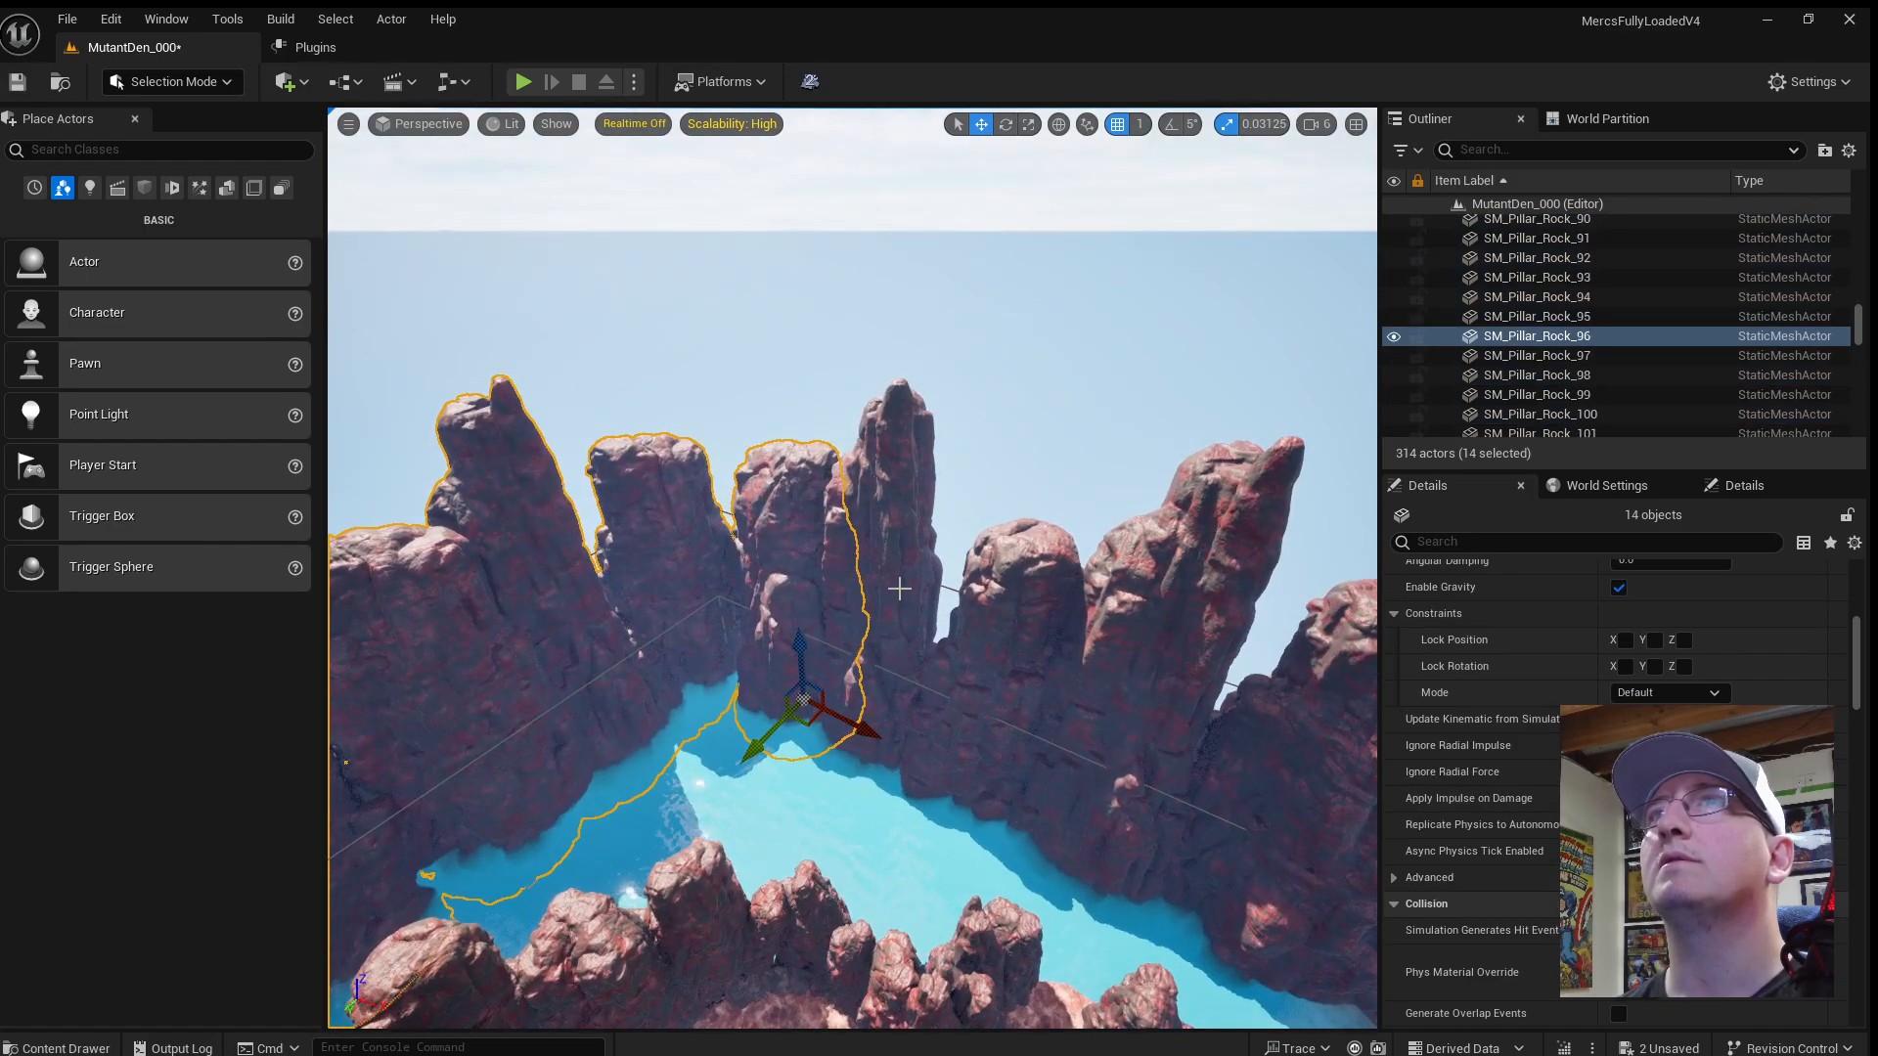
ctrl+click(895, 589)
ctrl+click(1015, 650)
ctrl+click(1172, 644)
right_drag(1172, 644, 1330, 598)
ctrl+click(910, 624)
ctrl+click(1003, 614)
ctrl+click(1115, 607)
ctrl+click(1188, 575)
ctrl+click(1252, 598)
ctrl+click(908, 555)
ctrl+click(1026, 577)
ctrl+click(1152, 618)
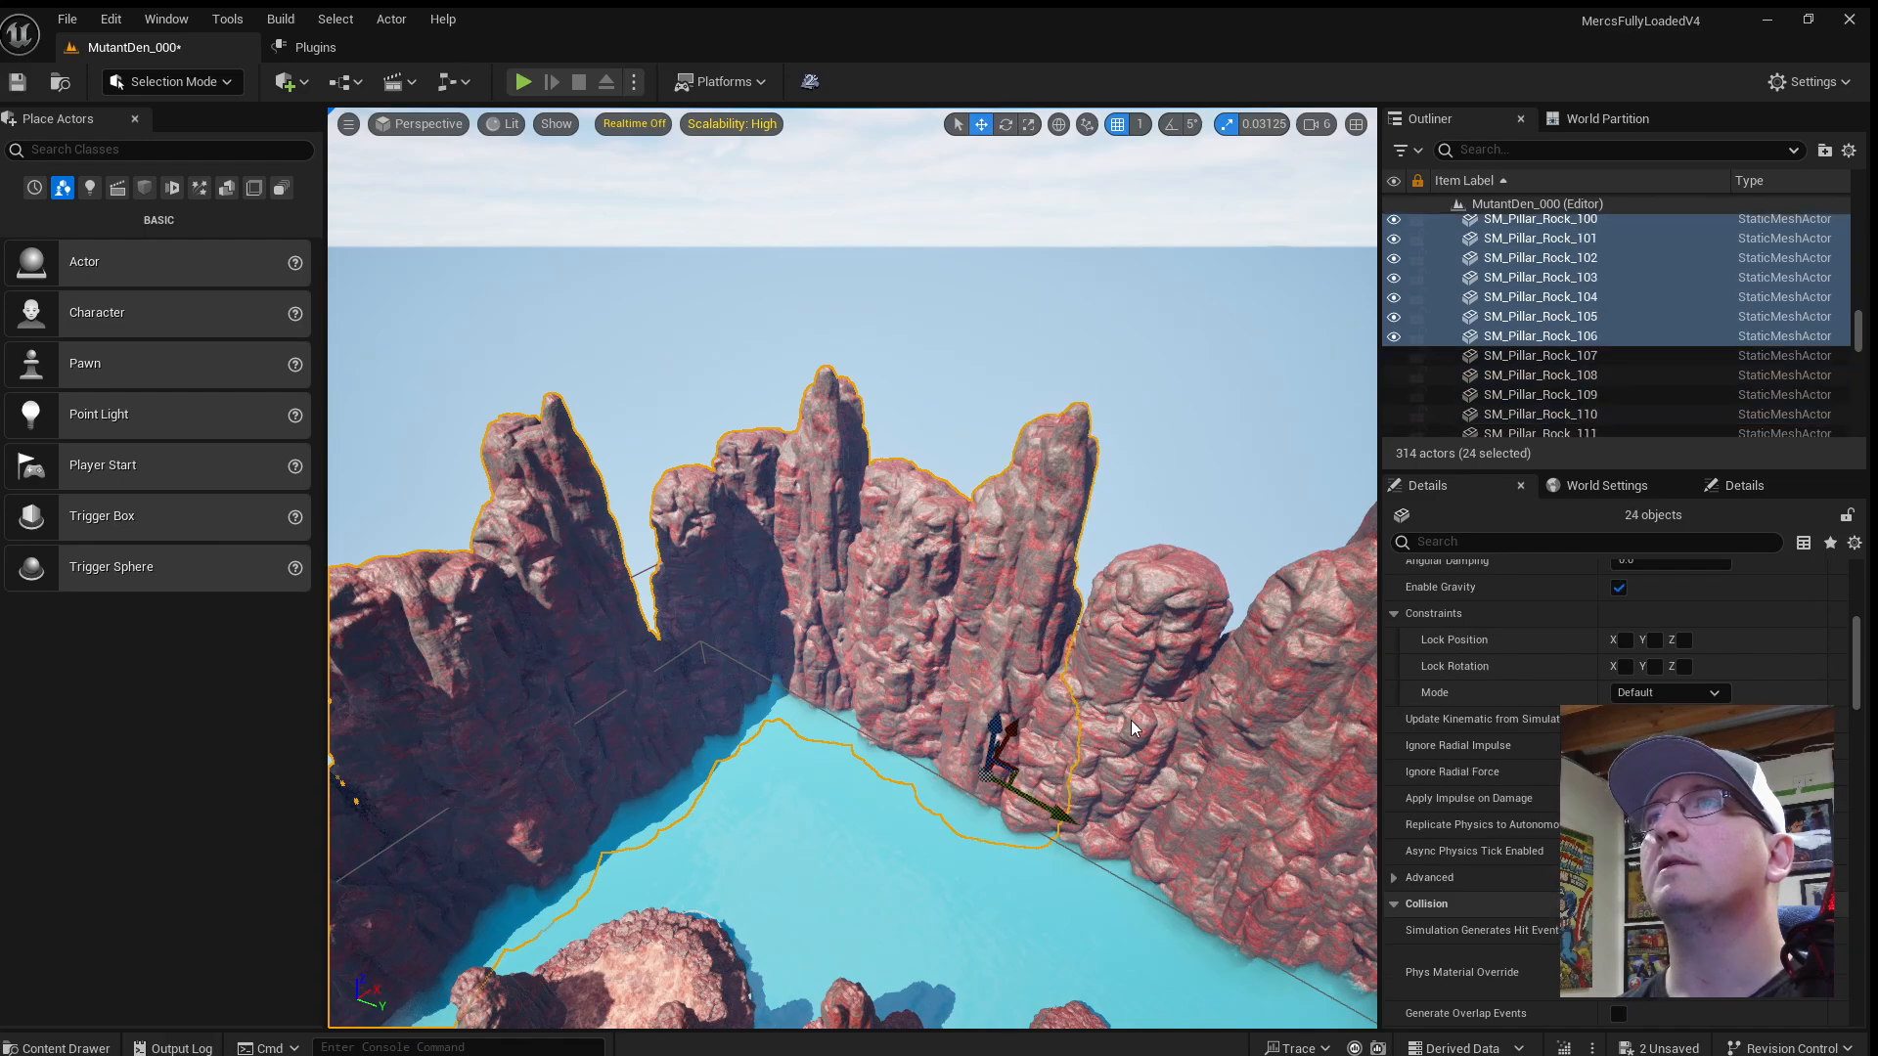
right_drag(1164, 606, 1358, 535)
ctrl+click(819, 651)
ctrl+click(963, 641)
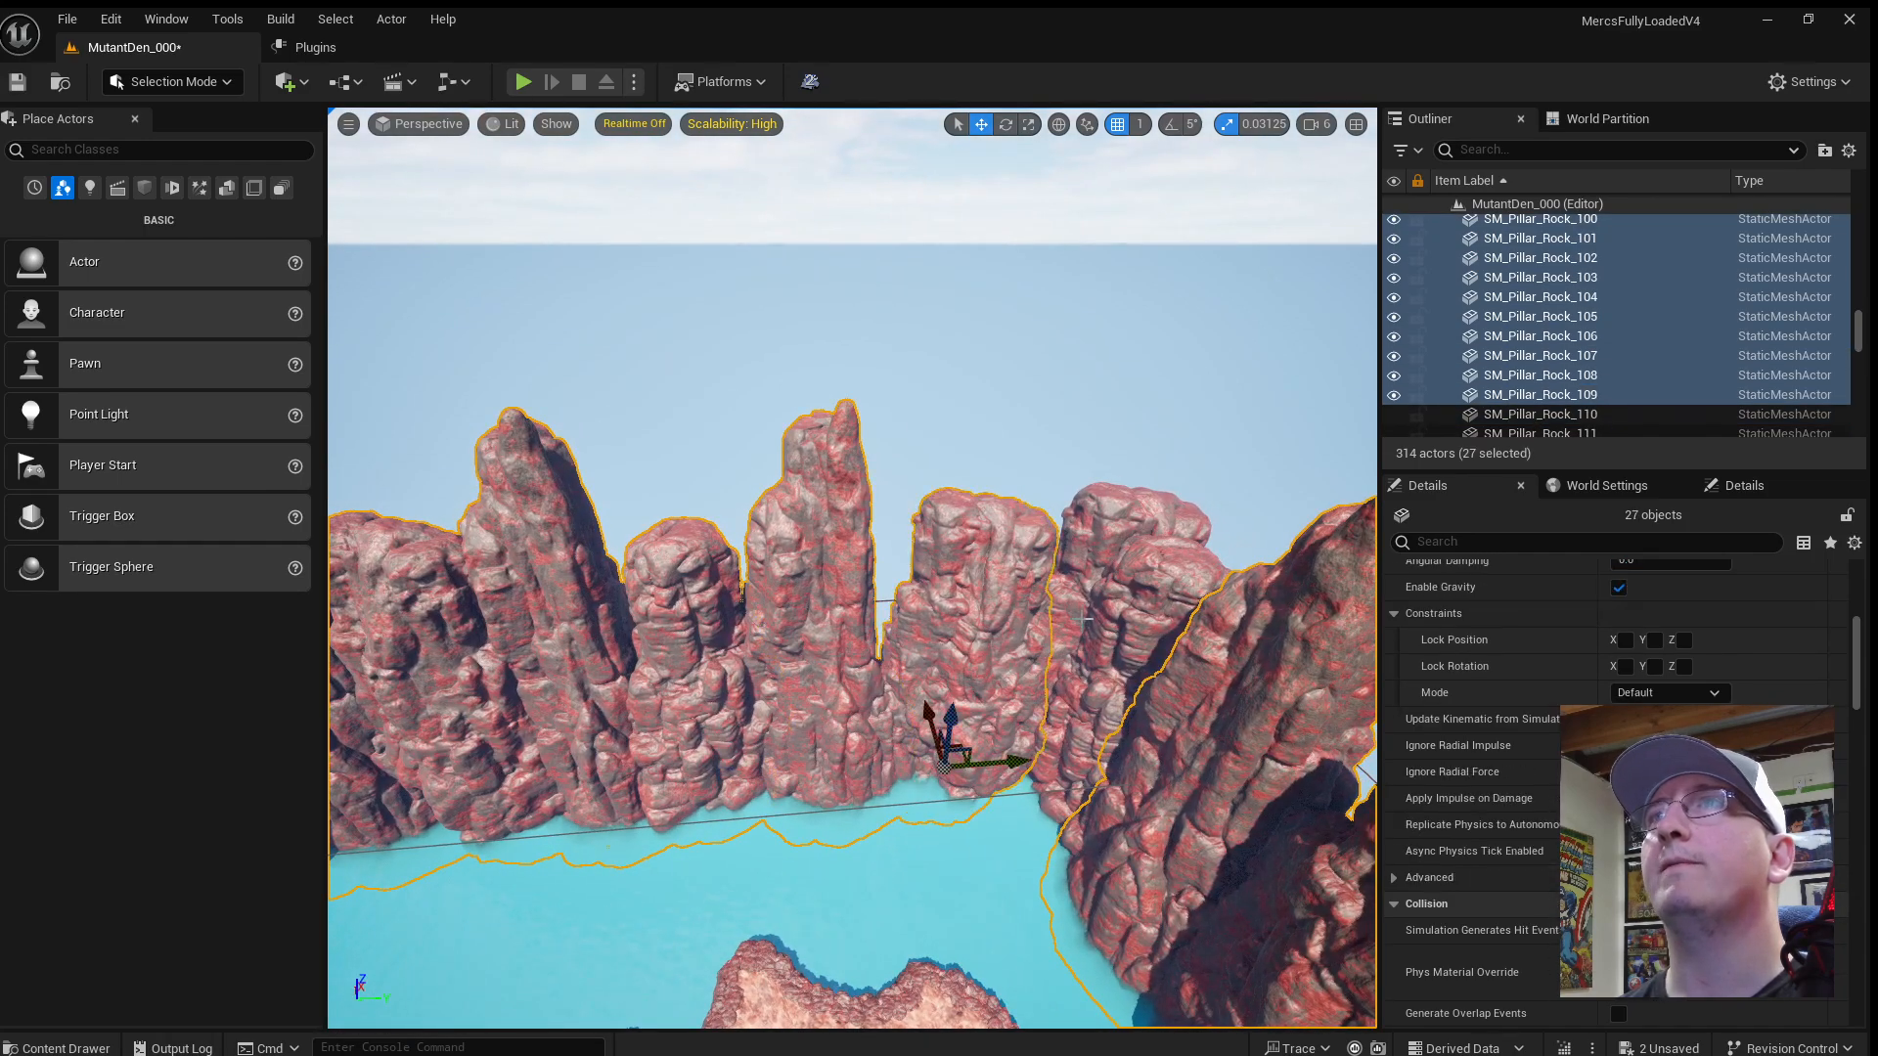
ctrl+click(1085, 622)
ctrl+click(1123, 665)
right_drag(1123, 665, 1399, 684)
right_drag(1062, 736, 1124, 736)
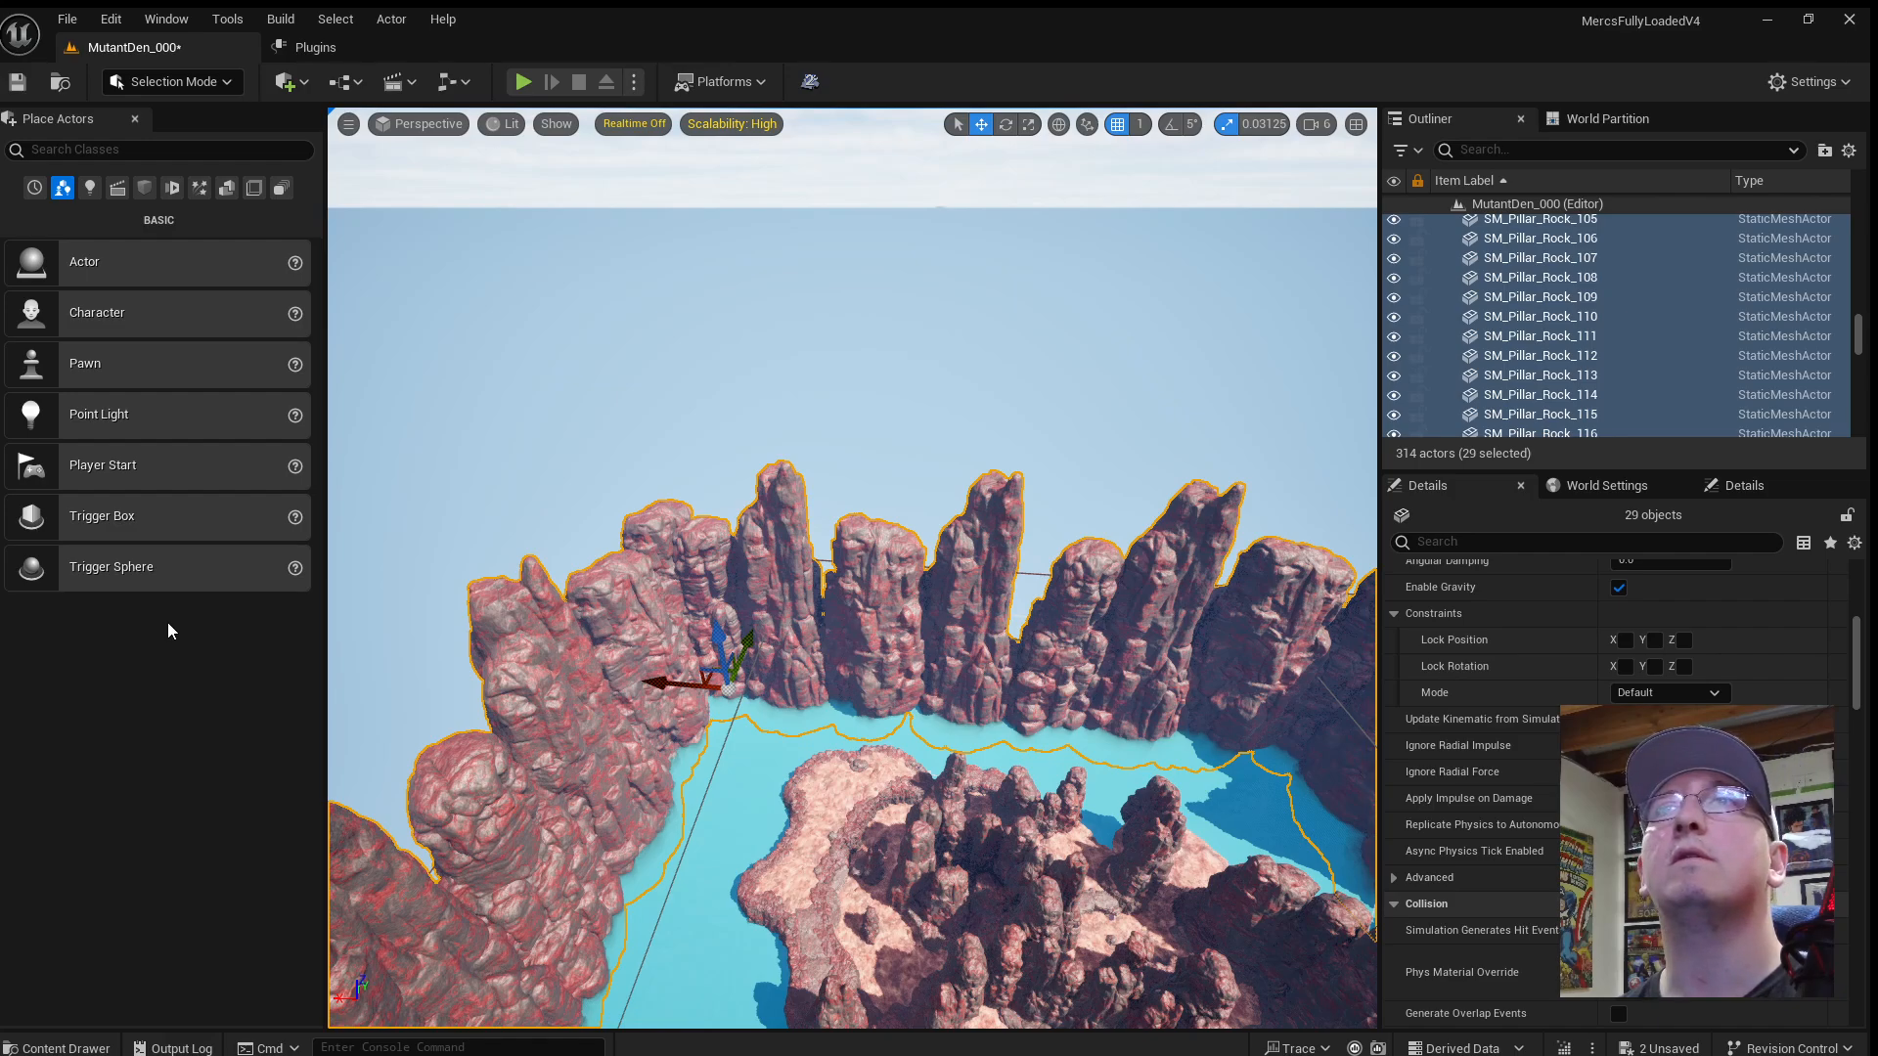
Turn real-time viewport rendering back on and inspect the selected pillar ring for gaps.
click(634, 123)
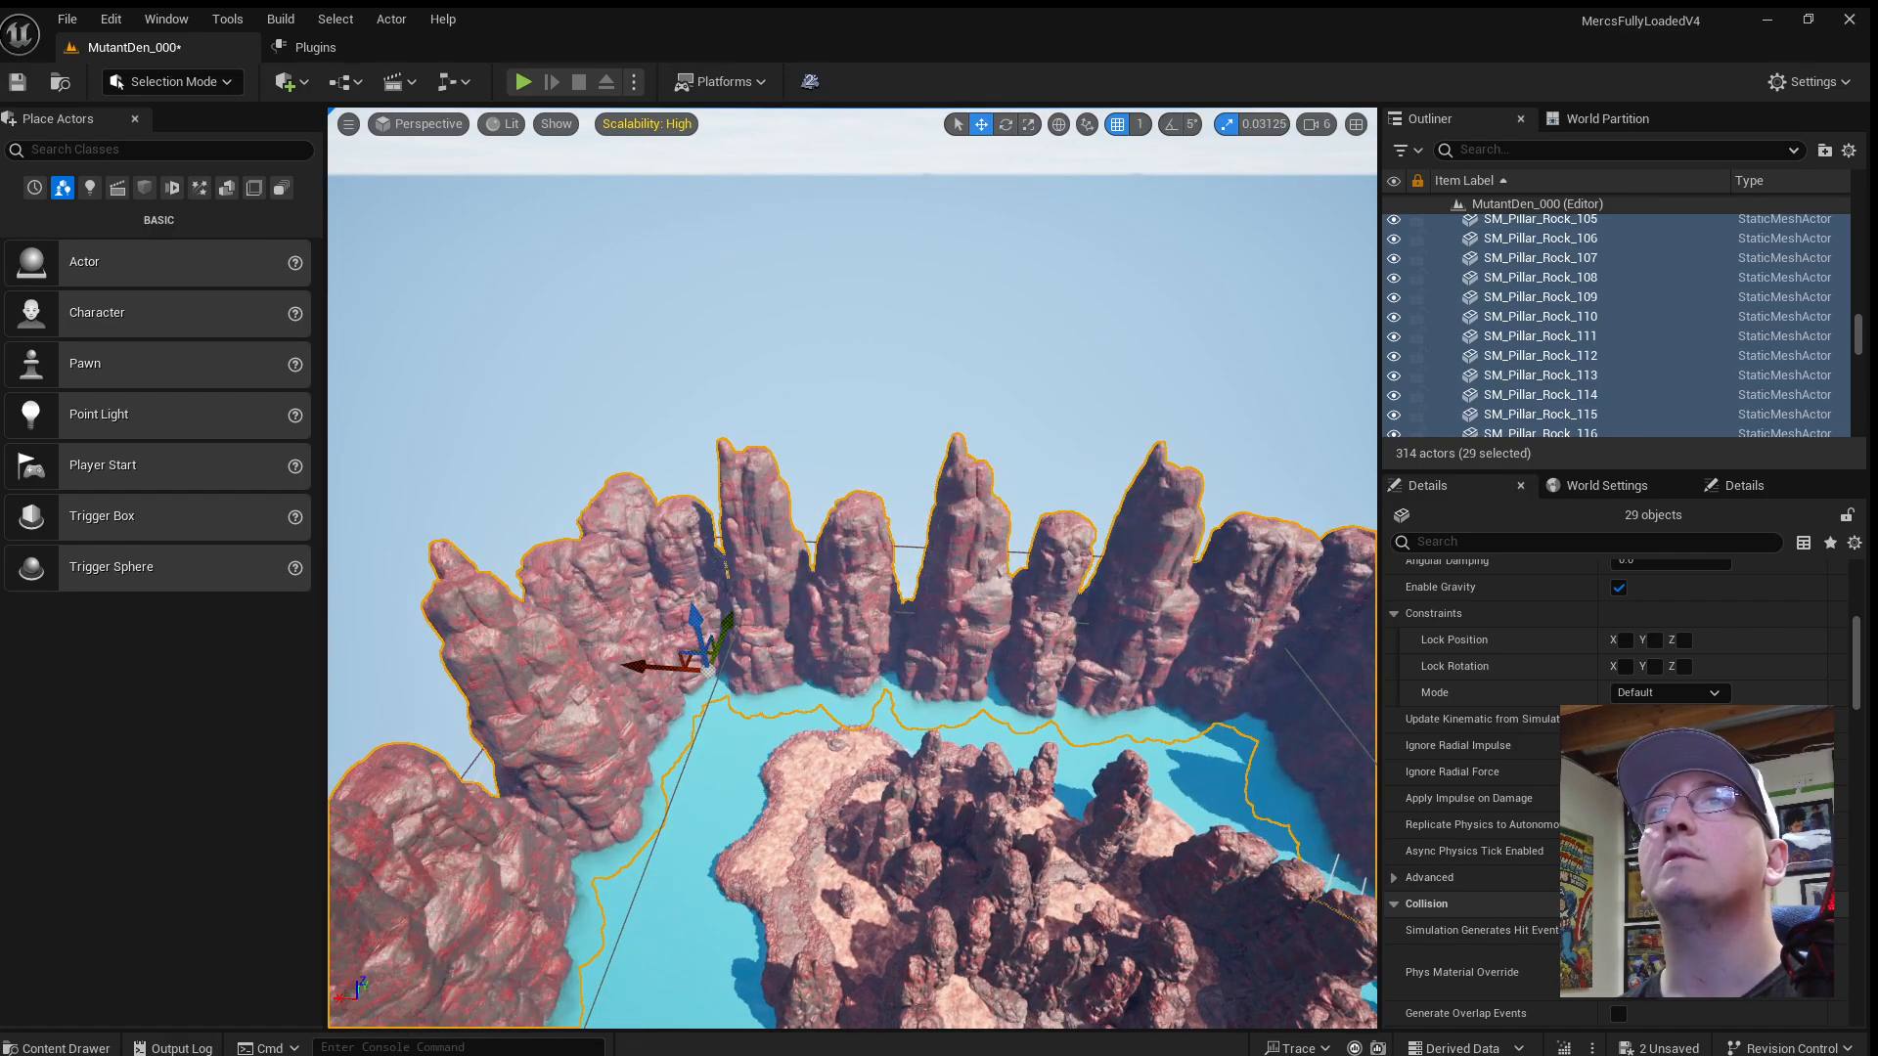
right_drag(695, 597, 976, 531)
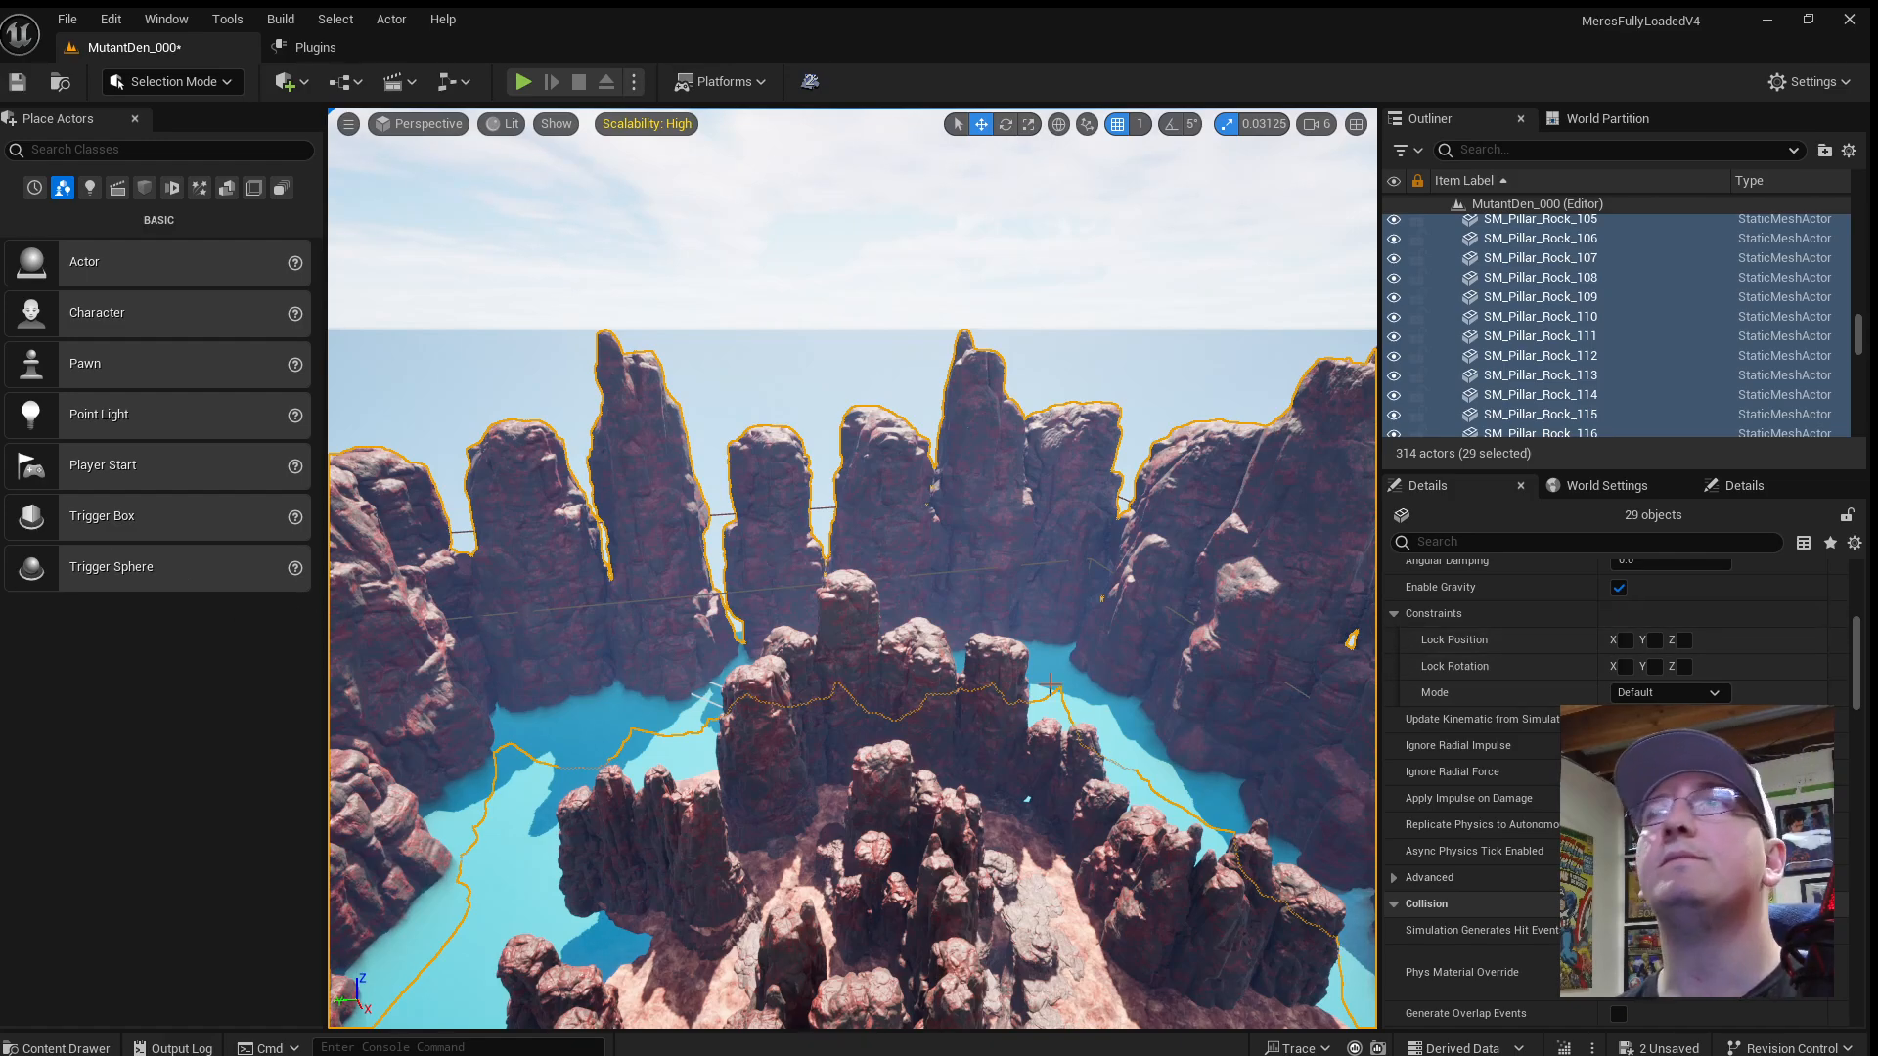
right_drag(1017, 596, 939, 603)
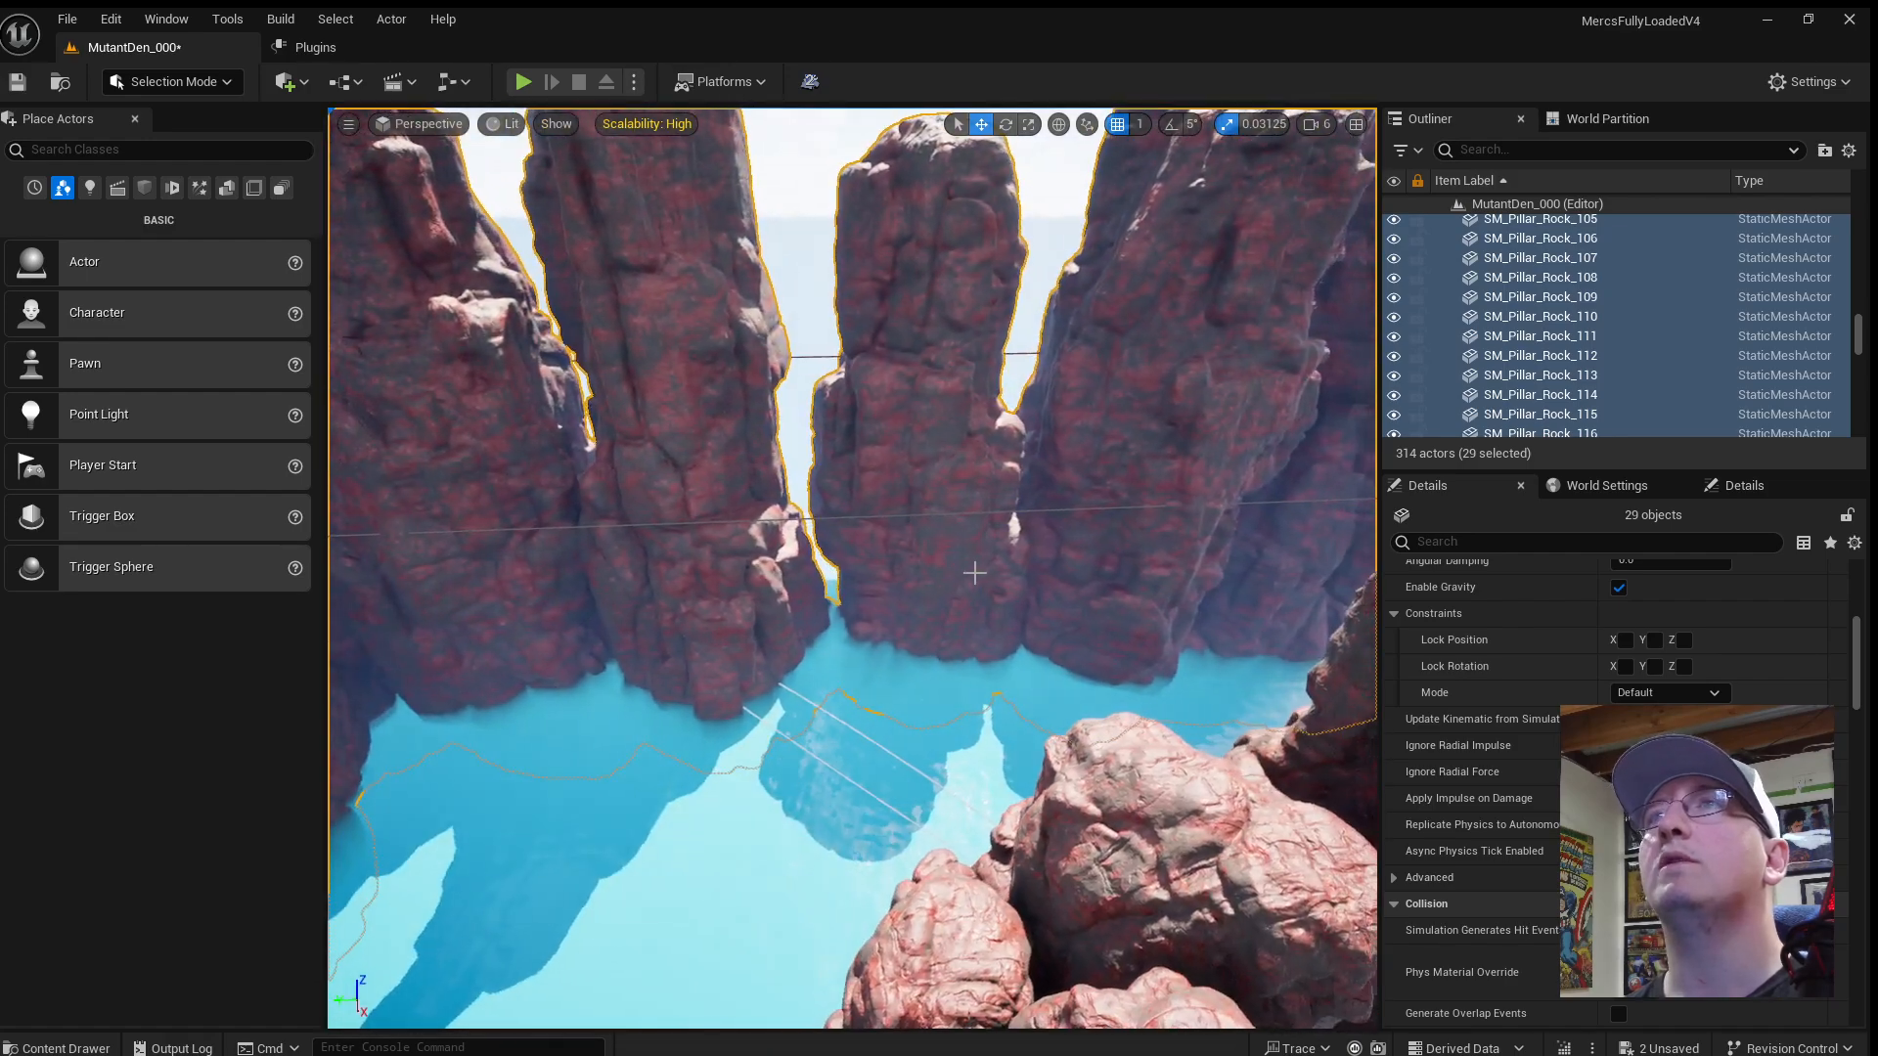
Move the SM_Pillar_Rock_121 pillar sideways along the wall, closer to the neighbouring pillar away from the gap.
click(939, 604)
key(space)
key(space)
key(space)
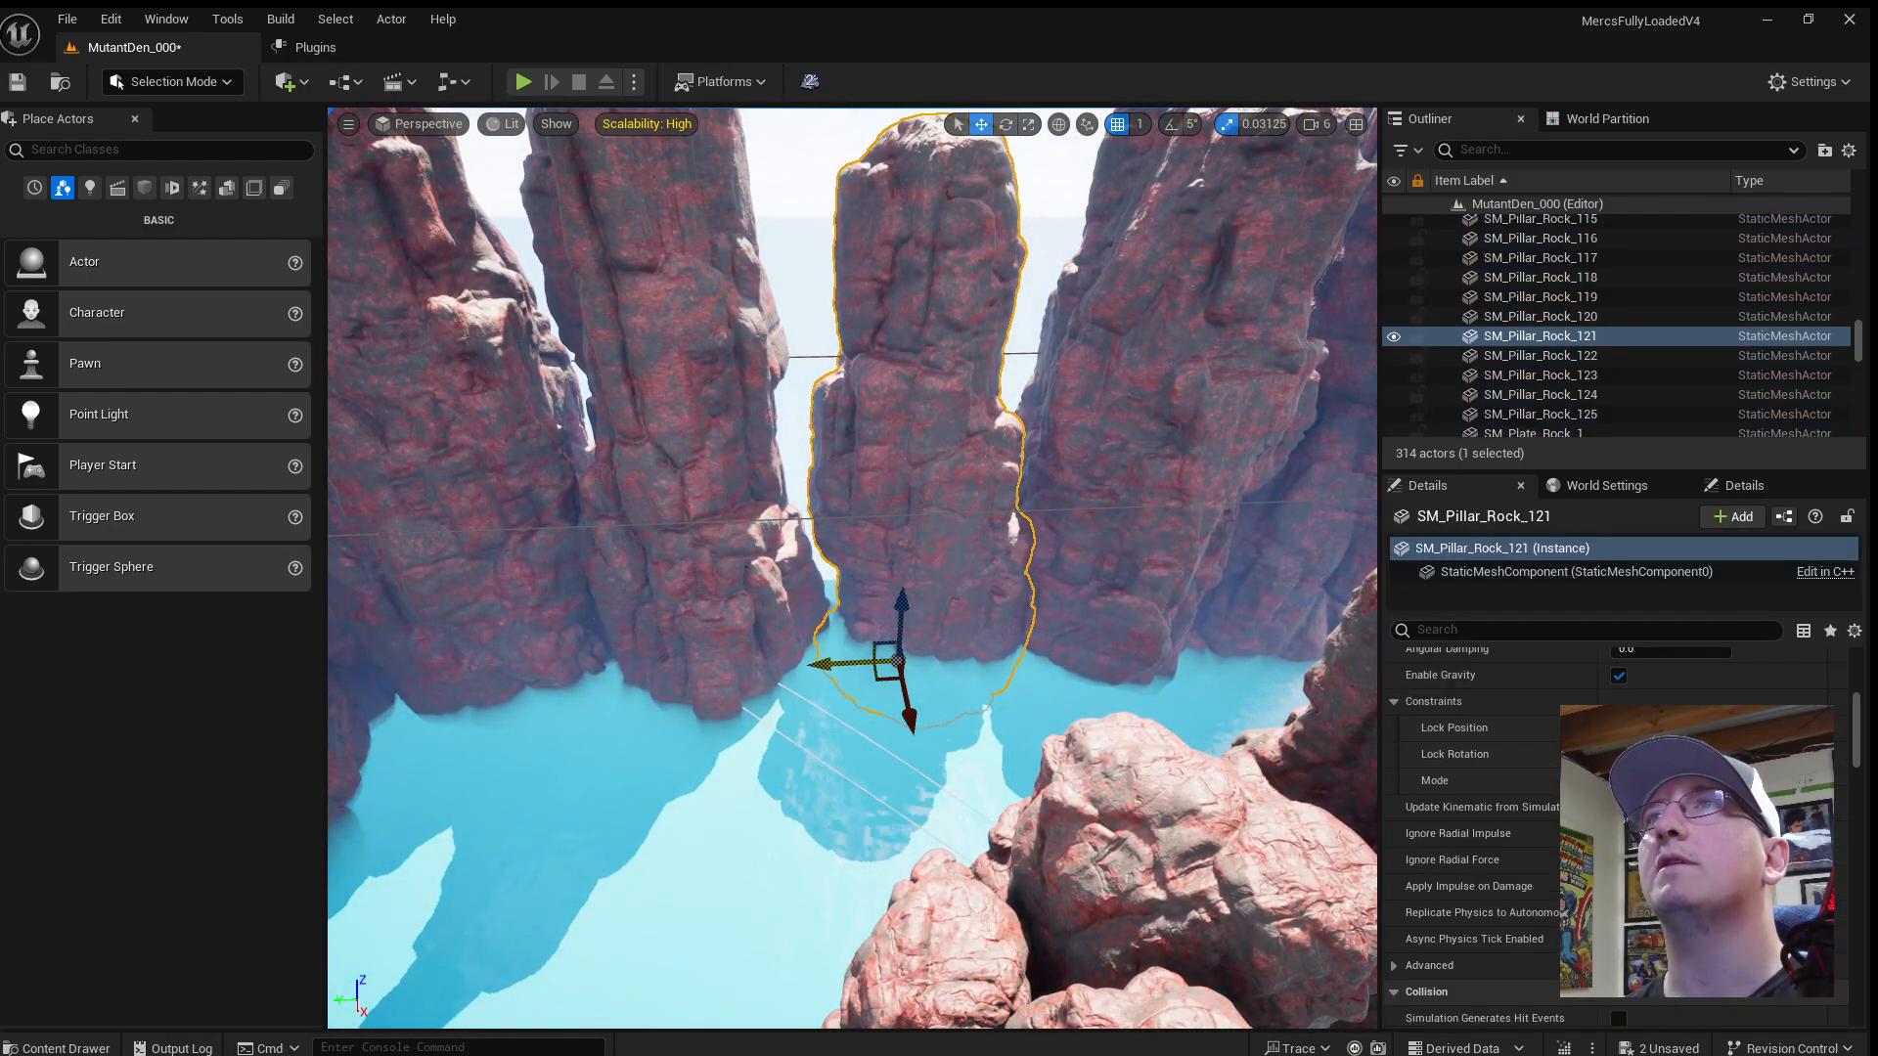
drag(846, 665, 893, 665)
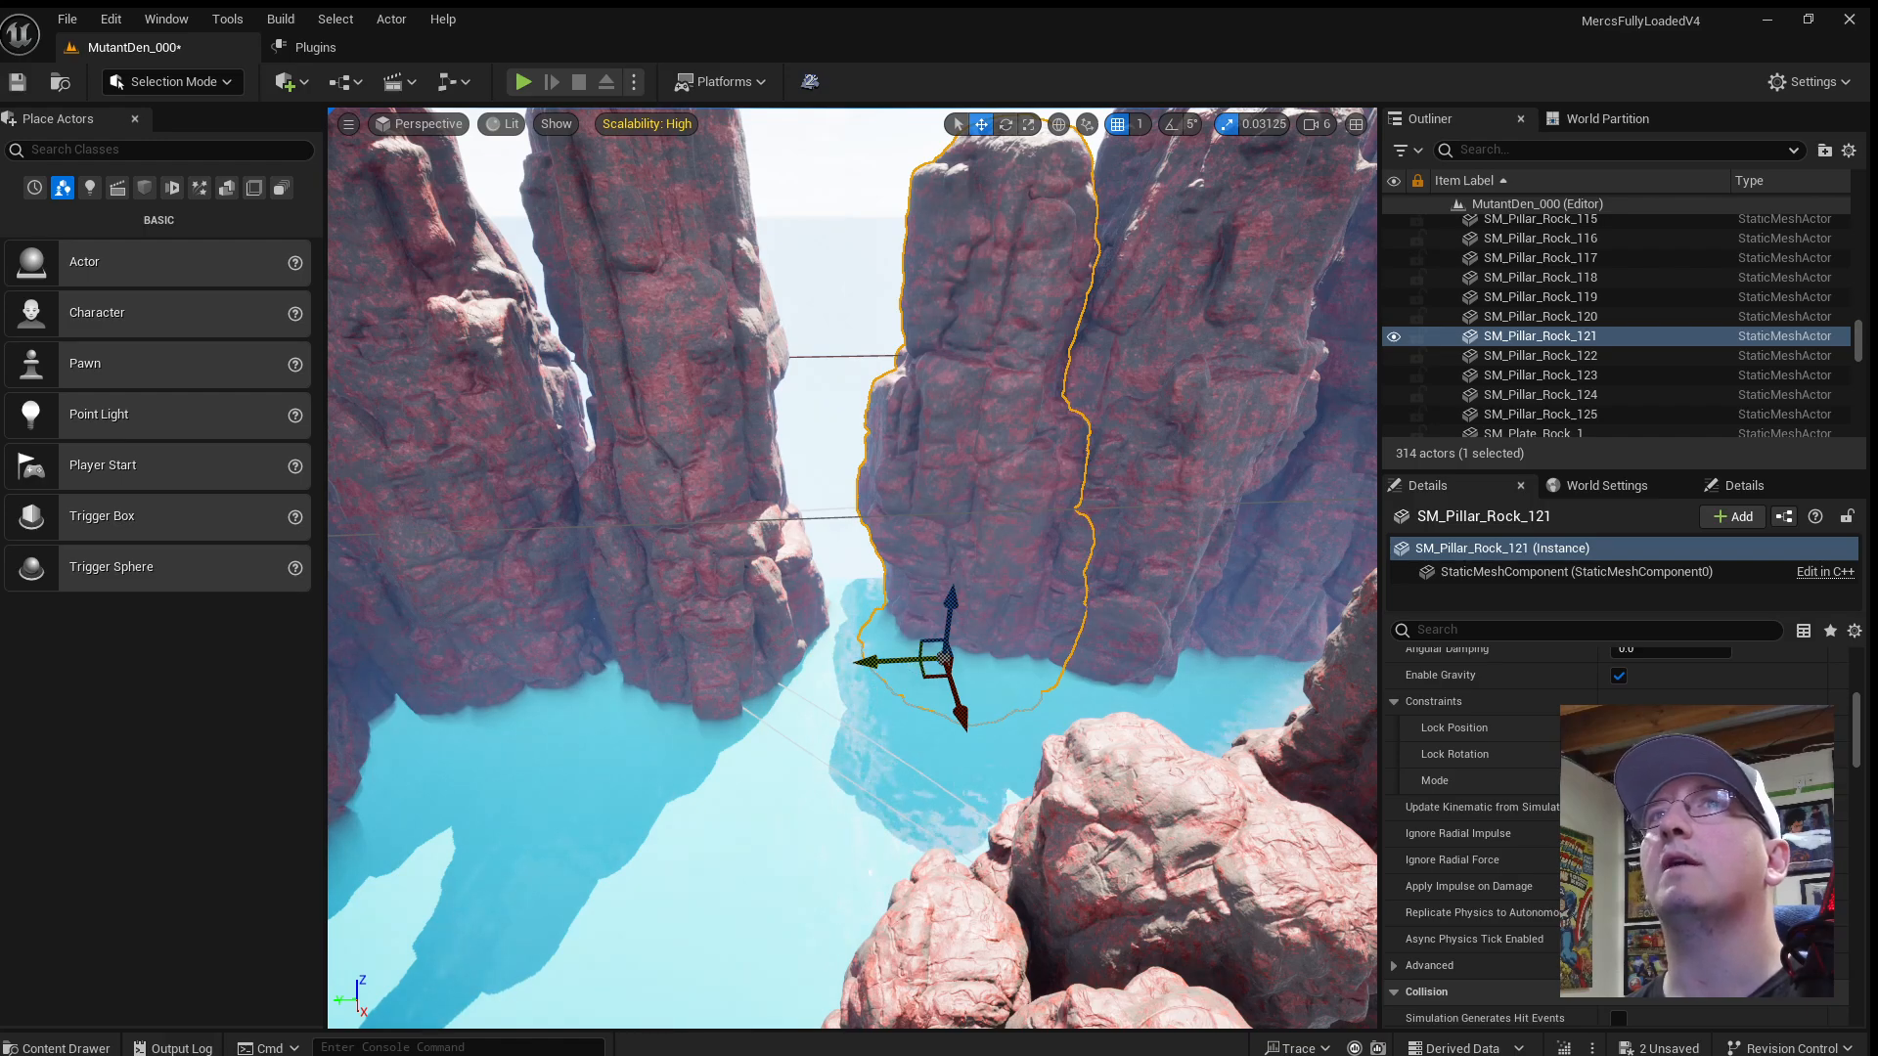
Duplicate a nearby pillar rock and place the copy in the gap beside SM_Pillar_Rock_121.
click(413, 654)
alt+drag(510, 682, 790, 674)
click(892, 769)
key(f)
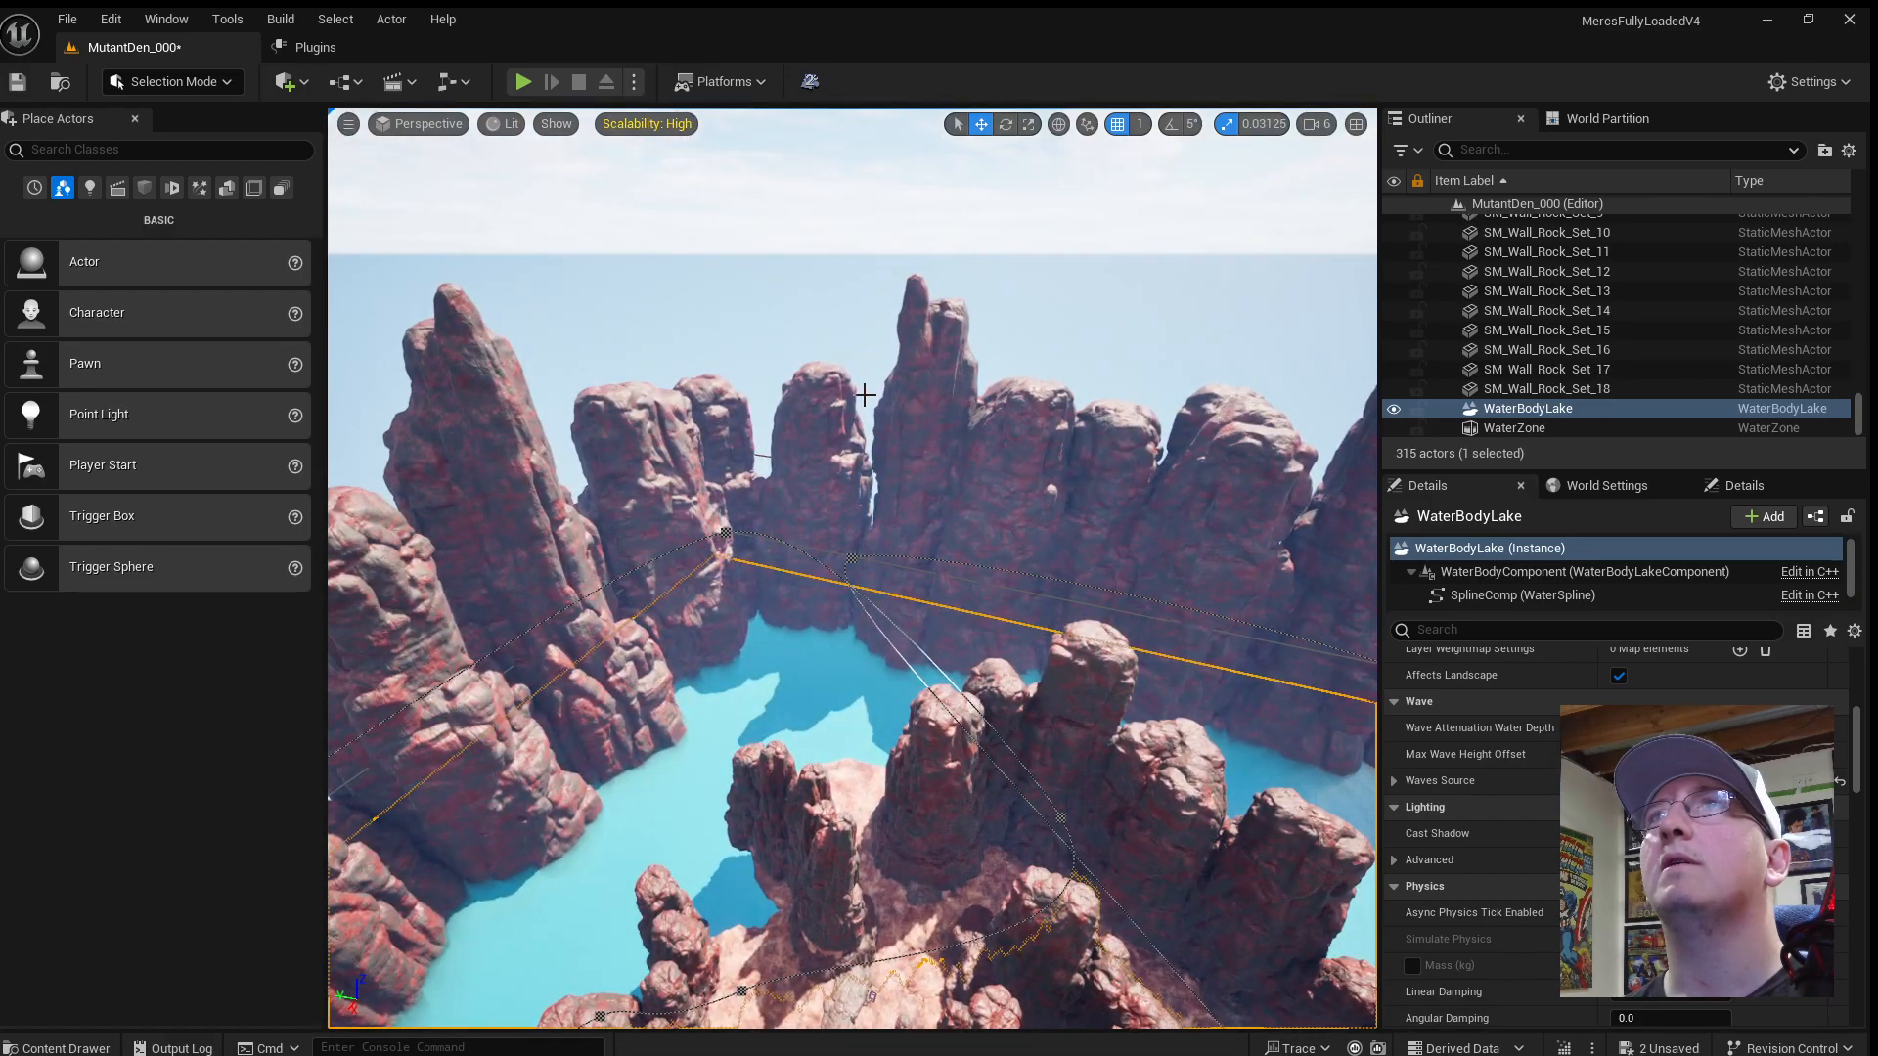
alt+drag(887, 490, 734, 478)
click(1147, 668)
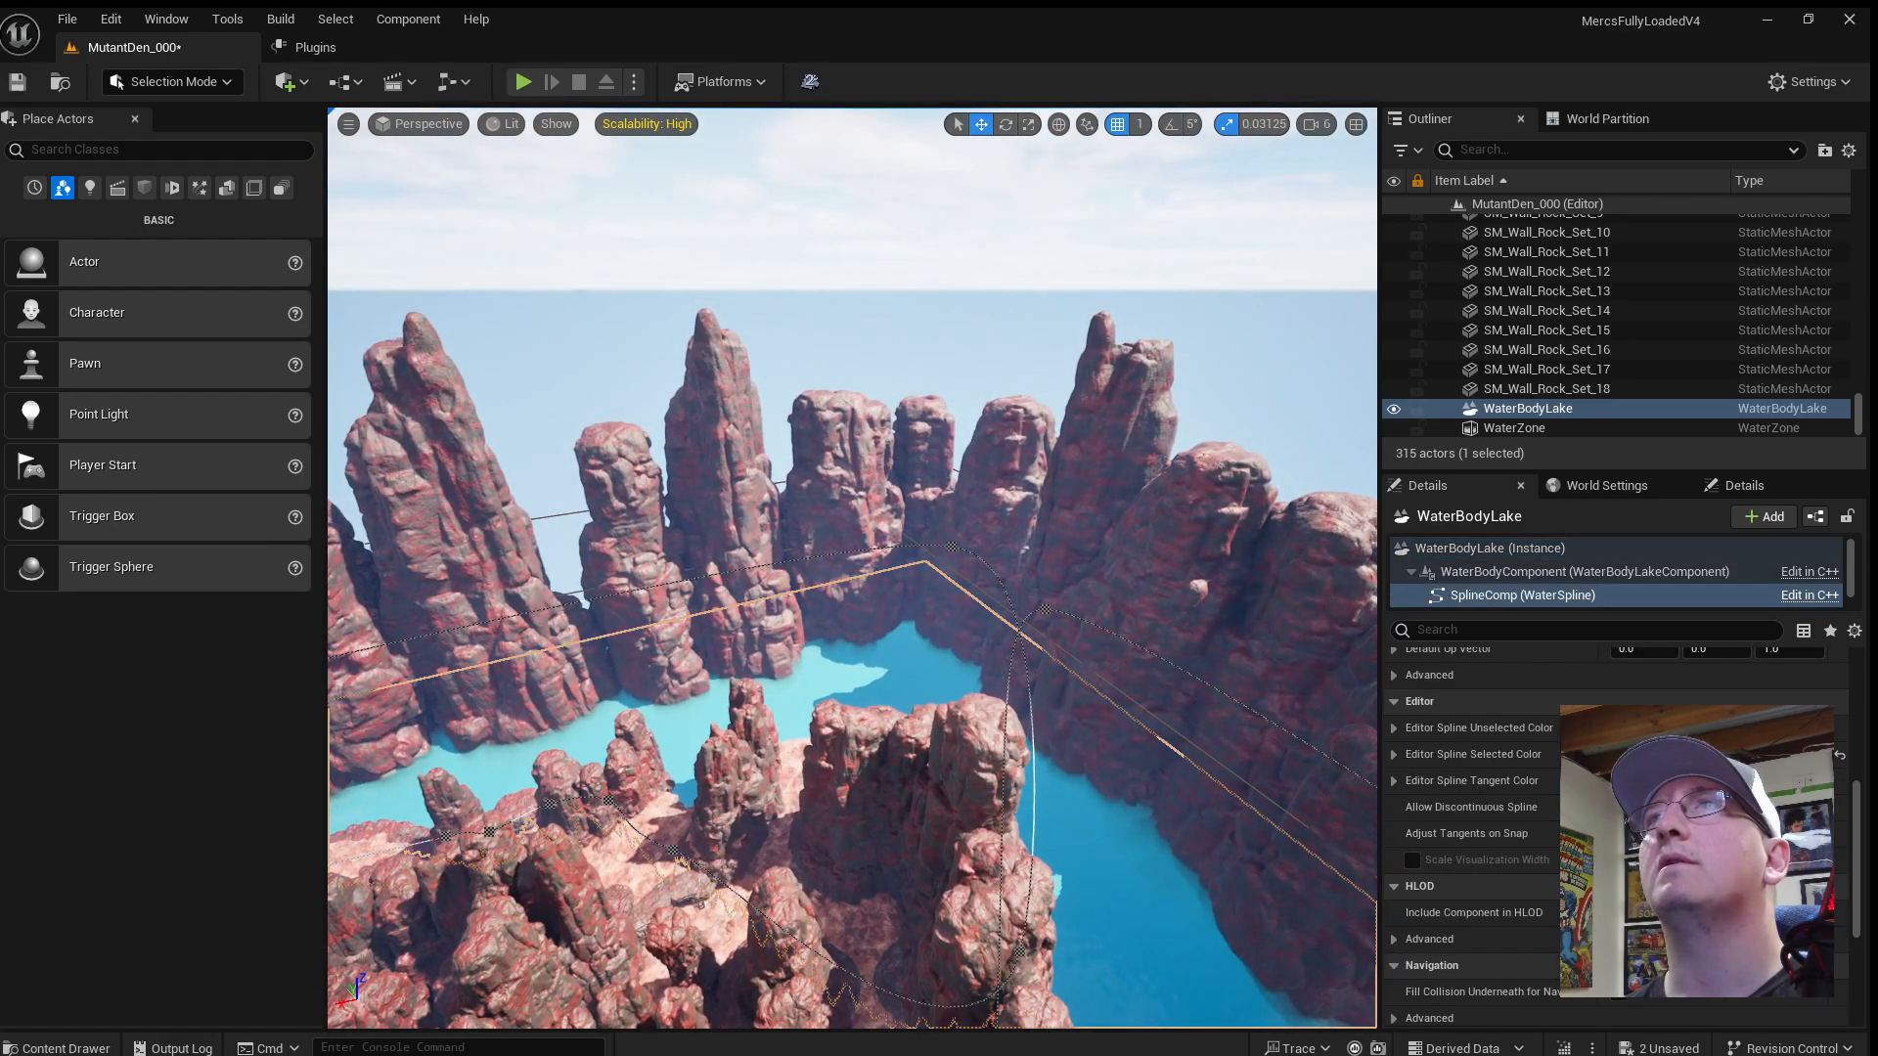
click(1124, 670)
right_drag(1125, 670, 1208, 620)
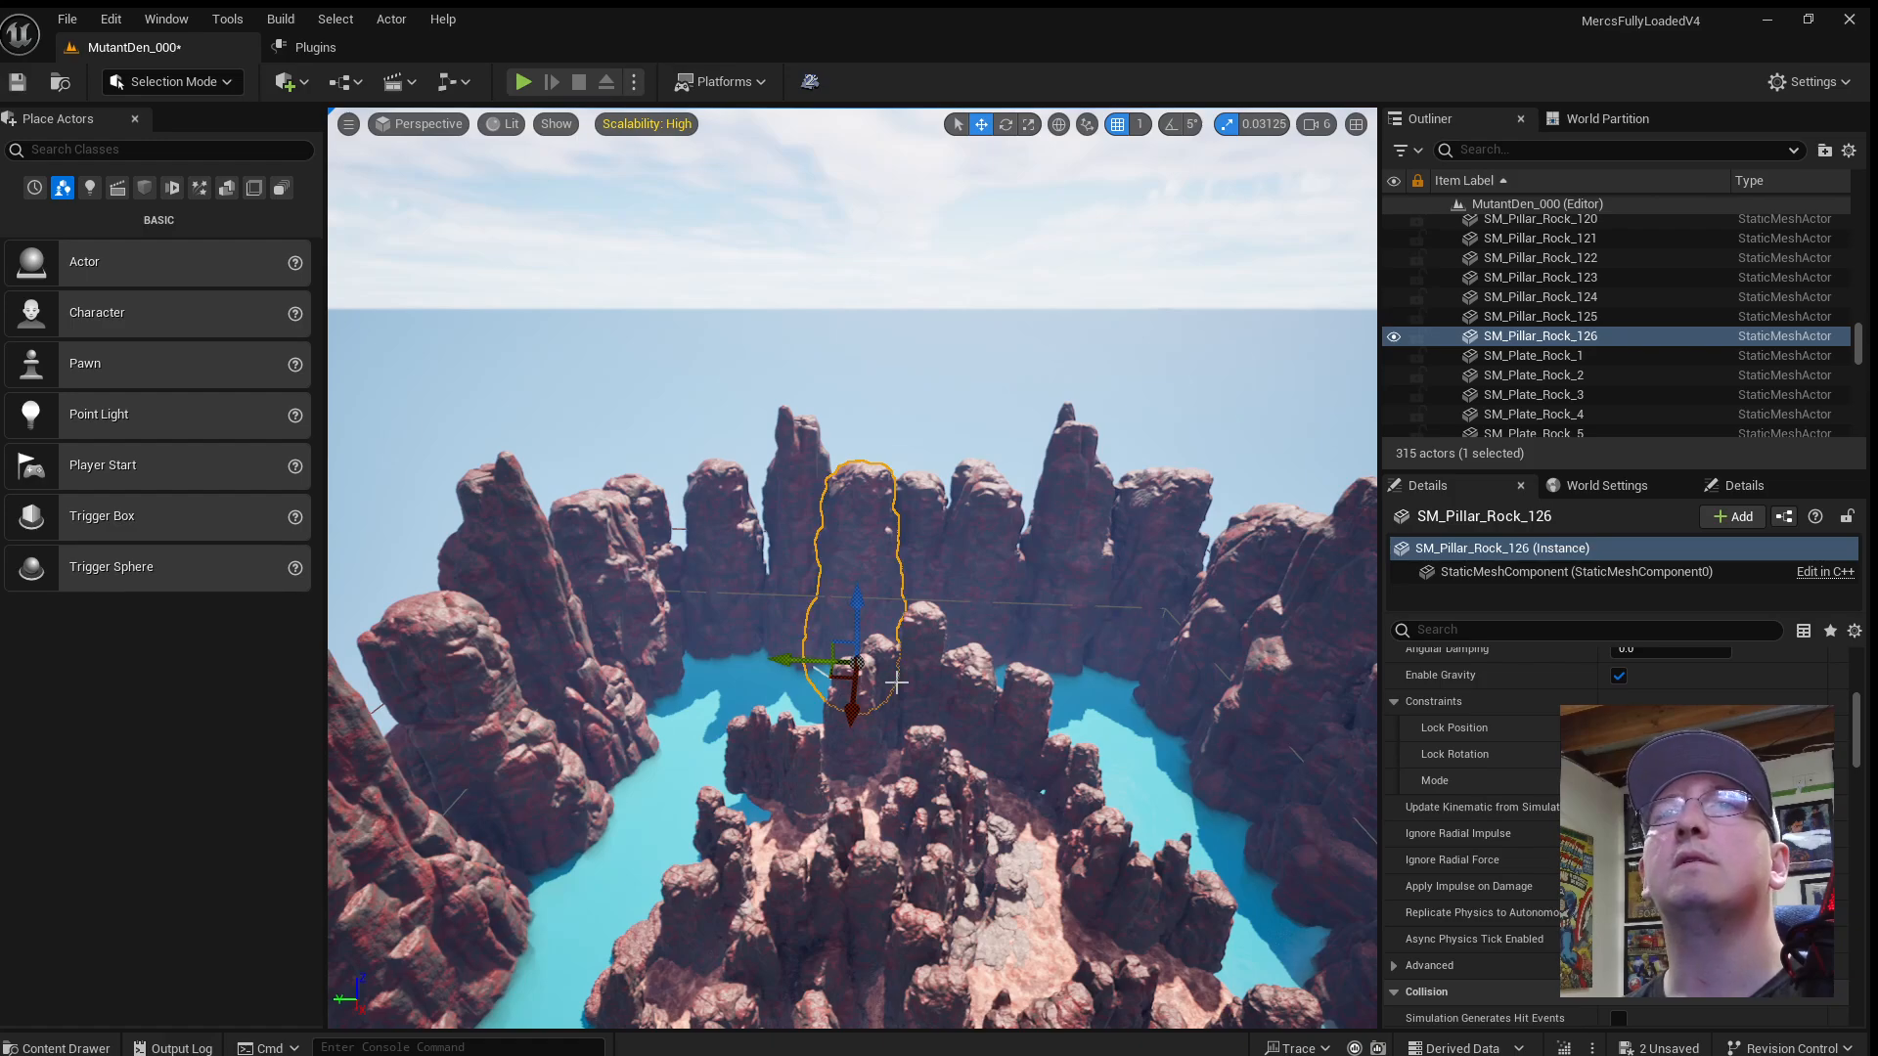
Place the SM_Rock_Shard_3, SM_Rock_Shard_4 and SM_Rock_Shard_5 meshes from the Foliage collection on the new pillar and focus on them.
key(ctrl+space)
click(78, 612)
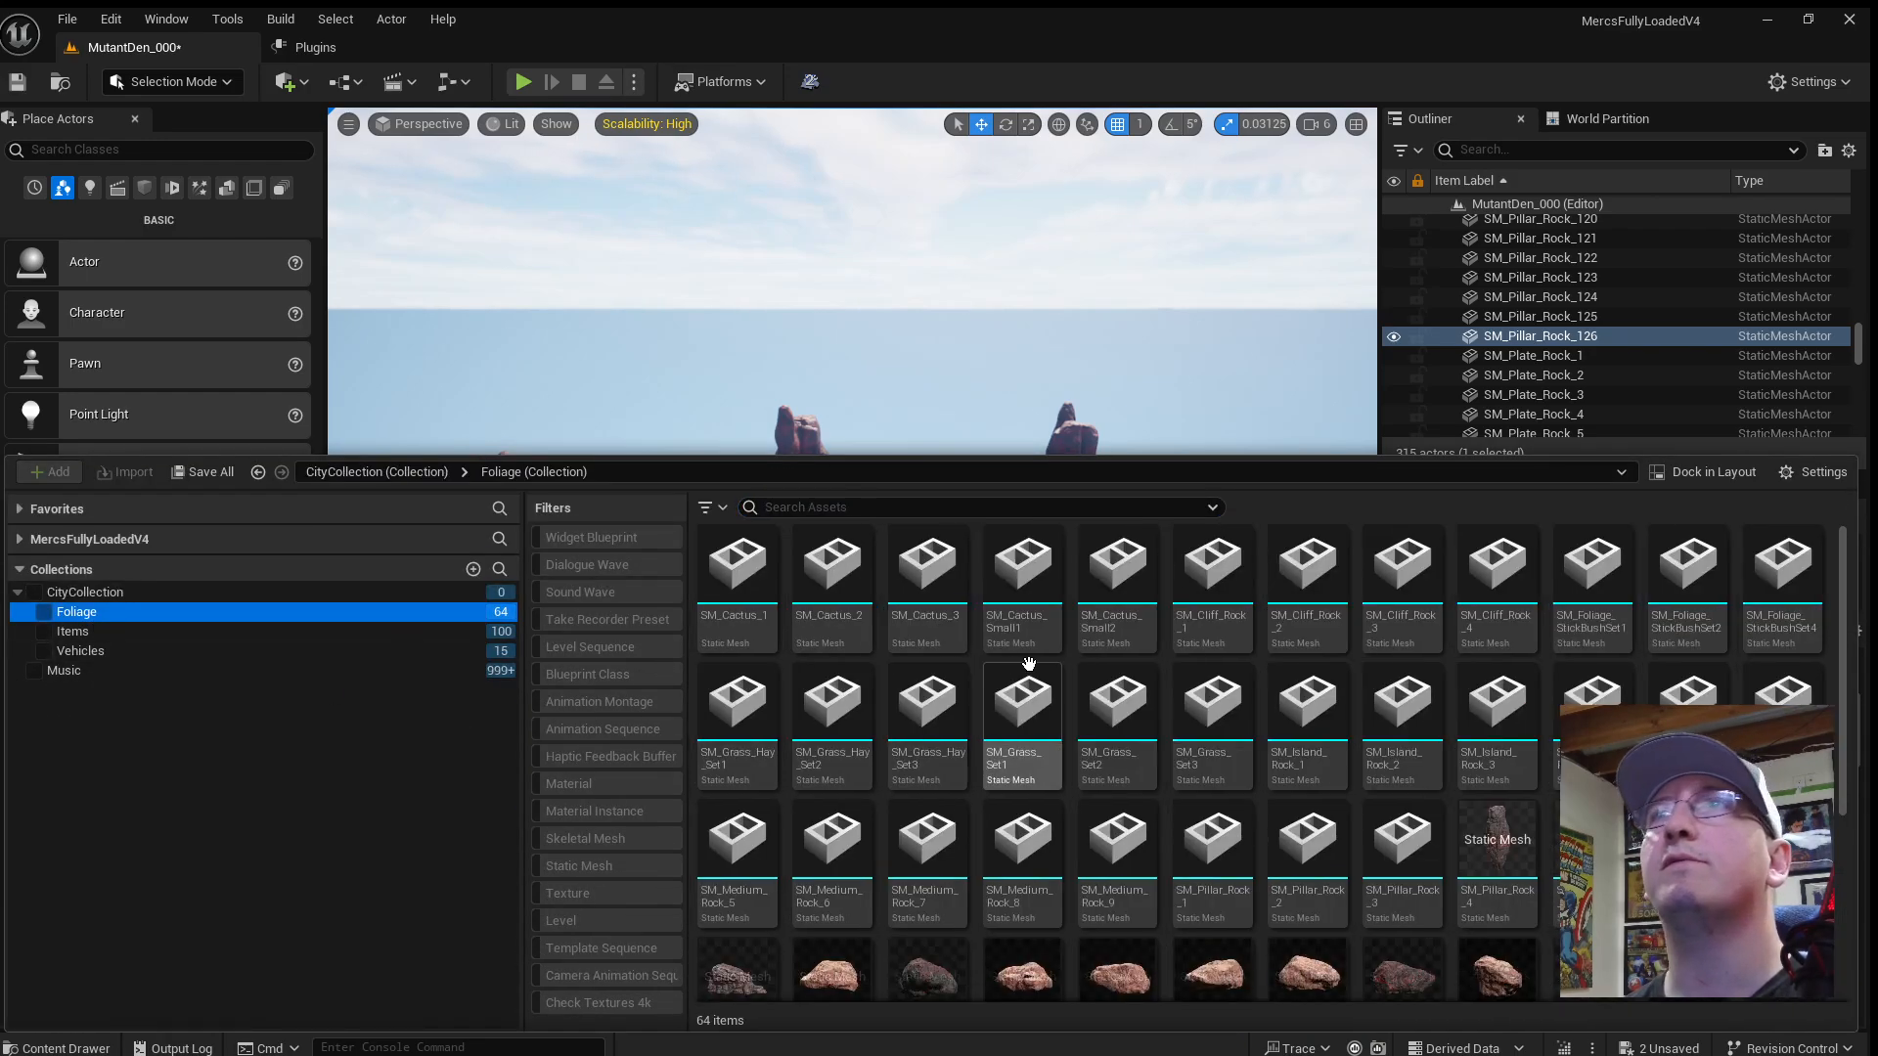
scroll(1125, 758, down, 5)
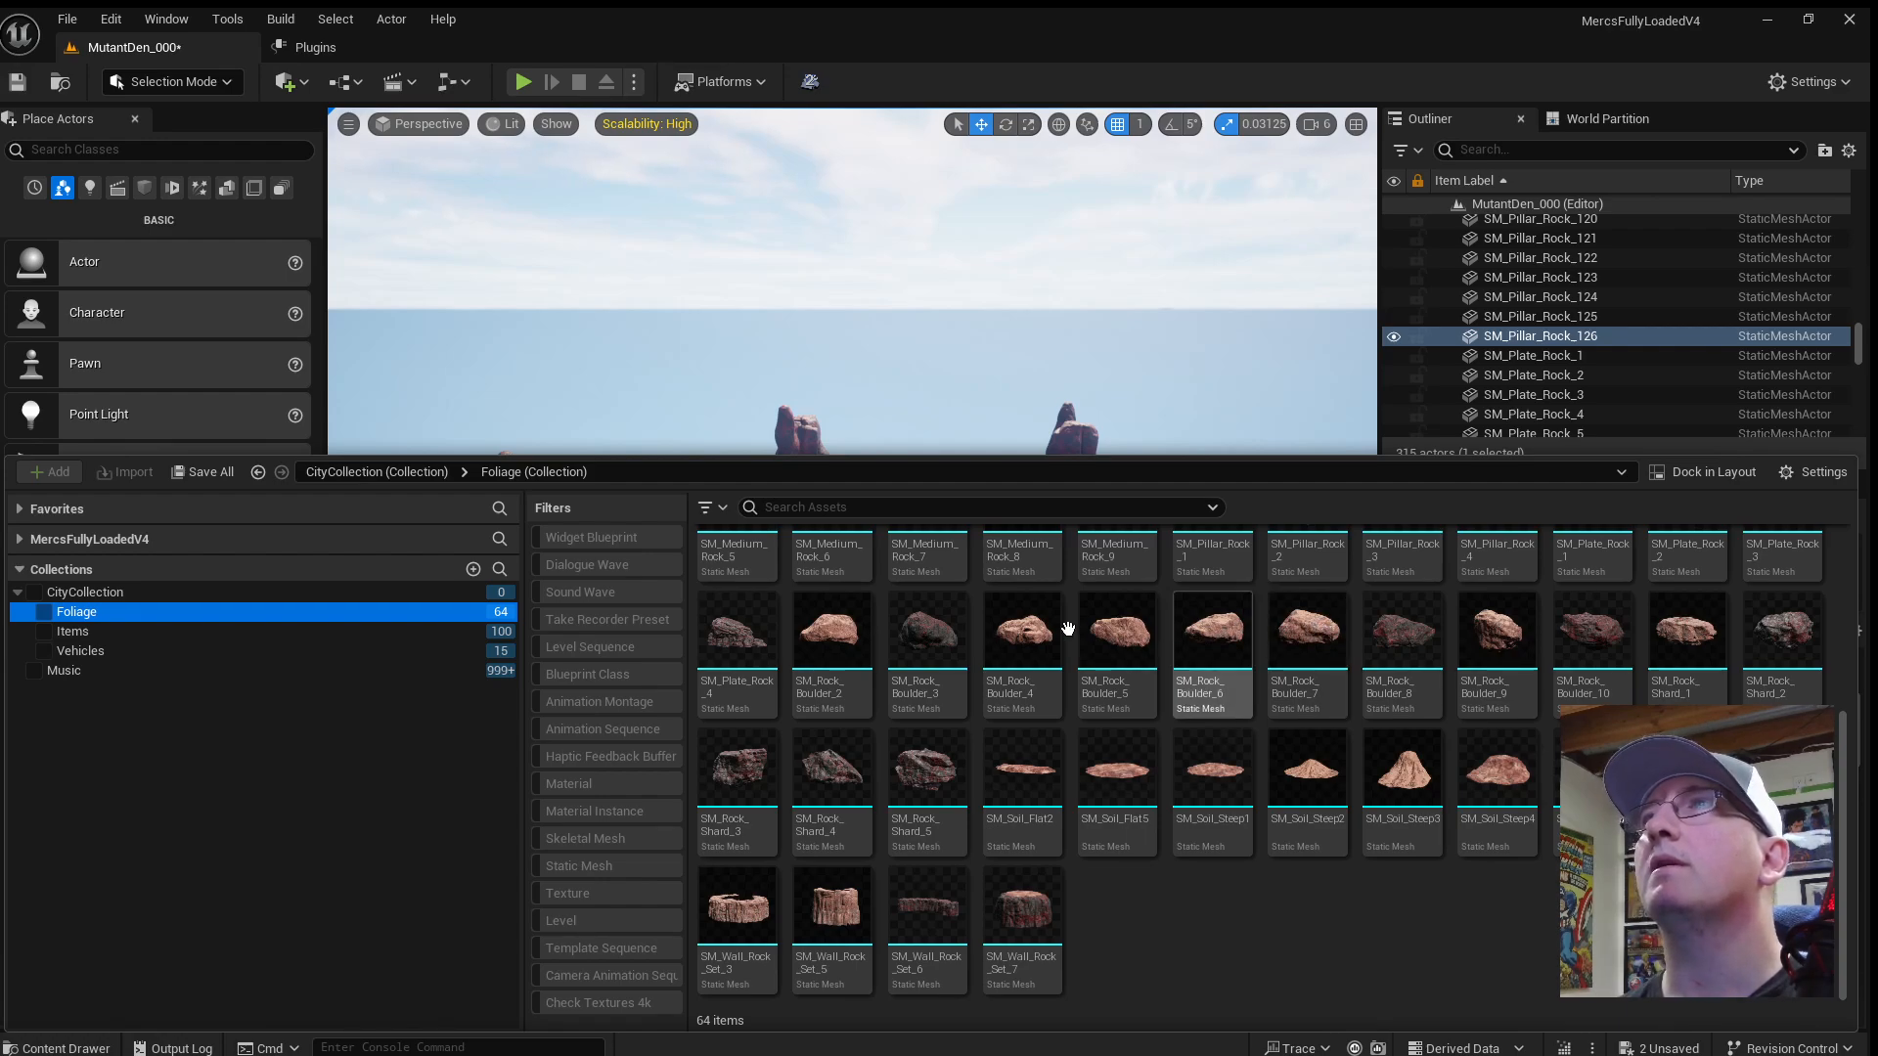
scroll(1025, 810, up, 3)
scroll(1007, 837, down, 3)
click(916, 782)
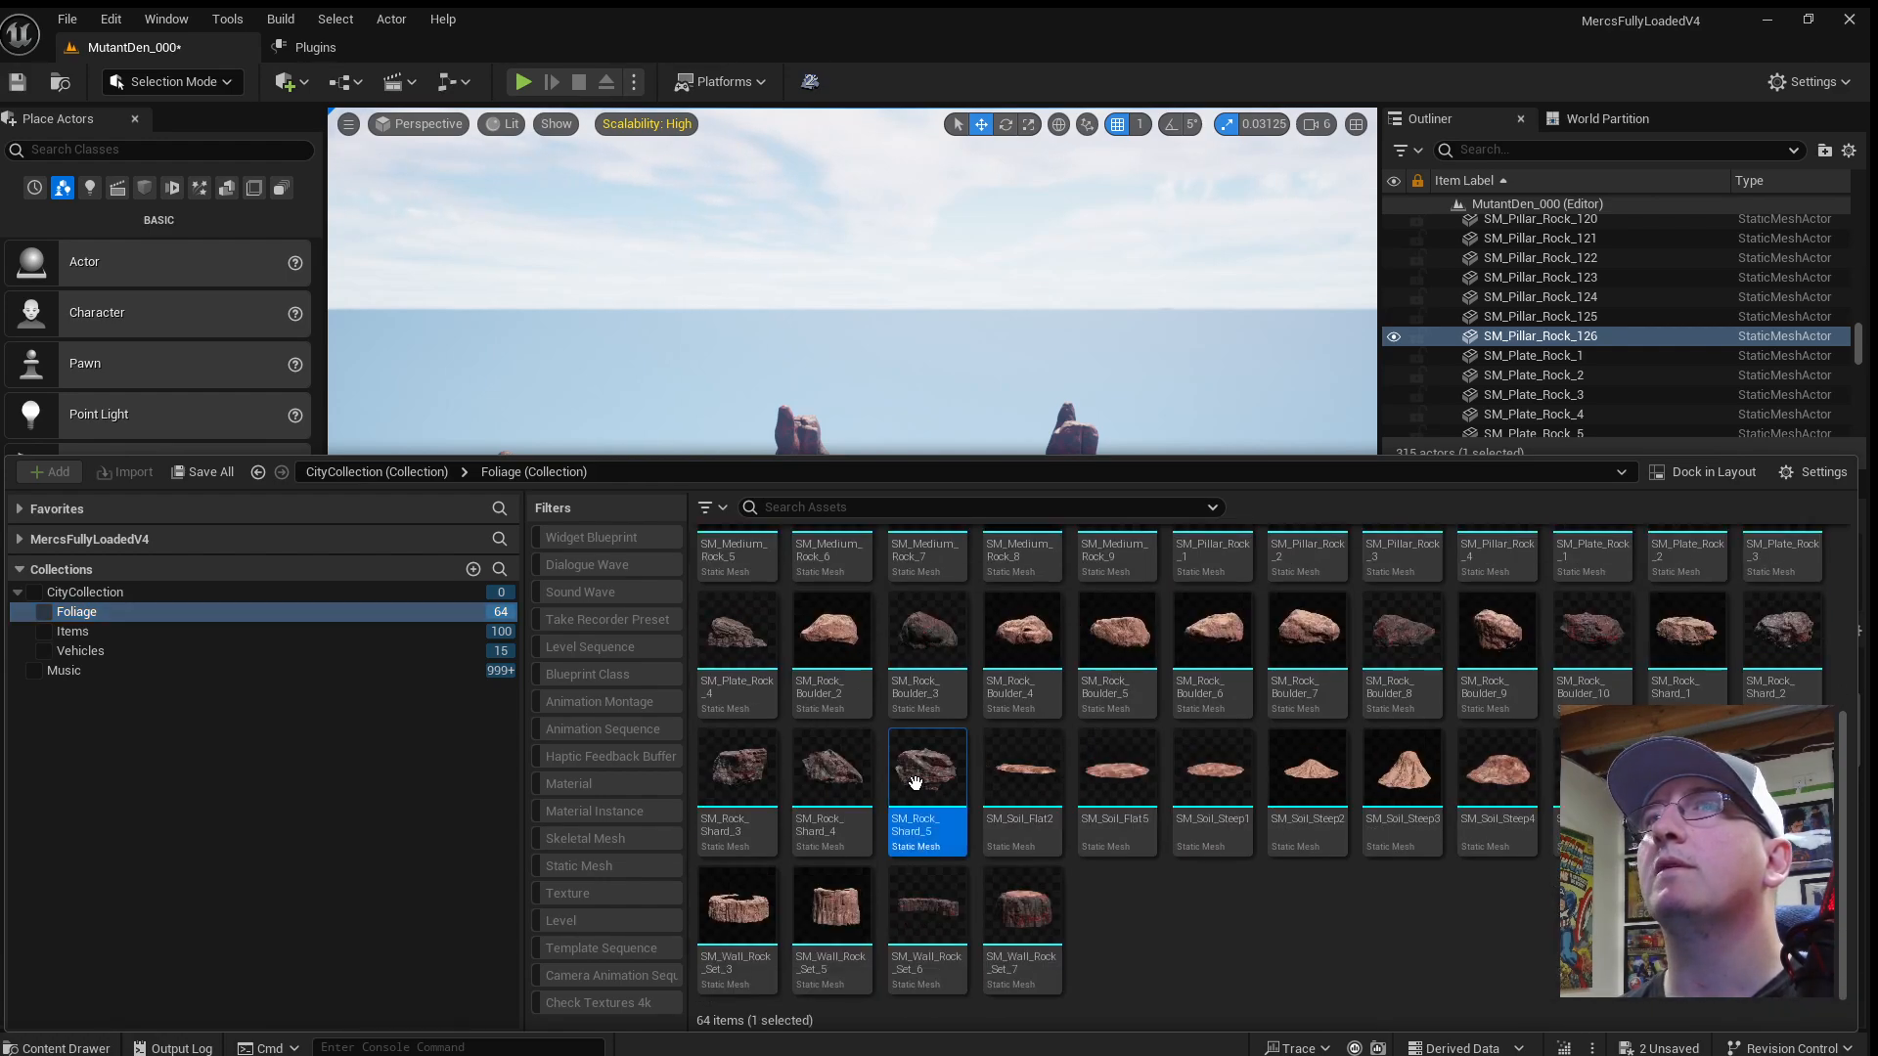
ctrl+click(749, 788)
ctrl+click(827, 797)
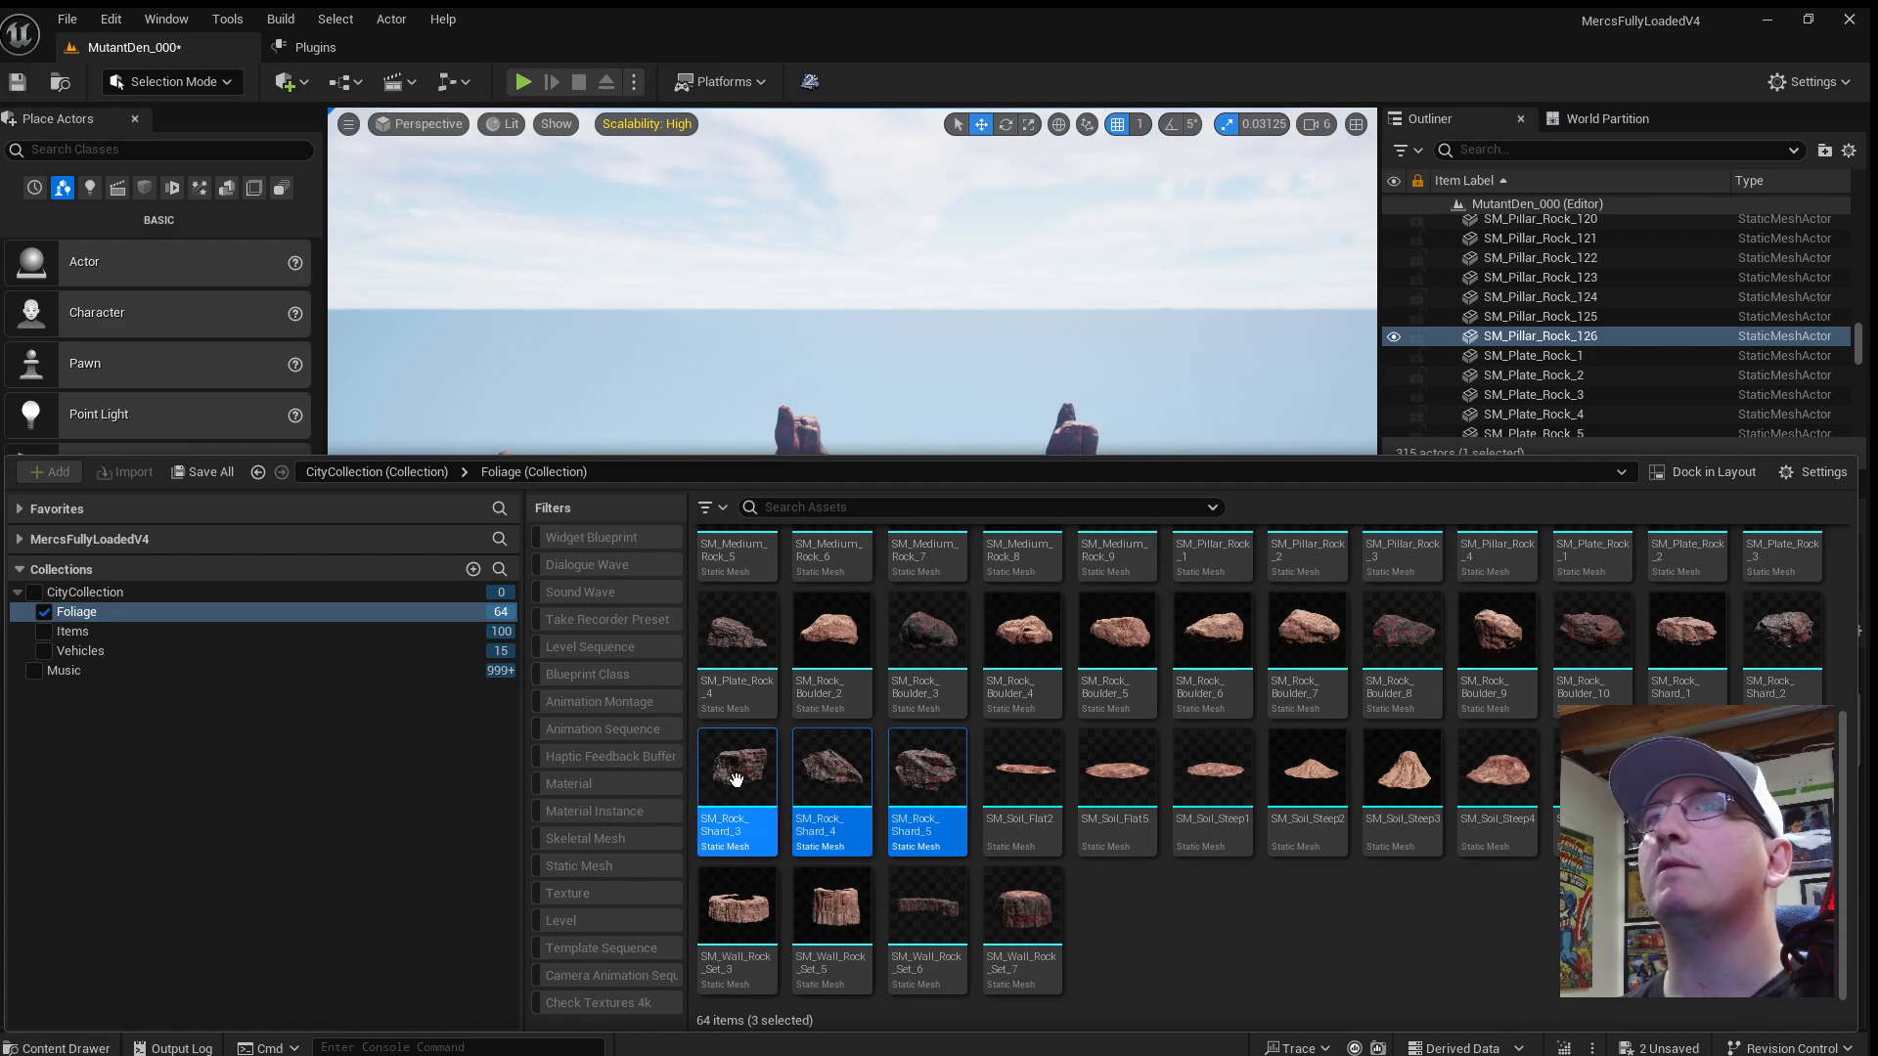
drag(736, 780, 831, 513)
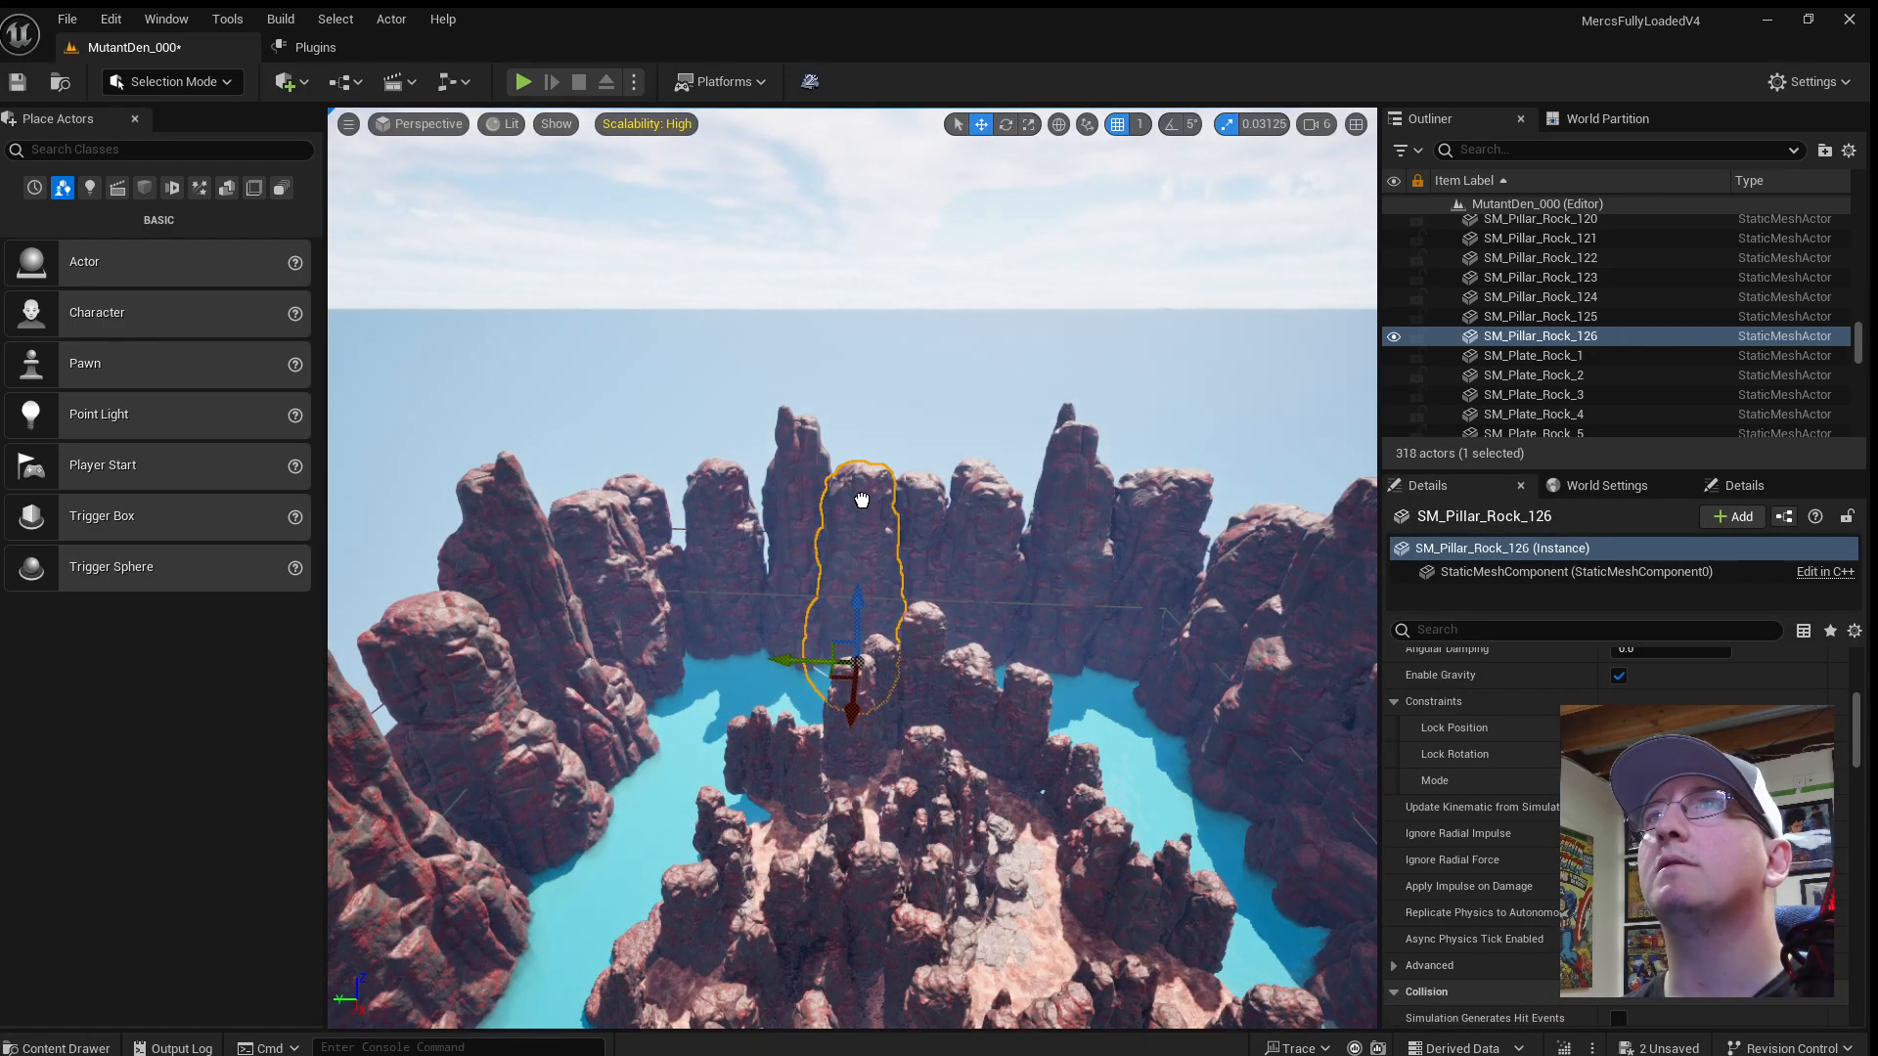
key(f)
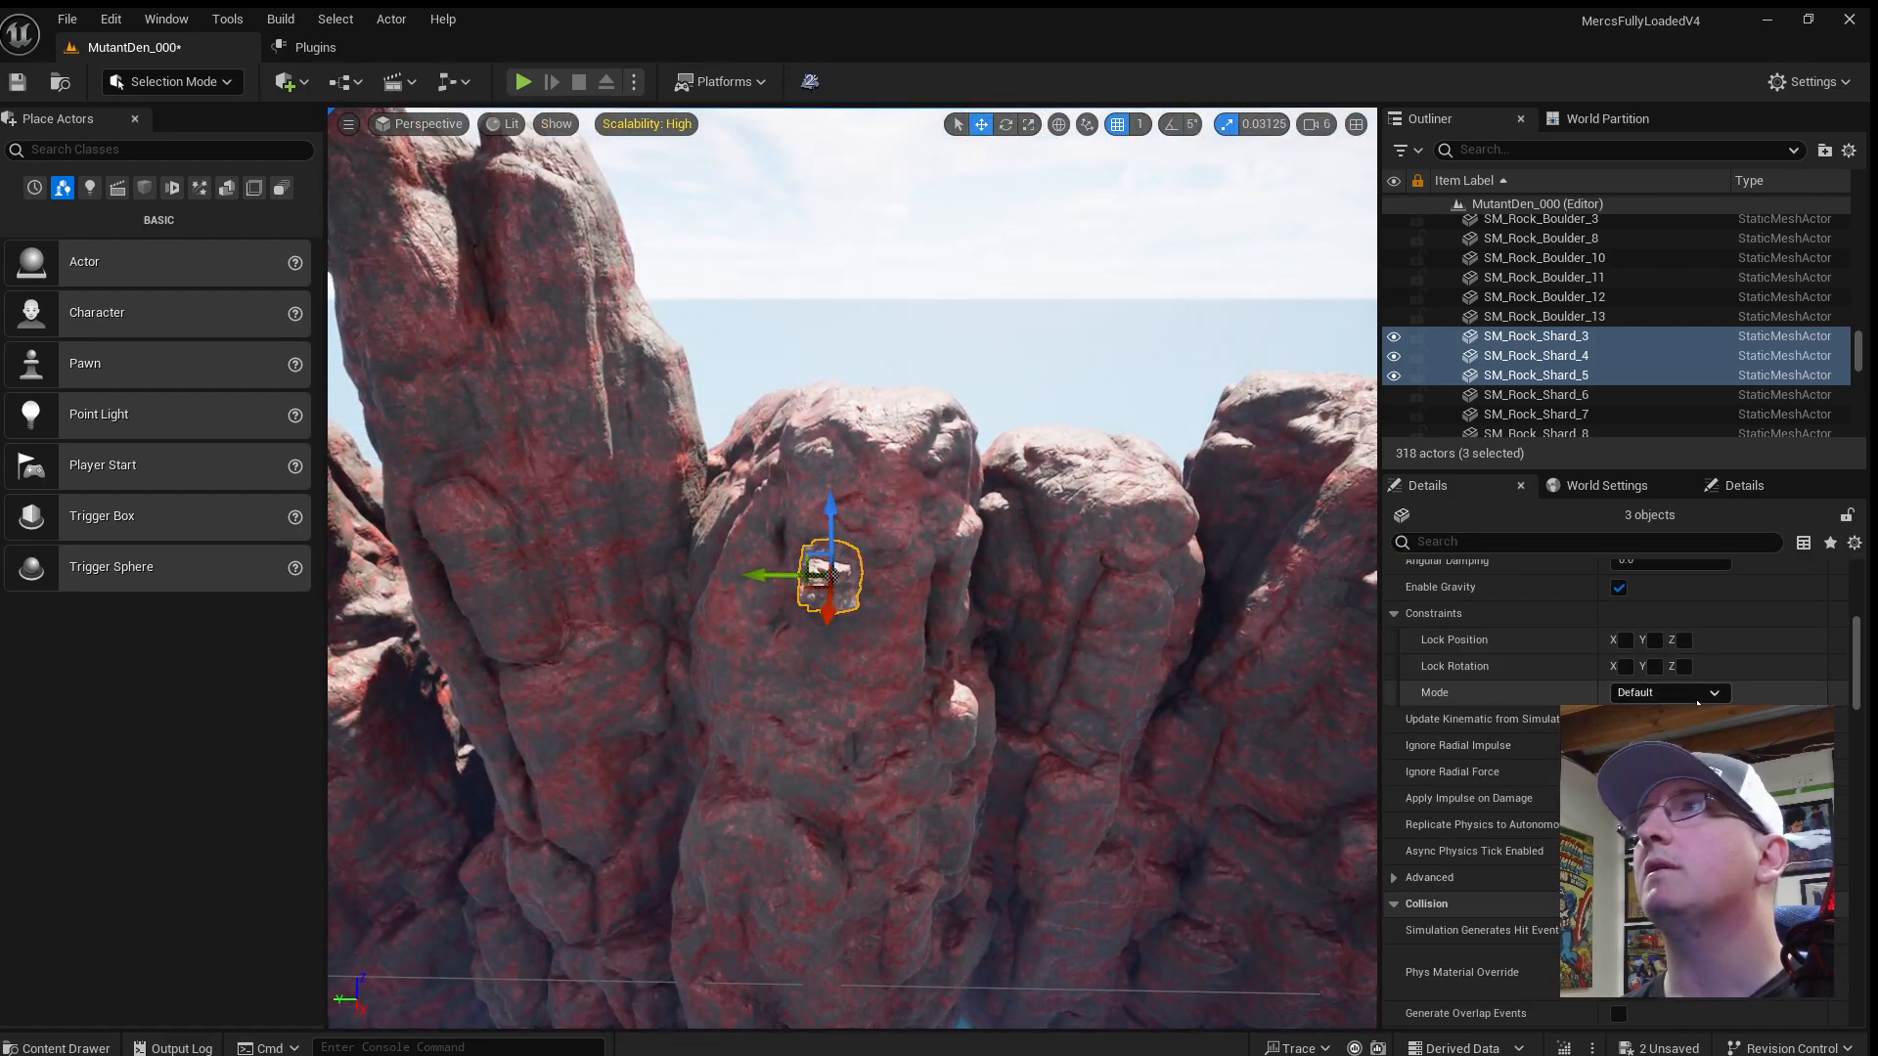
Set the scale of the three rock shards to 15 on all axes.
scroll(1697, 700, up, 5)
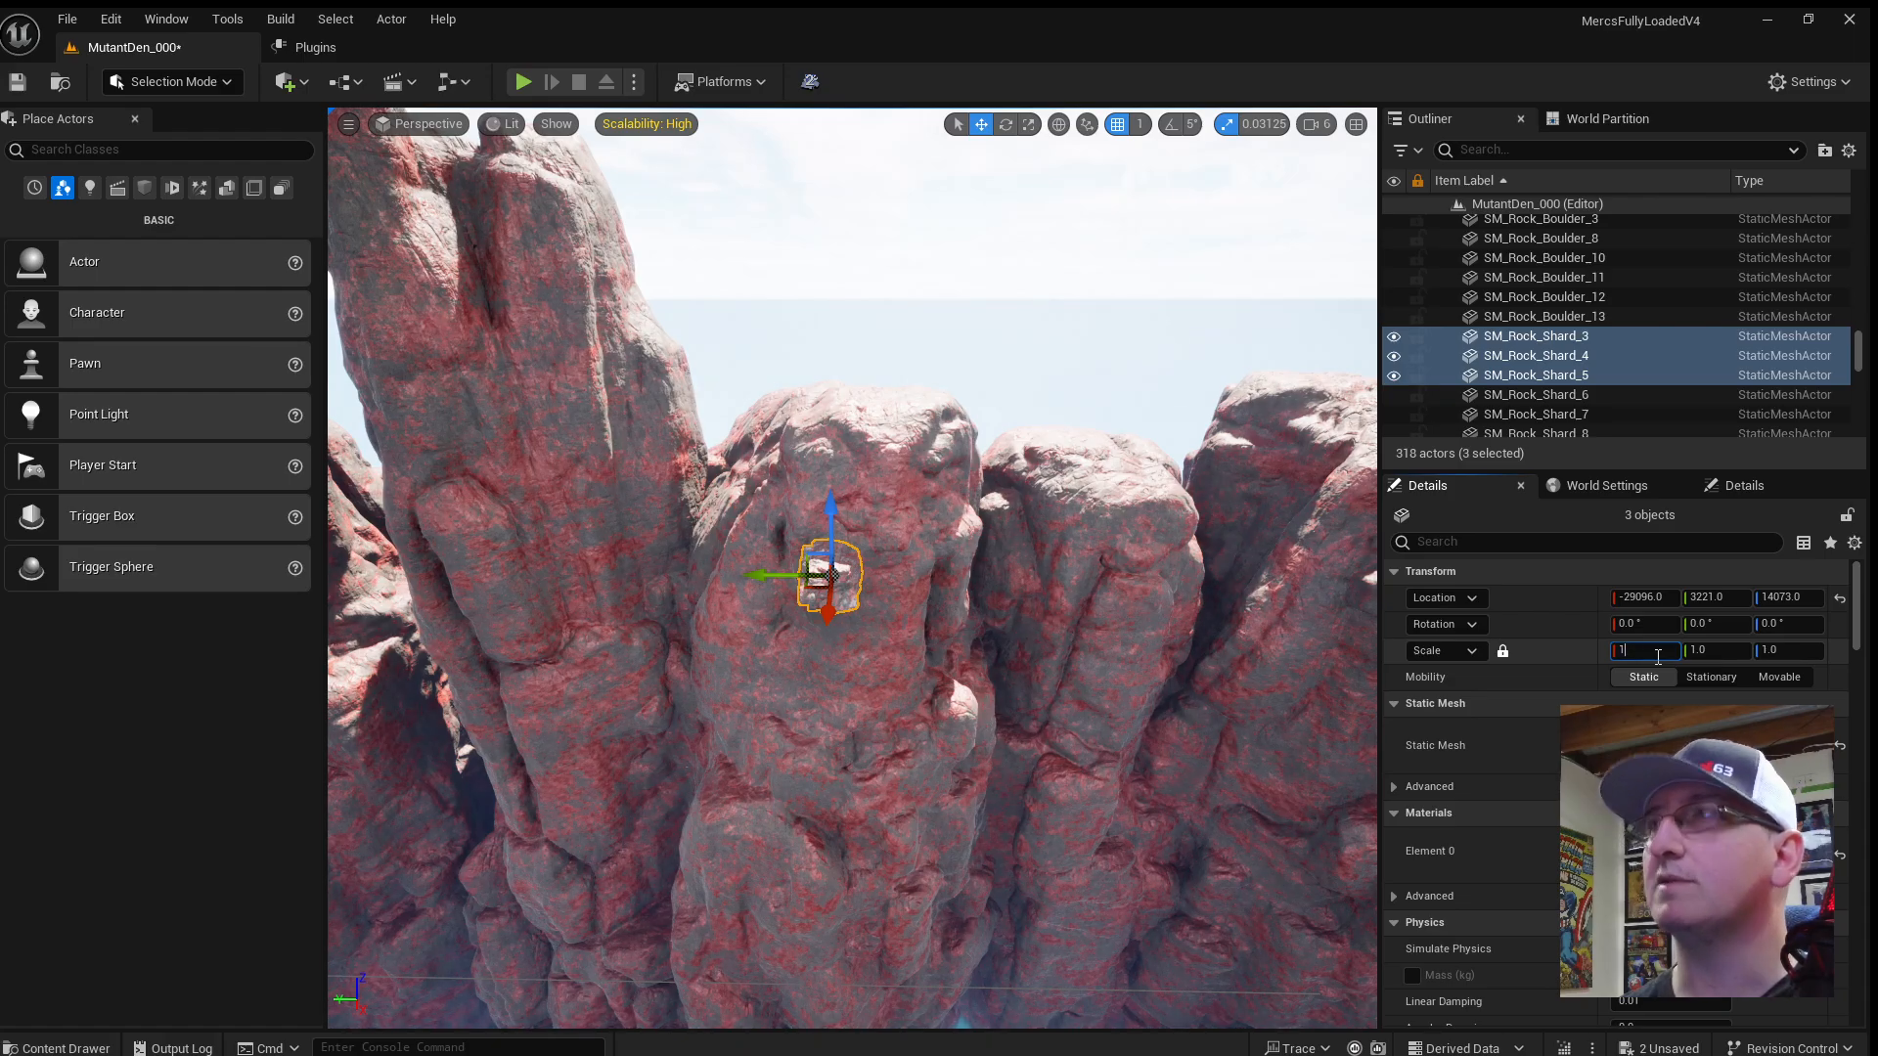
key(Return)
key(f)
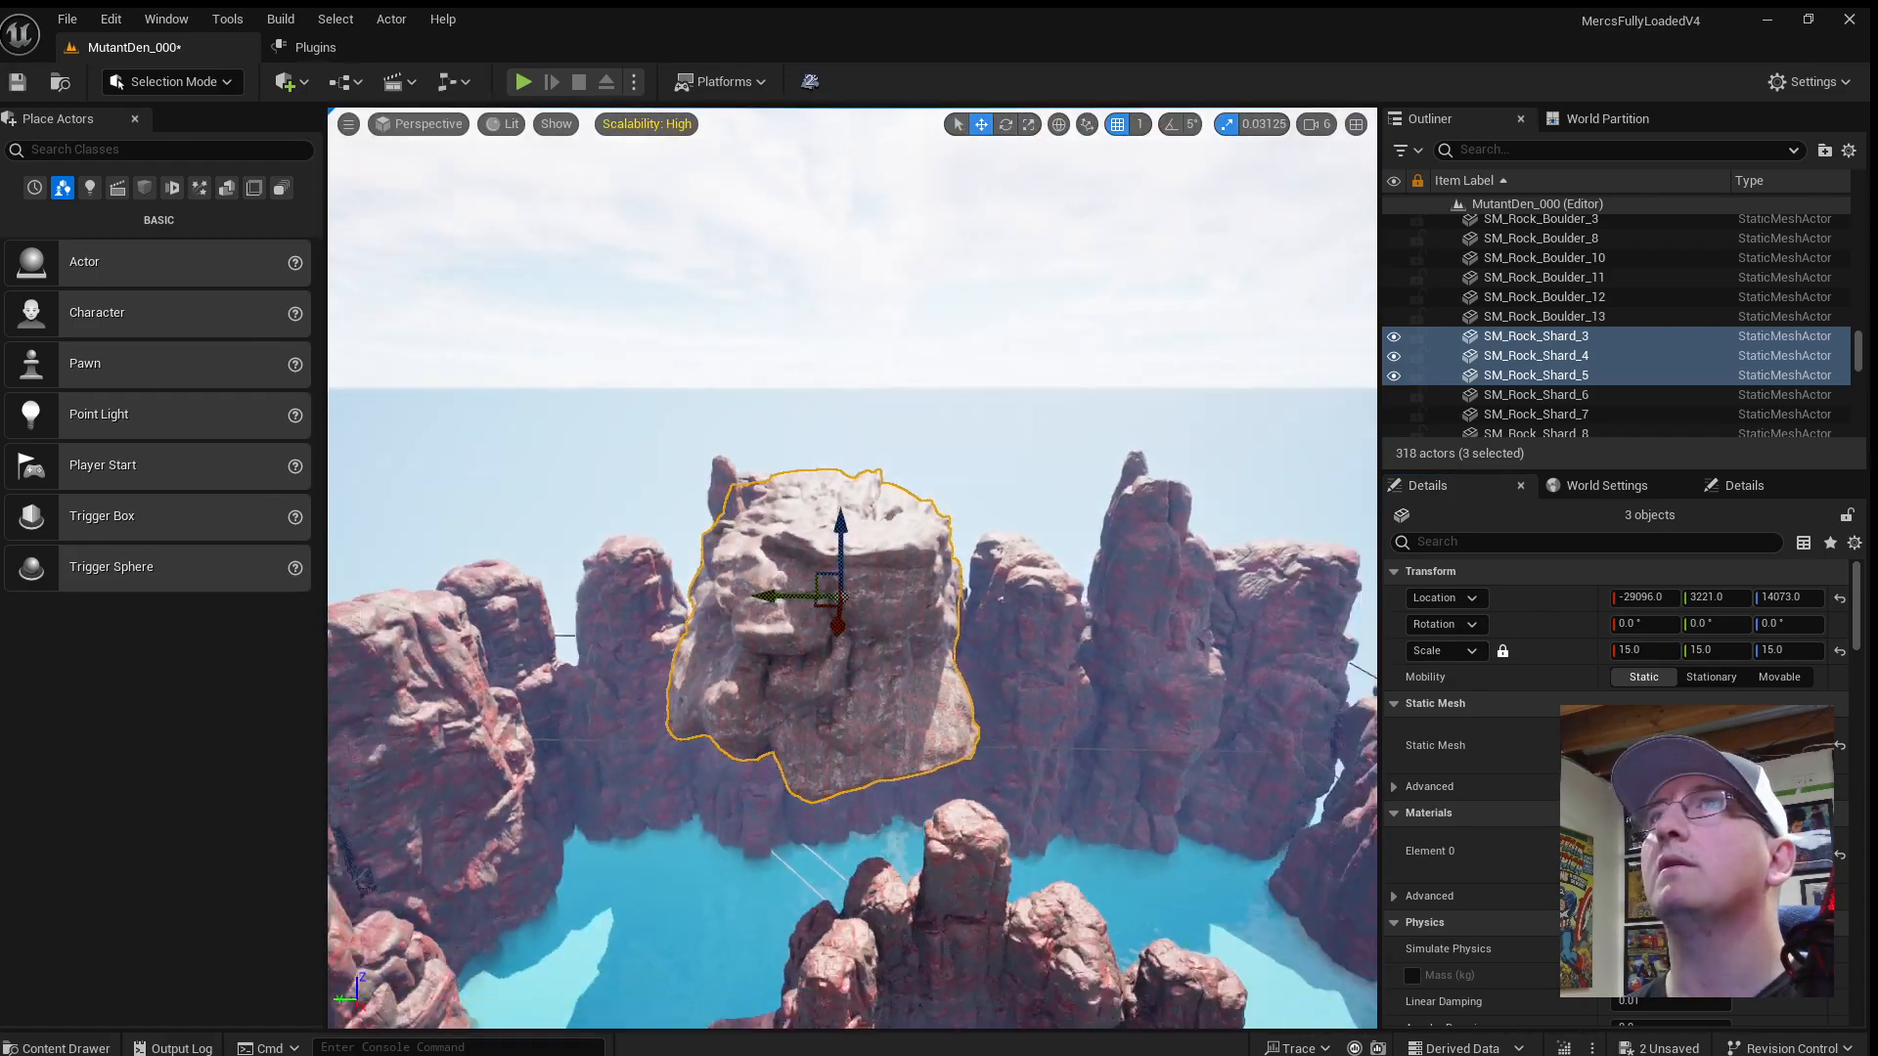
Rotate SM_Rock_Shard_5 and move it along the wall onto other pillar tops, at about Y -30873 and Z 15721.
mouse_move(766, 583)
right_down()
mouse_move(766, 546)
mouse_move(773, 583)
right_up()
click(766, 583)
key(f)
key(d)
drag(632, 608, 1074, 561)
drag(1150, 497, 1226, 482)
key(e)
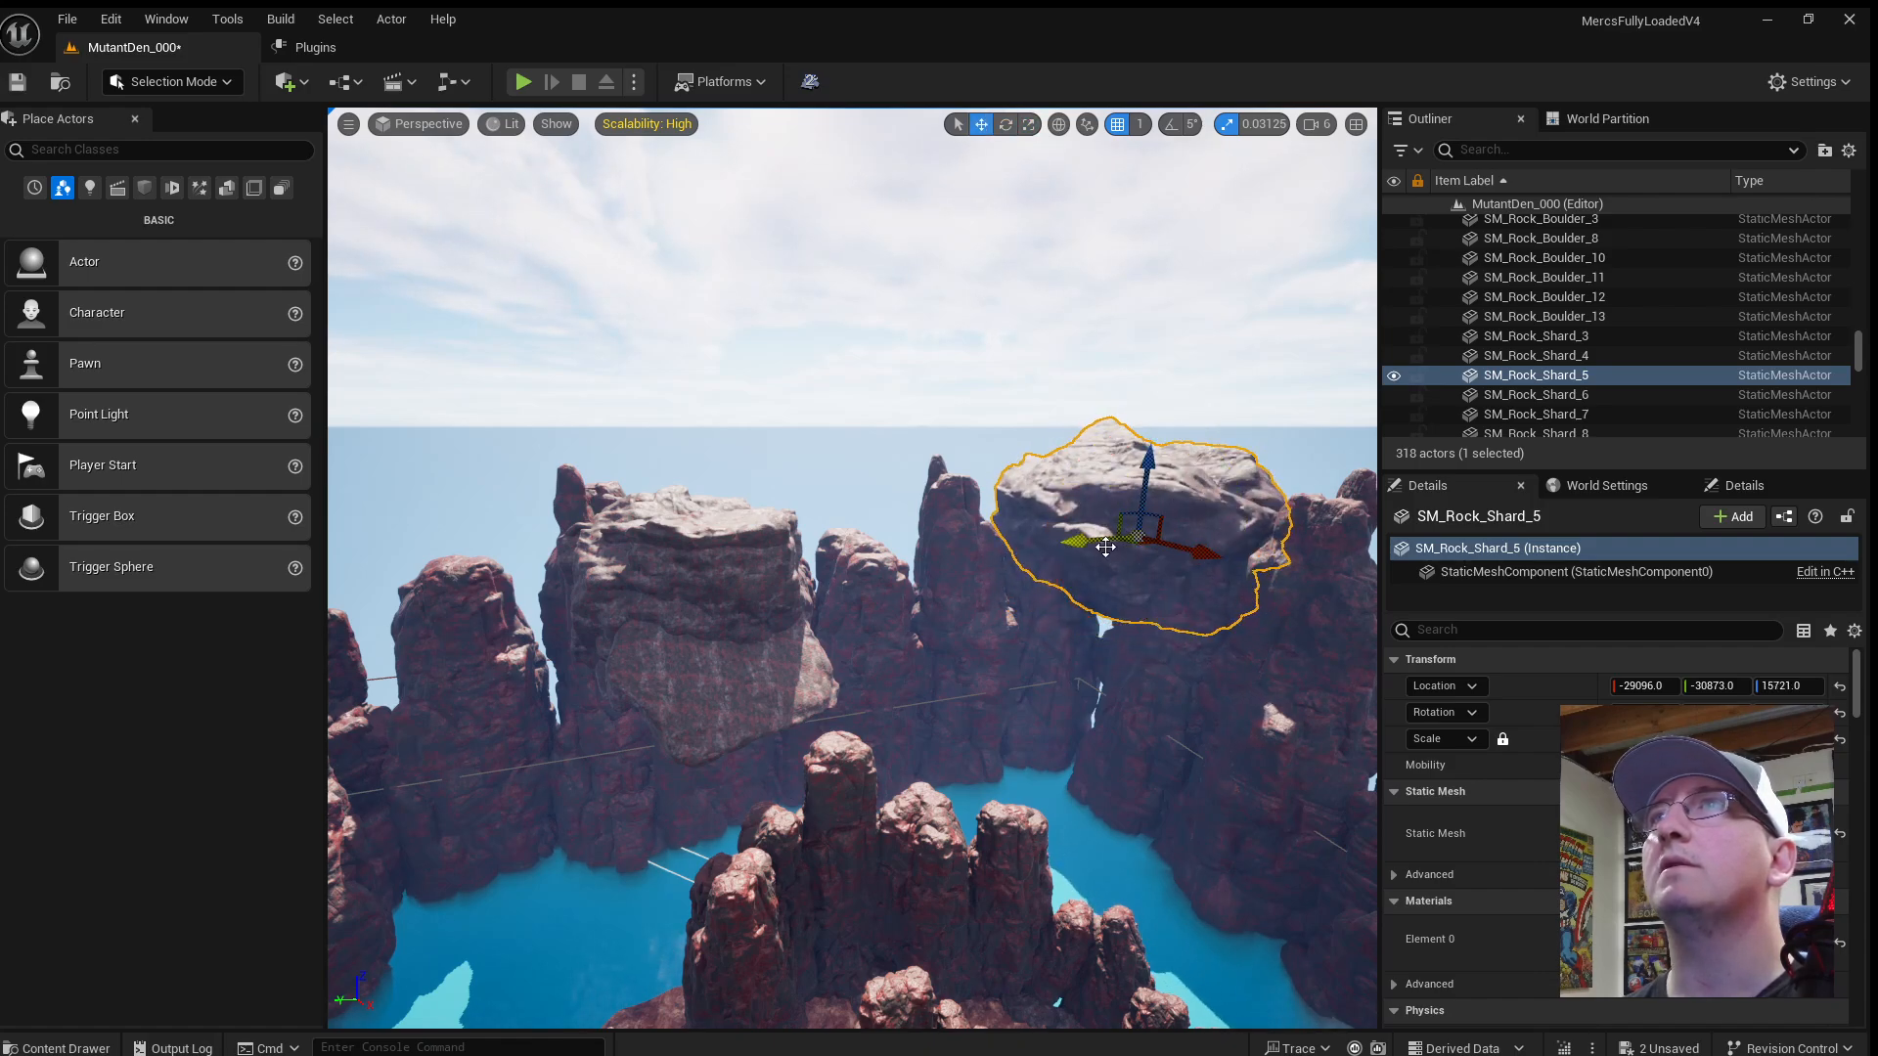
Duplicate the moved rock shard and place the copy on the adjacent pillar tops, at about X -33399, Y -18075, Z 19343.
alt+drag(1106, 546, 1047, 586)
key(e)
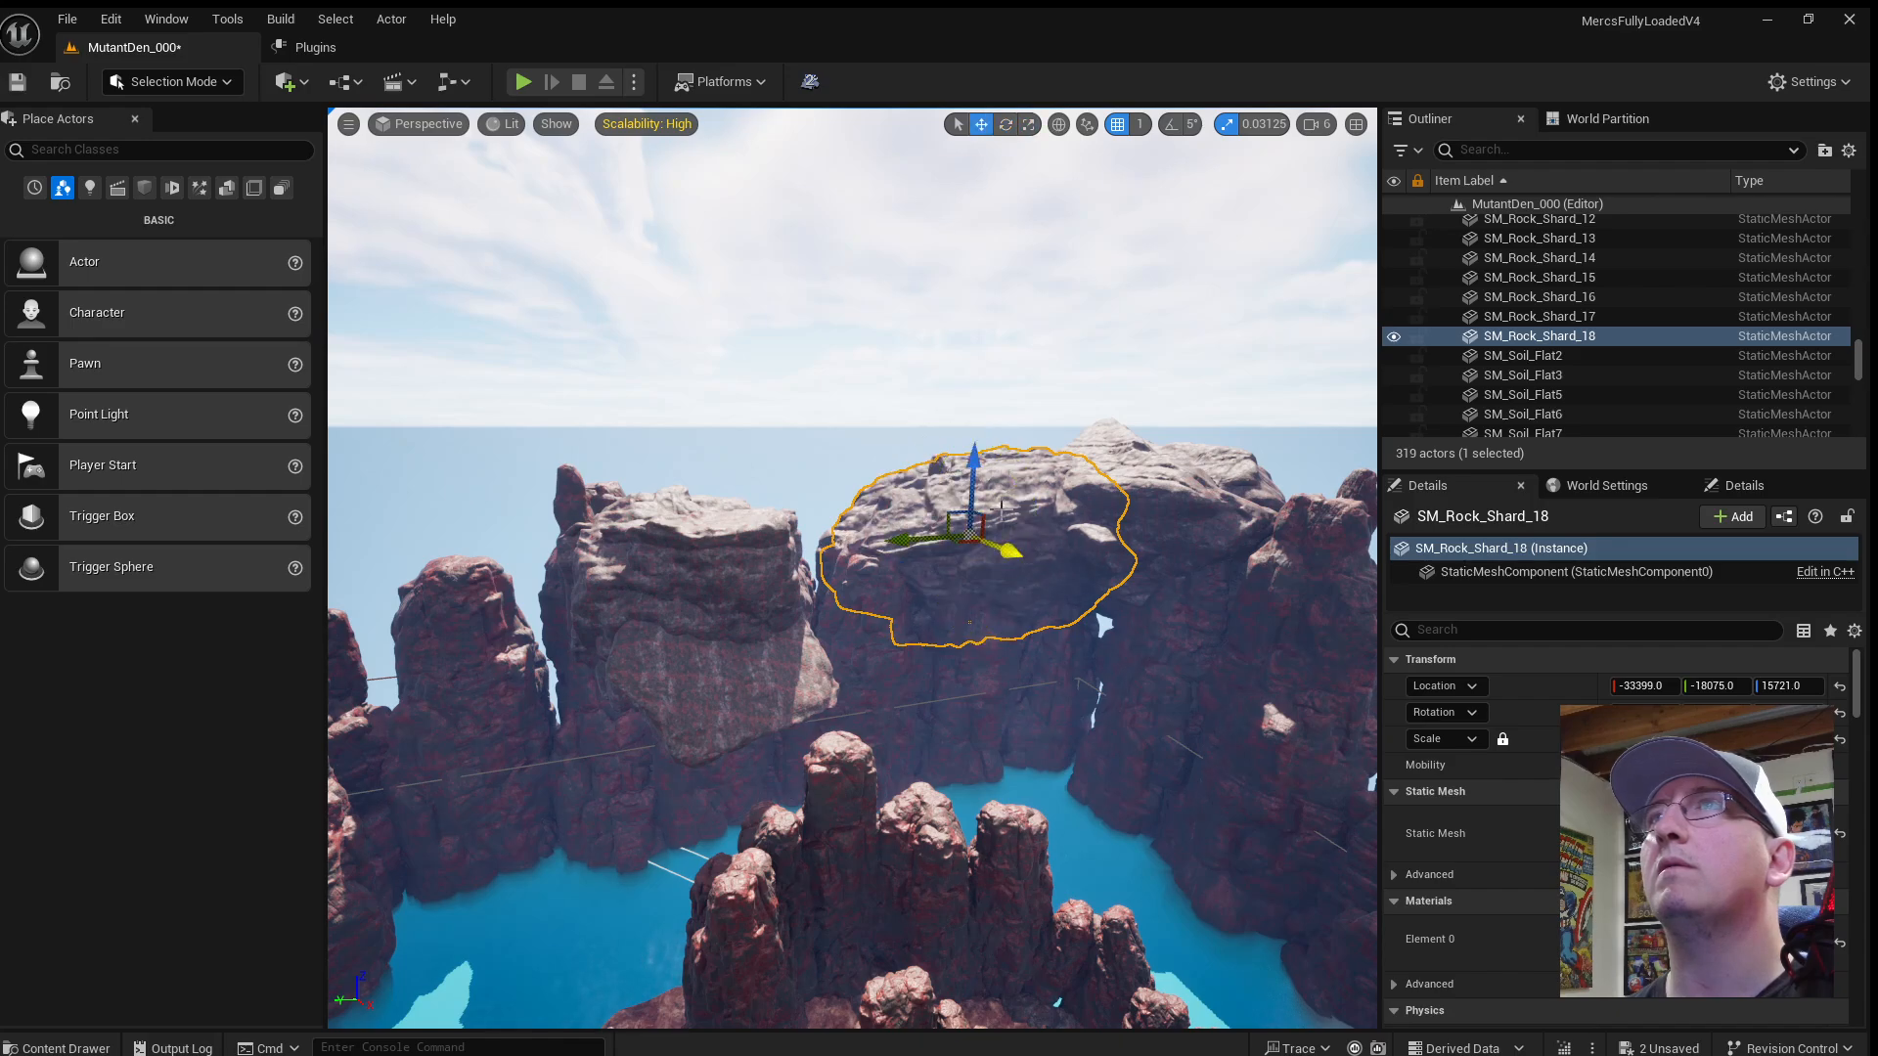
right_drag(1001, 505, 1018, 506)
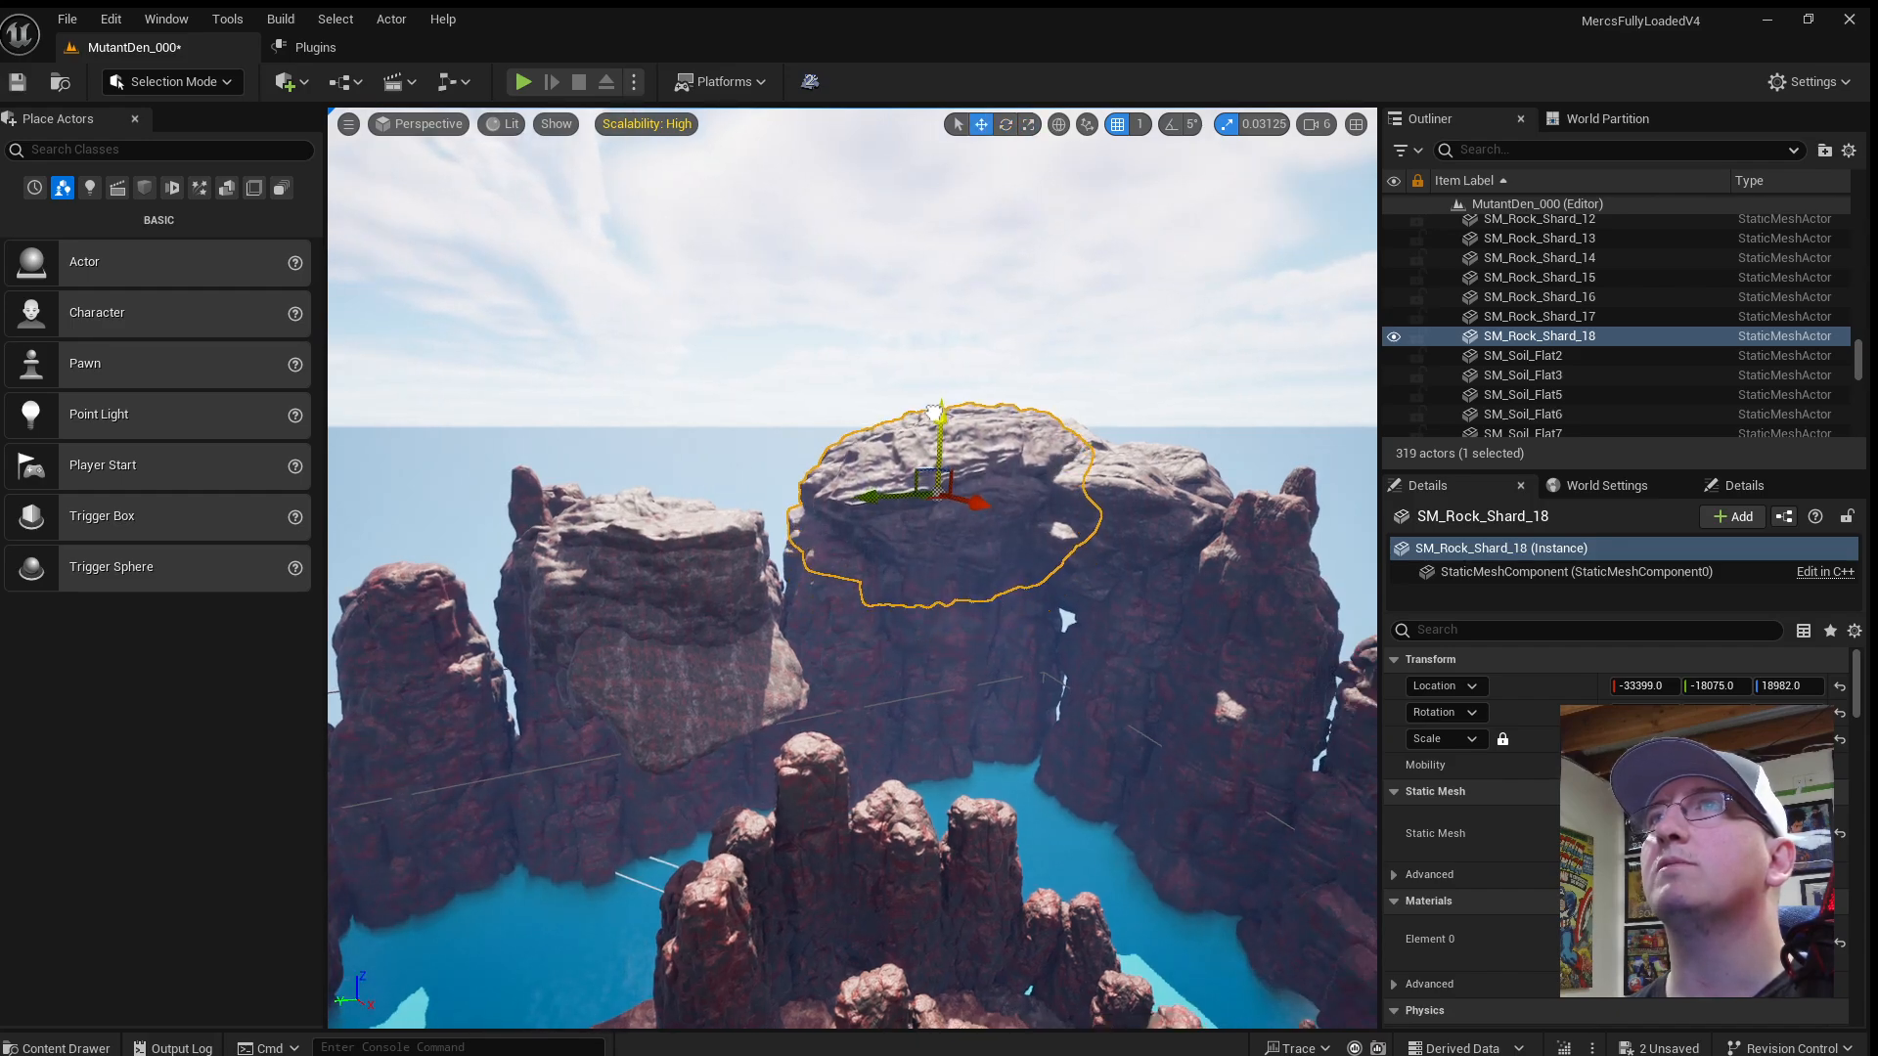
key(w)
right_drag(1093, 650, 1242, 602)
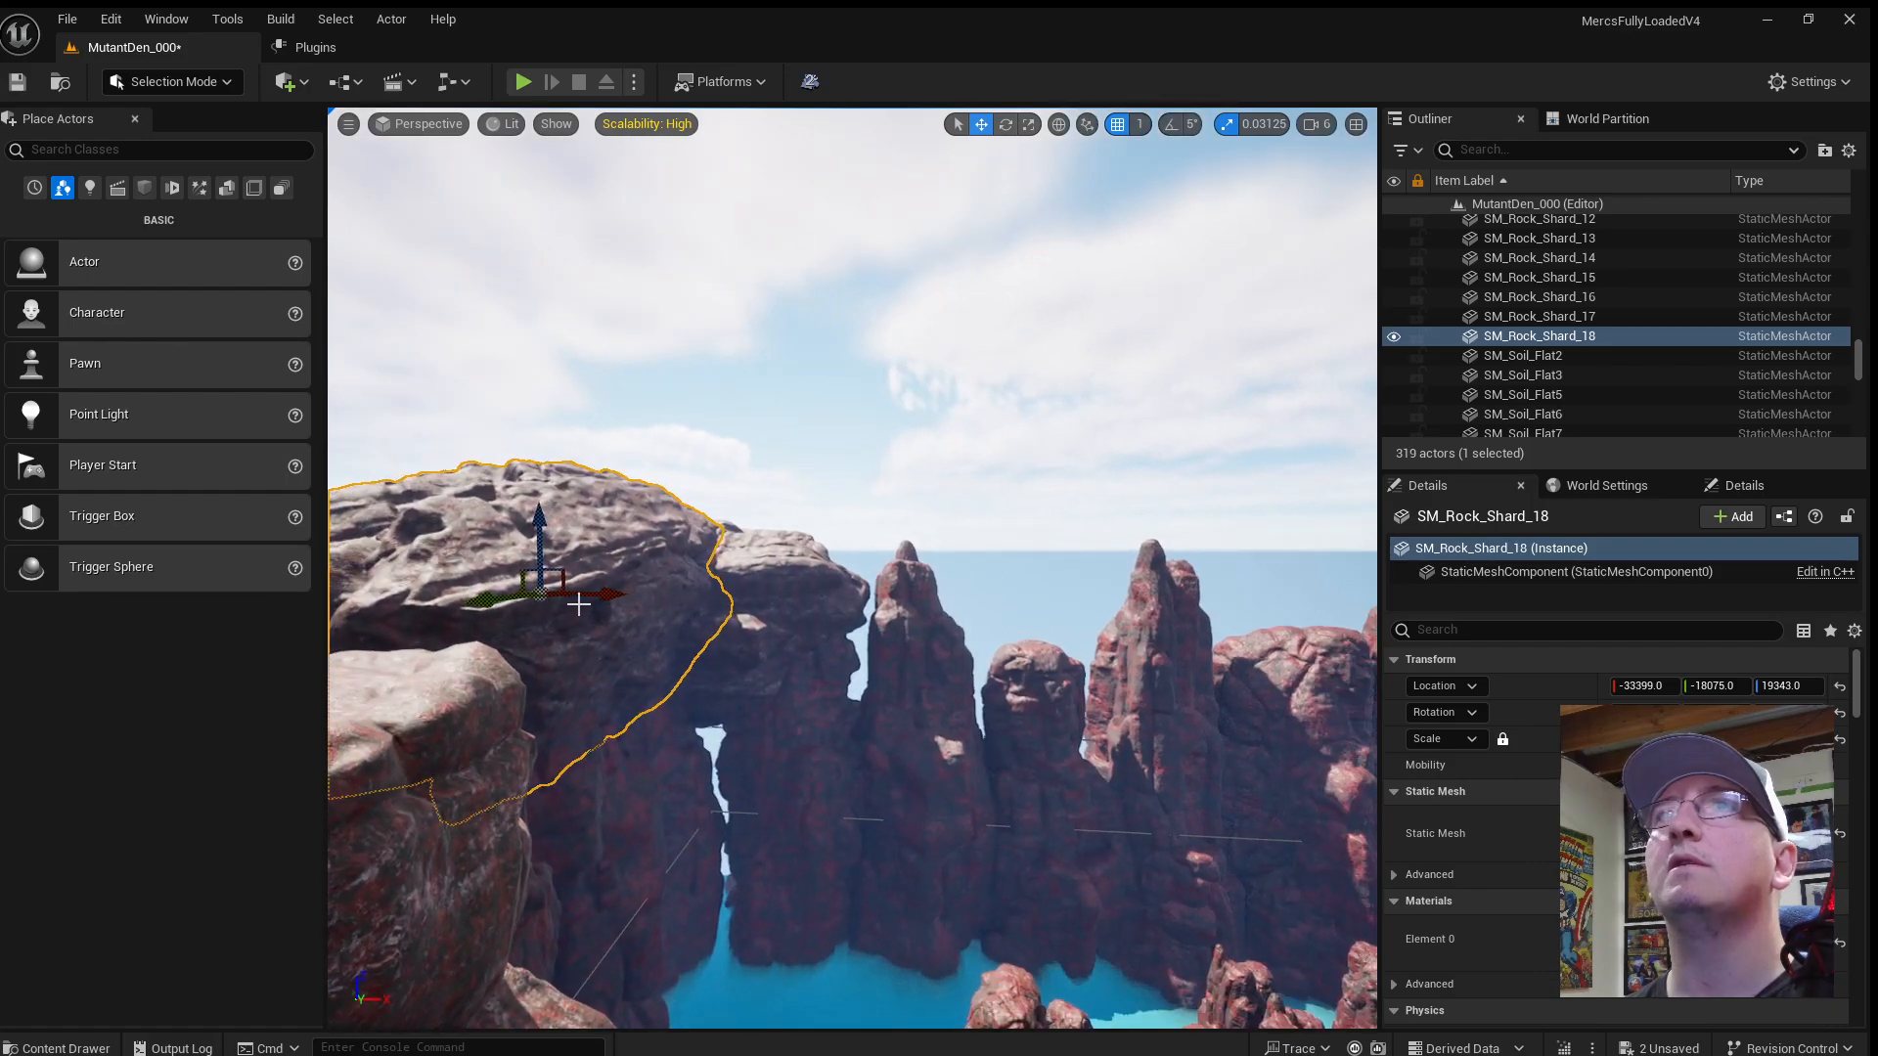
Duplicate the rock shard across the gap and rotate the copy, at about X 1280, Y -18075, Z 28233.
alt+drag(534, 516, 1232, 391)
right_drag(860, 495, 939, 493)
key(s)
key(e)
drag(706, 551, 653, 369)
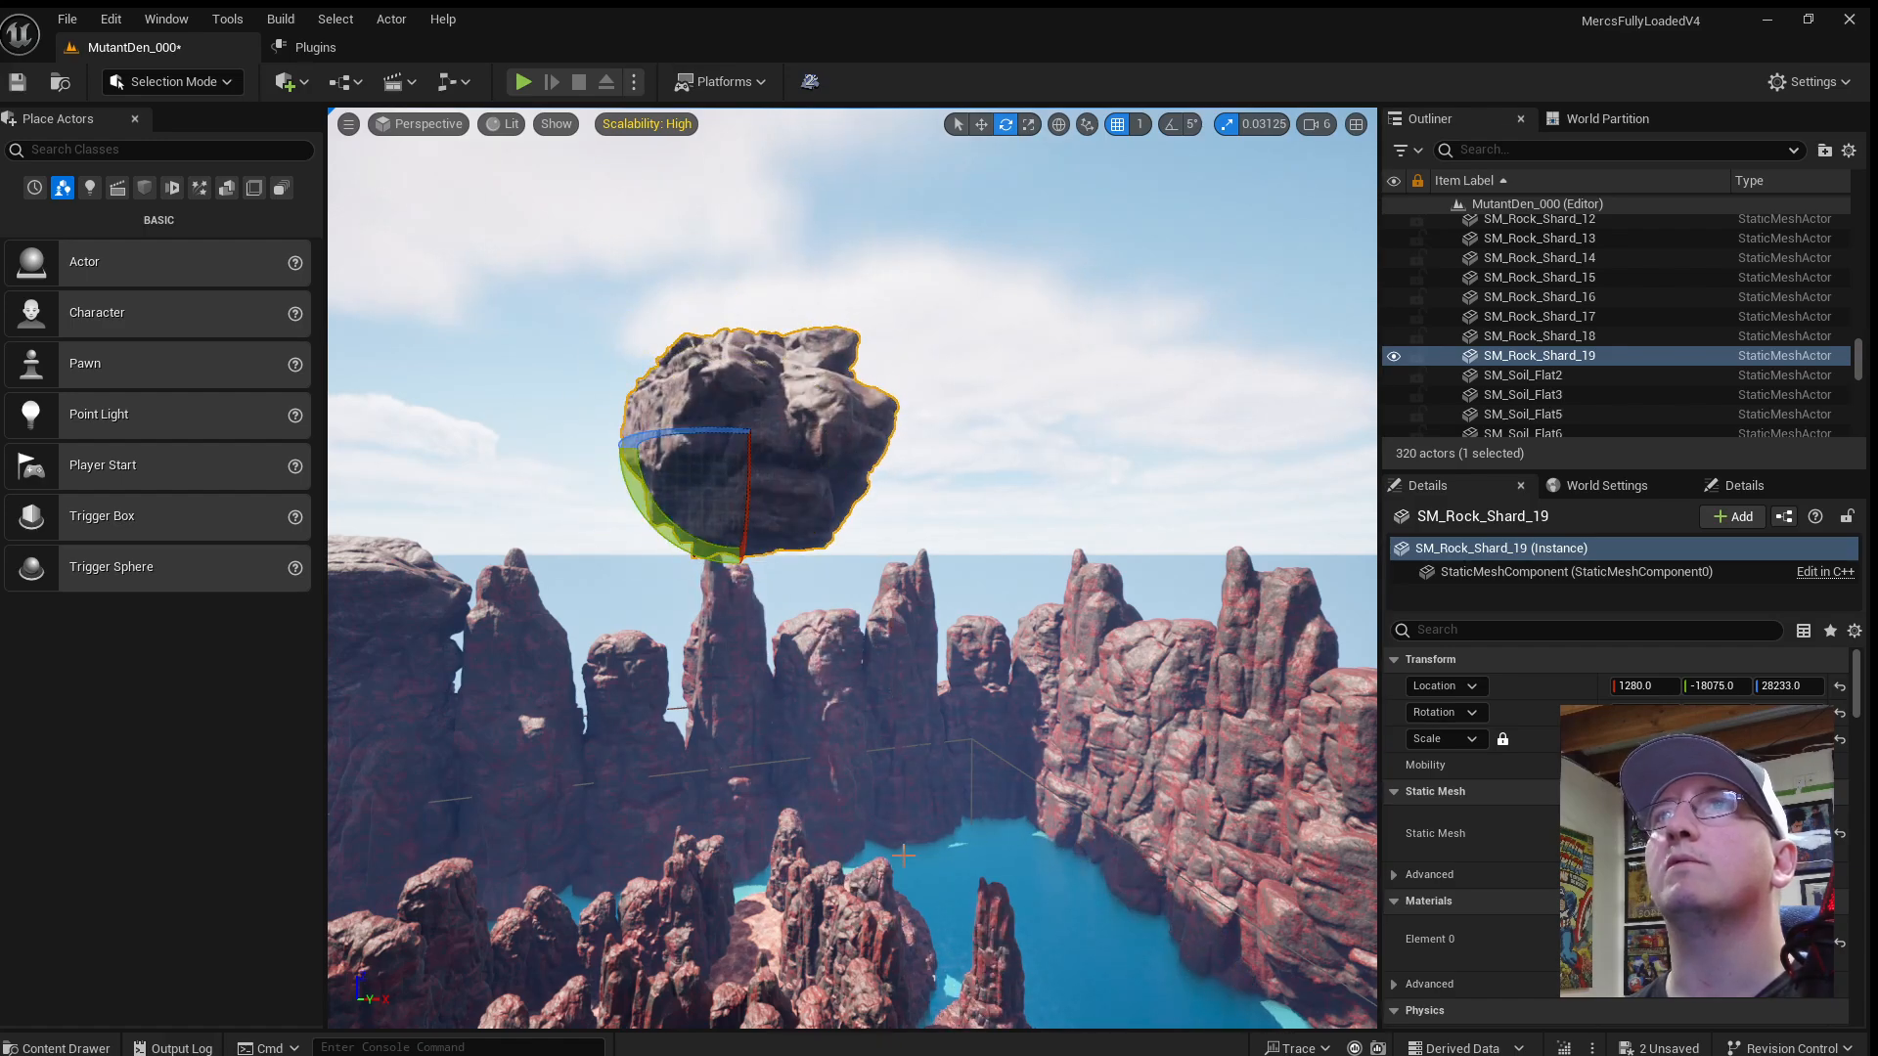
right_drag(654, 370, 939, 341)
key(a)
key(s)
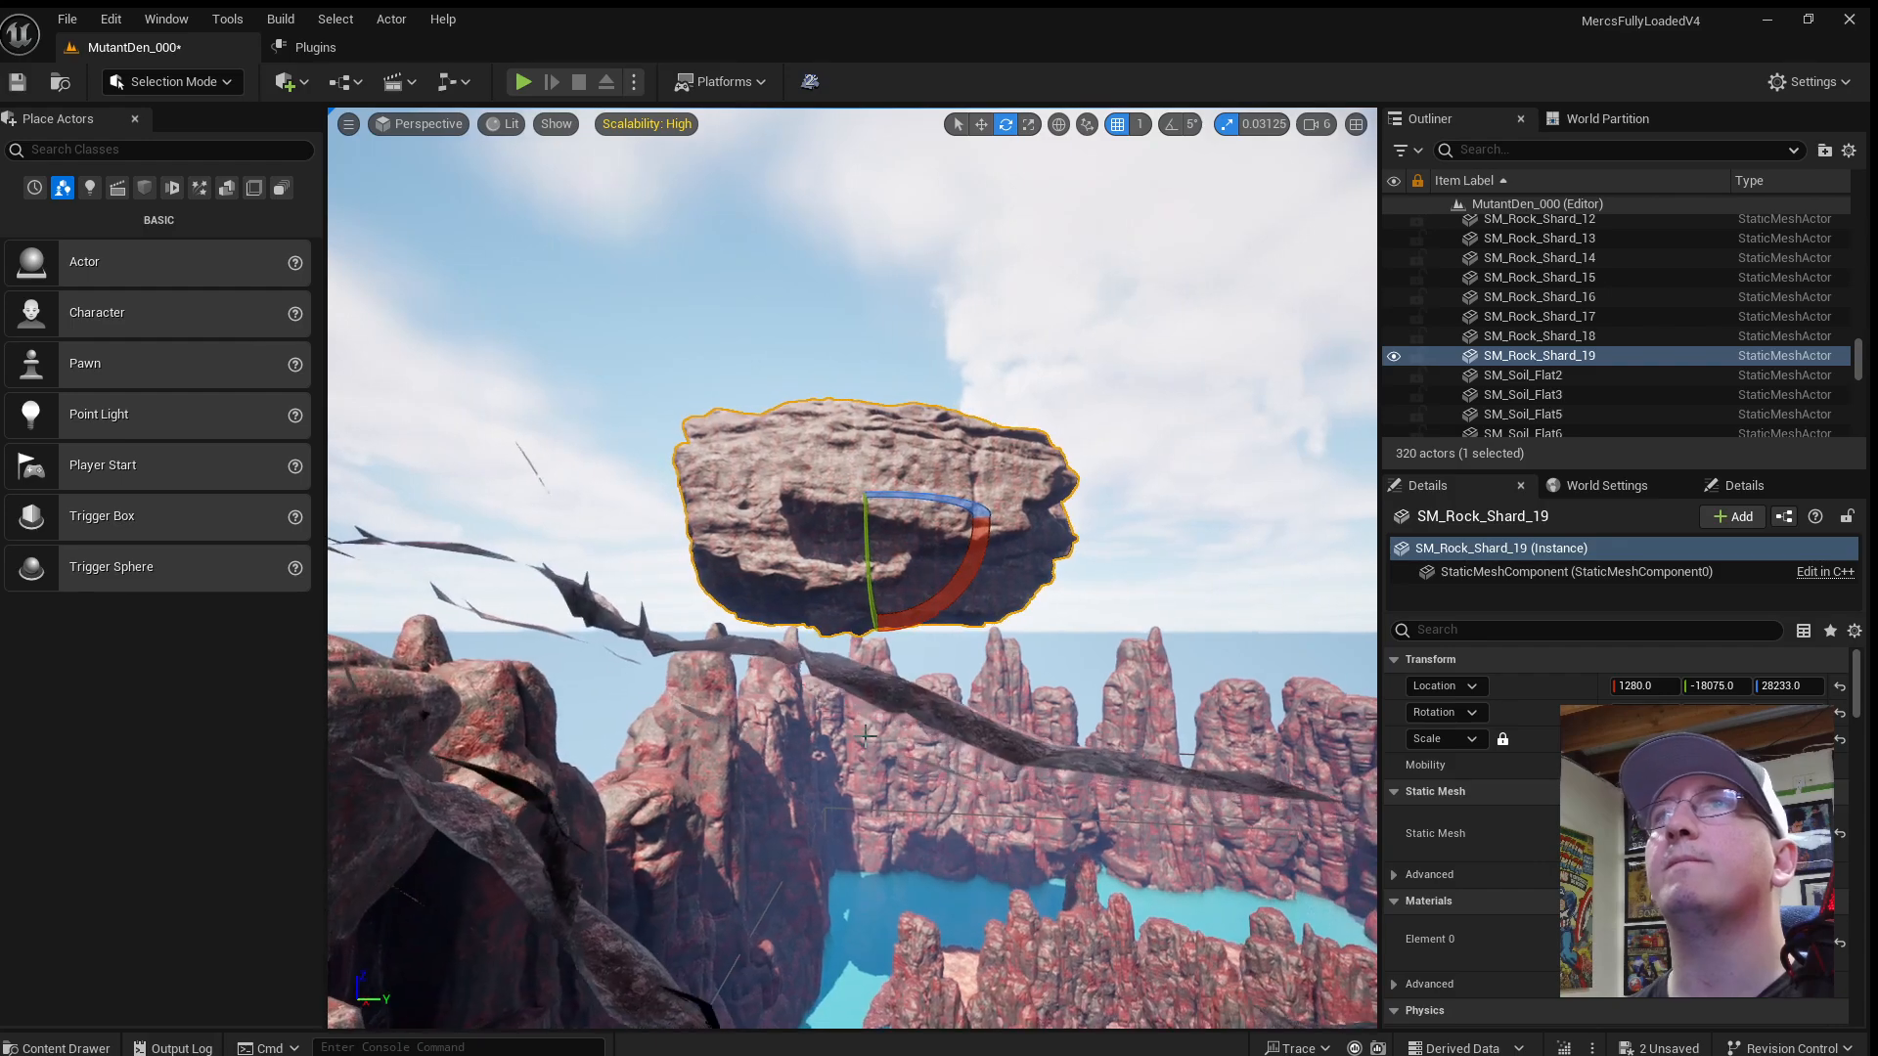
Move the new shard copy to about Y -16252, Z 34221 and tilt it above the wall.
key(w)
drag(951, 518, 1133, 516)
right_drag(1035, 440, 1050, 440)
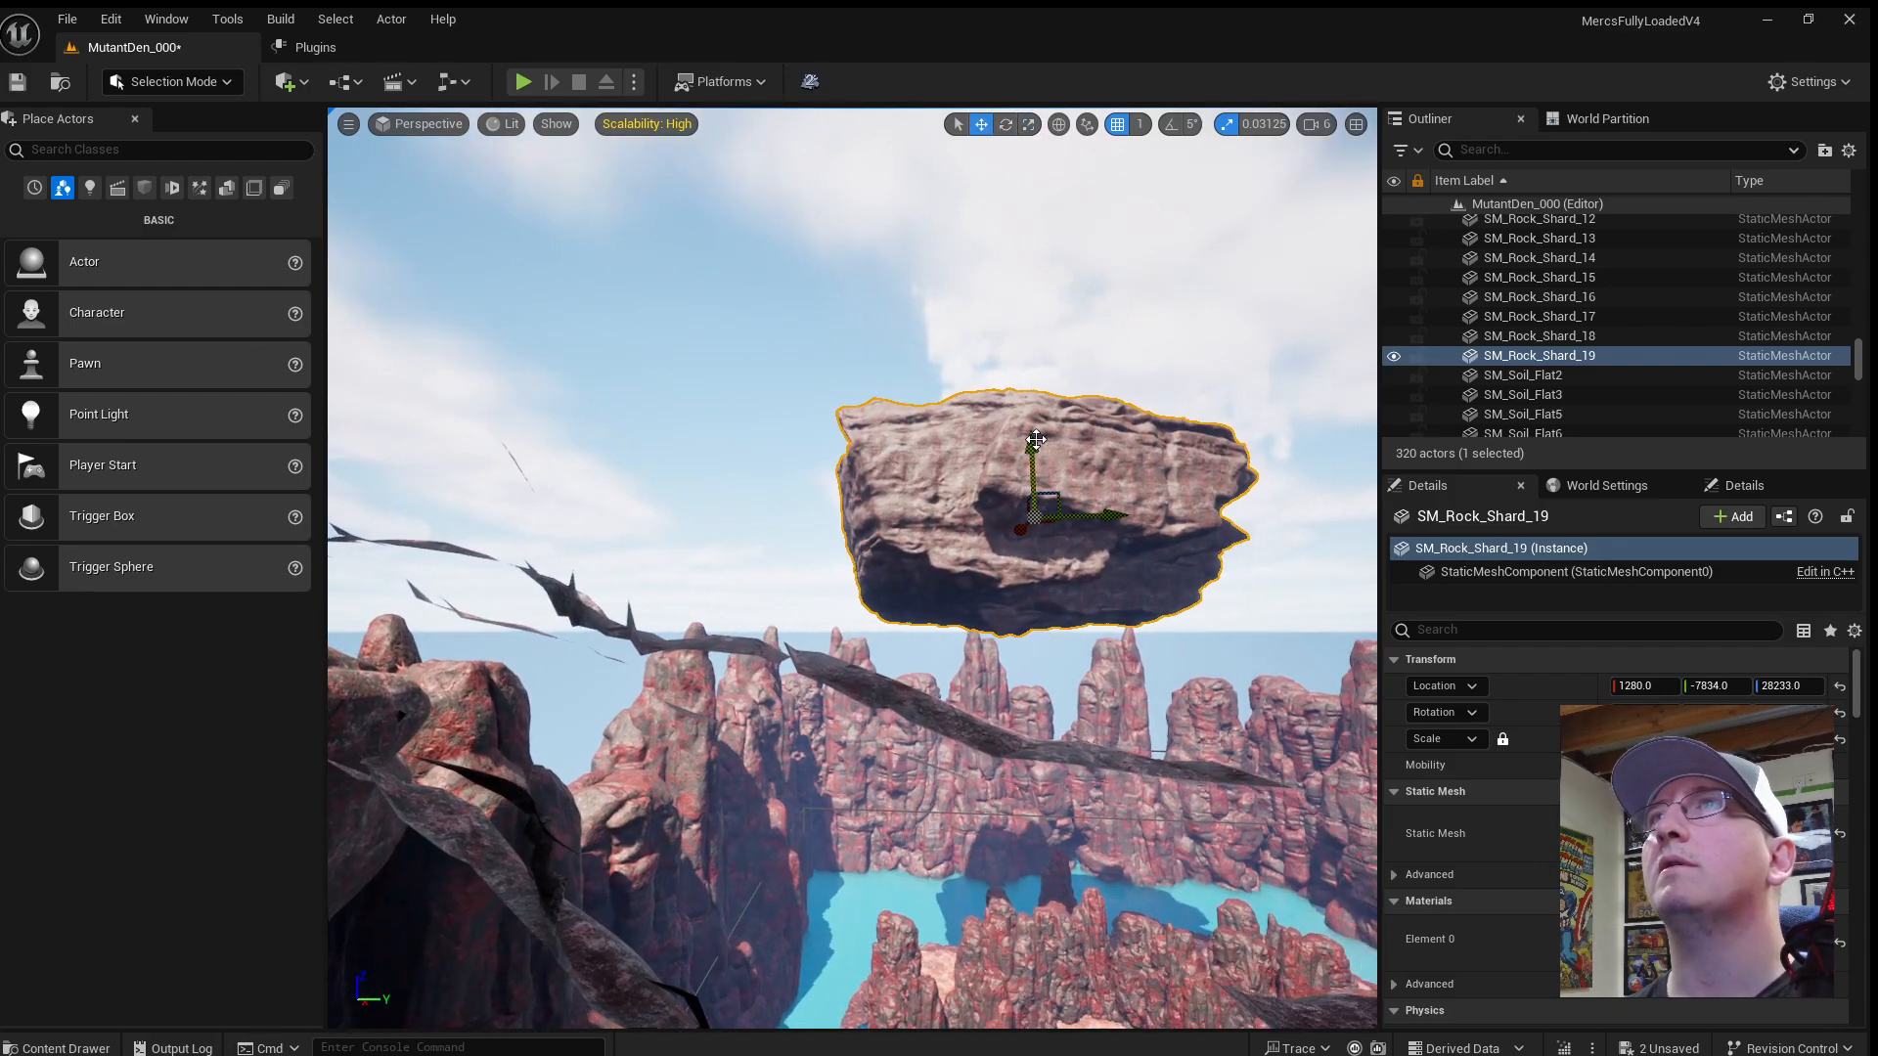
drag(1039, 435, 885, 366)
key(r)
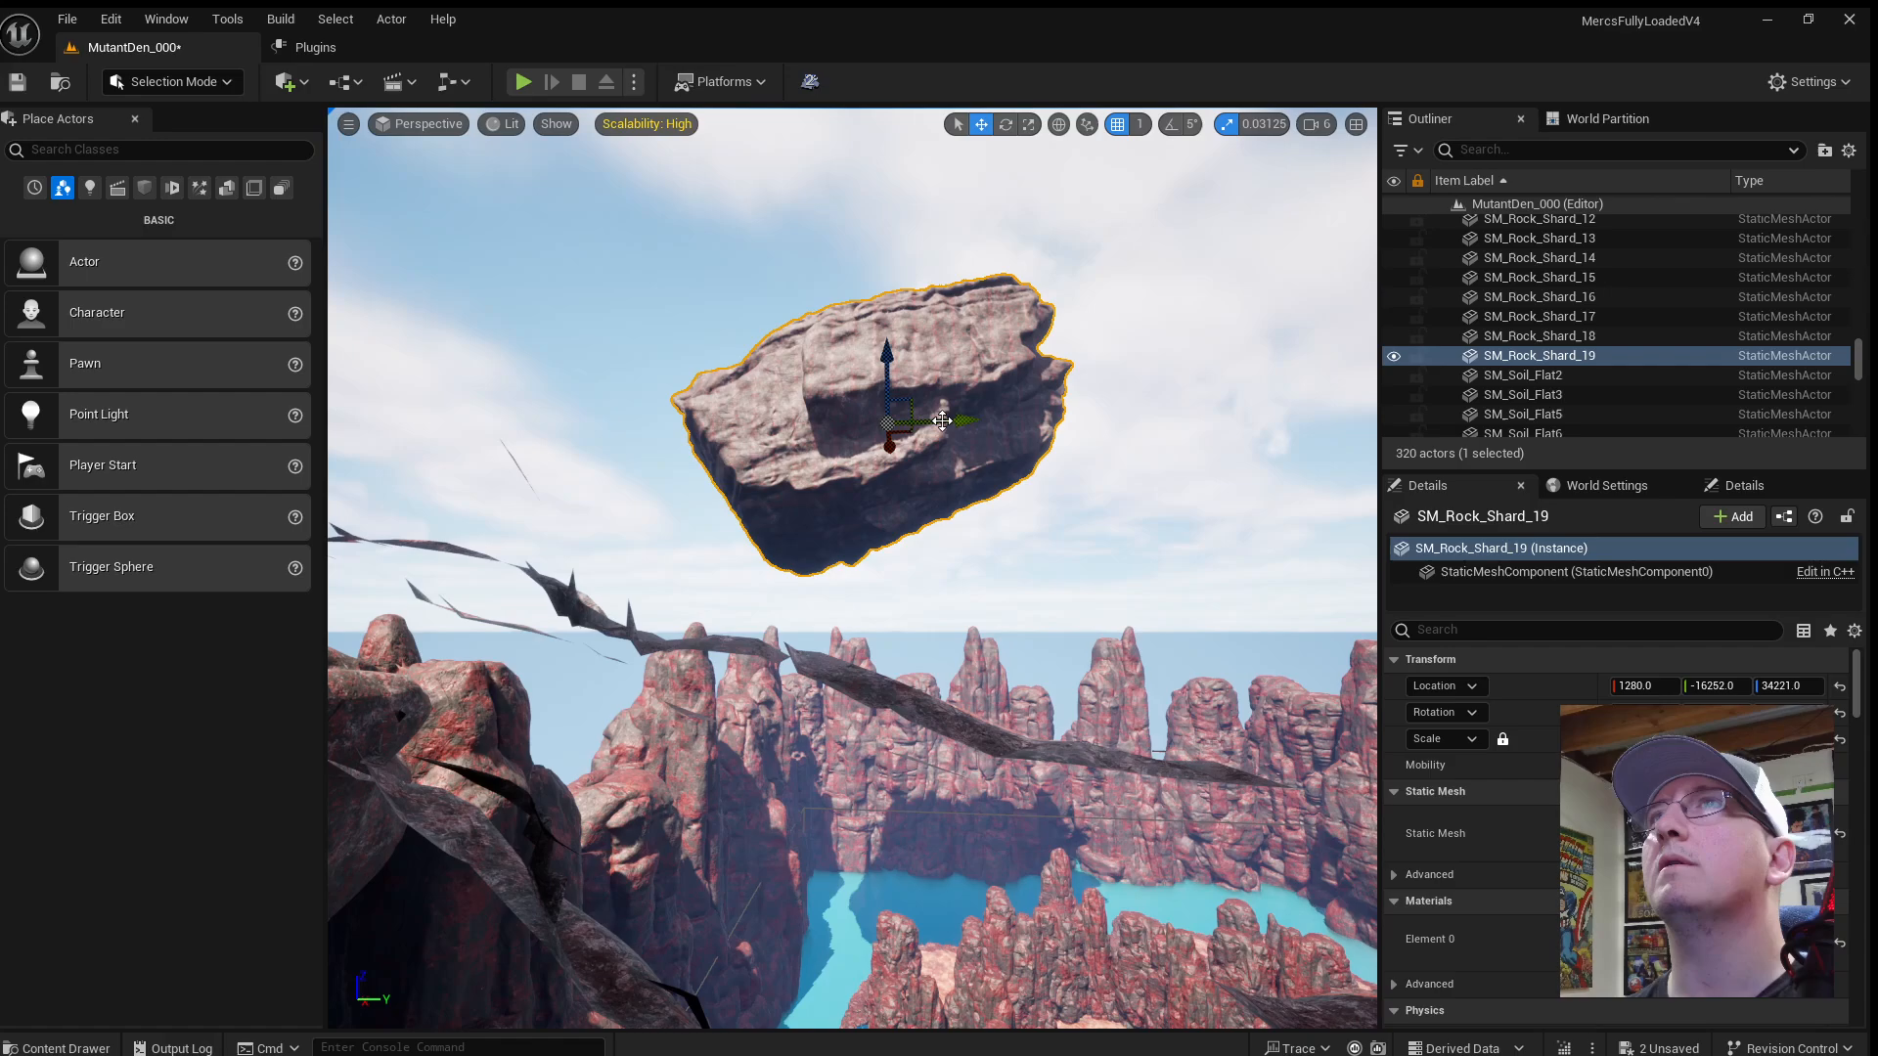
Duplicate another large shard and place the copy beneath the raised shards, at about X -20449, Y -17714, Z 25758.
right_drag(884, 365, 494, 442)
click(728, 674)
right_drag(729, 675, 1095, 650)
drag(486, 770, 776, 769)
right_drag(775, 769, 1105, 834)
drag(905, 713, 493, 335)
right_drag(493, 336, 235, 293)
drag(930, 449, 875, 560)
key(e)
right_drag(875, 560, 907, 608)
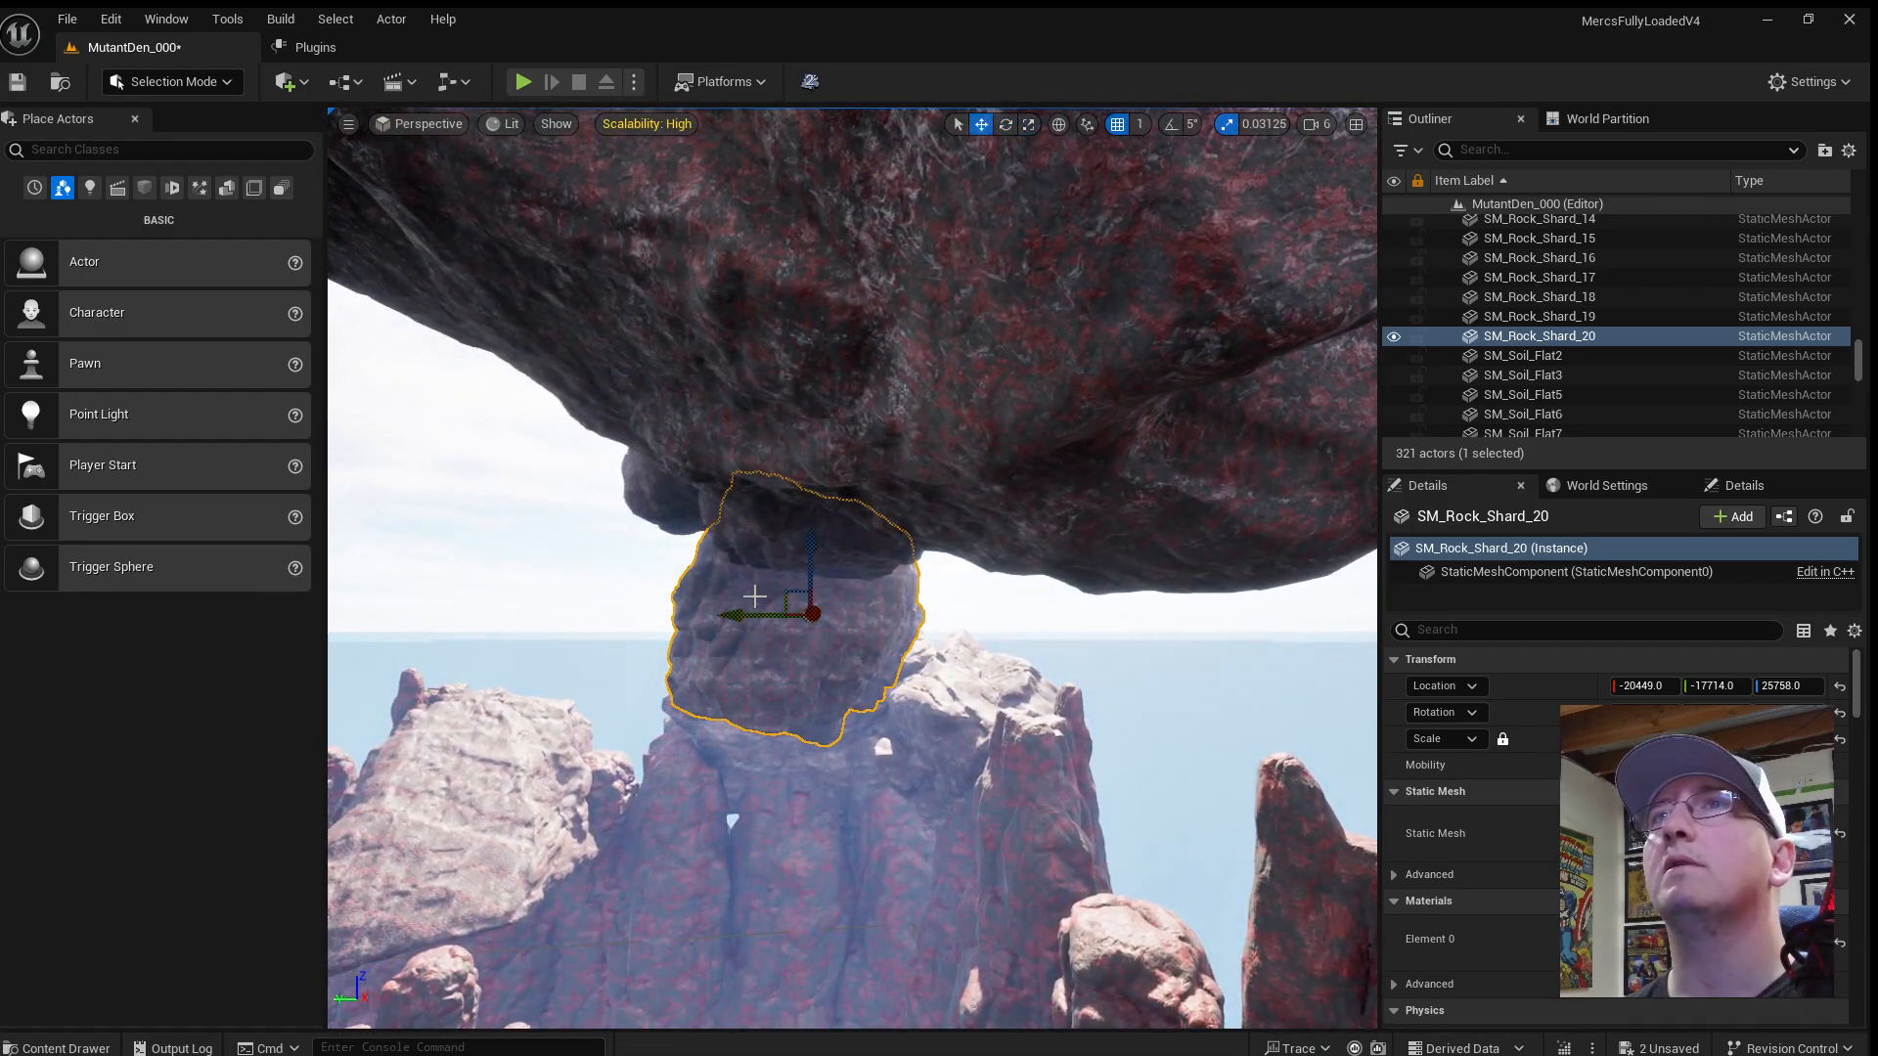
Move SM_Rock_Shard_20 over the far pillars and rotate it, at about Y -30398, Z 25820.
drag(744, 619, 992, 666)
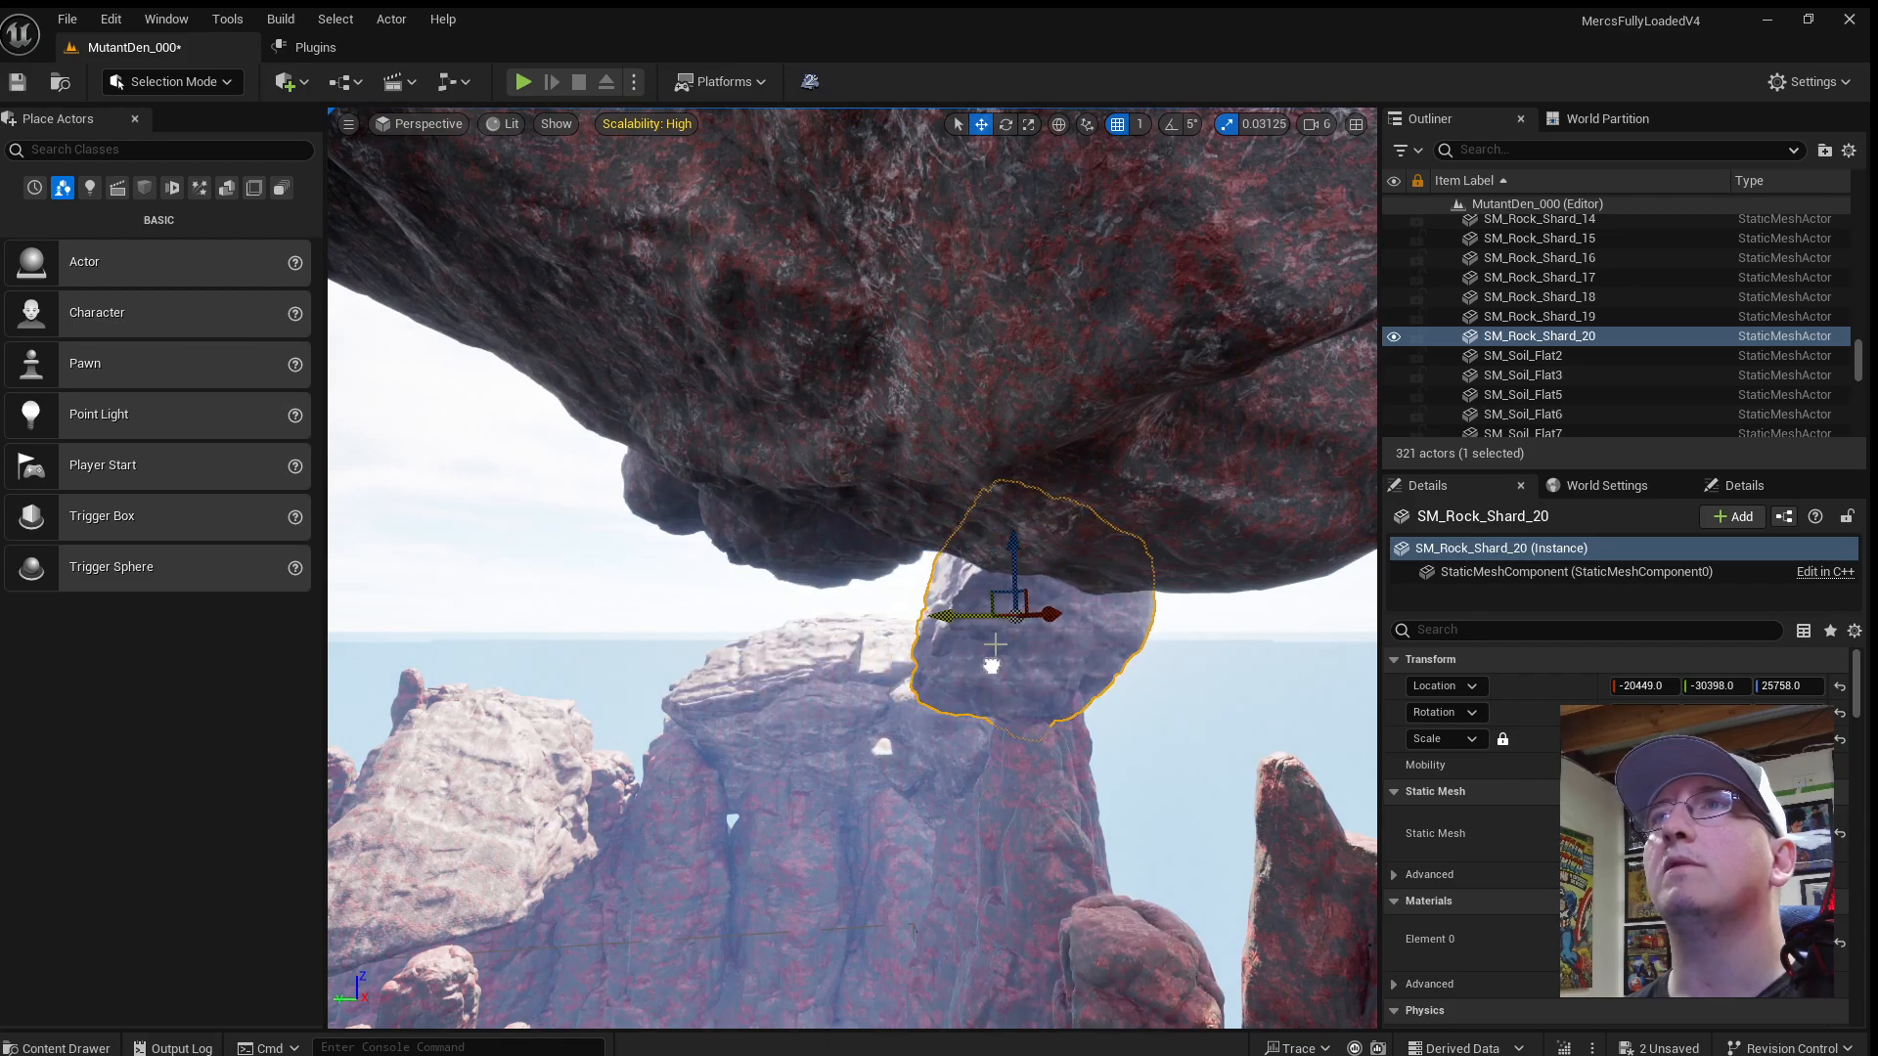
mouse_move(1015, 533)
mouse_down()
mouse_move(1012, 566)
mouse_move(963, 538)
mouse_move(936, 562)
mouse_move(1014, 533)
mouse_up()
key(e)
key(r)
key(a)
right_drag(1015, 533, 969, 540)
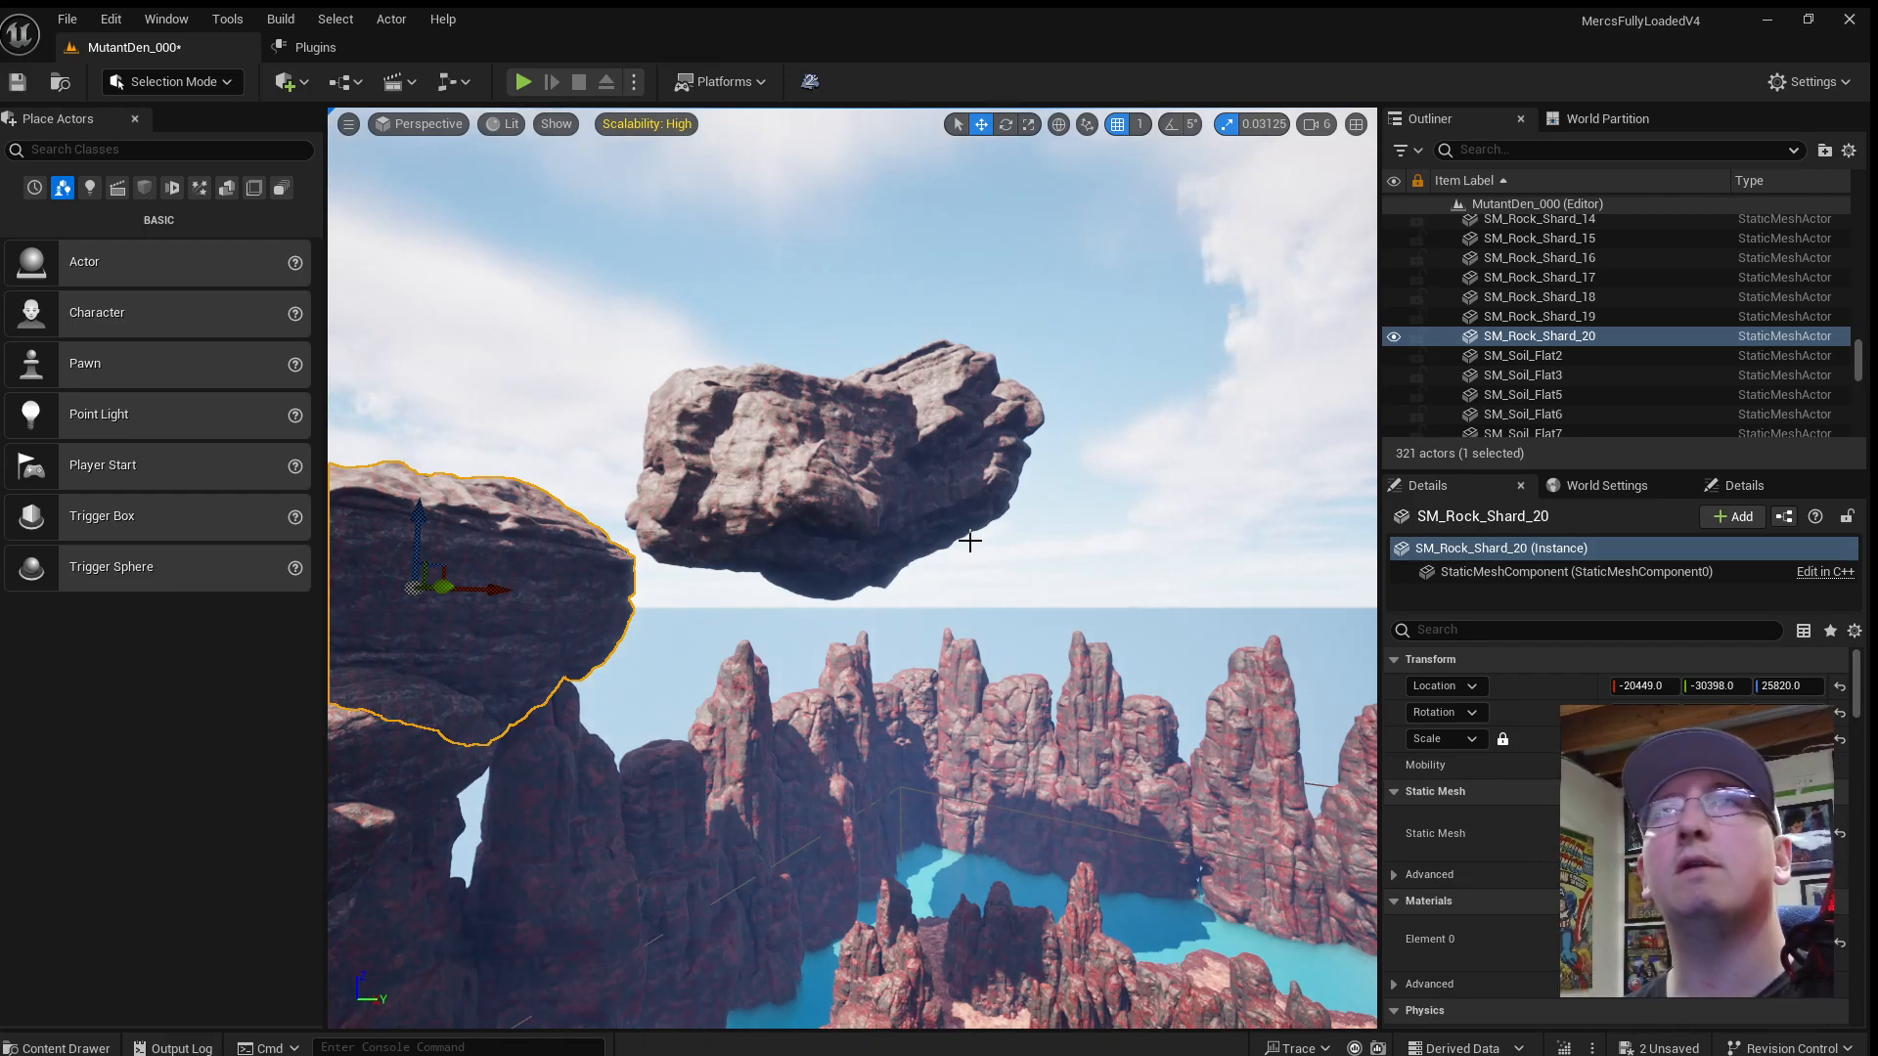
Shift and lower SM_Rock_Shard_20 onto the pillar tops, at about X -16957, Y -27376, Z 24453.
key(w)
right_drag(883, 534, 898, 550)
key(a)
key(s)
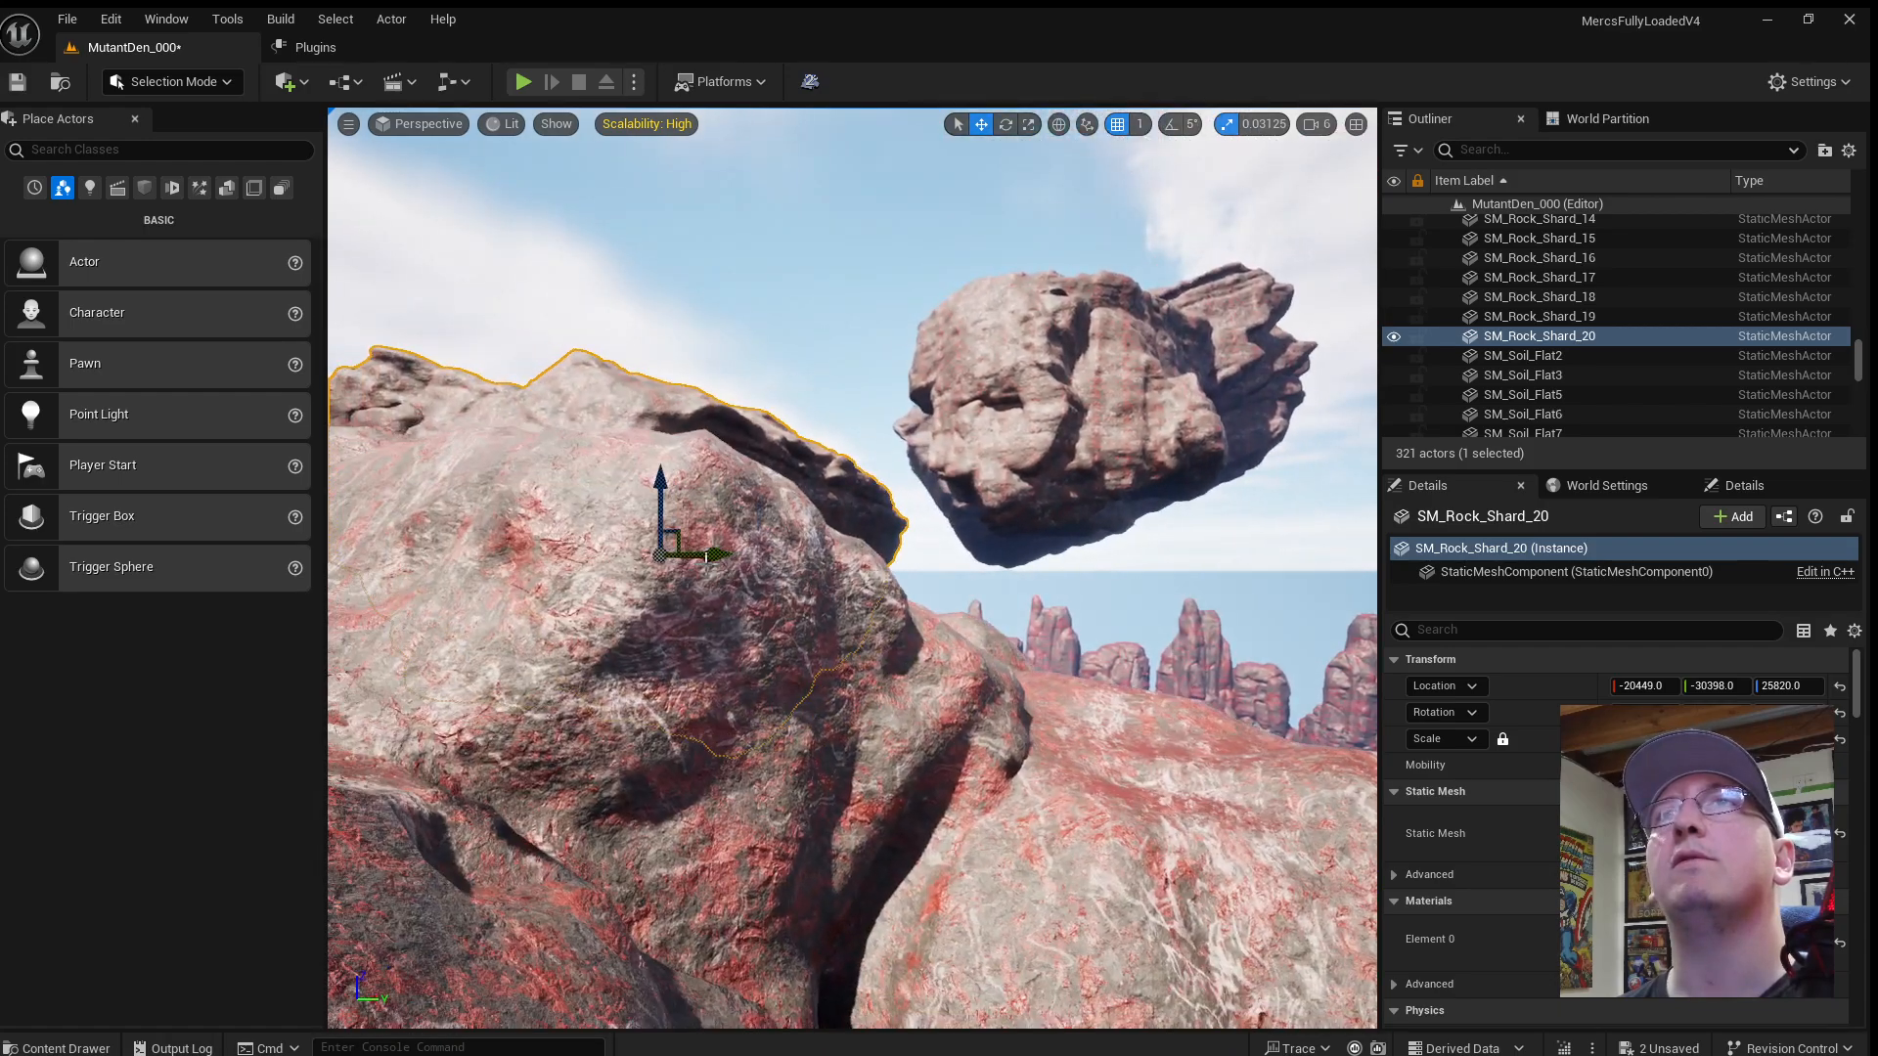
drag(720, 555, 802, 556)
key(d)
right_drag(836, 571, 751, 571)
mouse_move(836, 571)
mouse_down()
mouse_move(859, 557)
mouse_move(838, 565)
mouse_up()
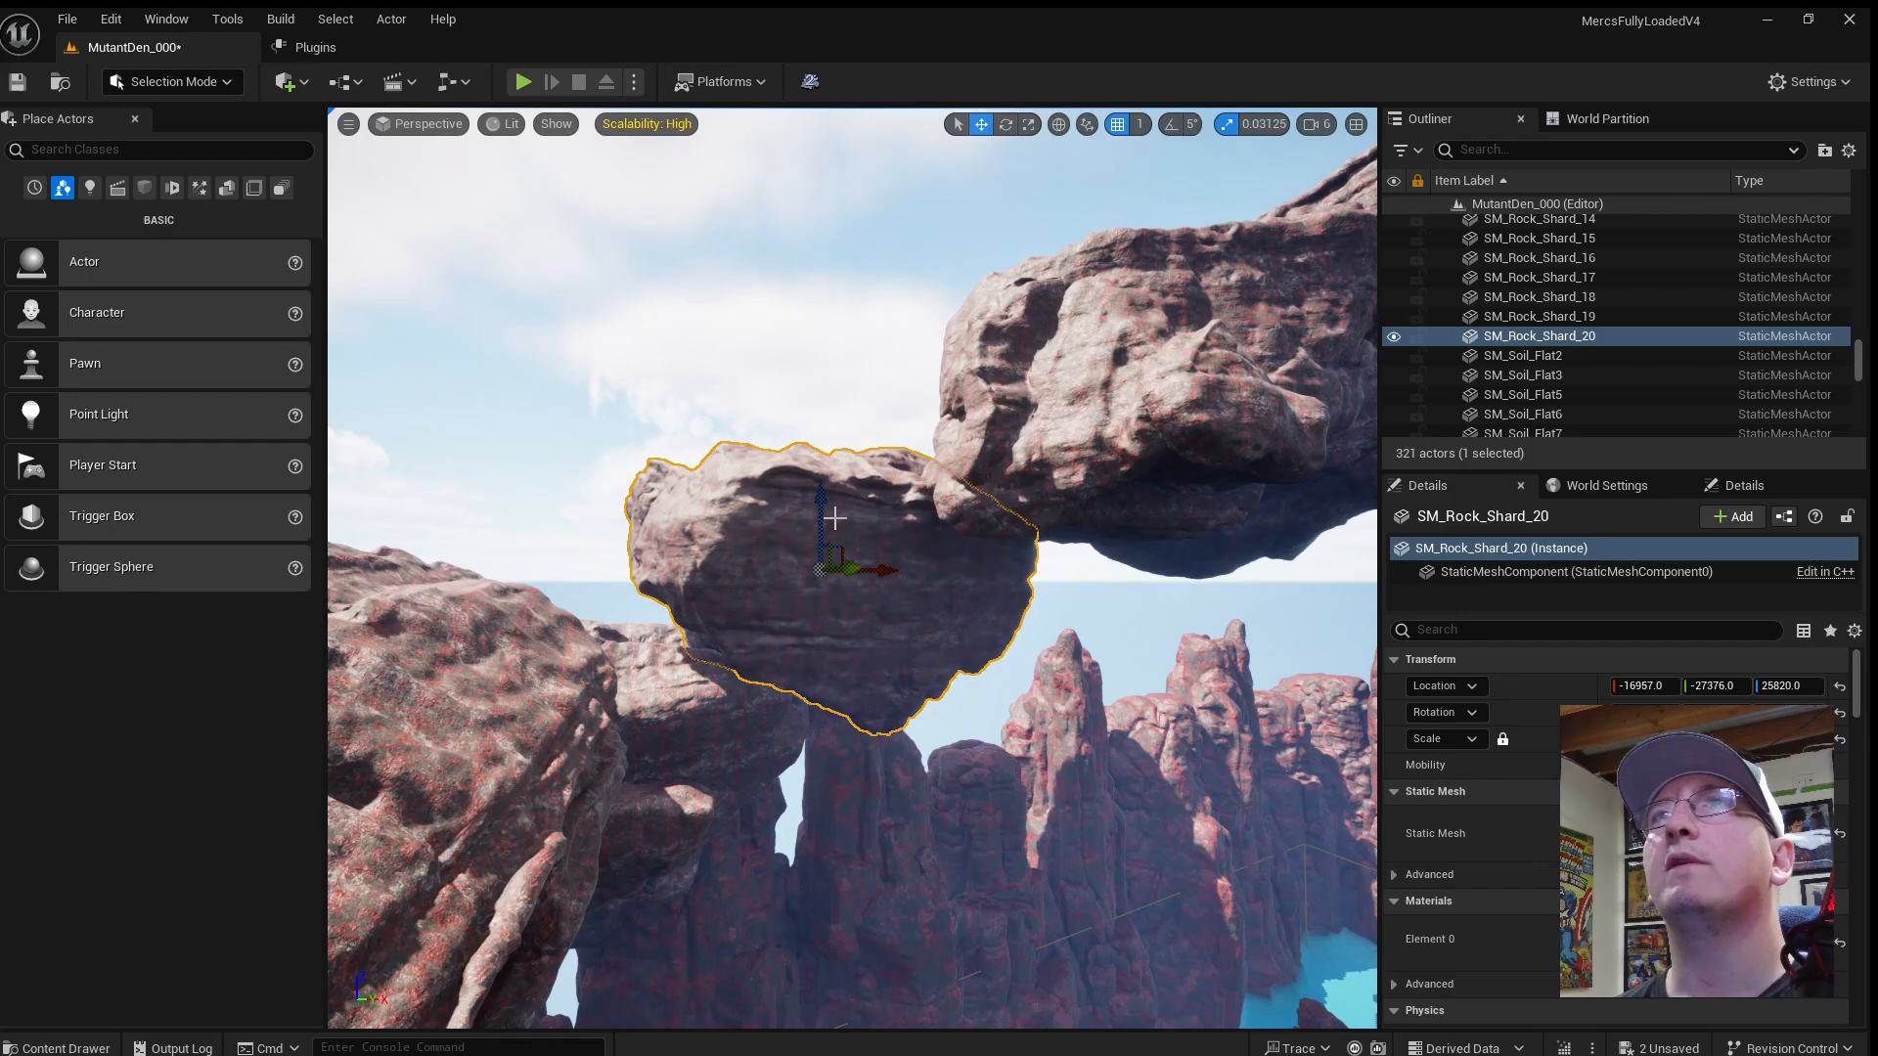
drag(822, 494, 956, 629)
right_drag(955, 628, 1029, 706)
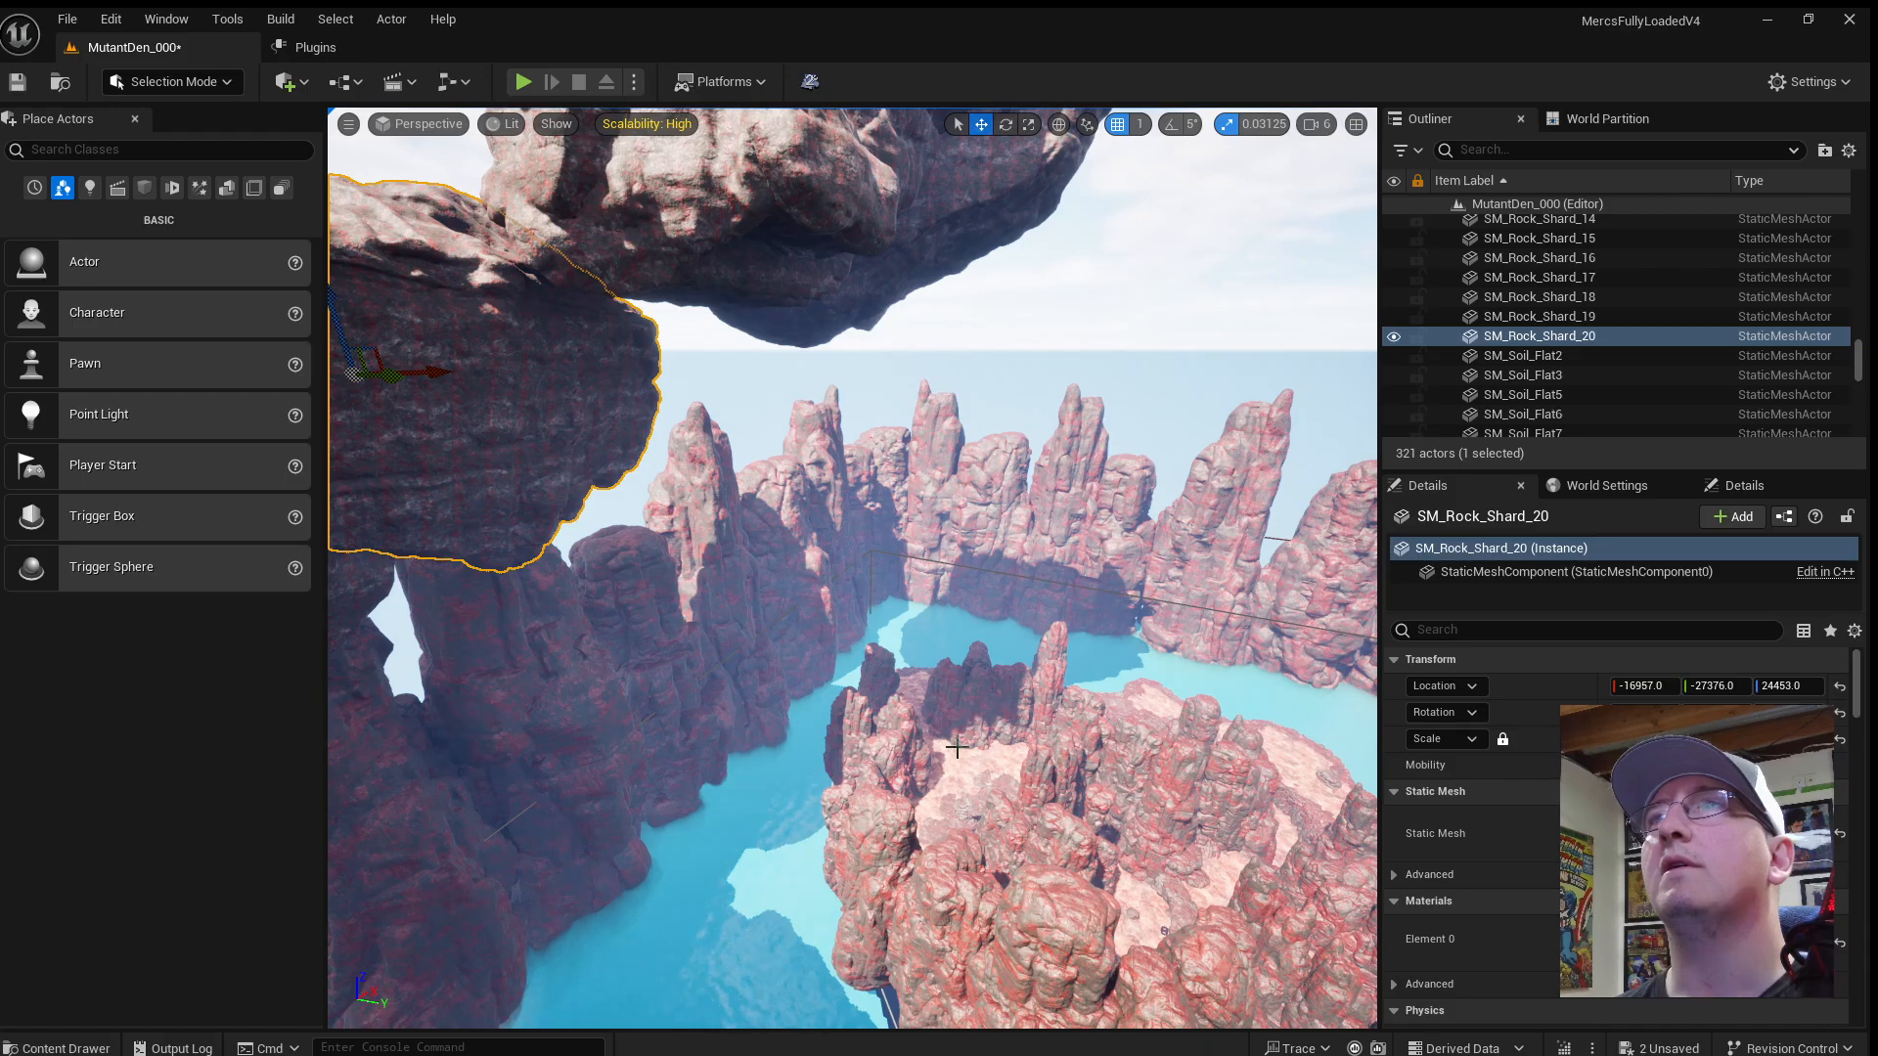
Duplicate the lowered shard onto the adjacent pillars and rotate the copy, at about X -3525, Y -25969, Z 24453.
right_drag(956, 748, 626, 626)
alt+drag(832, 555, 1092, 594)
key(e)
key(e)
drag(1020, 460, 1125, 600)
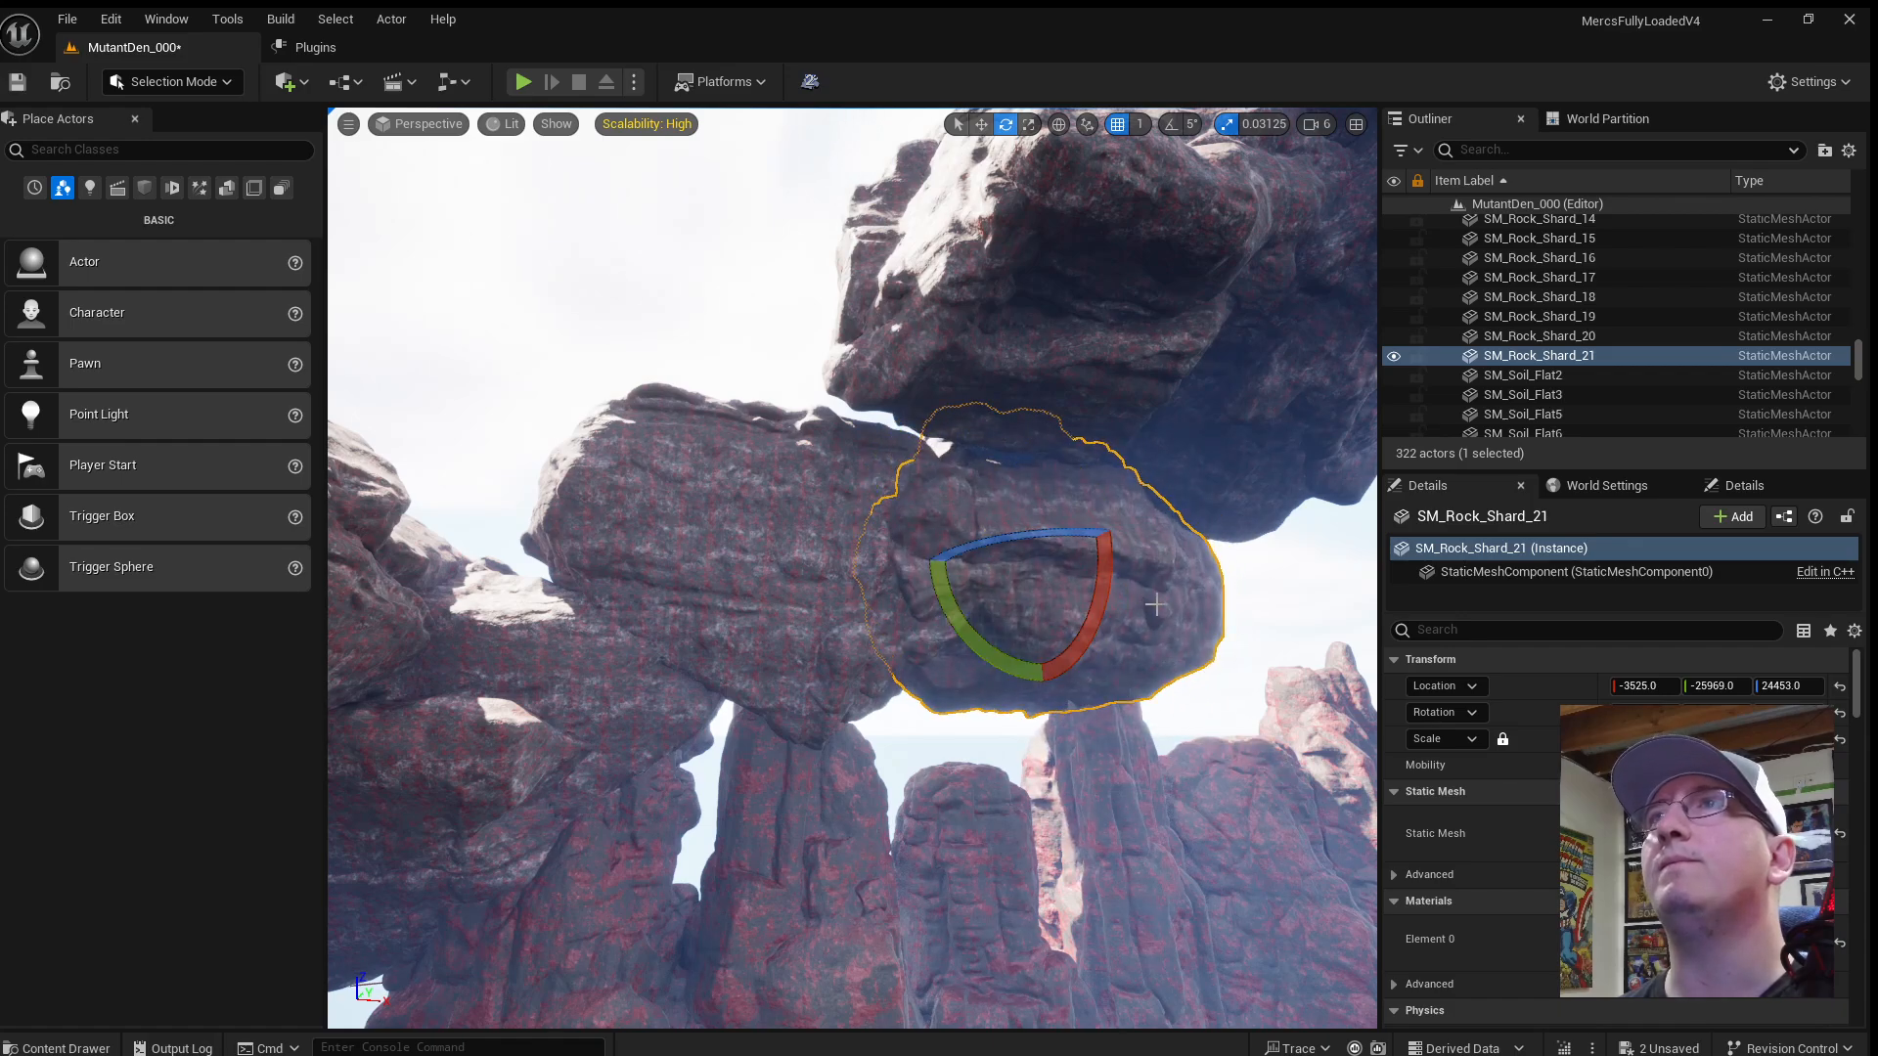
mouse_move(900, 532)
right_down()
mouse_move(963, 532)
mouse_move(900, 532)
right_up()
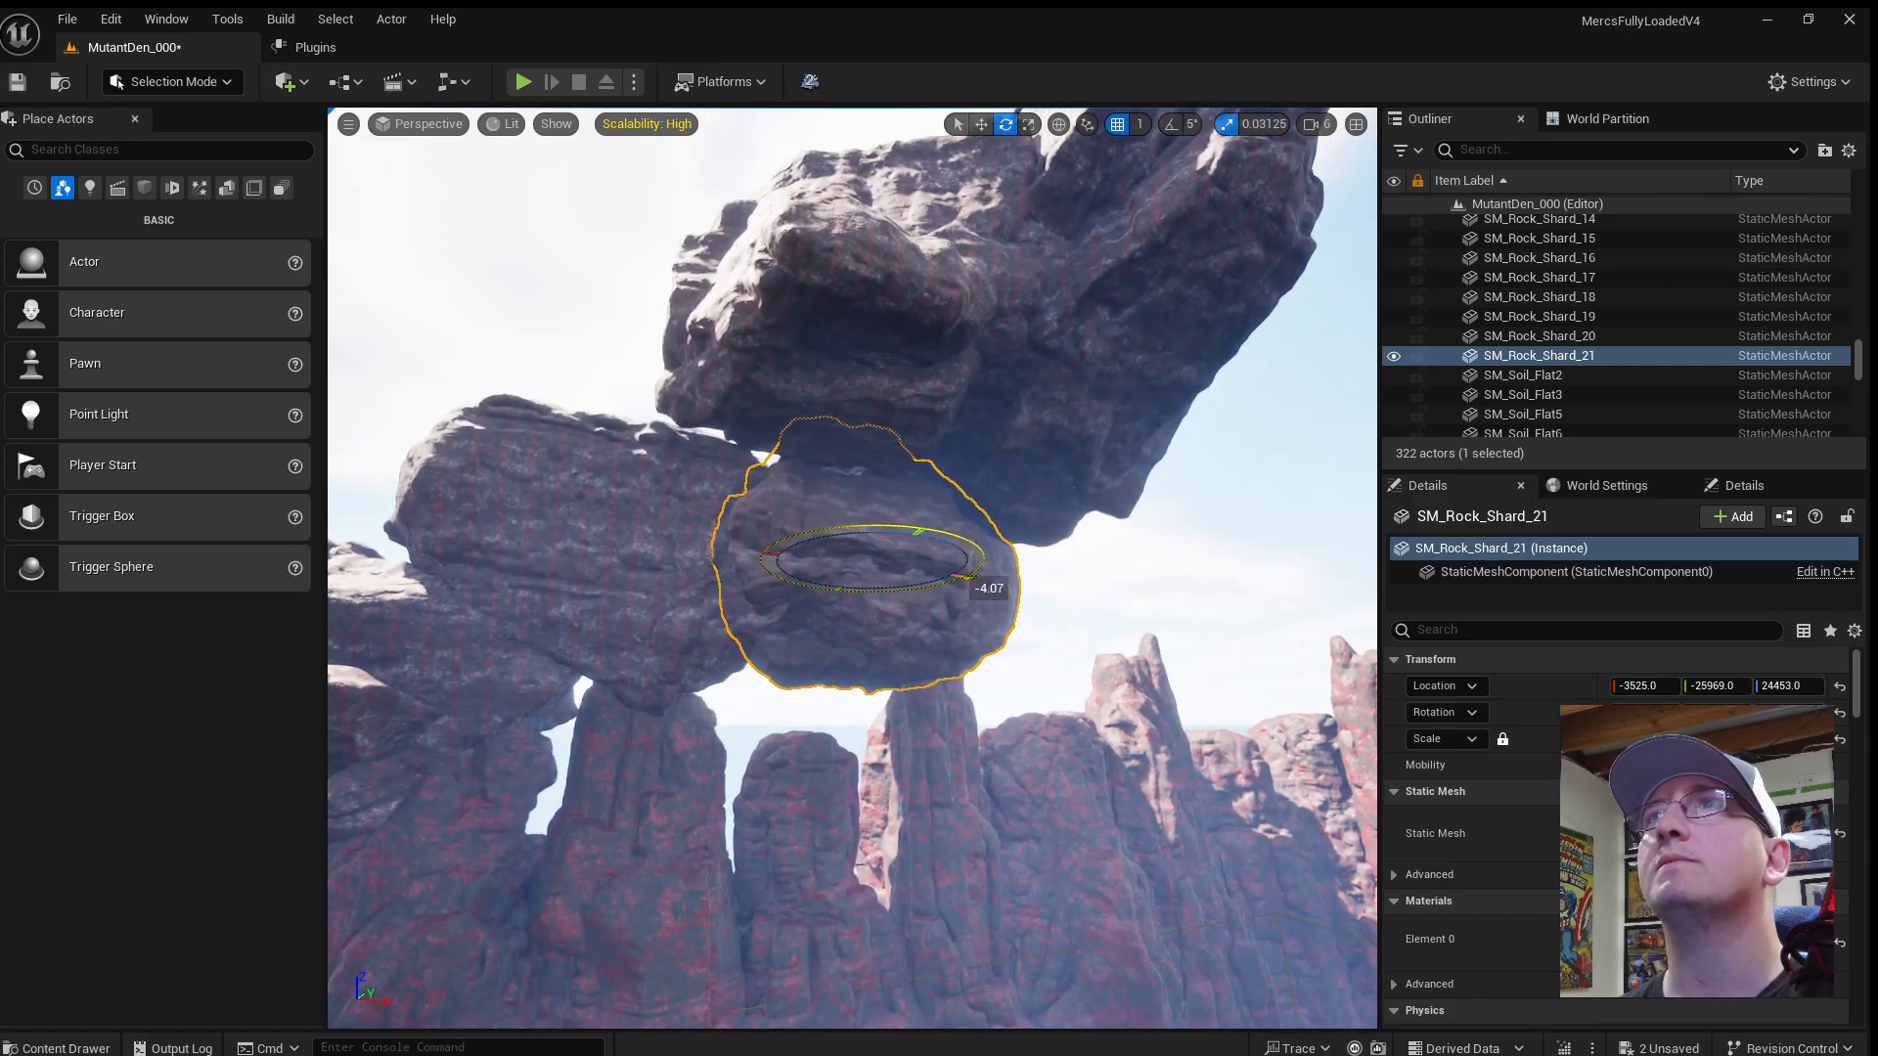
drag(969, 578, 972, 576)
right_drag(972, 576, 832, 589)
Raise SM_Rock_Shard_4 above its pillar and rotate it to lie flatter, at about X -32280, Y -5295, Z 20937.
click(453, 691)
right_drag(453, 692, 264, 802)
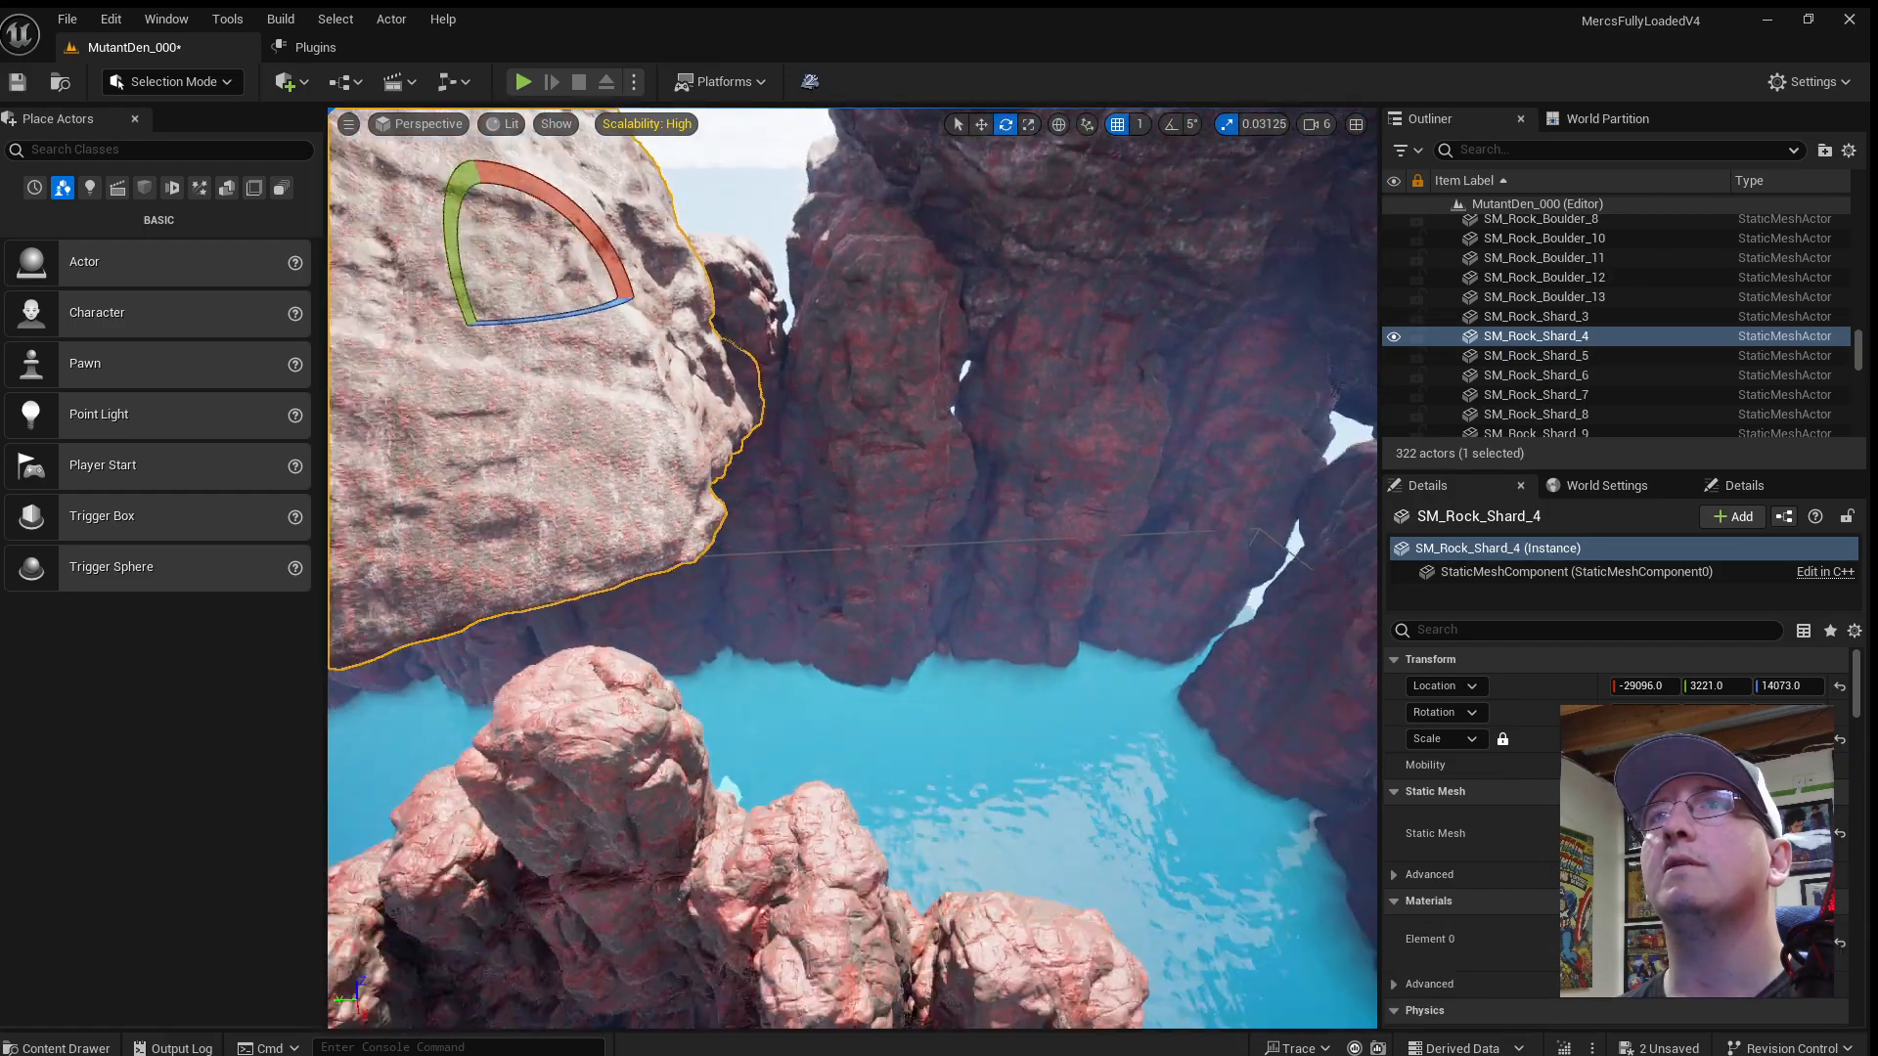
key(f)
key(w)
drag(665, 617, 769, 632)
right_drag(769, 632, 1027, 626)
key(e)
drag(770, 630, 669, 430)
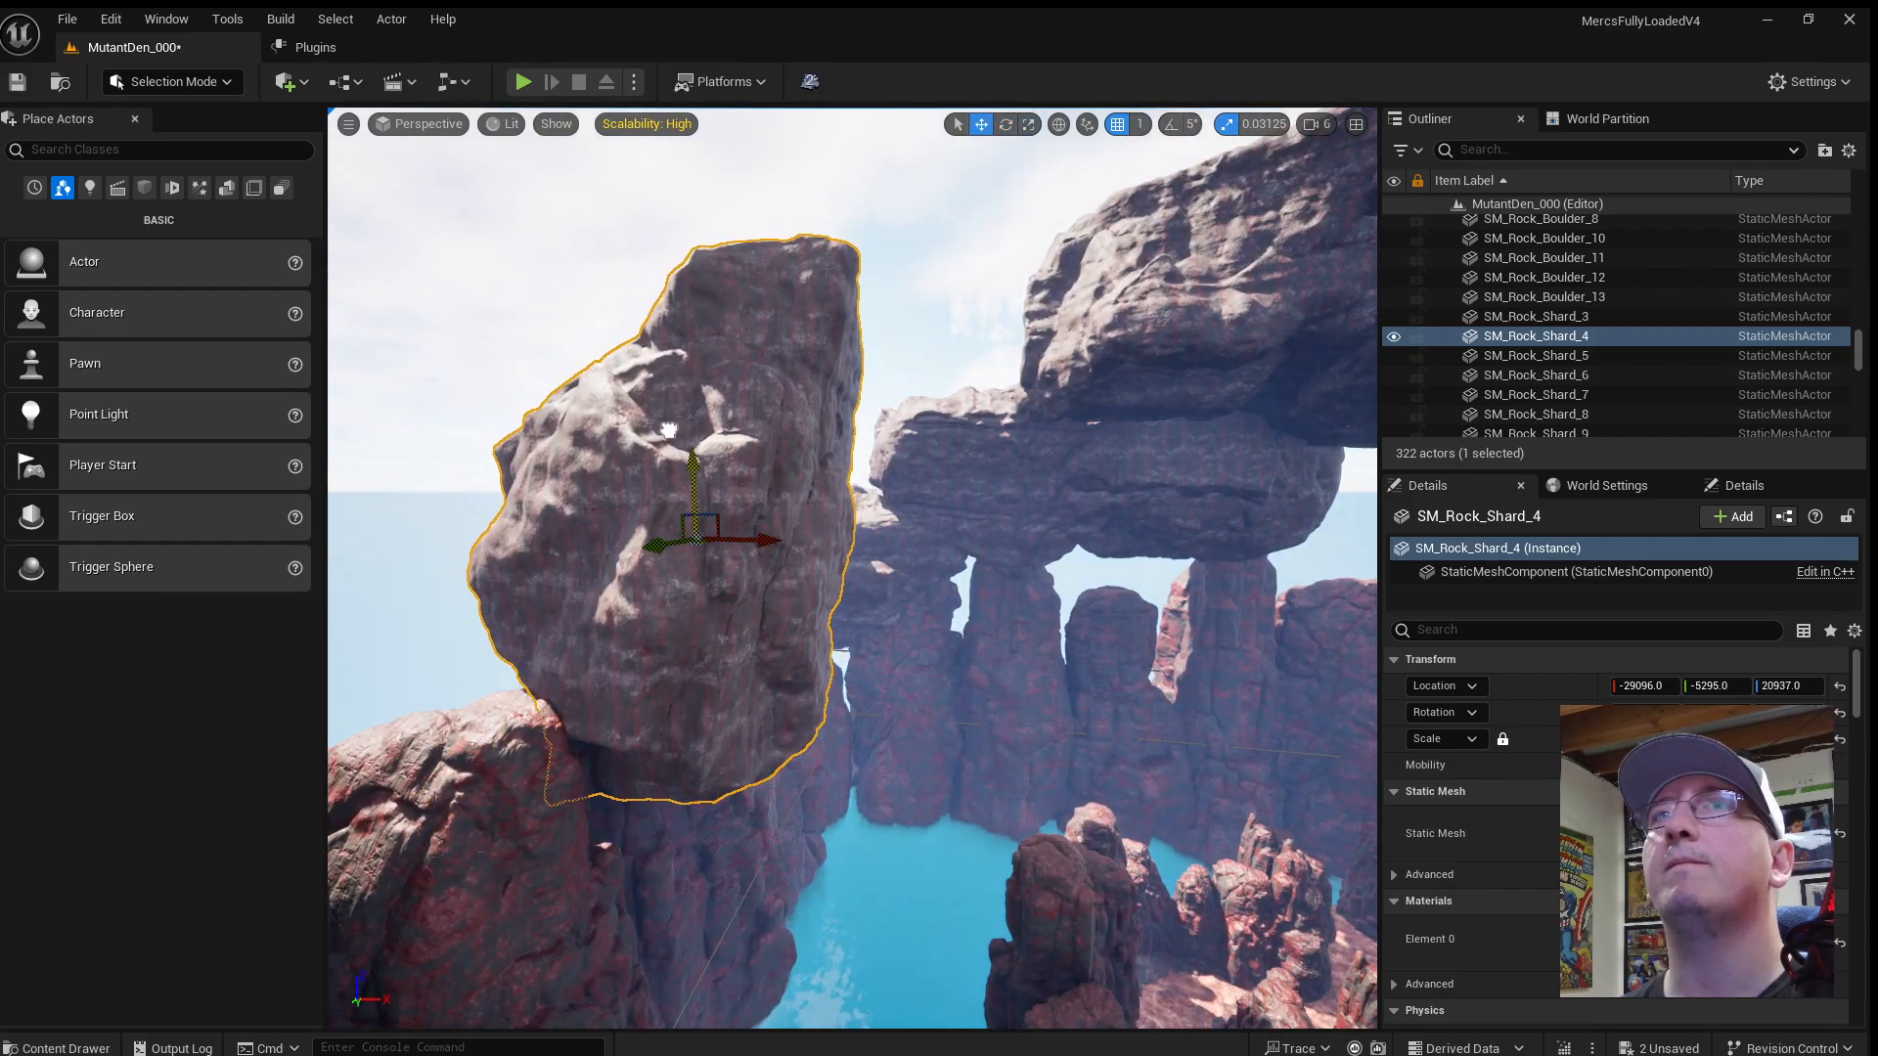
drag(774, 468, 665, 522)
right_drag(693, 498, 489, 493)
right_drag(818, 591, 1017, 587)
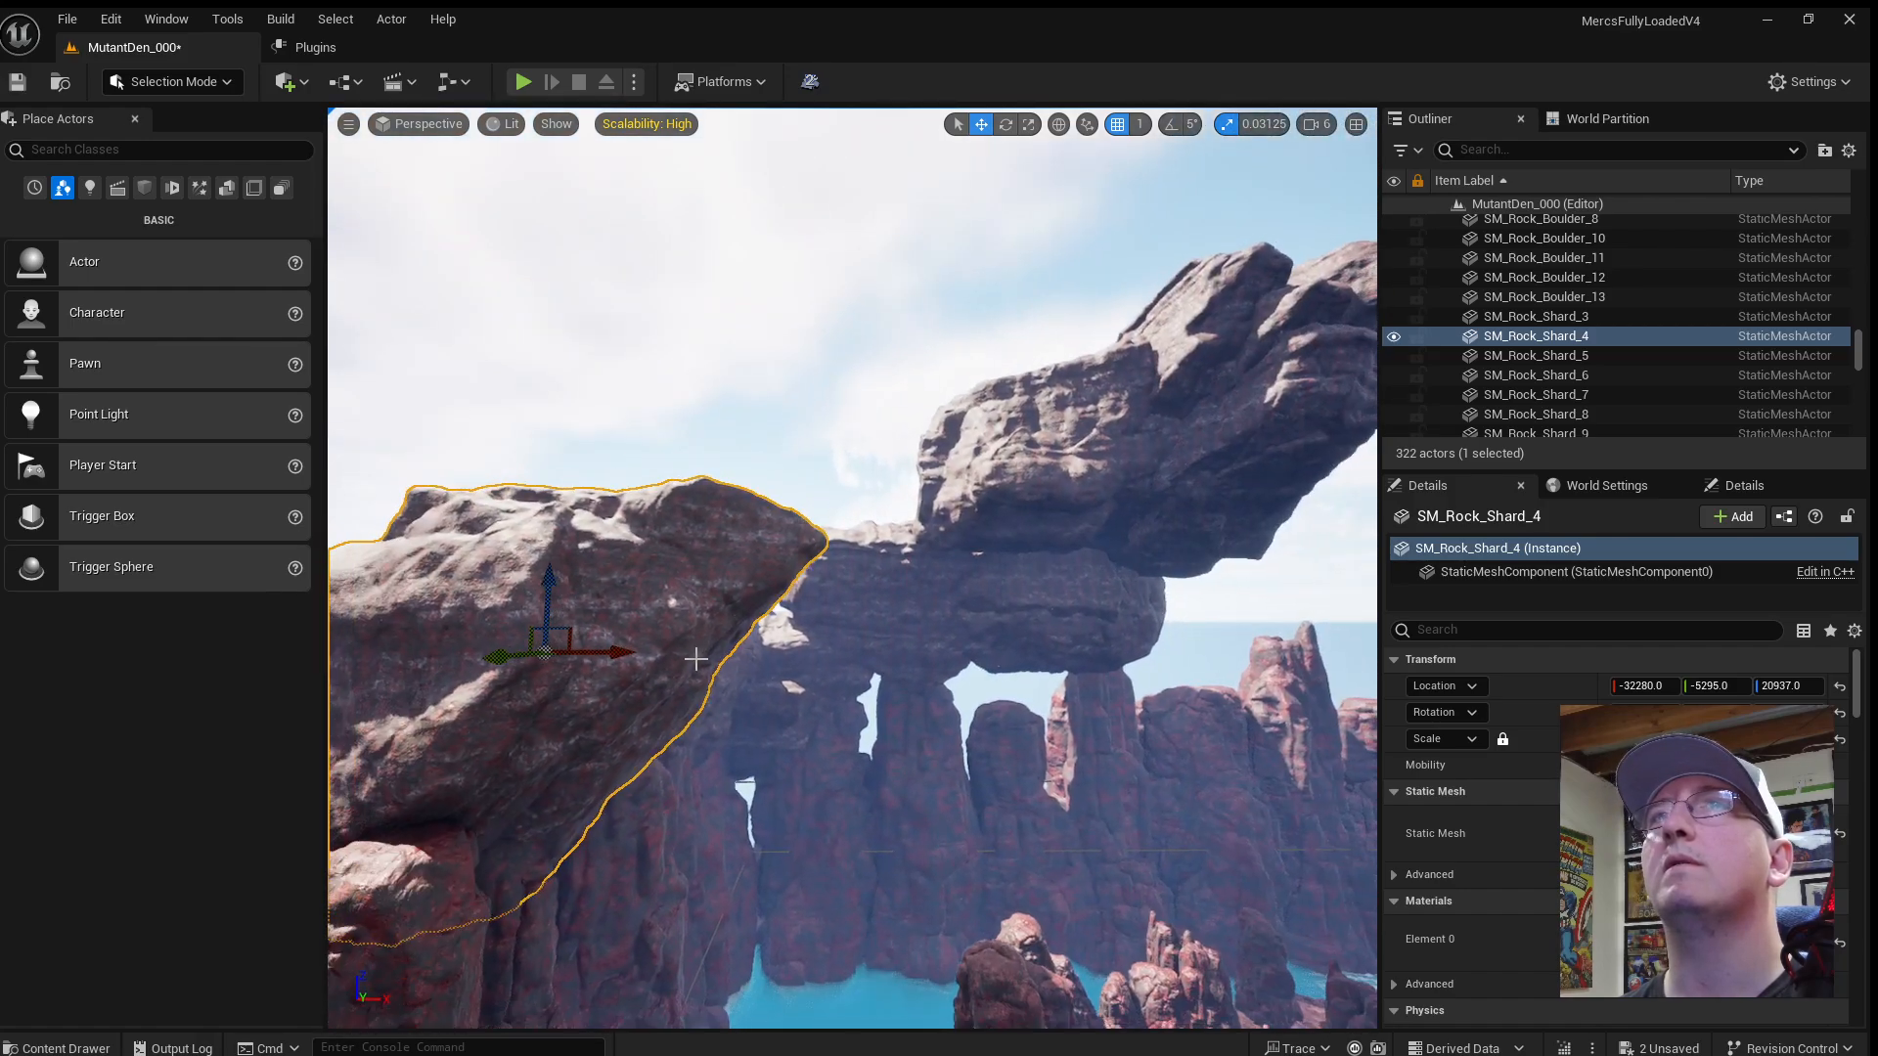
Duplicate SM_Rock_Shard_4 along X to about -21501 and rotate the copy to overhang the lake.
alt+drag(619, 655, 899, 651)
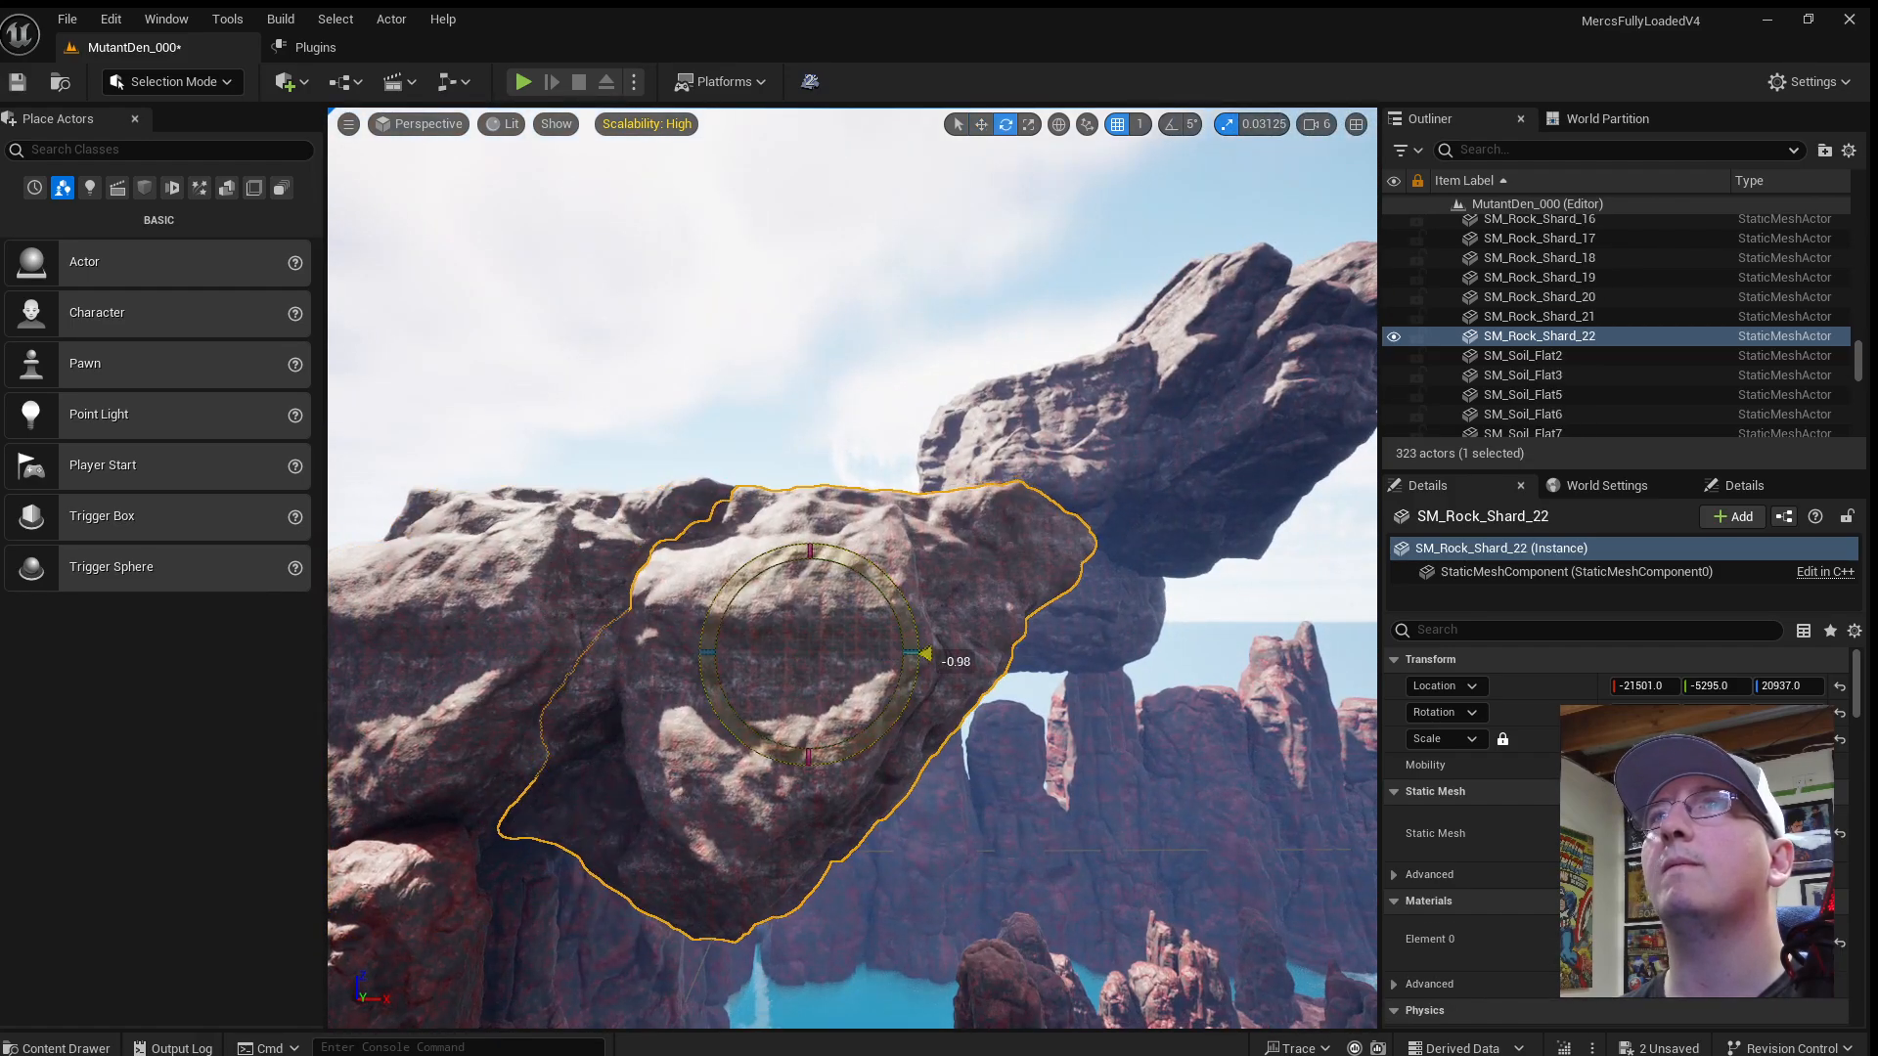
drag(819, 548, 1007, 550)
key(space)
key(space)
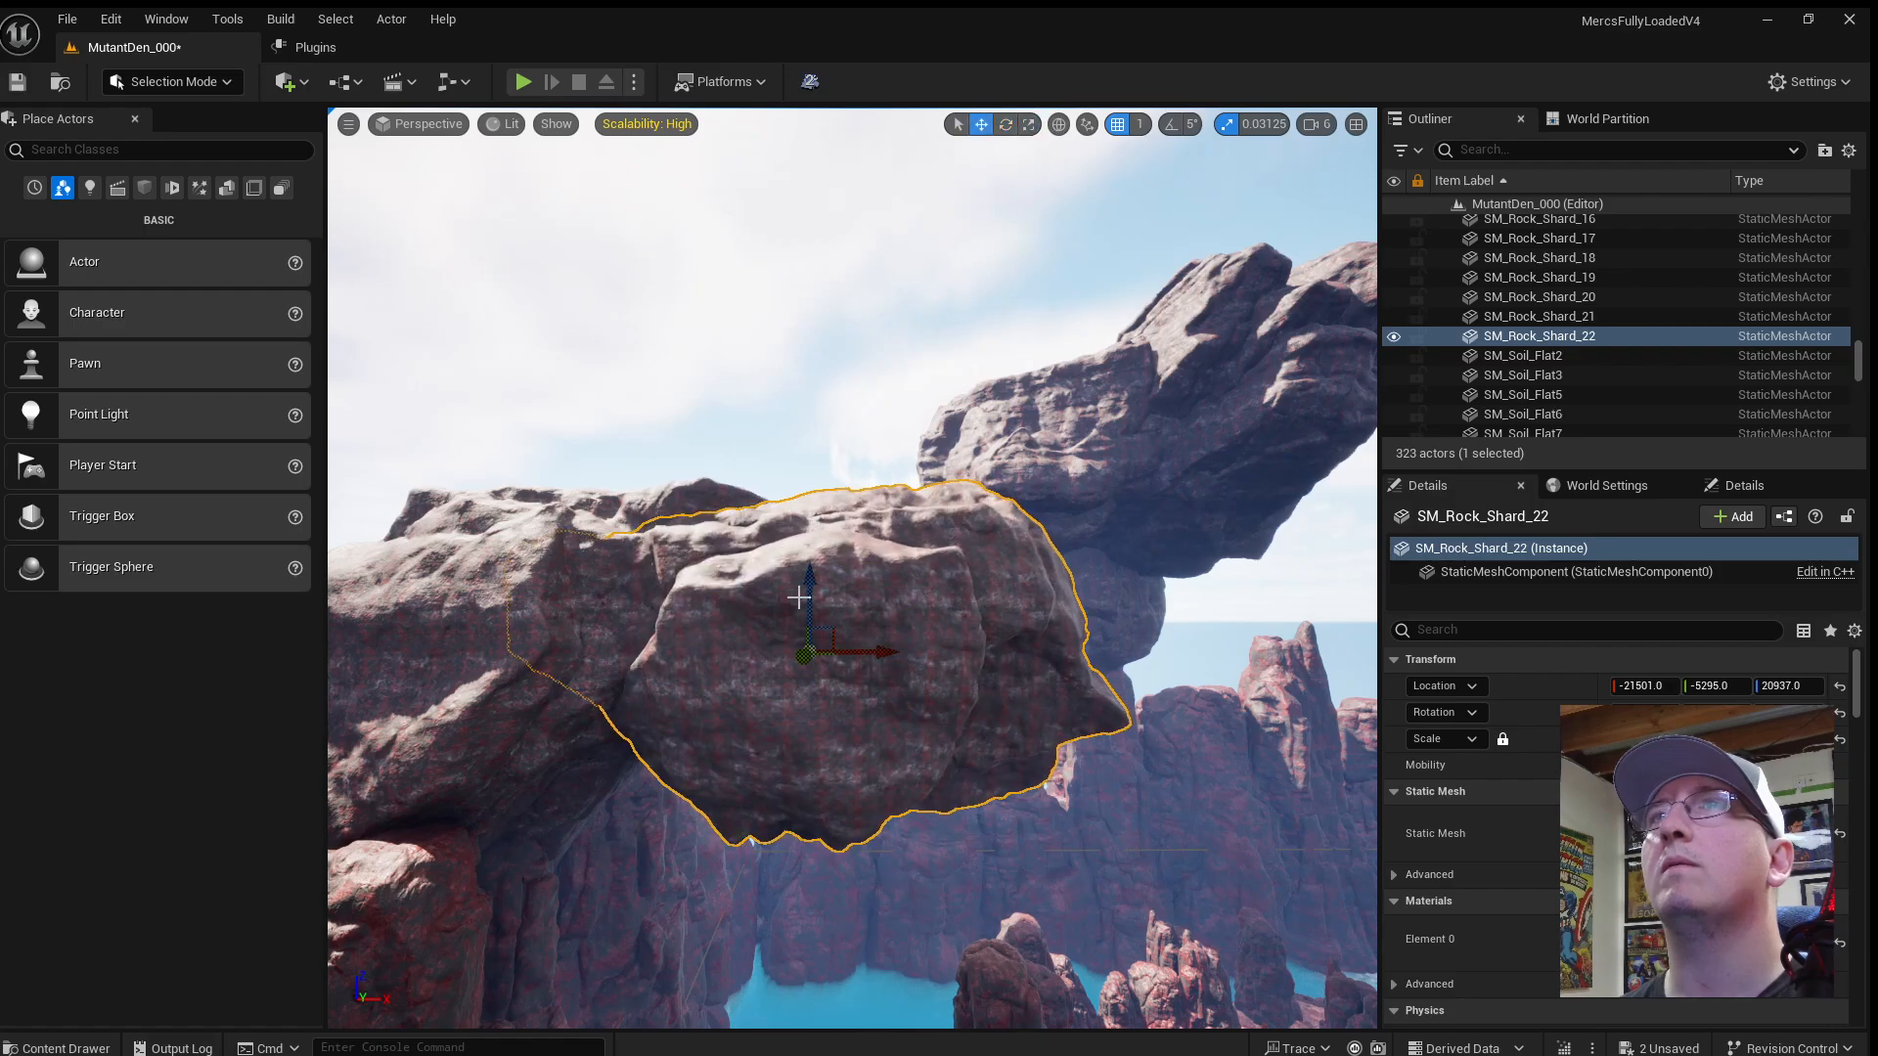
Raise SM_Rock_Shard_22 and adjust its rotation beside the higher shards.
drag(799, 597, 805, 398)
key(space)
drag(906, 529, 916, 401)
key(d)
right_drag(915, 401, 675, 406)
key(w)
key(space)
Duplicate SM_Rock_Shard_22 into the gap and rotate the copy about Z, at about X -21501, Y -16057, Z 28632.
alt+drag(631, 463, 900, 515)
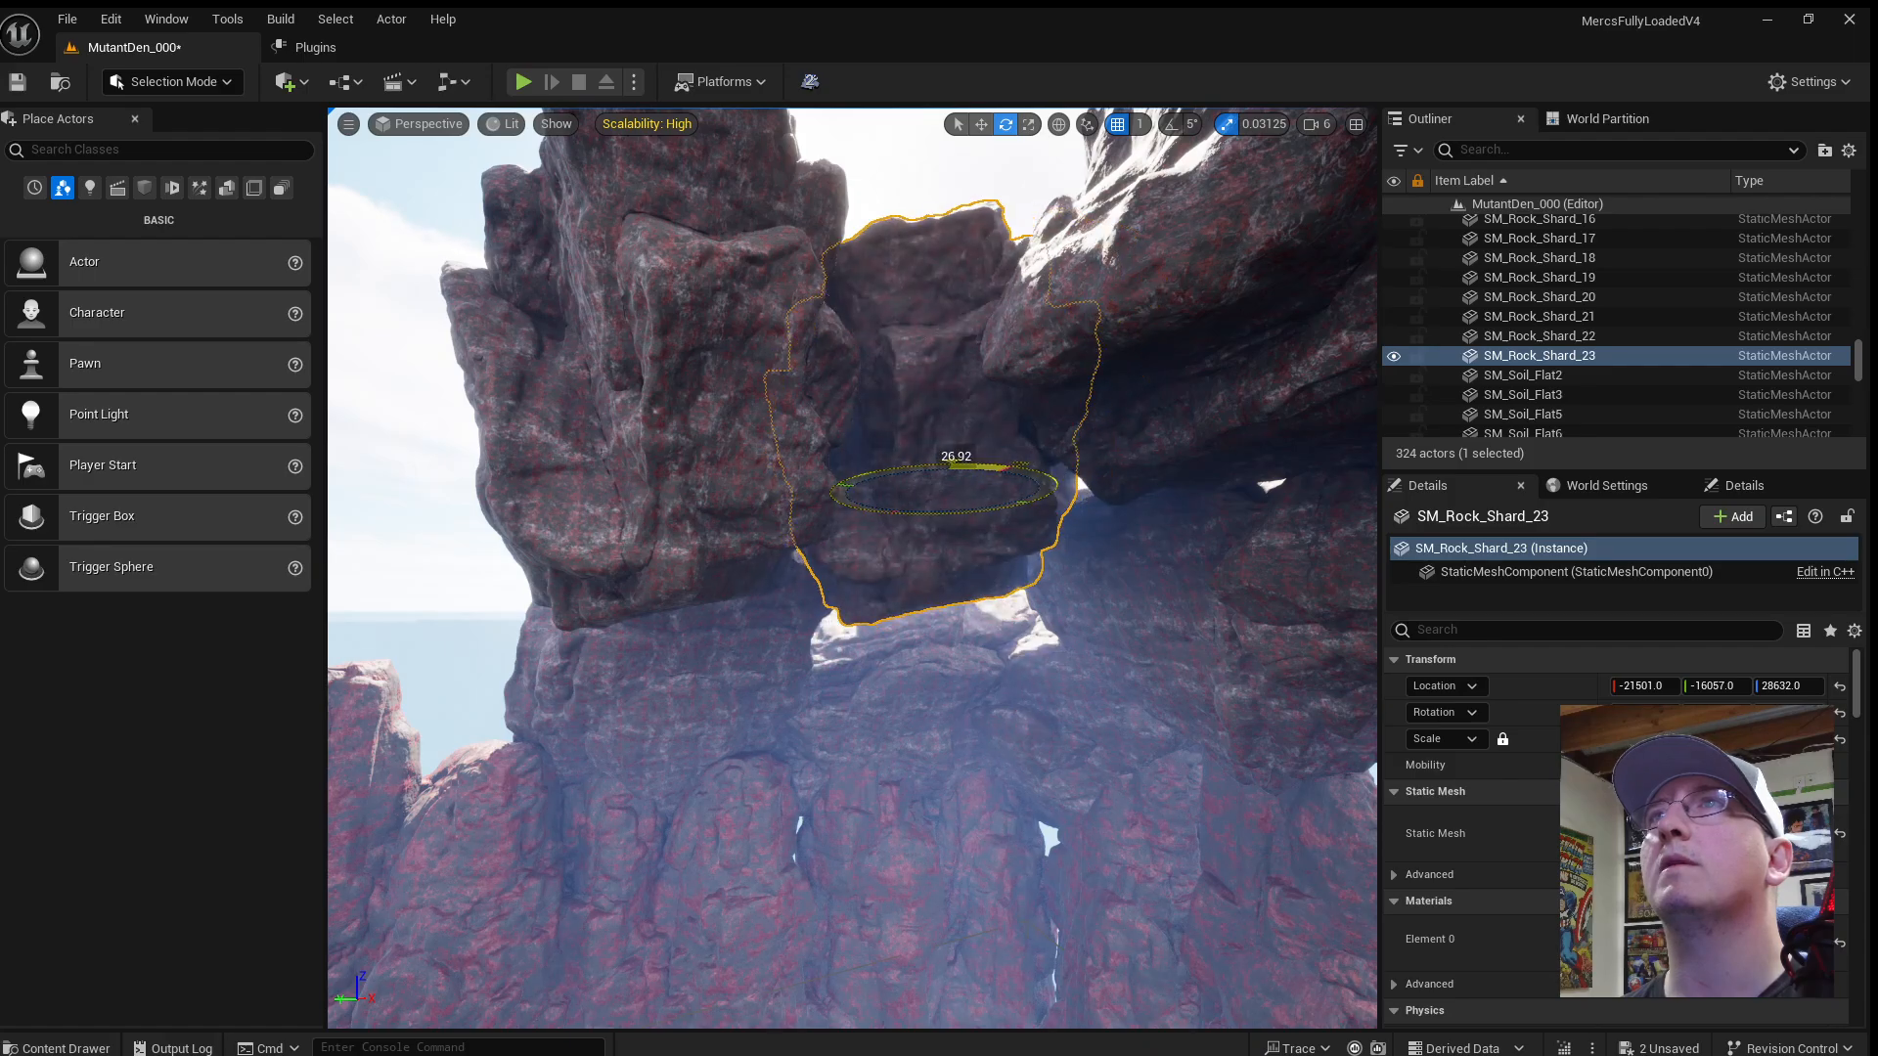
key(w)
right_drag(955, 477, 938, 423)
key(s)
key(s)
key(w)
key(w)
Adjust SM_Rock_Shard_3's rotation against the neighboring shards and undo the last transform change.
click(926, 440)
key(s)
key(w)
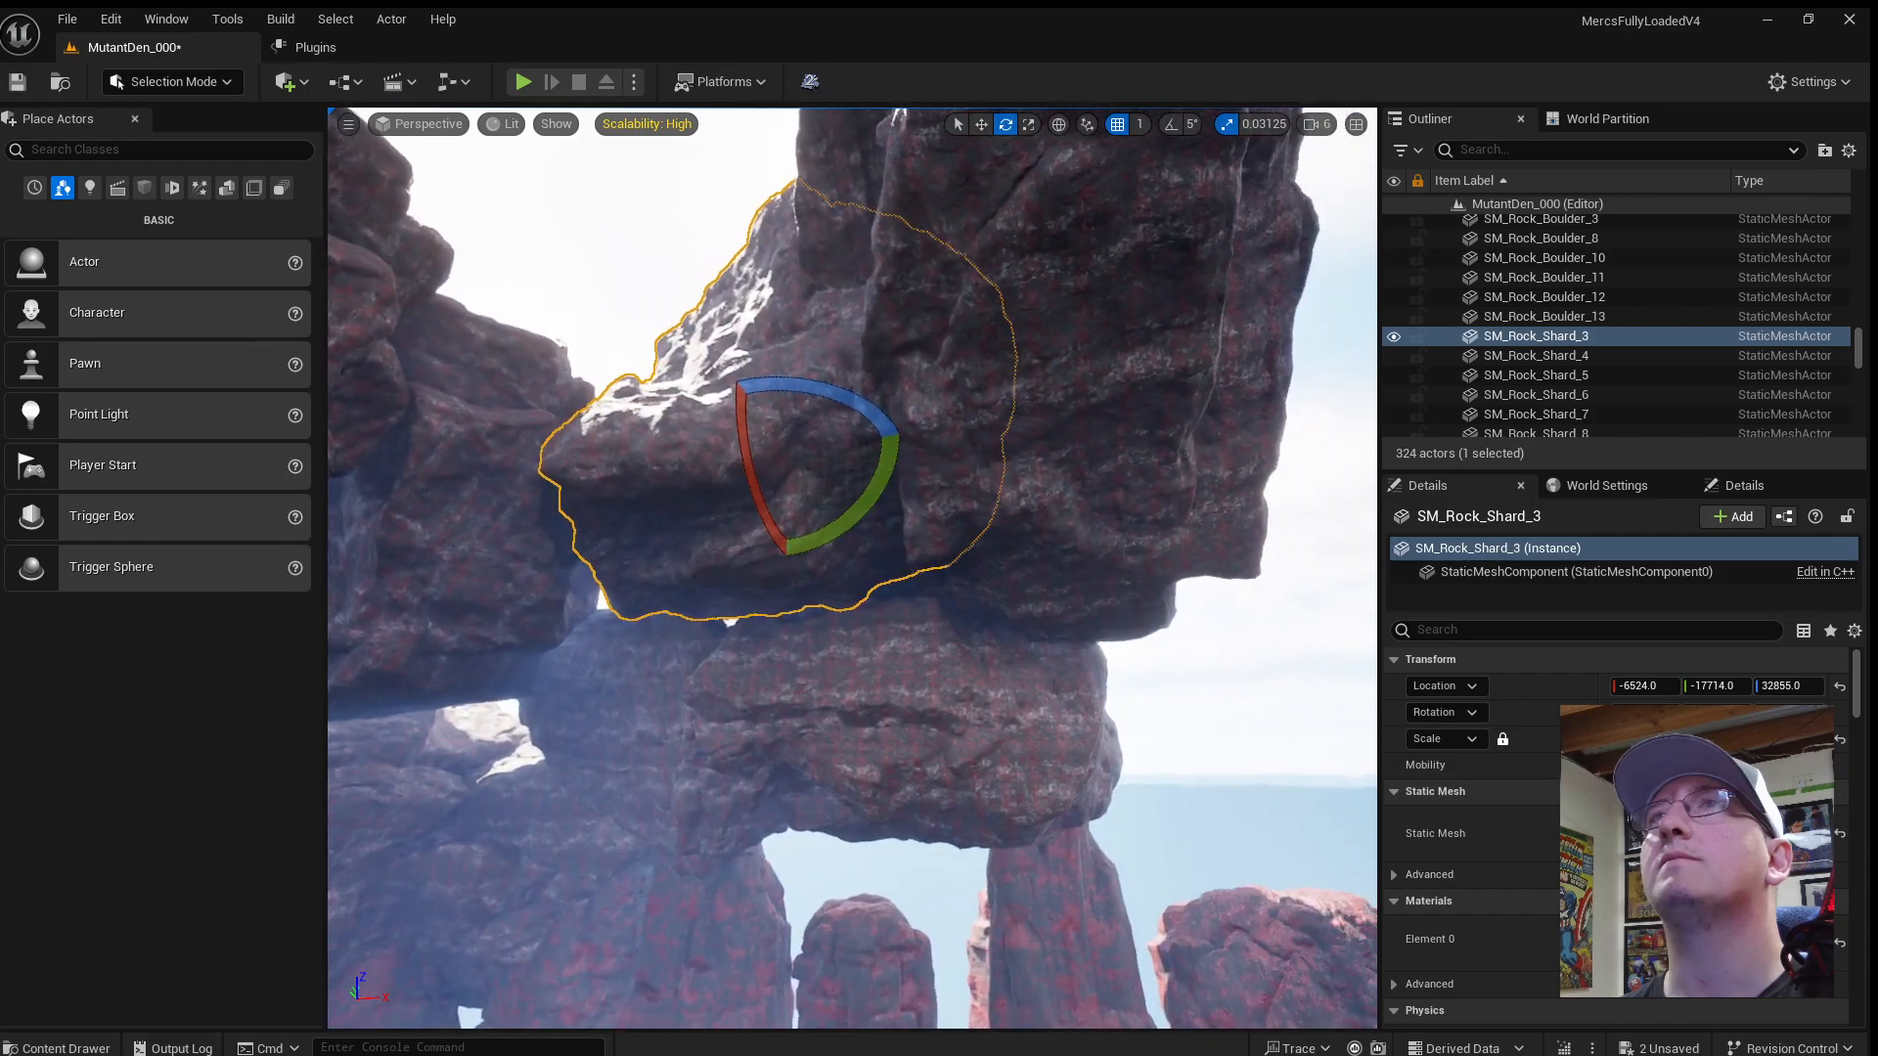
key(r)
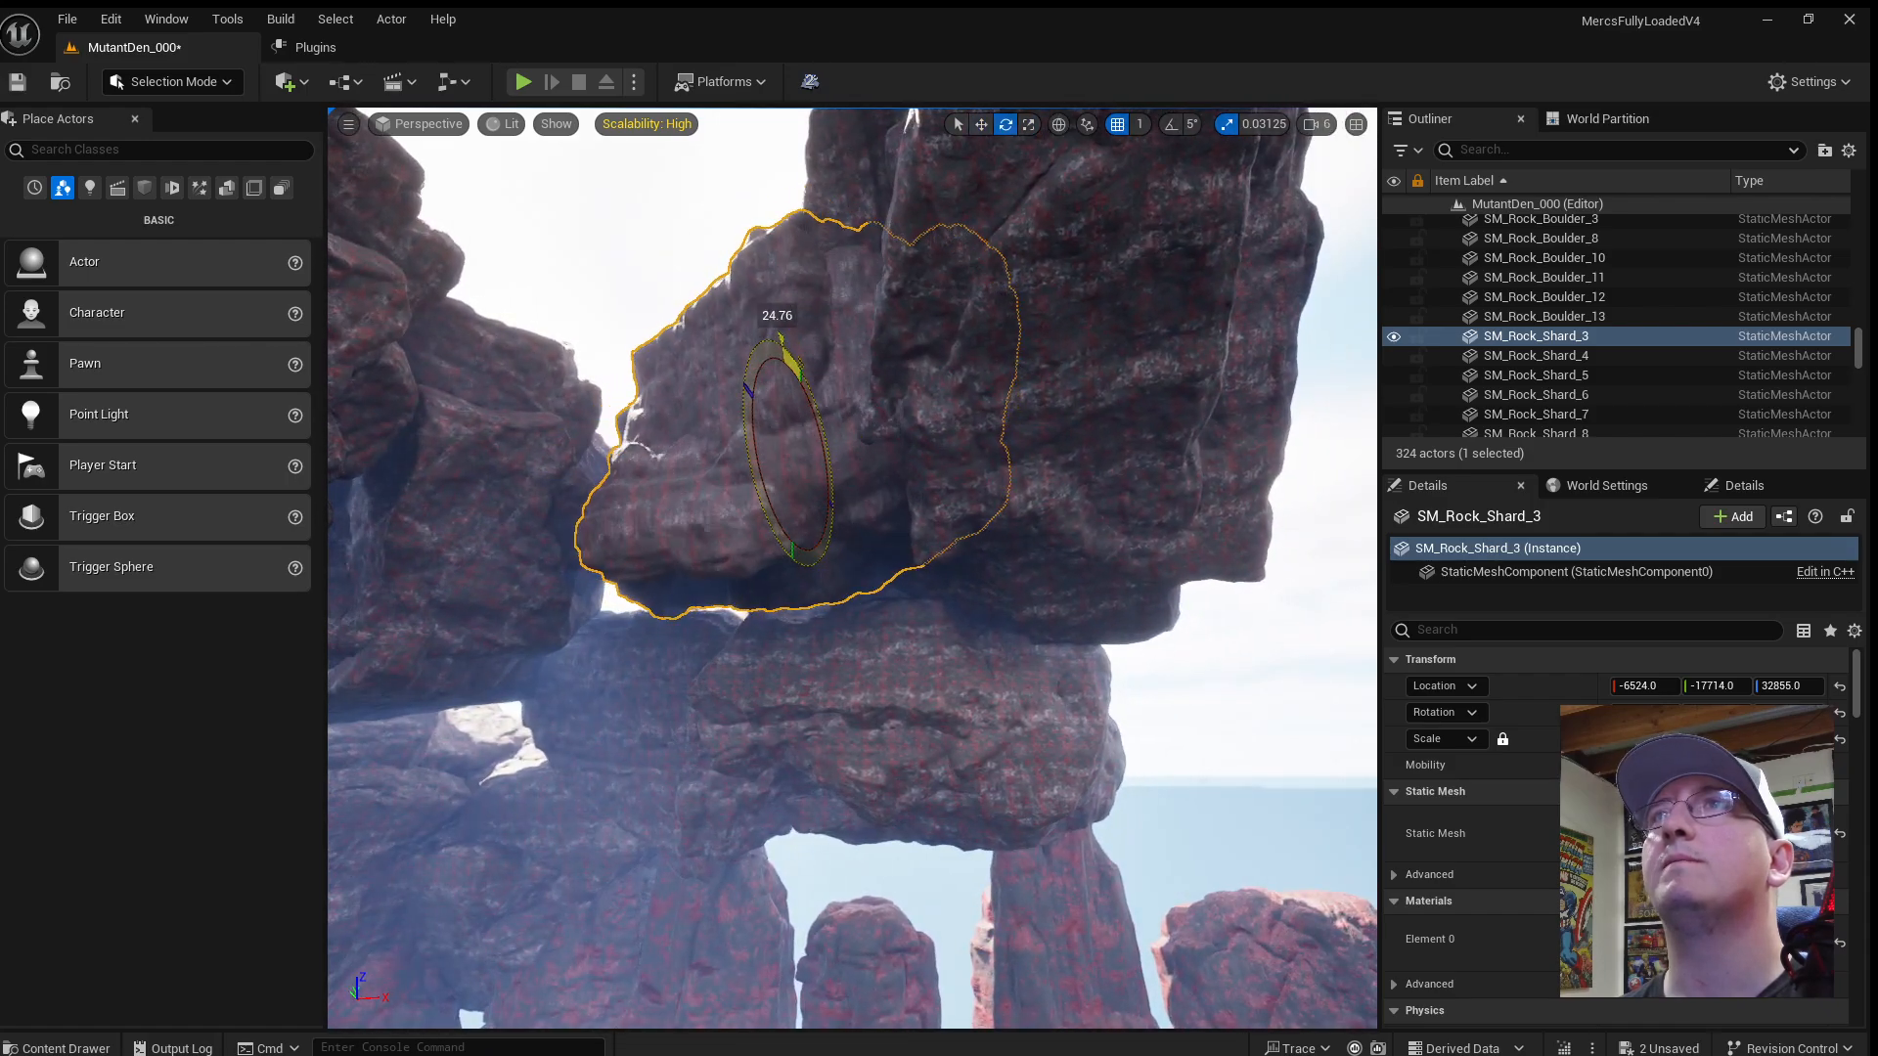
drag(821, 402, 900, 448)
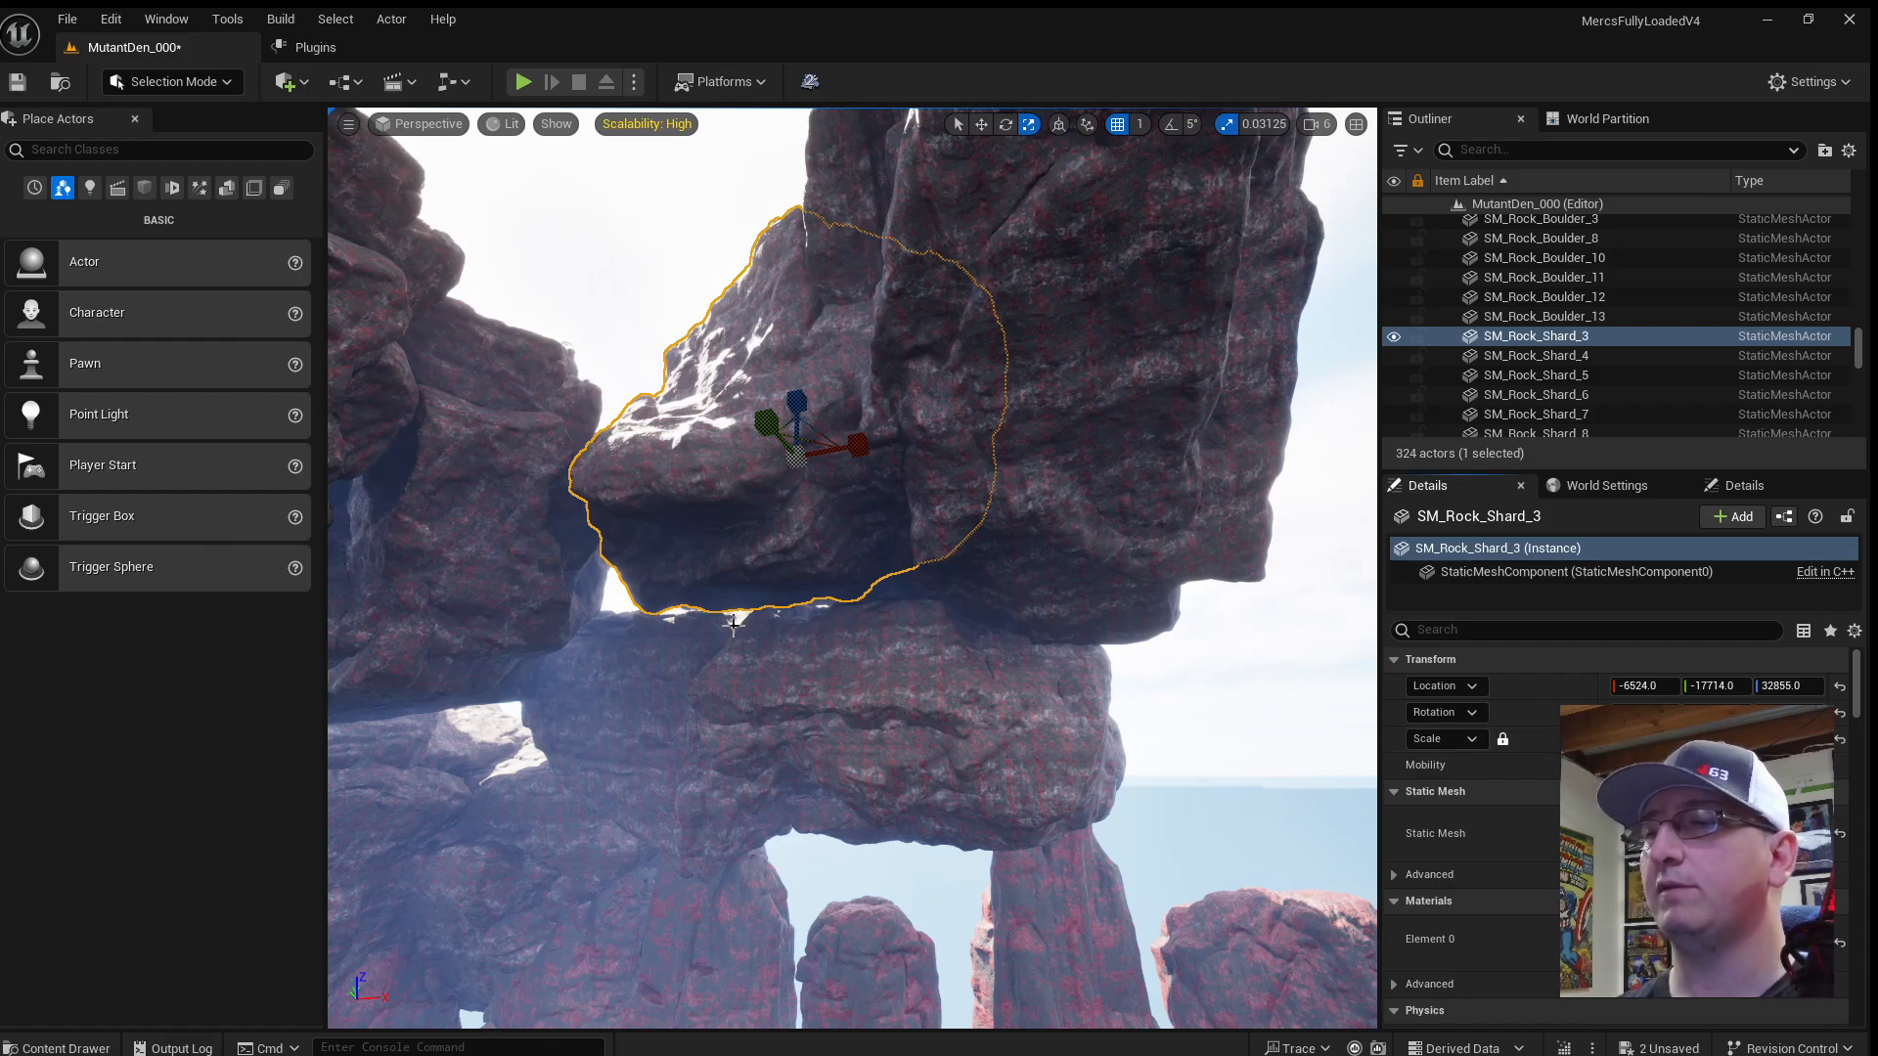
key(ctrl+z)
scroll(628, 610, down, 5)
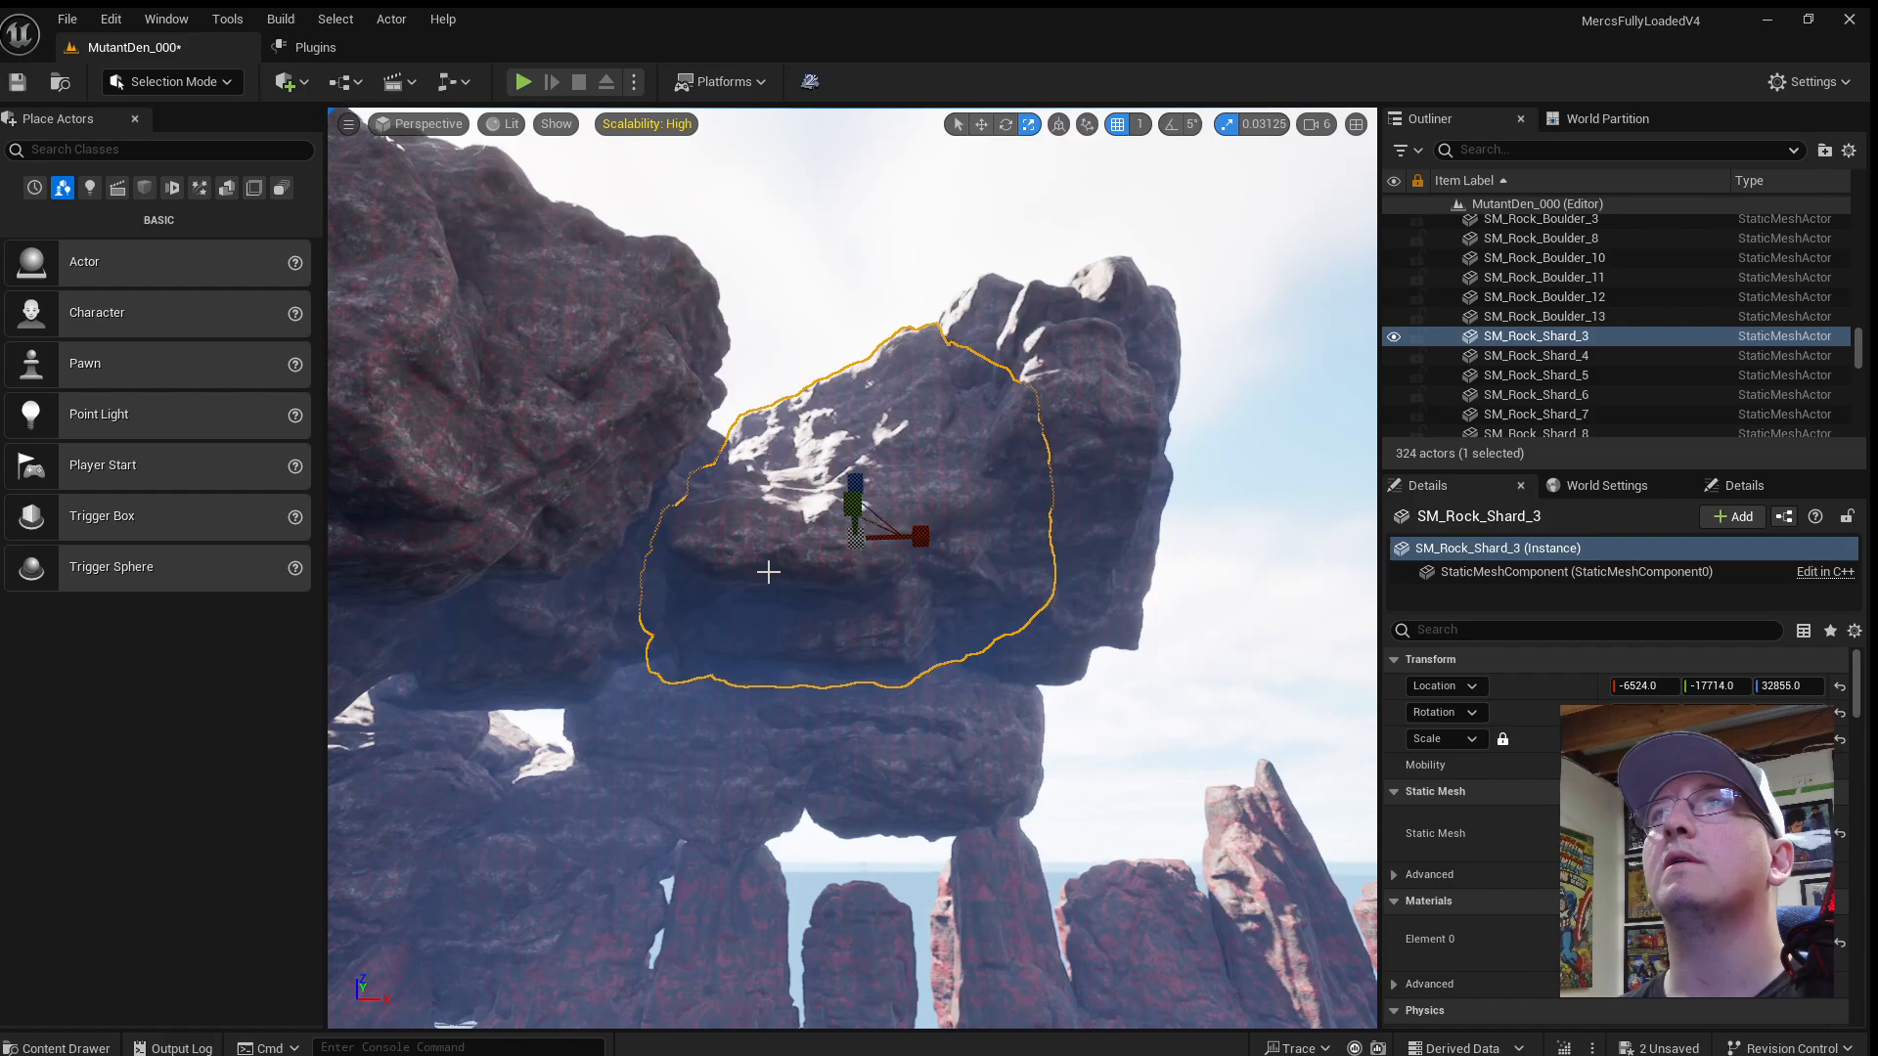
Scale up SM_Rock_Shard_19 uniformly and rotate it over the adjoining wall.
click(1091, 489)
right_drag(1091, 489, 850, 469)
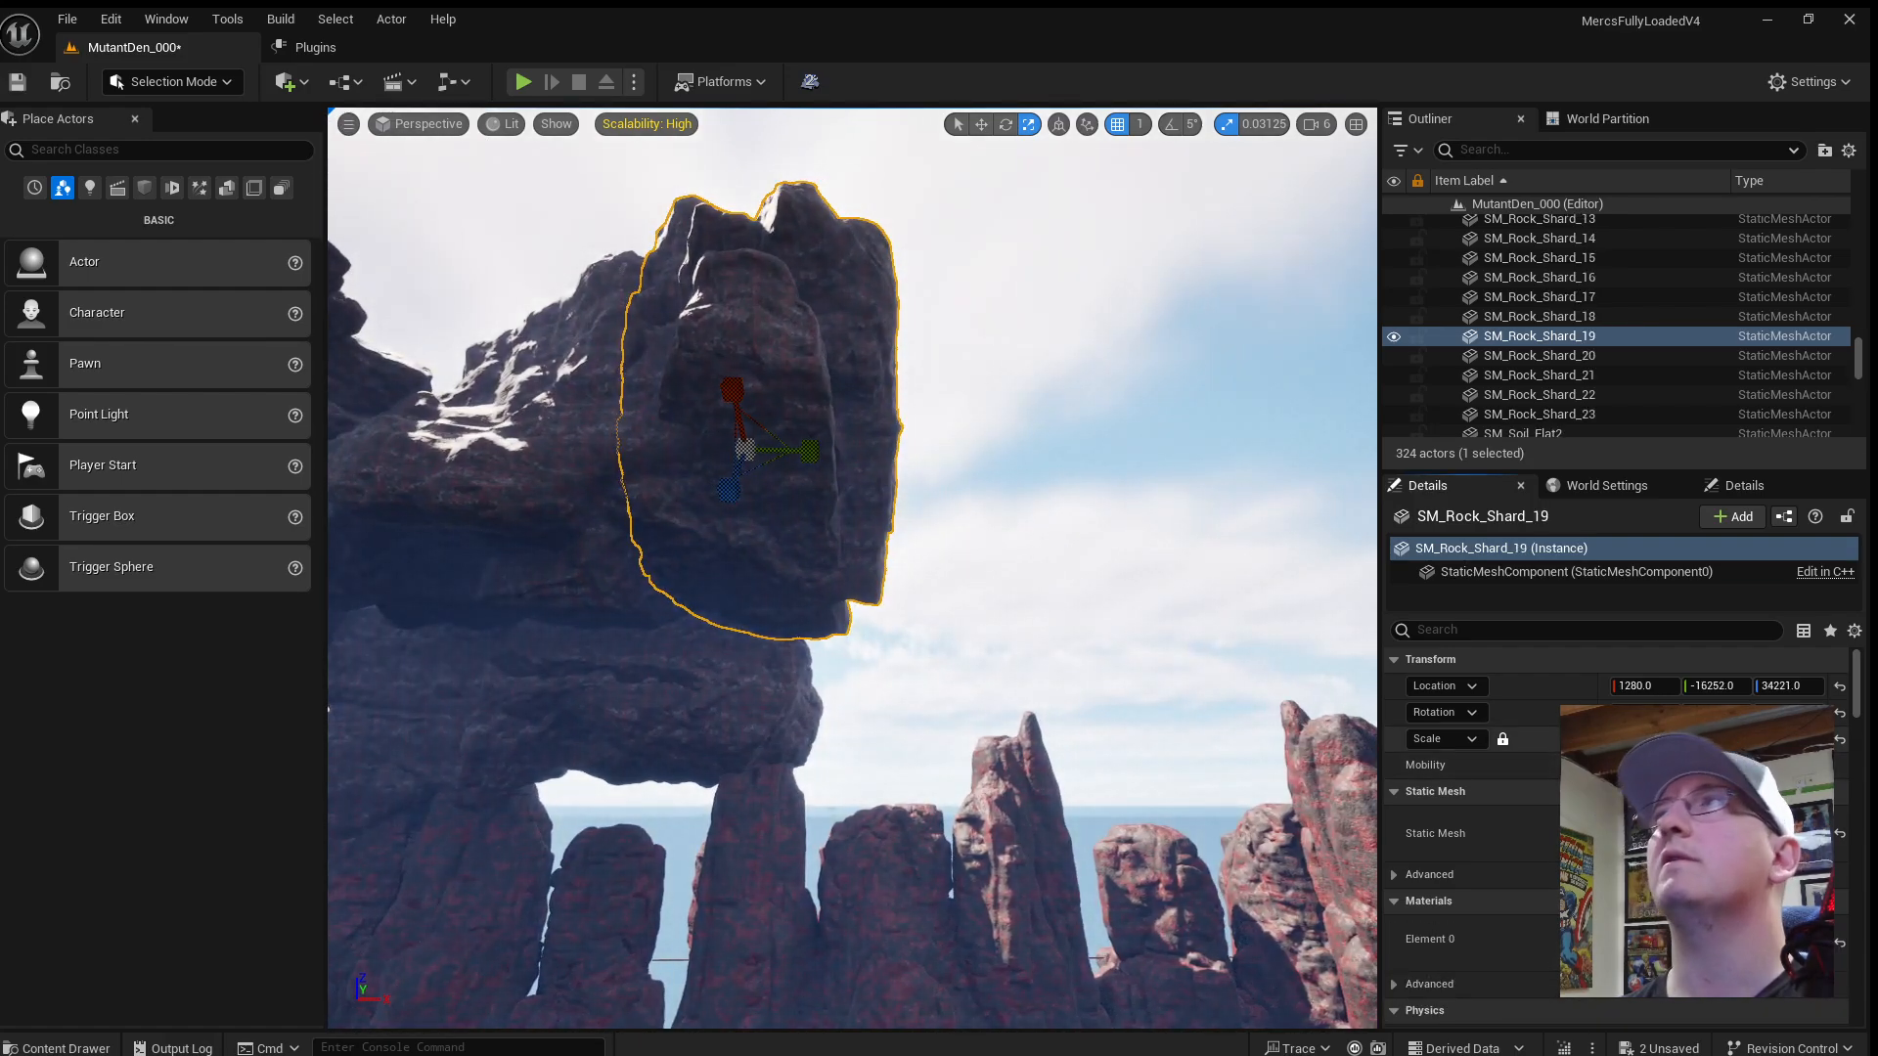
key(Return)
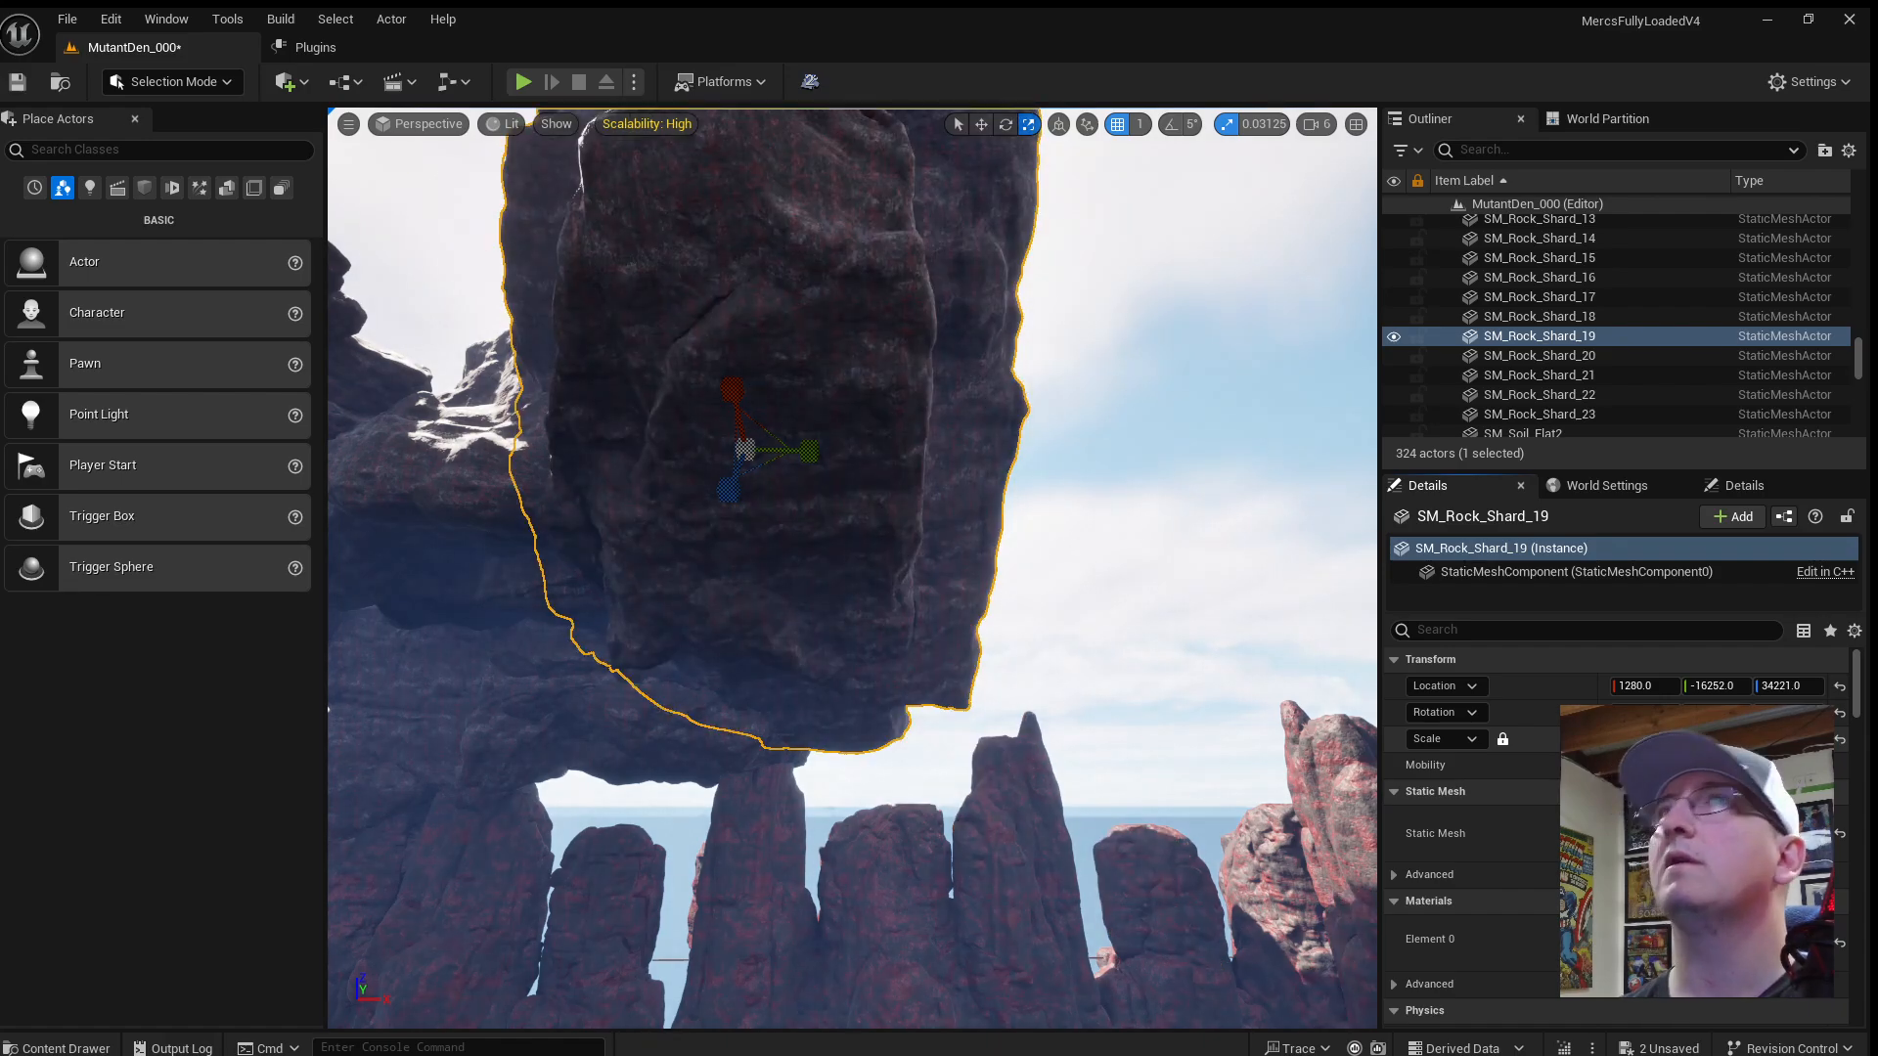
right_drag(853, 451, 783, 421)
key(w)
key(e)
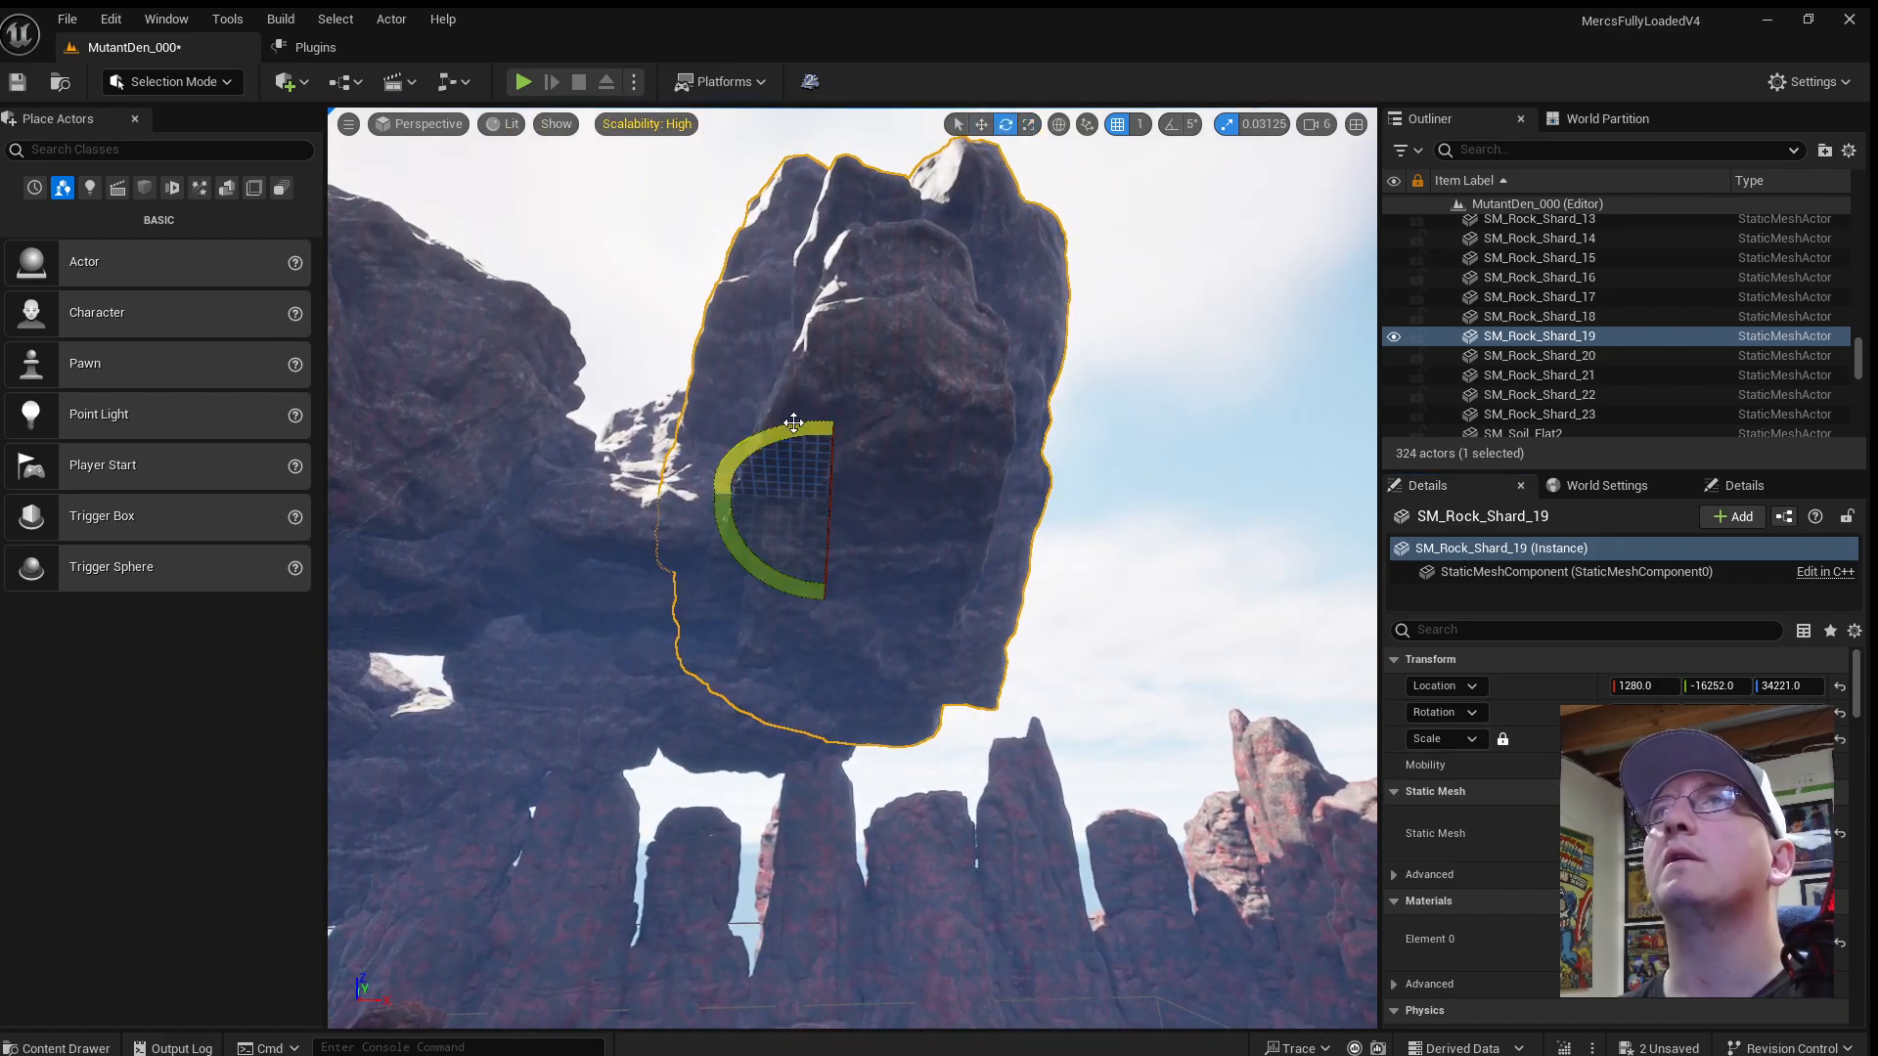
drag(793, 422, 1034, 524)
key(w)
Duplicate SM_Rock_Shard_3 to the opposite wall and lower the copy onto the pillars, at about Y 25631, Z 23933.
right_drag(1035, 524, 911, 587)
right_drag(1027, 547, 999, 548)
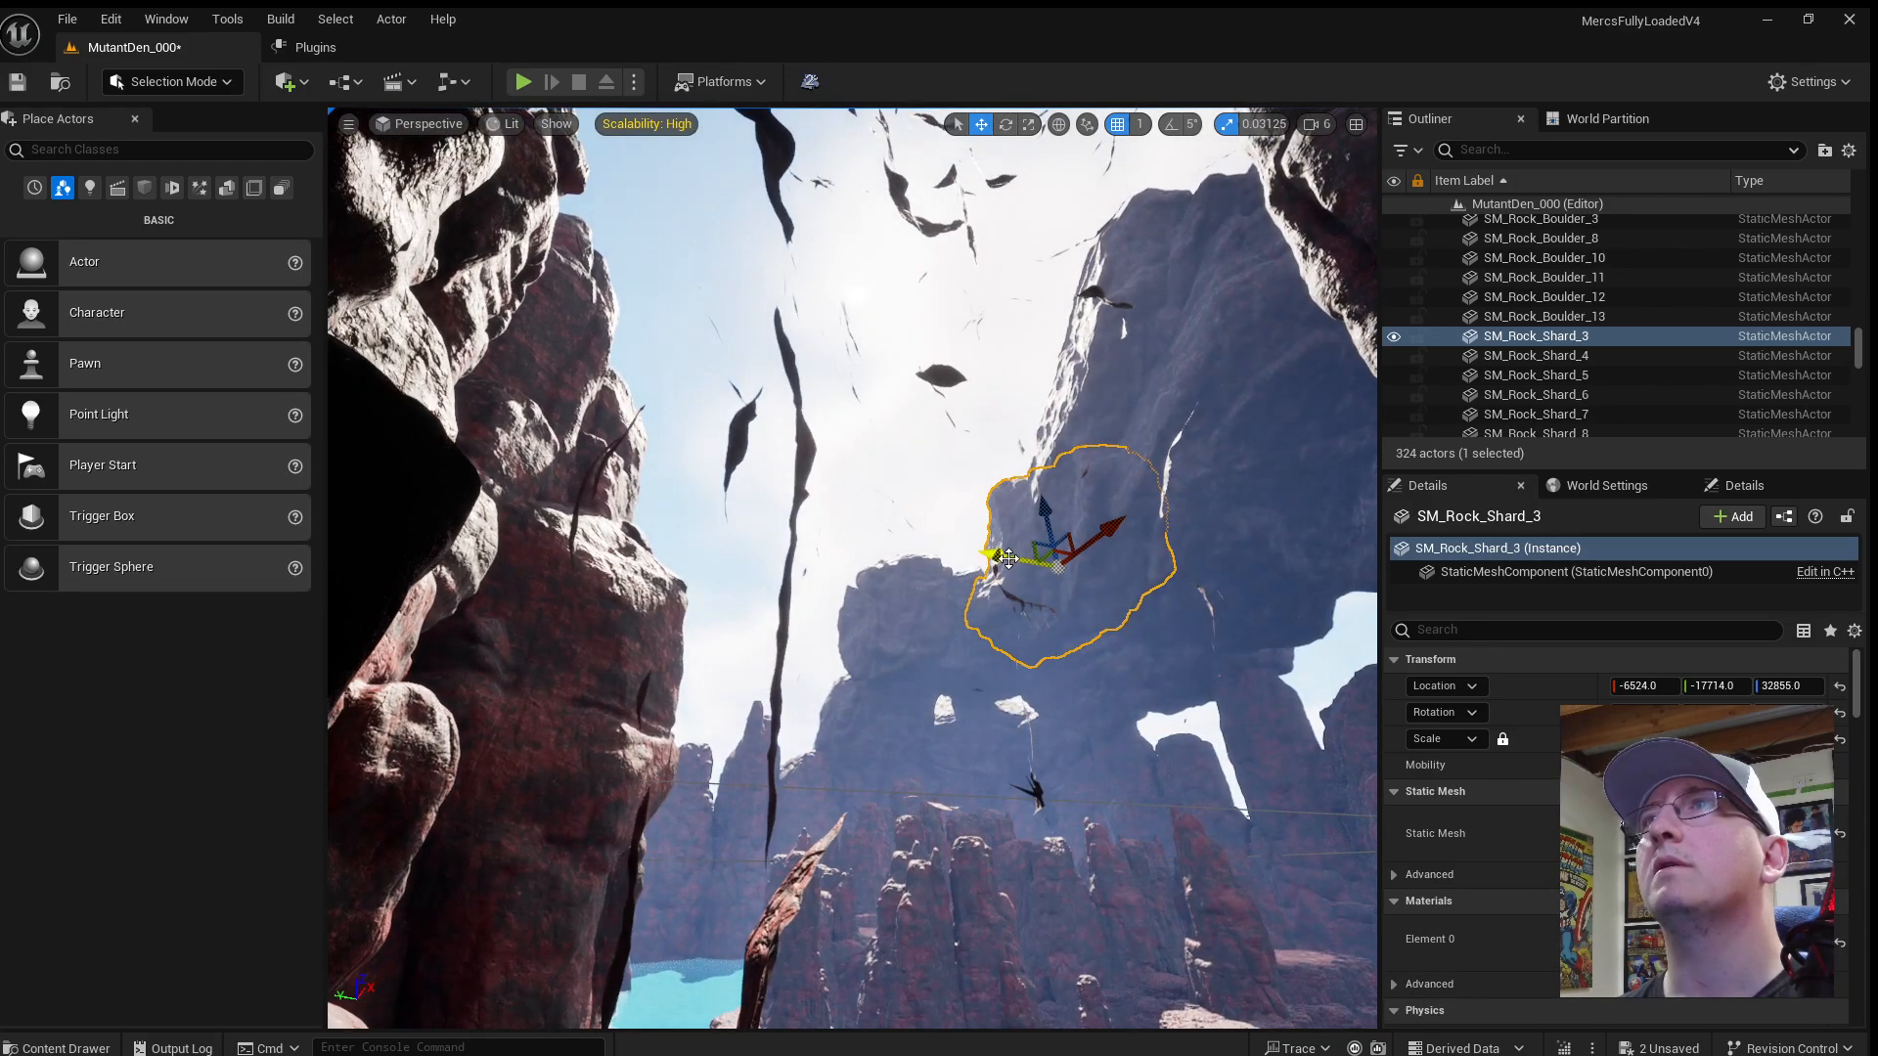
alt+drag(1008, 559, 631, 470)
right_drag(630, 470, 933, 325)
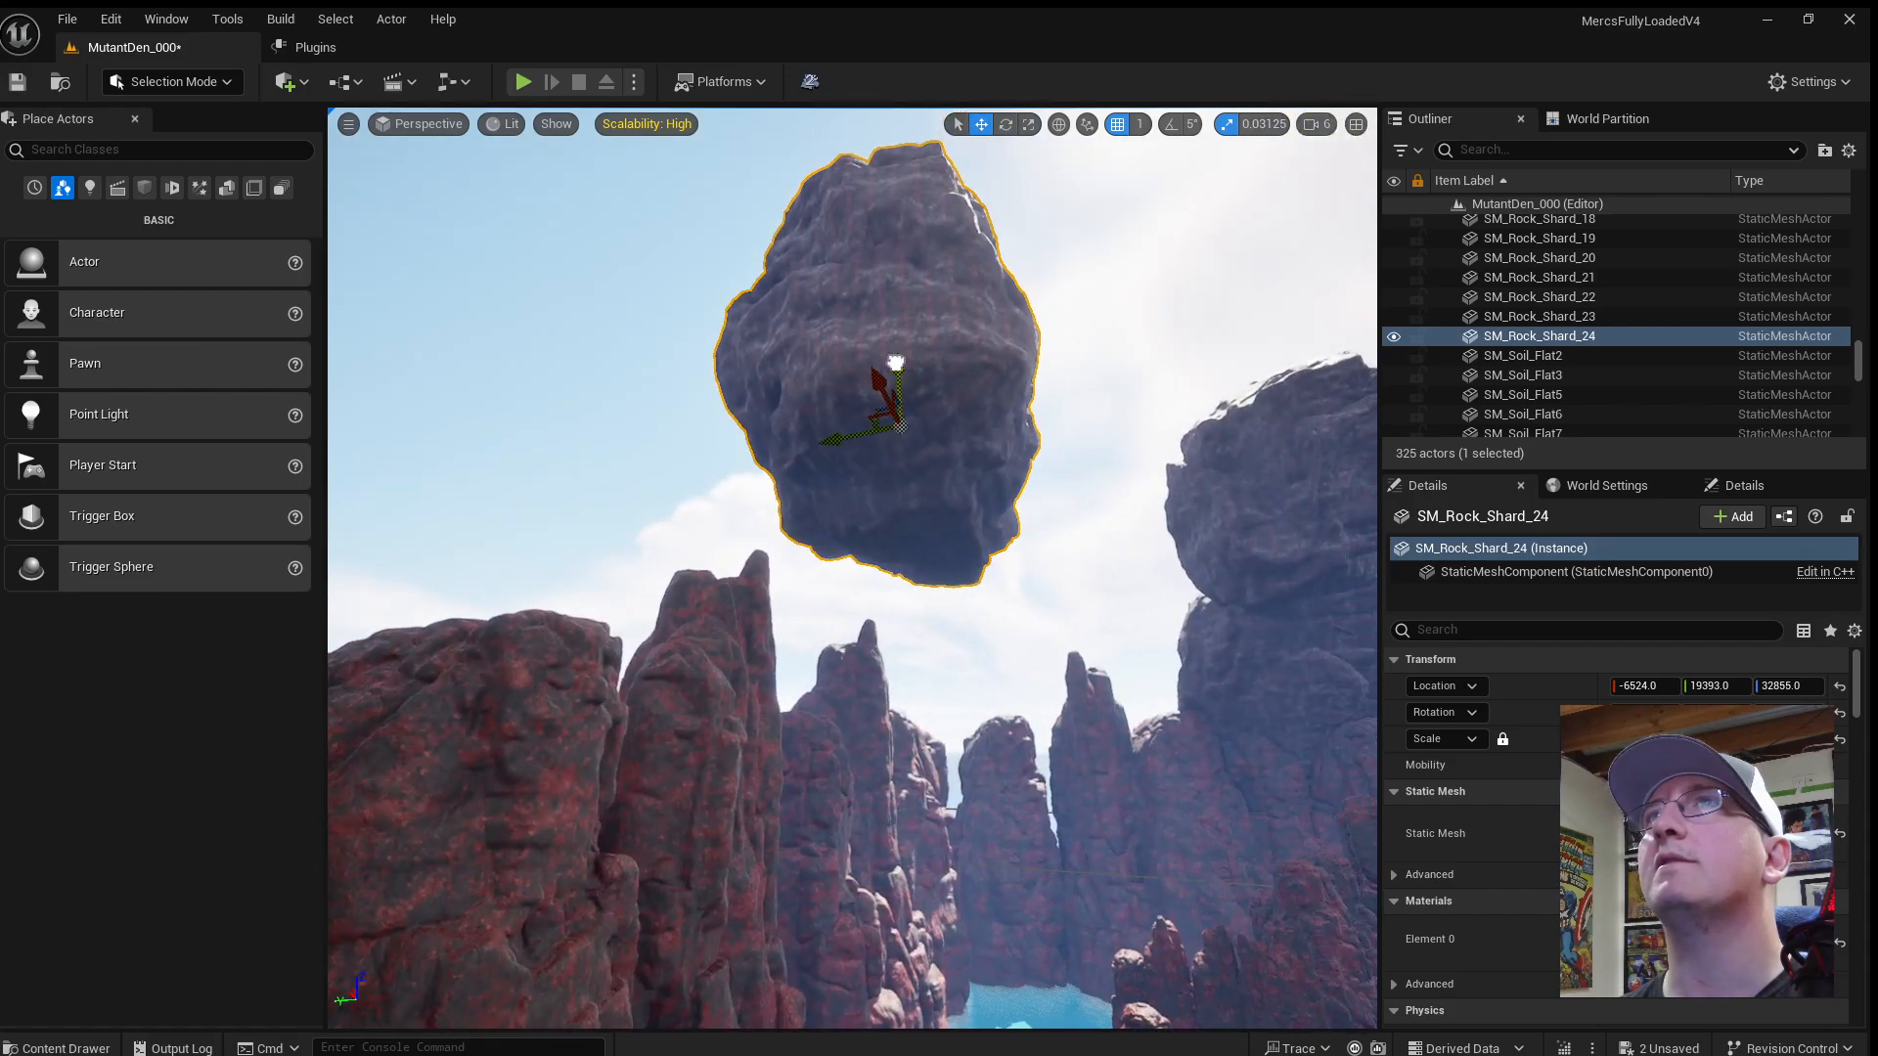
drag(895, 363, 884, 487)
drag(844, 569, 746, 576)
Rotate SM_Rock_Shard_24 to sit across the pillar tops.
key(e)
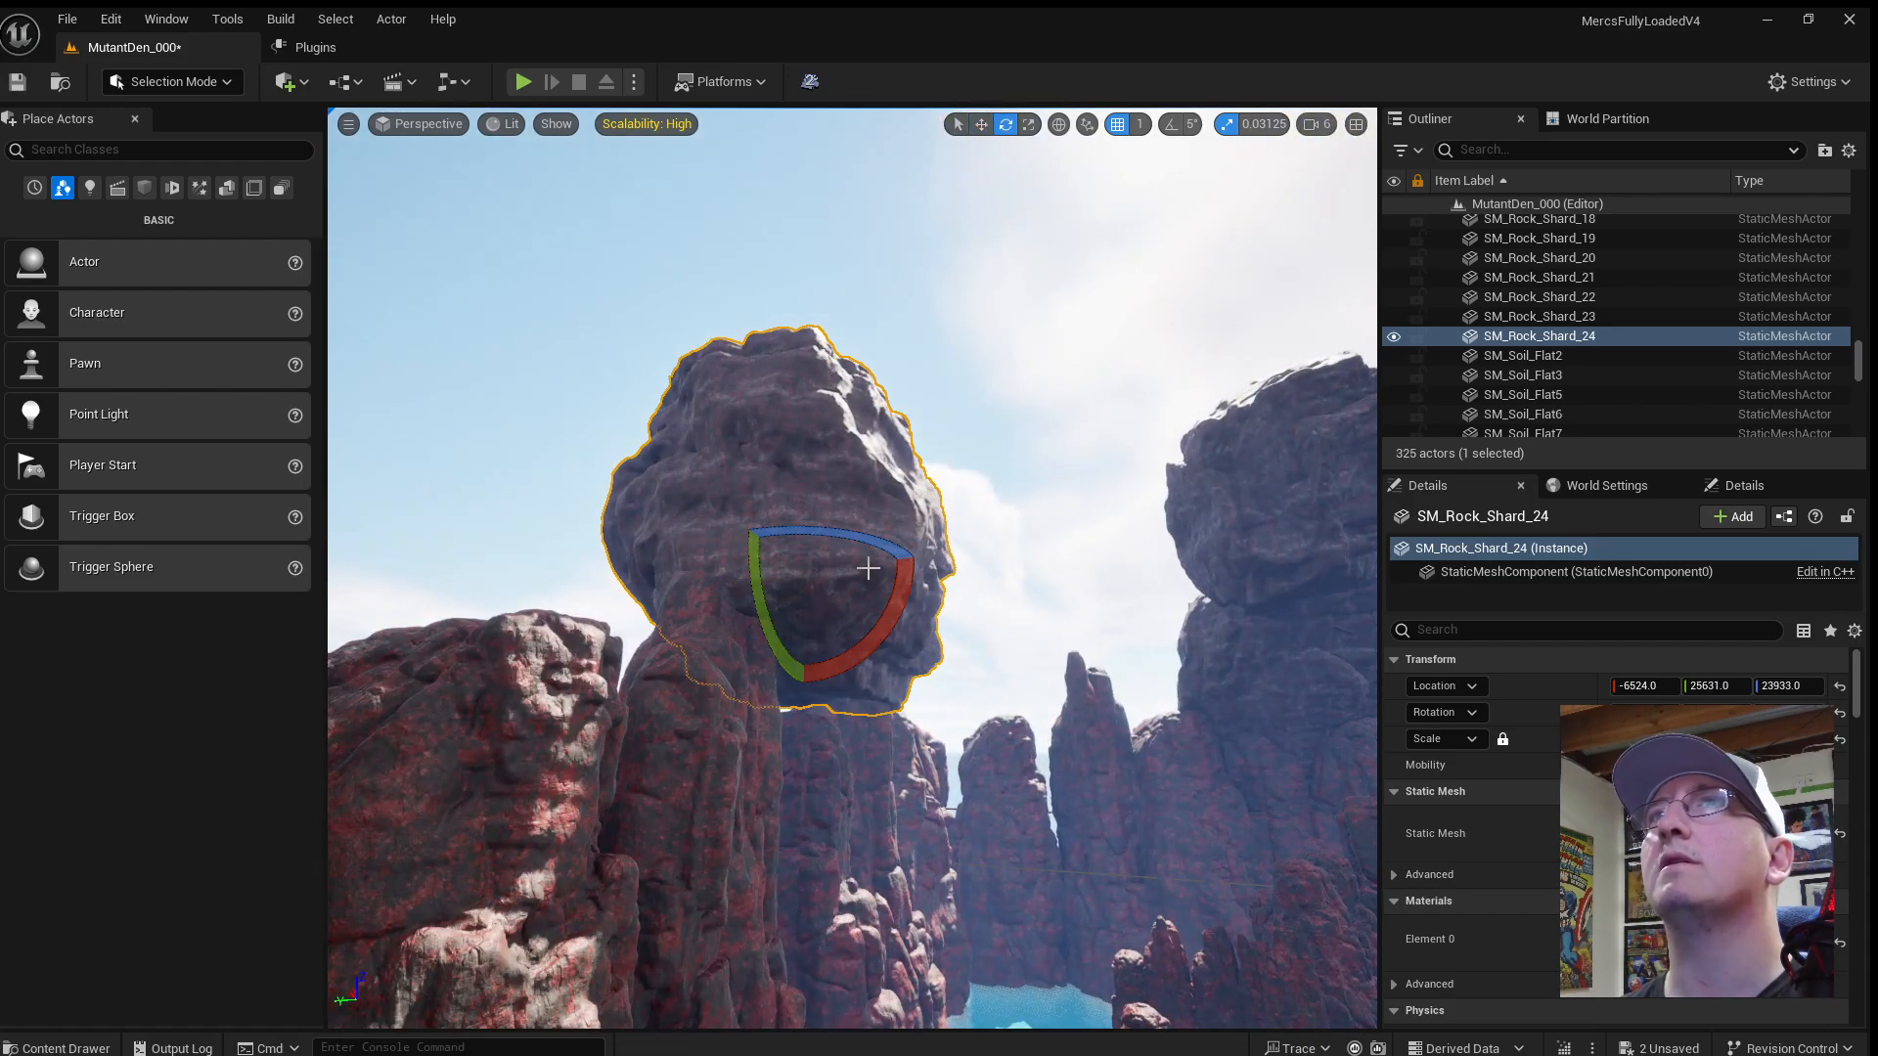
right_drag(868, 566, 945, 593)
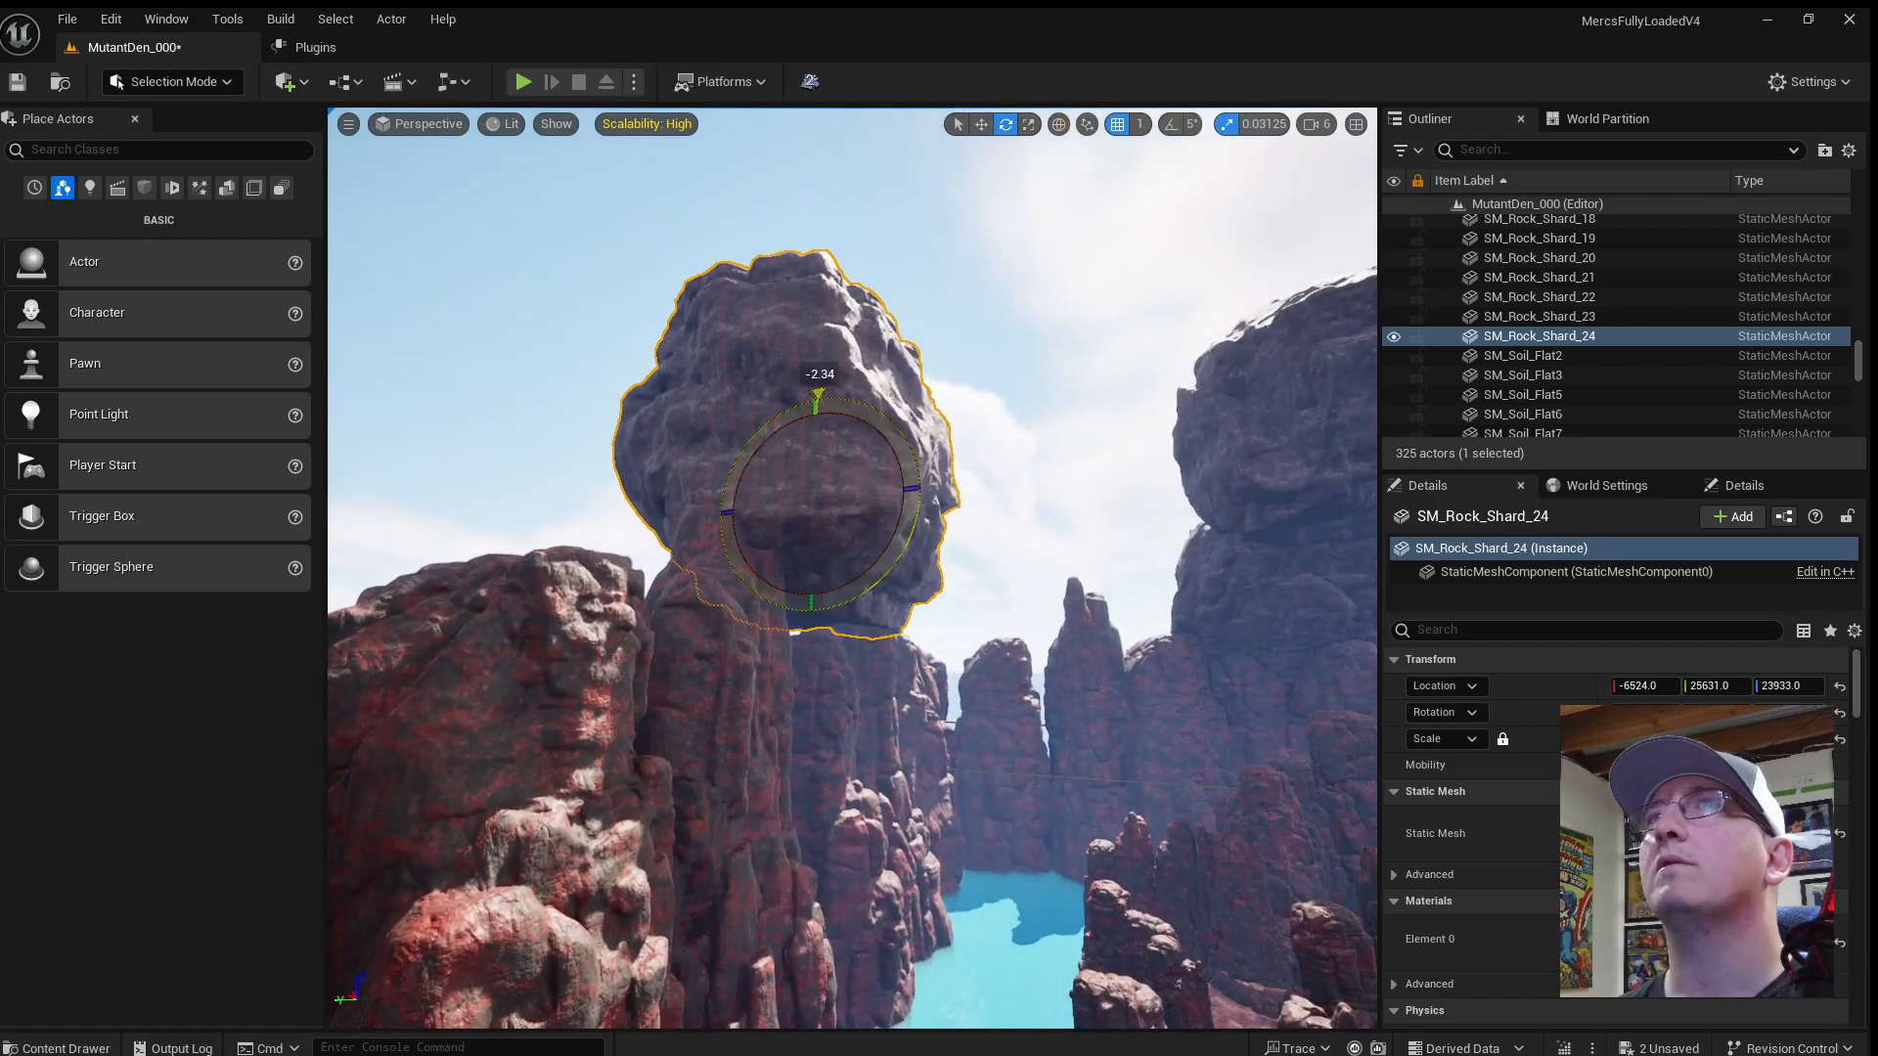
drag(817, 394, 887, 406)
mouse_move(1006, 554)
right_down()
mouse_move(910, 555)
mouse_move(1008, 561)
right_up()
Duplicate SM_Rock_Shard_24 along X to about 12527 and rotate the copy over the next pillars.
key(r)
alt+drag(970, 551, 732, 577)
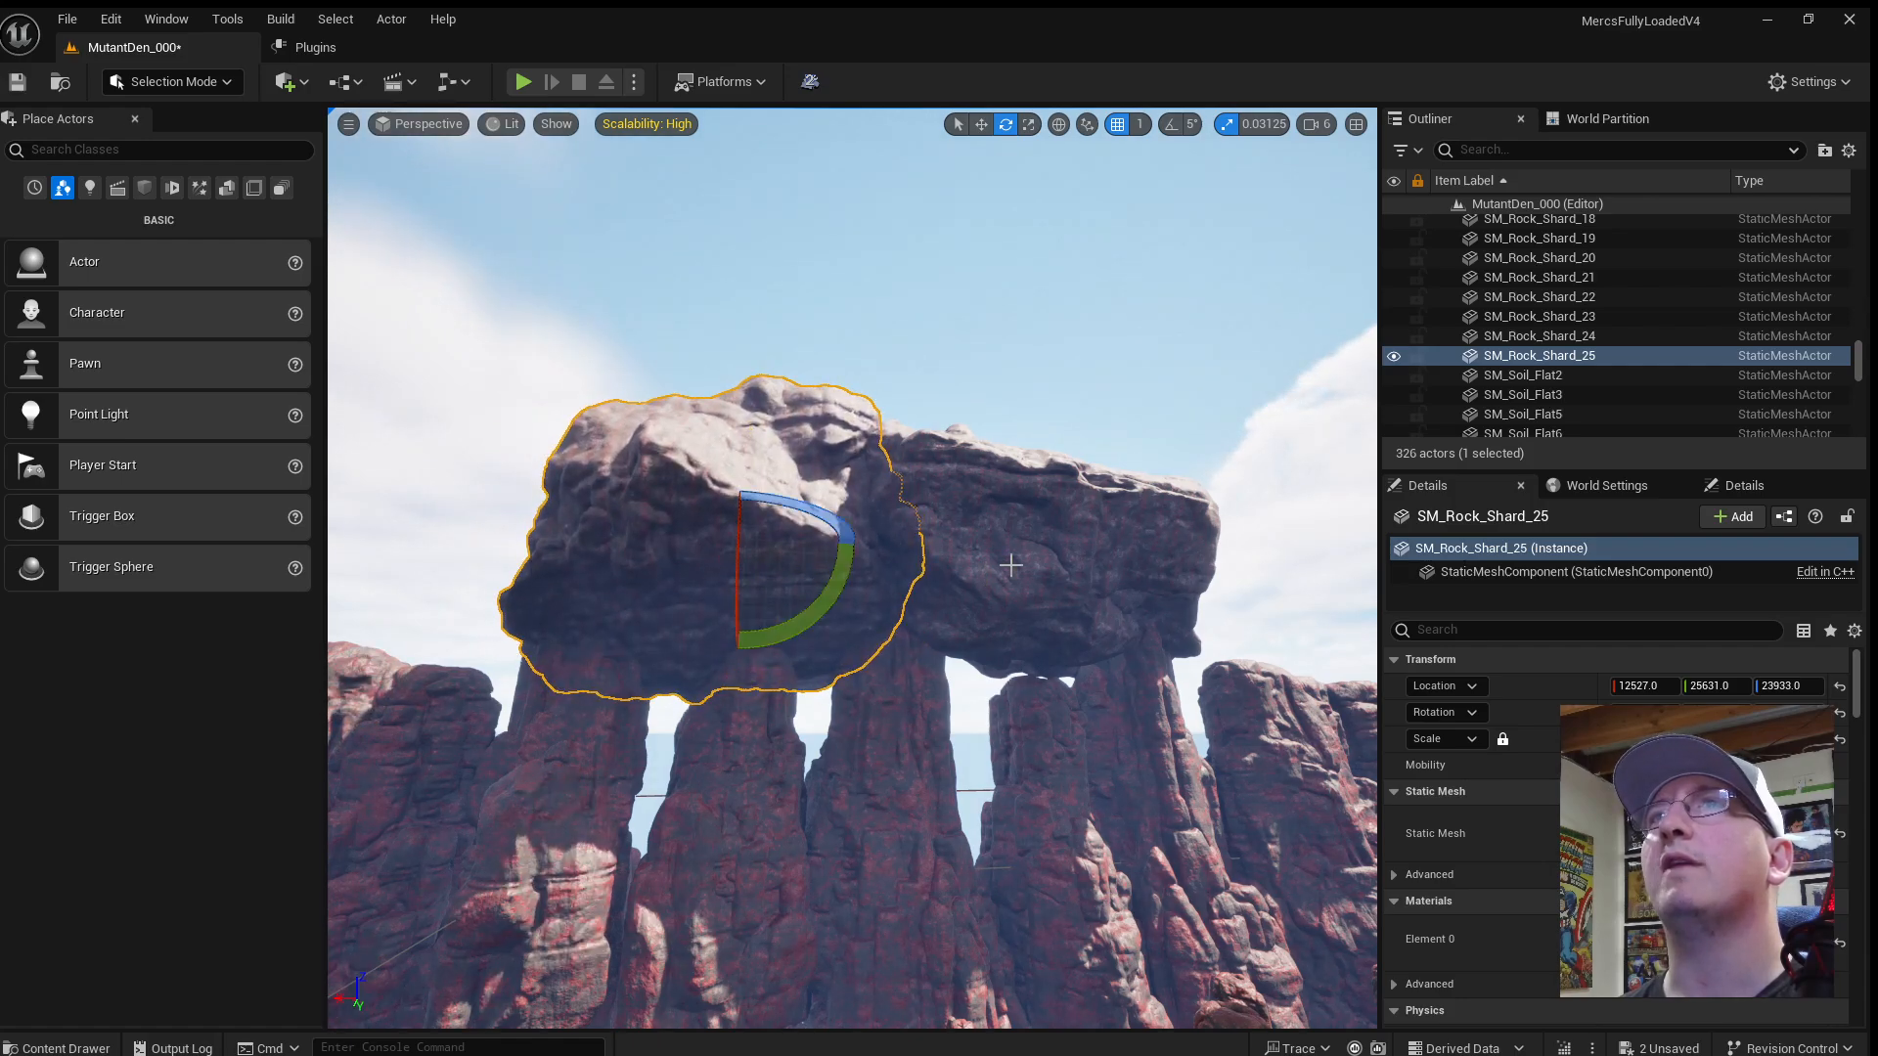
right_drag(1011, 565, 1123, 460)
Duplicate SM_Rock_Shard_25 along X to about 30437 and rotate the copy at the wall's corner.
right_drag(930, 624, 976, 622)
key(r)
alt+drag(918, 564, 590, 561)
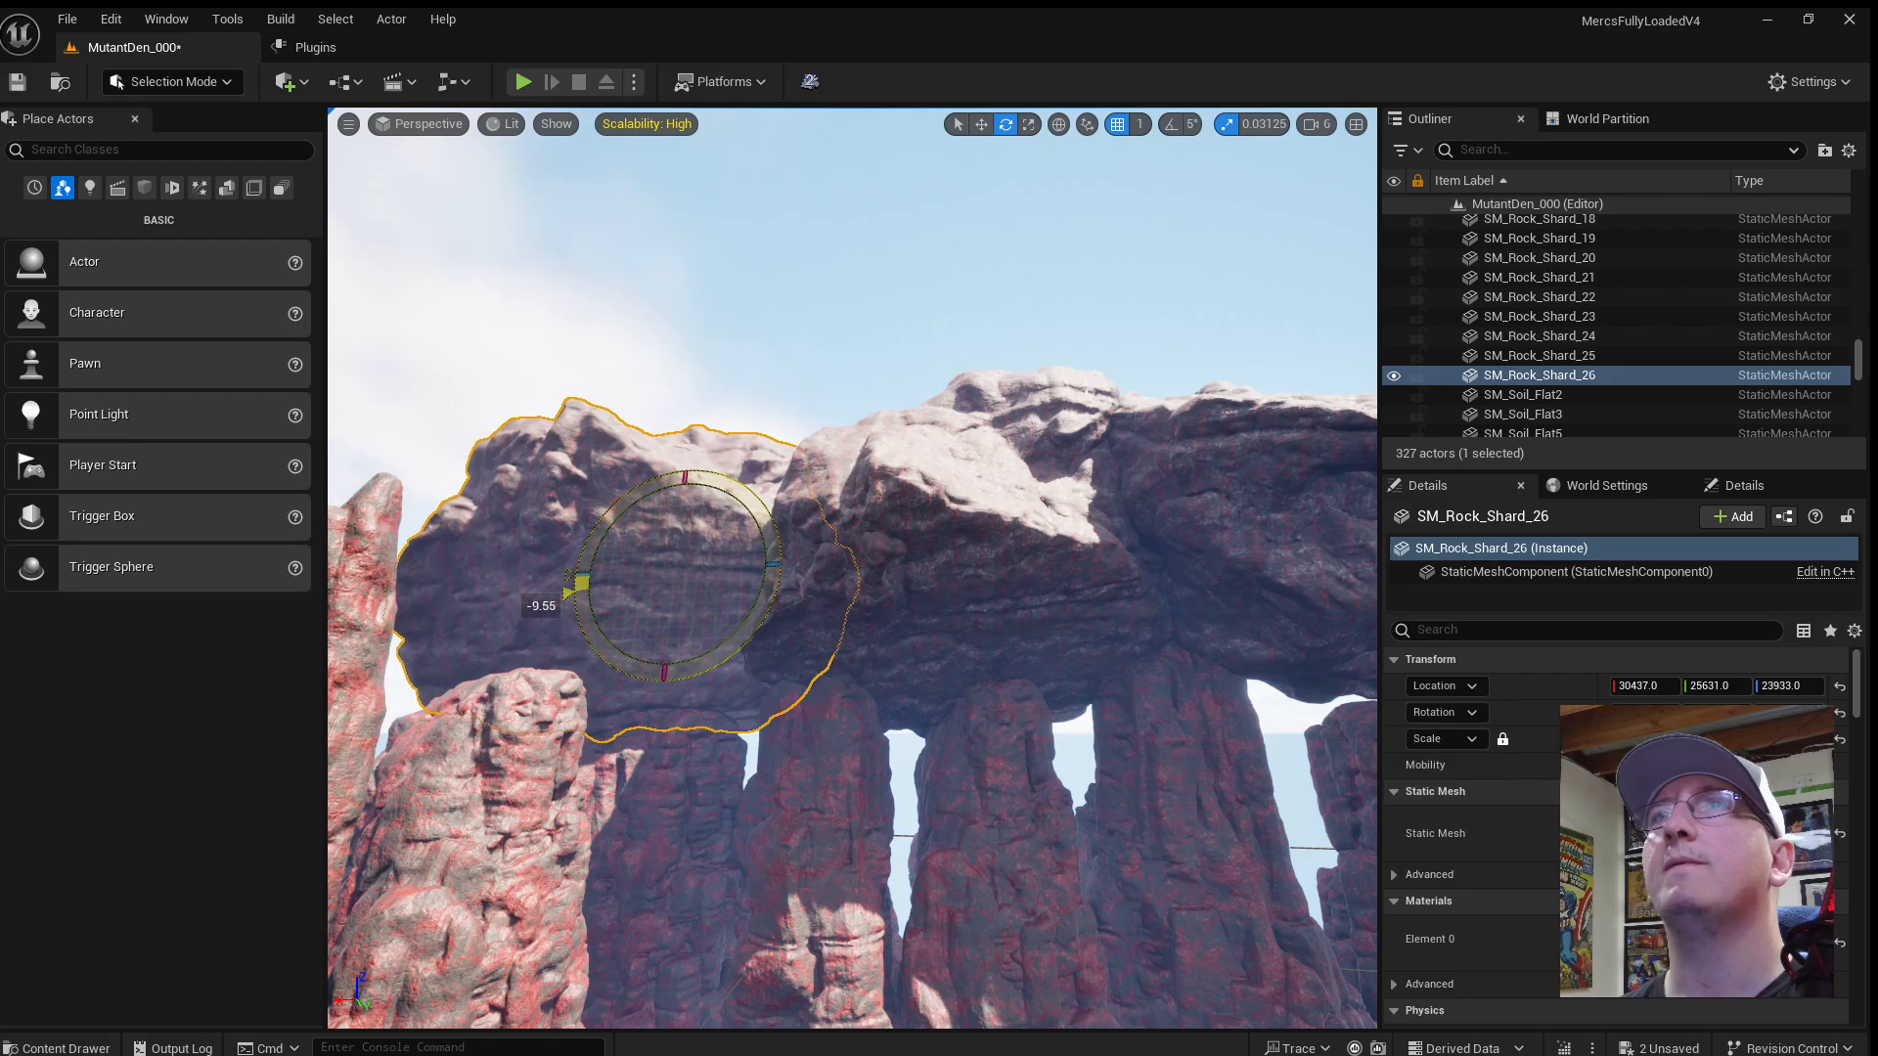
Duplicate the corner shard along the adjoining wall to about Y 9513 and rotate the copy above its pillars.
key(d)
right_drag(1123, 529, 821, 552)
key(w)
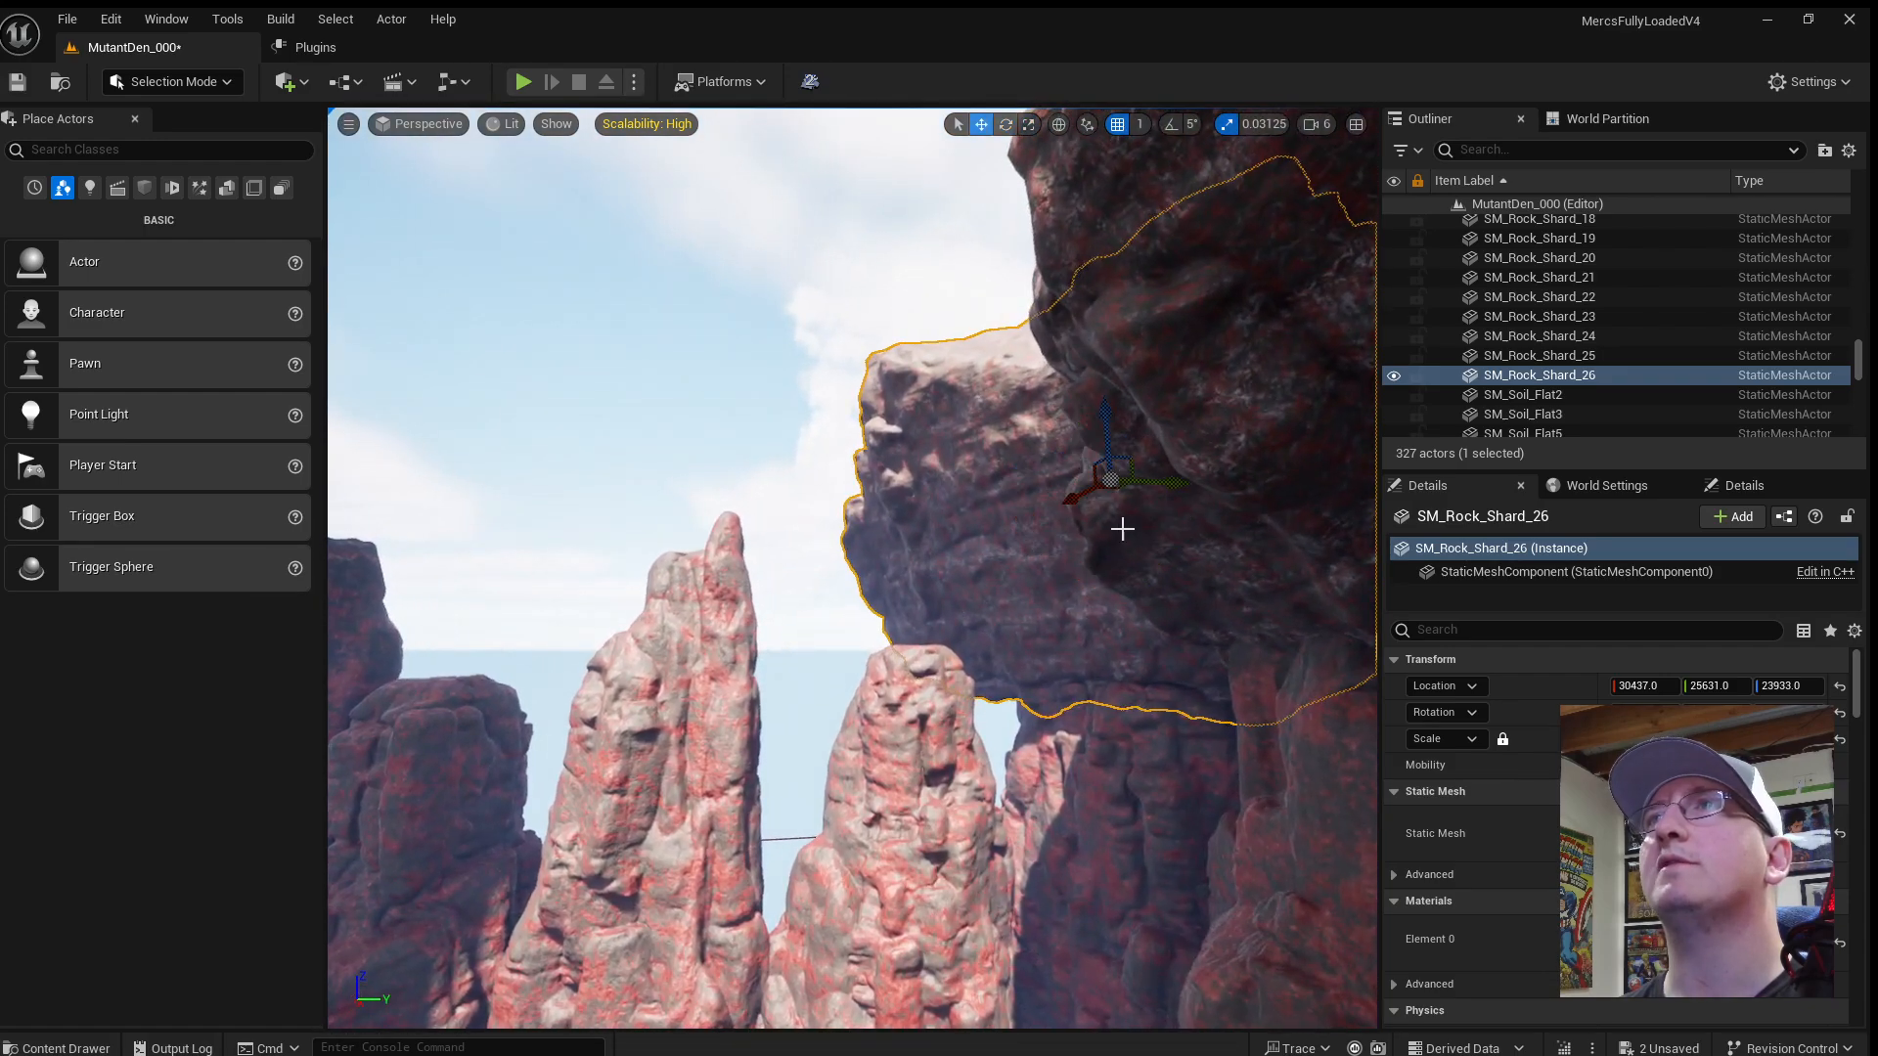
drag(1157, 486, 966, 462)
key(e)
key(s)
mouse_move(966, 462)
right_down()
mouse_move(1076, 455)
mouse_move(968, 464)
right_up()
key(a)
key(w)
key(d)
key(s)
key(space)
key(space)
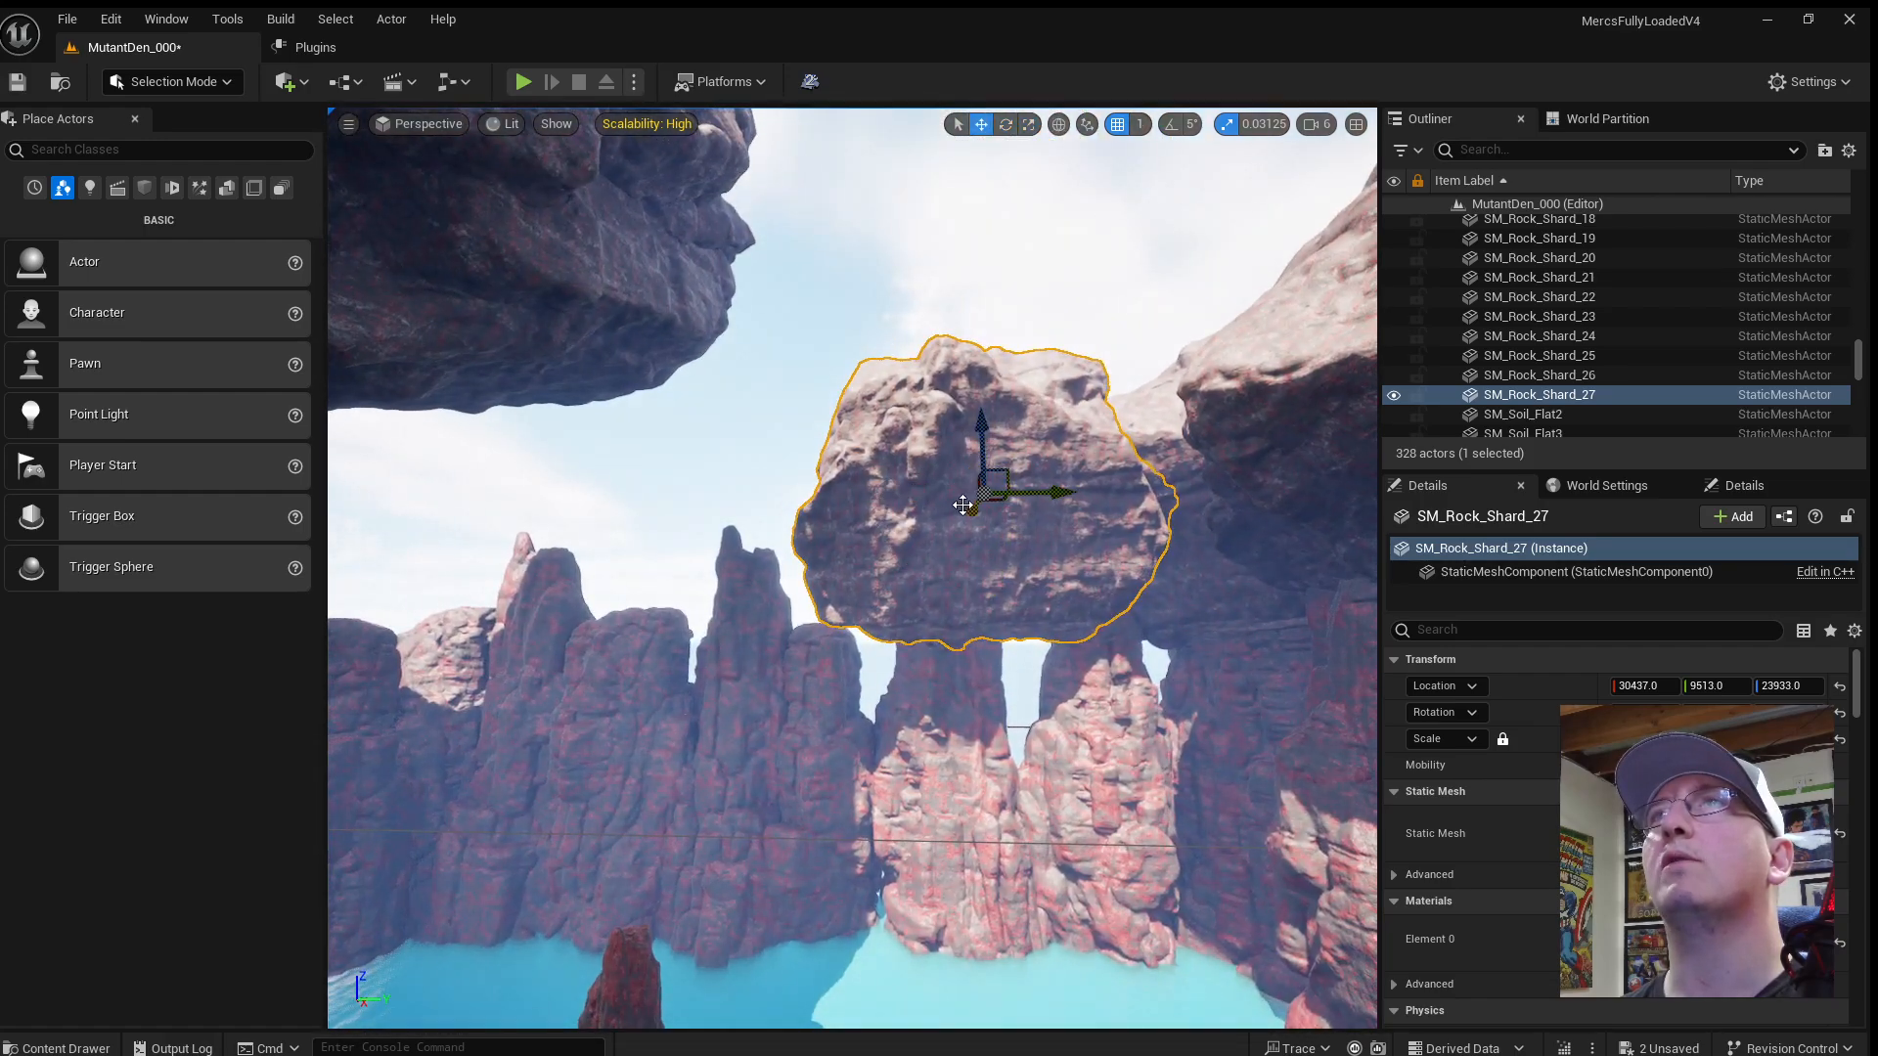
Move SM_Rock_Shard_27 farther along the wall to about X 34962, Y -13151.
drag(1036, 492, 704, 492)
key(w)
right_drag(704, 492, 469, 474)
key(d)
drag(1152, 441, 1236, 448)
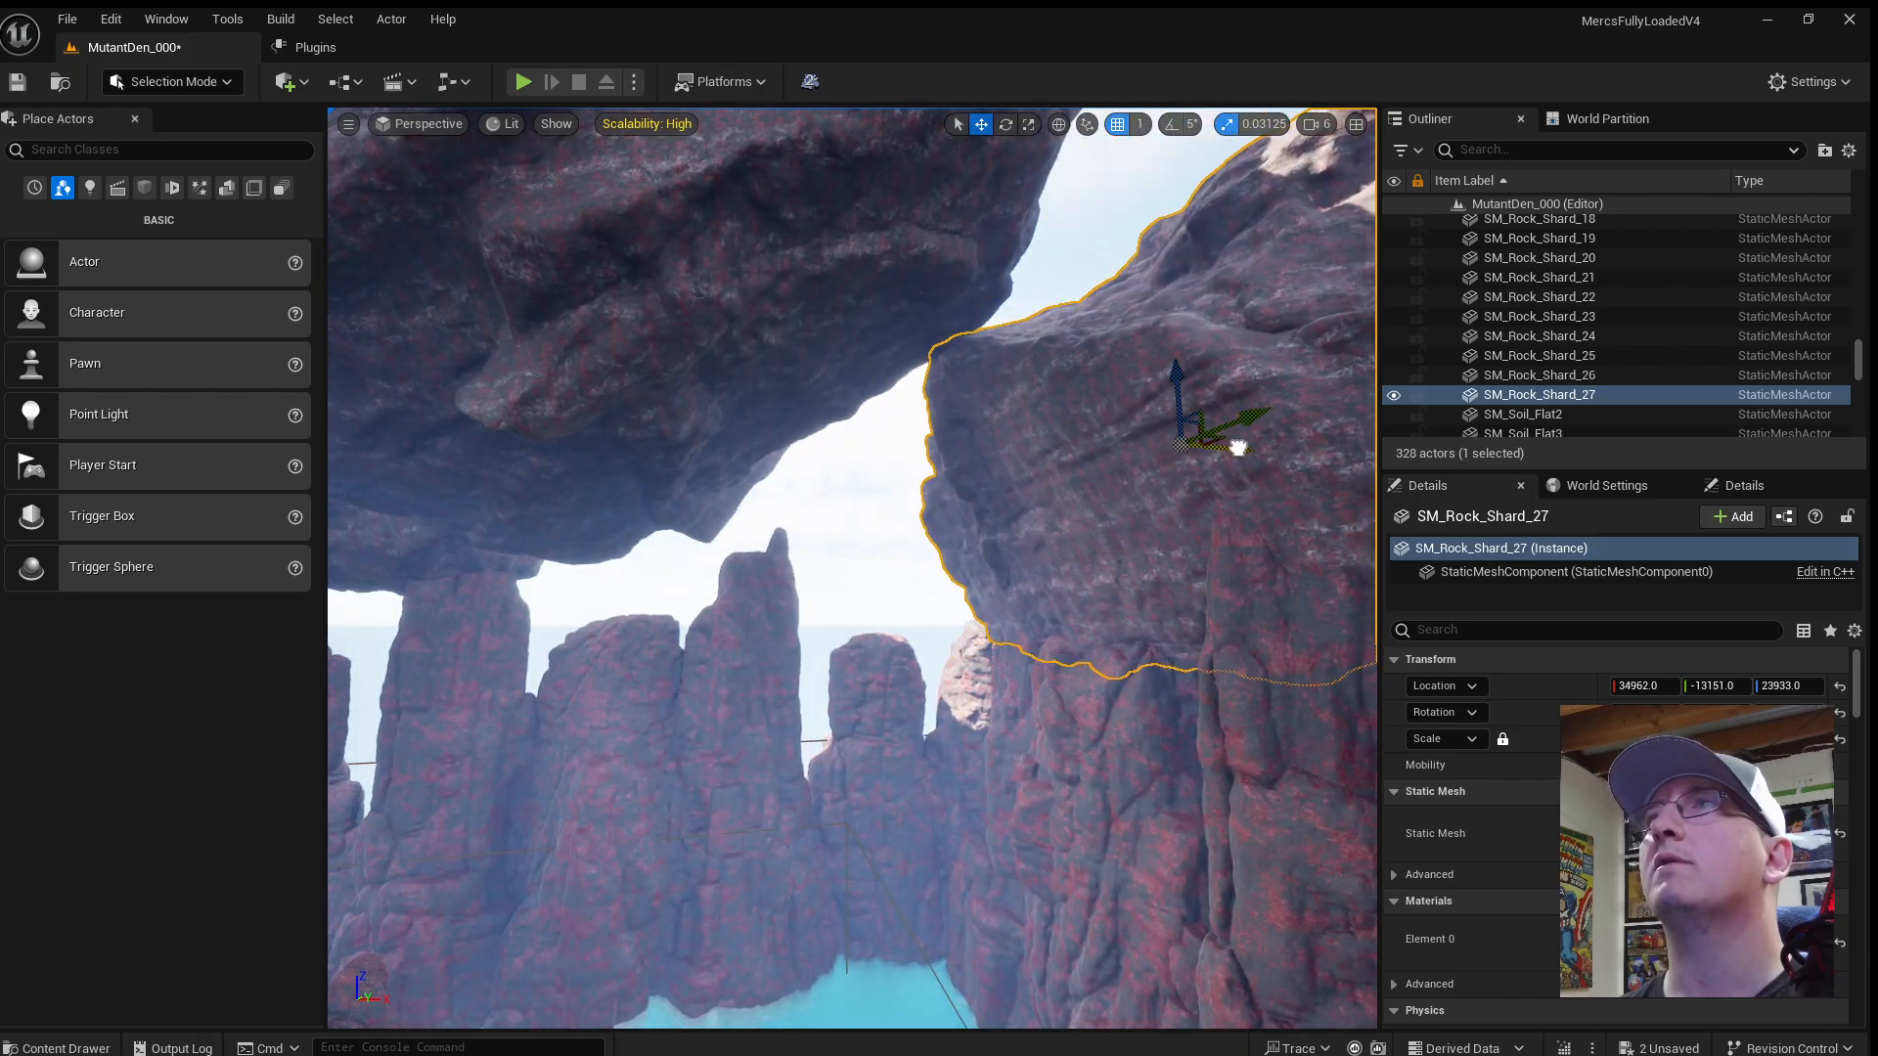
Duplicate the enlarged high shard toward the middle of the lake, at about X 11370, Y -3855, Z 34221.
key(s)
right_drag(1236, 448, 1189, 448)
click(978, 391)
key(a)
right_drag(978, 392, 1139, 396)
alt+drag(548, 350, 709, 460)
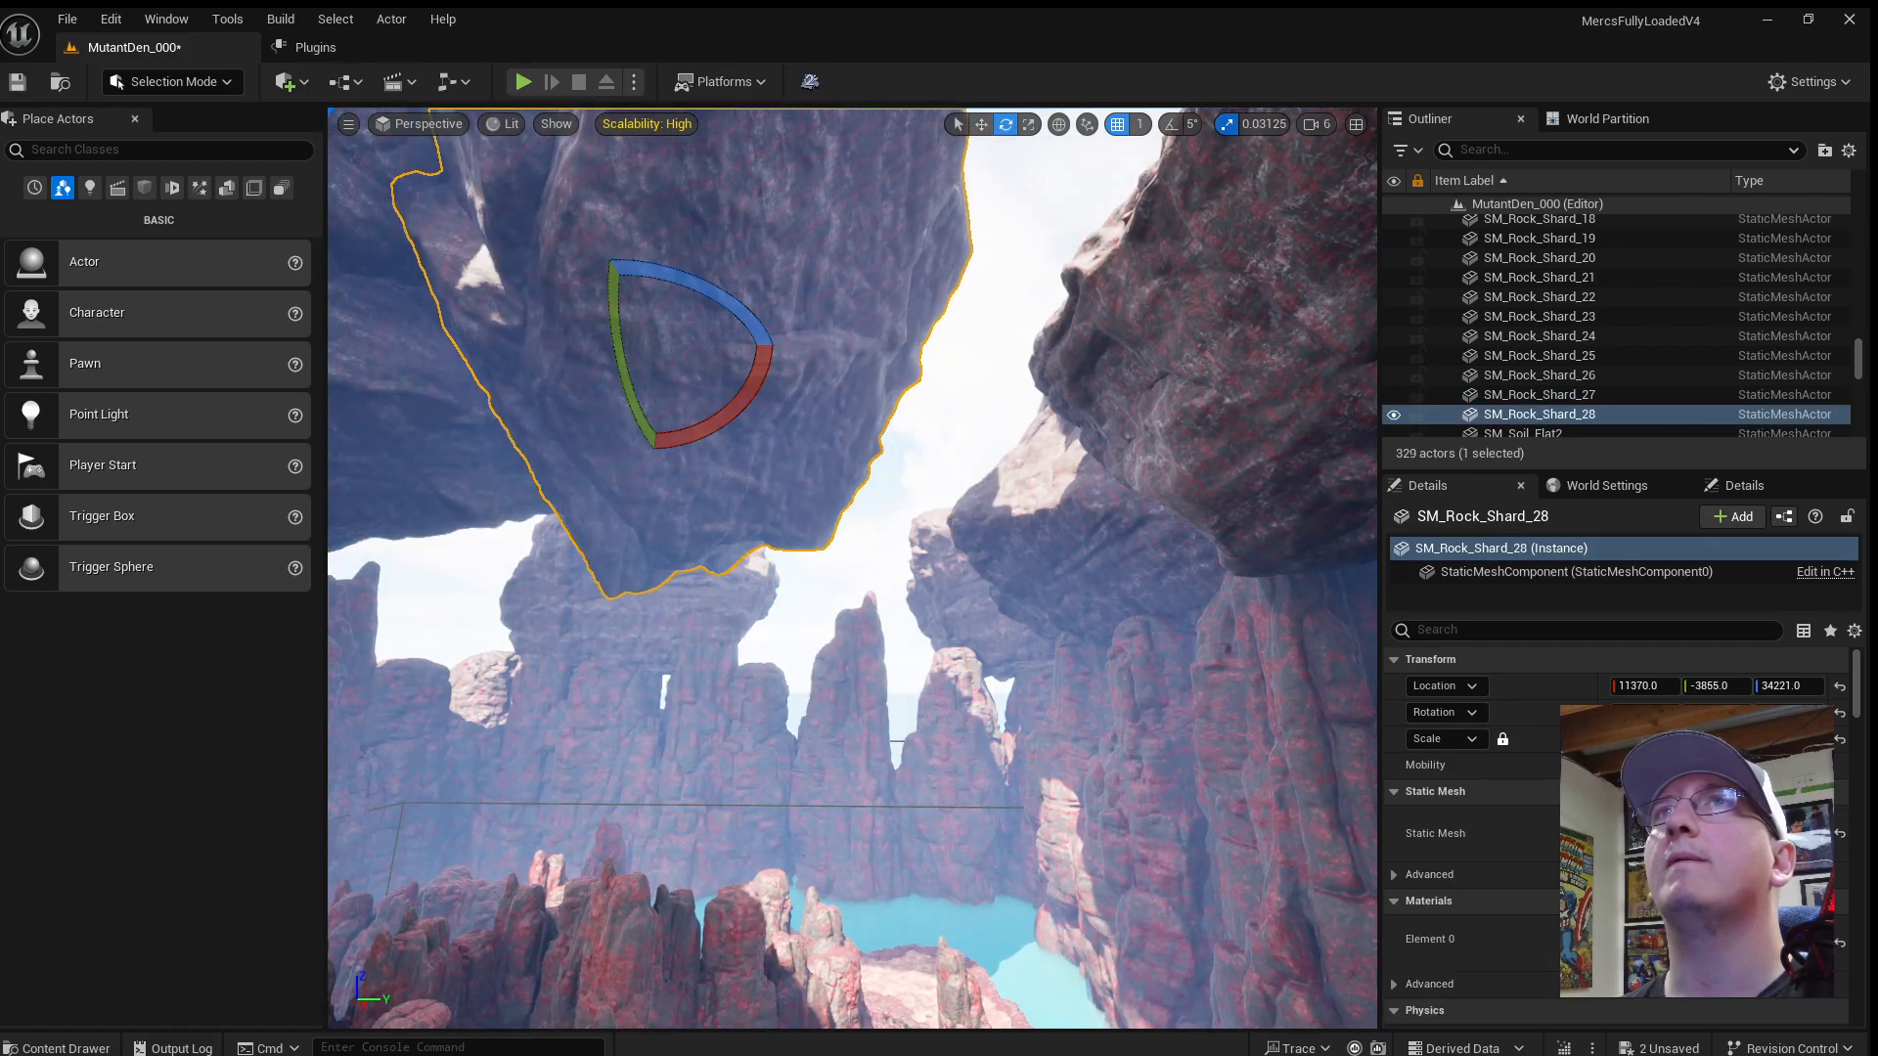
Rotate SM_Rock_Shard_28 above the lake and move it along Y to about 13546.
mouse_move(694, 285)
mouse_down()
mouse_move(755, 322)
mouse_move(761, 389)
mouse_move(698, 377)
mouse_move(690, 465)
mouse_move(668, 357)
mouse_move(684, 262)
mouse_up()
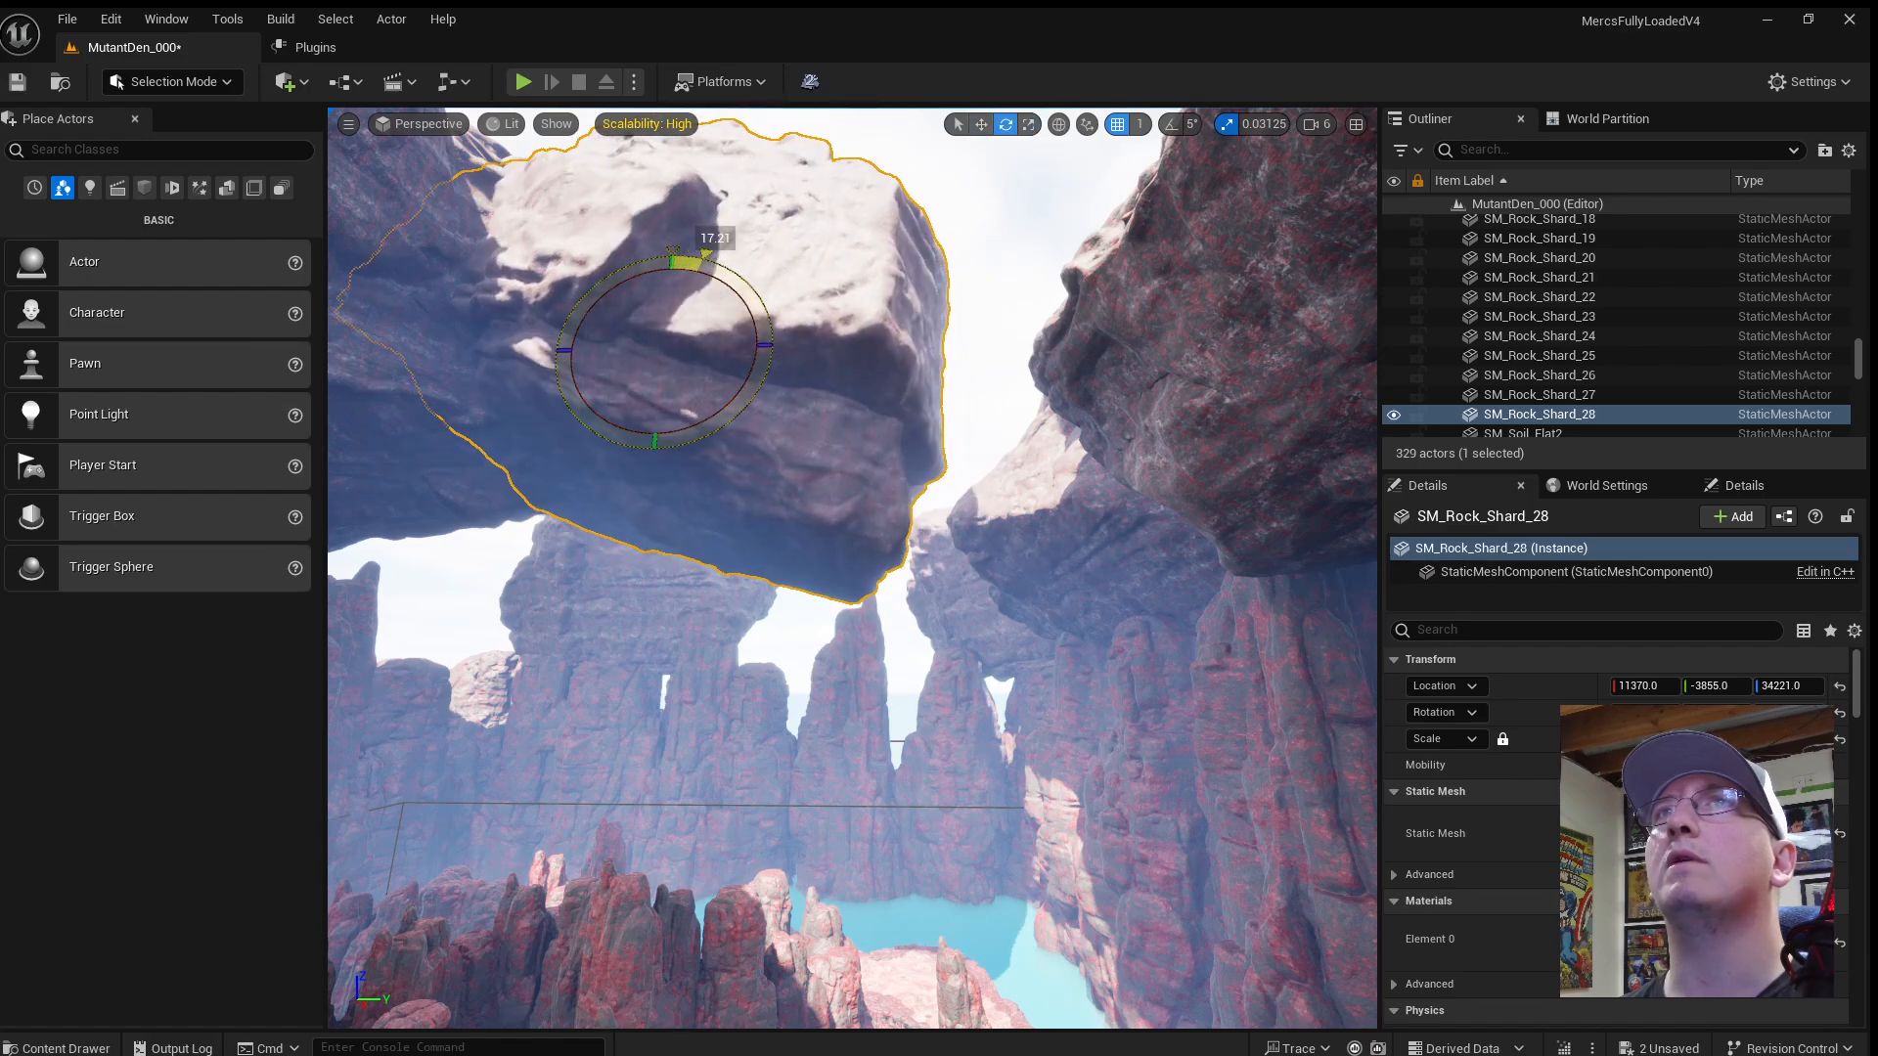
drag(742, 338, 1018, 327)
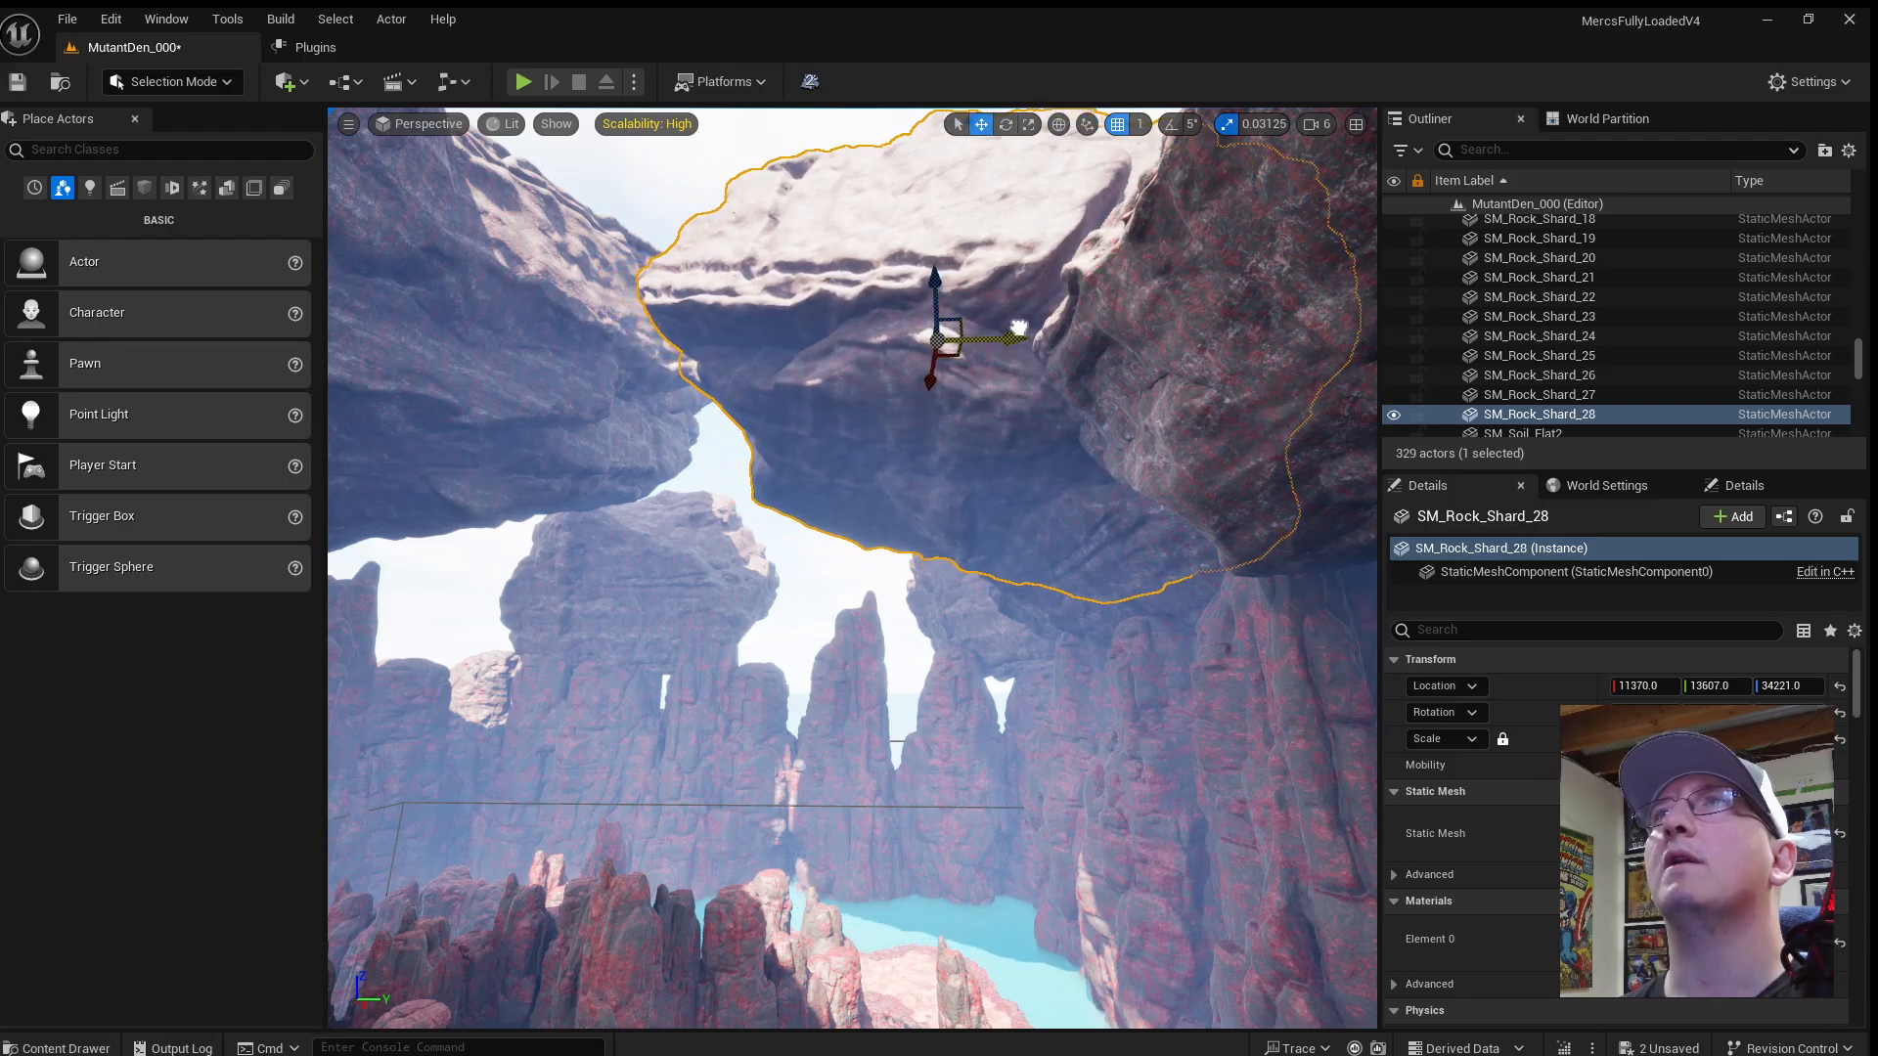
right_drag(1019, 328, 1173, 308)
right_drag(880, 451, 822, 459)
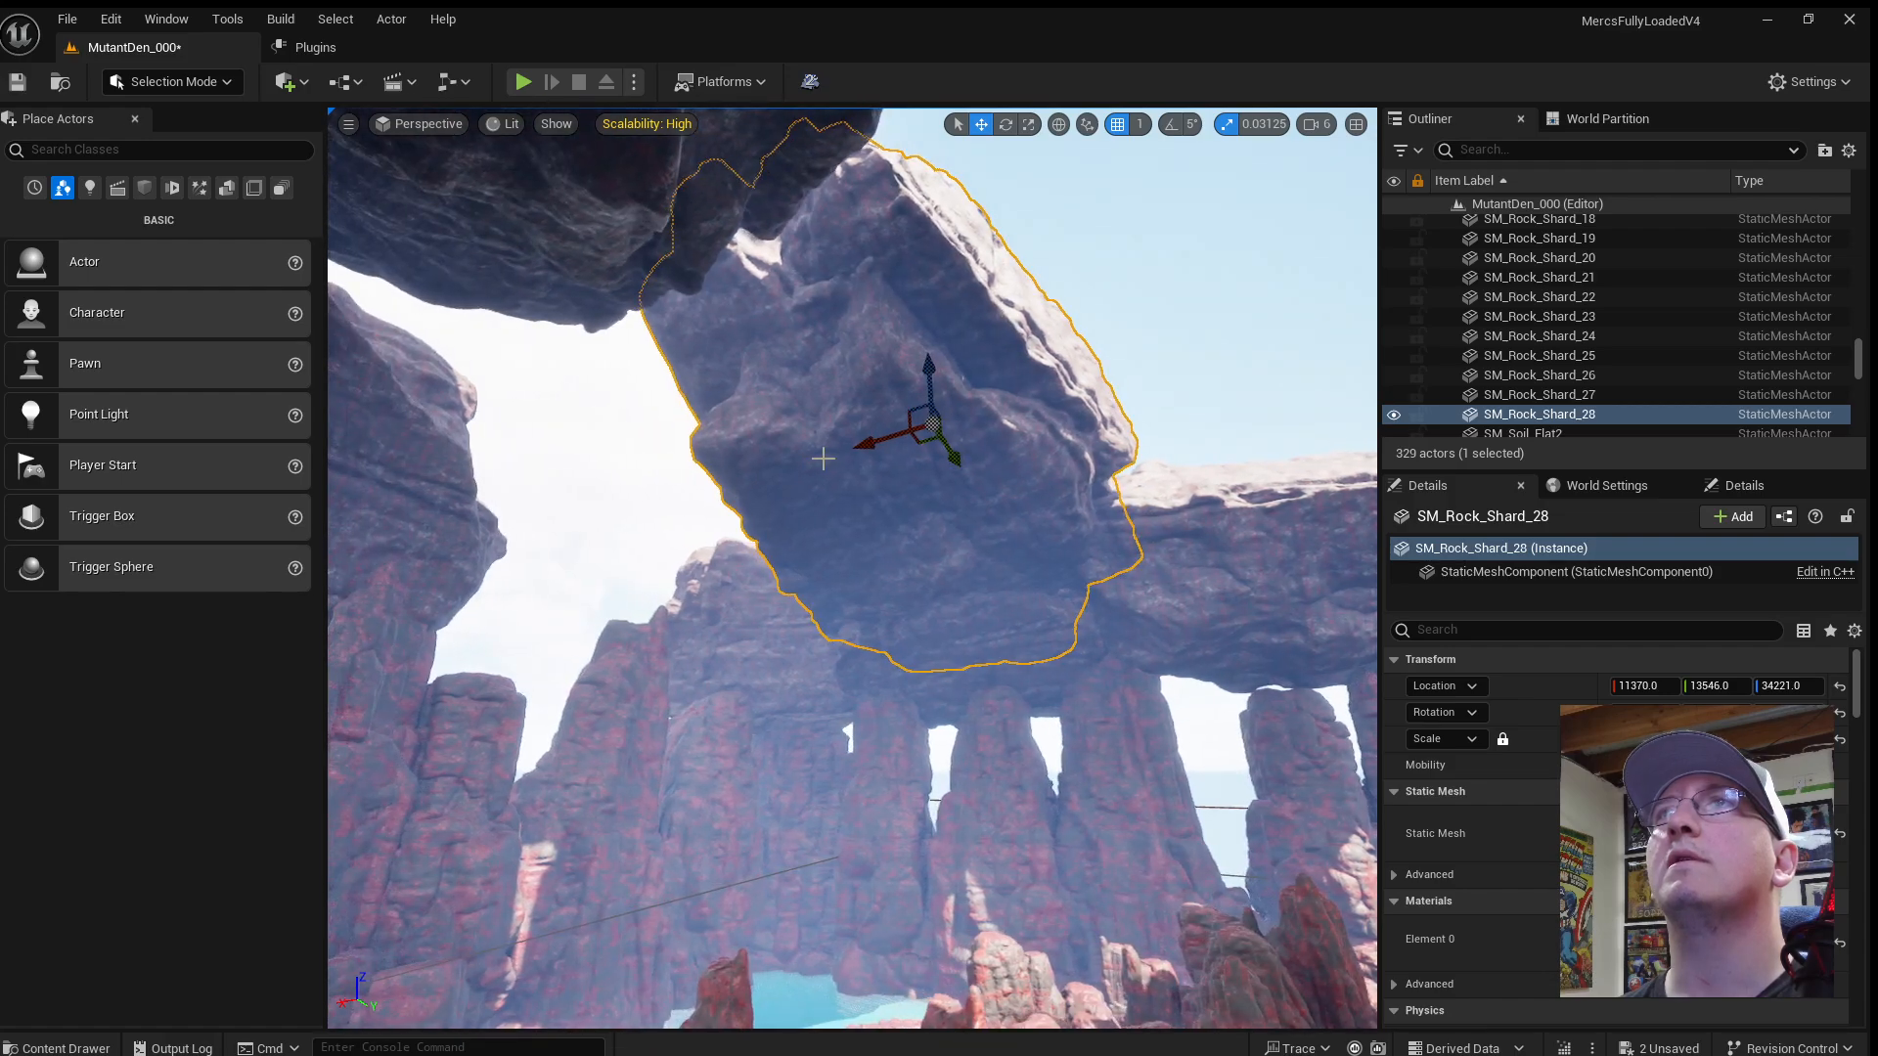
Duplicate SM_Rock_Shard_28 to about X 31850, Y 4727, Z 32262 and rotate the copy over the roof gap.
alt+drag(860, 446, 665, 533)
key(e)
mouse_move(641, 397)
mouse_down()
mouse_move(626, 394)
mouse_move(656, 404)
mouse_up()
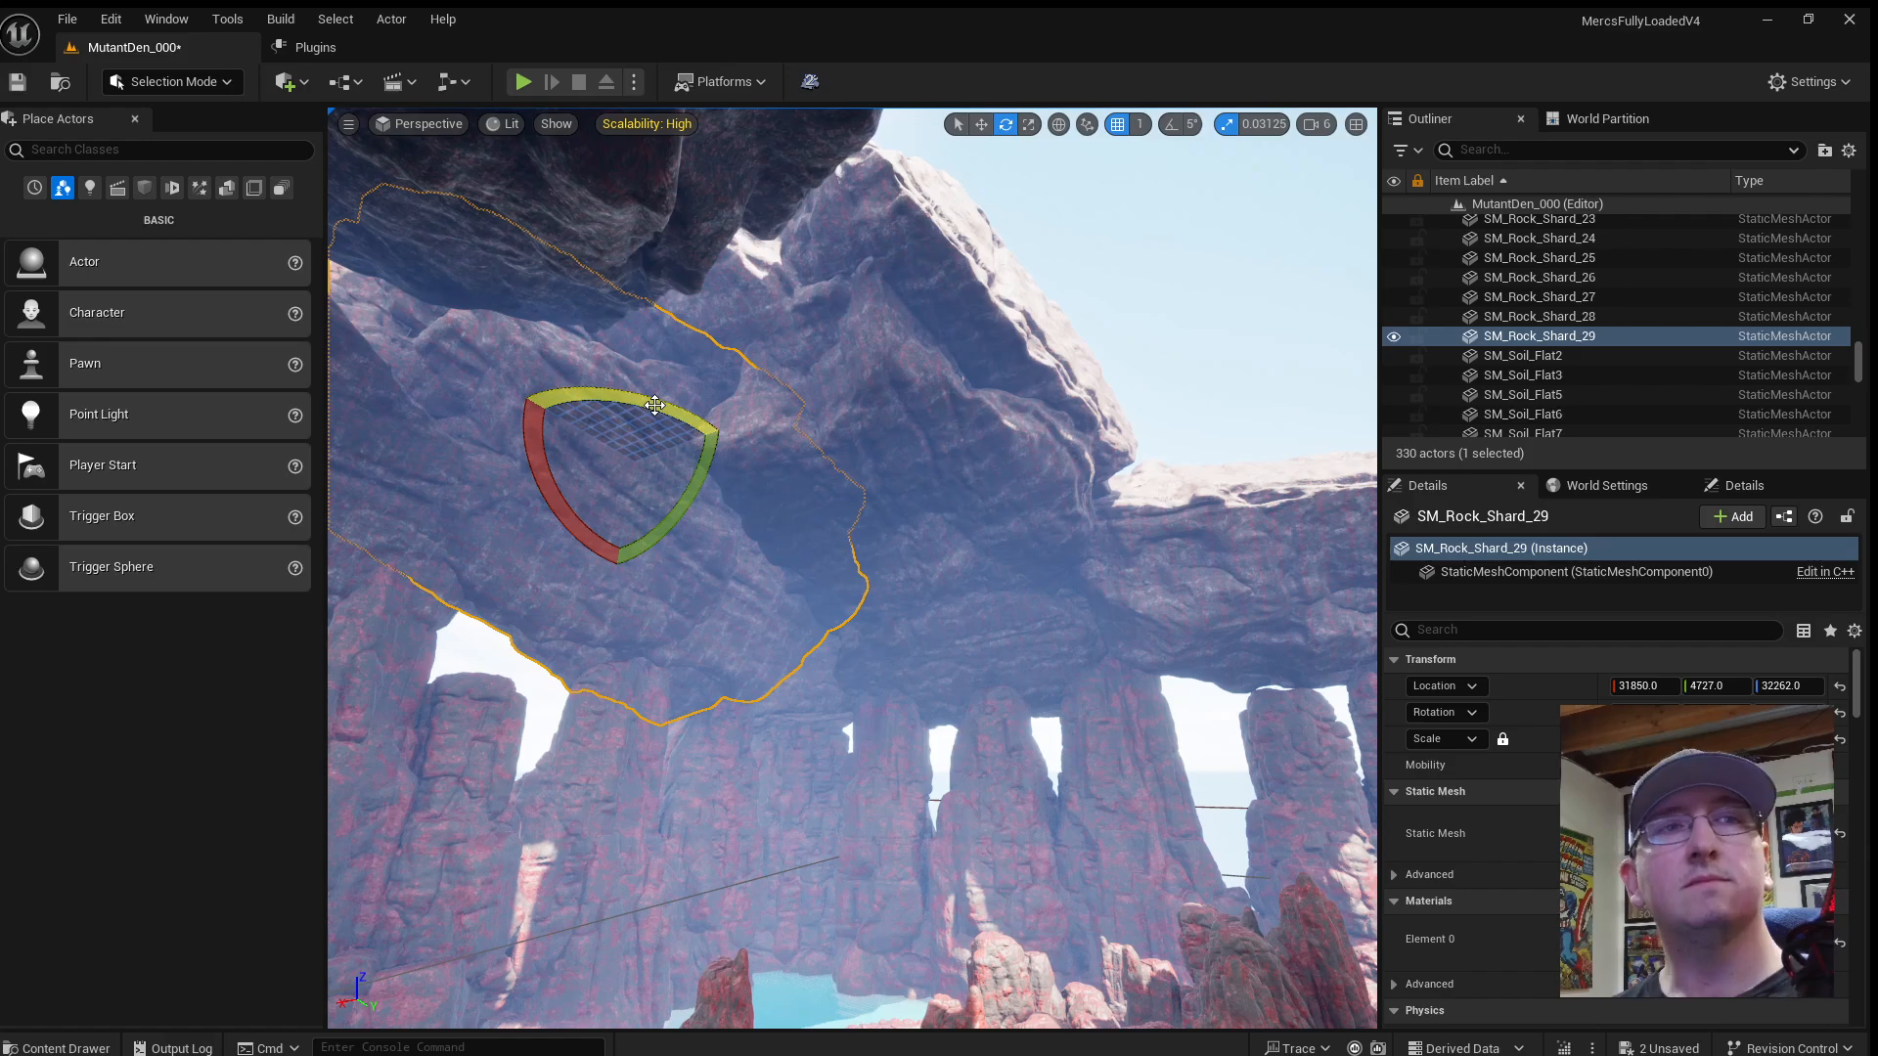
right_drag(772, 539, 741, 497)
drag(745, 544, 548, 520)
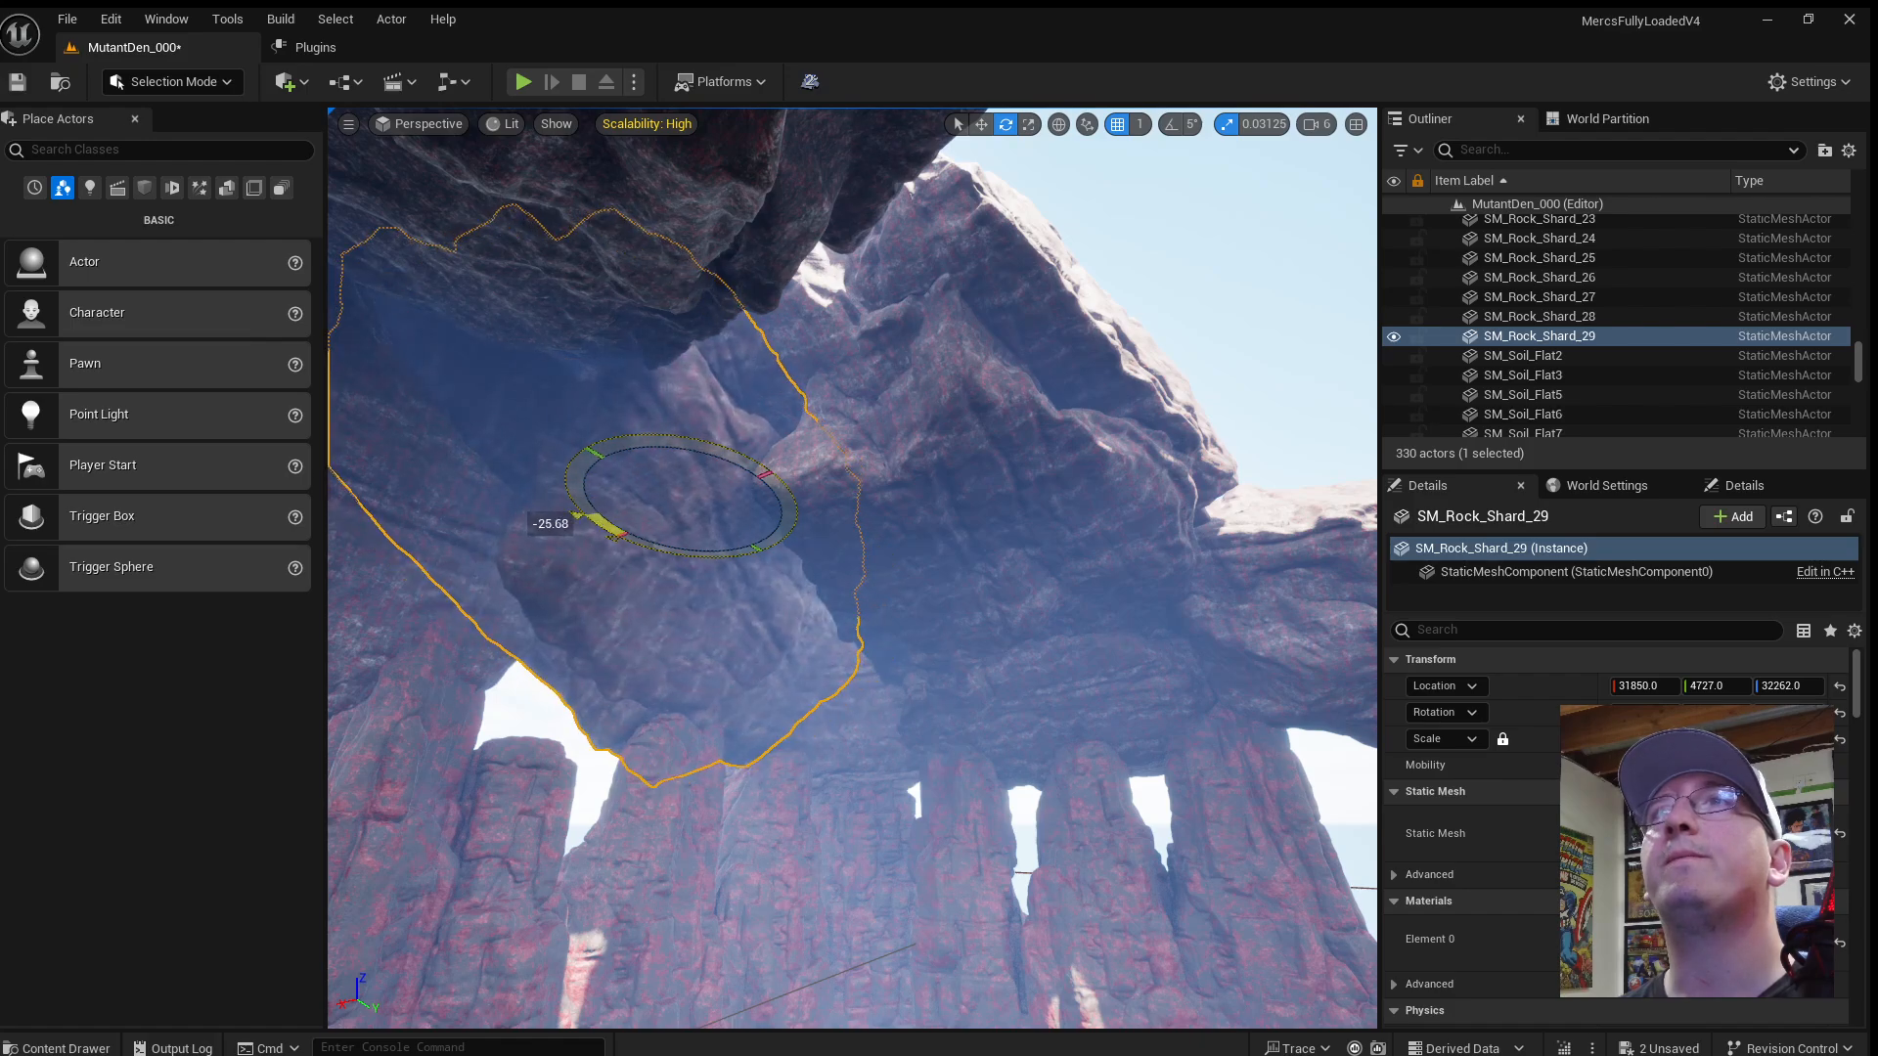
right_drag(548, 521, 417, 484)
Enlarge and rotate SM_Rock_Shard_27 on the far wall, and shift it to about X 33494, Y -14786.
click(782, 597)
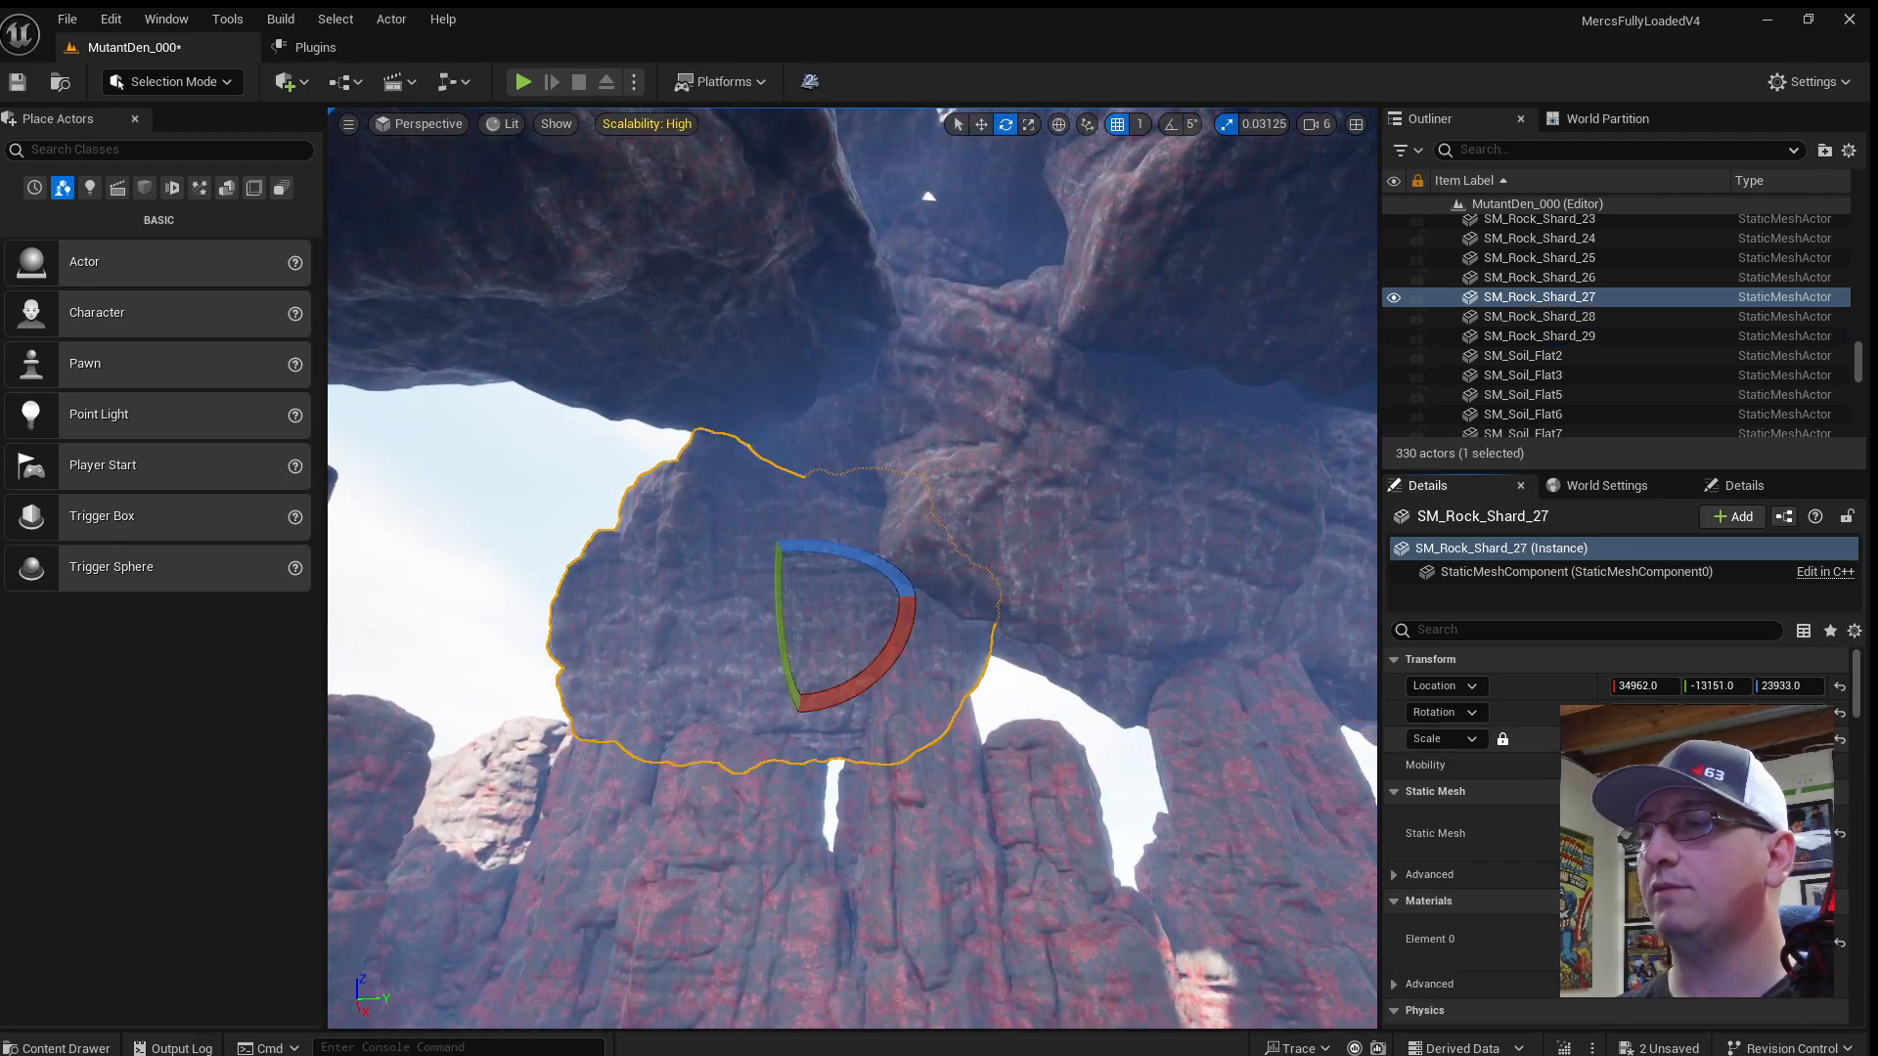
key(Return)
right_drag(1081, 677, 1081, 704)
key(s)
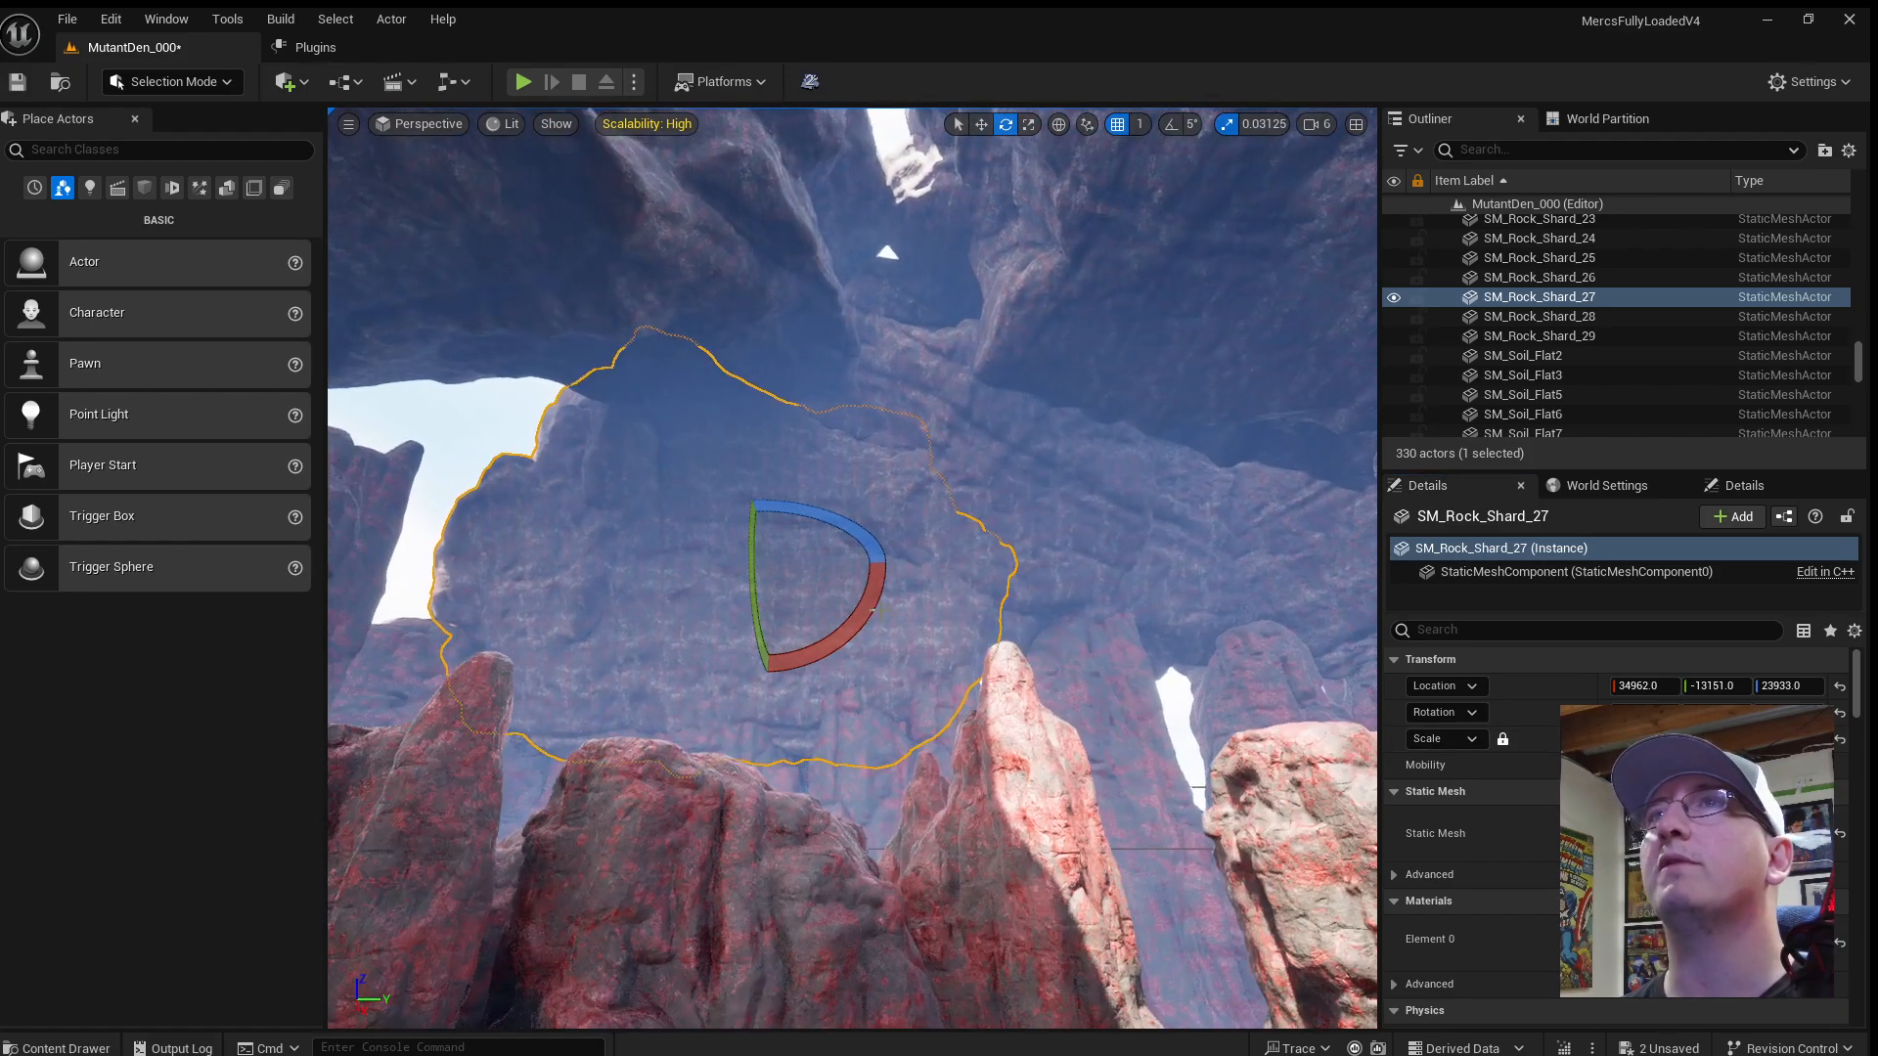
drag(751, 548, 751, 673)
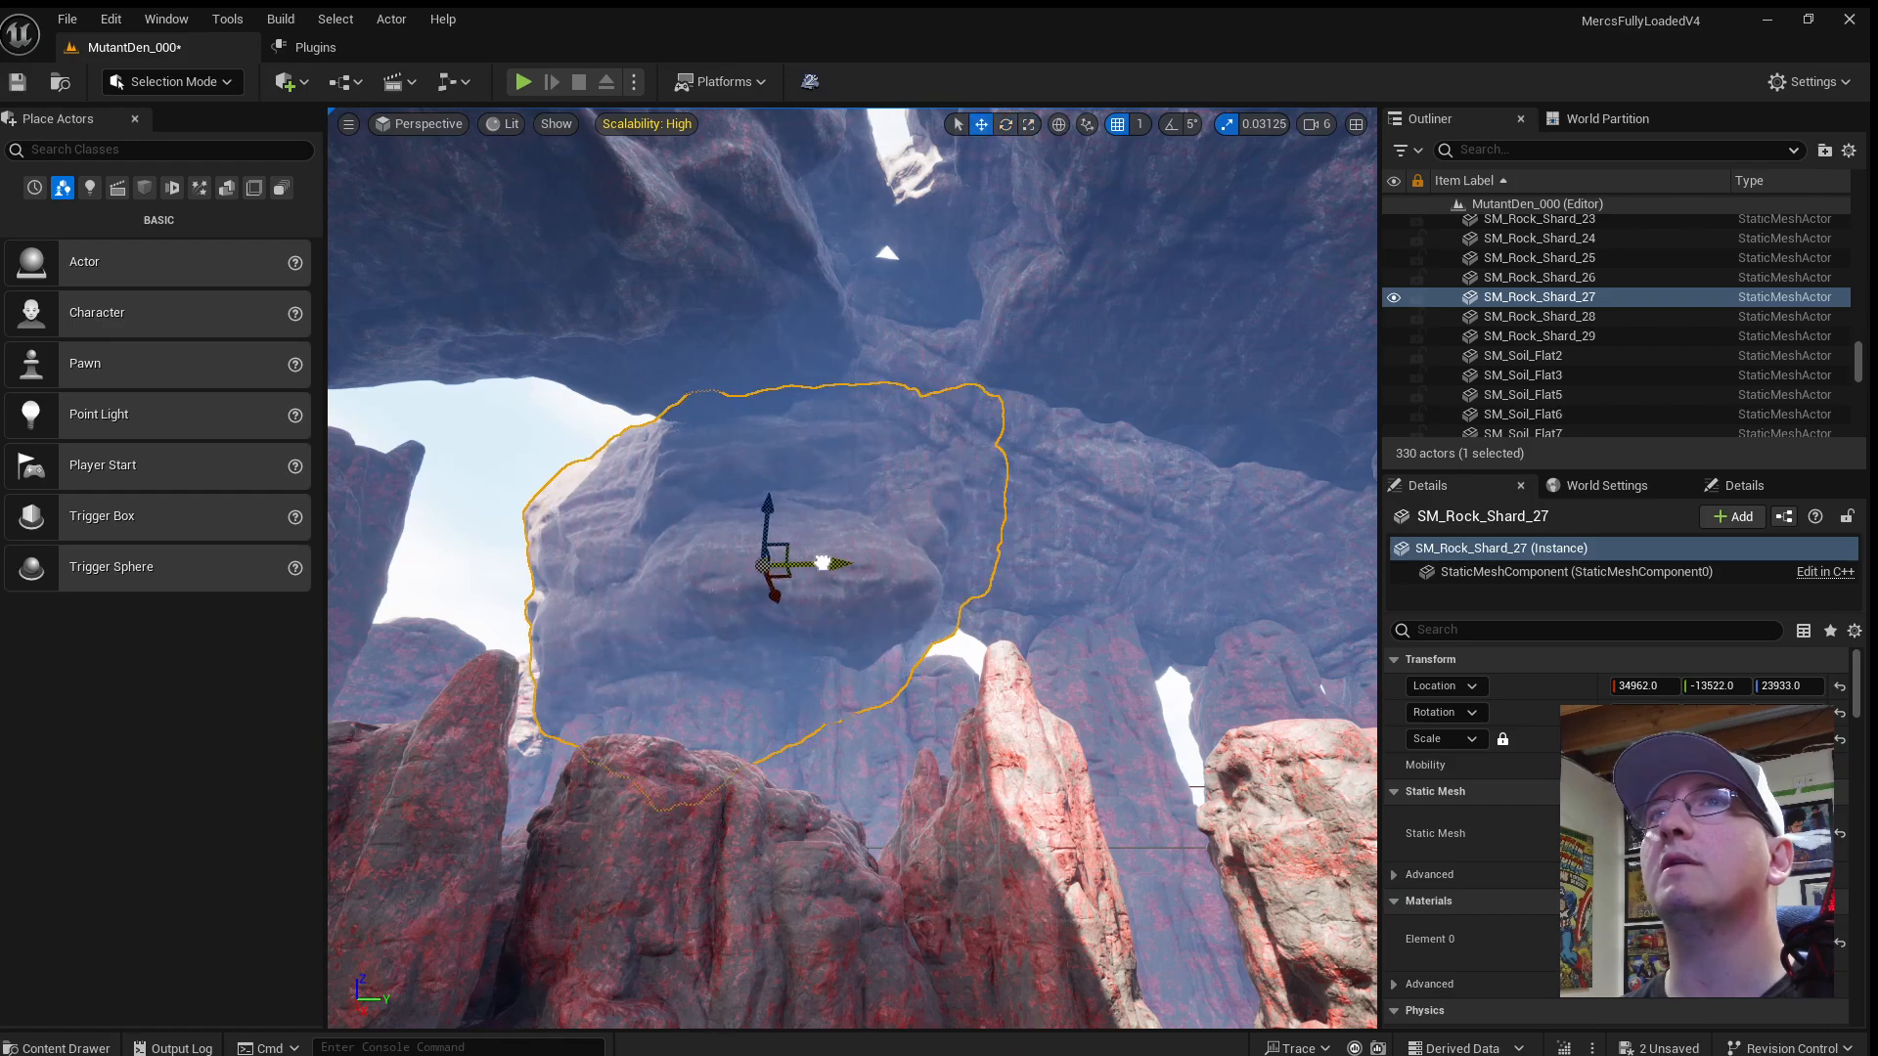
drag(772, 596, 754, 585)
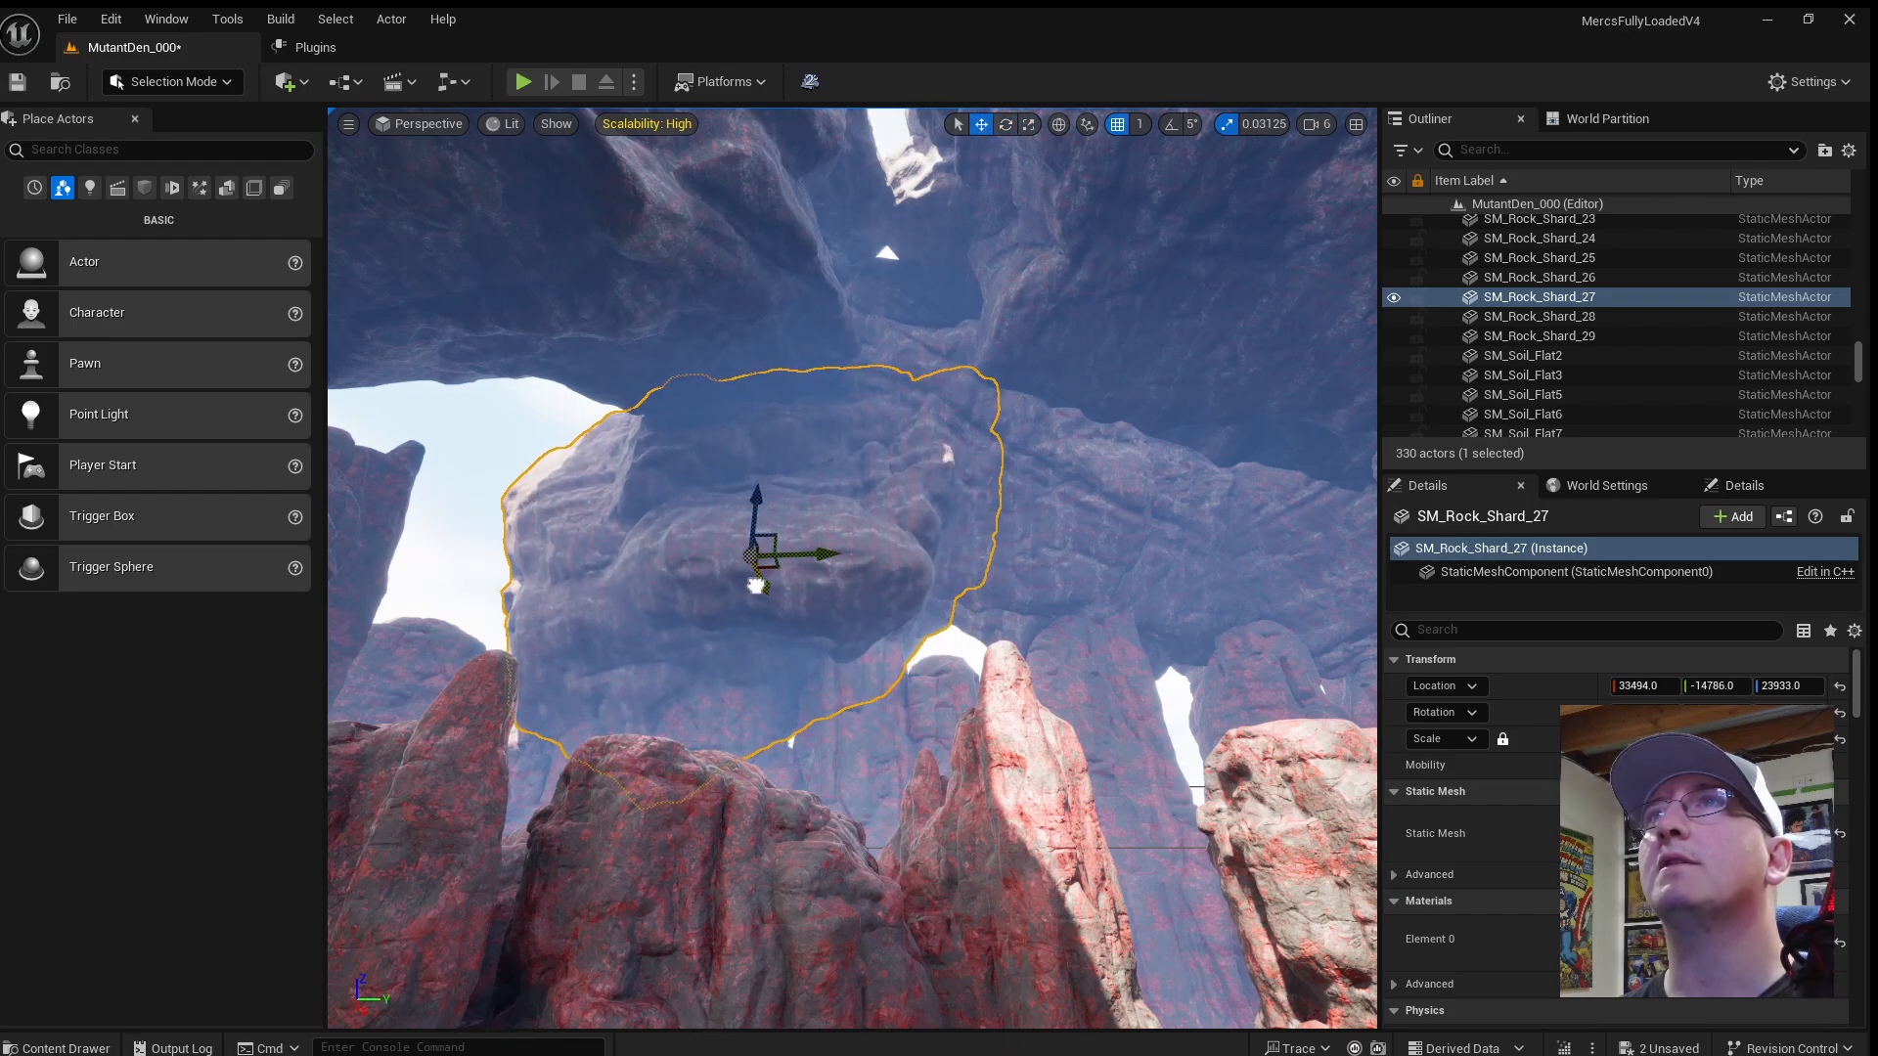
Duplicate a wall-top rock shard to about X -32280, Y 18767, Z 20937 and enlarge the copy.
key(s)
right_drag(1052, 534, 810, 567)
key(w)
click(905, 549)
key(s)
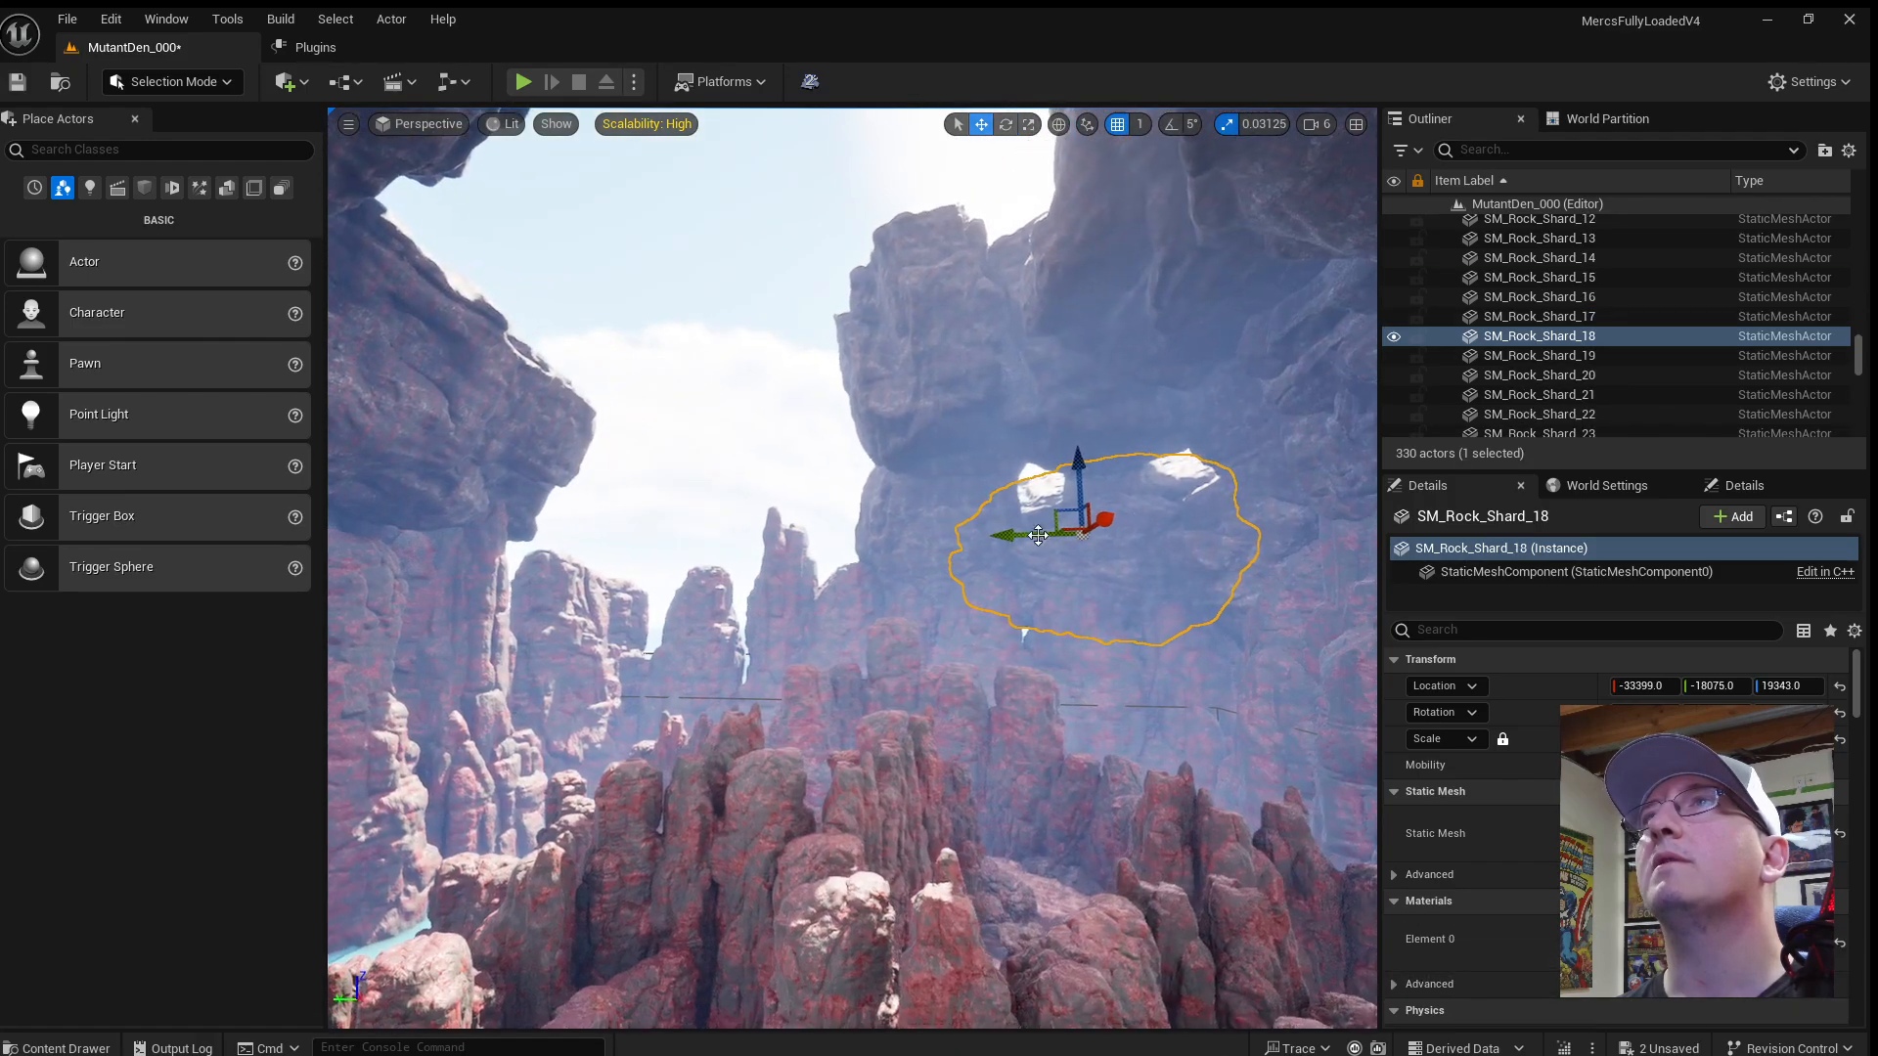
click(938, 548)
alt+drag(873, 519, 629, 528)
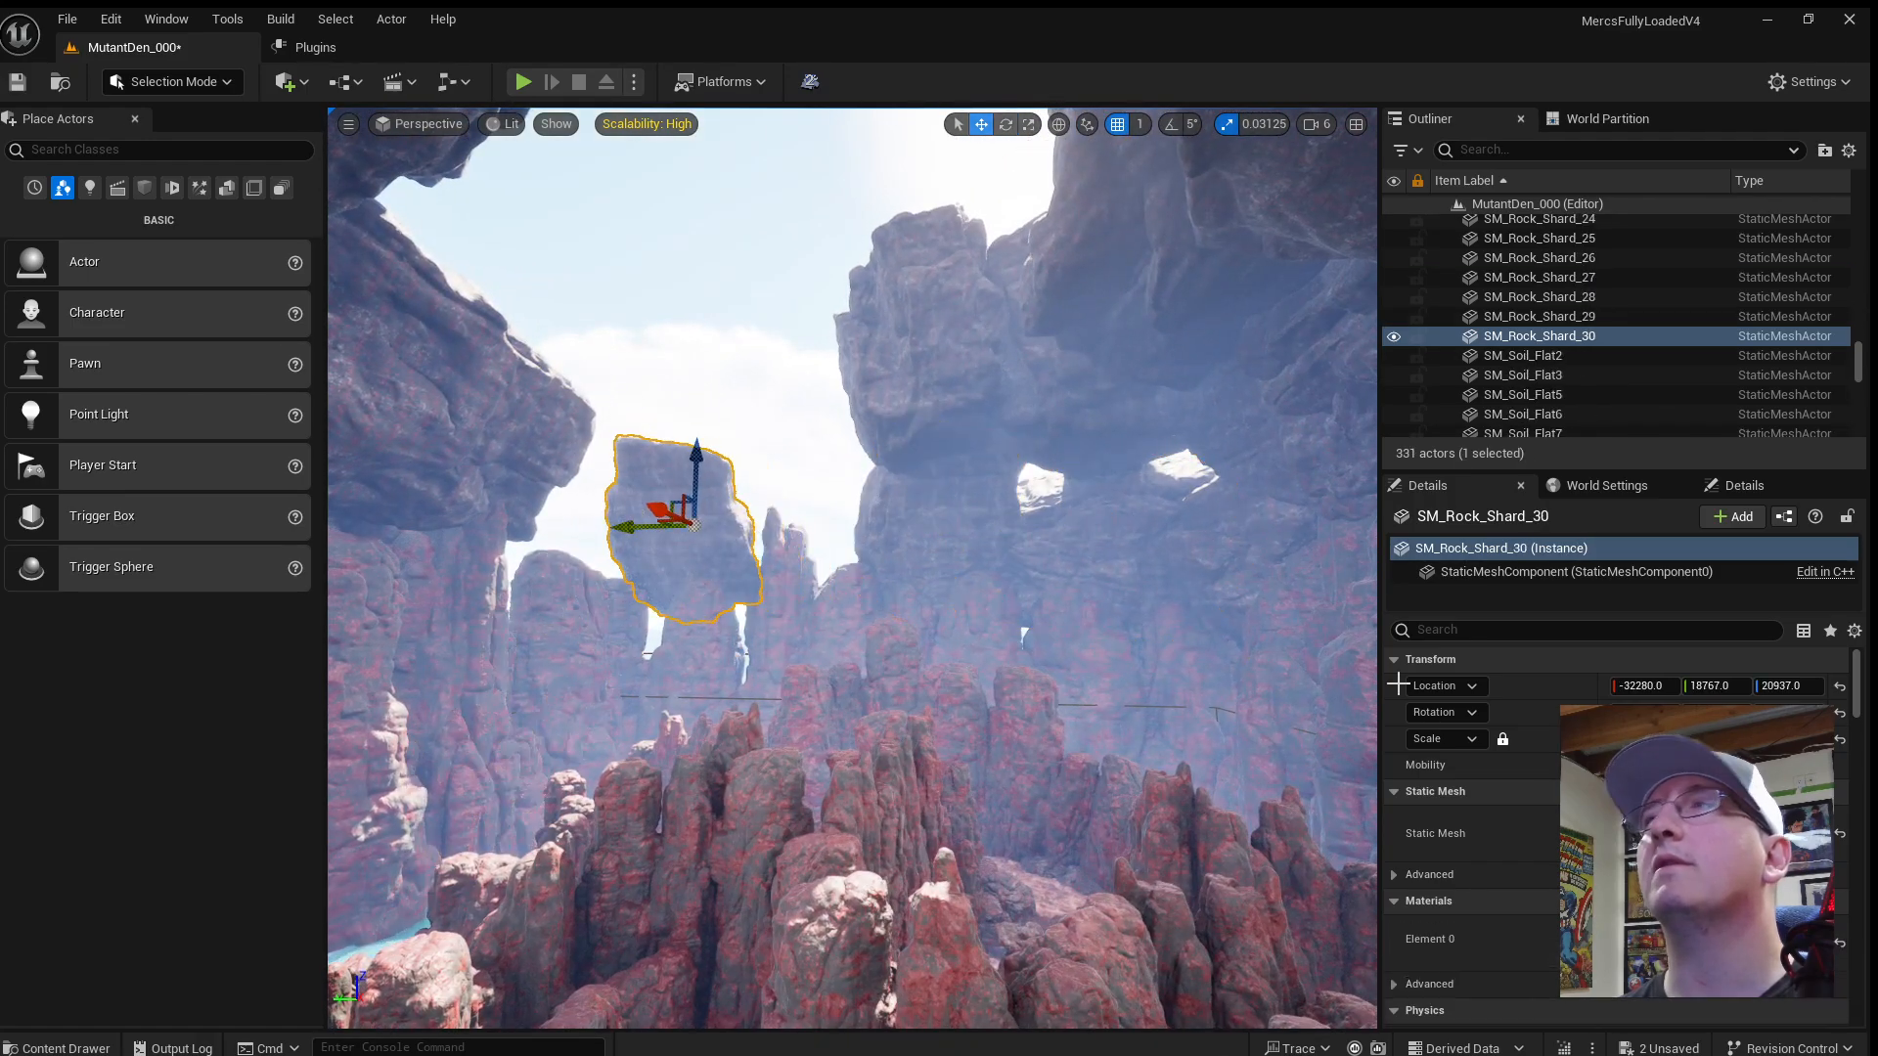
key(Return)
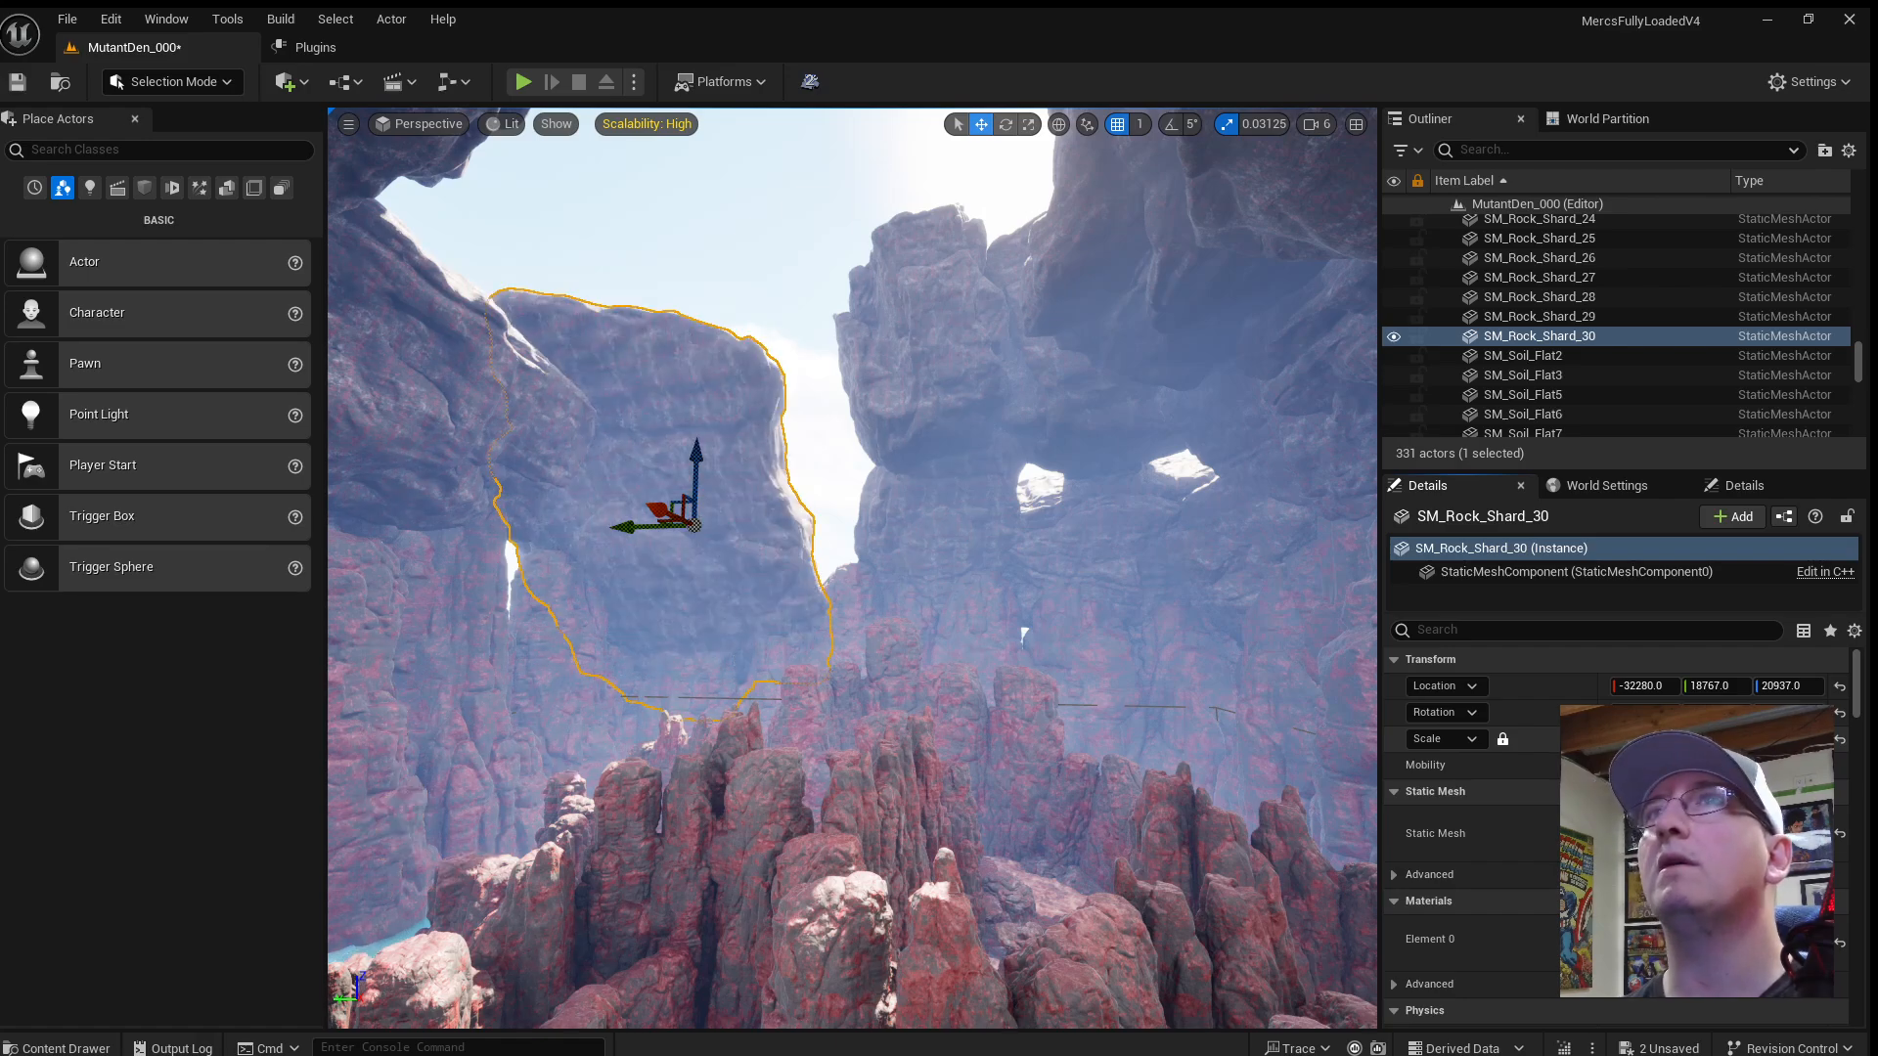
Rotate SM_Rock_Shard_30 and raise it inward over the lake to about X -21782, Z 30227.
key(d)
right_drag(851, 568, 714, 489)
key(e)
drag(839, 814, 944, 774)
key(w)
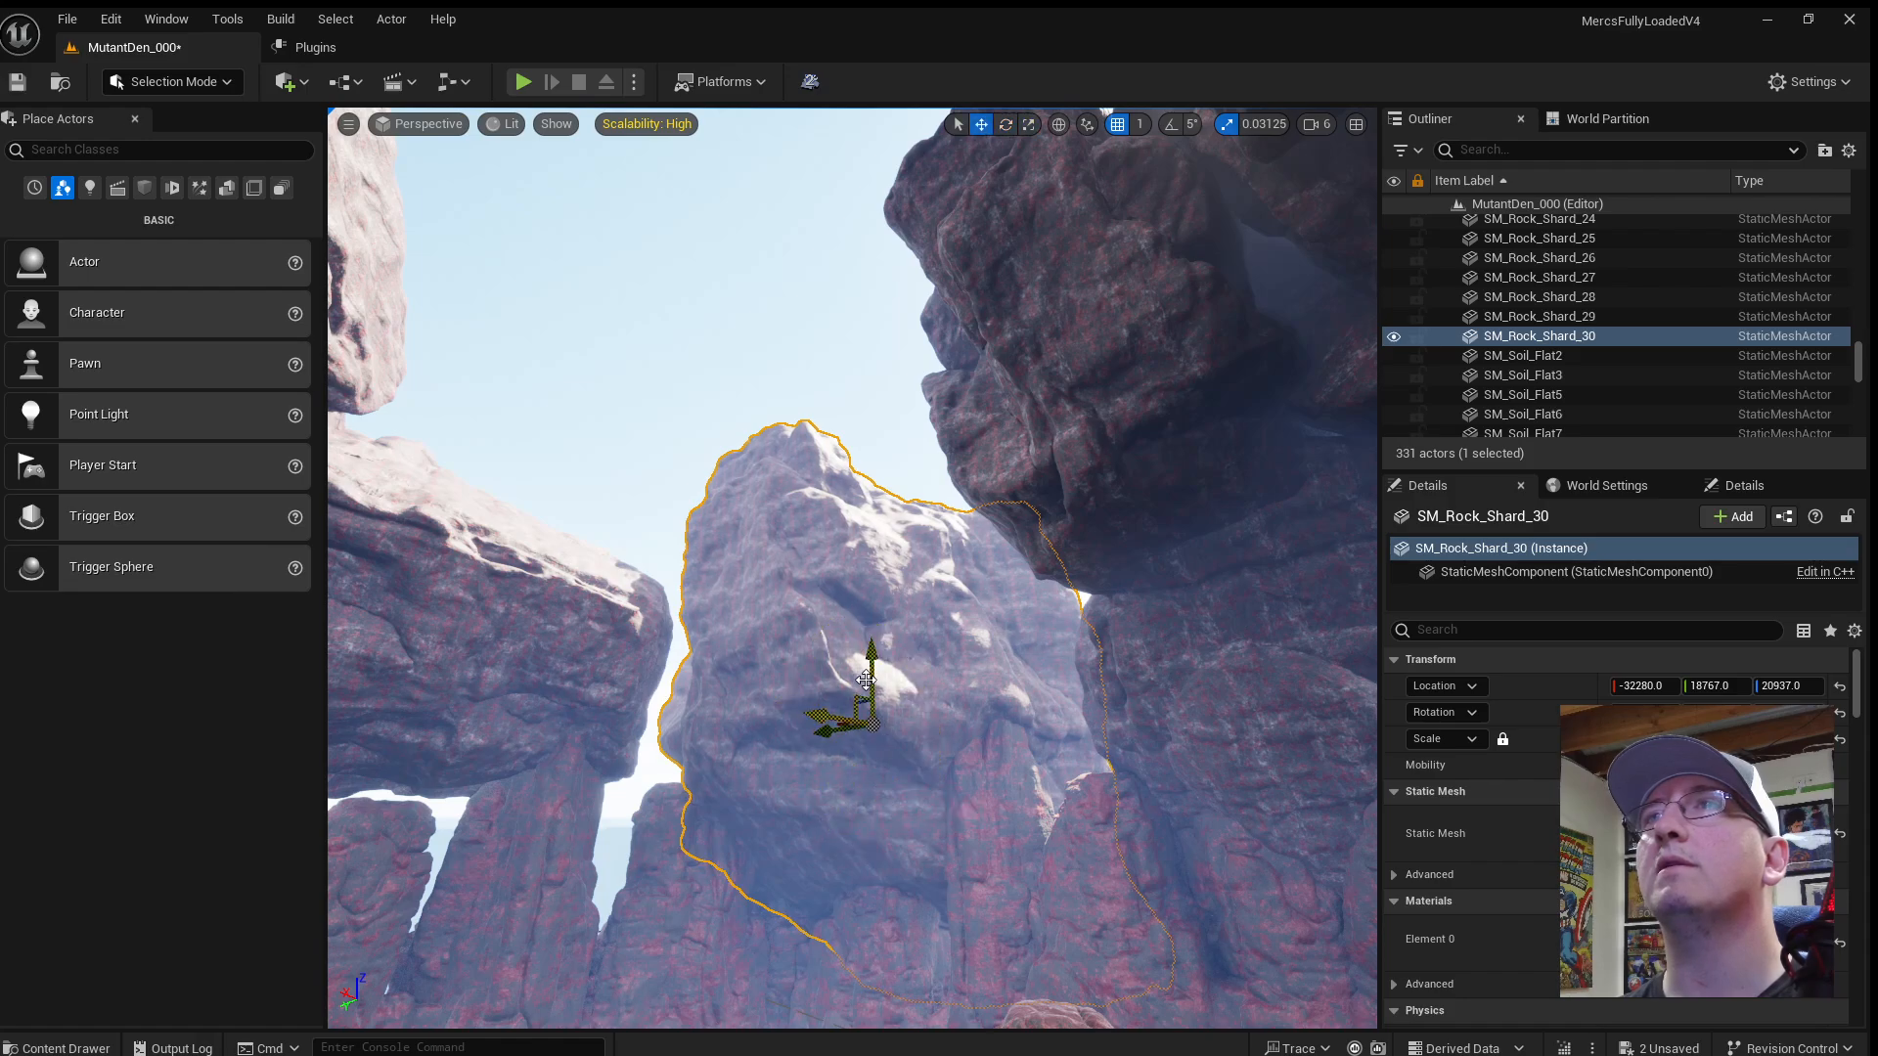
drag(866, 651, 696, 519)
drag(781, 463, 793, 499)
right_drag(794, 499, 905, 590)
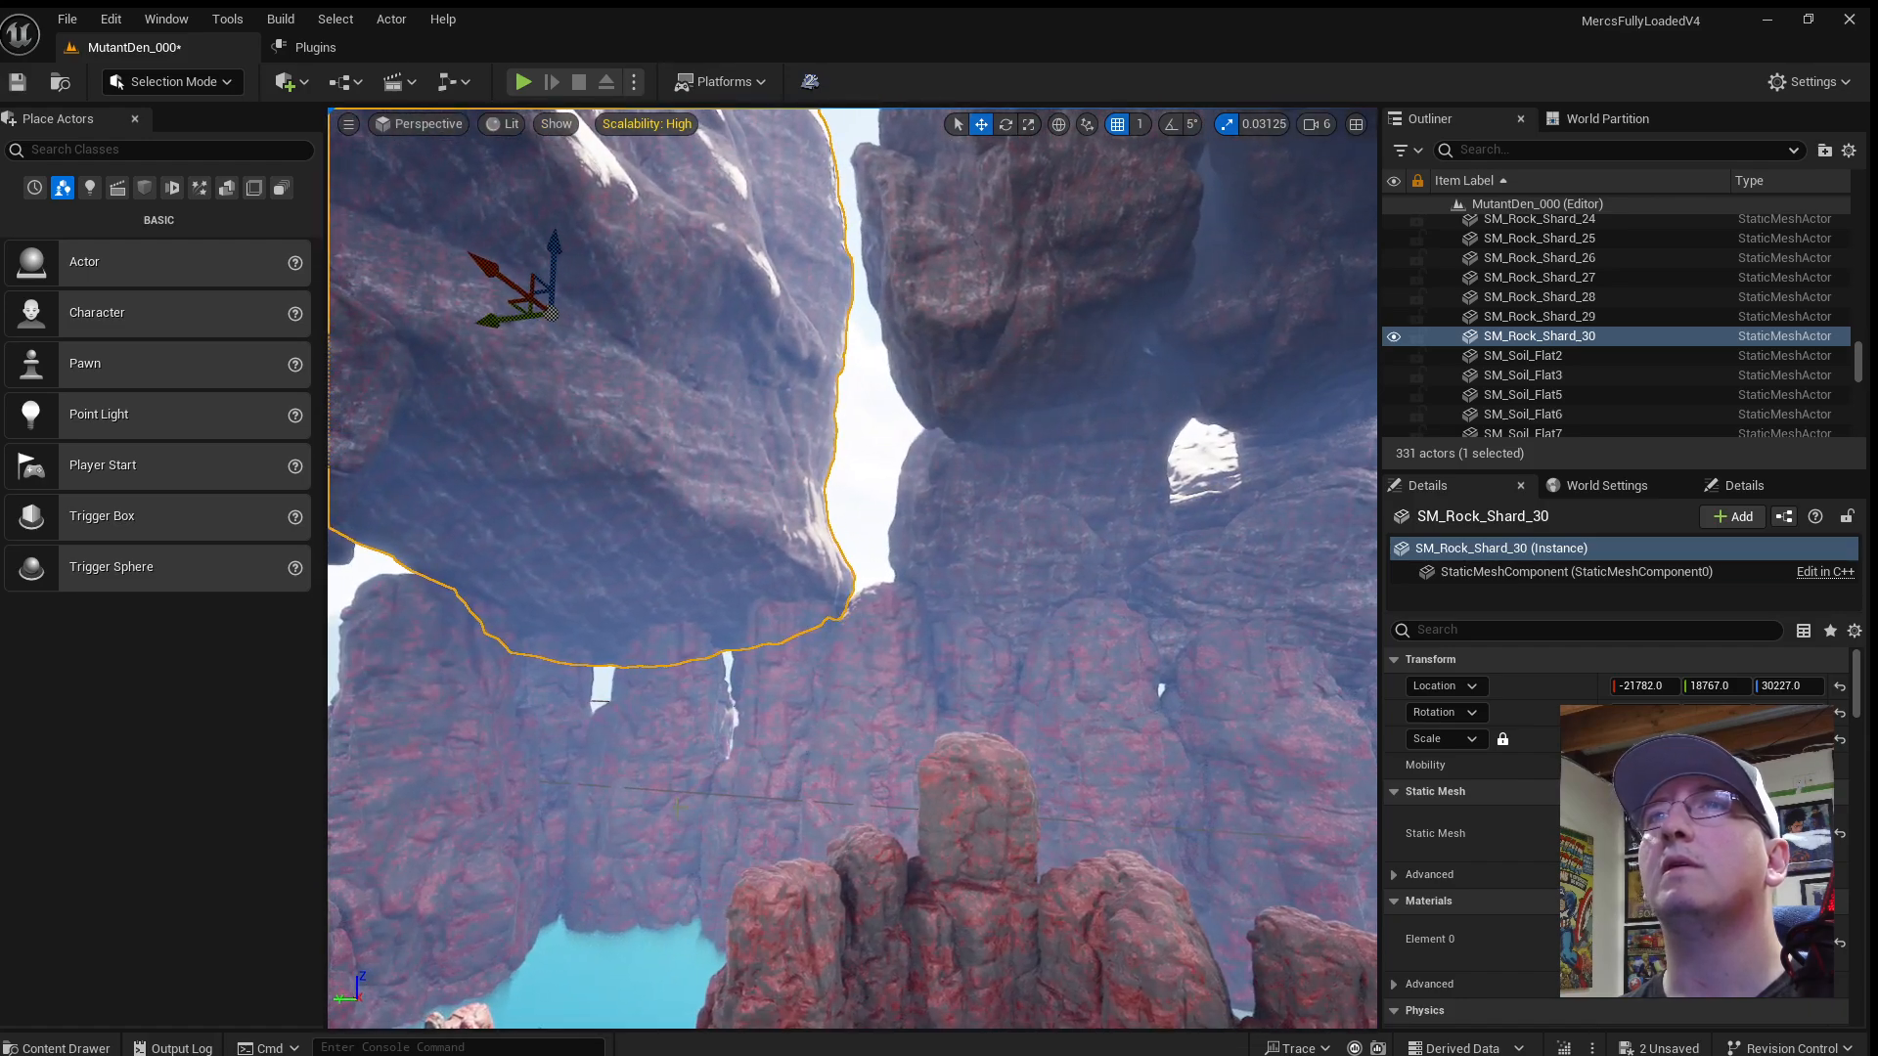
Enlarge SM_Pillar_Rock_119 so that it fills the gaps between the neighbouring wall pillars.
click(667, 724)
right_drag(667, 724, 582, 742)
key(r)
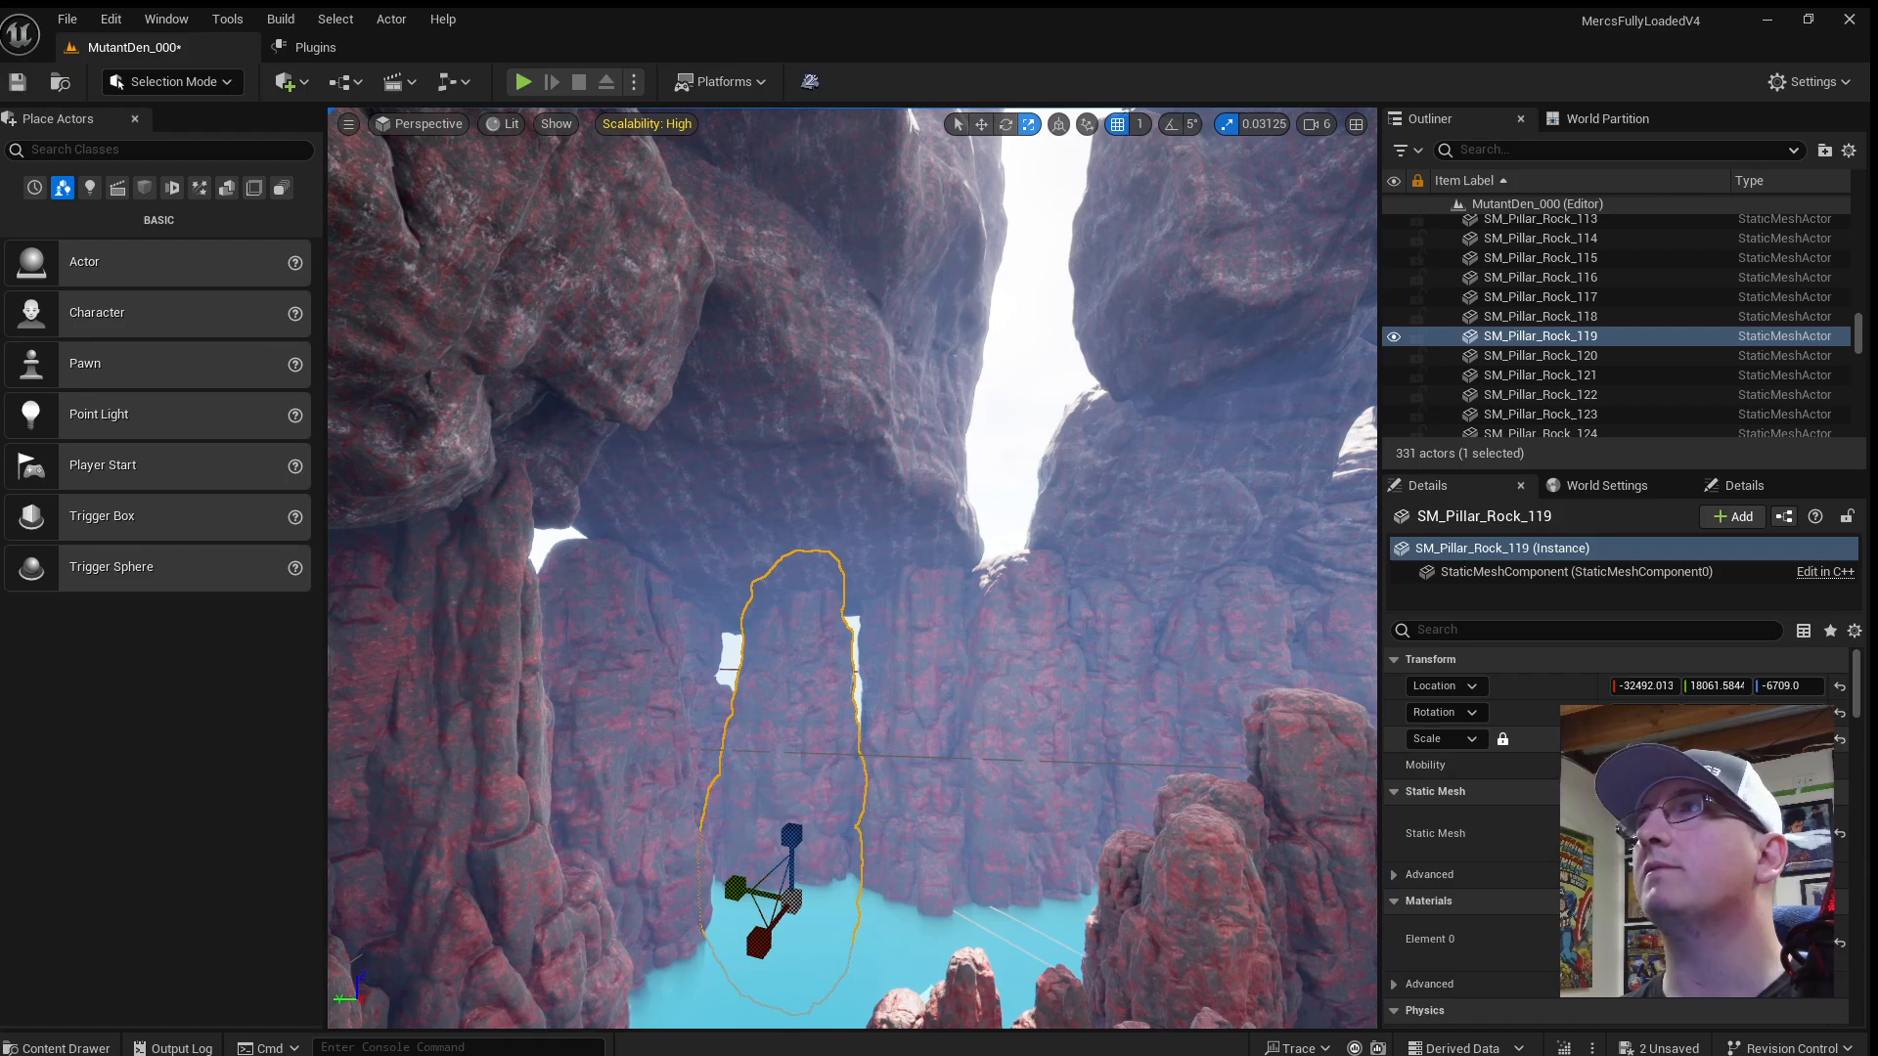
key(Return)
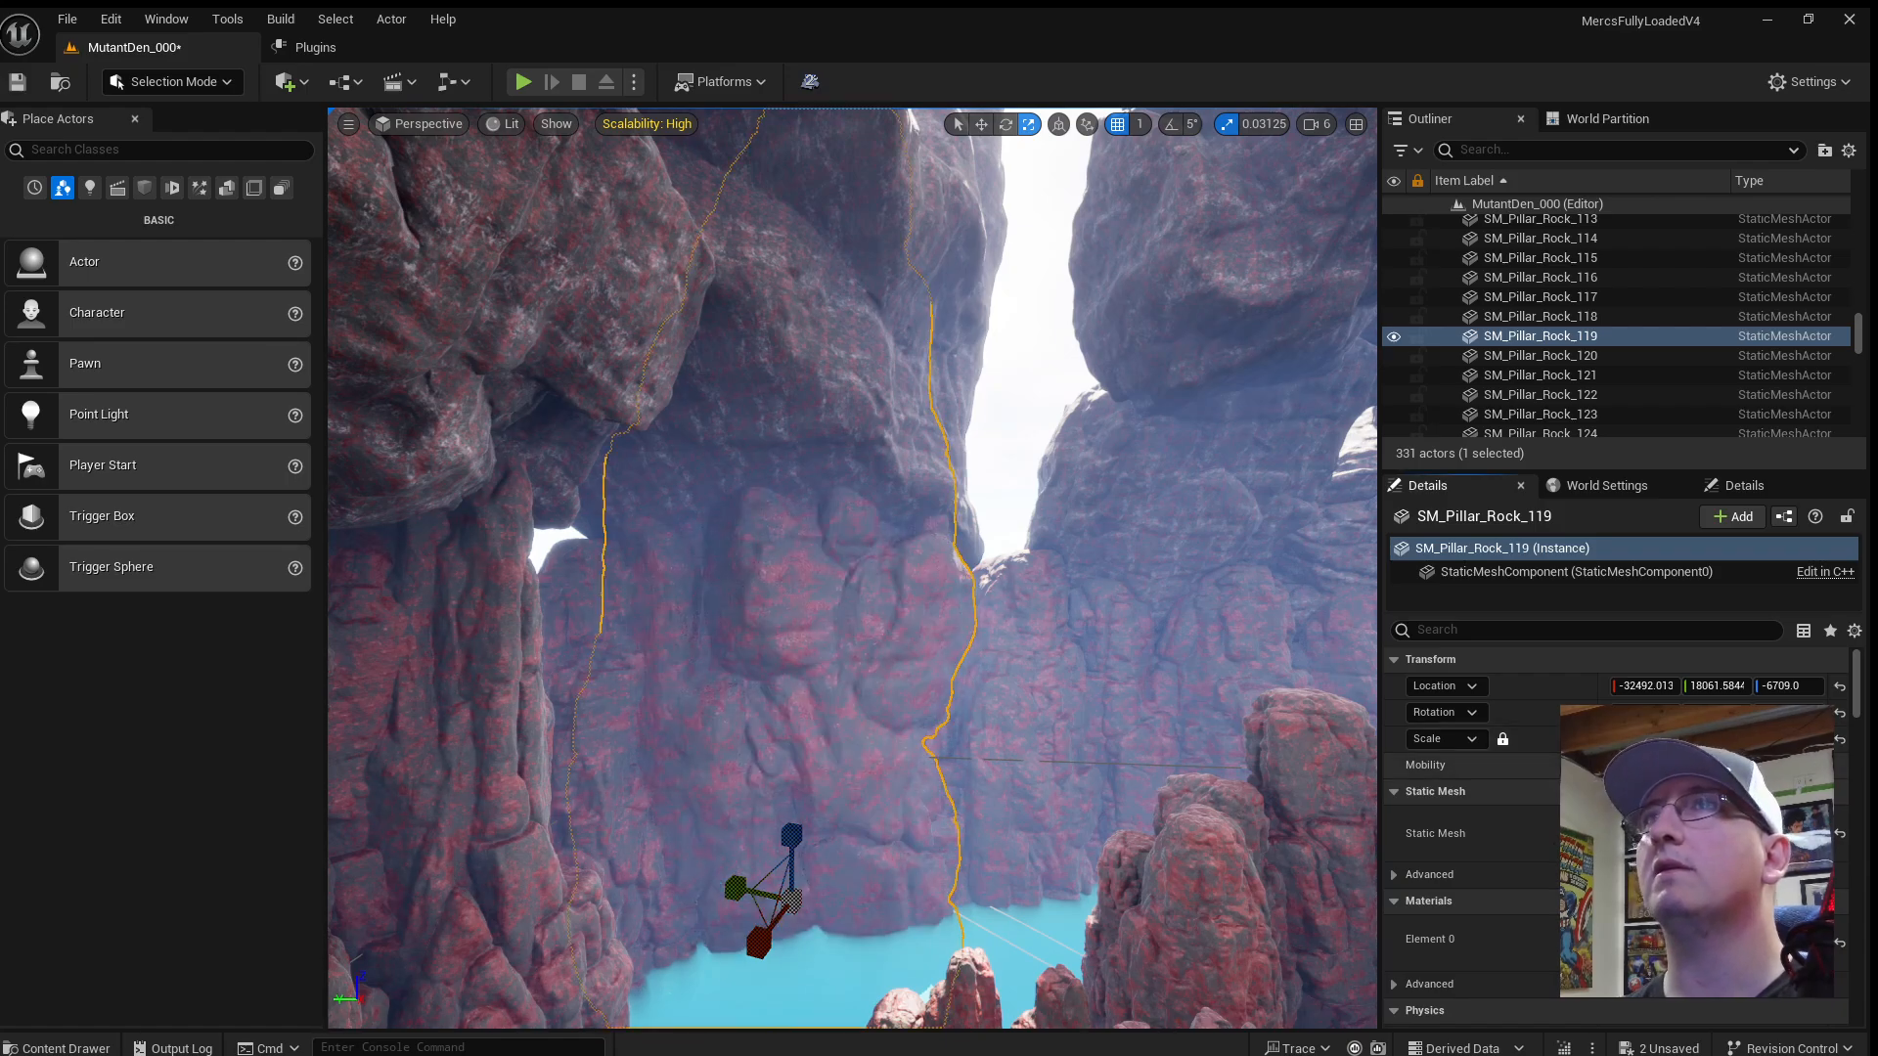
right_drag(820, 658, 831, 661)
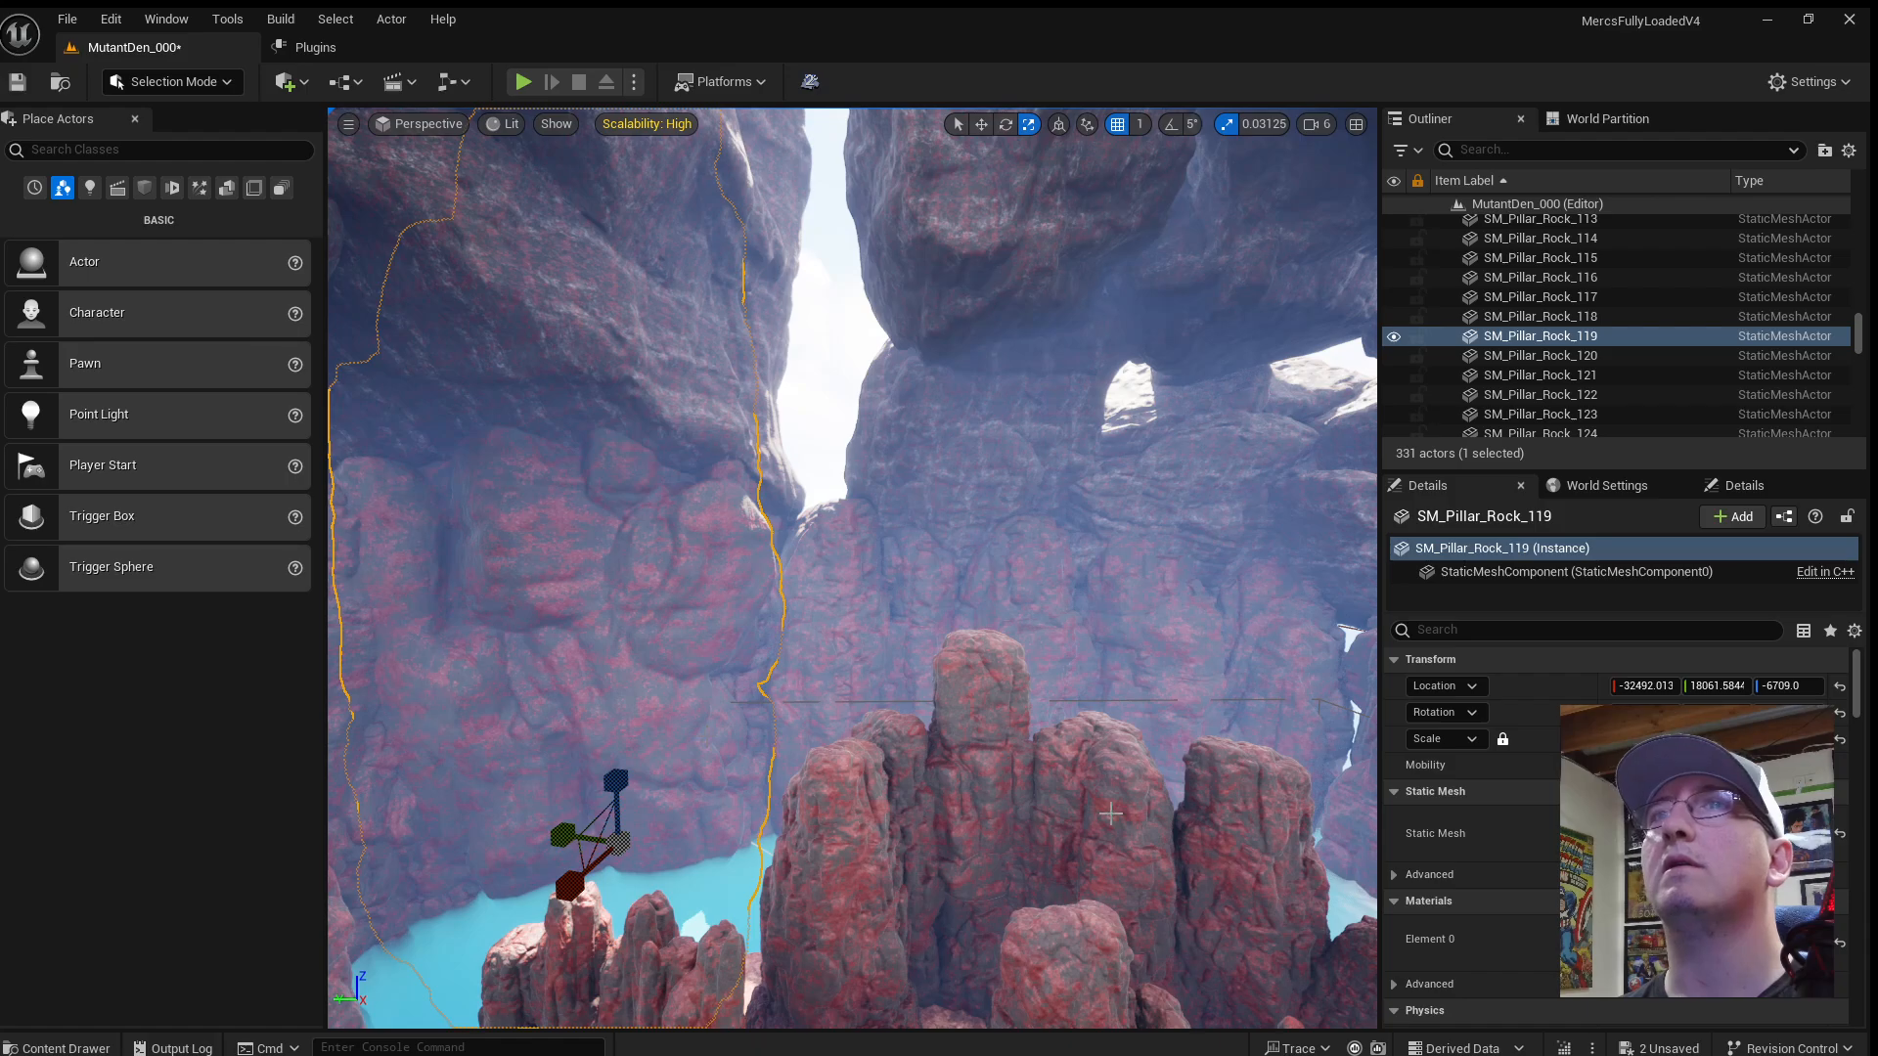
key(Return)
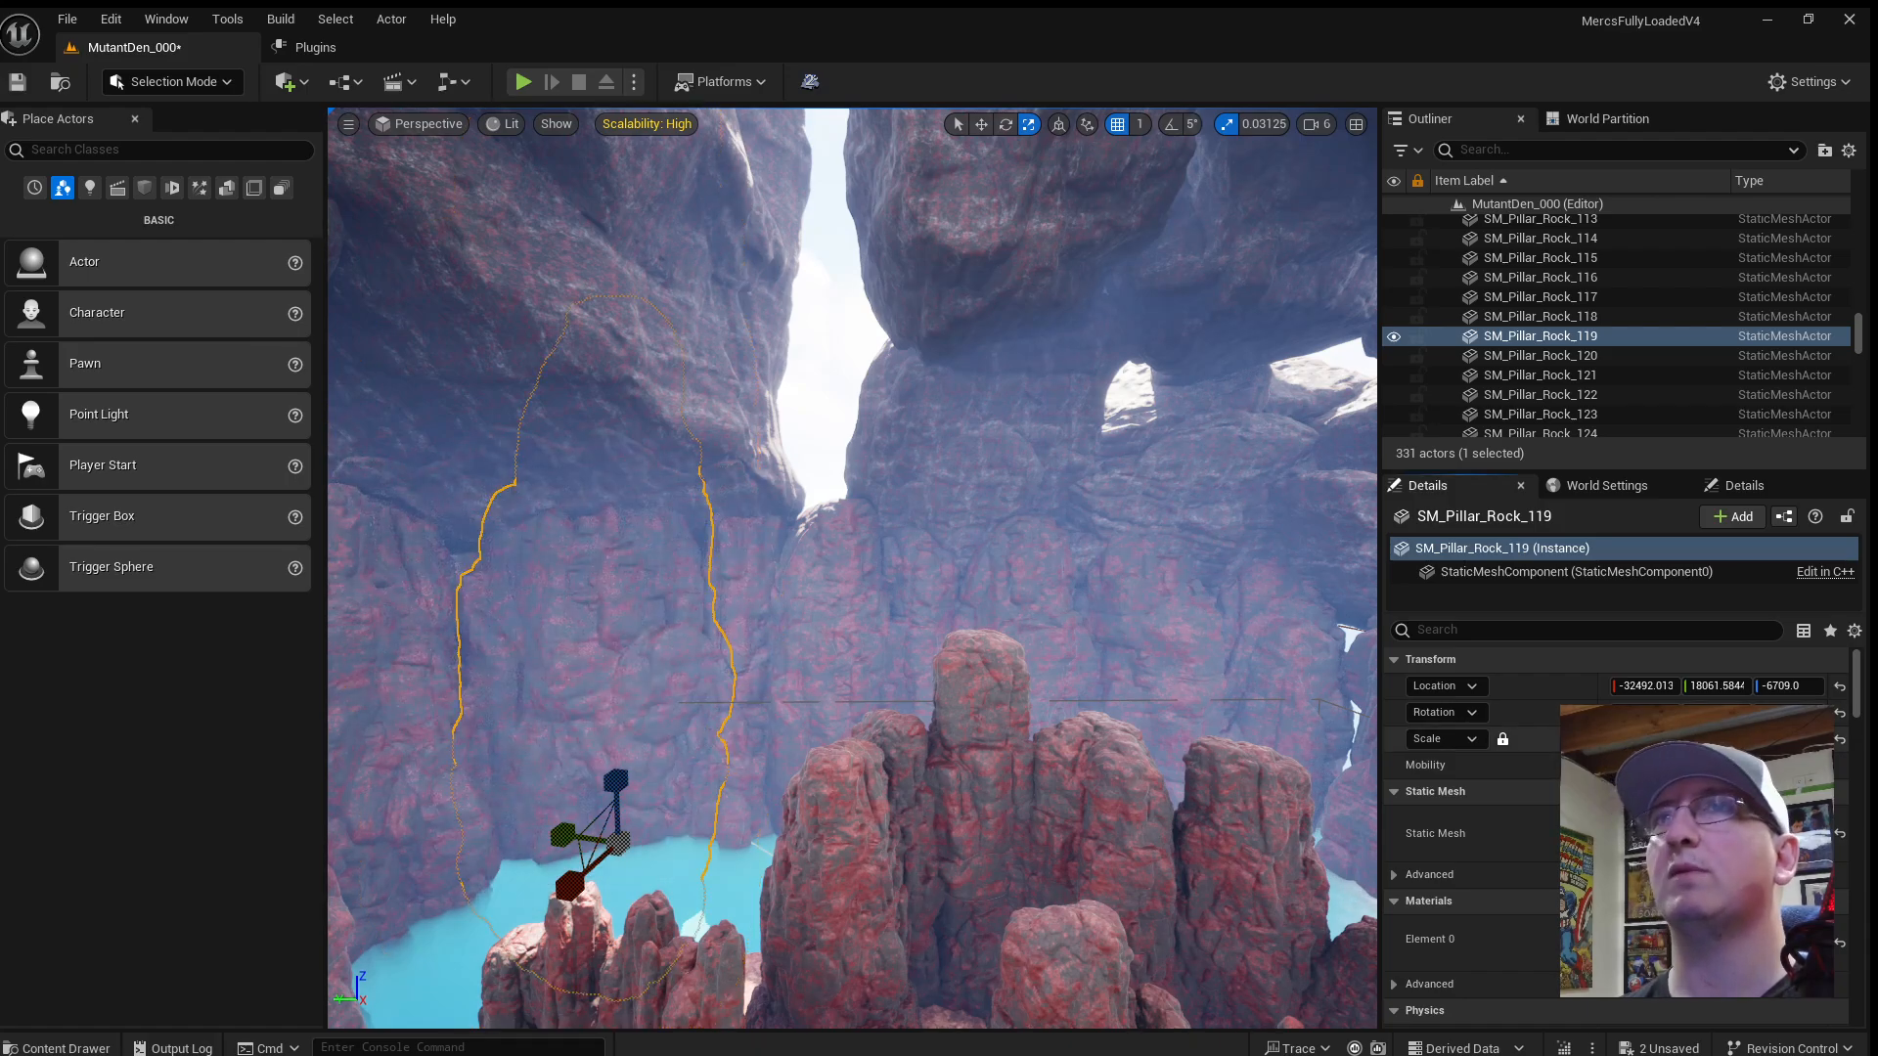
Enlarge SM_Pillar_Rock_126 in the wall and raise it to about Z -4707.
right_drag(840, 453, 847, 461)
click(827, 558)
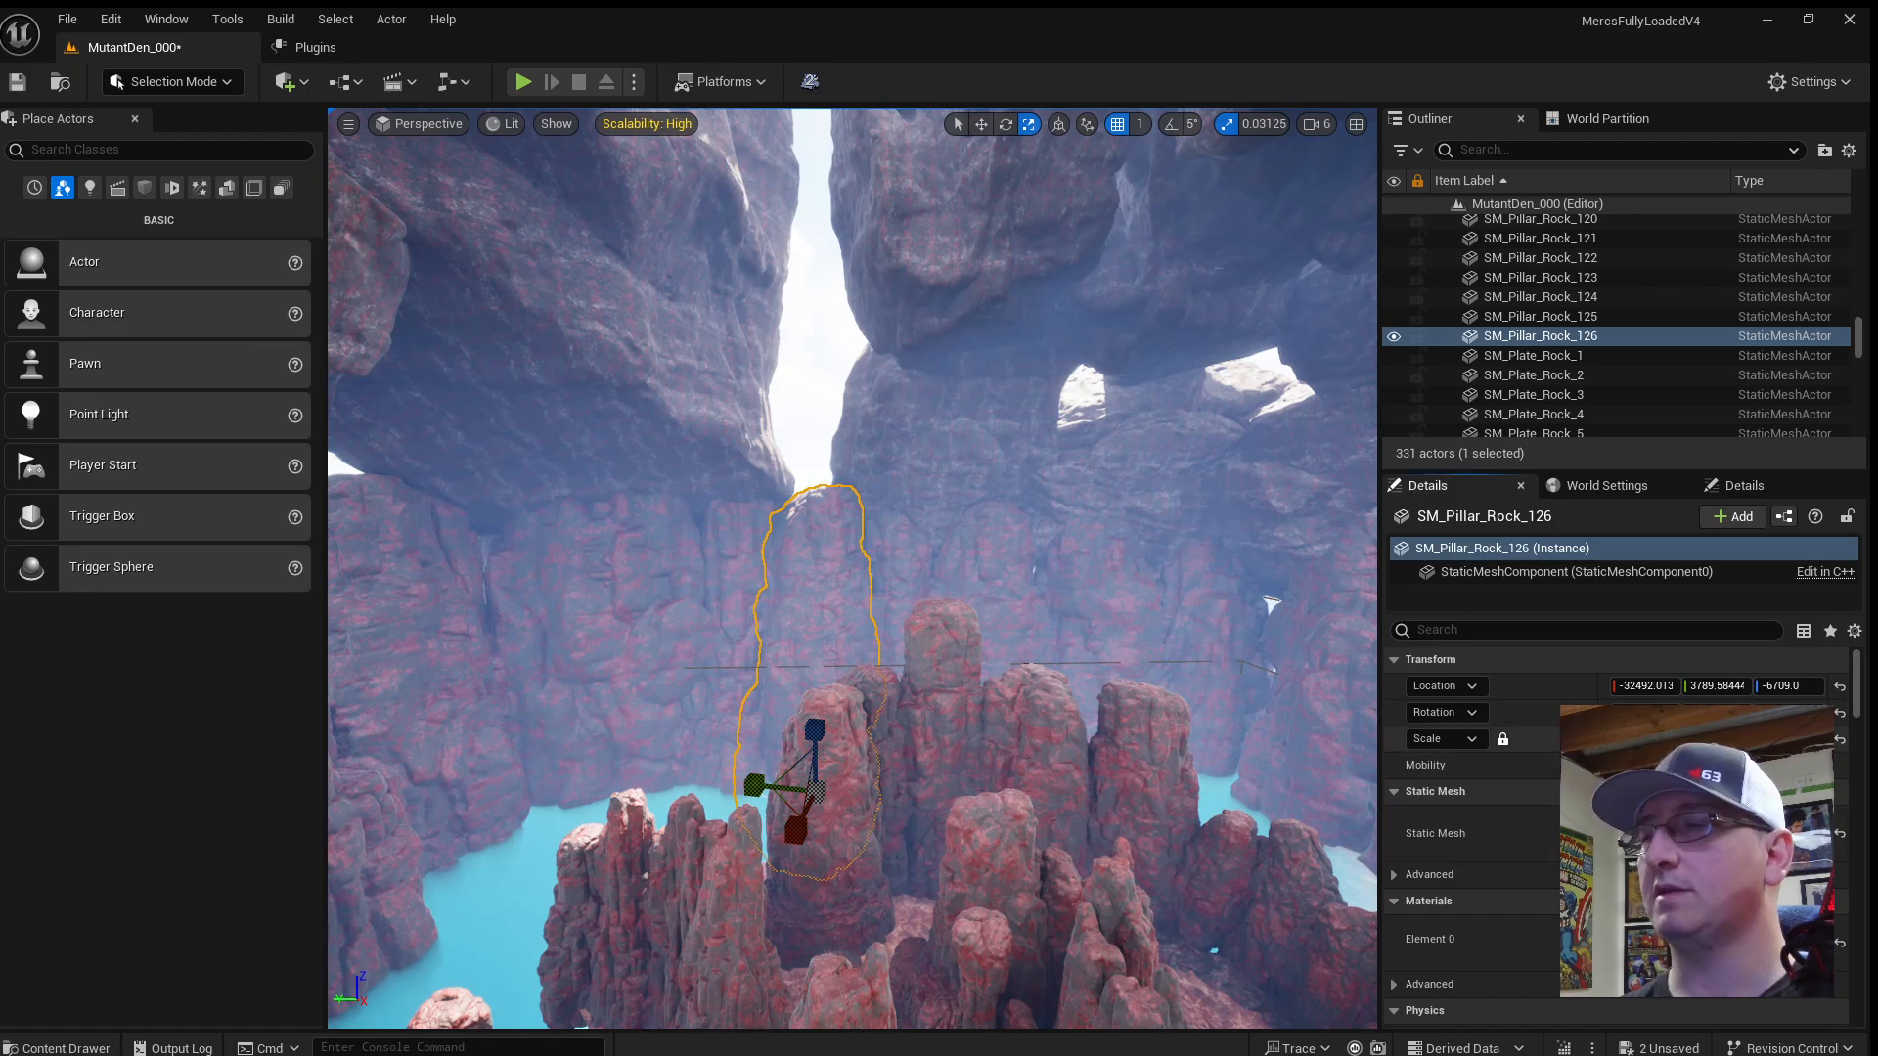
key(Return)
right_drag(753, 789, 749, 785)
key(e)
key(w)
drag(833, 756, 840, 728)
right_drag(839, 728, 837, 626)
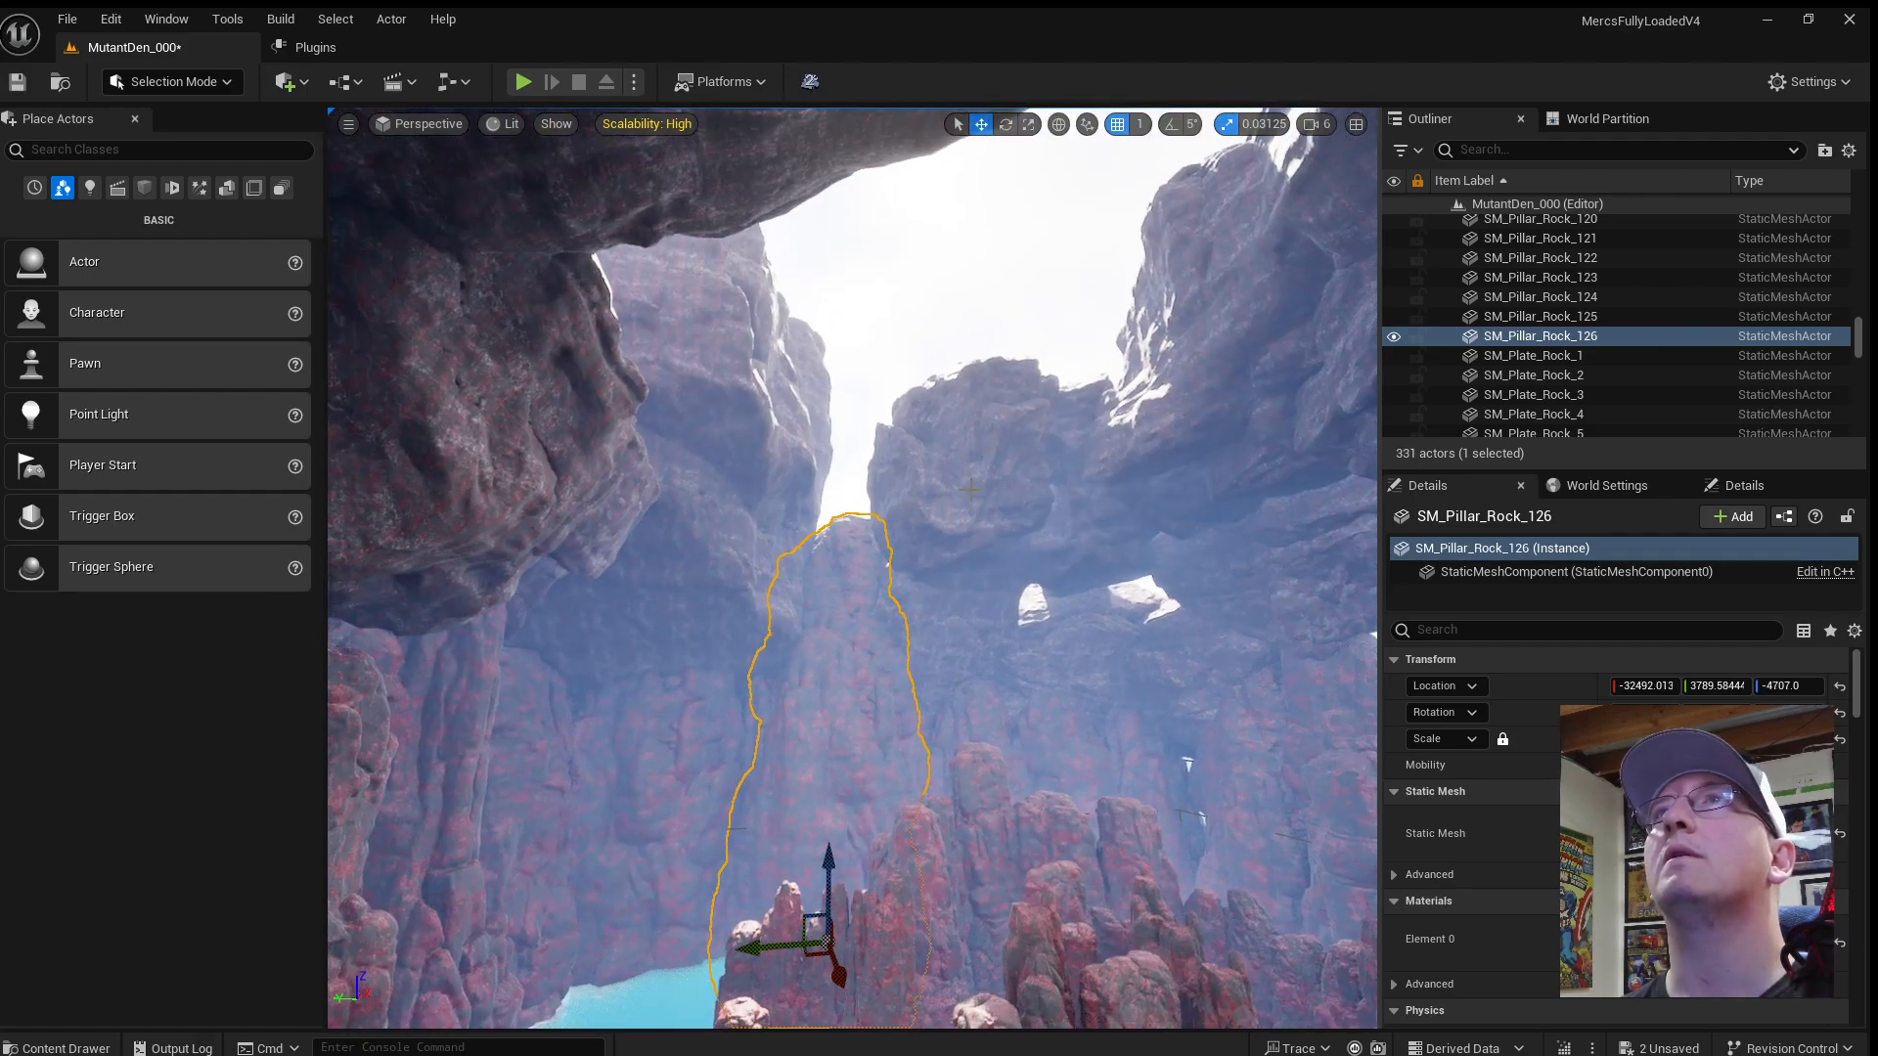
Move SM_Rock_Shard_22 along the wall to about Y -2279 and enlarge it above the pillars.
click(934, 489)
right_drag(934, 489, 924, 474)
right_drag(1196, 605, 1213, 606)
key(w)
drag(905, 534, 853, 534)
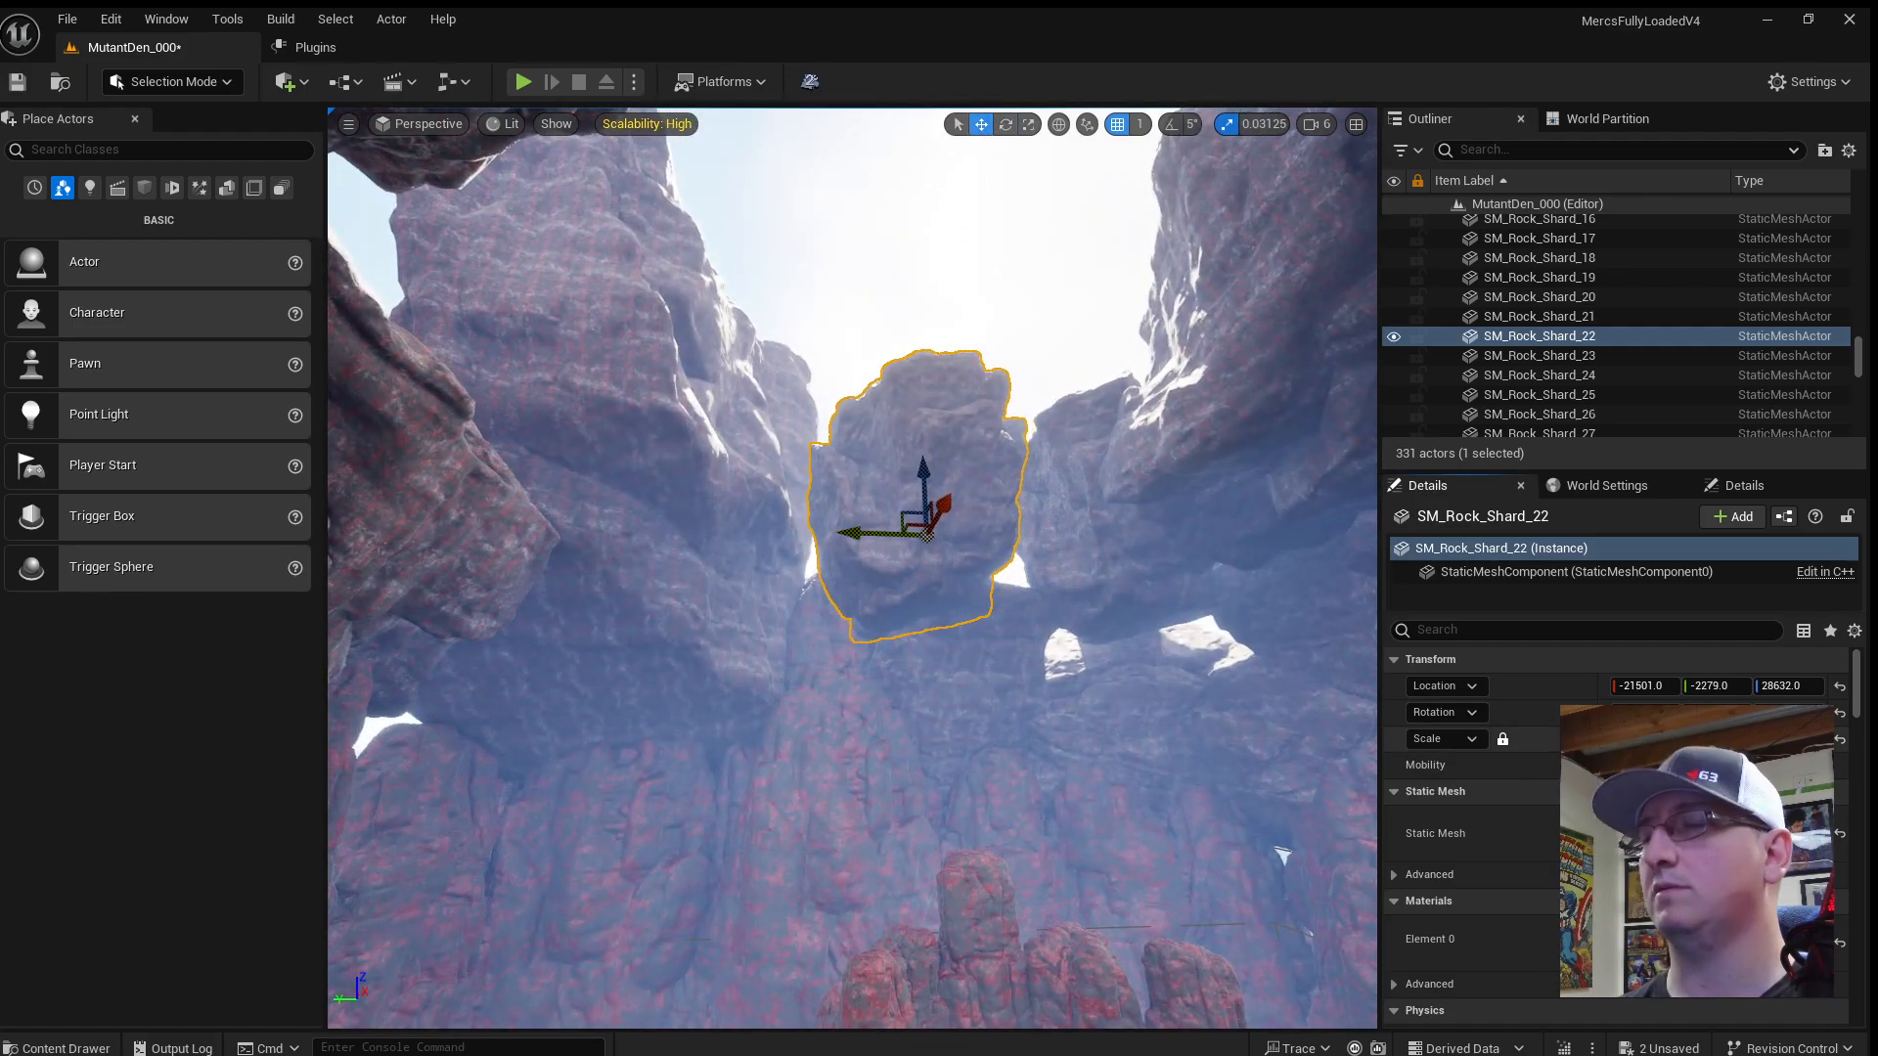
key(Return)
Enlarge SM_Rock_Shard_24 on top of the adjoining pillar wall.
right_drag(1137, 565, 1027, 568)
click(915, 587)
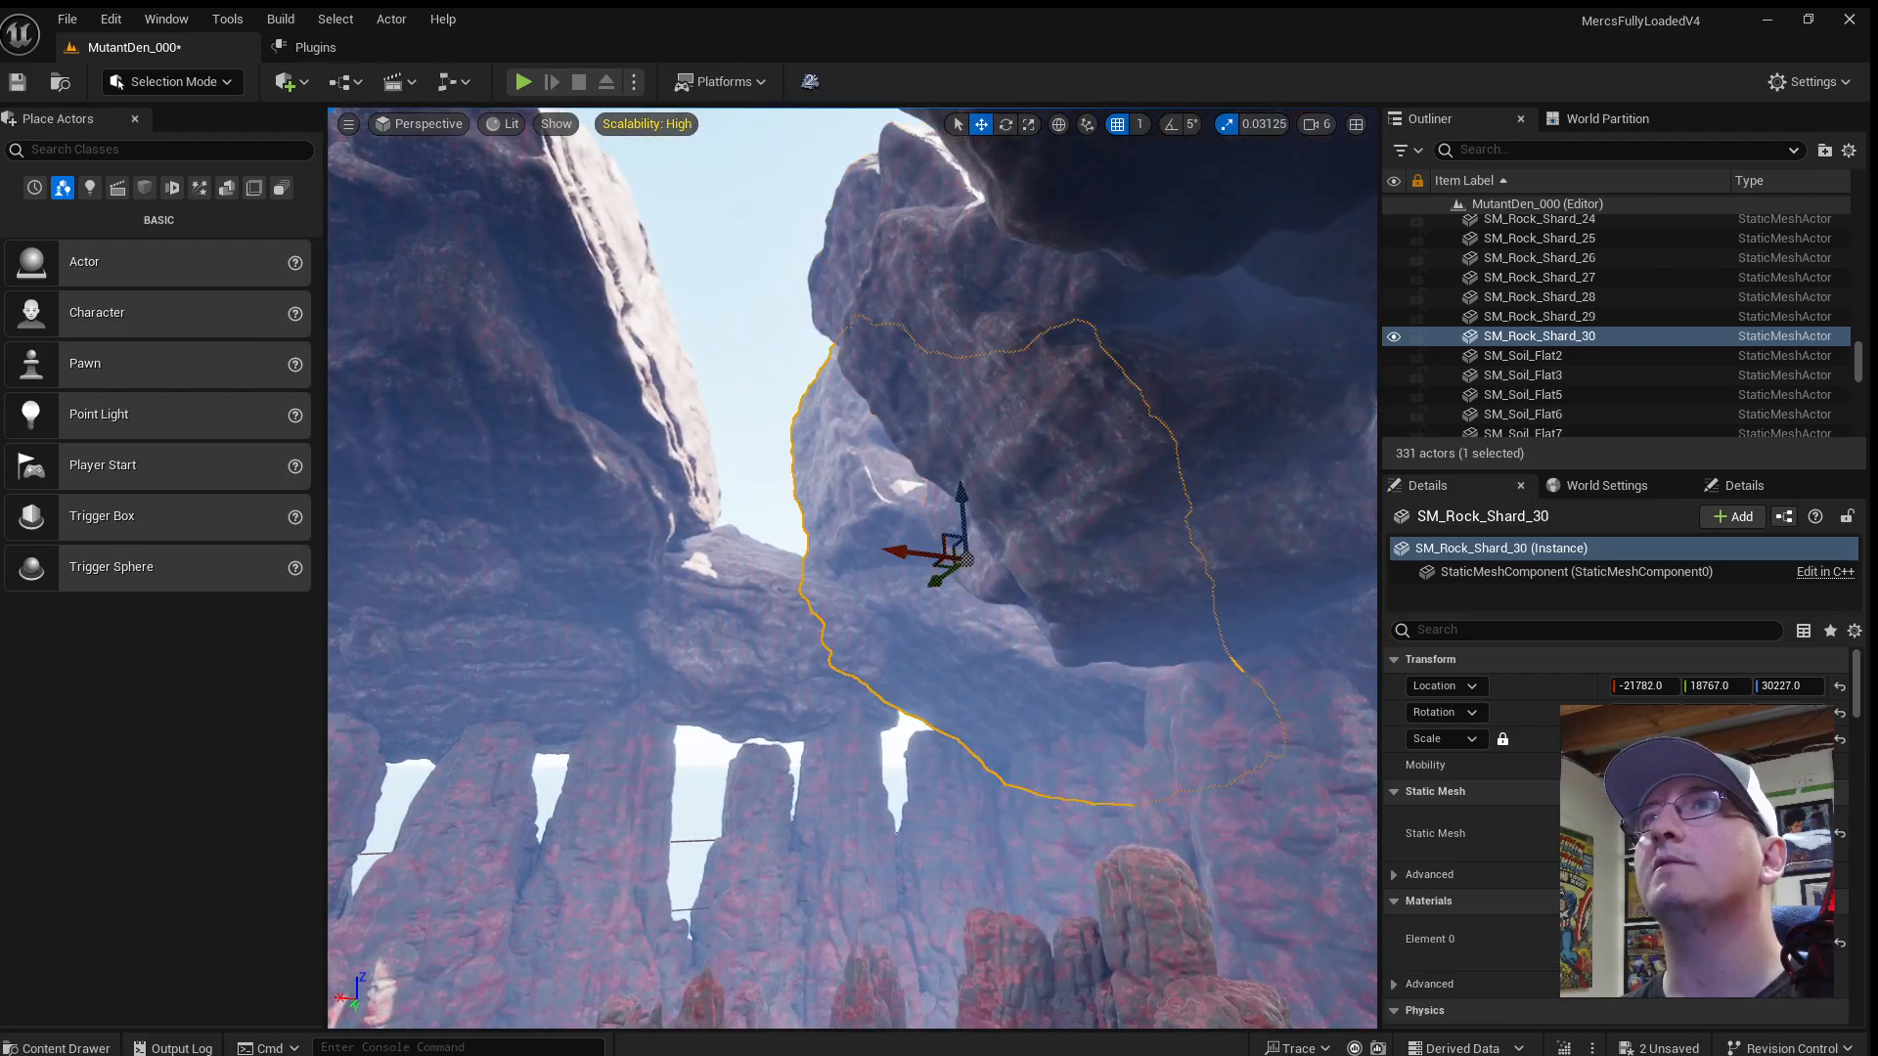
click(743, 630)
right_drag(743, 631, 827, 626)
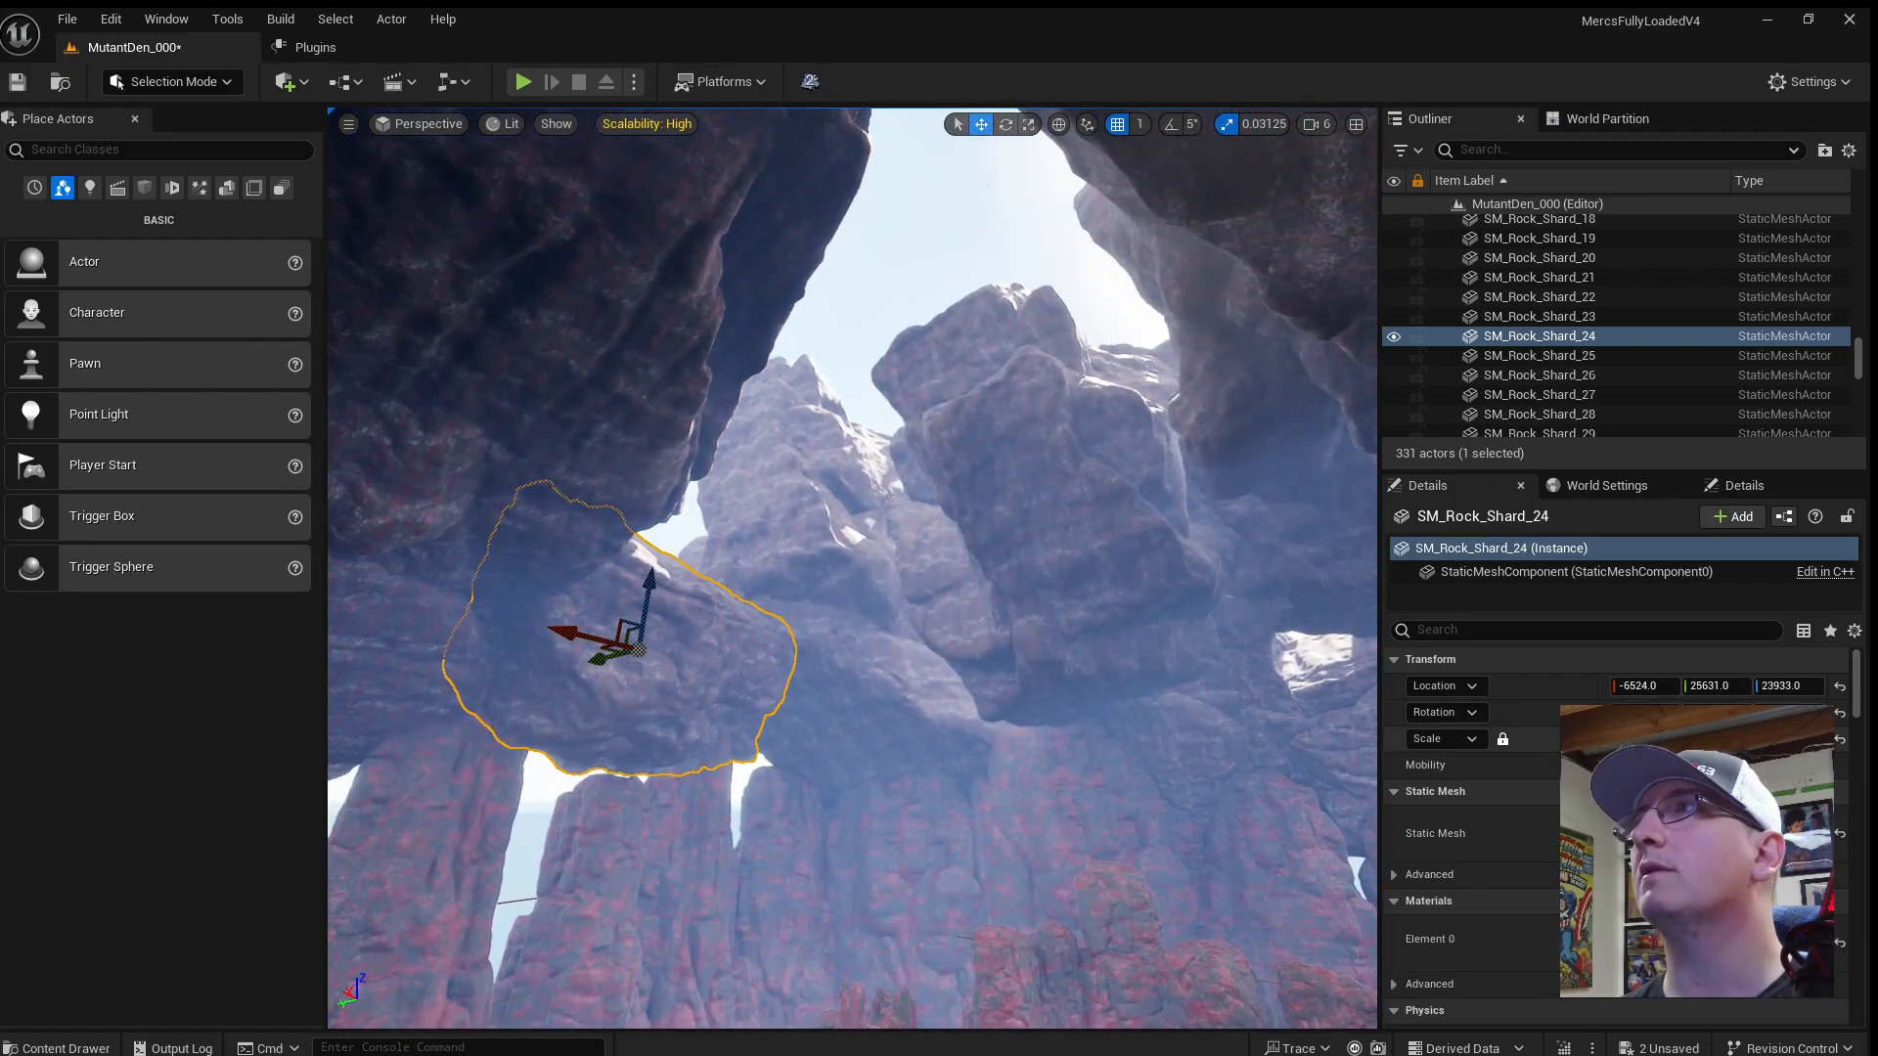
key(Return)
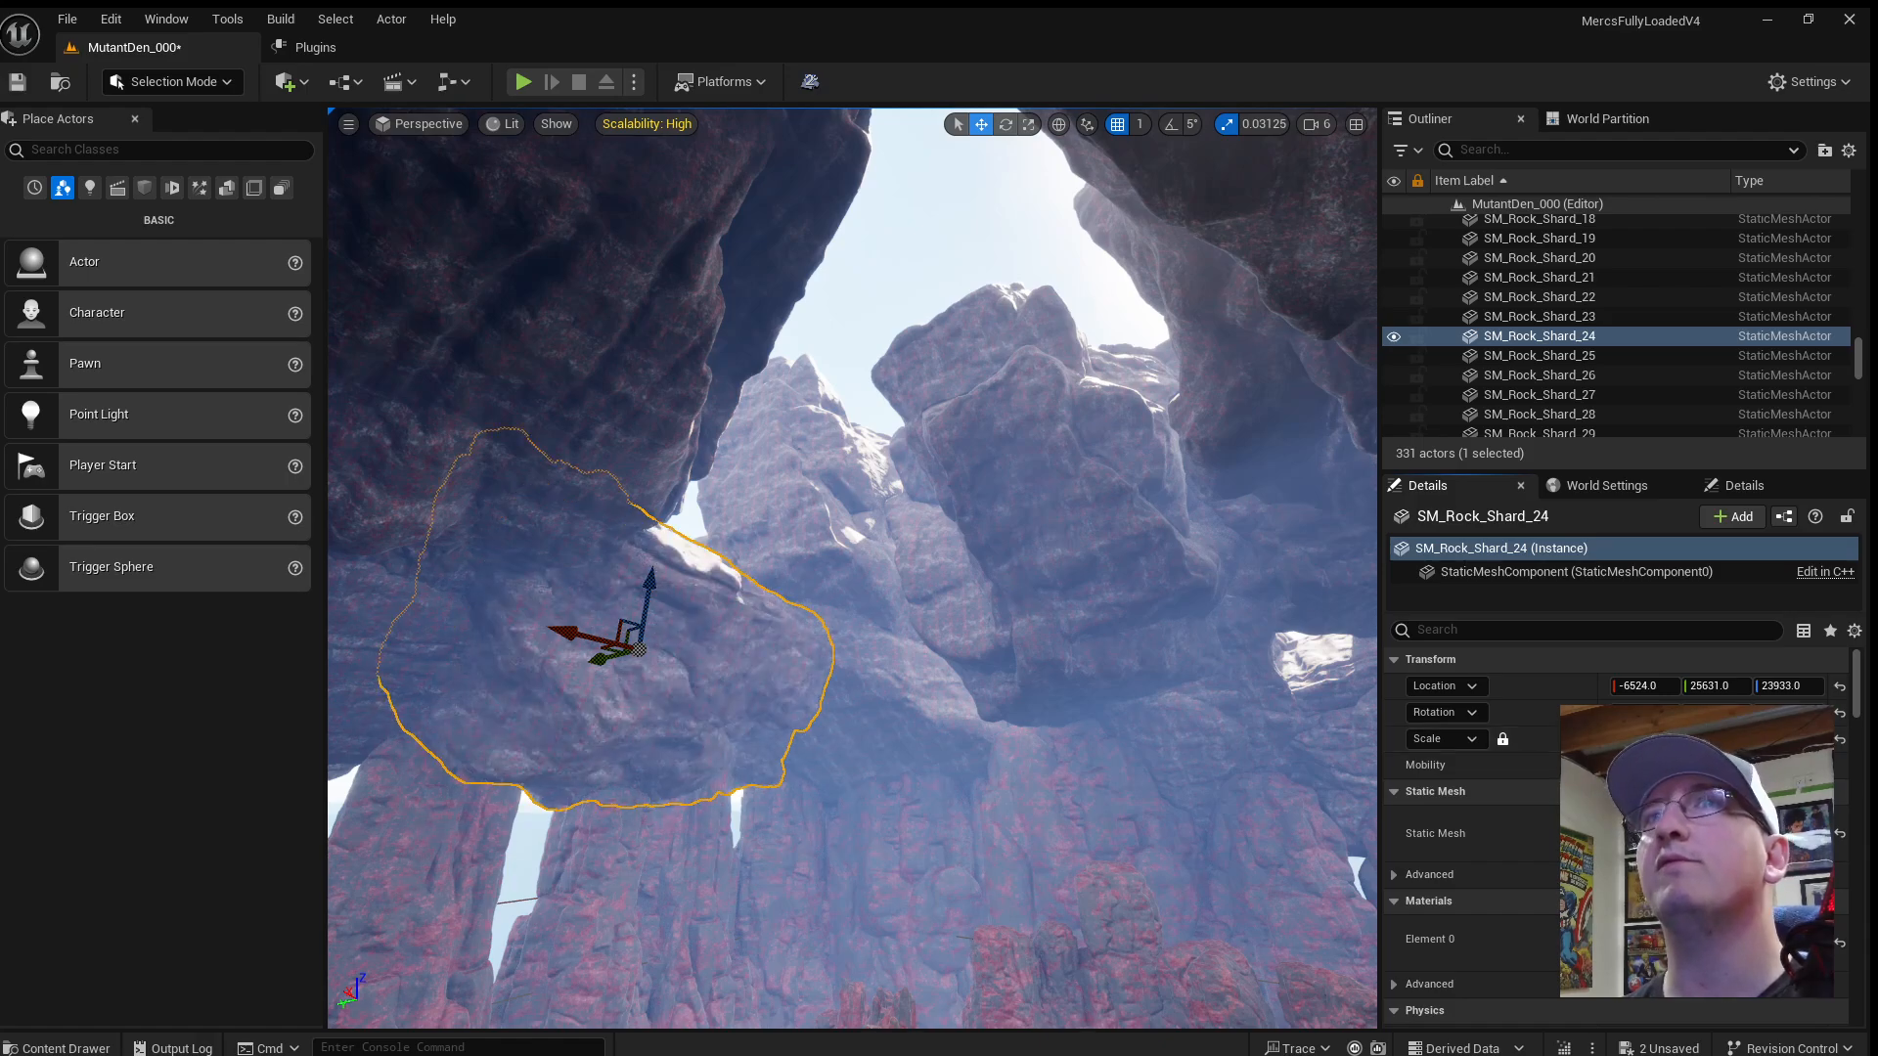
Enlarge SM_Pillar_Rock_114 and rotate it about the vertical axis to cover the wall gaps.
right_drag(1048, 560, 832, 687)
click(860, 698)
key(d)
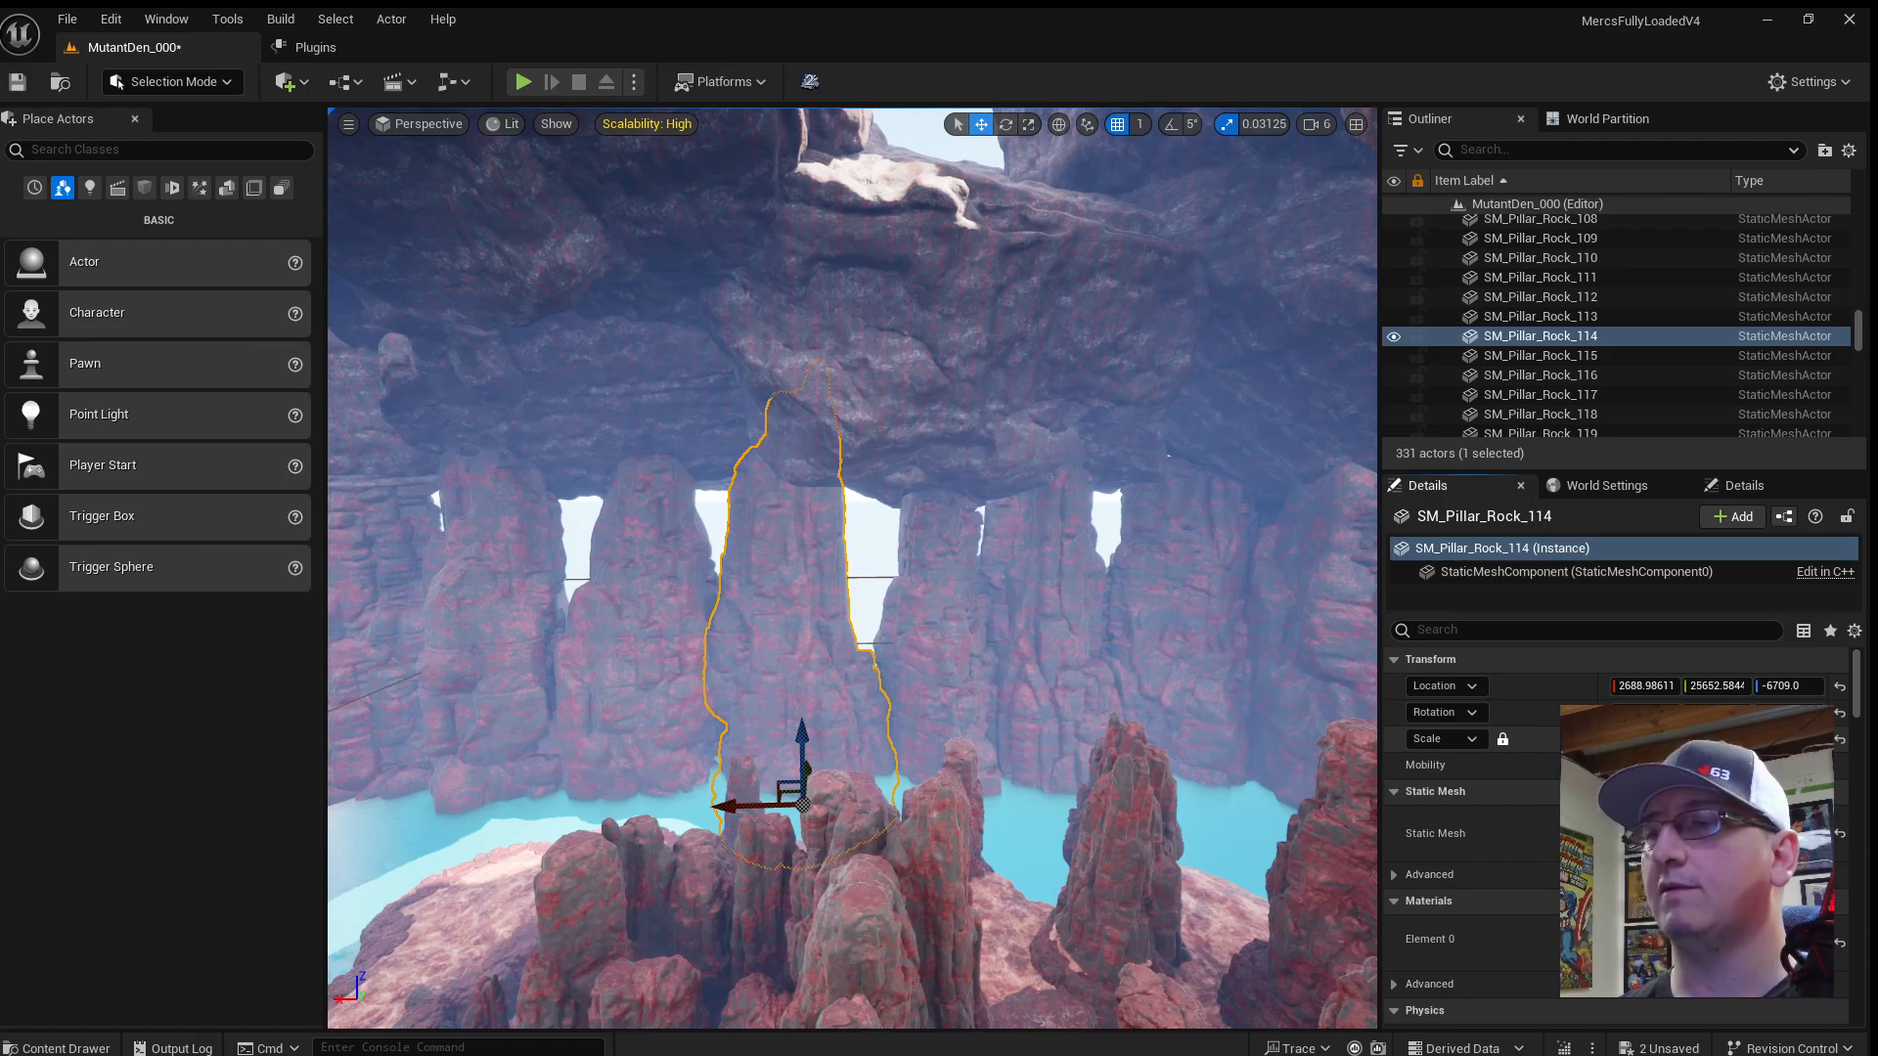
key(Return)
key(w)
key(a)
right_drag(782, 666, 860, 714)
key(e)
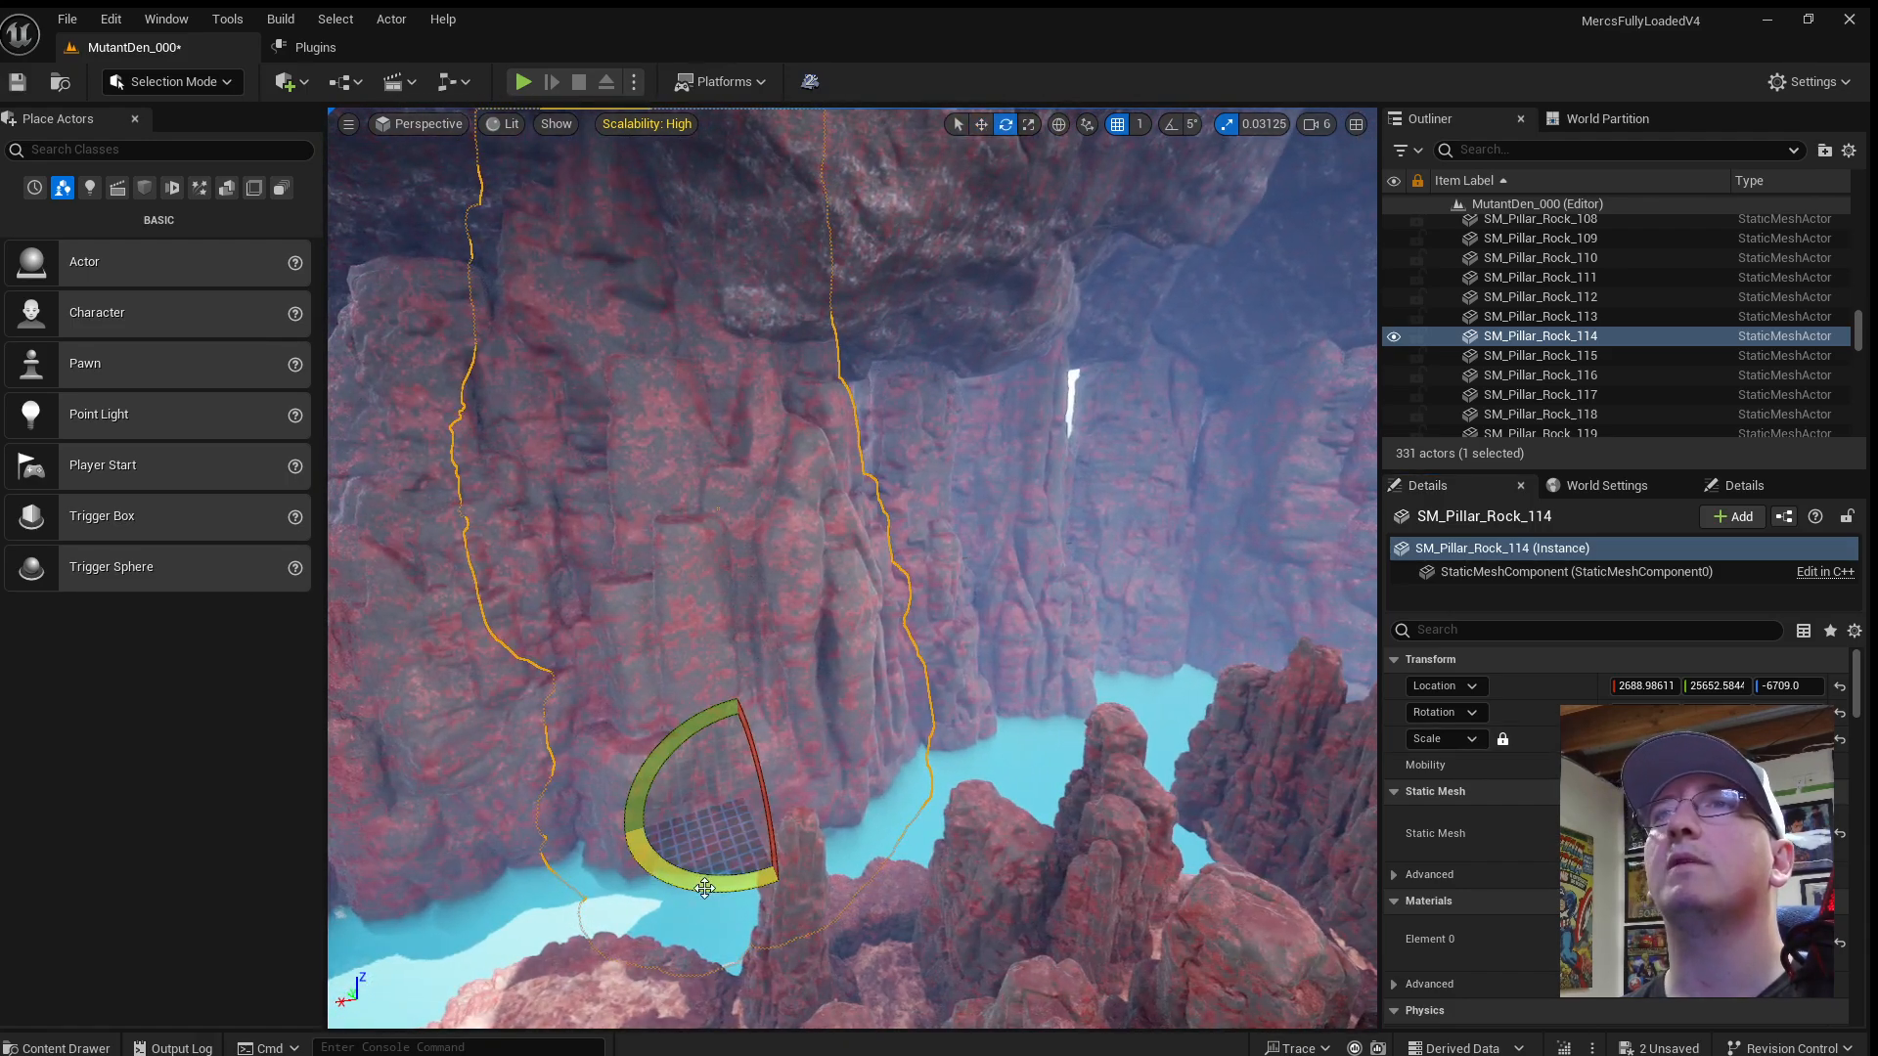
drag(695, 879, 646, 868)
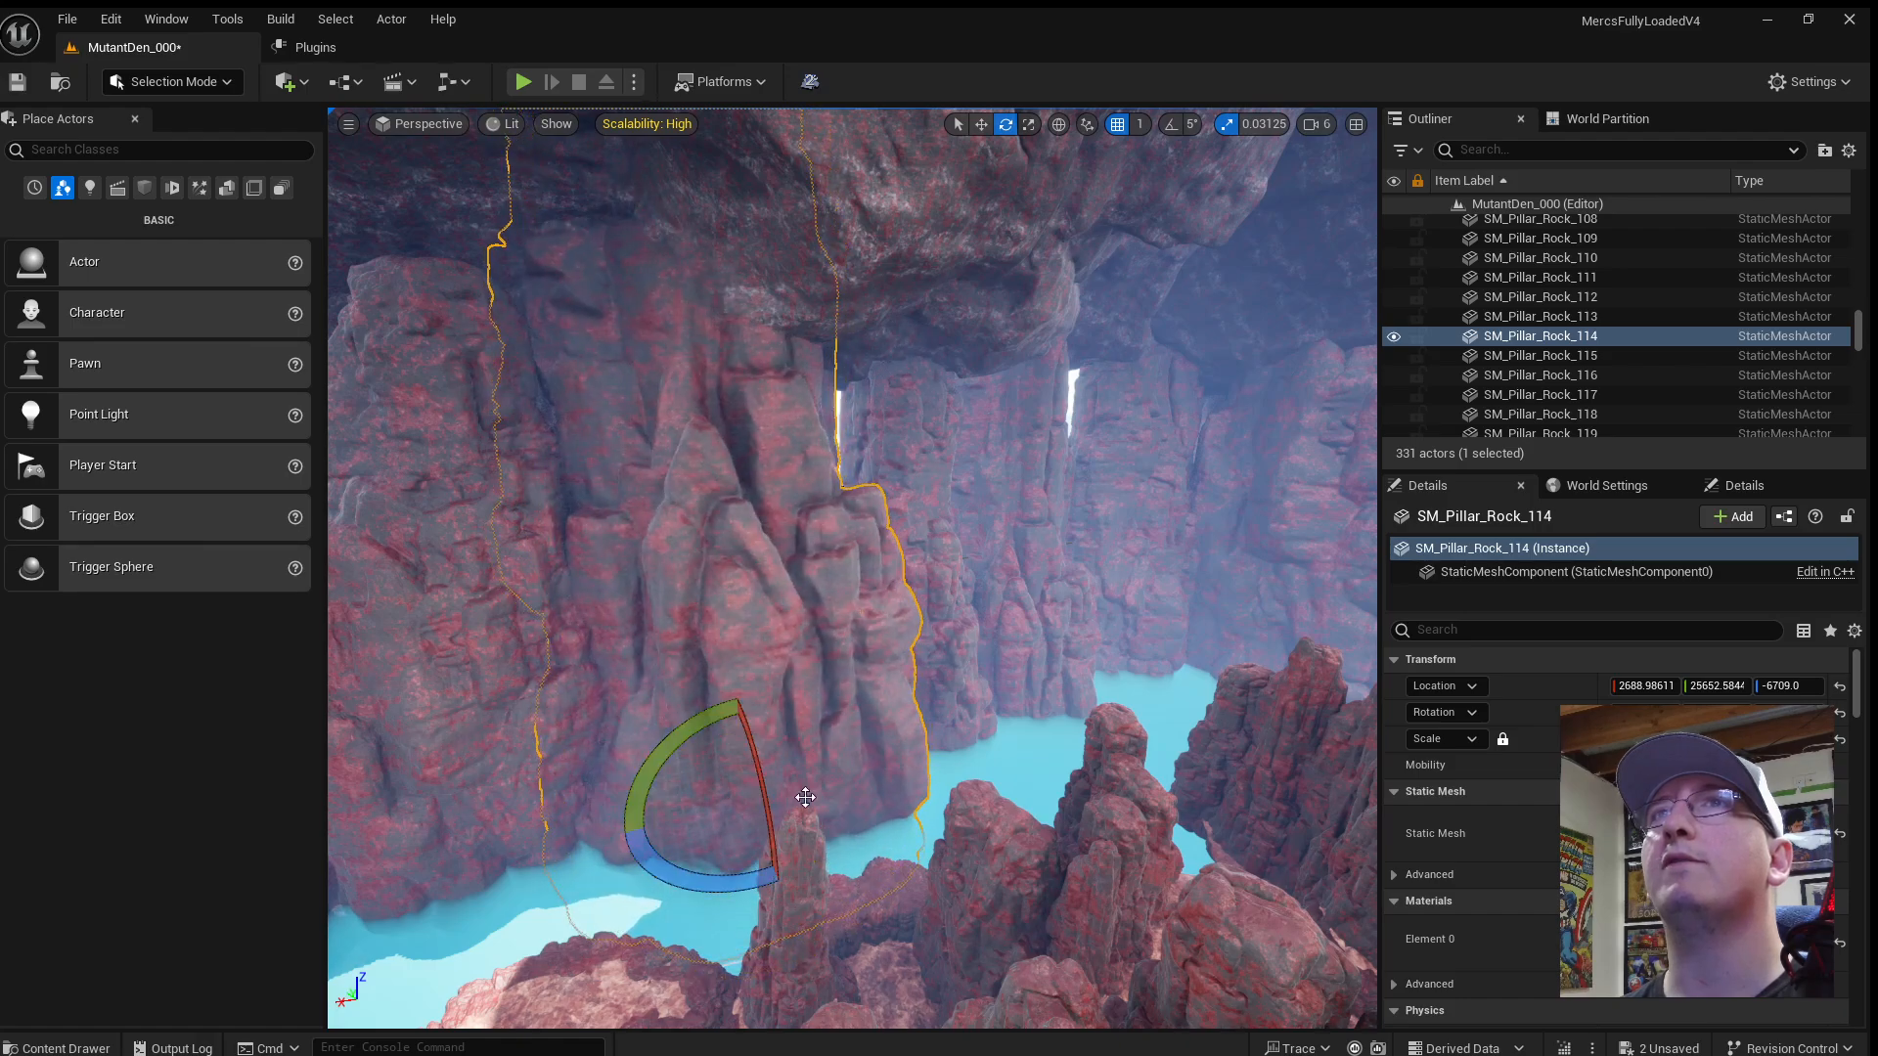
Delete the narrow pillar SM_Pillar_Rock_115 from the wall.
key(s)
right_drag(1075, 548, 1051, 675)
click(993, 552)
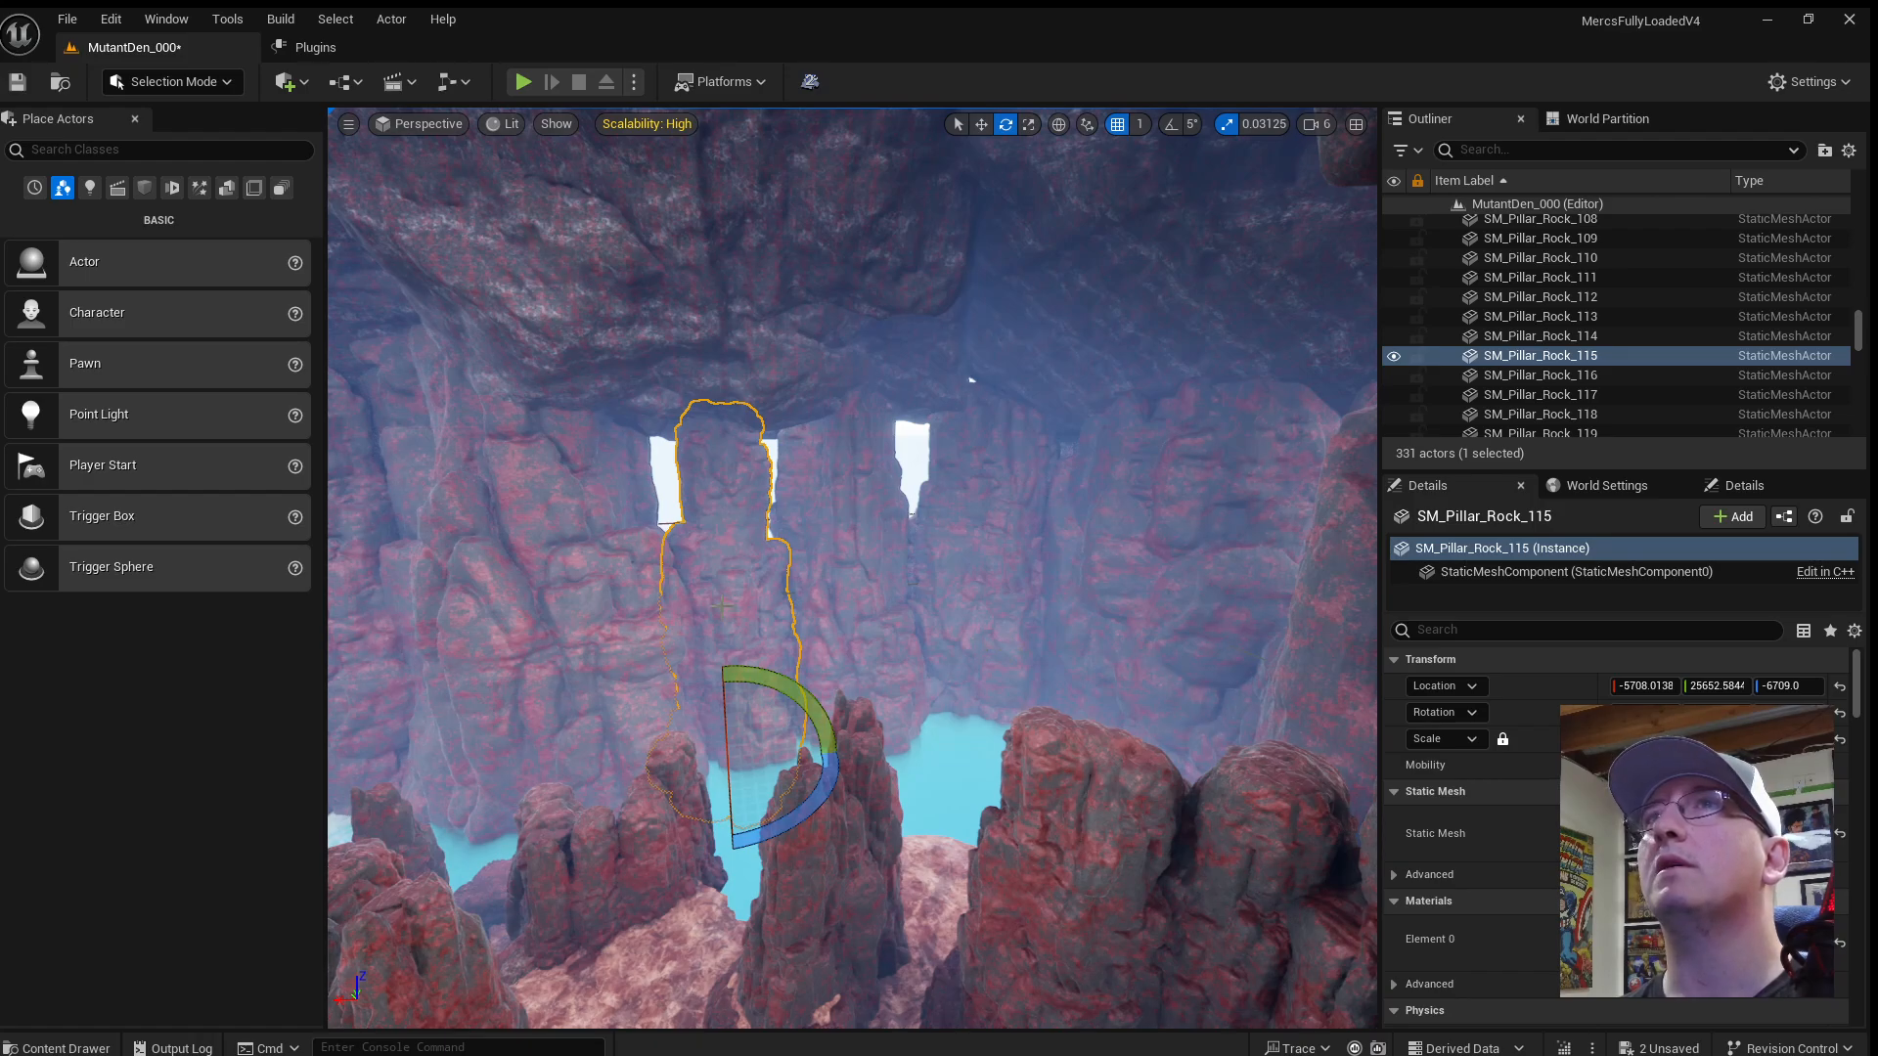
key(Delete)
Enlarge SM_Pillar_Rock_116 and move it into the opened wall gap at about X -8362, Y 33147.
click(846, 618)
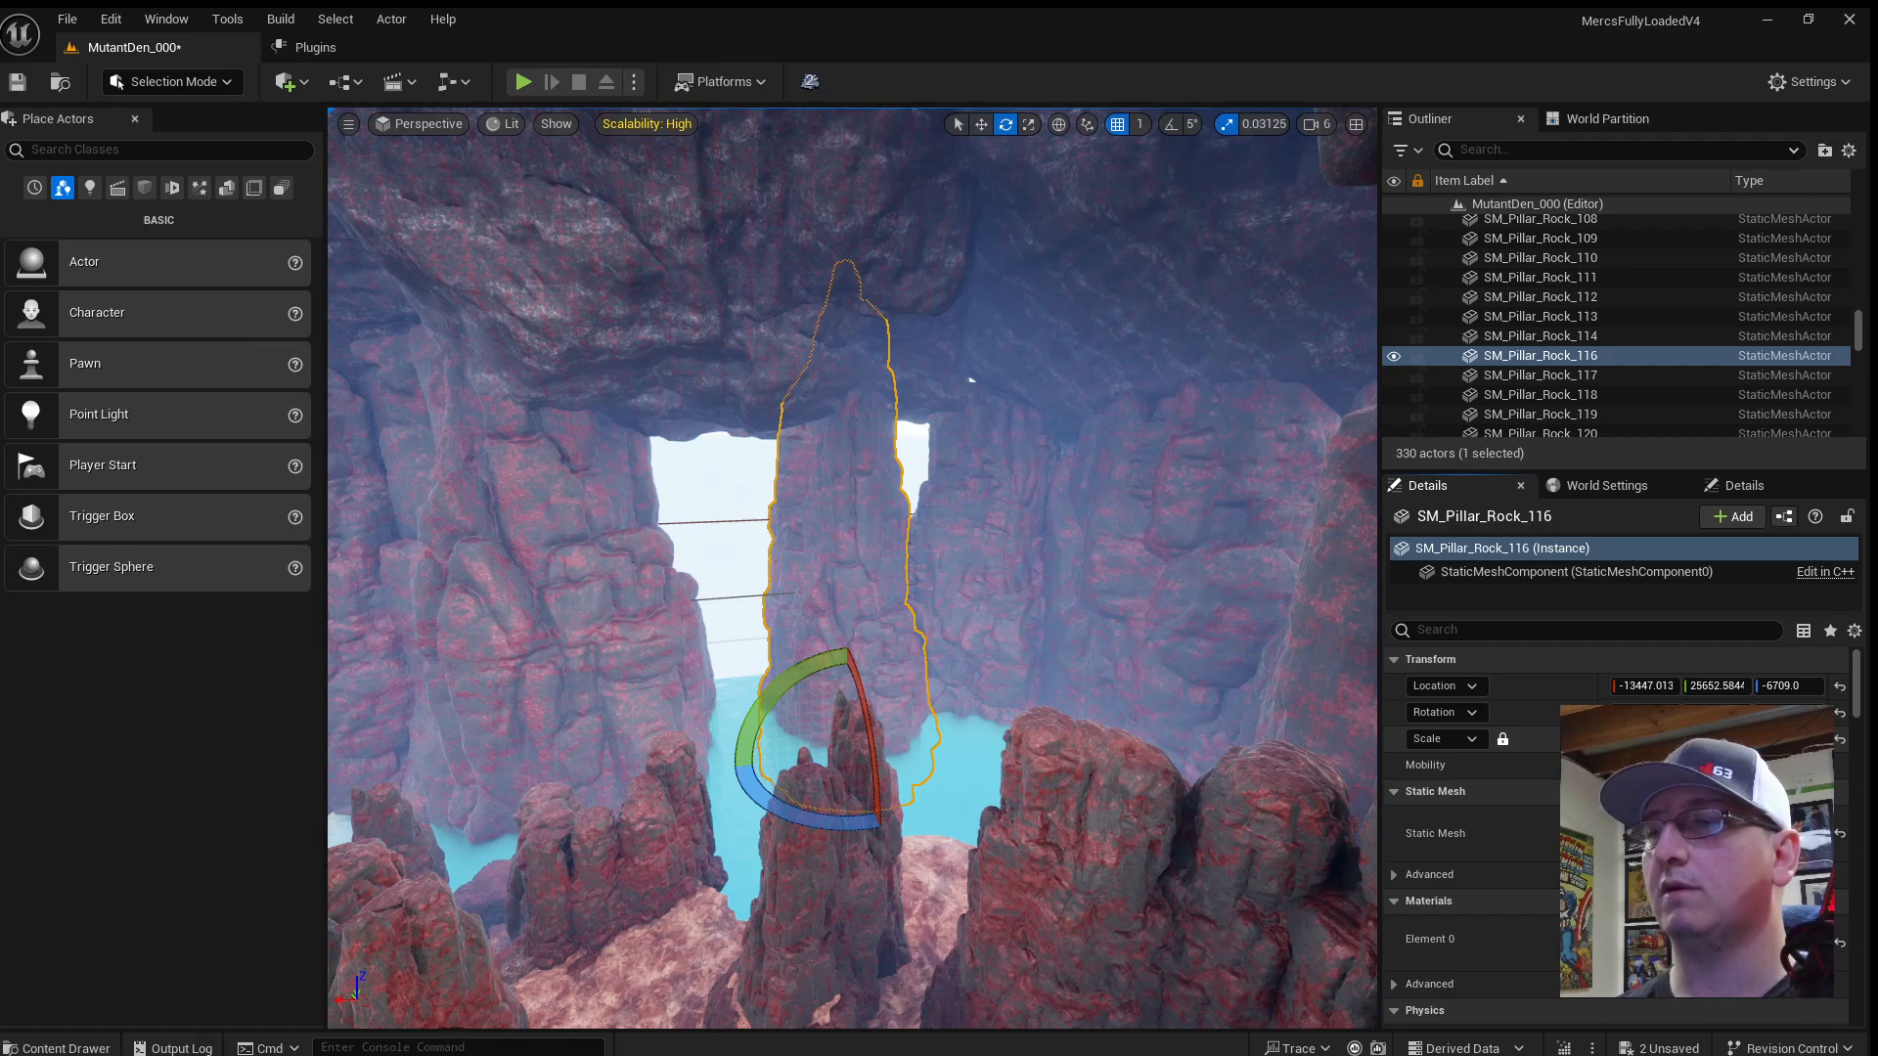
key(Return)
right_drag(812, 501, 948, 642)
key(w)
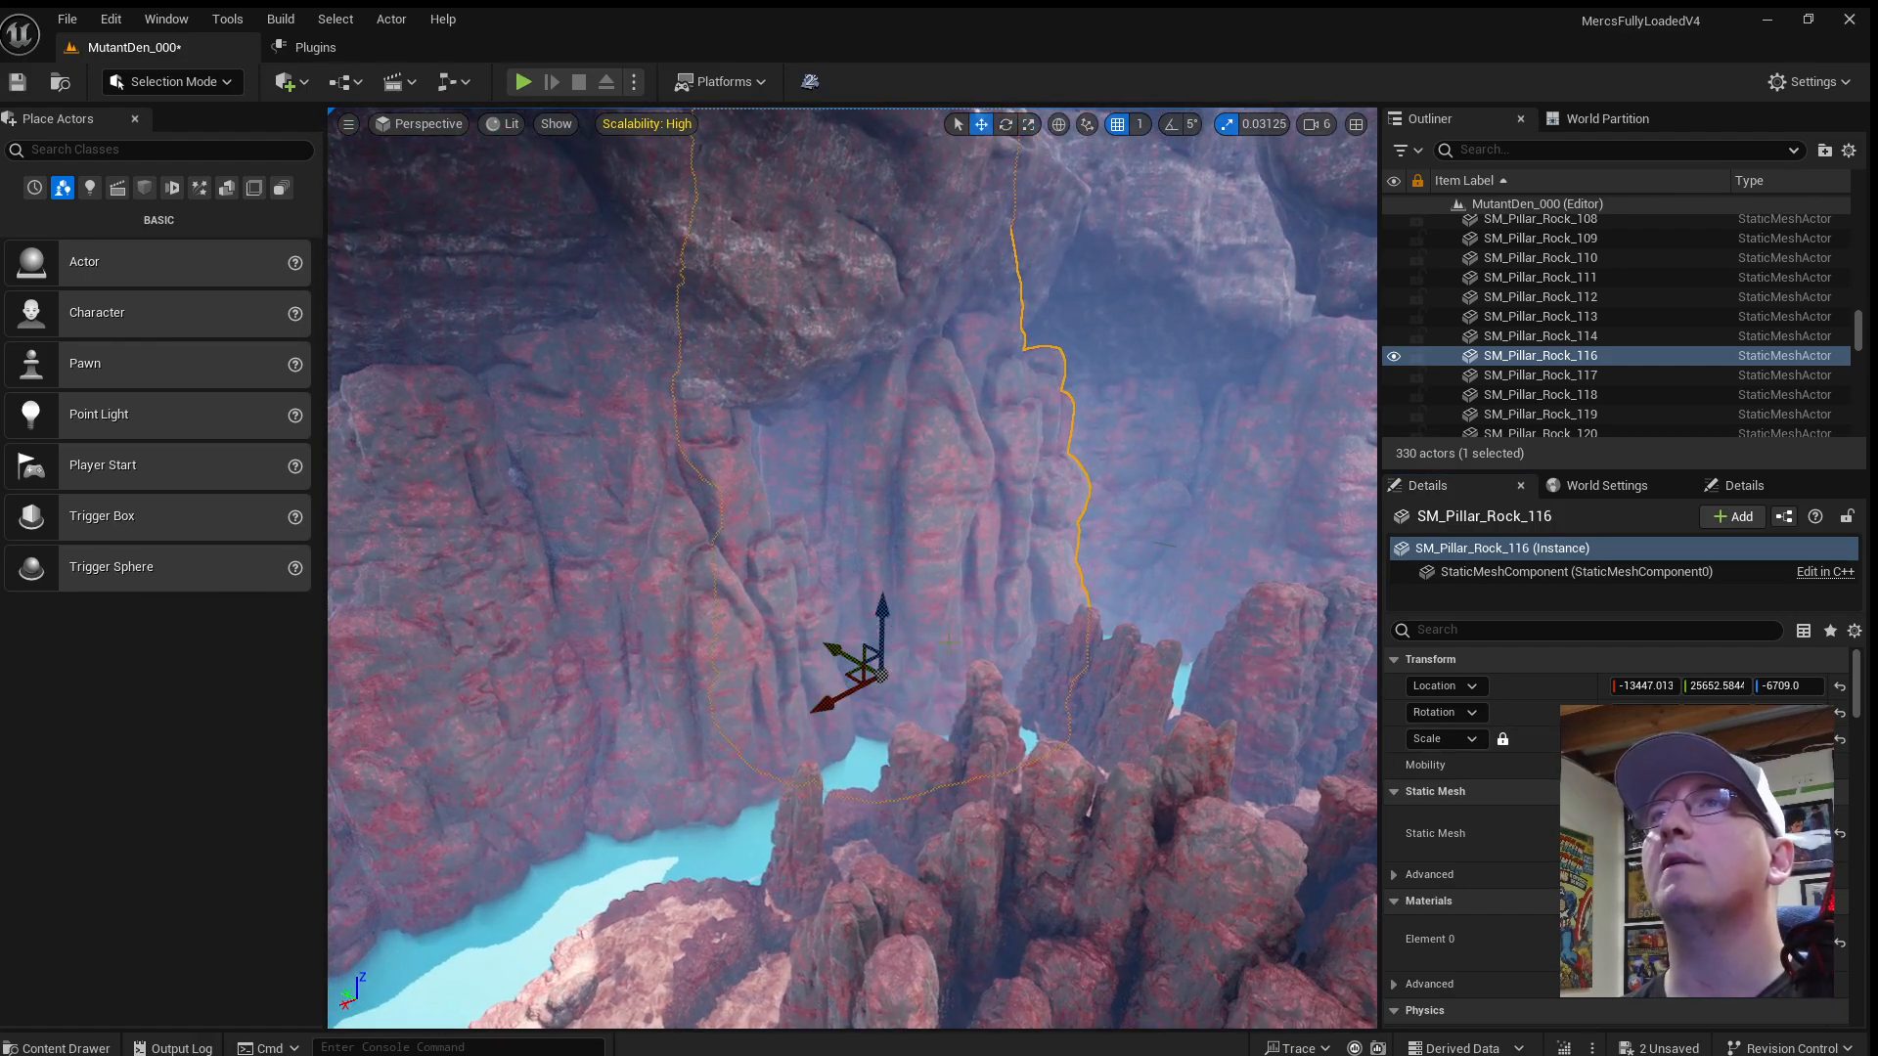
drag(859, 667, 726, 684)
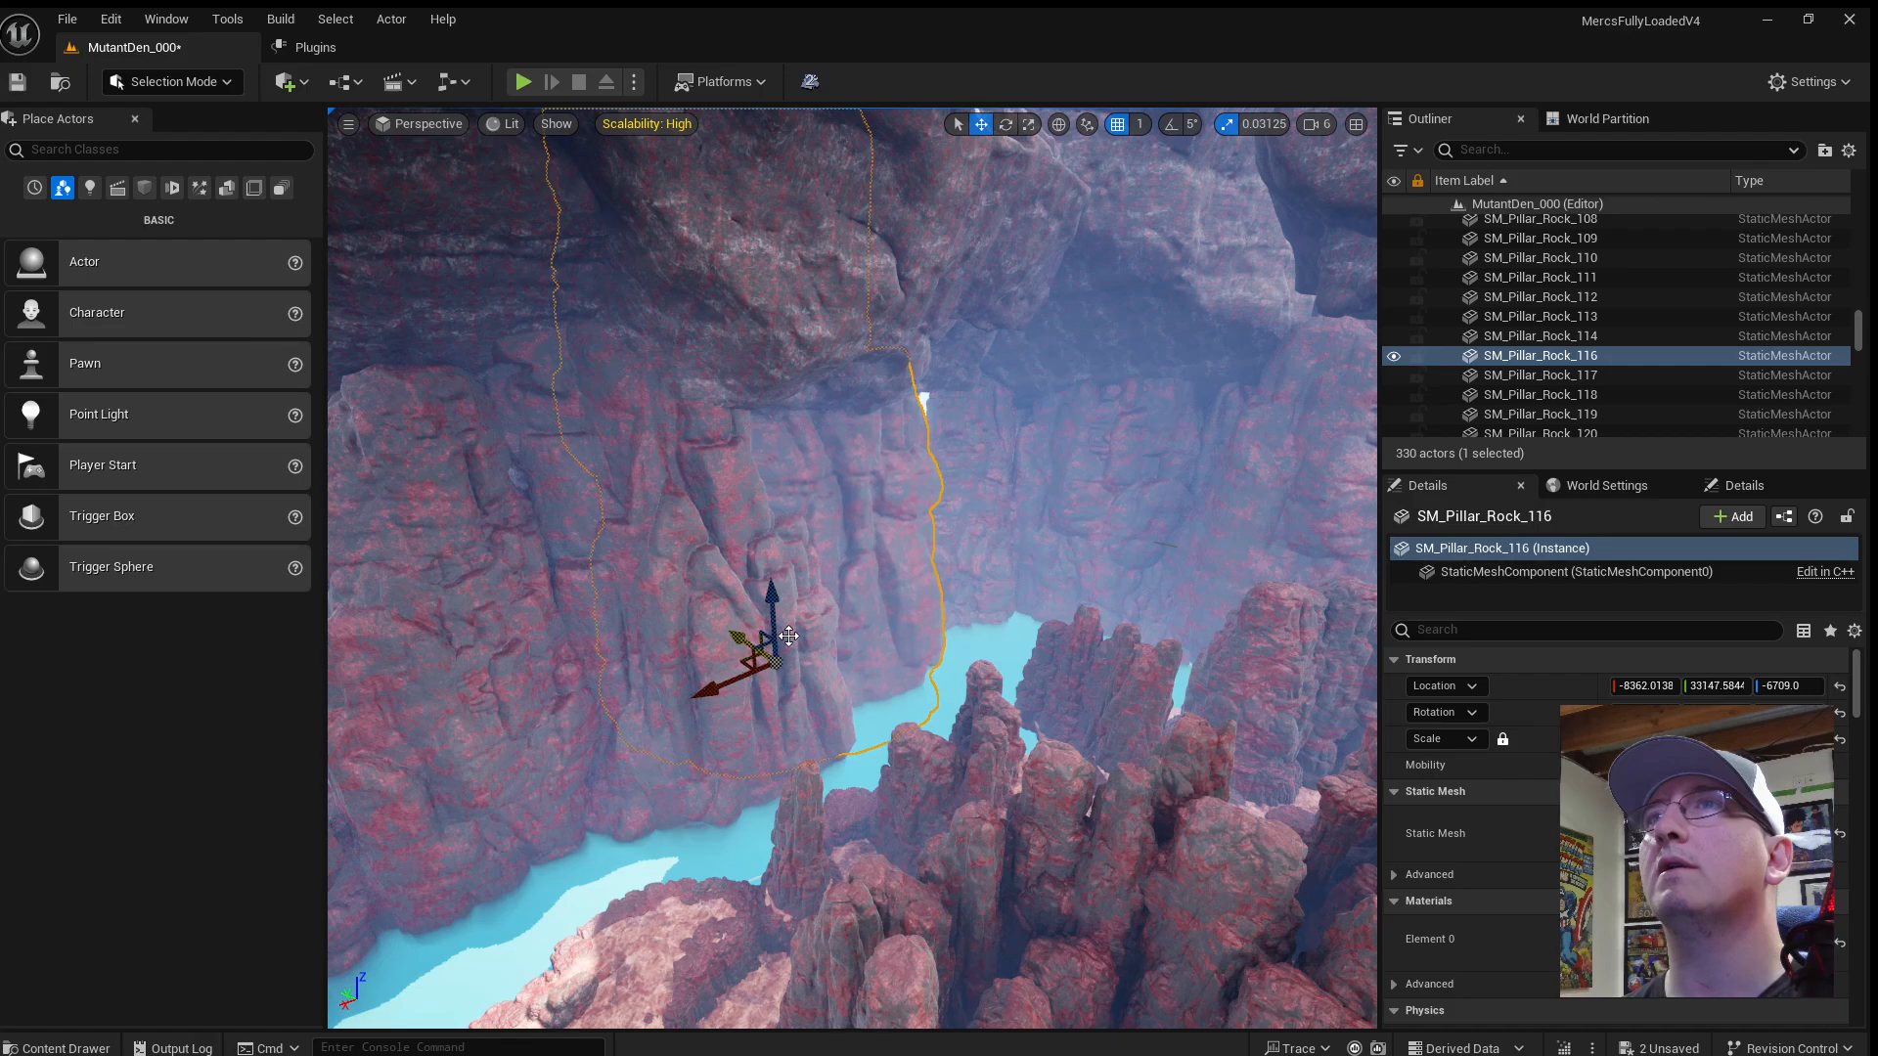
Enlarge SM_Pillar_Rock_117 near the wall's corner and move it to about Y 27021, Z -10717.
right_drag(789, 637, 770, 587)
click(1010, 377)
right_drag(1009, 377, 1050, 387)
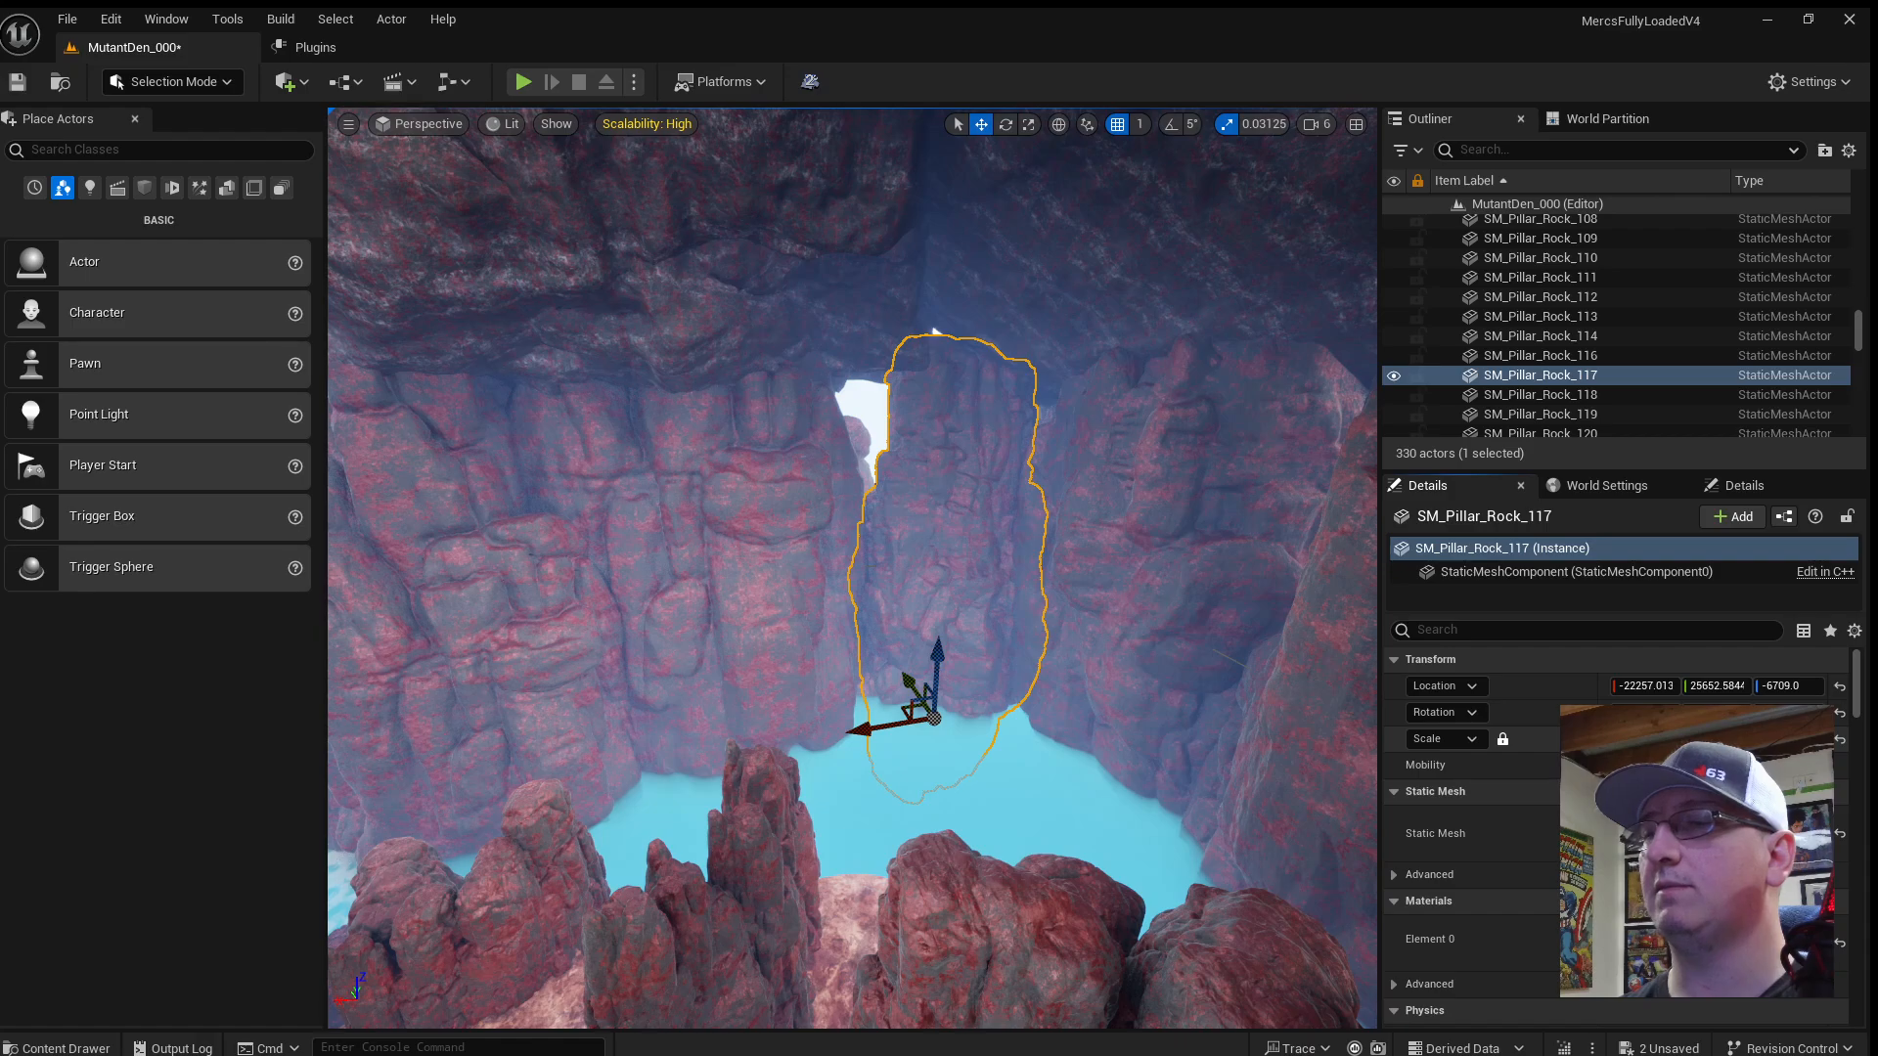
key(Return)
drag(940, 649, 903, 714)
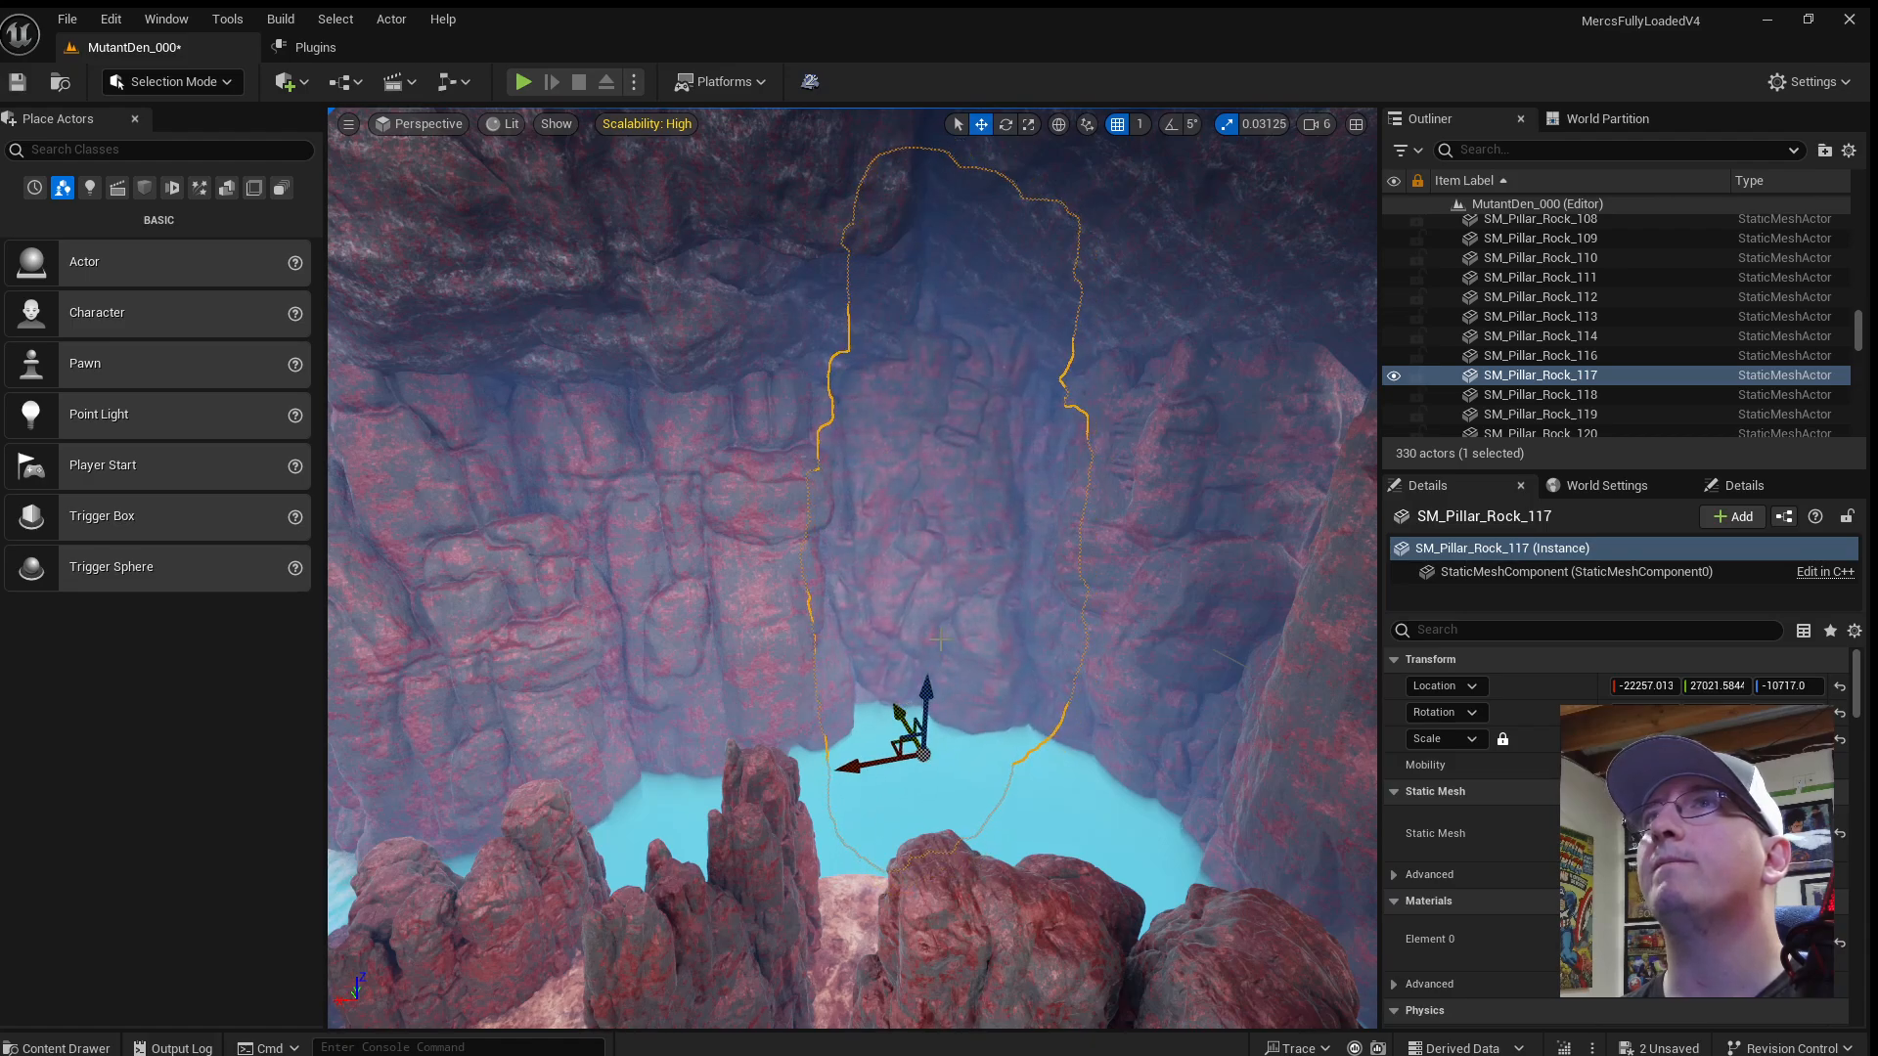
Delete SM_Pillar_Rock_122 and shift SM_Pillar_Rock_123 along the wall toward the opening, to about Y -12979.
right_drag(940, 639, 1291, 626)
click(841, 636)
right_drag(841, 636, 905, 632)
key(Delete)
click(878, 691)
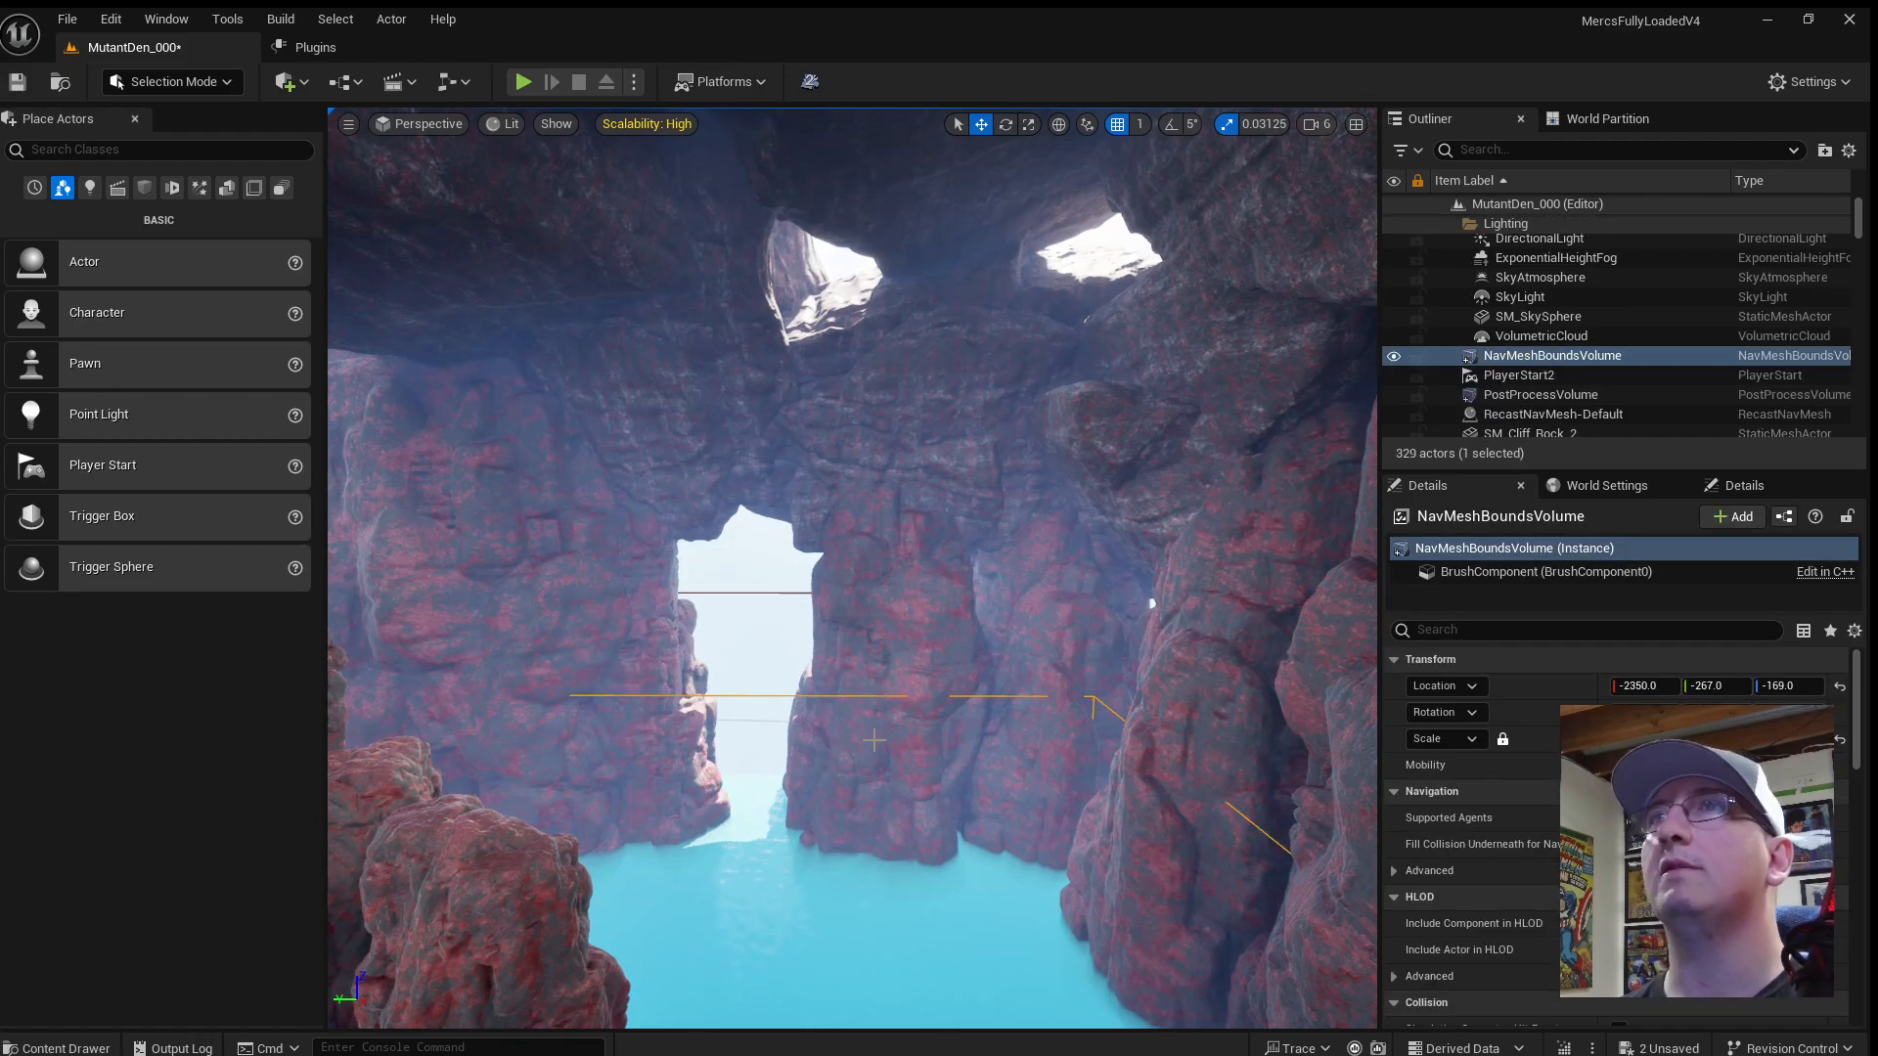
drag(825, 852, 773, 855)
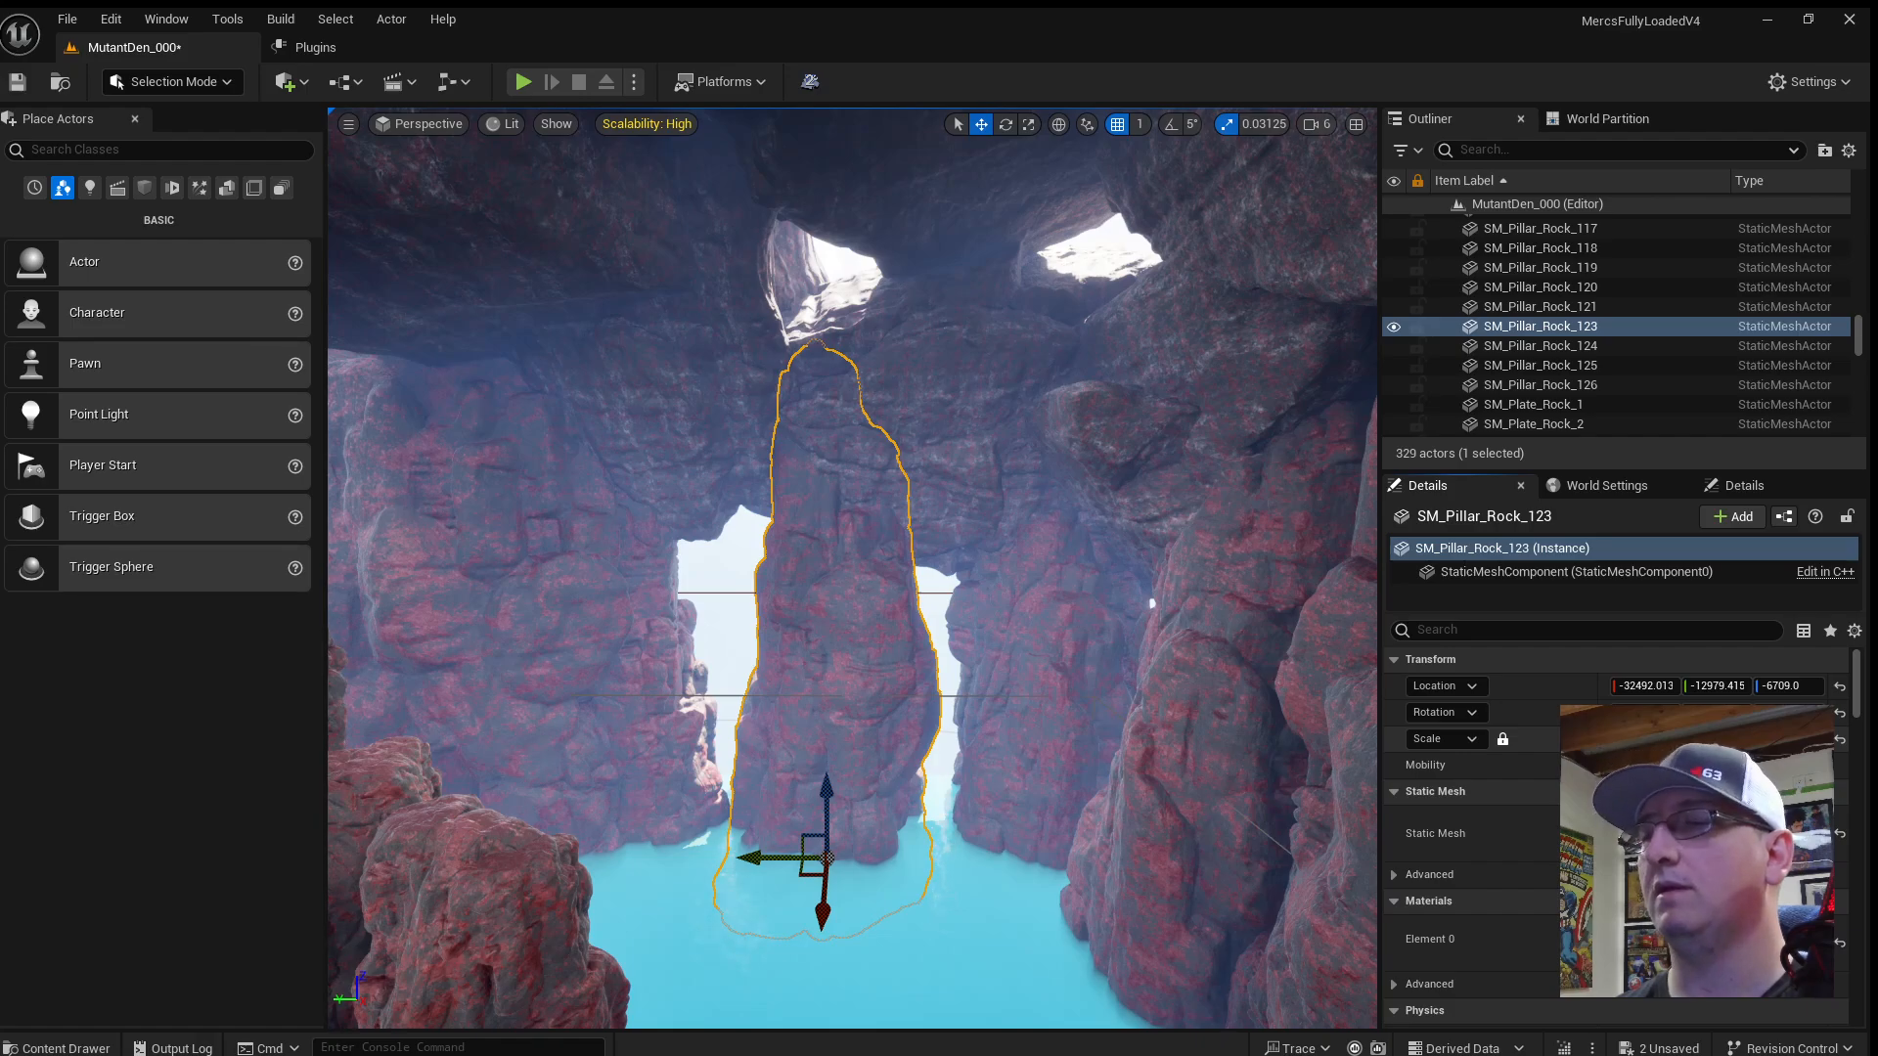
Enlarge SM_Pillar_Rock_123 and lower it to about Z -13355 so it fills the opening in the wall.
key(Return)
drag(825, 789, 827, 961)
drag(828, 843, 837, 896)
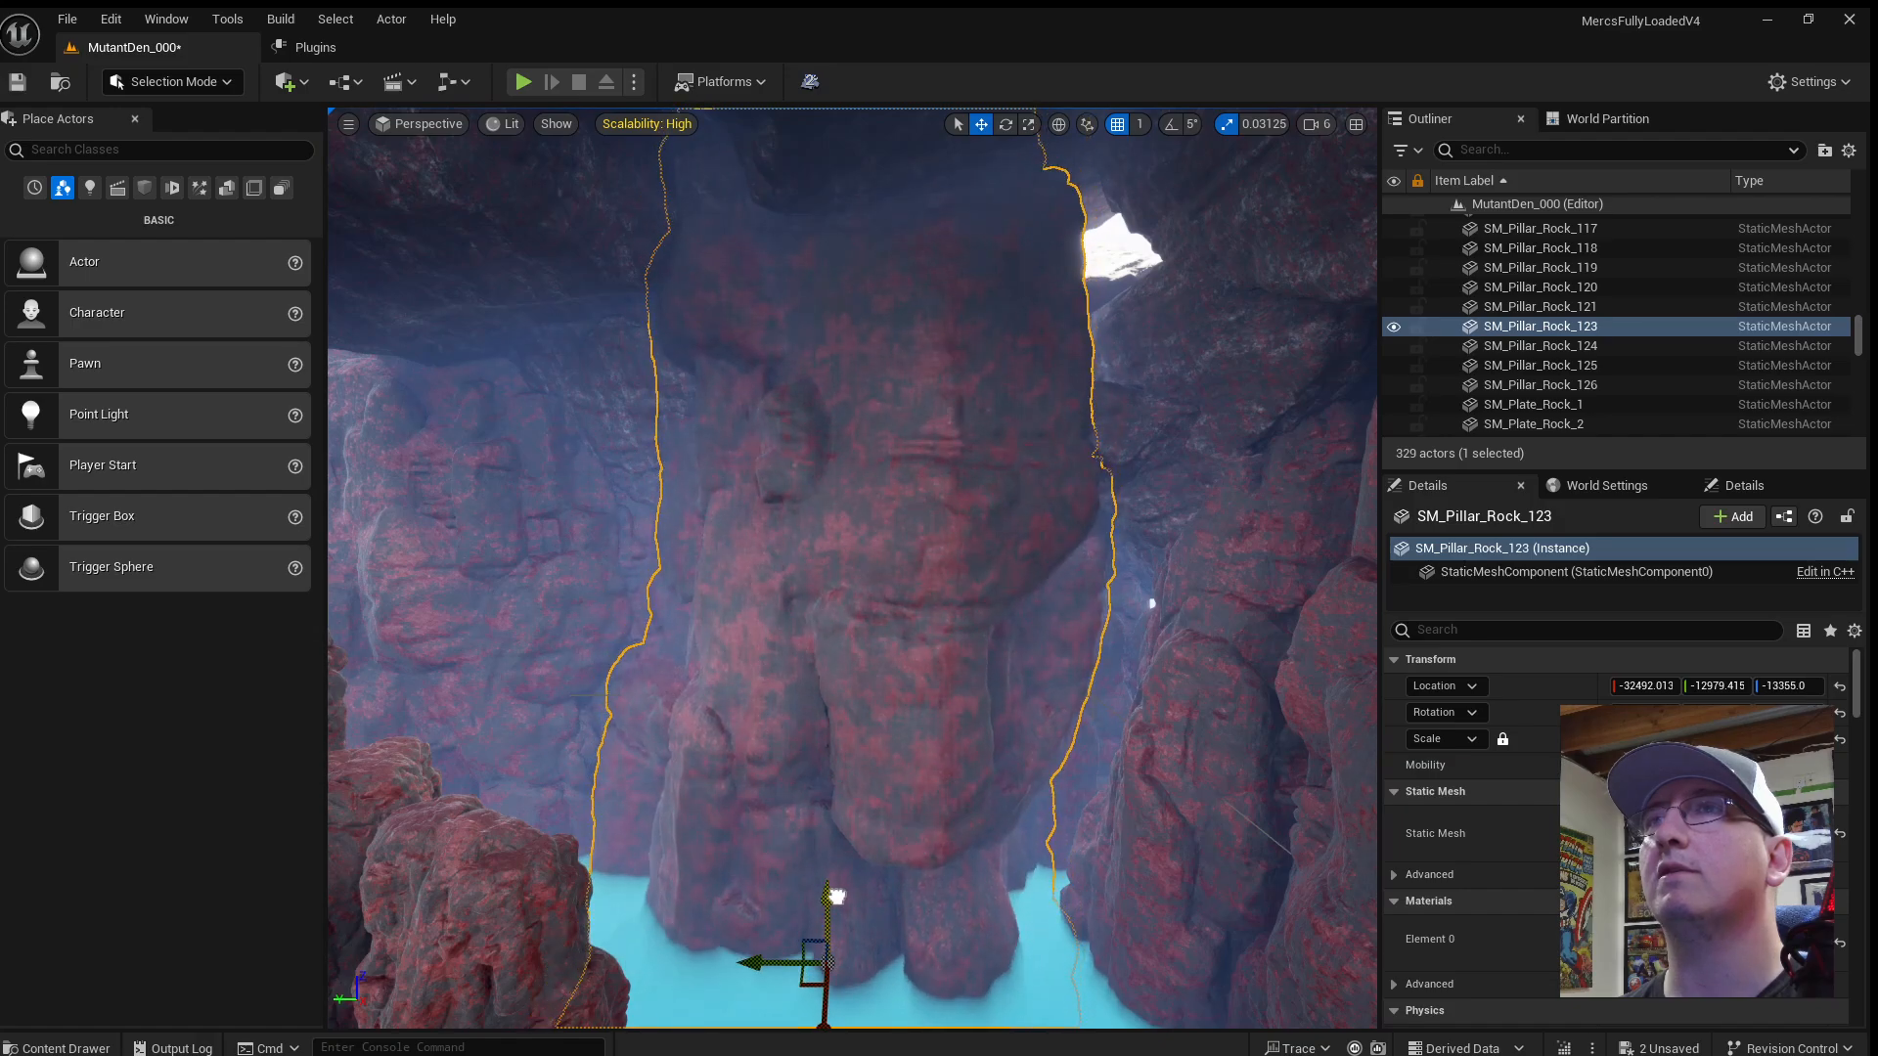
drag(817, 1020, 683, 929)
key(e)
click(521, 904)
Enlarge SM_Pillar_Rock_124 in the wall beside the previously enlarged pillar.
key(s)
right_drag(731, 724, 753, 653)
right_drag(880, 557, 880, 610)
click(880, 557)
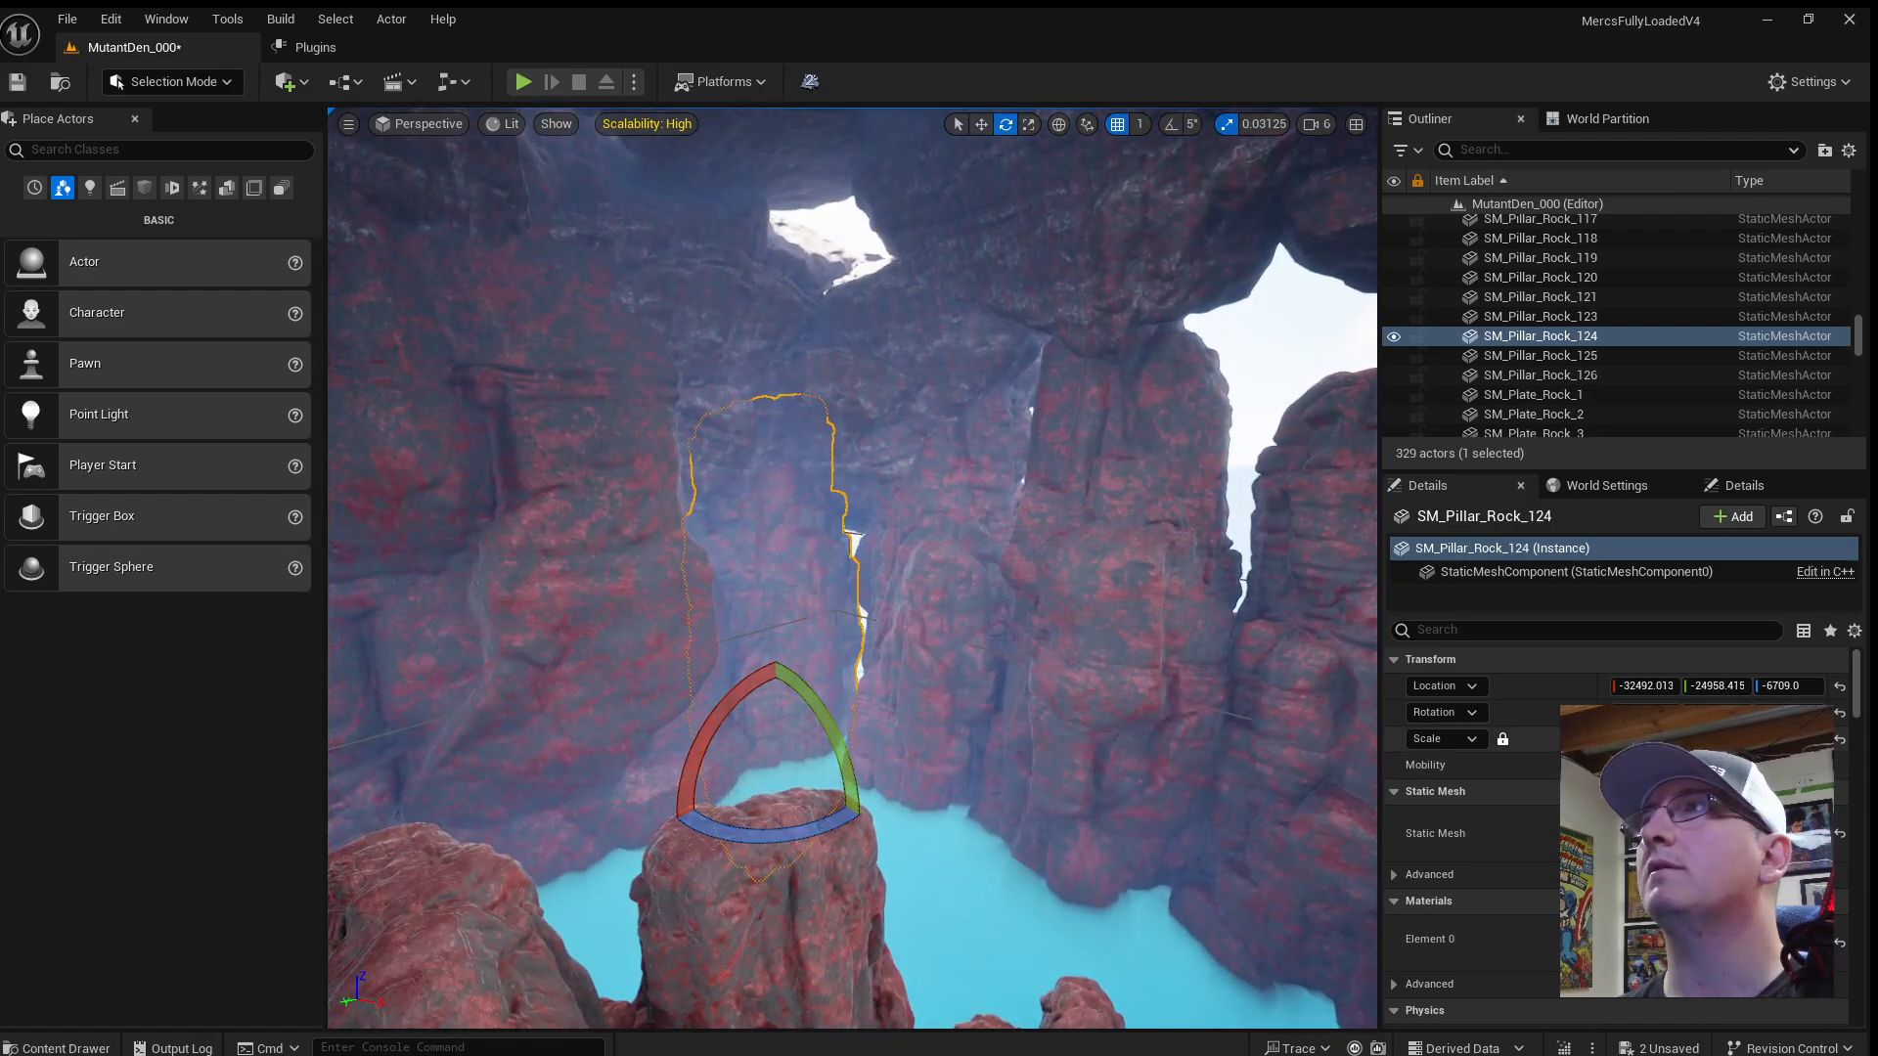
key(ctrl+z)
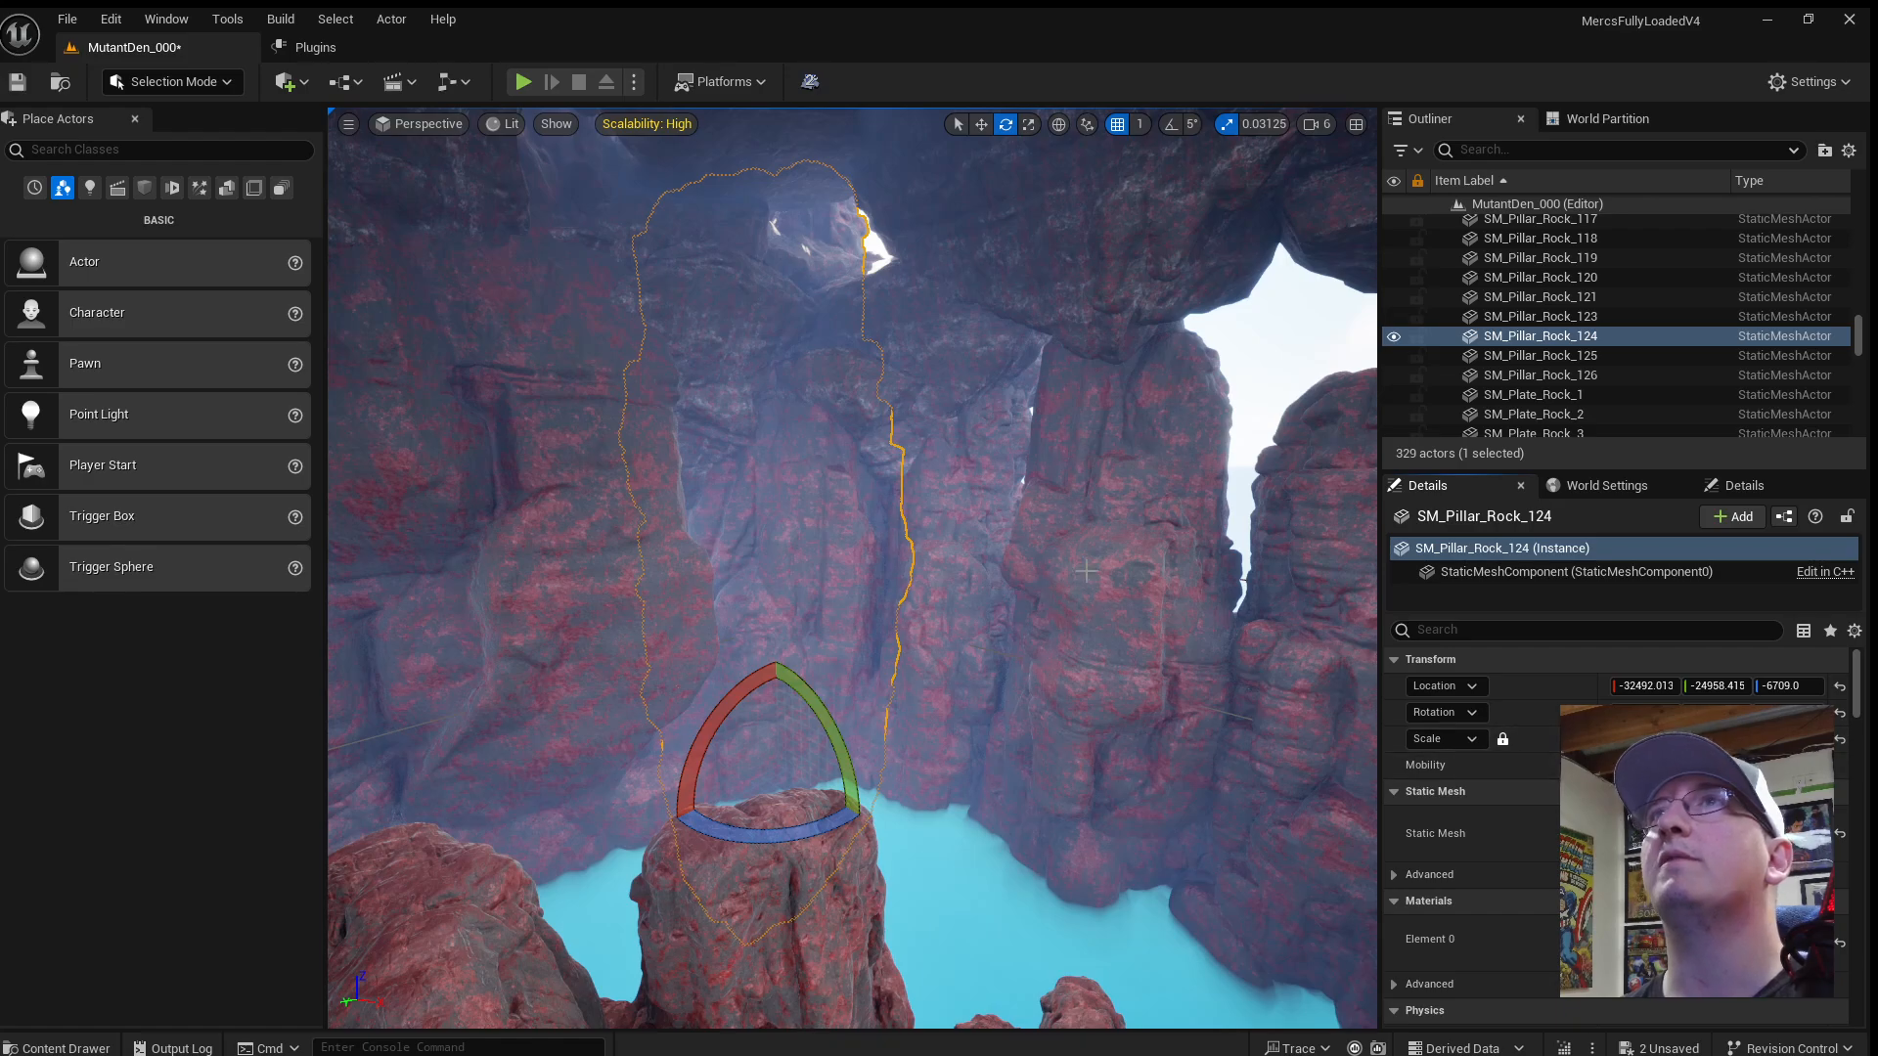
Enlarge SM_Rock_Shard_5 above the wall pillars and rotate it about 70 degrees to cover the roof gap.
right_drag(851, 489, 909, 469)
click(851, 391)
key(f)
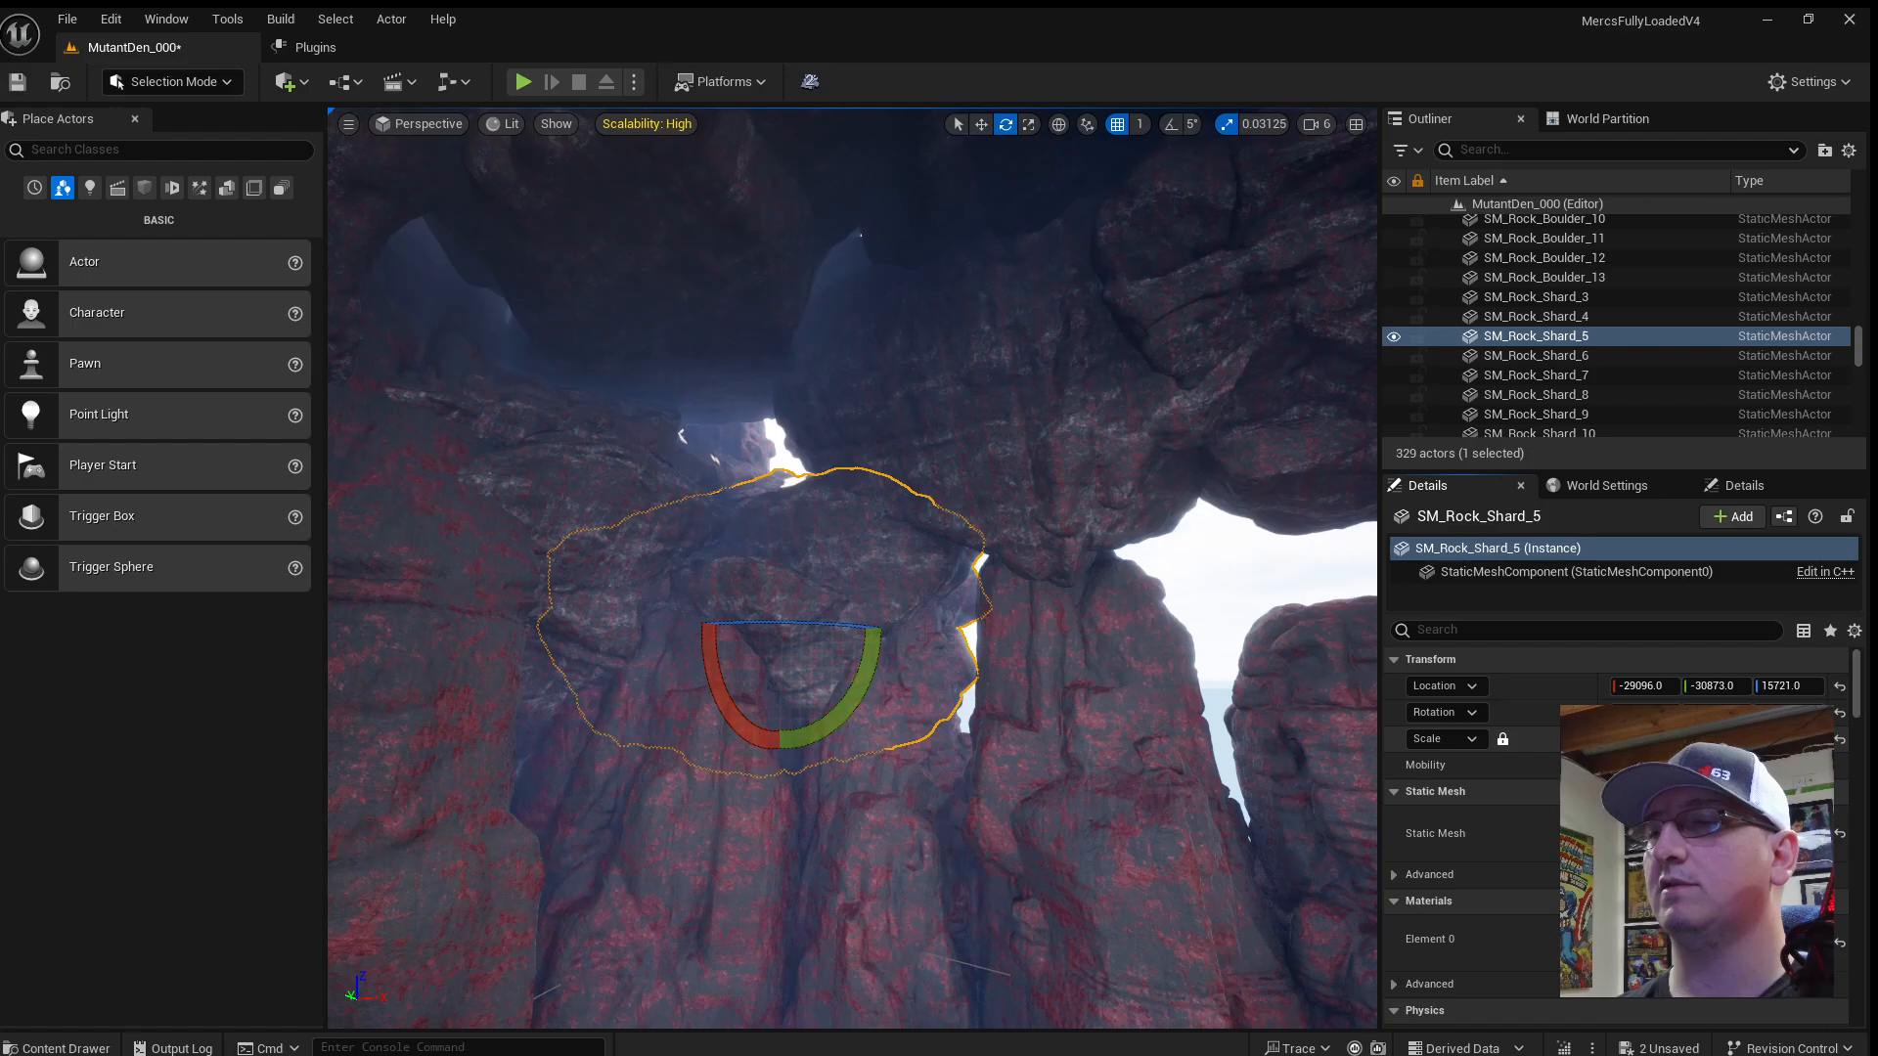
key(Return)
right_drag(1000, 683, 1035, 653)
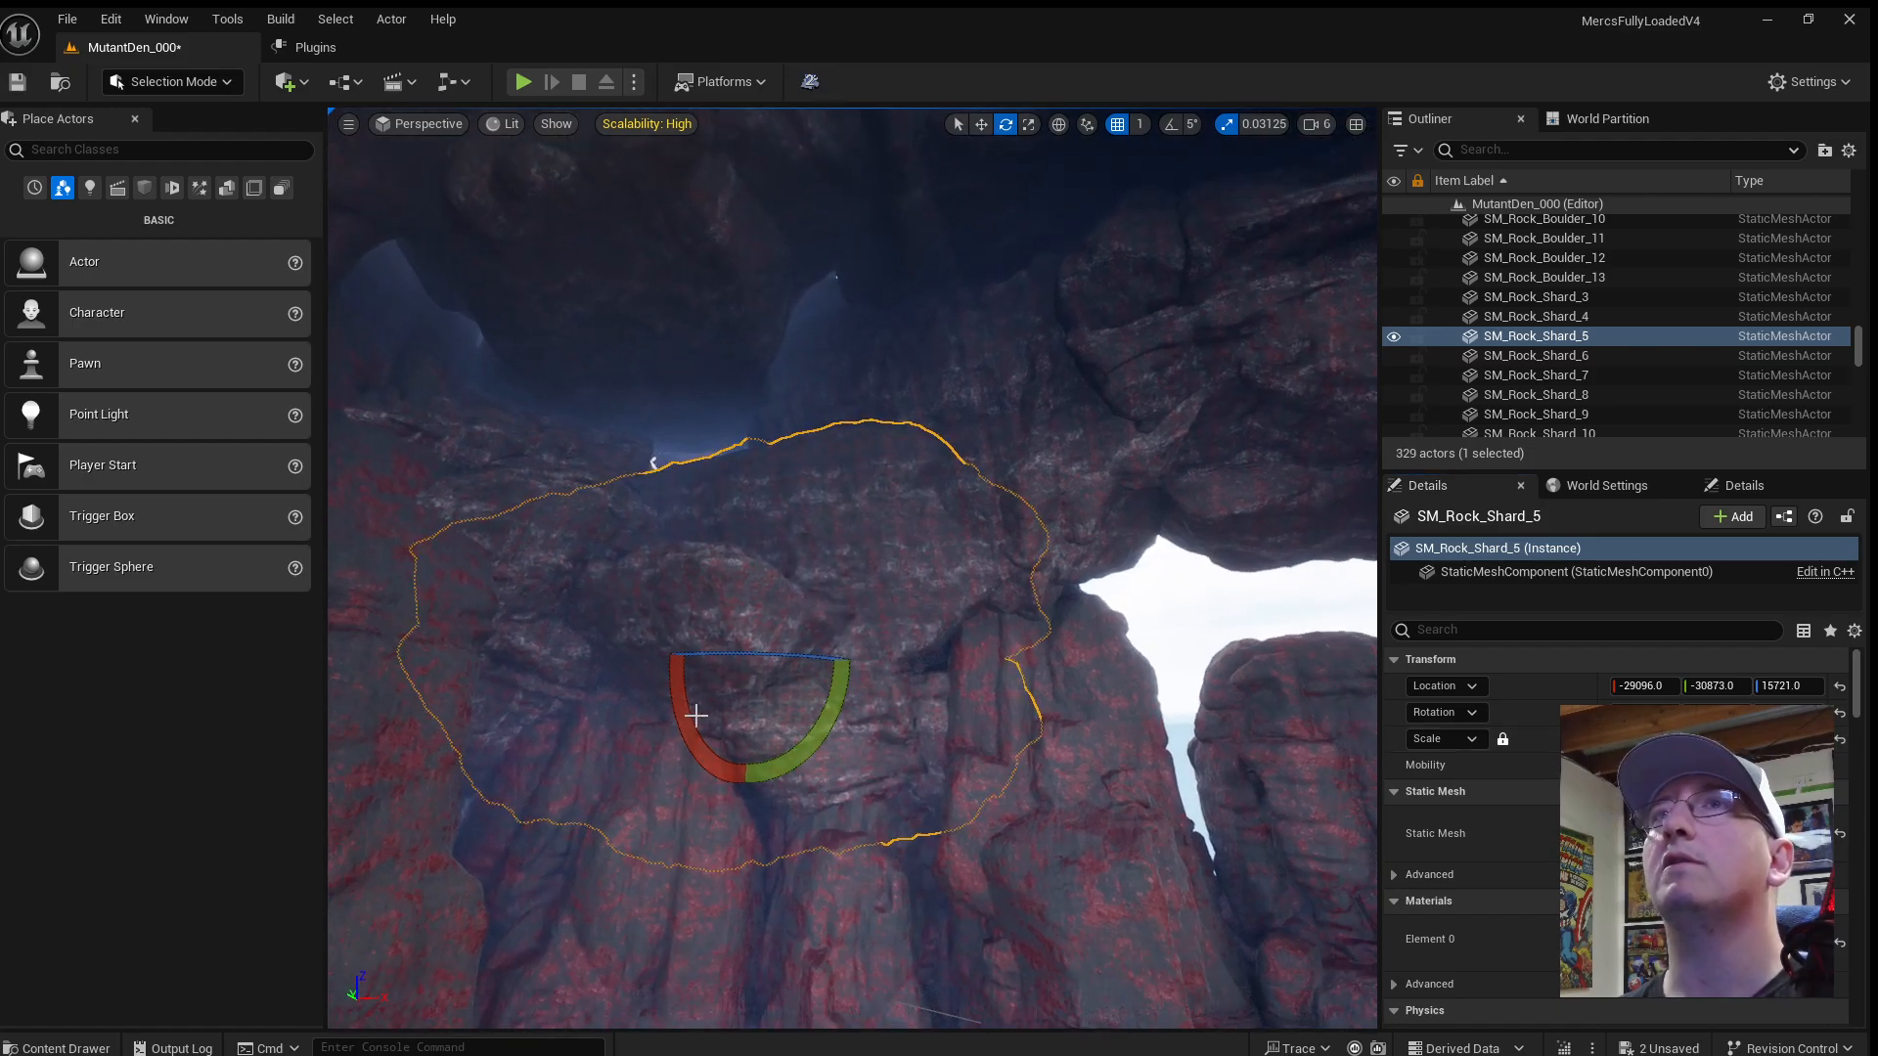
drag(696, 717, 650, 450)
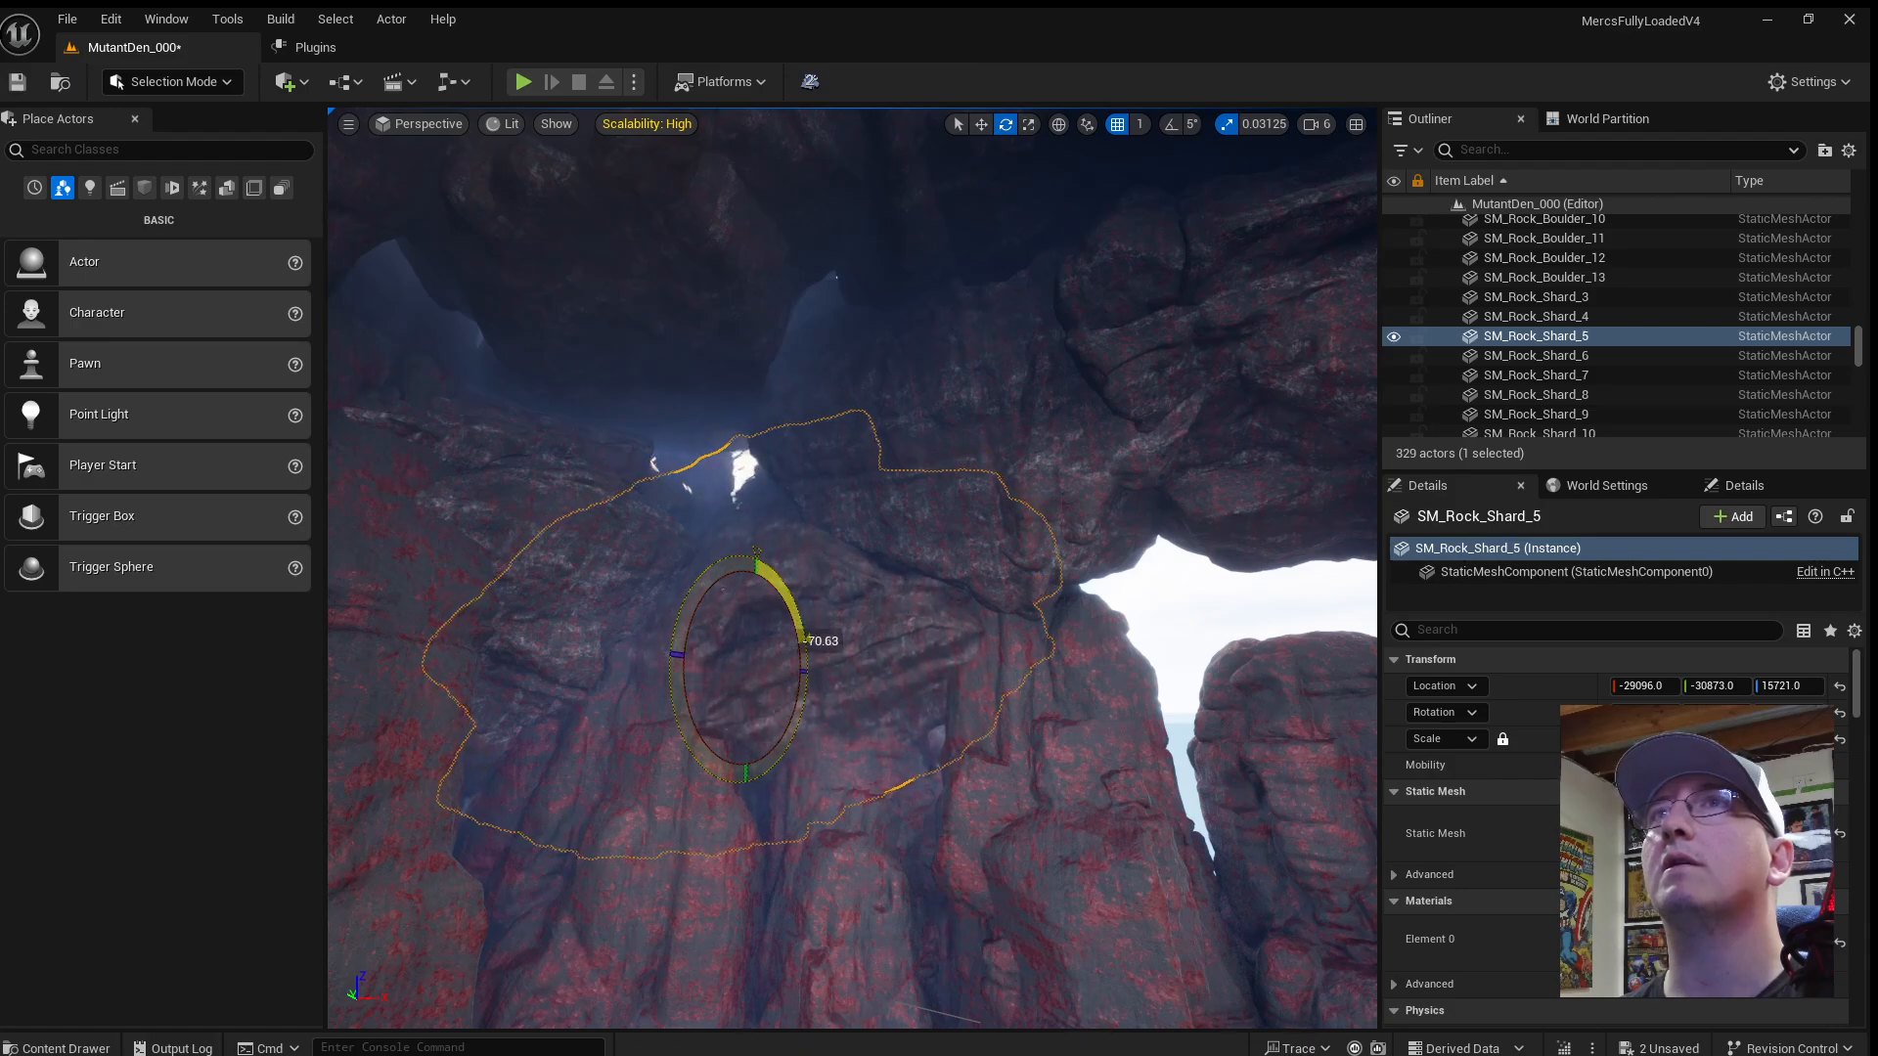
Enlarge the roof shard SM_Rock_Shard_20 and move it toward the wall, to about Y -30805.
key(w)
mouse_move(785, 720)
right_down()
mouse_move(786, 685)
mouse_move(754, 675)
mouse_move(763, 691)
right_up()
scroll(758, 699, down, 1)
key(s)
key(s)
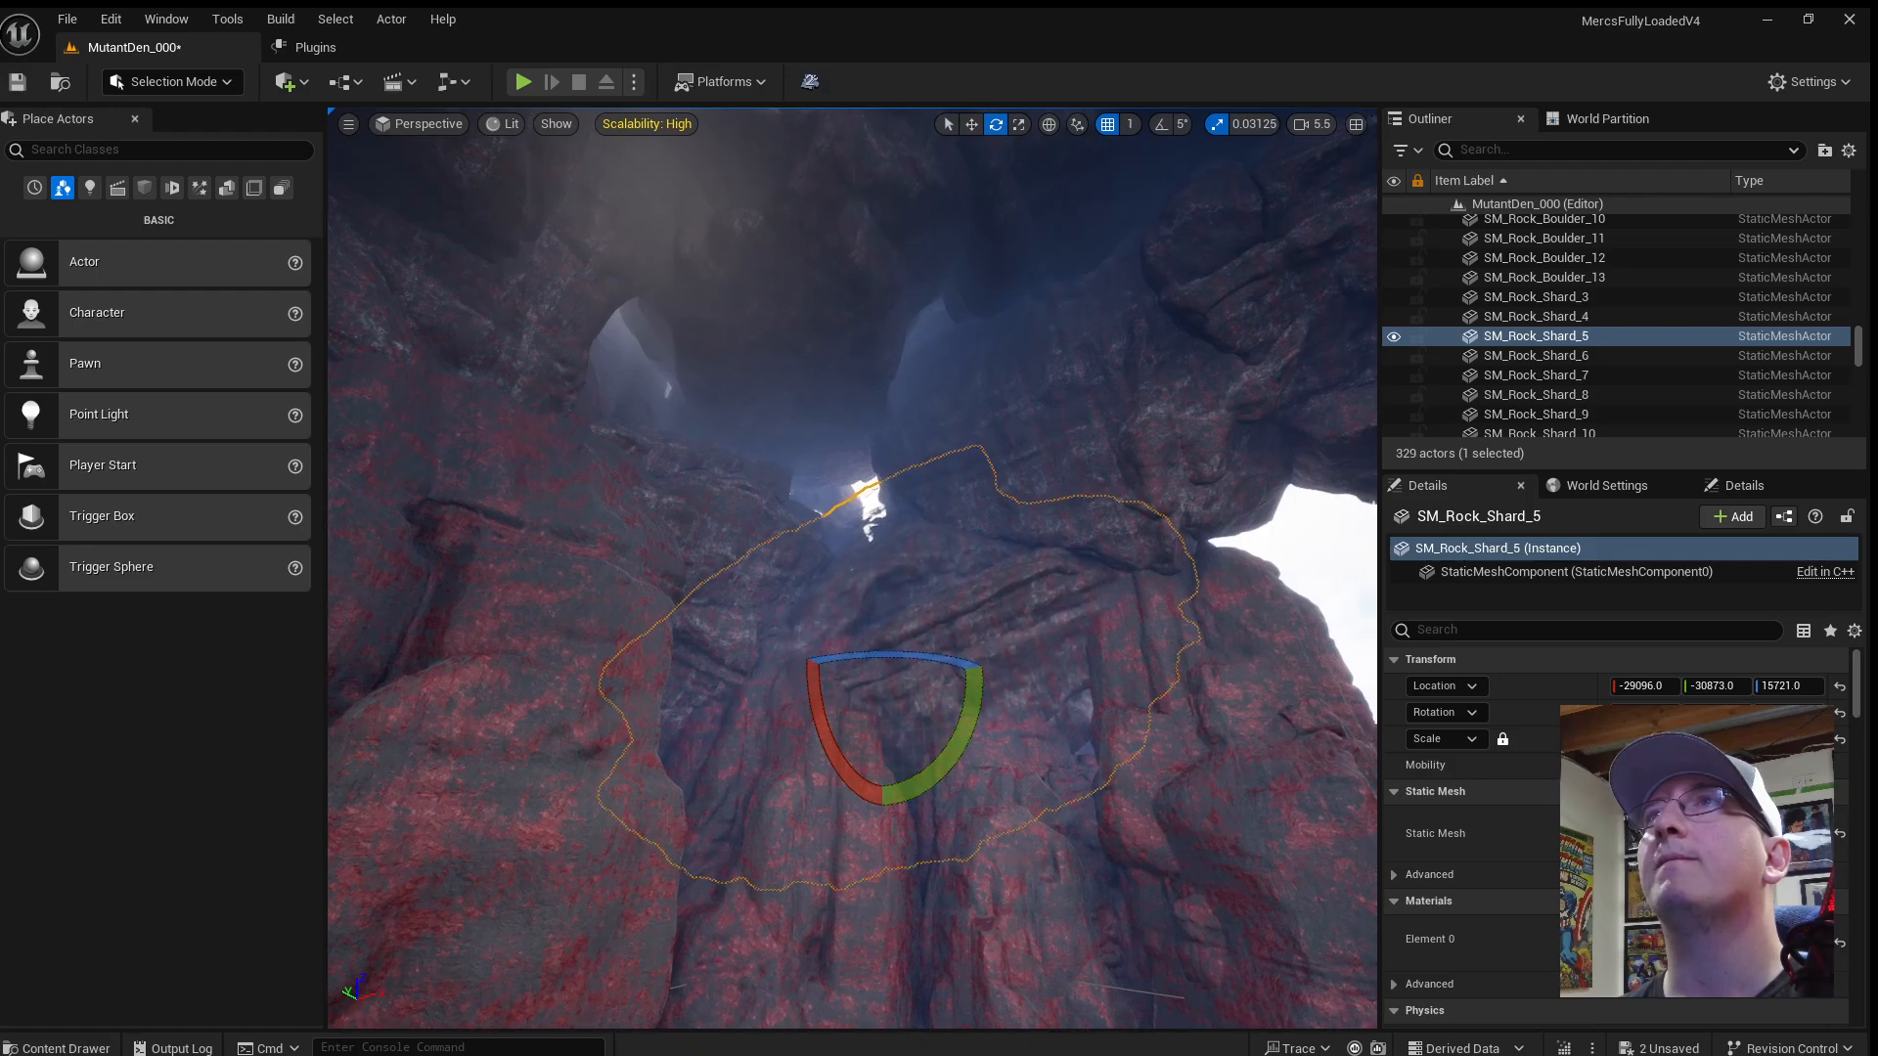
key(s)
right_drag(991, 507, 1015, 470)
key(w)
click(921, 402)
drag(929, 371, 1001, 380)
drag(865, 423, 865, 362)
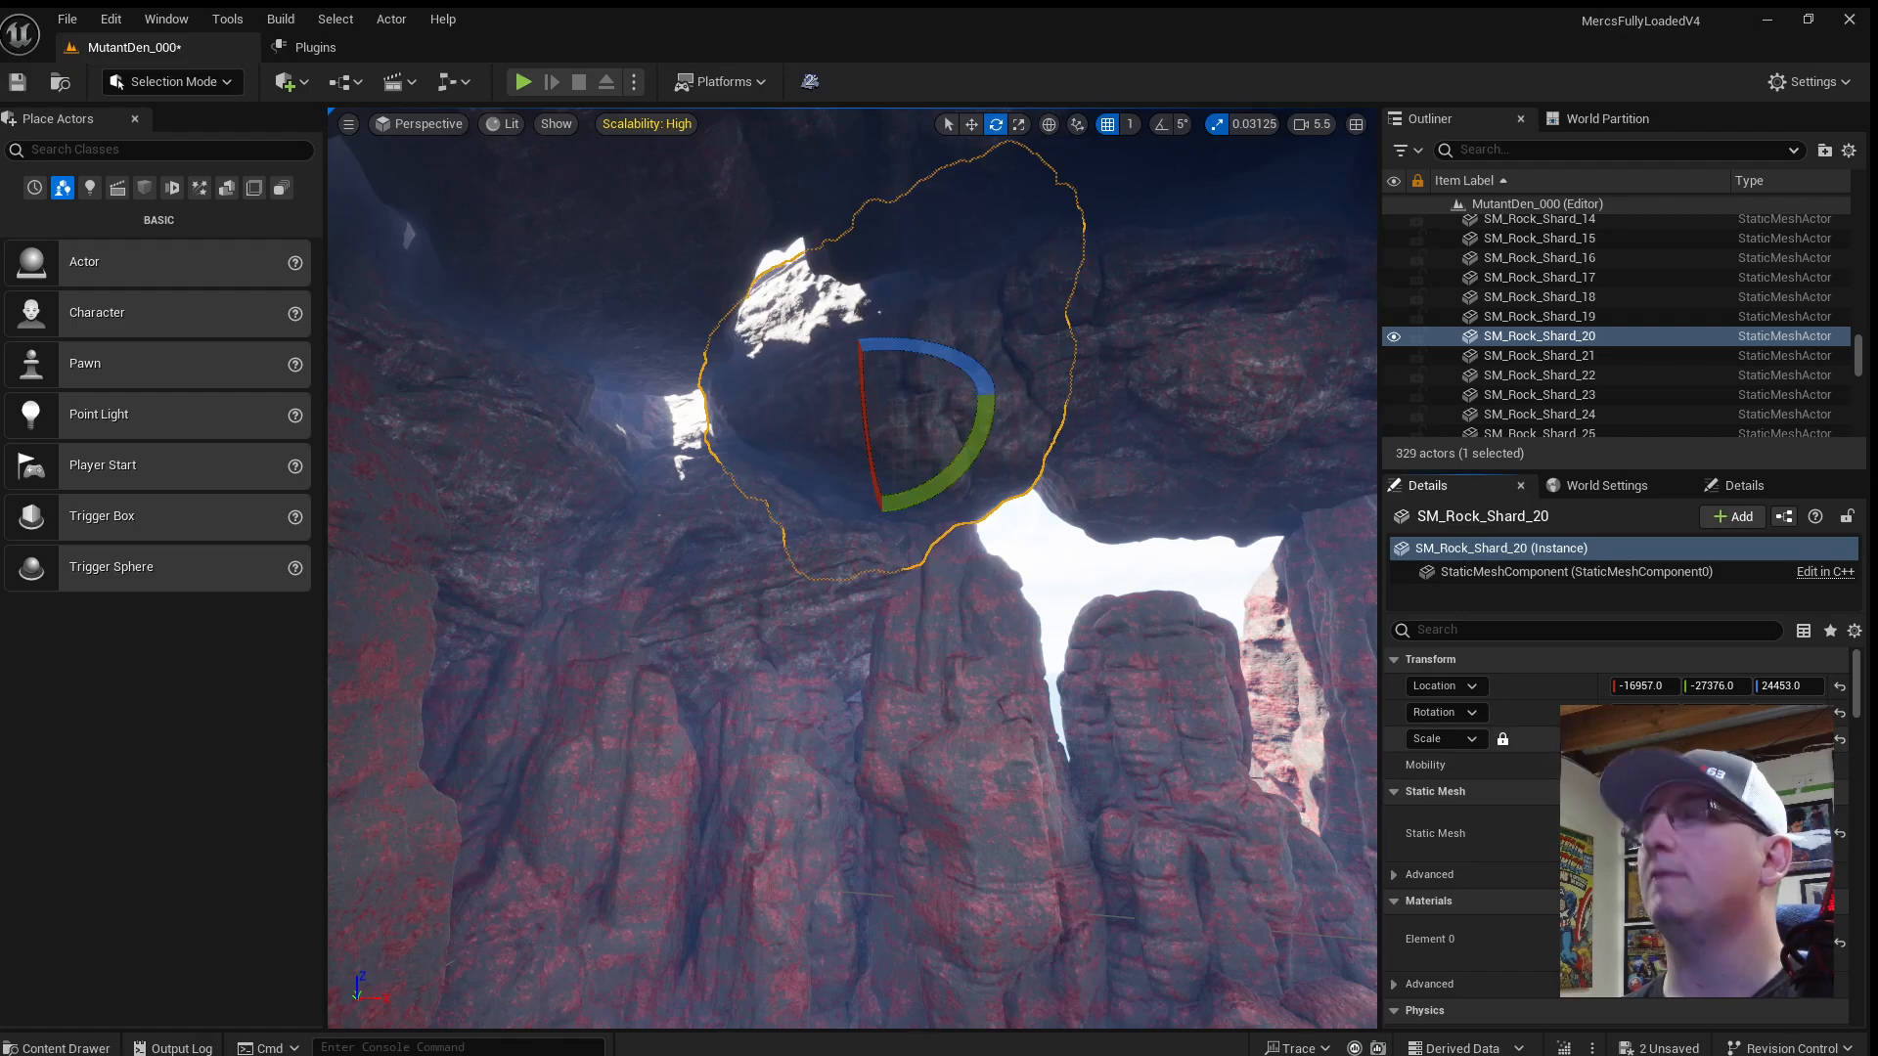
key(Return)
key(s)
right_drag(1081, 695, 1121, 696)
key(w)
drag(761, 416, 907, 460)
Turn SM_Rock_Shard_20 about -44 degrees horizontally, tilt it, and shift it to fit against the wall top.
key(e)
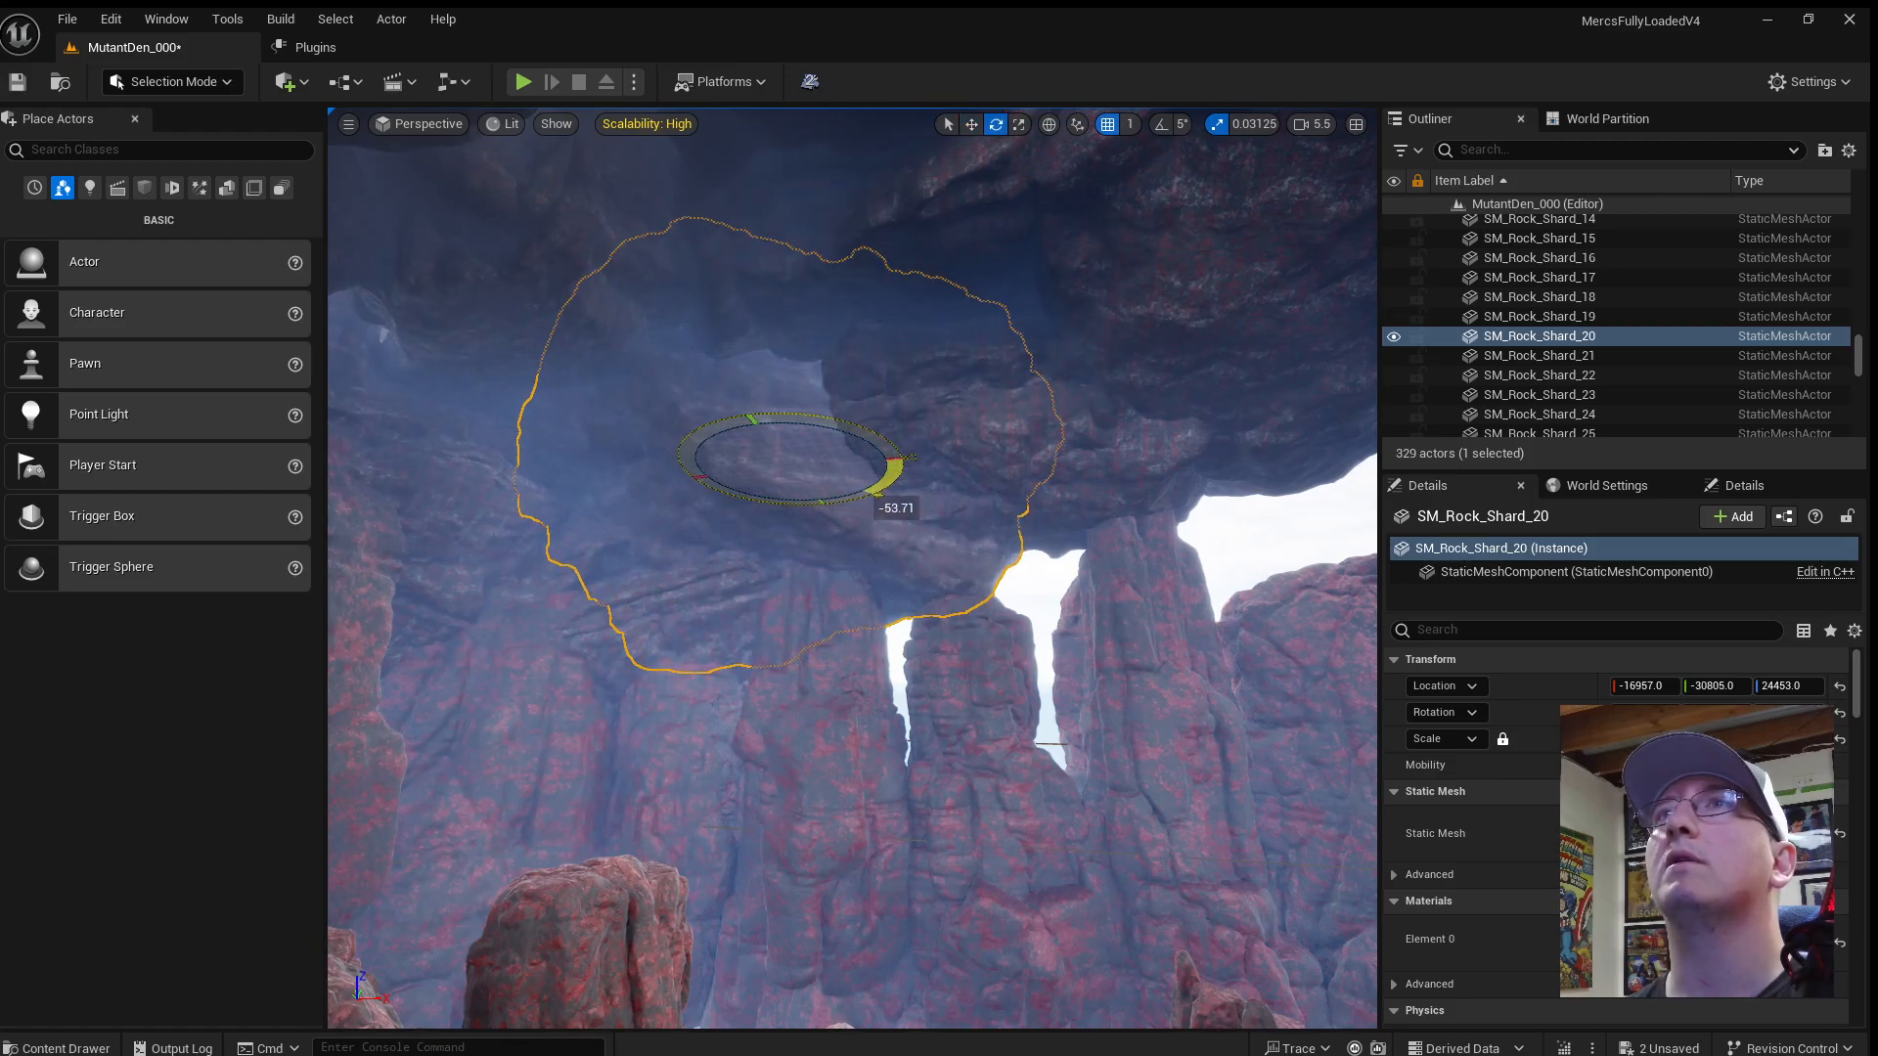
drag(897, 471, 908, 467)
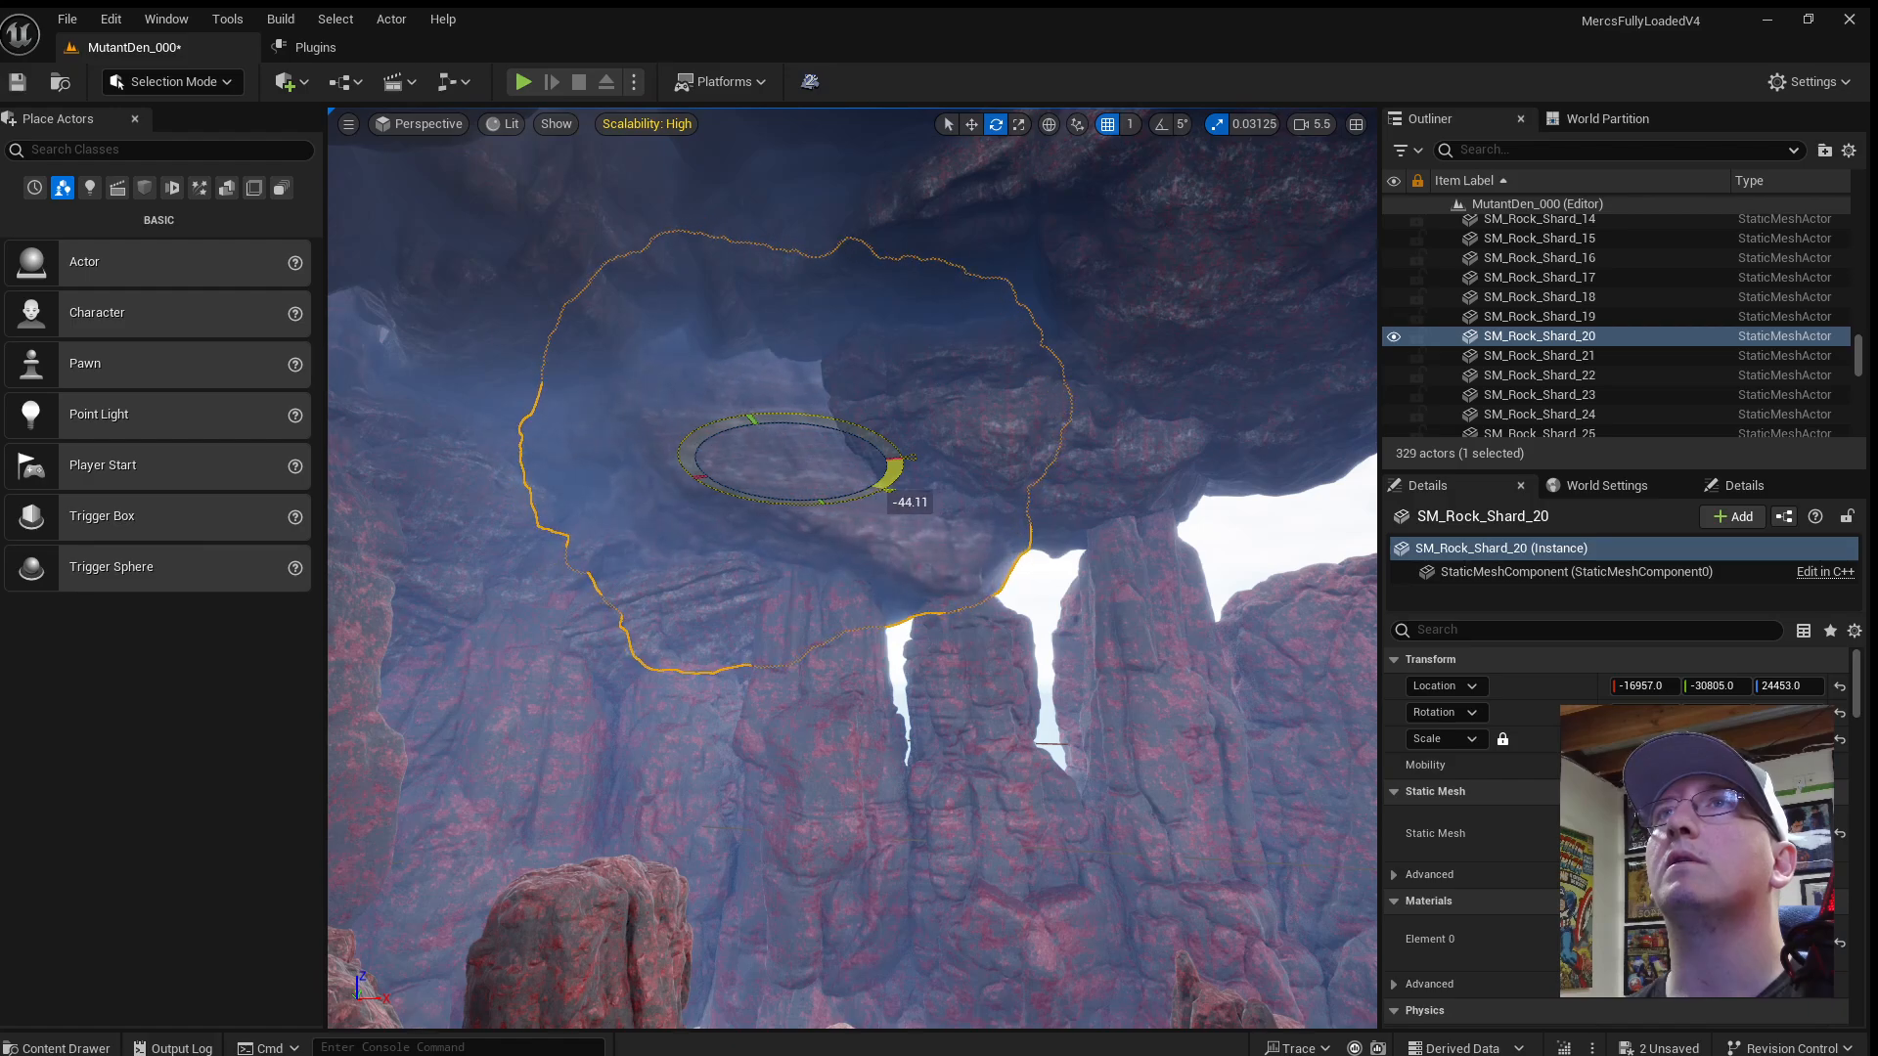
drag(763, 501, 763, 486)
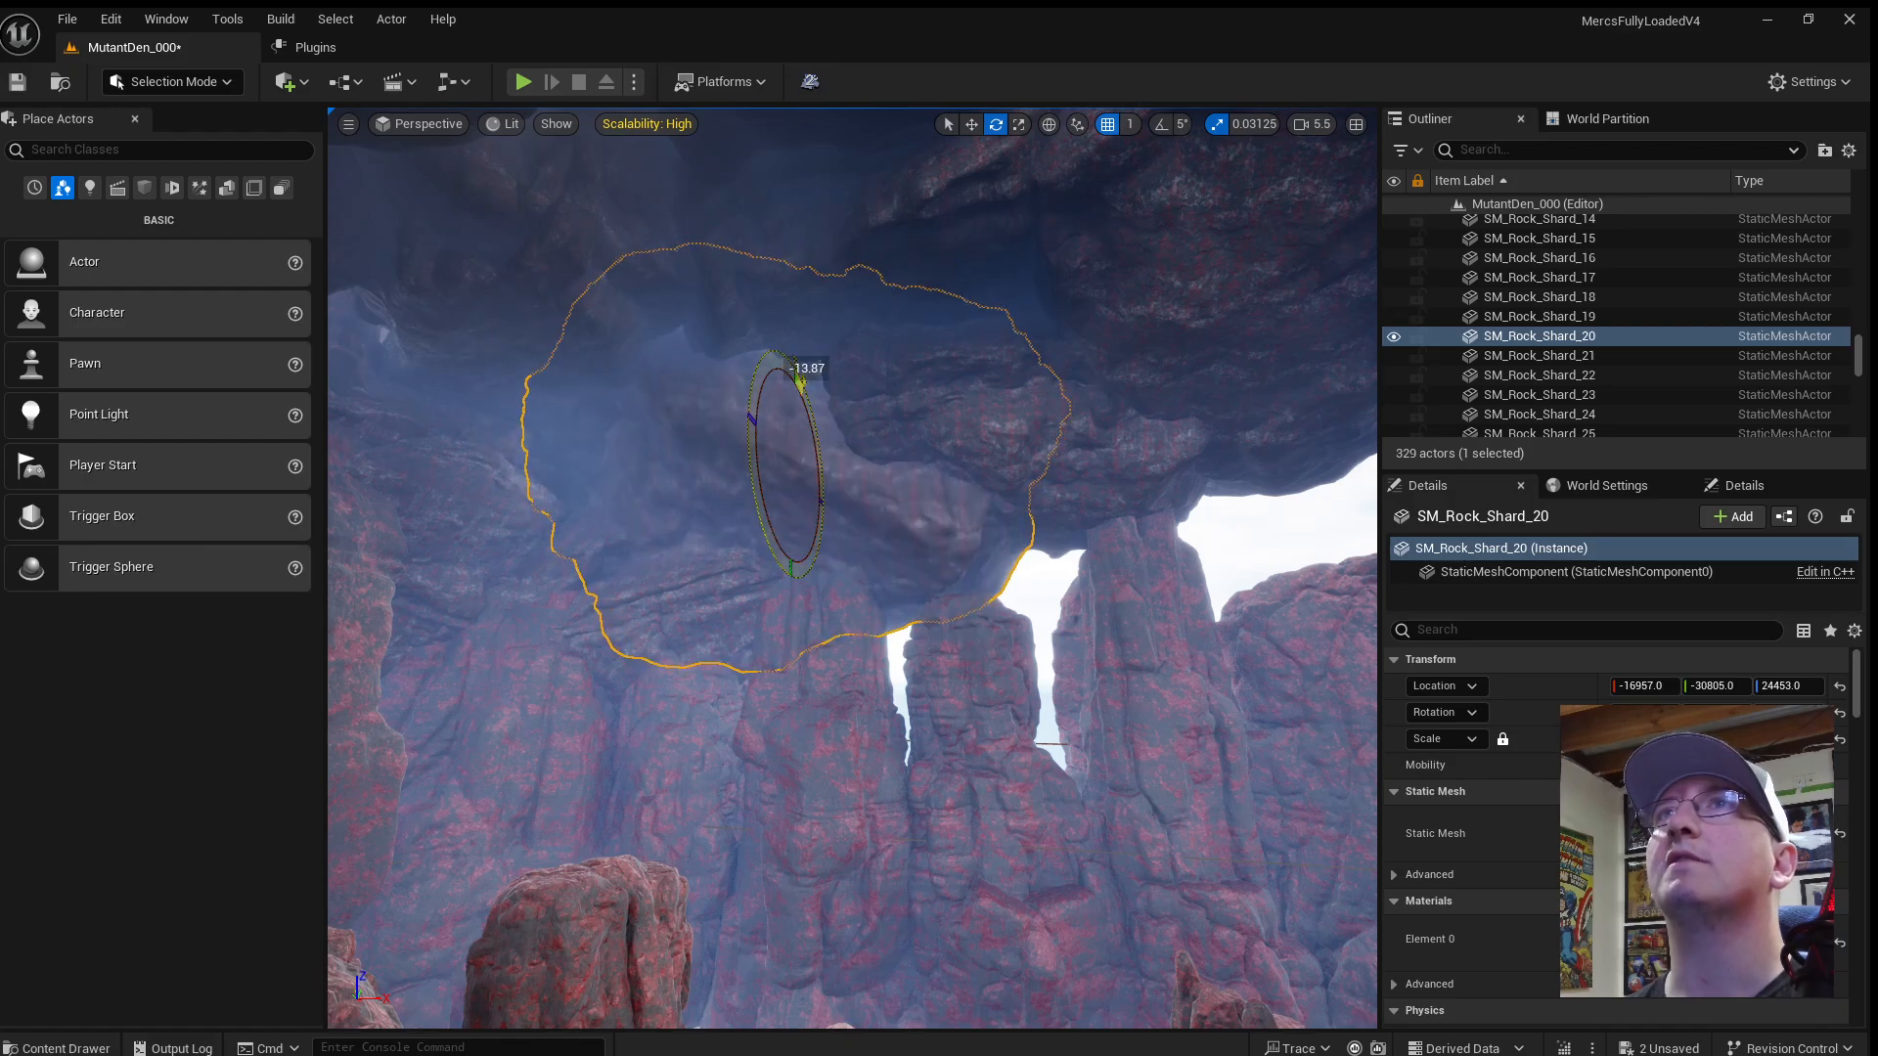
drag(799, 564, 810, 555)
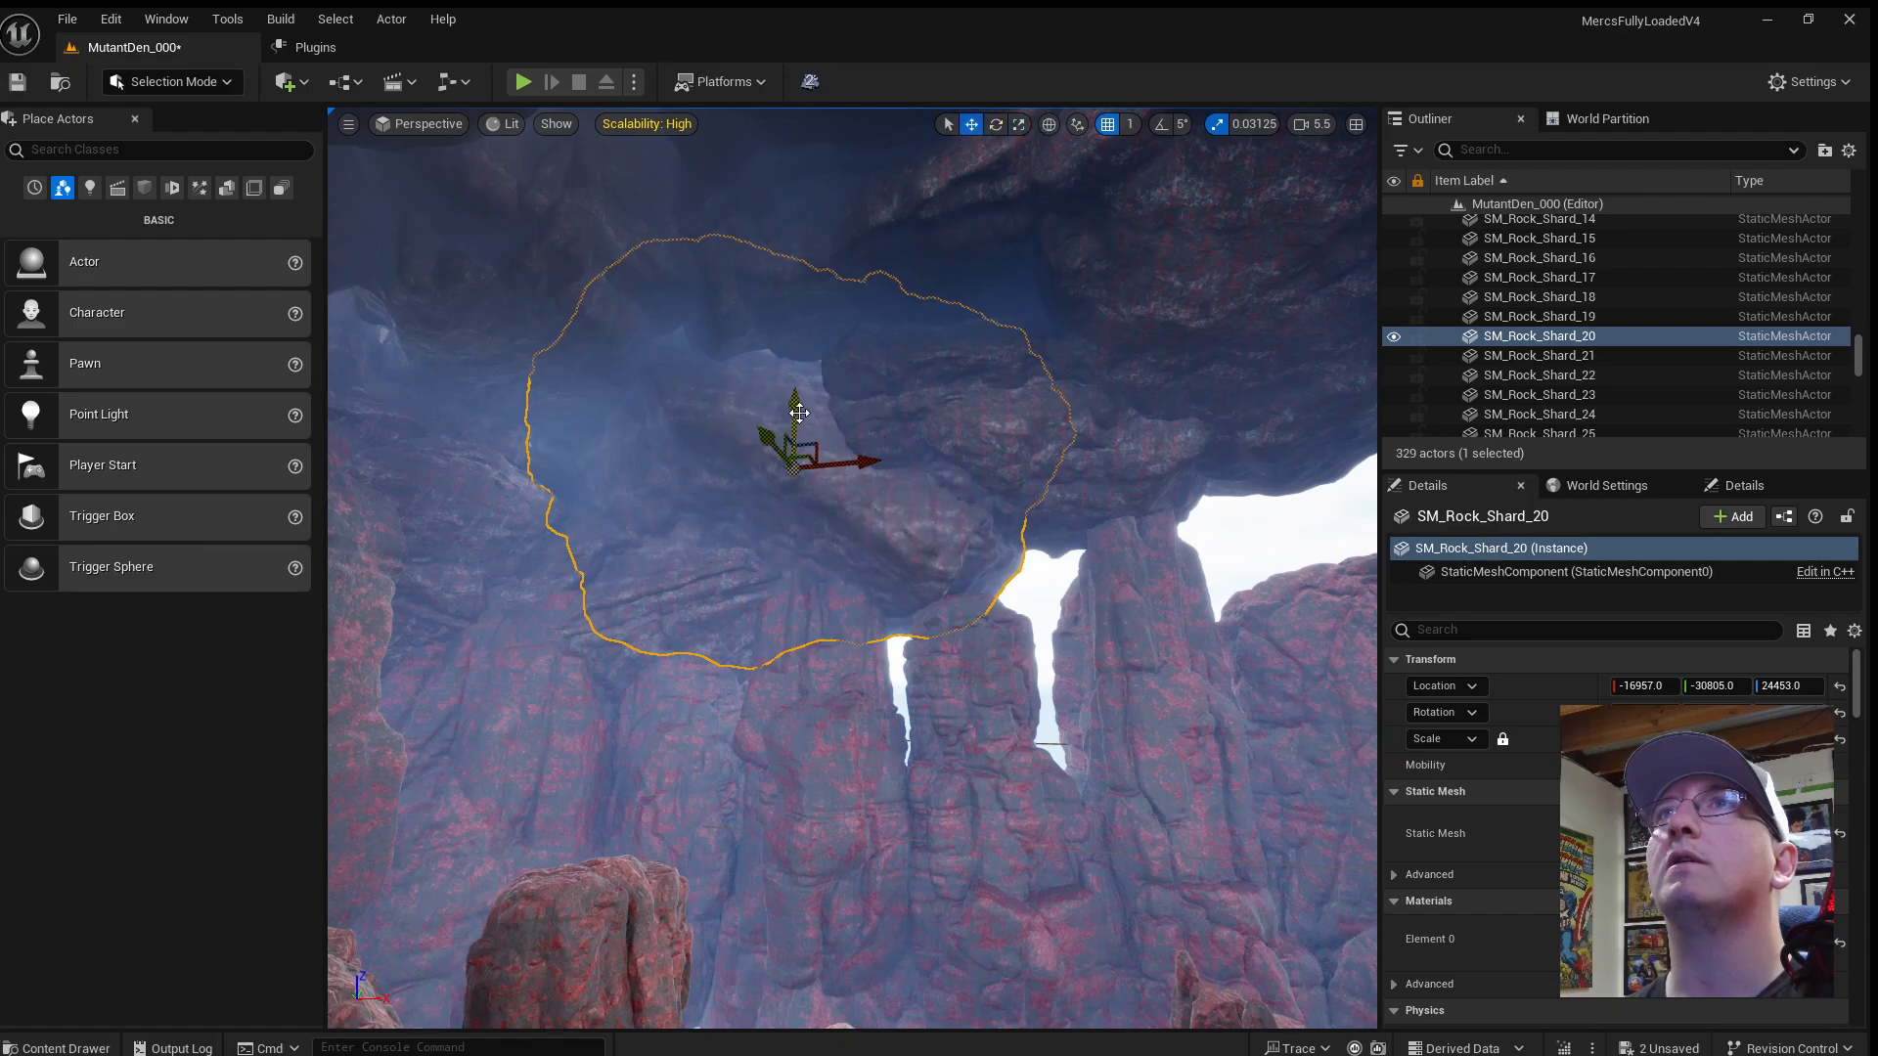
drag(799, 412, 773, 478)
key(w)
right_drag(773, 477, 842, 545)
Duplicate SM_Rock_Shard_21 and place the copy lower against the wall, at about X -1321, Y -30500, Z 12466.
key(w)
key(s)
key(s)
click(929, 617)
right_drag(939, 625, 1017, 626)
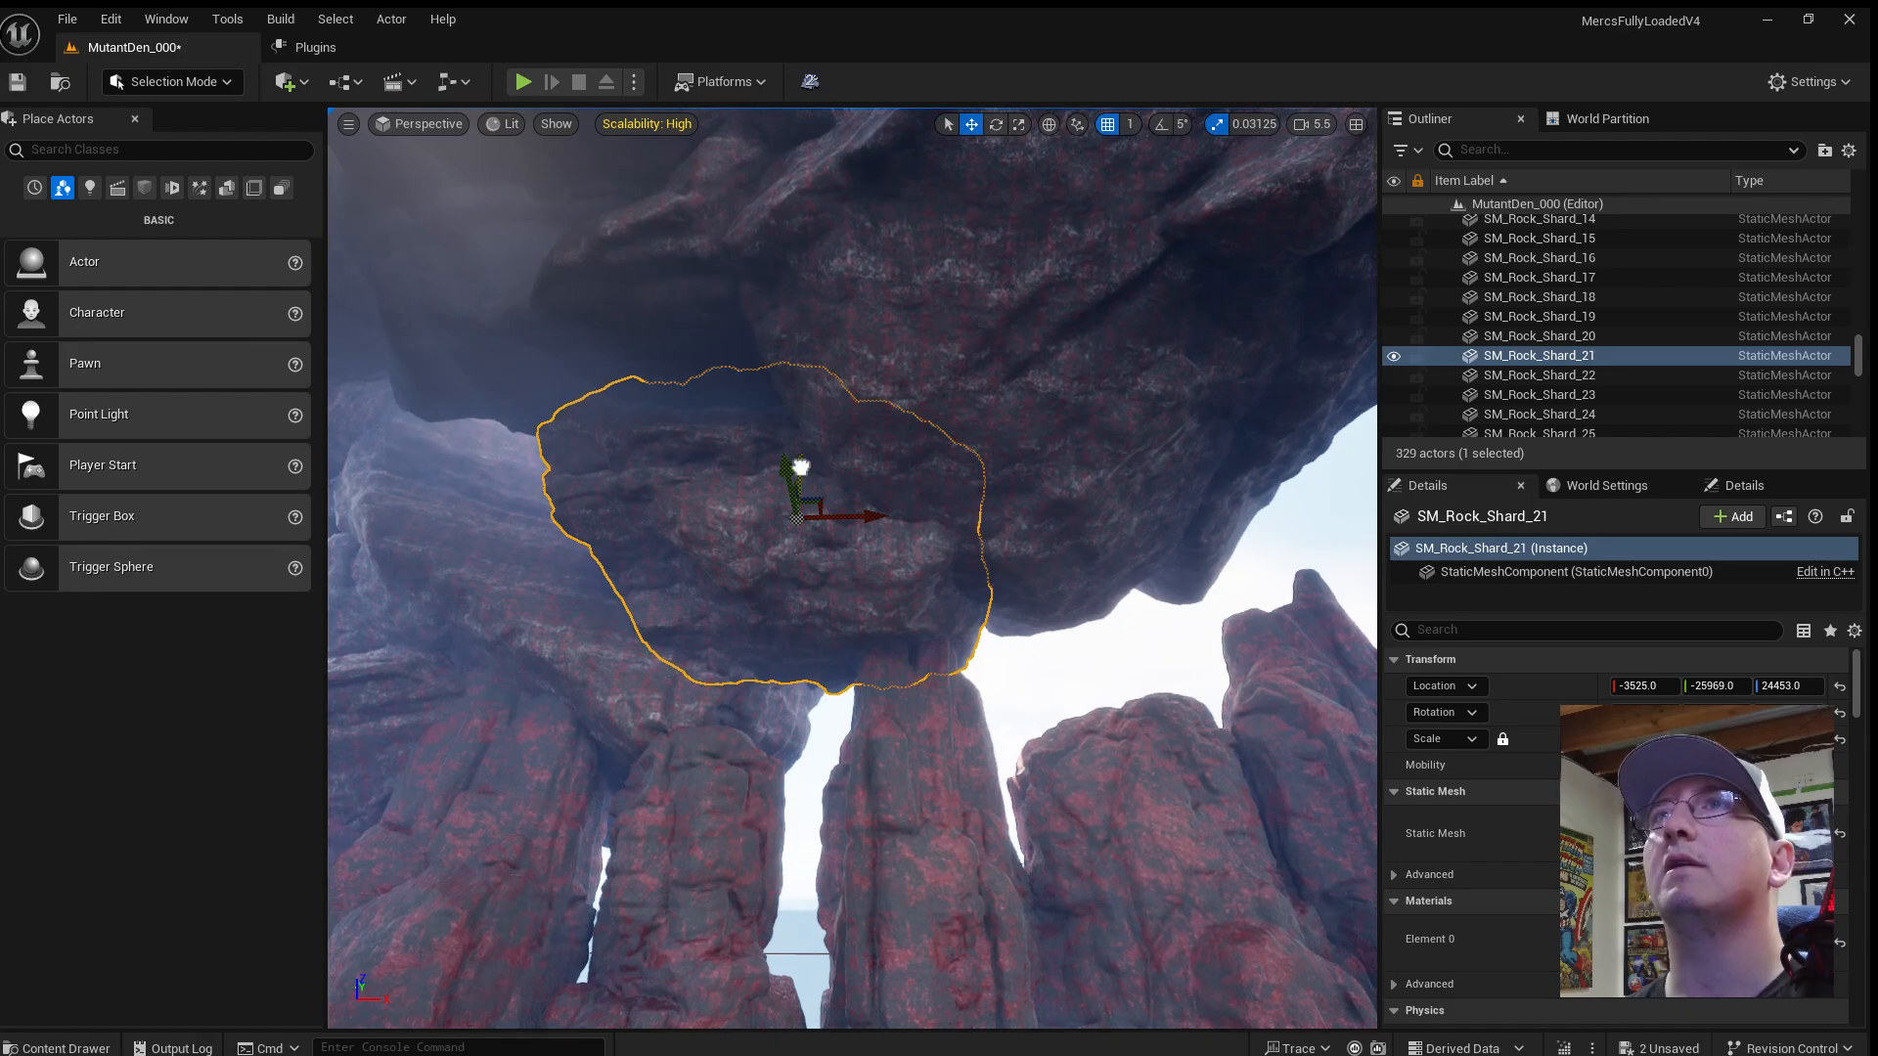
drag(800, 467, 897, 708)
right_drag(897, 708, 812, 817)
drag(1019, 444, 1094, 457)
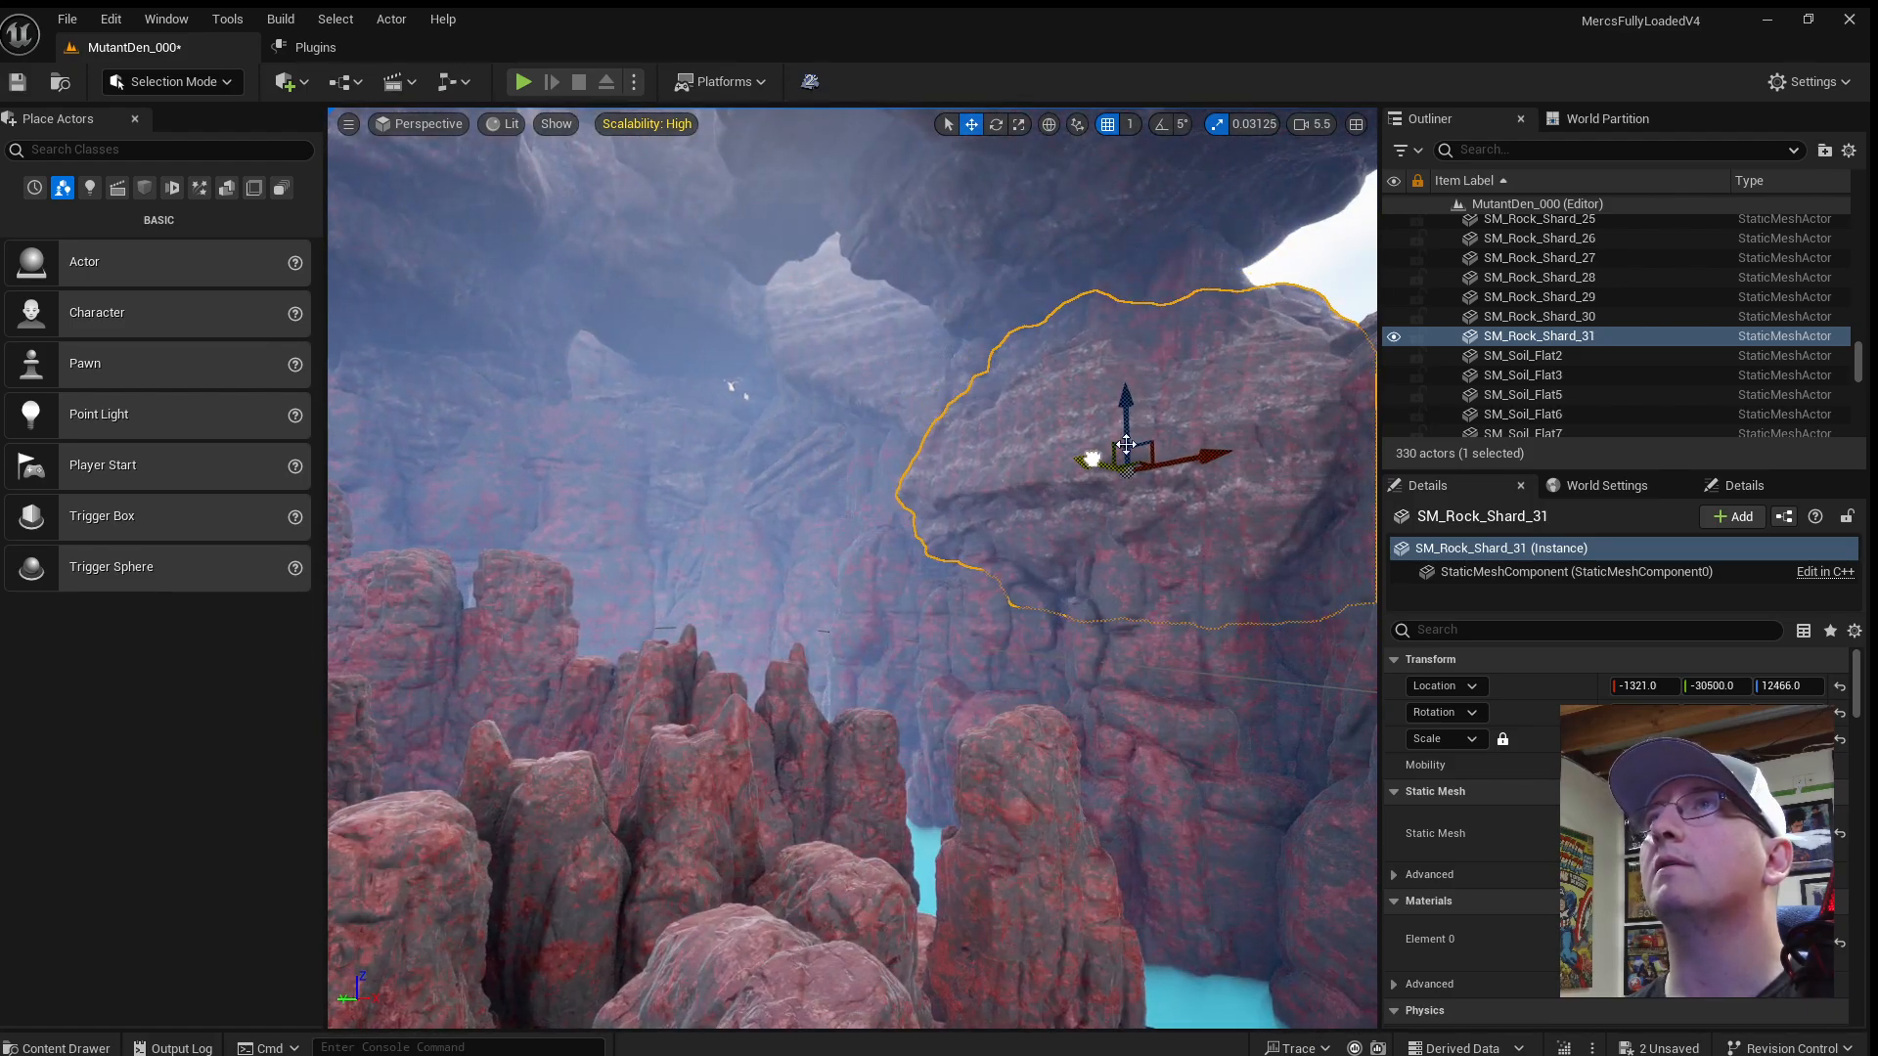
Rotate SM_Rock_Shard_31 upright and move it along the wall to about X -6164.
key(e)
drag(1239, 502, 1132, 577)
right_drag(1131, 577, 1007, 523)
key(r)
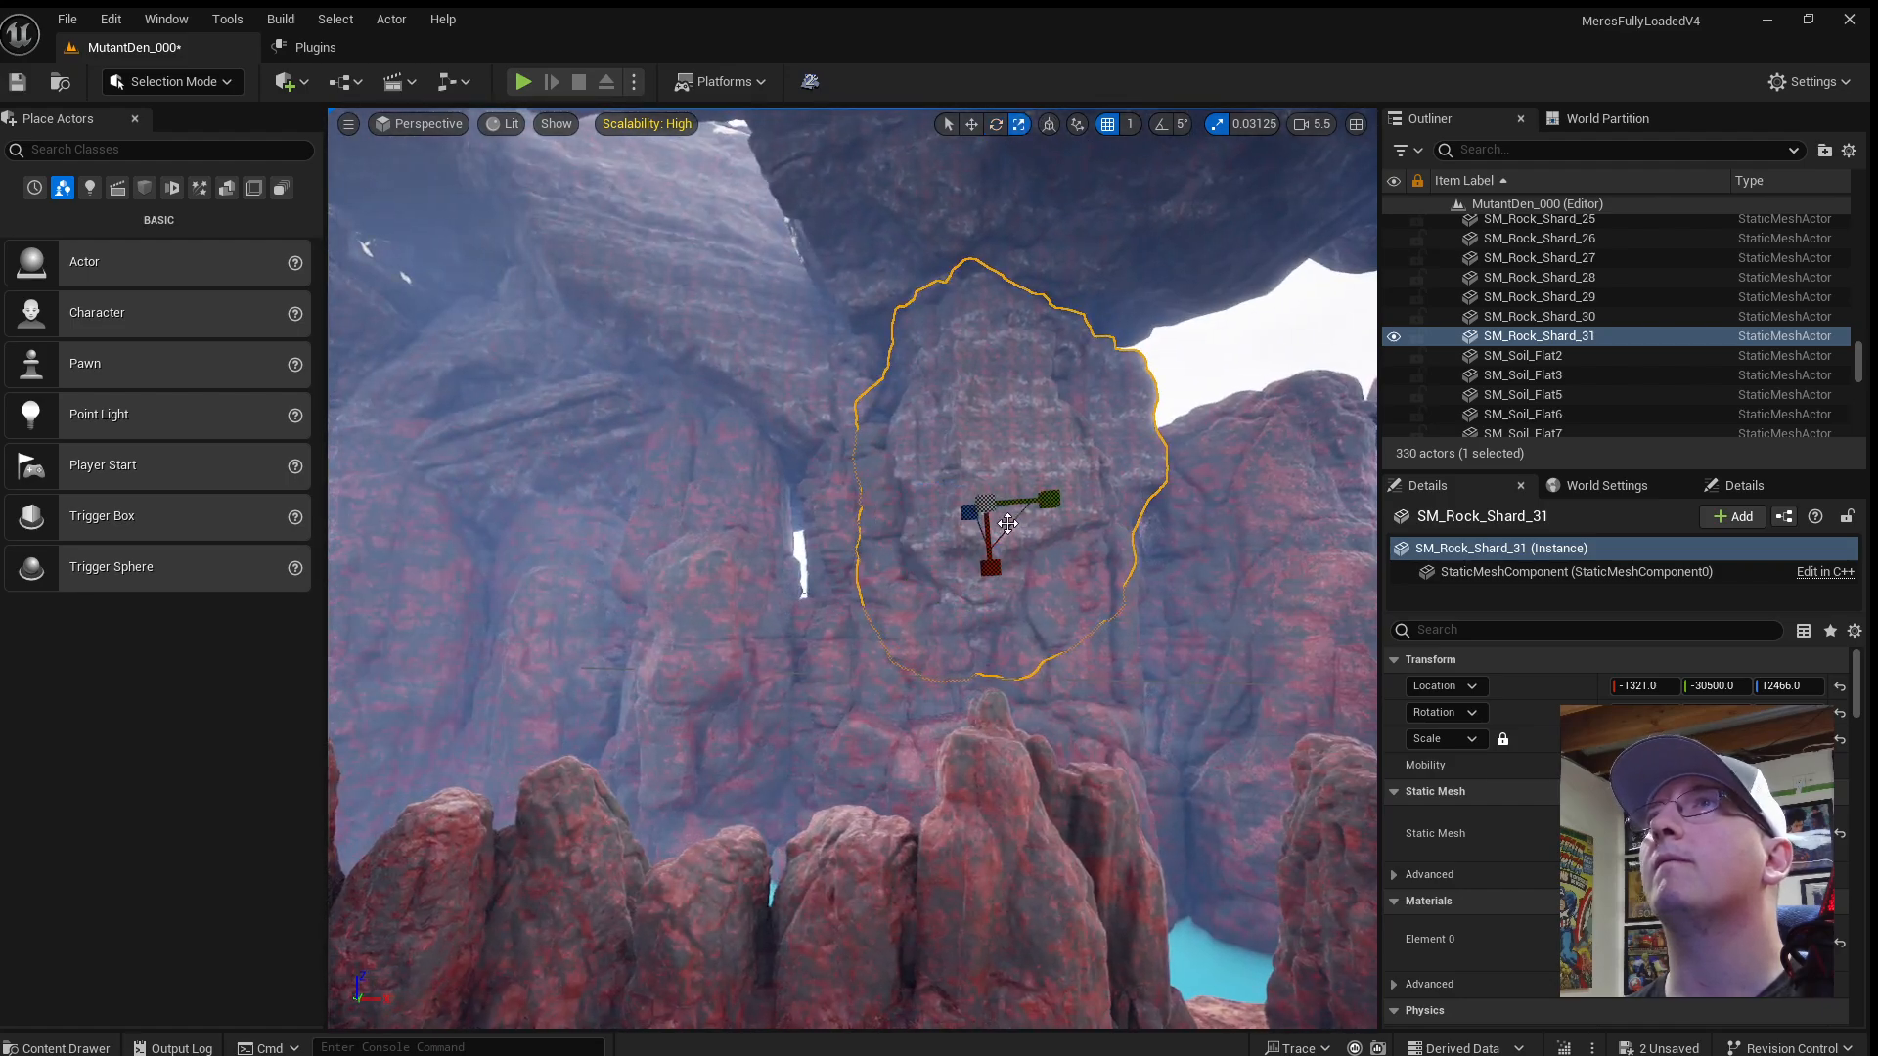
drag(1059, 502, 979, 507)
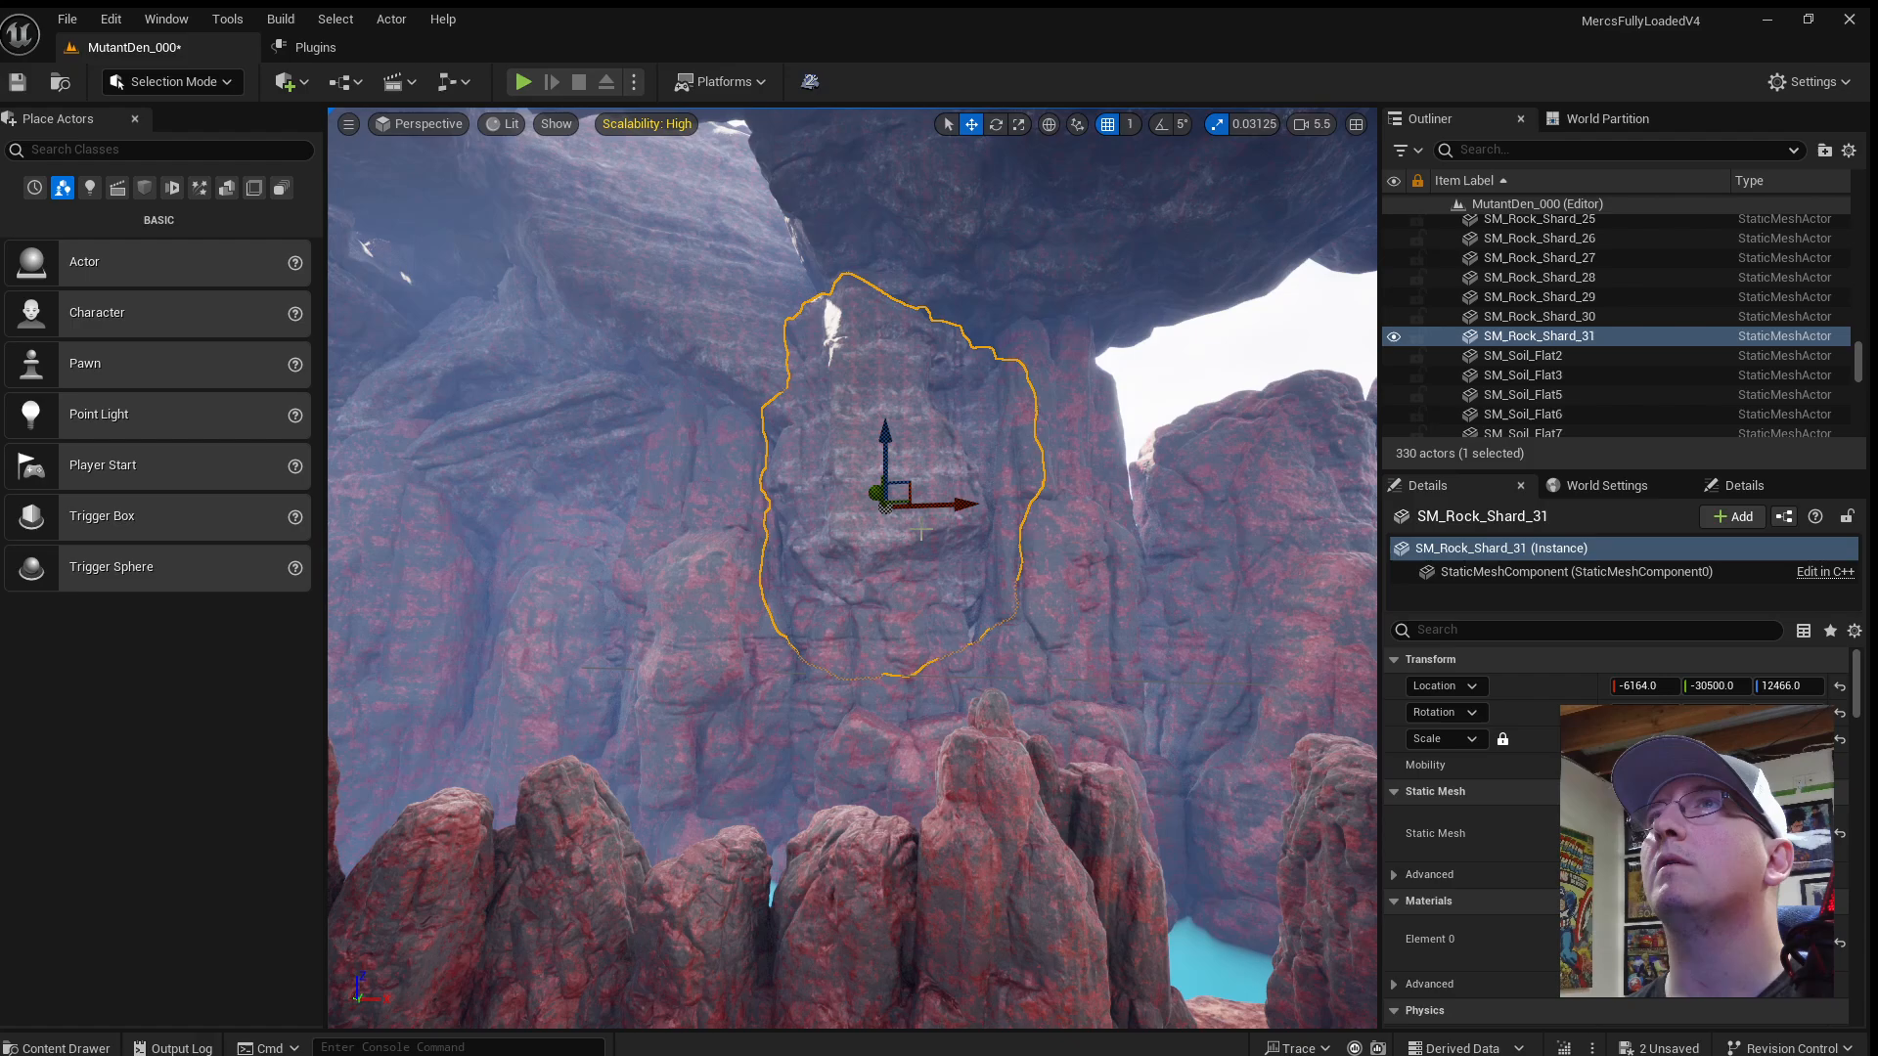
Duplicate SM_Rock_Shard_31, place the copy at about X 7125, Z 15317, and rotate it sideways.
right_drag(921, 529, 964, 529)
alt+drag(688, 519, 1015, 482)
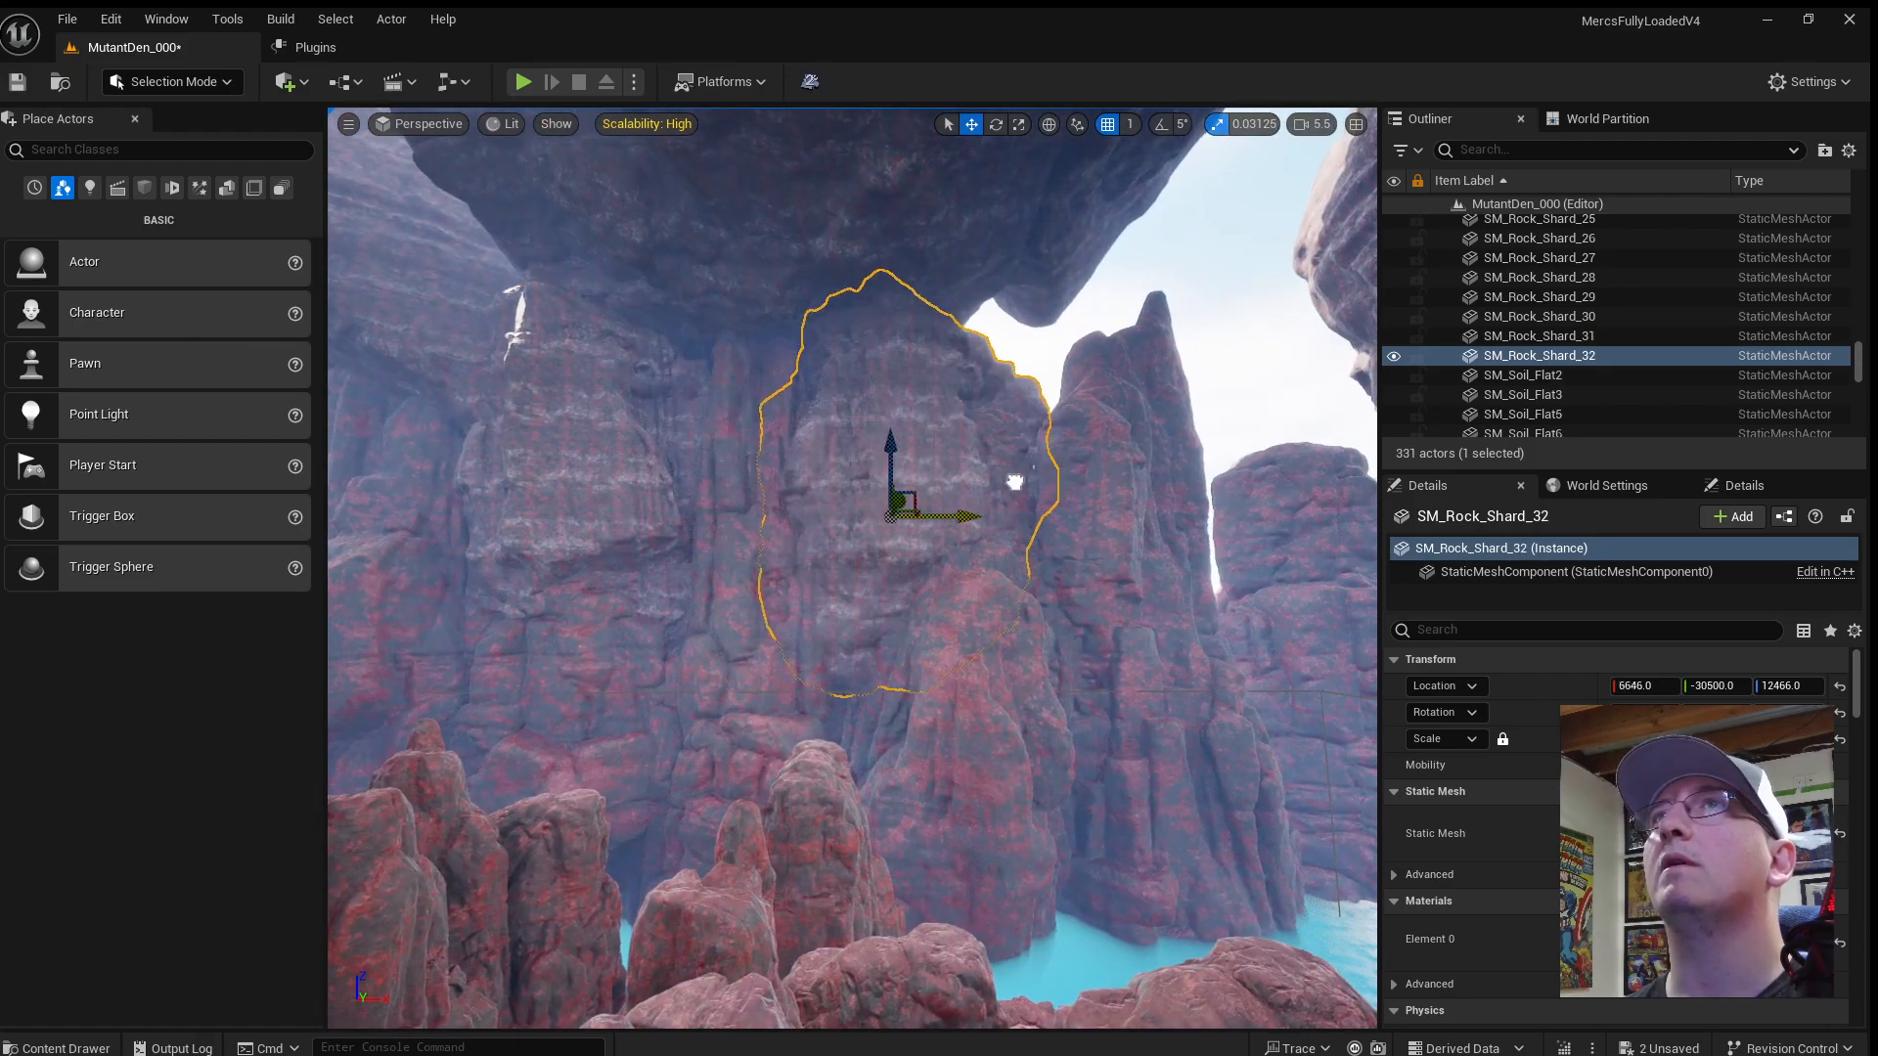
drag(892, 445, 1002, 452)
mouse_move(852, 435)
right_down()
mouse_move(704, 420)
mouse_move(833, 437)
right_up()
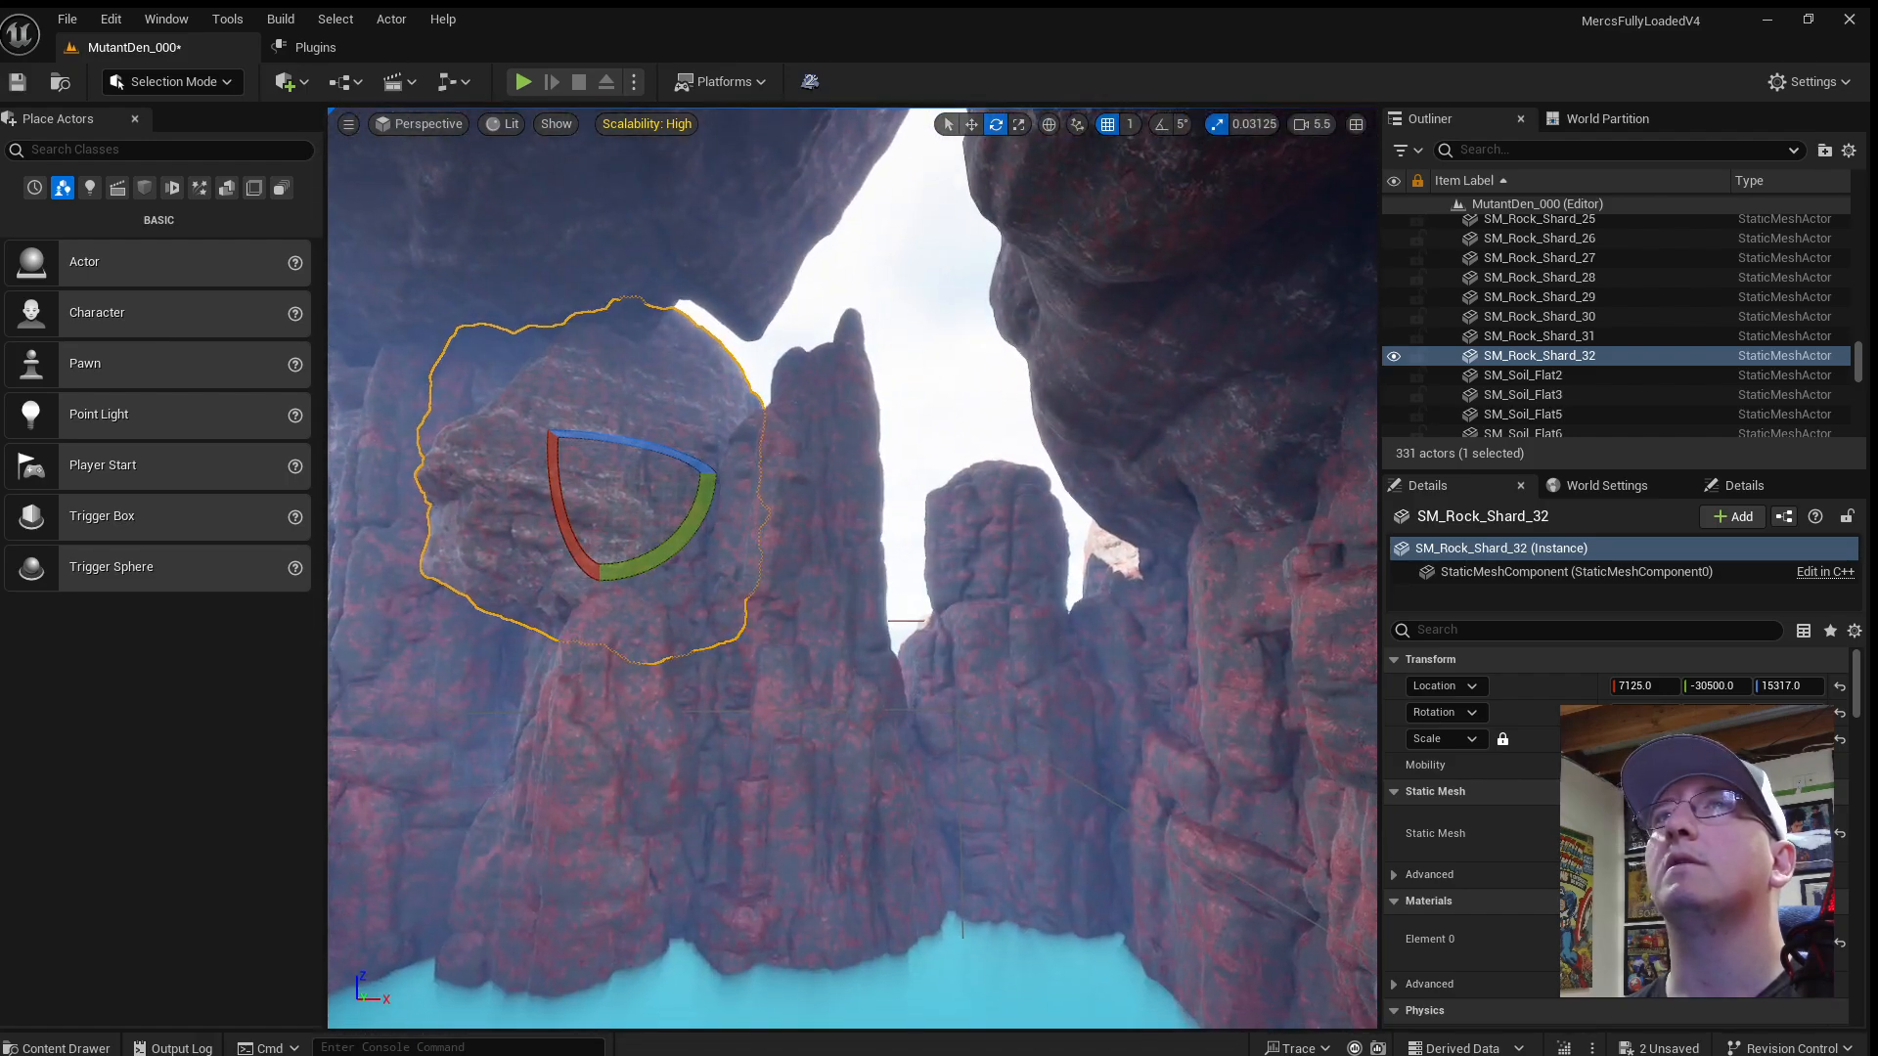
Enlarge SM_Pillar_Rock_101 and move it outward to about X 21961, Y -41288.
click(817, 489)
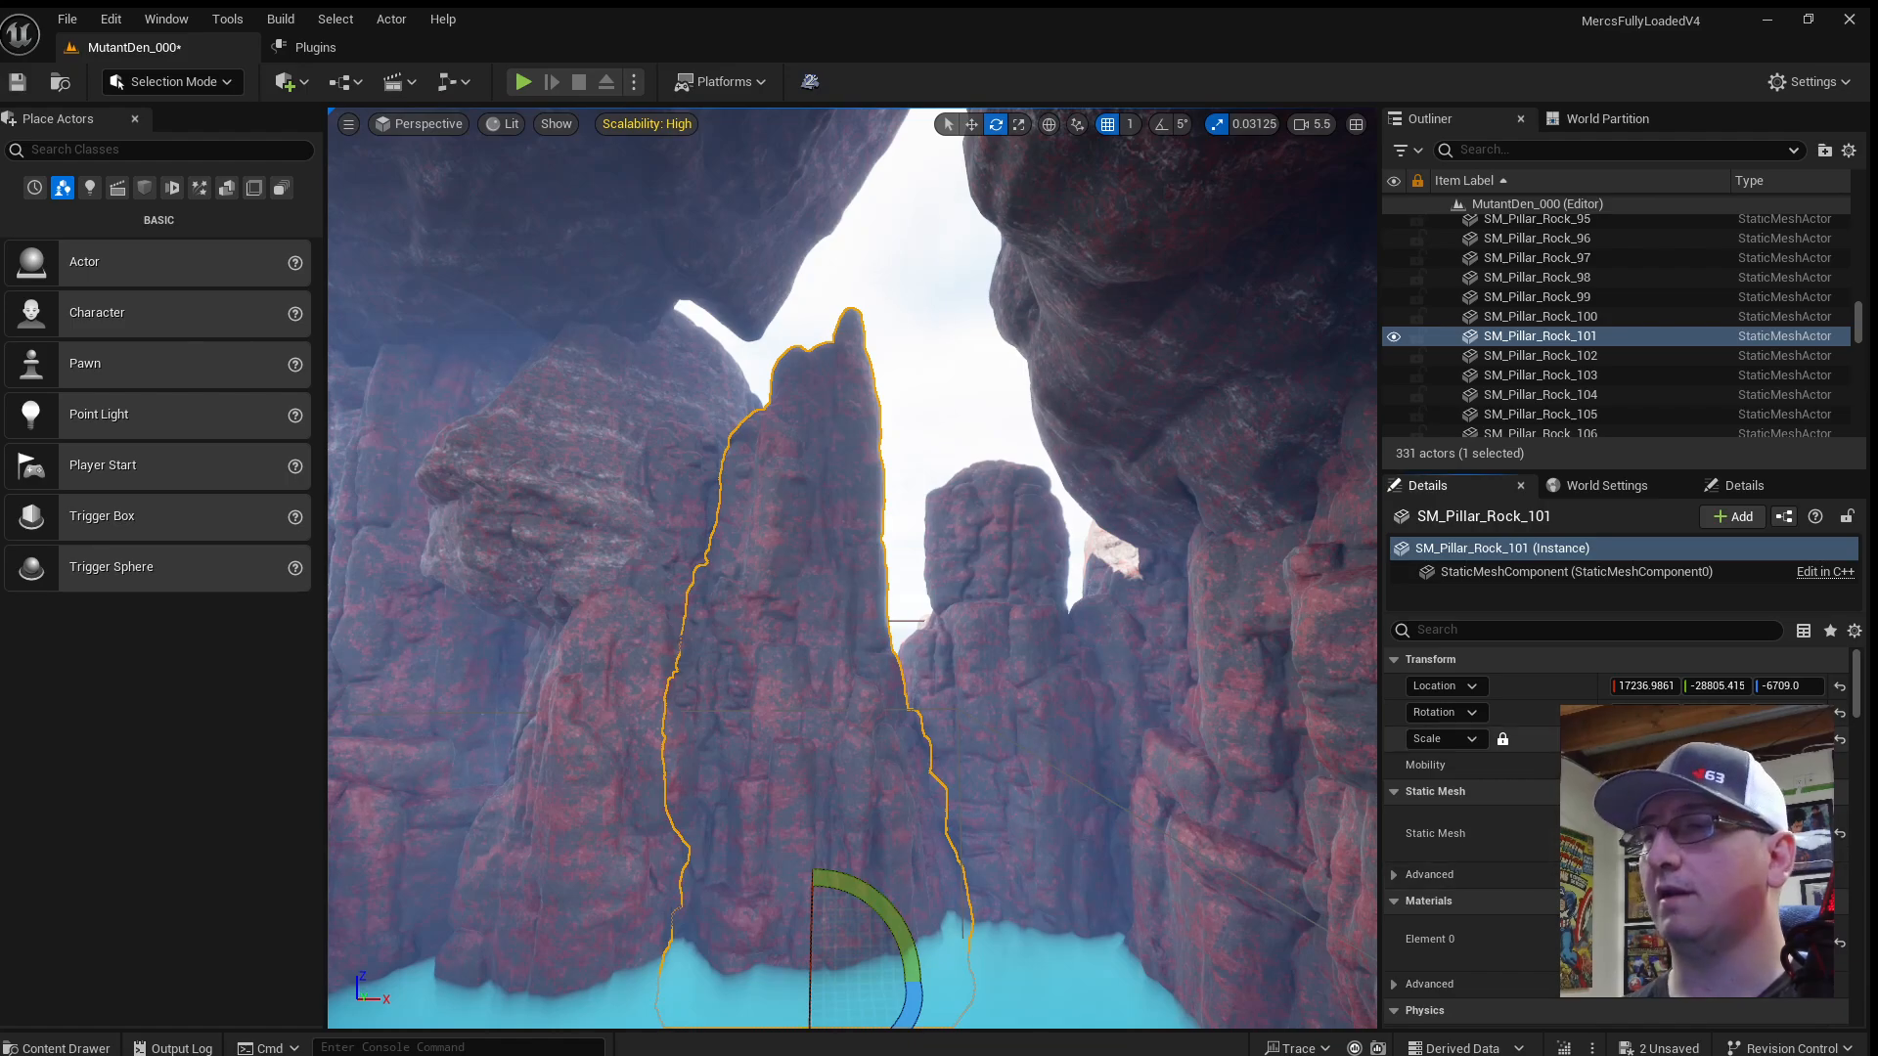
key(f)
alt+drag(990, 595, 1213, 685)
alt+drag(357, 567, 404, 570)
key(w)
drag(931, 755, 855, 664)
Delete SM_Pillar_Rock_102 and SM_Pillar_Rock_103, and move SM_Pillar_Rock_101 to about X 19593, Y -34554.
click(981, 589)
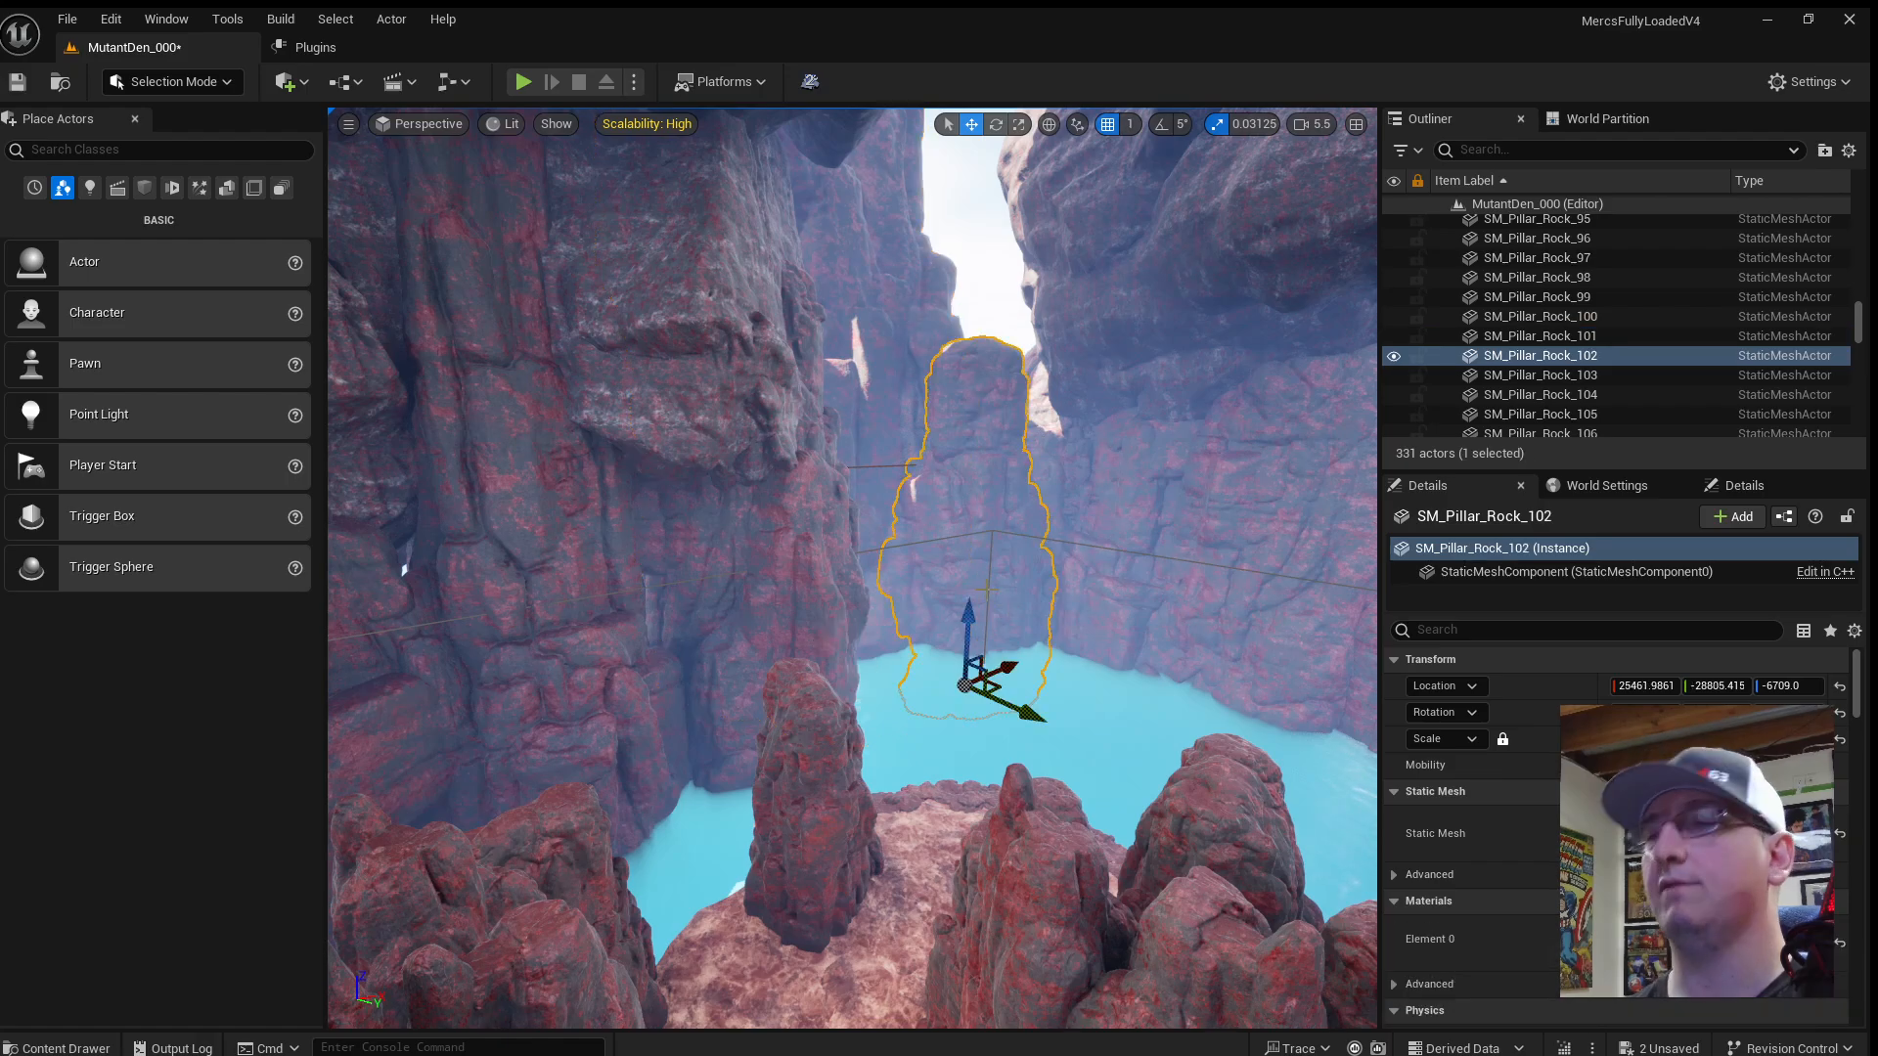
key(Delete)
click(1019, 574)
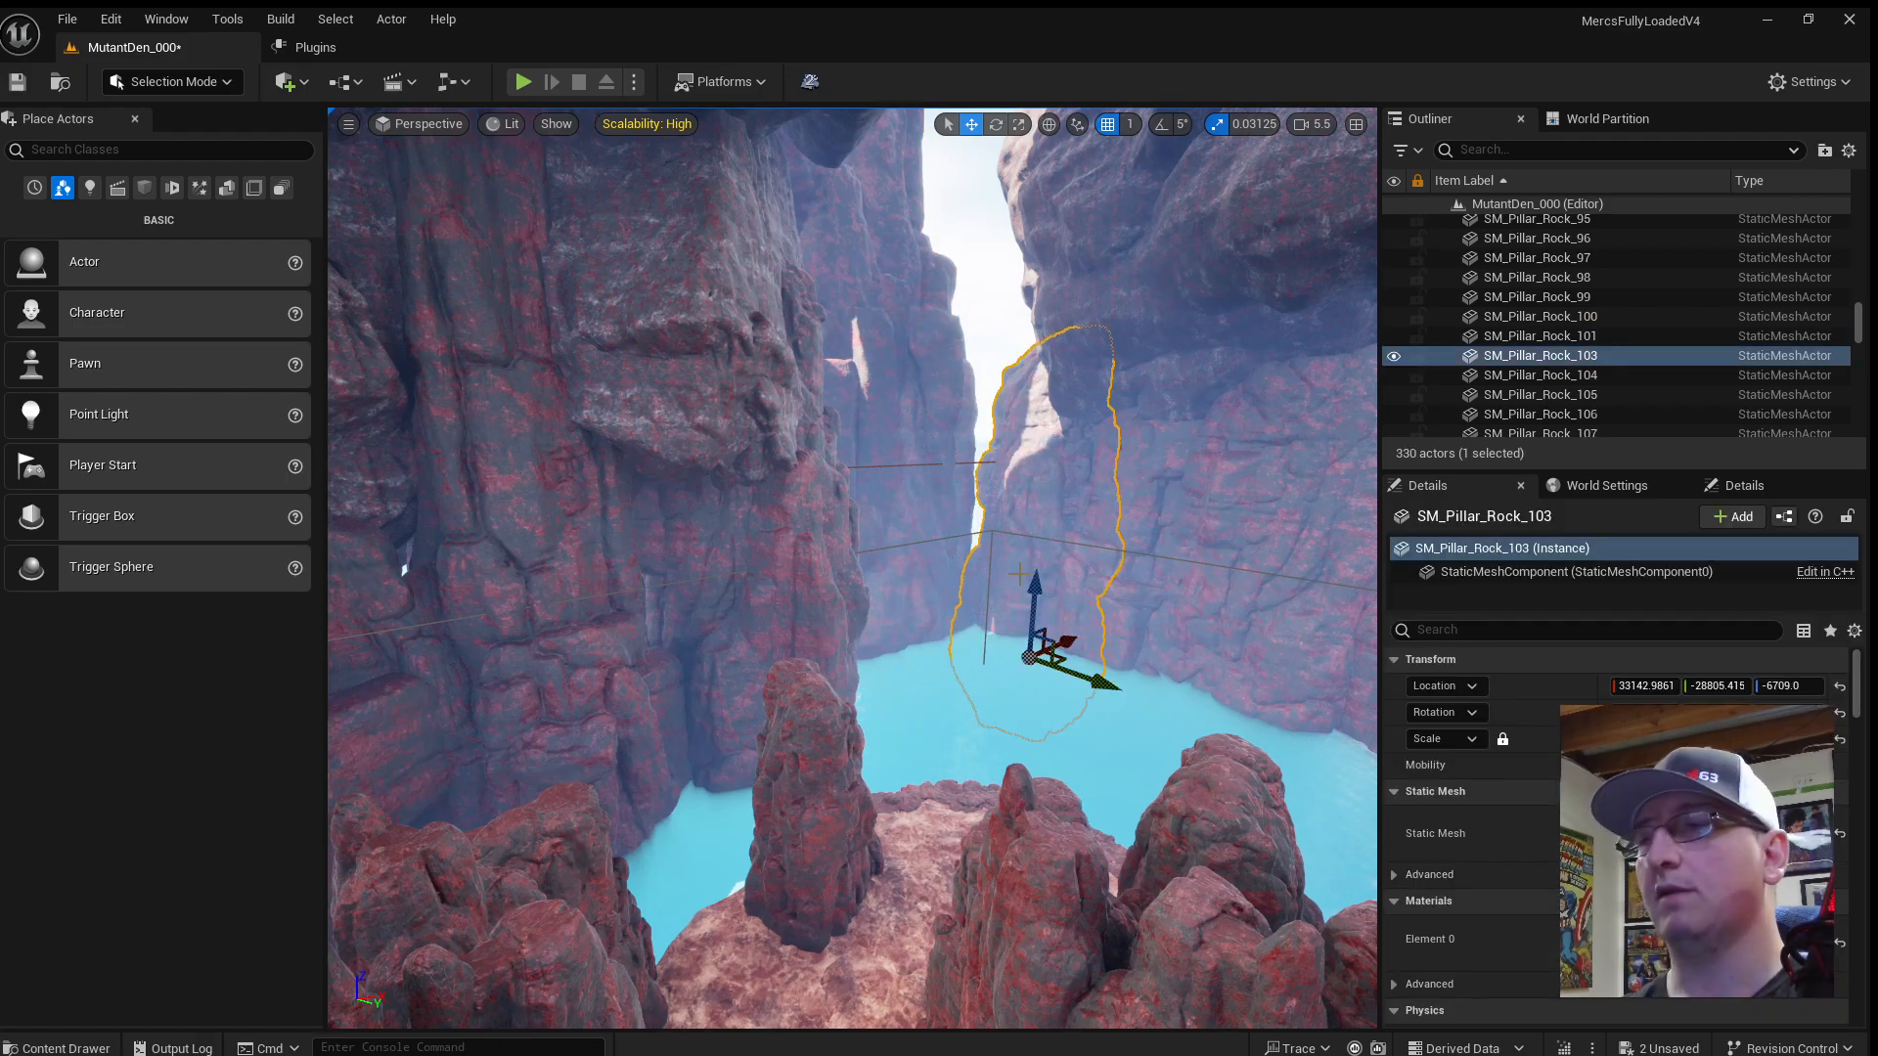
key(Delete)
click(948, 620)
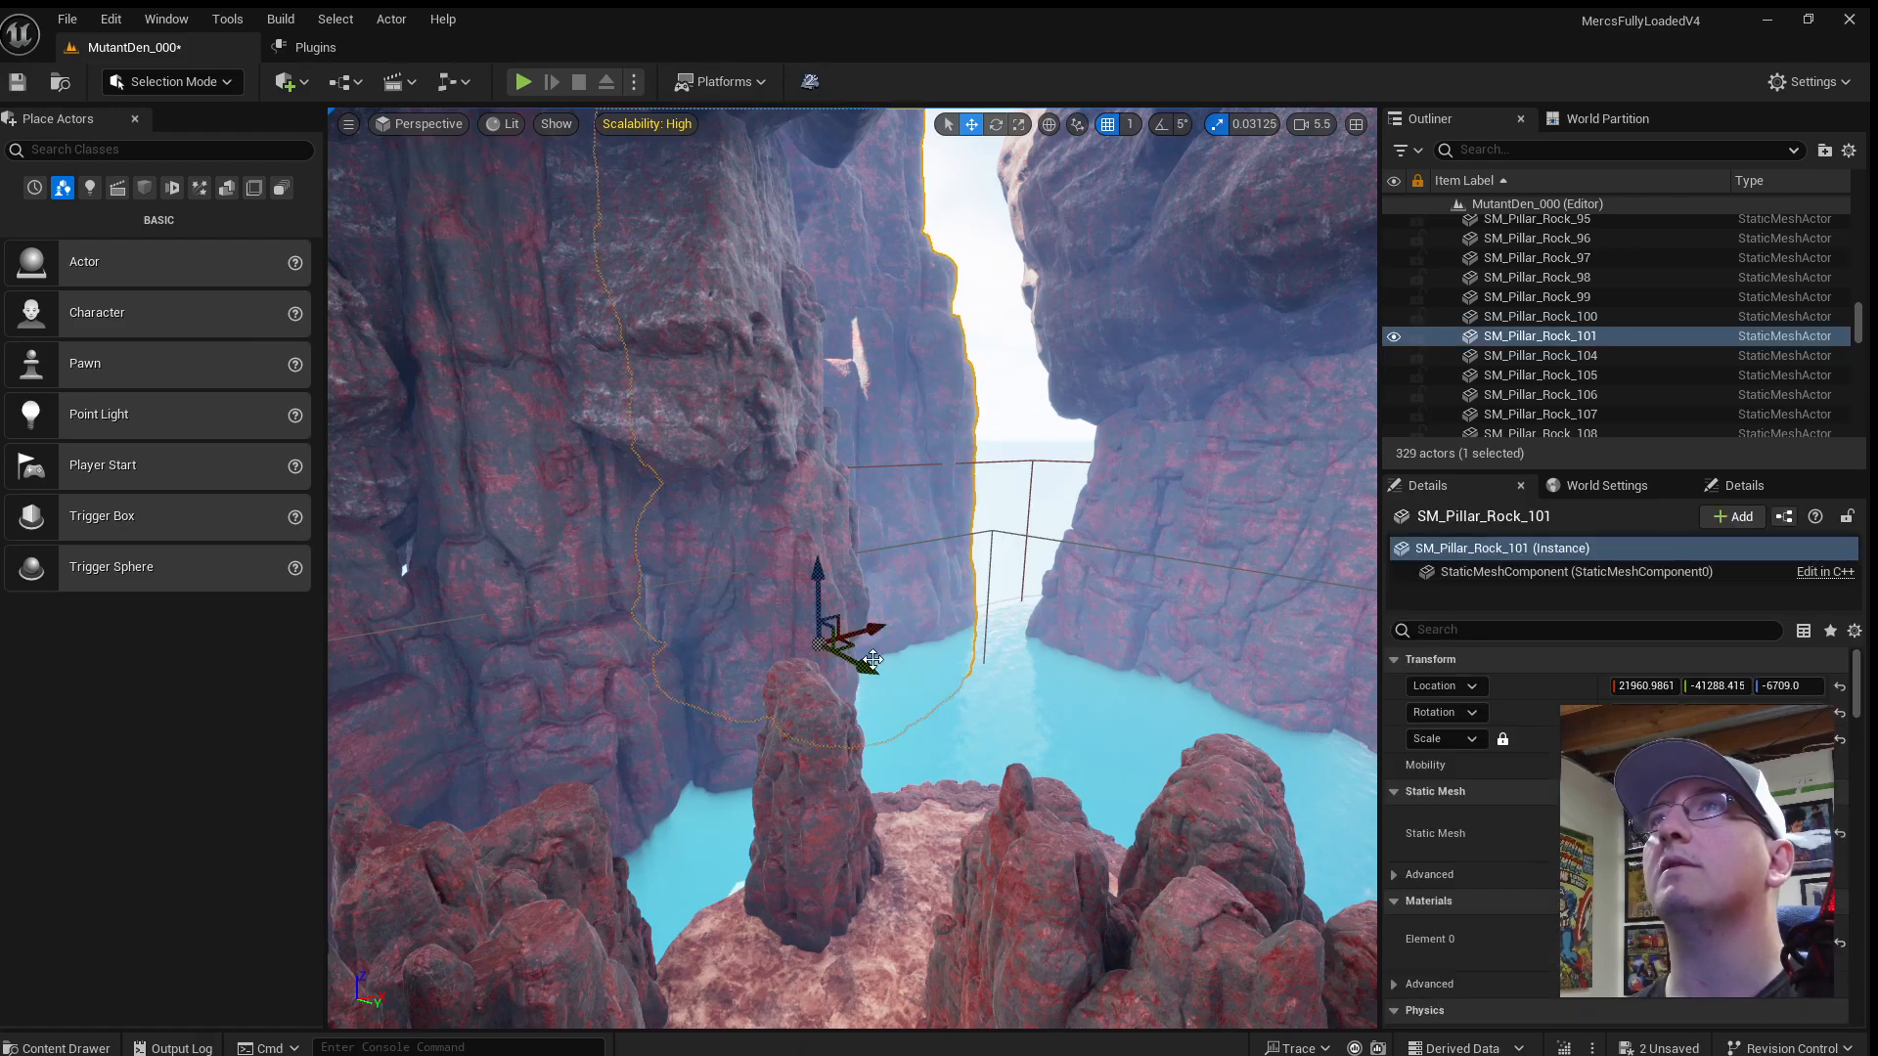
drag(873, 659, 946, 725)
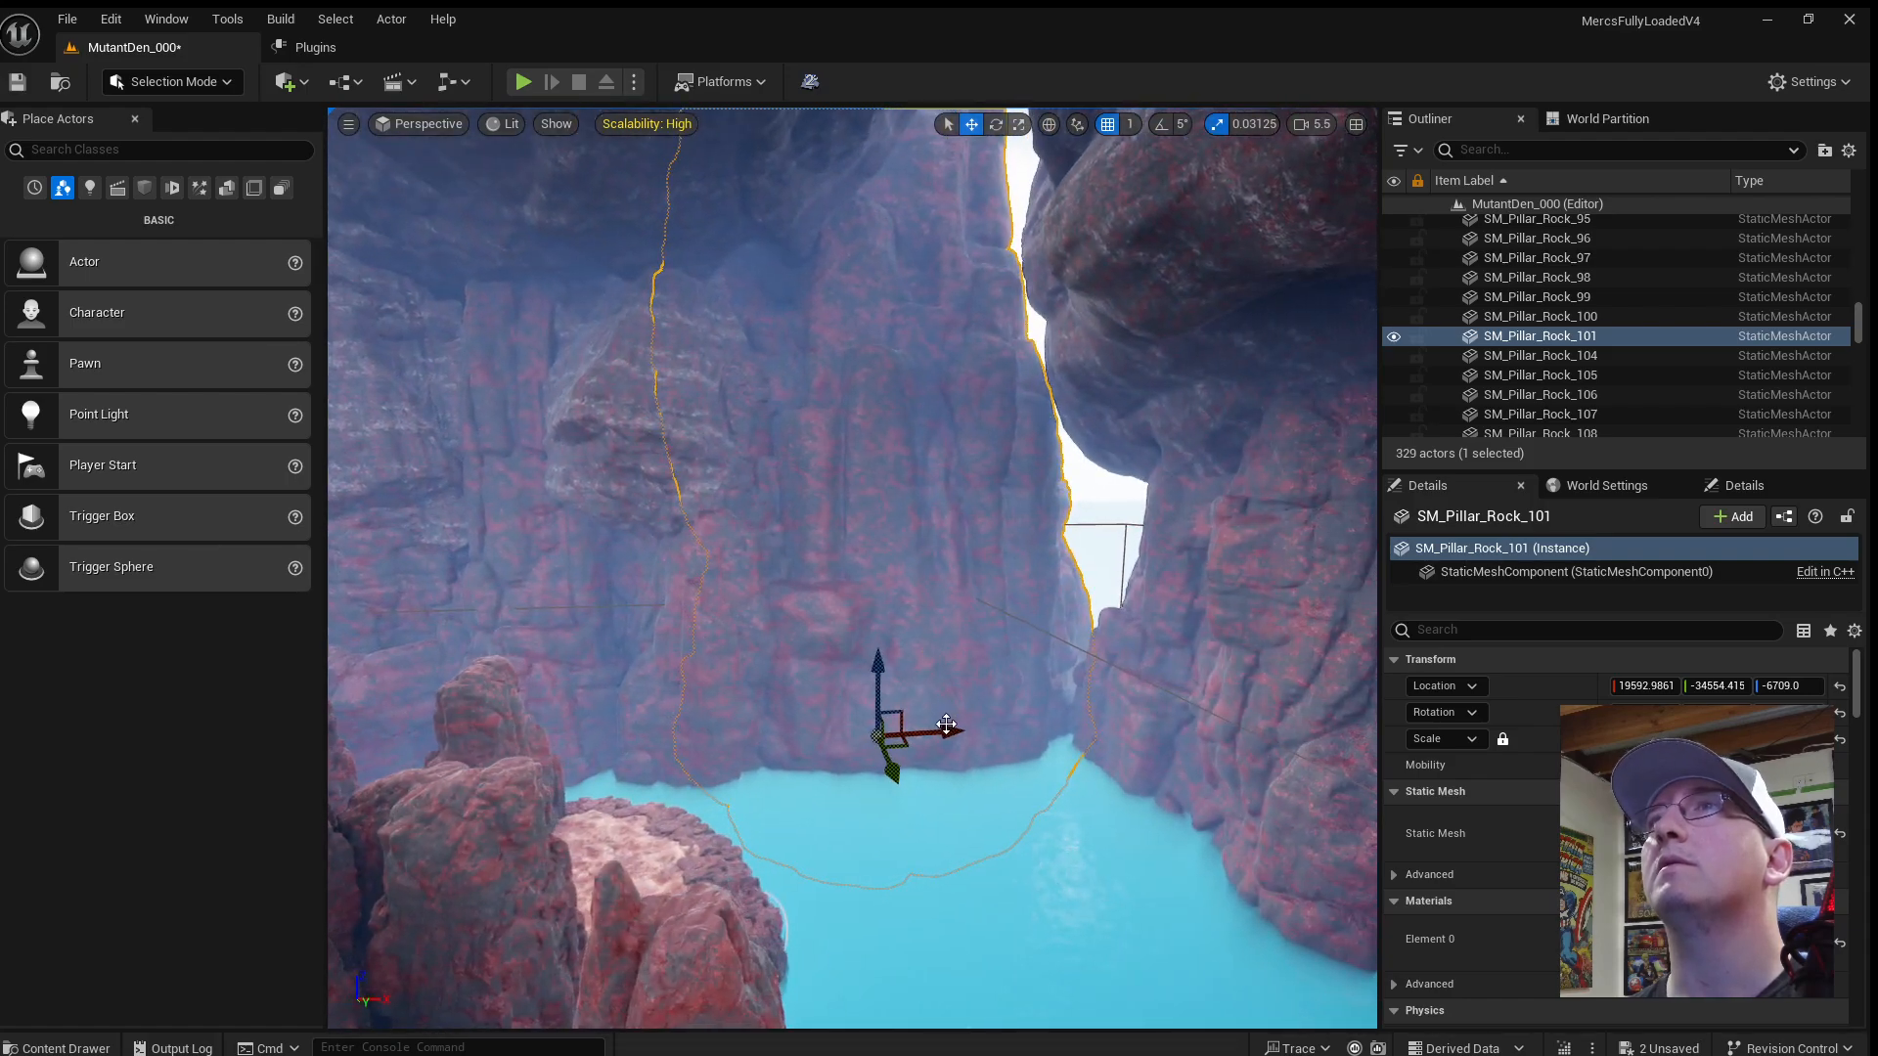
Enlarge SM_Pillar_Rock_104 and shift it toward the remaining gap beside SM_Pillar_Rock_101.
click(1158, 679)
right_drag(1158, 679, 1308, 678)
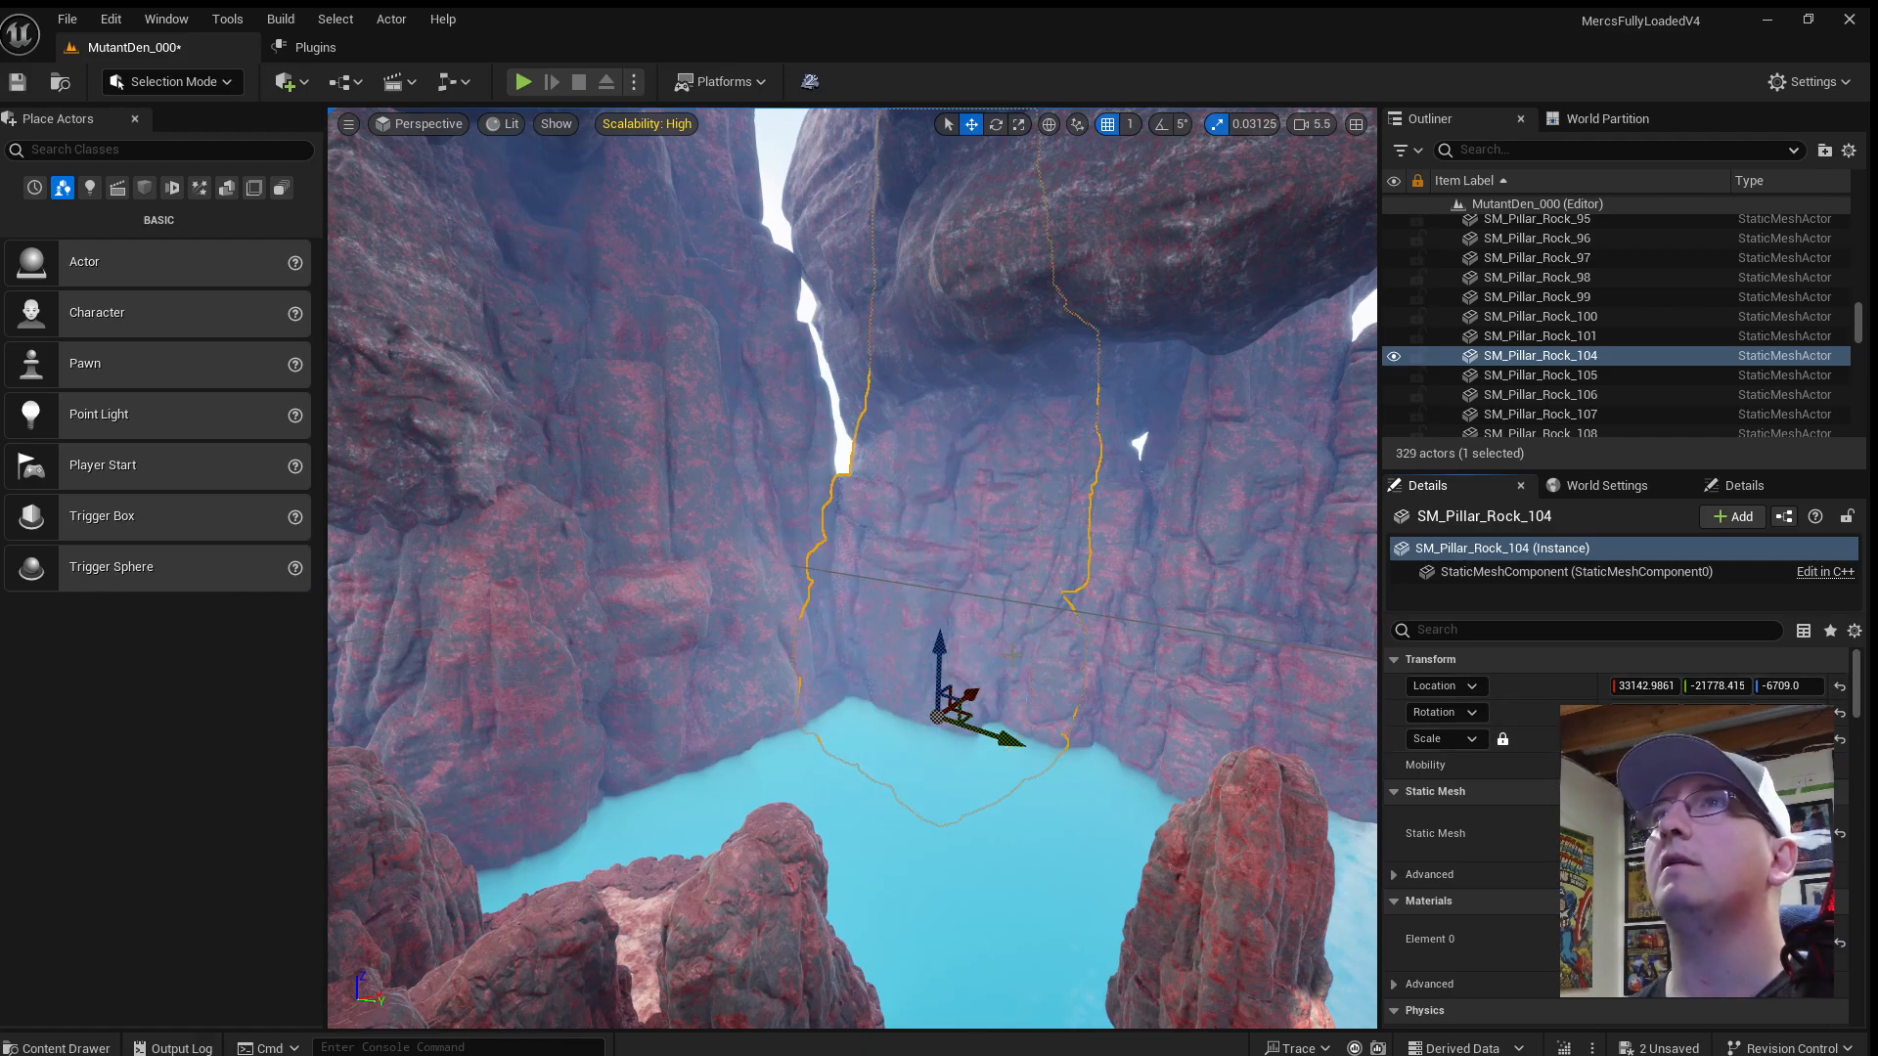
drag(969, 699, 925, 700)
drag(969, 773, 875, 701)
Duplicate a roof shard and place the copy over the ceiling opening at about X -7255, Y 1825, Z 37833.
key(s)
right_drag(931, 702, 949, 337)
scroll(931, 702, down, 3)
key(w)
key(w)
key(w)
key(w)
click(675, 421)
key(w)
right_drag(675, 421, 881, 337)
key(s)
click(1072, 740)
alt+drag(1022, 663, 637, 568)
drag(822, 539, 754, 581)
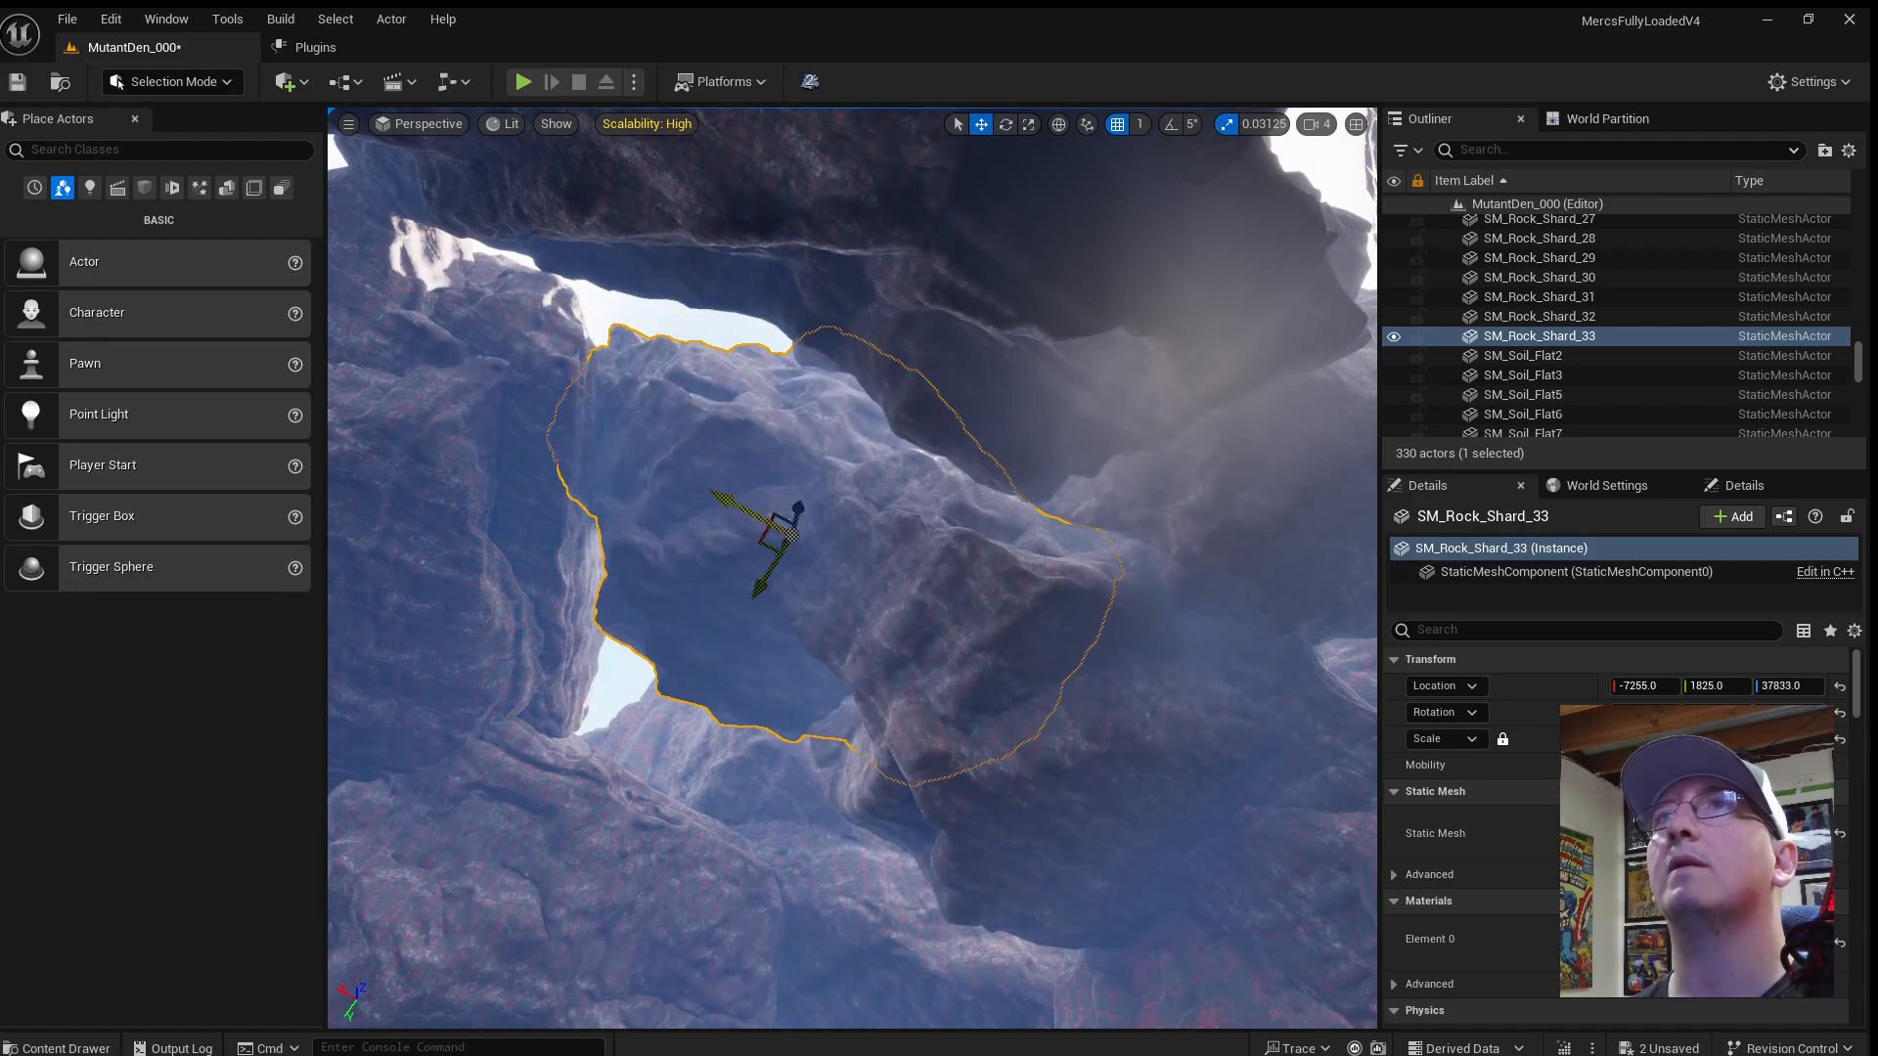
Move SM_Rock_Shard_33 to about X -1154 and rotate it to cover the ceiling hole.
drag(718, 497, 618, 454)
drag(779, 423, 729, 473)
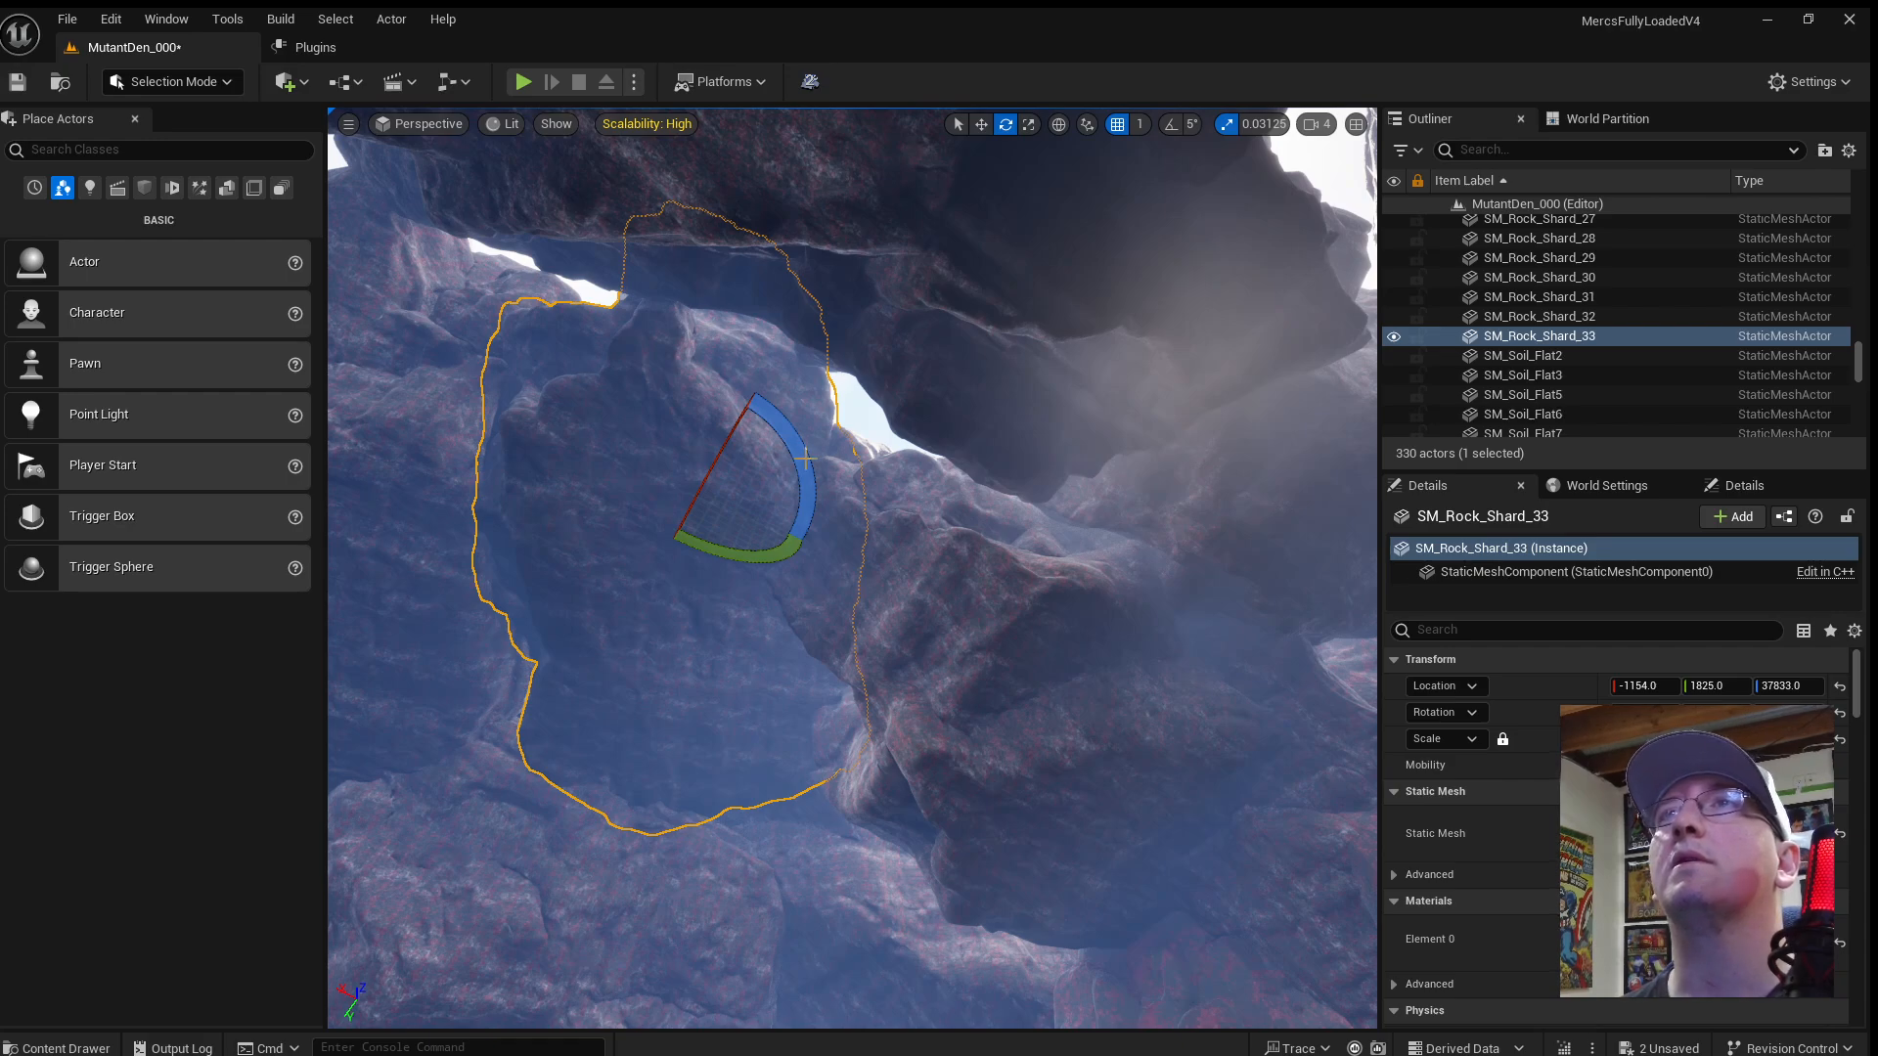
mouse_move(805, 457)
mouse_down()
mouse_move(713, 493)
mouse_move(752, 411)
mouse_move(746, 442)
mouse_move(802, 456)
mouse_up()
Duplicate SM_Rock_Shard_33 and place the copy at about X -9618, Y -8983, Z 43360 over the remaining ceiling opening.
key(space)
key(space)
key(space)
key(space)
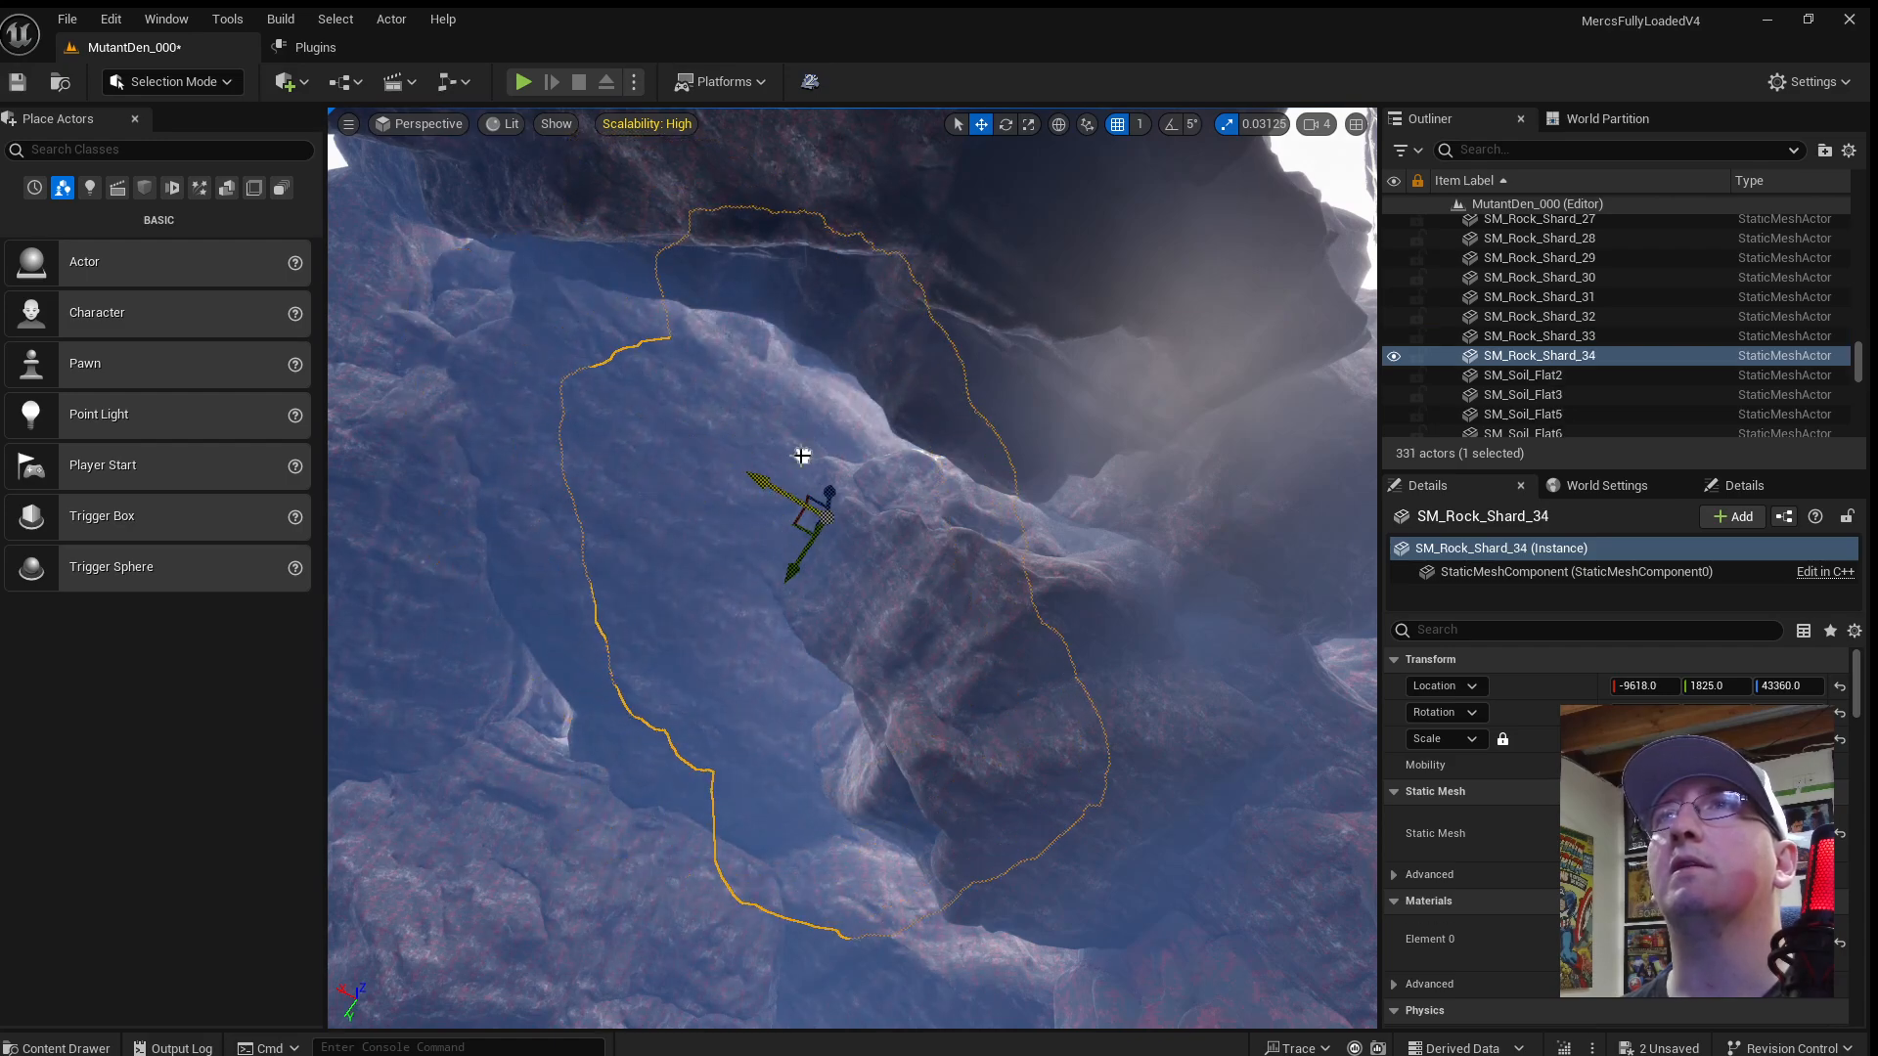
drag(797, 563, 901, 375)
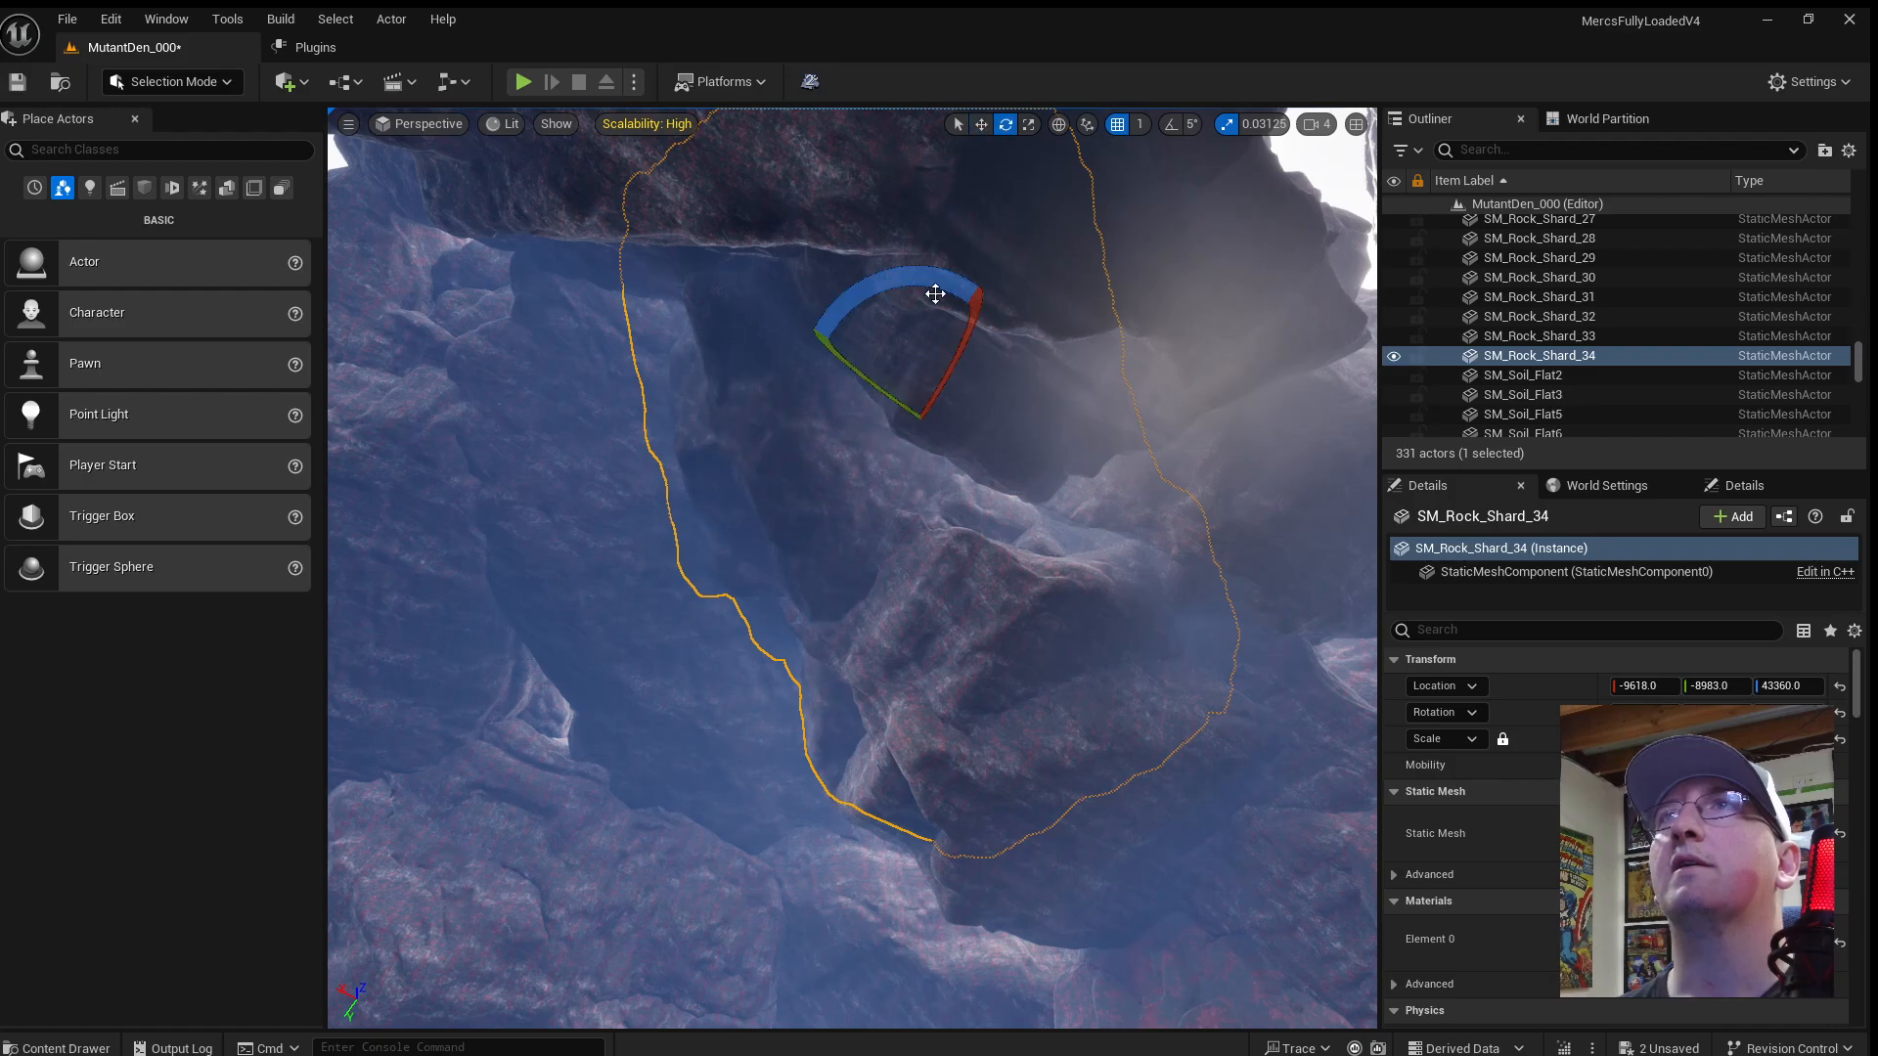
Rotate SM_Rock_Shard_34 and lower it to about Z 39175 to seal the roof.
drag(935, 293, 831, 313)
alt+drag(997, 460, 1311, 455)
right_drag(1007, 472, 1222, 572)
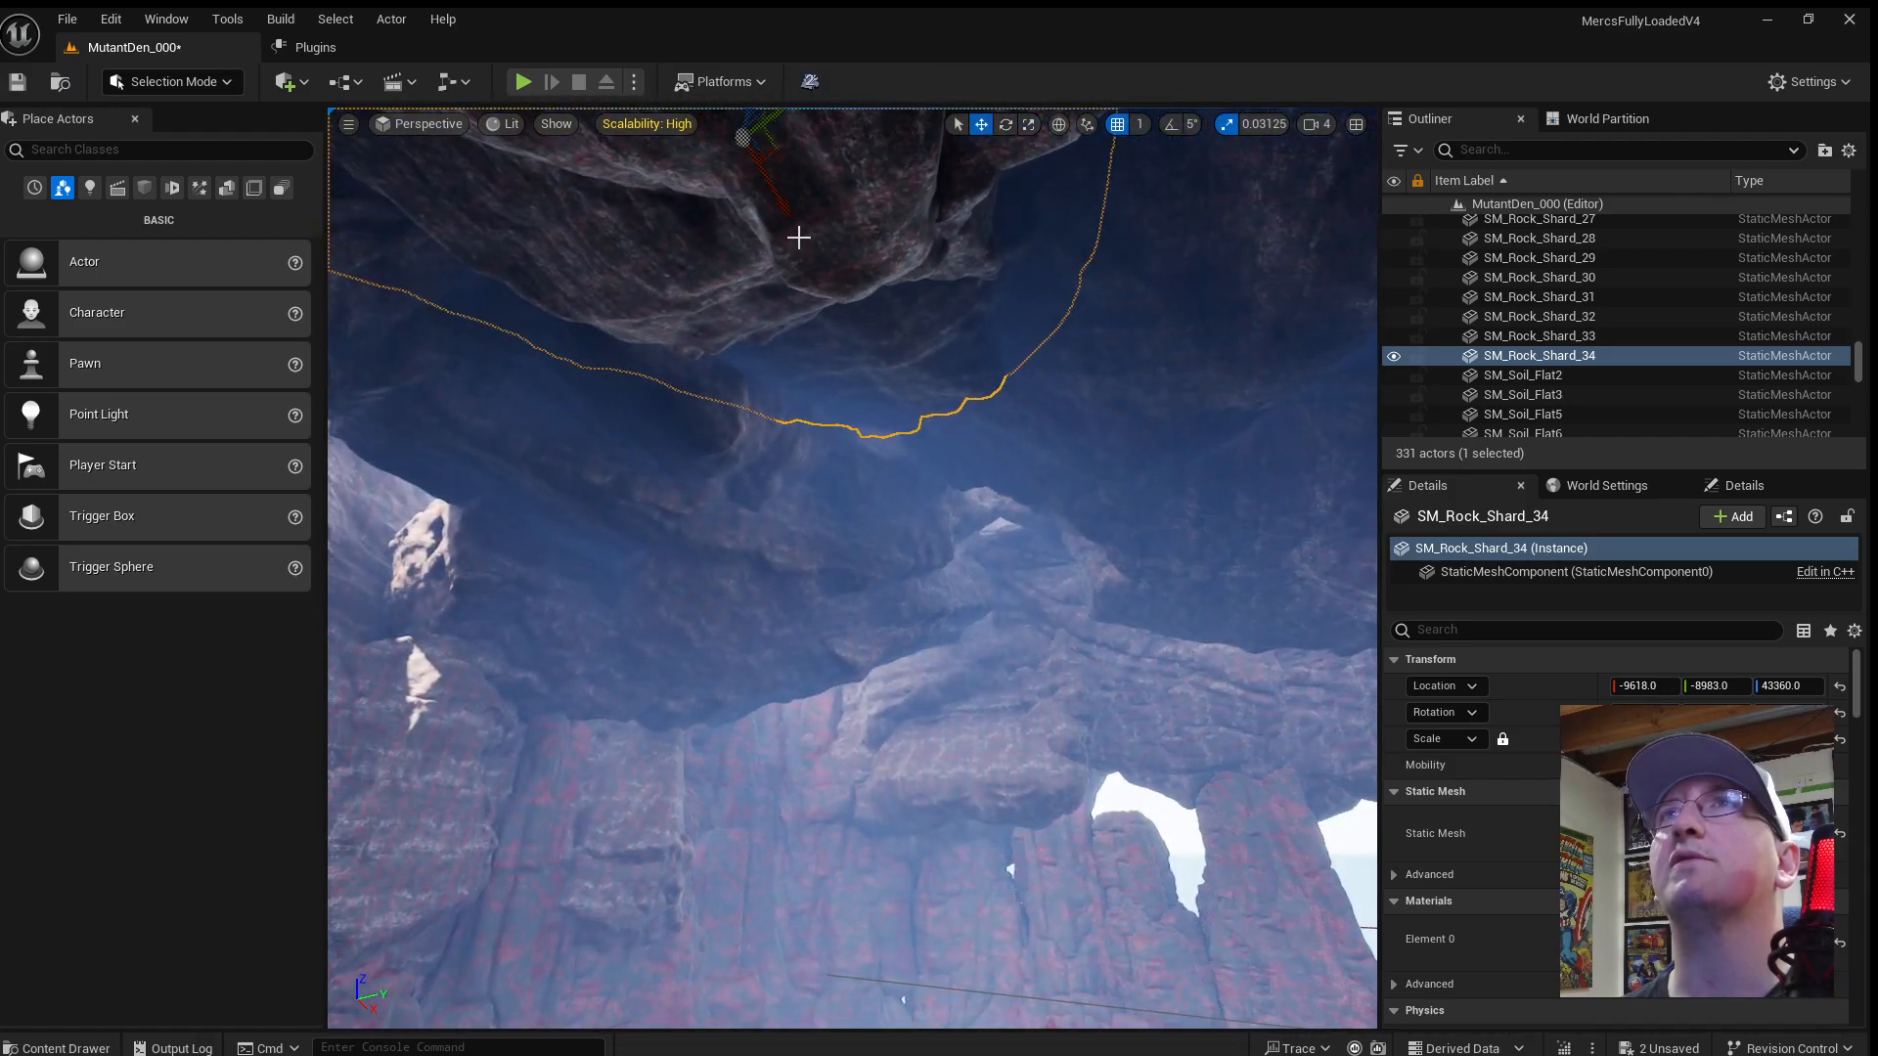
right_drag(799, 238, 847, 290)
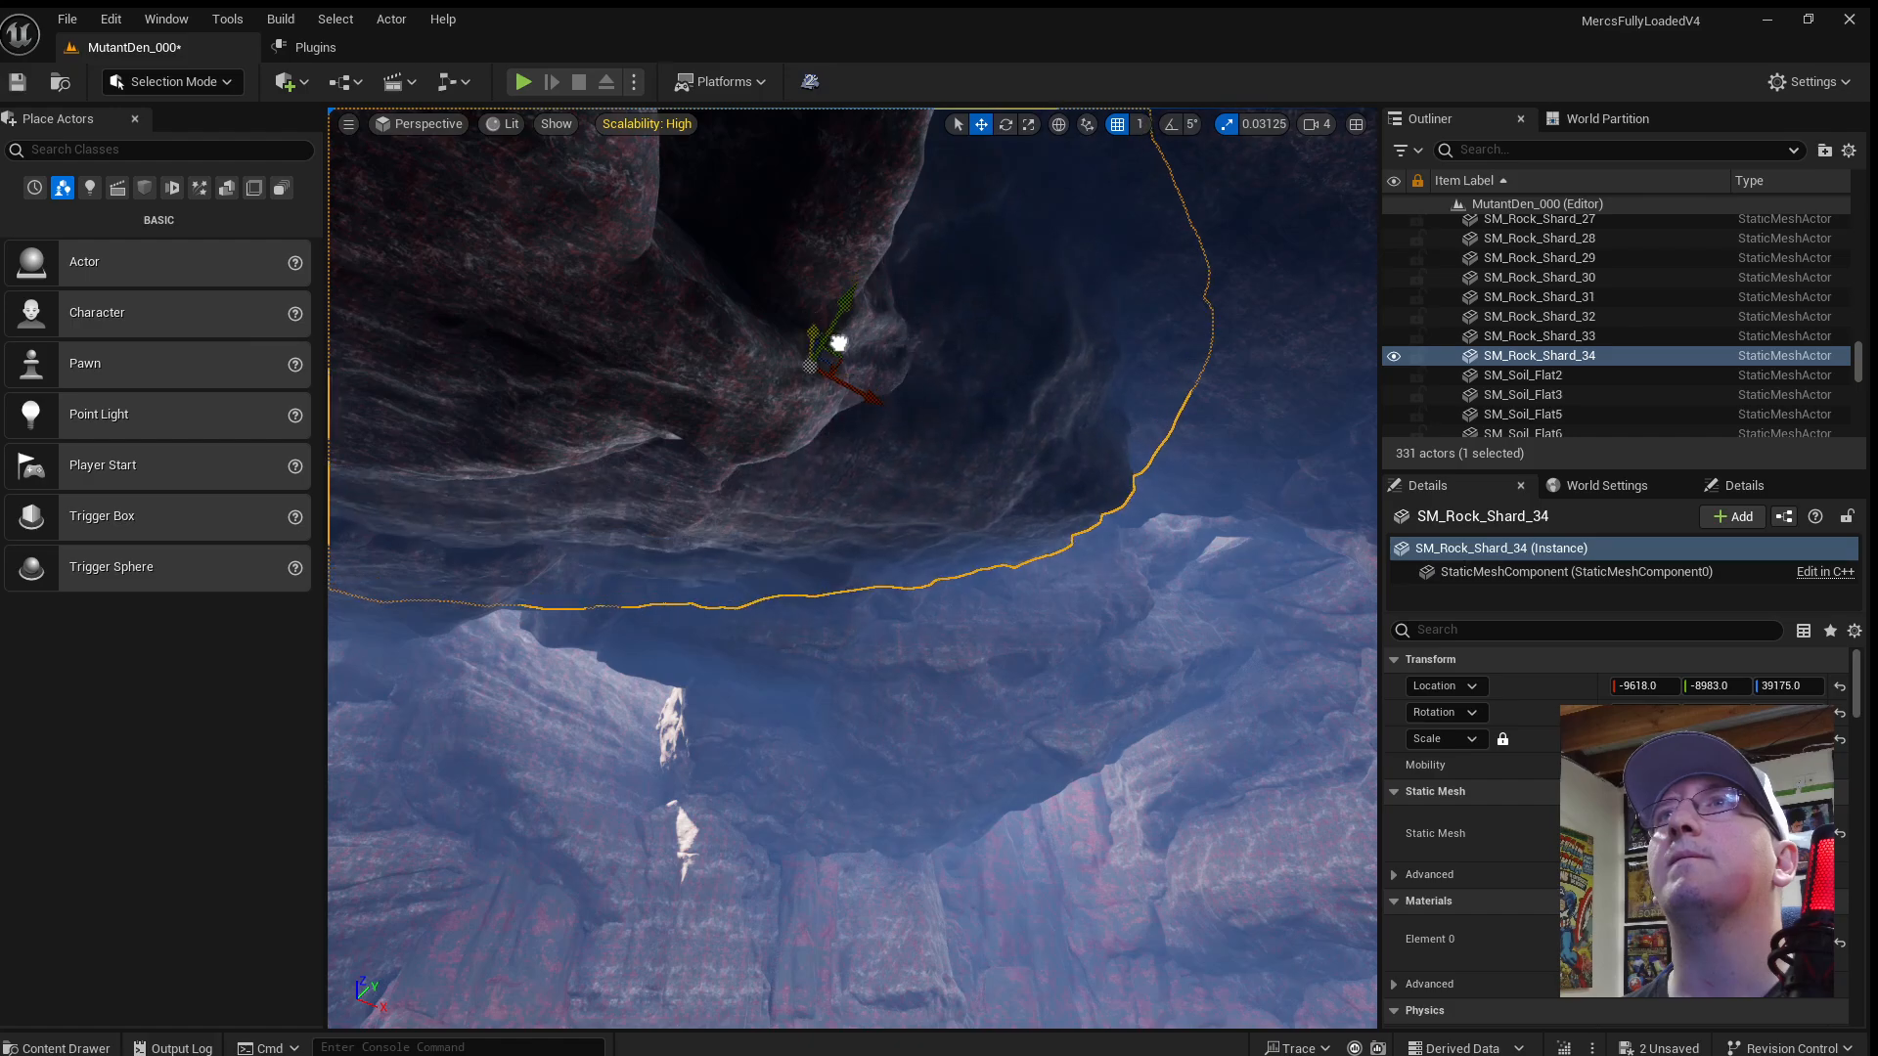
Enlarge SM_Pillar_Rock_107 to close the gap in the wall beside it.
click(1179, 813)
right_drag(1178, 813, 1154, 846)
key(w)
scroll(1037, 978, down, 3)
key(w)
scroll(1198, 831, up, 2)
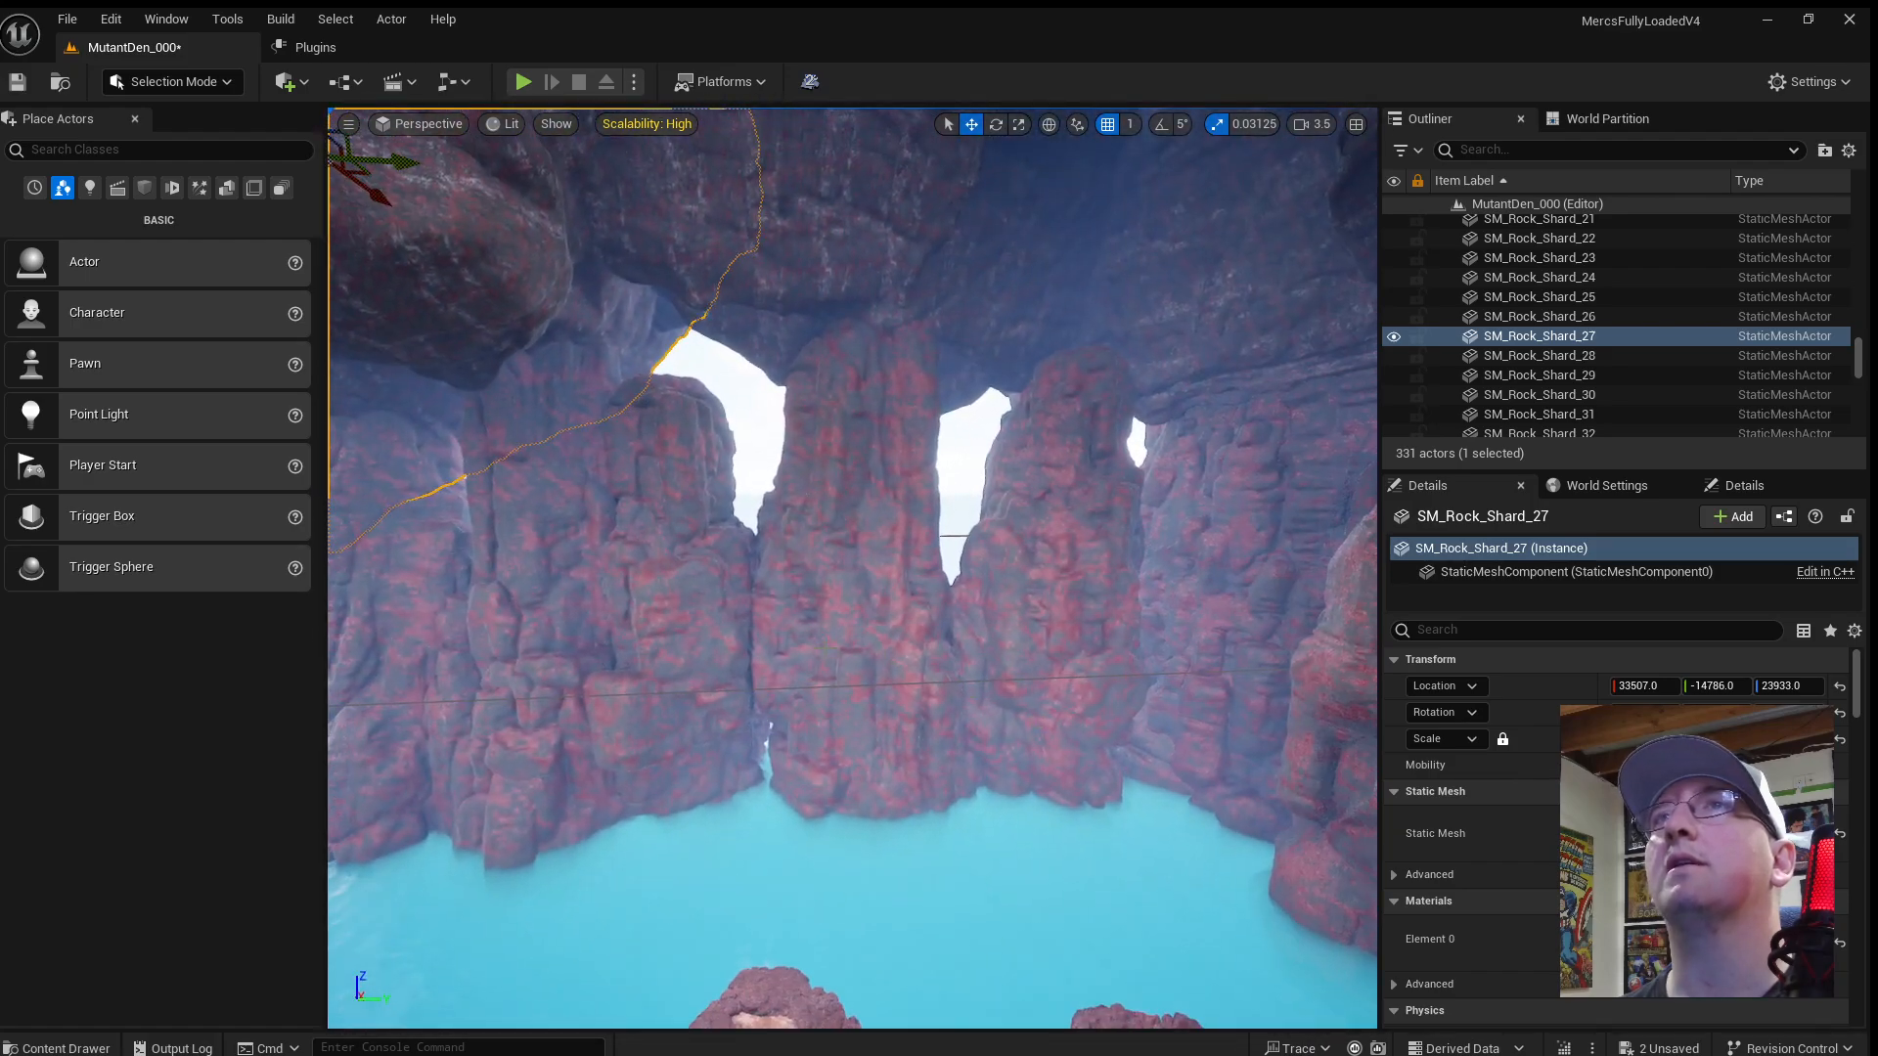
click(712, 678)
right_drag(712, 678, 972, 800)
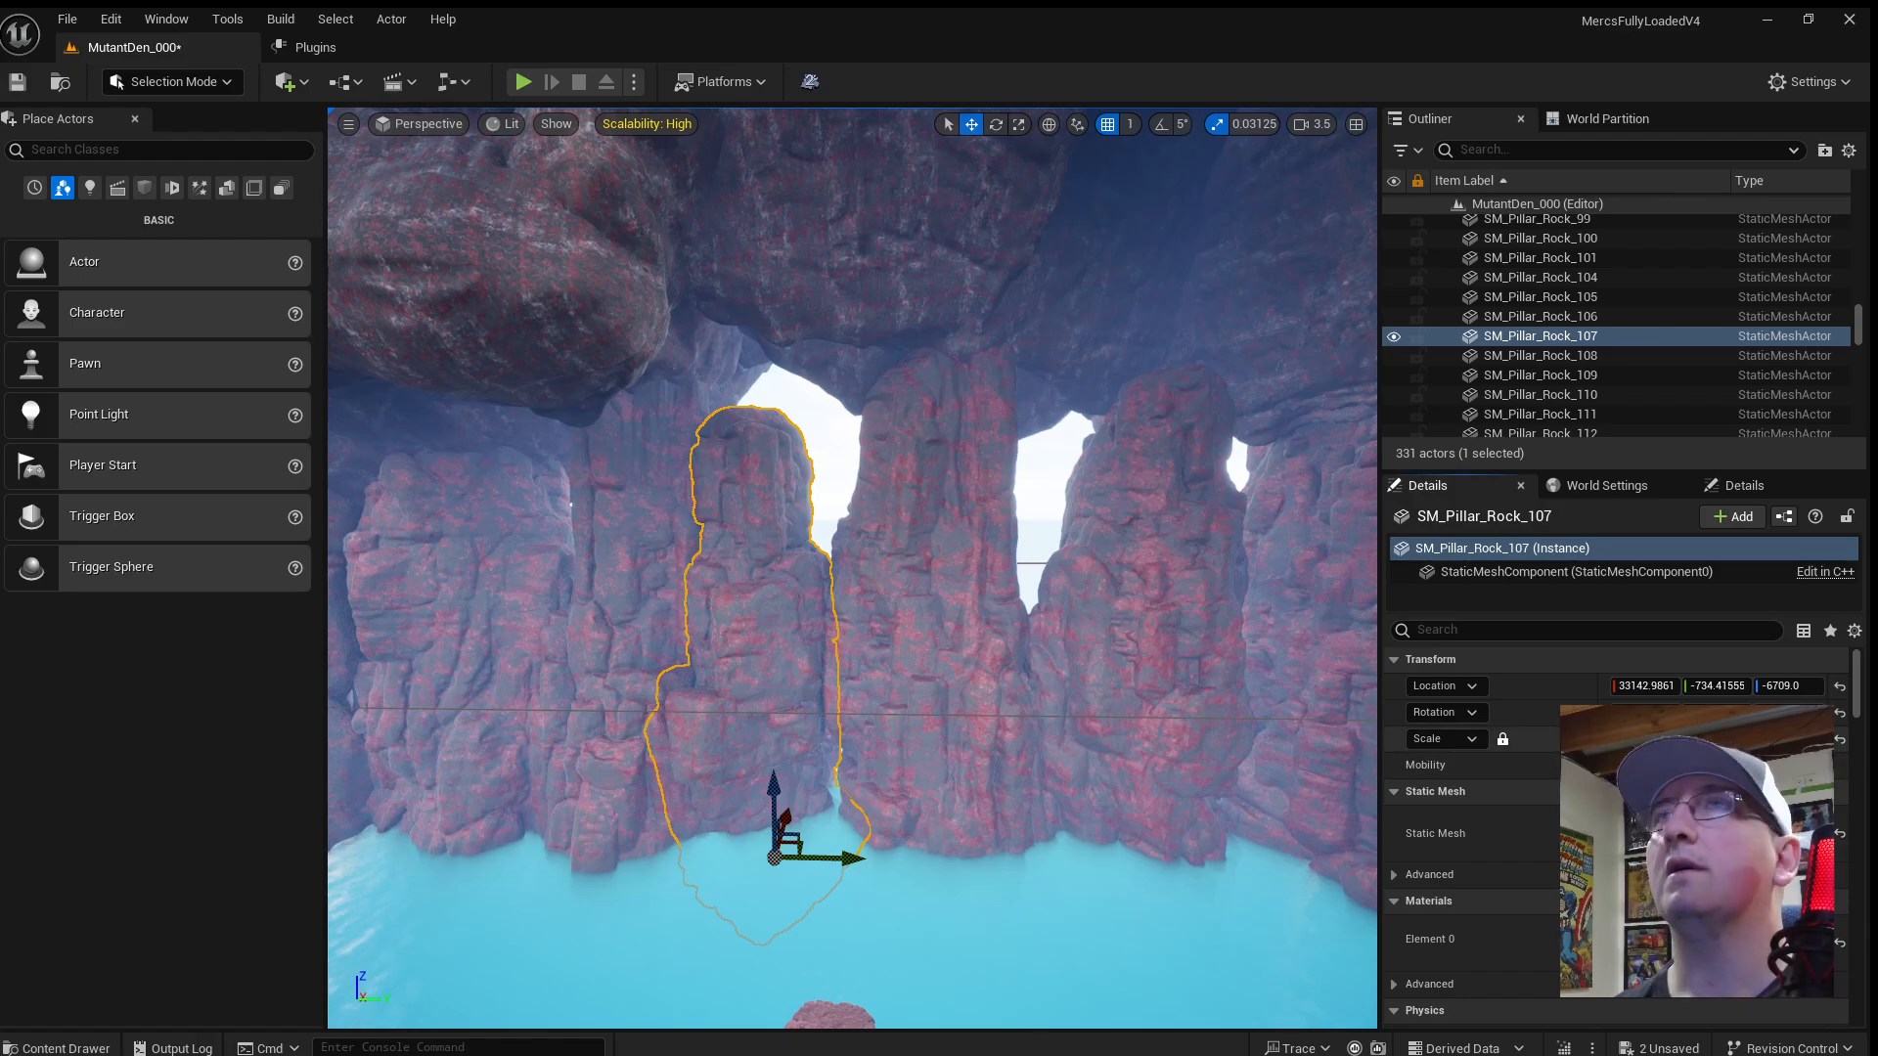
key(e)
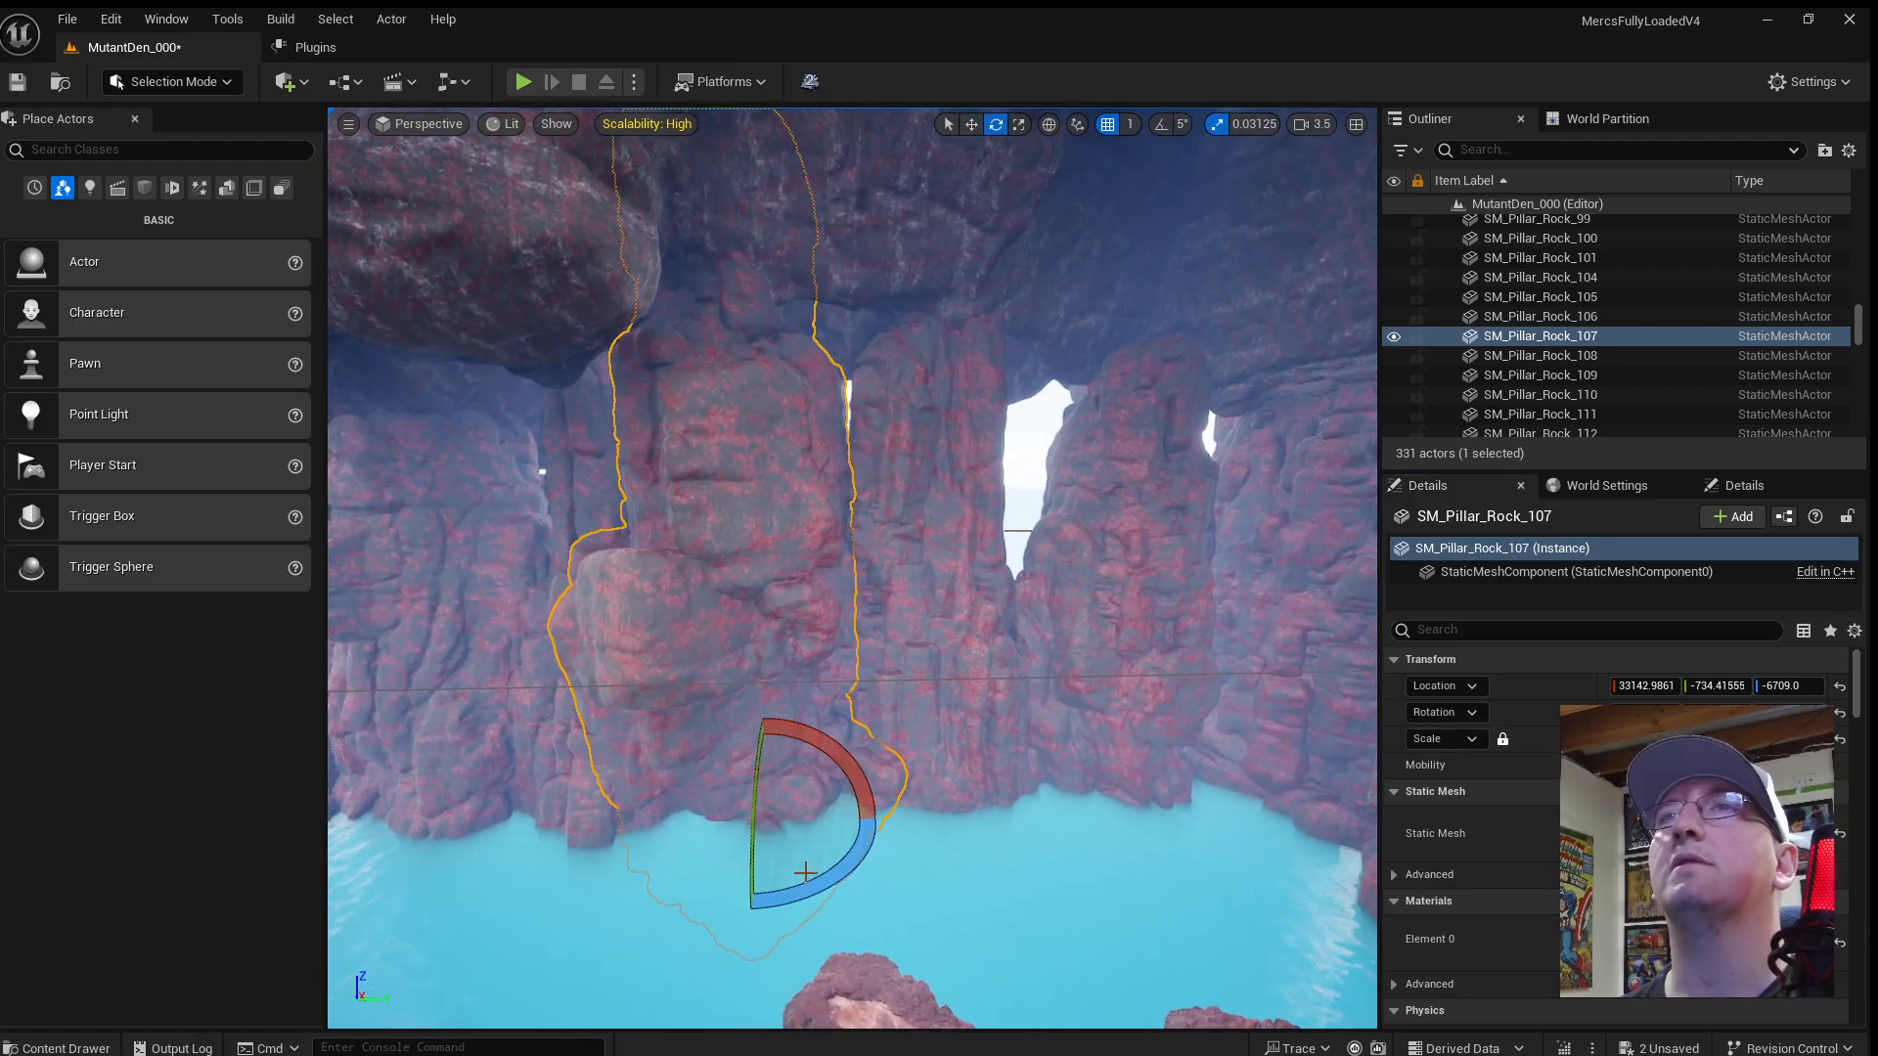
Enlarge SM_Pillar_Rock_109 and shift it to close the wall gaps beside it.
right_drag(927, 740, 1012, 762)
click(1022, 626)
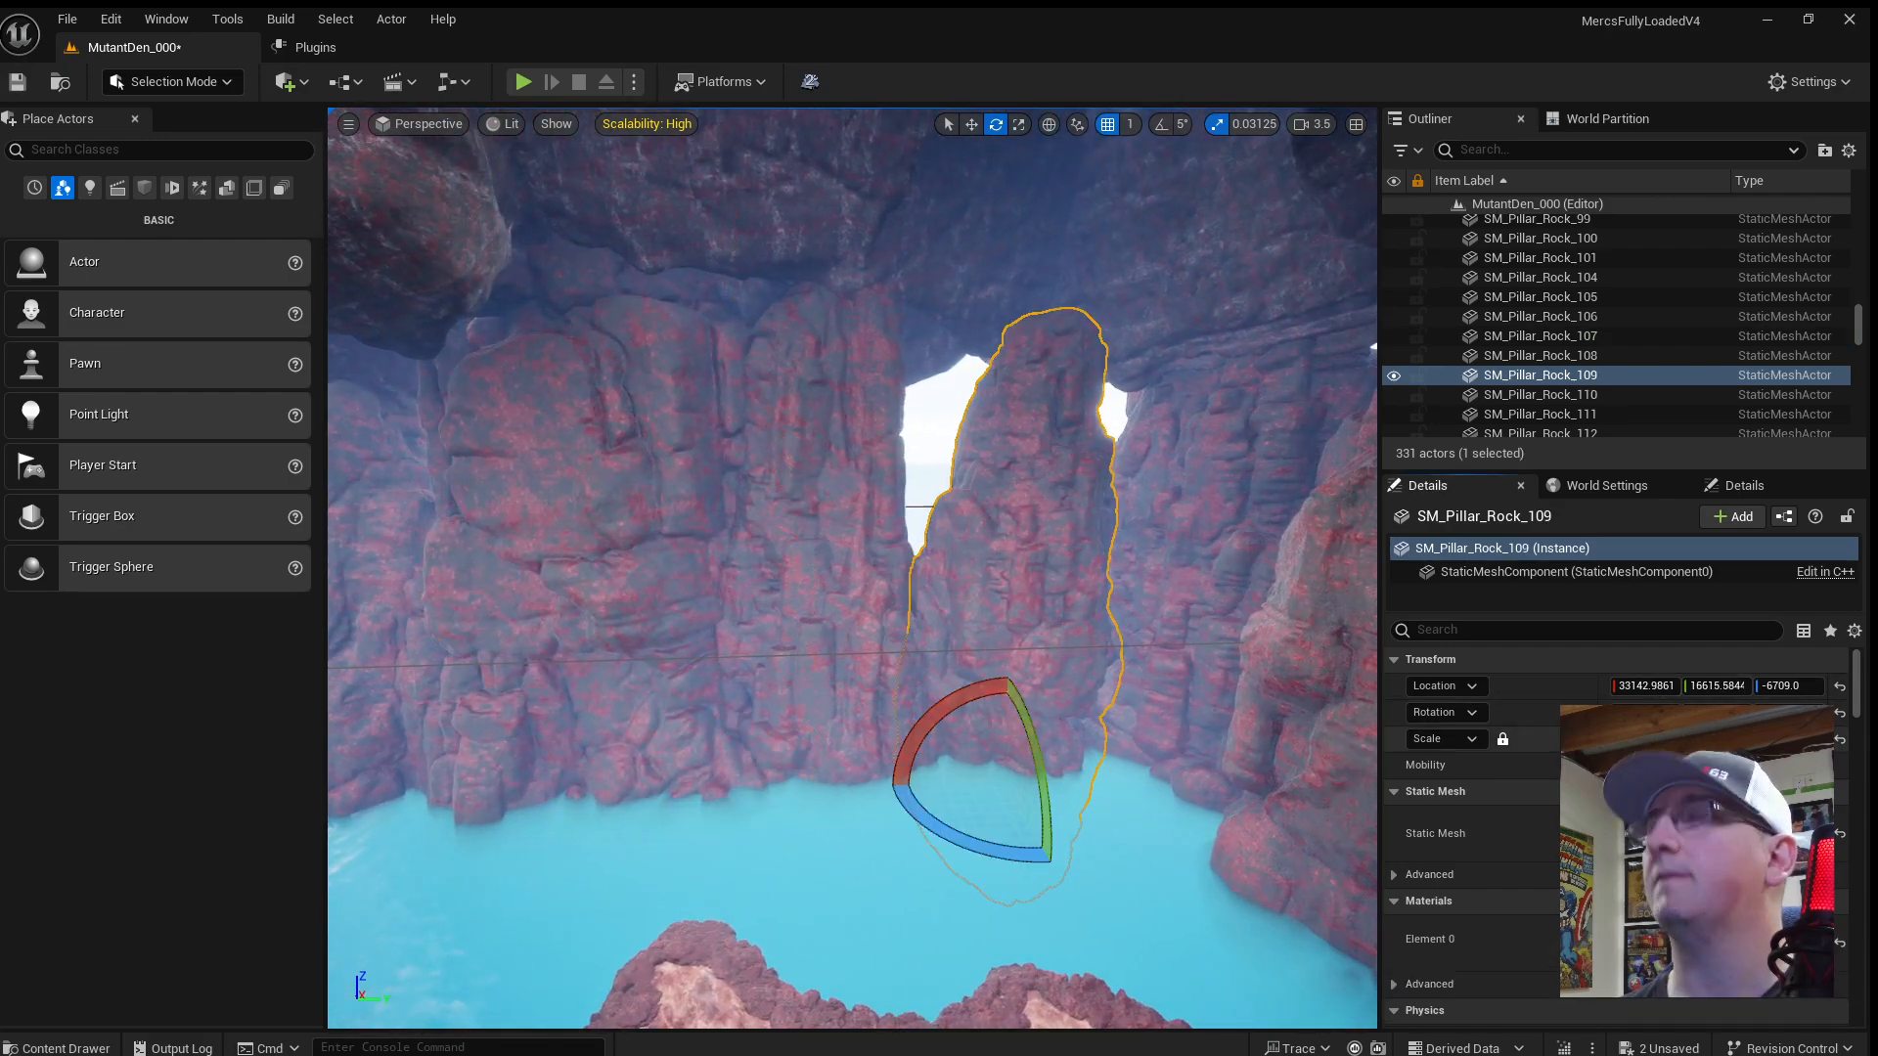
key(Return)
mouse_move(790, 812)
right_down()
mouse_move(860, 815)
mouse_move(790, 813)
right_up()
key(w)
drag(745, 826, 694, 786)
key(e)
right_drag(694, 785, 782, 799)
Delete SM_Pillar_Rock_110 and enlarge SM_Pillar_Rock_111 to fill the wall gaps around it.
click(790, 587)
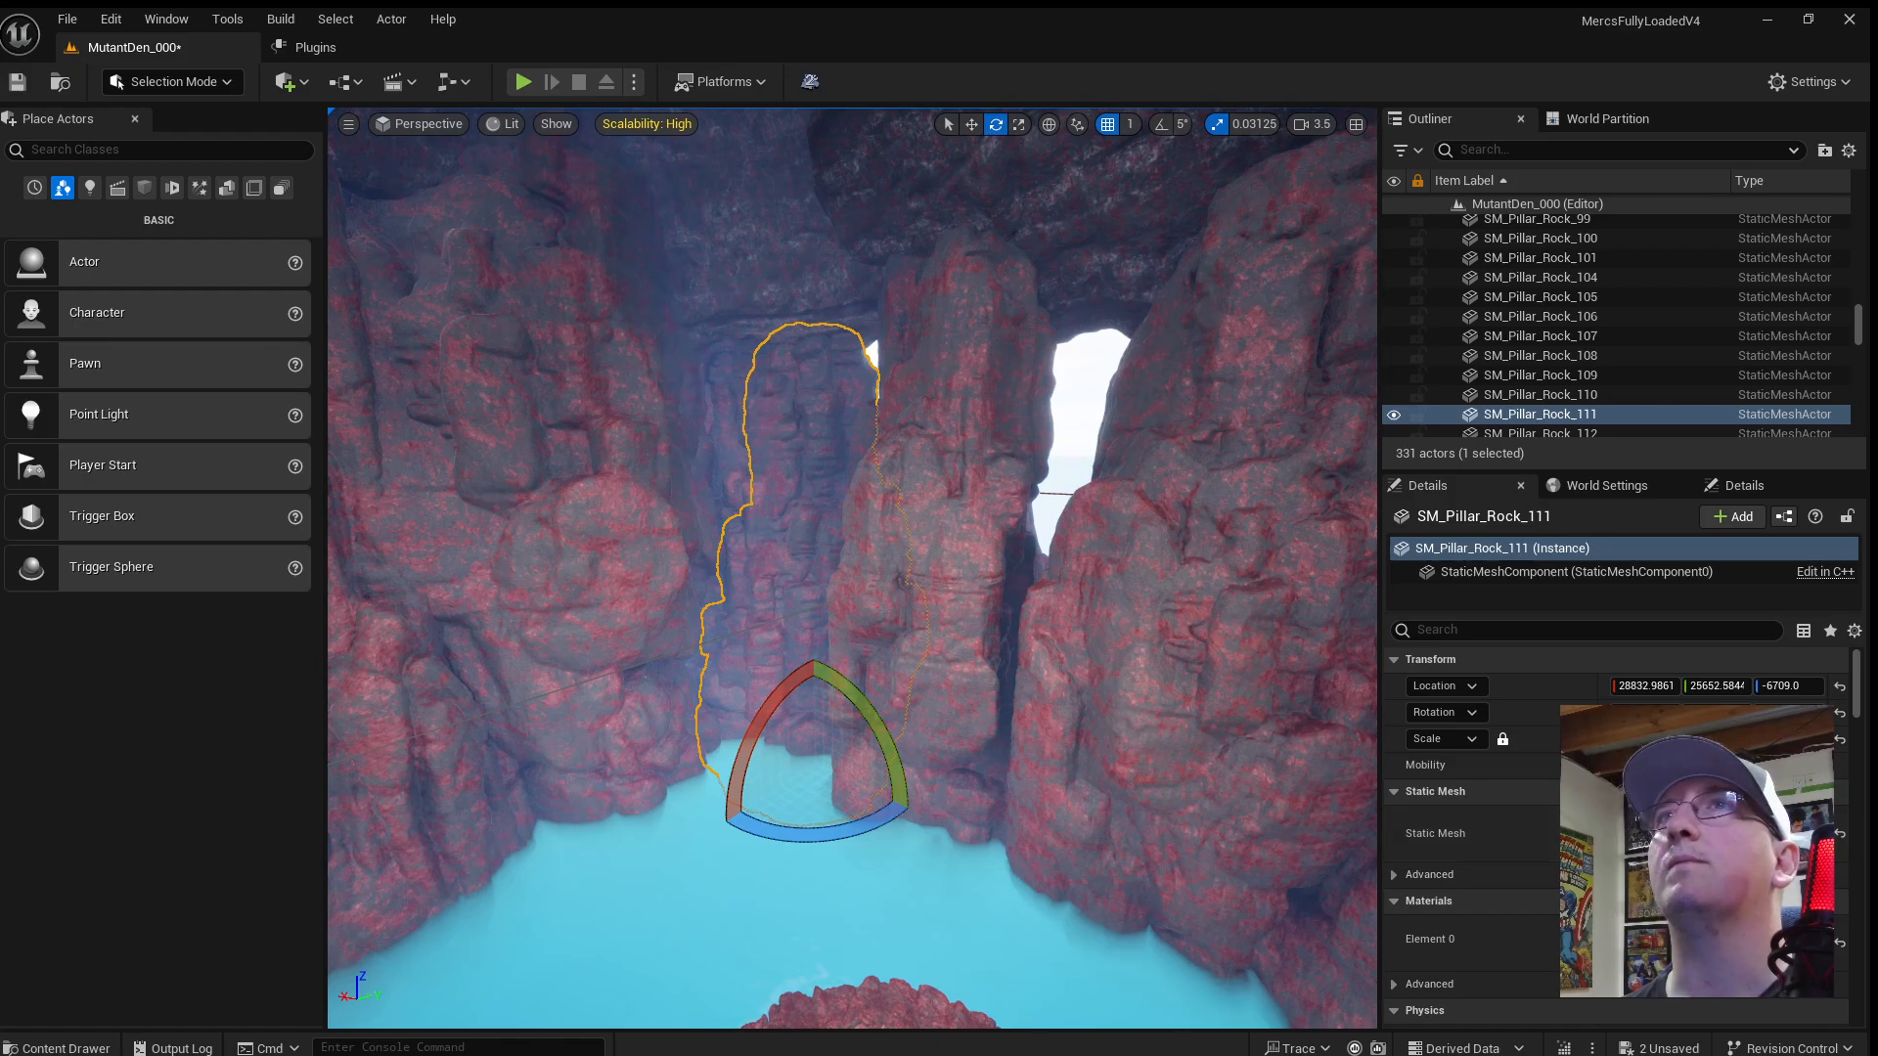
key(Delete)
click(793, 531)
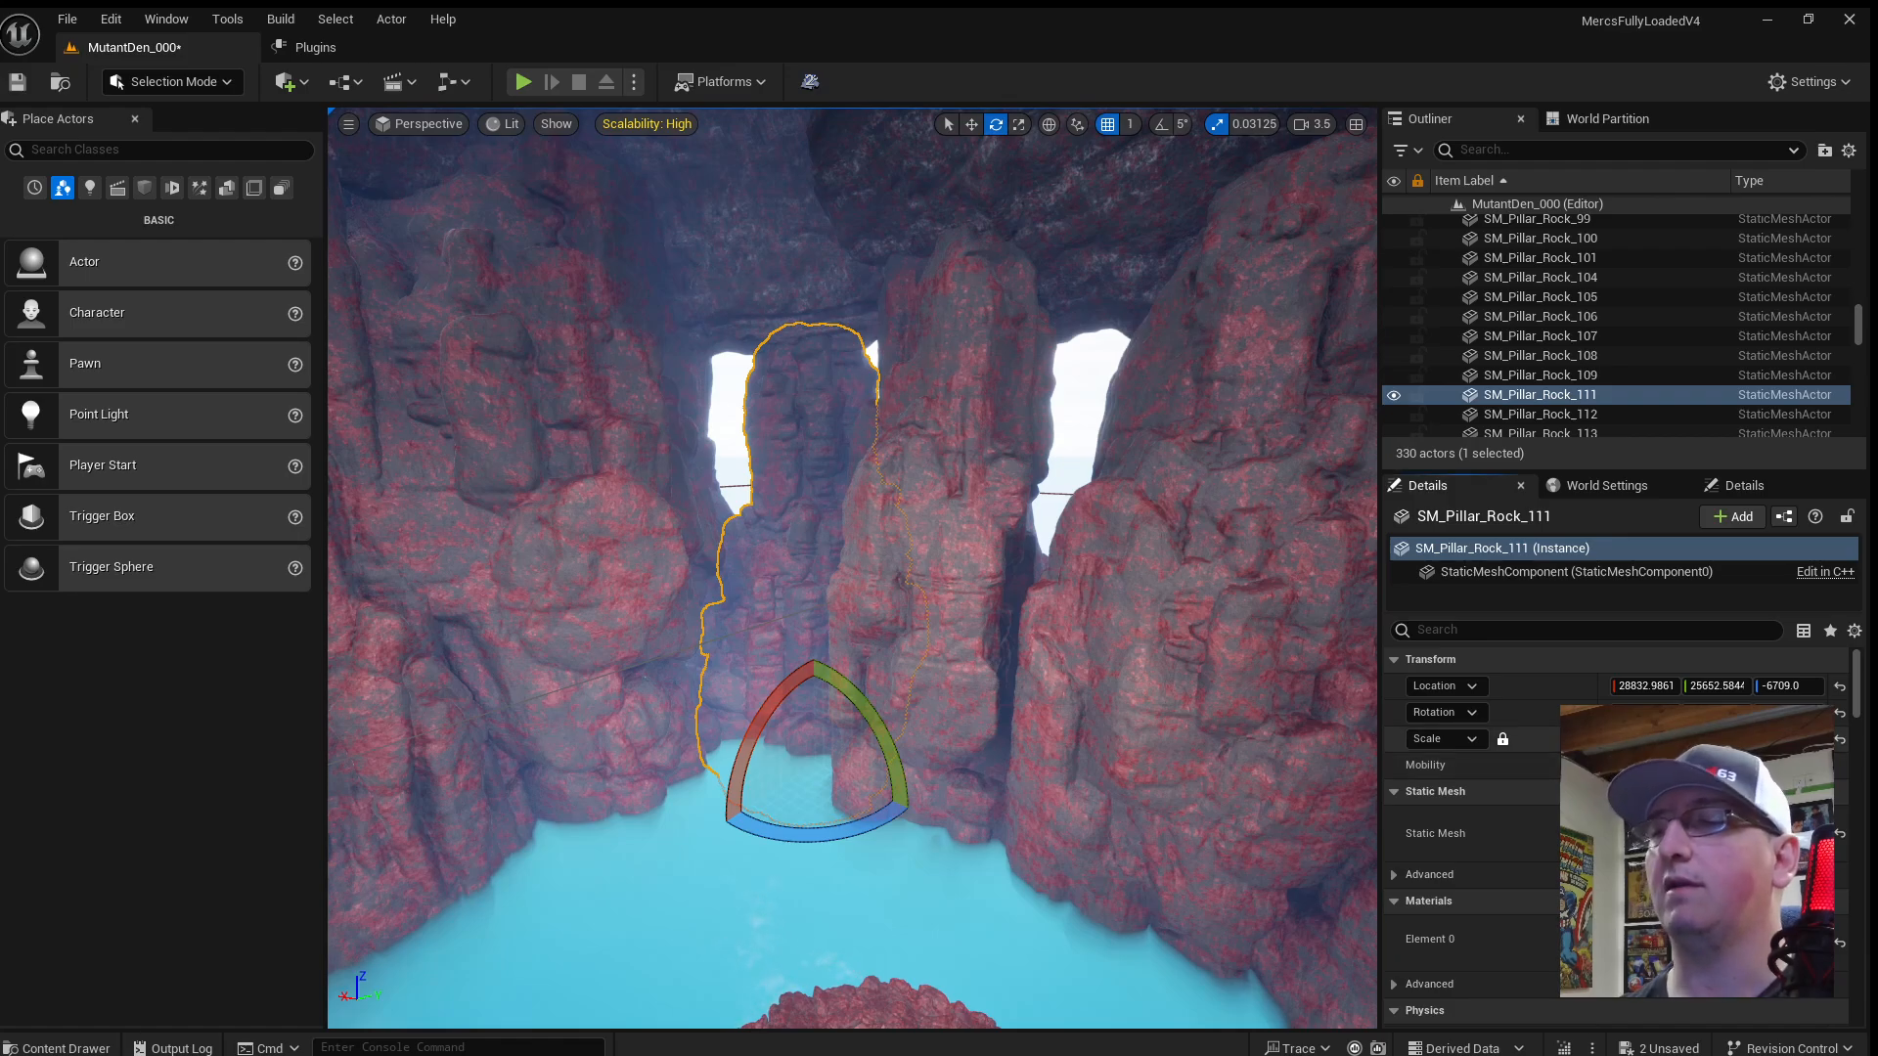
key(Return)
Shift SM_Pillar_Rock_112 sideways along the wall to close the remaining gap beside it.
key(s)
right_drag(831, 548, 949, 514)
click(836, 548)
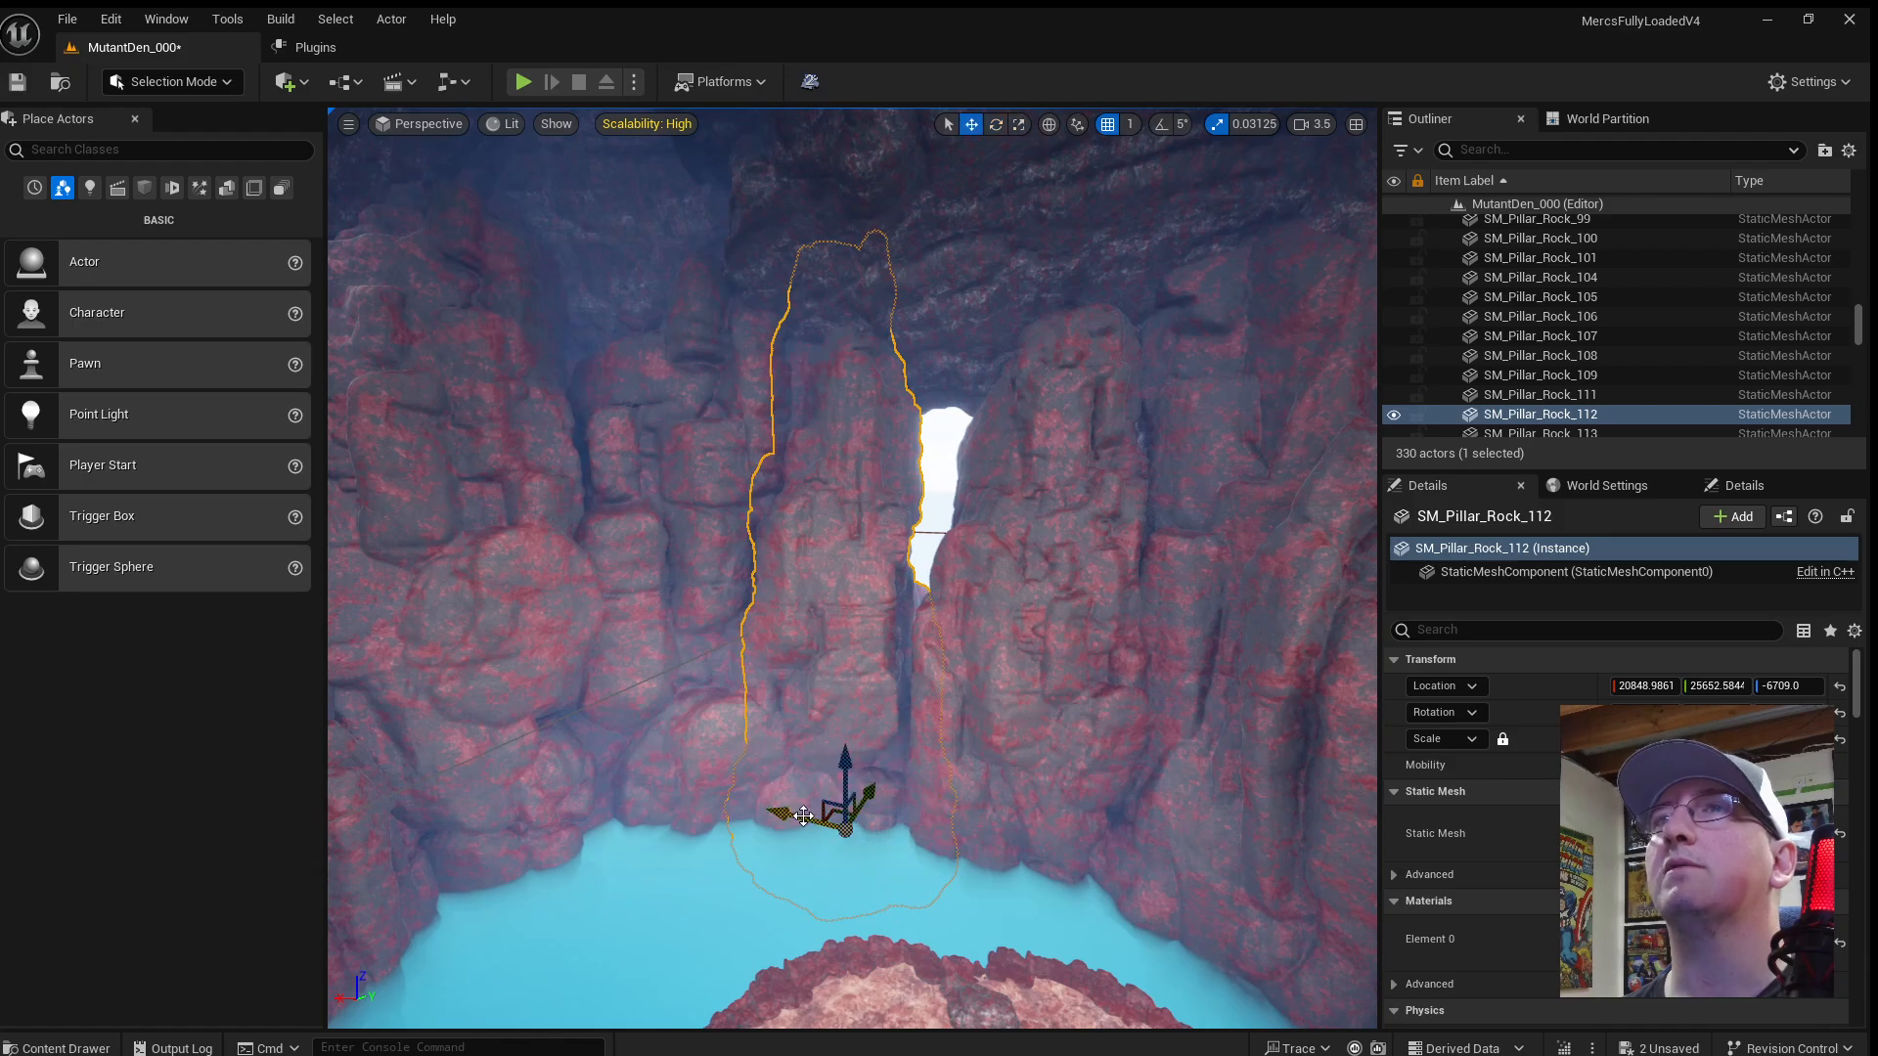
drag(803, 816, 846, 815)
click(1055, 929)
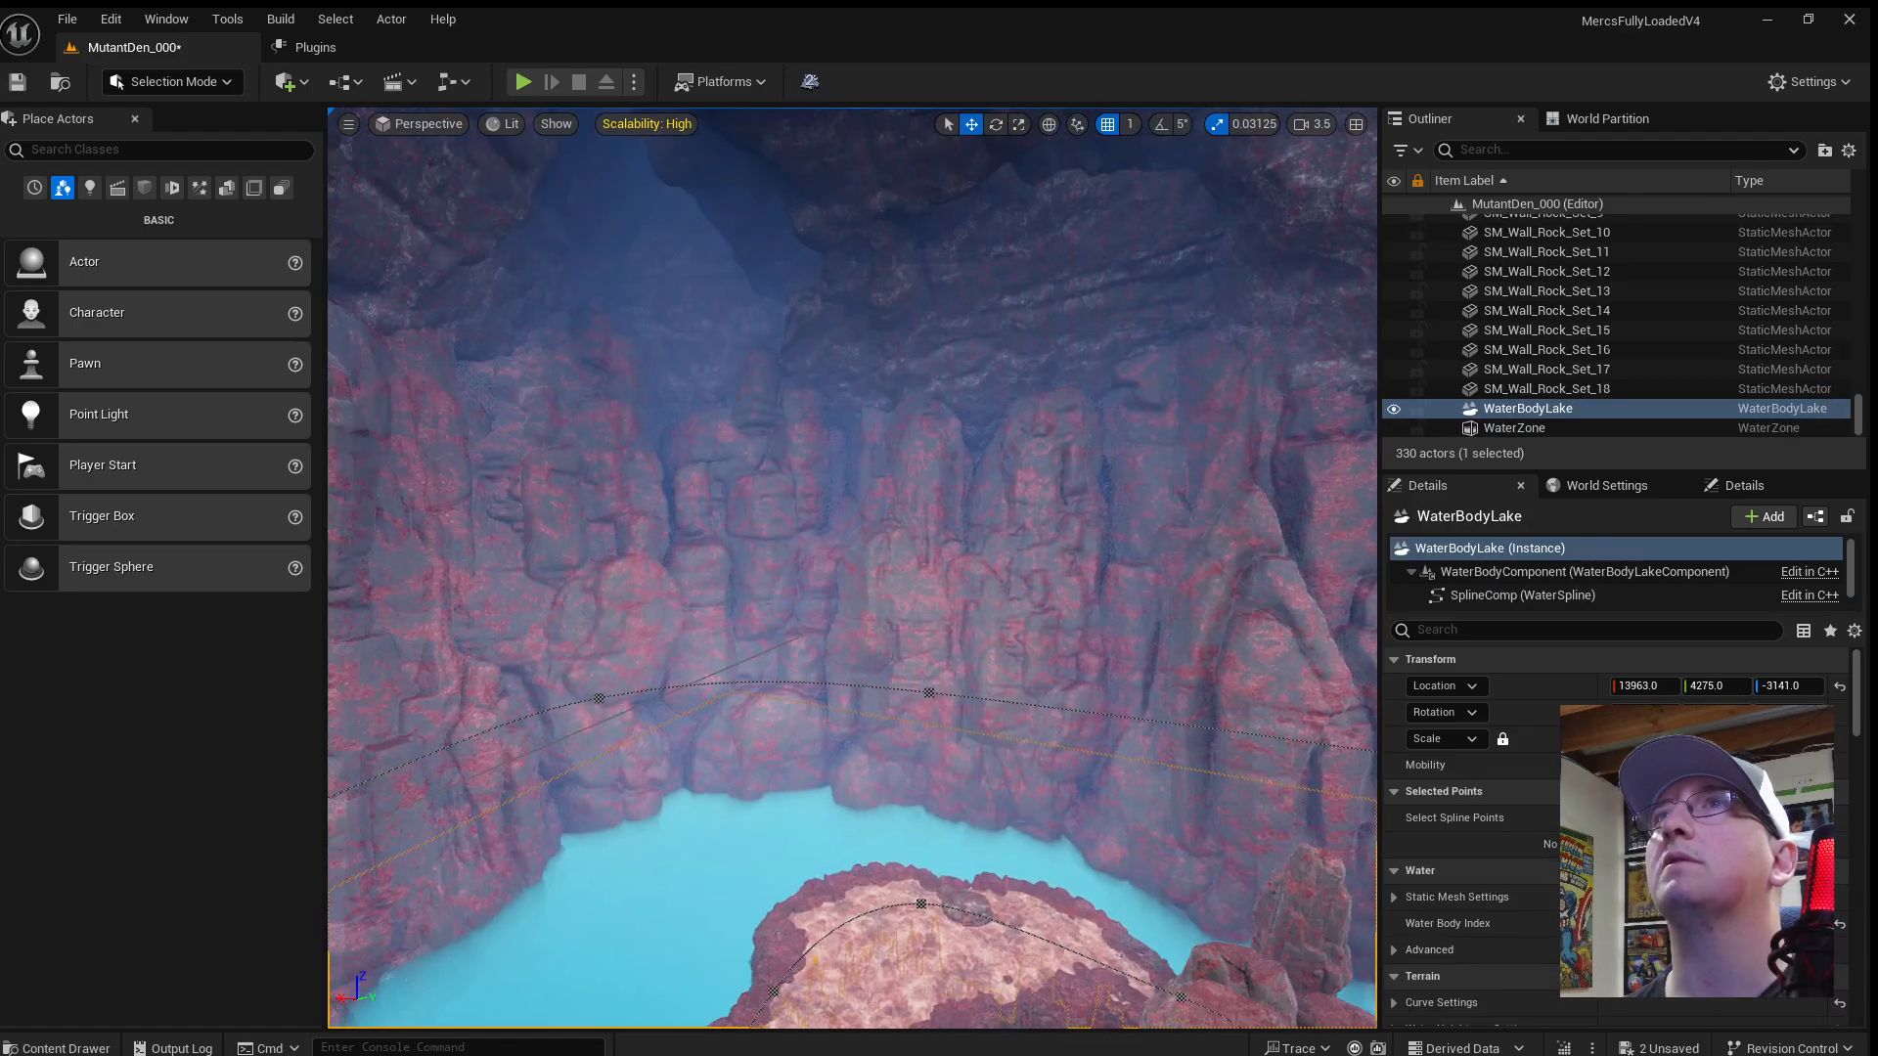
Add a Cube shape to the level outside the rock formation and reset its location to 0, 0, 0.
right_drag(1055, 929, 1316, 924)
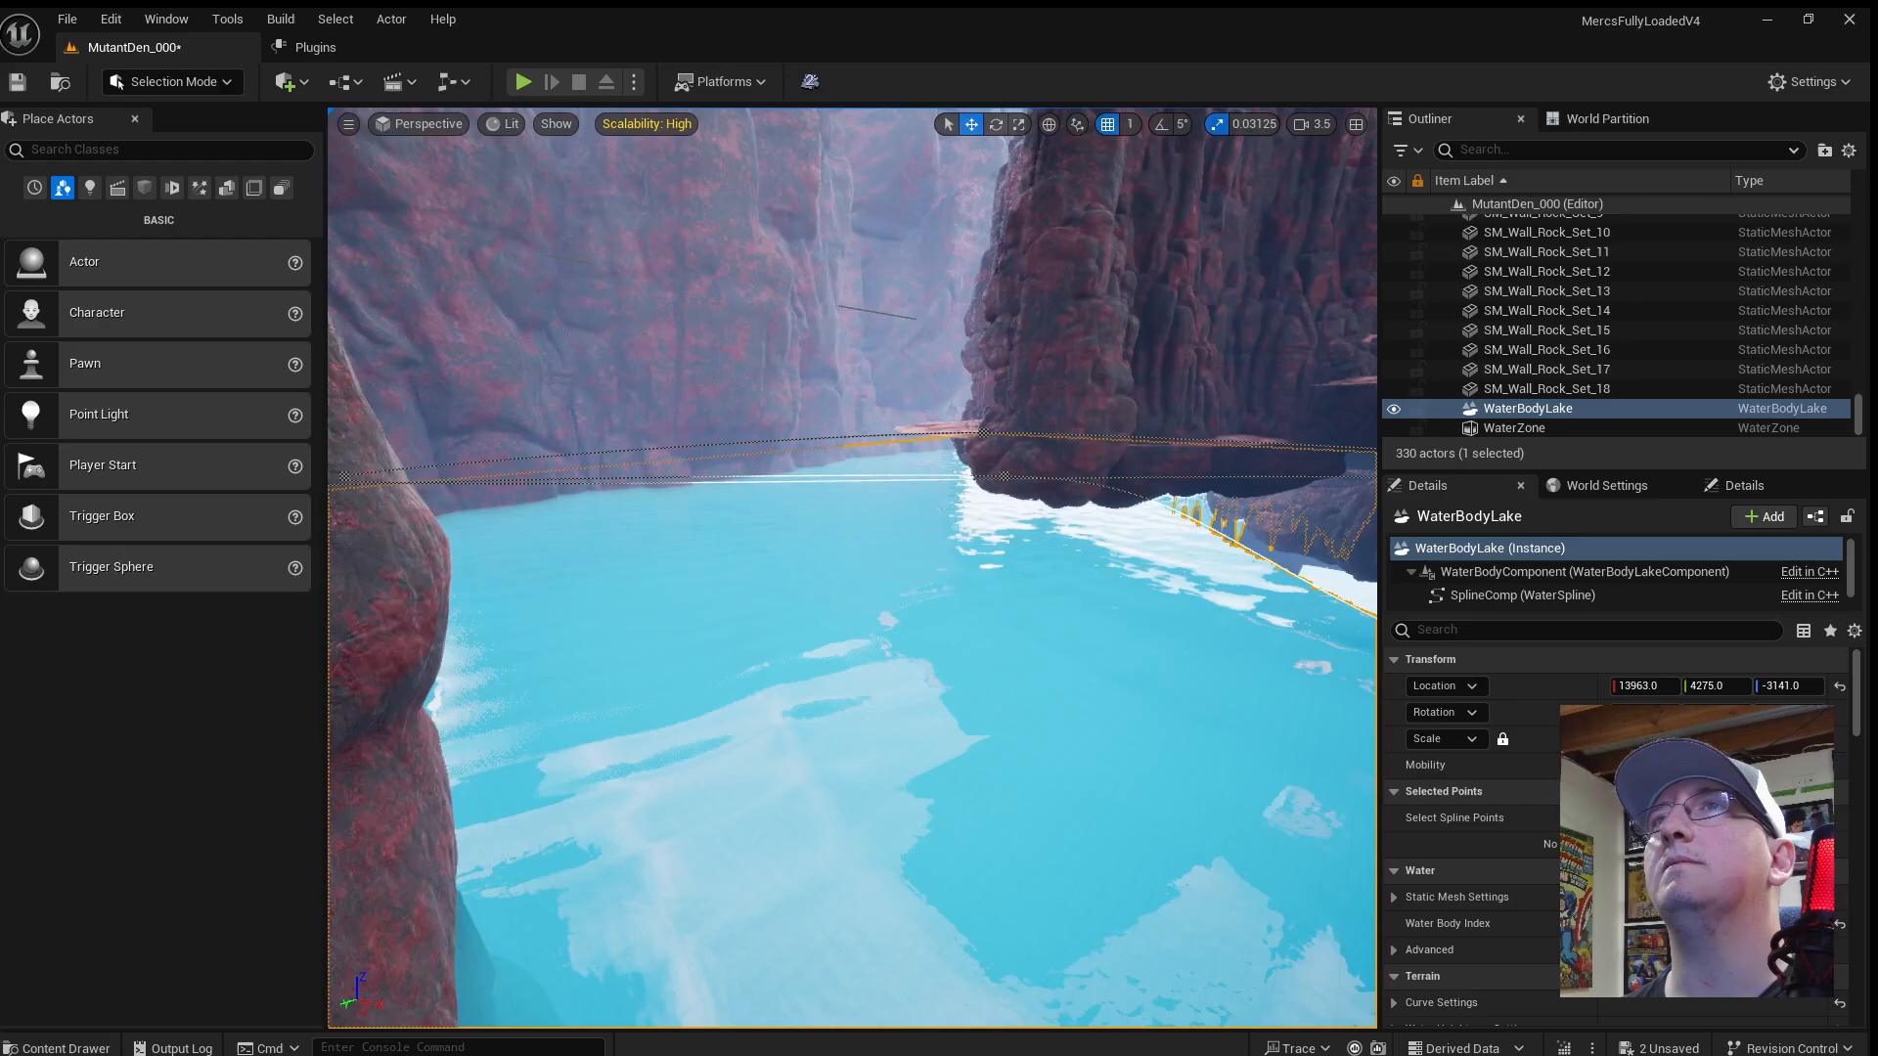
key(s)
right_drag(851, 567, 1008, 567)
key(a)
key(a)
key(w)
key(s)
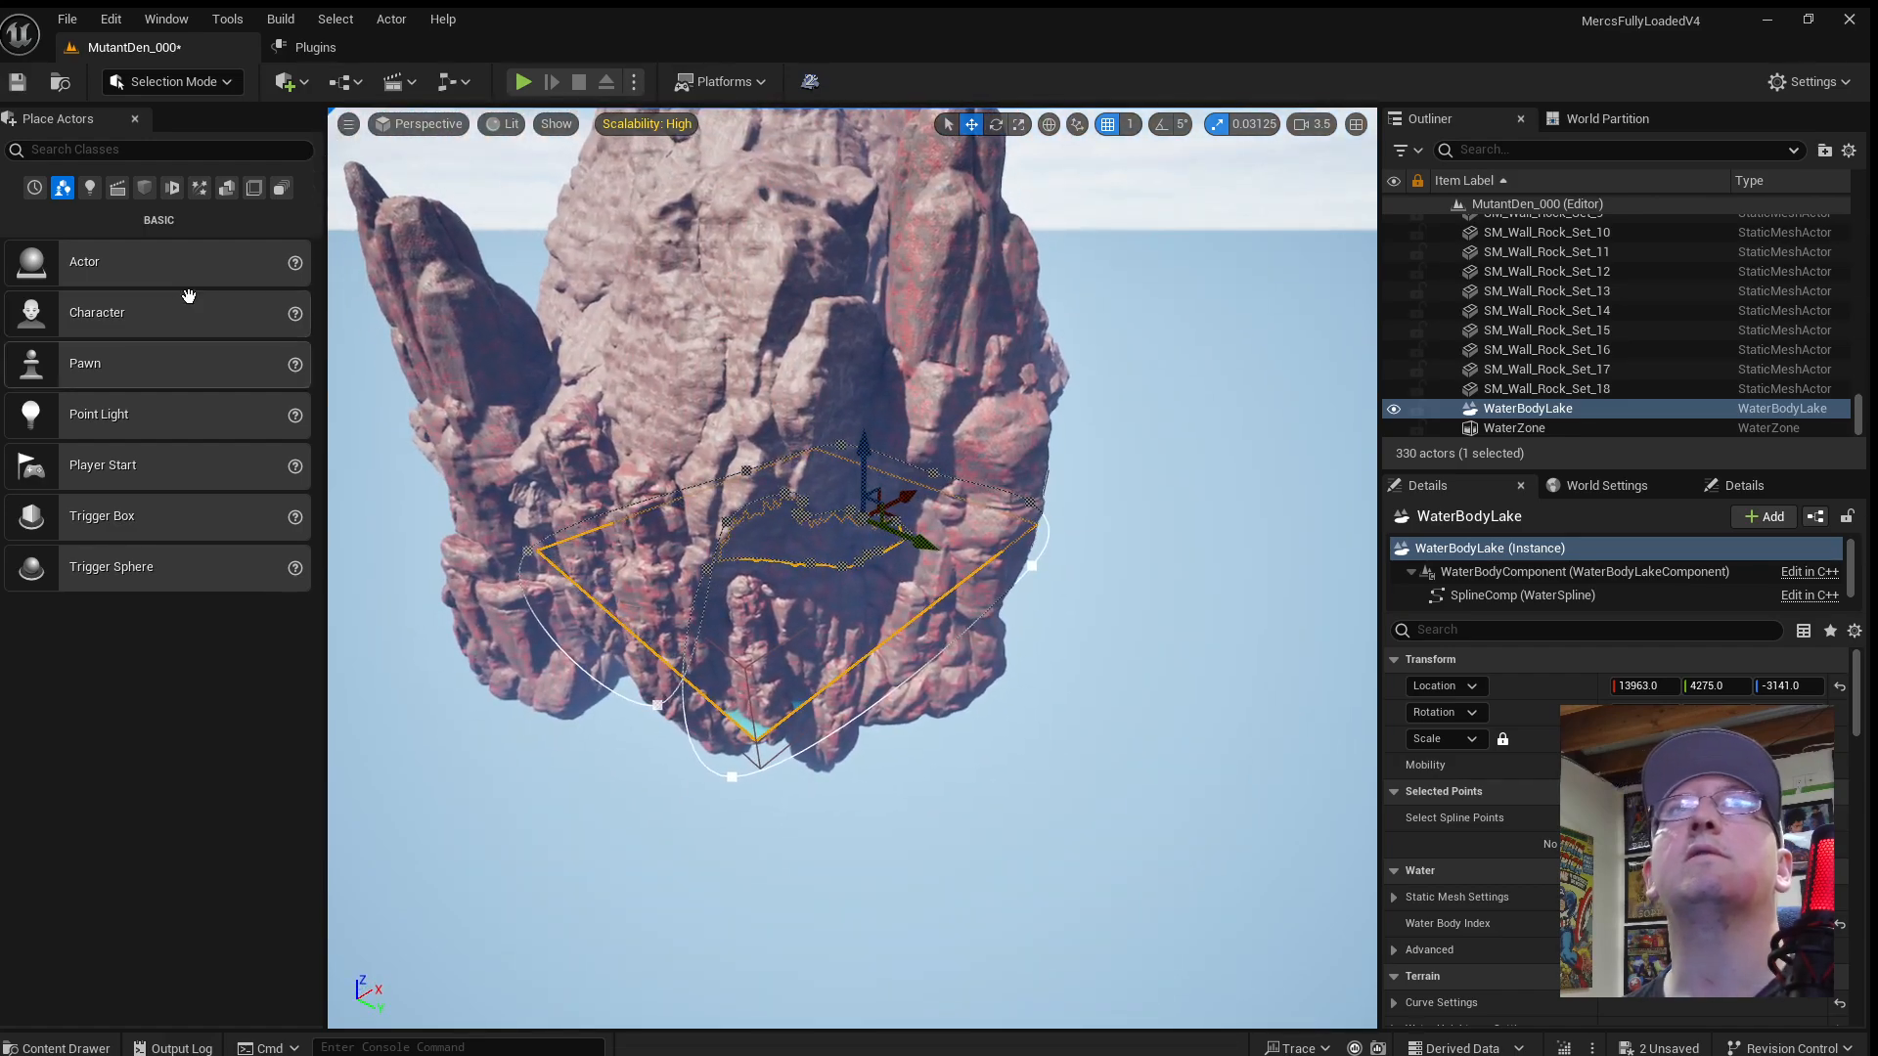
click(145, 186)
drag(826, 583, 825, 584)
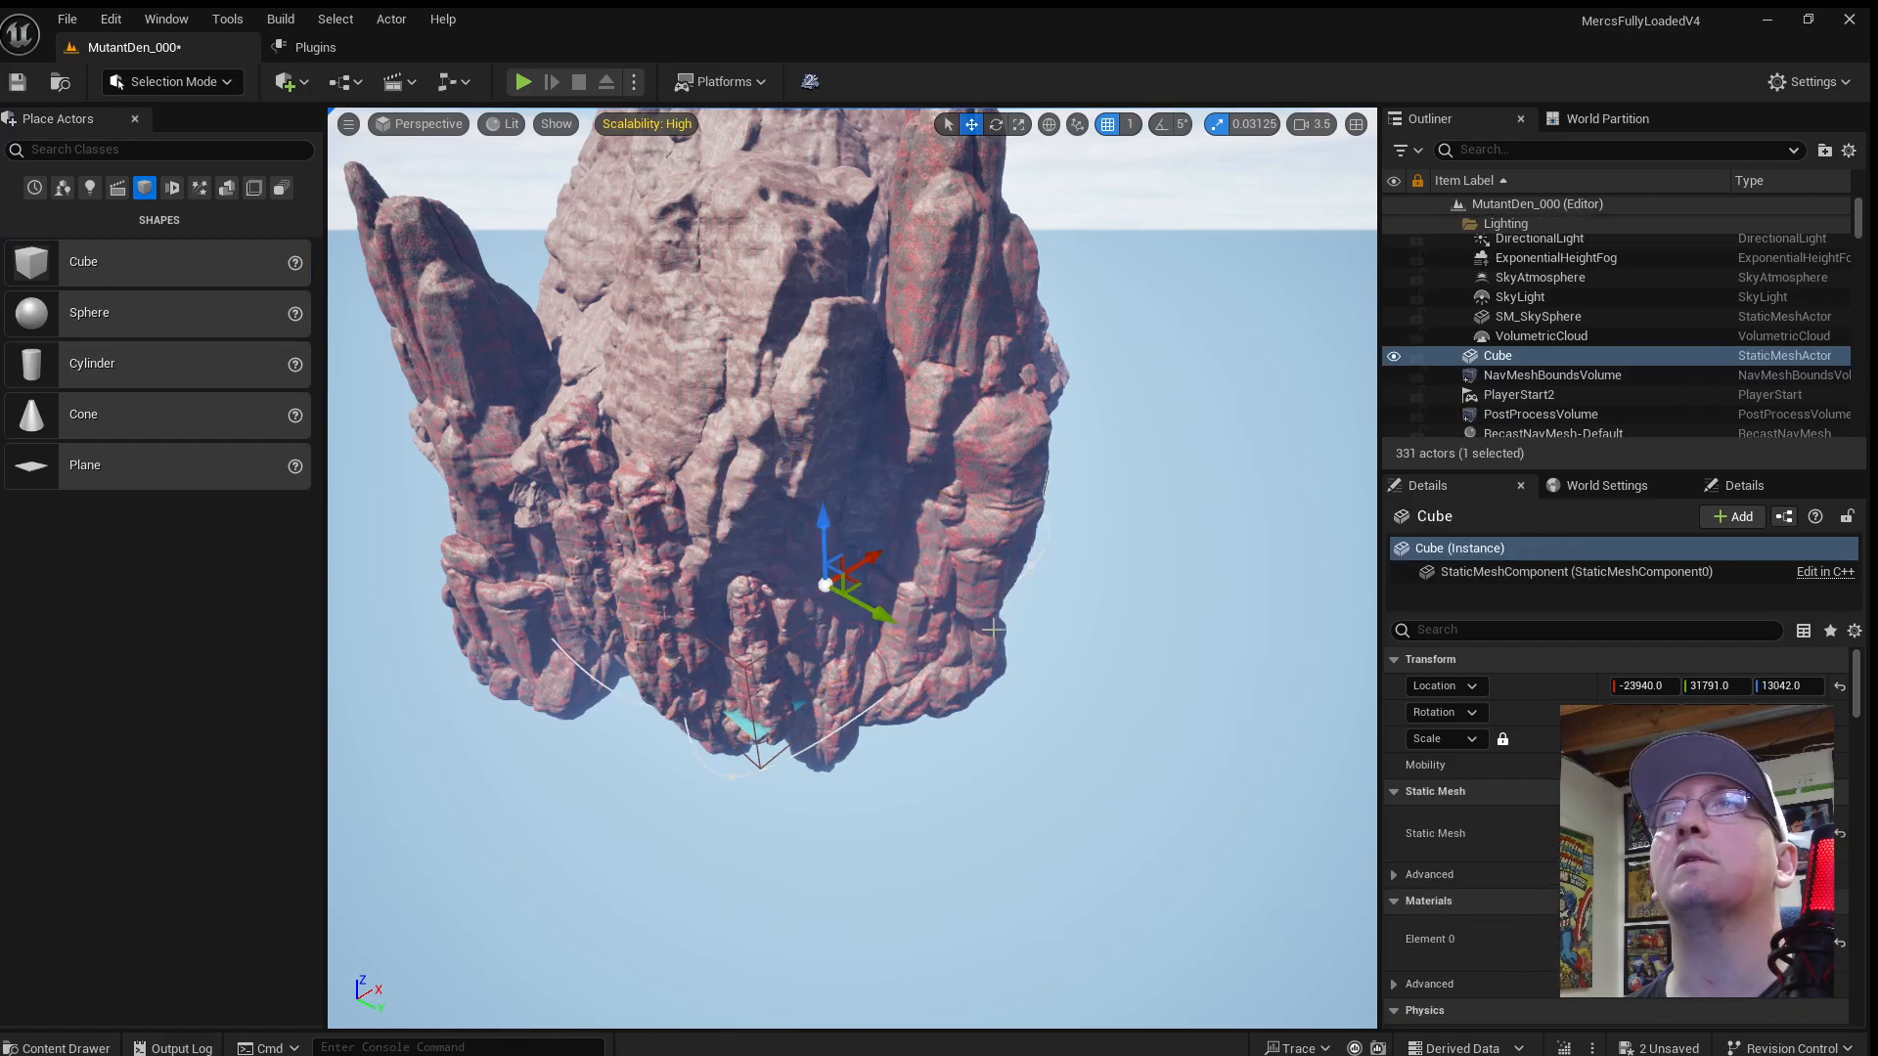
click(1840, 687)
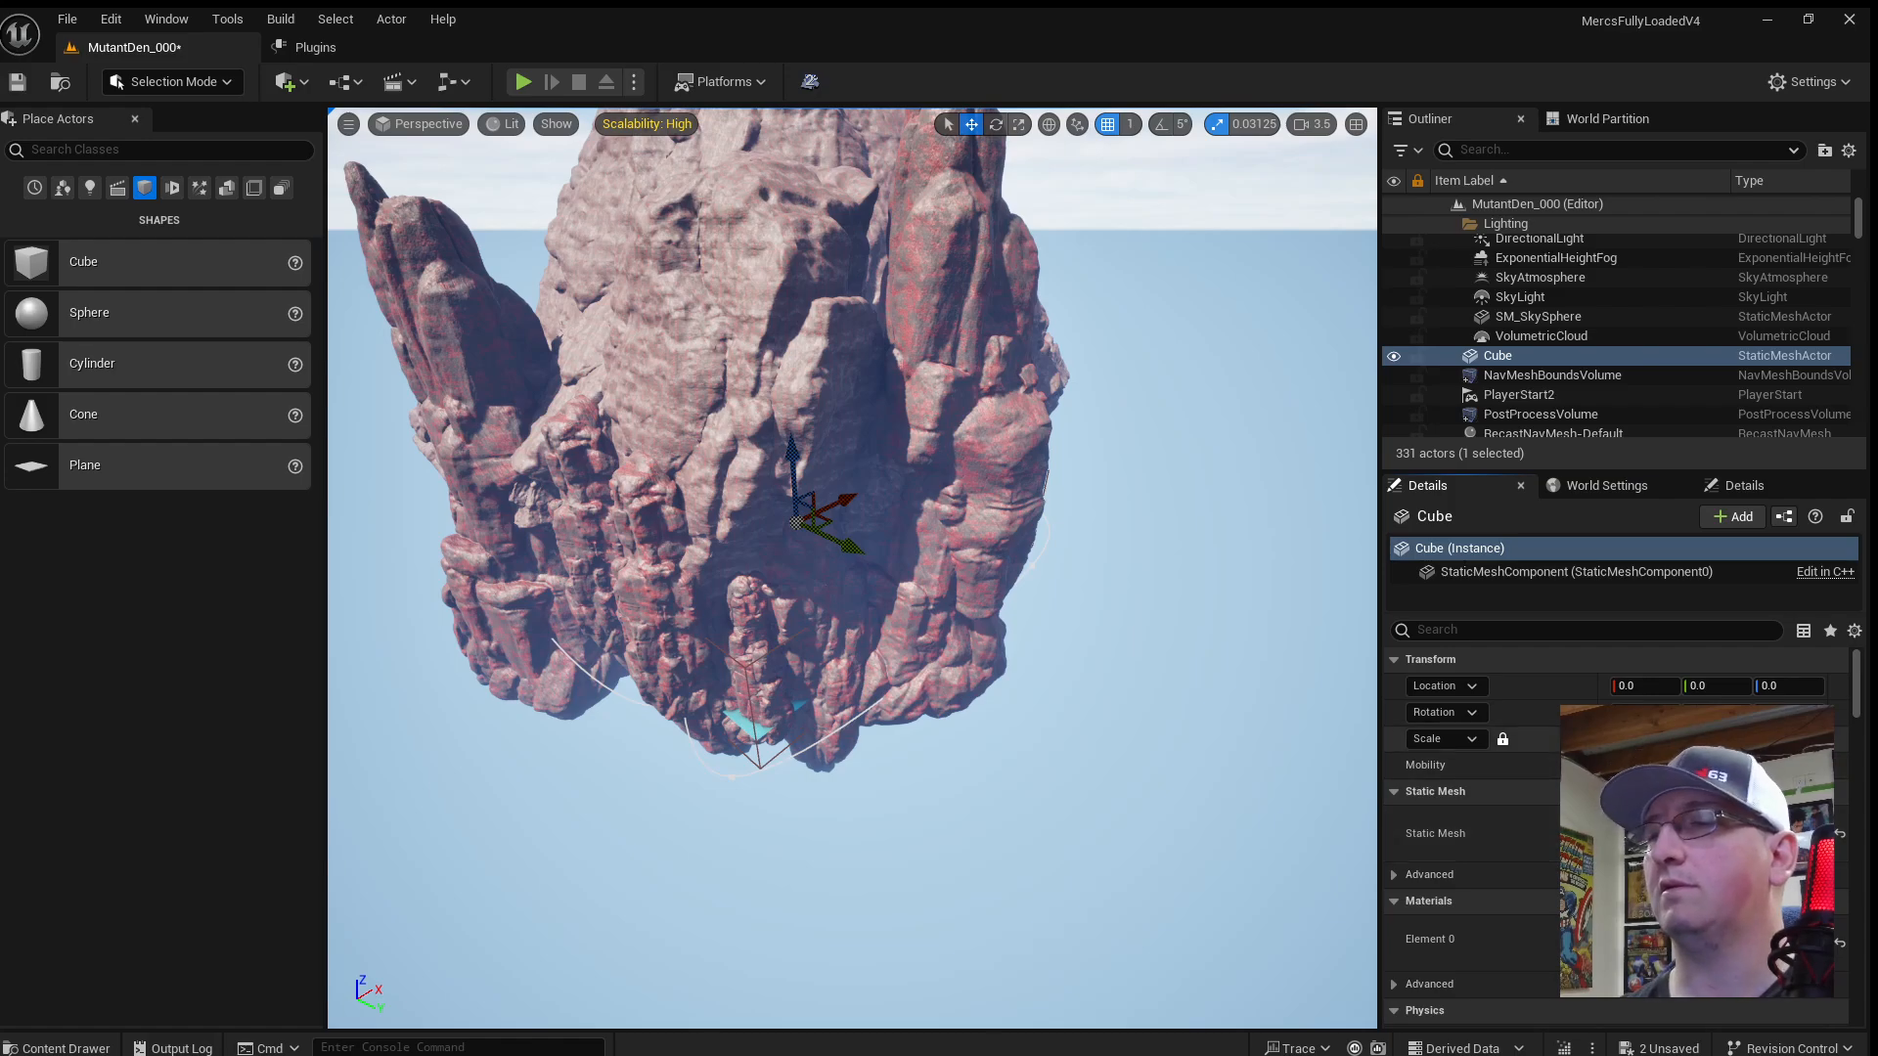
Scale the Cube up until it encloses the entire rock formation.
key(Return)
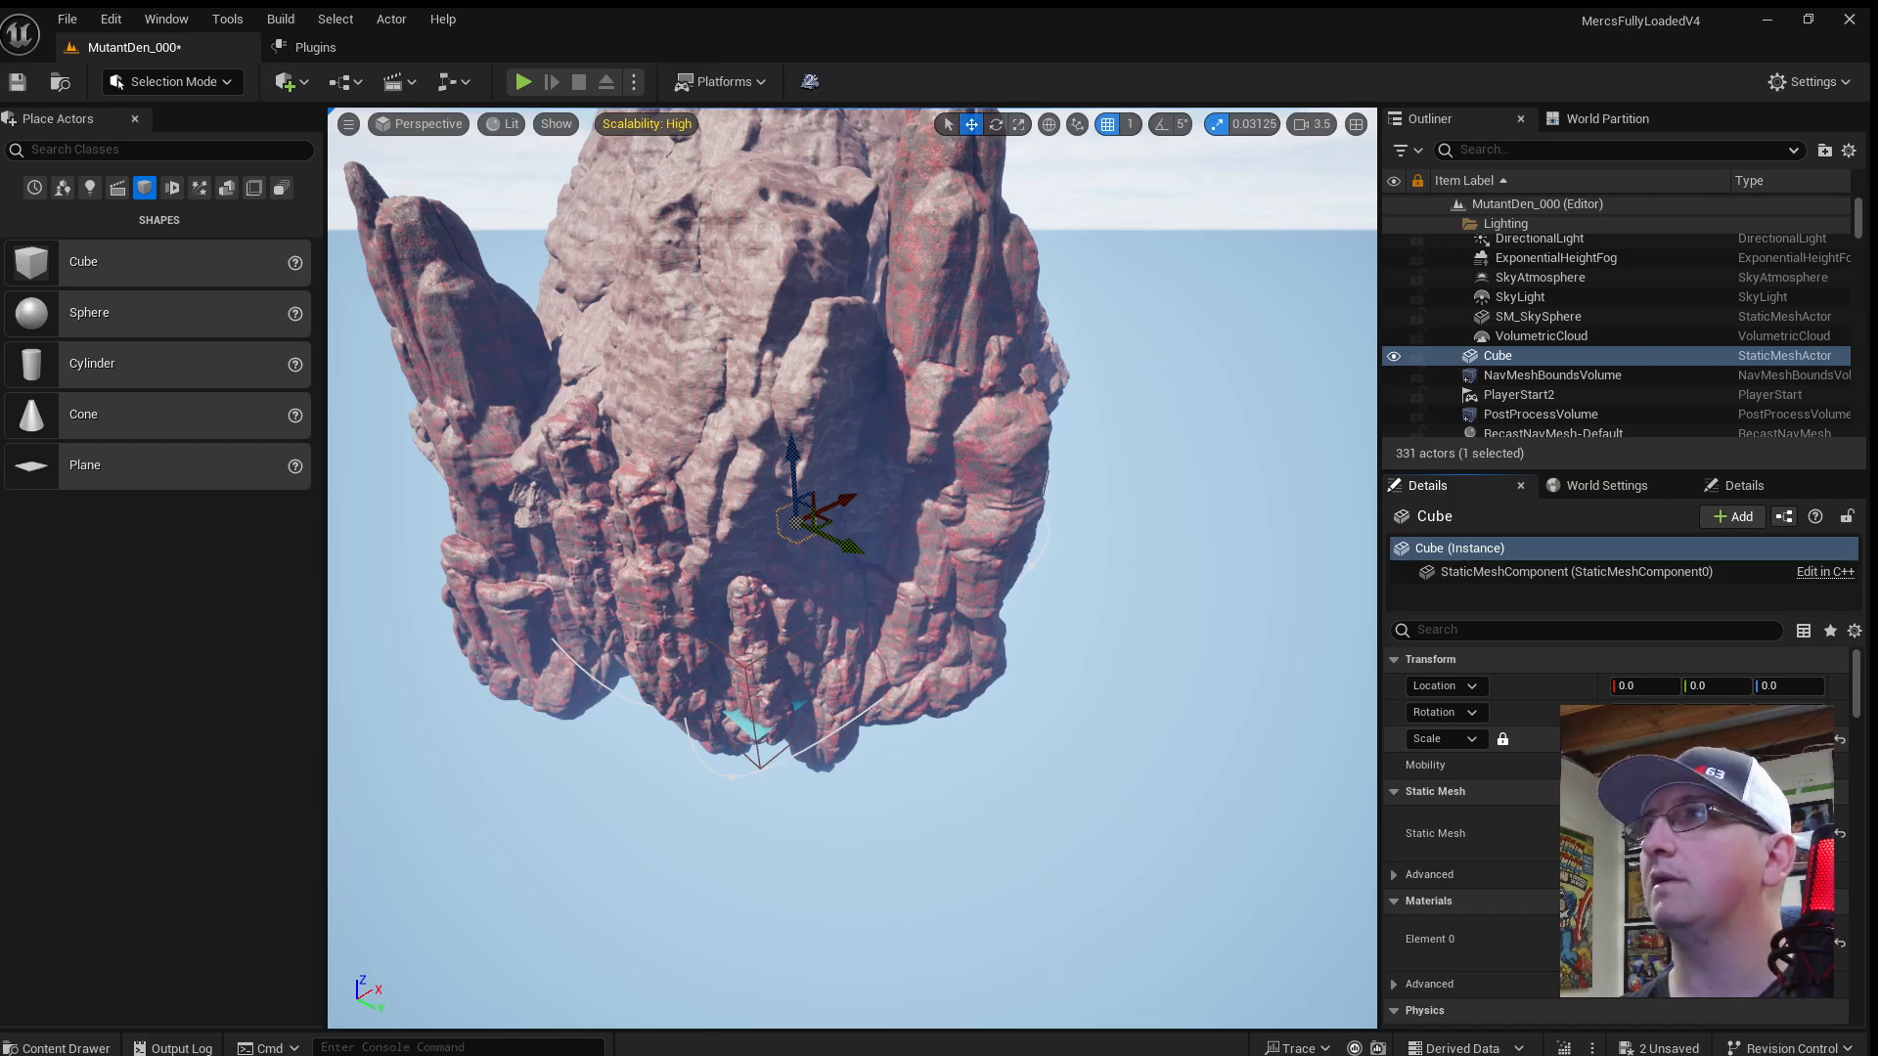
key(Return)
right_drag(851, 567, 909, 468)
key(w)
scroll(796, 391, up, 5)
key(w)
key(s)
scroll(934, 548, up, 5)
key(w)
key(s)
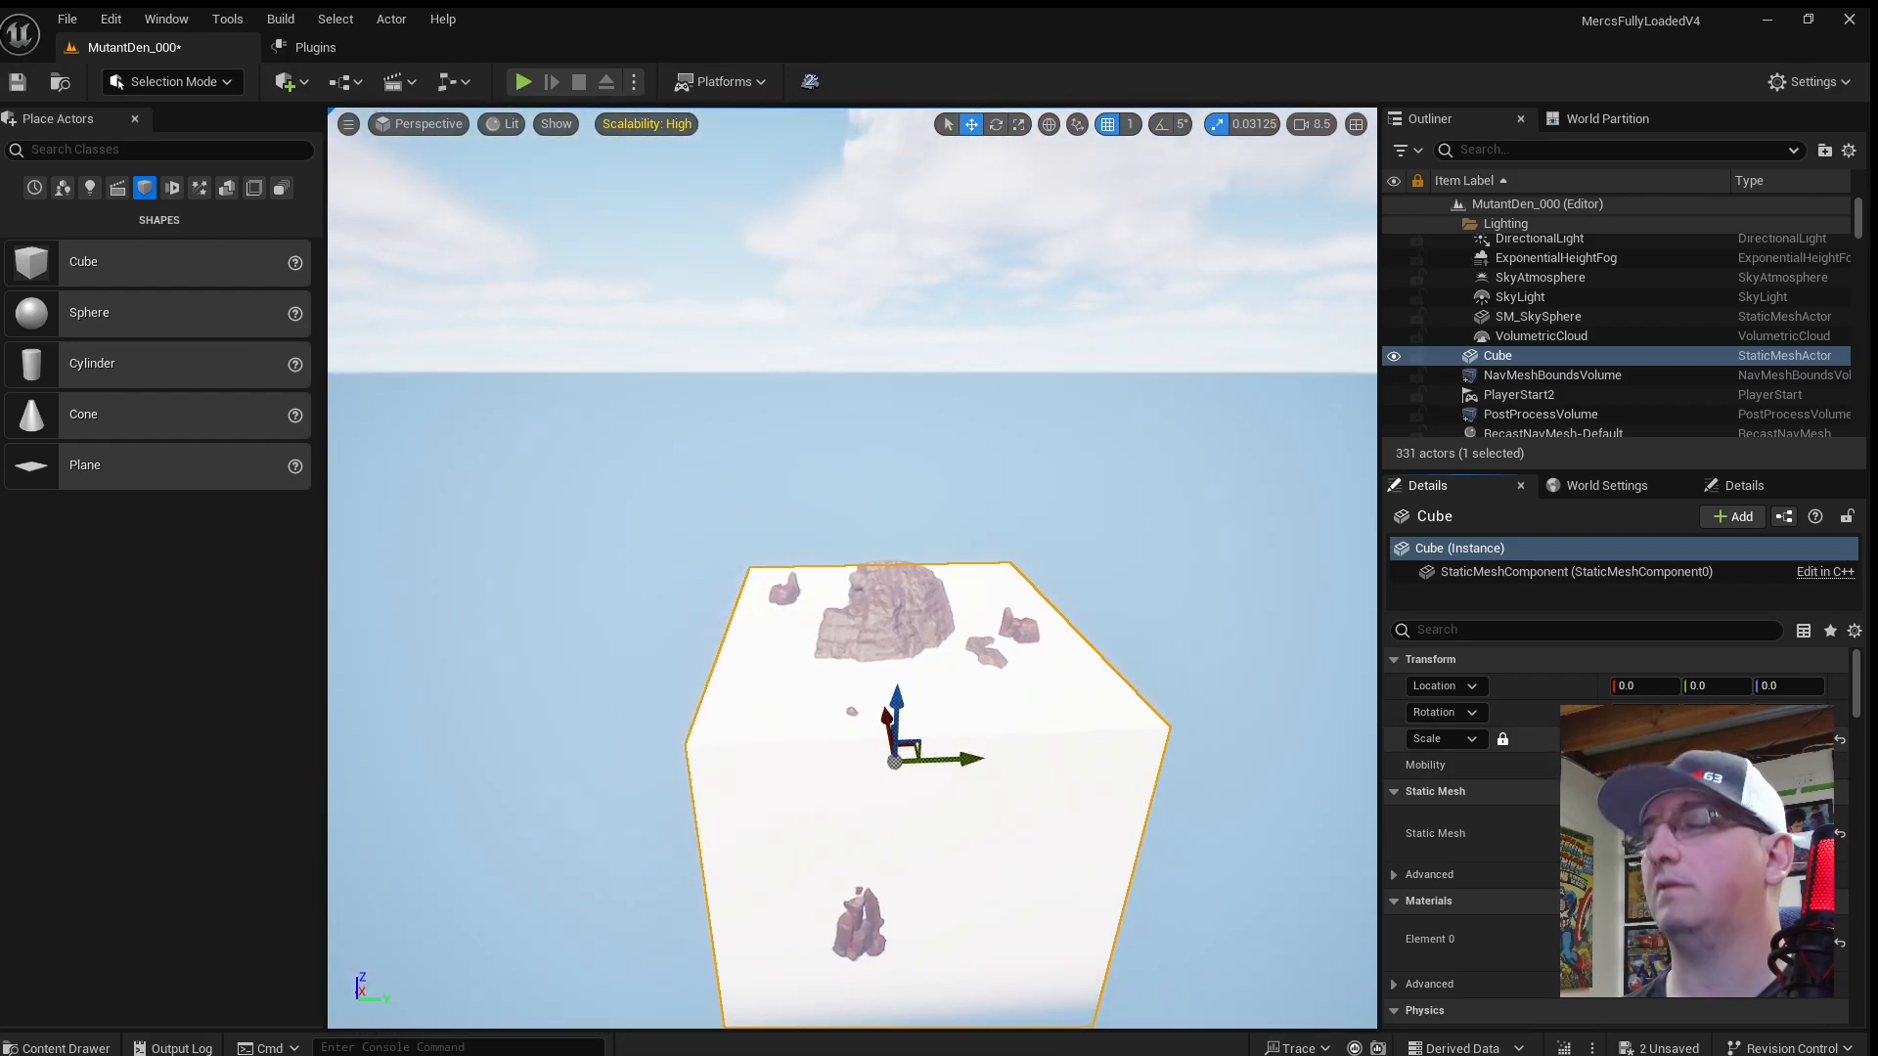
key(Return)
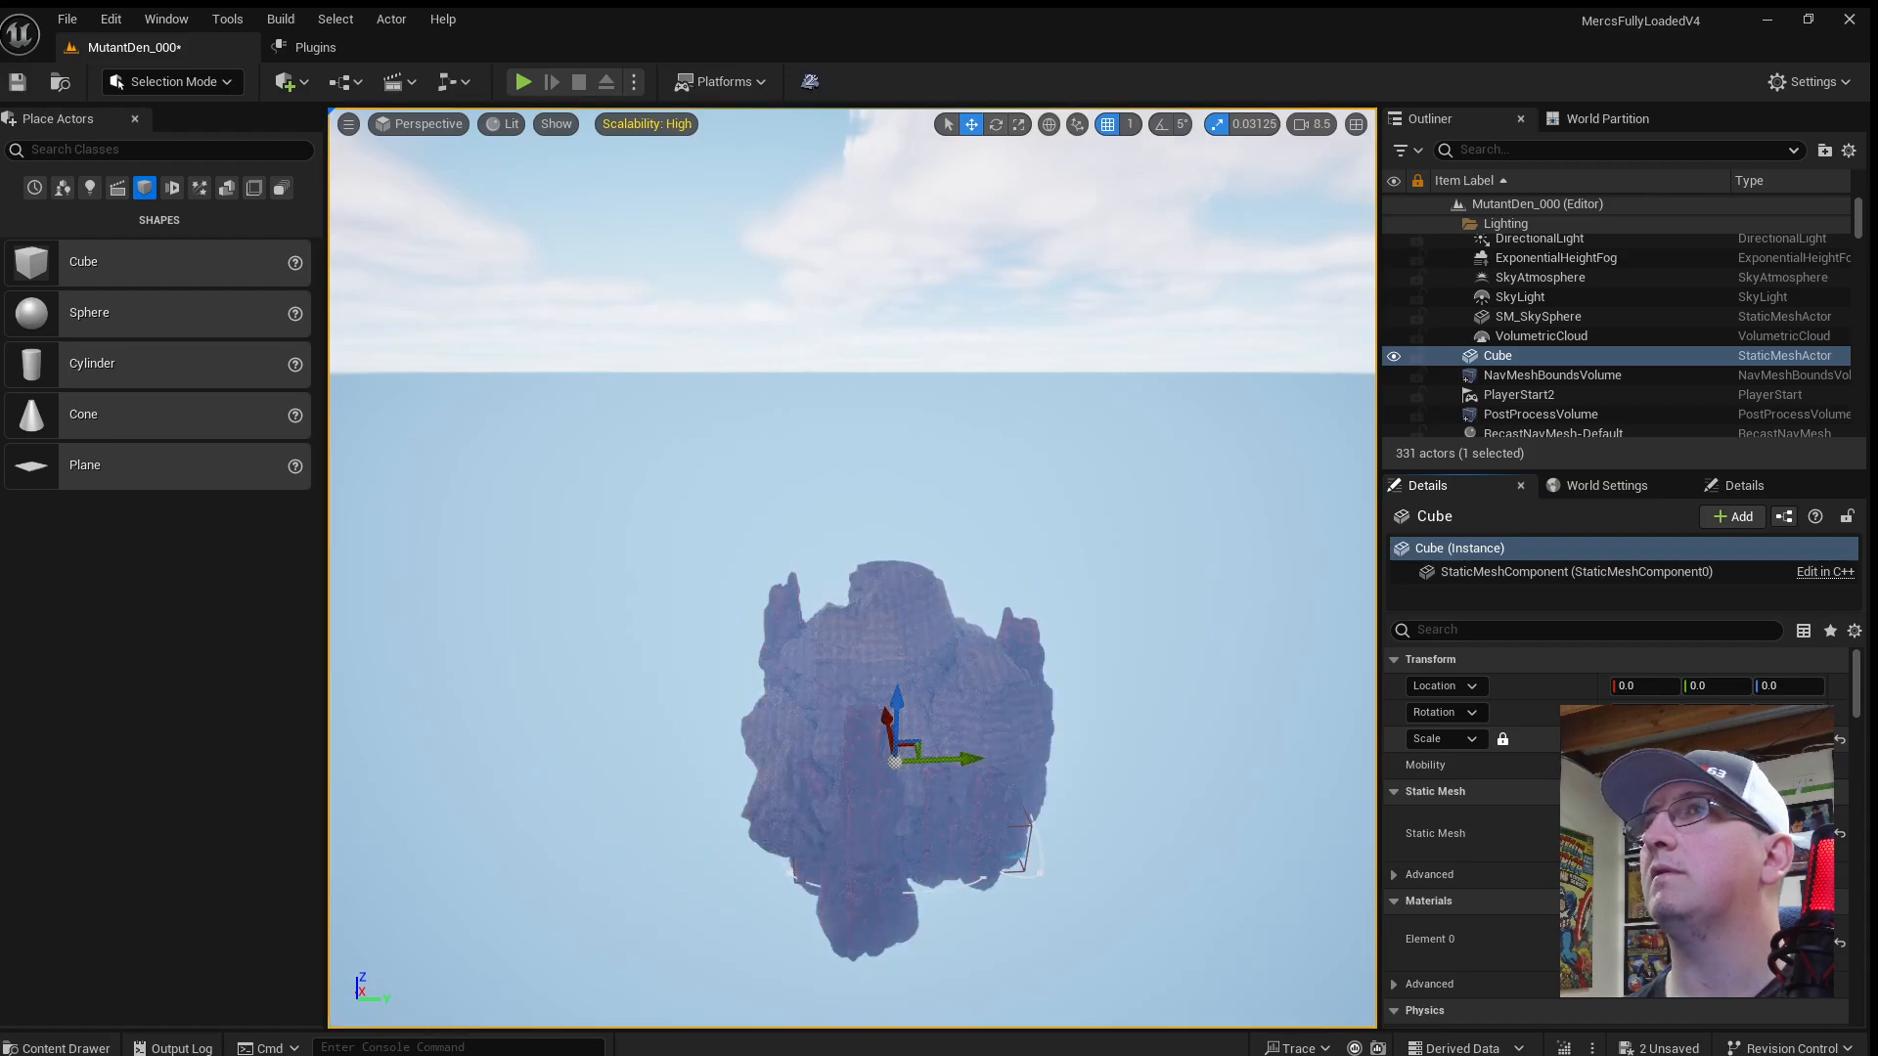
Examine the rock formation from several sides to check how the enlarged Cube surrounds it.
right_drag(1124, 652, 396, 675)
key(w)
scroll(1154, 773, up, 3)
key(w)
scroll(1159, 753, down, 5)
key(w)
scroll(997, 626, down, 2)
key(s)
key(w)
scroll(612, 563, up, 2)
key(s)
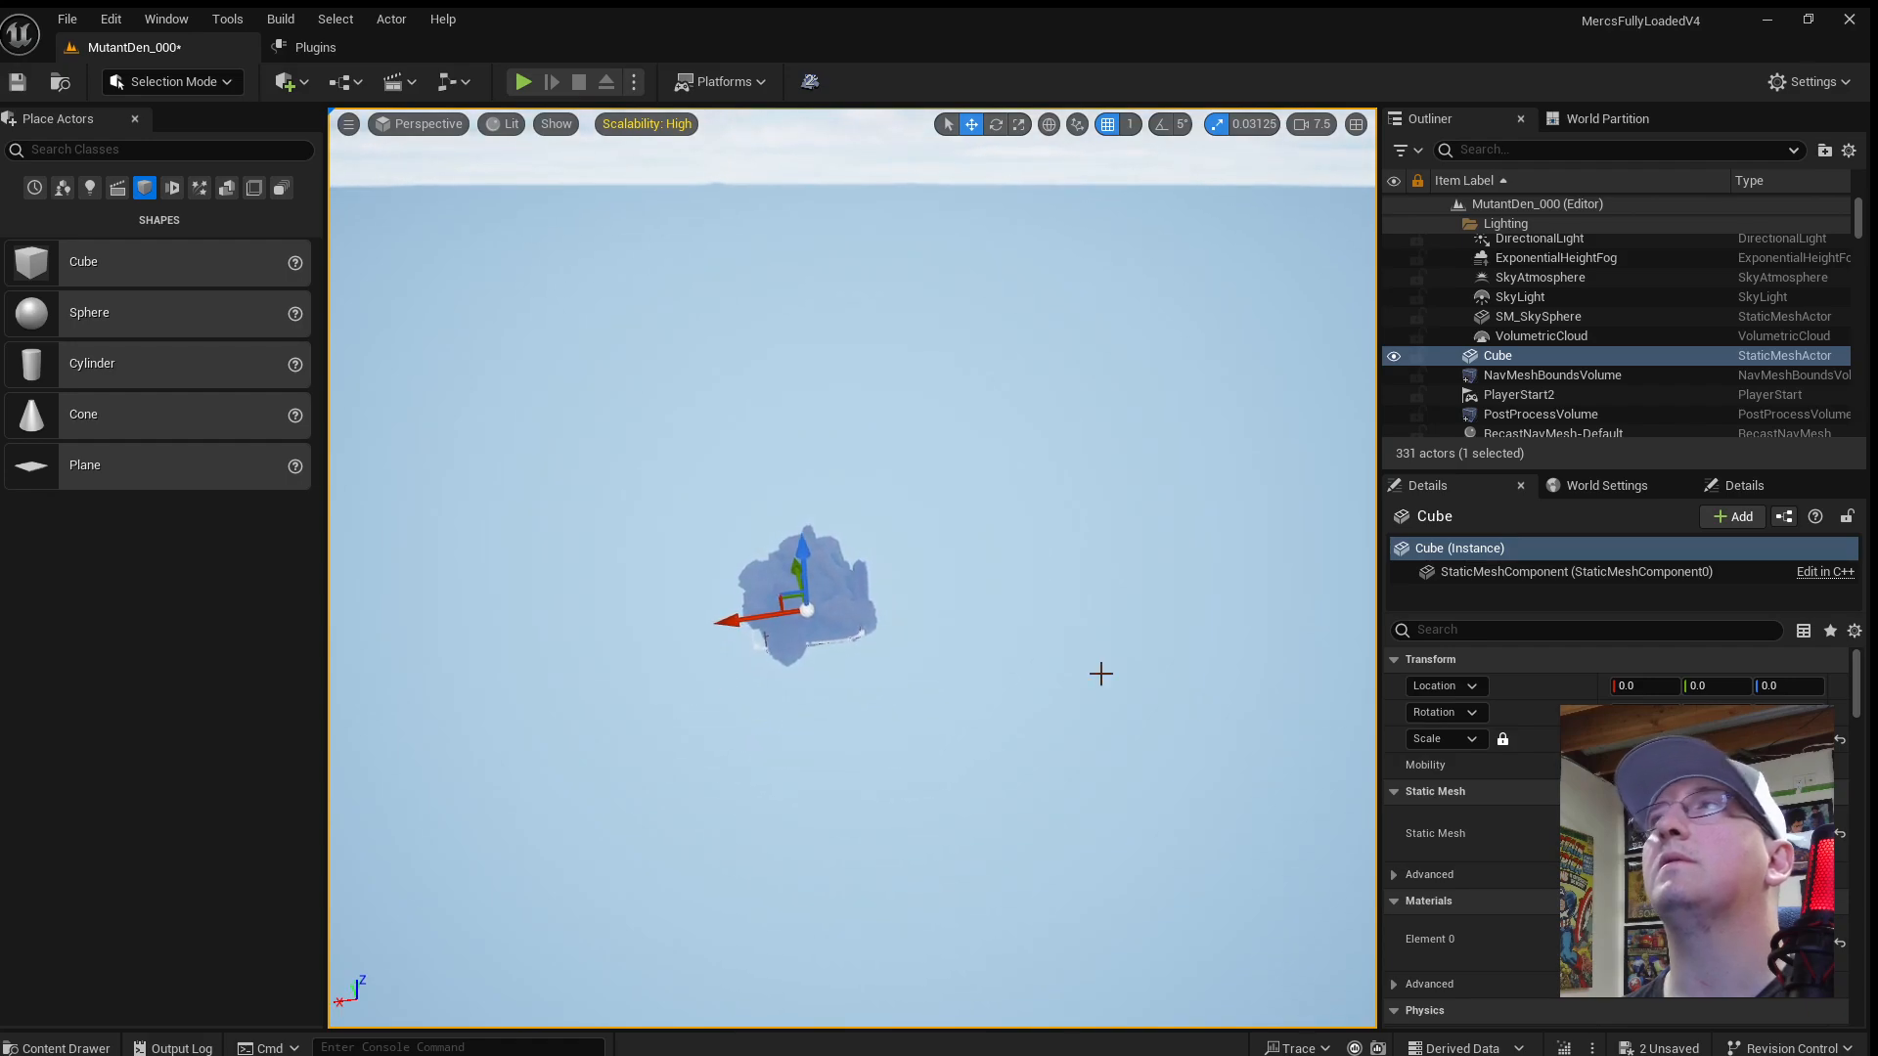
click(1788, 740)
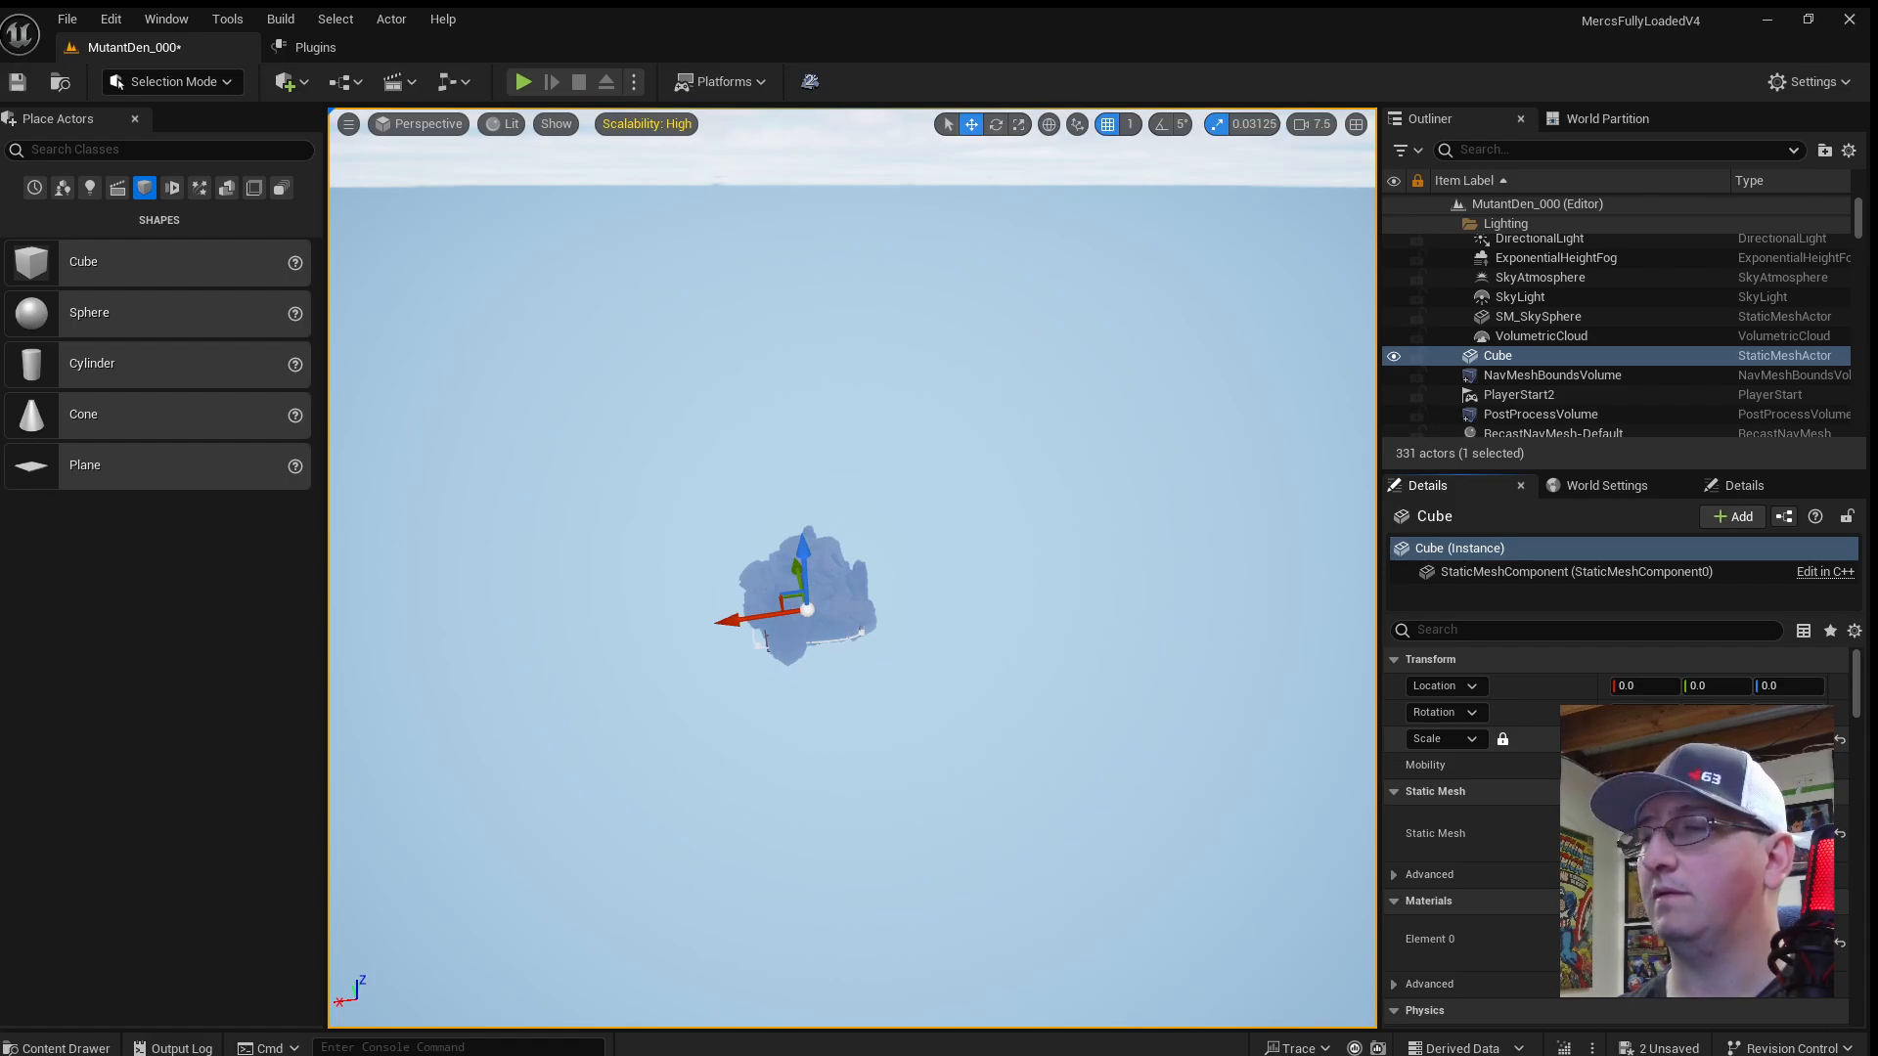
right_drag(850, 567, 1205, 575)
key(w)
scroll(831, 553, up, 1)
key(a)
key(a)
key(w)
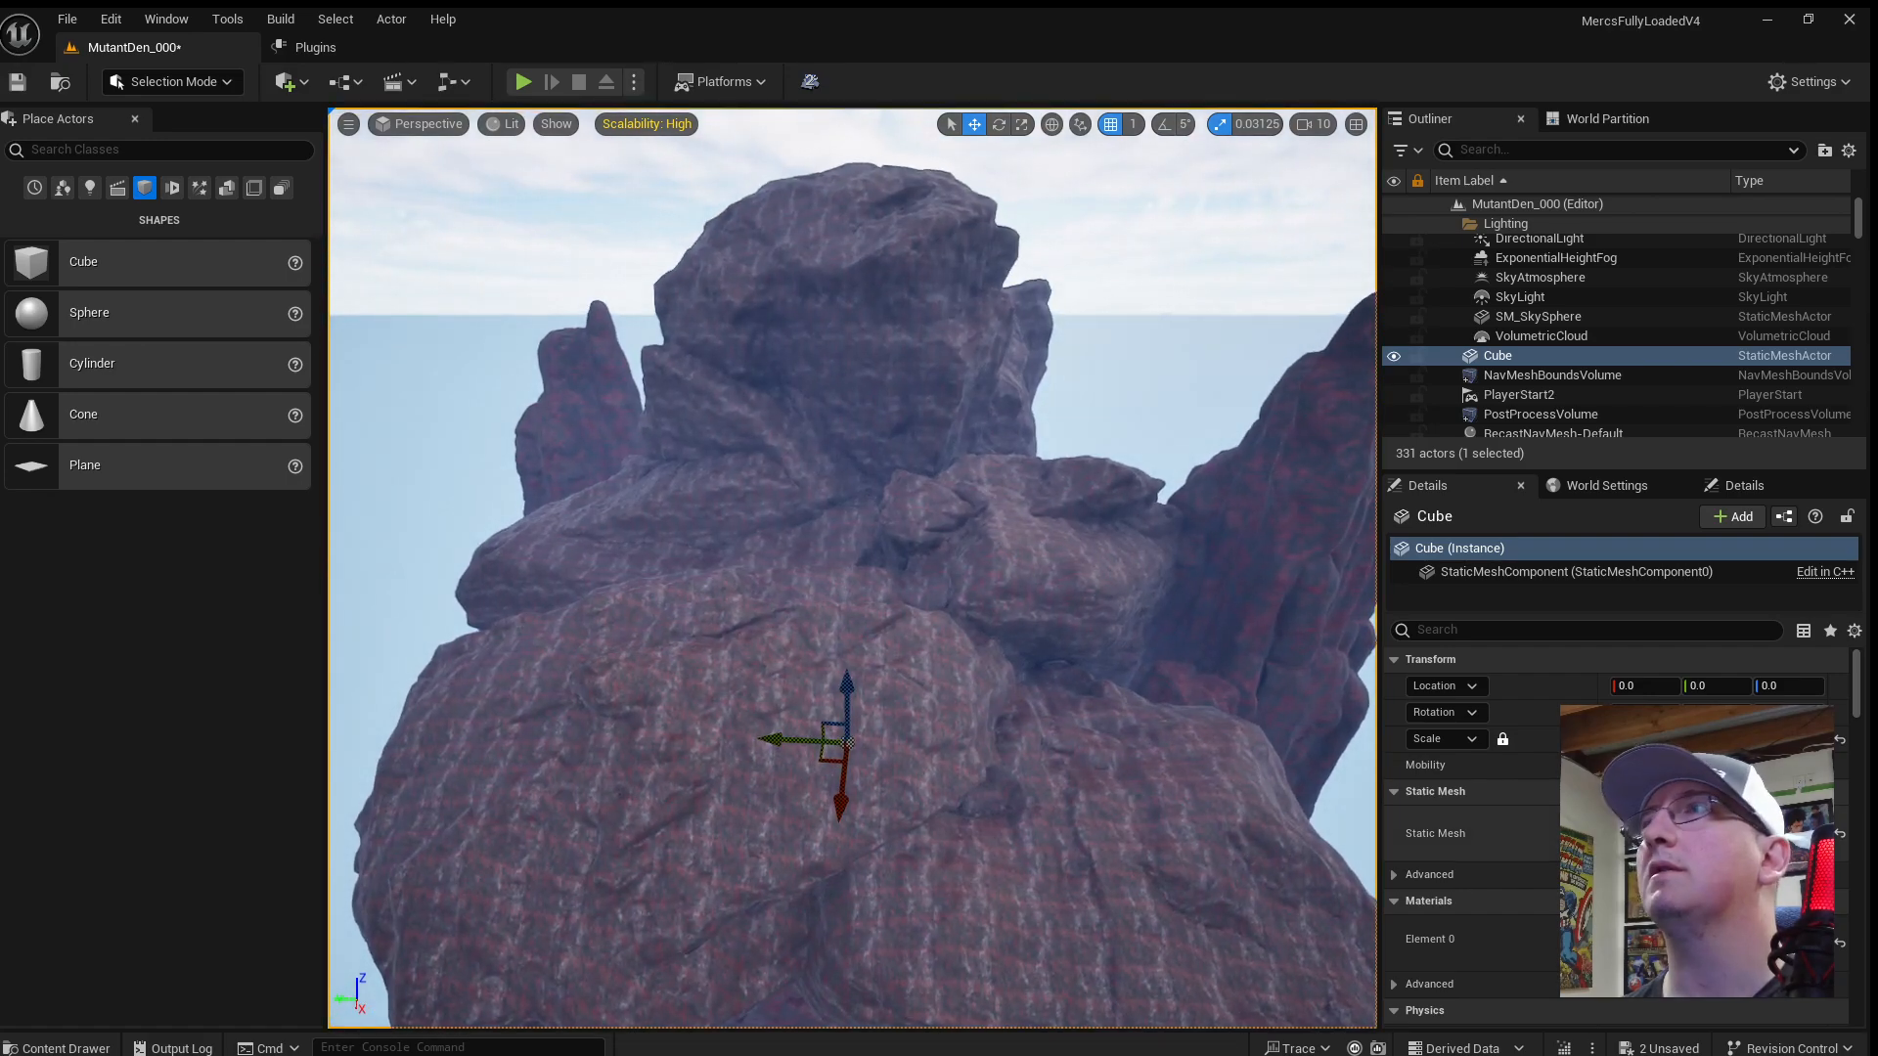
Enable Use Two Sided Lighting and Shadow Two Sided on the Cube, and check the ceiling opening from inside the cave.
click(1588, 630)
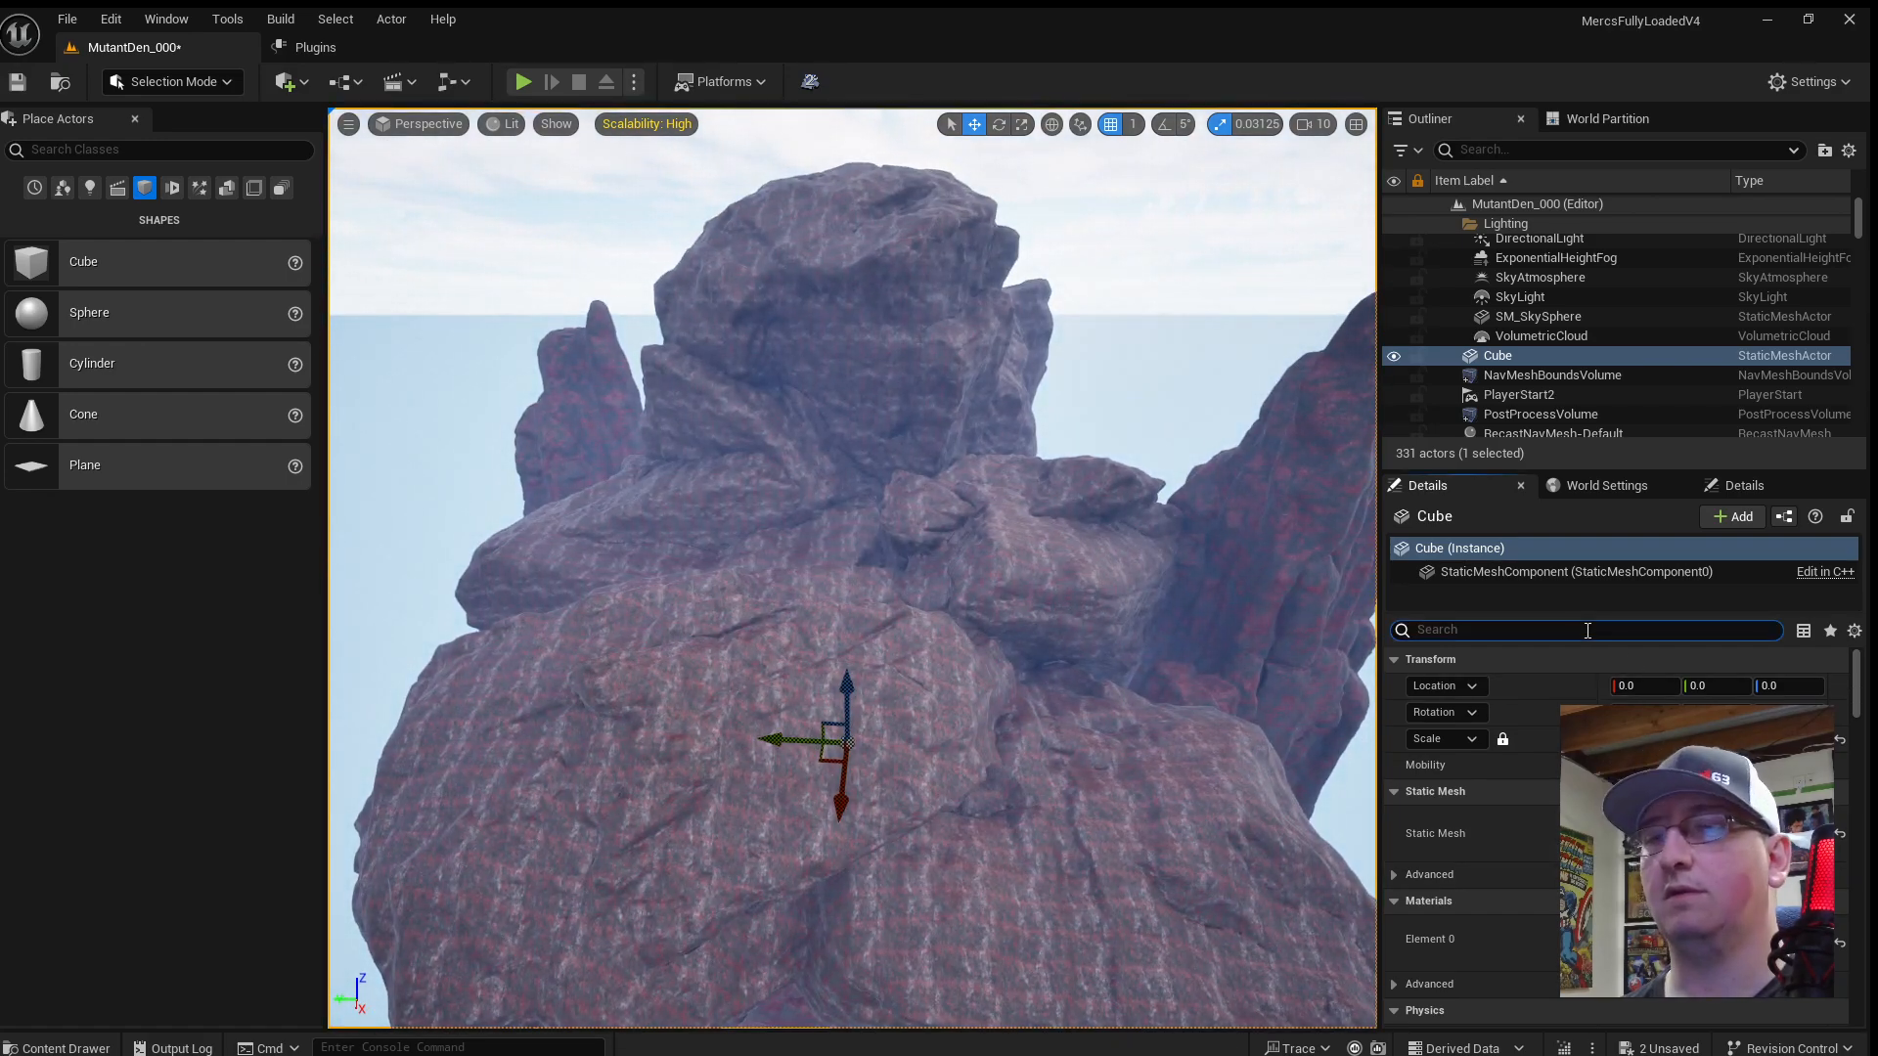
text(two)
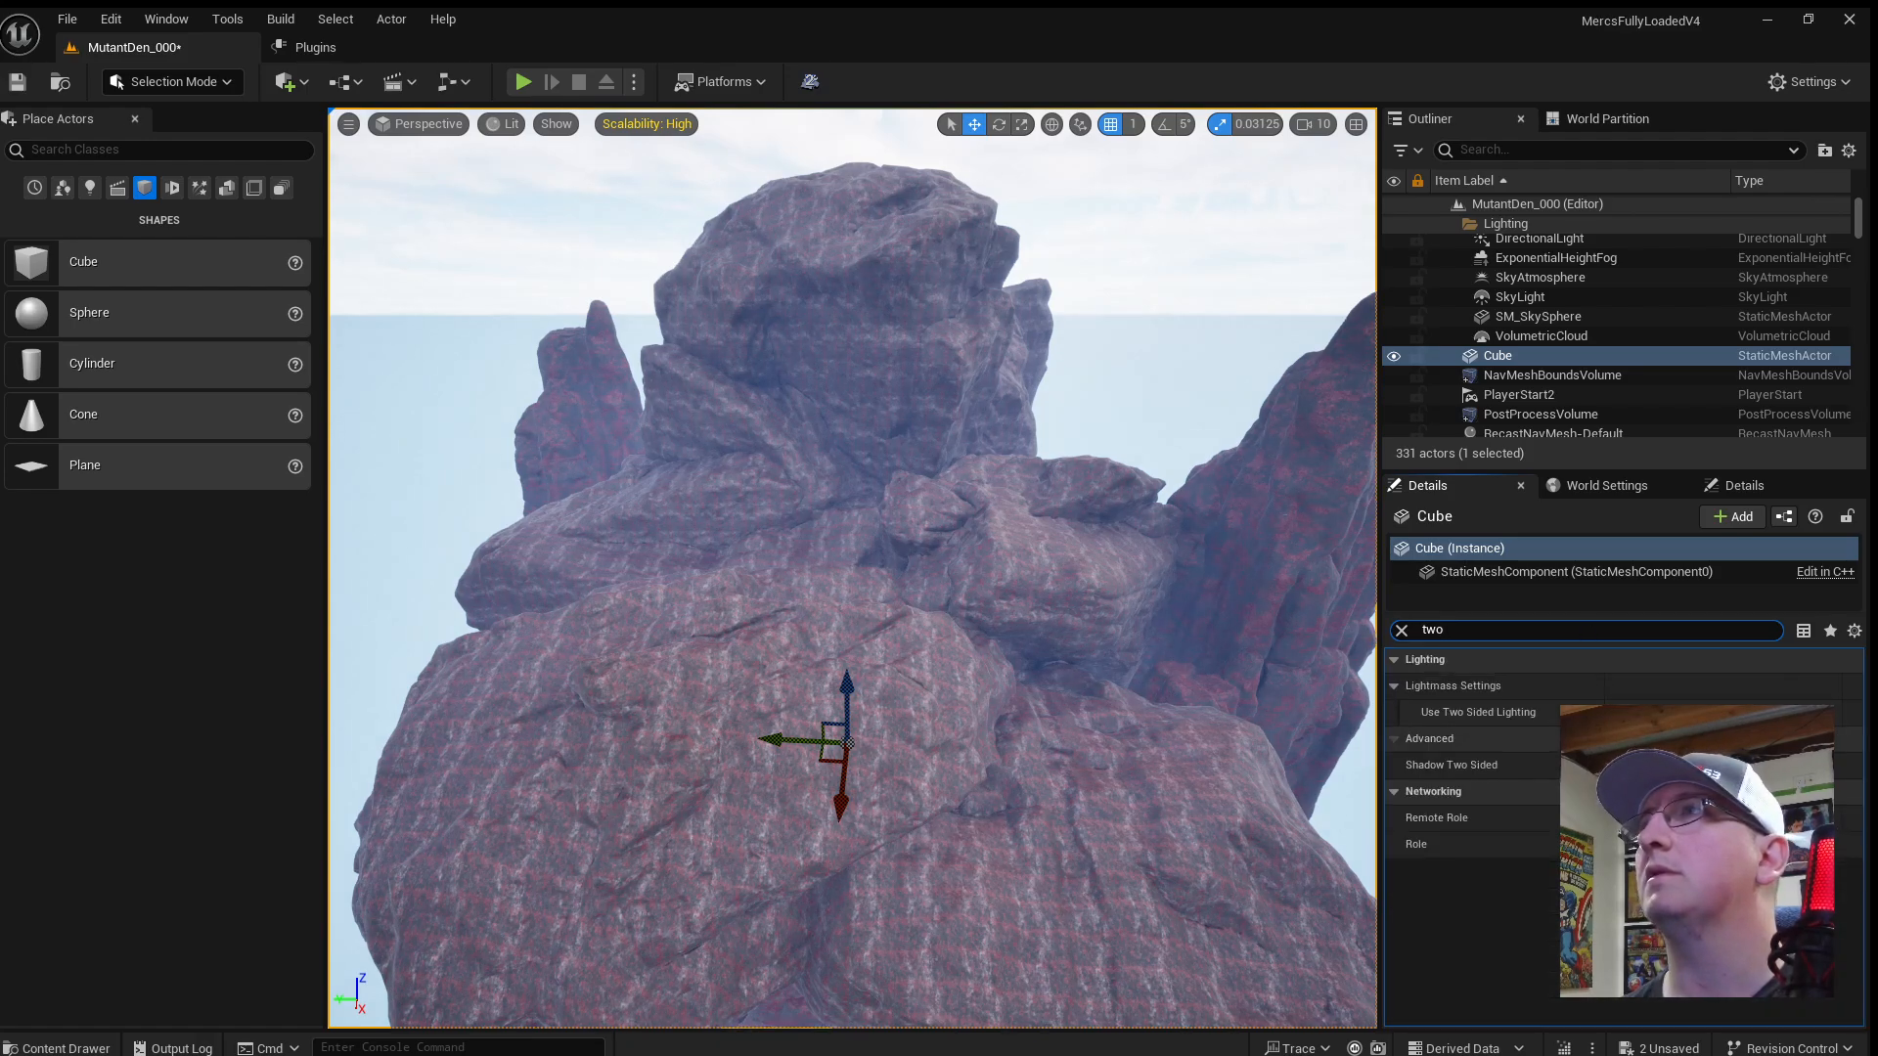
click(1620, 713)
click(1620, 766)
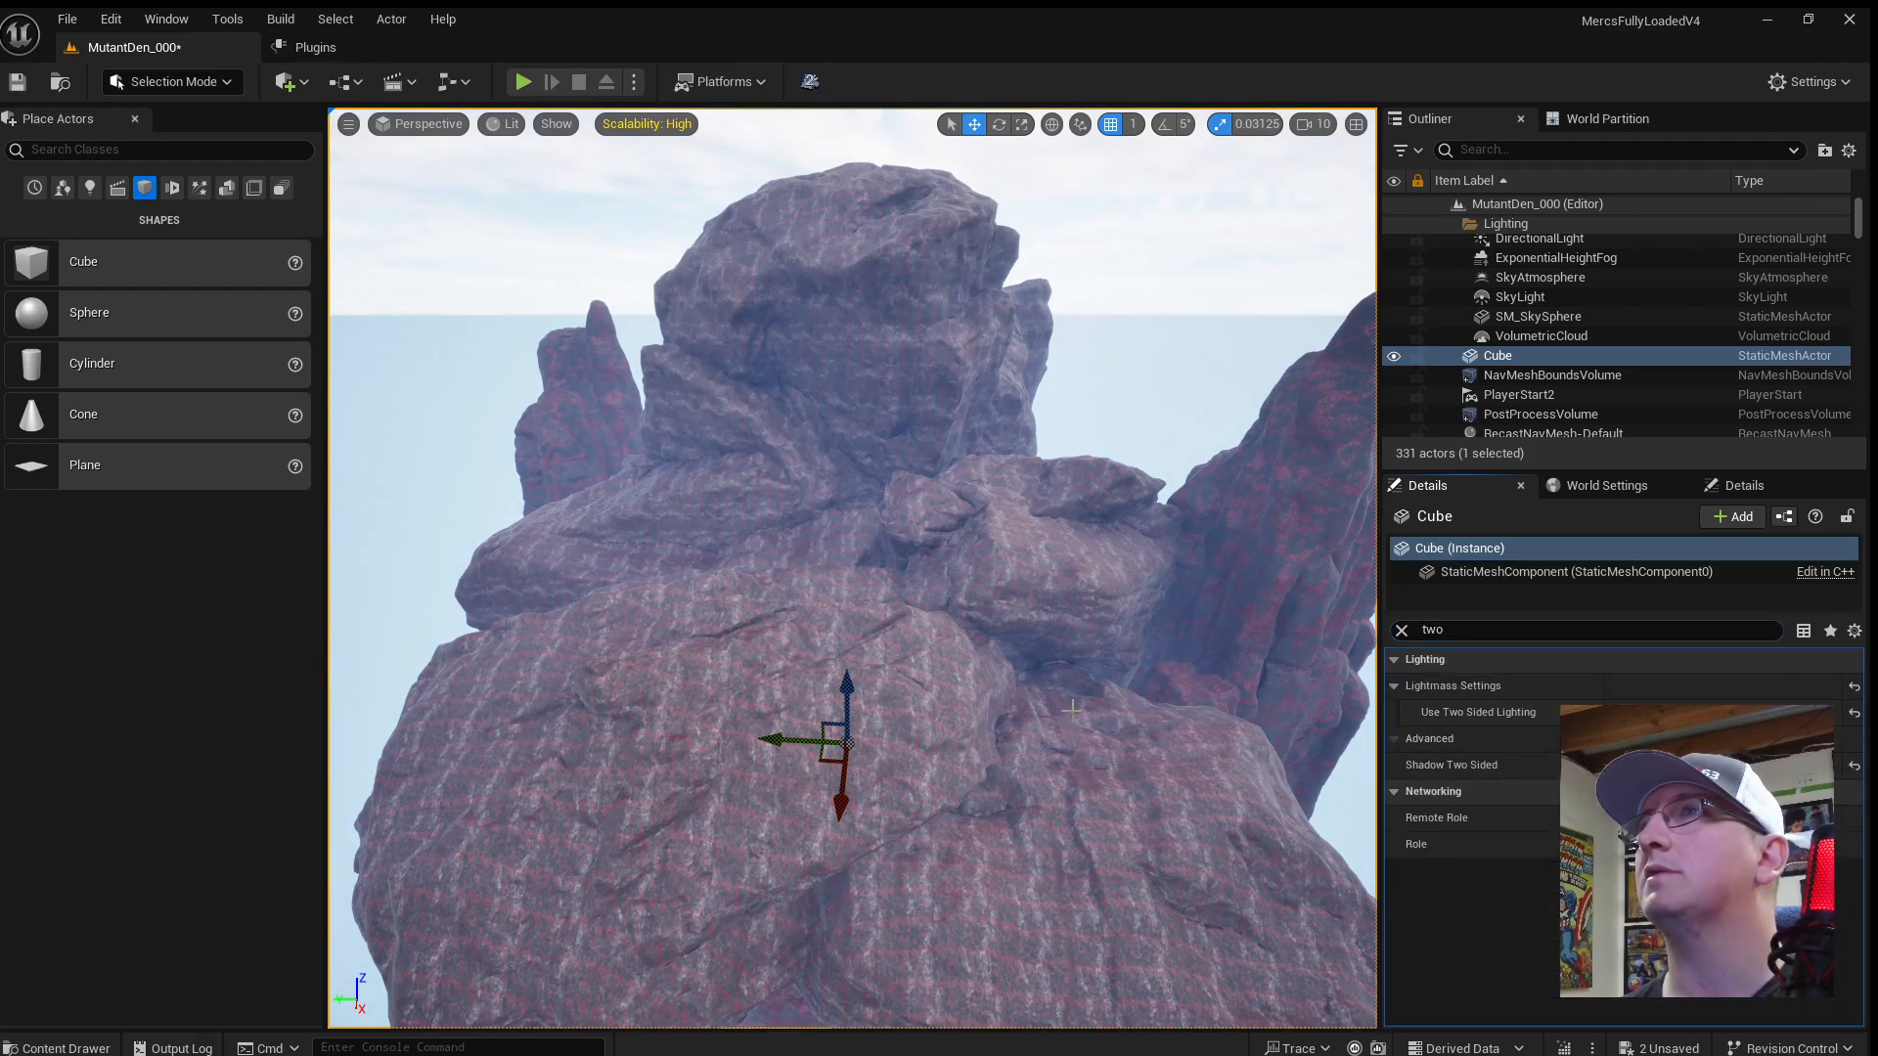
right_drag(1222, 636, 1371, 528)
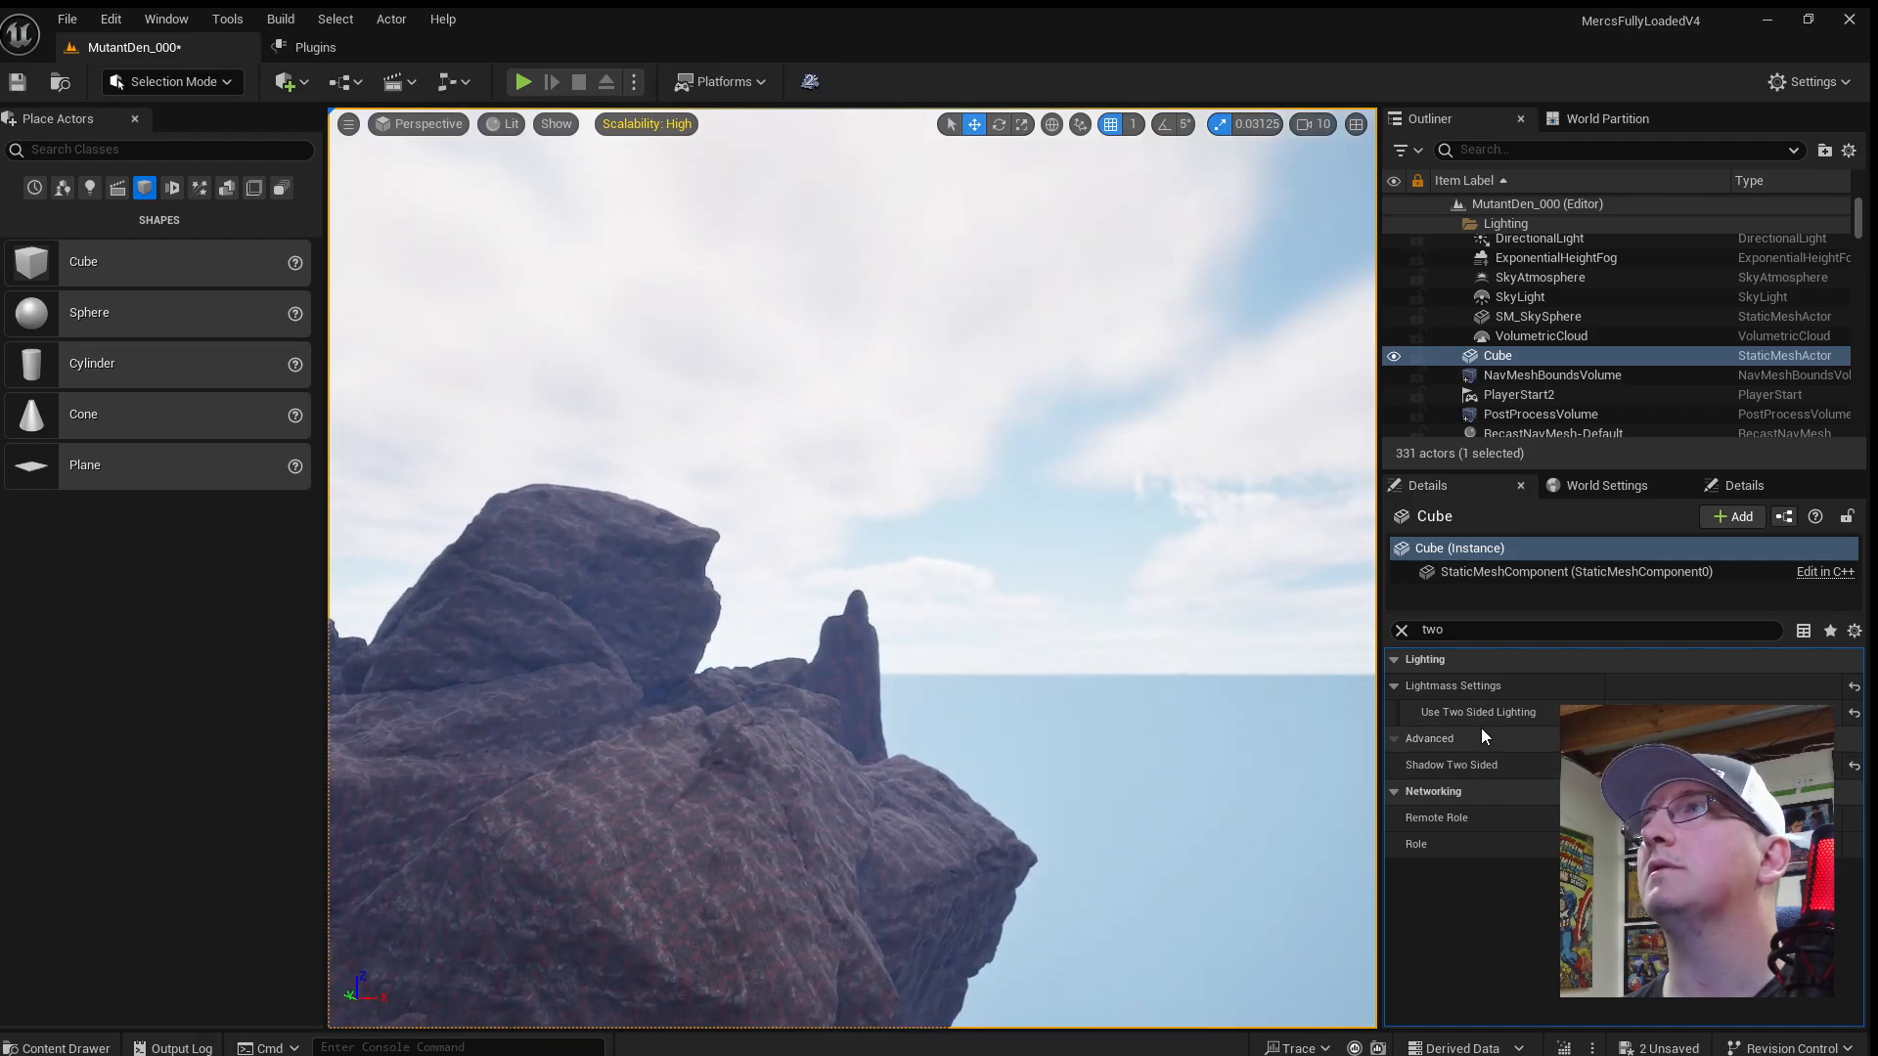
right_drag(1272, 586, 1296, 362)
key(s)
scroll(1247, 665, down, 3)
key(w)
key(w)
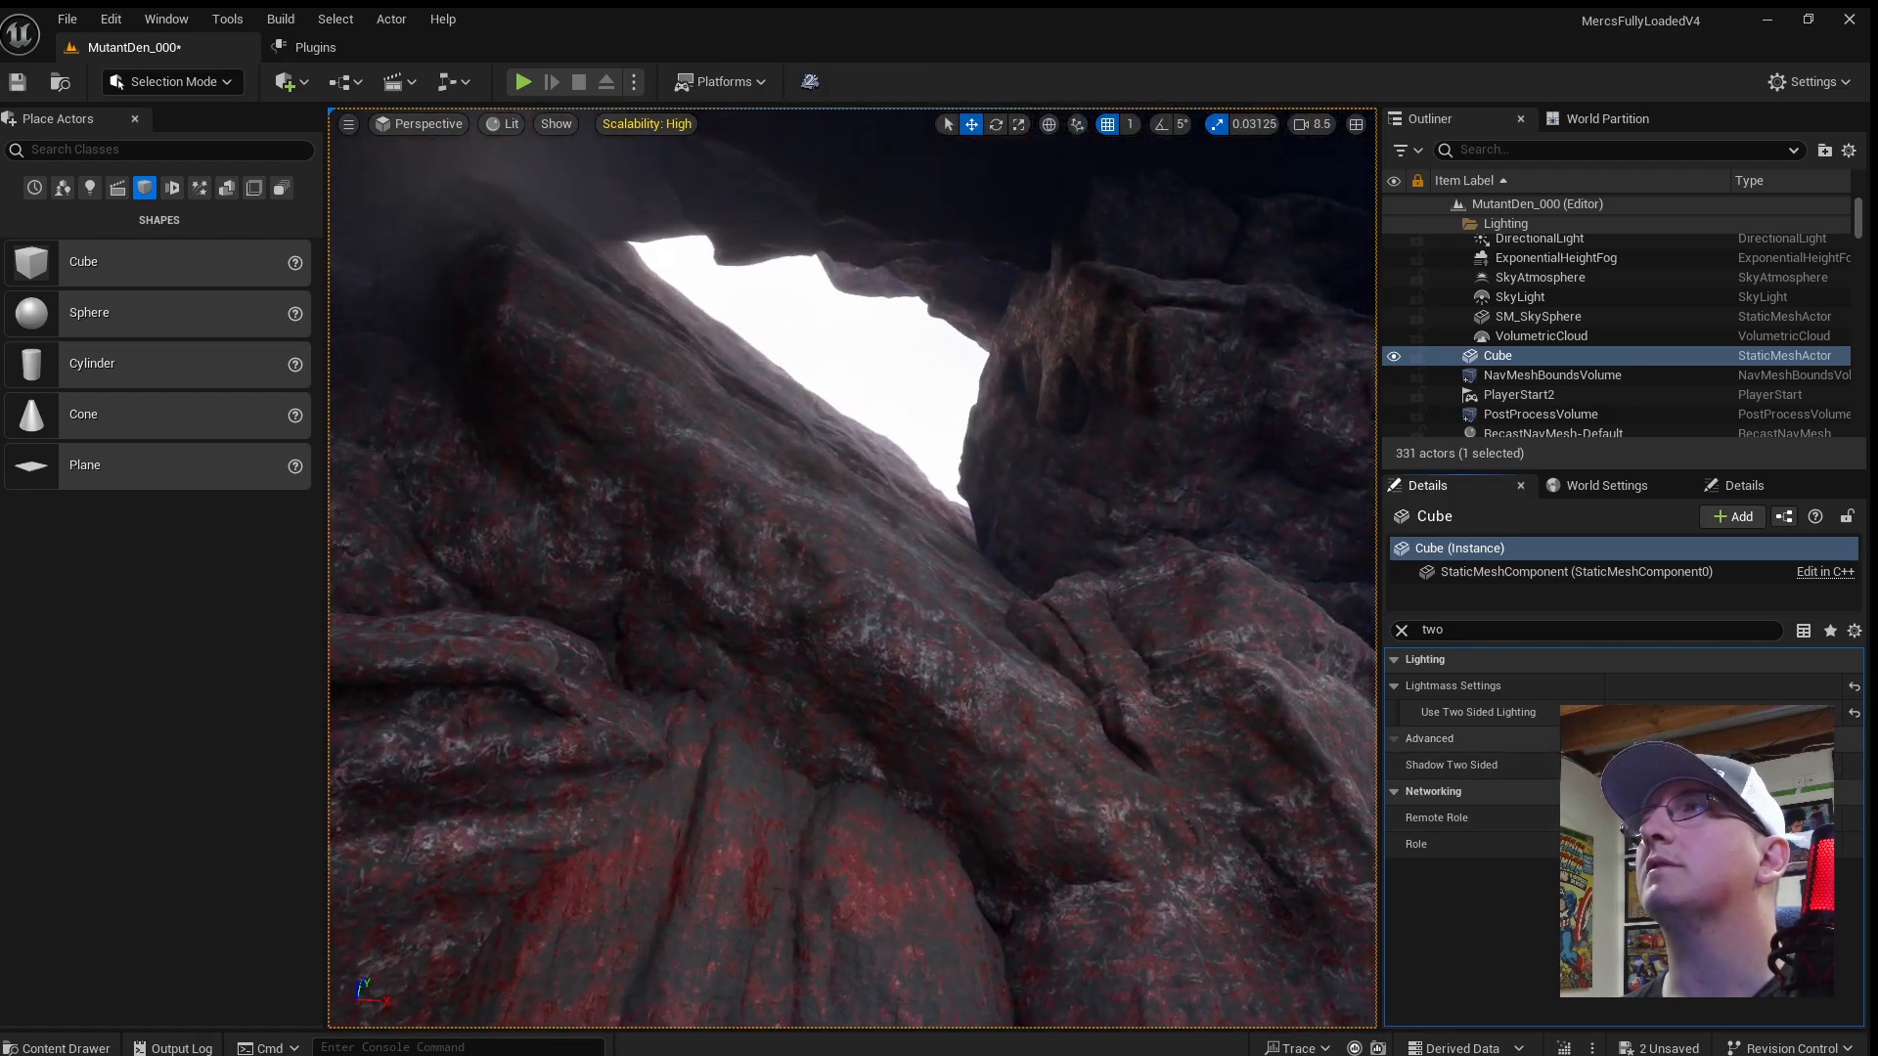
Edit the Cube's Element 0 material so its inner faces also render, and check the Cube from inside and outside.
click(1403, 630)
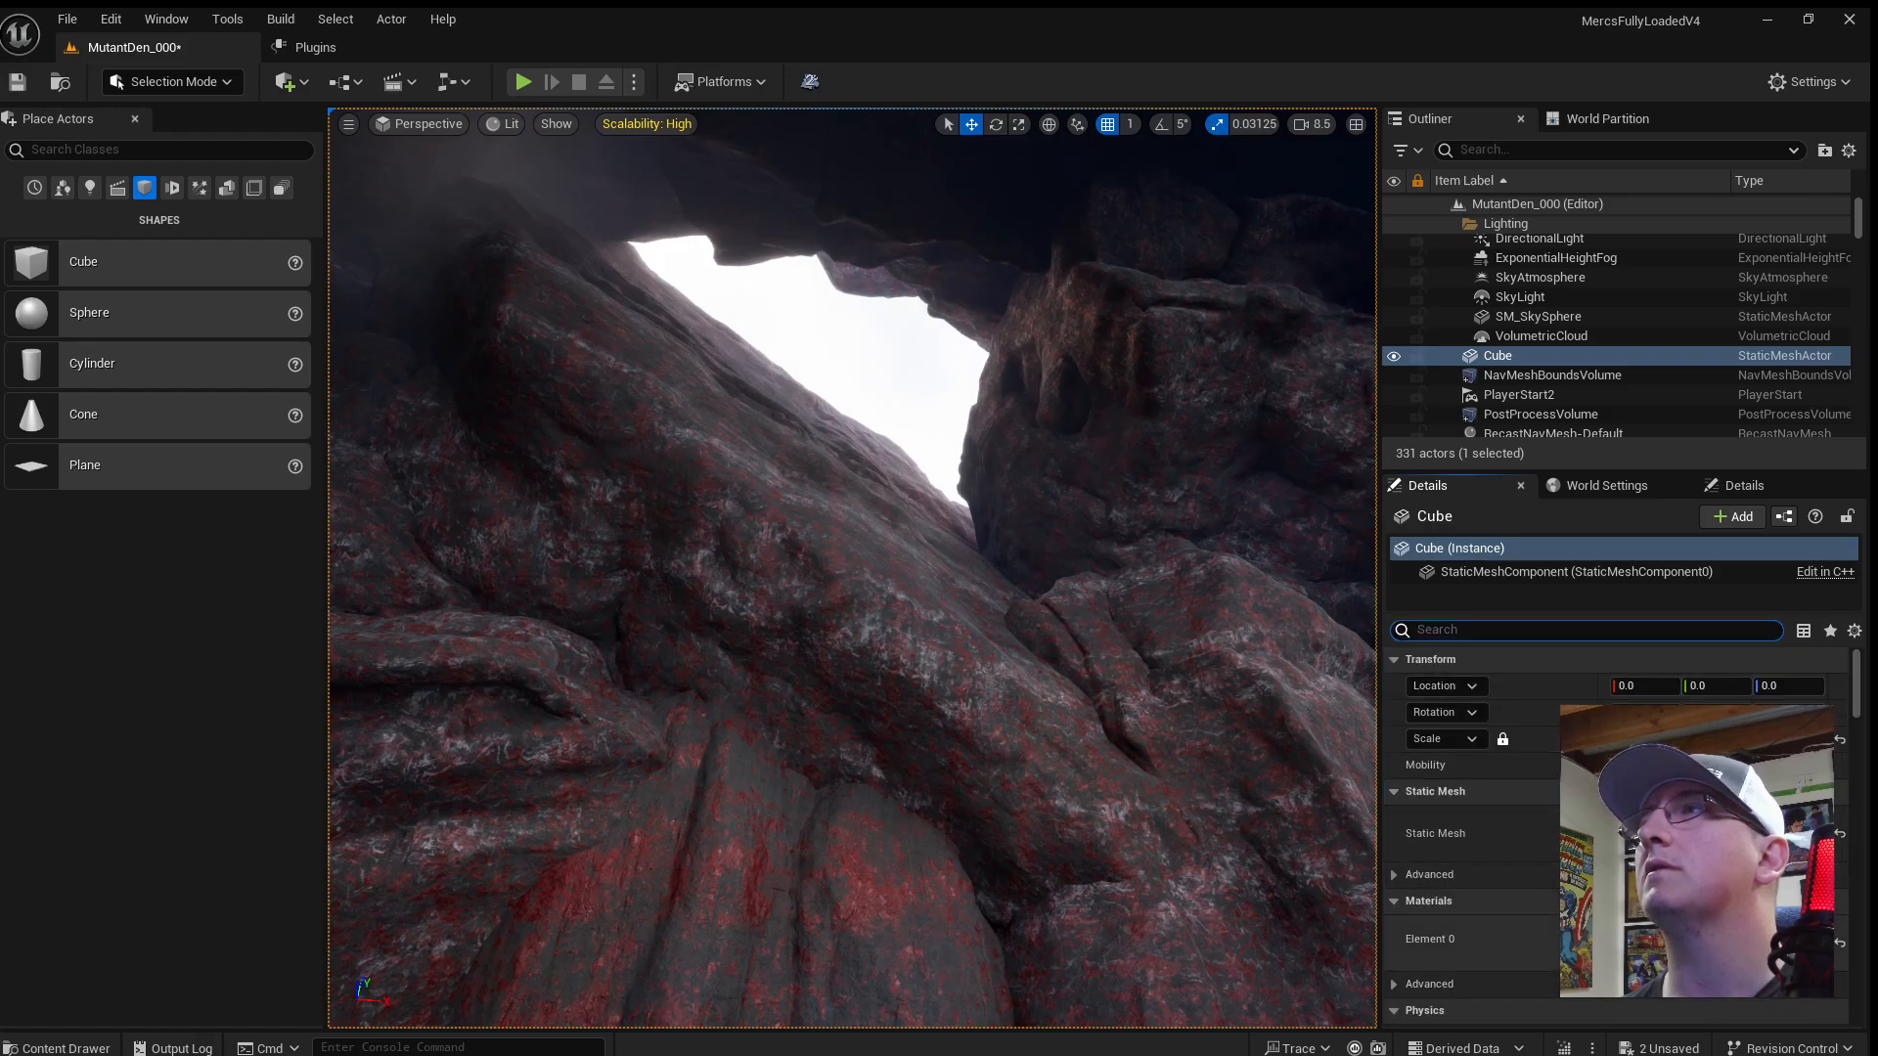
double_click(1641, 939)
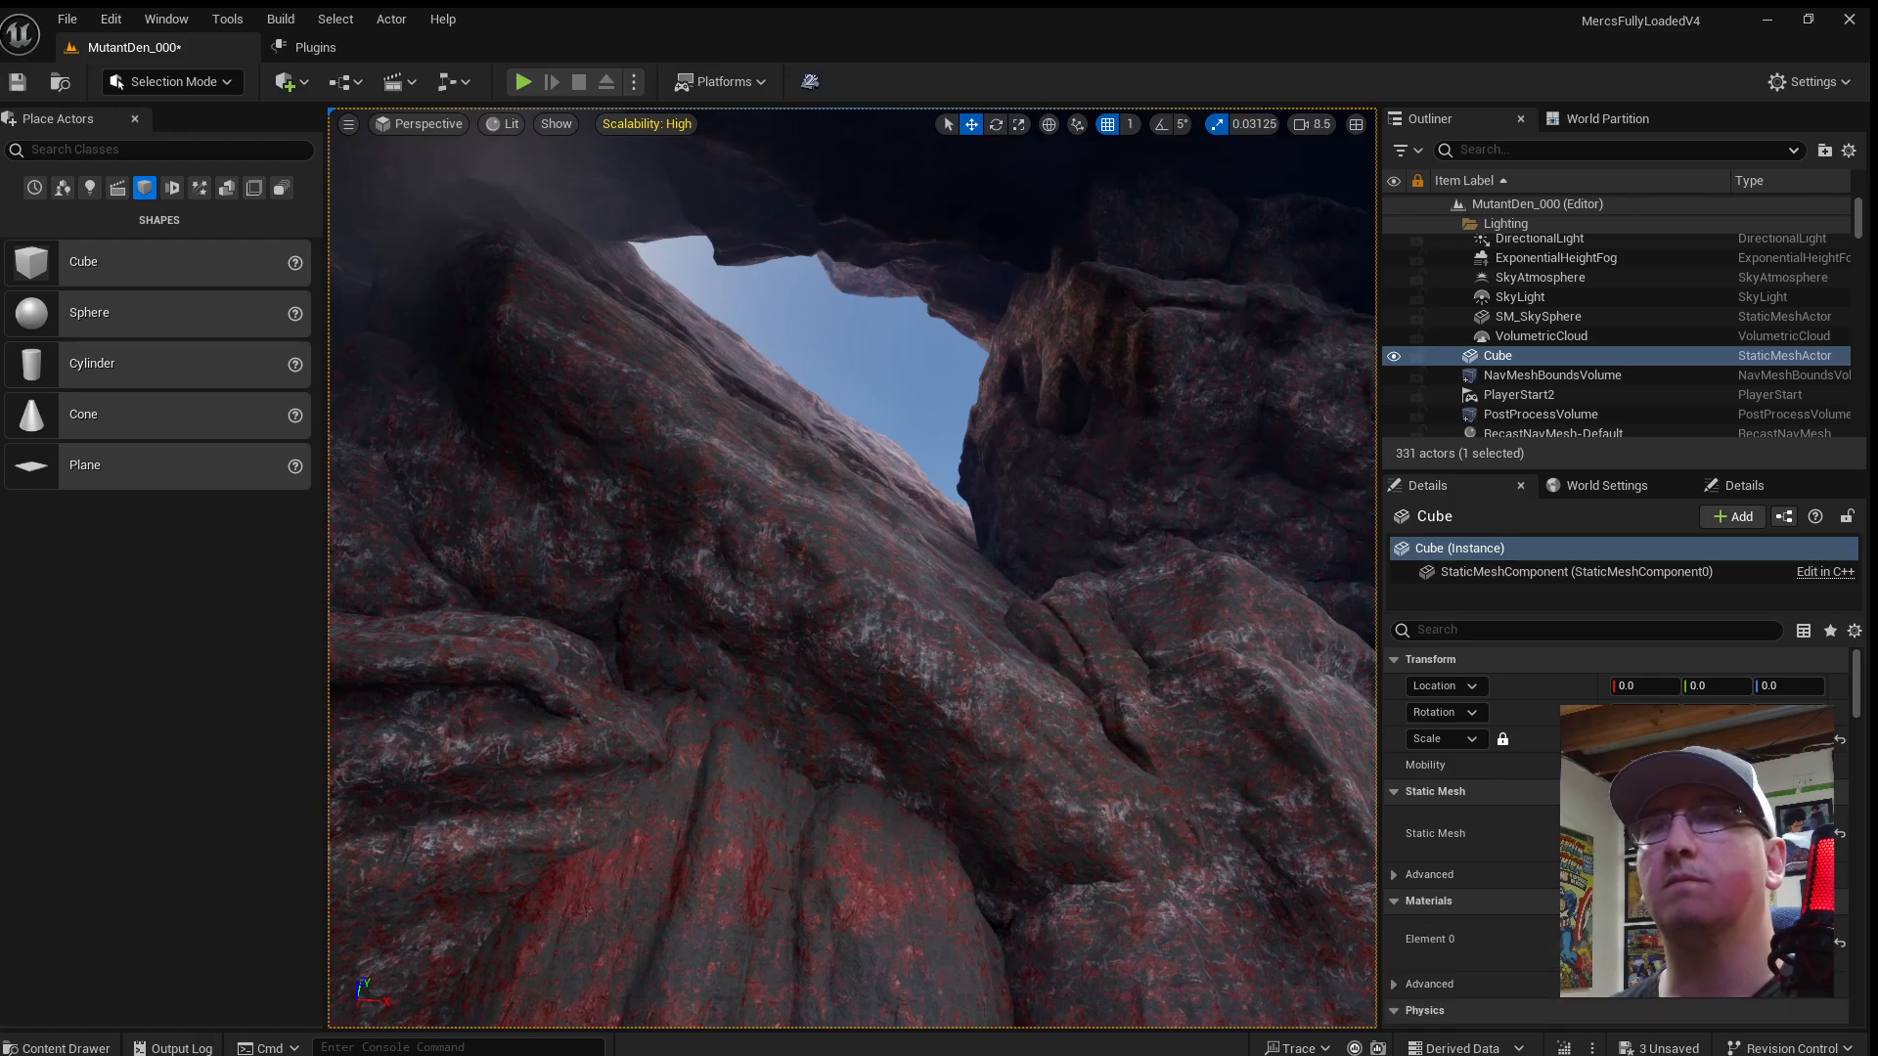
right_drag(830, 995, 1027, 414)
key(w)
key(s)
scroll(939, 1013, up, 2)
key(w)
key(s)
key(s)
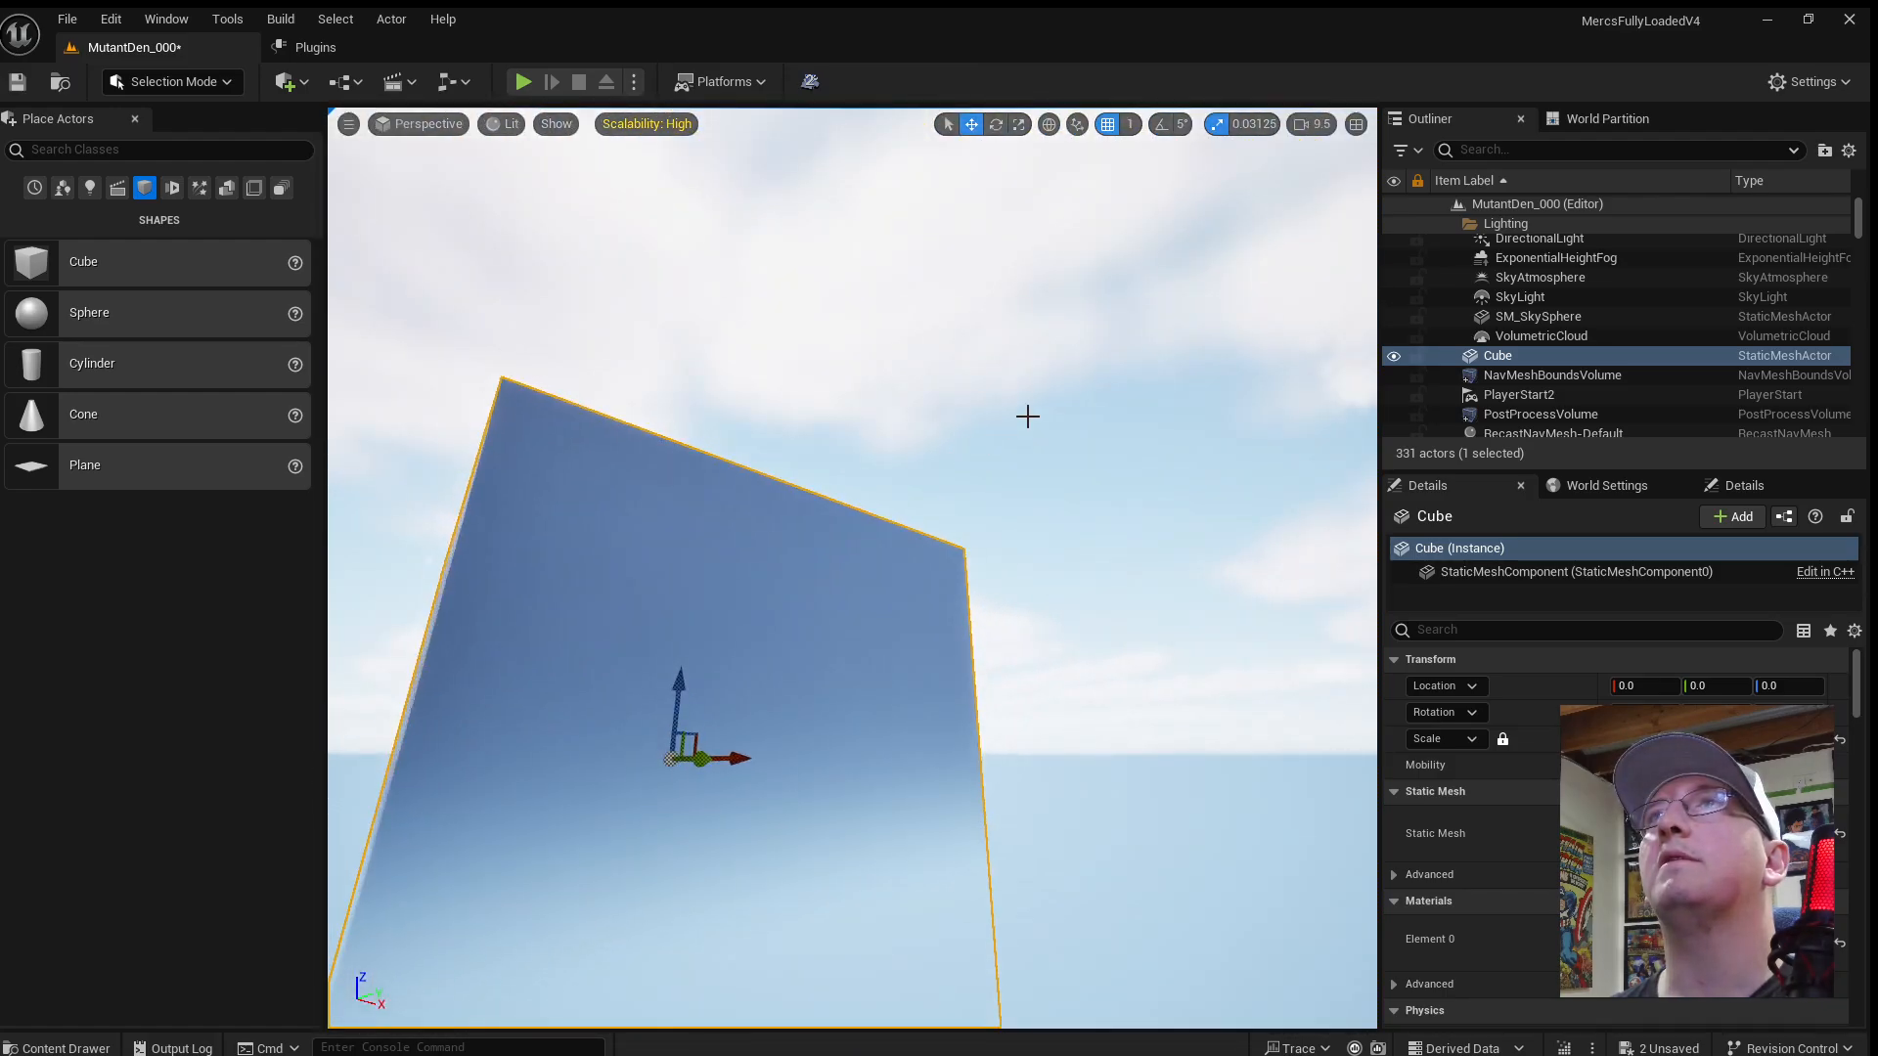
Try deleting SM_SkySphere, and undo the deletion.
click(1121, 486)
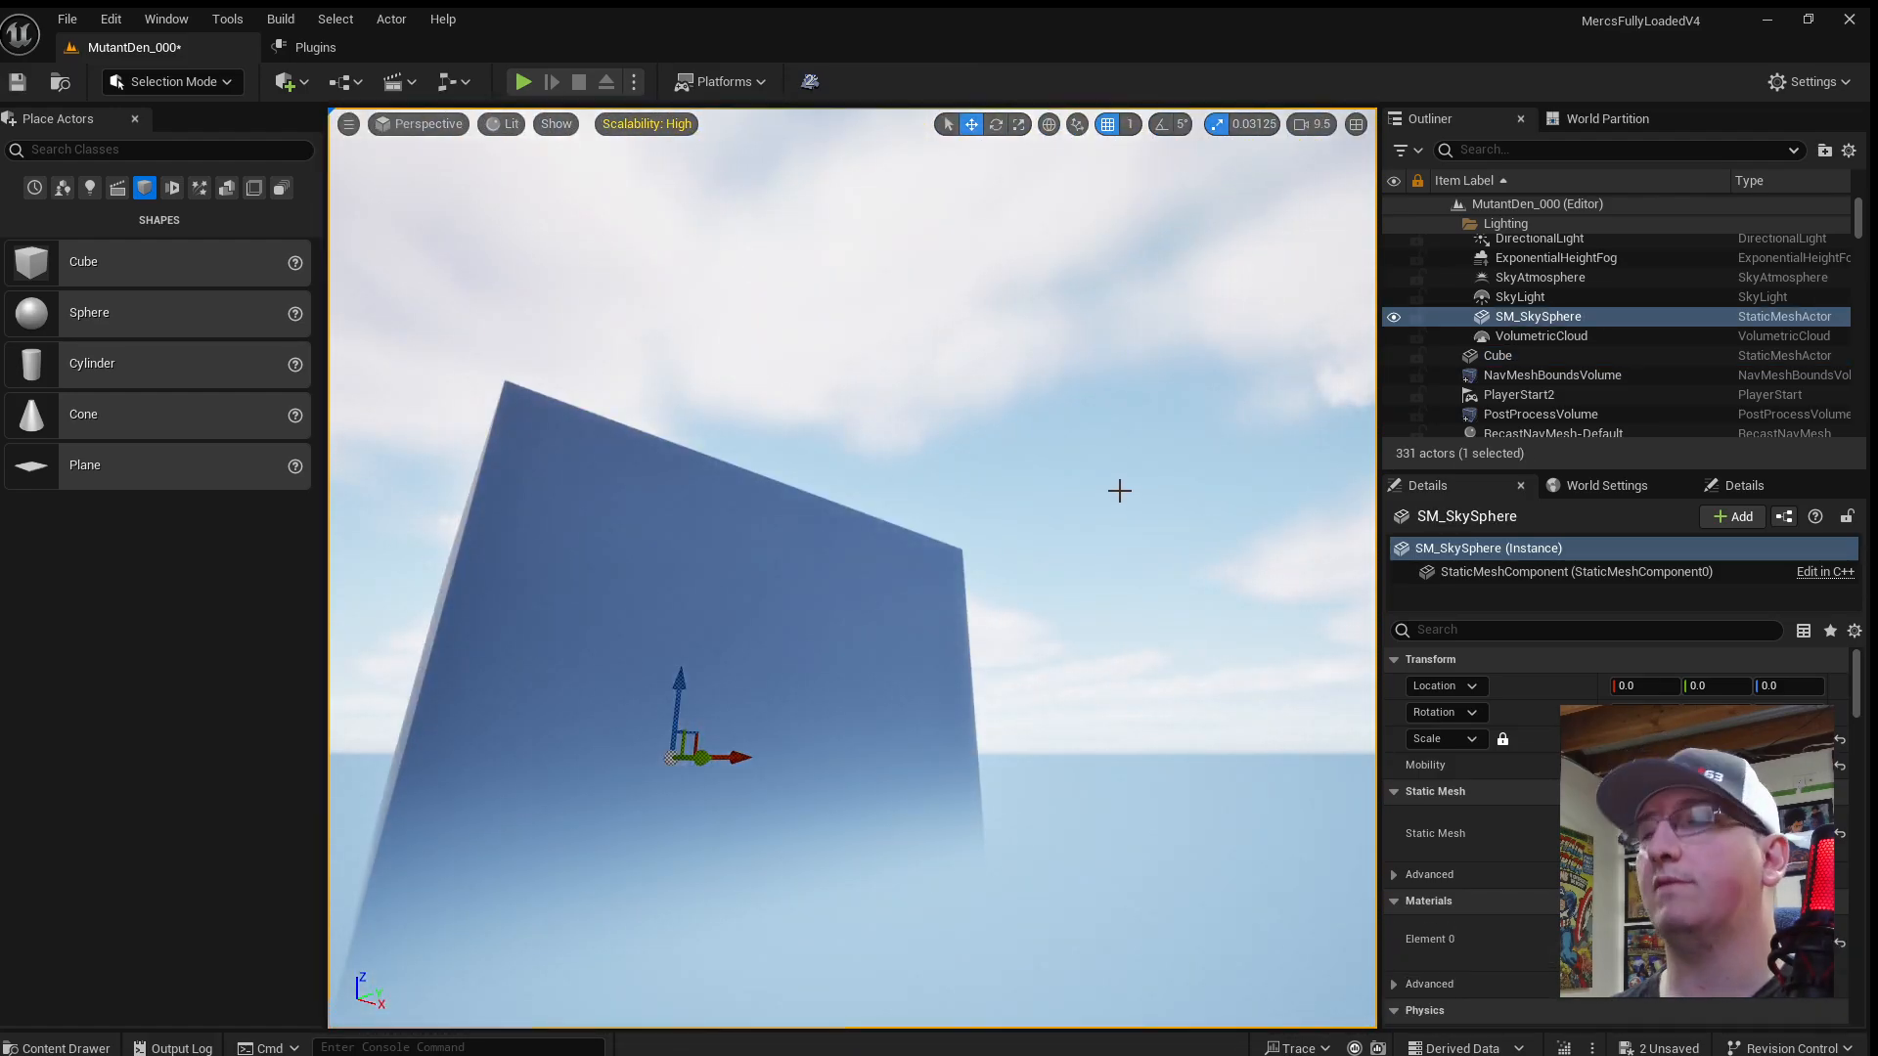
key(Delete)
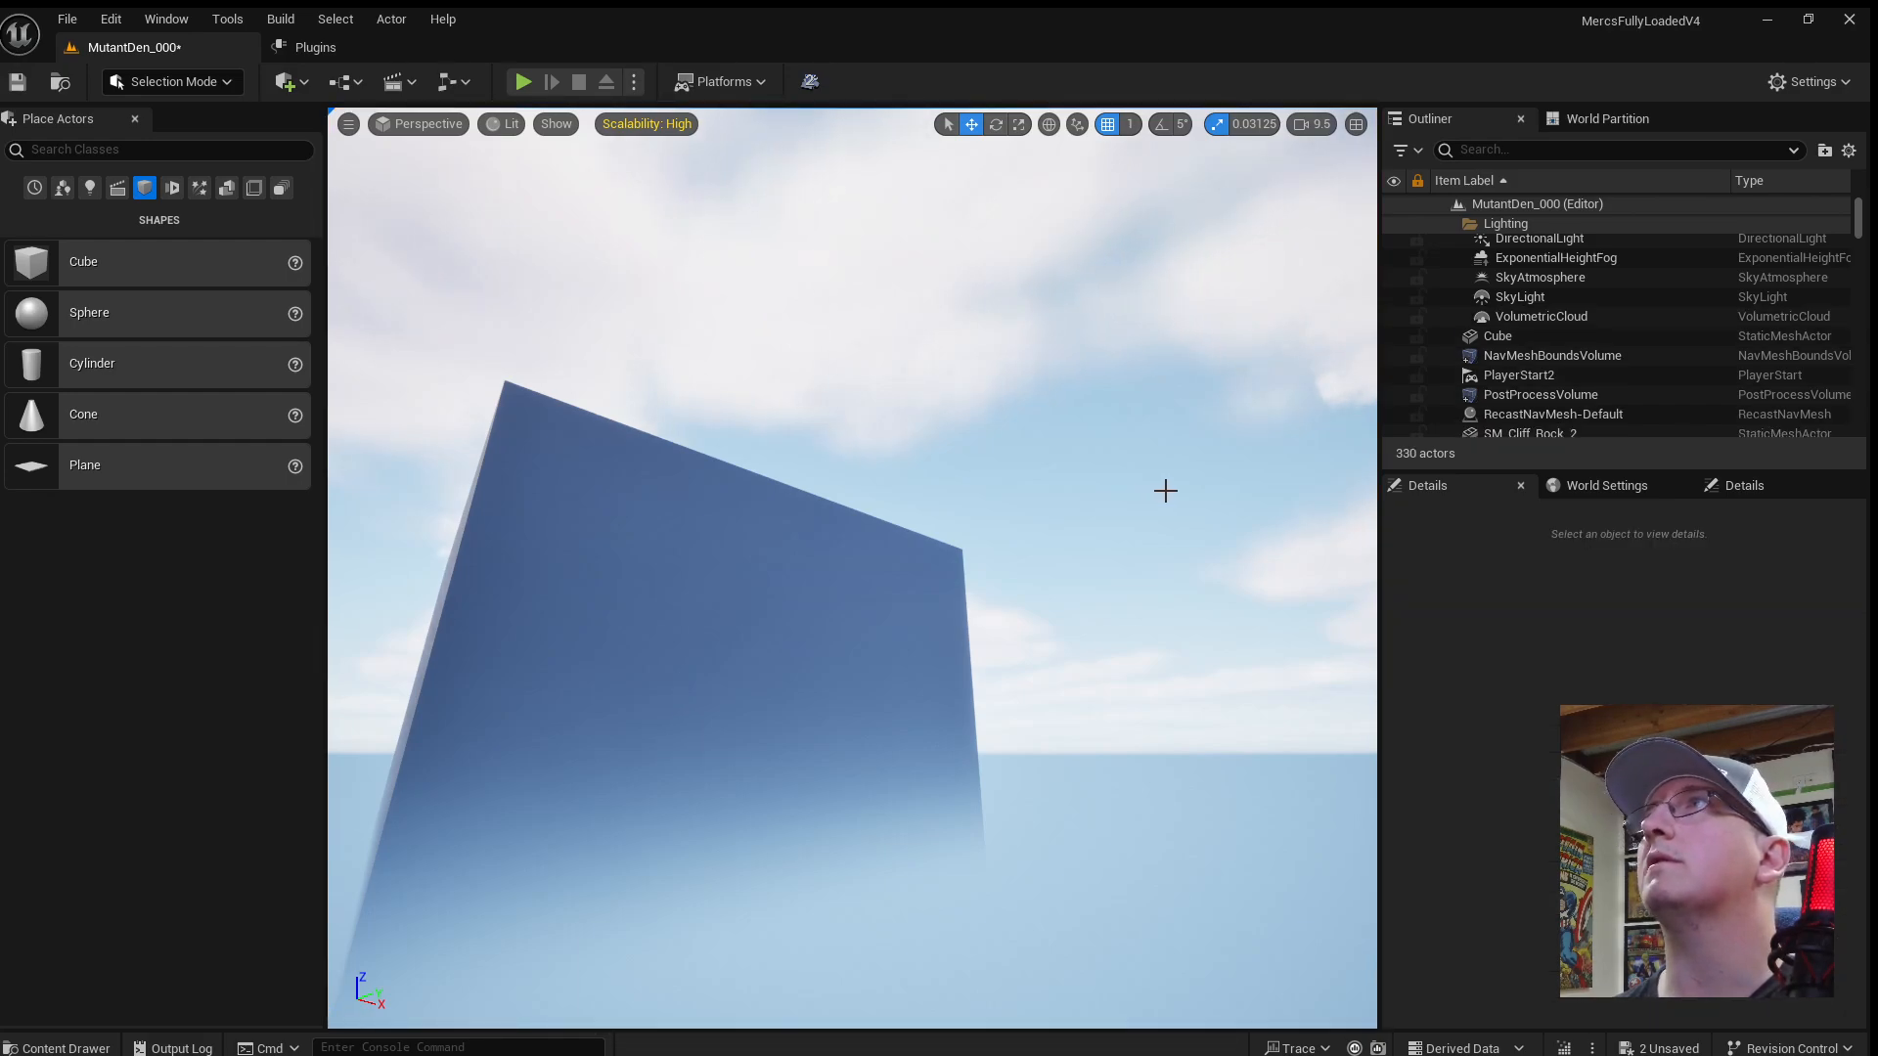
key(ctrl+z)
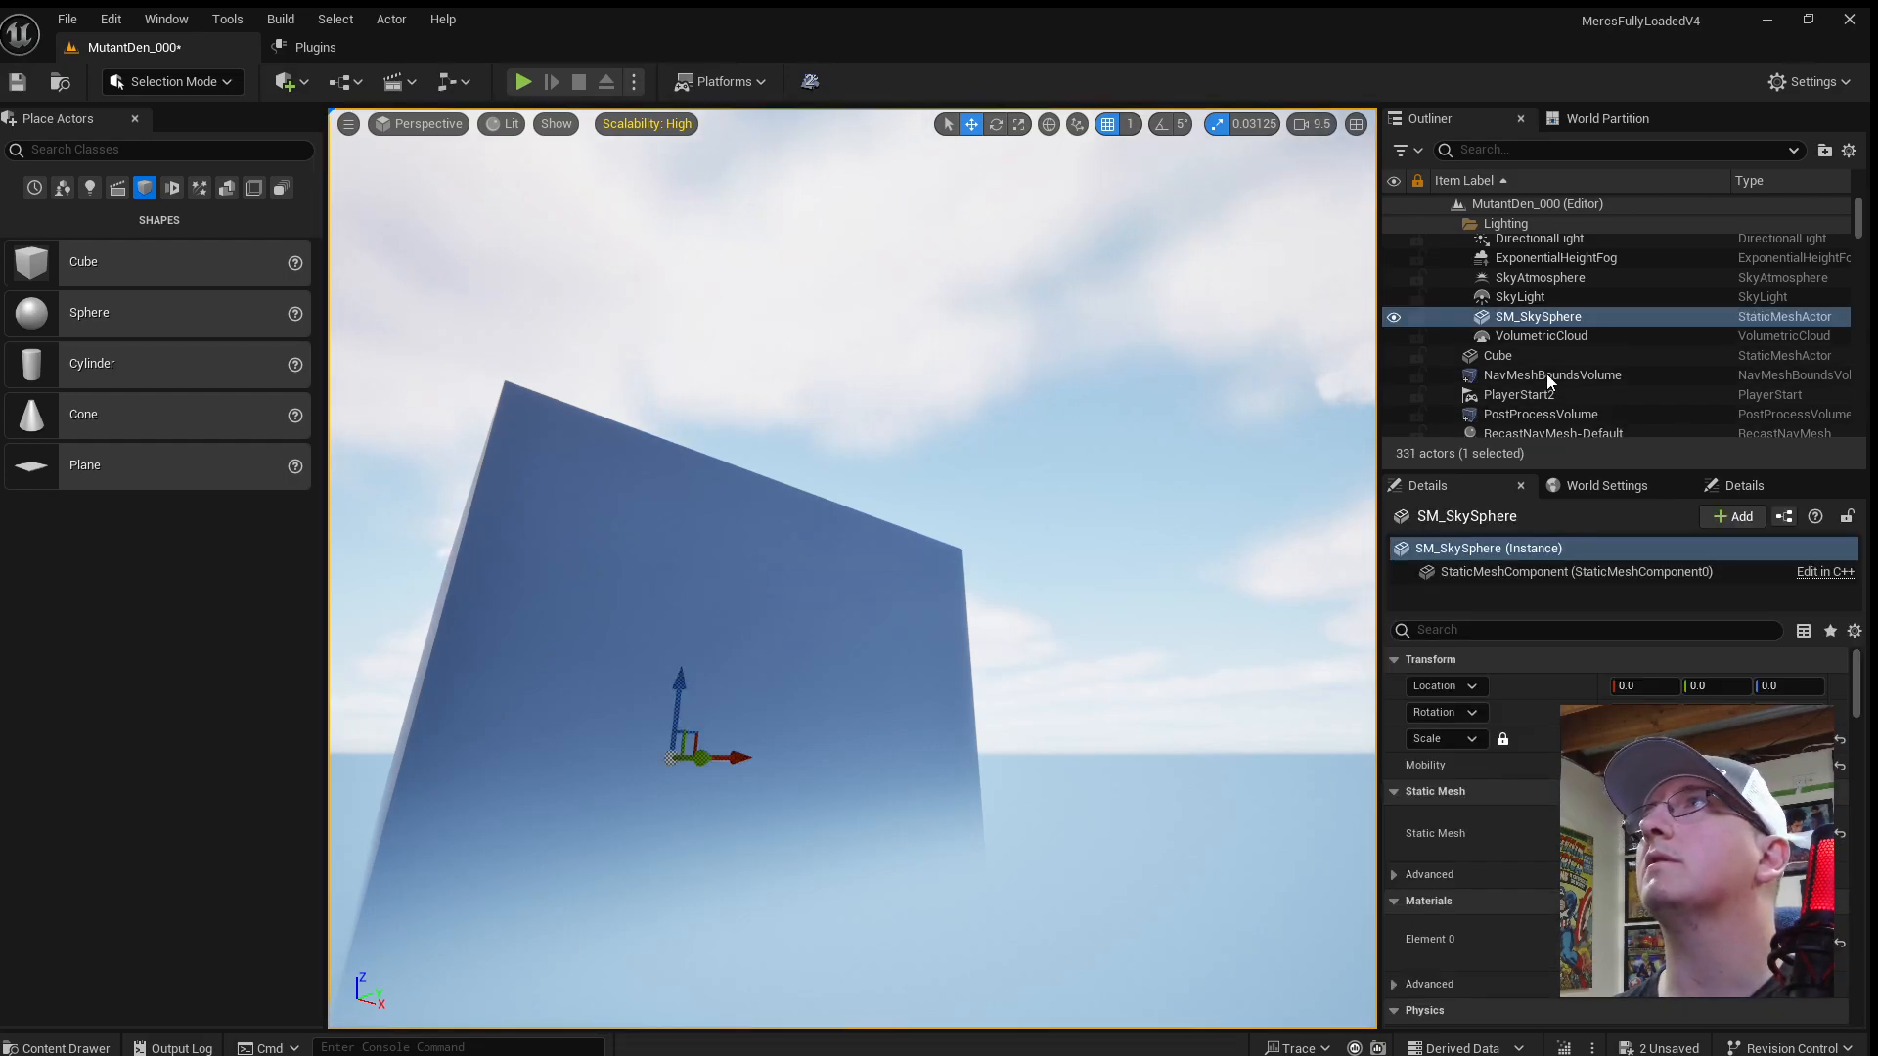
Delete SkyAtmosphere, SkyLight, SM_SkySphere and VolumetricCloud from the Lighting folder.
click(1537, 258)
click(1537, 283)
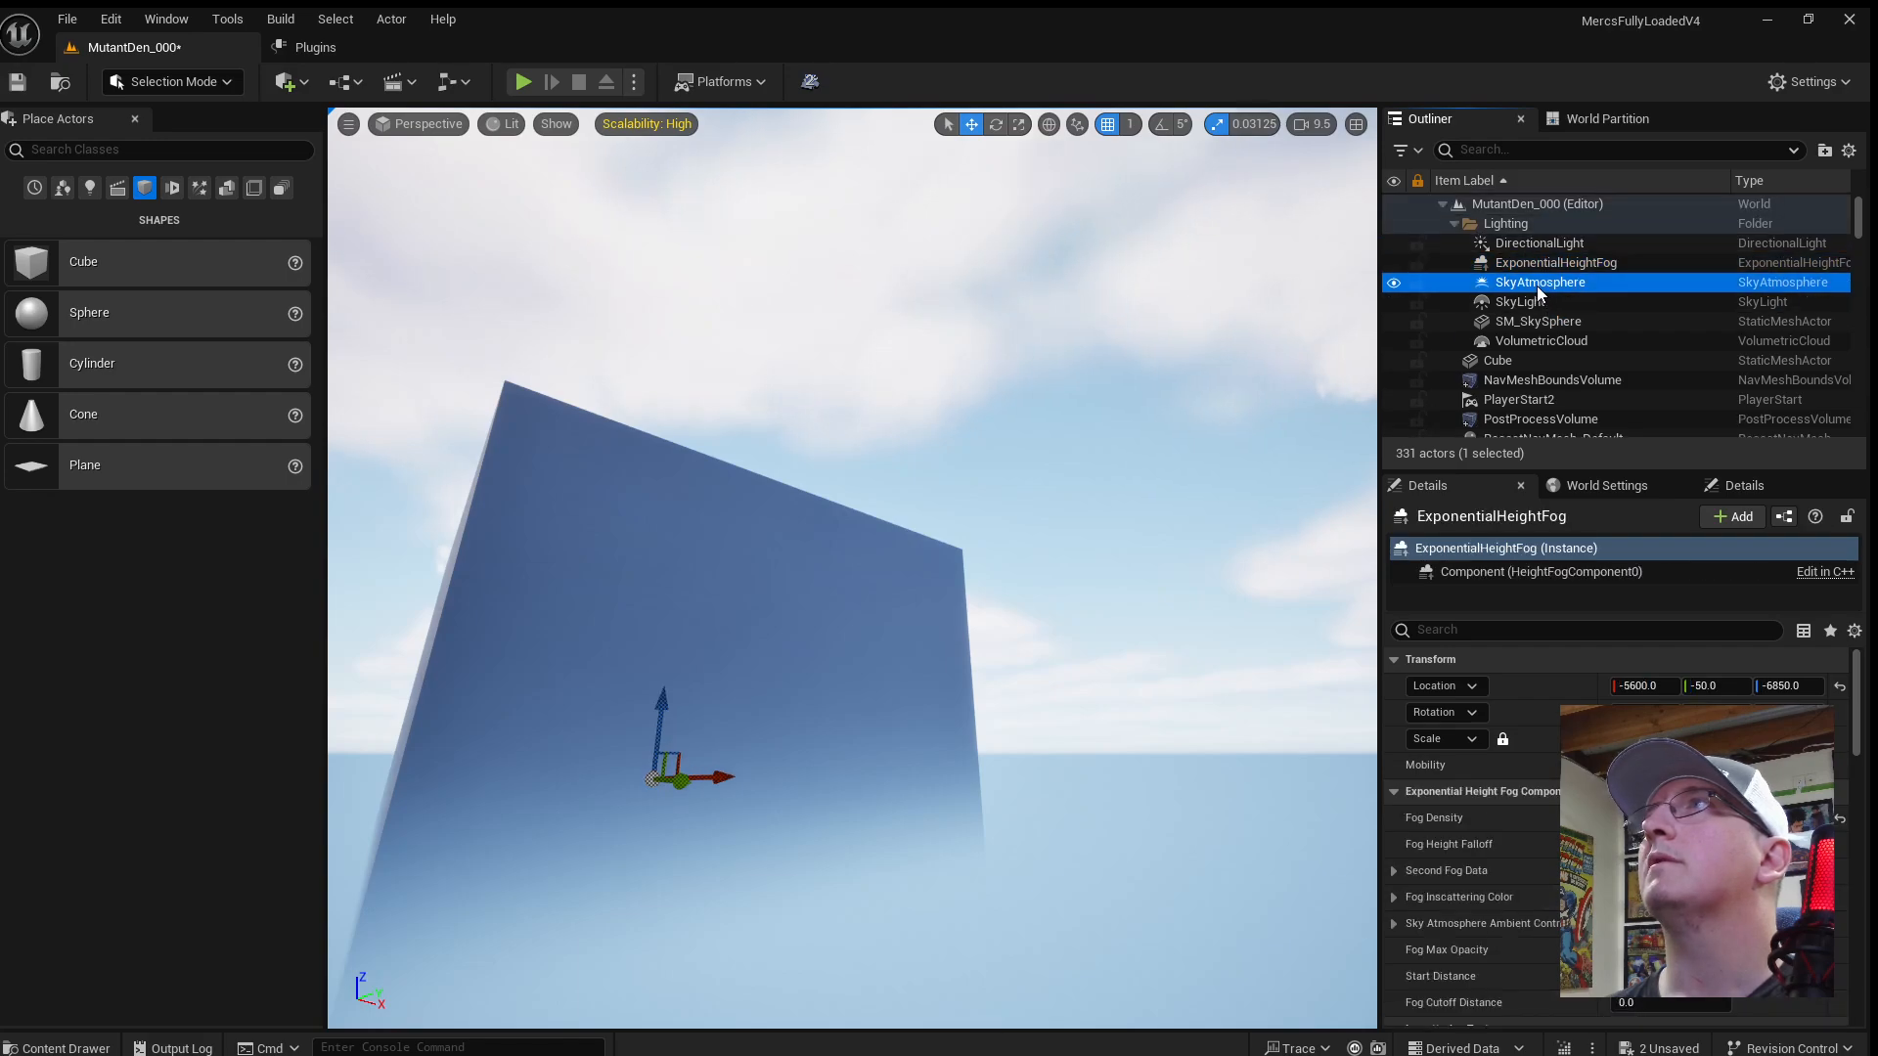
click(1536, 305)
click(1537, 279)
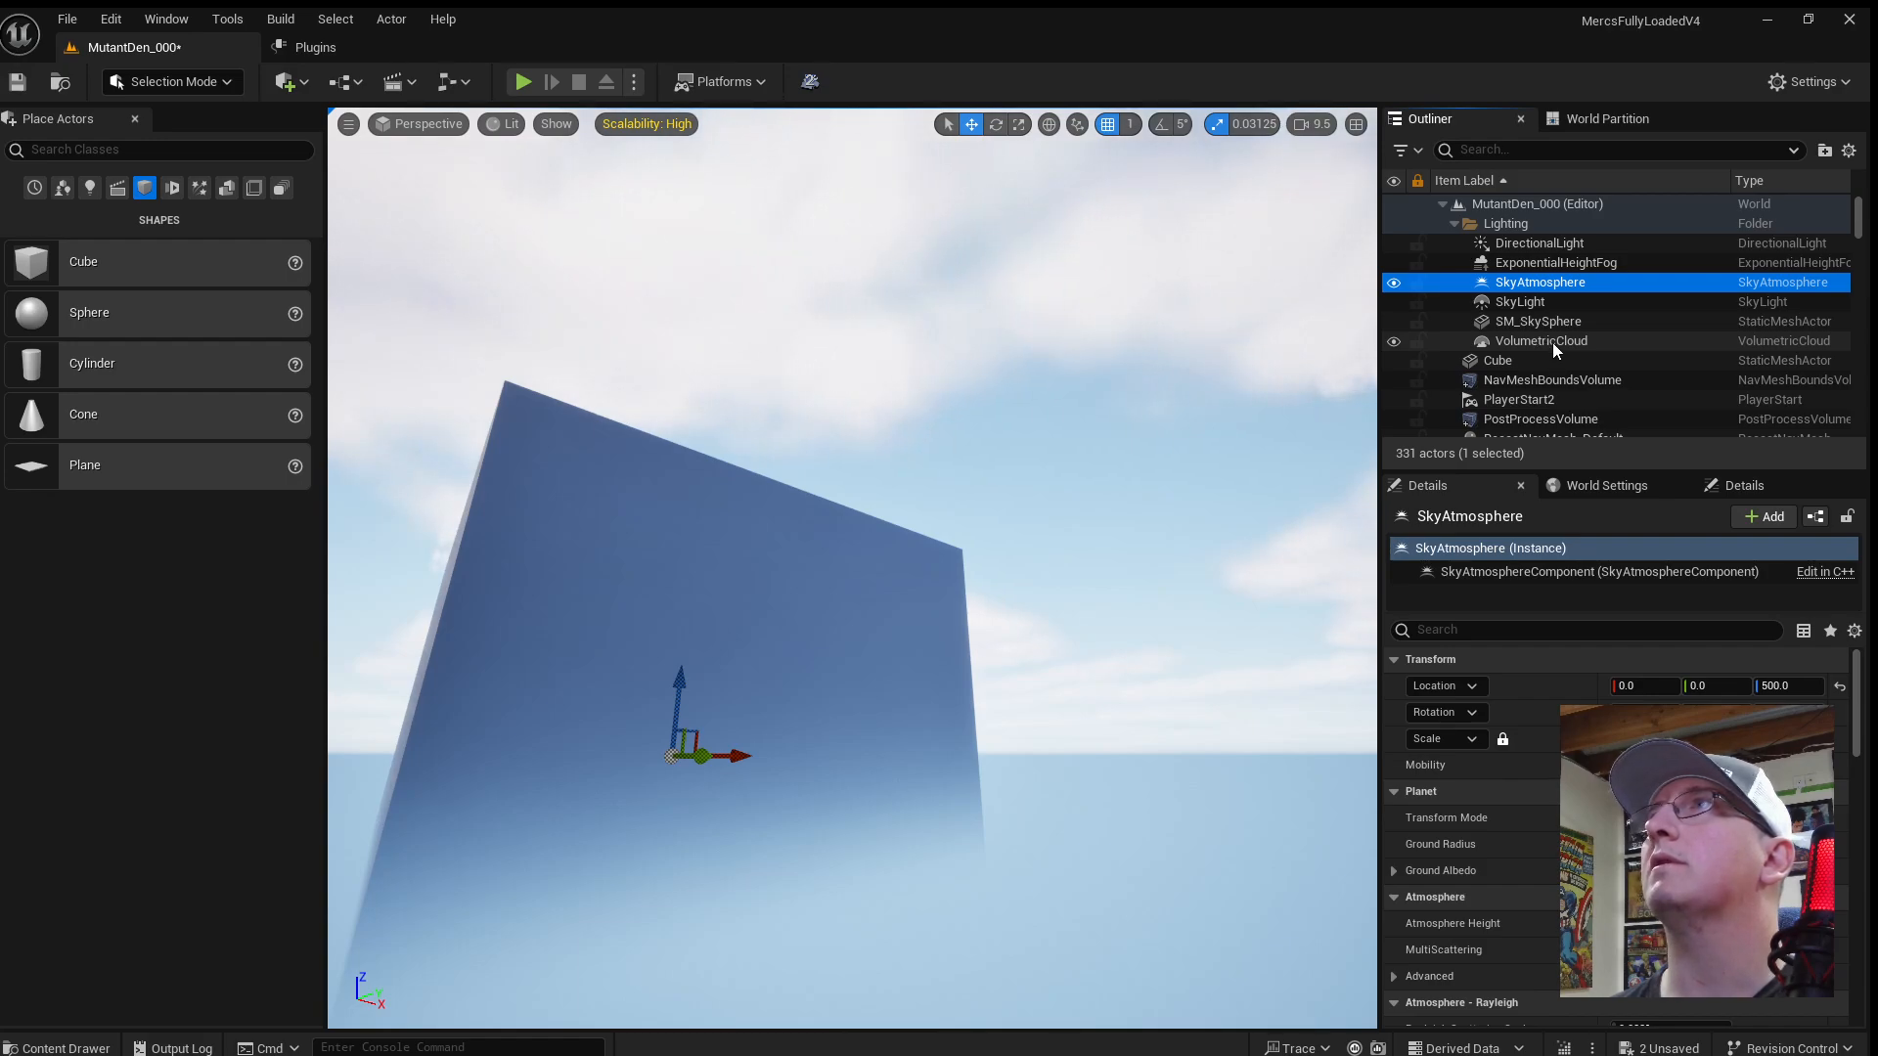
shift+click(1548, 342)
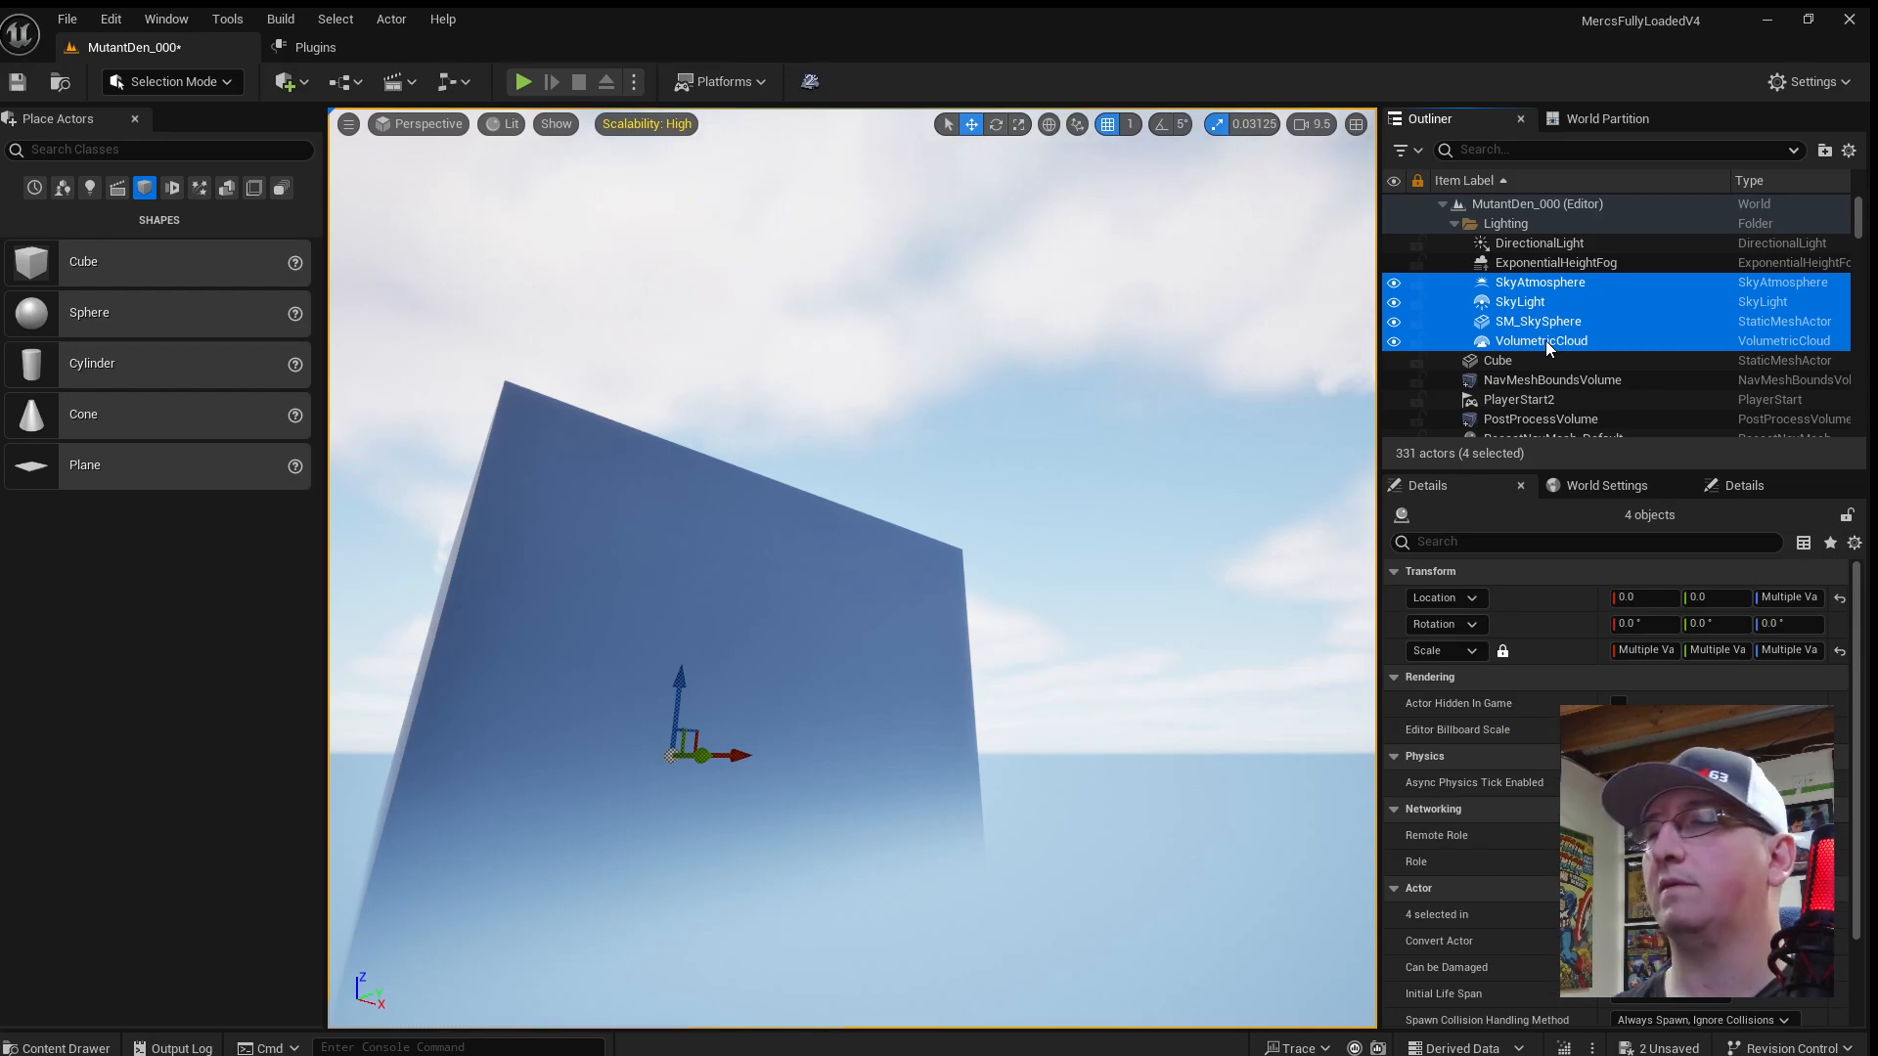
key(Delete)
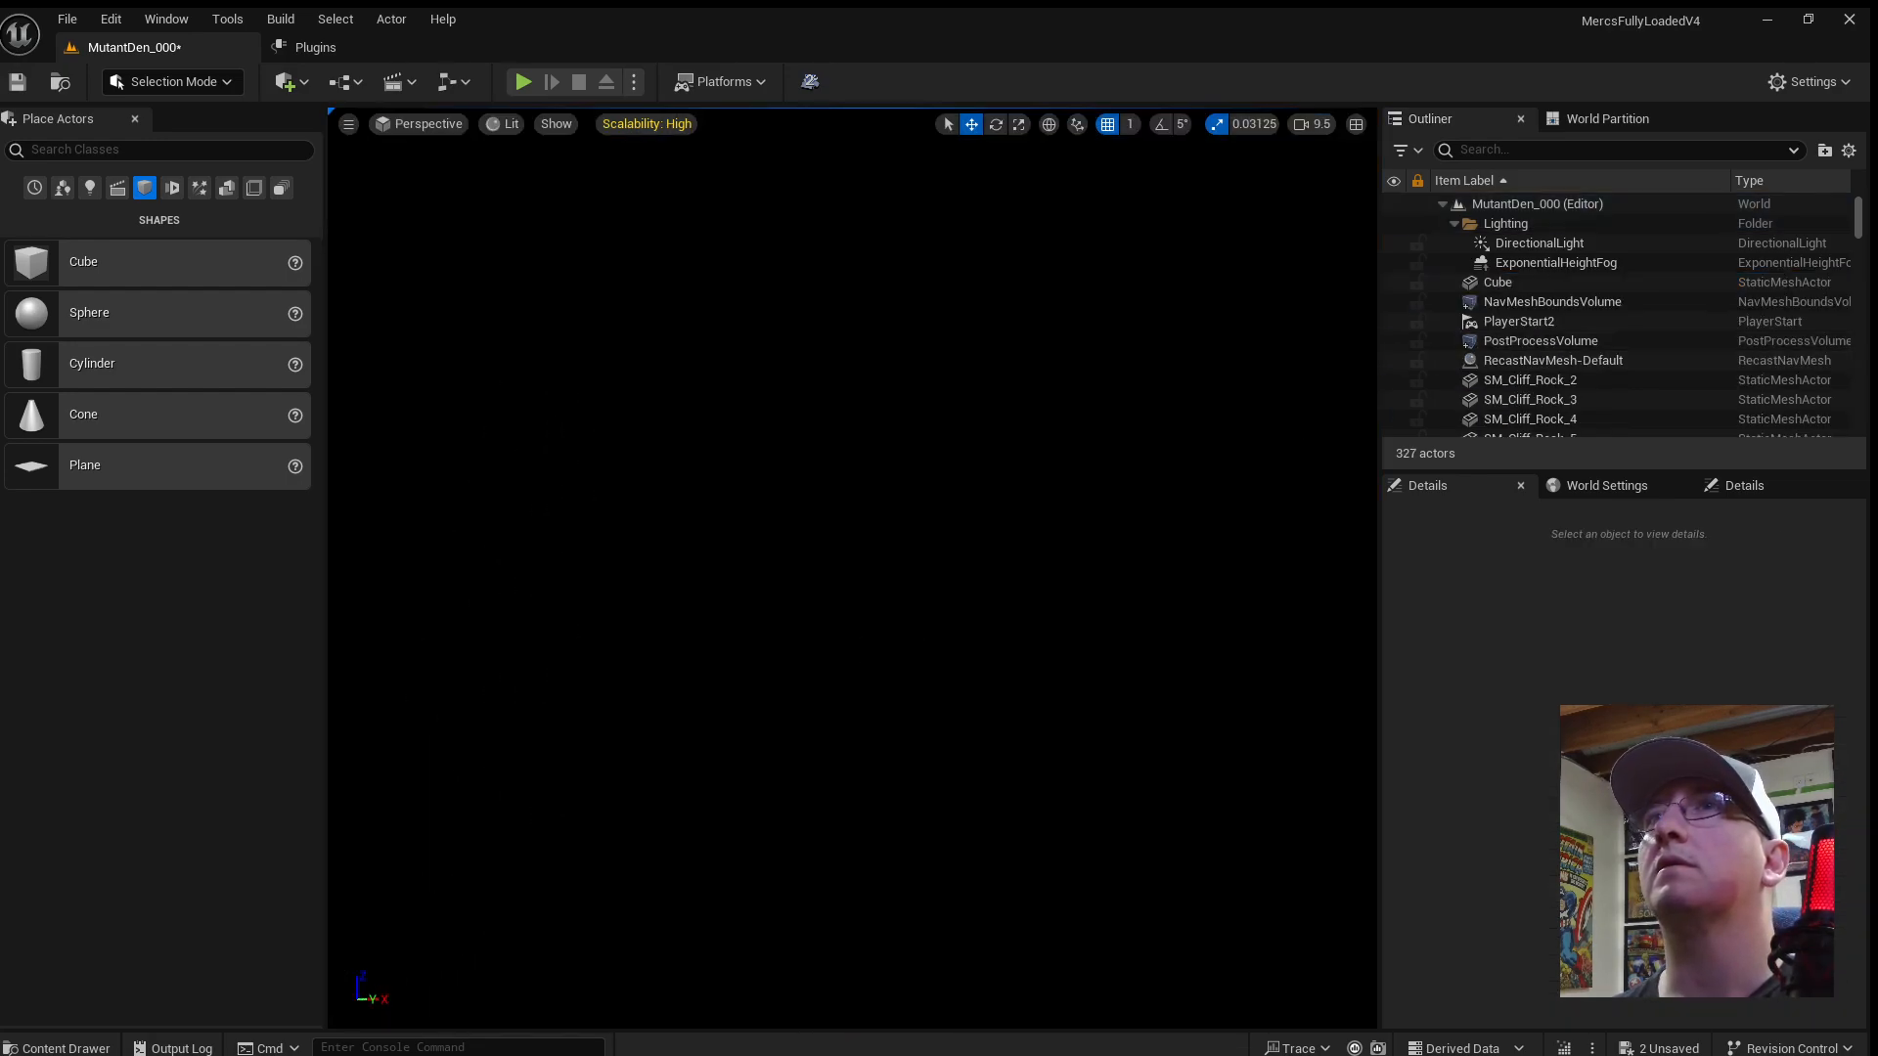
Delete the DirectionalLight and ExponentialHeightFog from the Lighting folder, and switch the viewport to Unlit shading.
click(1536, 248)
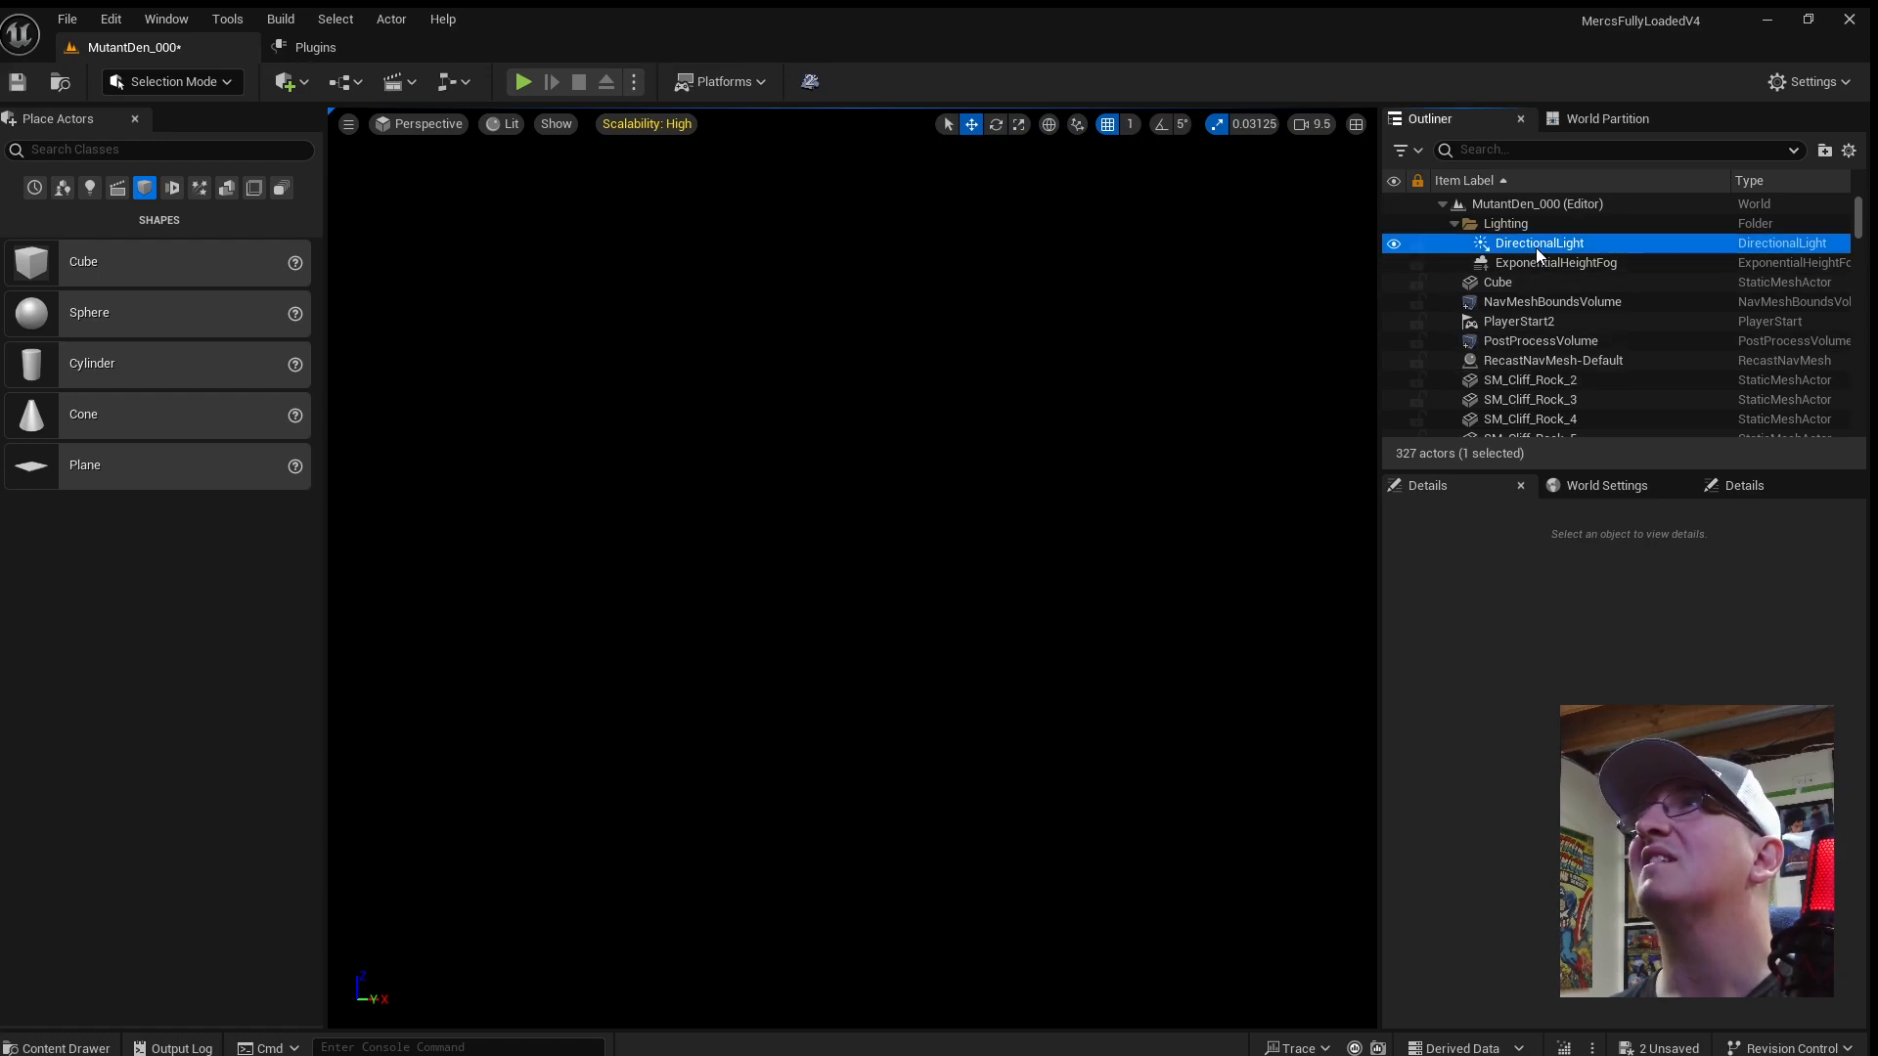
key(f)
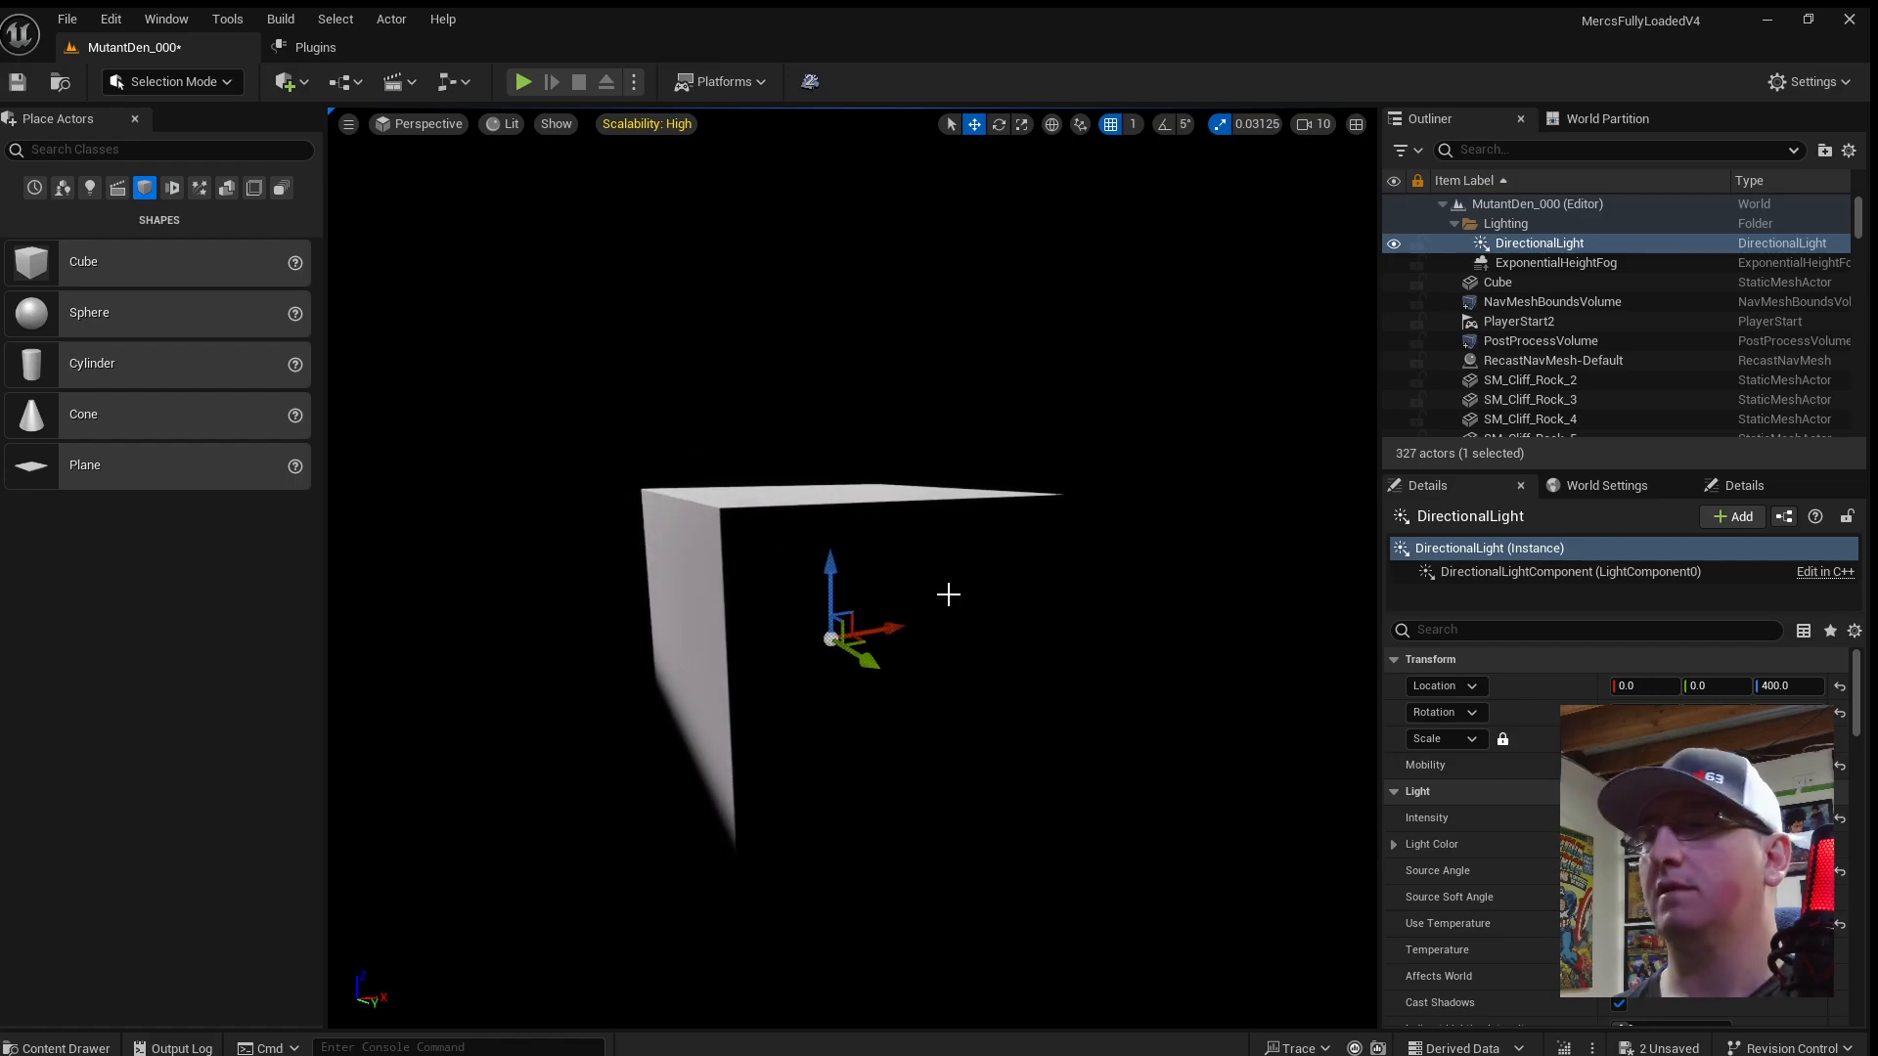
key(Delete)
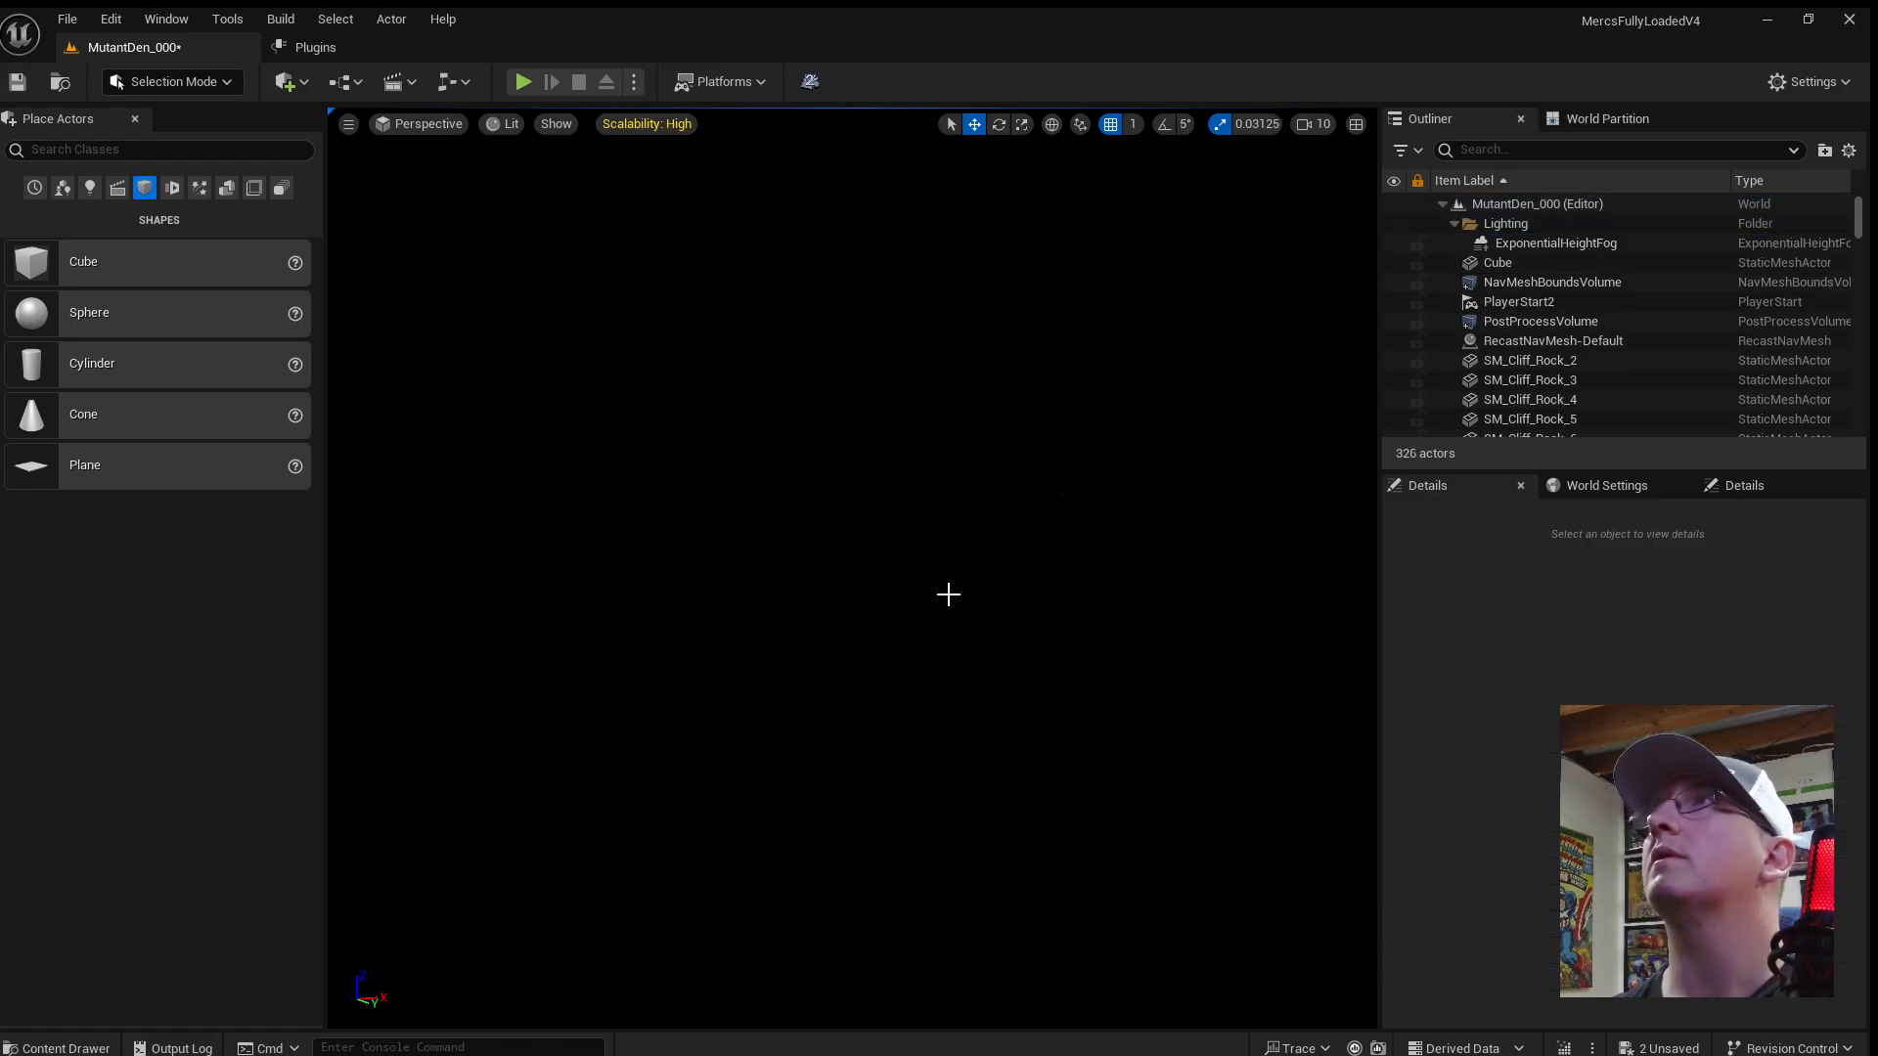
click(1538, 246)
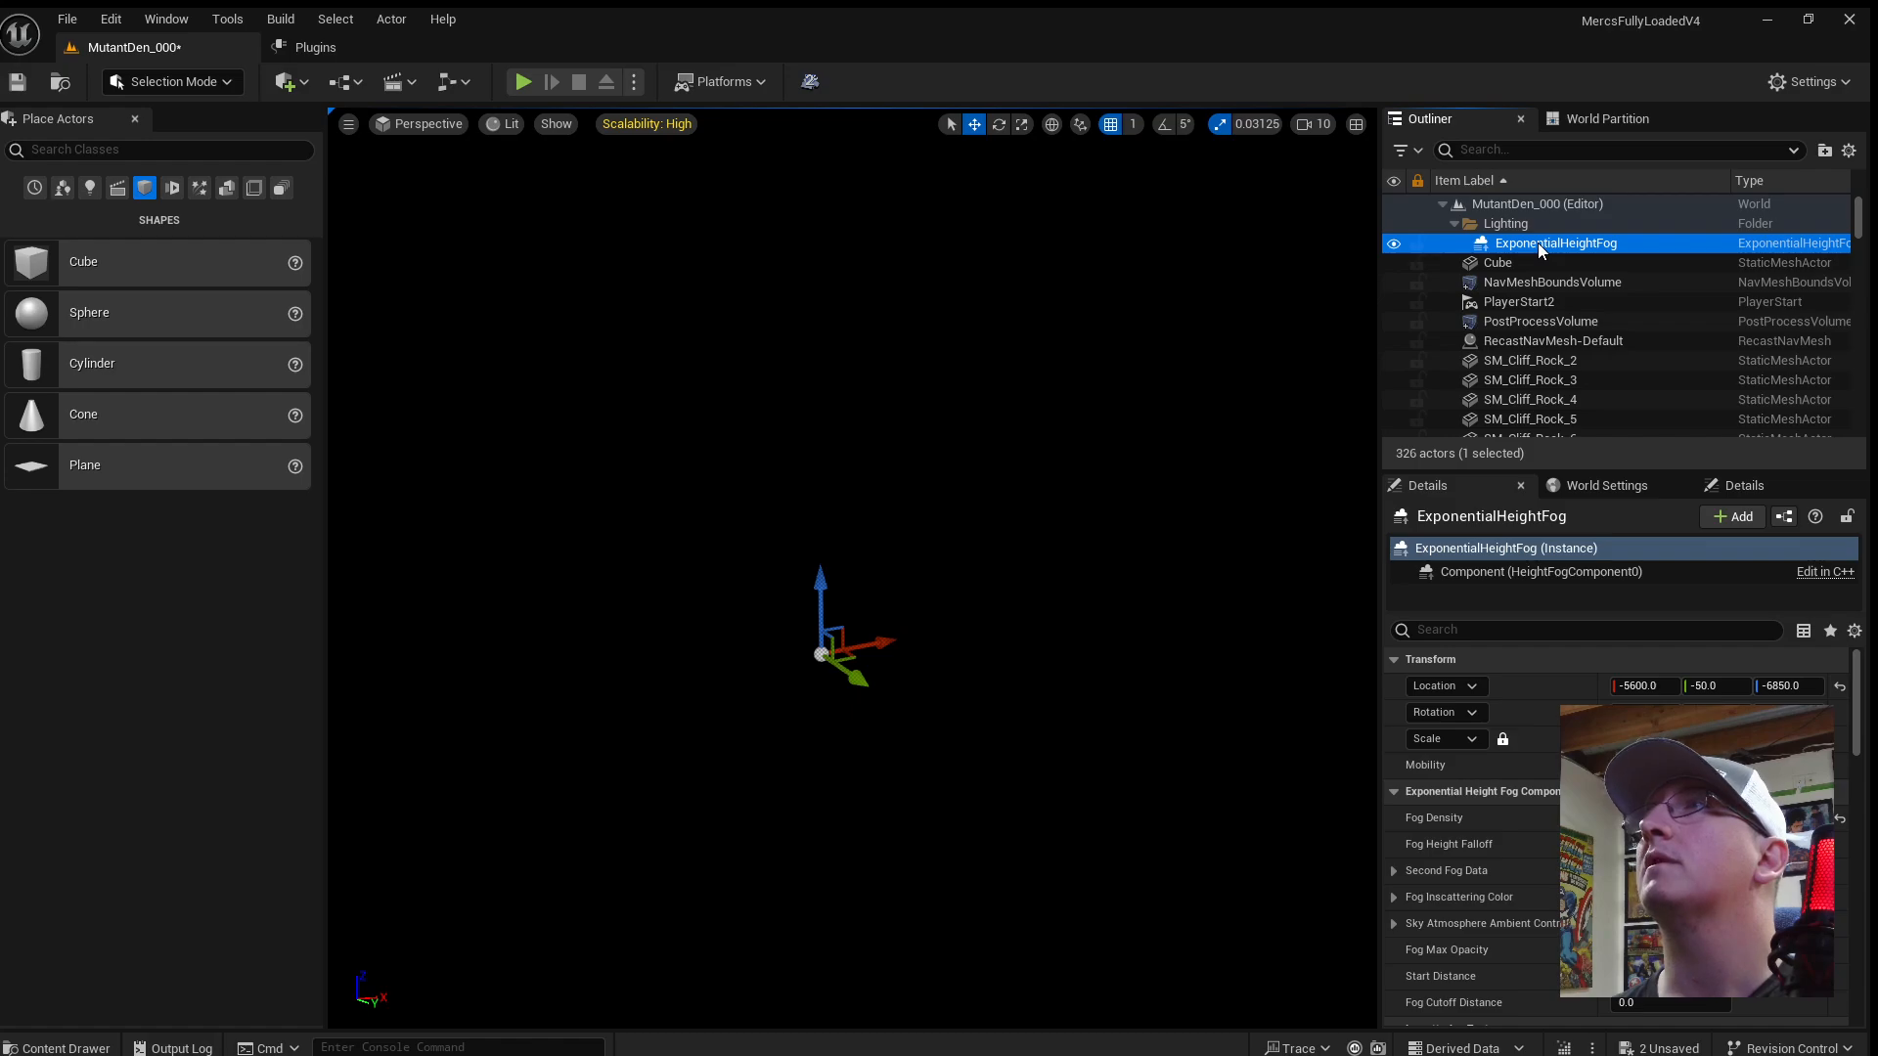
key(Delete)
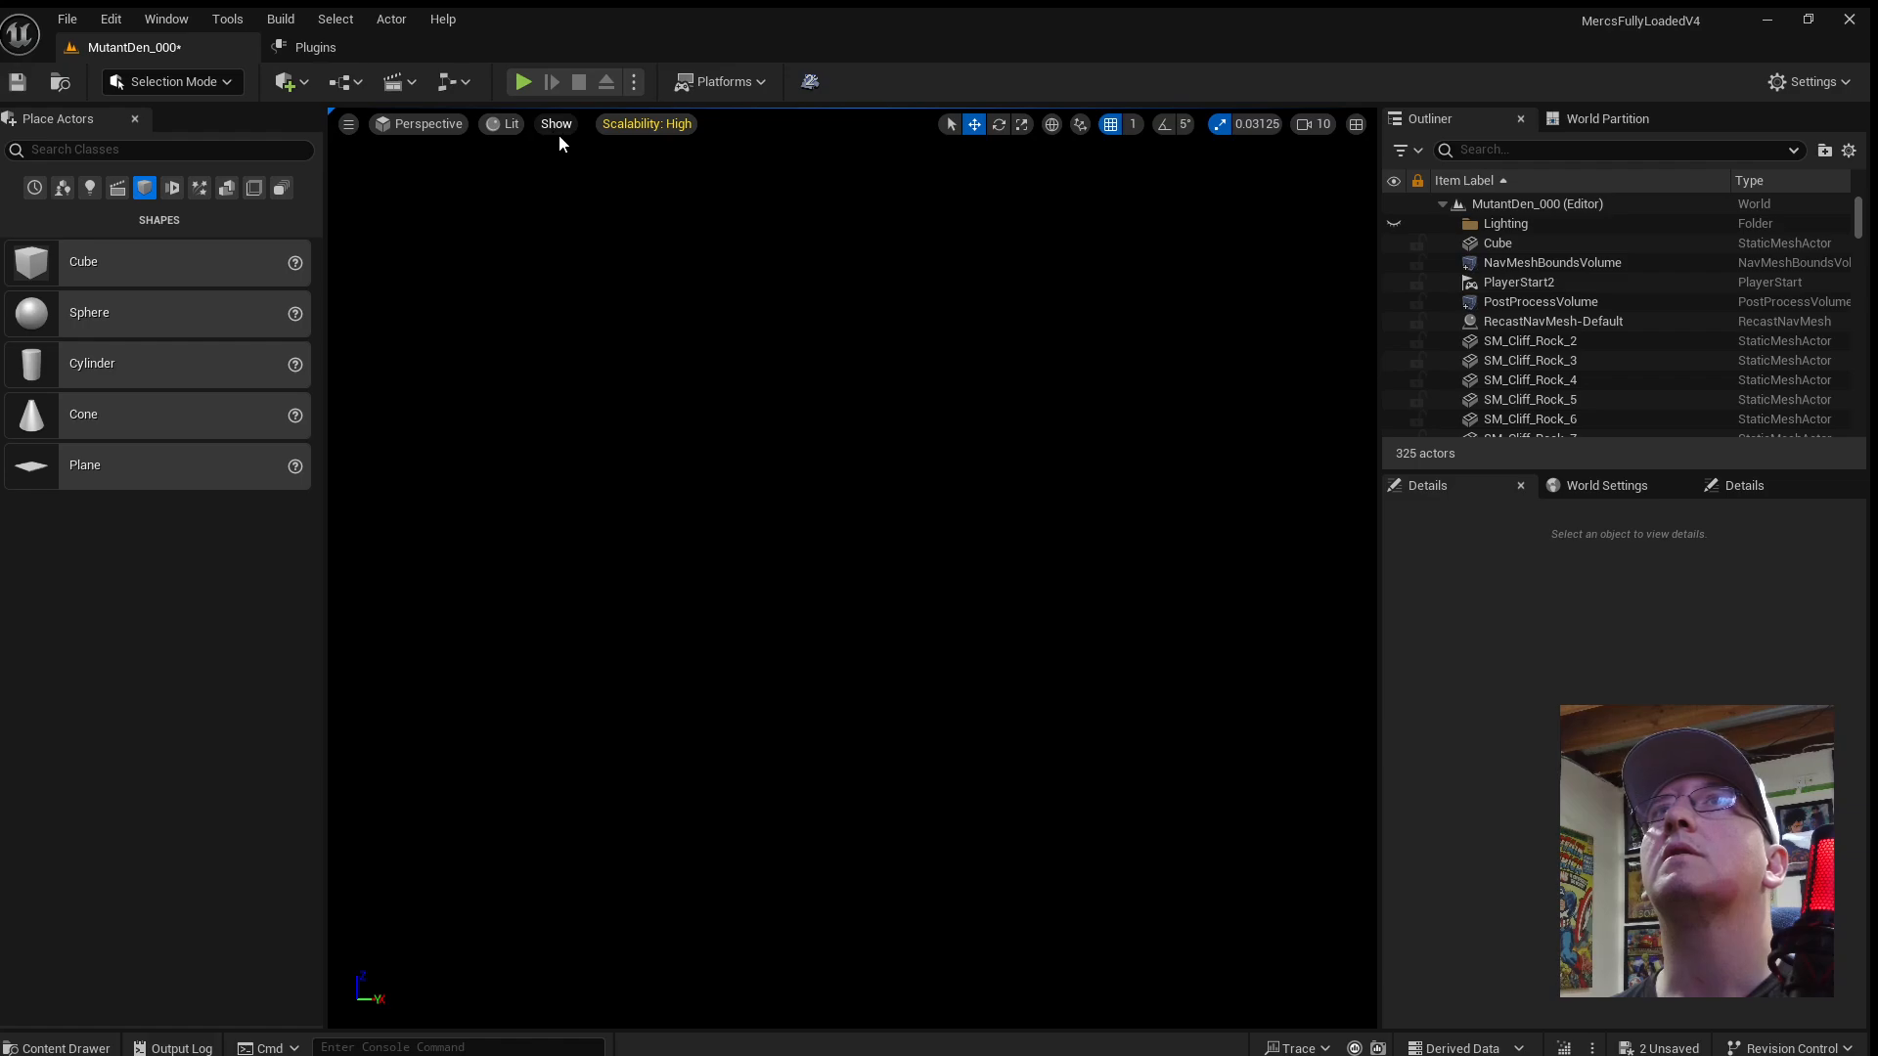
key(alt+3)
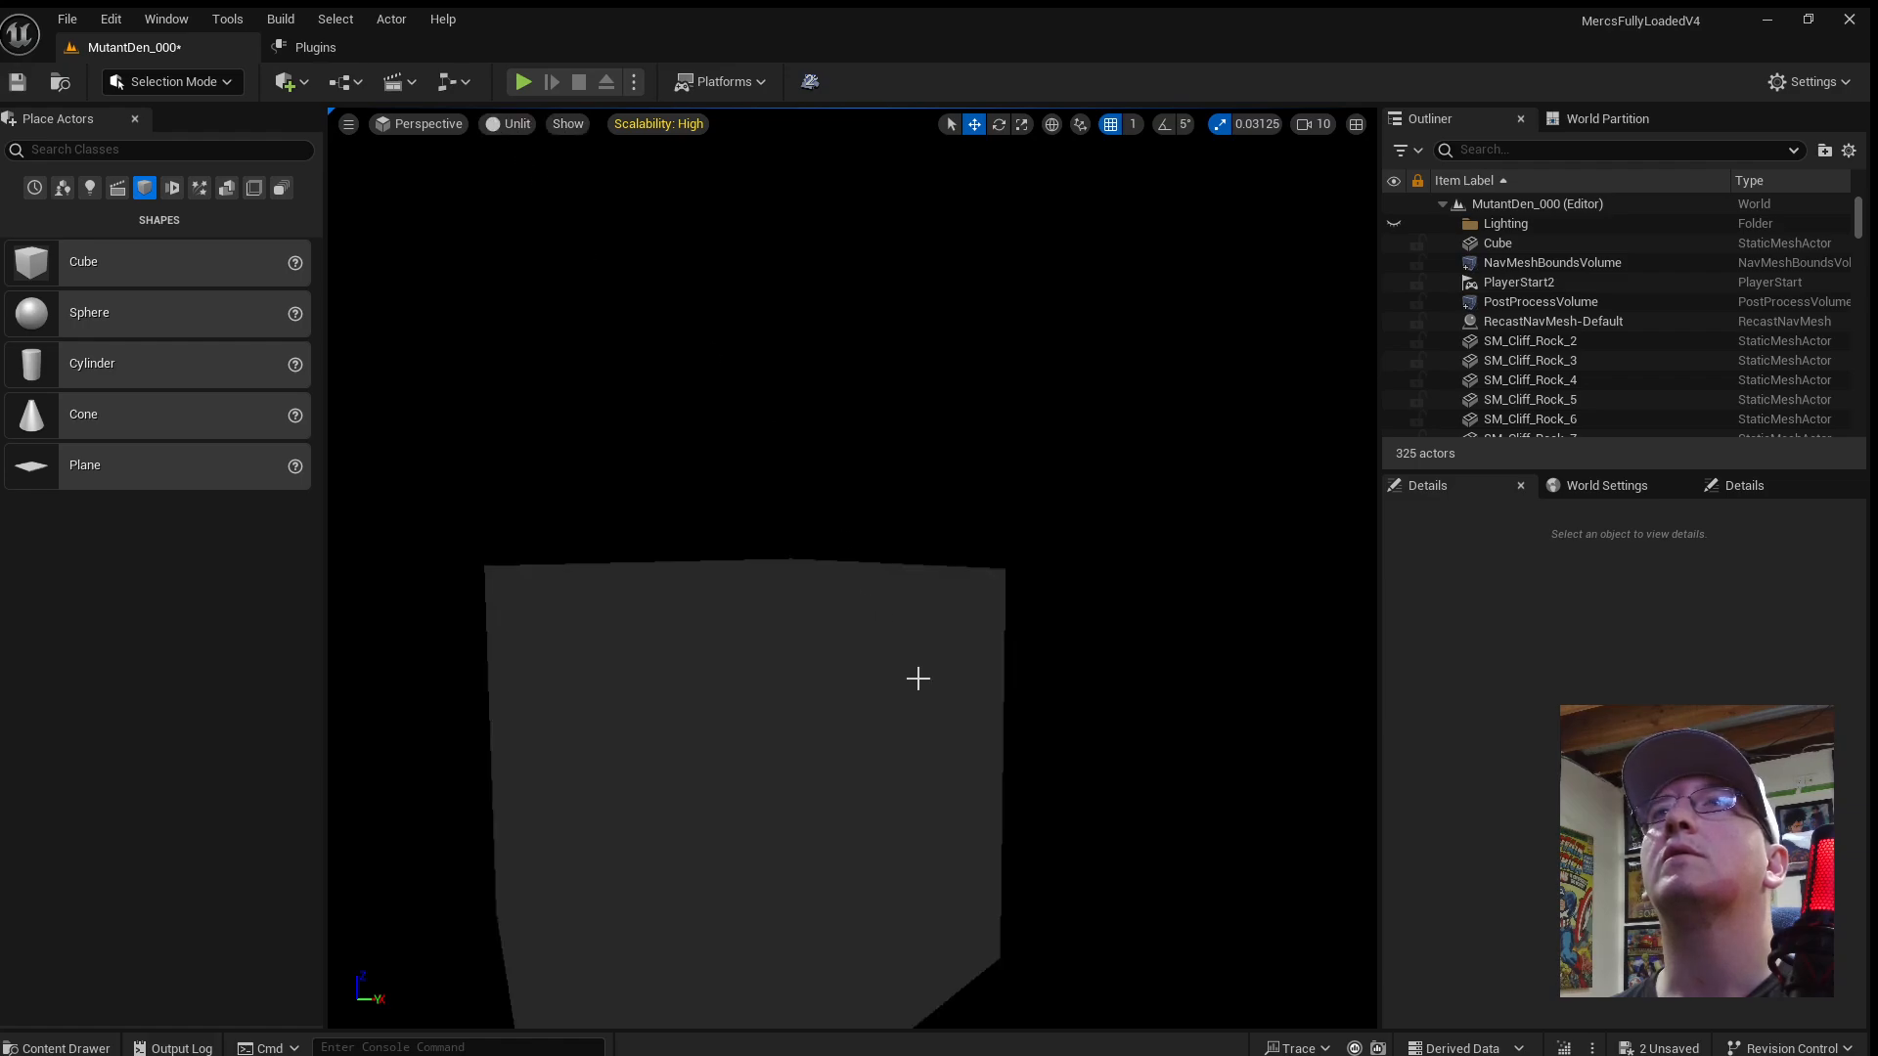
Inspect the giant cube from outside and the rock cavern inside it in Unlit shading.
key(w)
mouse_move(918, 675)
right_down()
mouse_move(832, 773)
mouse_move(734, 670)
mouse_move(738, 723)
mouse_move(763, 665)
mouse_move(782, 689)
mouse_move(711, 649)
mouse_move(1110, 614)
right_up()
scroll(918, 675, down, 1)
key(w)
scroll(822, 763, down, 5)
key(w)
key(w)
scroll(783, 690, down, 3)
key(w)
key(s)
right_drag(914, 697, 1018, 683)
key(w)
scroll(871, 591, up, 1)
key(s)
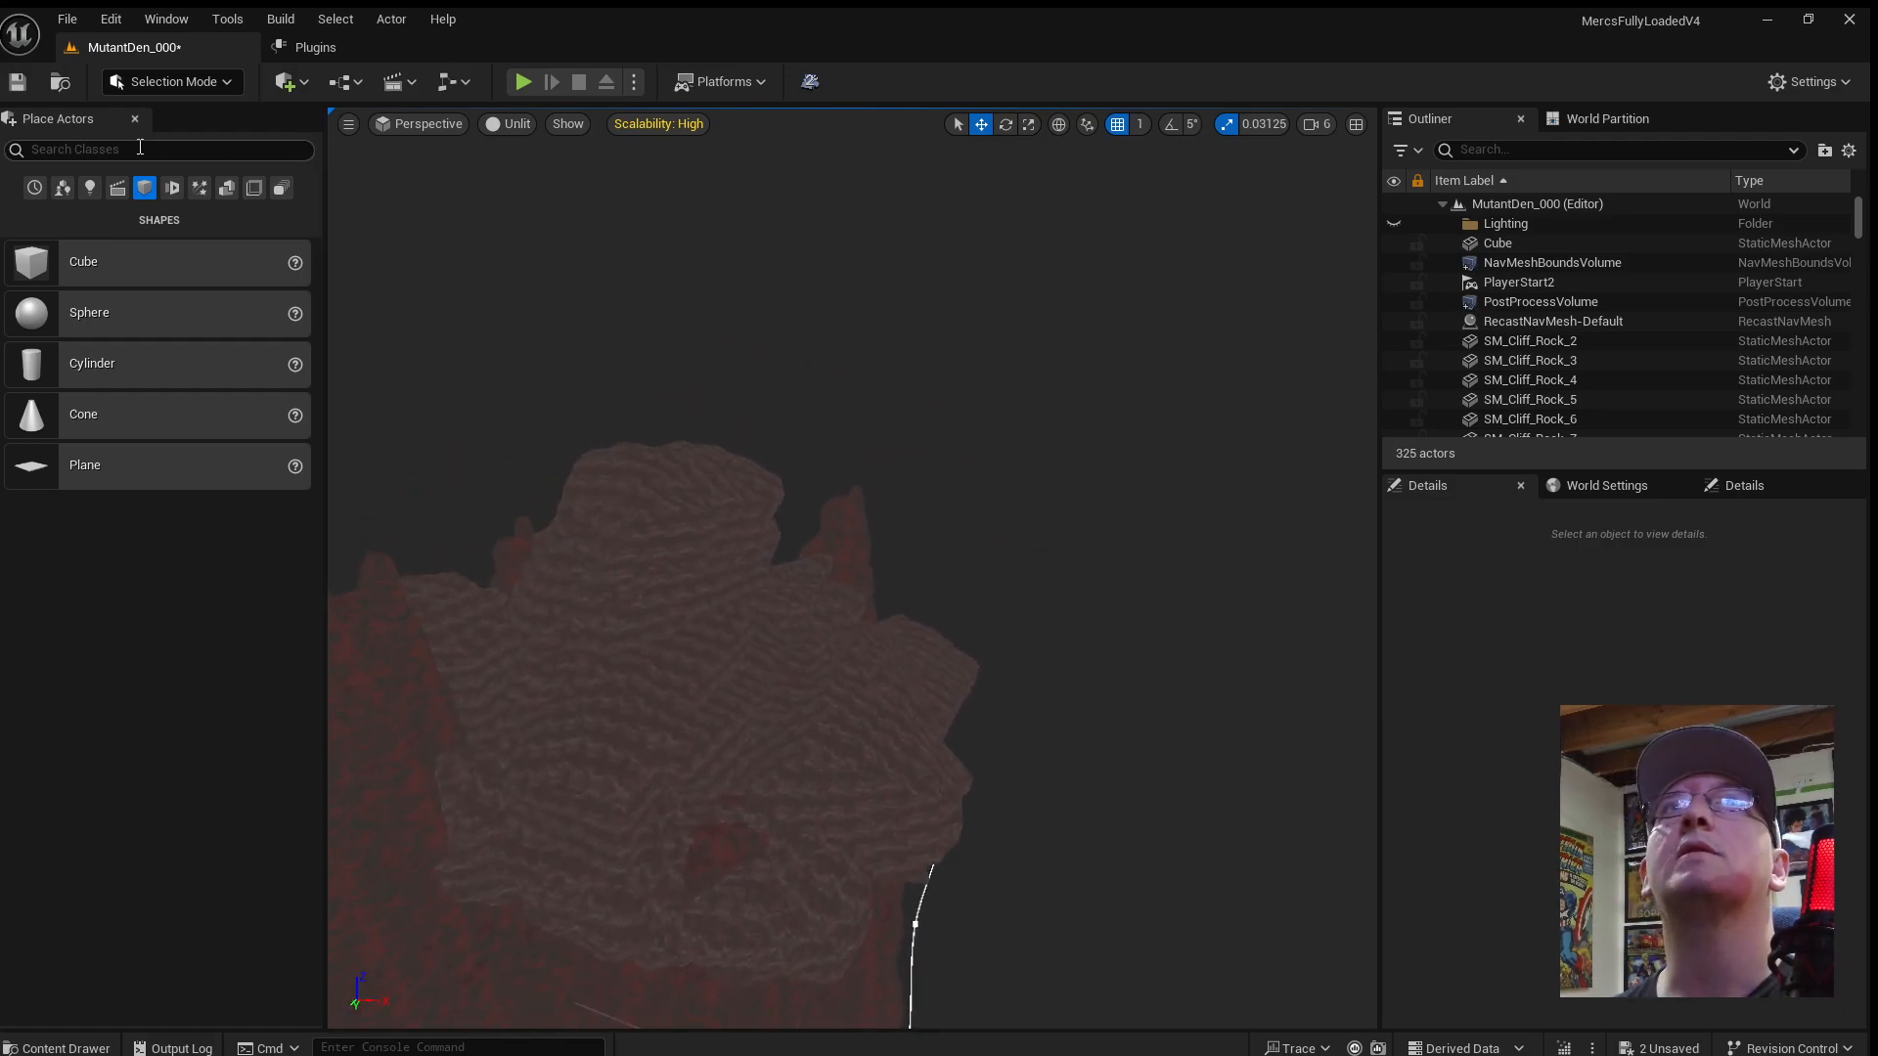
Find the light actors, place a Lightmass Portal on the rock cavern, and raise it above the rocks.
text(light)
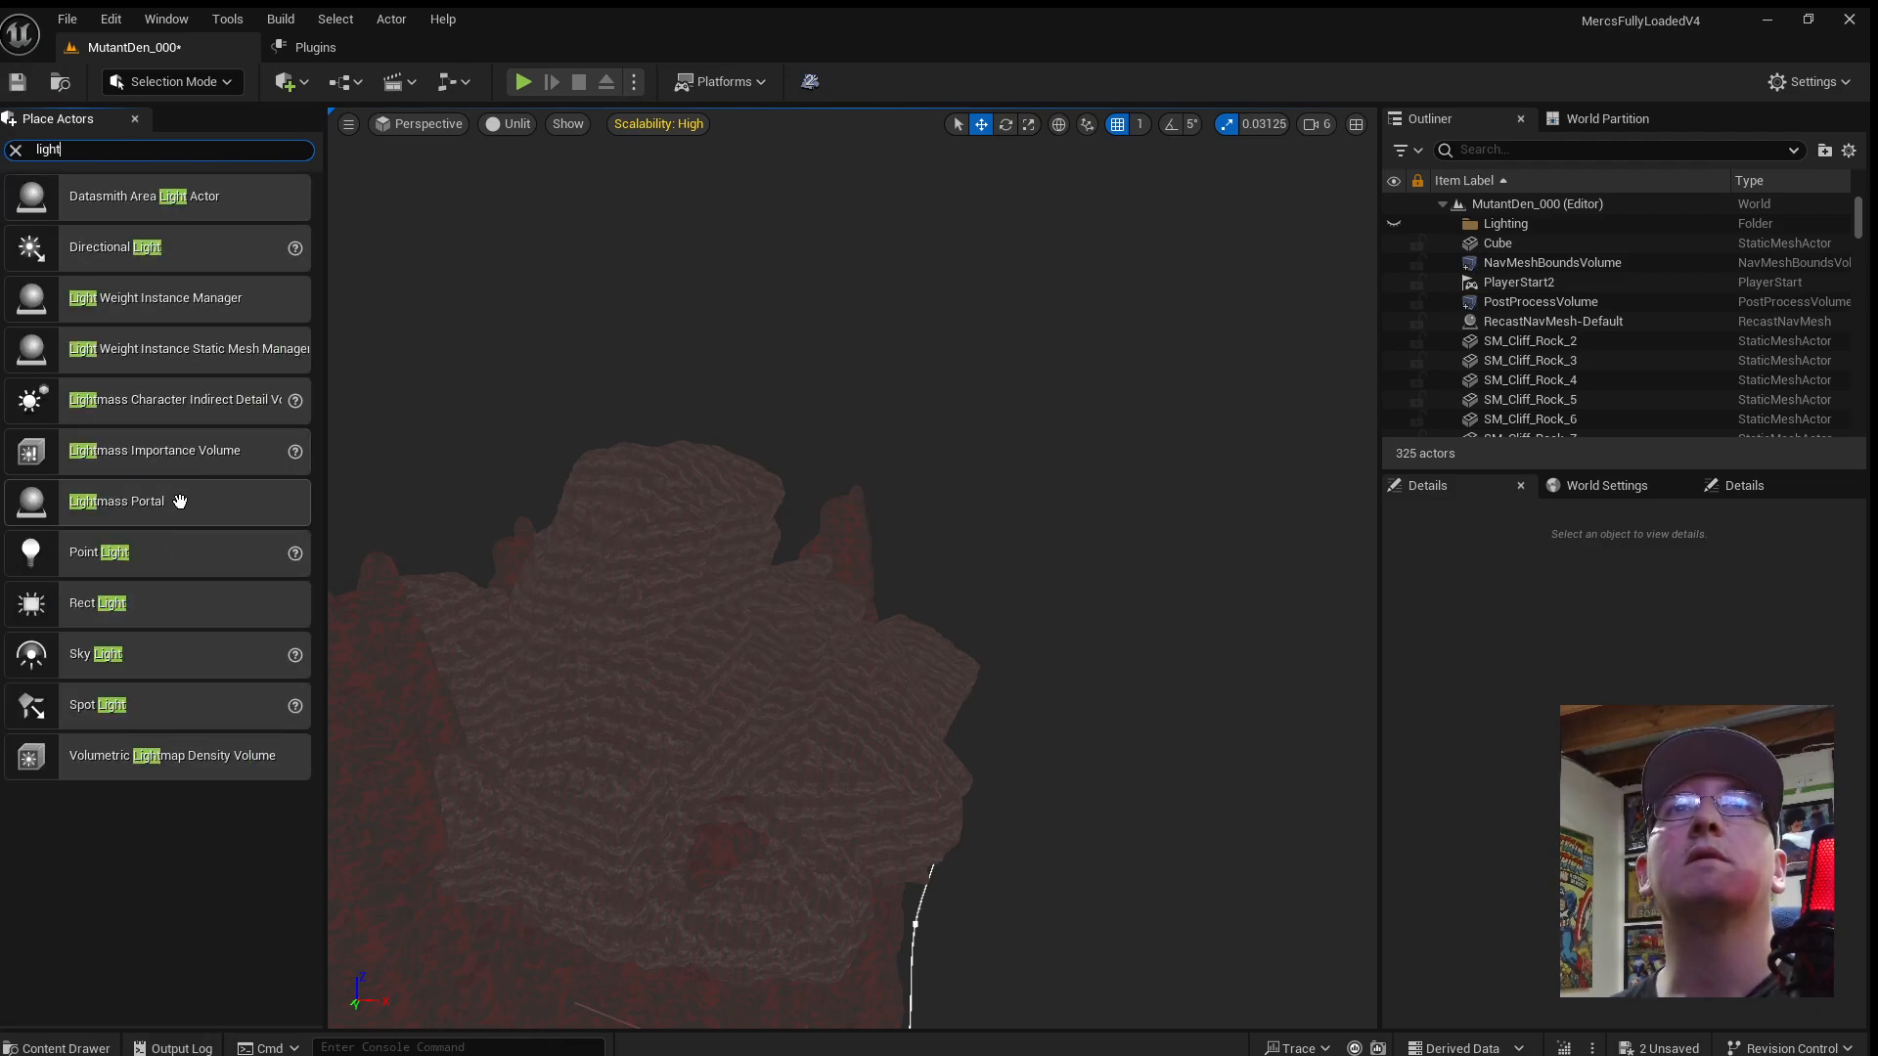
drag(161, 501, 702, 756)
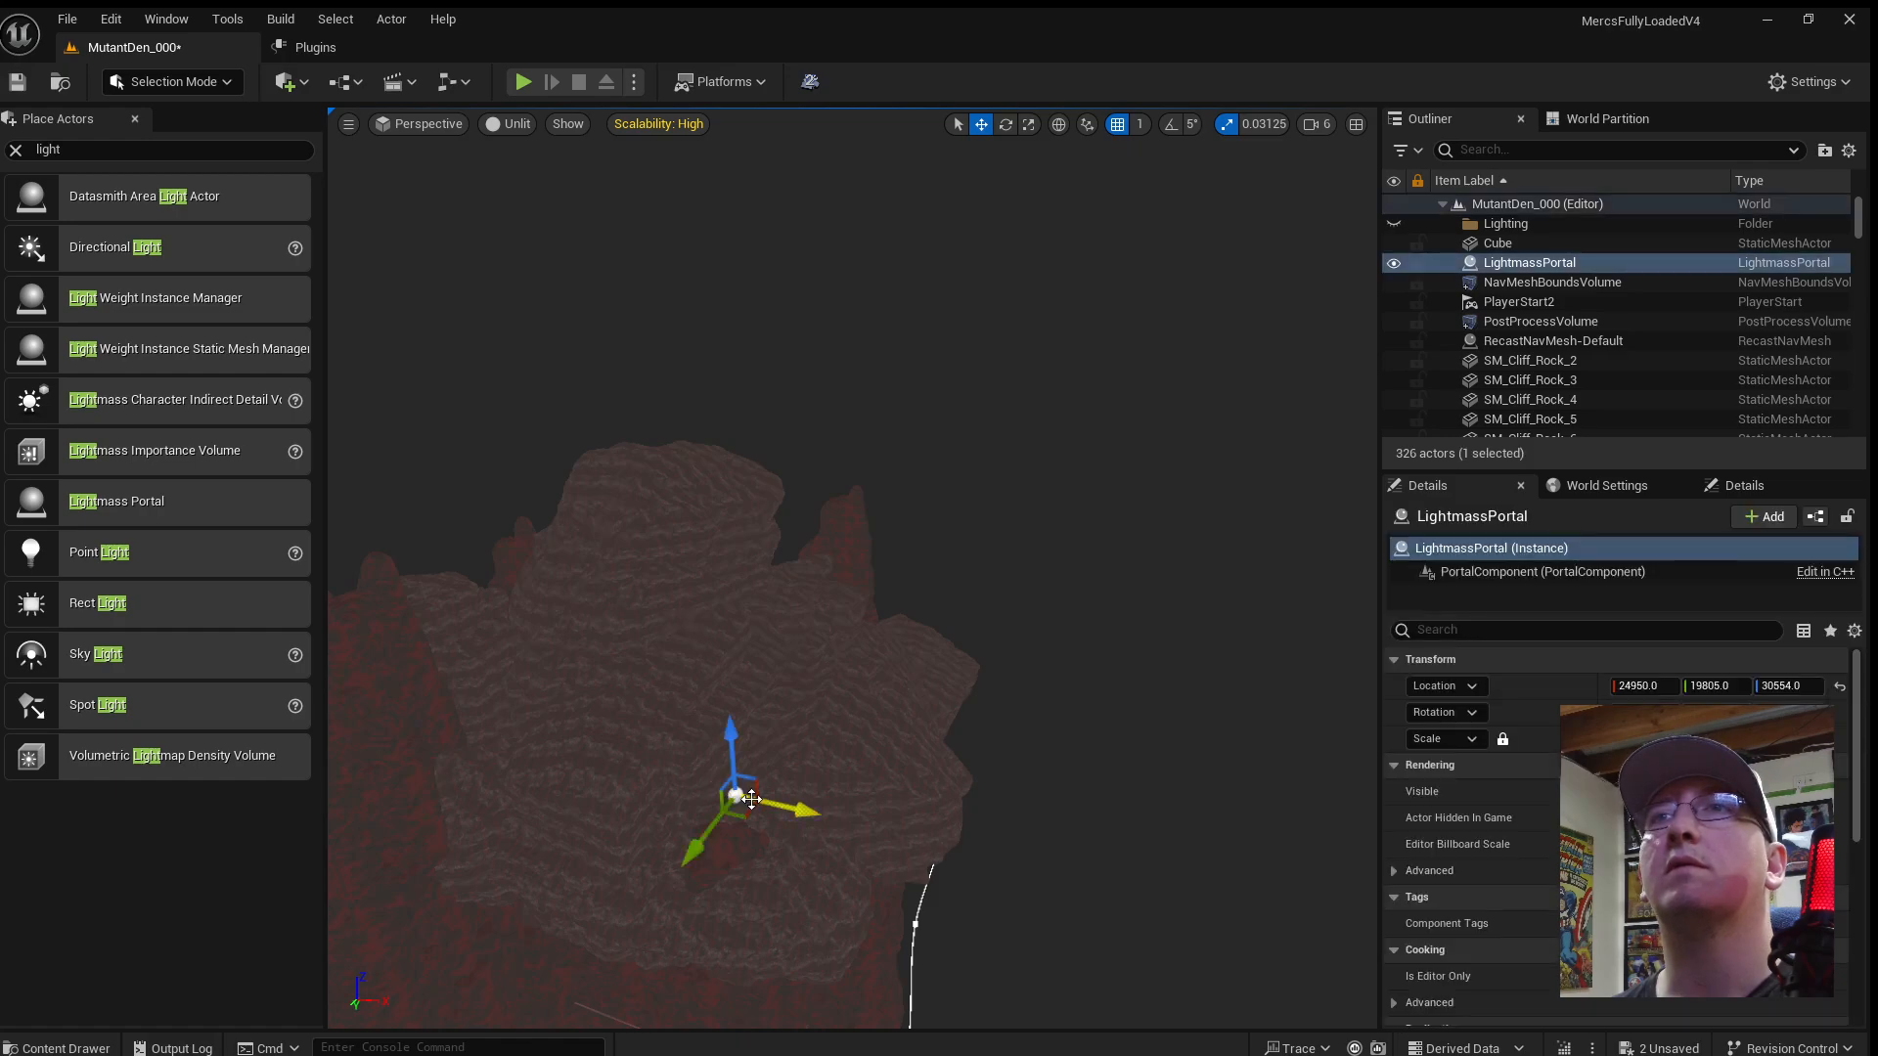
key(f)
right_drag(838, 767, 839, 743)
key(g)
drag(827, 652, 814, 286)
key(f)
Move the LightmassPortal across the cavern roof to about X 32088, Y -28123, Z 40562.
key(s)
right_drag(877, 490, 618, 493)
key(d)
key(s)
drag(476, 388, 1181, 641)
drag(1208, 521, 1184, 592)
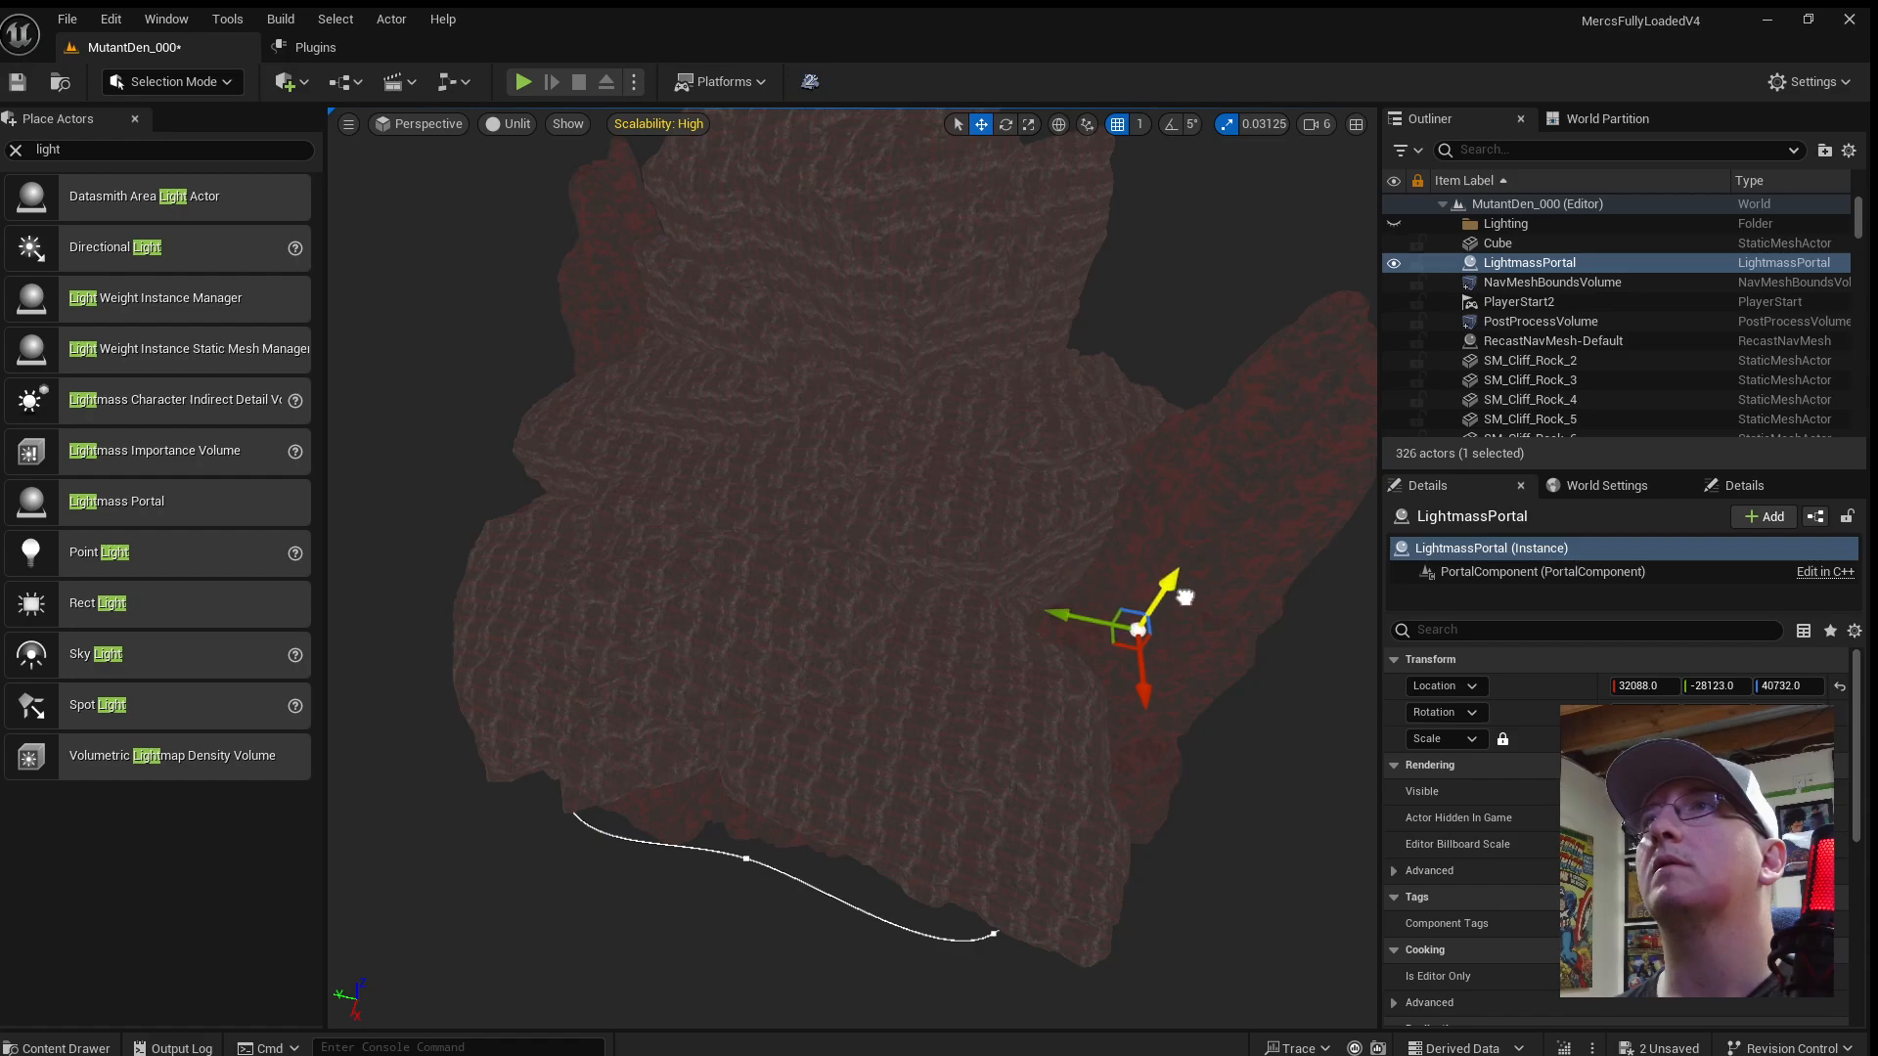
Move the LightmassPortal closer to the roof gap, to about X 30936, Y -24692, Z 39259.
click(1109, 624)
mouse_move(1109, 624)
right_down()
mouse_move(1179, 640)
mouse_move(1087, 598)
right_up()
key(w)
click(1091, 593)
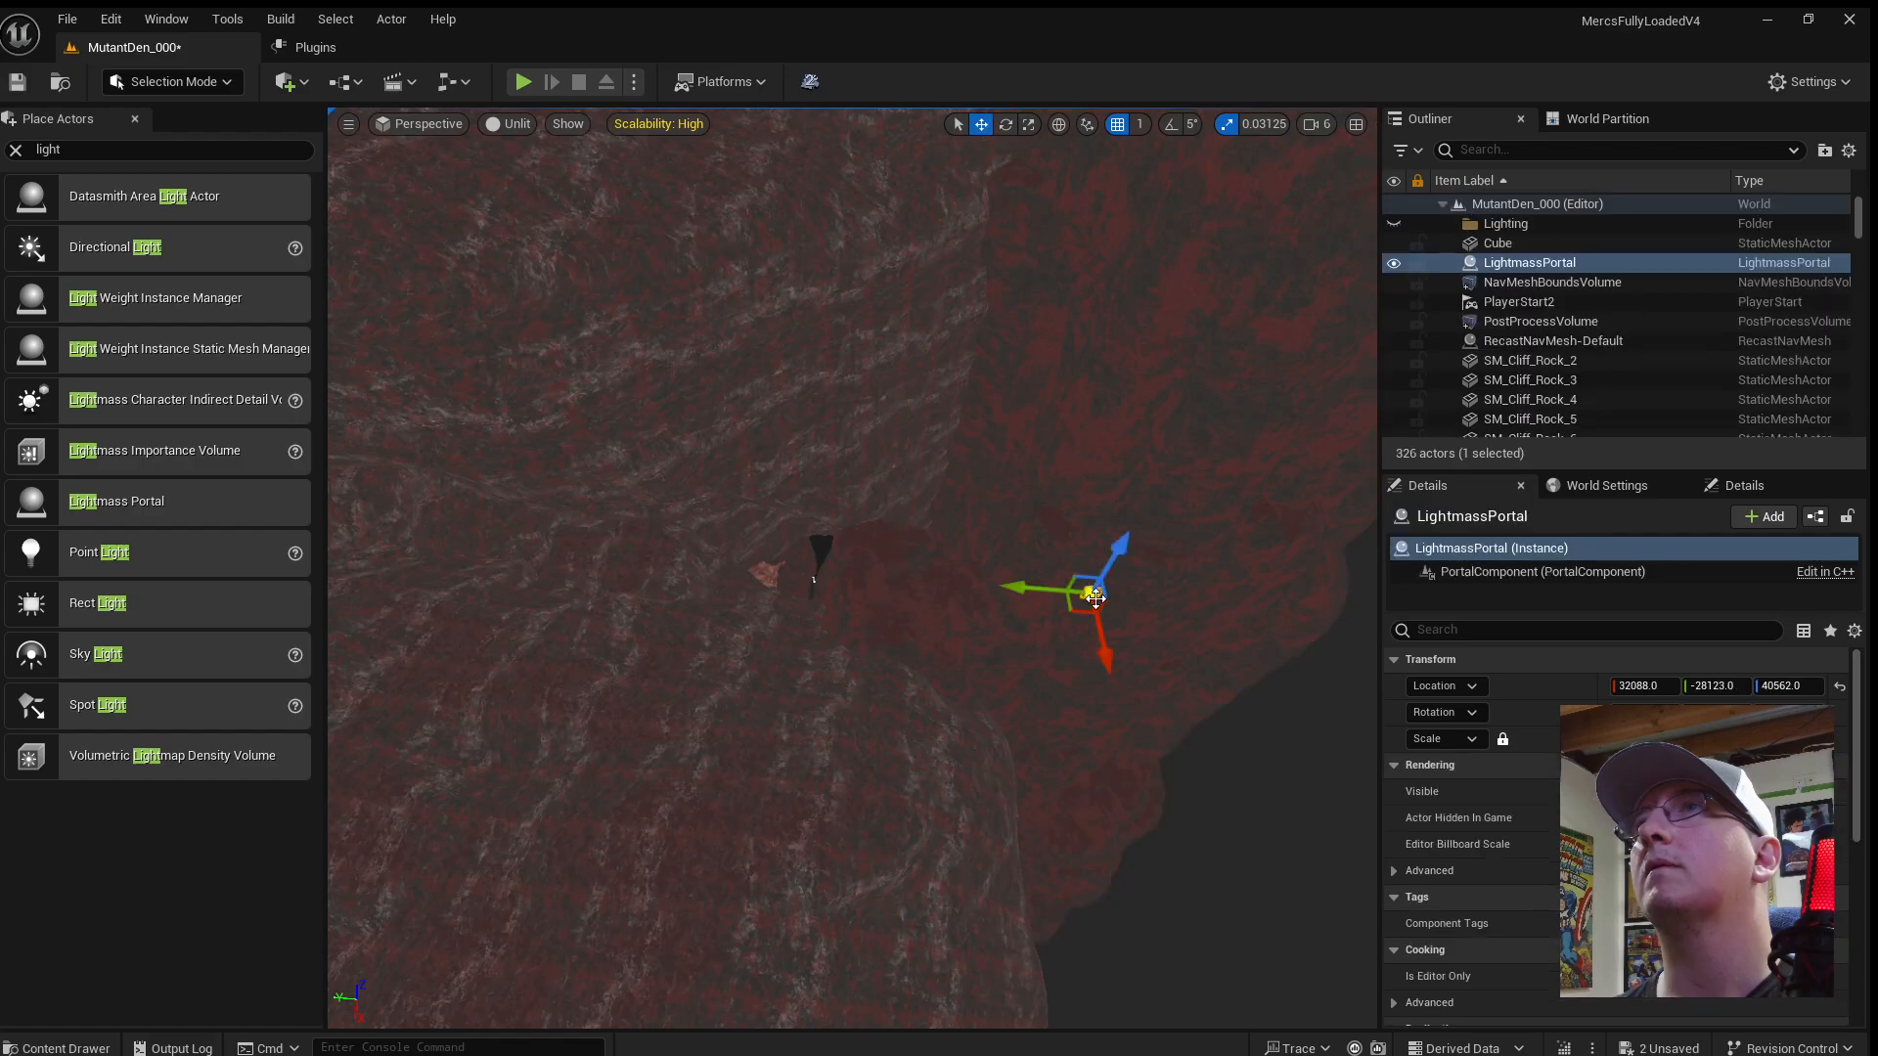
drag(1039, 589, 822, 563)
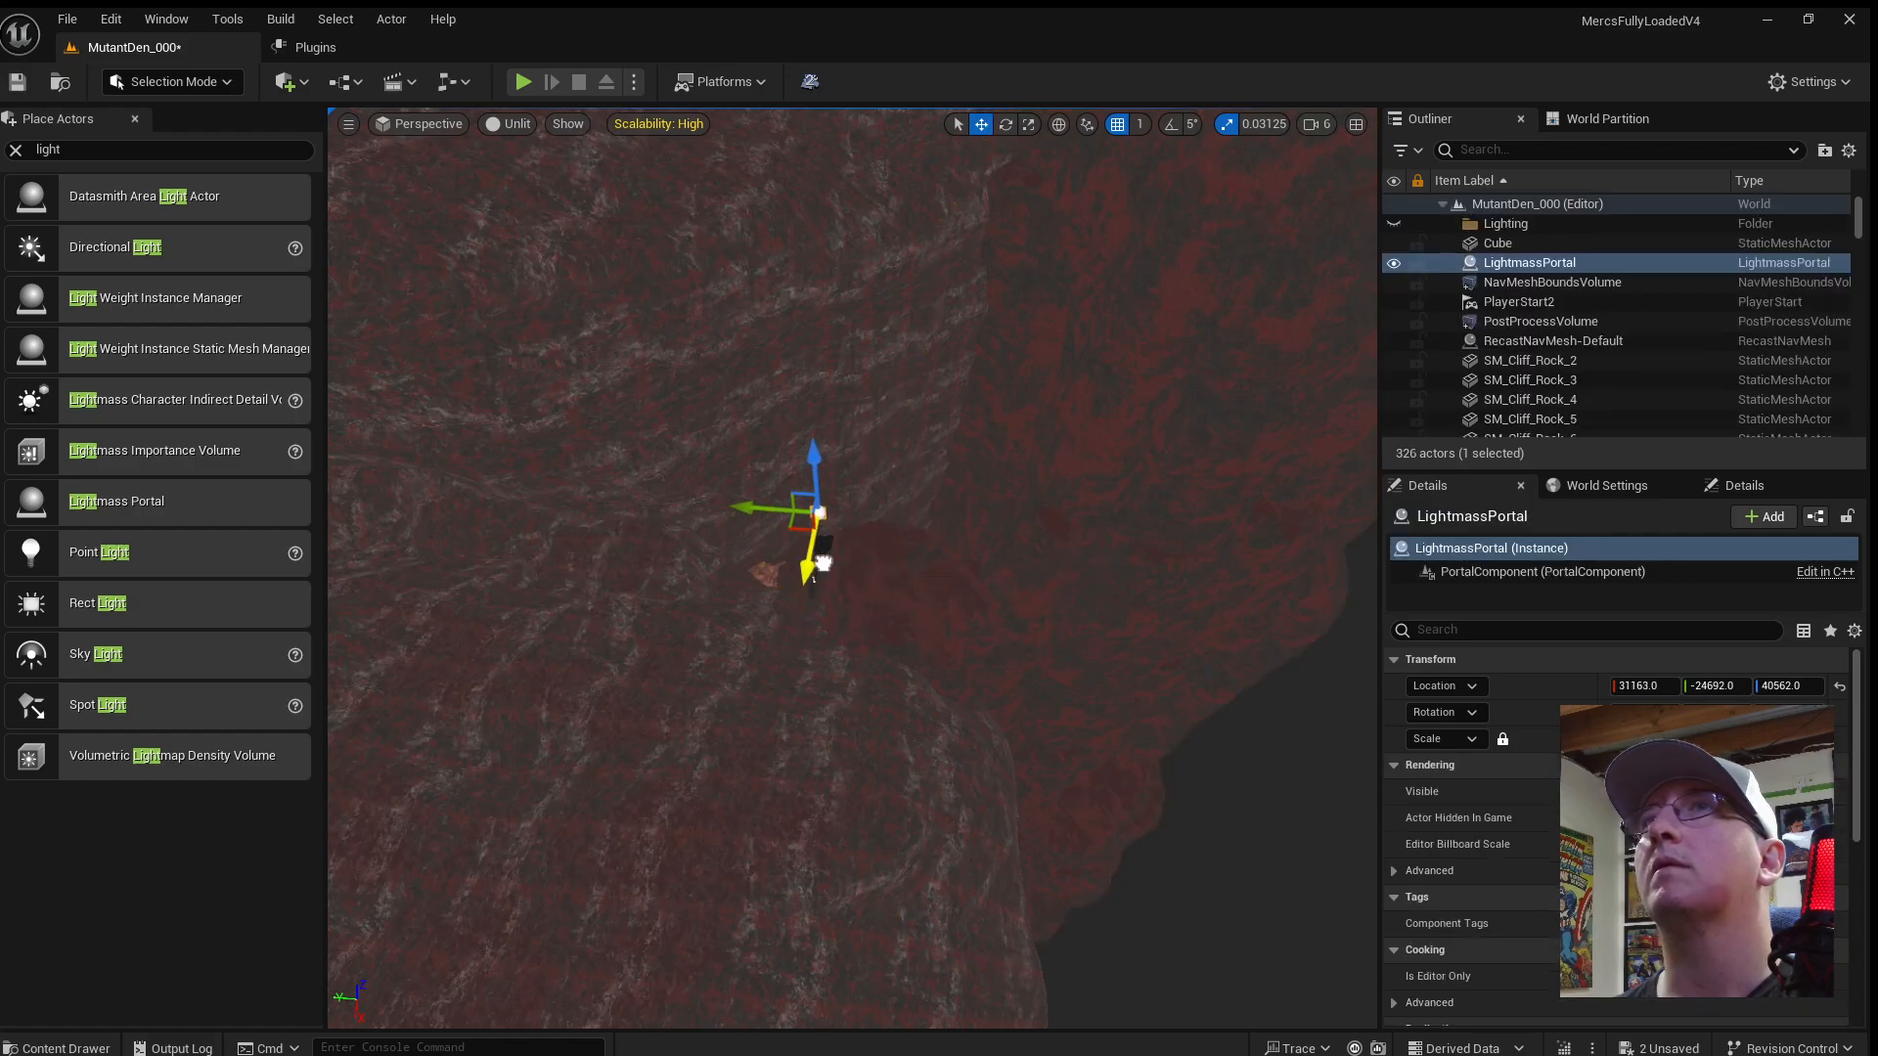
drag(818, 458, 821, 512)
mouse_move(821, 512)
right_down()
mouse_move(847, 529)
mouse_move(831, 523)
right_up()
scroll(831, 523, down, 3)
key(e)
key(w)
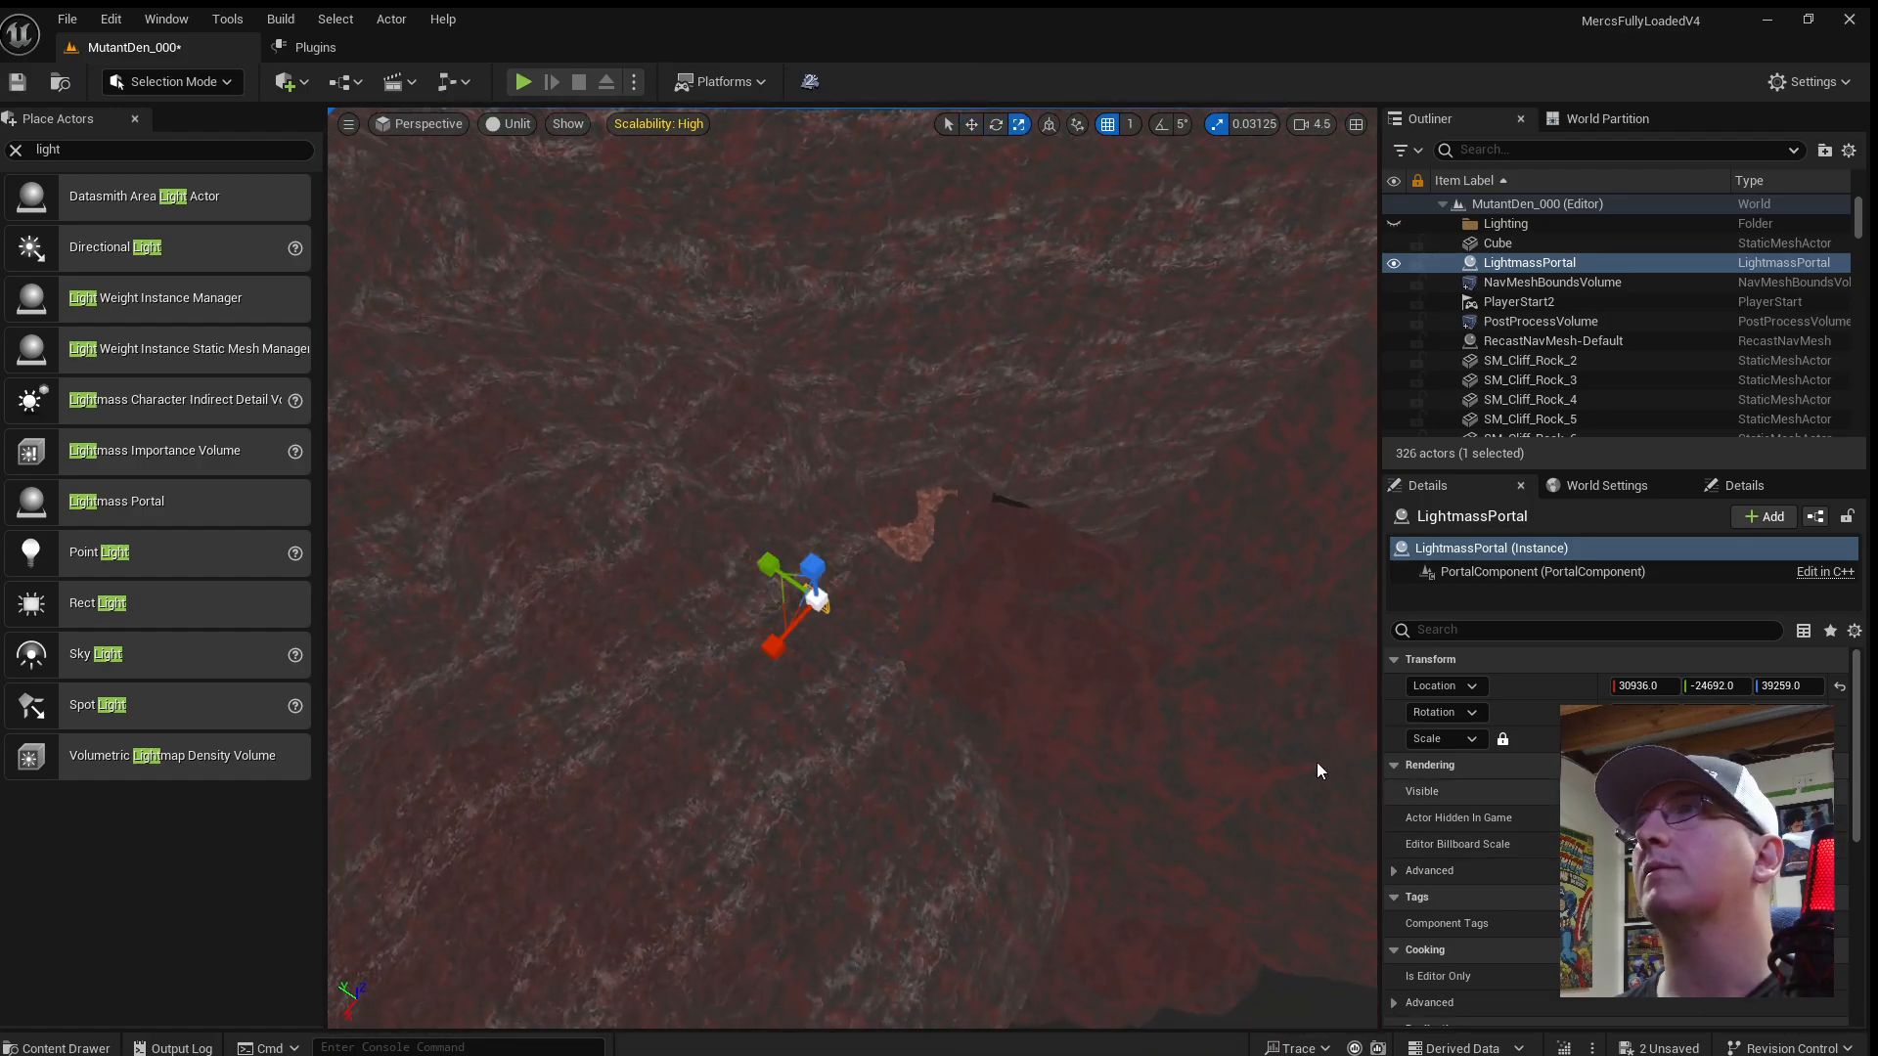
Unlock the LightmassPortal's scale proportions and enlarge its outline along separate axes.
key(r)
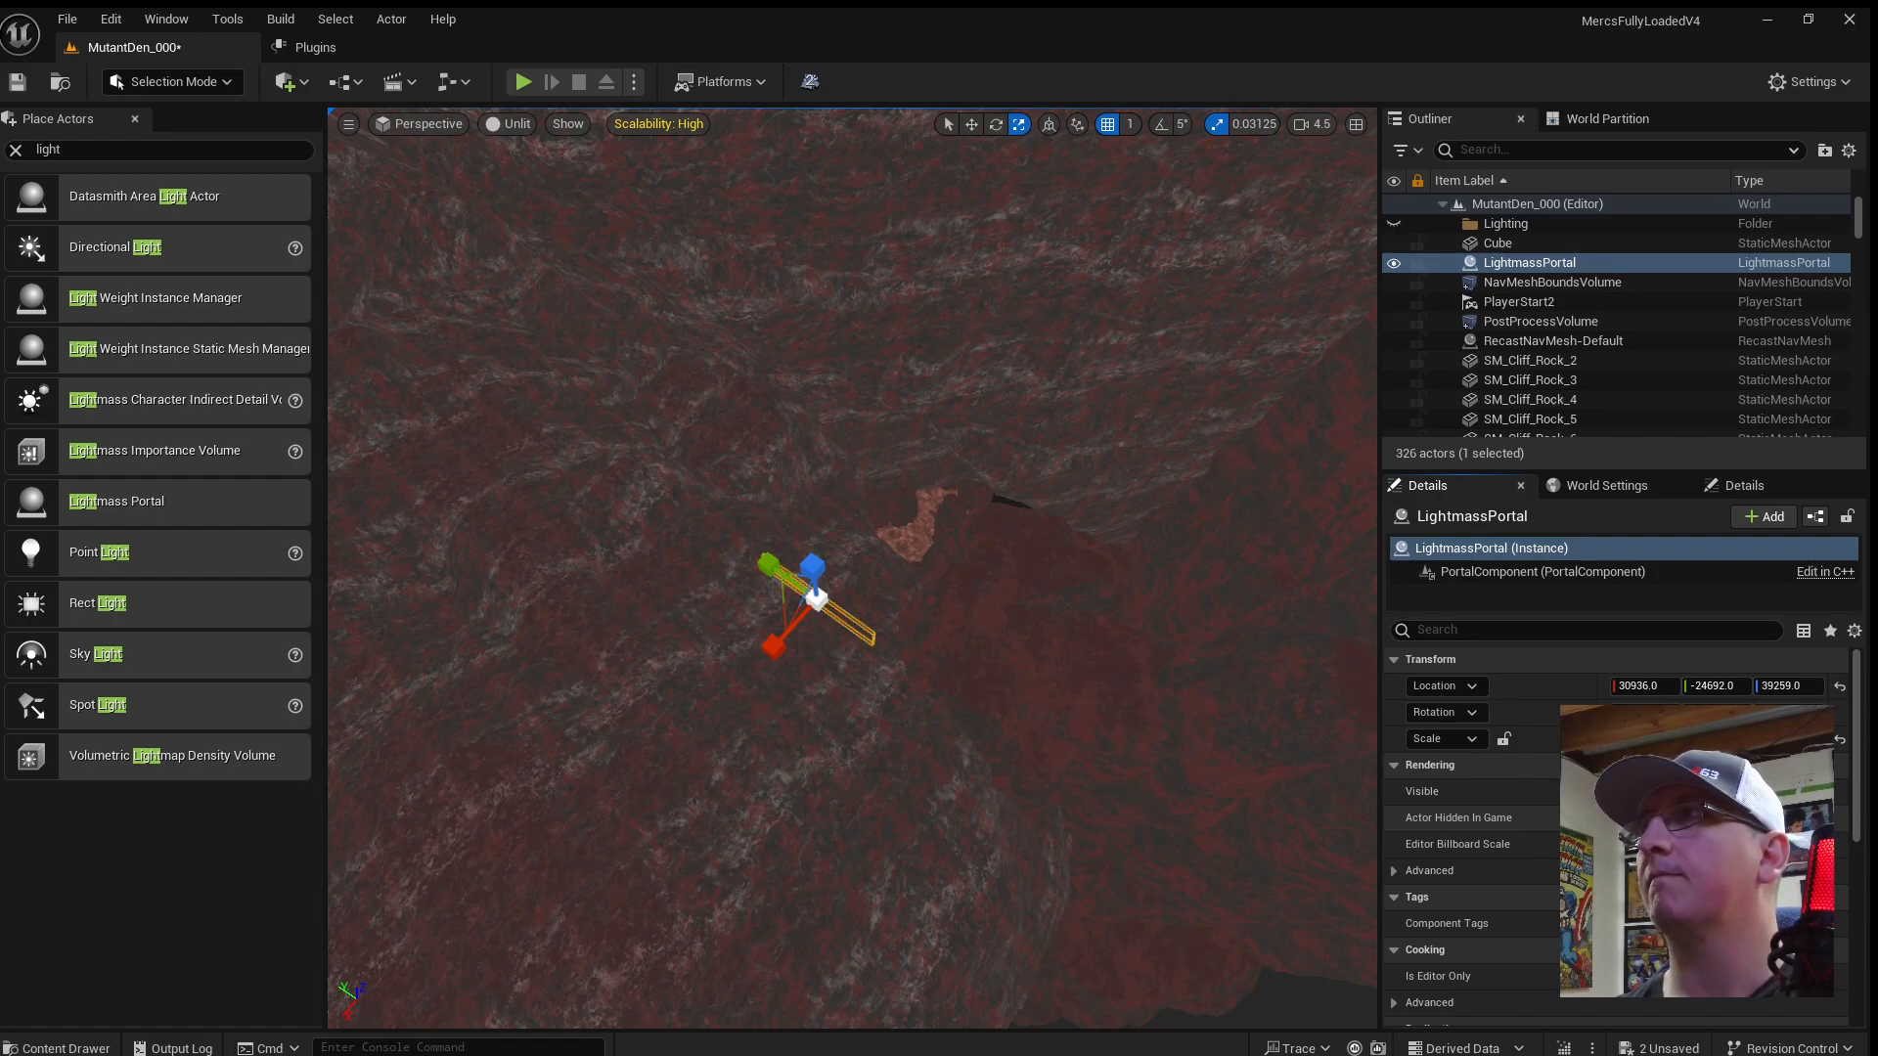
key(Return)
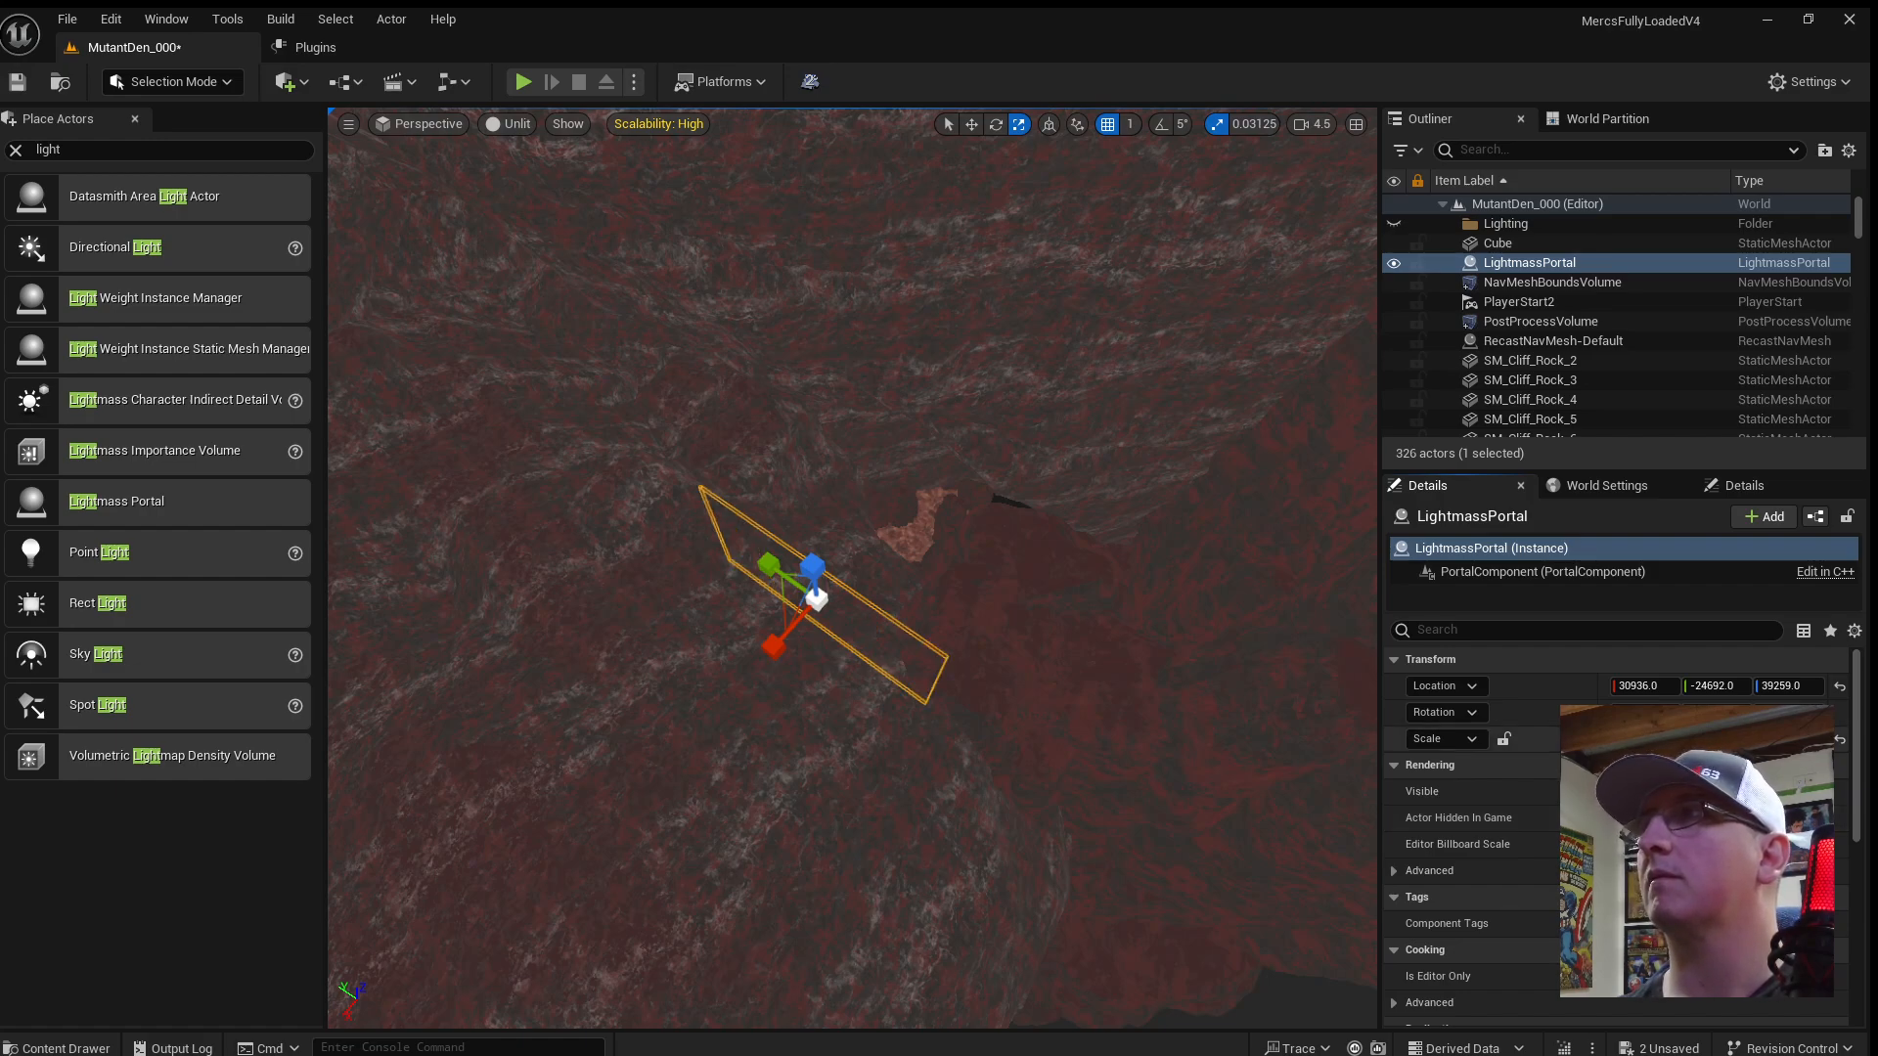
key(Return)
right_drag(1283, 741, 1164, 699)
key(Return)
Shift the LightmassPortal toward the roof opening, to about X 26420, Z 36509.
key(w)
drag(552, 607, 912, 620)
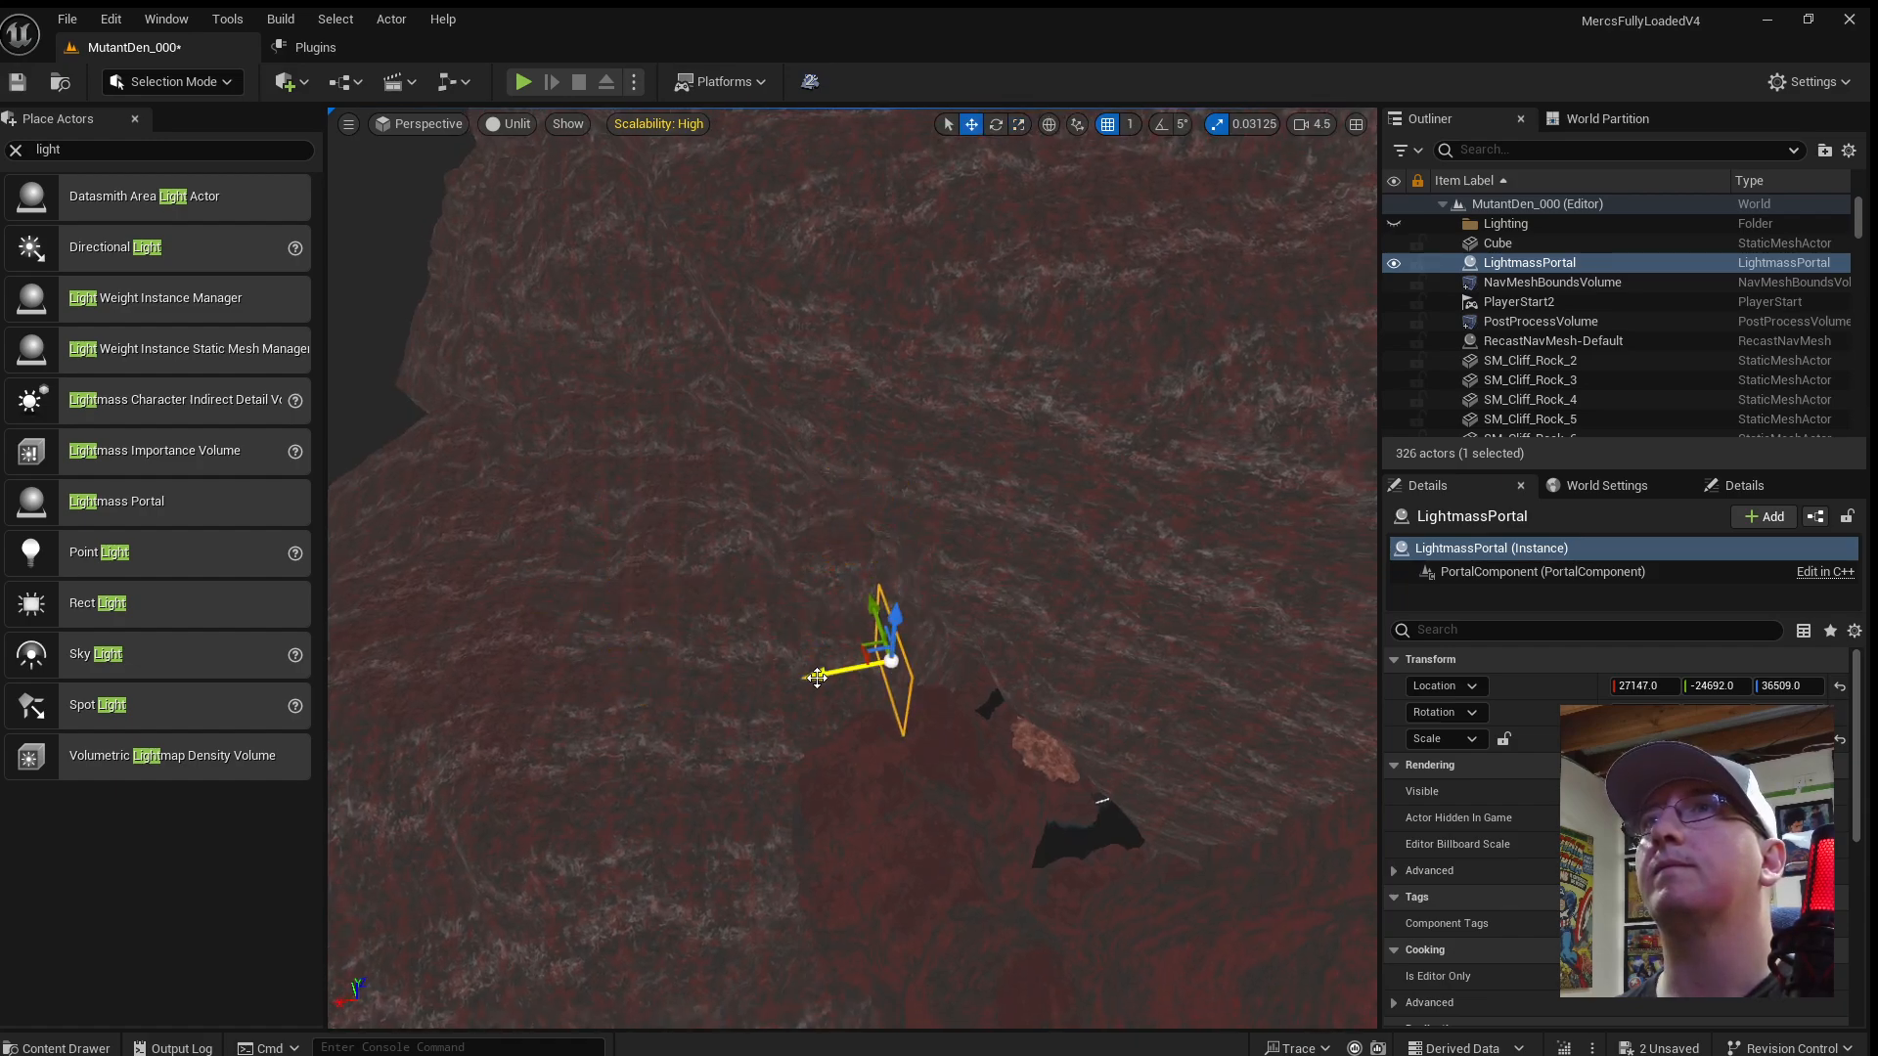
drag(819, 676, 862, 677)
key(w)
scroll(967, 695, down, 3)
right_drag(967, 695, 1008, 758)
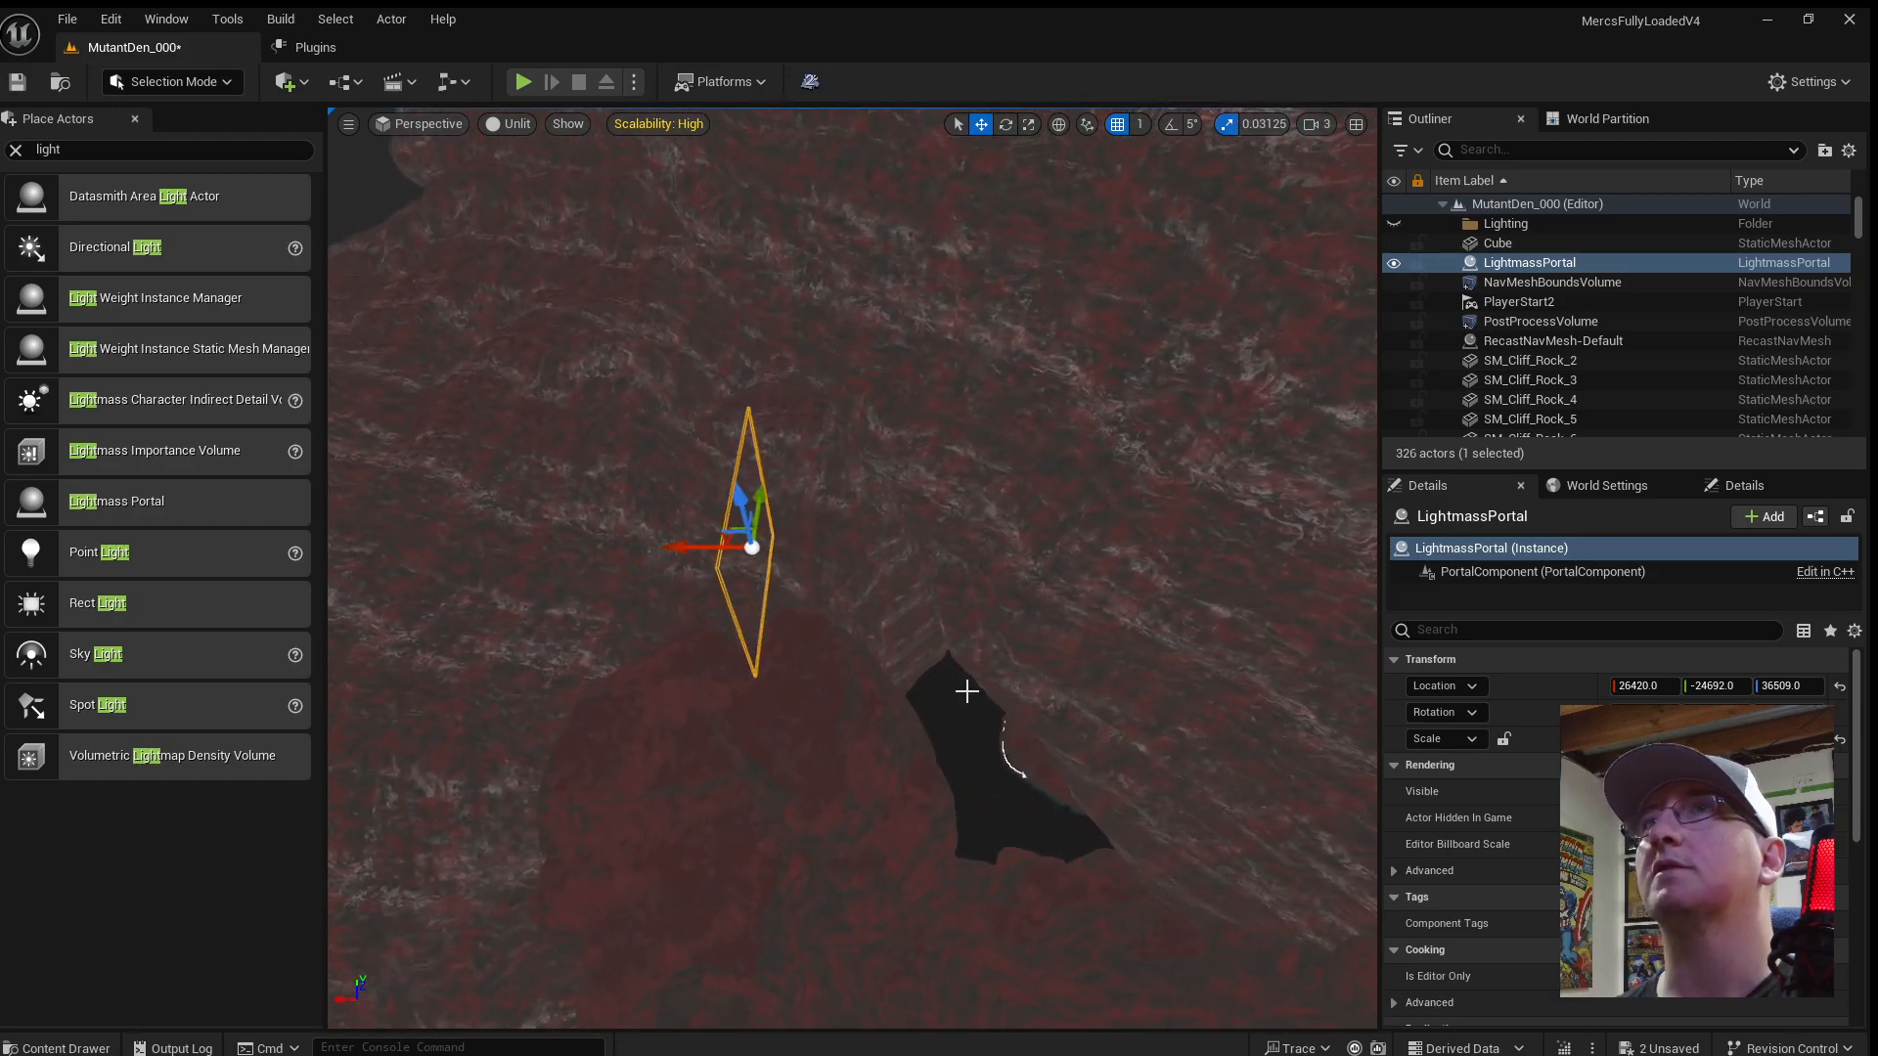
Rotate the LightmassPortal to lie over the roof opening and move it to about X 24957.
key(e)
drag(832, 493, 885, 543)
drag(683, 467, 738, 457)
key(space)
key(space)
drag(698, 545, 842, 548)
Turn the LightmassPortal about its vertical axis to line up with the roof gaps and enlarge its scale further.
right_drag(841, 548, 1051, 567)
key(a)
key(w)
key(space)
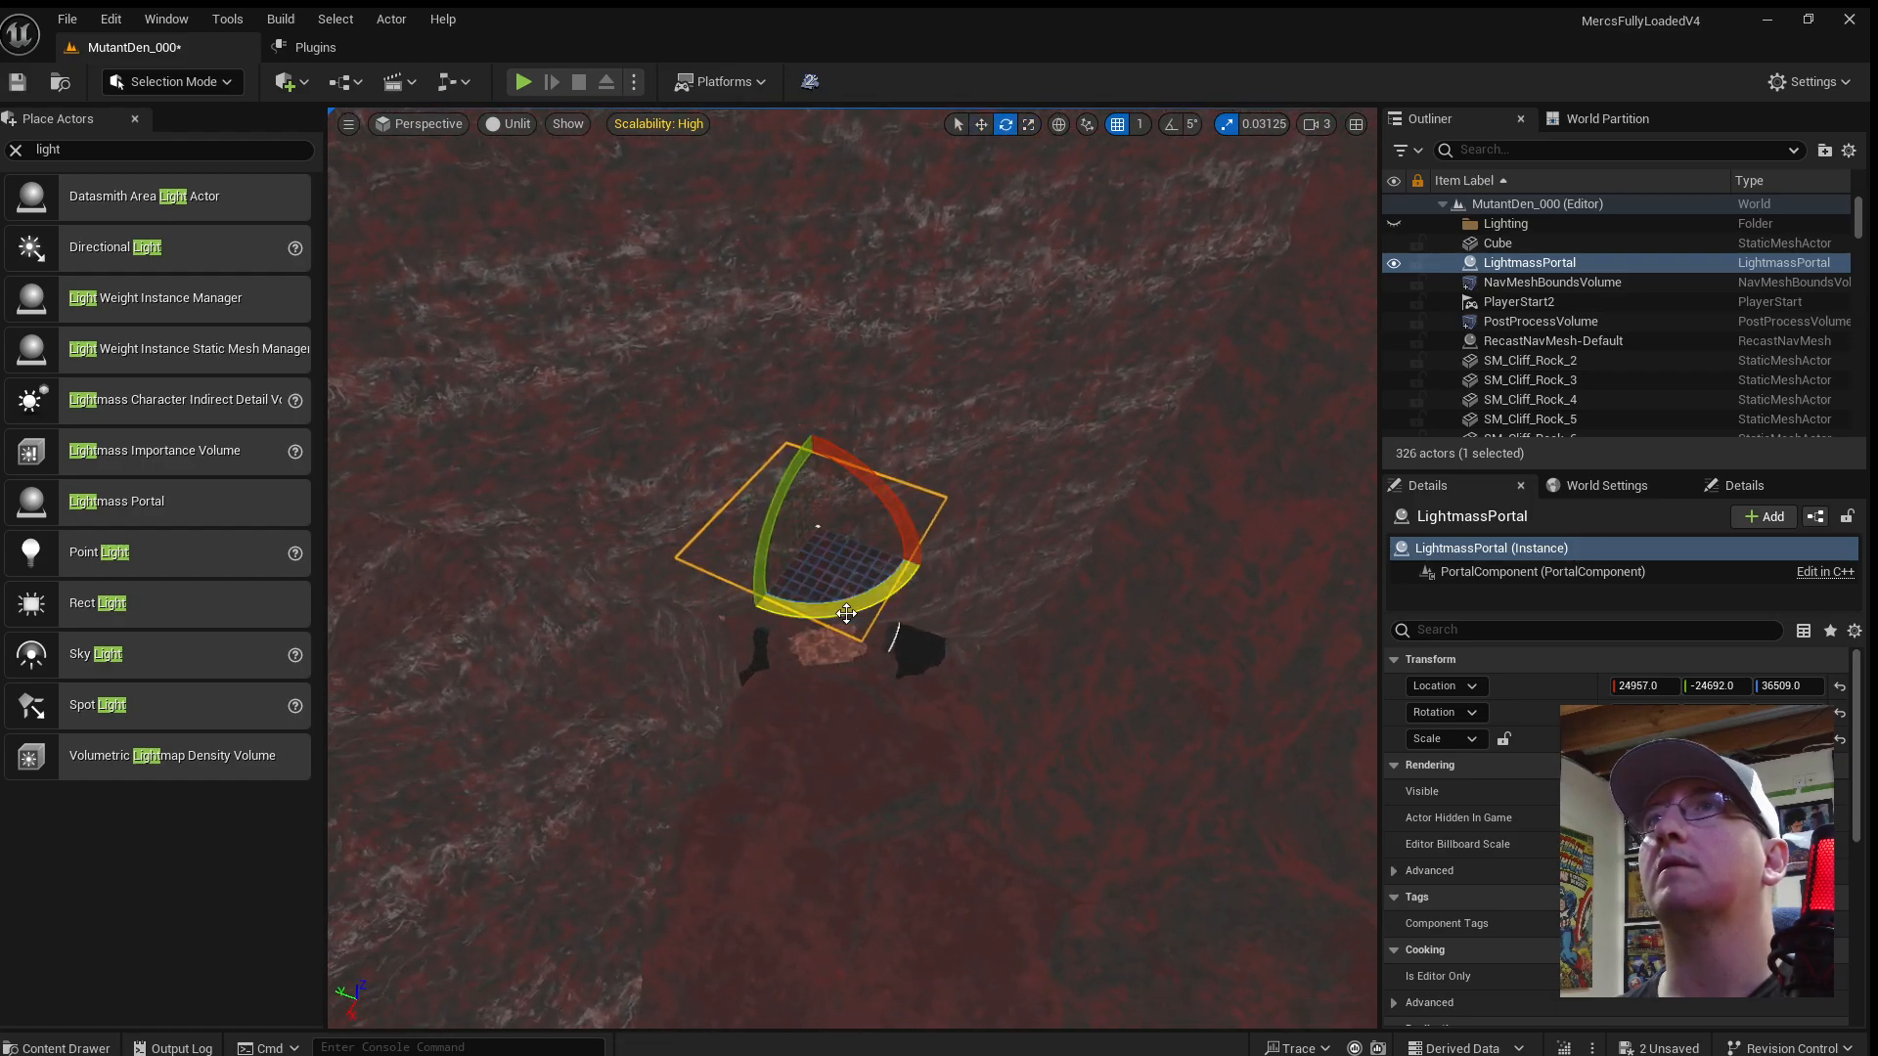
drag(837, 611, 905, 619)
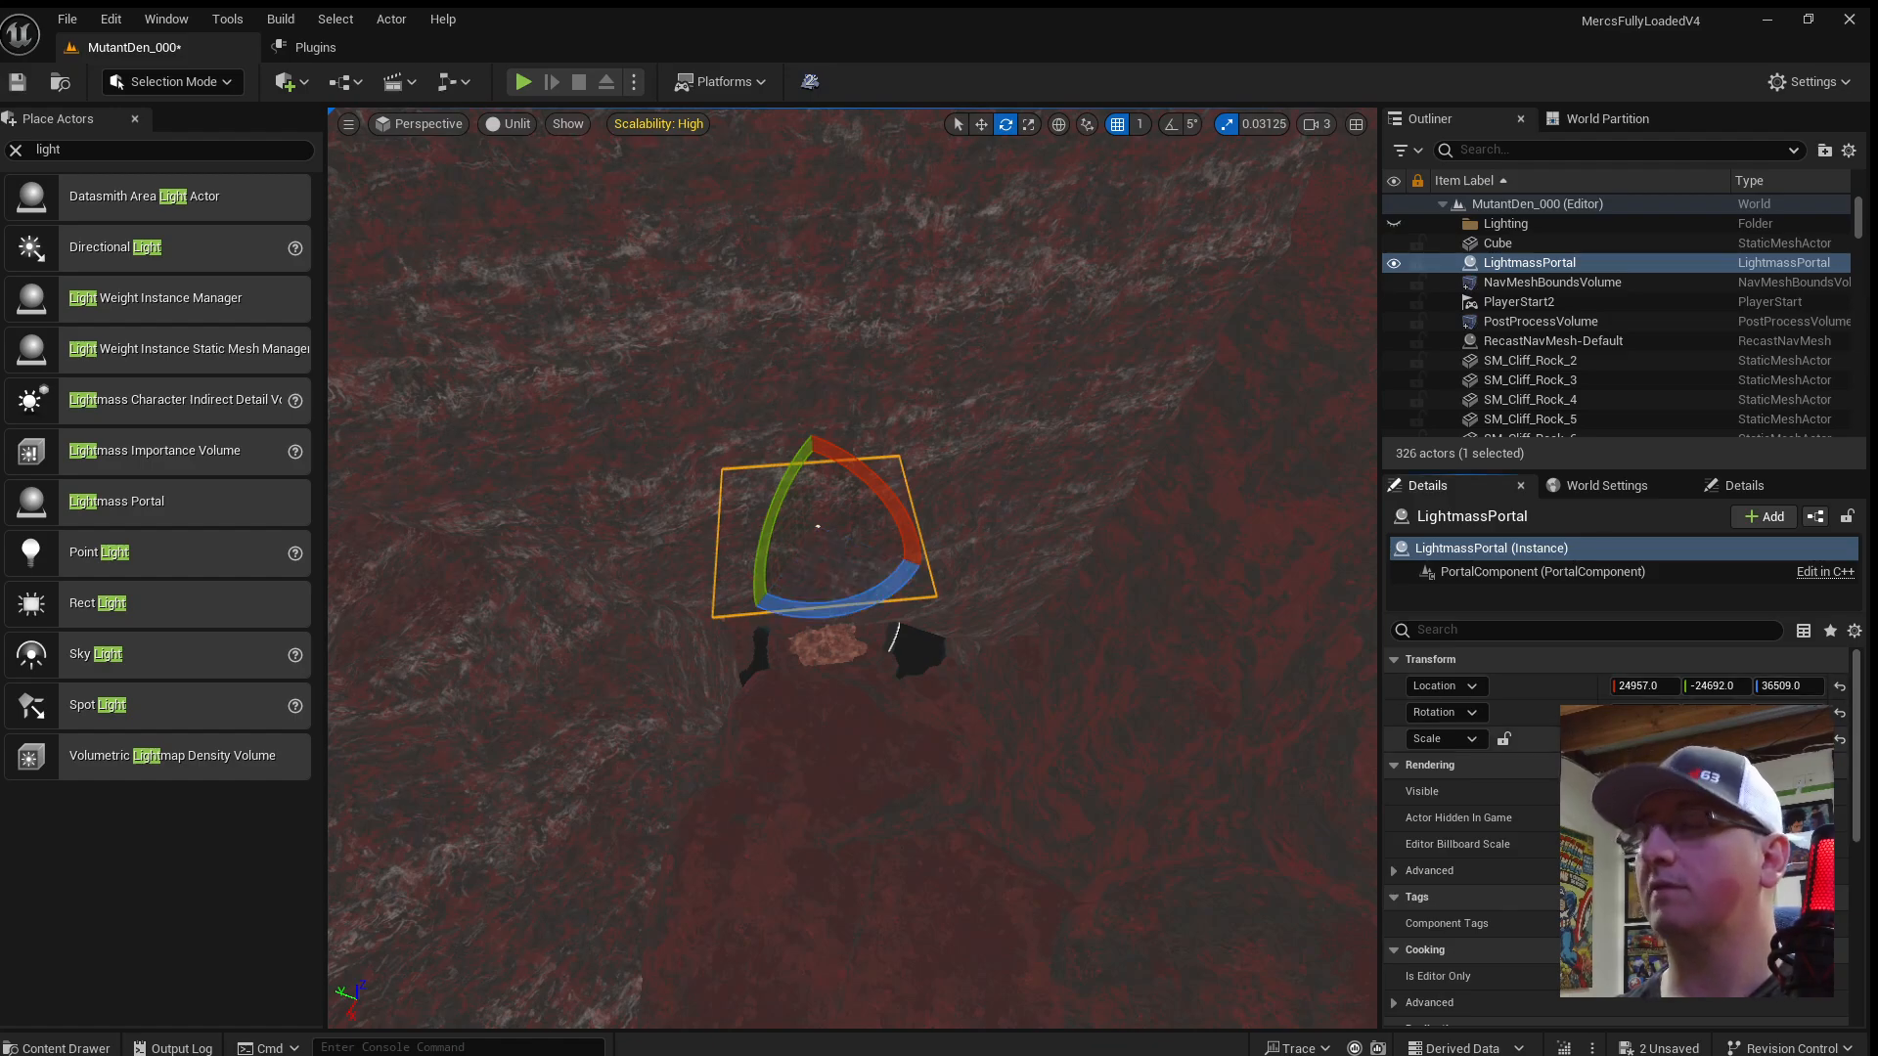
key(Return)
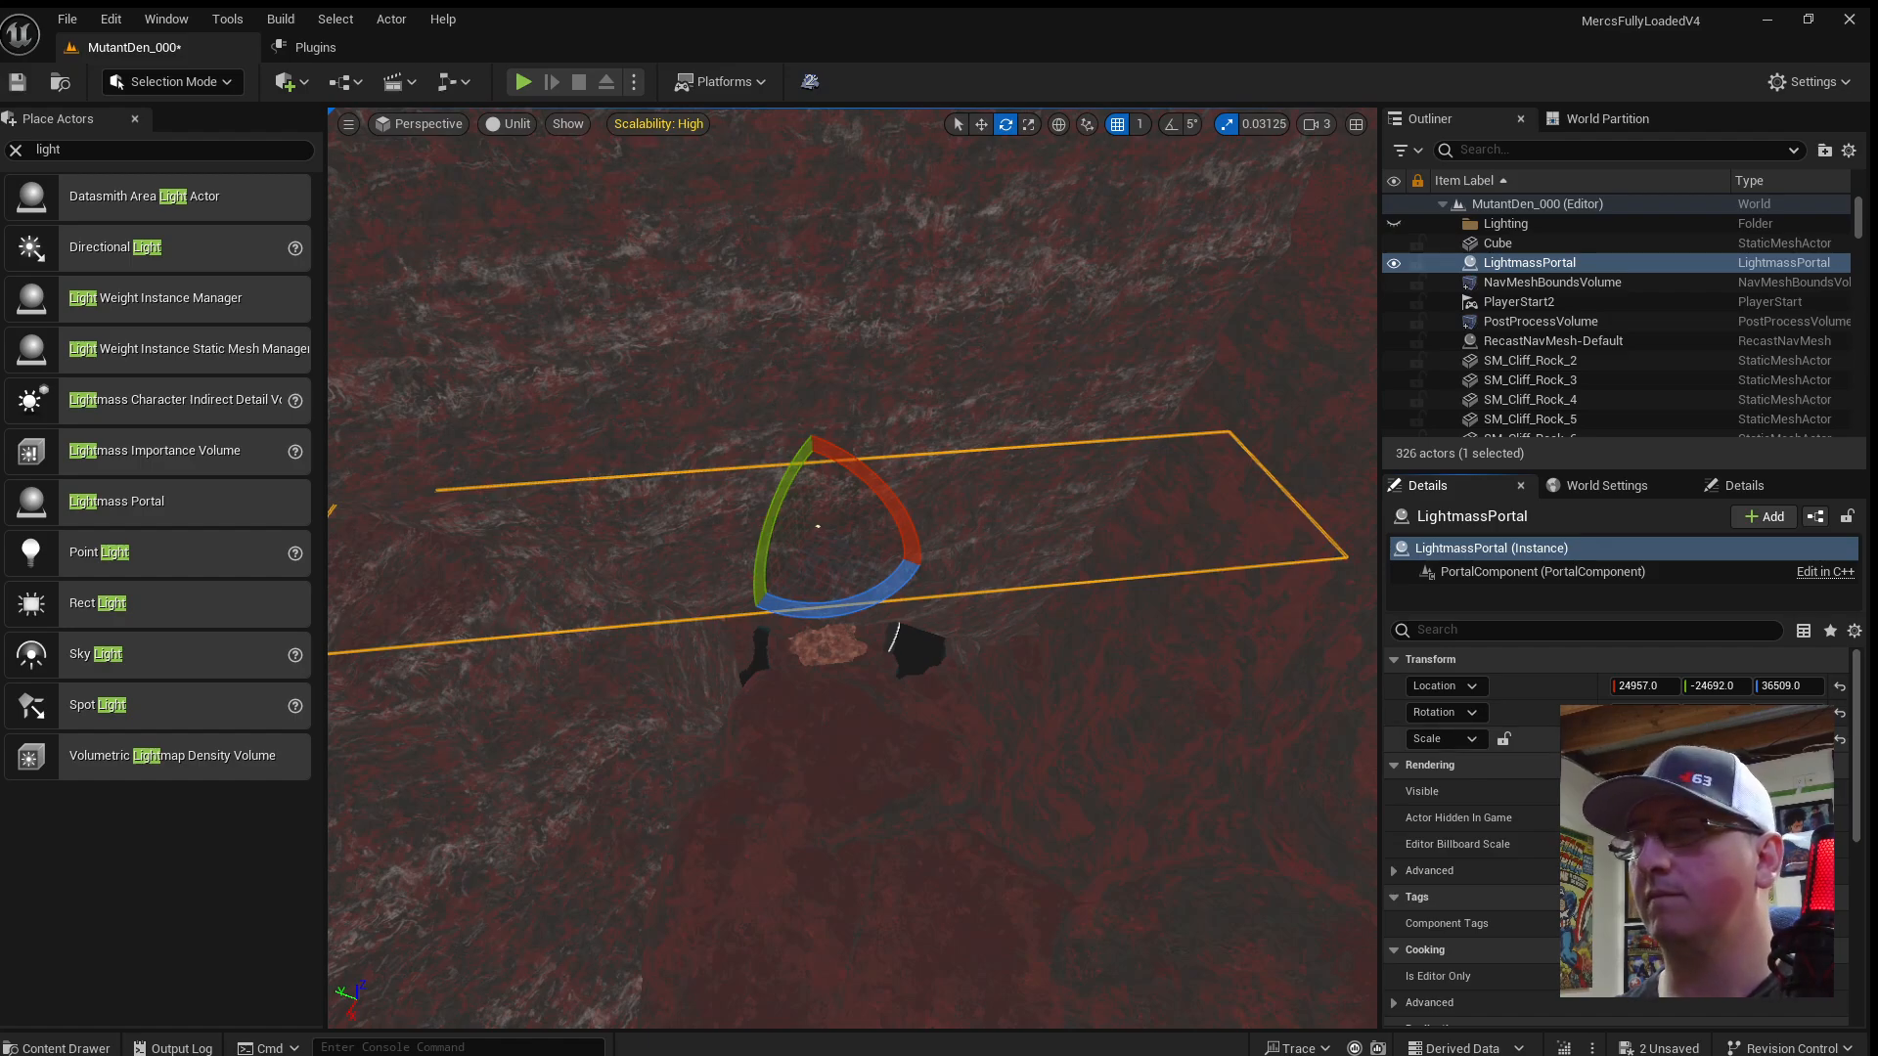
key(Return)
Lower the LightmassPortal onto the roof opening at about X 23918, Y -24159, Z 32674.
right_drag(791, 517, 939, 567)
key(a)
key(space)
key(w)
drag(850, 533, 830, 749)
drag(825, 642, 823, 619)
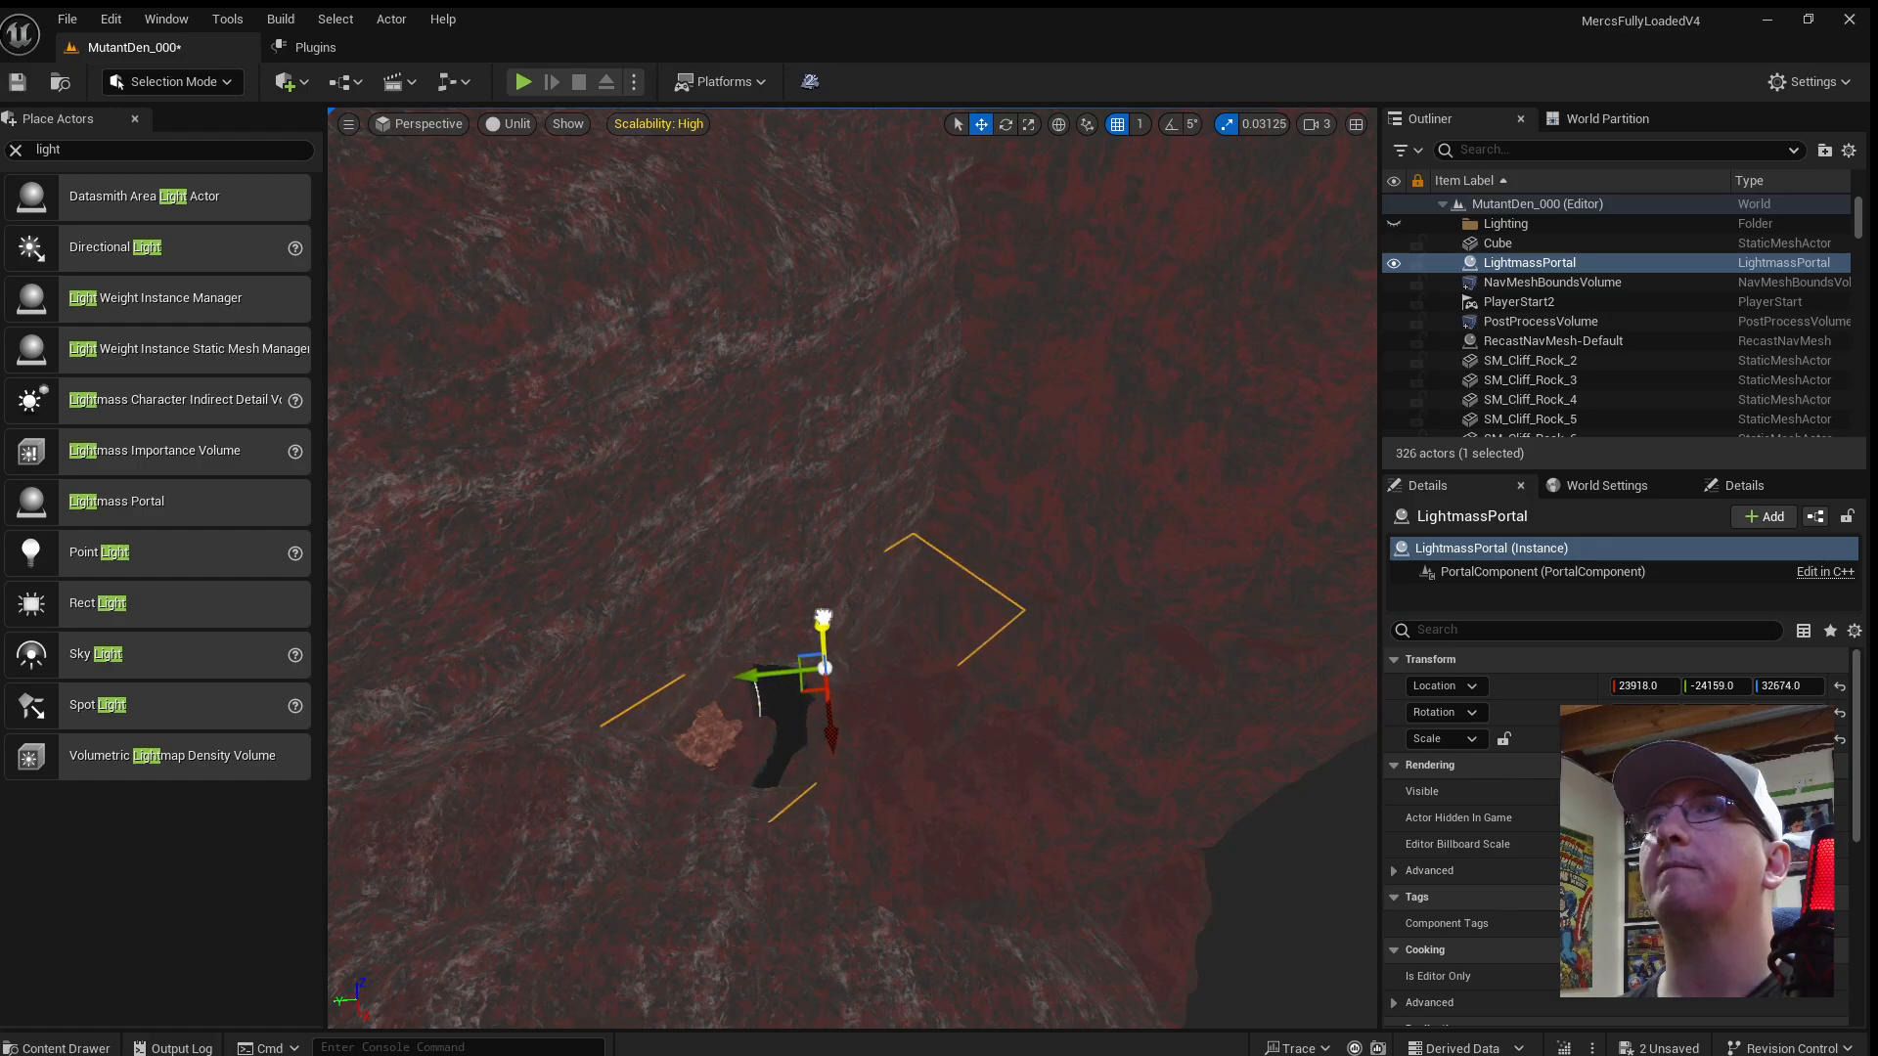
Place a Directional Light outside the rock cavern, at about X 69817, Y 19615, Z 69261.
right_drag(823, 619, 1037, 665)
key(w)
key(s)
scroll(963, 646, up, 5)
right_drag(377, 145, 352, 145)
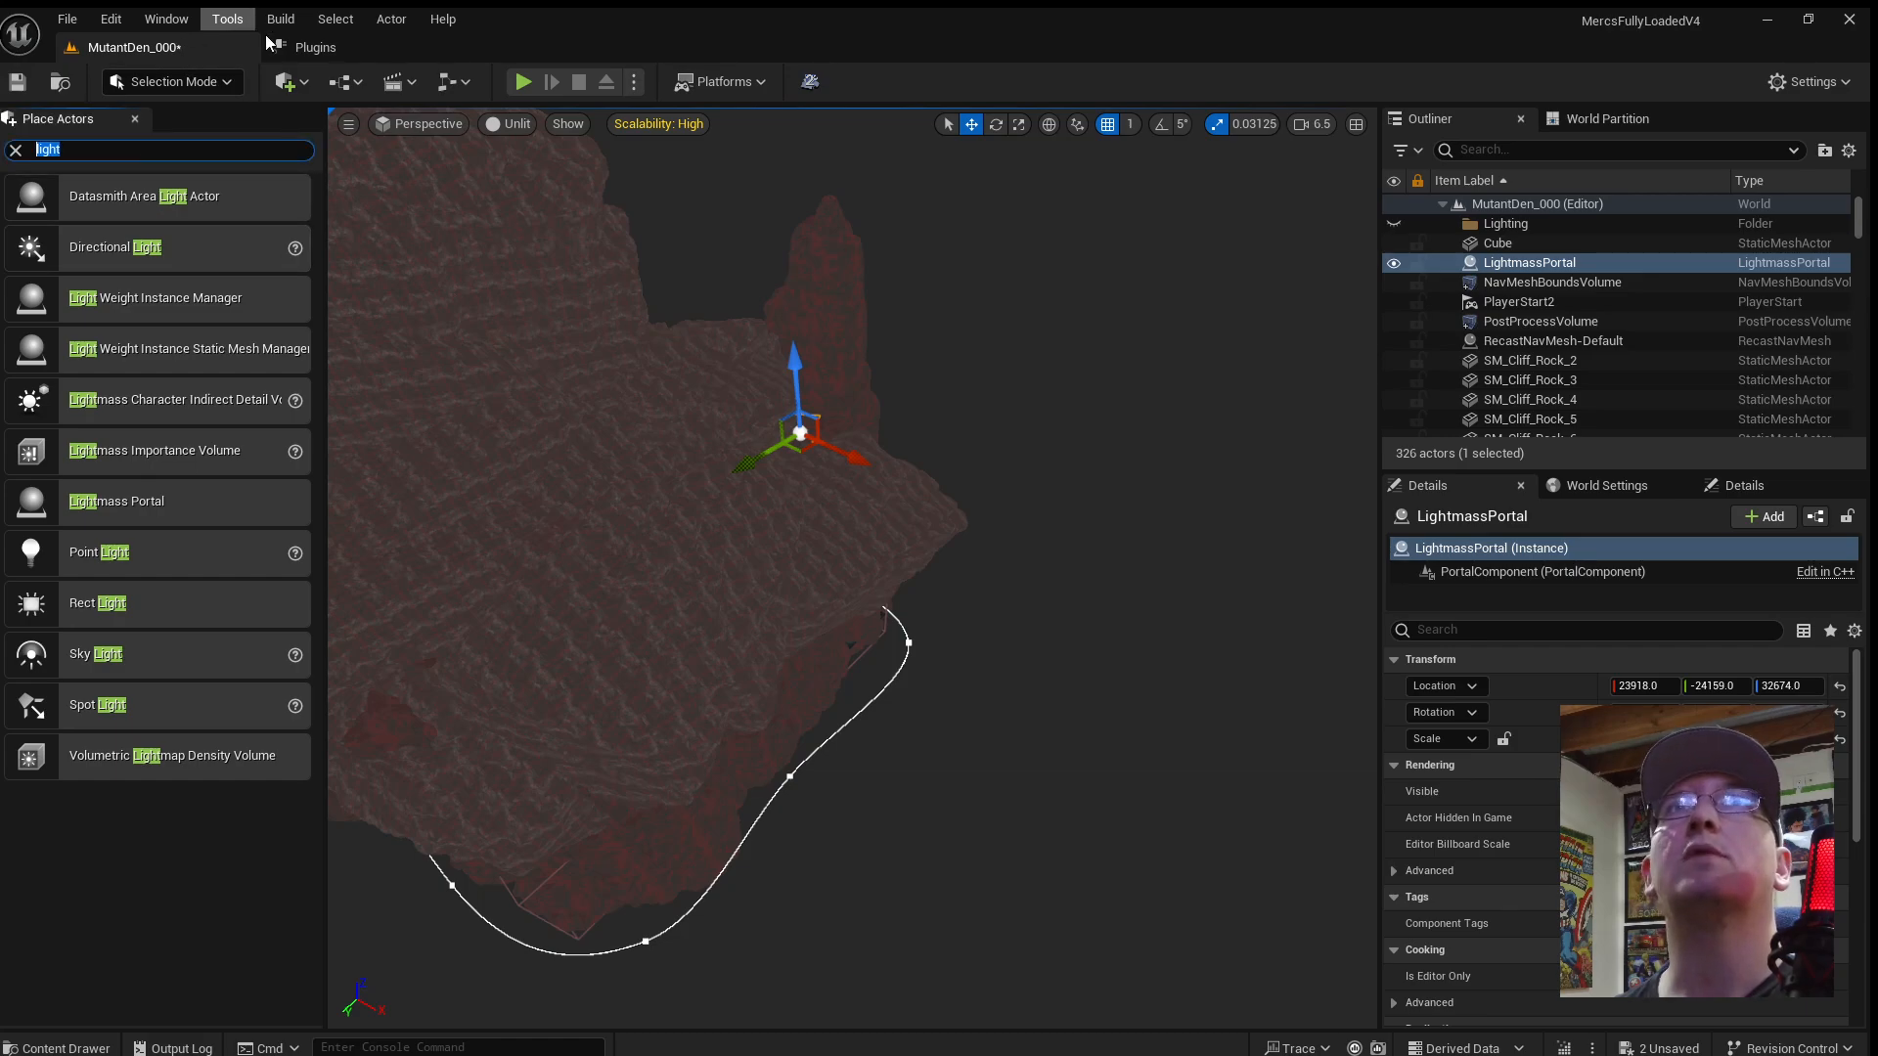
drag(136, 250, 1080, 665)
key(w)
right_drag(1066, 689, 626, 213)
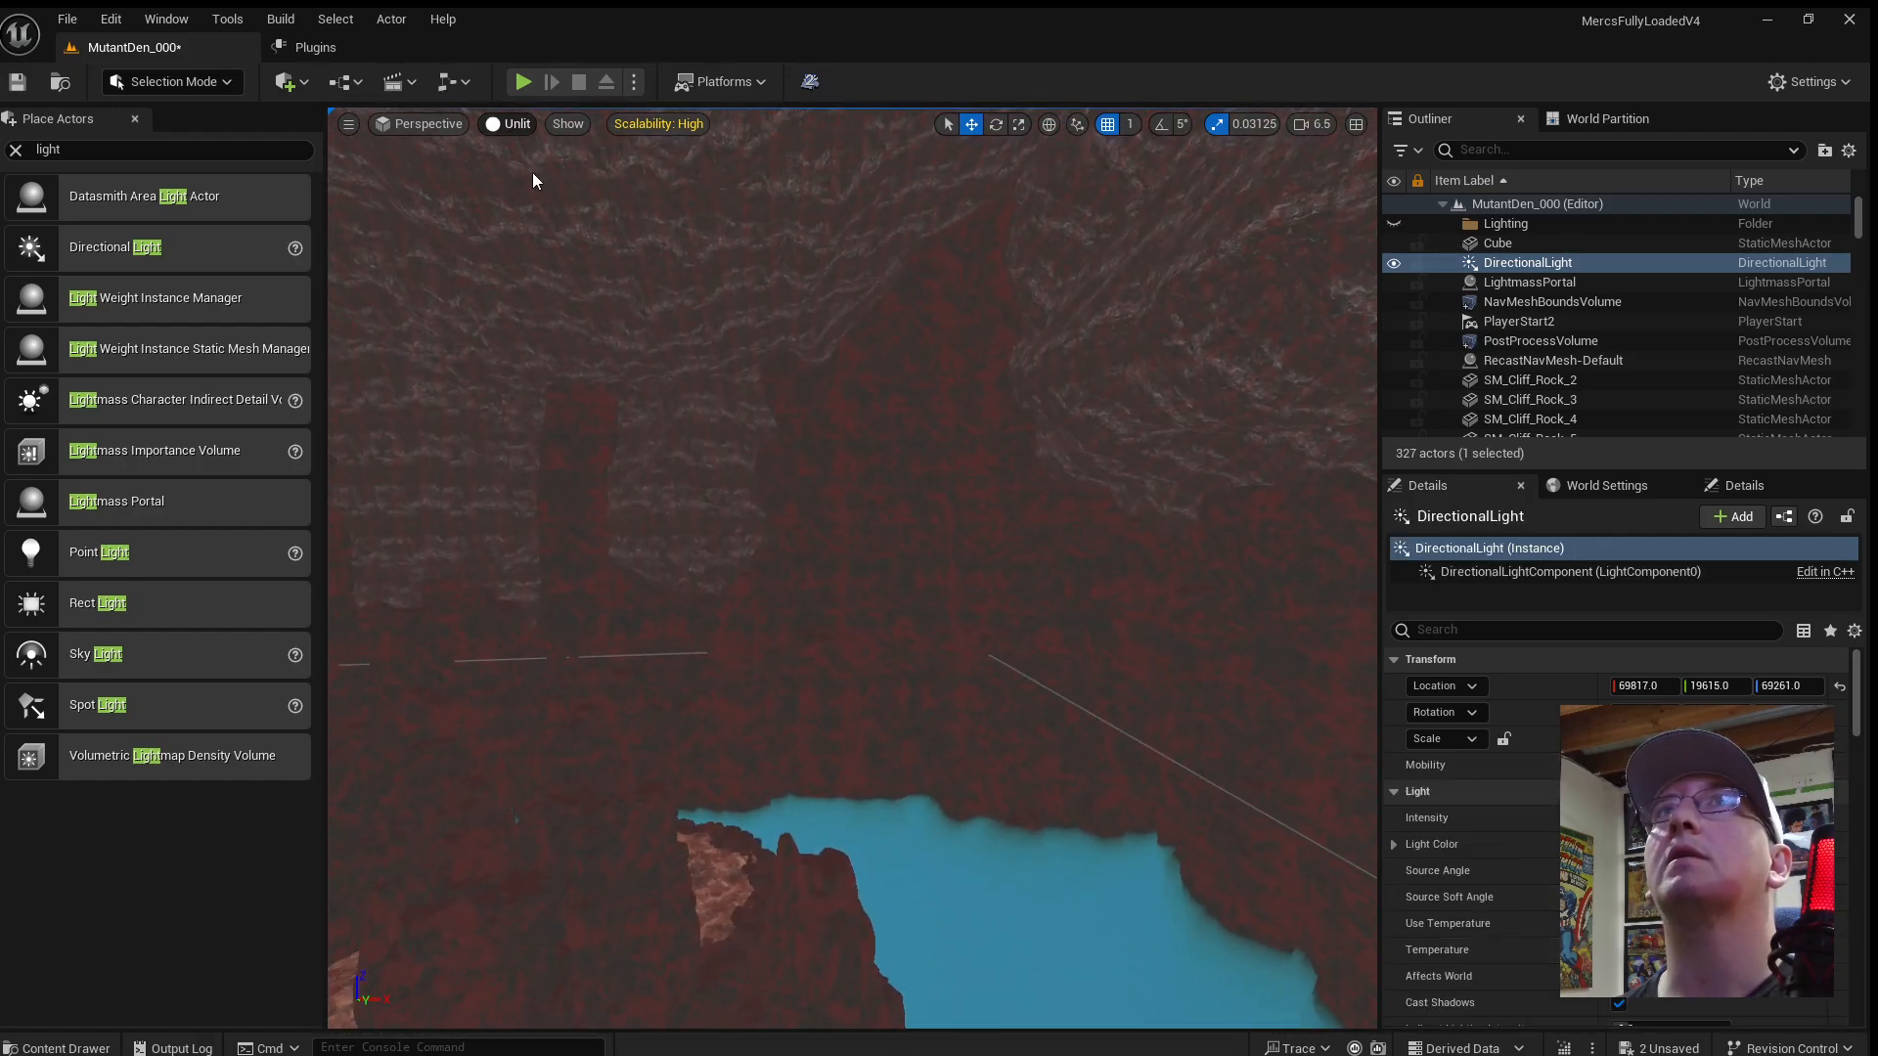
Switch the viewport to Lit shading and check the lighting inside the cavern.
click(550, 203)
right_drag(889, 600, 1008, 548)
key(w)
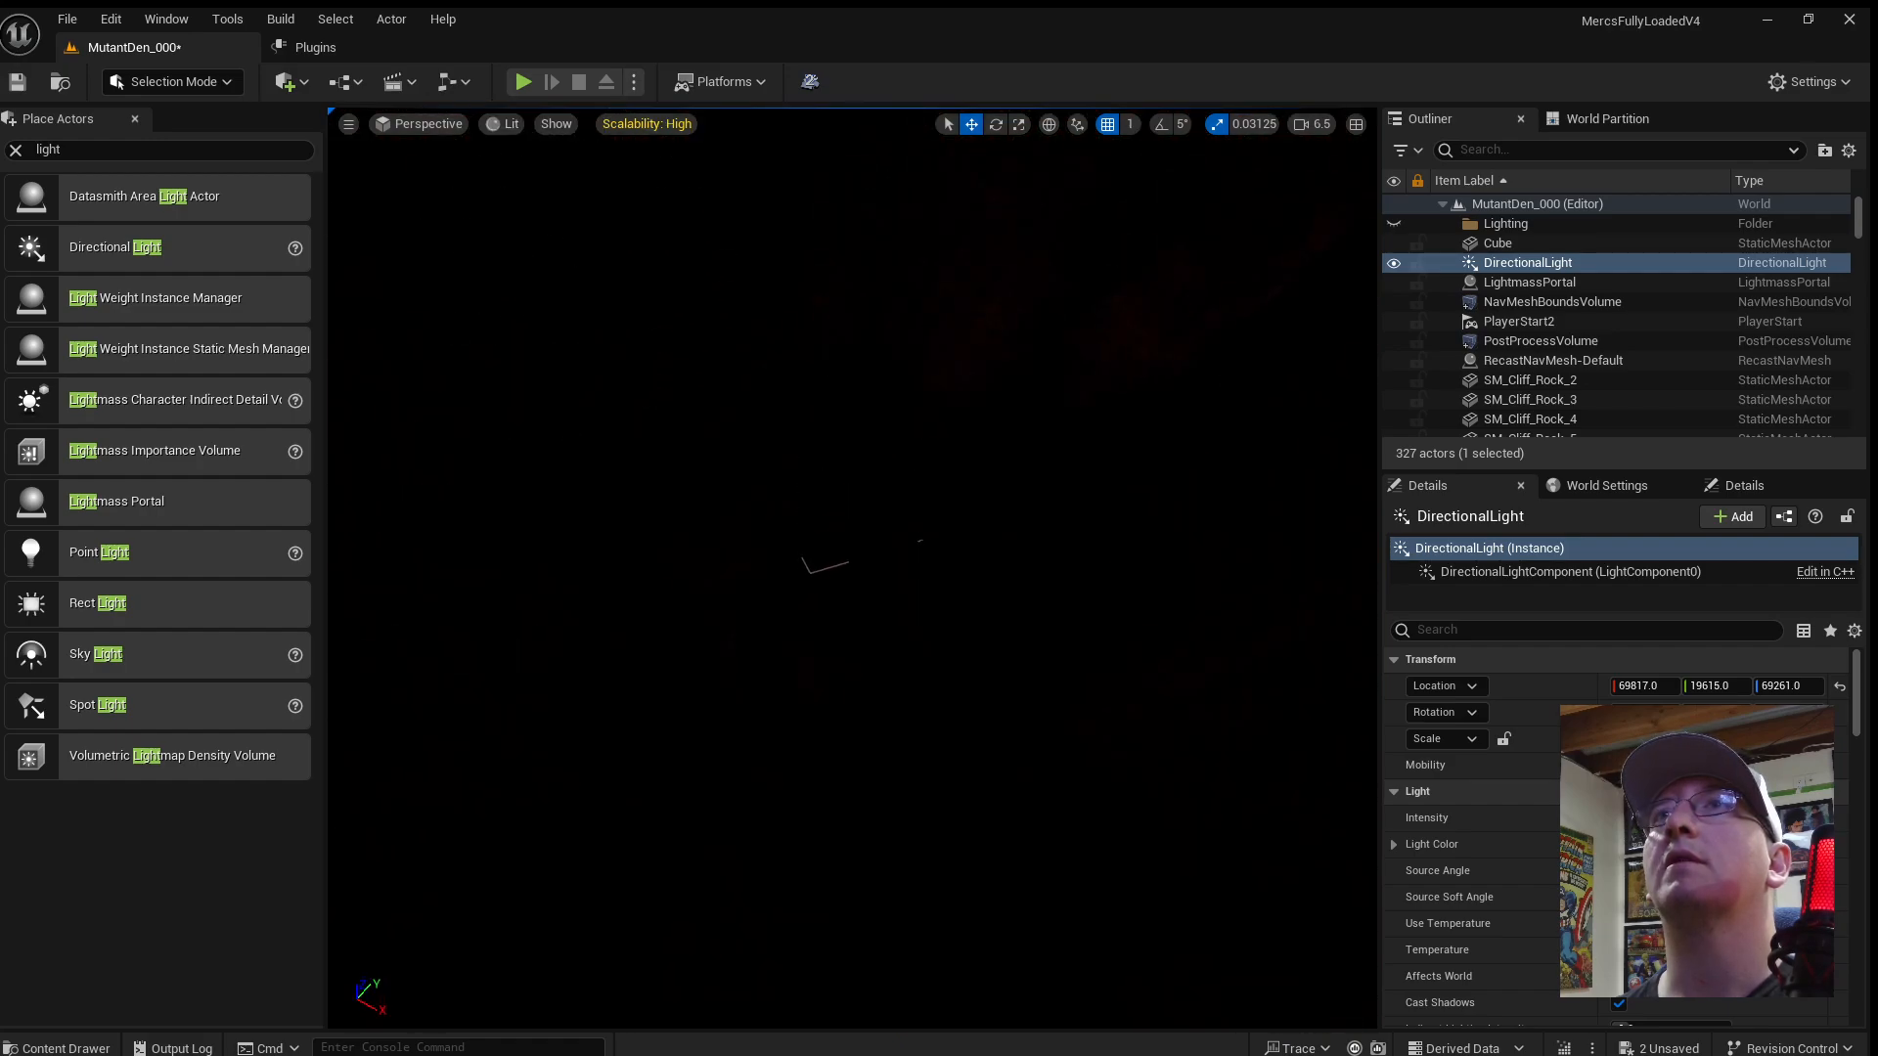
mouse_move(910, 662)
right_down()
mouse_move(959, 616)
mouse_move(909, 662)
right_up()
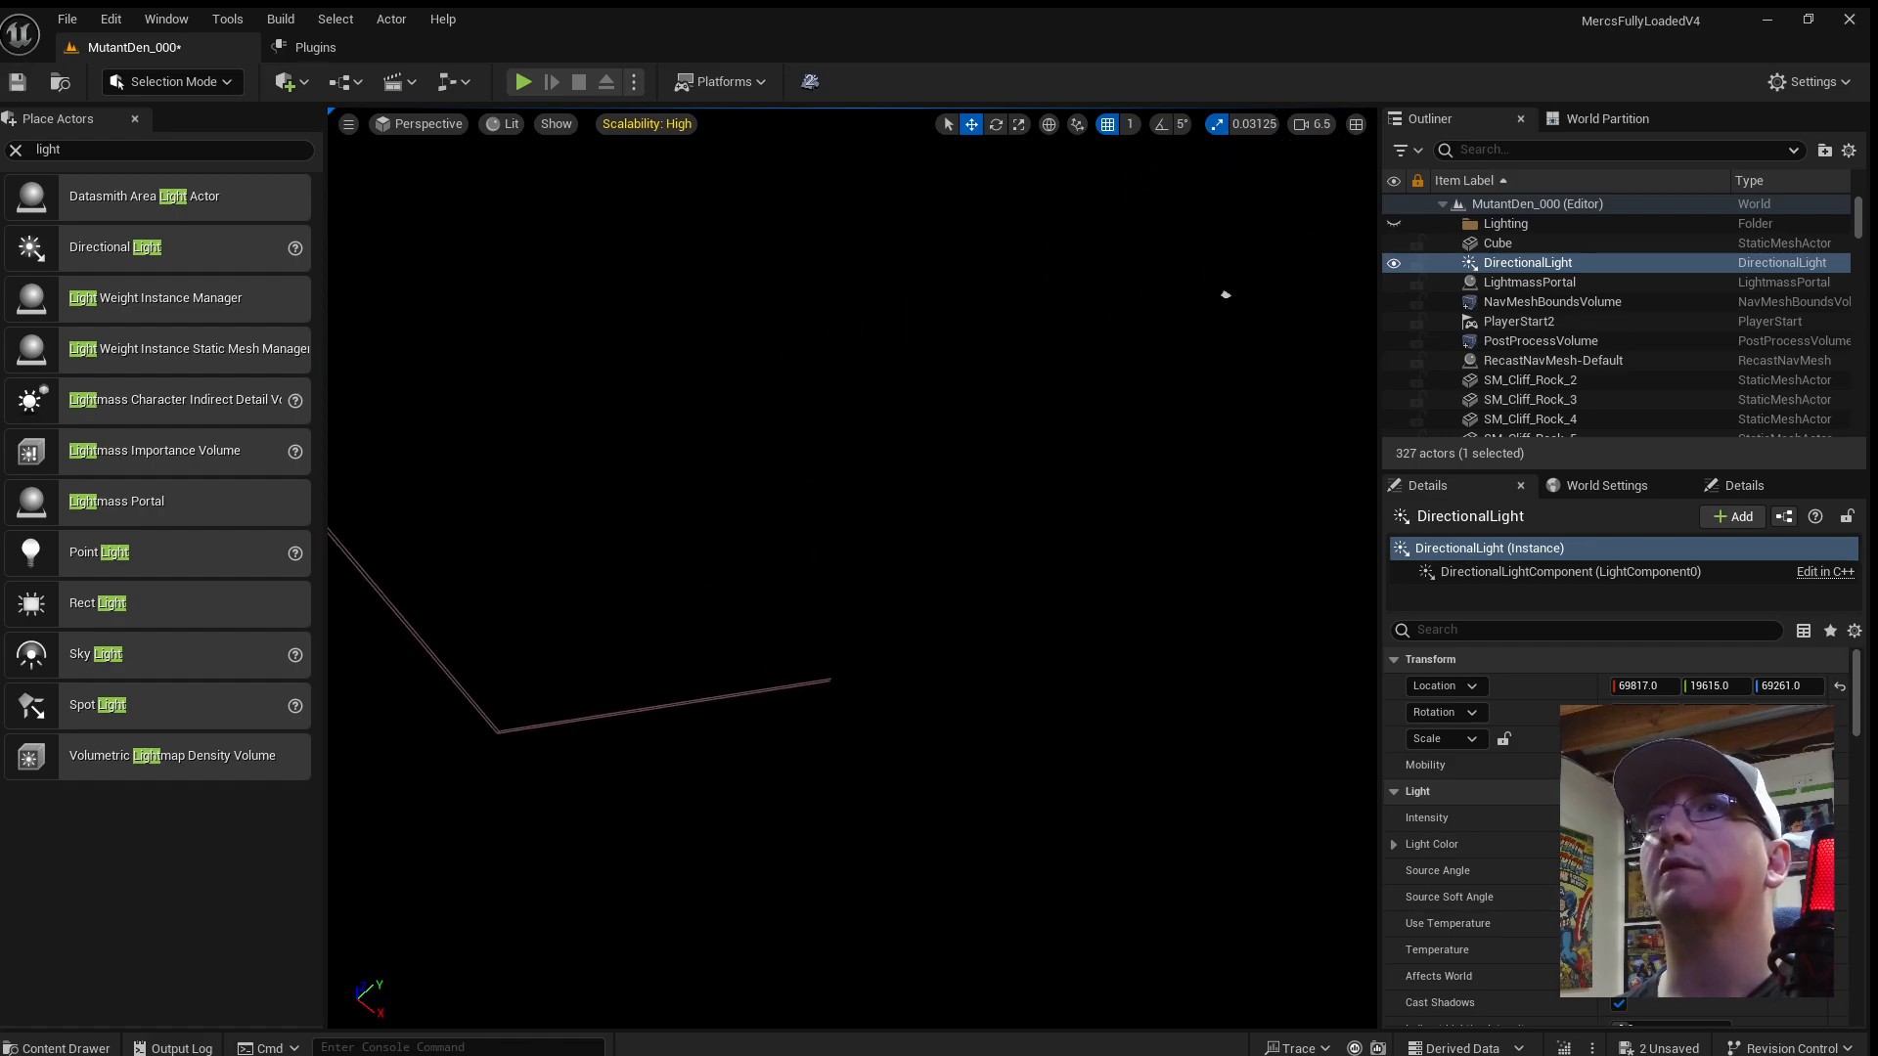
Review the properties of the LightmassPortal and its PortalComponent, and shift the portal to about Y -25204.
click(716, 699)
key(f)
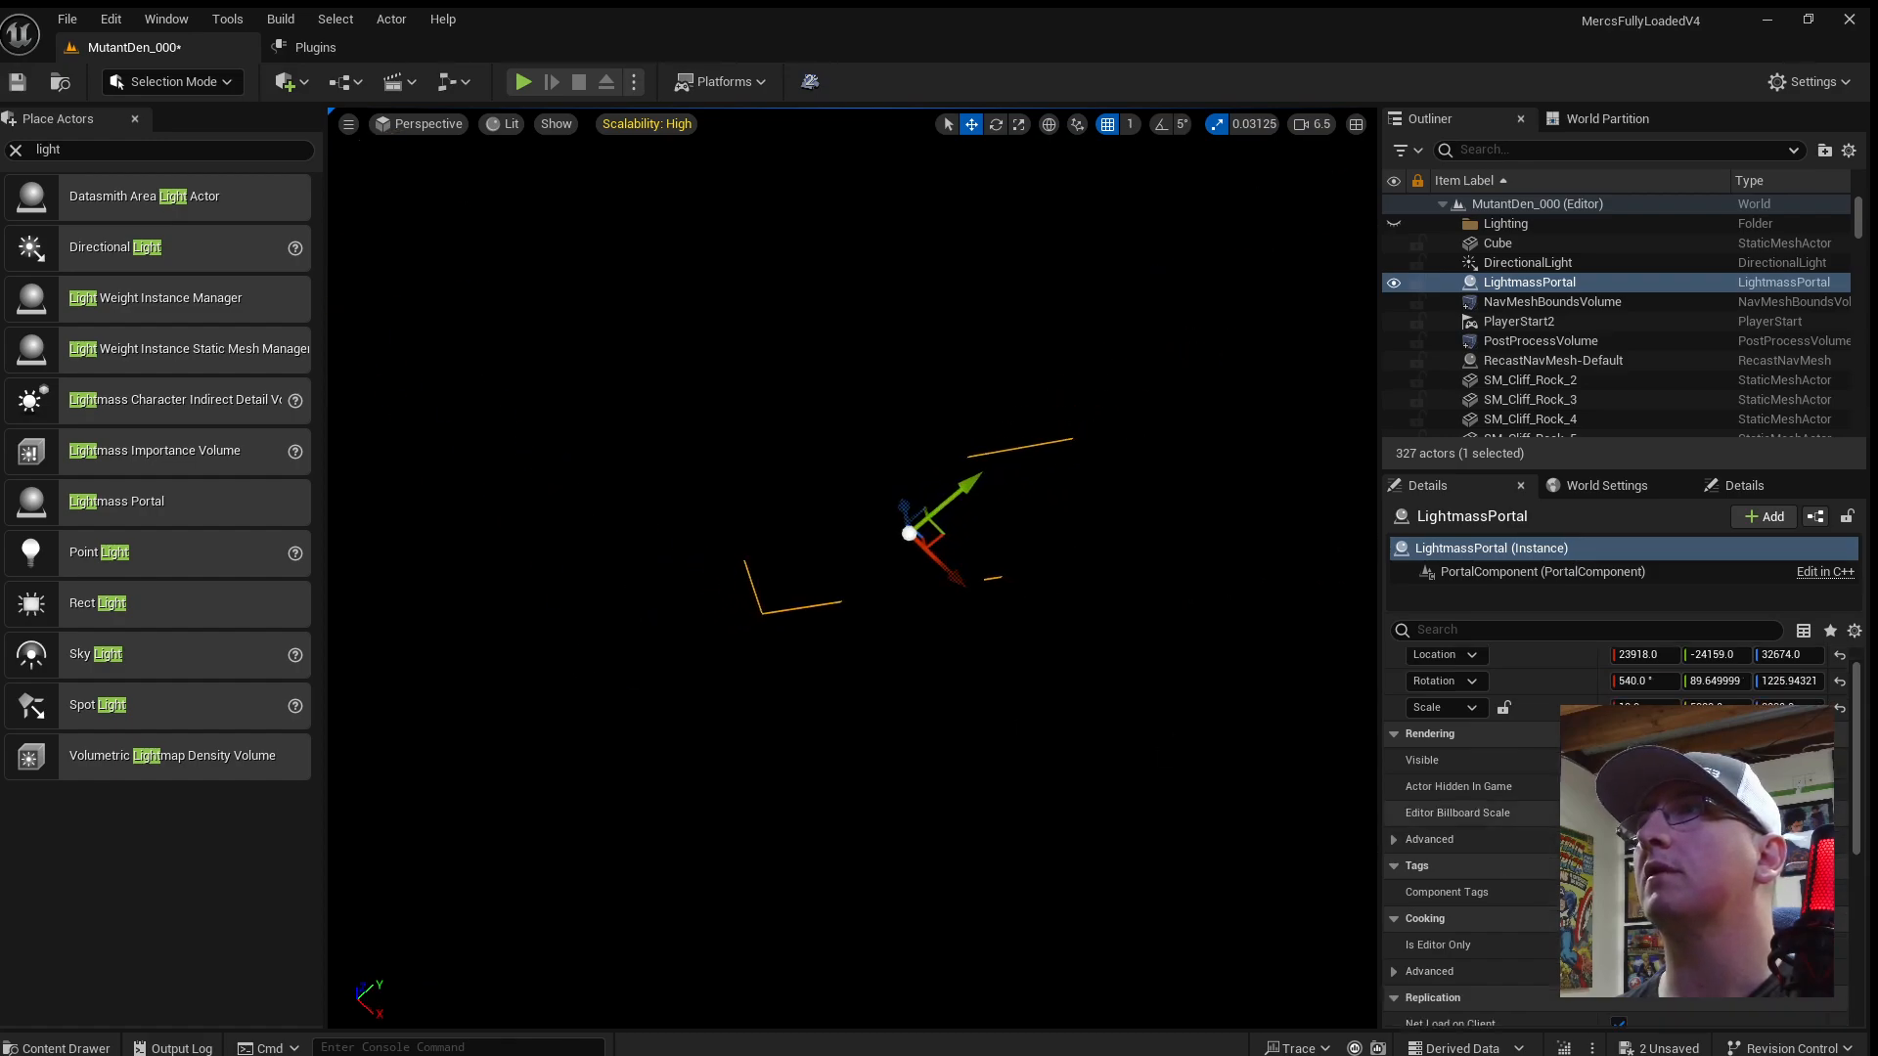
scroll(1534, 876, down, 8)
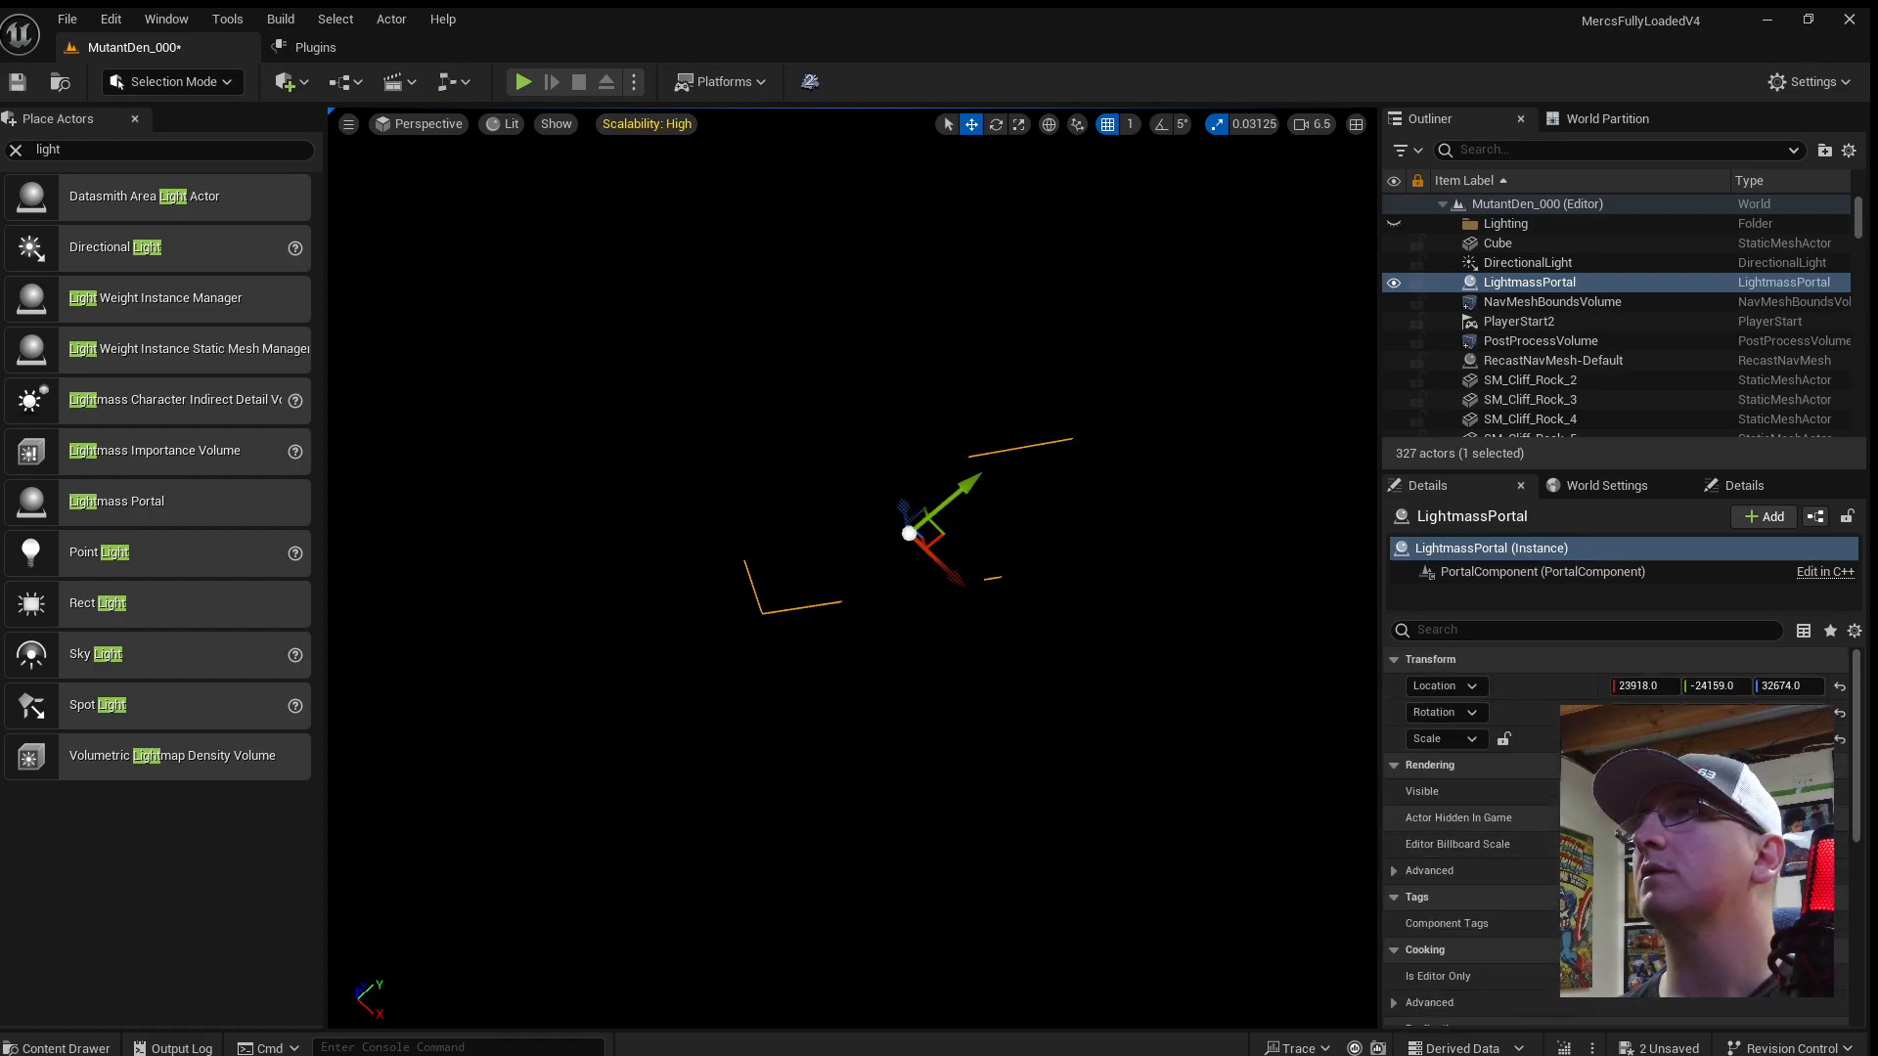
click(1517, 579)
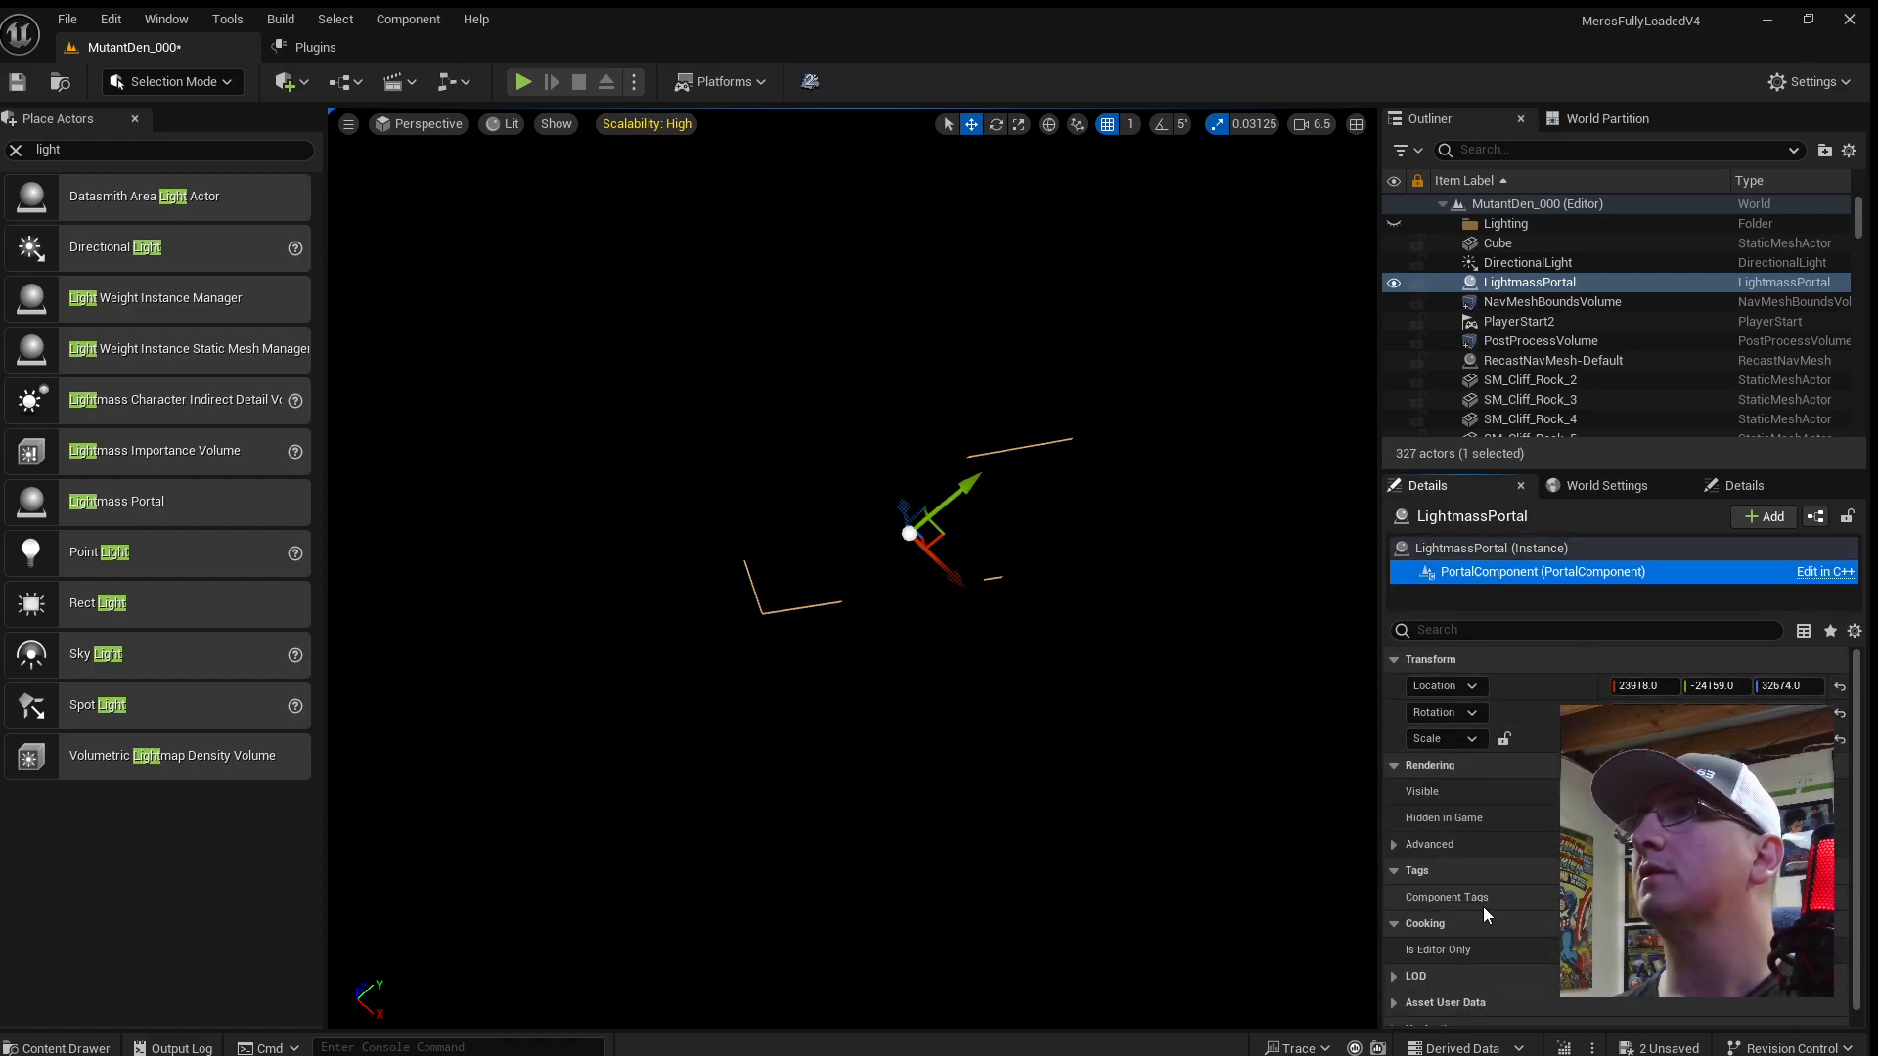
scroll(1447, 871, down, 1)
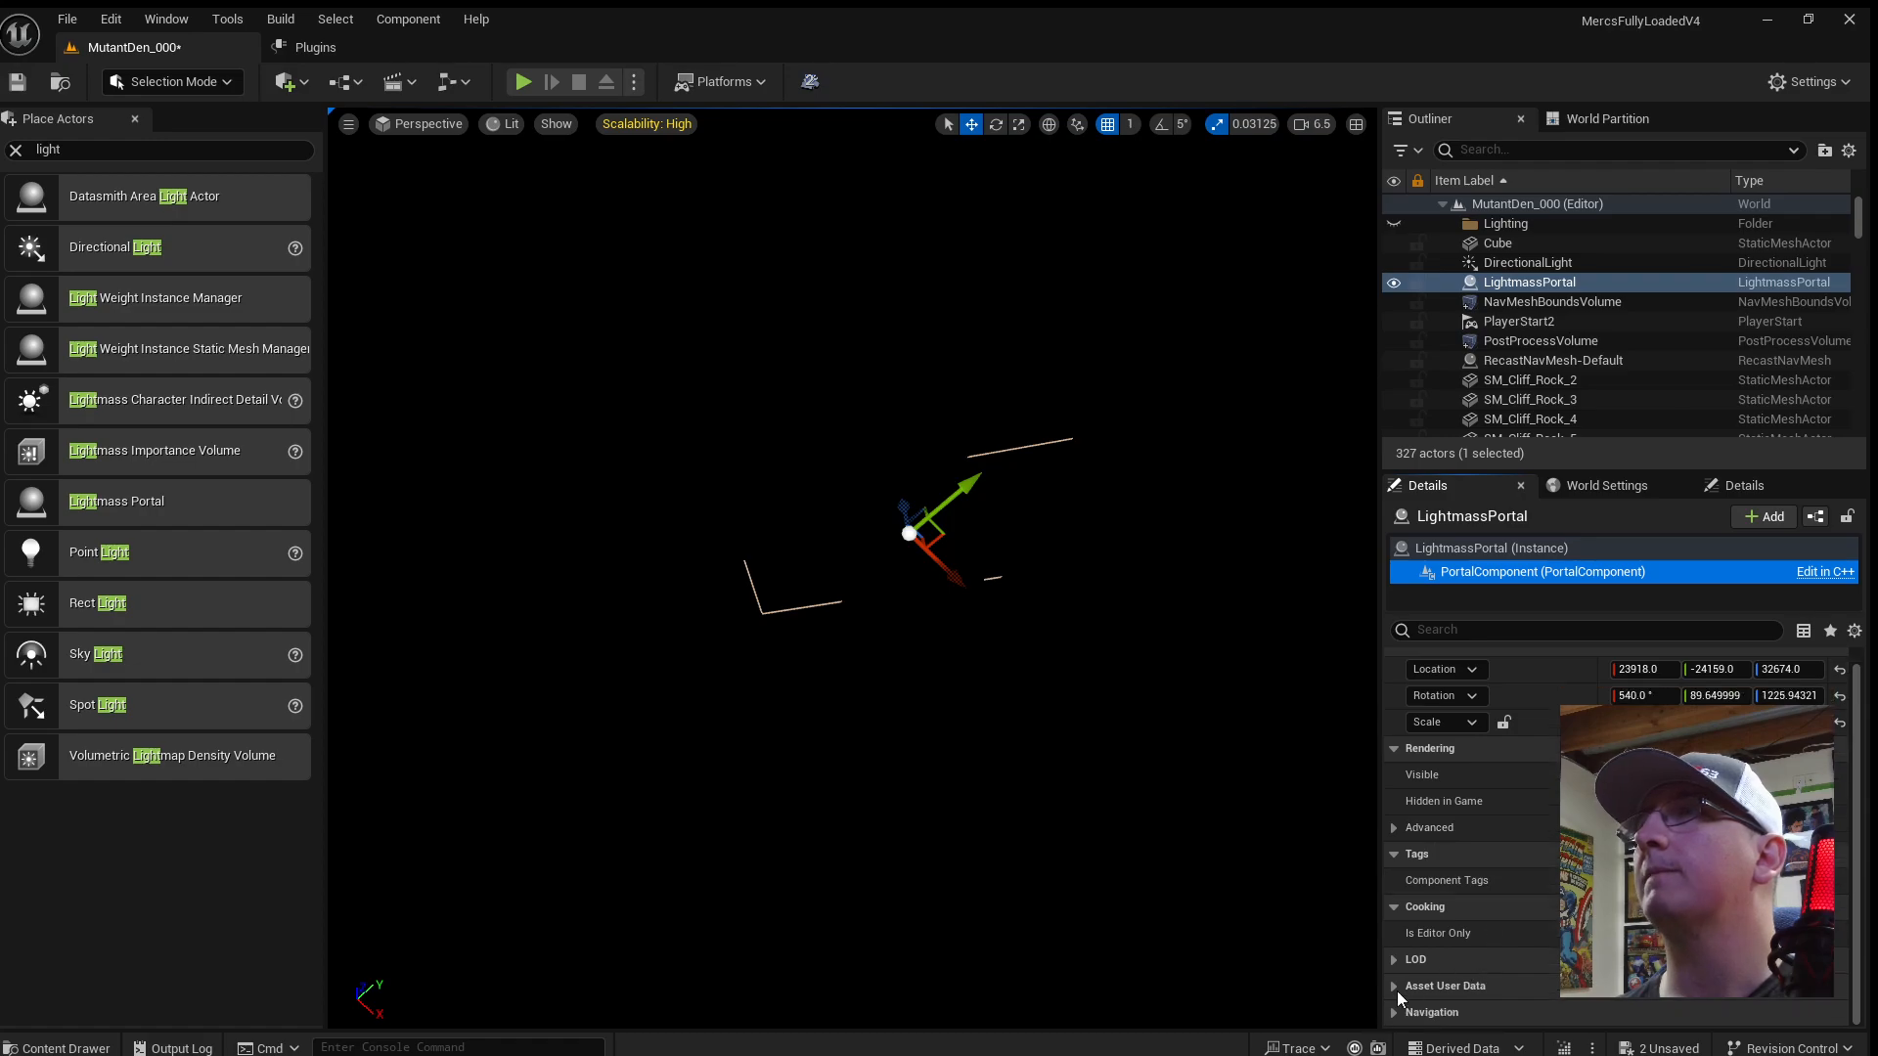
scroll(1461, 819, up, 1)
drag(963, 485, 939, 509)
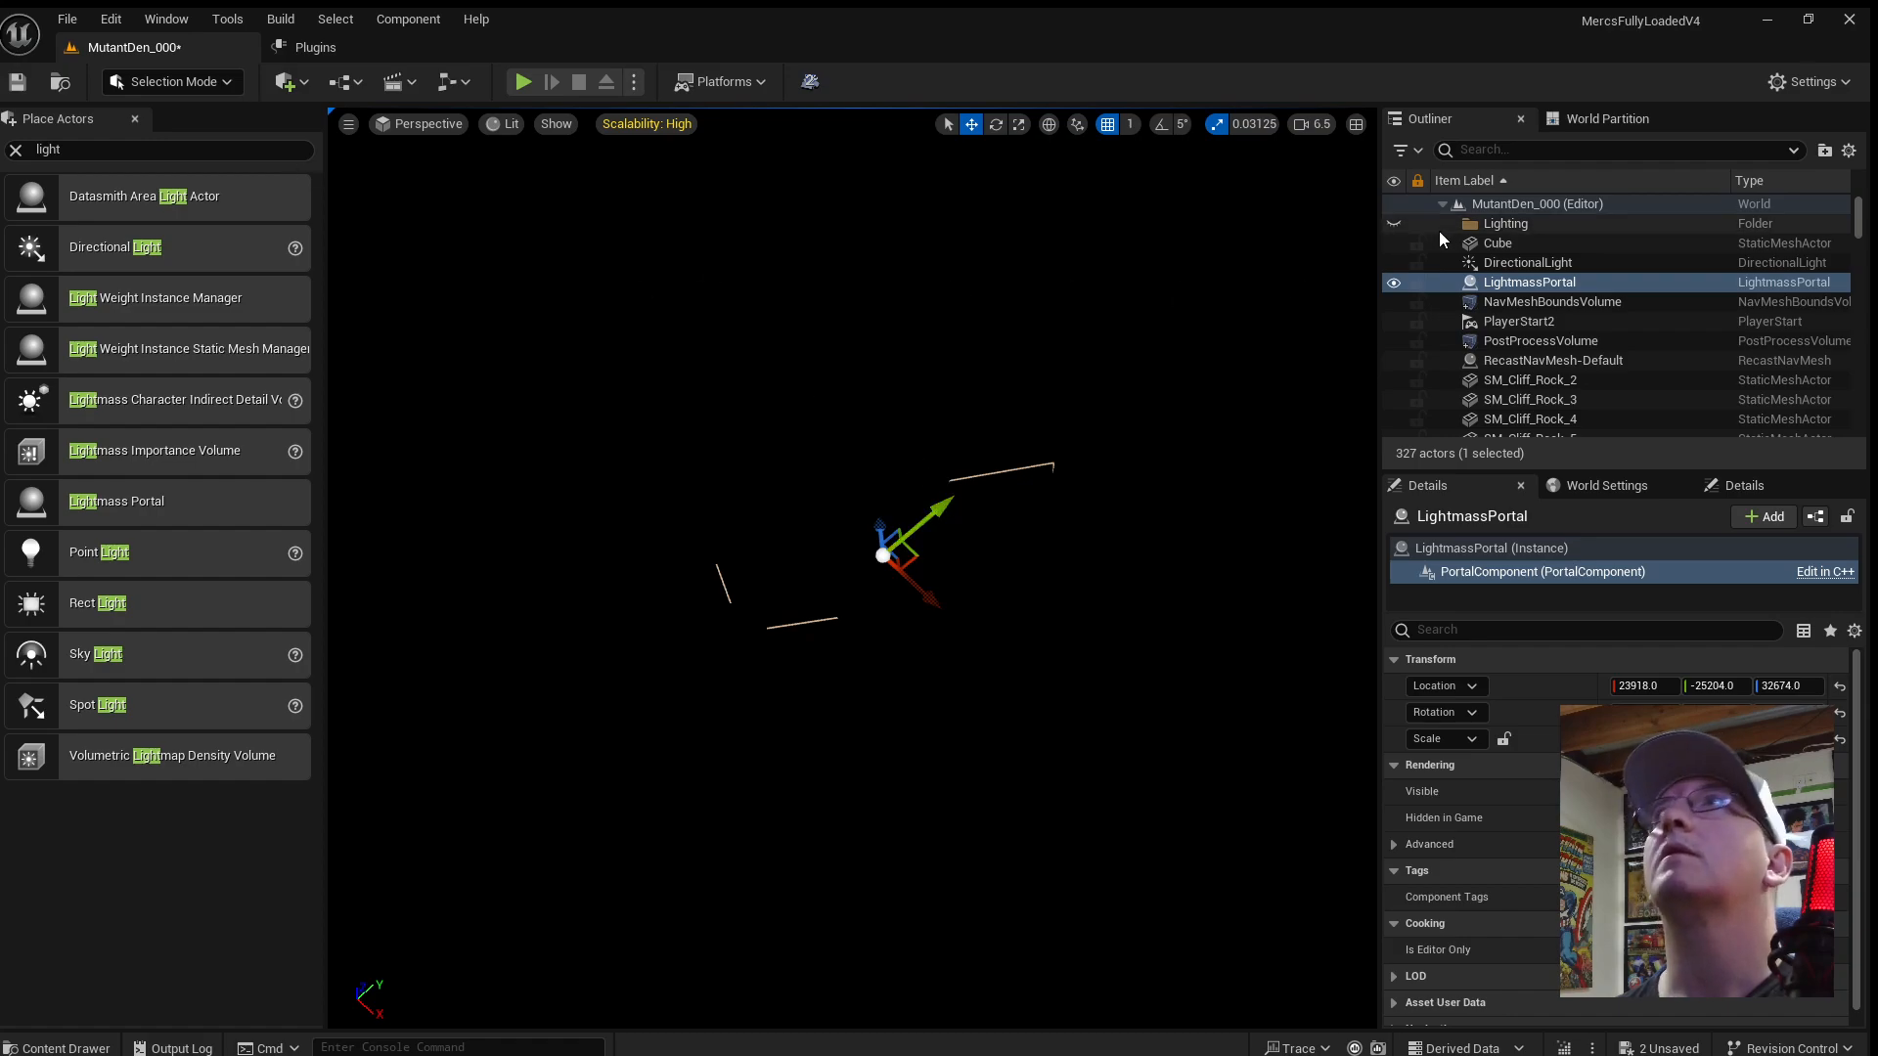
Search the World Settings for "precom" to review the precomputed visibility and lighting options.
click(1609, 488)
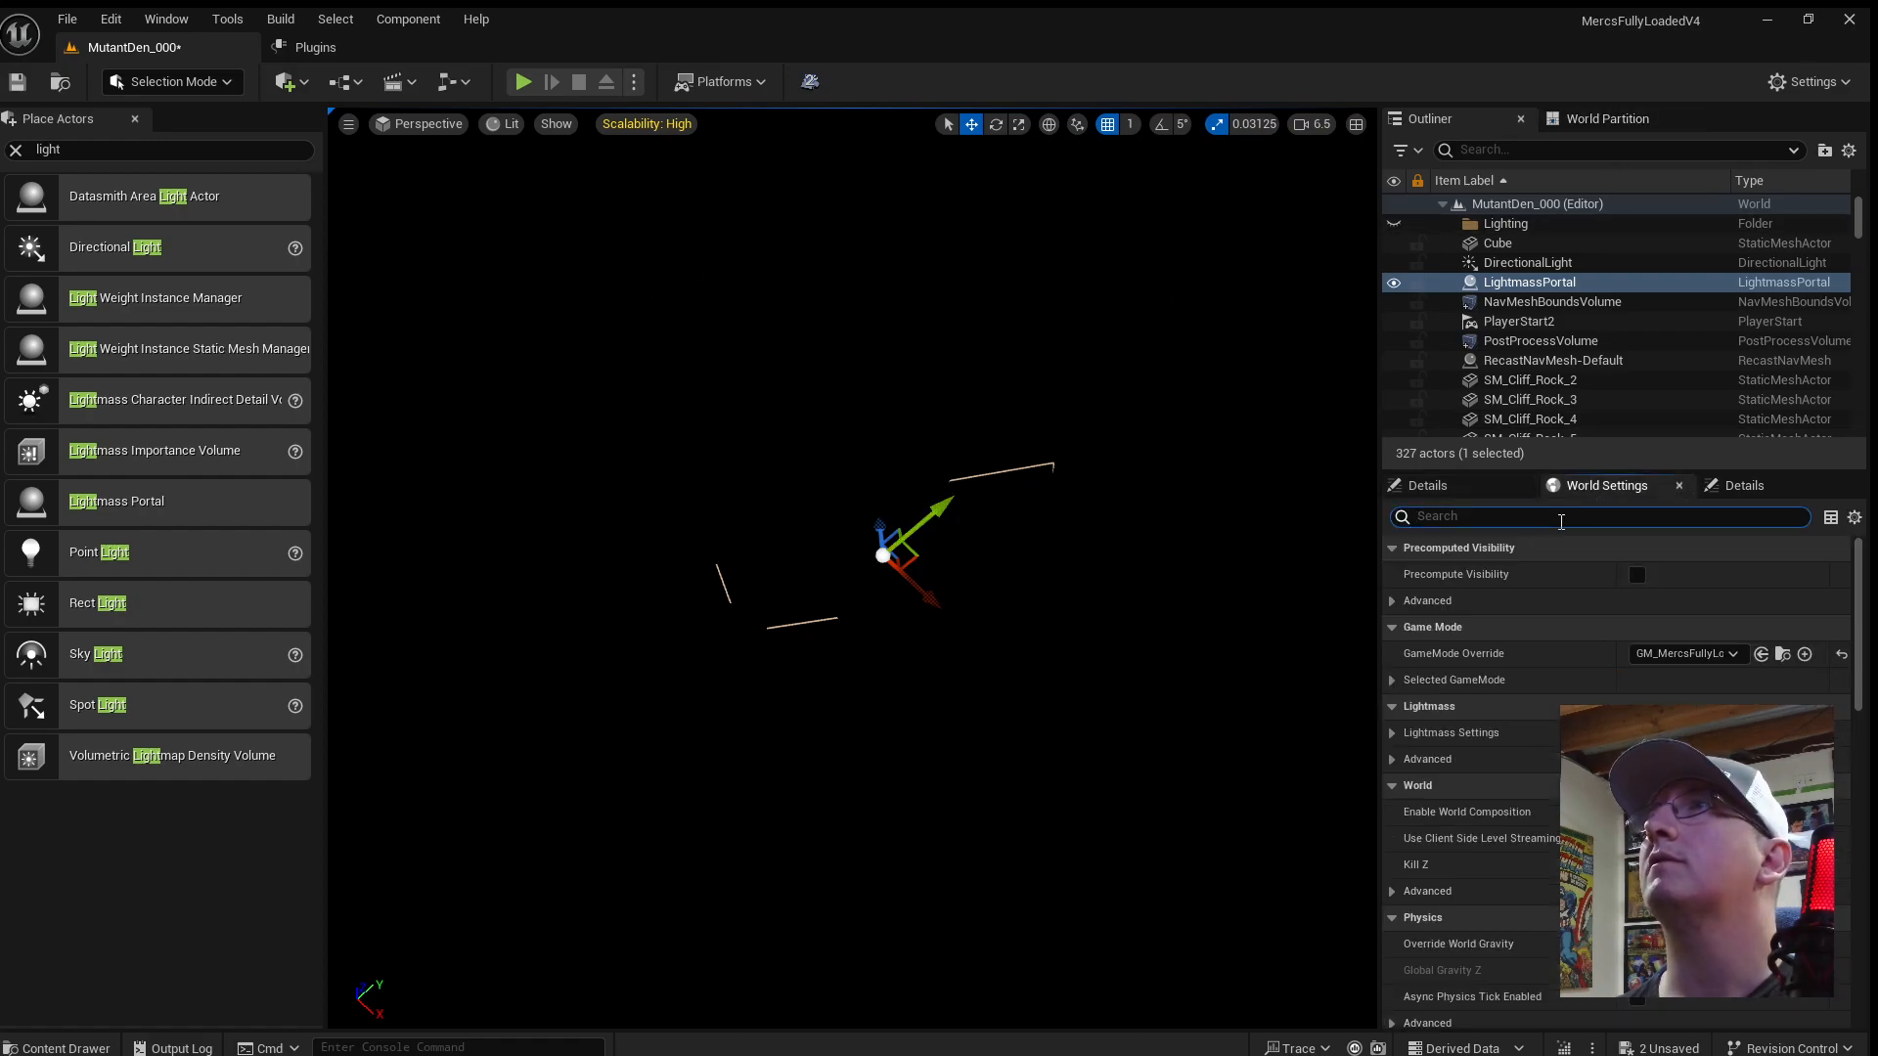
click(1561, 516)
text(pre)
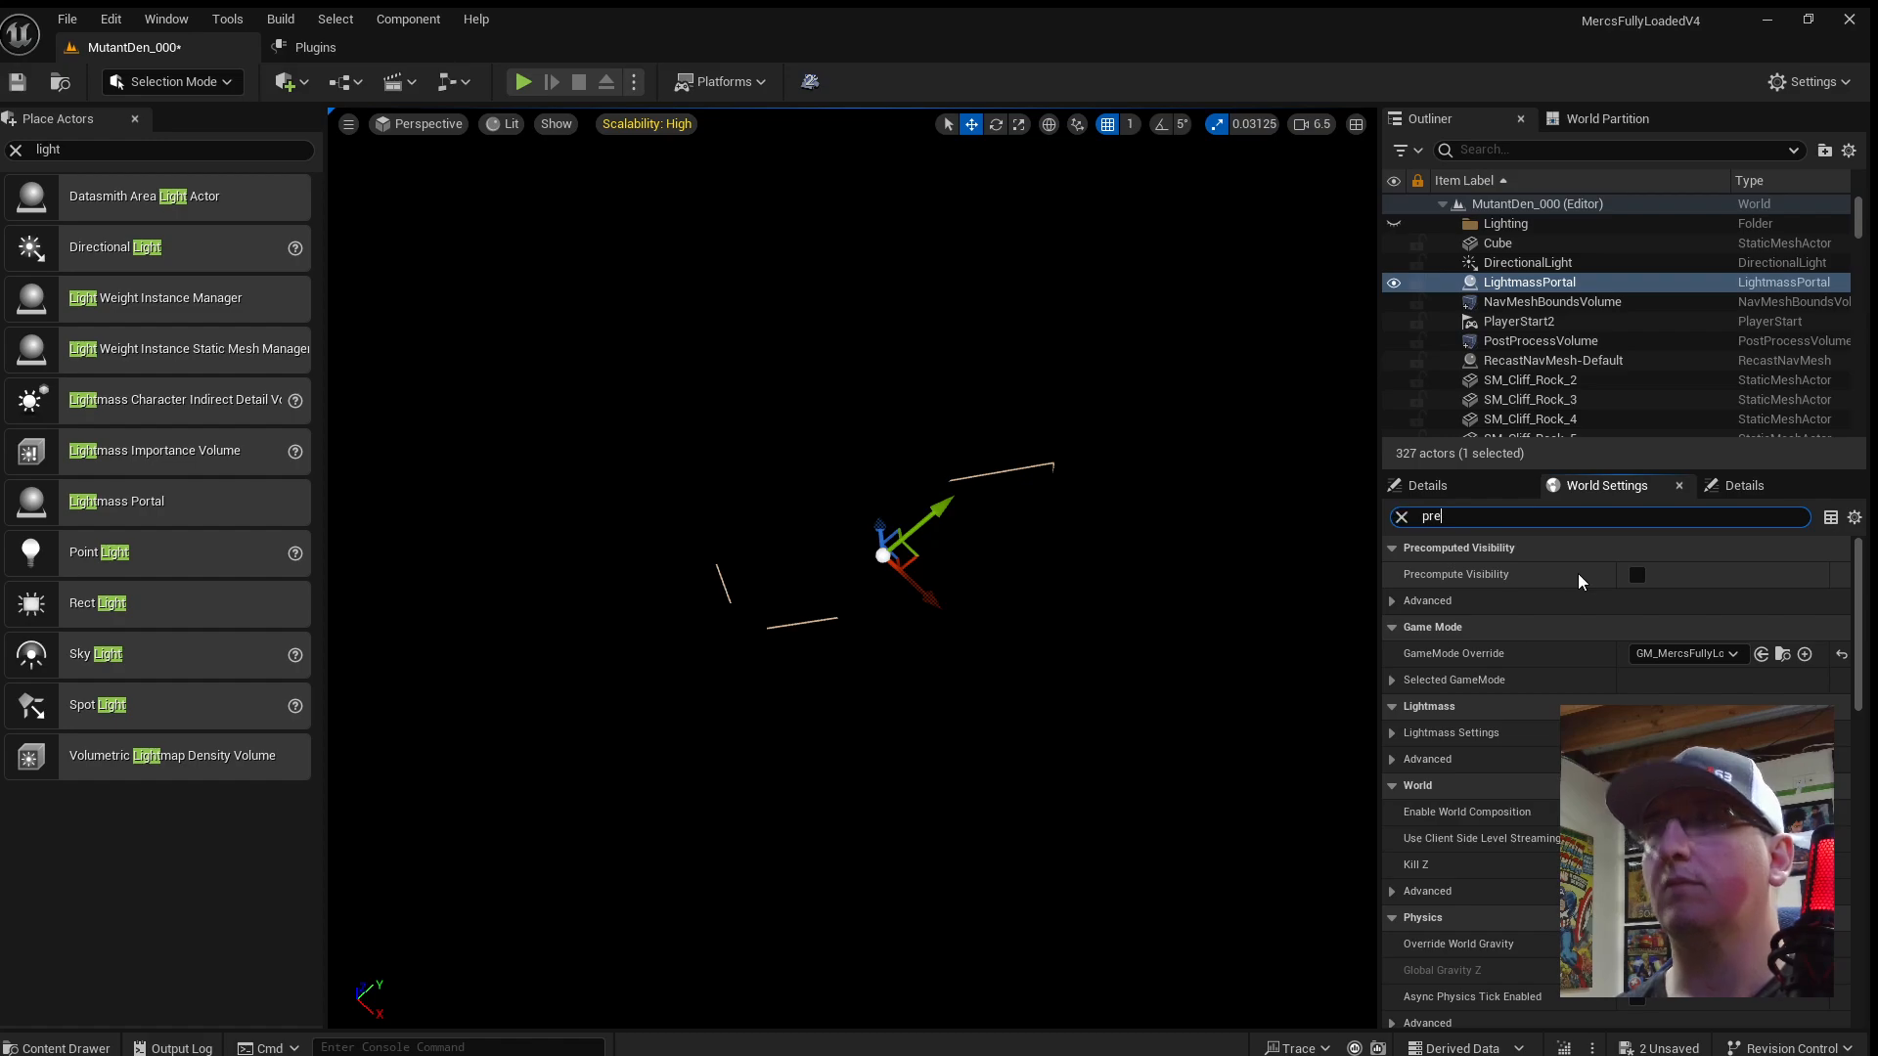
text(com)
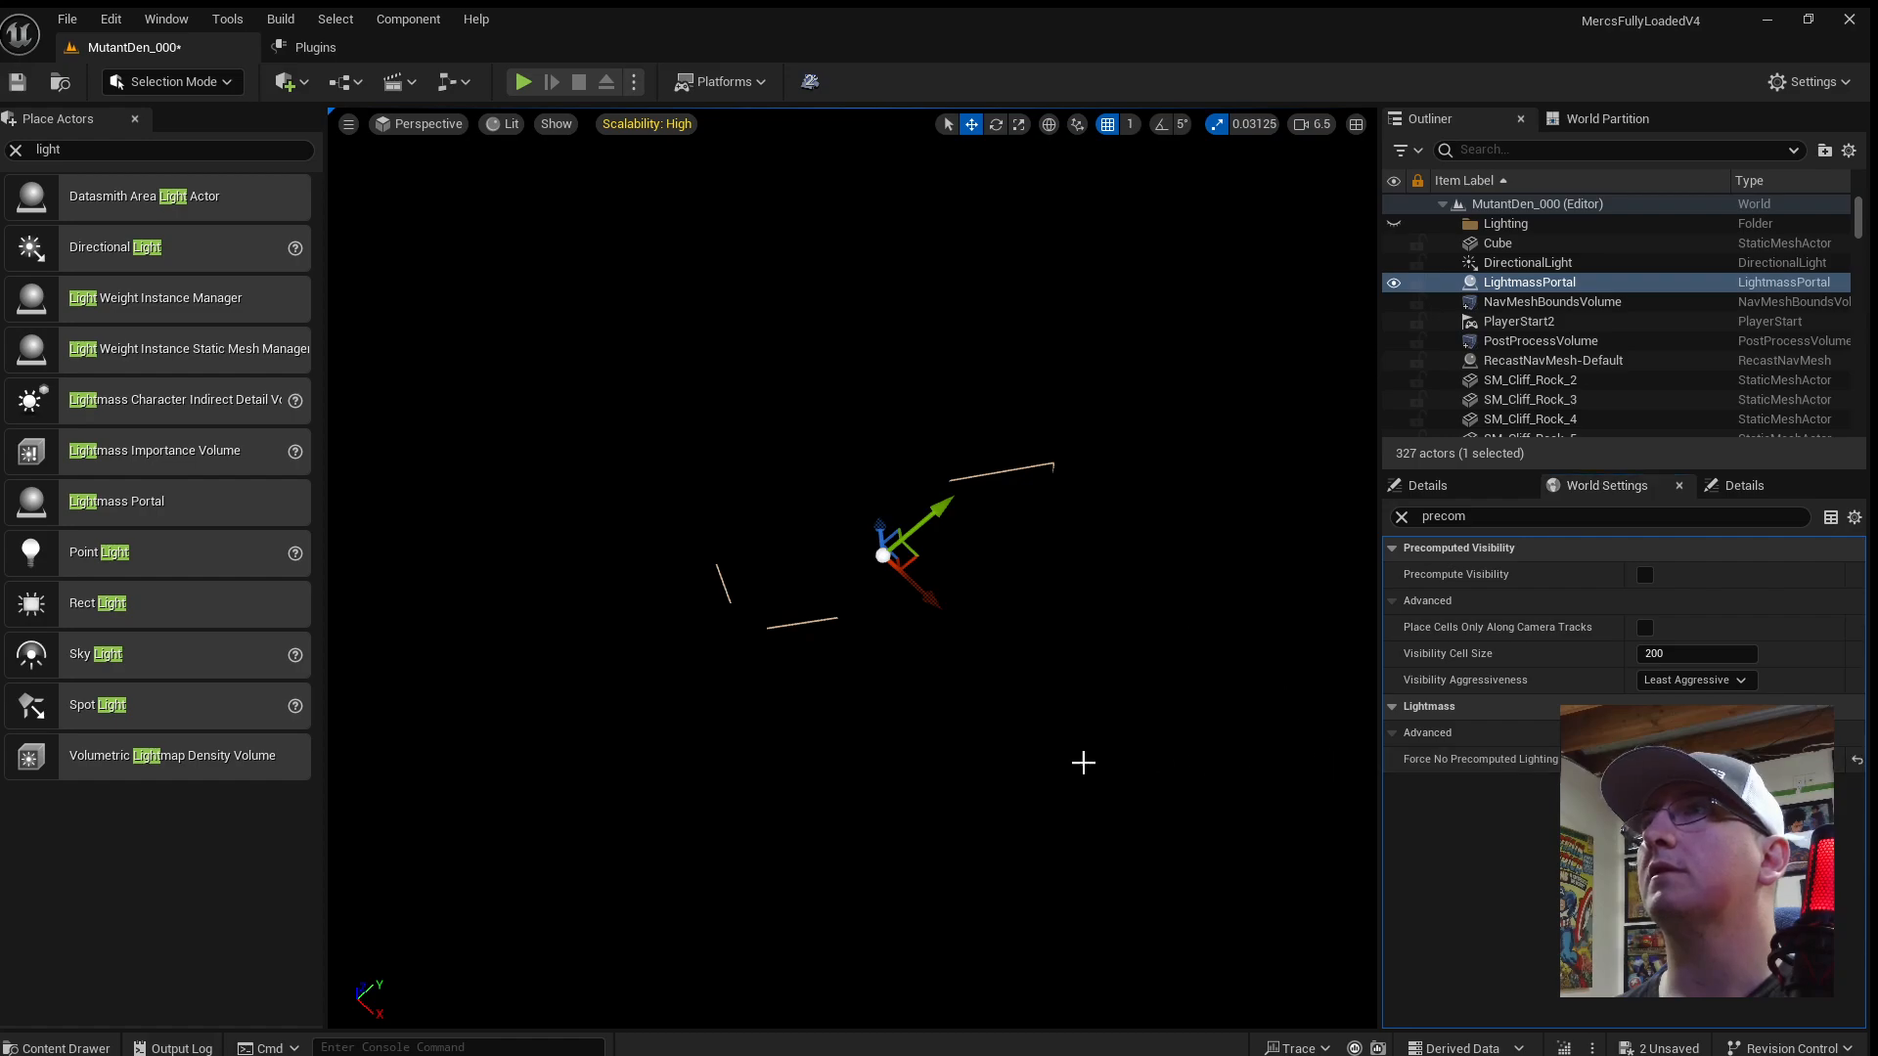
mouse_move(1084, 763)
right_down()
mouse_move(1048, 736)
mouse_move(1088, 763)
mouse_move(1066, 762)
right_up()
key(s)
key(w)
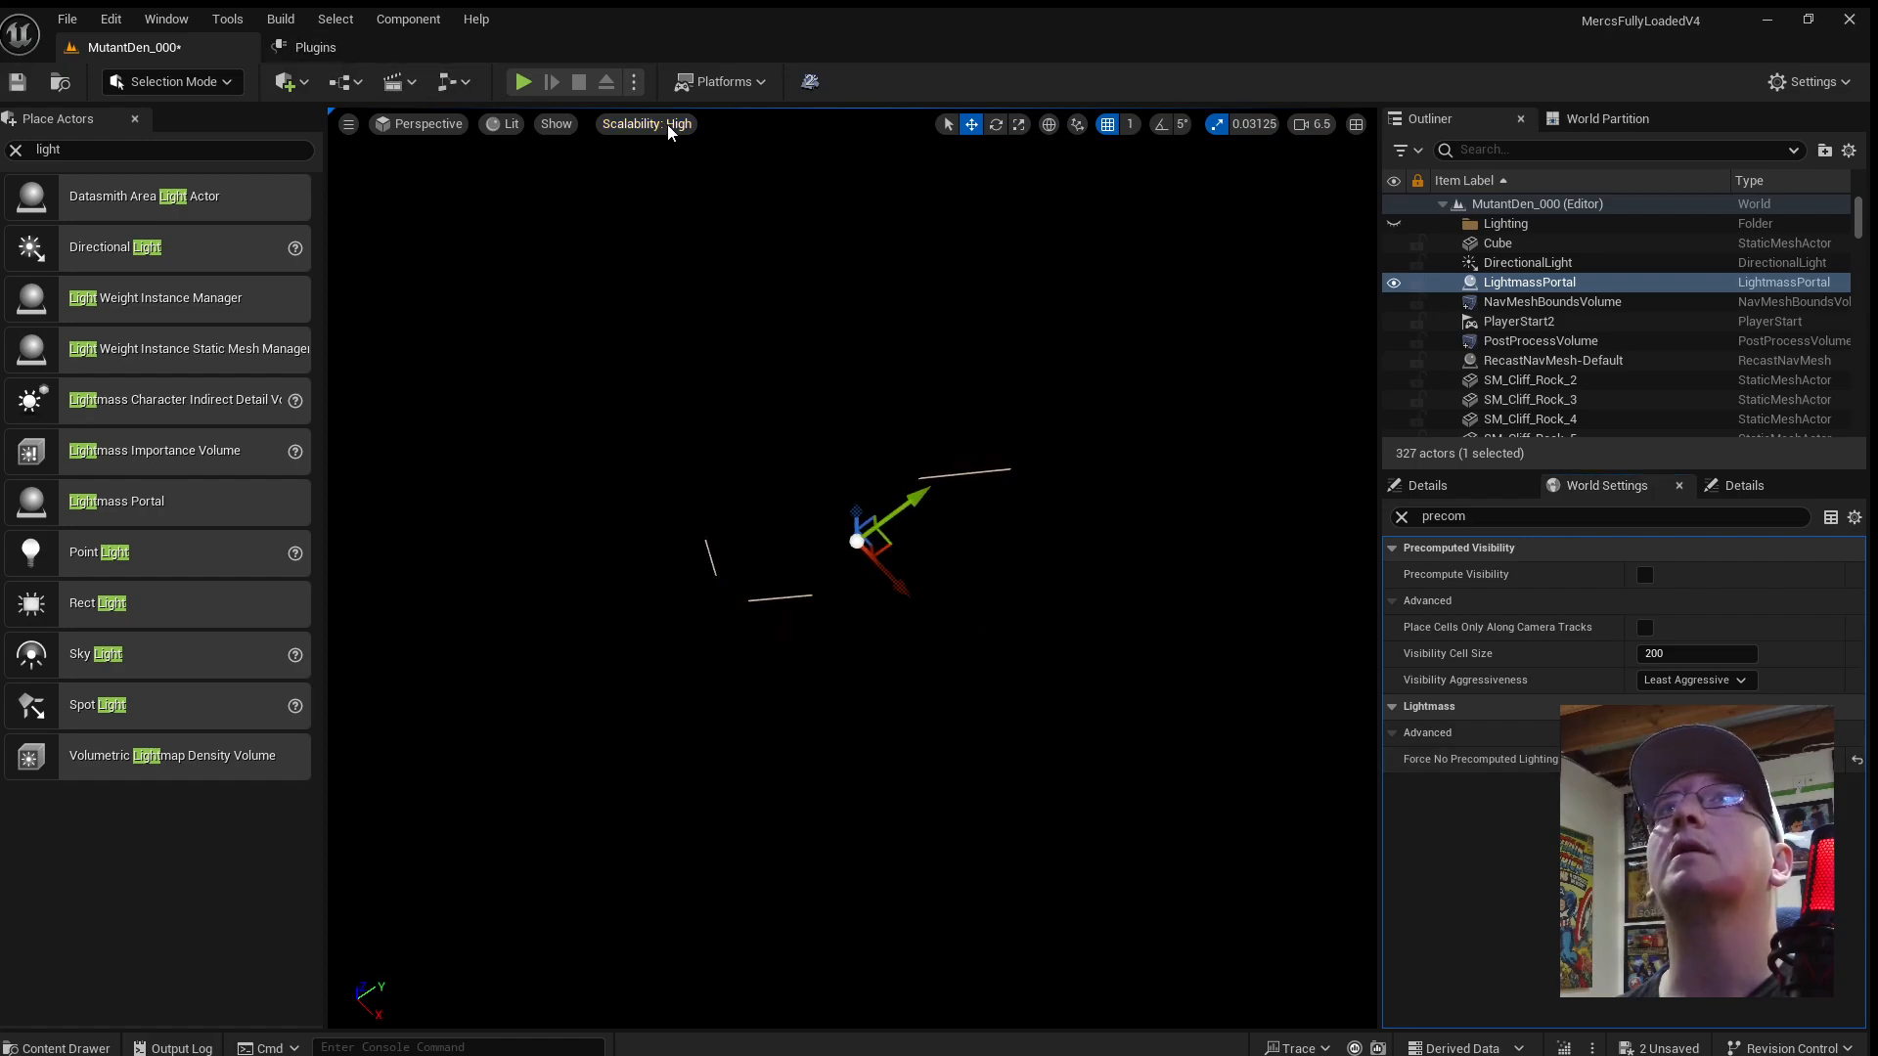
Clear the World Settings search and expand the Lightmass Settings to review them.
click(1410, 517)
key(s)
right_drag(769, 656, 806, 659)
key(w)
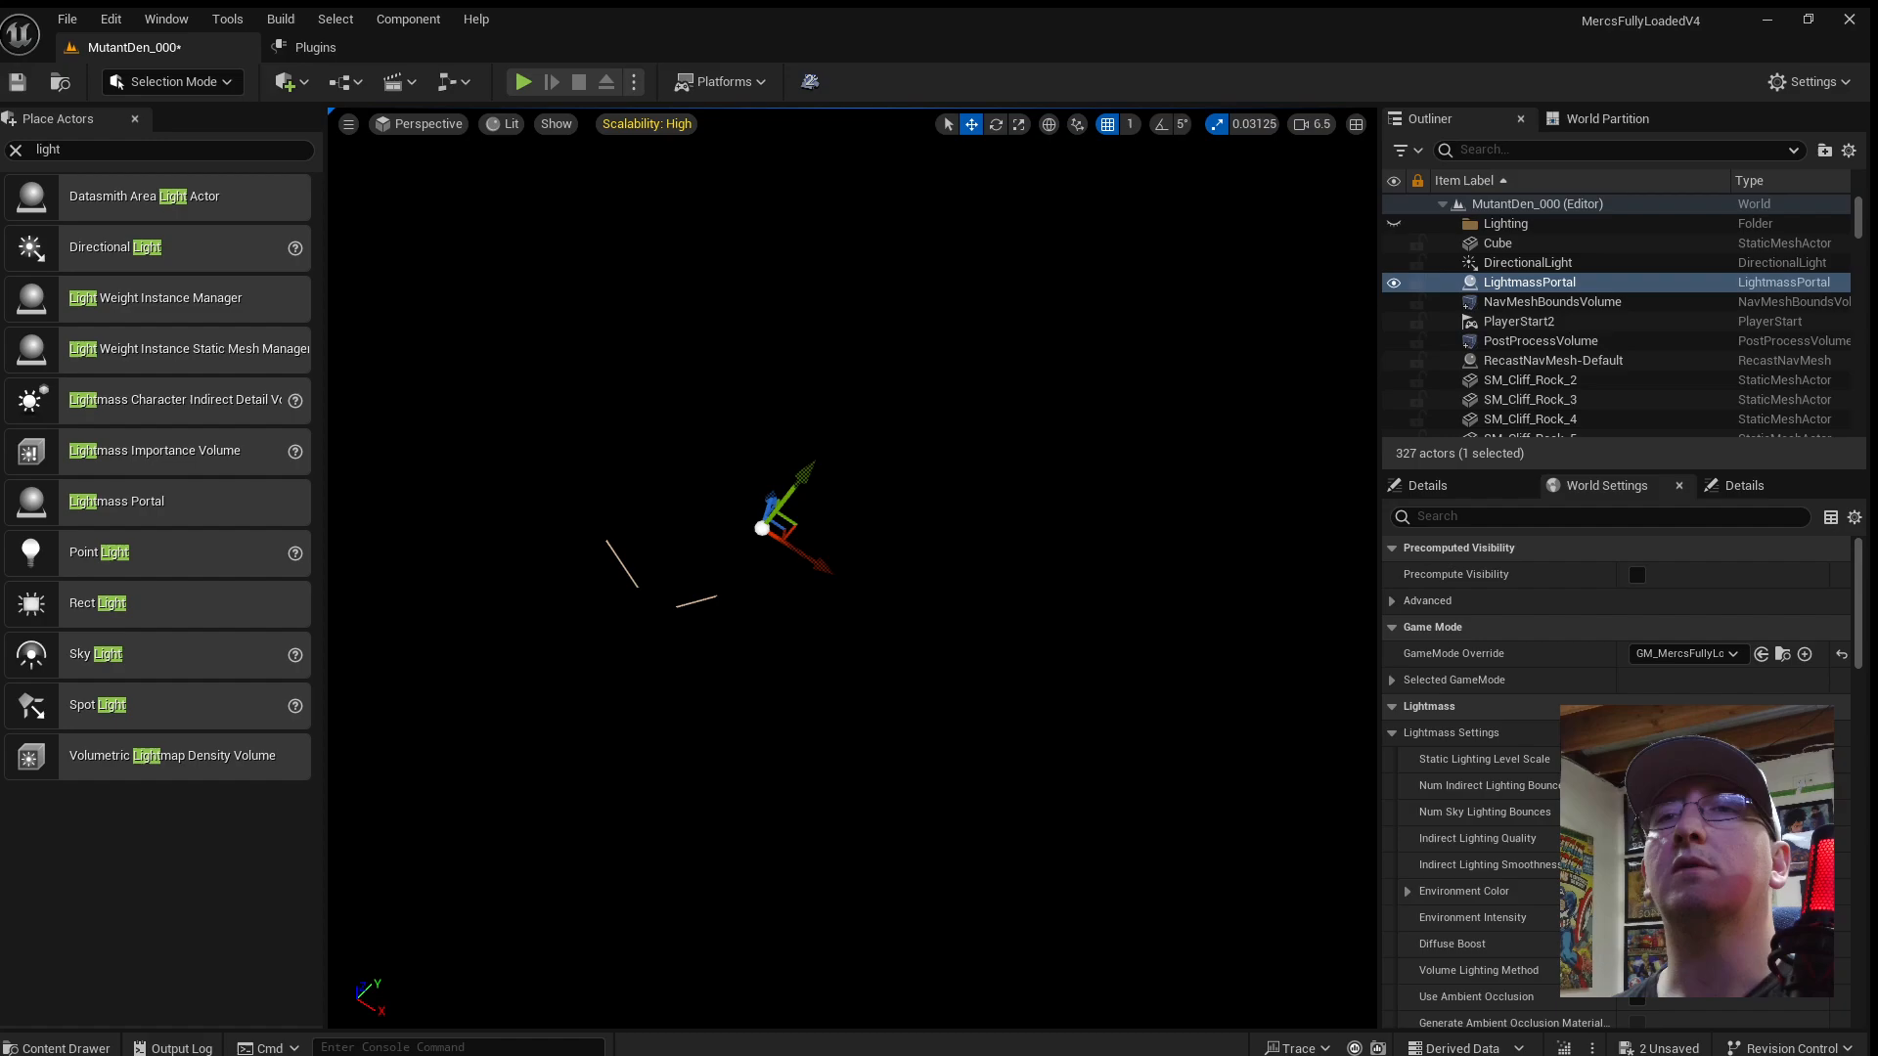
Delete the giant Cube enclosing the rock cavern.
right_drag(902, 558, 640, 622)
key(w)
key(d)
scroll(807, 607, up, 4)
key(s)
scroll(722, 626, up, 2)
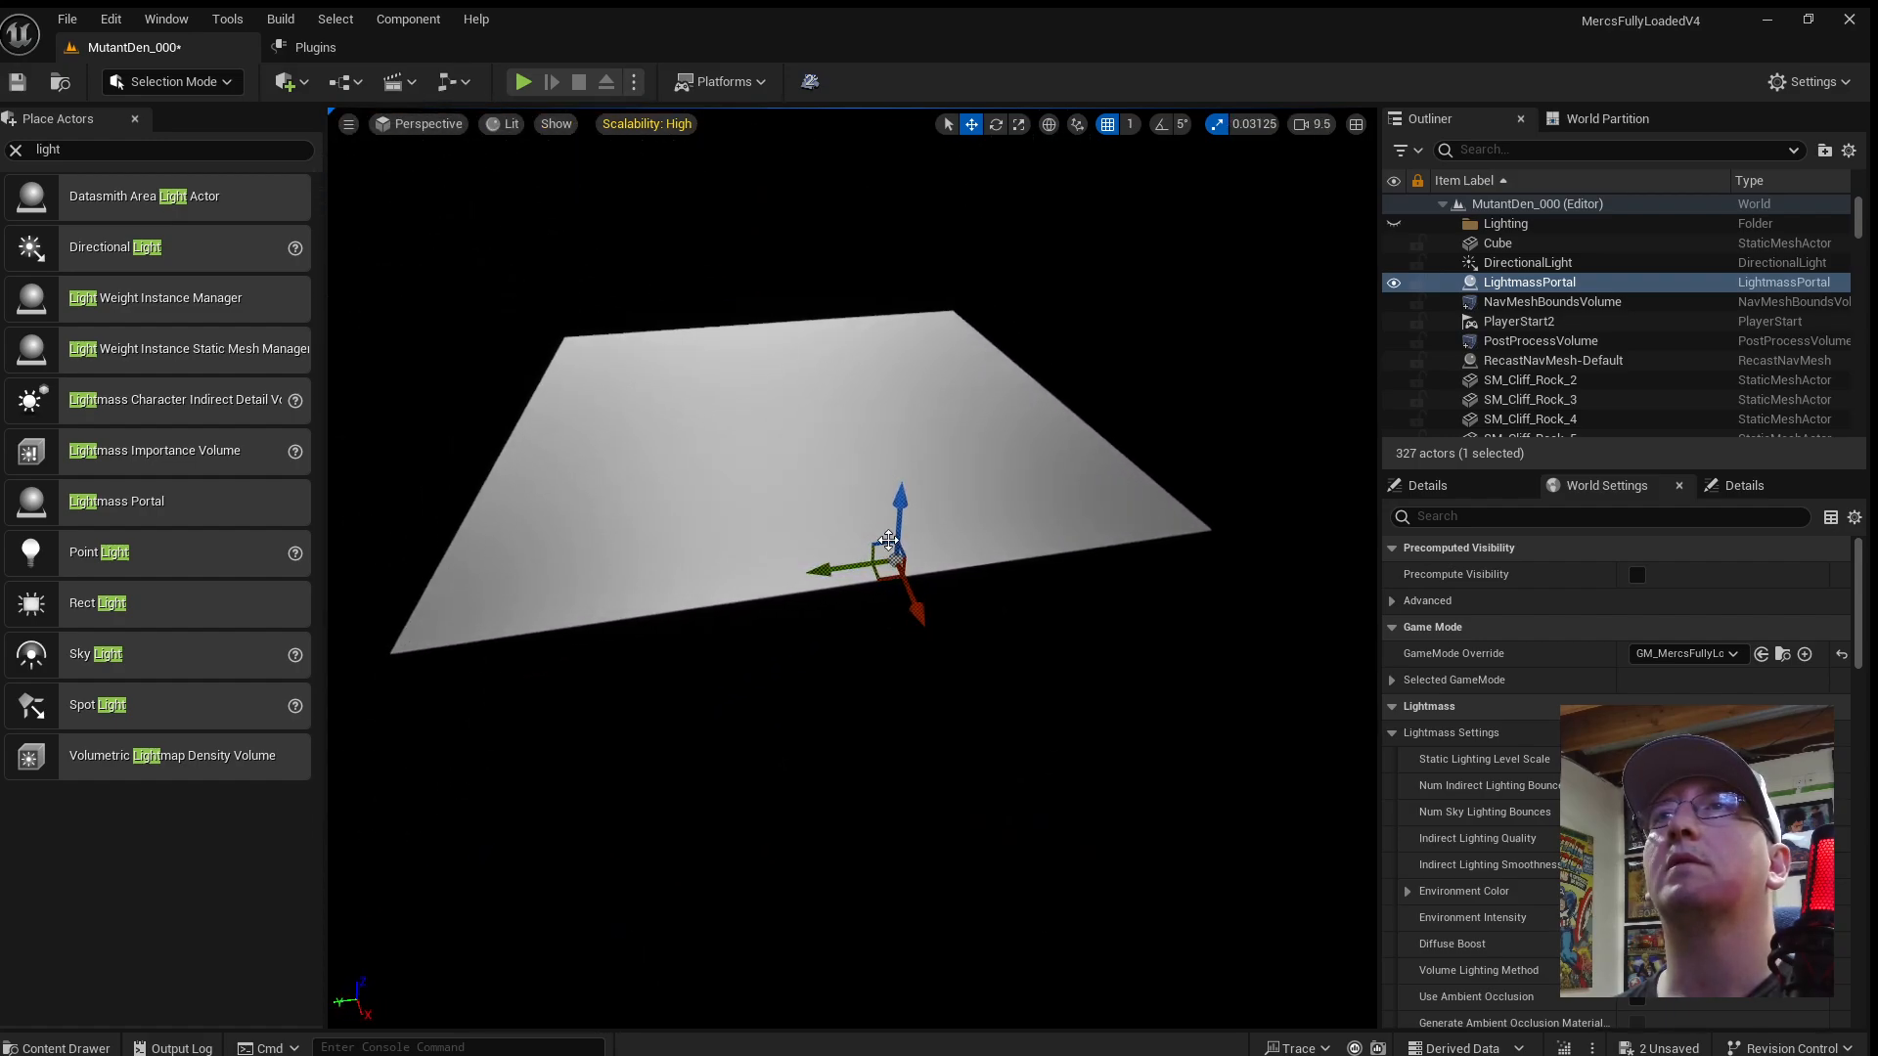
click(754, 469)
key(Delete)
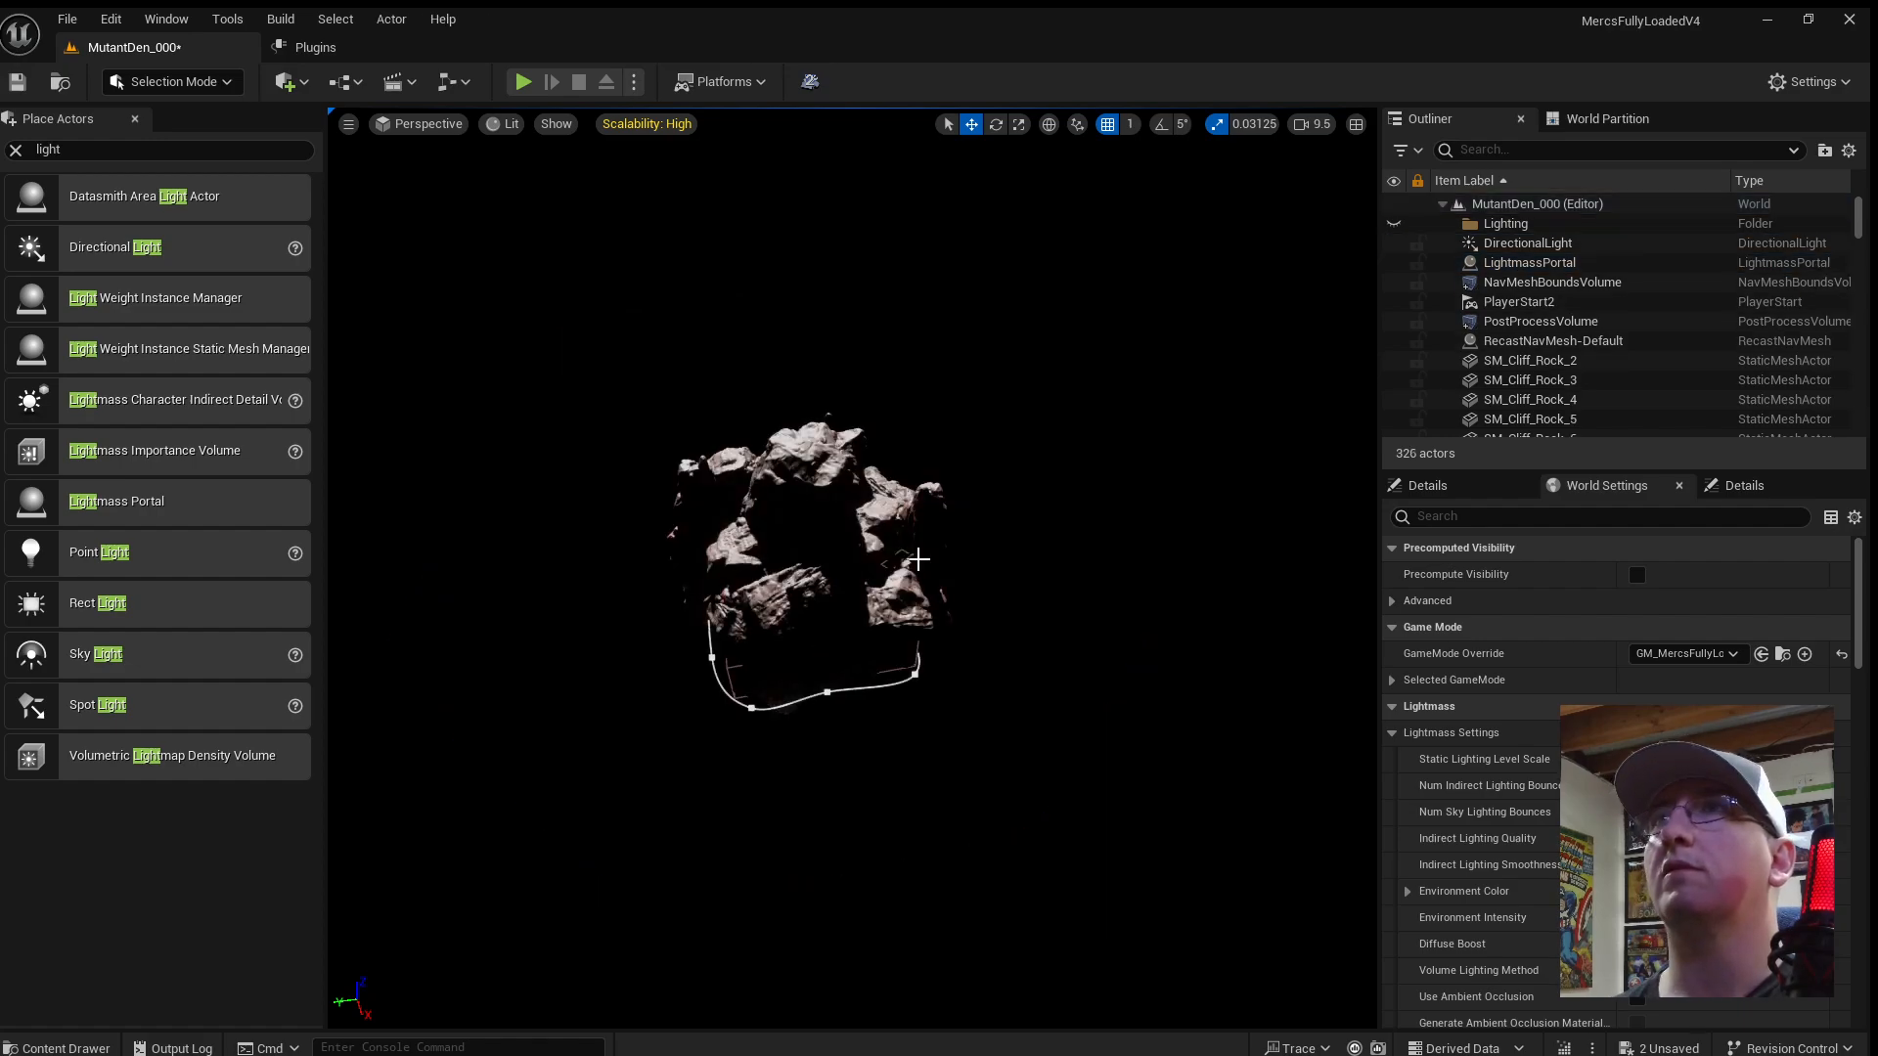
Examine how the Directional Light falls on the cavern rocks without the enclosing cube.
right_drag(918, 559, 1016, 446)
key(w)
scroll(918, 570, down, 3)
key(w)
key(s)
key(w)
key(s)
right_drag(882, 582, 732, 675)
scroll(882, 582, up, 2)
key(w)
scroll(1539, 352, down, 5)
scroll(1537, 345, up, 5)
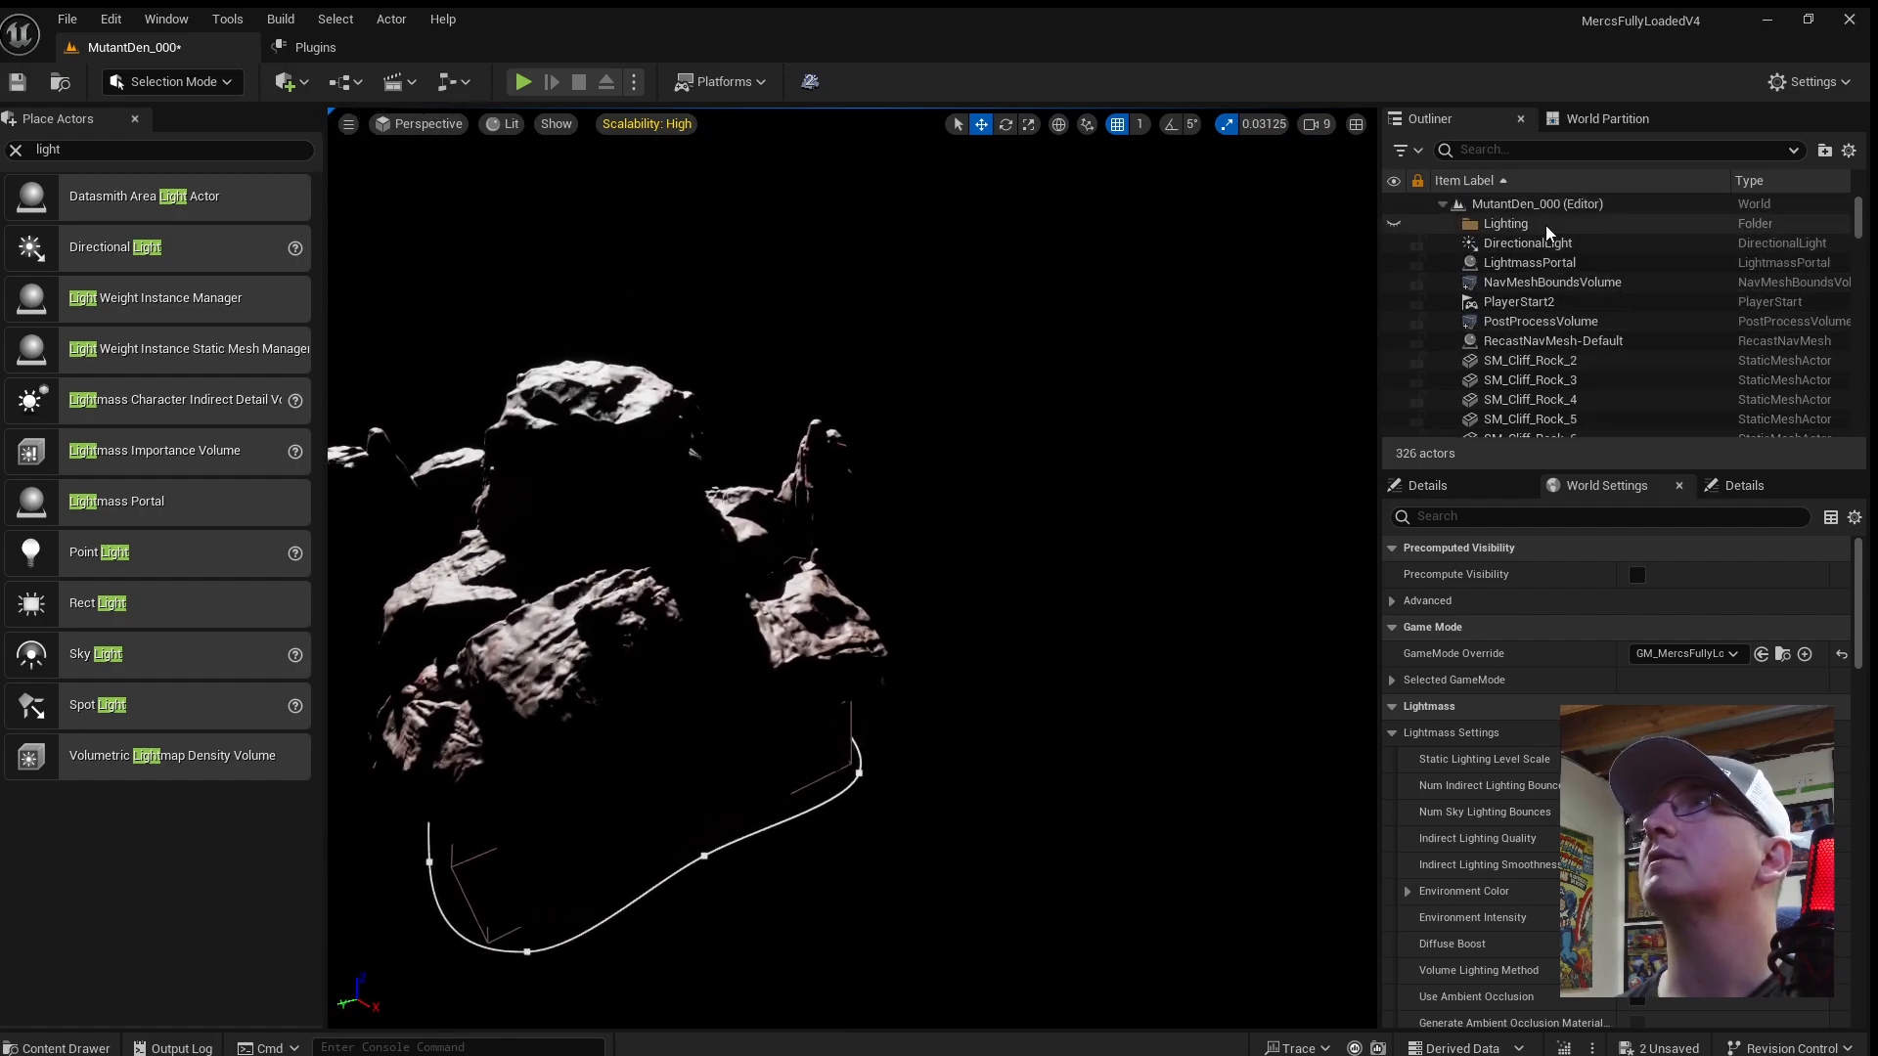
Delete the DirectionalLight and the LightmassPortal from the level.
click(1546, 245)
key(Delete)
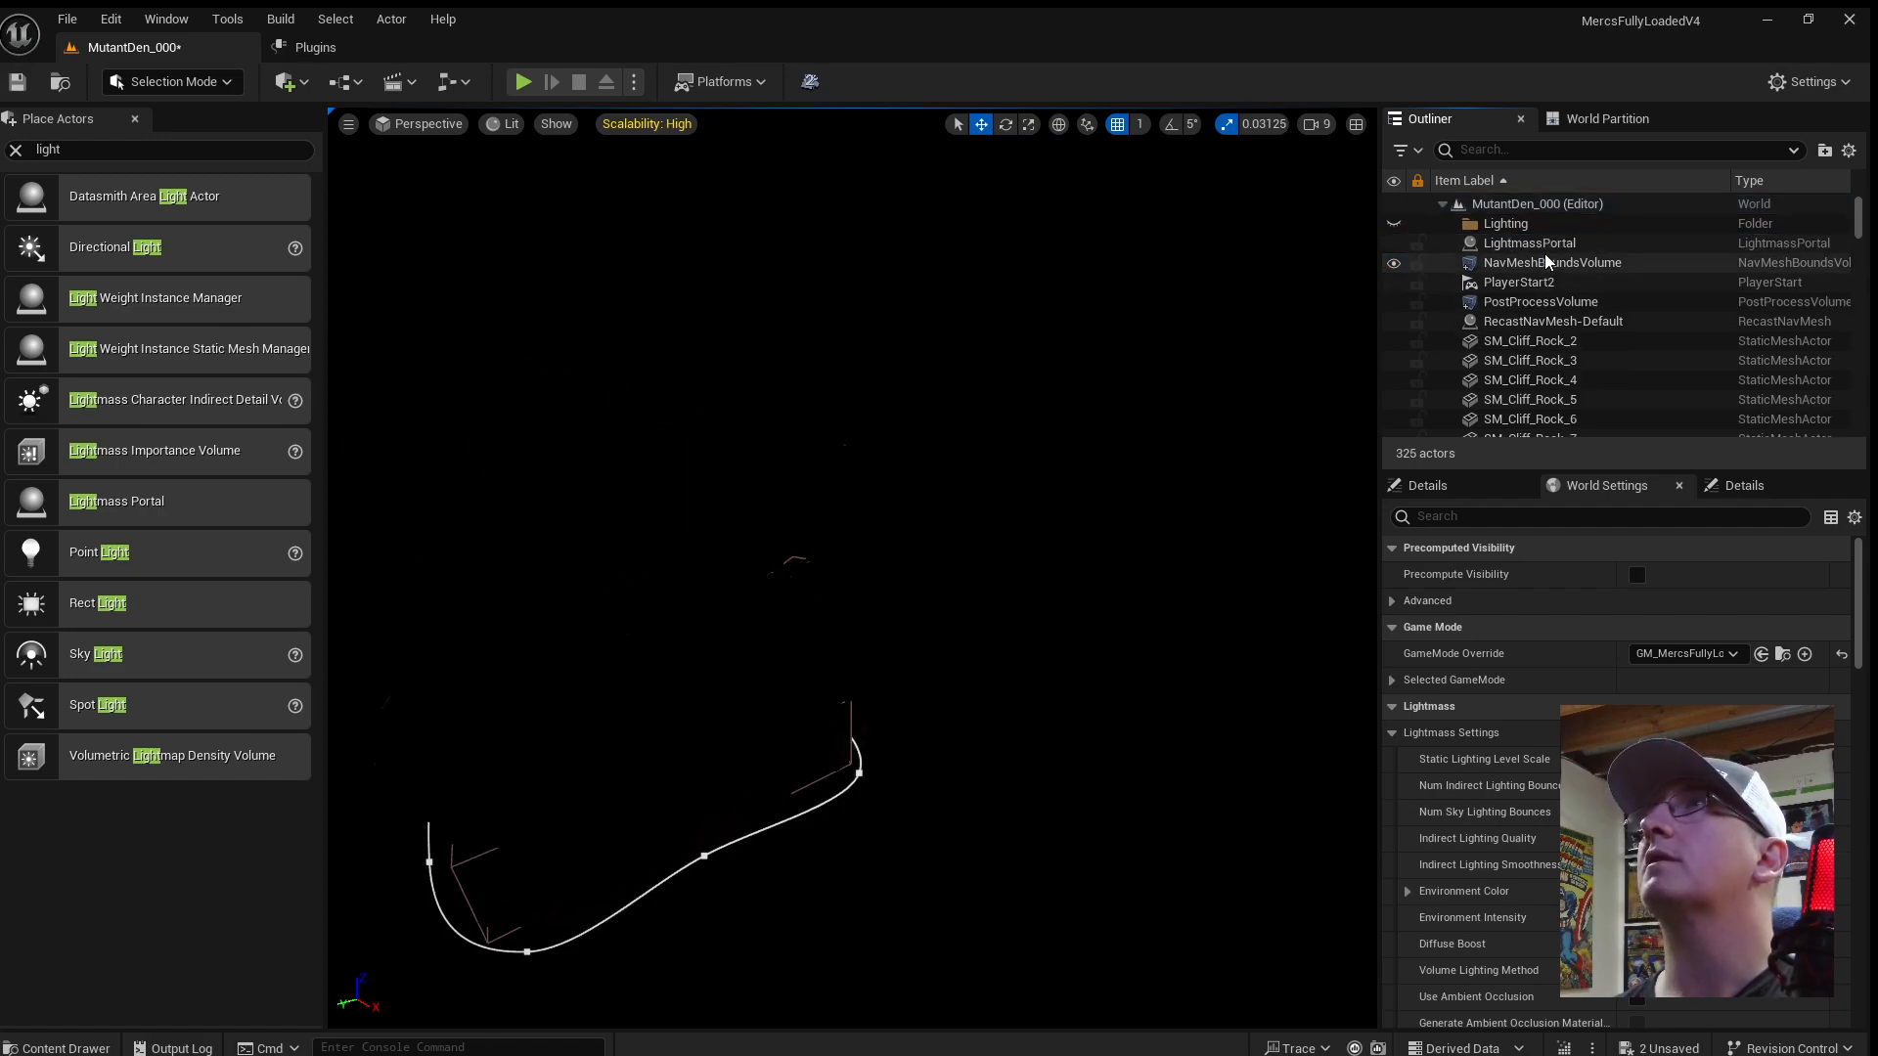
click(1531, 243)
key(Delete)
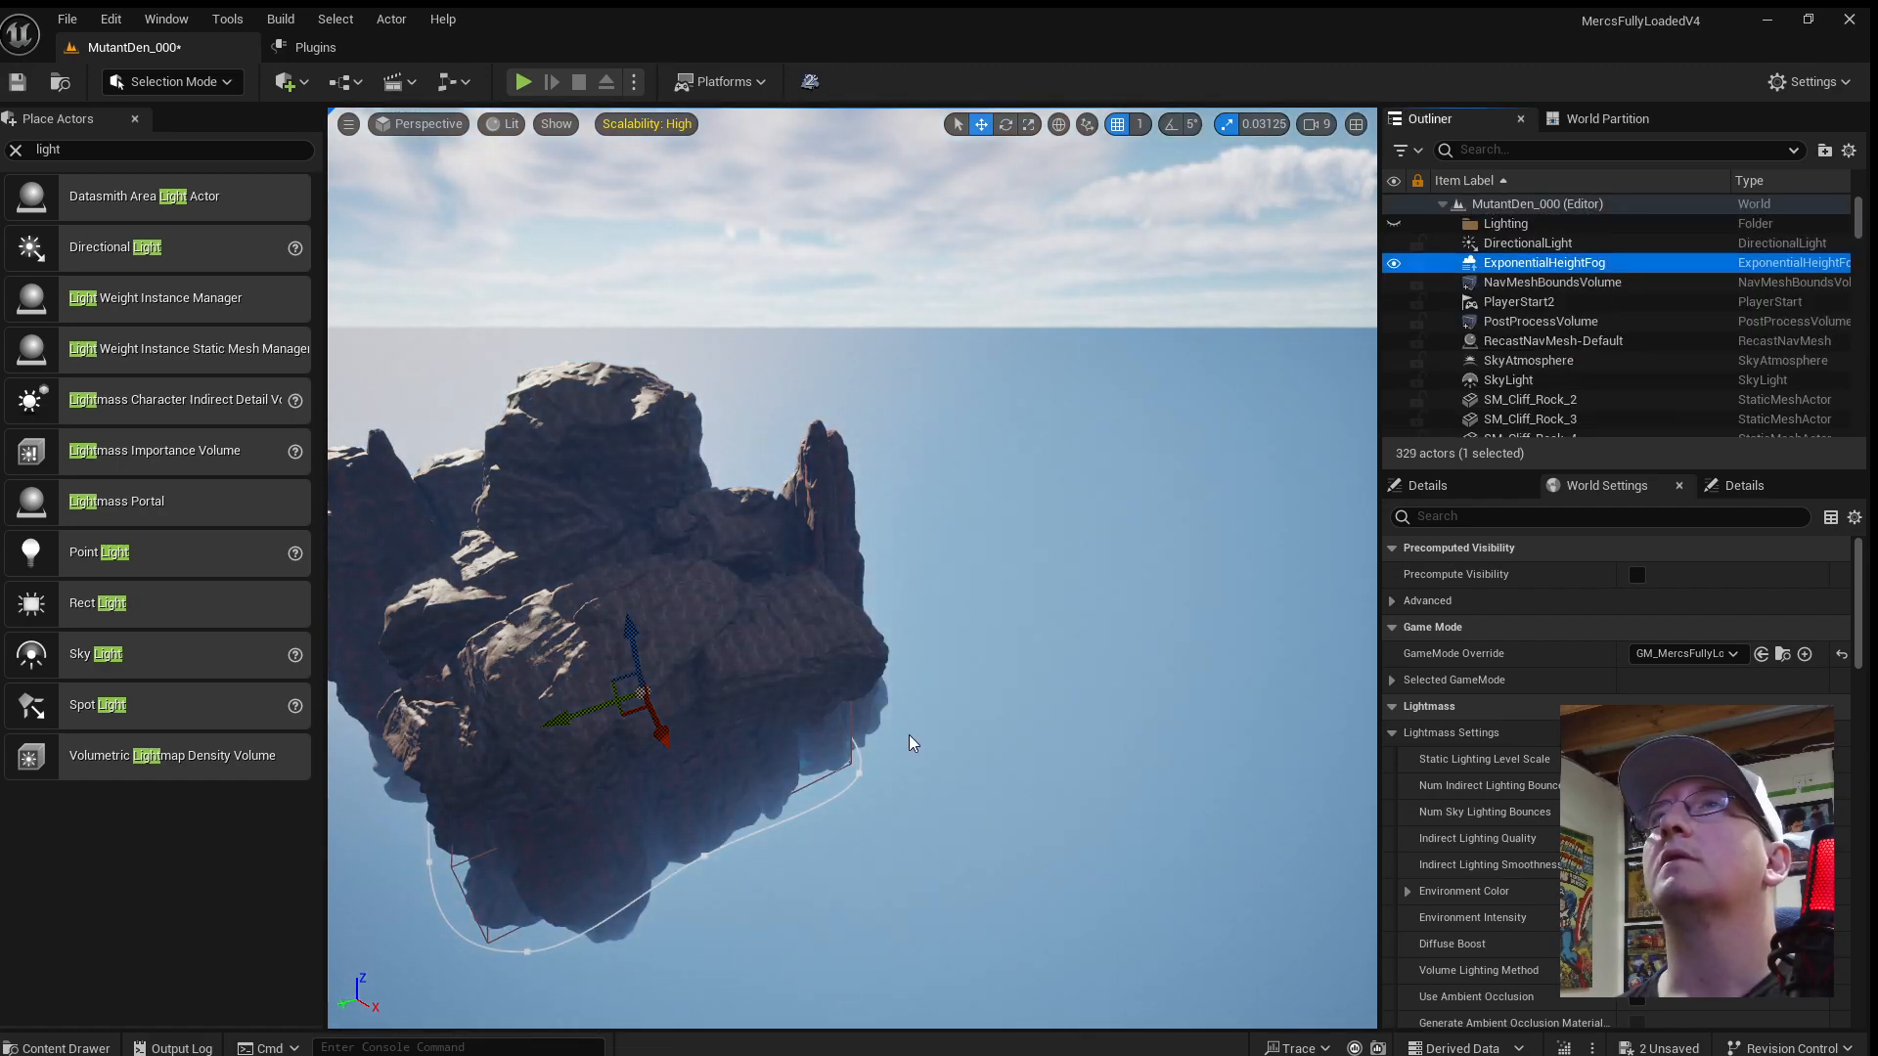
Inspect the cavern's exterior and interior under the sky, fog and directional lighting, including the remaining wall gaps.
right_drag(910, 743, 782, 821)
key(w)
right_drag(851, 568, 1124, 523)
scroll(1095, 538, down, 4)
right_drag(1026, 397, 1110, 567)
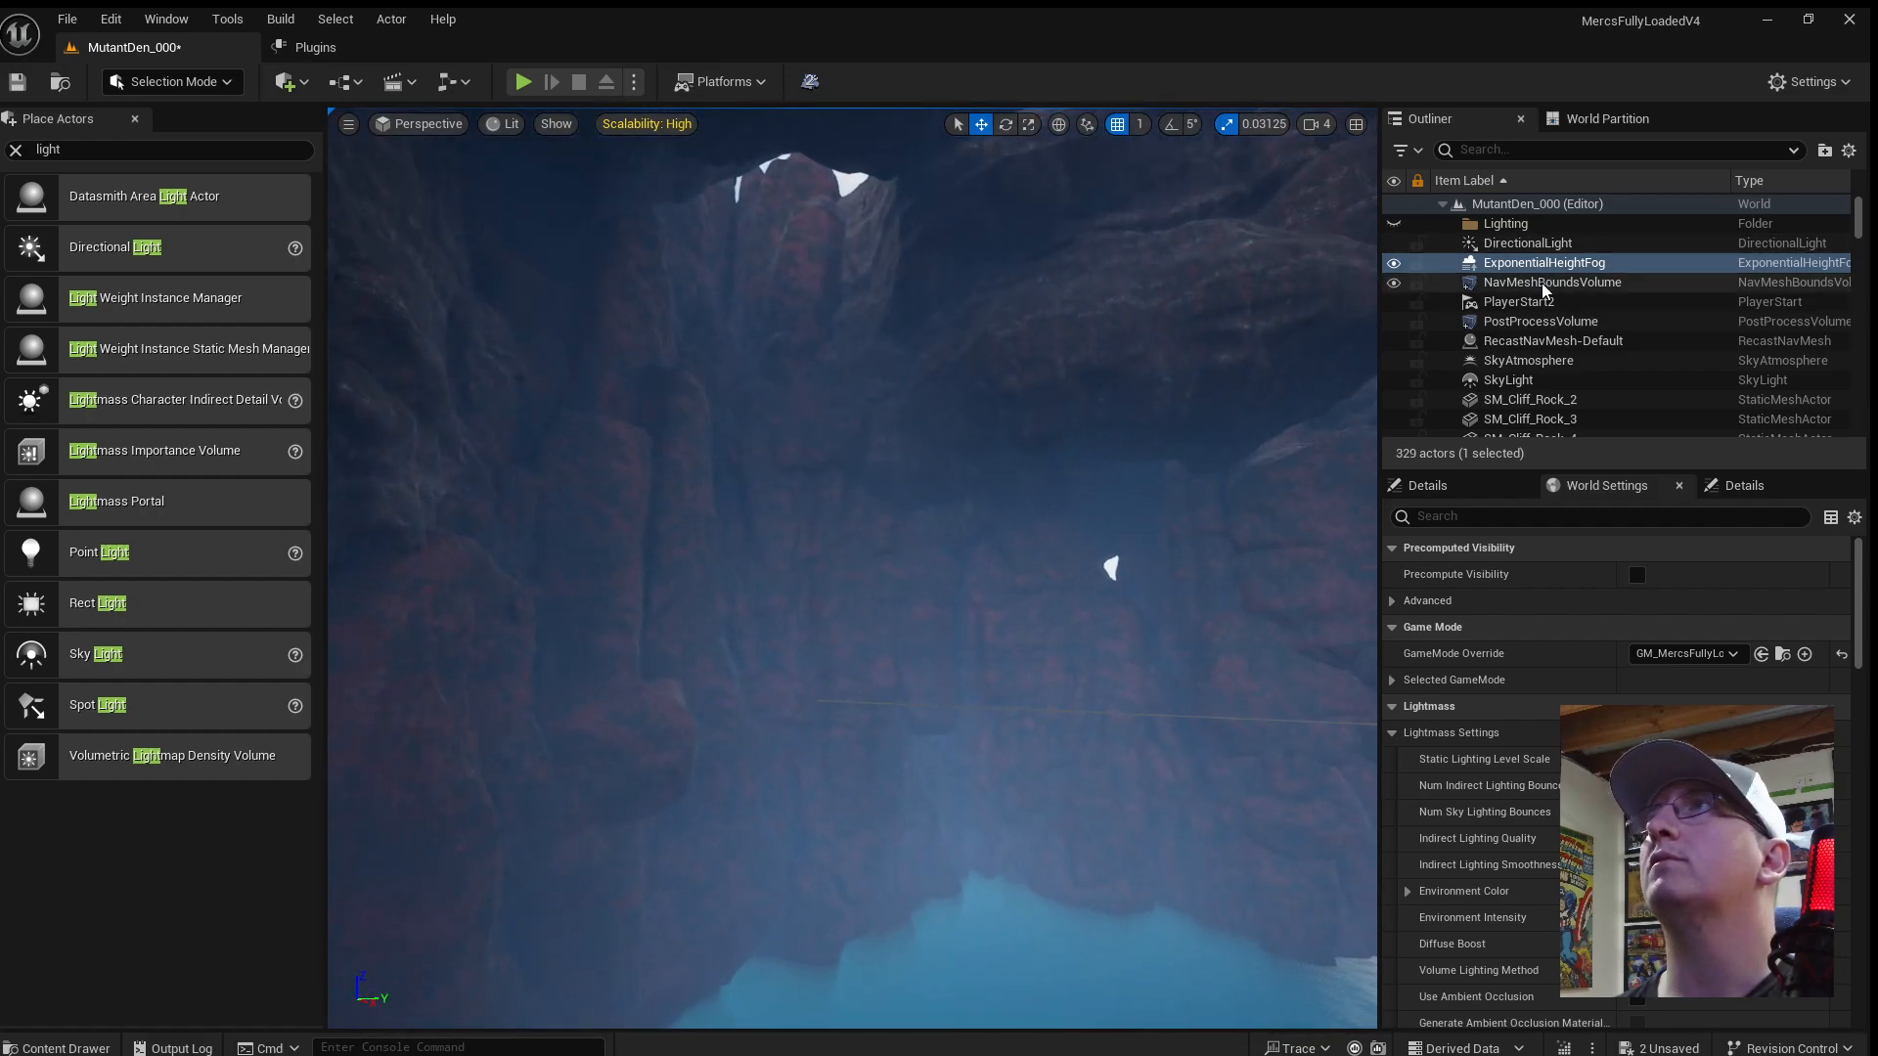
Try Skylight Leaking and Full Skylight Leaking on the PostProcessVolume and check their effect on the cavern.
click(1540, 380)
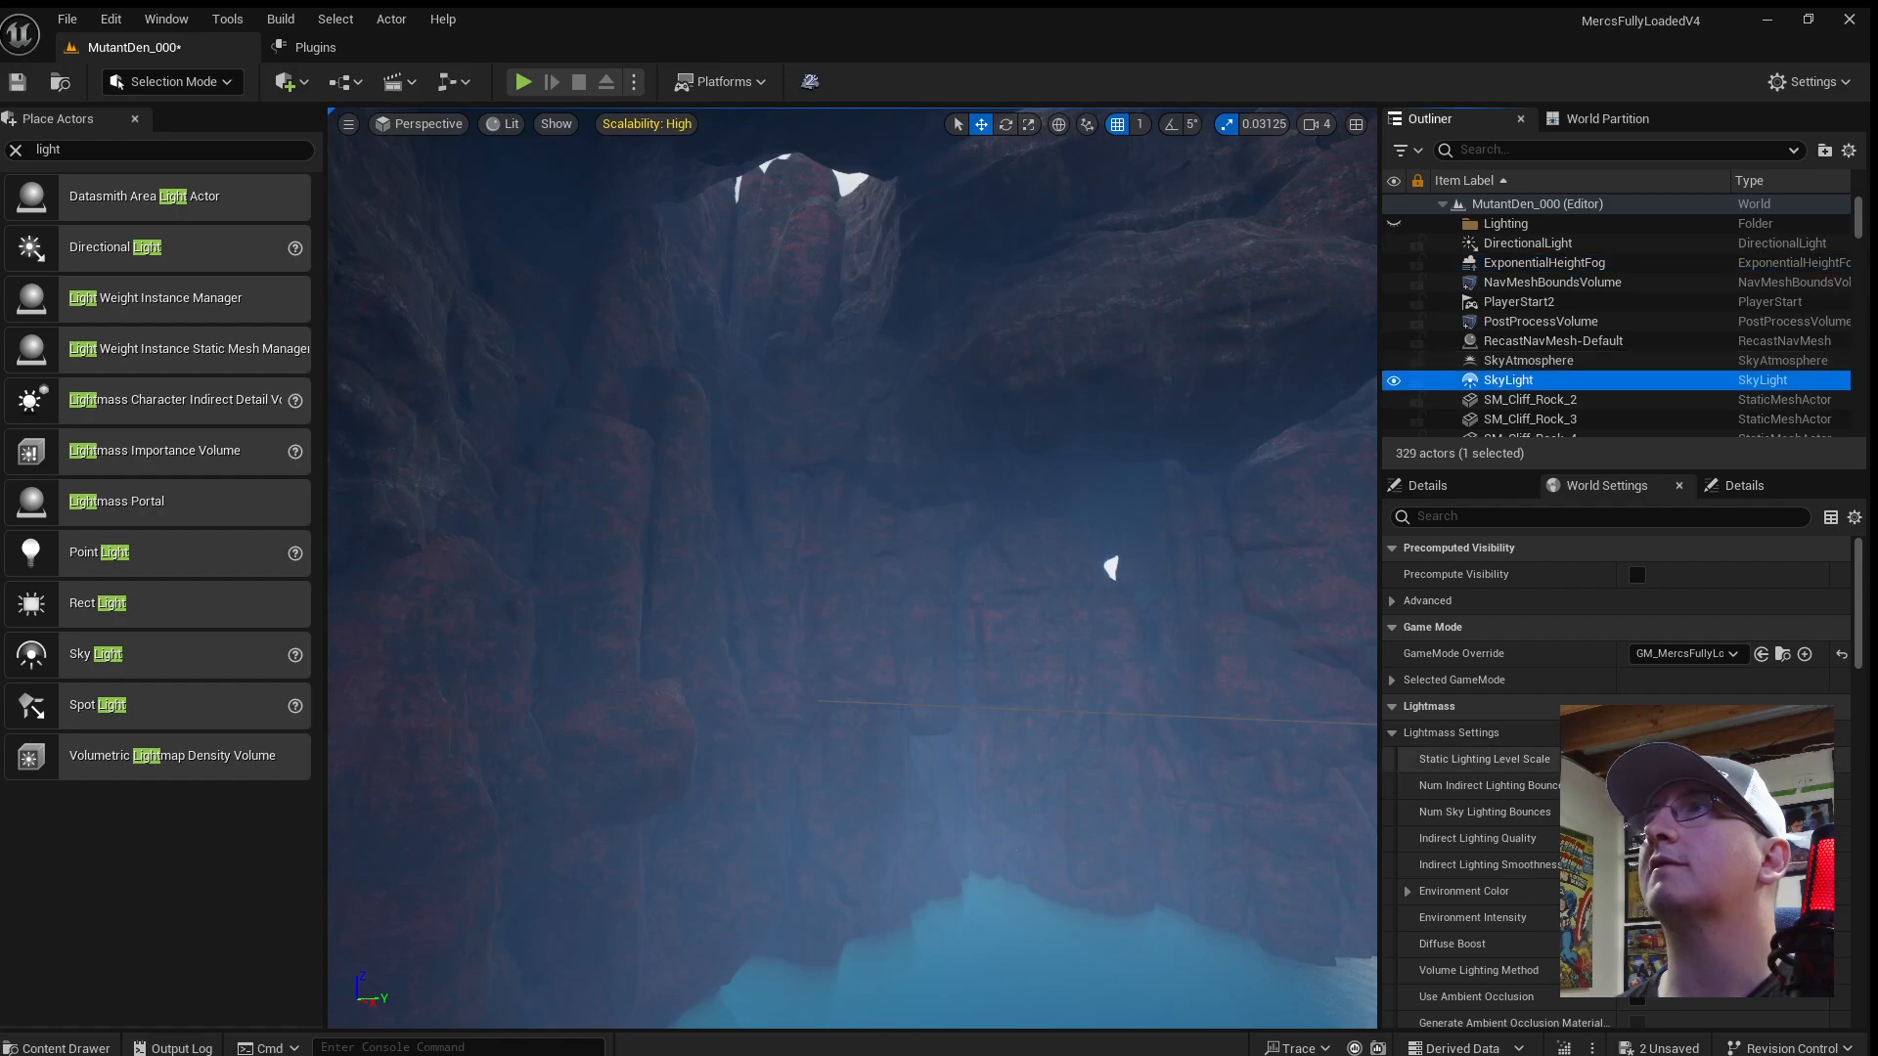
click(1532, 324)
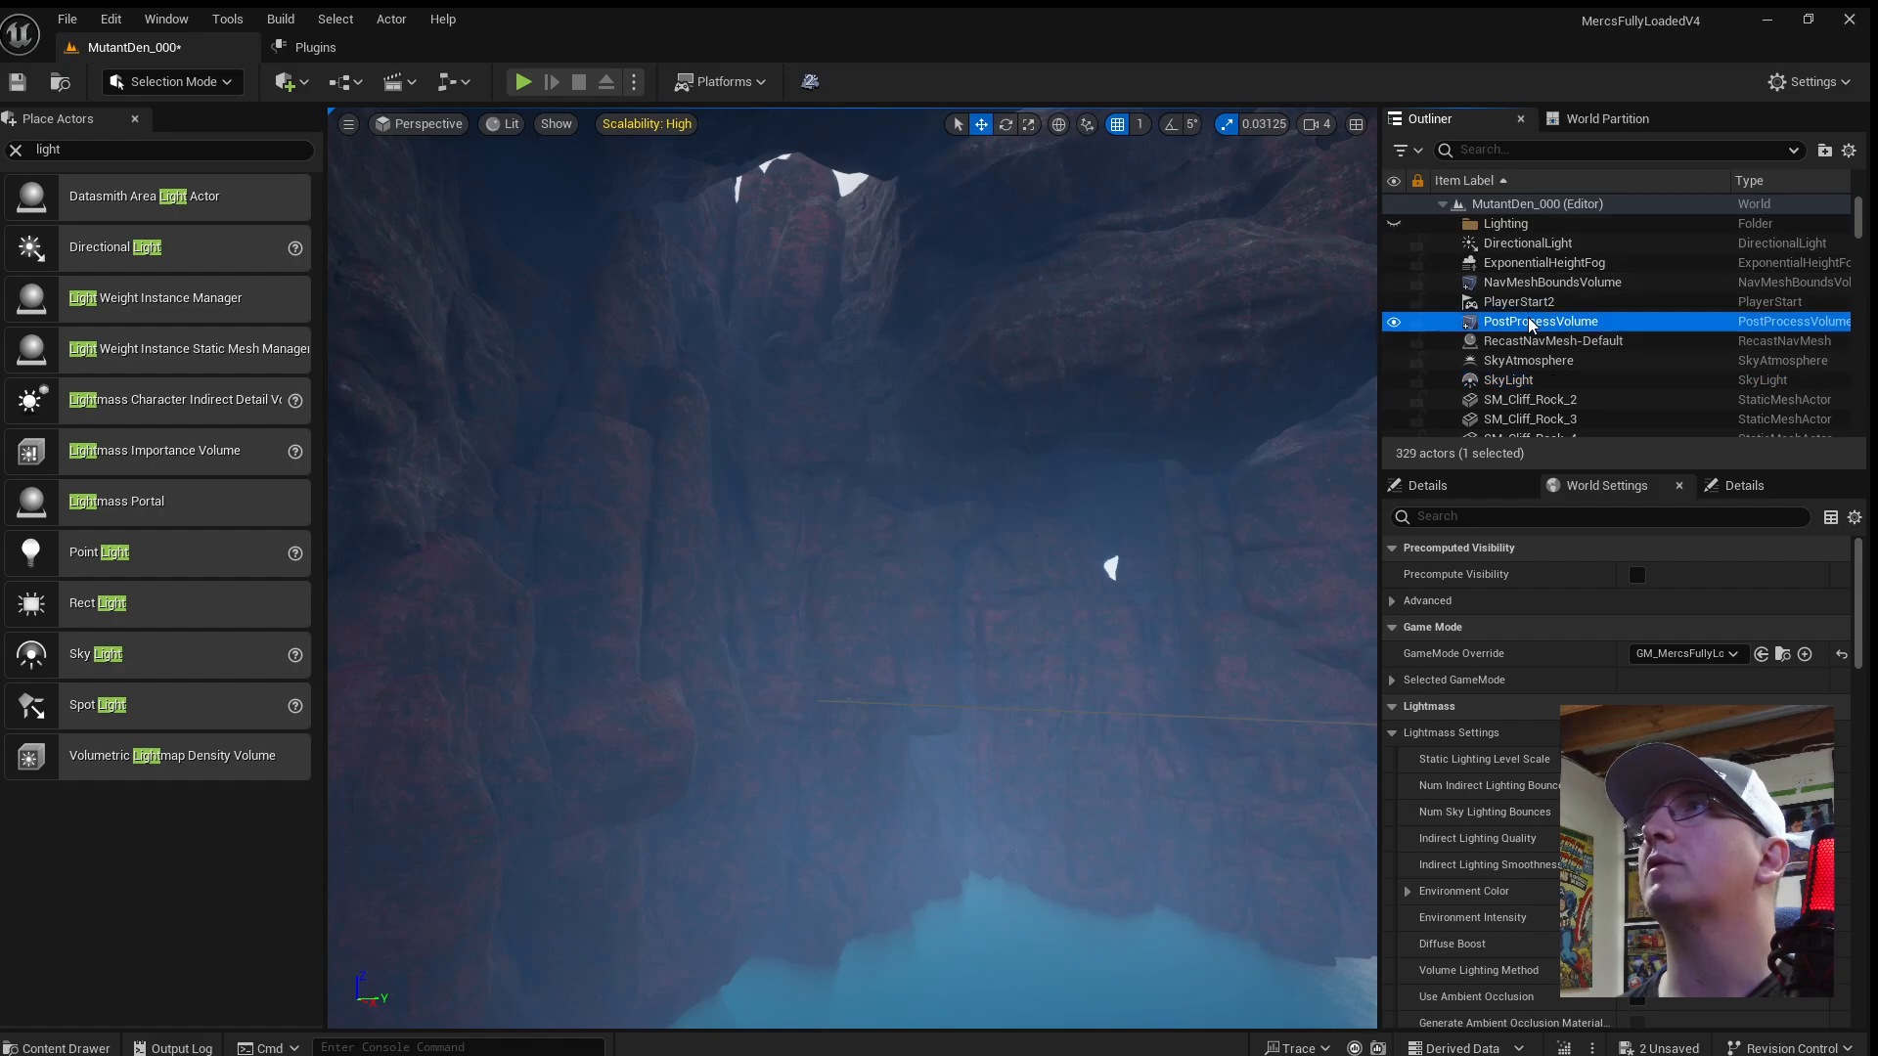
click(1469, 489)
click(1503, 629)
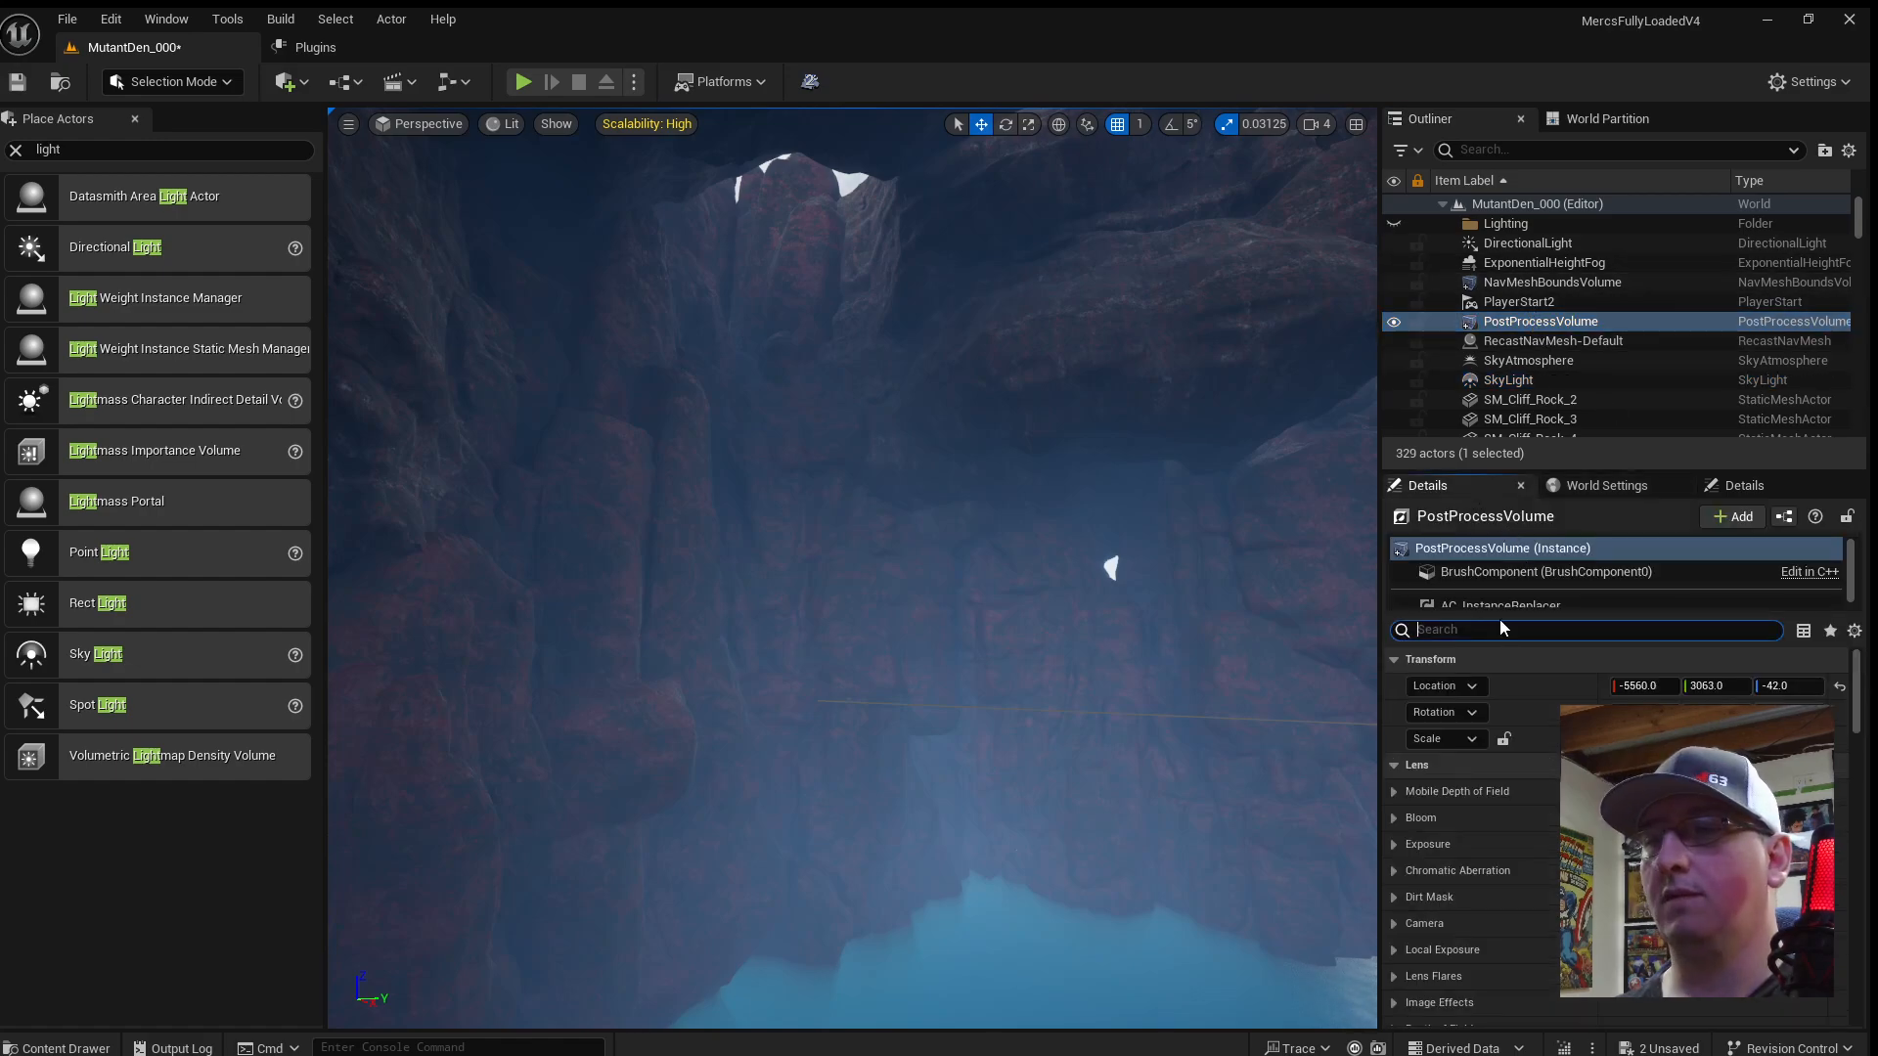
text(light)
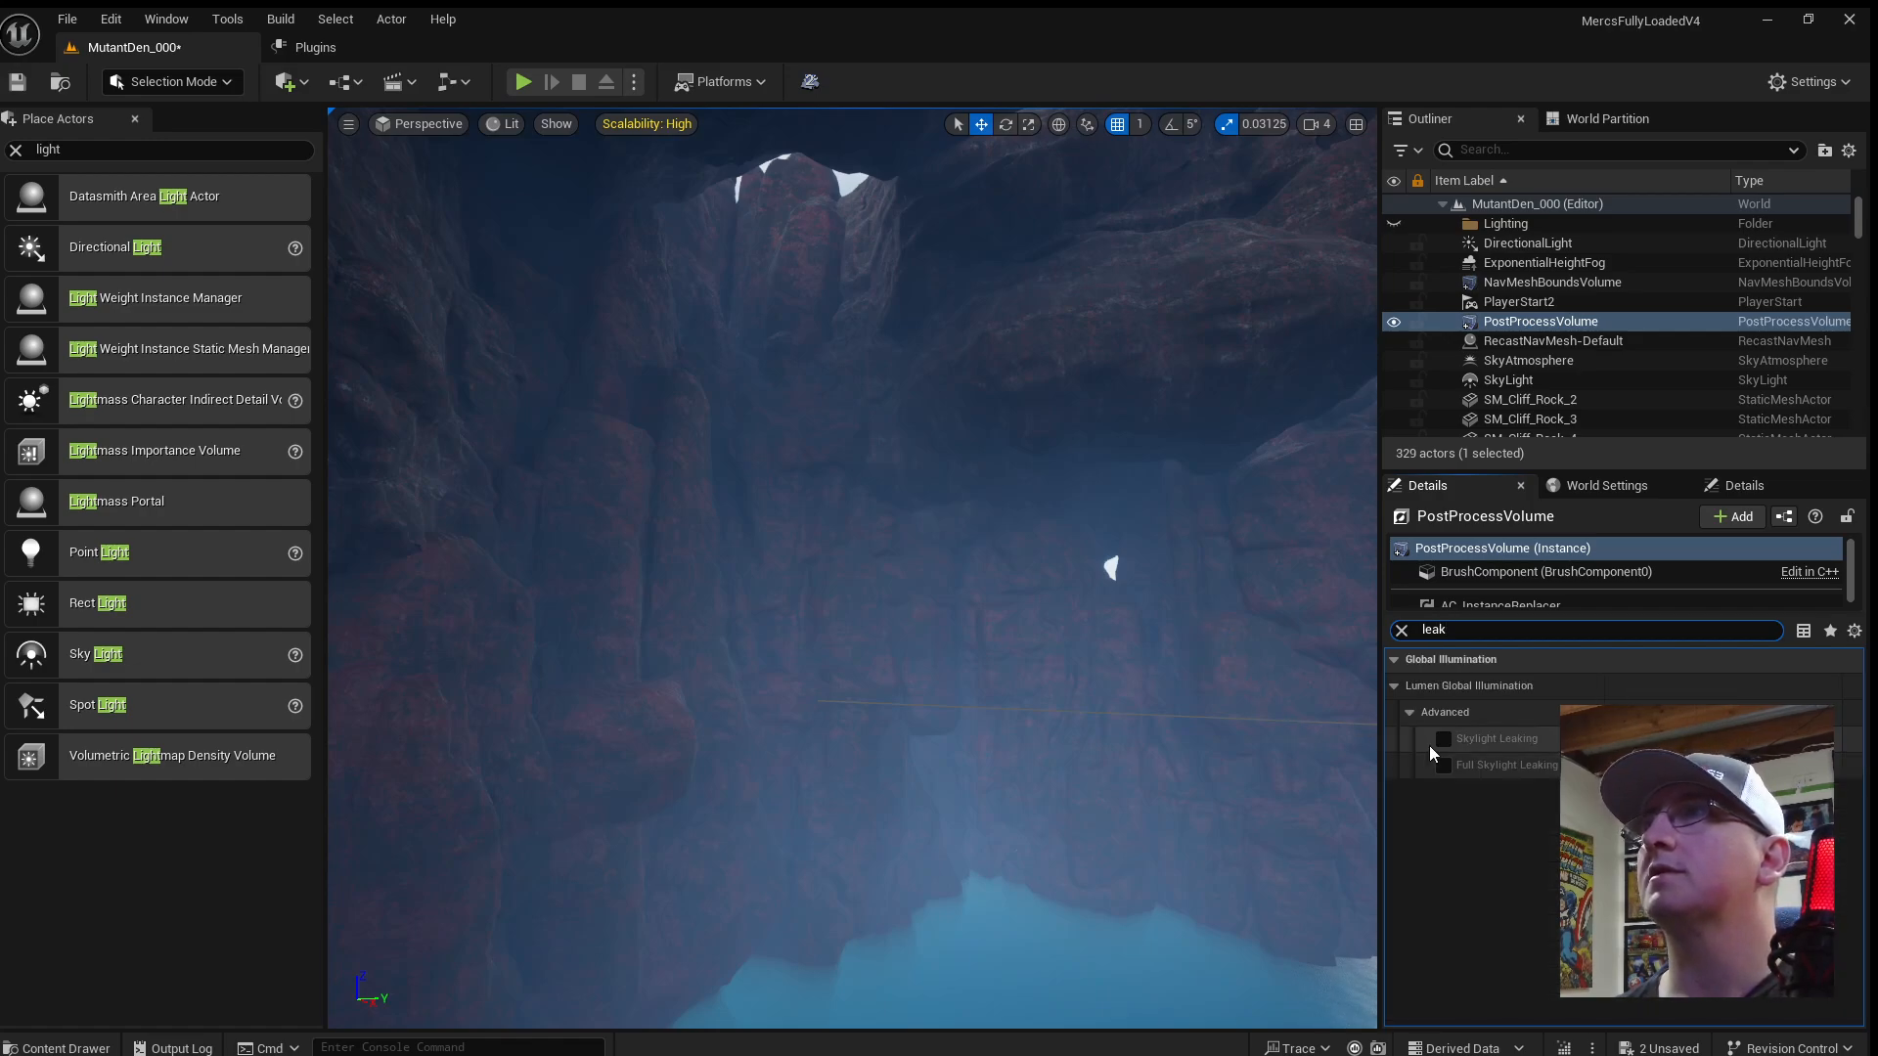
click(1443, 741)
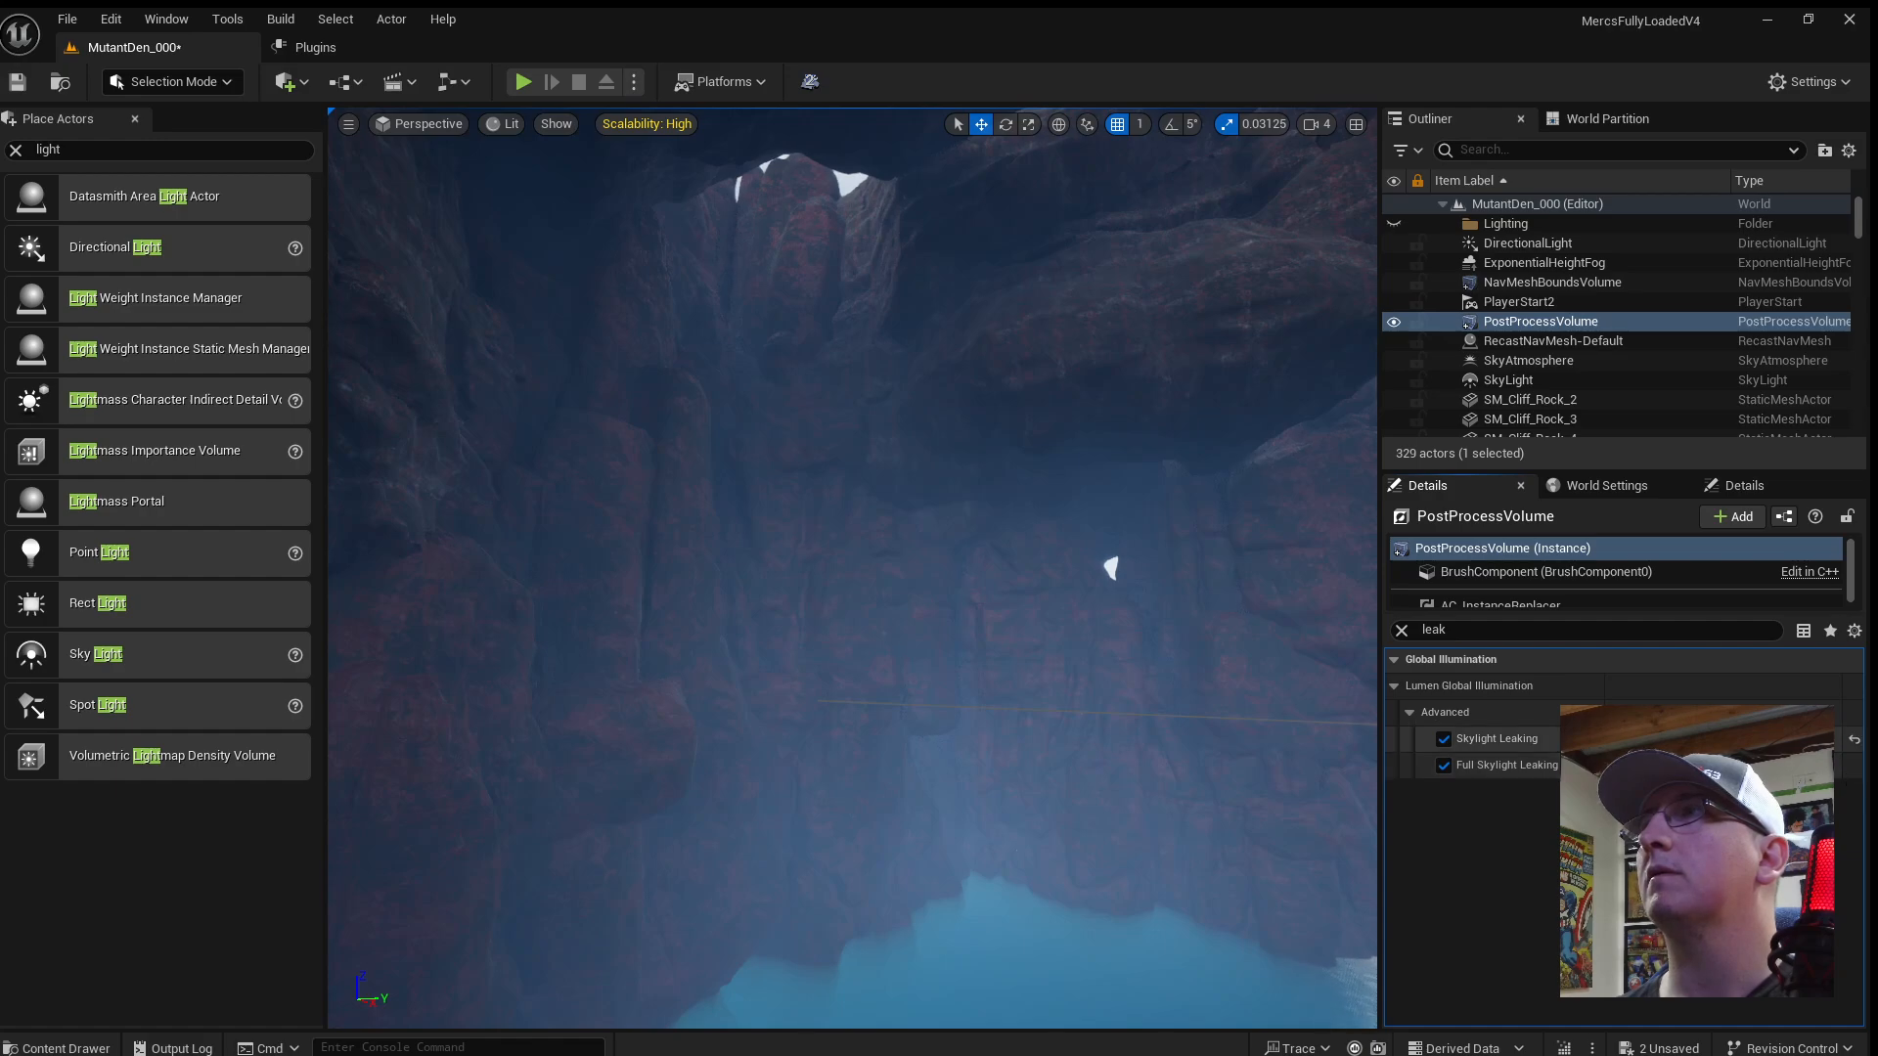
right_drag(851, 567, 1154, 621)
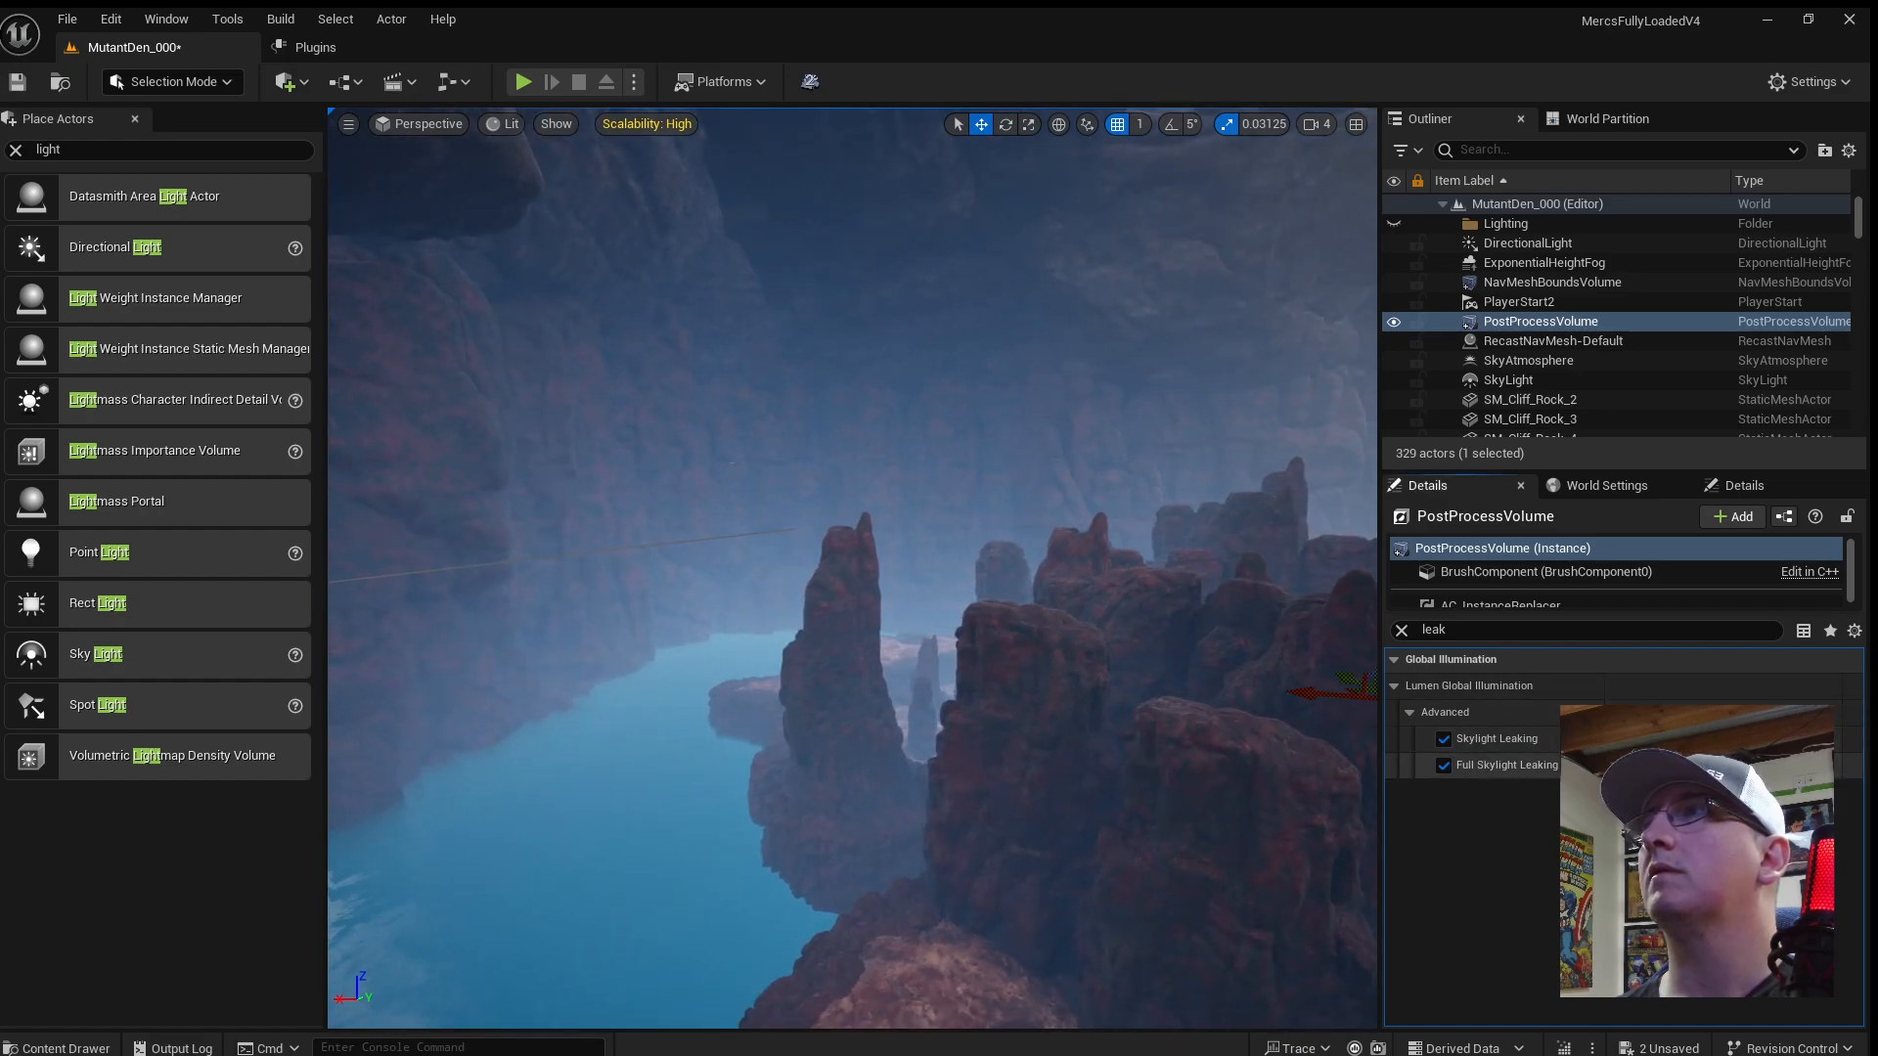
click(1442, 764)
click(1442, 739)
Compare the cavern with the PostProcessVolume's Infinite Extent (Unbound) option off and on.
click(1486, 630)
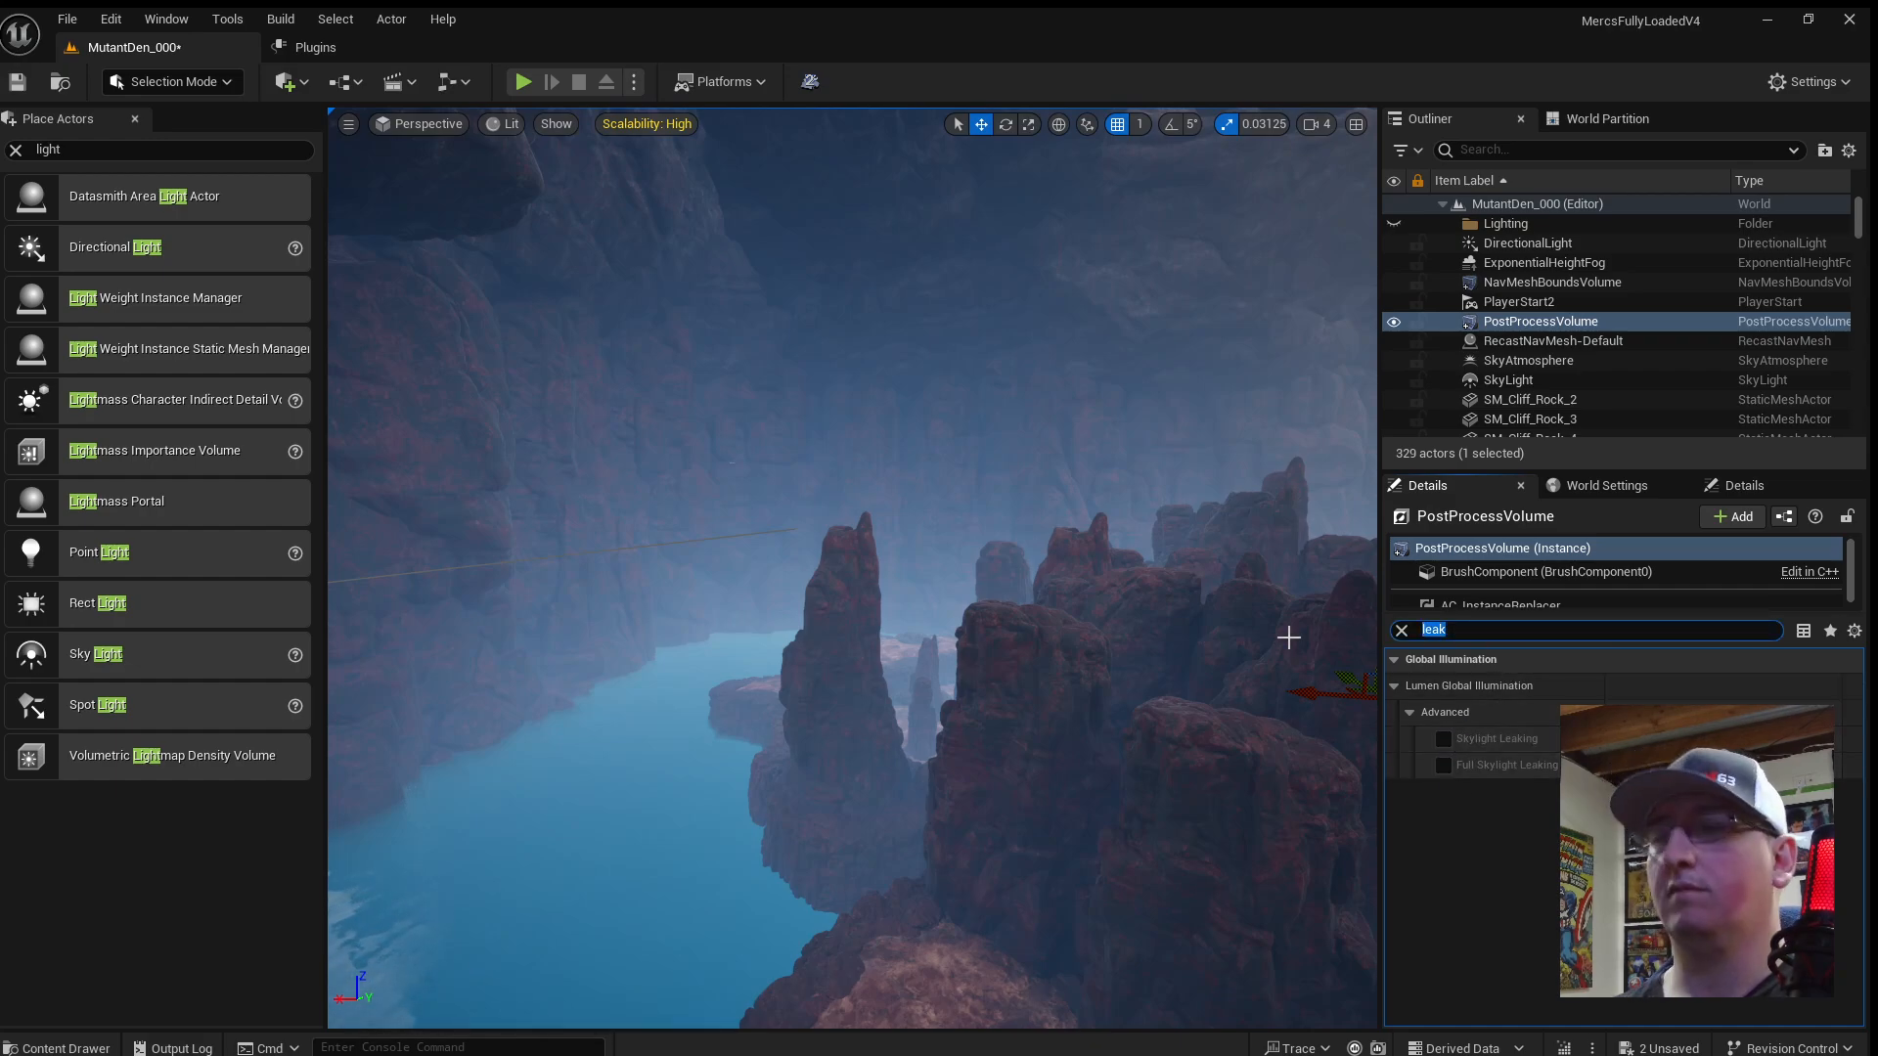
text(unboun)
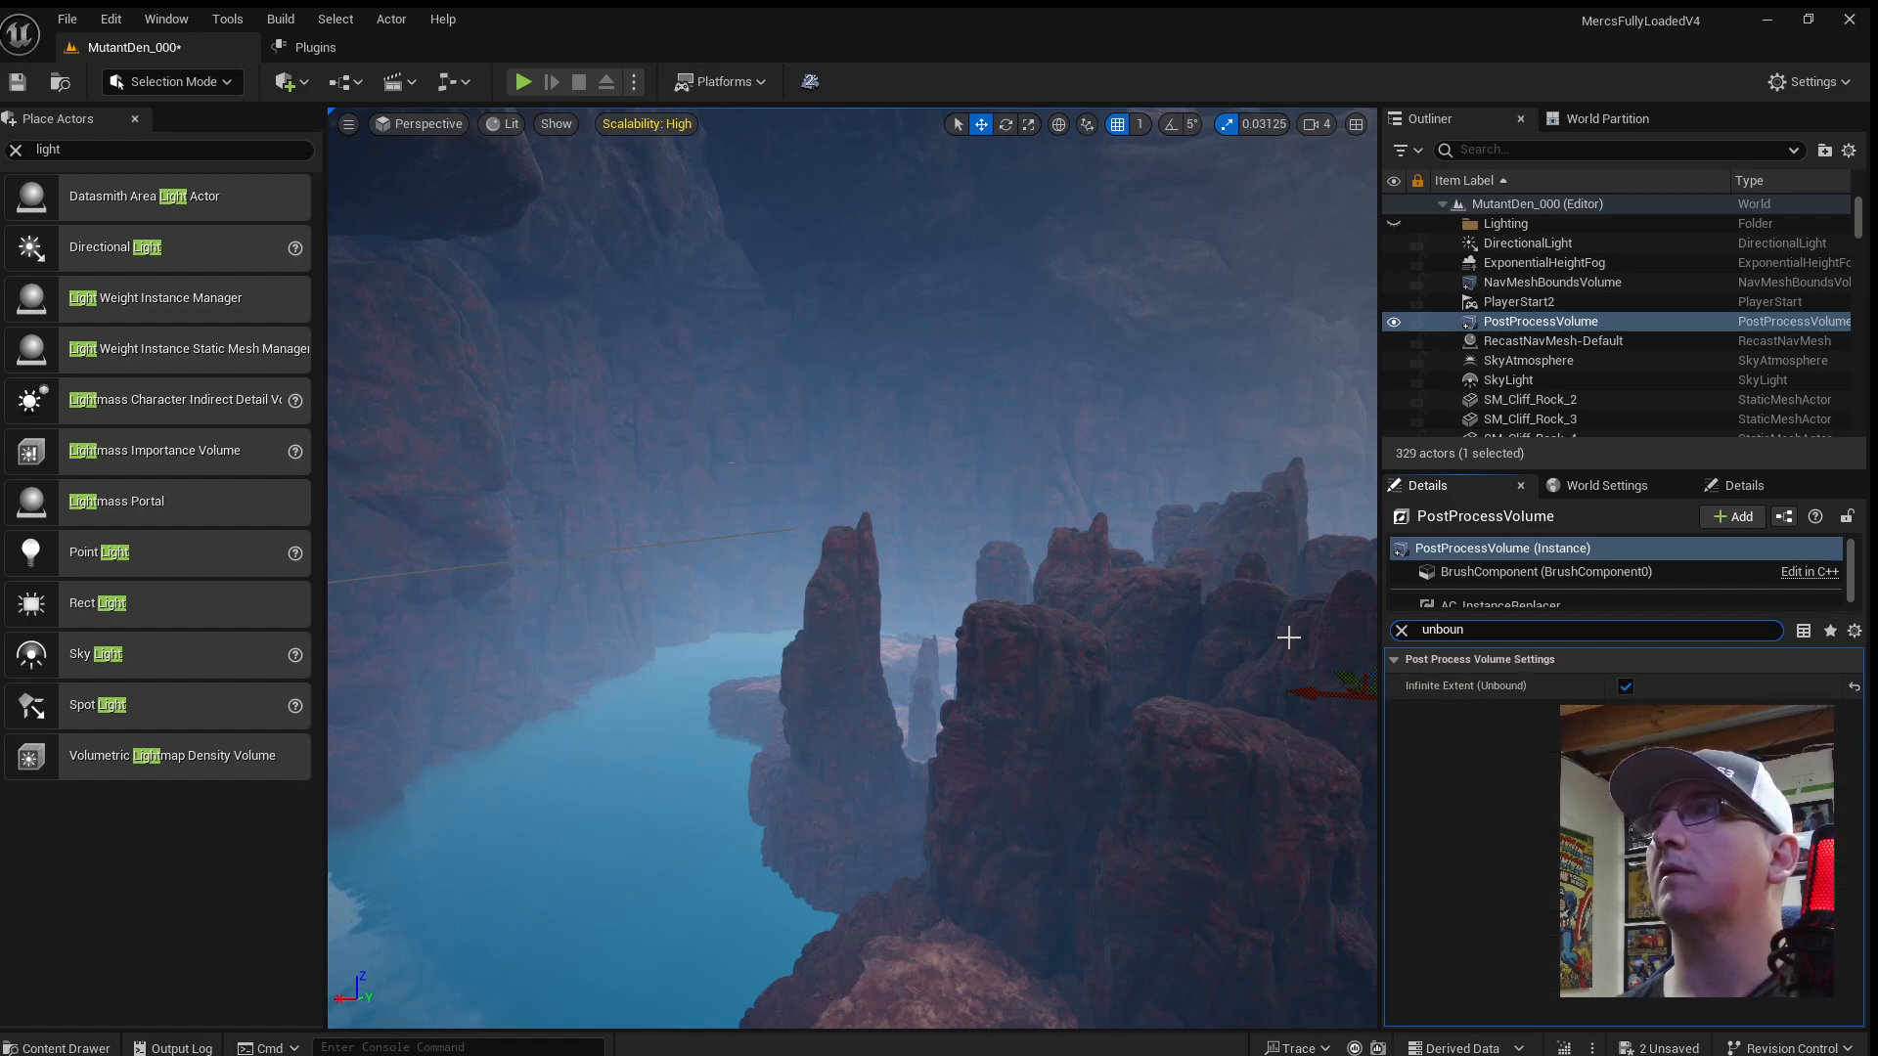
click(1625, 687)
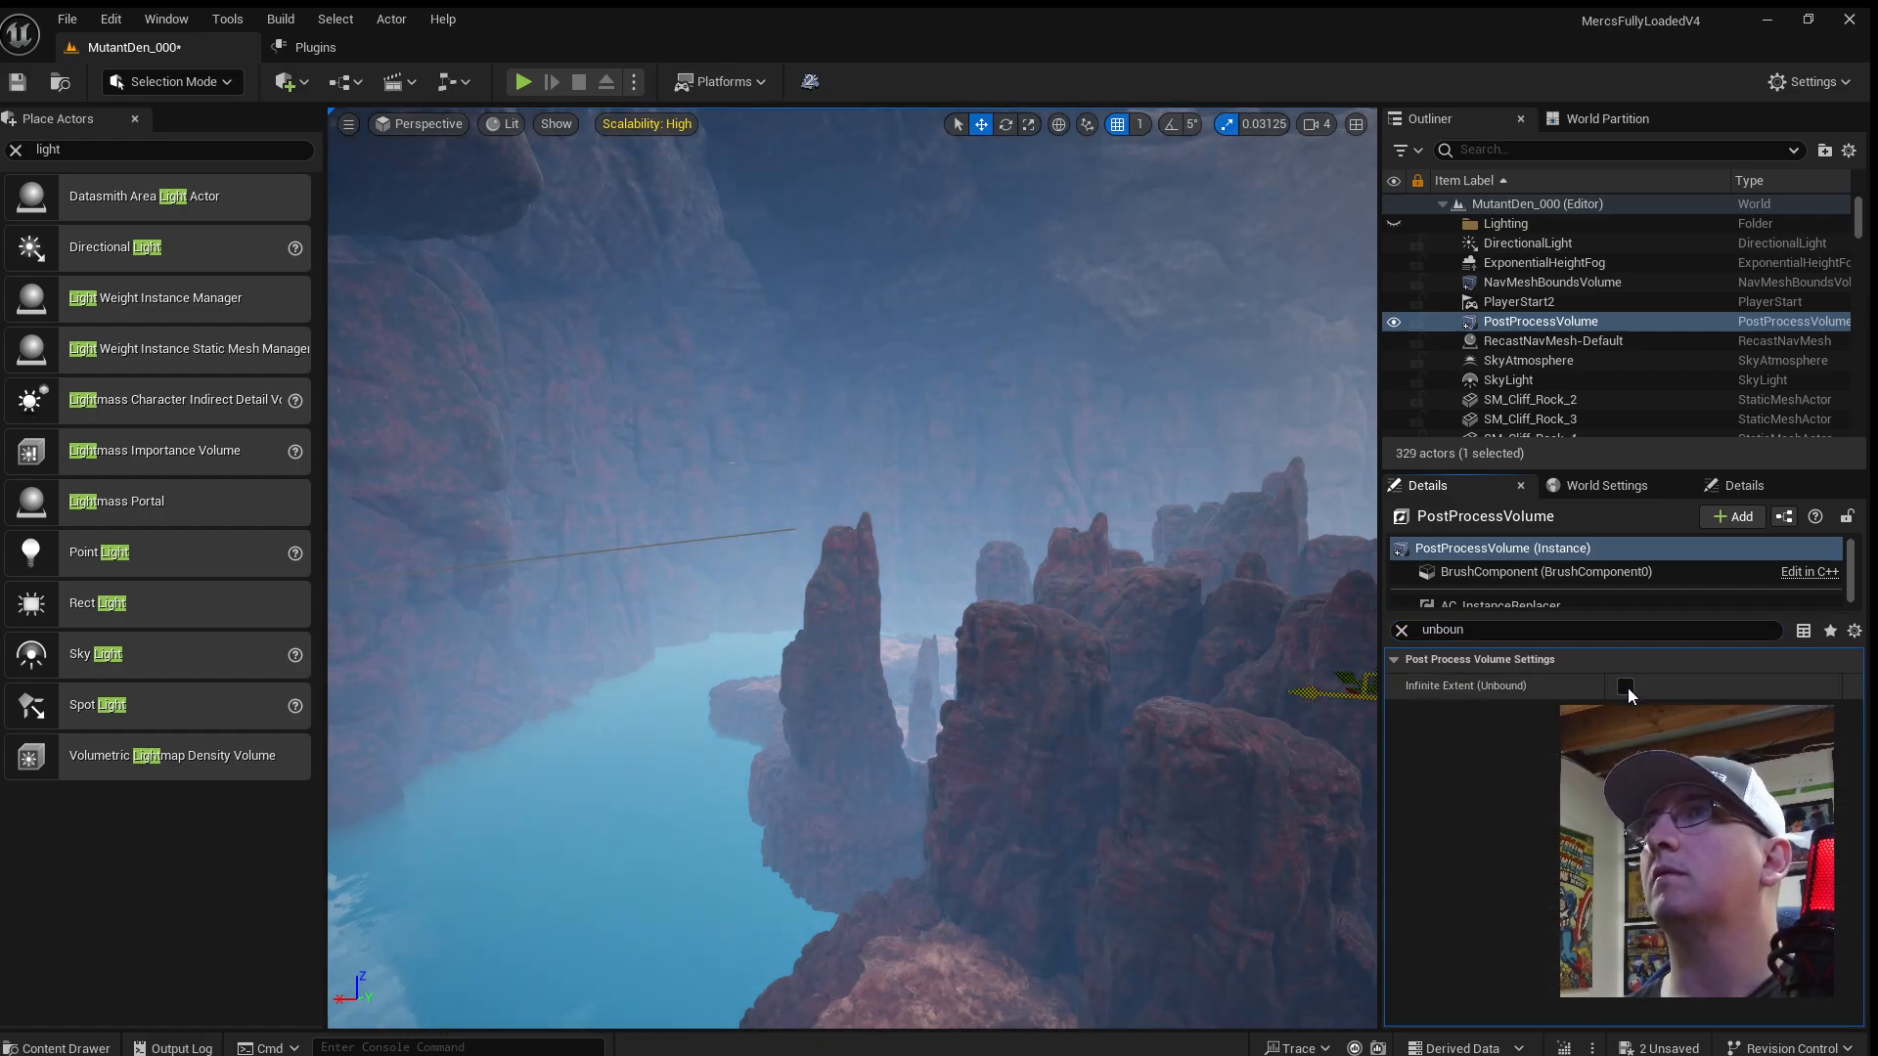
click(1626, 686)
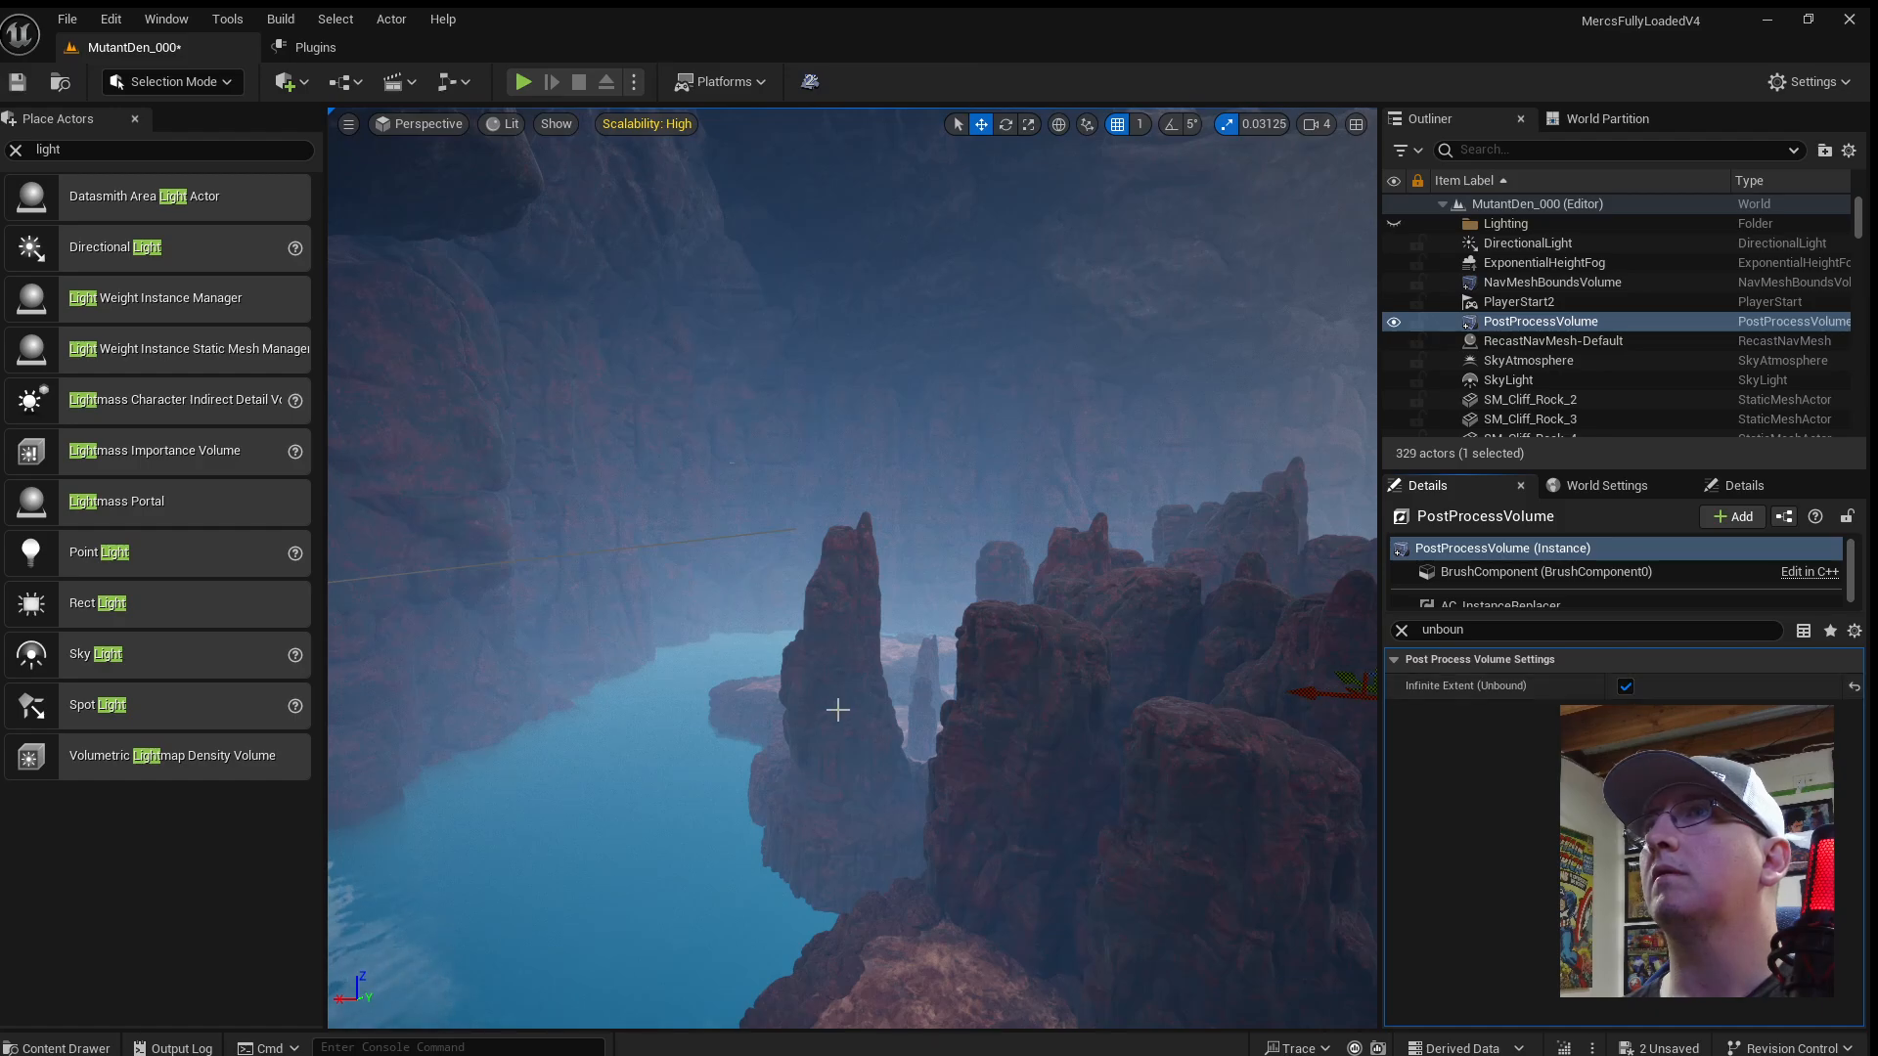
Inspect the cavern's ceiling opening and far wall, and clear the PostProcessVolume's property filter.
key(f)
key(w)
right_drag(852, 567, 882, 313)
scroll(852, 567, down, 2)
key(w)
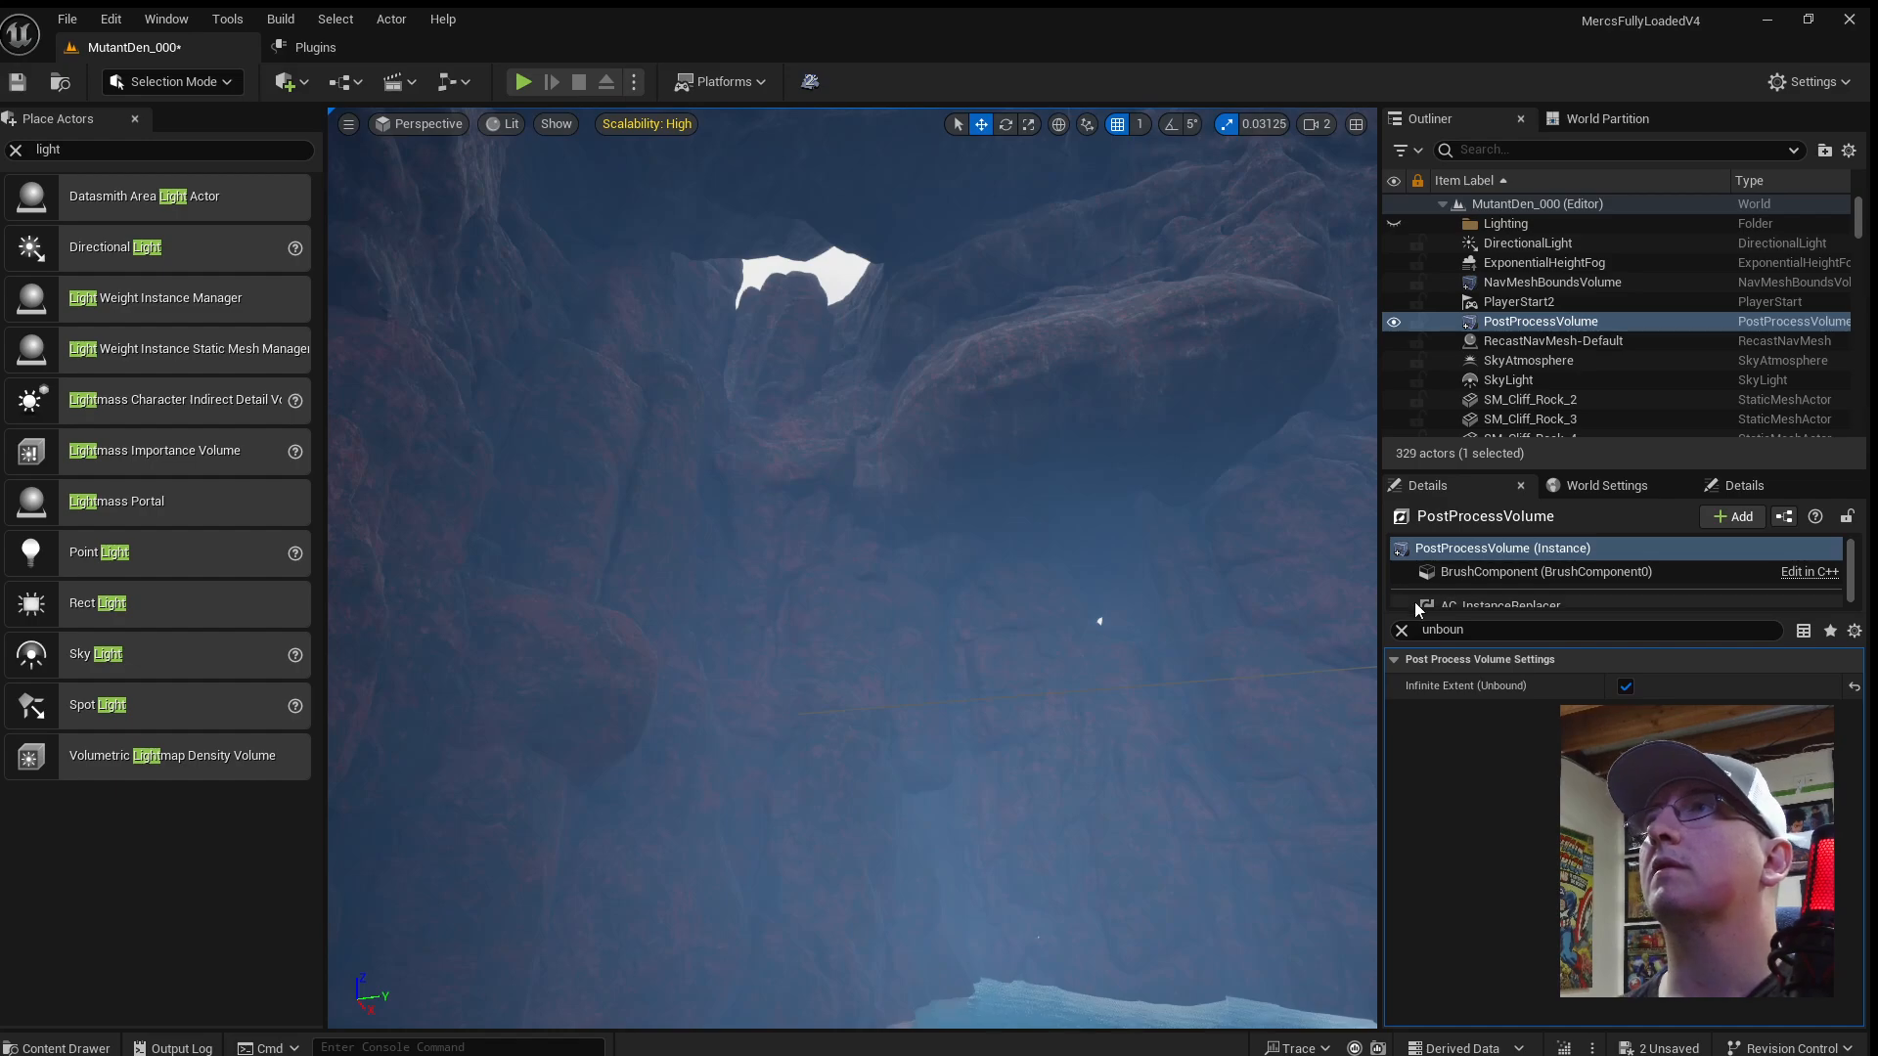
click(1402, 629)
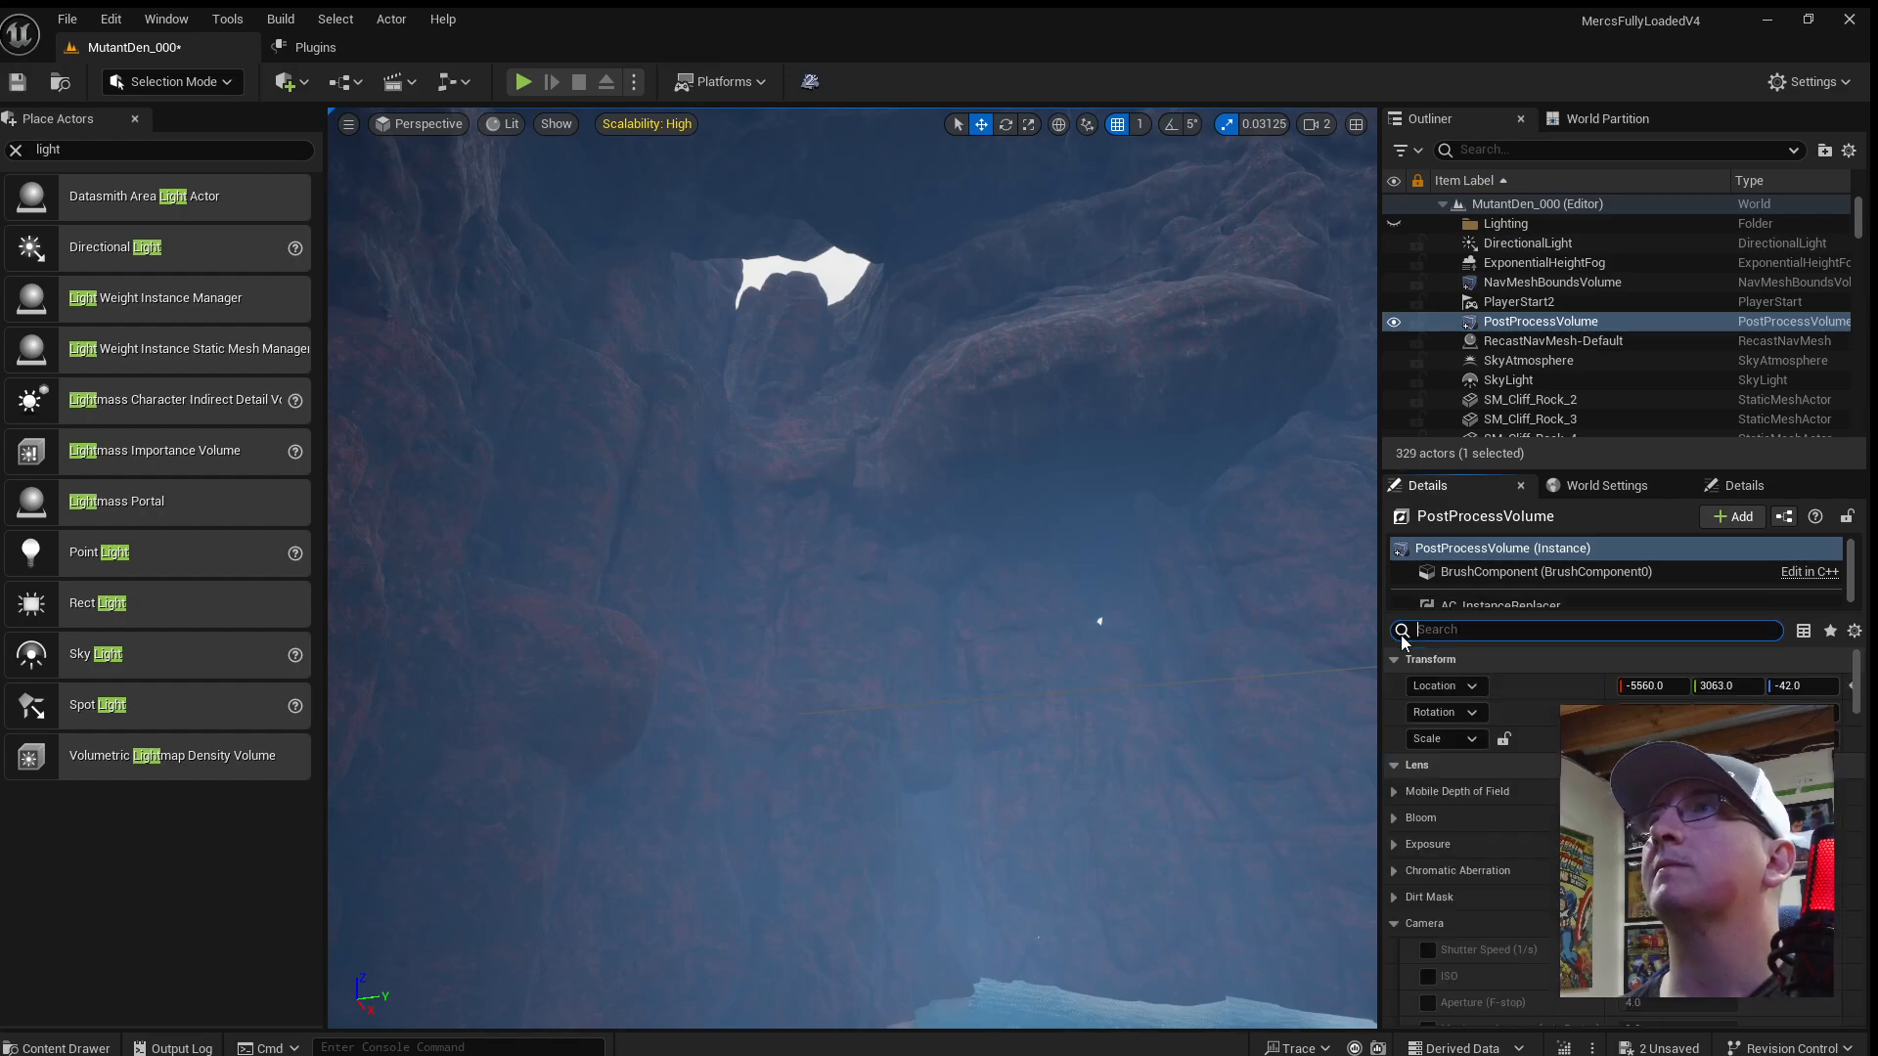
click(1401, 924)
Lock the scale proportions of SM_Pillar_Rock_105 and enlarge it to cover the gap in the far wall.
right_drag(1173, 685, 1255, 757)
key(w)
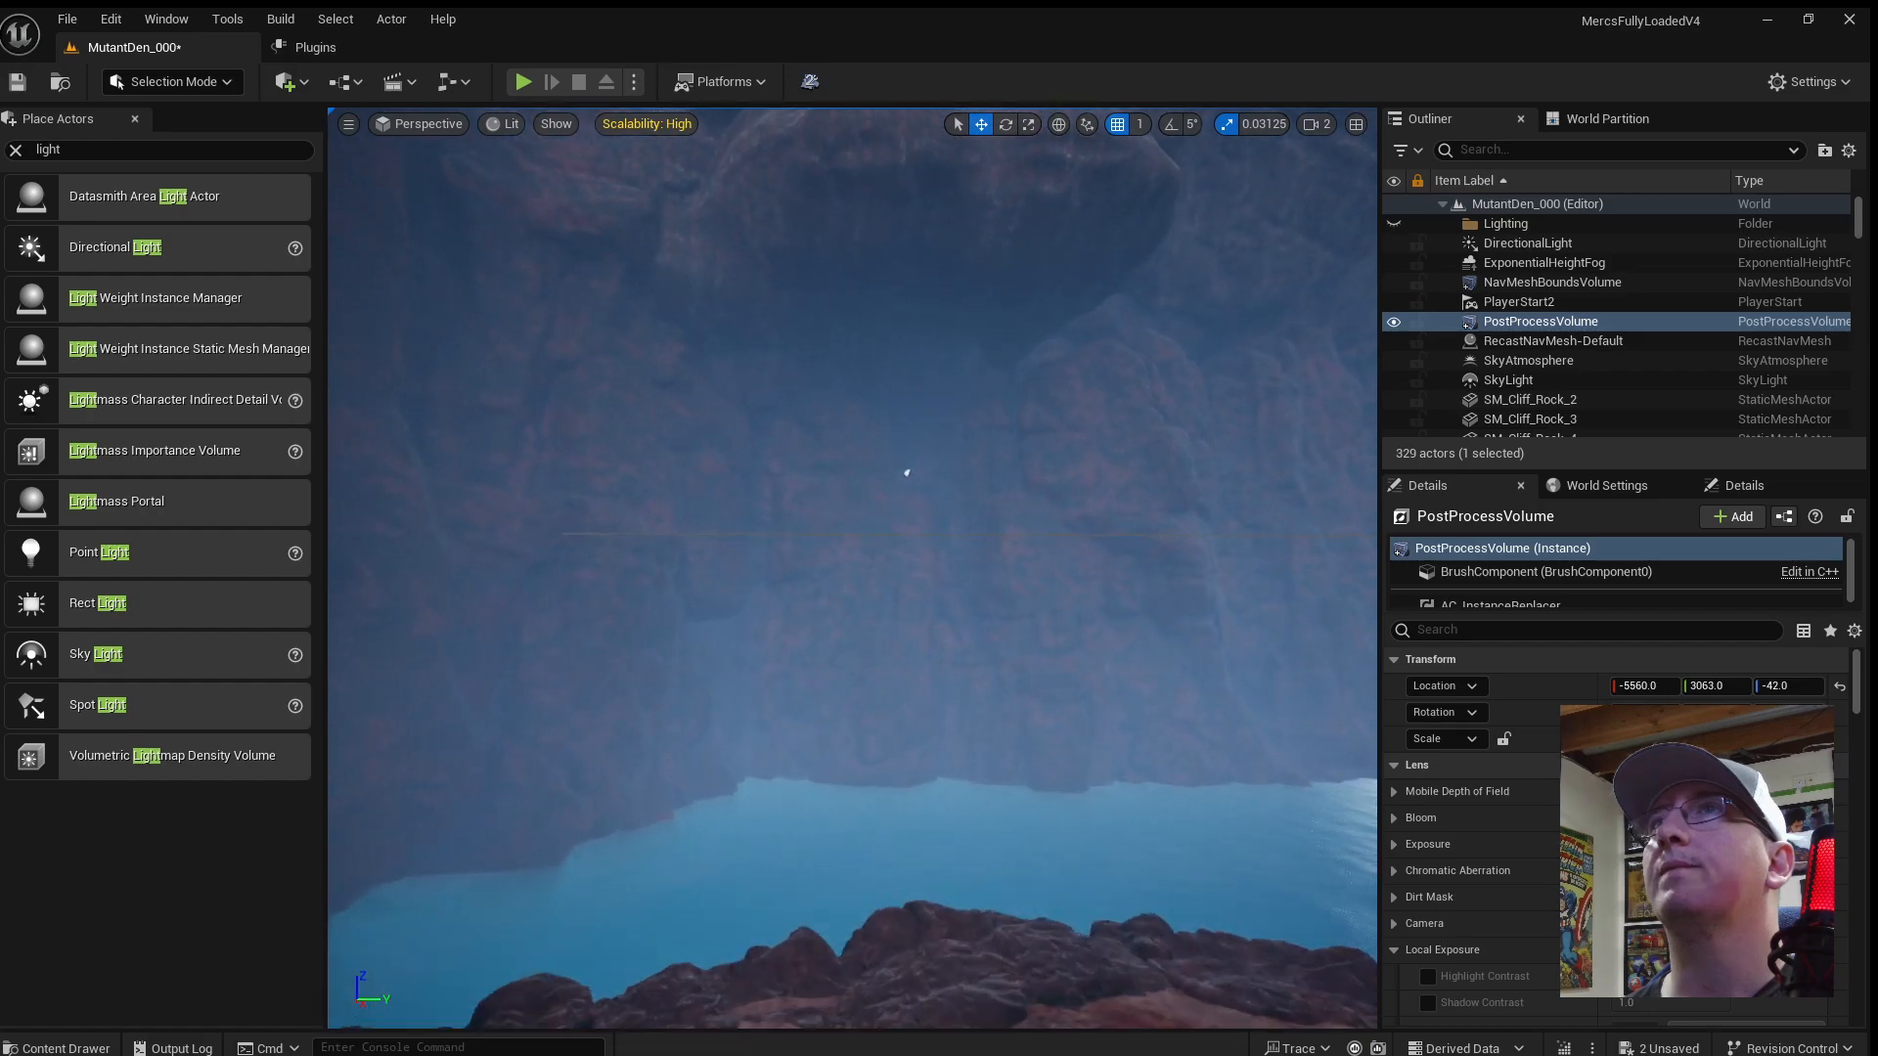
key(w)
mouse_move(851, 629)
right_down()
mouse_move(849, 518)
mouse_move(851, 629)
right_up()
scroll(851, 628, up, 2)
scroll(851, 629, down, 2)
click(702, 861)
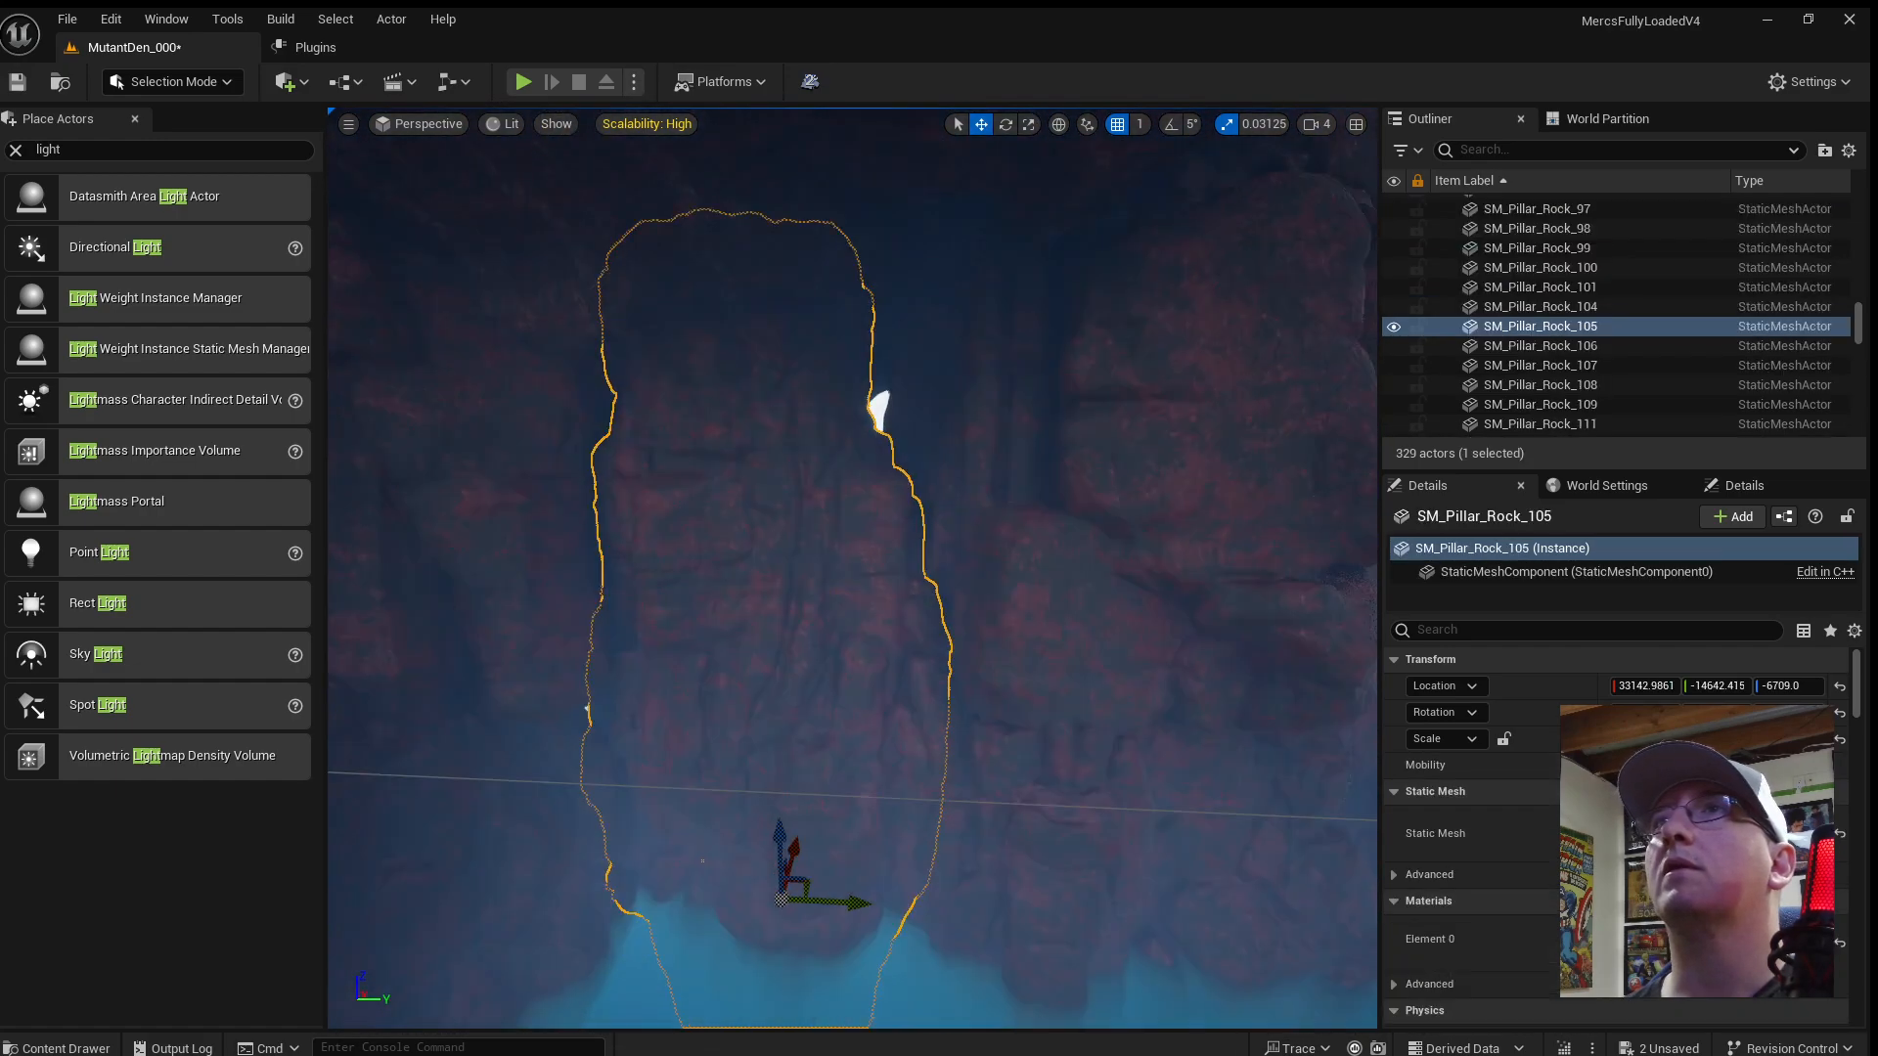
key(s)
right_drag(703, 861, 661, 860)
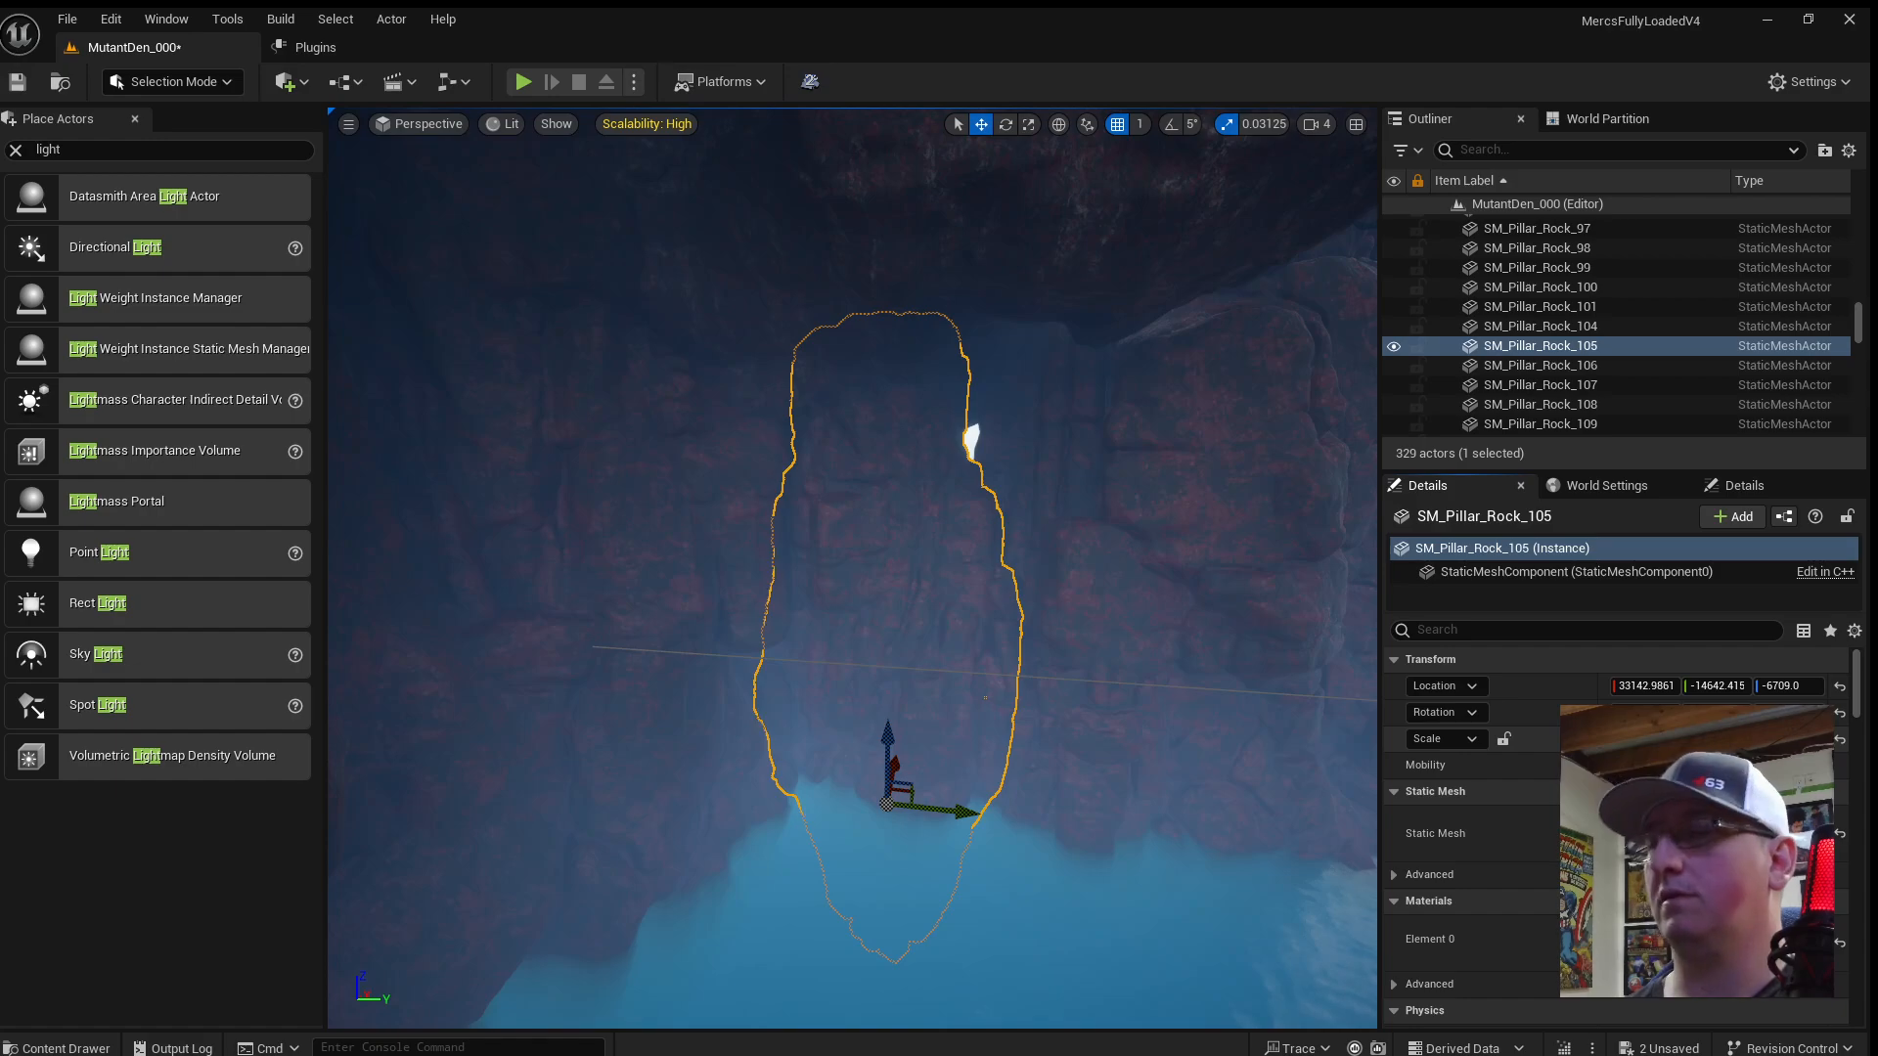
drag(1718, 739, 1751, 740)
right_drag(1111, 617, 1115, 597)
click(1840, 739)
click(1504, 740)
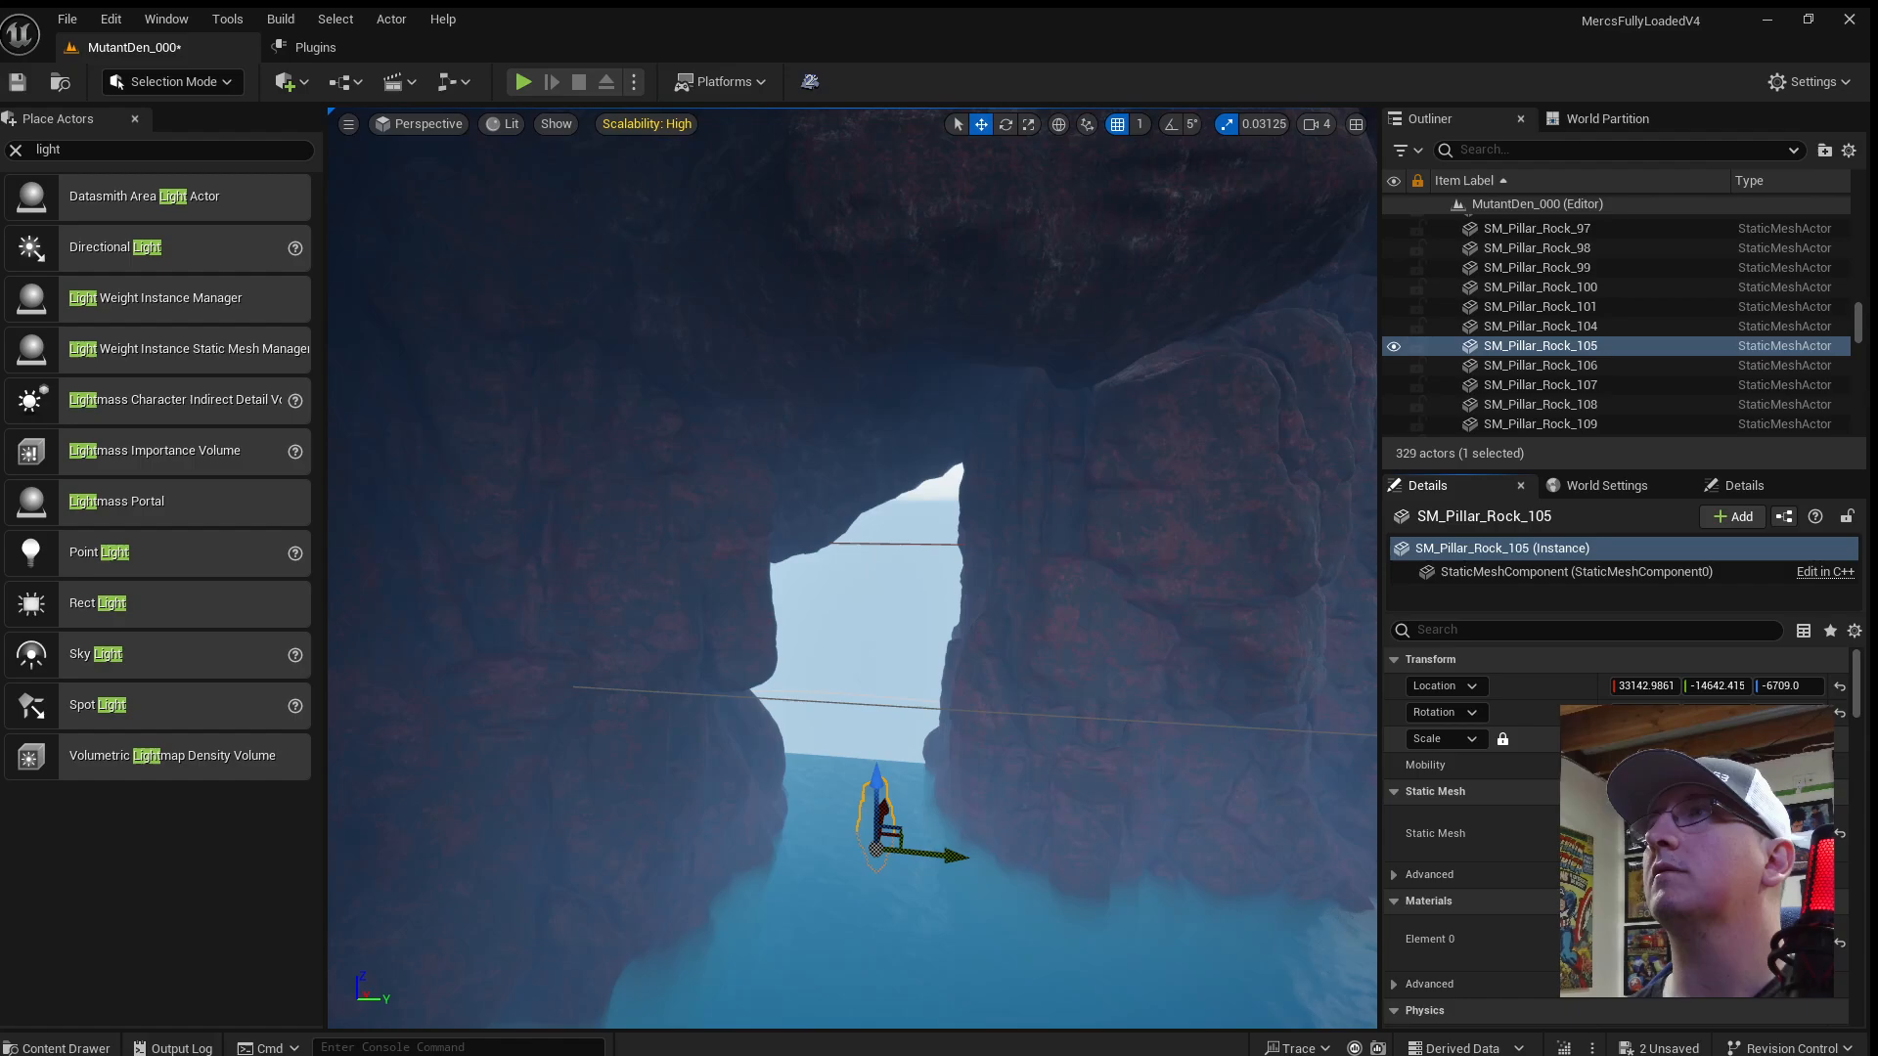
key(Return)
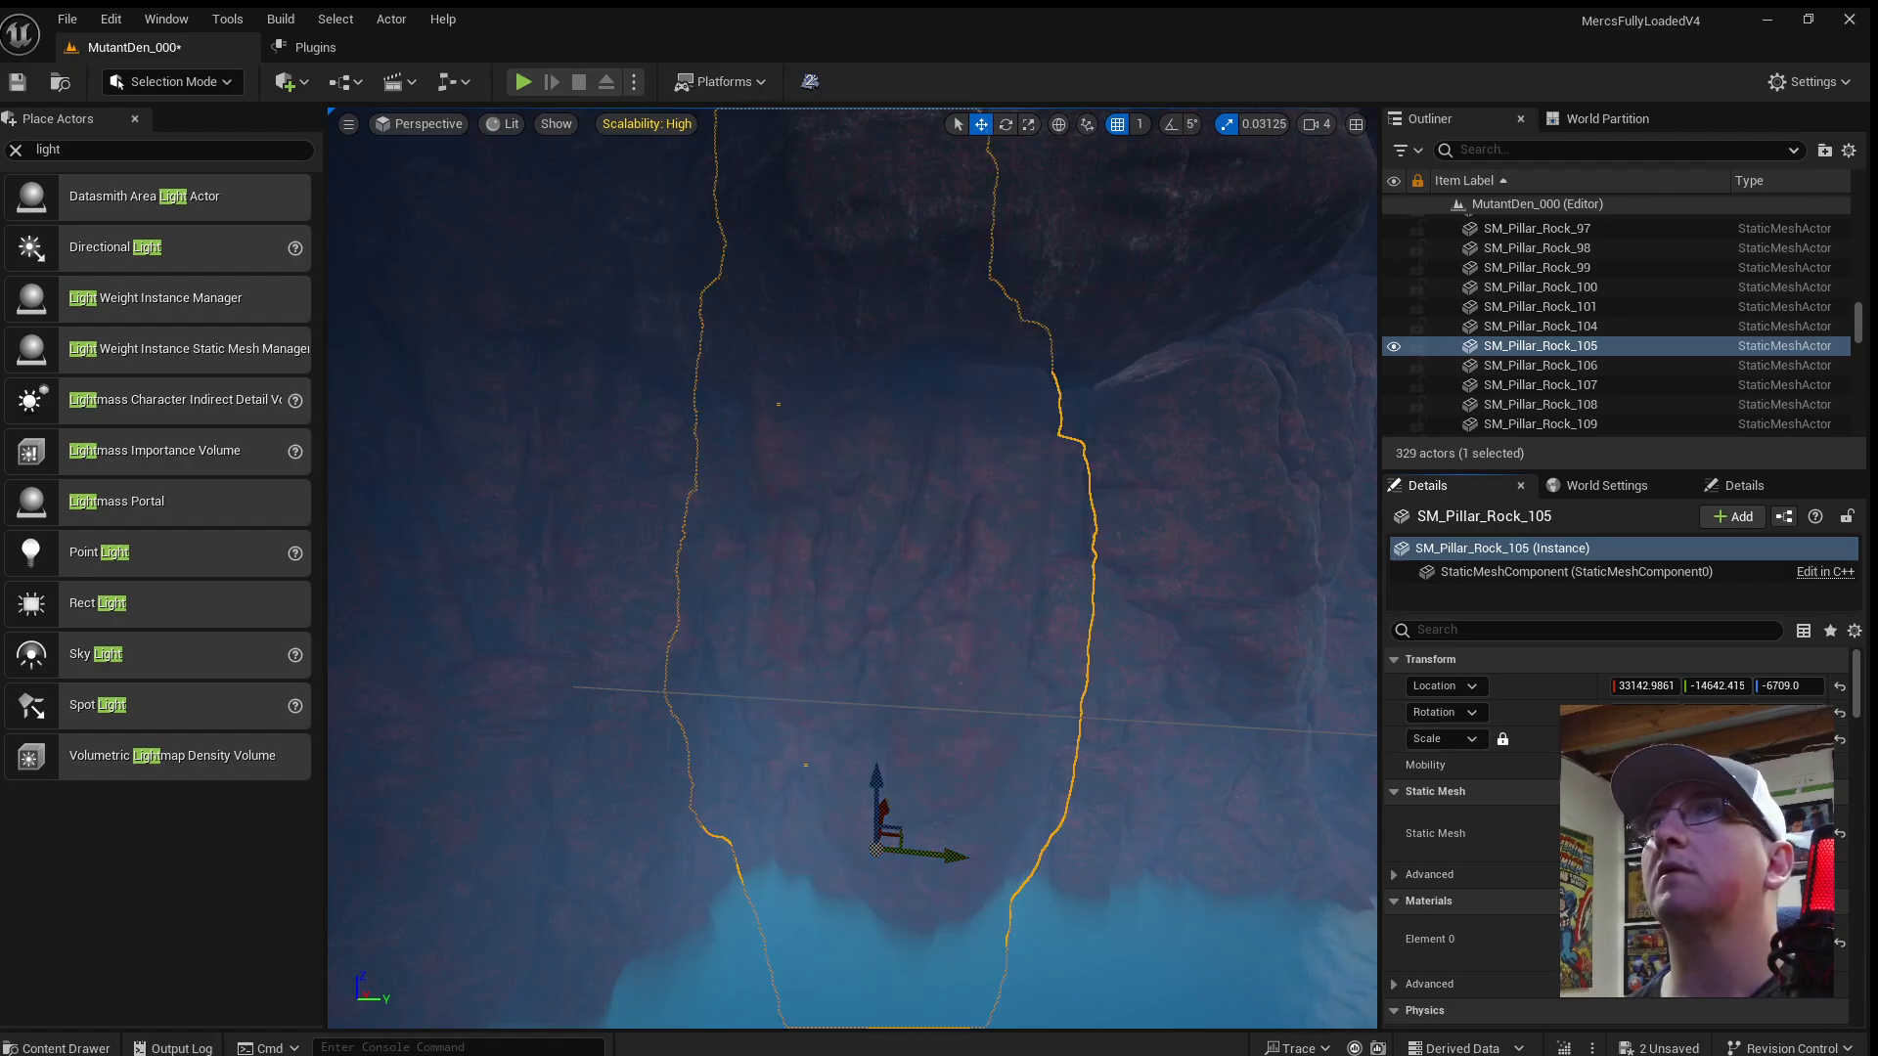
Filter the level's actors by "heigh" and adjust the Fog Density of the ExponentialHeightFog.
right_drag(1076, 597, 748, 607)
click(1105, 597)
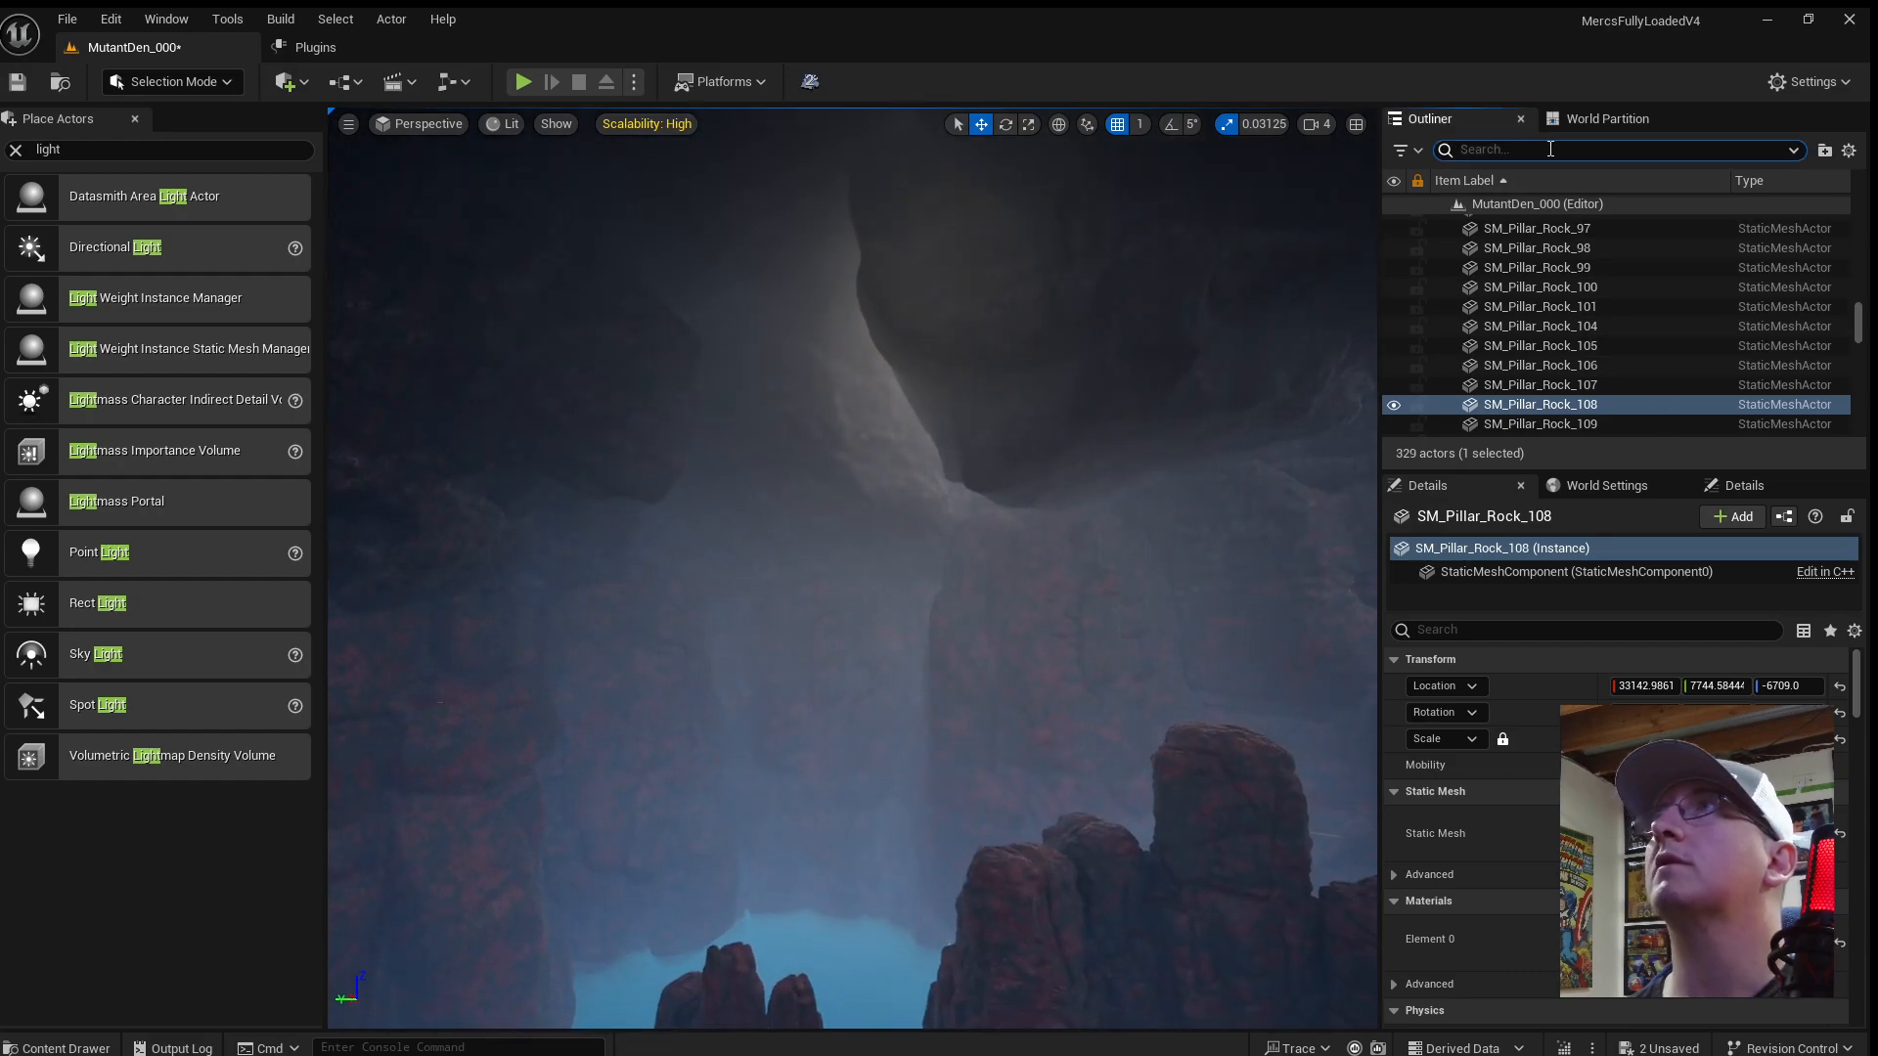
text(heigh)
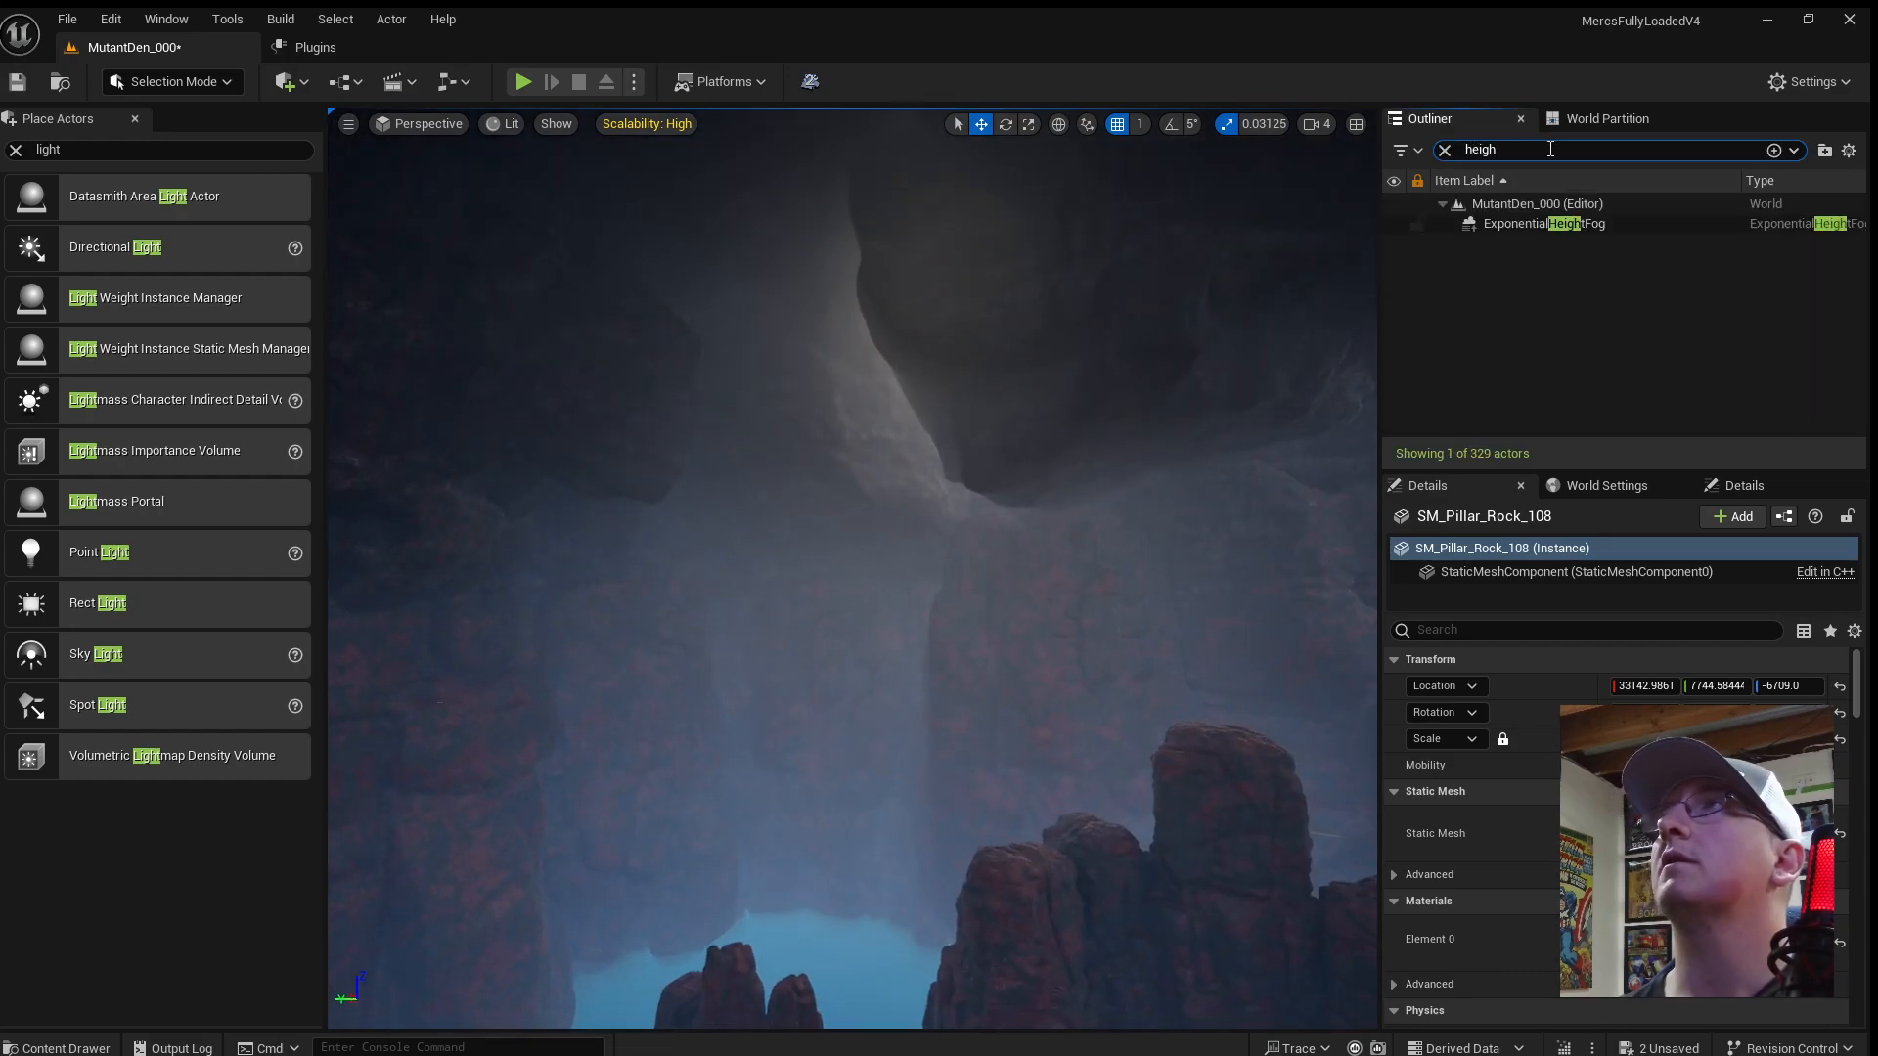
click(1494, 223)
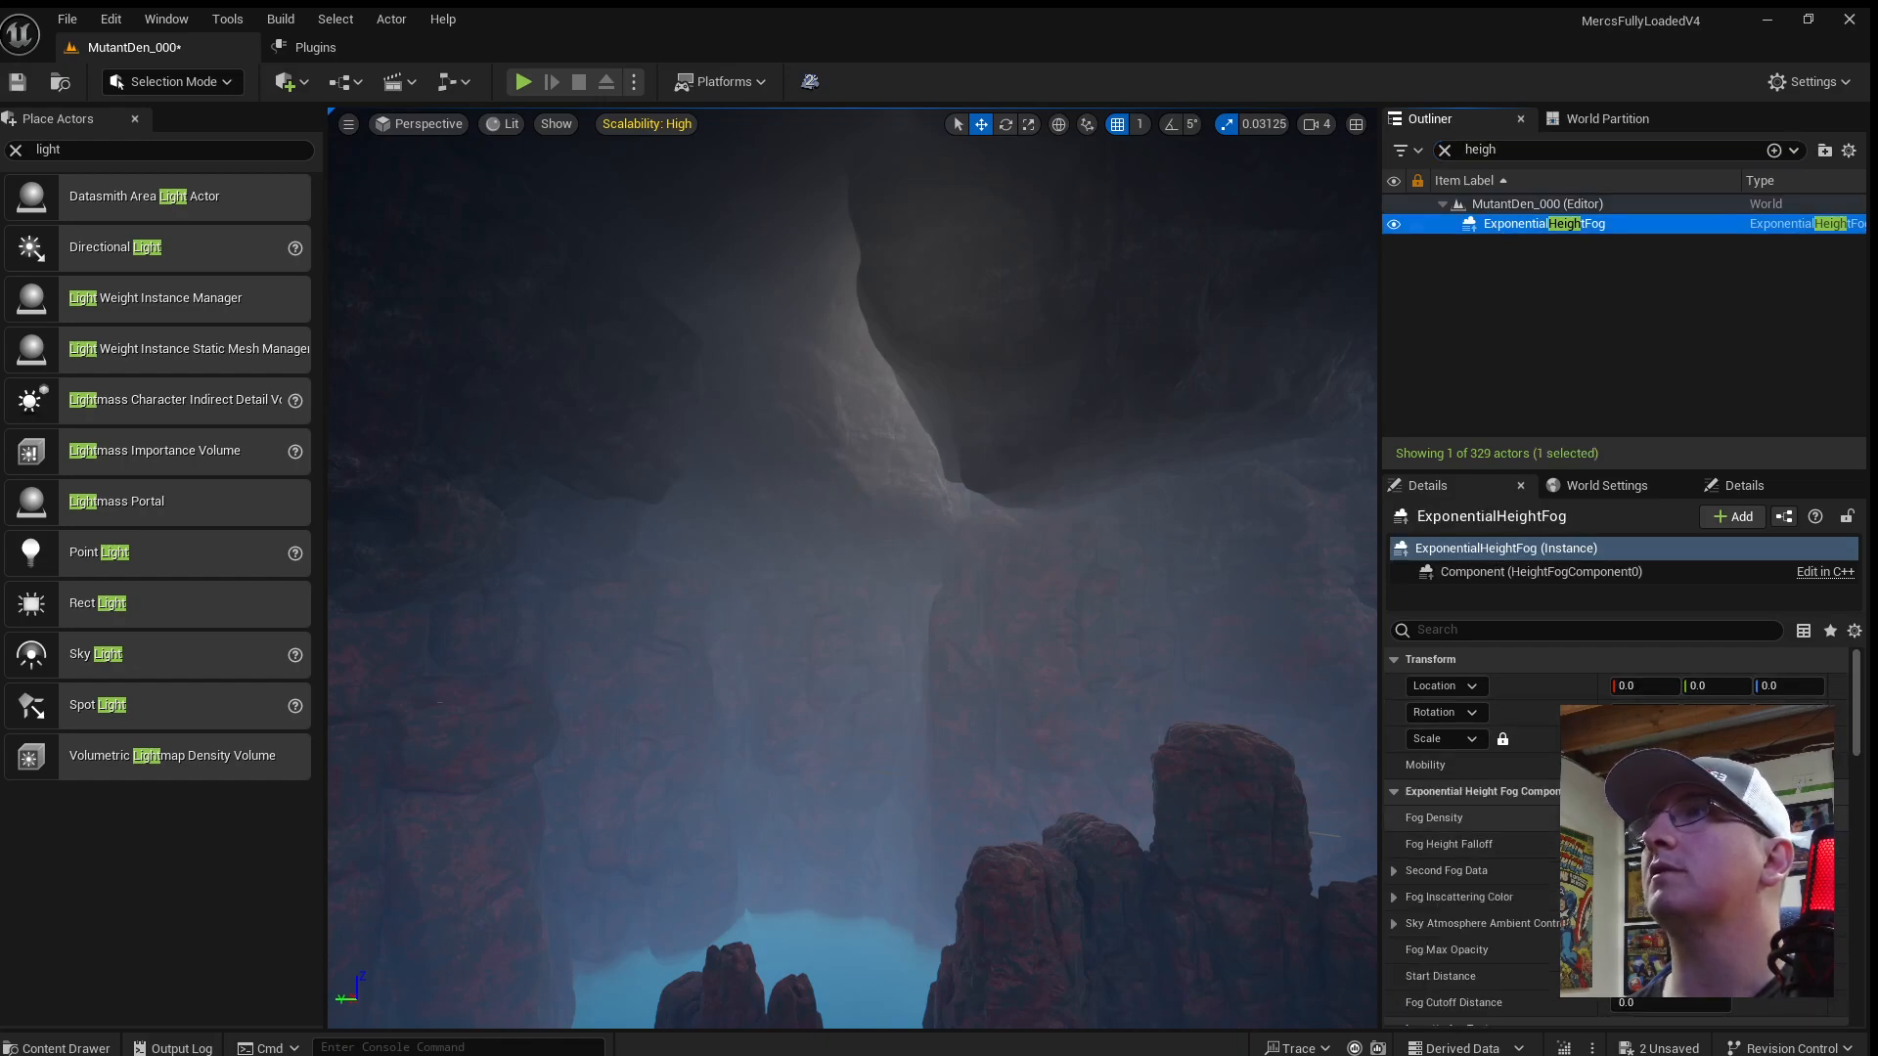
click(1663, 817)
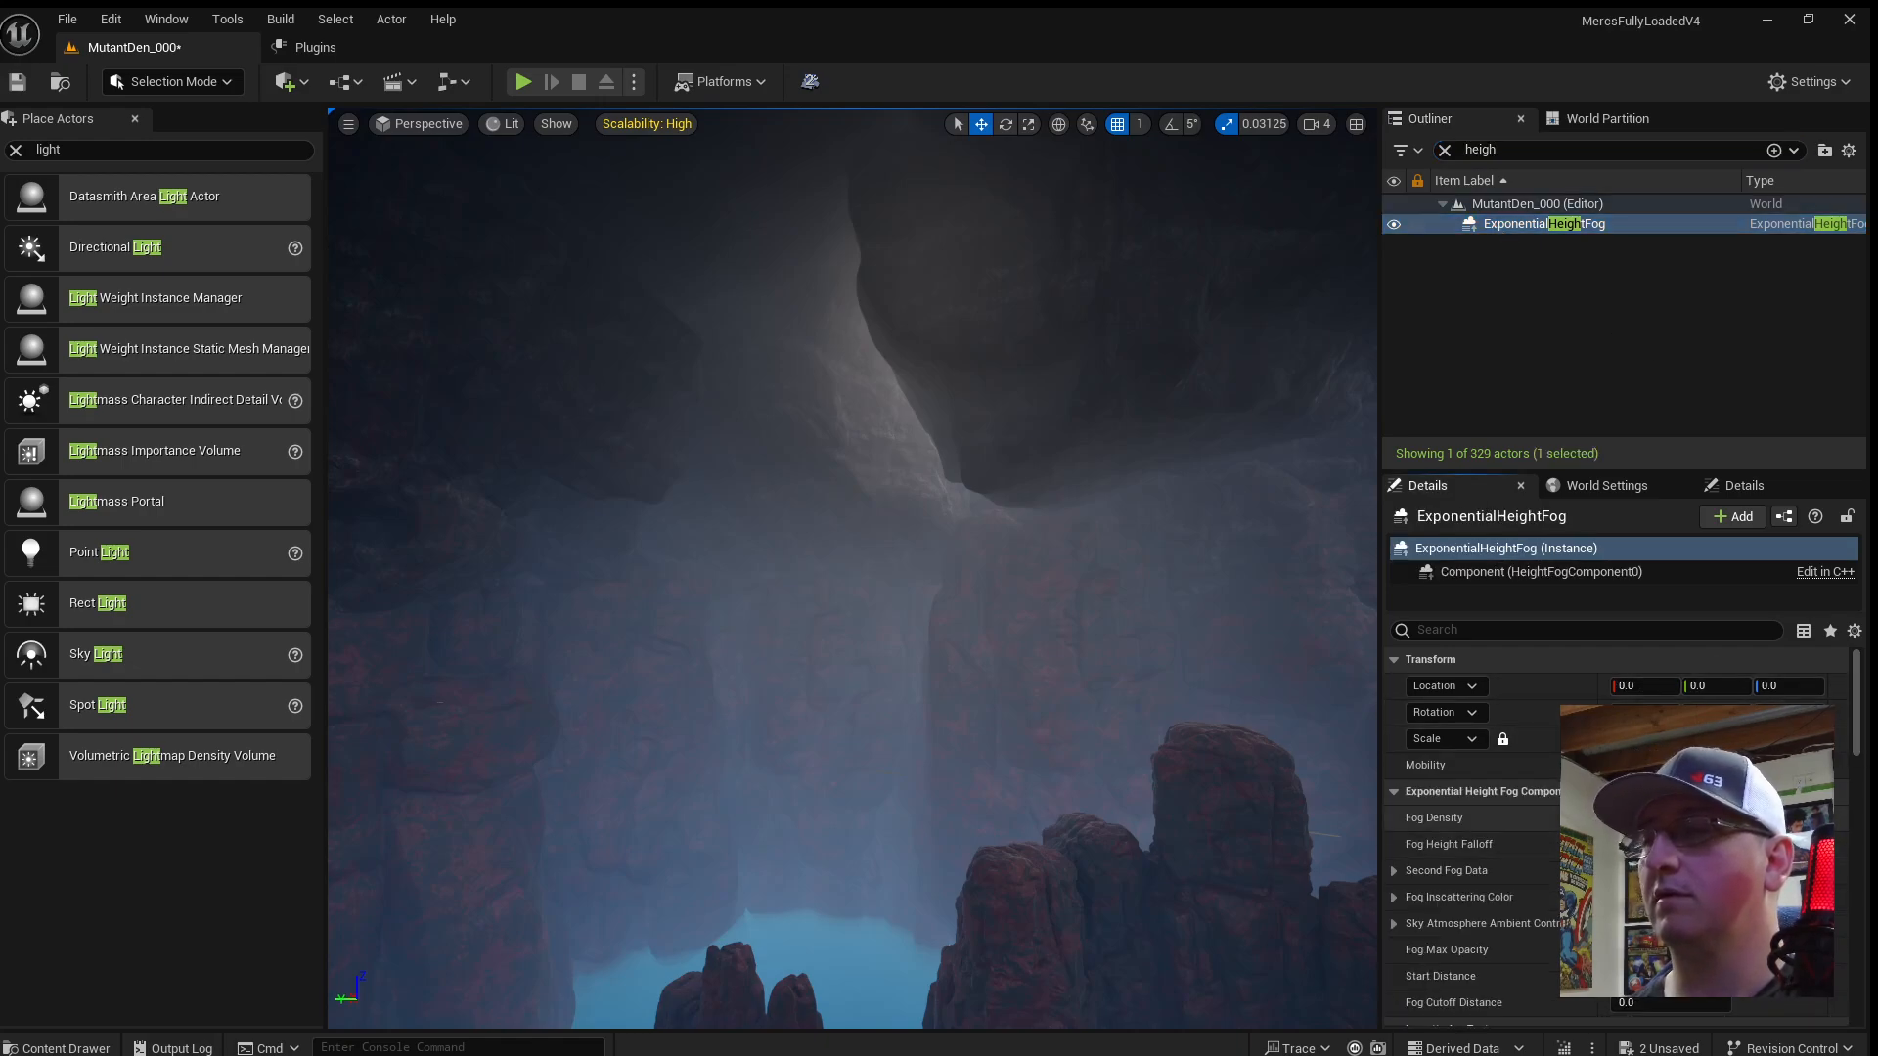
key(Return)
right_drag(1107, 771, 1574, 743)
key(w)
scroll(1108, 770, down, 1)
scroll(1107, 771, down, 1)
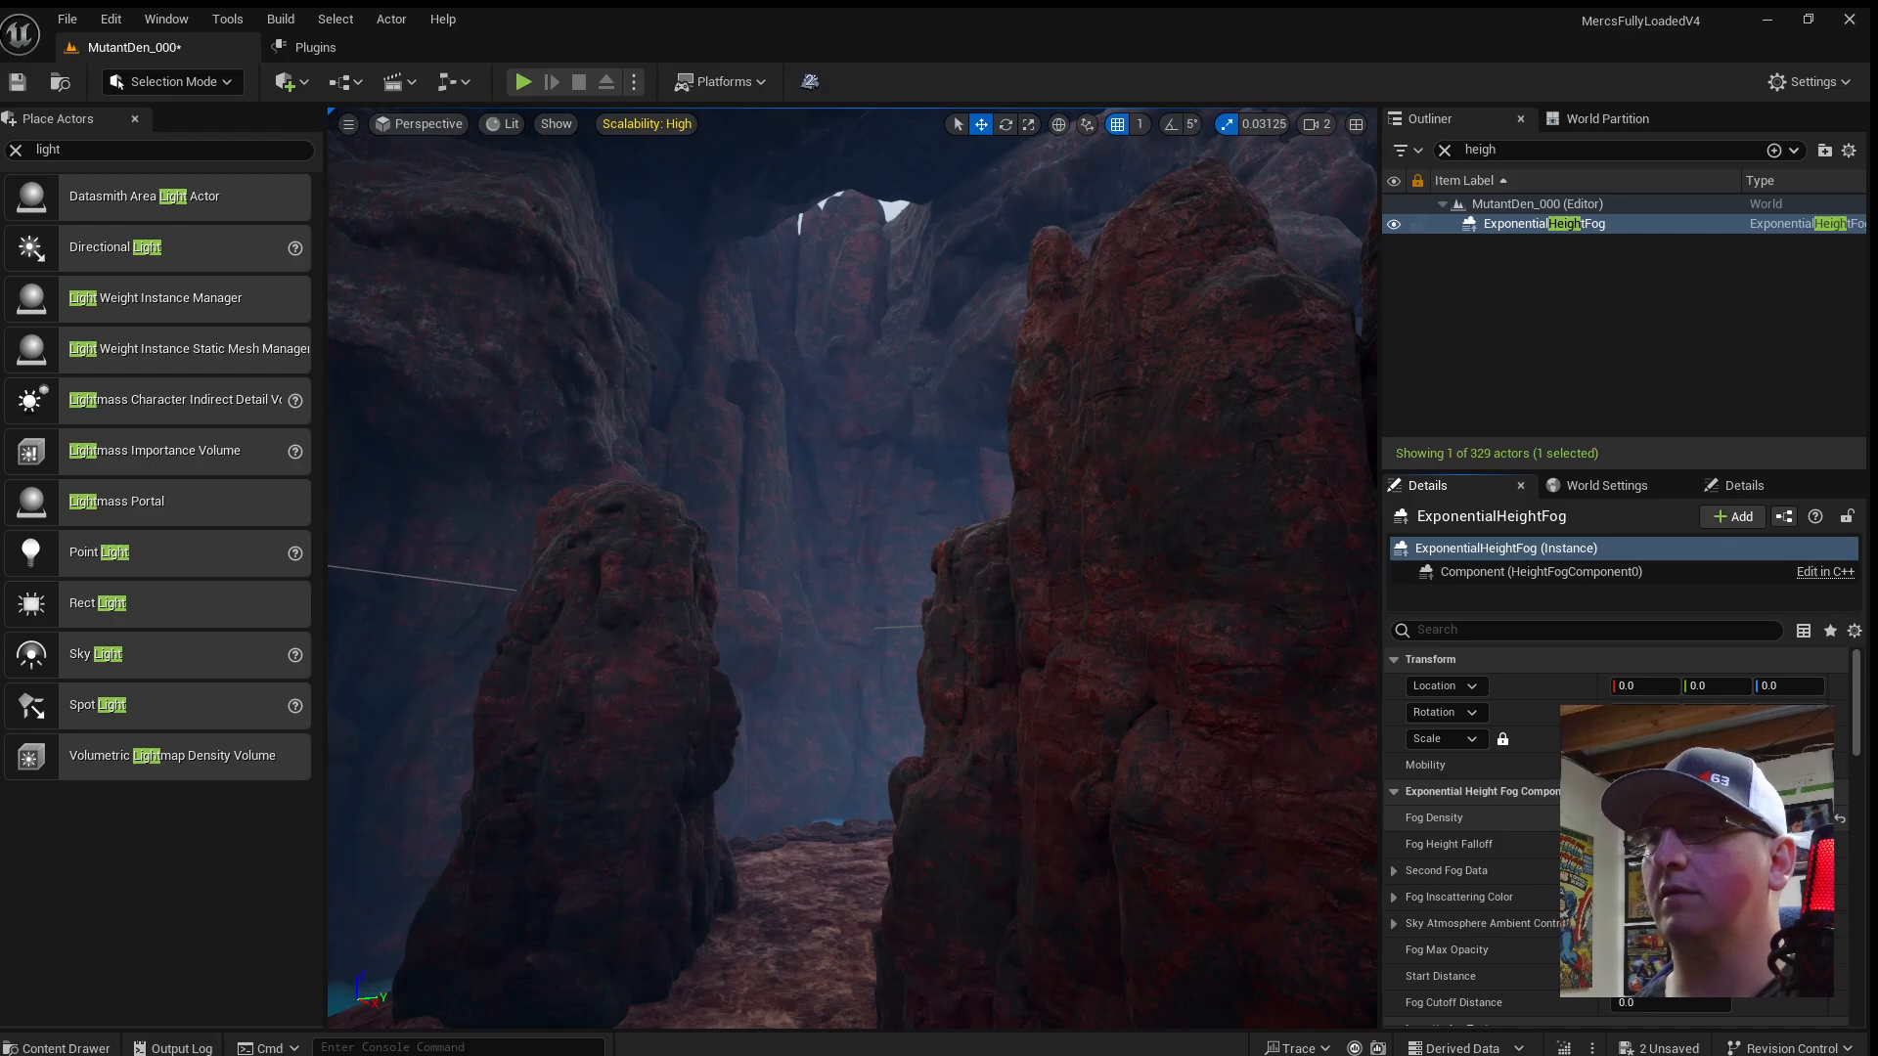
drag(1662, 817, 1687, 818)
Raise the WaterBodyLake to a Z location of -2516.
right_drag(734, 919, 743, 968)
scroll(665, 993, down, 1)
scroll(690, 988, up, 2)
click(1054, 555)
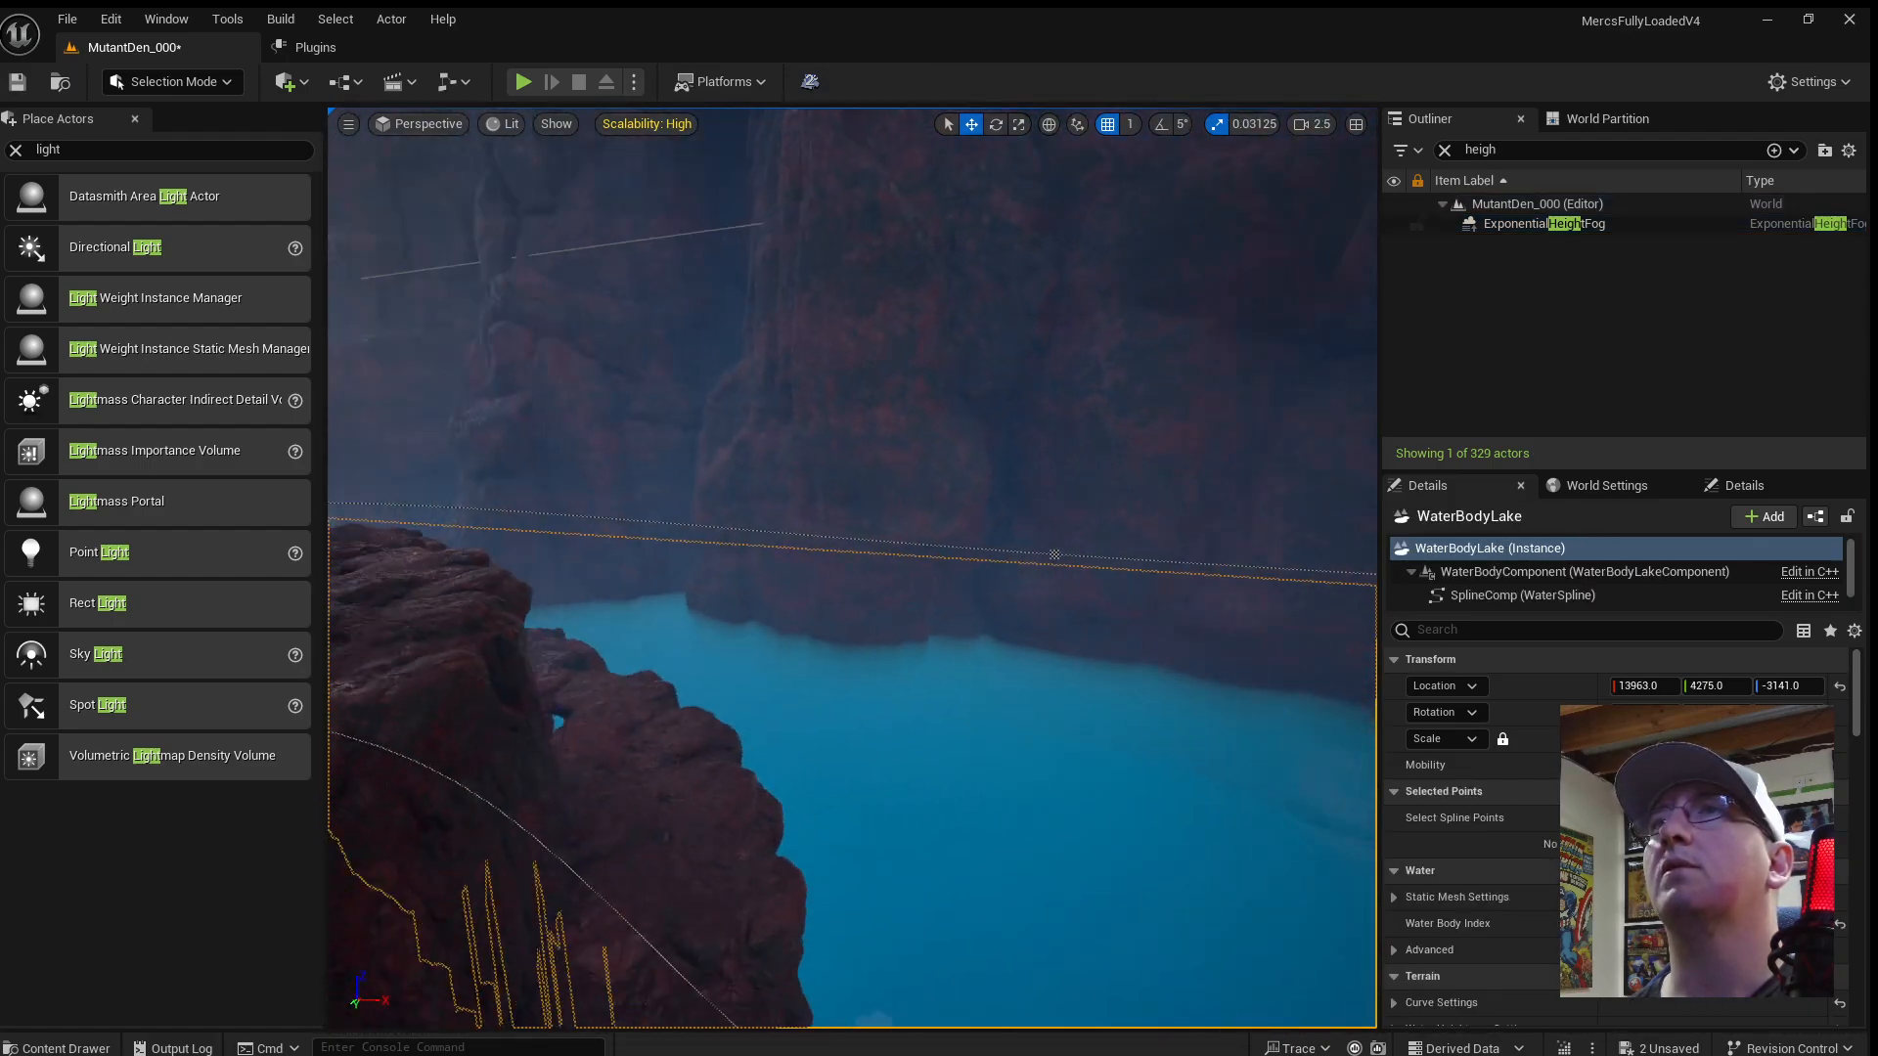
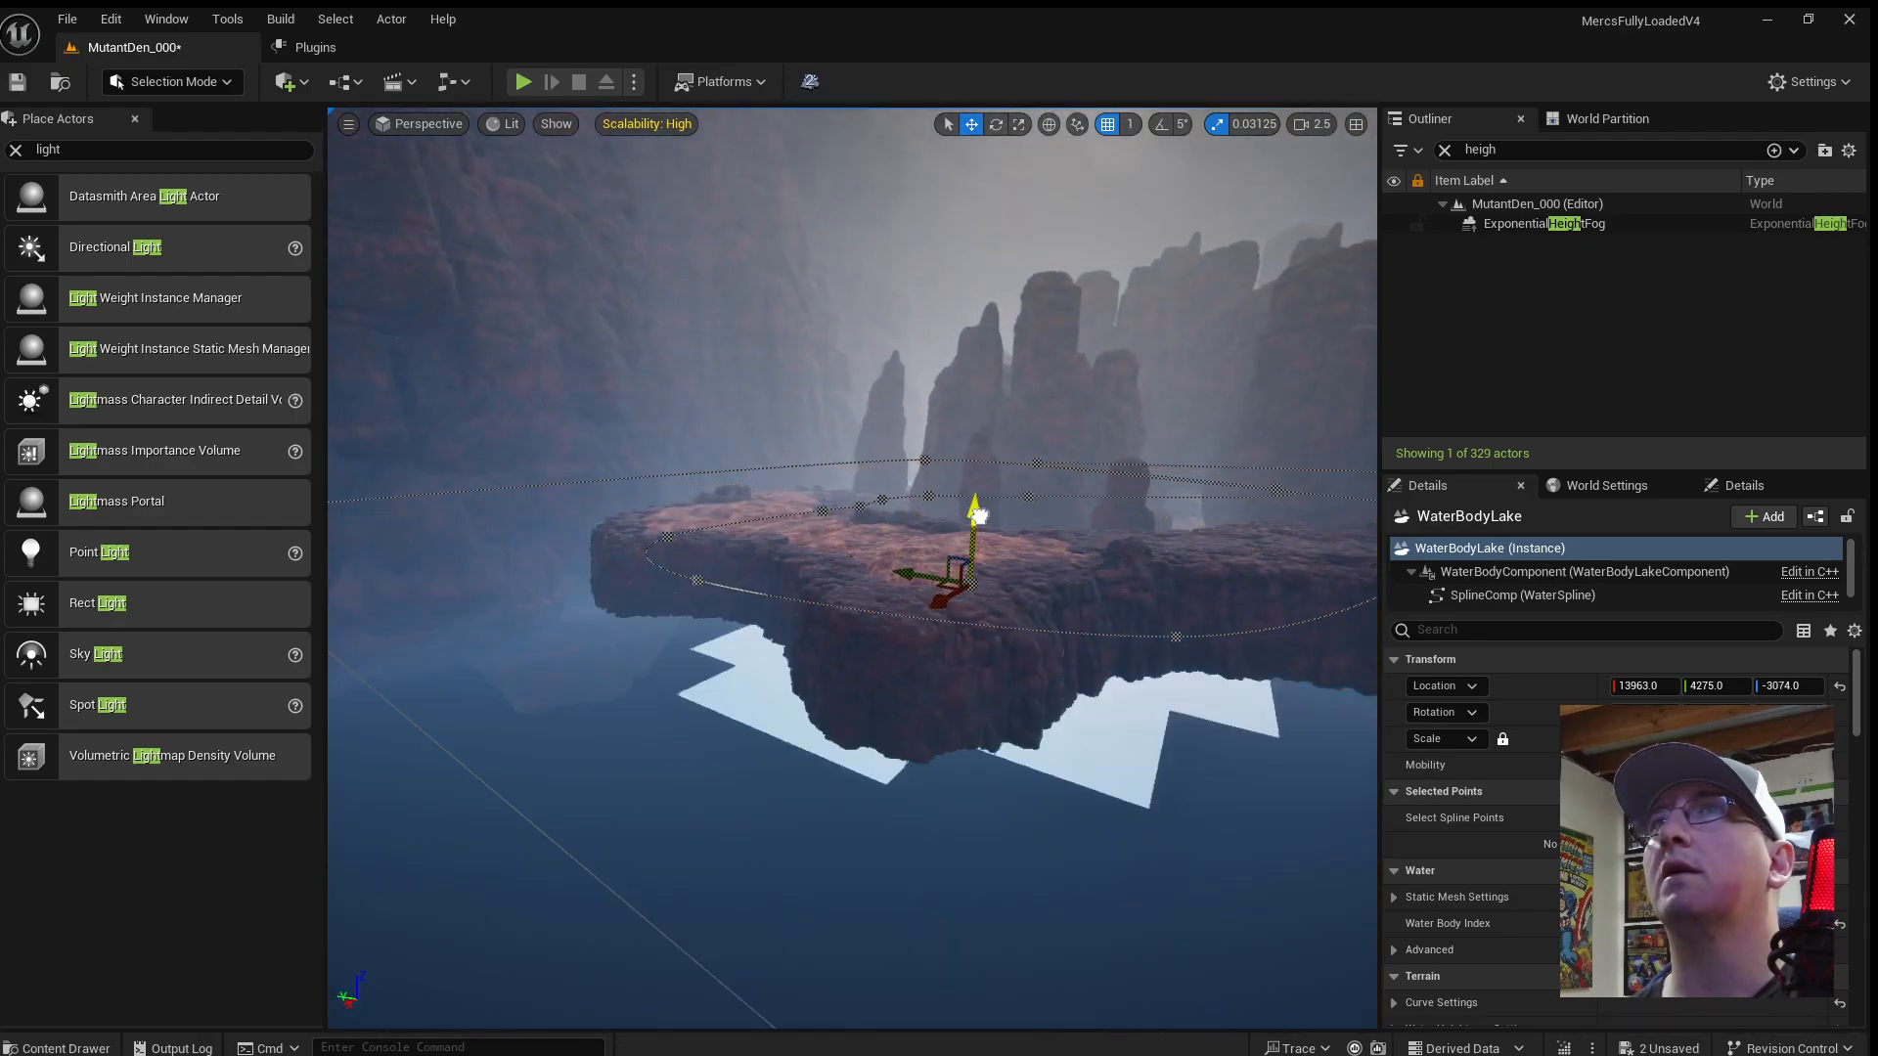
right_drag(1054, 554, 993, 597)
scroll(1022, 524, up, 1)
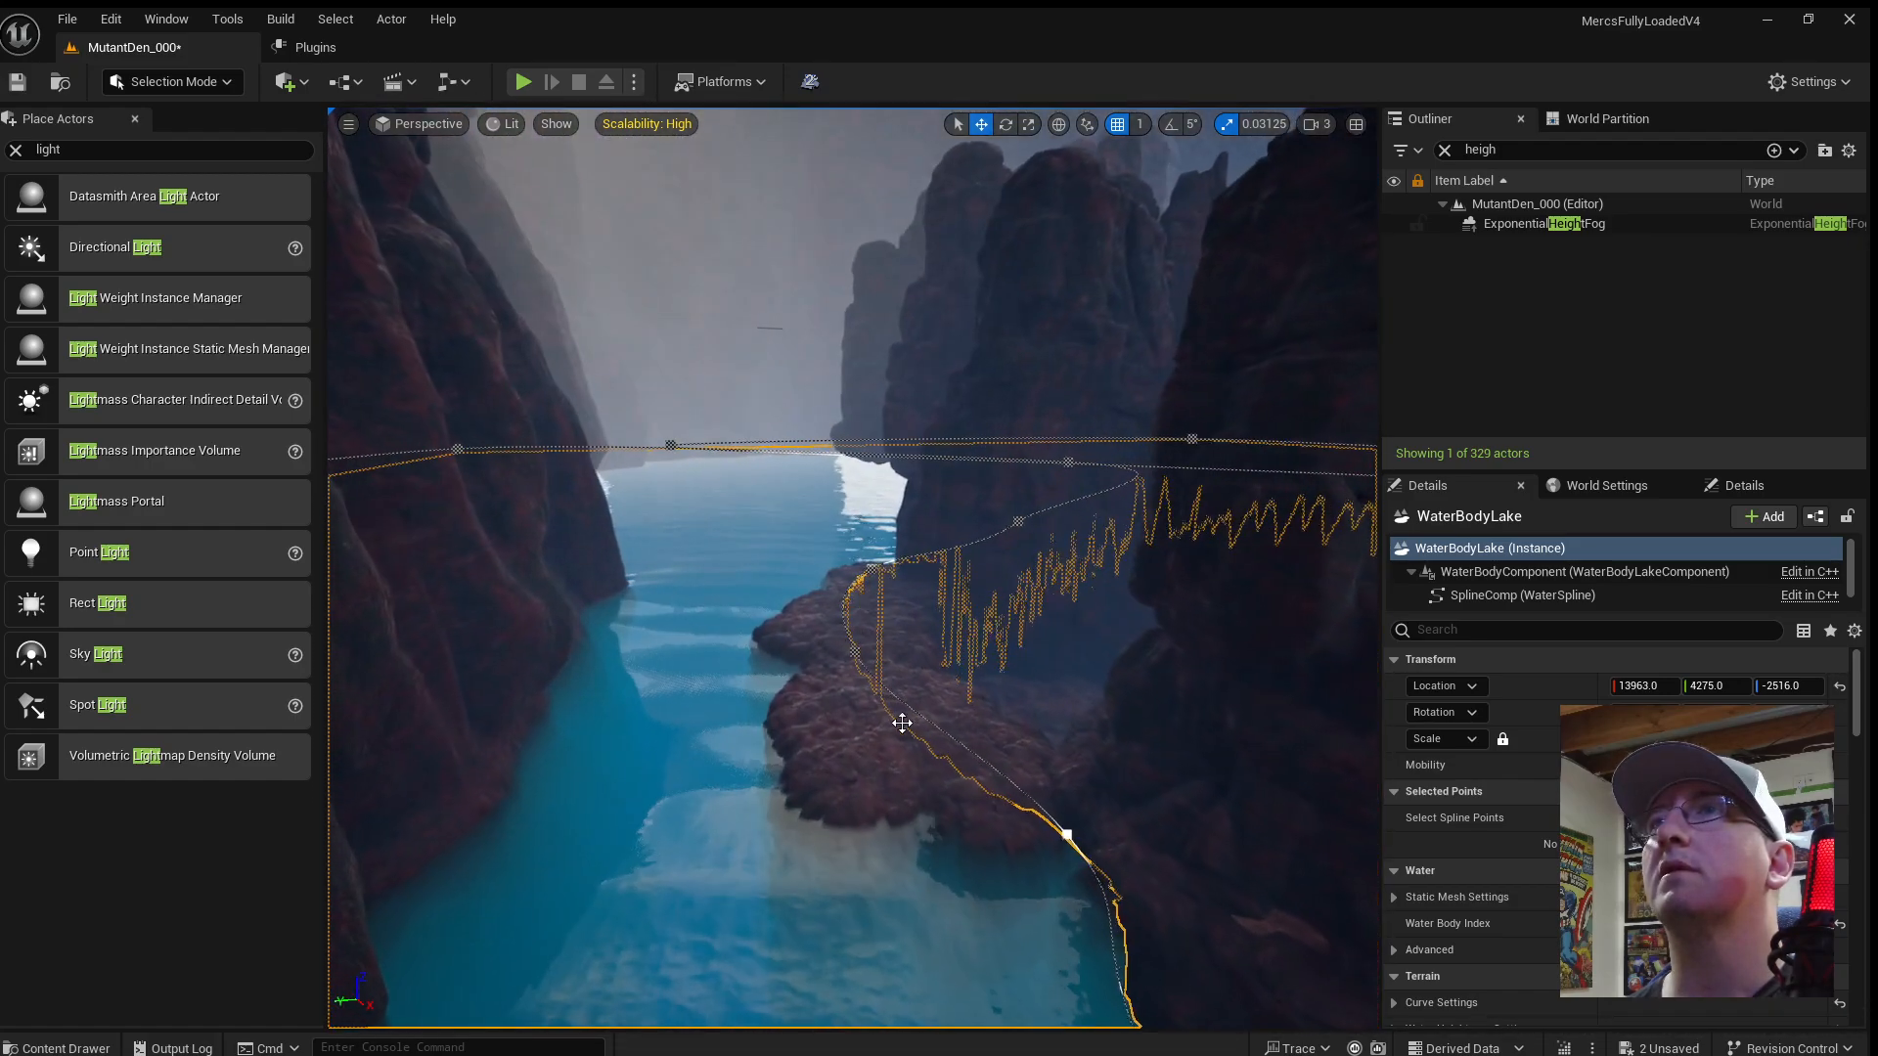
Select three rock pieces along the lake shore together and raise them to a Z location of -4438.
click(888, 739)
right_drag(886, 685, 1092, 599)
ctrl+click(892, 635)
ctrl+click(928, 577)
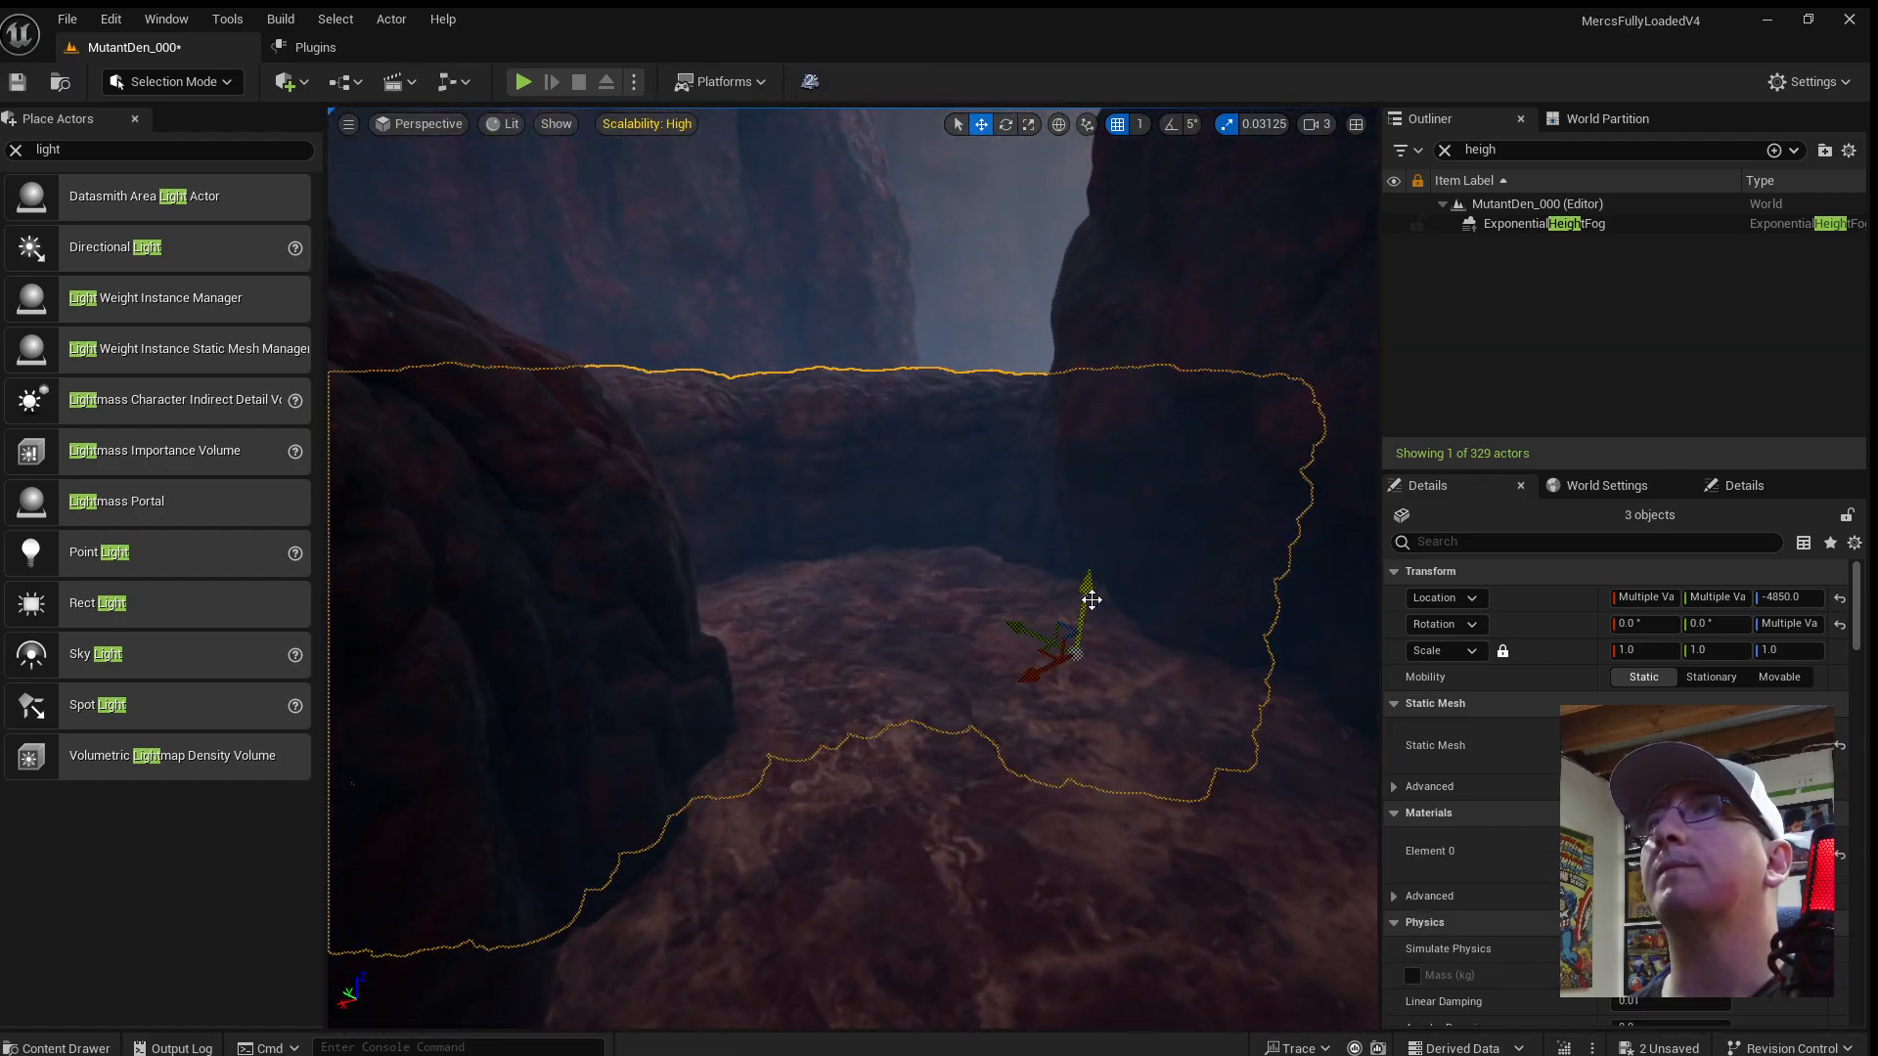
drag(1095, 548, 1094, 552)
right_drag(1094, 553, 954, 604)
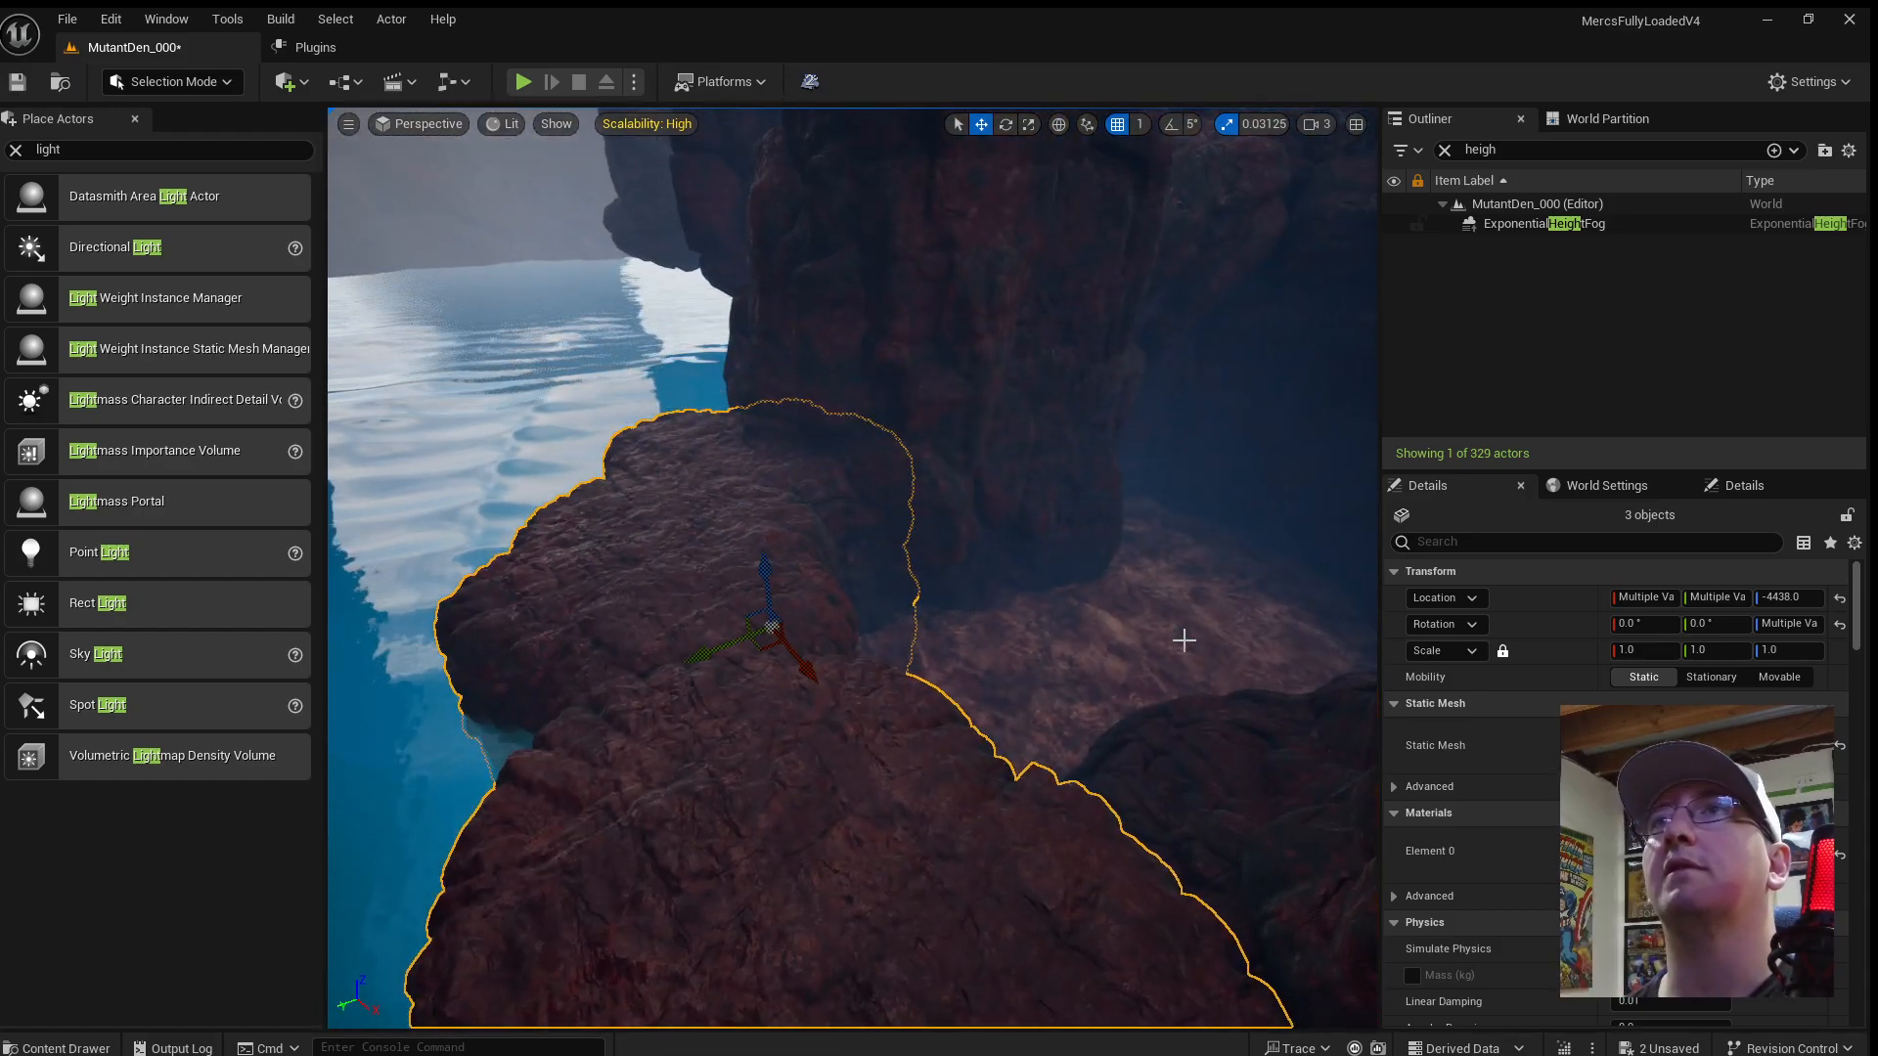
right_drag(860, 712, 851, 640)
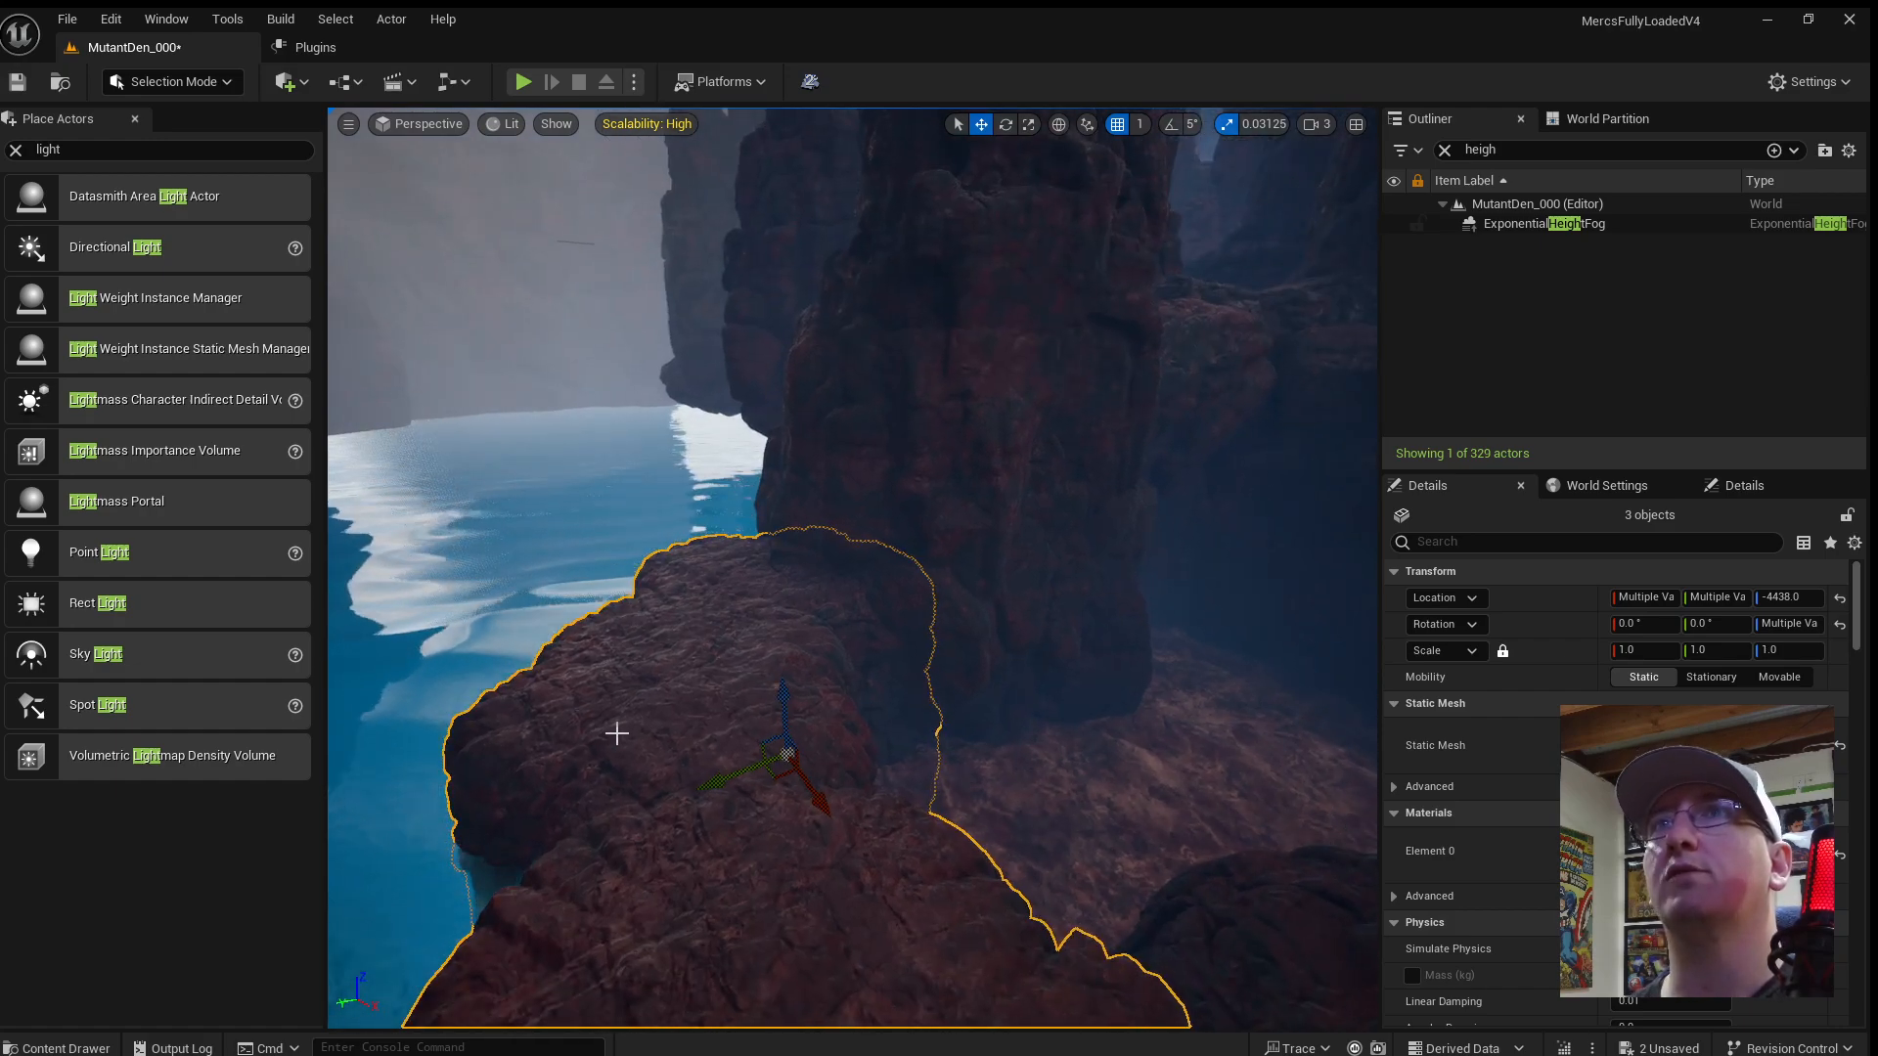
Adjust the floating pillars SM_Pillar_Rock_35 and SM_Pillar_Rock_36 at the lake edge, bringing SM_Pillar_Rock_36 to a Z location of -4740.
right_drag(586, 701, 943, 658)
click(937, 636)
key(e)
key(r)
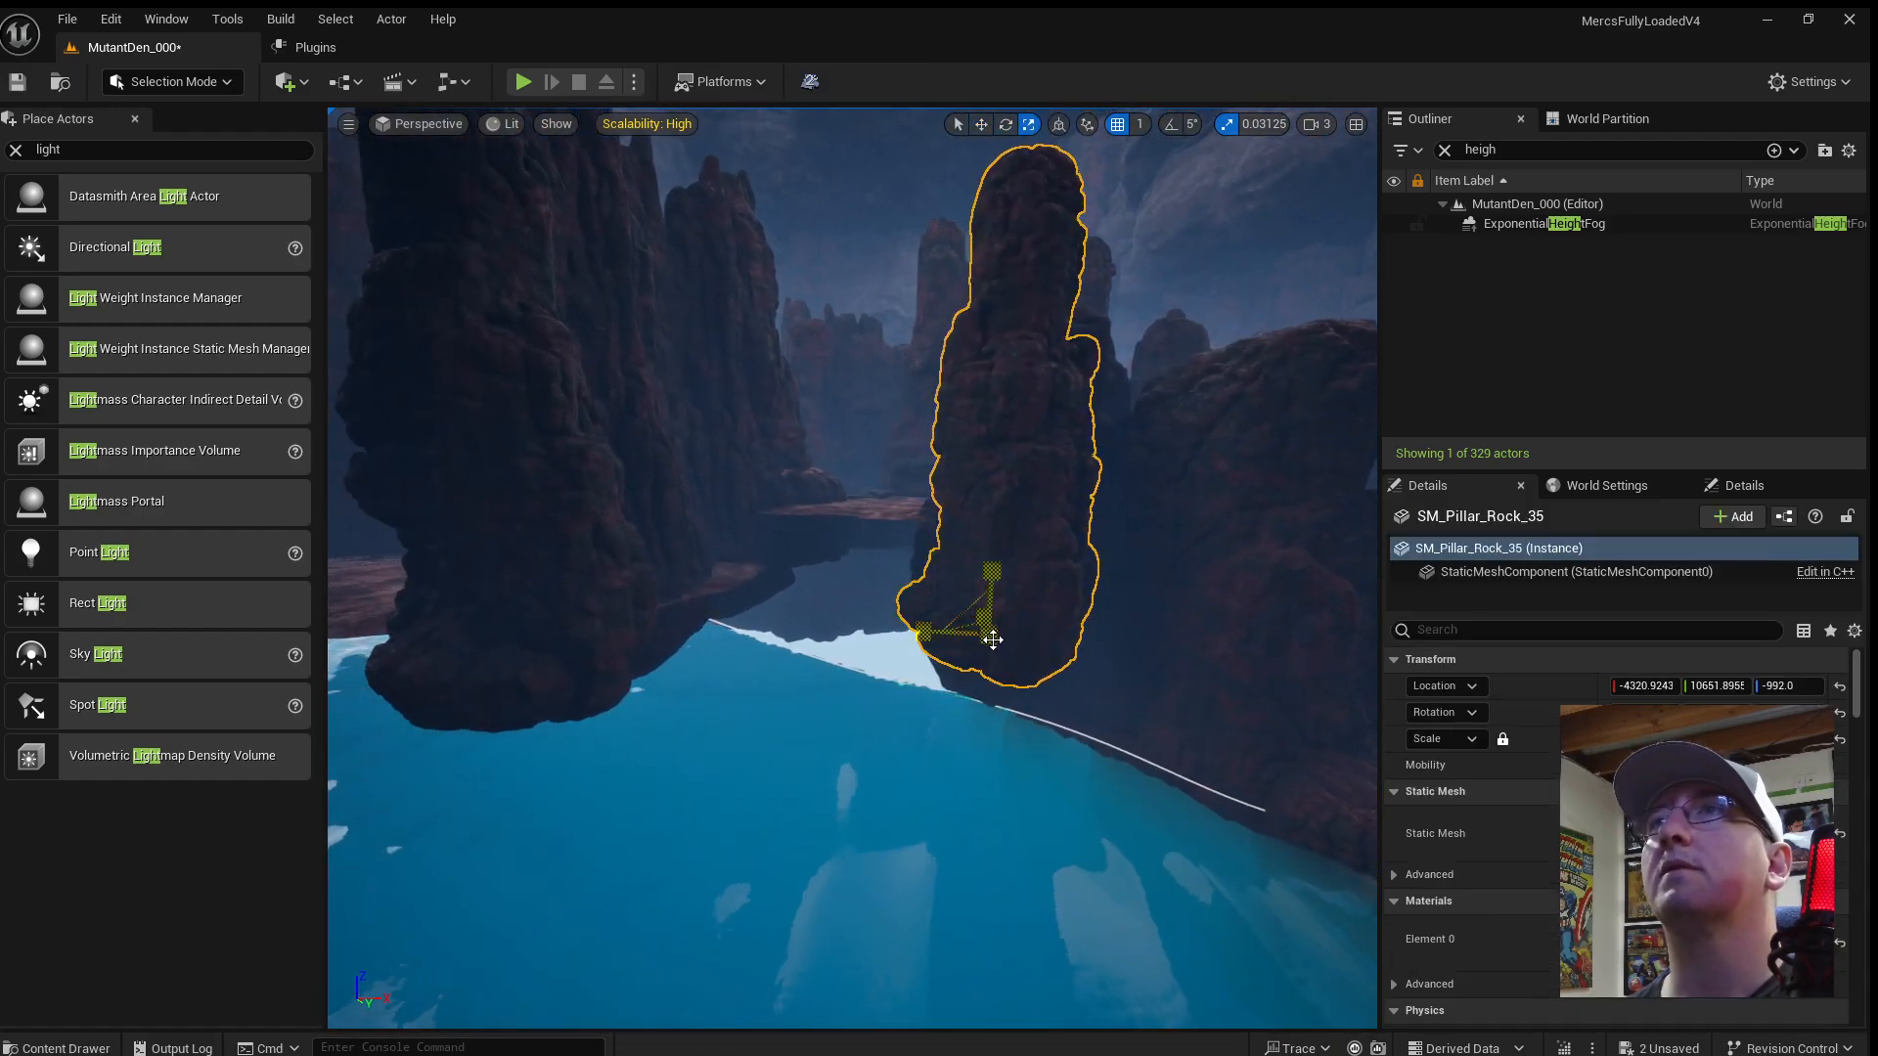
drag(992, 639, 1060, 990)
key(w)
right_drag(1046, 939, 922, 658)
click(922, 659)
key(e)
key(r)
drag(910, 658, 911, 817)
right_drag(911, 817, 893, 767)
Place a wall rock set mesh from the Foliage collection along the lake shore, rotated to fit, at location -13341, 7537, -2616.
key(ctrl+space)
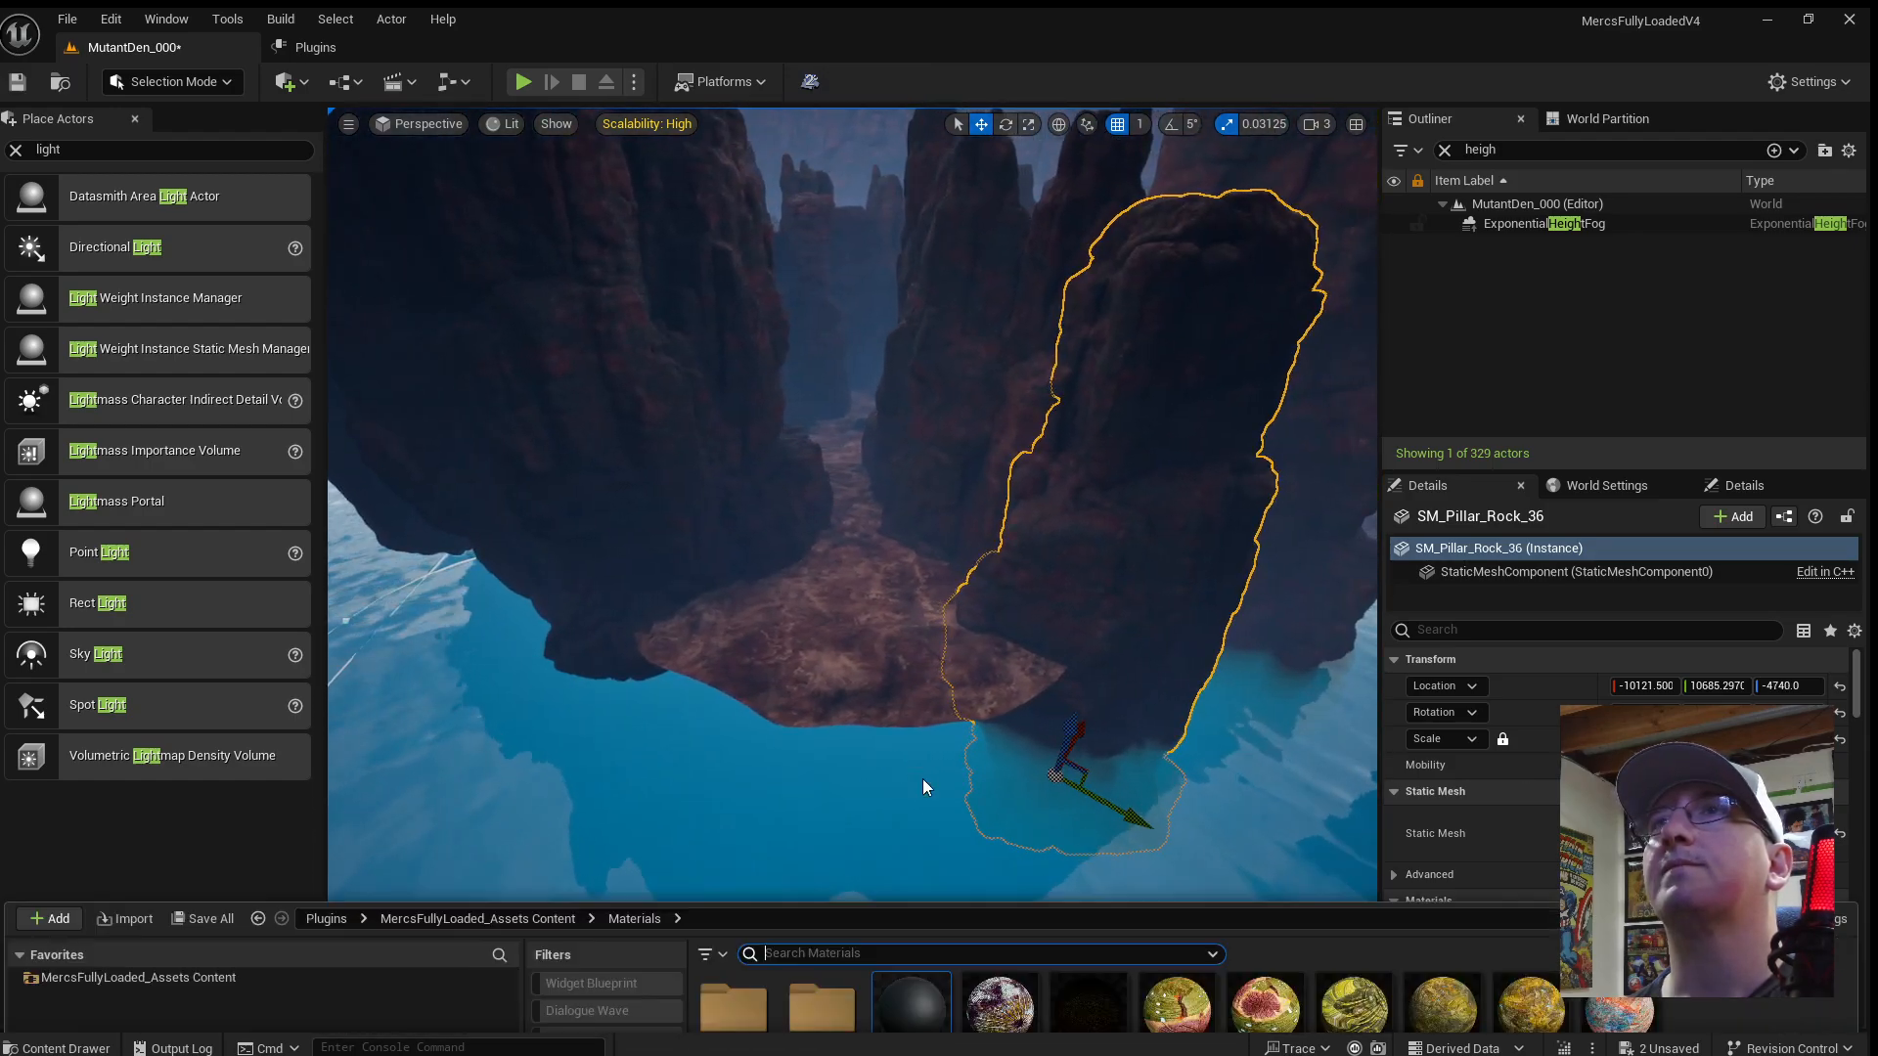
key(ctrl+space)
right_drag(1023, 652, 998, 635)
key(ctrl+space)
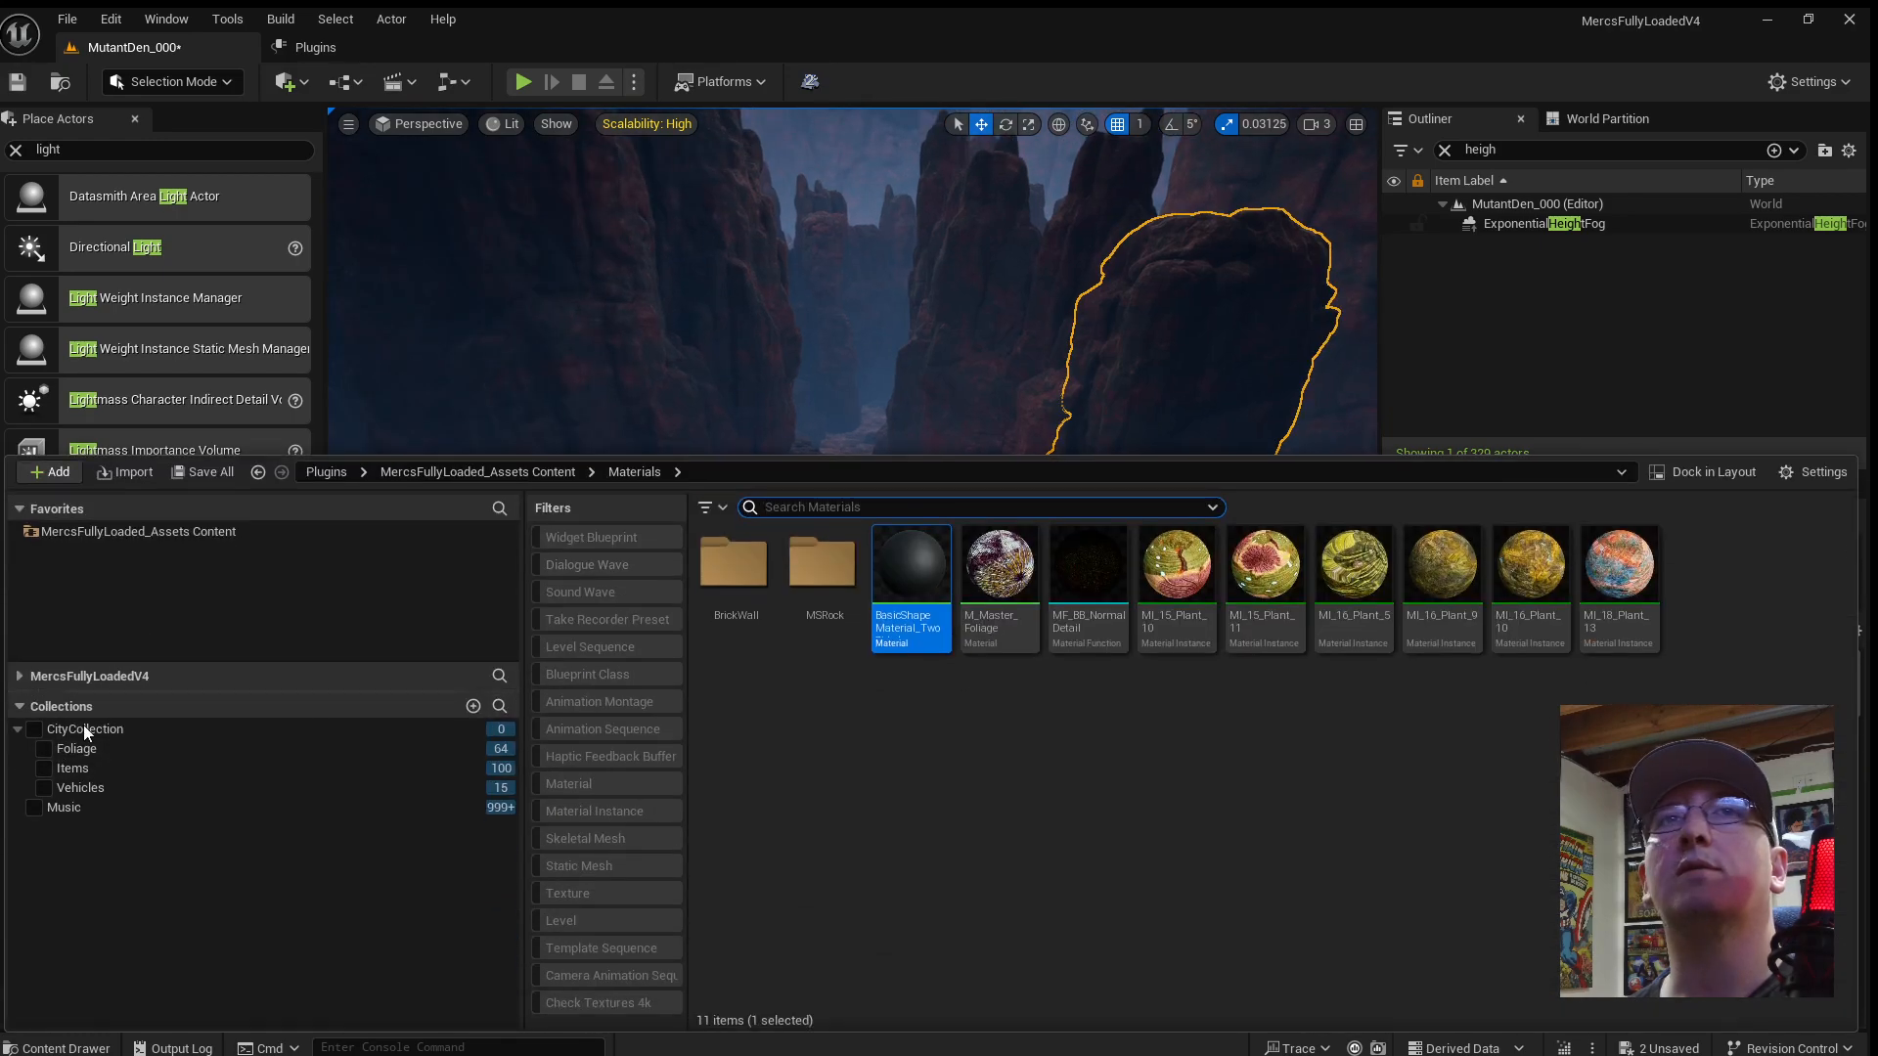
click(88, 748)
scroll(1364, 815, down, 2)
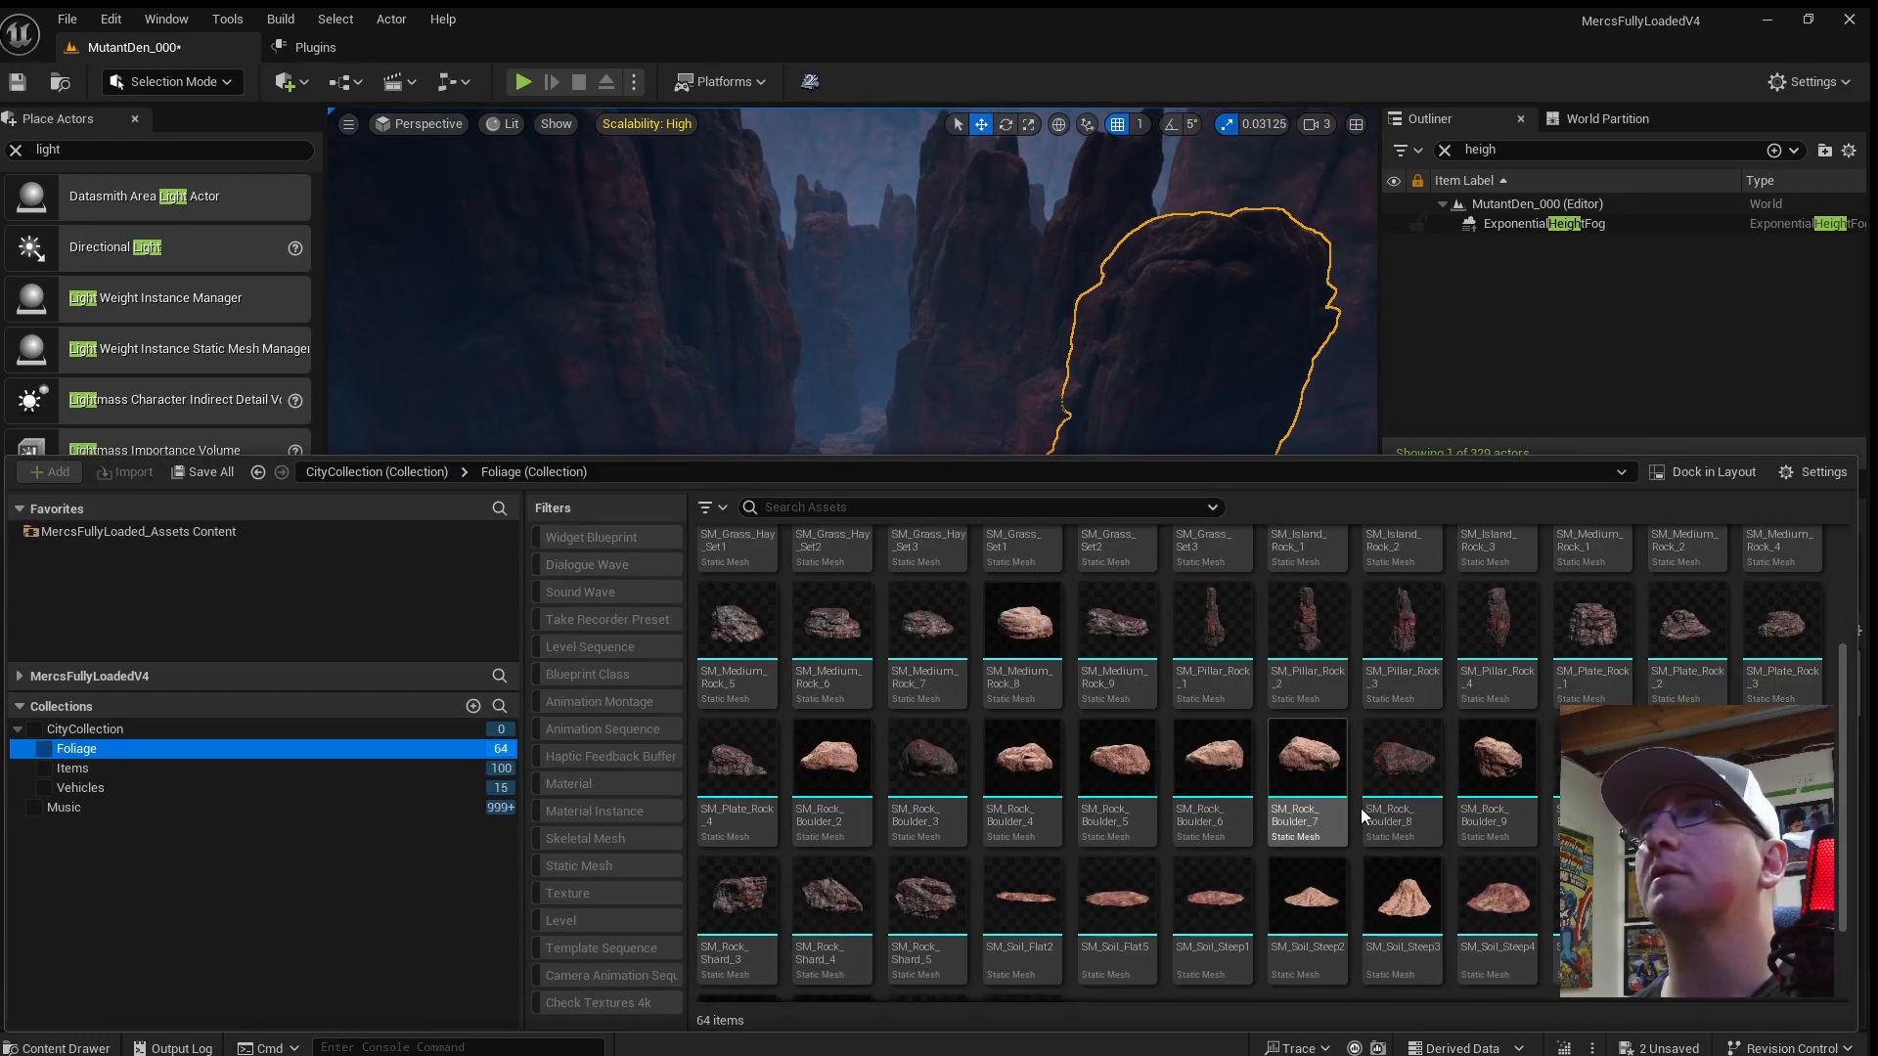
scroll(1404, 824, down, 2)
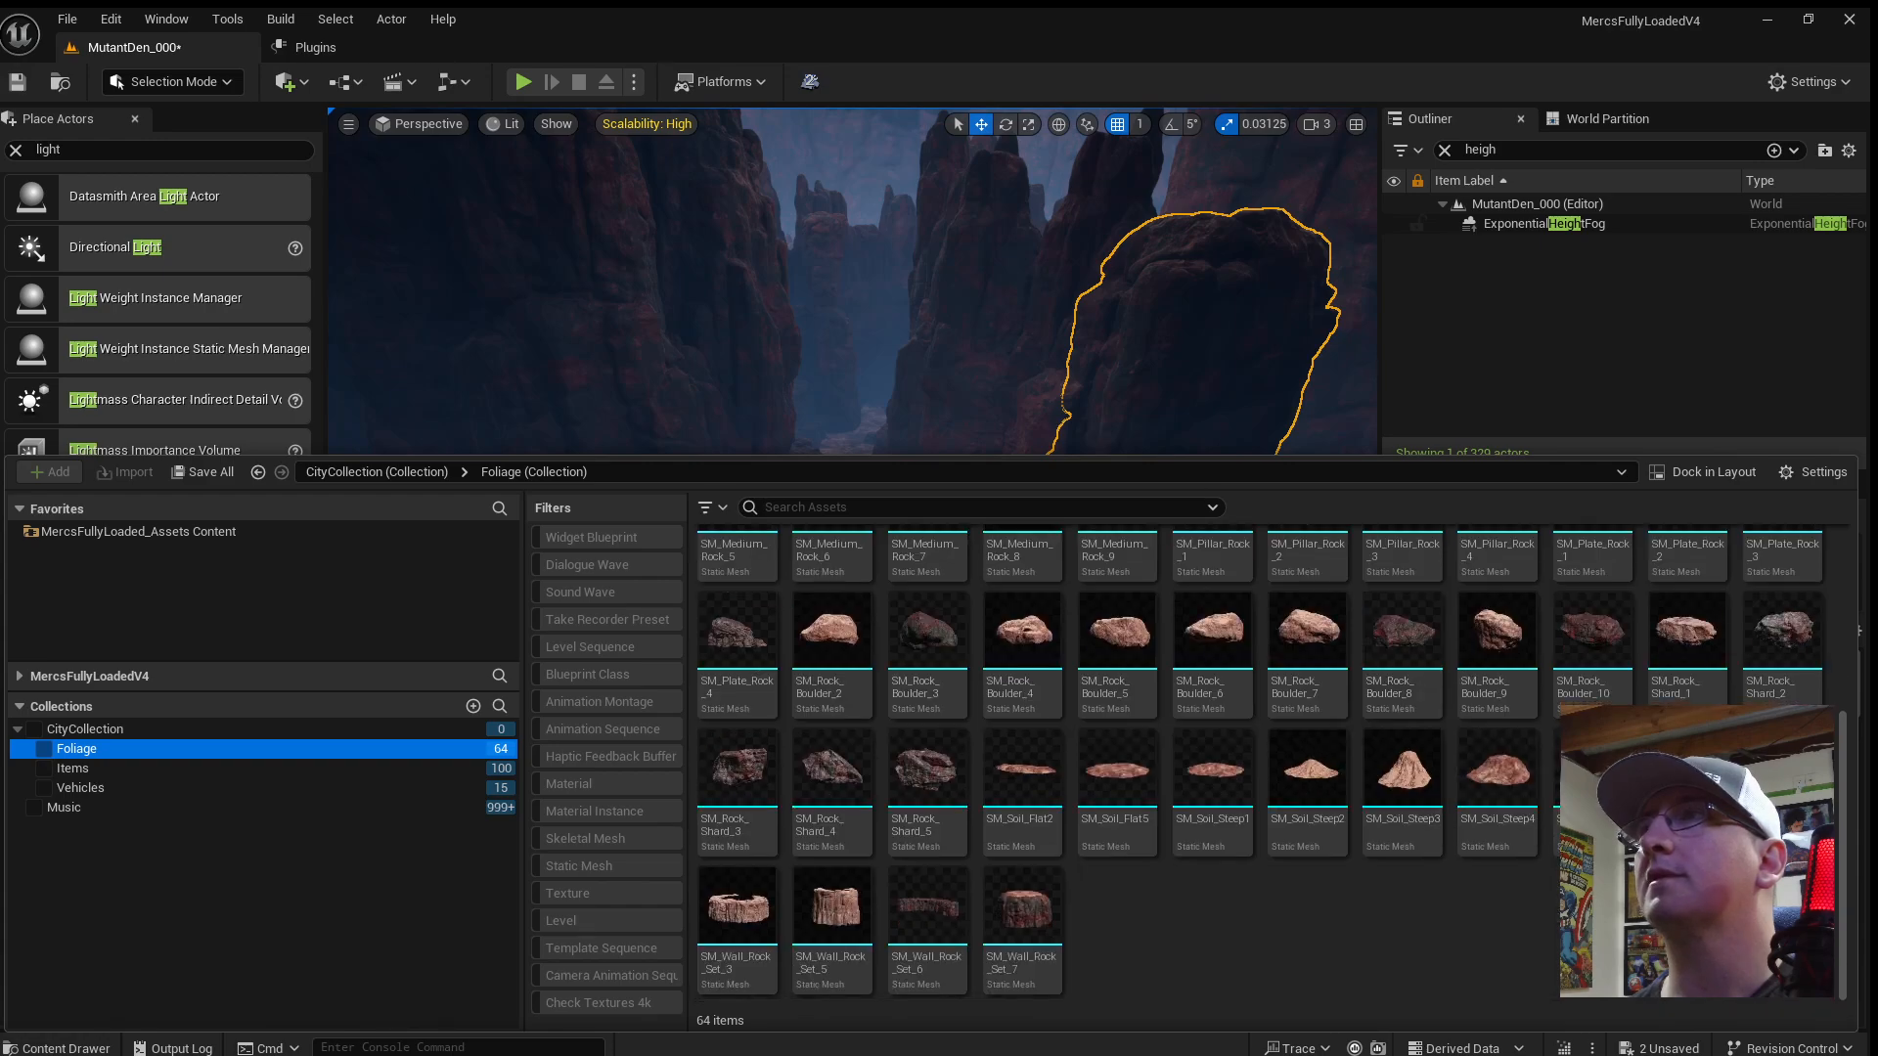
drag(958, 107, 844, 702)
key(e)
drag(916, 757, 858, 722)
key(r)
key(w)
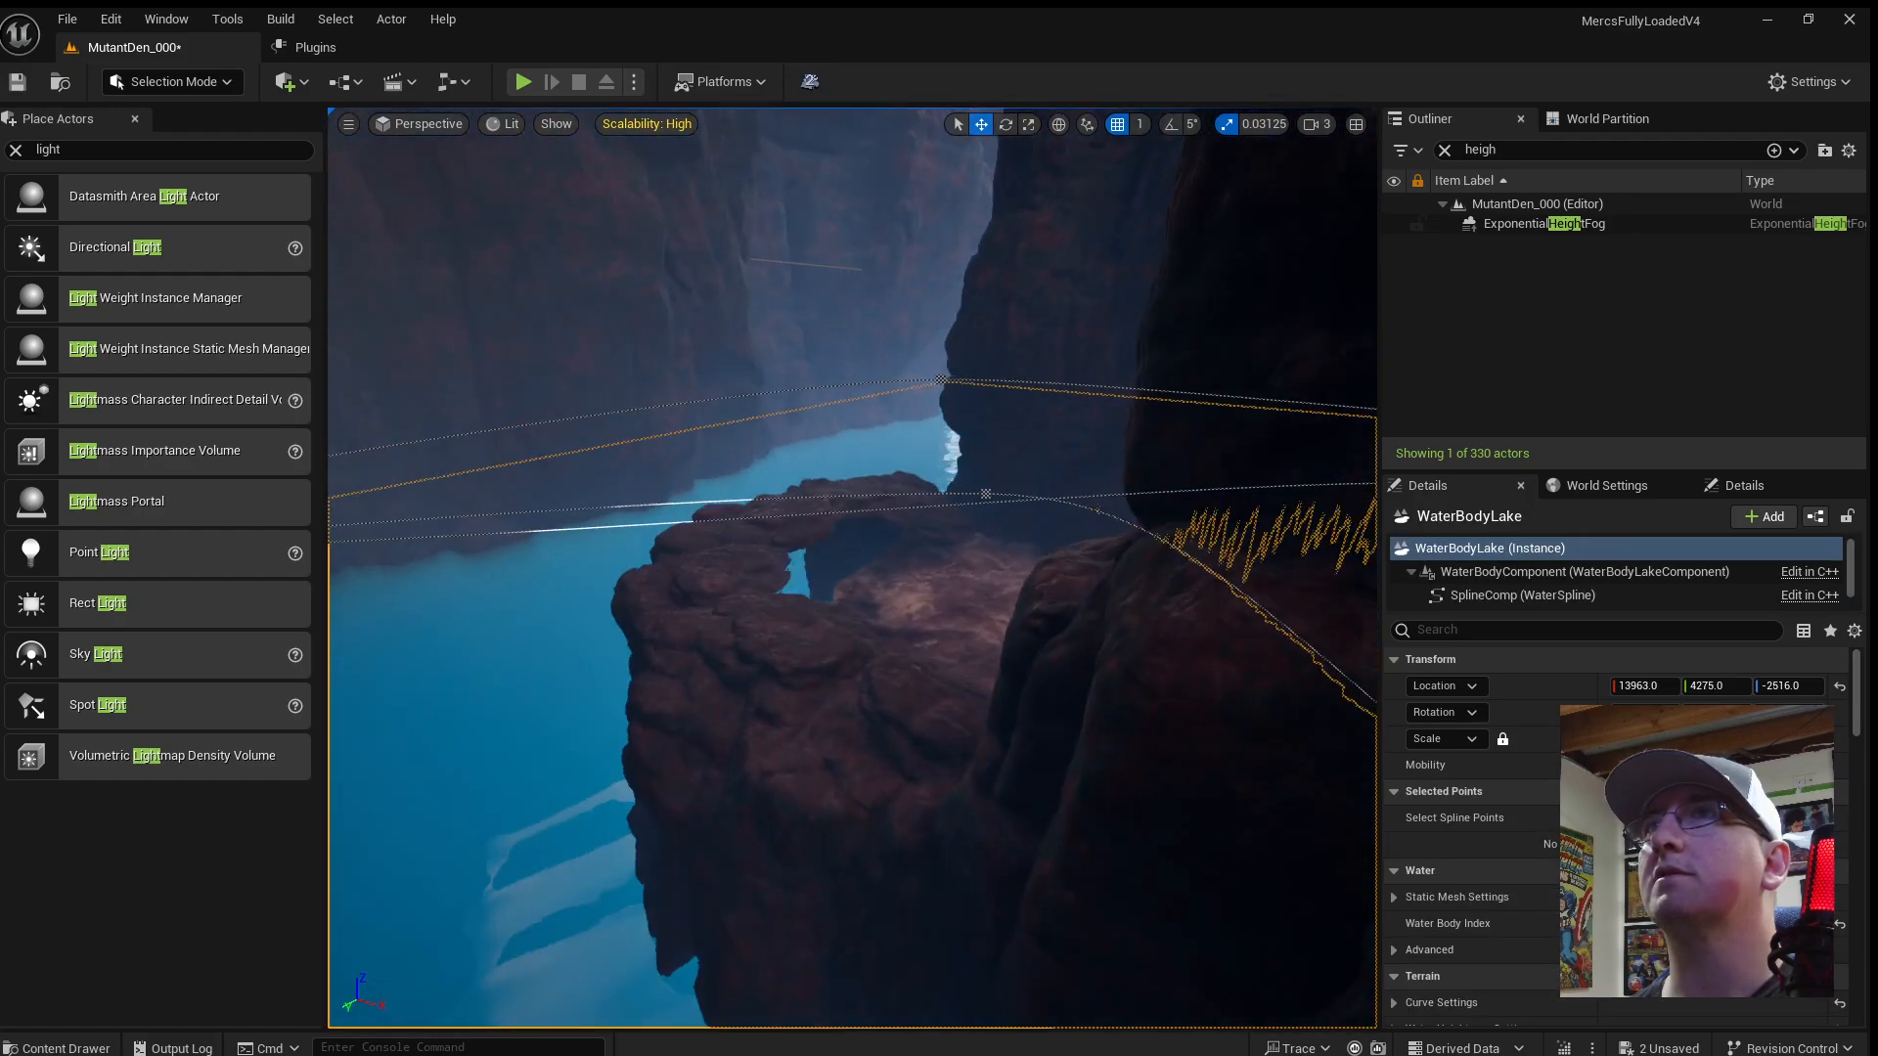
right_drag(851, 567, 781, 555)
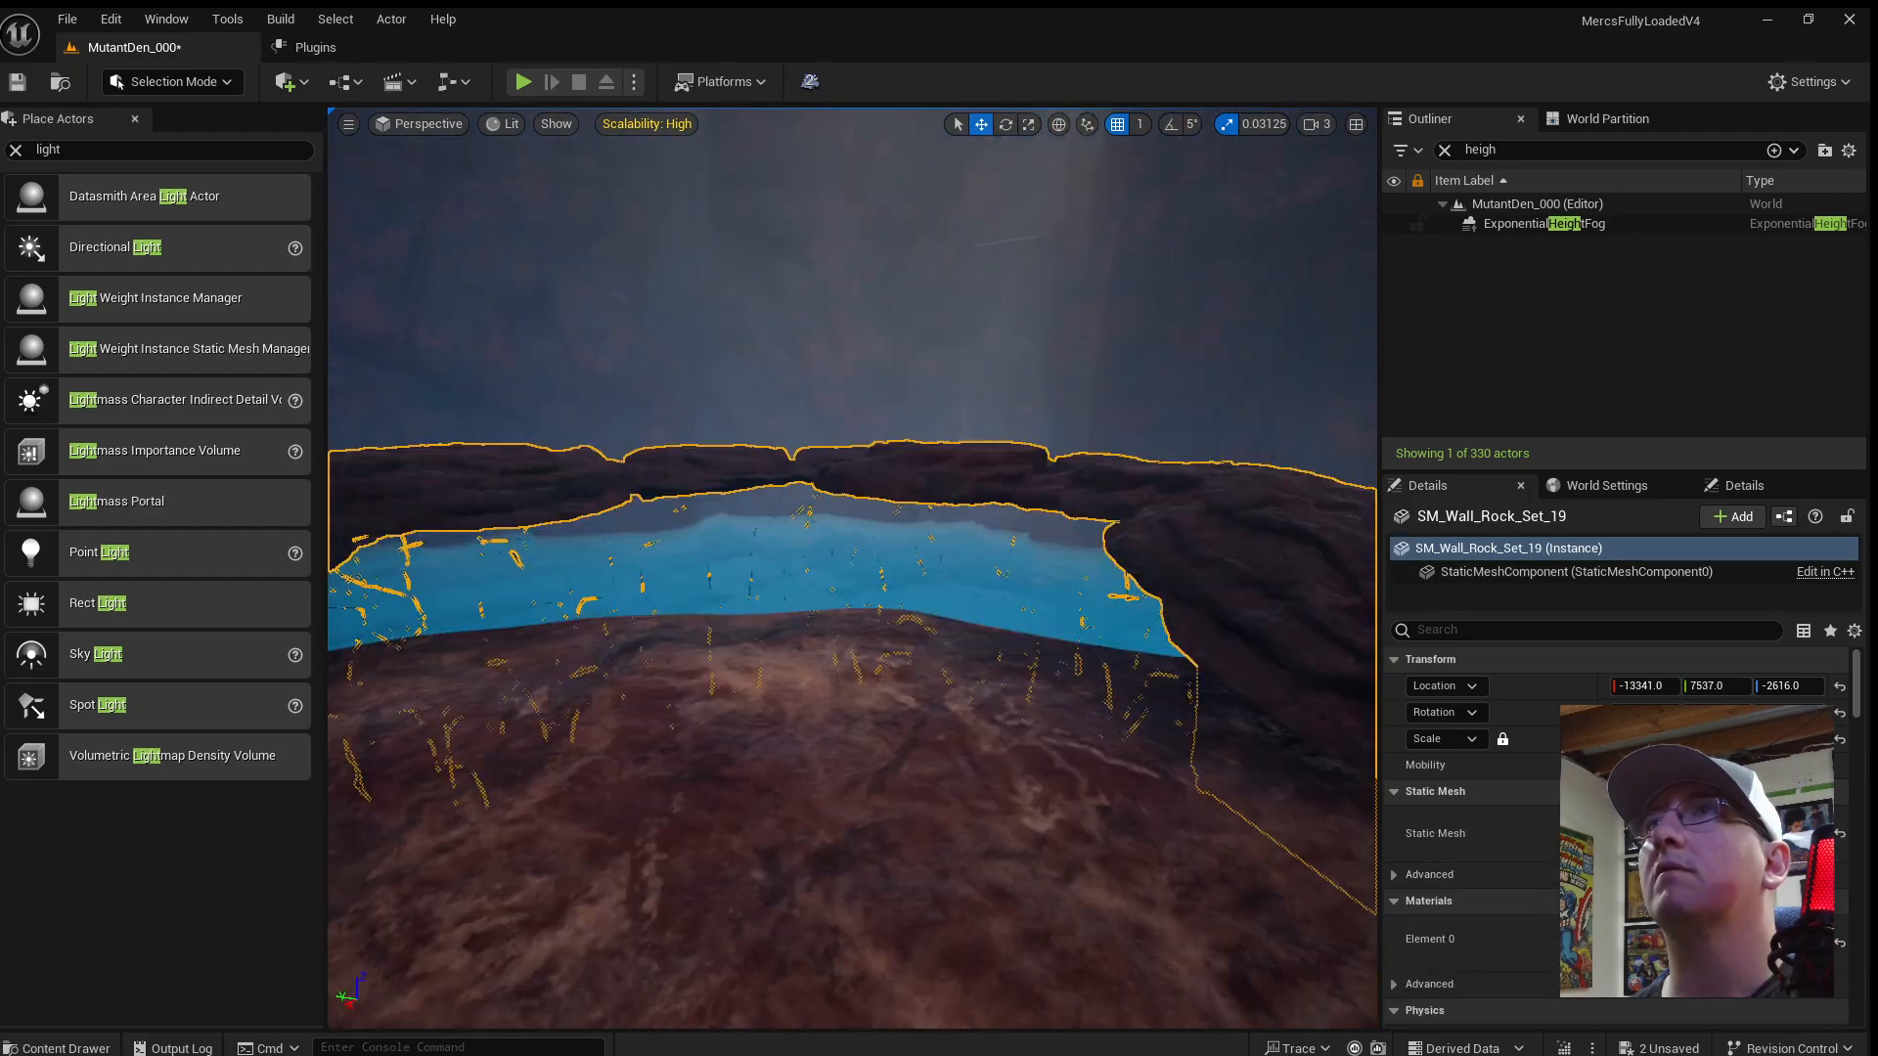
Duplicate the soil mesh SM_Soil_Flat18 over the new wall rock at X -11910.248, Y 6764.32 and raise the copy to Z -328.
scroll(933, 767, down, 6)
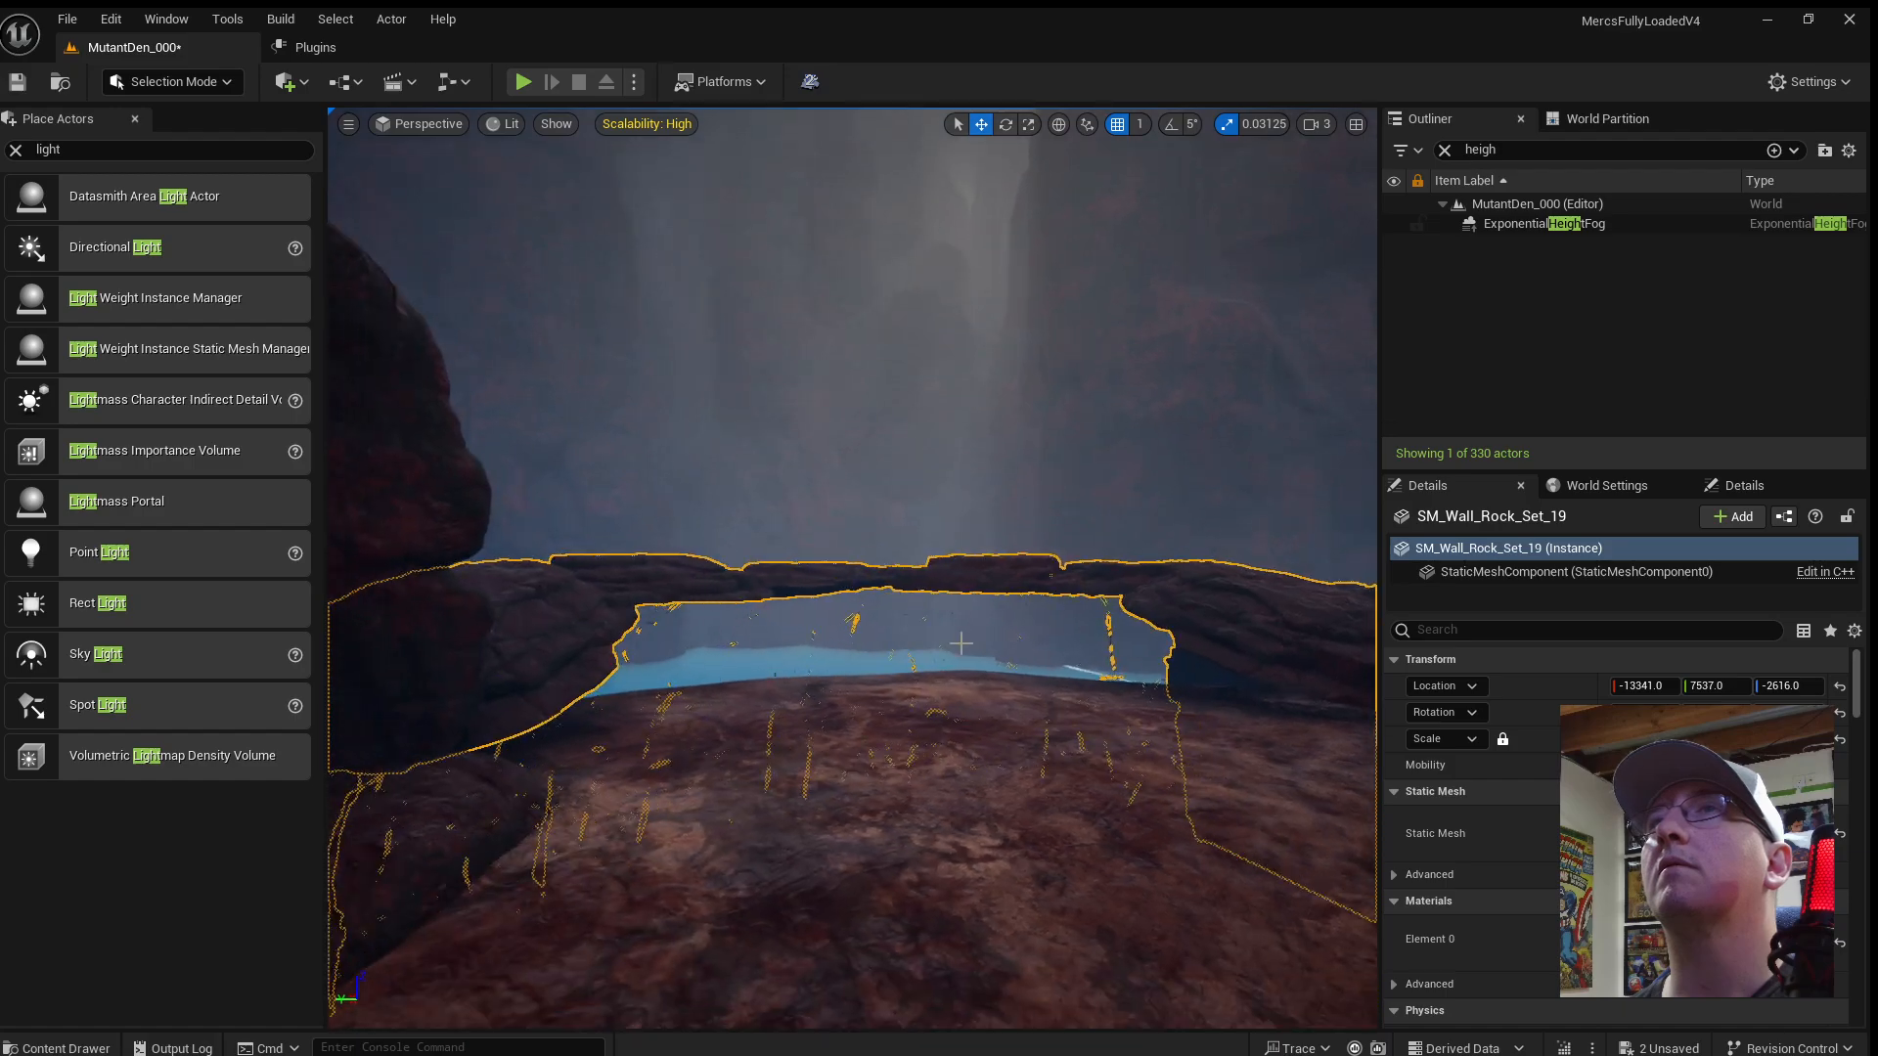
drag(933, 766, 954, 843)
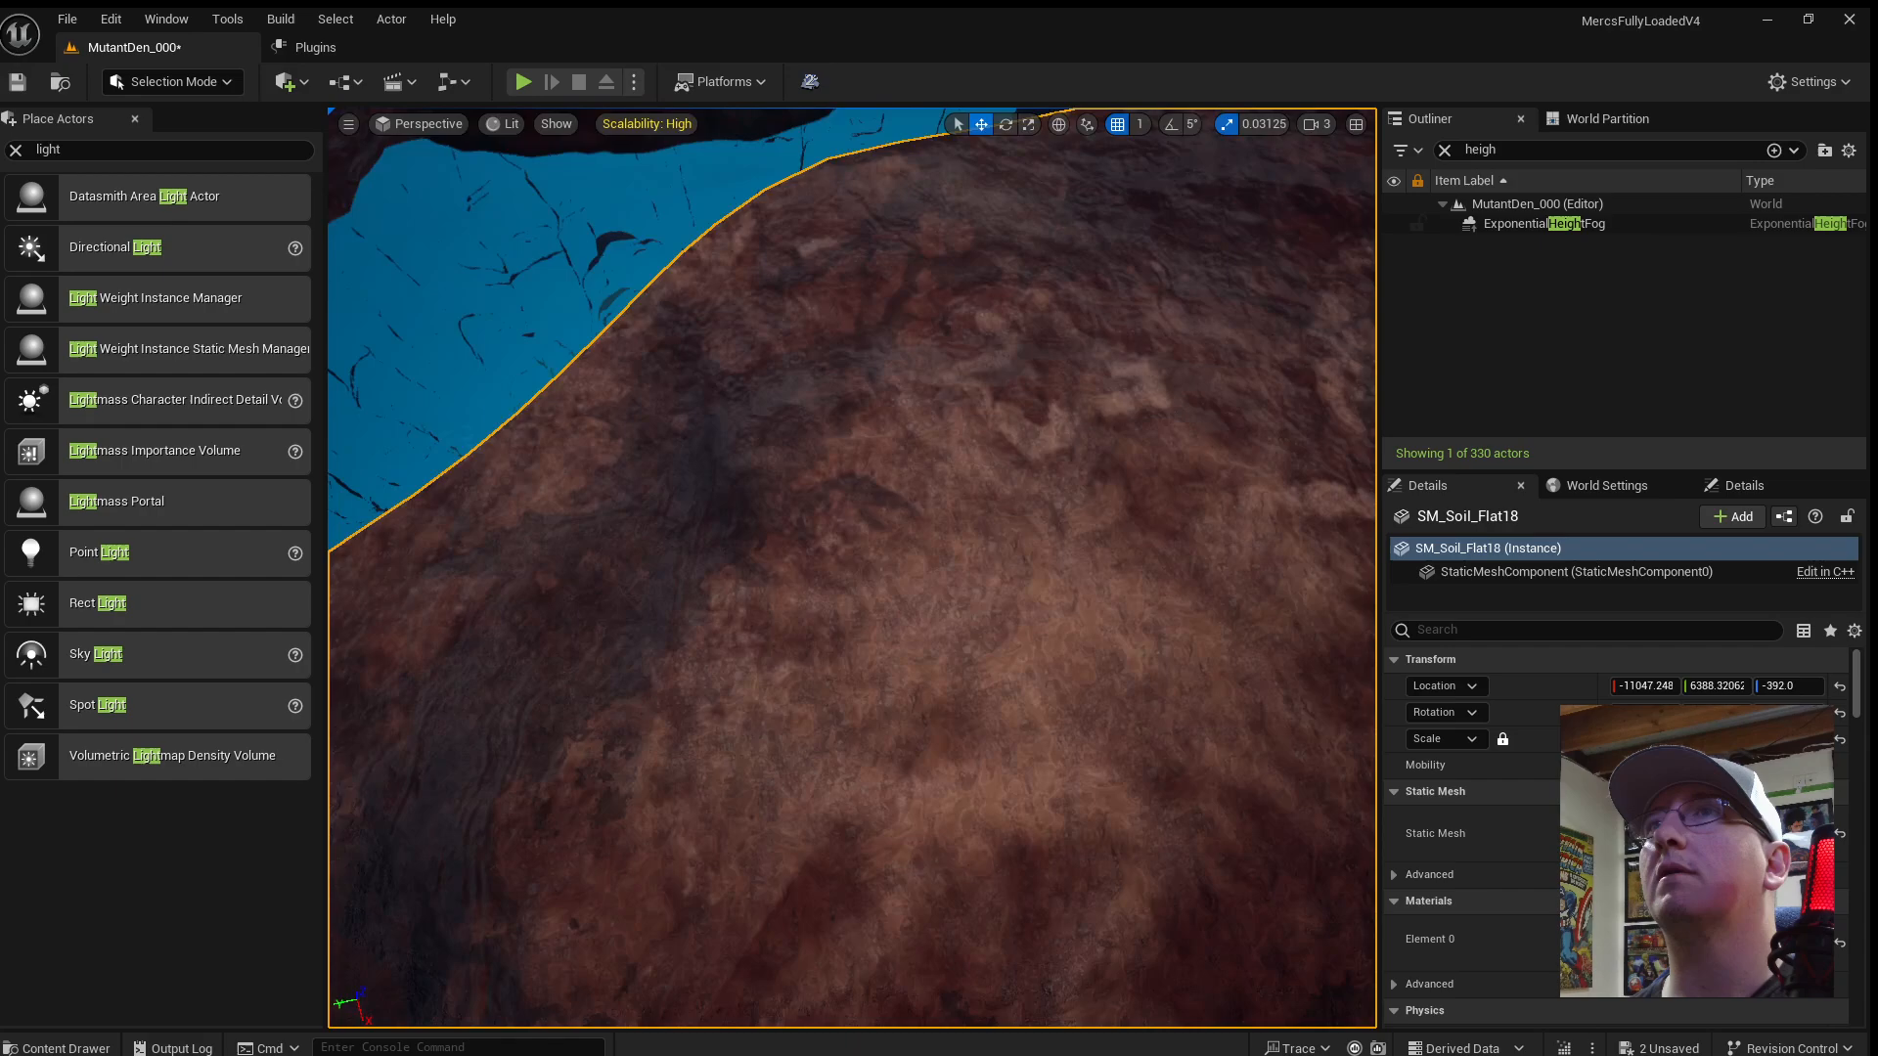
scroll(1186, 559, down, 5)
alt+drag(1186, 560, 1047, 565)
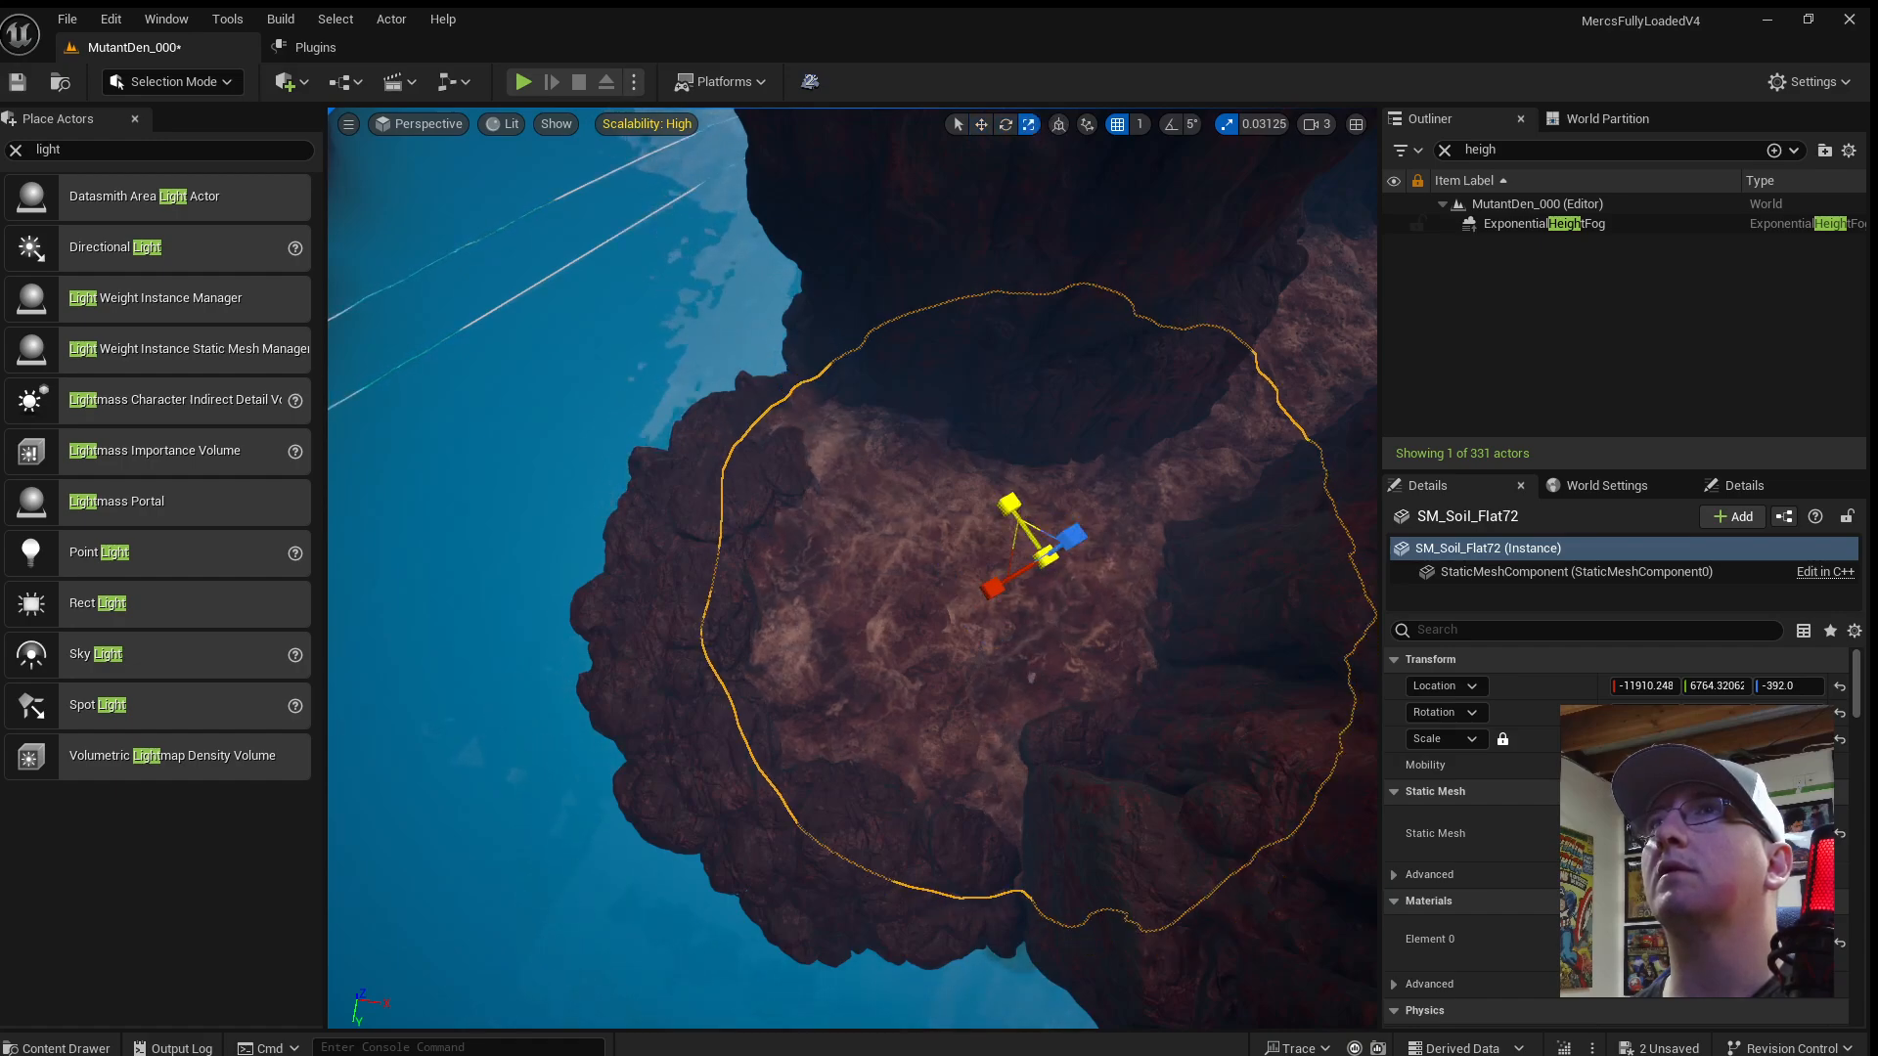
click(1146, 789)
key(w)
right_drag(1146, 788, 1059, 671)
click(954, 644)
right_drag(953, 645, 987, 637)
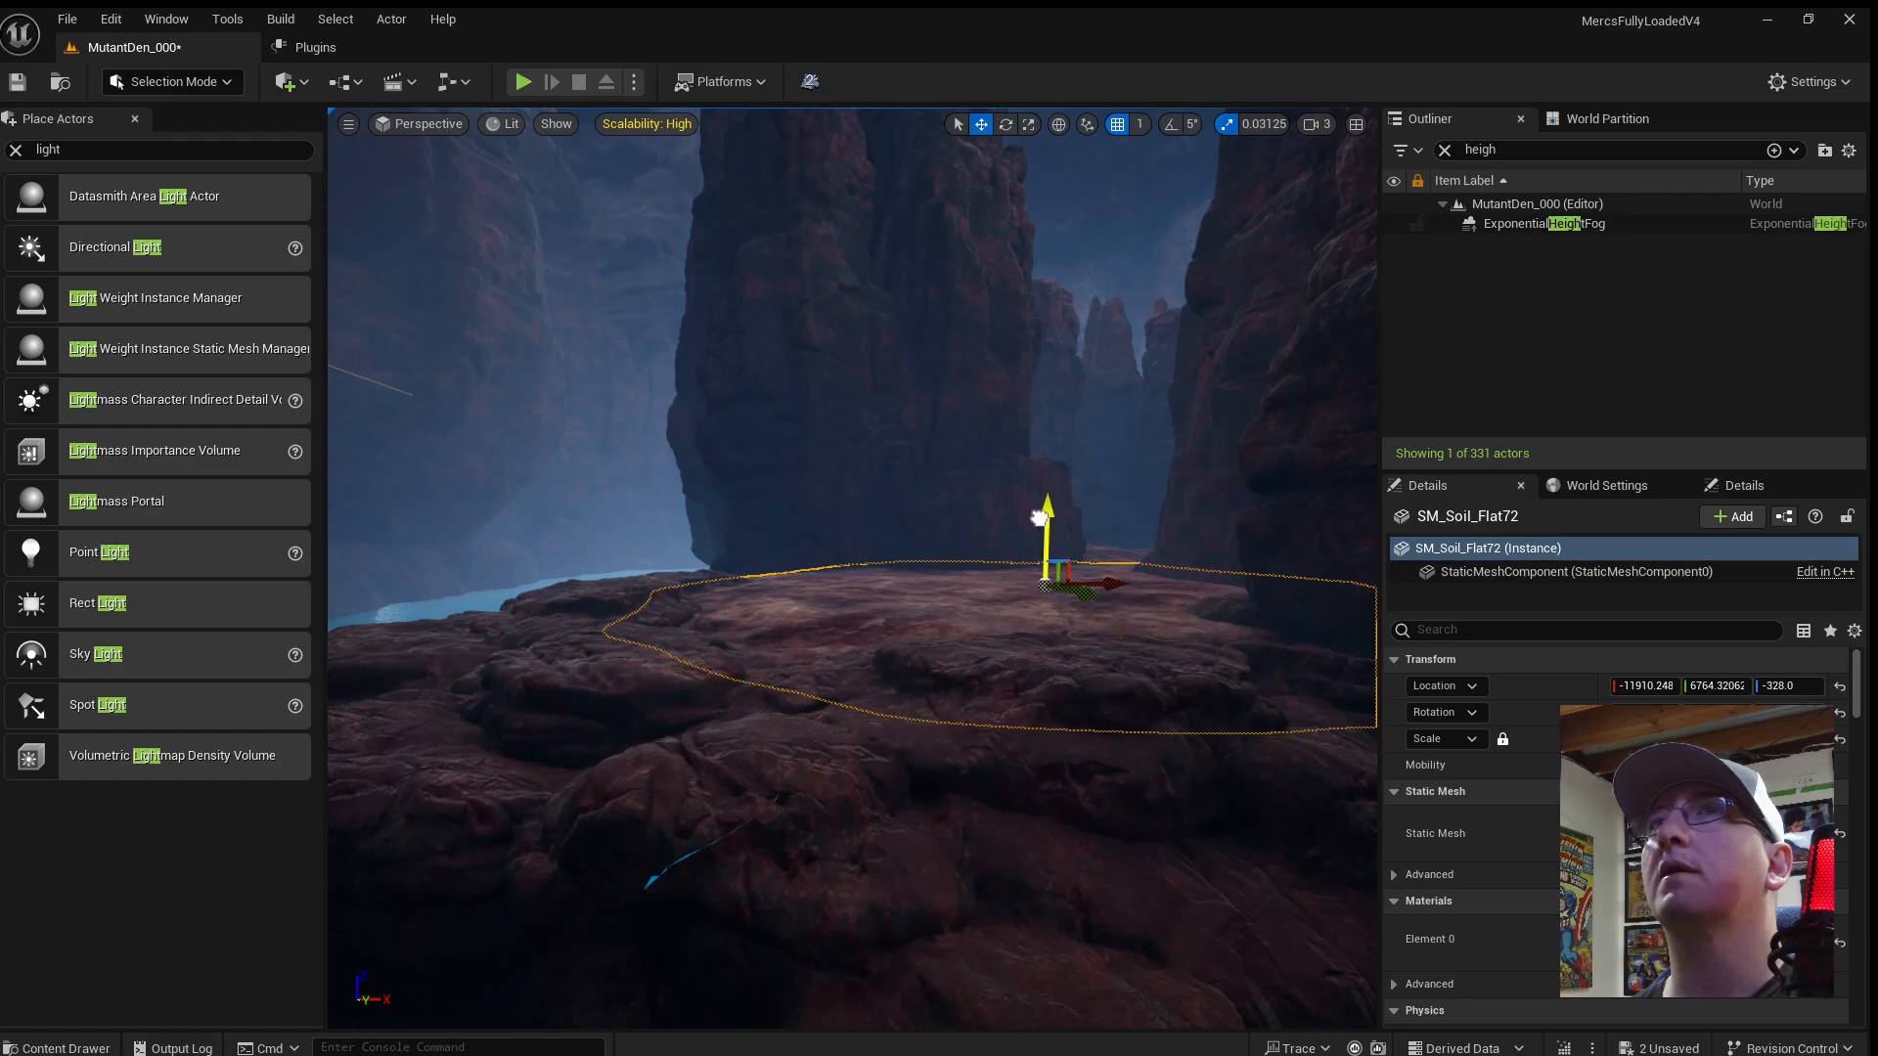
Lower the shoreline wall rock SM_Wall_Rock_Set_19 into the lake to a Z location of -3291.
click(987, 637)
scroll(987, 637, down, 2)
right_drag(987, 637, 1007, 826)
key(s)
scroll(1066, 782, up, 2)
click(1138, 841)
key(s)
click(1099, 668)
key(s)
right_drag(1100, 668, 1057, 738)
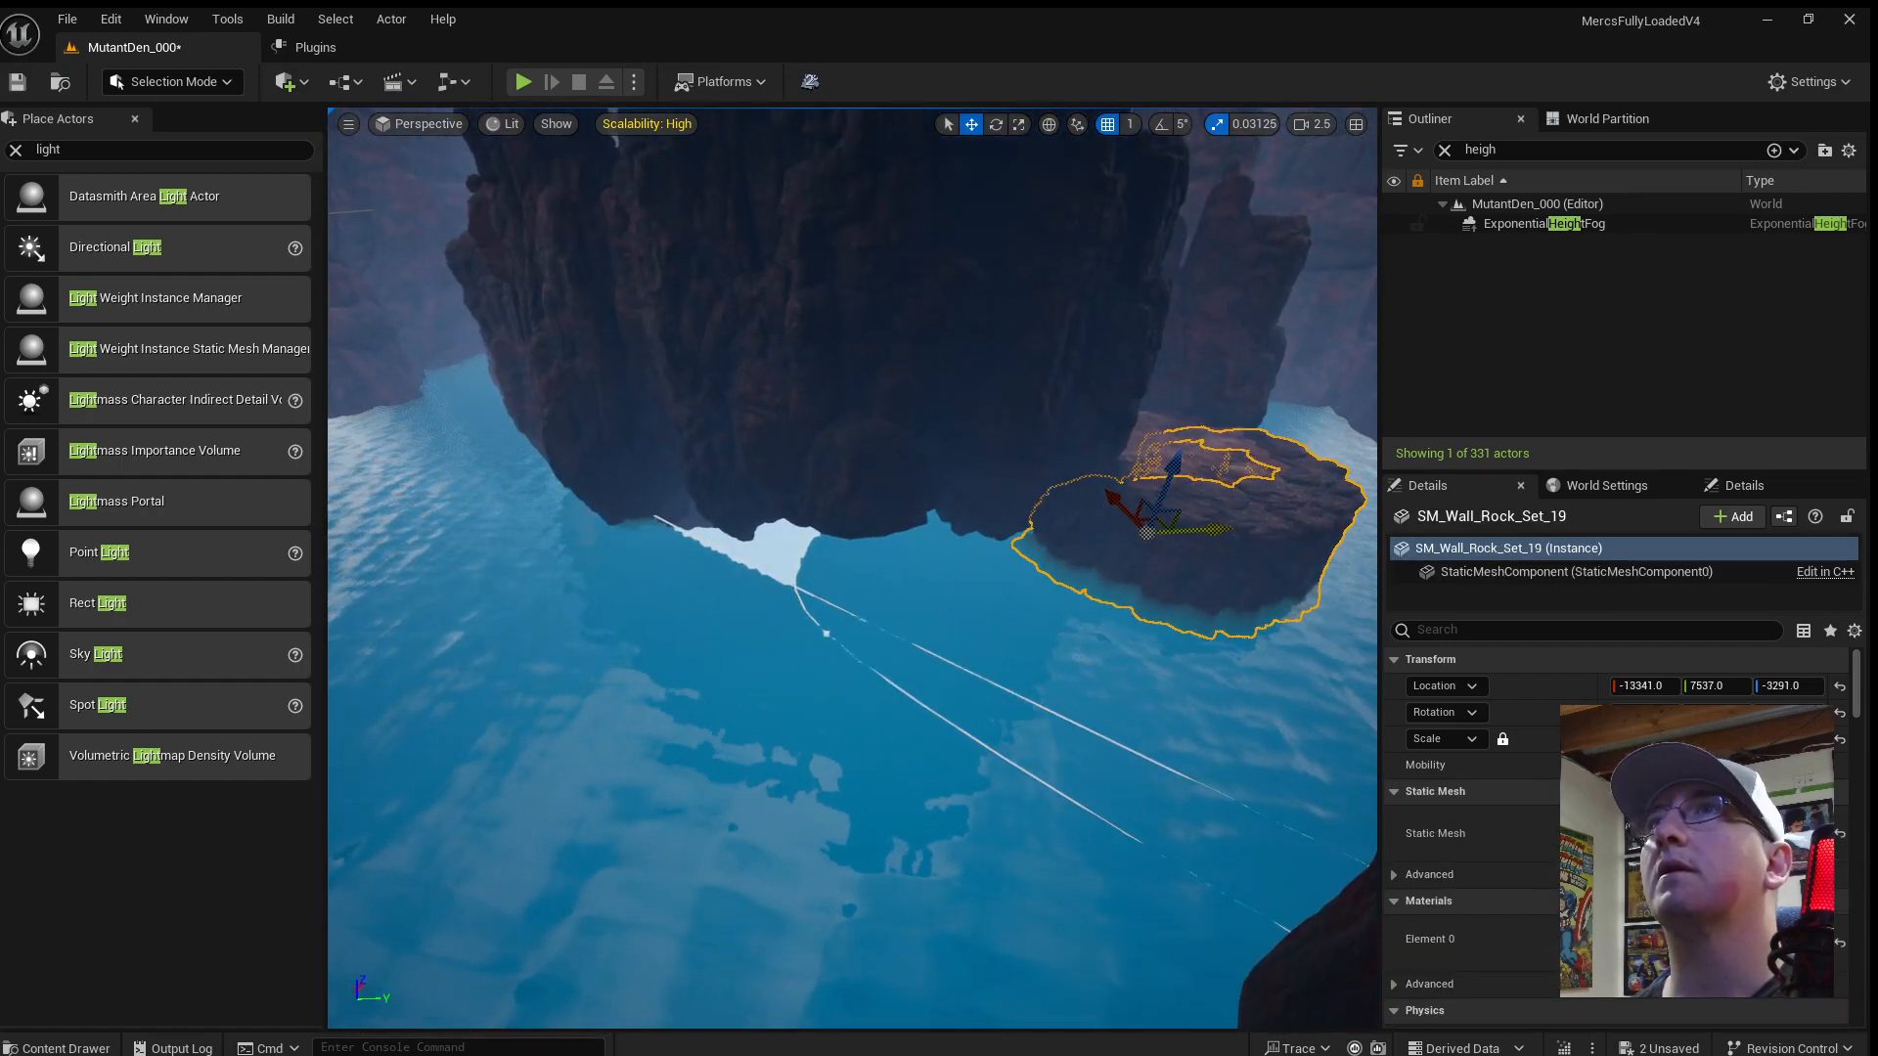
key(w)
right_drag(859, 621, 989, 630)
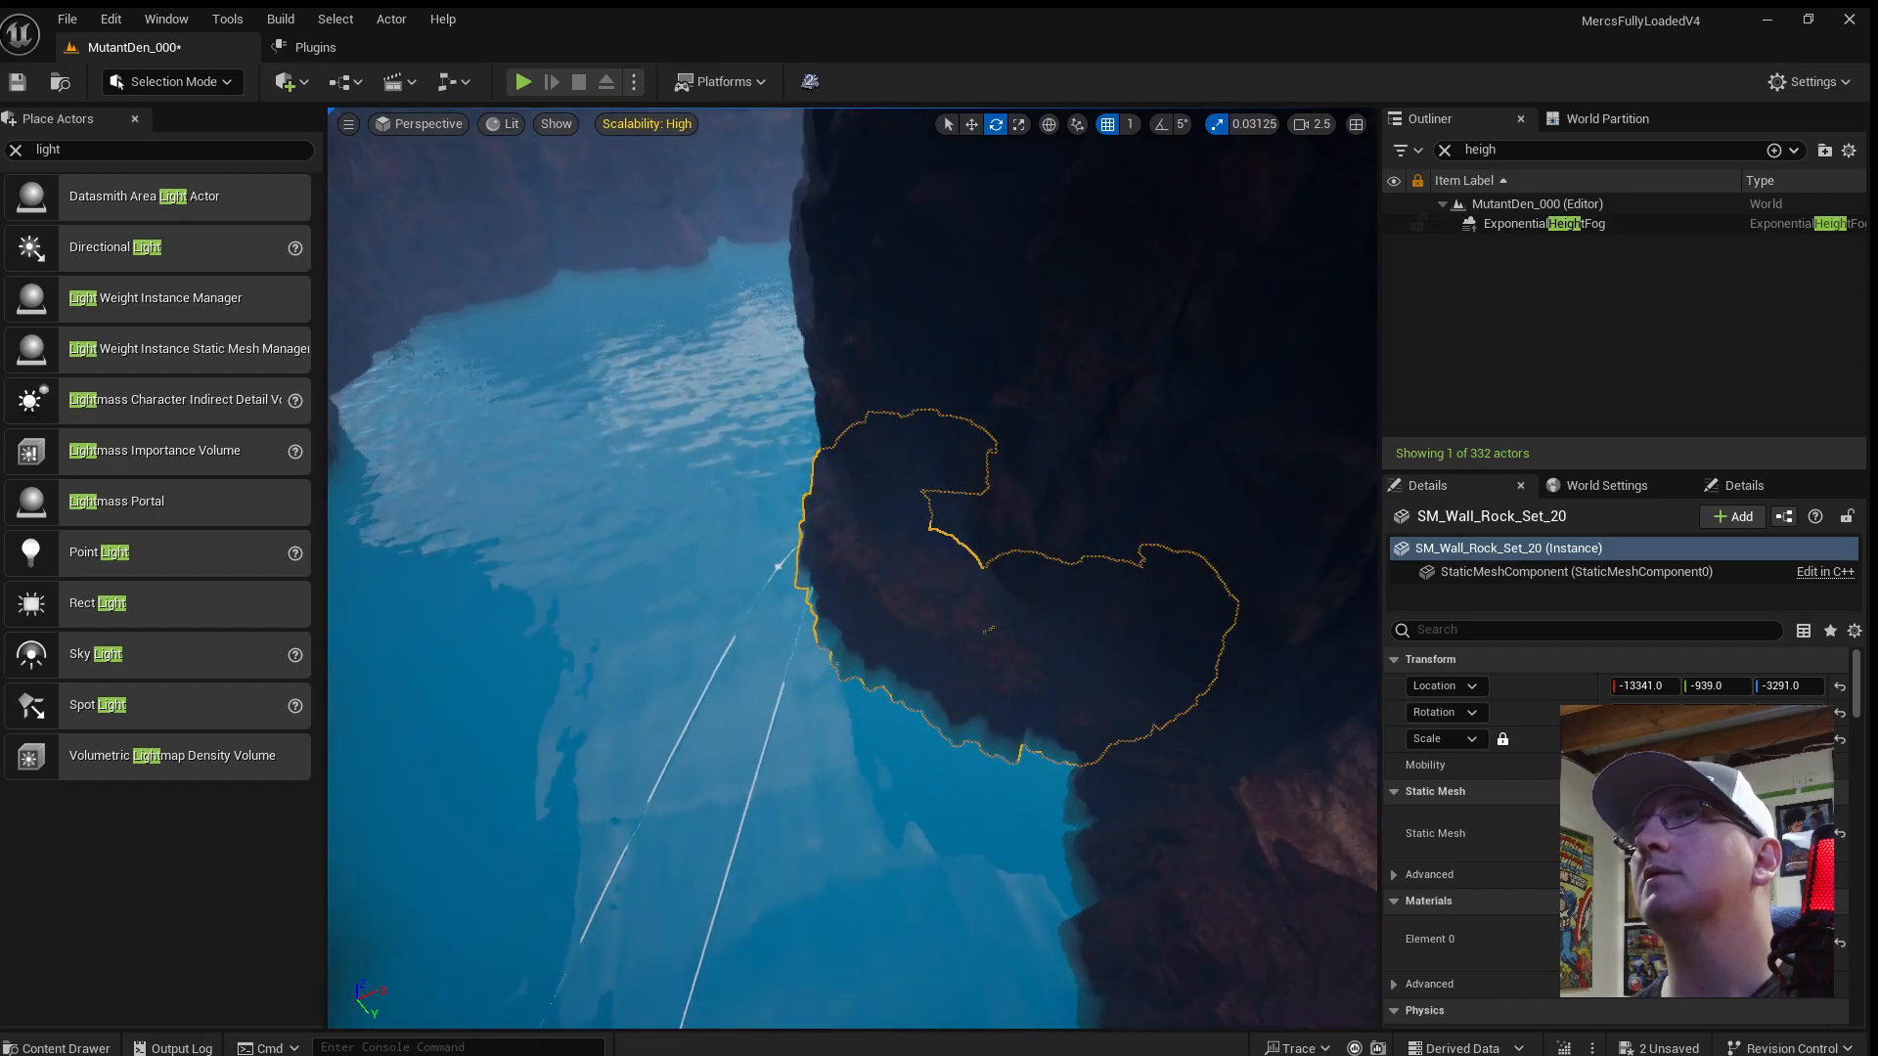
key(Delete)
Place SM_Wall_Rock_Set_6 from the Foliage collection beside the lake cliff at -18100, 1874, -2516 and enlarge it.
key(ctrl+space)
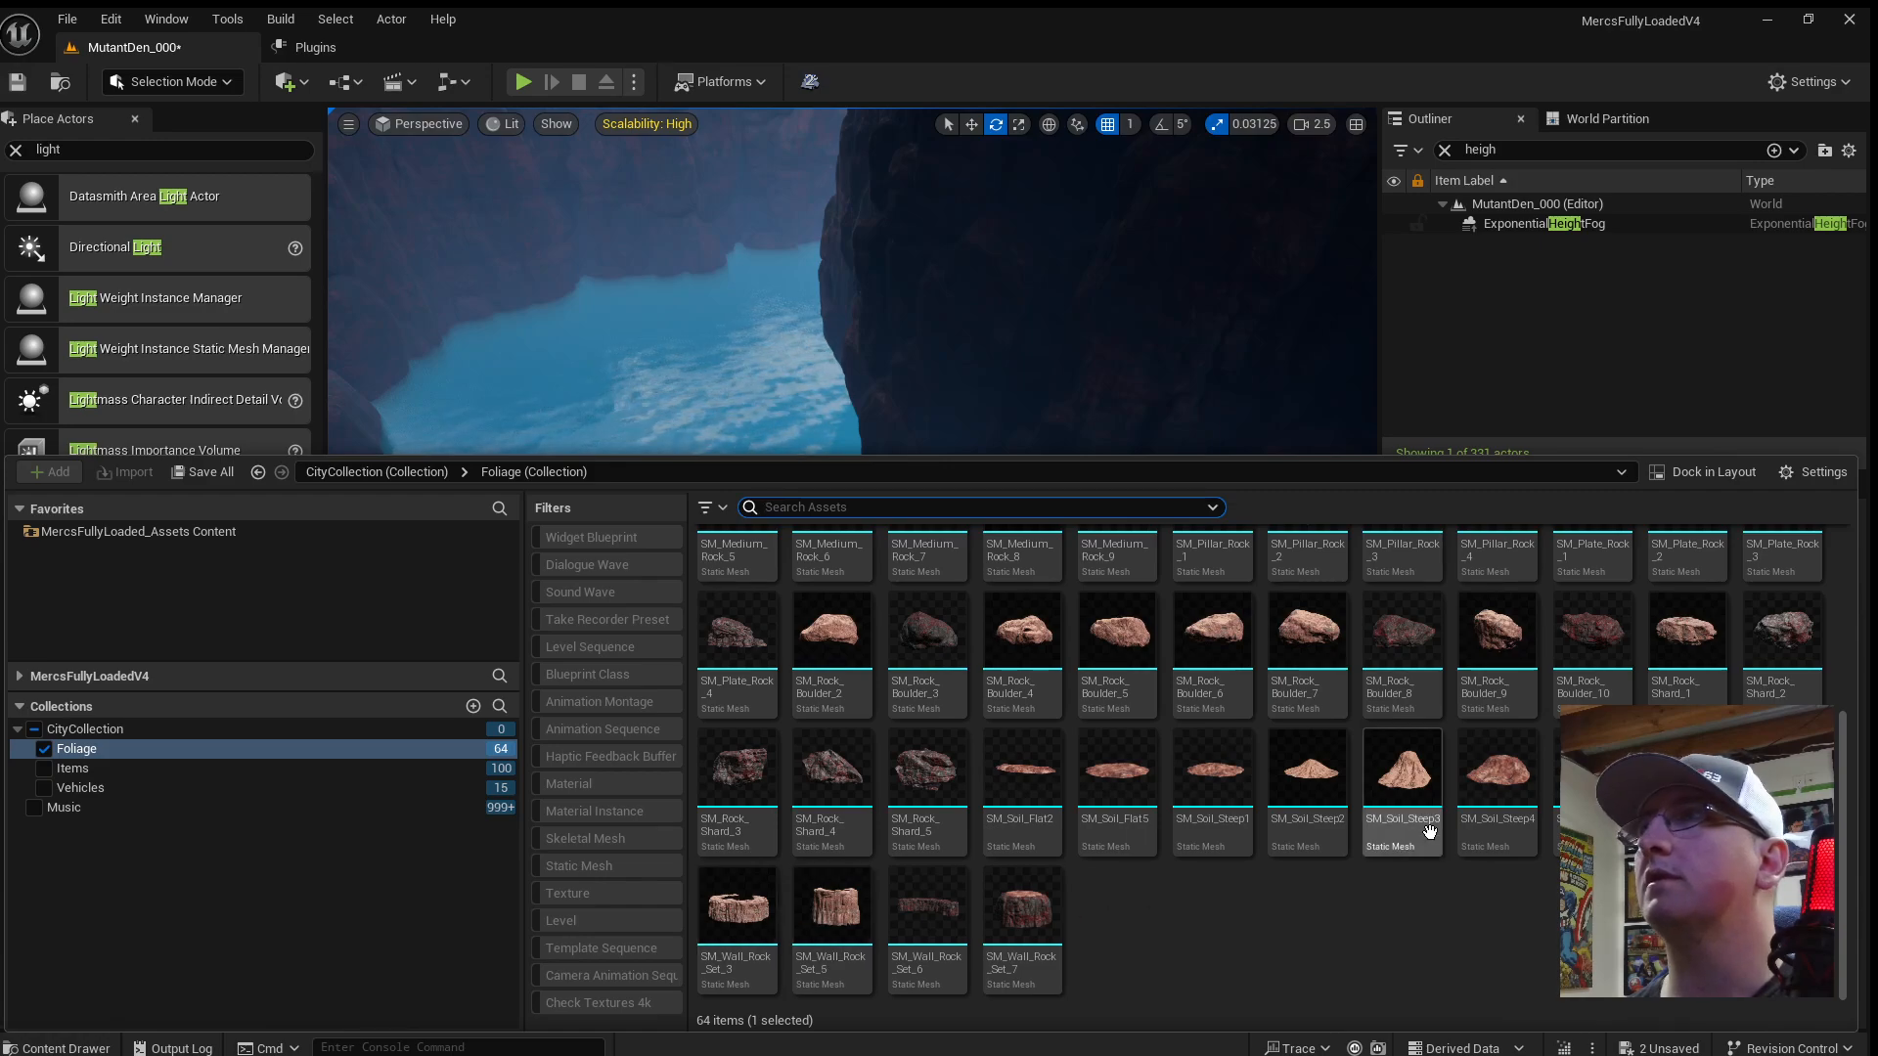
drag(927, 906, 680, 490)
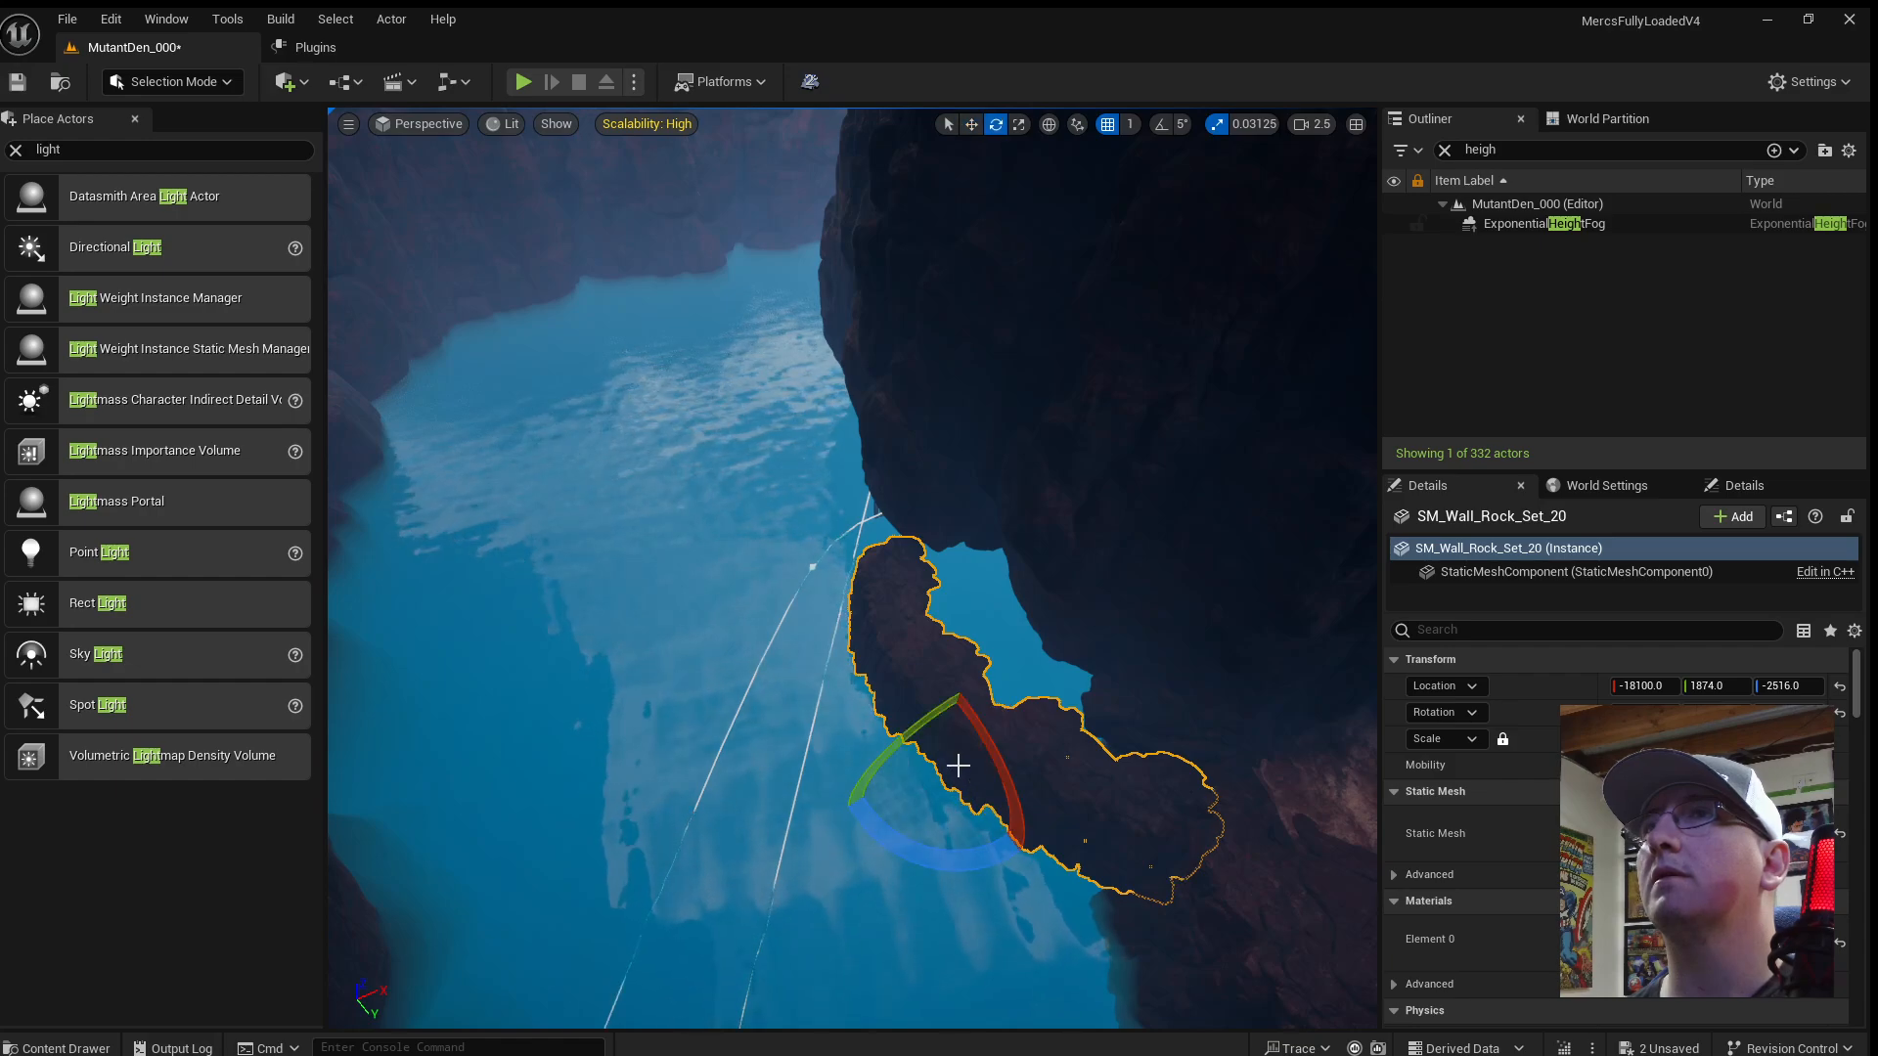
drag(950, 755, 957, 756)
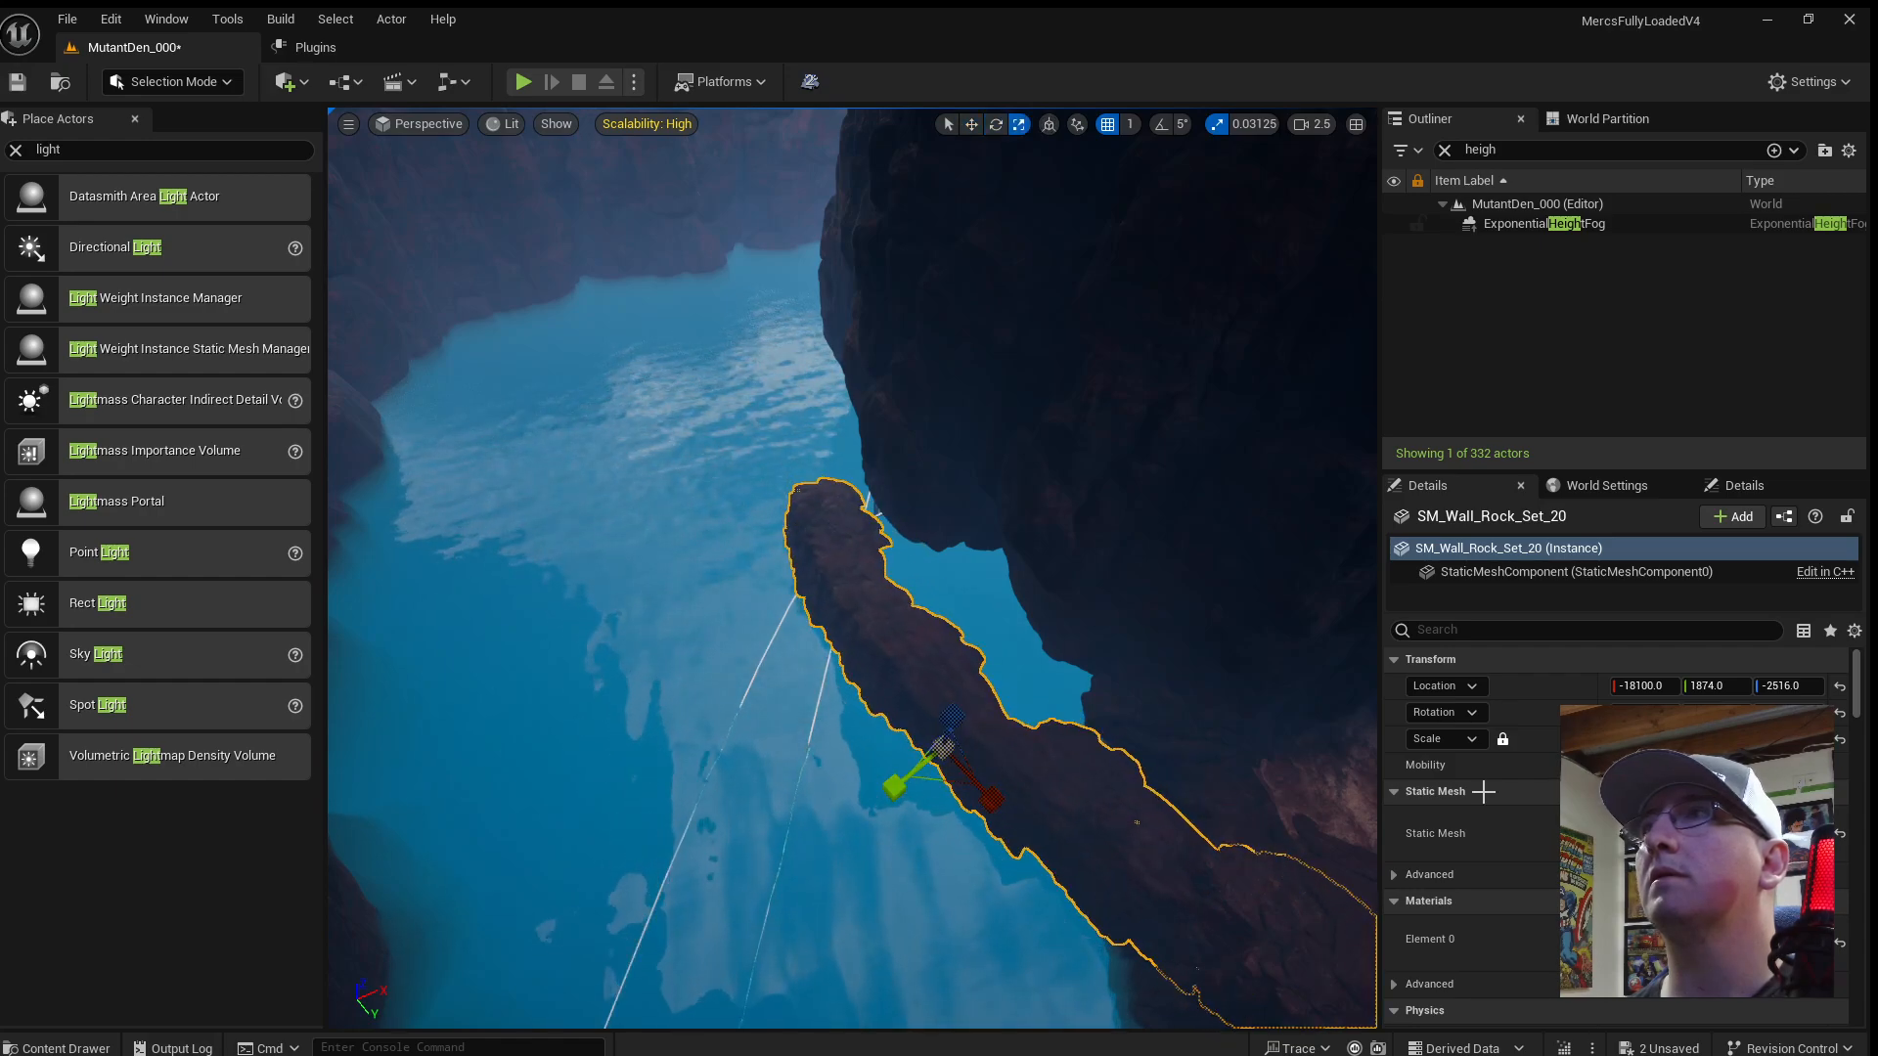
key(ctrl+z)
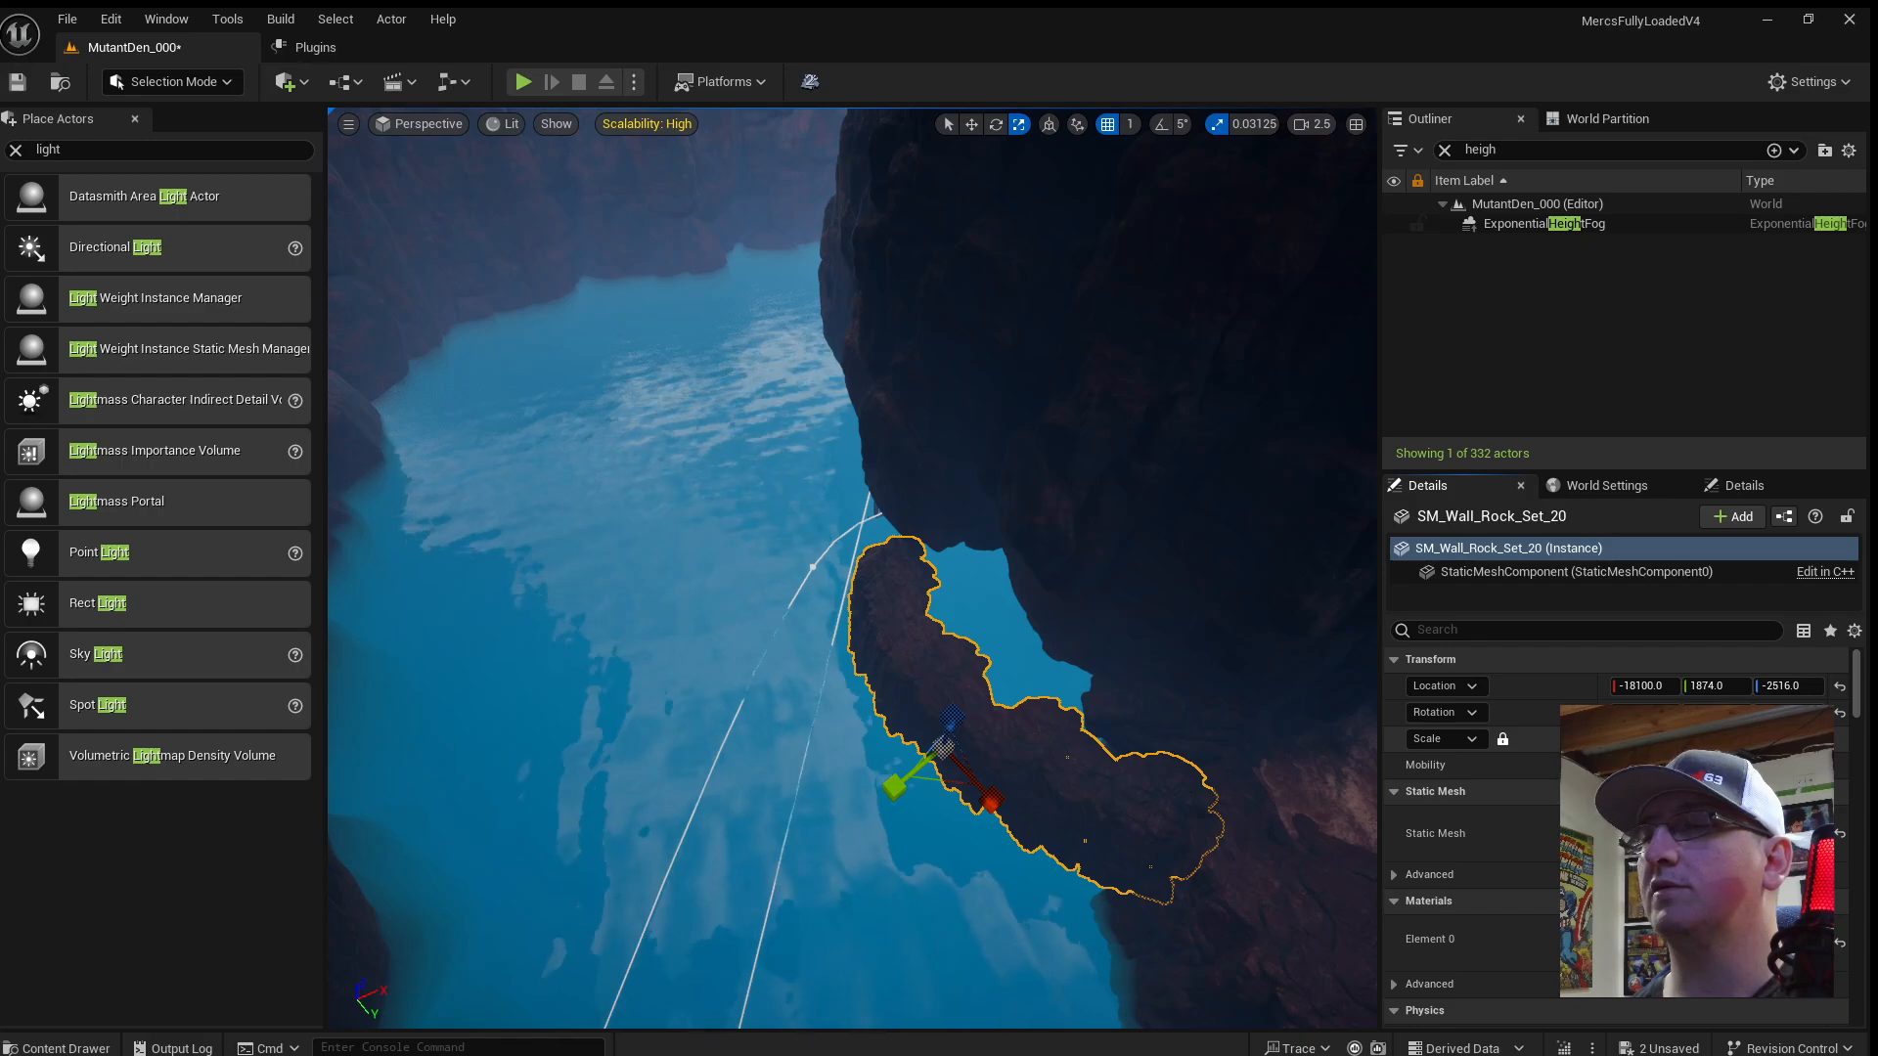
key(Return)
right_drag(909, 470, 983, 470)
key(w)
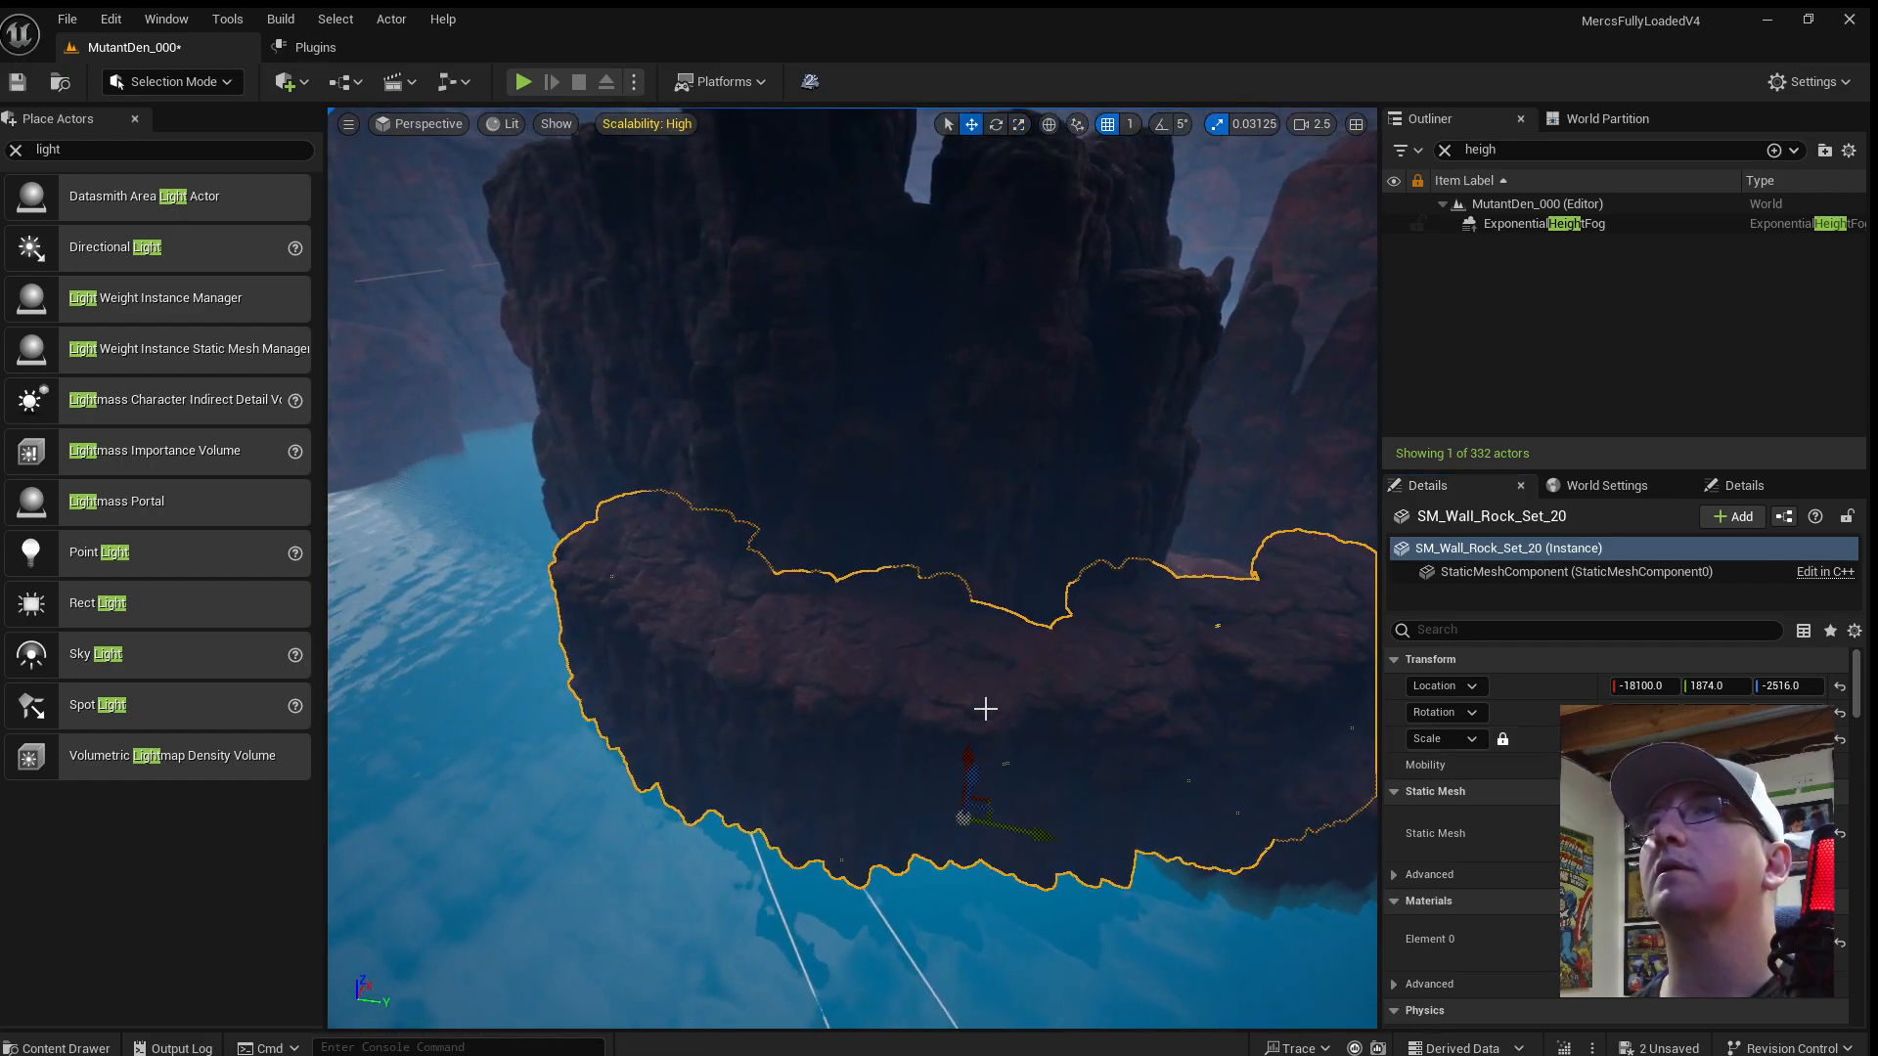
Move the new wall rock against the base of the cliff at location -17172, -4344, -4730.
drag(1043, 832, 779, 814)
right_drag(745, 713, 767, 718)
drag(707, 719, 750, 817)
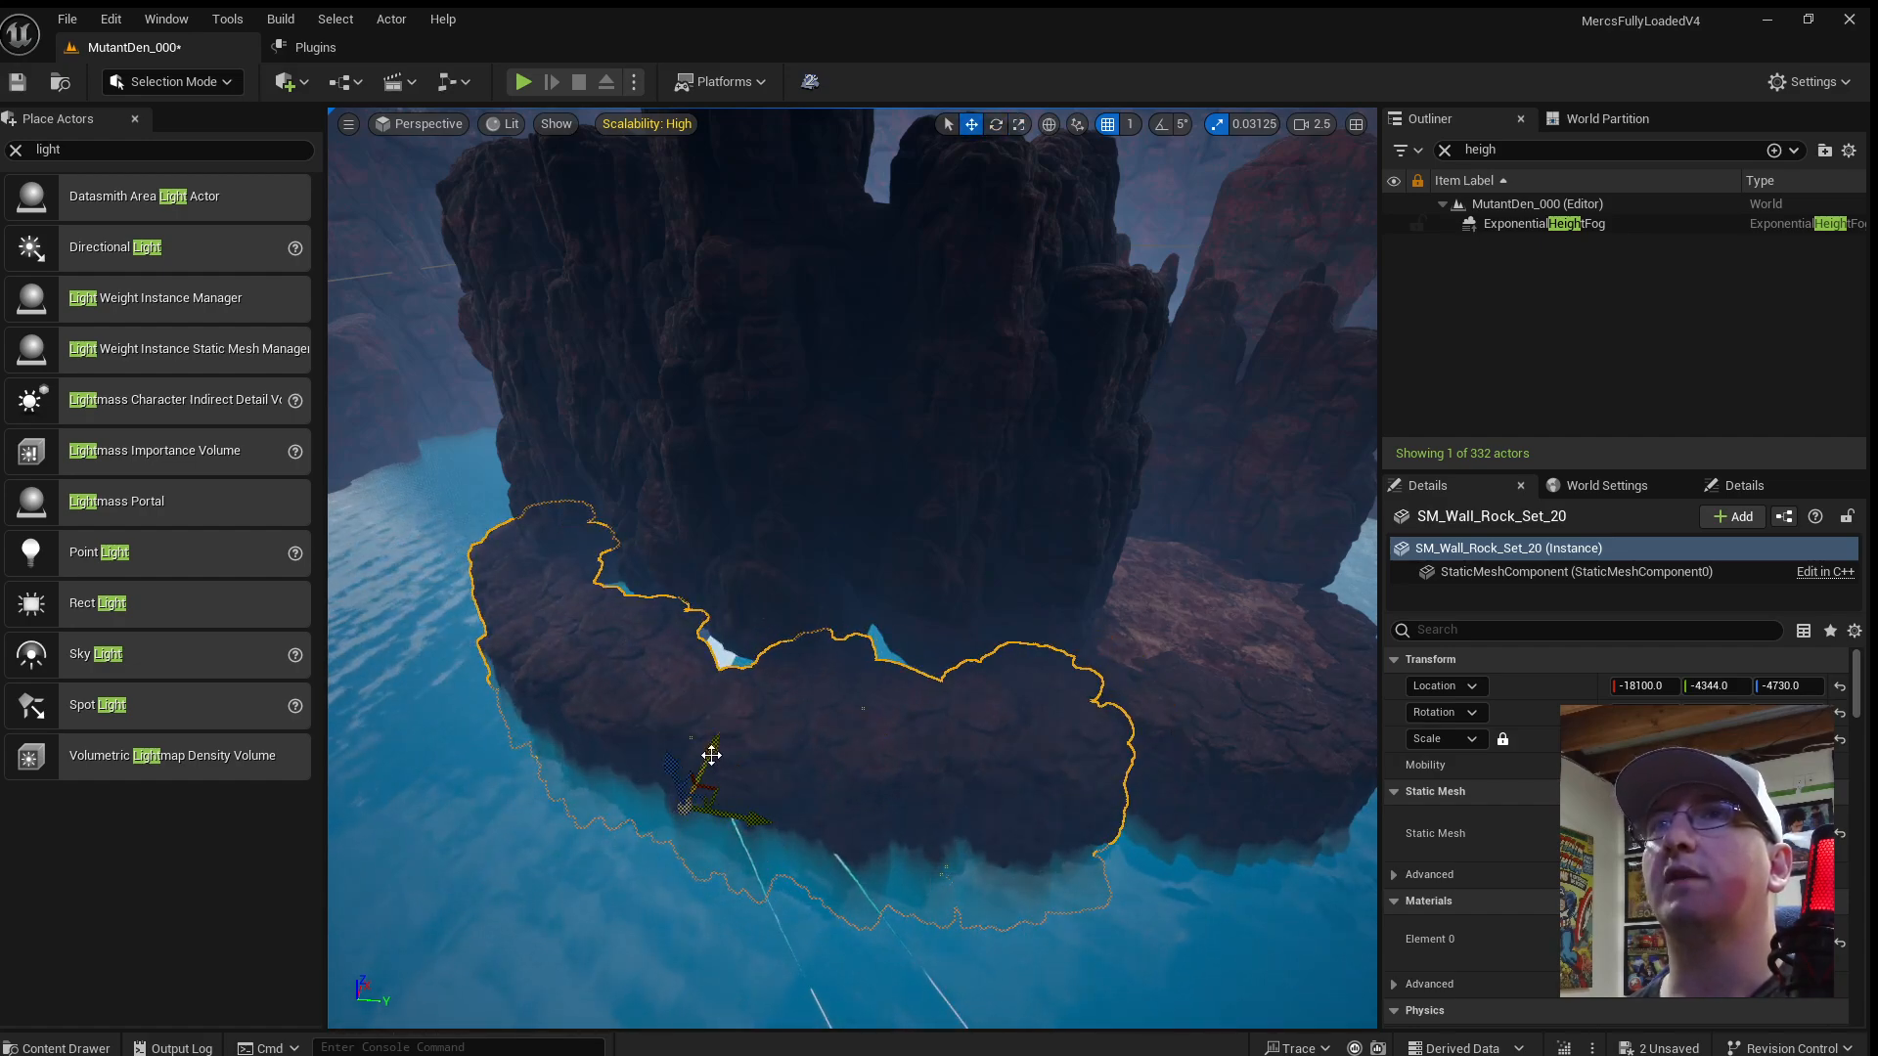
drag(711, 755, 719, 732)
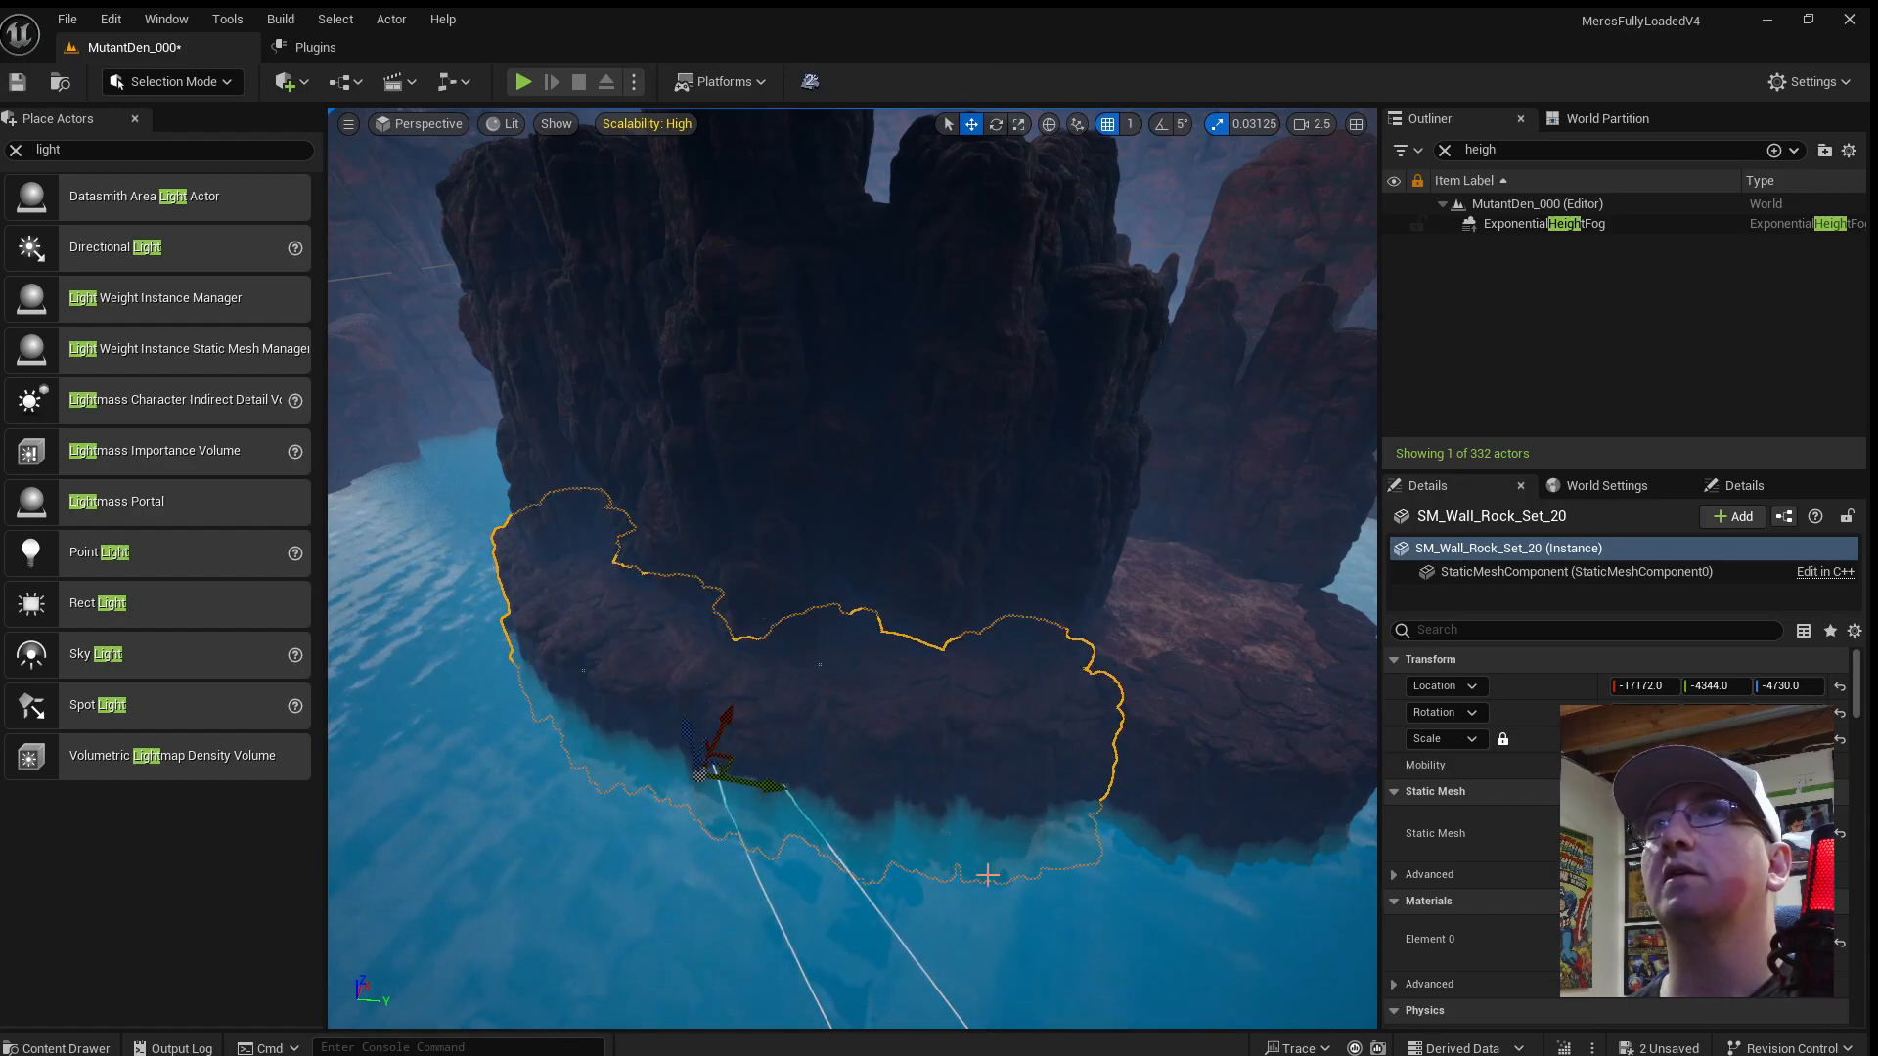
click(992, 875)
Duplicate the wall rock farther along the cliff base and position the copy at -7628, -15049, -4730.
right_drag(1099, 801, 1291, 675)
click(1233, 675)
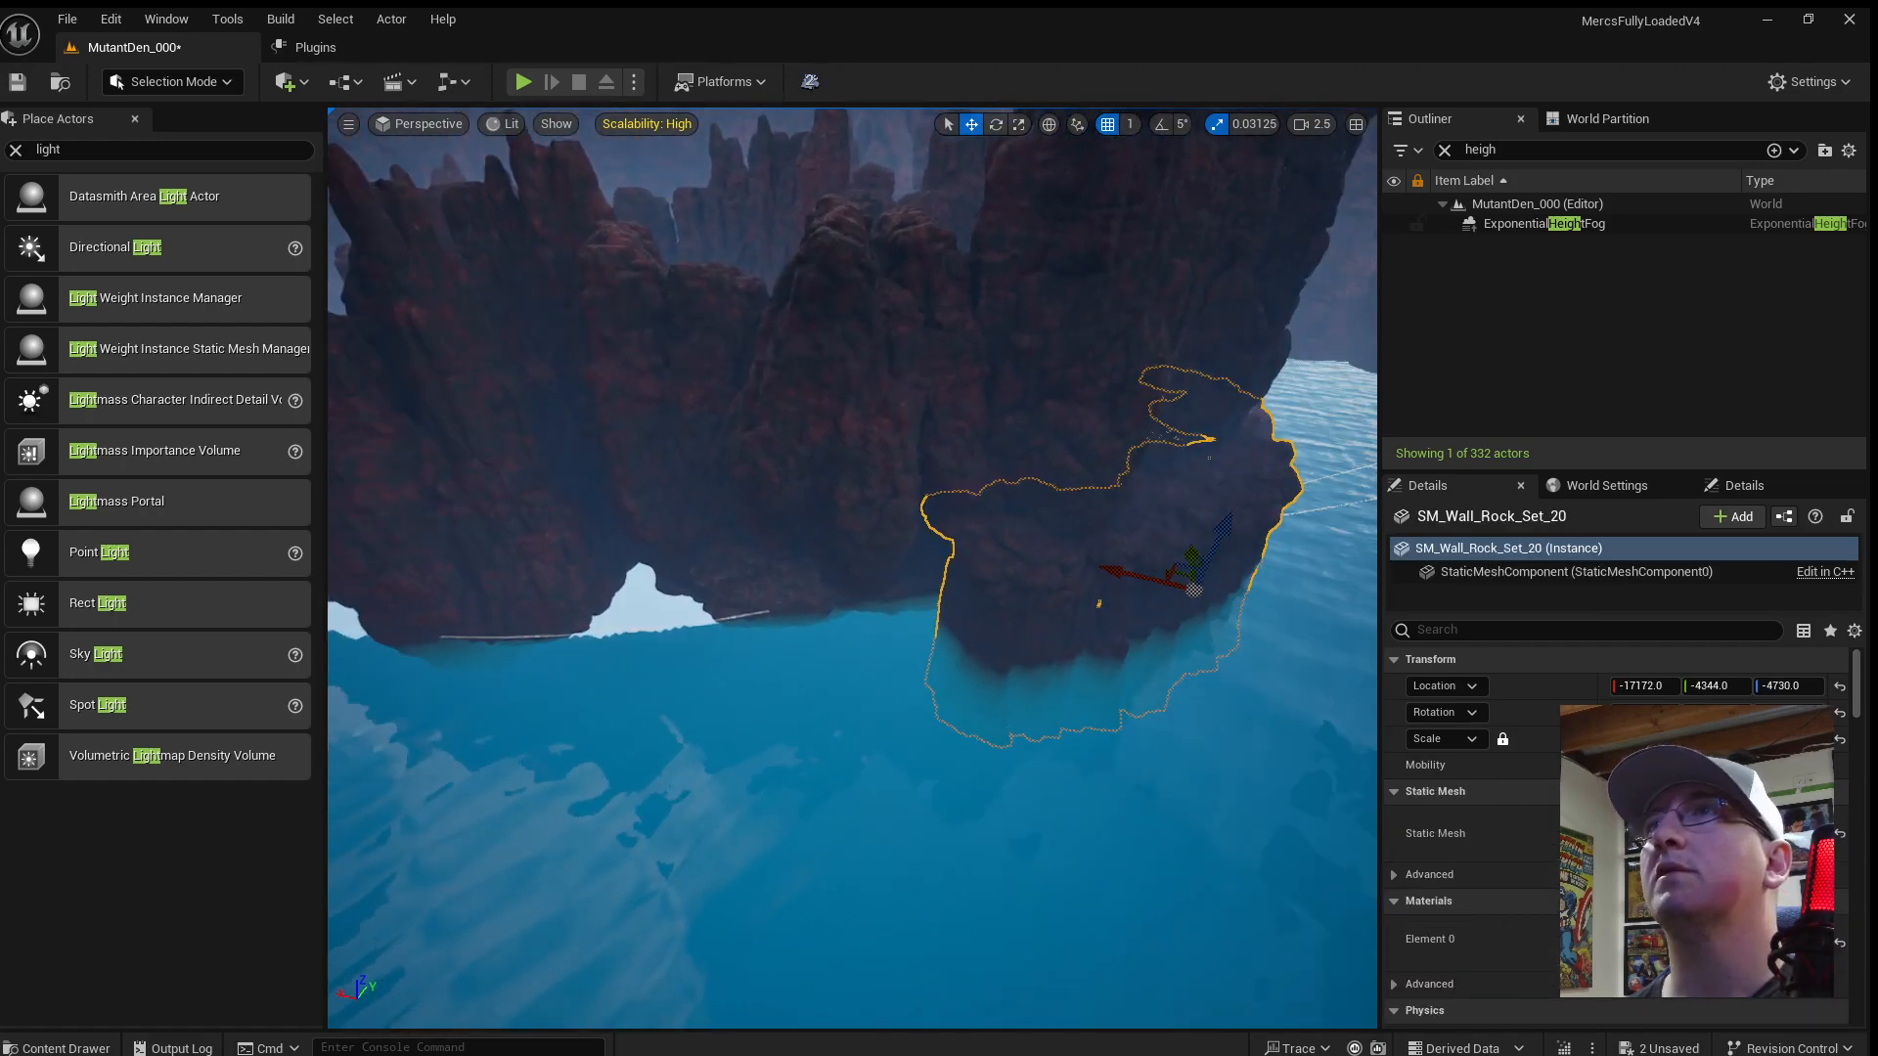
right_drag(1124, 583, 1166, 583)
alt+drag(1097, 572, 779, 582)
key(e)
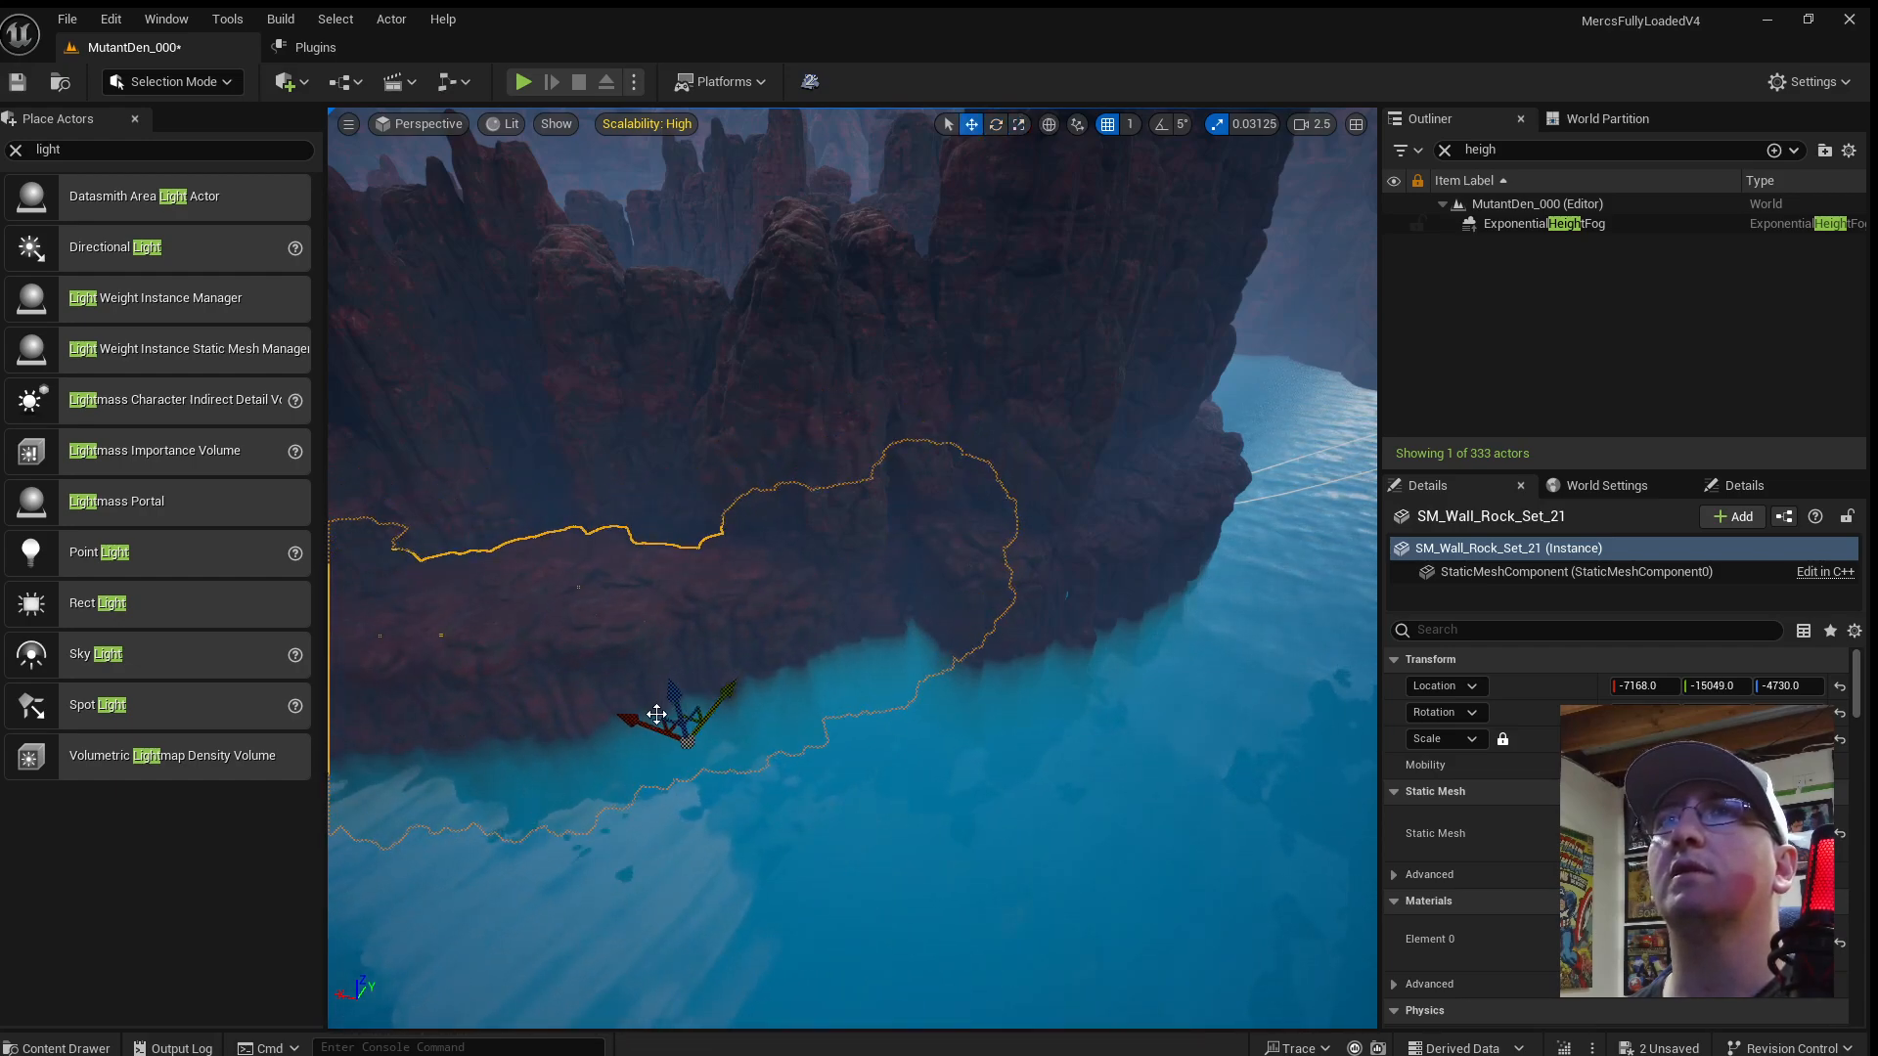
drag(647, 729, 655, 733)
Rotate the duplicated wall rock SM_Wall_Rock_Set_21 to follow the cliff's shoreline.
key(e)
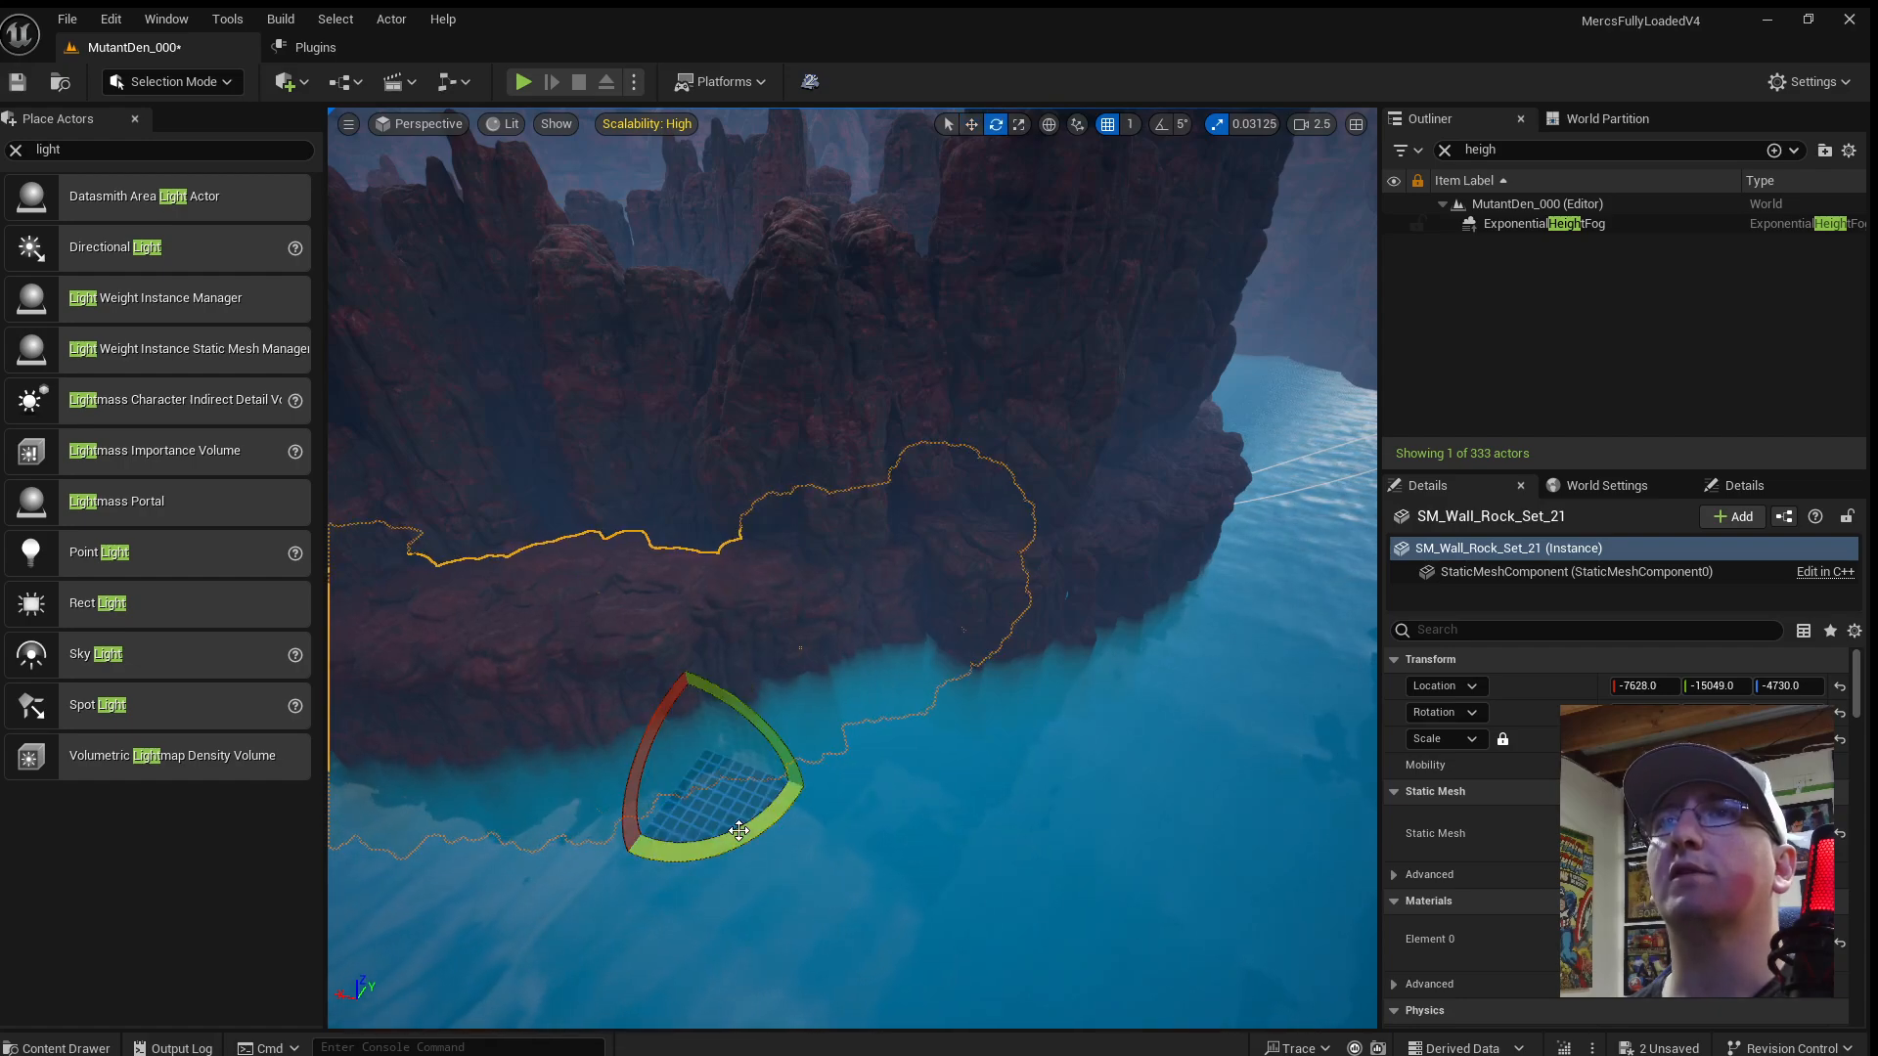
drag(687, 851, 724, 843)
right_drag(741, 820, 813, 584)
drag(841, 672, 848, 672)
Examine the shoreline rocks and the pillars behind them for remaining gaps in the cliff base.
click(978, 645)
right_drag(978, 646, 489, 587)
scroll(518, 675, down, 2)
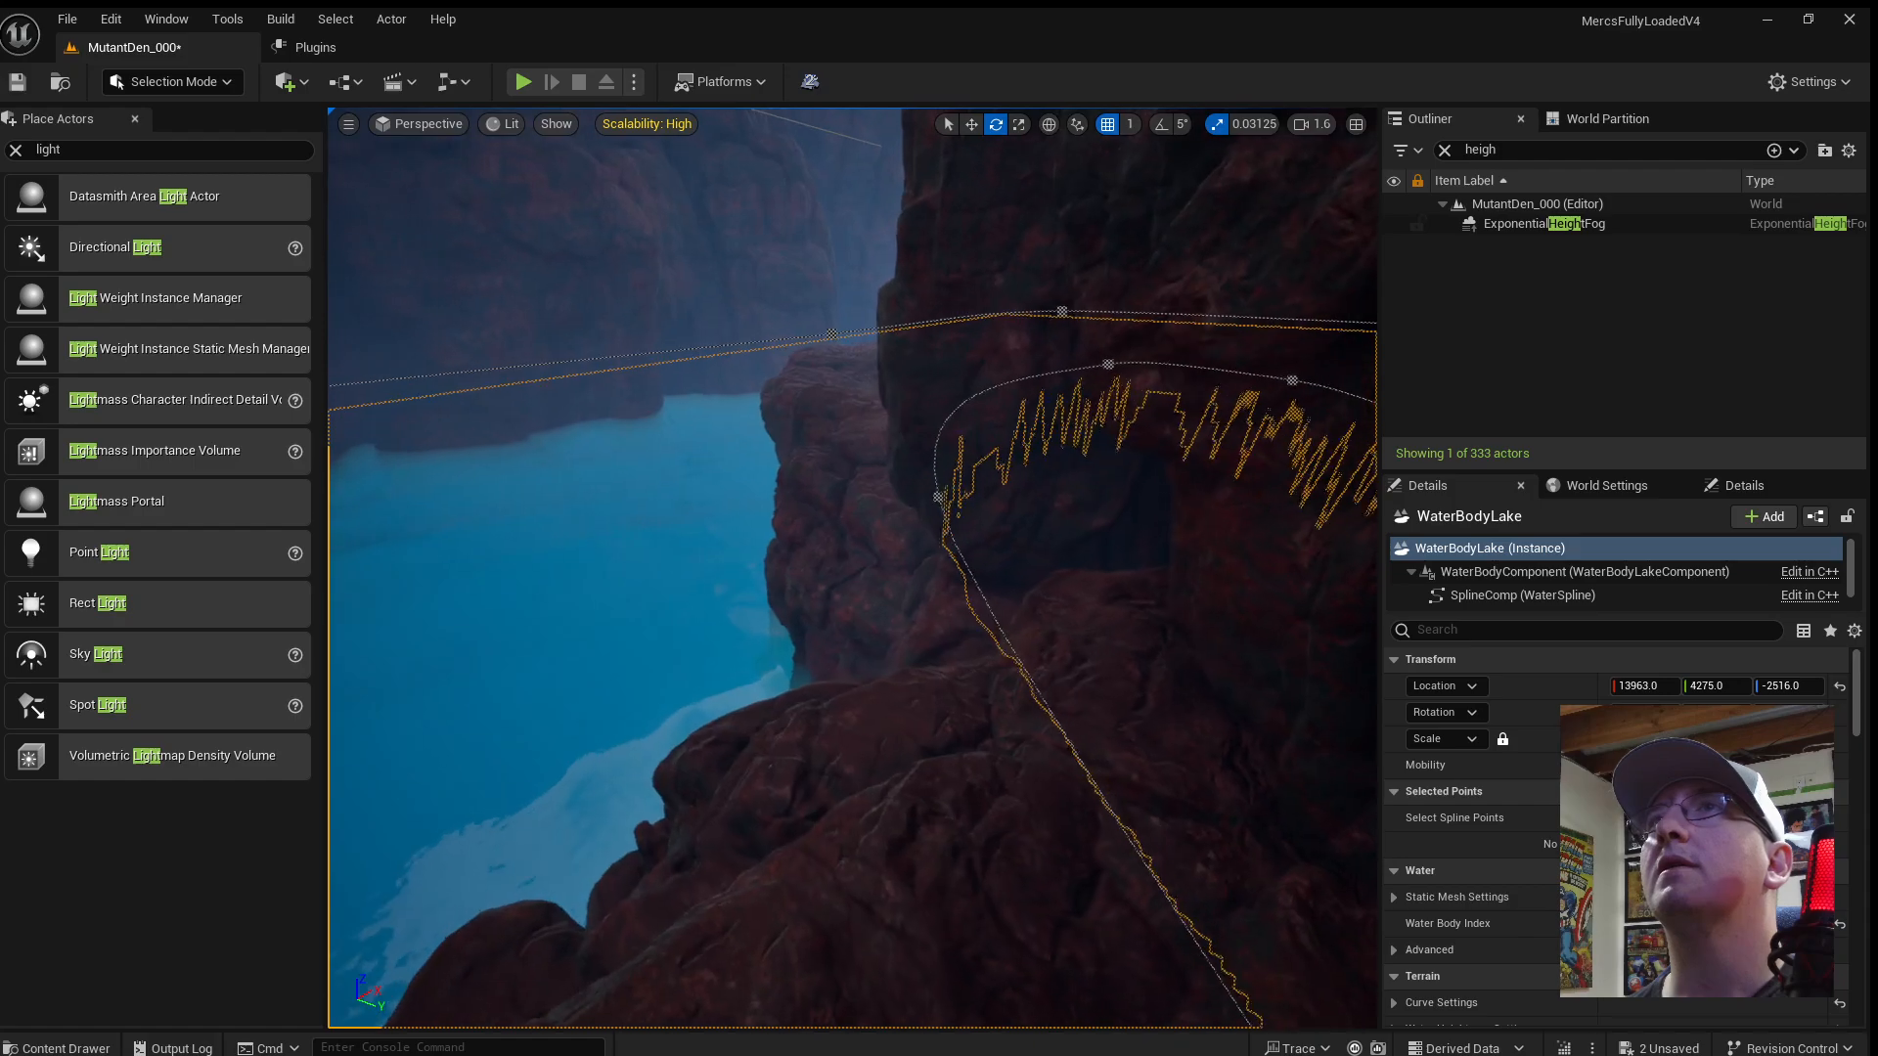
click(930, 604)
key(f)
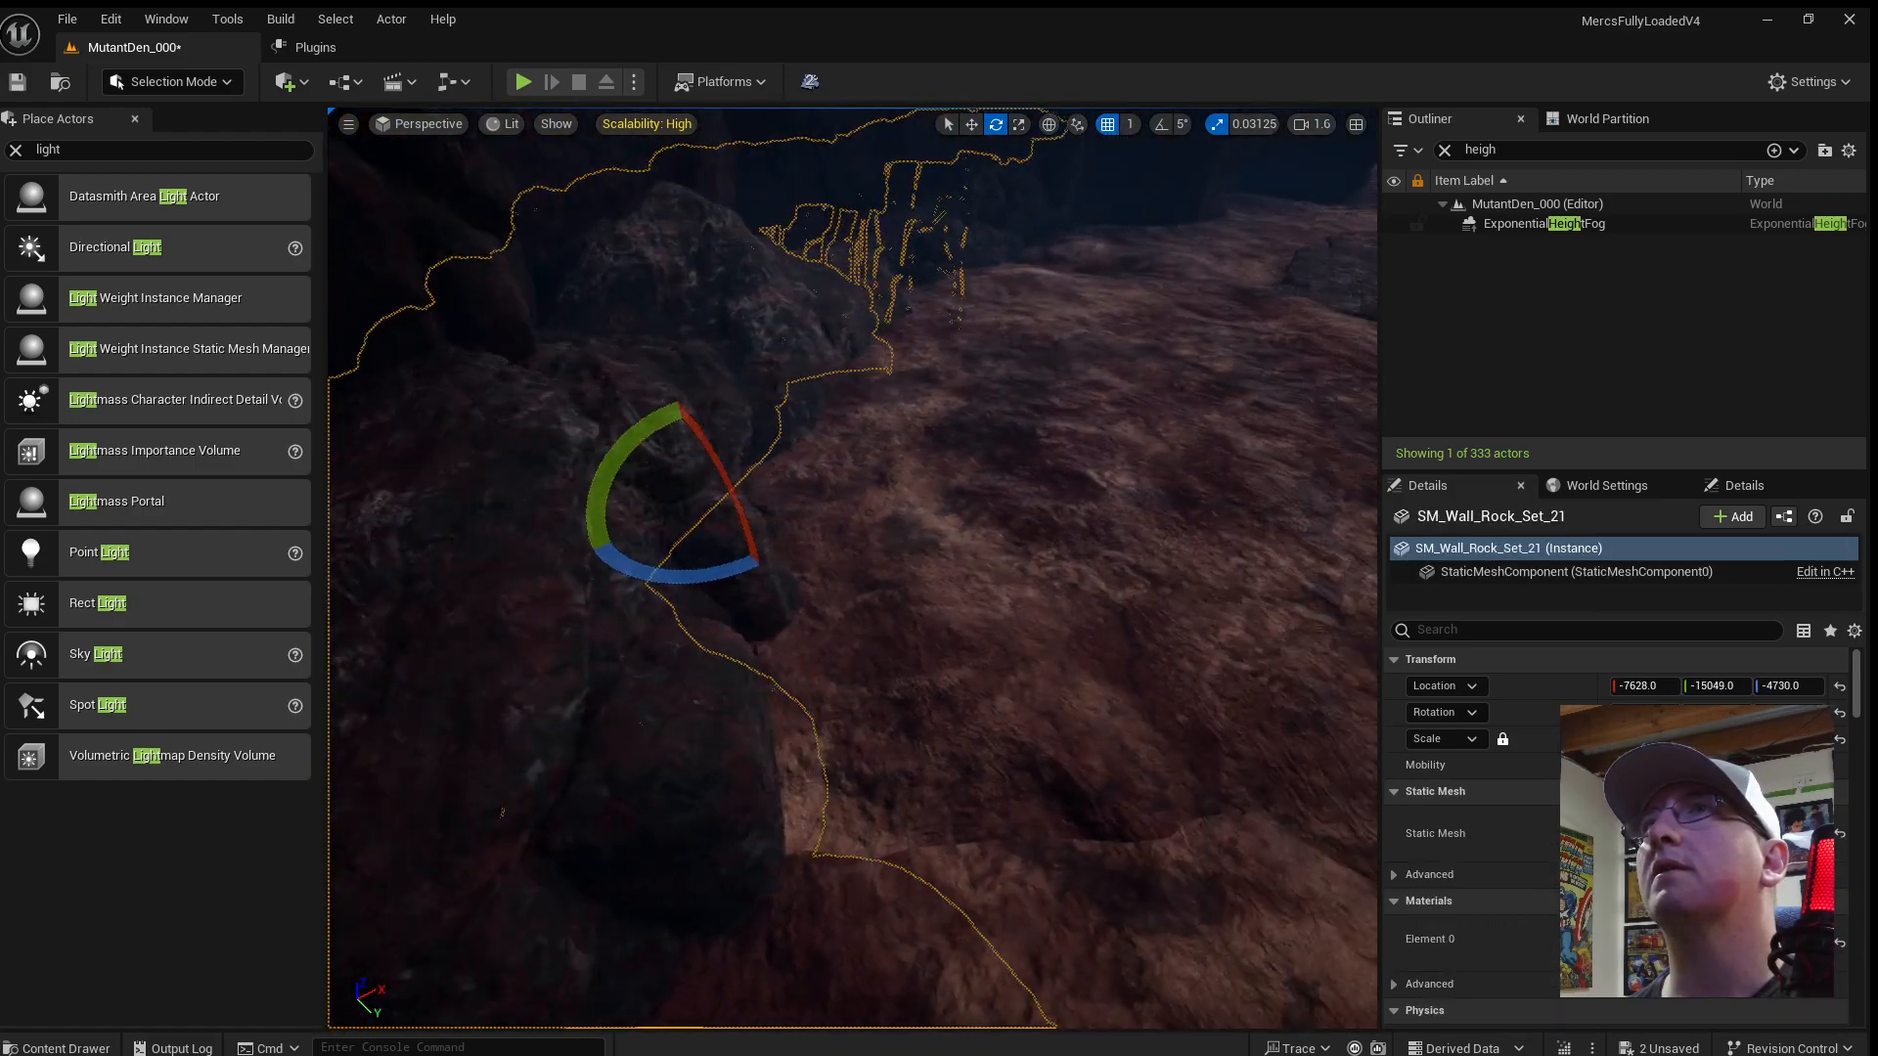
right_drag(931, 604, 1096, 538)
scroll(1135, 528, up, 1)
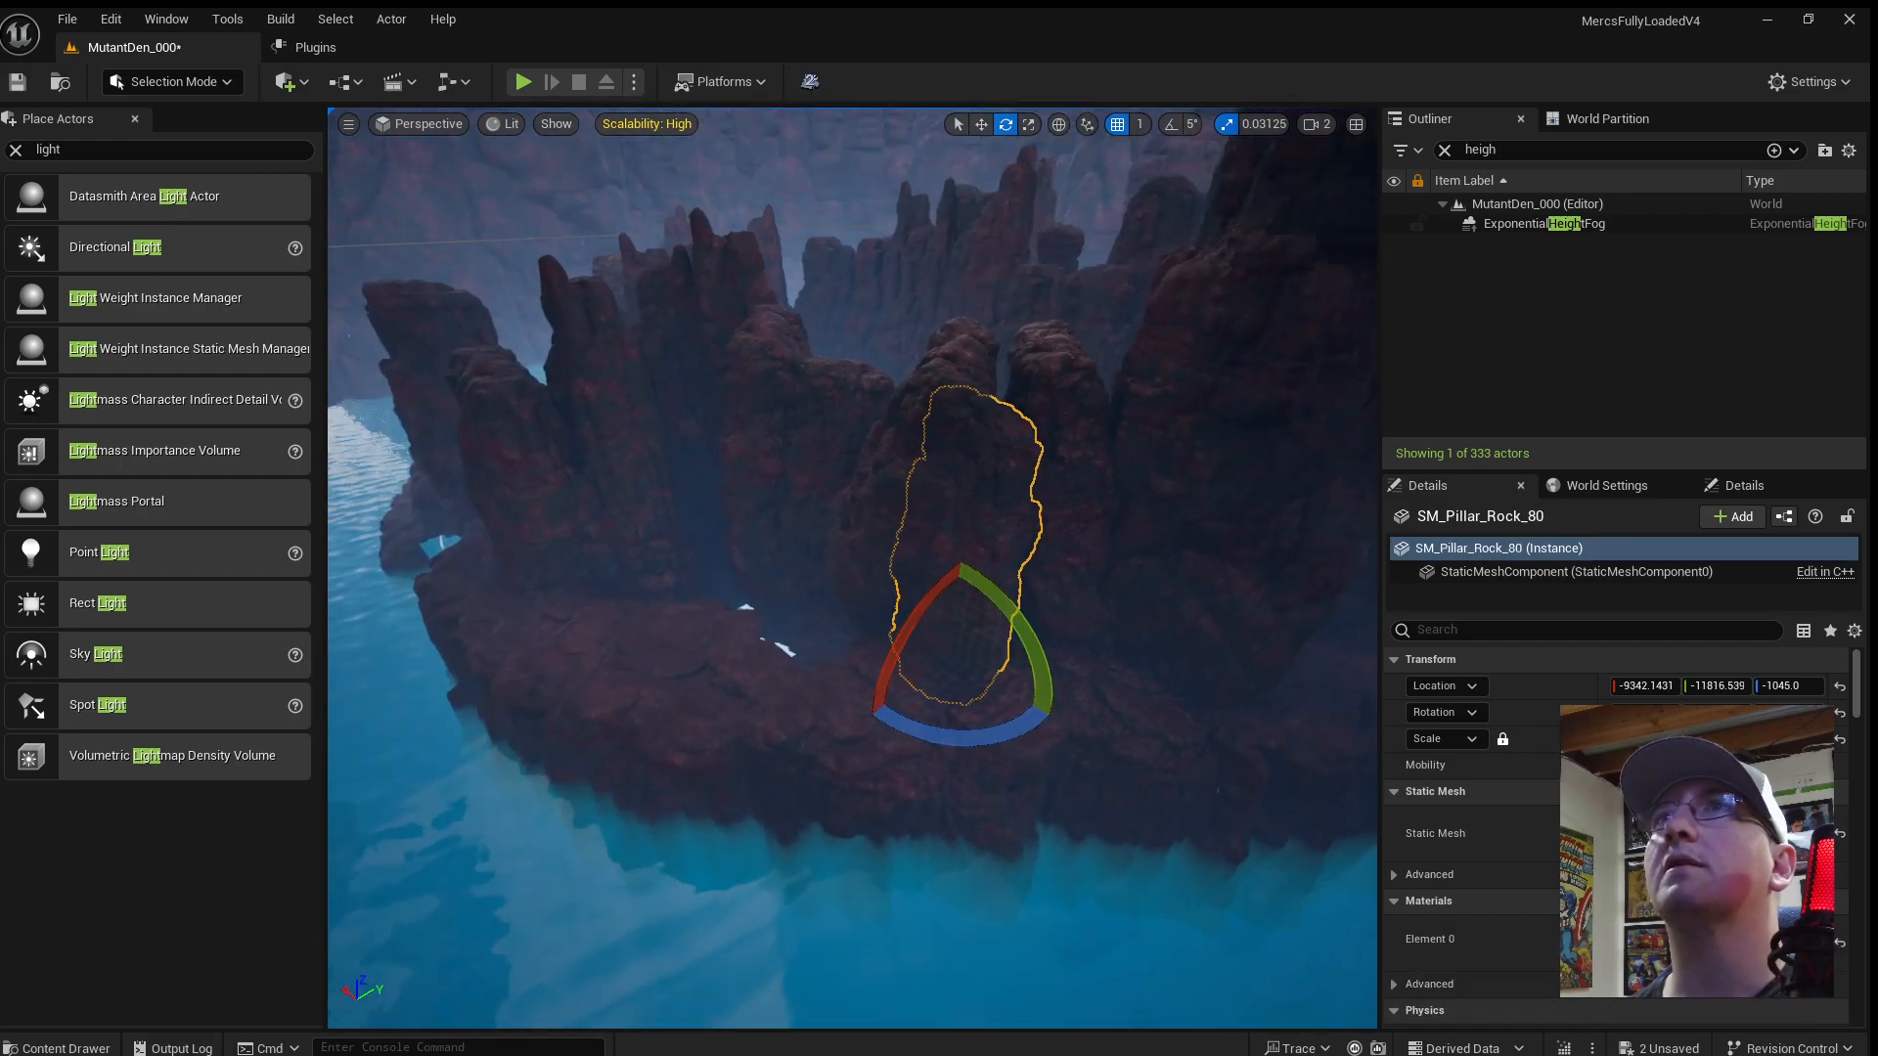
right_drag(924, 503, 846, 584)
Duplicate the pillar SM_Pillar_Rock_40 over the gap behind the shoreline rocks, at location -6936.1431, -14054.539, -1045.
click(901, 528)
ctrl+click(914, 623)
scroll(841, 558, up, 1)
right_drag(946, 628, 1109, 503)
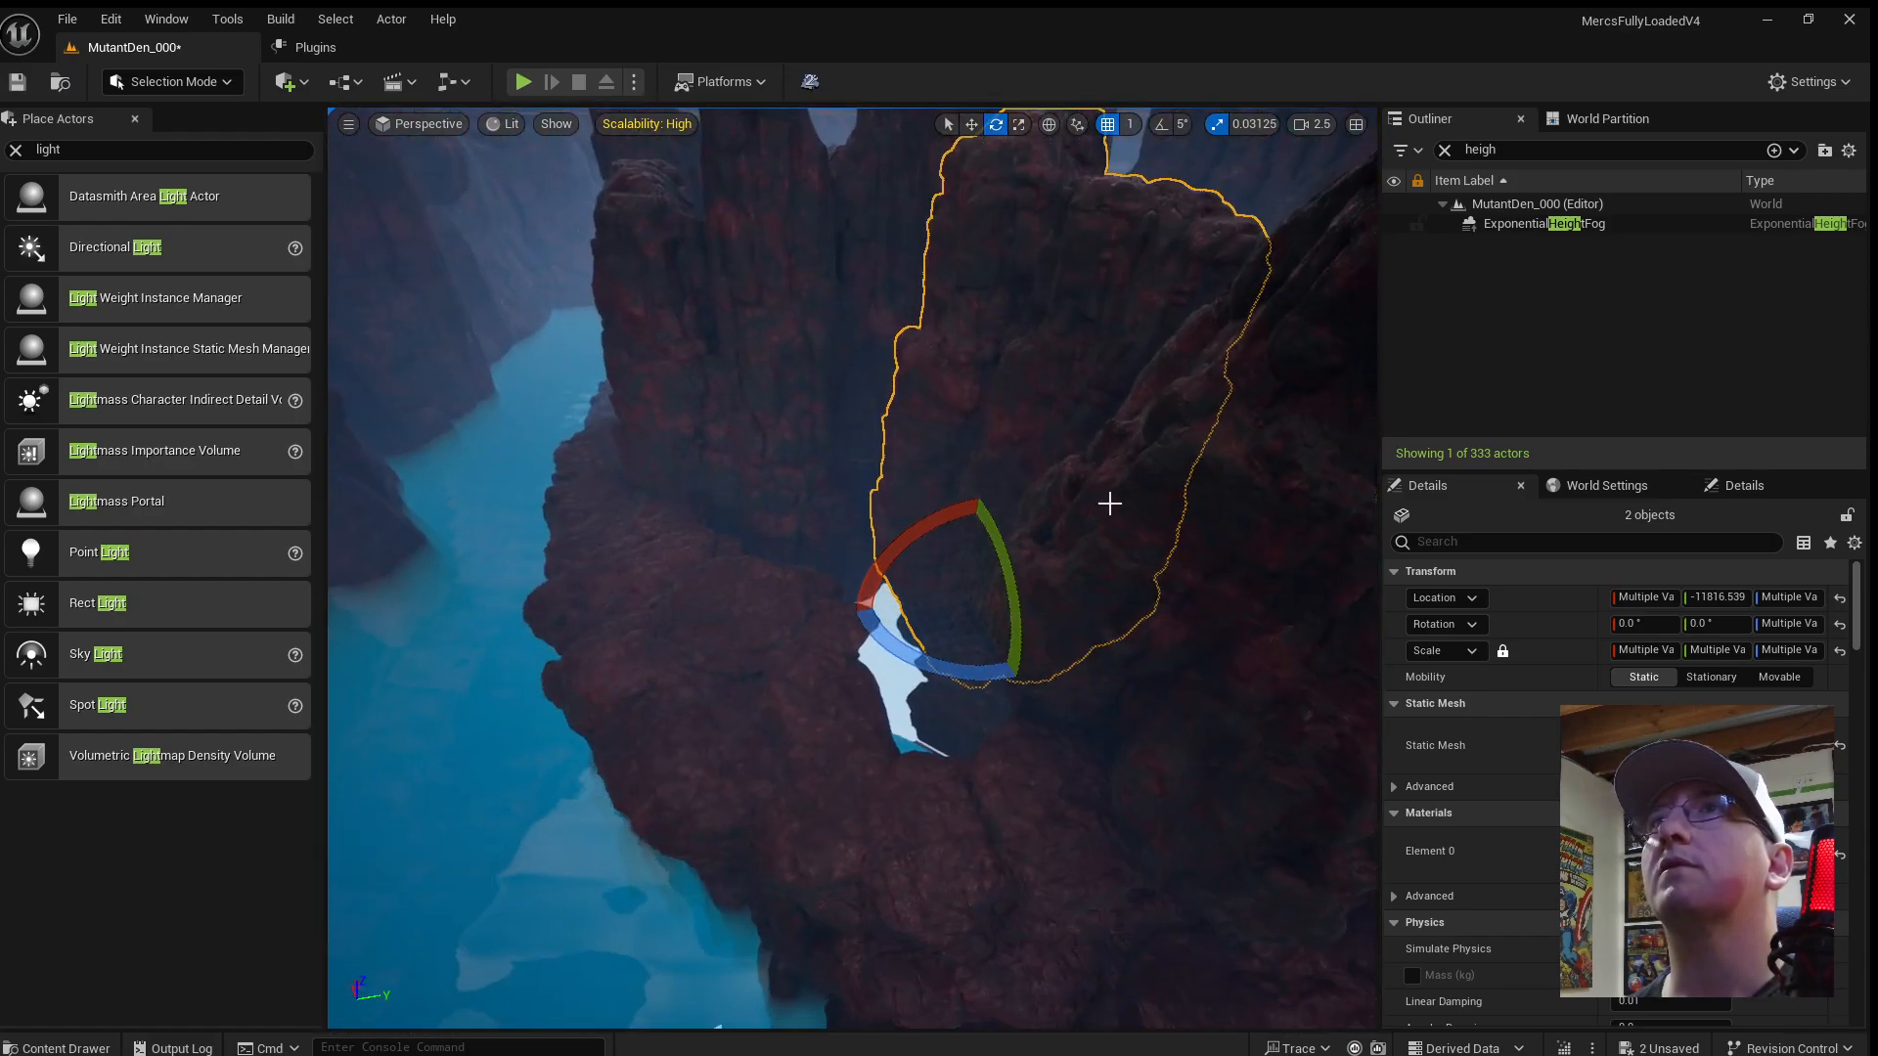
click(1004, 613)
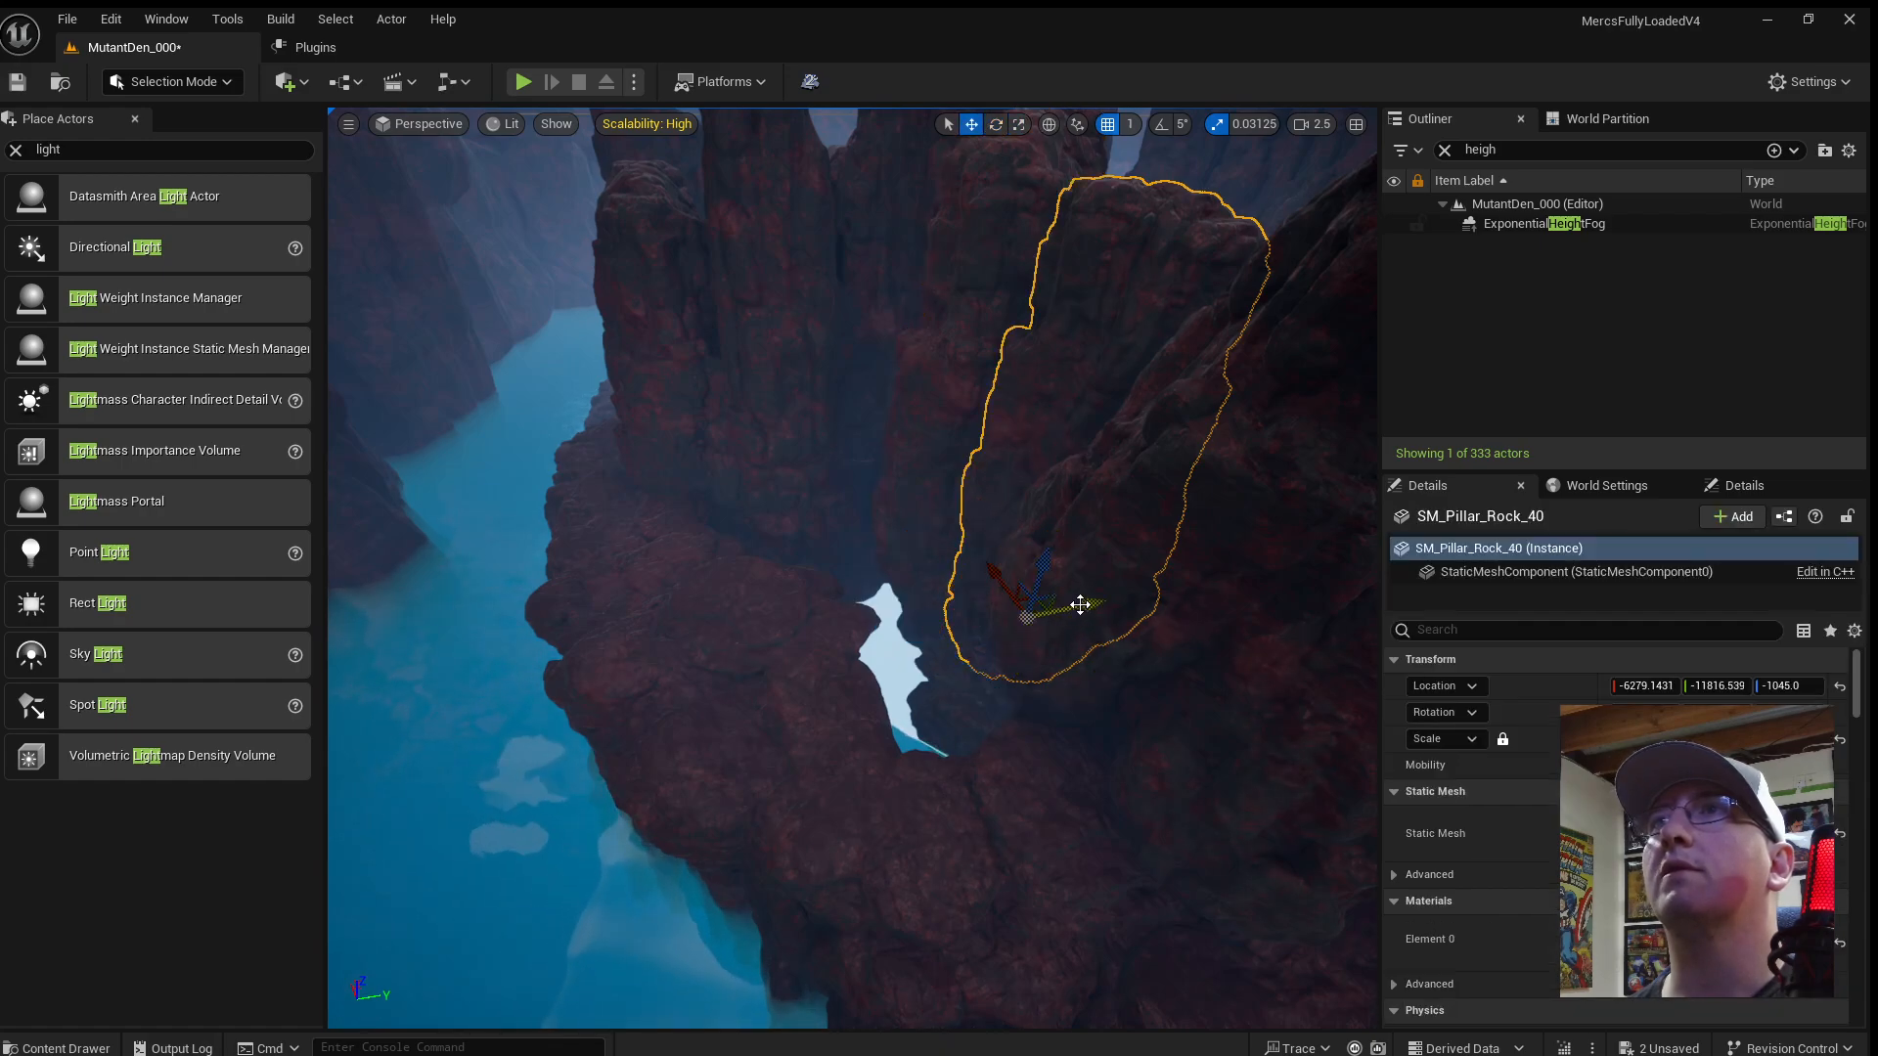
alt+drag(1080, 605, 939, 673)
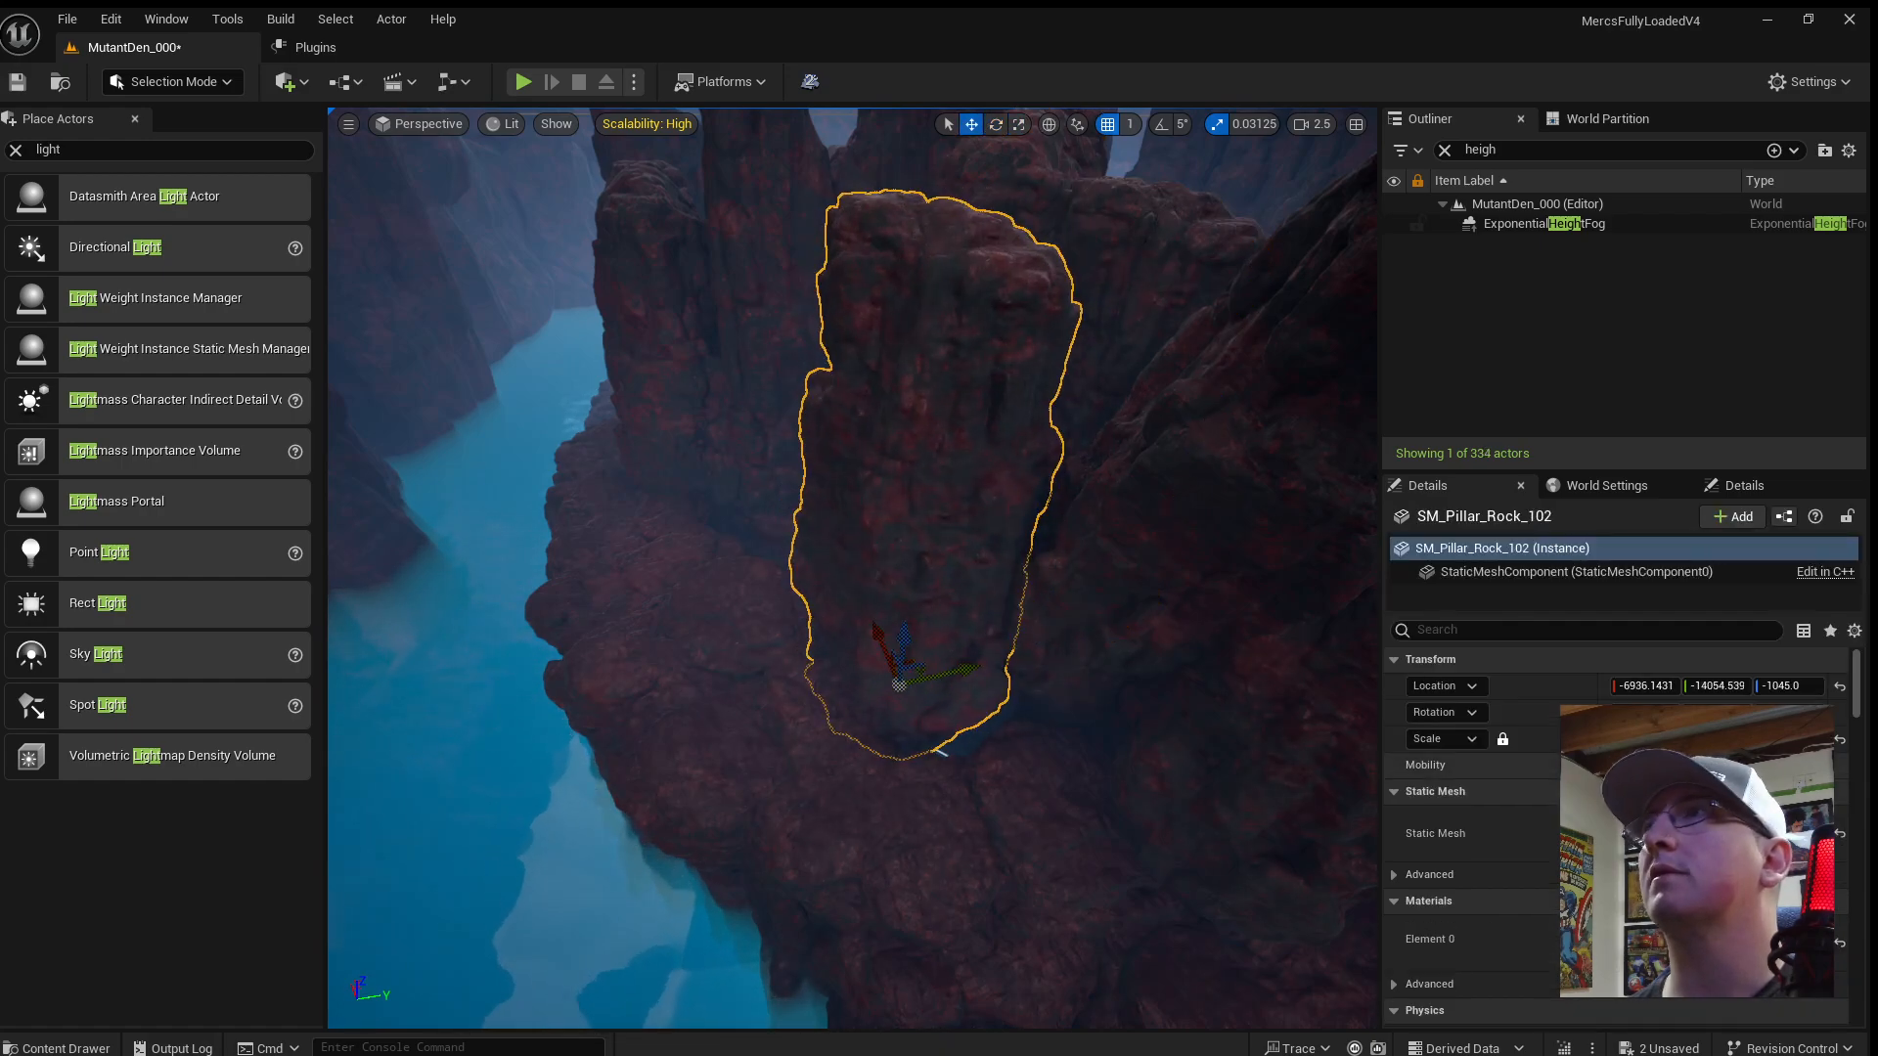
Lower the duplicated pillar SM_Pillar_Rock_102 to a Z location of -4873 and adjust its scale to fit the gap.
key(Return)
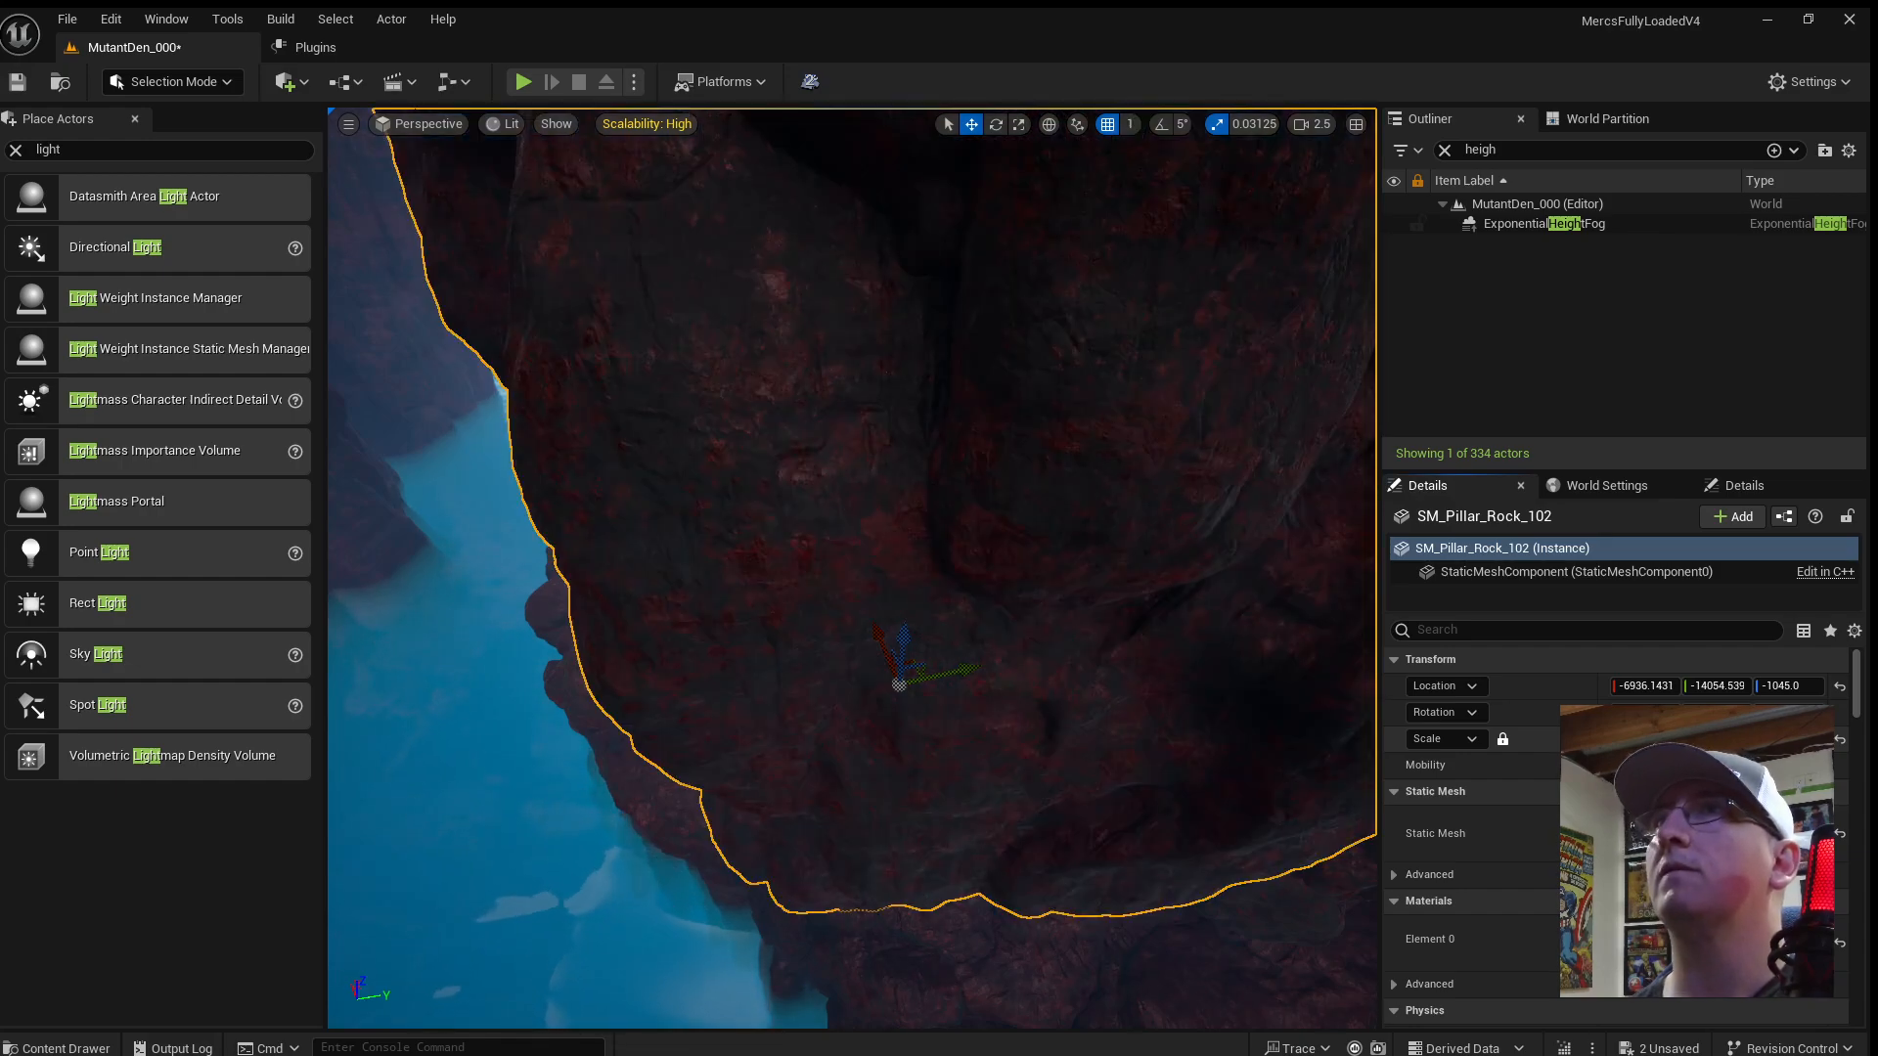
drag(911, 648, 1060, 796)
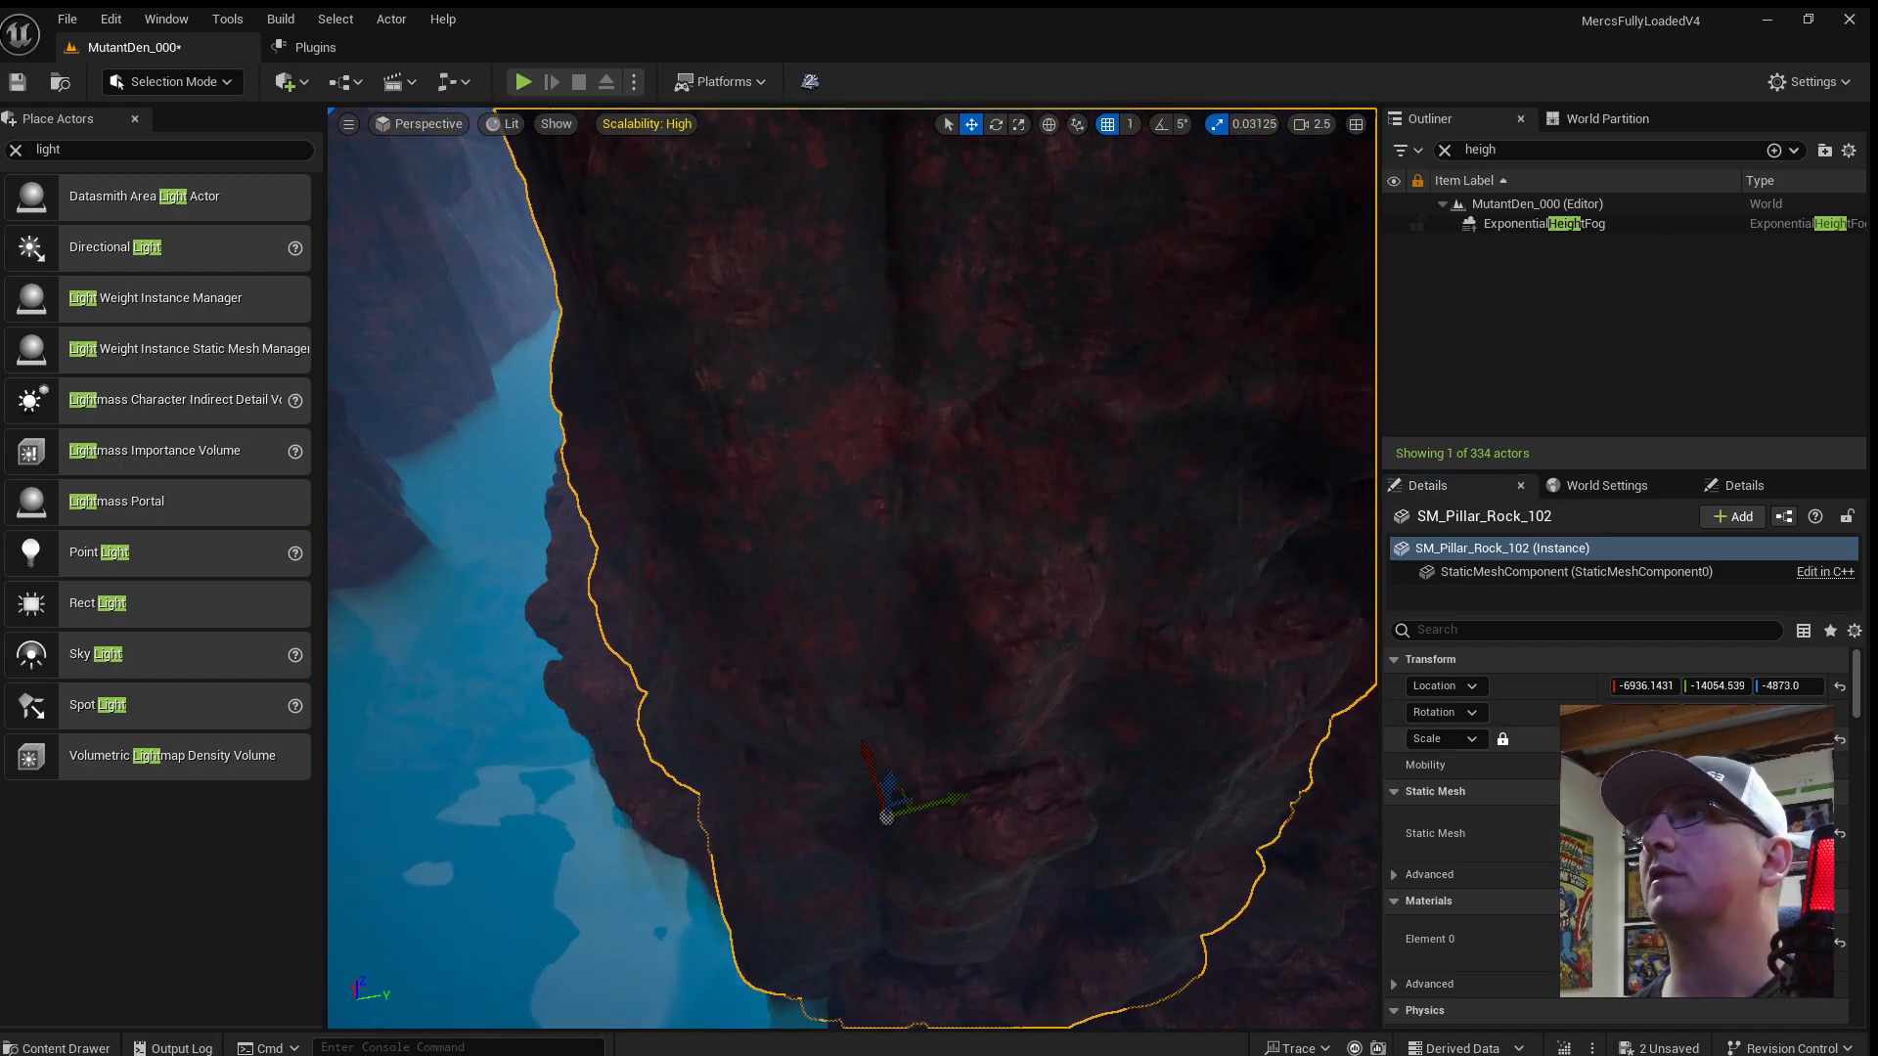
key(Return)
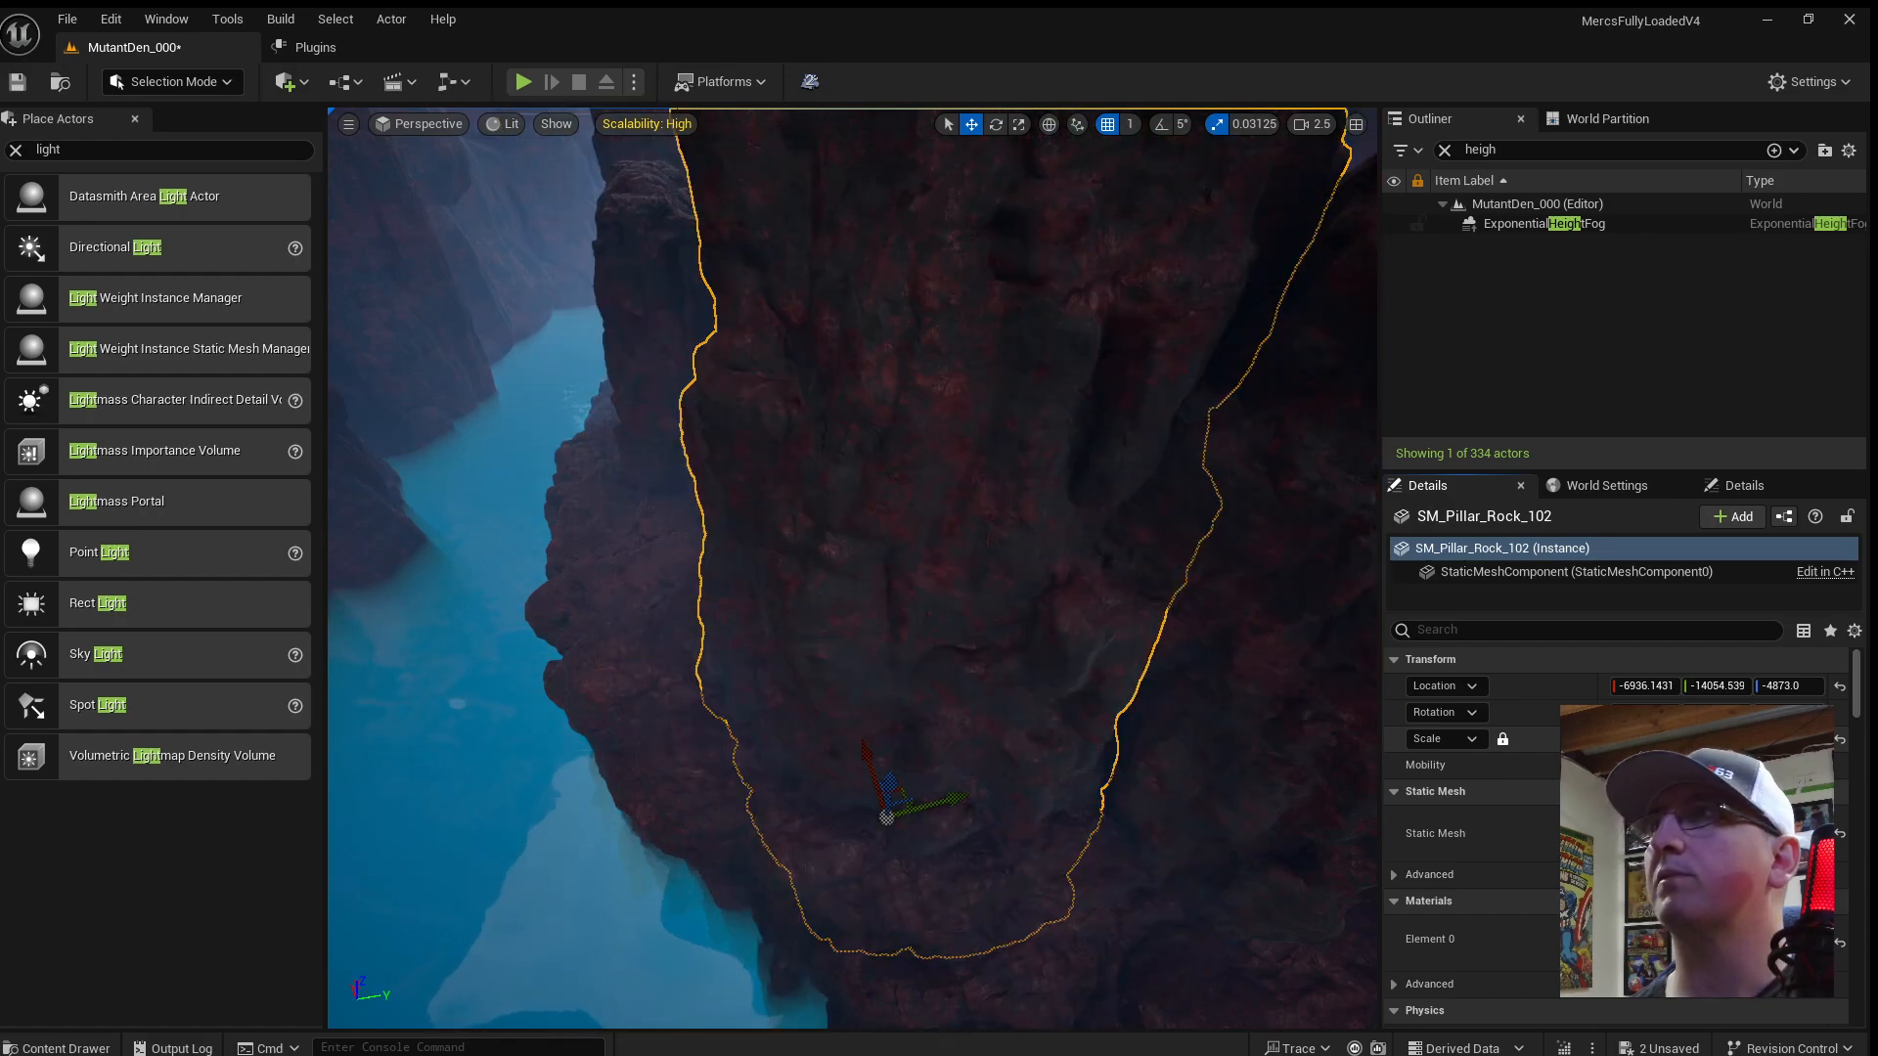
key(Return)
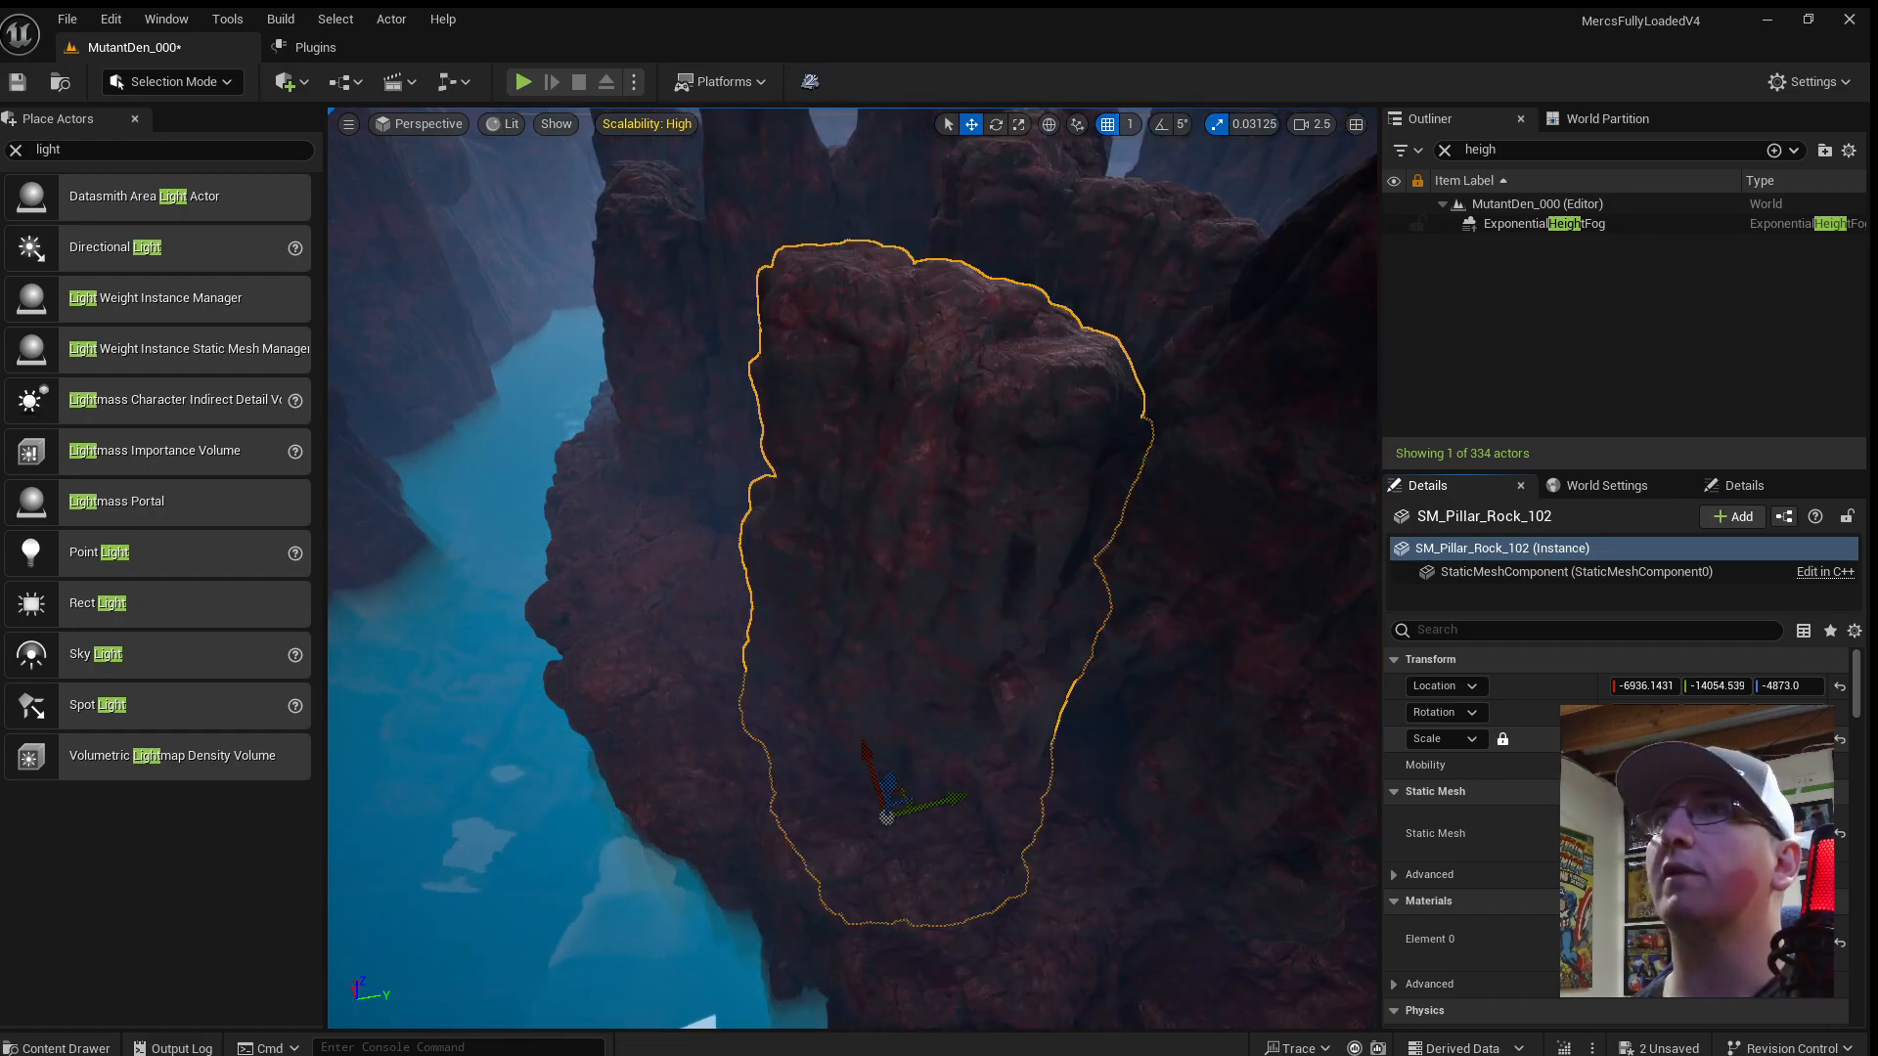
Shift the pillar SM_Pillar_Rock_102 over the neighbouring gap, to about X -5443 and Z -4233.
right_drag(1056, 638, 1173, 651)
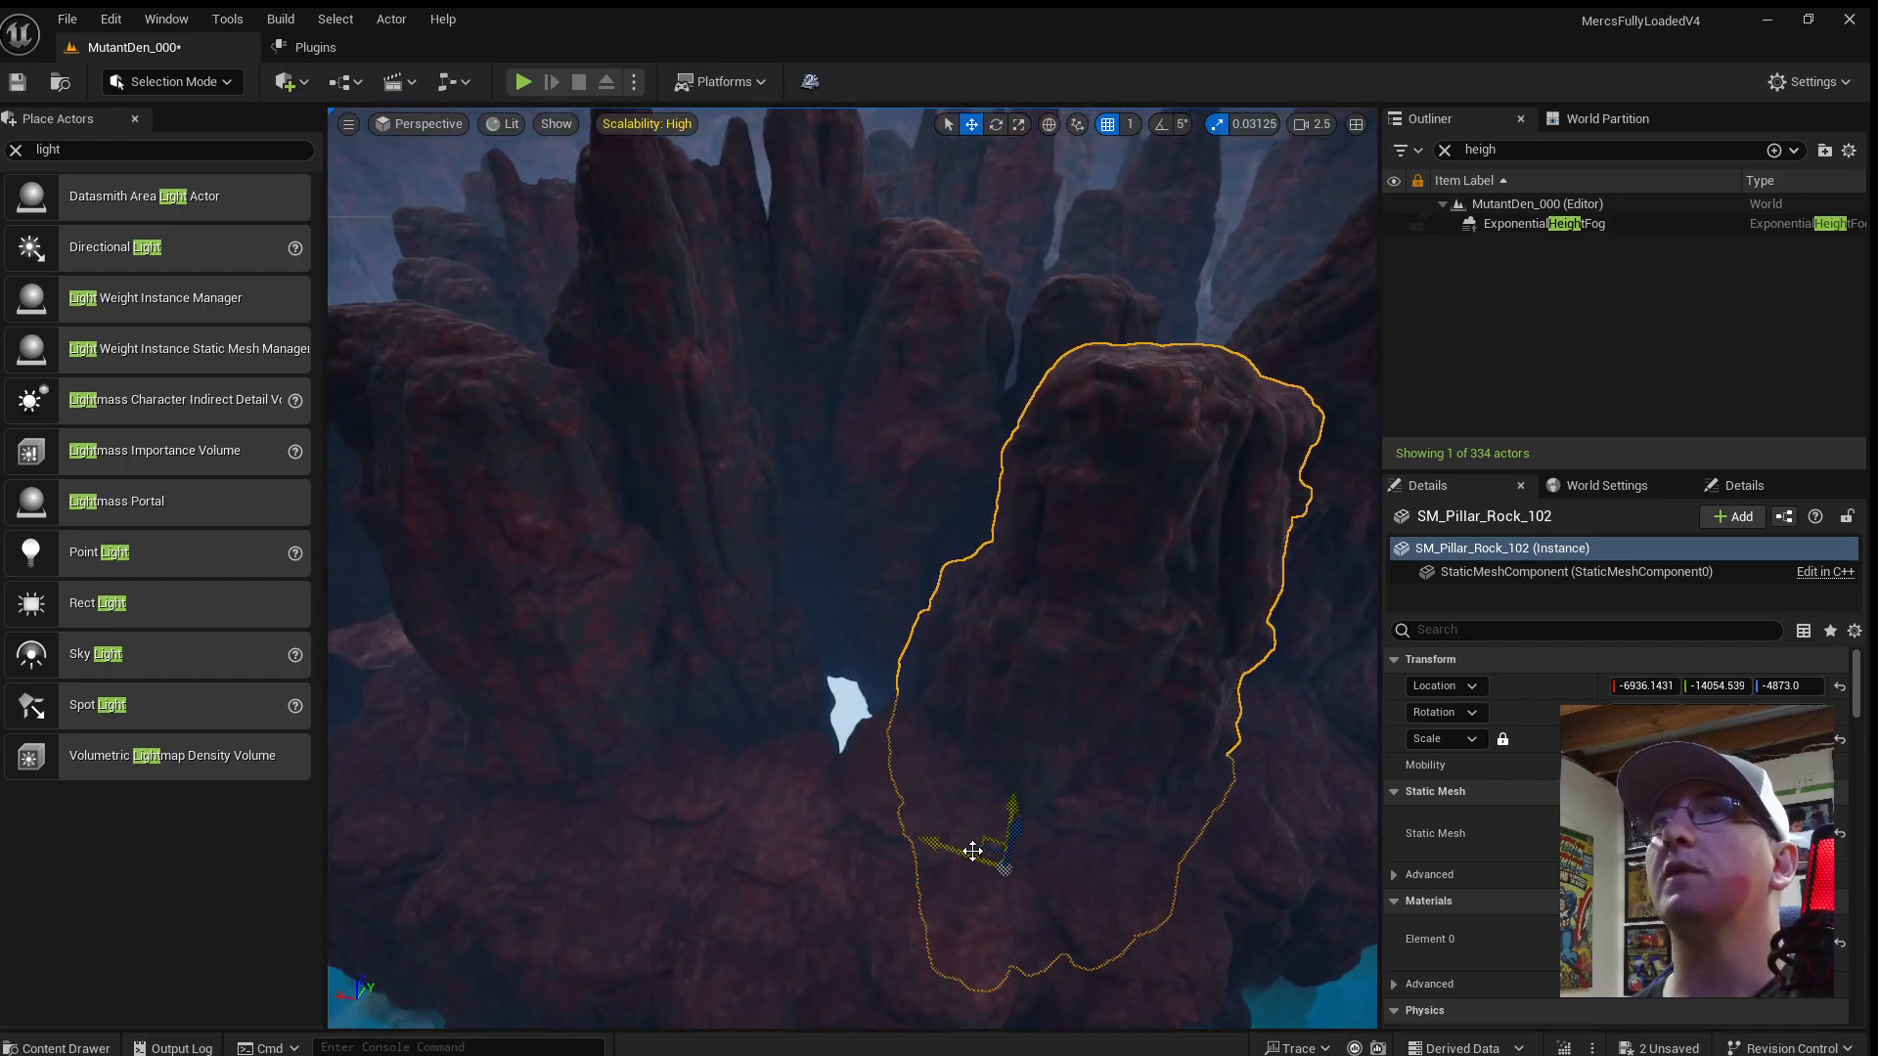
drag(972, 851, 860, 825)
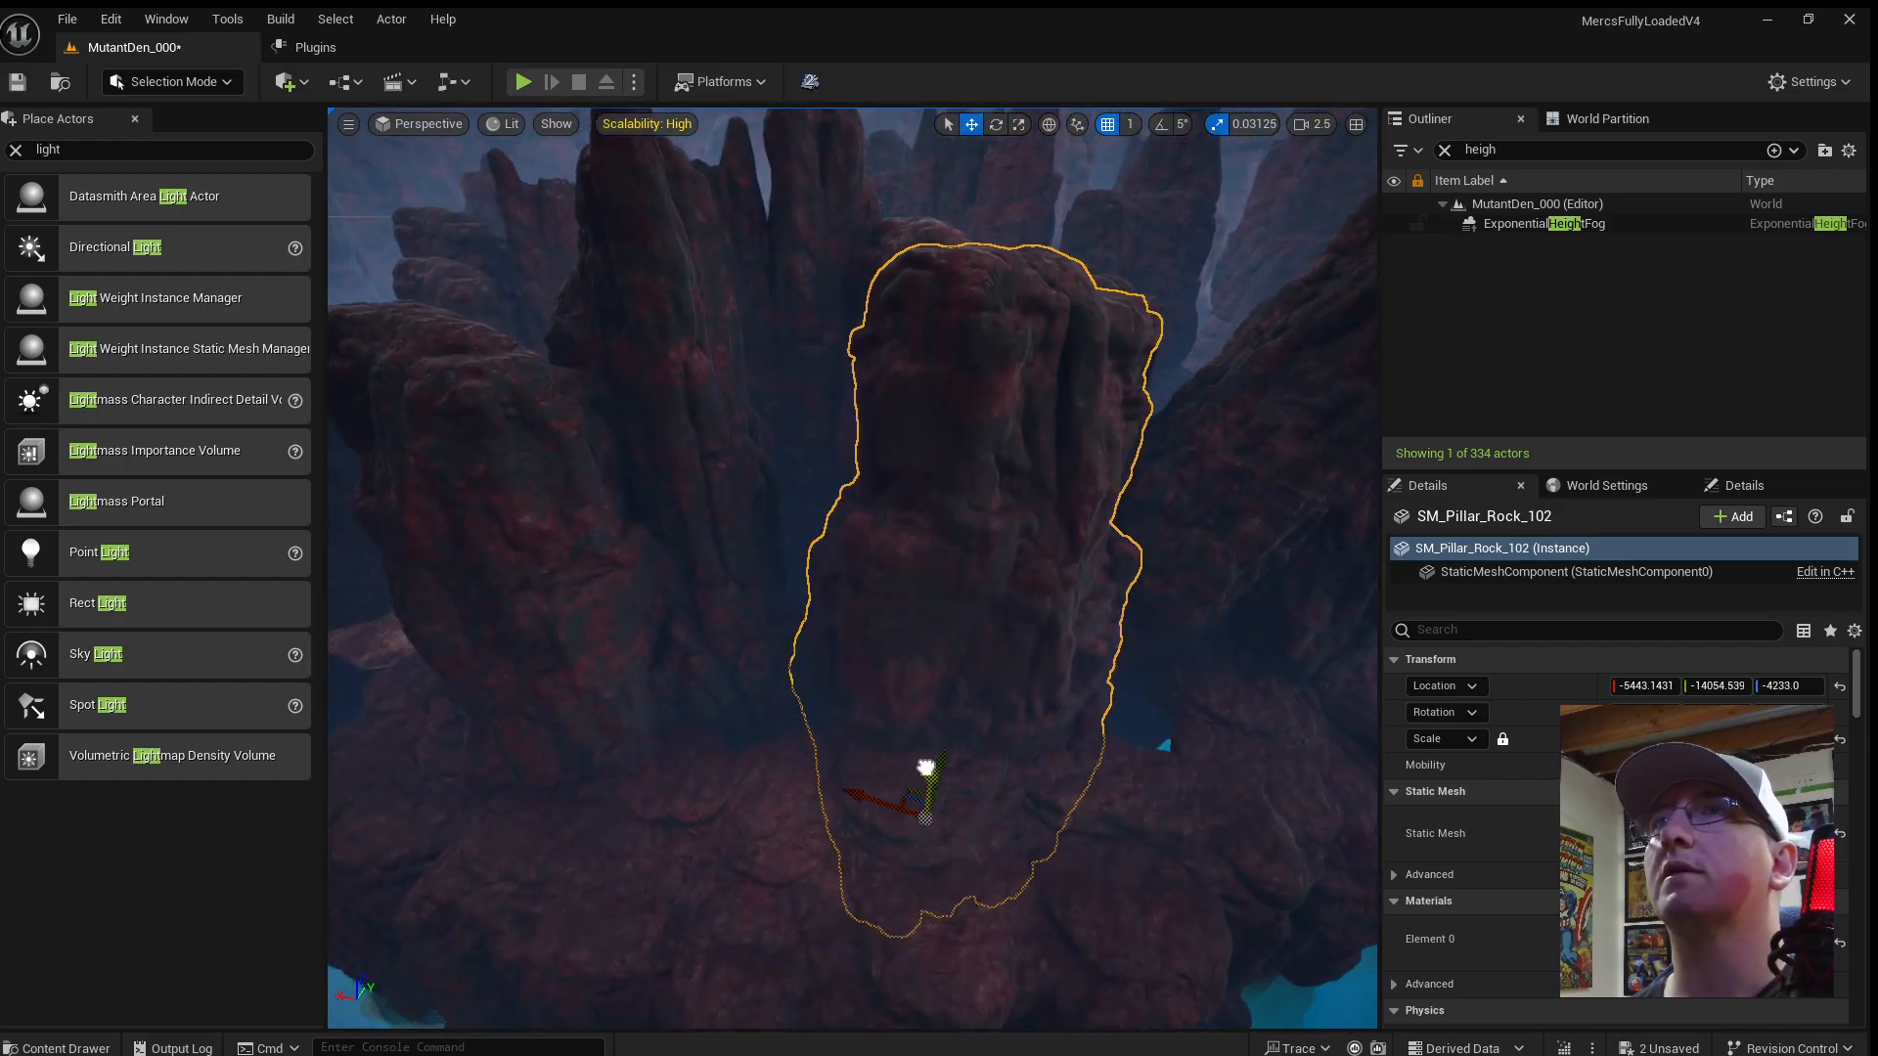
drag(925, 767, 960, 784)
Duplicate the pillar as SM_Pillar_Rock_103 at about -7113, -13280, -3388 and rotate the copy to vary its shape.
right_drag(959, 784, 952, 779)
drag(885, 736, 937, 690)
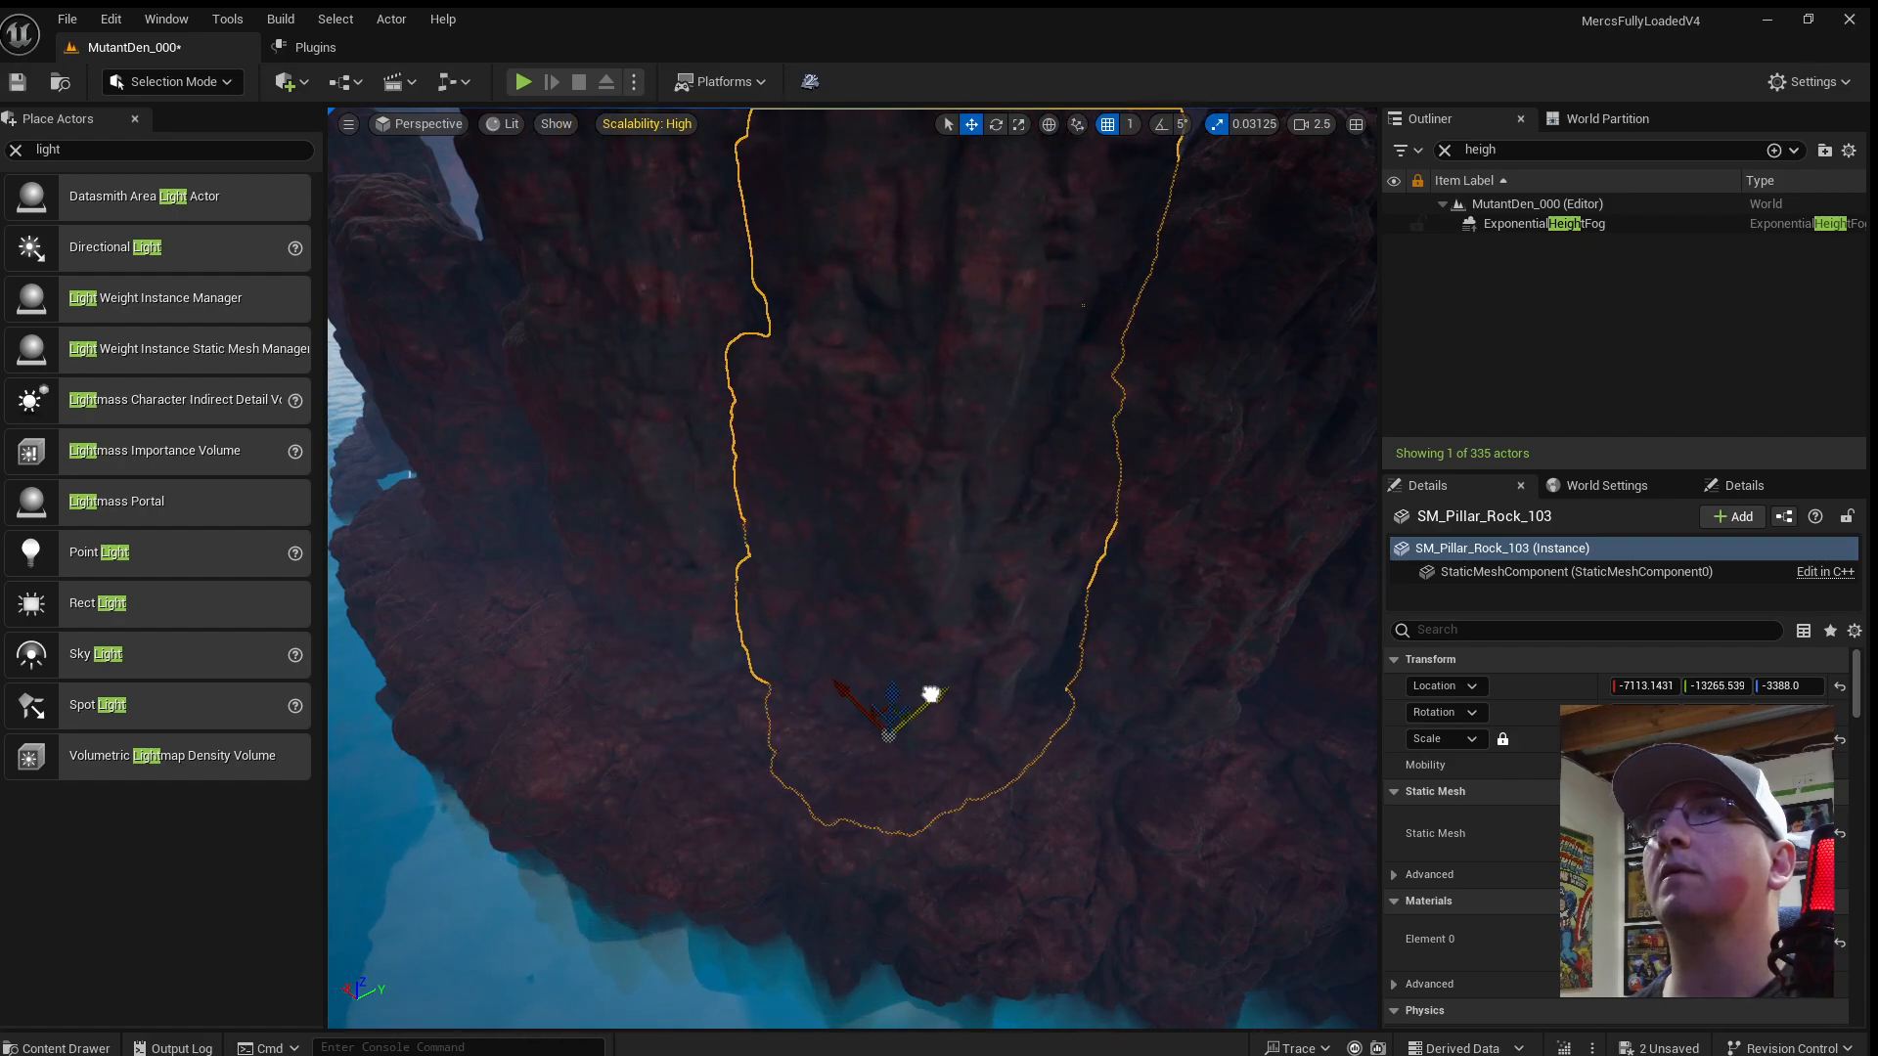
key(e)
right_drag(948, 793, 914, 793)
drag(982, 865, 910, 857)
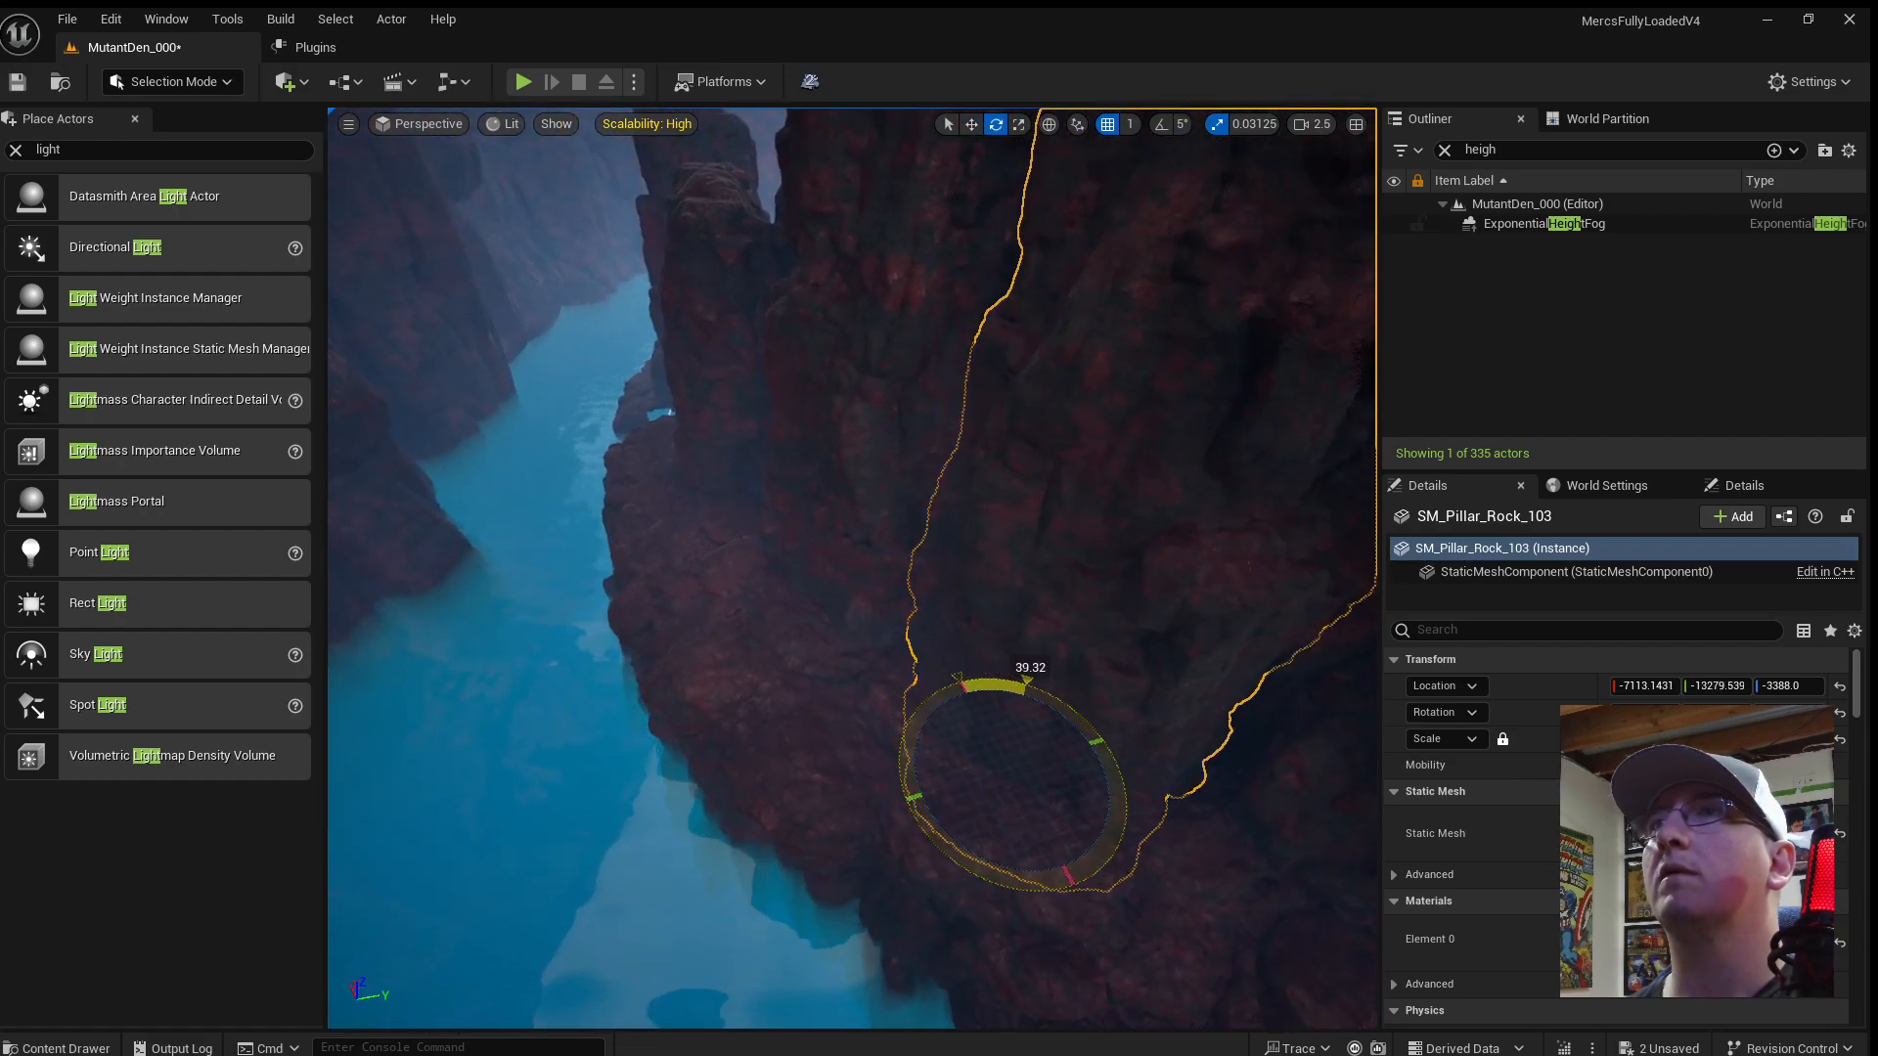
Shift the shoreline wall rock SM_Wall_Rock_Set_21 to location -7930.8224, -15987.535, -4730.
click(763, 704)
right_drag(763, 704, 1131, 913)
scroll(963, 669, down, 3)
scroll(1037, 665, up, 5)
right_drag(1040, 770, 1018, 746)
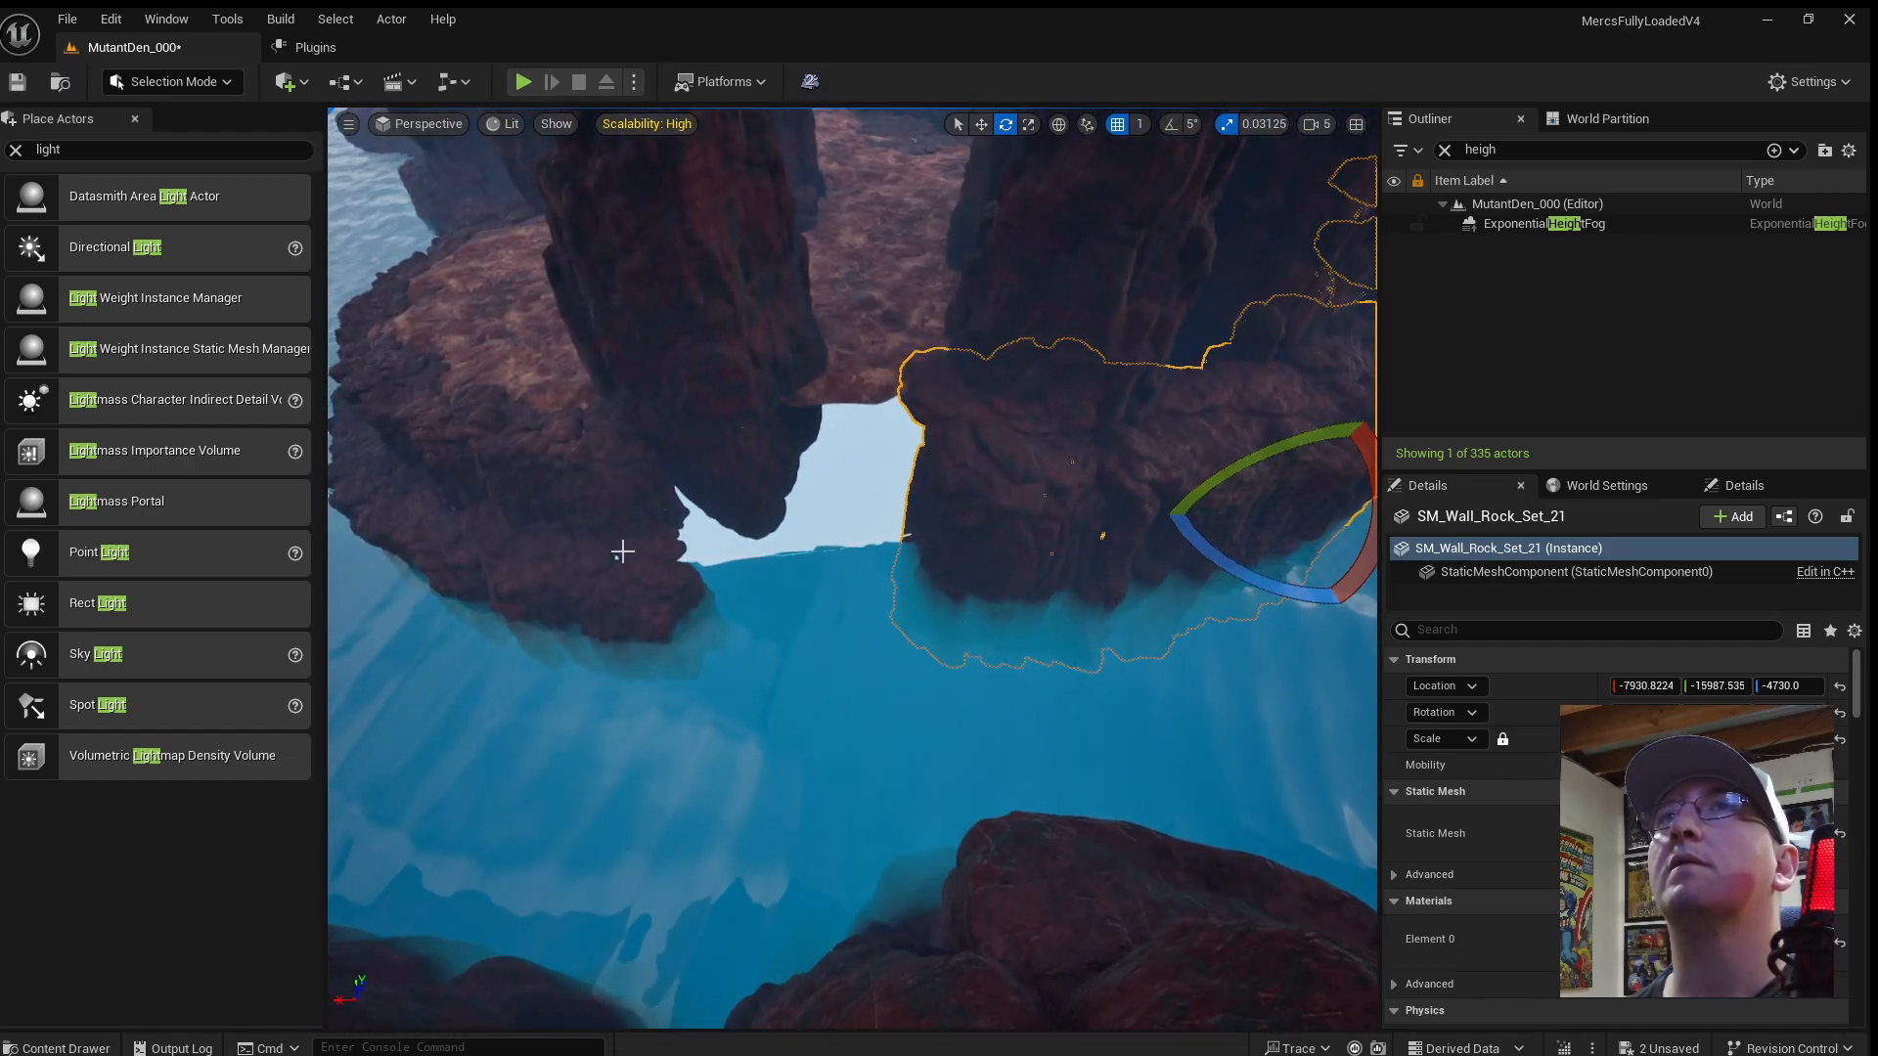
Enlarge the floating pillar SM_Pillar_Rock_56 to cover the gap between the two shoreline rock sets.
click(620, 586)
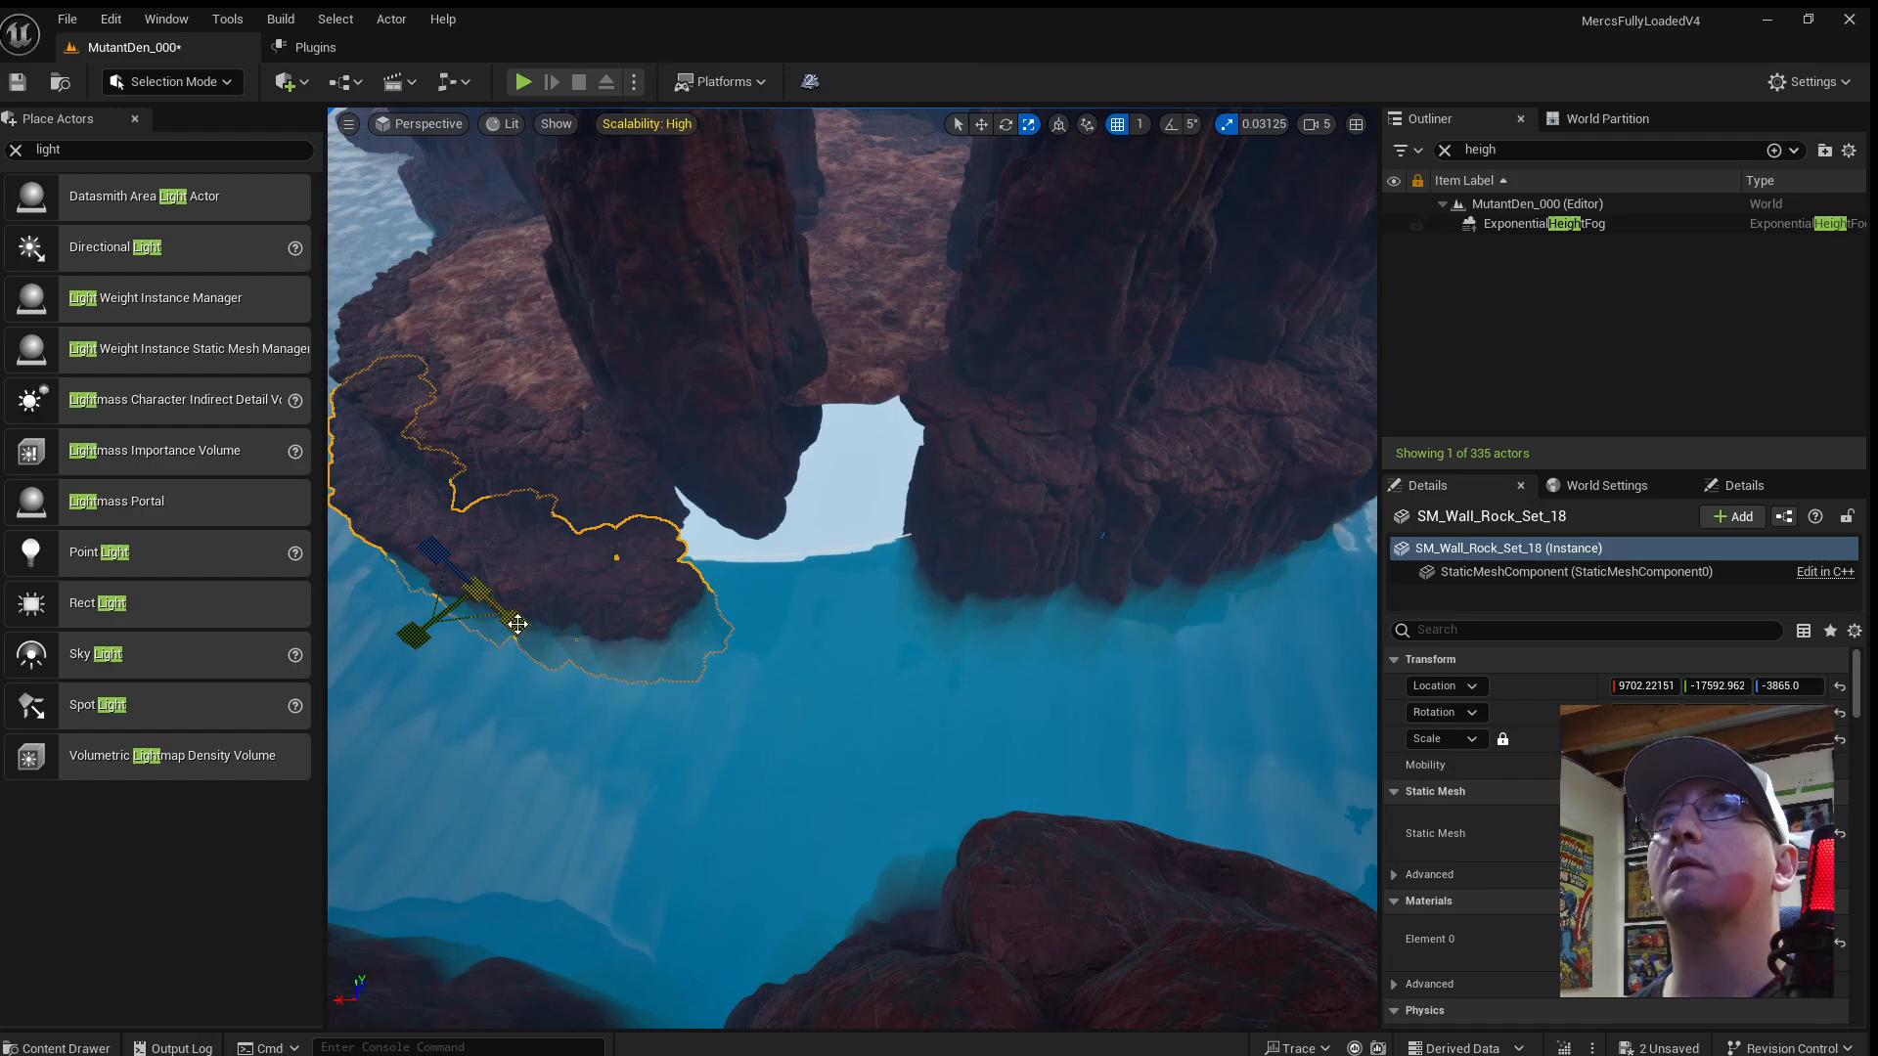
right_drag(553, 630, 567, 548)
click(701, 521)
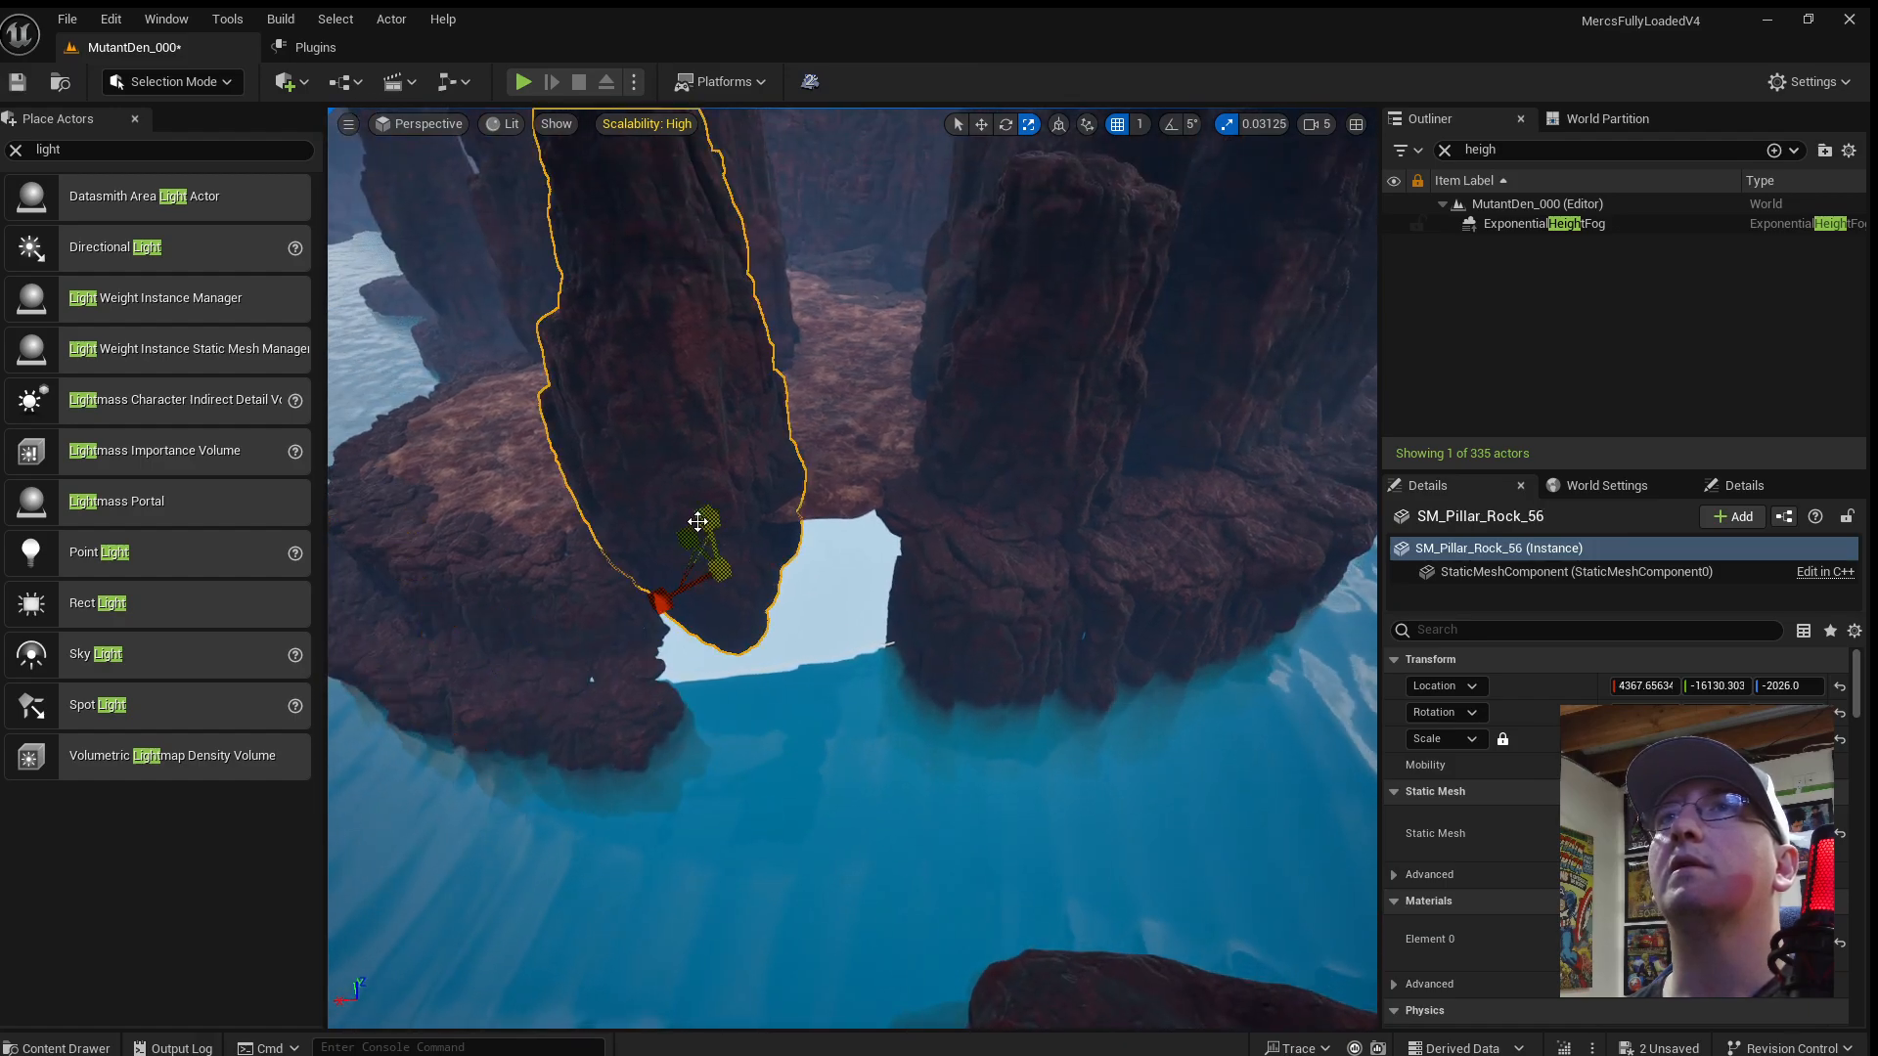
right_drag(702, 521, 869, 593)
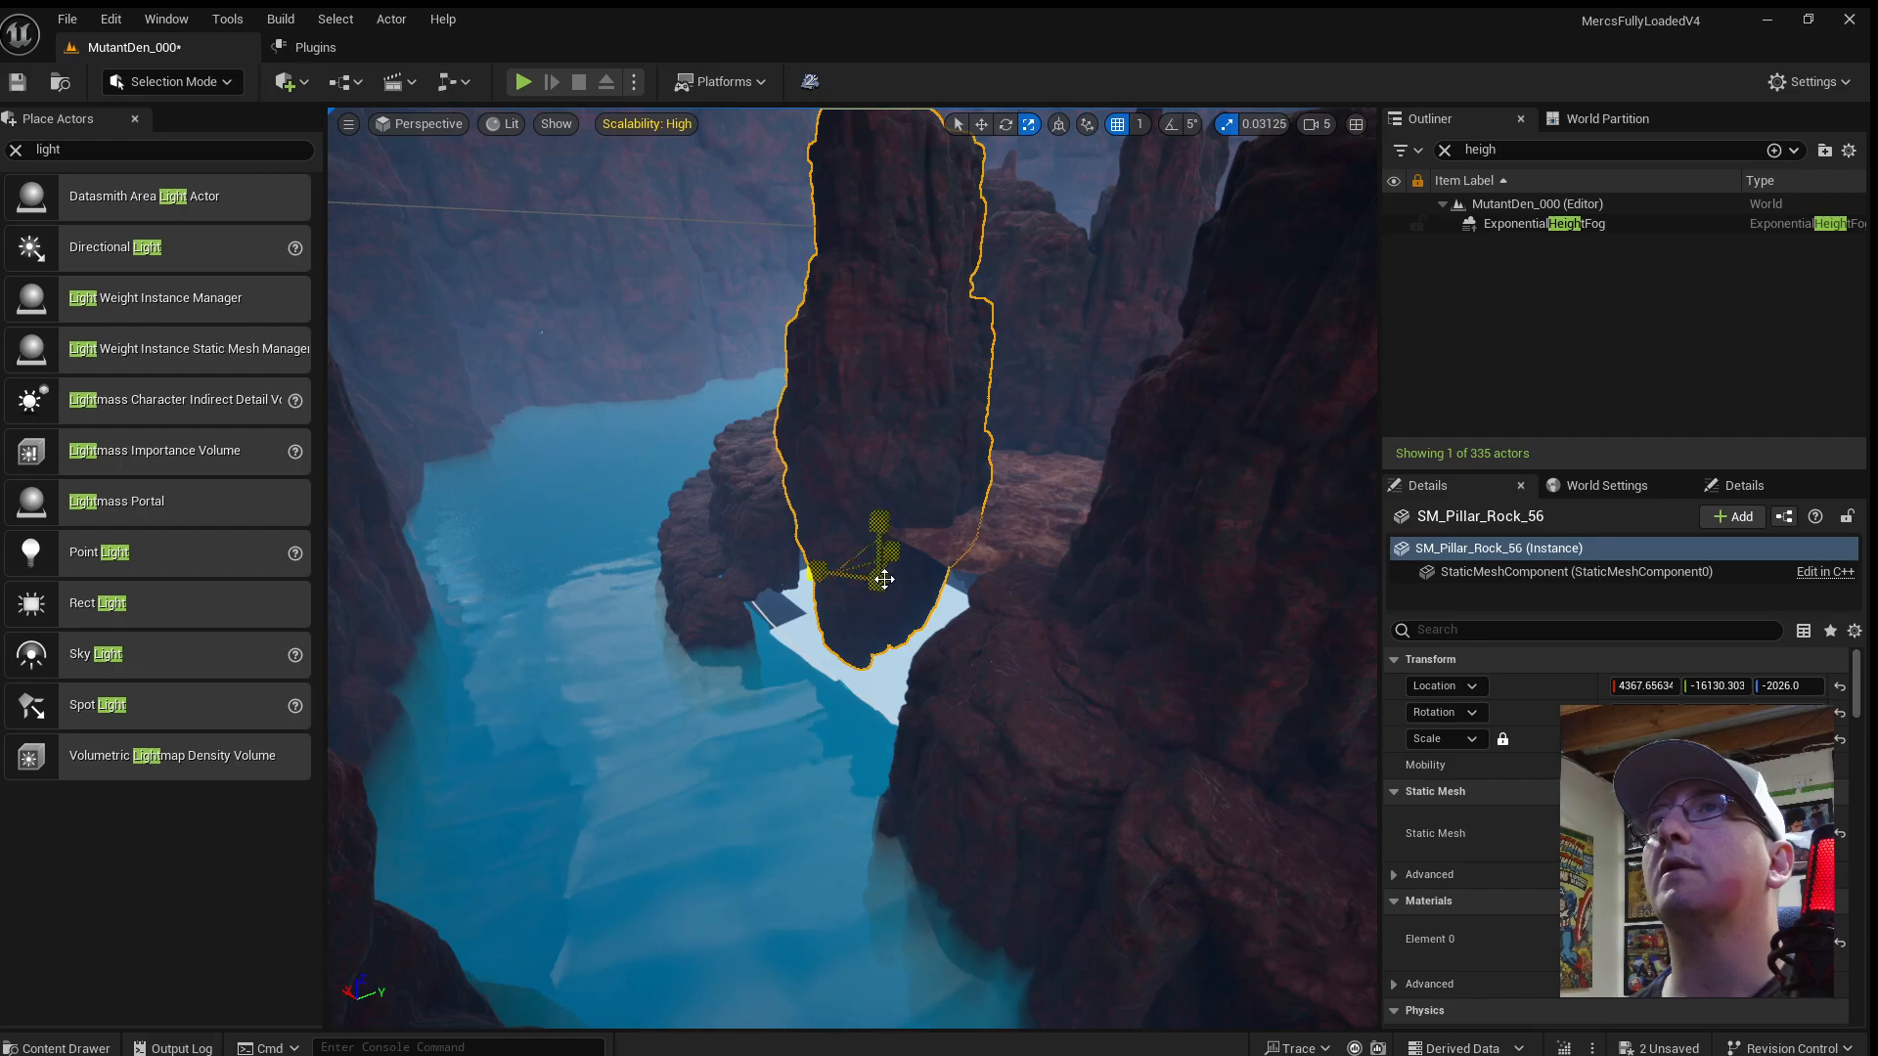
drag(884, 579, 922, 546)
key(w)
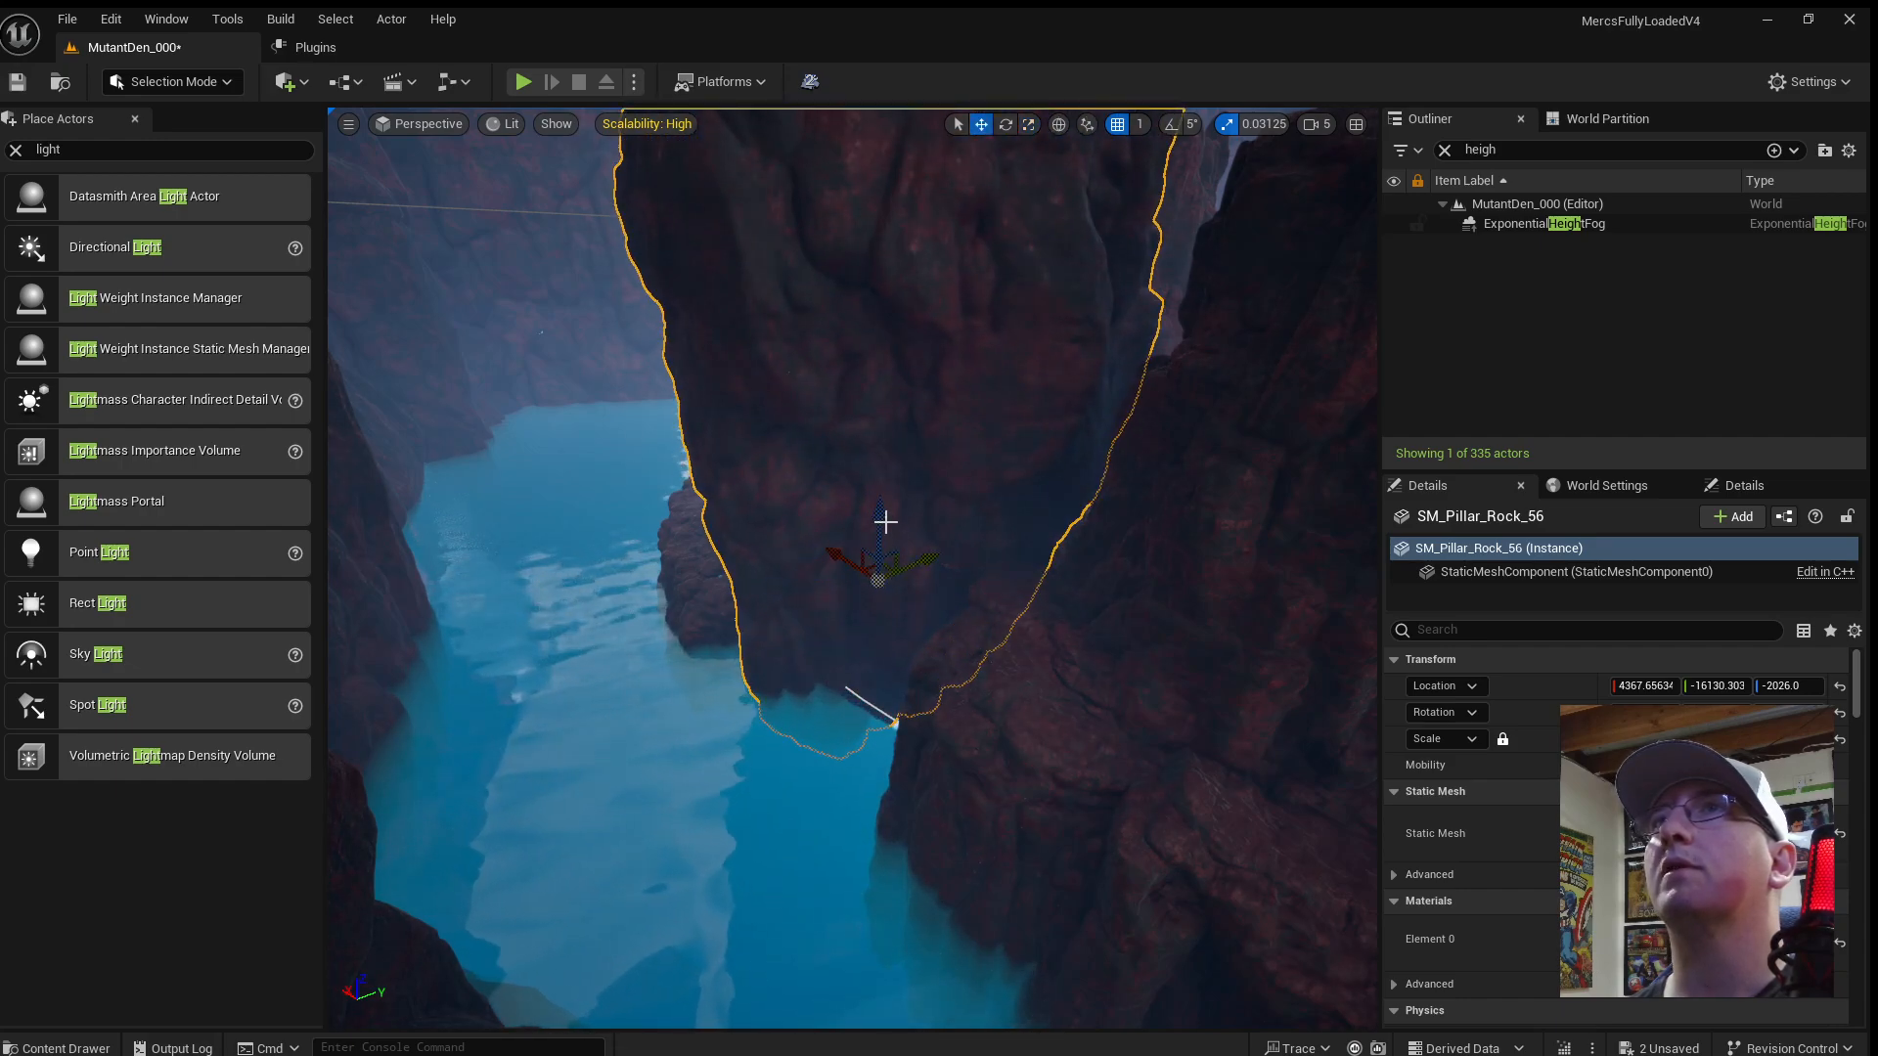
Lower the pillar SM_Pillar_Rock_56 into the shoreline gap at about 4368, -17198, -6829 and rotate it about 74 degrees.
right_drag(885, 522, 860, 519)
drag(873, 487, 911, 717)
key(e)
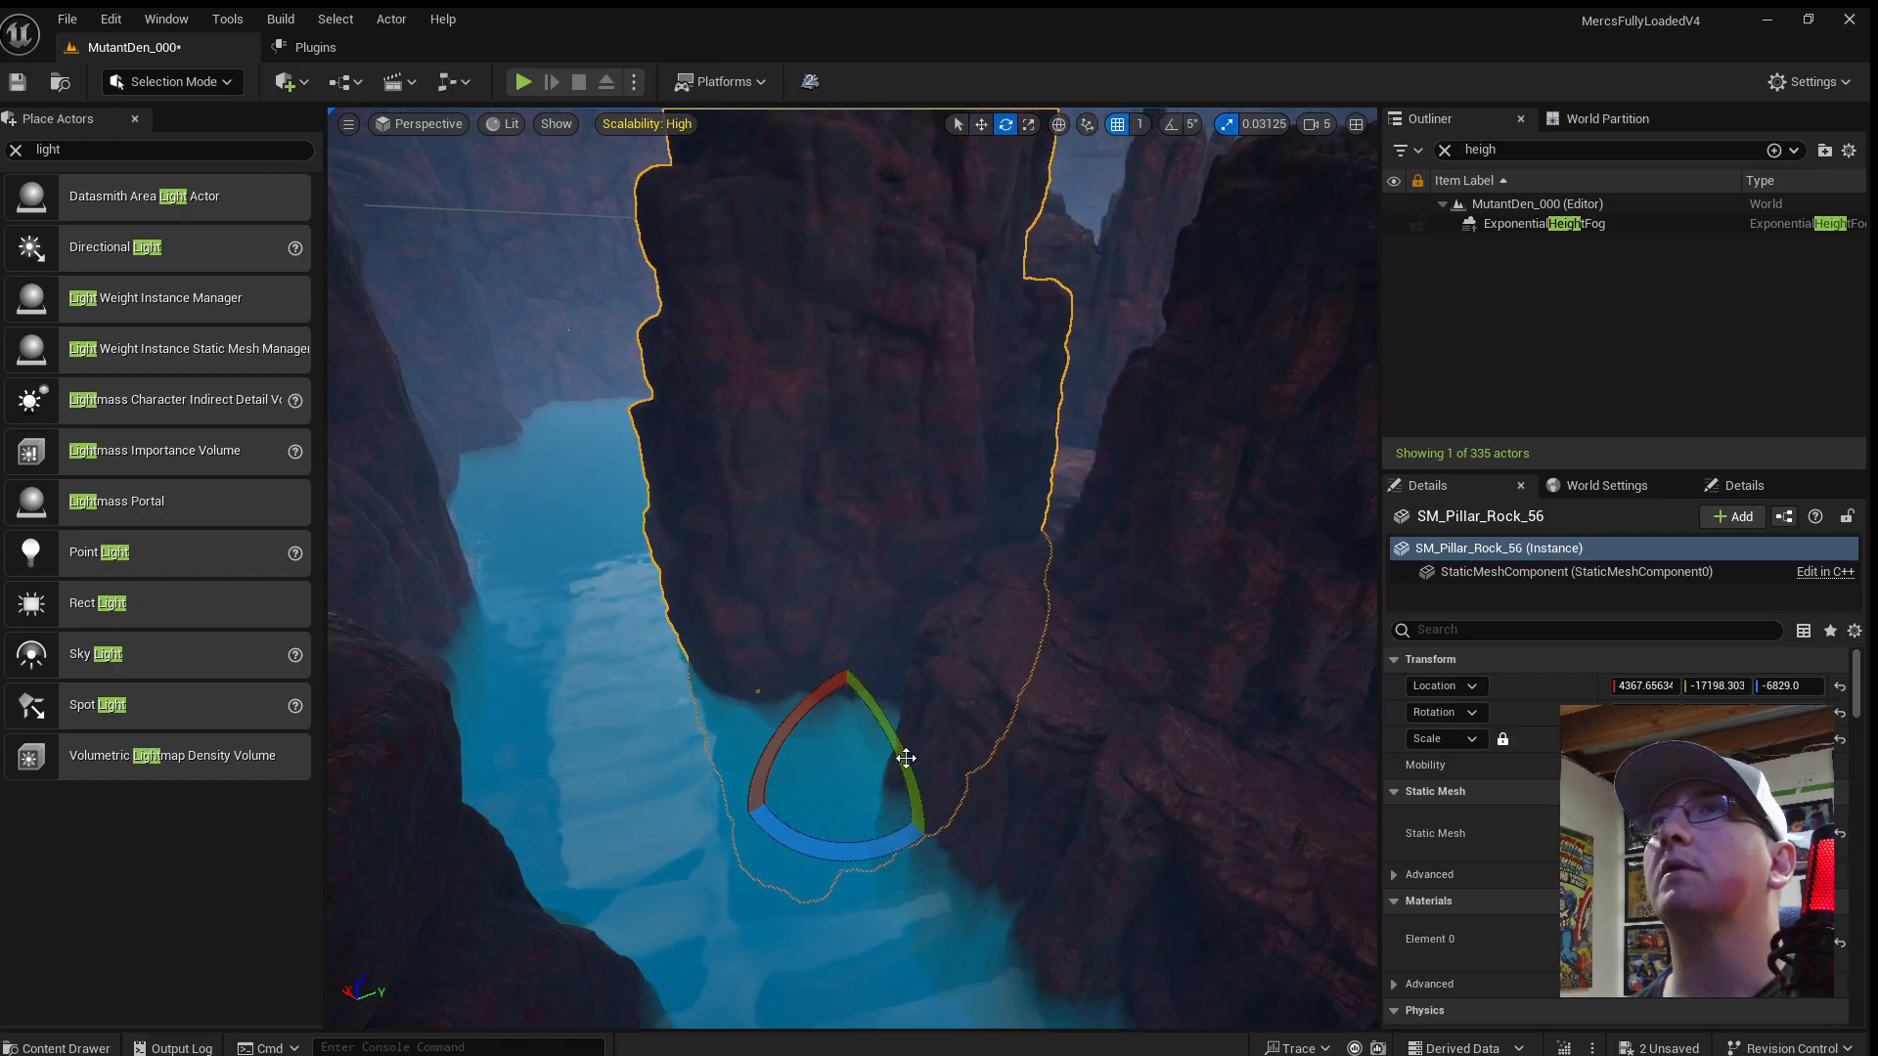
drag(889, 833, 773, 841)
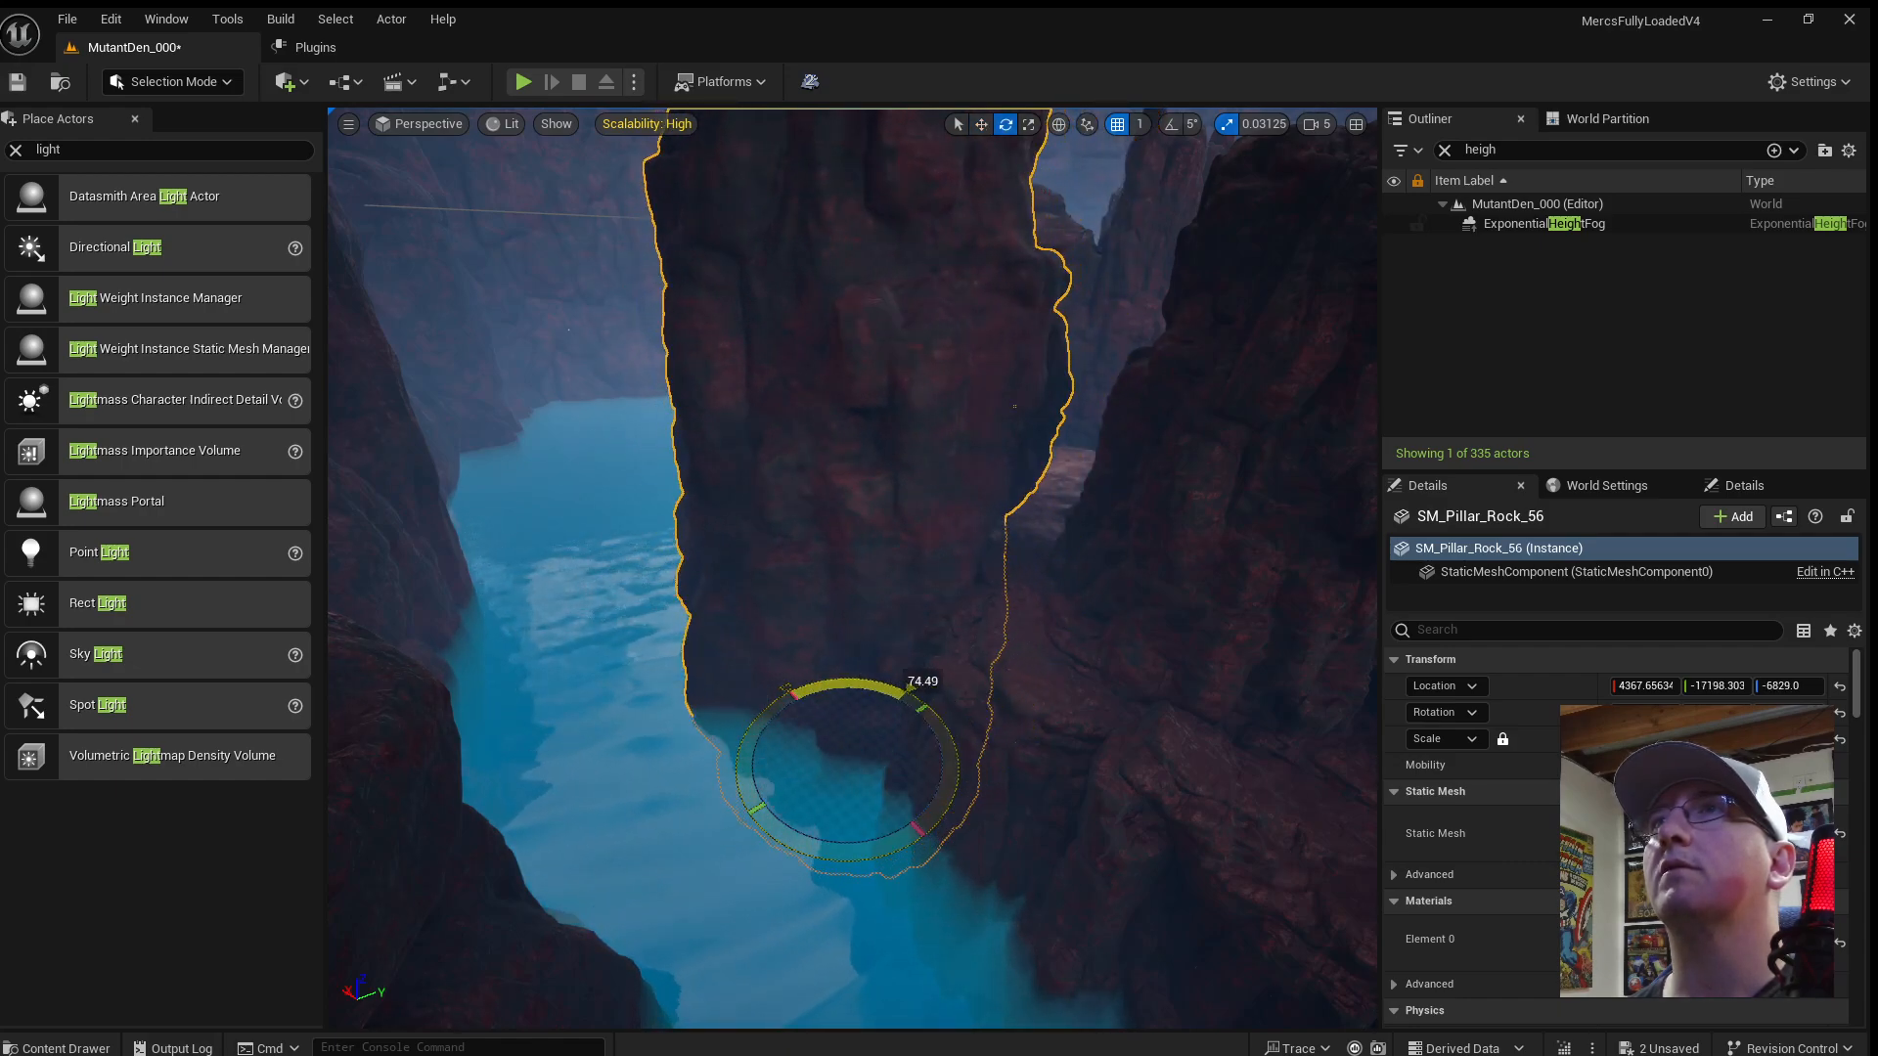
click(949, 908)
Place the boulder SM_Rock_Boulder_4 over the small hole in the wall rock SM_Wall_Rock_Set_19, at about -17323, 6134, -966.
right_drag(948, 908, 333, 824)
key(w)
scroll(812, 841, down, 3)
scroll(758, 846, down, 3)
right_drag(864, 779, 1021, 877)
click(706, 449)
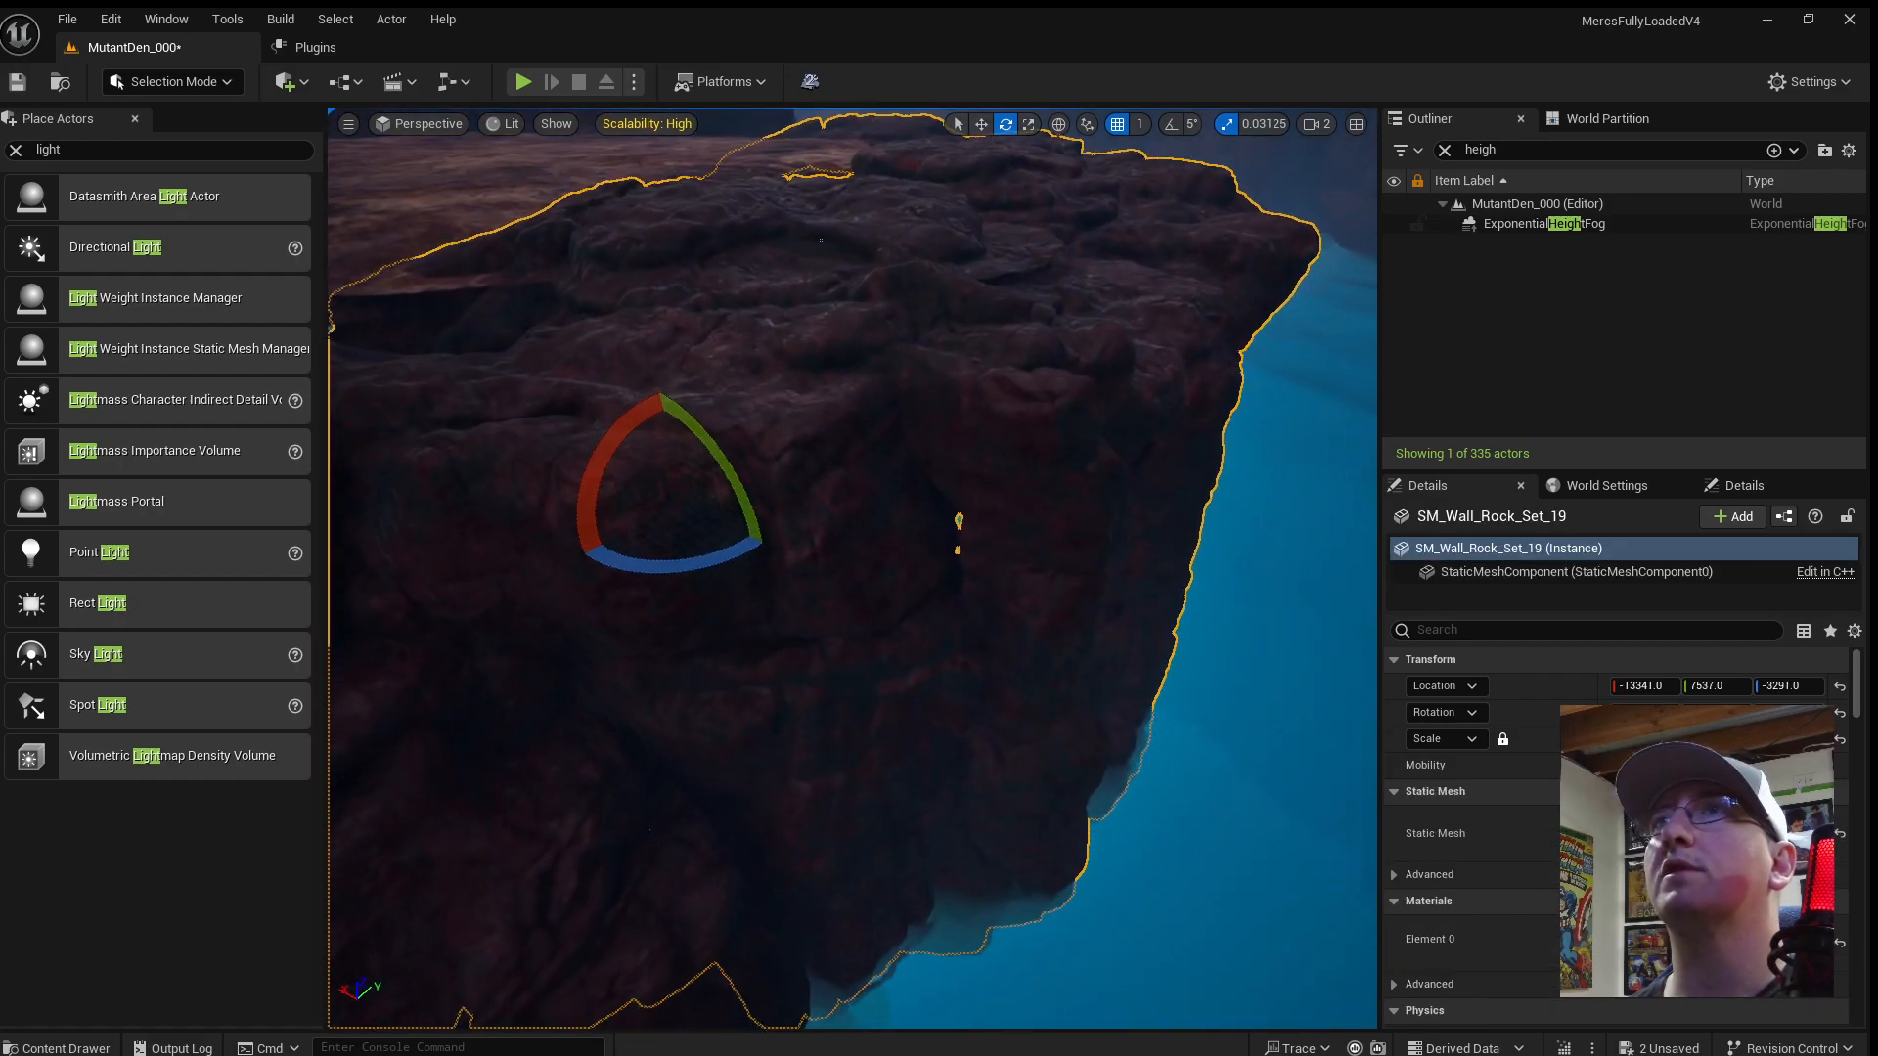
key(ctrl+space)
drag(910, 673, 942, 545)
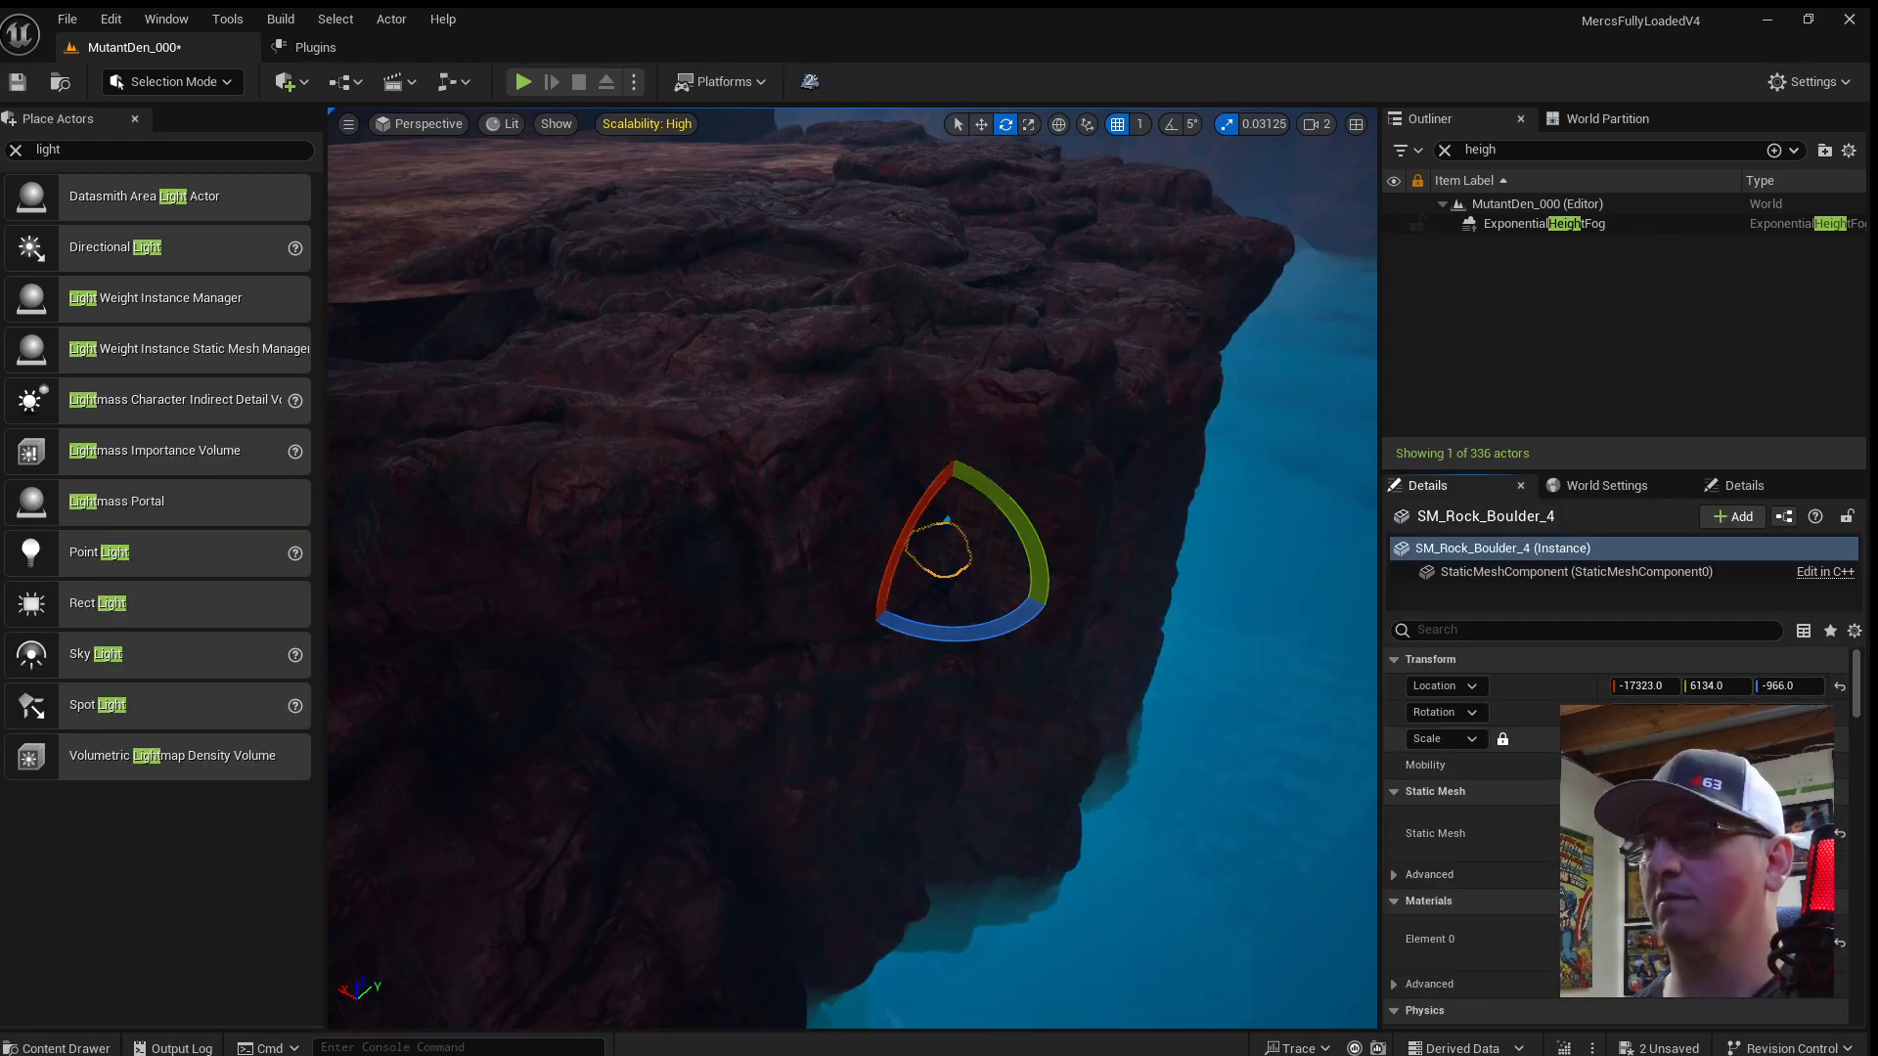
right_drag(1198, 745, 951, 618)
scroll(968, 719, up, 1)
click(952, 618)
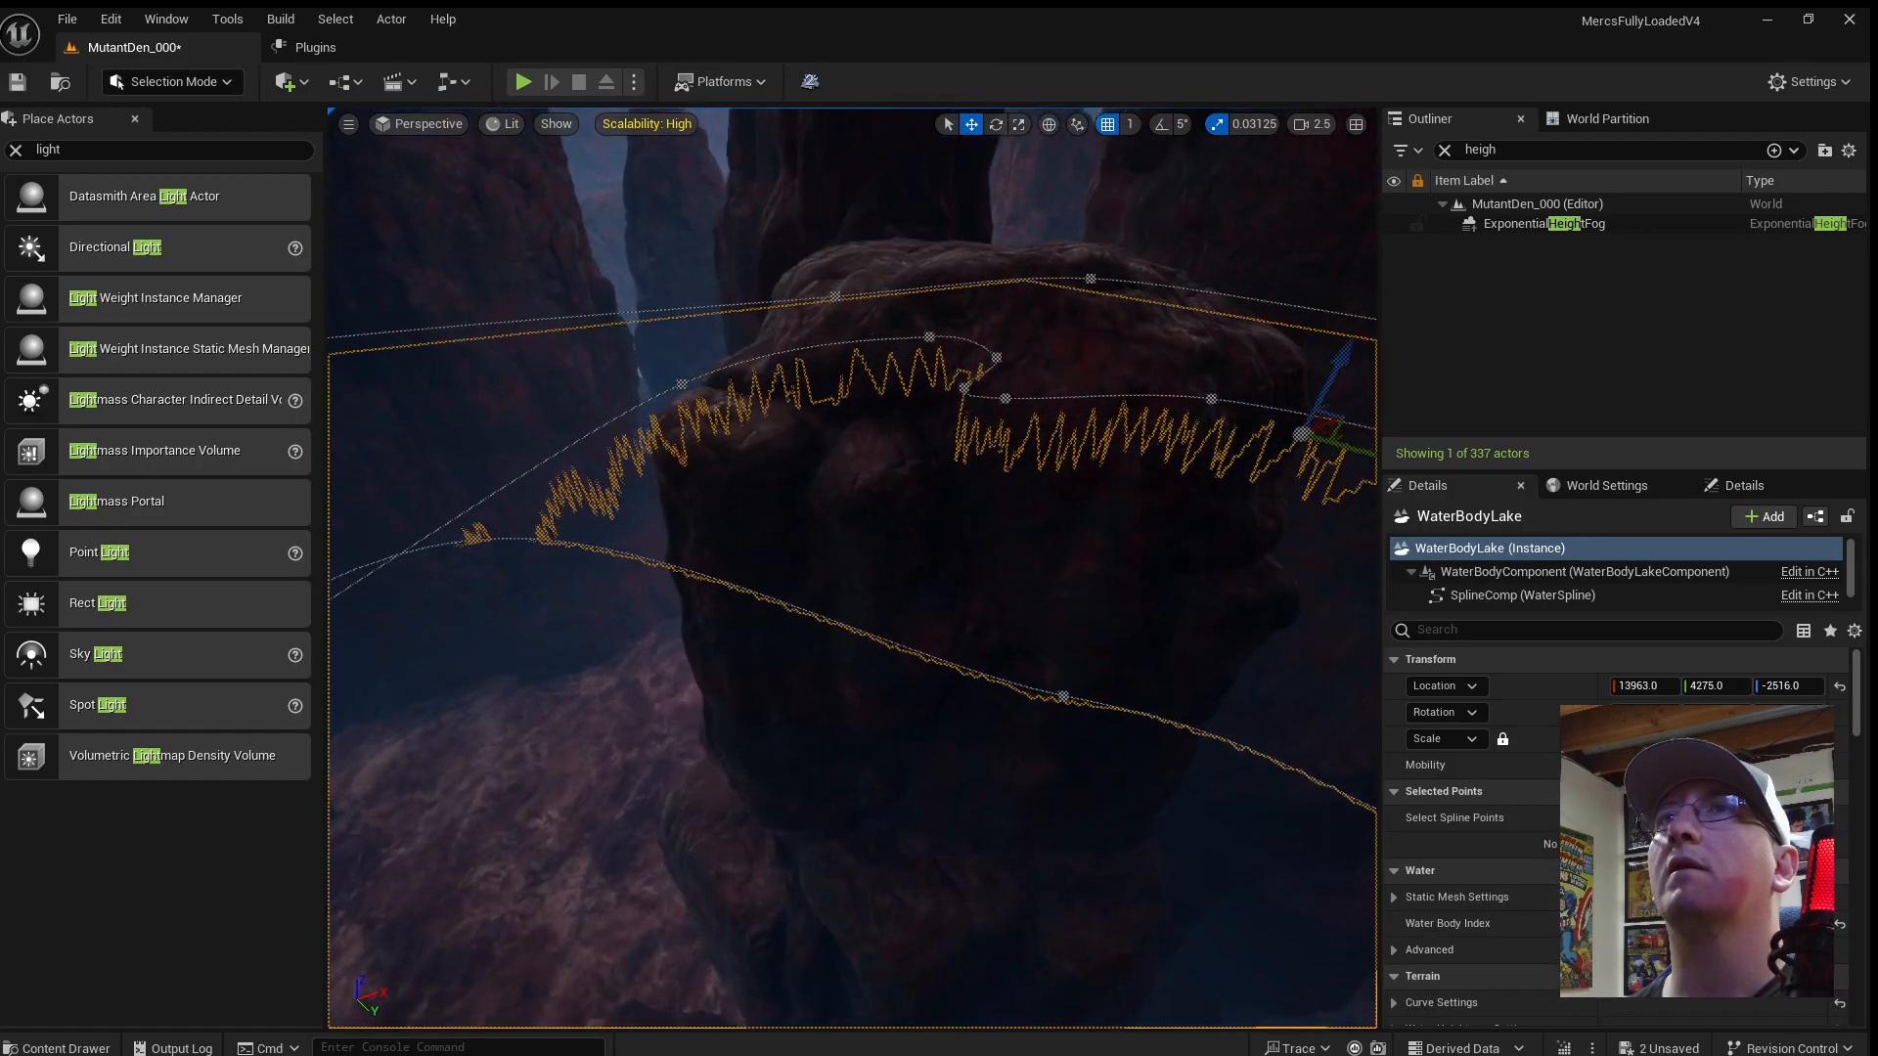
Shift the pillar SM_Pillar_Rock_110 across the neighbouring gap to about Y 9037 and rotate it about 33 degrees.
right_drag(853, 568, 1174, 645)
scroll(853, 568, down, 4)
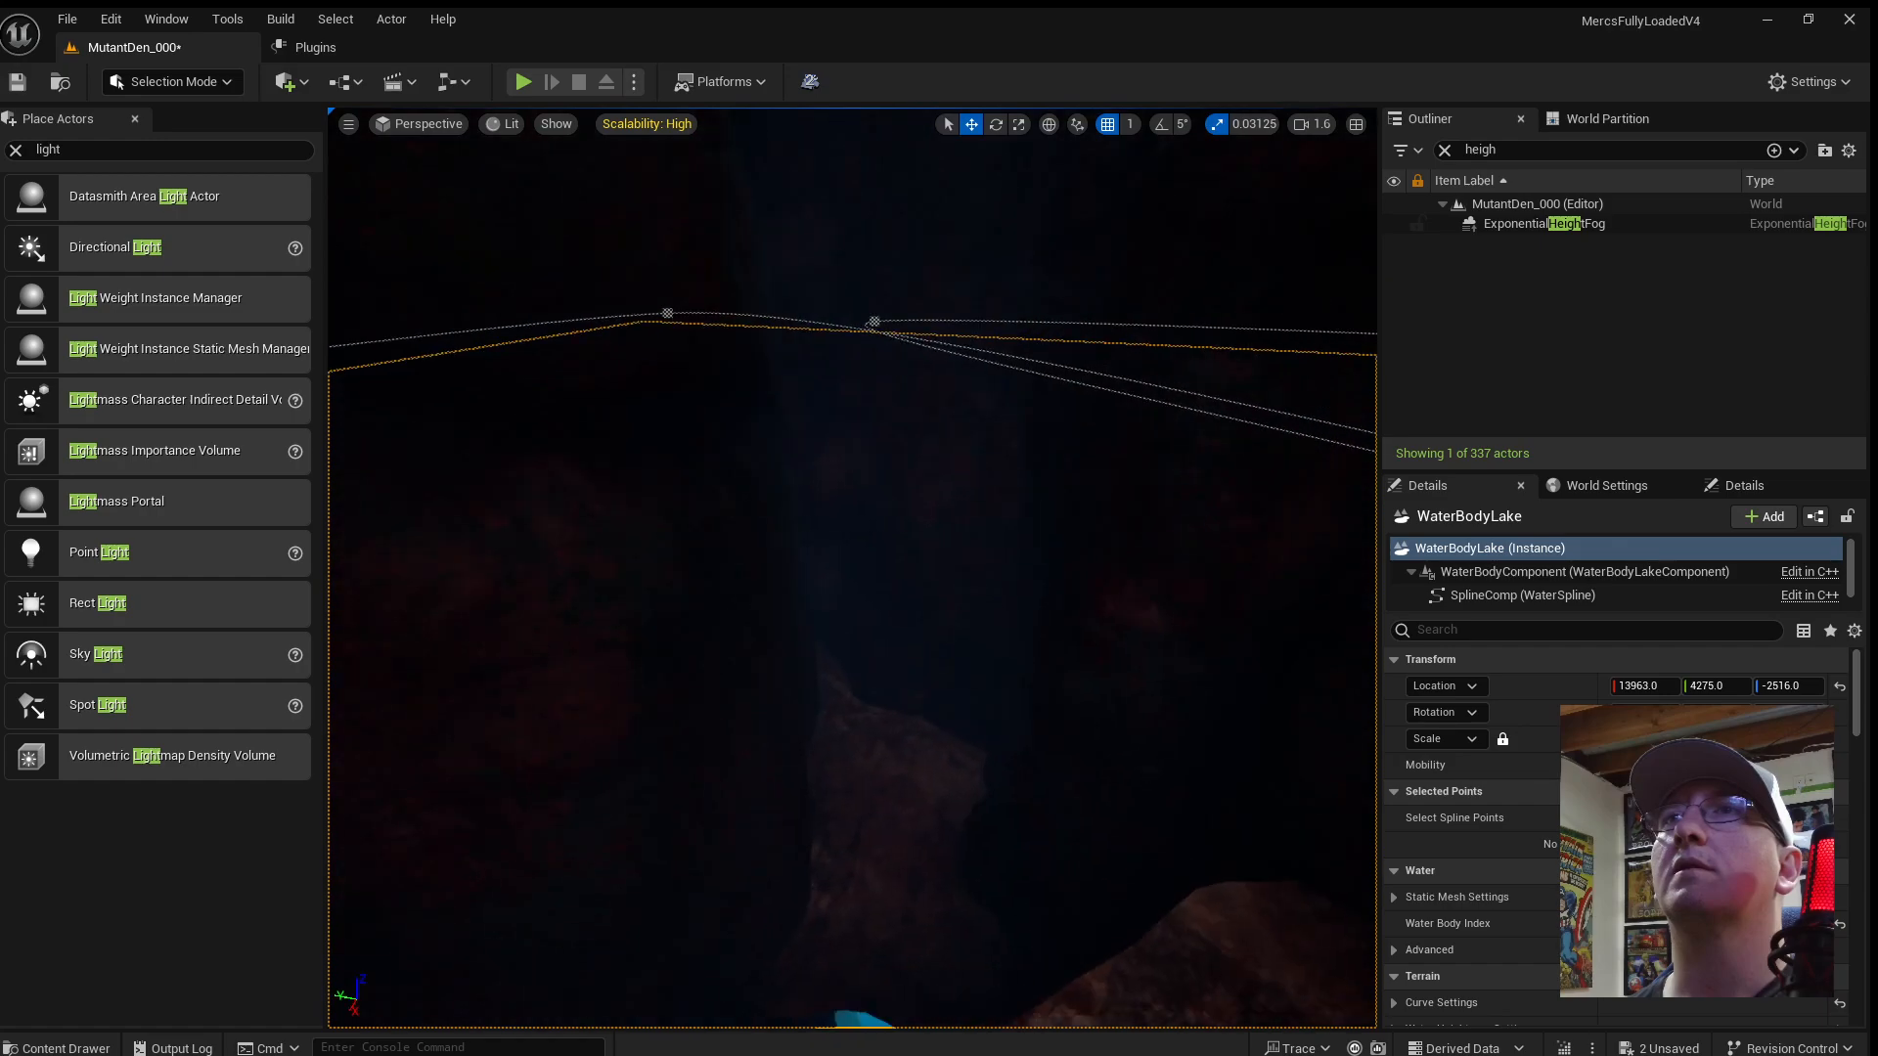
right_drag(850, 391, 850, 431)
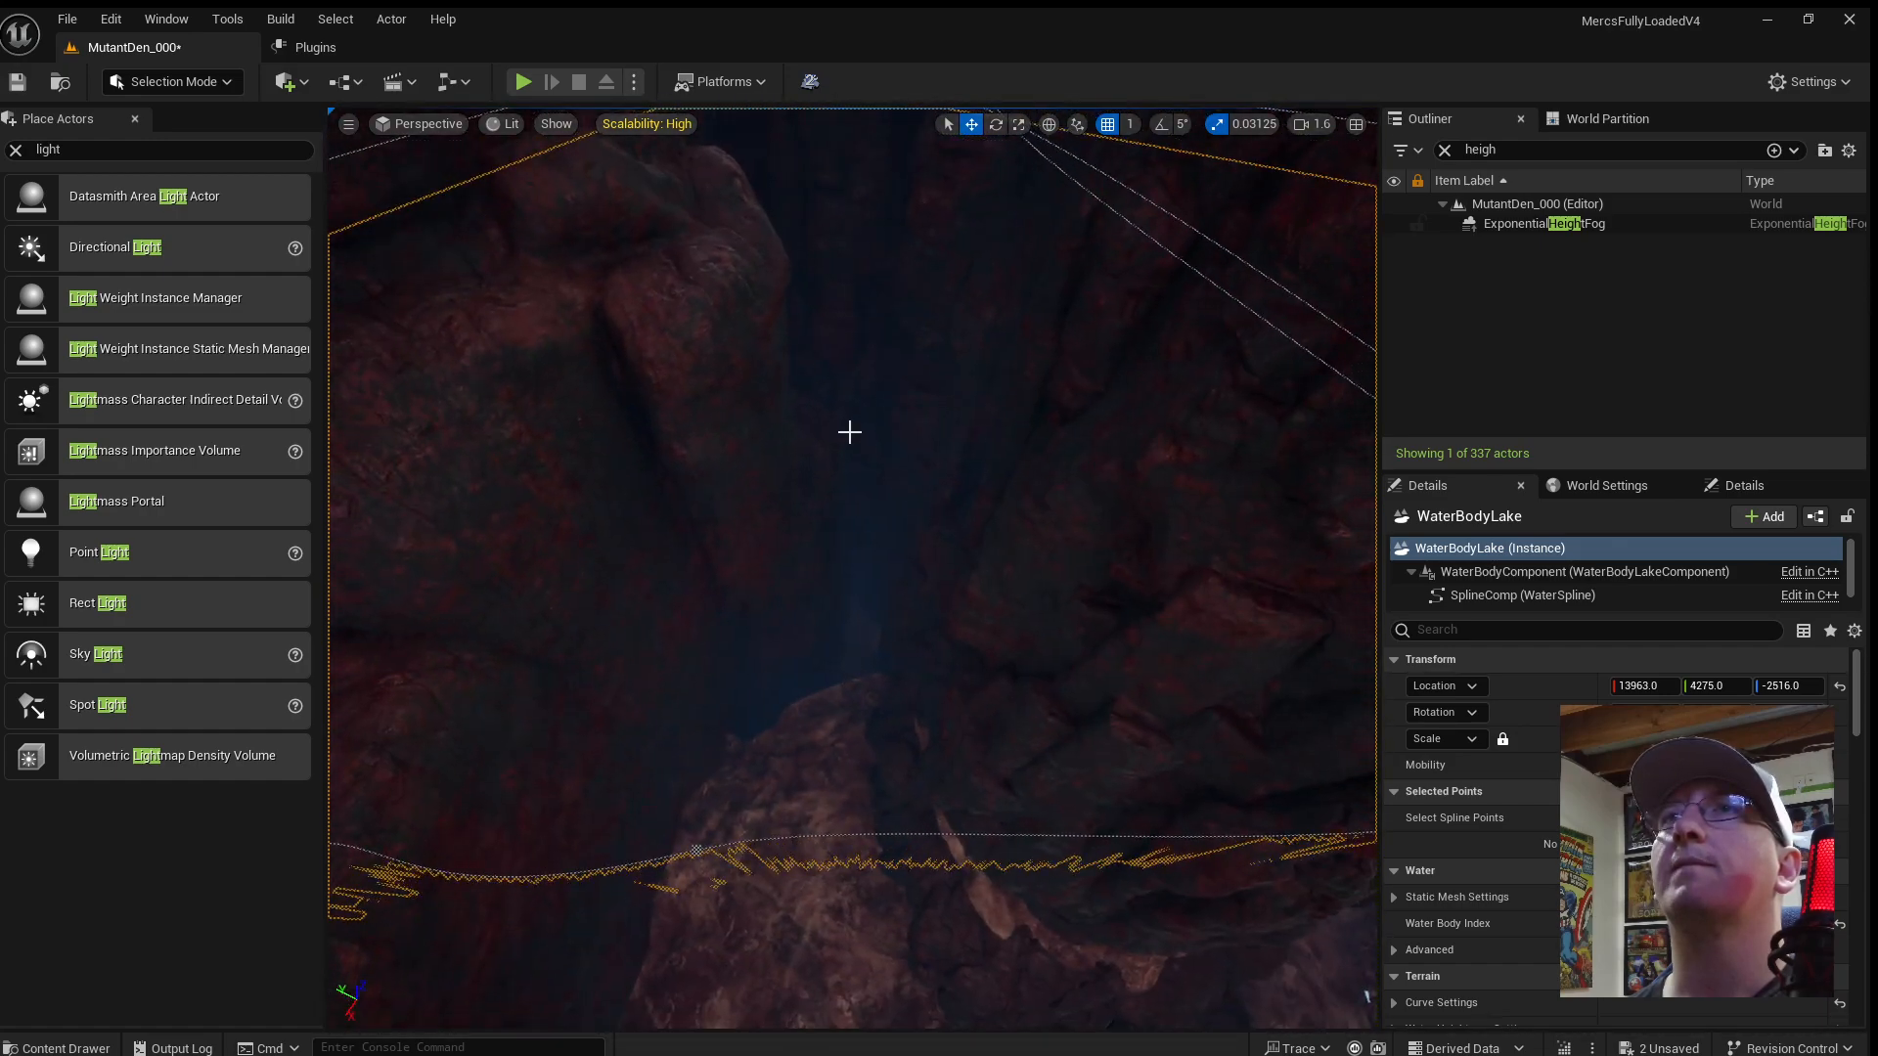
click(831, 384)
right_drag(853, 507, 827, 396)
right_drag(830, 628, 834, 758)
click(784, 432)
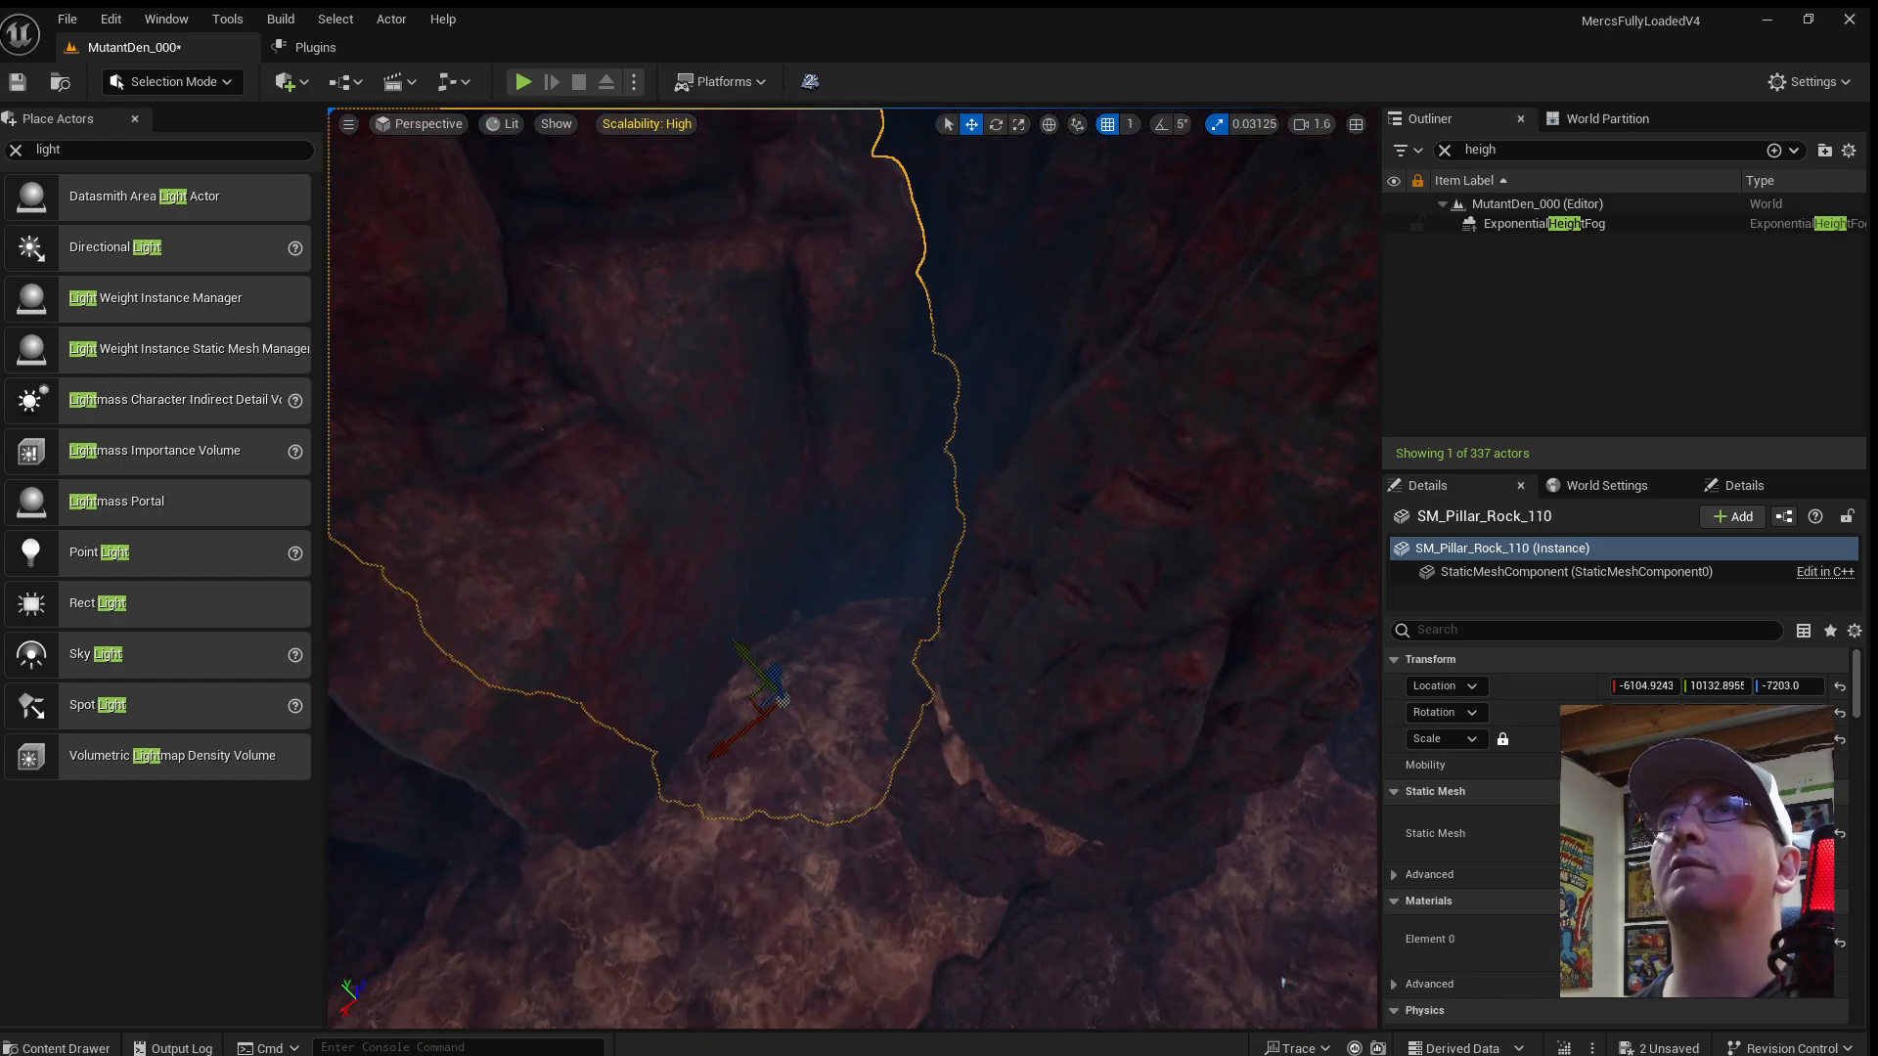
key(e)
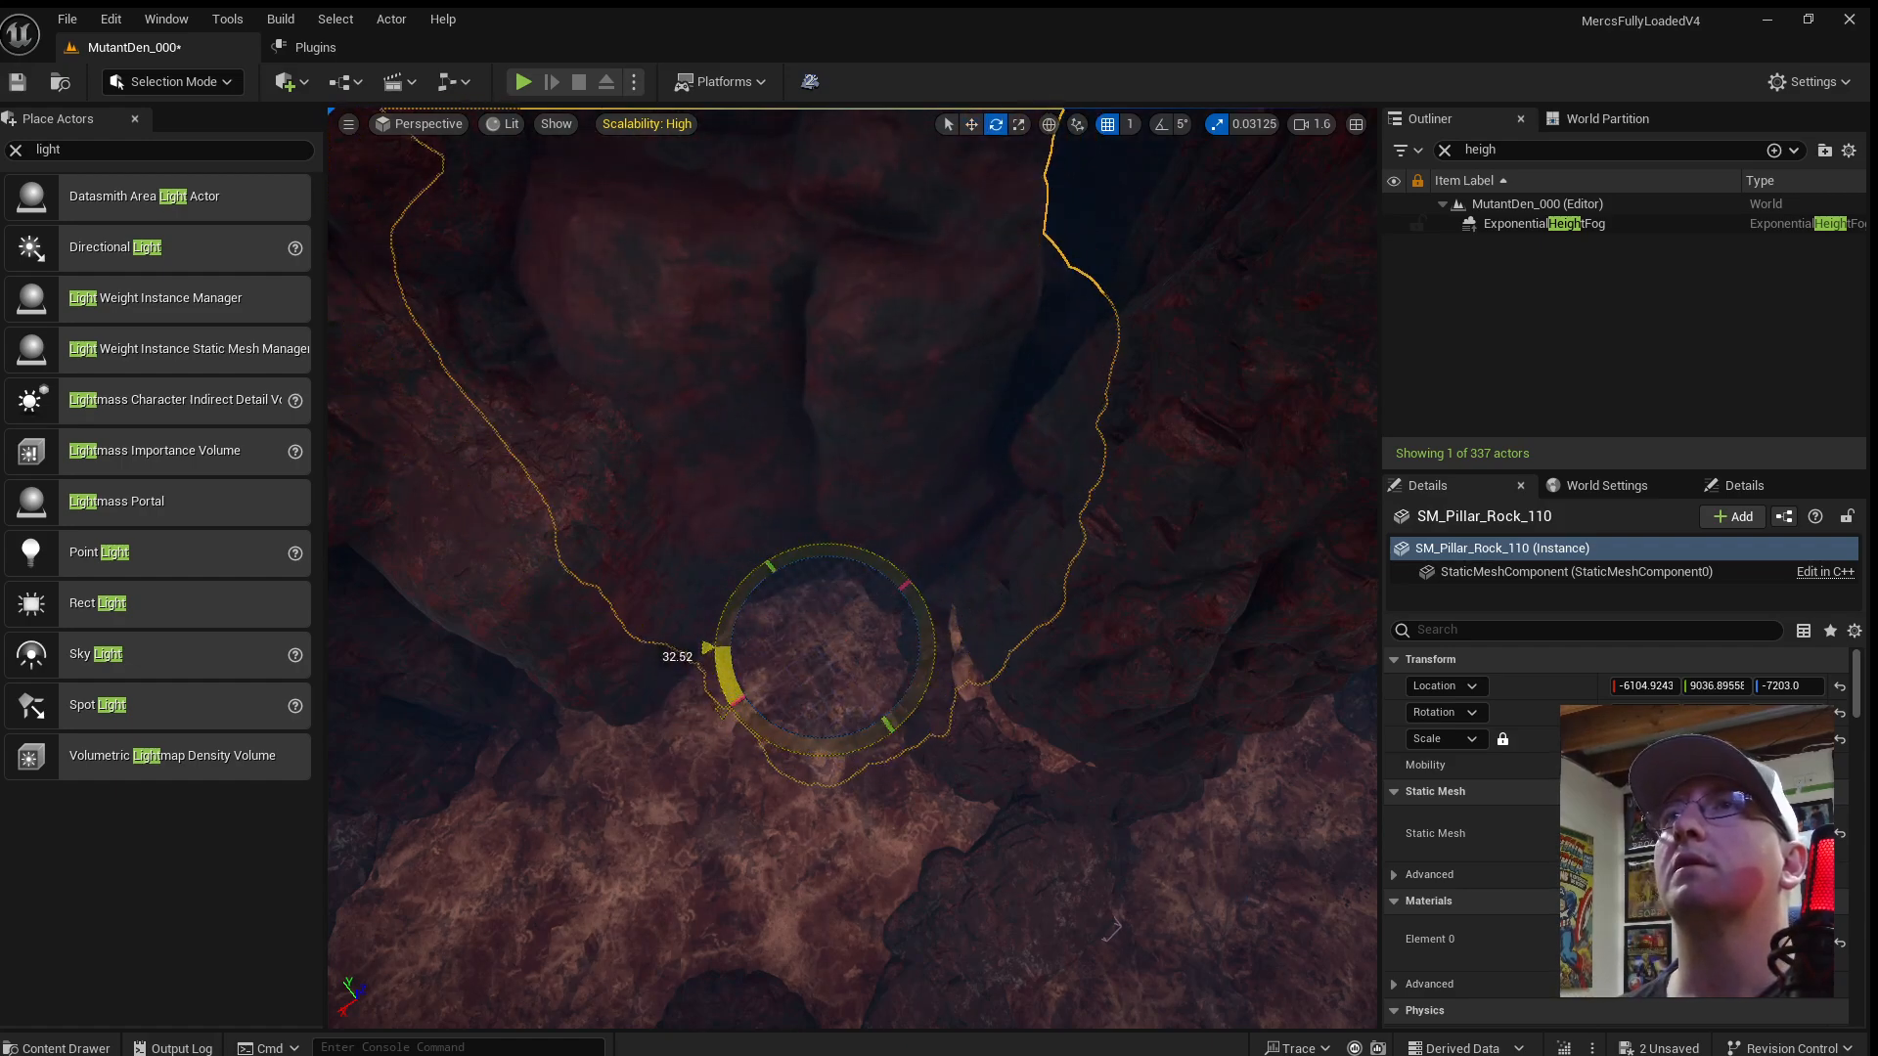
click(1019, 936)
Examine the shoreline pillars, the dark passage and the stalactites hanging from its ceiling.
right_drag(1019, 936, 988, 821)
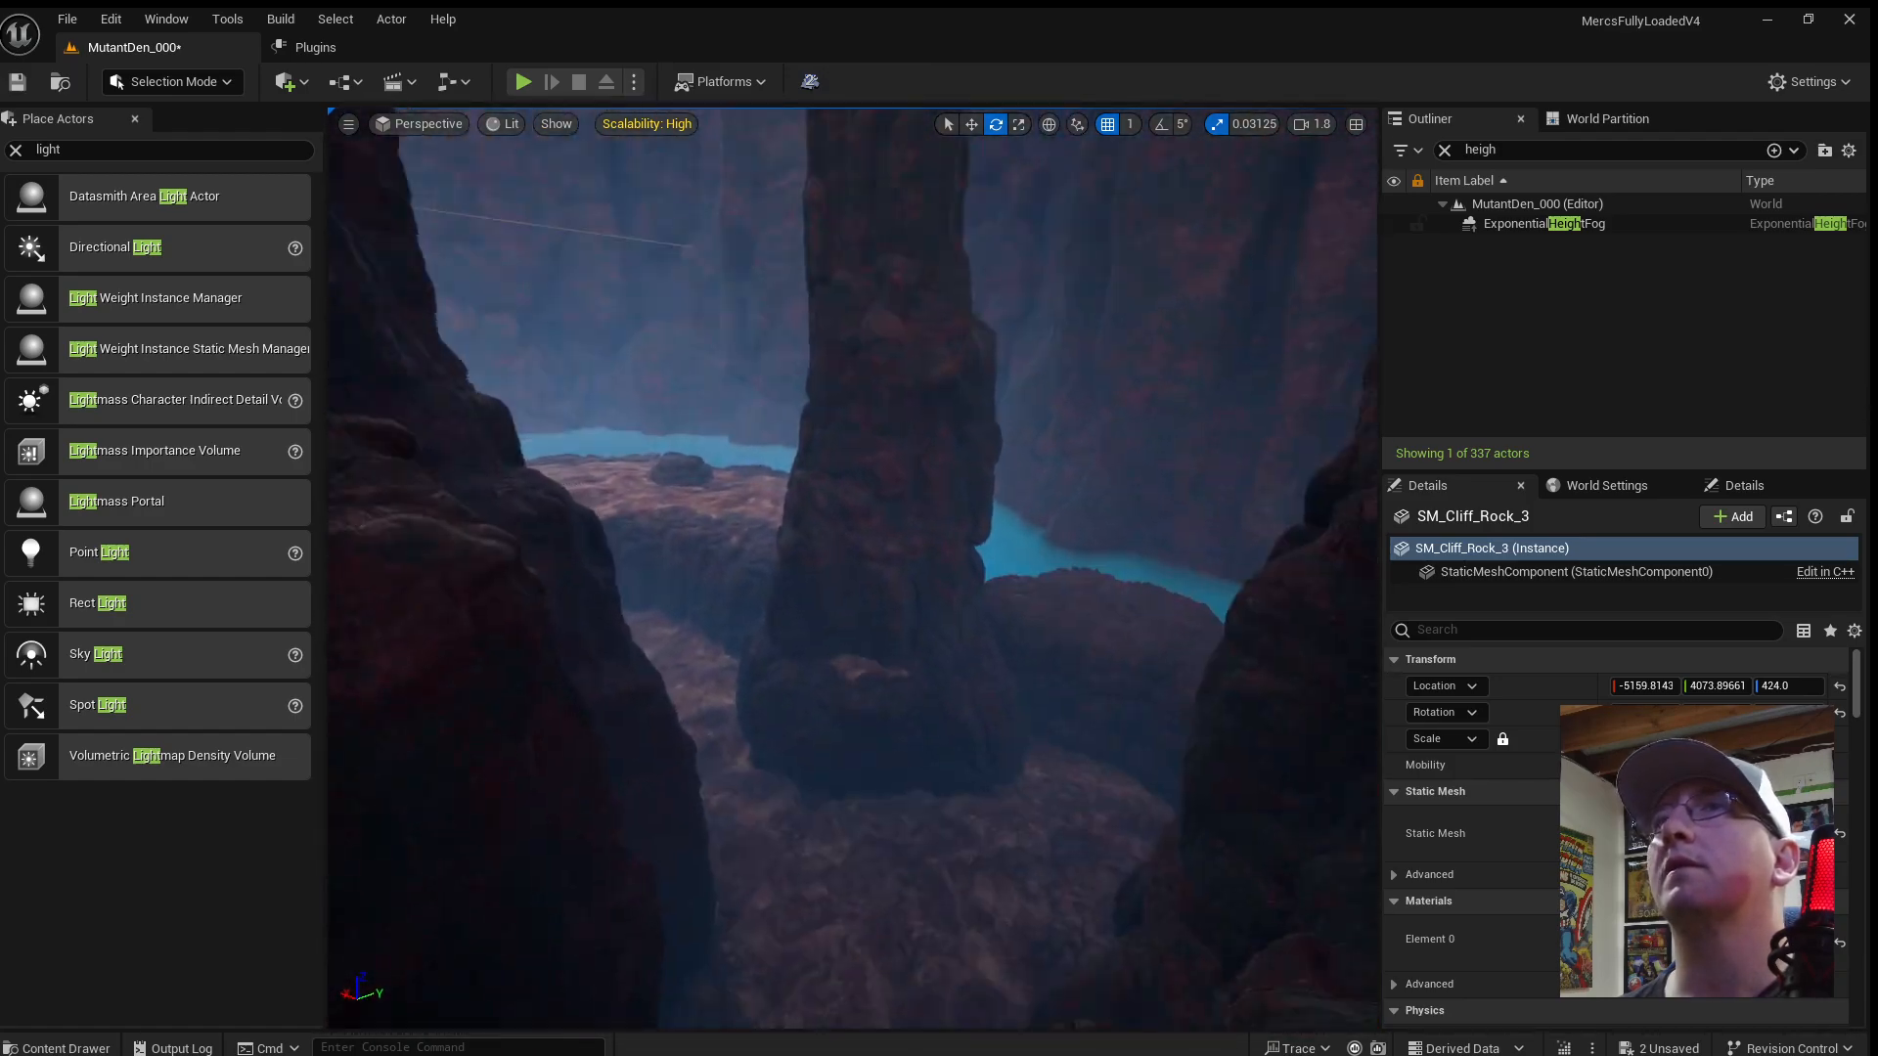
right_drag(850, 567, 1212, 523)
right_drag(851, 567, 1027, 469)
scroll(1007, 391, up, 2)
scroll(1032, 489, down, 2)
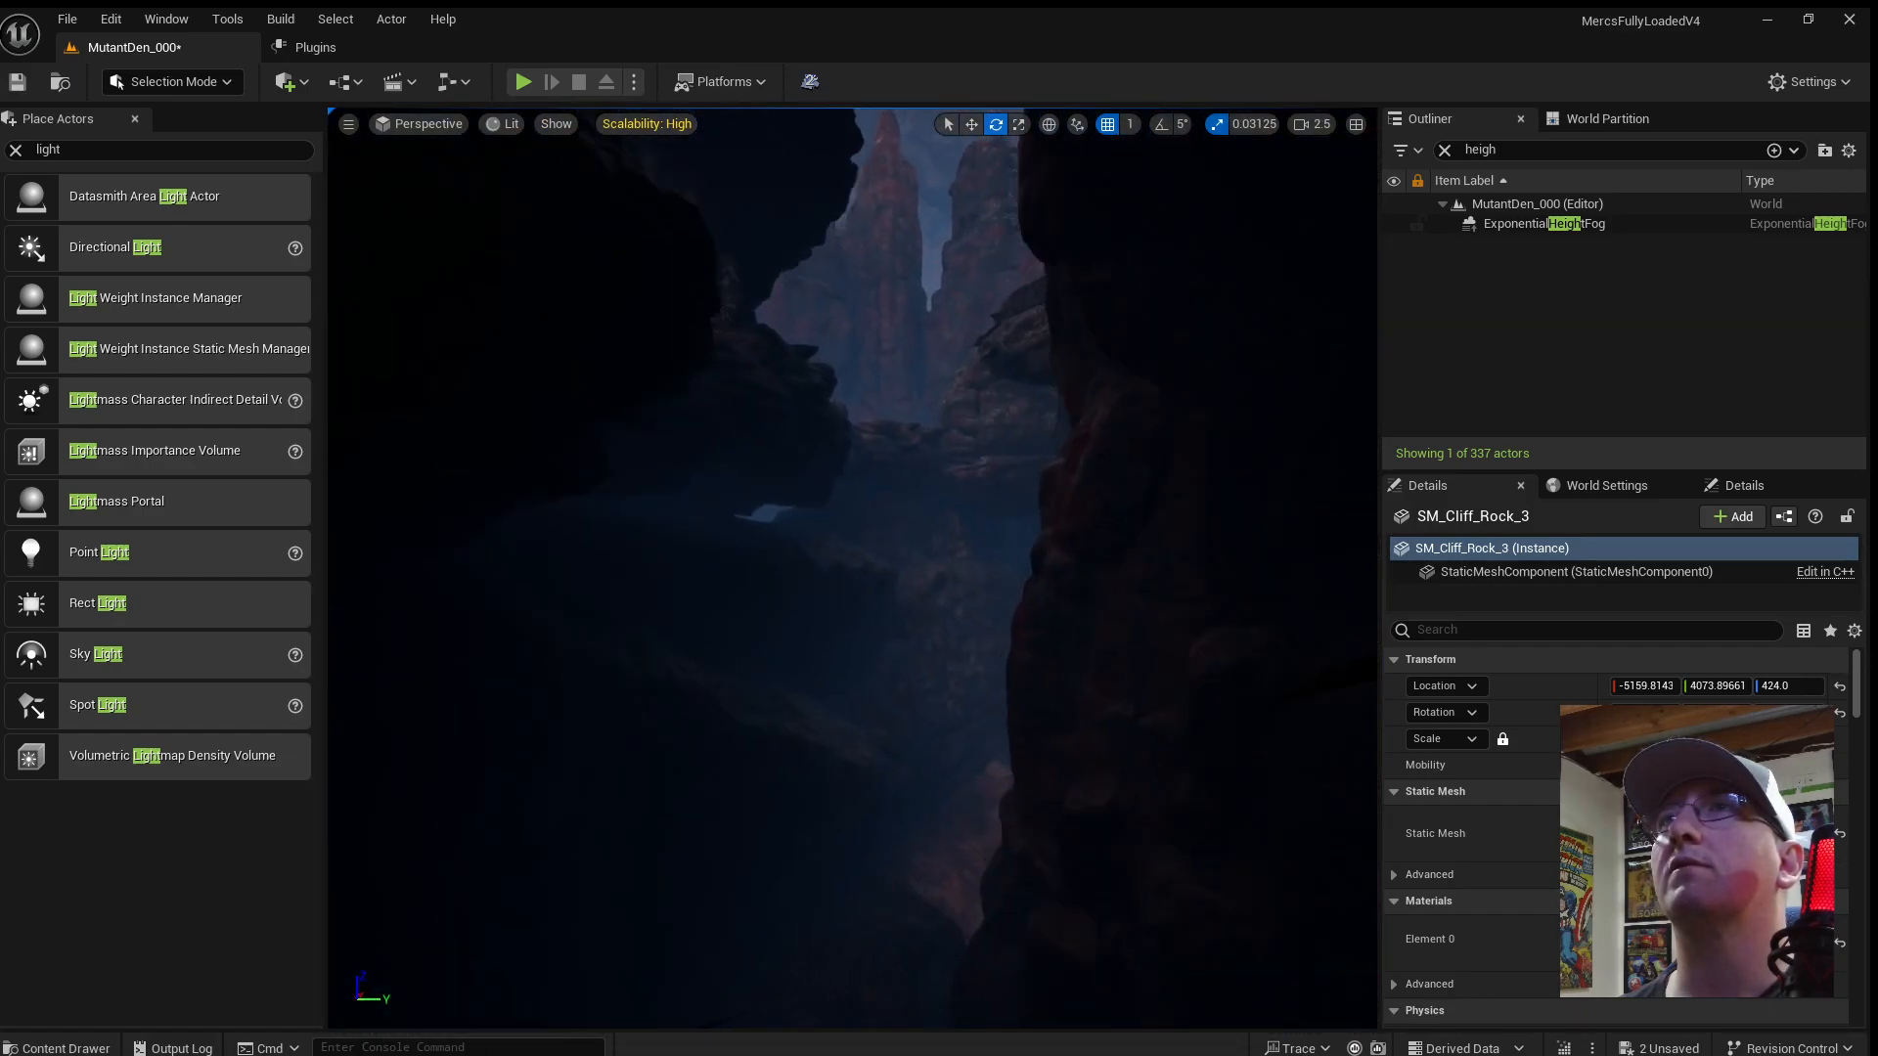
scroll(923, 734, down, 2)
mouse_move(923, 735)
right_down()
mouse_move(931, 719)
mouse_move(923, 735)
right_up()
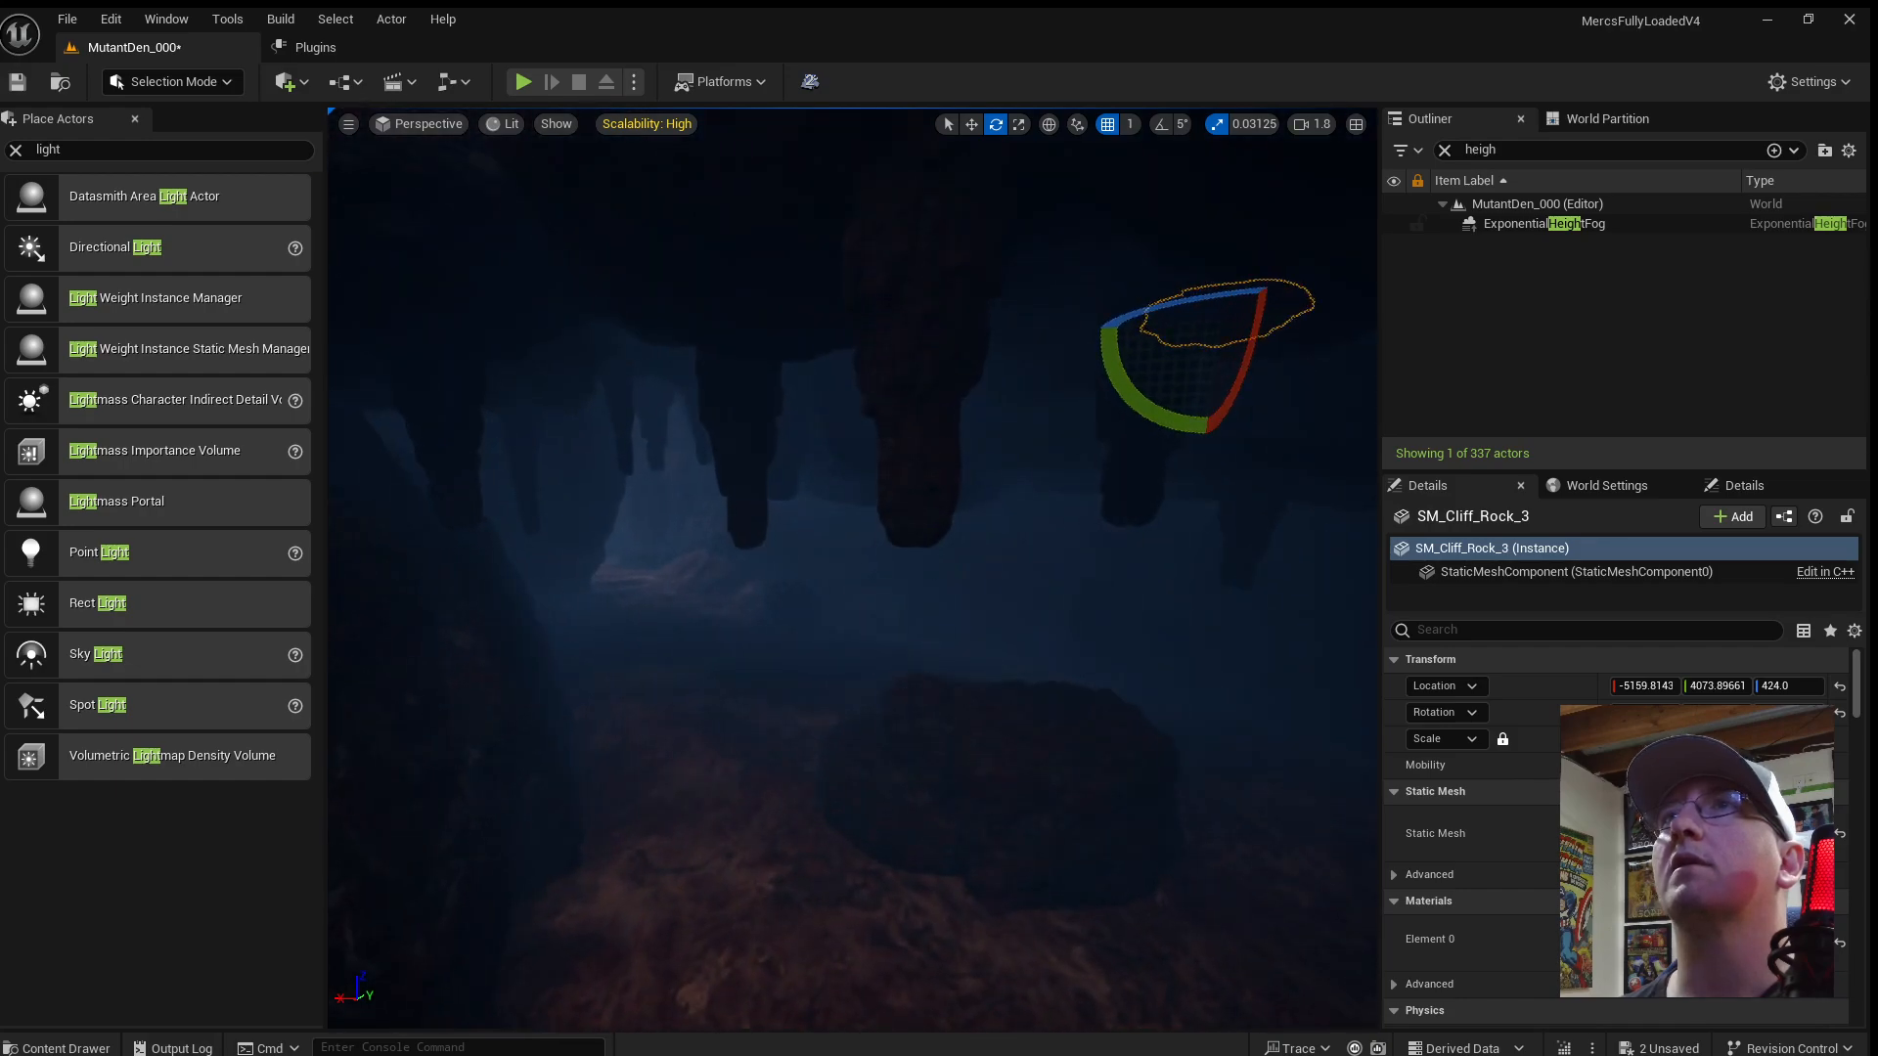
click(919, 460)
right_drag(919, 460, 1095, 464)
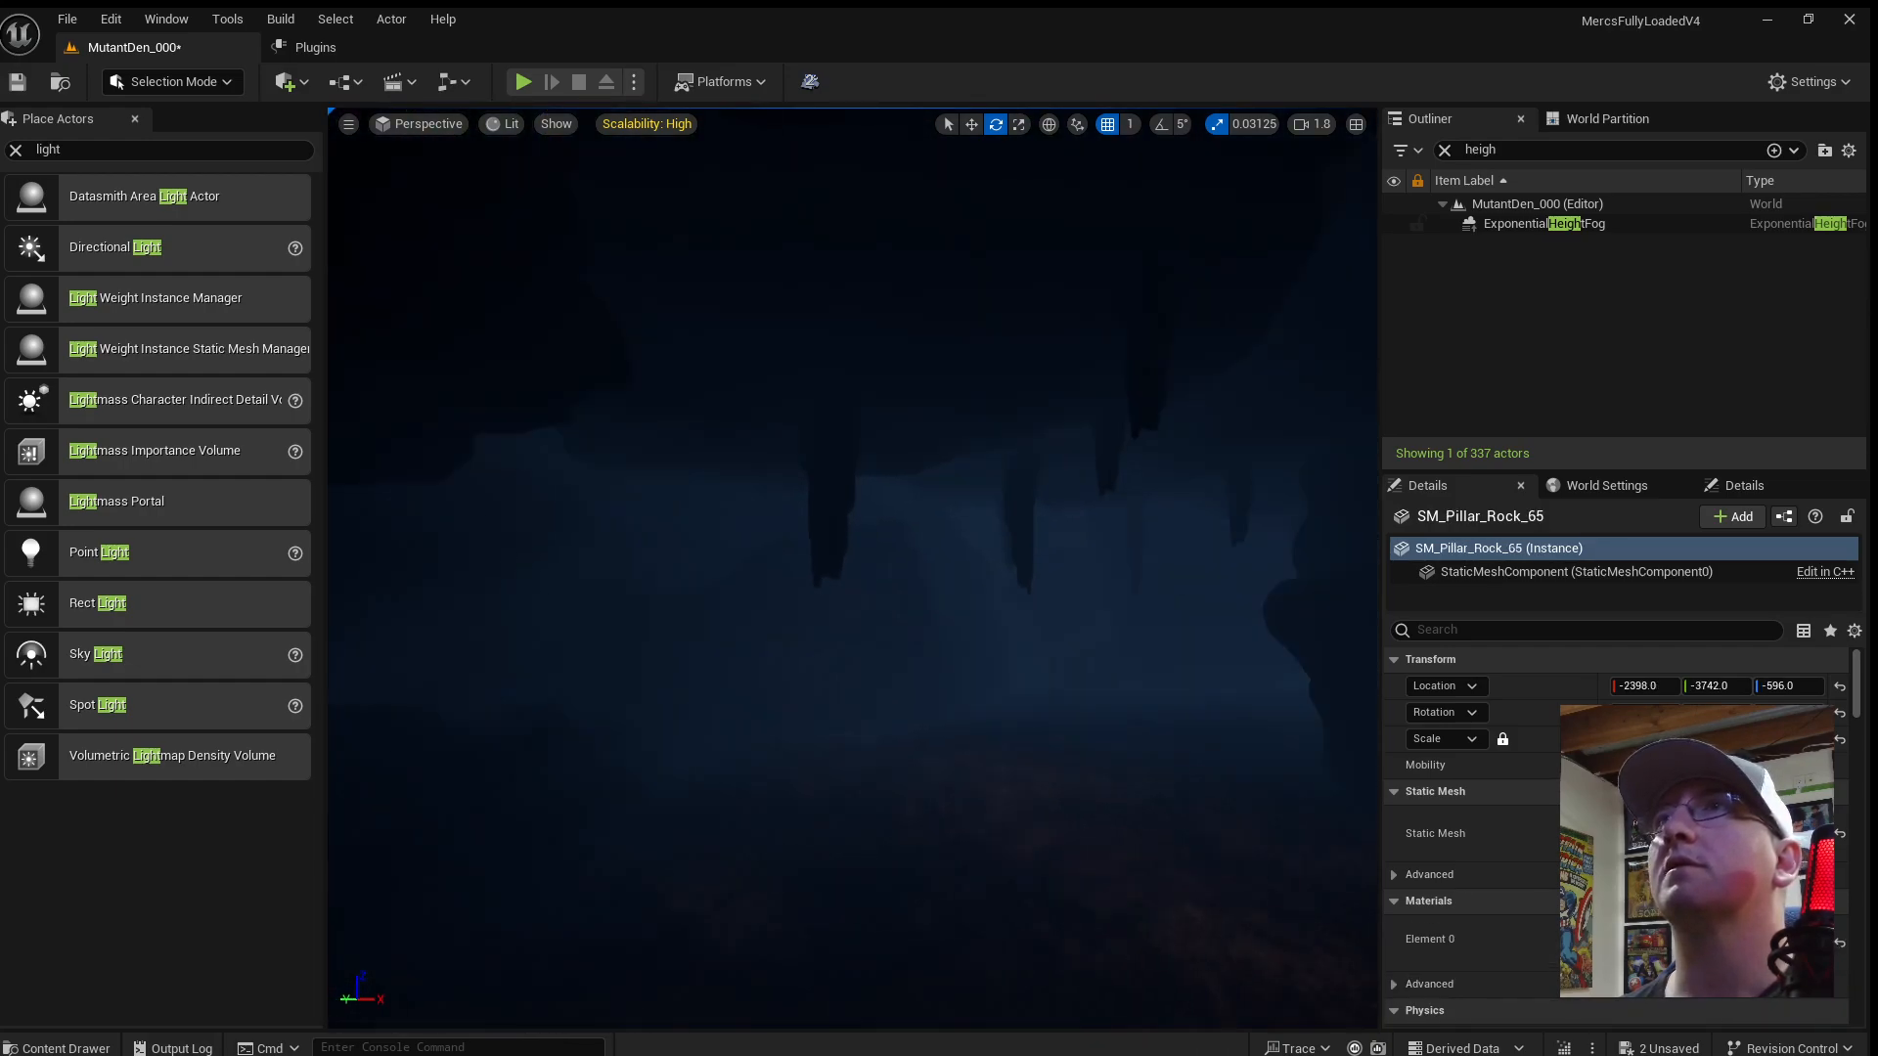
Duplicate the hanging pillar SM_Pillar_Rock_94 and its neighbour, raising the copies towards the large cavern's ceiling.
click(944, 474)
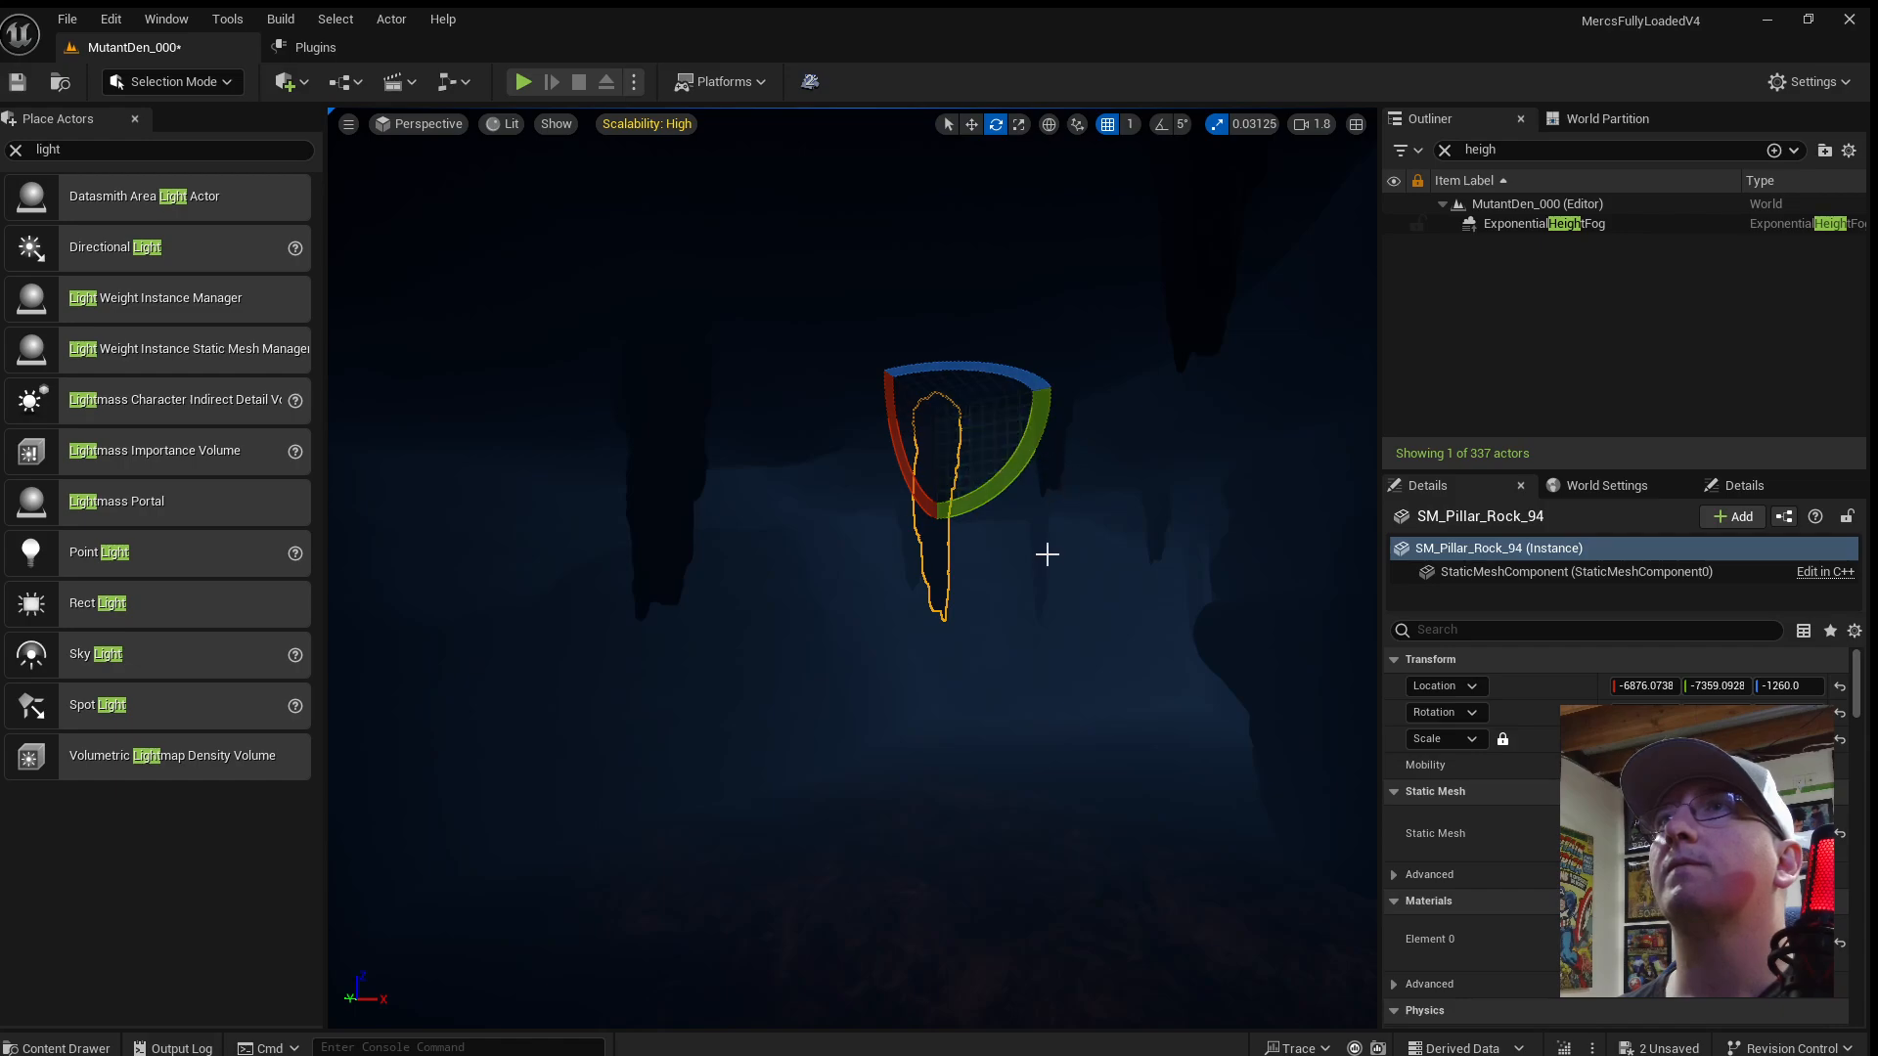
ctrl+click(1042, 604)
right_drag(1041, 605, 1071, 430)
scroll(1045, 684, up, 2)
right_drag(884, 724, 884, 596)
key(w)
alt+drag(764, 747, 767, 168)
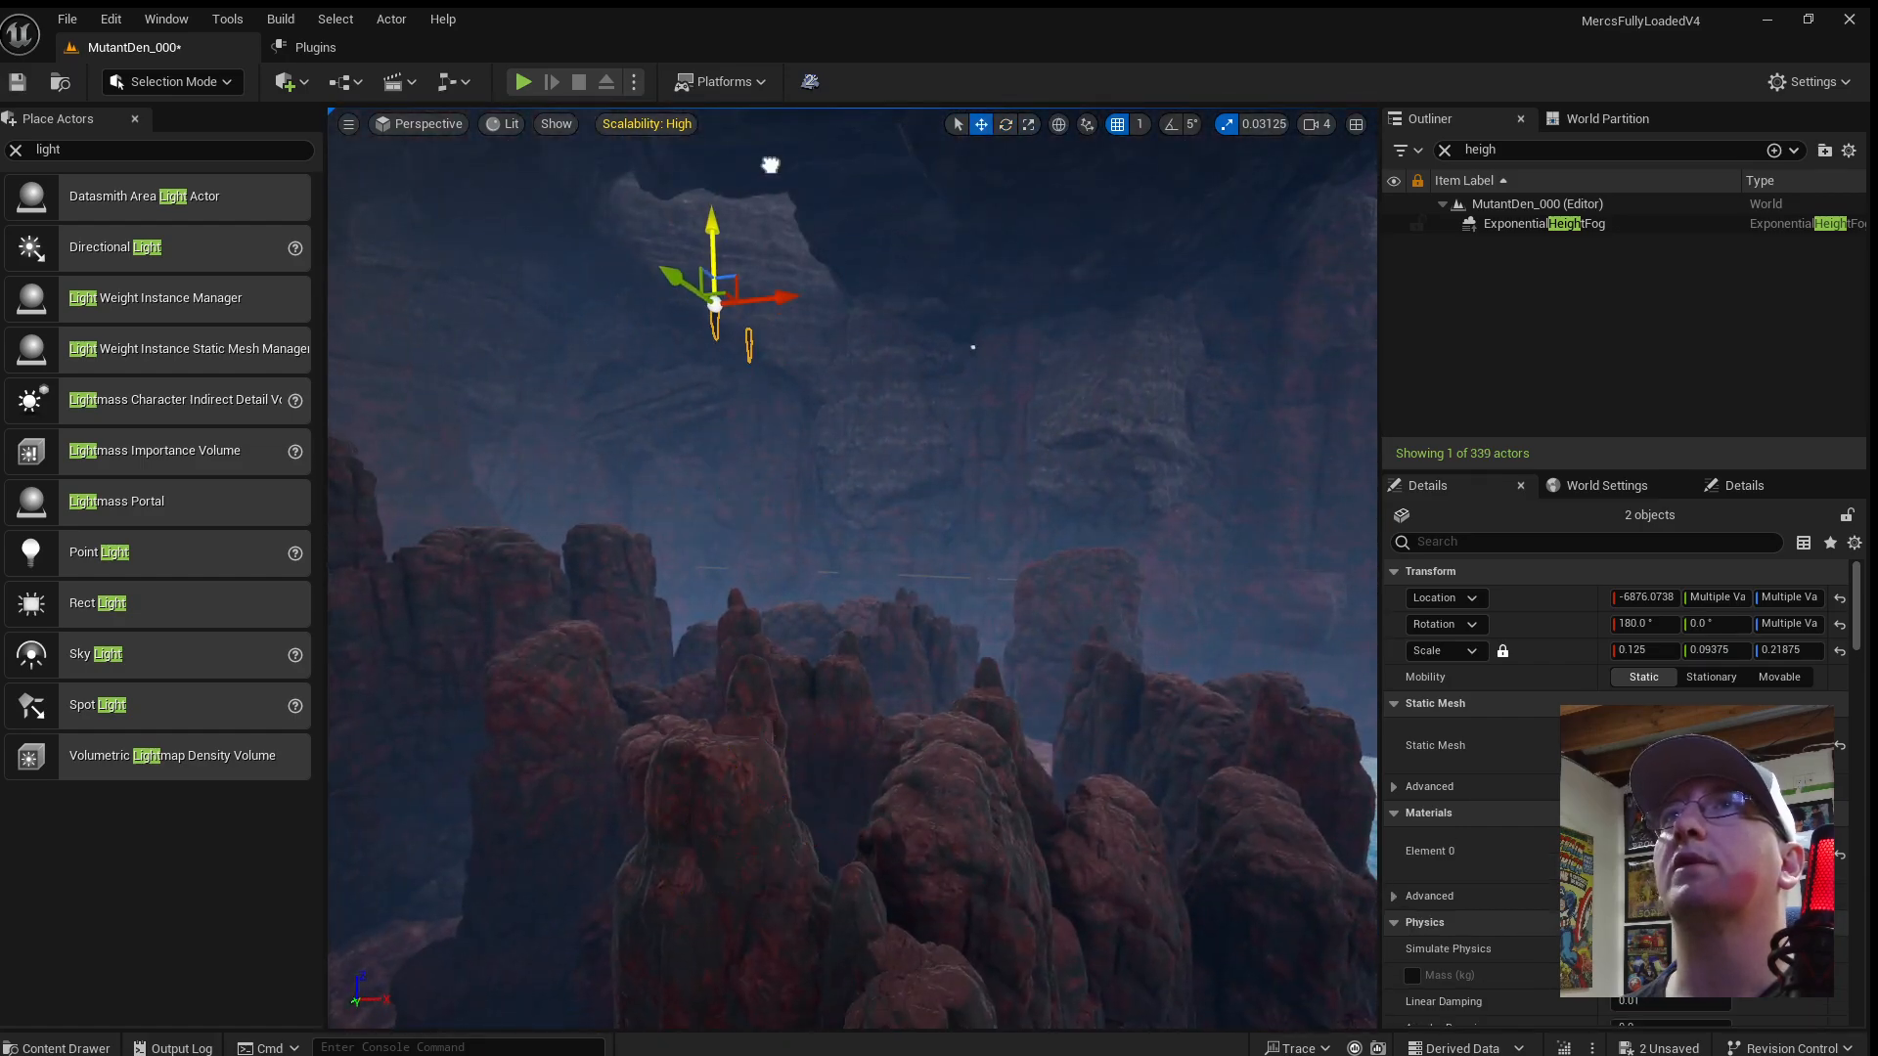
key(w)
Set the two stalactite copies' scale to 1.0, 0.75, 1.75 and raise them against the cavern ceiling.
right_drag(909, 490, 871, 372)
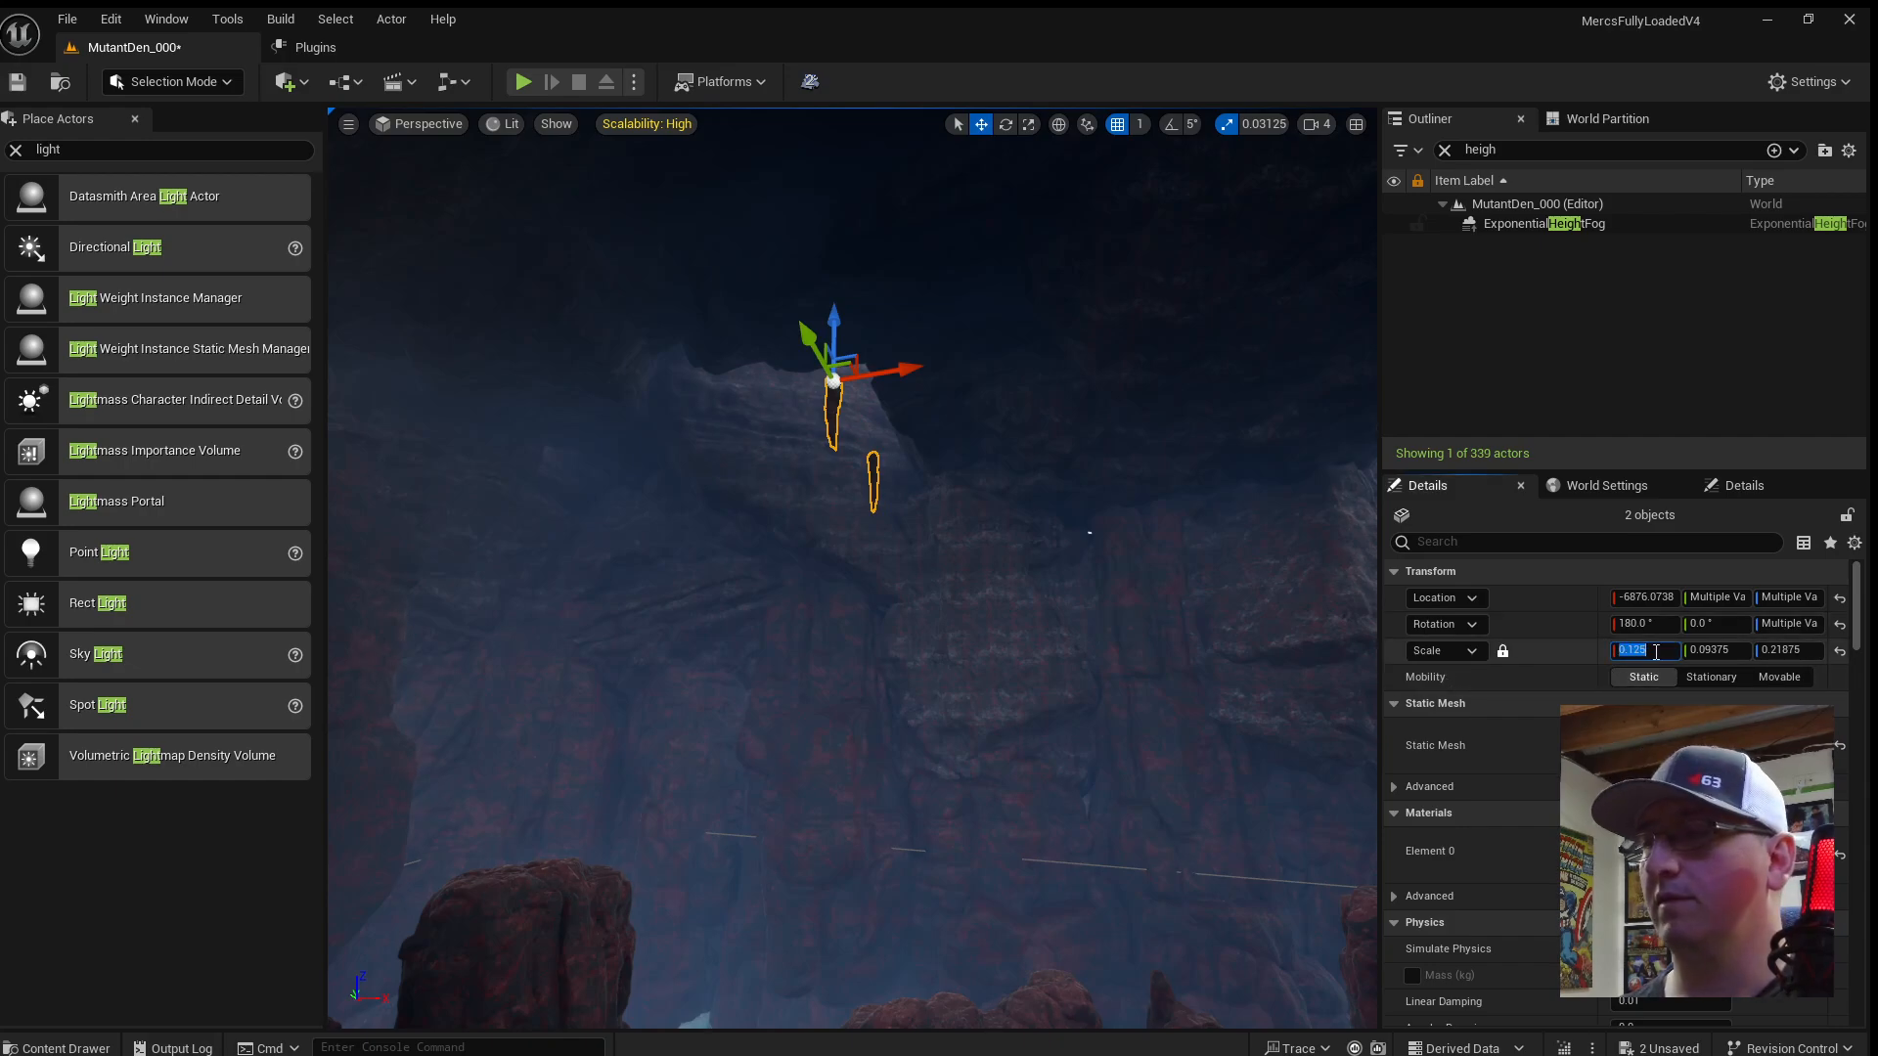
key(Tab)
right_drag(838, 444, 838, 415)
key(s)
drag(764, 432, 767, 120)
right_drag(883, 383, 782, 235)
key(w)
key(d)
drag(924, 404, 926, 358)
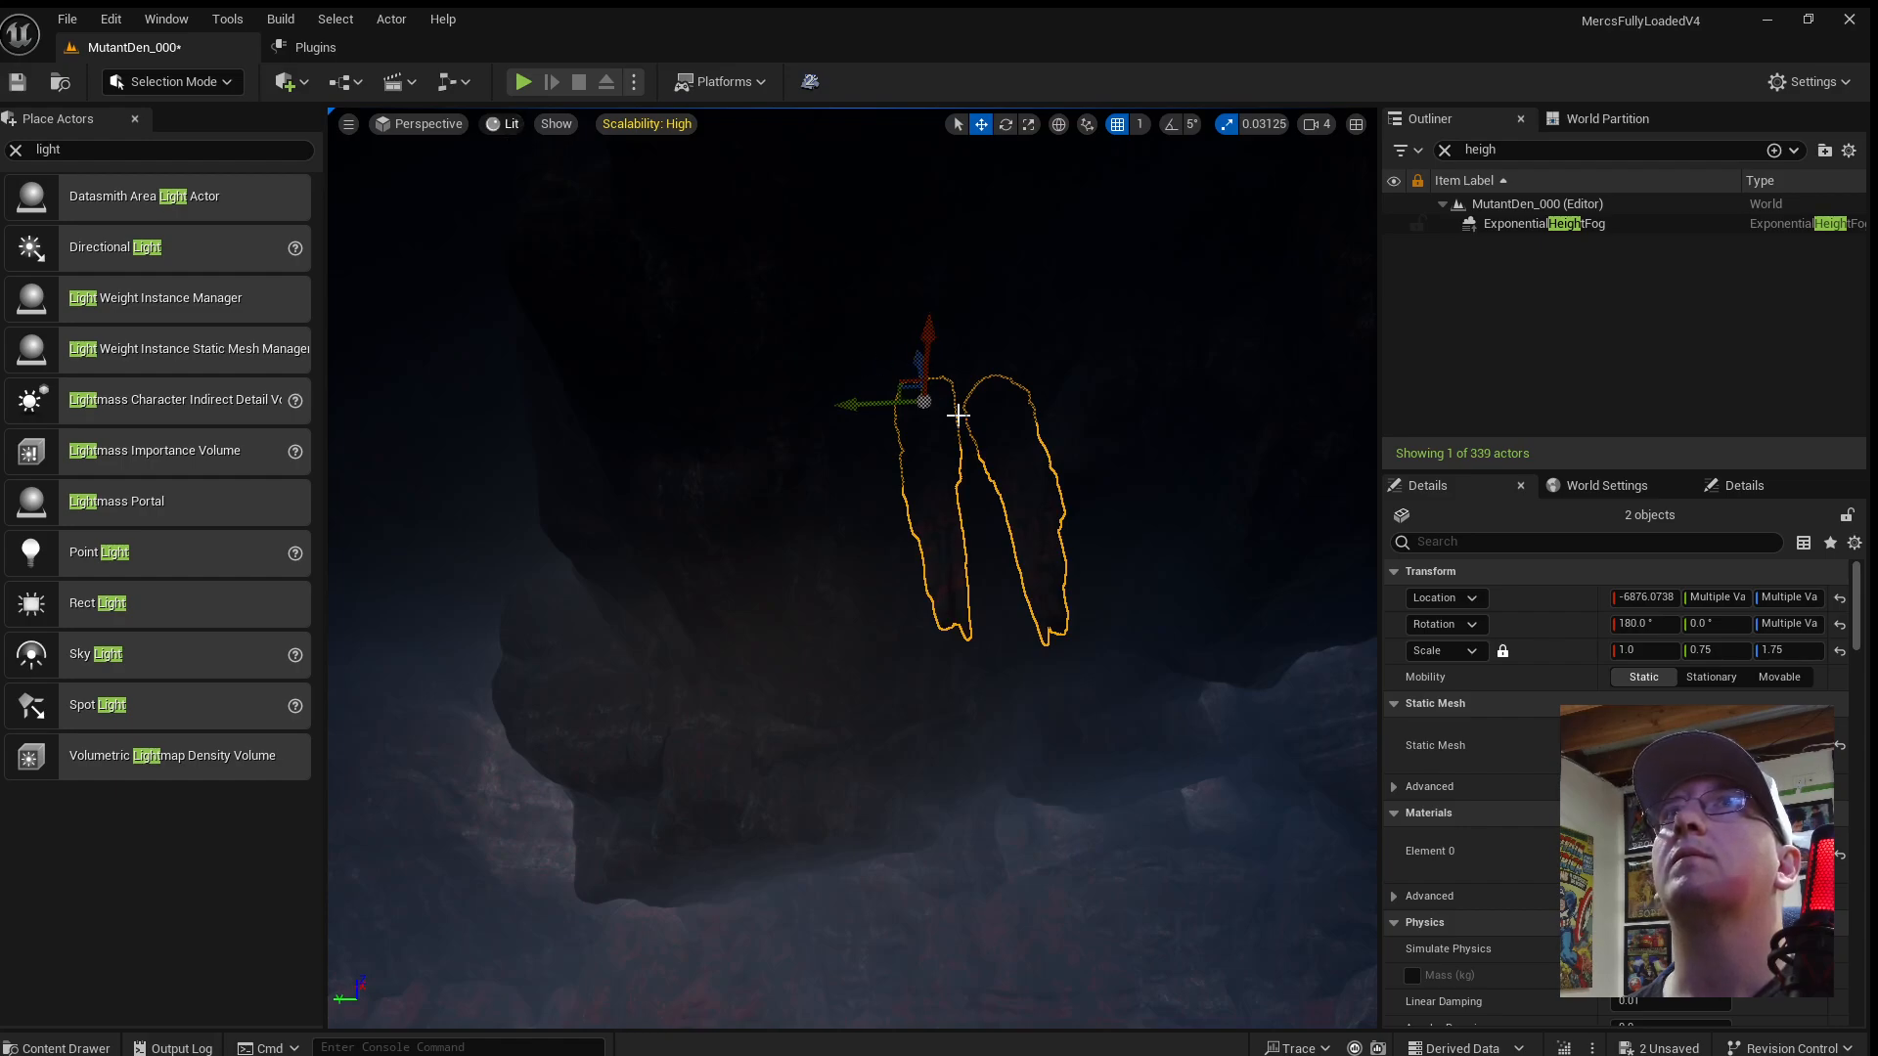
Move the enlarged stalactites along the ceiling and separate one from the pair, placing SM_Pillar_Rock_115 at about -6876, -16391, 28700.
right_drag(958, 415, 964, 407)
drag(864, 420, 671, 419)
drag(750, 368, 745, 418)
click(802, 534)
right_drag(802, 534, 869, 524)
drag(666, 479, 1085, 478)
right_drag(1086, 478, 1306, 508)
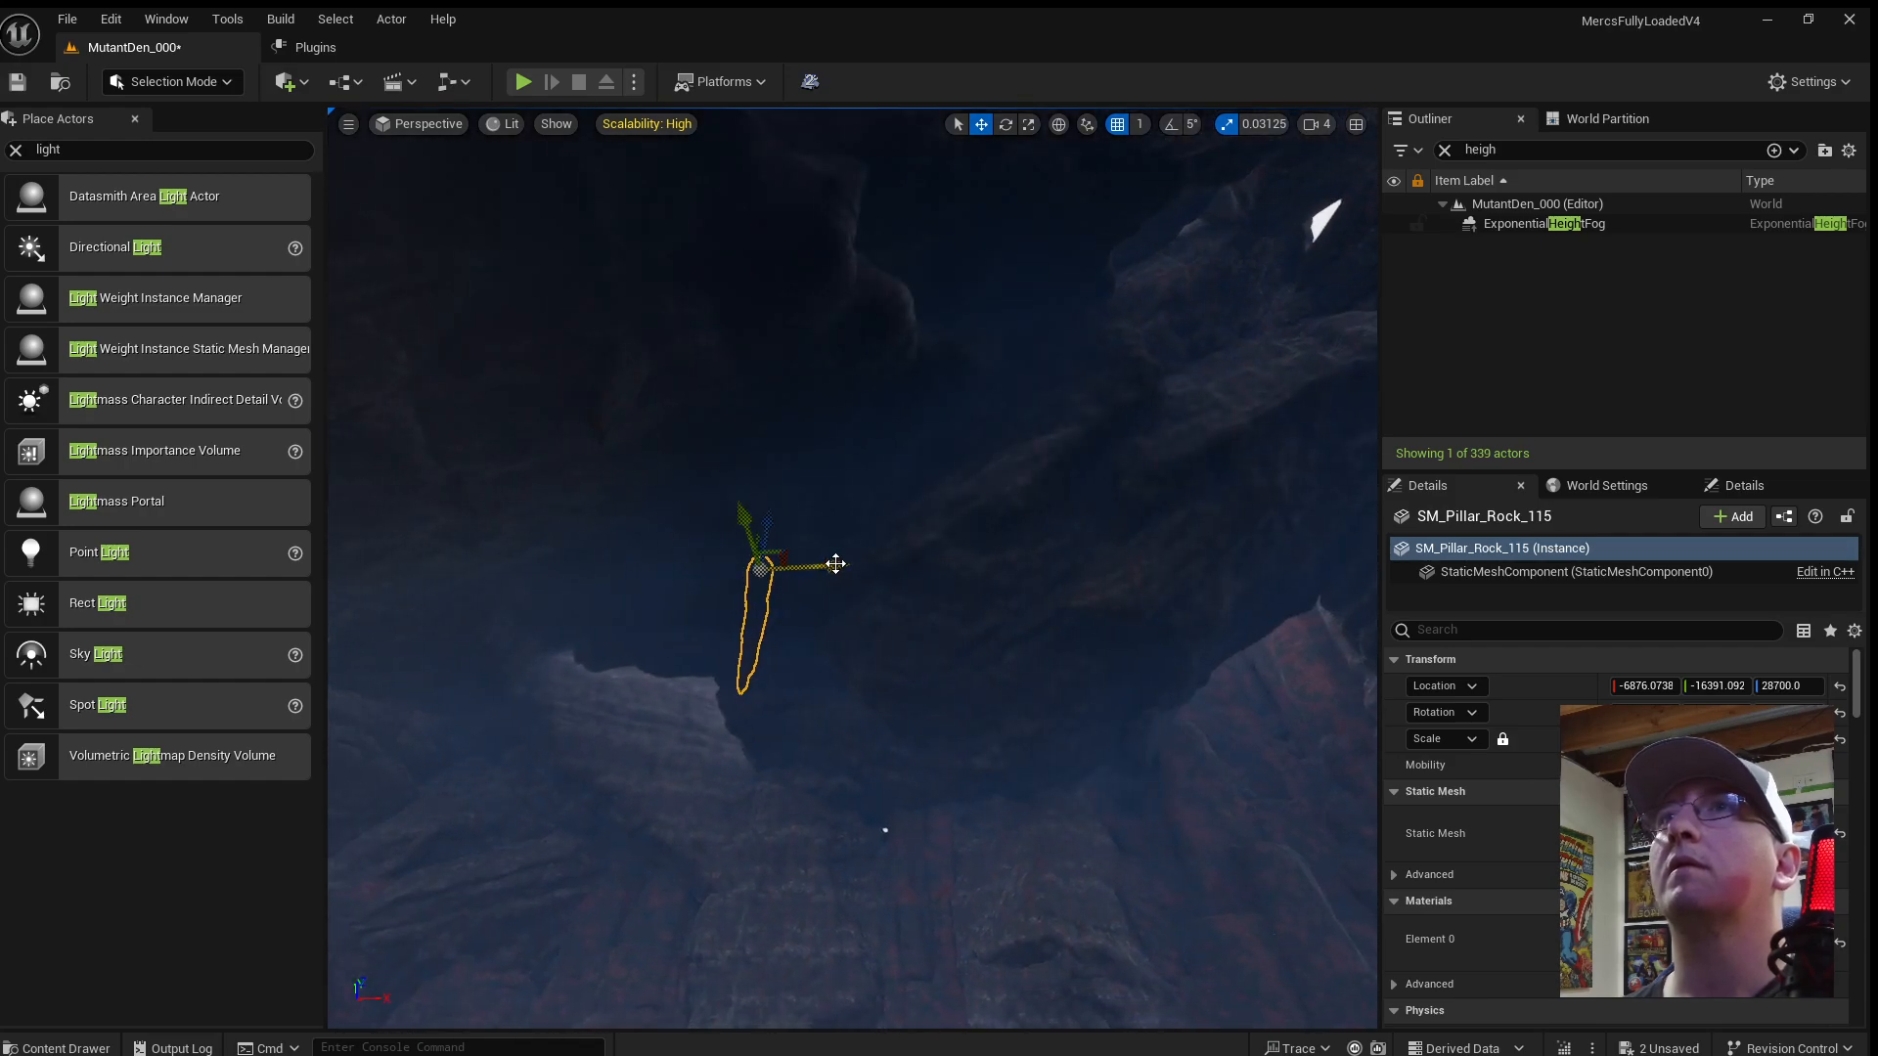
Duplicate the ceiling stalactite to about 3831, -16391, 25166, and copy it again to about 3831, 6147, 30360.
alt+drag(835, 561, 1036, 572)
drag(968, 505, 960, 559)
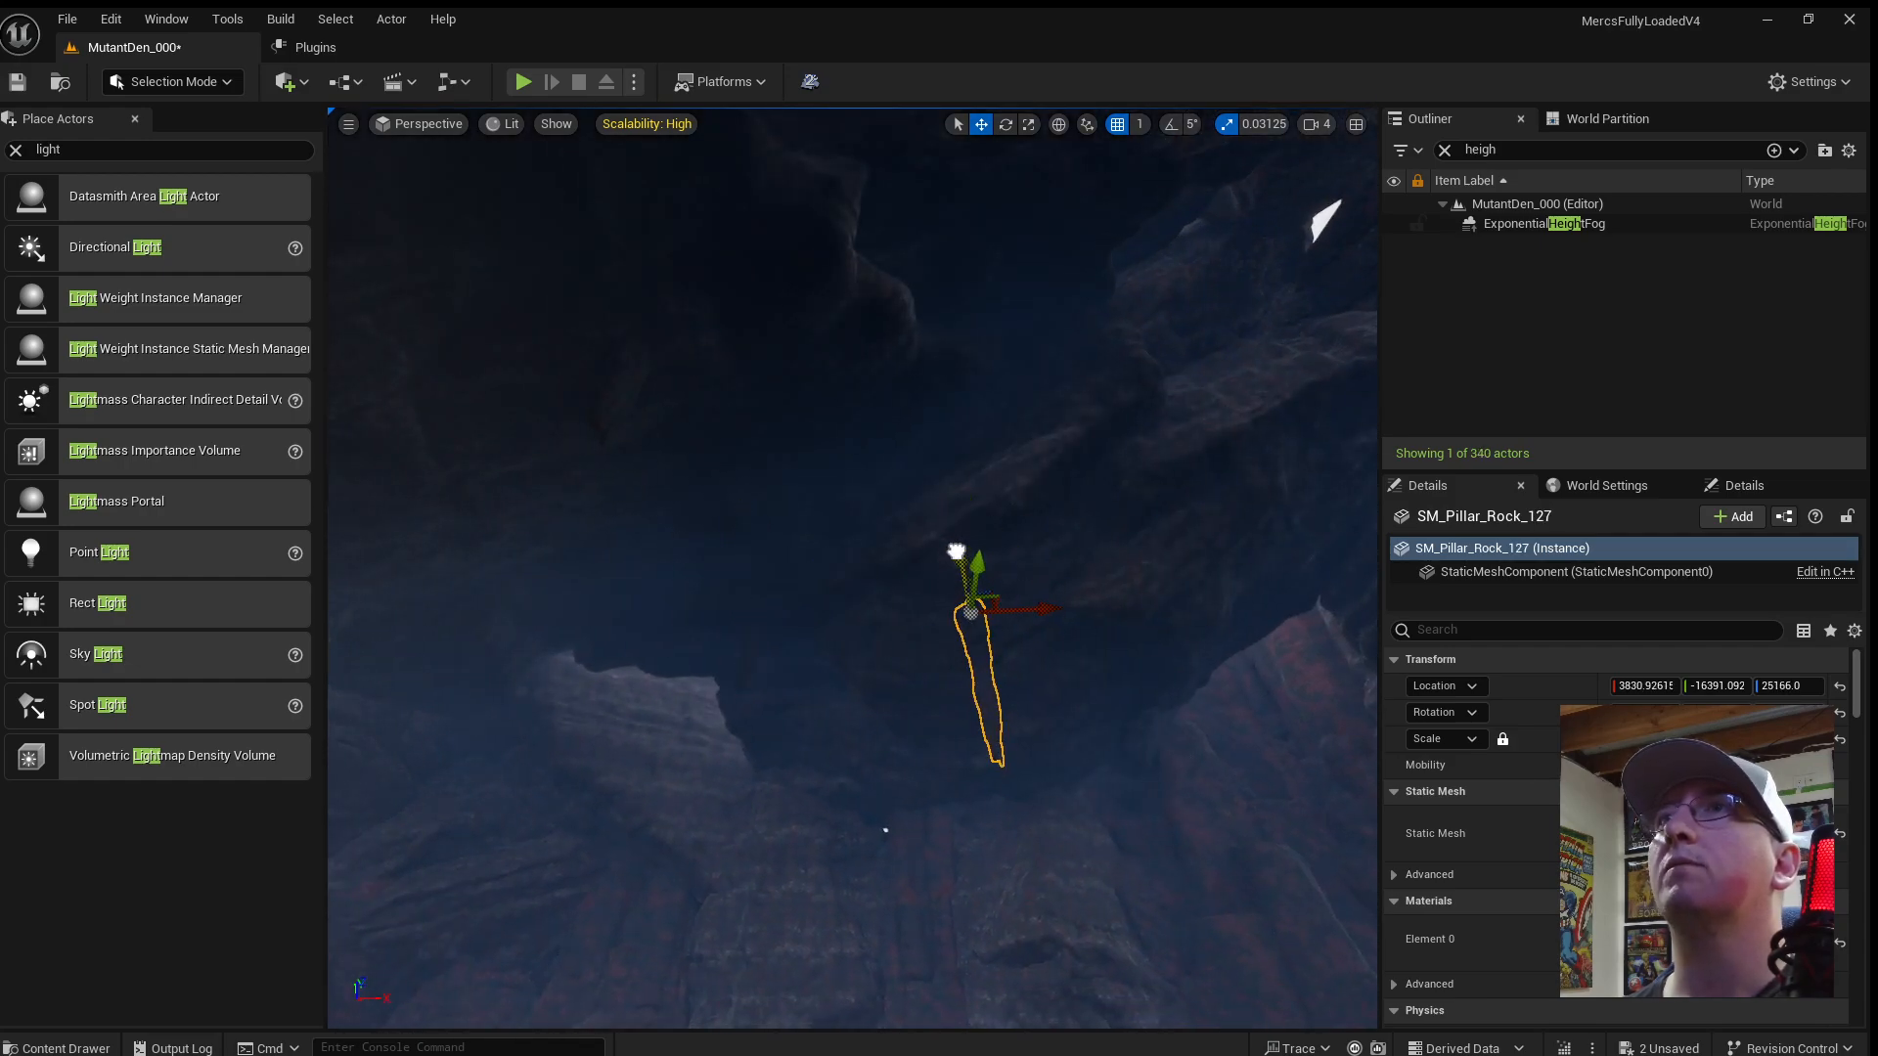
right_drag(960, 560, 529, 549)
alt+drag(577, 540, 1077, 306)
right_drag(1078, 306, 1017, 351)
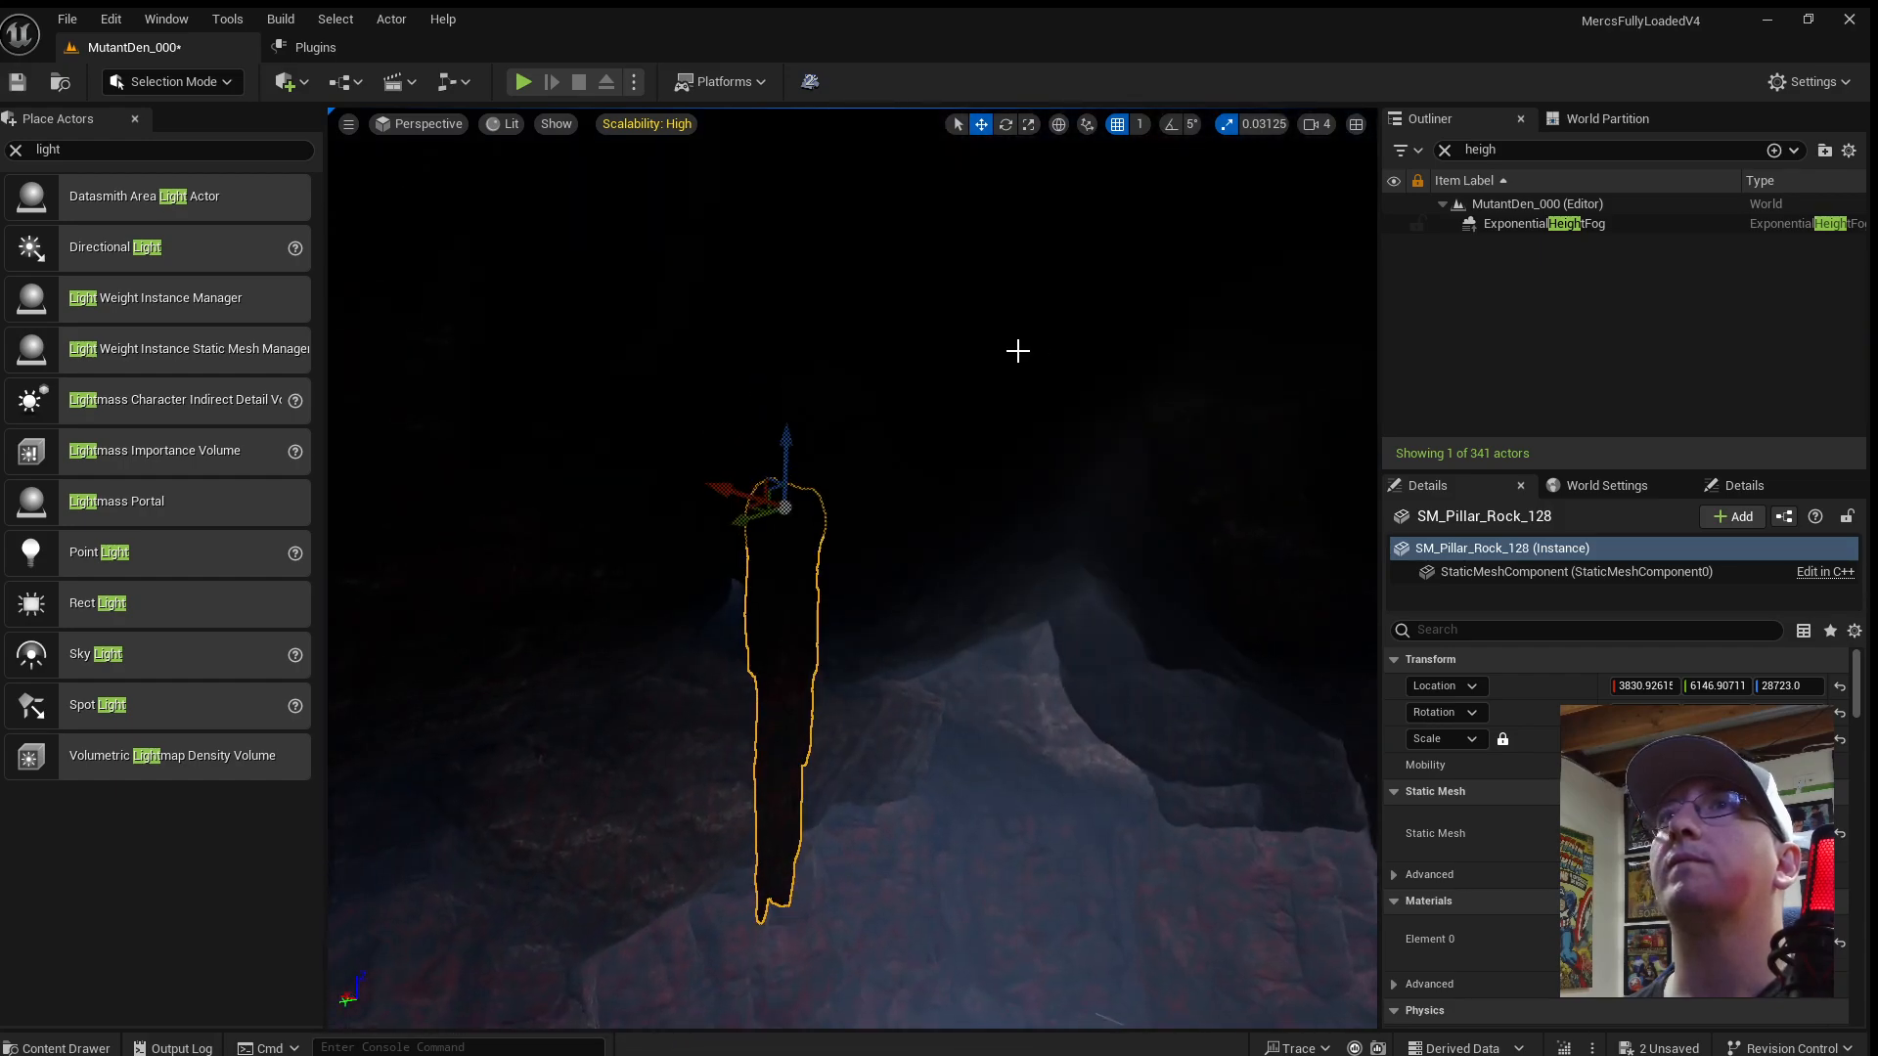
drag(791, 432, 785, 363)
Add two more stalactite copies at X 16716 and Z 26866, one at about Y 6147 and one at Y -11056.
right_drag(784, 364, 878, 456)
alt+drag(901, 476, 548, 450)
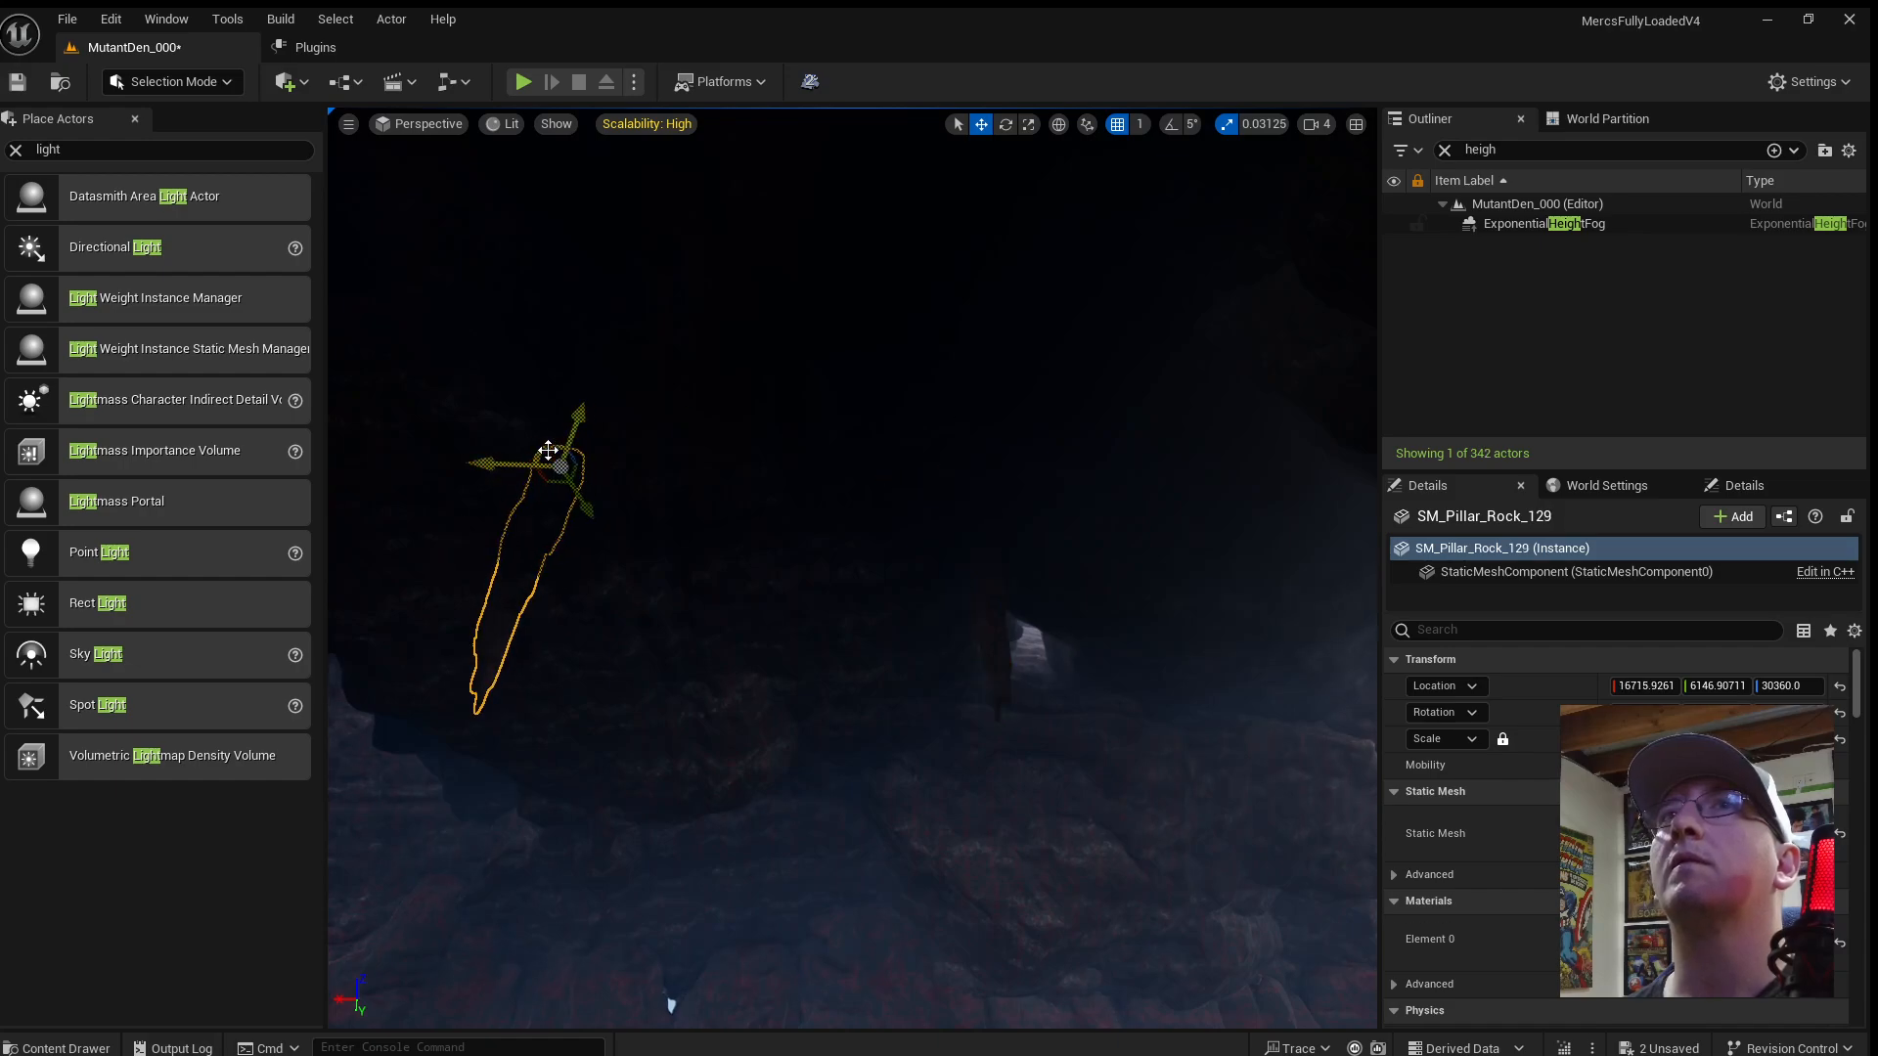
key(End)
key(f)
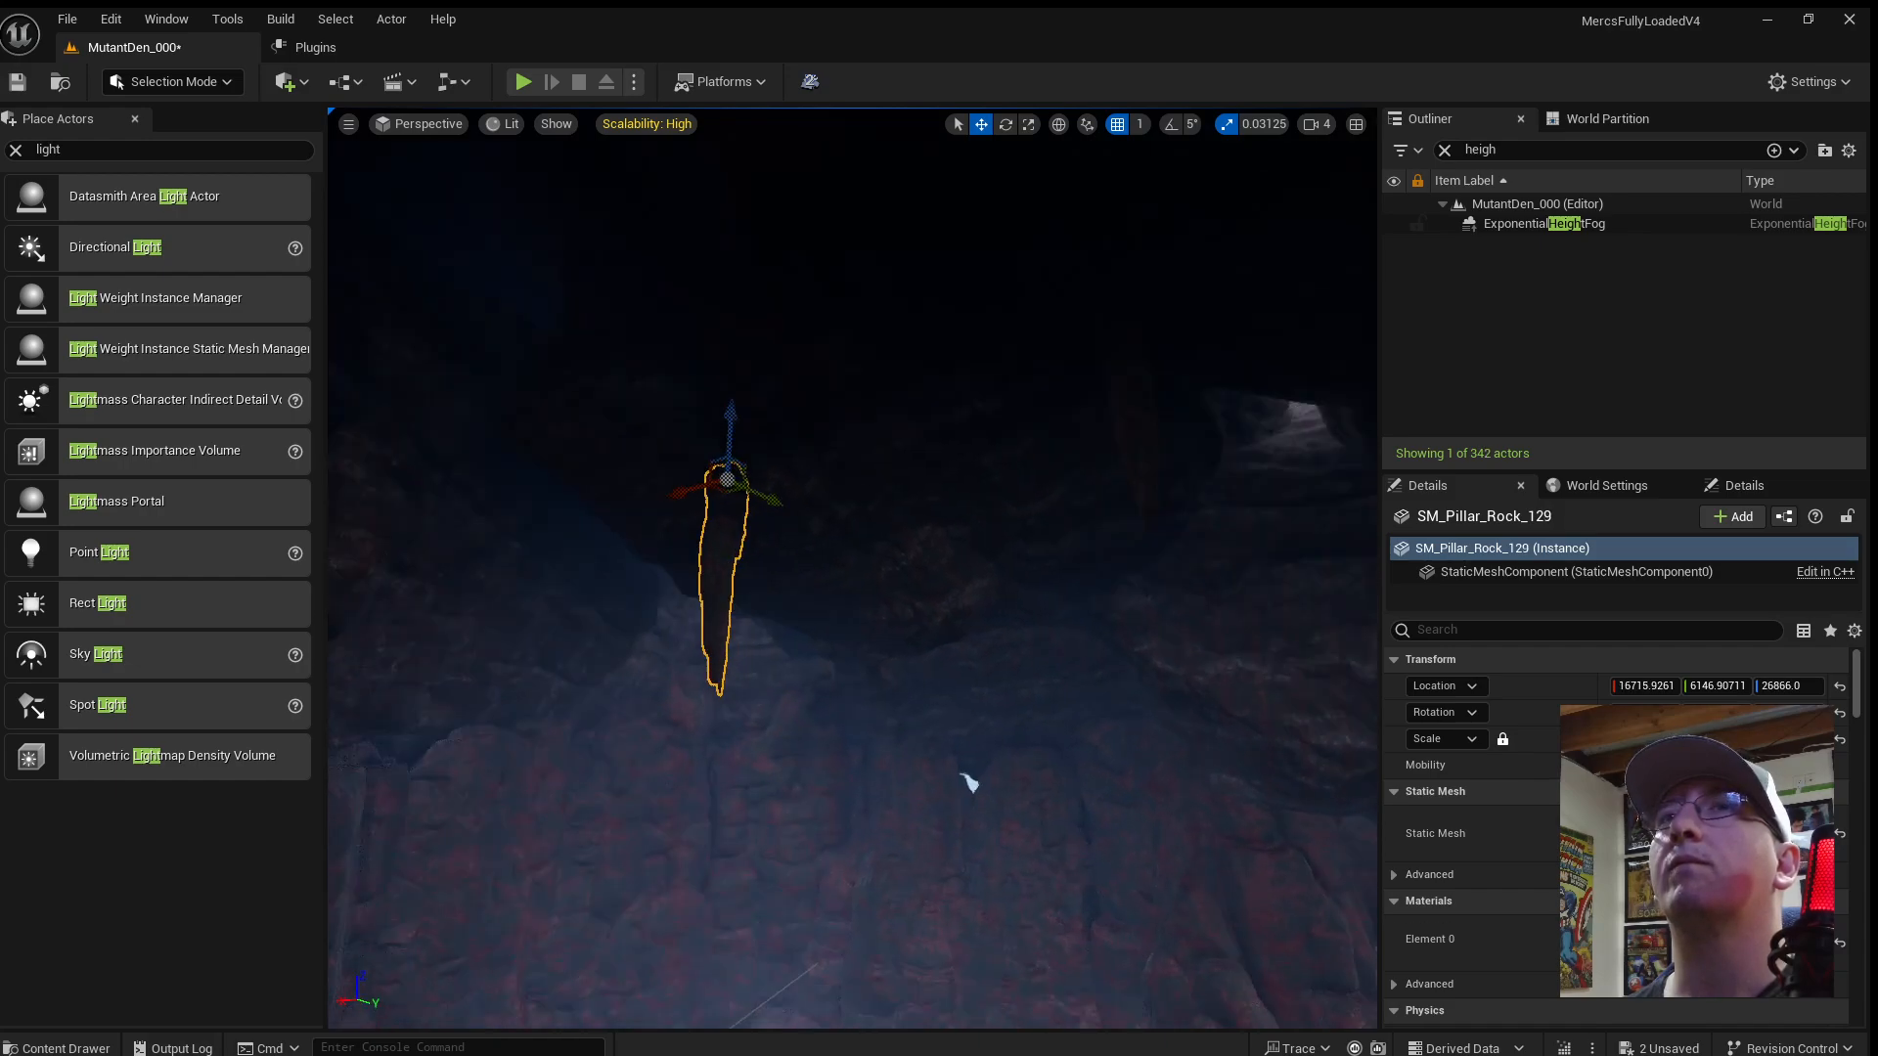
mouse_move(1212, 465)
right_down()
mouse_move(1154, 420)
mouse_move(1212, 465)
right_up()
alt+drag(1212, 466, 746, 494)
mouse_move(838, 544)
right_down()
mouse_move(838, 645)
mouse_move(763, 596)
mouse_move(838, 545)
right_up()
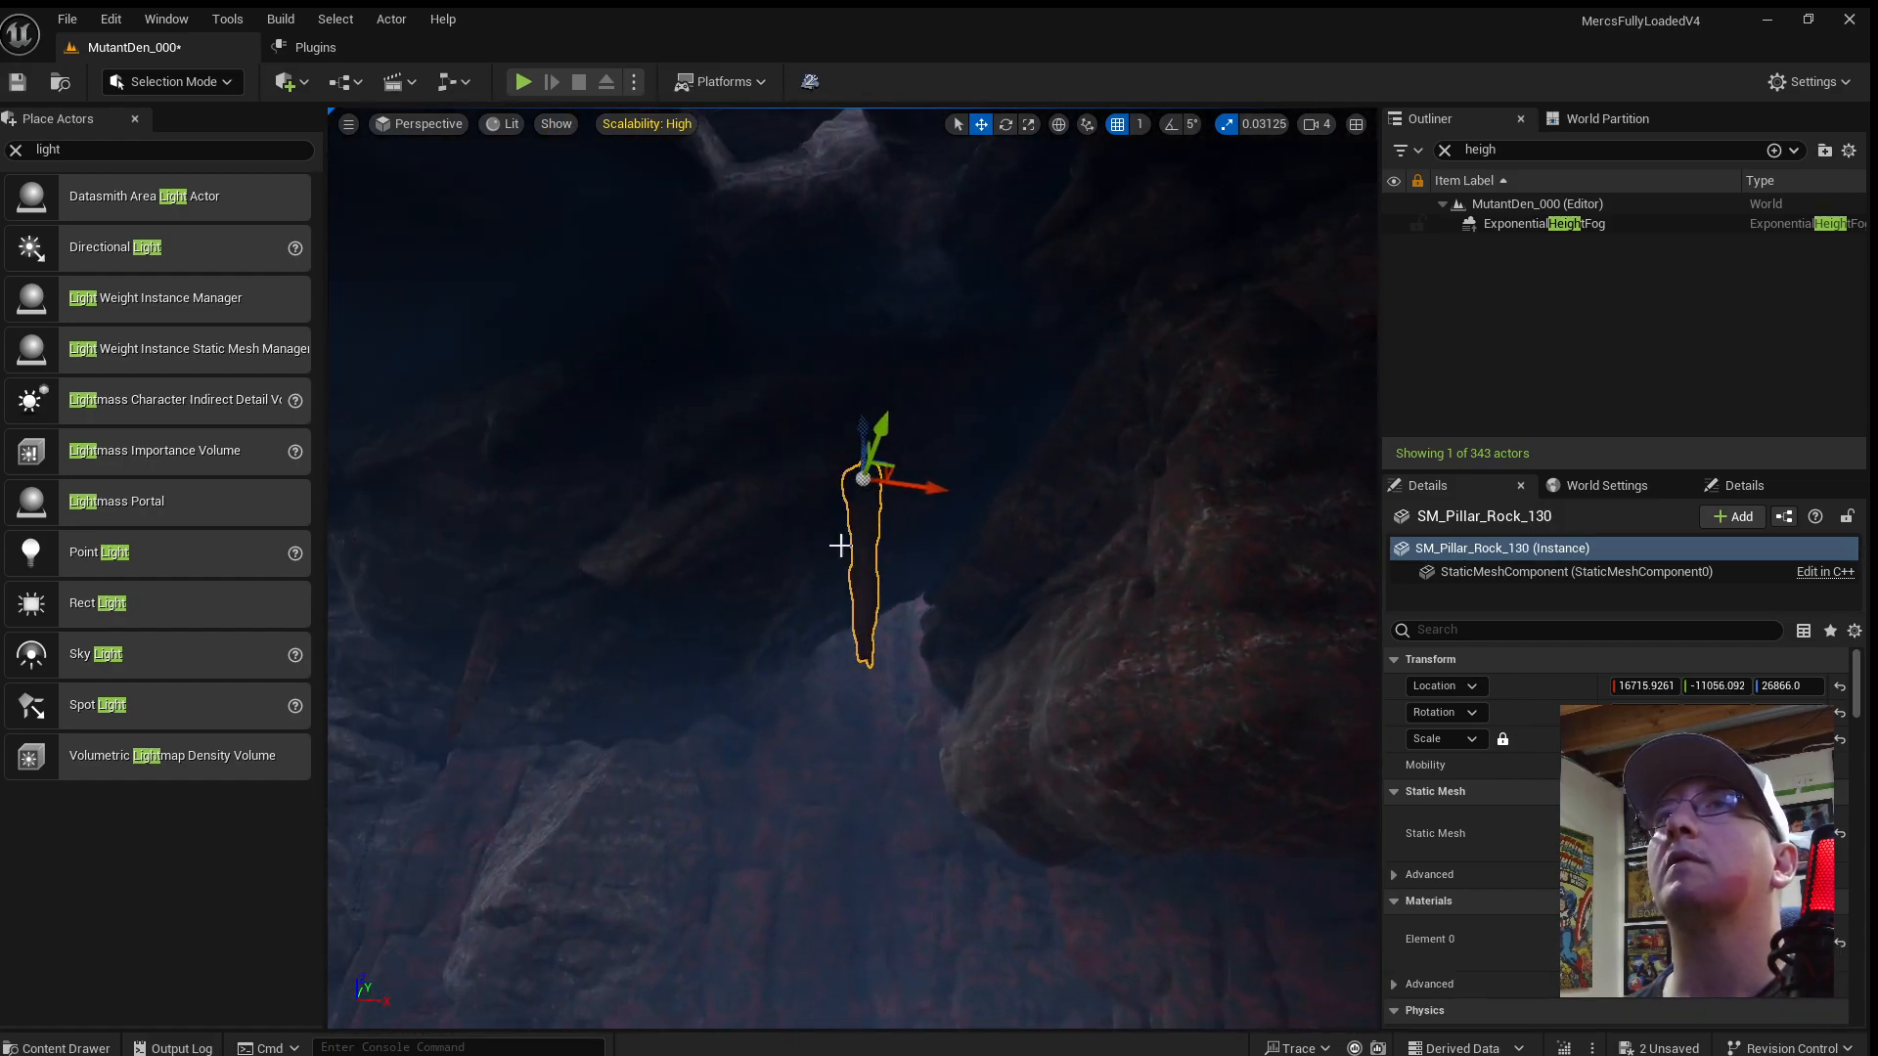
Duplicate the stalactite twice more across the ceiling and bring the last copy to about X -5688 and Z 21800.
alt+drag(944, 484, 1104, 701)
right_drag(1245, 671, 1224, 690)
alt+drag(1195, 651, 768, 599)
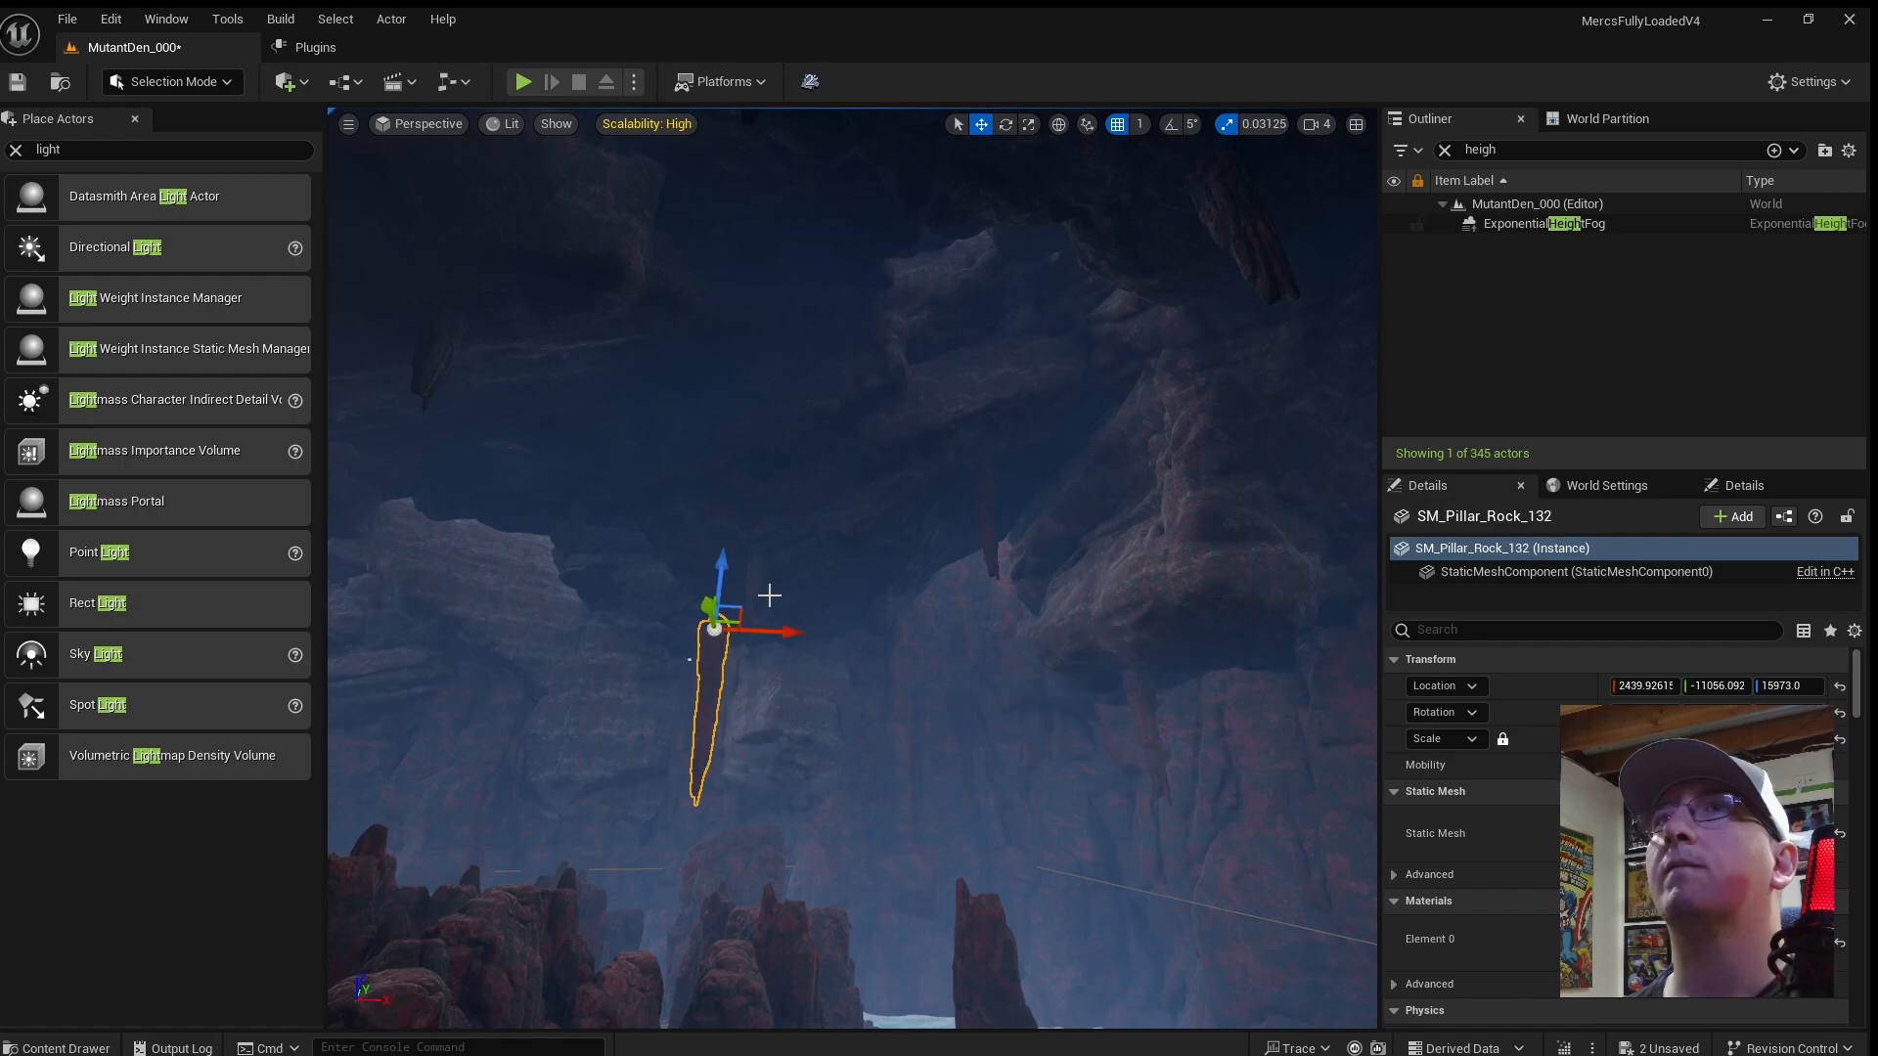
right_drag(768, 600, 861, 568)
drag(895, 552, 655, 589)
right_drag(655, 590, 692, 558)
drag(708, 569, 721, 432)
right_drag(724, 440, 572, 445)
Copy the stalactite at X -5688 and Z 21800 to about Y -22192, and again to about Y 1163.
alt+drag(977, 575, 809, 566)
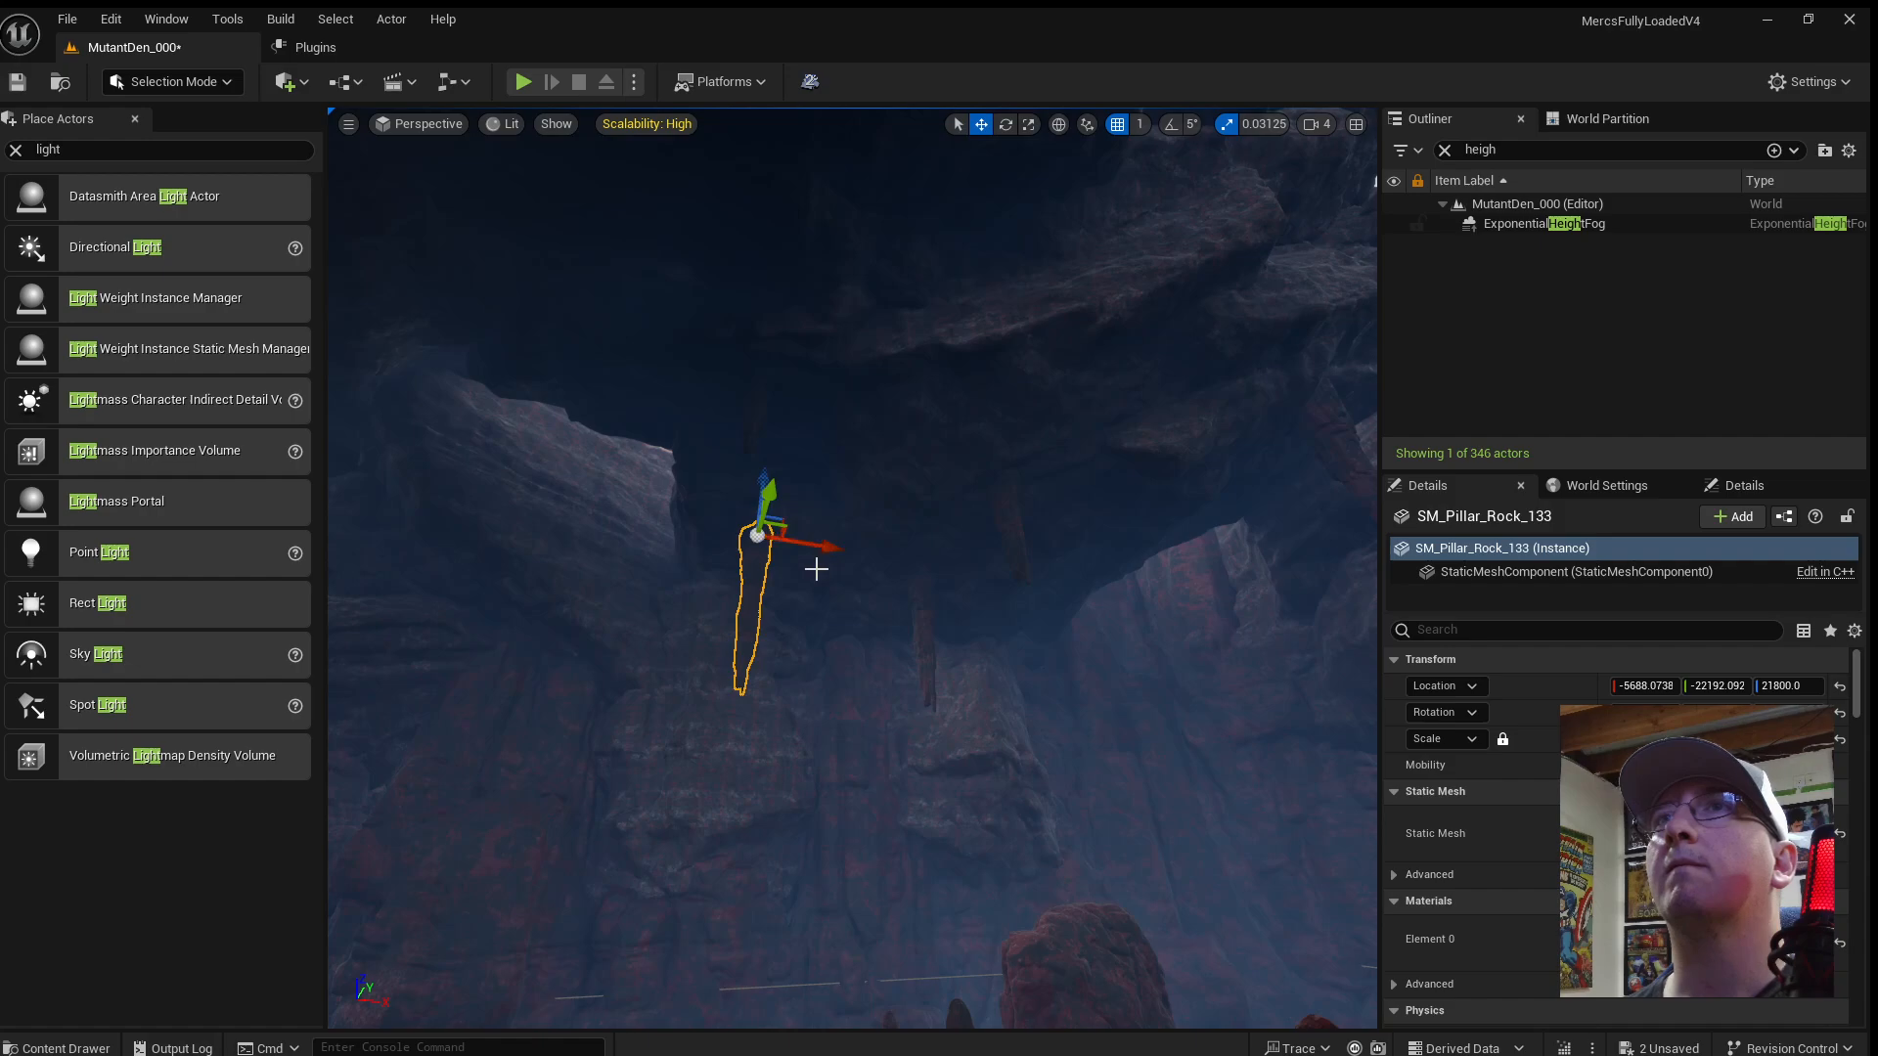
right_drag(809, 566, 568, 597)
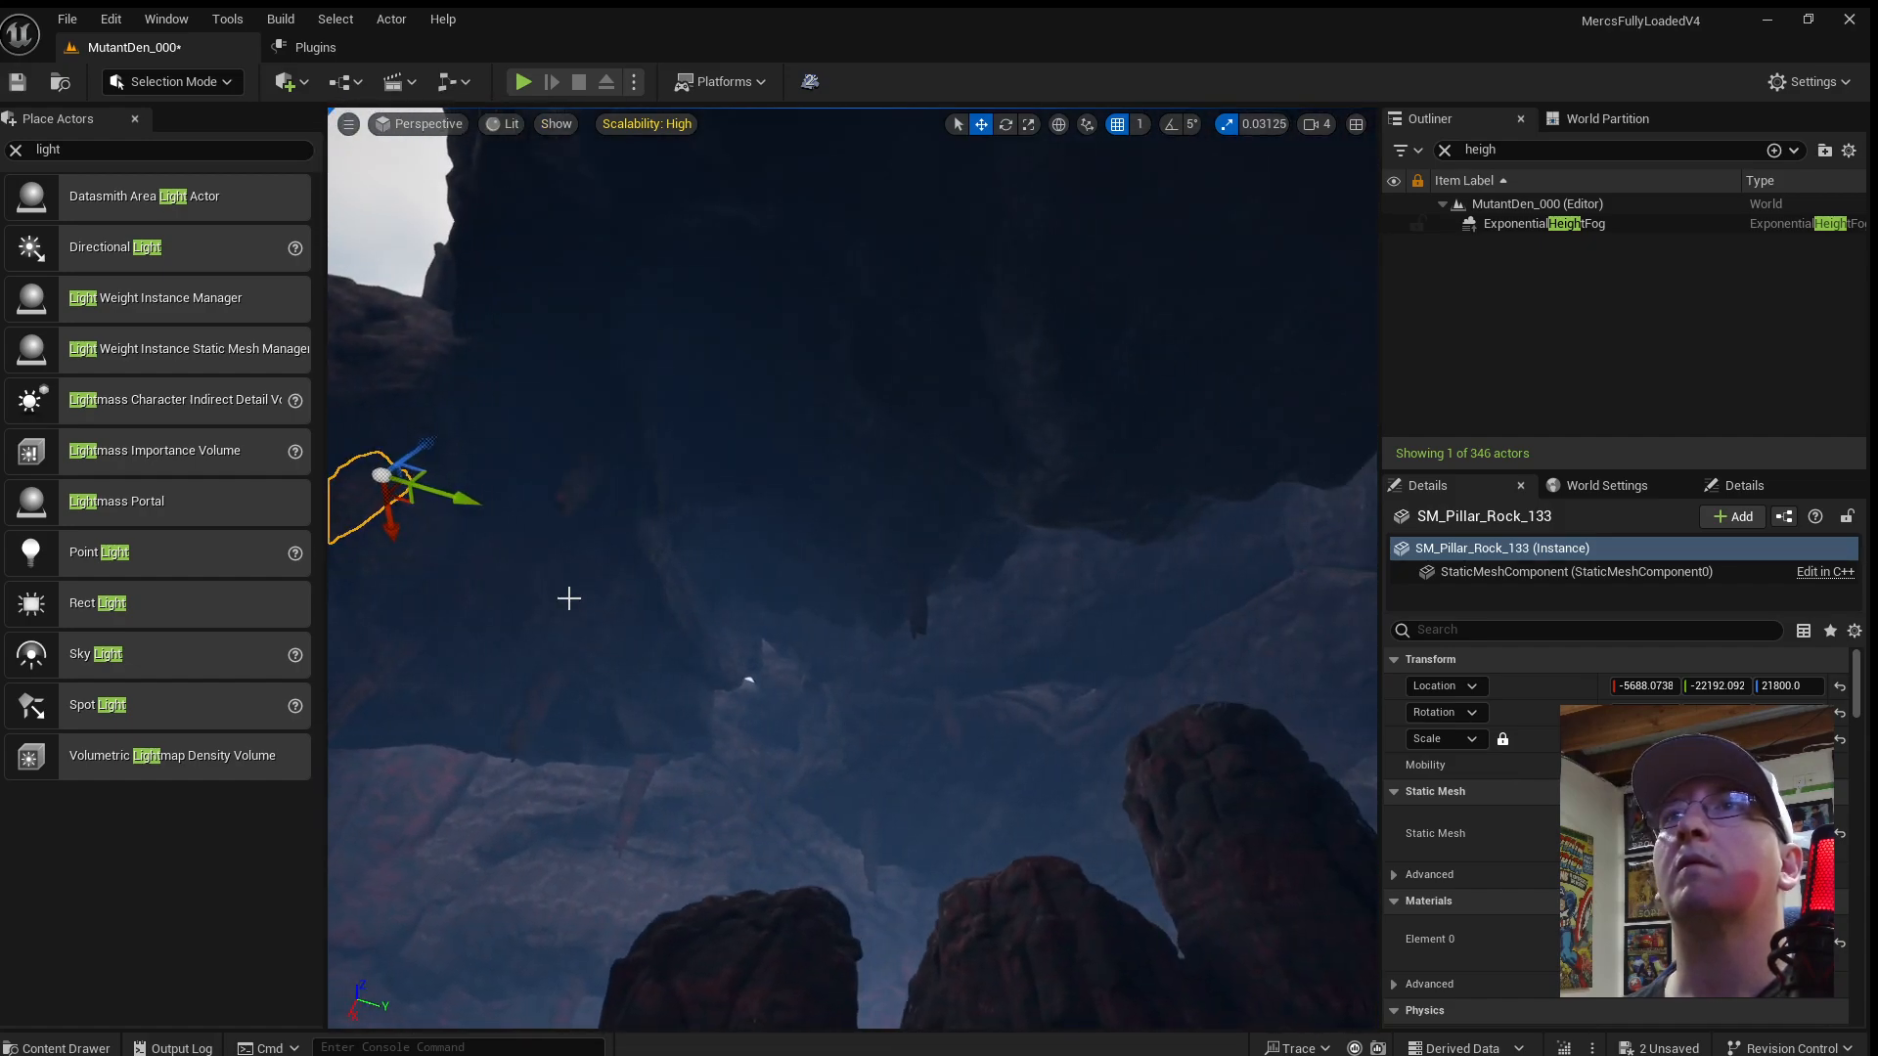
alt+drag(462, 502, 1068, 585)
right_drag(964, 629, 1163, 626)
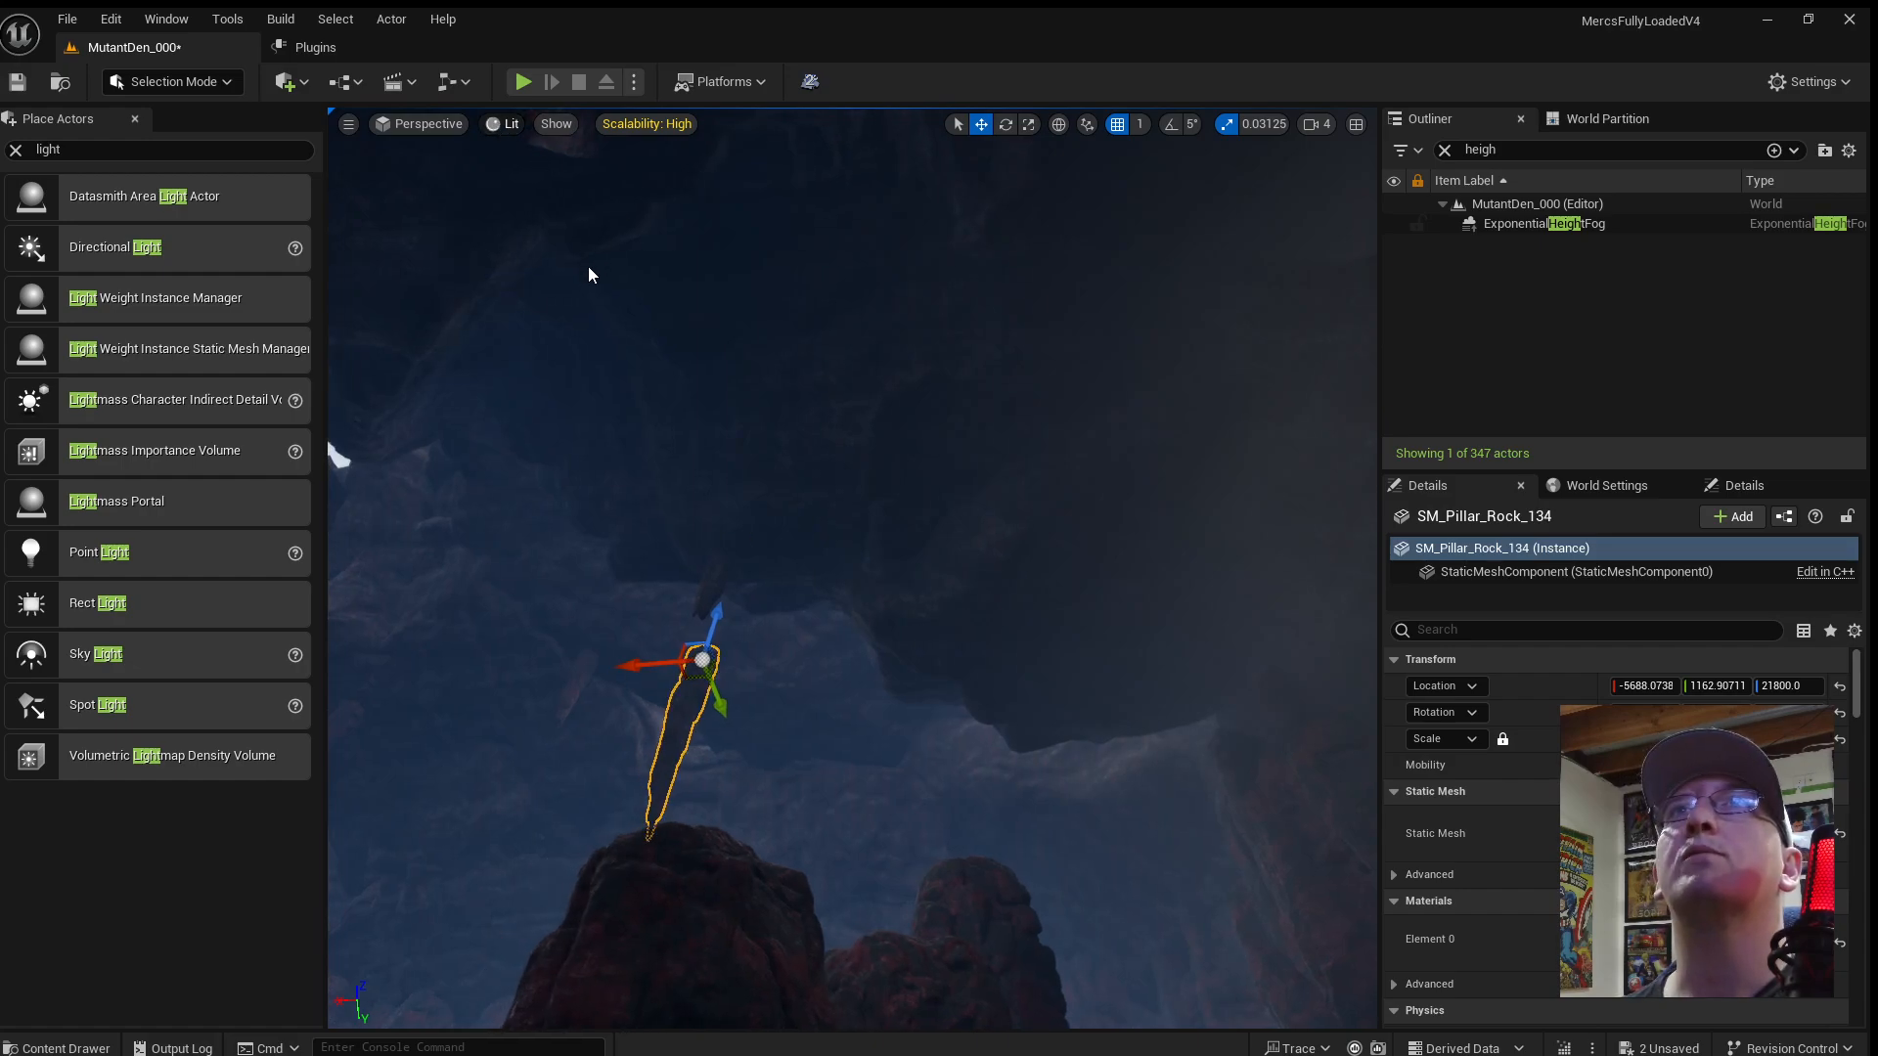
Show the viewport in Detail Lighting and shift the selected stalactite to about X -19479 under the ceiling rock.
key(alt+5)
drag(642, 665, 964, 662)
right_drag(977, 623, 1085, 616)
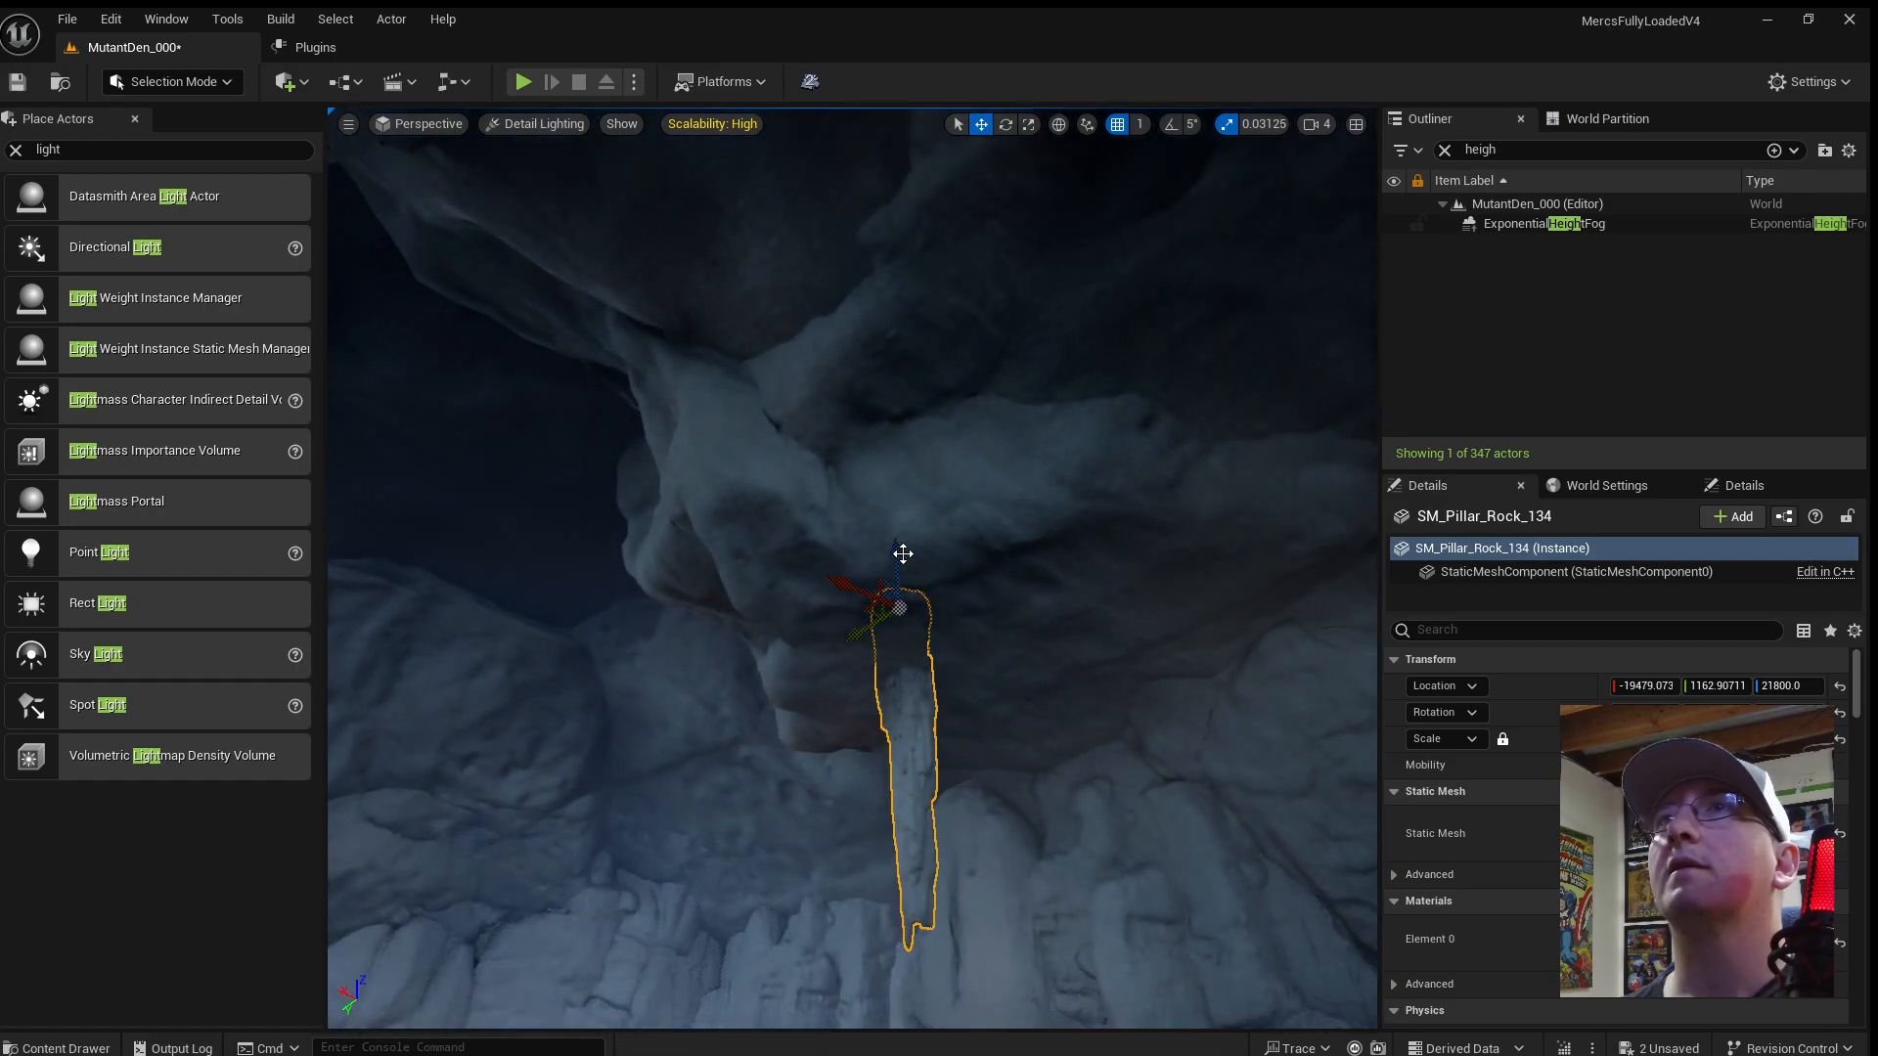
Duplicate the stalactite to about -14644, 1163, 22176, and copy it again to about -21808, 13640, 21496.
alt+drag(857, 595, 751, 482)
right_drag(772, 485, 978, 479)
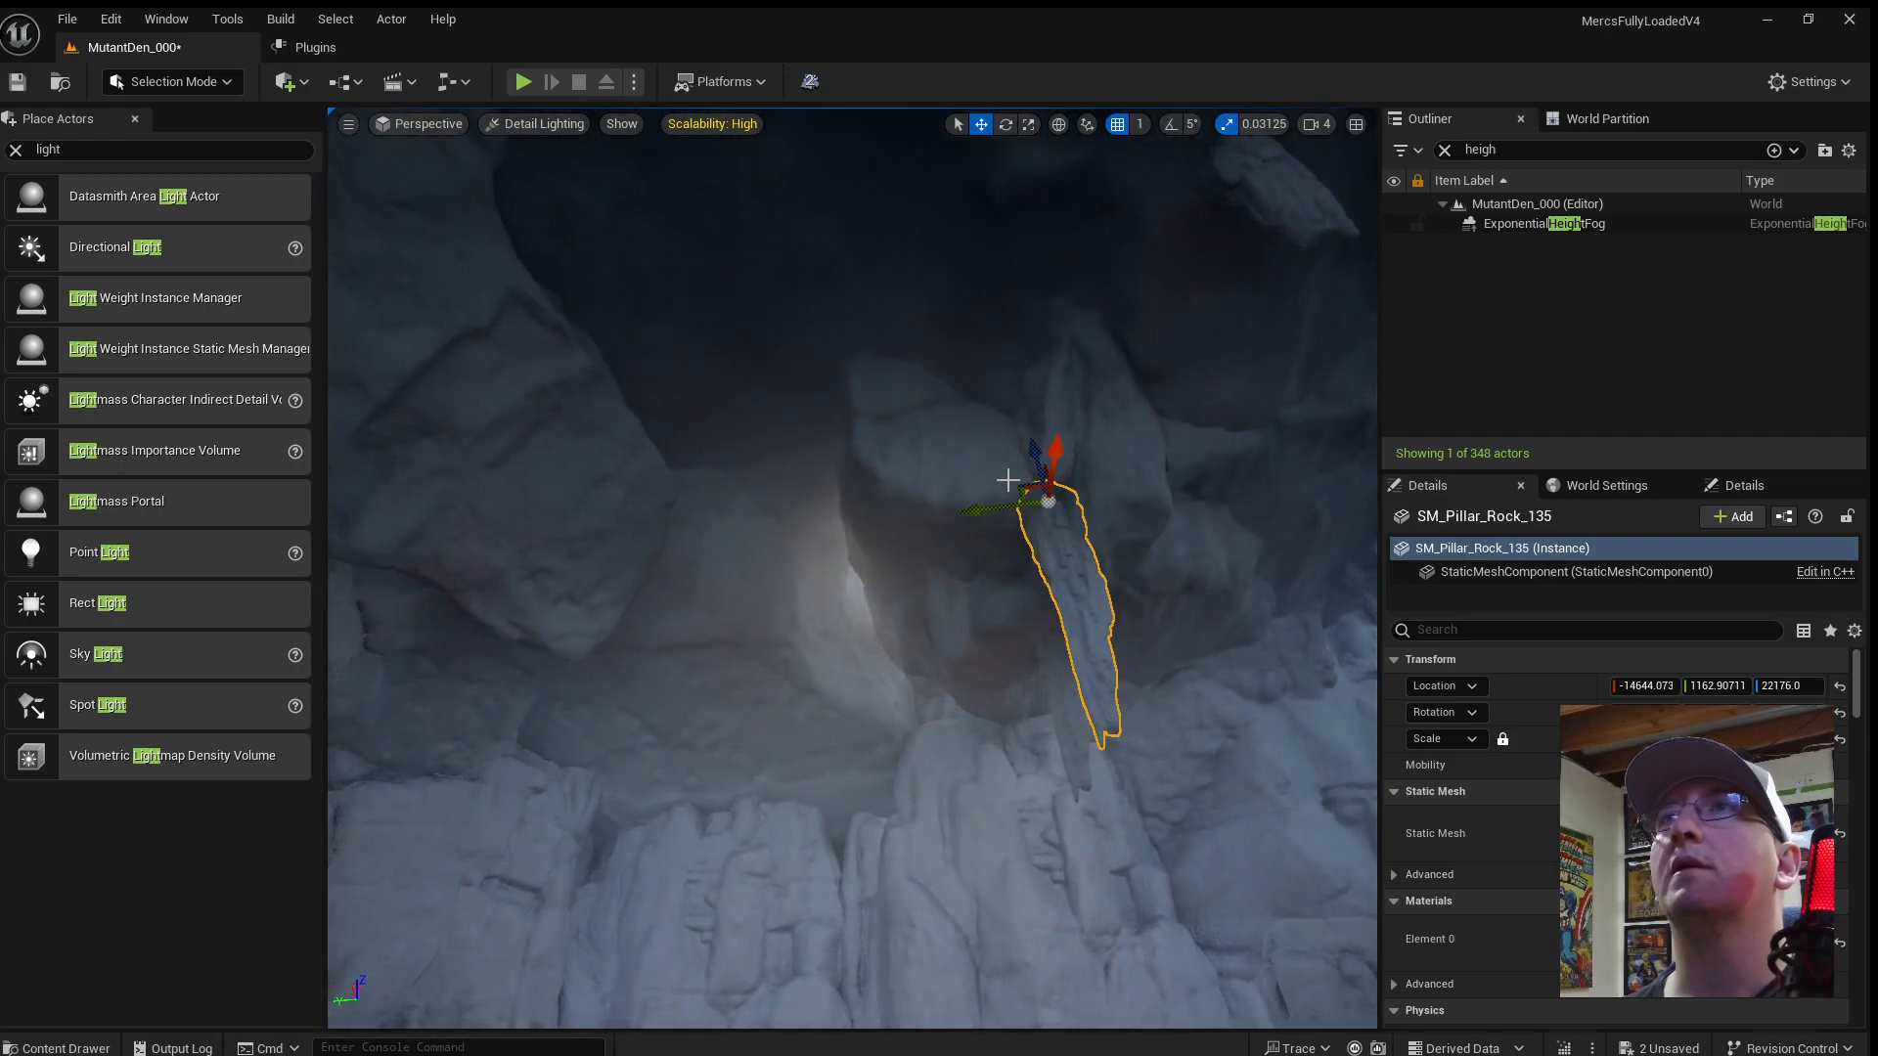
alt+drag(998, 510, 706, 627)
right_drag(724, 616, 509, 602)
mouse_move(925, 585)
mouse_down()
mouse_move(893, 550)
mouse_move(915, 560)
mouse_up()
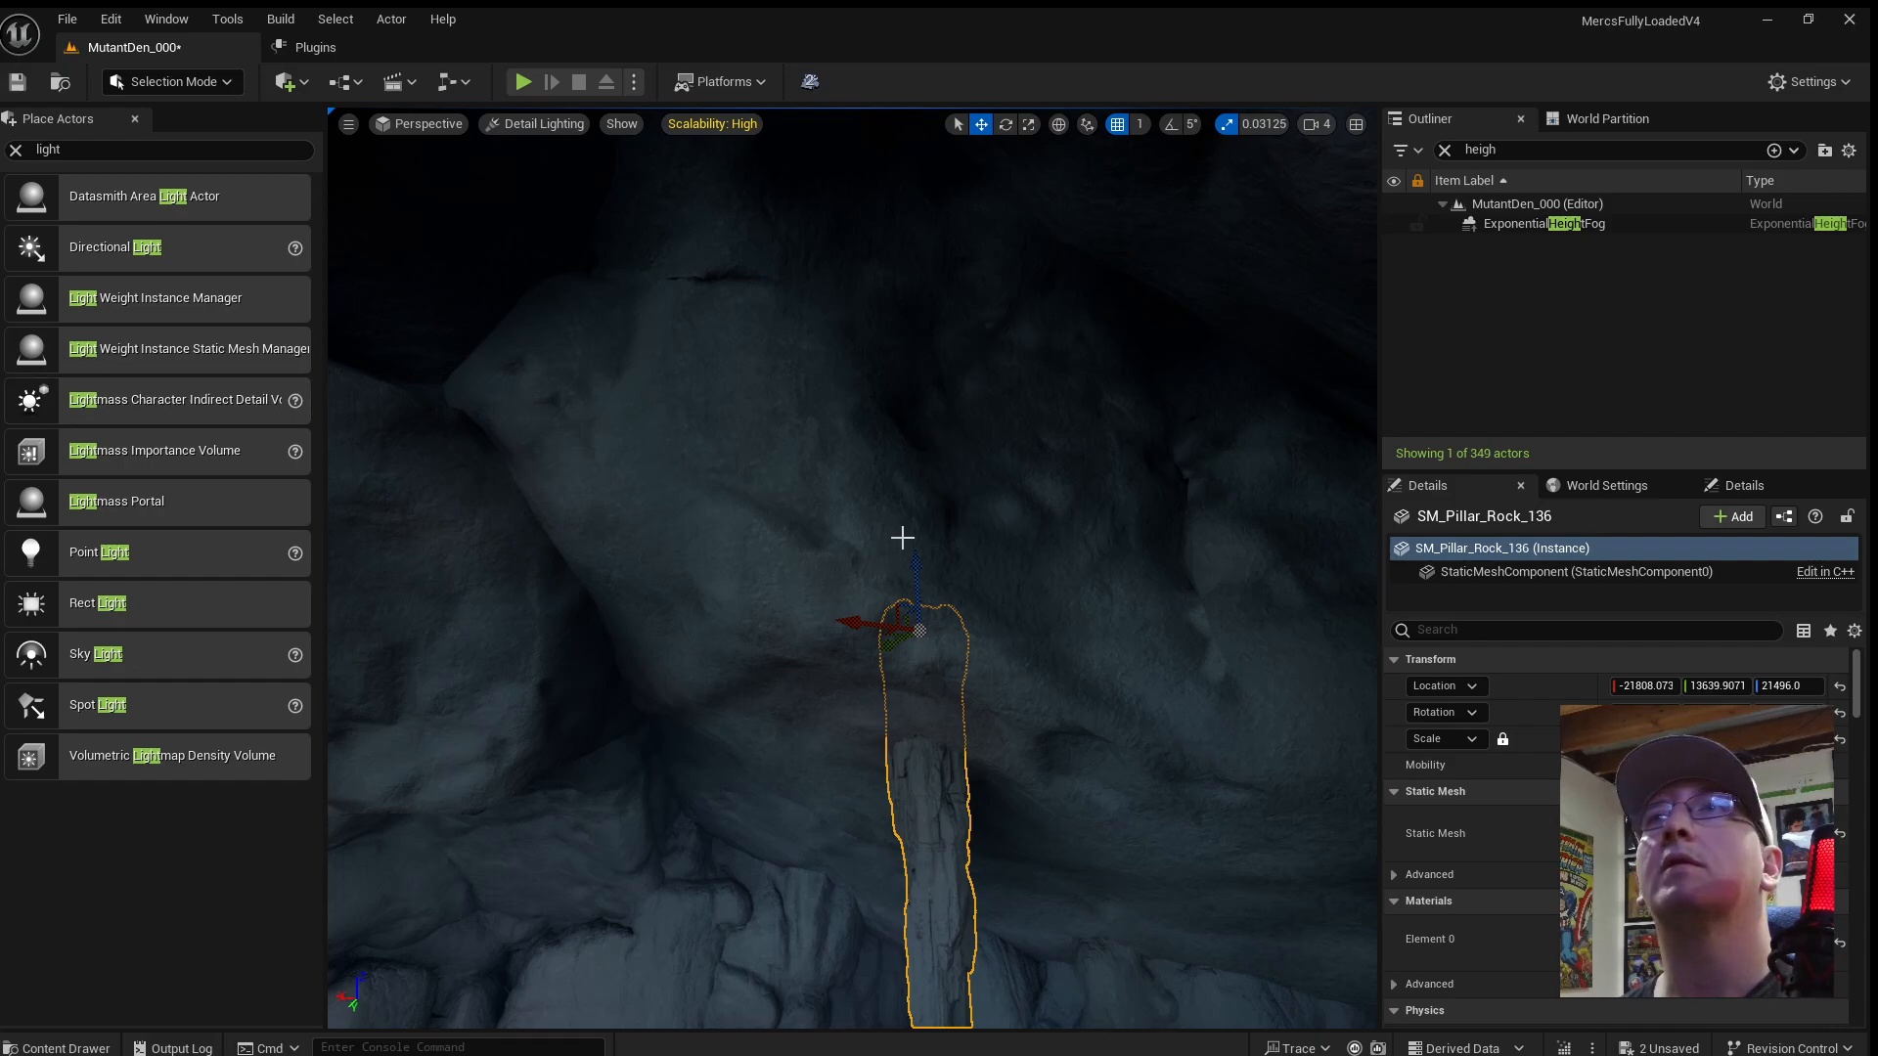
Duplicate the stalactite along the ceiling and place the copy at about -11505, 16630, 21496.
key(s)
right_drag(902, 537, 842, 435)
alt+drag(930, 471, 661, 503)
key(a)
right_drag(661, 504, 871, 481)
drag(711, 450, 629, 479)
key(s)
right_drag(657, 497, 583, 482)
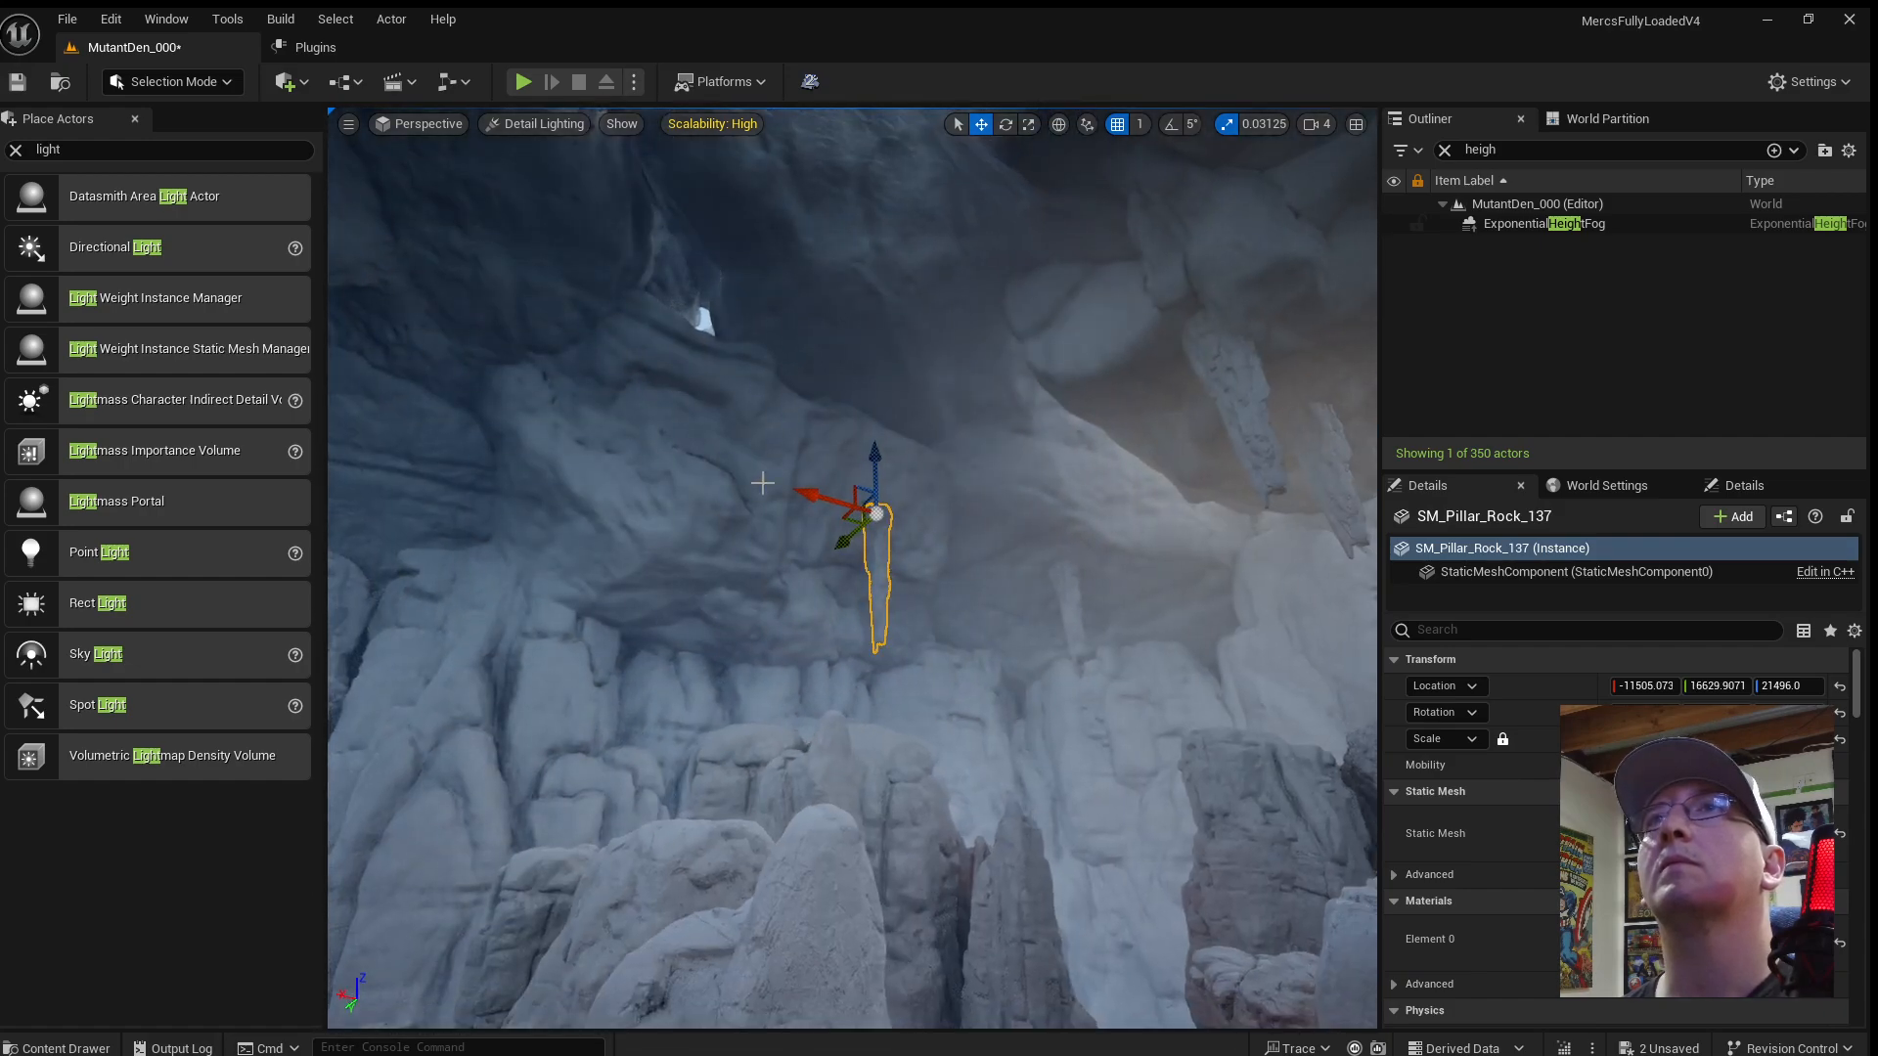
Copy the stalactite further along the wall to about 552, 17945, 18247, with its base set into the ceiling.
alt+drag(808, 494, 515, 461)
key(w)
right_drag(516, 461, 689, 499)
key(a)
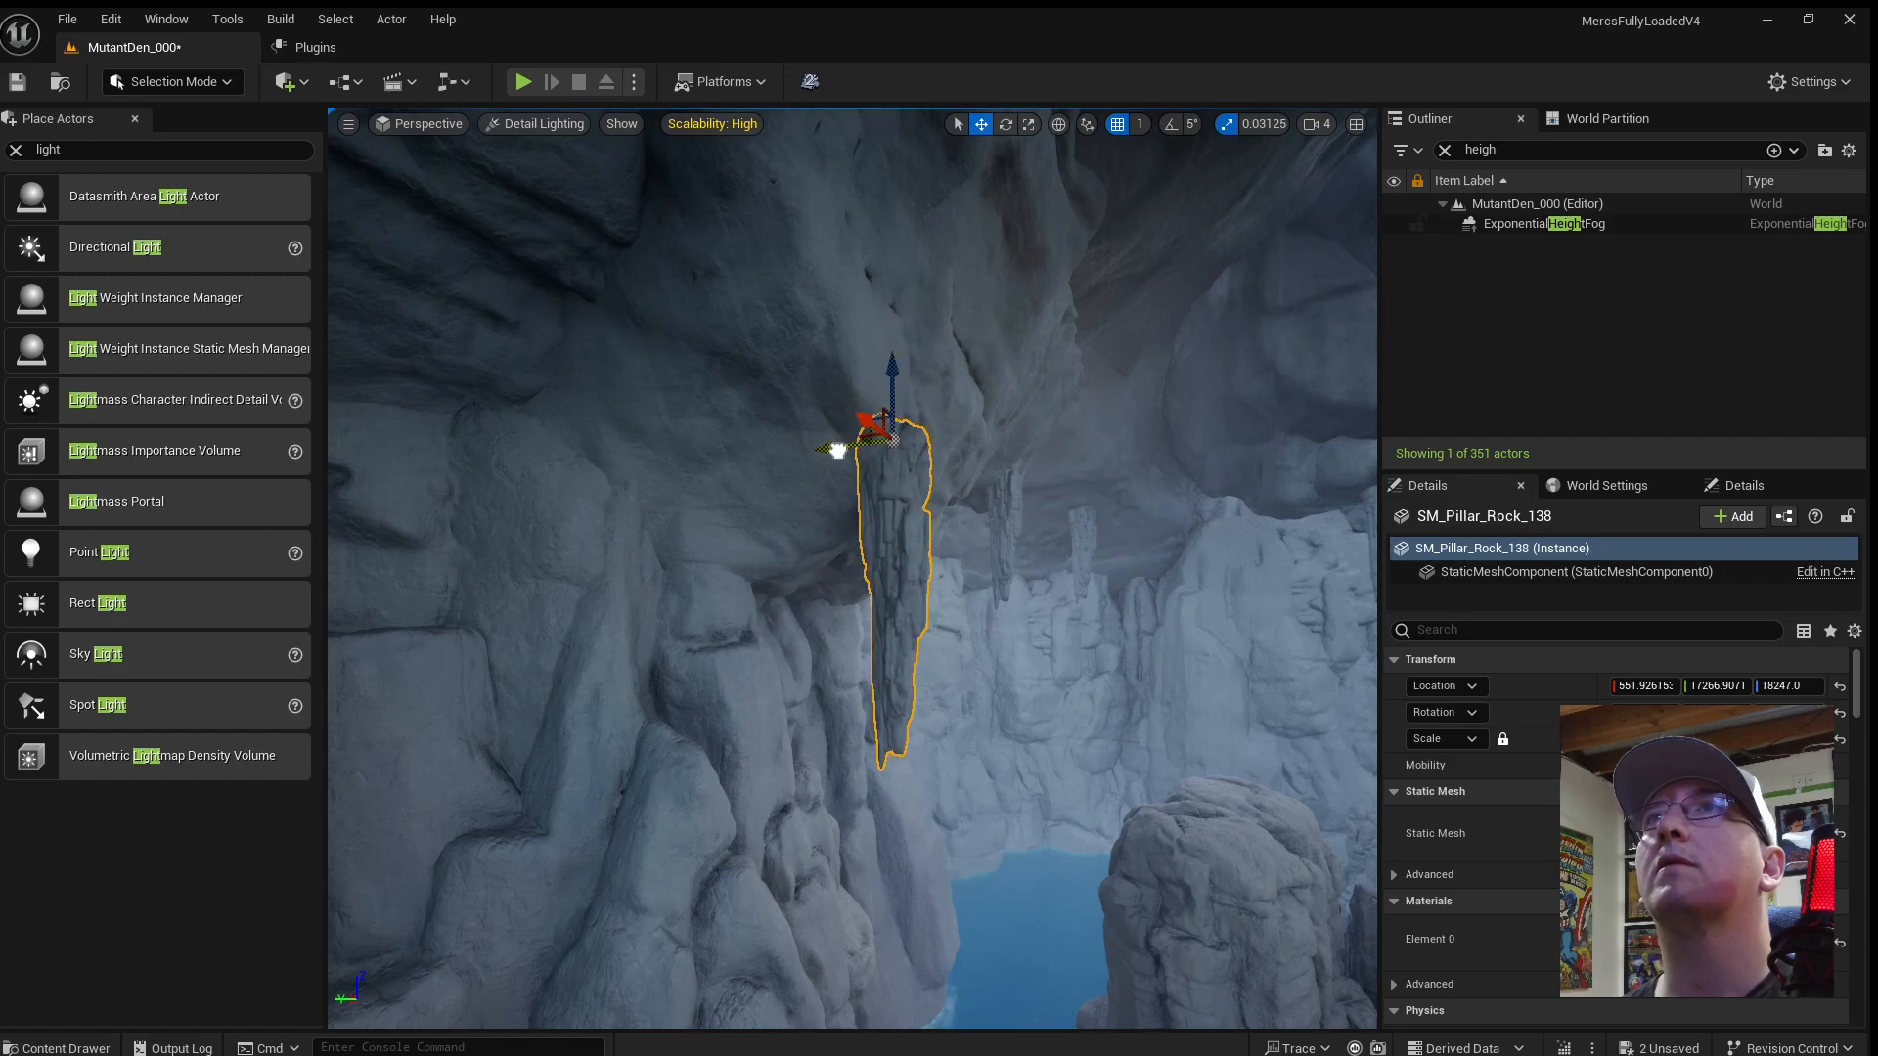
key(d)
right_drag(813, 452, 489, 438)
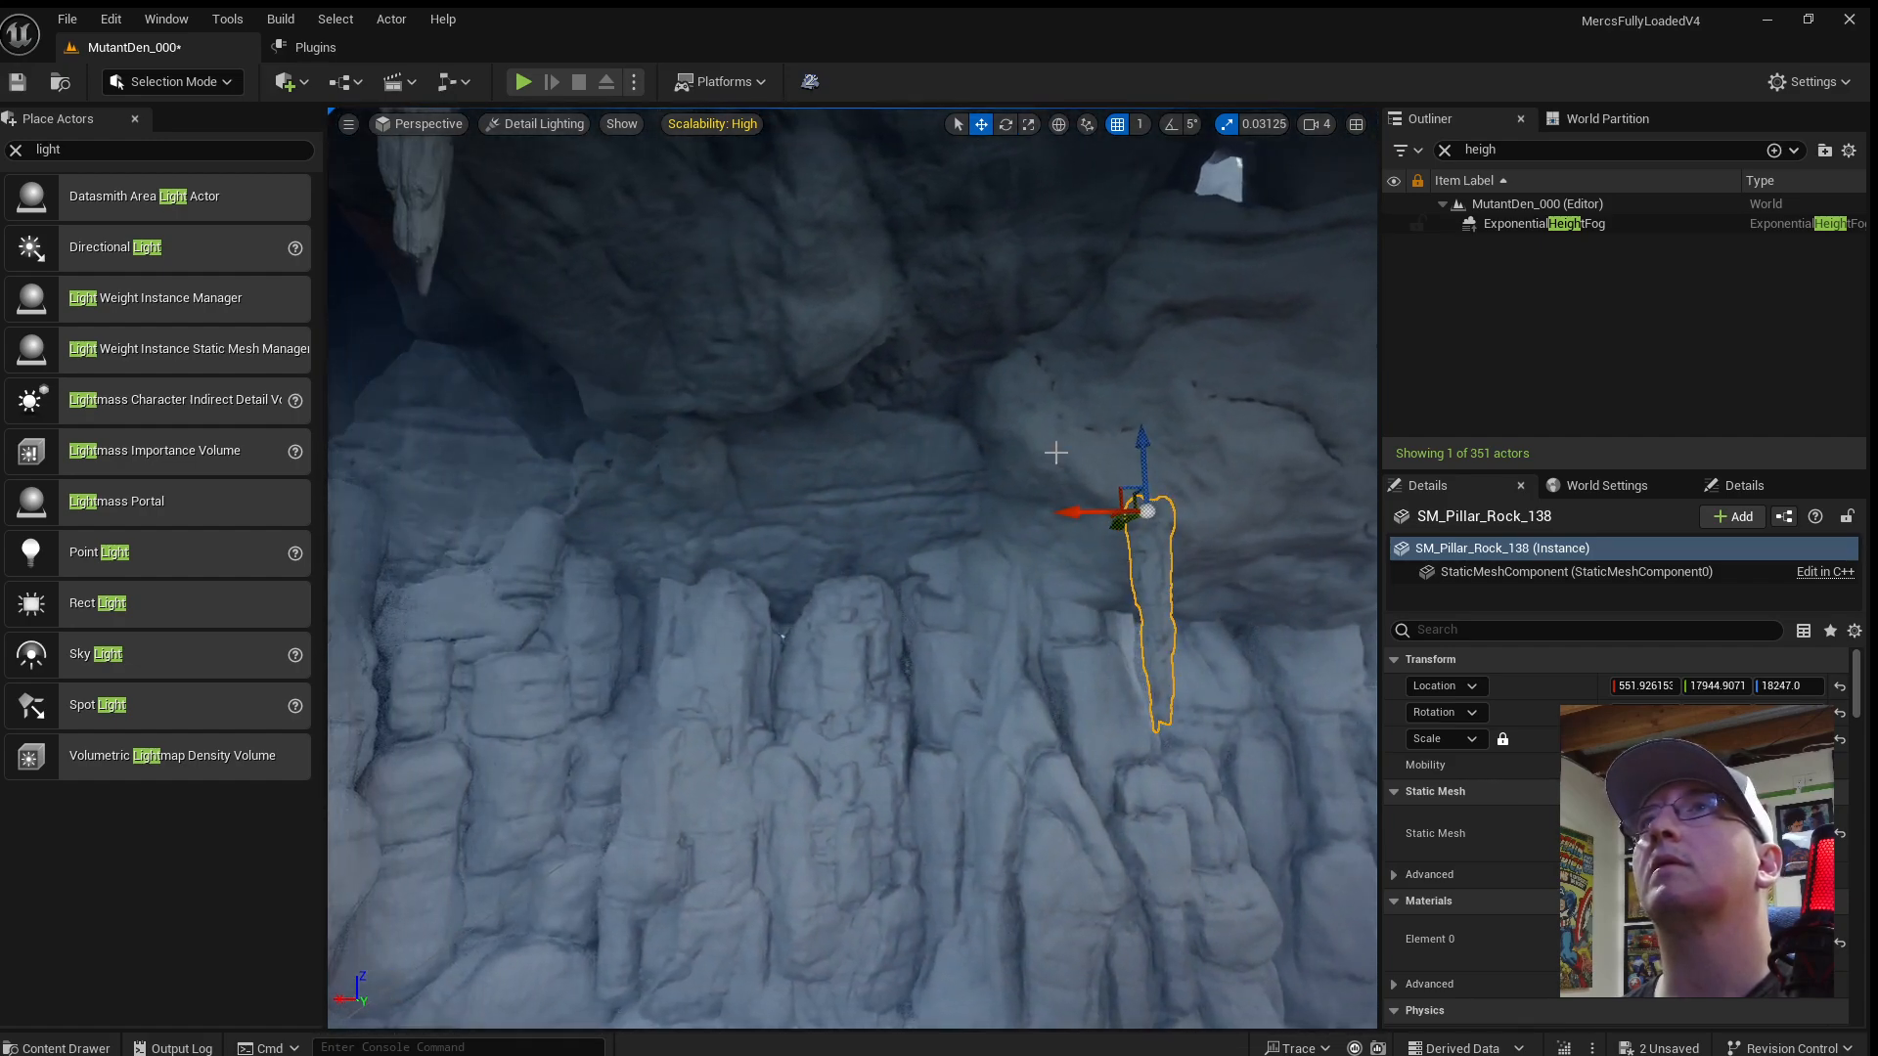
Duplicate the stalactite to about X 12315 and raise the copy into the ceiling at Z 22220.
alt+drag(1085, 514, 755, 520)
key(d)
right_drag(1002, 402, 724, 391)
drag(933, 360, 930, 139)
key(w)
right_drag(930, 139, 935, 293)
key(s)
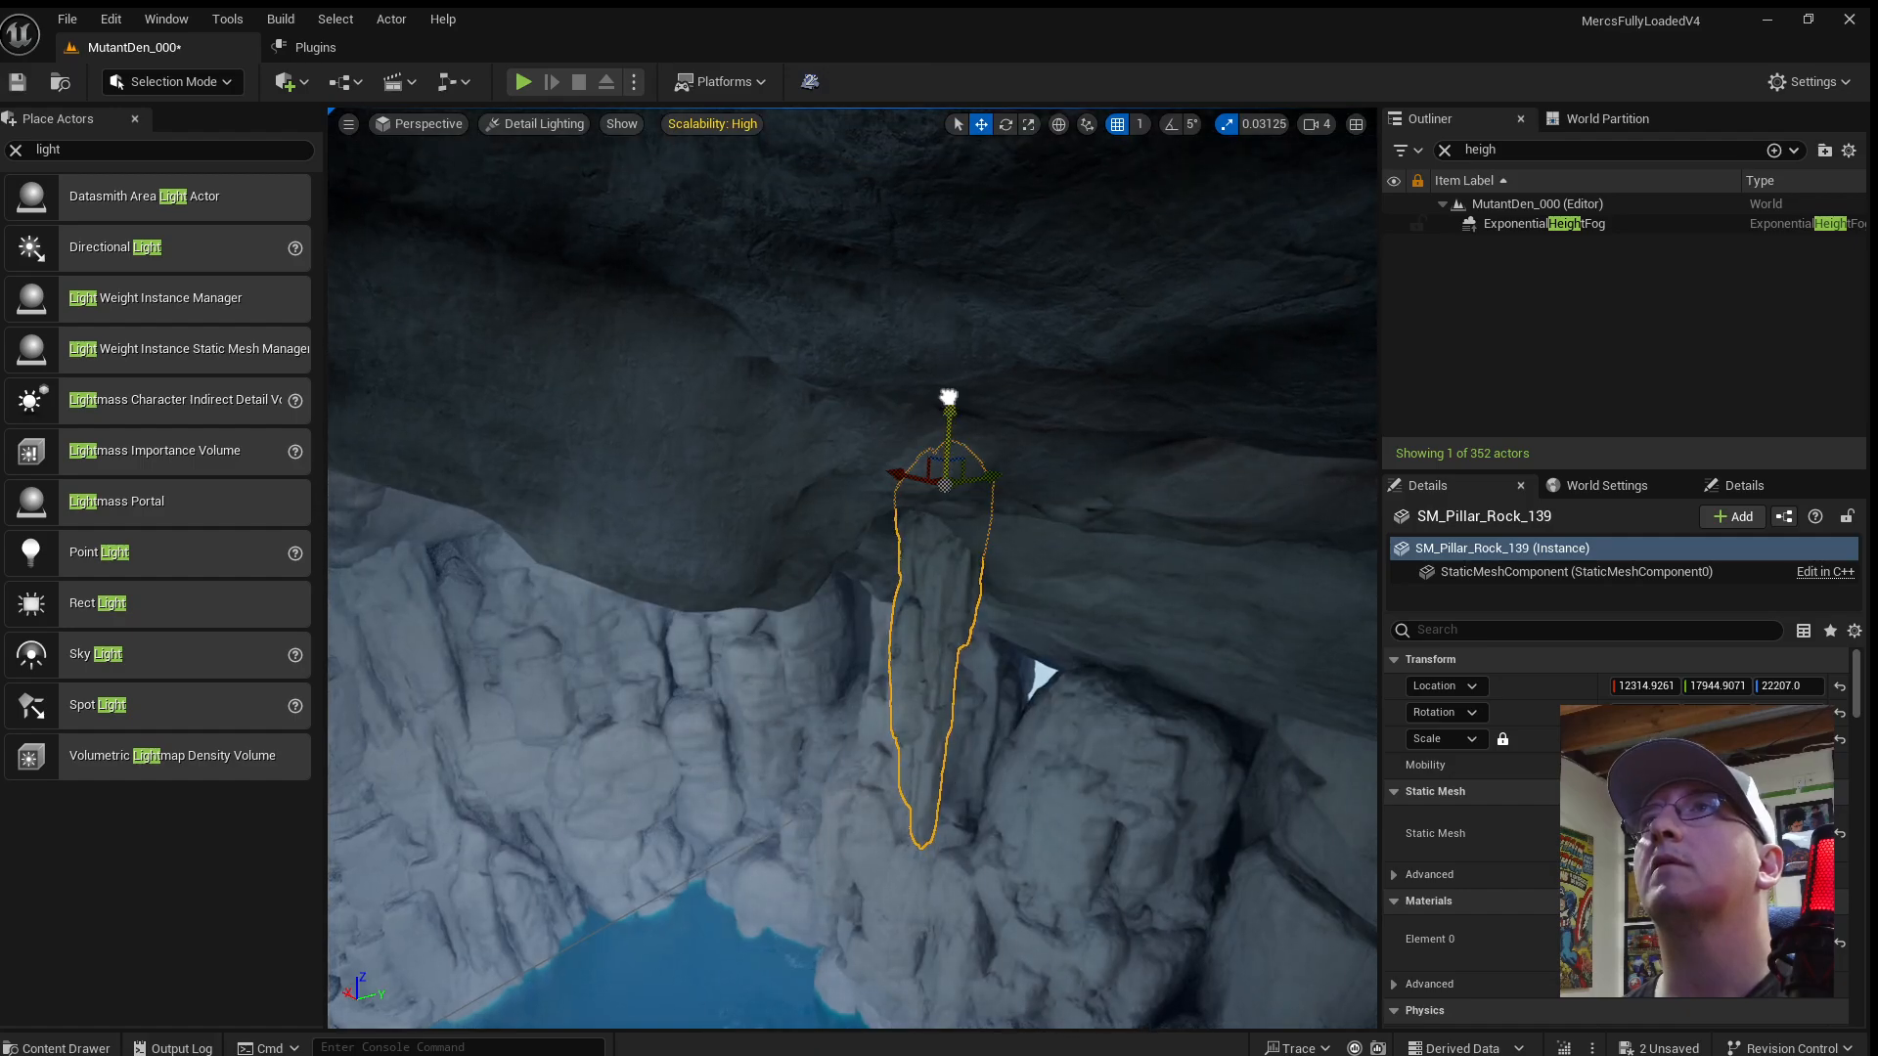
drag(948, 397, 948, 381)
key(w)
right_drag(948, 381, 1066, 430)
key(s)
key(s)
key(w)
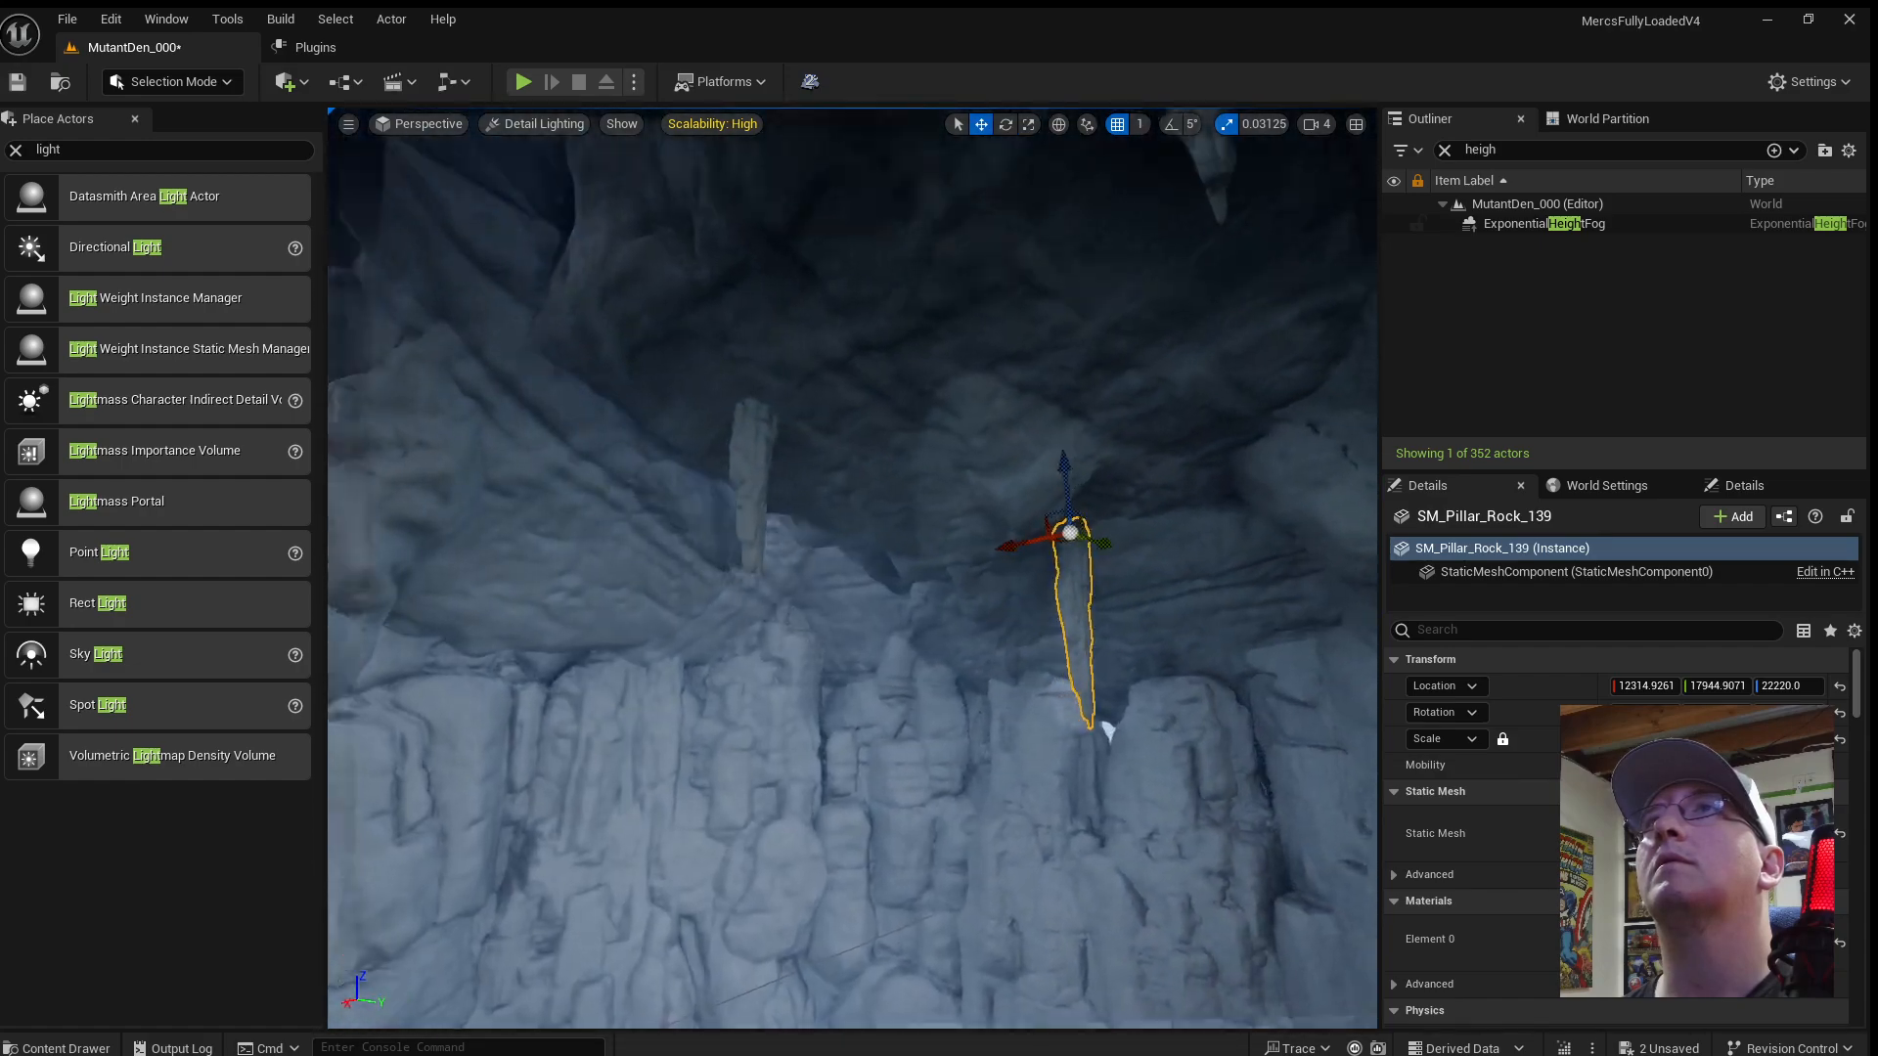
Duplicate the selected stalactite along the ceiling to about Y 1627 and raise the copy to about Z 29698.
right_drag(1082, 545, 1083, 509)
key(s)
alt+drag(989, 650, 822, 562)
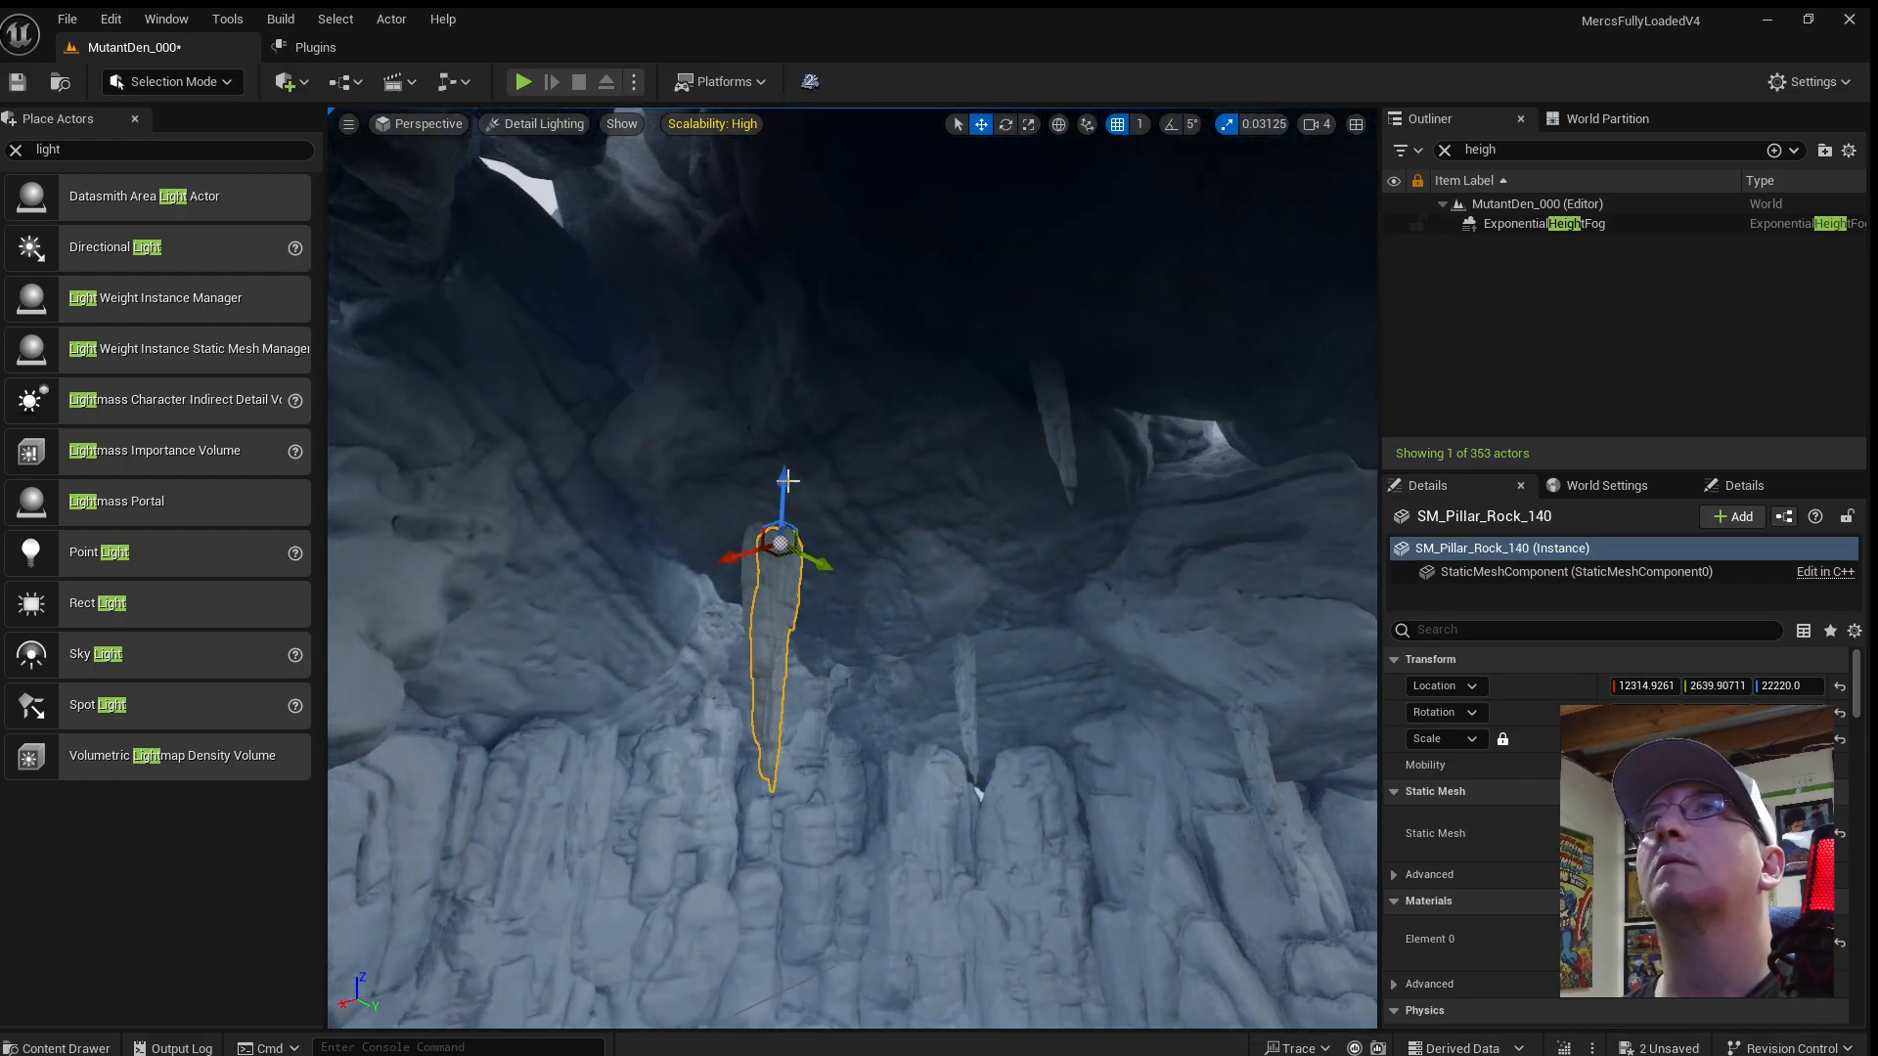
drag(787, 480, 791, 318)
key(d)
right_drag(790, 318, 665, 313)
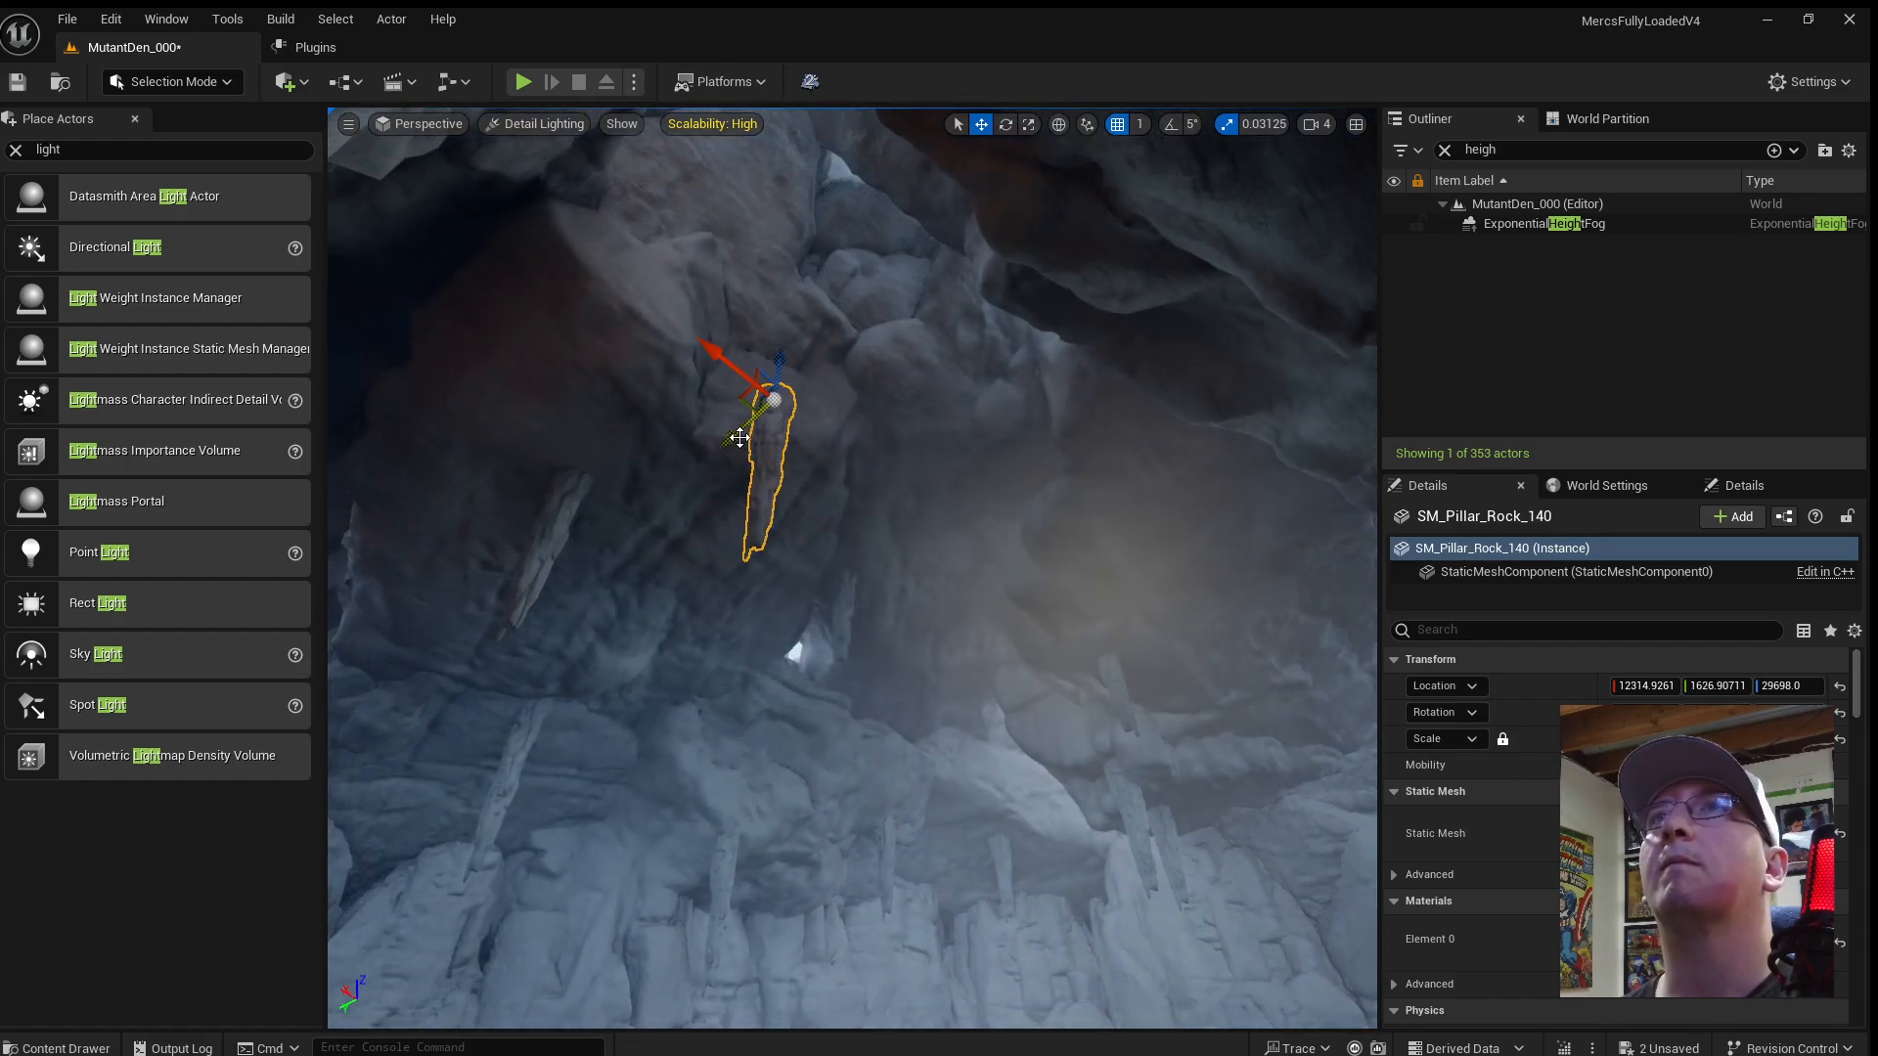
drag(778, 342, 778, 345)
Duplicate the stalactite and place the copy at about 12315, -9498, 27711.
right_drag(796, 407, 841, 381)
key(a)
alt+drag(691, 449, 974, 490)
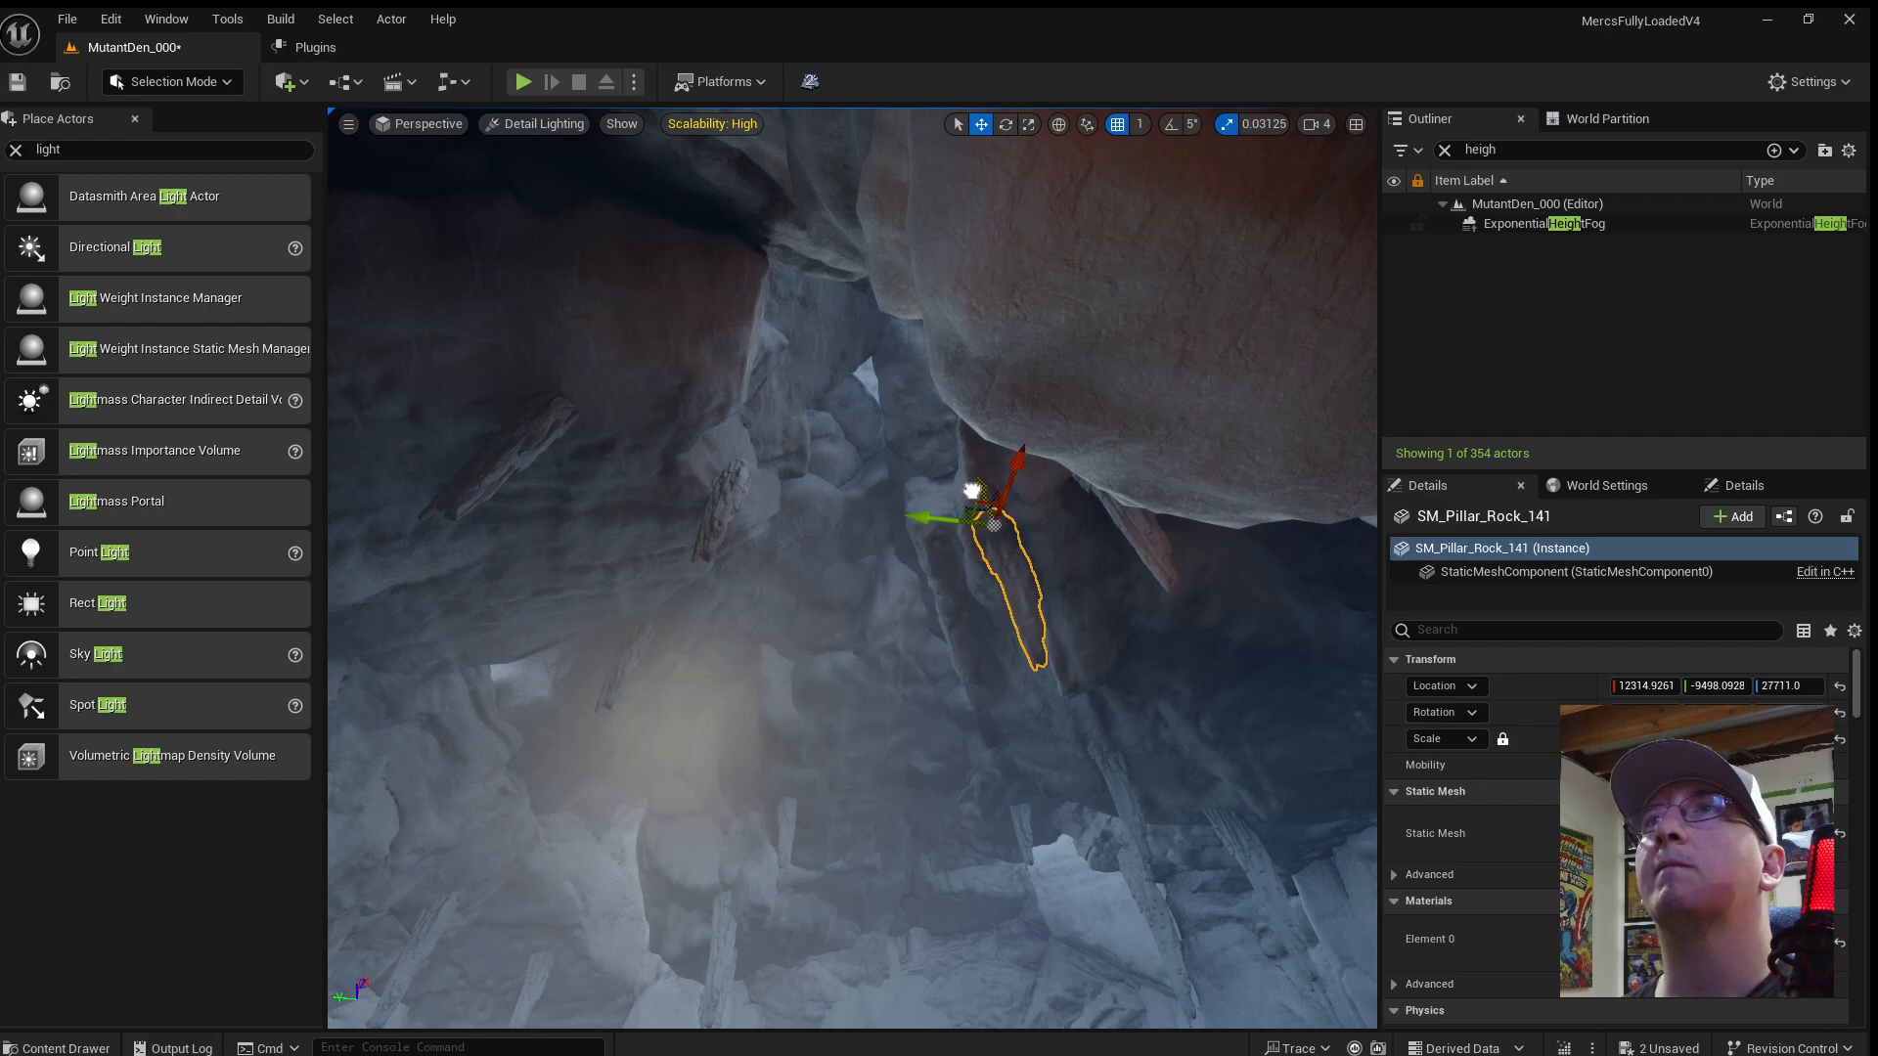
Duplicate the stalactite across the ceiling to about X 818 and raise the copy to Z 32781.
key(a)
right_drag(1124, 516, 1281, 515)
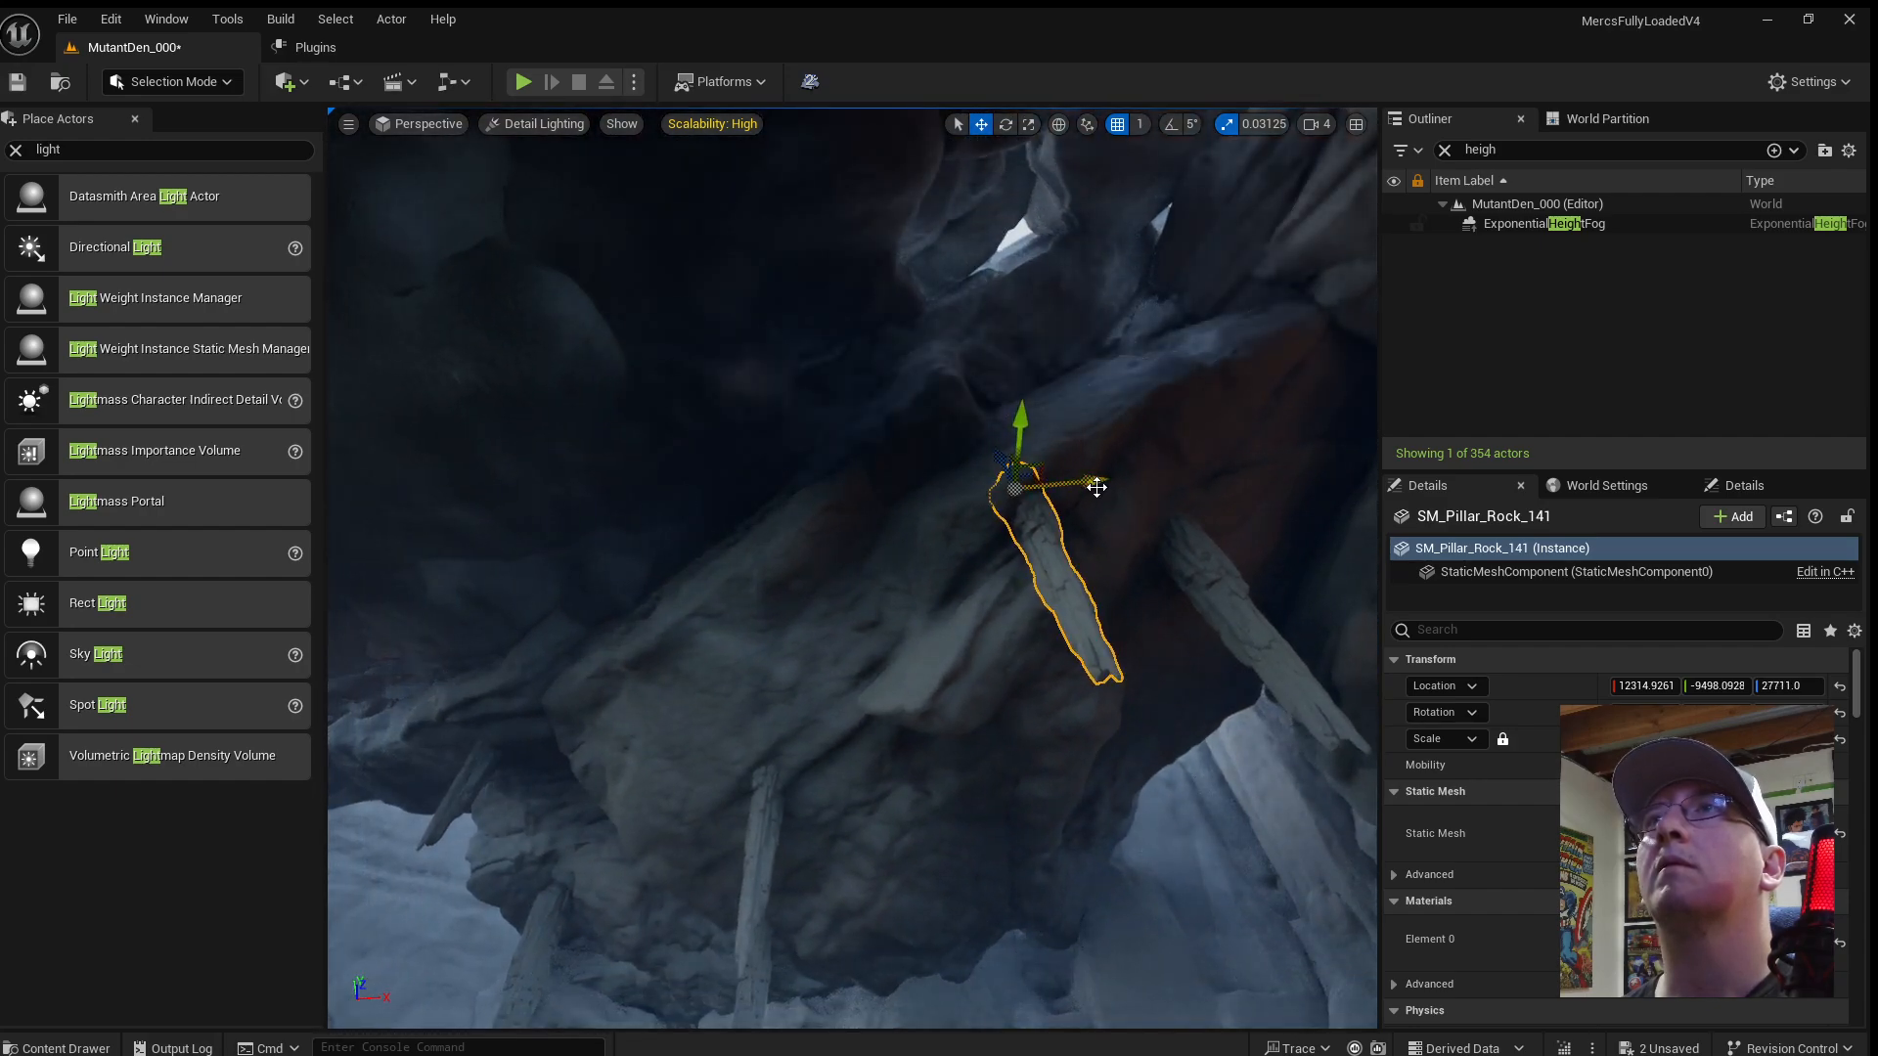
alt+drag(1090, 483, 729, 553)
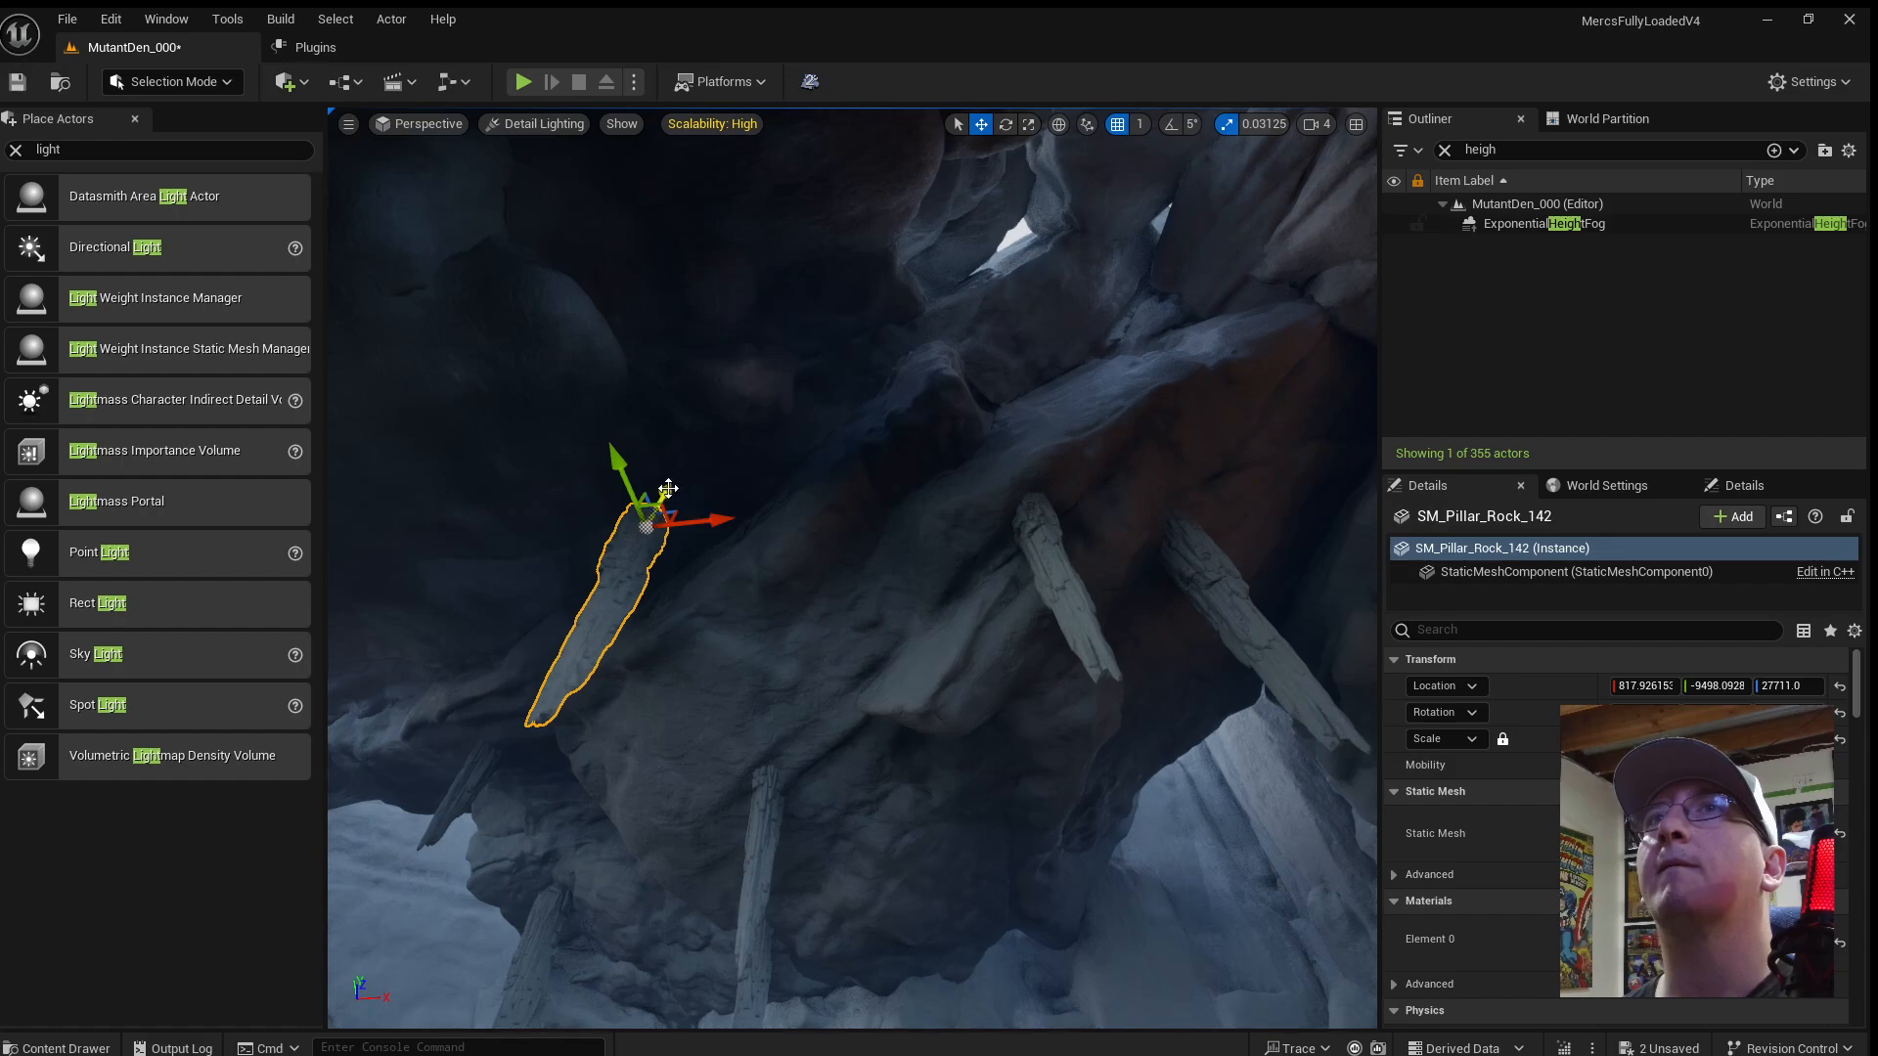
drag(668, 488, 671, 421)
key(e)
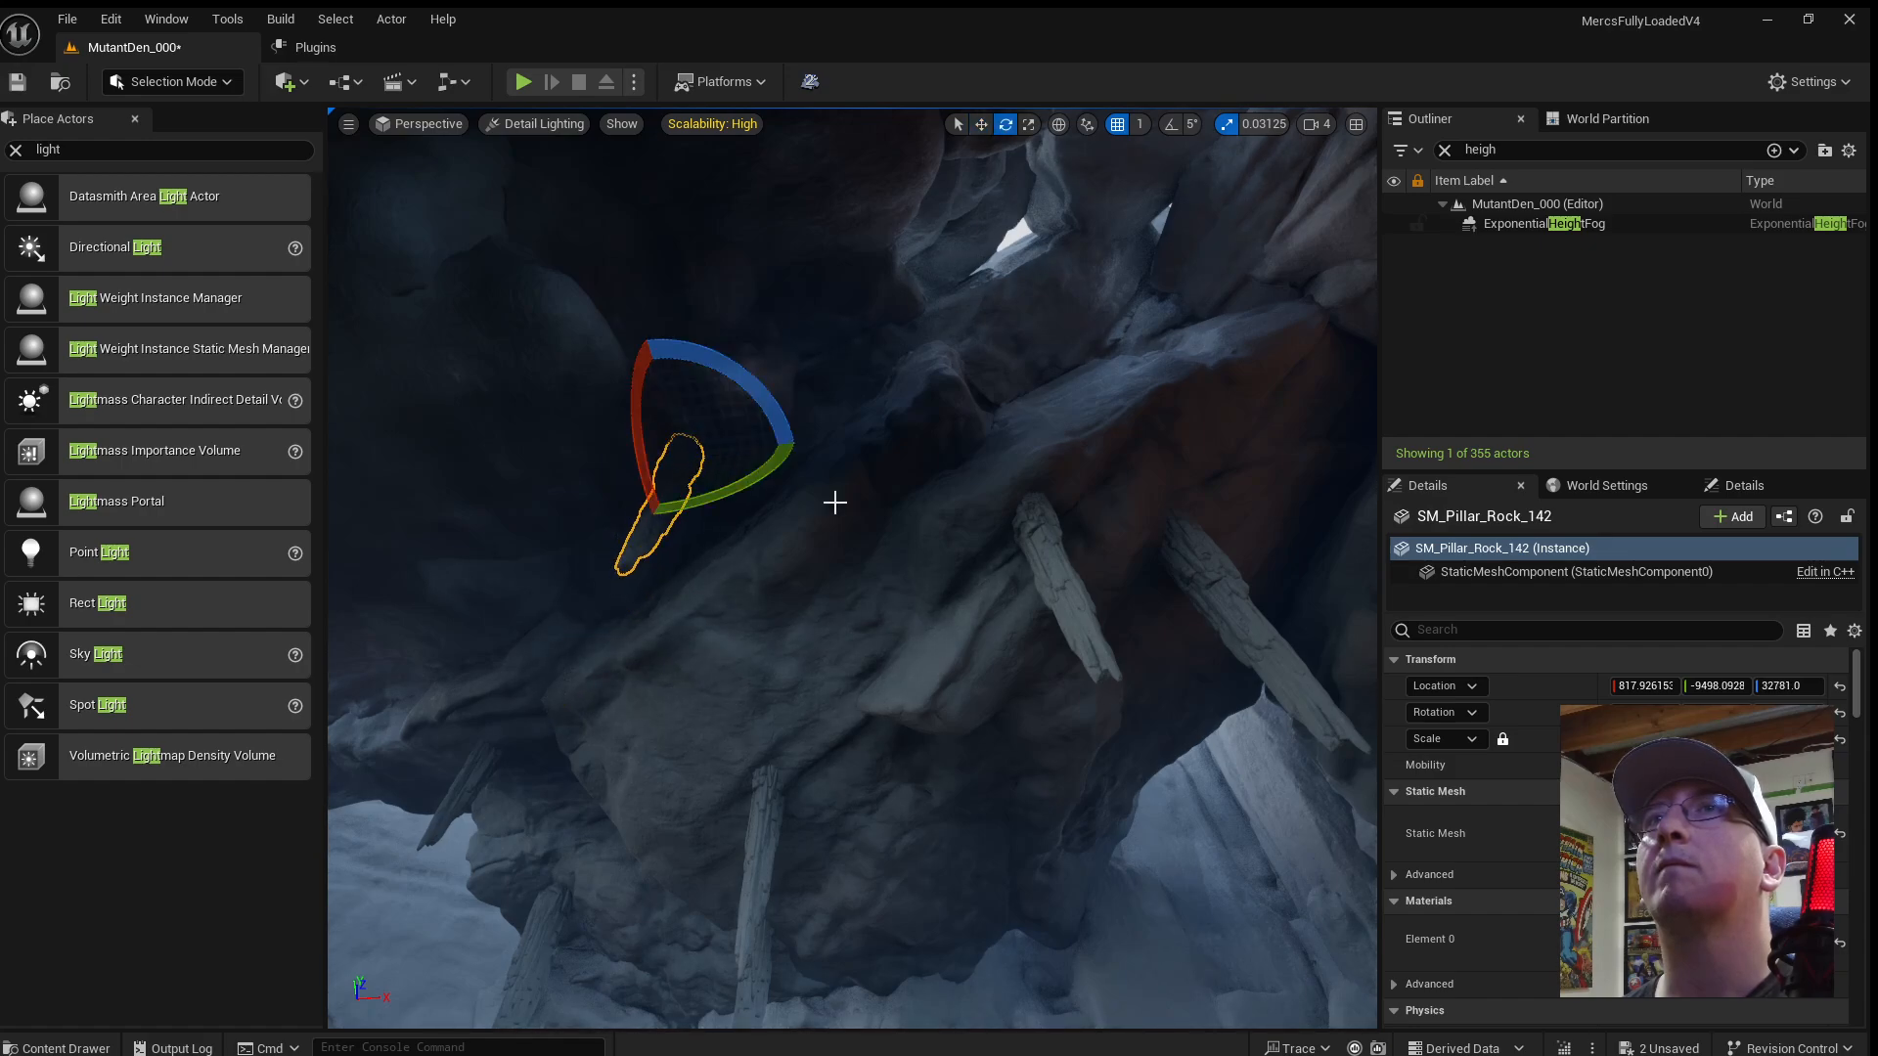
Duplicate another stalactite onto the ceiling and place the copy at about 8075, -1268, 33281.
right_drag(834, 503, 989, 599)
key(w)
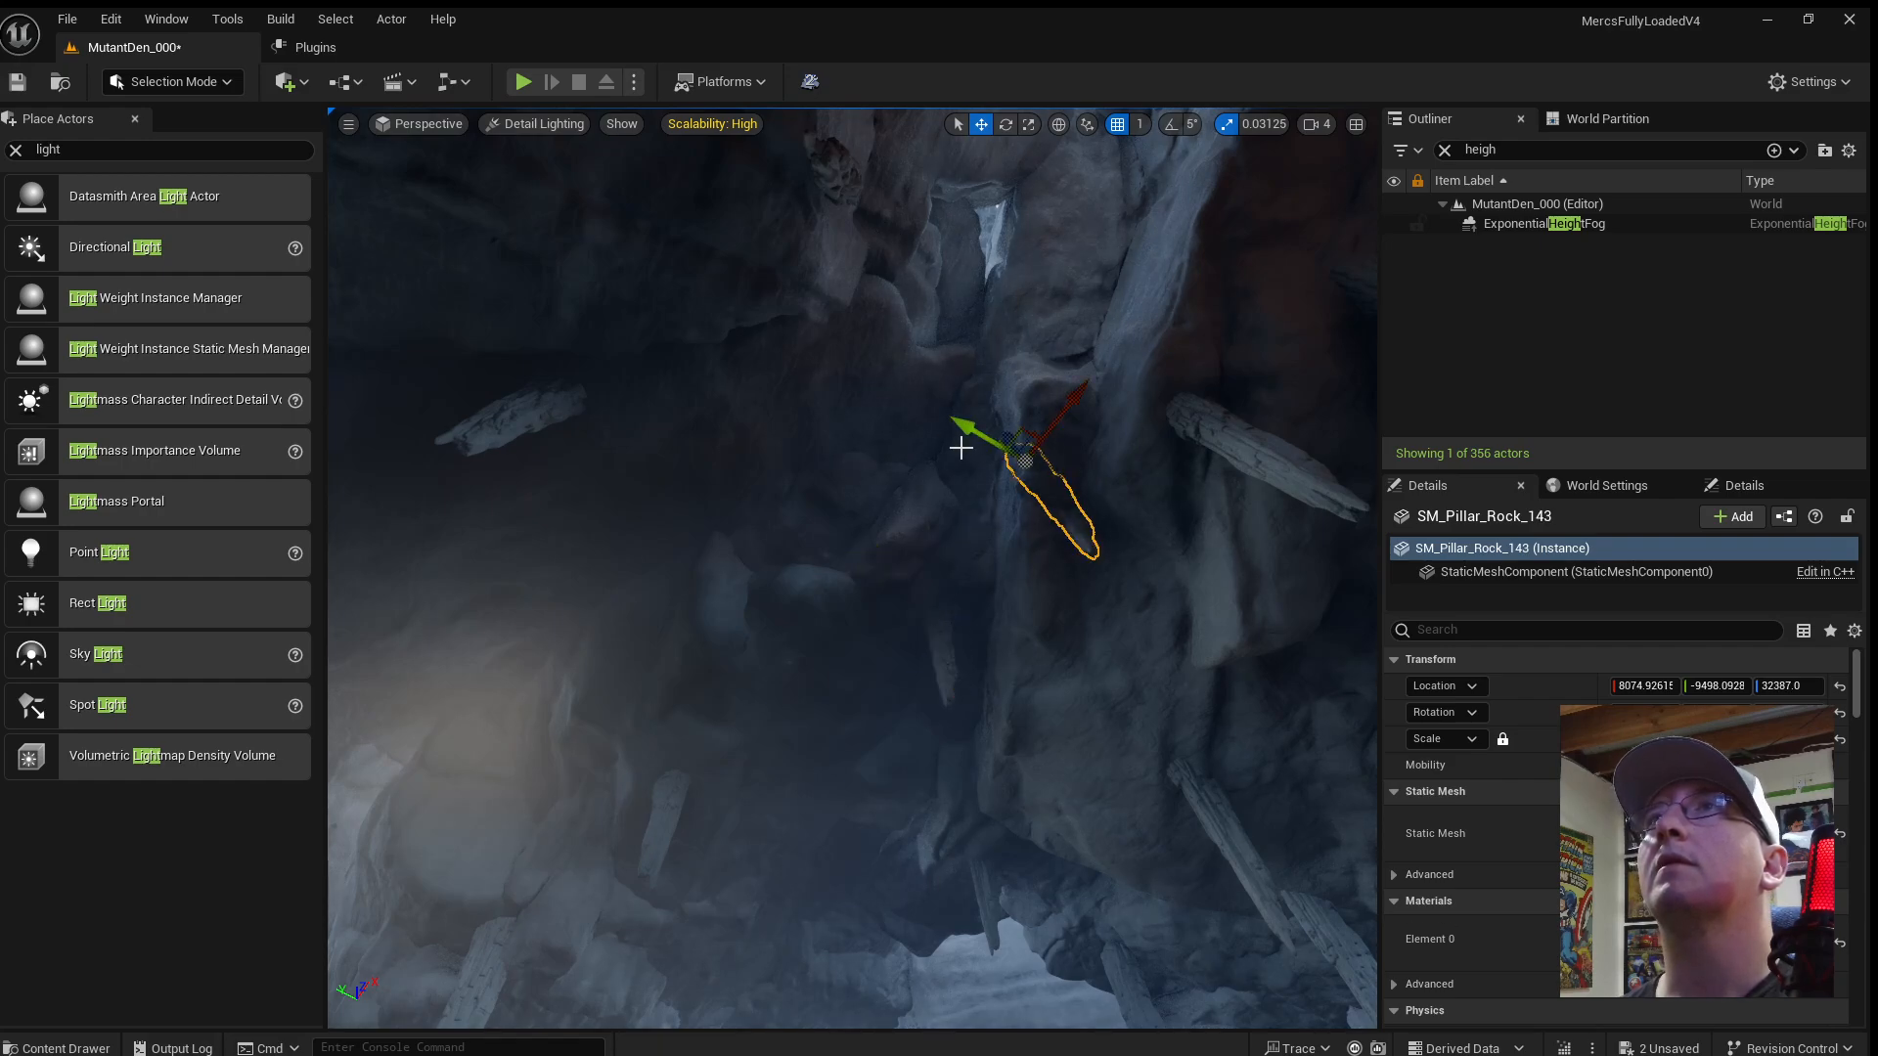
right_drag(962, 448, 952, 439)
drag(766, 357, 766, 357)
right_drag(766, 357, 900, 489)
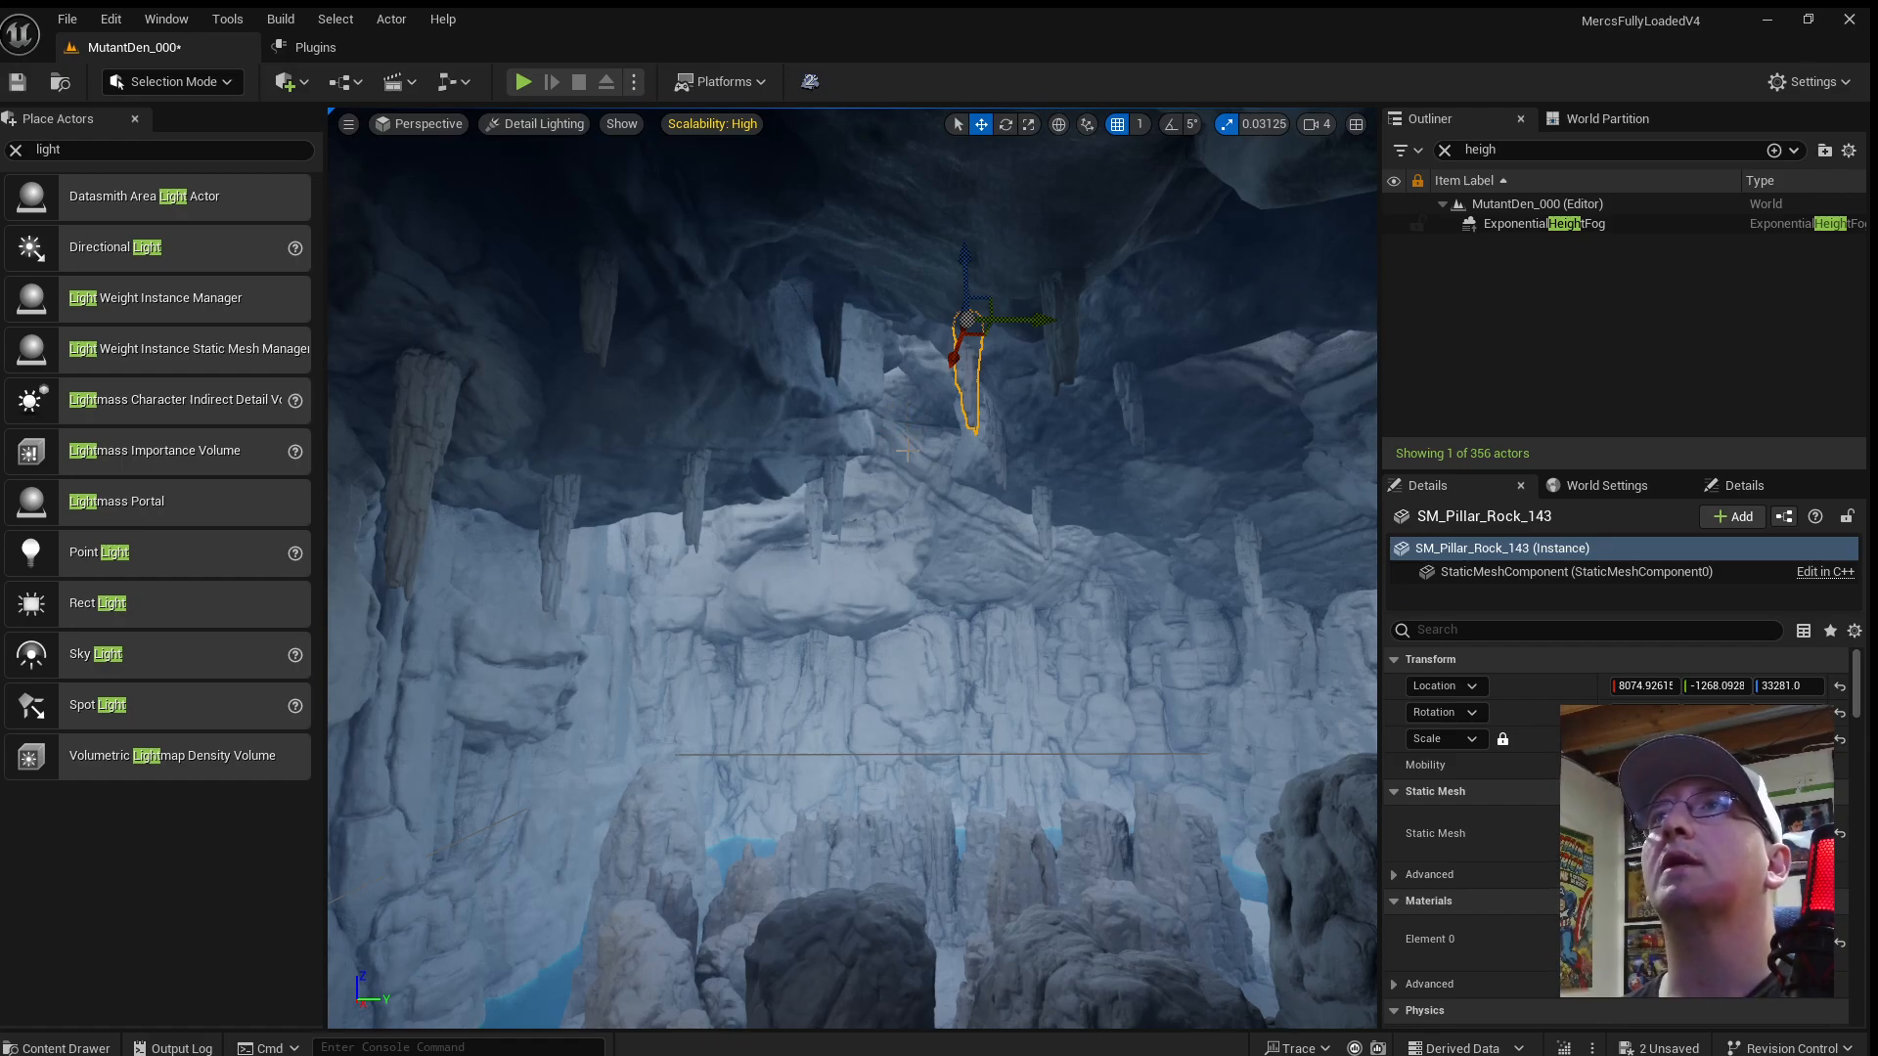
Duplicate the large rock pillar in the lake at about -4321, 10652, 8364 and turn the copy upside down.
right_drag(907, 450, 377, 470)
scroll(852, 567, down, 1)
click(870, 687)
right_drag(871, 687, 924, 768)
alt+drag(800, 858, 841, 470)
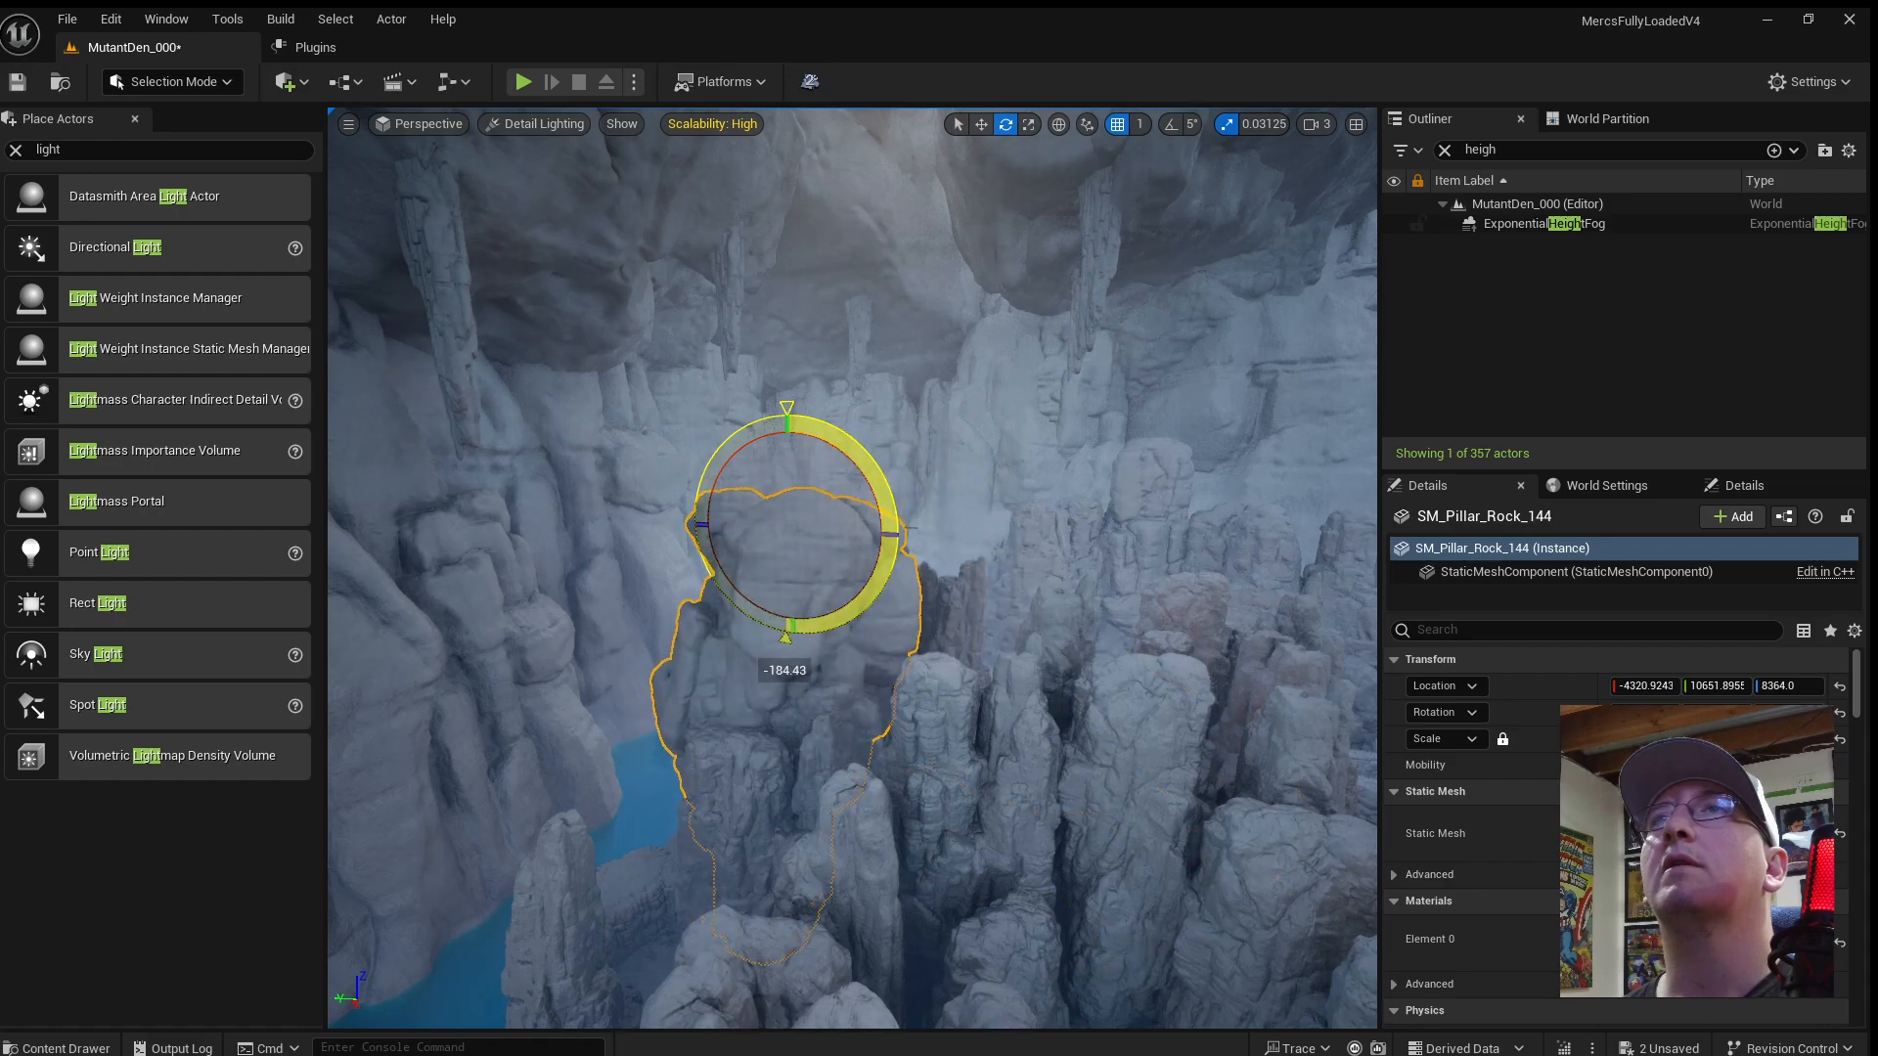
key(w)
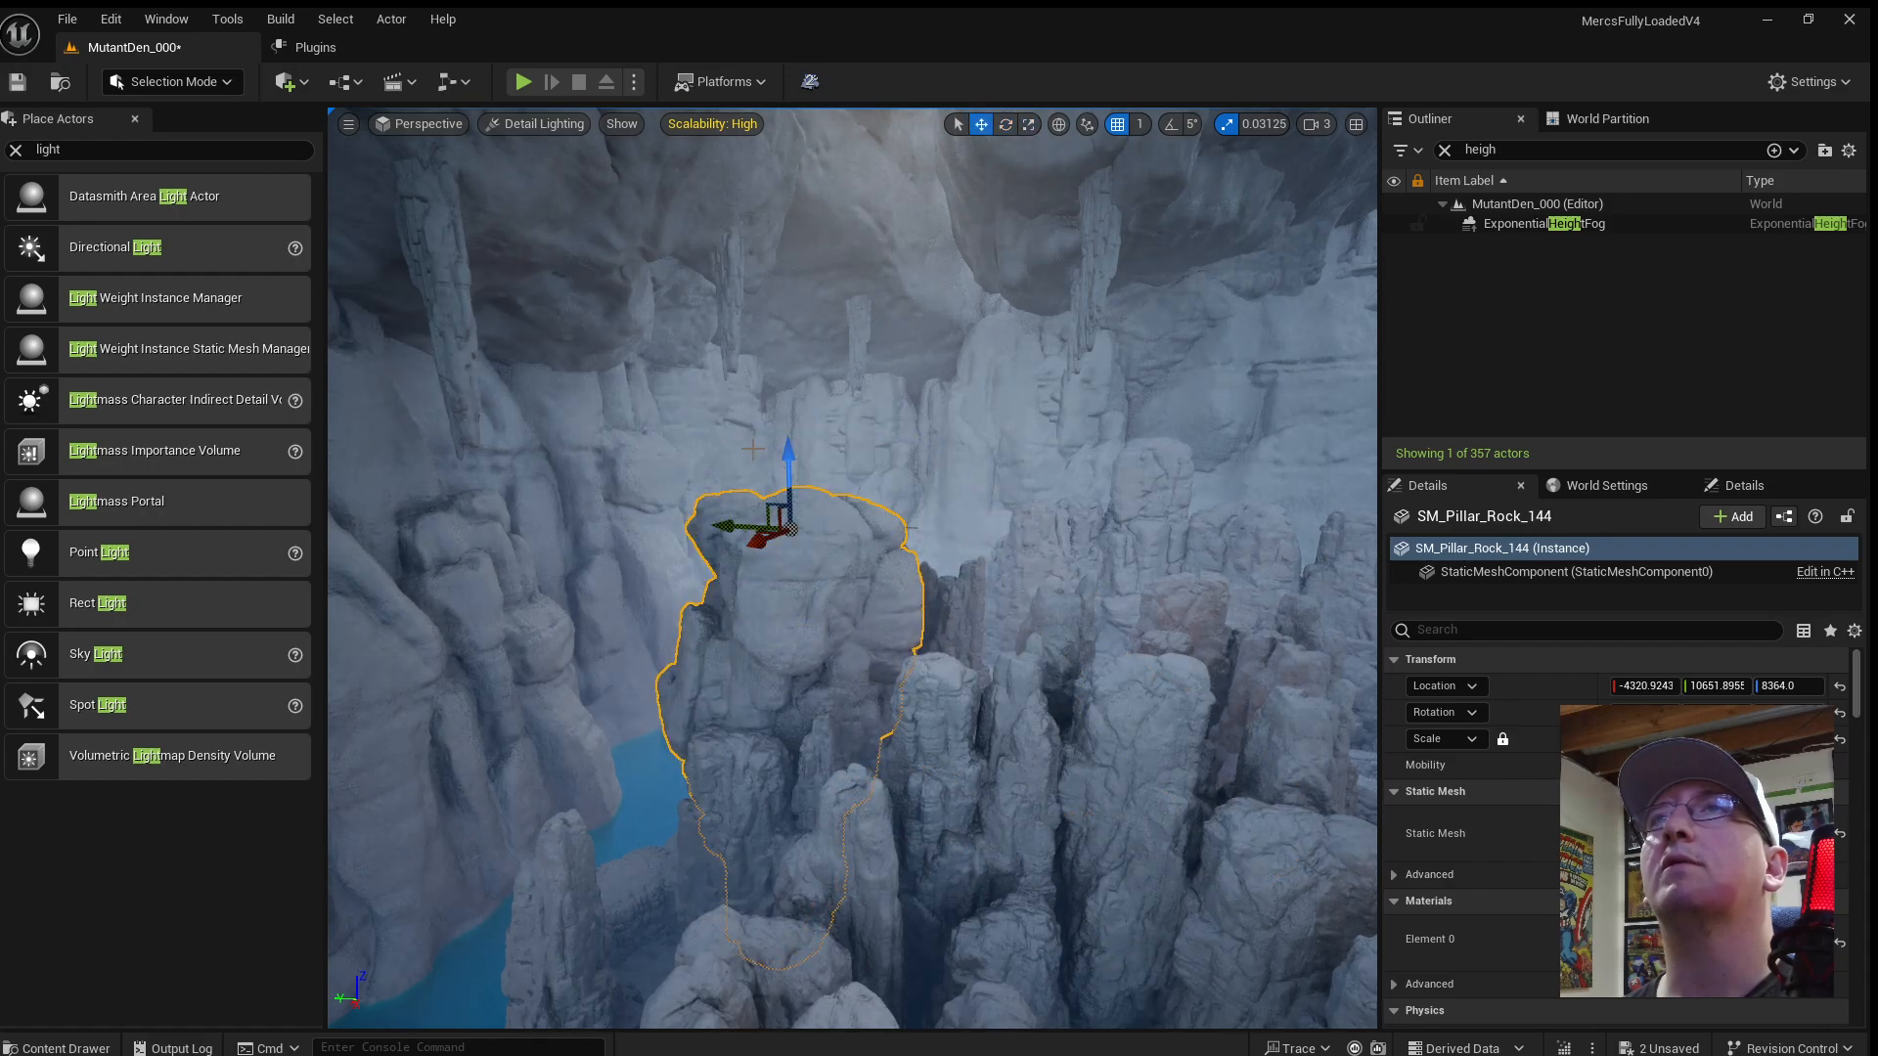
Enlarge the upside-down pillar copy and raise it into the ceiling at Z 29852.
right_drag(779, 195, 779, 118)
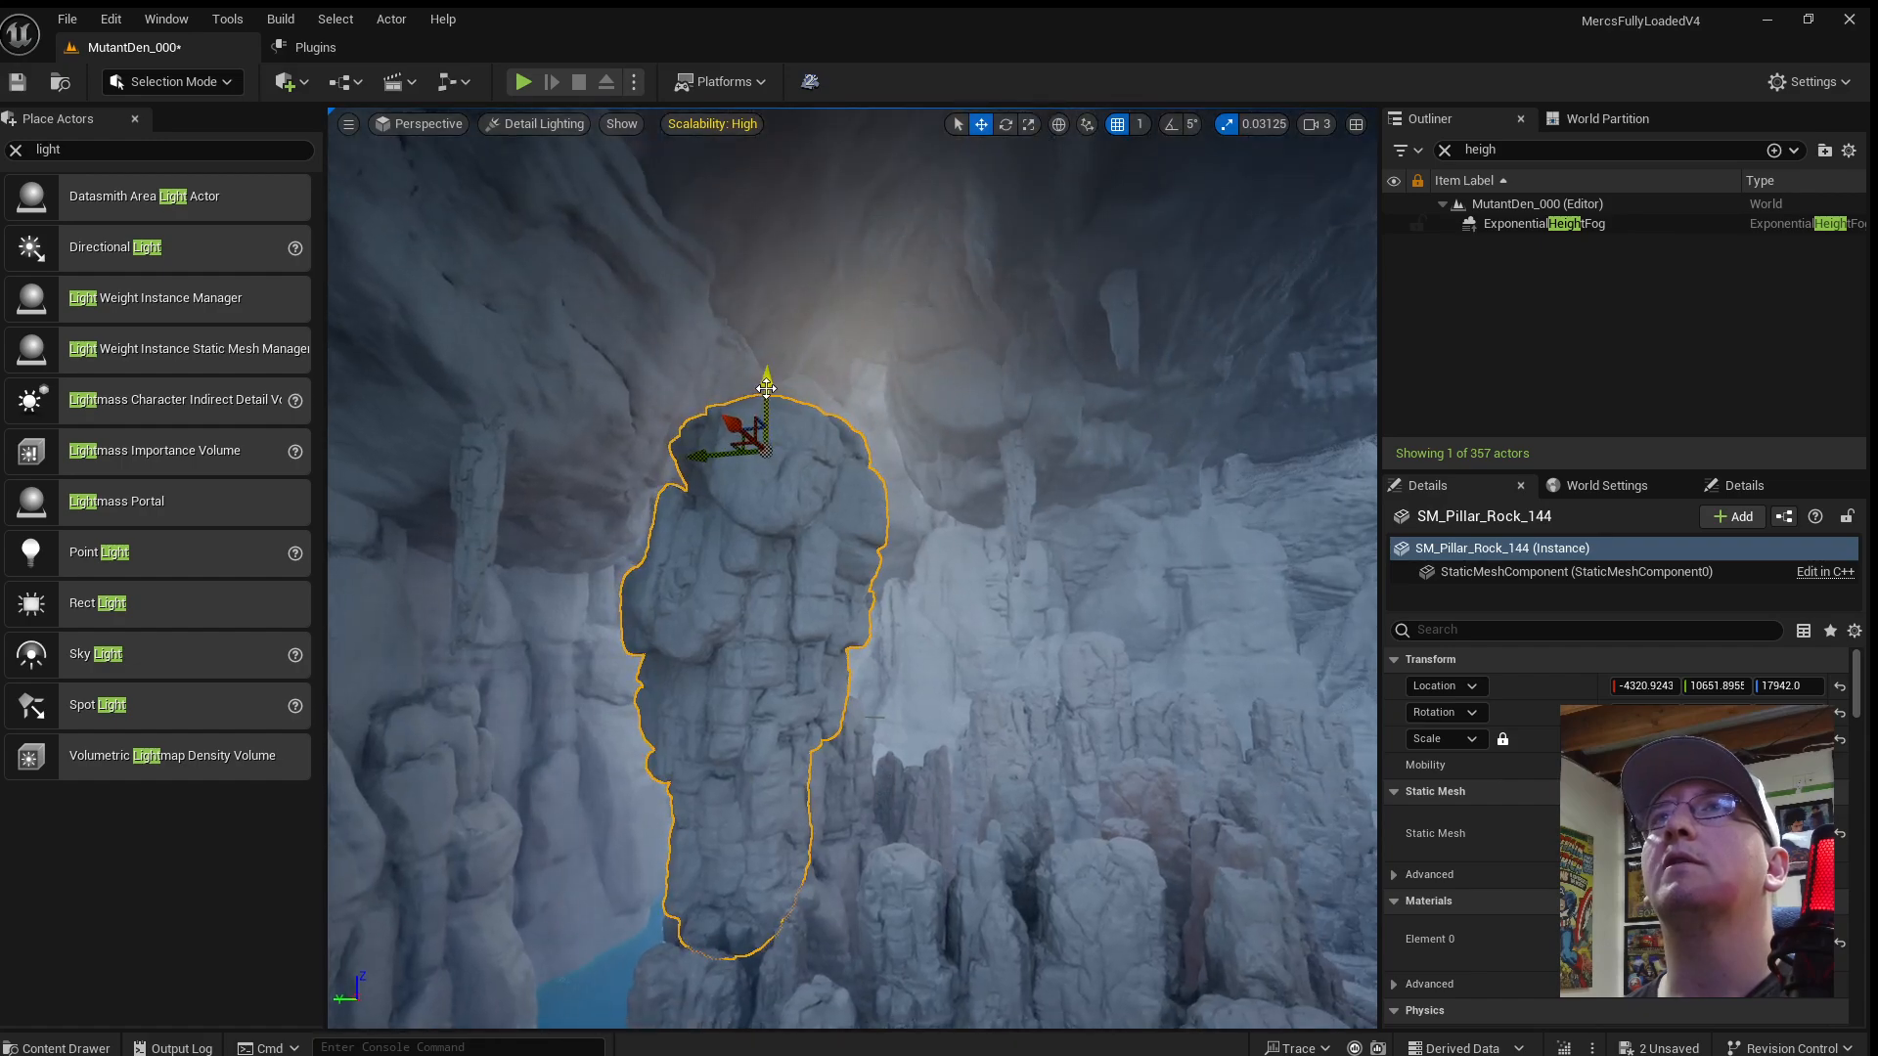
drag(767, 383, 735, 138)
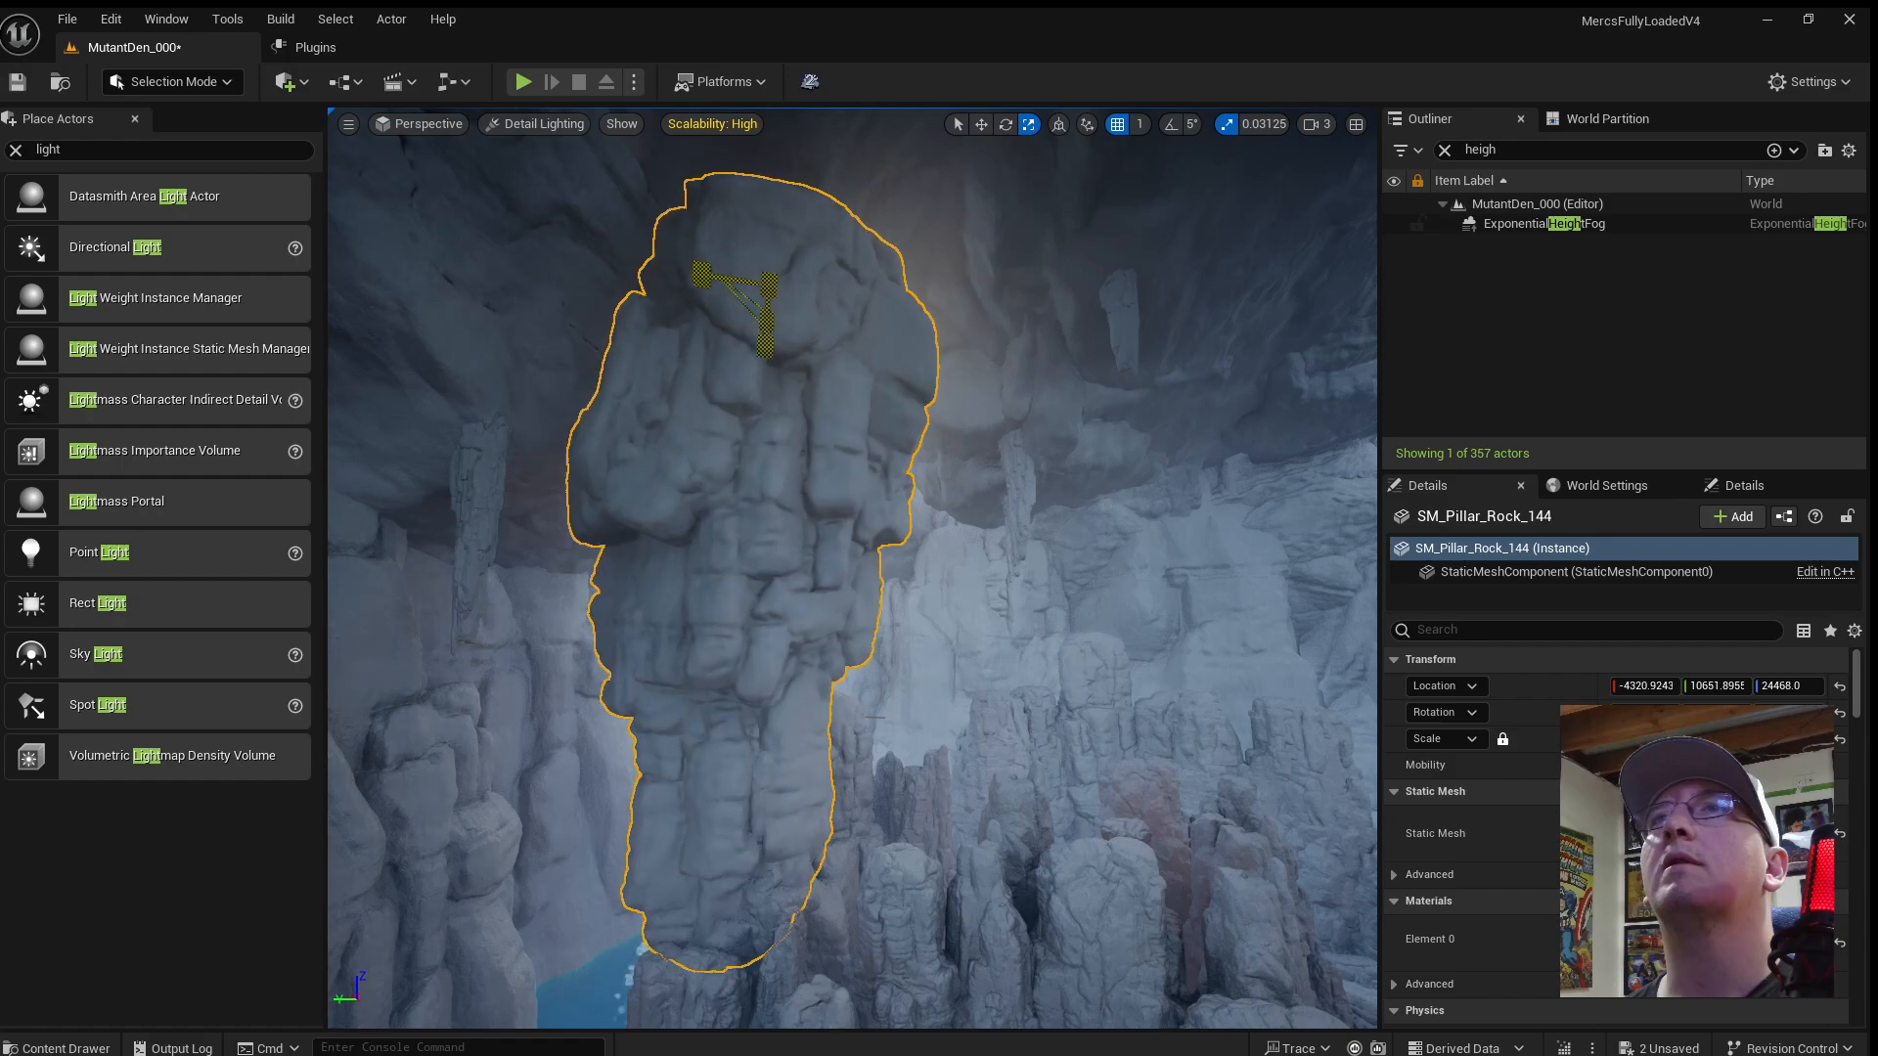
drag(772, 218, 773, 97)
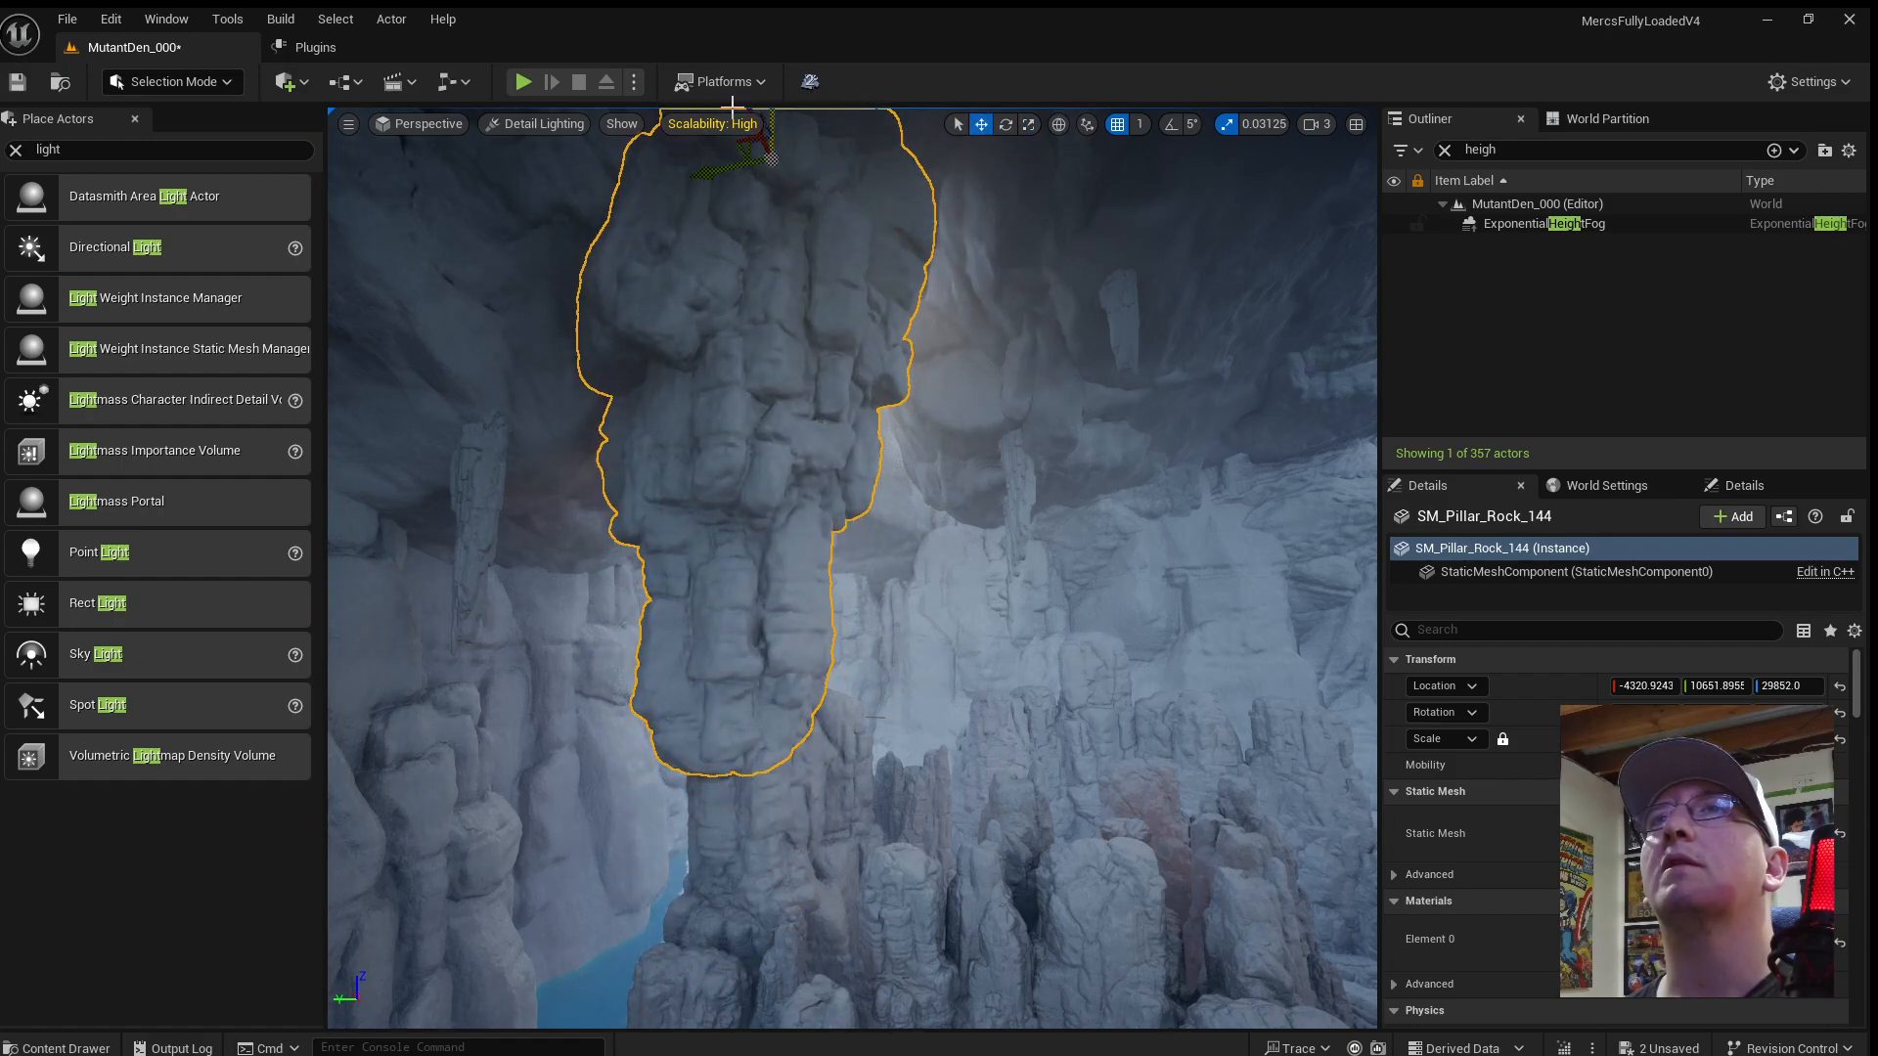
Inspect from below how the large hanging pillar meets the ceiling and the surrounding rock.
right_drag(800, 409, 800, 333)
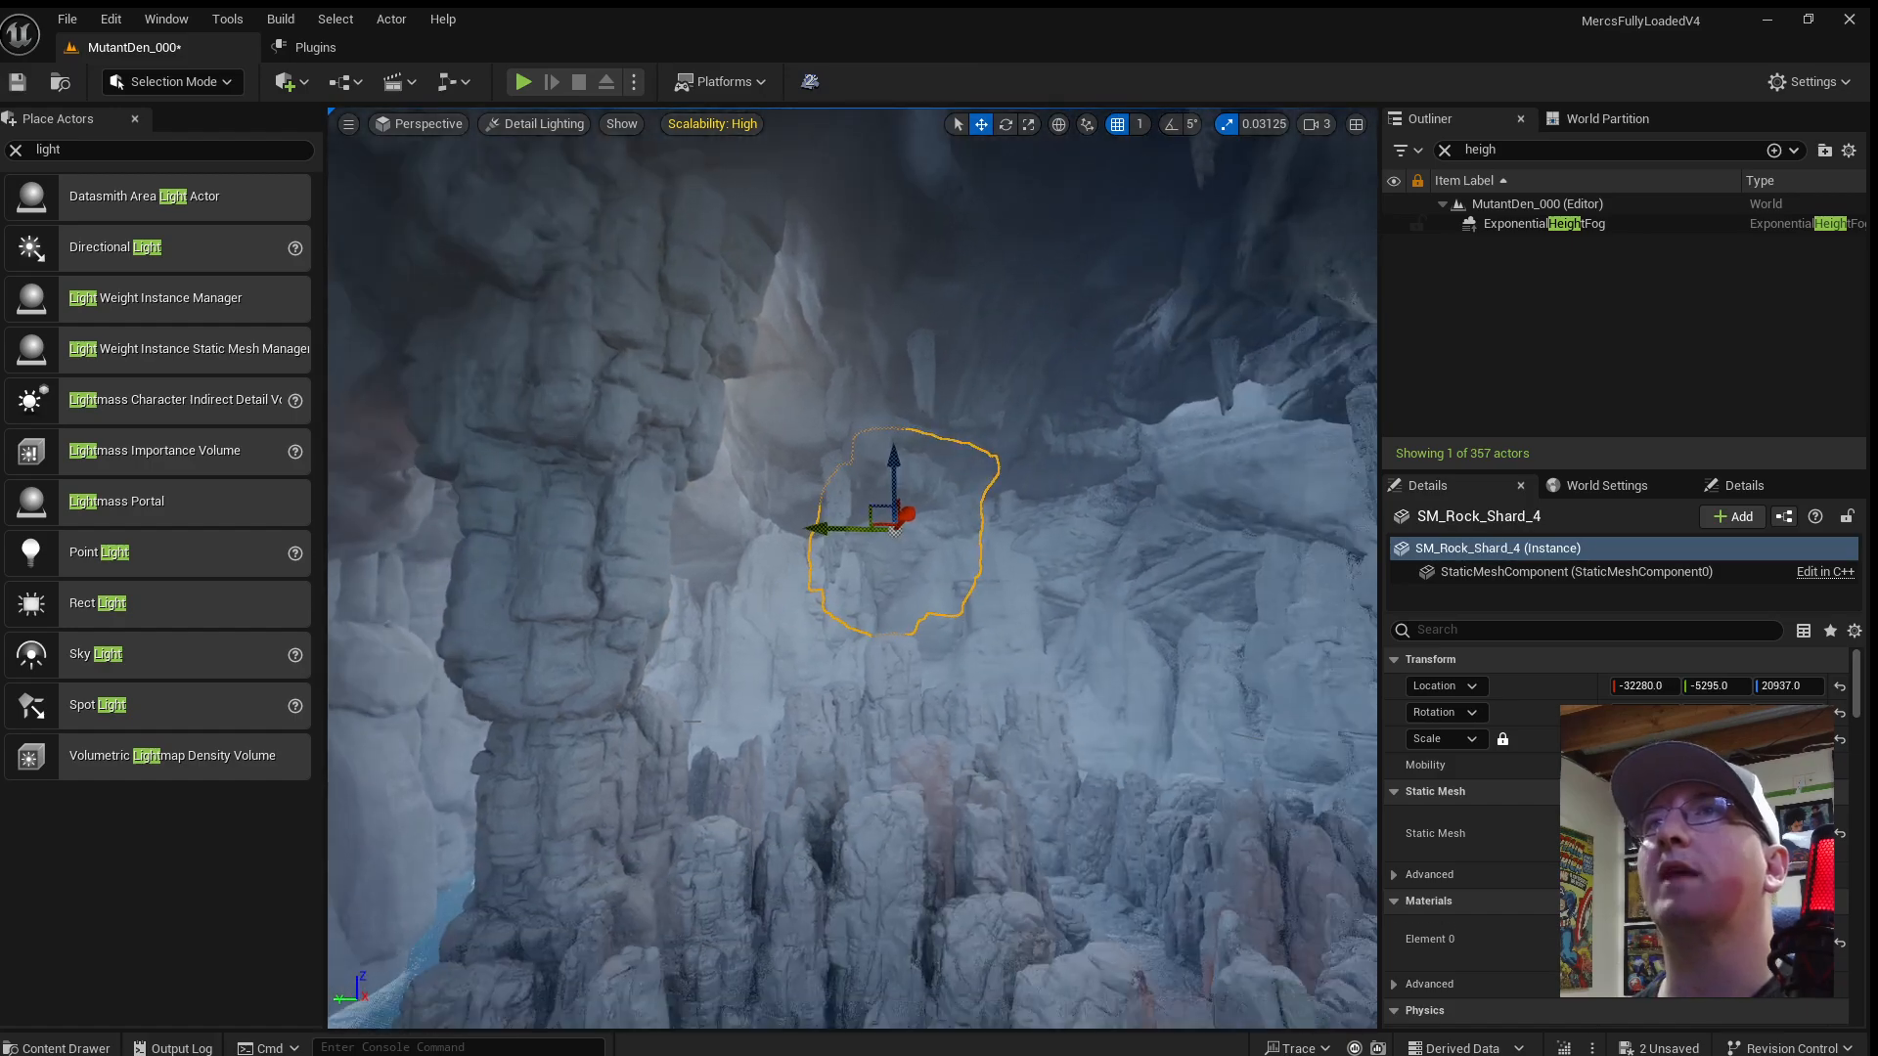
key(w)
right_drag(851, 547, 665, 401)
key(w)
scroll(851, 568, down, 1)
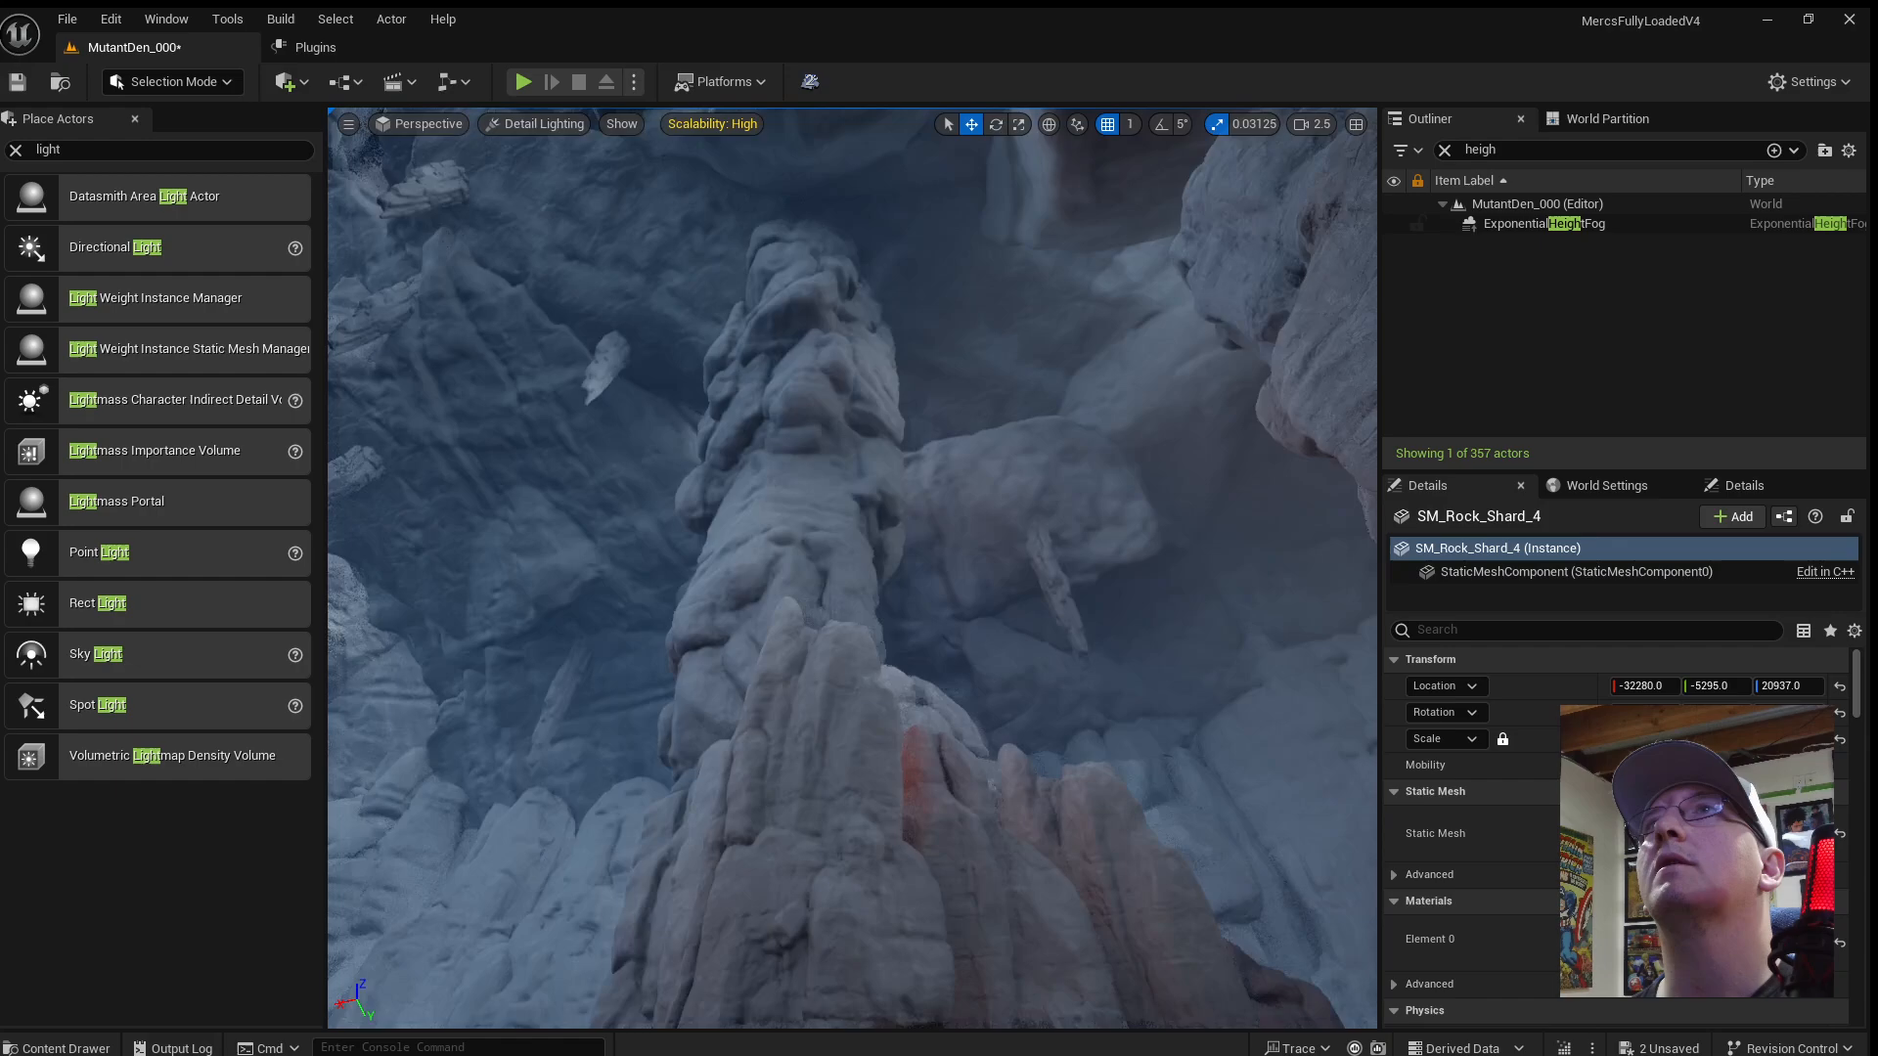
mouse_move(1066, 683)
right_down()
mouse_move(988, 675)
mouse_move(1066, 684)
right_up()
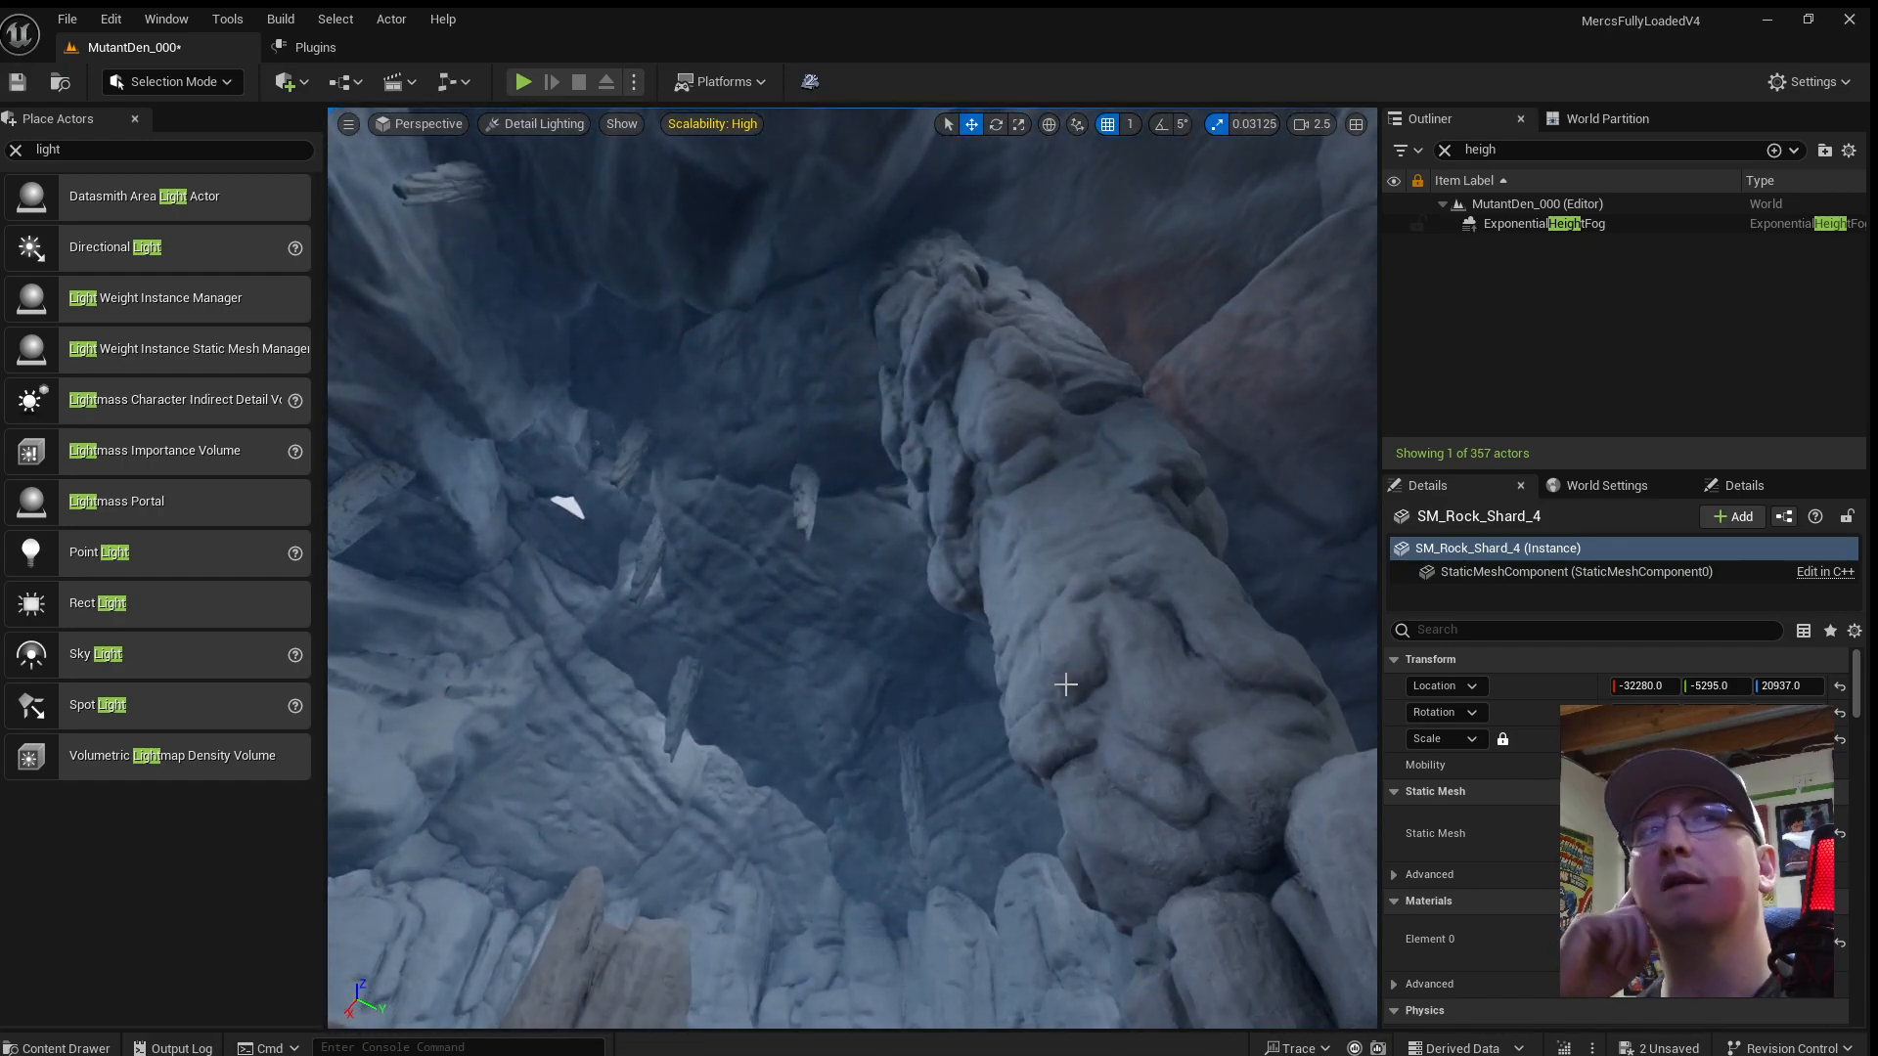
right_drag(1066, 683, 1271, 783)
key(w)
Duplicate another tall lake pillar upward, placing the copy at about 4368, -17198, 8186.
scroll(888, 614, up, 3)
right_drag(930, 779, 954, 695)
click(930, 780)
alt+drag(866, 941, 868, 544)
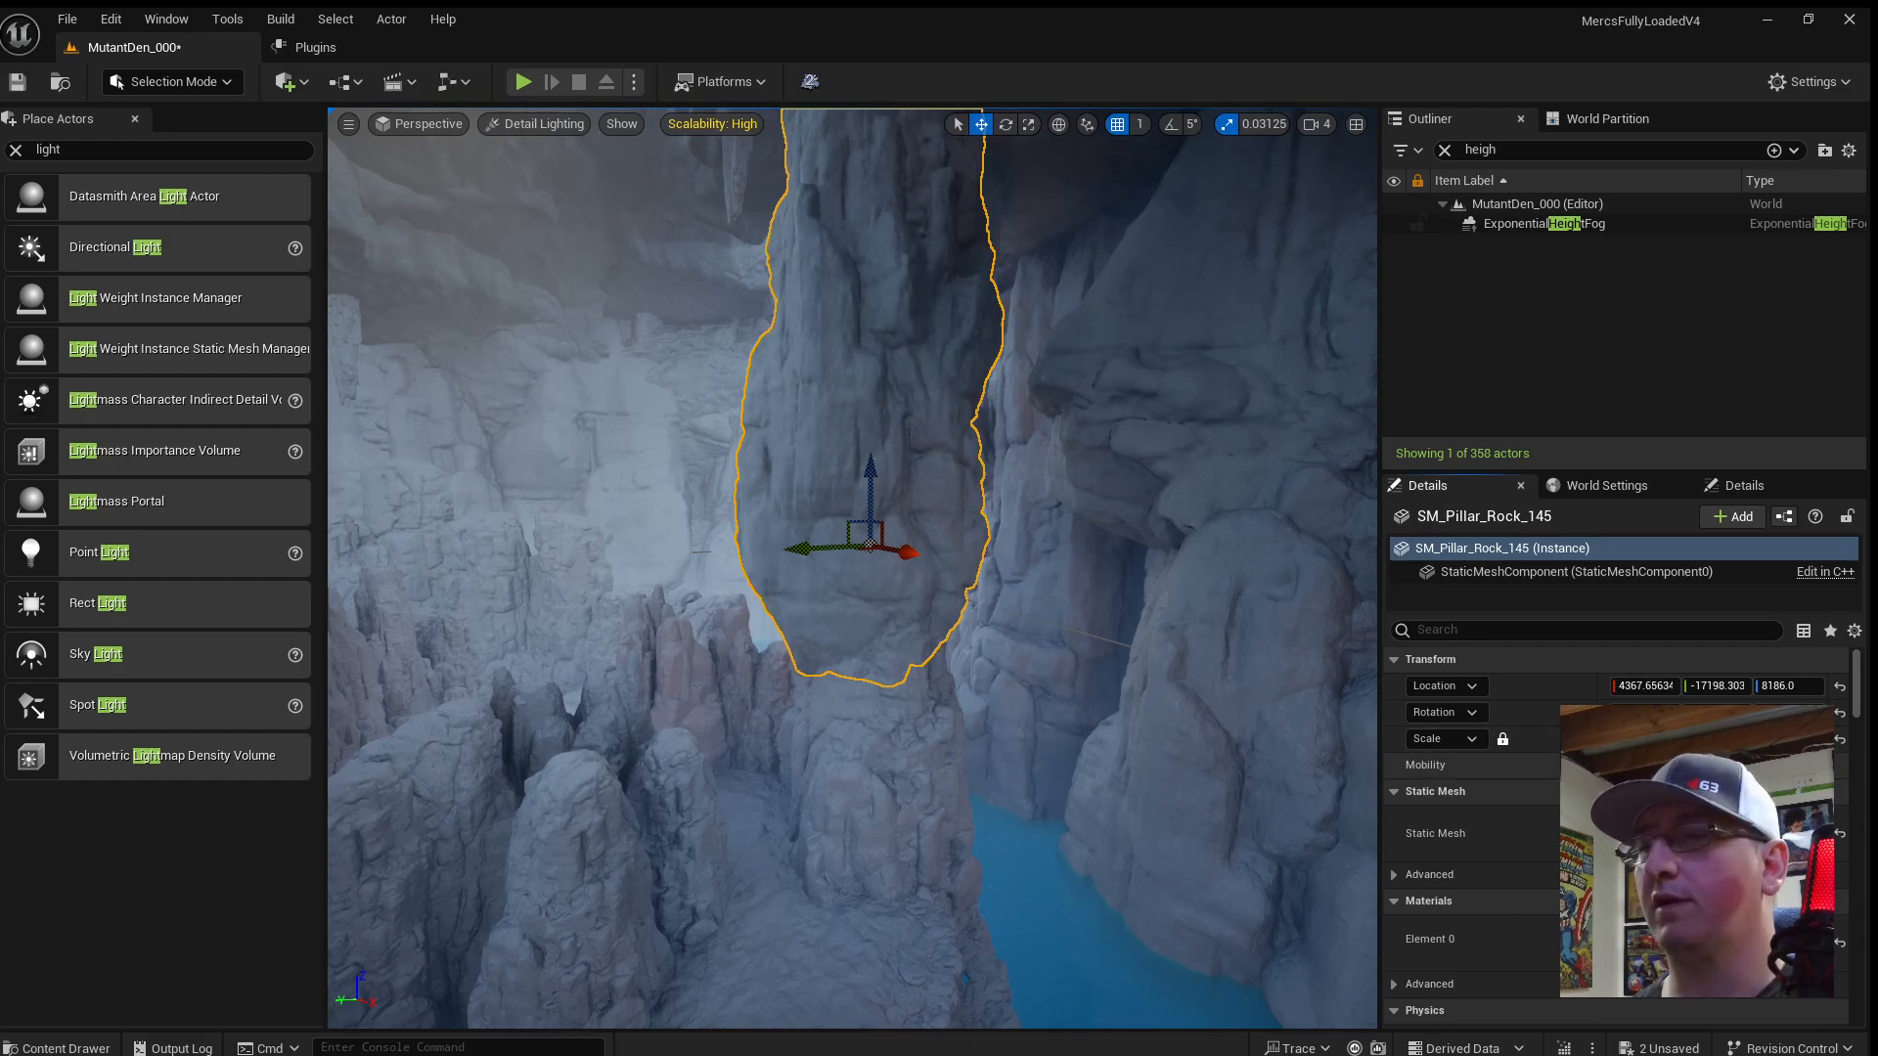
key(Return)
Move the pillar copy to Y -18415, flip it upside down, and raise it to Z 27033.
key(s)
right_drag(1220, 935, 1177, 797)
key(e)
key(w)
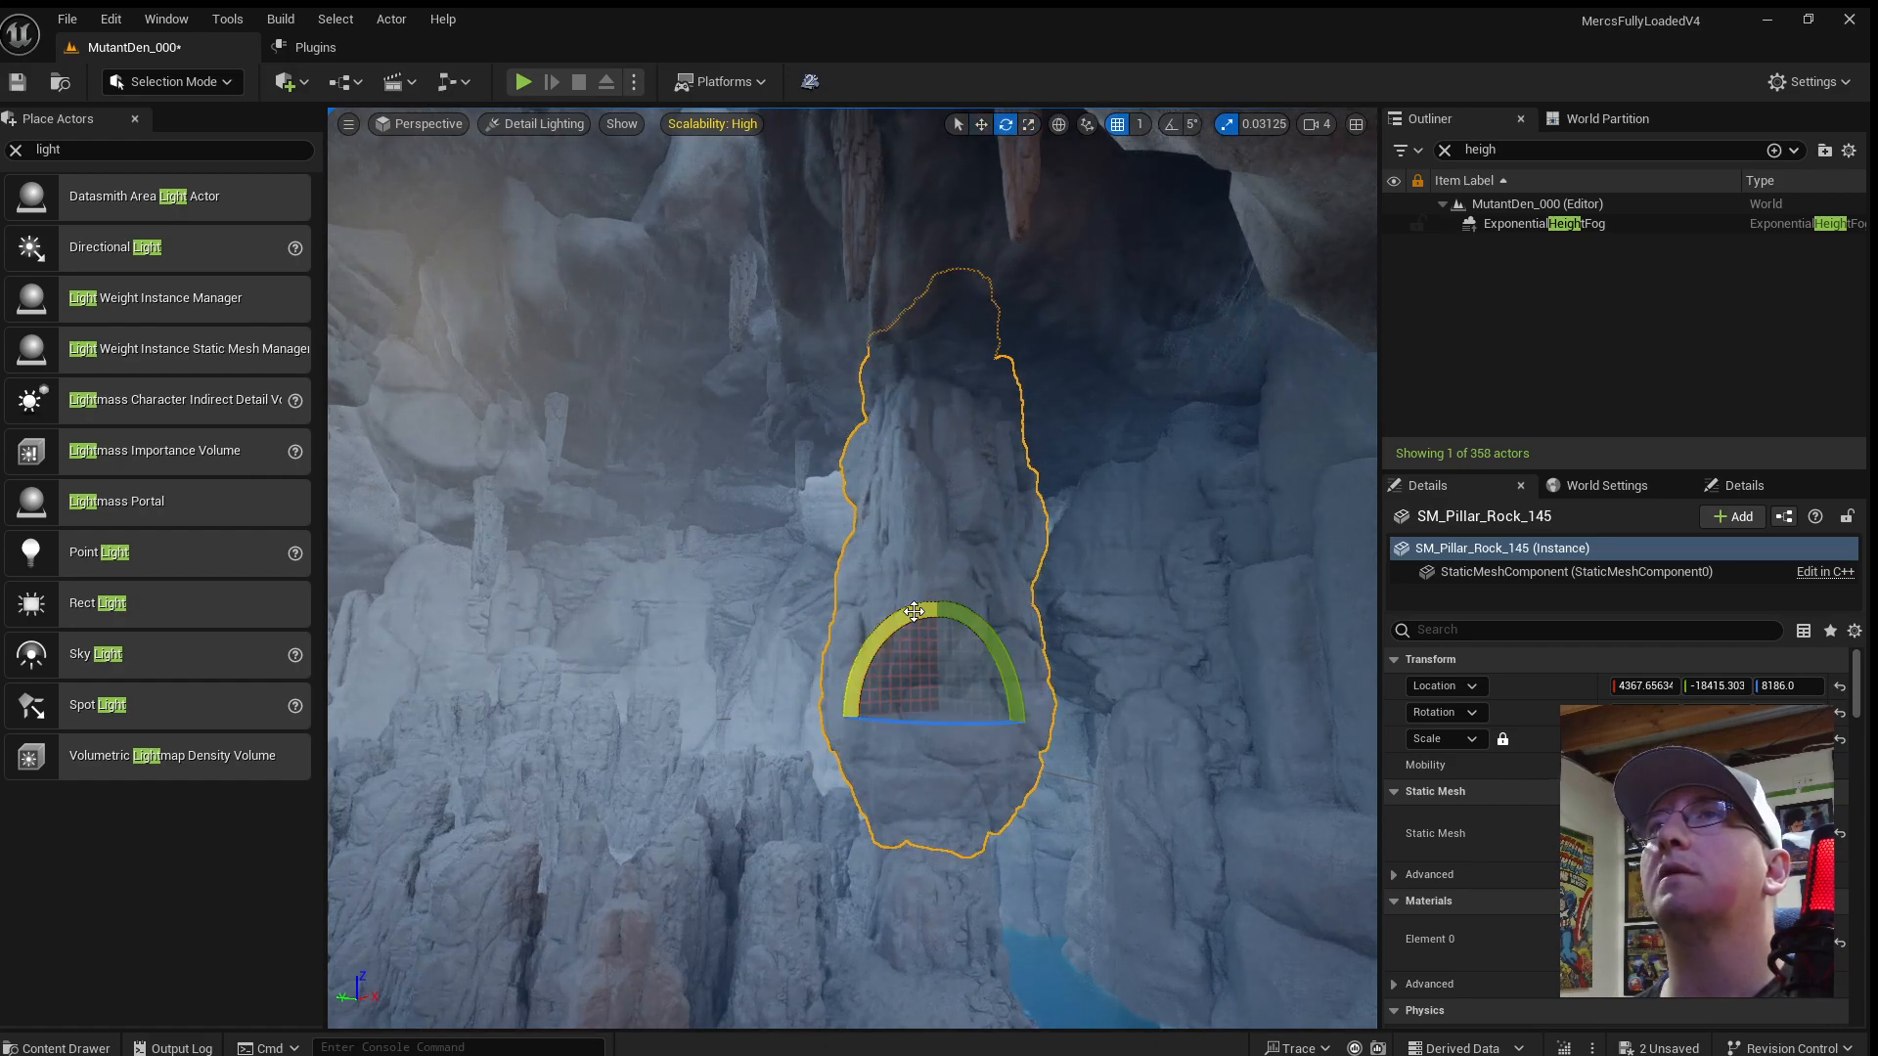
drag(914, 611, 889, 829)
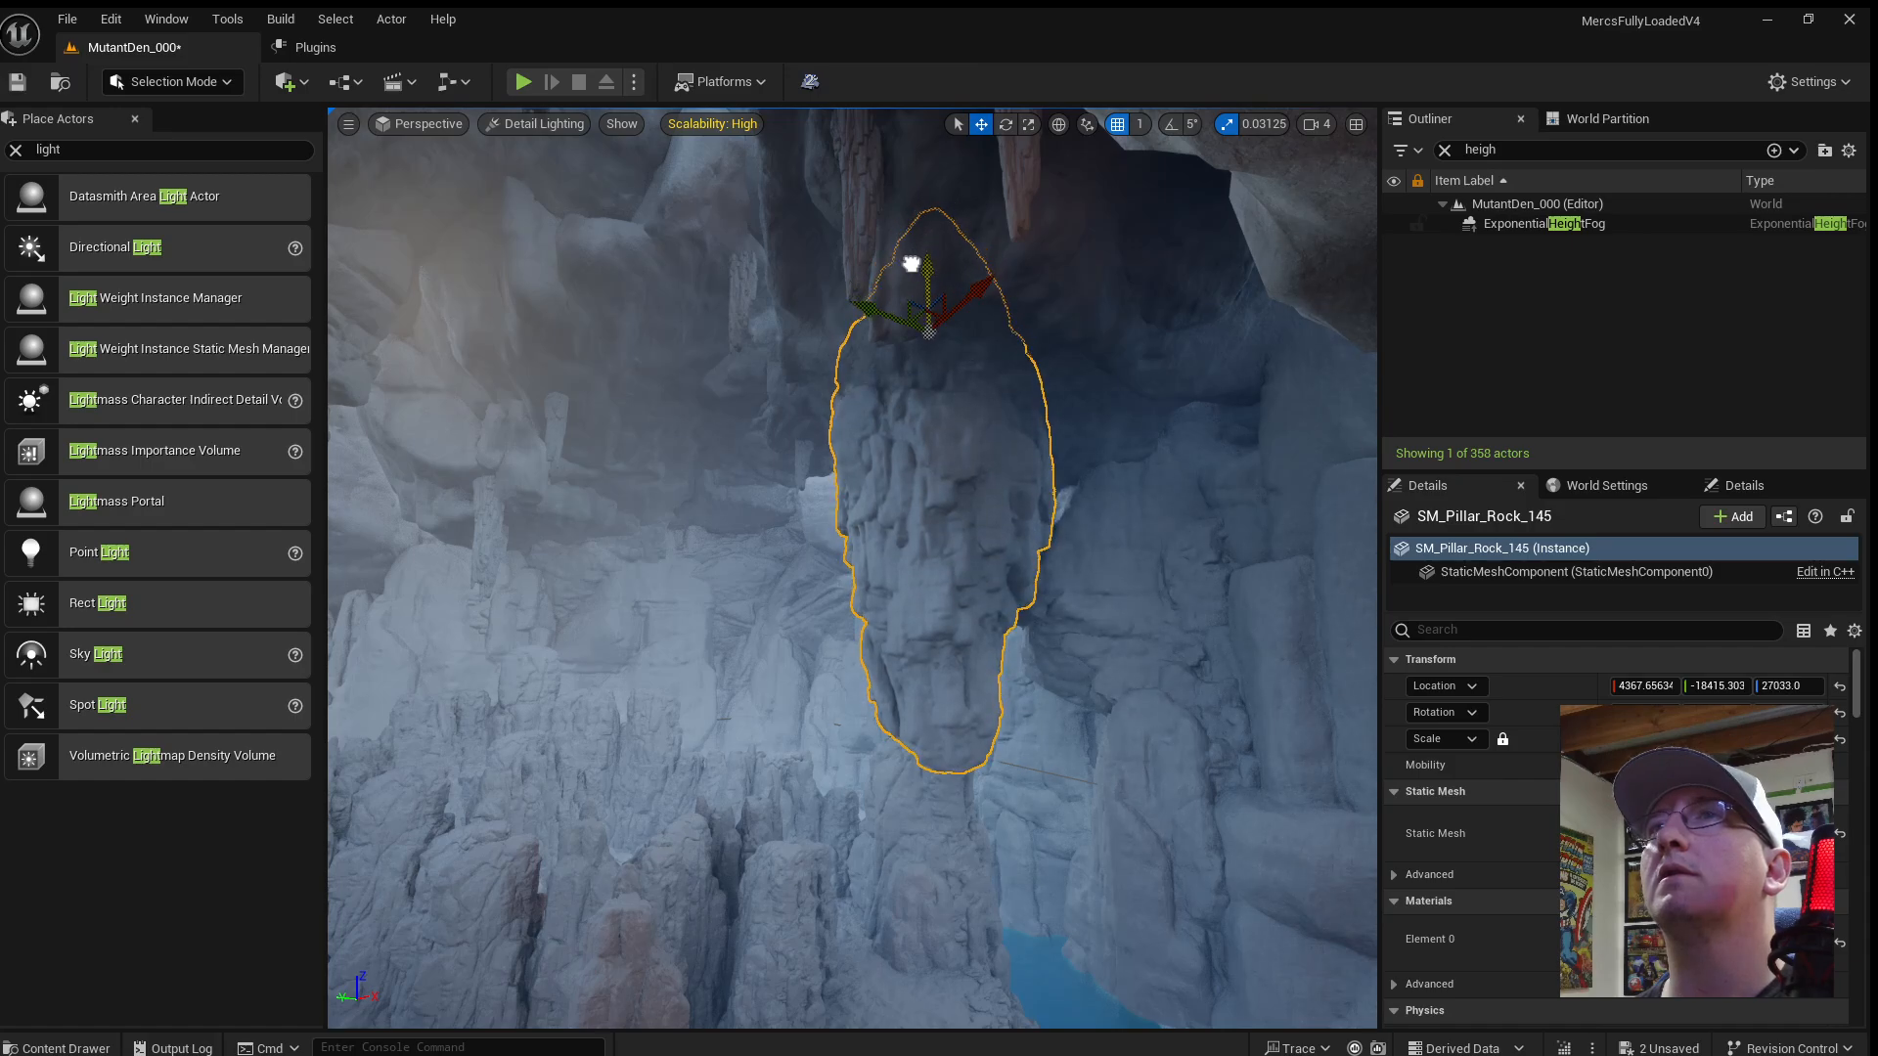
Survey the cavern's rock formations around the lake for the next ceiling column.
click(1161, 599)
key(w)
right_drag(1161, 599, 597, 699)
key(w)
key(w)
key(s)
key(w)
key(s)
Duplicate the rock pillar at about -7642, -2036 and raise the copy into the ceiling at Z 23987.
click(797, 563)
key(w)
right_drag(797, 562, 782, 509)
right_drag(919, 802, 917, 714)
key(s)
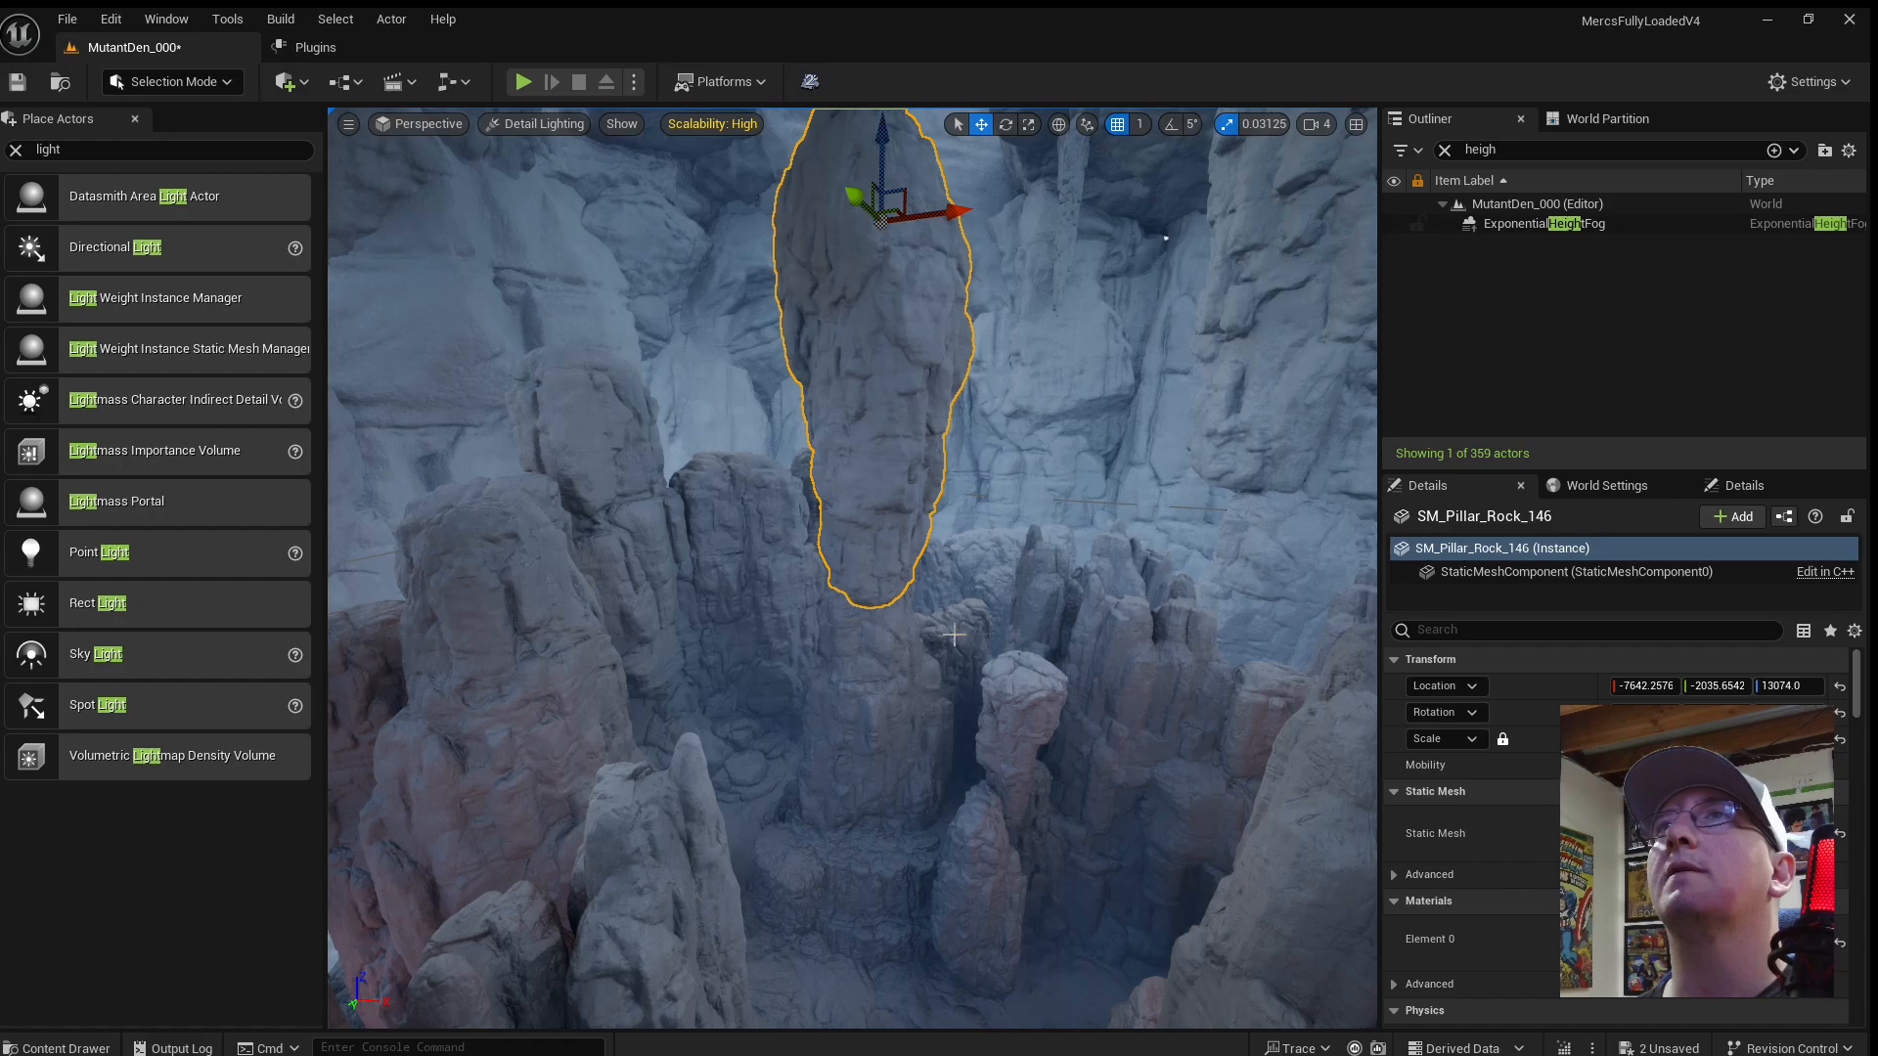
right_drag(954, 636, 964, 540)
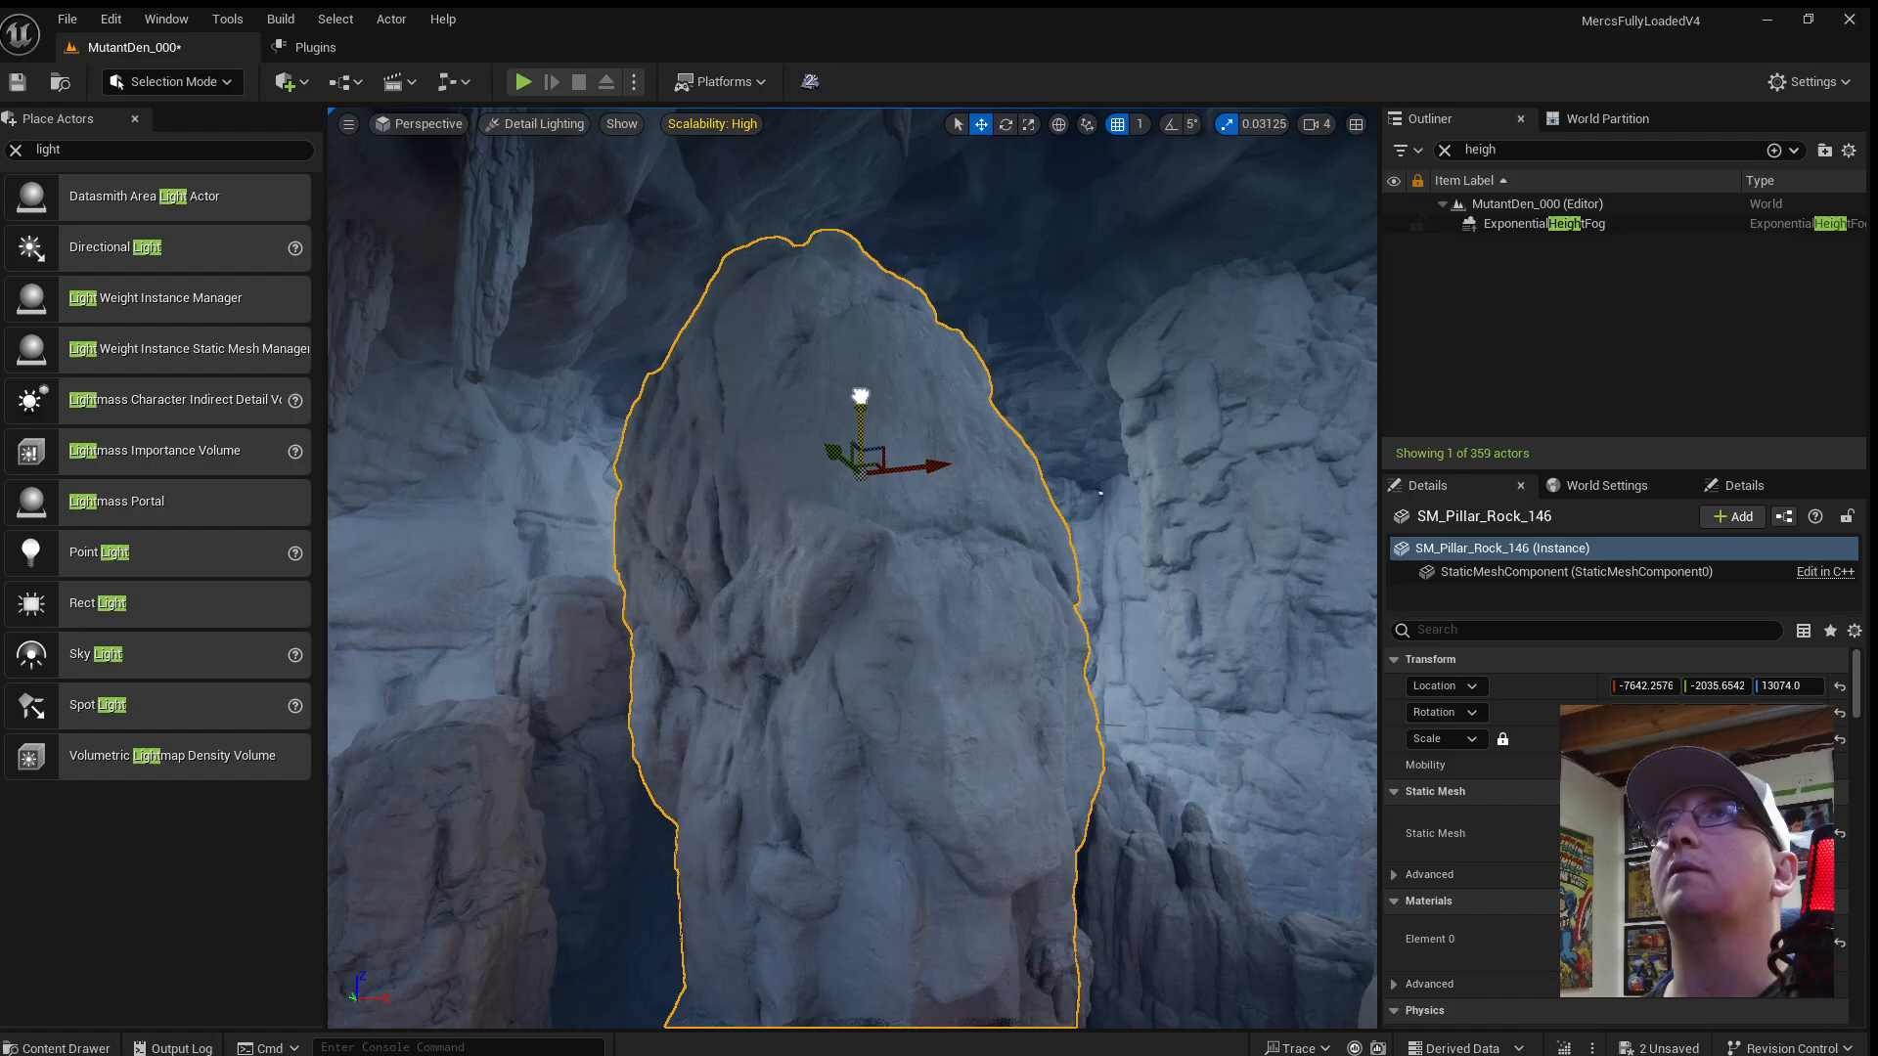
drag(860, 396, 880, 291)
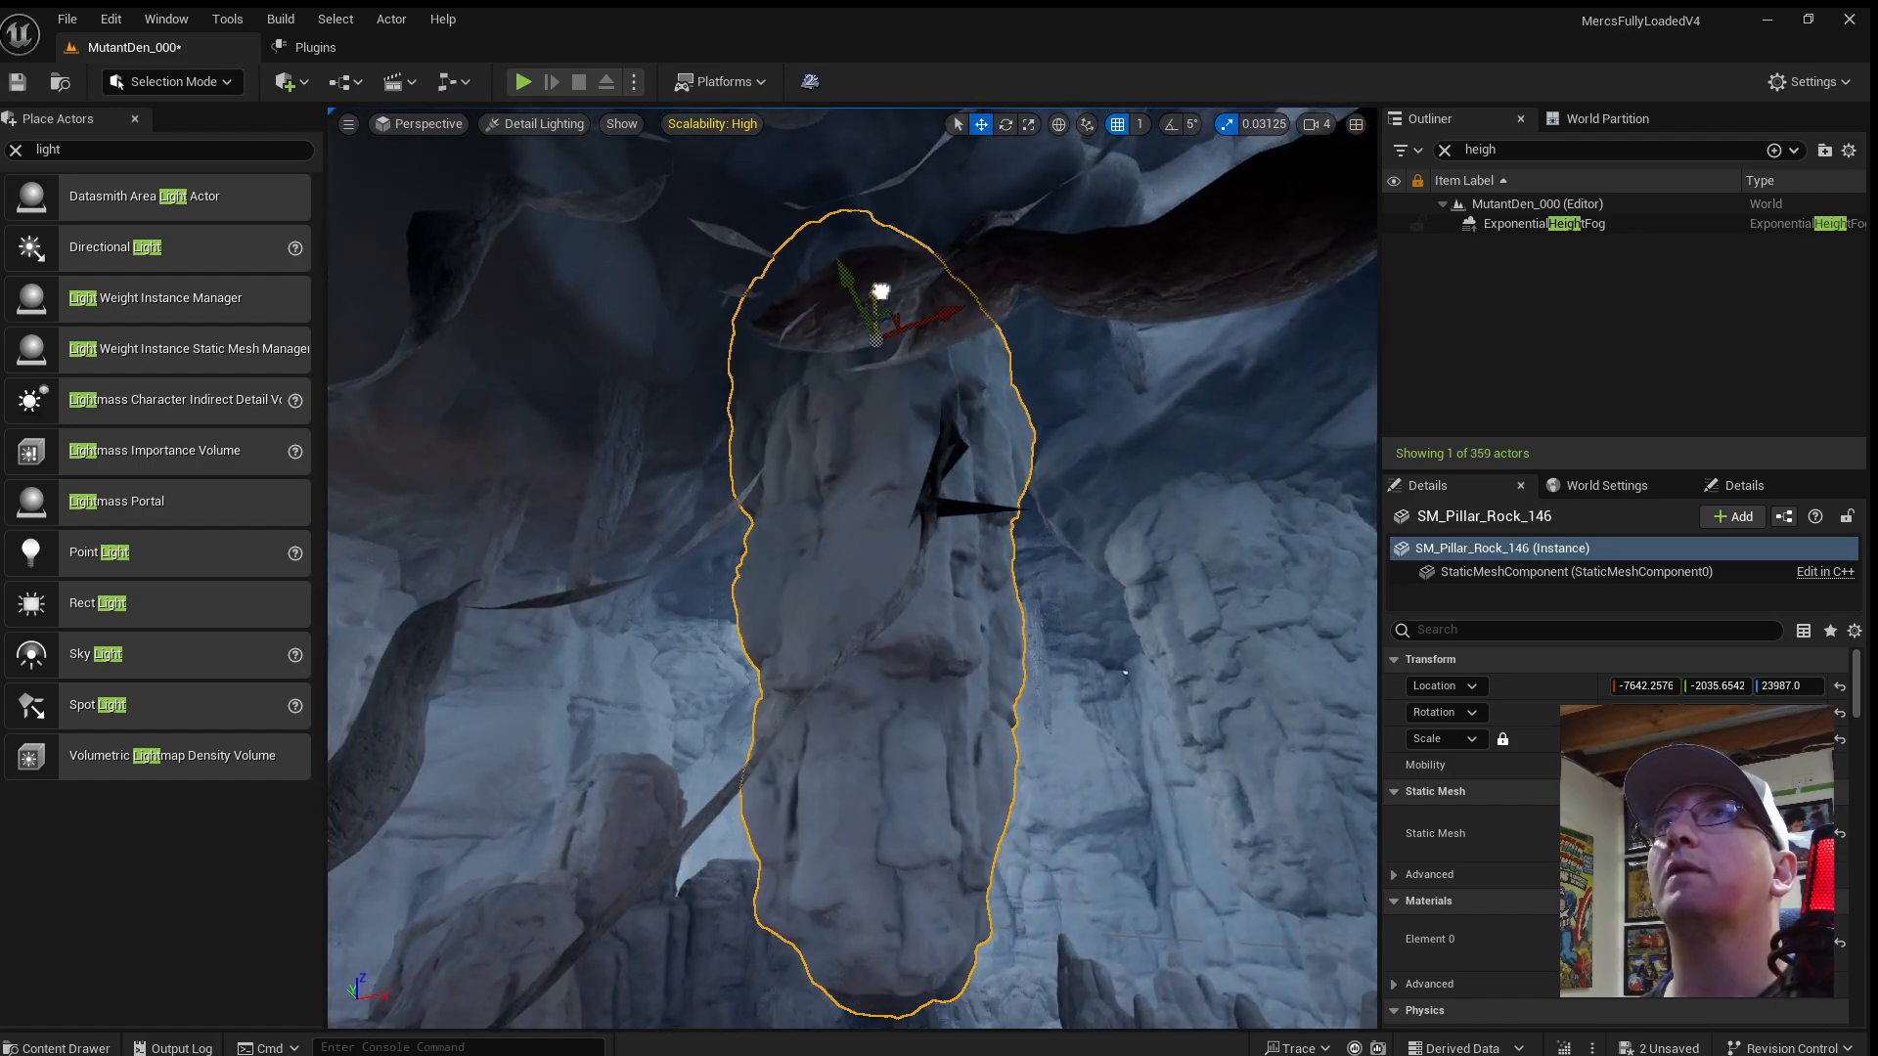
Move the stalactite buried in the new hanging pillar along the ceiling, clear of the pillar.
right_drag(883, 298, 670, 315)
key(w)
key(d)
key(a)
key(d)
key(w)
right_drag(893, 629, 822, 606)
click(876, 626)
key(f)
key(s)
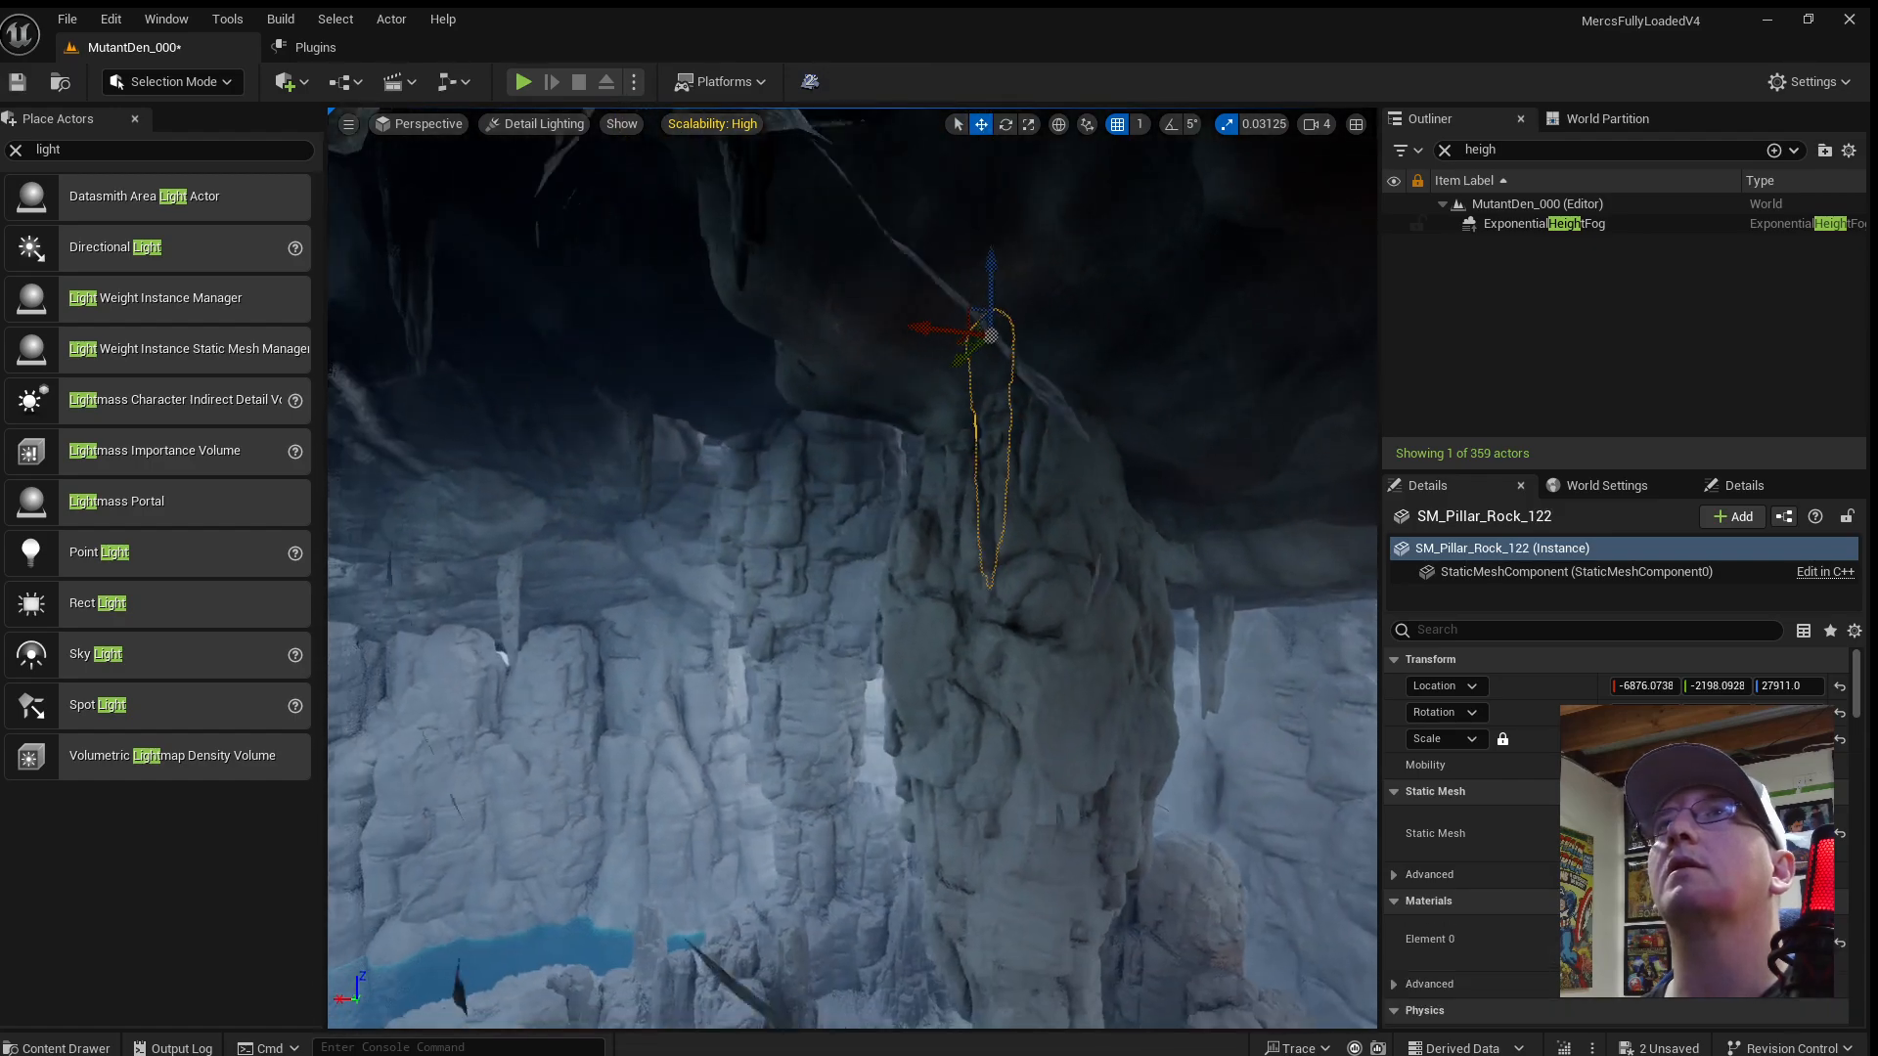
right_drag(954, 344, 1146, 297)
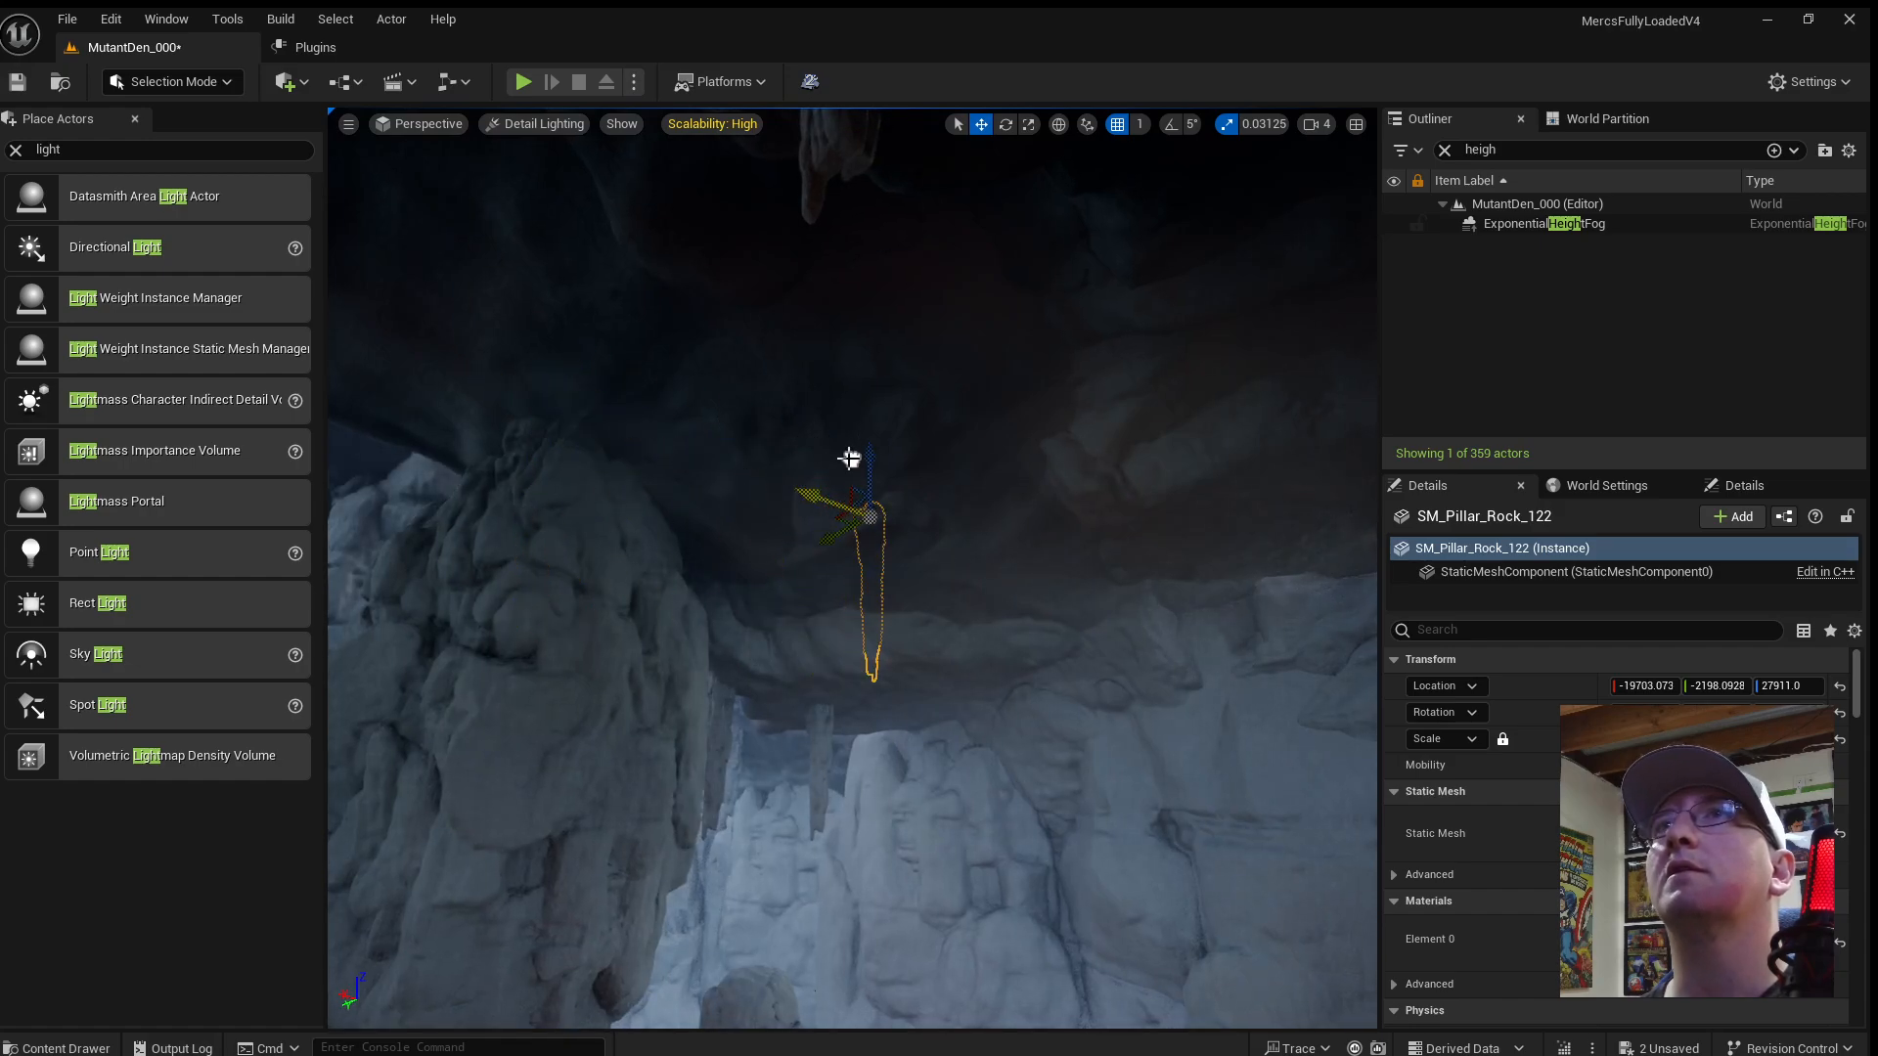
Reposition that stalactite in the ceiling at about -14388, -7383, 25080.
key(w)
right_drag(849, 459, 990, 462)
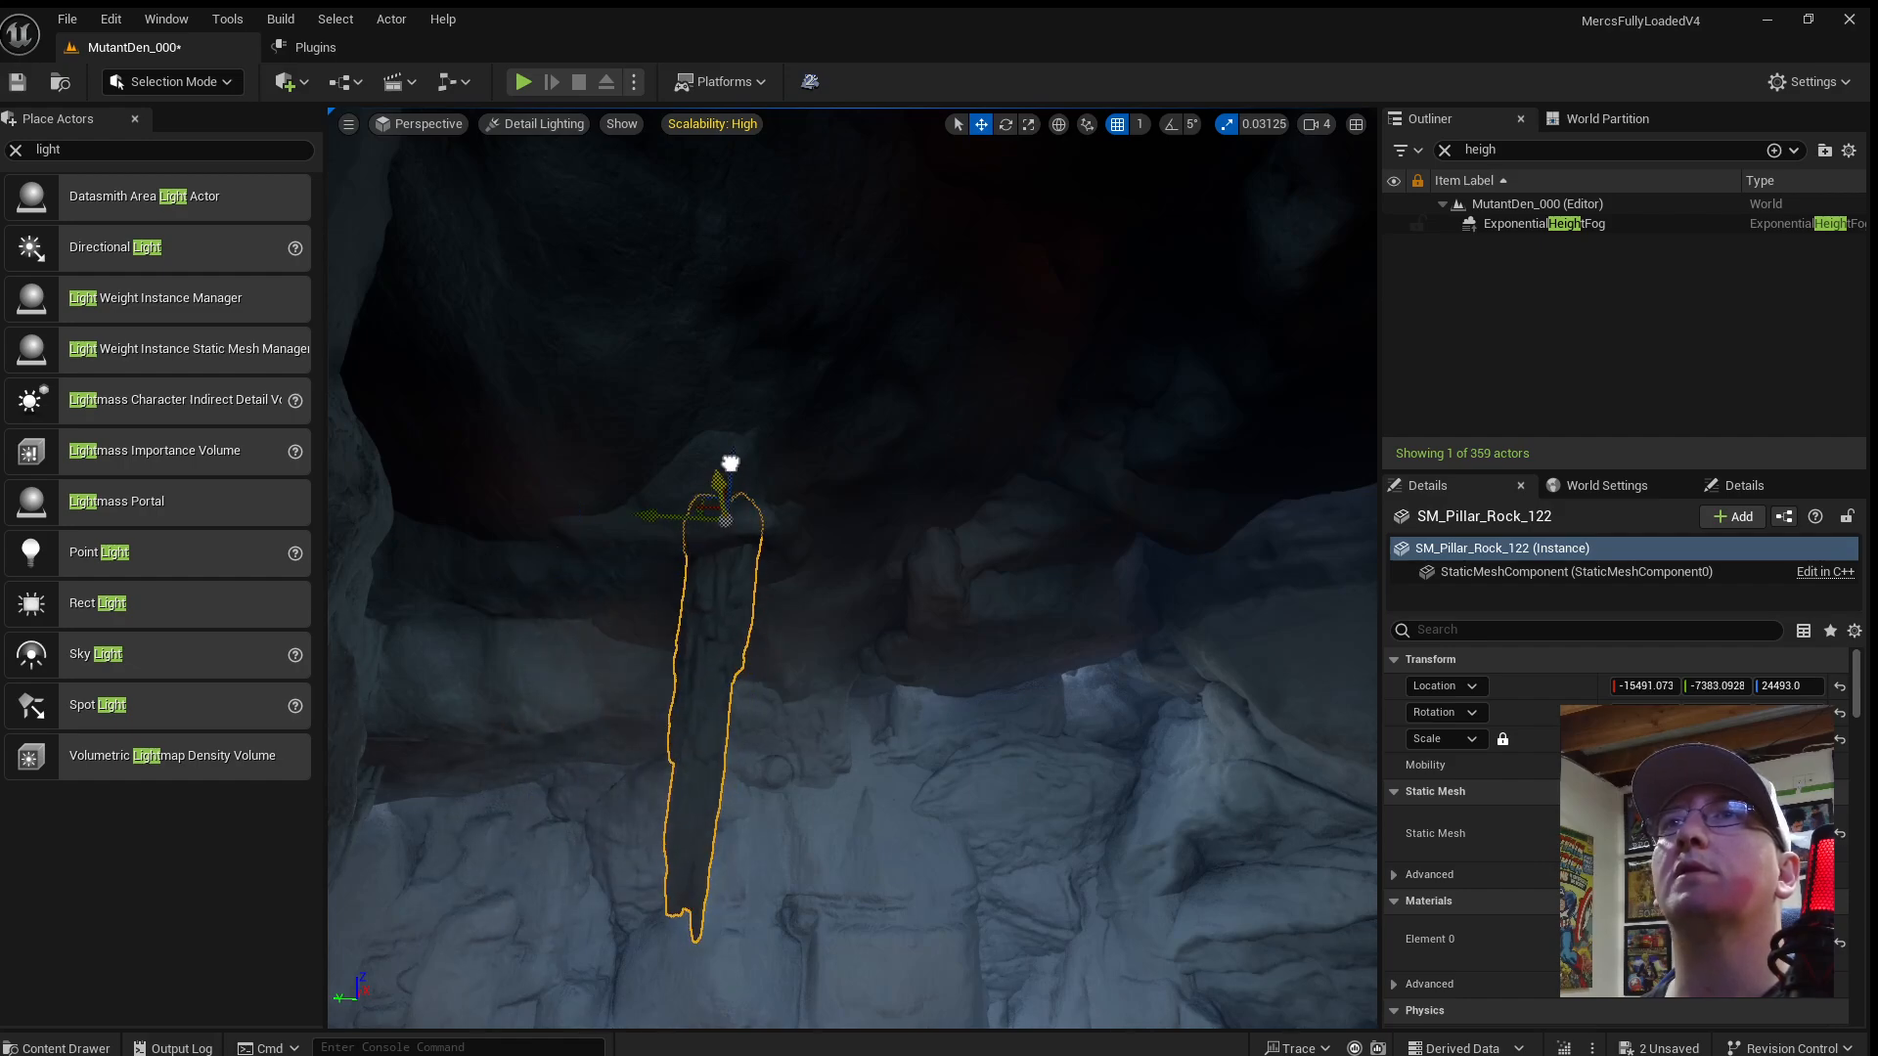
drag(731, 463, 713, 500)
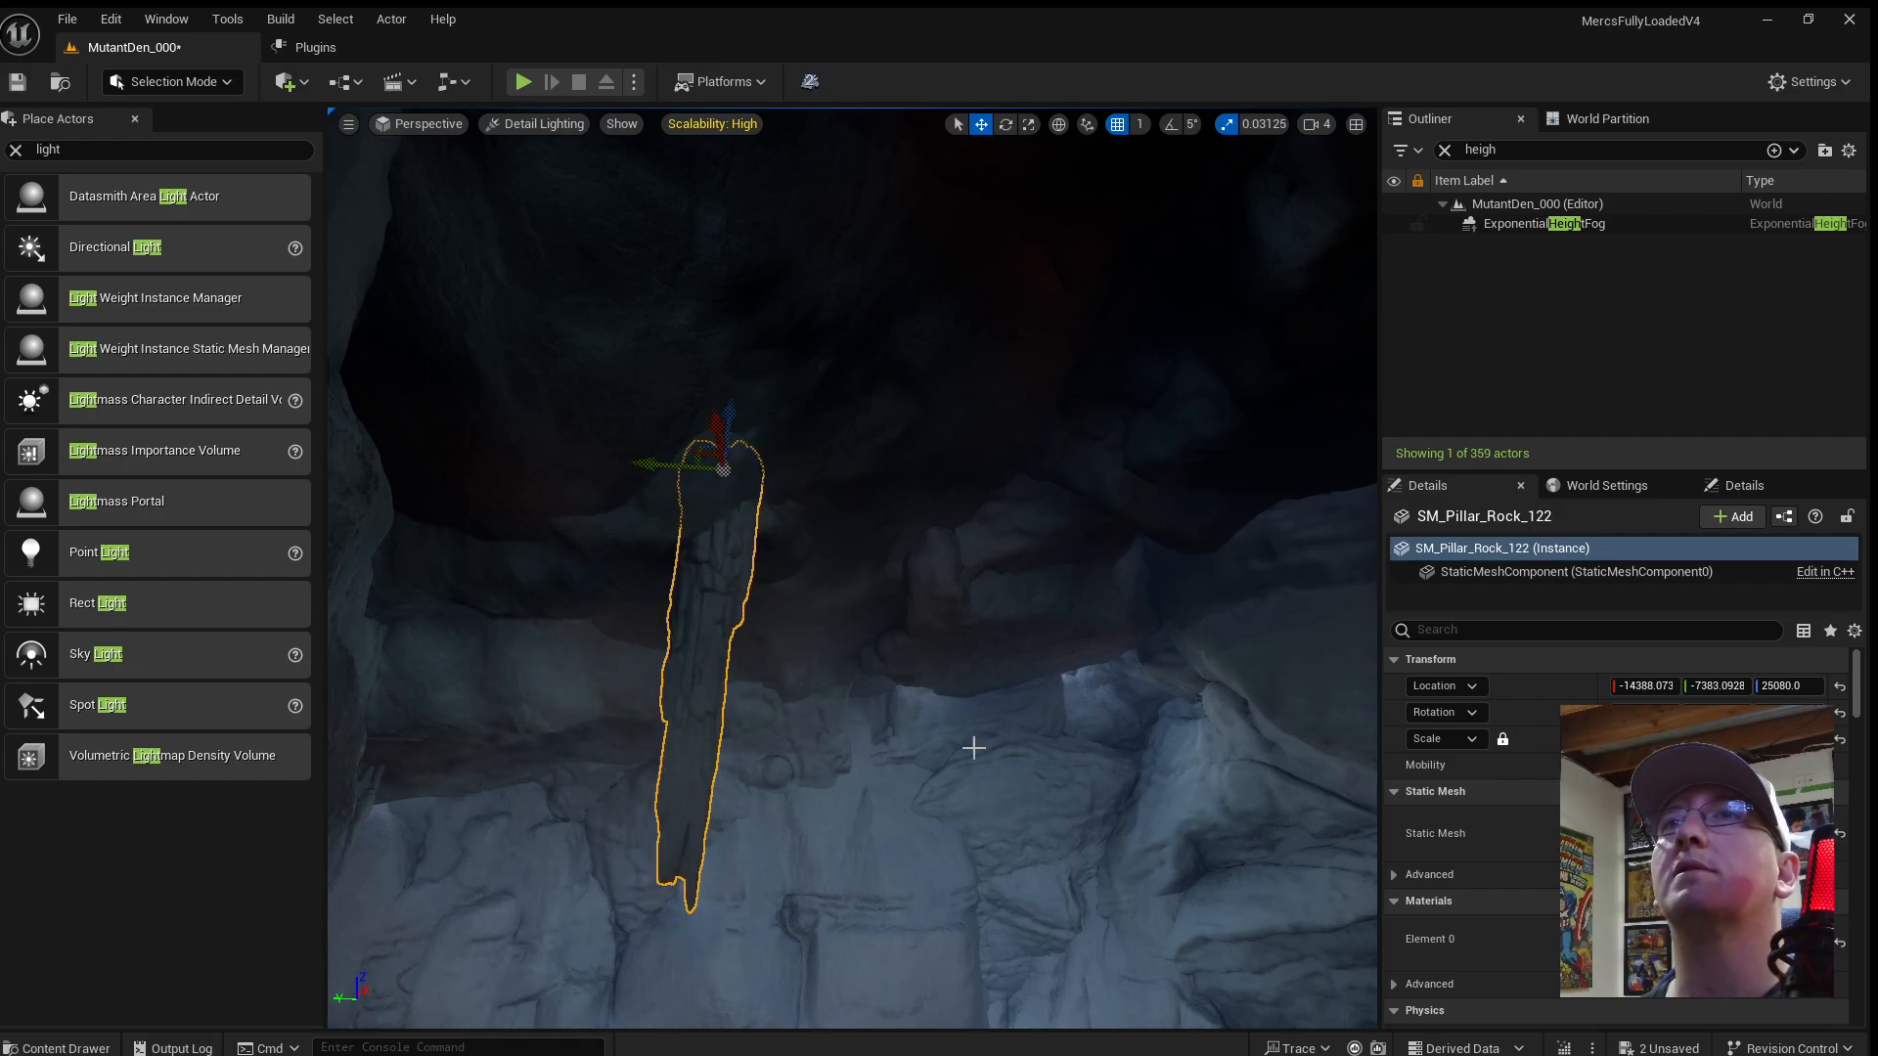
Select the large dark stalactite at the ceiling's edge together with the smaller one beside it.
click(973, 748)
right_drag(973, 749, 1149, 773)
key(s)
scroll(1115, 812, up, 1)
key(s)
key(w)
key(s)
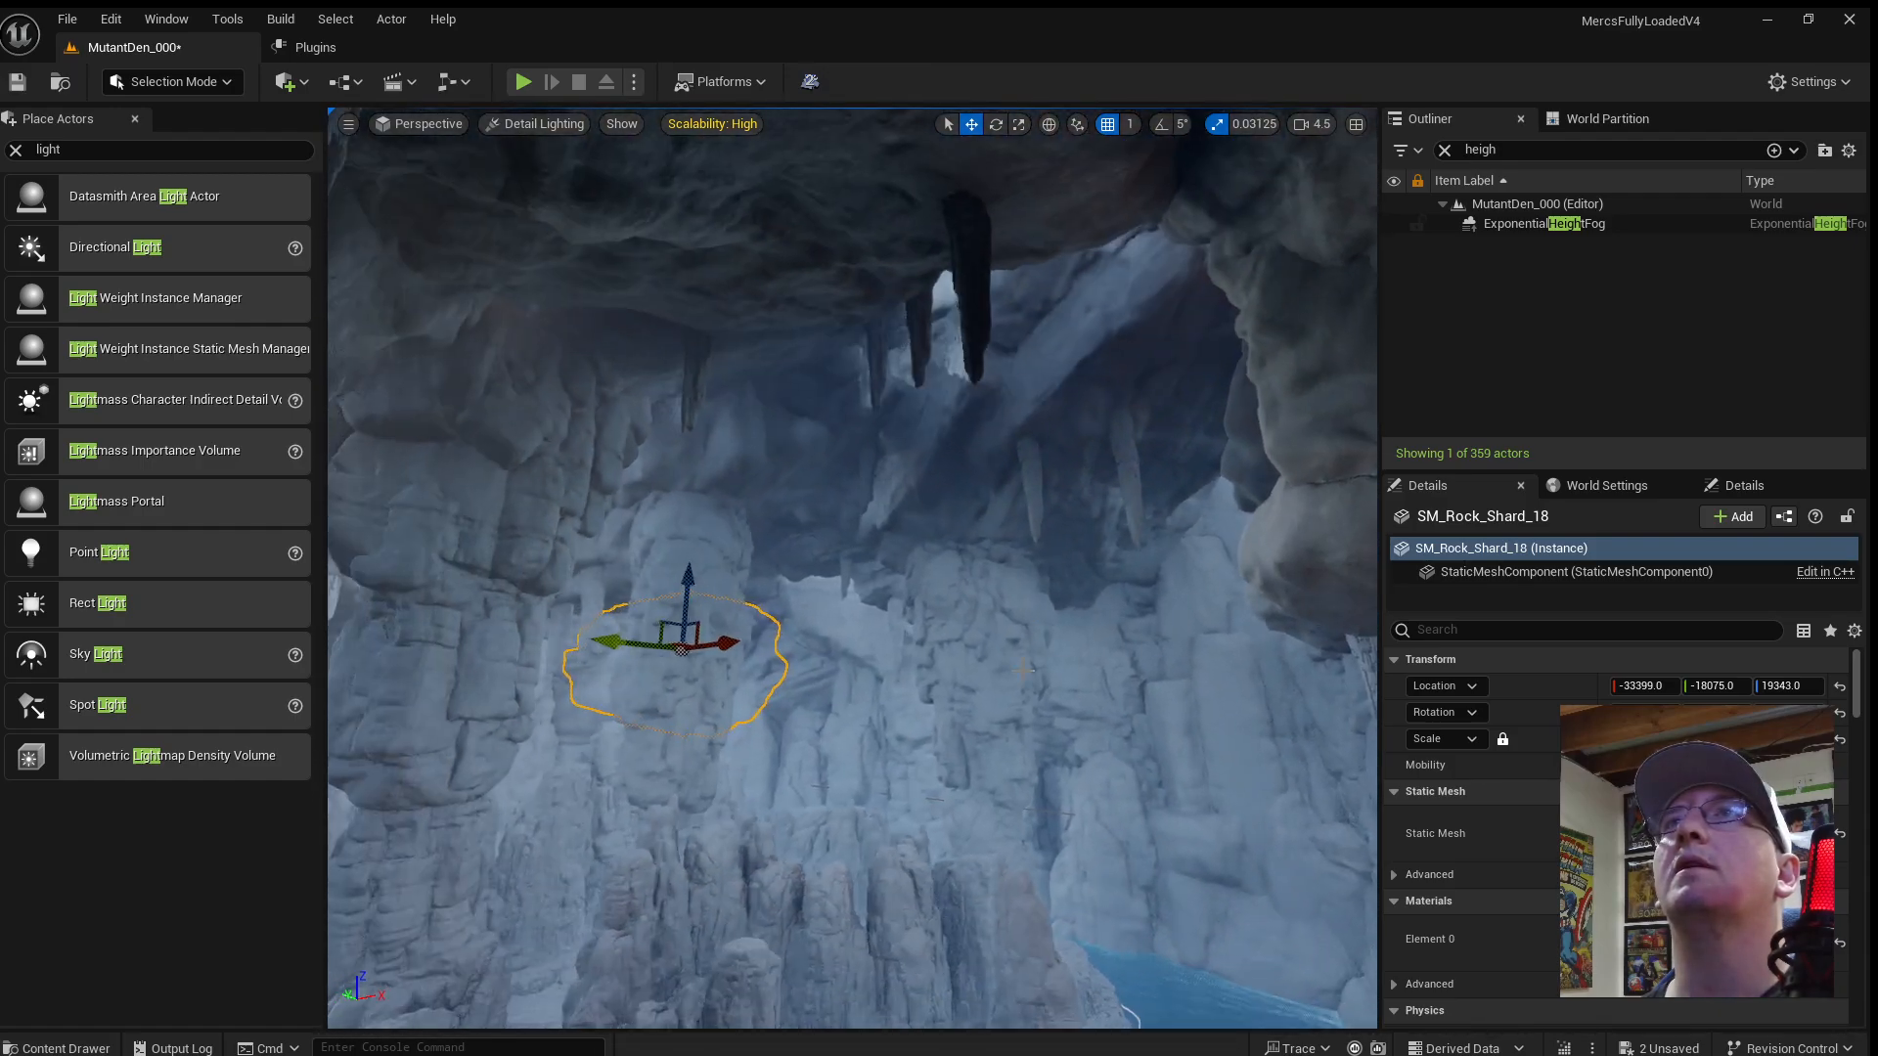
right_drag(1024, 670, 1019, 670)
key(a)
click(997, 362)
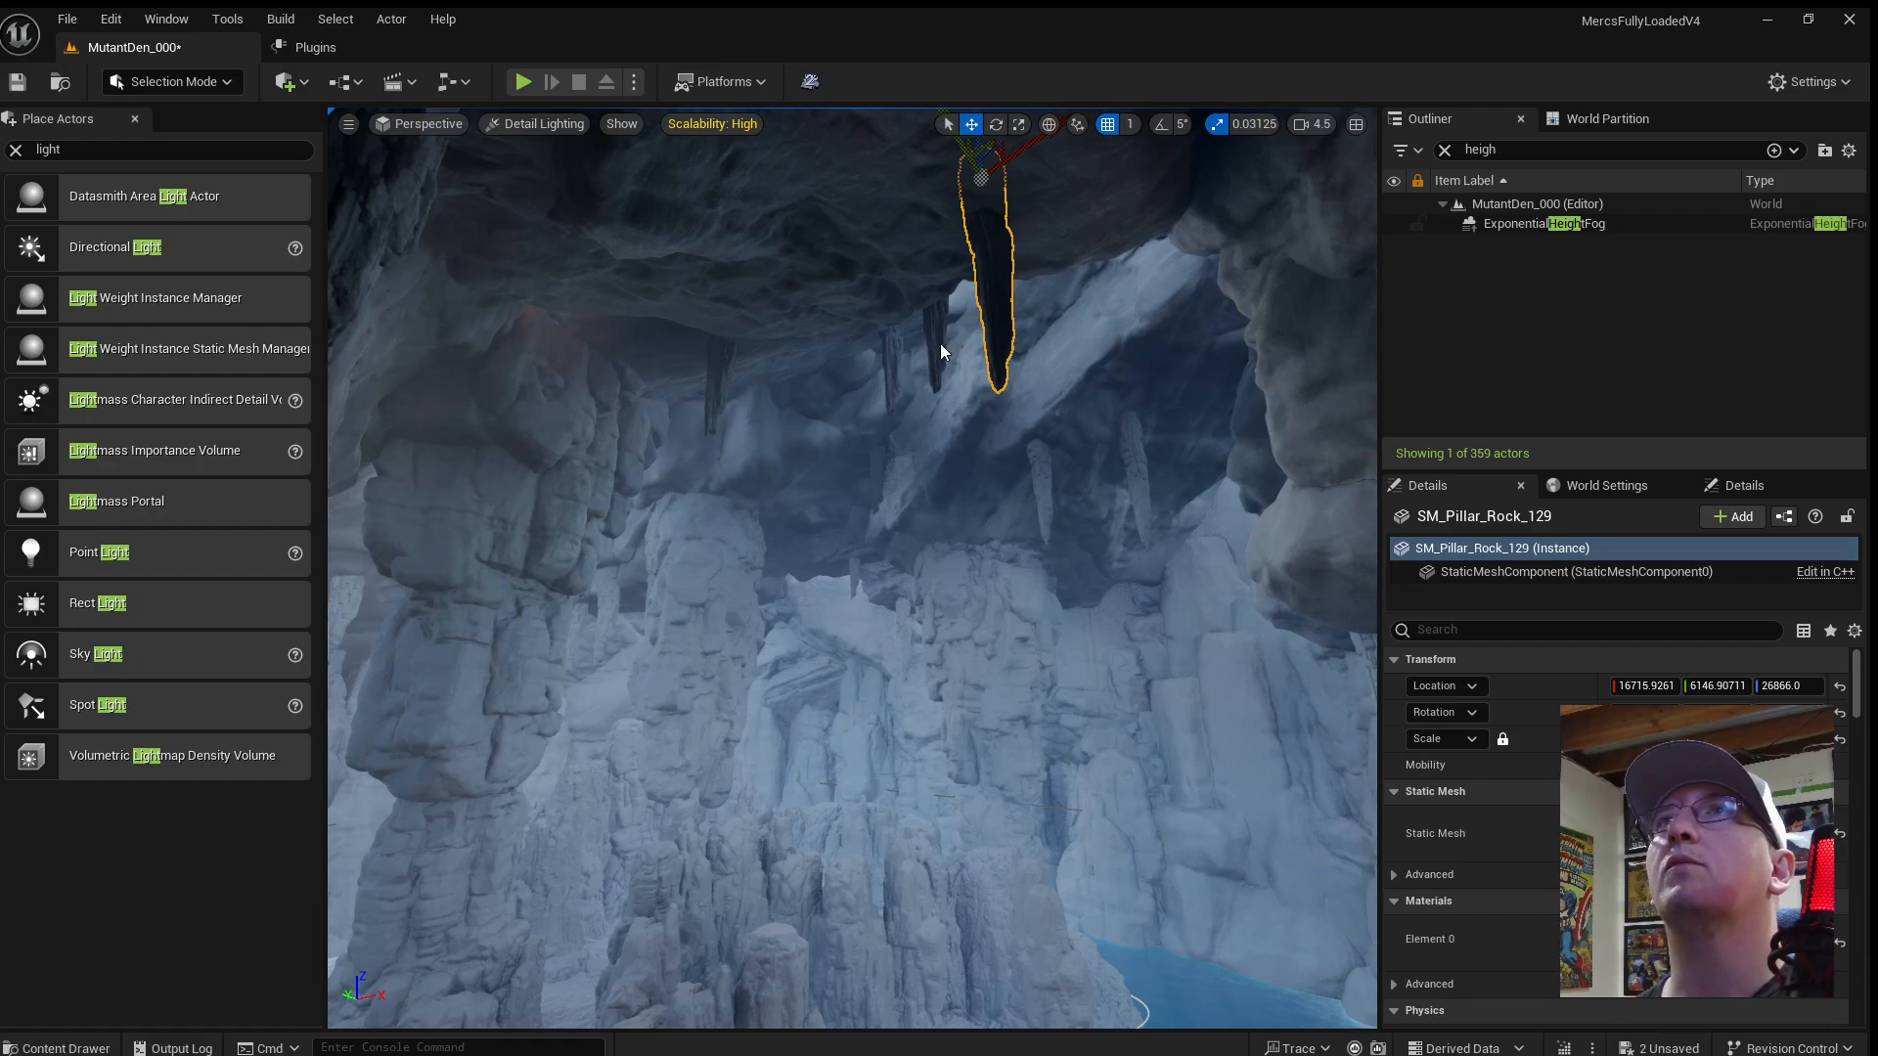
ctrl+click(939, 343)
Add the stalactites hanging along the nearby wall and ceiling to the selection.
key(w)
mouse_move(837, 446)
right_down()
mouse_move(854, 465)
mouse_move(963, 466)
mouse_move(860, 471)
mouse_move(842, 419)
right_up()
ctrl+click(839, 469)
key(a)
key(w)
ctrl+click(841, 420)
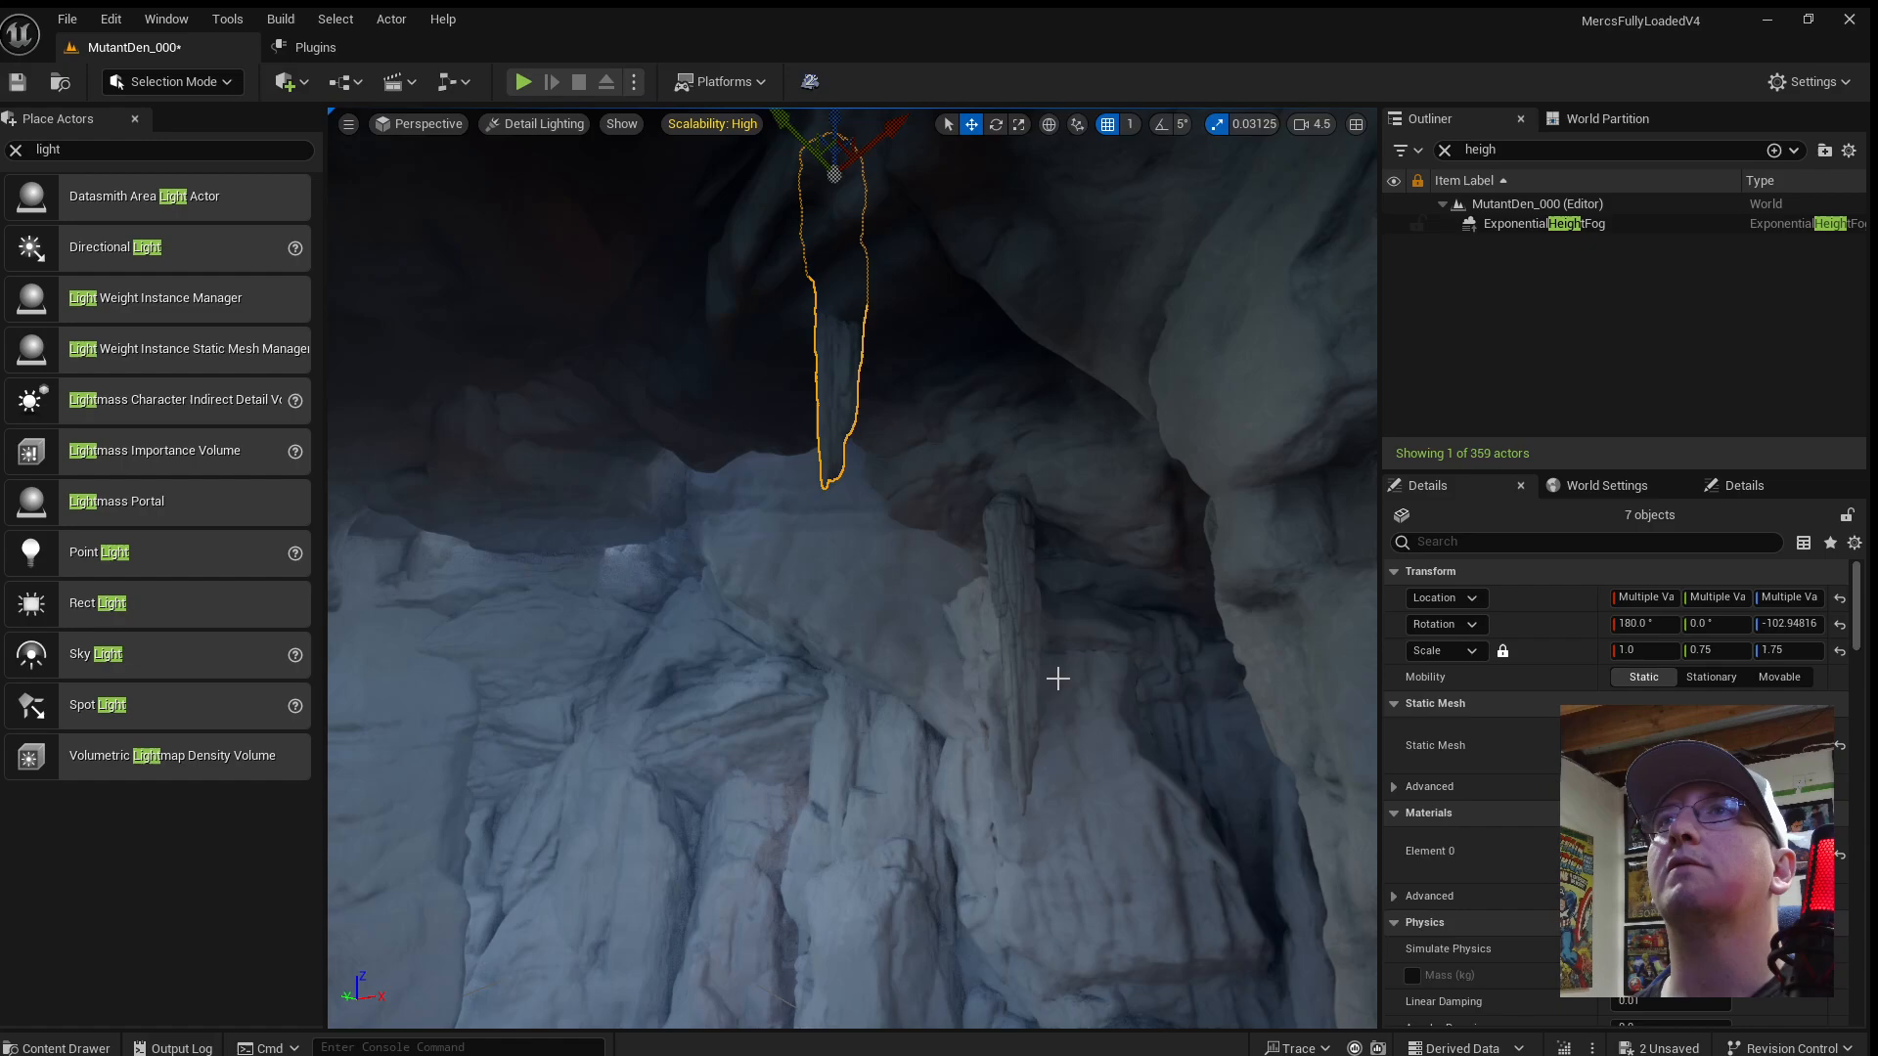
ctrl+click(1017, 634)
Extend the selection with the stalactites hanging further across the cavern ceiling.
key(s)
right_drag(1017, 634, 1013, 597)
ctrl+click(940, 346)
key(w)
right_drag(981, 437, 812, 479)
ctrl+click(950, 423)
key(w)
right_drag(958, 435, 954, 367)
ctrl+click(1015, 438)
ctrl+click(768, 470)
Add the remaining stalactites near the far walls and the rock gap, making a selection of 16.
right_drag(768, 469, 861, 489)
key(w)
ctrl+click(1103, 511)
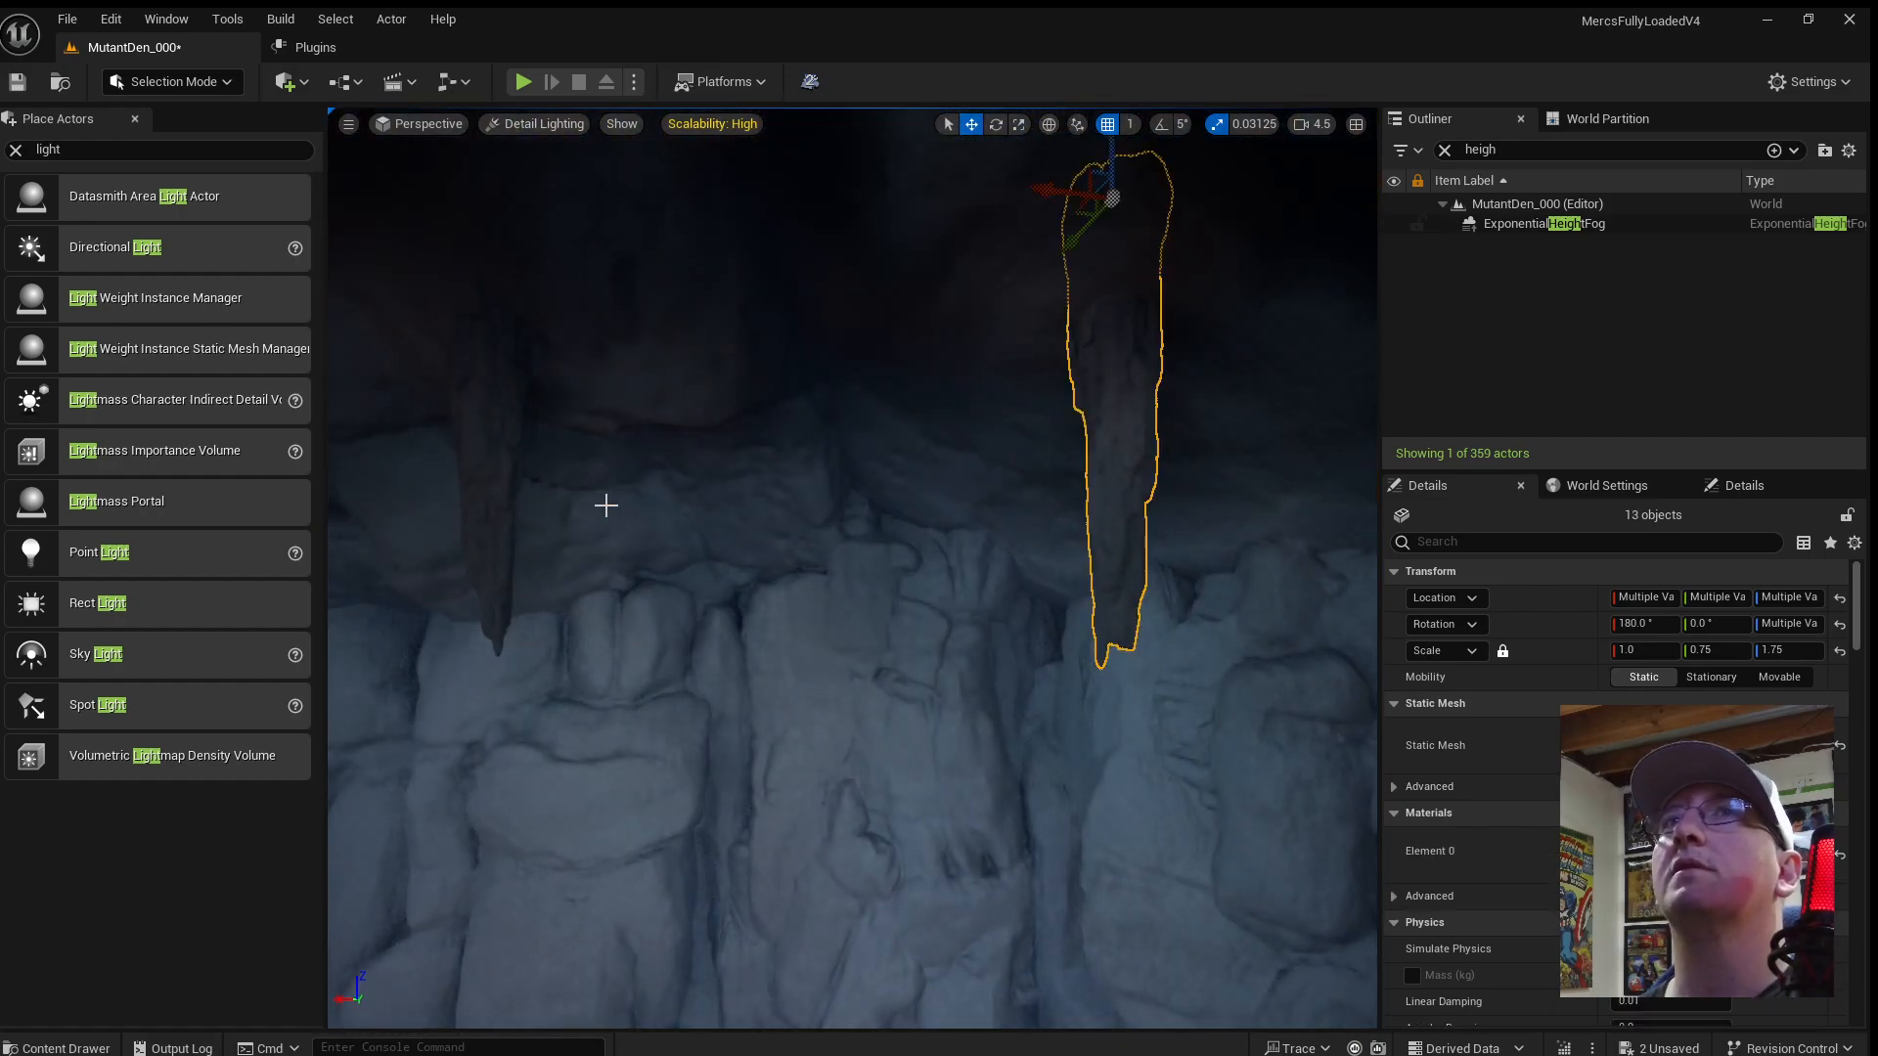
ctrl+click(477, 516)
key(w)
right_drag(805, 599, 889, 591)
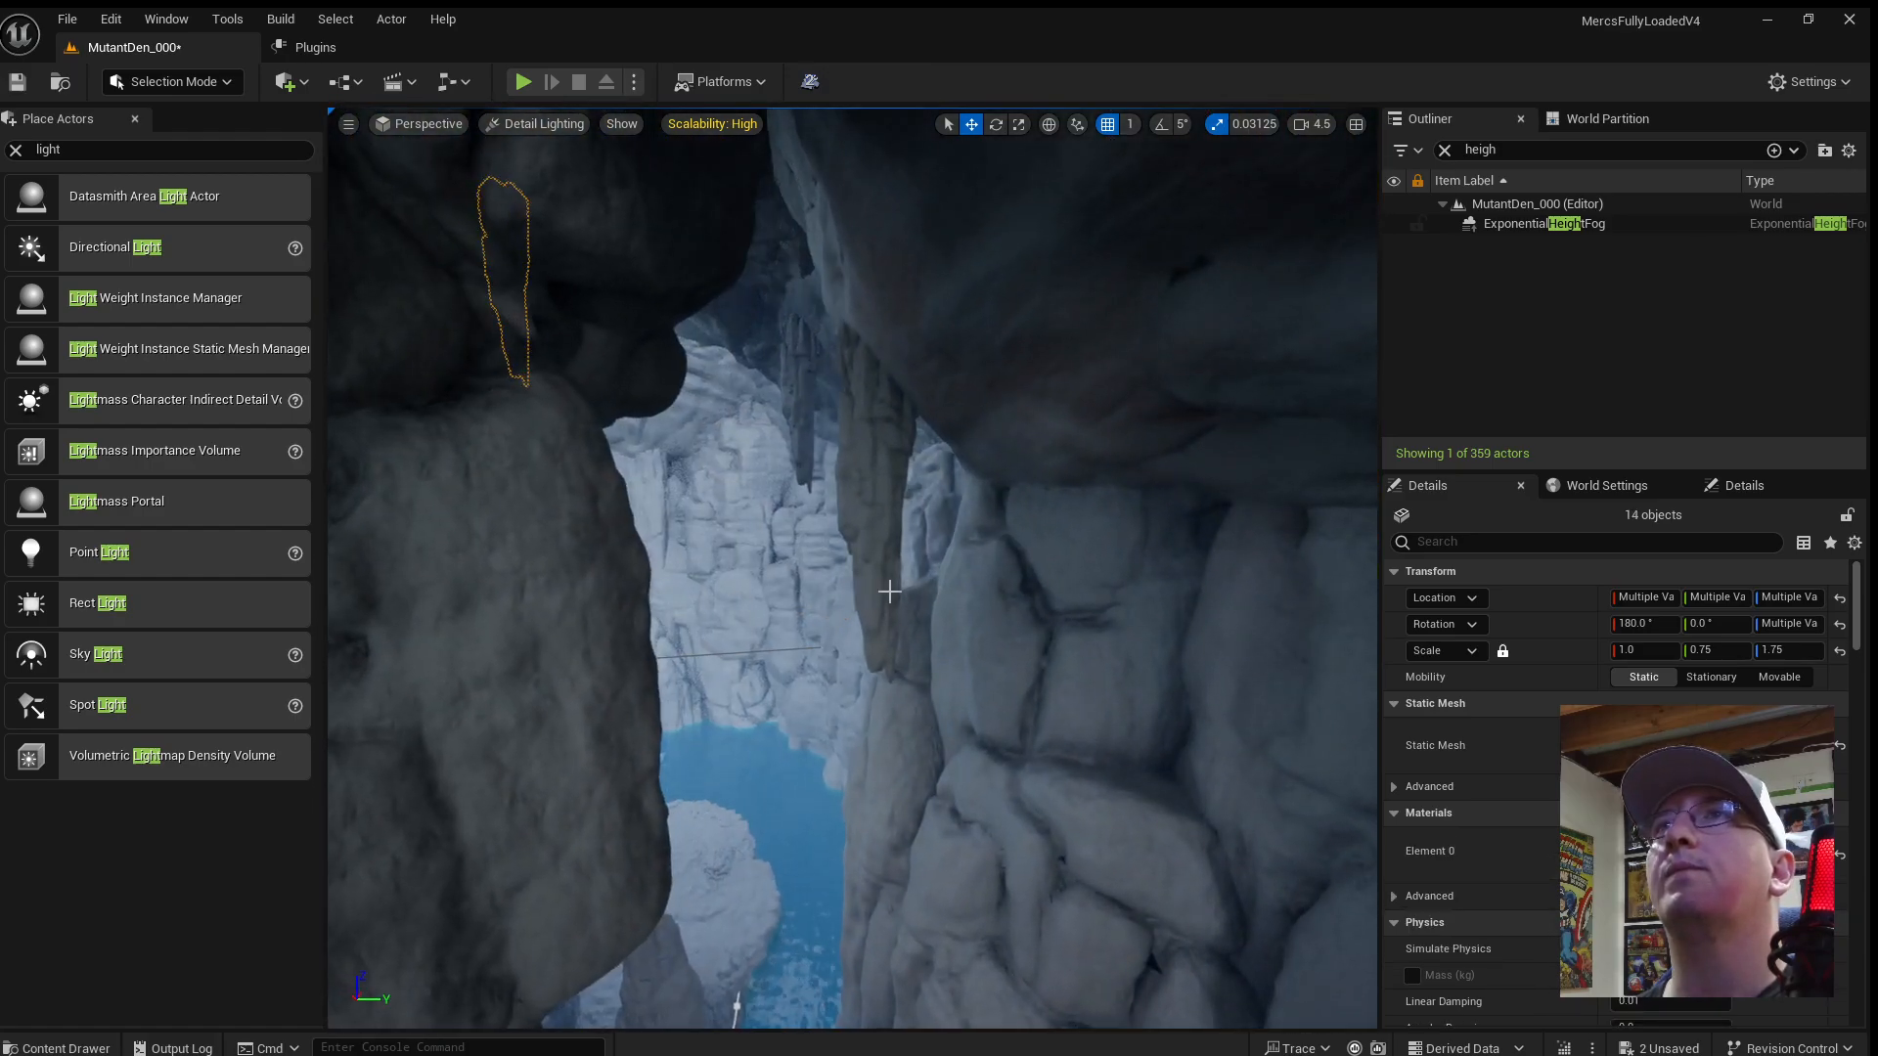
key(w)
right_drag(879, 498, 362, 536)
ctrl+click(850, 503)
key(w)
right_drag(845, 544, 880, 531)
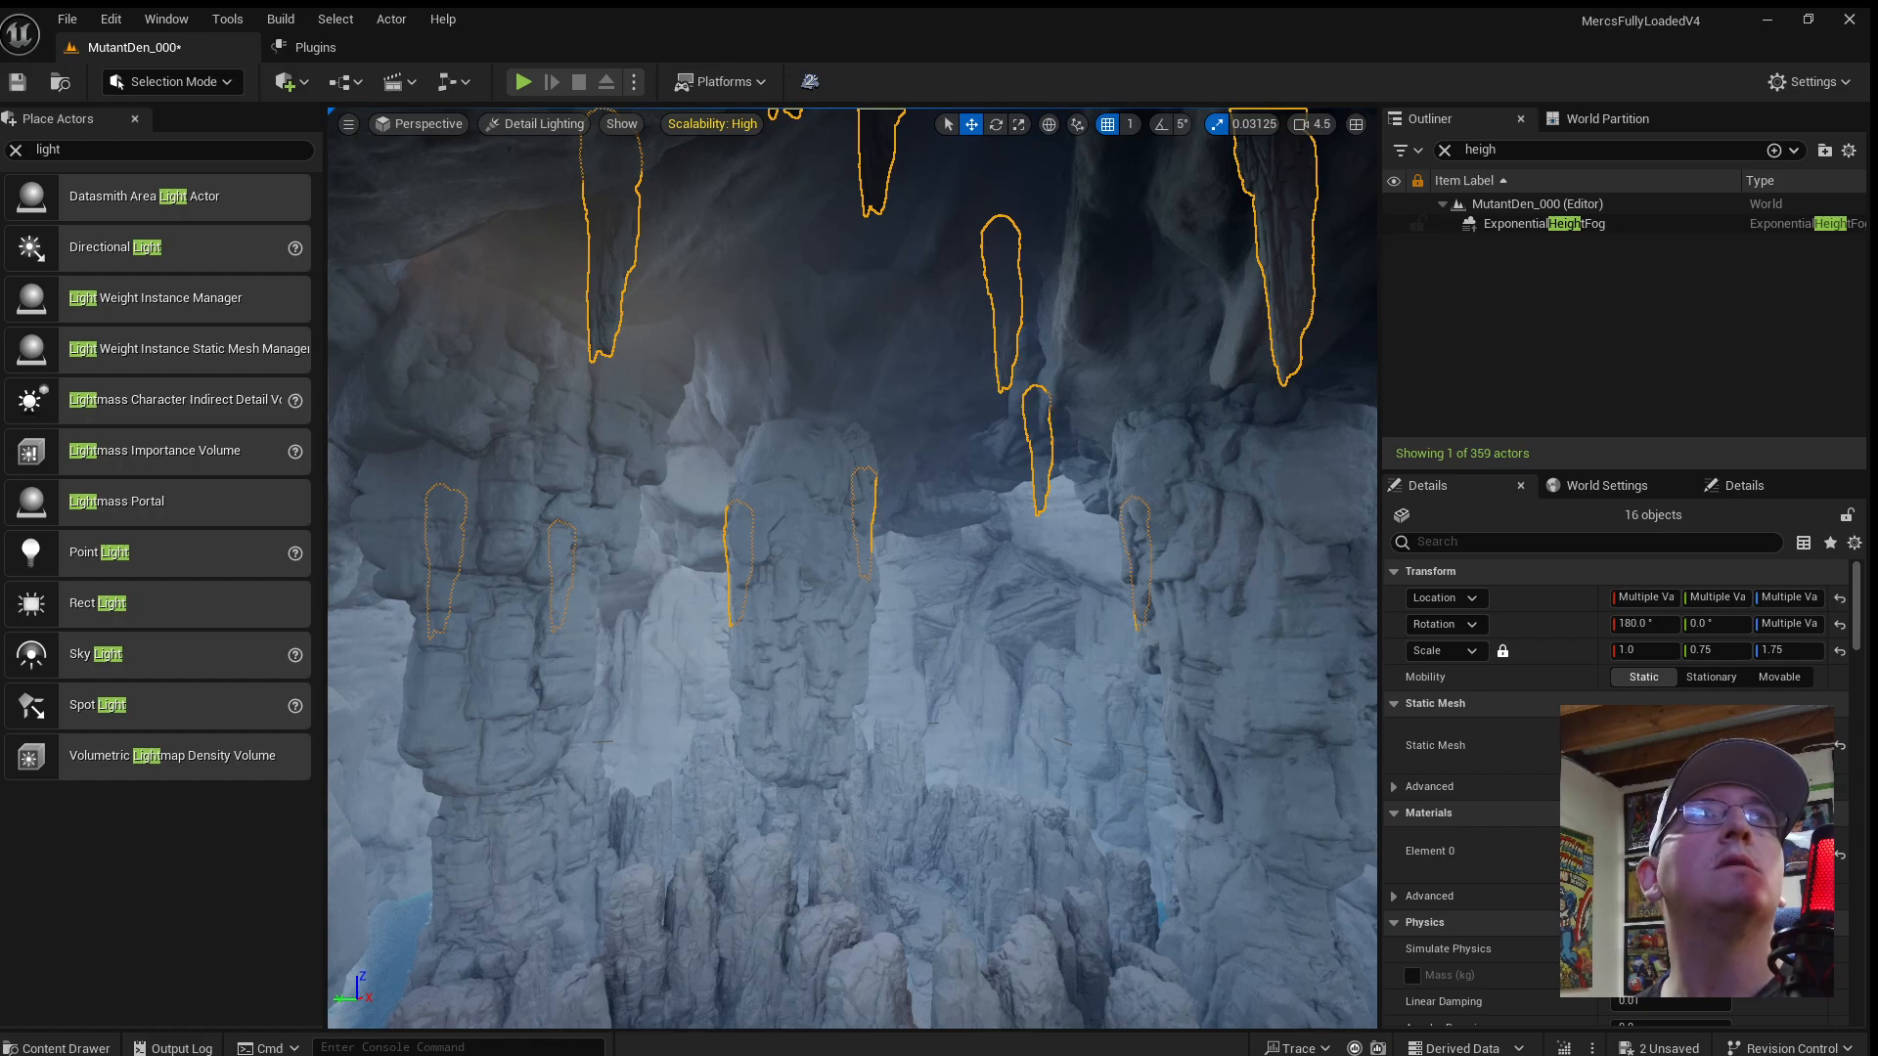
Rotate the selected stalactites and stretch them to a Z scale of 2.4375.
drag(1789, 624, 1830, 624)
right_drag(555, 553, 748, 497)
key(e)
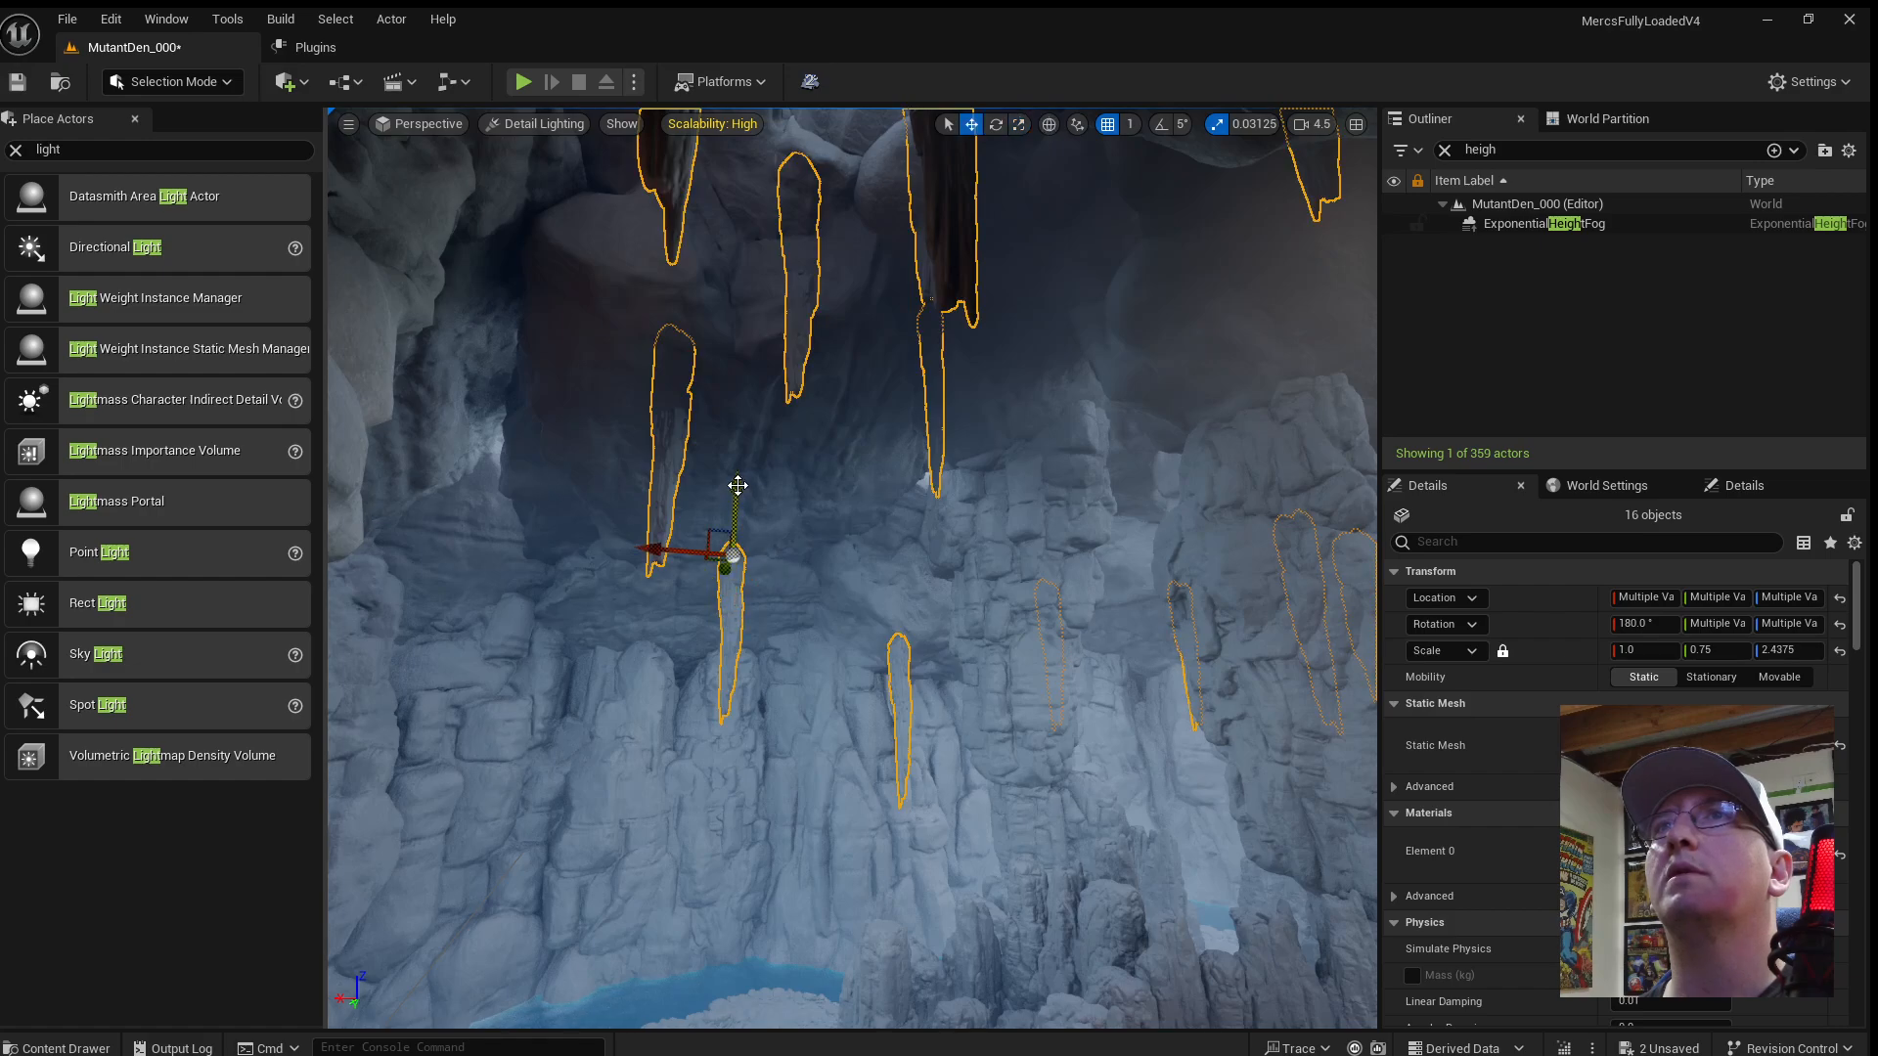
Lower the 16 selected stalactites slightly along the cavern ceiling, then select only one stalactite near the far wall.
drag(739, 489, 738, 498)
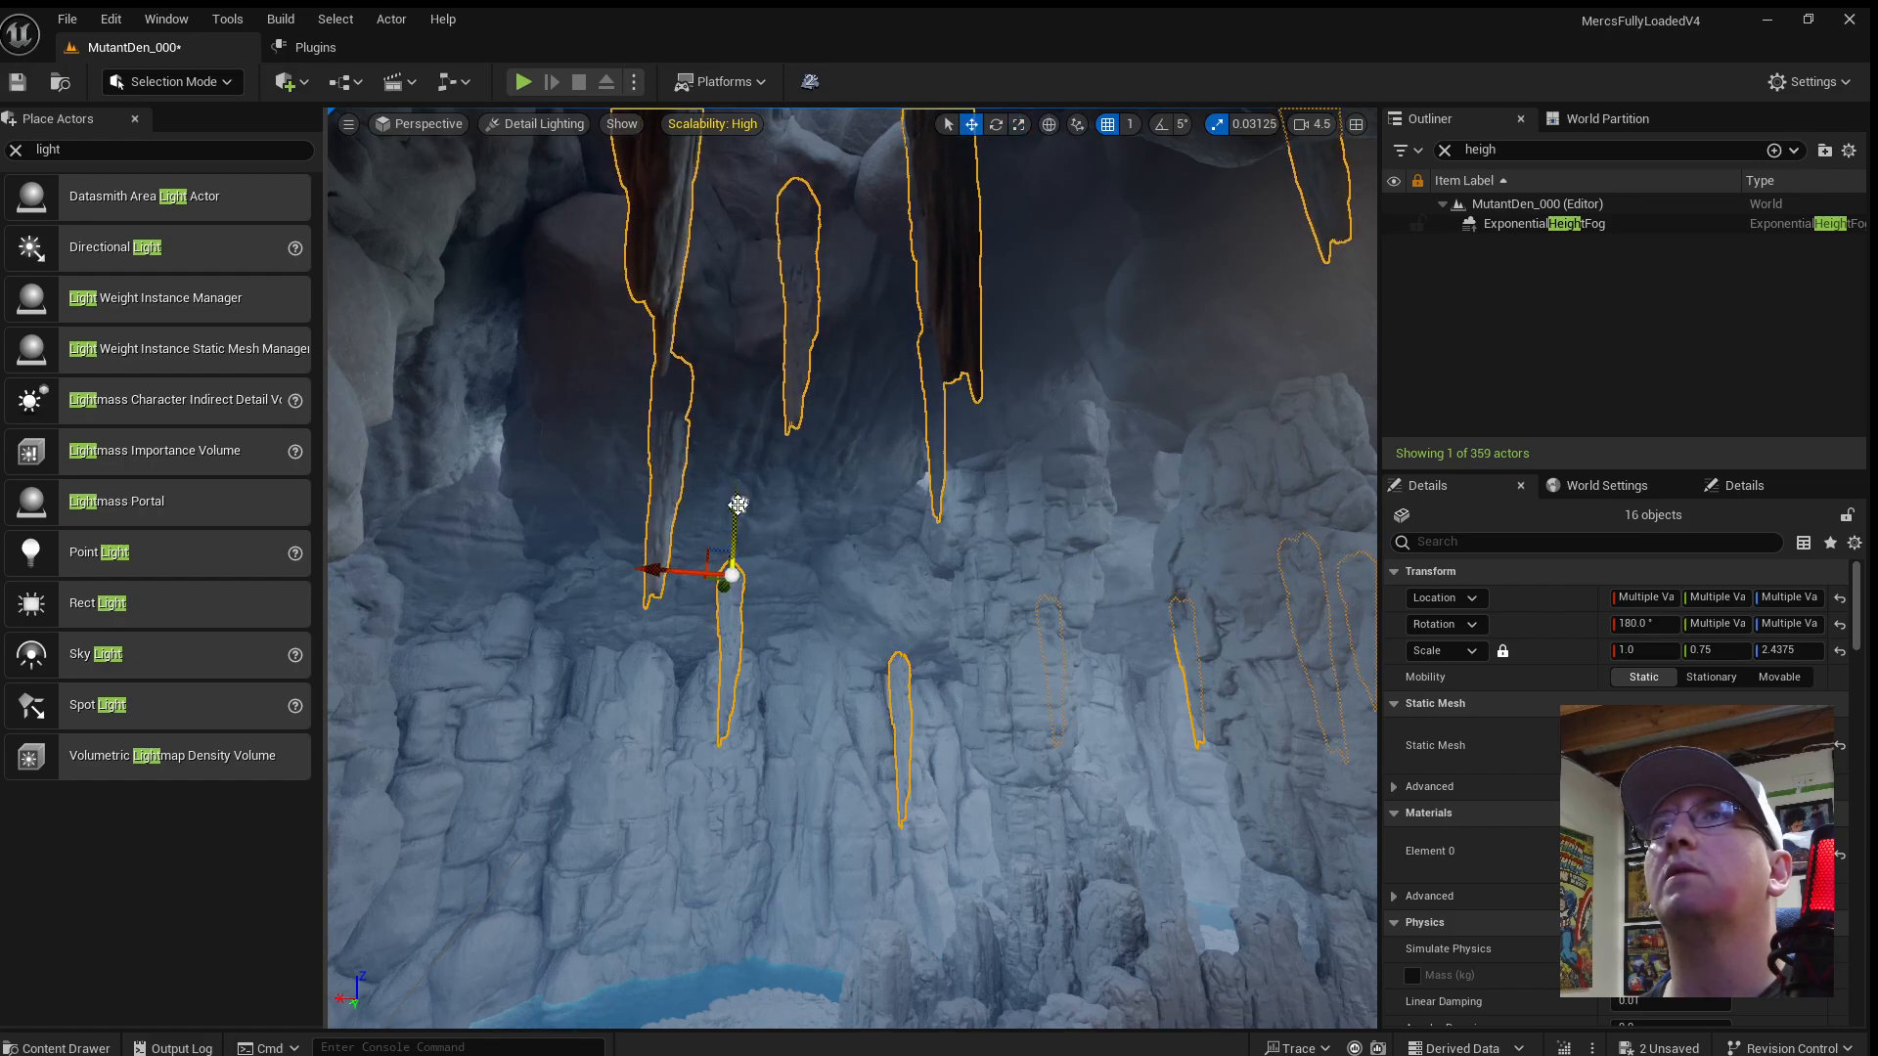
drag(735, 505, 735, 494)
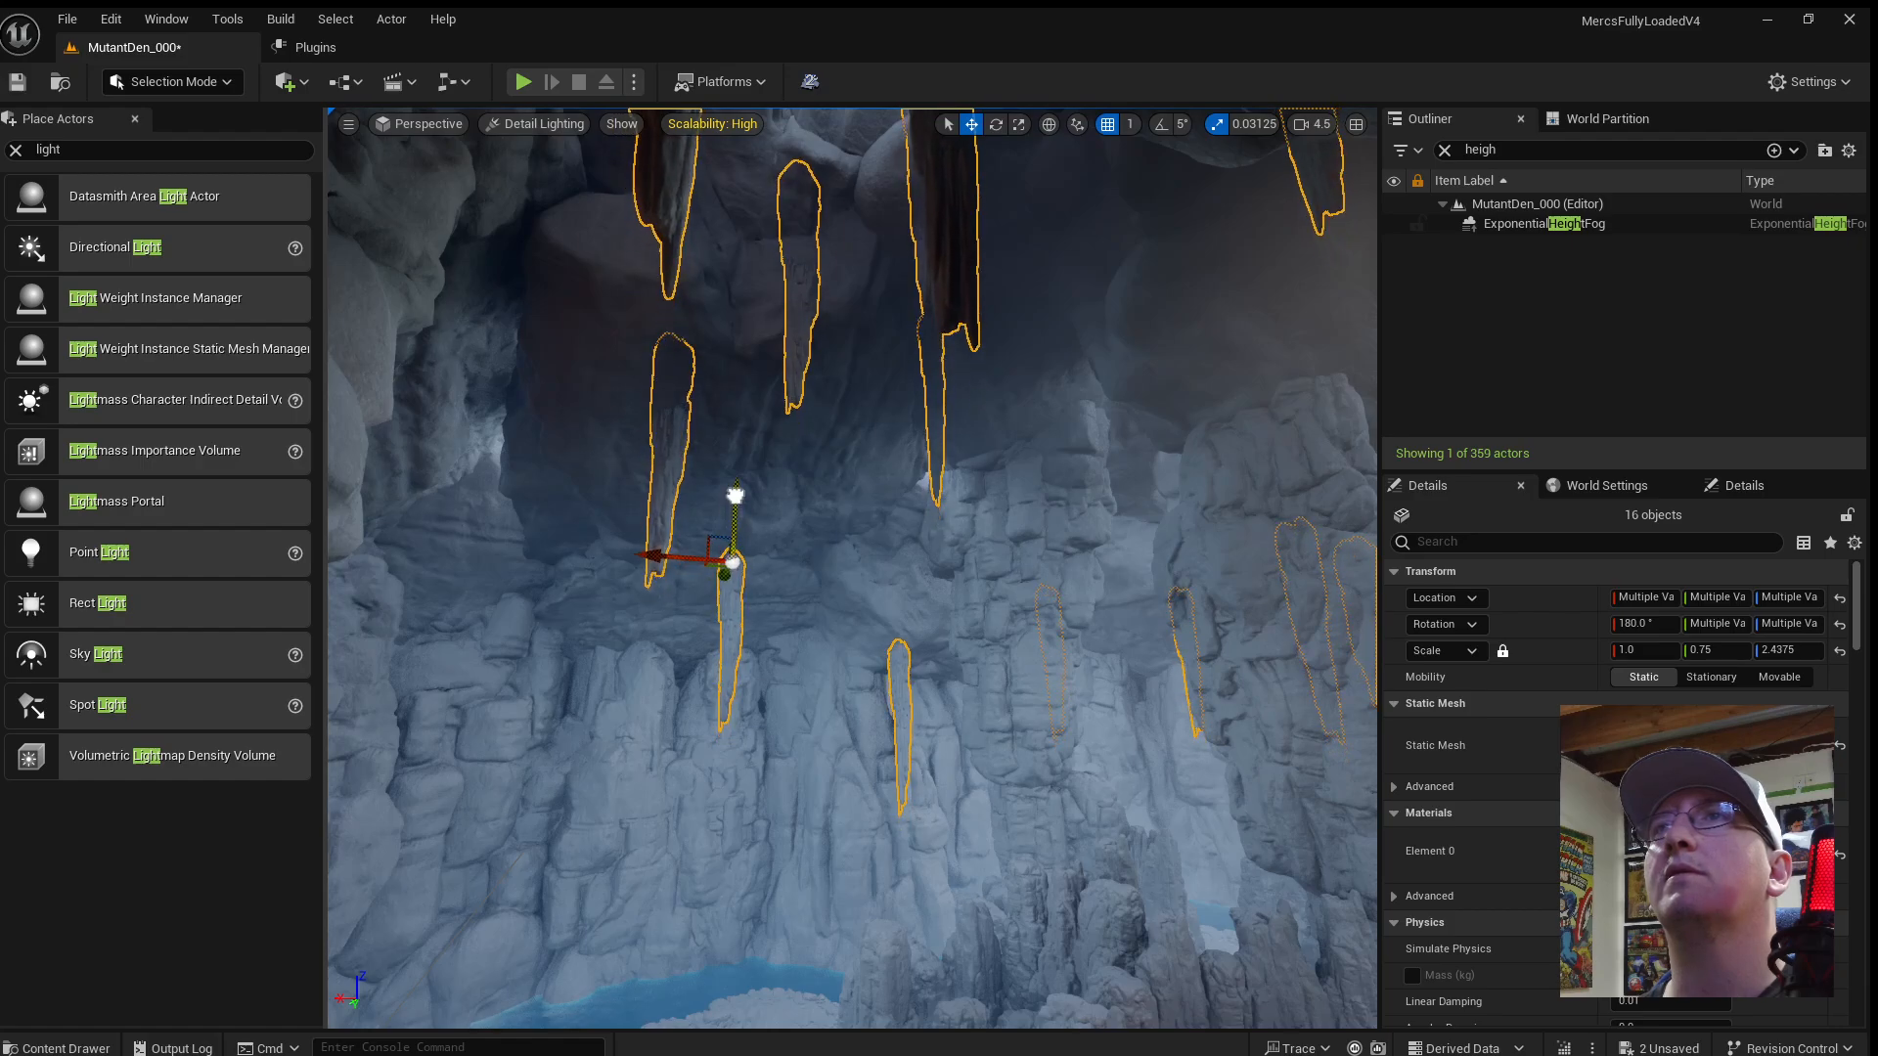
click(1043, 664)
right_drag(1043, 664, 1052, 618)
key(w)
click(972, 599)
key(w)
key(s)
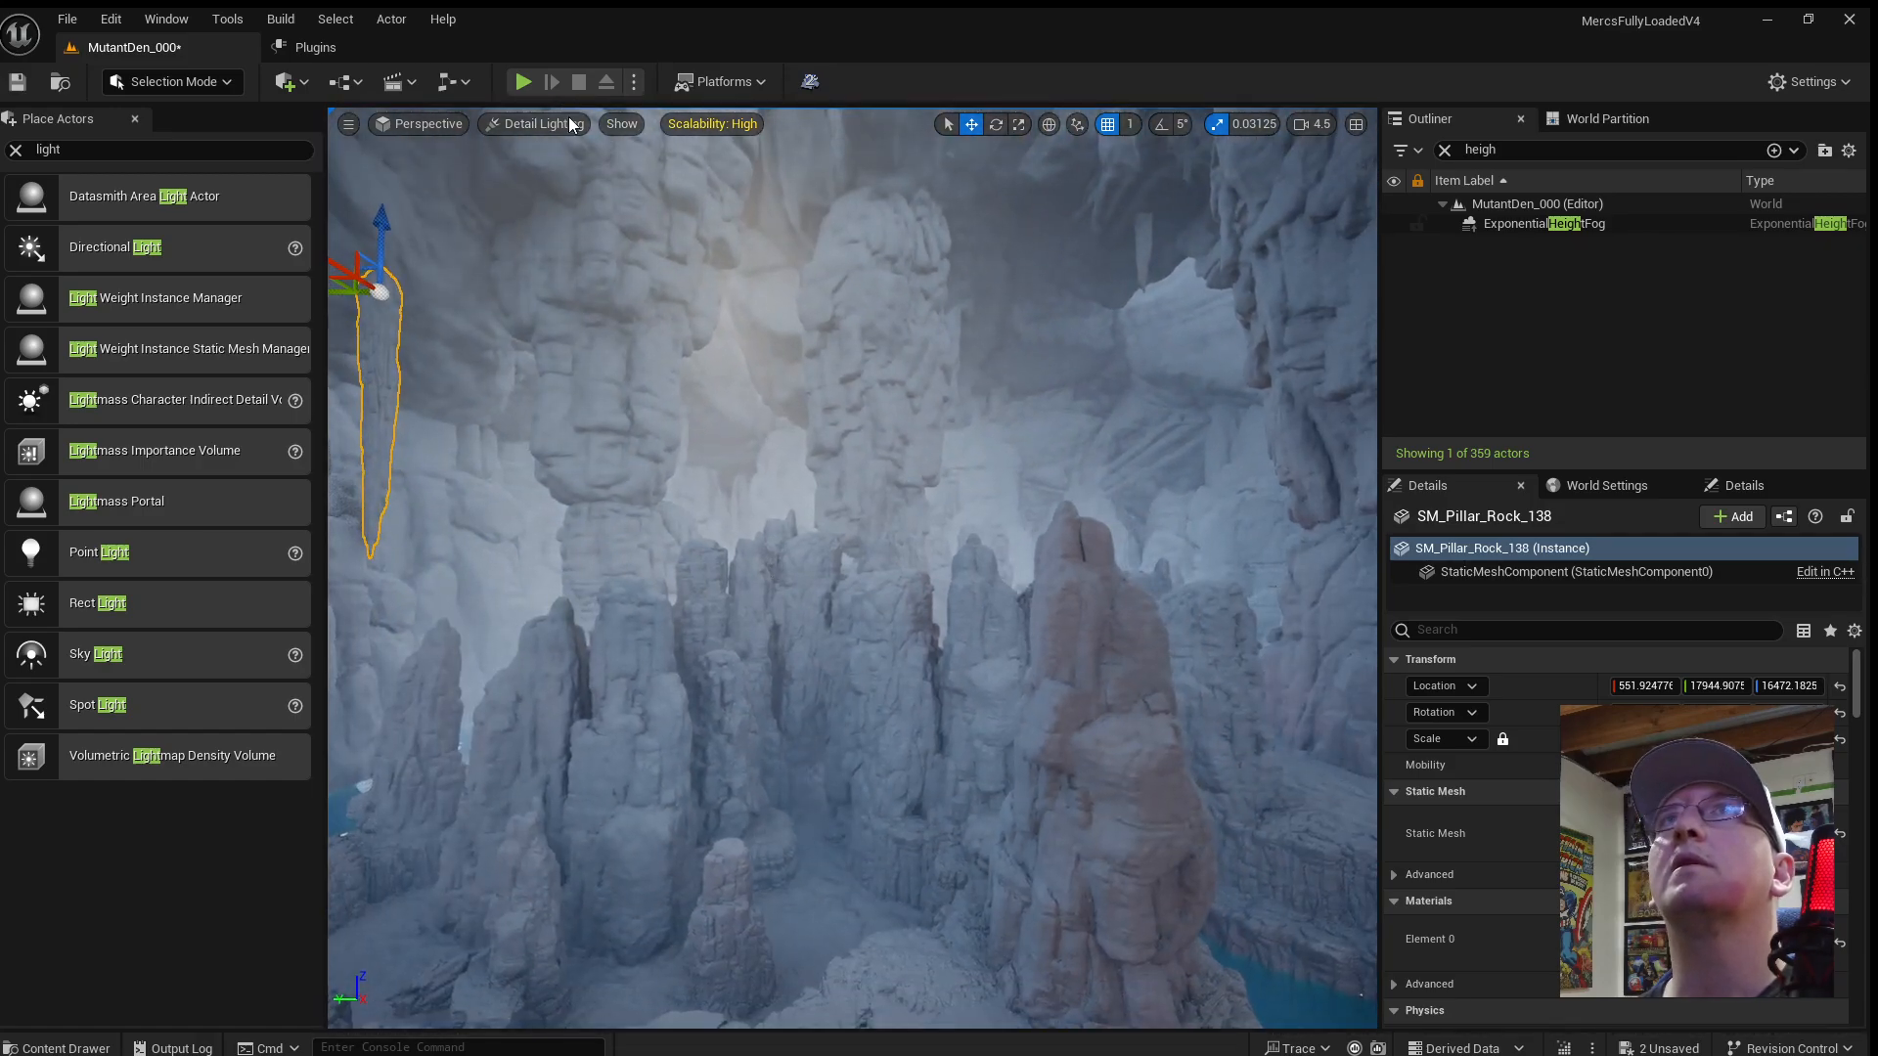
Switch to lit shading, copy a stalactite into the dark ceiling area between the columns, and shift the copy to about X 2560.
key(alt+4)
click(1081, 436)
right_drag(1082, 436, 1232, 327)
key(s)
scroll(1074, 440, down, 1)
key(s)
scroll(1081, 477, down, 1)
key(w)
right_drag(1070, 540, 689, 422)
key(w)
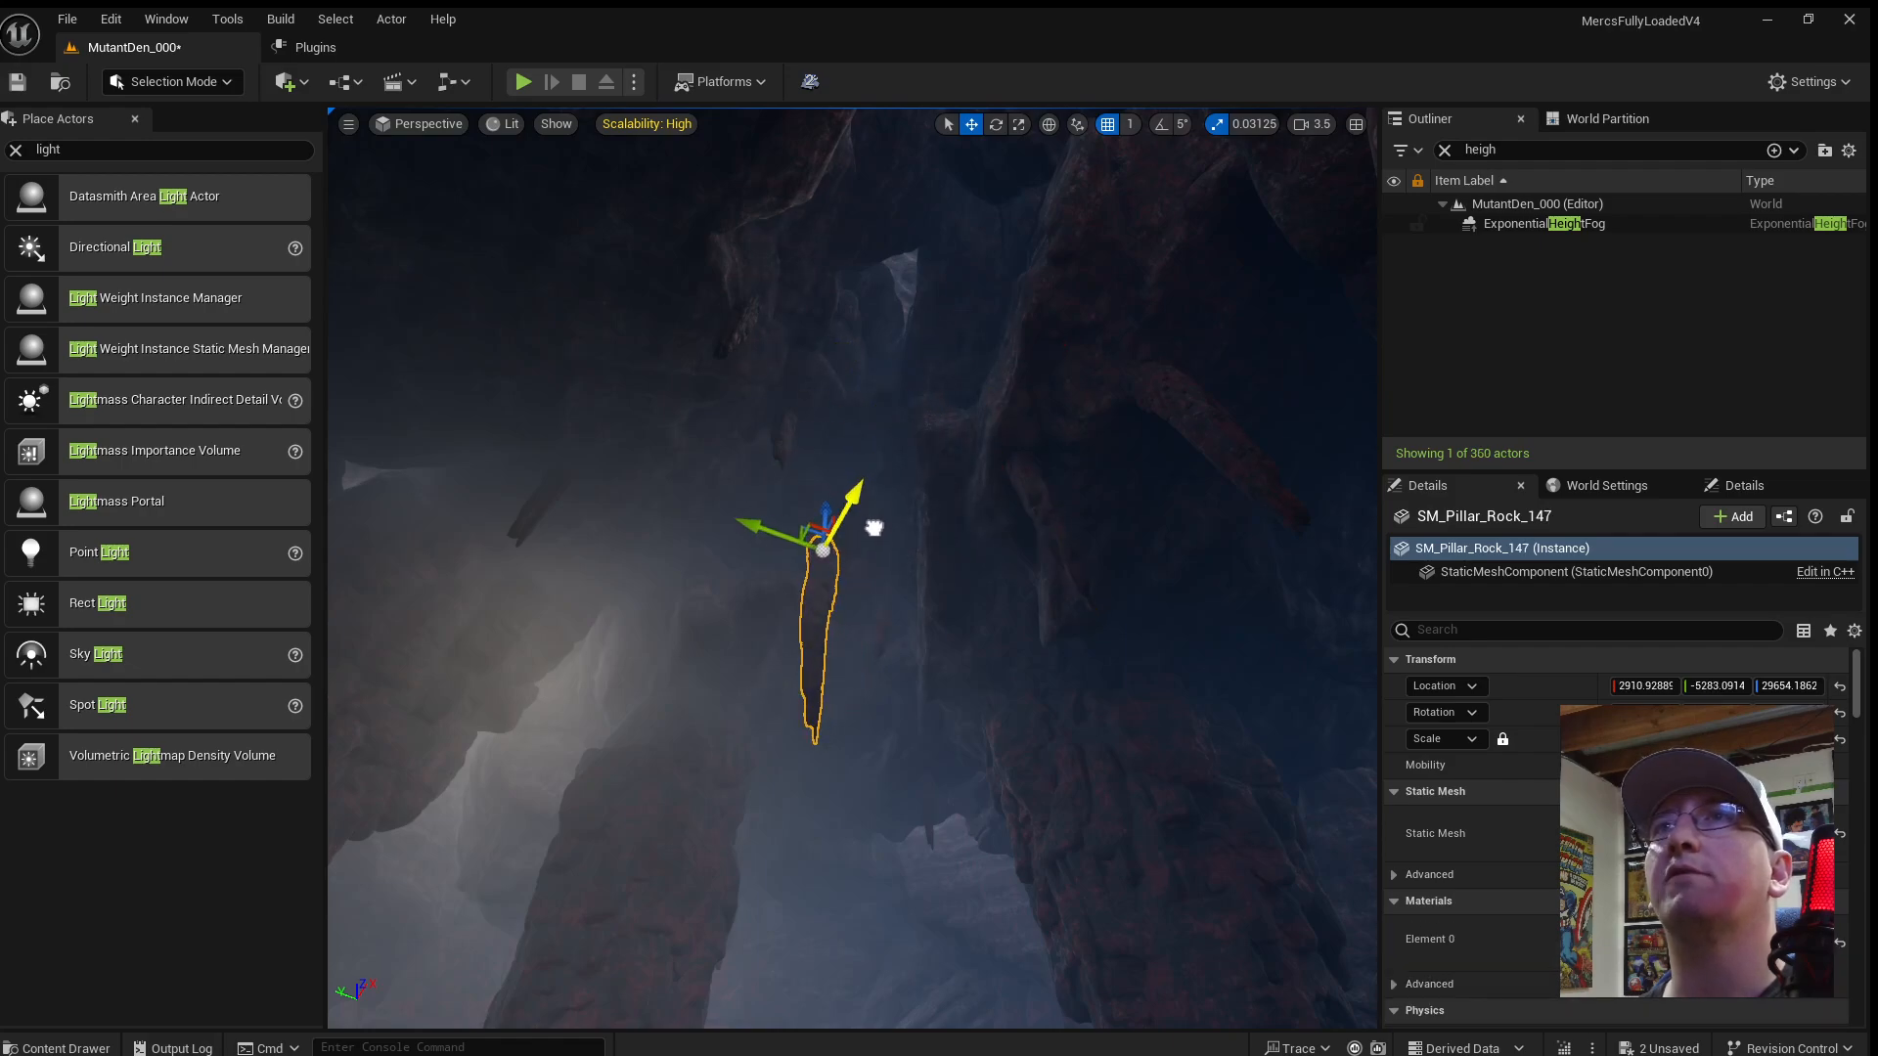
drag(875, 528, 868, 538)
Raise the copied stalactite into the ceiling to about Z 32325 in unlit shading, then switch to lighting-only shading.
key(w)
mouse_move(869, 538)
right_down()
mouse_move(905, 440)
mouse_move(953, 519)
mouse_move(906, 537)
right_up()
key(s)
key(alt+3)
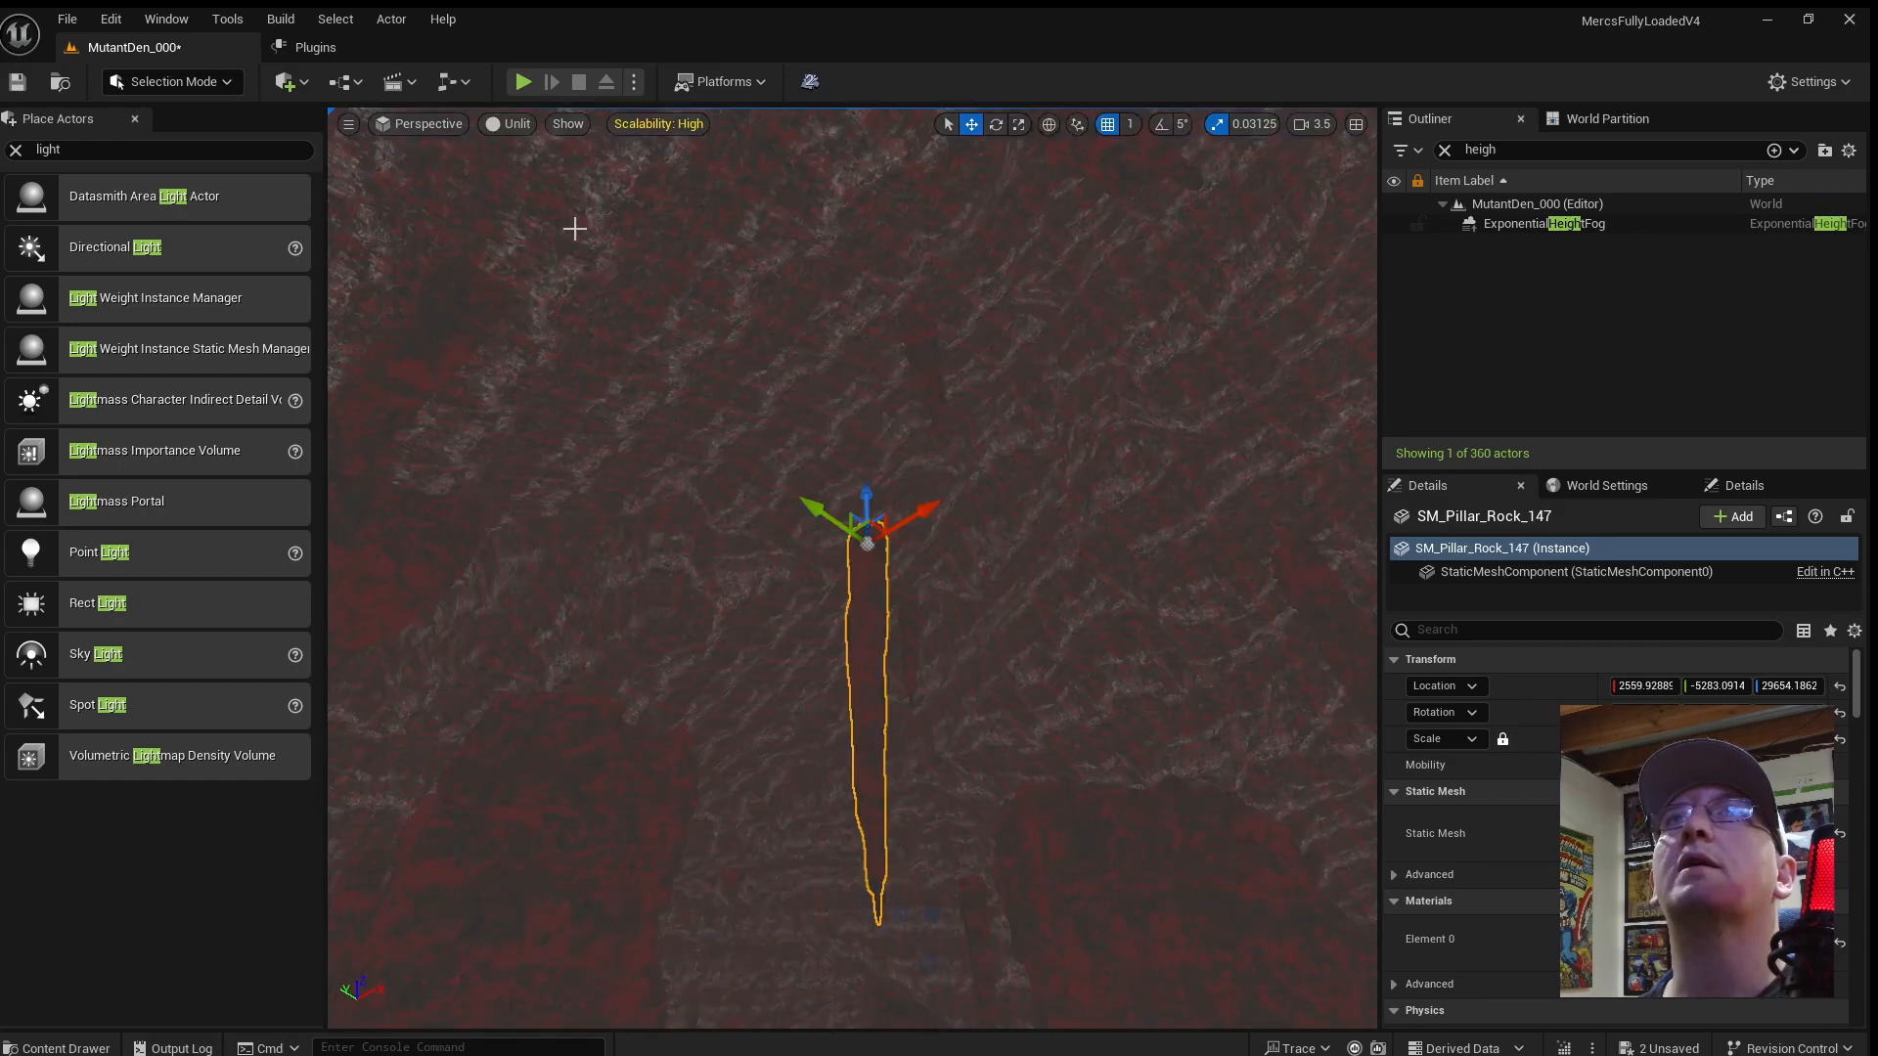
drag(867, 497, 867, 431)
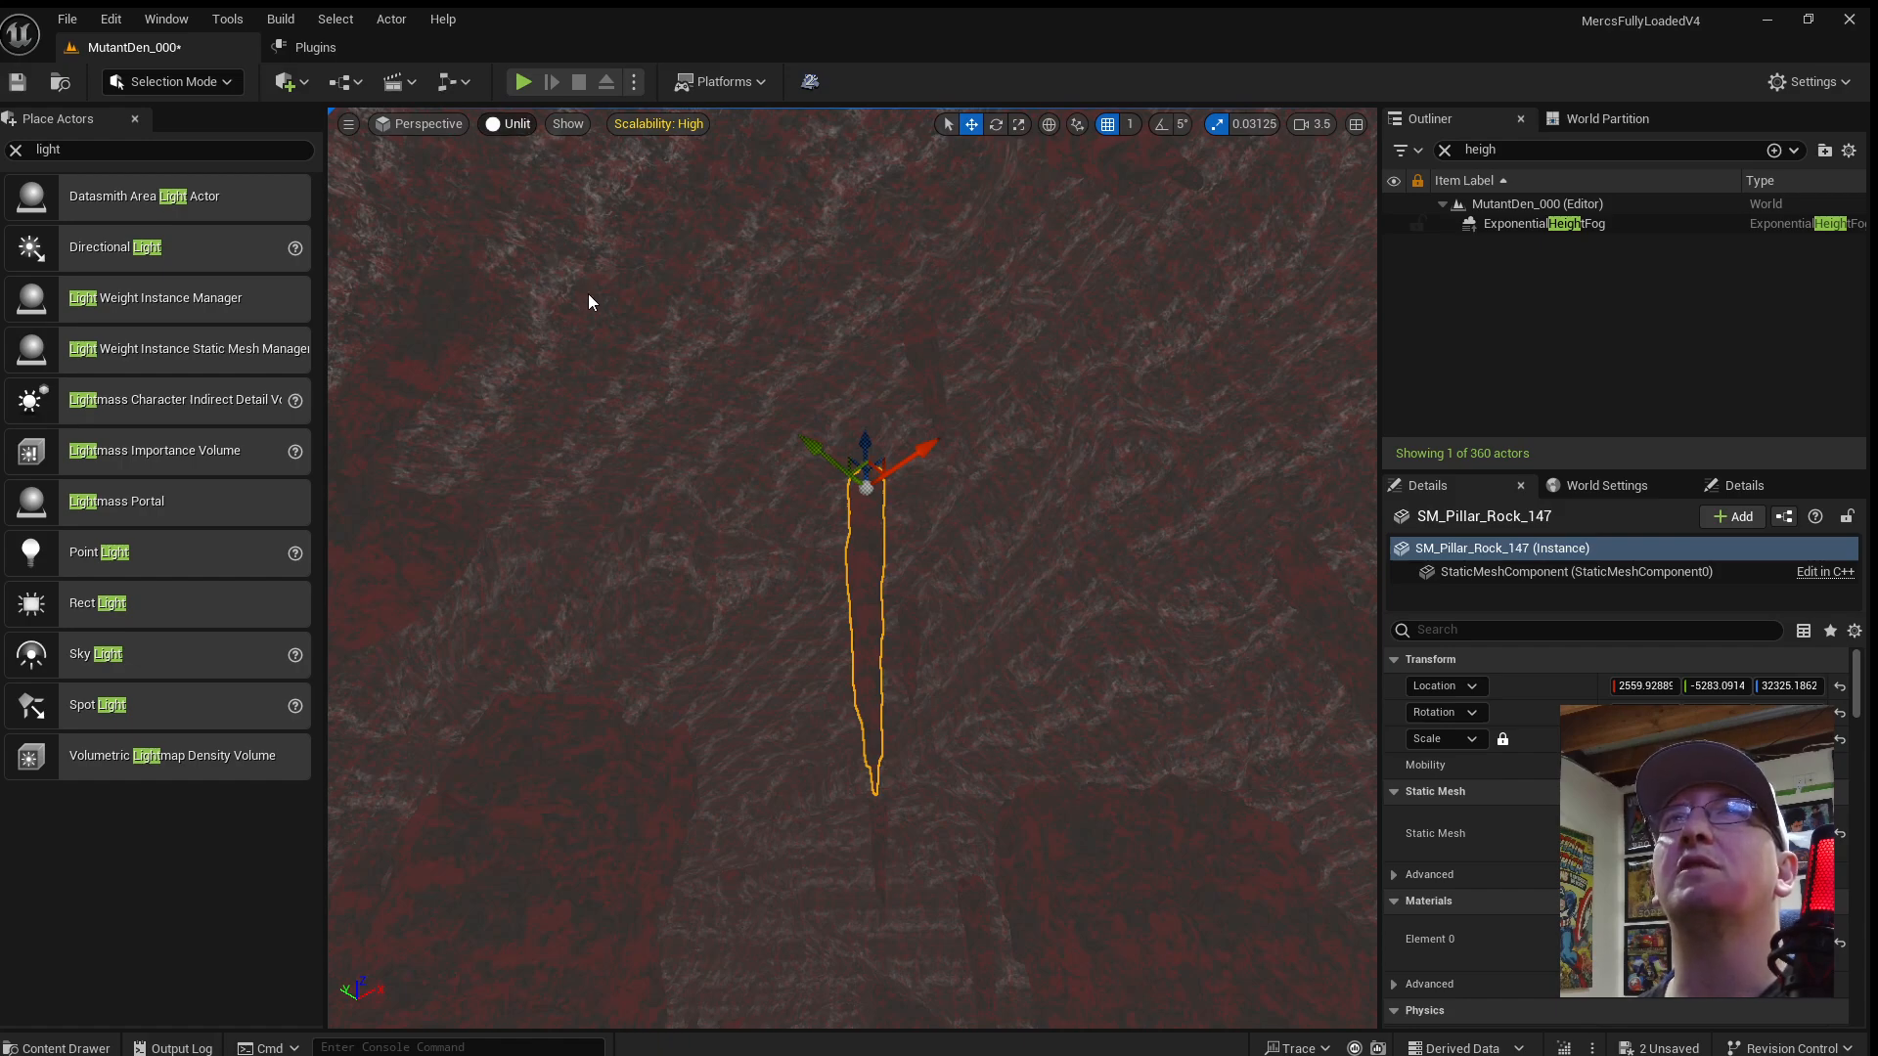
key(alt+6)
mouse_move(994, 584)
right_down()
mouse_move(959, 594)
mouse_move(1016, 663)
mouse_move(1015, 612)
right_up()
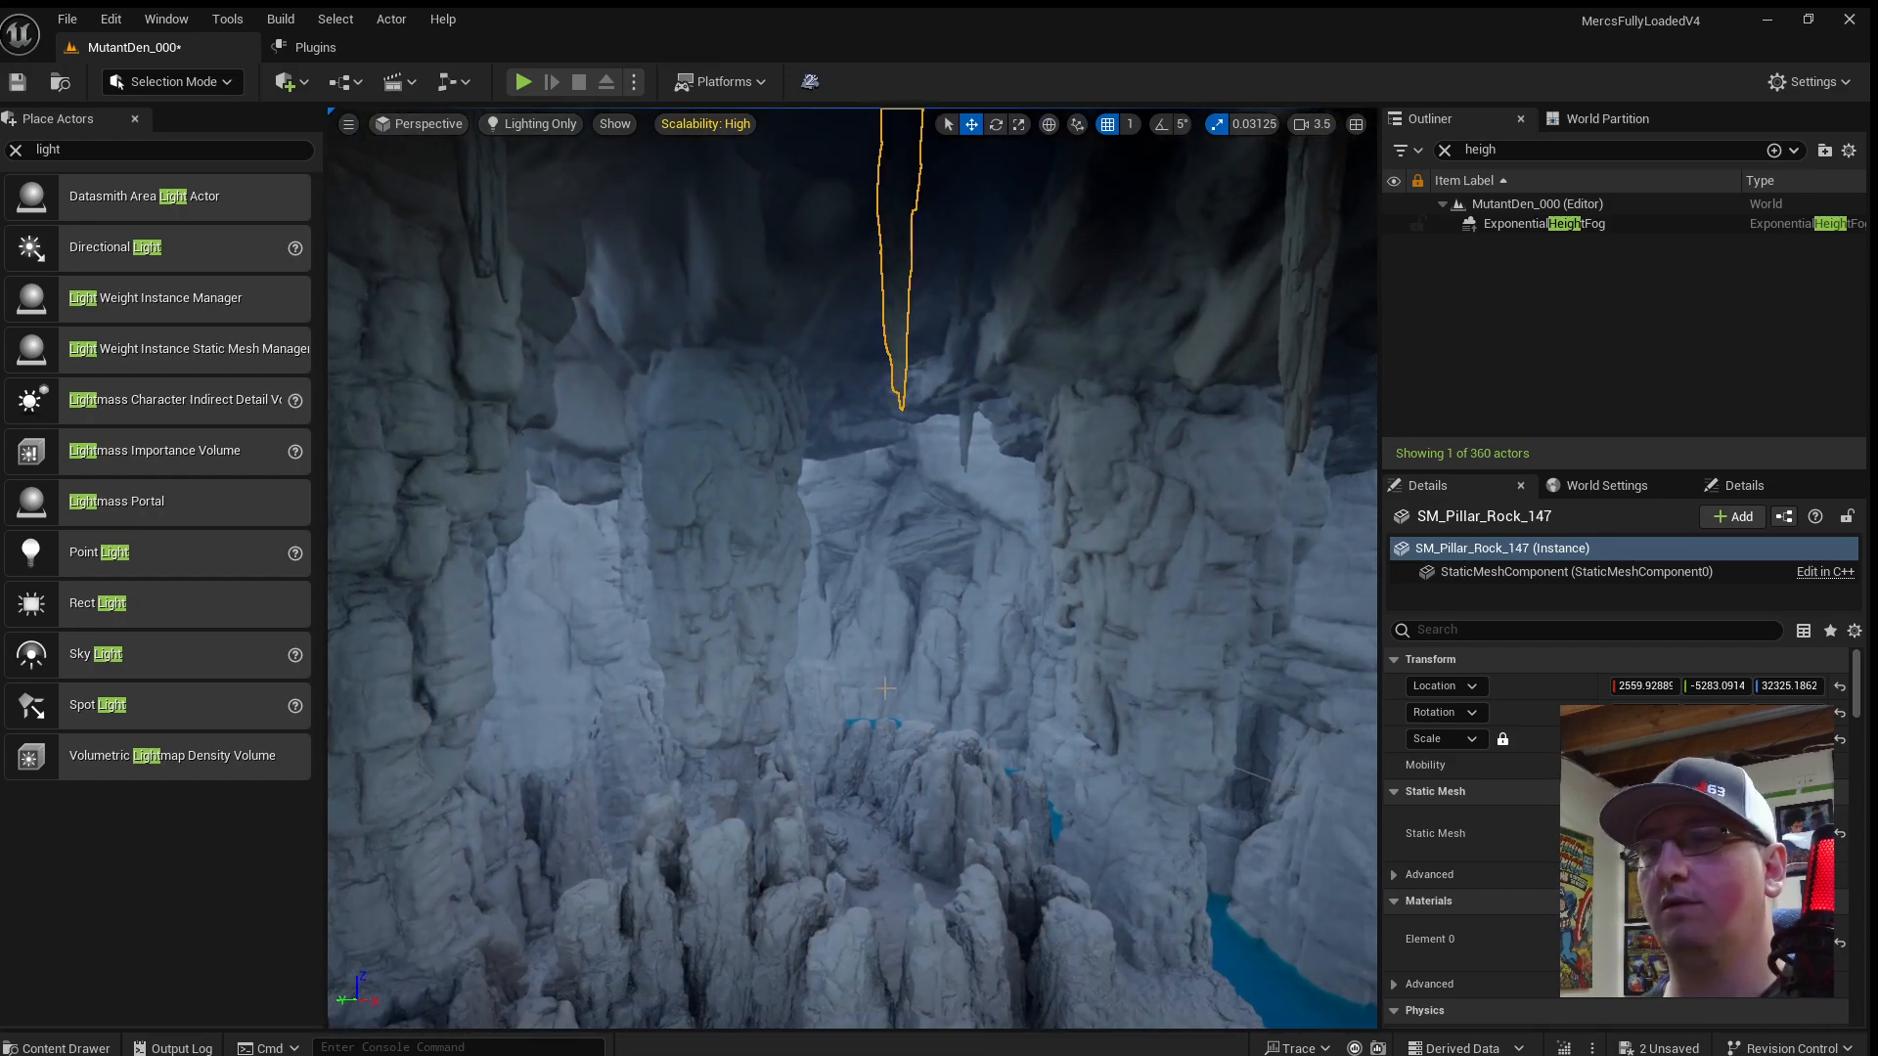
Place a point light above the rock spires on the cavern floor and raise it between the columns to about Z 18682.
key(l)
click(847, 751)
drag(856, 729, 856, 460)
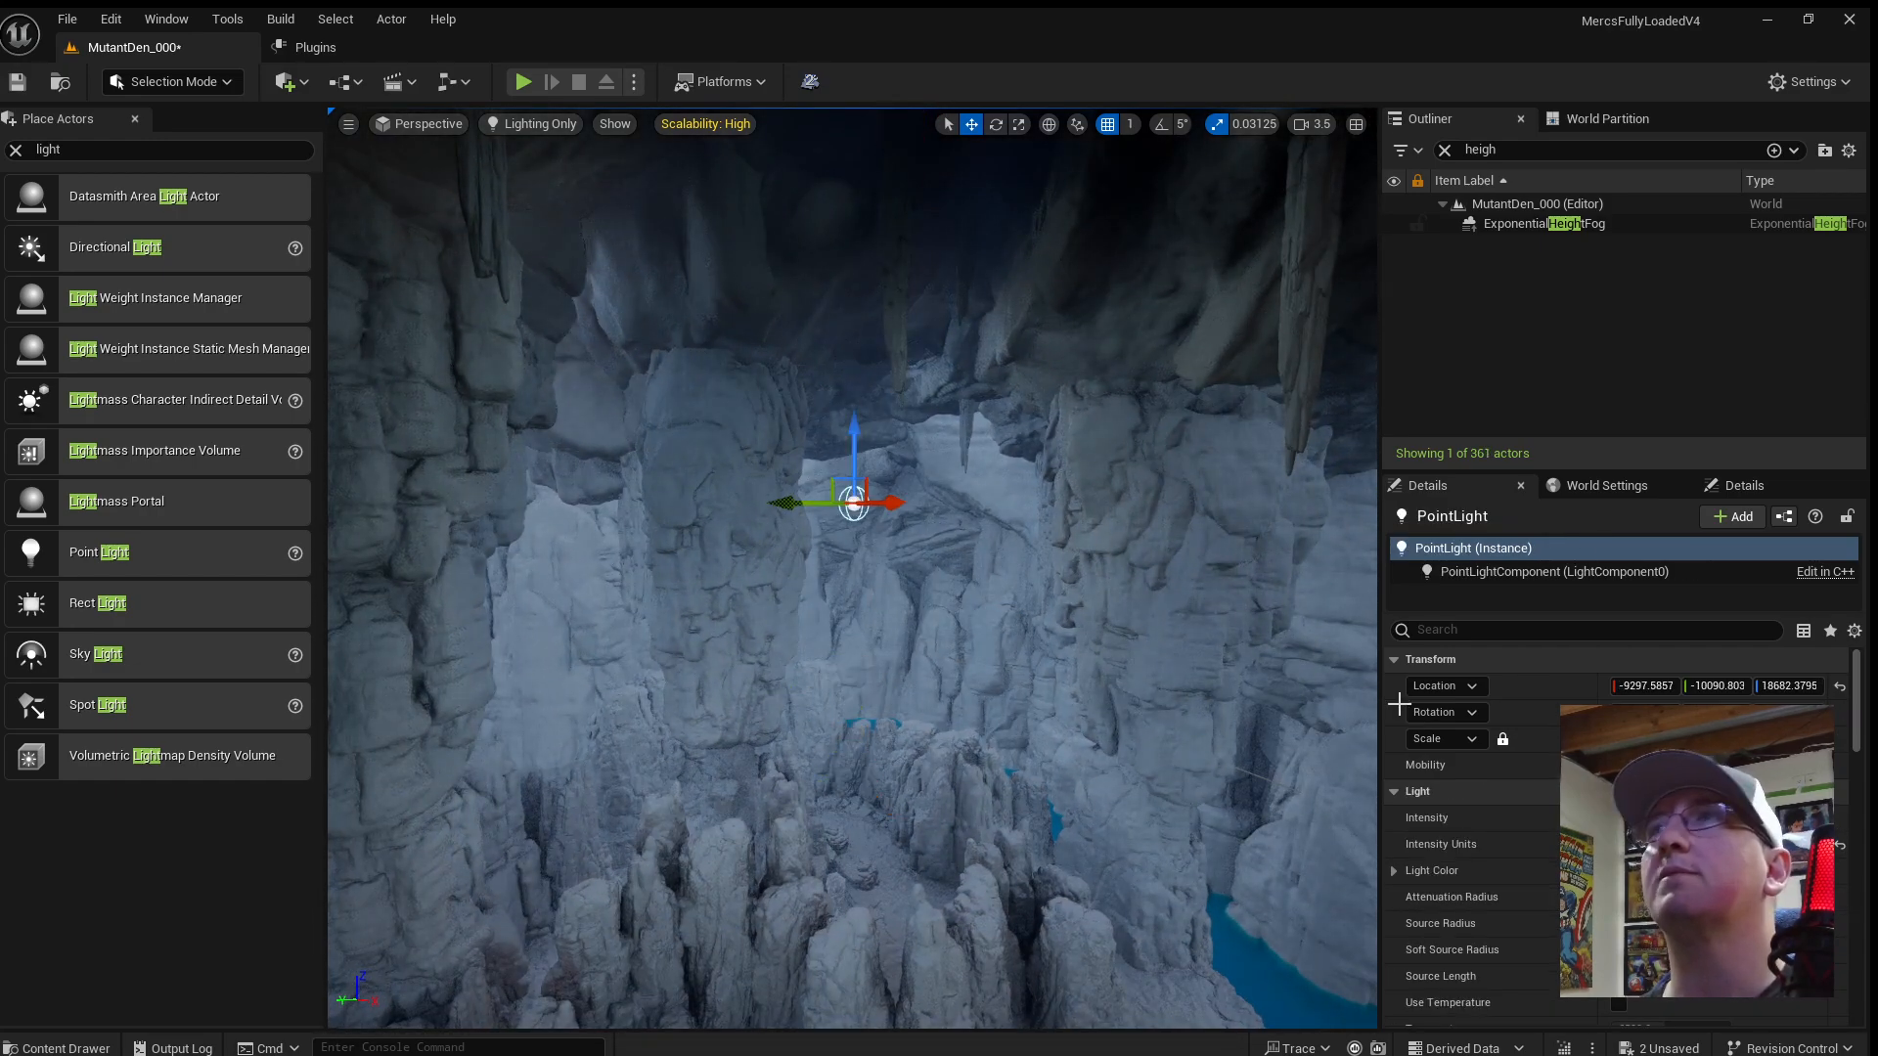
Enlarge the point light's attenuation radius and move the light up toward the cave ceiling.
drag(1653, 897, 1736, 897)
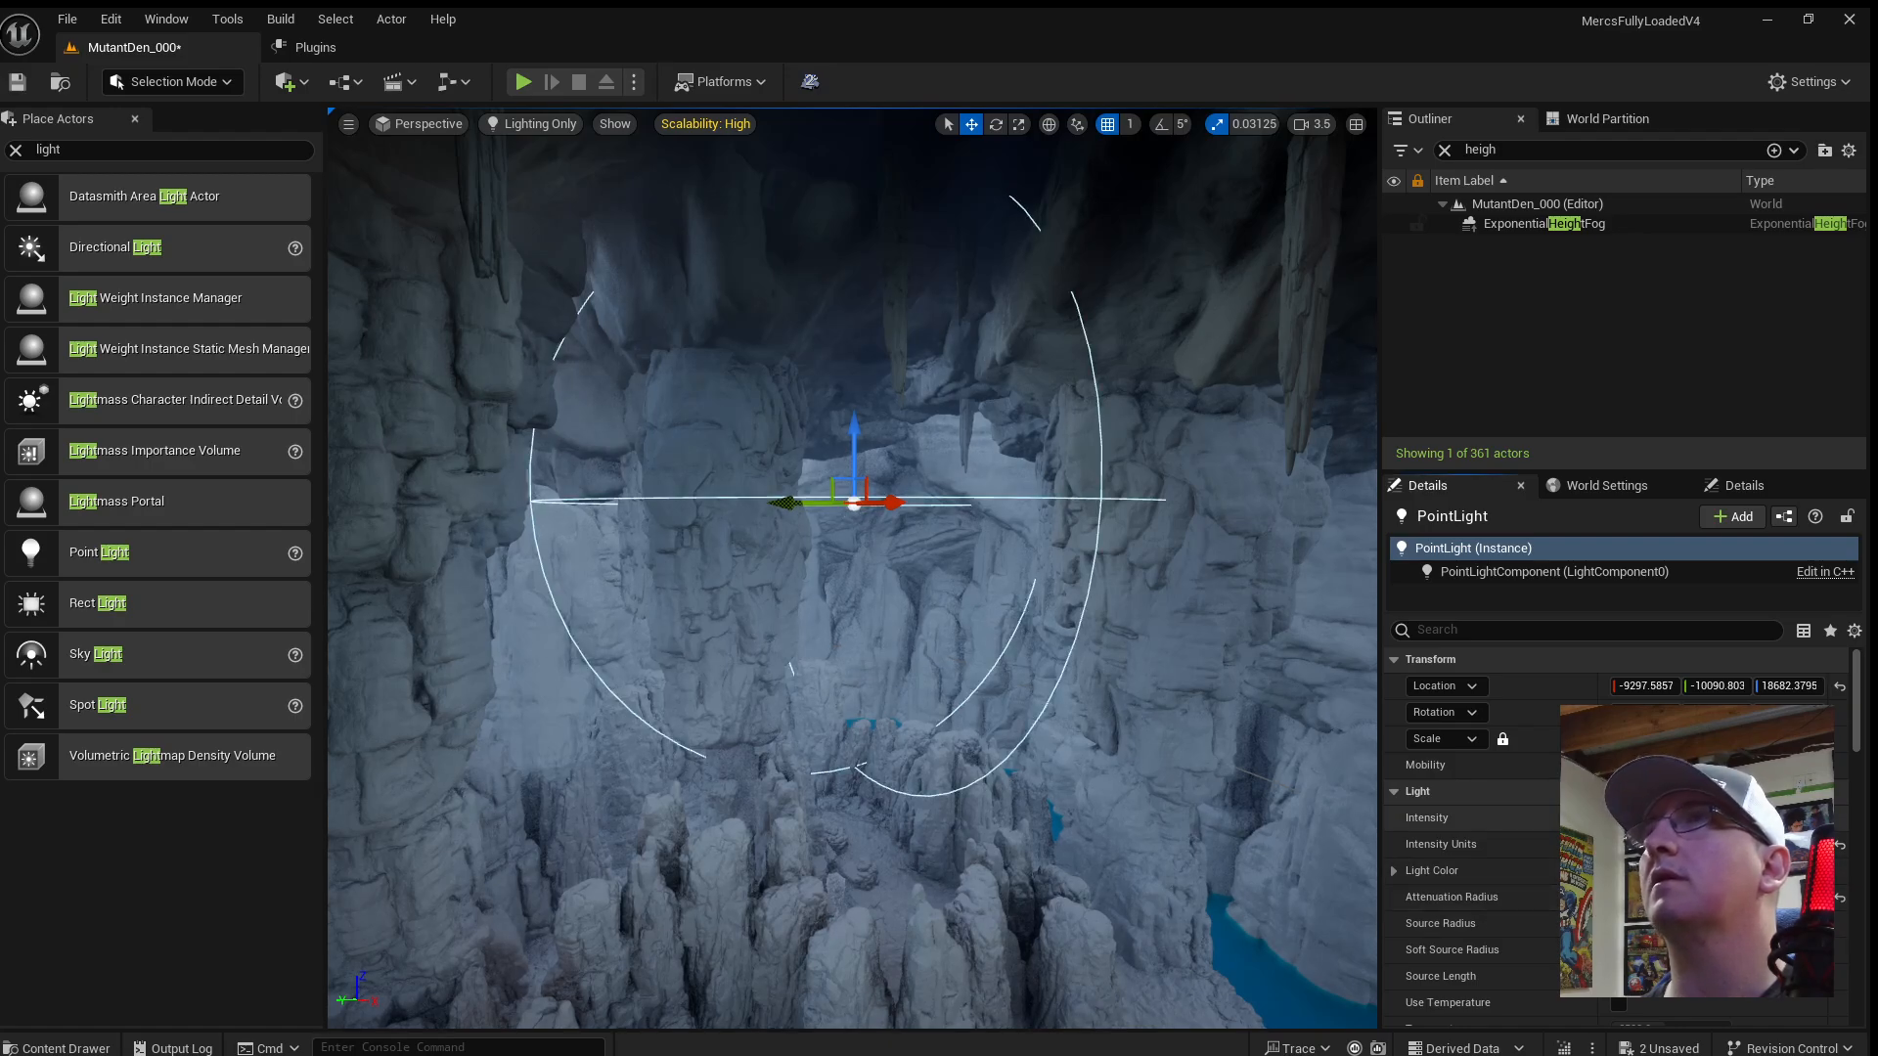
mouse_move(1012, 636)
right_down()
mouse_move(939, 597)
mouse_move(1012, 635)
right_up()
drag(1012, 636, 664, 164)
right_drag(947, 427, 860, 360)
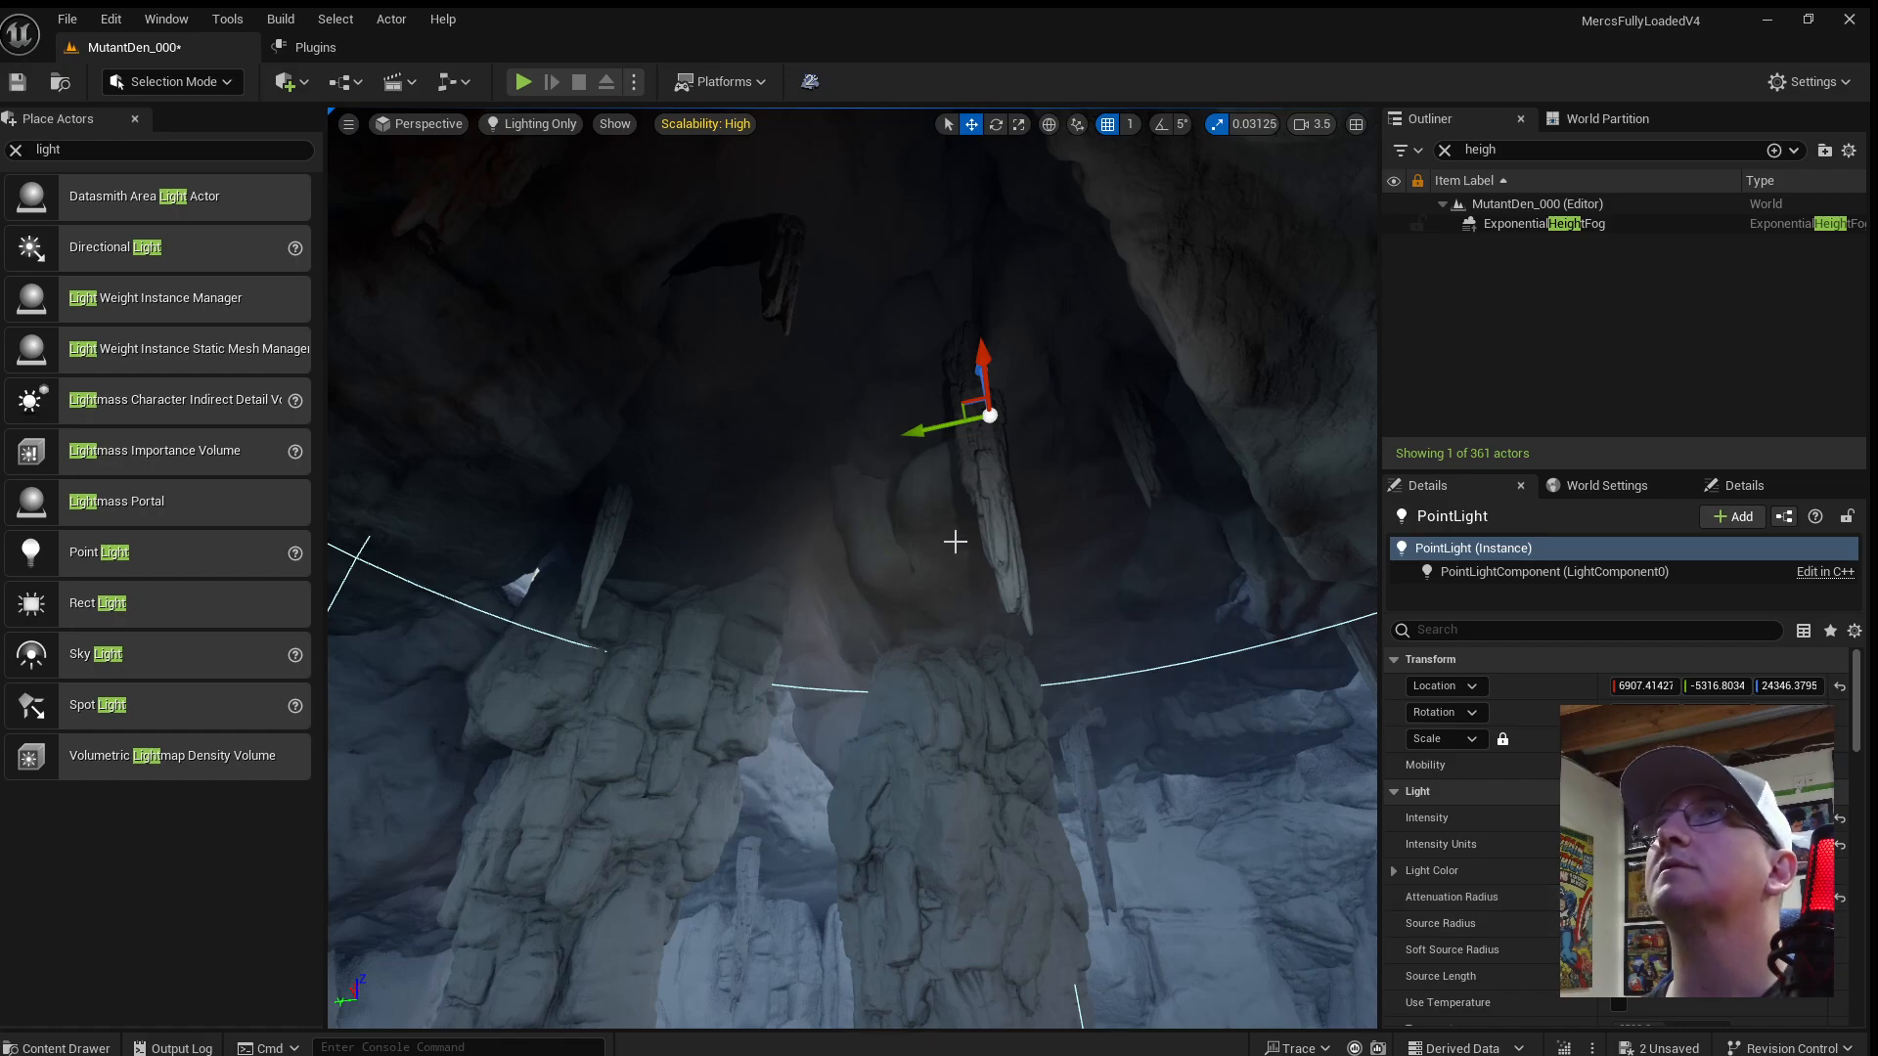
Delete the point light near the cave ceiling.
right_drag(954, 541, 875, 504)
right_drag(1030, 544, 1100, 513)
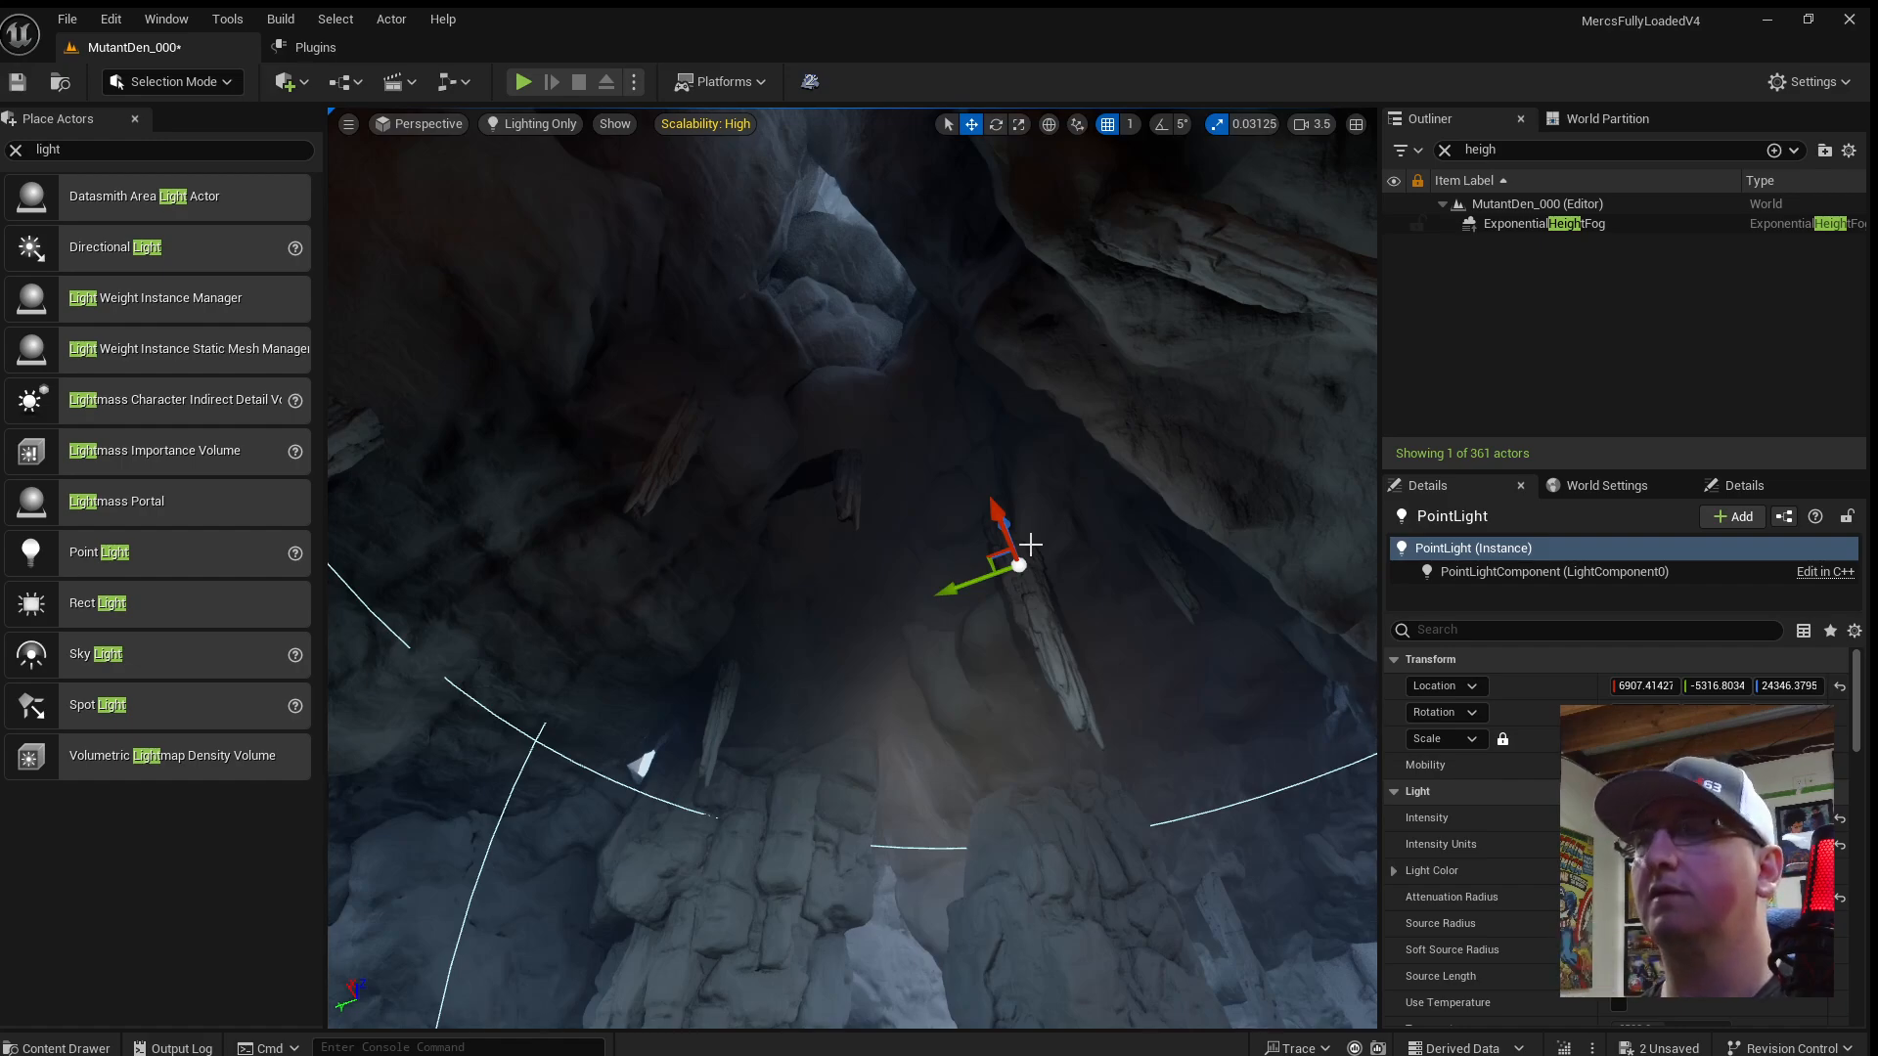
key(Delete)
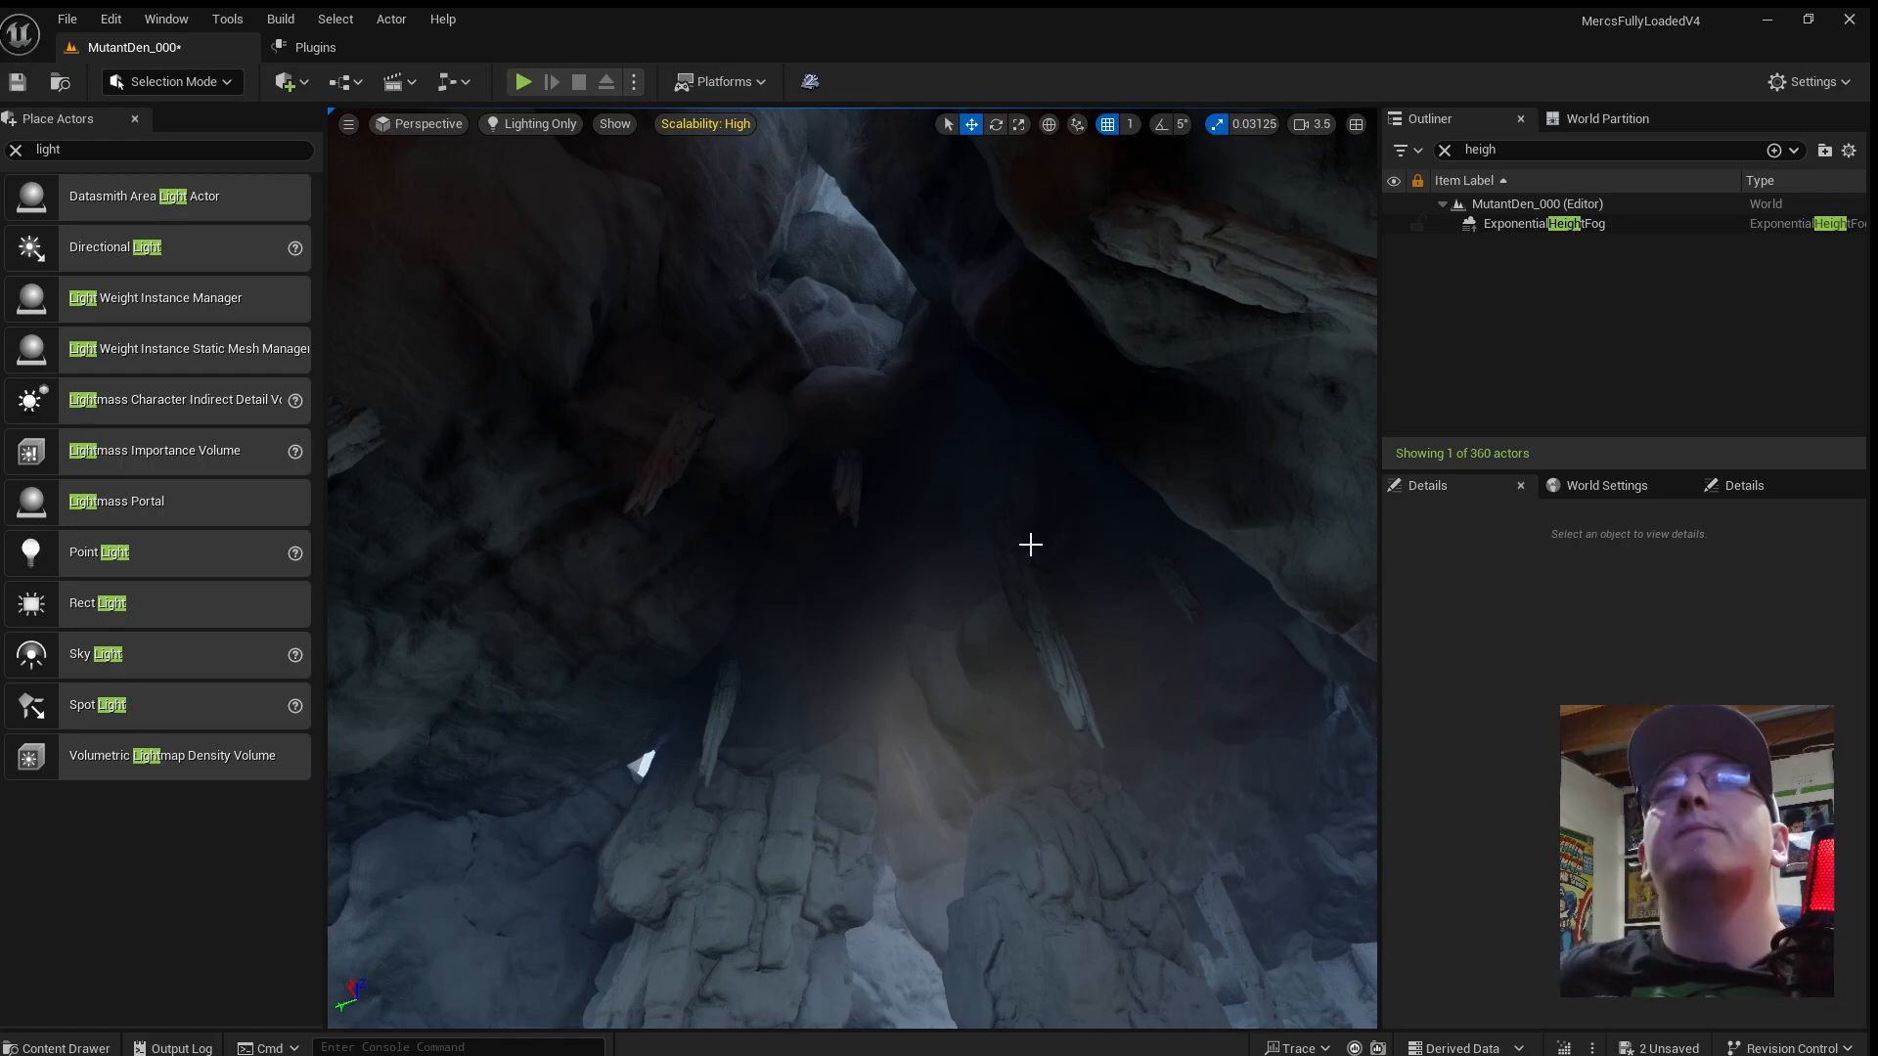
Select the WaterBodyLake's water body component and locate its water material, Water_Material_Lake, among the project assets.
right_drag(844, 795, 508, 993)
key(w)
scroll(844, 795, down, 2)
right_drag(754, 772, 1193, 645)
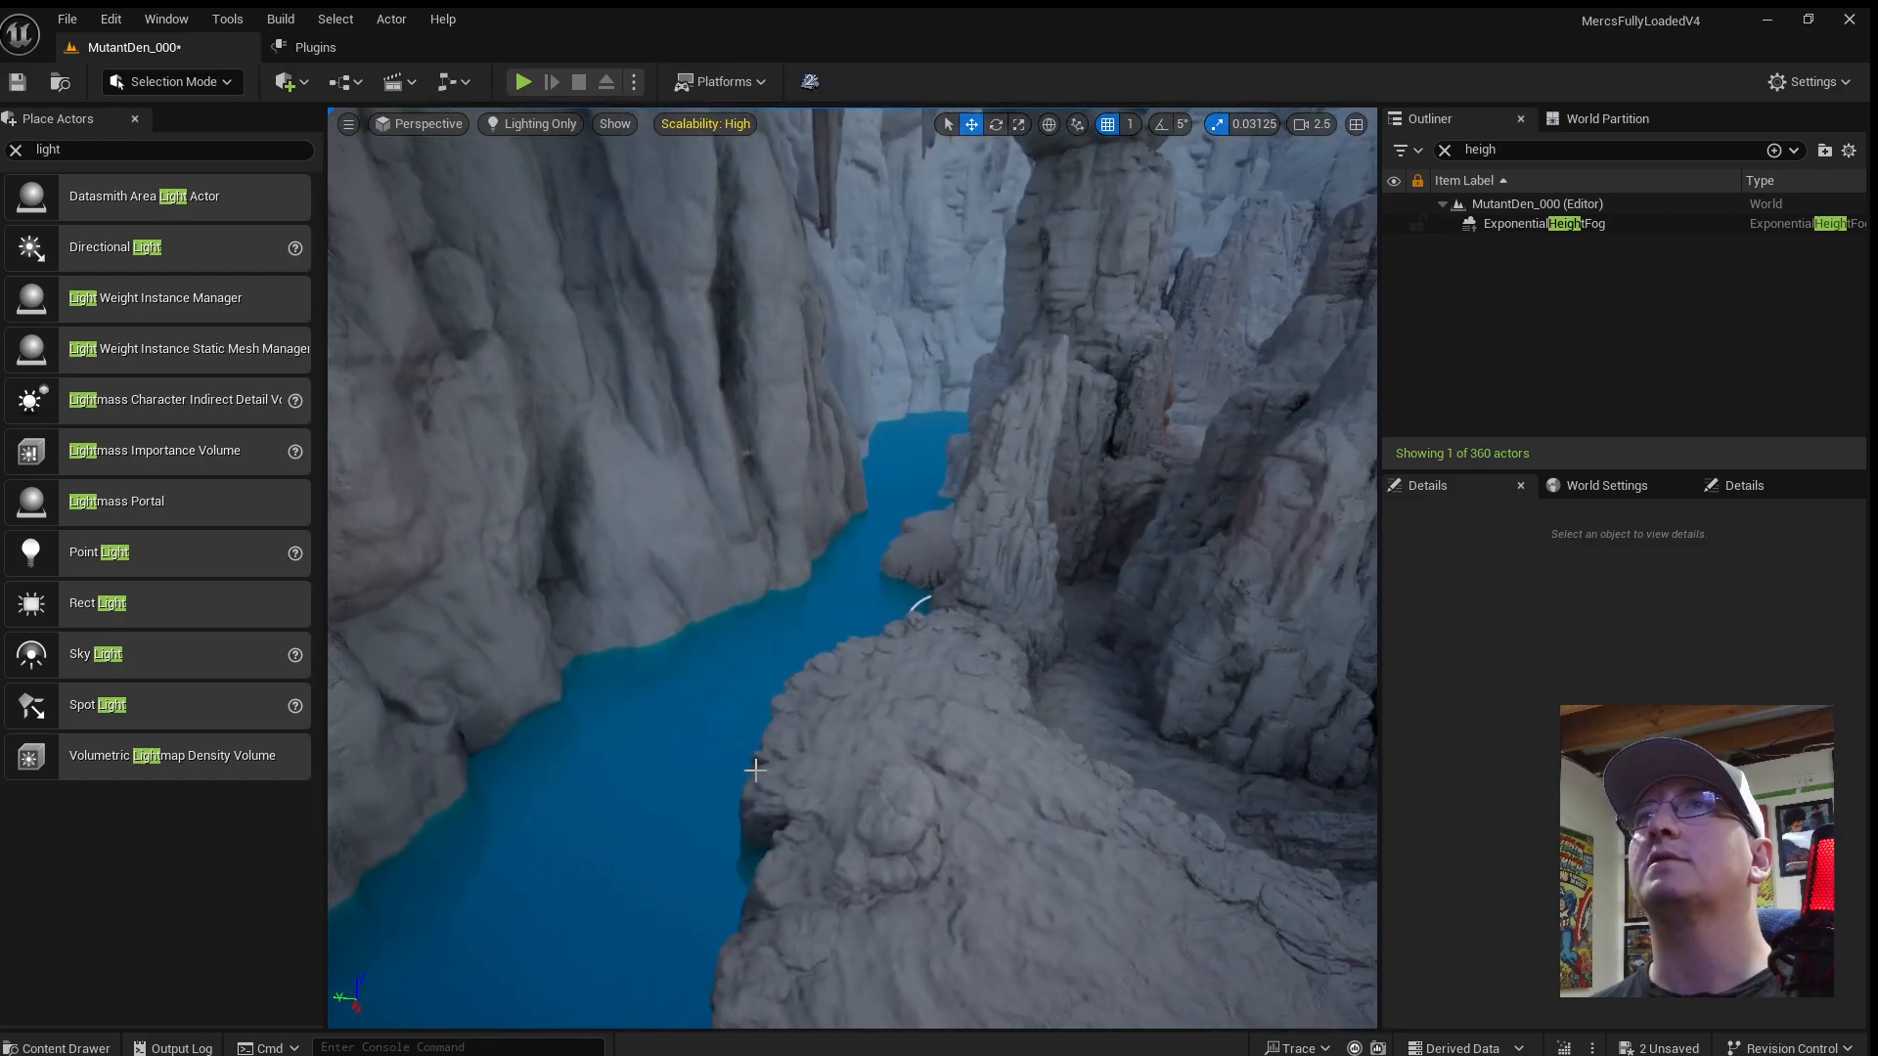
click(723, 770)
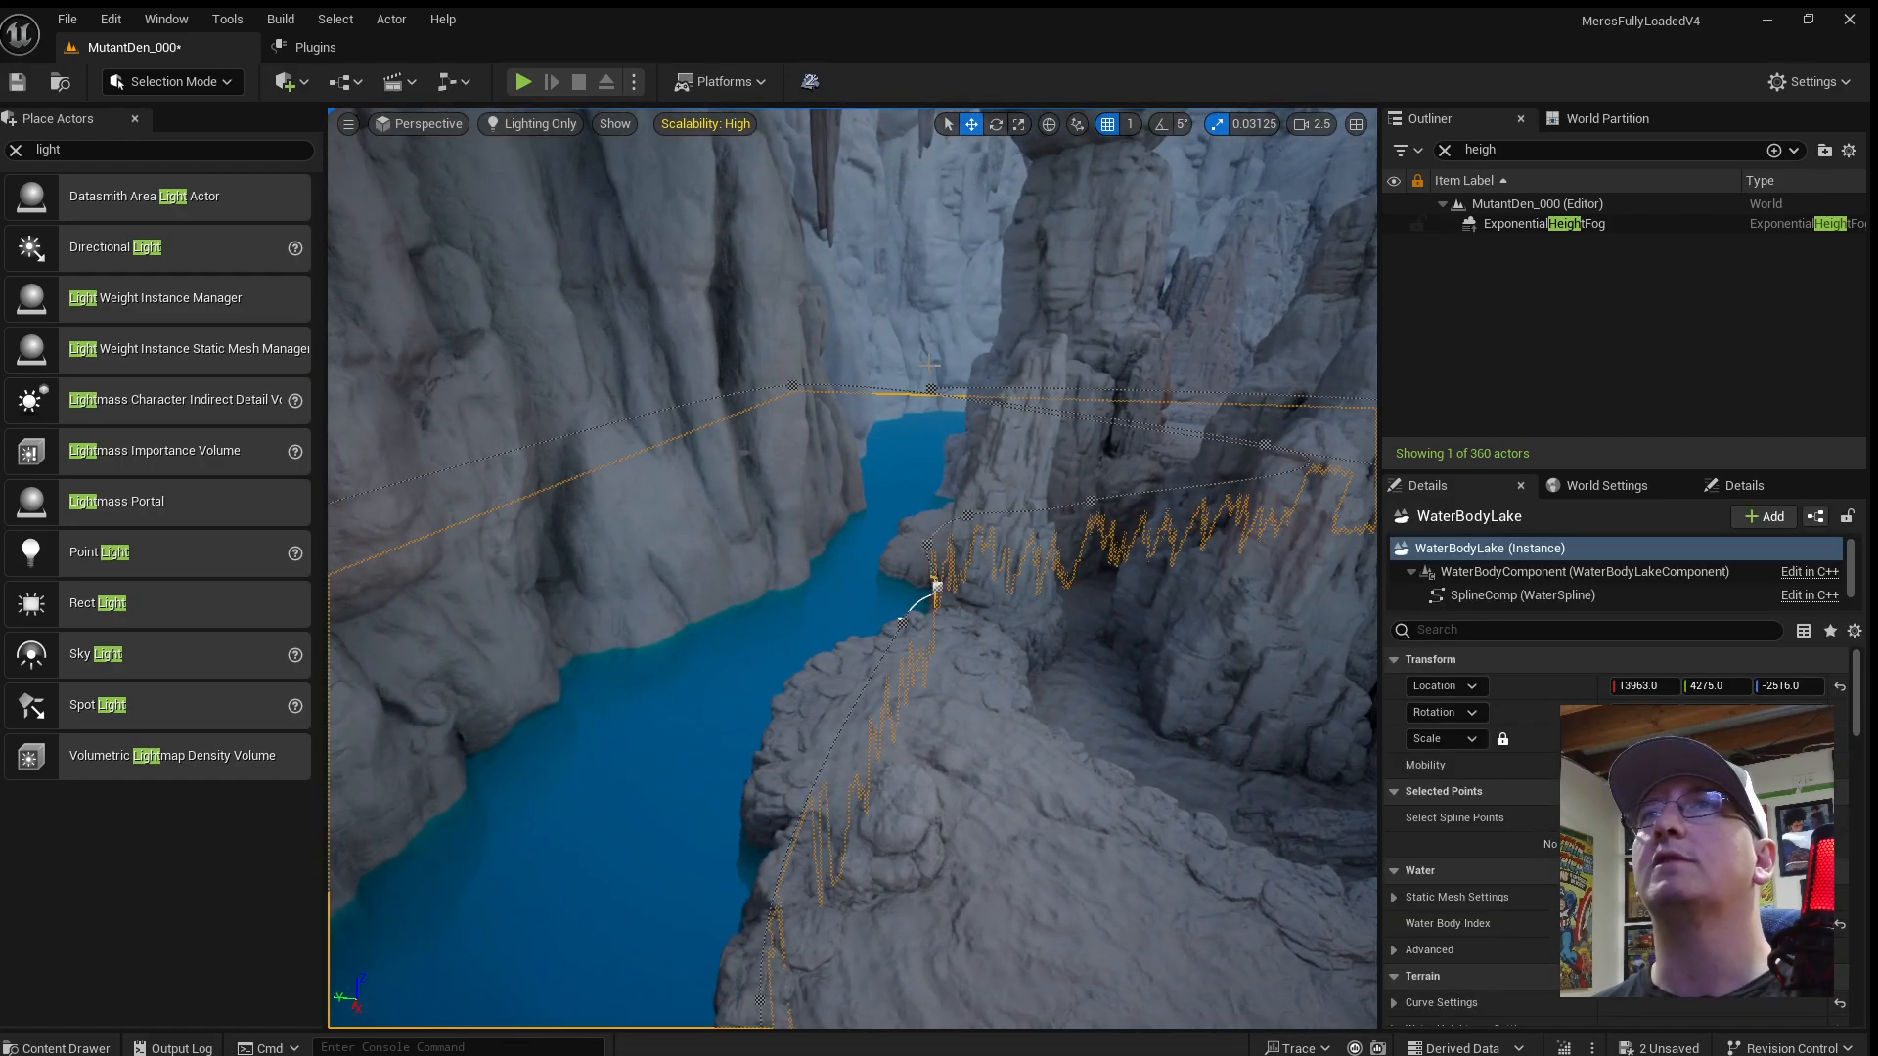
click(1526, 595)
scroll(1467, 877, down, 3)
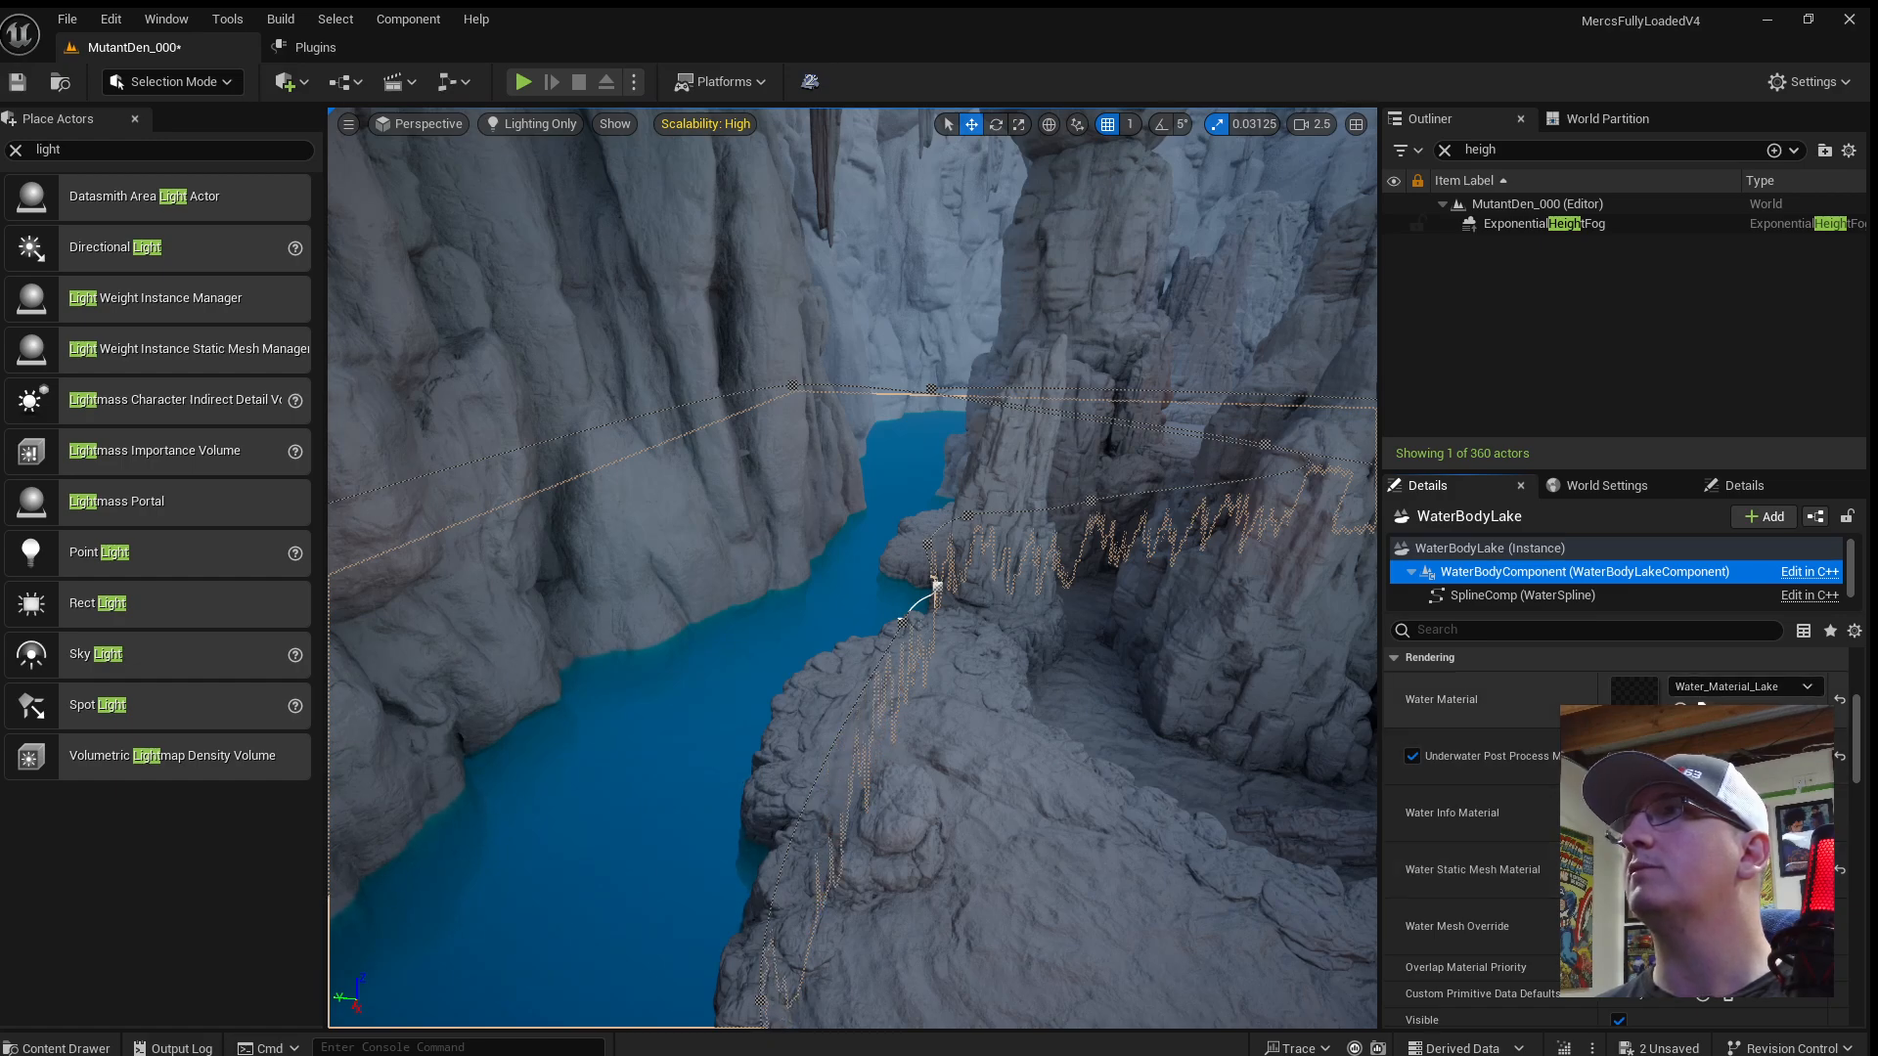
click(1702, 708)
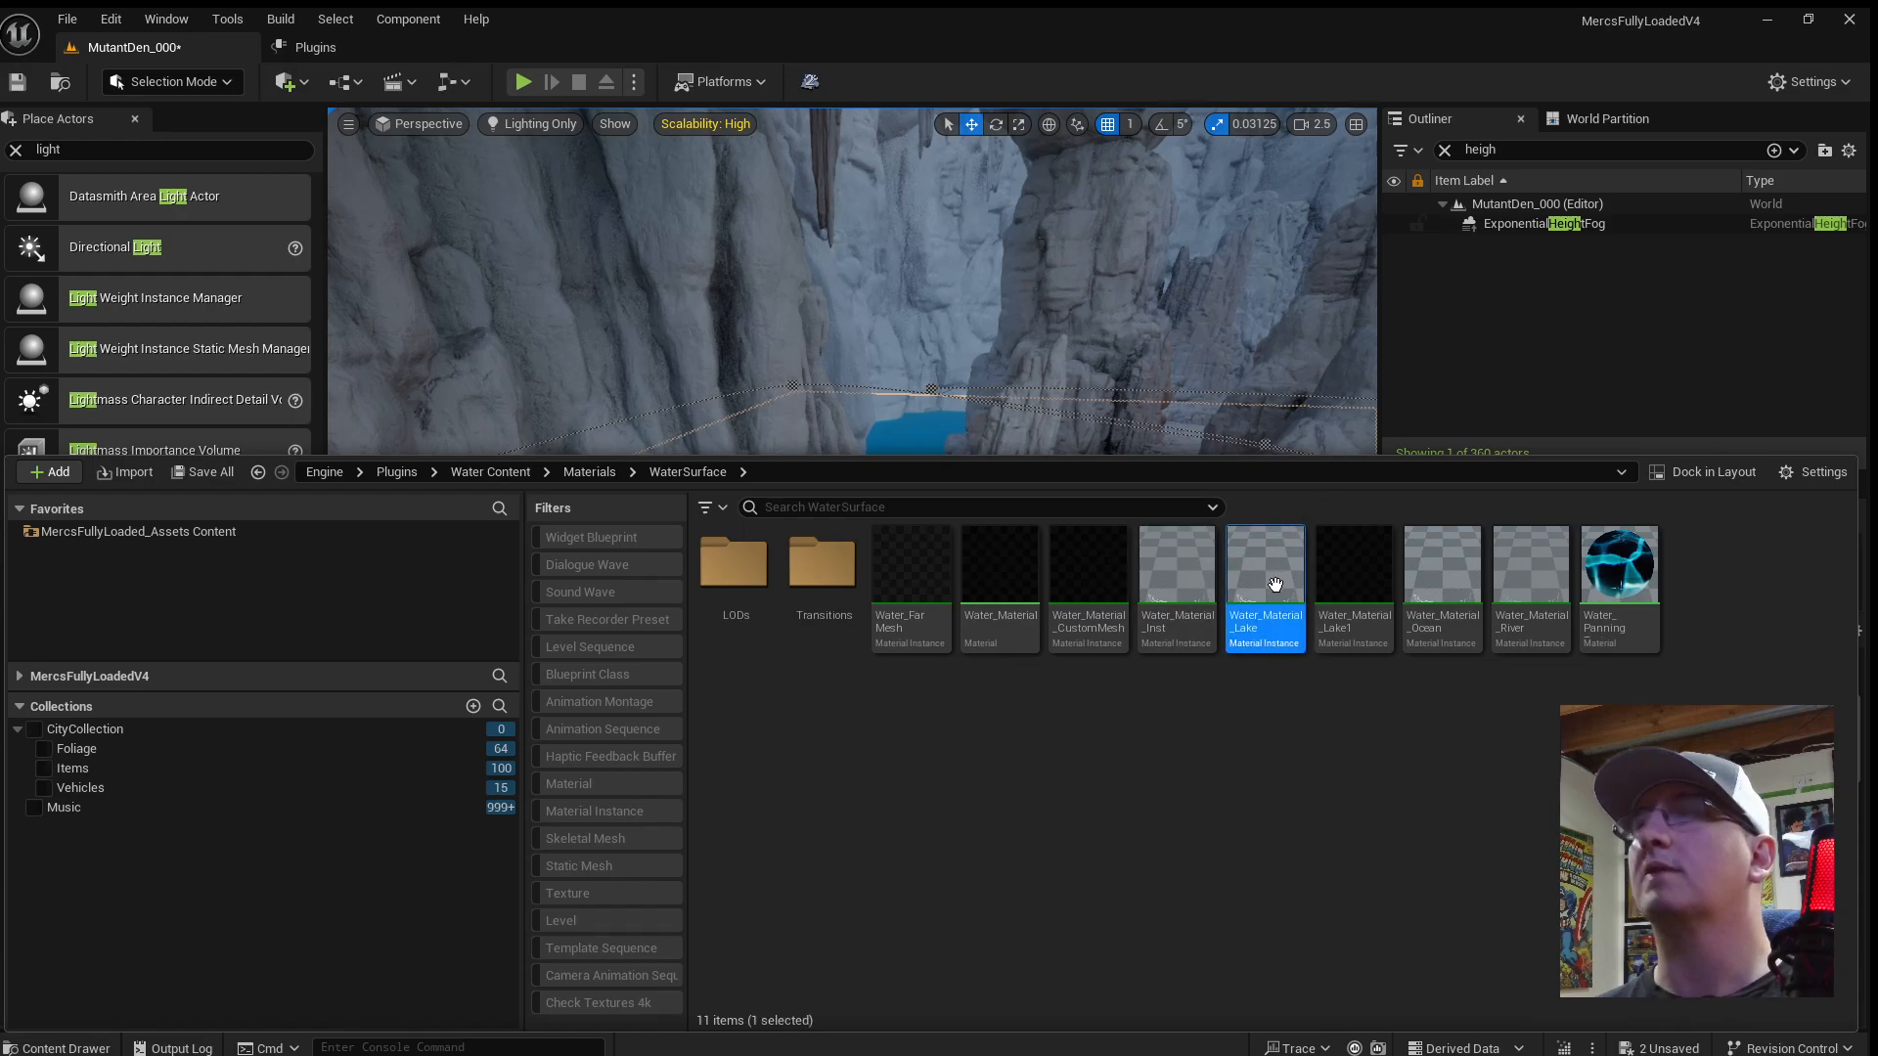
Duplicate the Water_Material_Lake instance and name the copy Water_Material_Acidic.
key(ctrl+d)
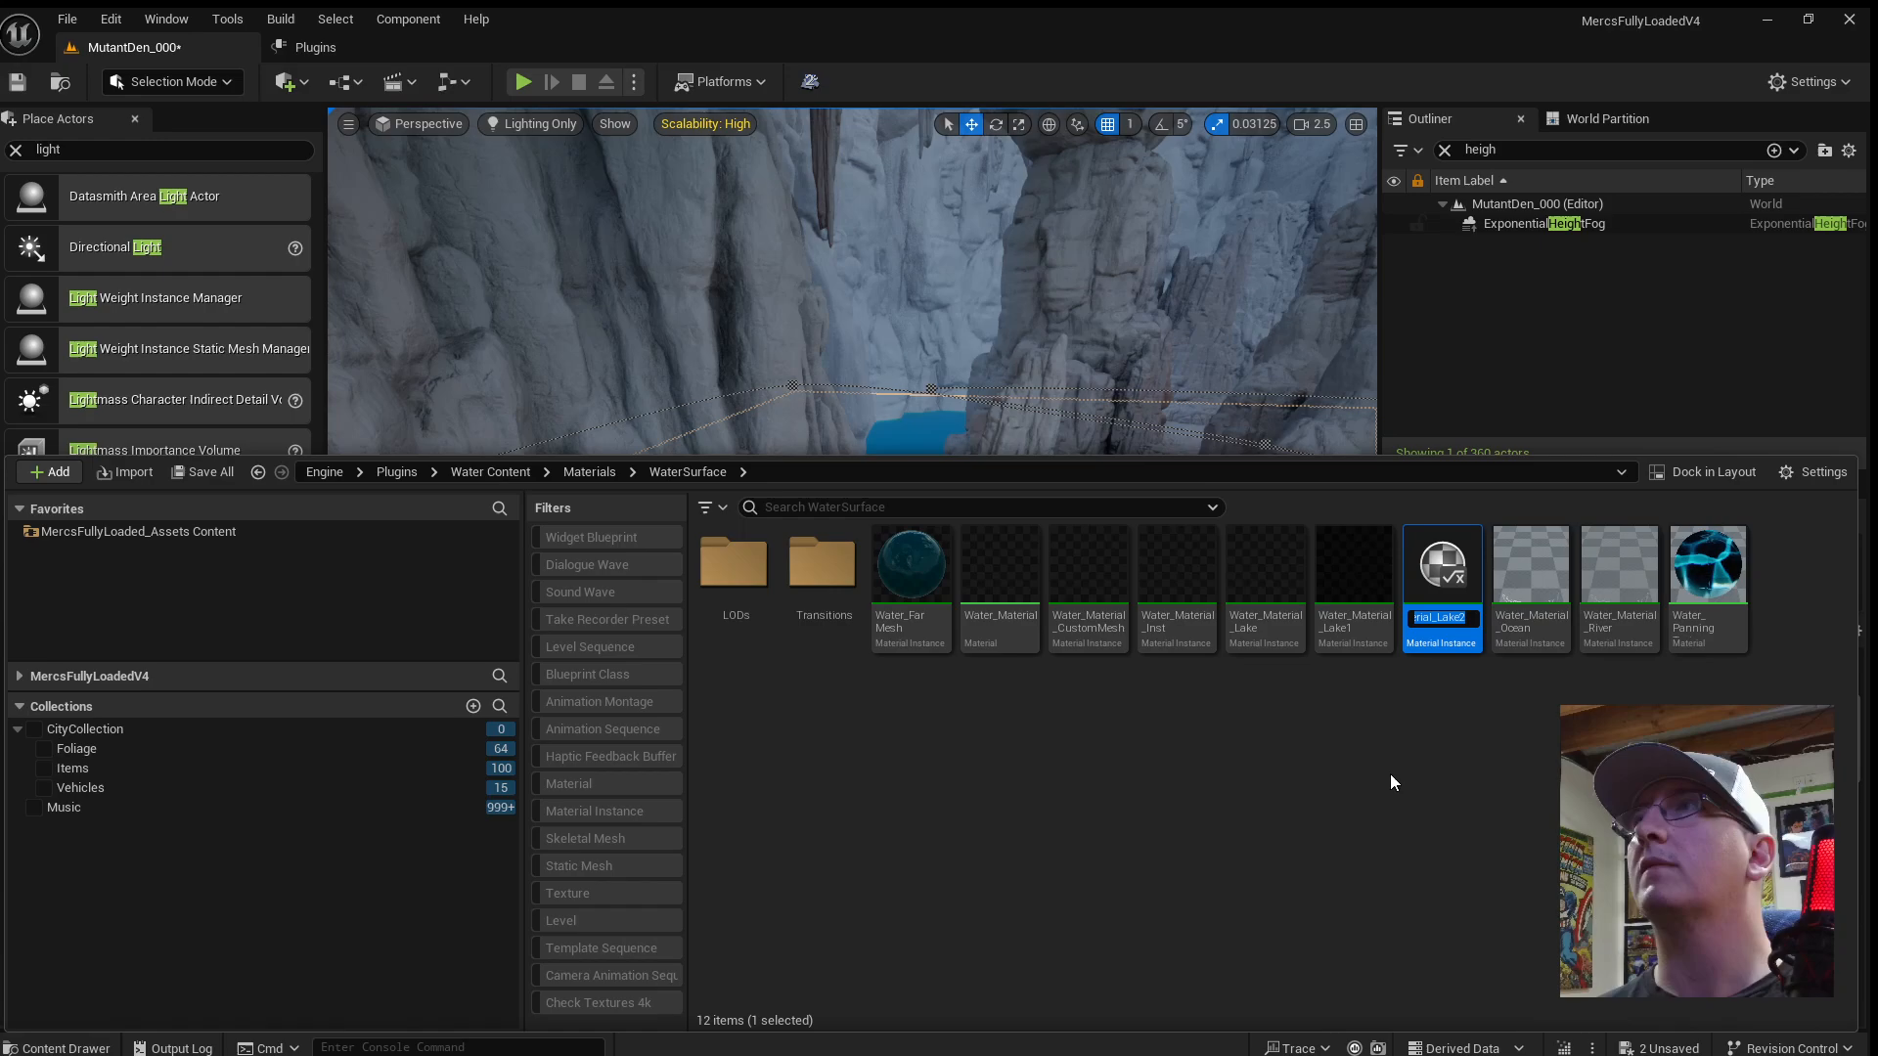
key(Right)
key(BackSpace)
key(BackSpace)
key(BackSpace)
key(BackSpace)
key(BackSpace)
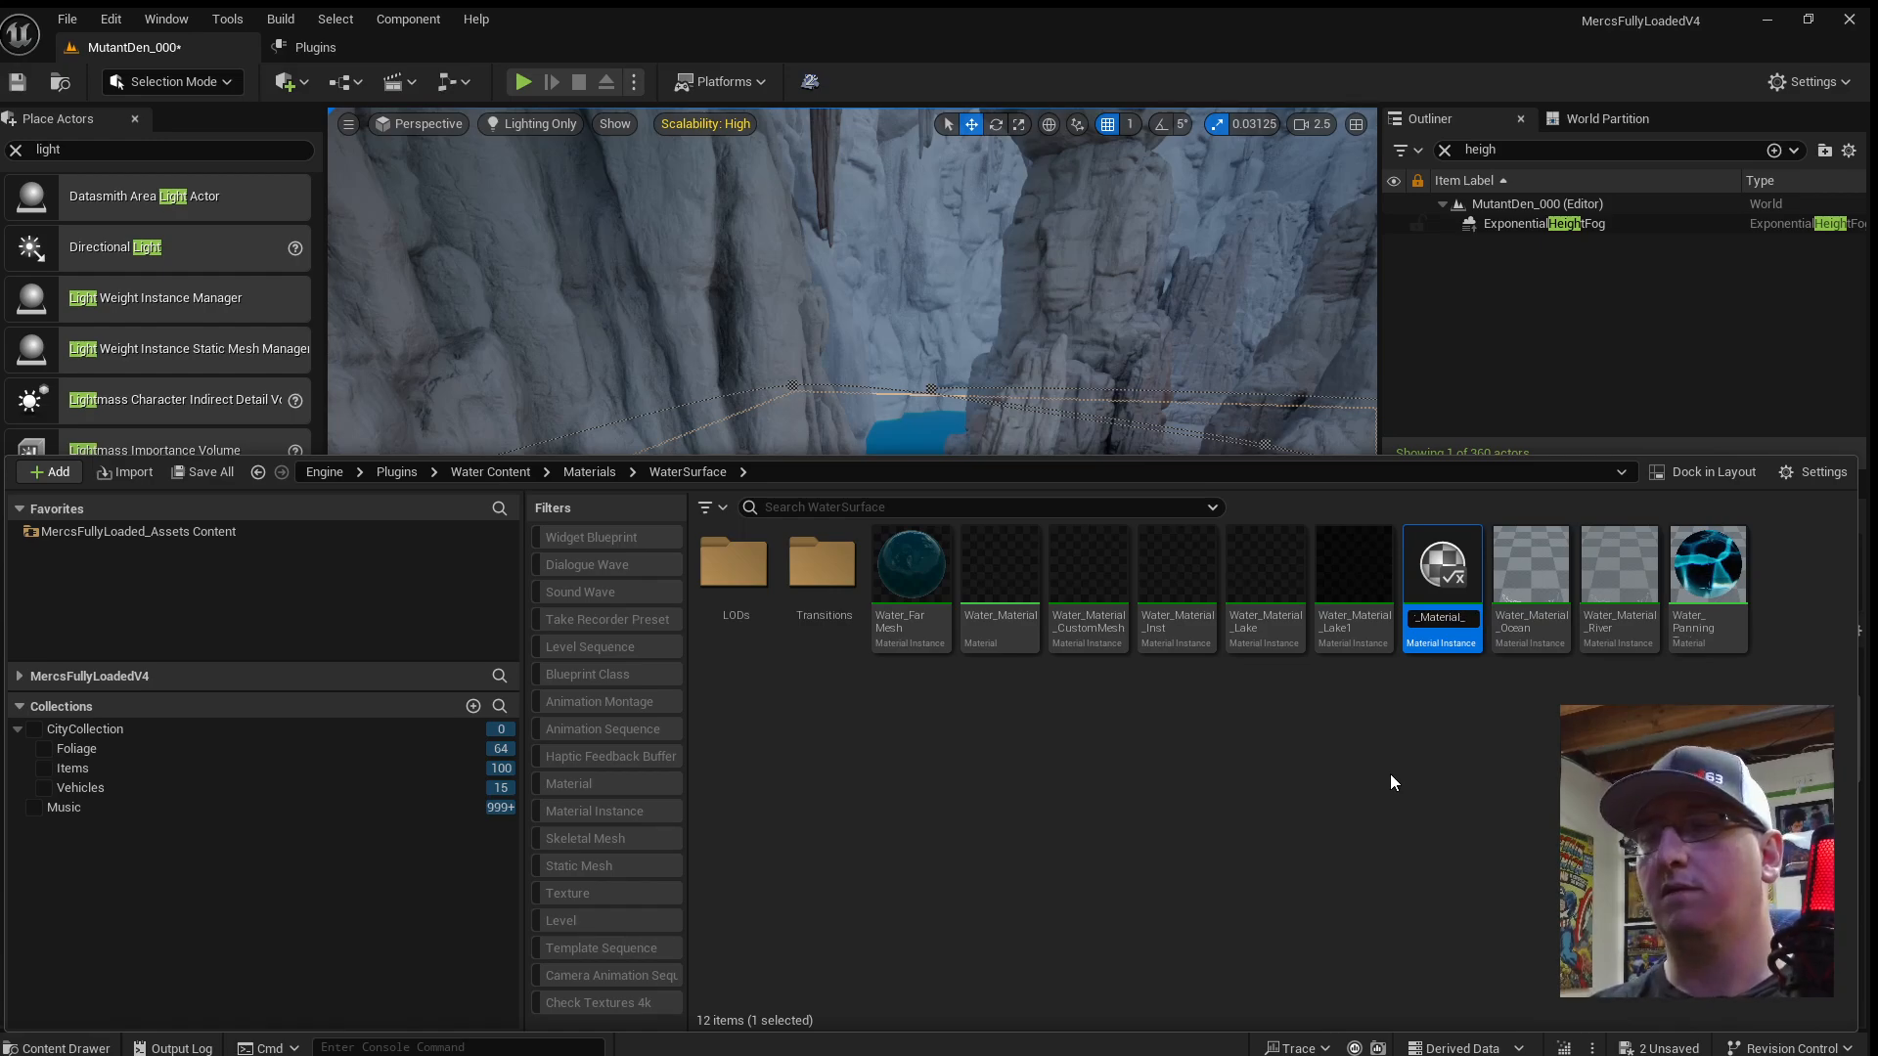
text(Mutant)
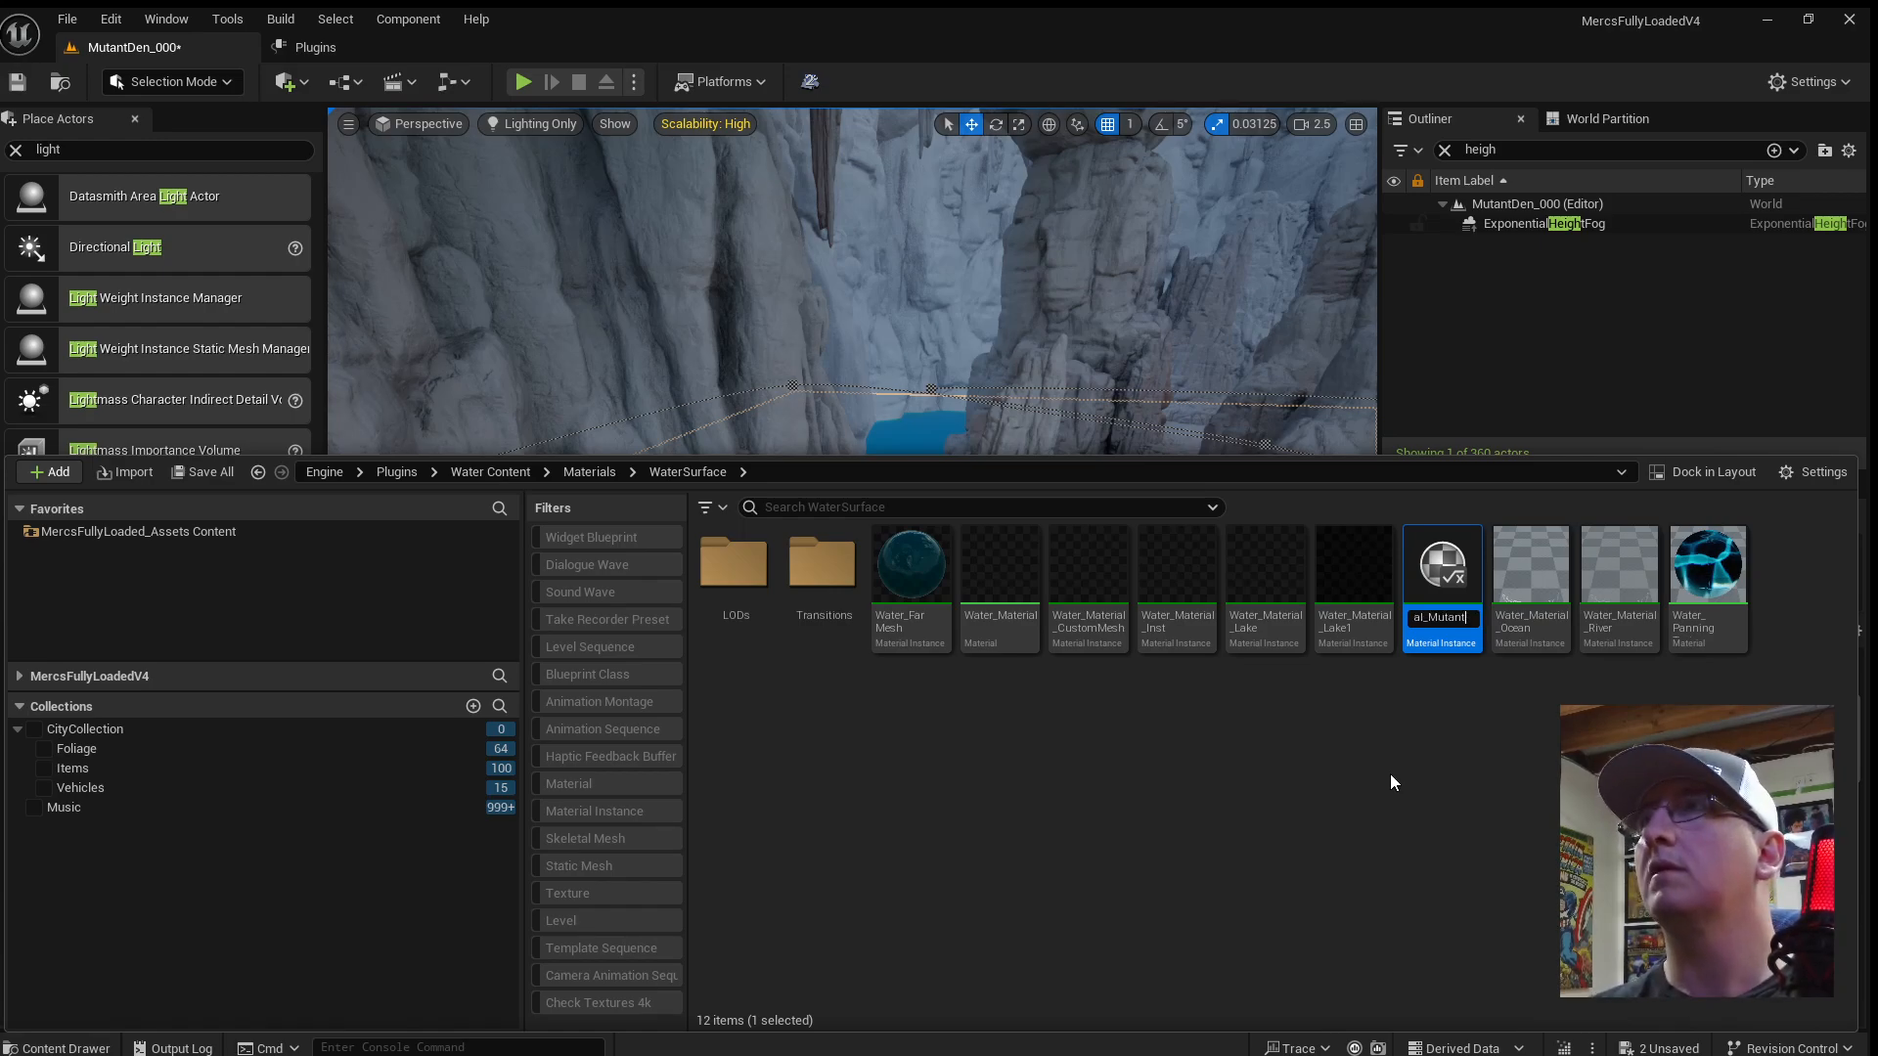
key(BackSpace)
key(BackSpace)
key(BackSpace)
key(BackSpace)
key(BackSpace)
key(BackSpace)
key(BackSpace)
text(_Acidic)
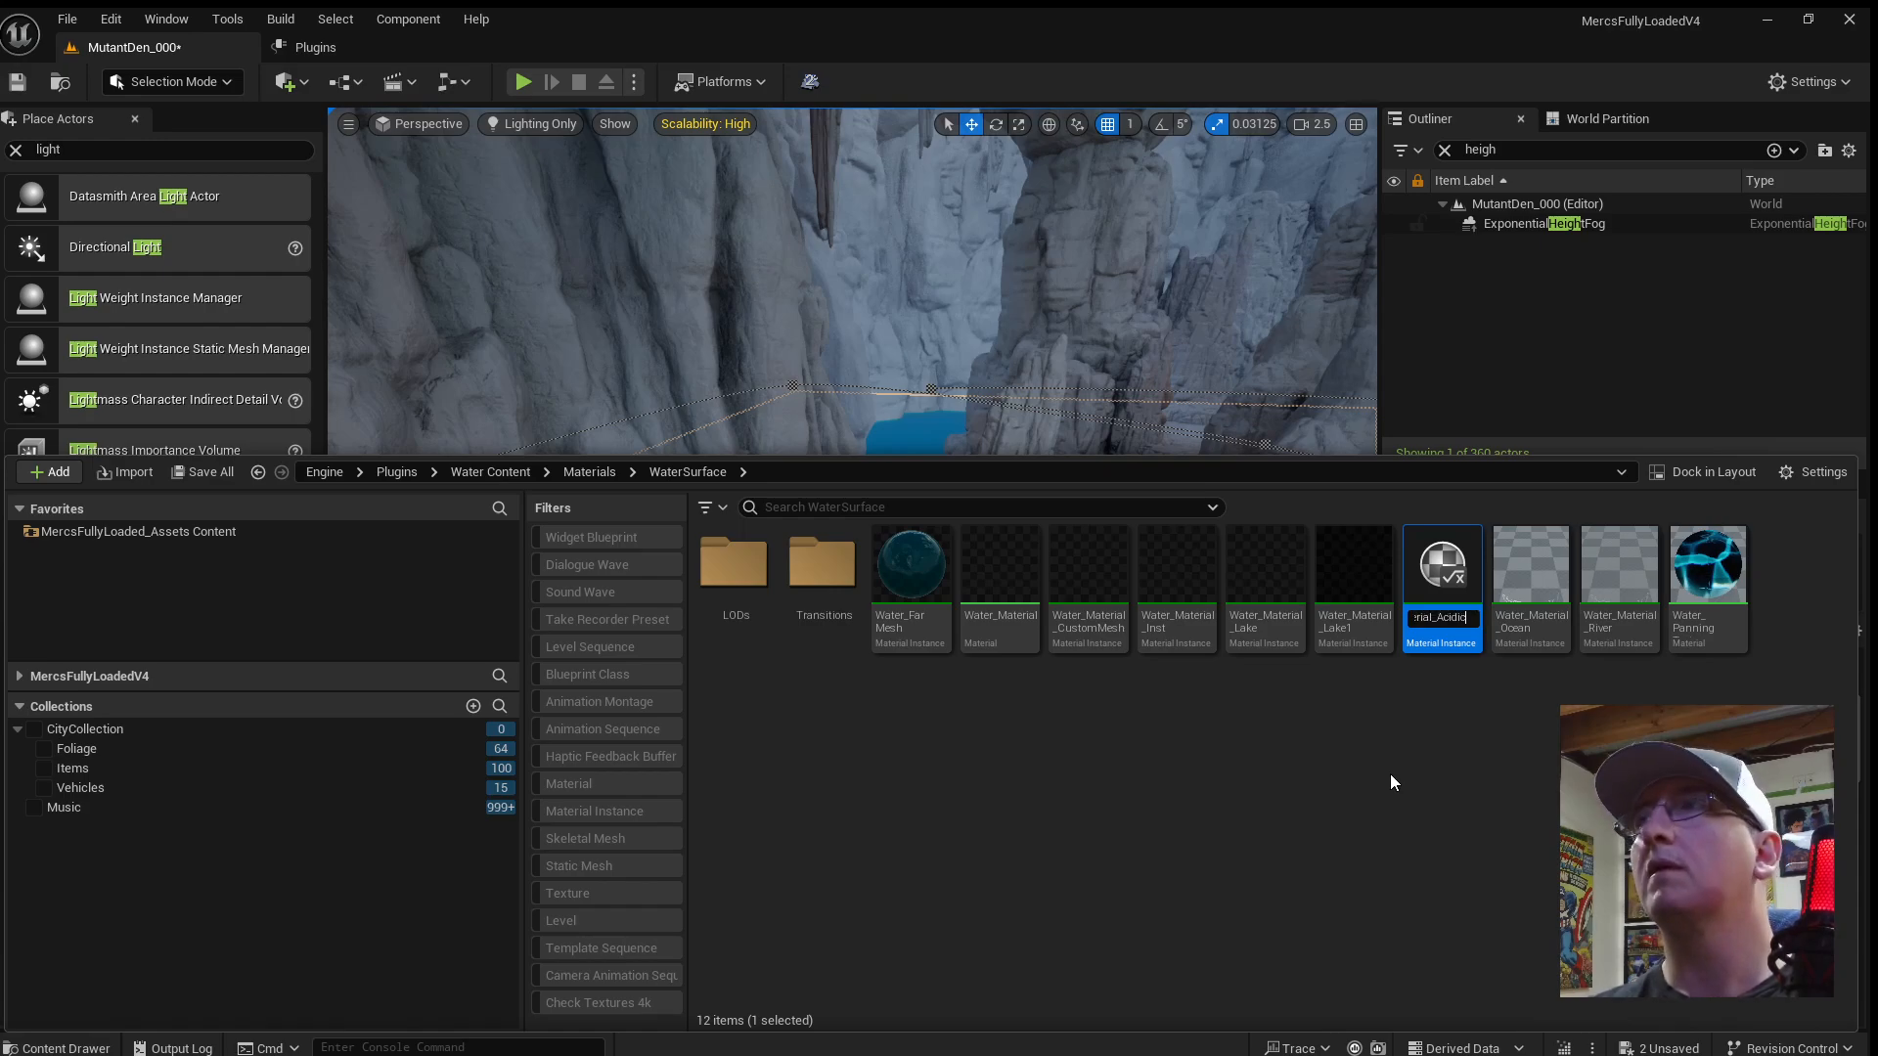
key(Return)
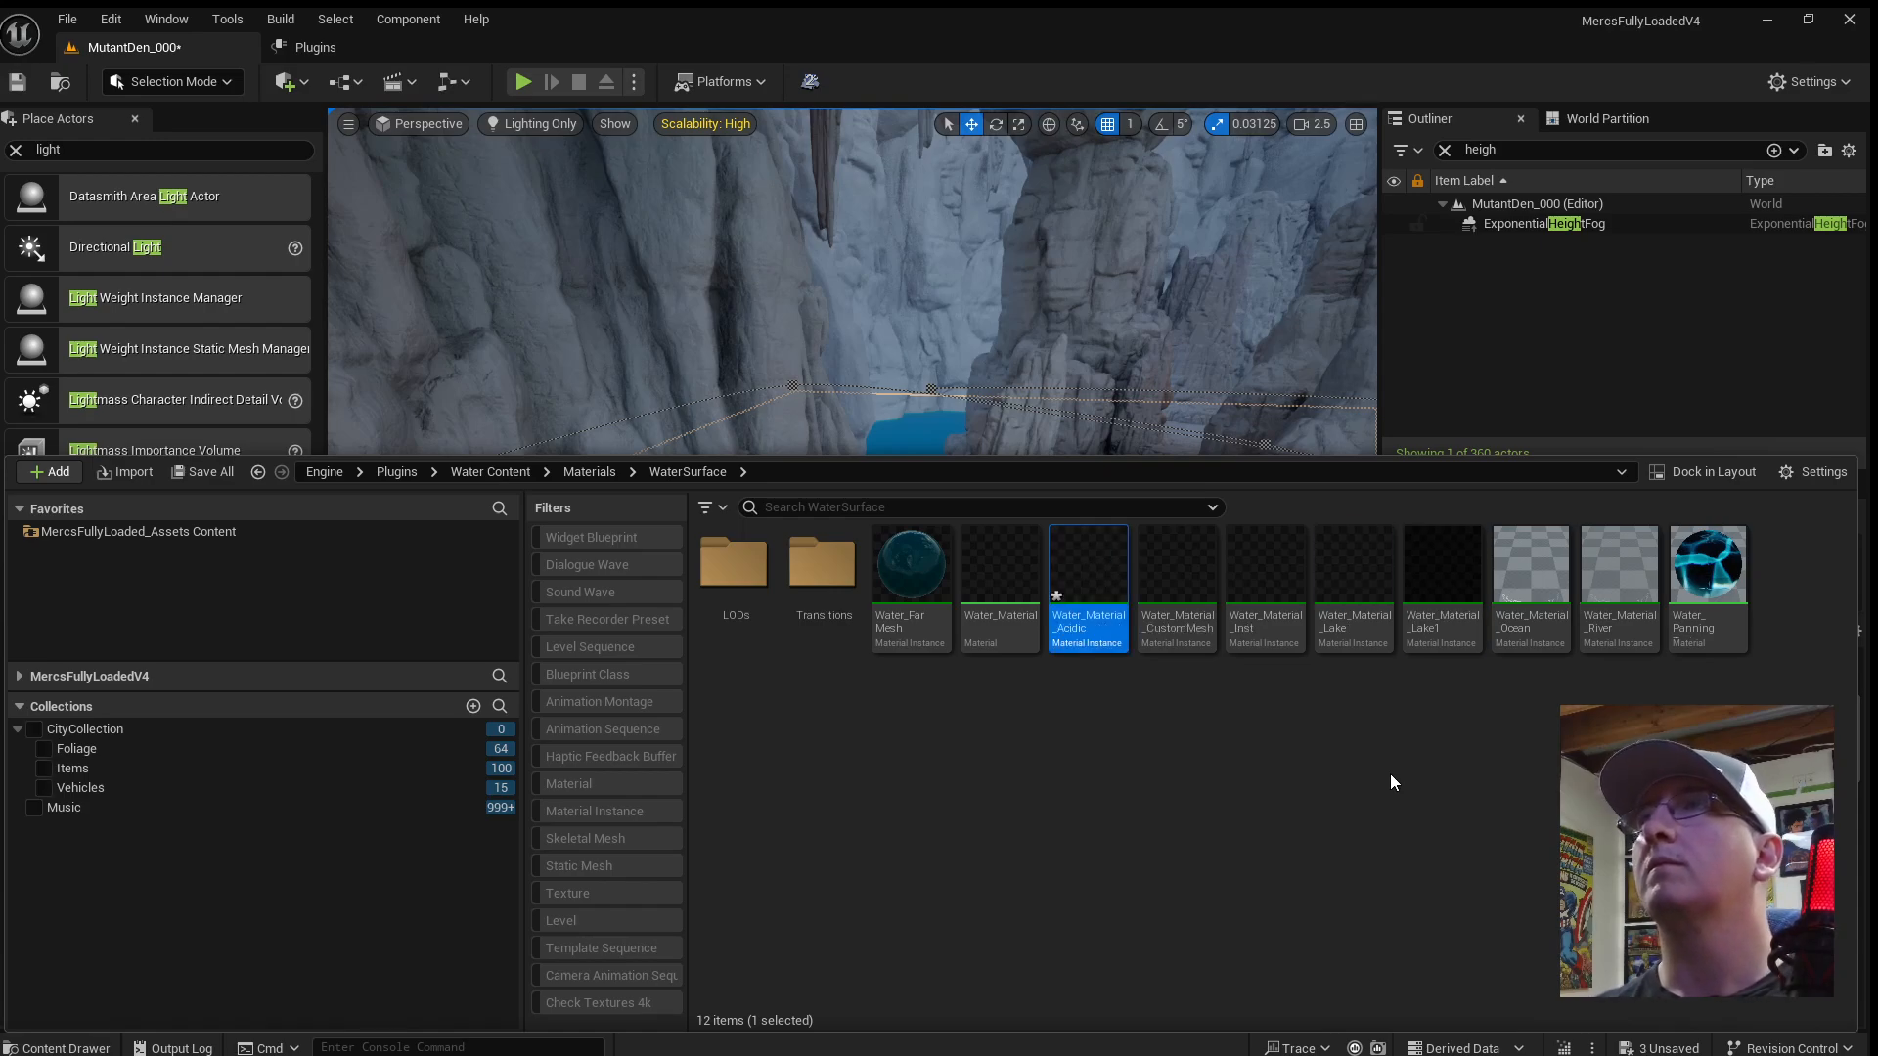
Move Water_Material_Acidic from the WaterSurface folder into the Materials folder of MercsFullyLoaded_Assets Content.
click(1183, 770)
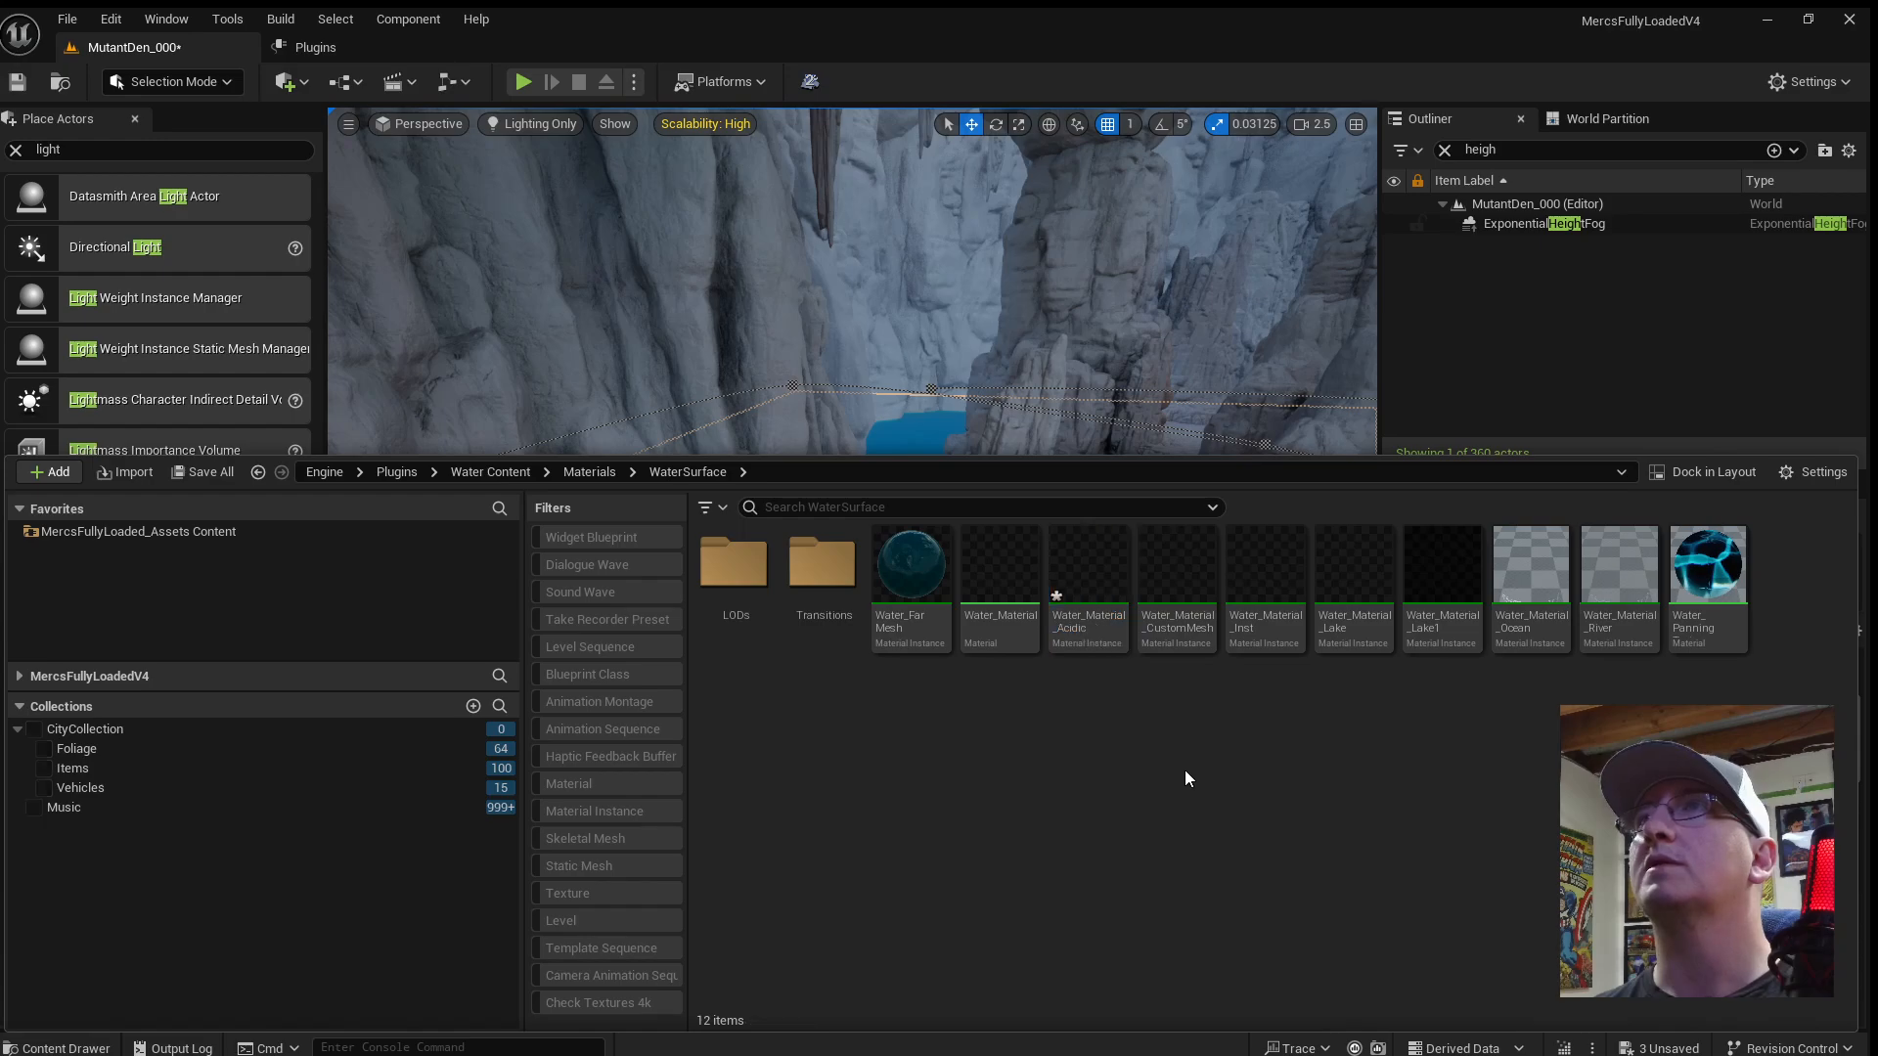
click(1092, 582)
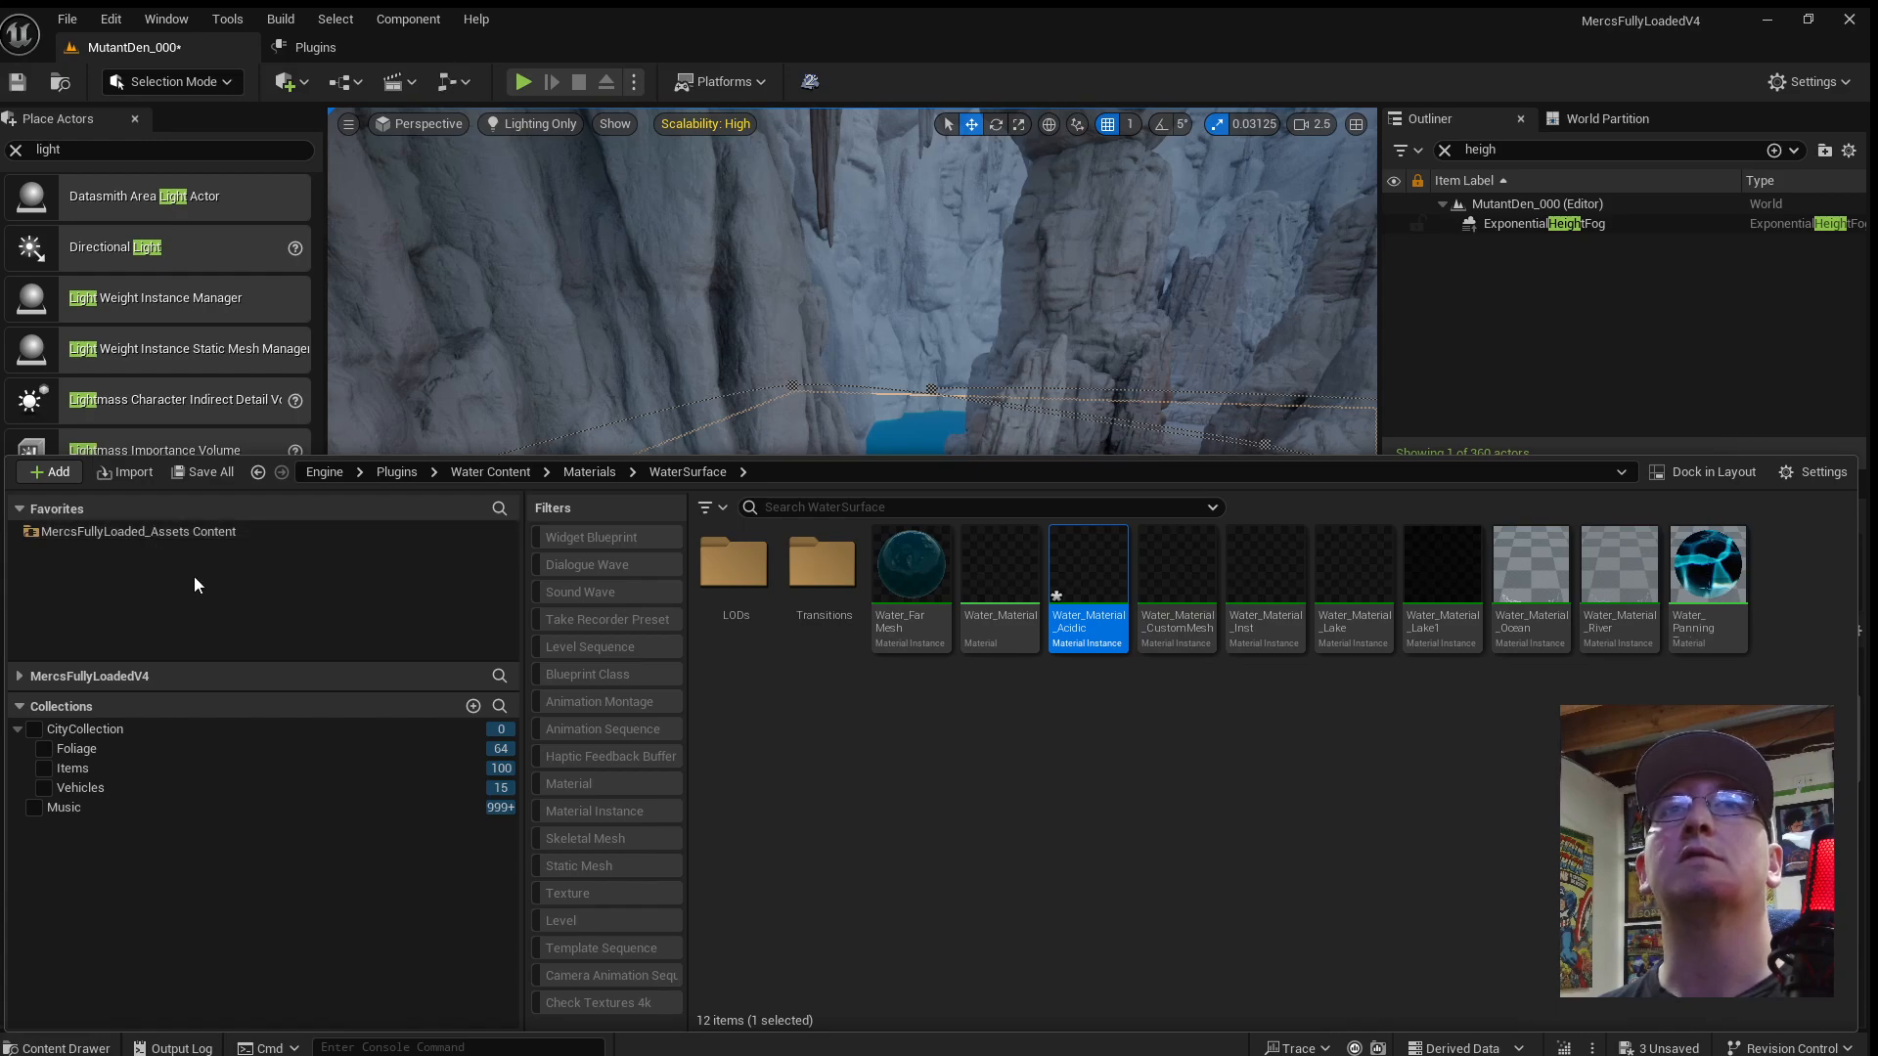
click(138, 533)
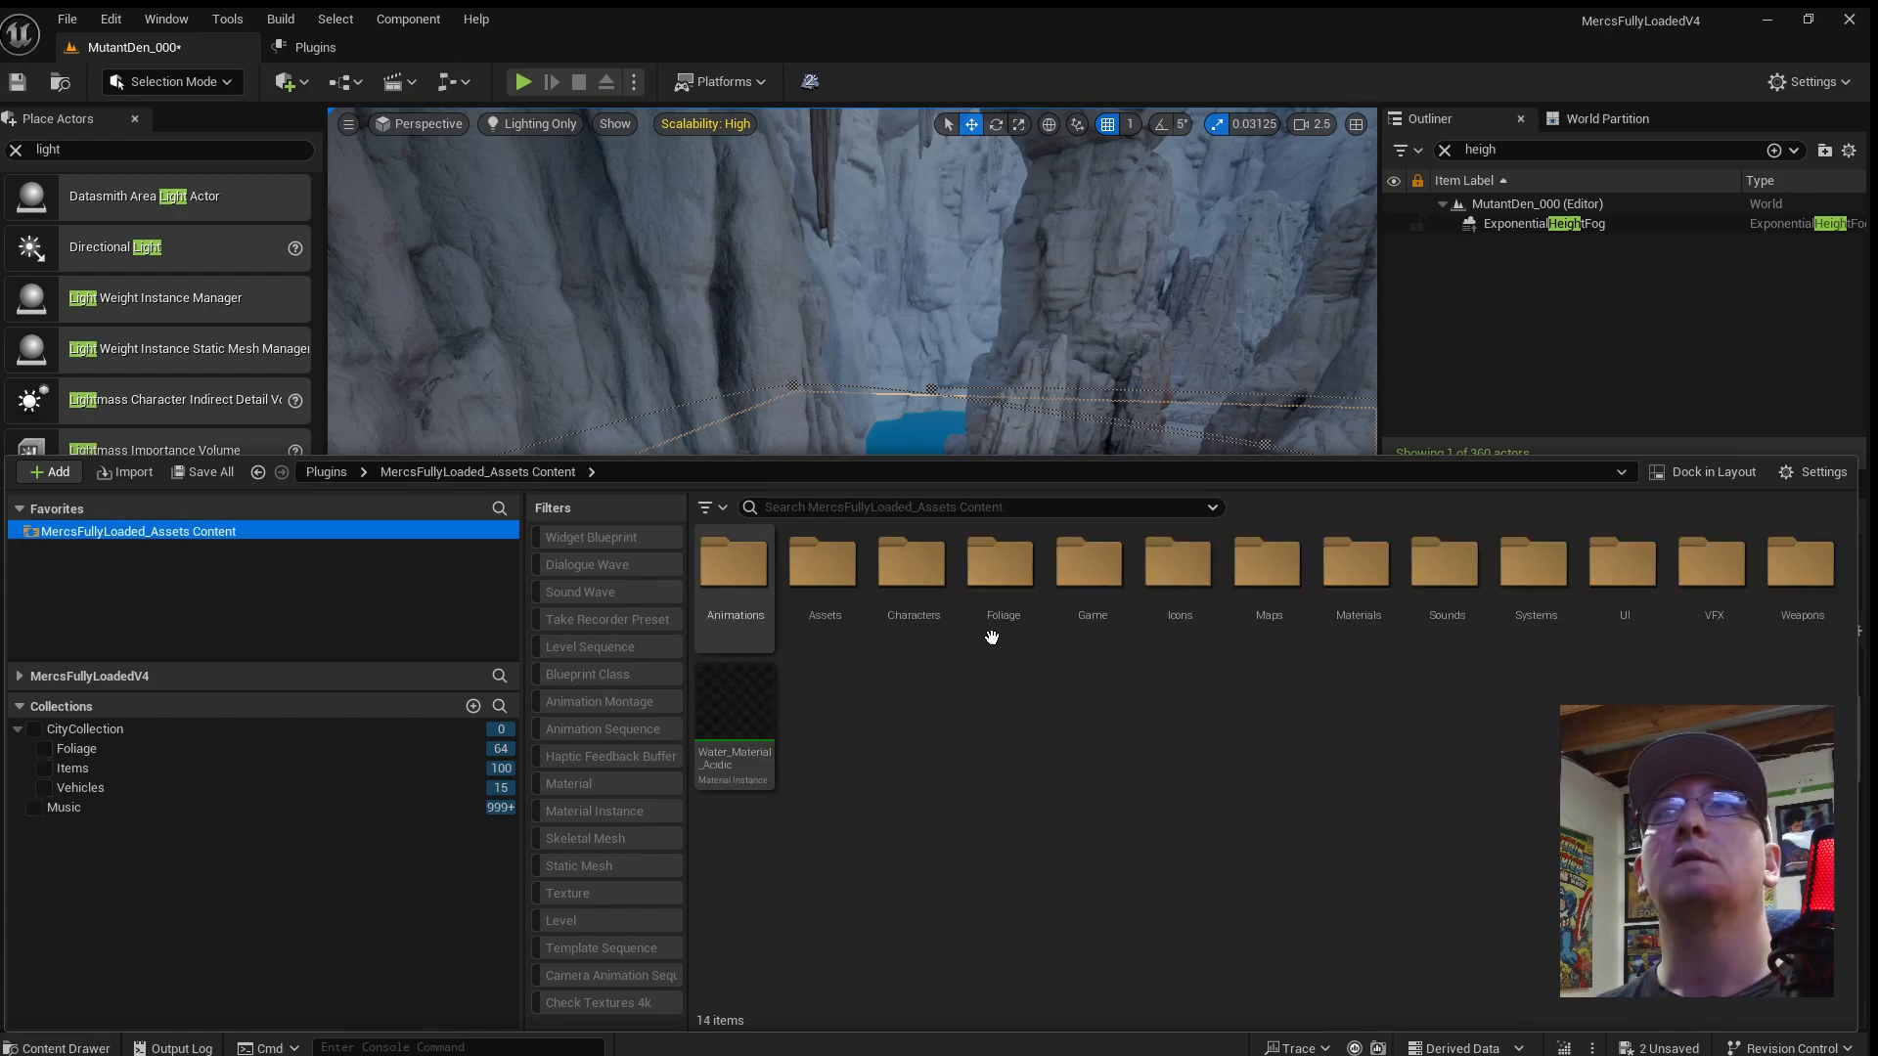
click(753, 721)
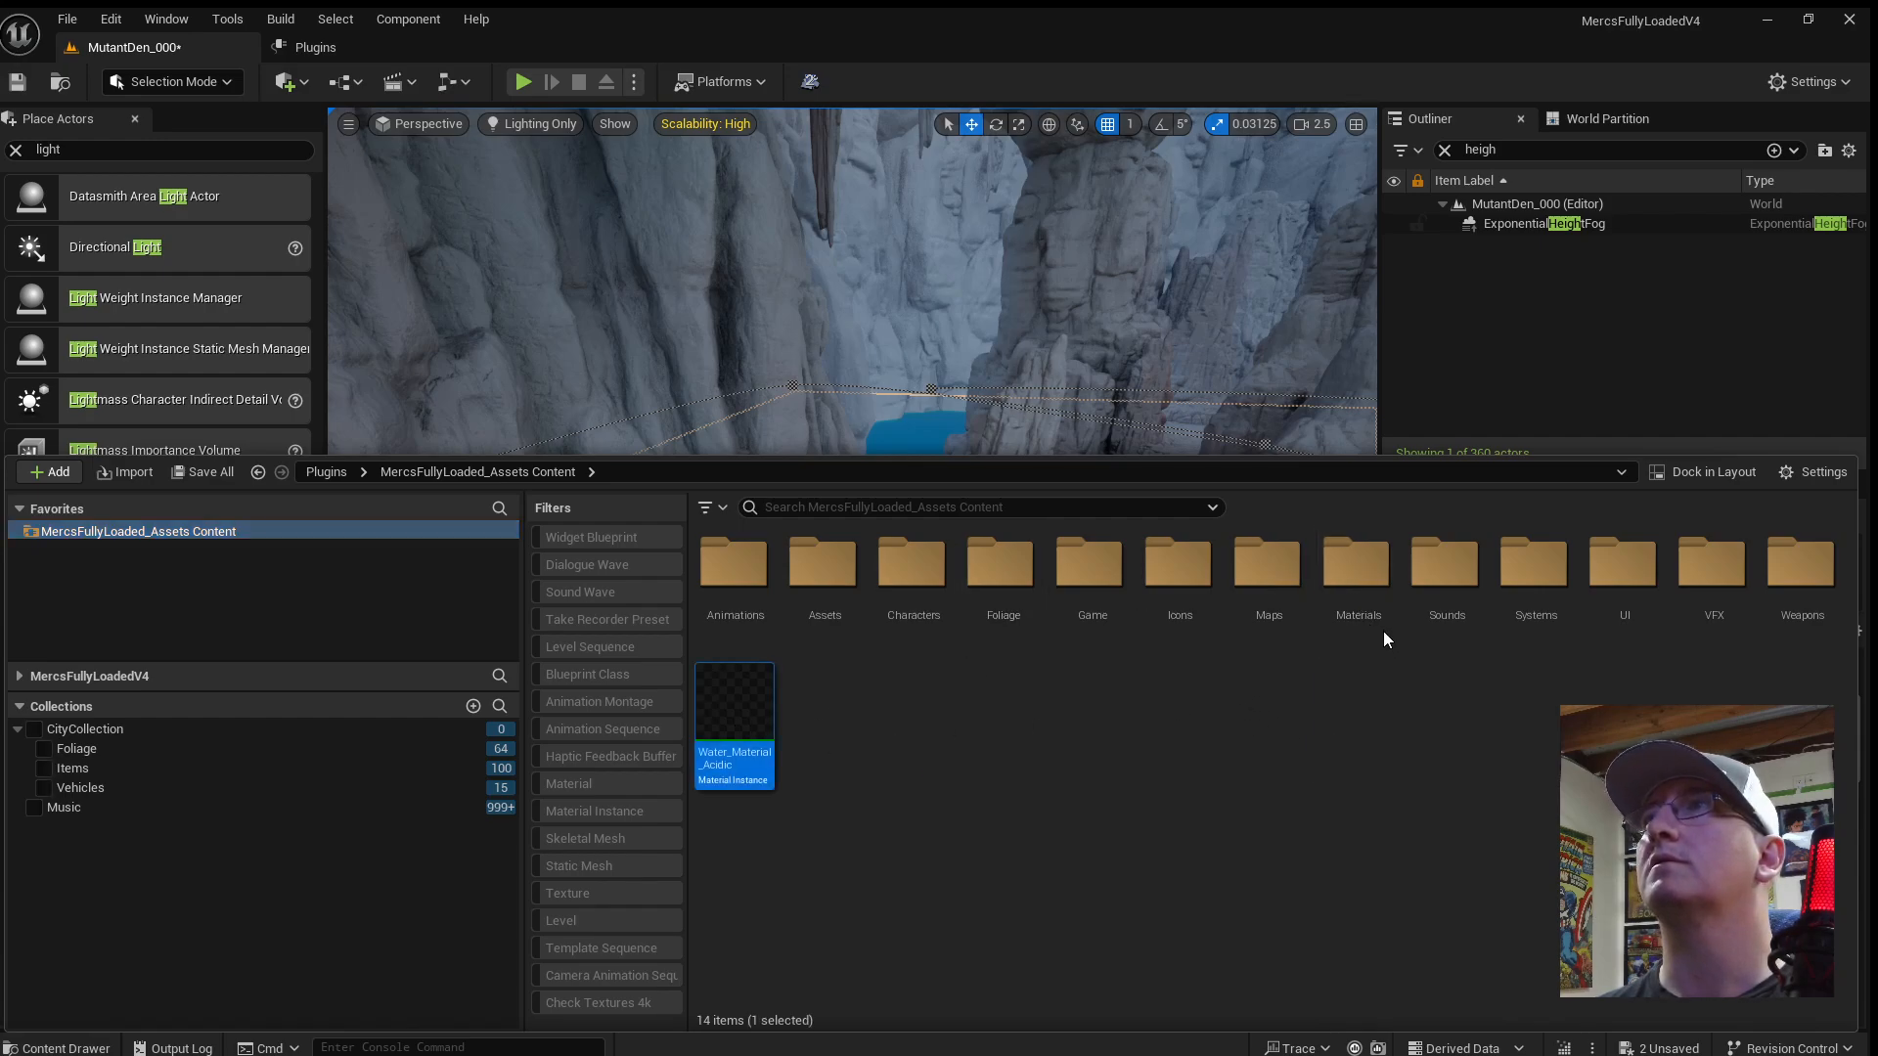
double_click(1356, 575)
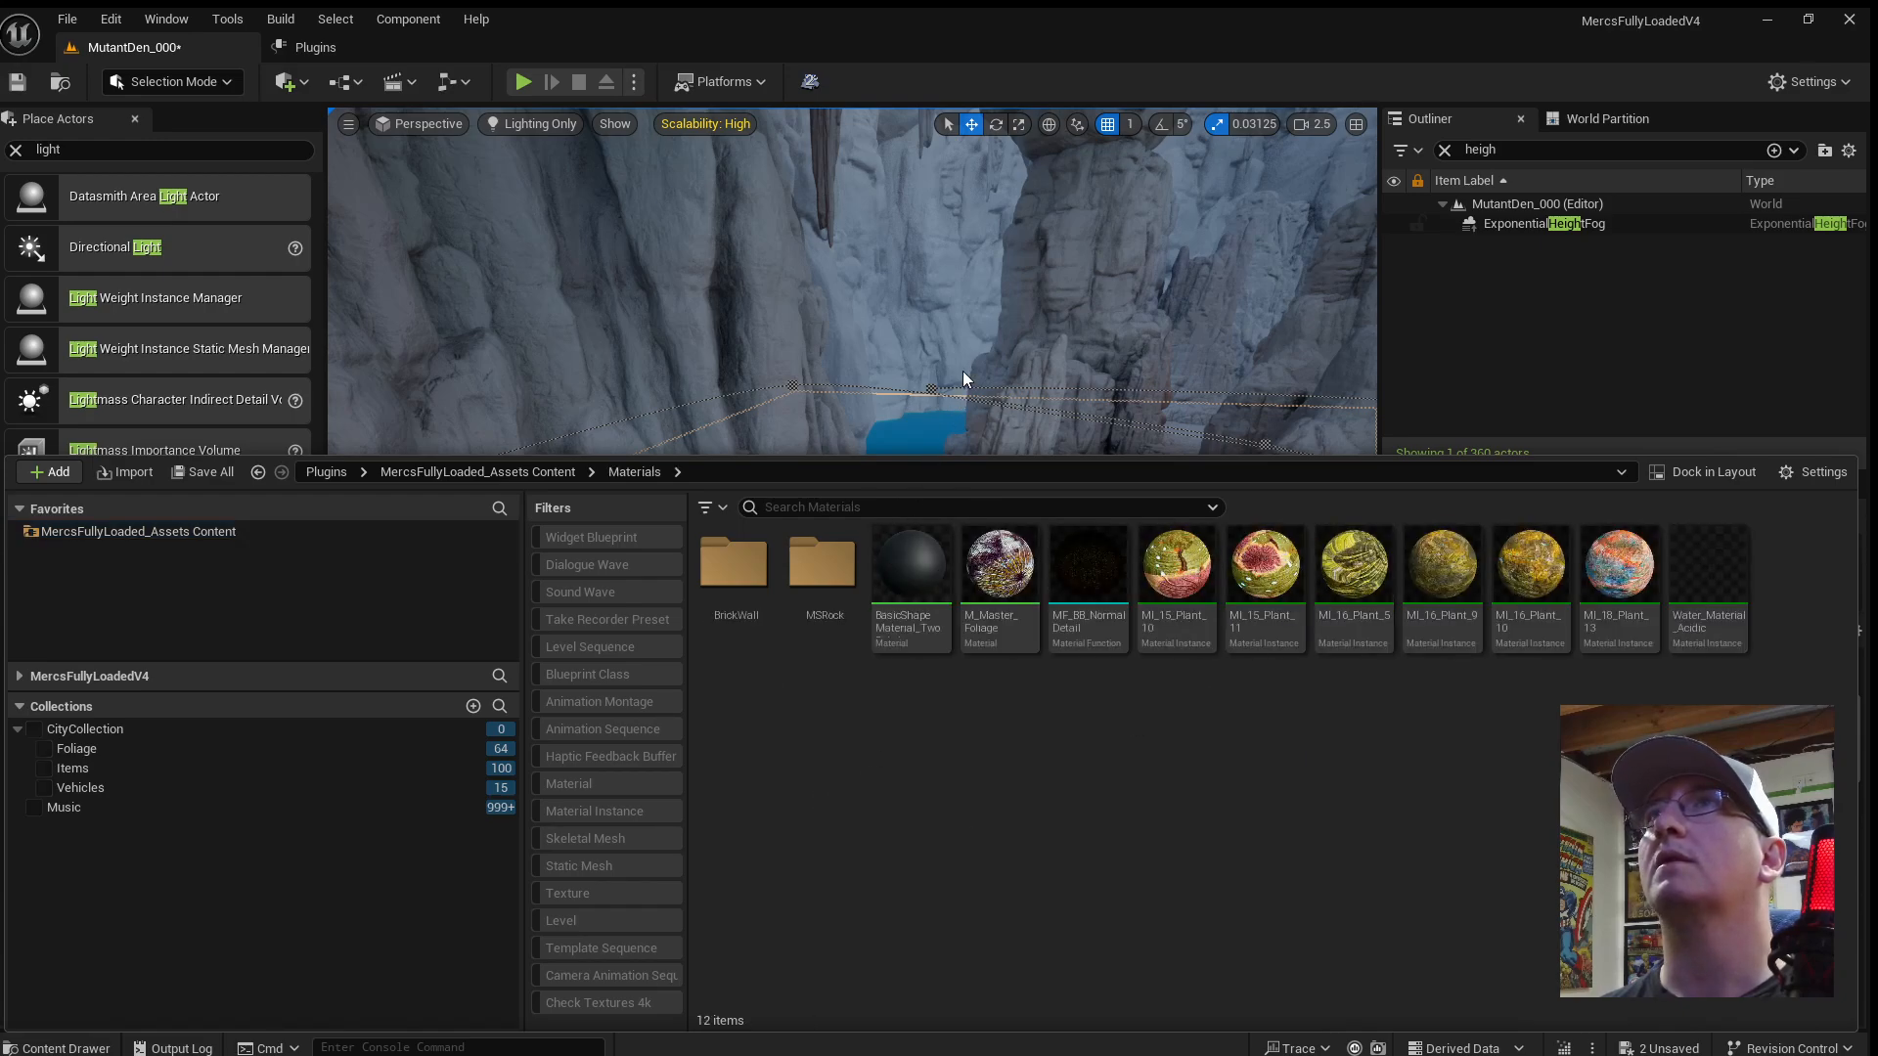
Create a folder named Water inside Materials and move Water_Material_Acidic into it.
key(ctrl+shift+n)
text(Water)
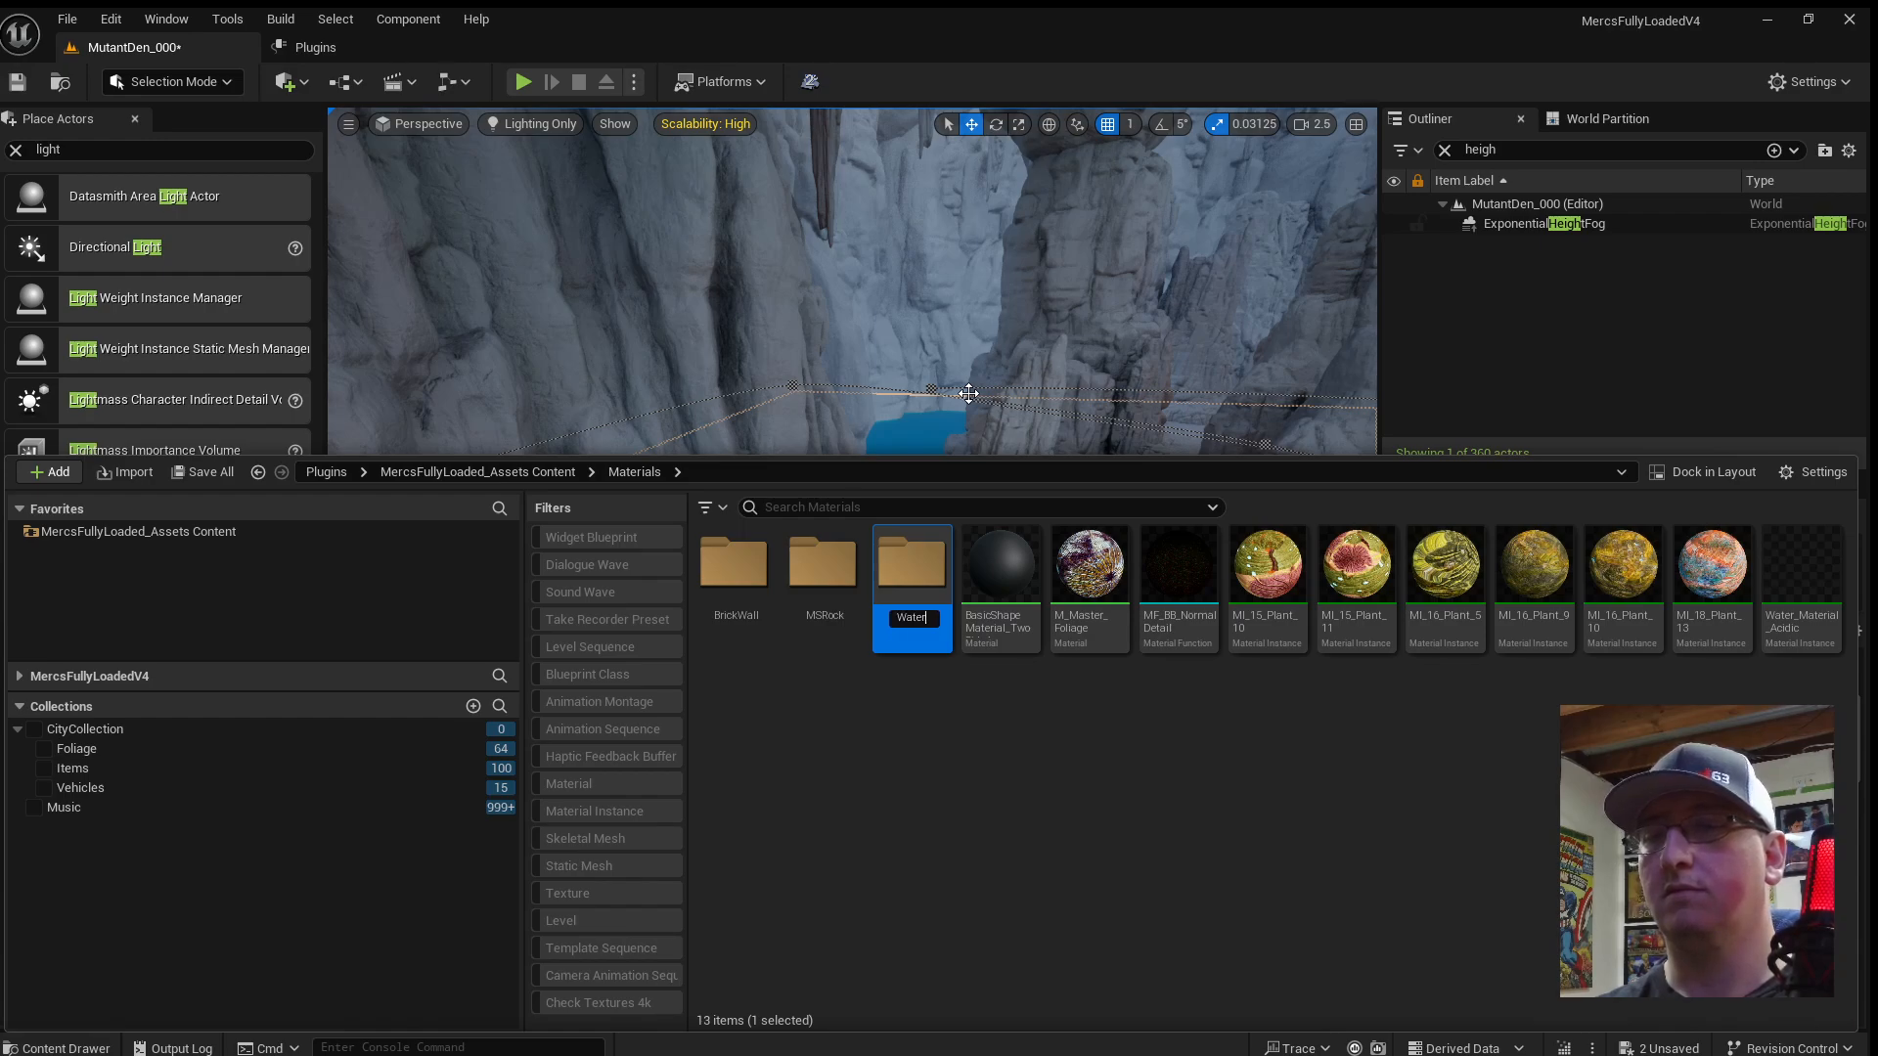
key(Return)
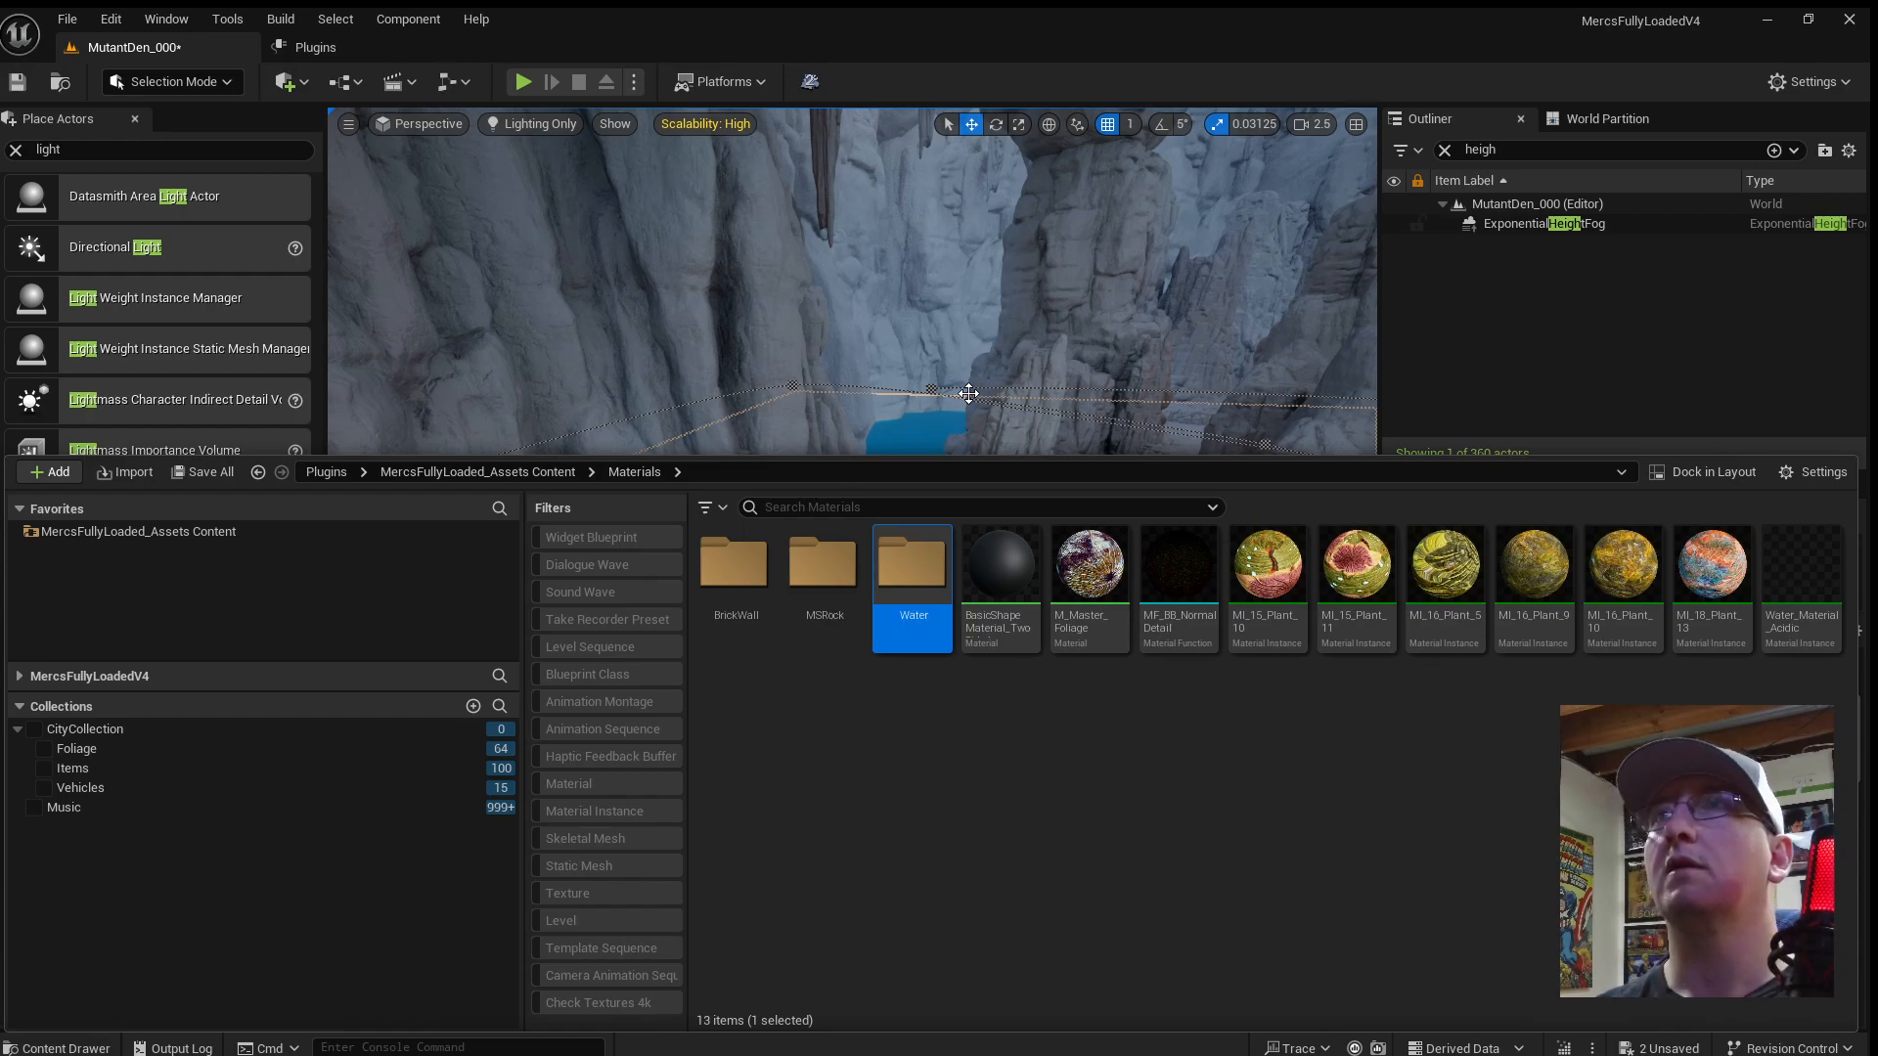
click(1814, 602)
drag(924, 587, 925, 588)
click(954, 626)
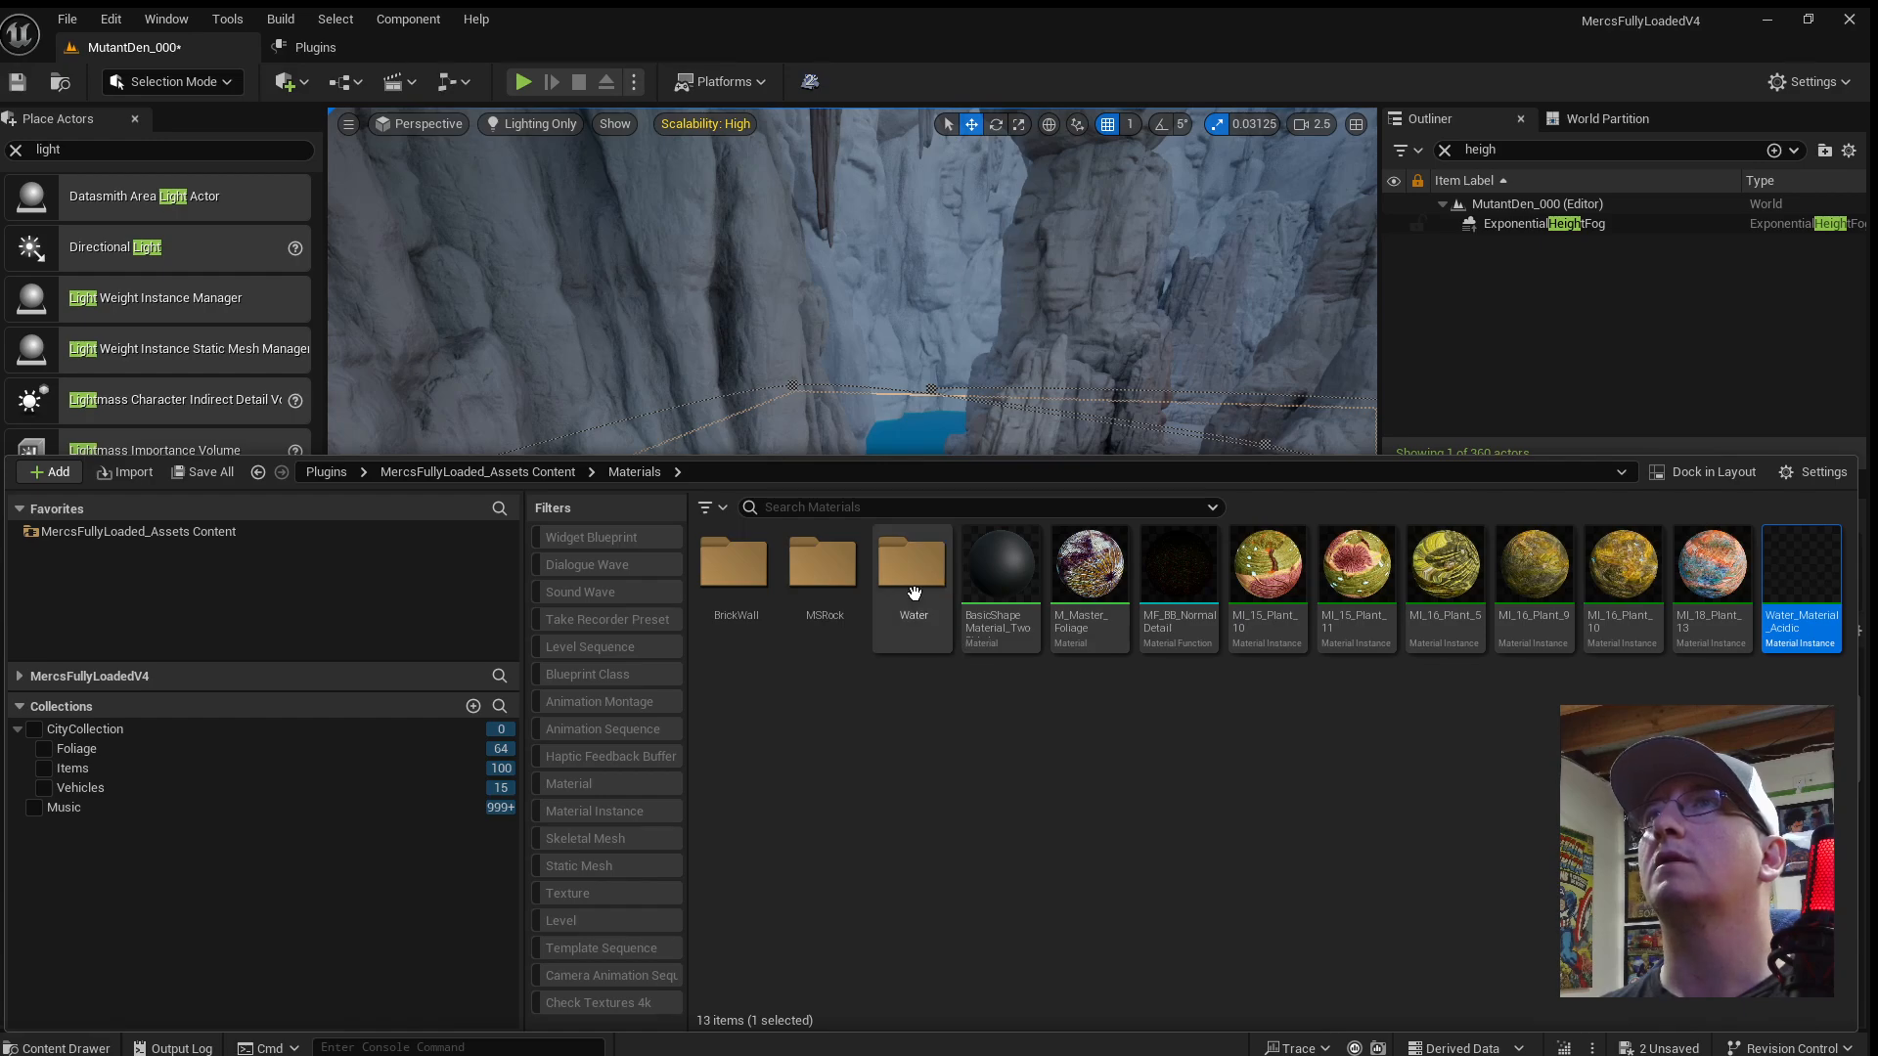
double_click(914, 586)
click(752, 581)
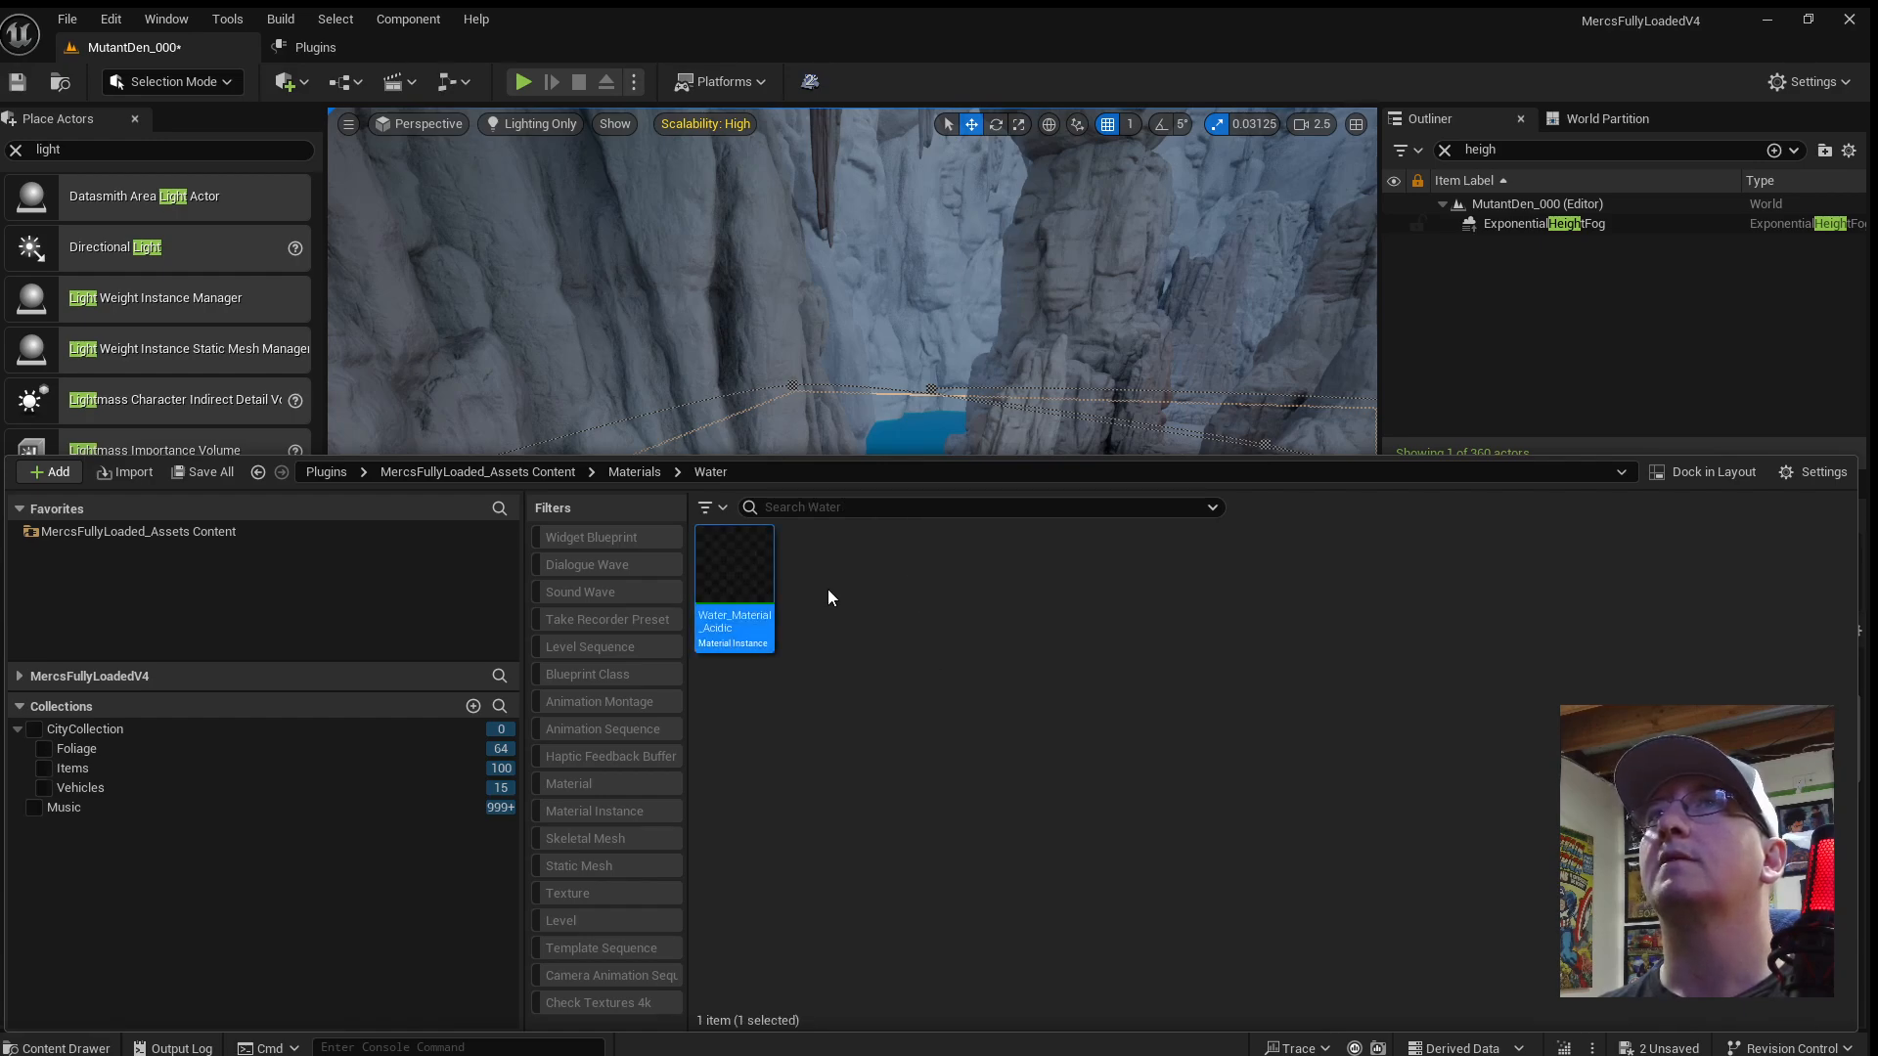
Assign Water_Material_Acidic as the Water Material of the lake's water body component.
key(ctrl+space)
click(1680, 708)
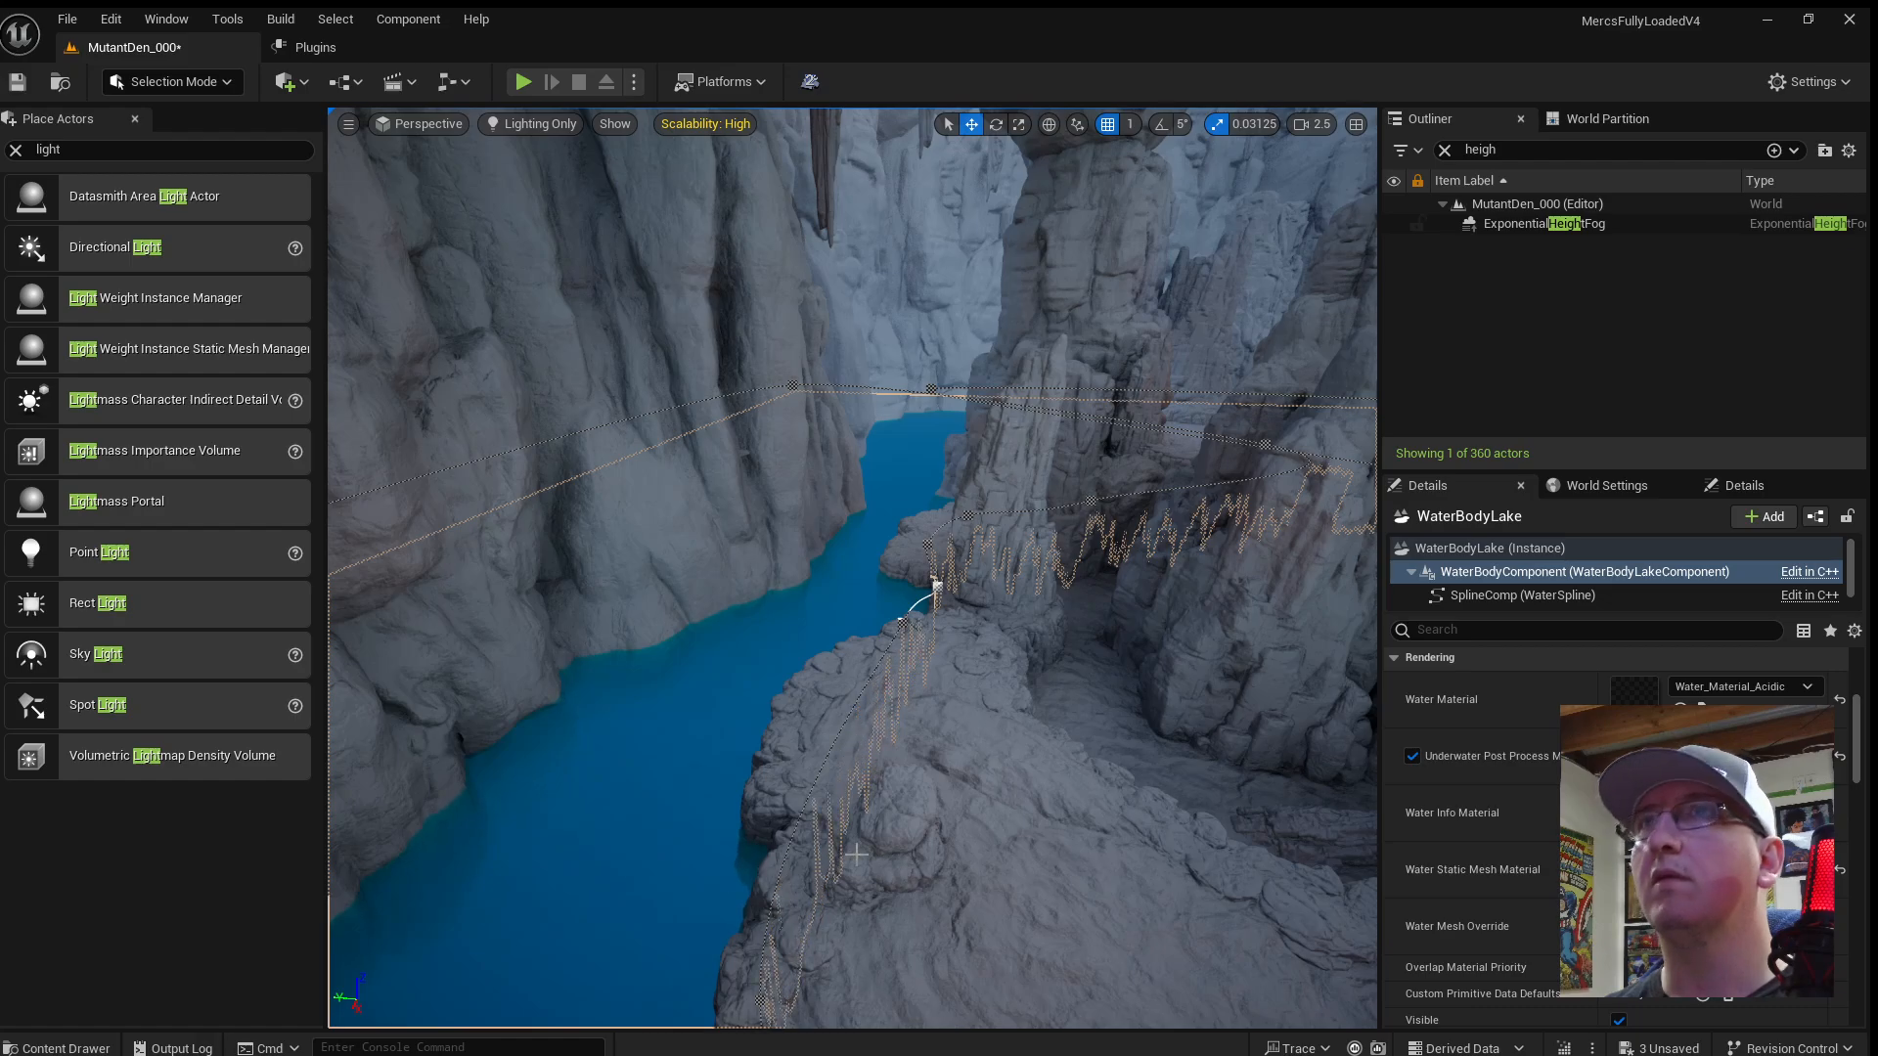
mouse_move(1139, 815)
right_down()
mouse_move(1164, 758)
mouse_move(1124, 783)
mouse_move(1146, 782)
right_up()
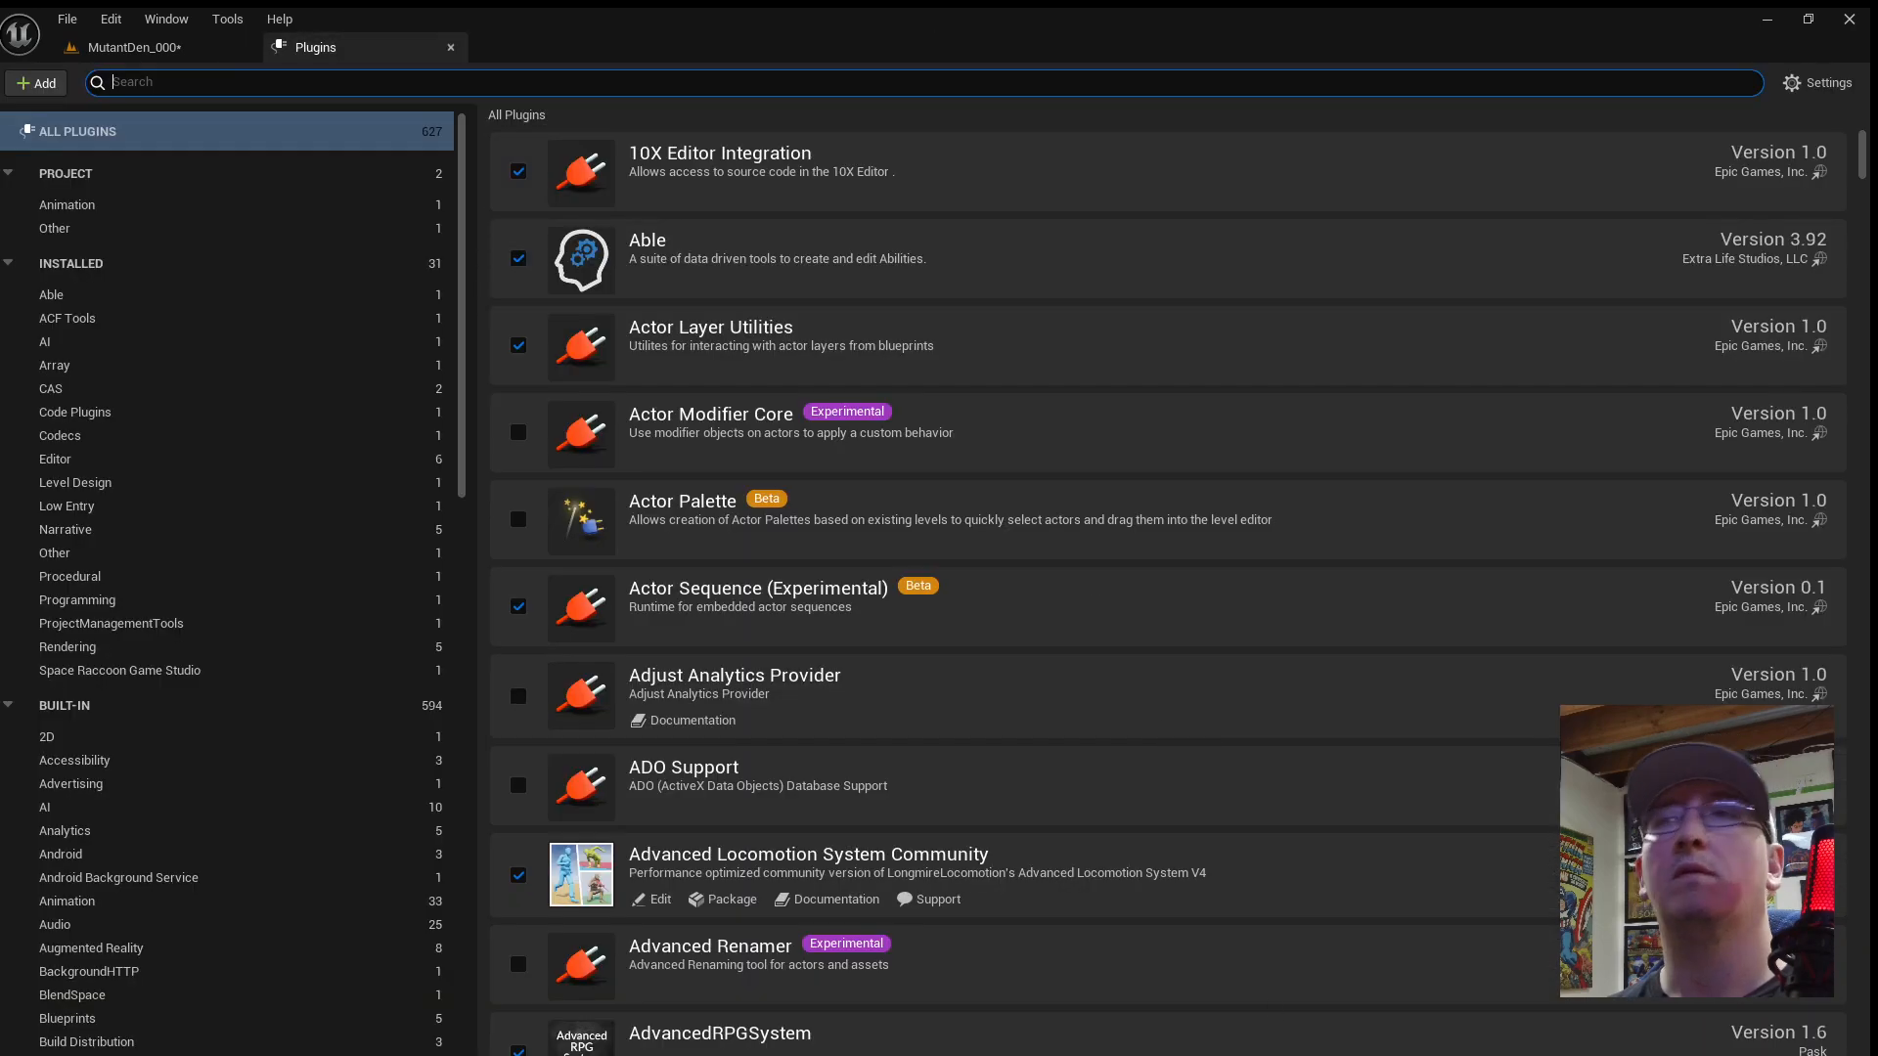
Search the parameters of Water_Material_Acidic for color and albedo settings.
click(201, 49)
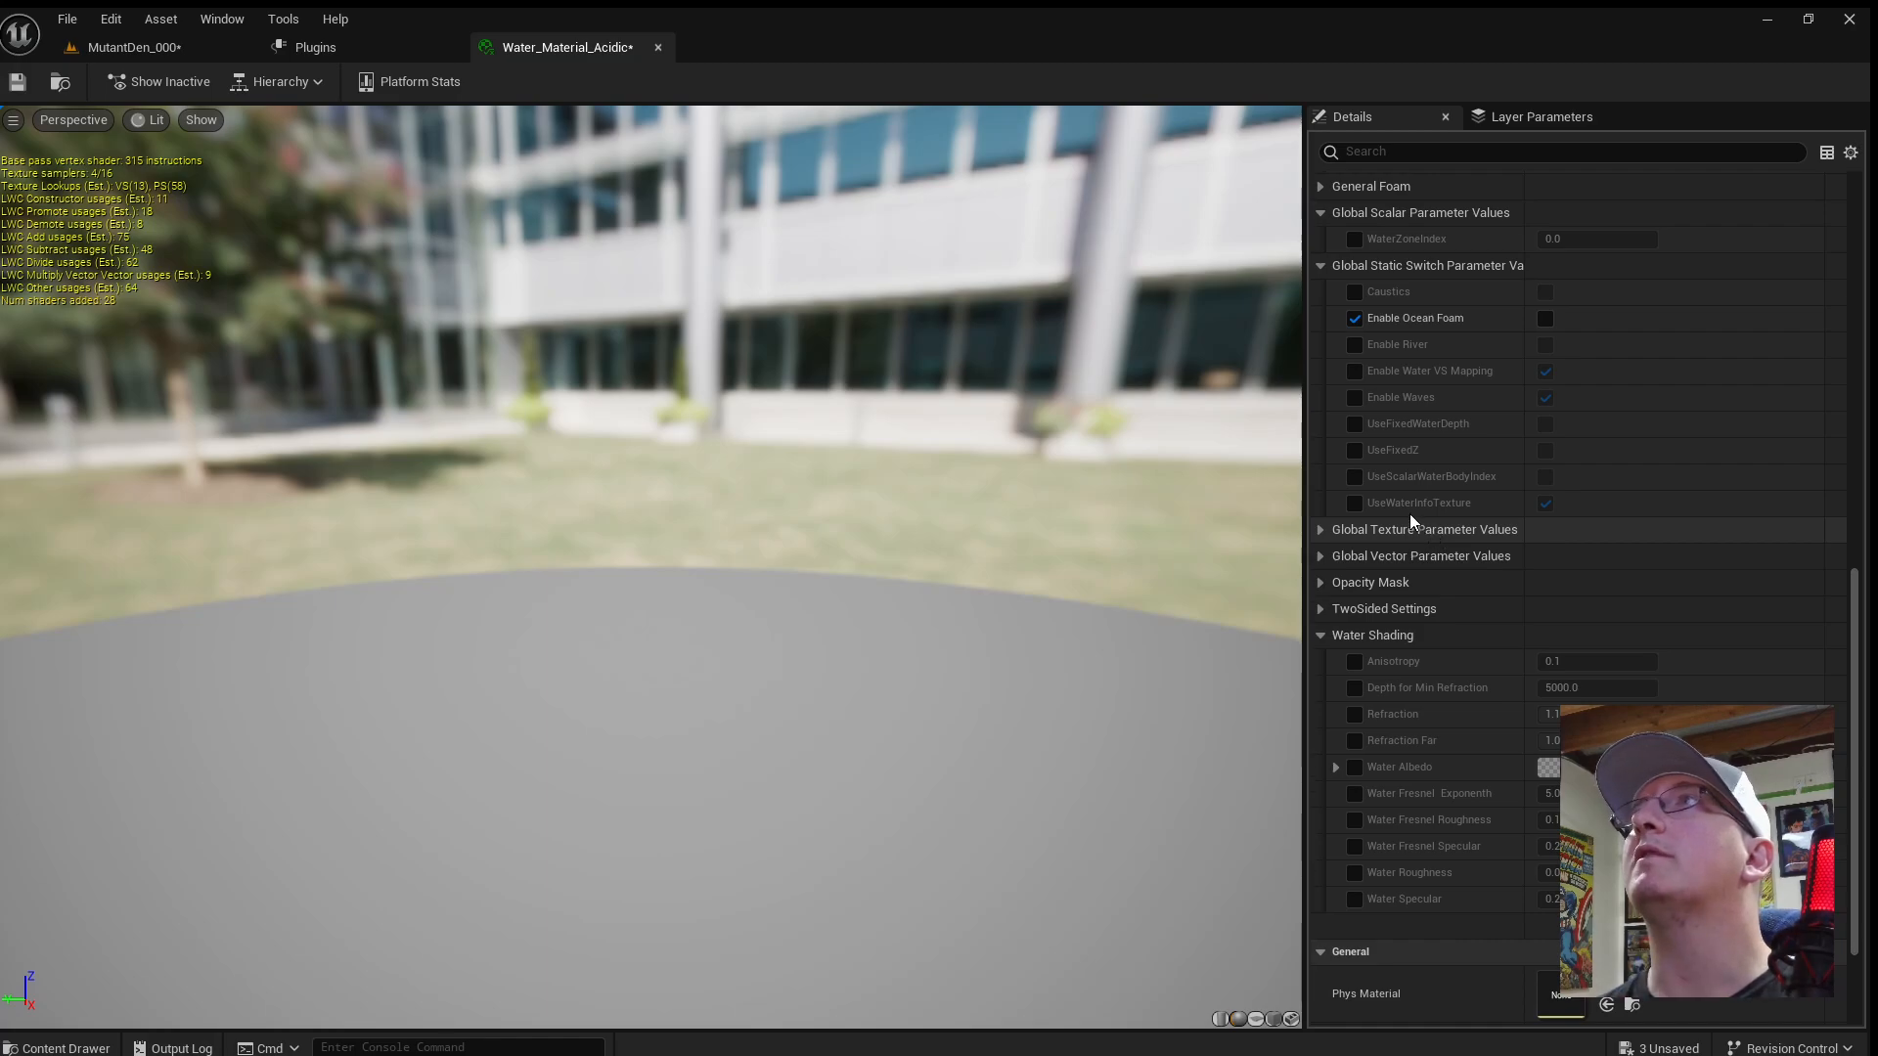
scroll(1418, 513, up, 15)
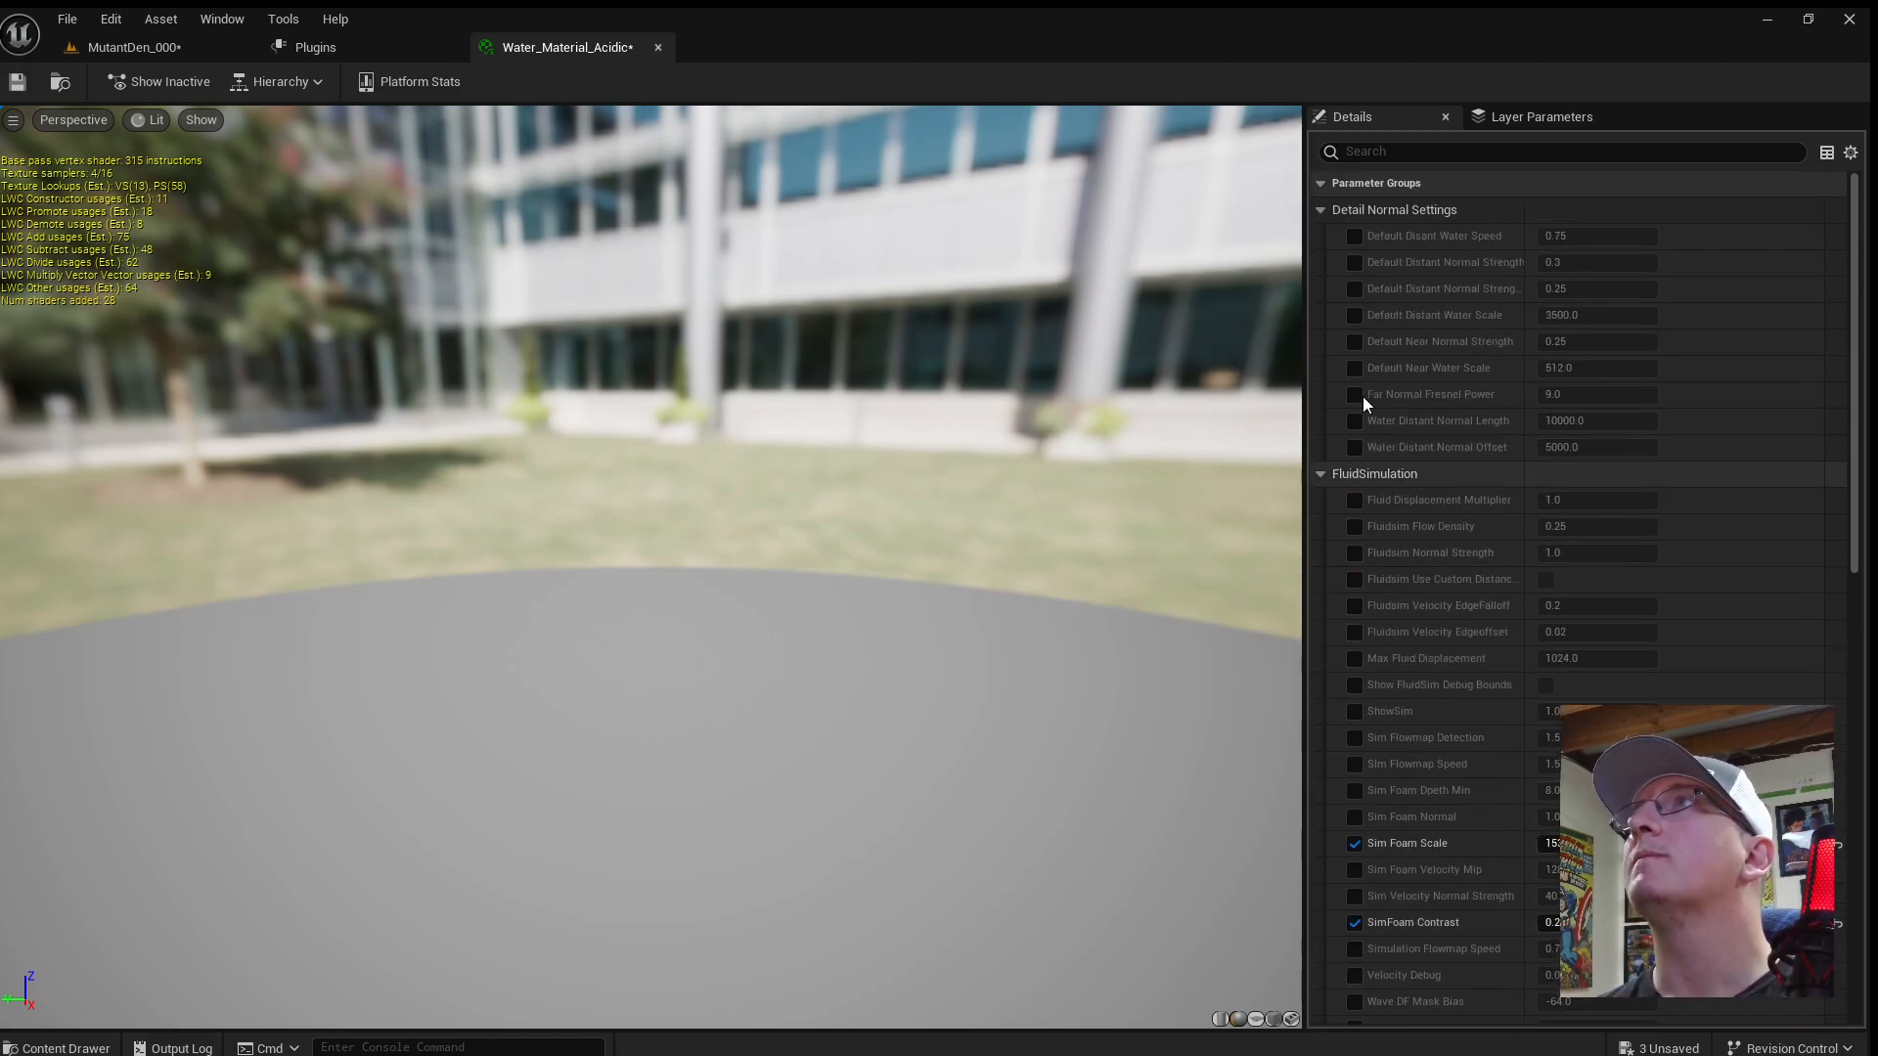
scroll(1424, 513, down, 5)
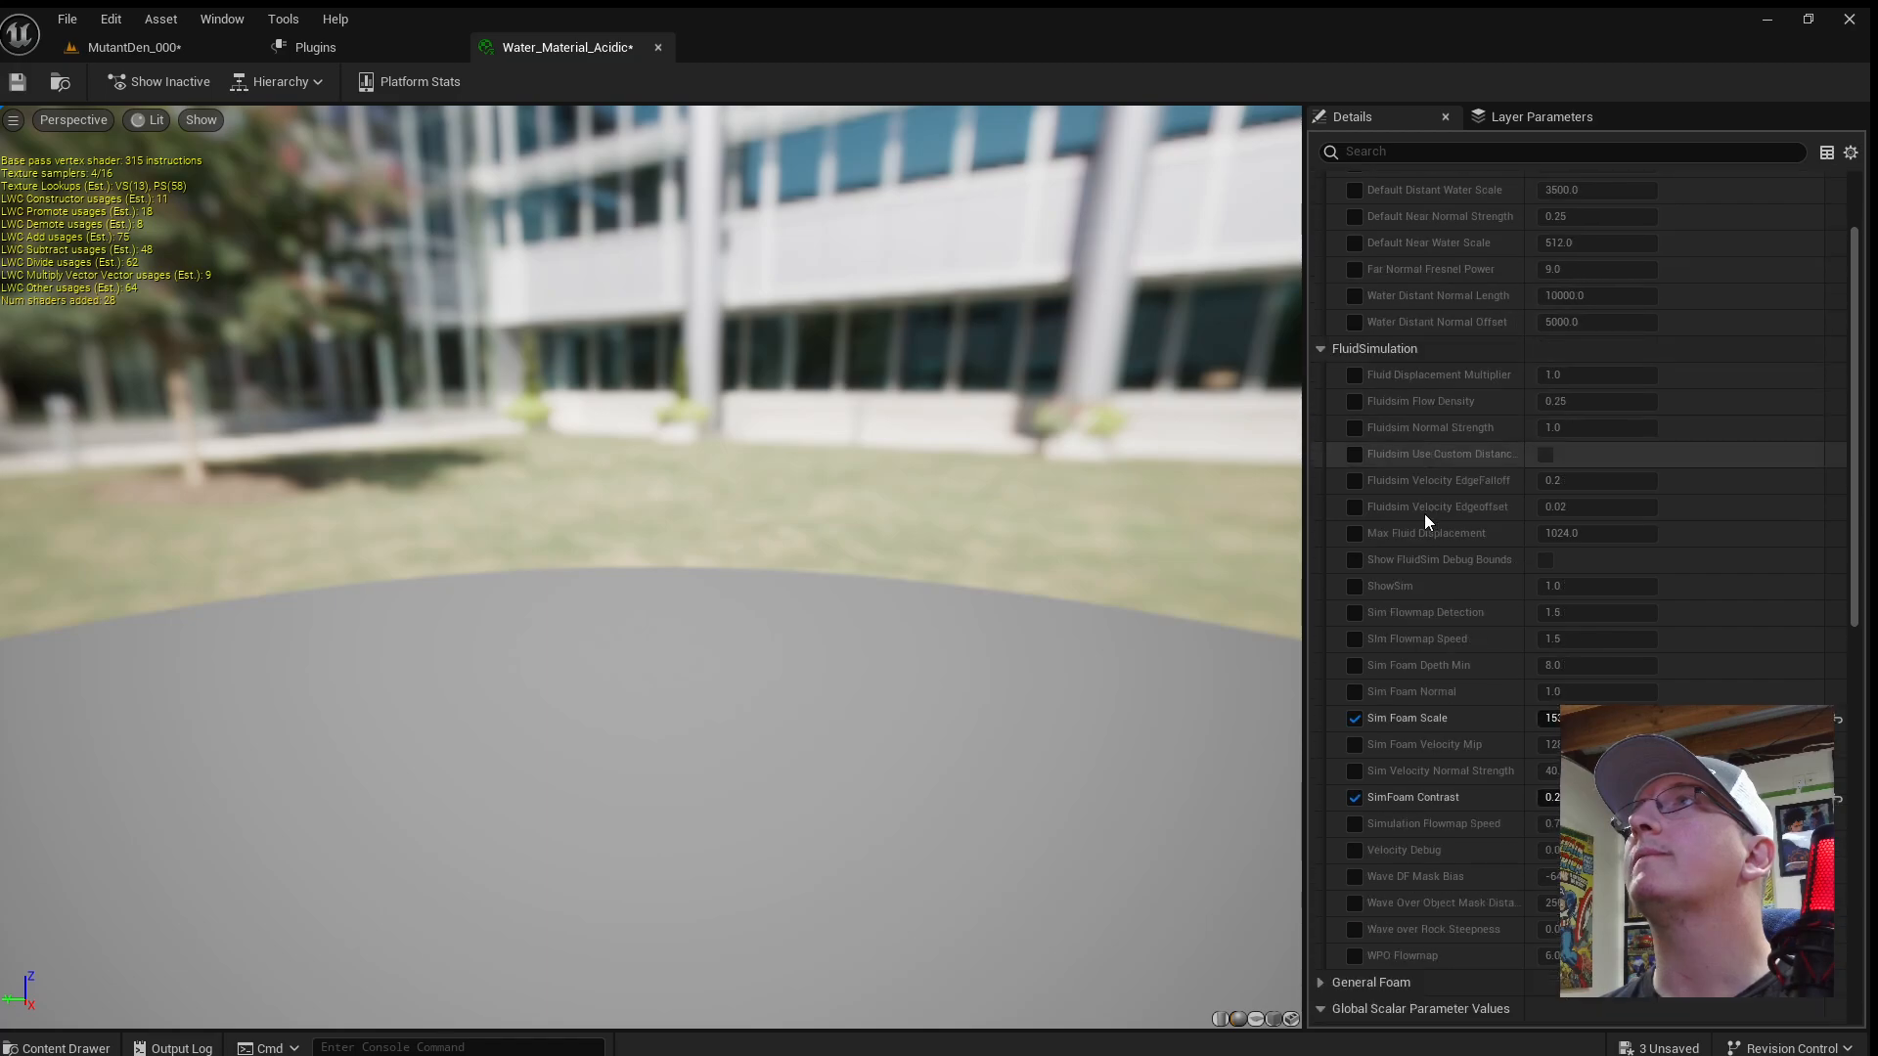
click(1425, 152)
text(col)
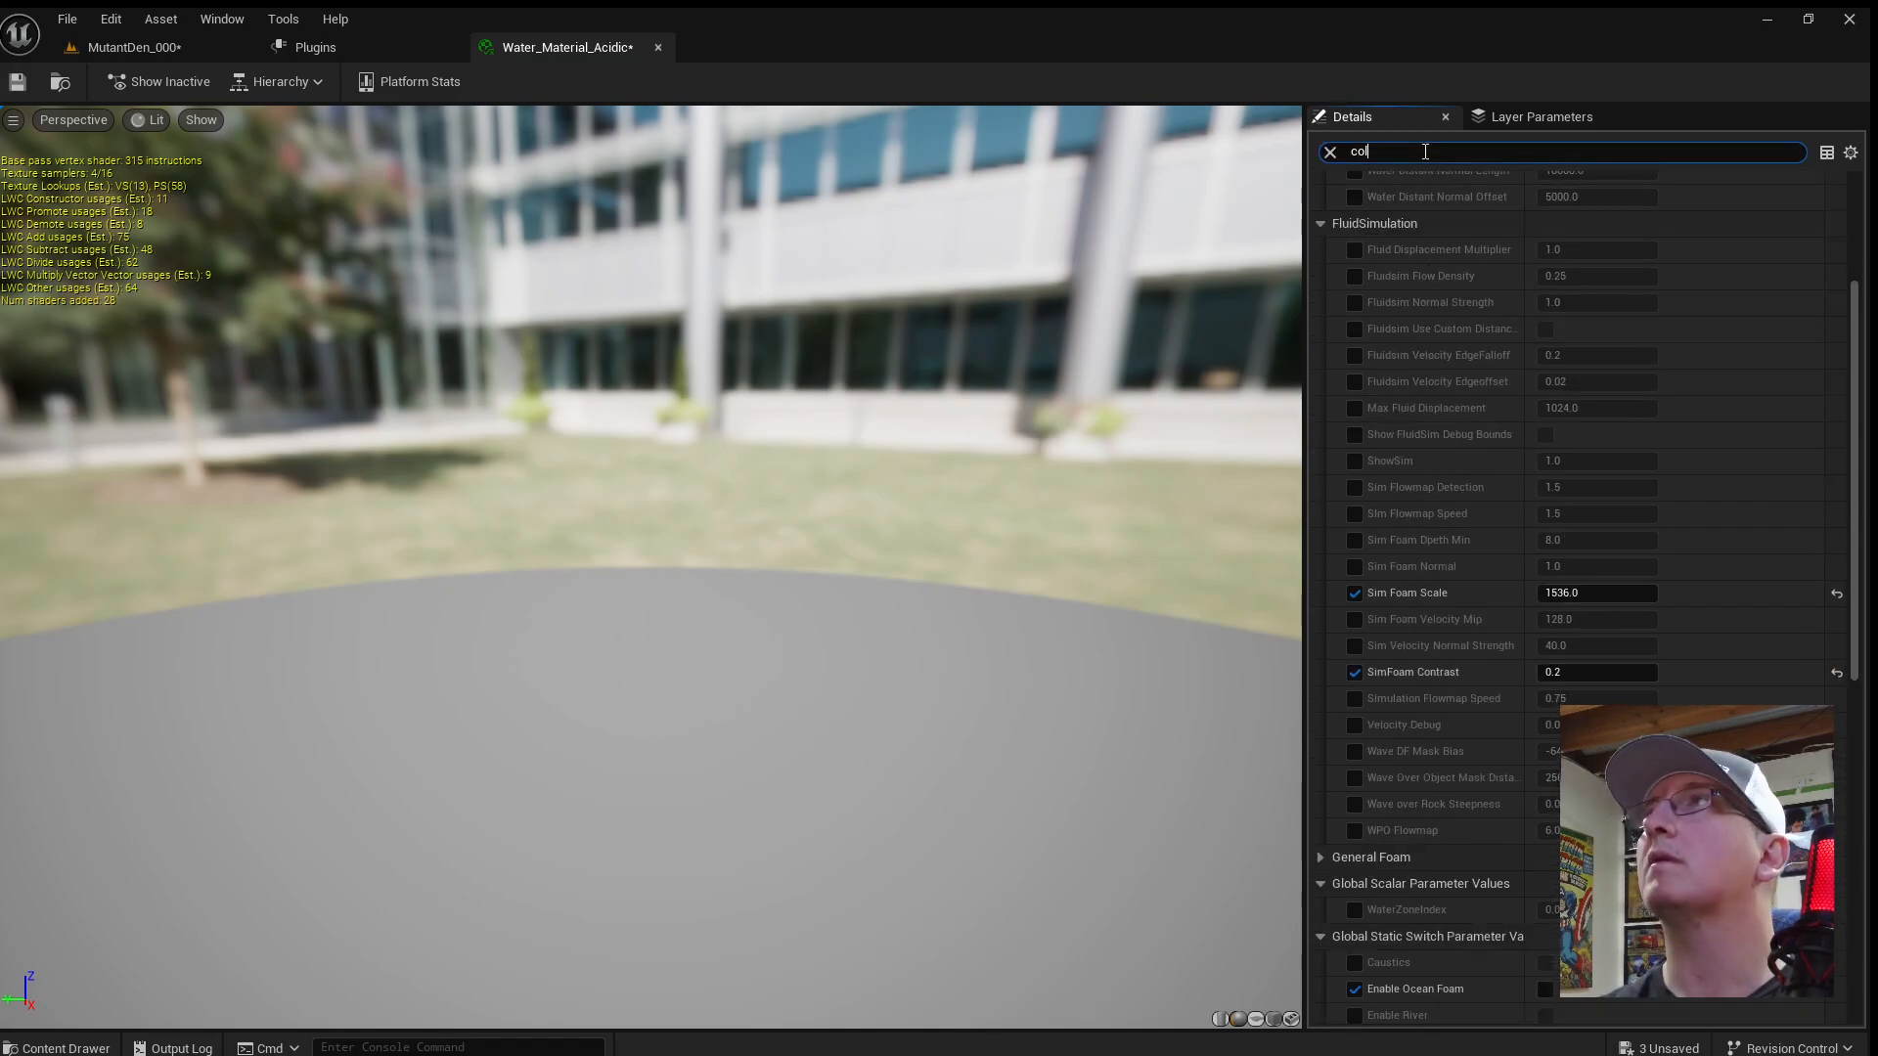
text(or)
key(BackSpace)
key(BackSpace)
key(BackSpace)
key(BackSpace)
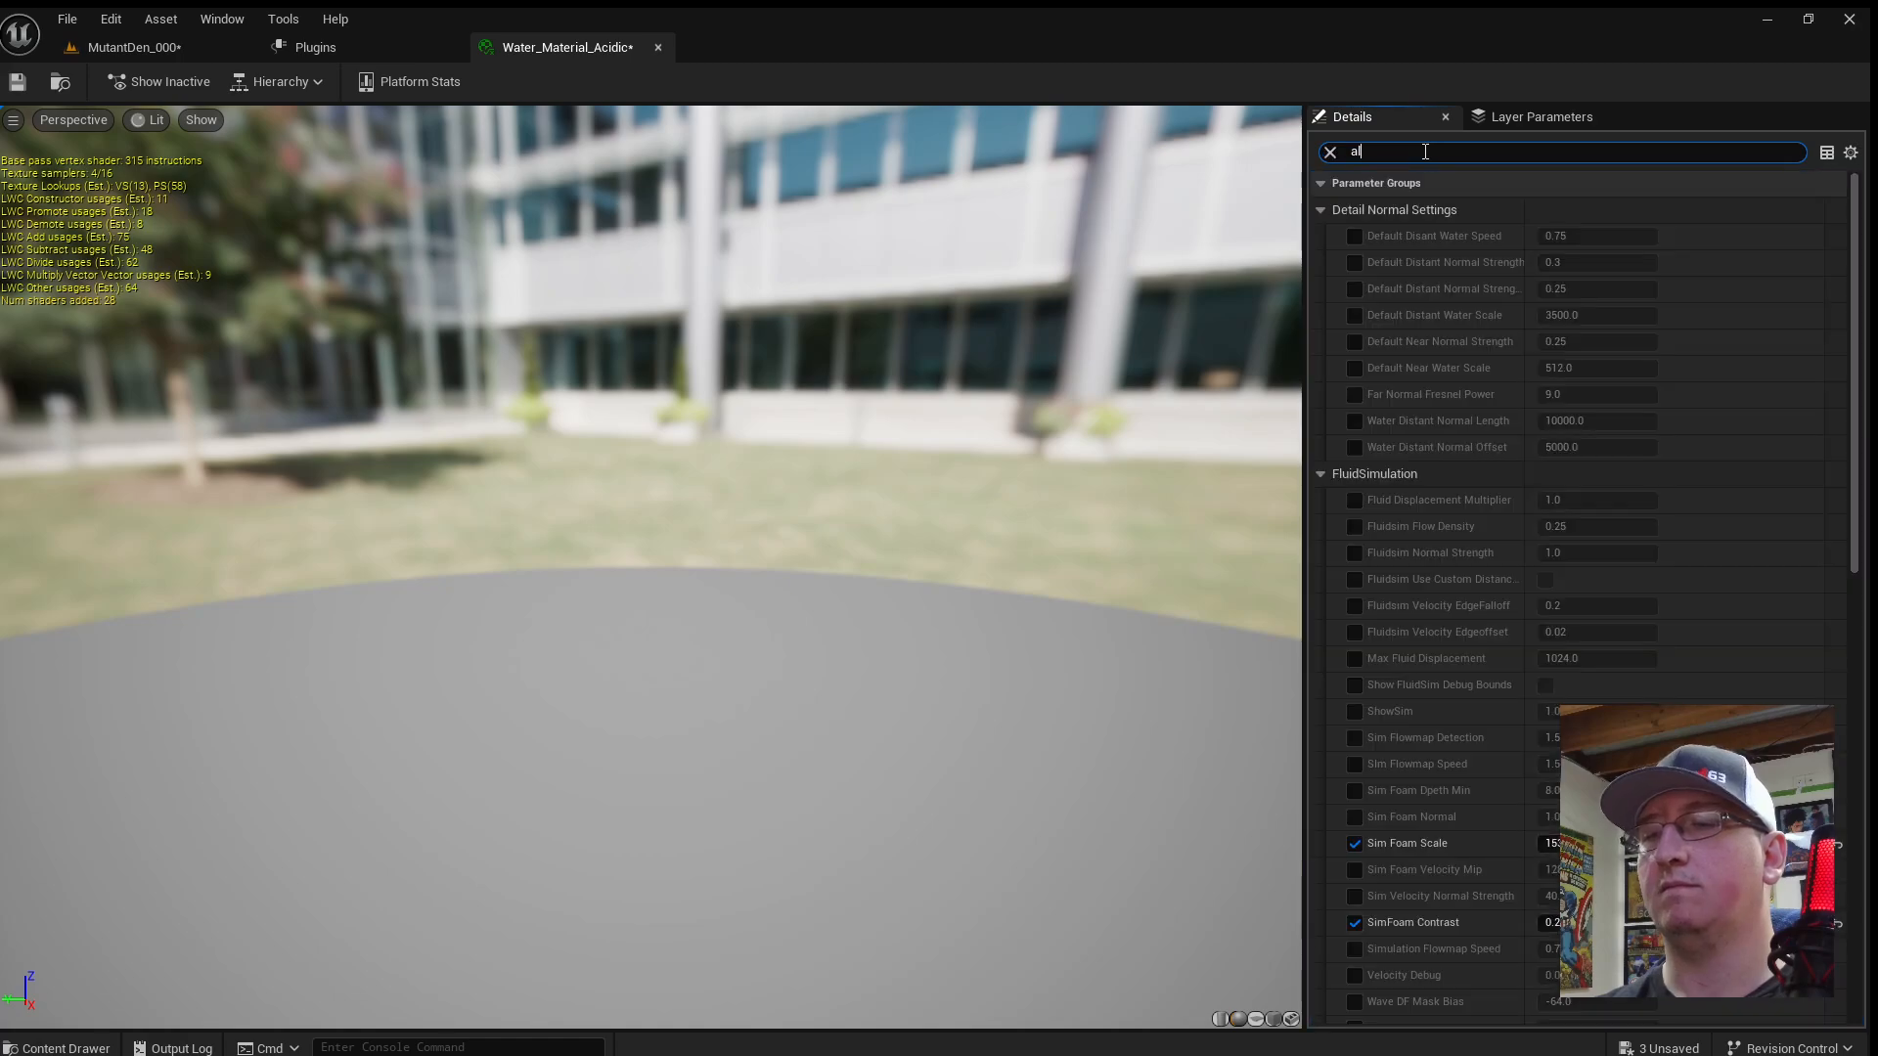
text(albedo)
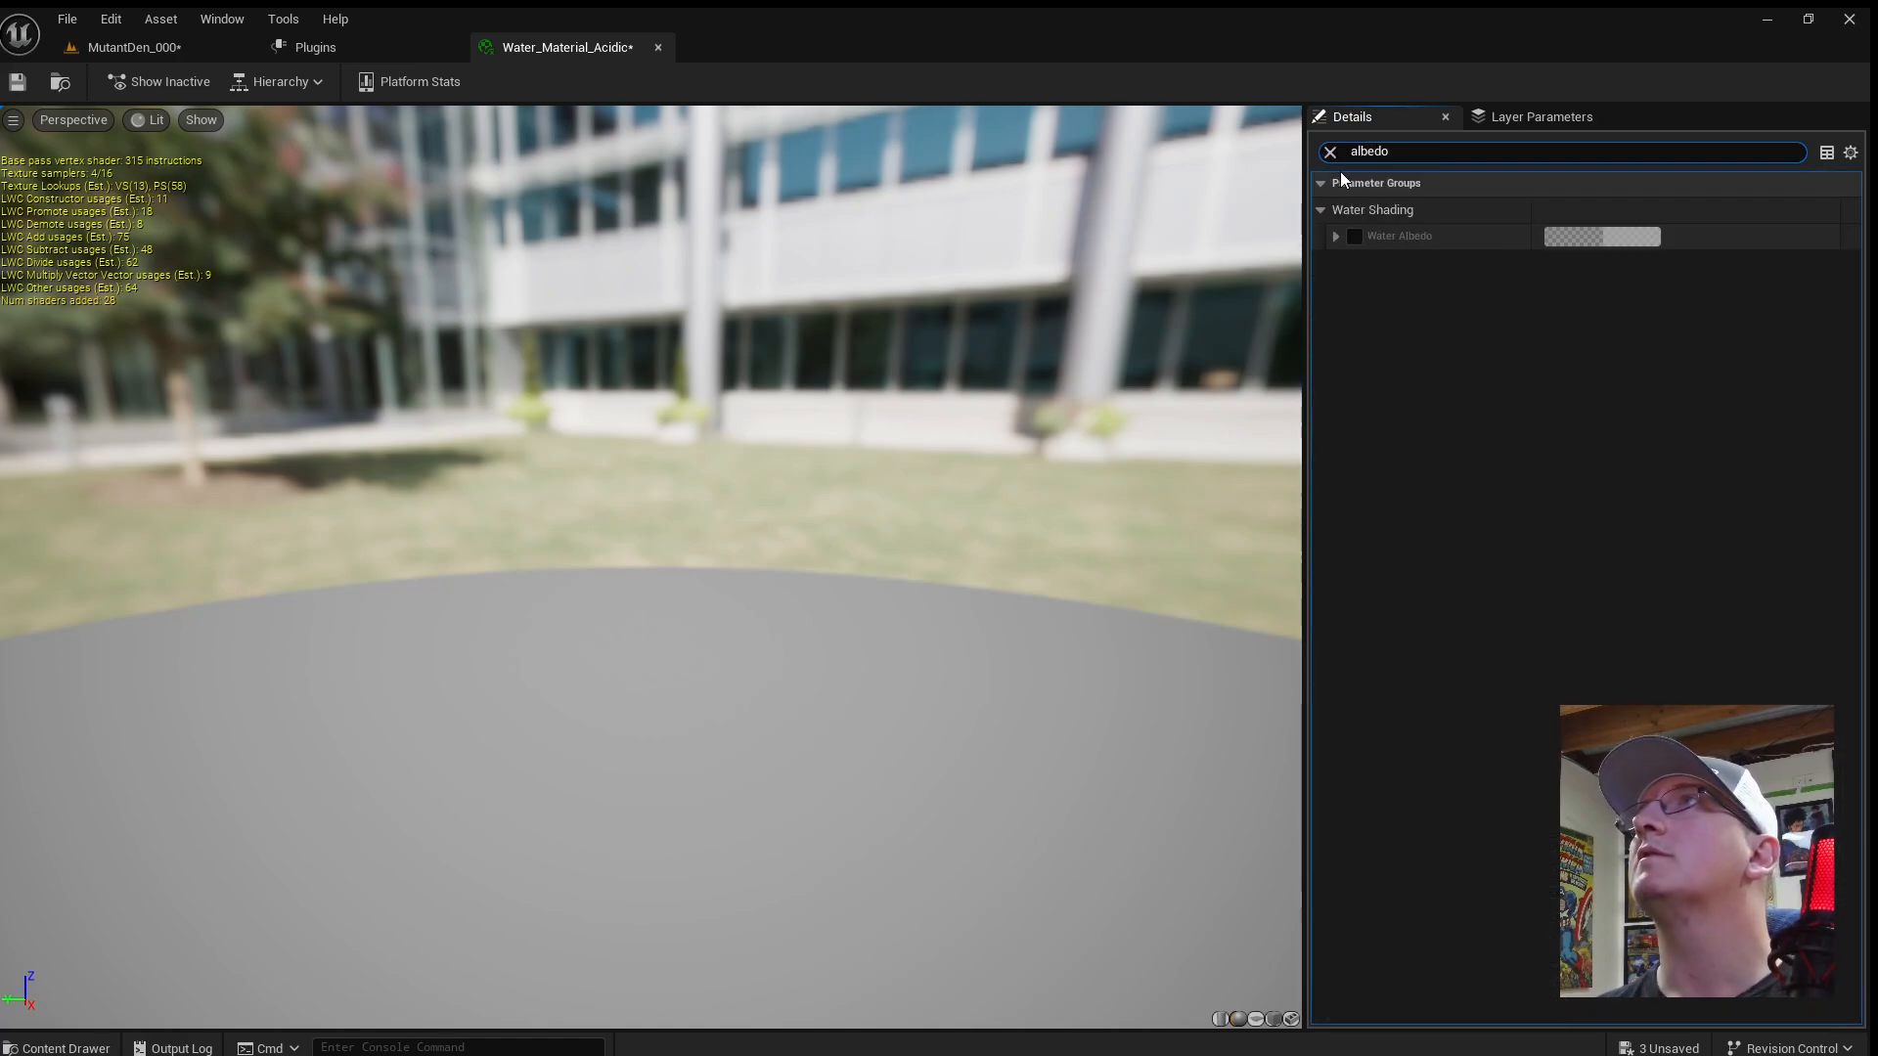
click(1329, 152)
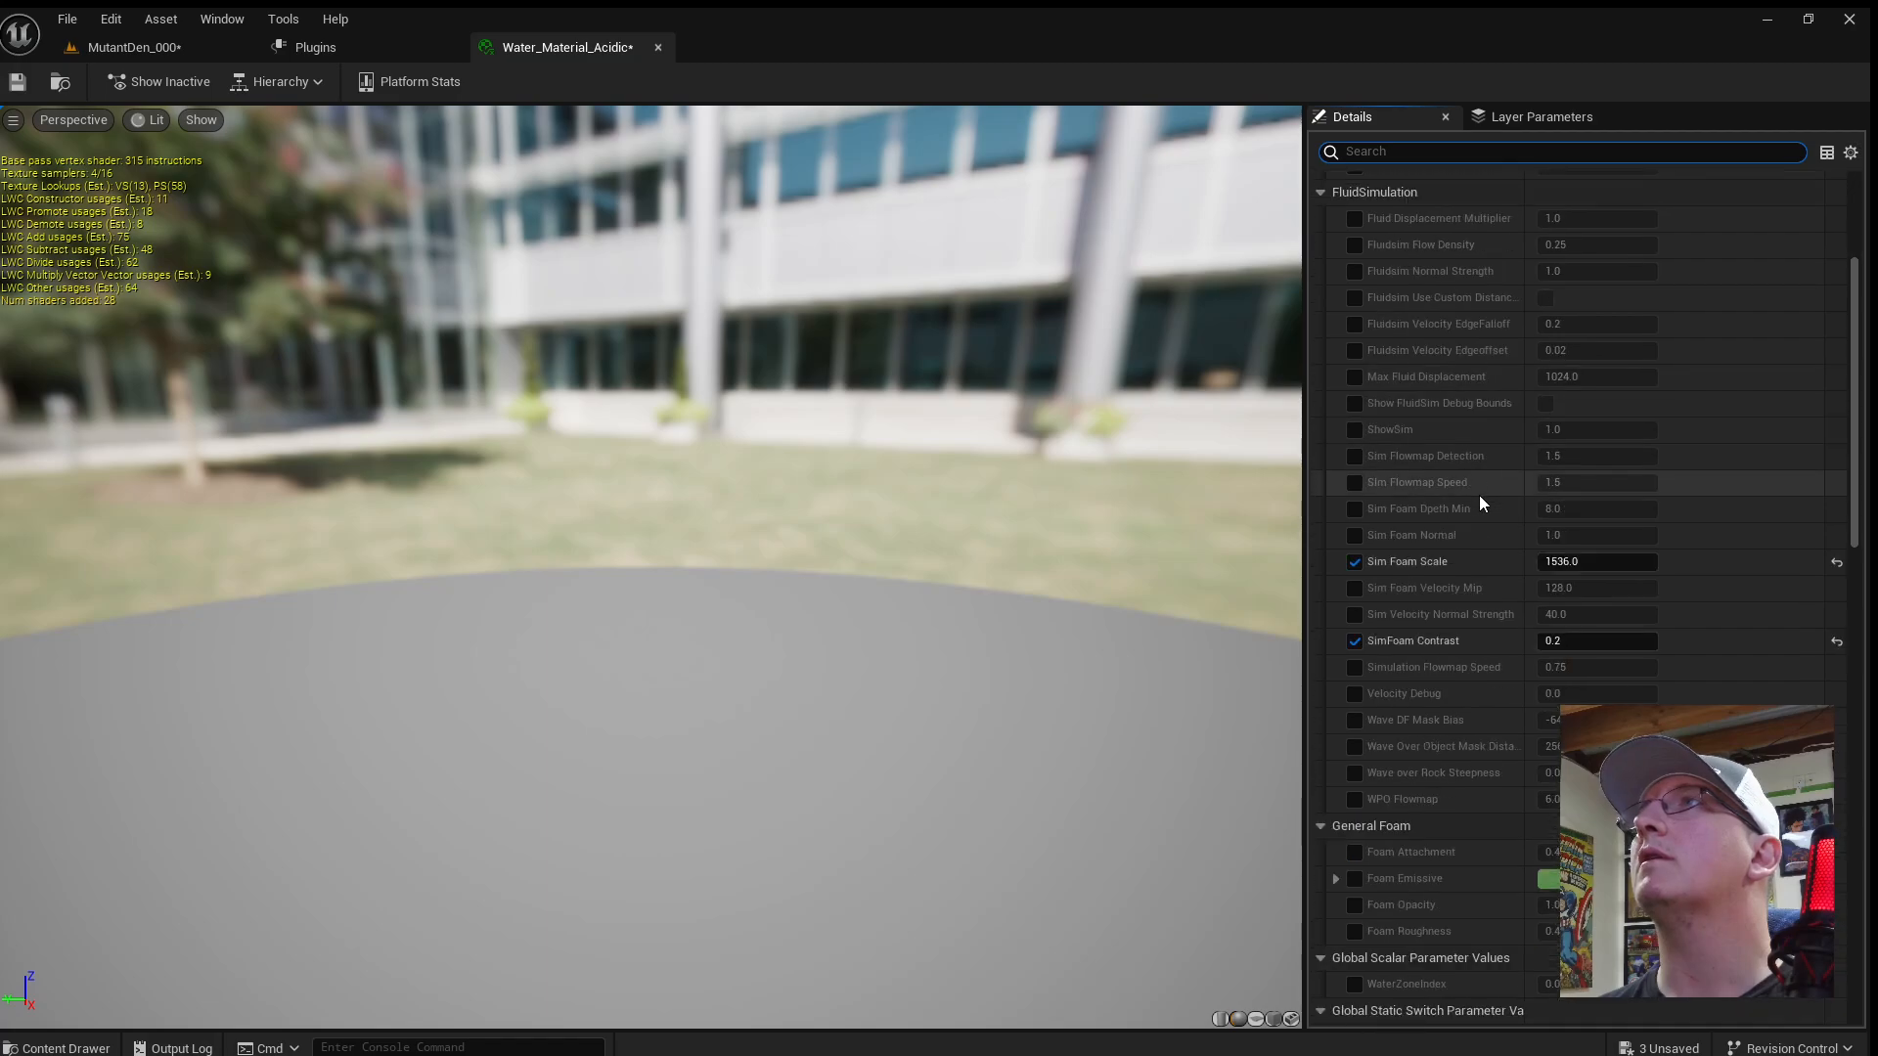
Enable the Absorption parameter override in Water_Material_Acidic and close the material instance.
scroll(1480, 503, down, 5)
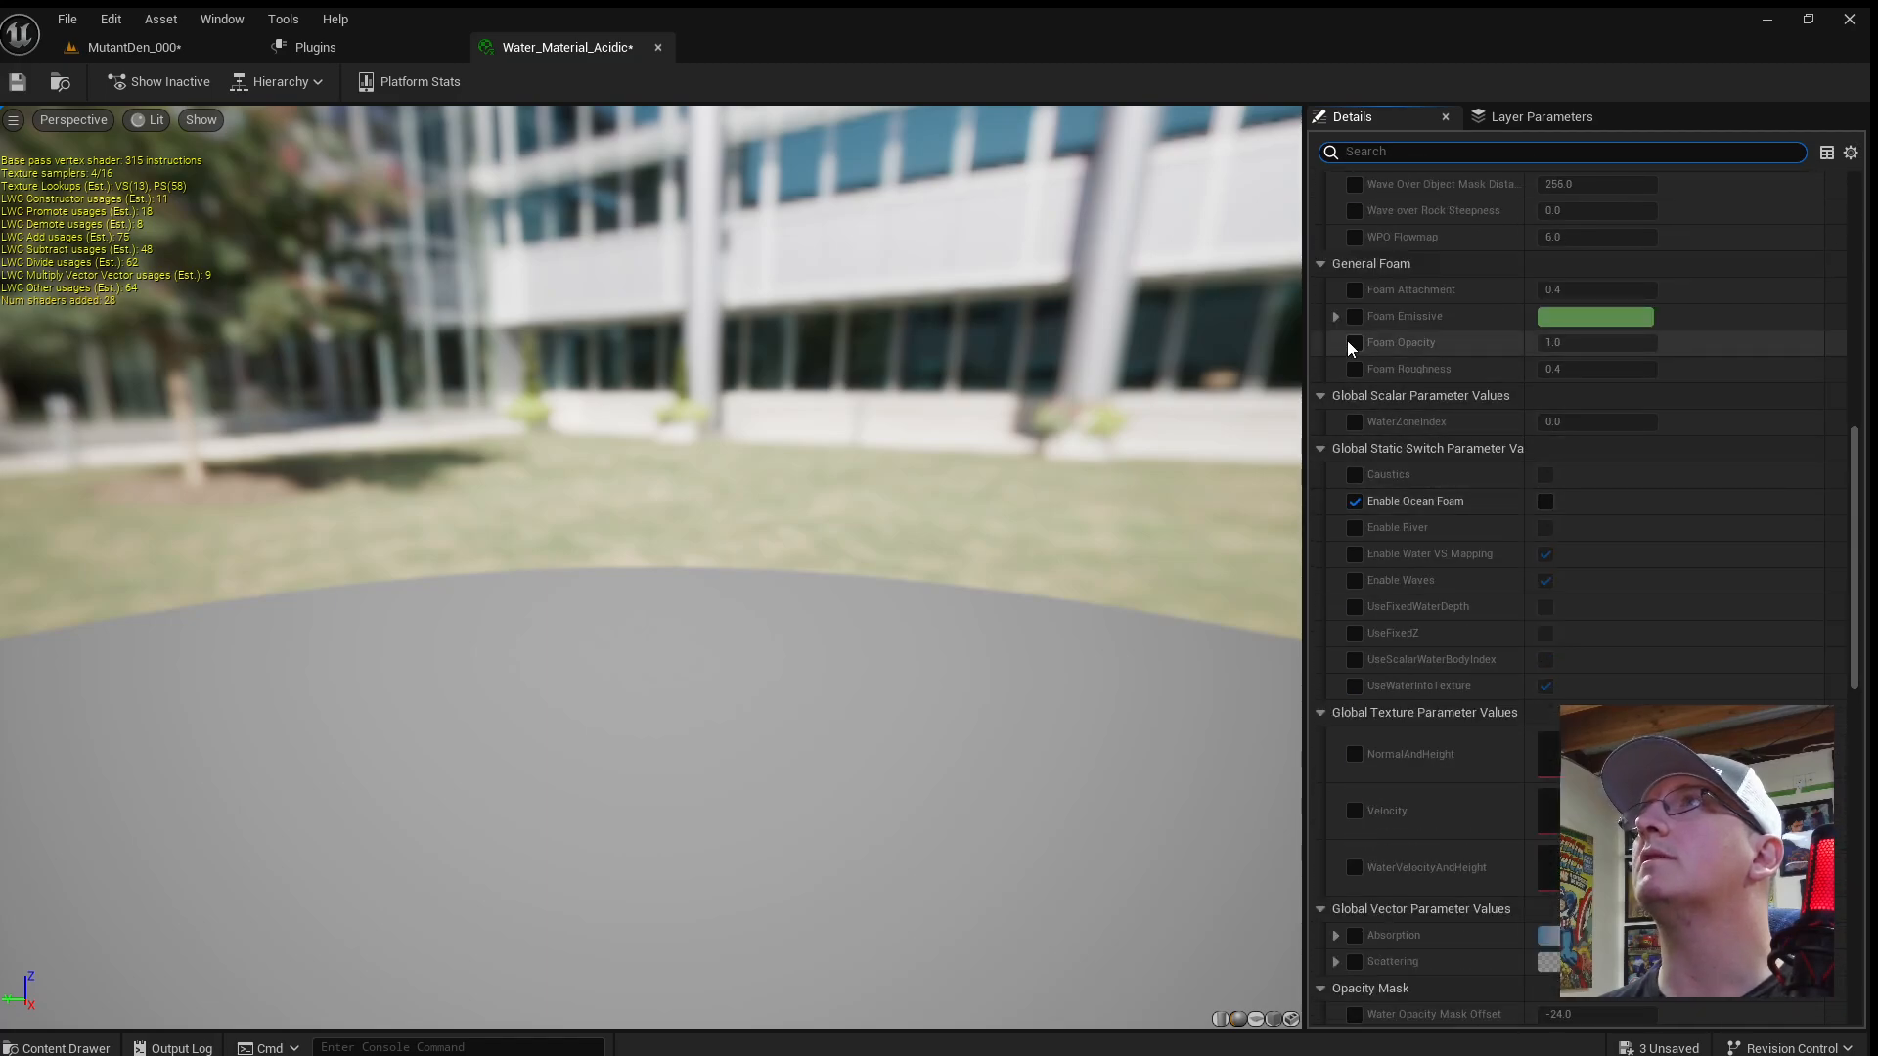
scroll(1350, 348, down, 4)
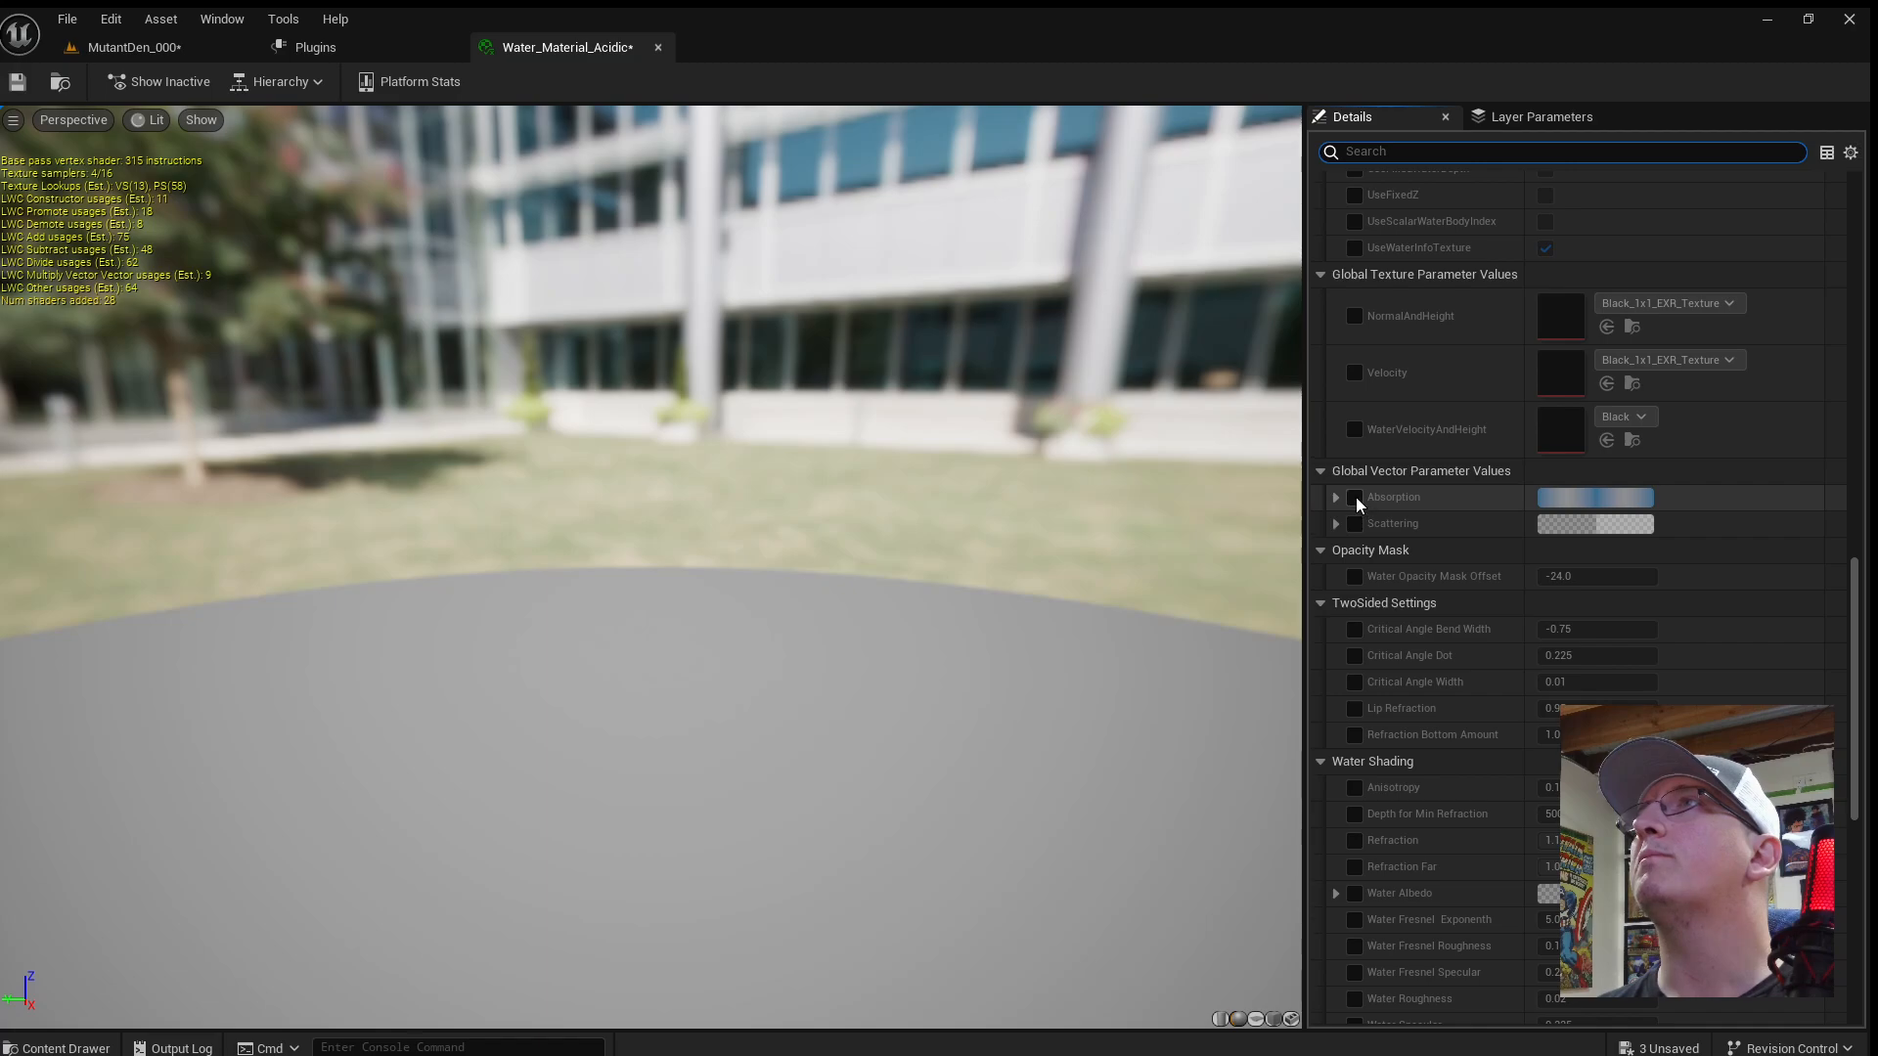
click(1355, 499)
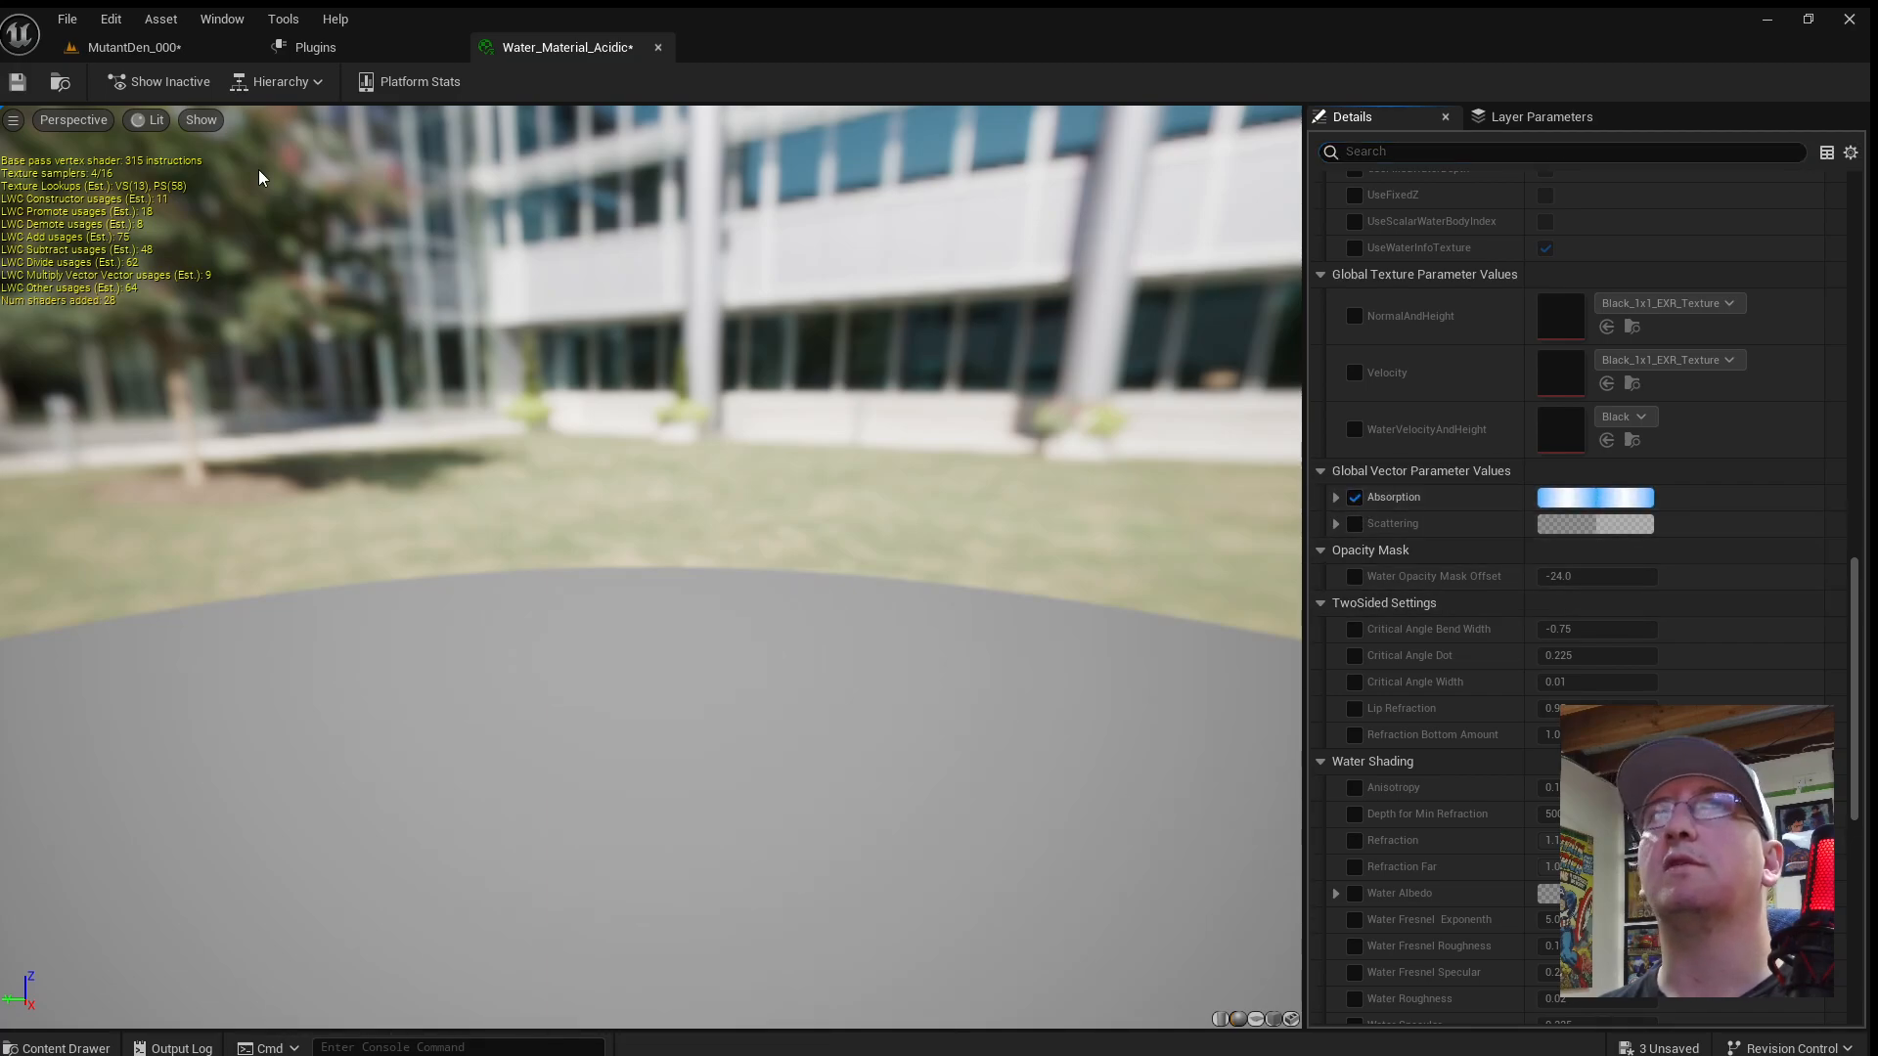
middle_click(573, 50)
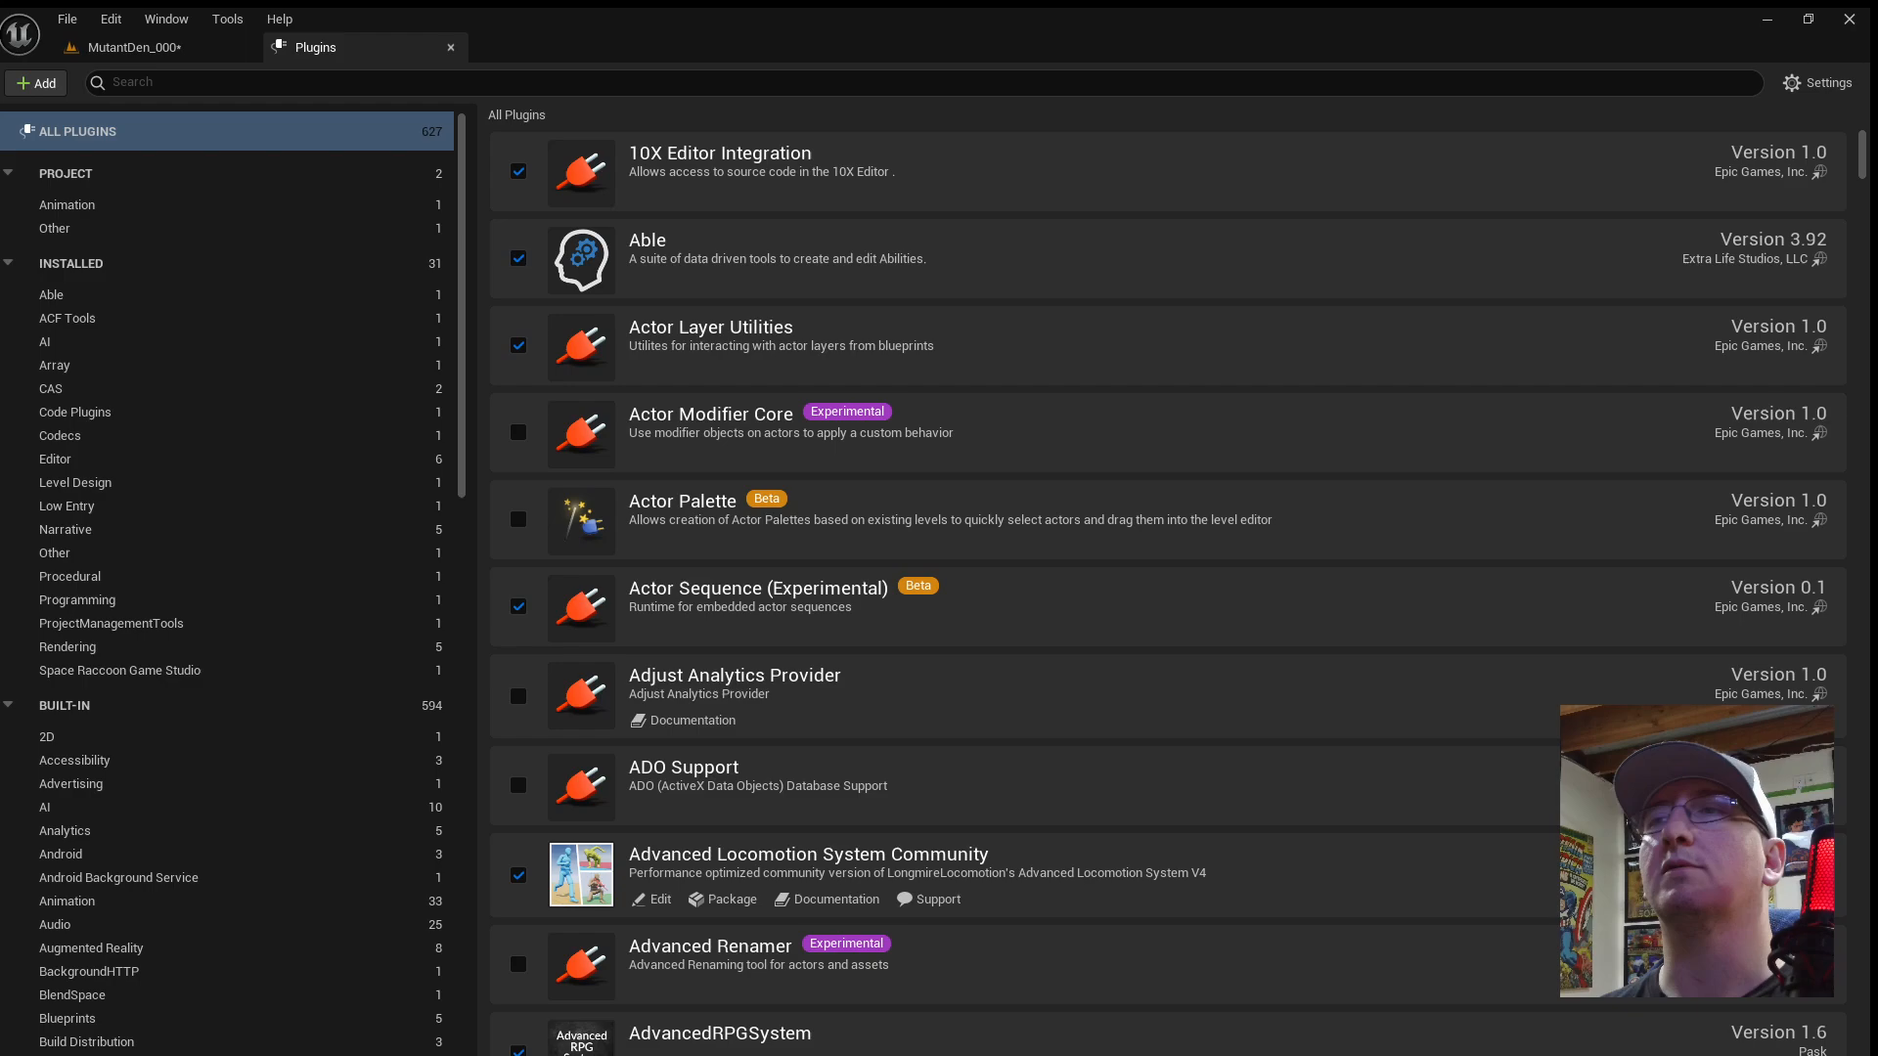
Return to the MutantDen_000 level and switch the viewport shading from Lighting Only to Lit.
click(134, 47)
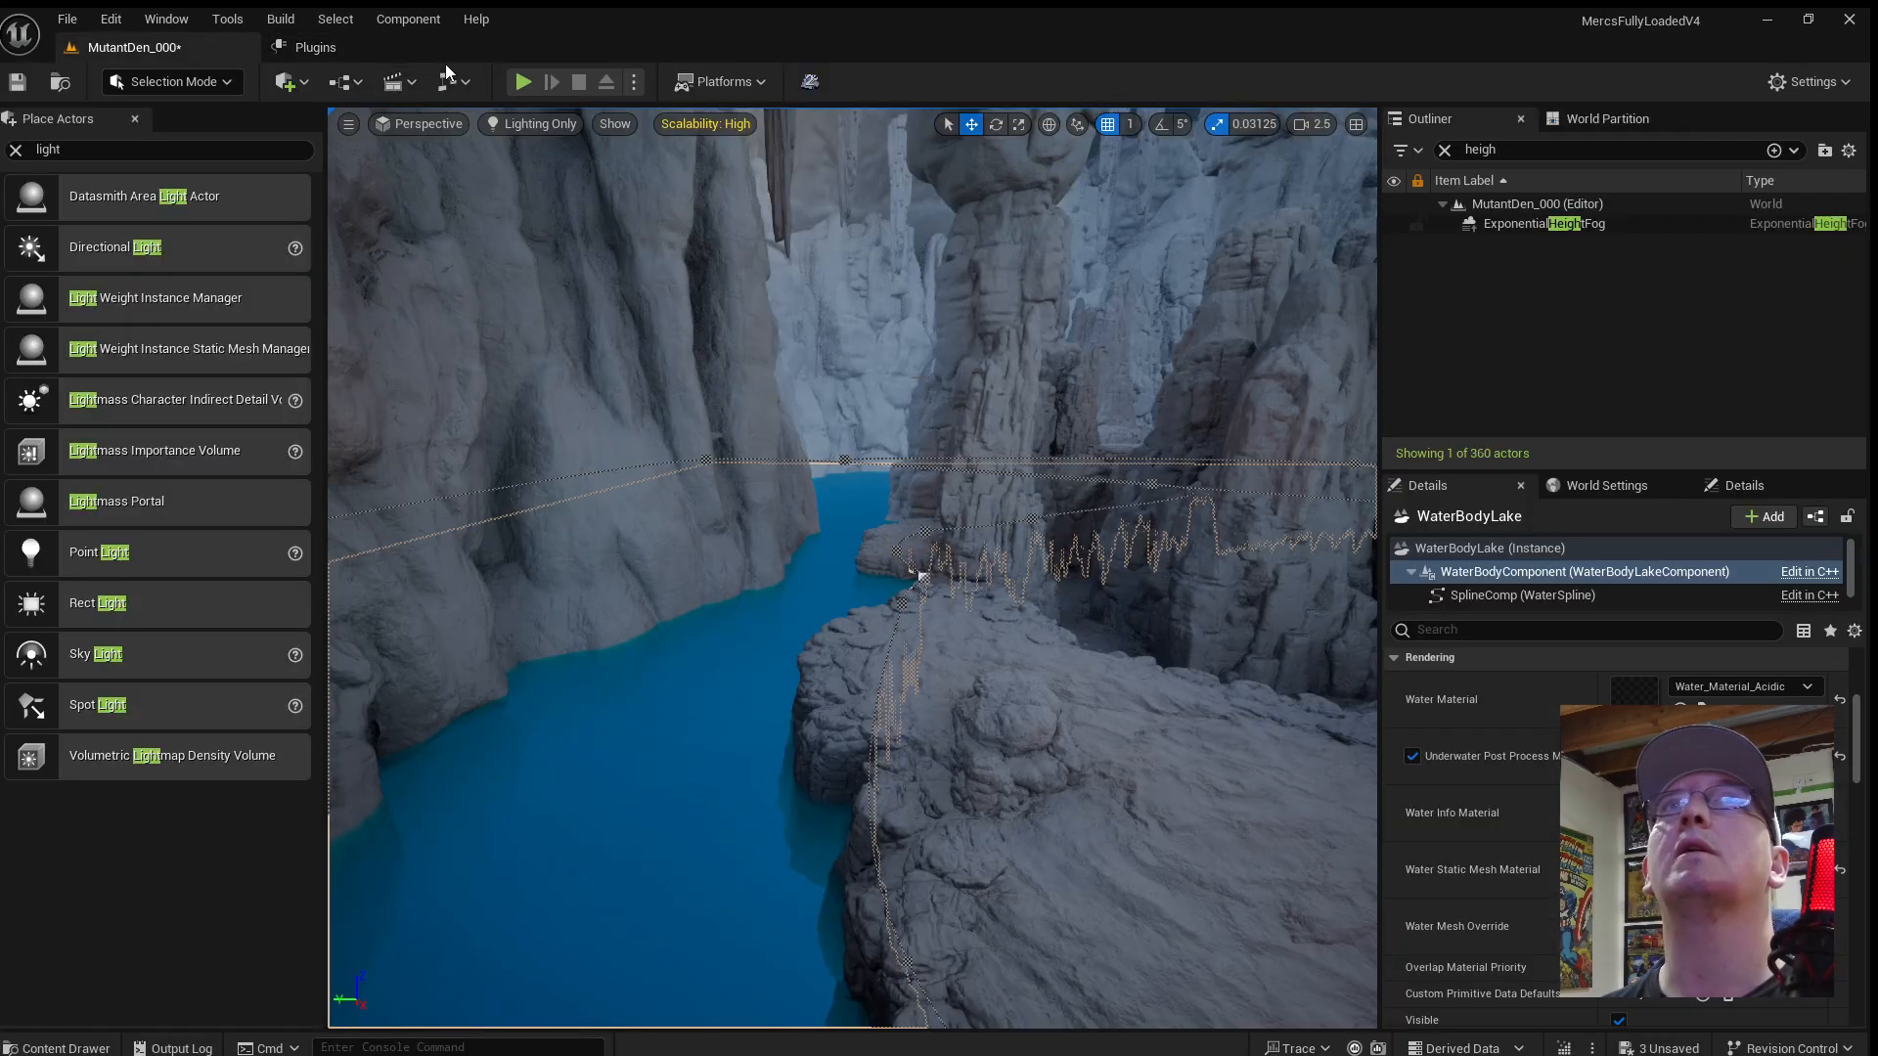
right_drag(852, 567, 819, 630)
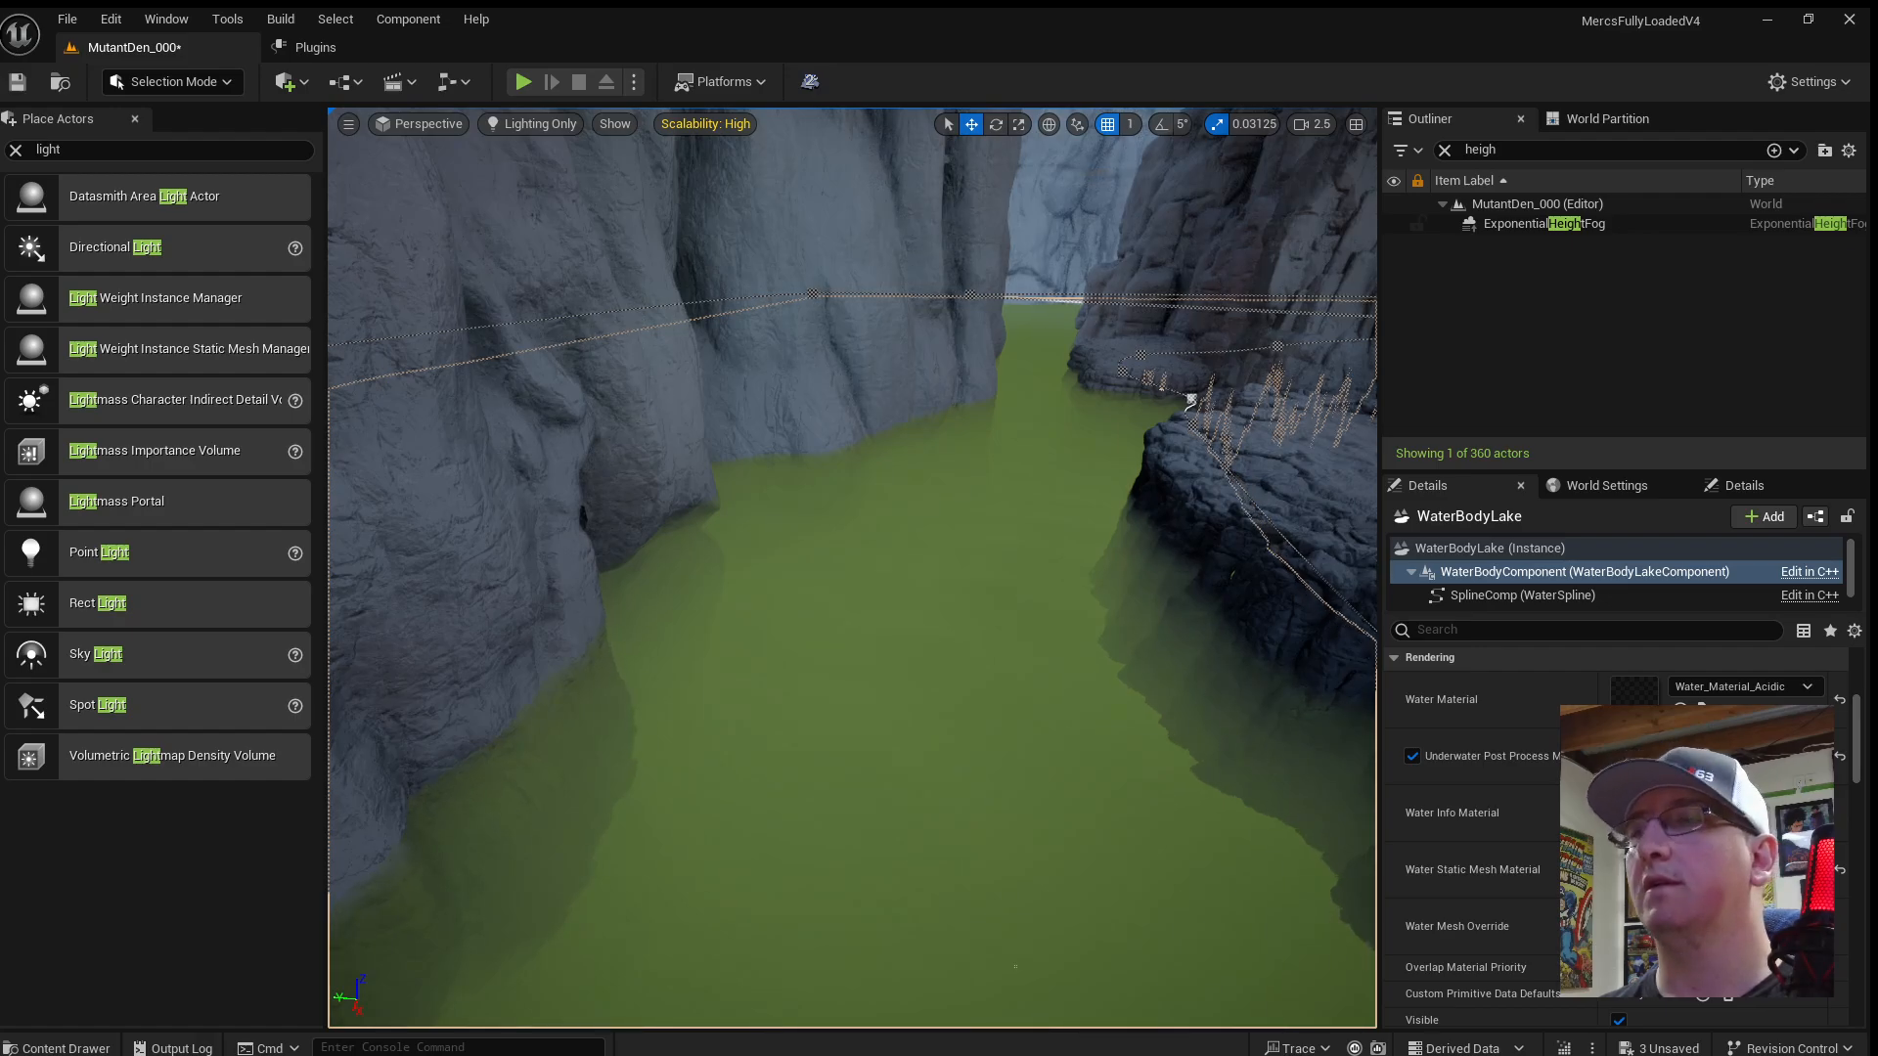
right_drag(1173, 813, 1259, 773)
key(d)
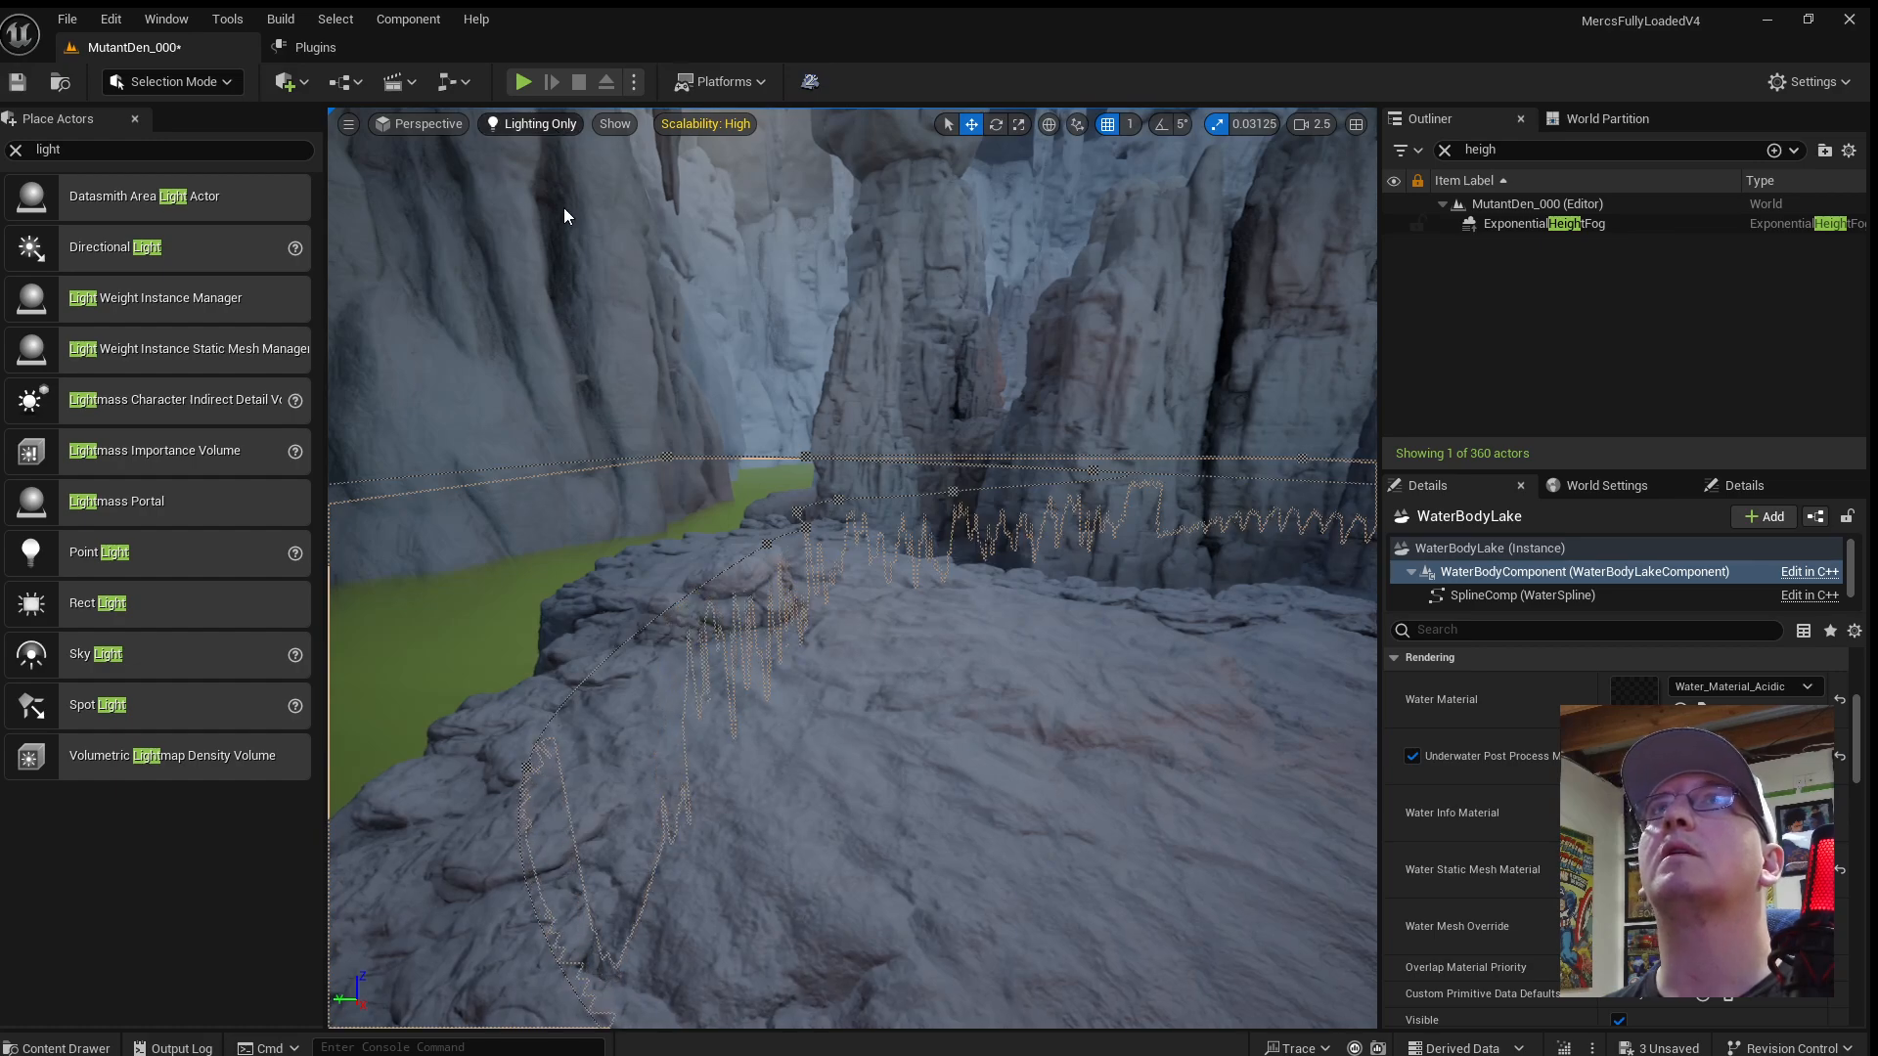
click(565, 211)
Examine the acidic lake and the surrounding cave floor and pillars under Lit shading.
click(1077, 708)
mouse_move(1077, 708)
right_down()
mouse_move(841, 689)
mouse_move(846, 798)
mouse_move(847, 685)
right_up()
key(w)
scroll(841, 689, down, 1)
key(w)
key(s)
key(d)
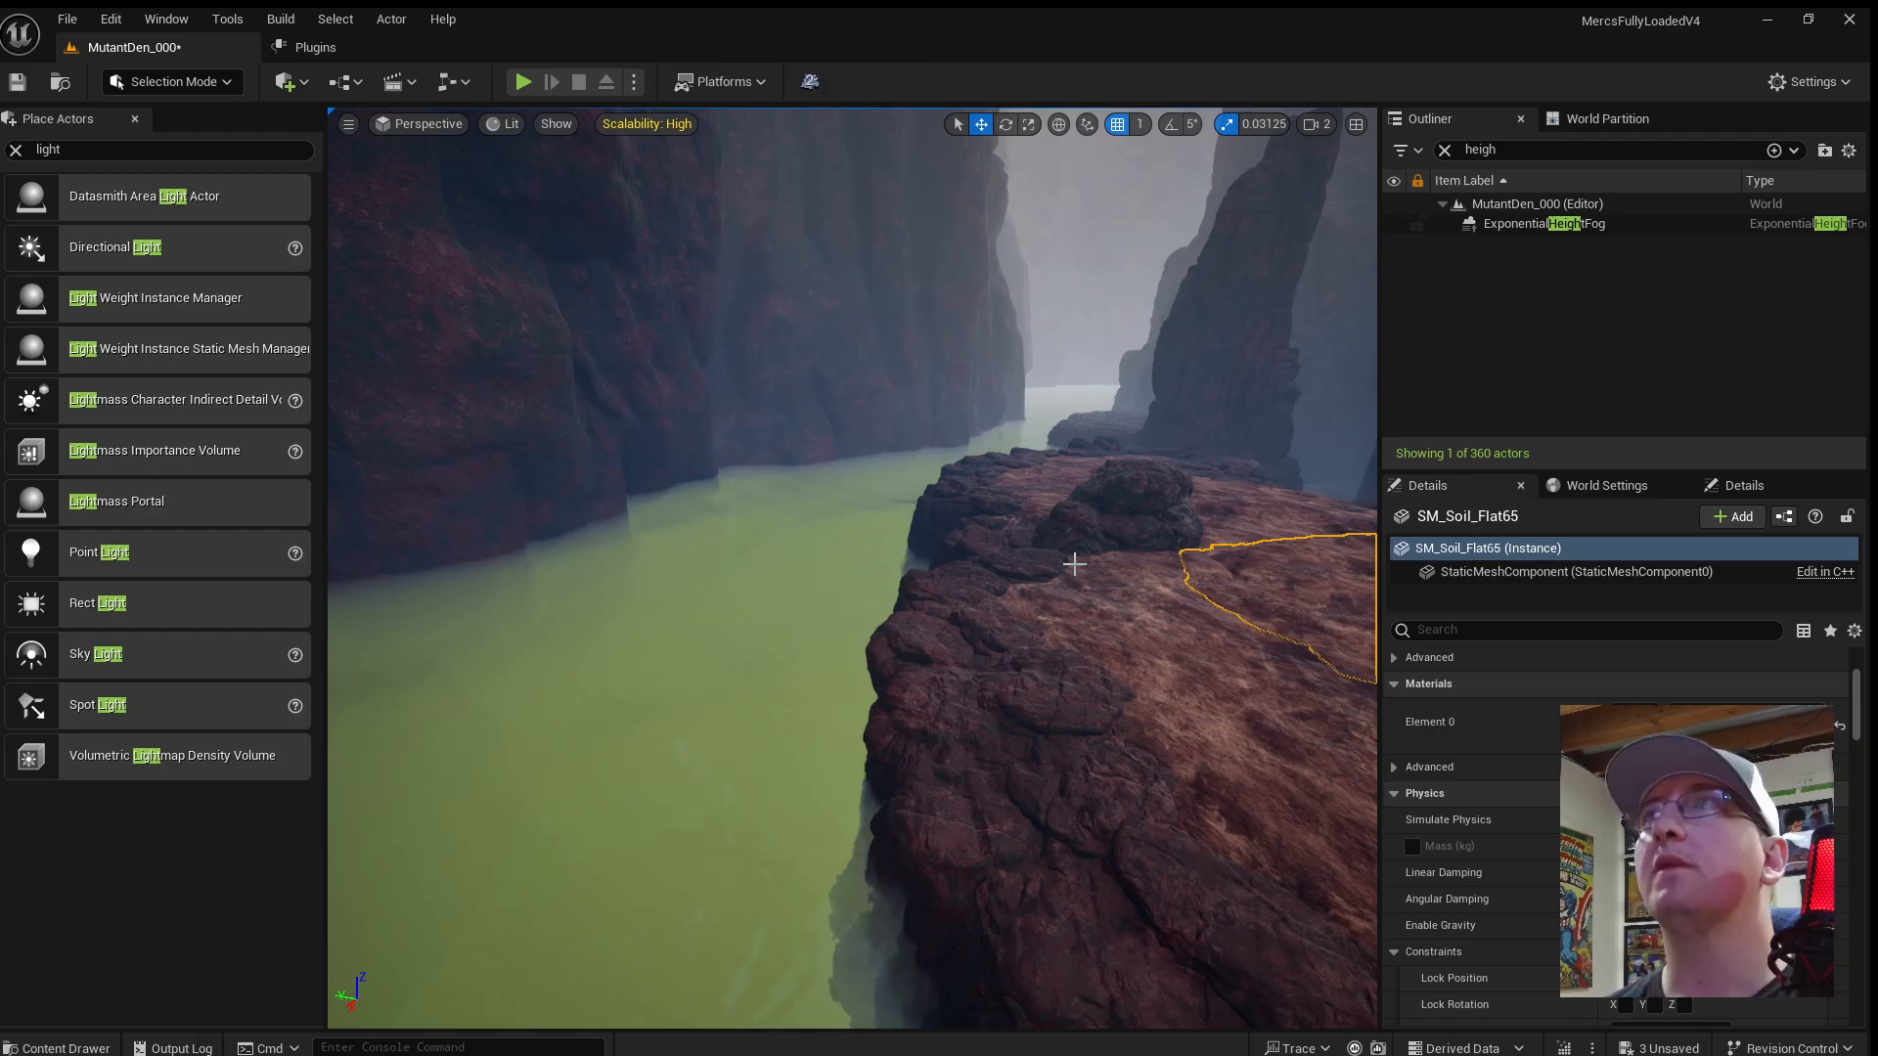
mouse_move(1075, 565)
right_down()
mouse_move(1154, 533)
mouse_move(1091, 496)
mouse_move(1087, 455)
mouse_move(1208, 480)
mouse_move(1352, 474)
mouse_move(1271, 529)
mouse_move(1063, 591)
right_up()
key(w)
key(w)
scroll(1347, 475, up, 1)
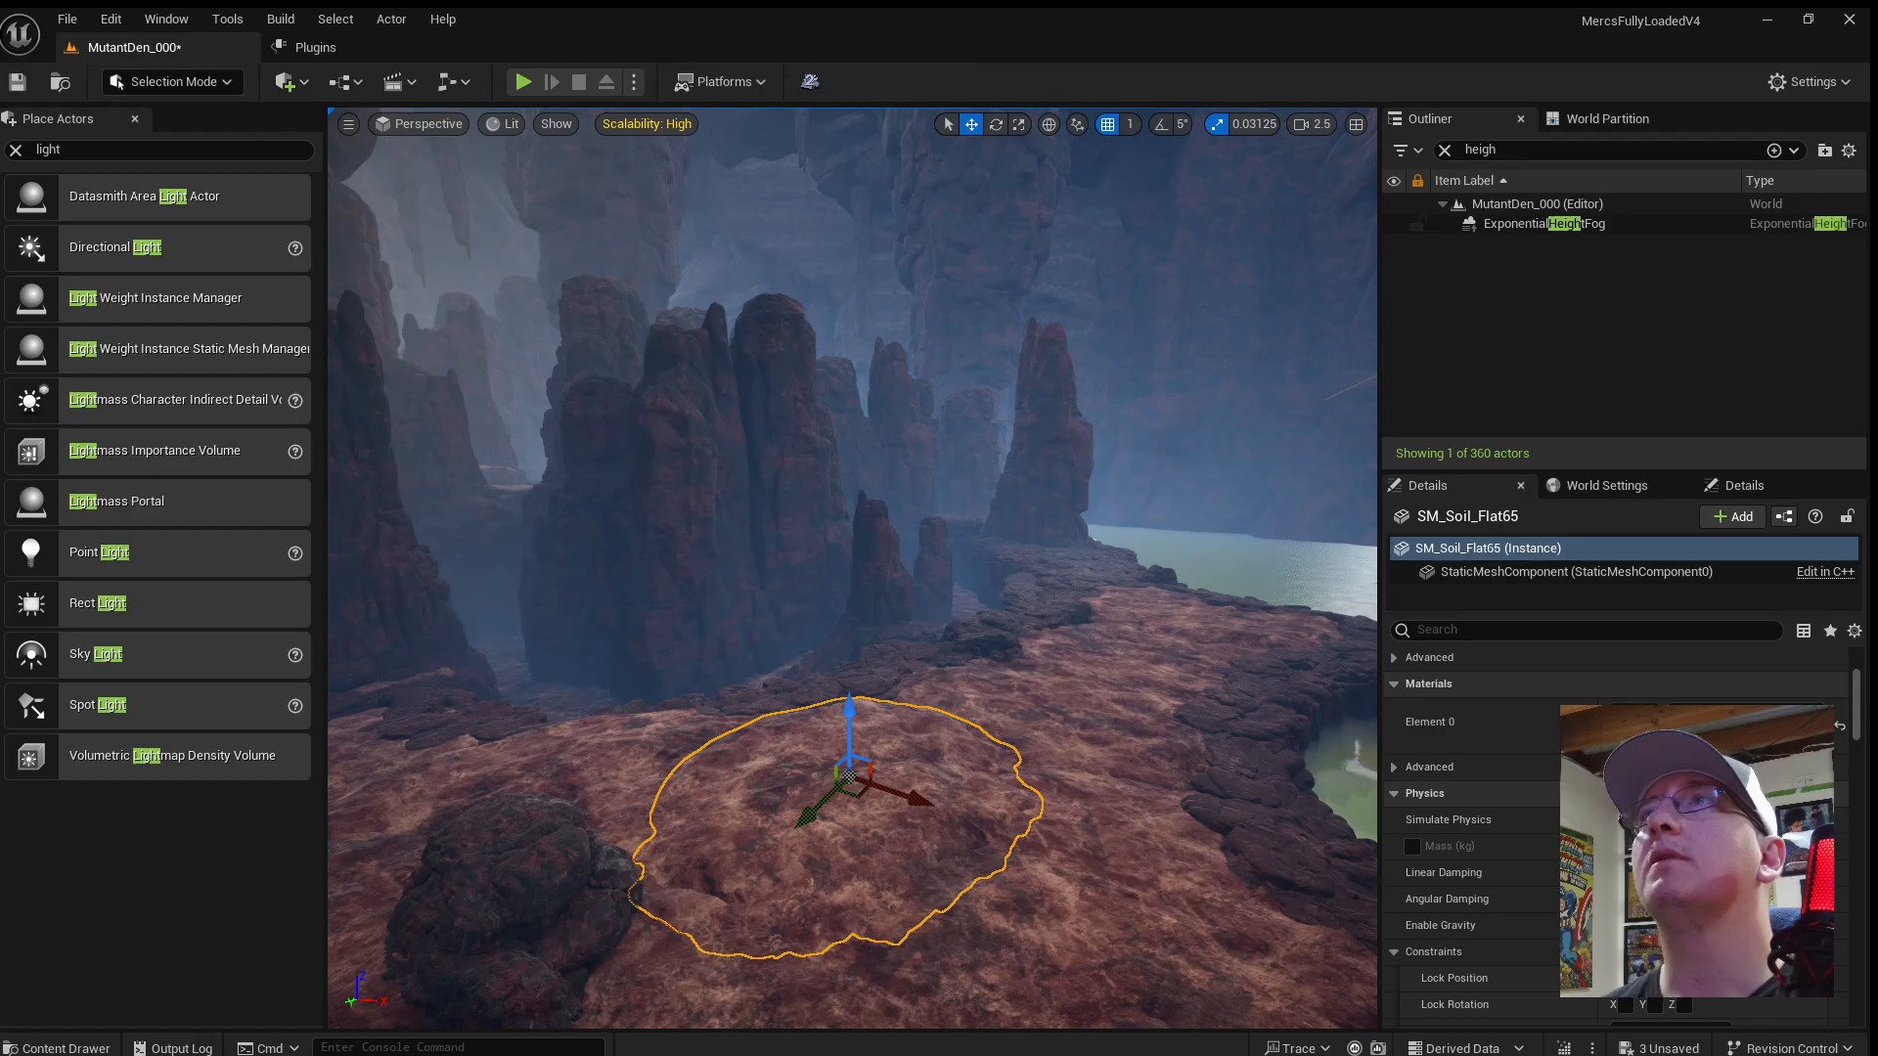
right_drag(1063, 591, 822, 567)
Select WaterBodyLake, clear the Outliner search and enlarge the component list above its details.
click(865, 617)
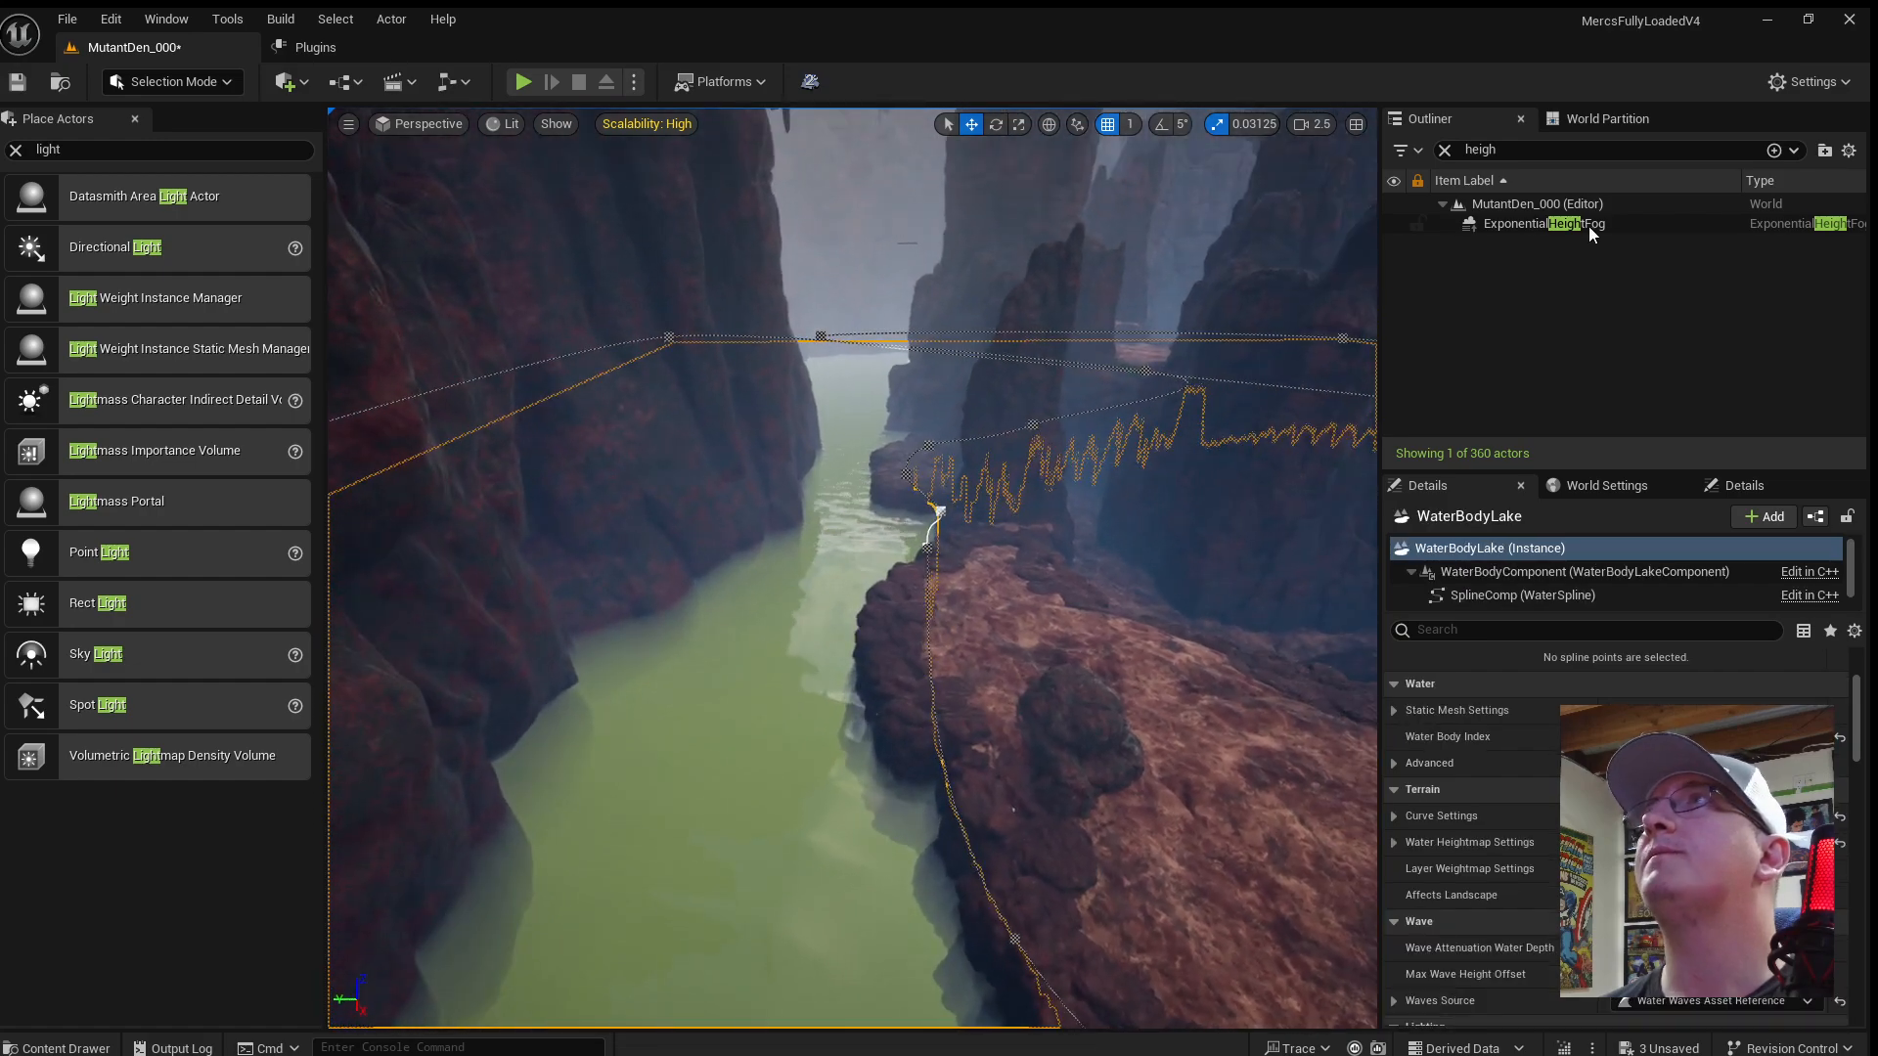
click(1448, 150)
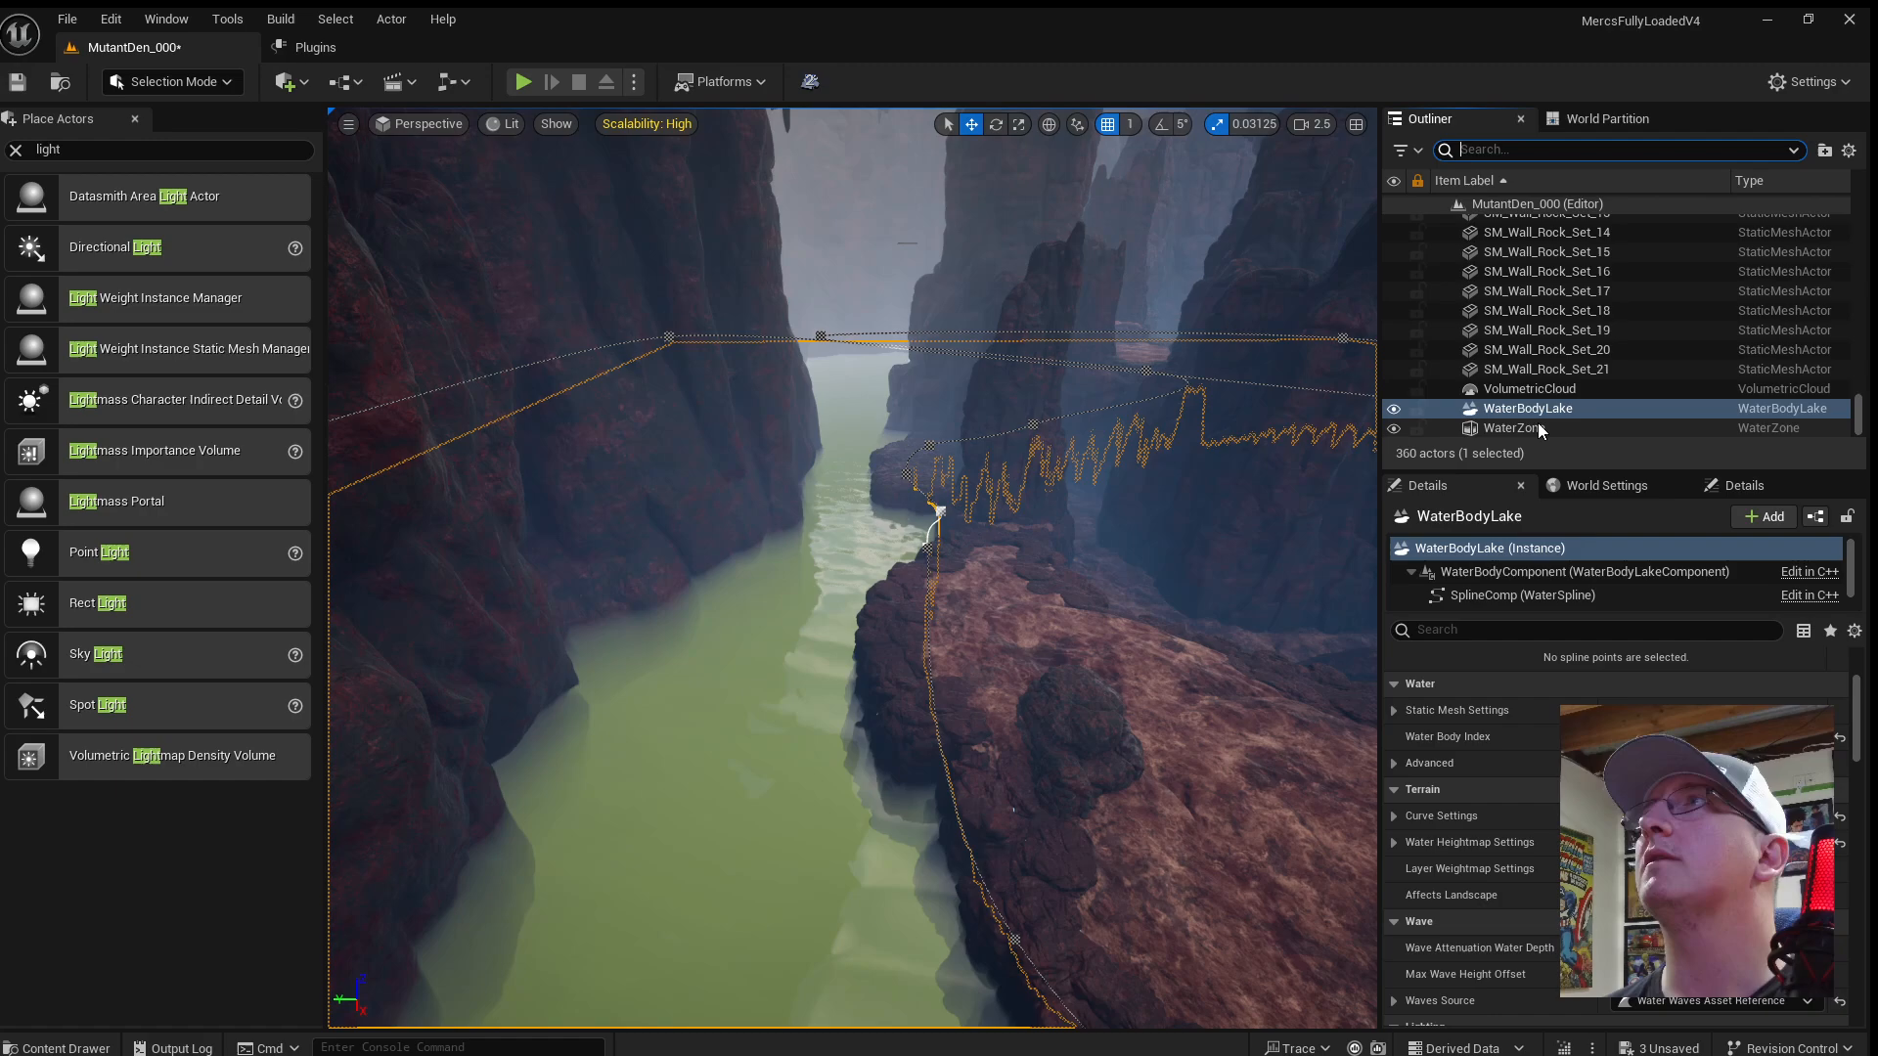
click(1545, 390)
click(1539, 408)
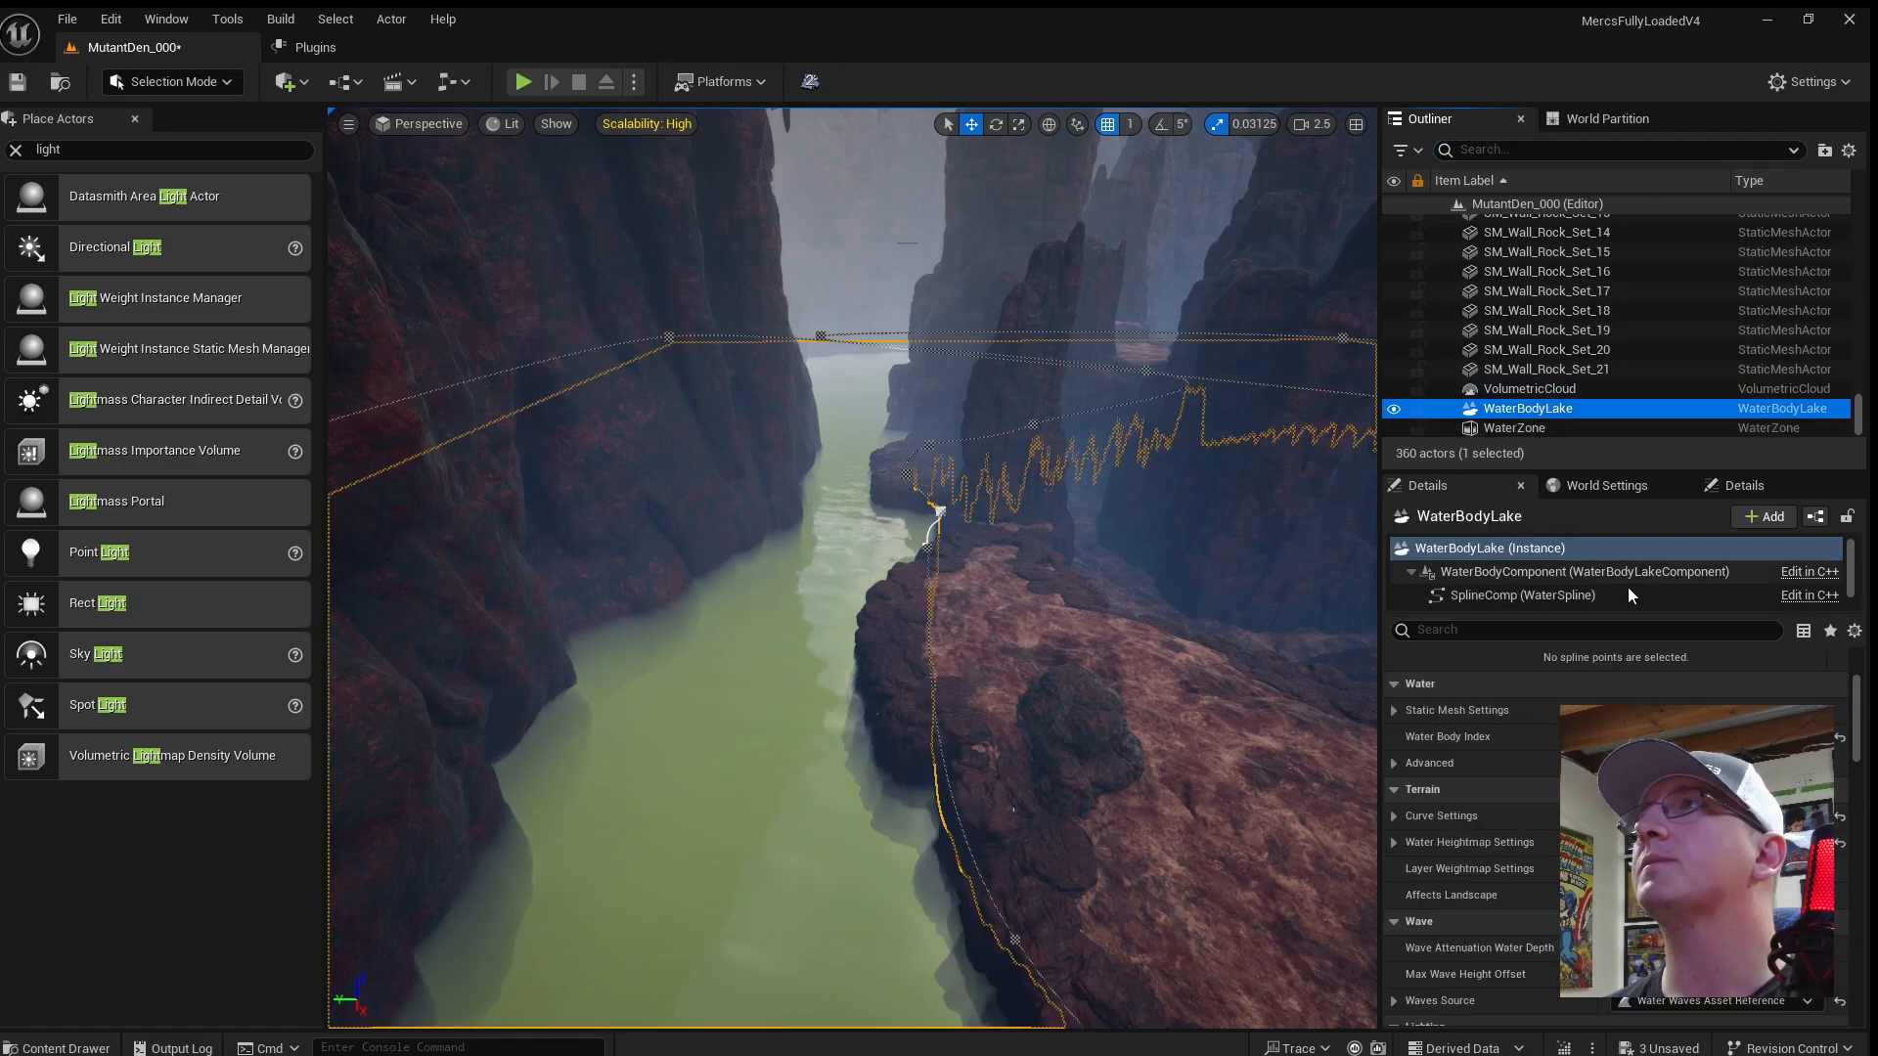
drag(1544, 614, 1544, 660)
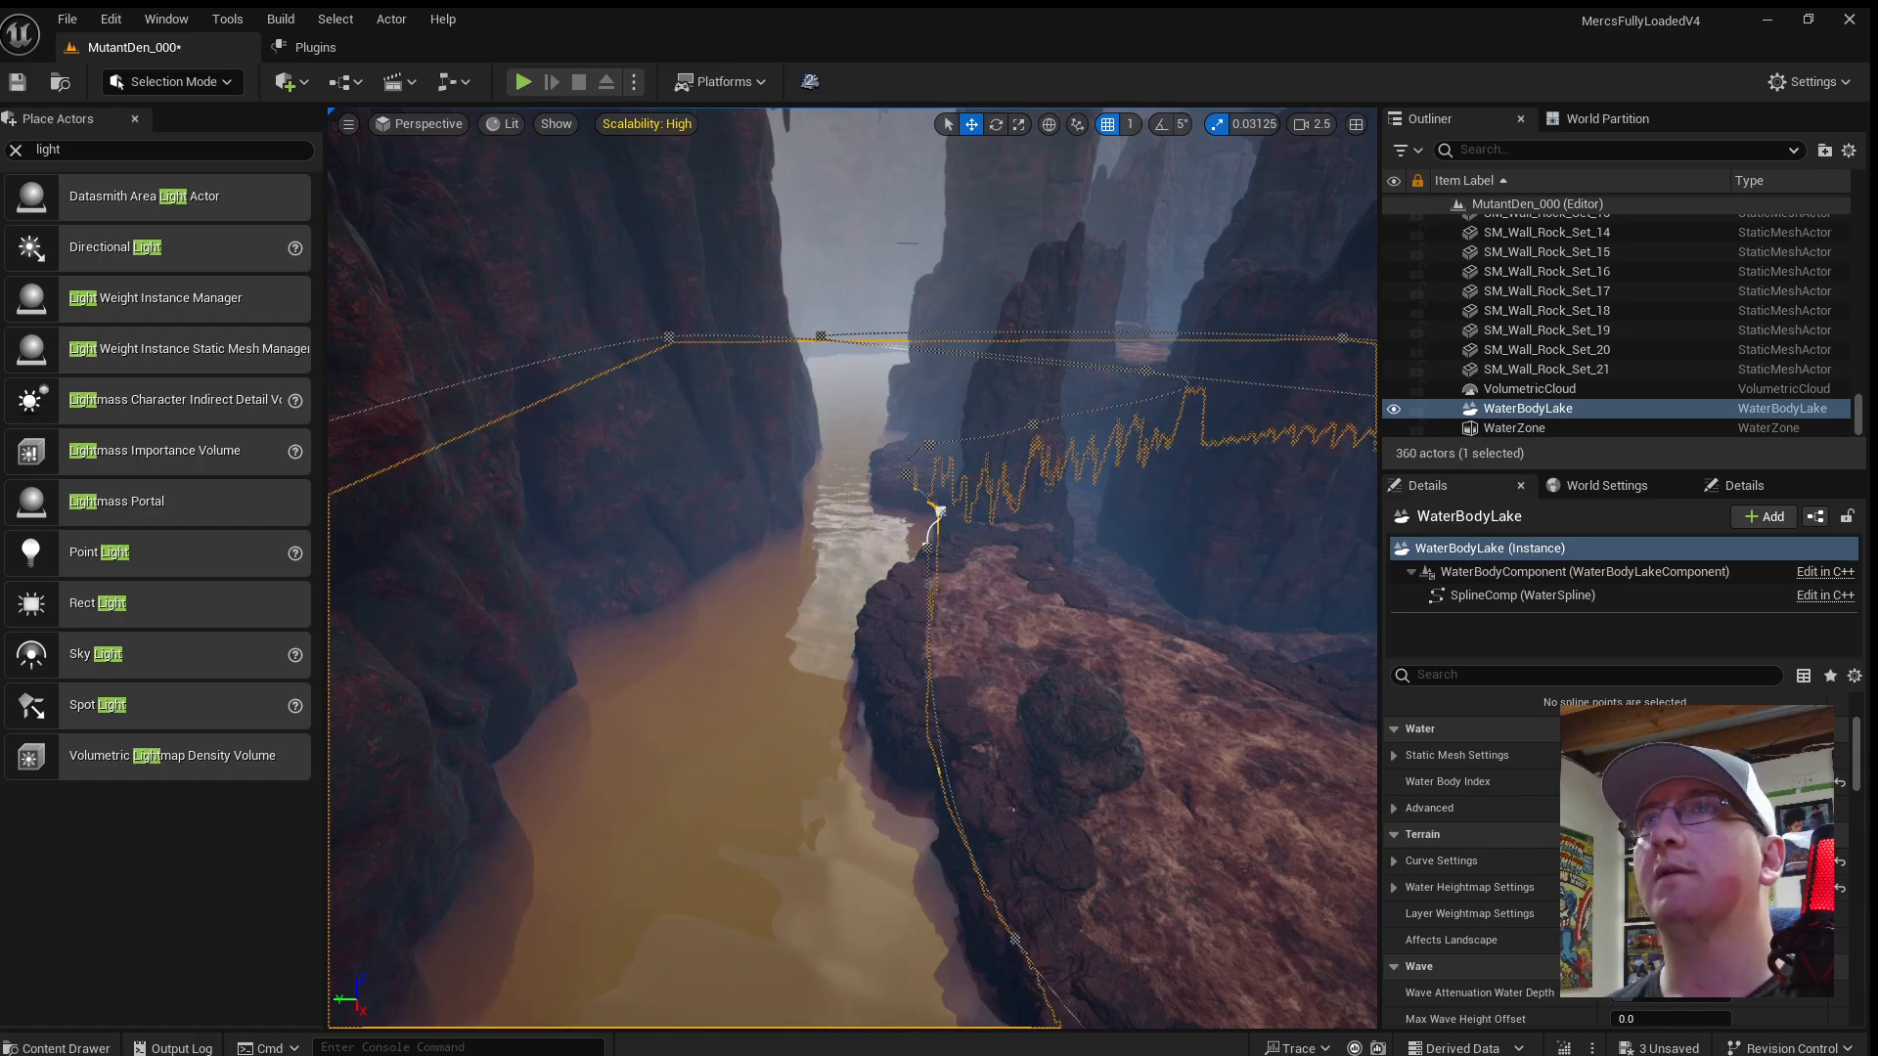
Examine the acidic lake's color, ripples and reflections from just above the surface and along the rocky shore.
right_drag(1257, 968, 1216, 823)
key(w)
key(q)
key(q)
key(w)
key(a)
key(d)
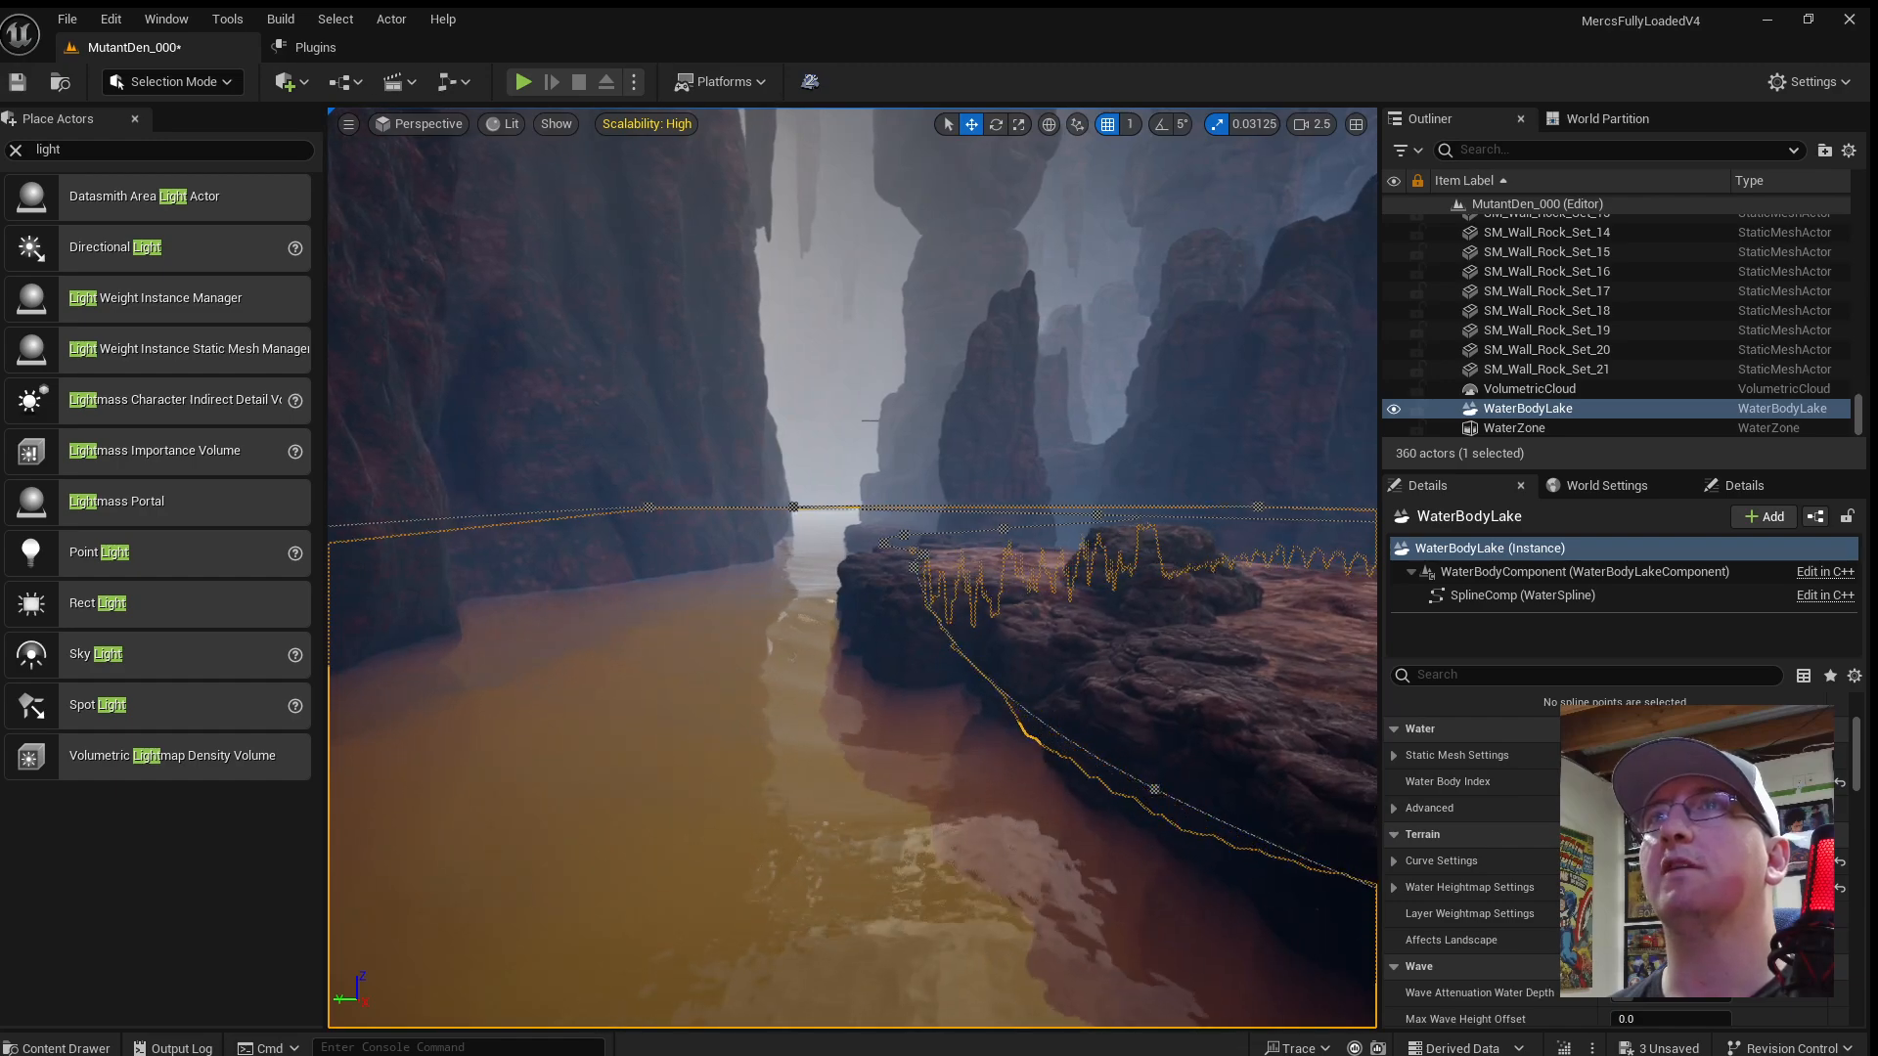
right_drag(1049, 777, 1052, 780)
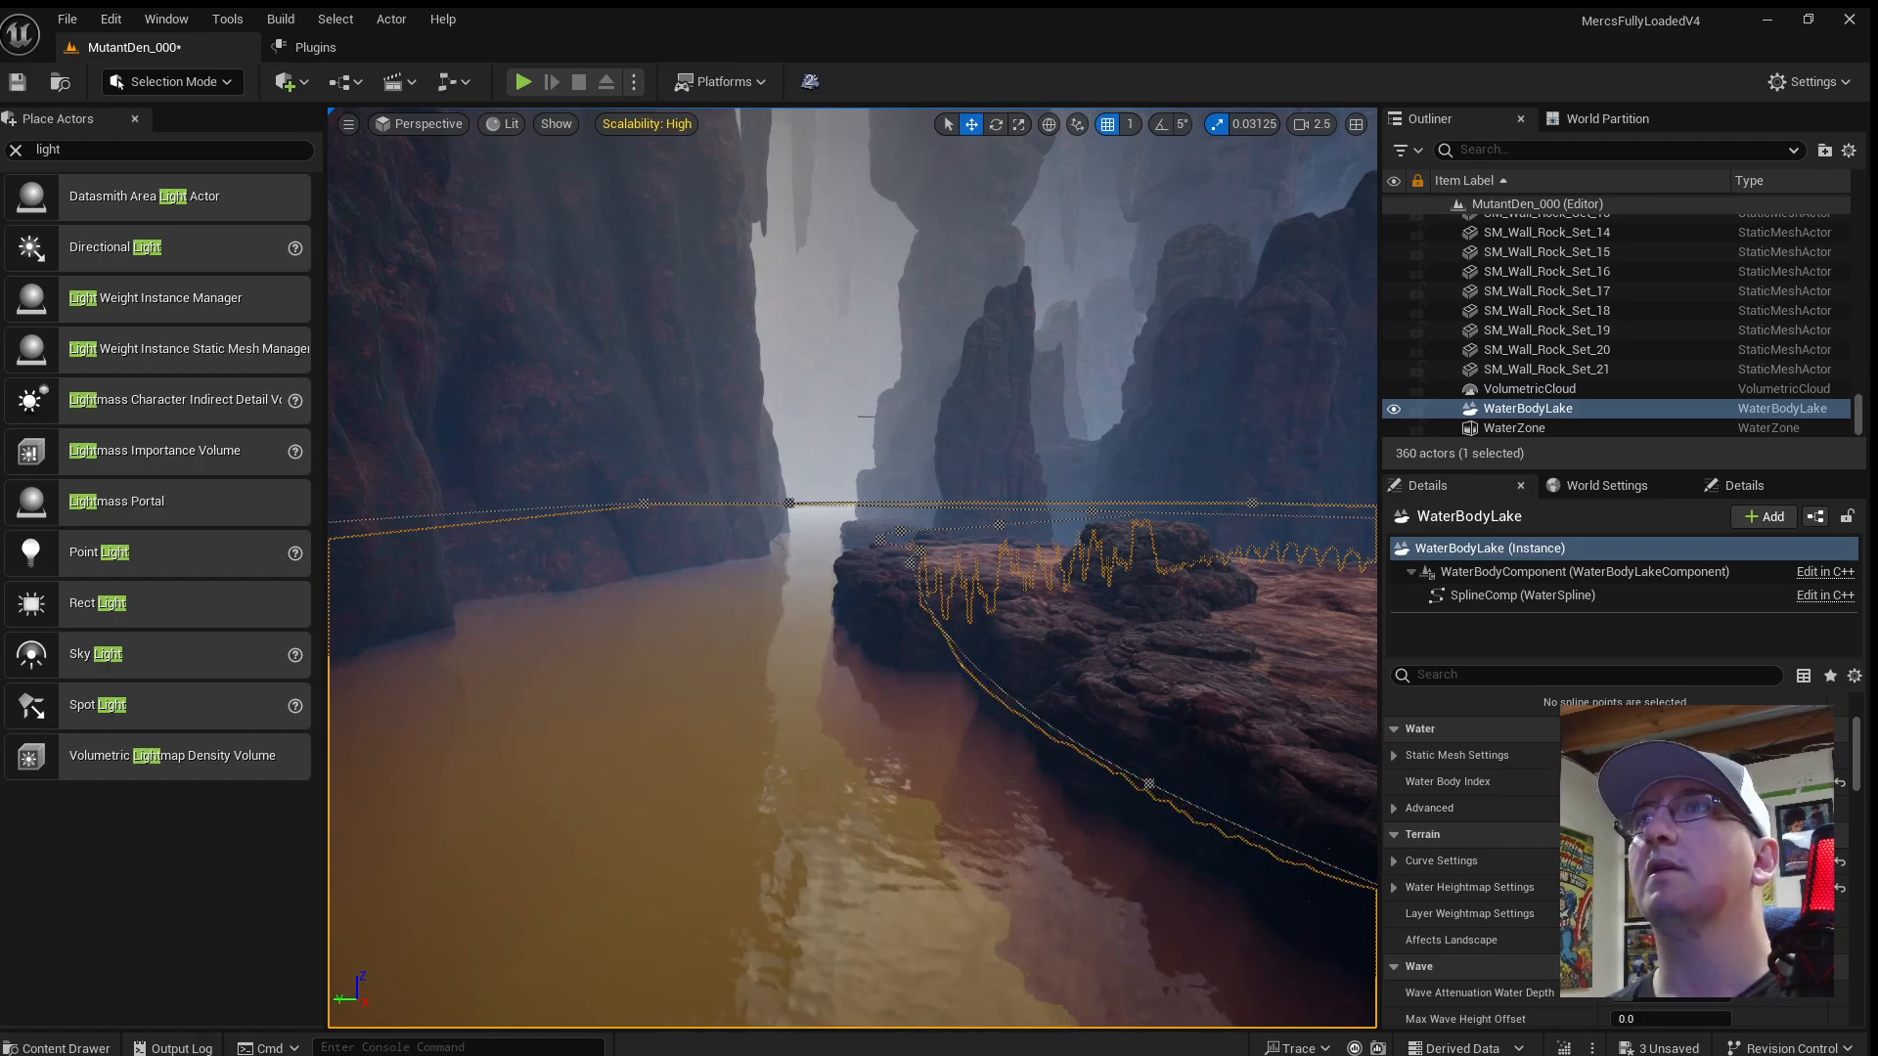
key(w)
right_drag(1131, 897, 998, 931)
scroll(1131, 897, down, 2)
key(w)
right_drag(1243, 767, 1251, 762)
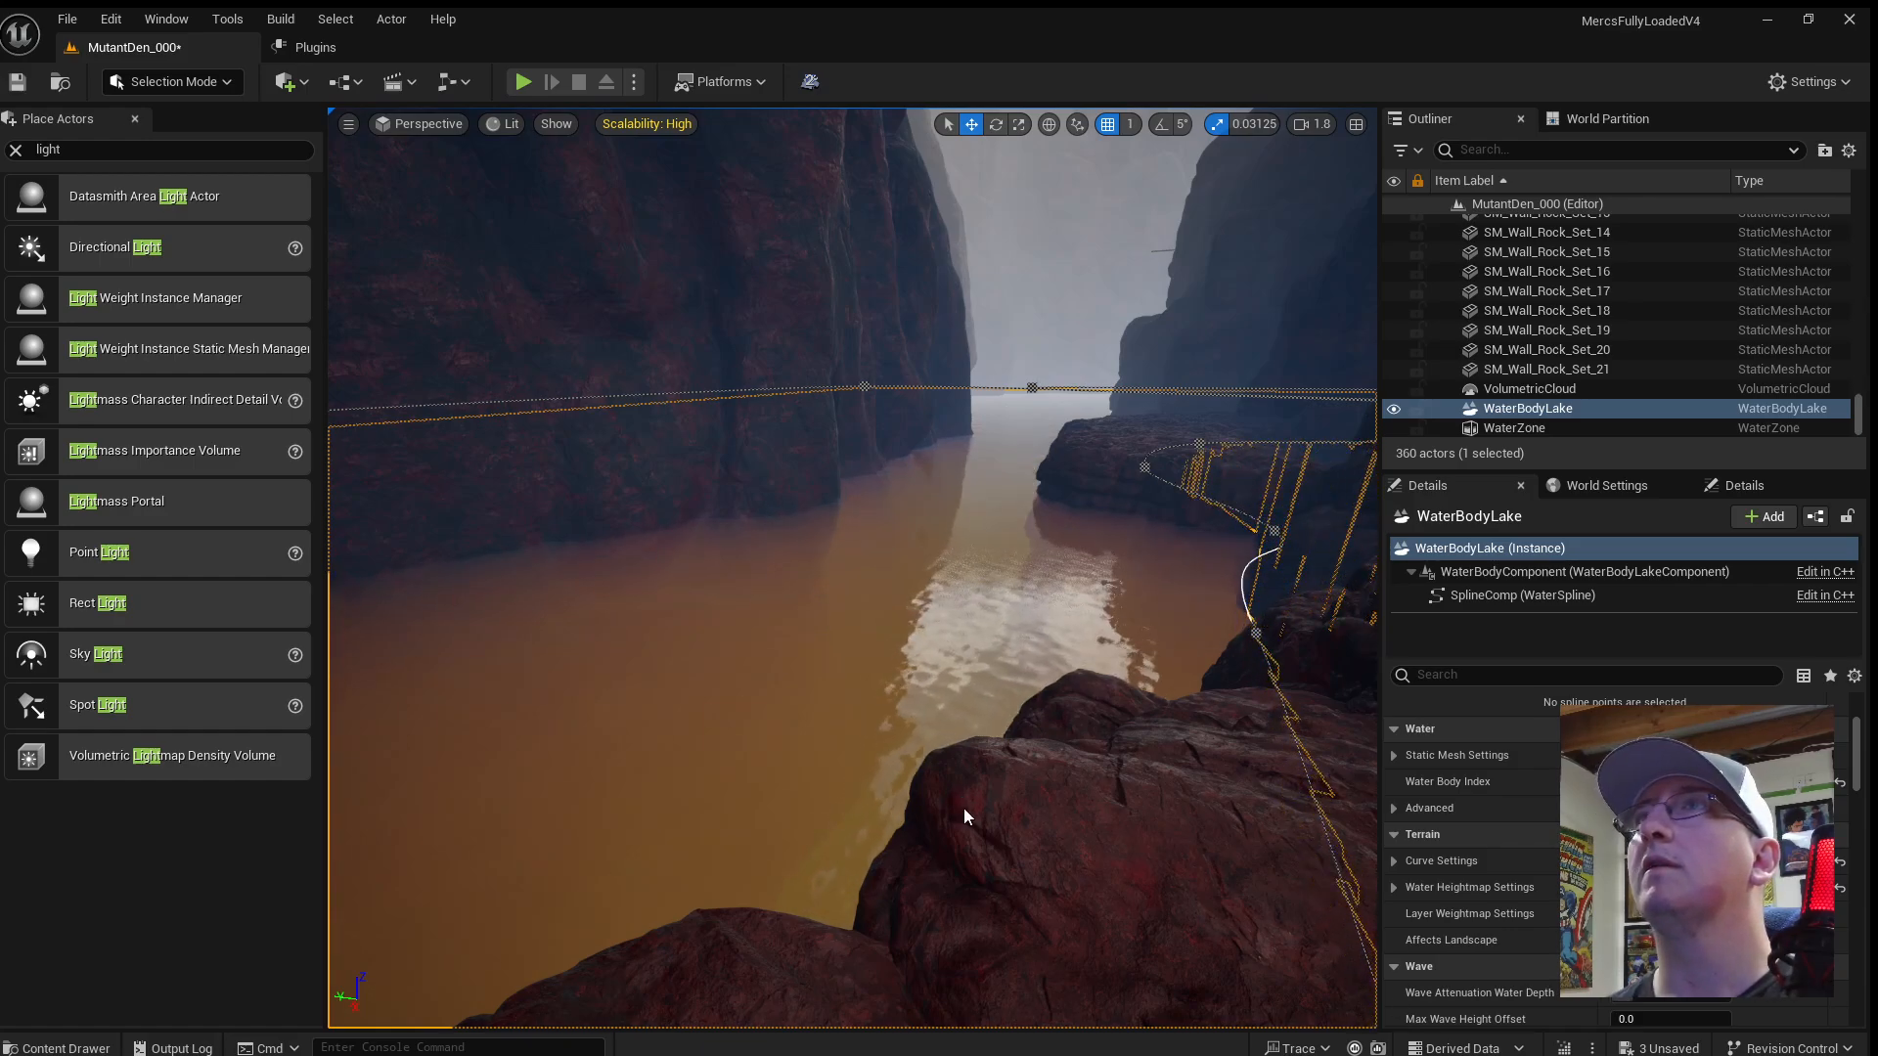
right_drag(964, 809, 1039, 768)
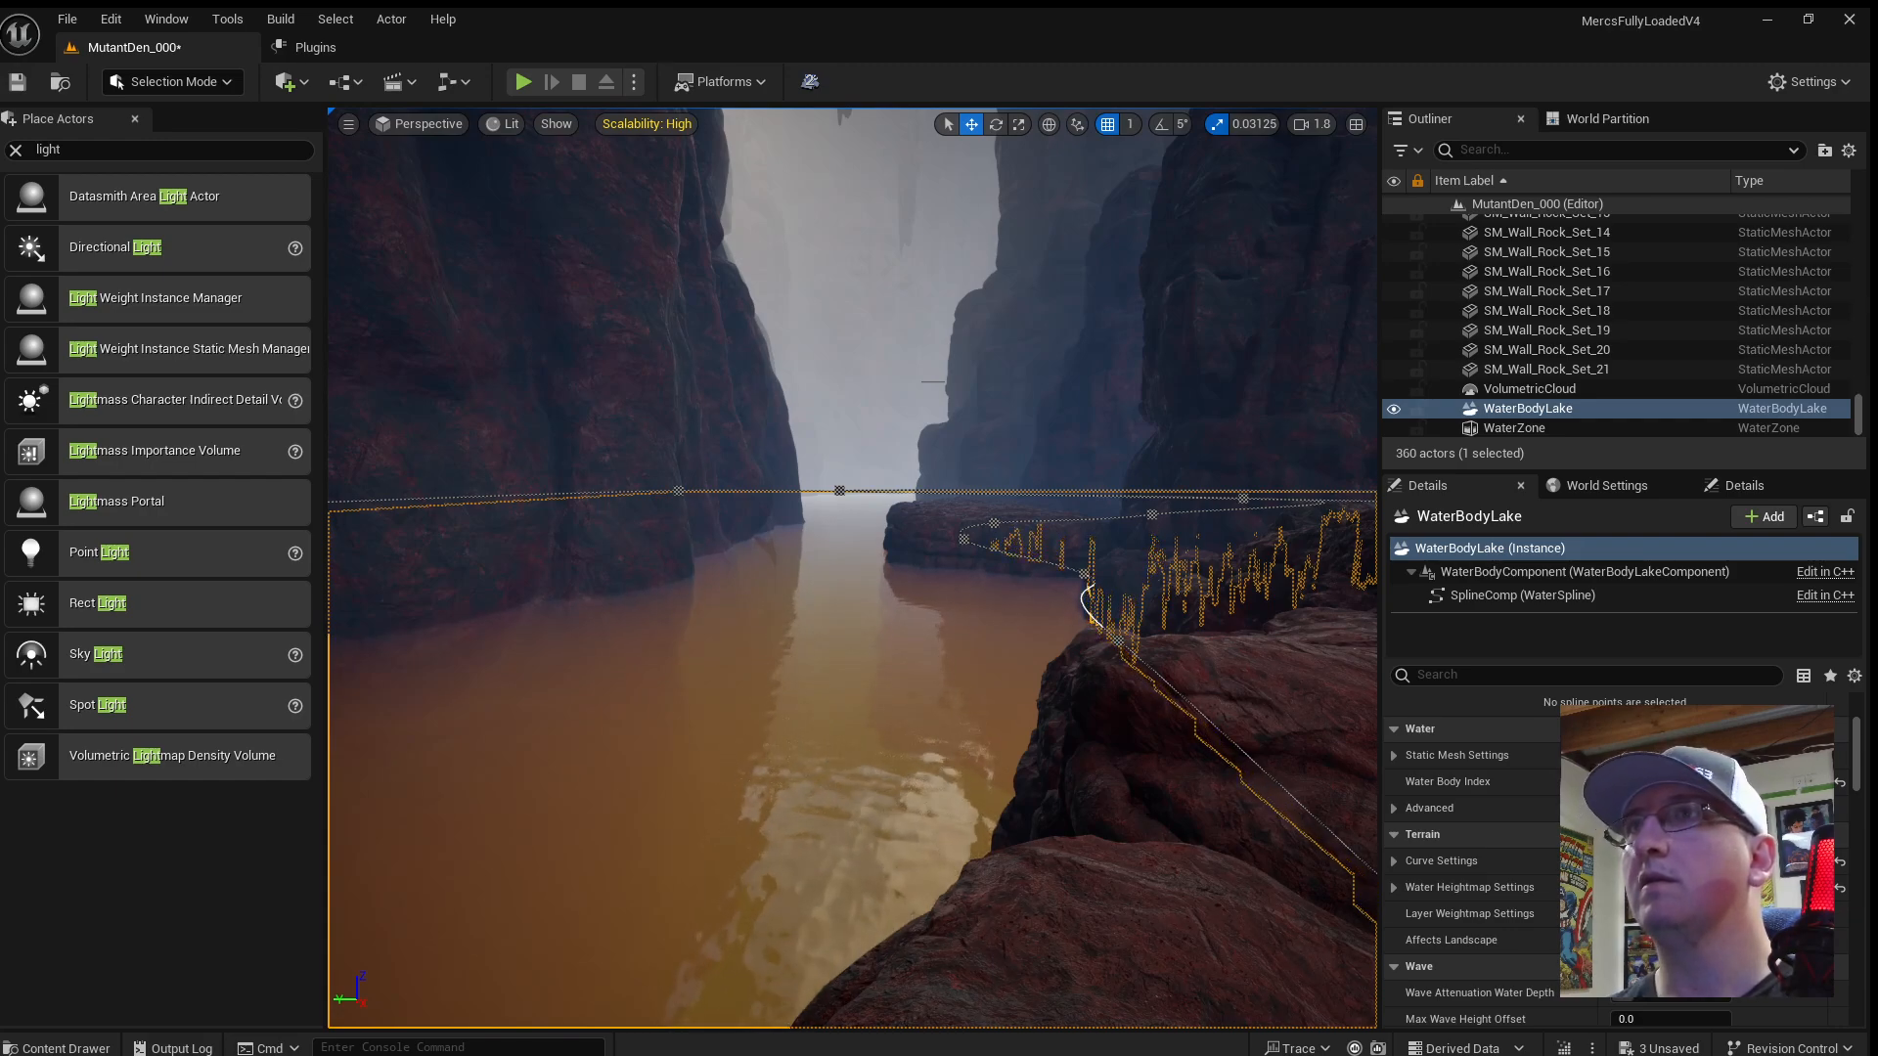
right_drag(889, 994, 979, 989)
key(q)
key(a)
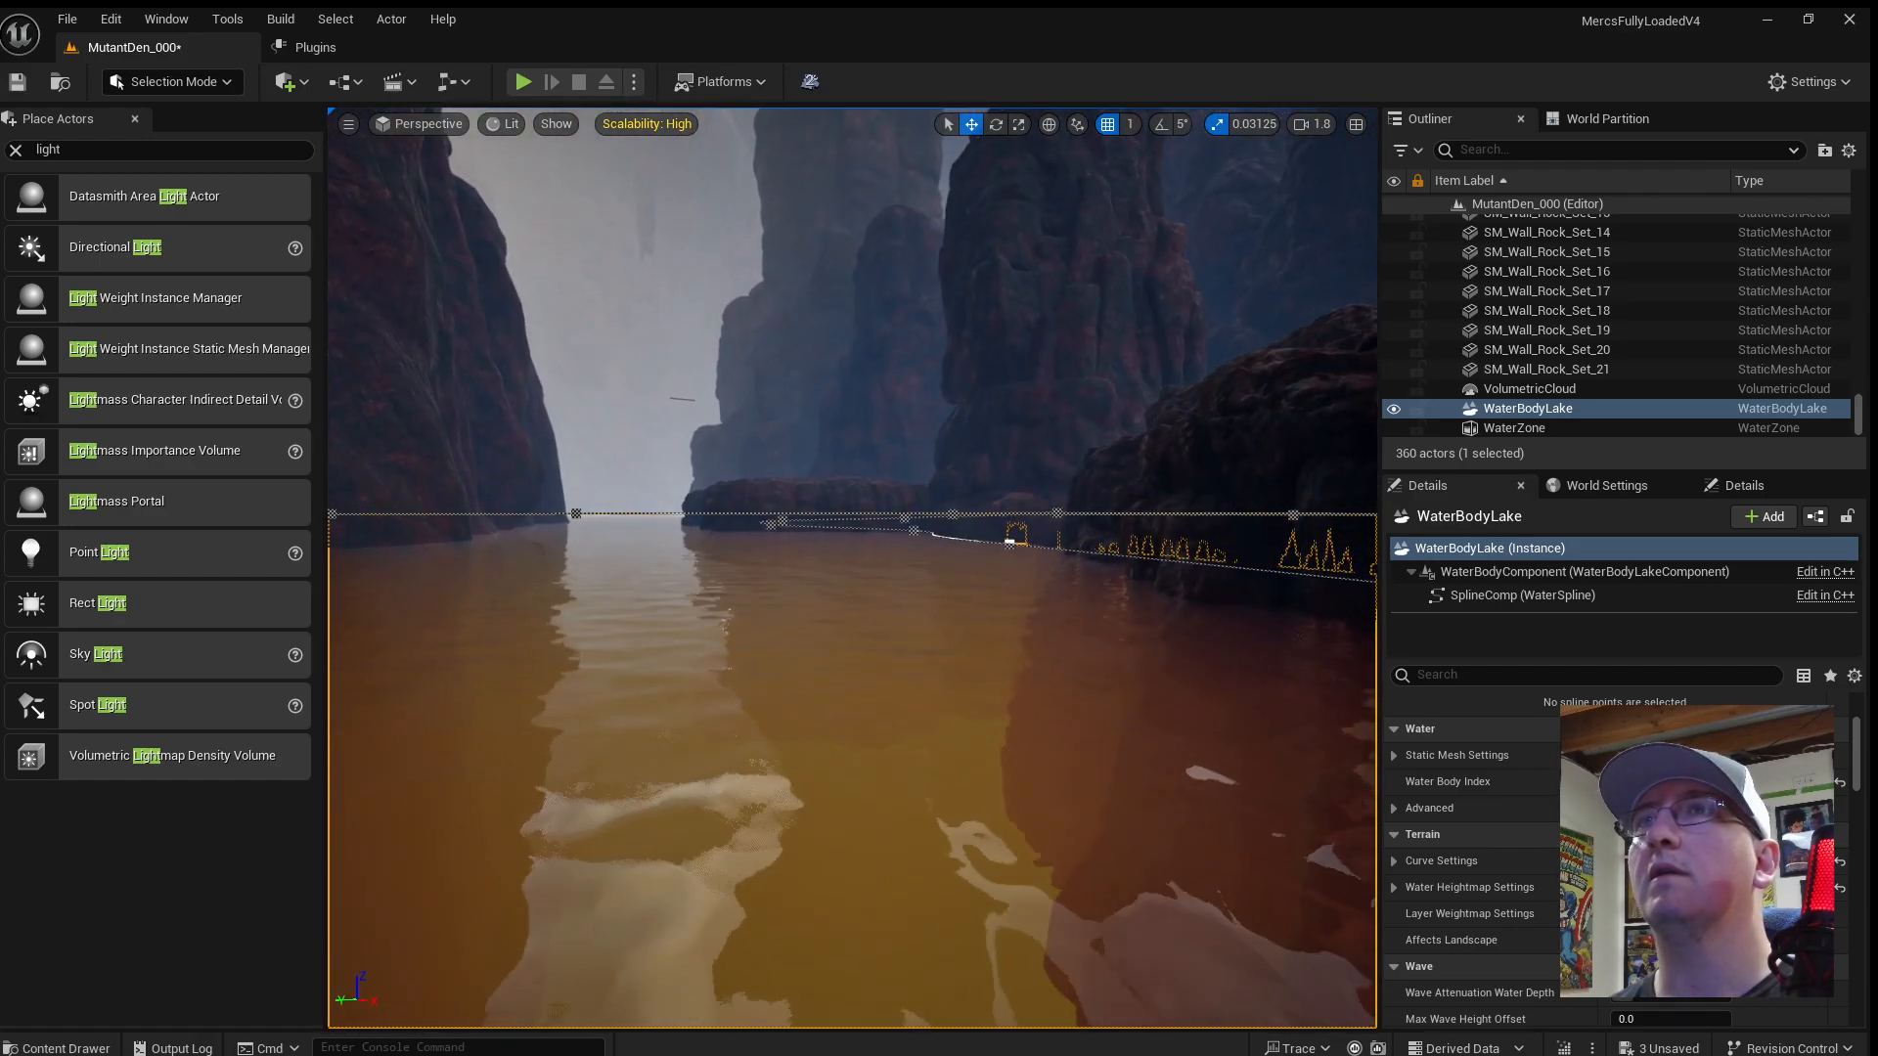
right_drag(1174, 805, 1175, 800)
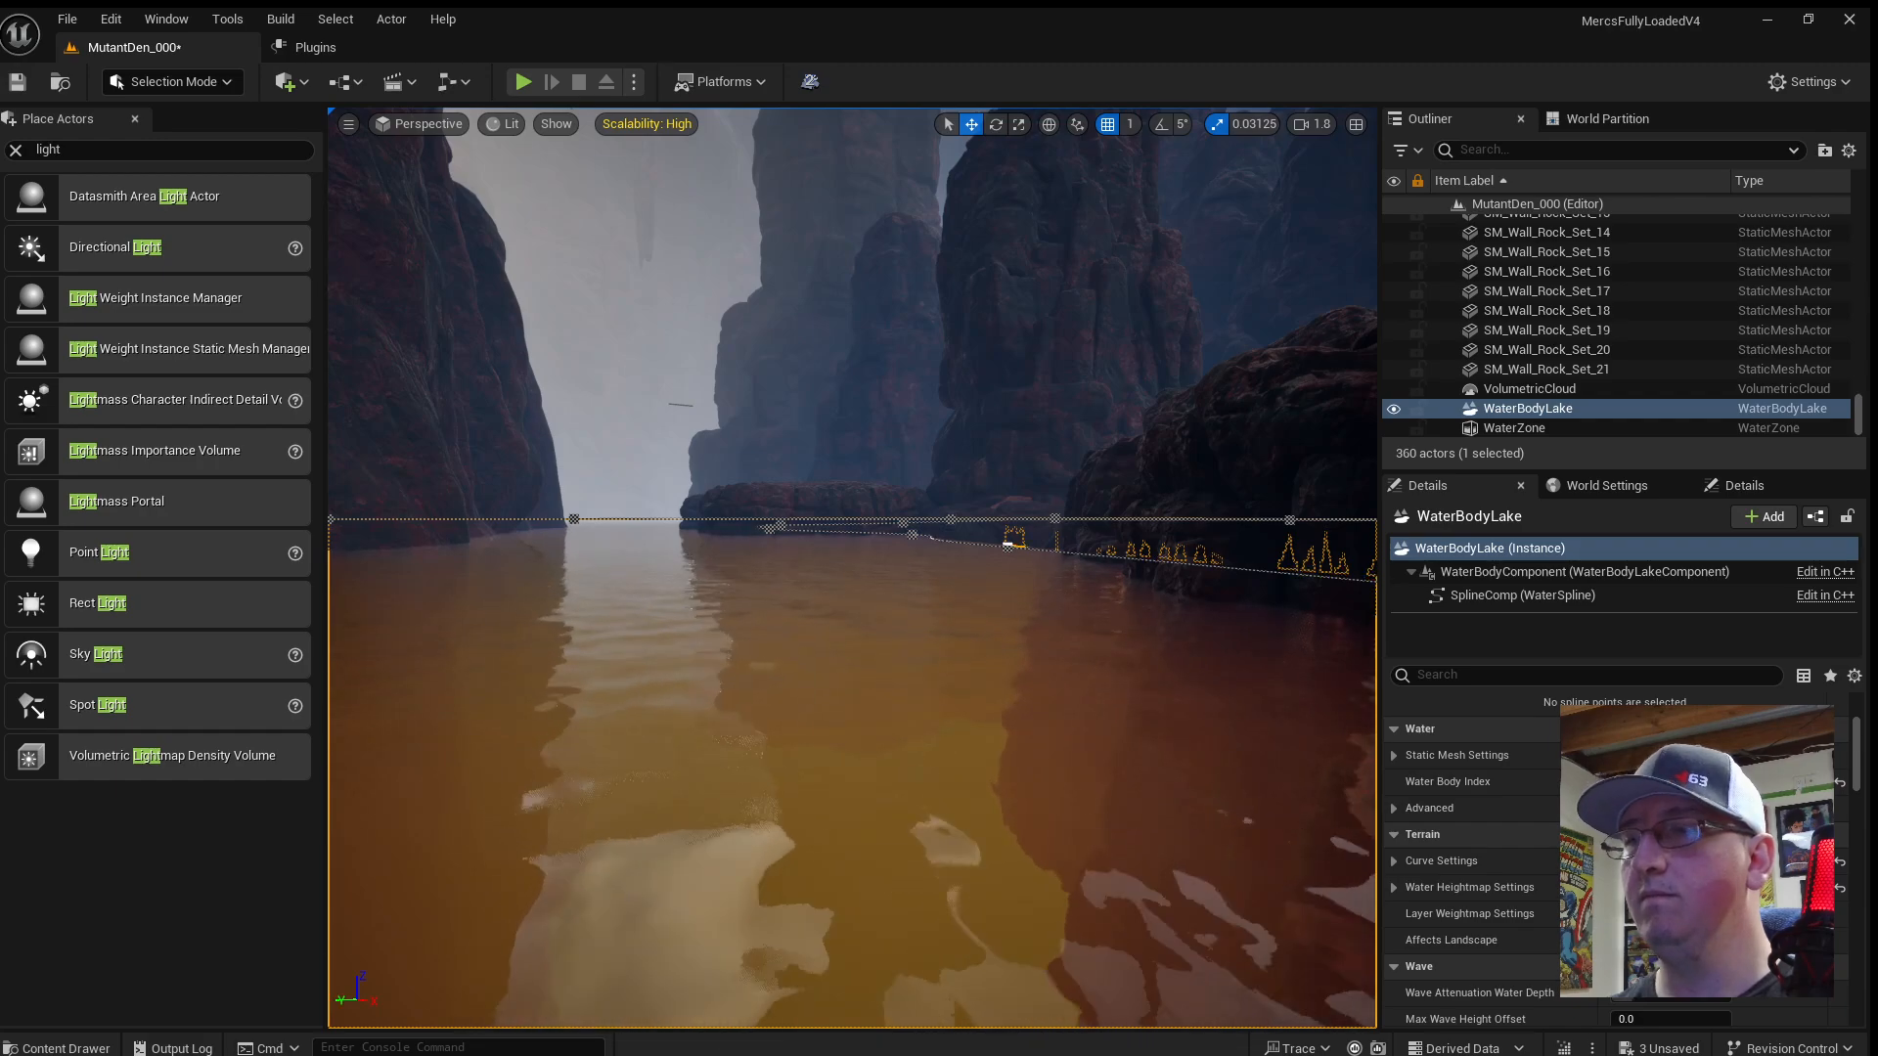
right_drag(1102, 783, 1066, 880)
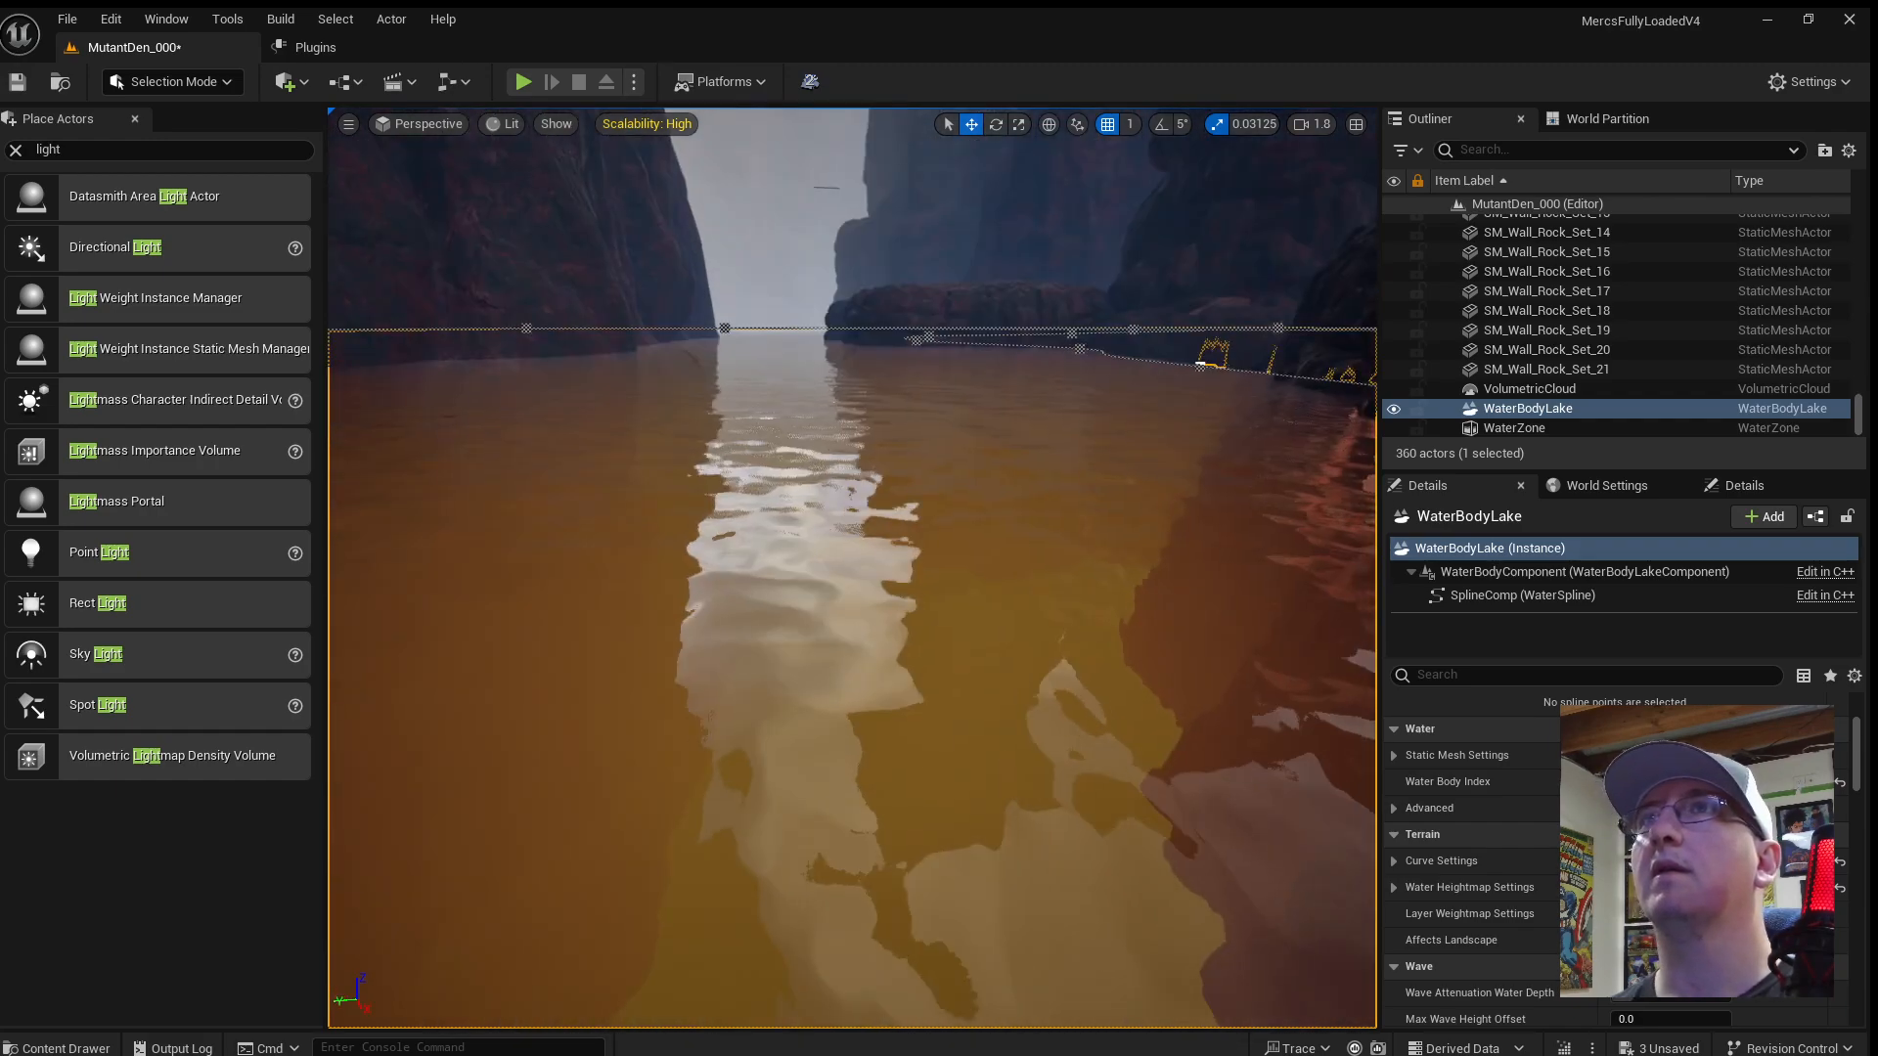
key(s)
right_drag(1312, 885, 1345, 885)
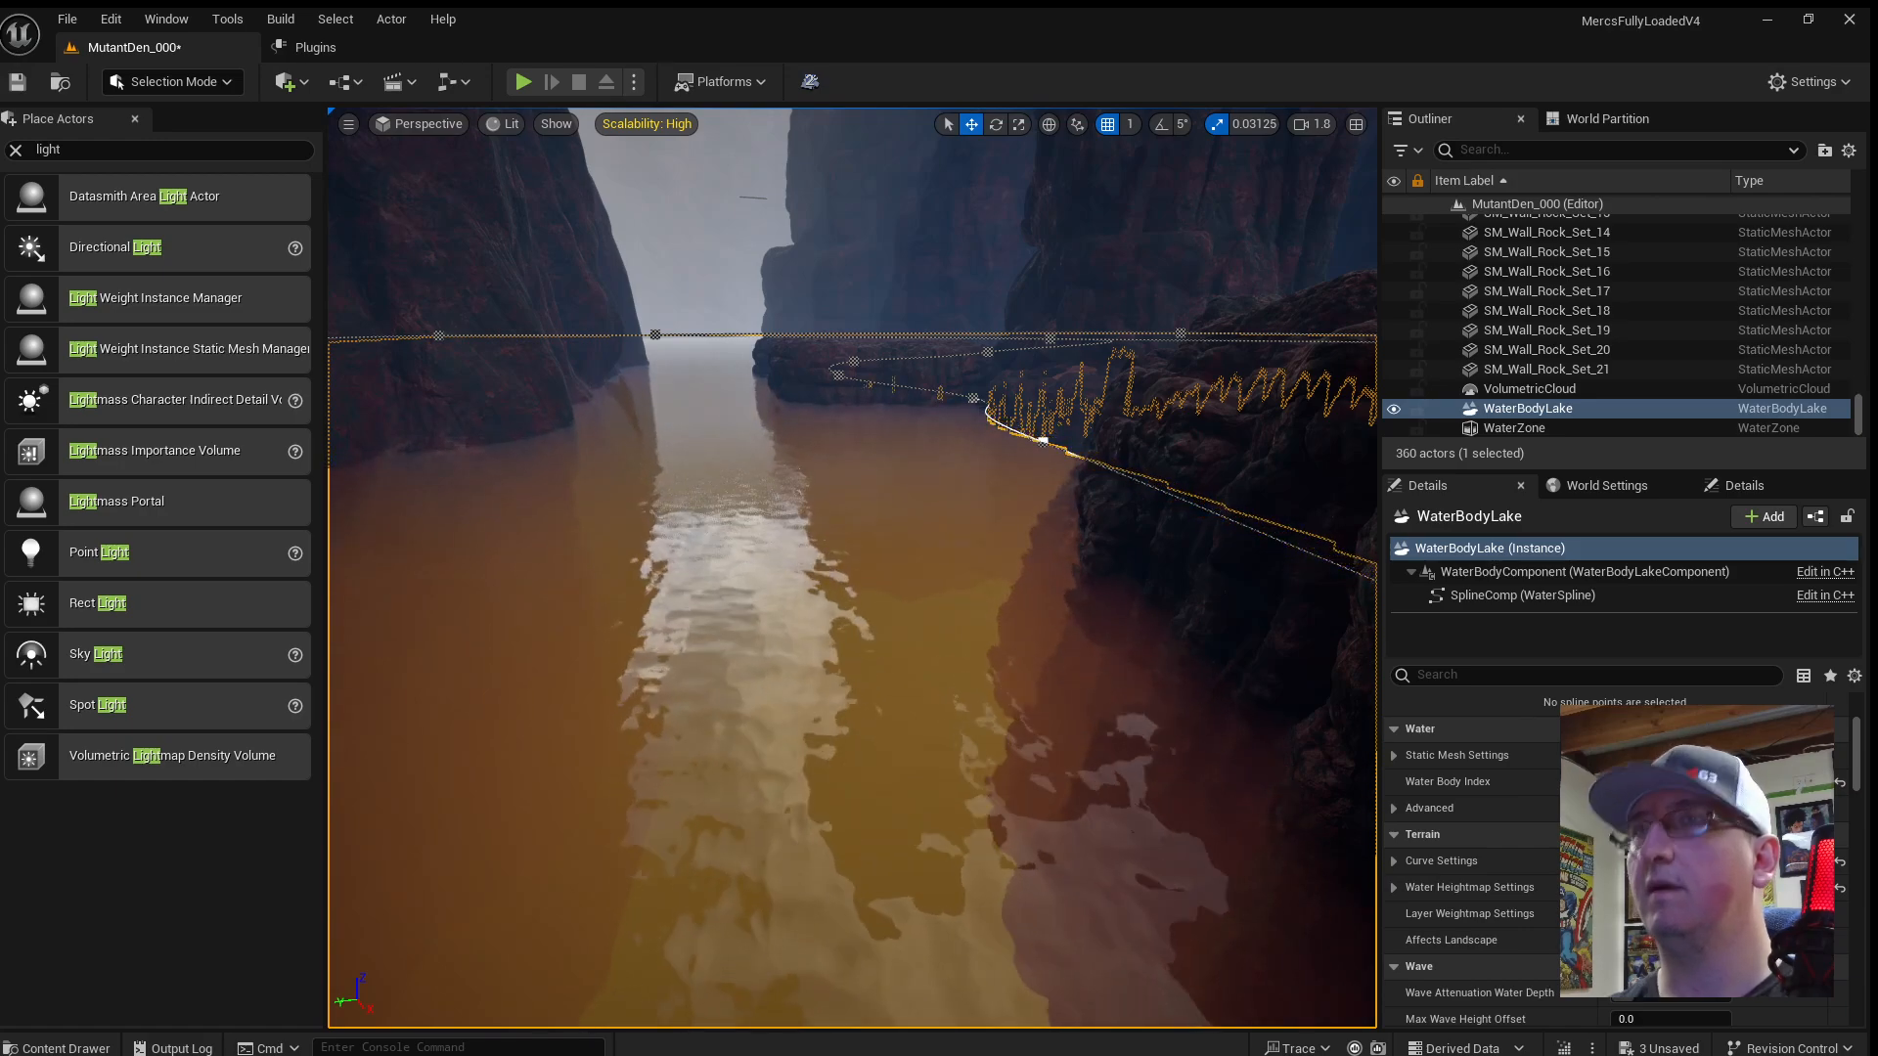
right_drag(906, 831, 807, 782)
key(q)
key(e)
key(s)
right_drag(1001, 871, 1147, 836)
key(a)
right_drag(1059, 738, 1053, 726)
key(q)
click(1043, 575)
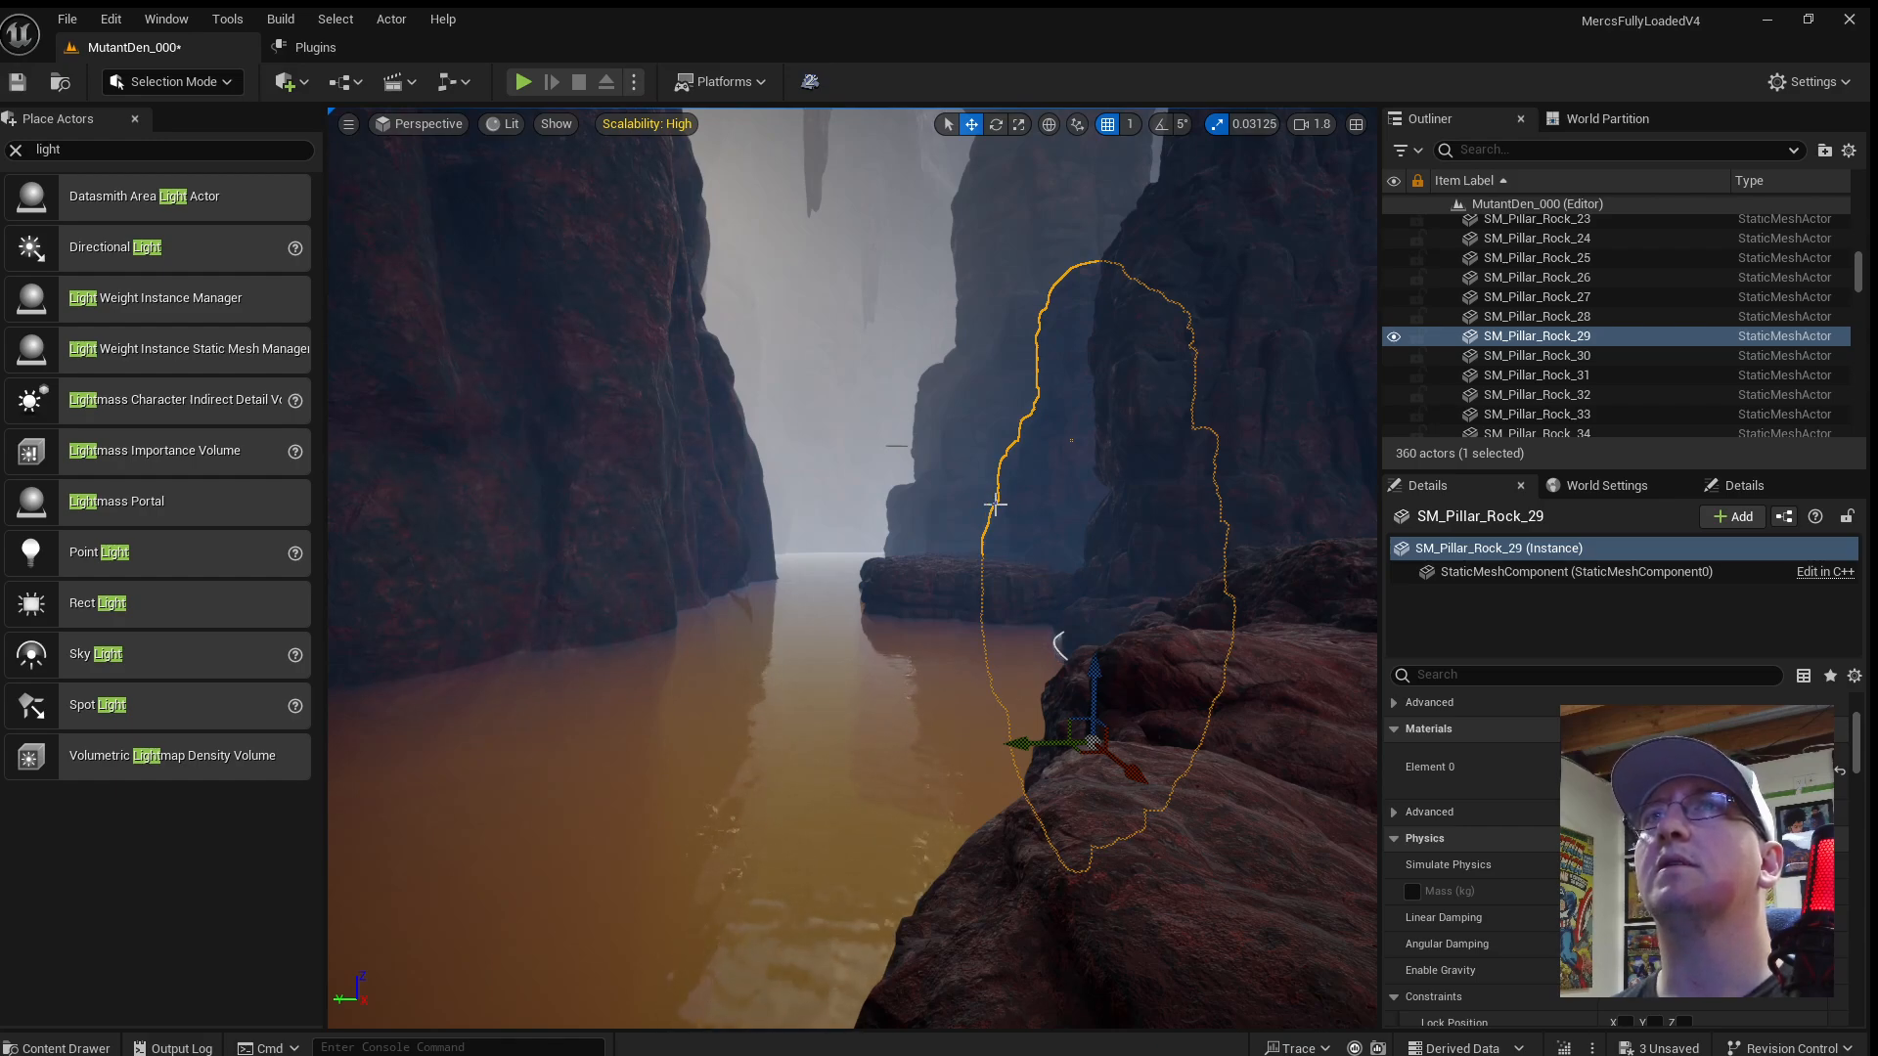
Place SM_Cliff_Rock_2 from the Foliage collection at the water's edge beneath the cave wall.
right_drag(920, 746, 1389, 673)
key(e)
key(w)
key(w)
scroll(1296, 689, up, 5)
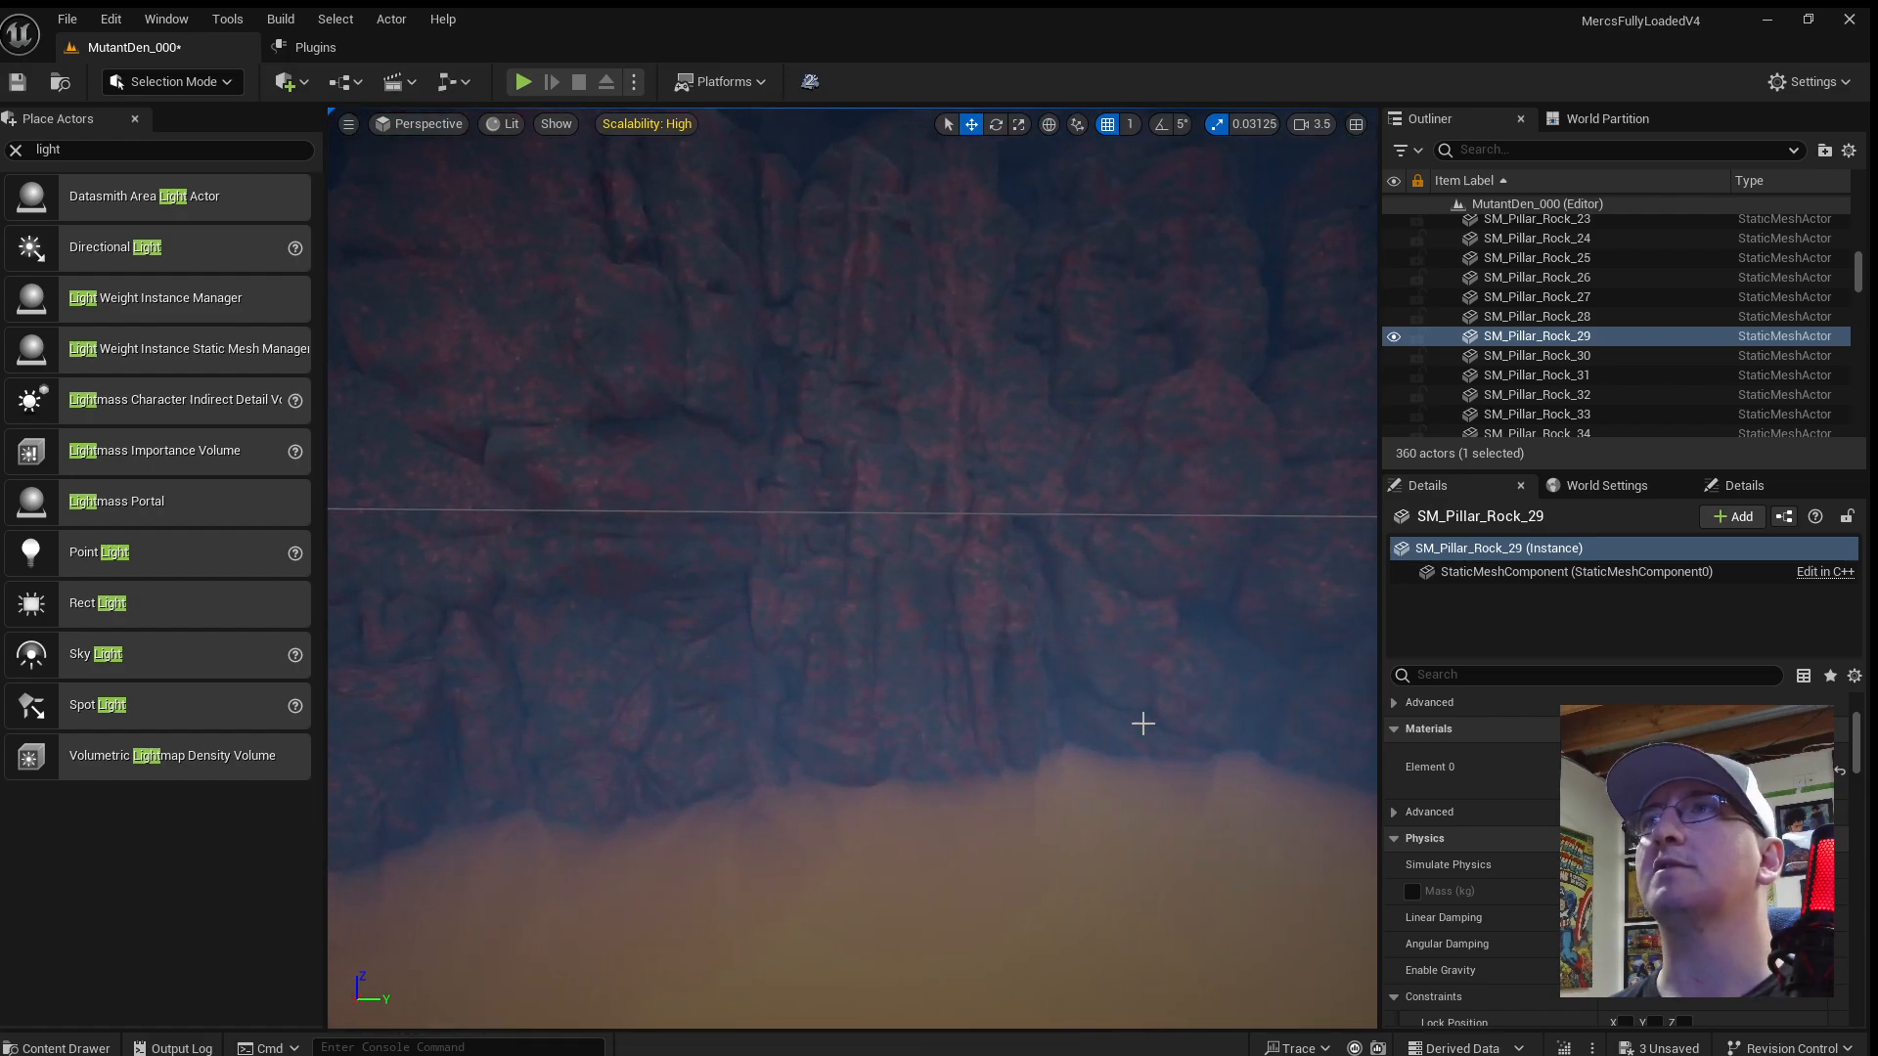
mouse_move(662, 687)
right_down()
mouse_move(587, 697)
mouse_move(489, 650)
mouse_move(333, 677)
mouse_move(694, 683)
mouse_move(626, 680)
right_up()
scroll(489, 650, down, 3)
key(w)
scroll(704, 684, up, 3)
key(ctrl+space)
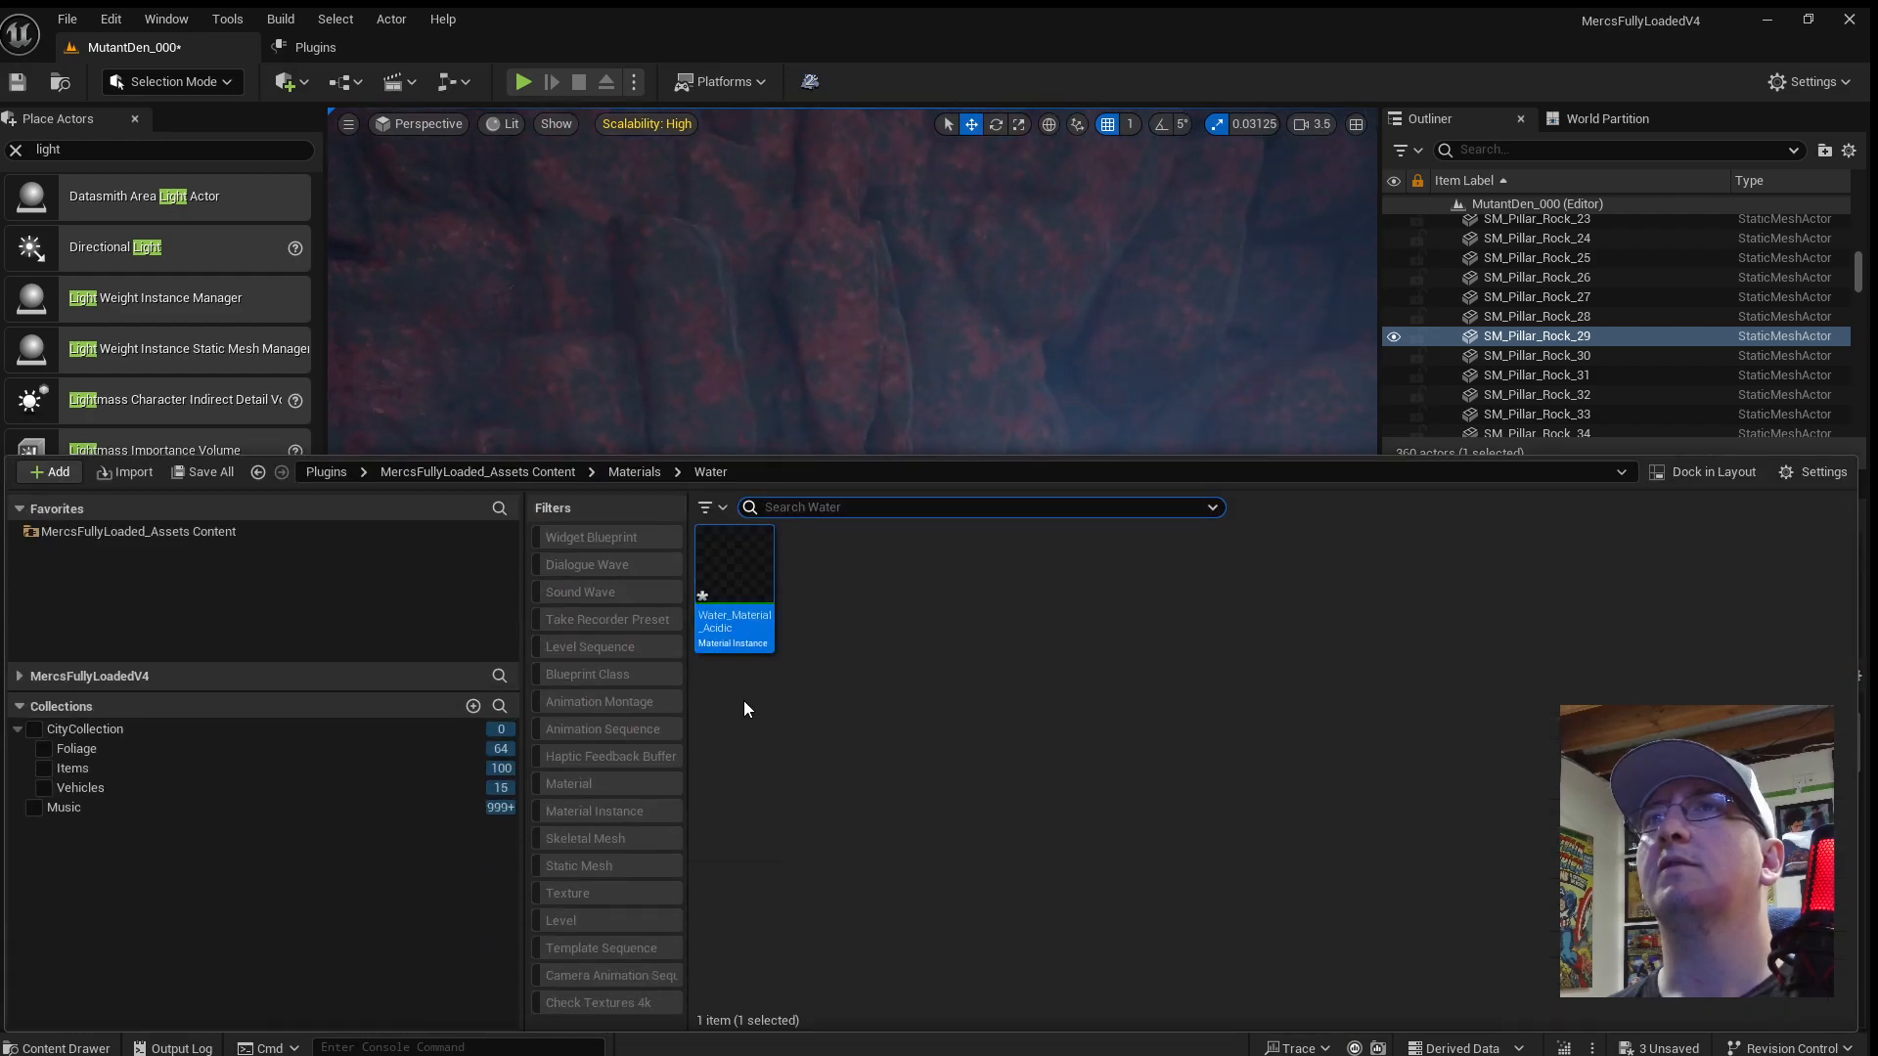
click(79, 748)
scroll(1272, 782, down, 1)
scroll(1333, 803, up, 3)
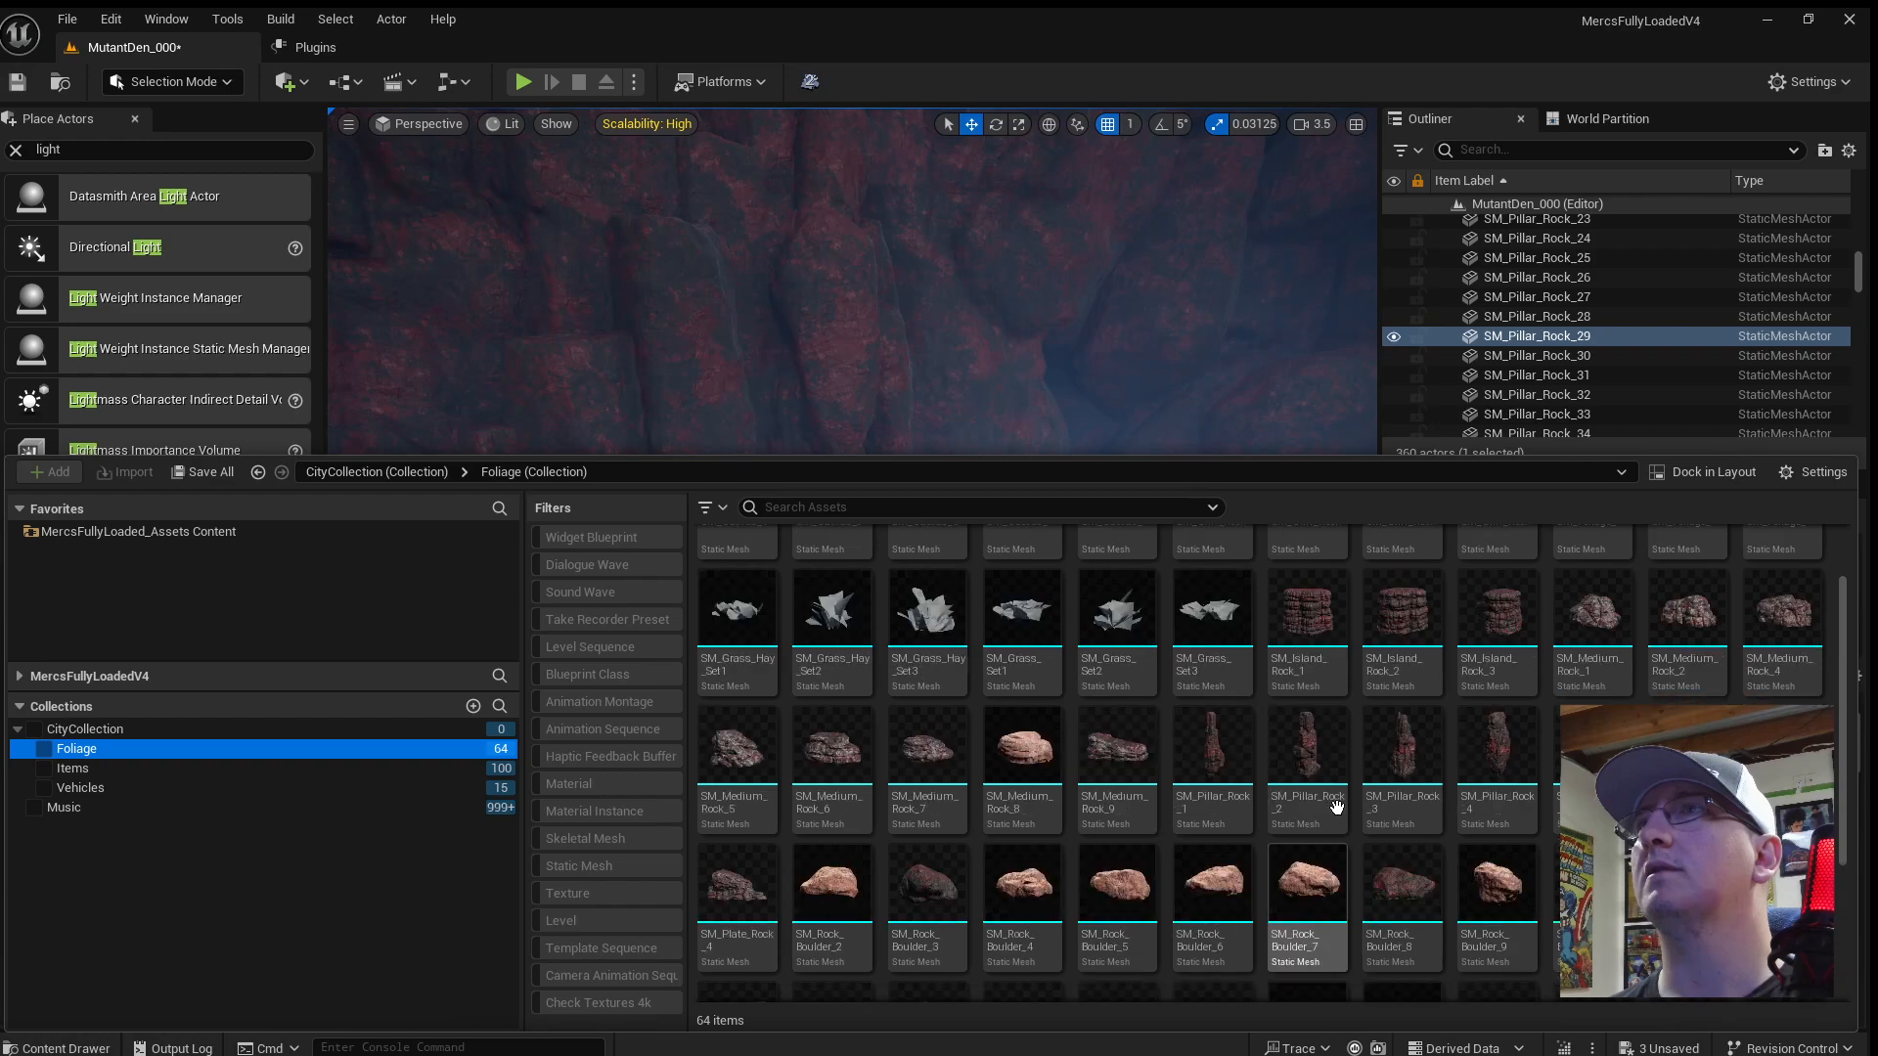
drag(1325, 585, 721, 692)
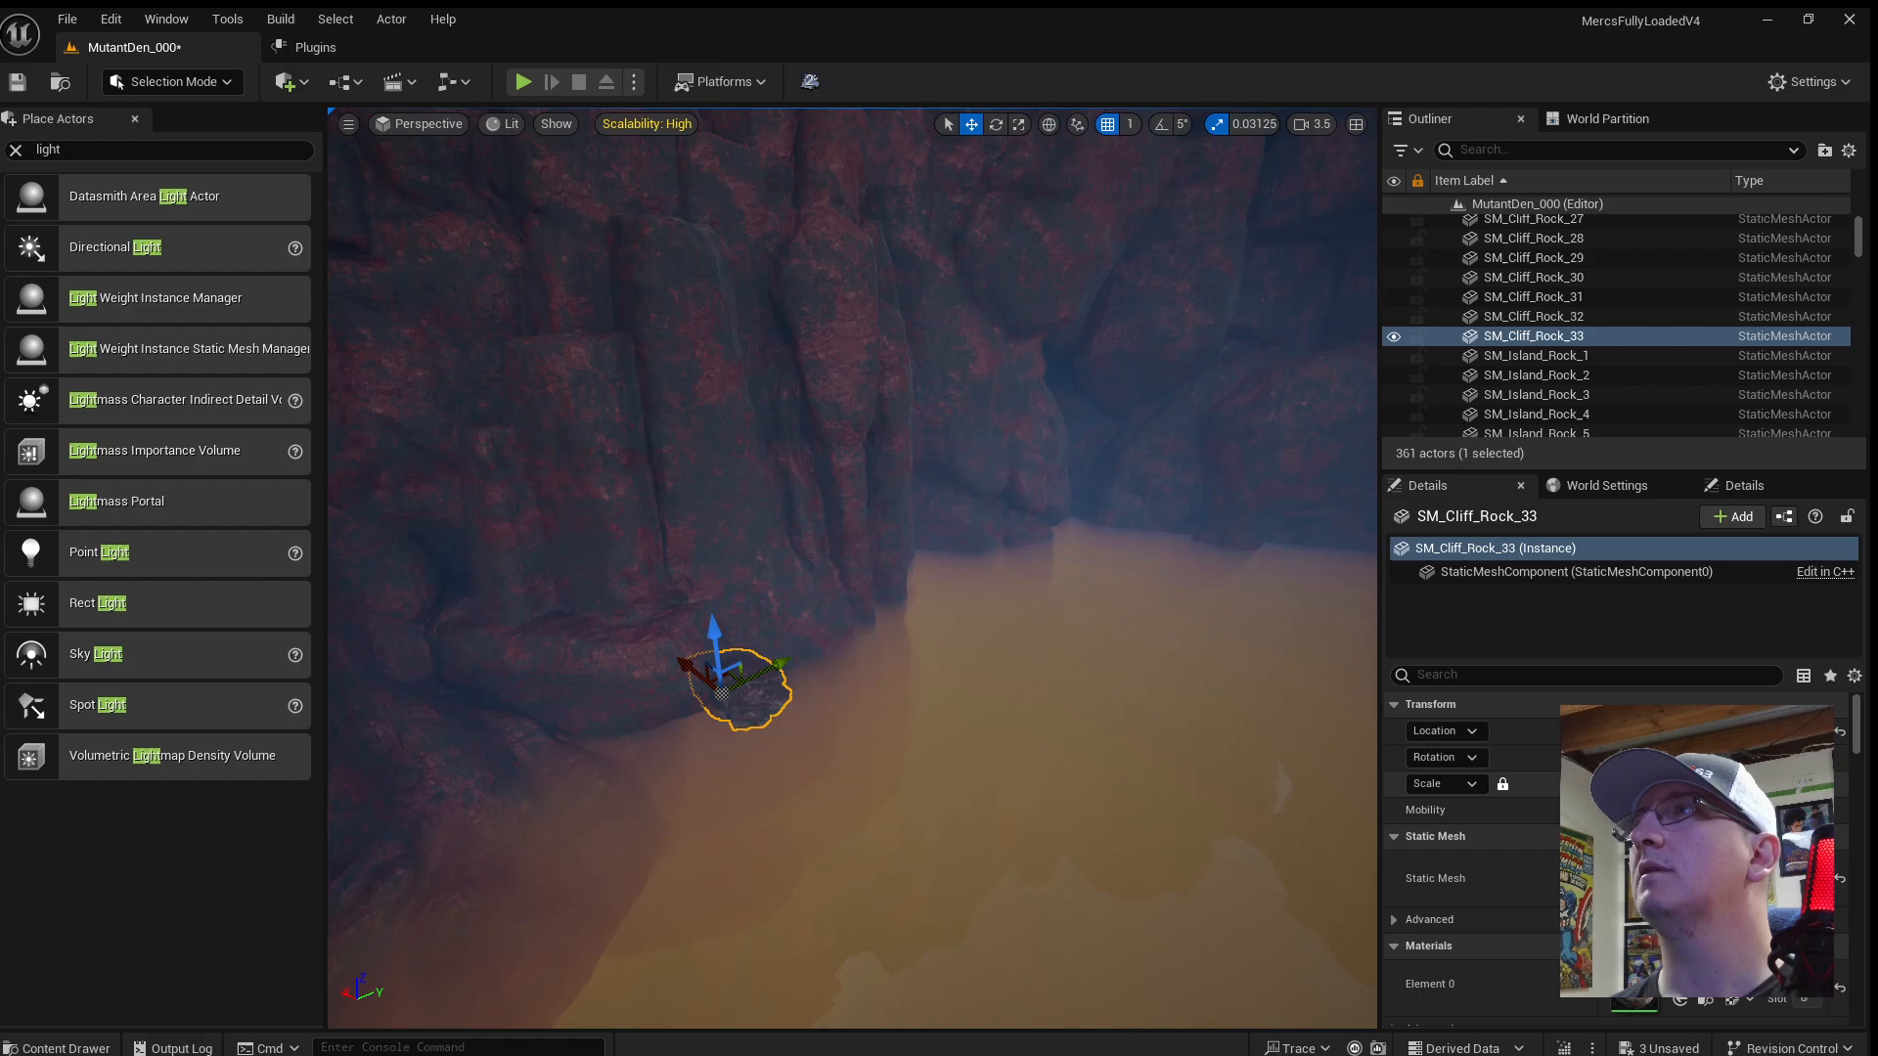
Rotate the new cliff rock along the wall and scale it up into a wide shoreline ledge.
key(Return)
right_drag(847, 695, 797, 728)
key(e)
drag(832, 698, 685, 702)
key(r)
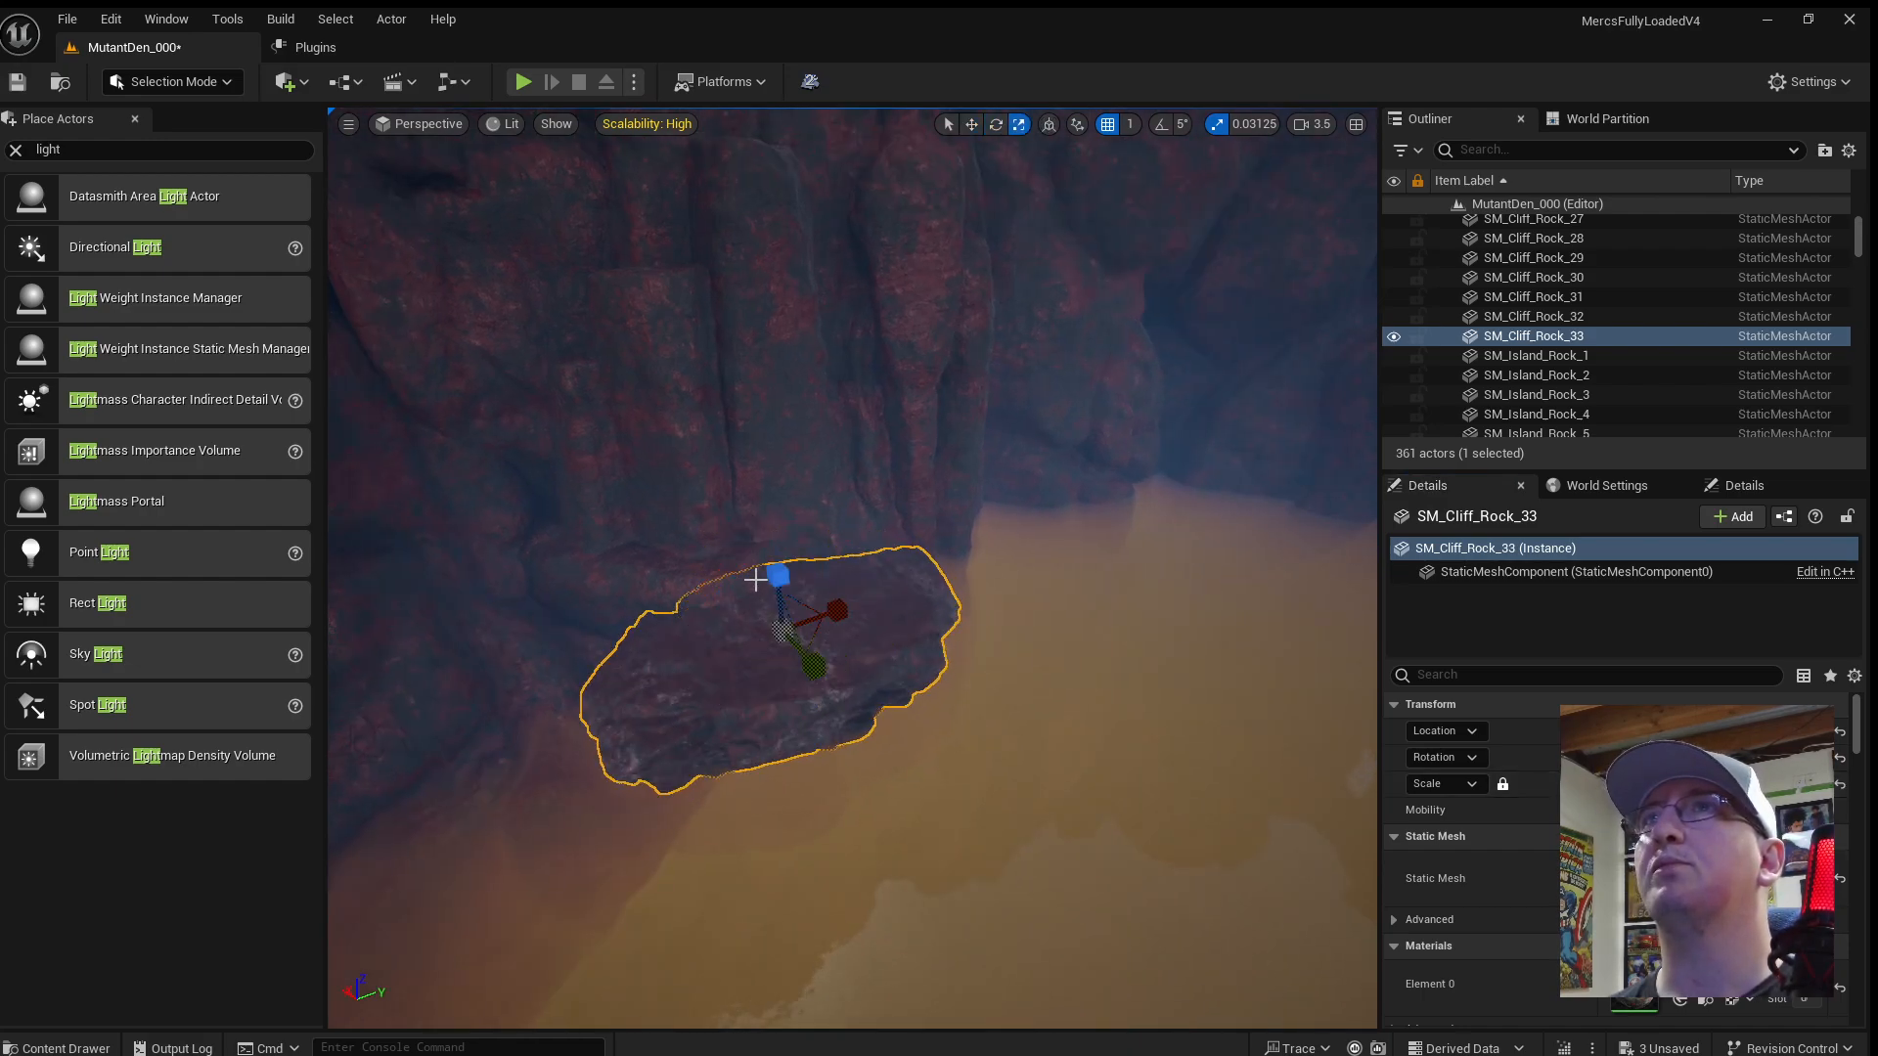
key(w)
Duplicate the ledge rock farther along the cliff base and rotate the copy to continue the shoreline.
drag(785, 577, 922, 622)
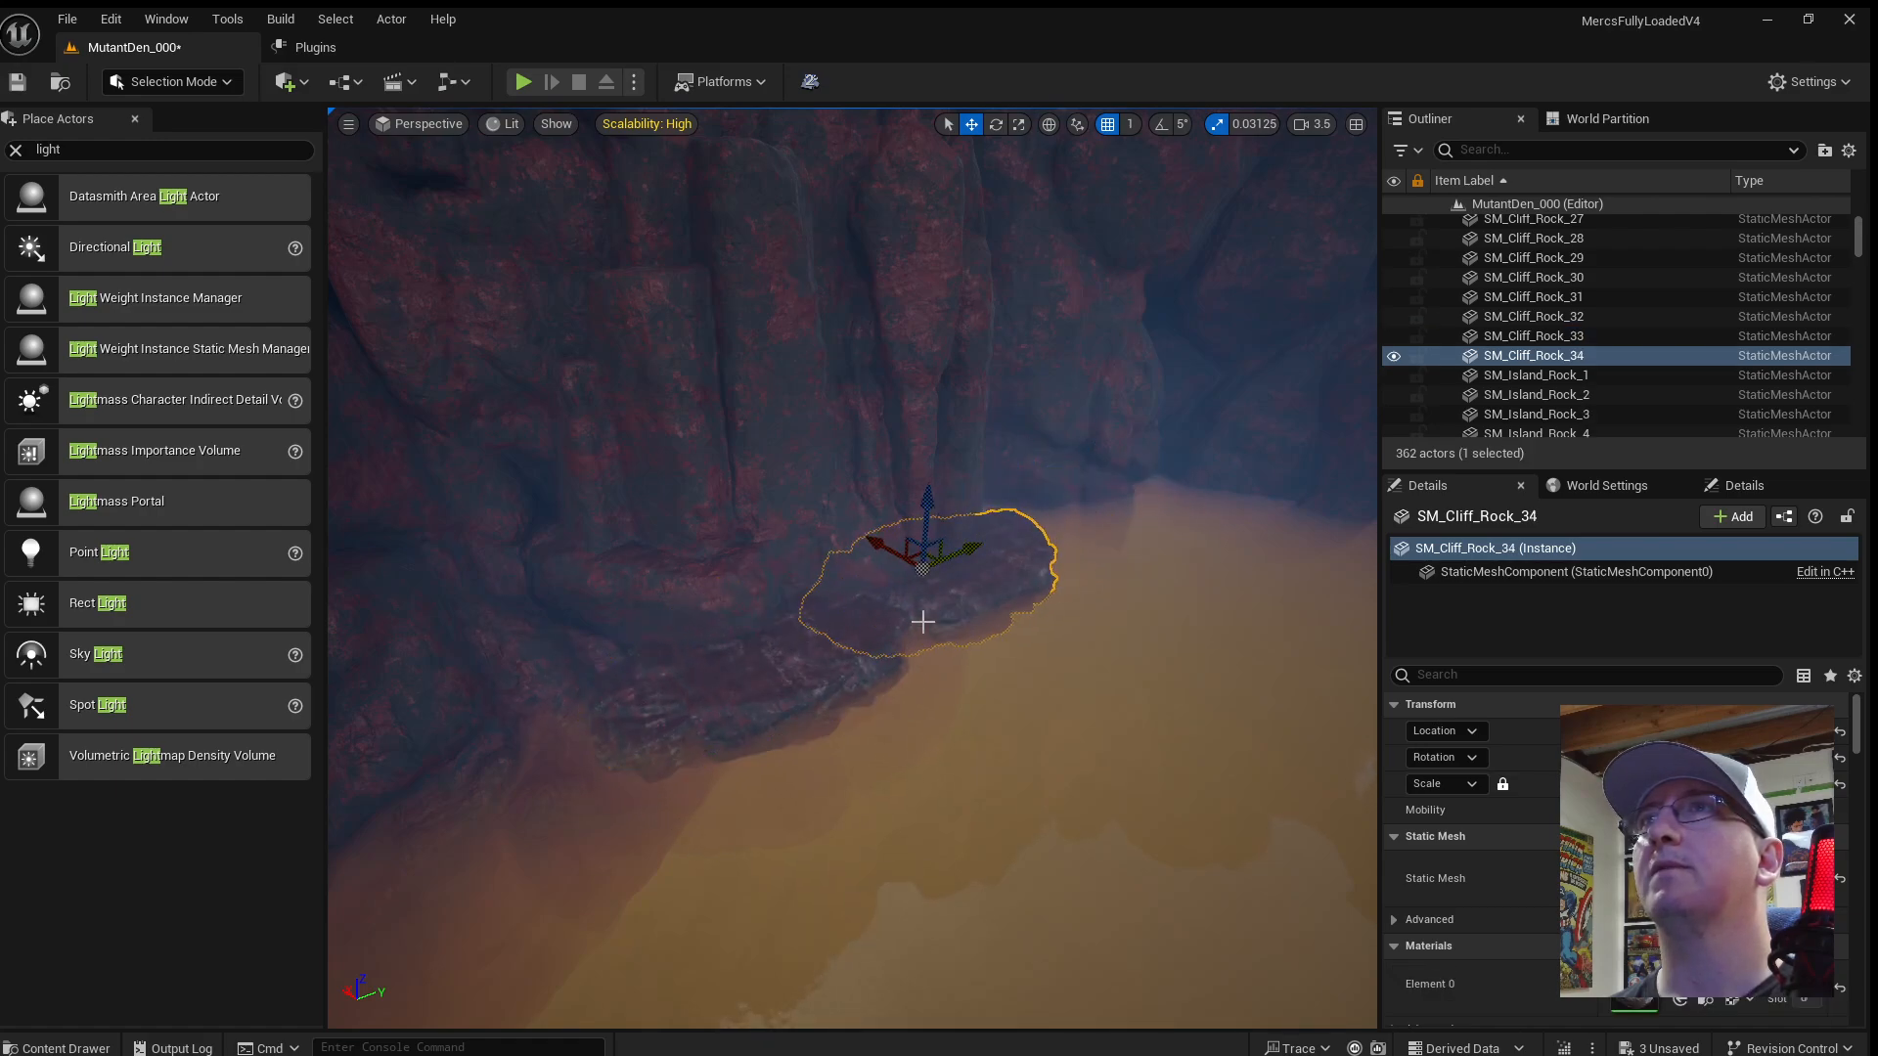
drag(891, 554, 905, 564)
key(e)
drag(952, 633, 986, 631)
key(r)
key(w)
Duplicate the ledge rock again, rotate the copy and move it toward the far end of the shore.
drag(937, 567, 963, 513)
key(e)
drag(1023, 599, 913, 485)
right_drag(1027, 592, 721, 515)
key(w)
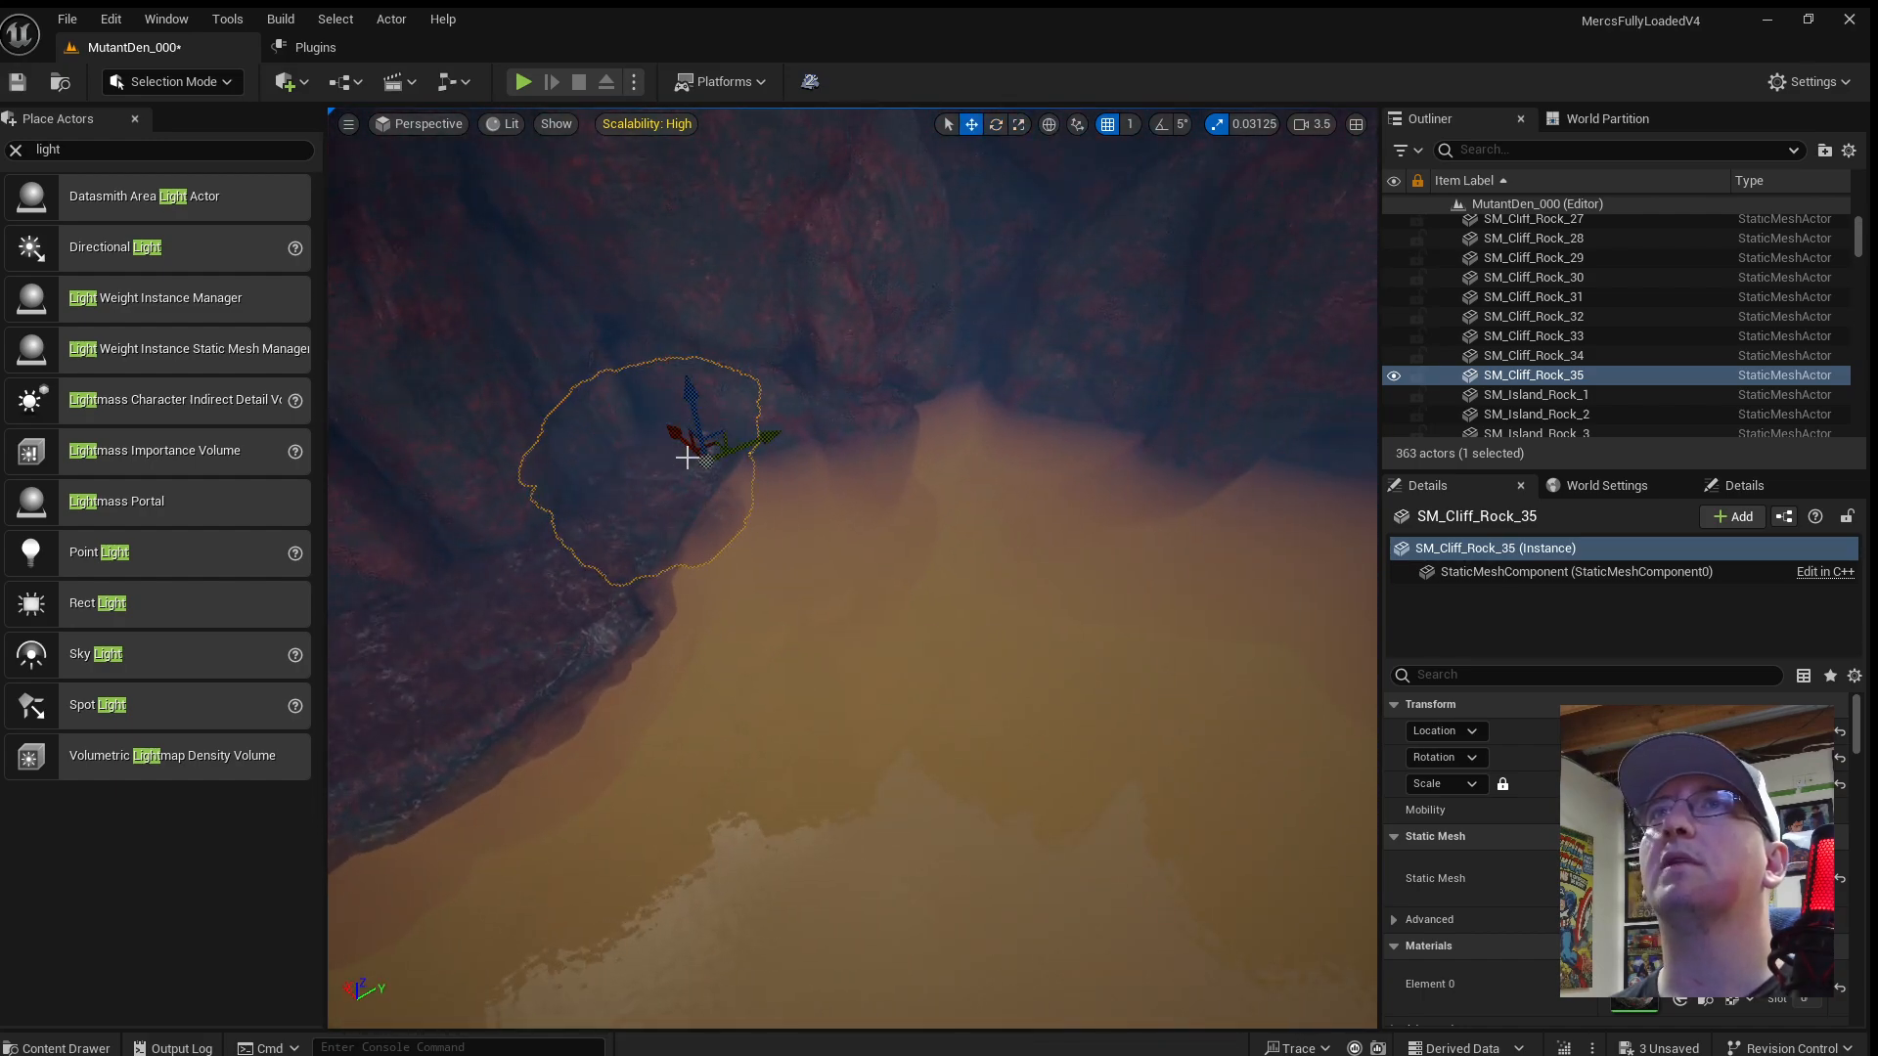
drag(684, 446, 736, 480)
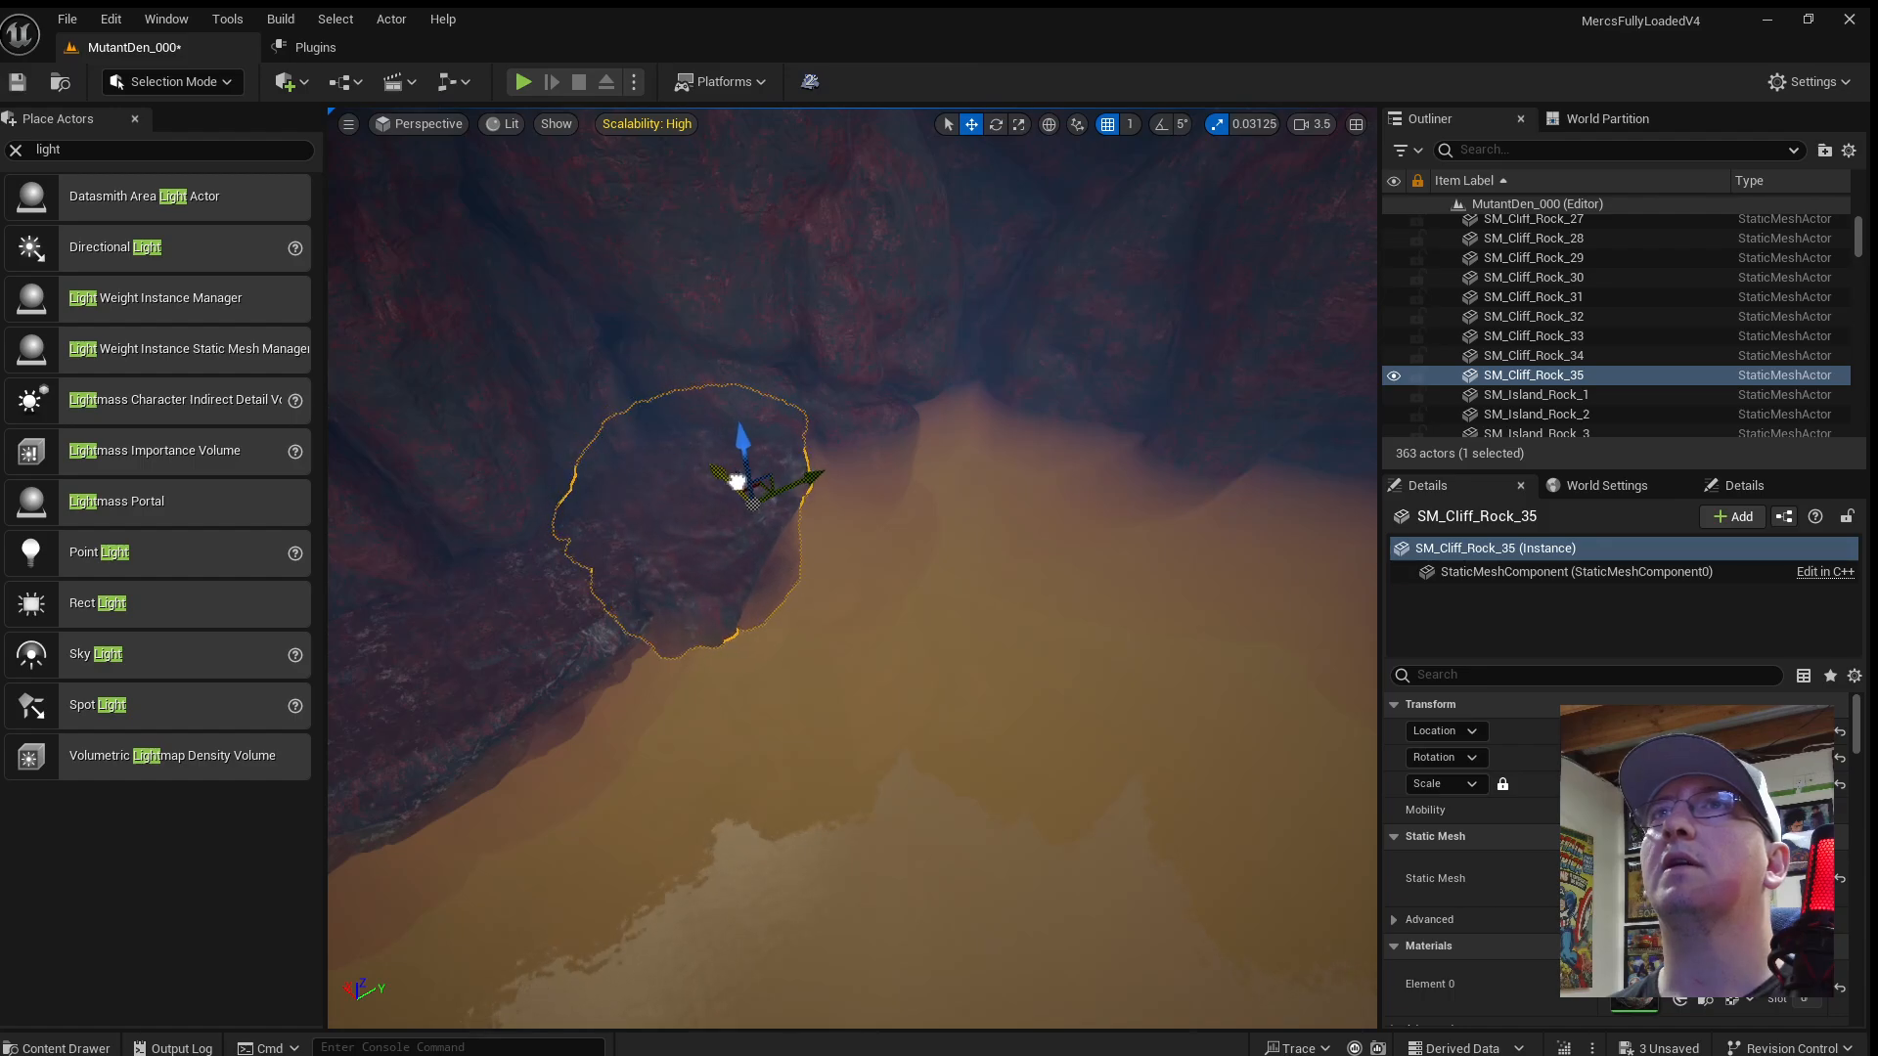
click(801, 528)
right_drag(801, 528, 645, 552)
Duplicate a cliff rock once more and position the copy as a low outcrop in the lake.
click(1190, 546)
alt+drag(1333, 567, 1062, 521)
drag(1072, 432, 871, 599)
right_drag(912, 614, 935, 529)
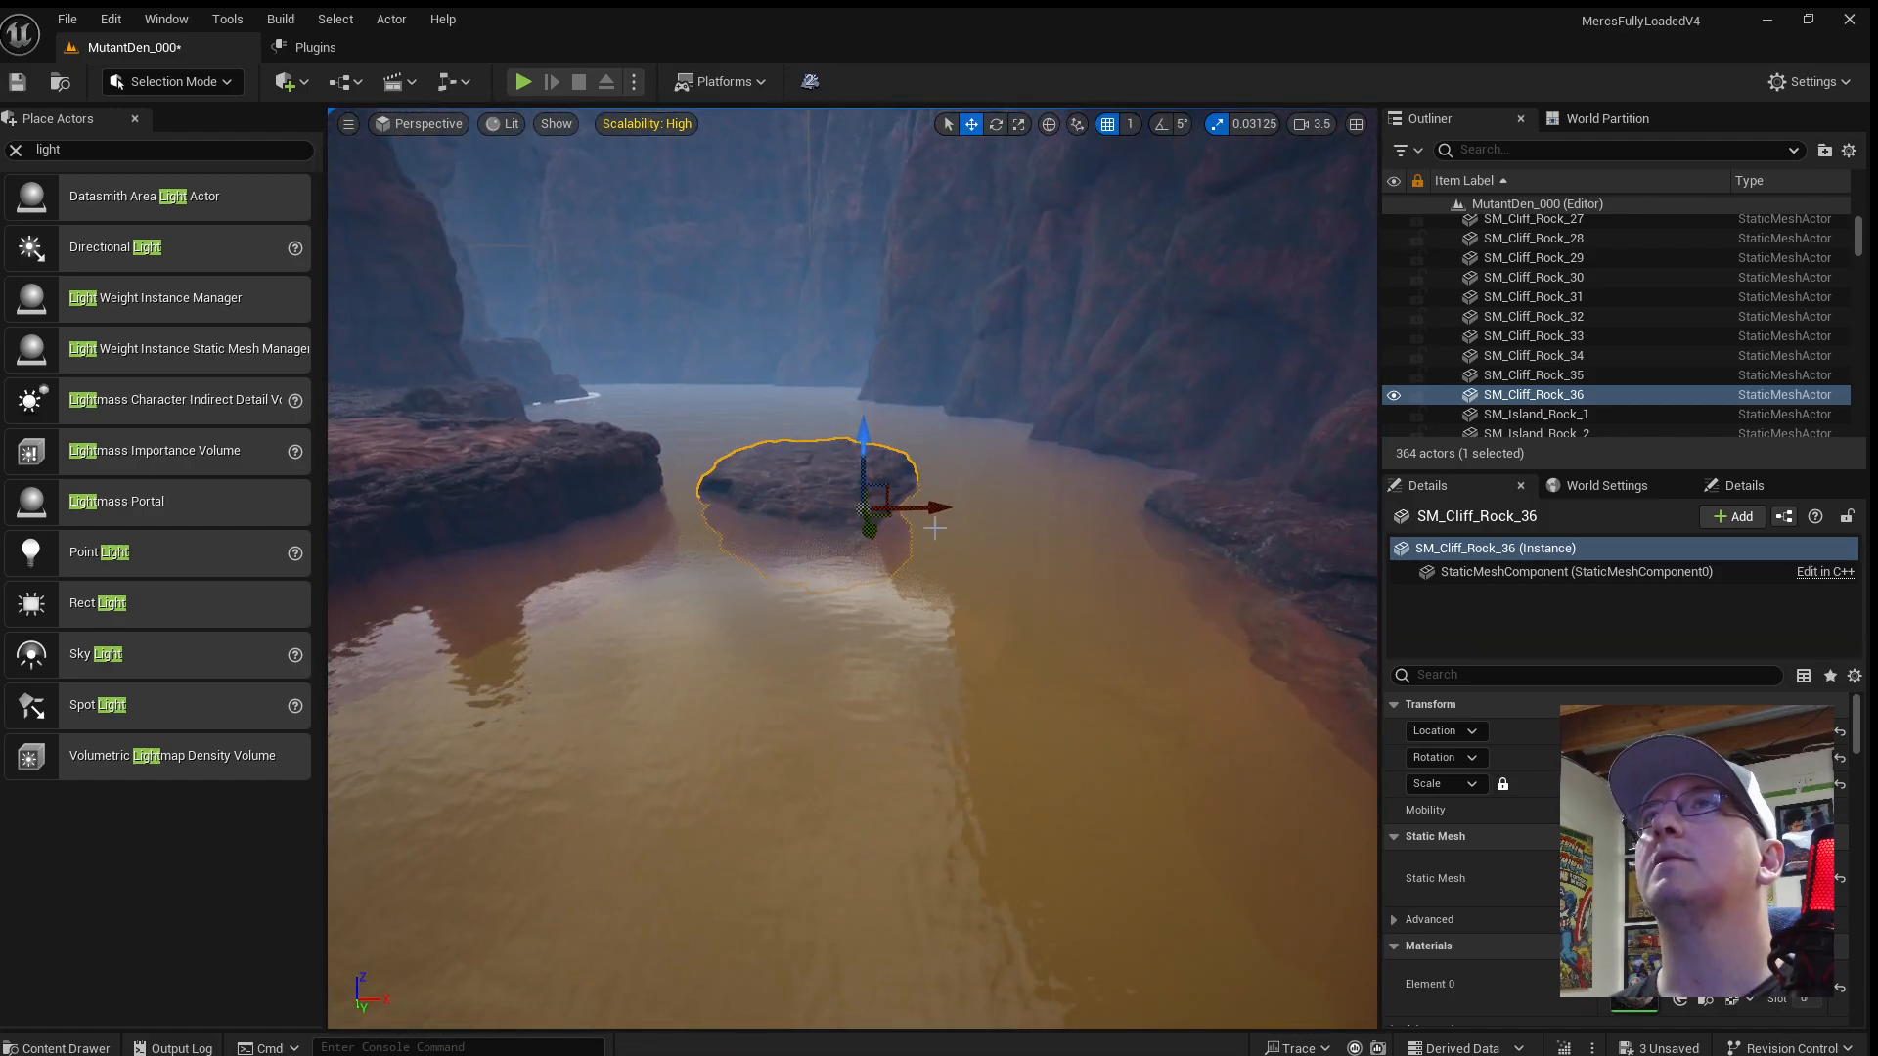
mouse_move(829, 549)
mouse_down()
mouse_move(790, 544)
mouse_move(806, 546)
mouse_up()
mouse_move(806, 546)
right_down()
mouse_move(822, 450)
mouse_move(978, 537)
mouse_move(939, 563)
mouse_move(1115, 587)
mouse_move(1007, 533)
mouse_move(959, 450)
mouse_move(880, 445)
mouse_move(860, 538)
mouse_move(832, 528)
right_up()
scroll(851, 479, down, 2)
scroll(1007, 533, up, 2)
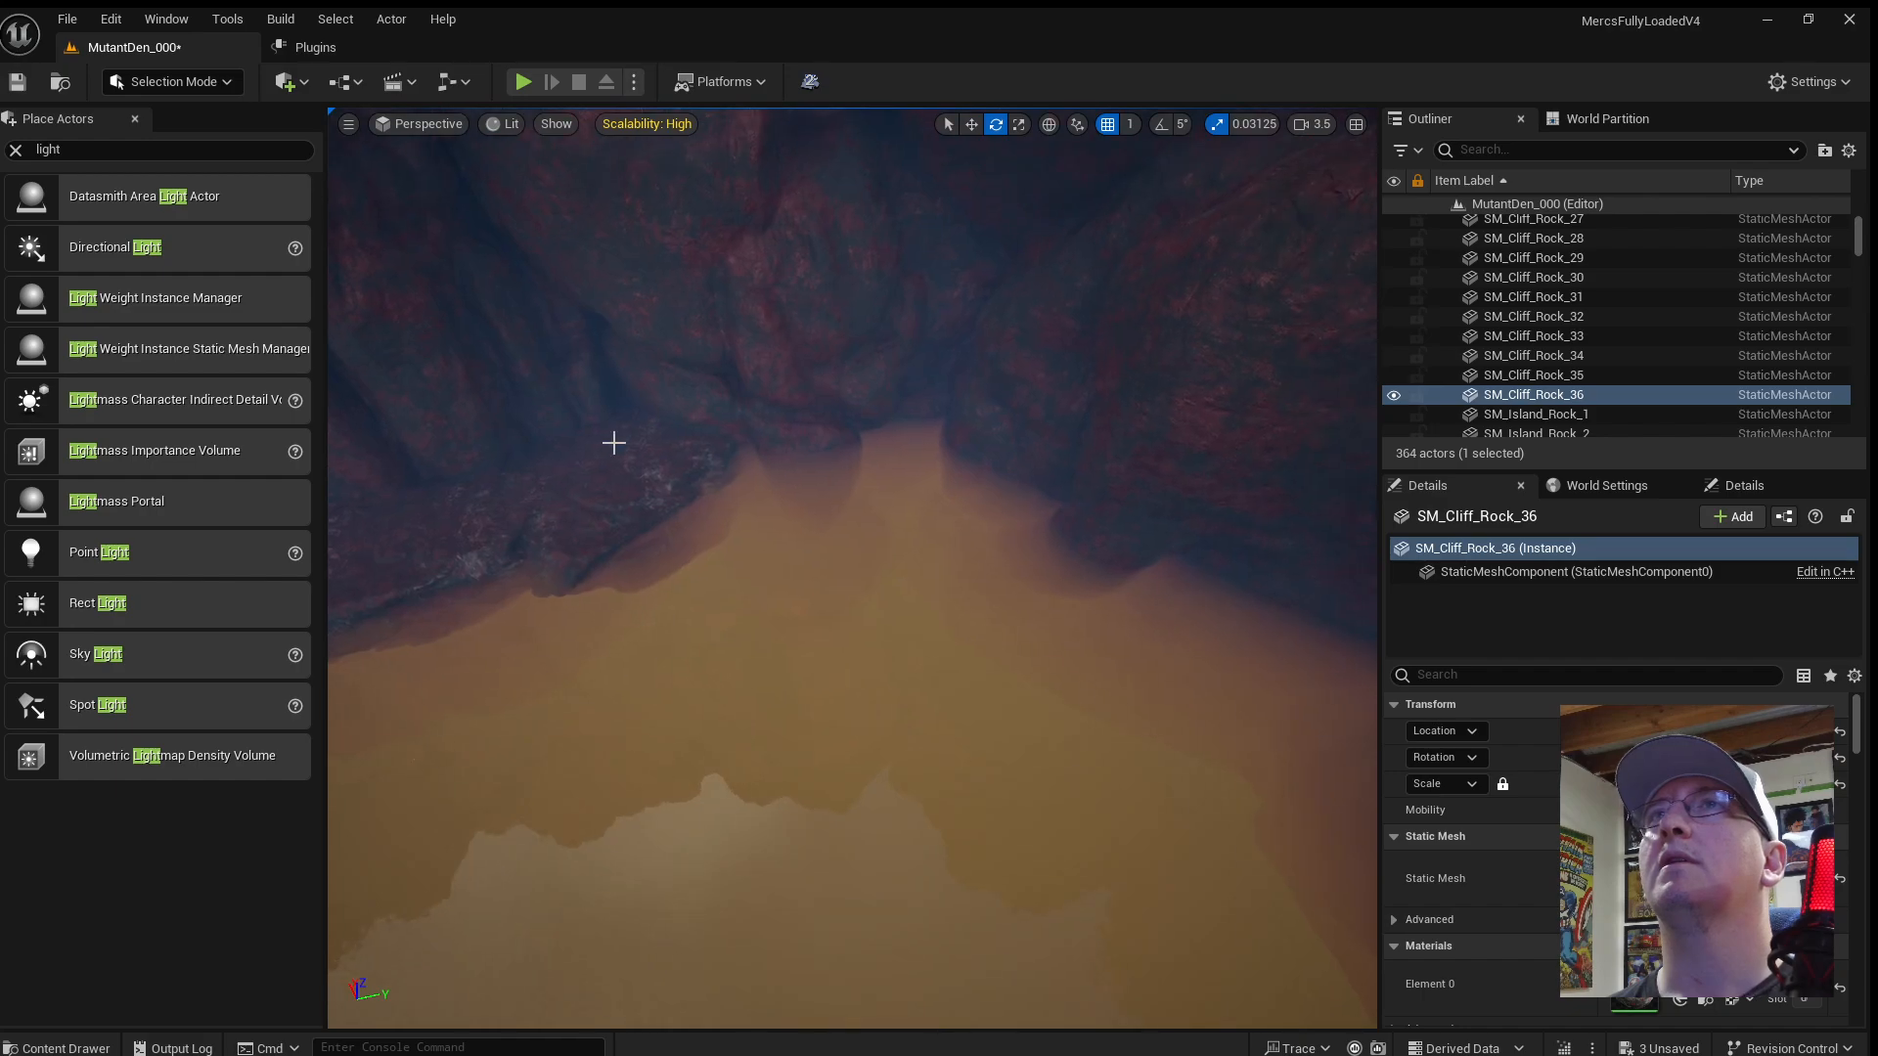
Add SM_Cliff_Rock_4 from the Foliage collection to the lake and frame it in the viewport.
click(654, 461)
key(ctrl+space)
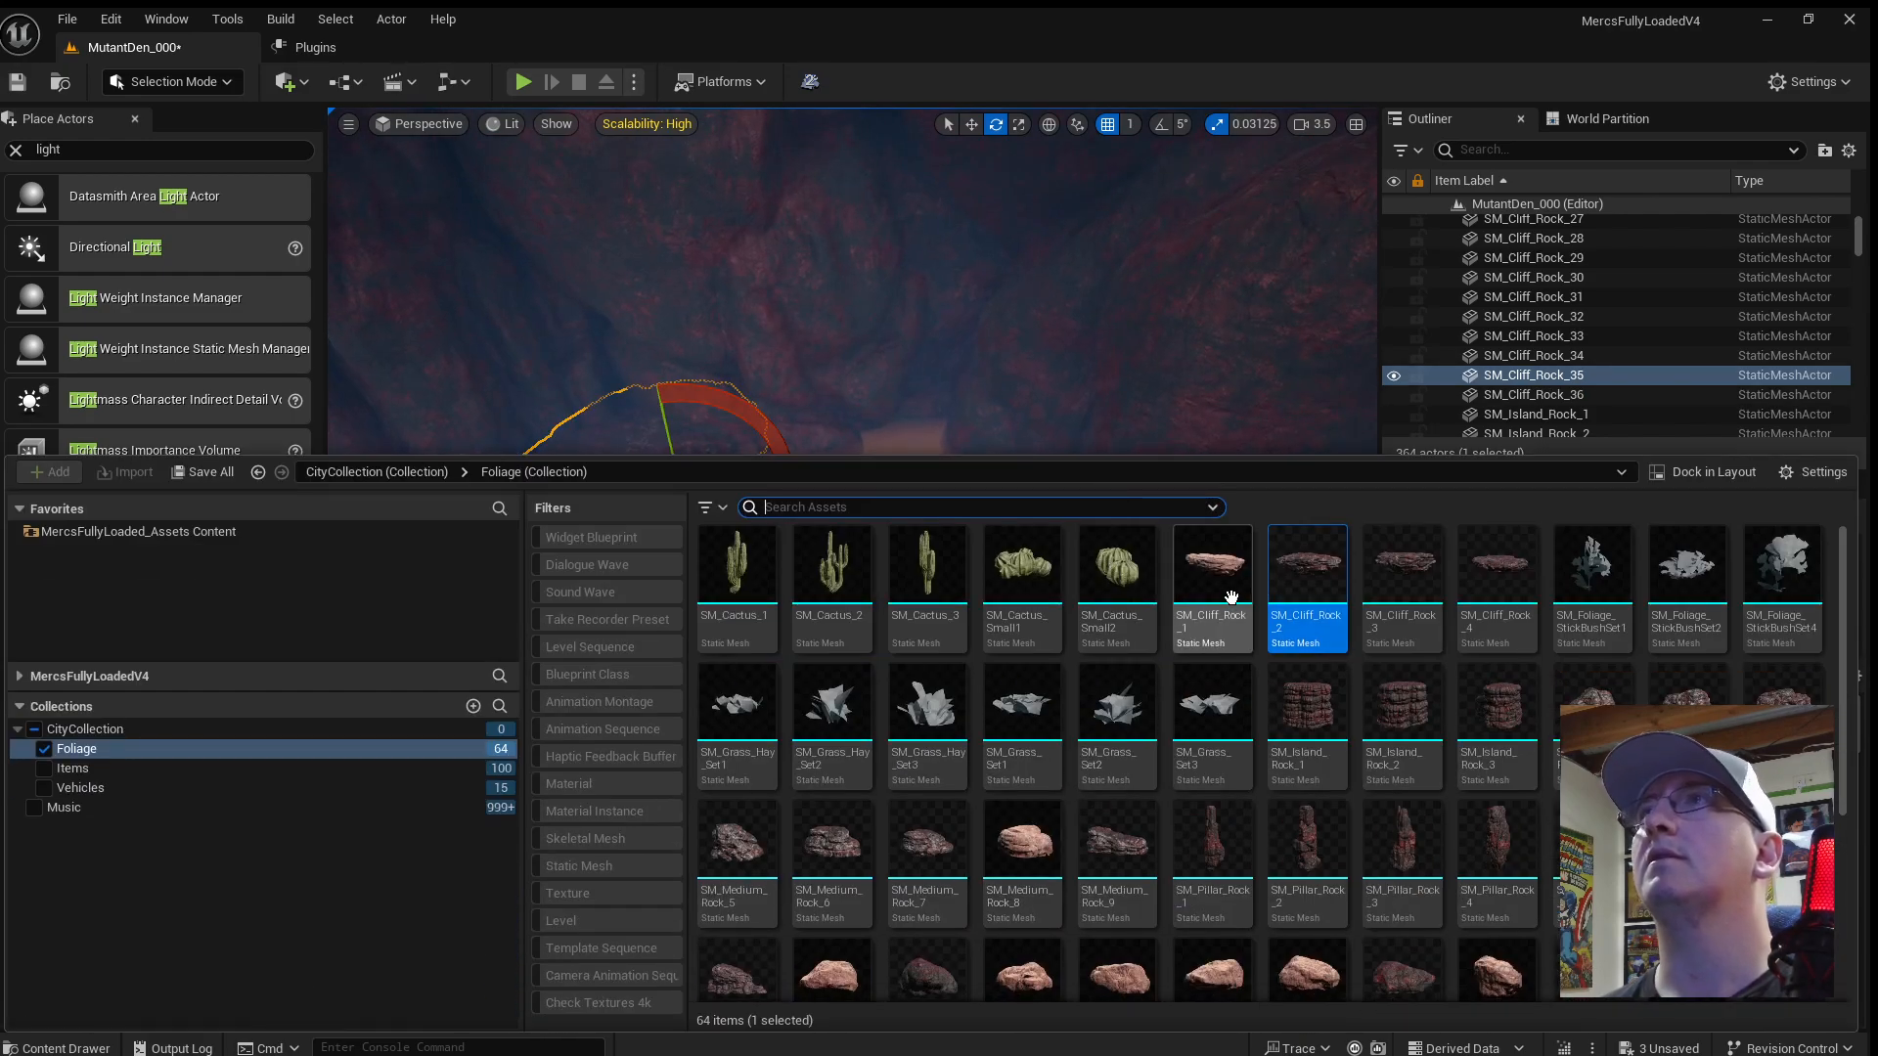
click(1511, 587)
drag(1497, 562, 1006, 680)
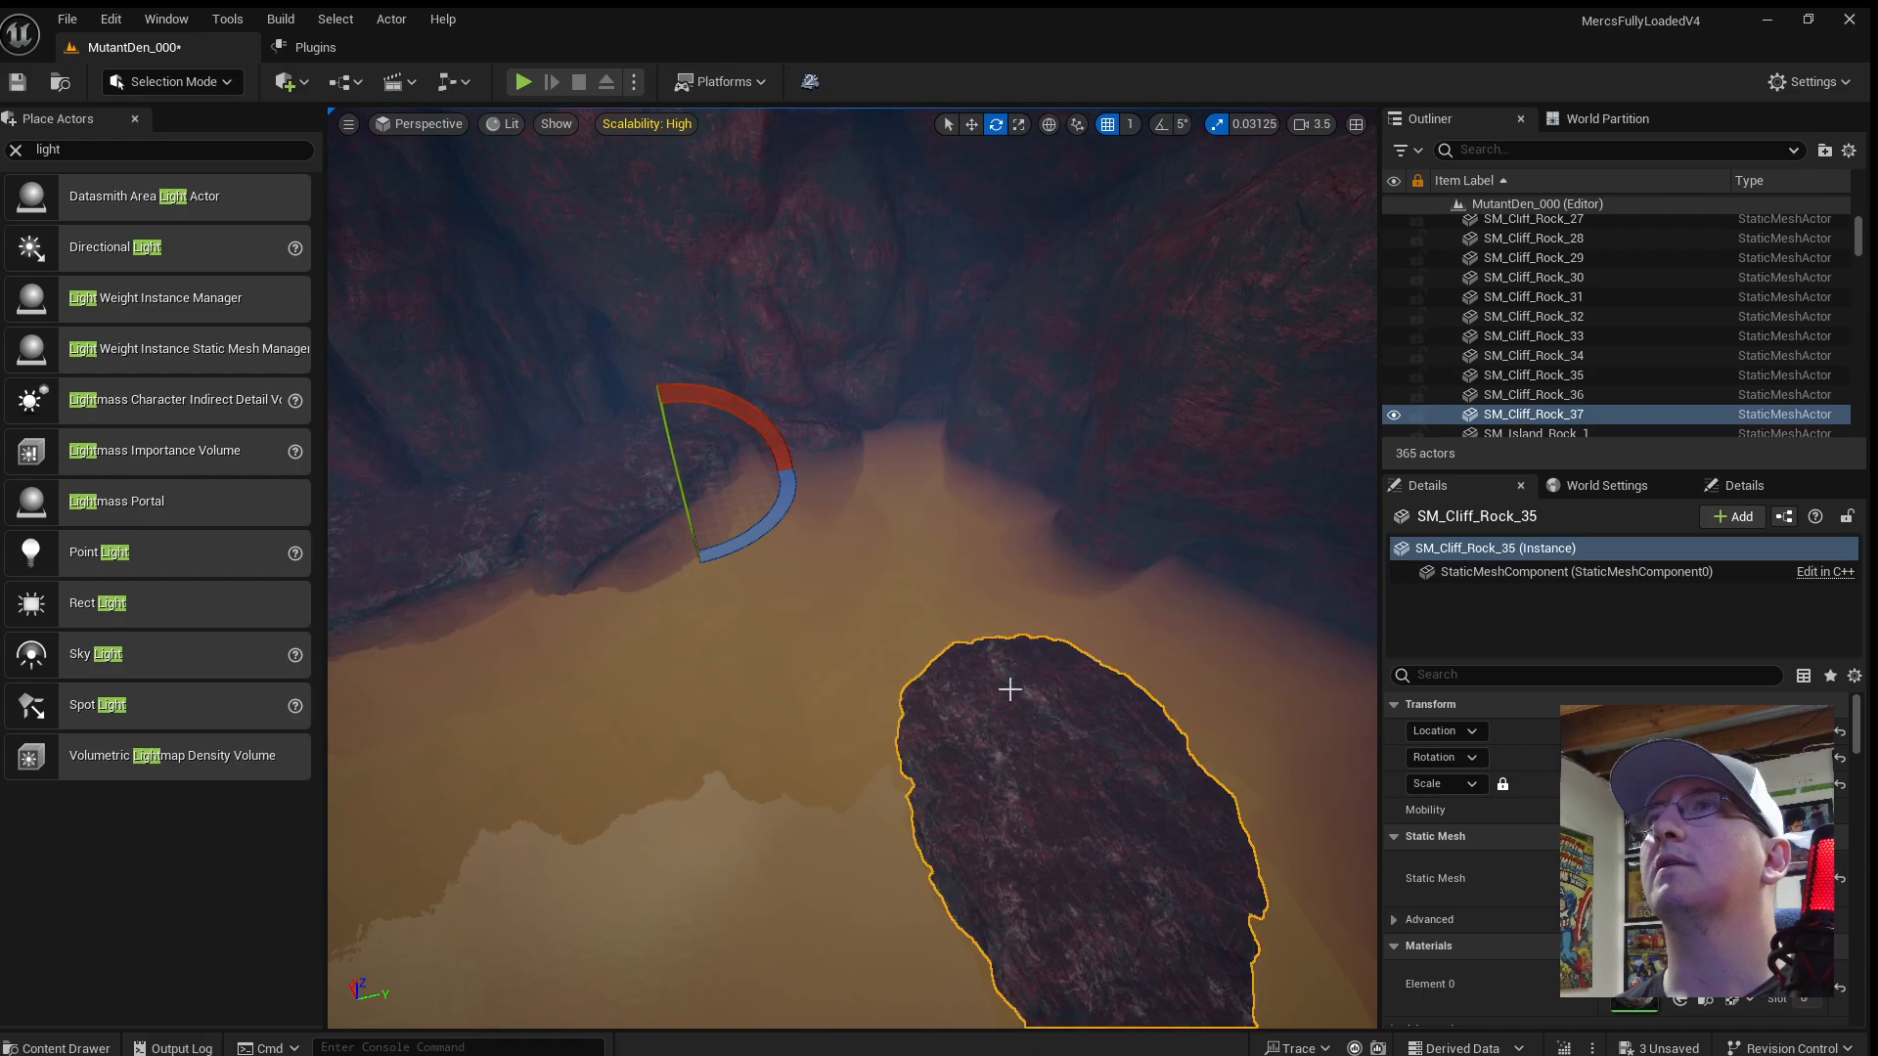
key(f)
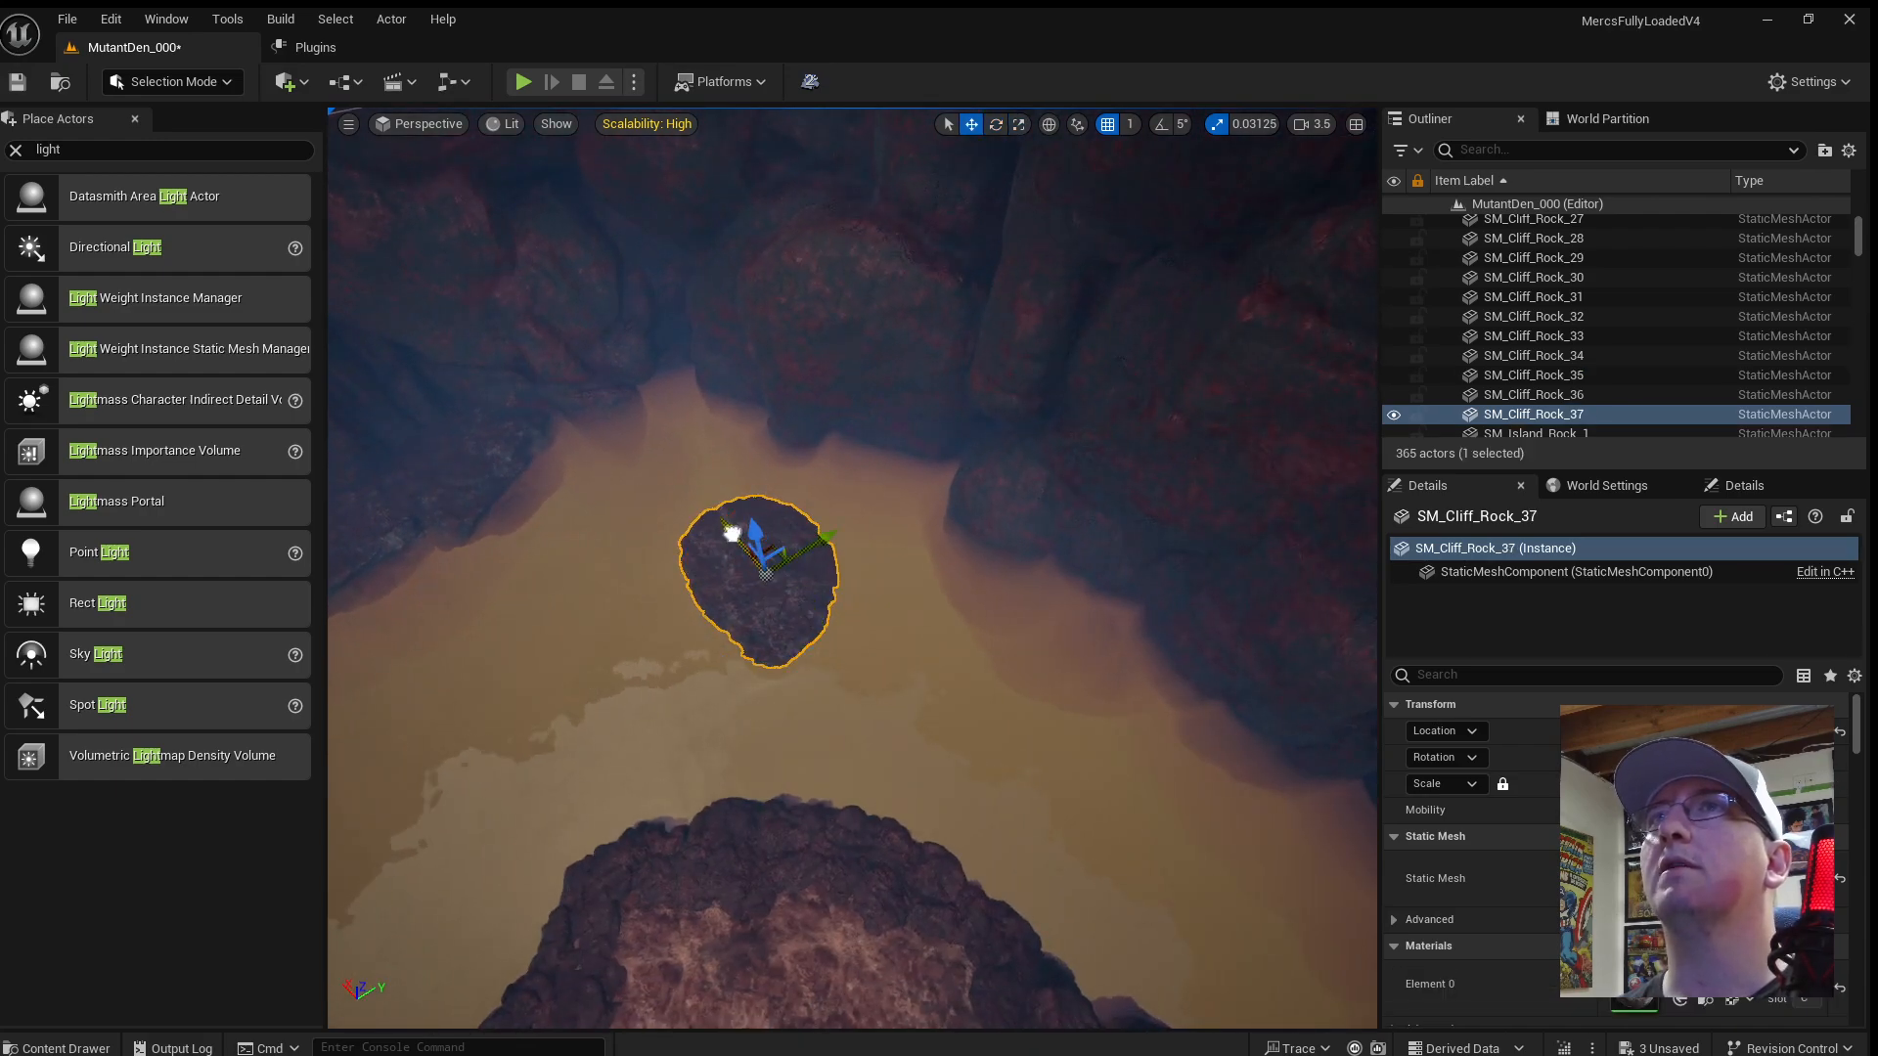
Move the new SM_Cliff_Rock_4 across the water to the base of the wall in the lake's corner.
drag(783, 605, 634, 452)
right_drag(634, 451, 633, 377)
right_drag(743, 634, 743, 631)
key(w)
key(a)
drag(775, 659, 720, 621)
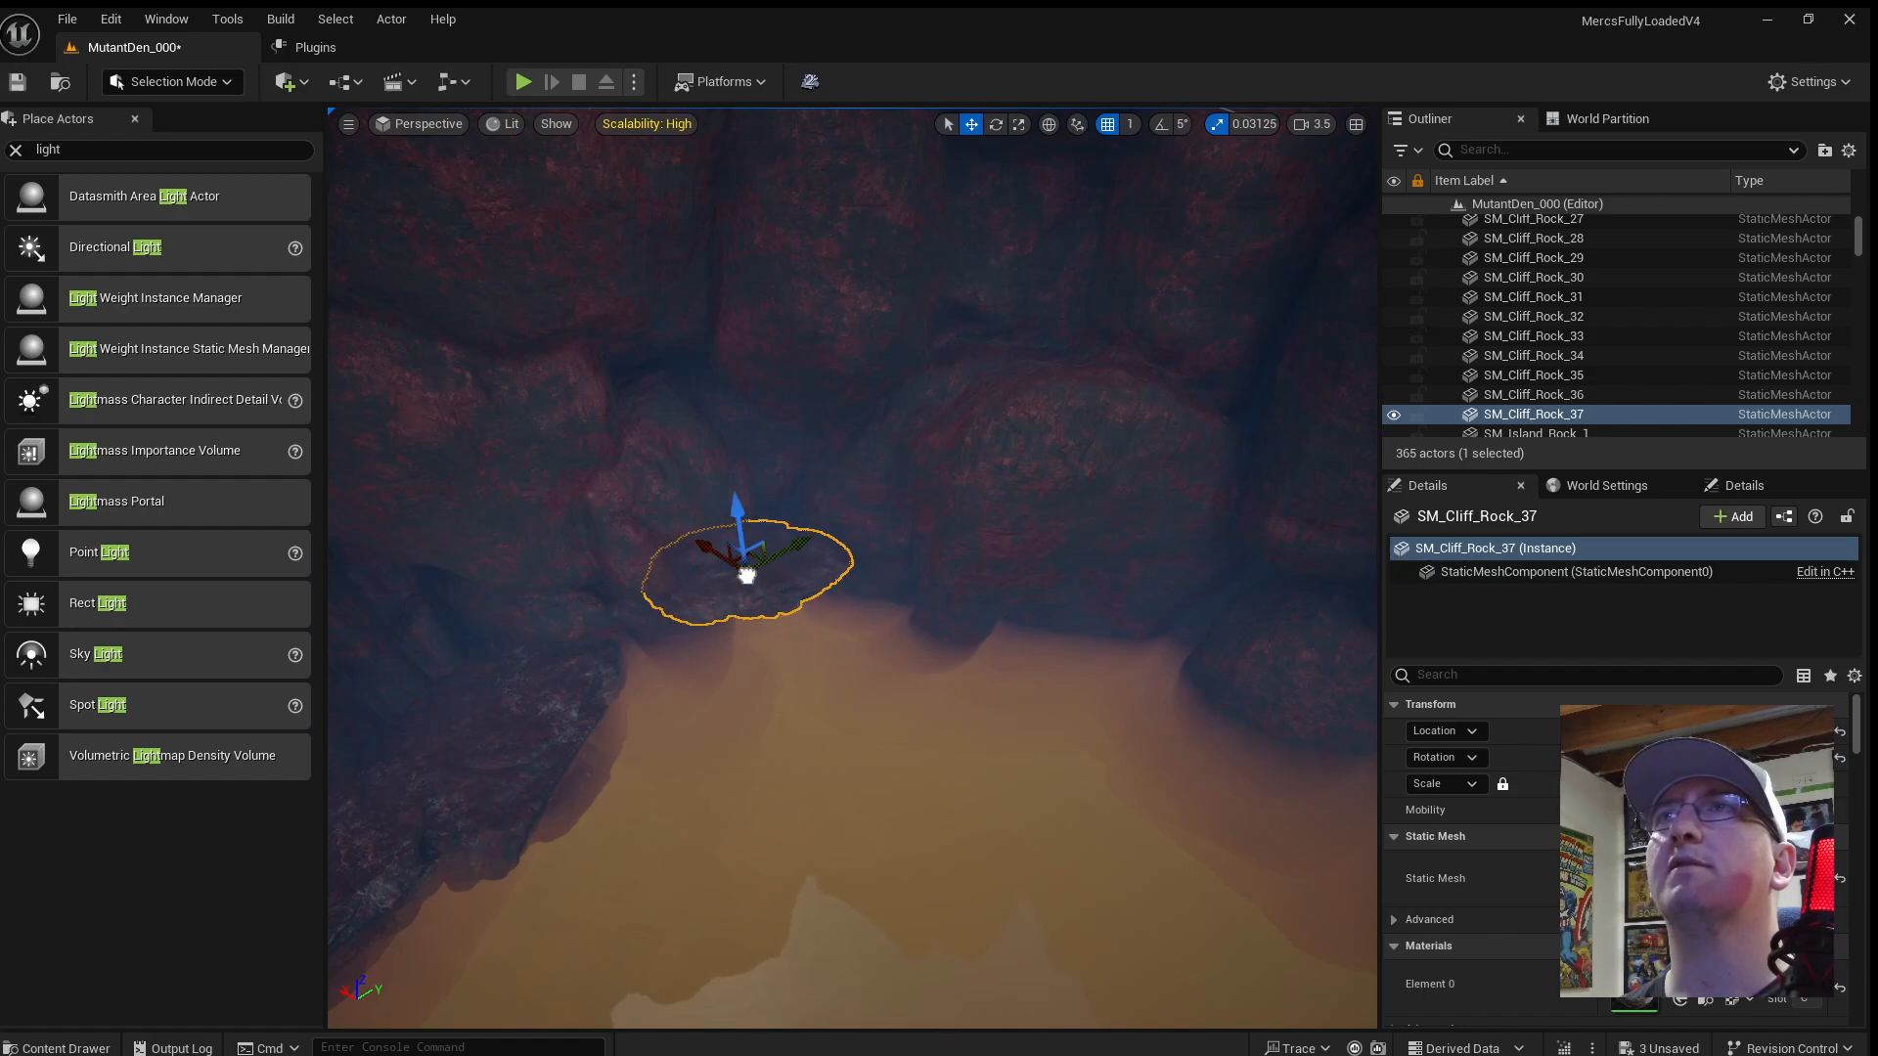
Scale up the corner cliff rock uniformly so it forms a broad ledge against the wall.
right_drag(746, 577, 916, 624)
scroll(1168, 562, down, 1)
key(r)
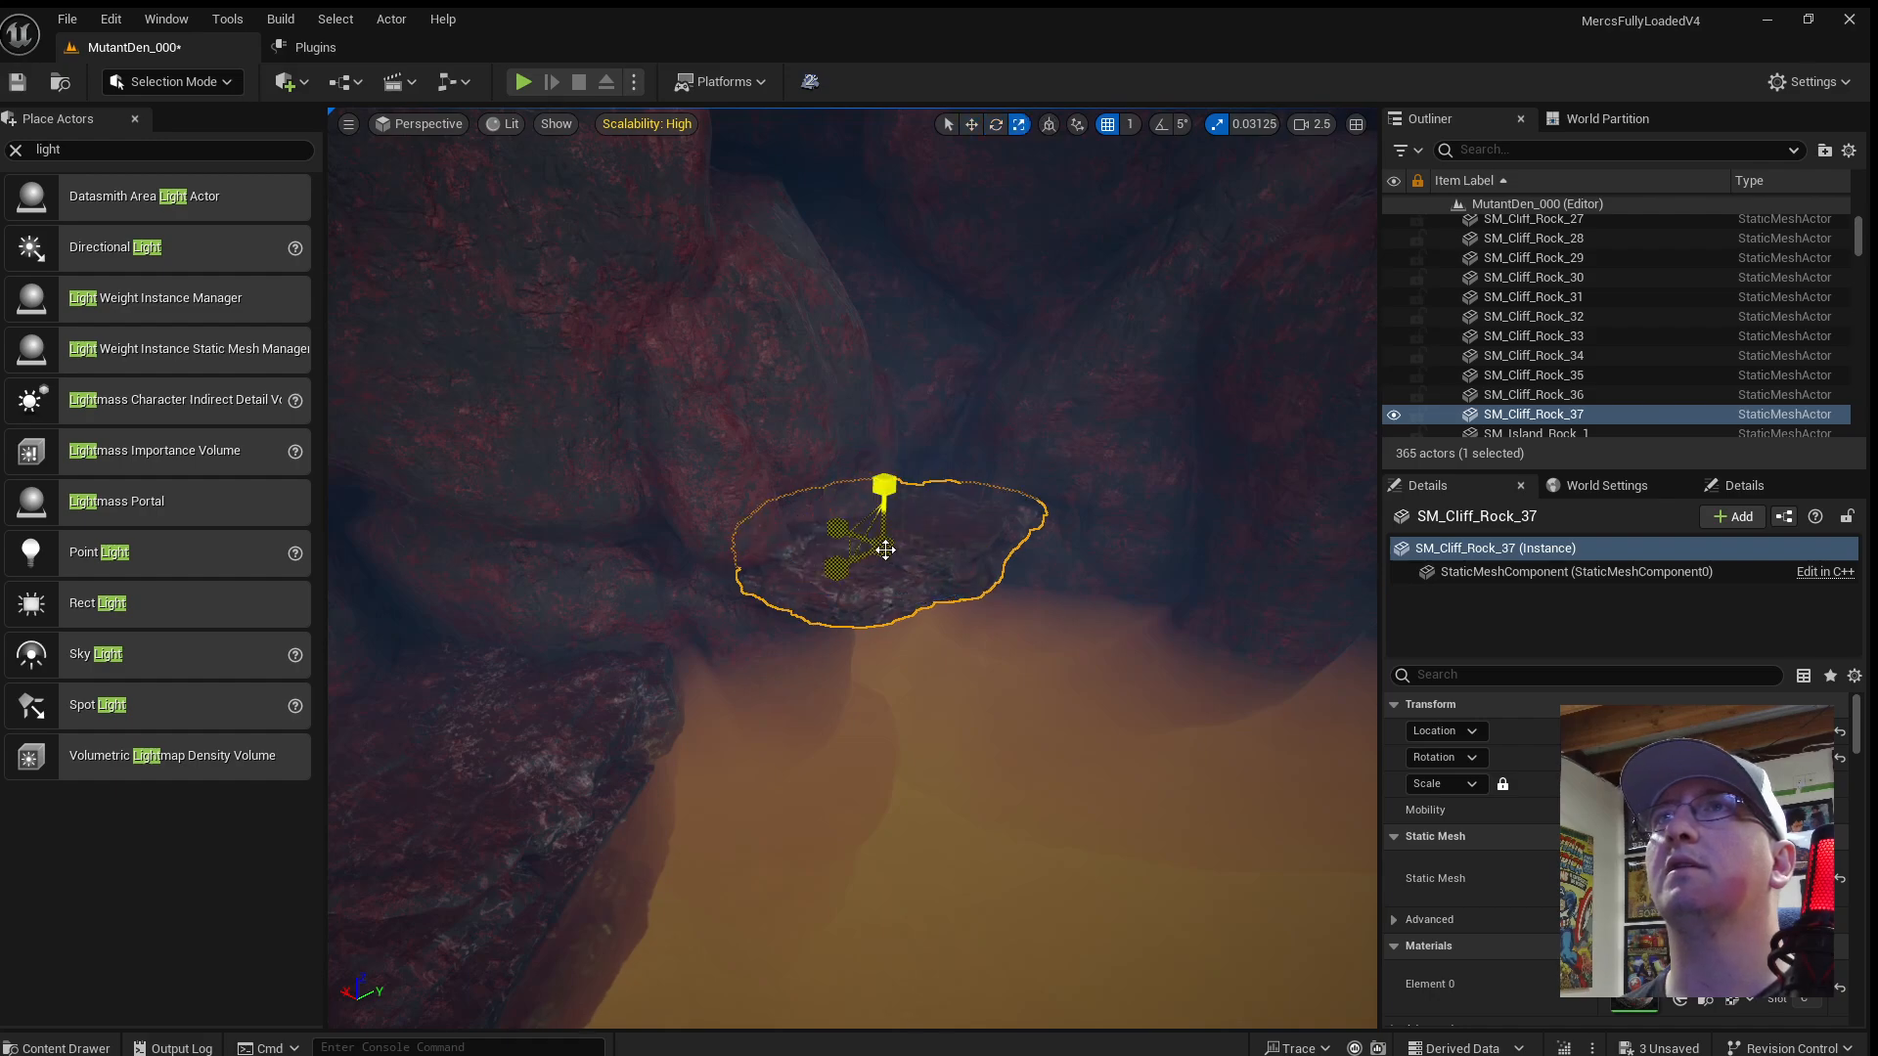
drag(868, 537, 942, 511)
key(w)
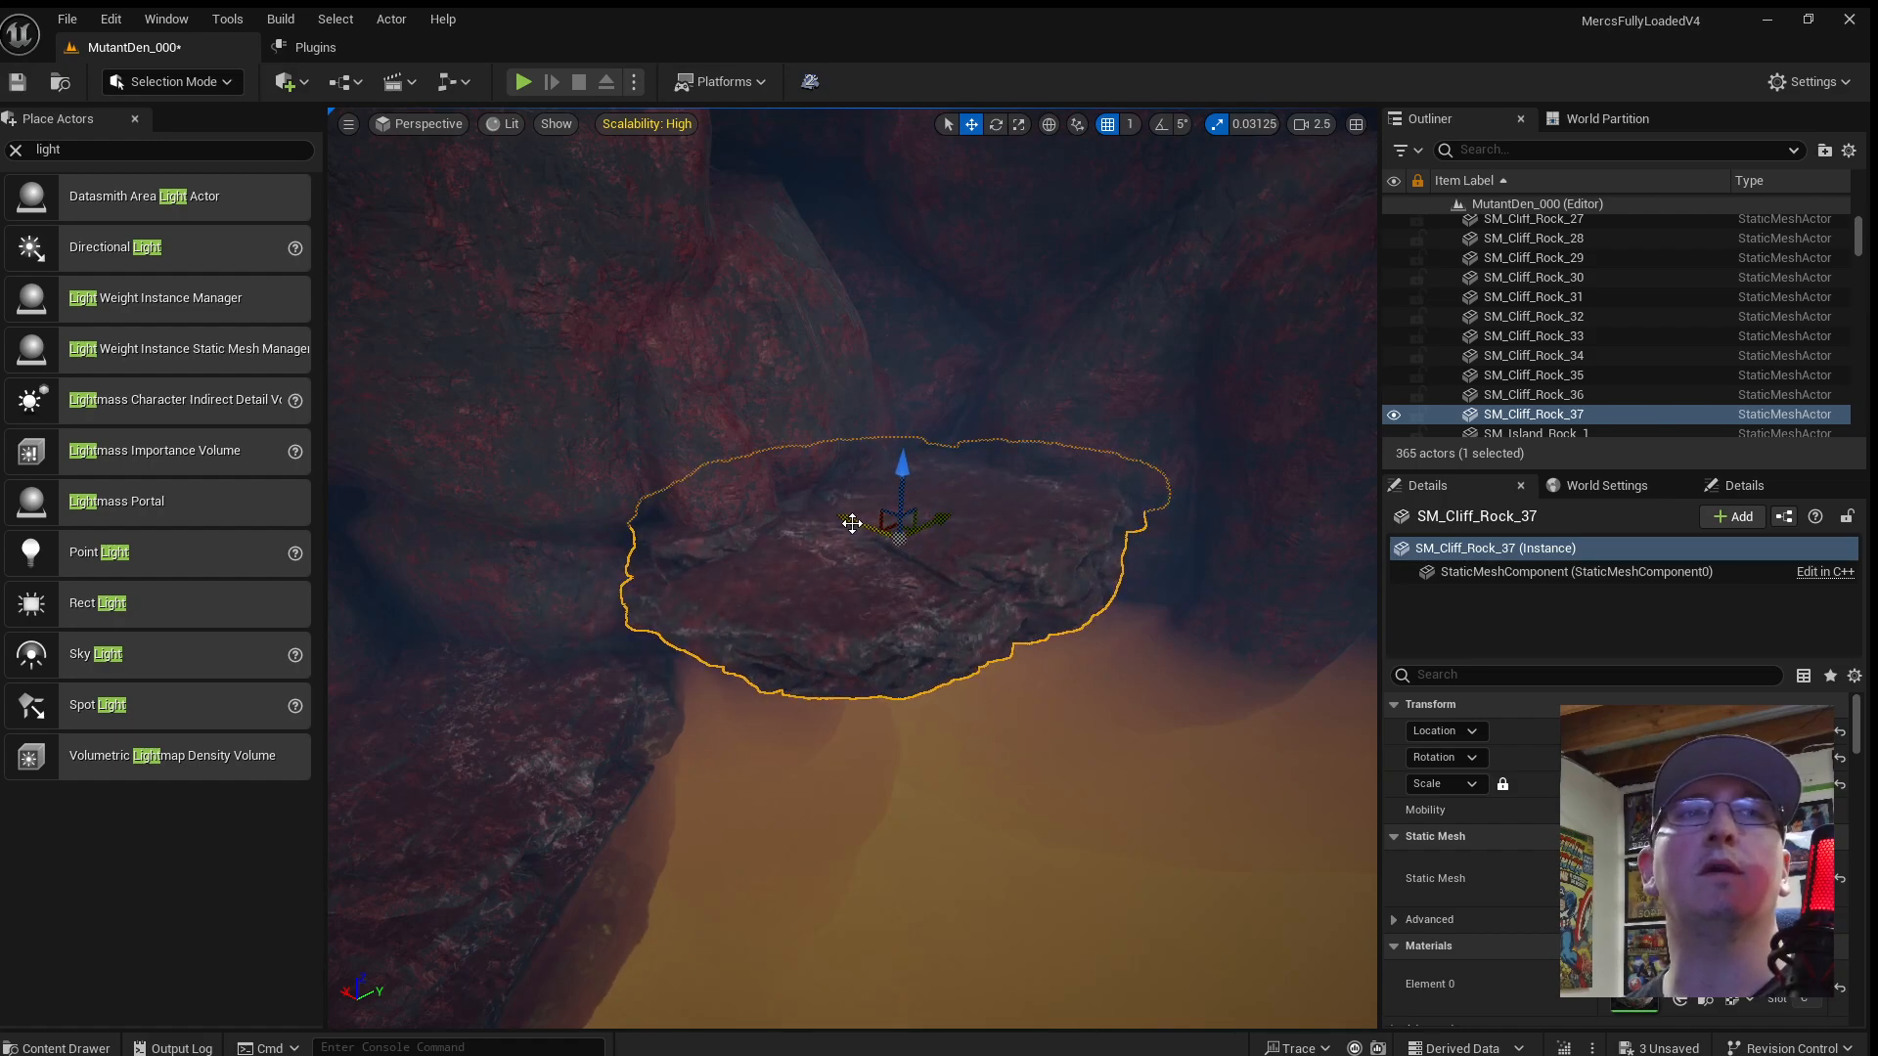
Duplicate the corner cliff rock ledge and raise the copy above the first ledge along the wall.
alt+drag(852, 520, 1113, 605)
key(s)
right_drag(864, 550, 924, 560)
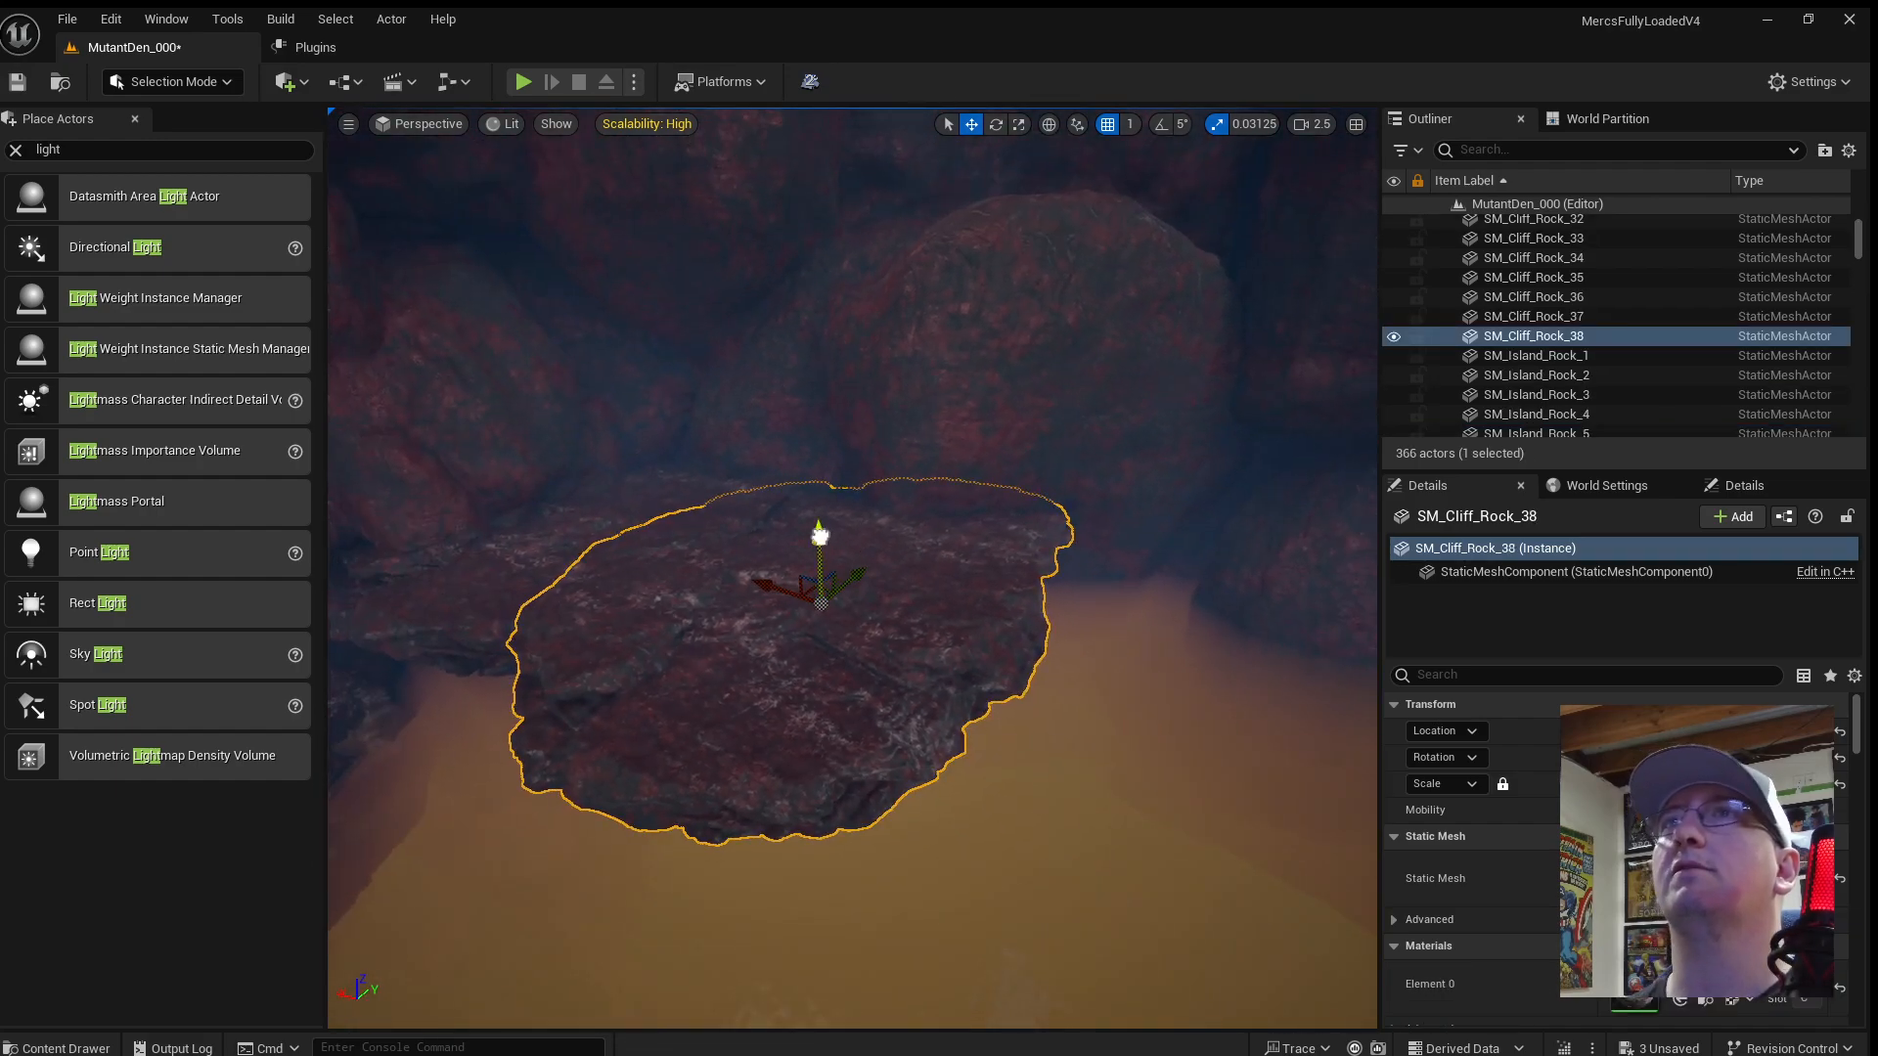
drag(820, 536, 926, 443)
key(e)
key(w)
right_drag(926, 443, 864, 596)
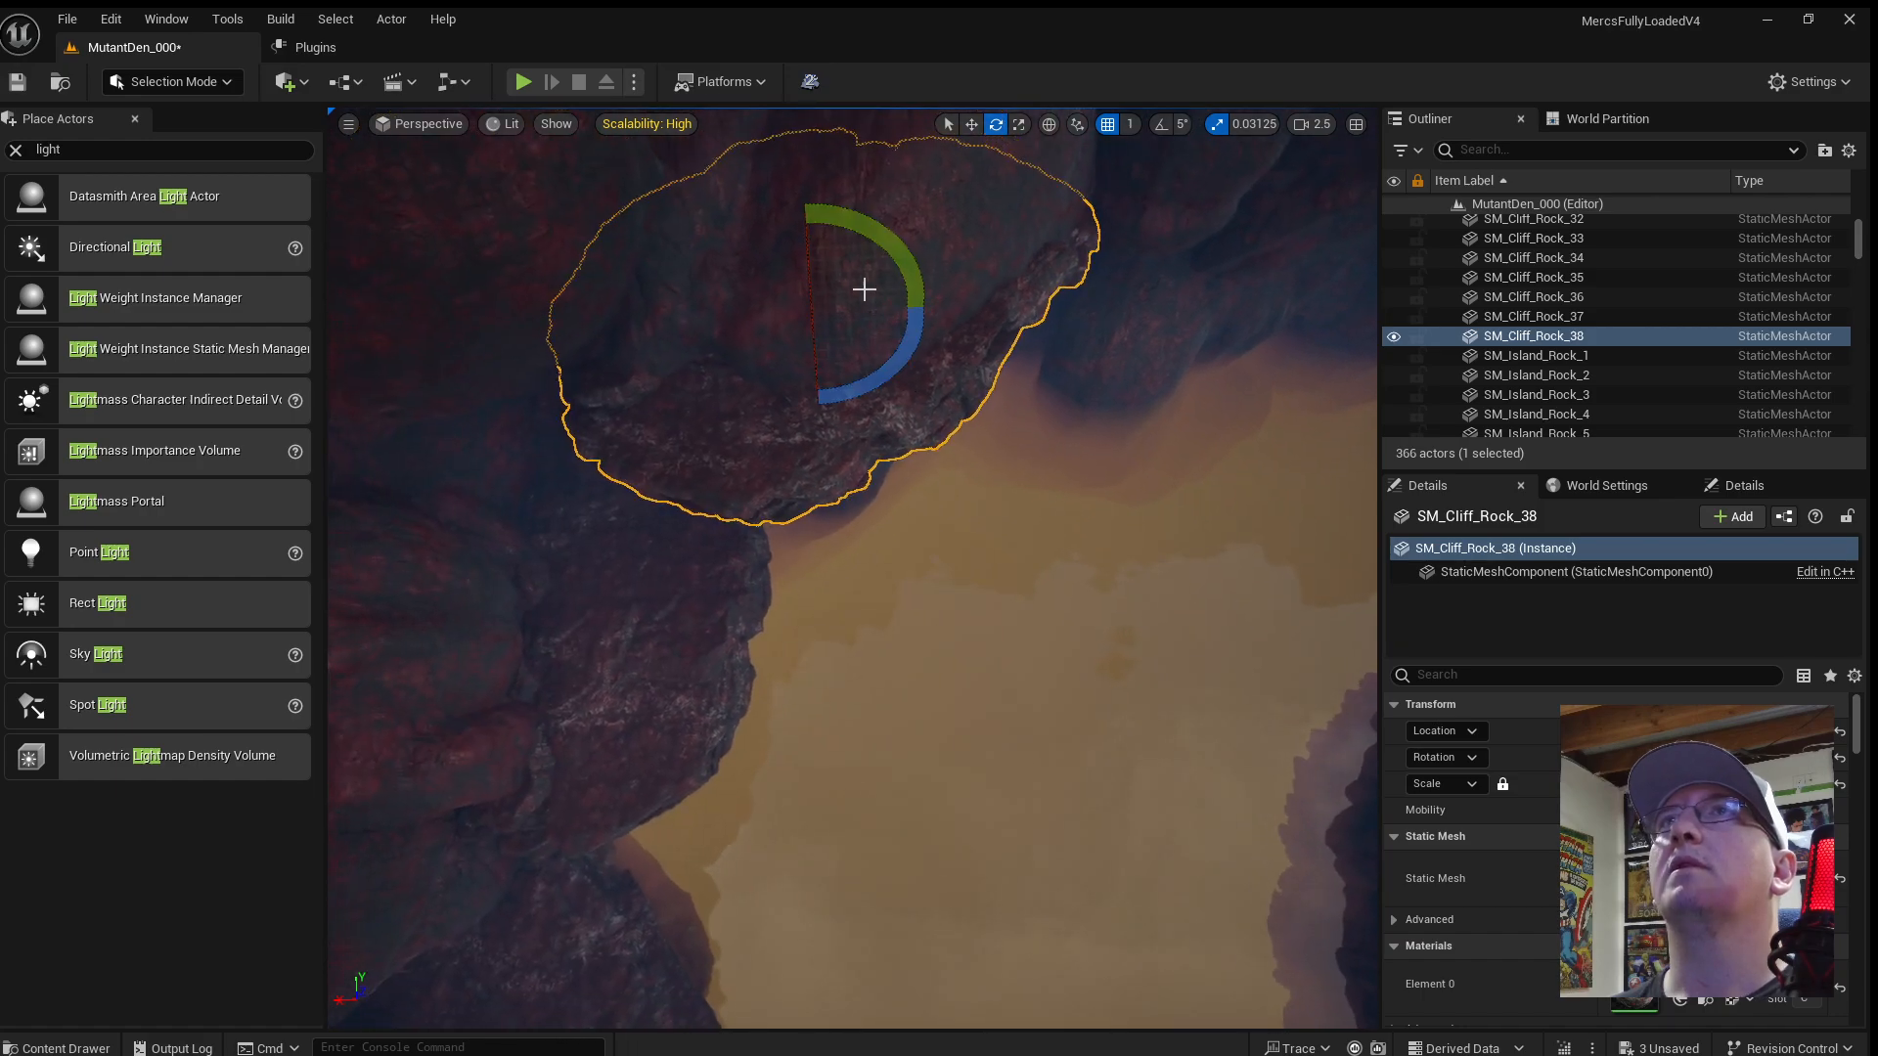
Move the duplicated cliff rock along its horizontal axis and rotate it to vary its orientation against the cave wall.
right_drag(864, 290, 890, 220)
key(r)
key(w)
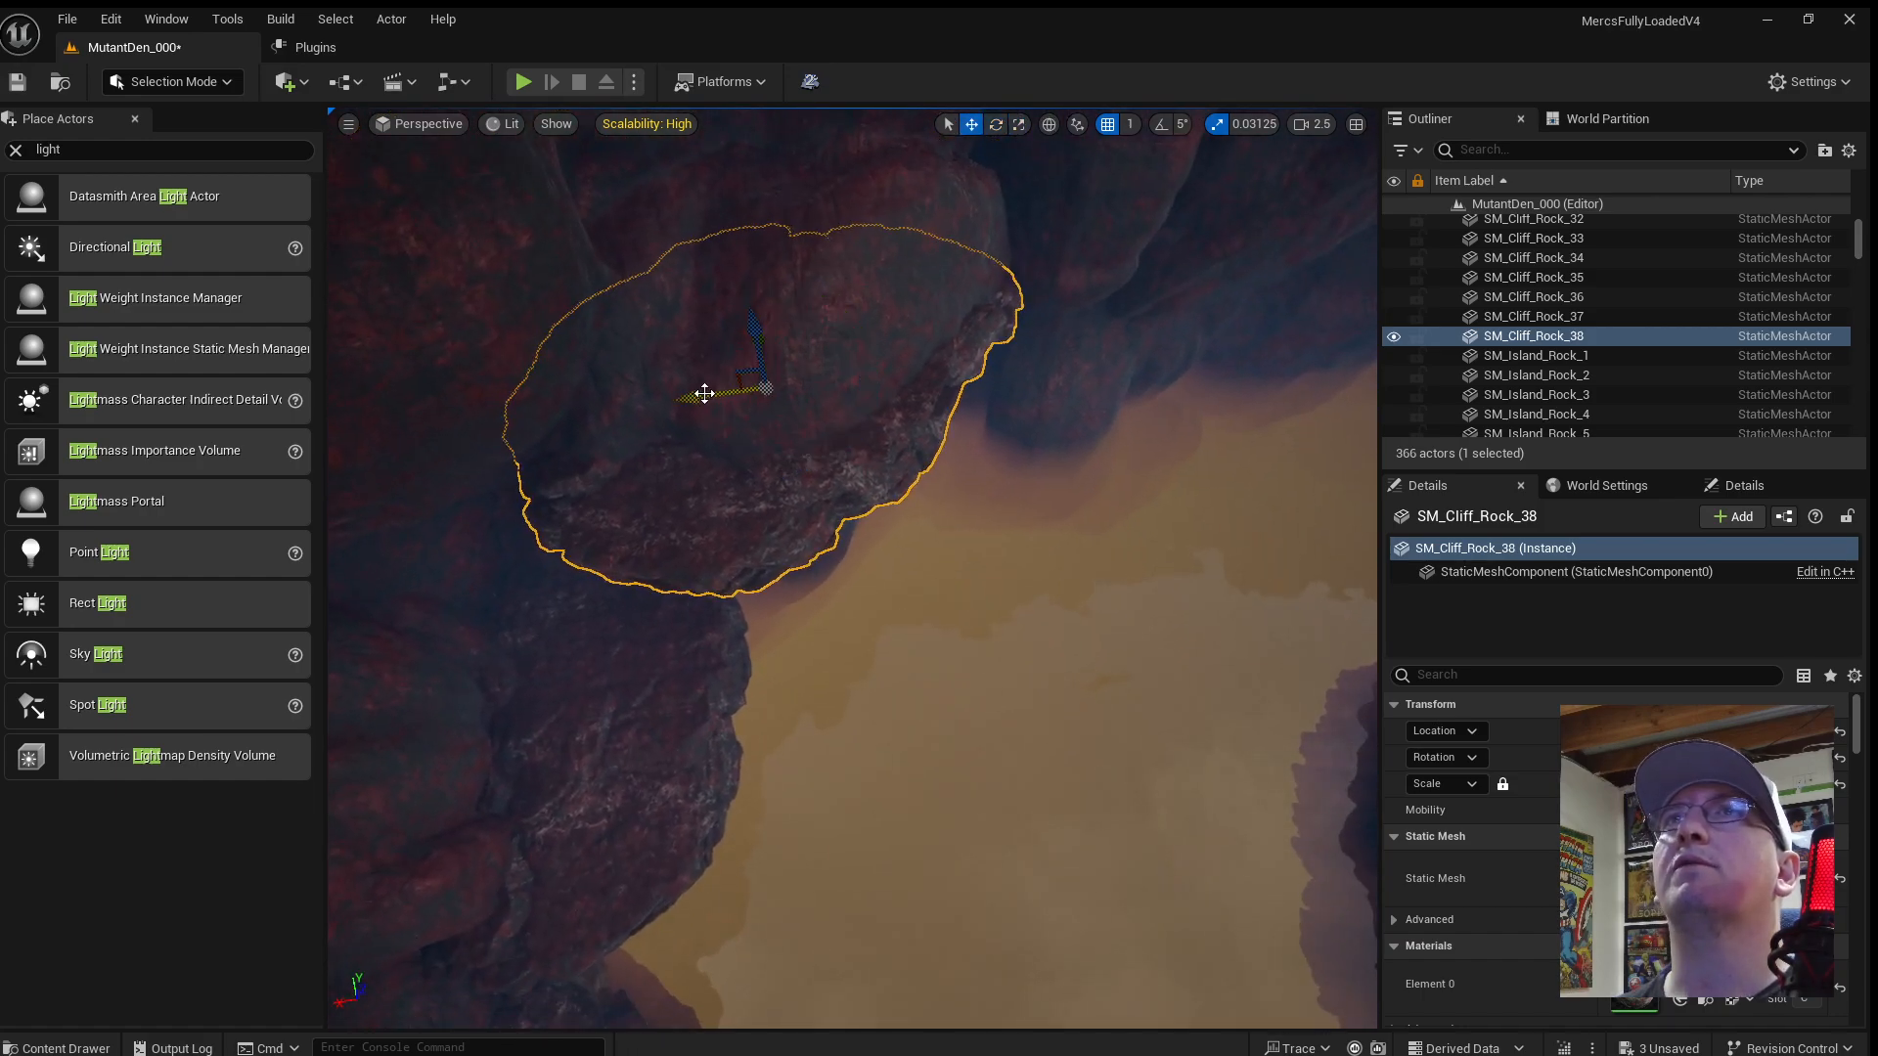
drag(704, 393, 859, 396)
right_drag(859, 396, 1004, 447)
key(e)
drag(1018, 496, 875, 626)
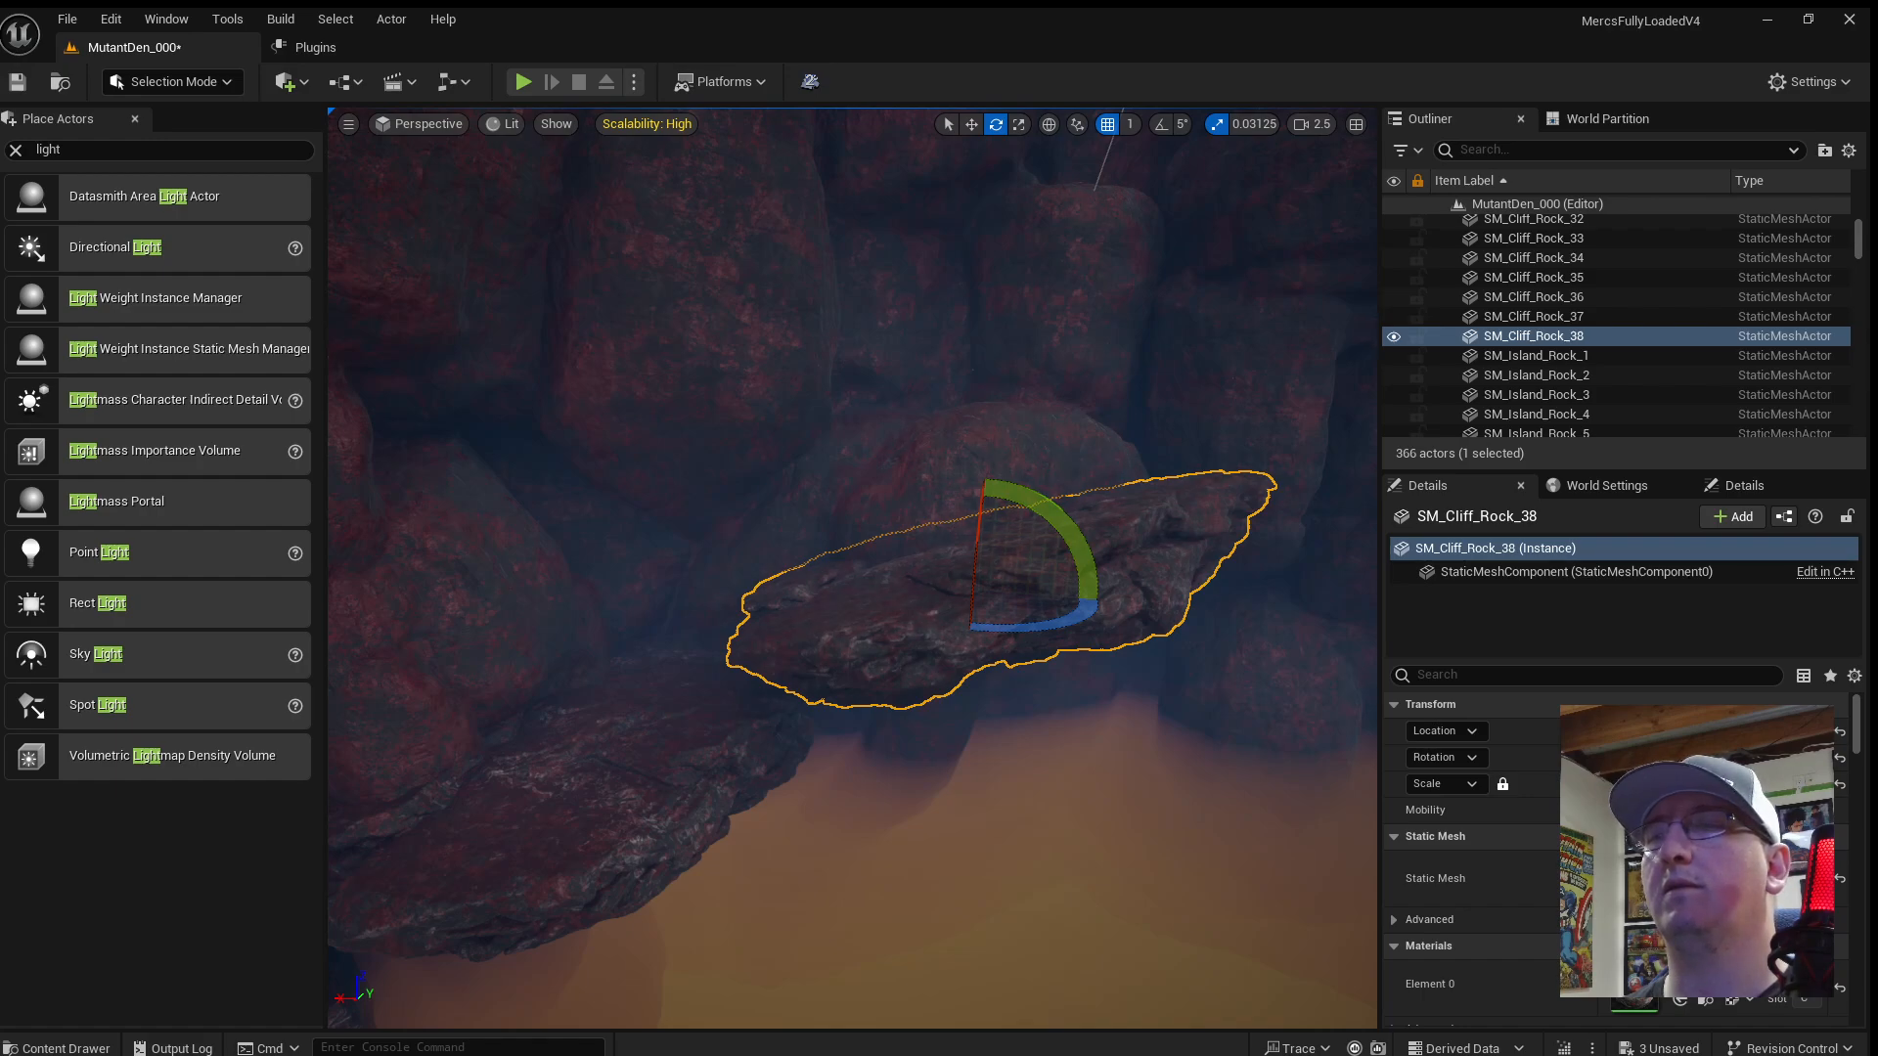
Lower the rotated cliff rock slightly and shift it sideways along the wall beyond the first ledge.
mouse_move(1035, 749)
right_down()
mouse_move(1079, 738)
mouse_move(1060, 750)
right_up()
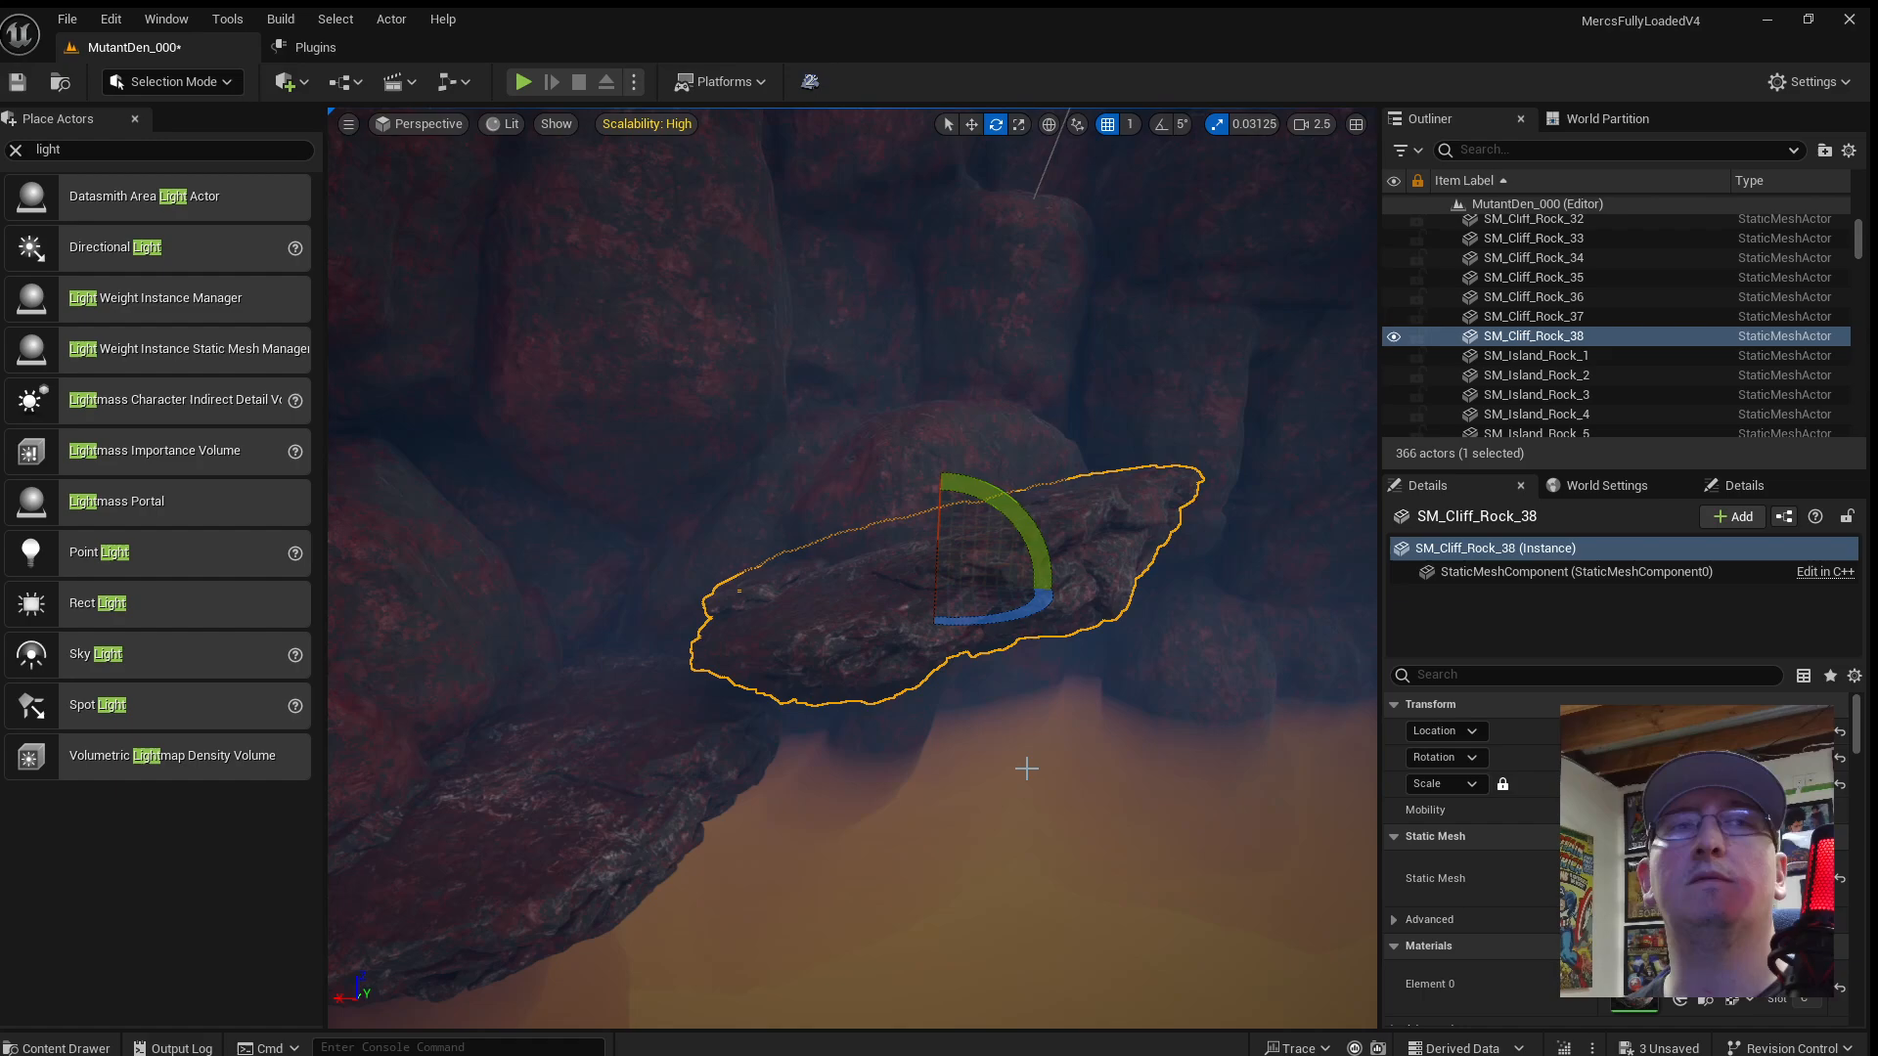
key(w)
mouse_move(940, 513)
mouse_down()
mouse_move(947, 549)
mouse_move(946, 528)
mouse_up()
drag(885, 588, 1044, 675)
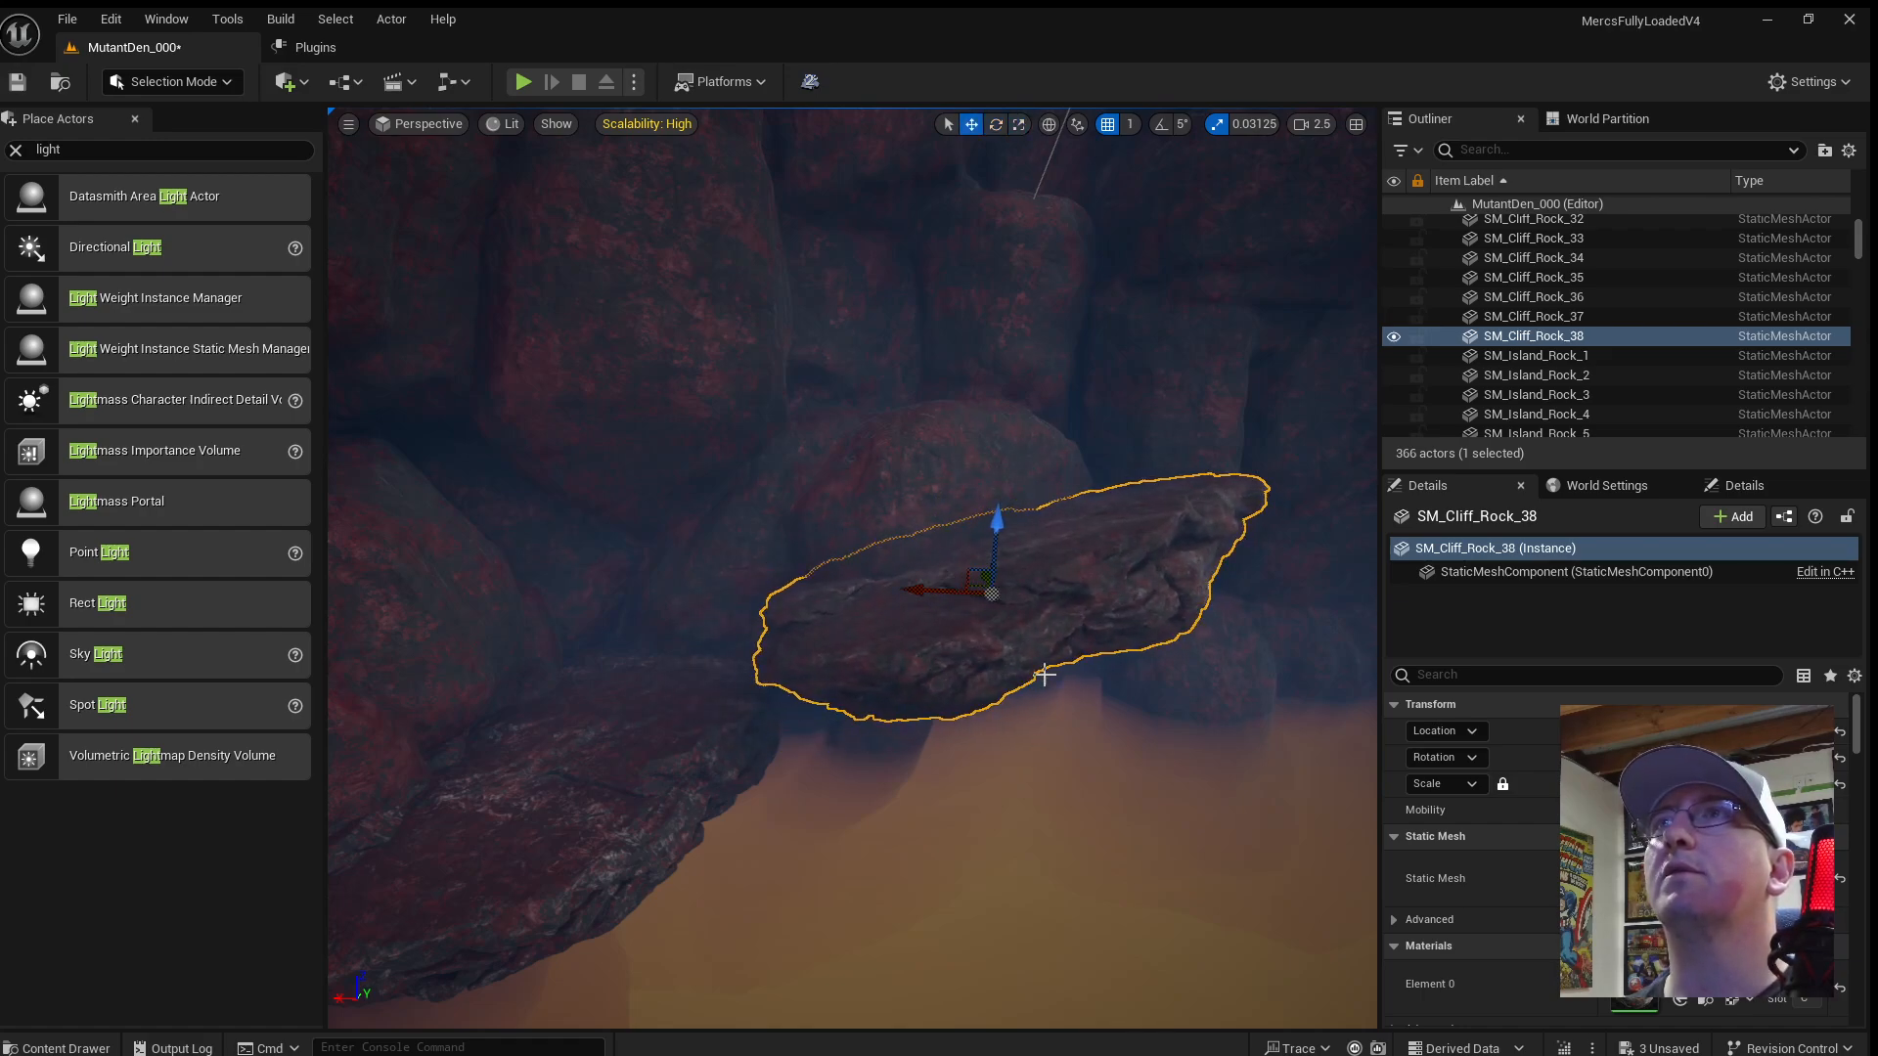
Playtest the level briefly from the soil mound overlooking the lake.
click(1043, 726)
right_drag(1043, 725, 1310, 729)
mouse_move(1110, 828)
right_down()
mouse_move(1310, 826)
mouse_move(1271, 900)
mouse_move(1110, 829)
right_up()
click(1061, 771)
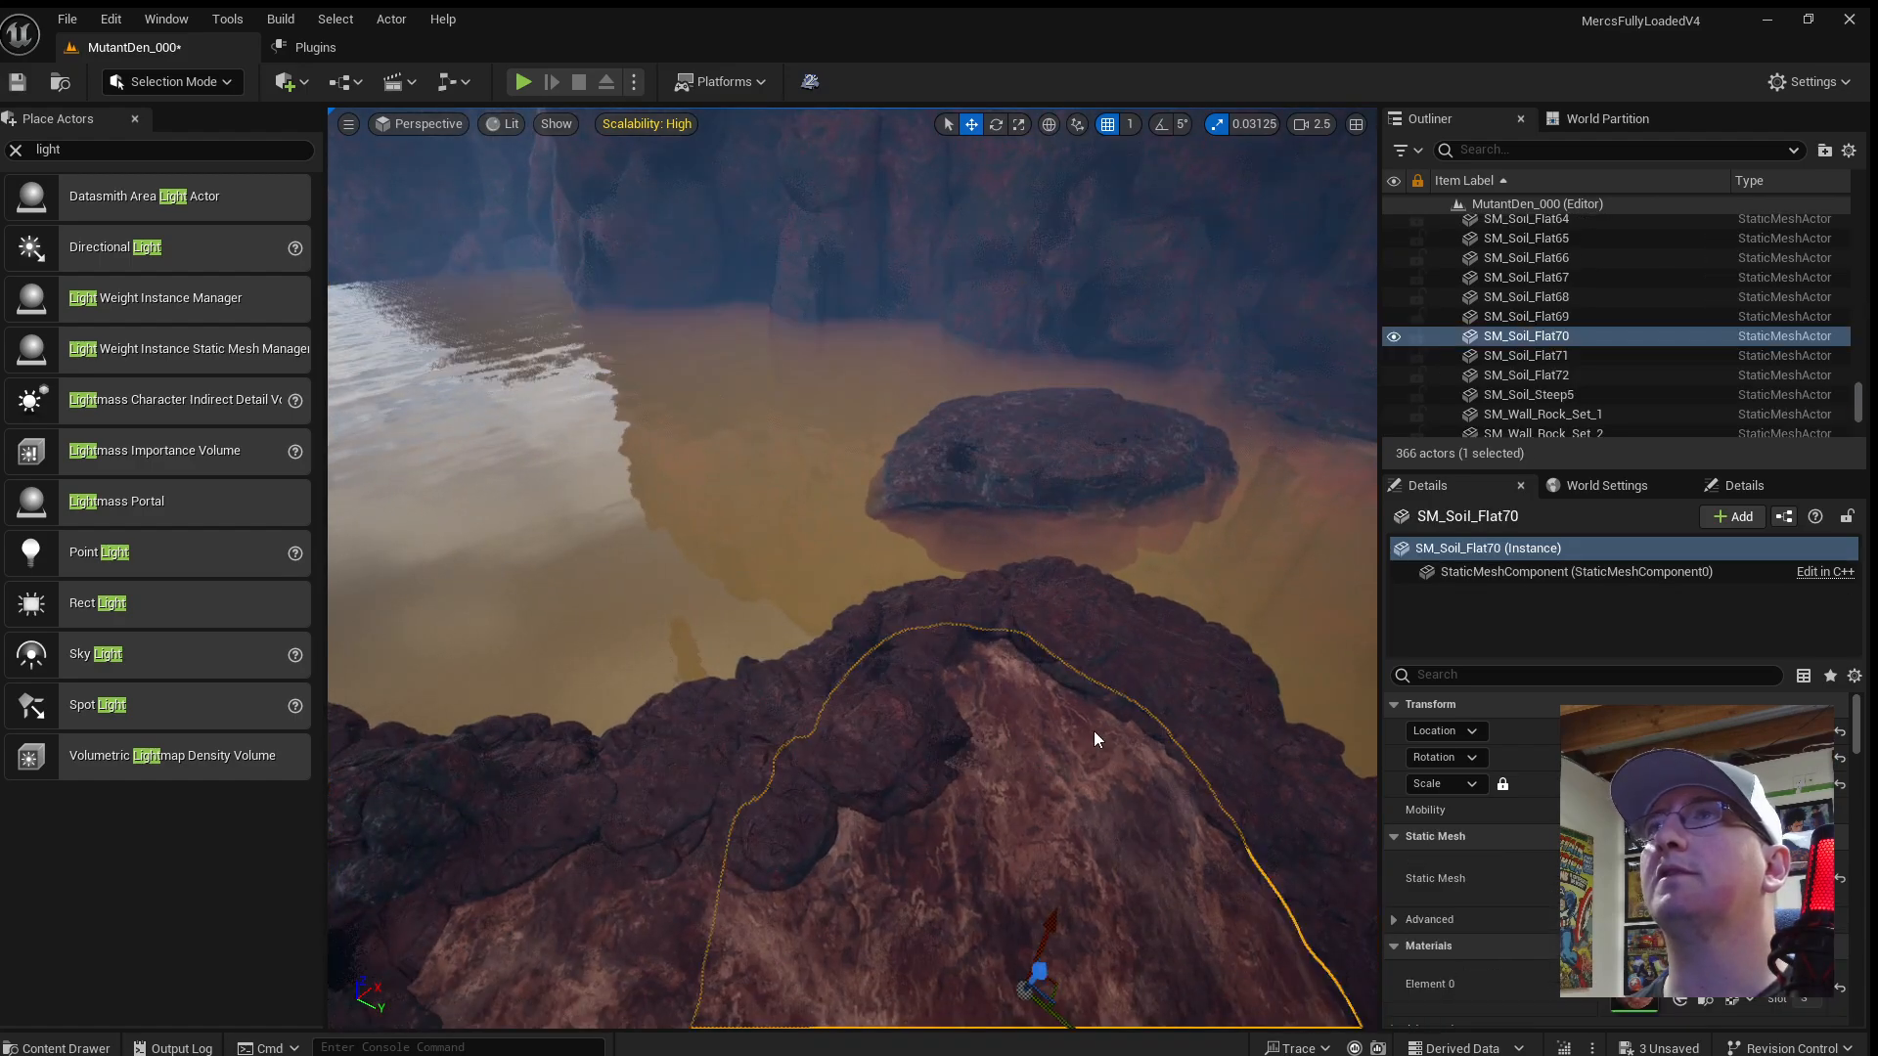
key(alt+p)
key(w)
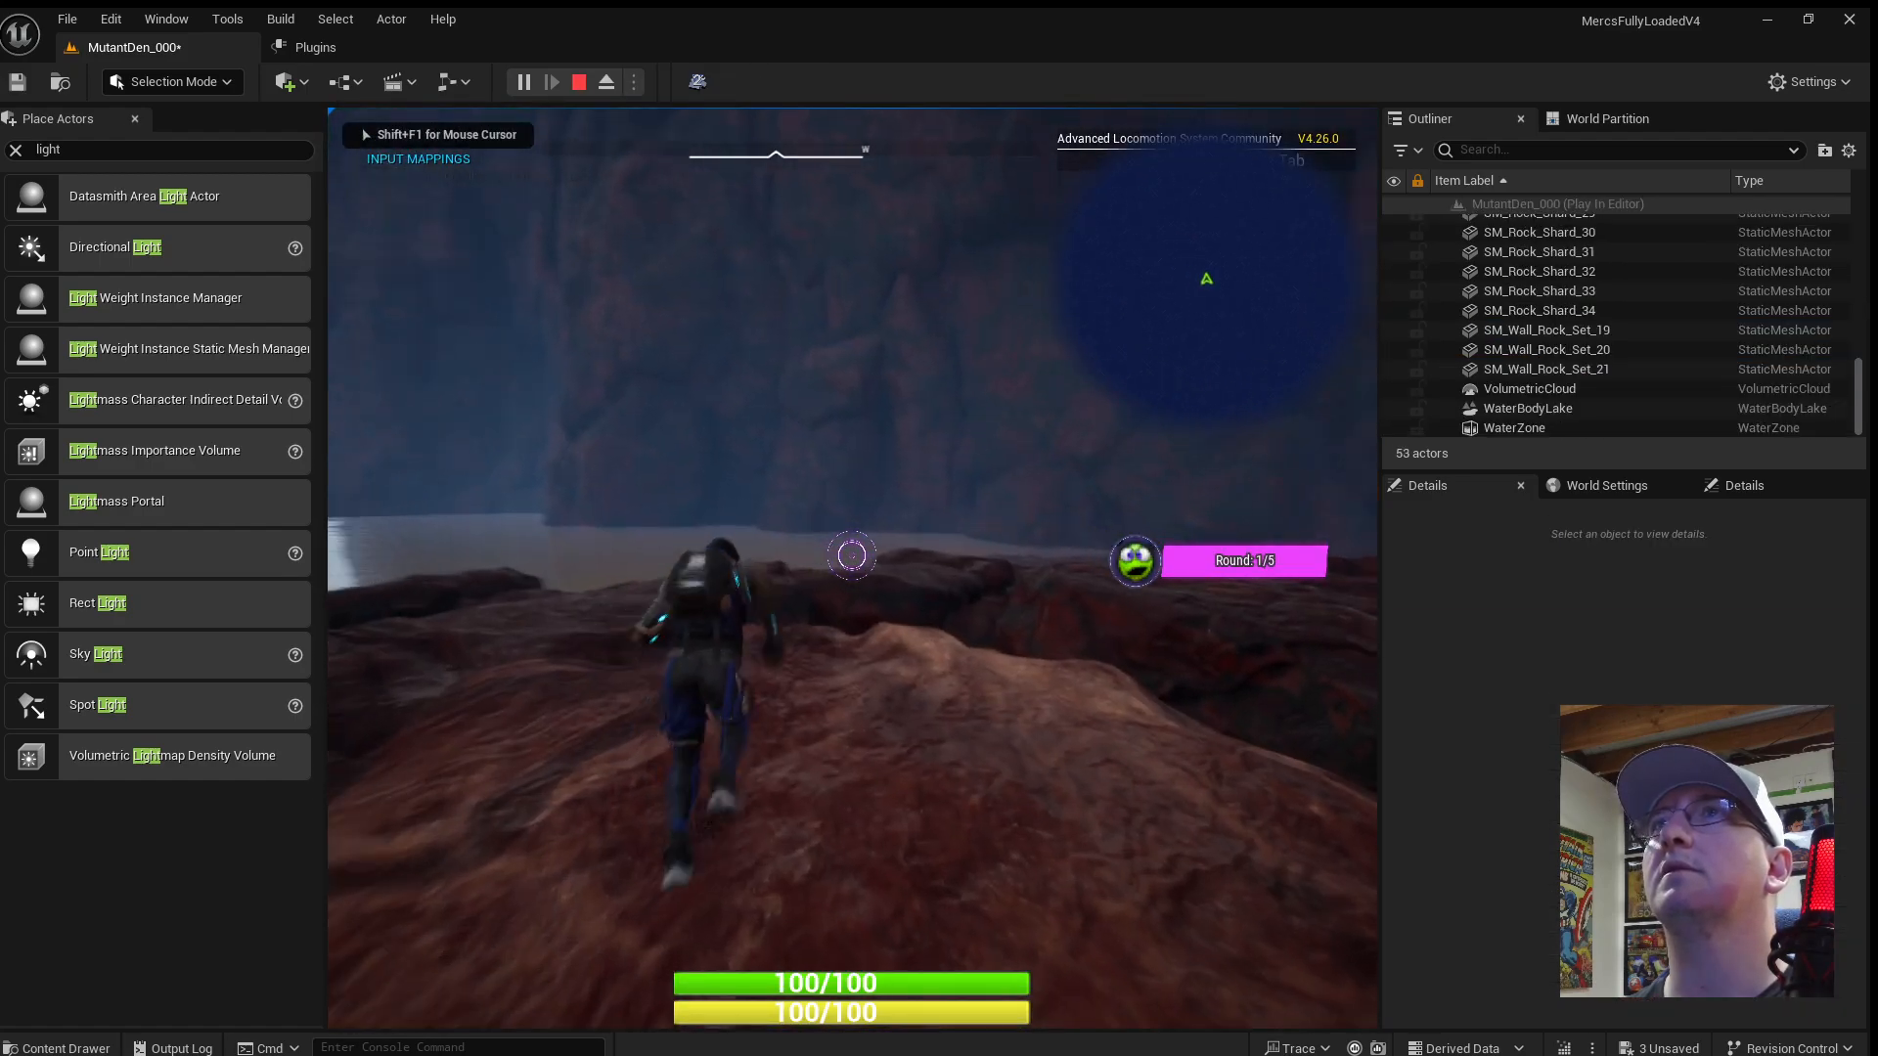
key(Escape)
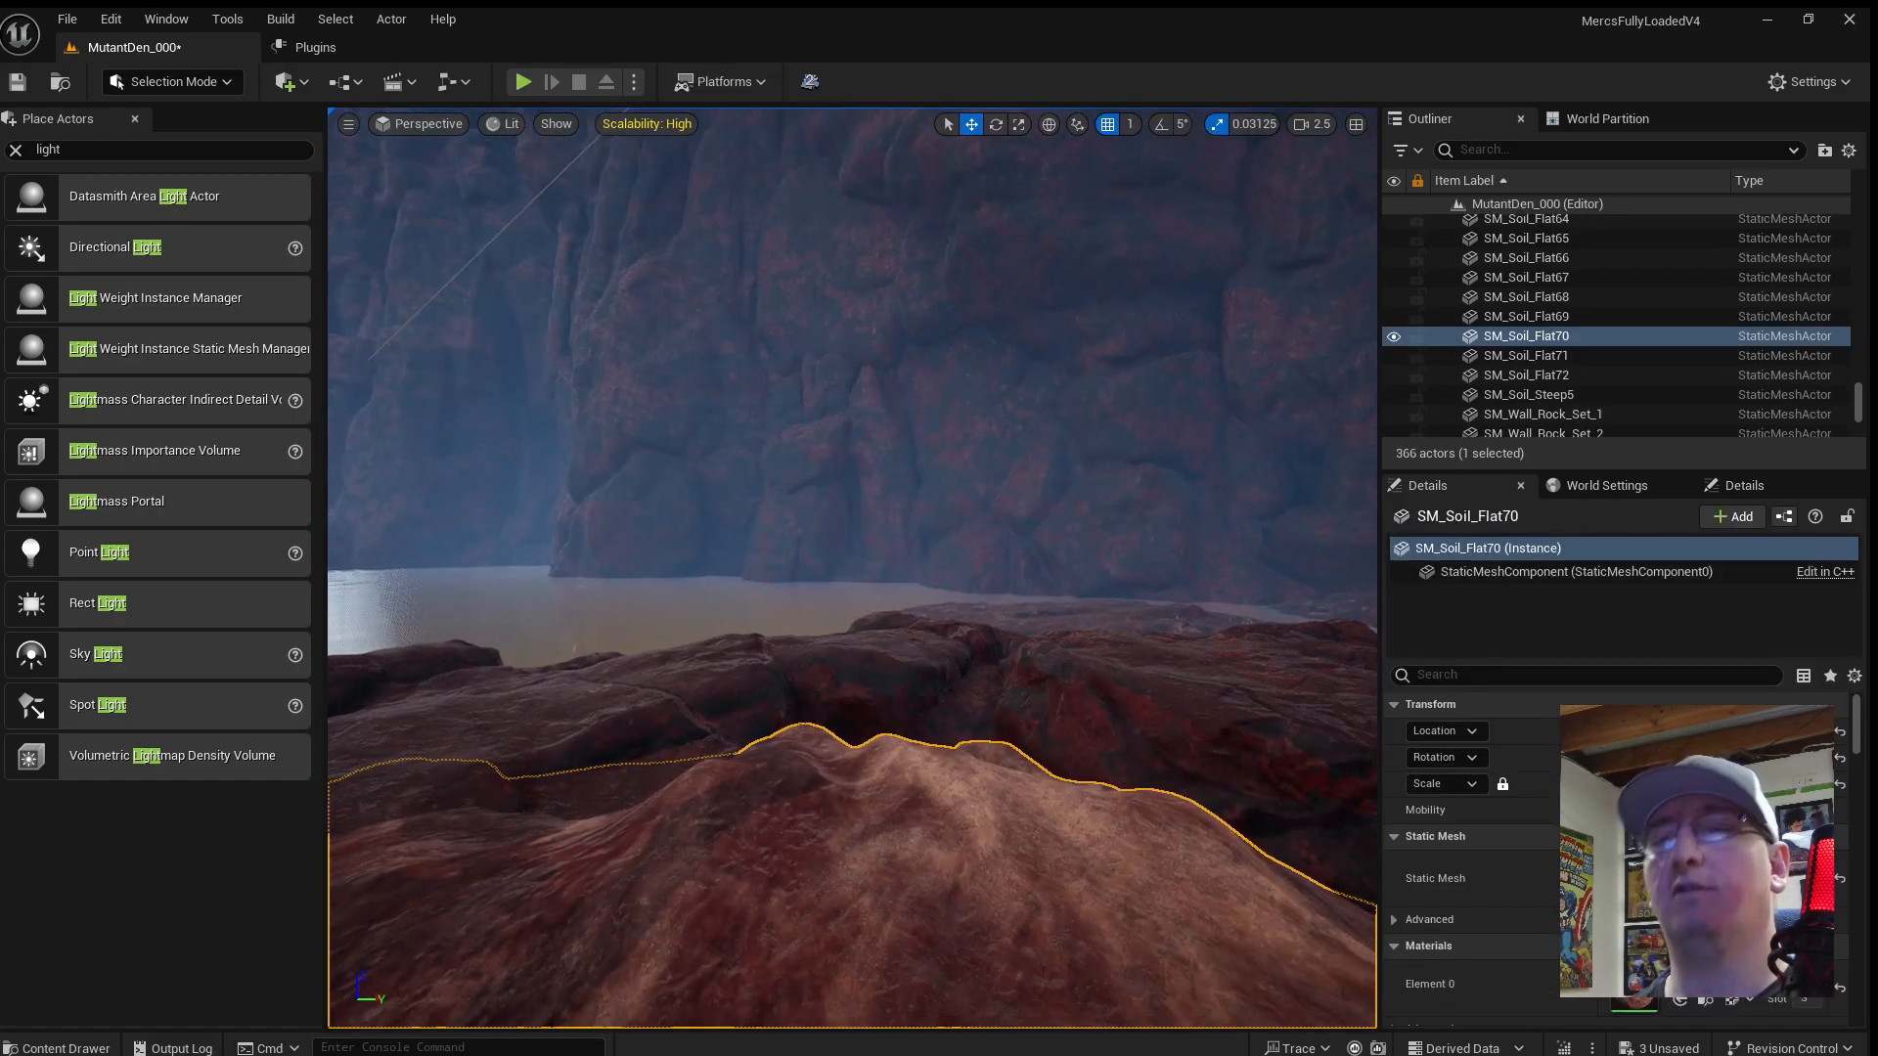
Save the level and playtest a run and jump from the shore toward the rock outcrop in the lake.
key(ctrl+s)
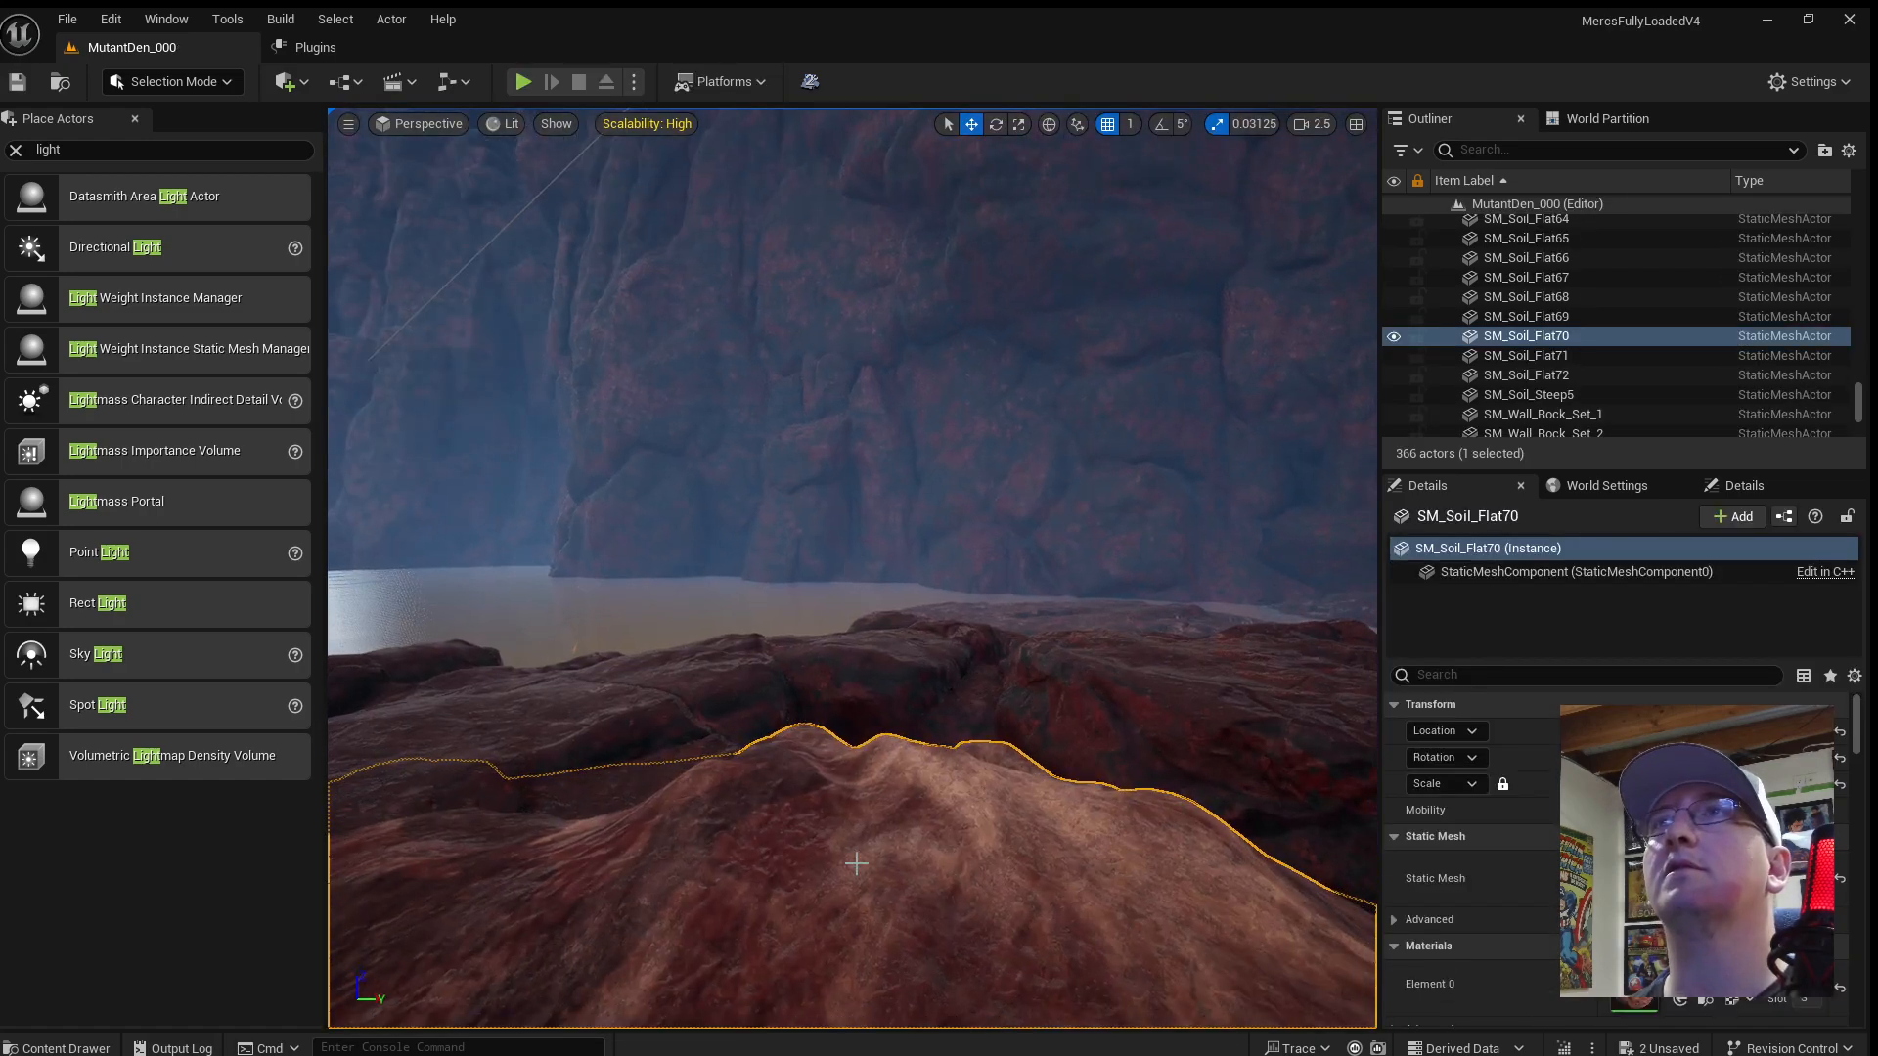
key(alt+p)
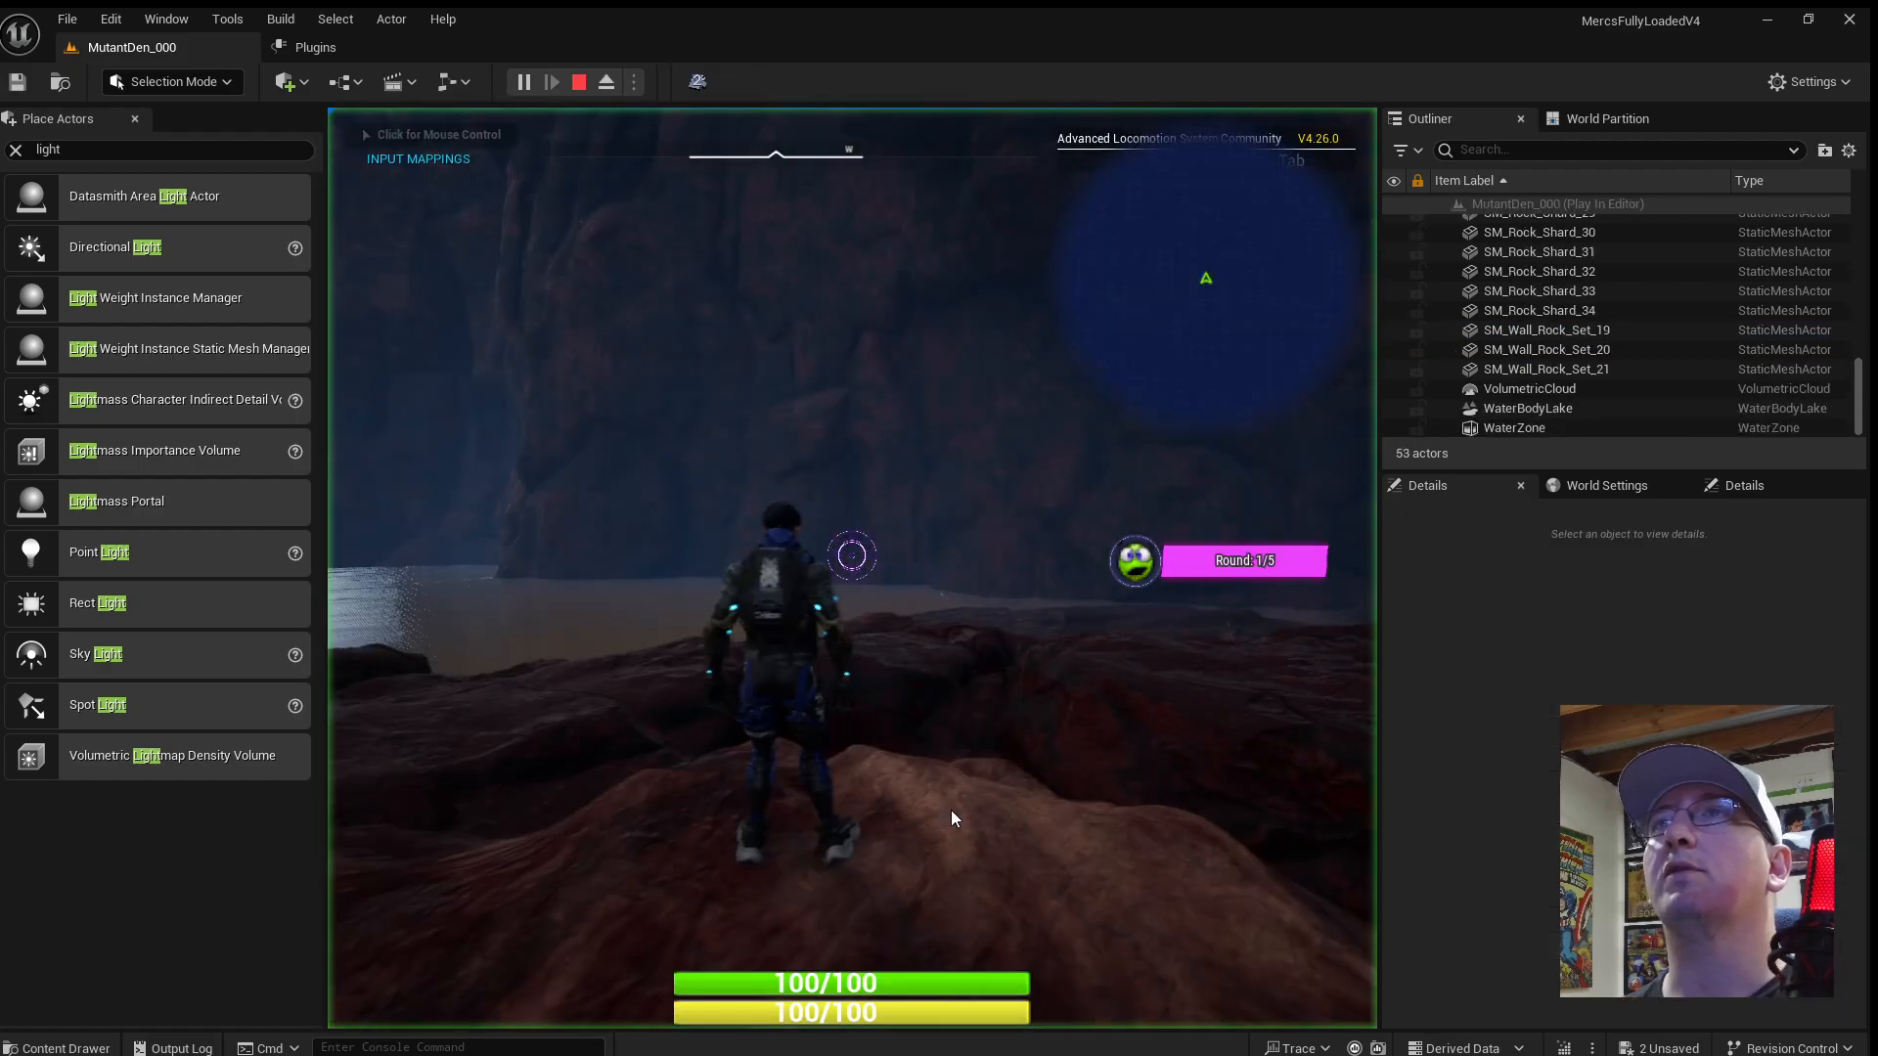
key(w)
key(w)
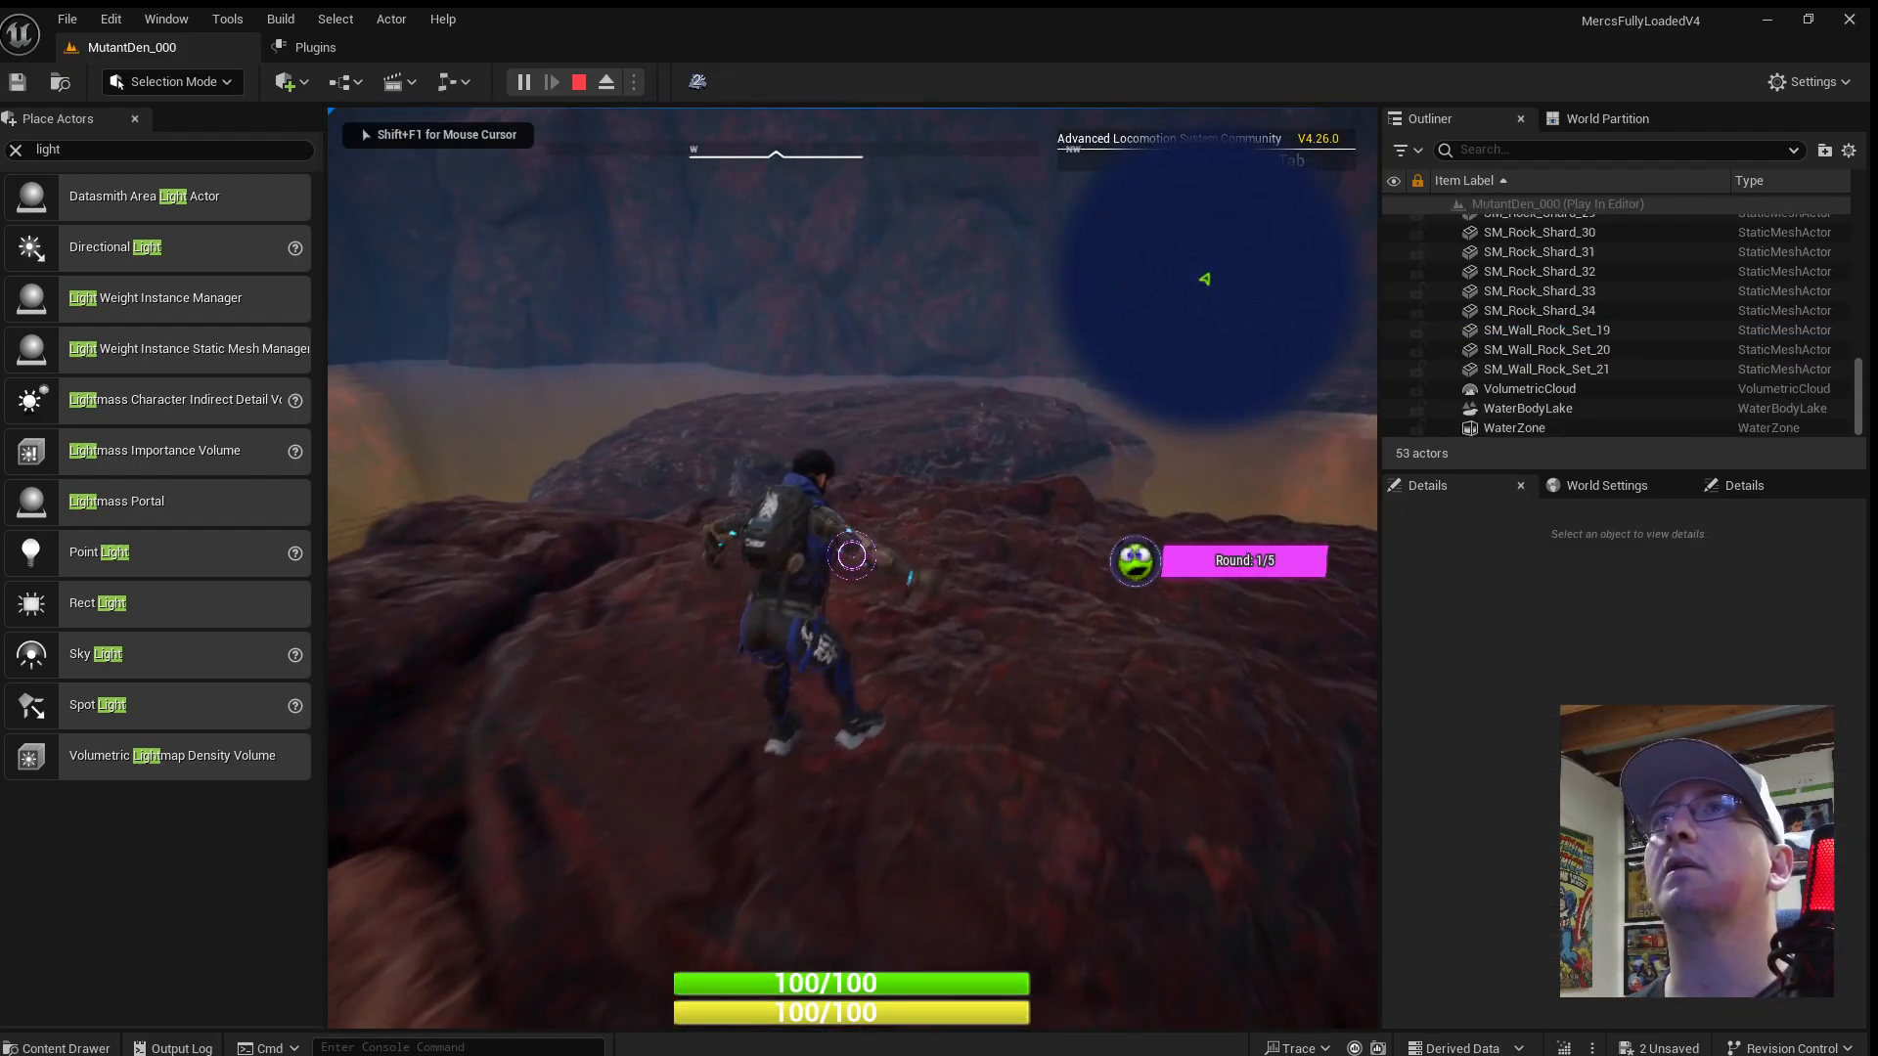
key(w)
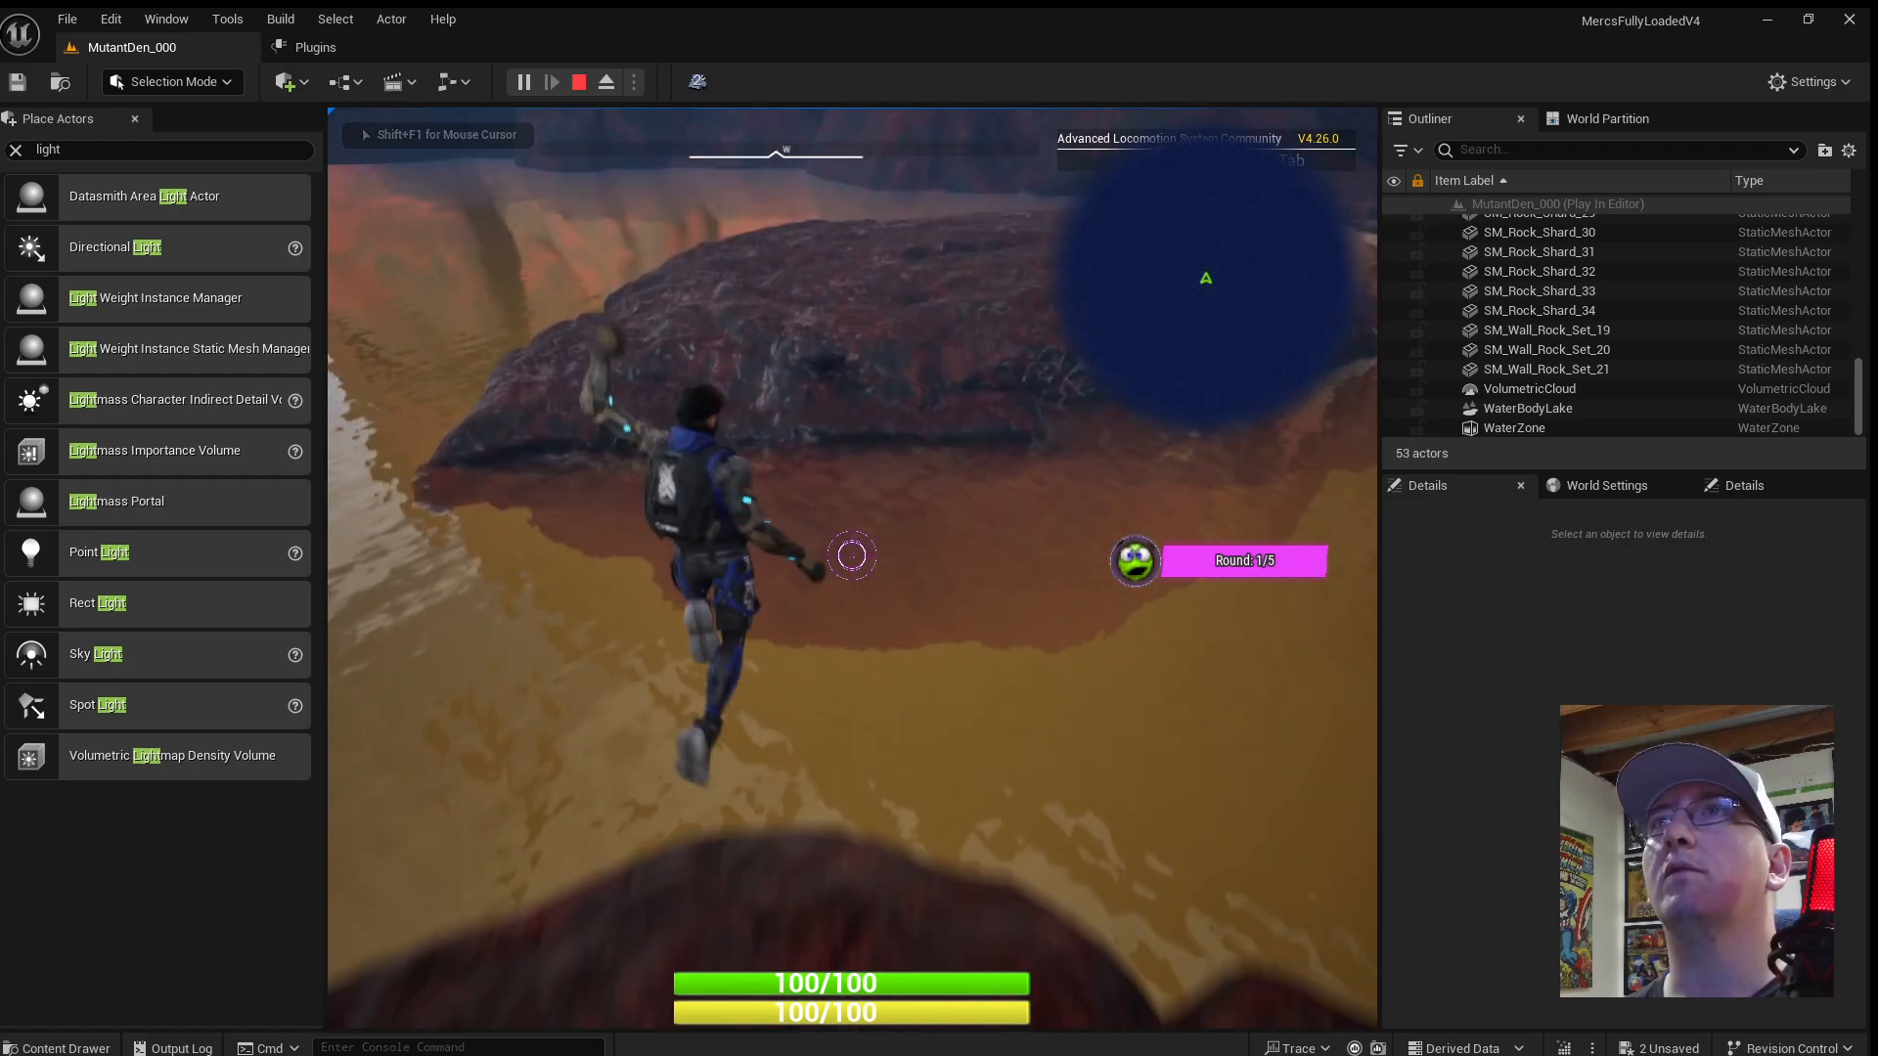
key(space)
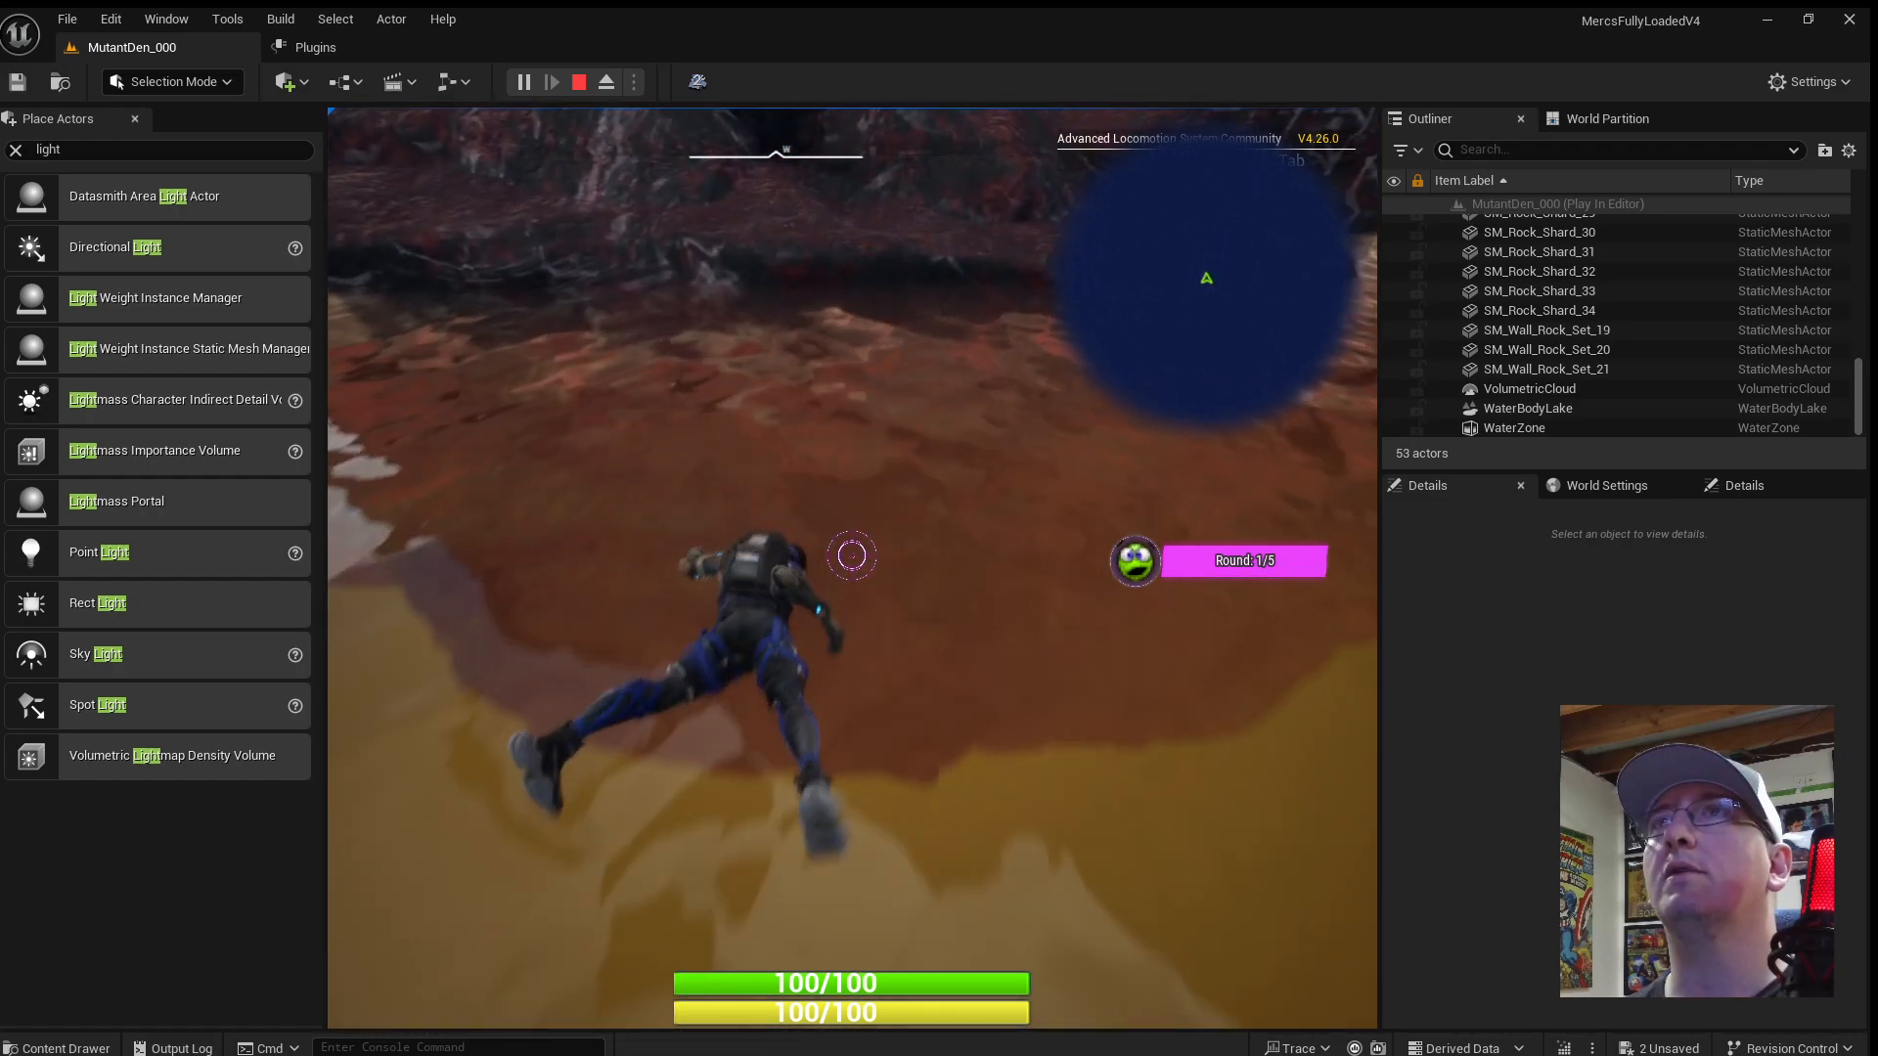
key(Escape)
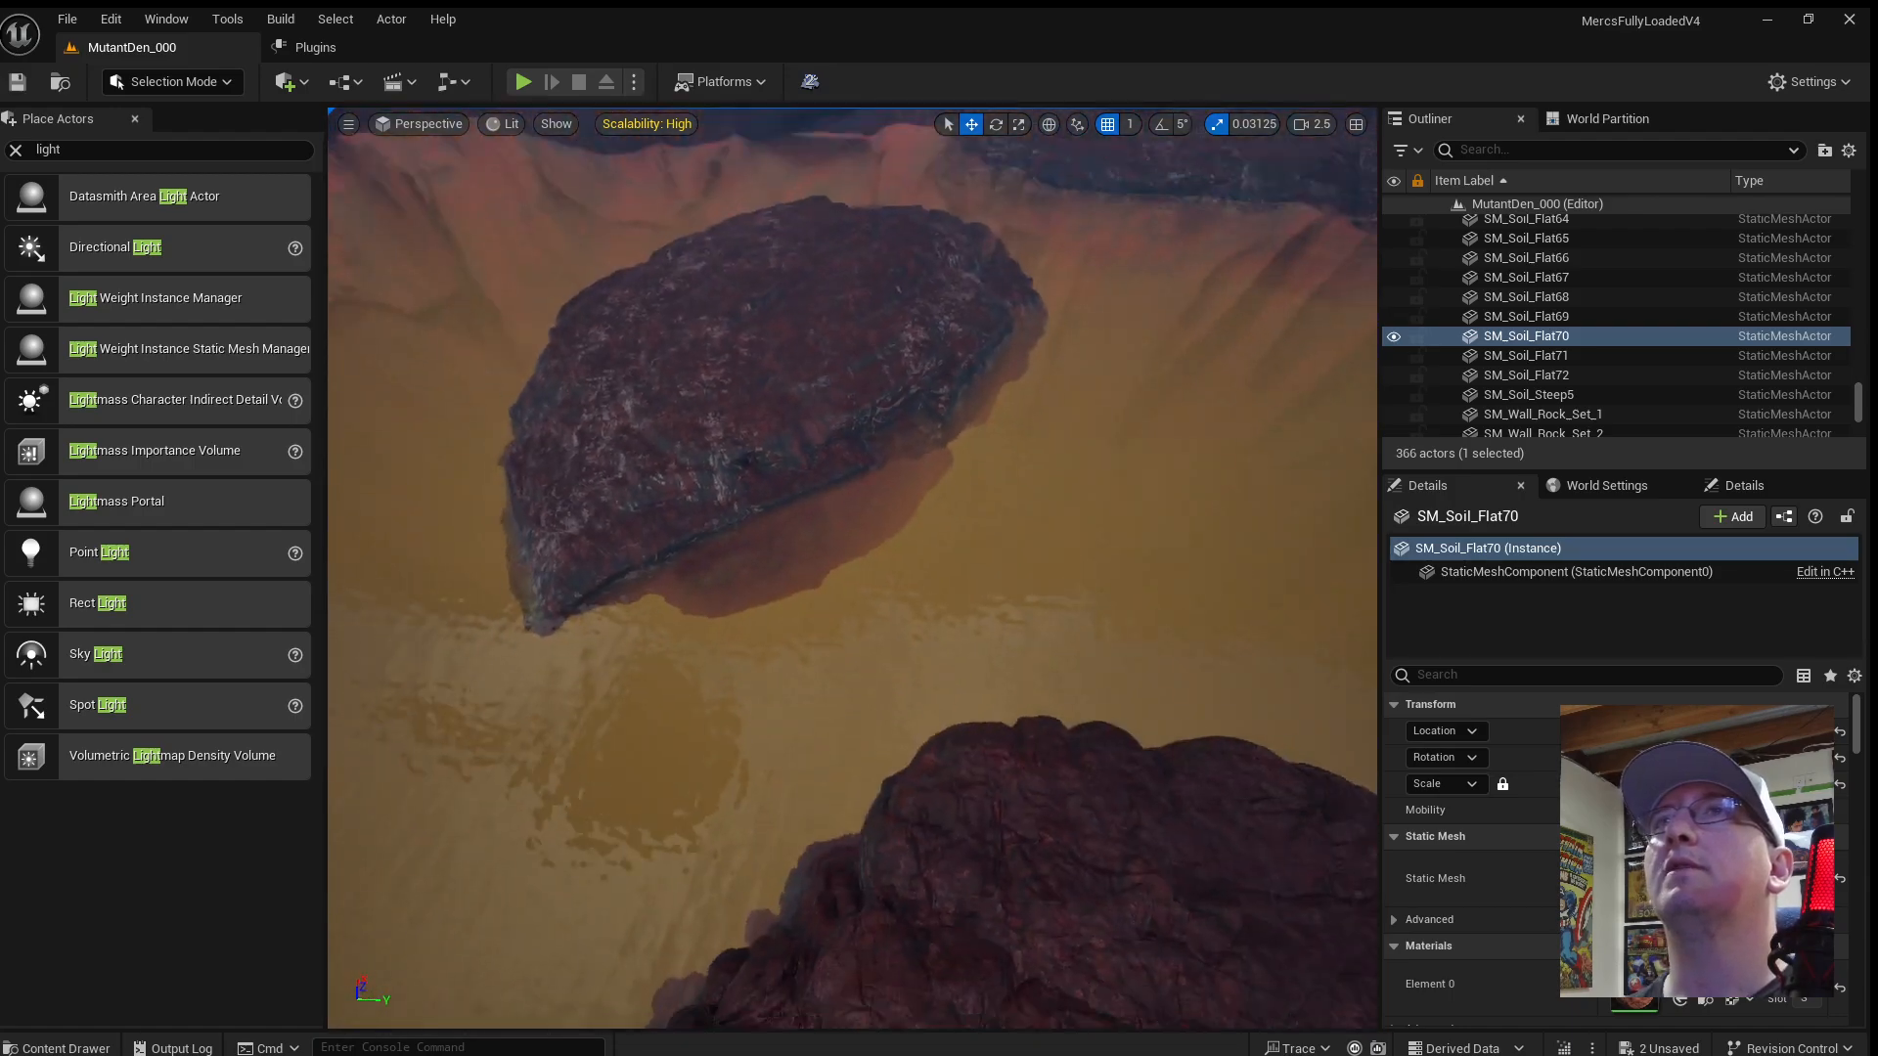
Filter the properties of the lake's WaterBodyComponent by "coll" and examine its collision presets.
click(967, 686)
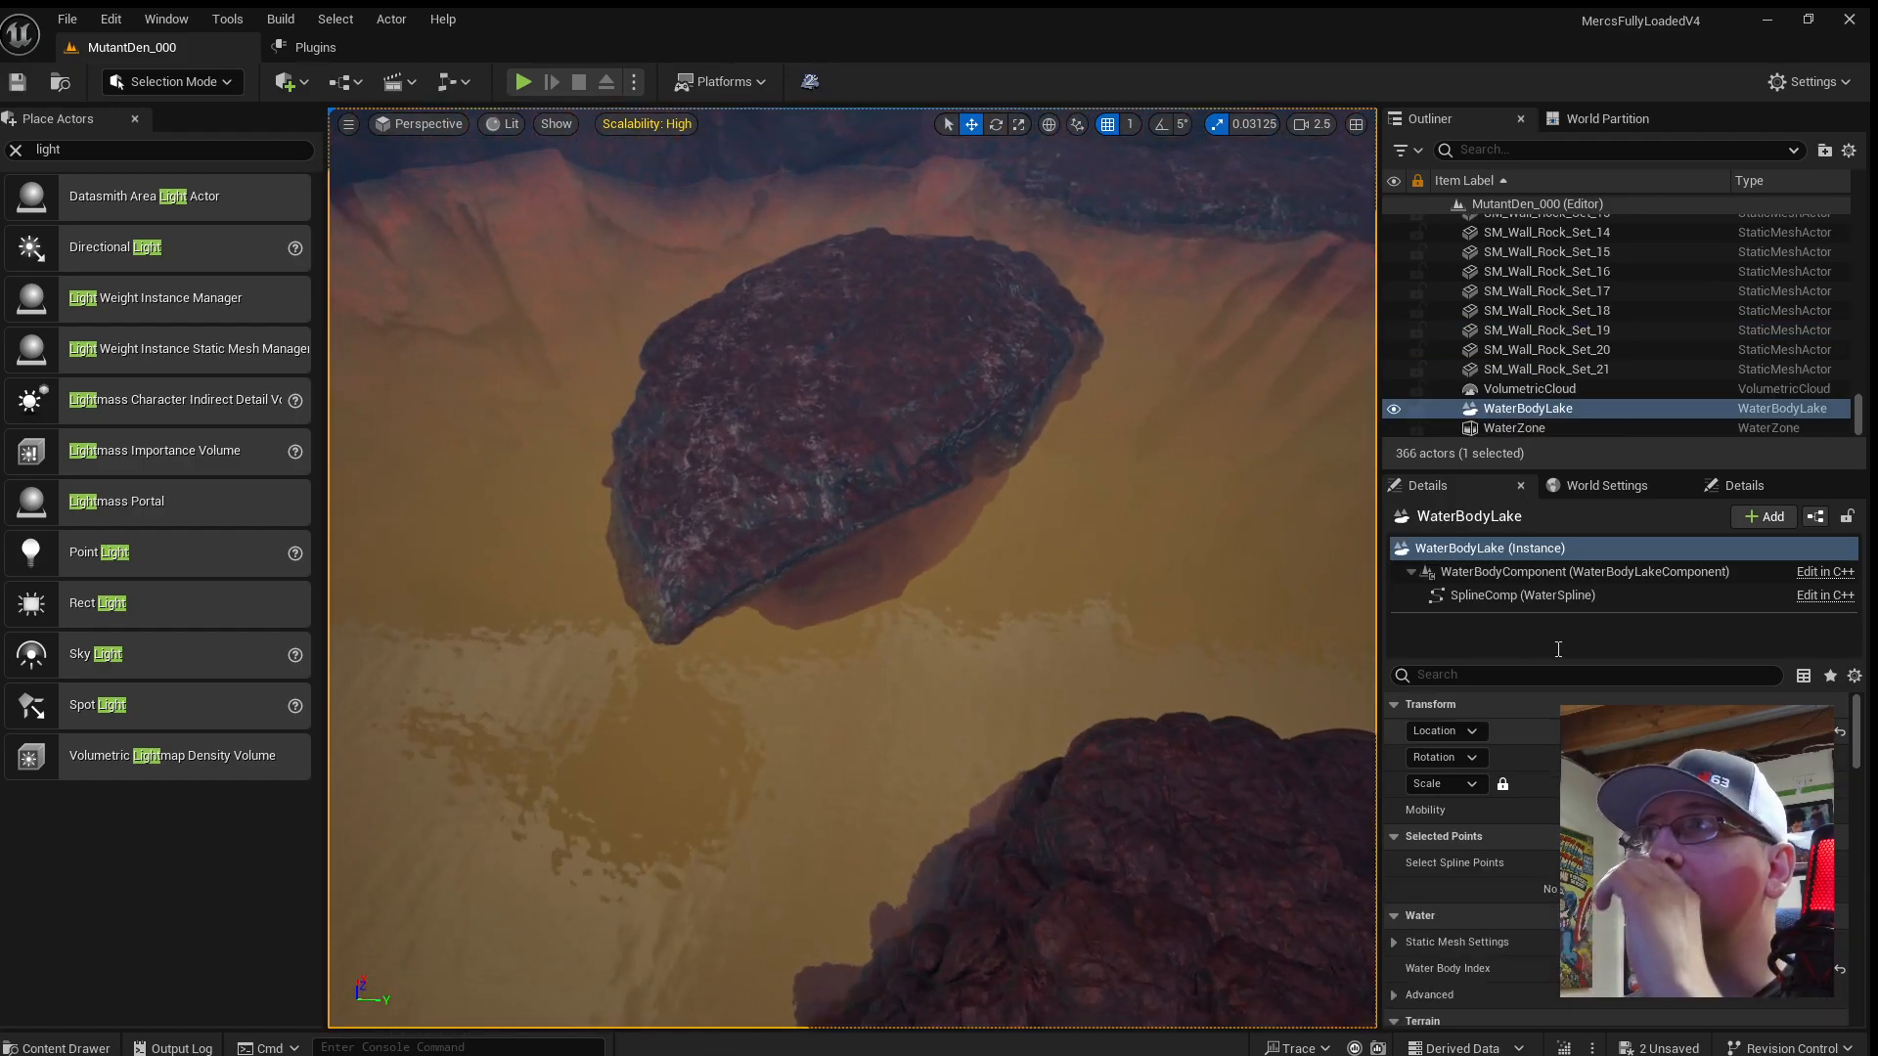
click(1505, 575)
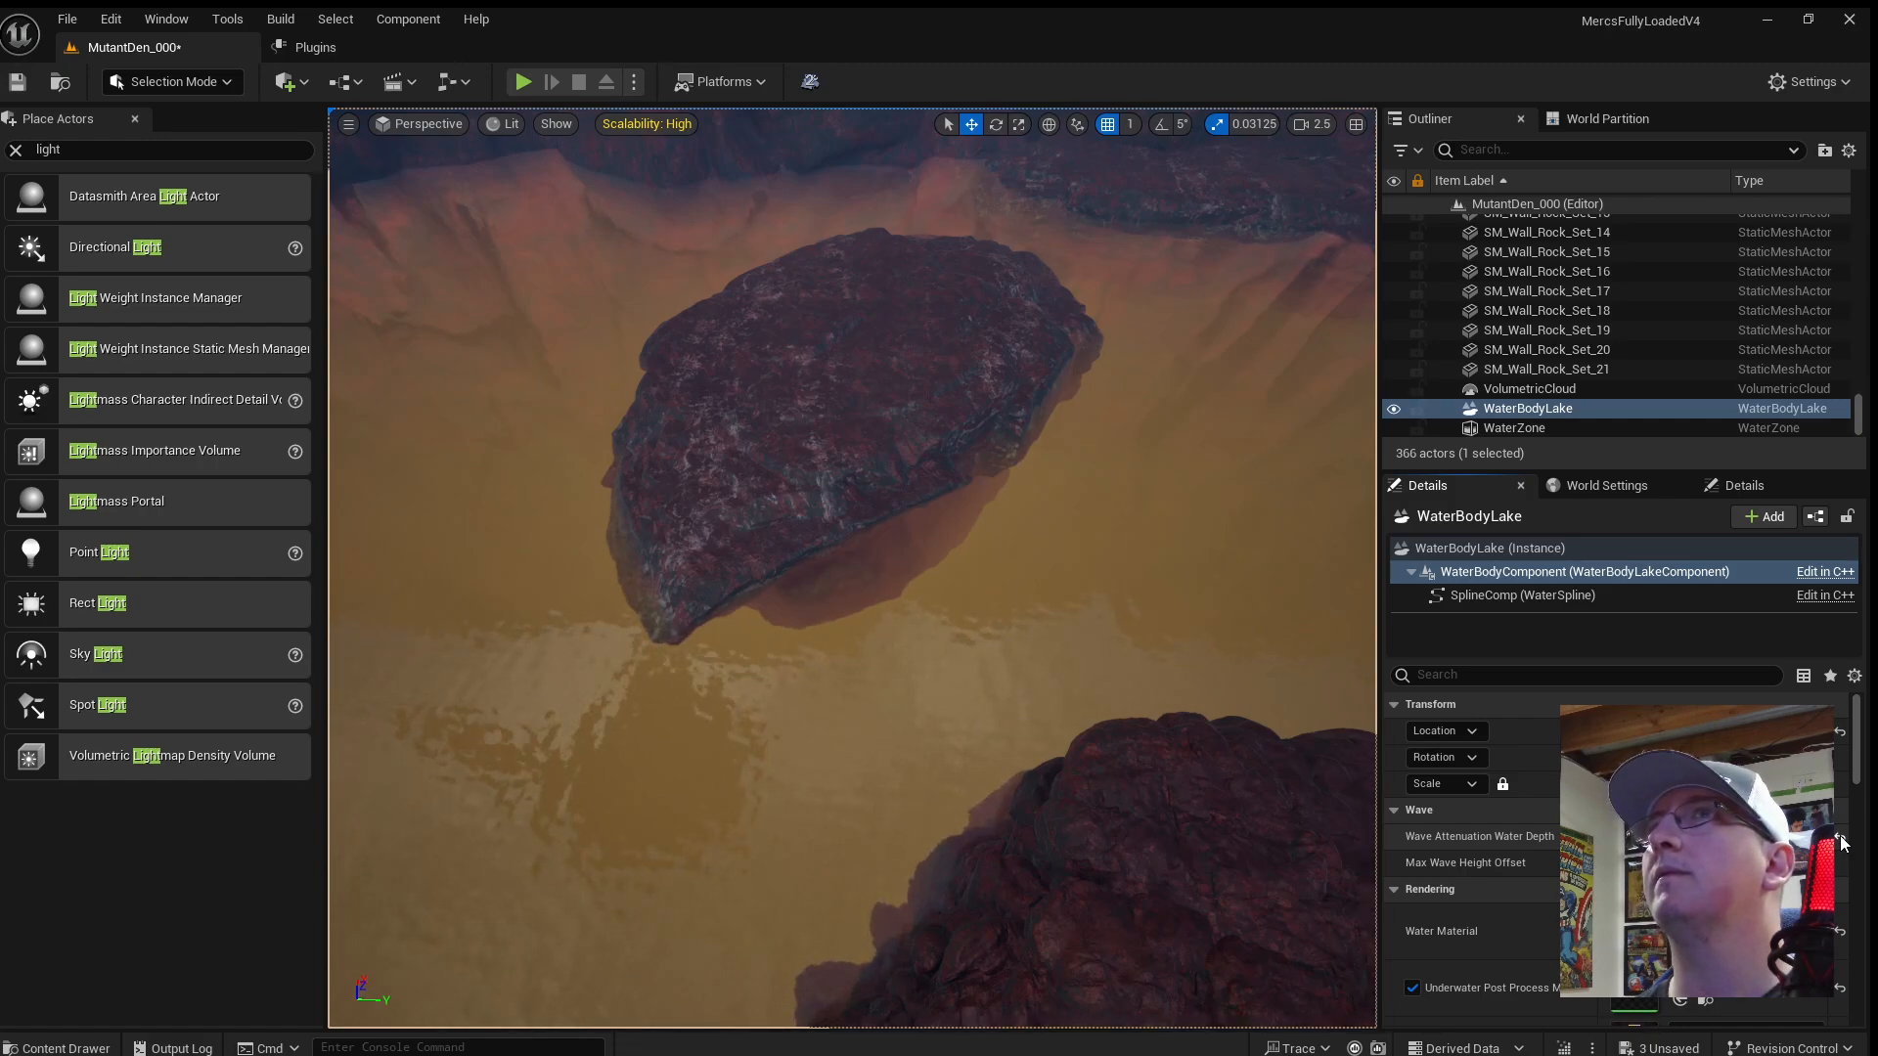
scroll(1472, 850, down, 10)
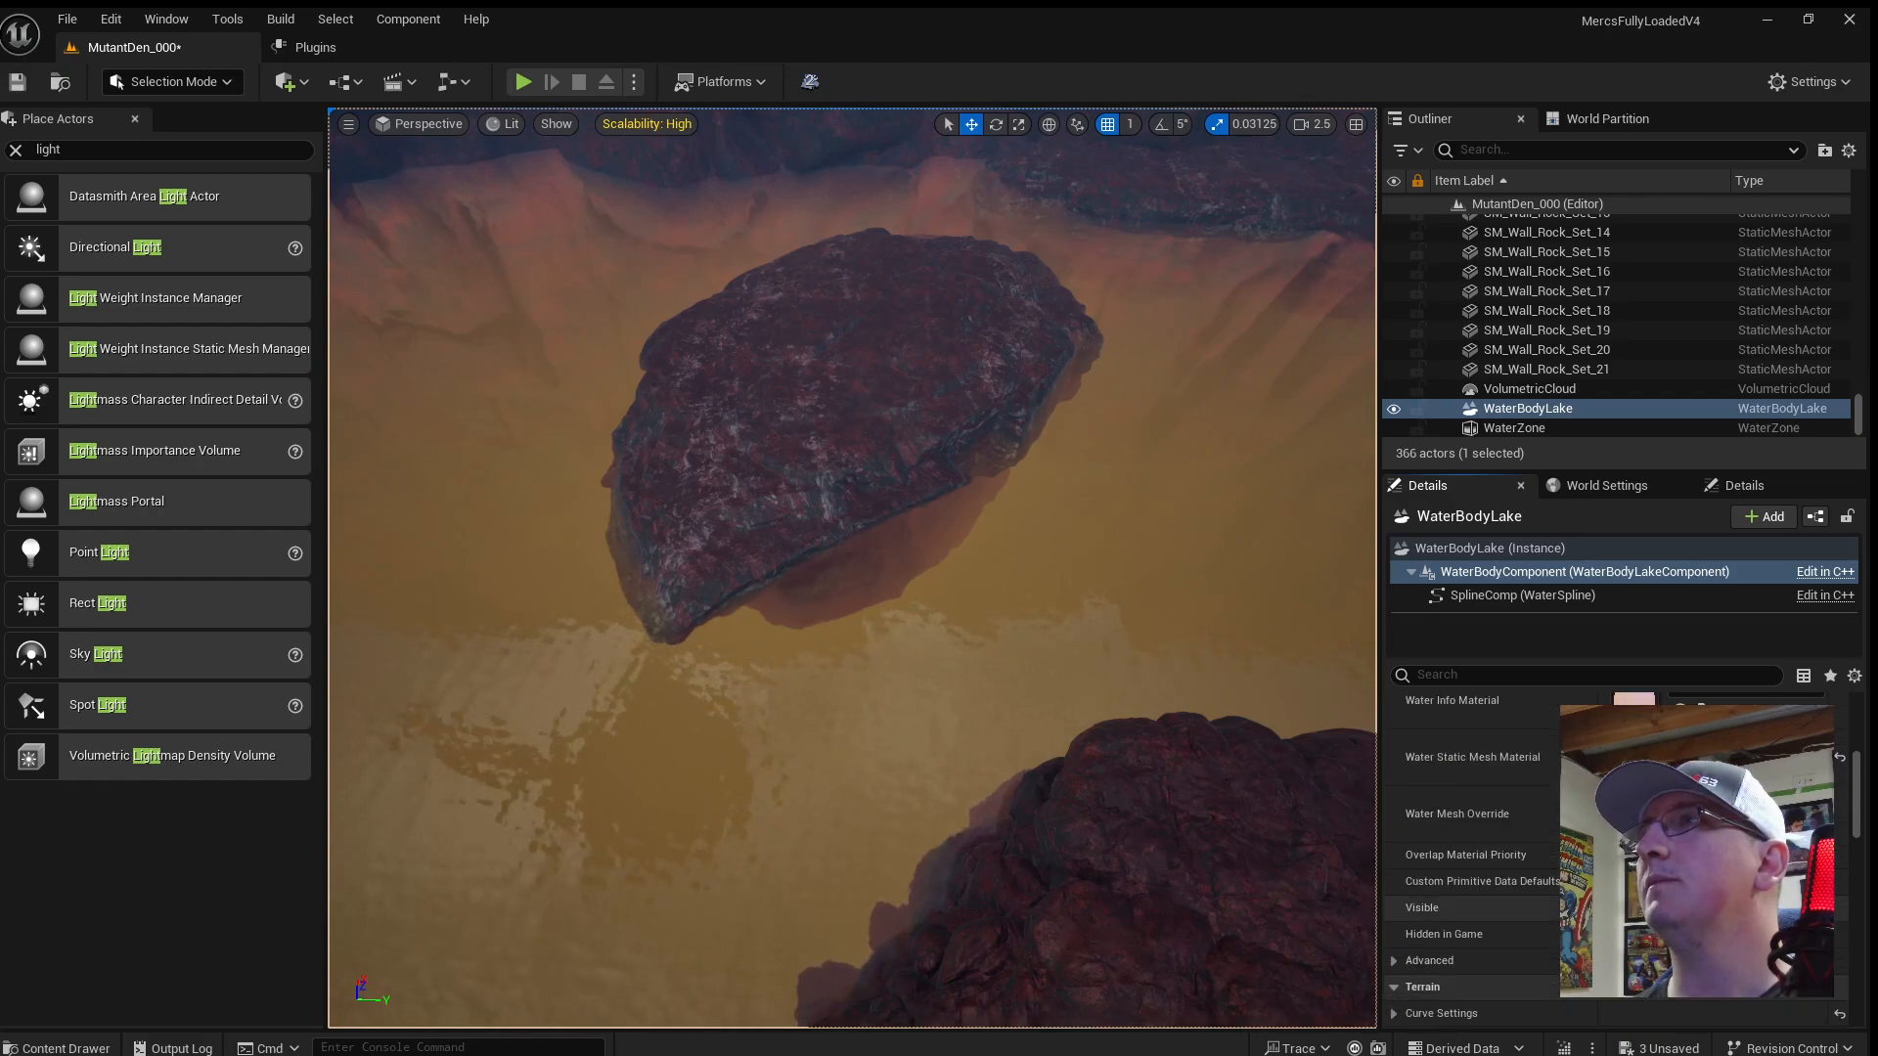
click(1481, 675)
text(coll)
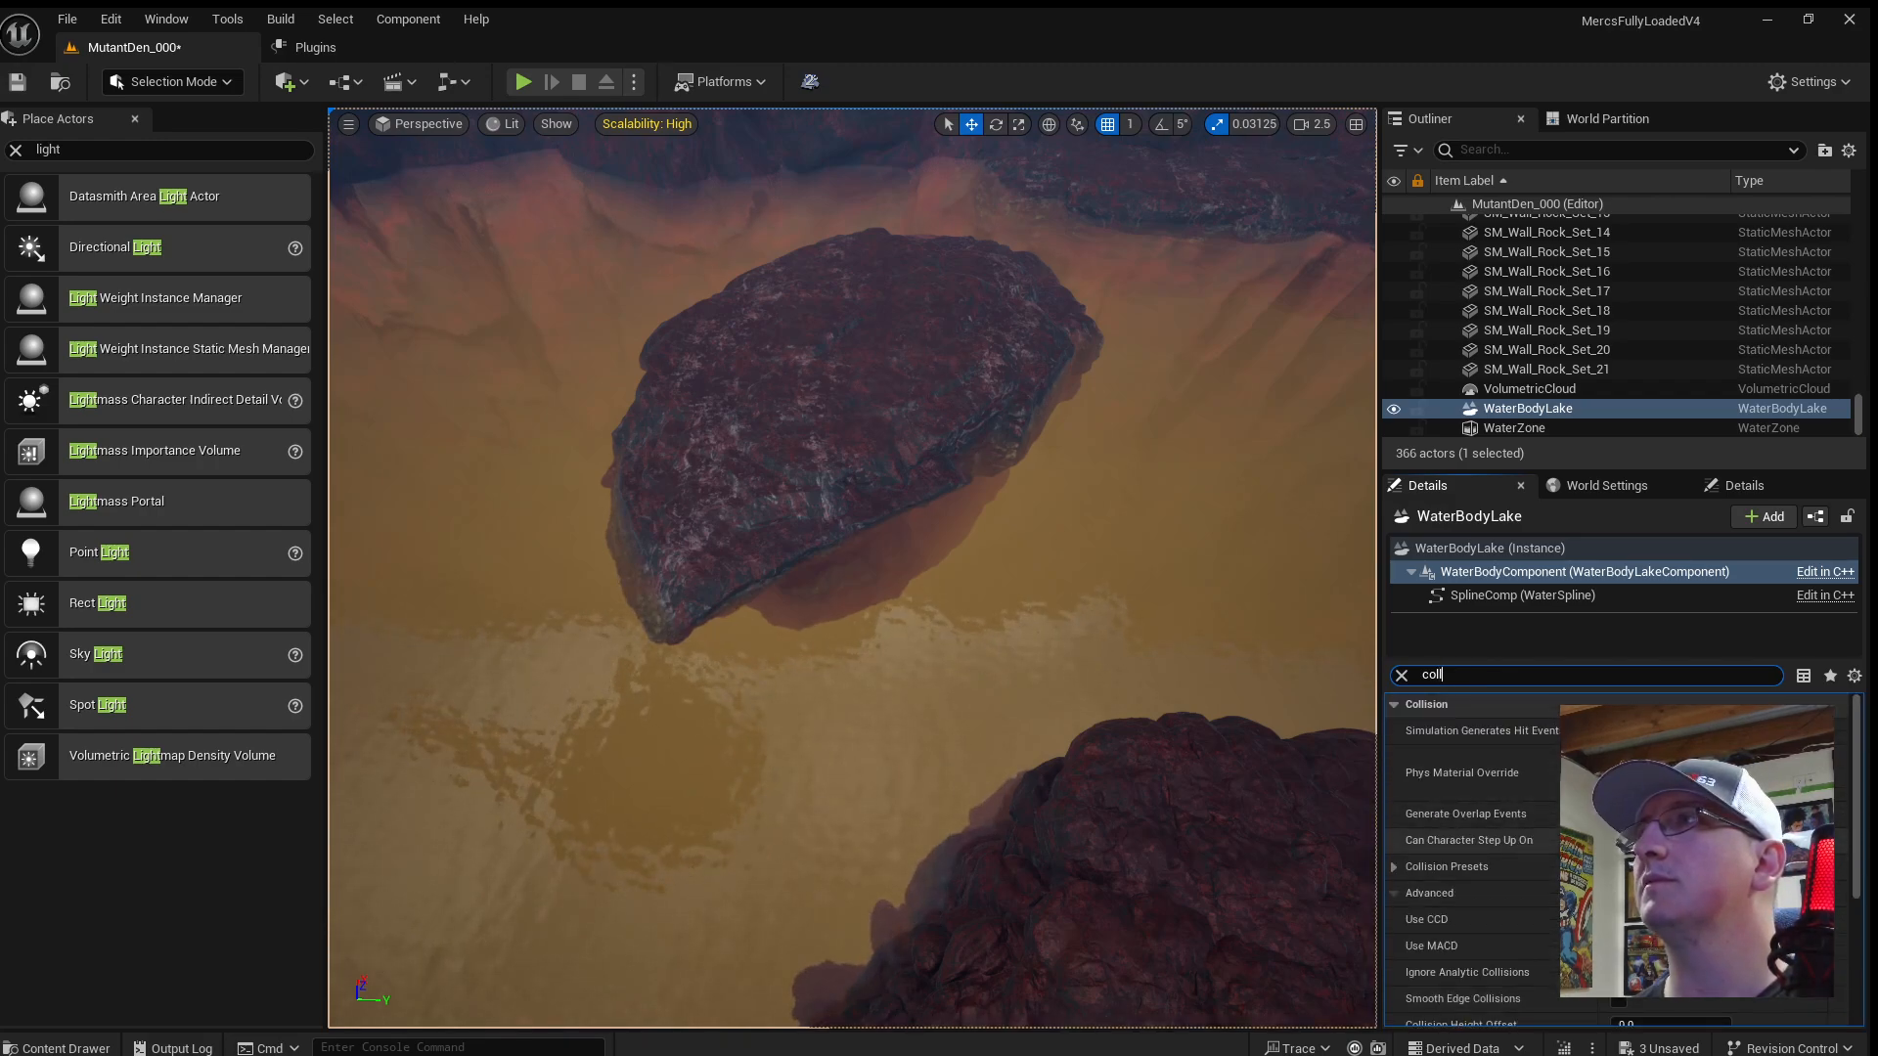
click(1393, 868)
scroll(1533, 868, down, 5)
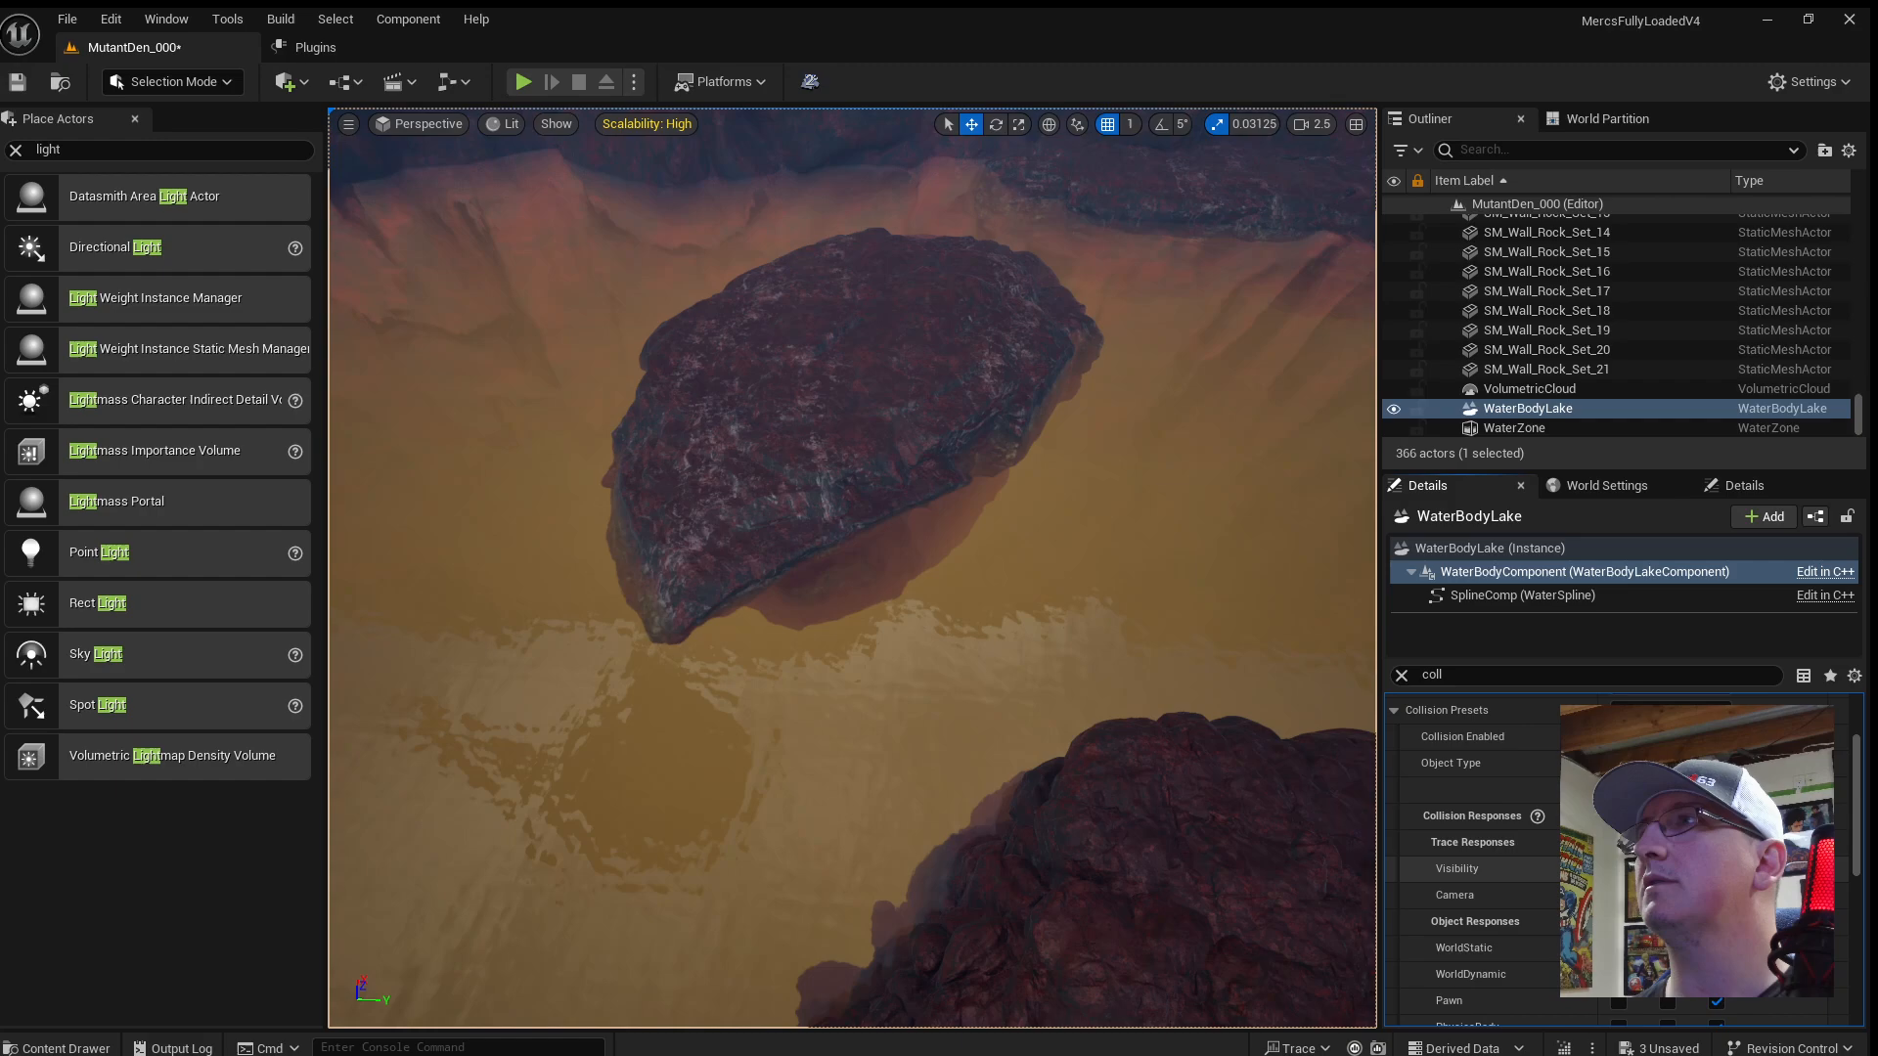
scroll(1533, 867, up, 2)
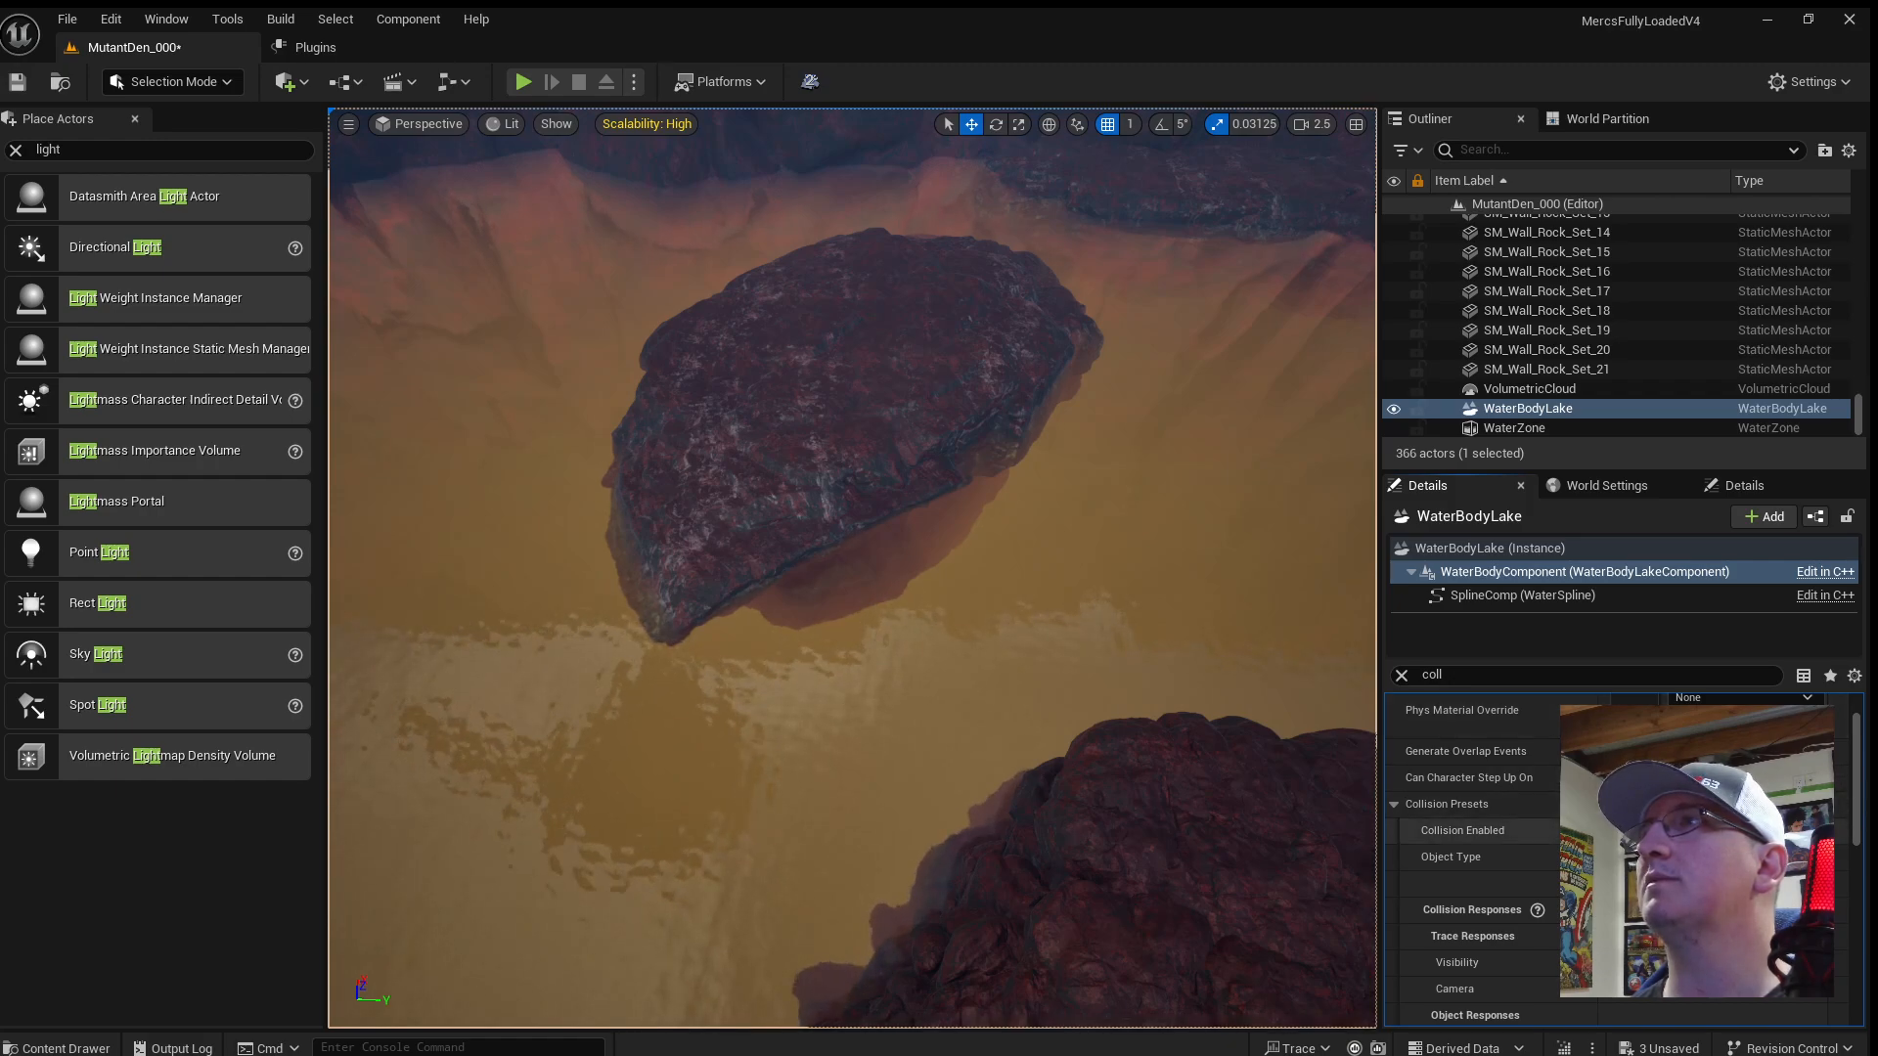
Find the KillZVolume actor by searching "kill", place it over the lake, and clear the property filter.
right_drag(946, 708, 758, 577)
scroll(880, 719, up, 3)
key(s)
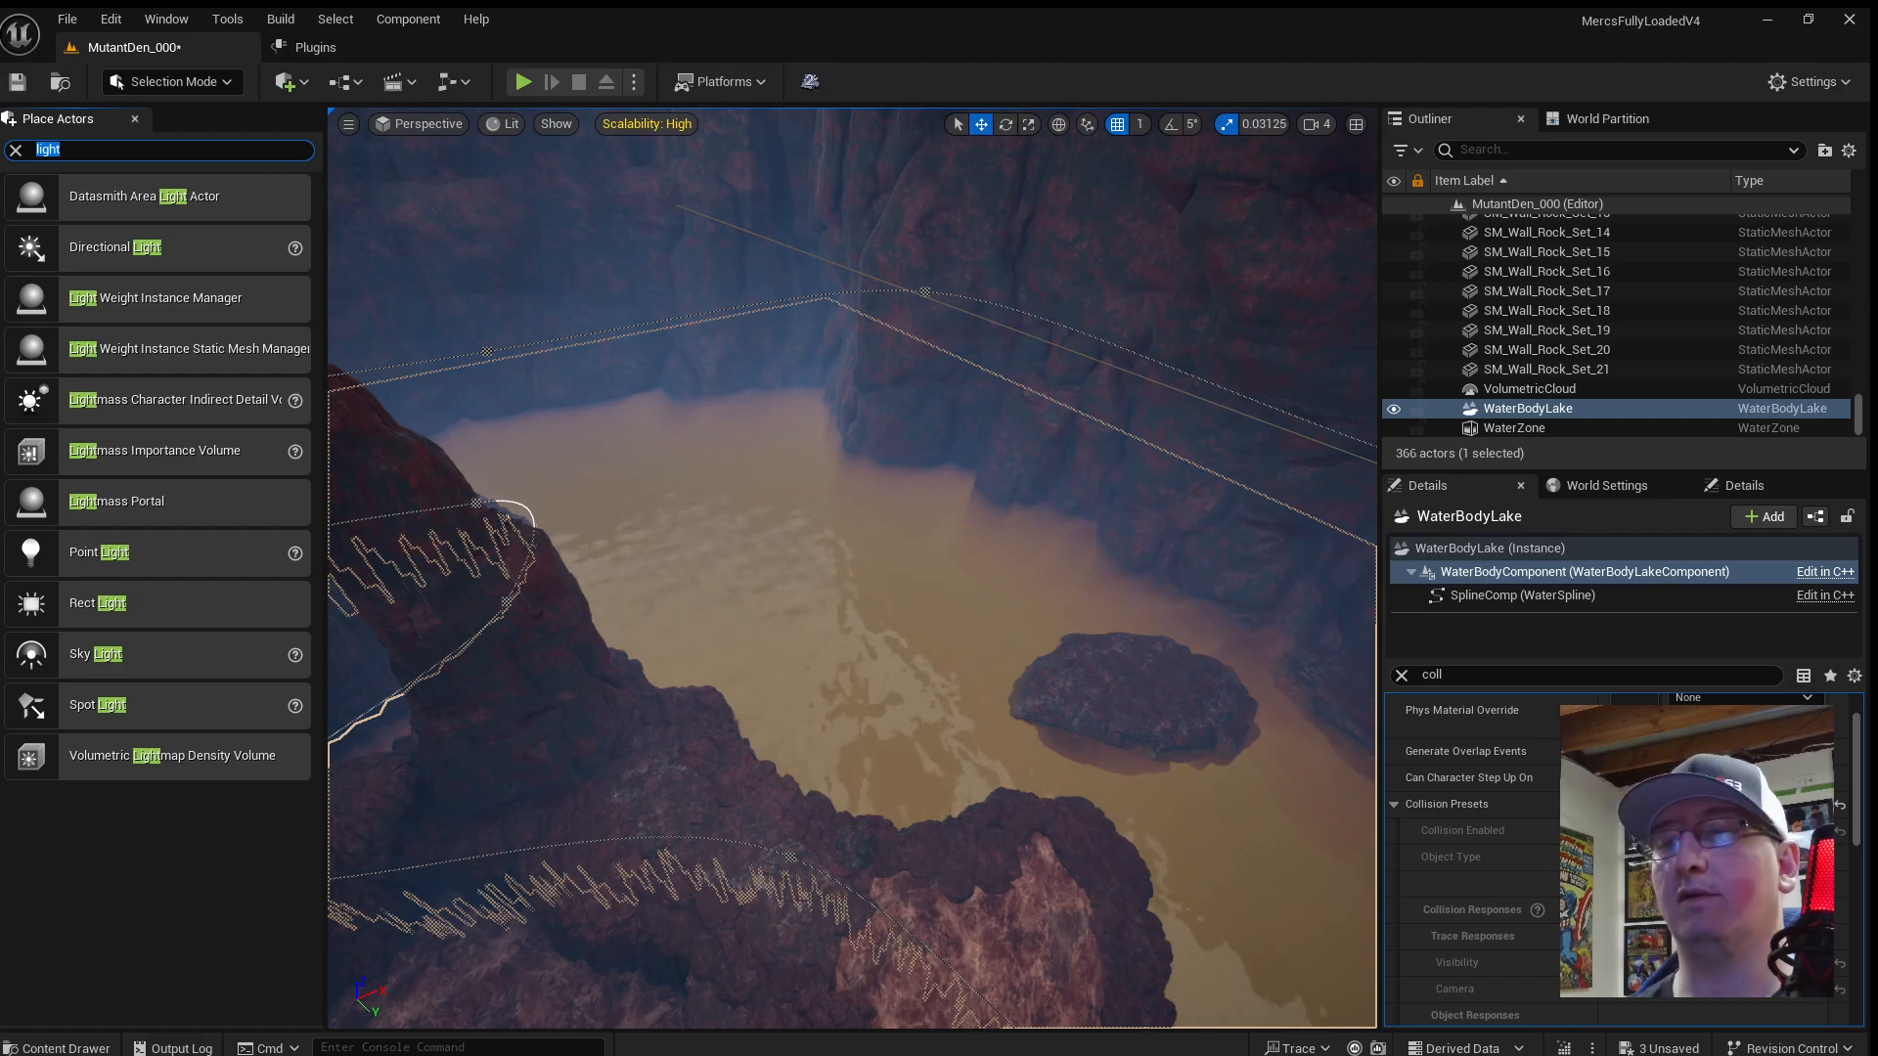
text(kill)
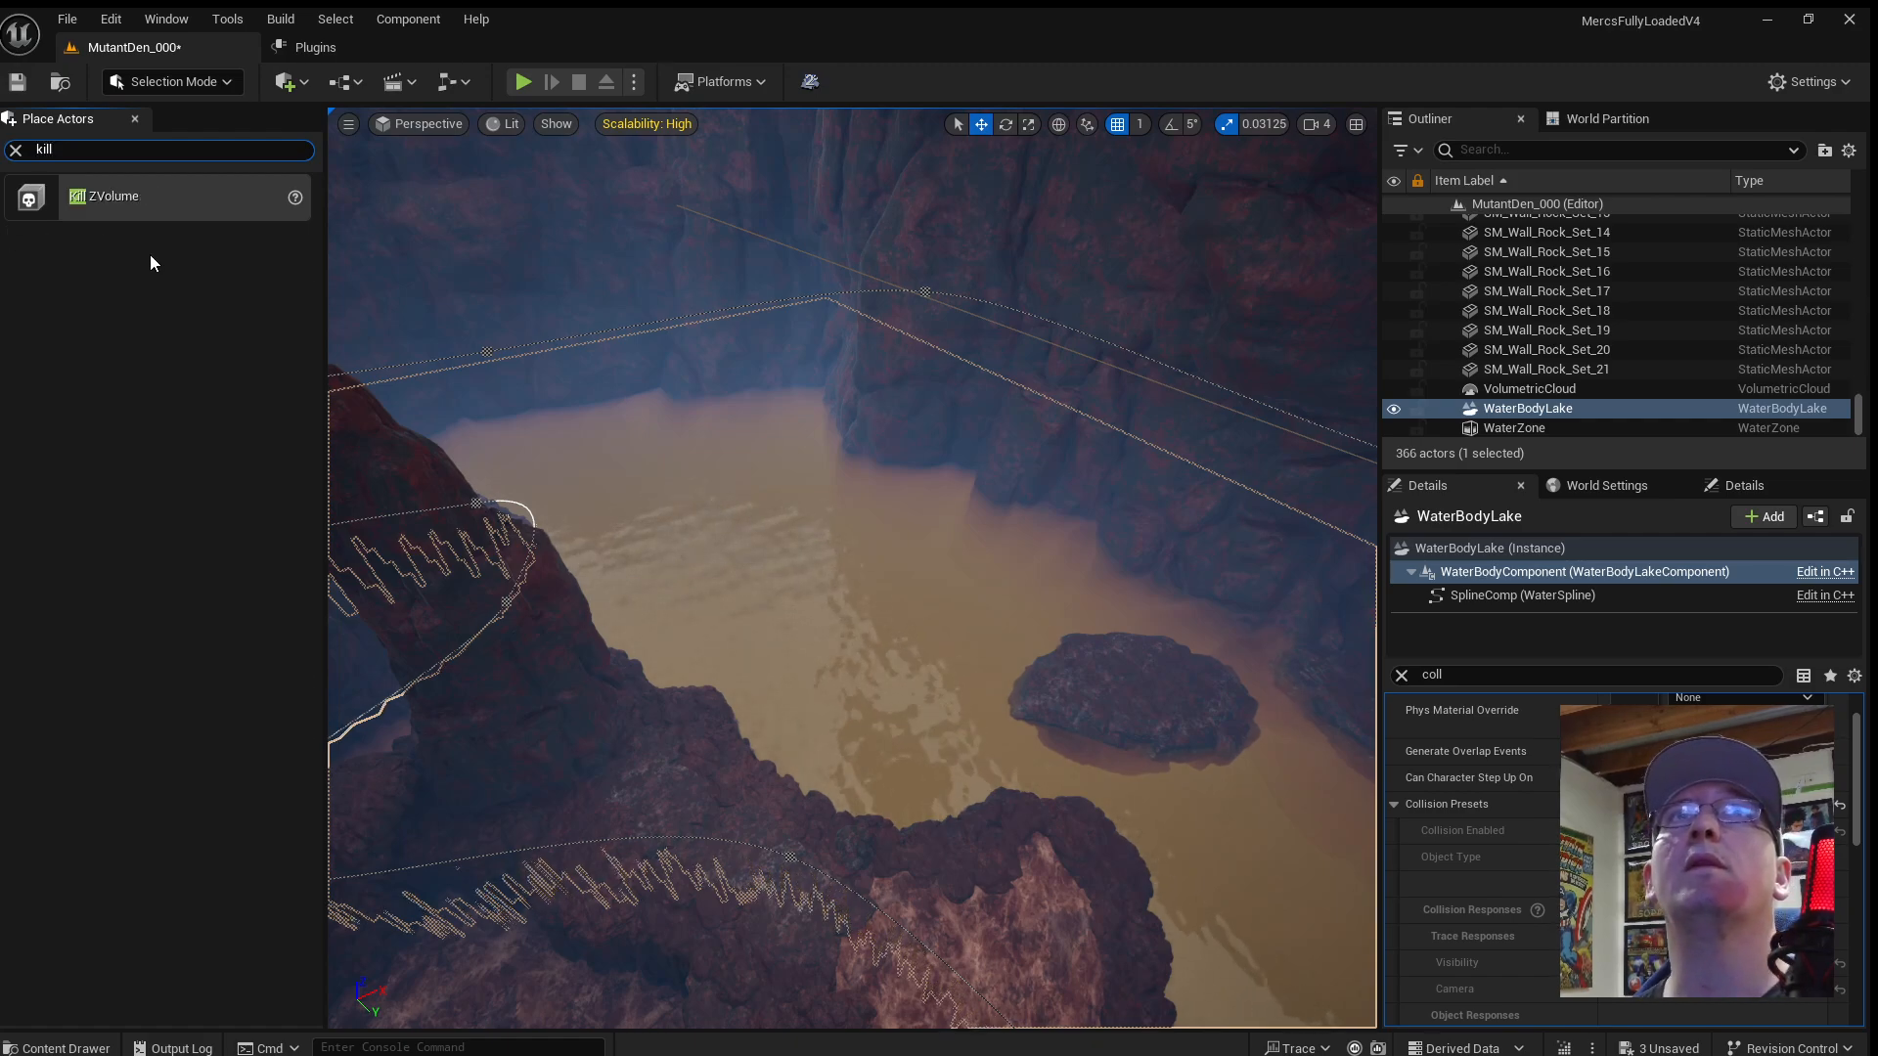
drag(109, 195, 592, 511)
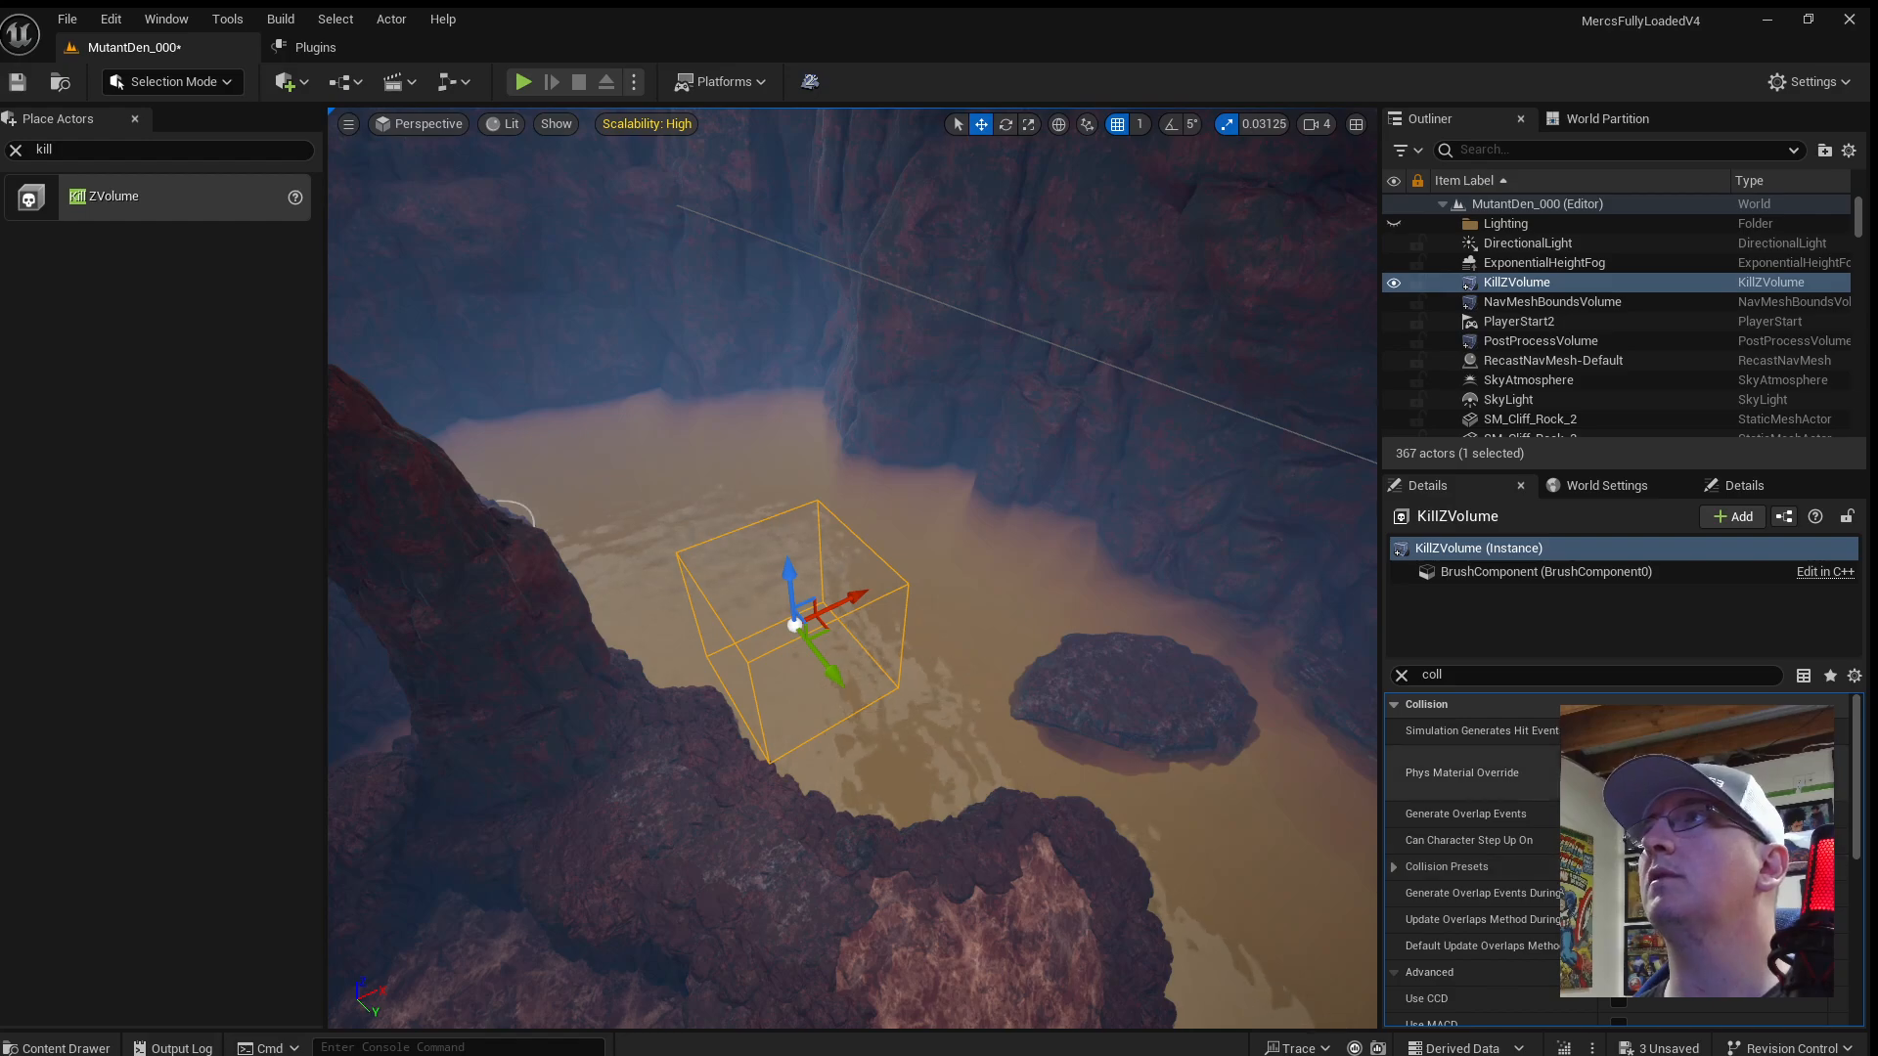
click(1400, 675)
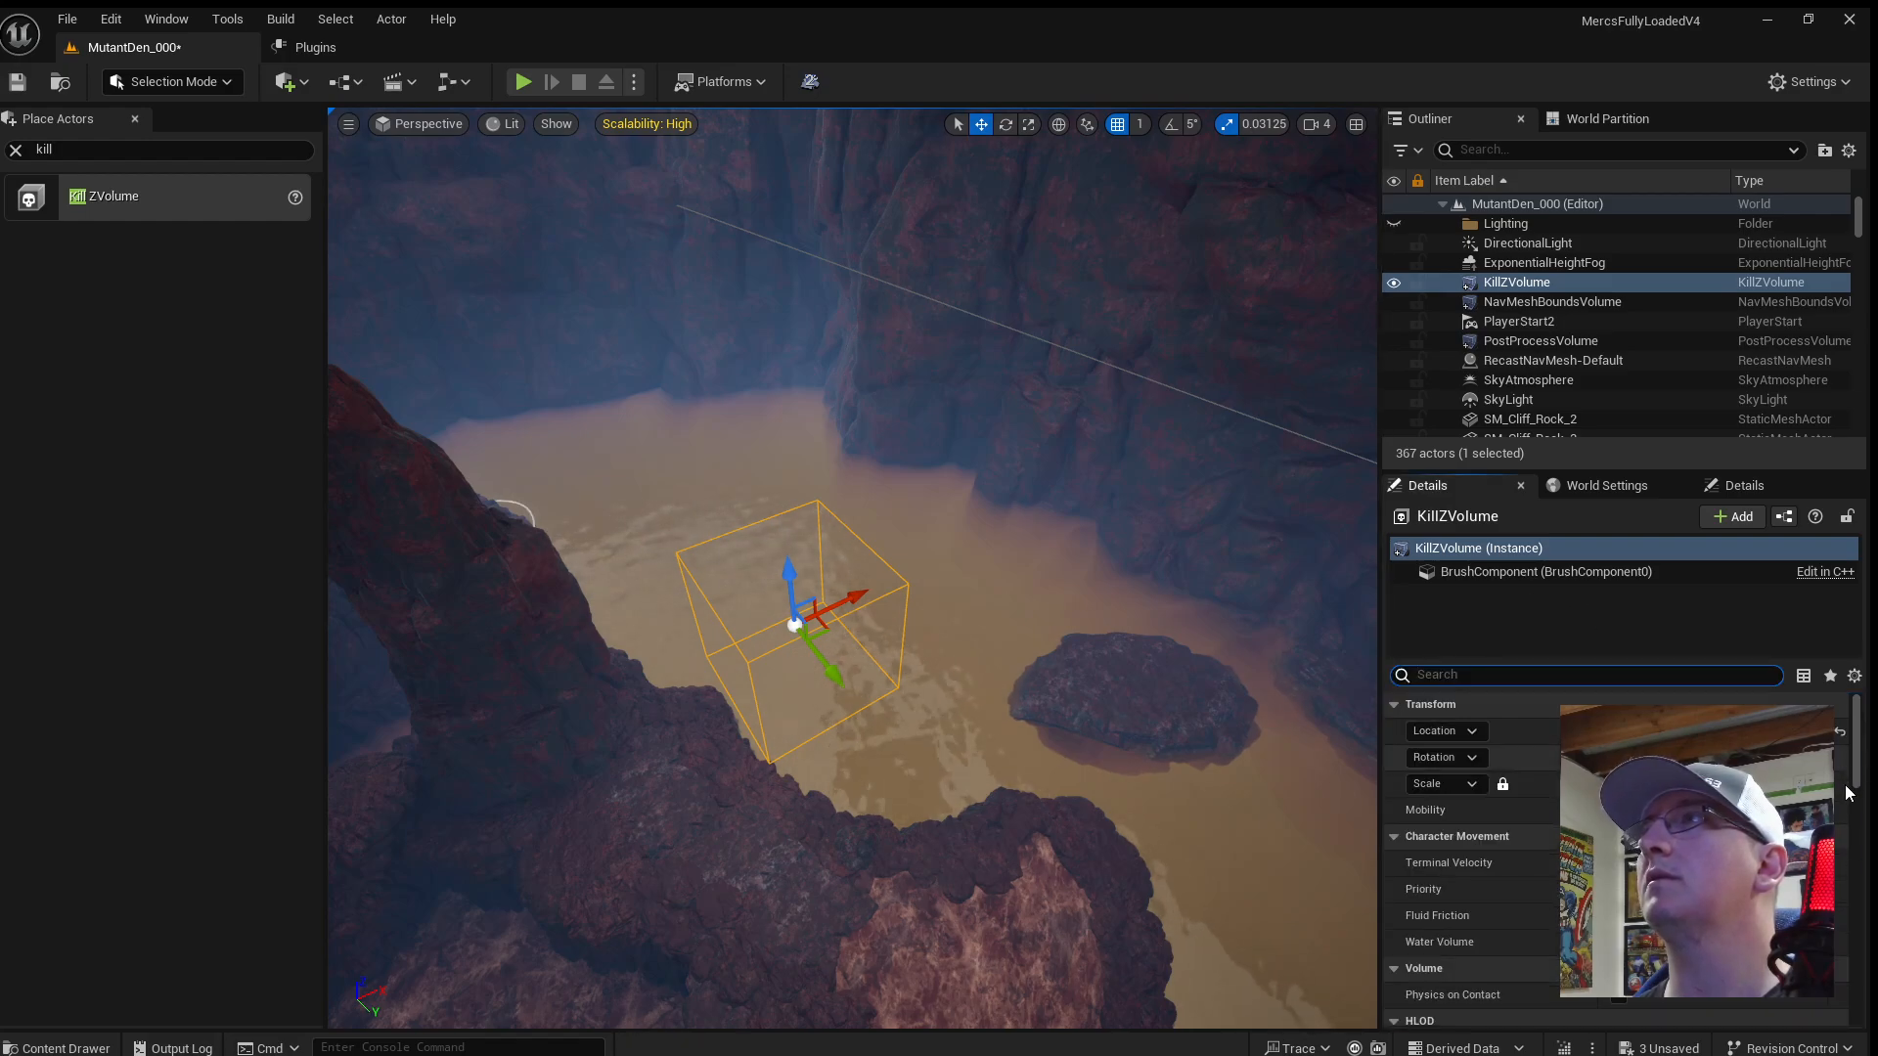
Switch the viewport to a left orthographic wireframe view showing the KillZVolume within the cave.
key(s)
right_drag(1057, 648, 475, 196)
scroll(1056, 649, up, 2)
key(w)
key(w)
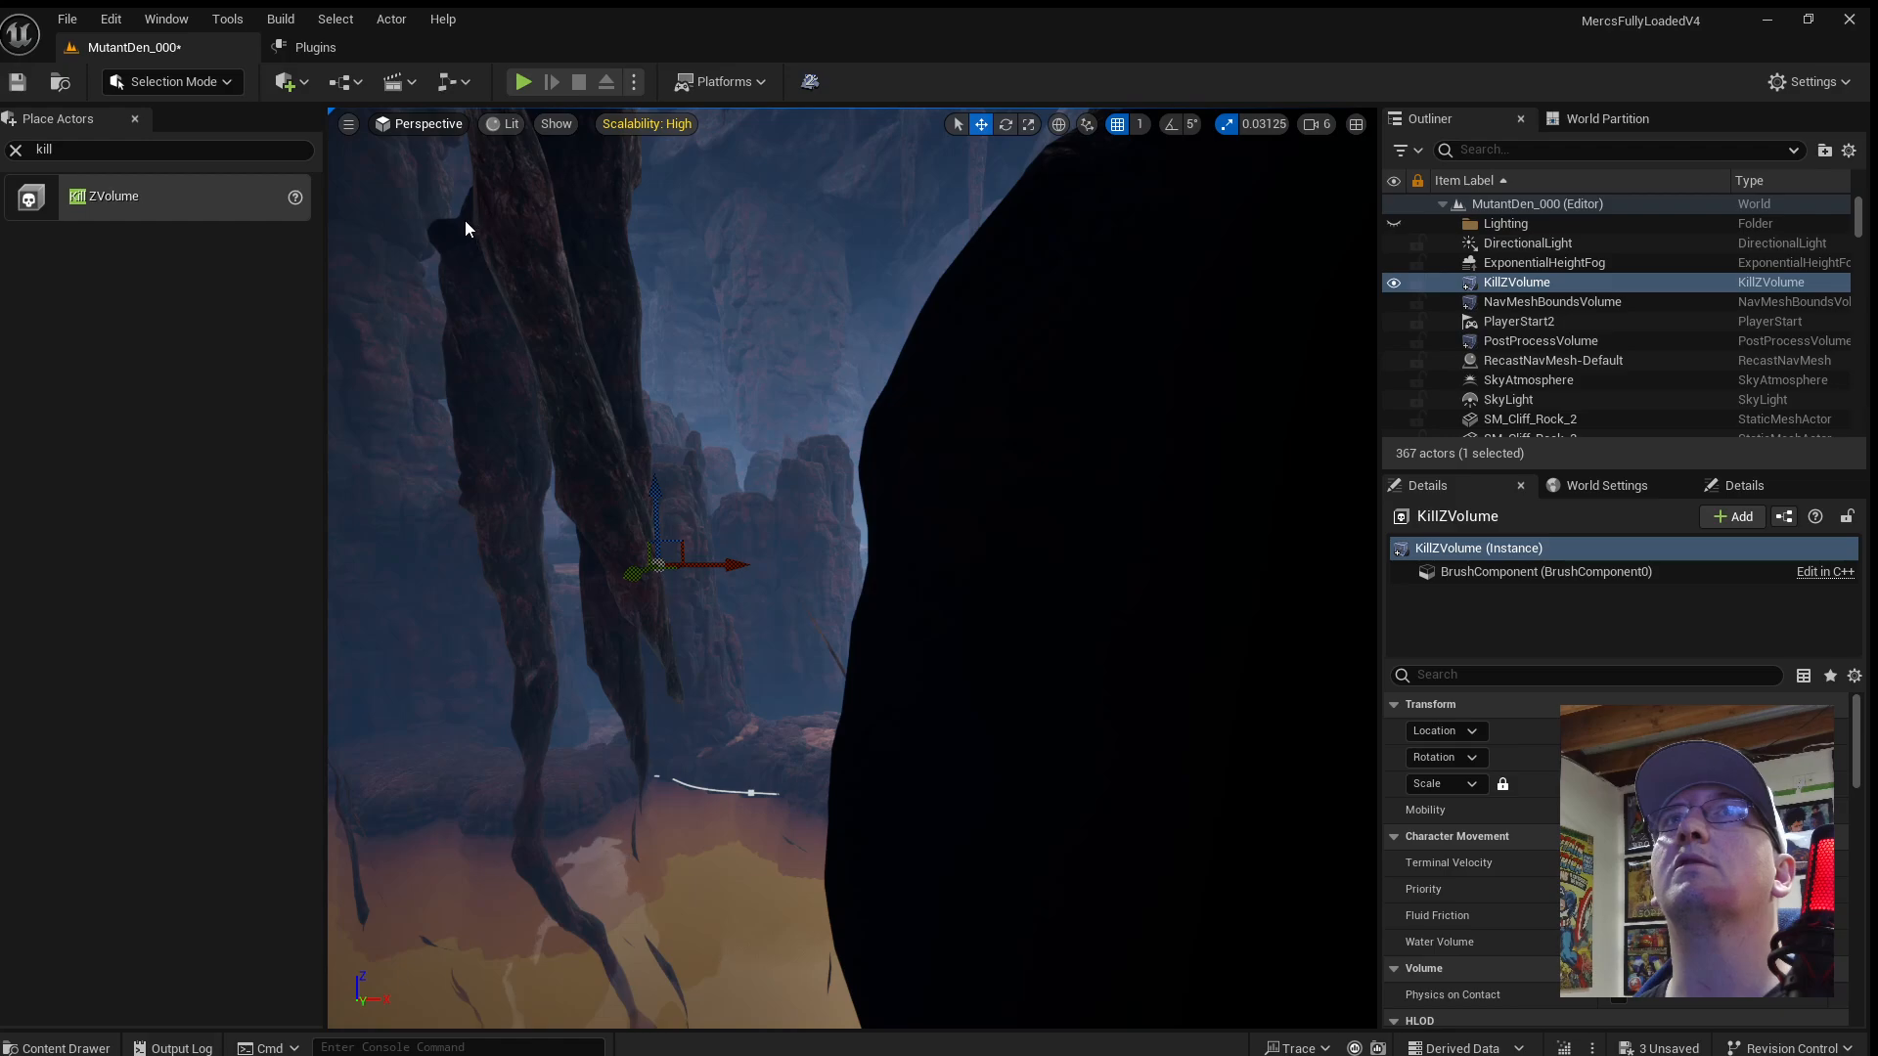
key(alt+k)
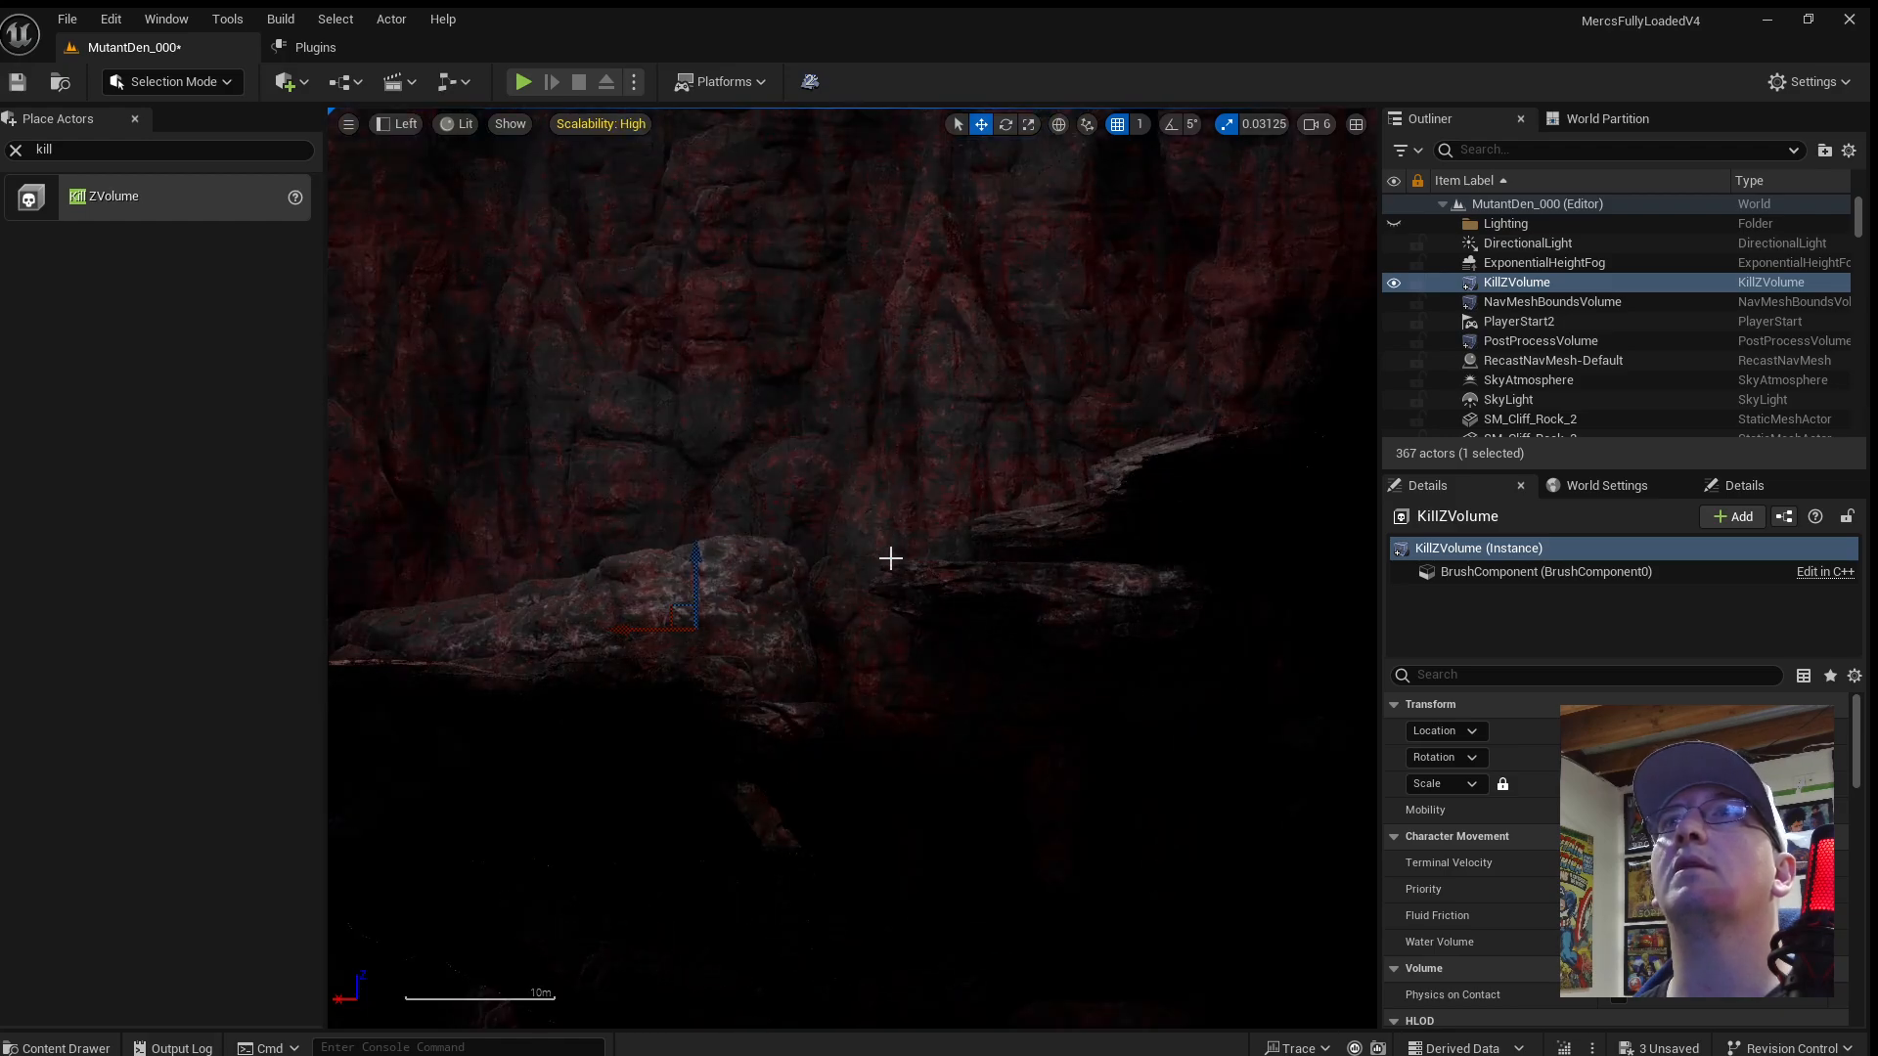
key(f)
scroll(890, 557, down, 3)
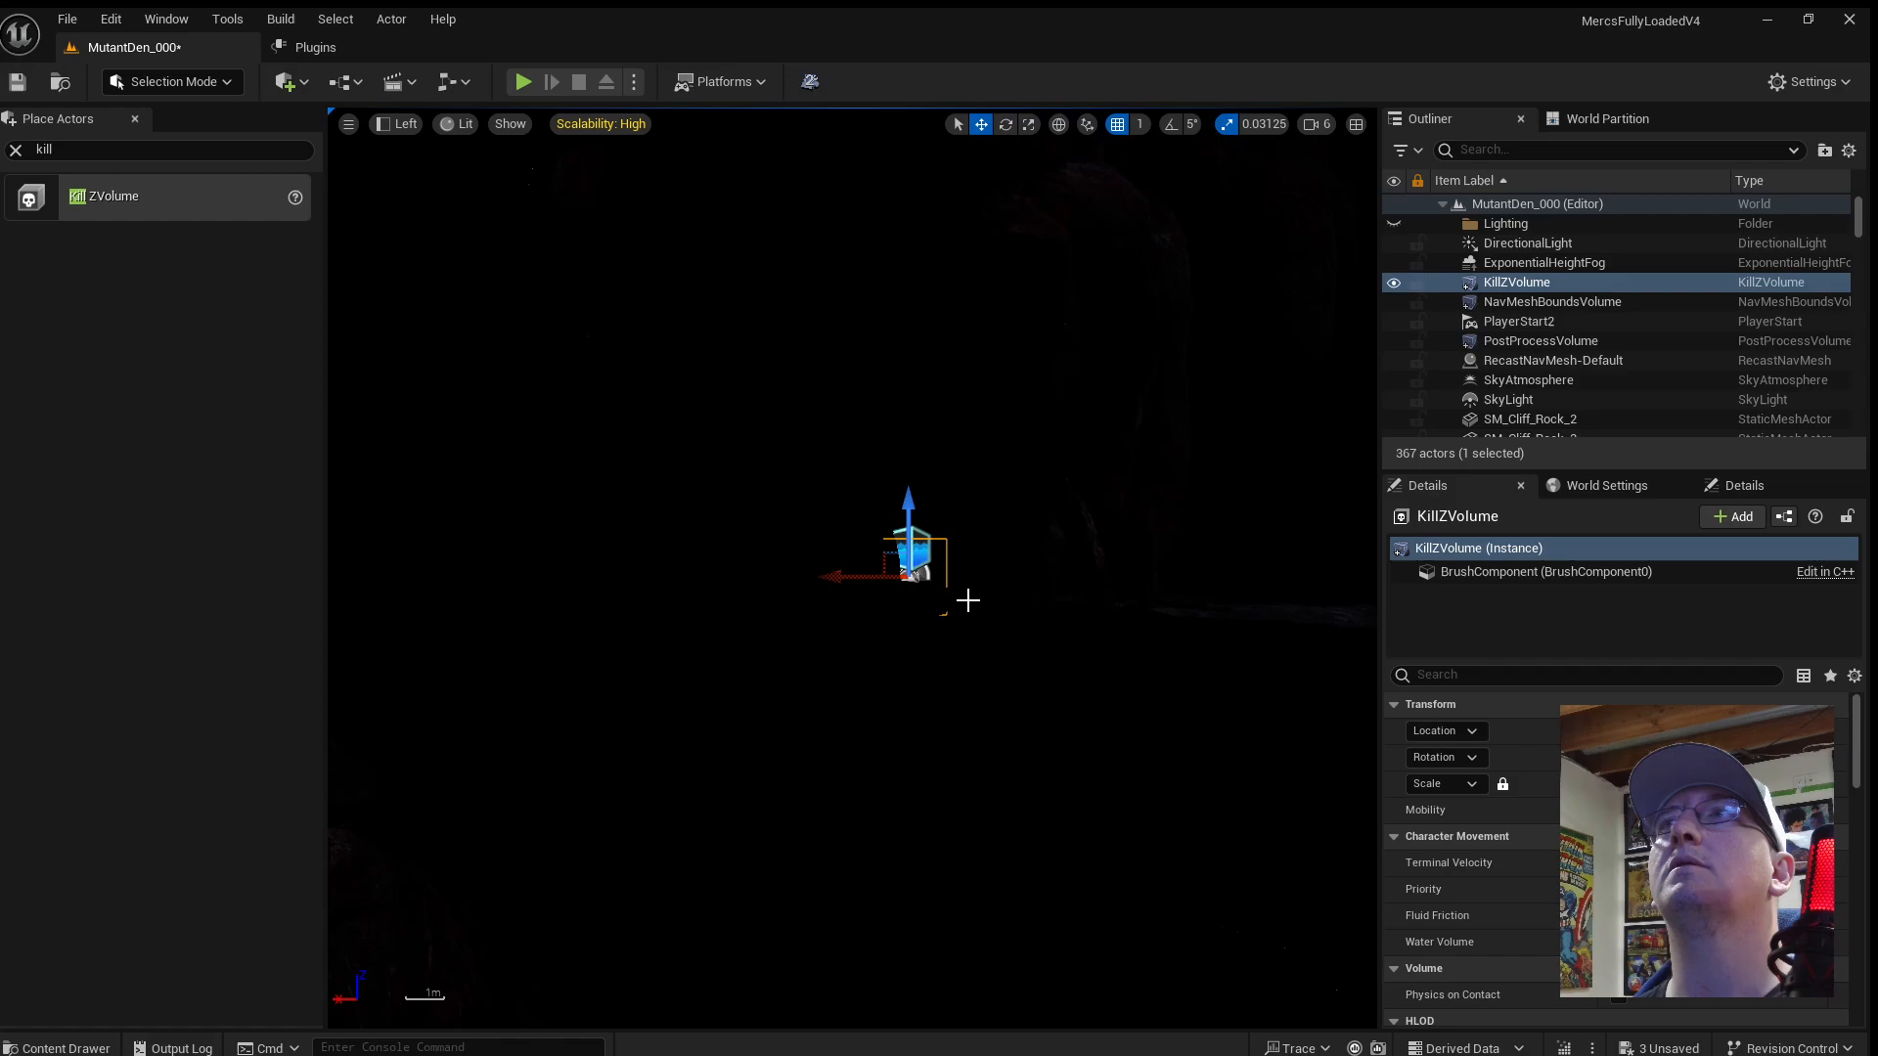
scroll(967, 599, down, 10)
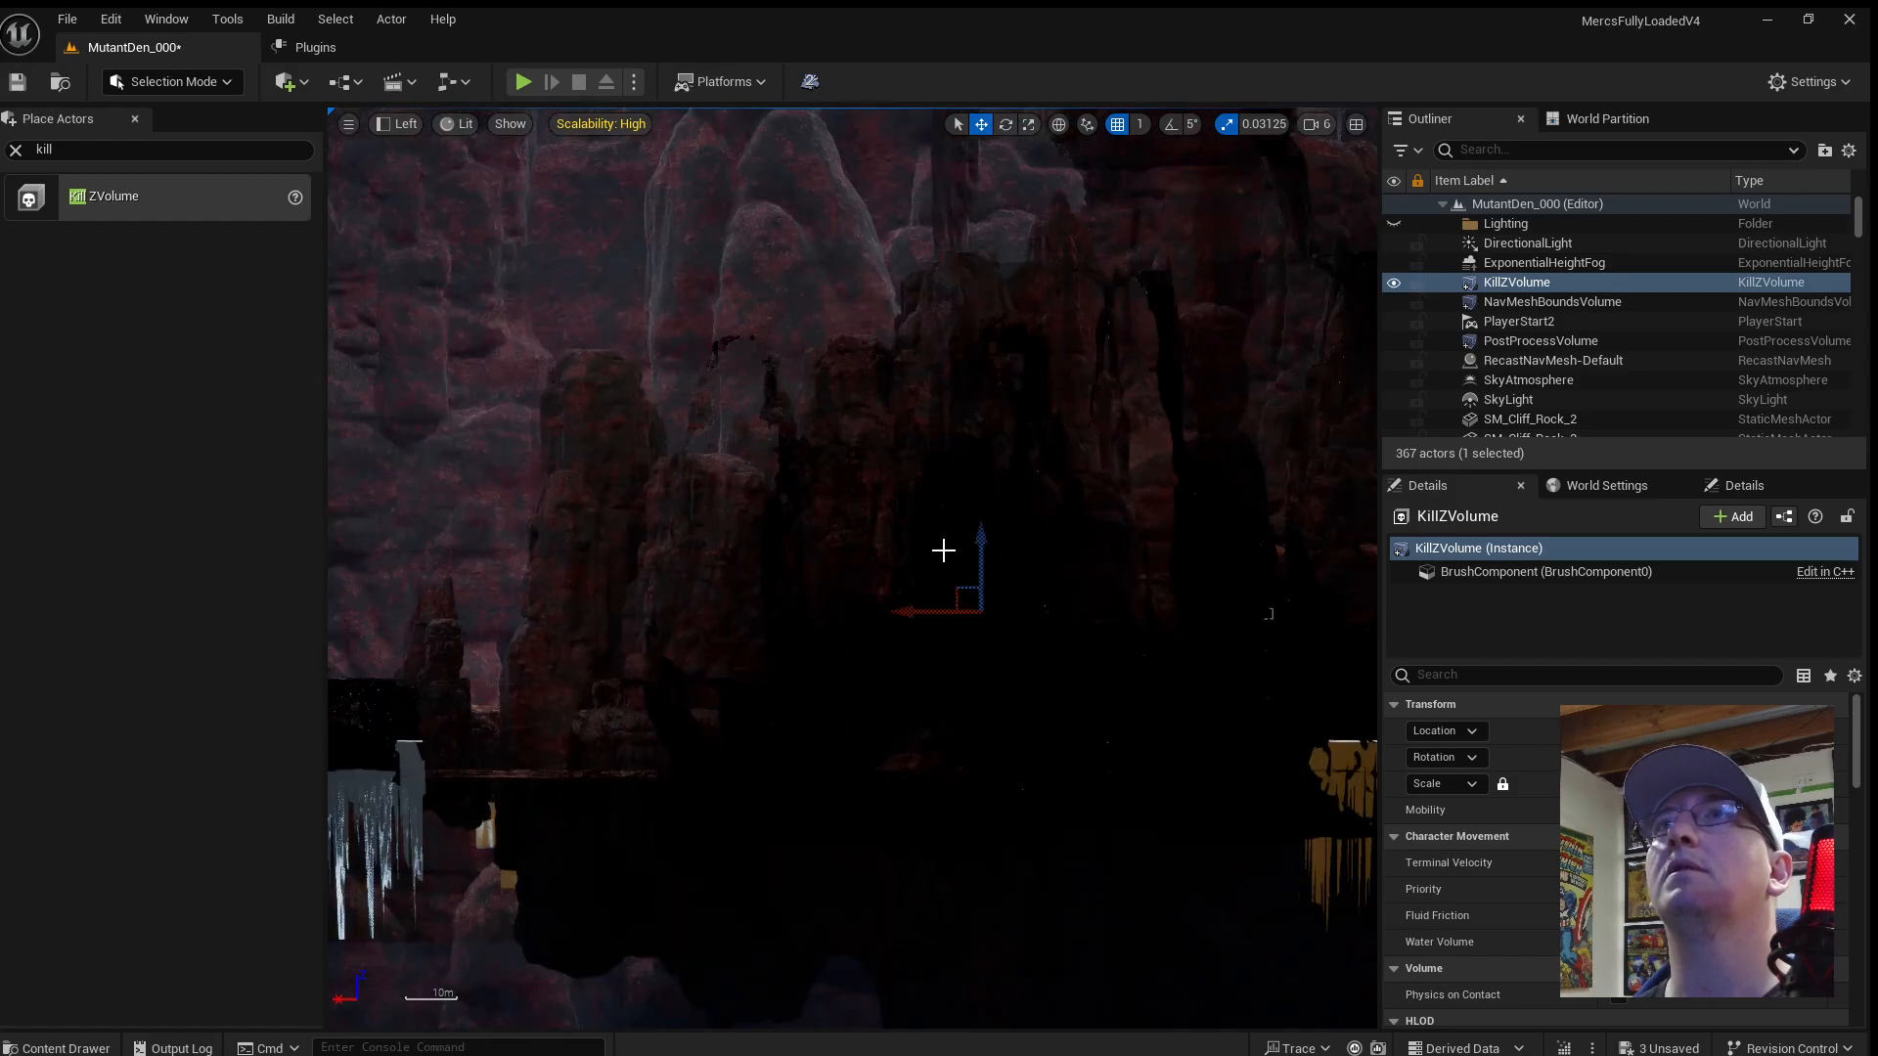
key(alt+2)
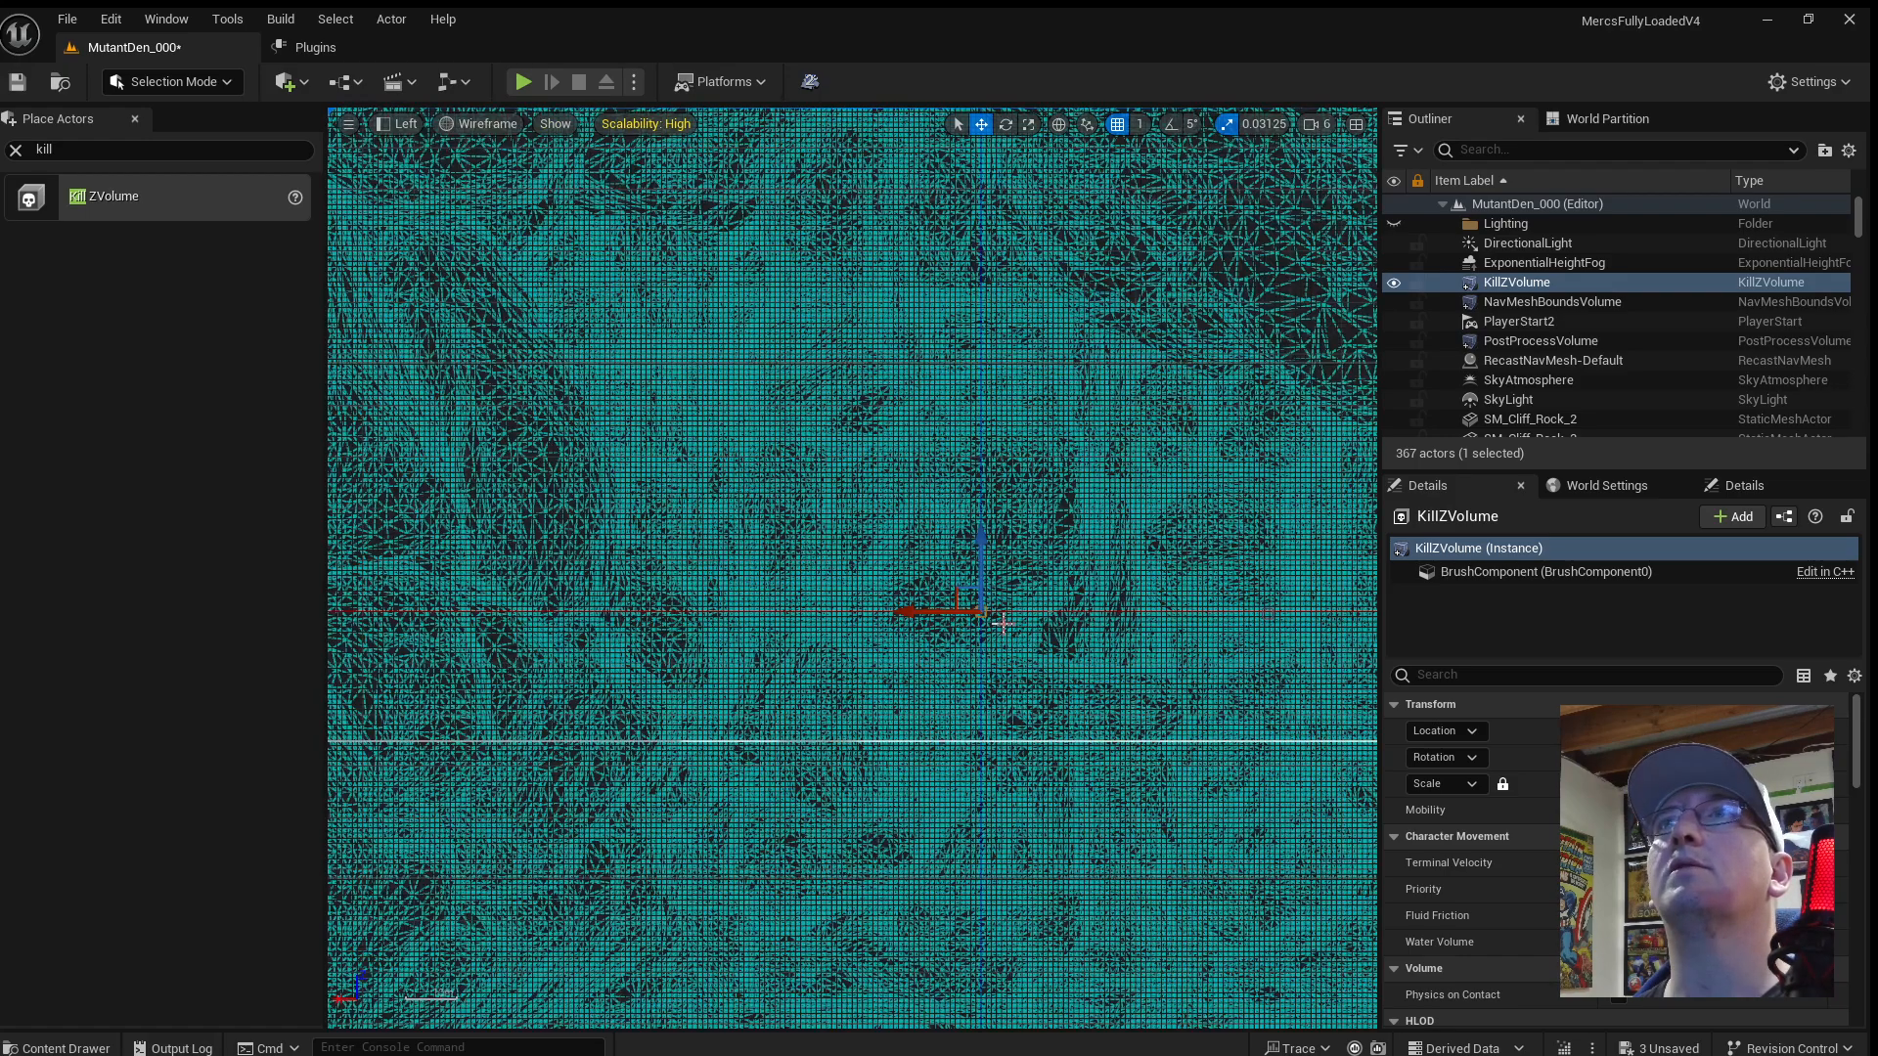
Enlarge the KillZVolume into a broad slab spanning the whole cave and lower it beneath the lake surface.
scroll(936, 445, down, 8)
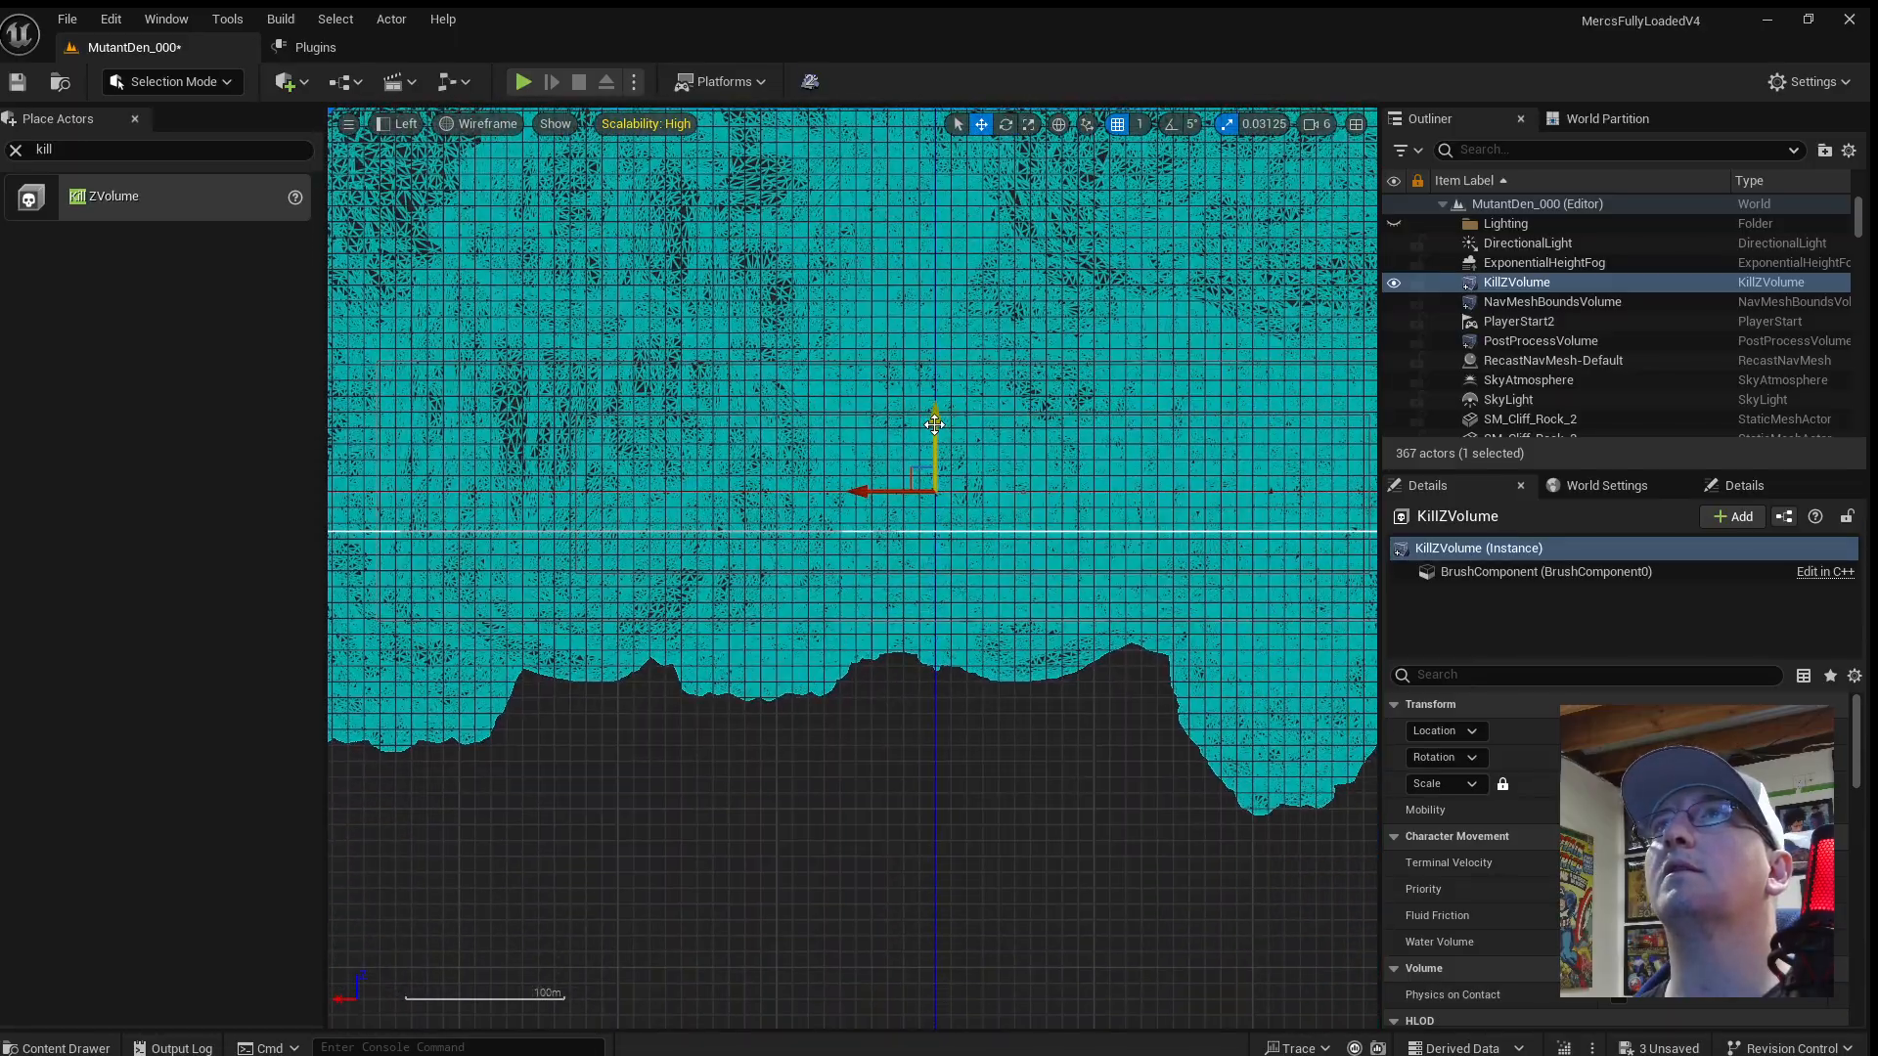
scroll(934, 574, down, 6)
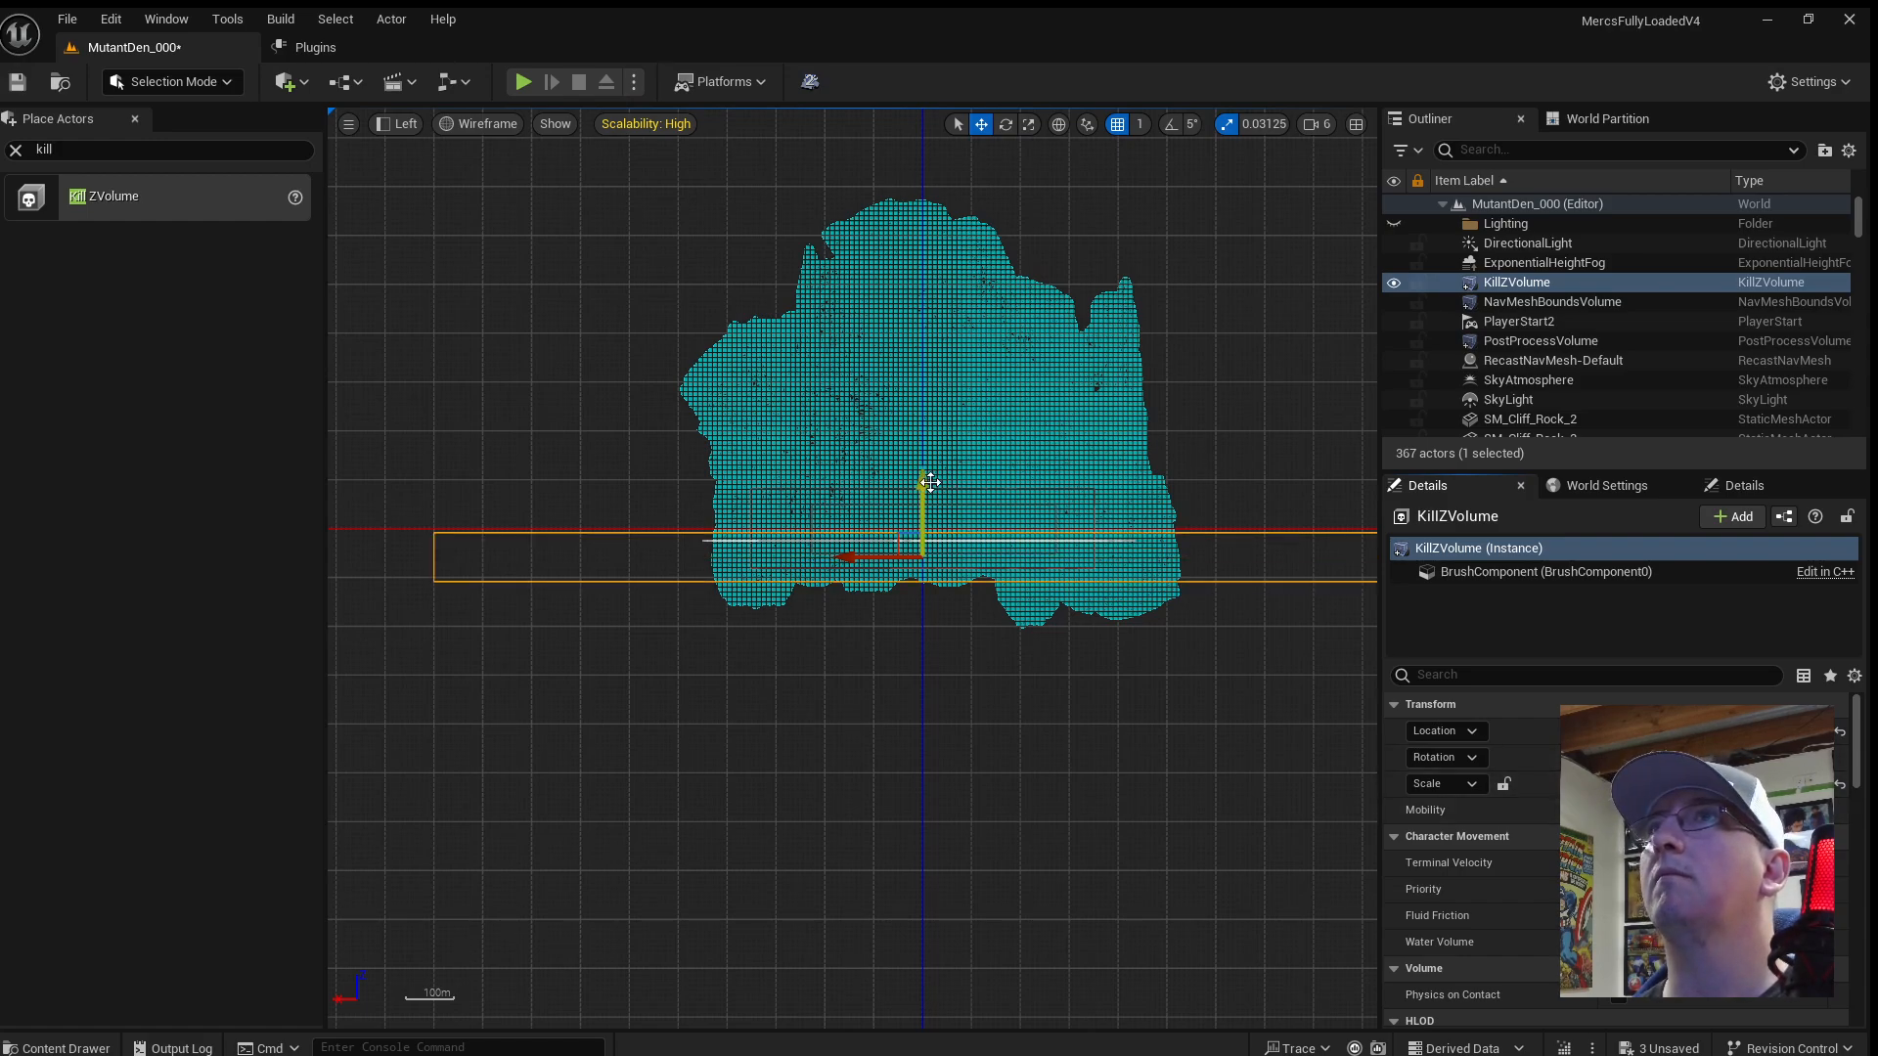
drag(929, 481, 940, 513)
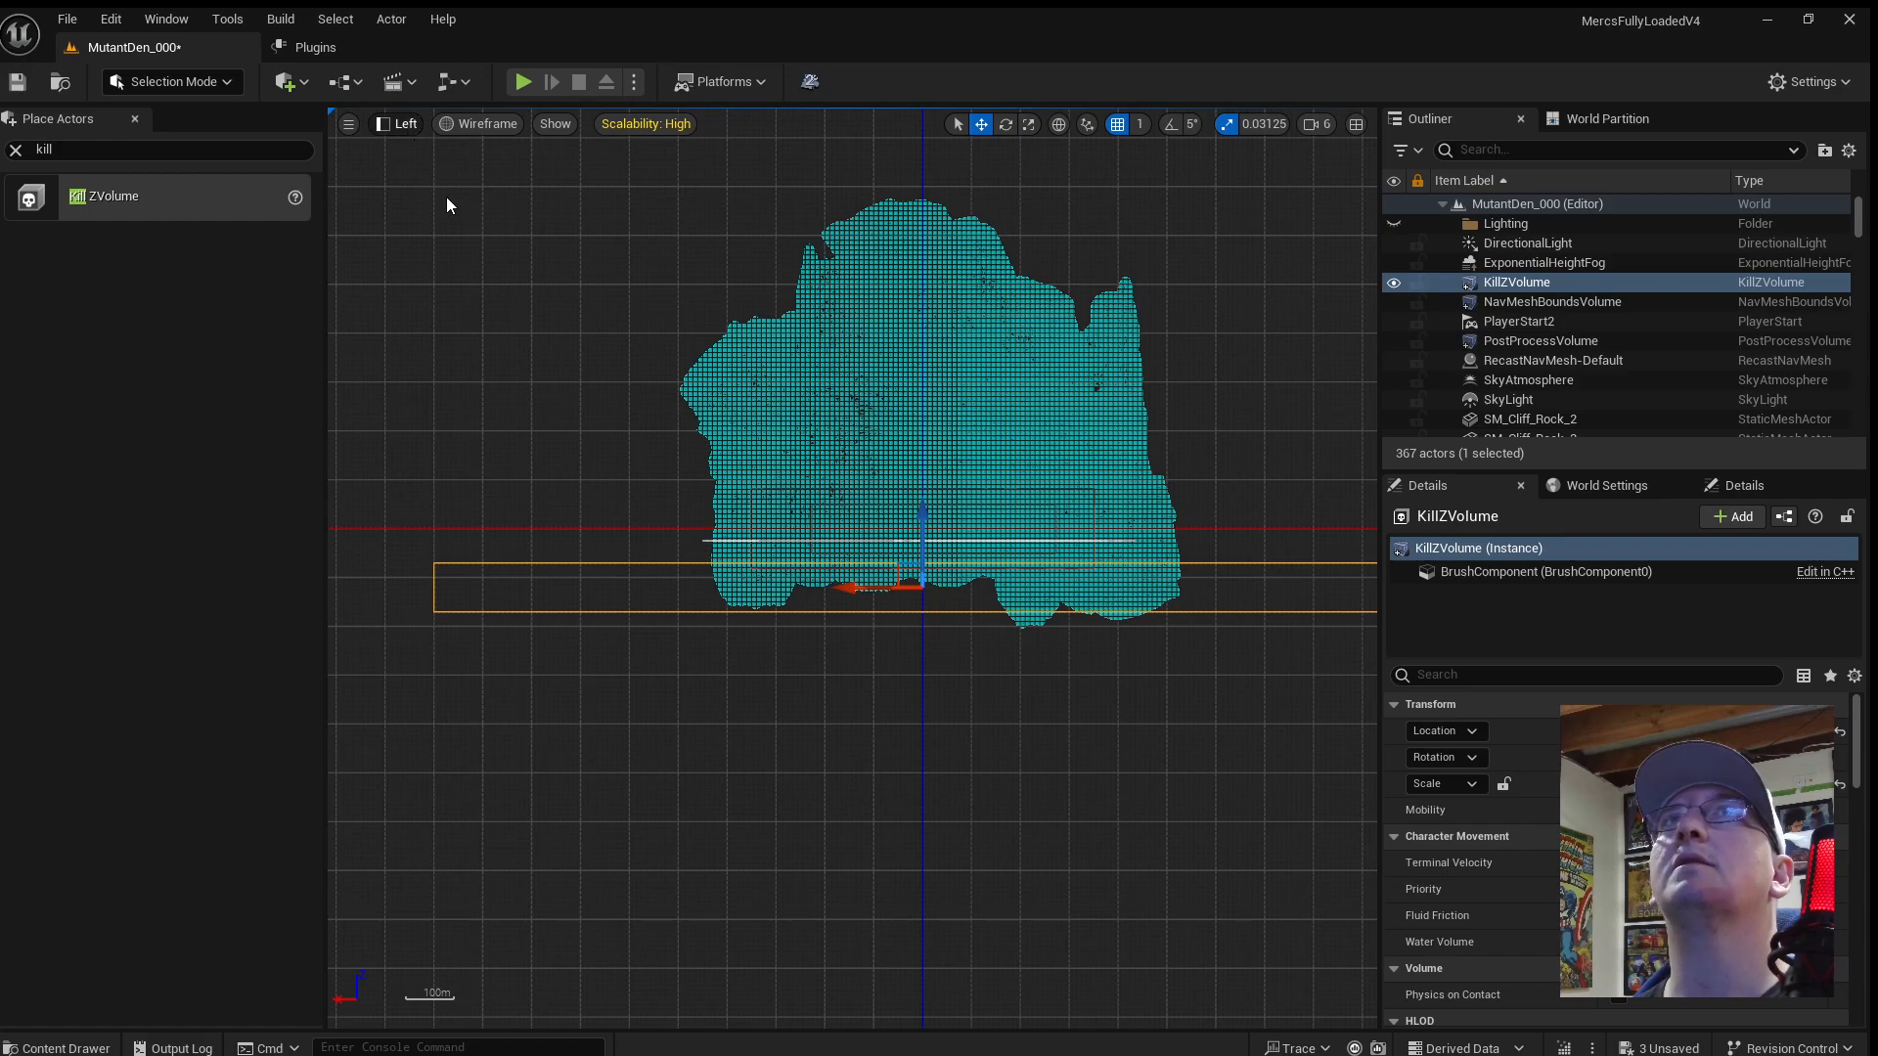
Return to the perspective view and nudge the low SM_Cliff_Rock_36 outcrop along the lake channel beside the soil mound.
key(alt+g)
right_drag(884, 424, 1018, 562)
scroll(968, 518, down, 2)
scroll(1367, 415, up, 1)
scroll(1326, 445, down, 3)
scroll(1037, 454, up, 1)
click(993, 532)
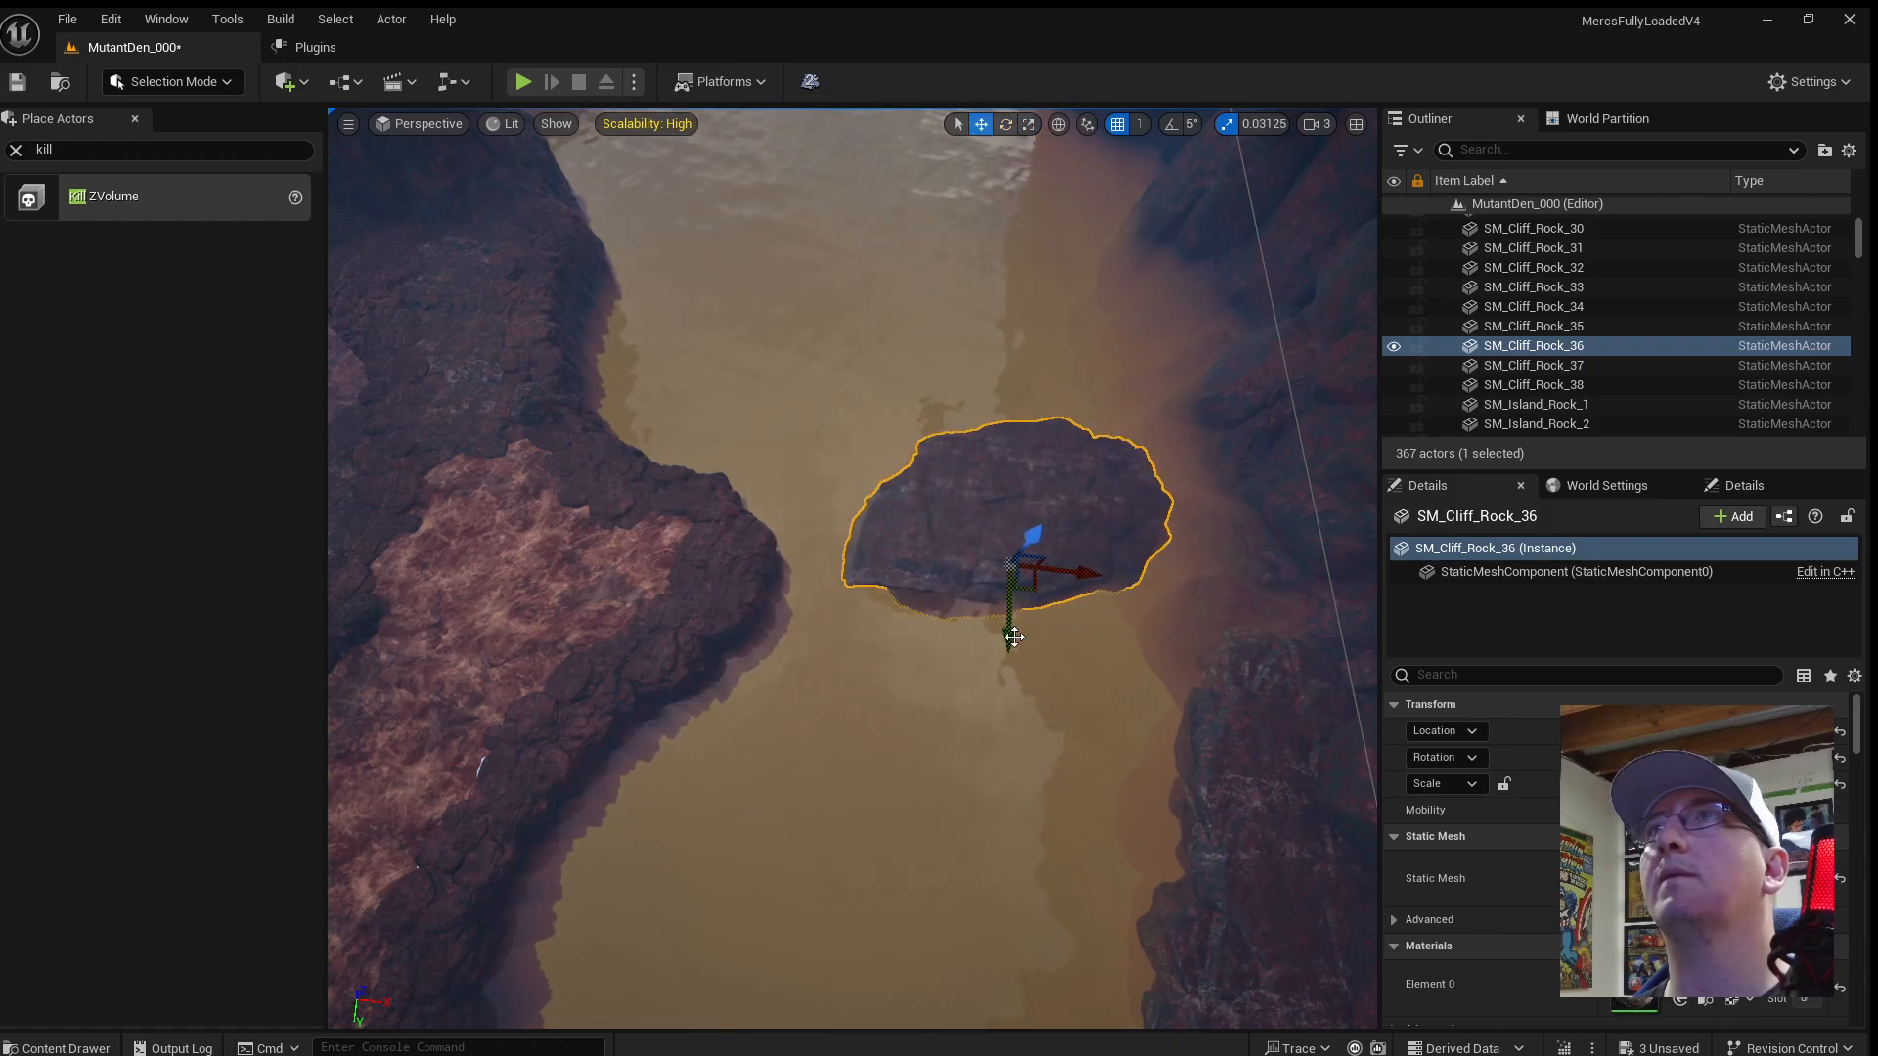
drag(1022, 663, 1023, 681)
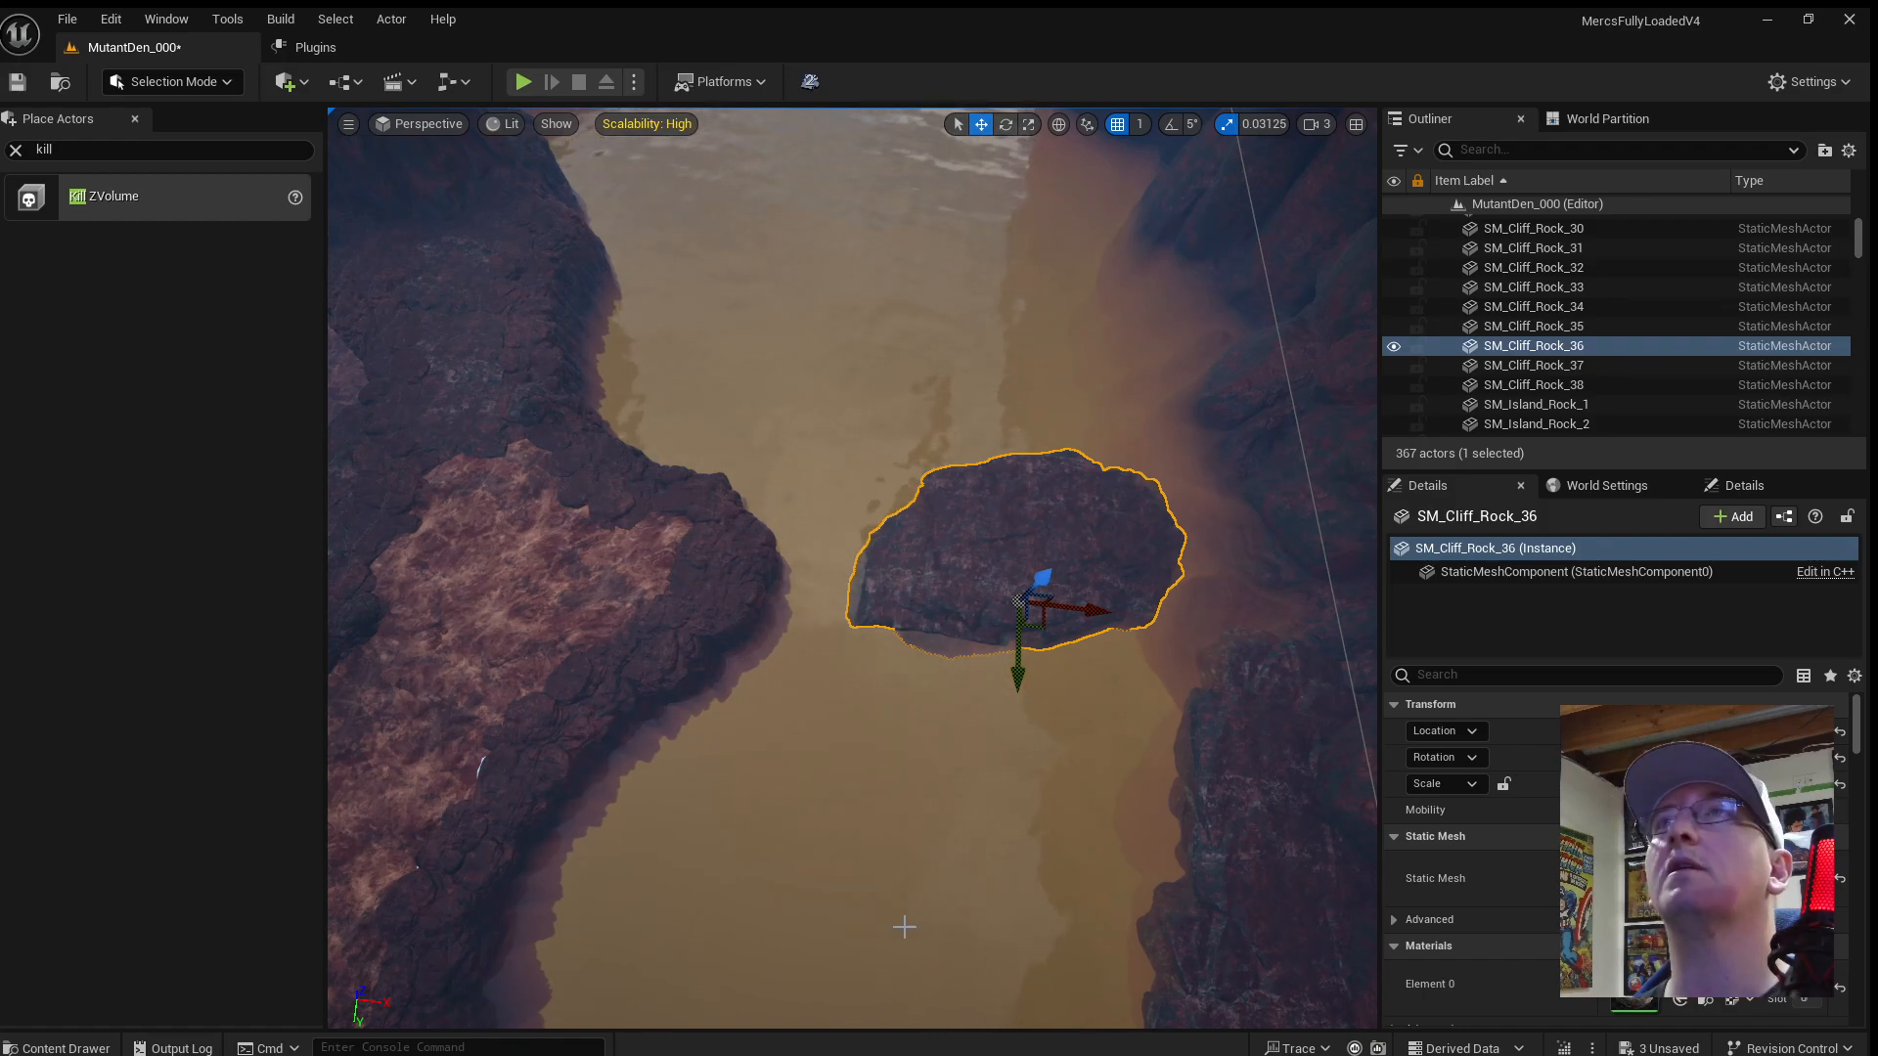
Playtest the running jump from the soil mound to the SM_Cliff_Rock_36 outcrop, and stop the playtest.
right_drag(905, 926, 1198, 736)
scroll(1223, 777, down, 5)
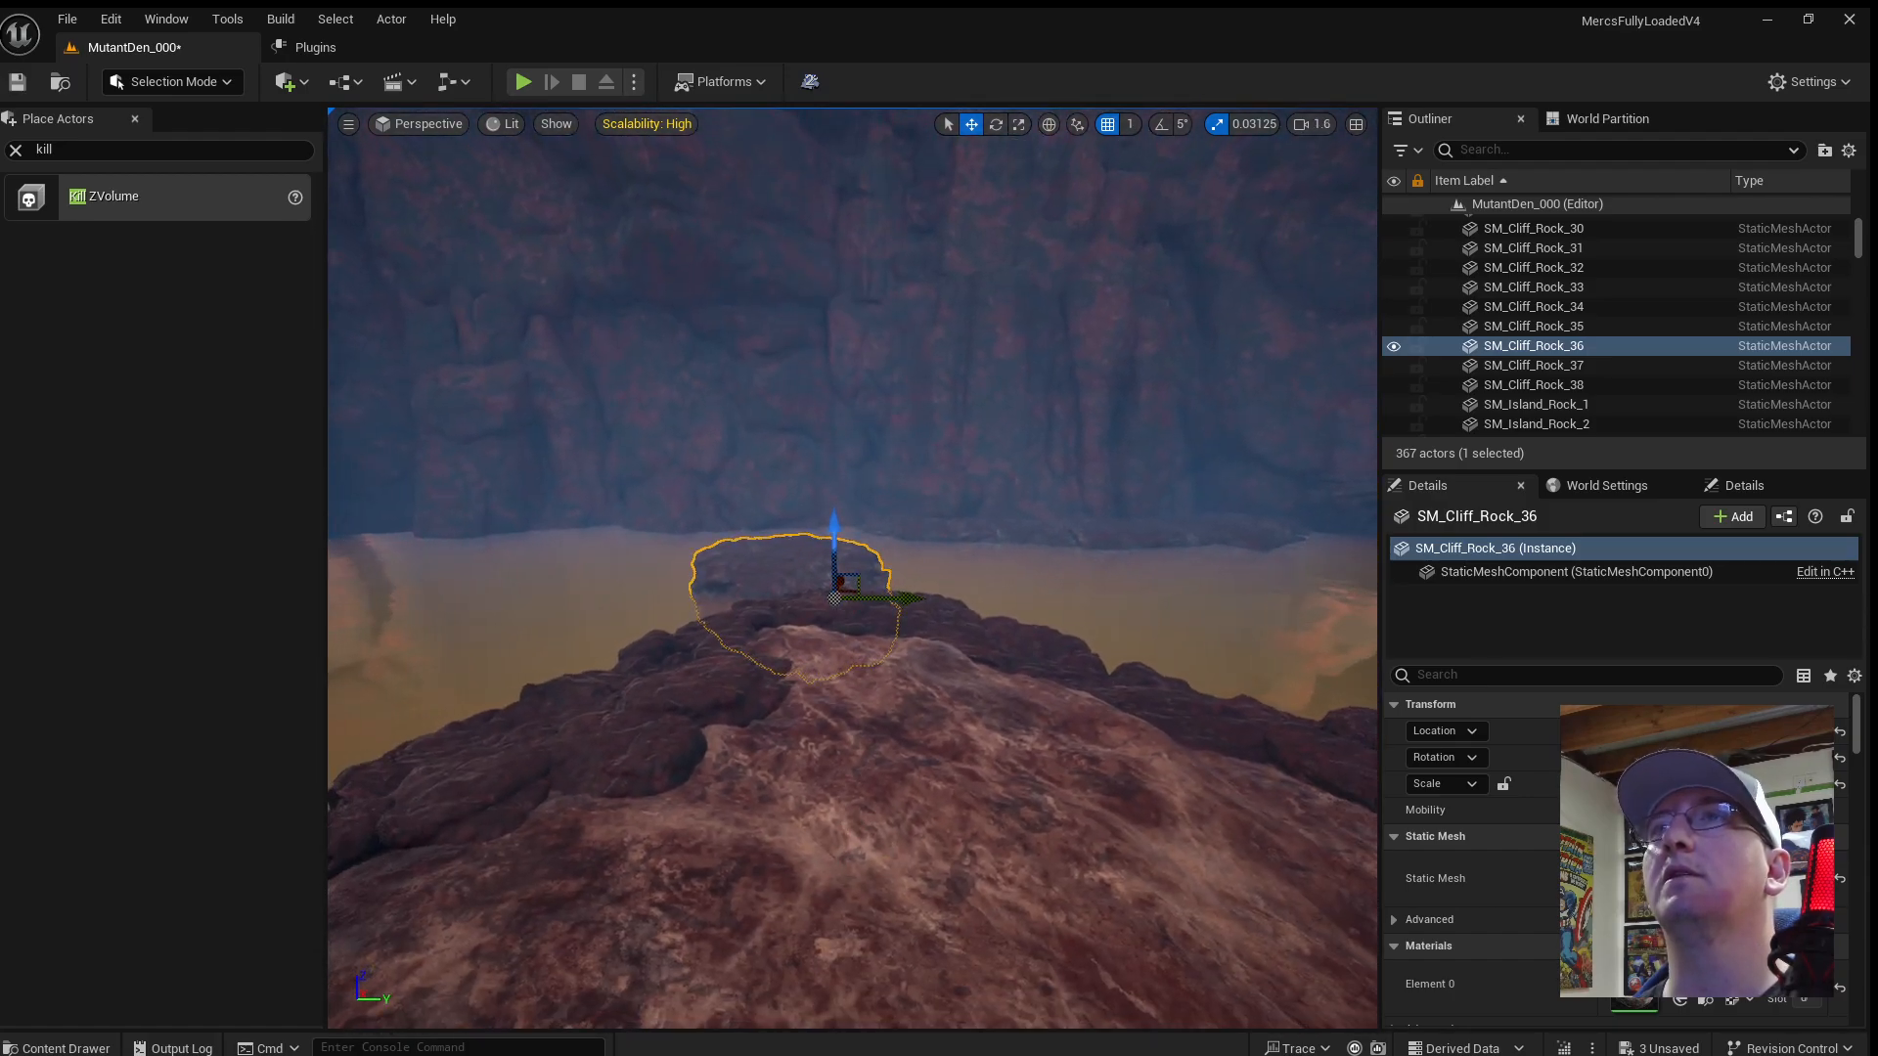
click(897, 826)
key(alt+p)
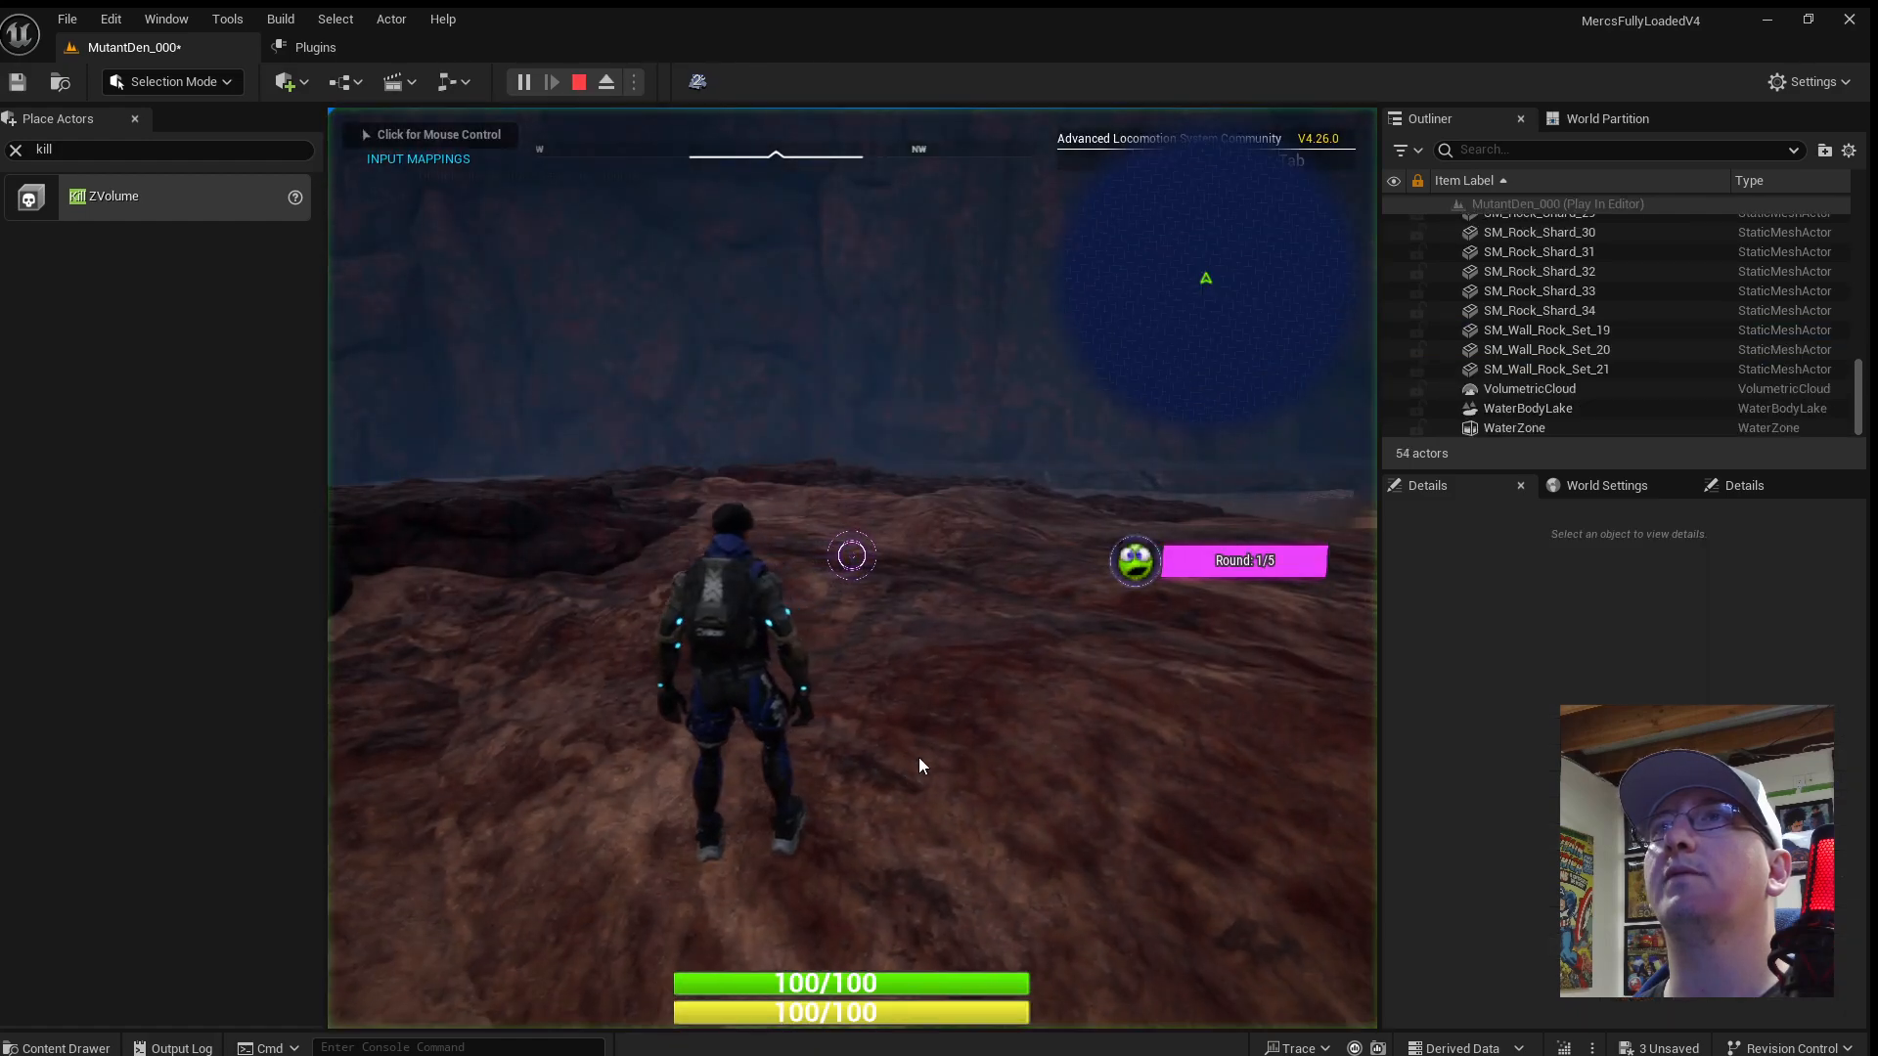
key(w)
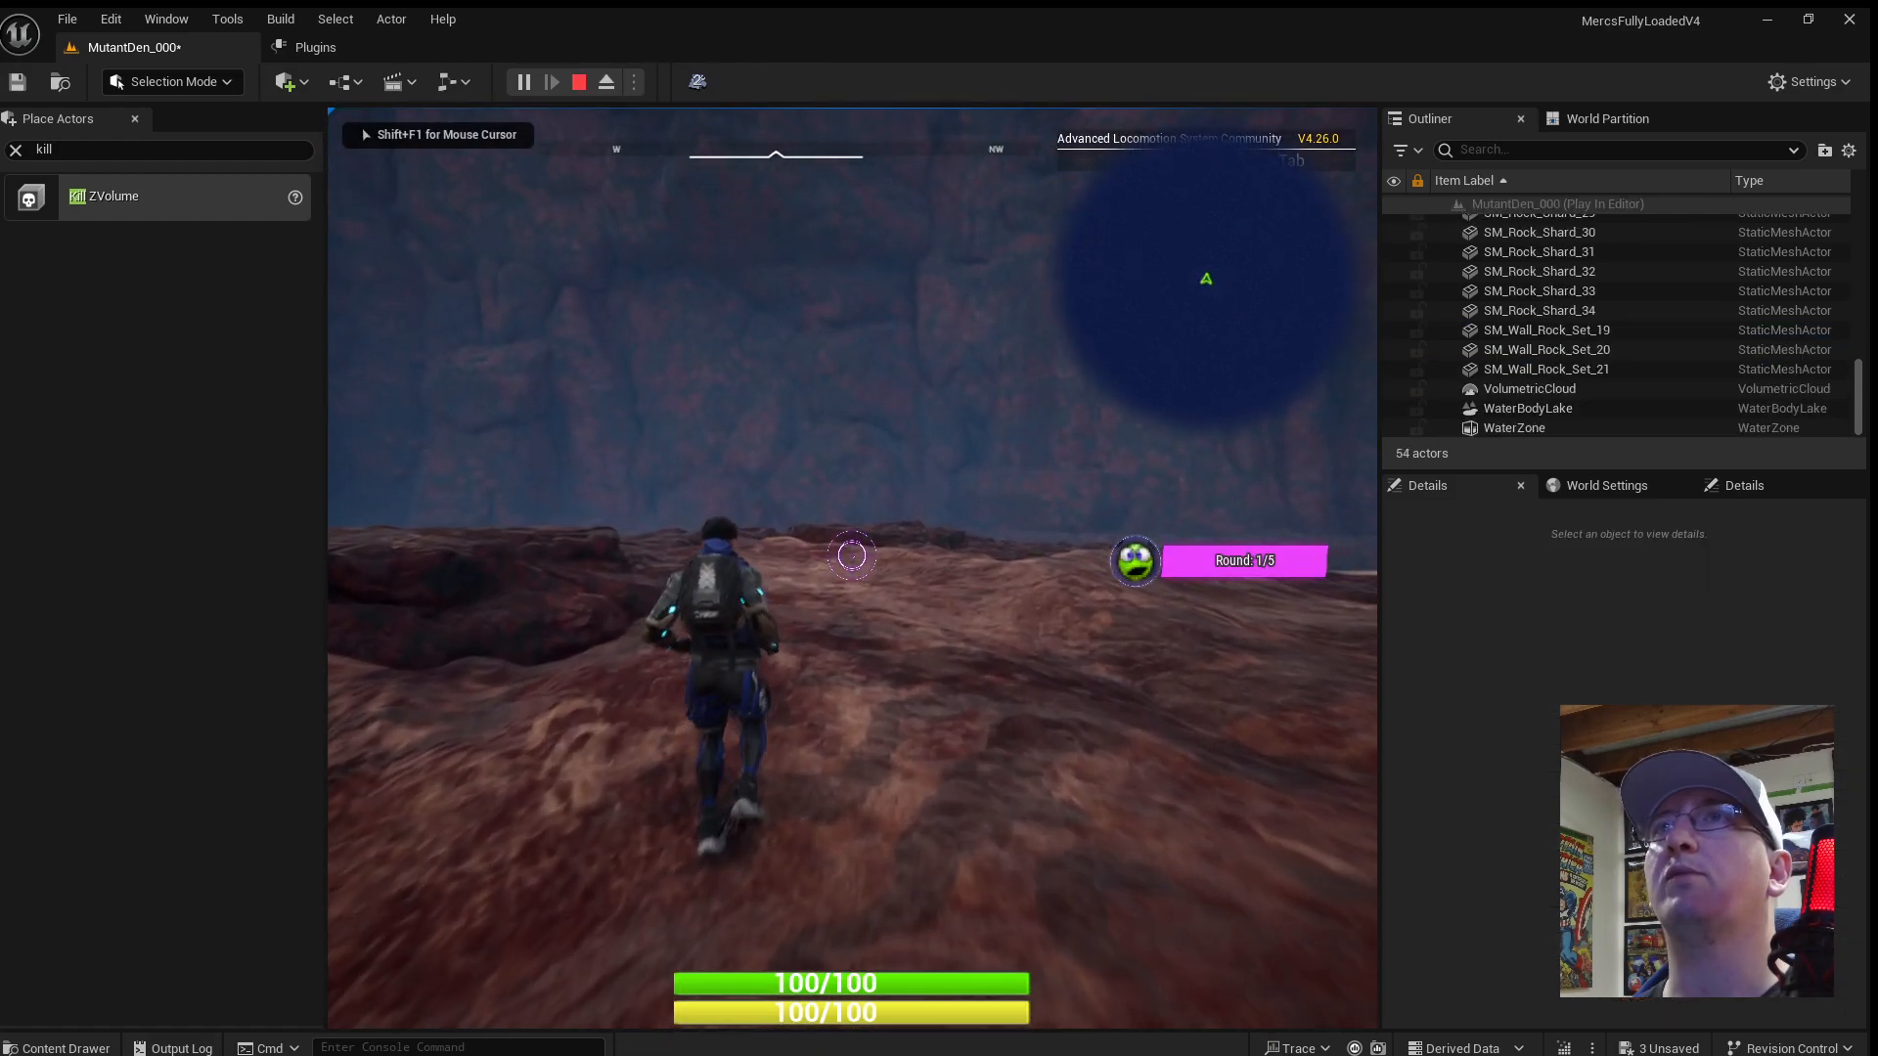
key(shift)
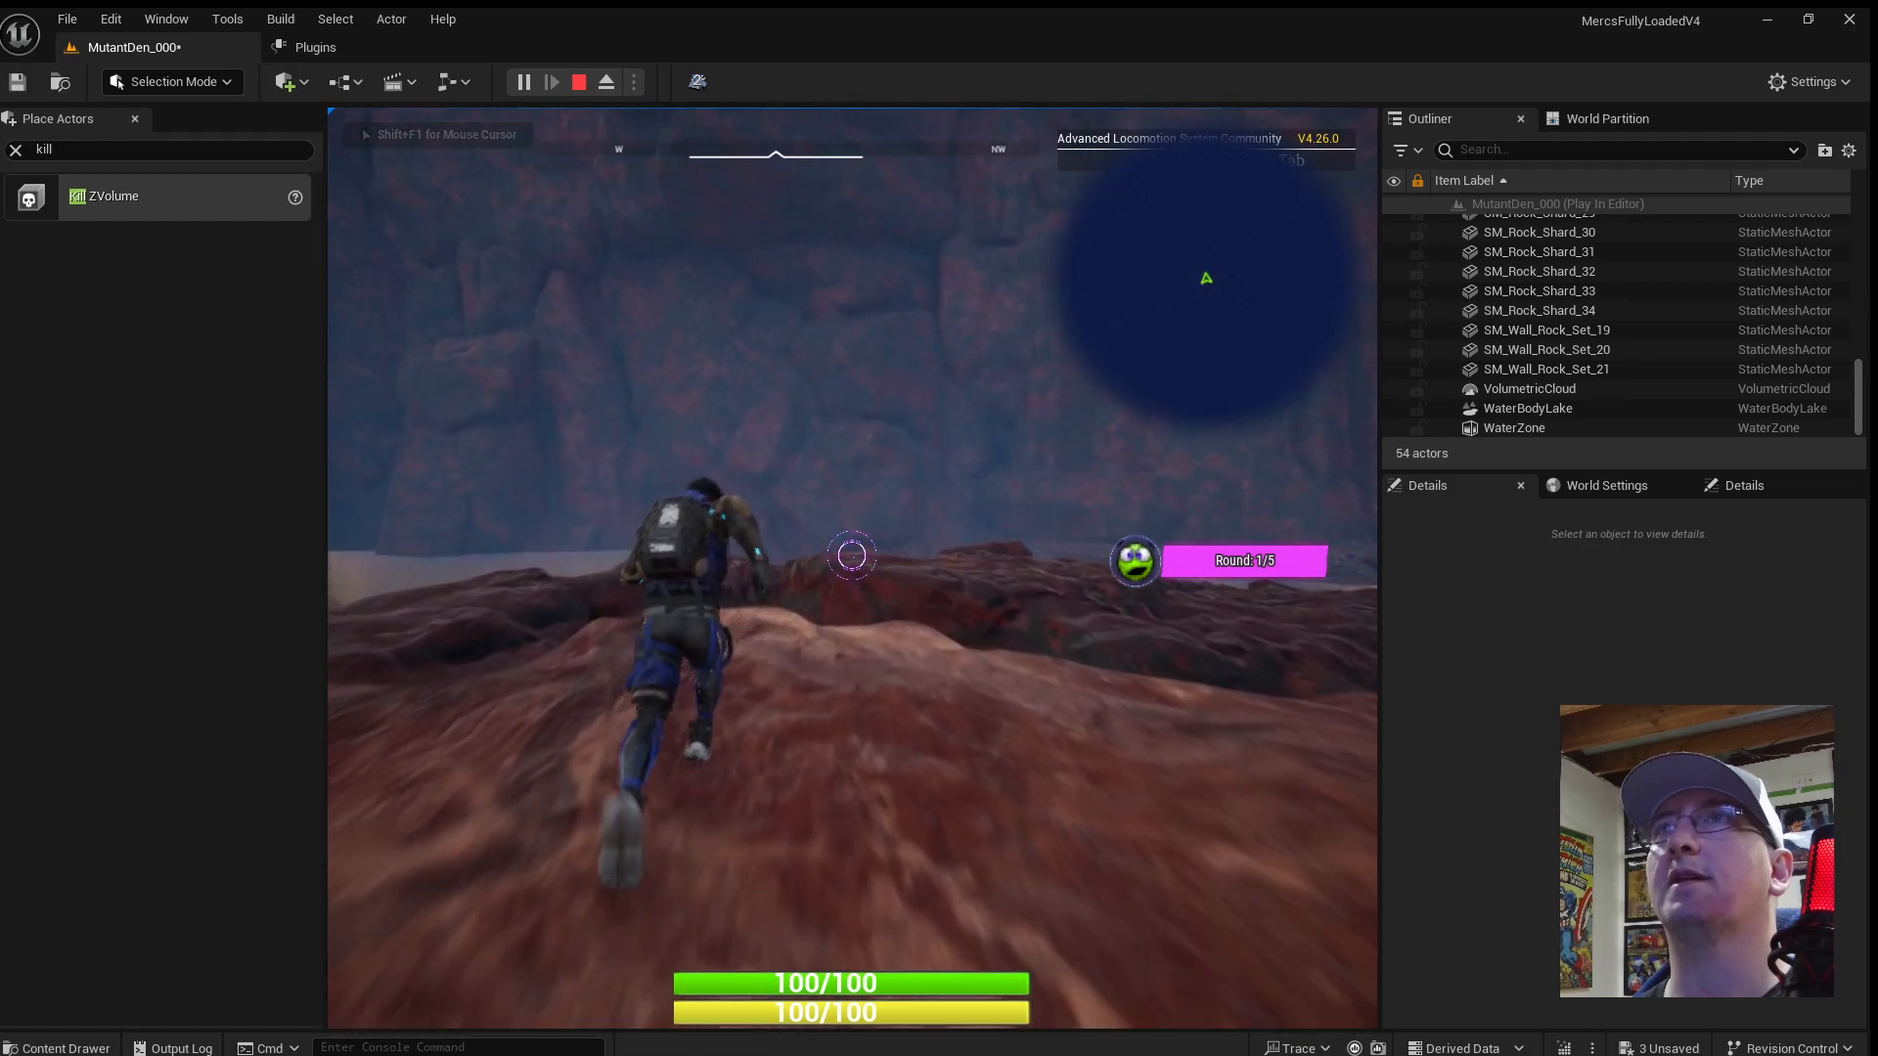
key(space)
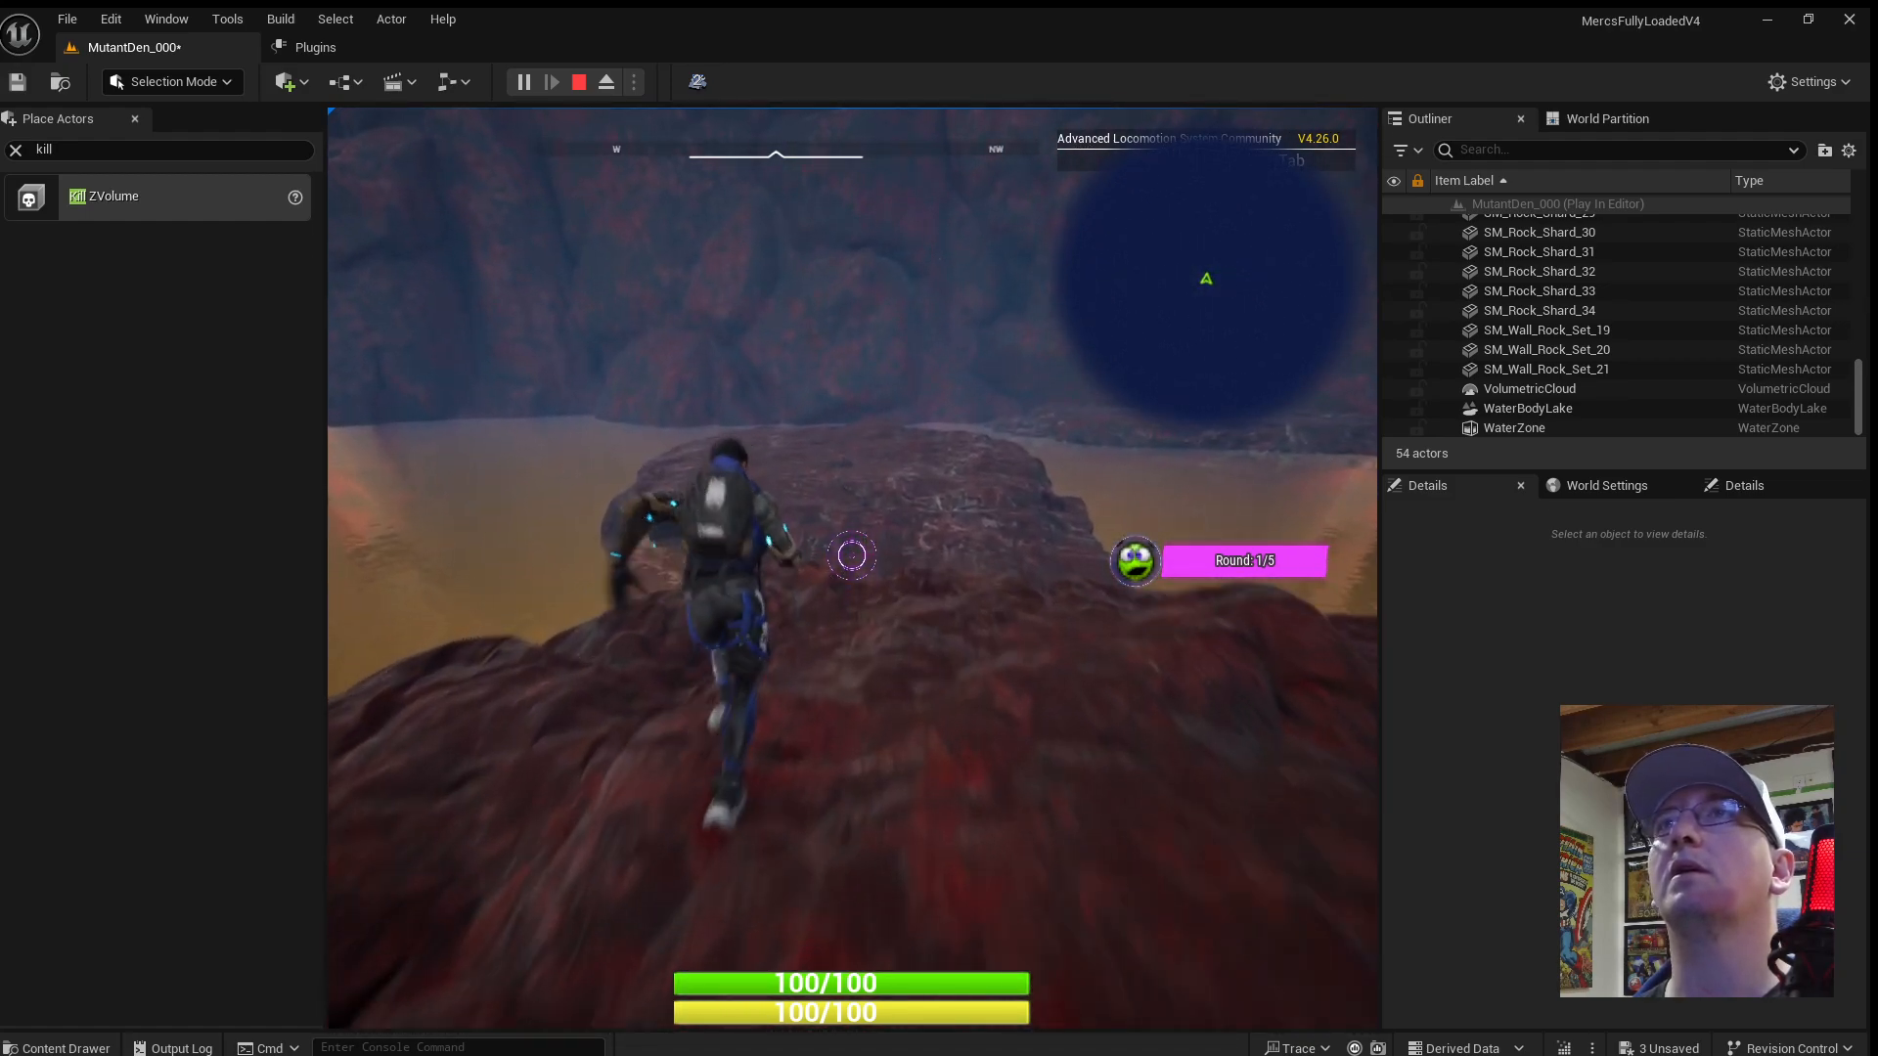
key(space)
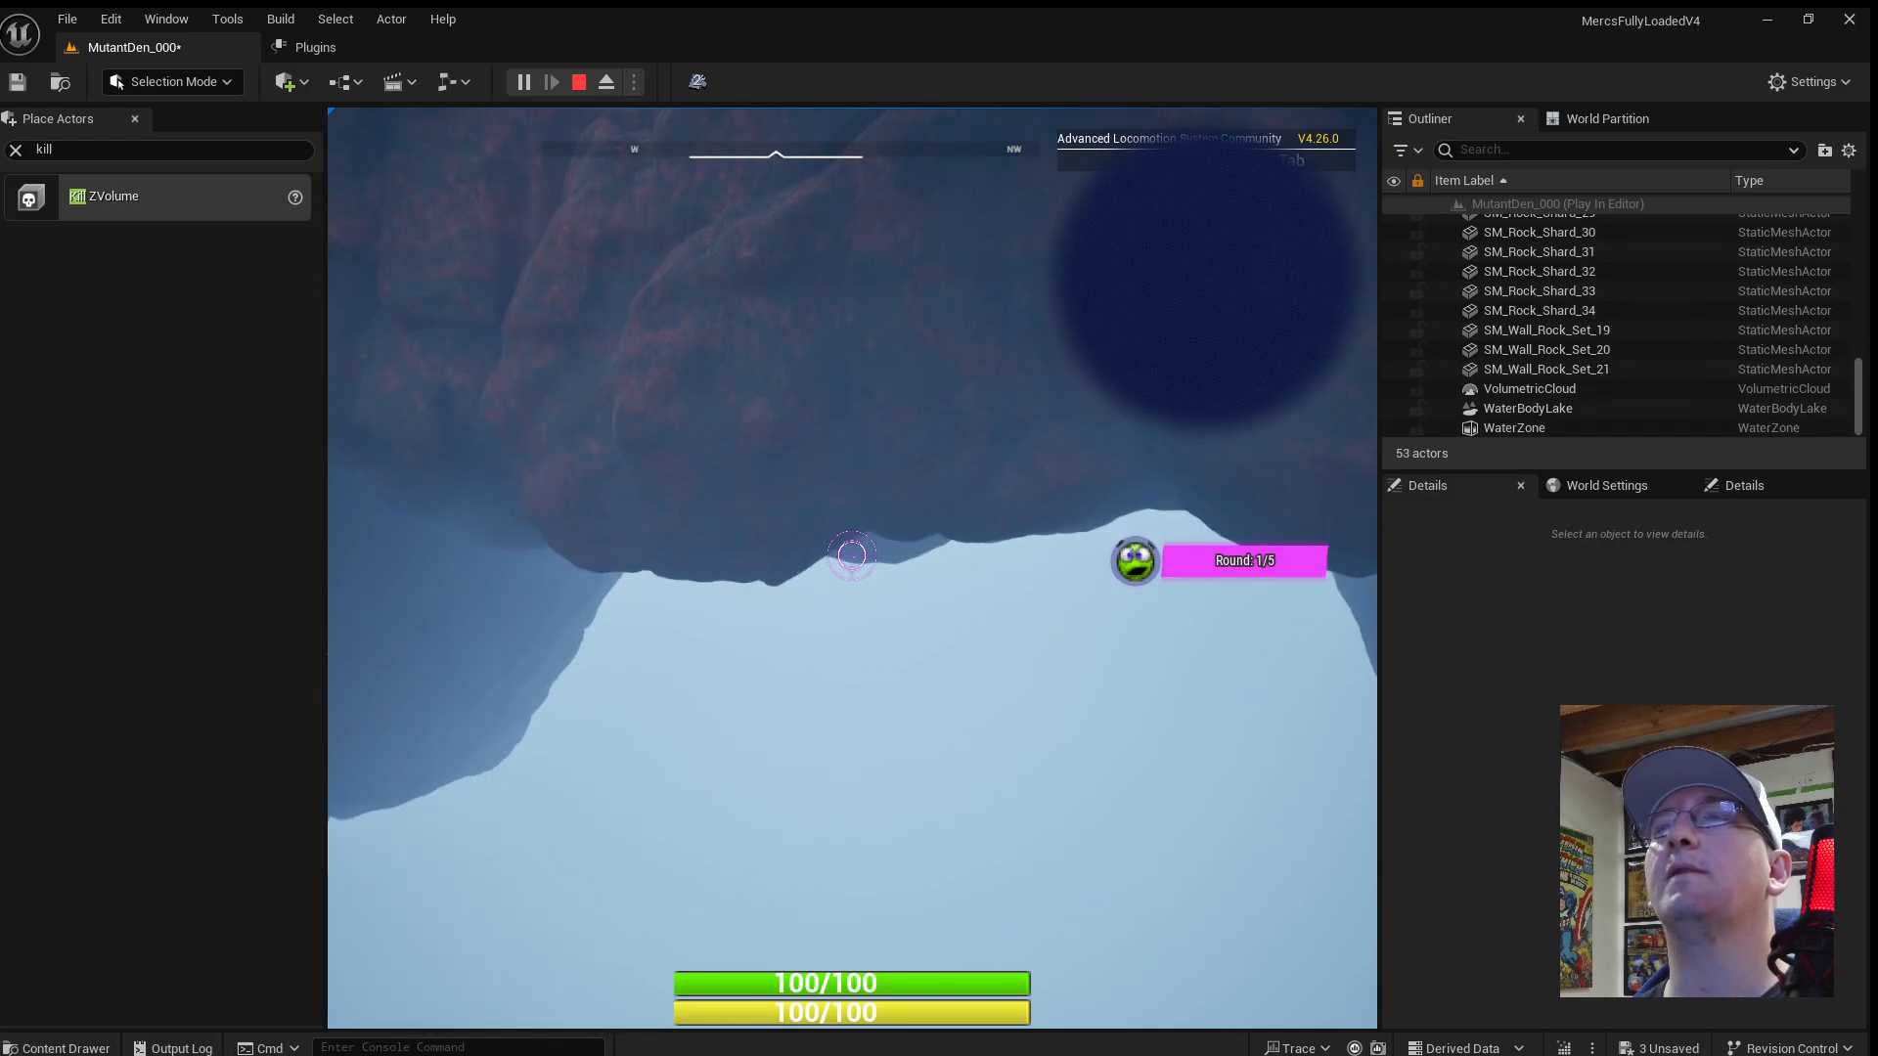
key(Escape)
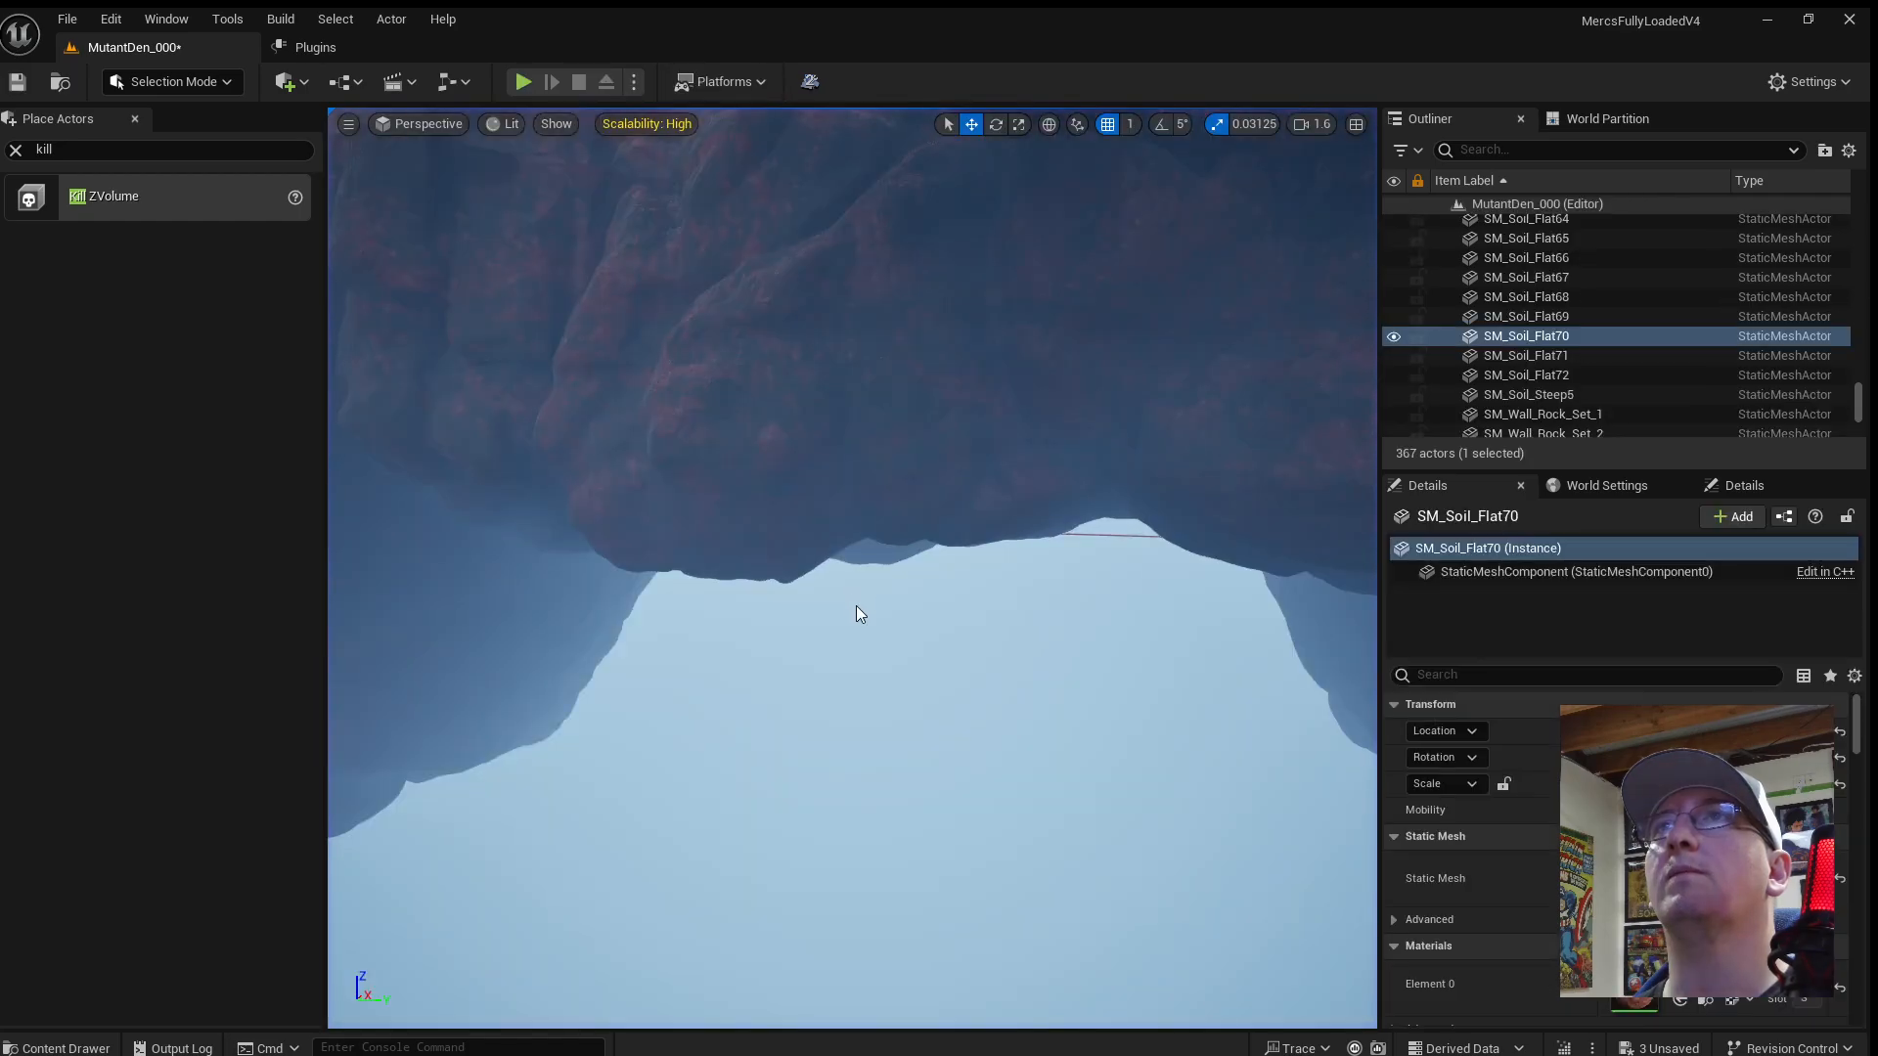
Shift the SM_Cliff_Rock_36 outcrop slightly across the lake channel toward the soil mound.
key(f)
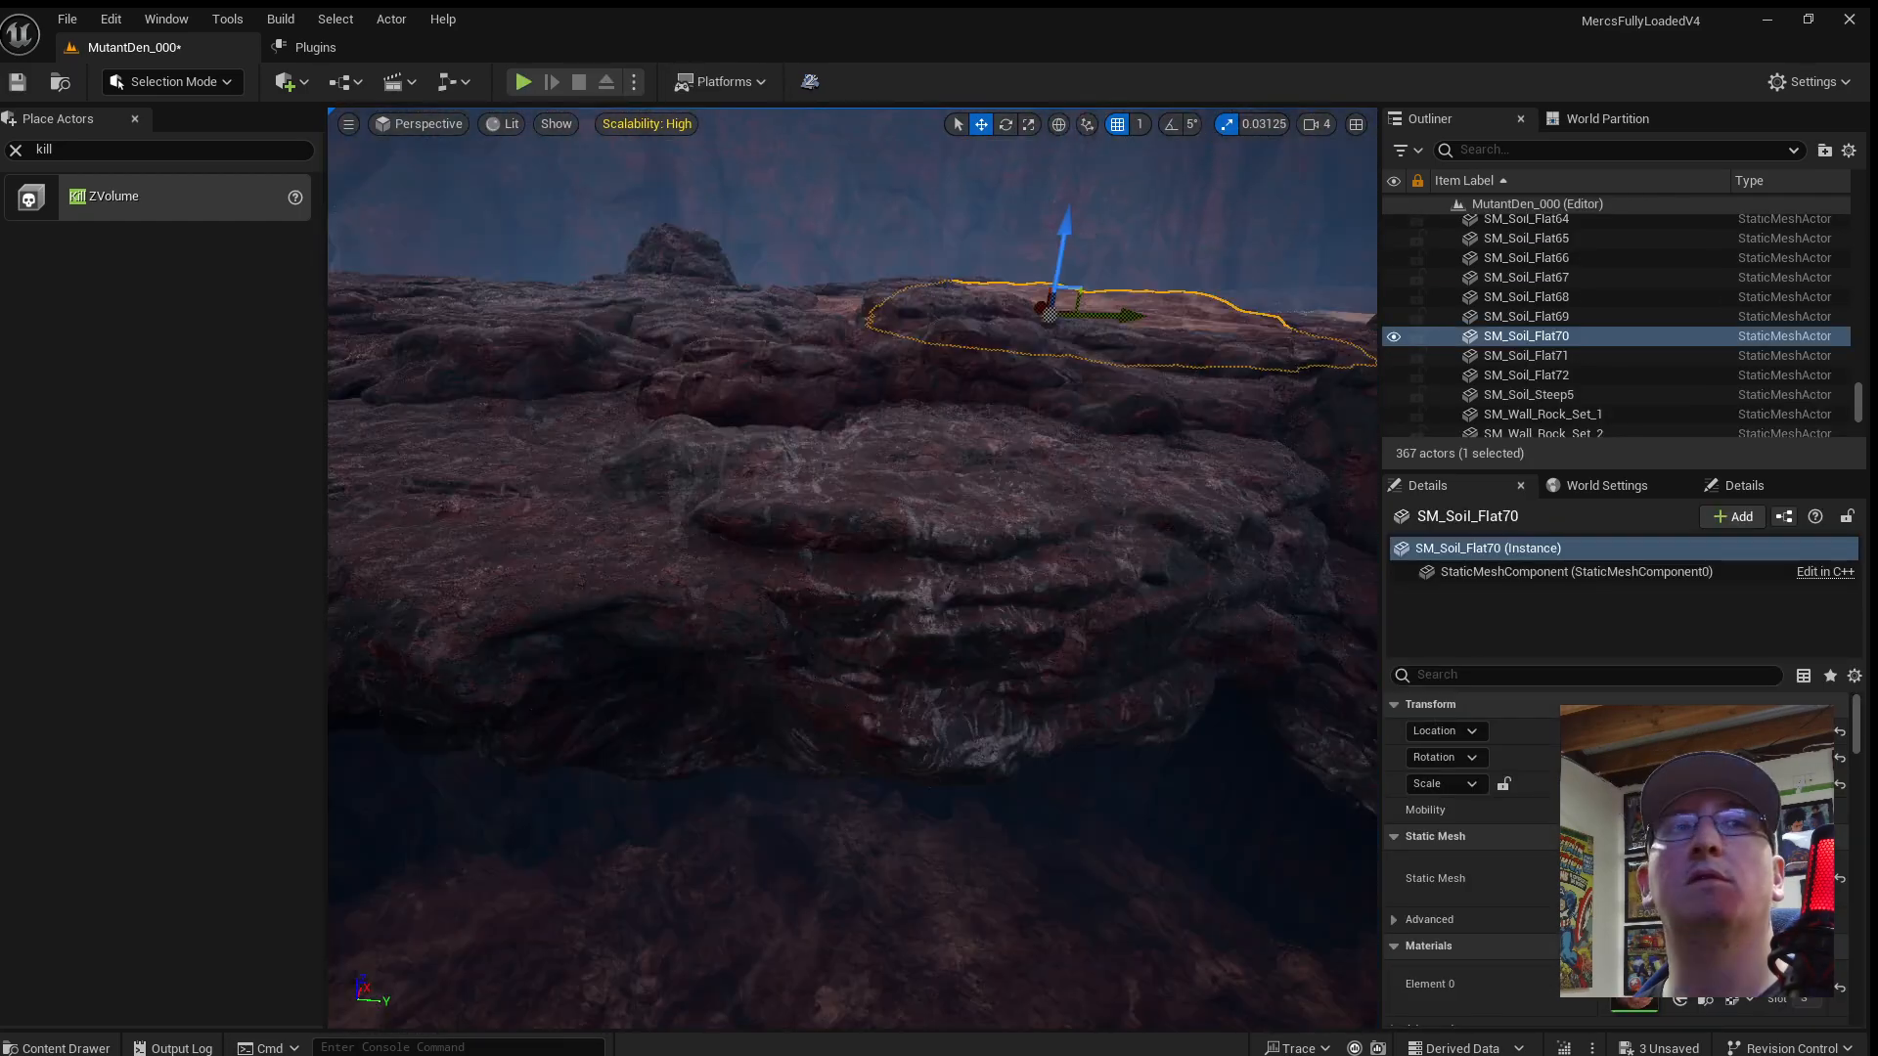
key(w)
right_drag(1001, 745, 1002, 866)
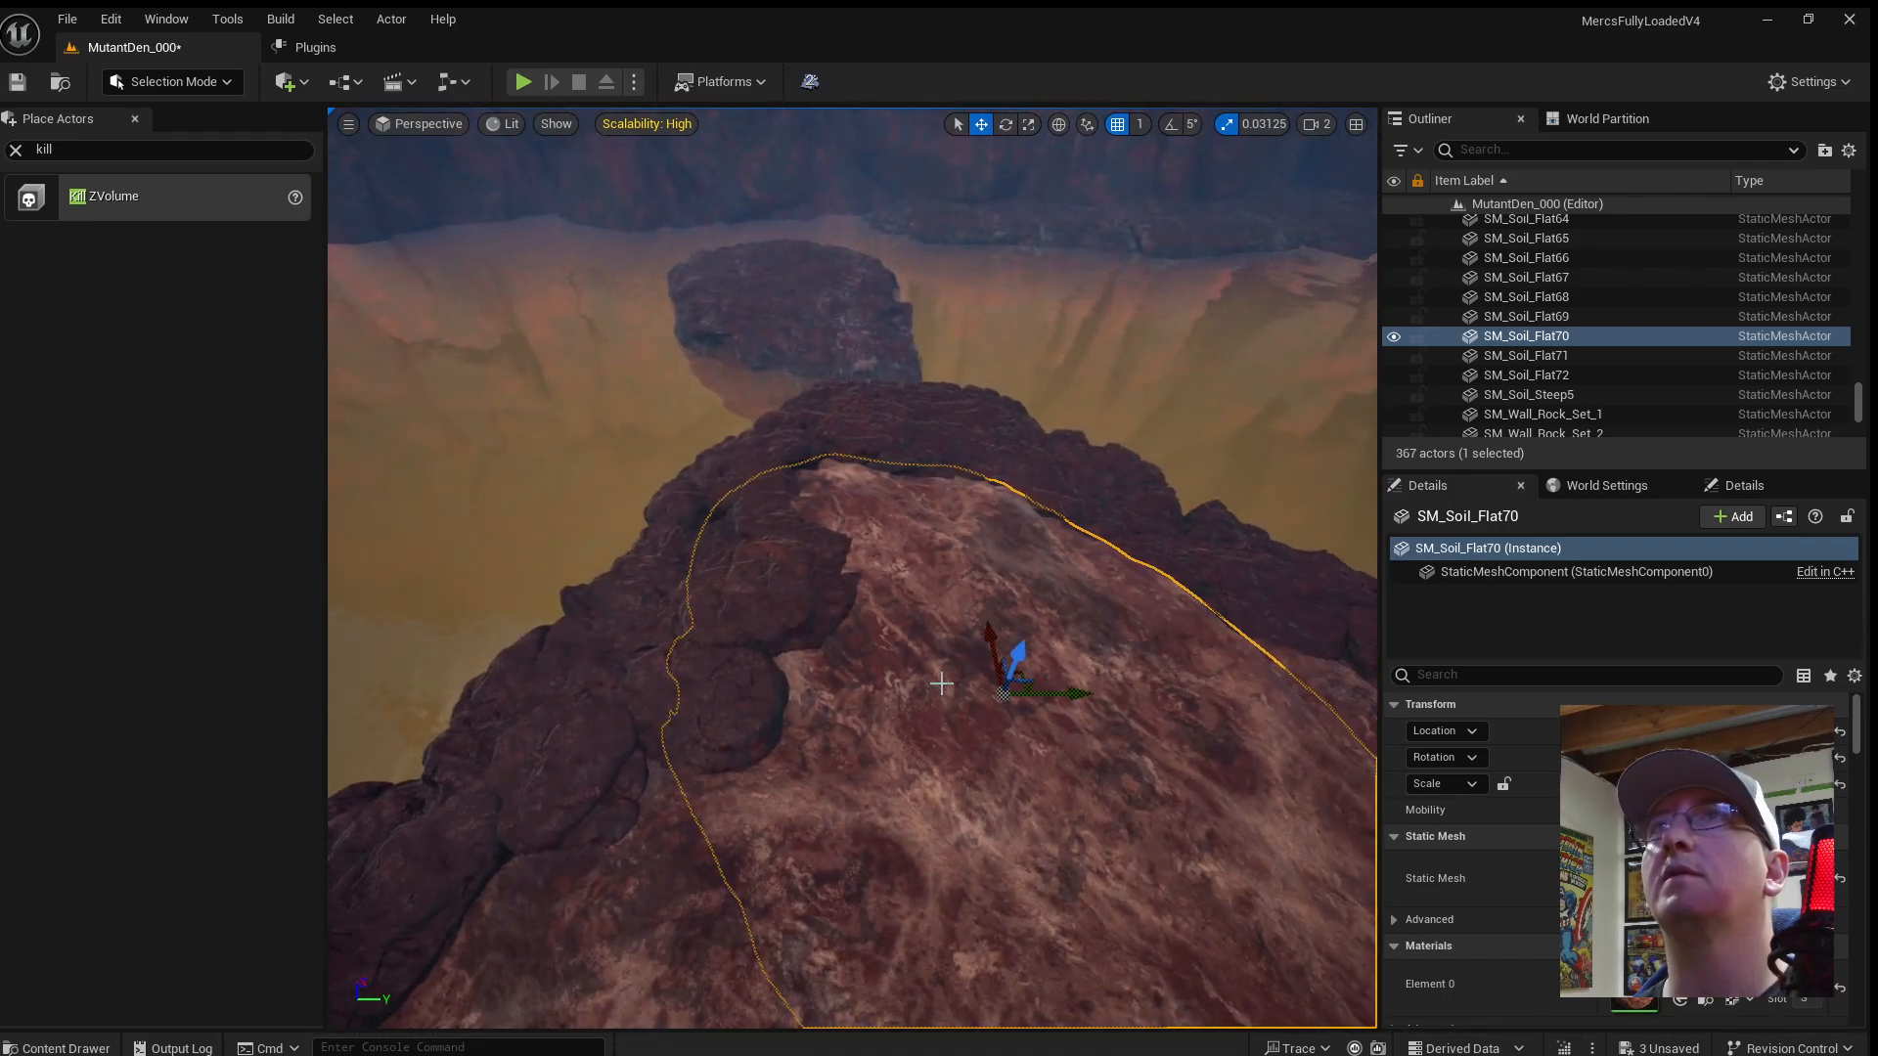
key(w)
right_drag(941, 684, 1012, 758)
click(746, 535)
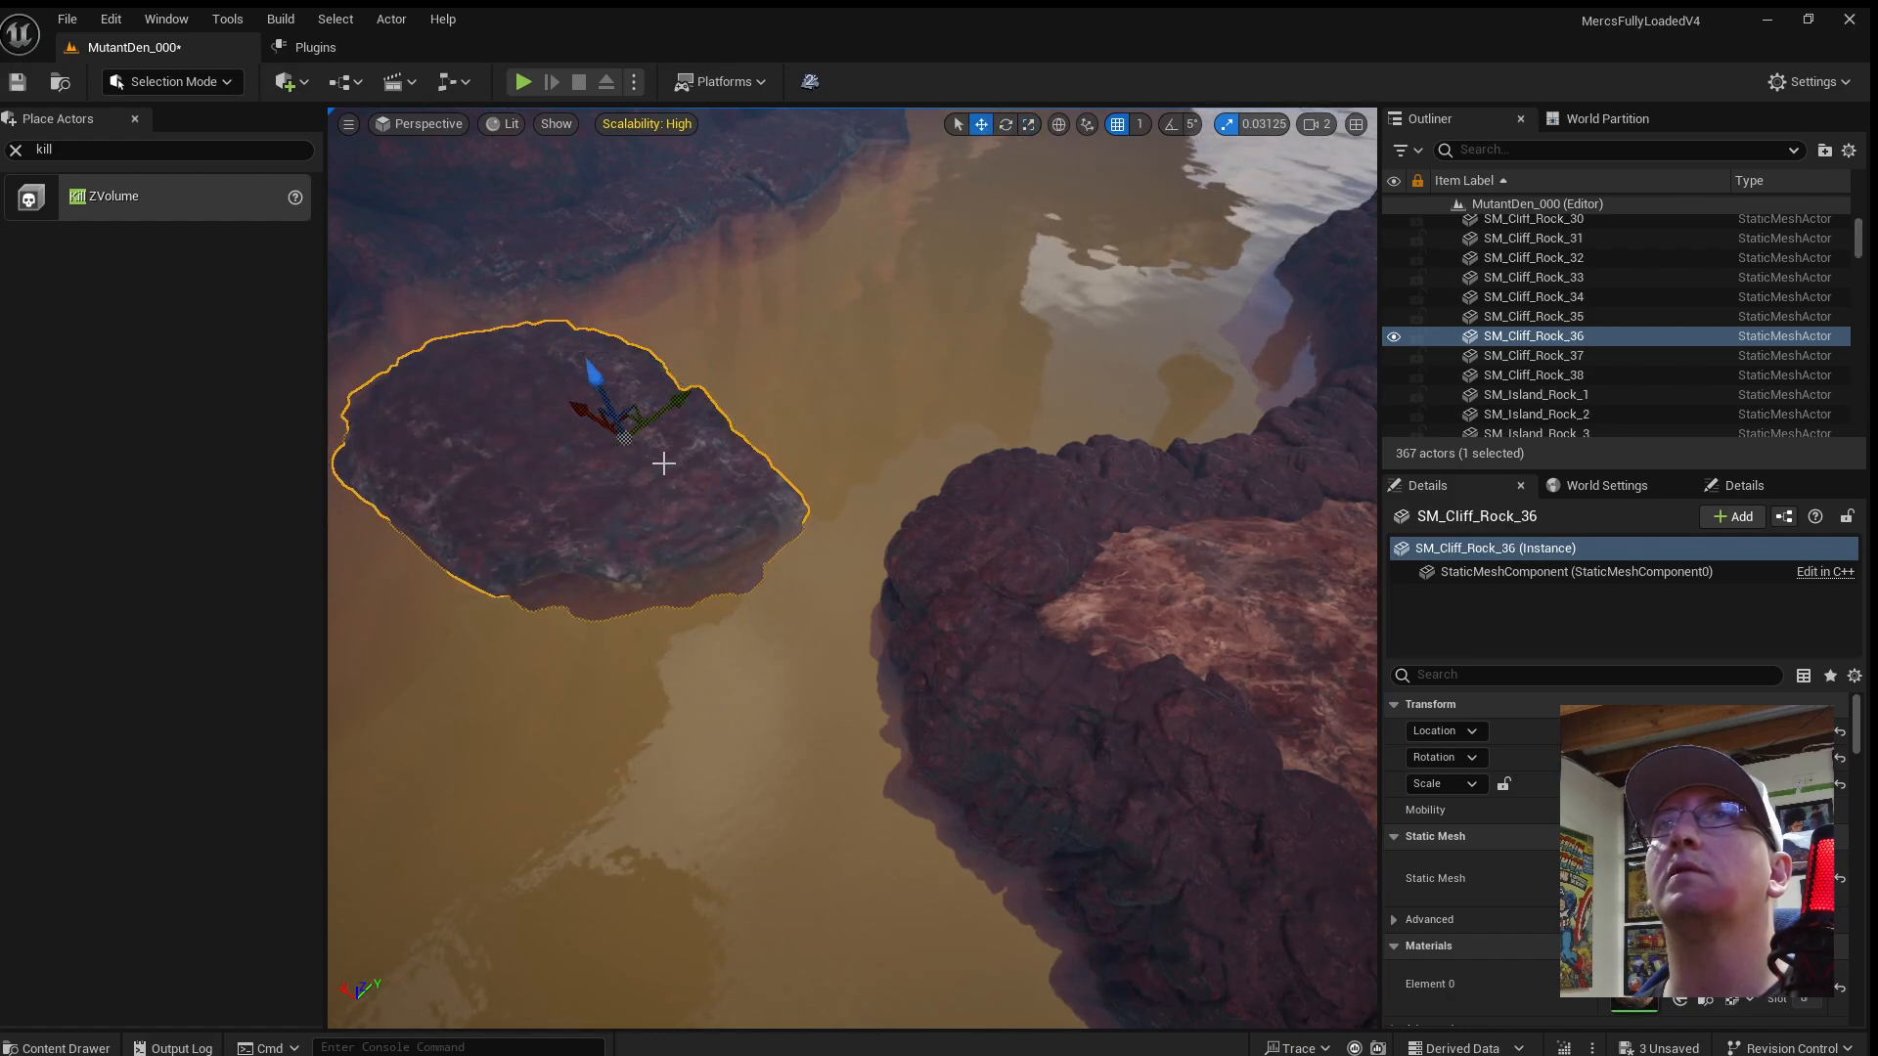
drag(592, 411, 618, 428)
Select the SM_Cliff_Rock_33 ledge at the cave wall and nudge it horizontally beside the lake outcrop.
key(d)
right_drag(775, 522, 675, 489)
scroll(775, 522, down, 2)
key(s)
key(w)
scroll(774, 522, up, 1)
key(s)
click(884, 398)
right_drag(891, 400, 880, 377)
key(e)
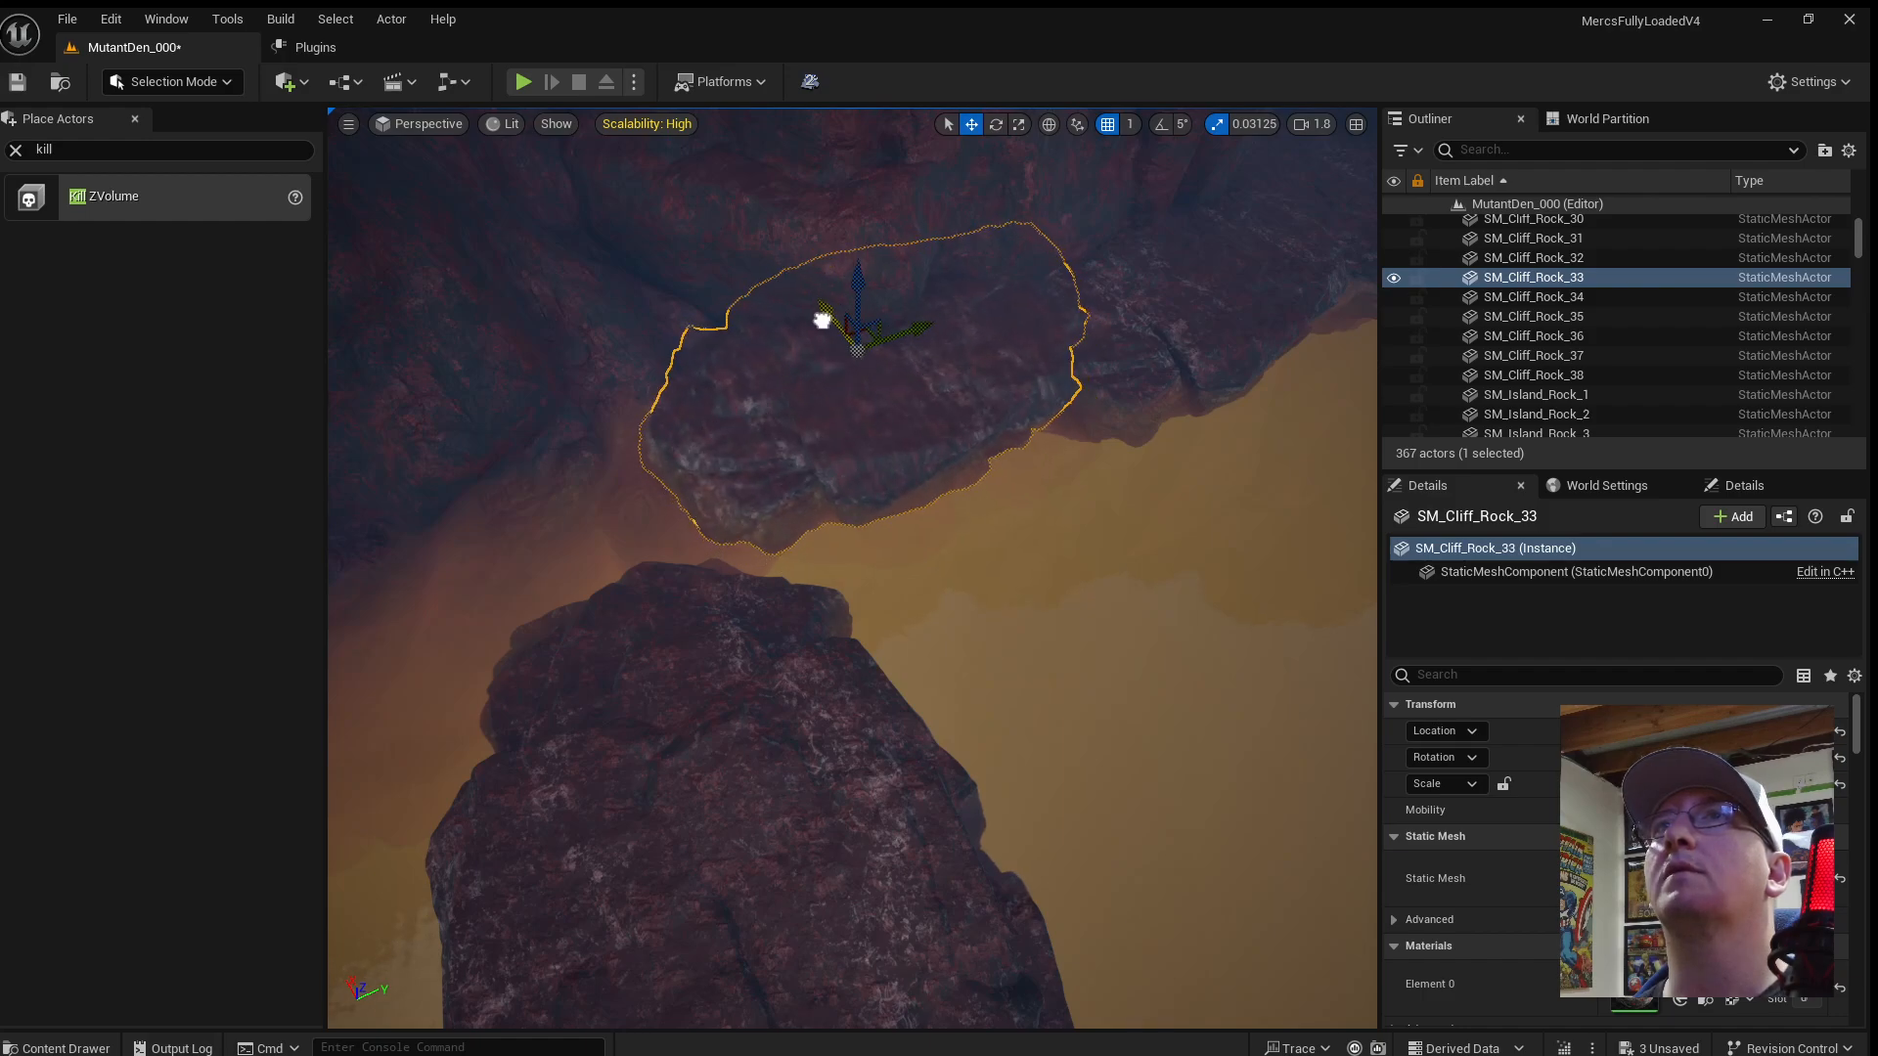
Run a playtest from the soil path toward the repositioned SM_Cliff_Rock_36 outcrop, and end it after the jump.
right_drag(822, 321, 1027, 215)
key(w)
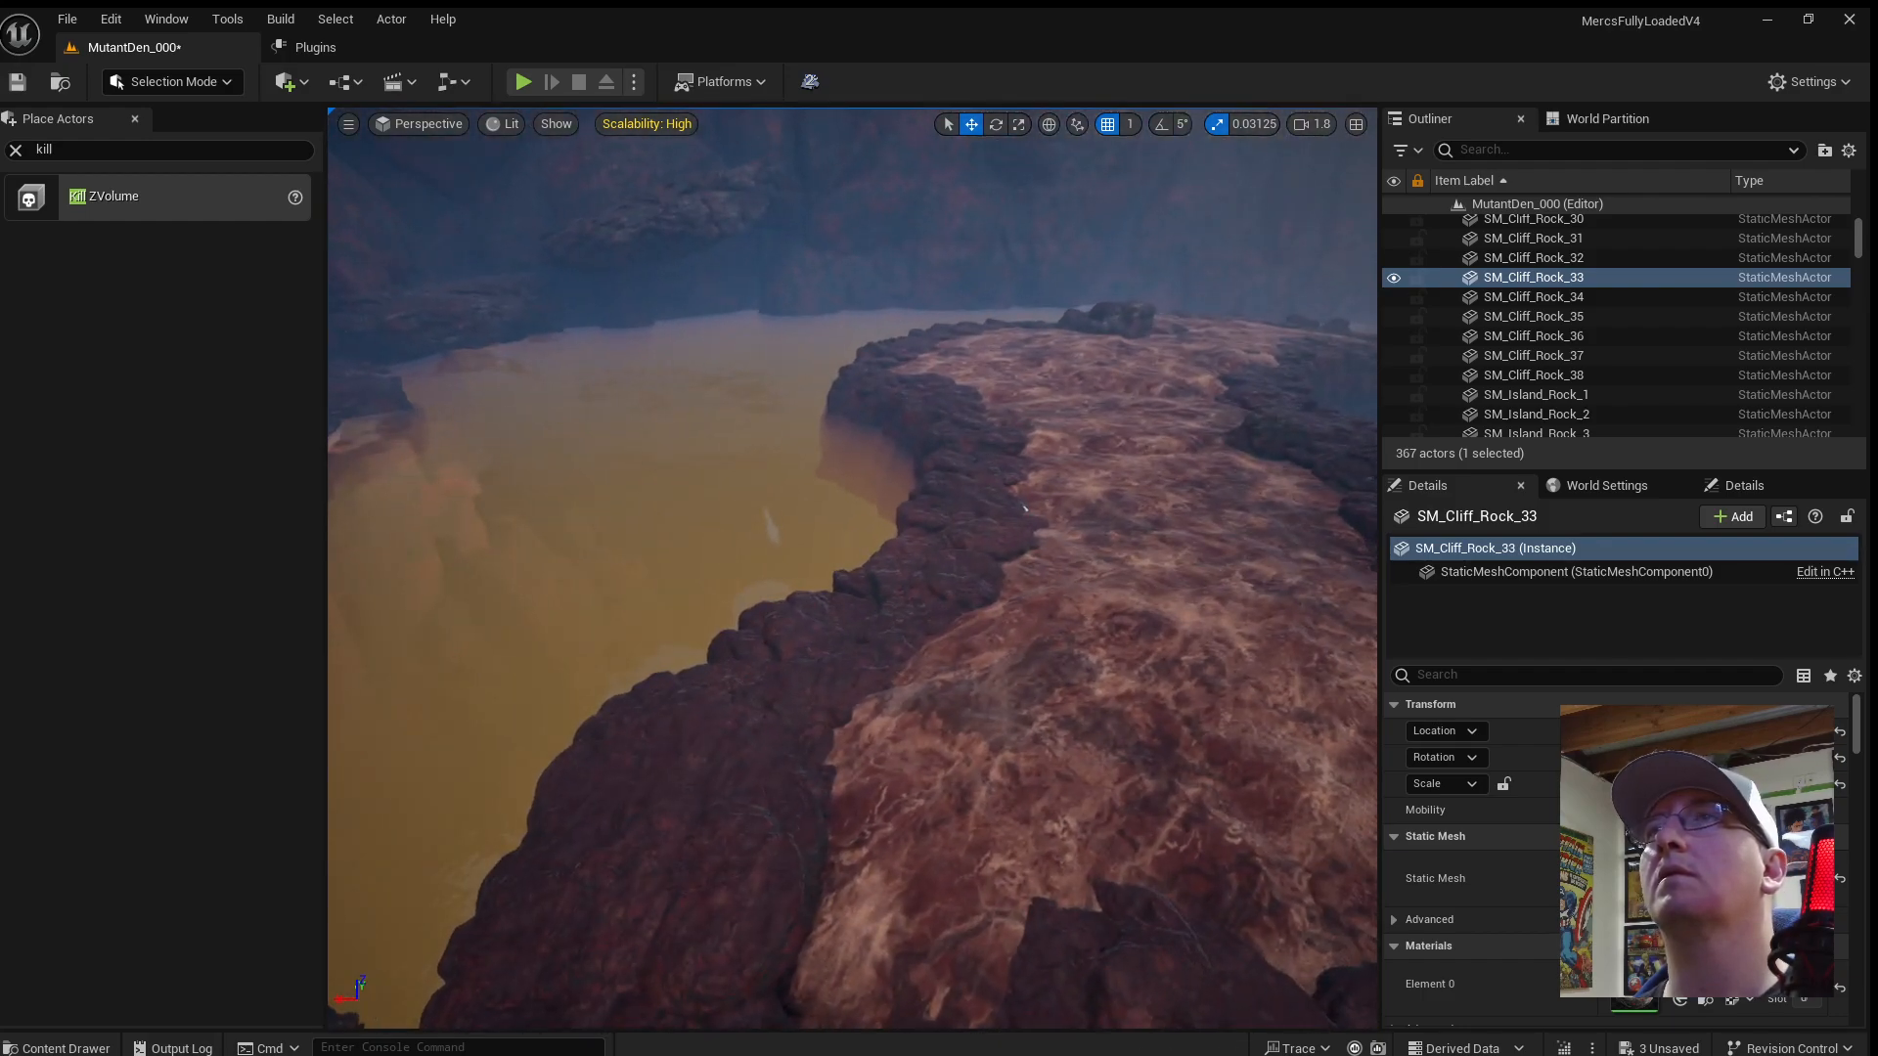
click(1113, 814)
key(alt+p)
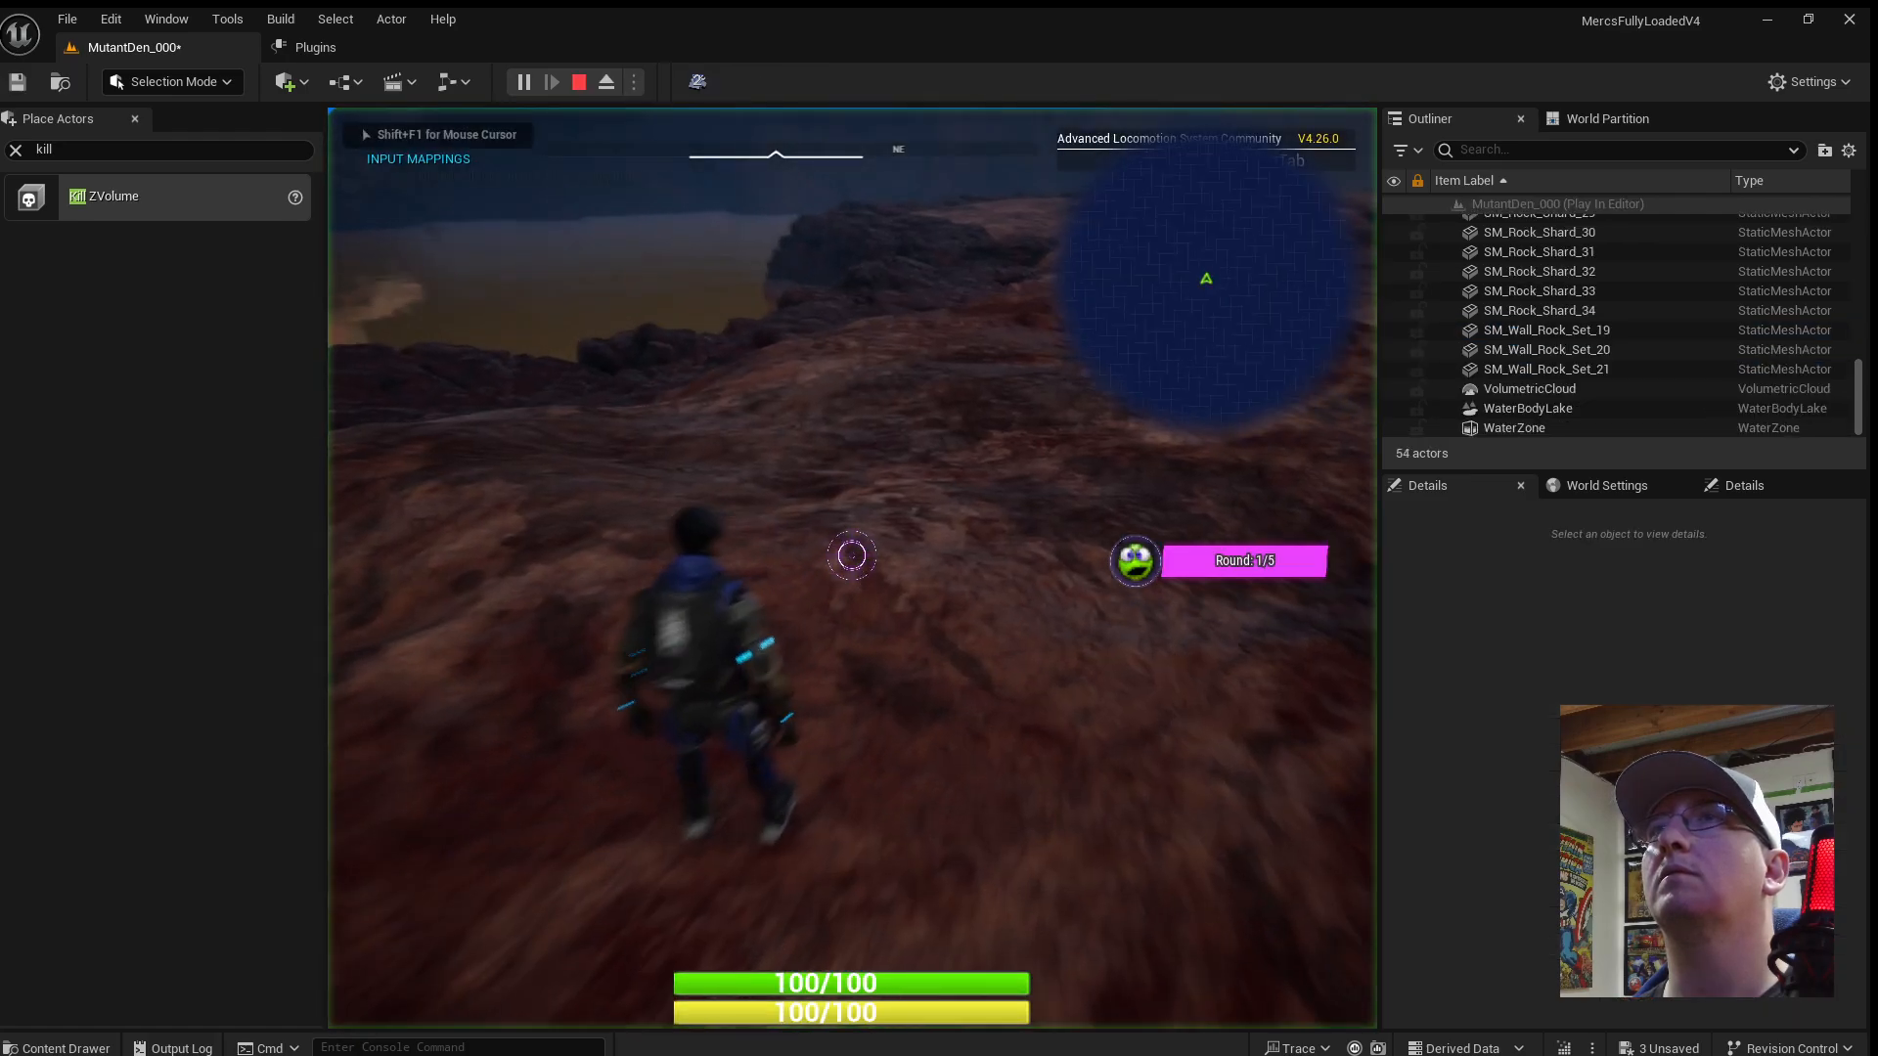
key(w)
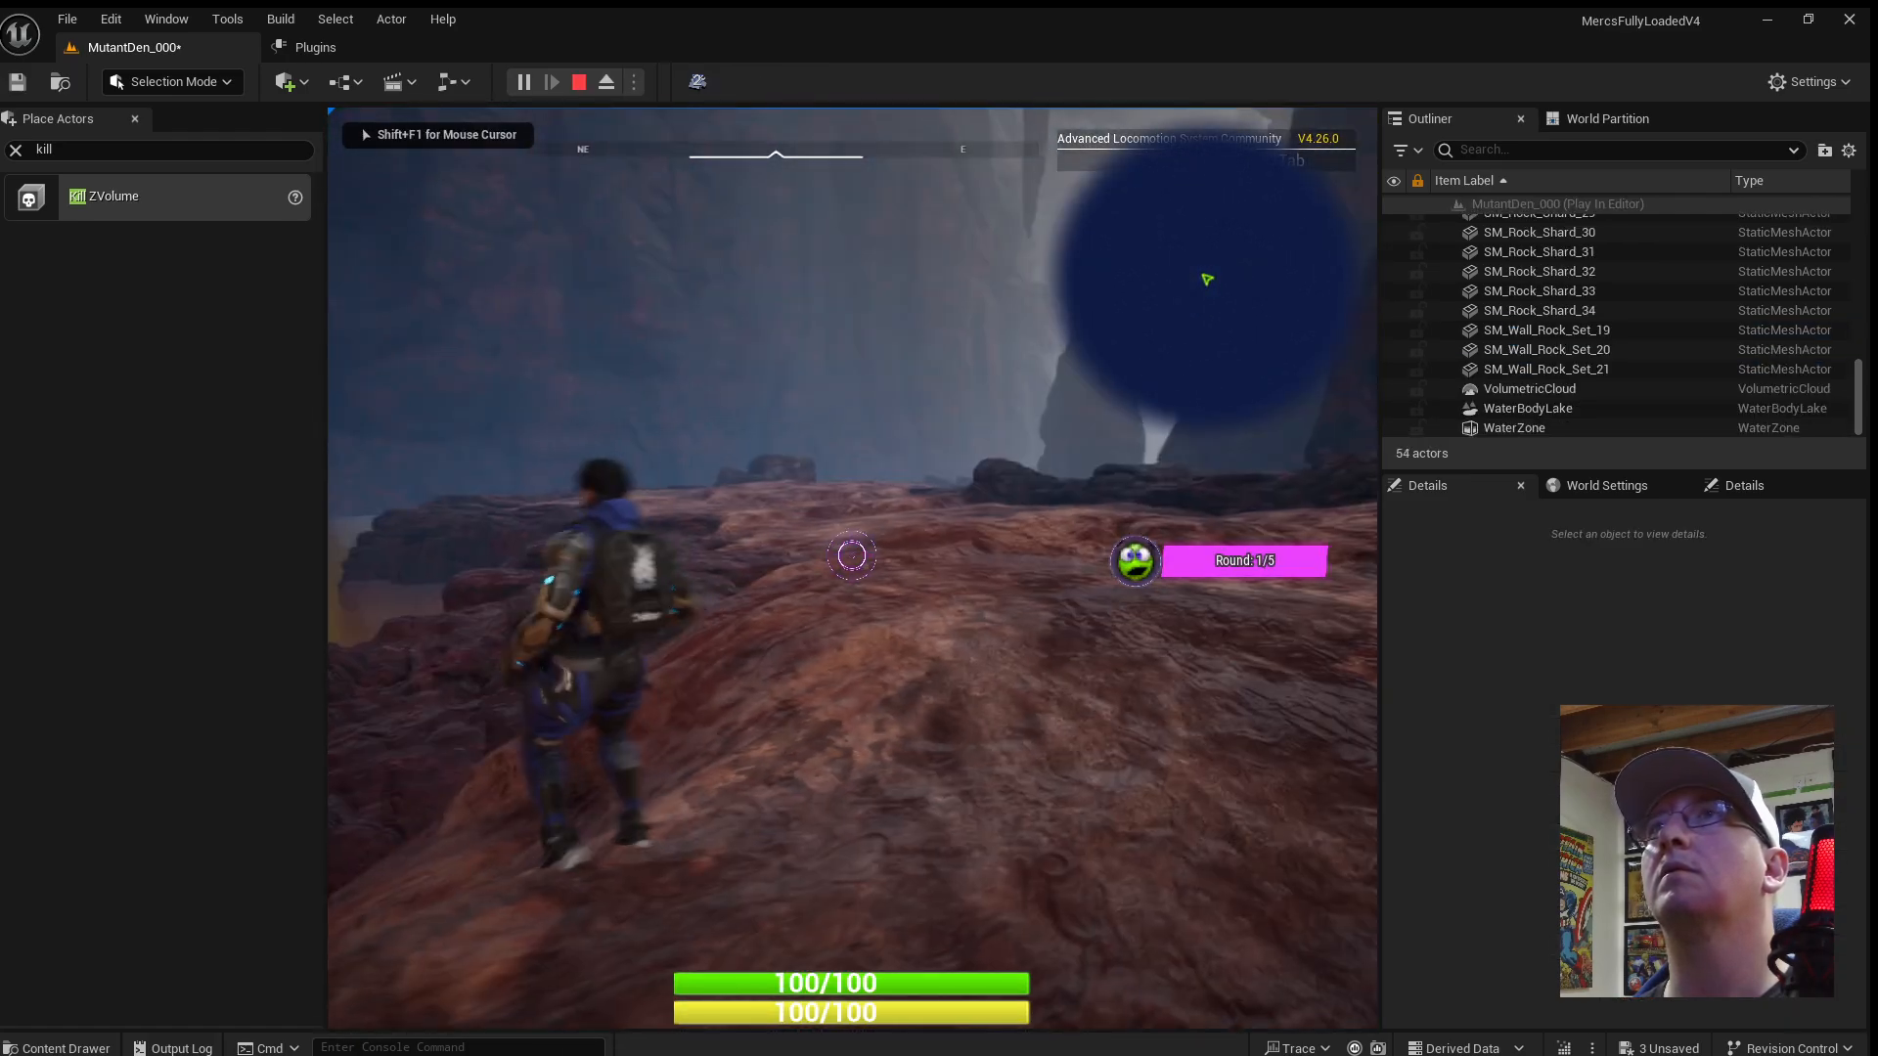
key(w)
key(w)
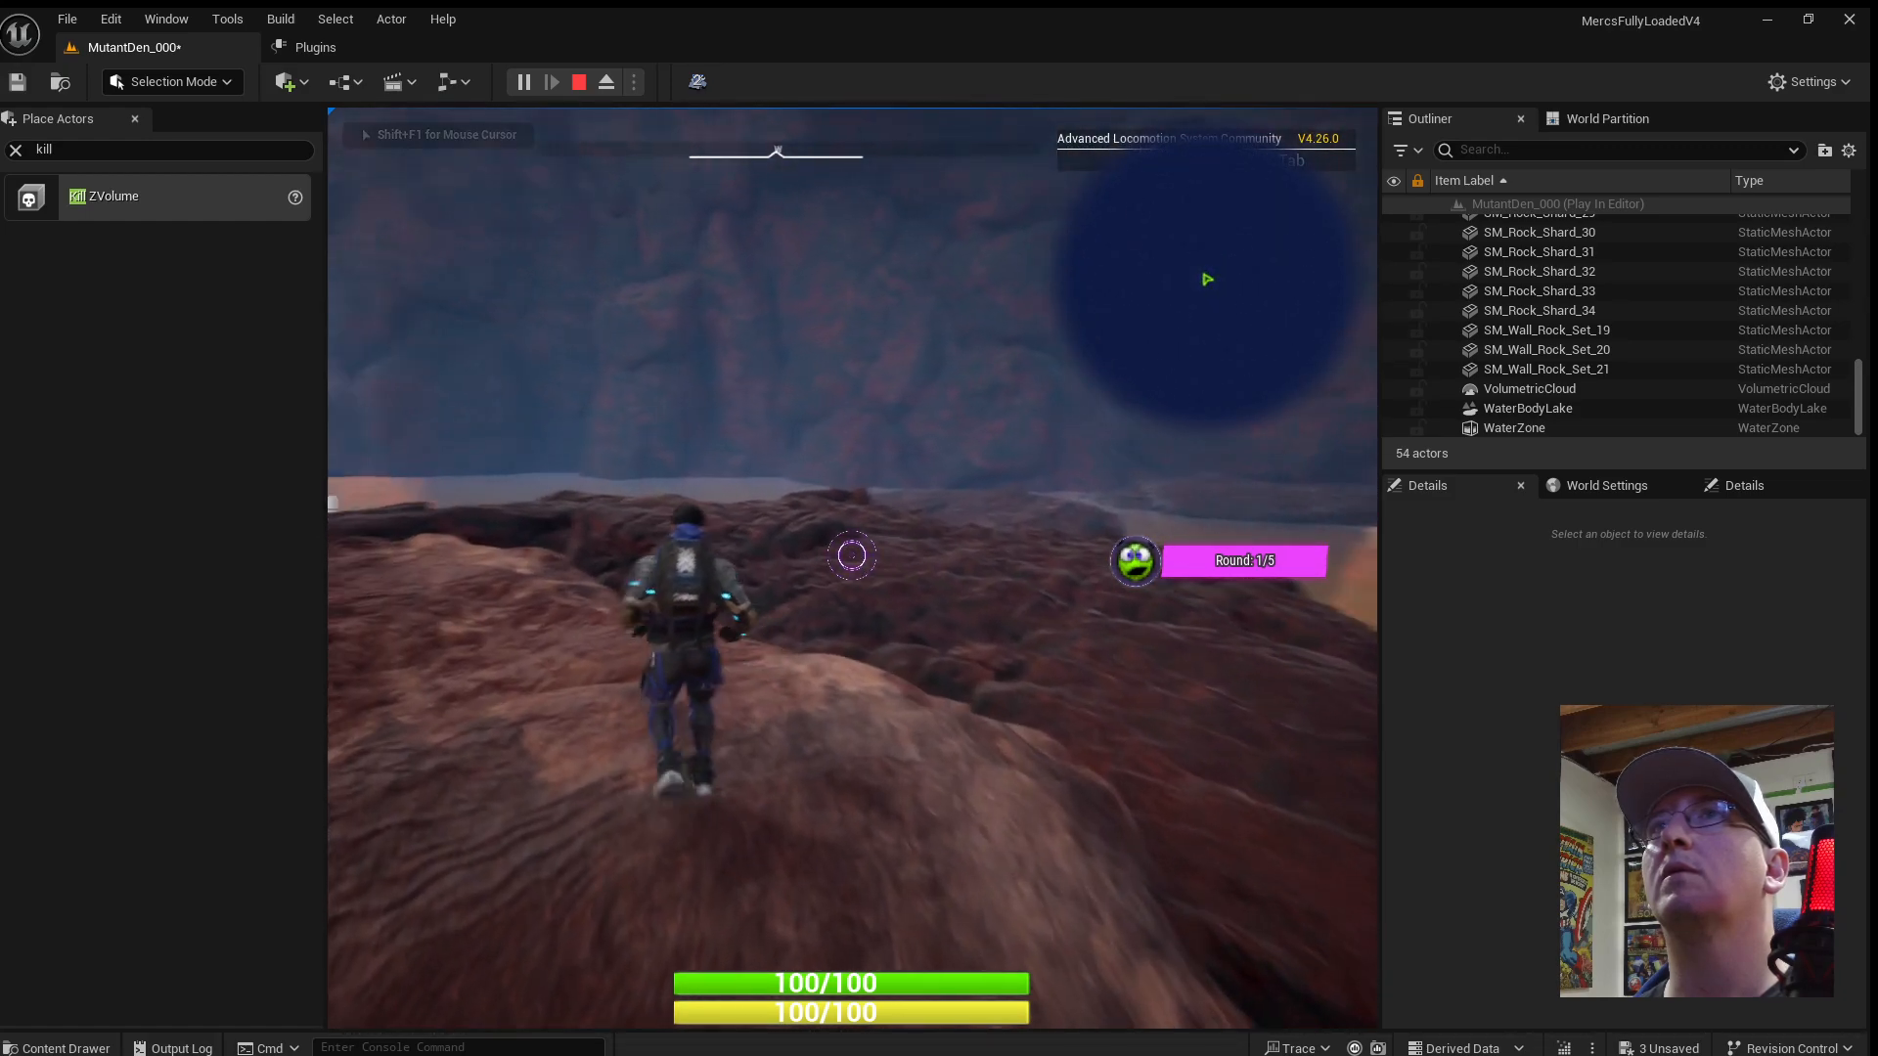
key(w)
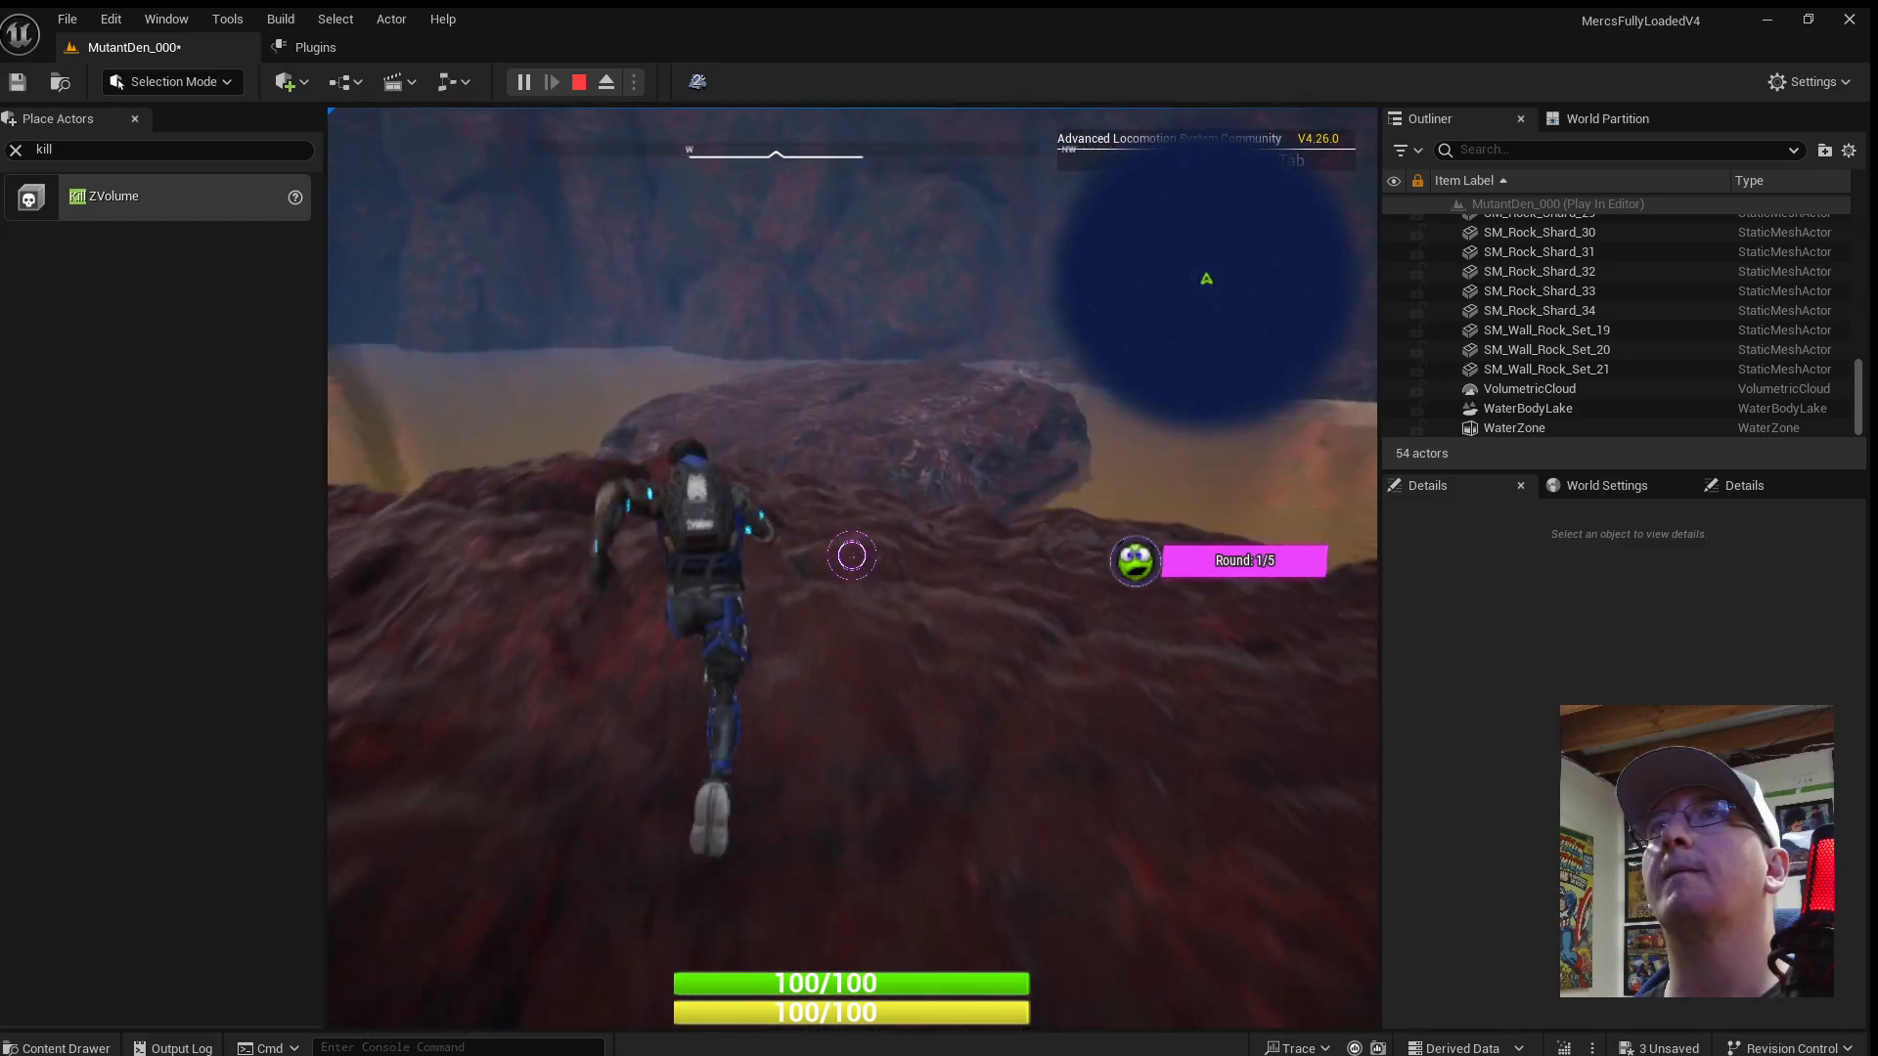
key(w)
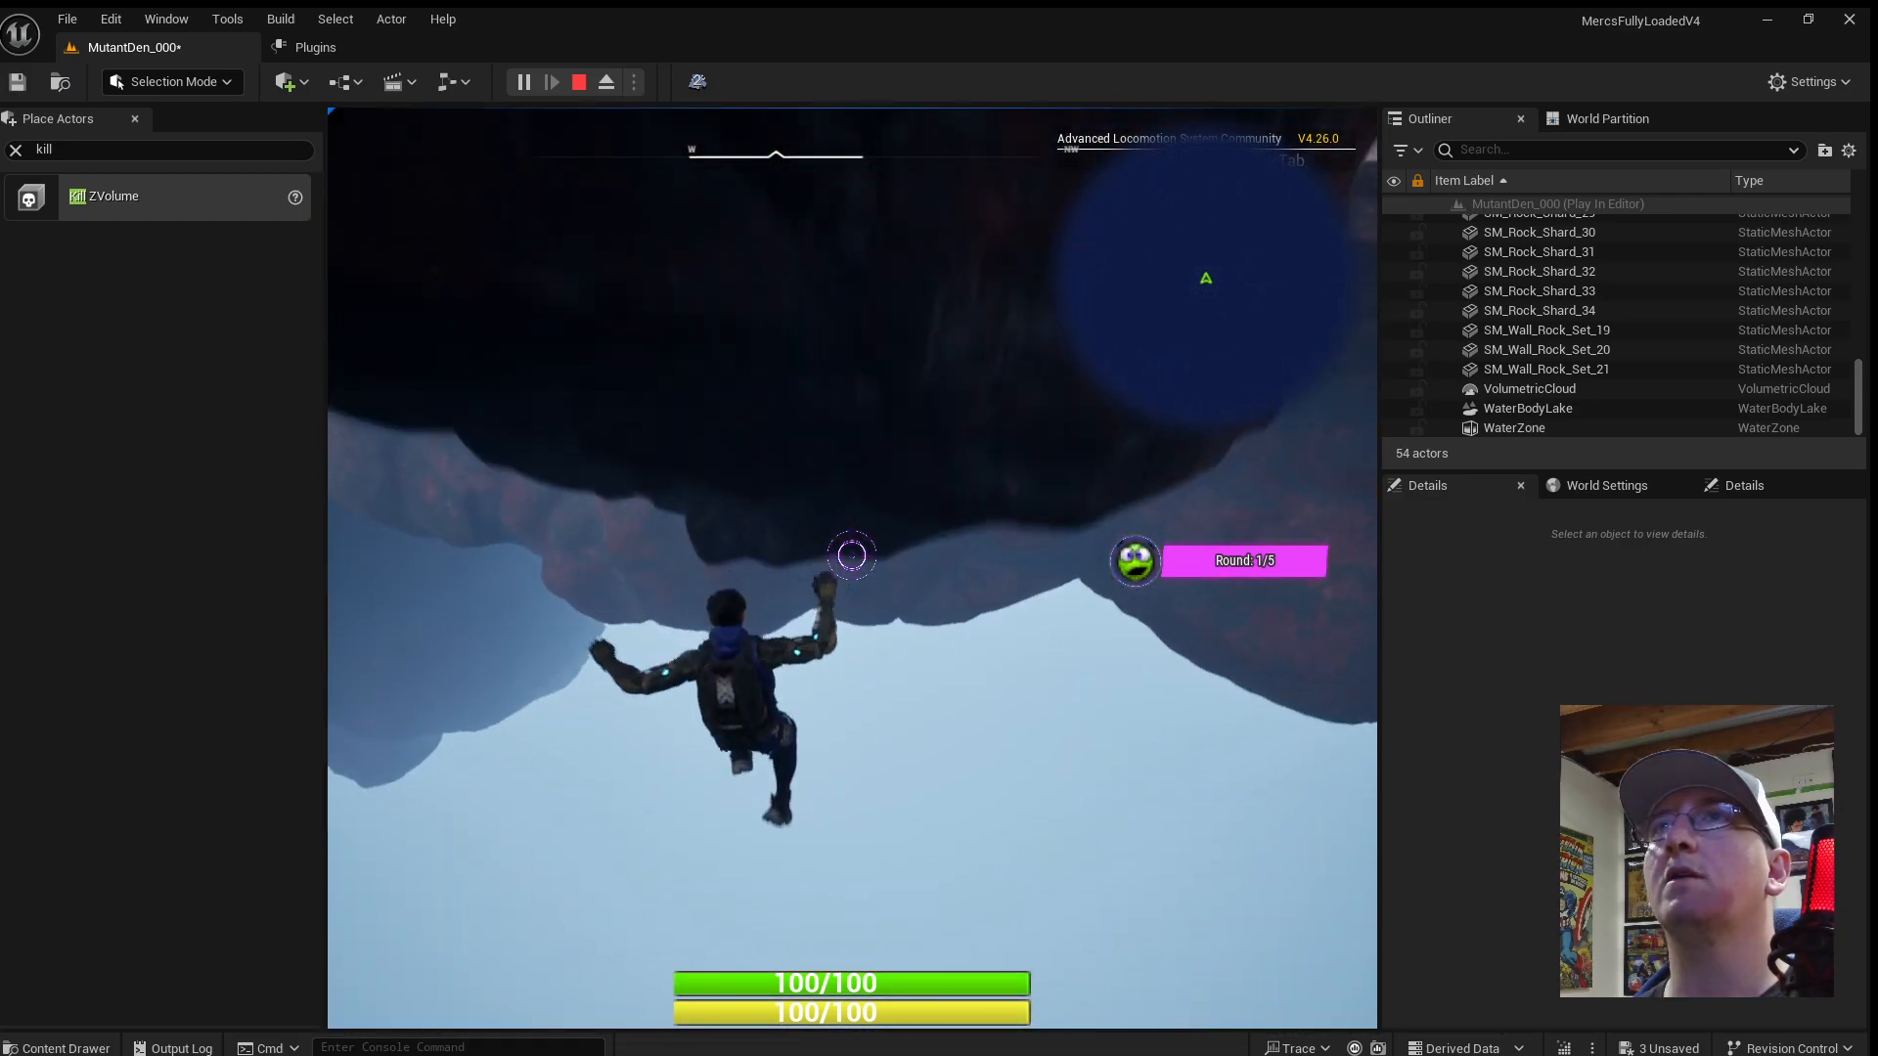
key(Escape)
Restart the playtest nearer the end of the soil mound, retry the sprinting jump to the lake outcrop, and stop play.
right_drag(729, 742, 946, 713)
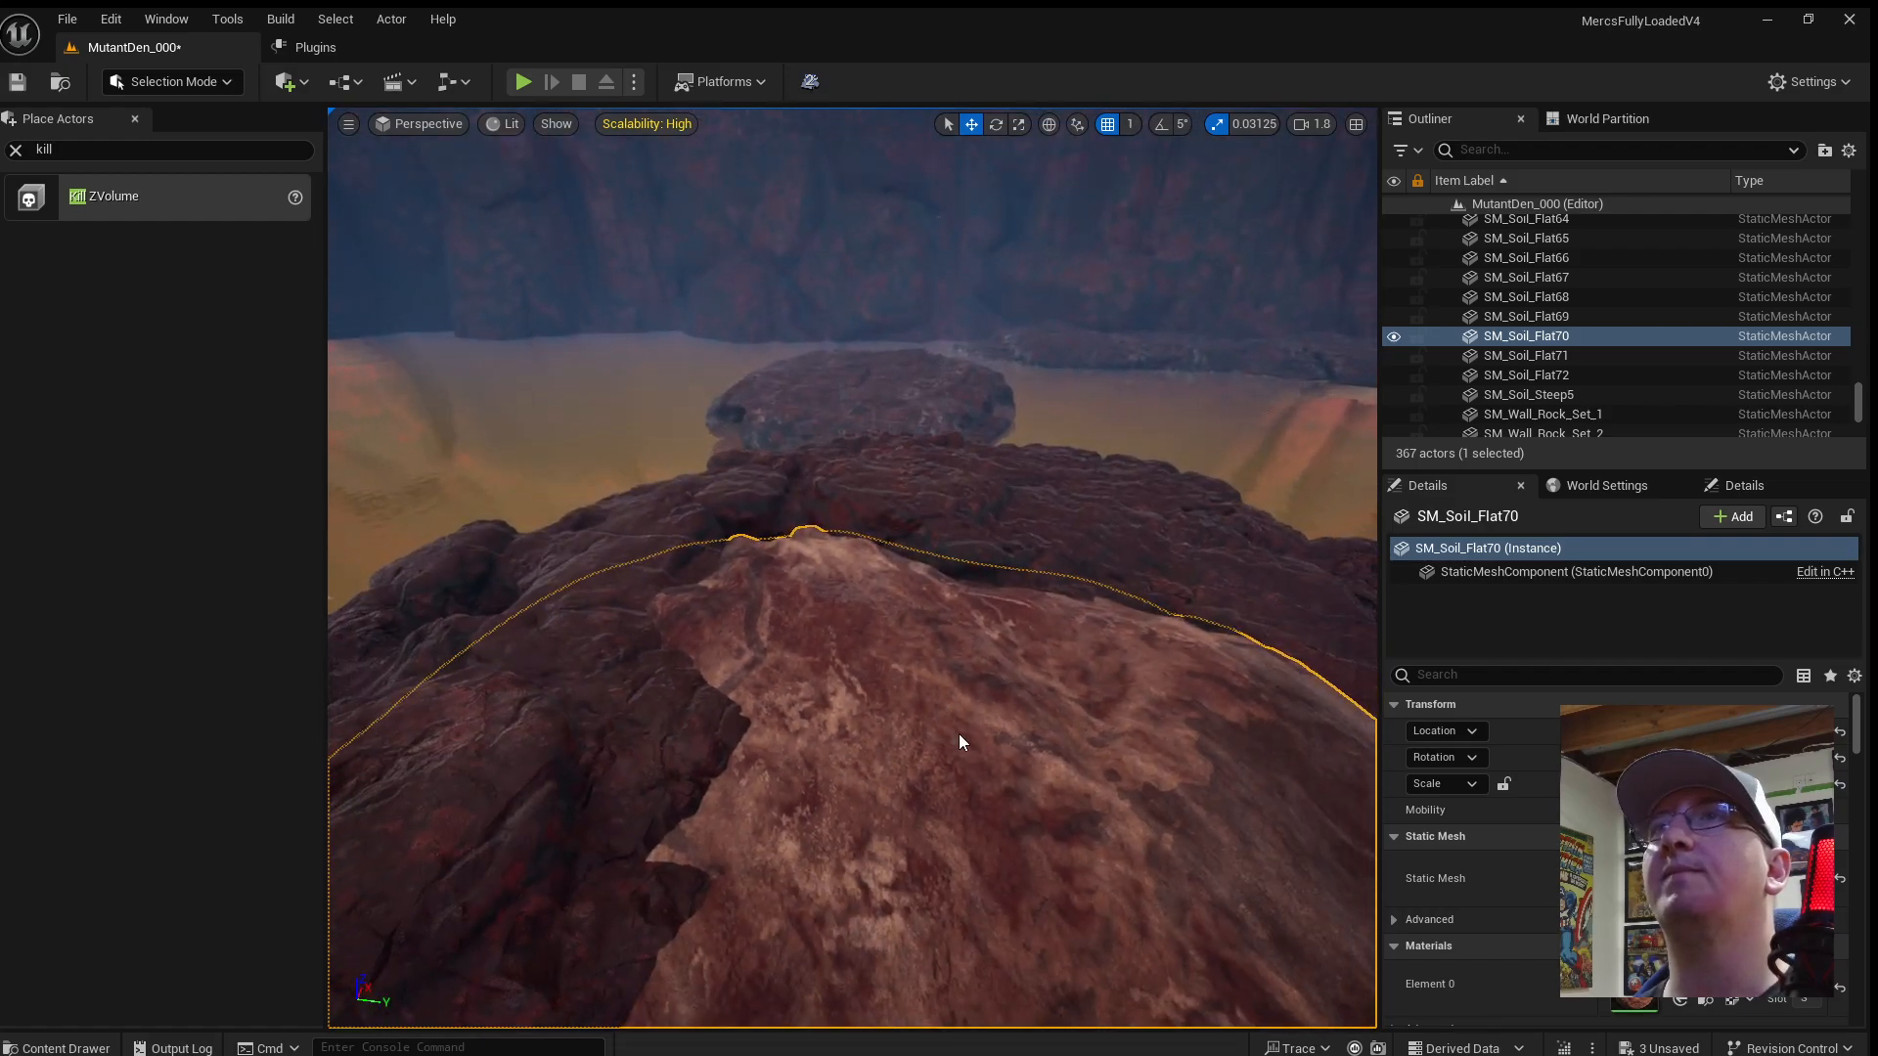
key(alt+p)
key(w)
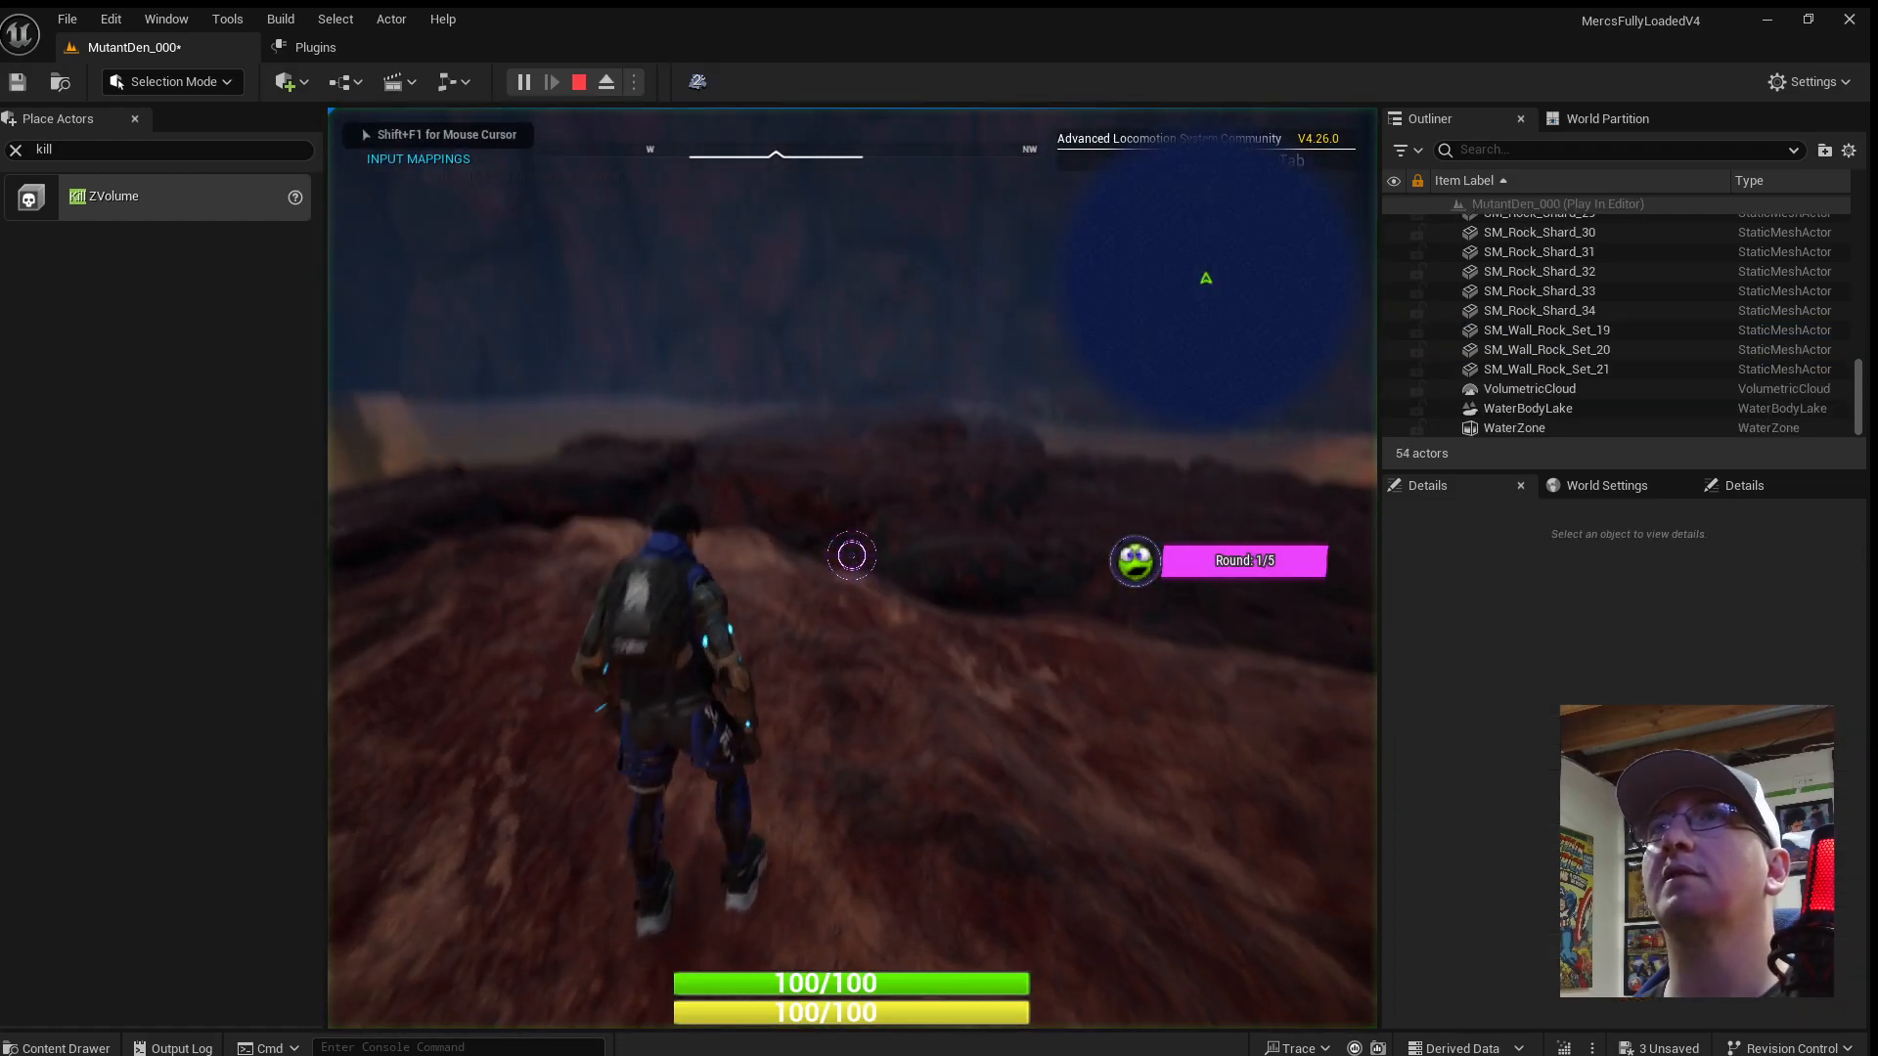
key(w)
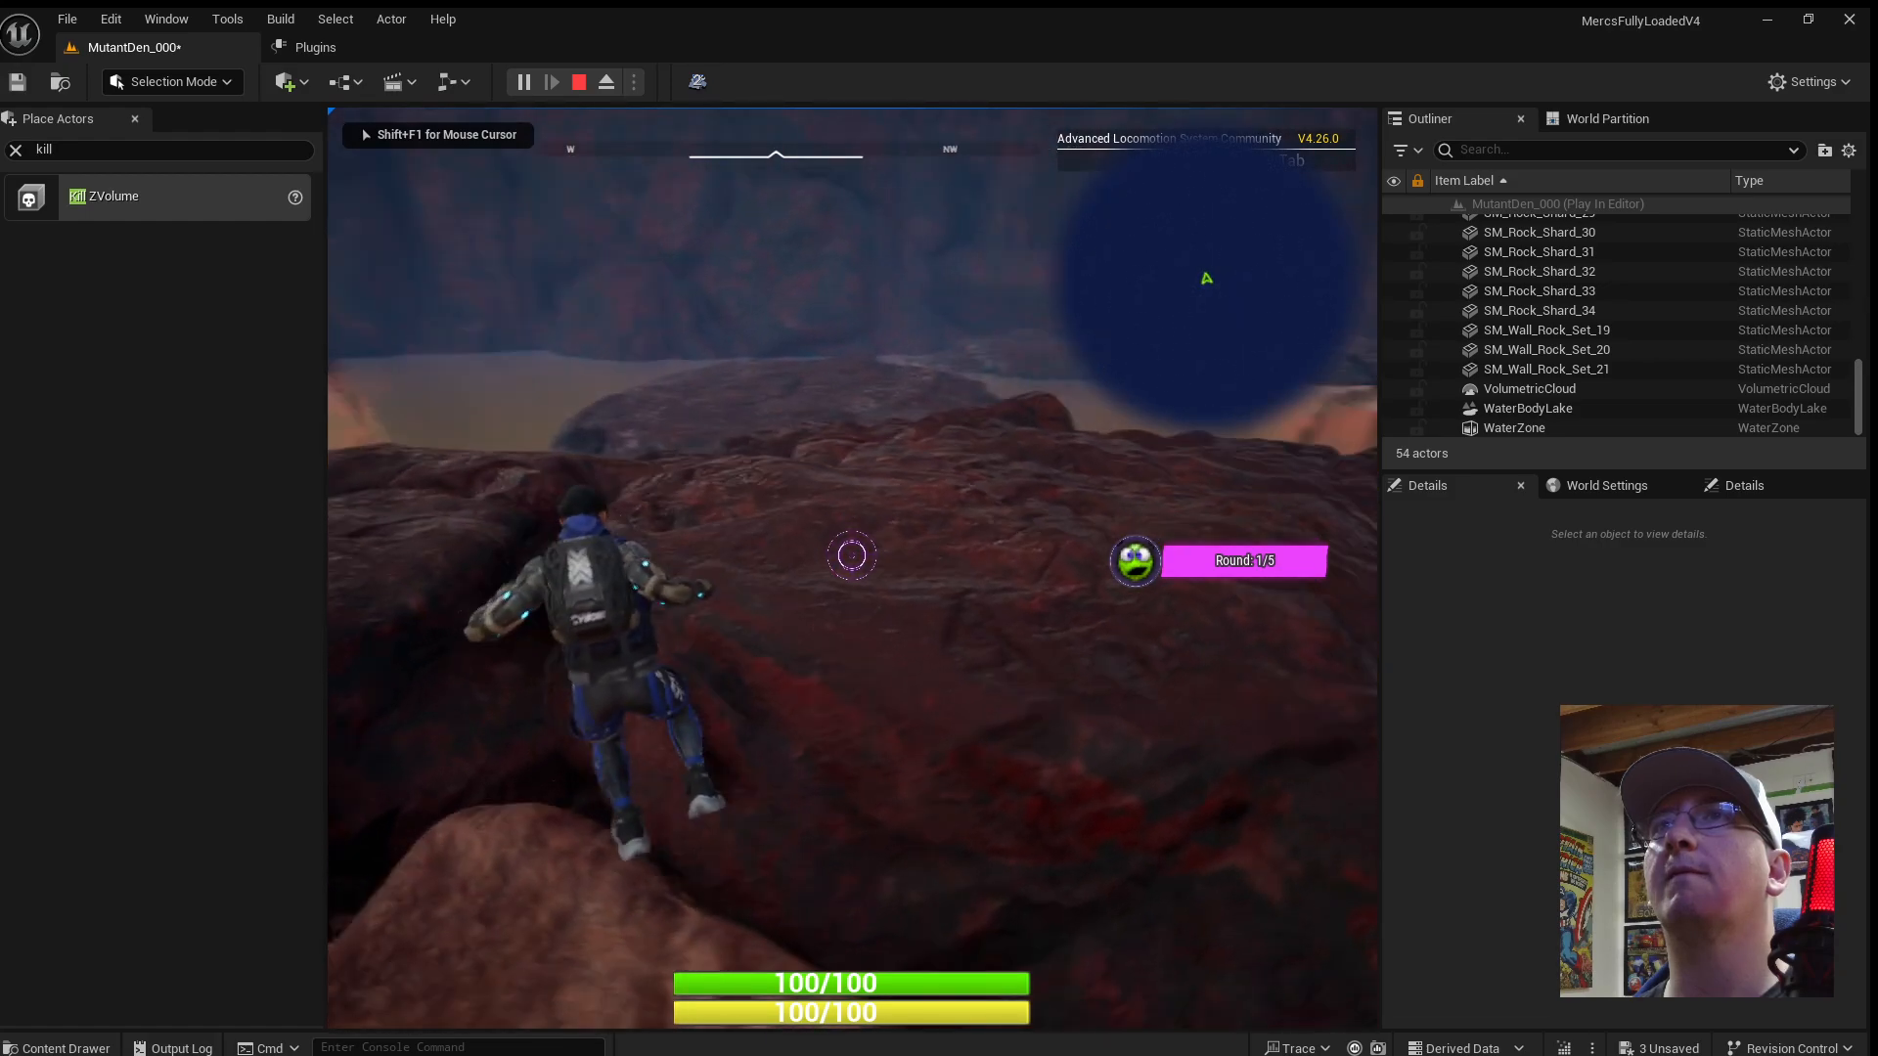
key(space)
key(w)
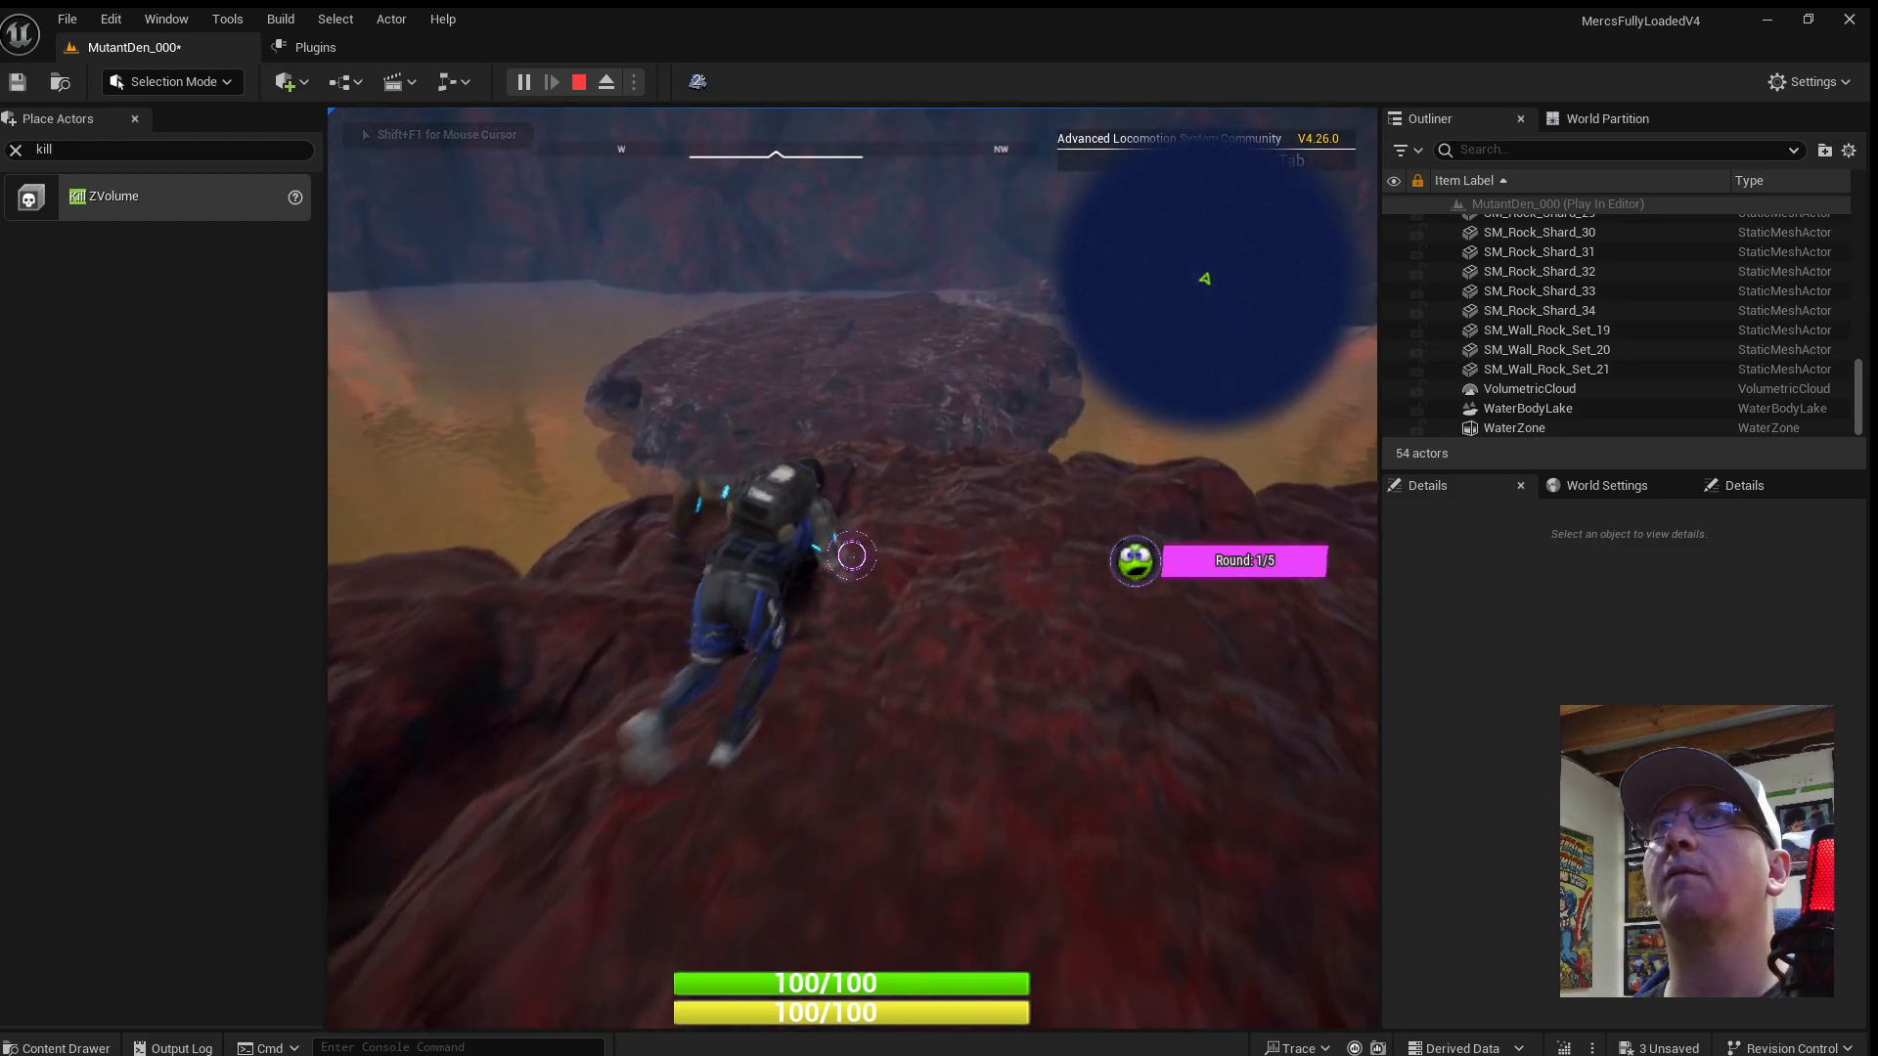
key(w)
key(space)
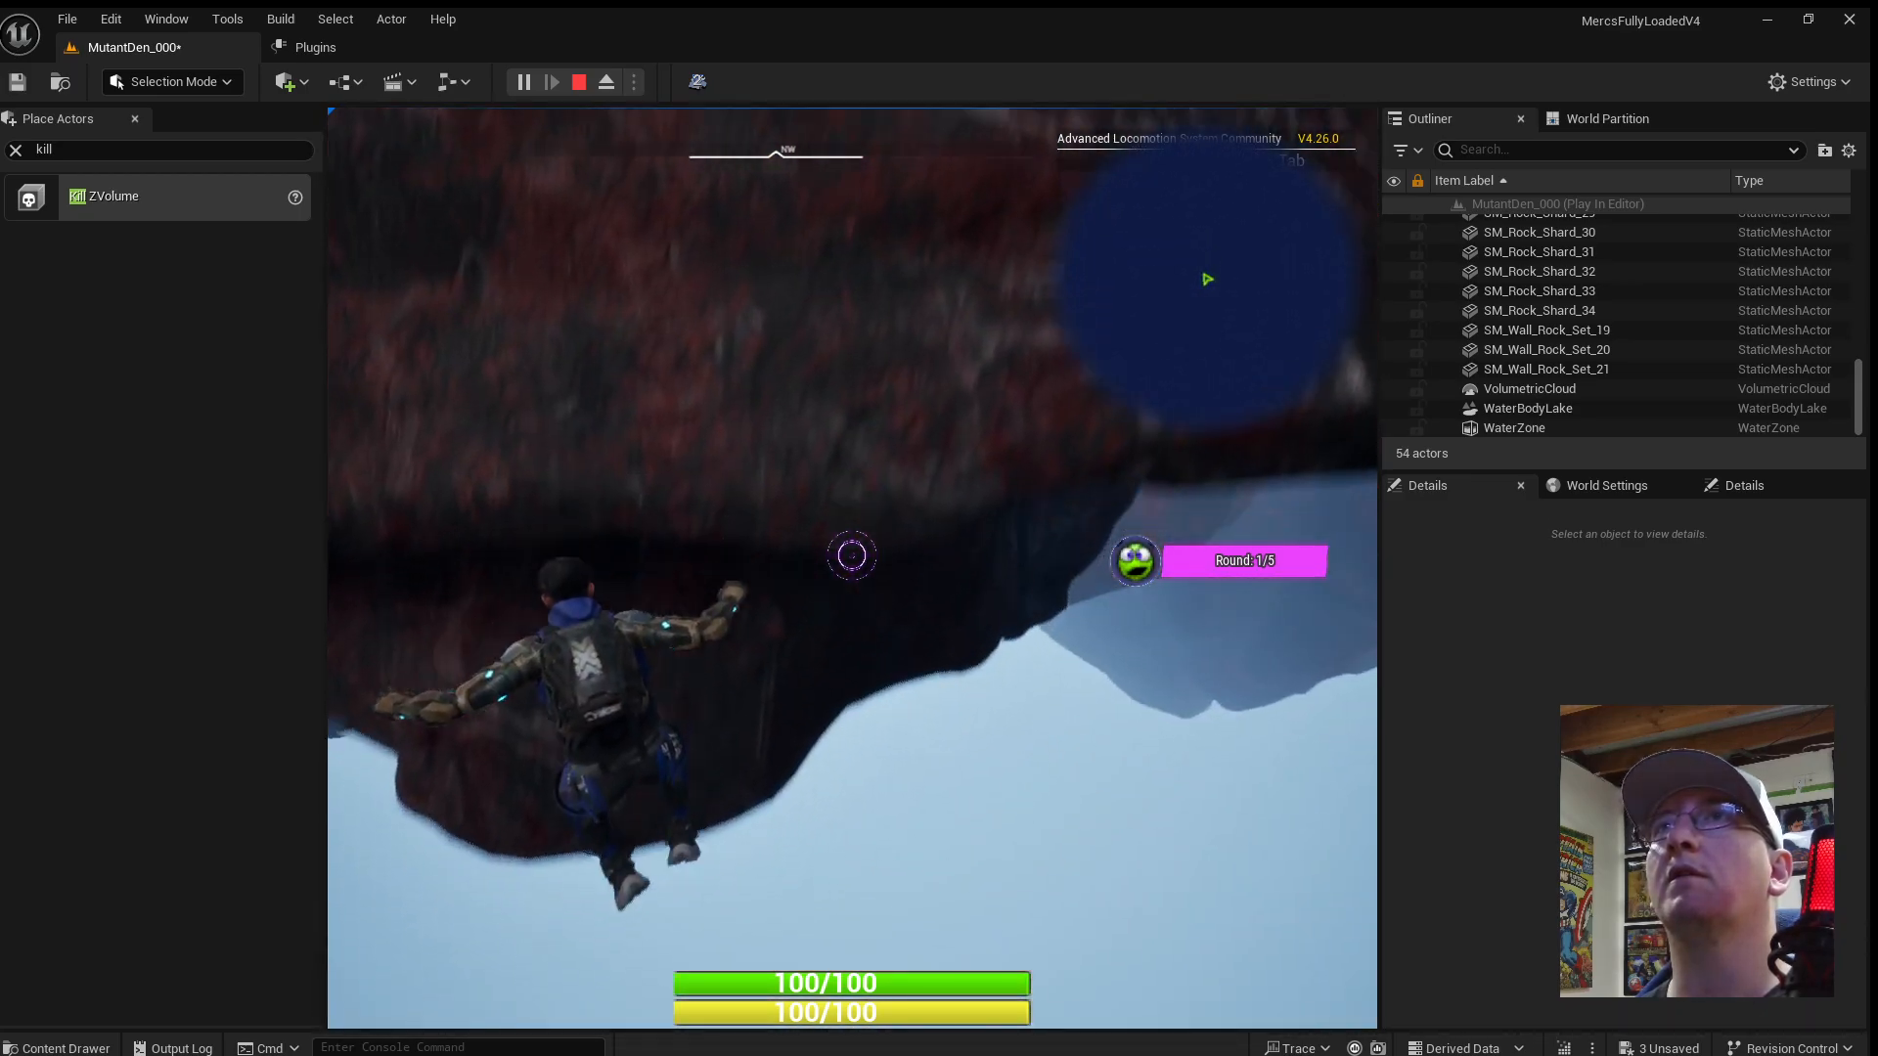
key(Escape)
Reselect the SM_Cliff_Rock_36 outcrop and move it horizontally to narrow its gap to the soil mound.
right_drag(841, 641, 840, 841)
key(s)
scroll(840, 640, up, 2)
click(840, 641)
right_drag(840, 641, 788, 606)
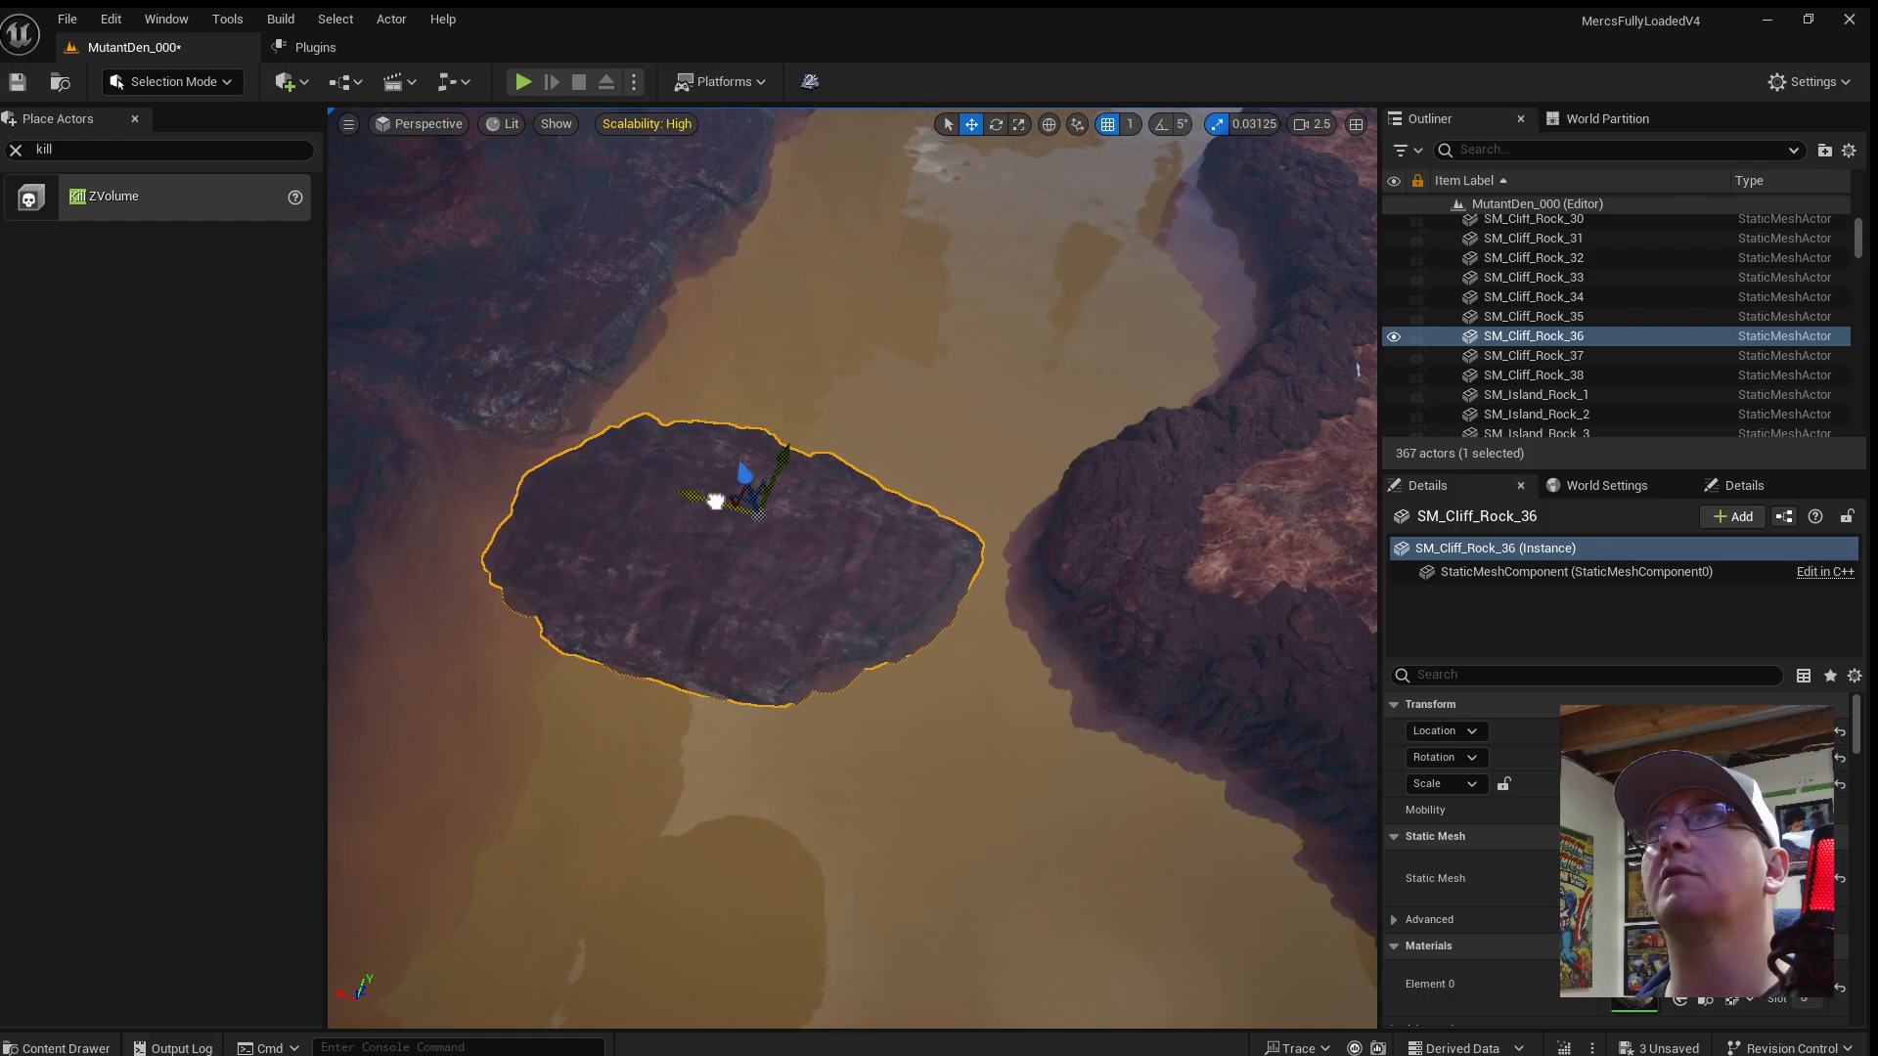
Playtest from the rocks edging the soil mound and jump across the narrowed gap onto the SM_Cliff_Rock_36 outcrop.
key(d)
right_drag(941, 610, 802, 558)
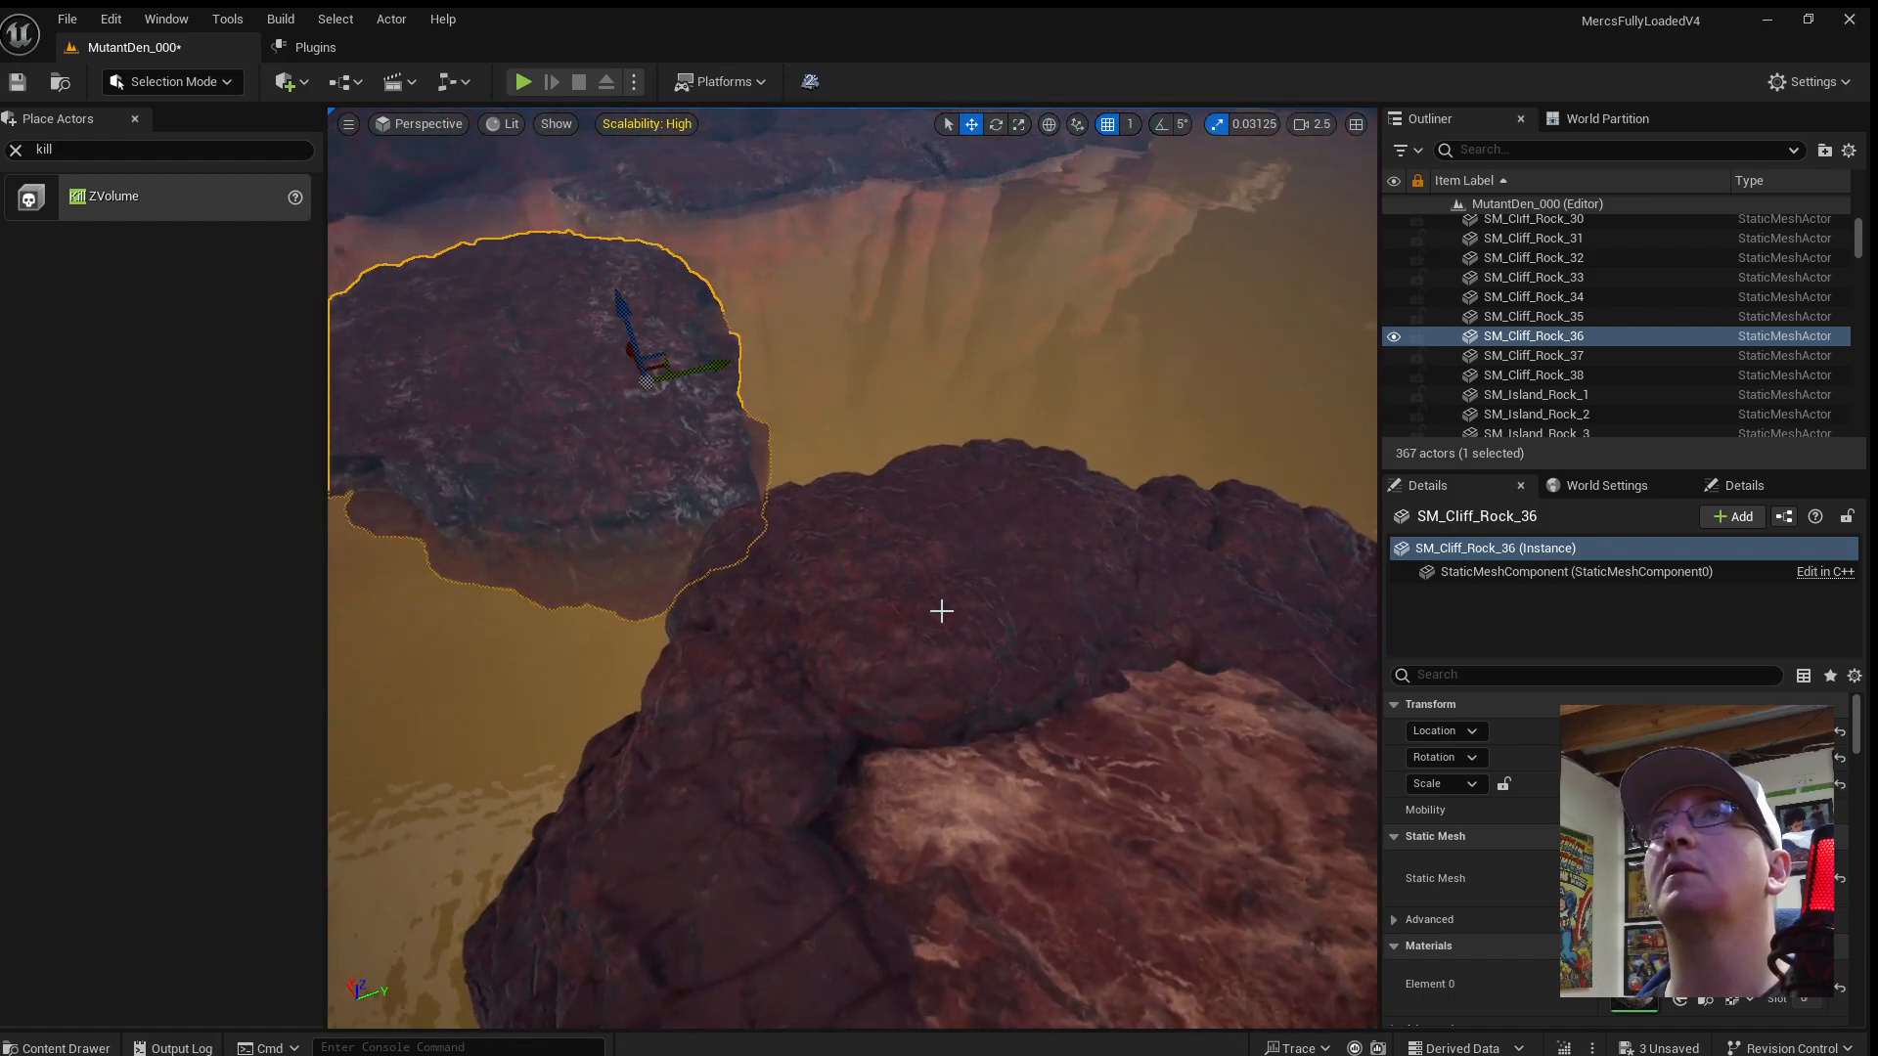
click(1055, 811)
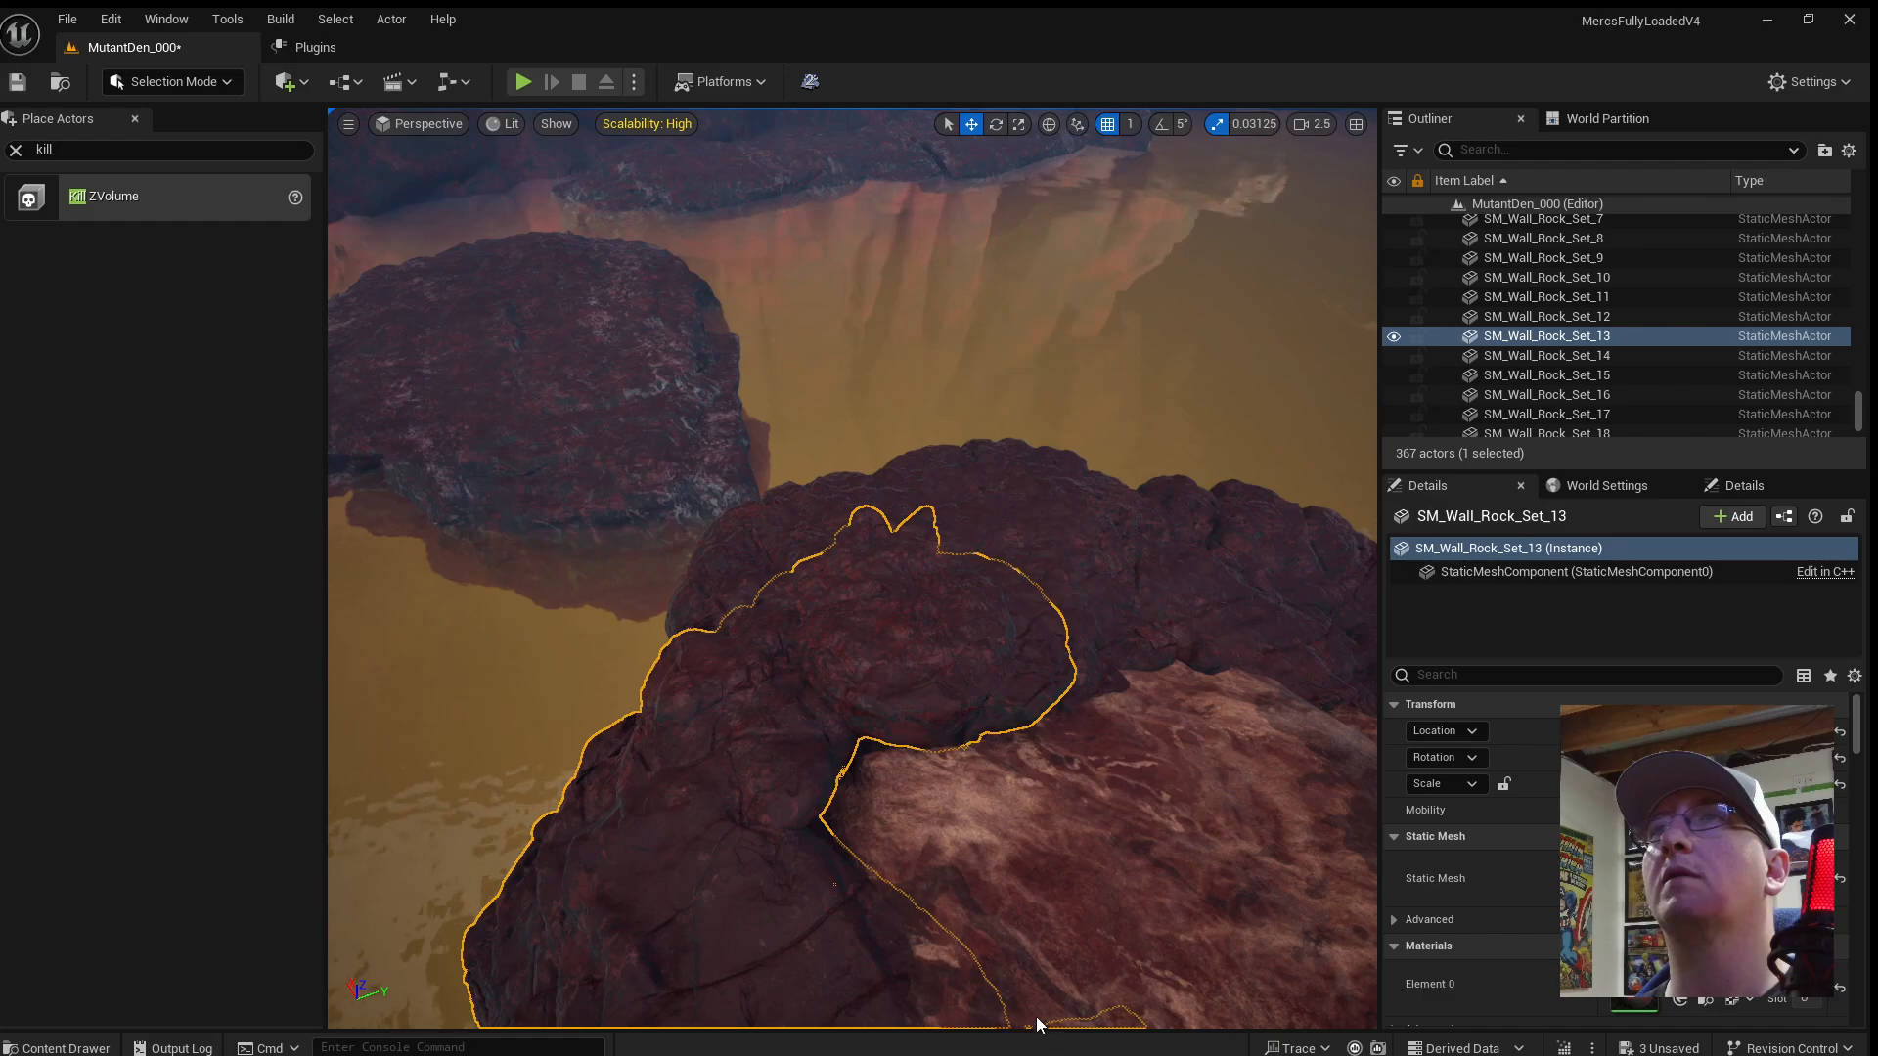
key(alt+p)
key(w)
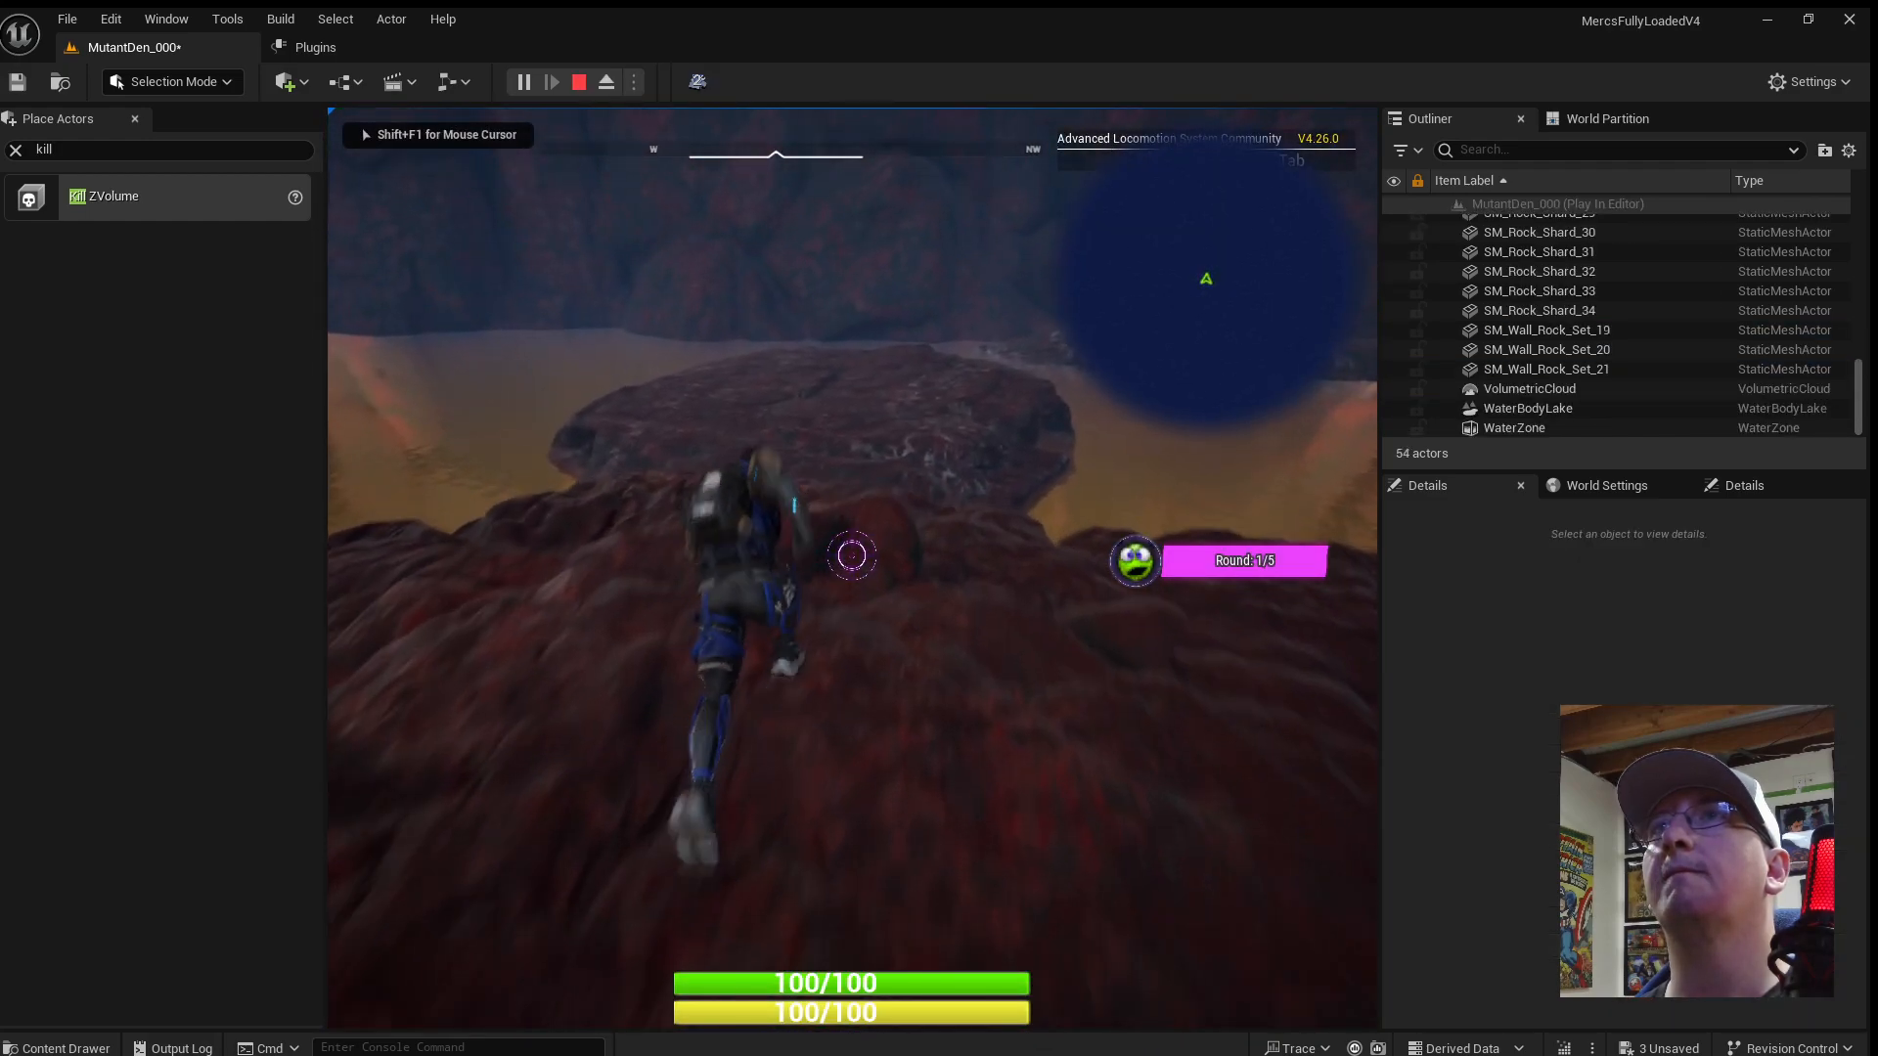
key(w)
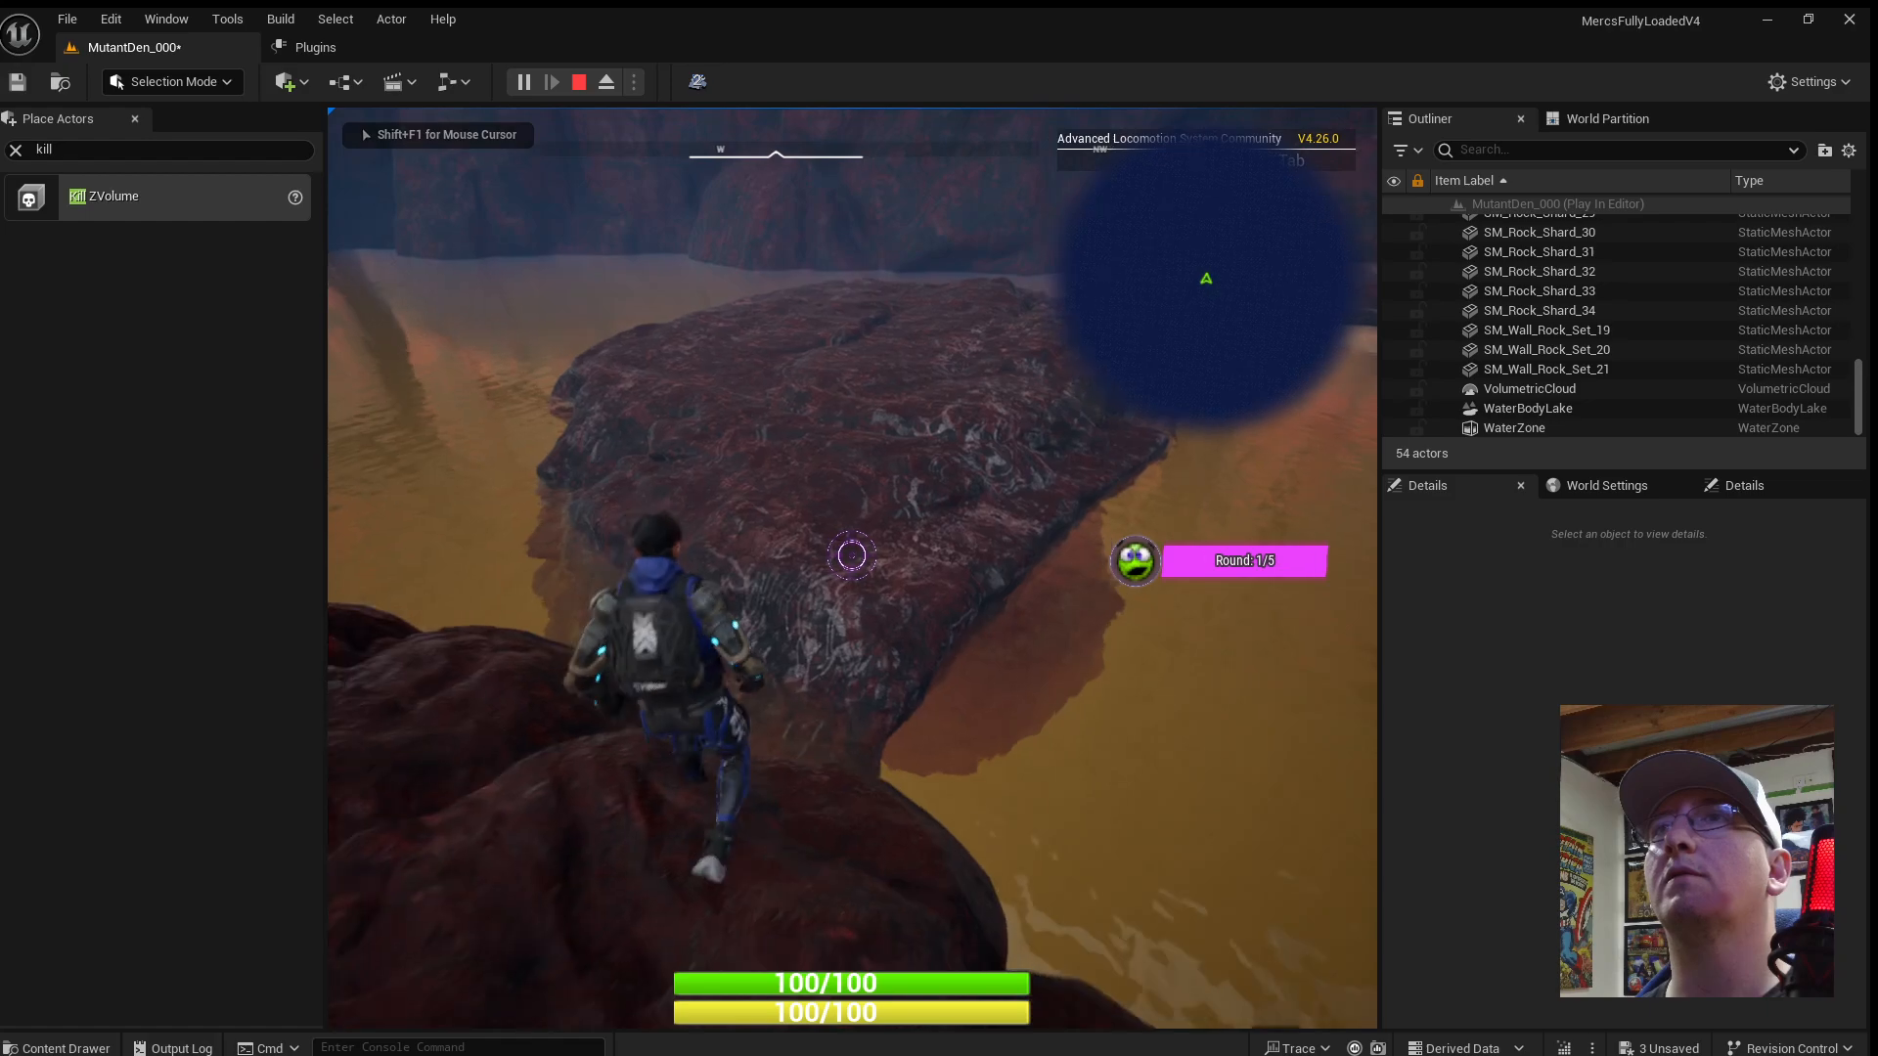
key(w)
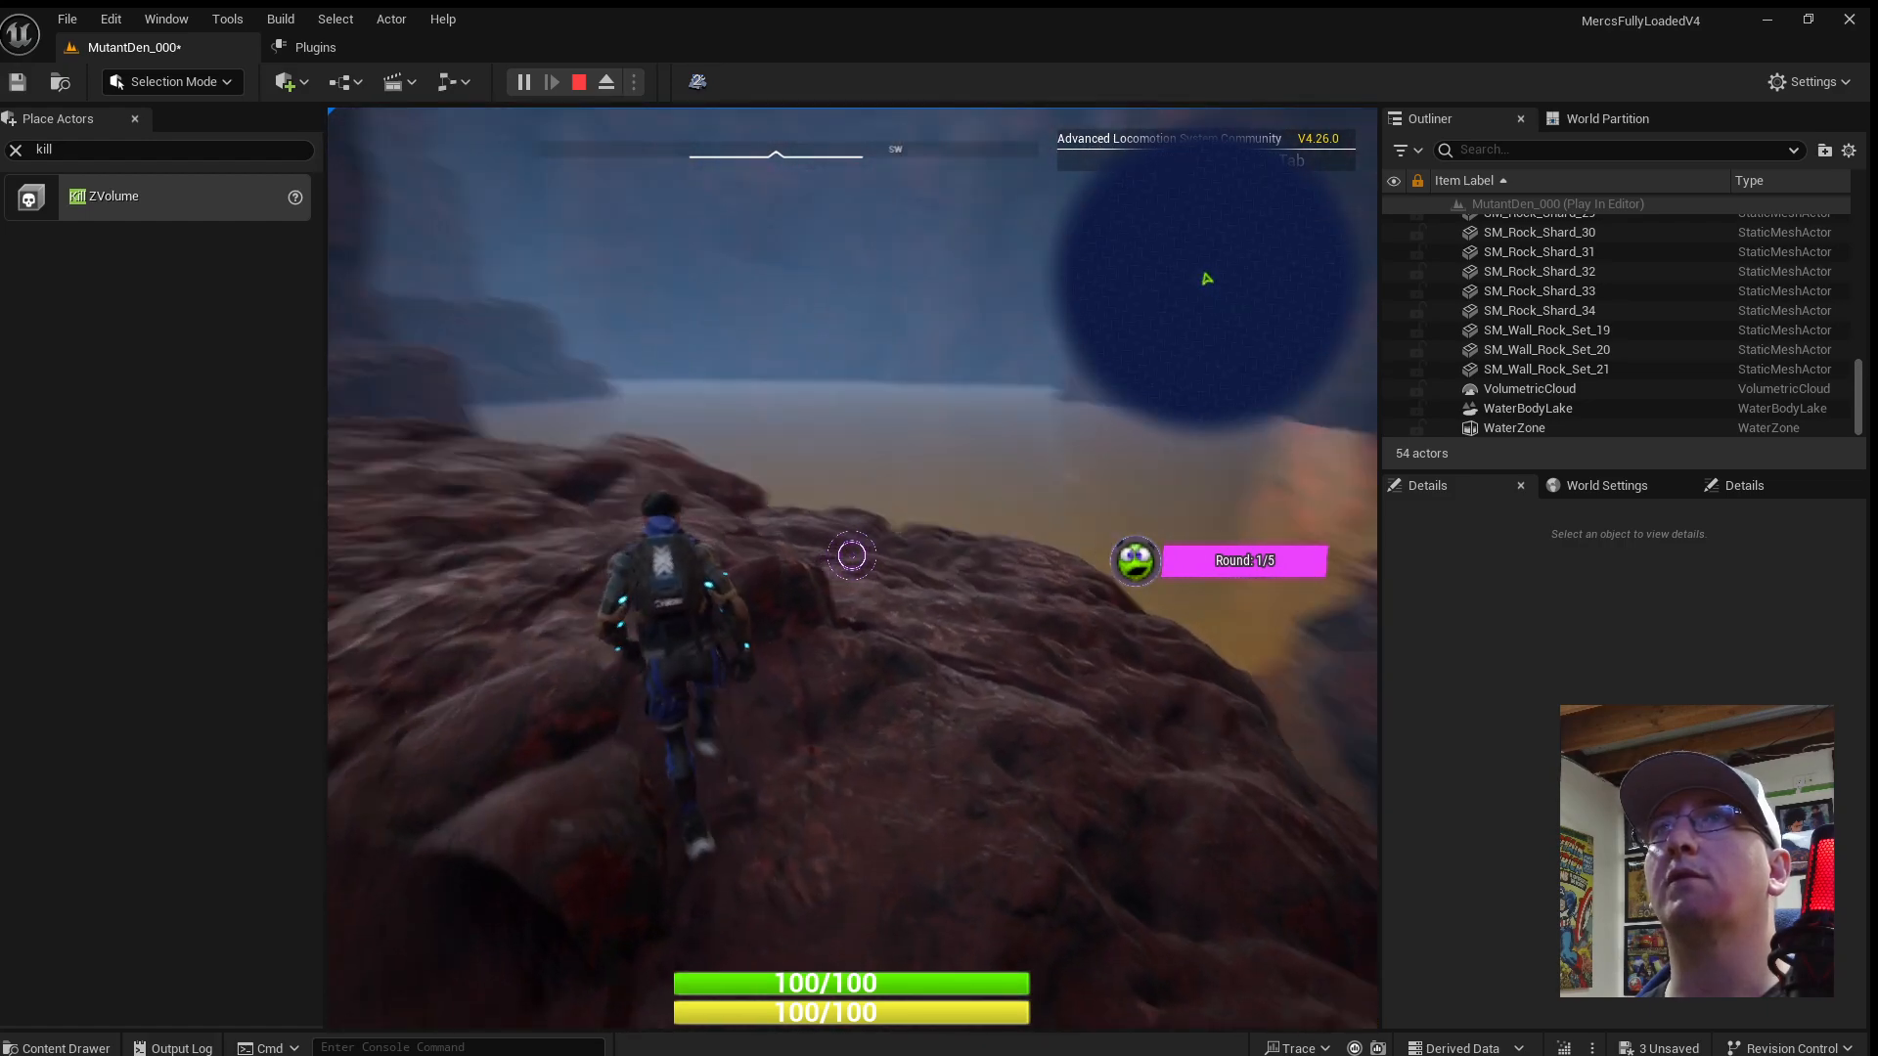
key(w)
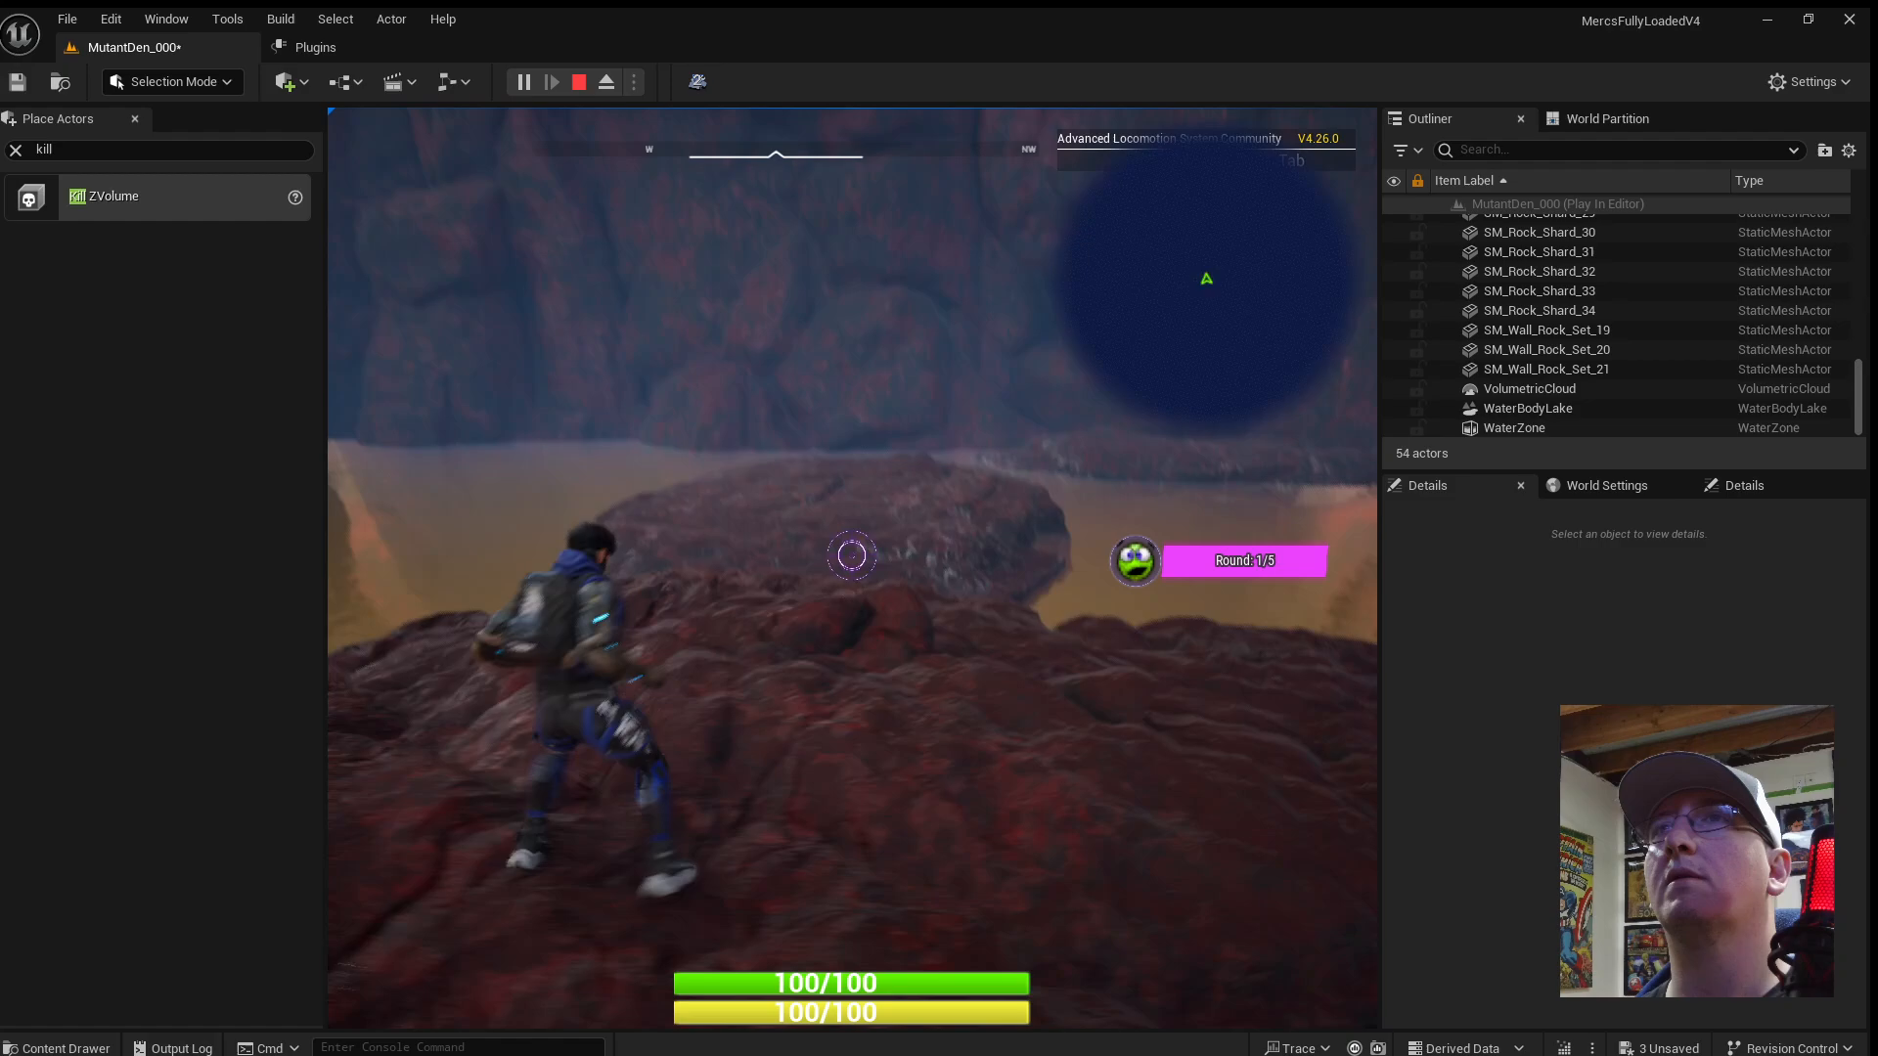
key(w)
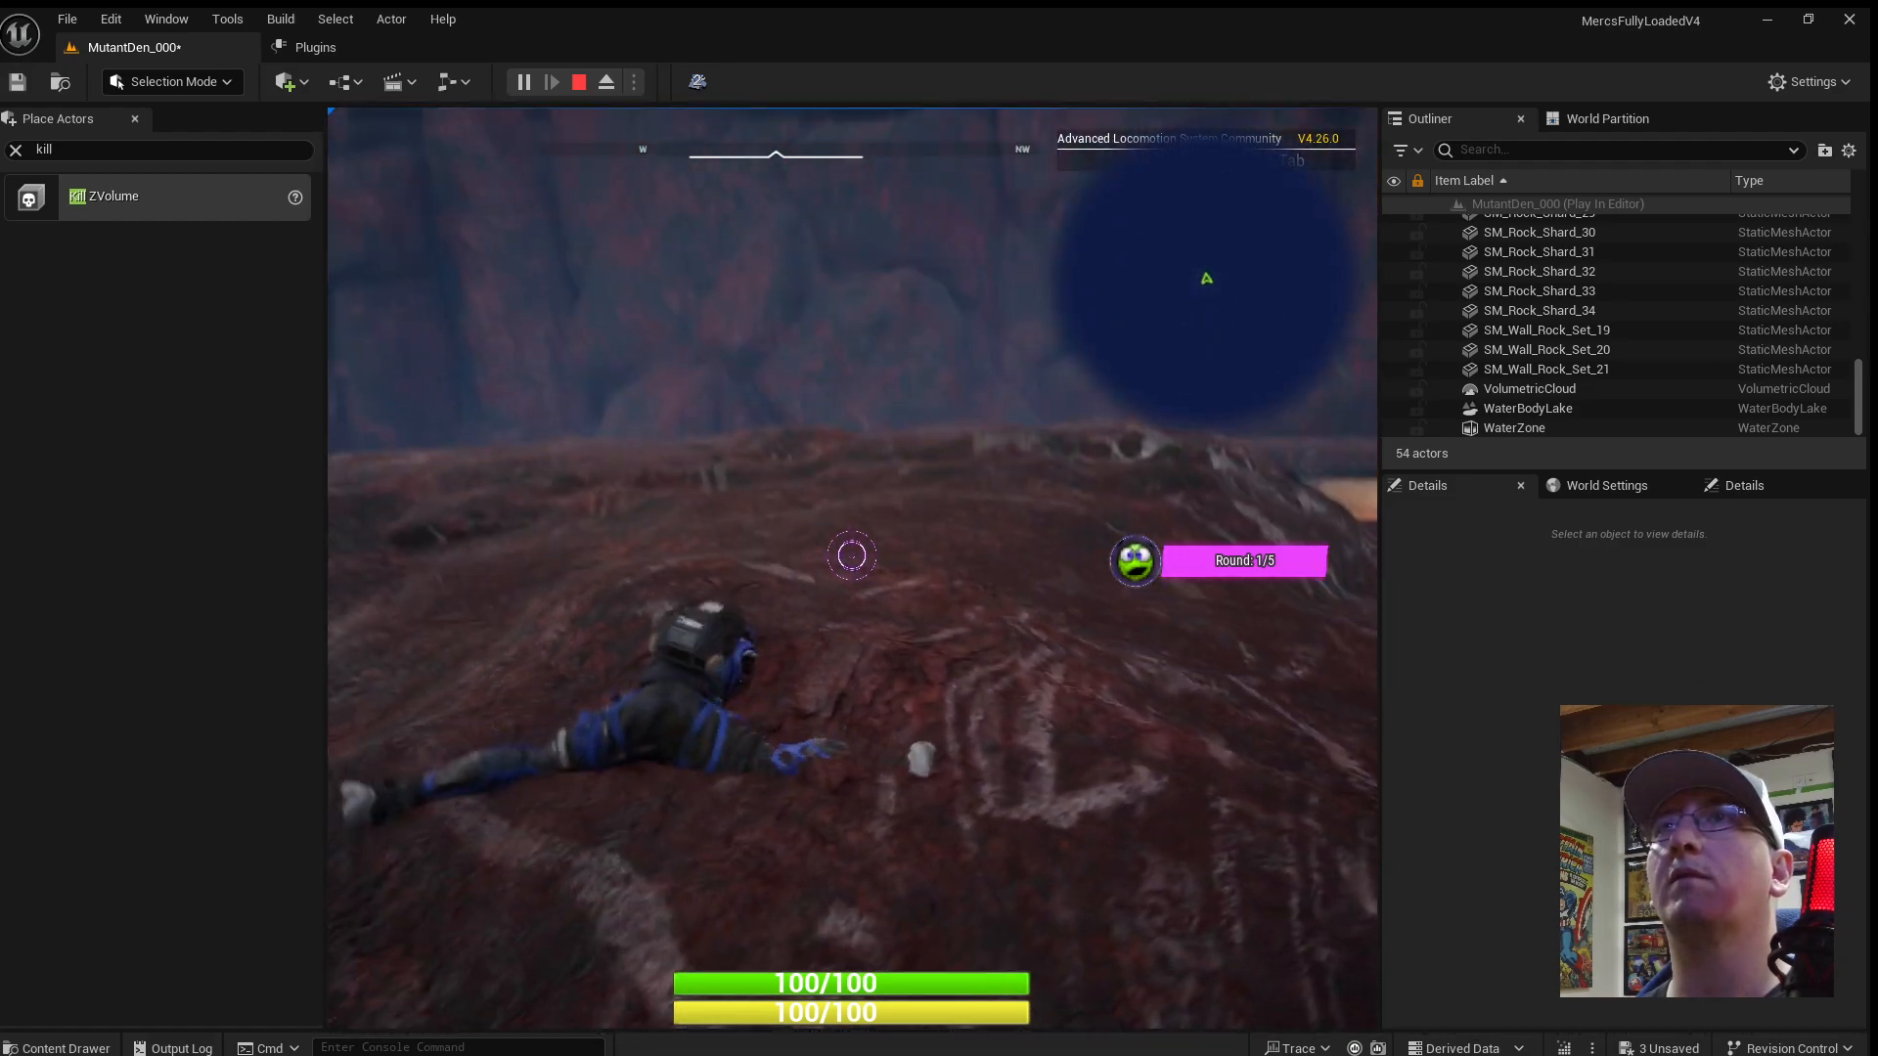
Continue the playtest by running and climbing along the cliff-side rocks toward the next lake ledges, and stop play.
key(w)
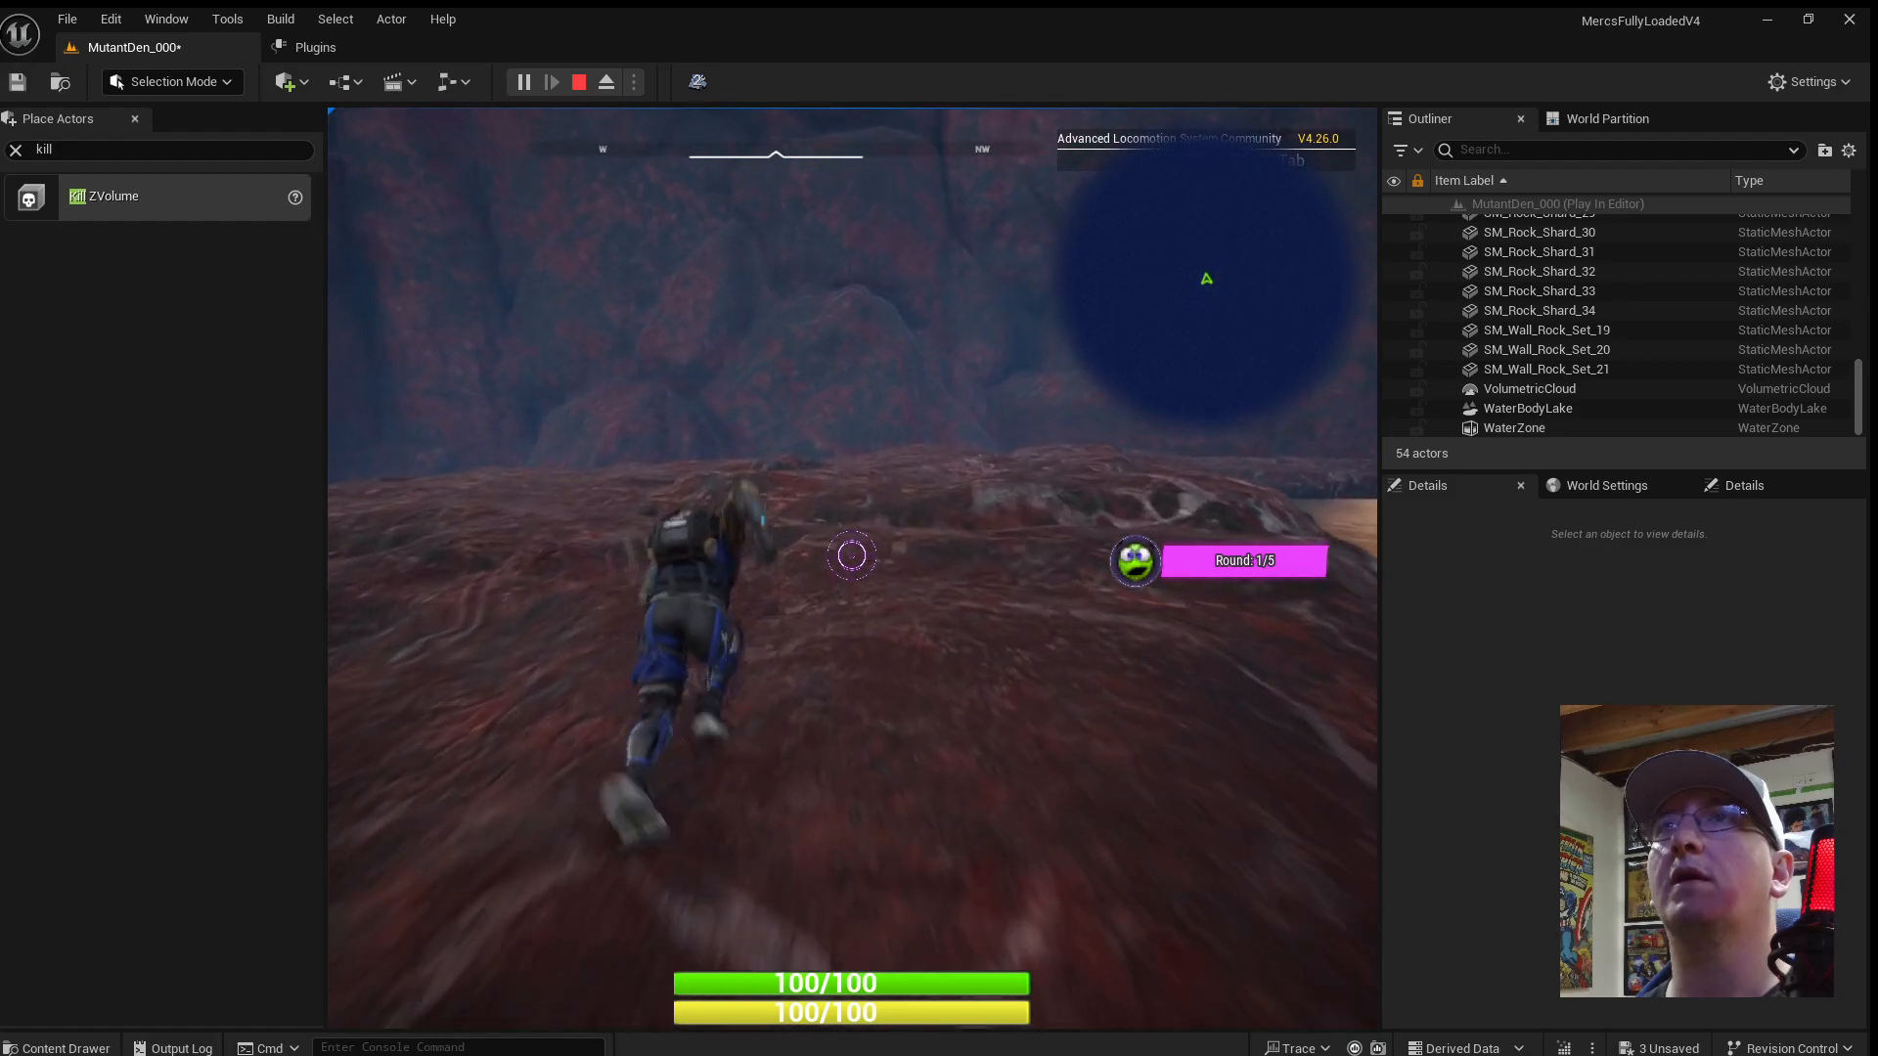
key(w)
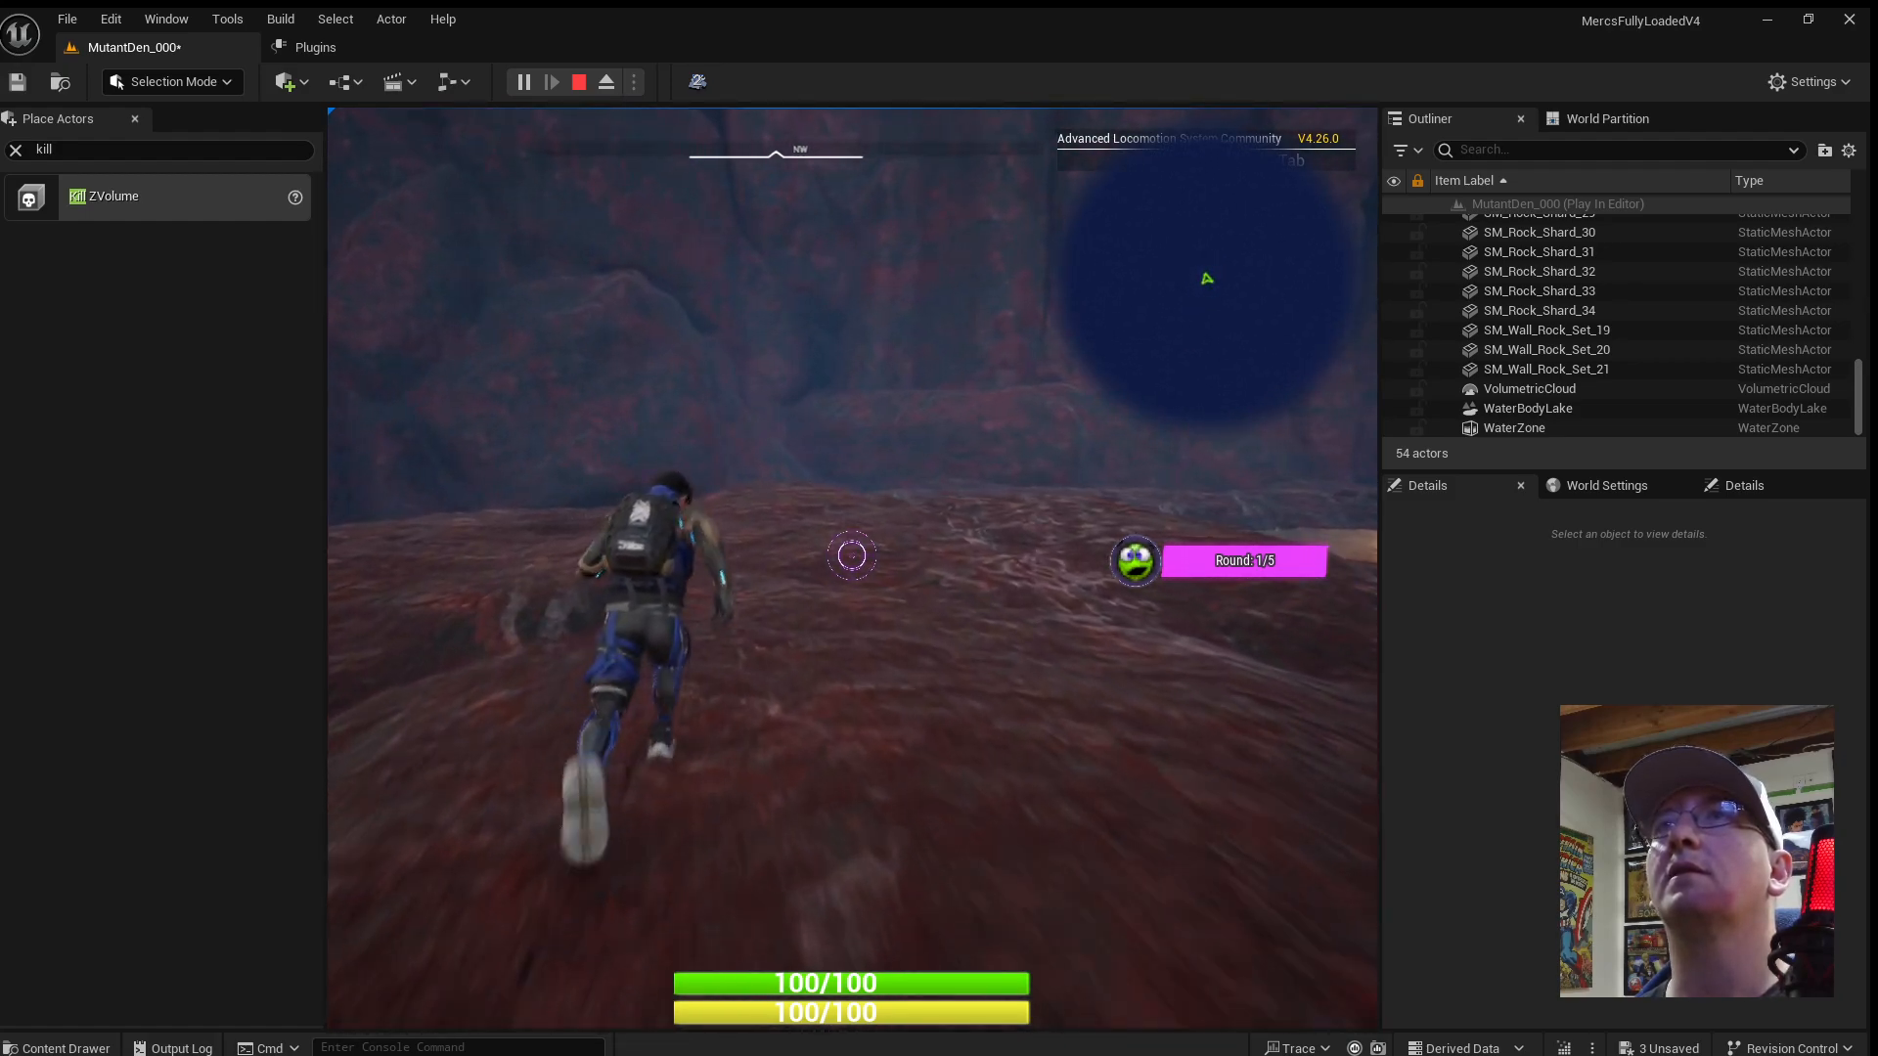
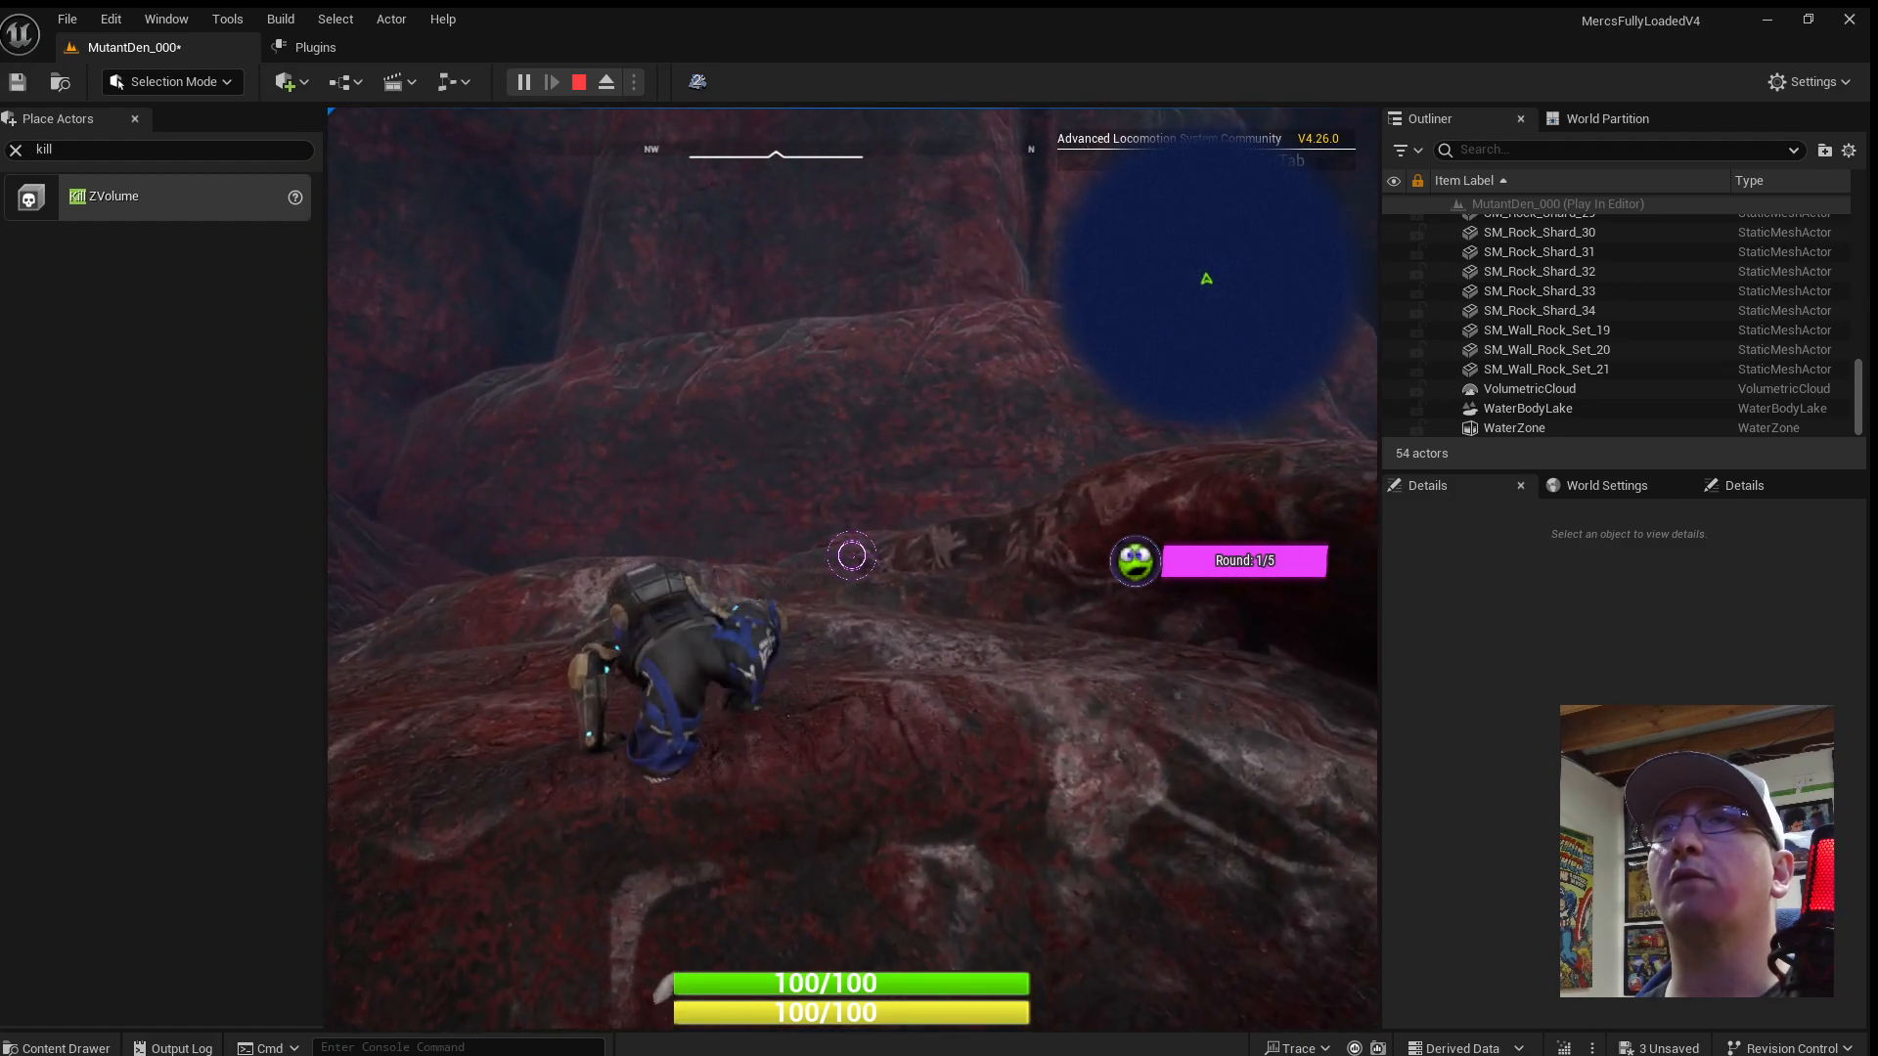
key(w)
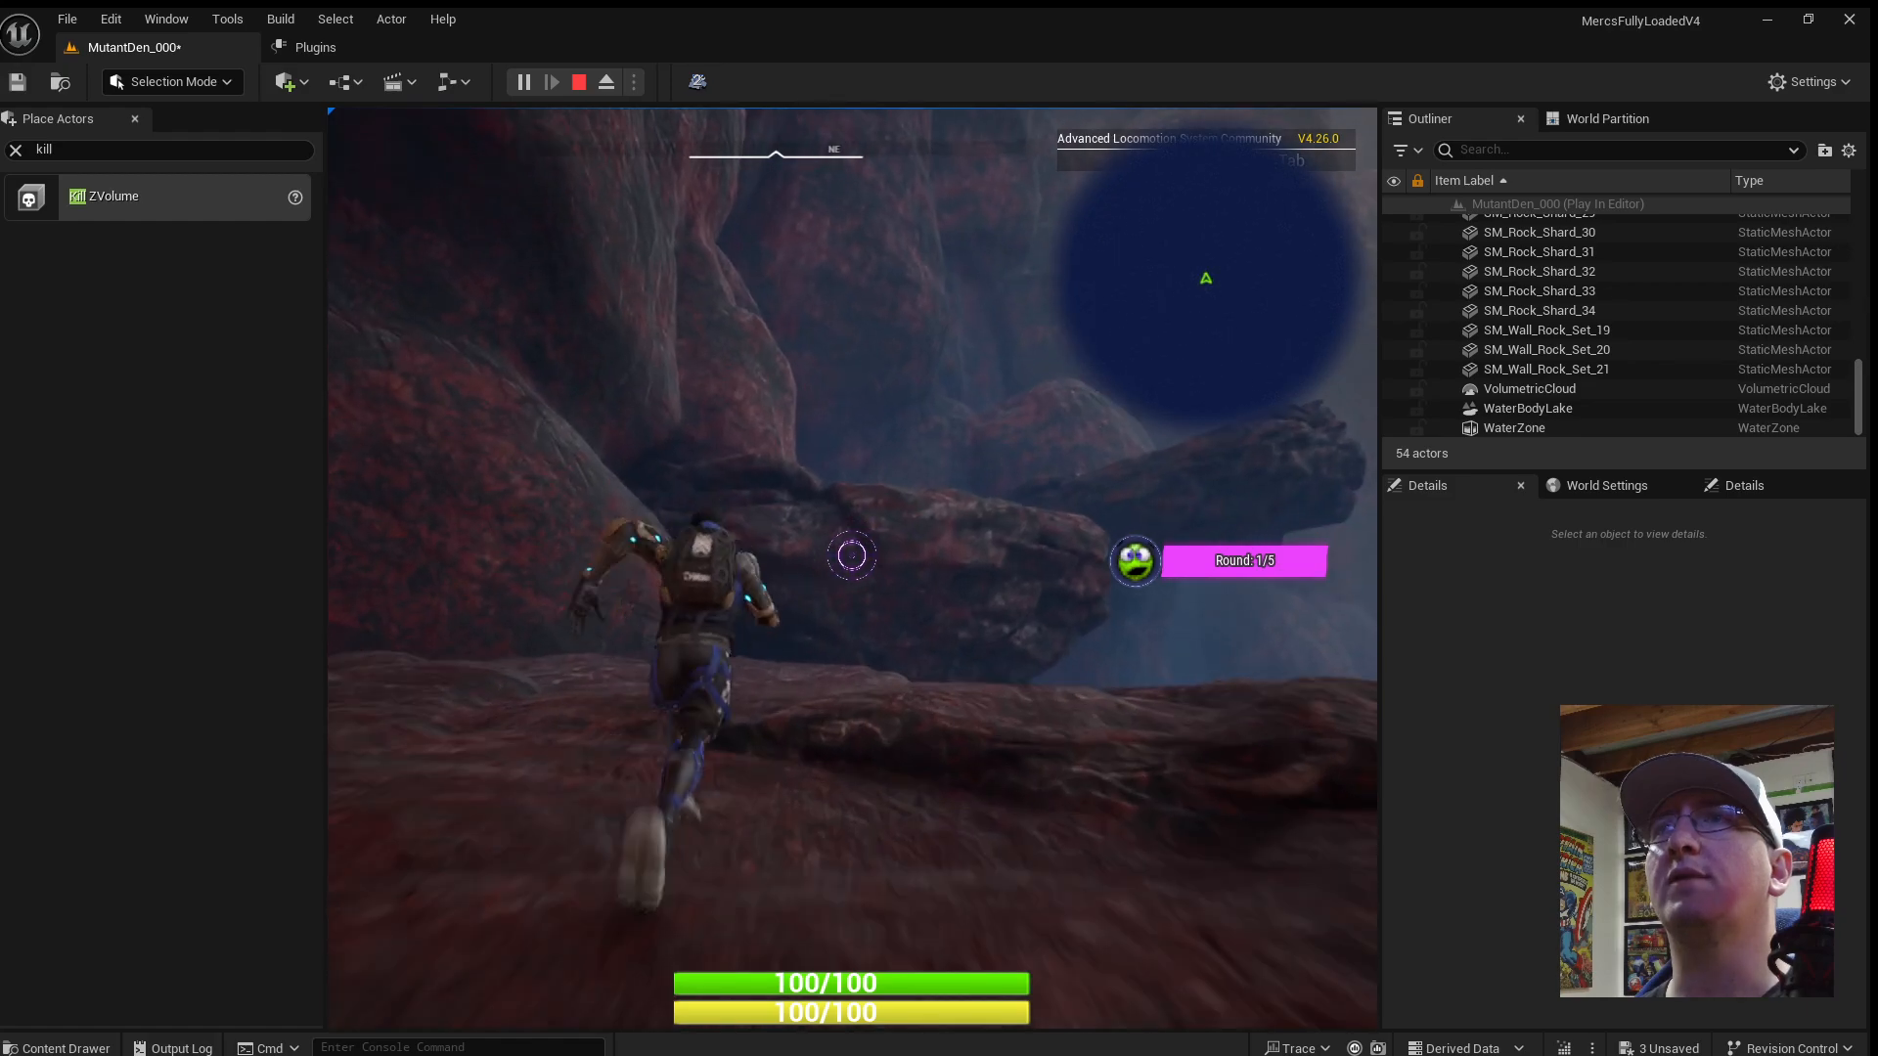
key(w)
key(w)
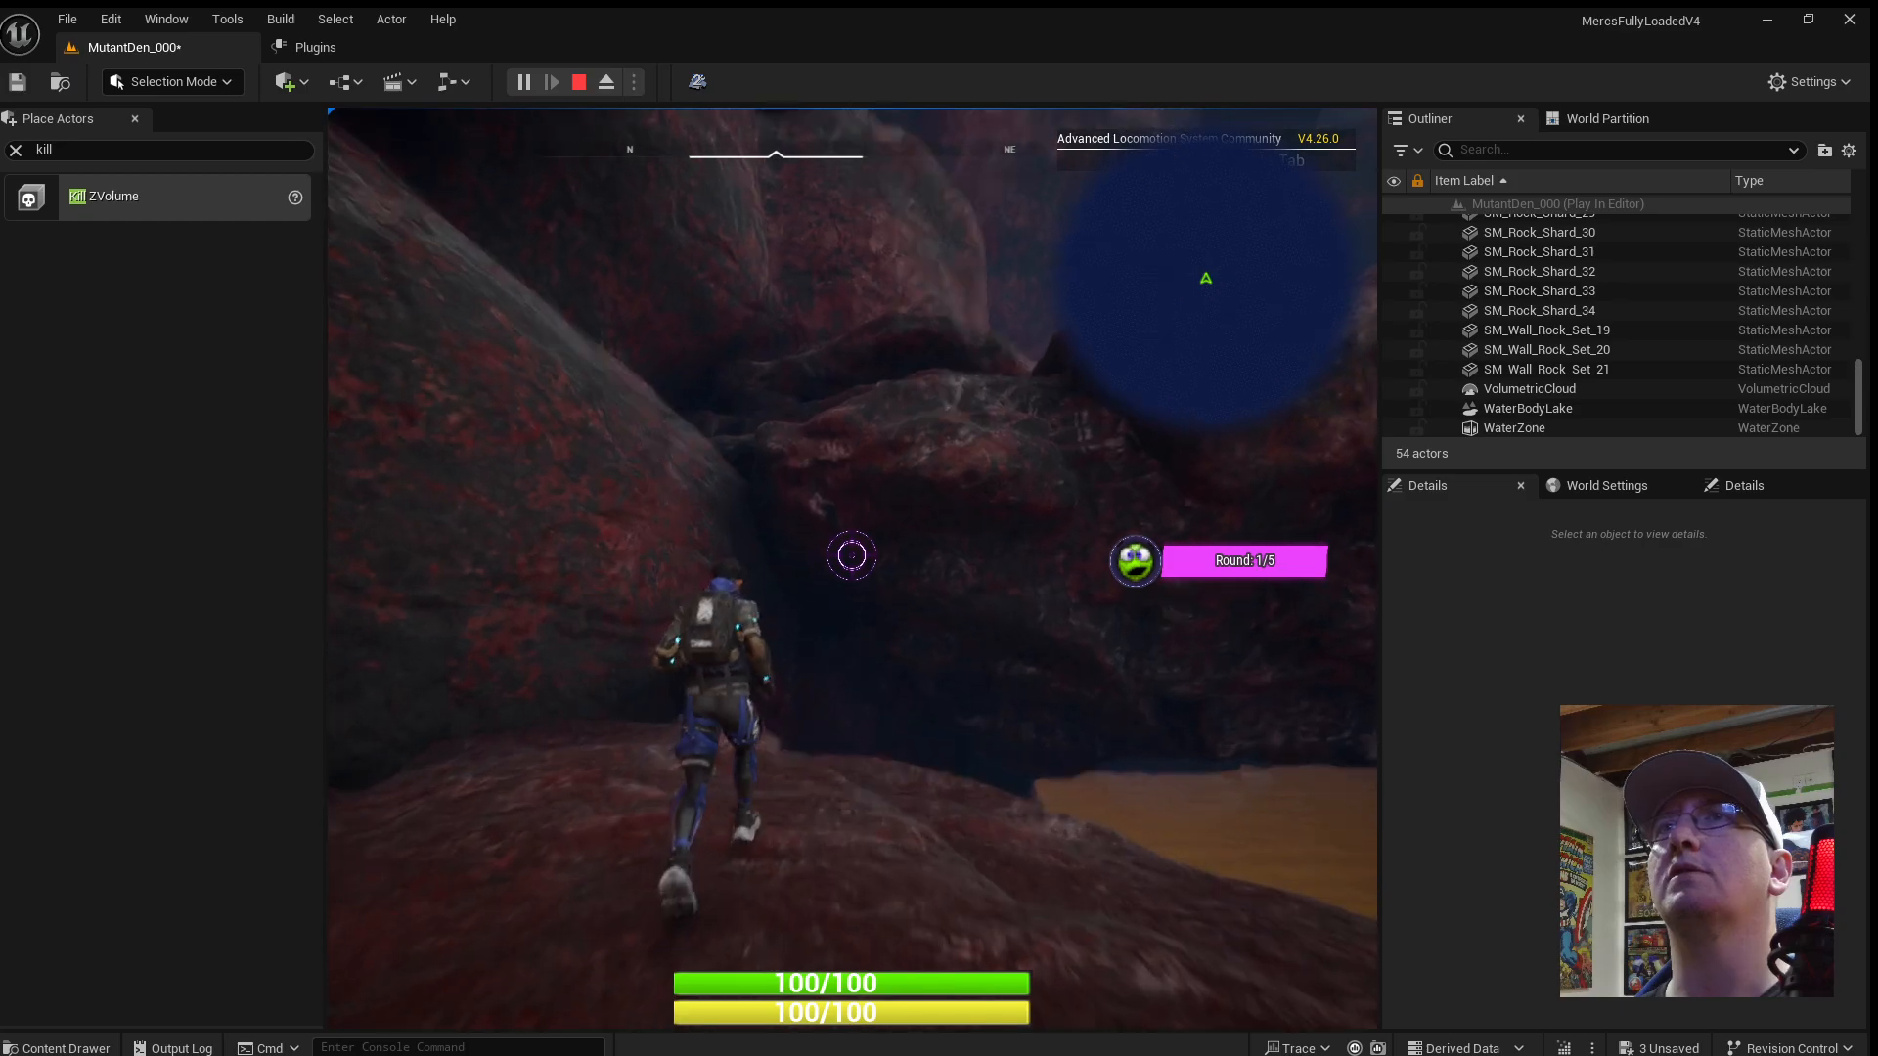
key(w)
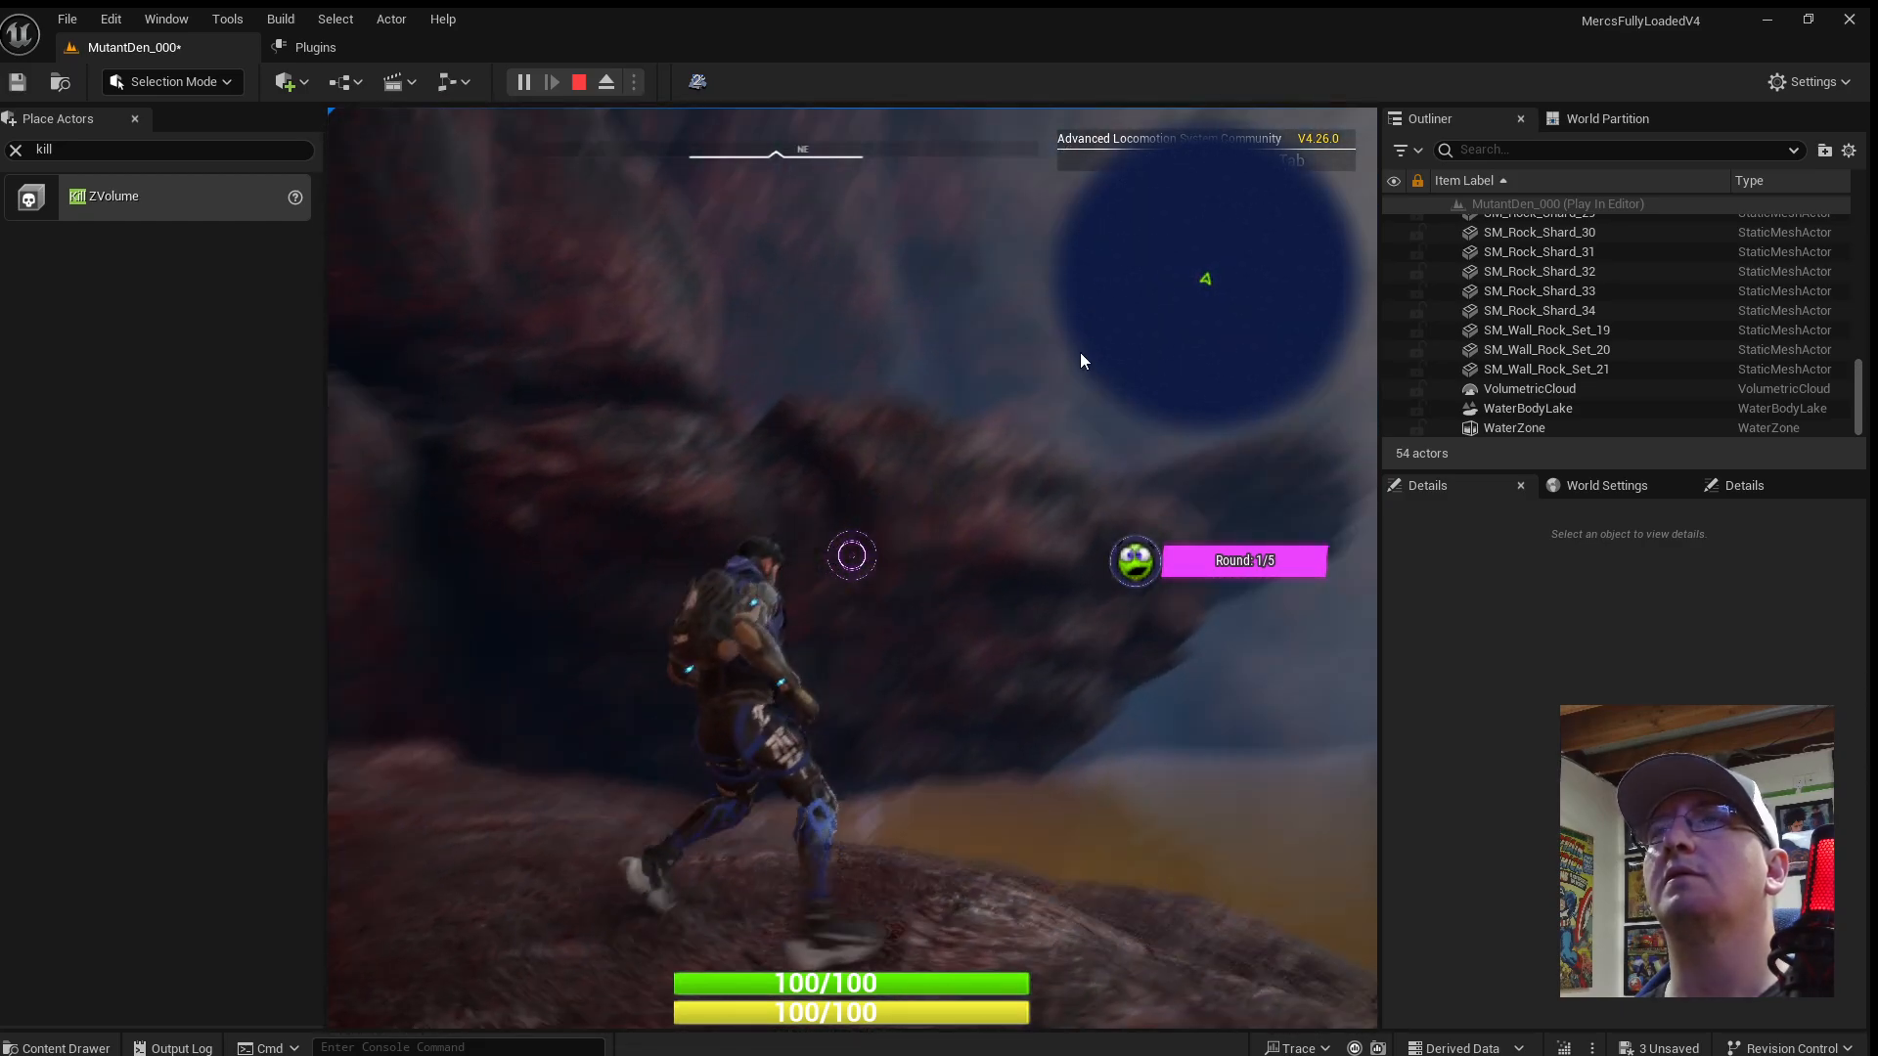
key(Escape)
Select the SM_Cliff_Rock_37 ledge above the lake and rotate it by about 15 degrees to change its tilt.
right_drag(919, 649, 1017, 684)
right_drag(861, 586, 832, 655)
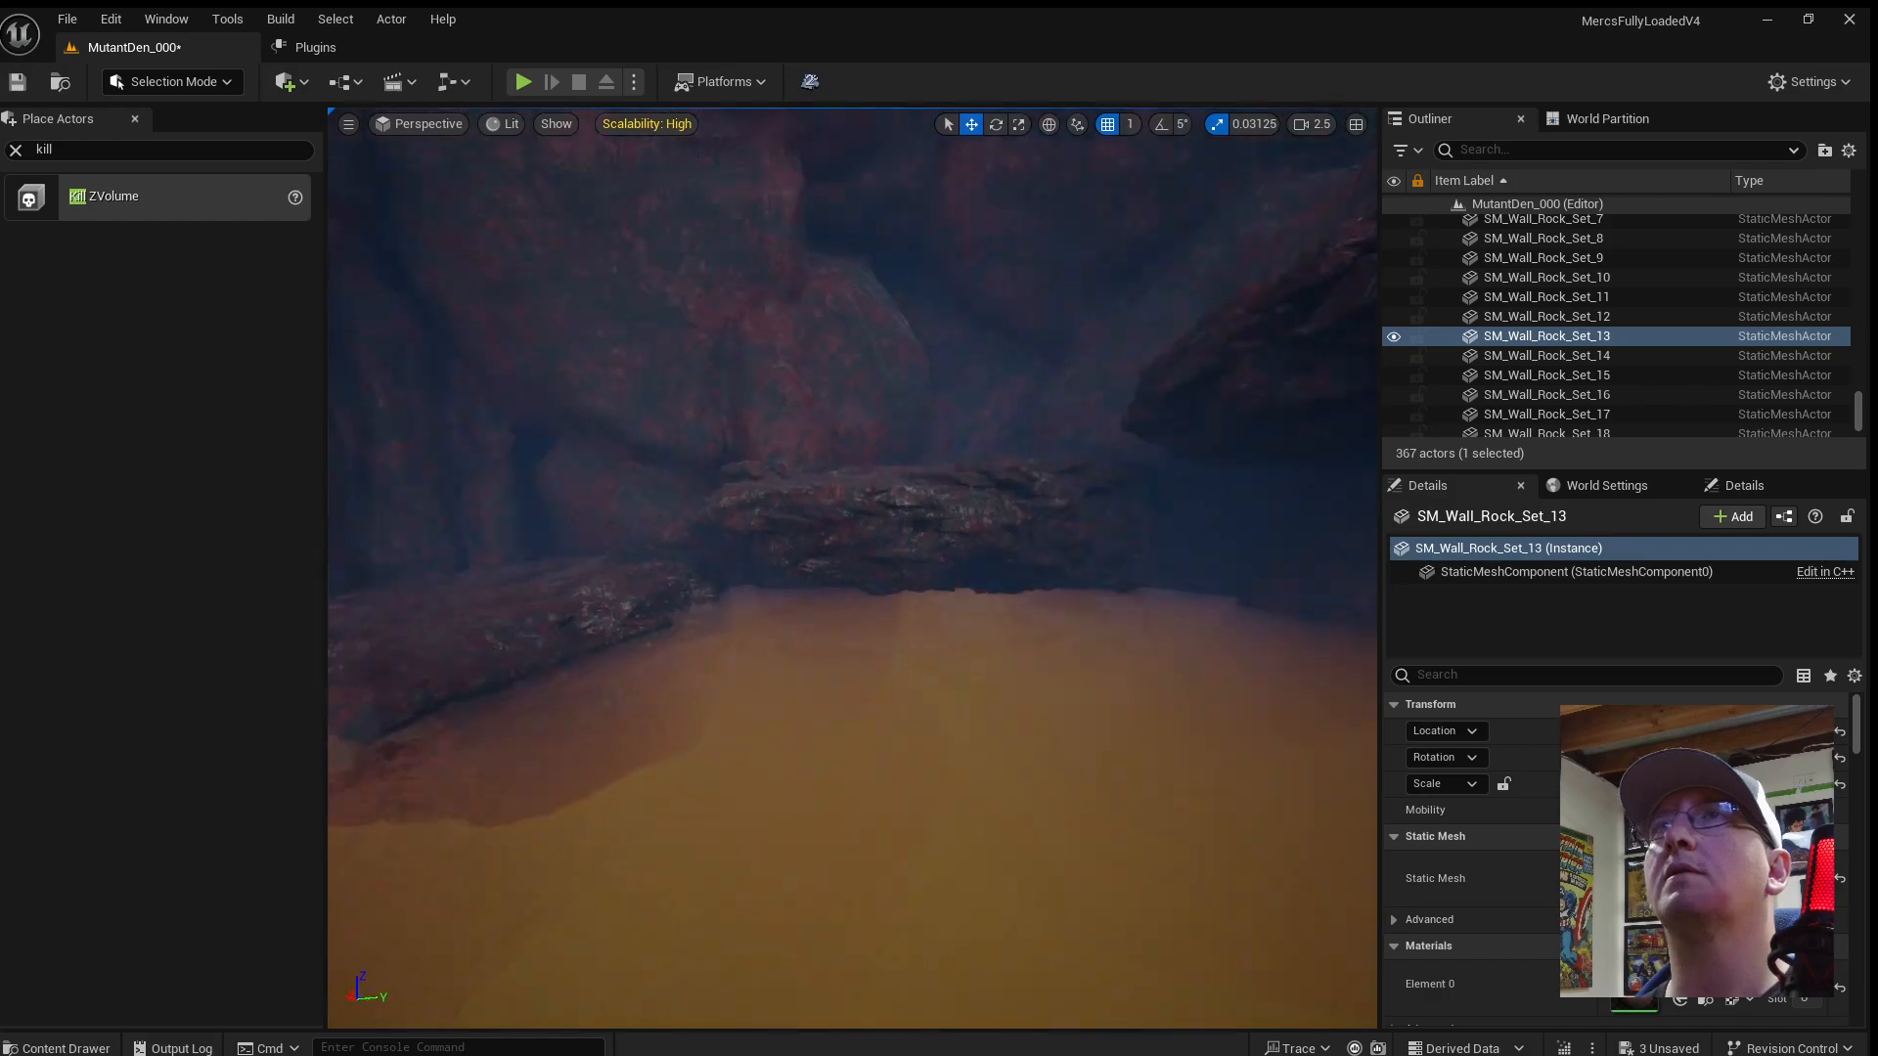
drag(880, 479, 895, 489)
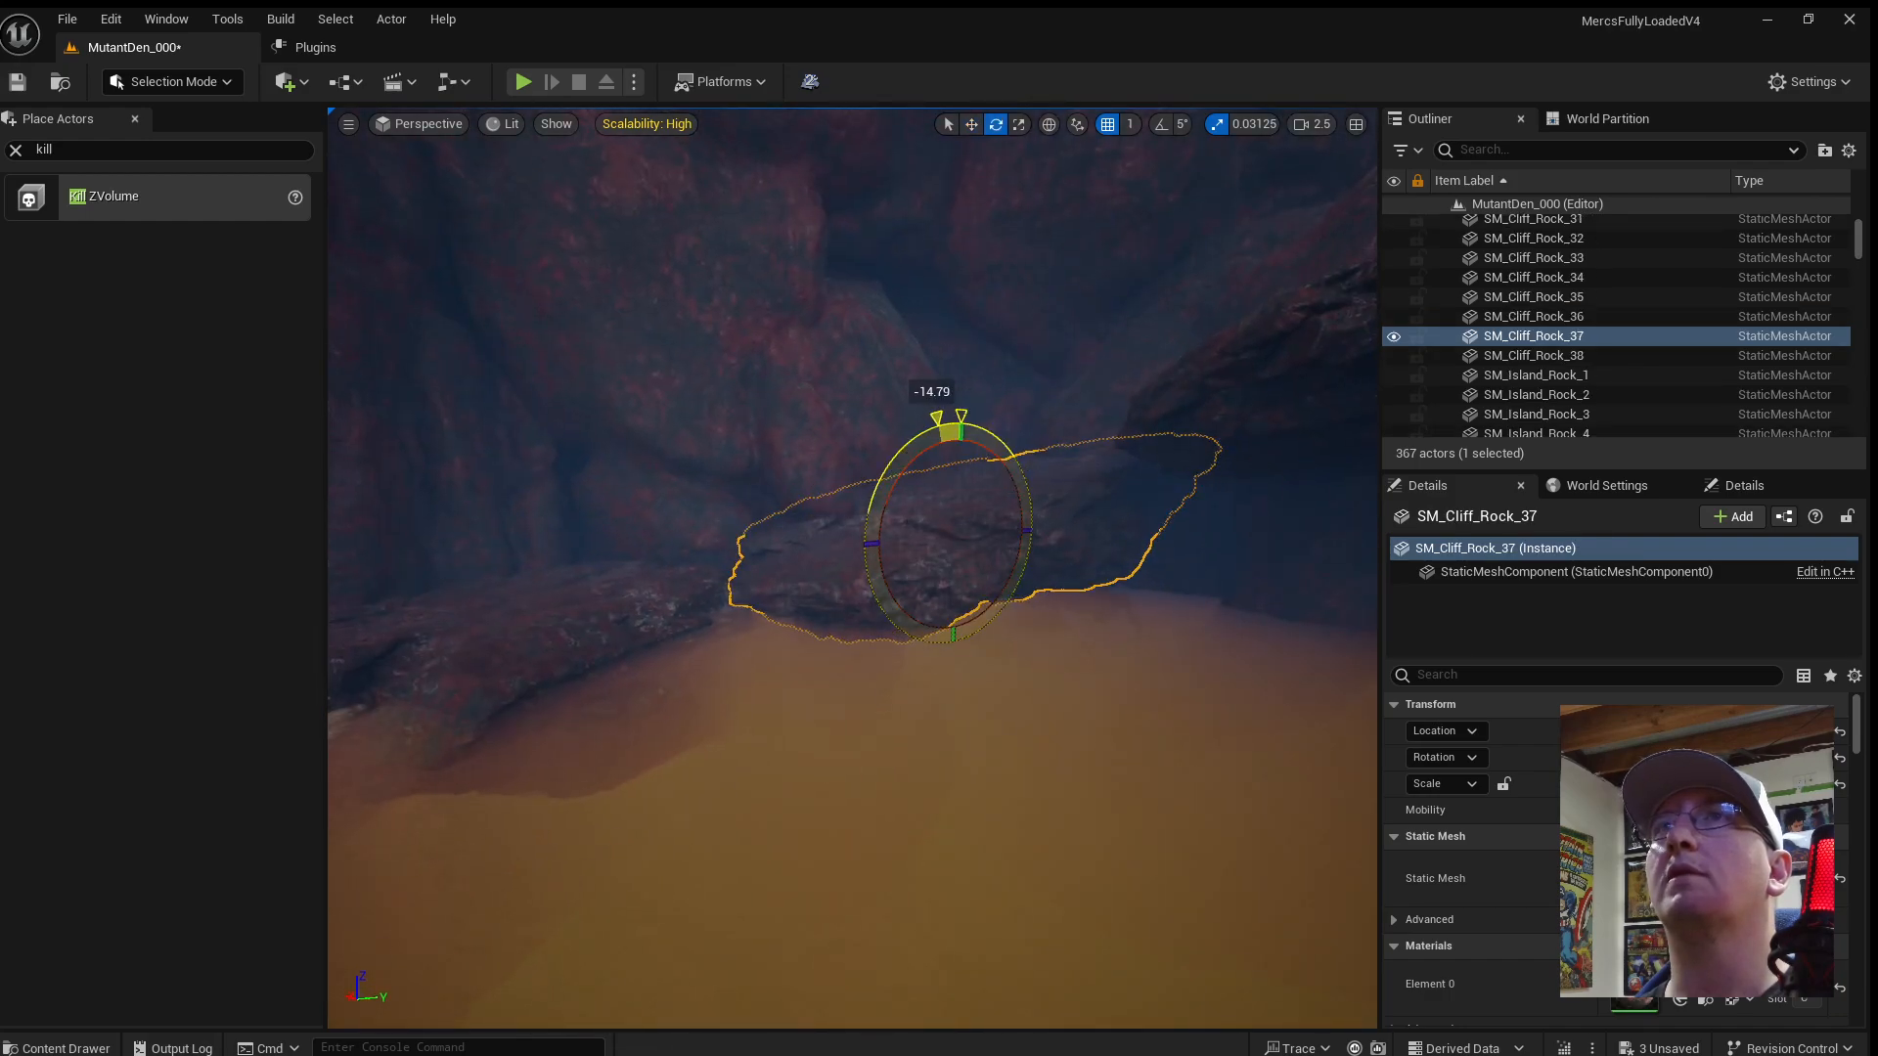
Playtest from the SM_Cliff_Rock_34 ledge, run along the rocks and jump toward the SM_Cliff_Rock_38 outcrop, and stop play.
key(a)
right_drag(956, 801, 1213, 798)
click(873, 753)
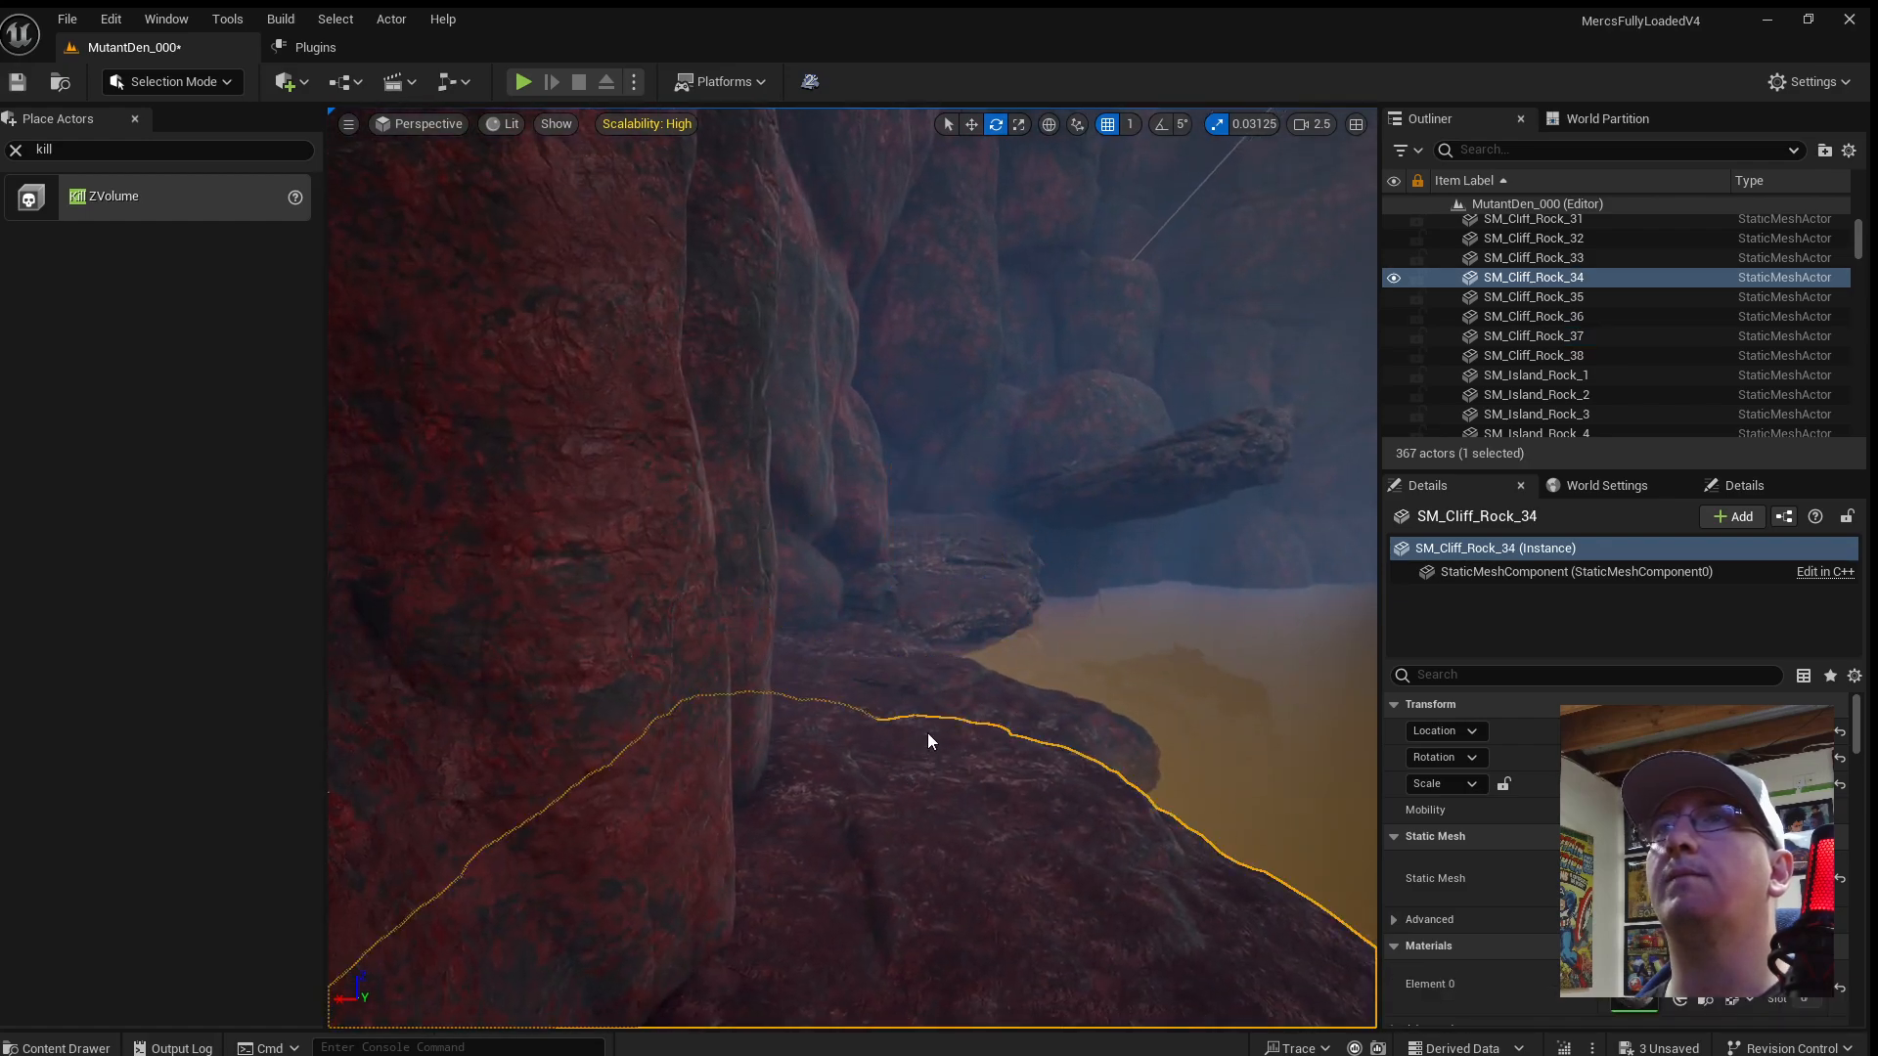
key(alt+p)
key(w)
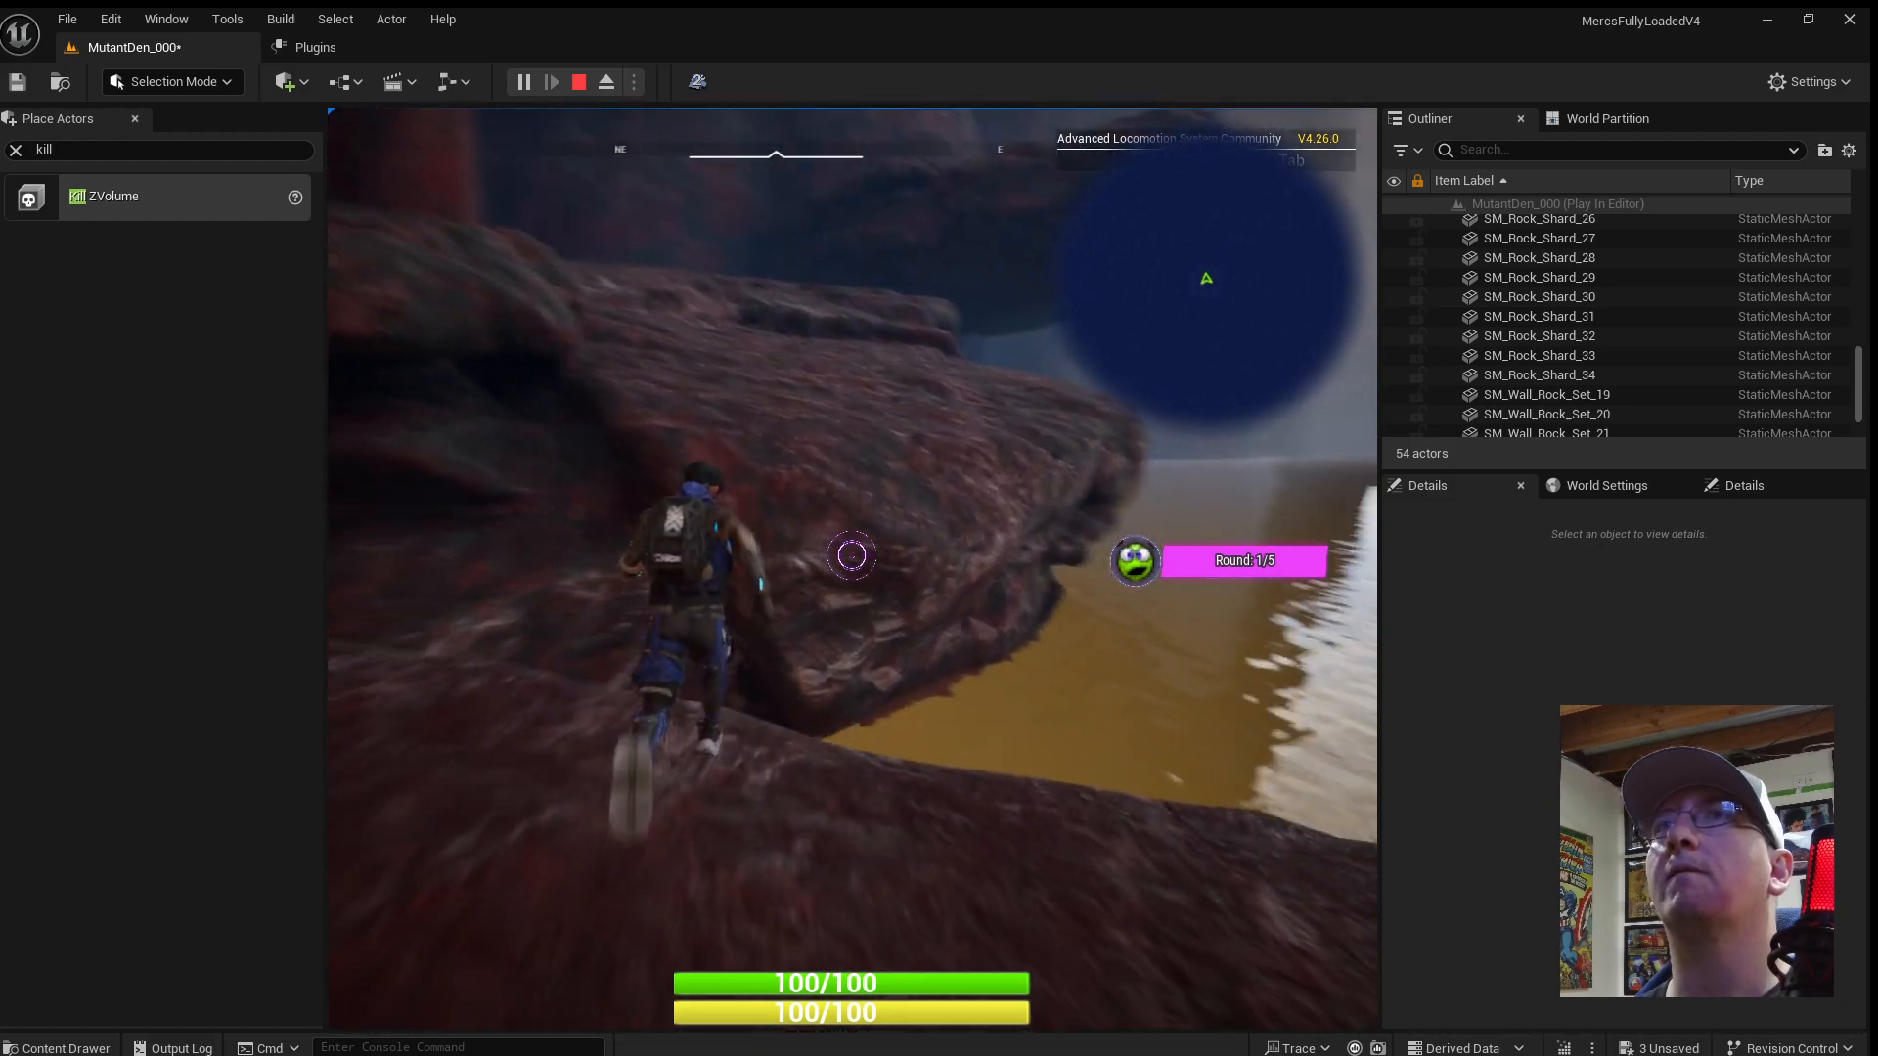
key(space)
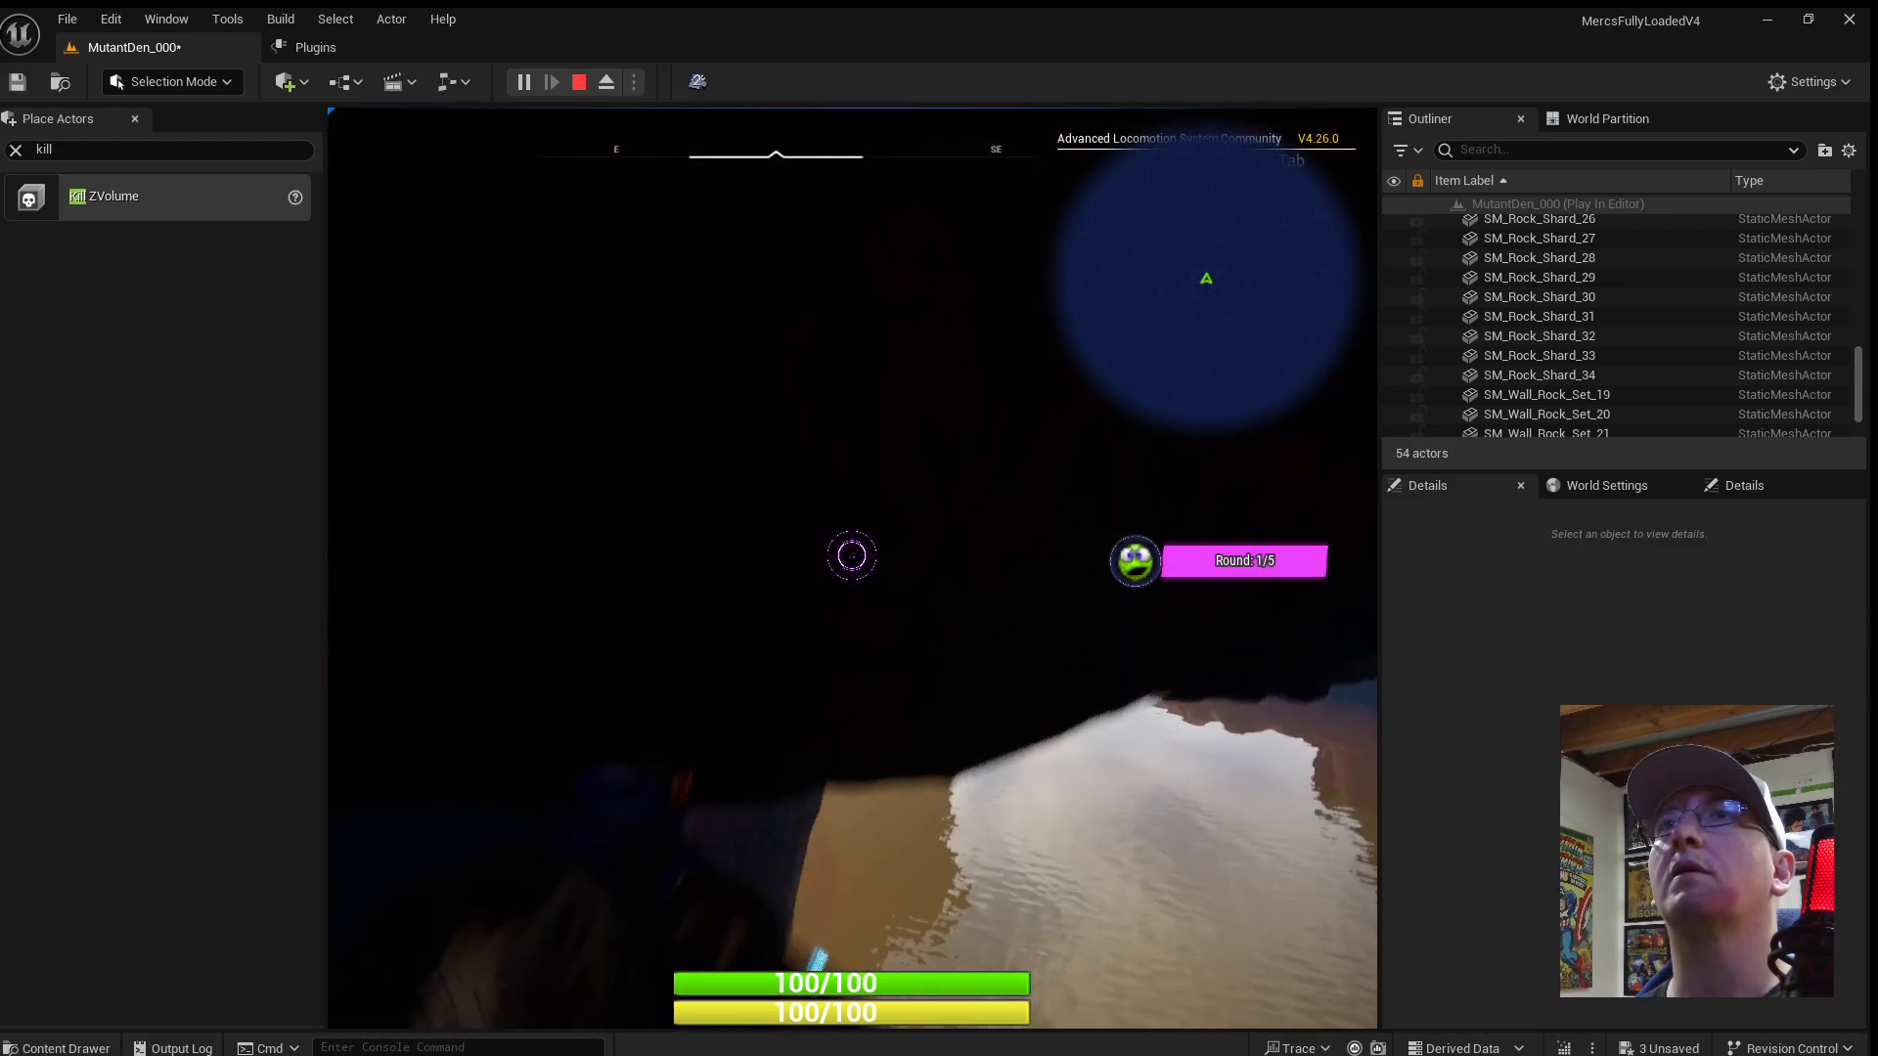
key(Escape)
Select the SM_Cliff_Rock_38 outcrop, lower it toward the lake and shift it slightly horizontally beside the cliff wall.
right_drag(1076, 684, 864, 629)
click(847, 524)
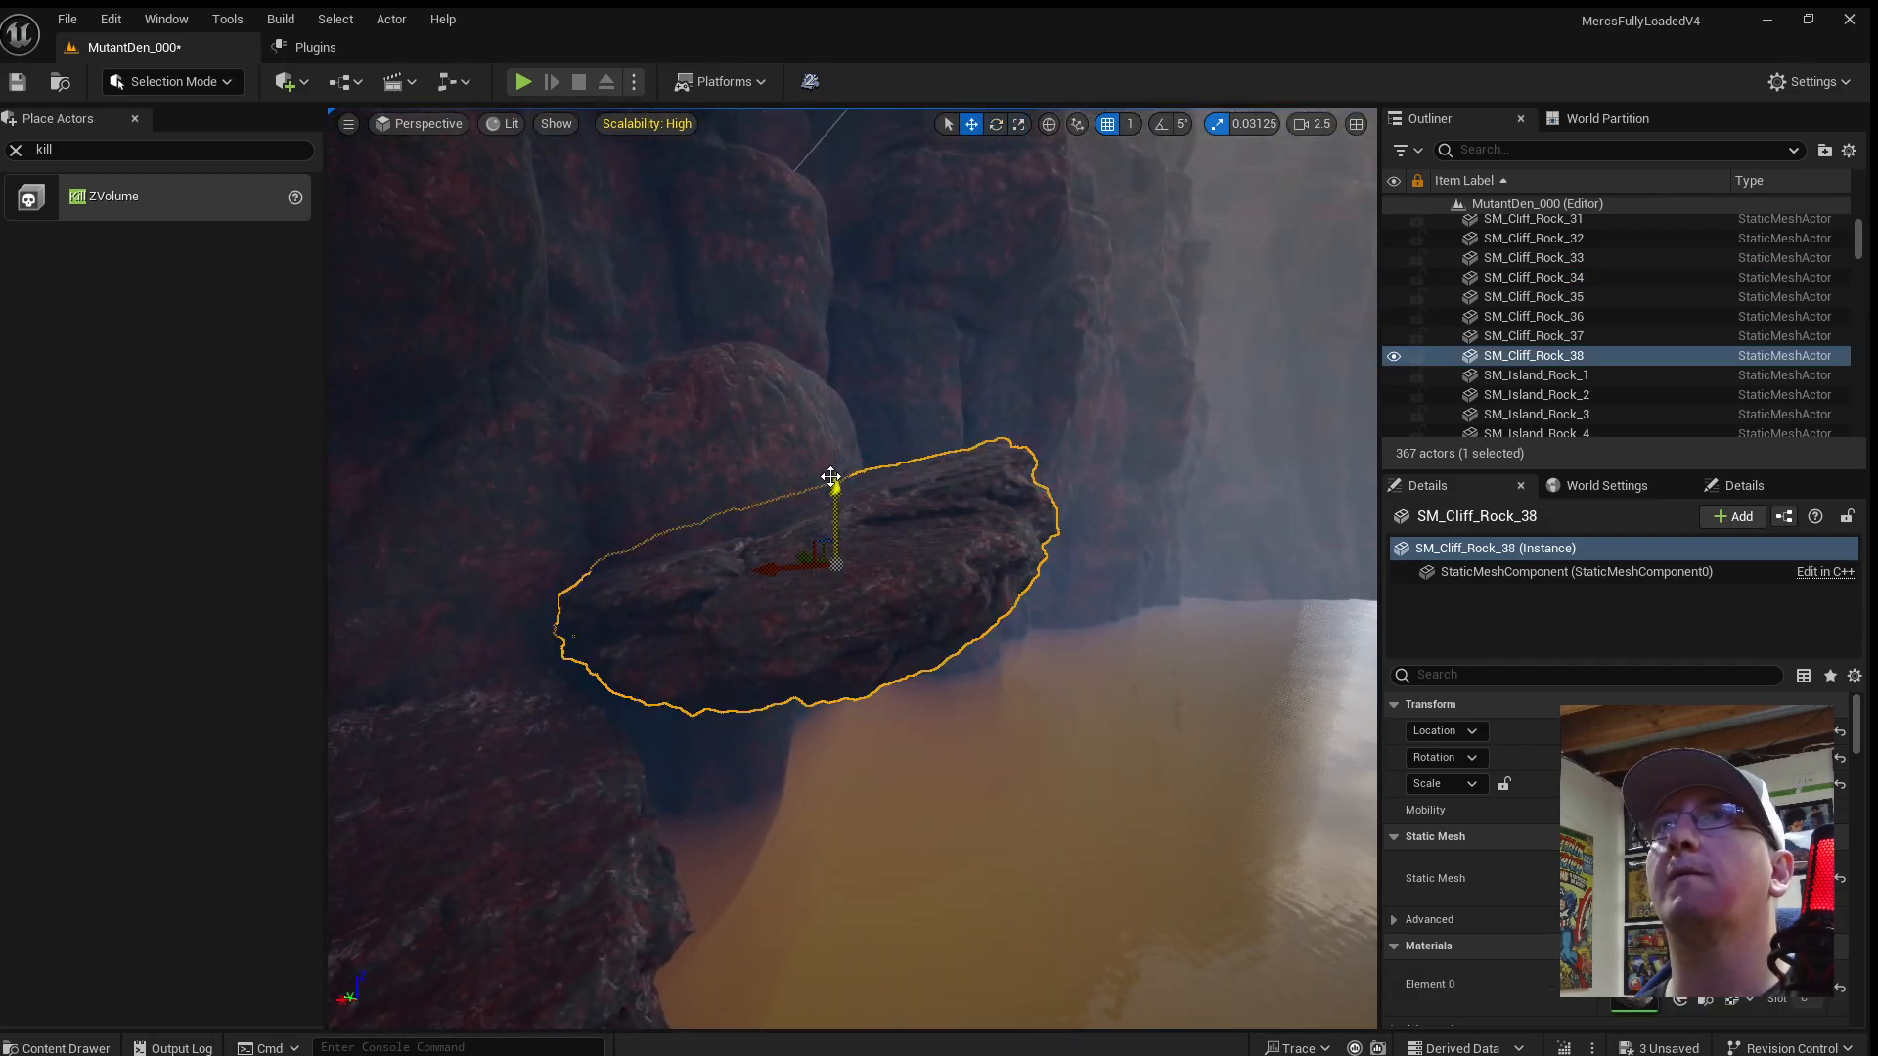
drag(831, 476, 827, 533)
right_drag(827, 533, 828, 582)
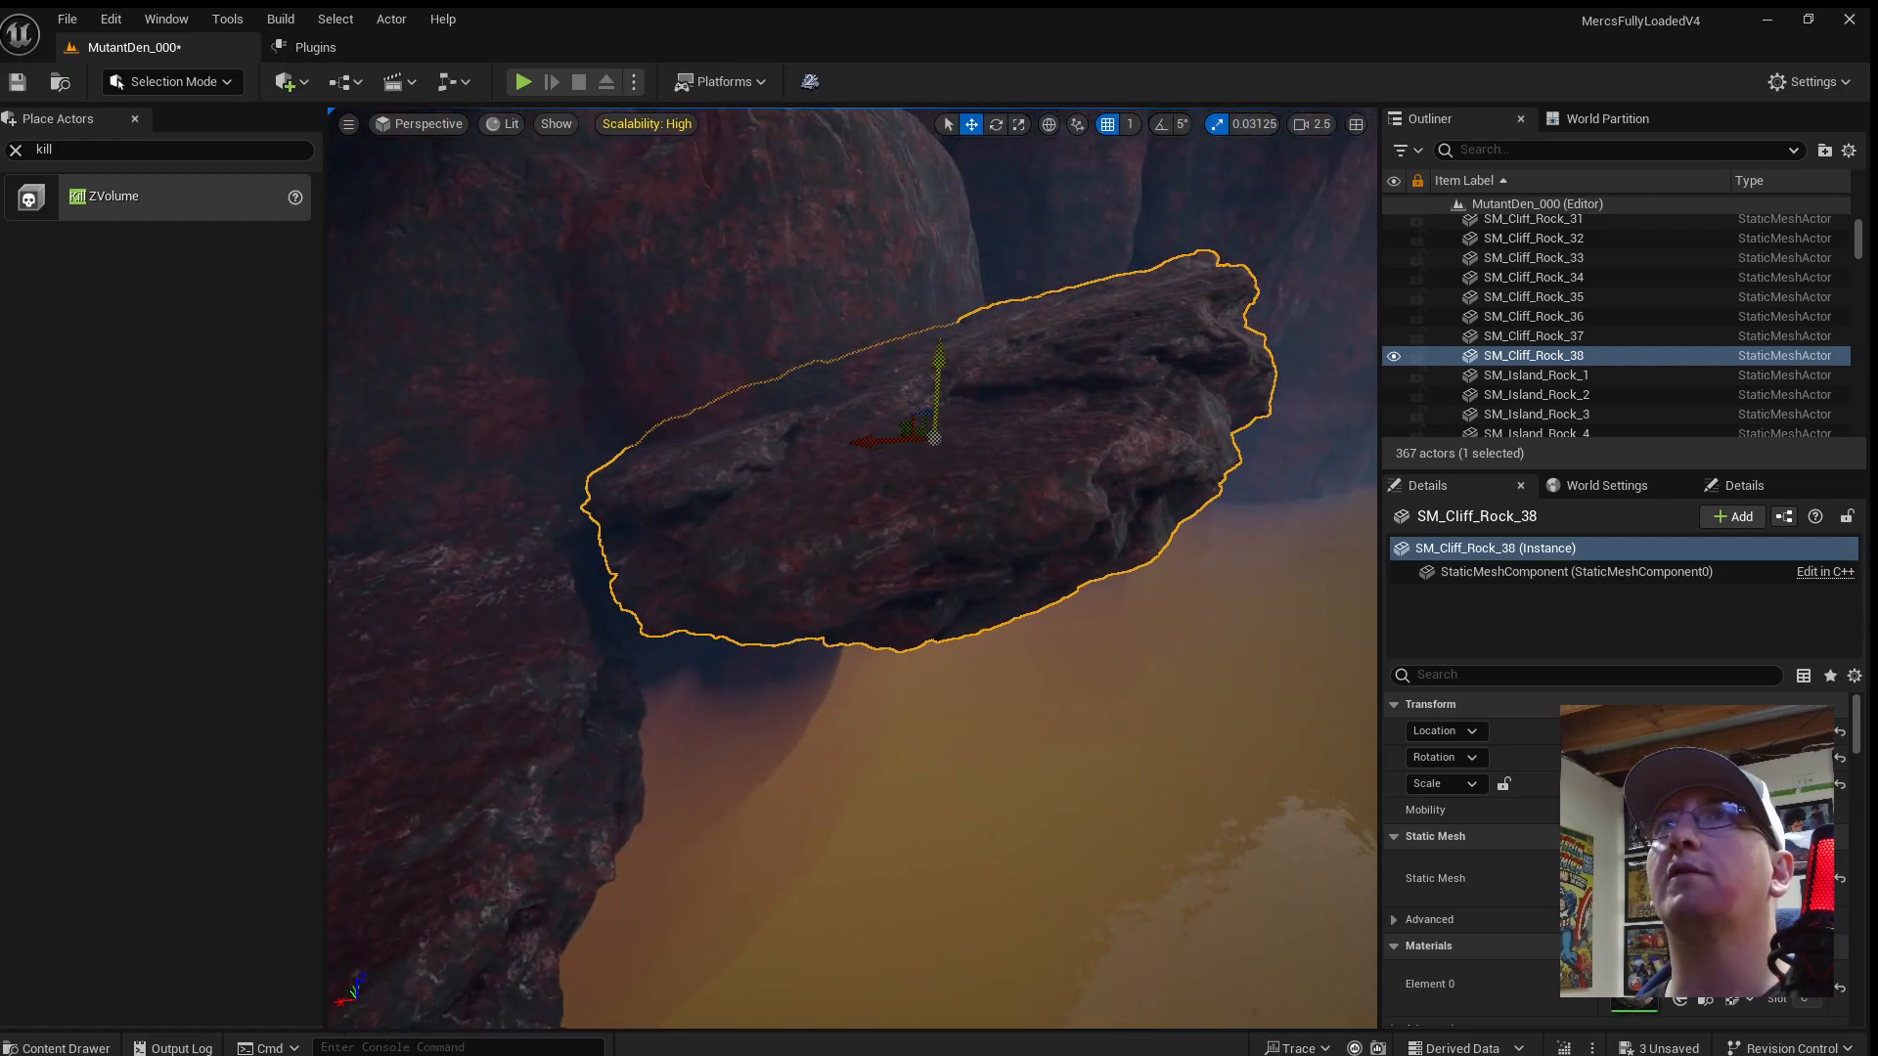
drag(951, 369, 953, 392)
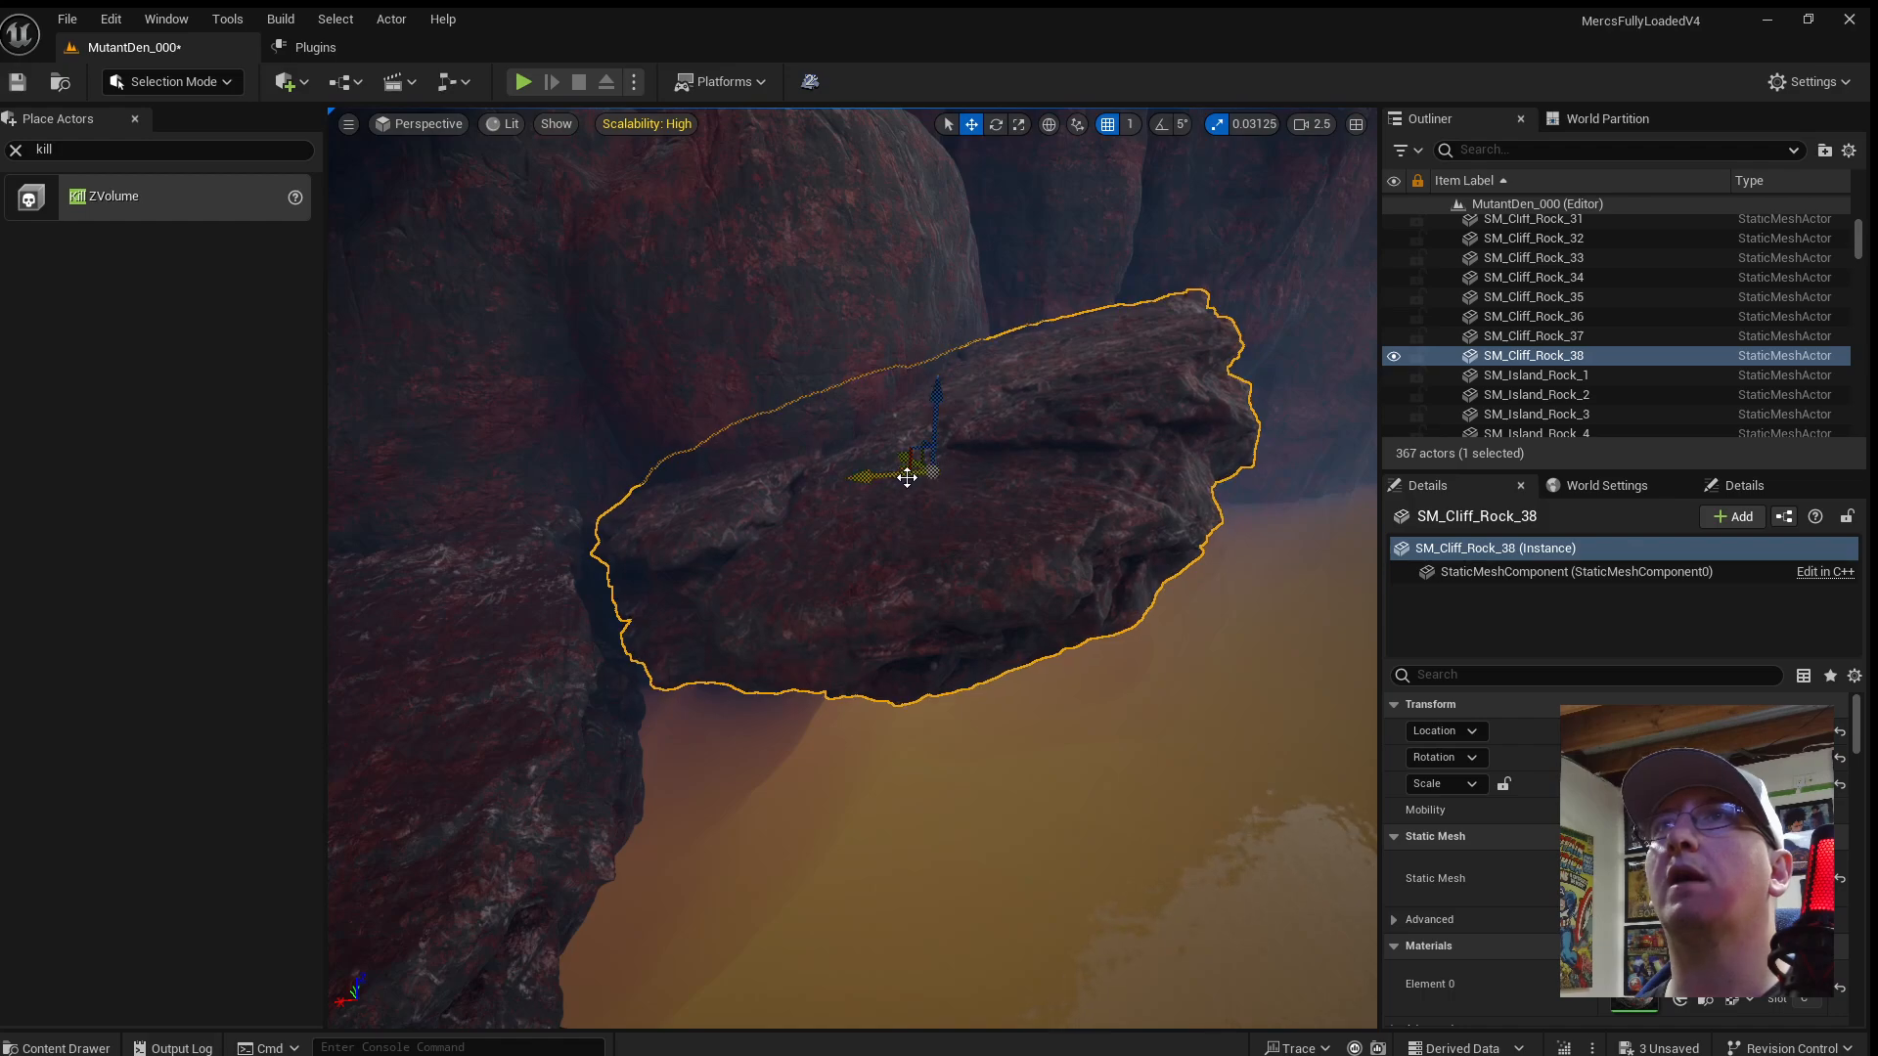
drag(899, 477, 909, 475)
Start a playtest on the SM_Cliff_Rock_37 ledge, jump across to the lowered SM_Cliff_Rock_38 outcrop and climb onto it.
right_drag(805, 583, 805, 583)
click(852, 689)
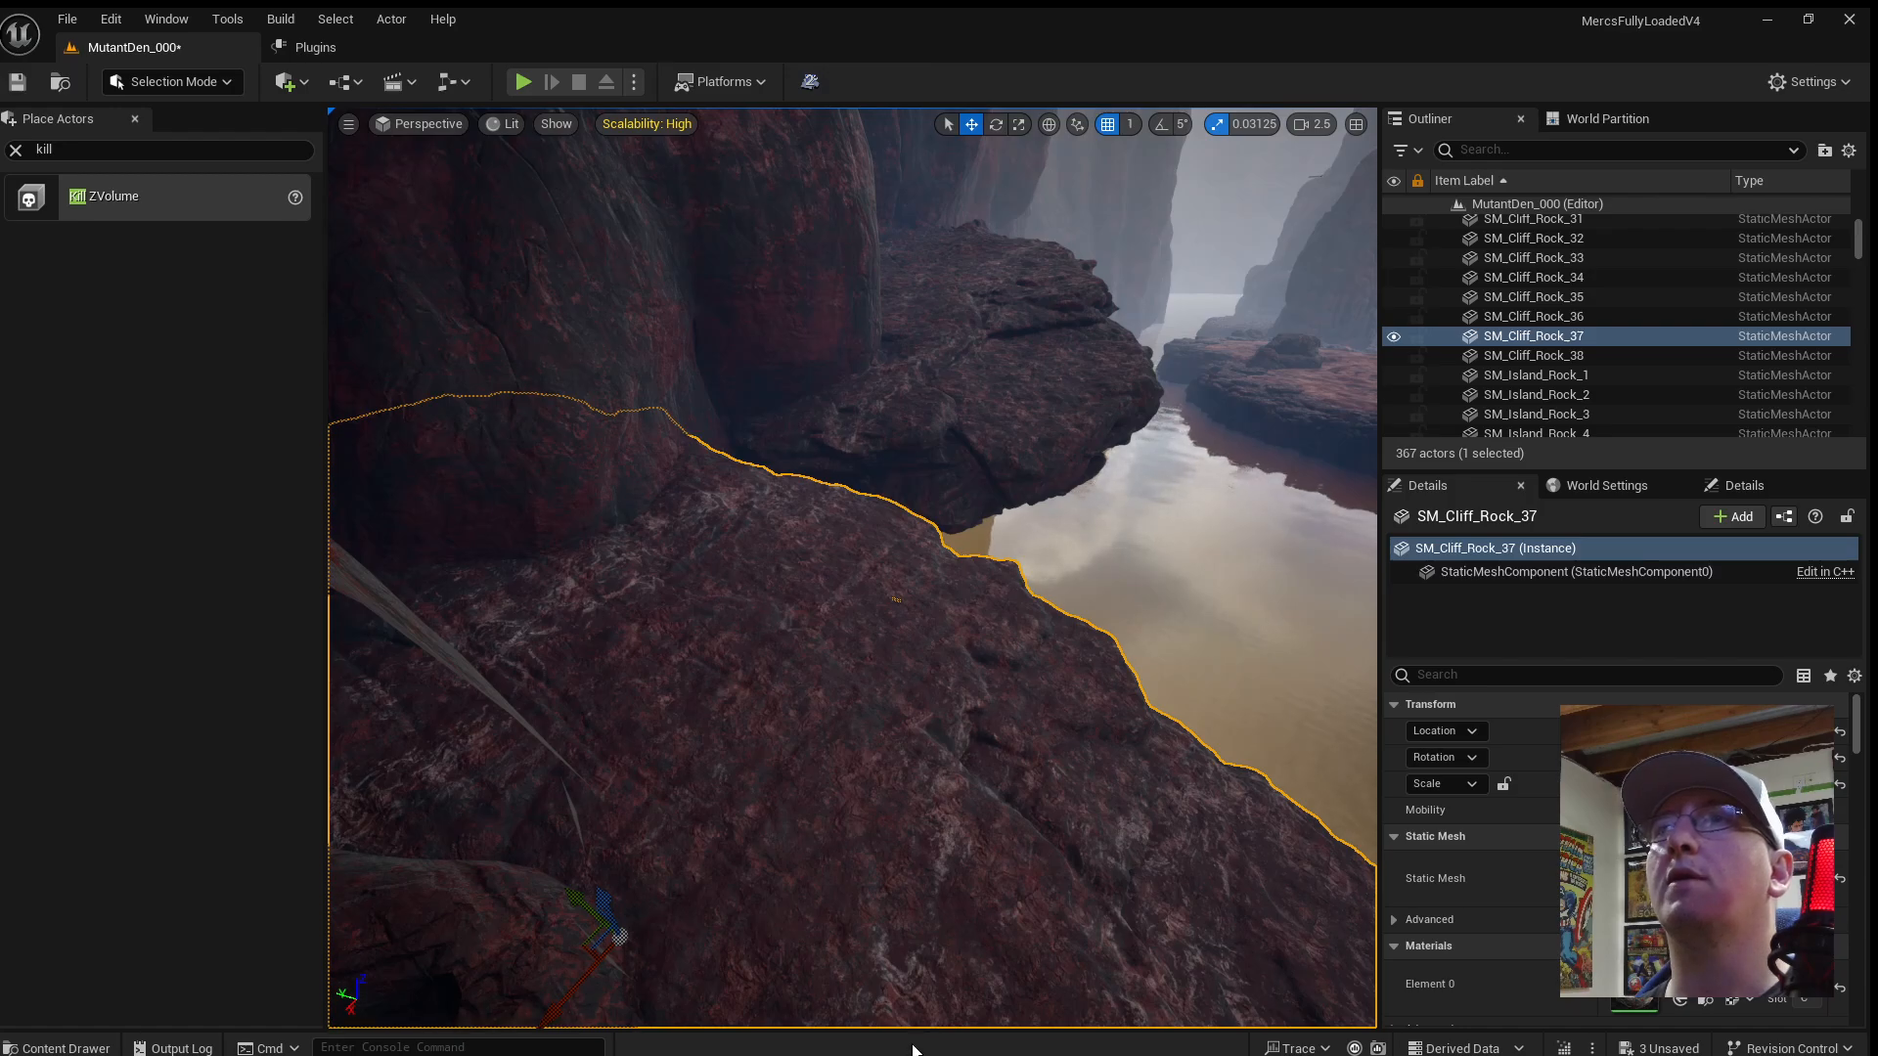
key(alt+p)
key(w)
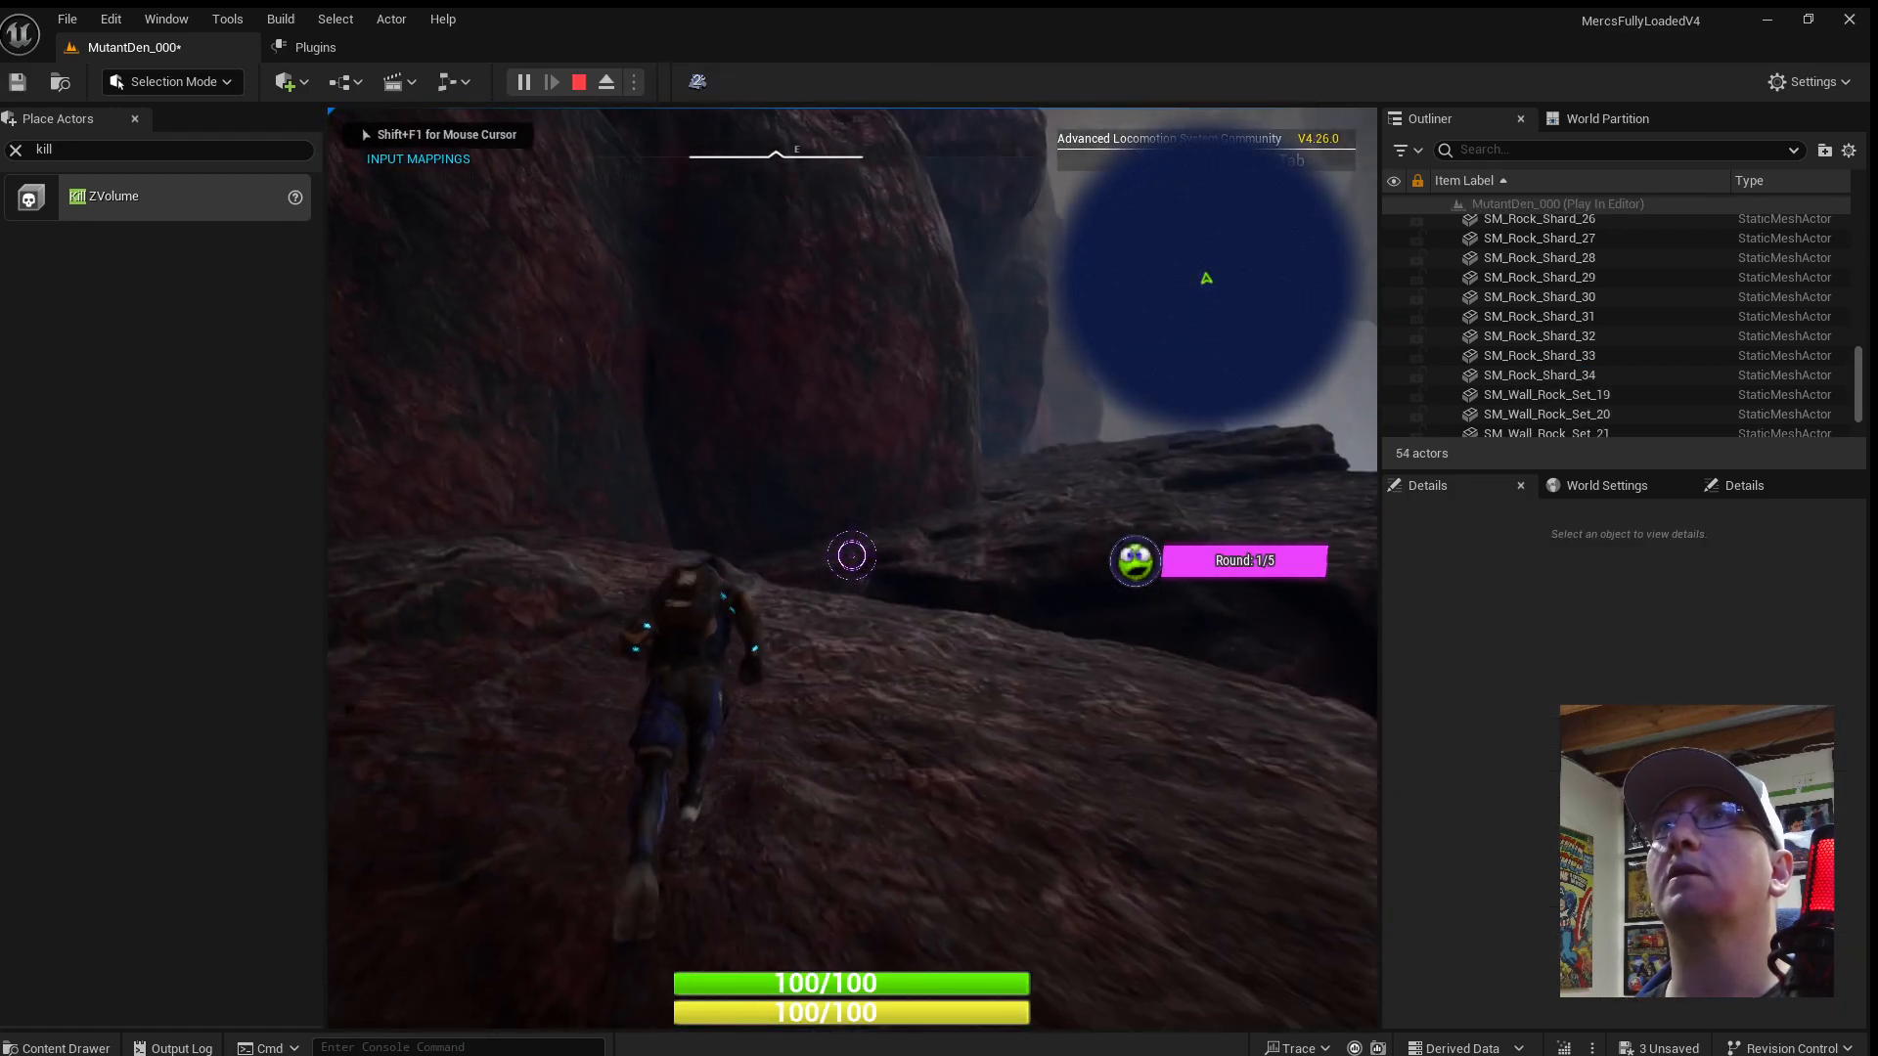
key(space)
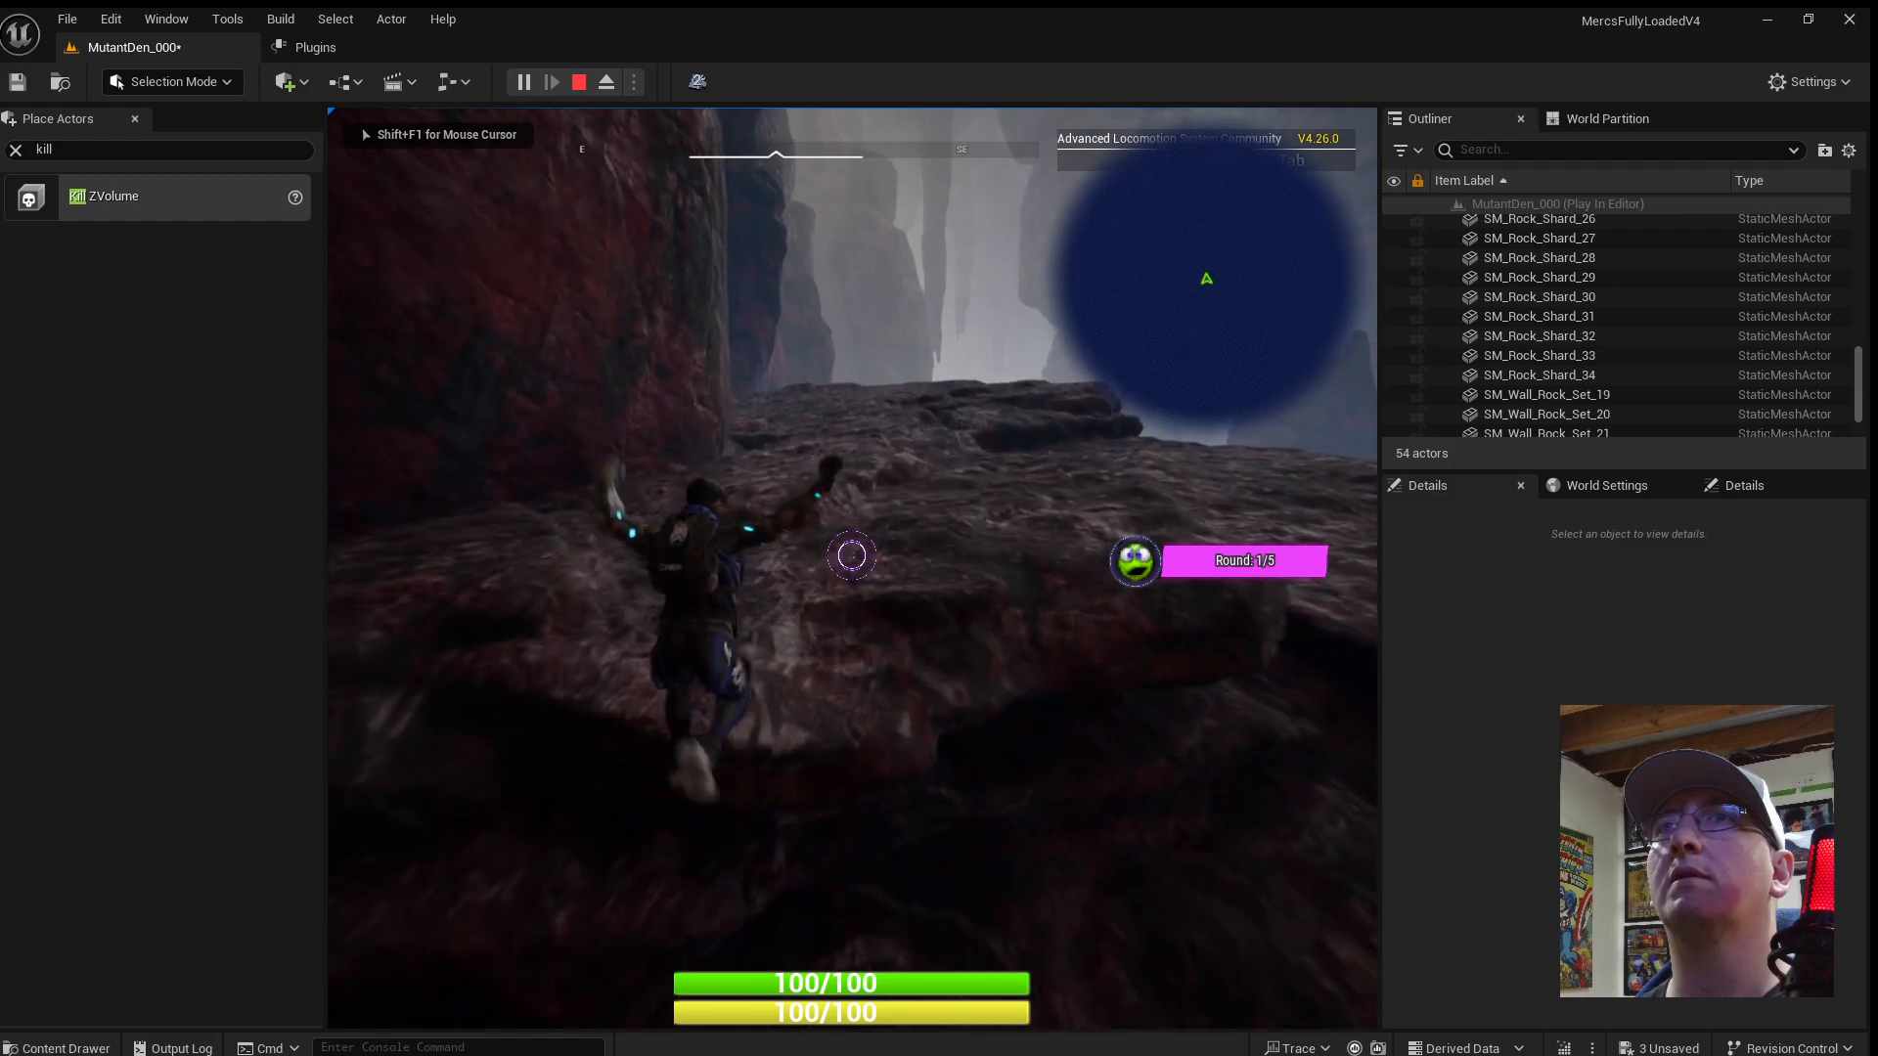
key(w)
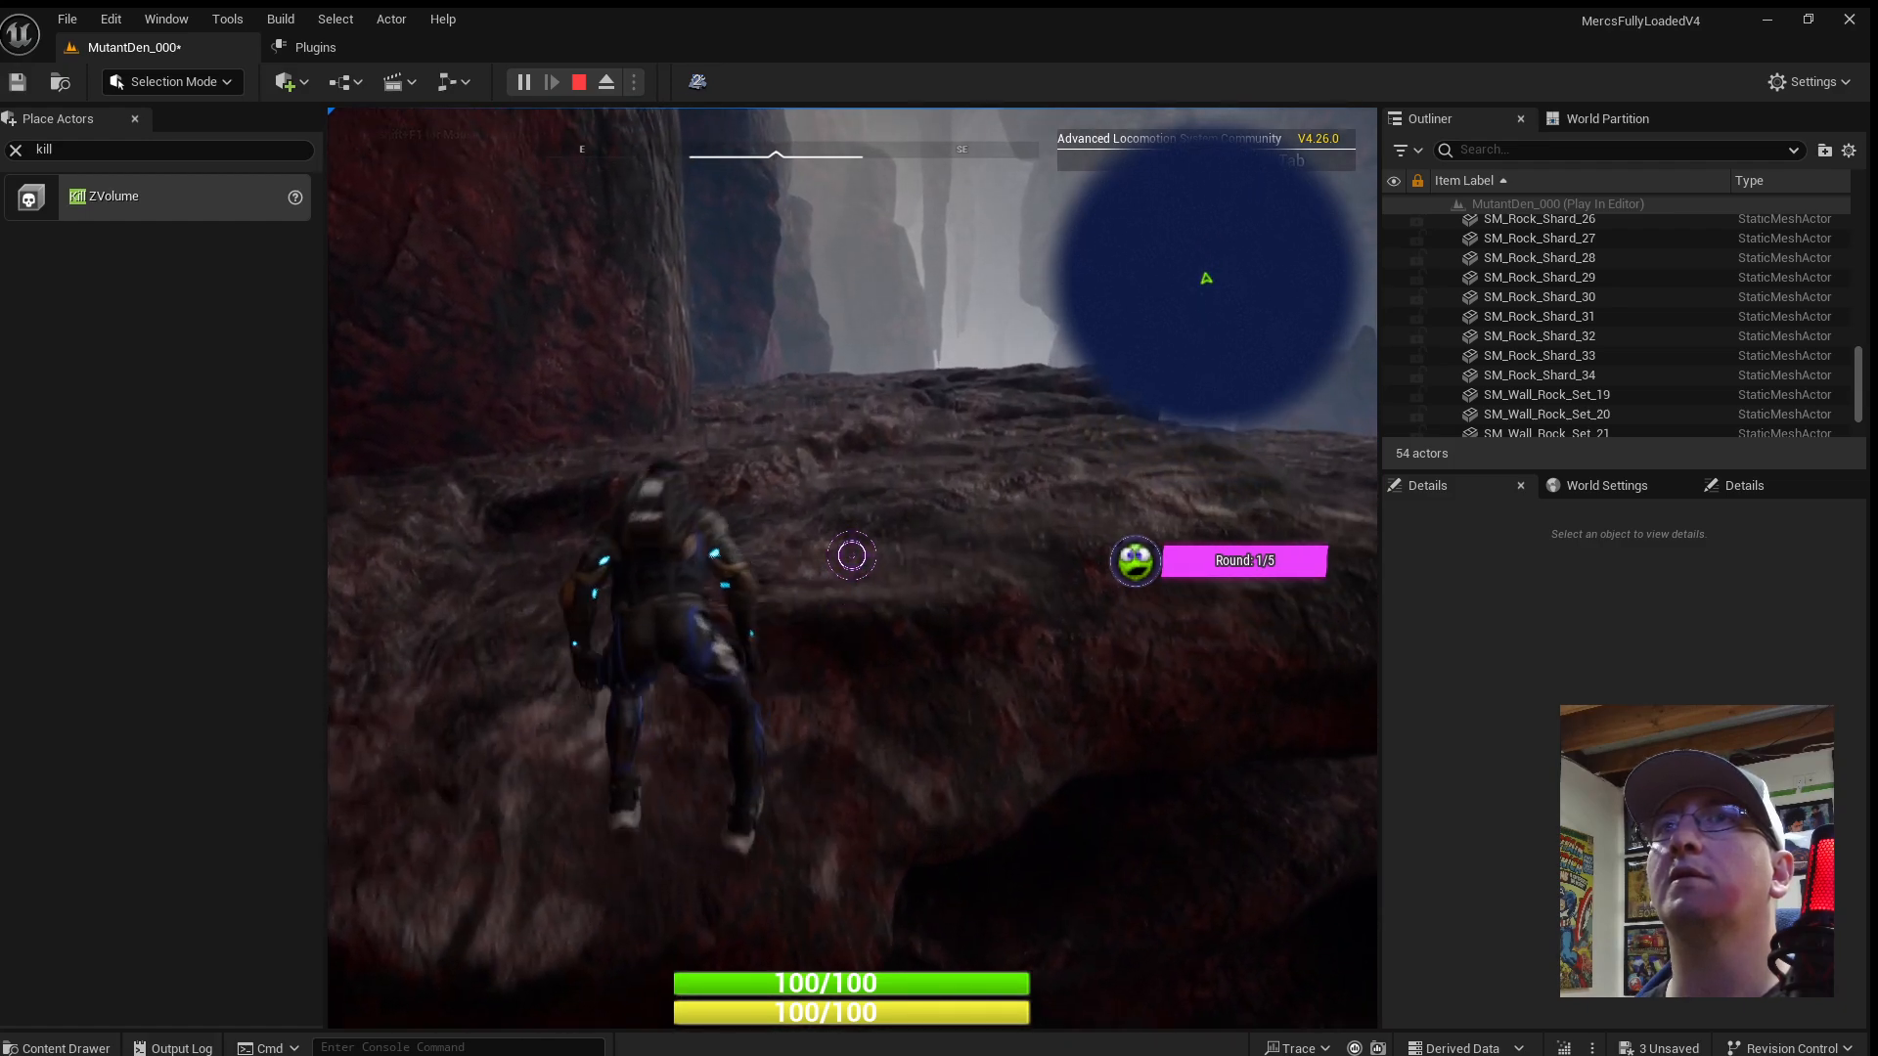
key(w)
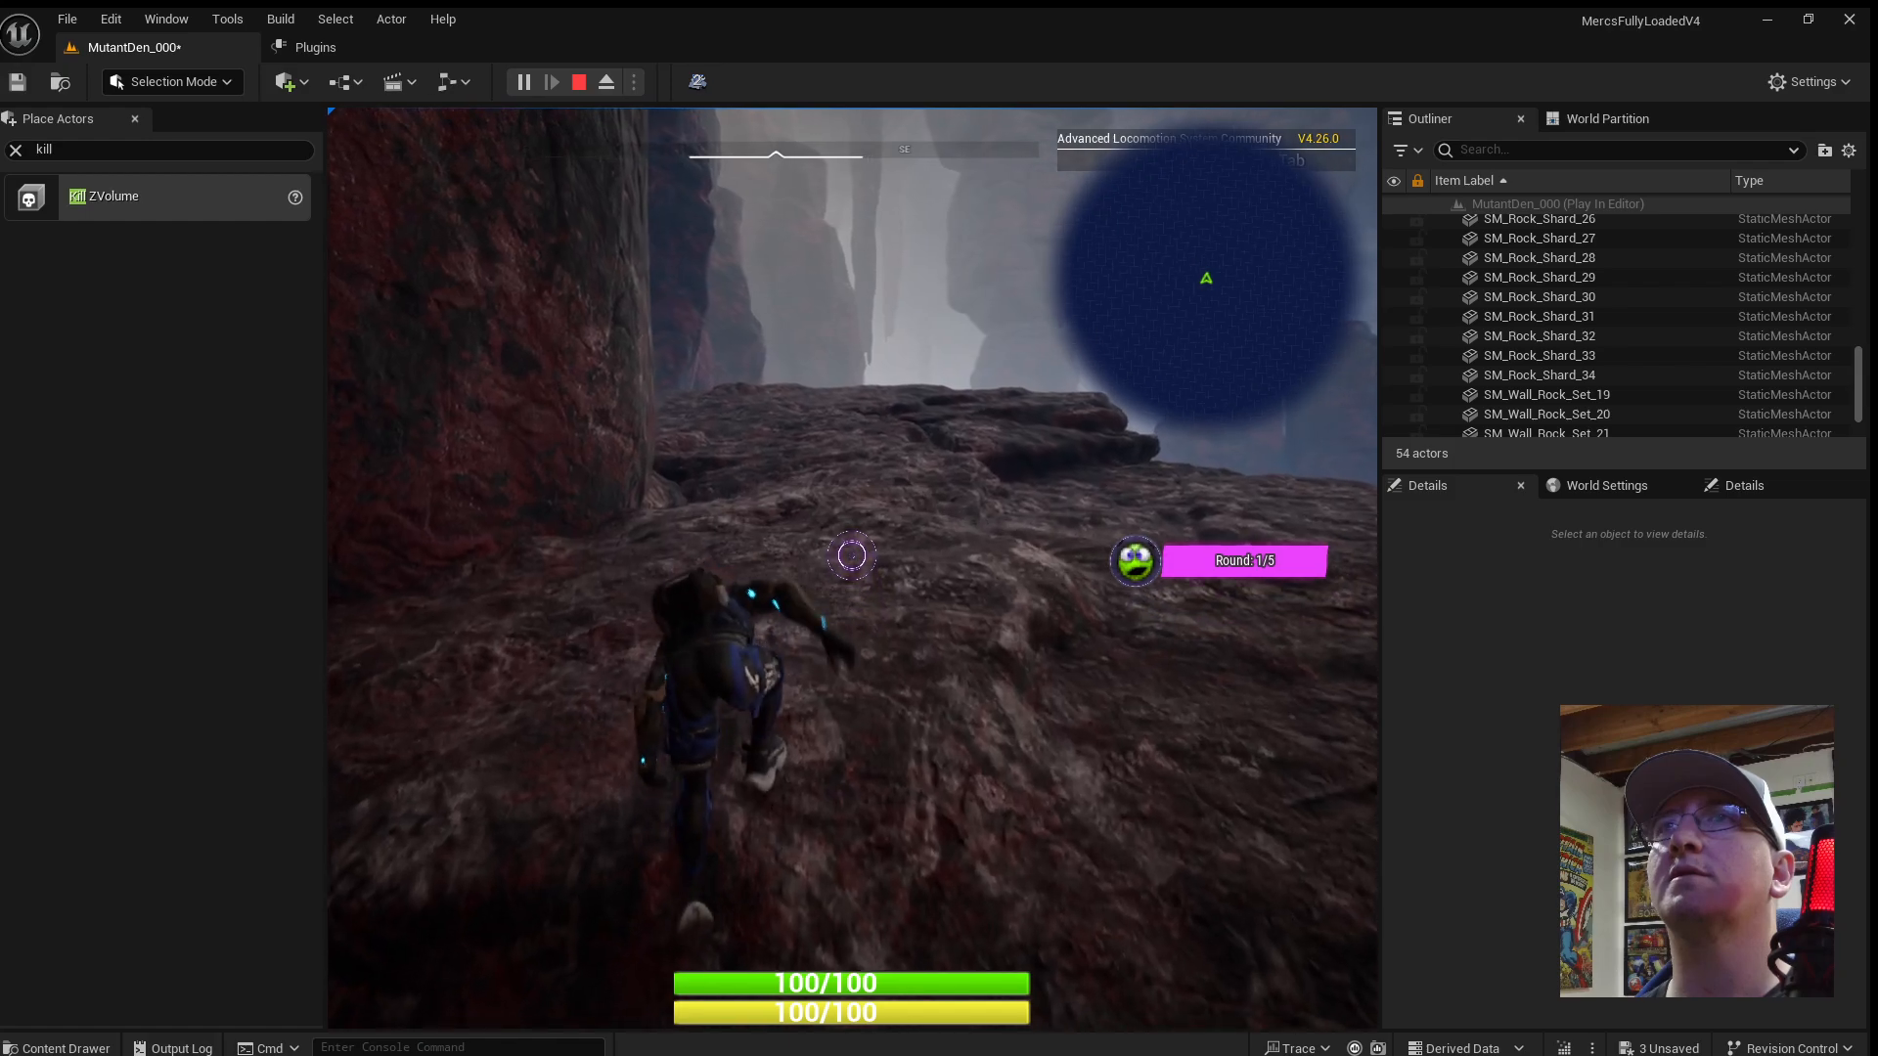
Run and jump up to the outer edge of SM_Cliff_Rock_38, survey the gap to the lake island, and end the playtest.
key(w)
key(space)
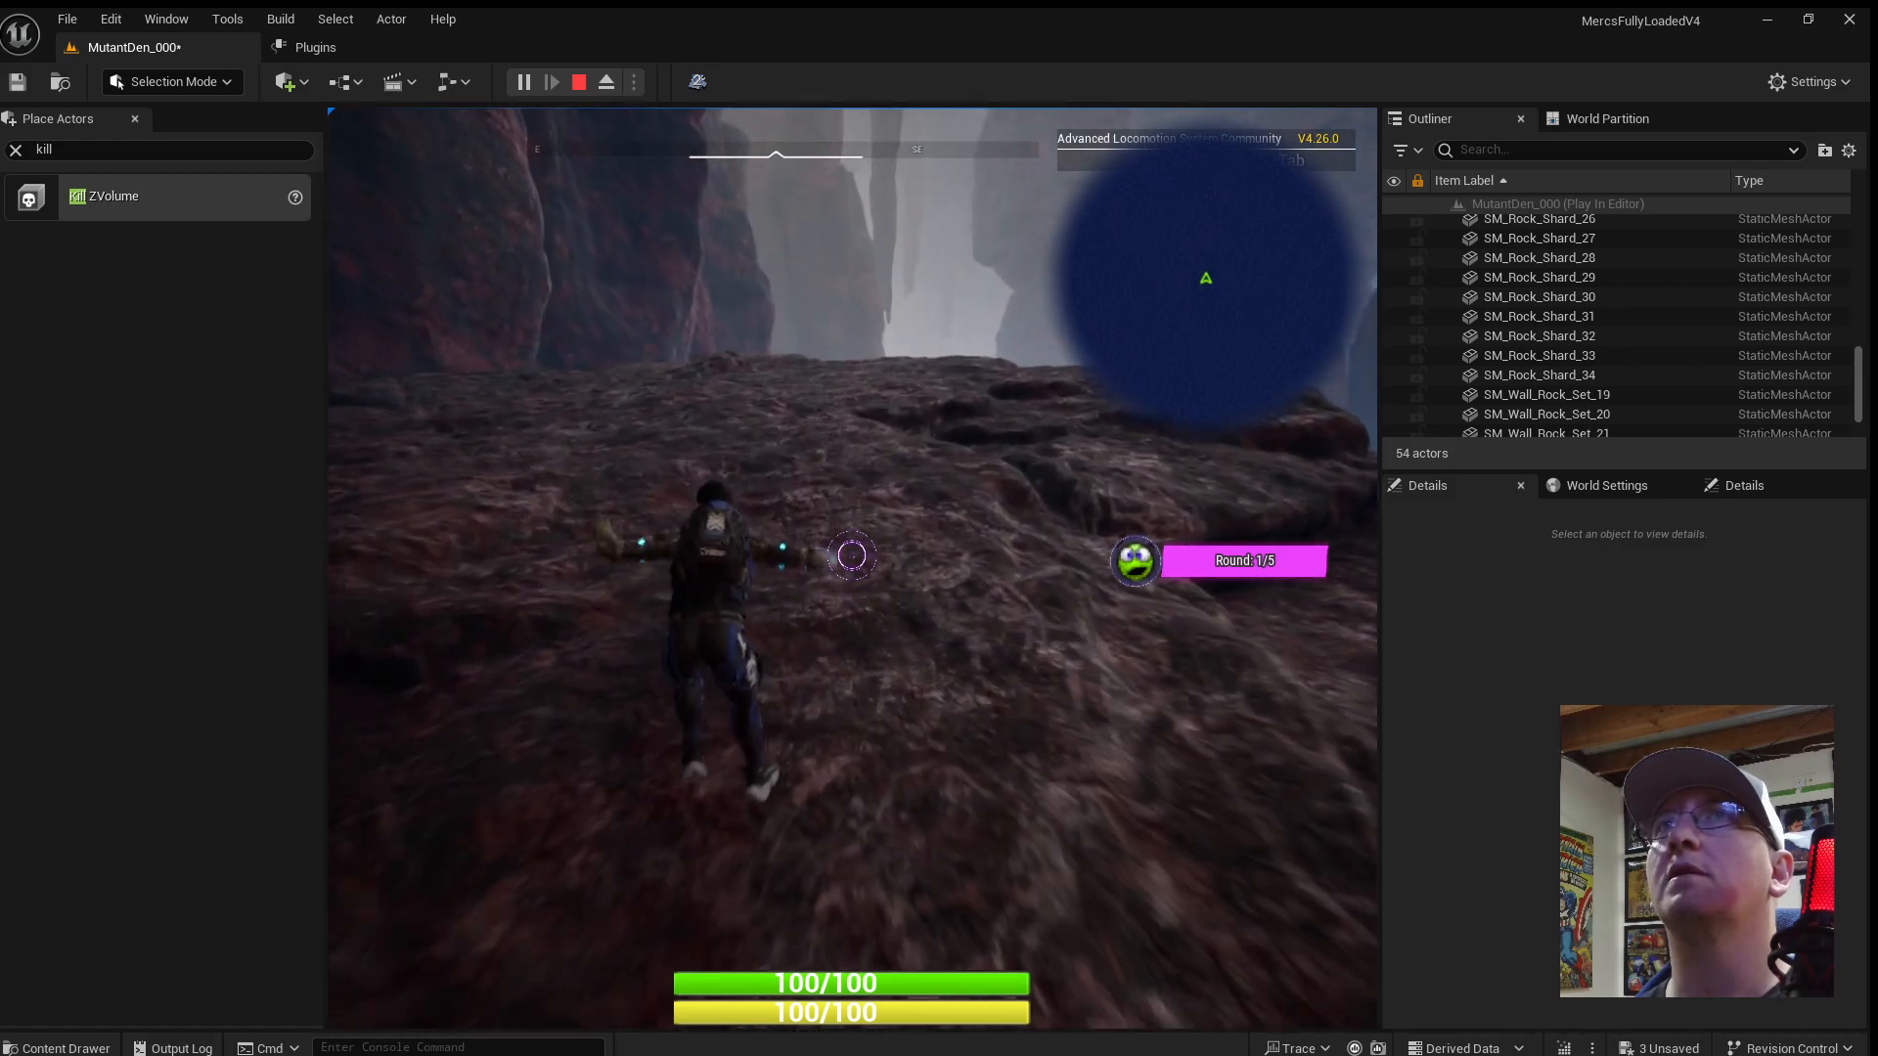
key(w)
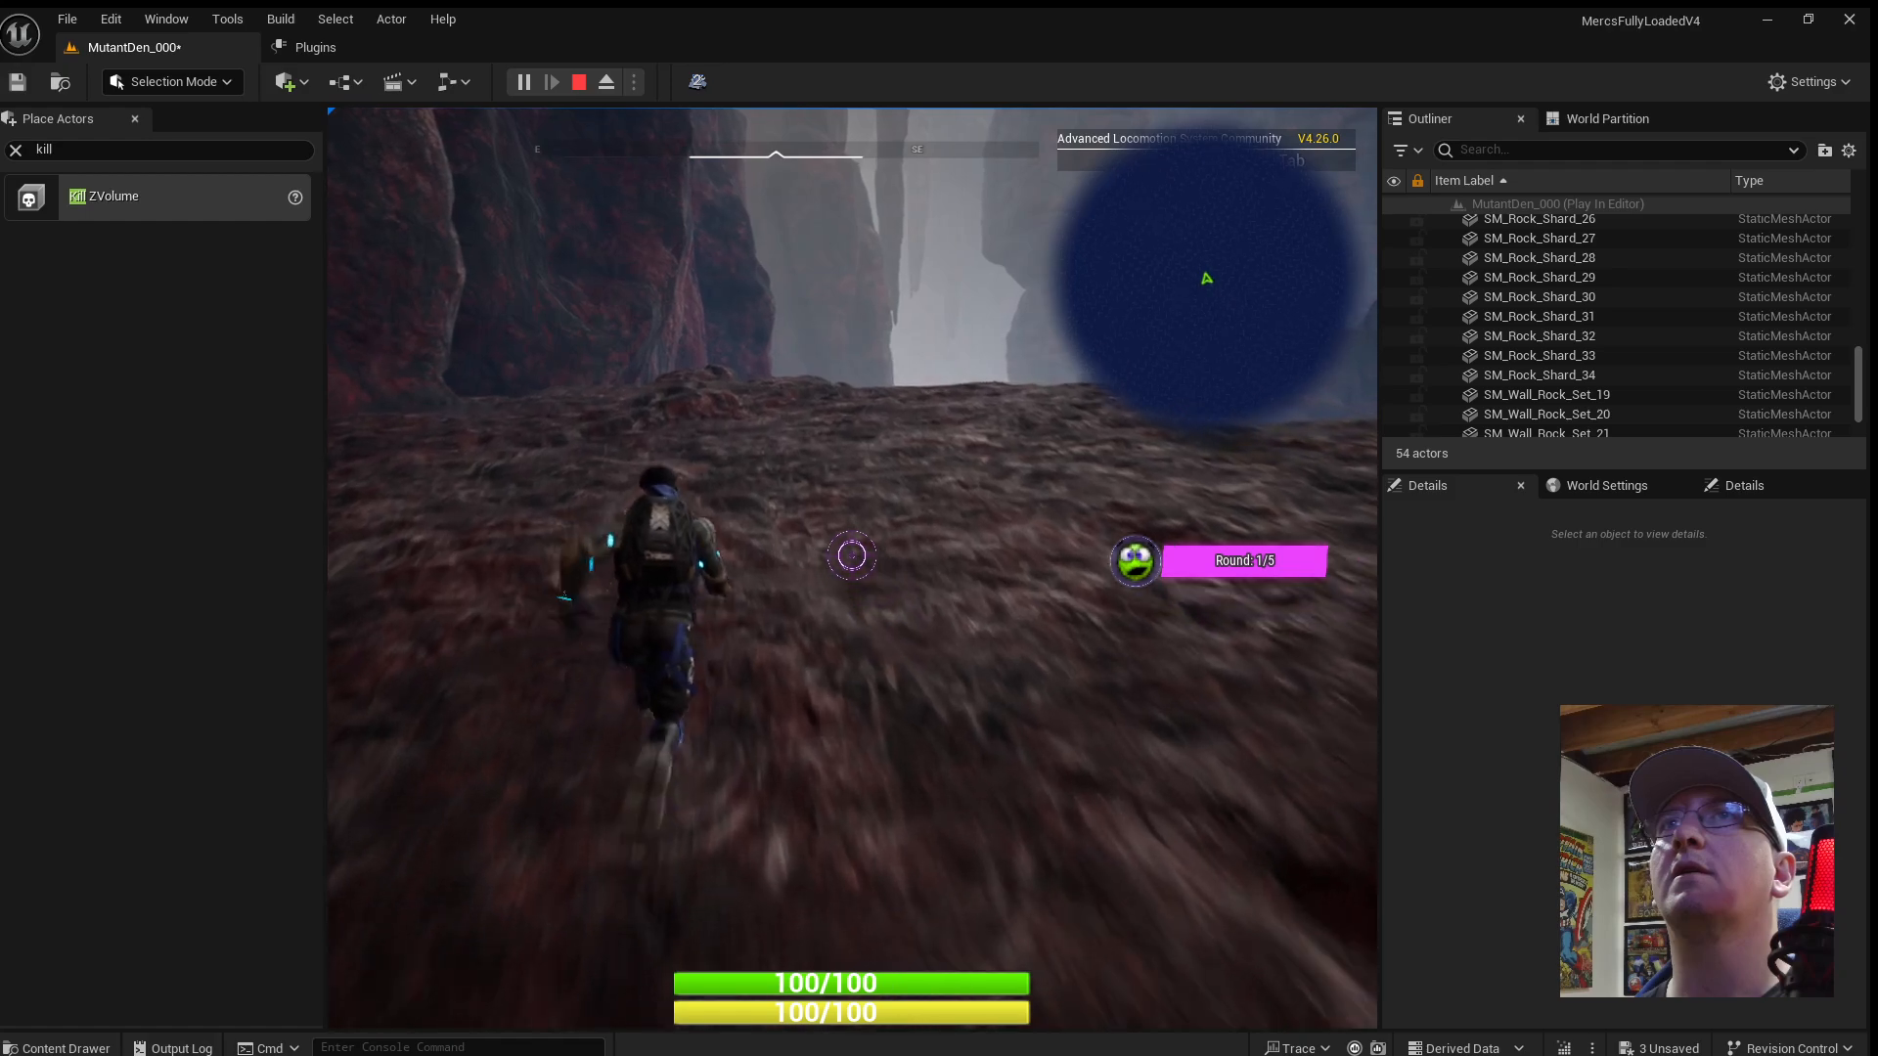
key(w)
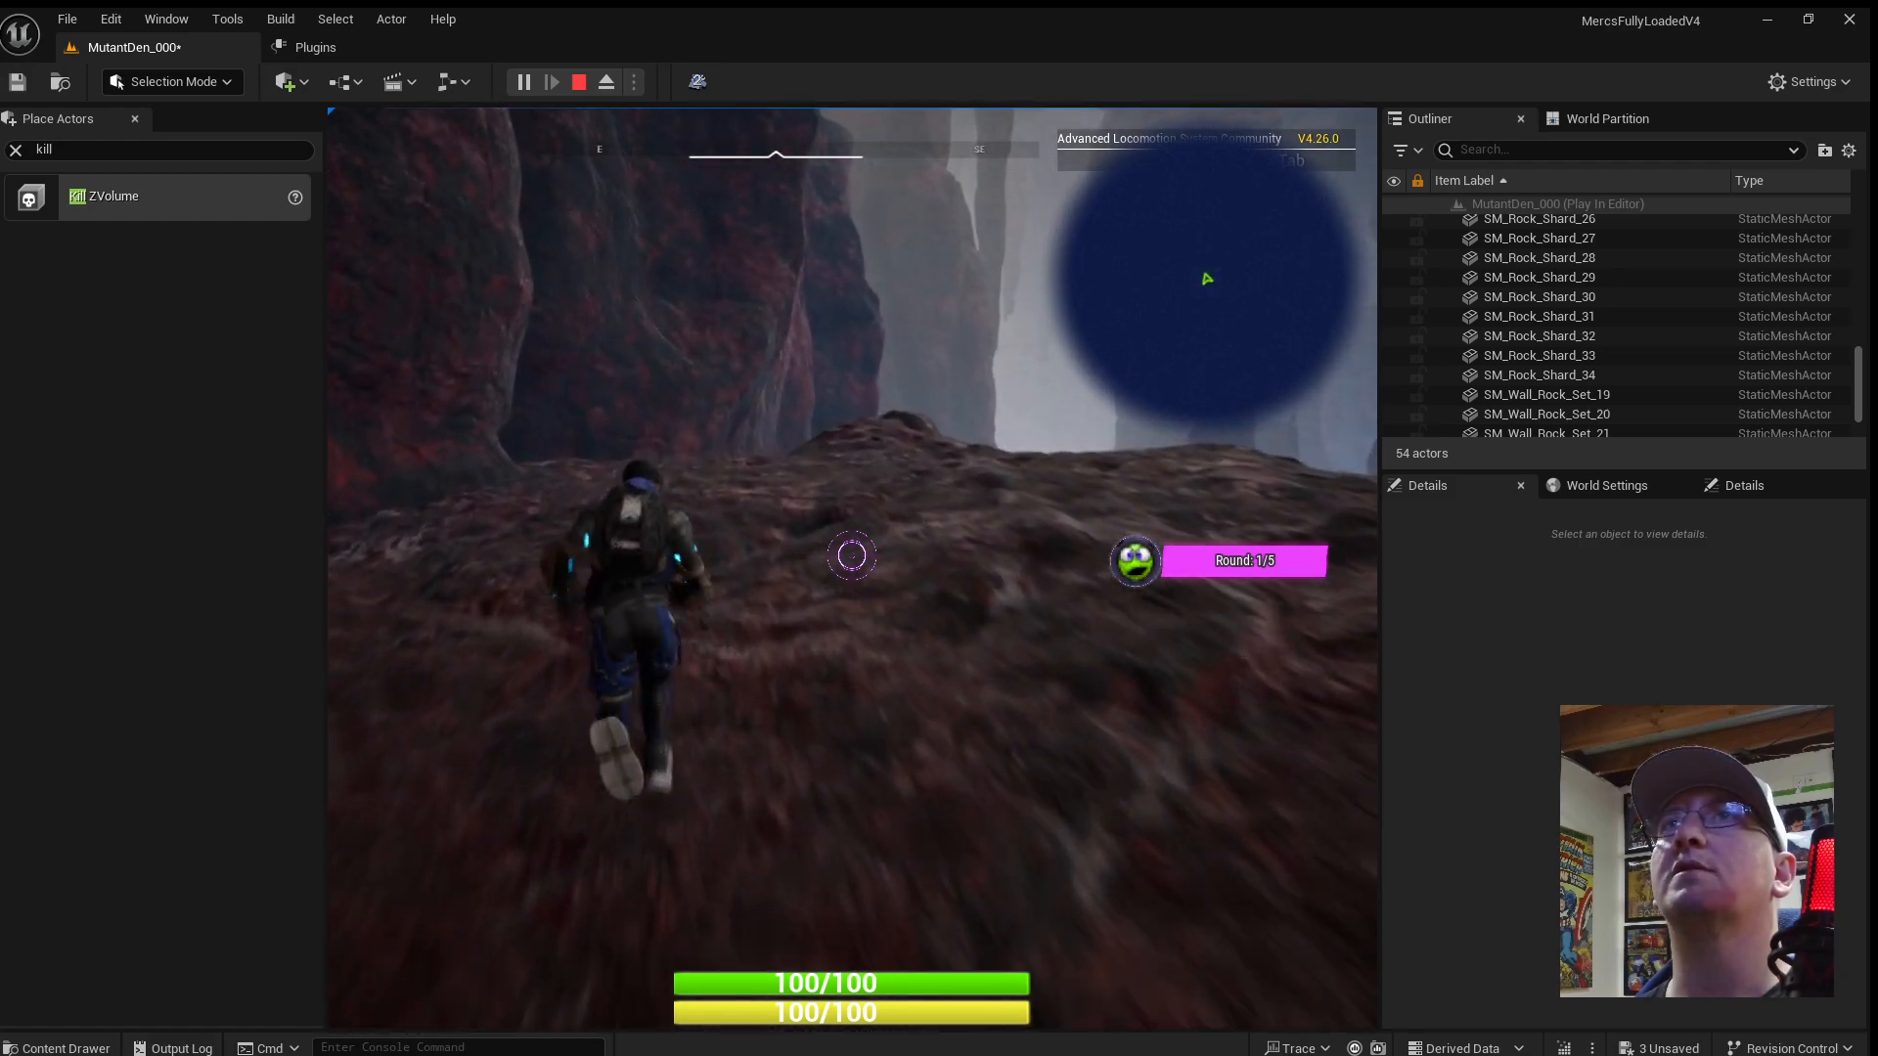
key(w)
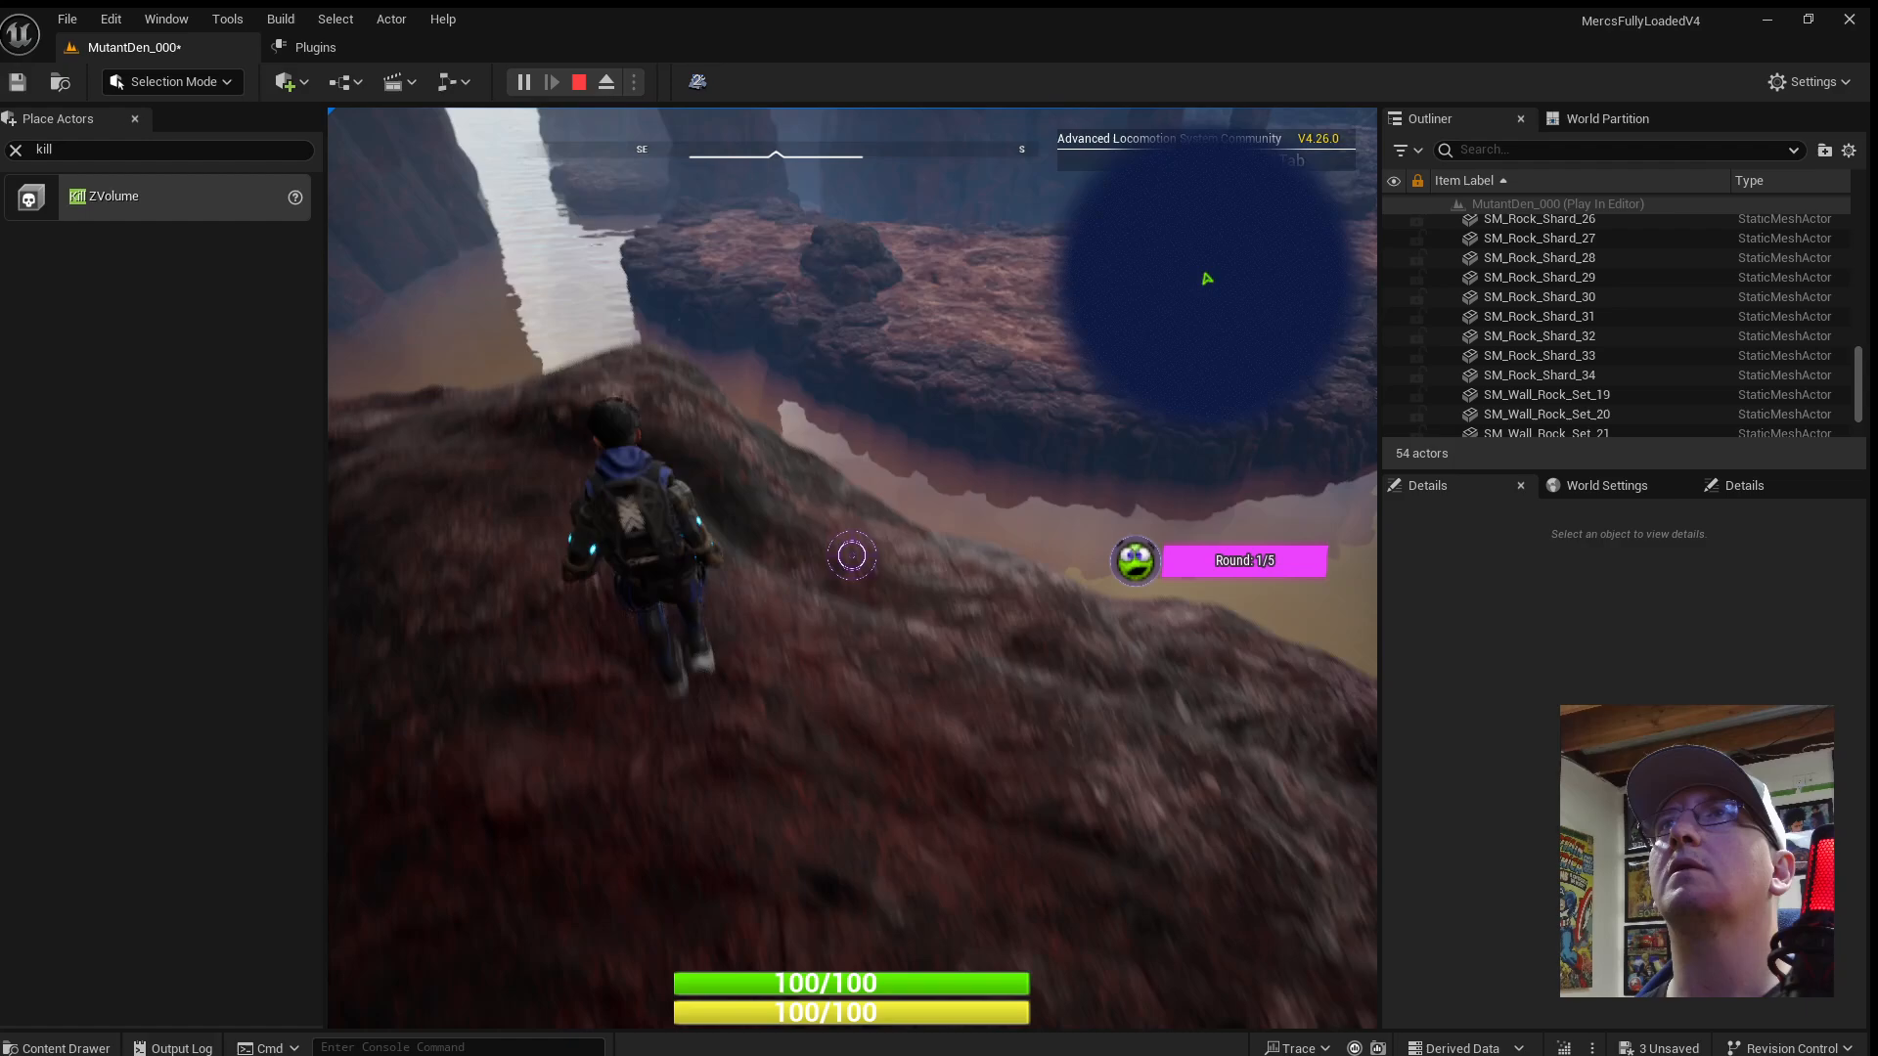
key(w)
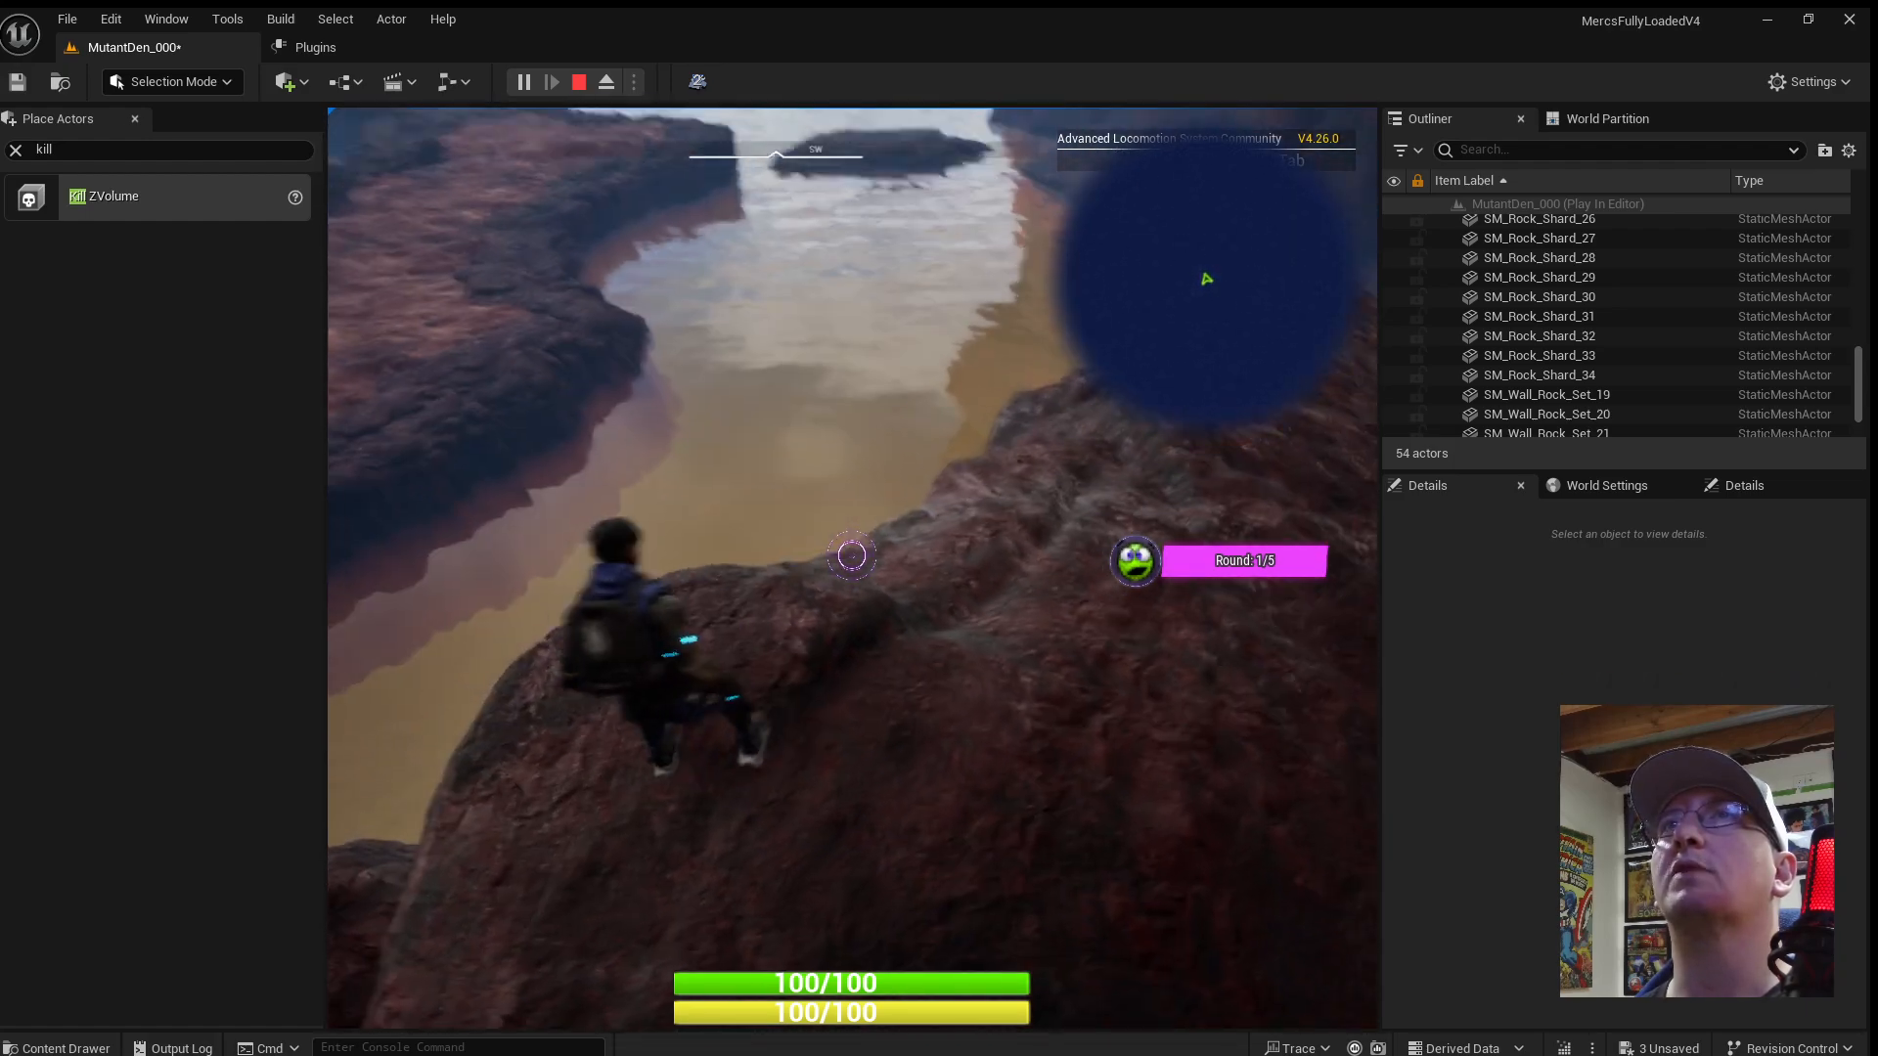
key(w)
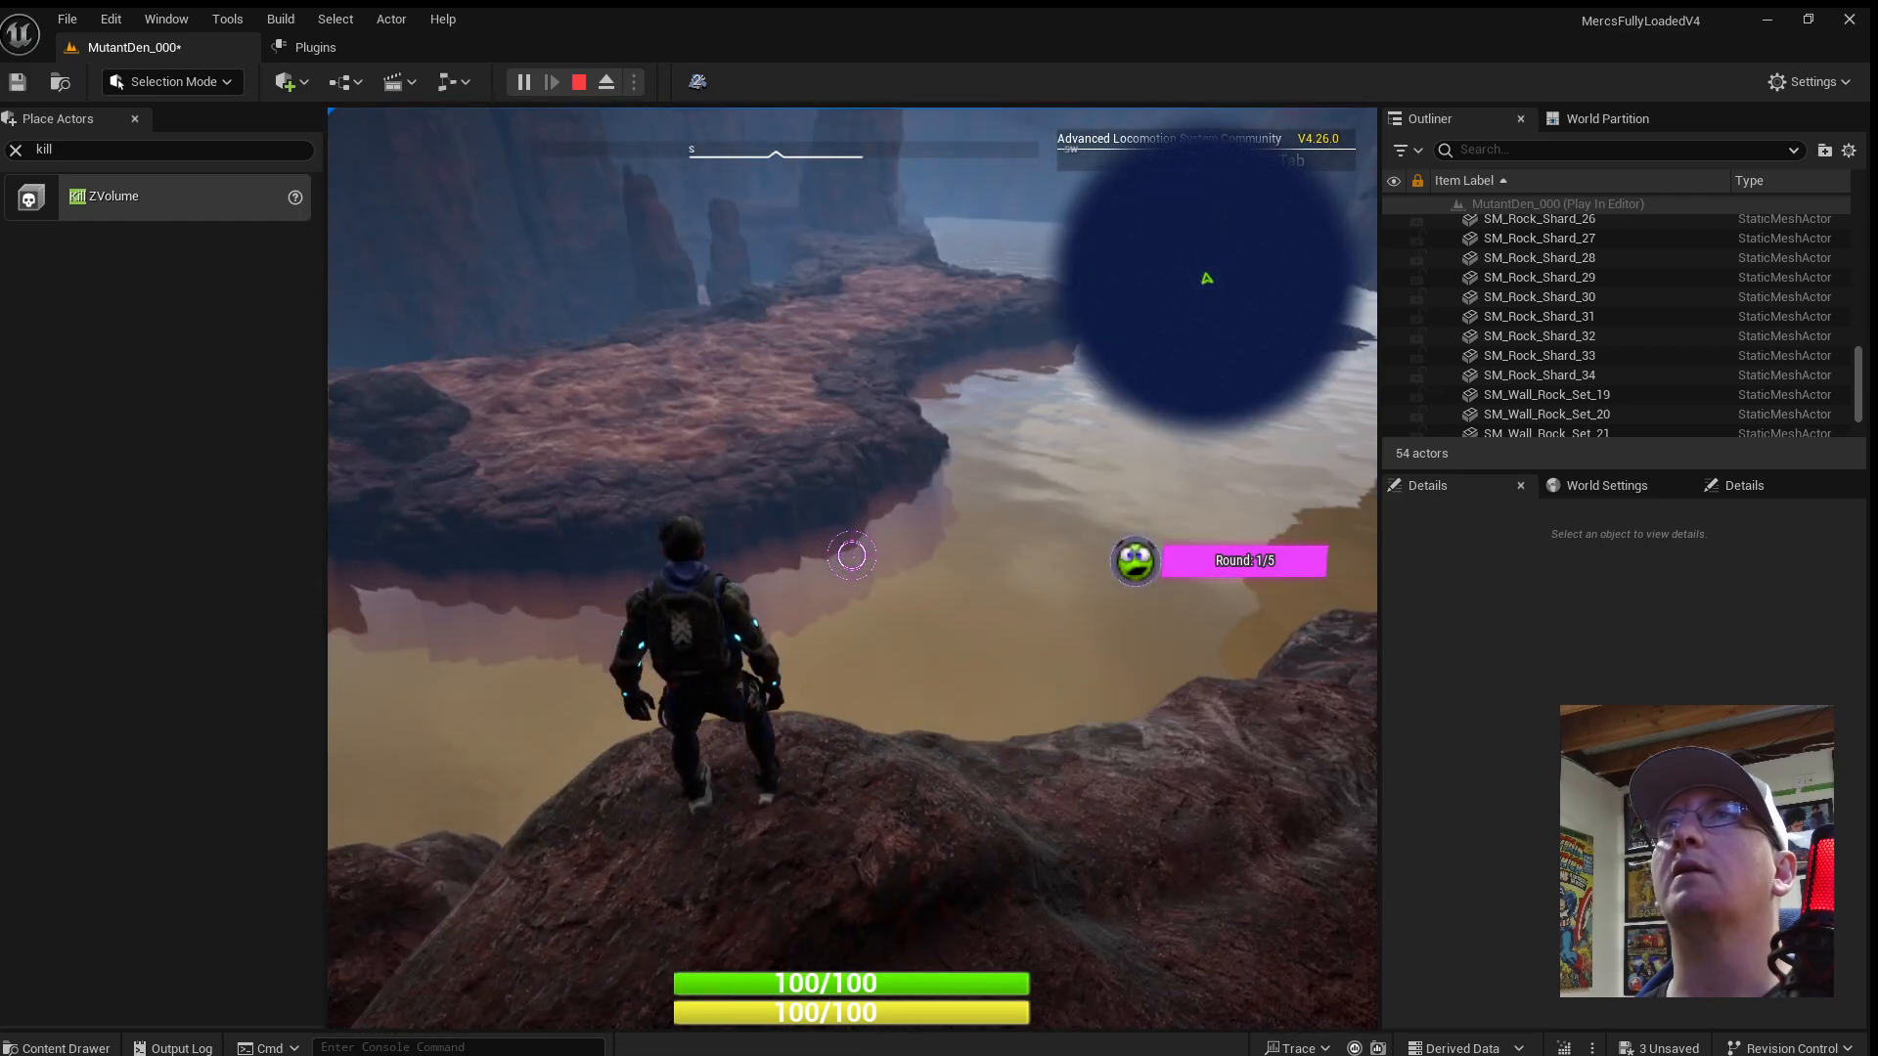
key(Escape)
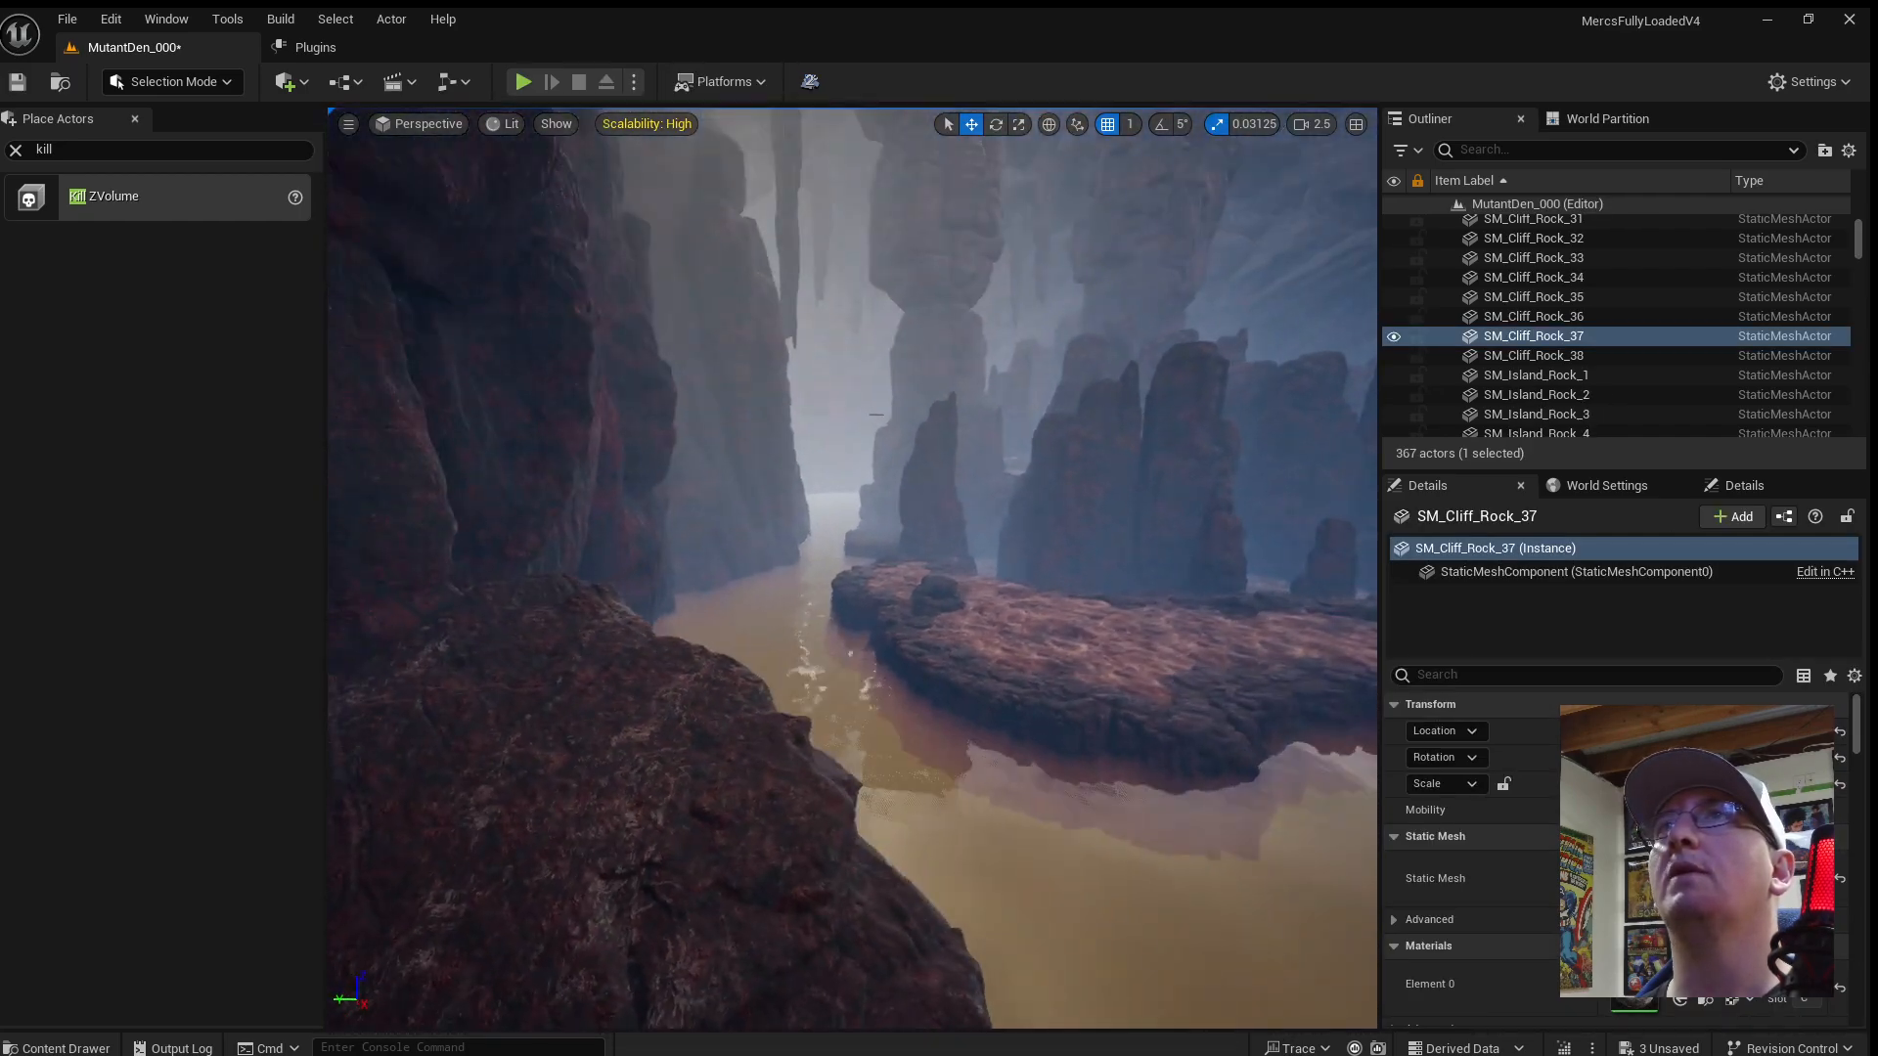
Duplicate the SM_Pillar_Rock_85 pillar from the lake island and position the copy in the water between the outcrop and the island.
right_drag(1233, 649, 1233, 648)
key(w)
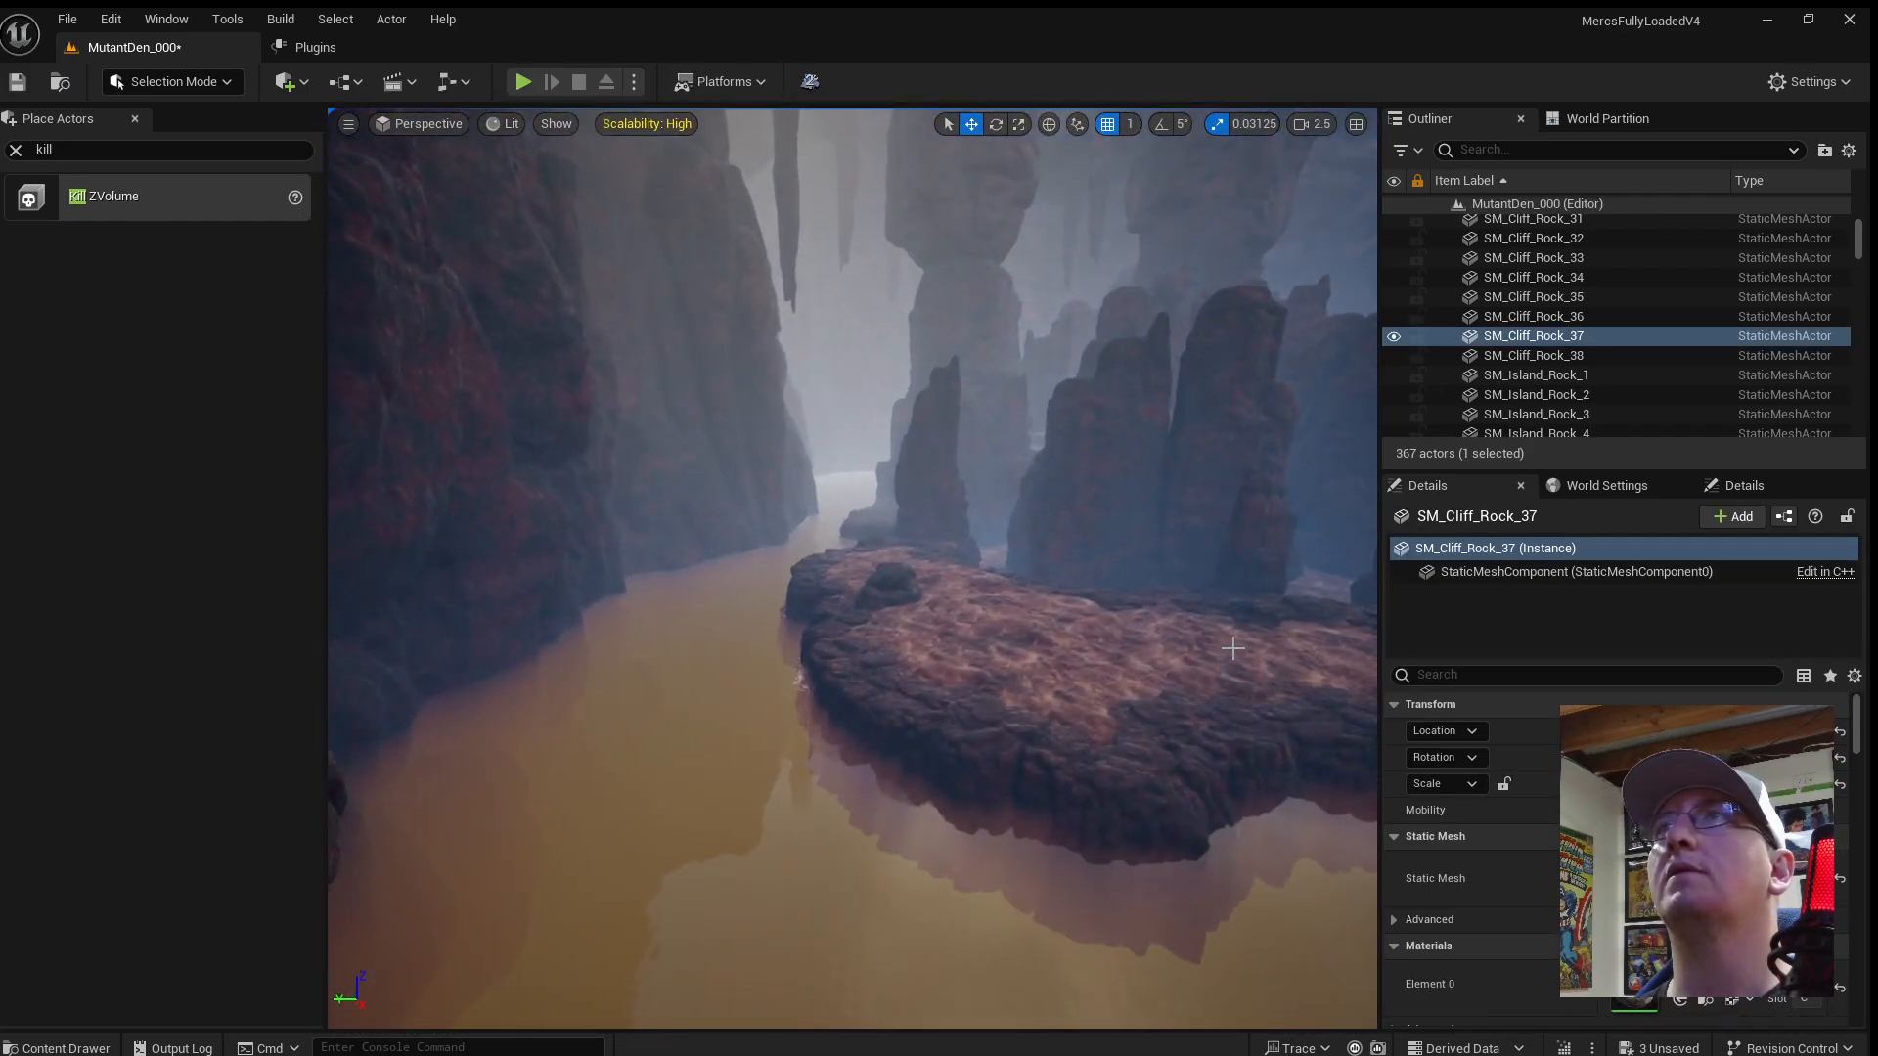
click(1209, 601)
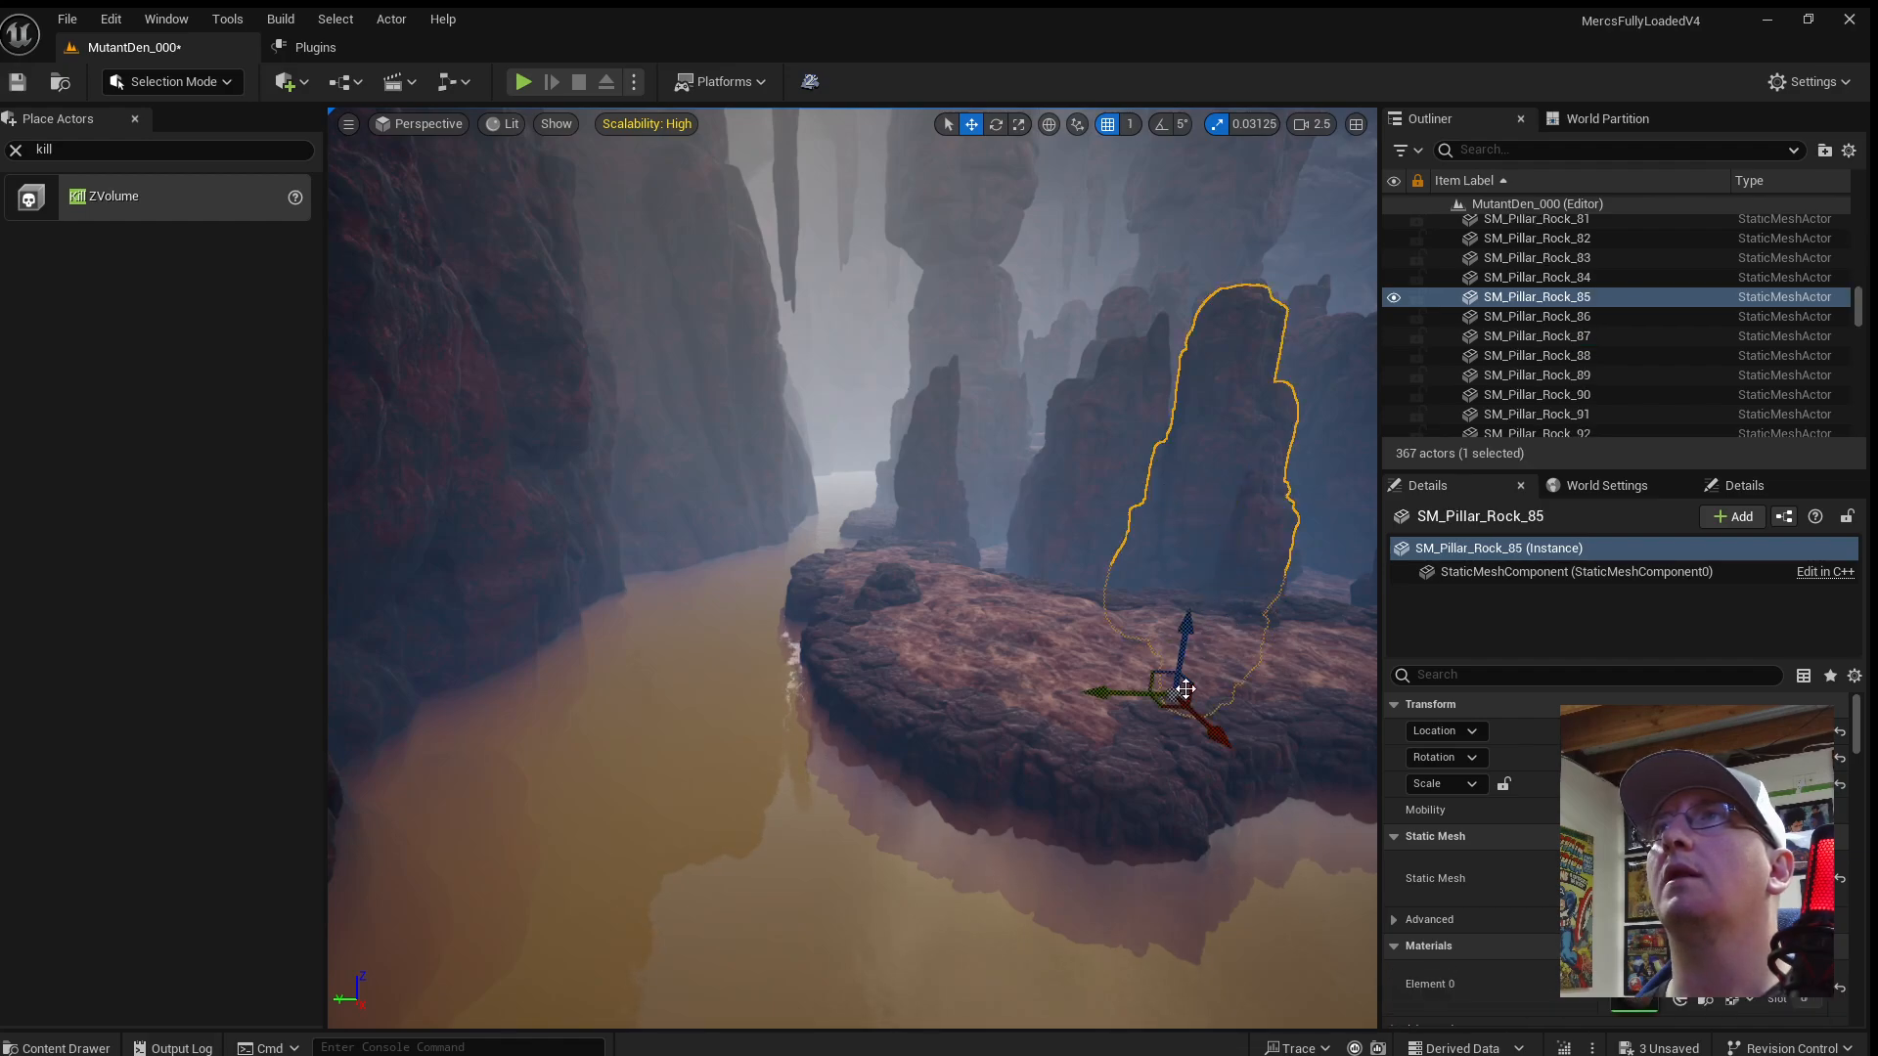
alt+drag(1135, 694, 634, 708)
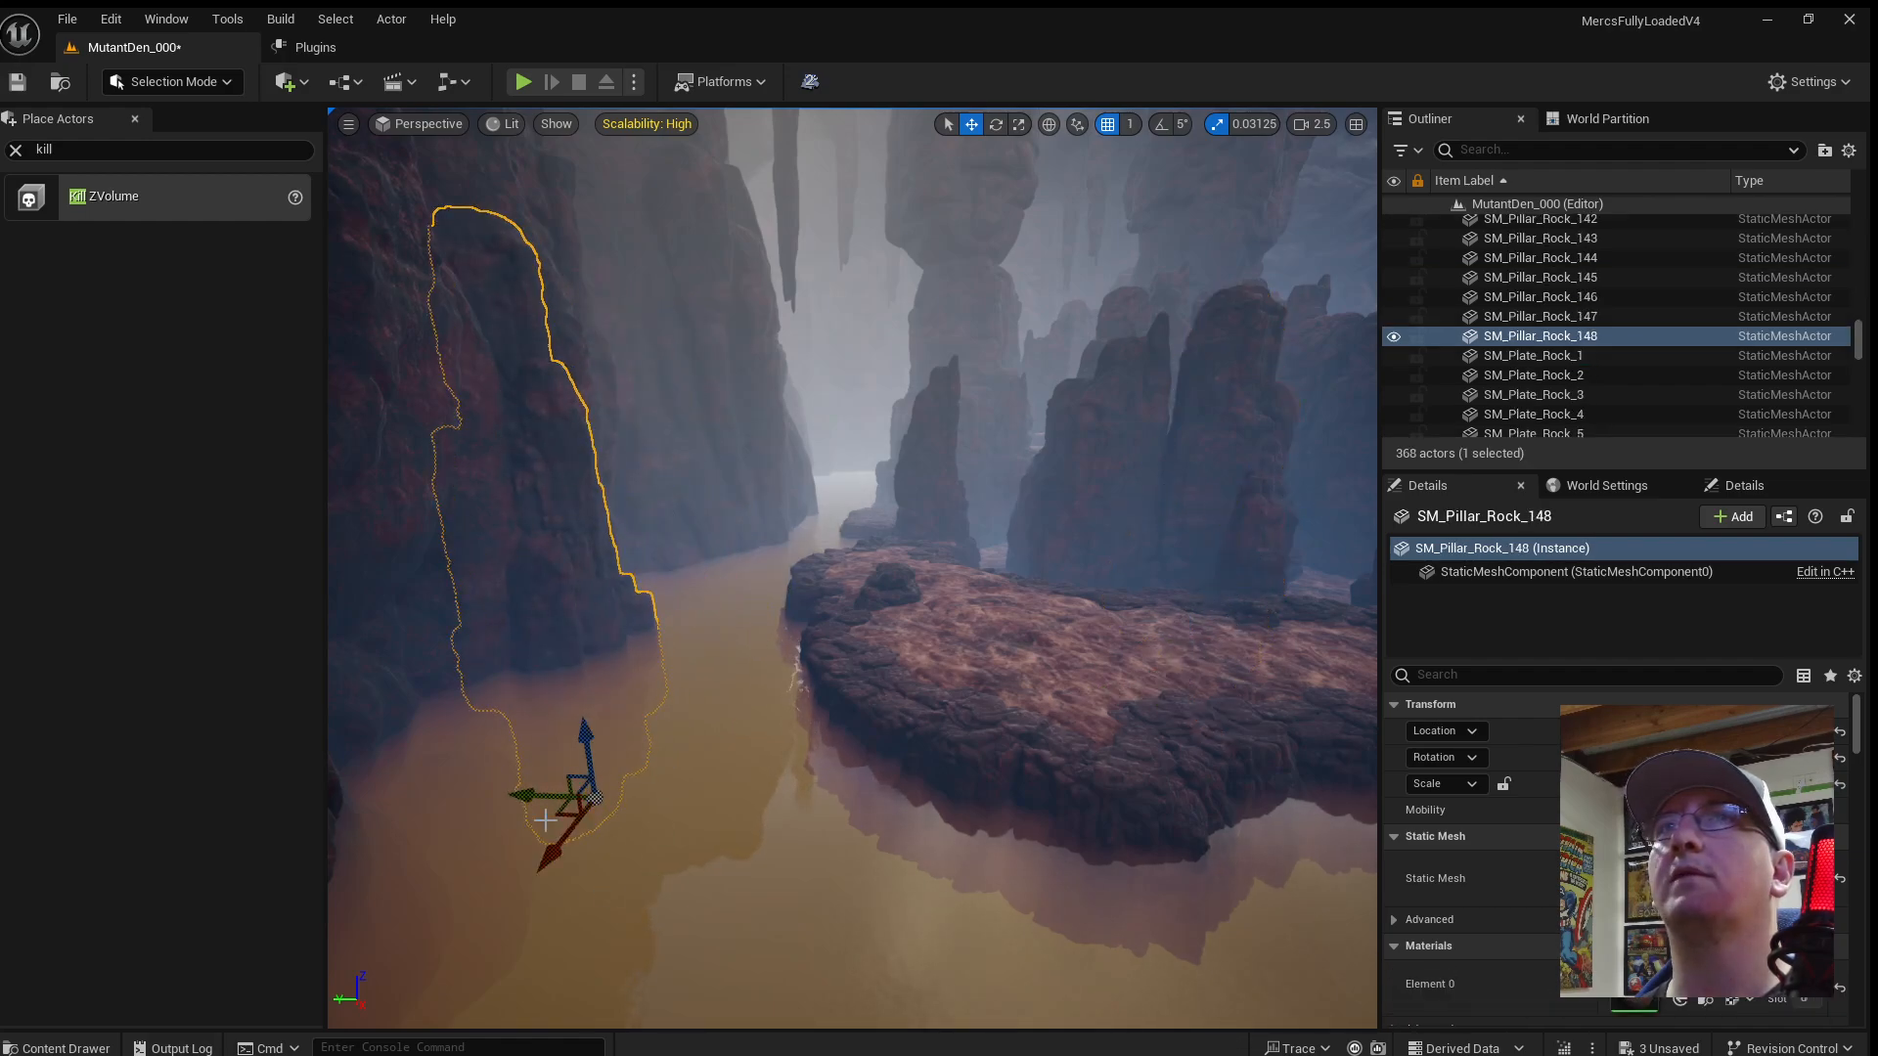
drag(538, 797, 662, 983)
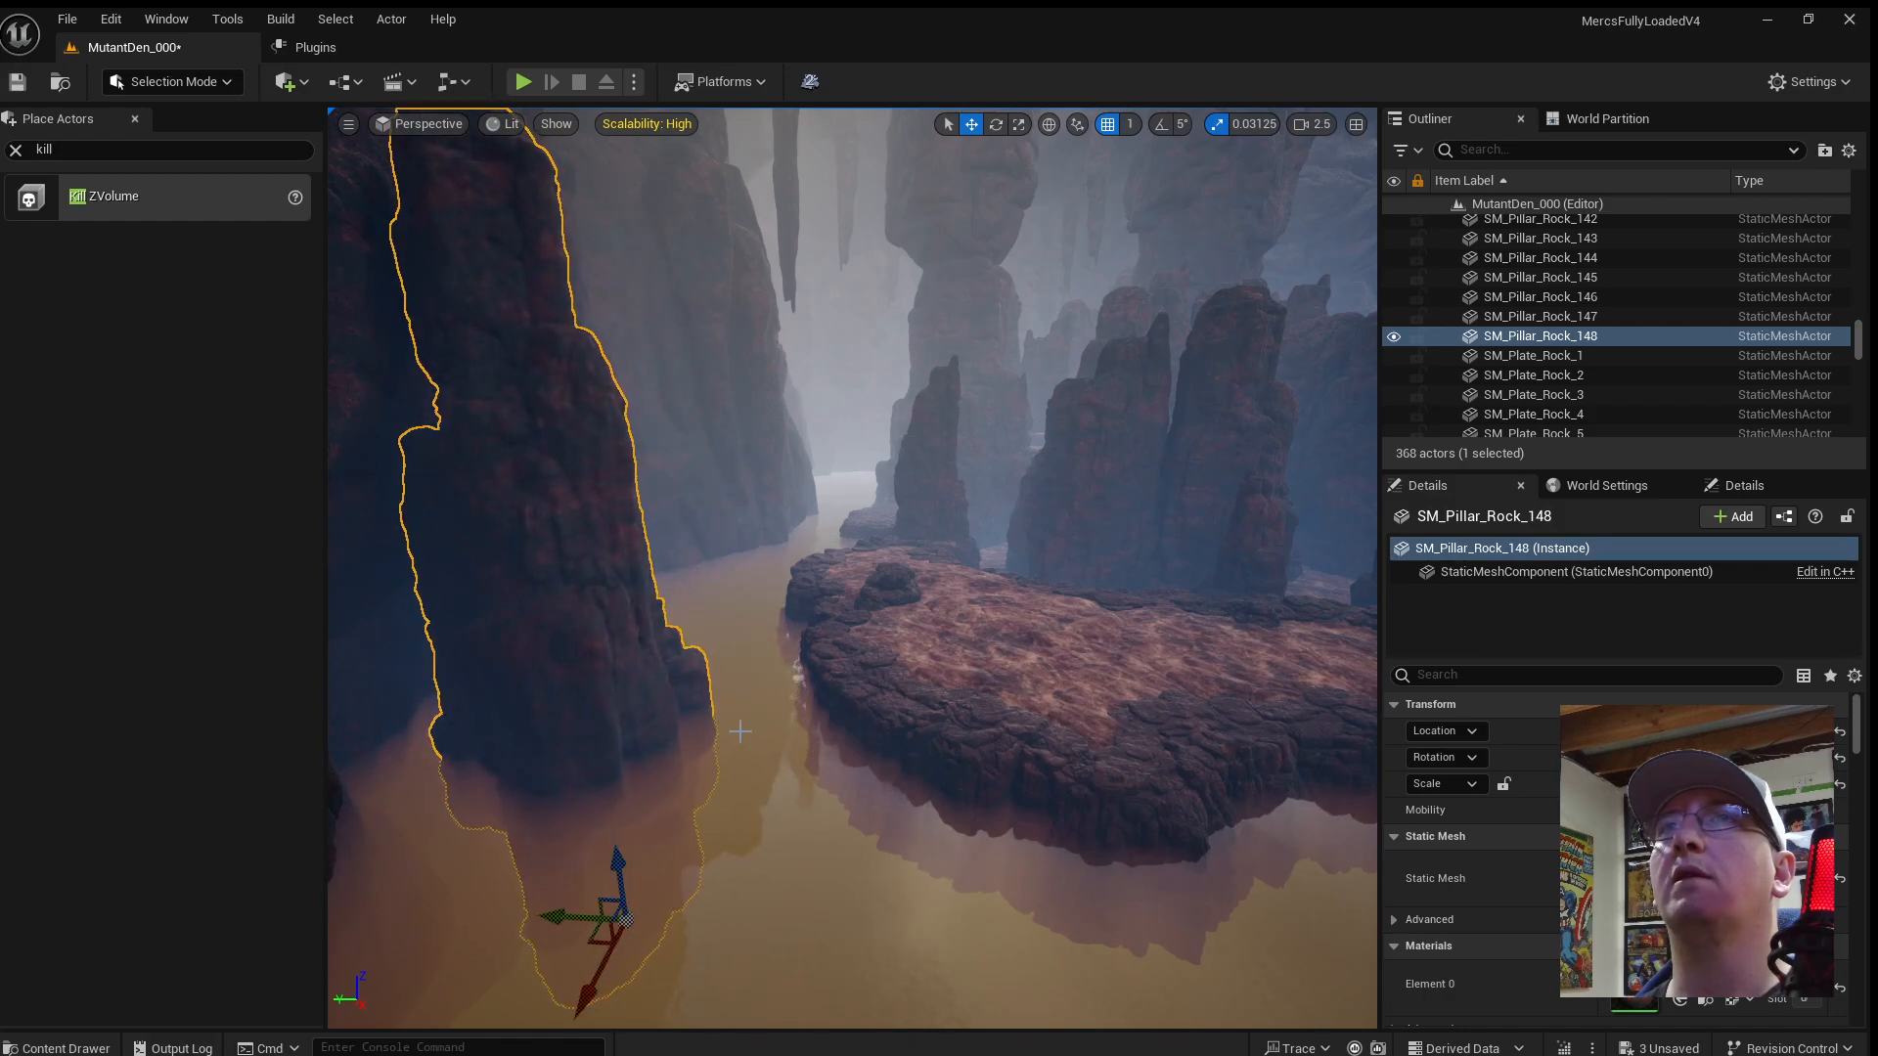
right_drag(741, 732, 656, 783)
drag(785, 627, 773, 670)
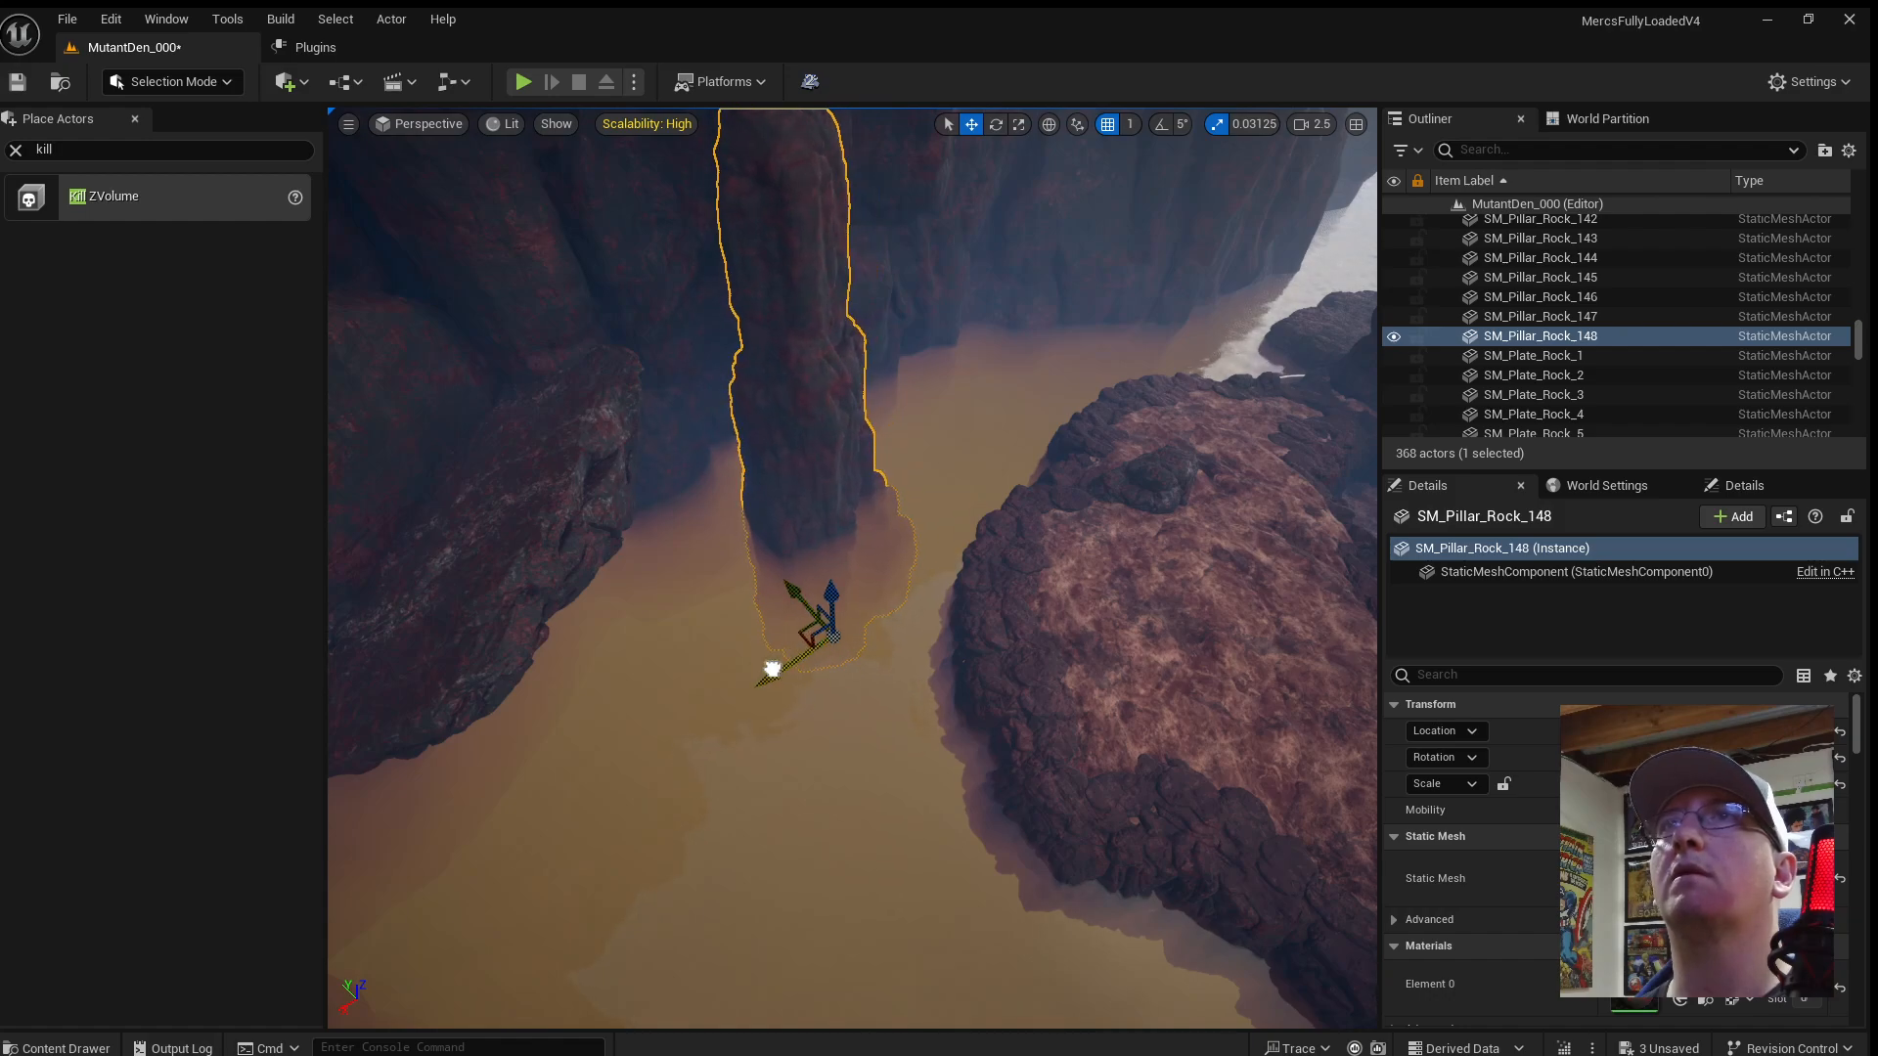
Place an SM_Cliff_Rock_3 mesh from the Foliage collection against the new lake pillar as a ledge.
click(611, 535)
key(f)
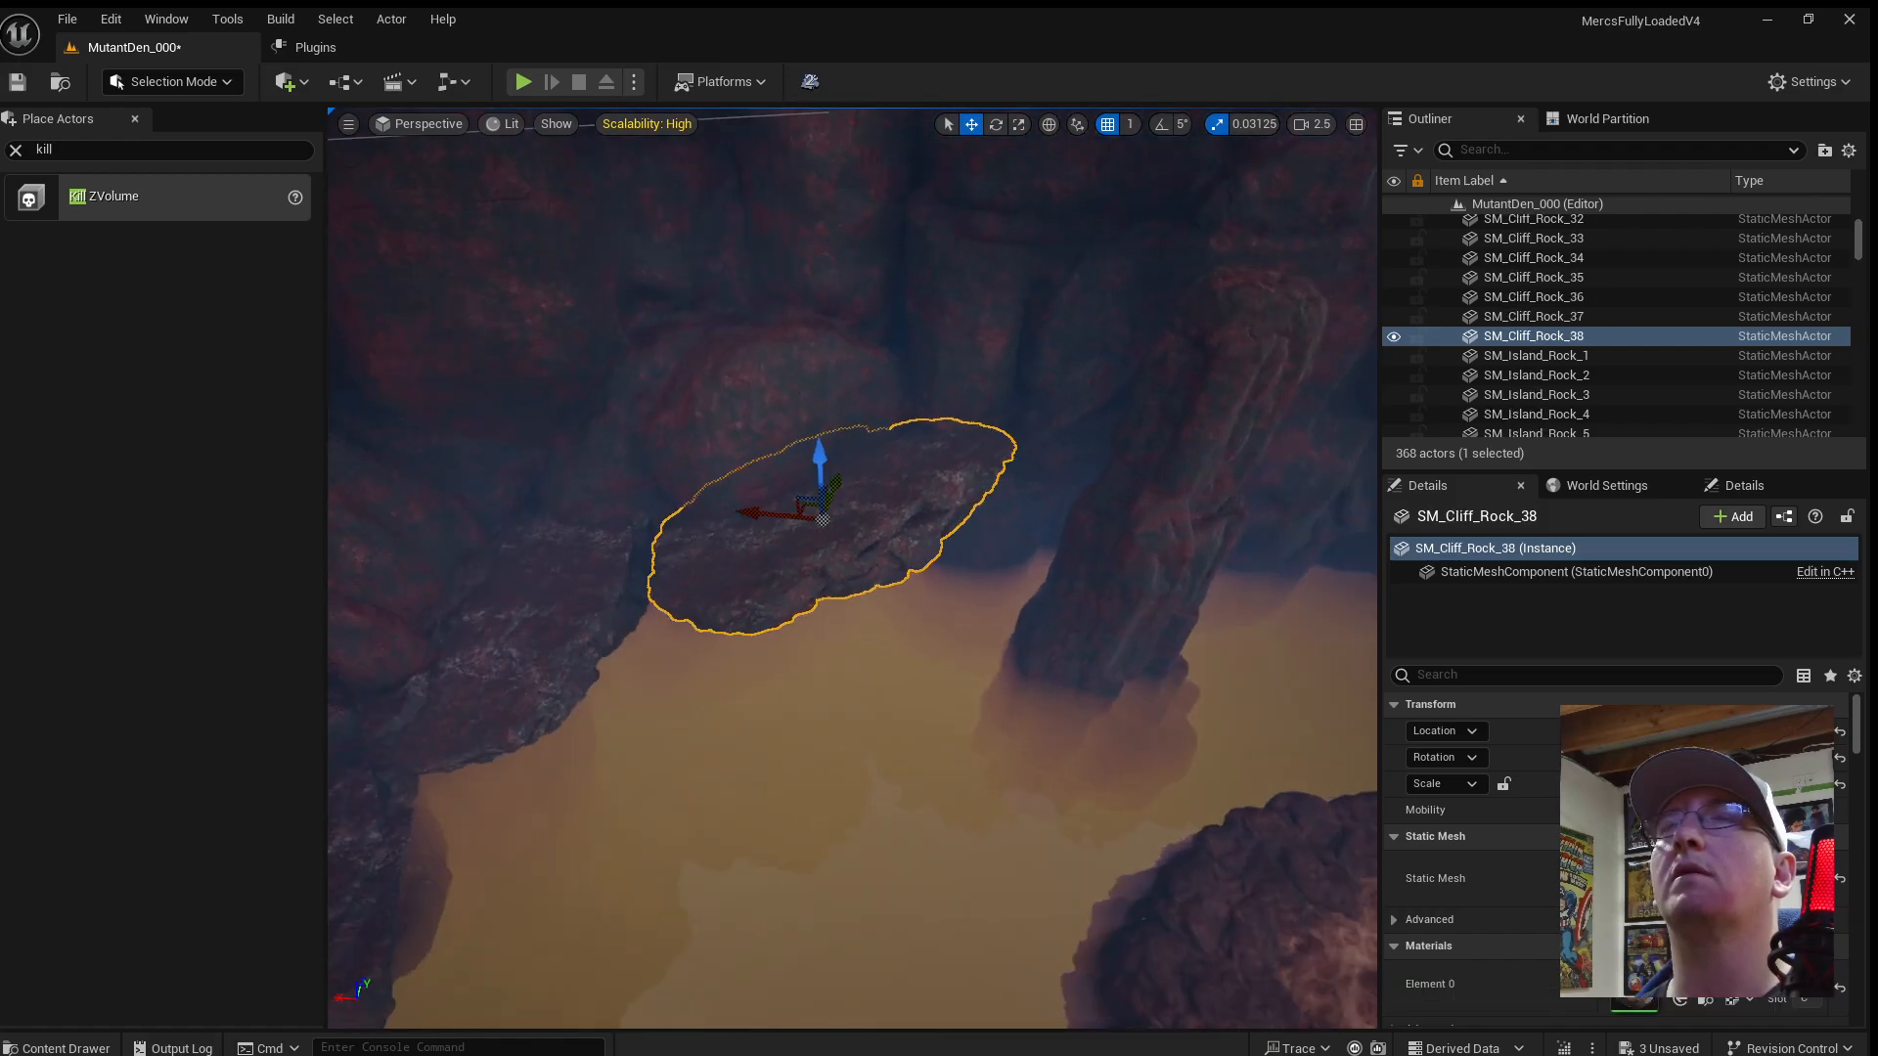
key(ctrl+space)
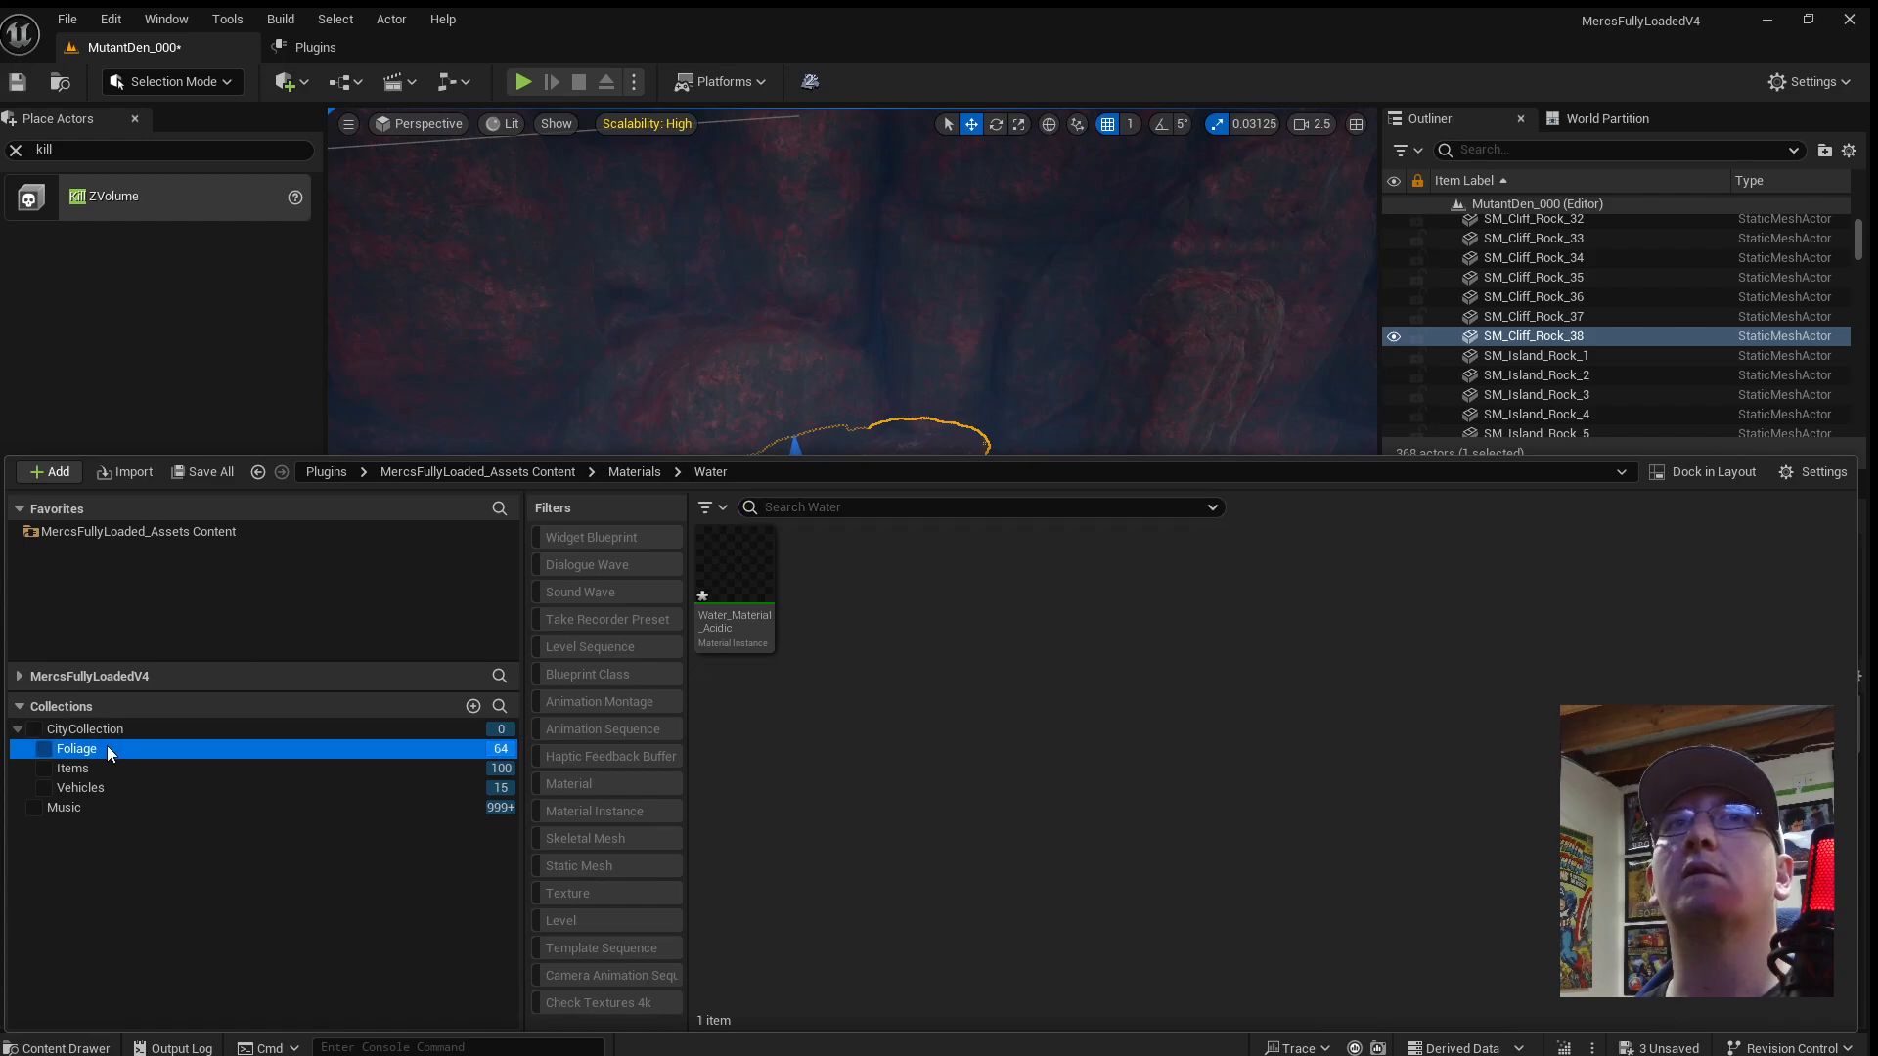
click(78, 749)
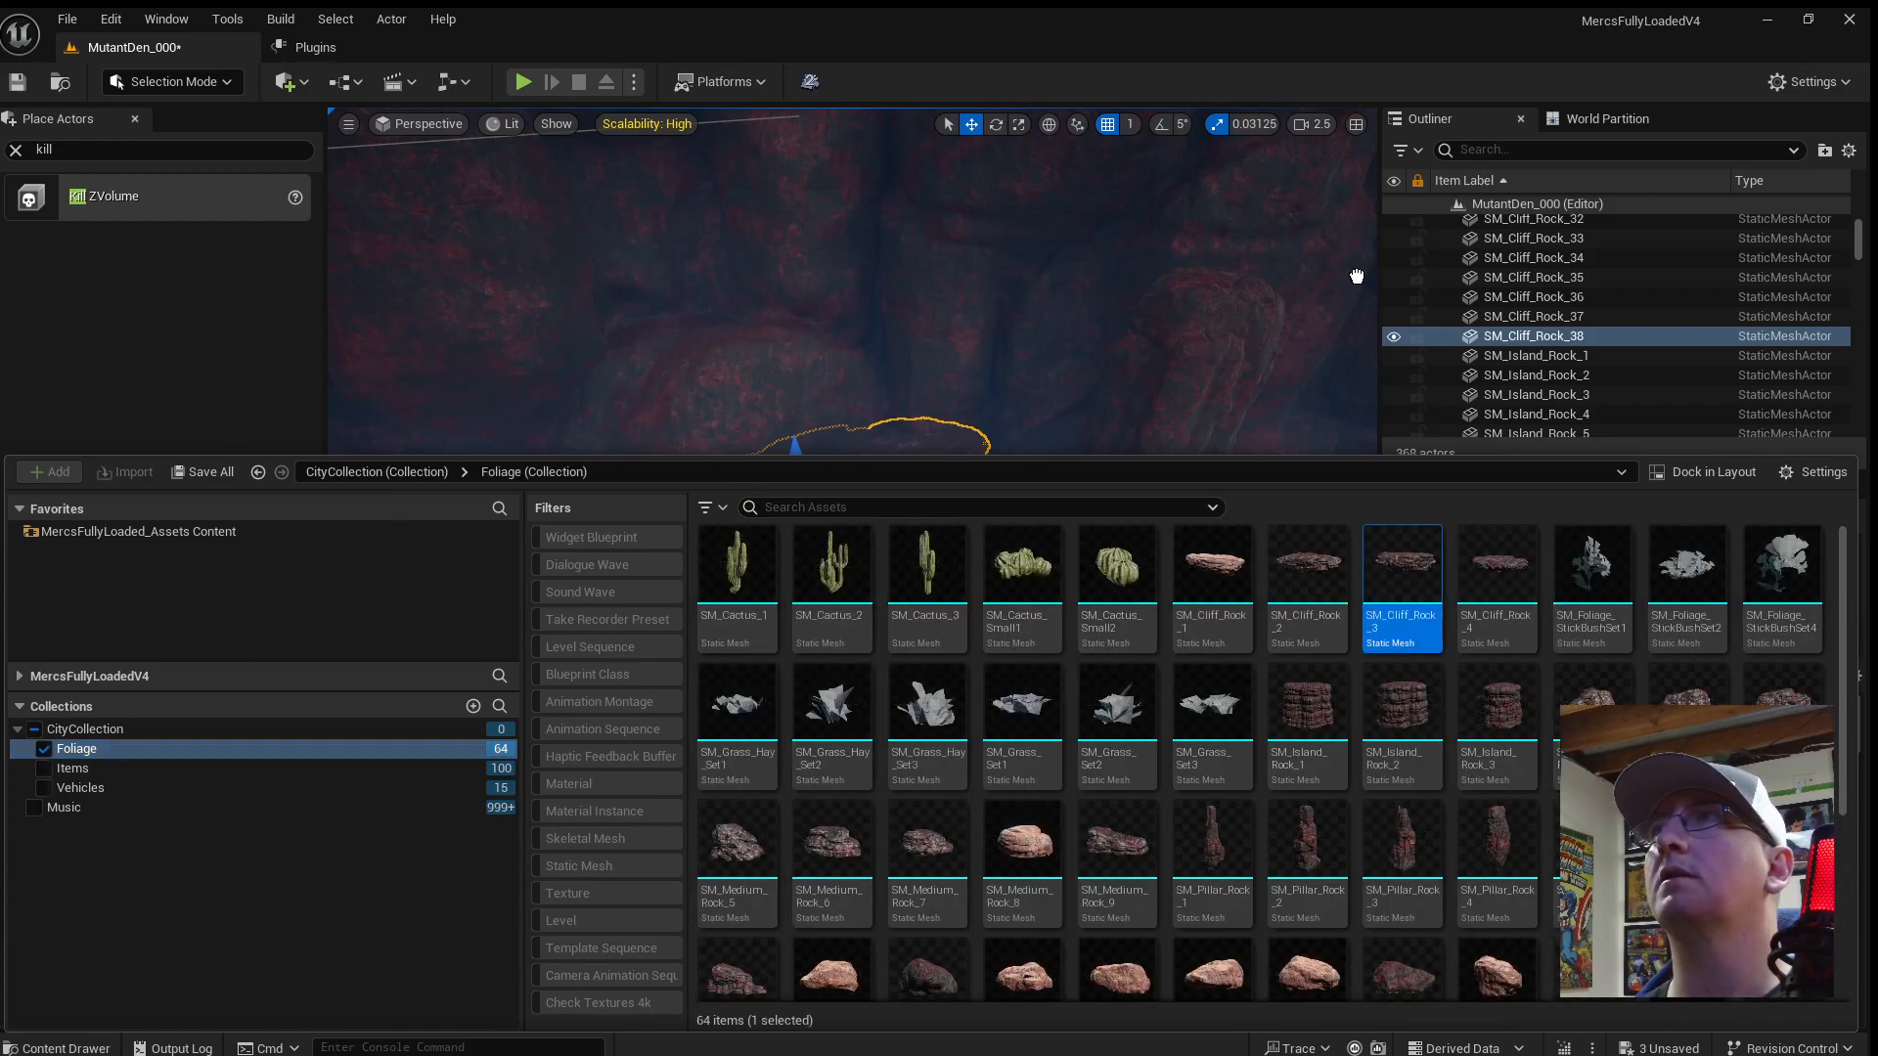
drag(1356, 277, 1138, 518)
key(f)
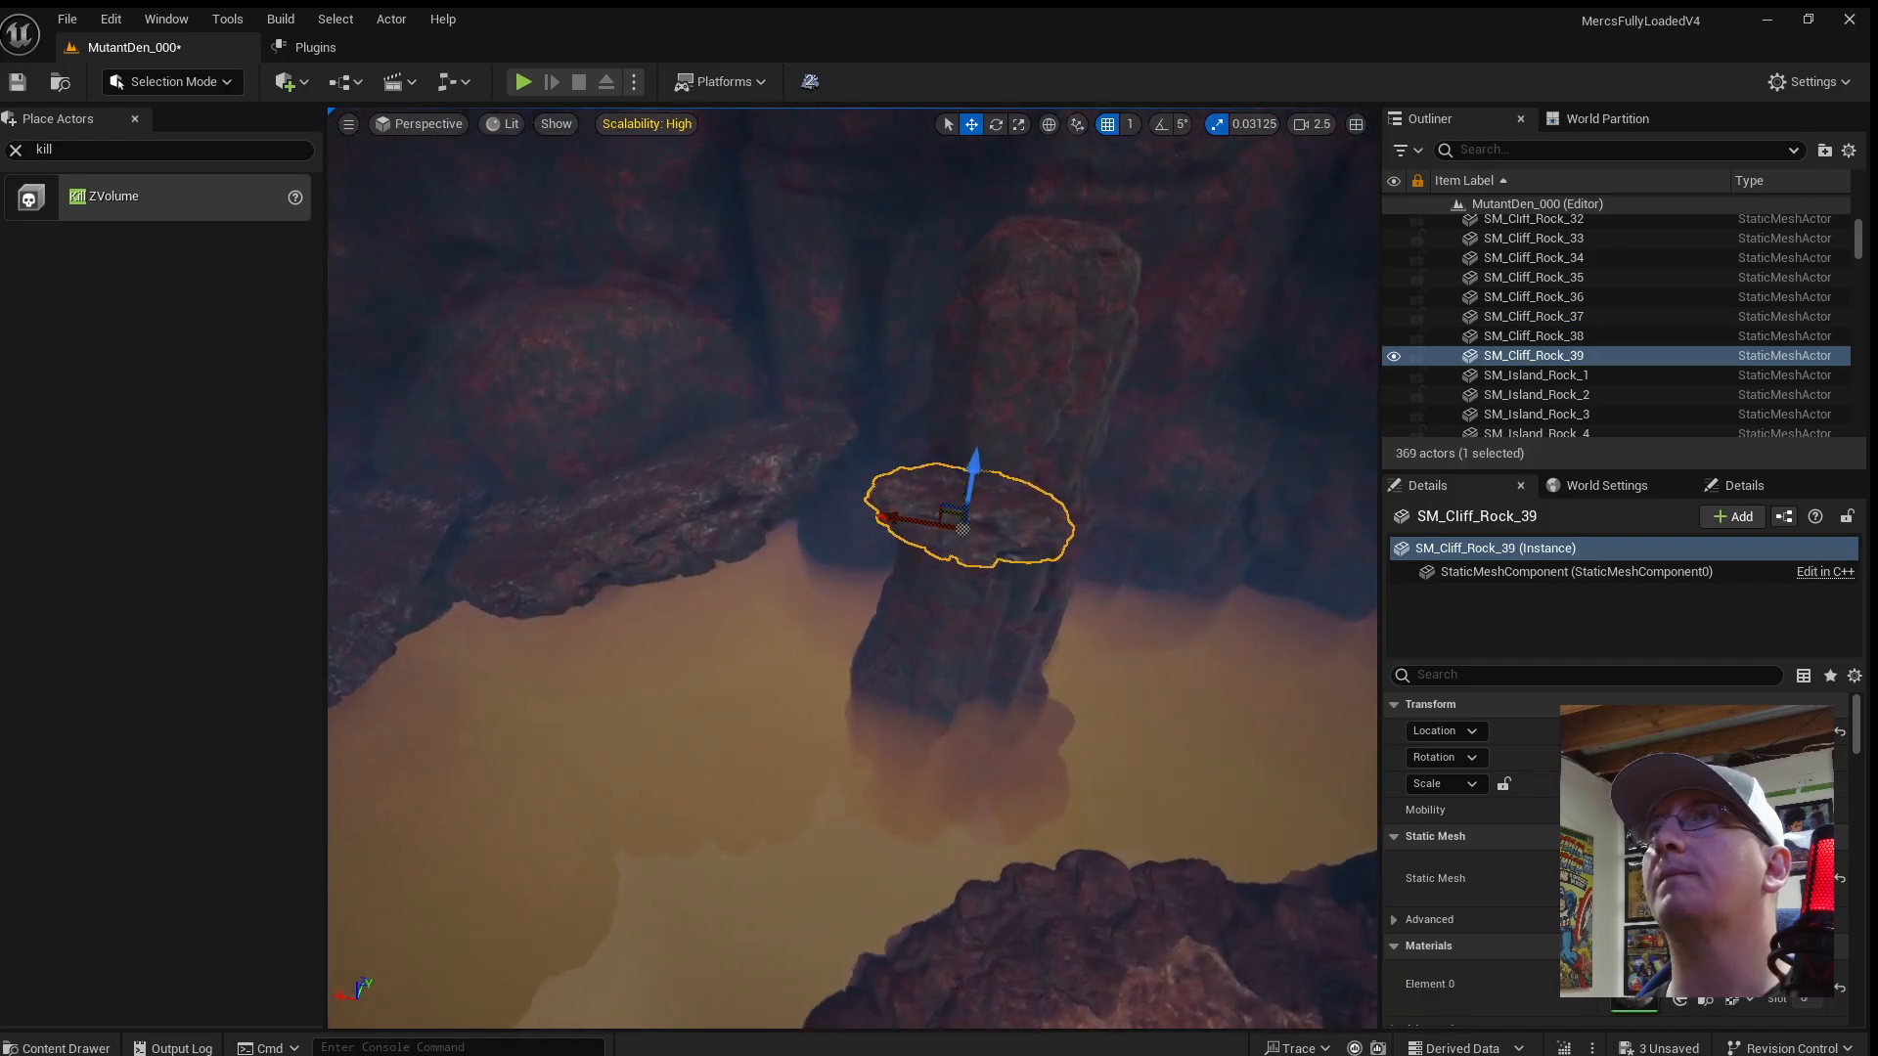
Enlarge the SM_Cliff_Rock_39 ledge and lower it around the lake pillar.
key(e)
drag(993, 567, 939, 572)
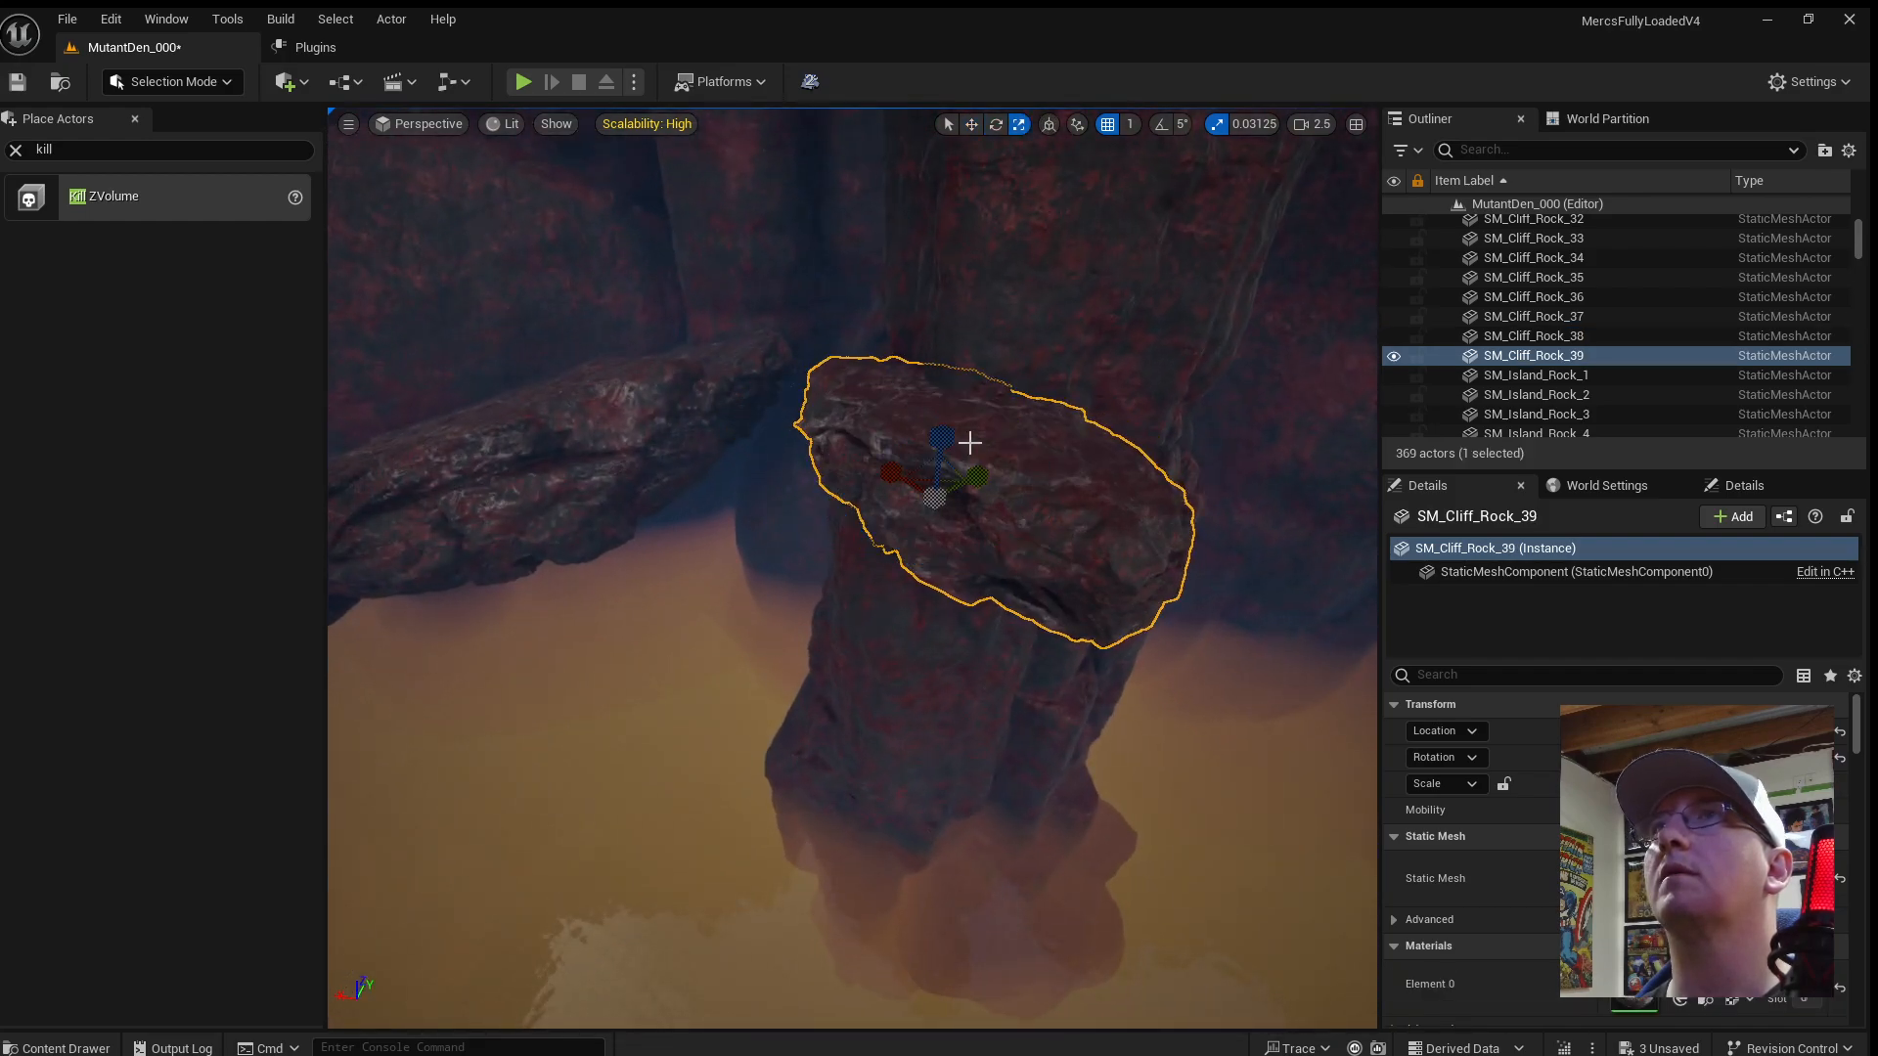
drag(945, 423, 929, 528)
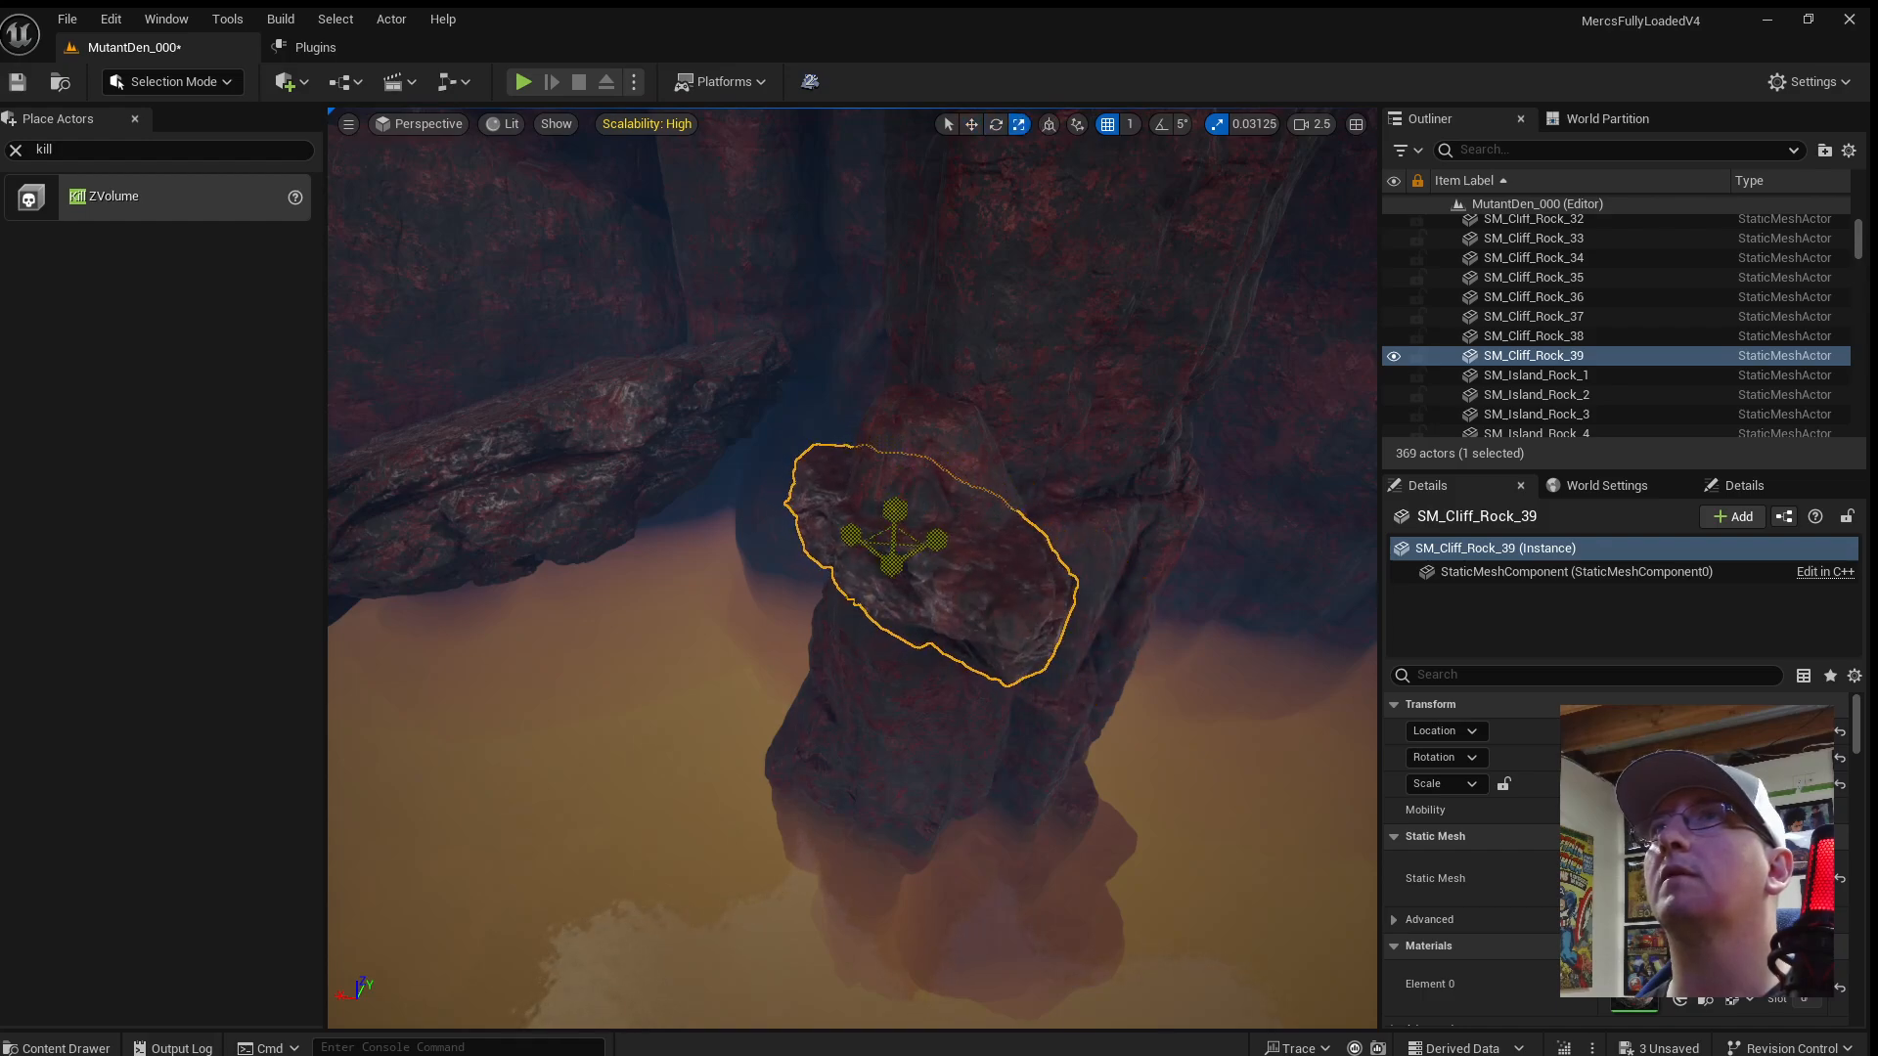
drag(895, 564, 840, 520)
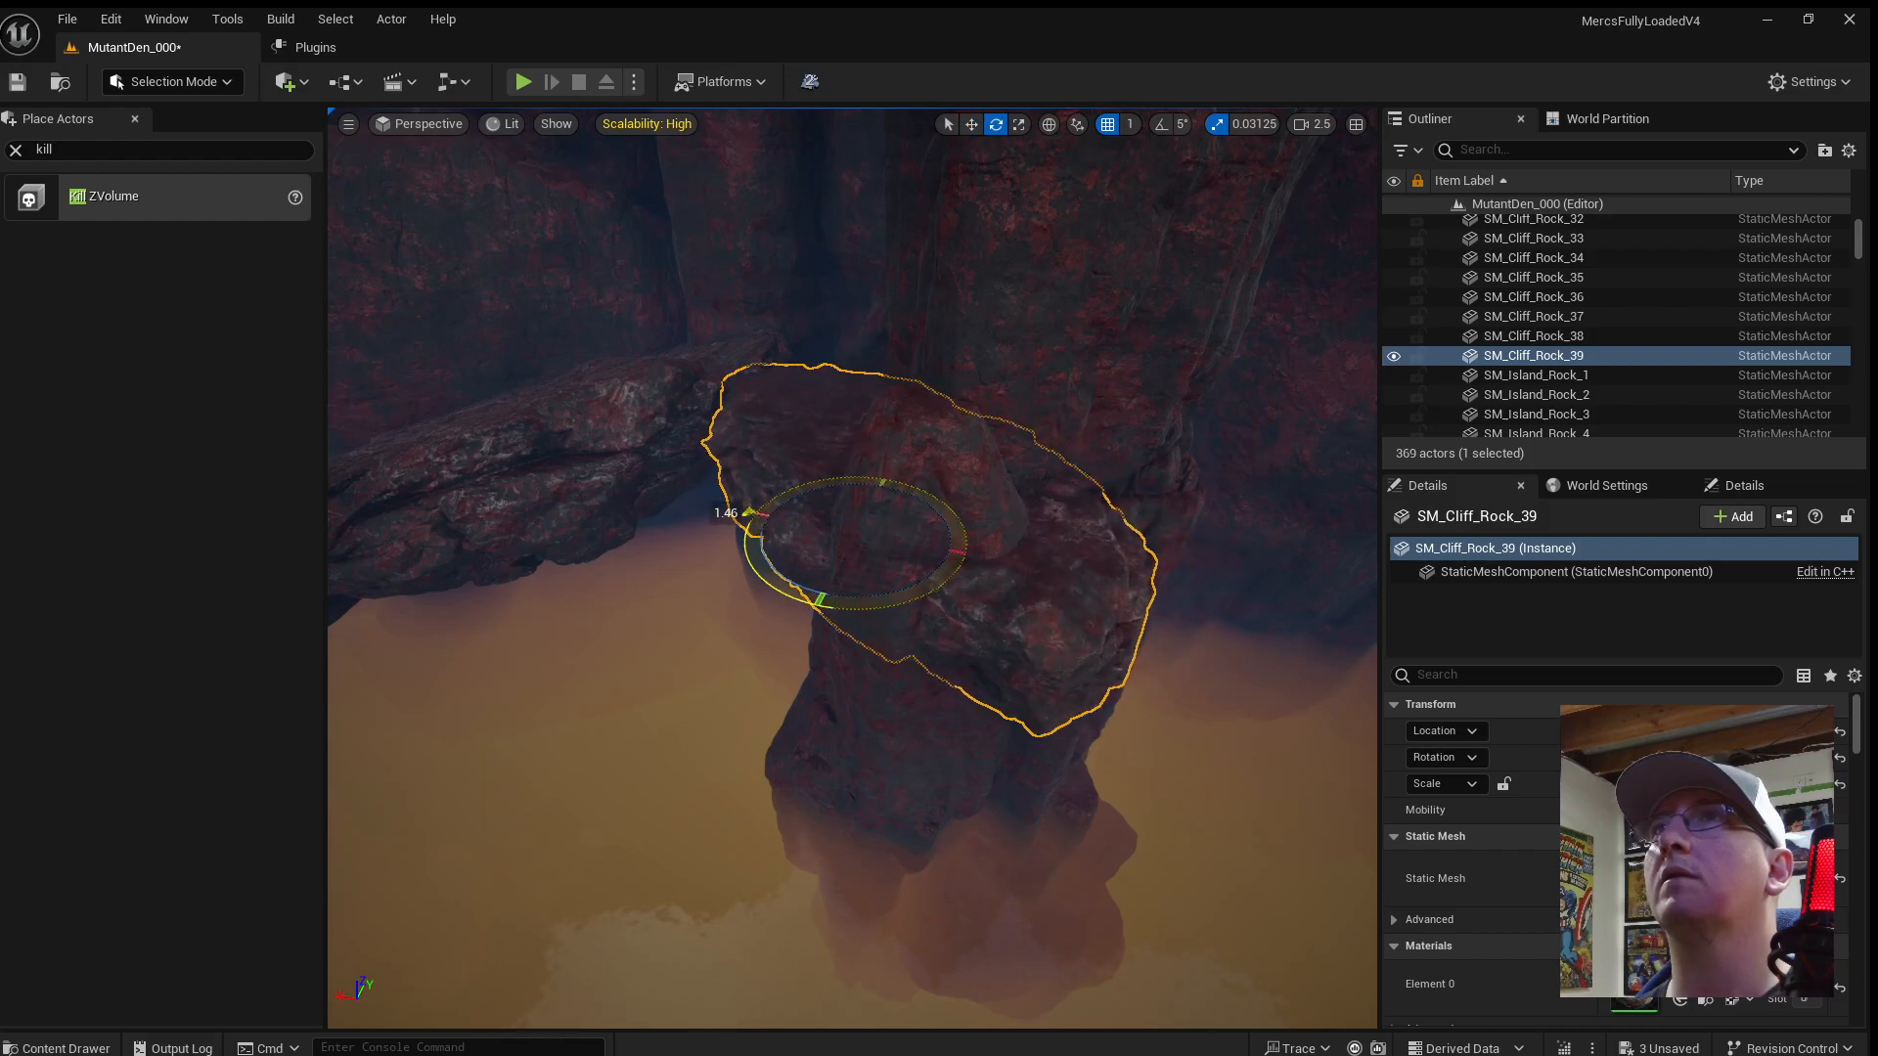
Fine-tune the rotation and height of the SM_Cliff_Rock_39 ledge against the lake pillar.
right_drag(941, 582, 880, 644)
key(r)
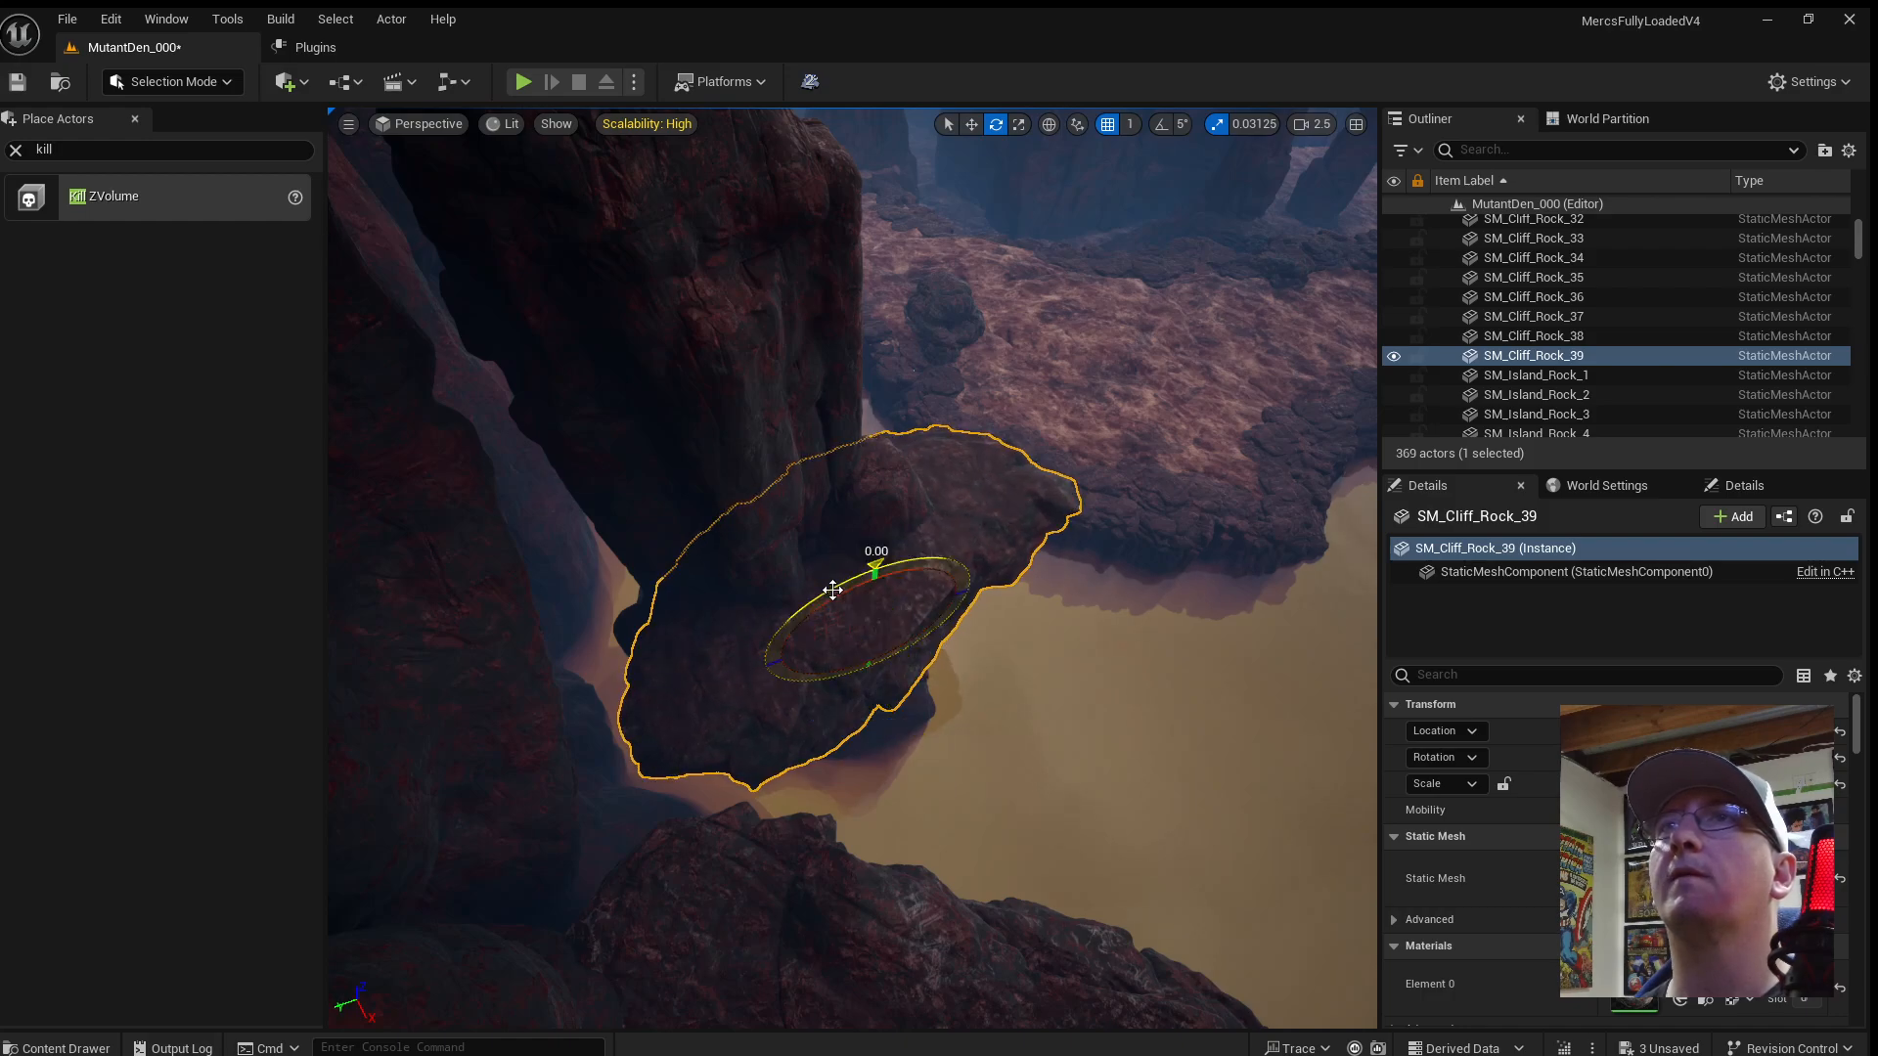
drag(870, 569, 873, 577)
key(d)
right_drag(872, 577, 587, 586)
right_drag(947, 584, 1056, 553)
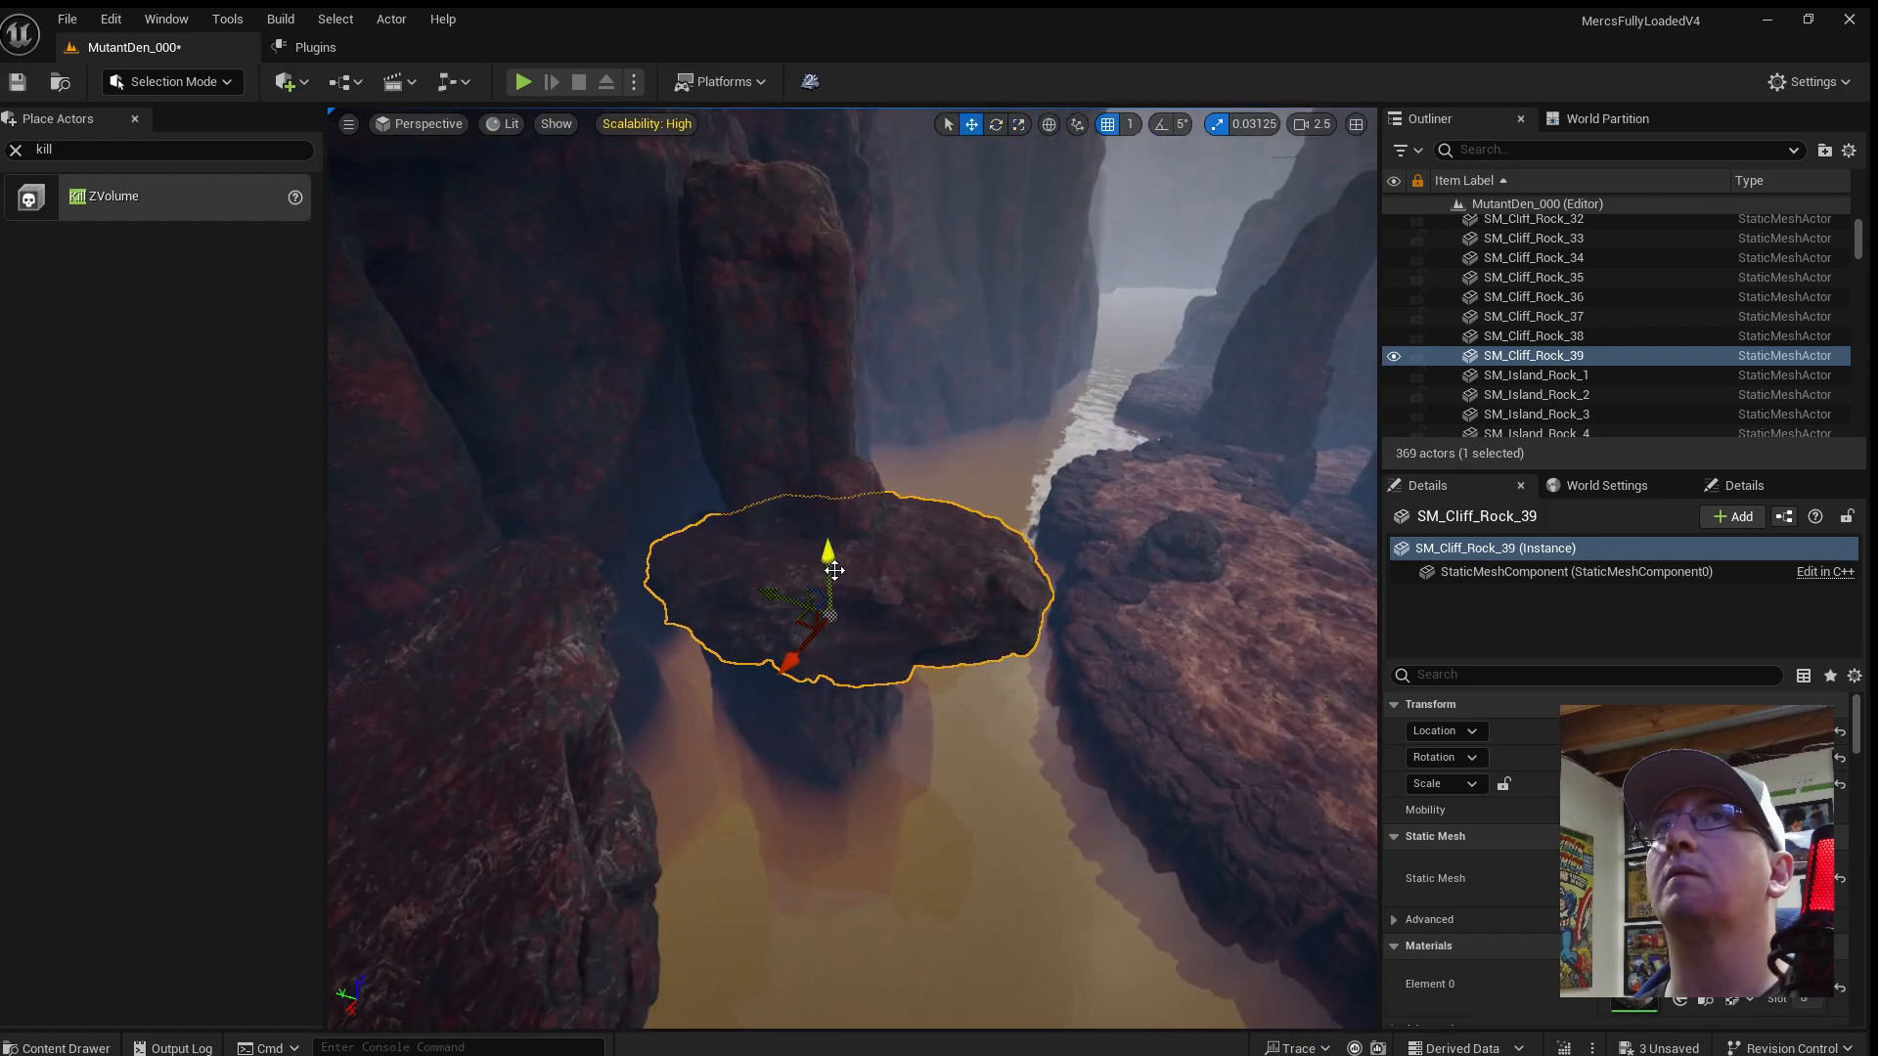
Start a playtest on the SM_Cliff_Rock_38 outcrop and climb up the rock.
click(1164, 675)
key(d)
right_drag(1164, 675, 737, 834)
key(a)
click(760, 845)
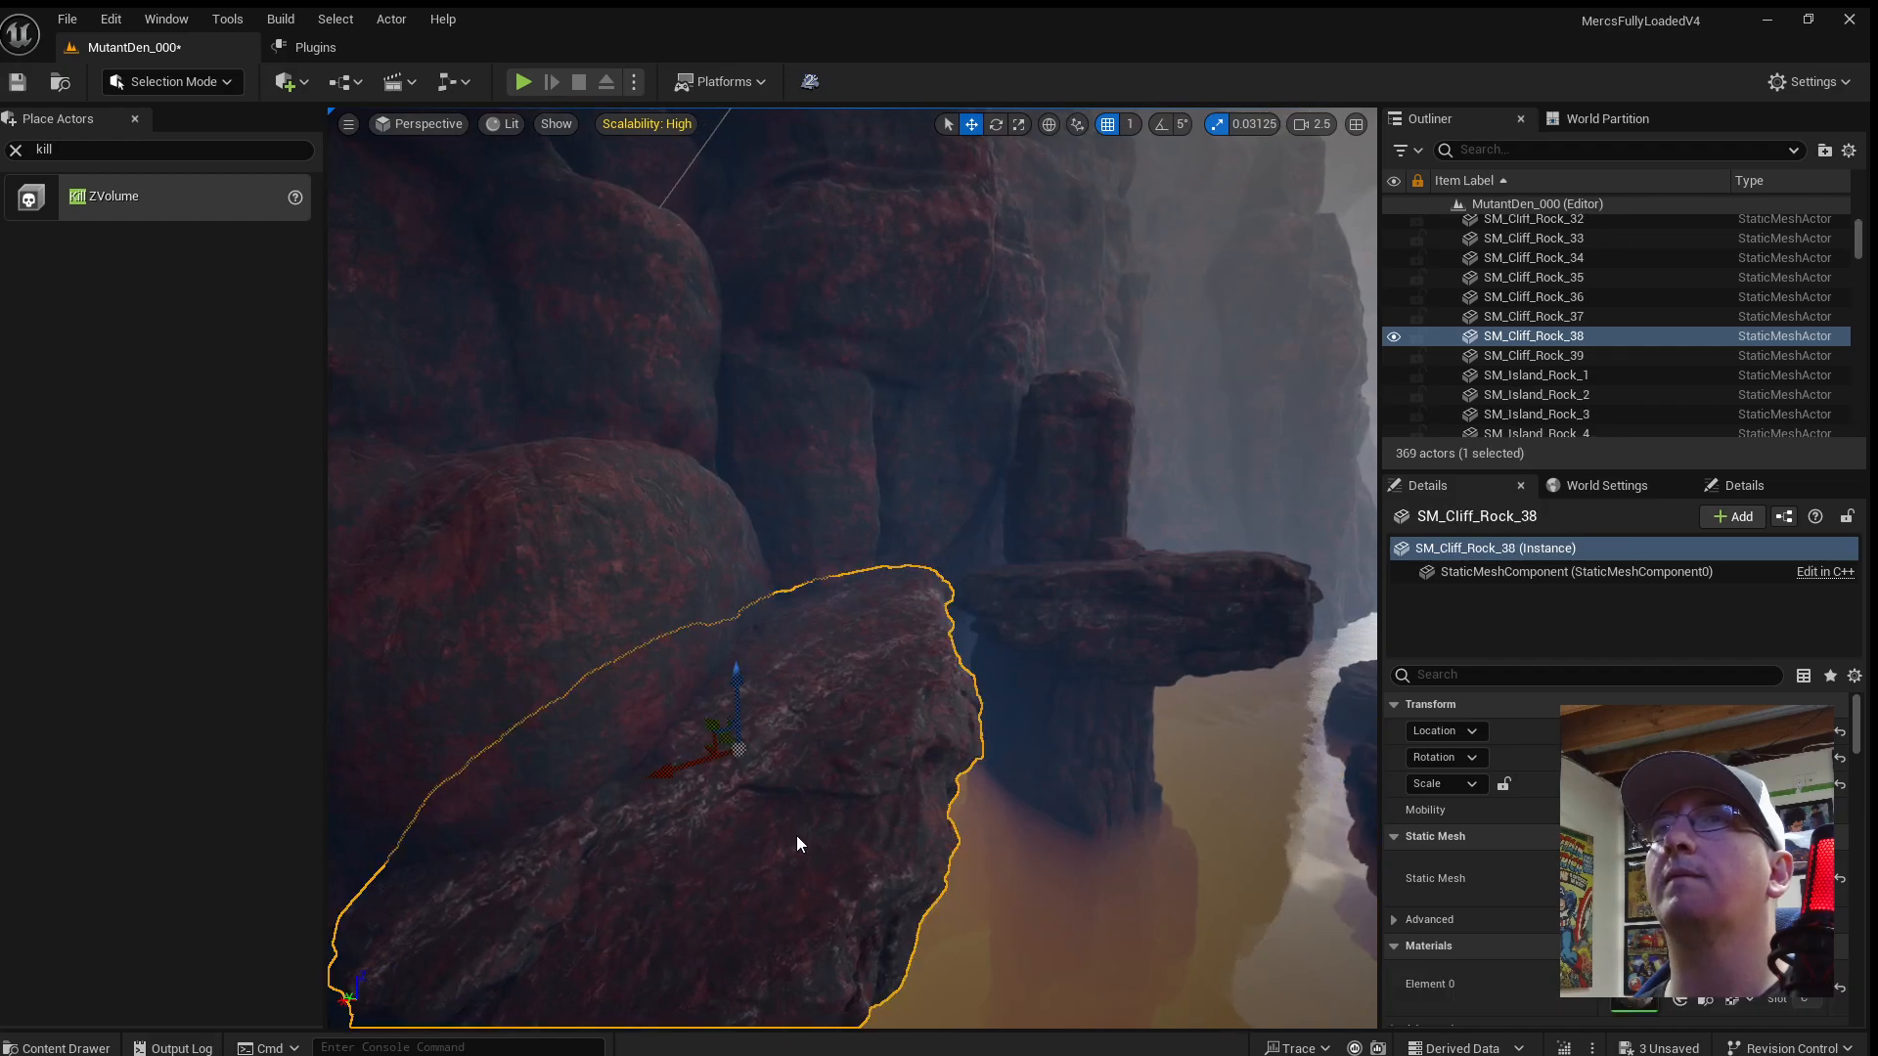
key(alt+p)
key(w)
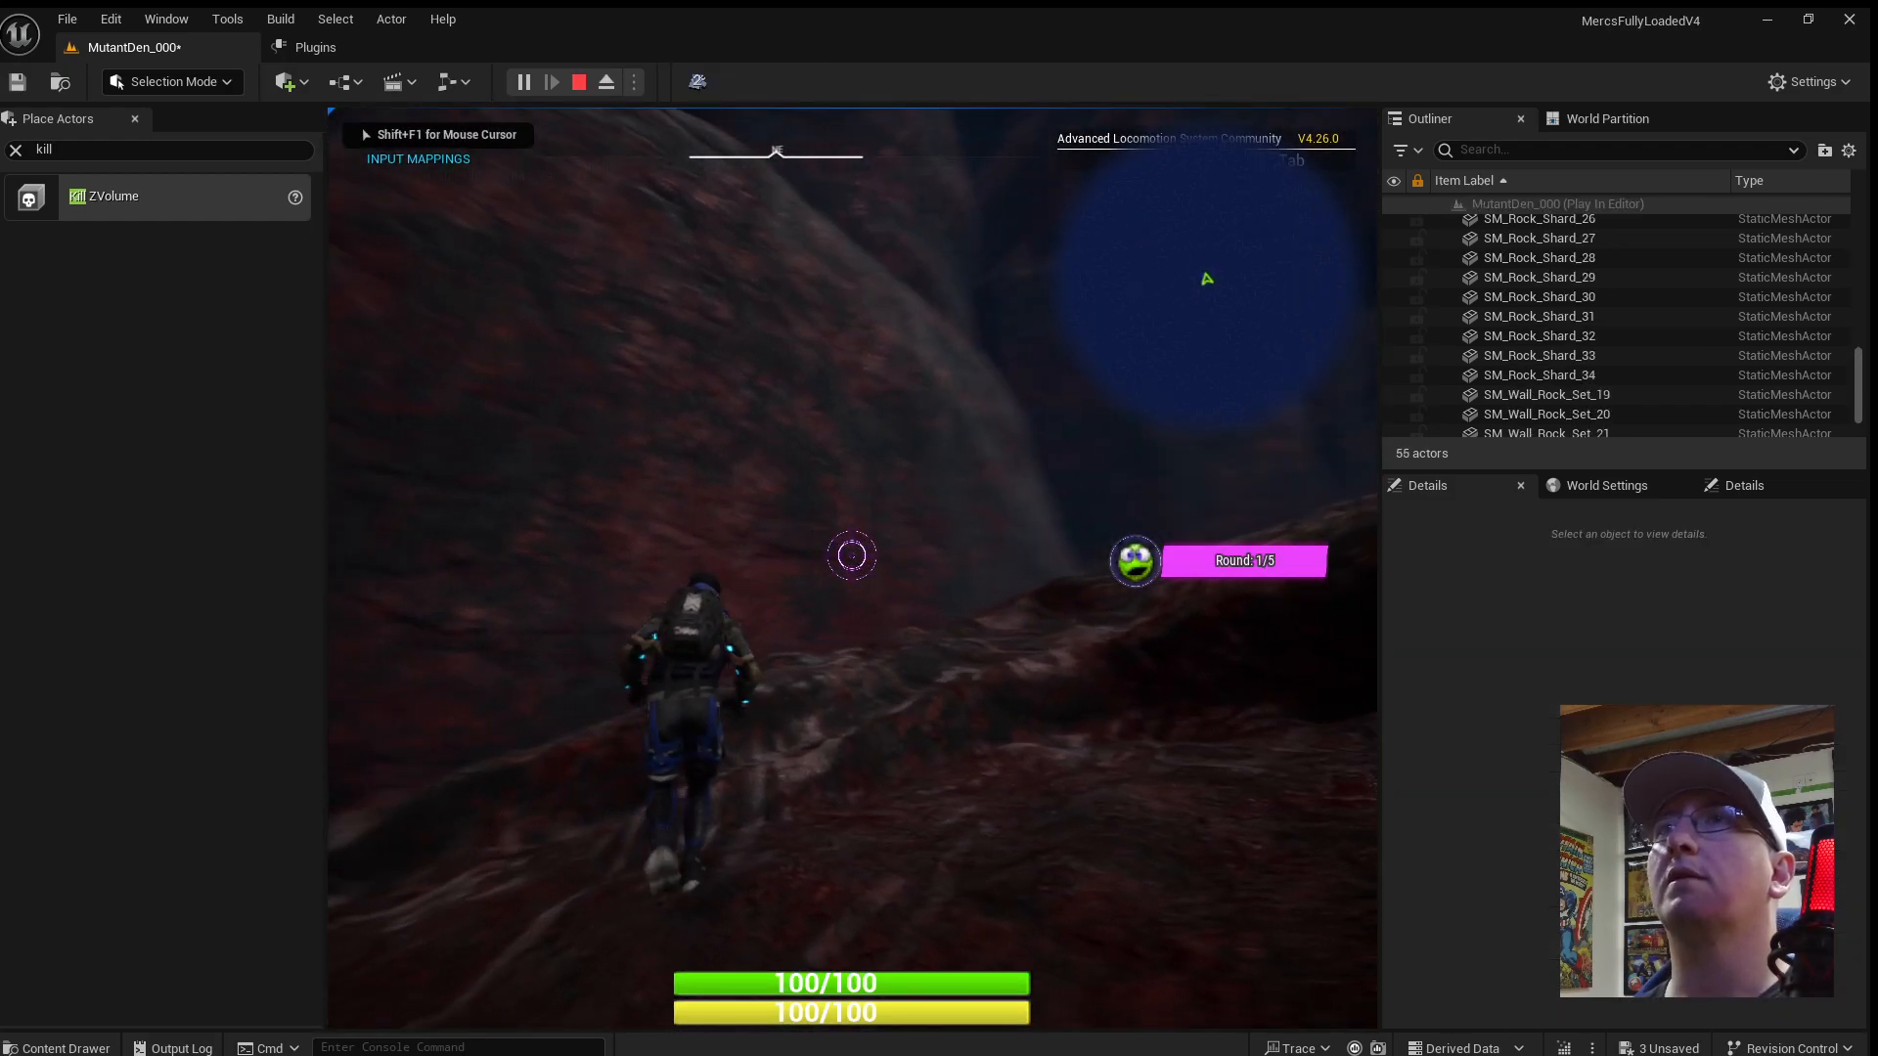
key(space)
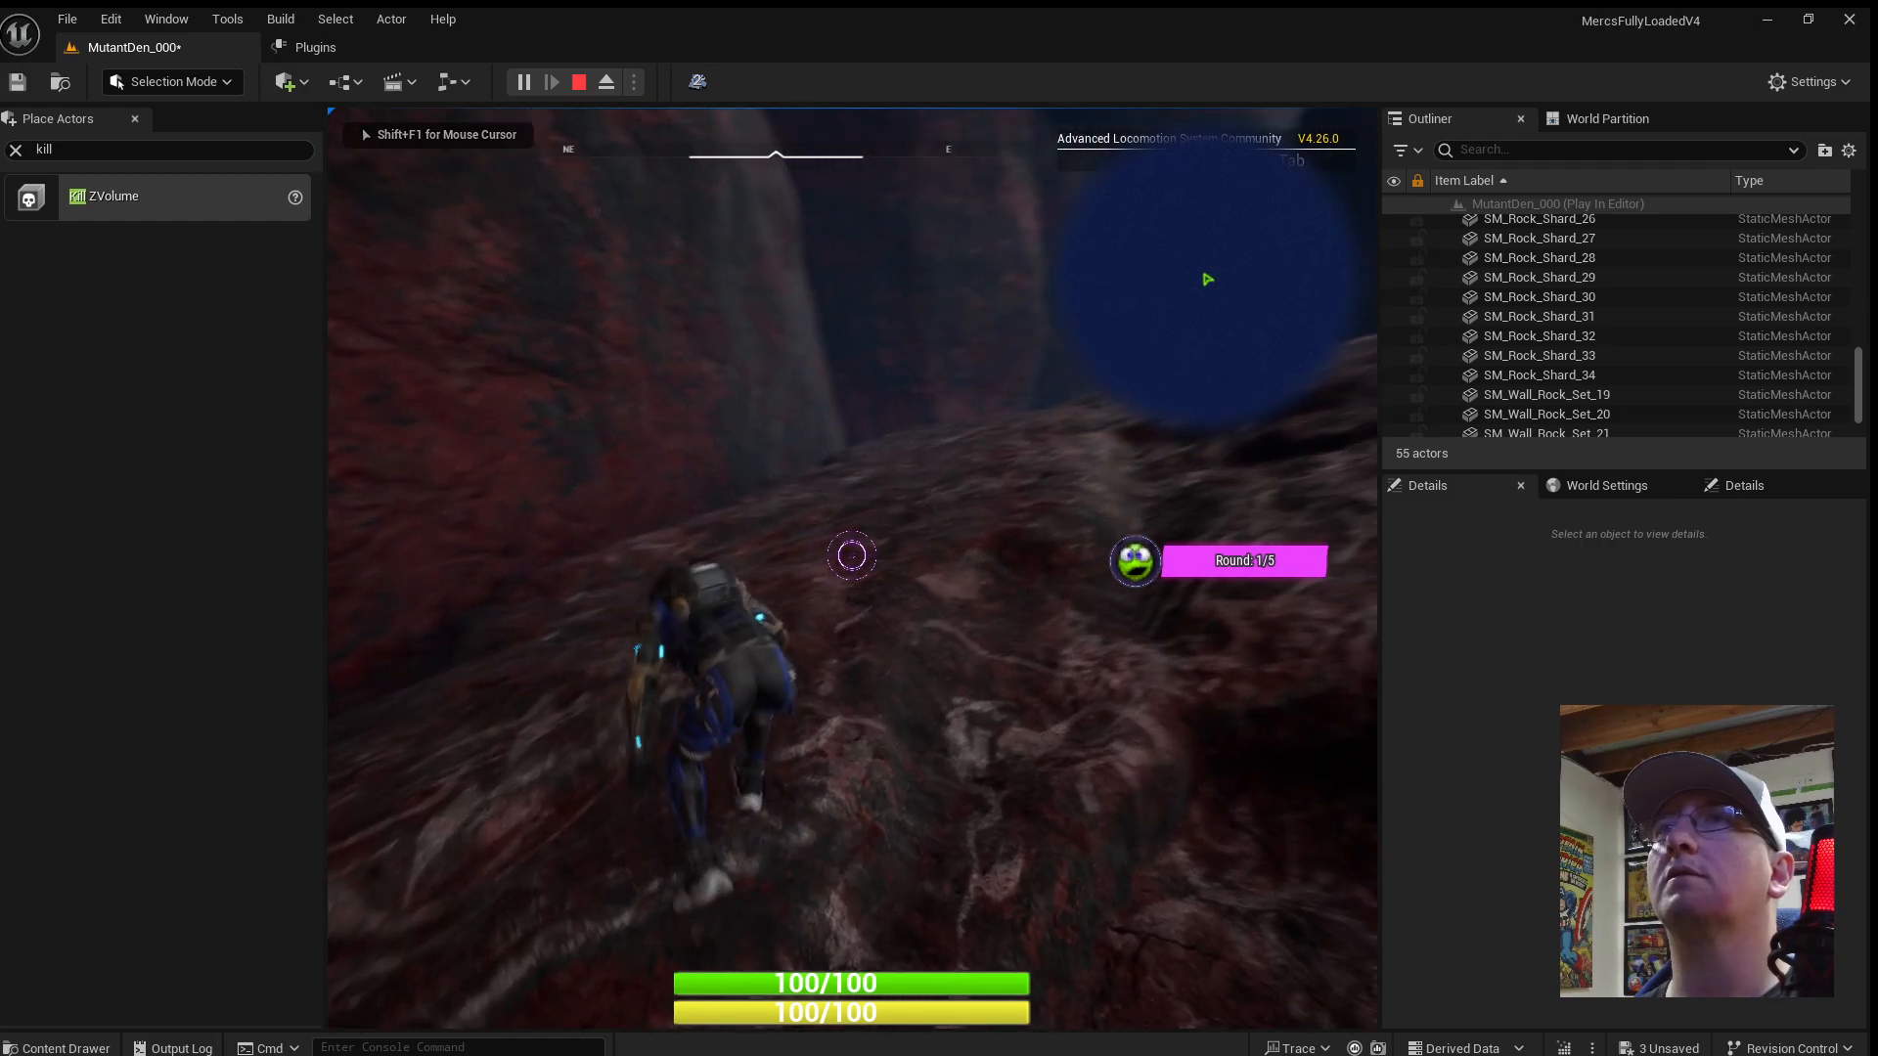
Run along SM_Cliff_Rock_38 and jump across the gap onto the SM_Cliff_Rock_39 pillar ledge.
key(w)
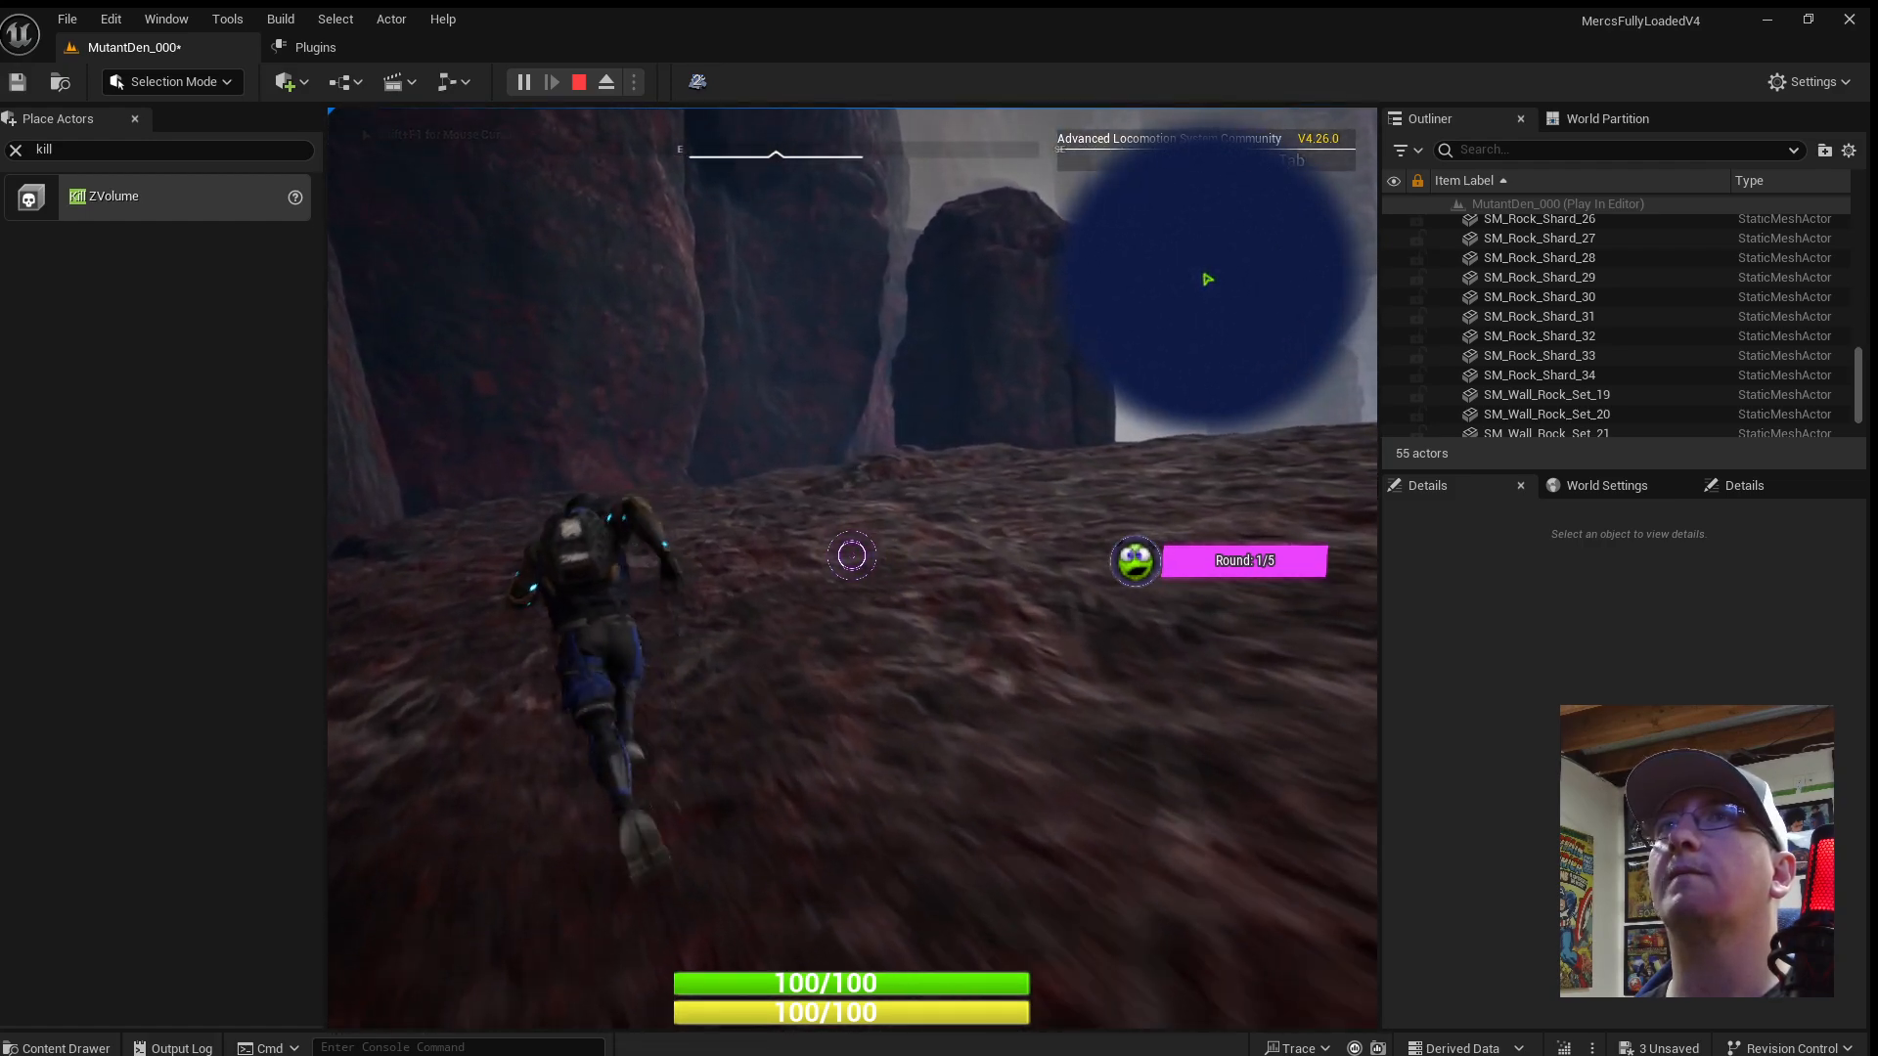
key(w)
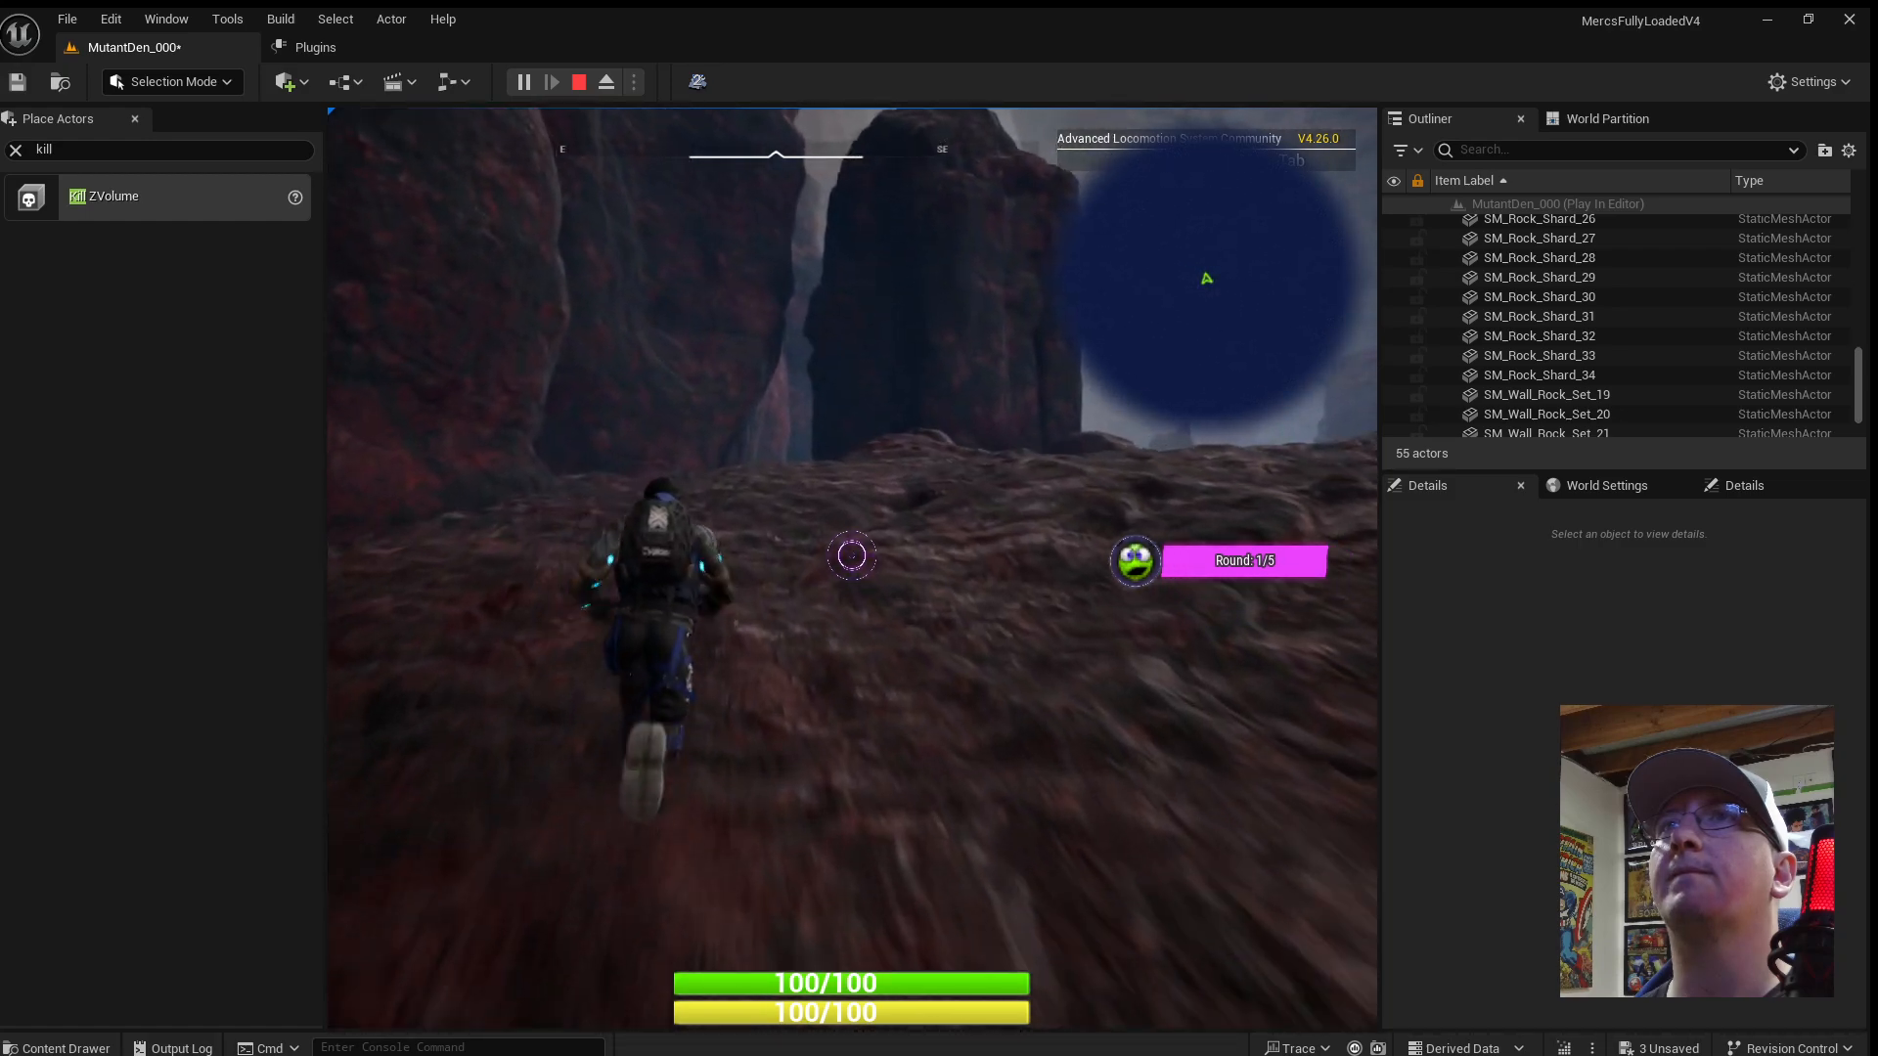
key(w)
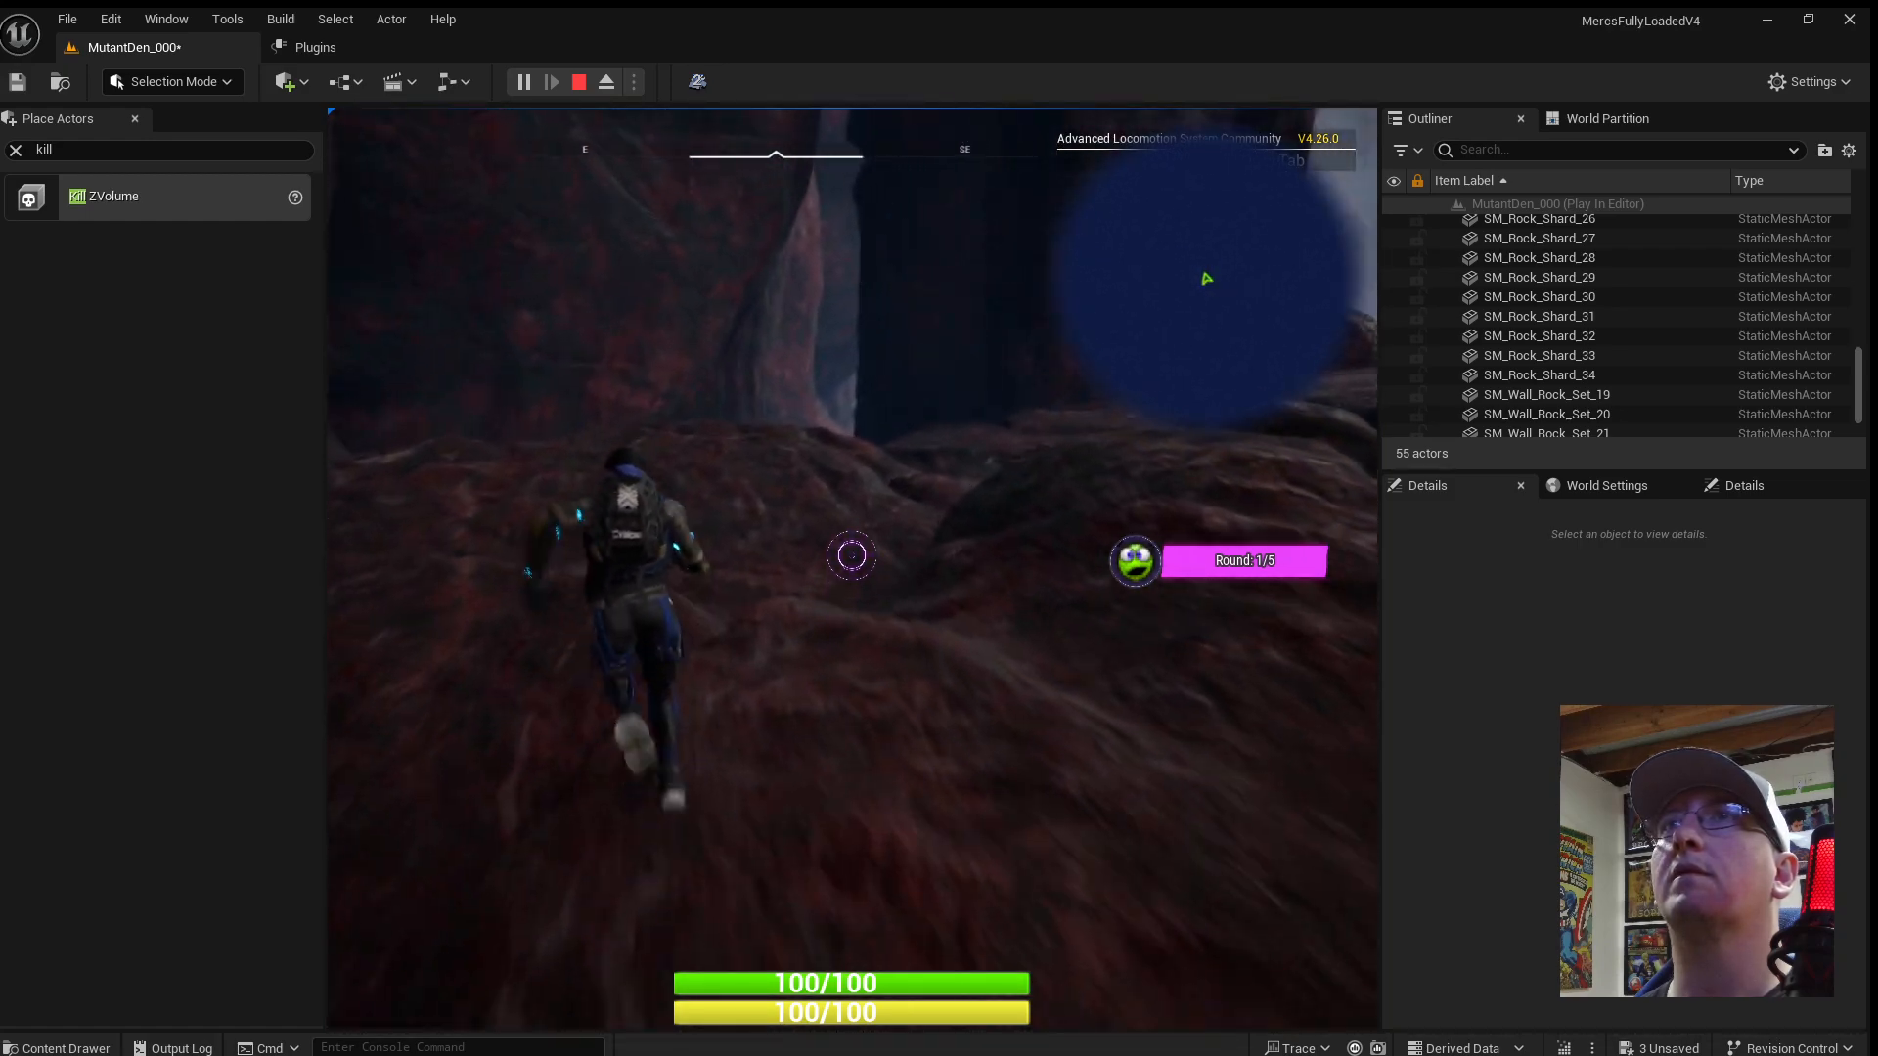
key(w)
key(space)
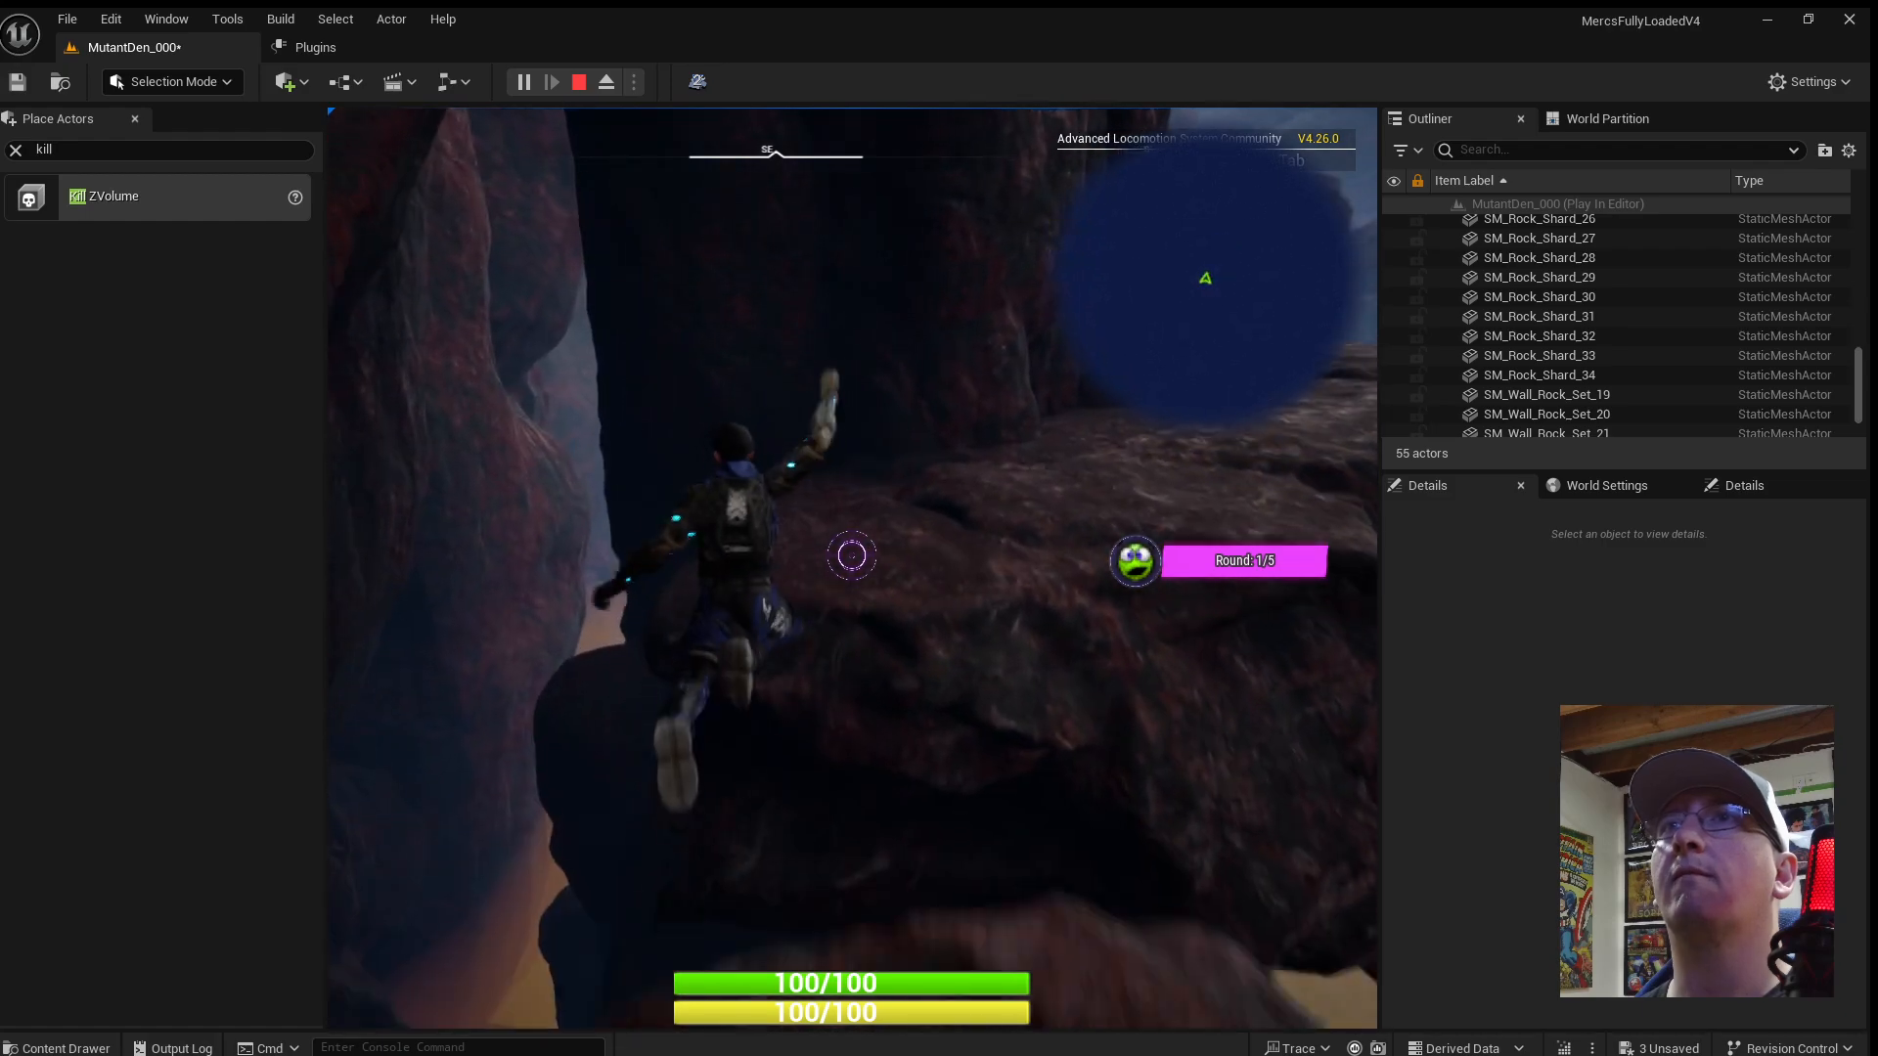
key(w)
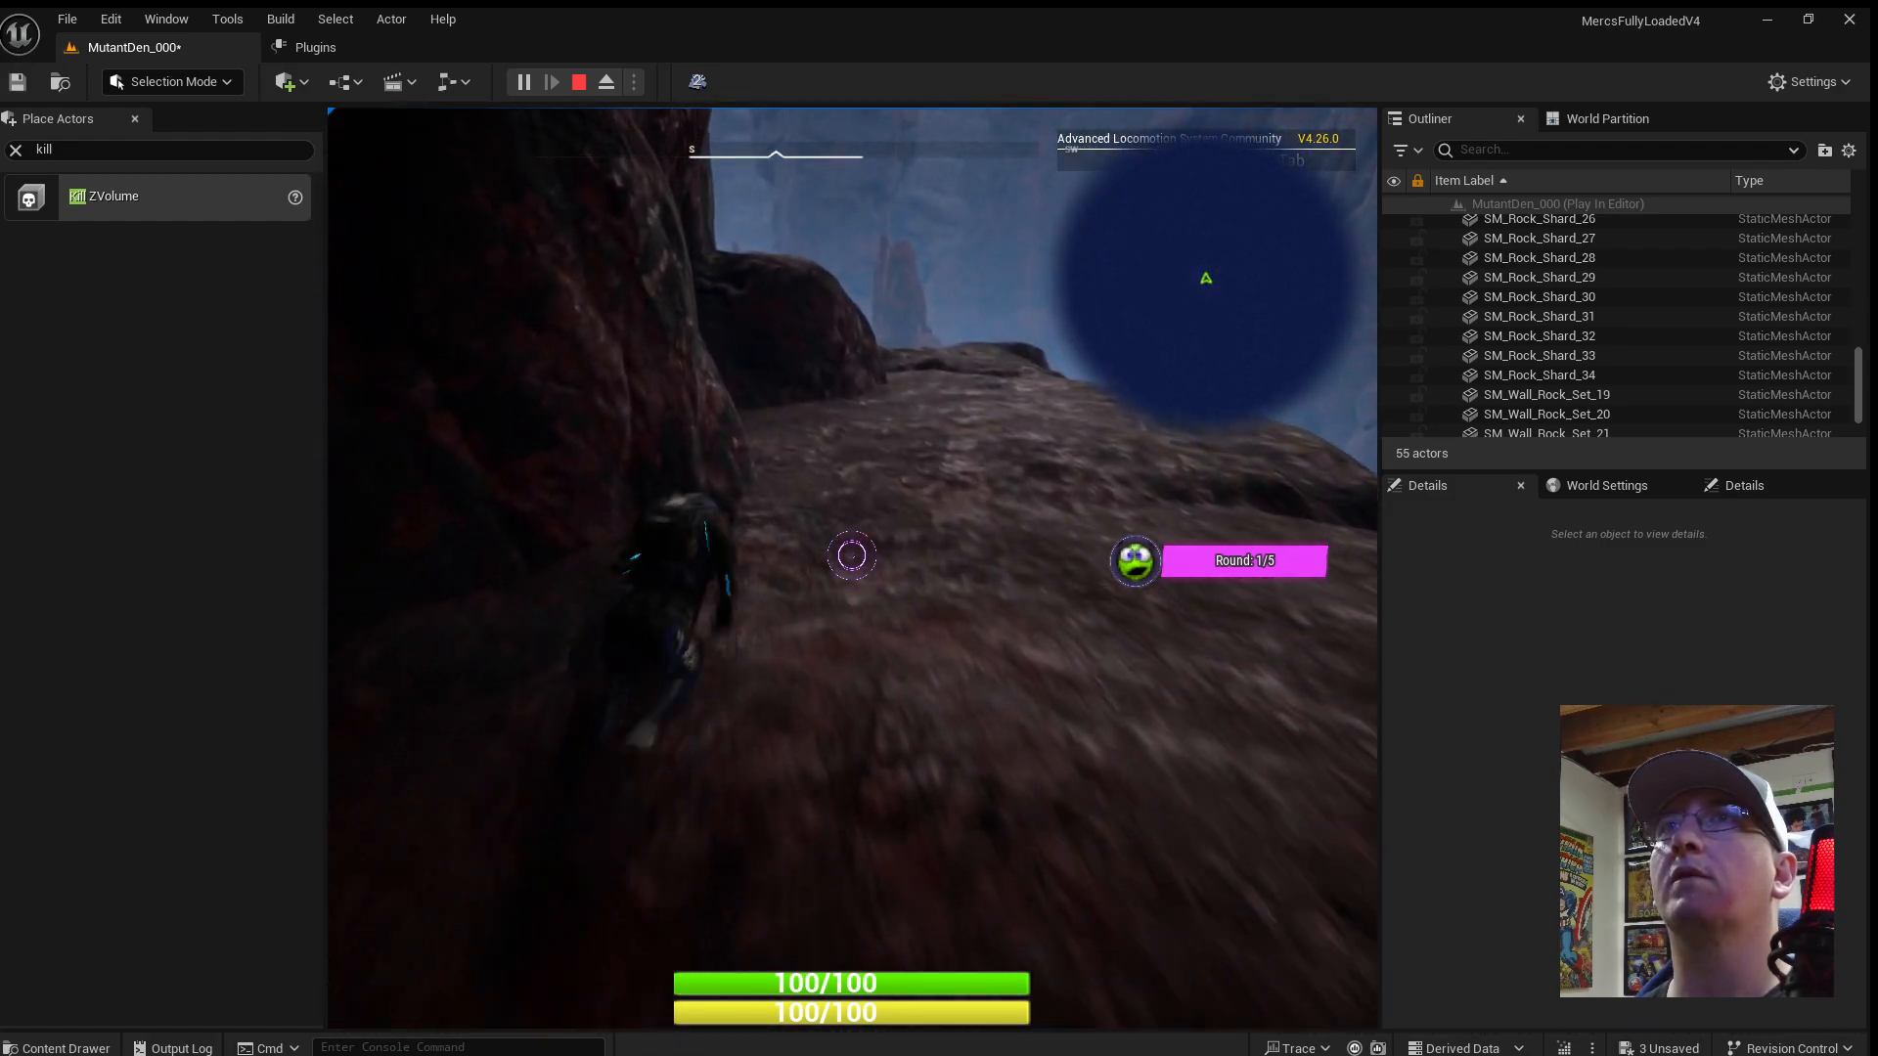
Run along the SM_Cliff_Rock_39 ledge, survey the drop and jump across to the lake island.
key(w)
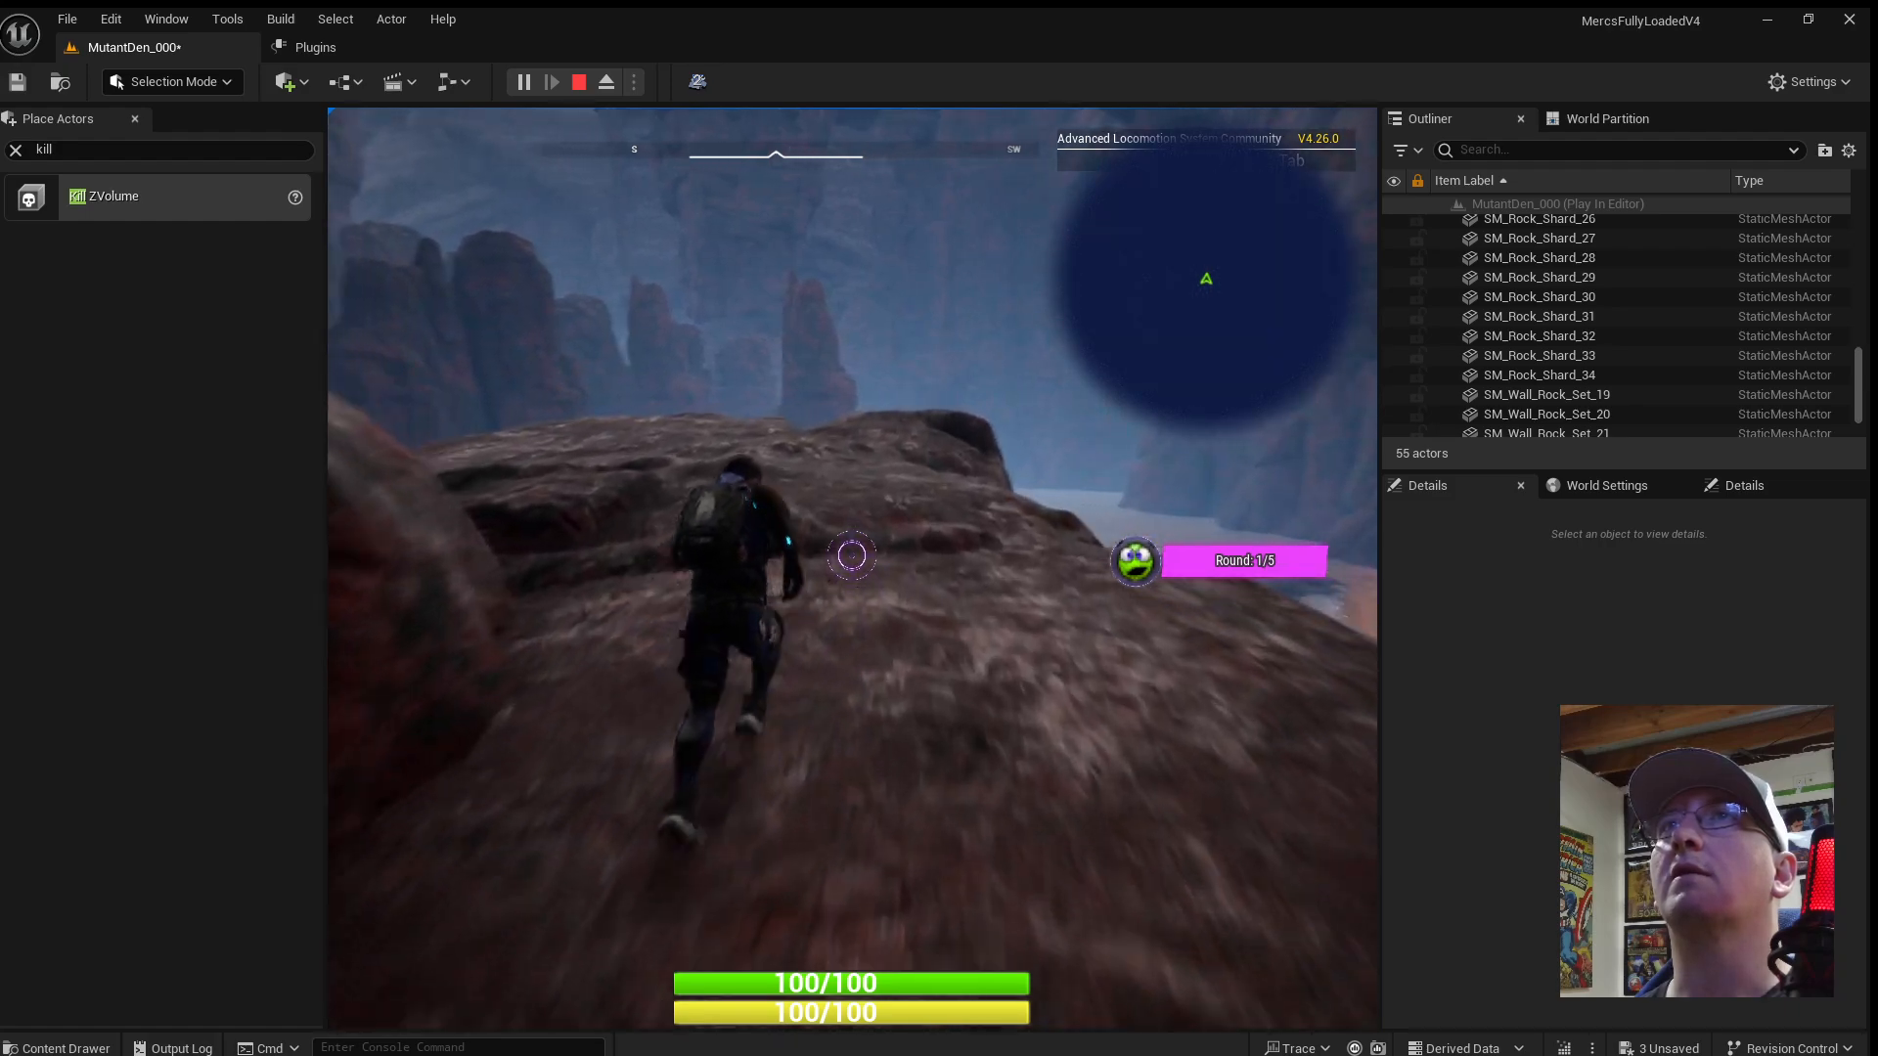
key(w)
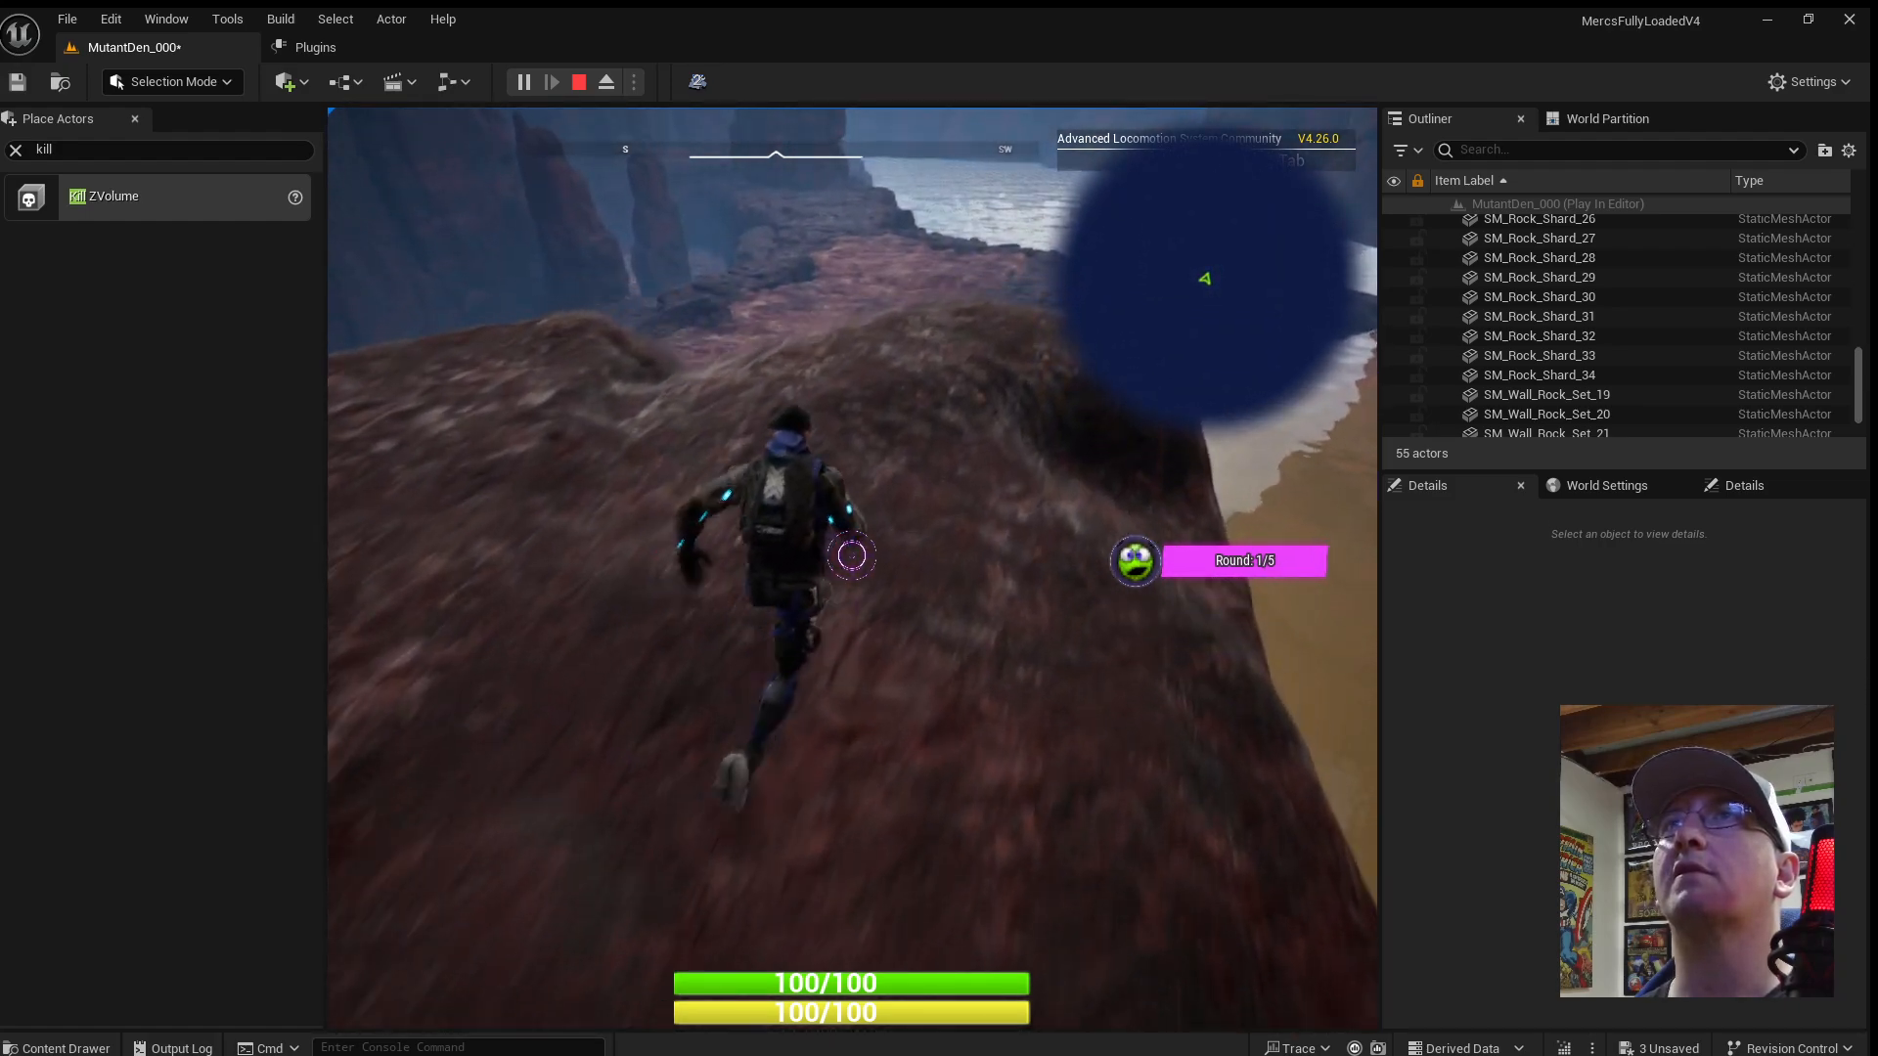
key(w)
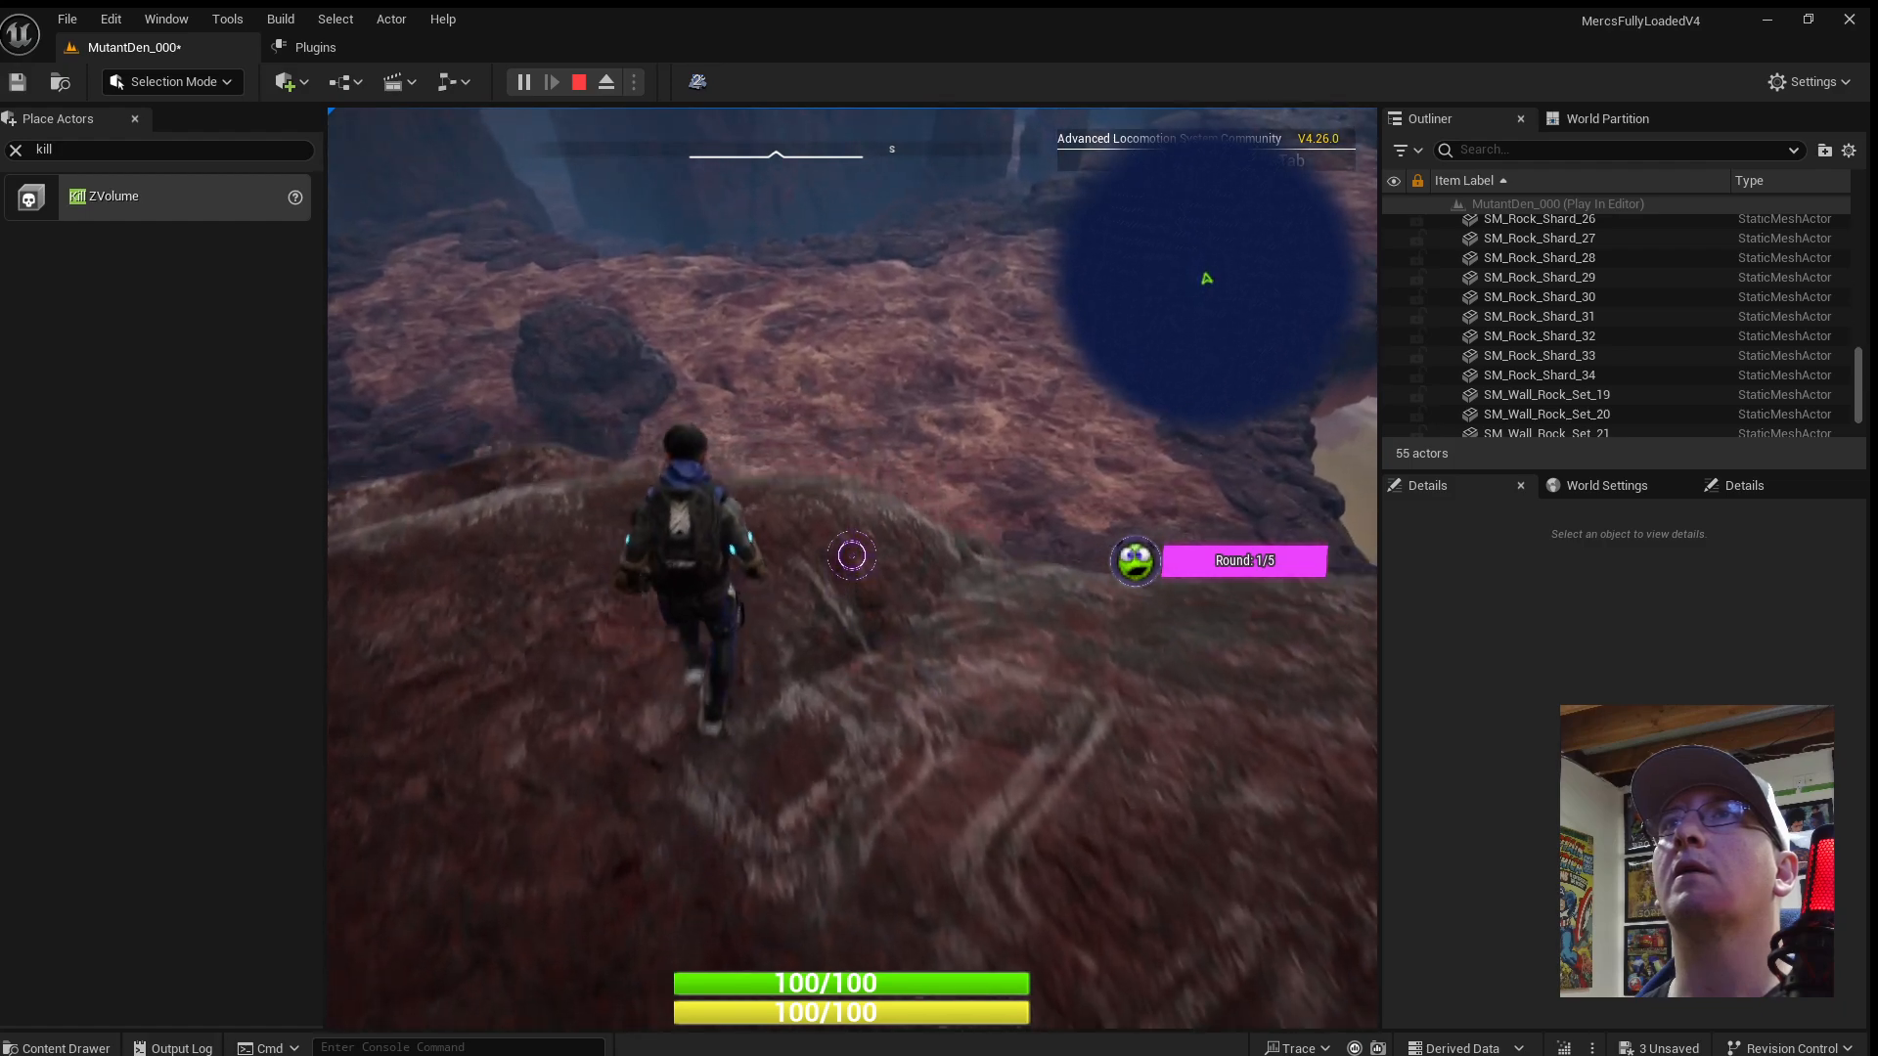
key(w)
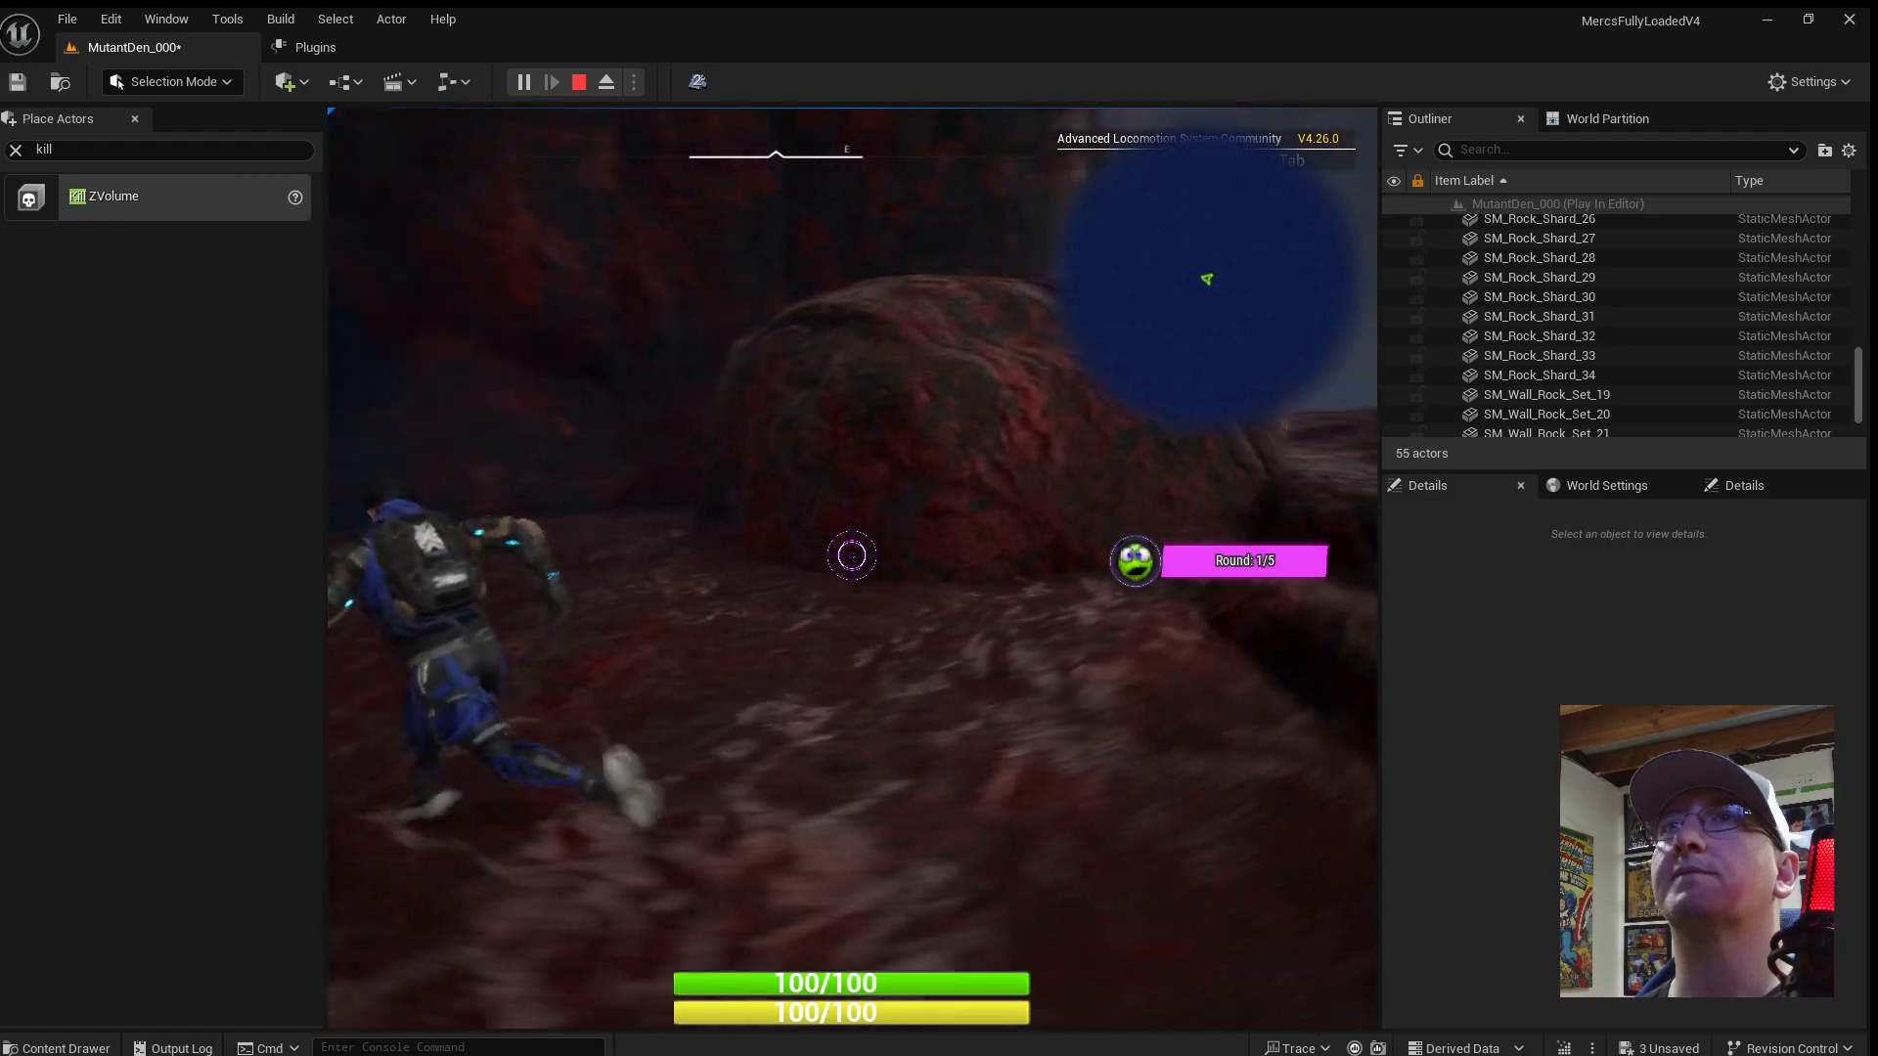
key(w)
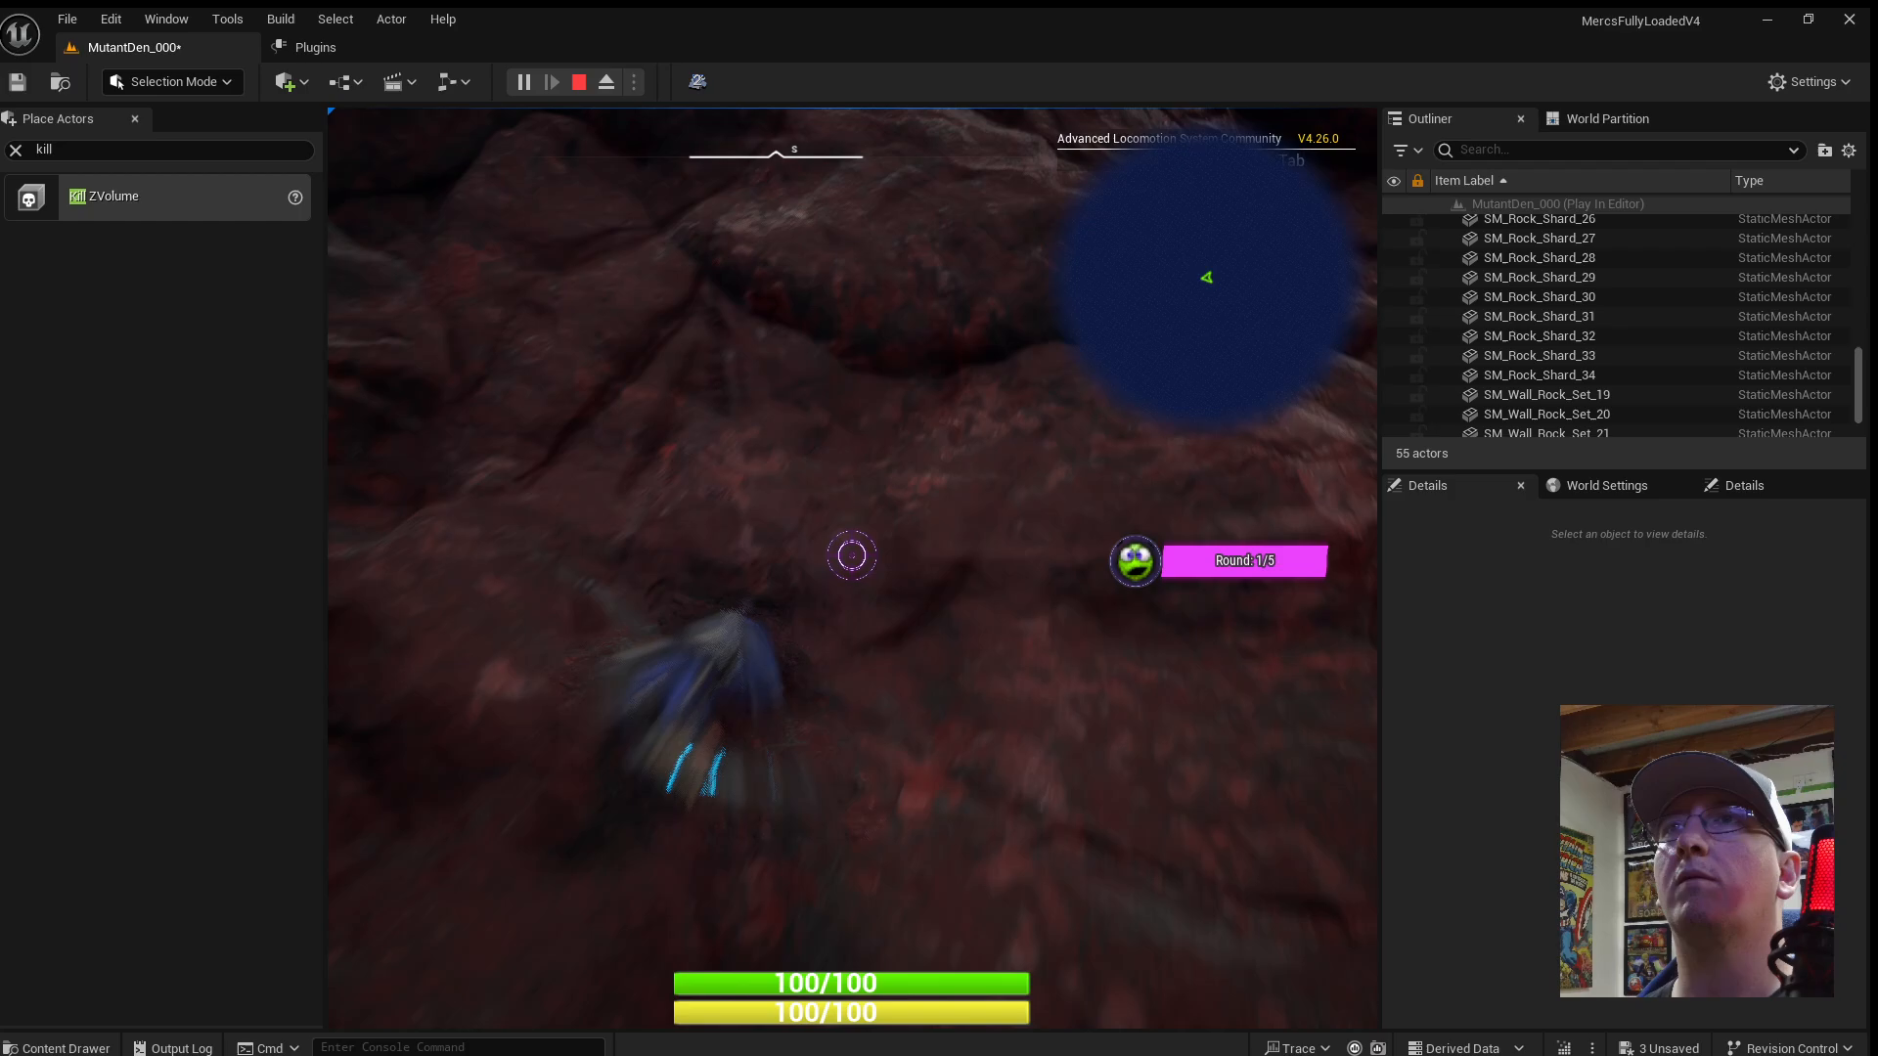
key(w)
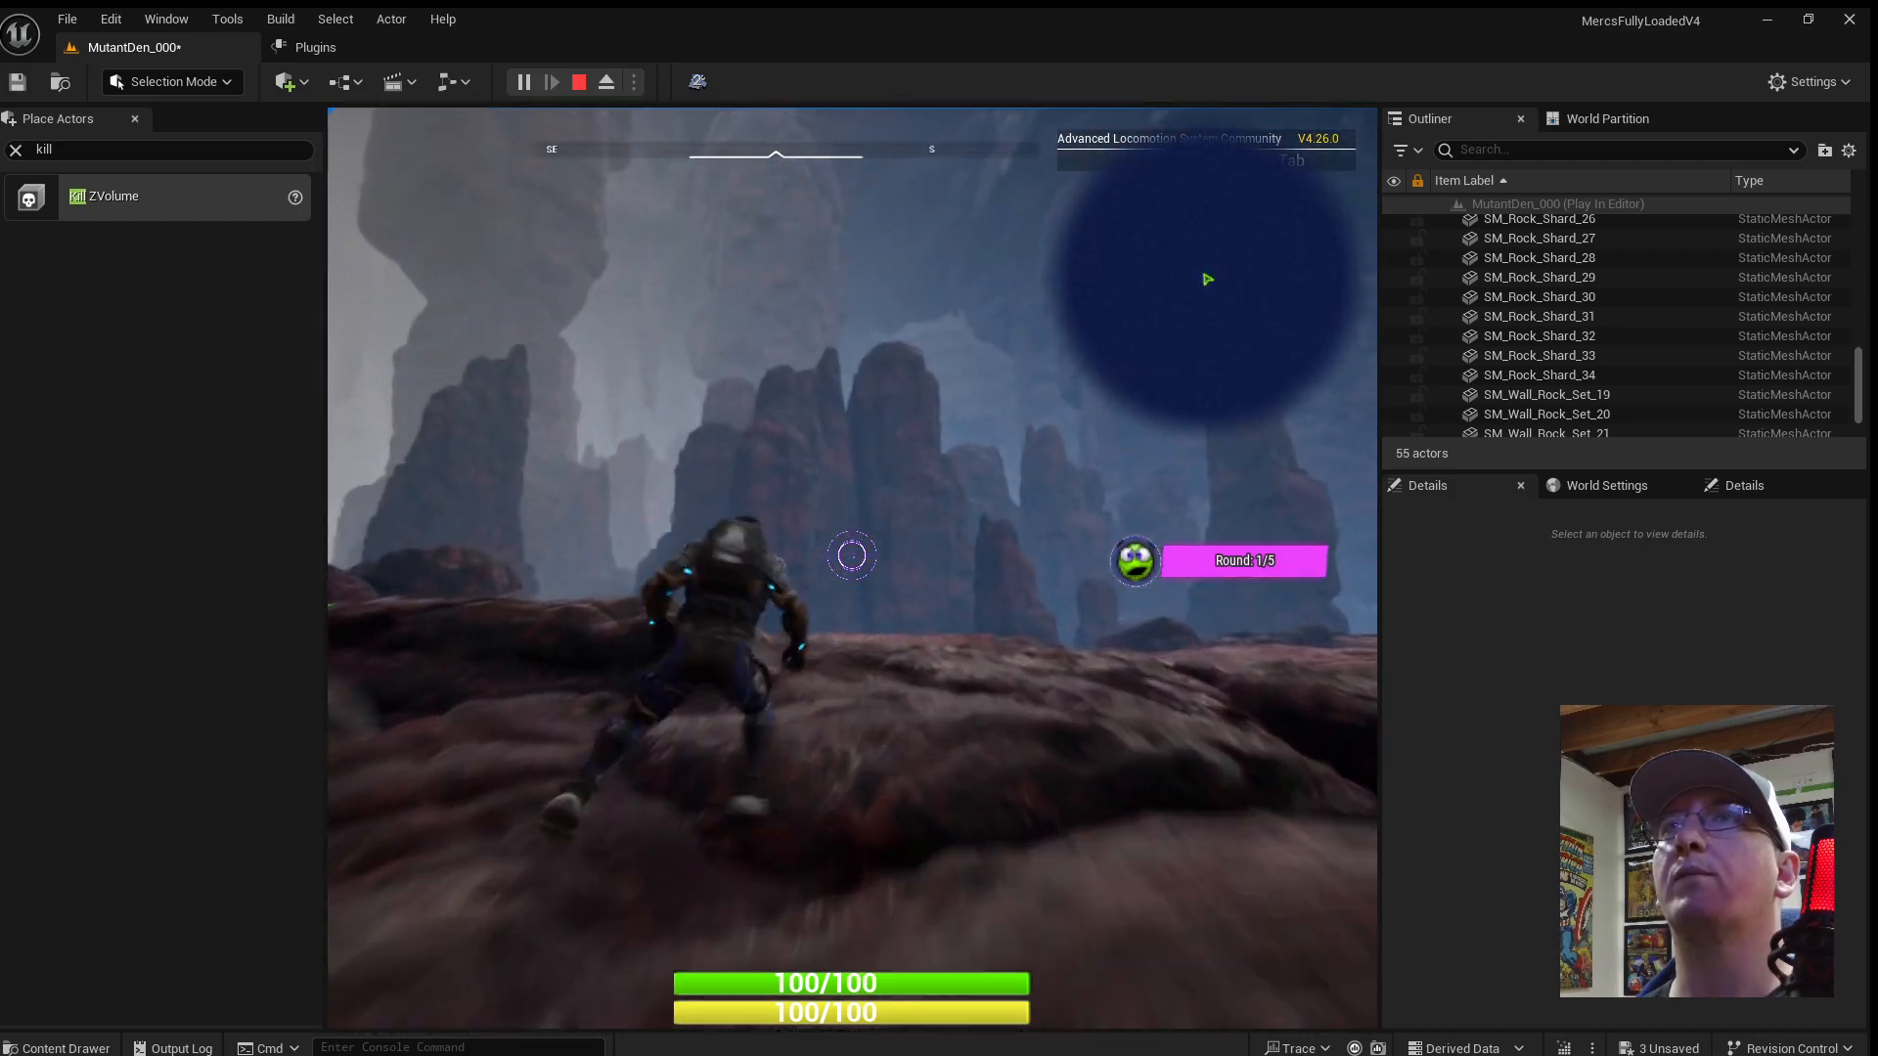
key(space)
key(w)
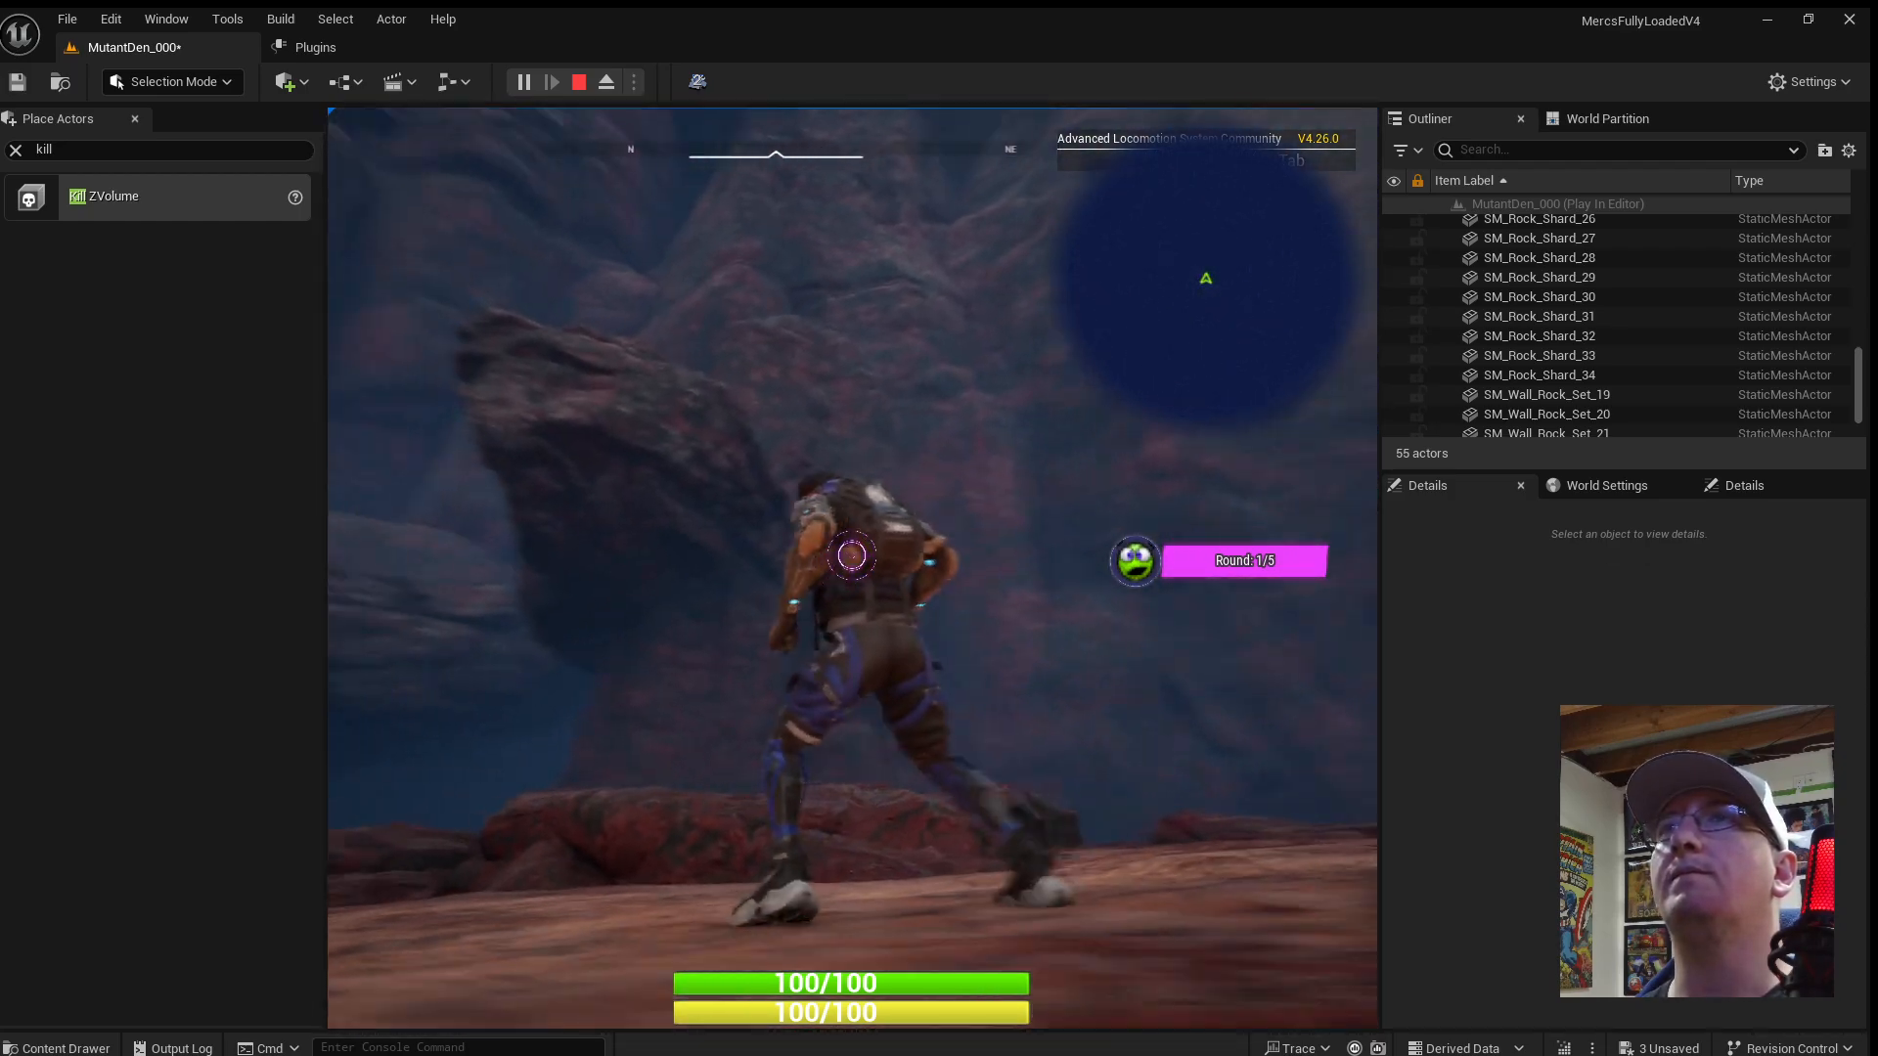
Run across the lake island to inspect the surrounding rocks and cliffs, and end the playtest.
key(w)
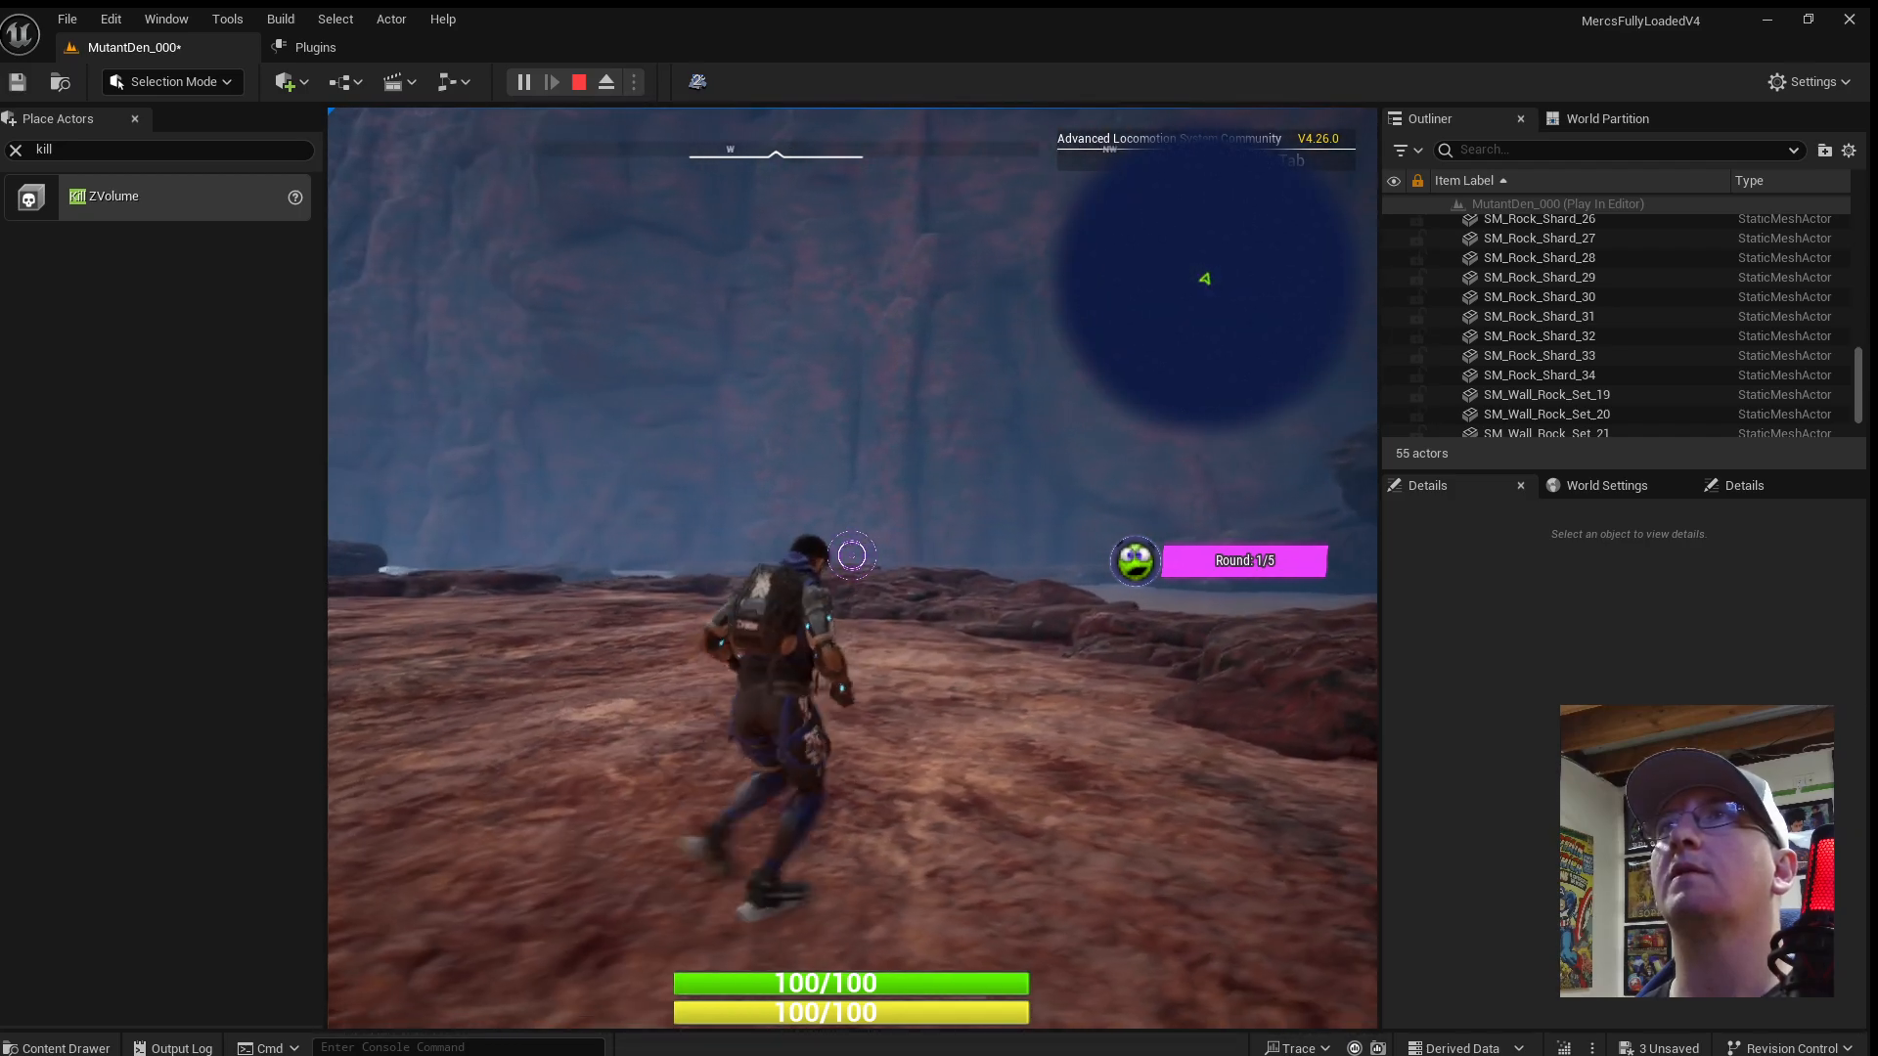
key(w)
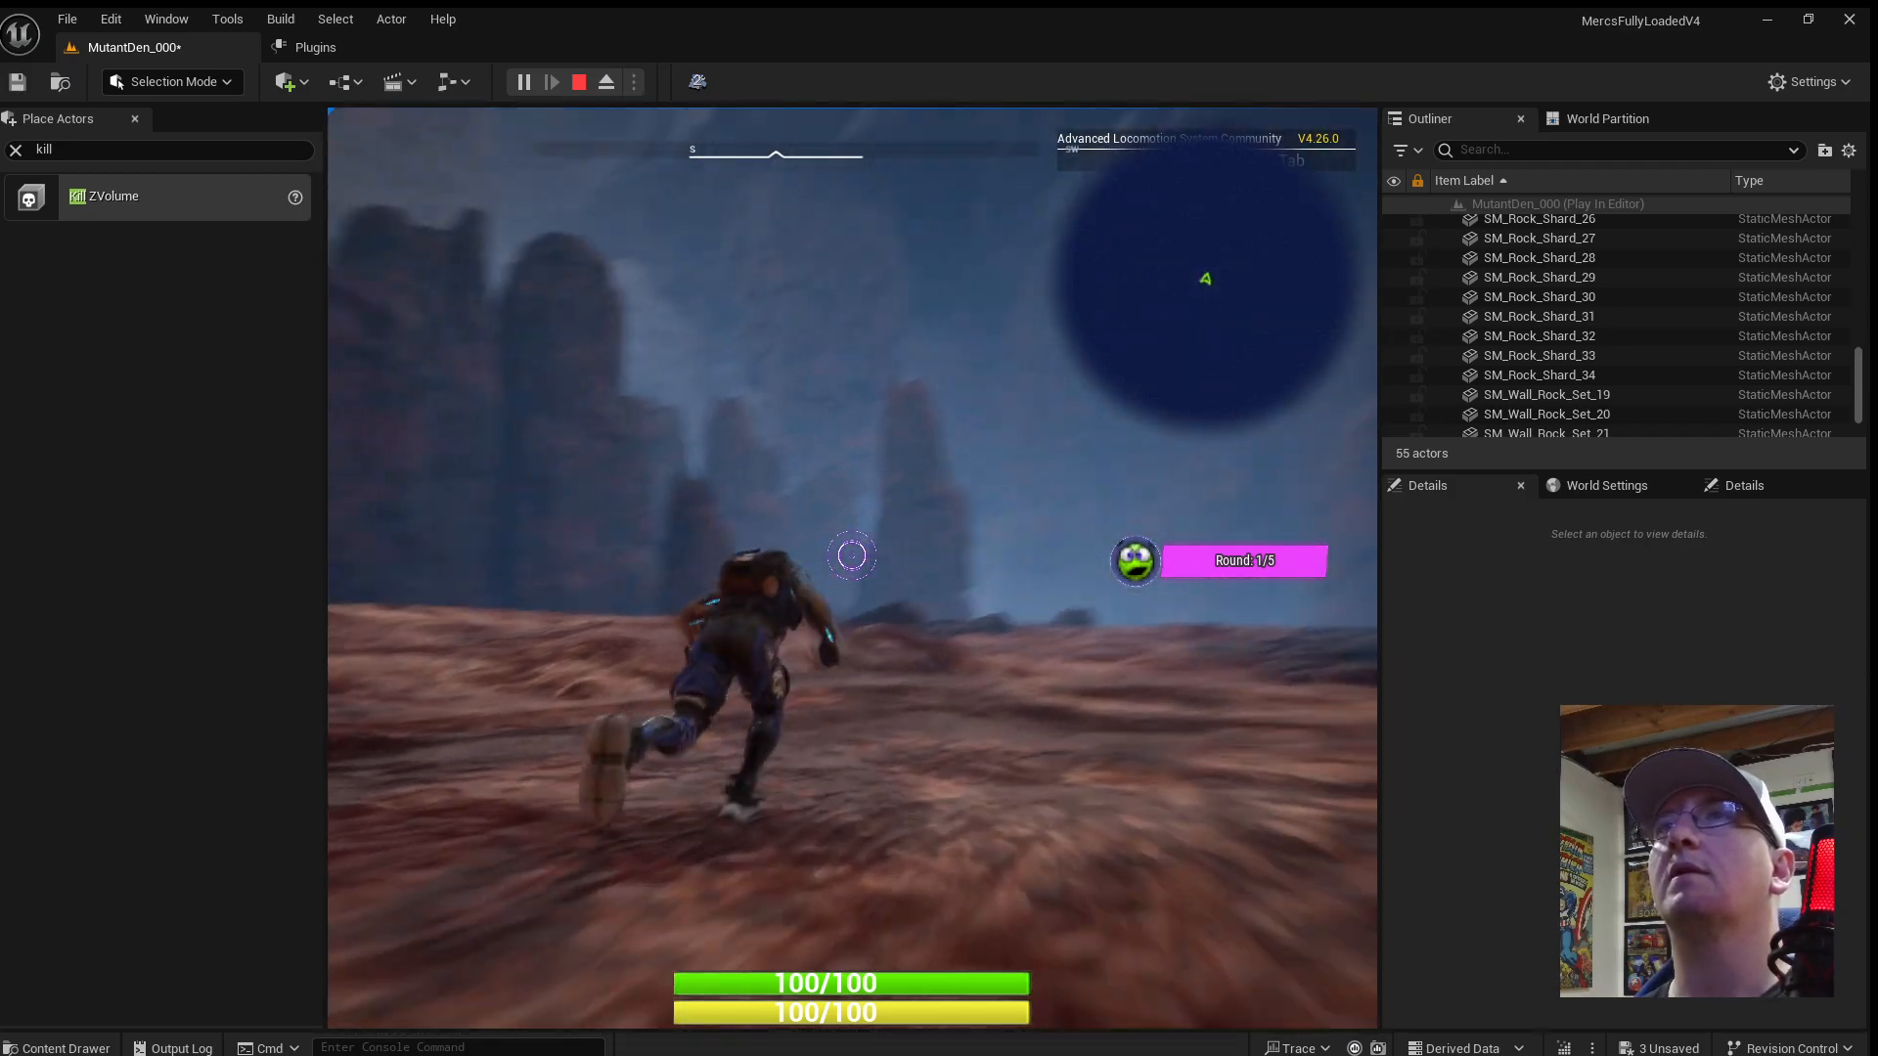
key(w)
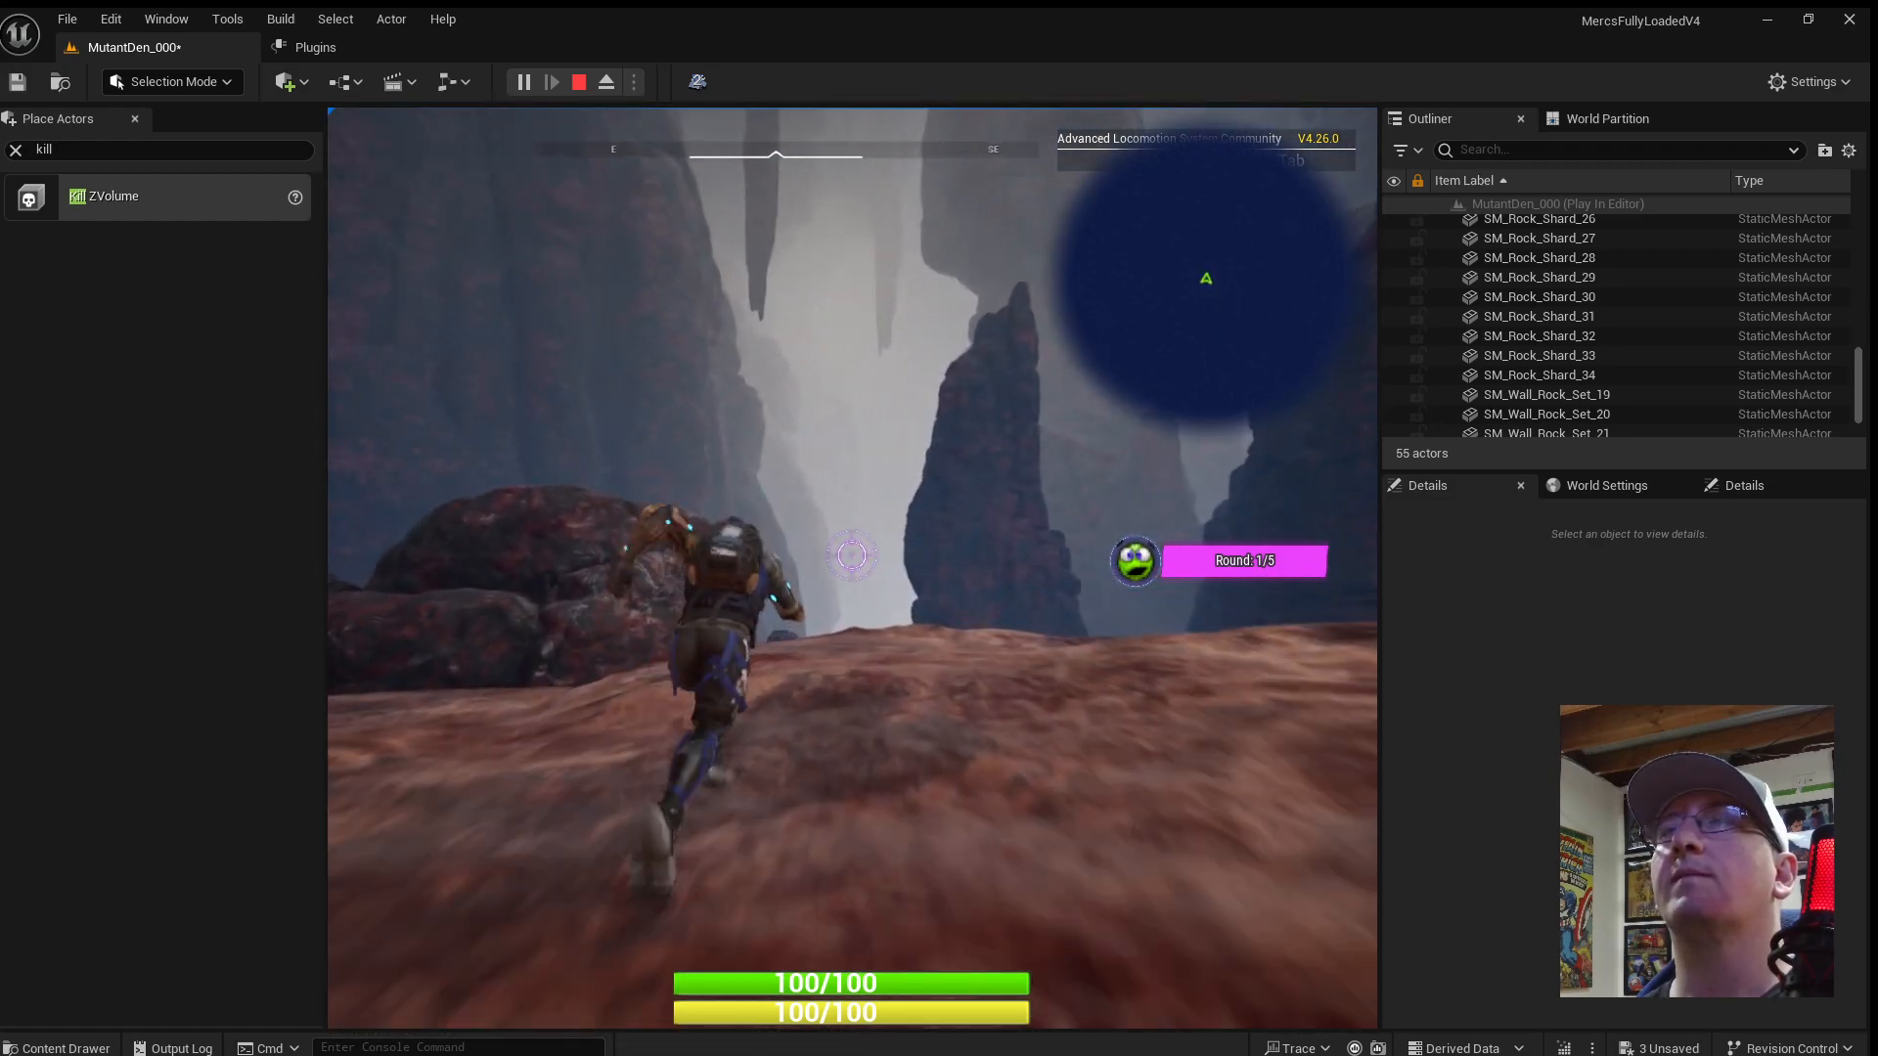
key(w)
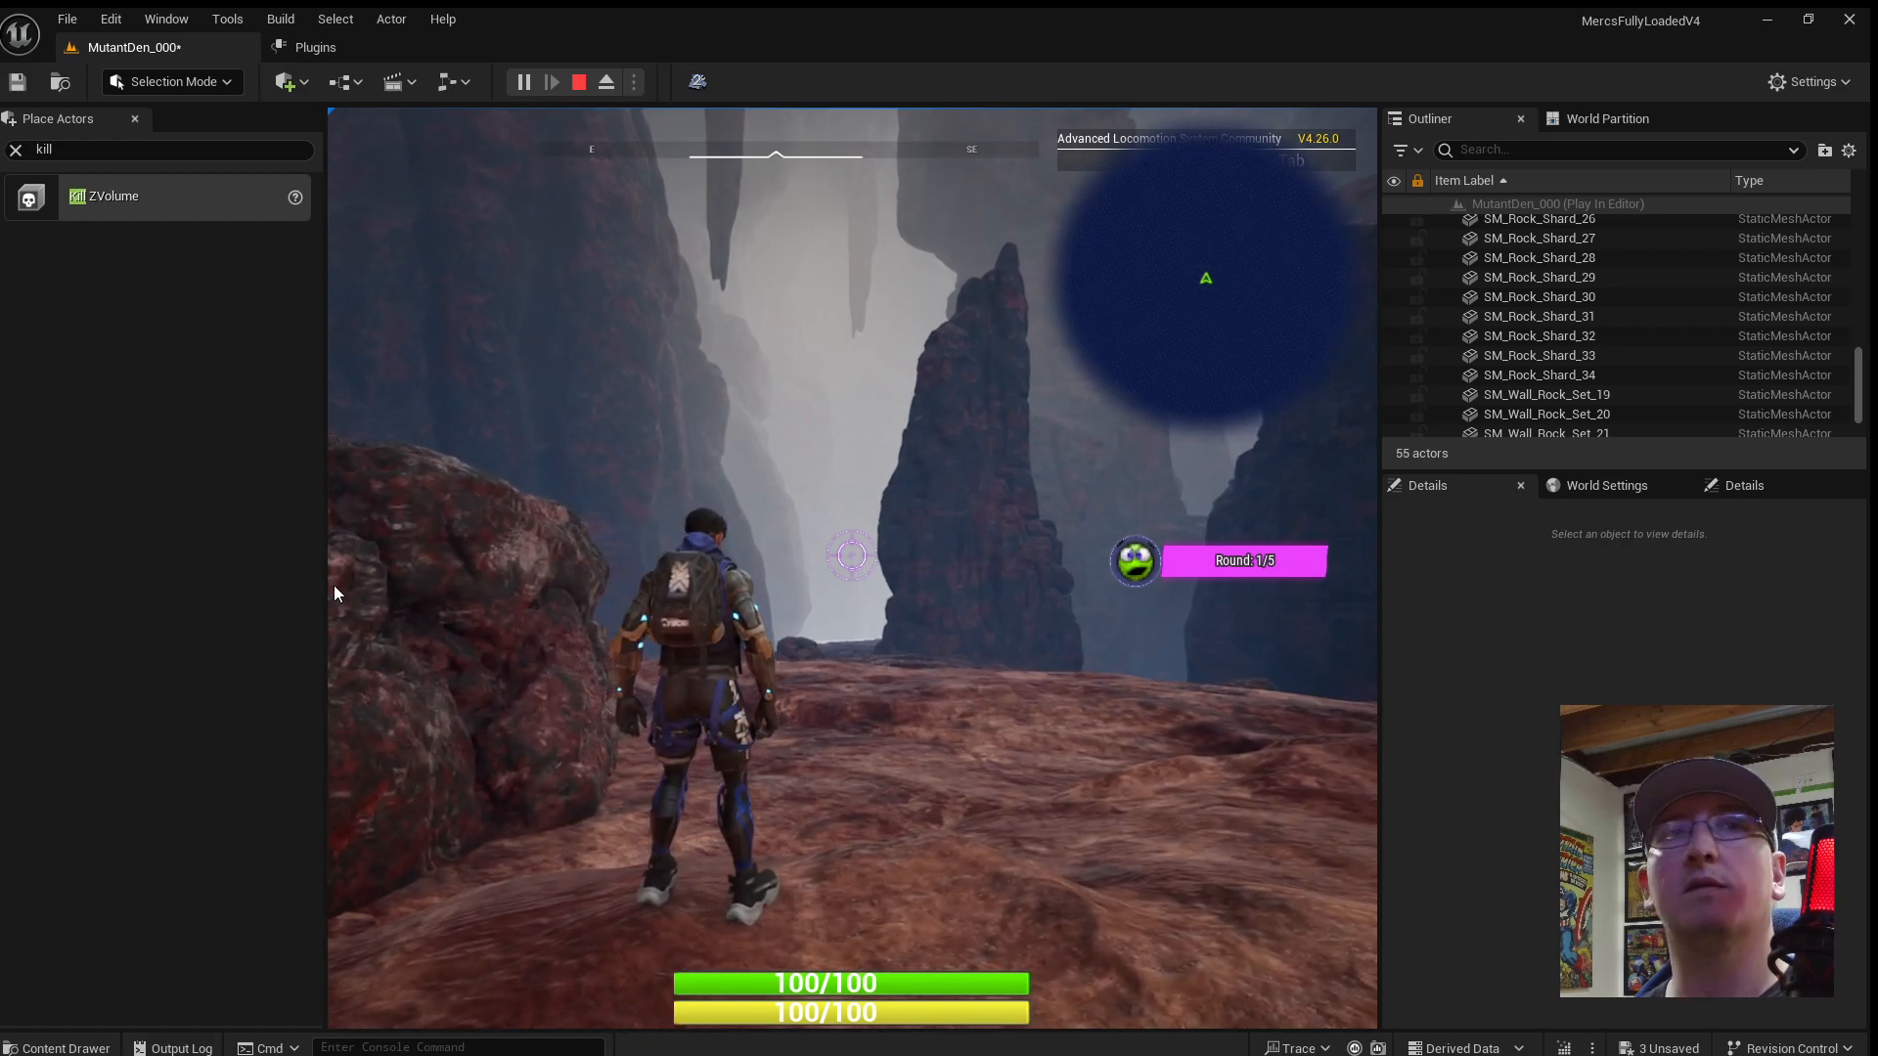
key(Escape)
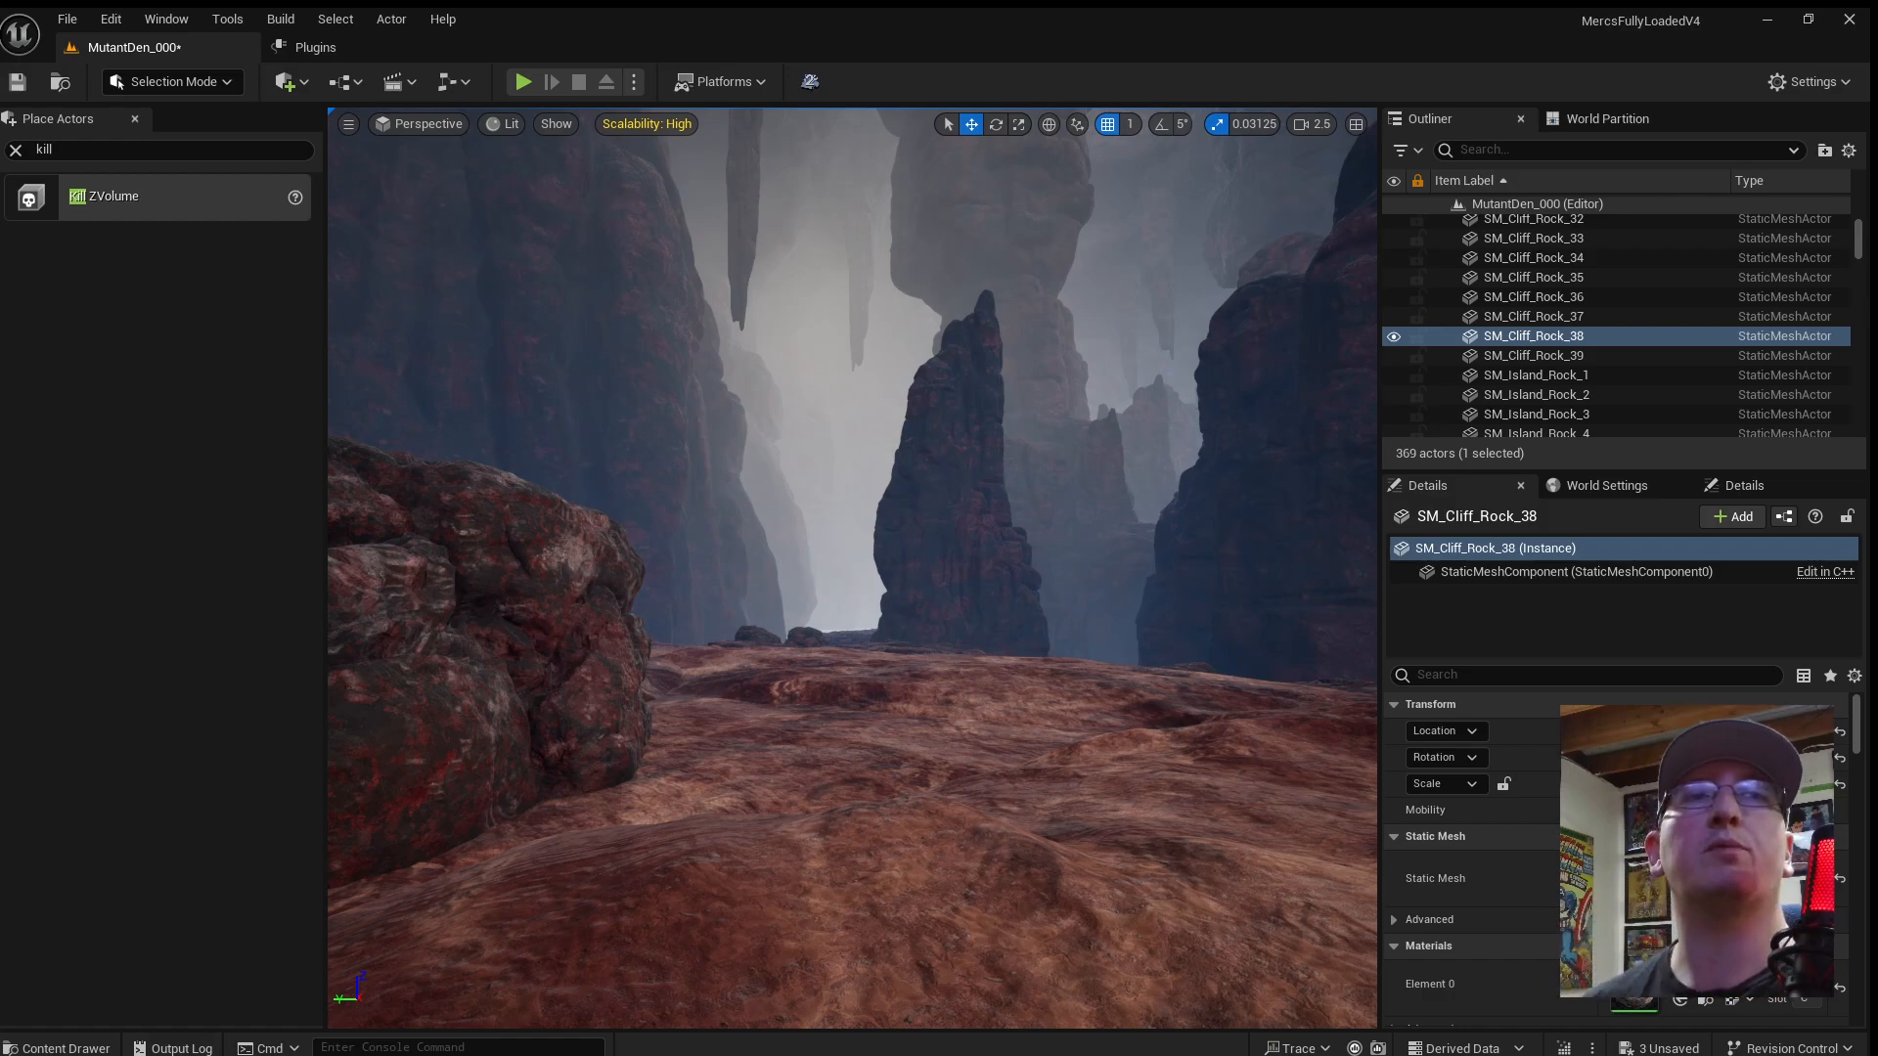
Examine the lake, the island and the far cliff walls from above for where the jumping route can continue.
right_drag(1053, 645, 1105, 675)
key(w)
scroll(880, 744, down, 1)
key(w)
key(w)
right_drag(509, 515, 597, 515)
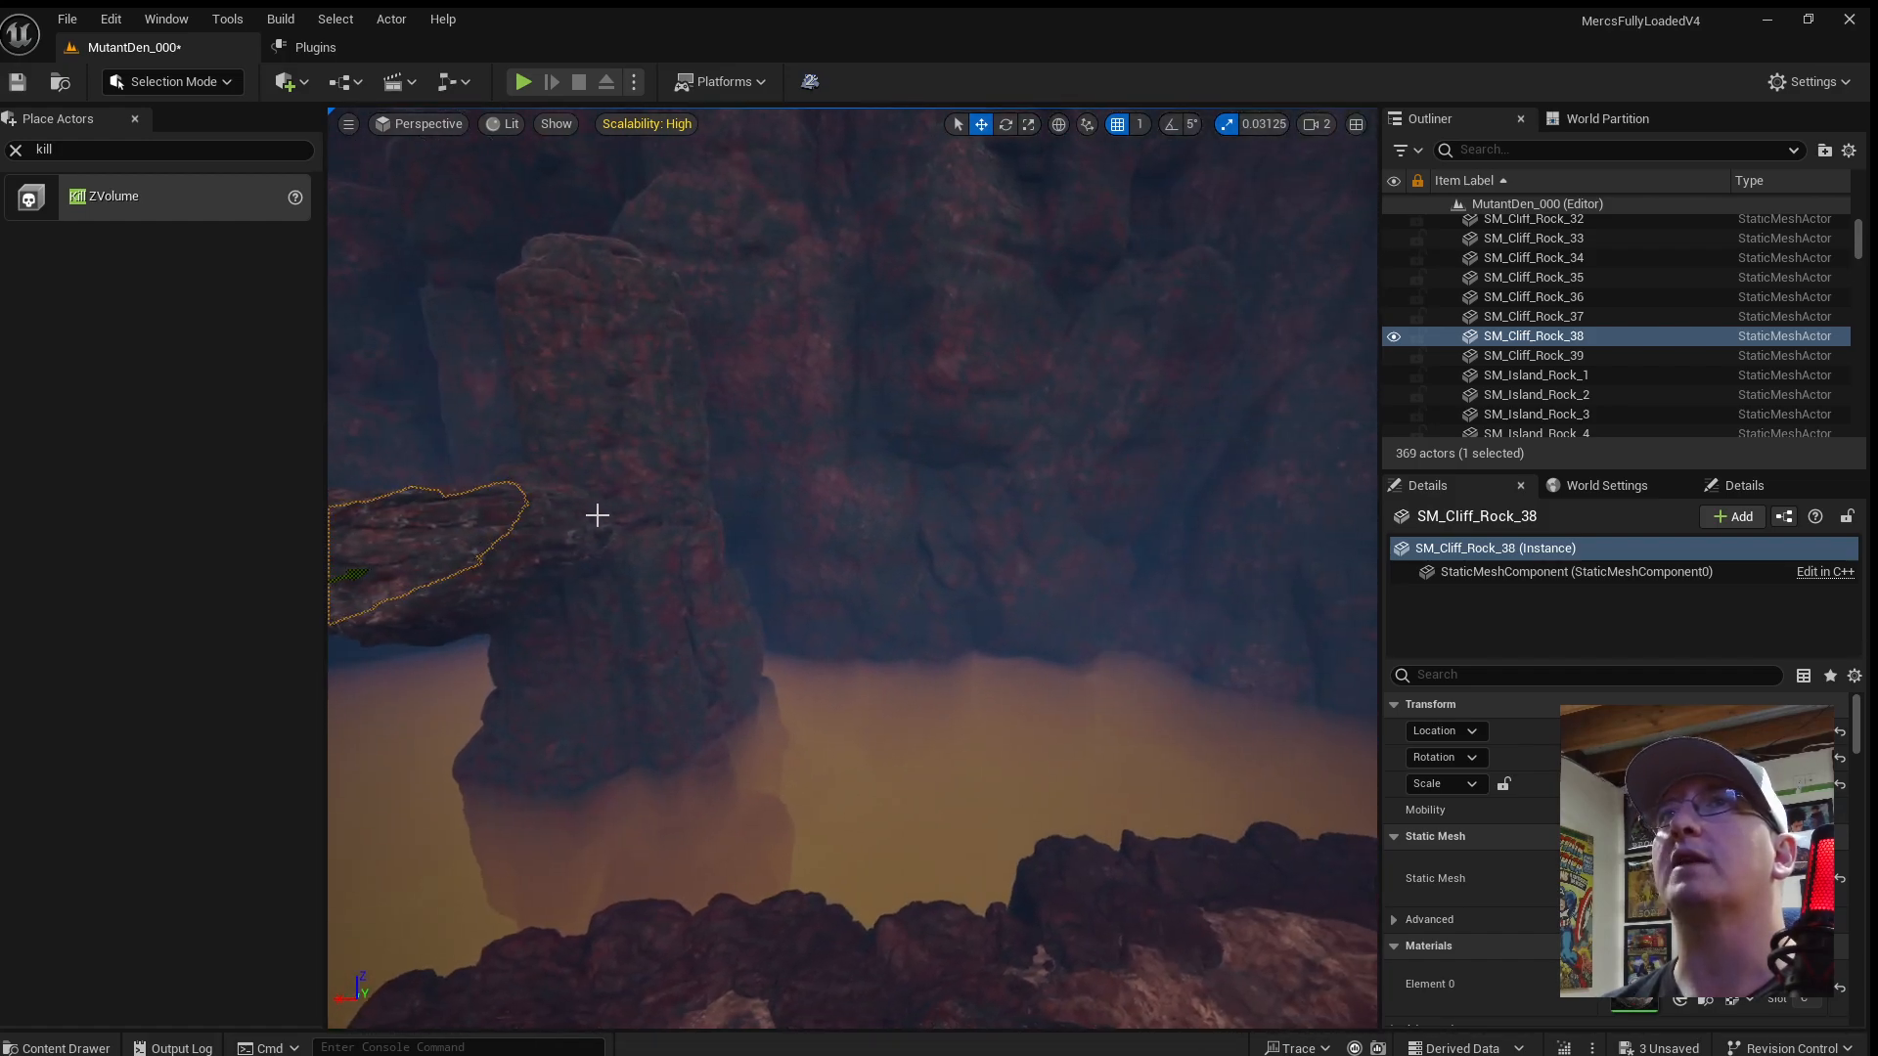
right_drag(1098, 543, 909, 579)
scroll(978, 465, up, 1)
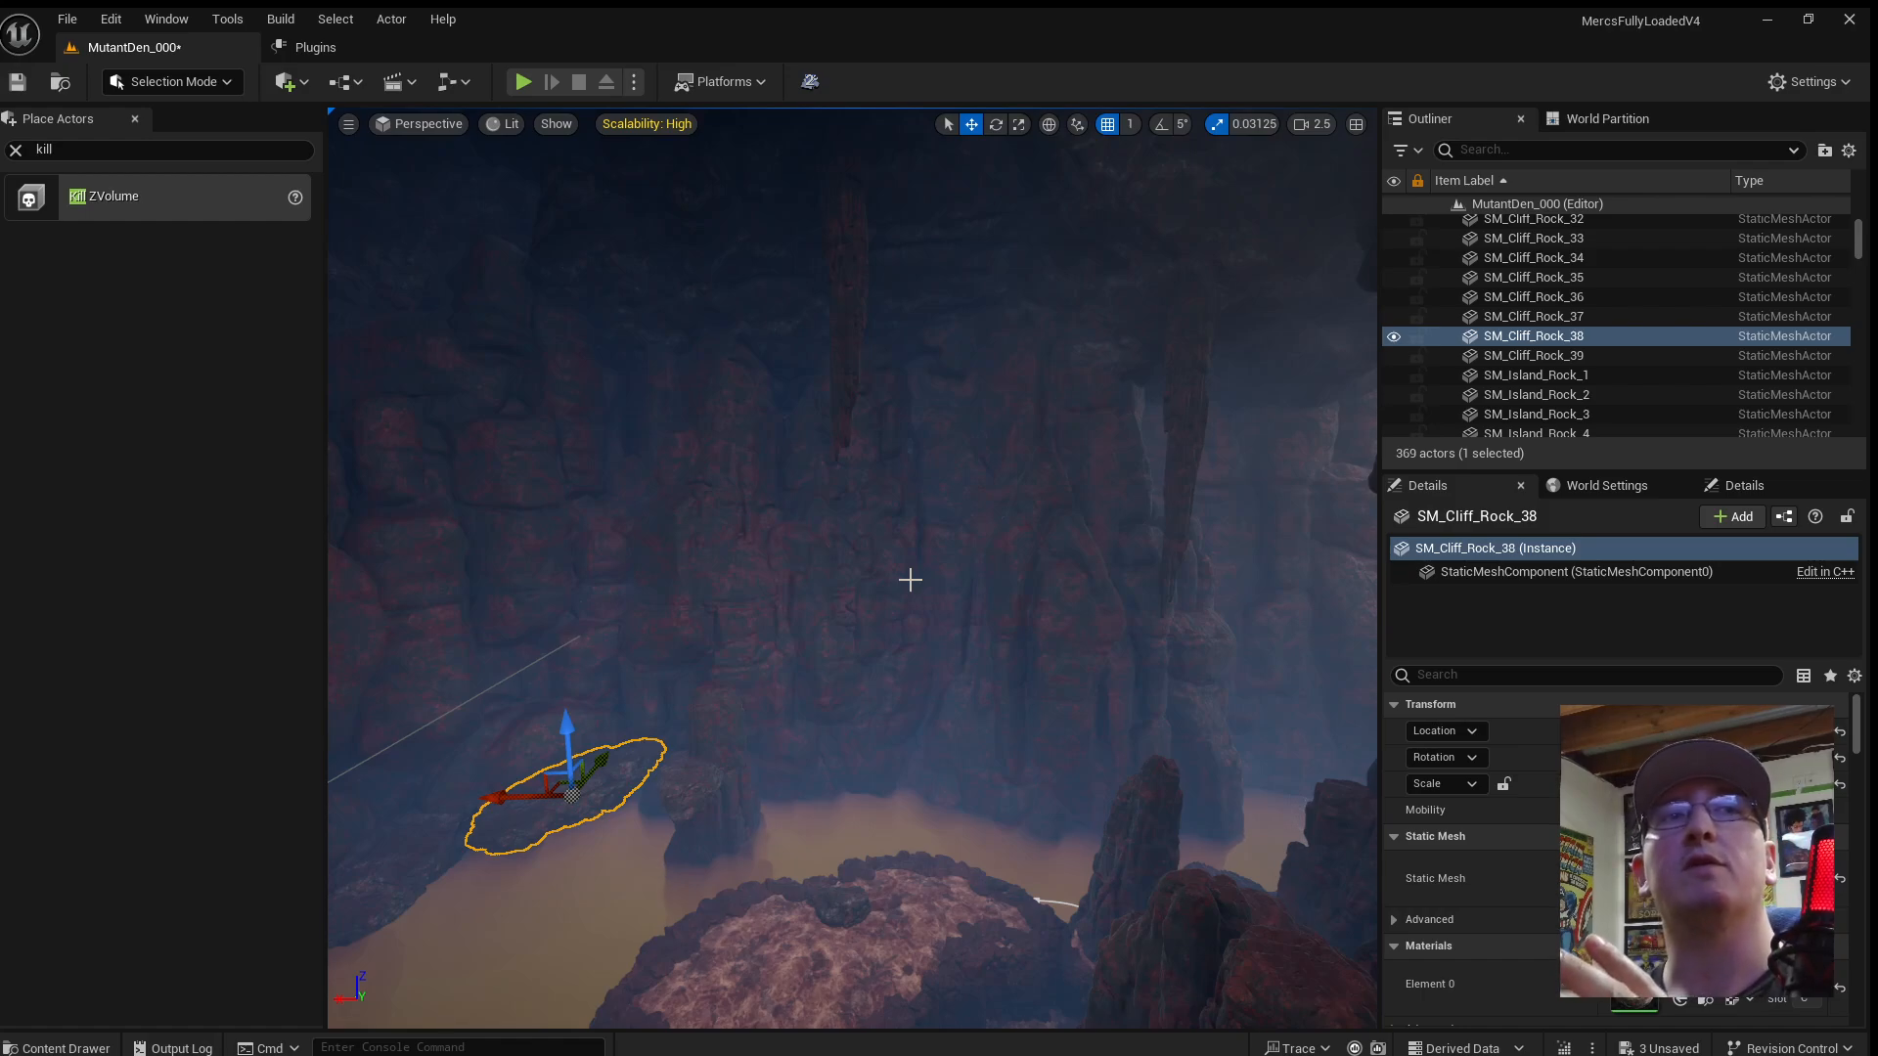
key(f)
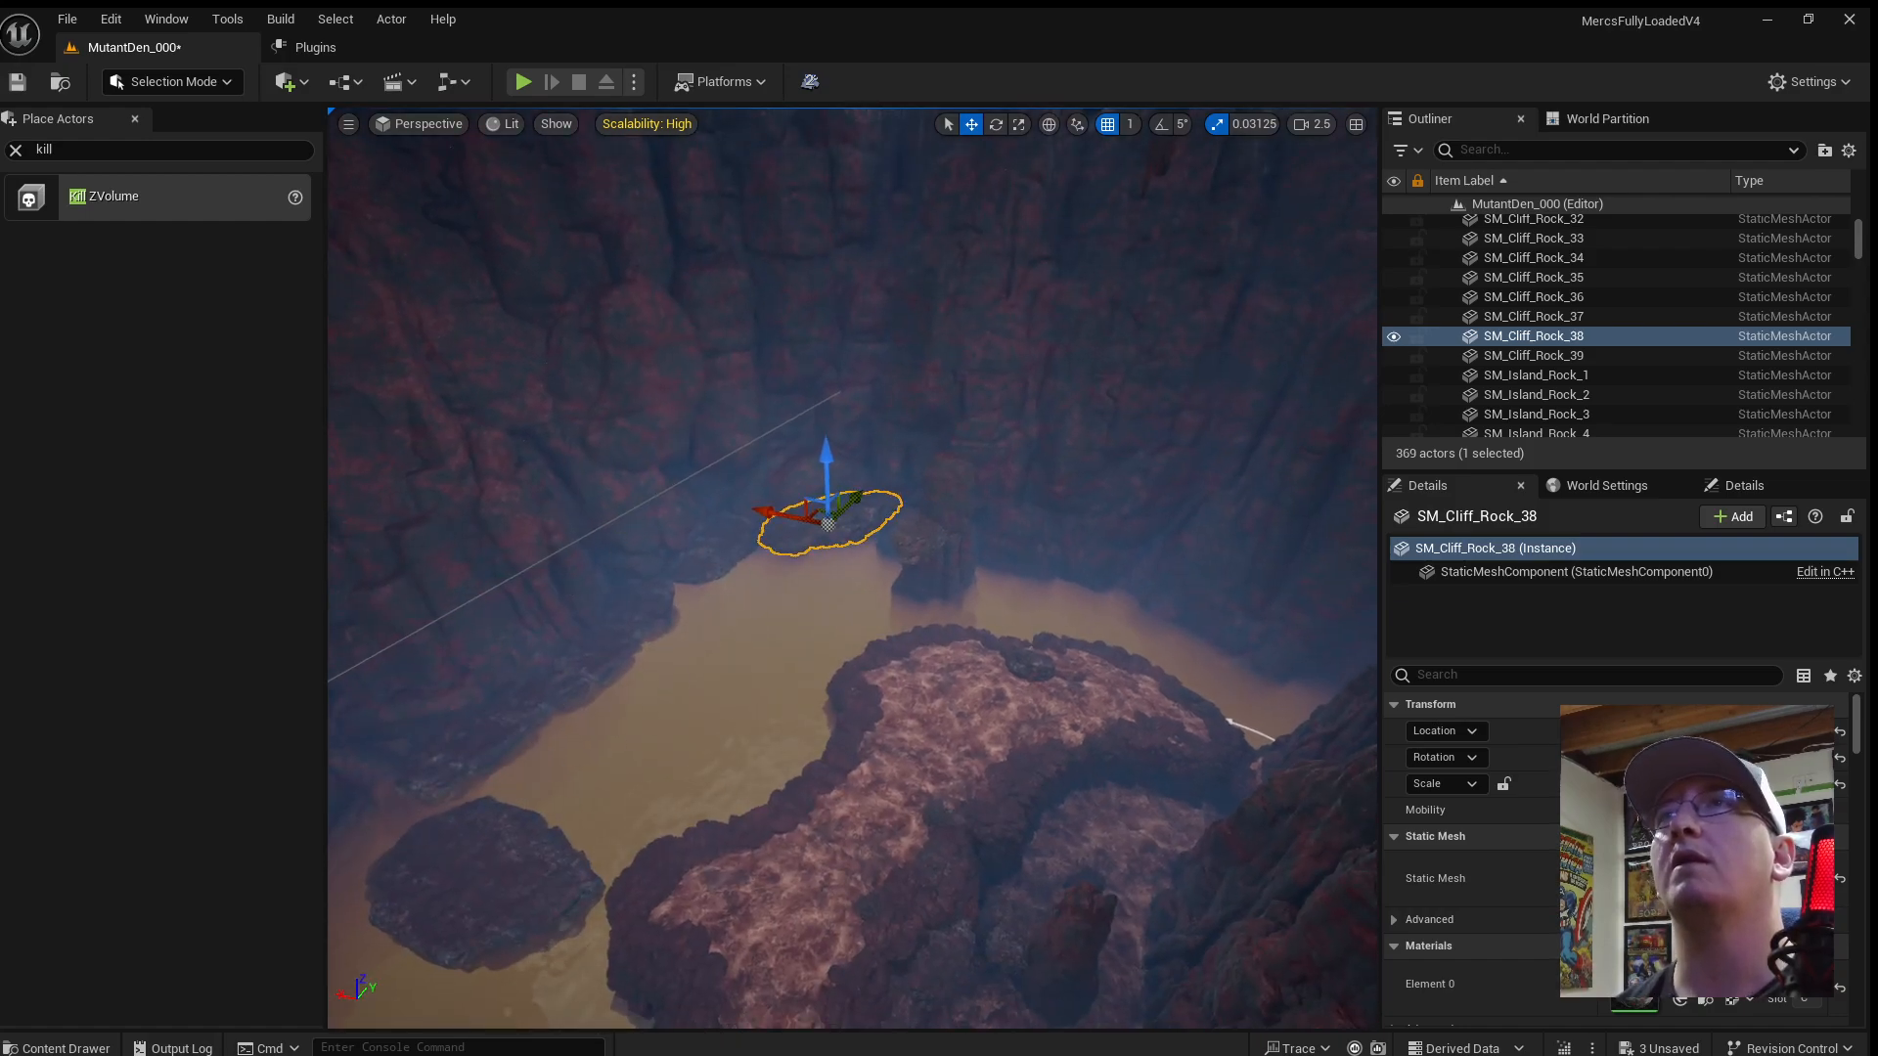
right_drag(902, 508, 1174, 460)
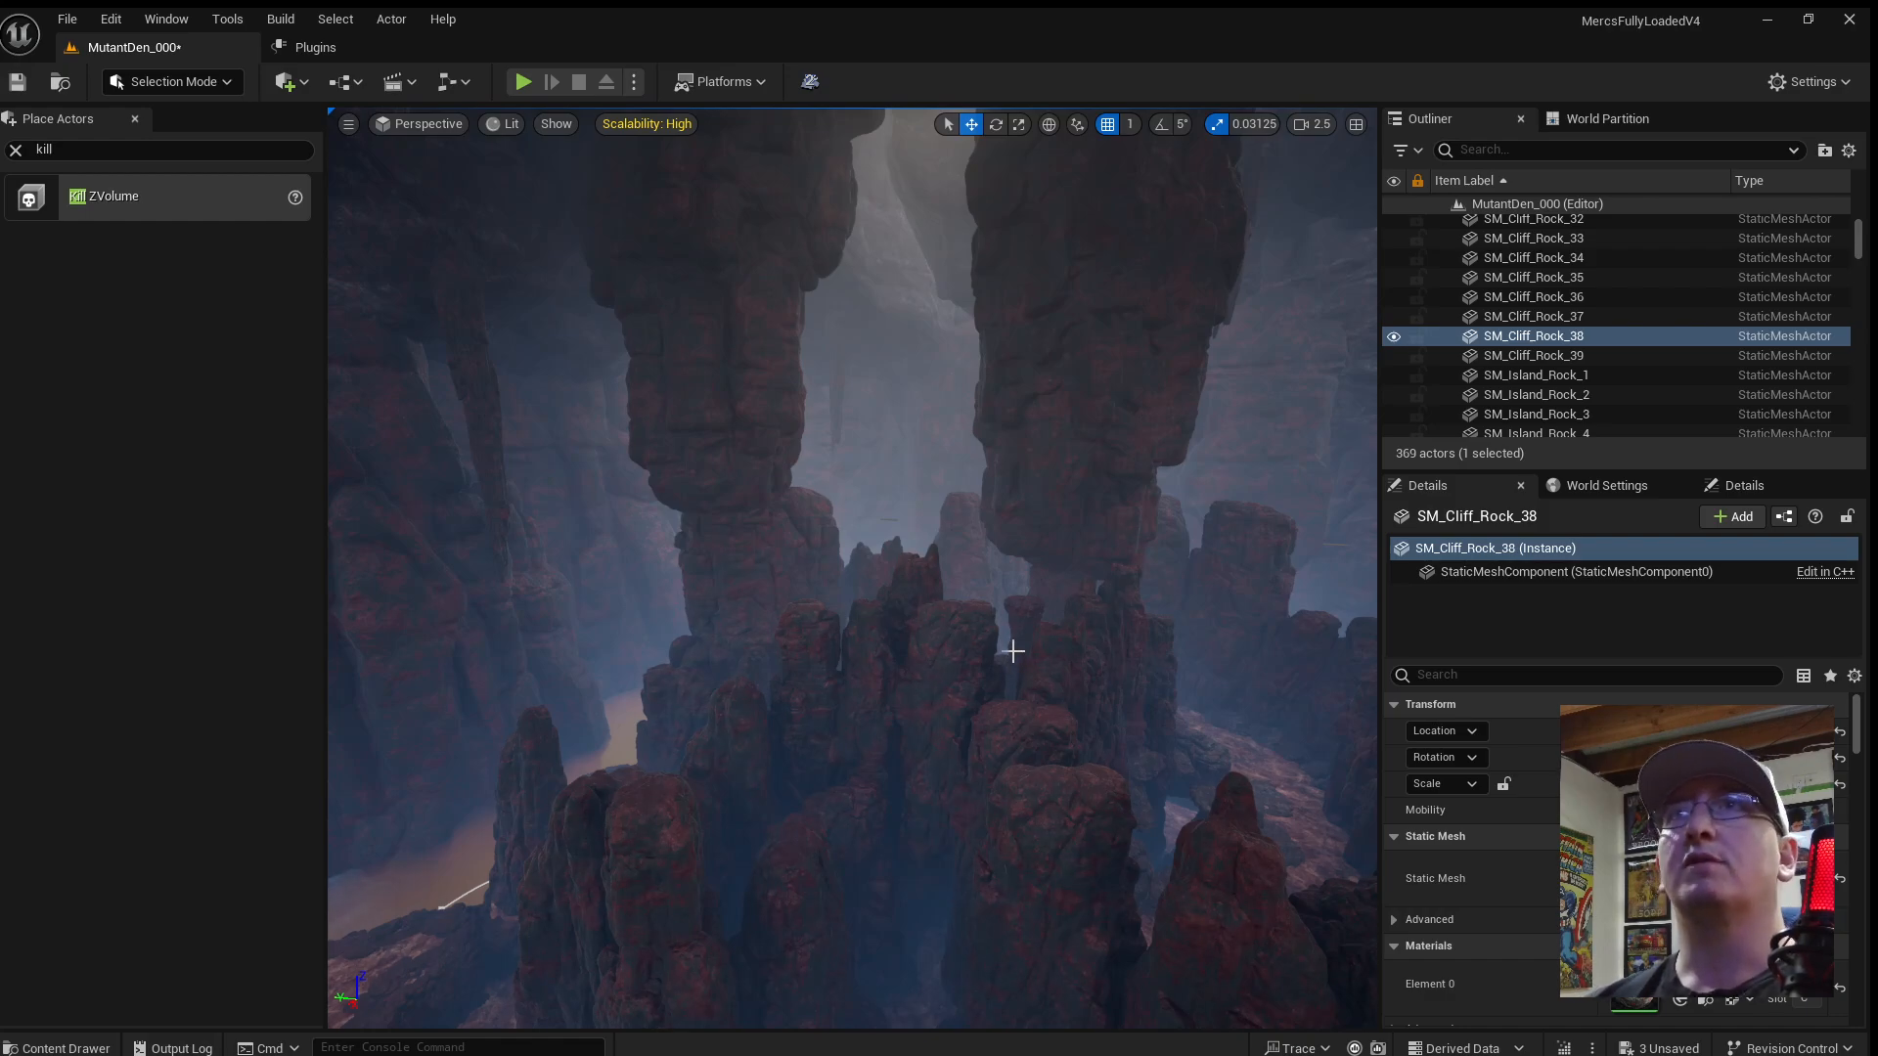
Duplicate the lake pillar beside the SM_Cliff_Rock_39 ledge and place the copy farther along the lake behind the island.
key(s)
right_drag(1021, 648, 929, 670)
key(w)
scroll(851, 690, up, 2)
click(836, 675)
key(d)
right_drag(826, 612, 875, 601)
key(d)
right_drag(613, 678, 642, 777)
click(613, 679)
alt+drag(644, 793, 919, 769)
Adjust the SM_Pillar_Rock_149 copy and move it back from the island's edge into the water.
key(ctrl+space)
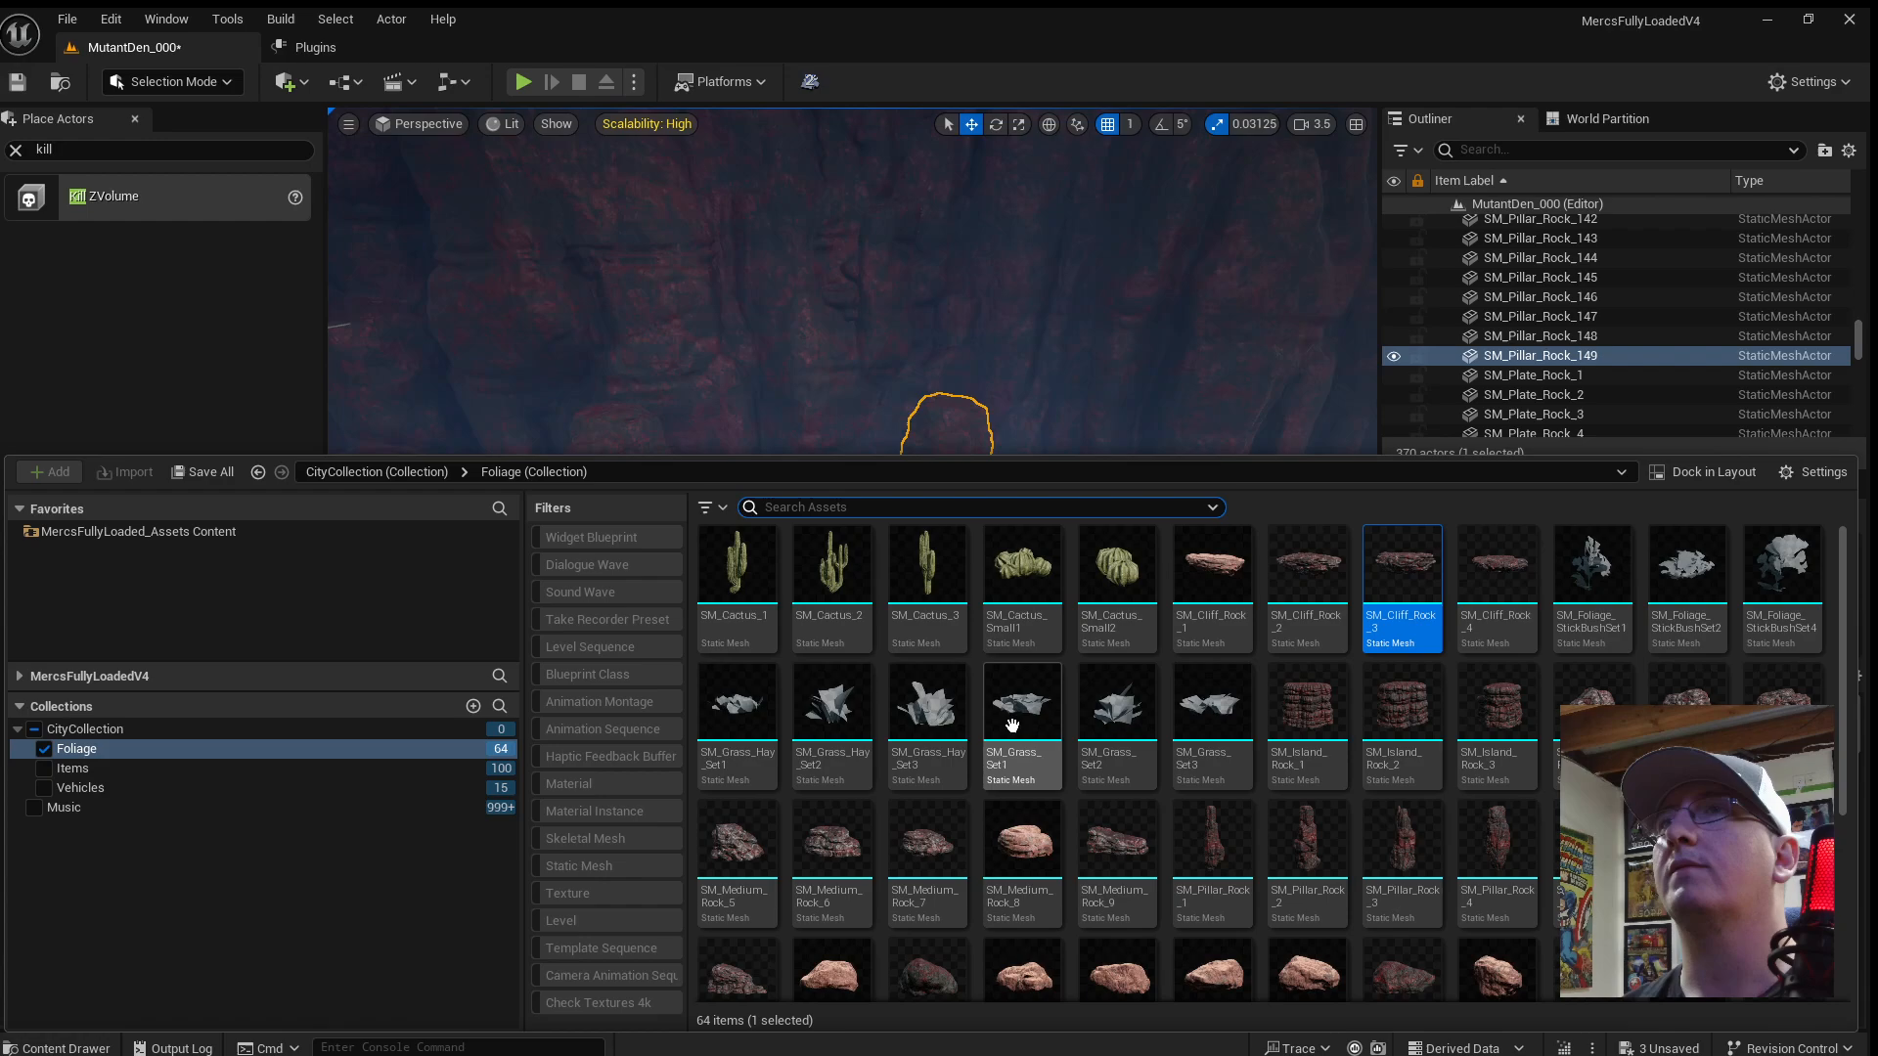
scroll(1461, 666, up, 1)
key(ctrl+space)
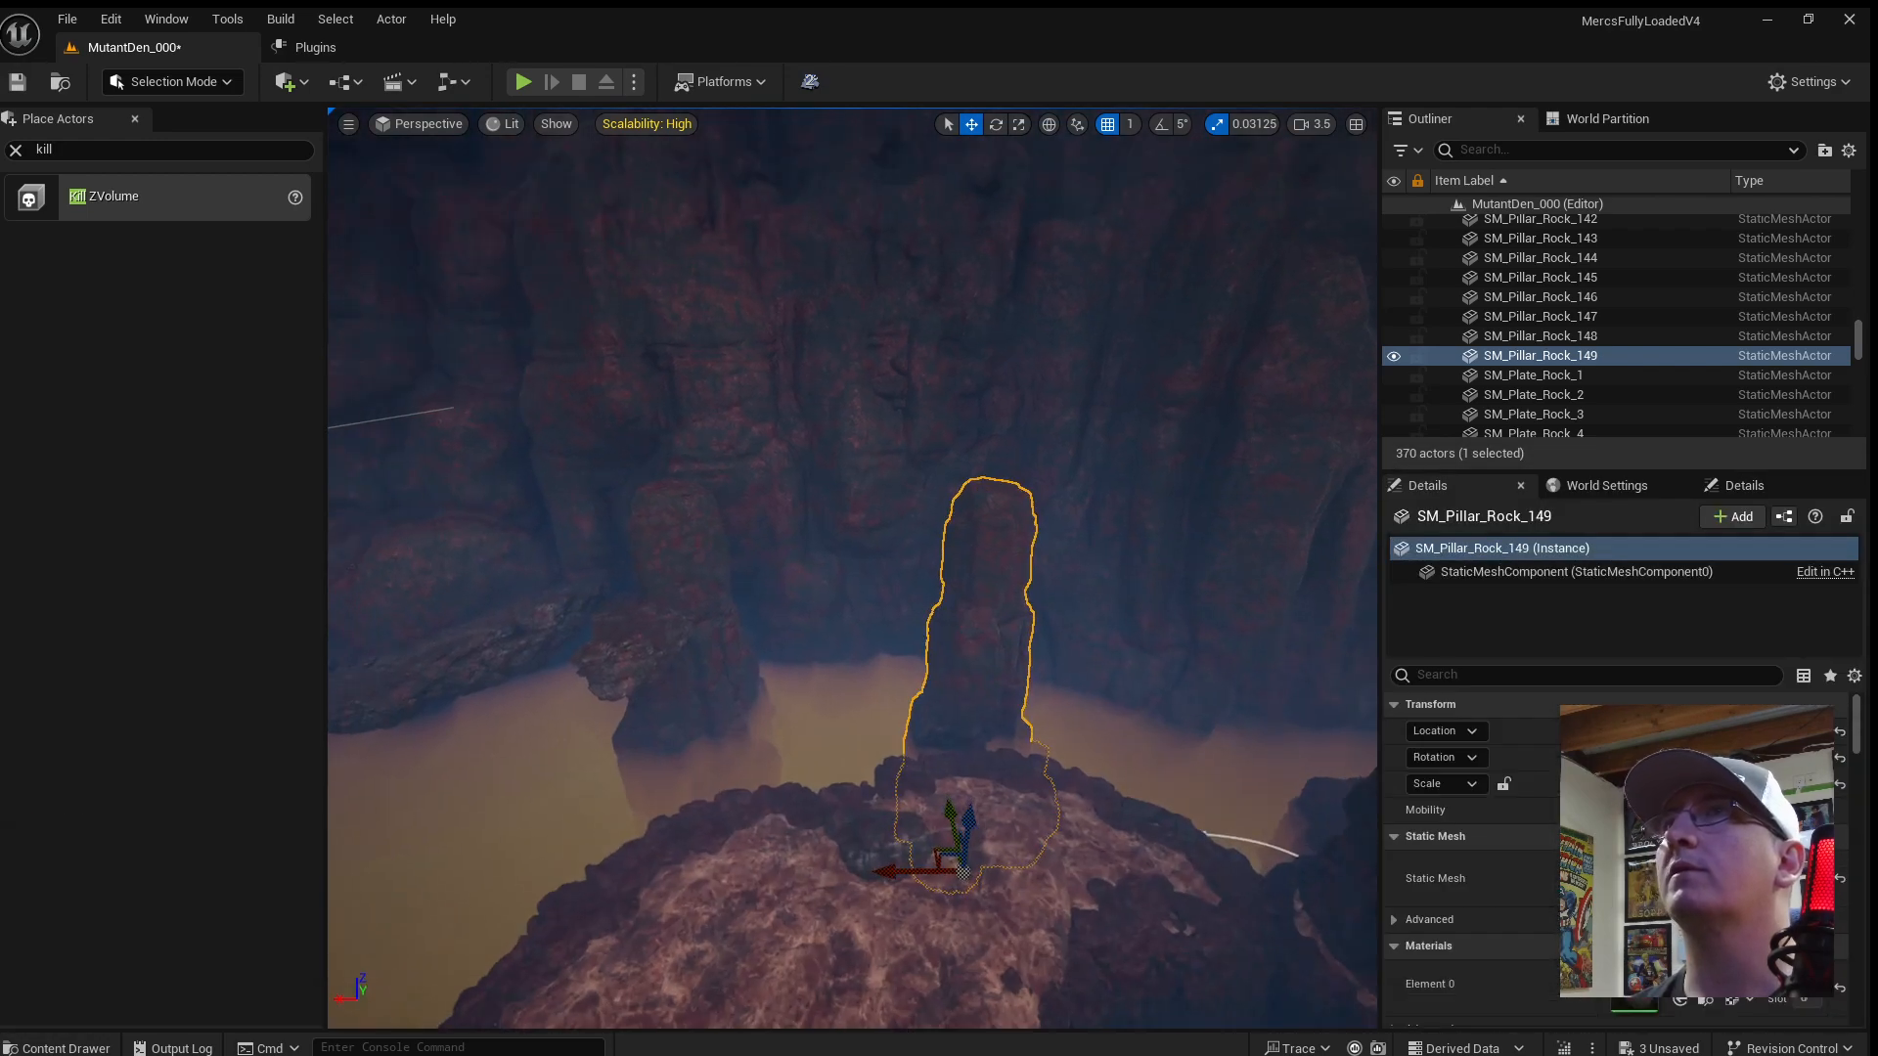
click(1679, 894)
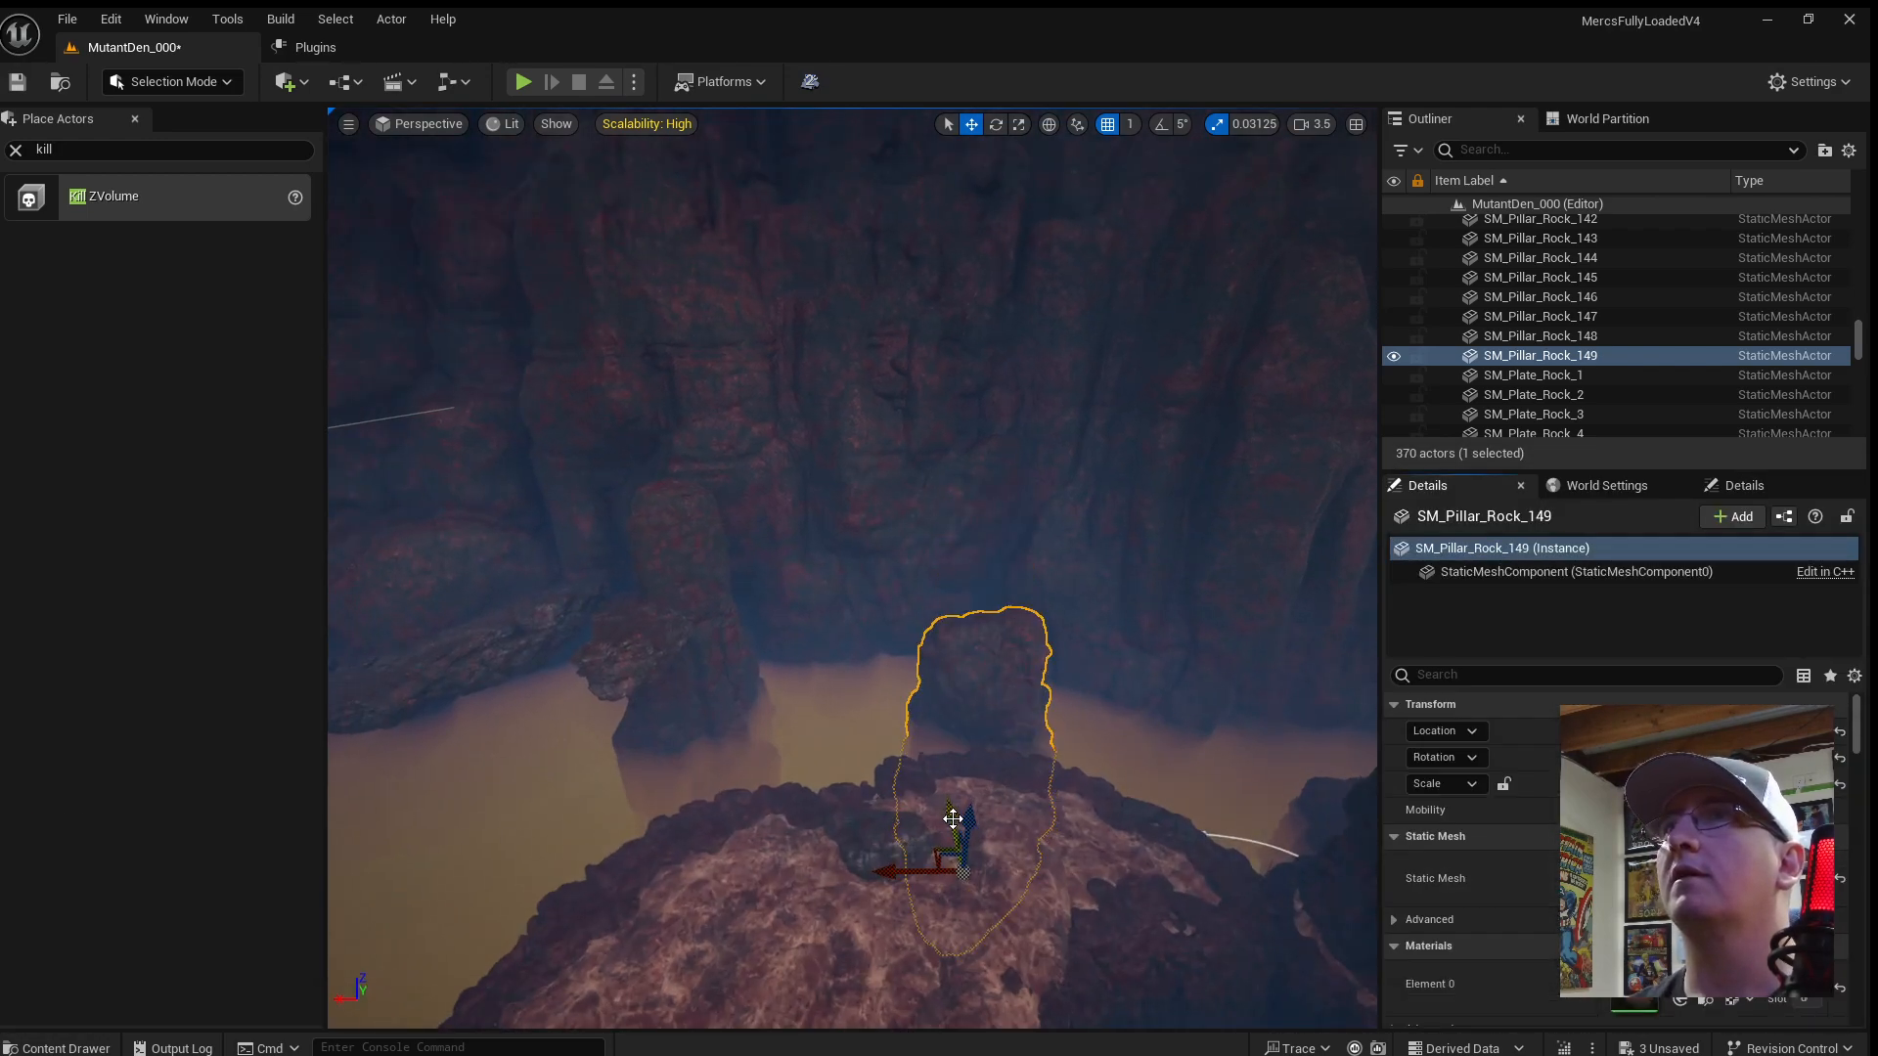
drag(953, 818, 986, 708)
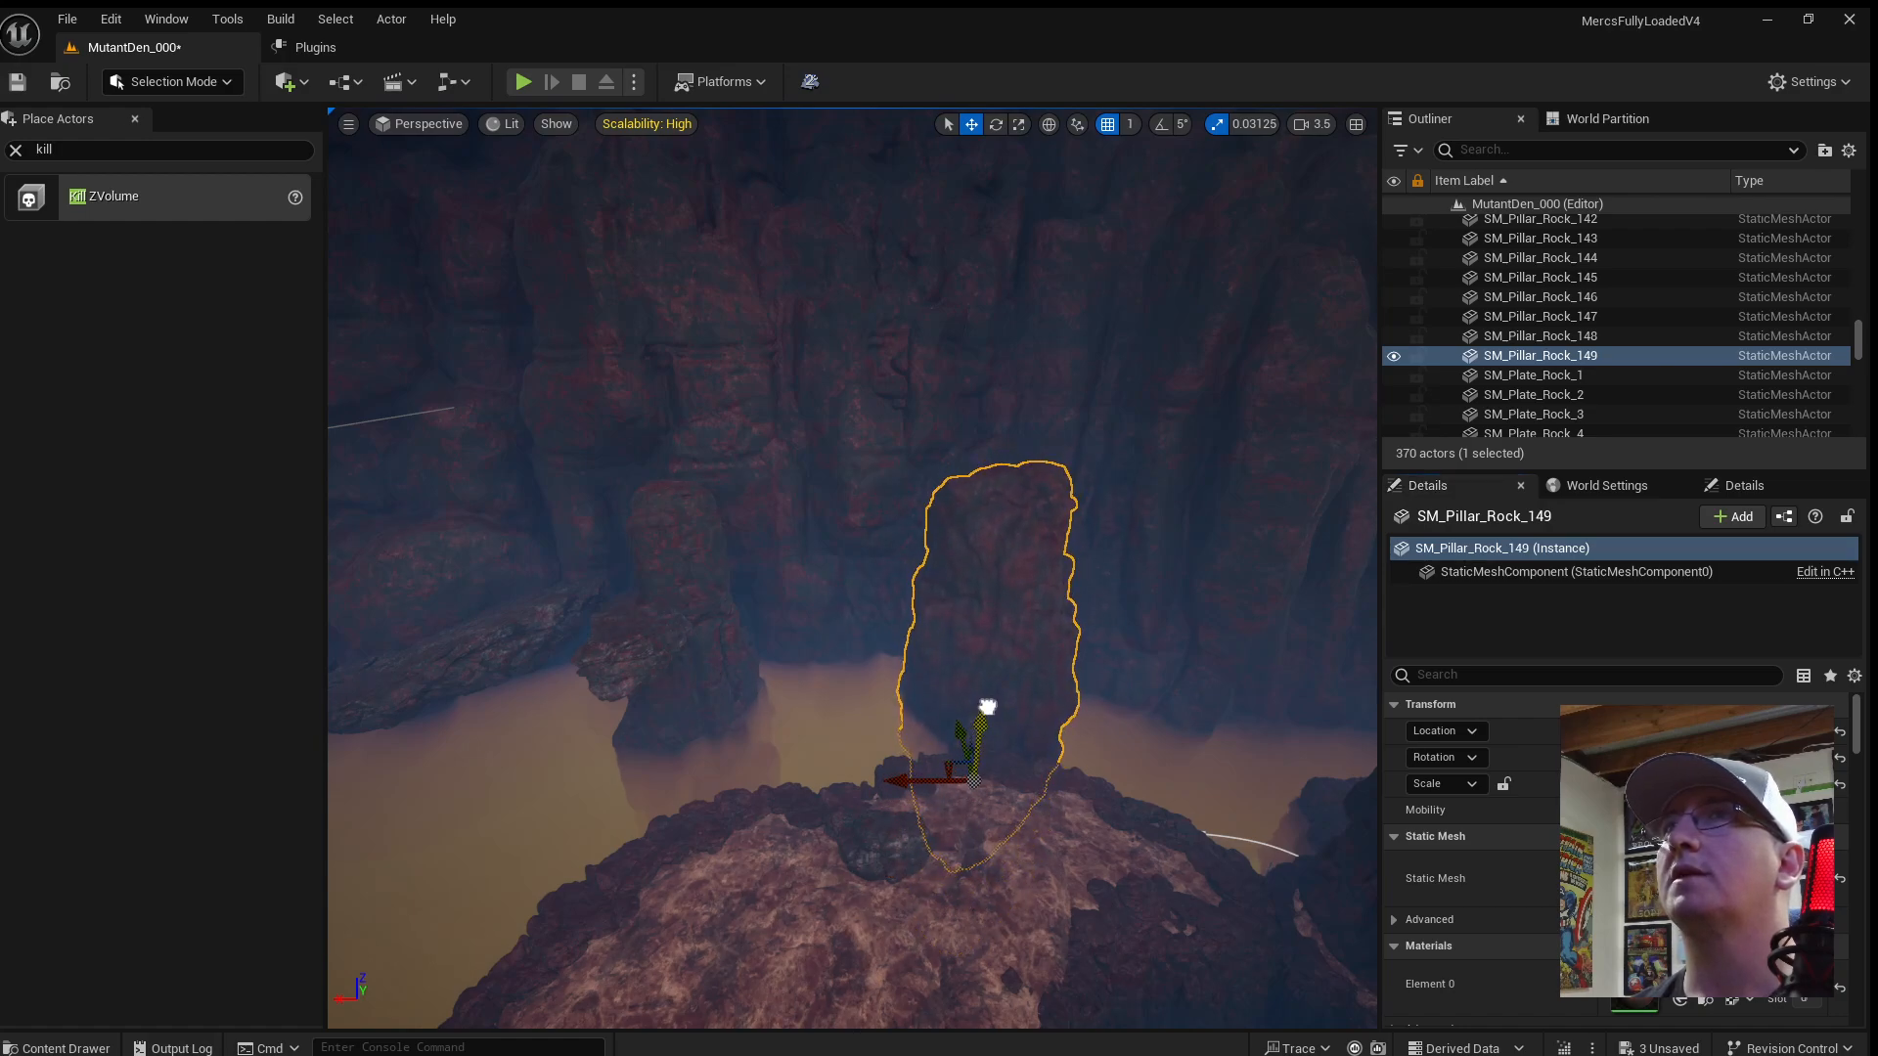
key(w)
right_drag(986, 708, 938, 738)
Duplicate the first lake pillar's cliff ledge and fit the copy against the SM_Pillar_Rock_149 pillar with a new rotation.
click(670, 579)
key(d)
right_drag(670, 579, 597, 640)
alt+drag(669, 403, 1224, 616)
right_drag(1224, 616, 1030, 850)
key(w)
key(e)
drag(854, 845, 874, 768)
key(r)
key(w)
drag(729, 801, 815, 774)
Duplicate the SM_Cliff_Rock_40 ledge, move the copy back between the two lake pillars, and select the SM_Cliff_Rock_4 mesh asset.
key(s)
right_drag(893, 726, 821, 725)
key(w)
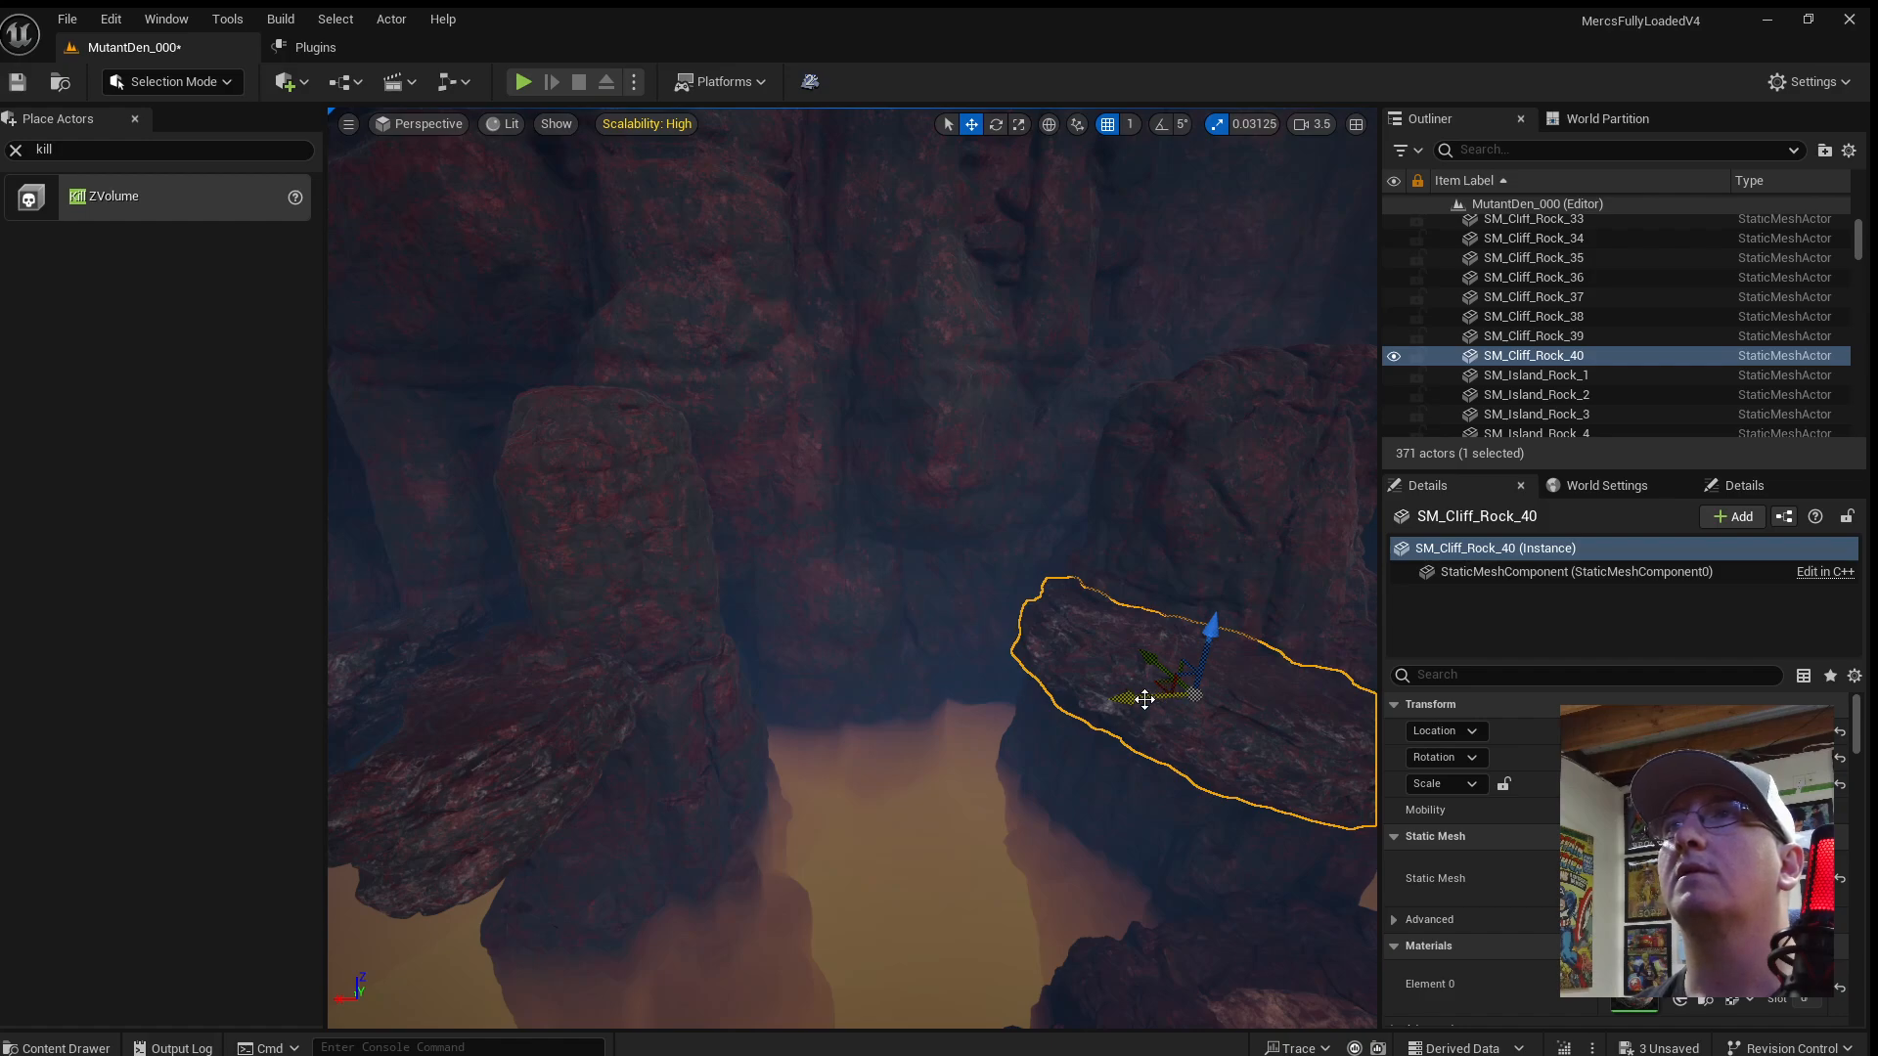
alt+drag(1145, 699, 852, 666)
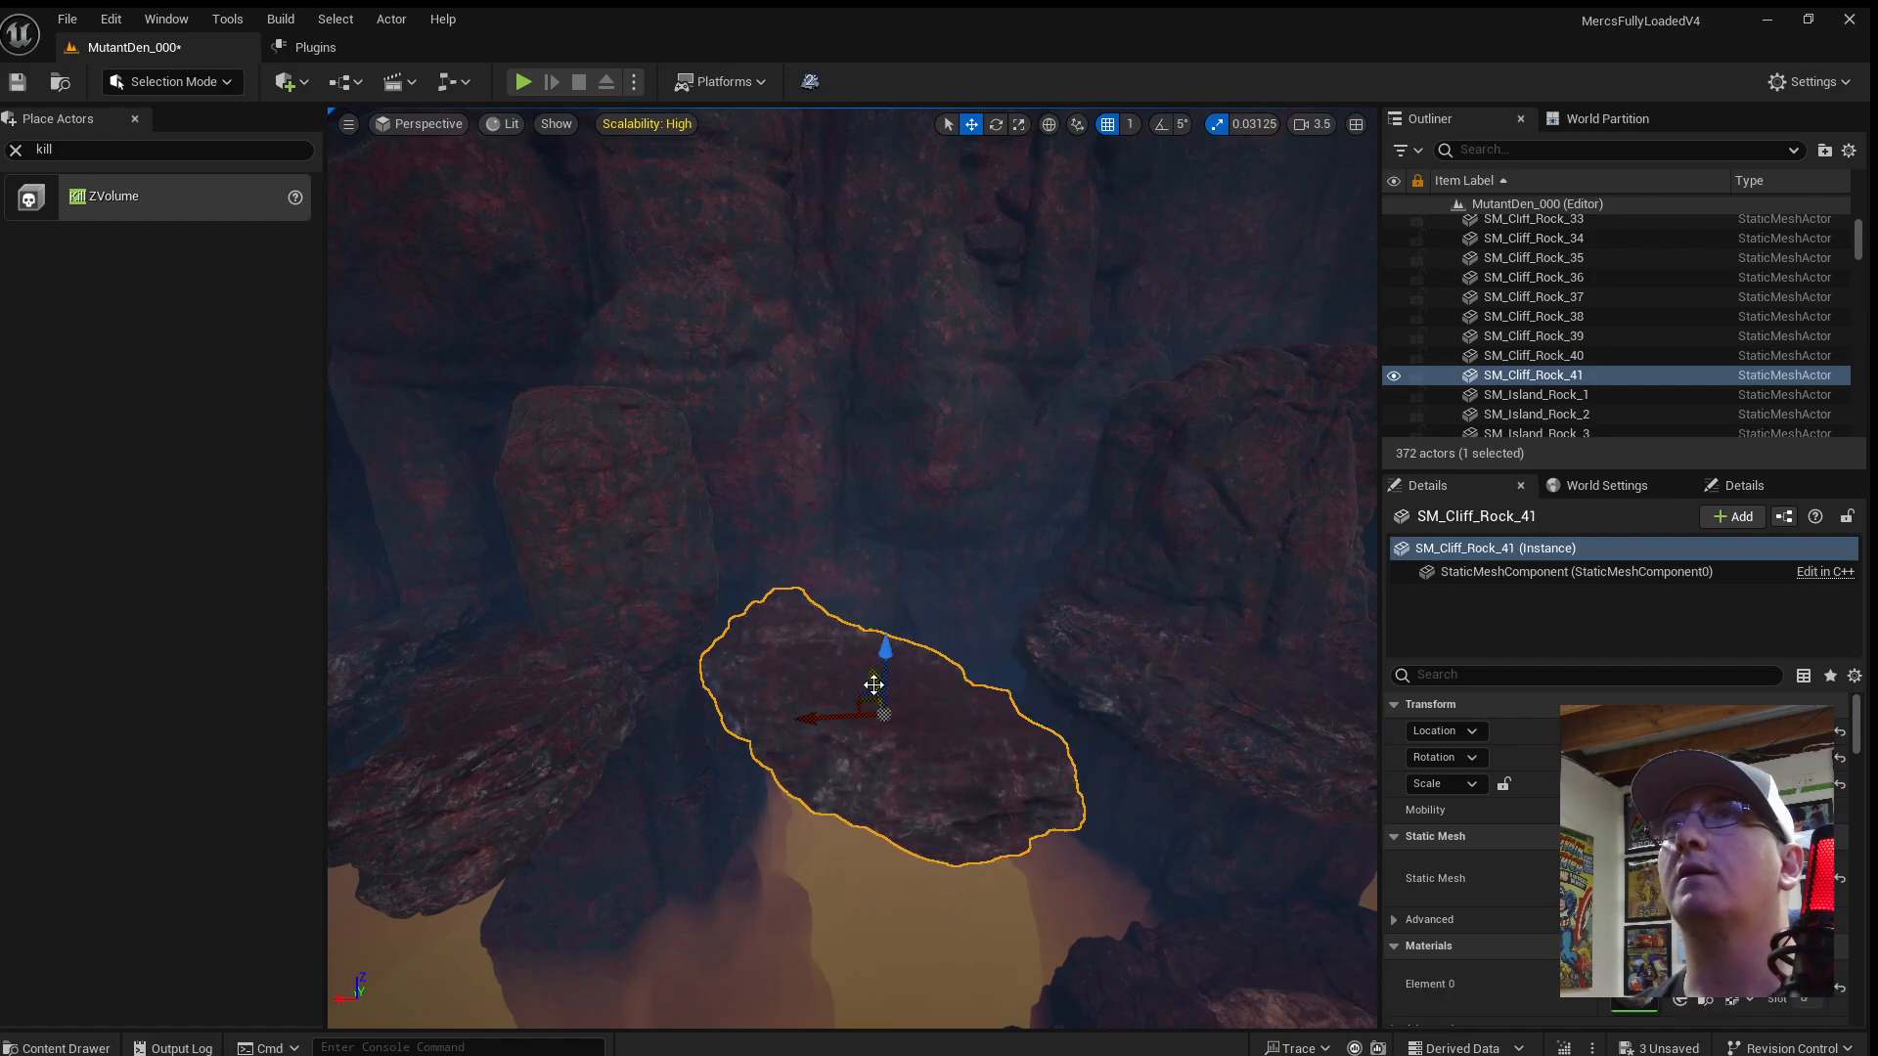
key(ctrl+space)
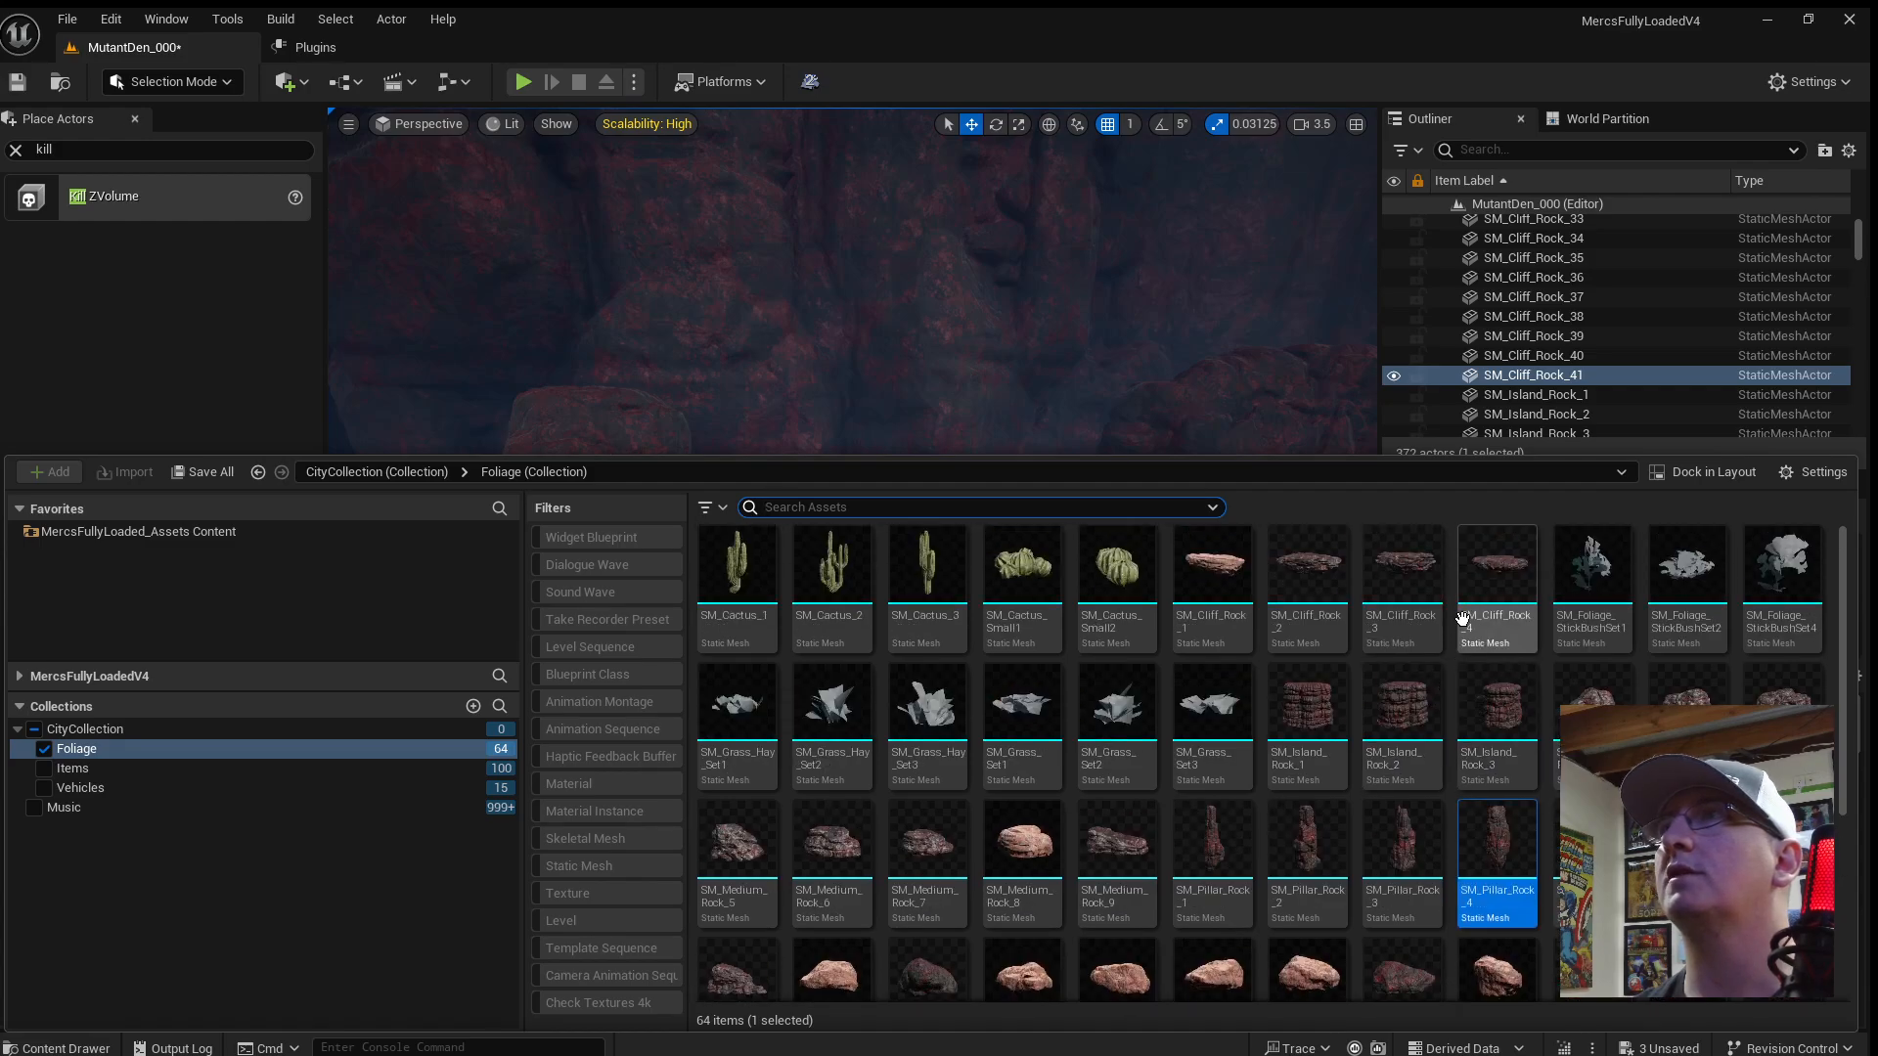
click(1507, 584)
key(ctrl+space)
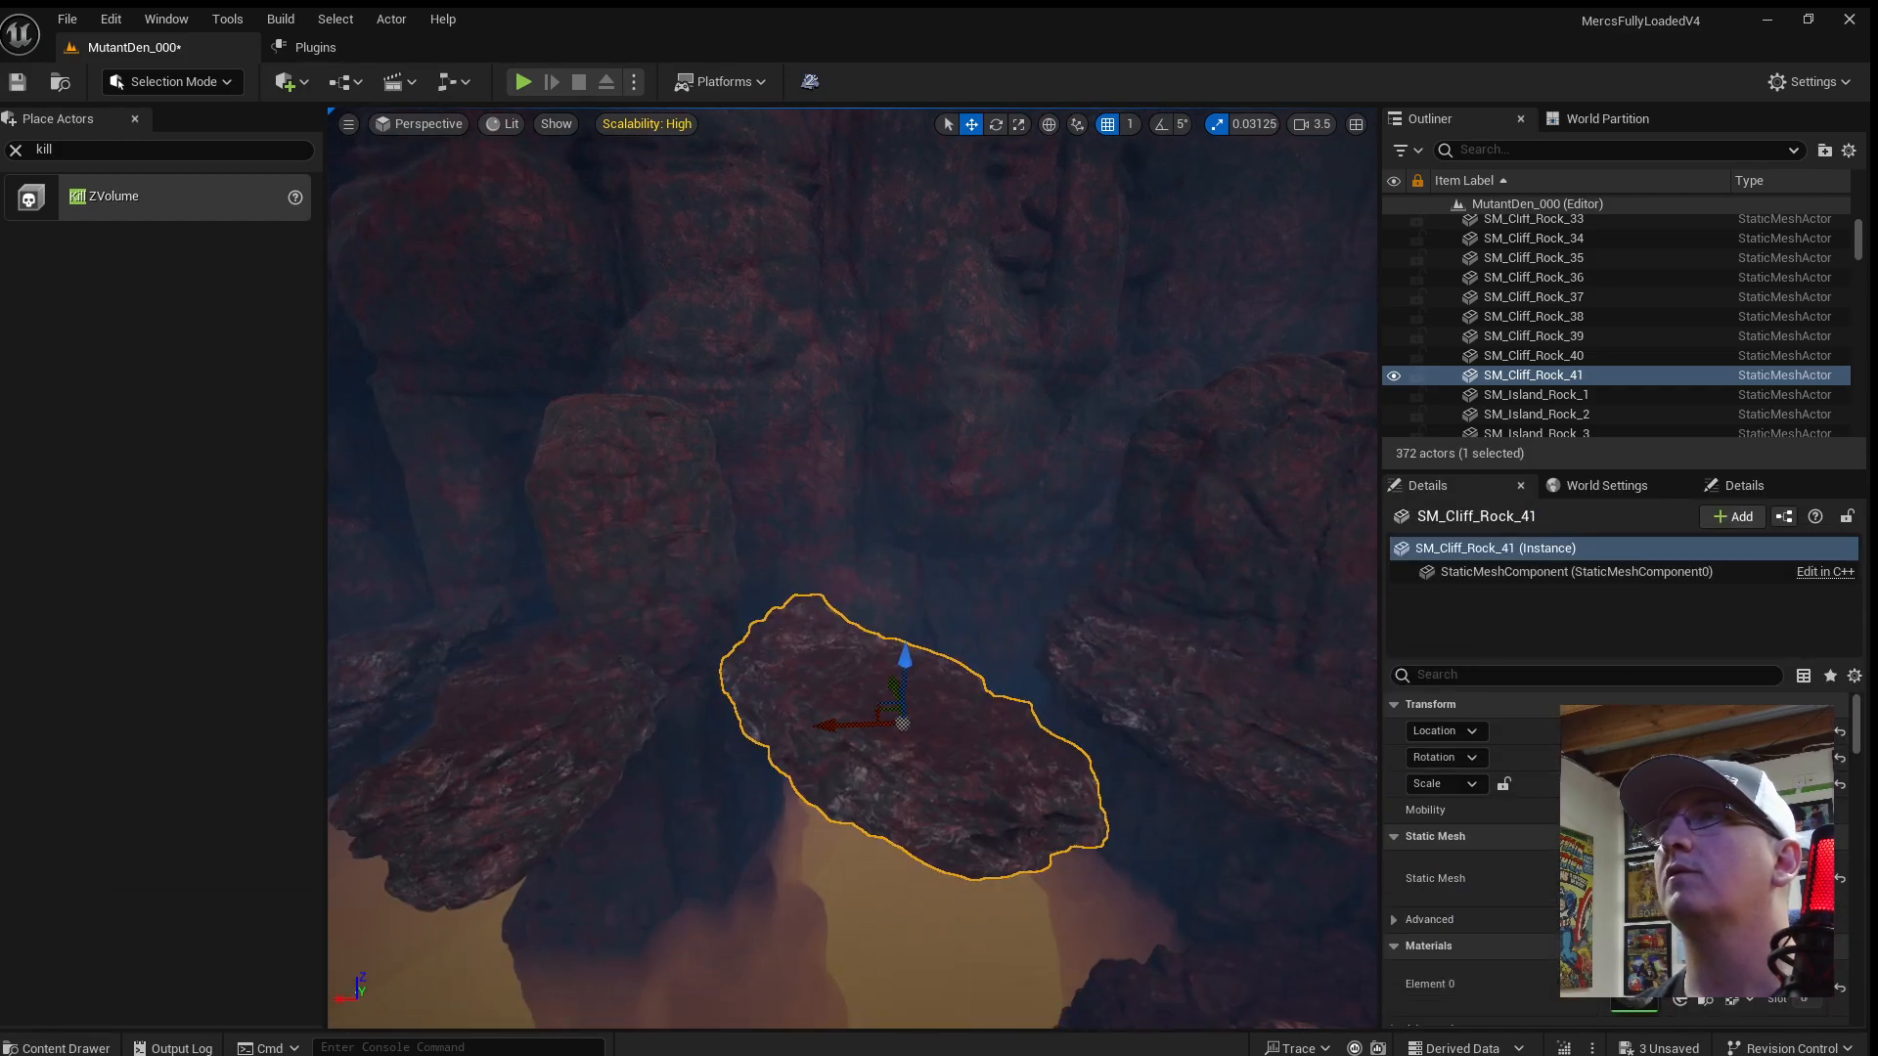
scroll(886, 687, down, 3)
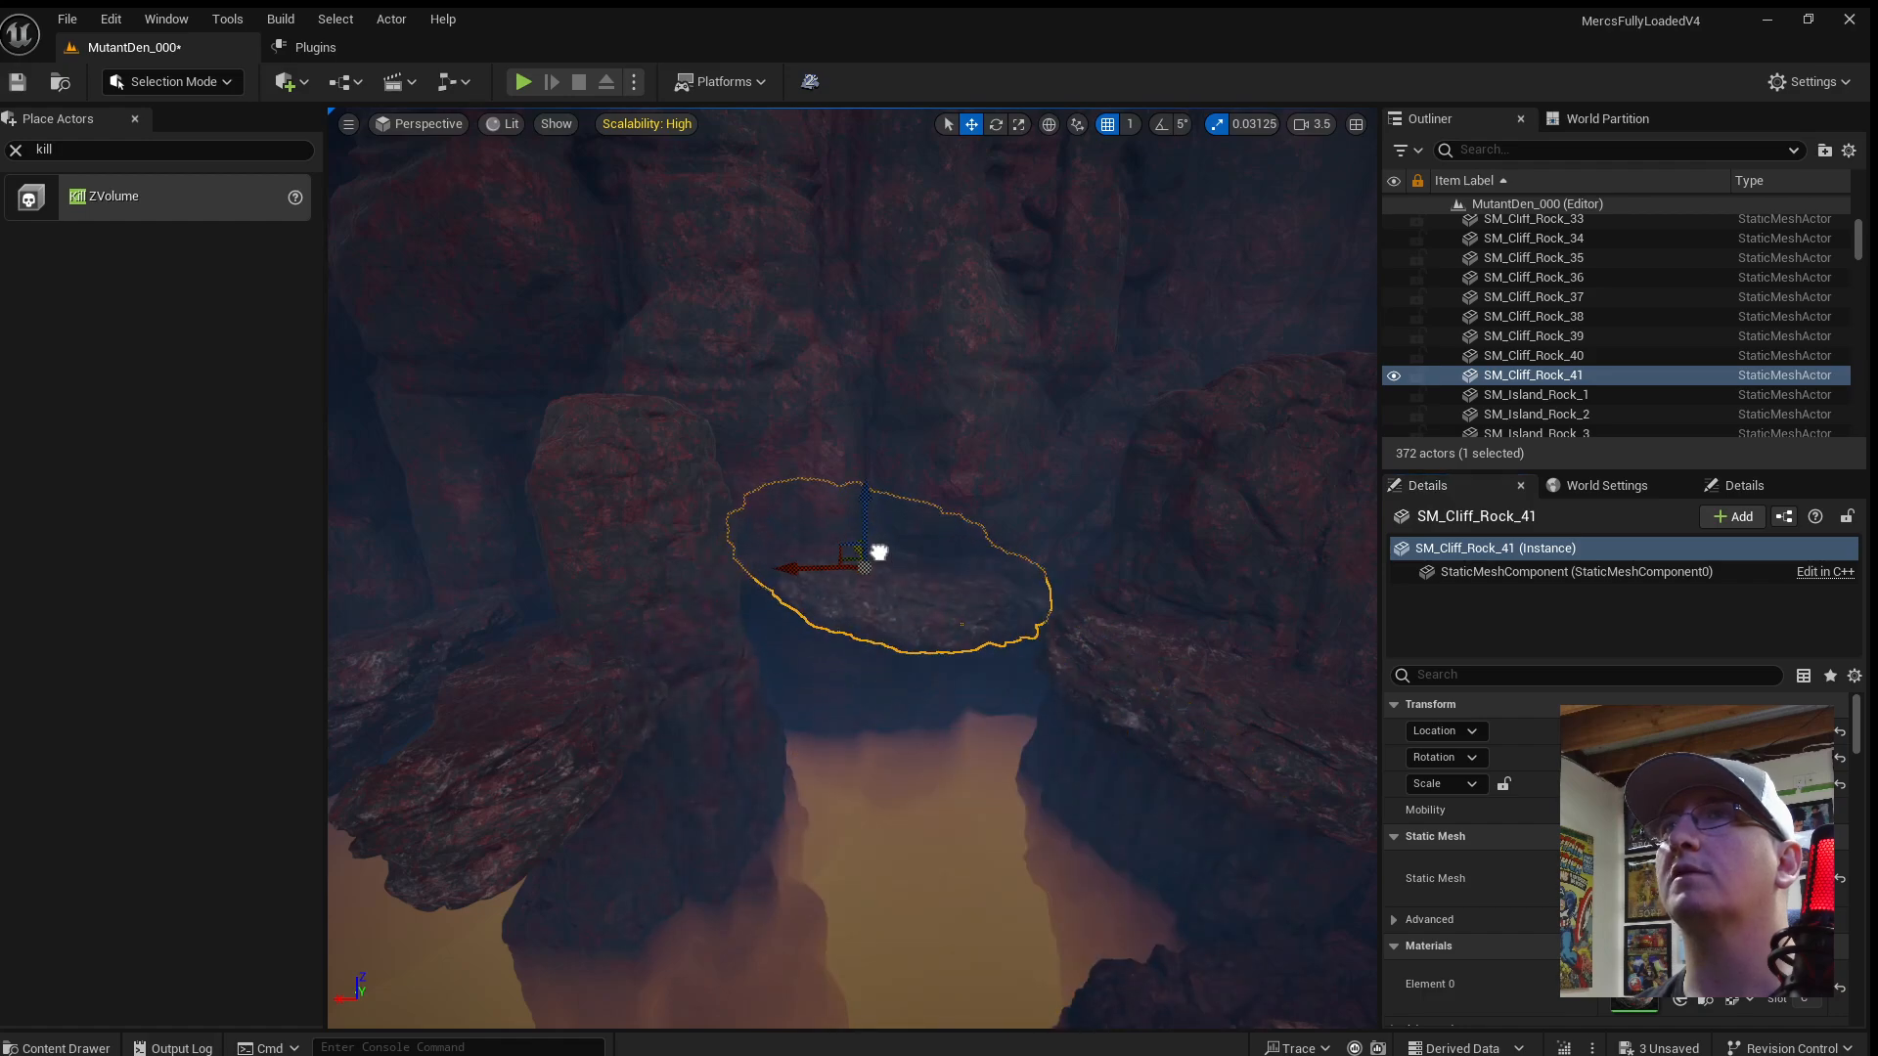
Rotate the SM_Cliff_Rock_41 copy and tilt it so it spans the gap between the pillars.
key(e)
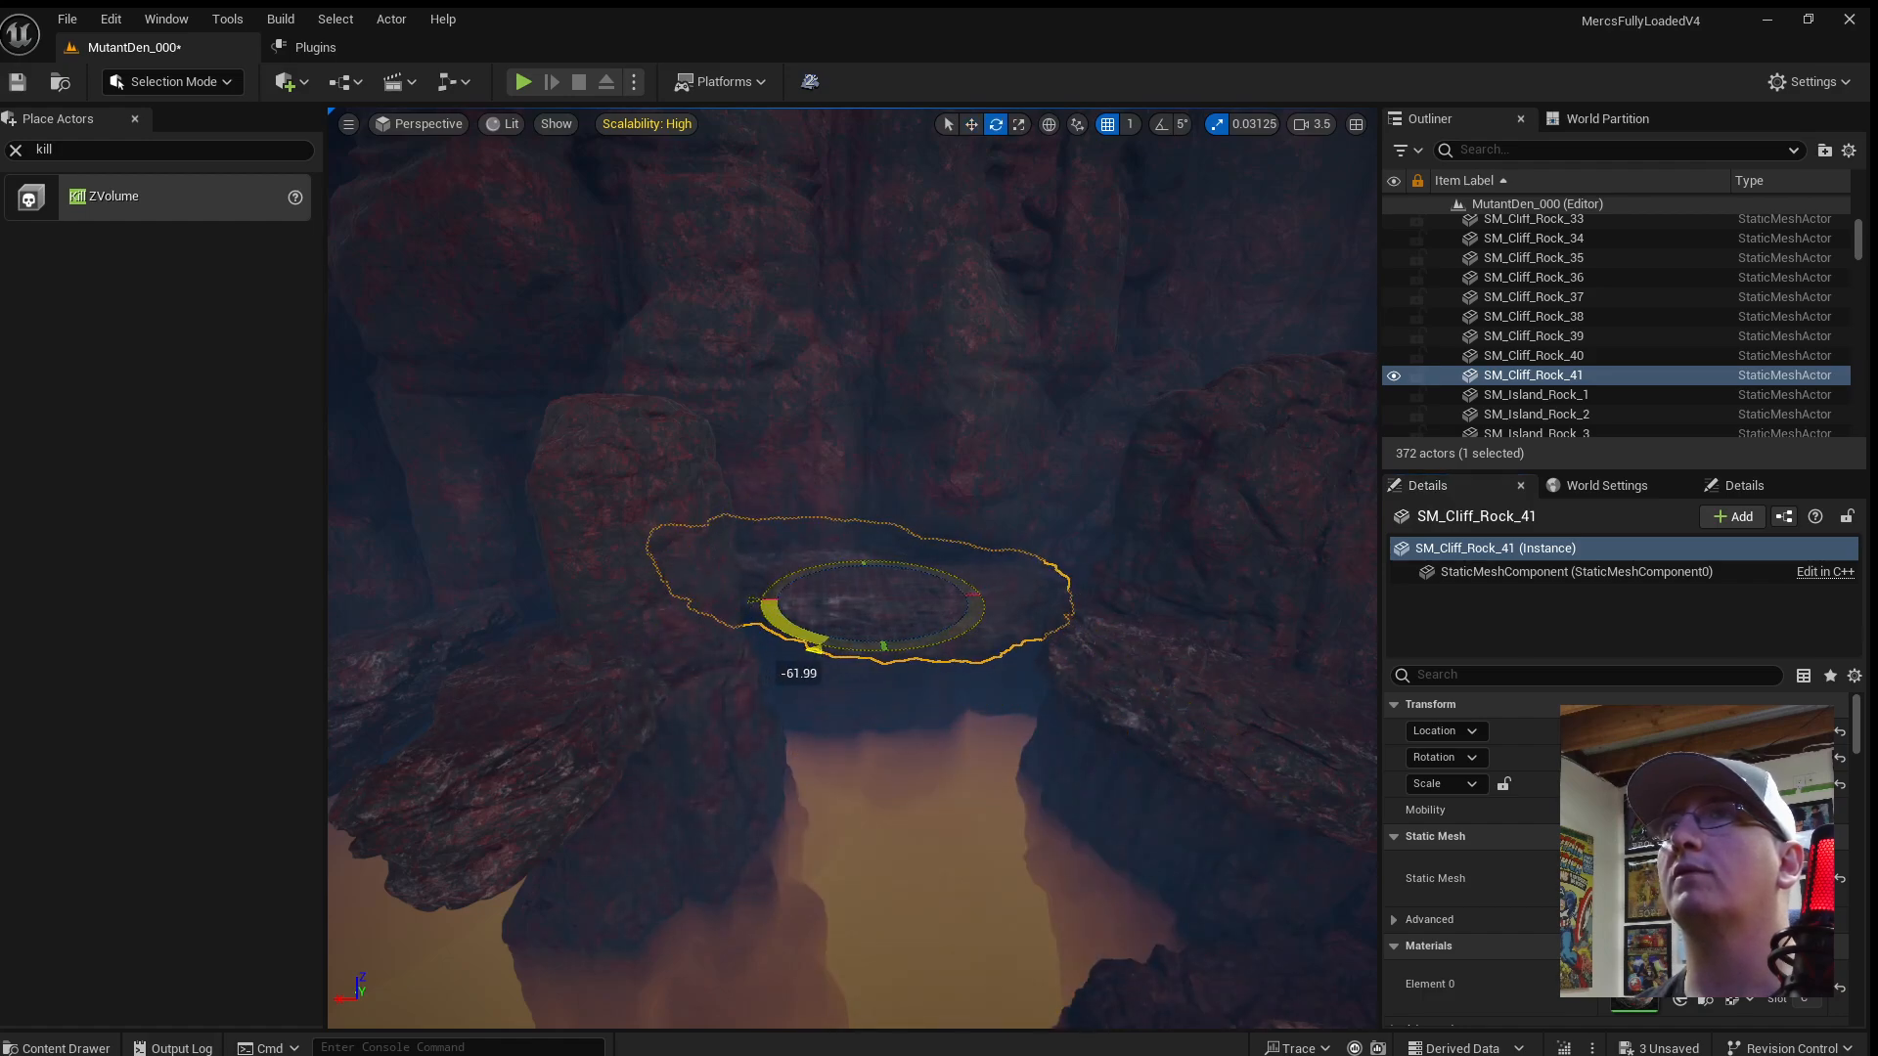
drag(843, 508, 816, 528)
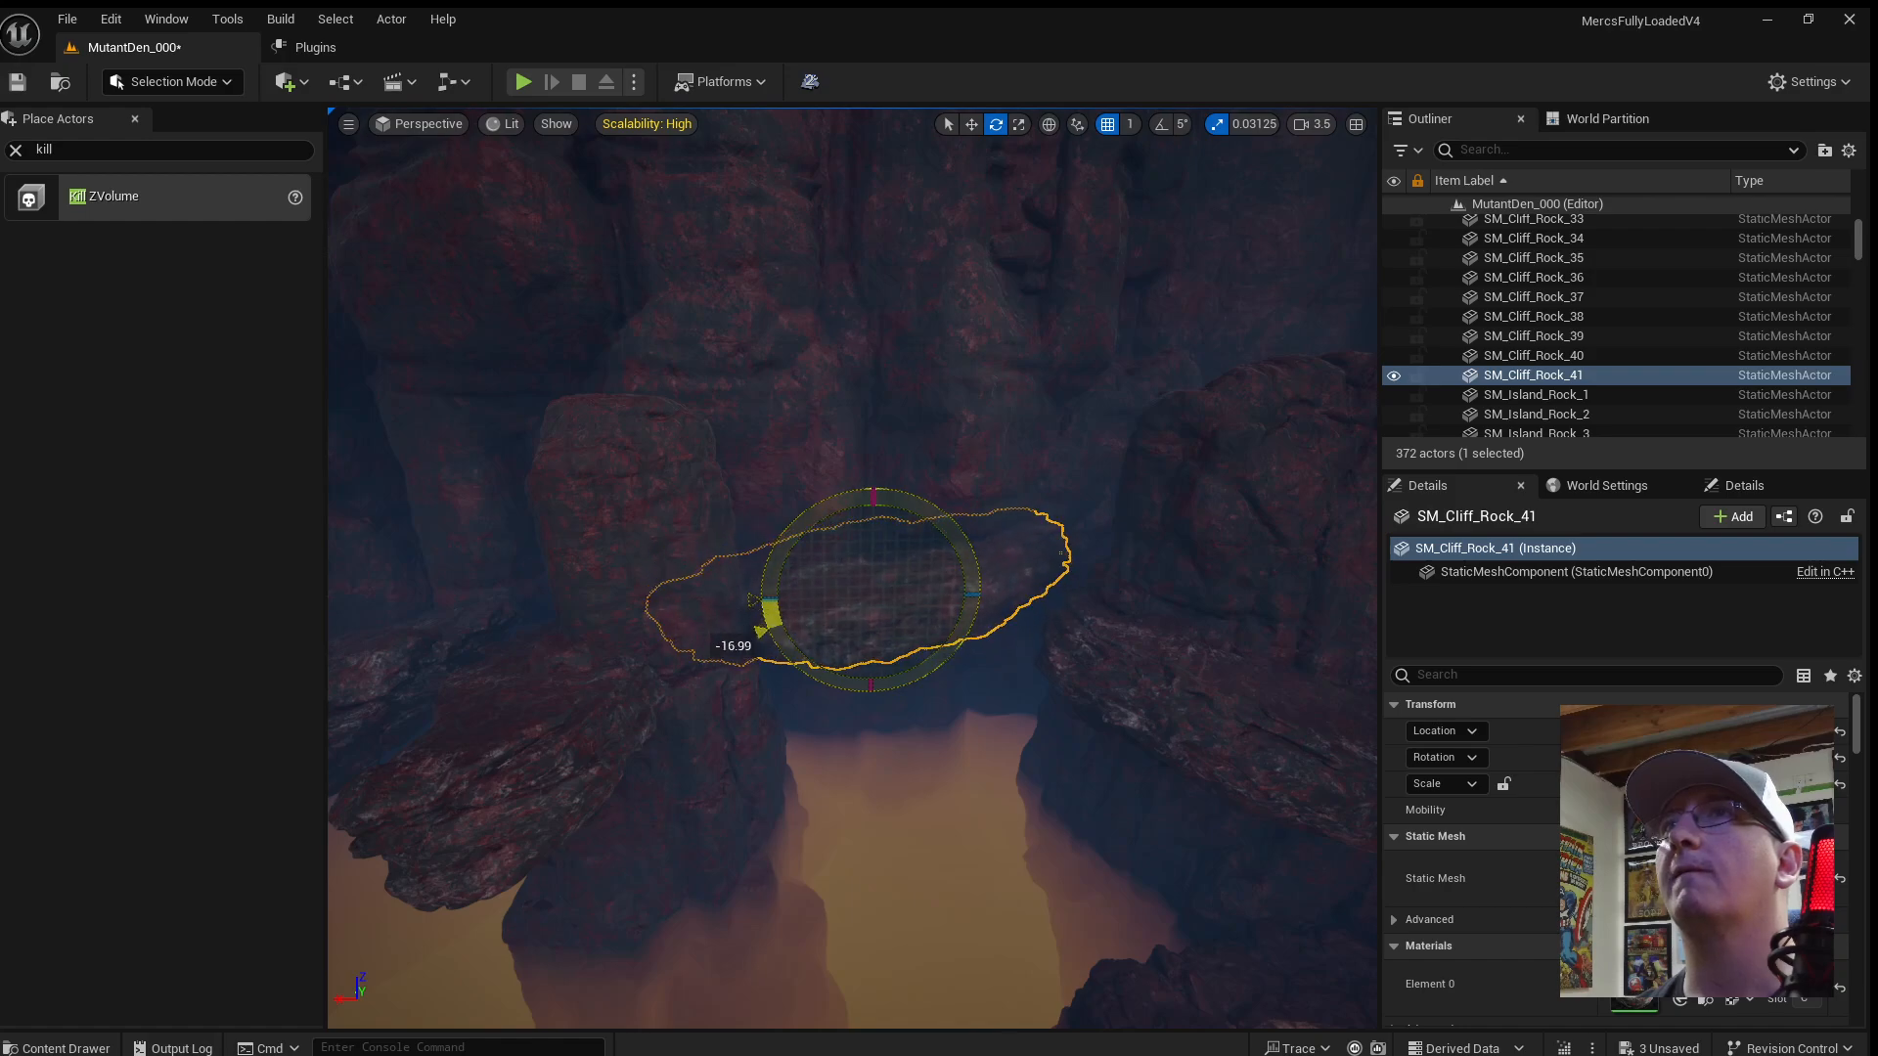
key(r)
drag(770, 614, 731, 640)
key(e)
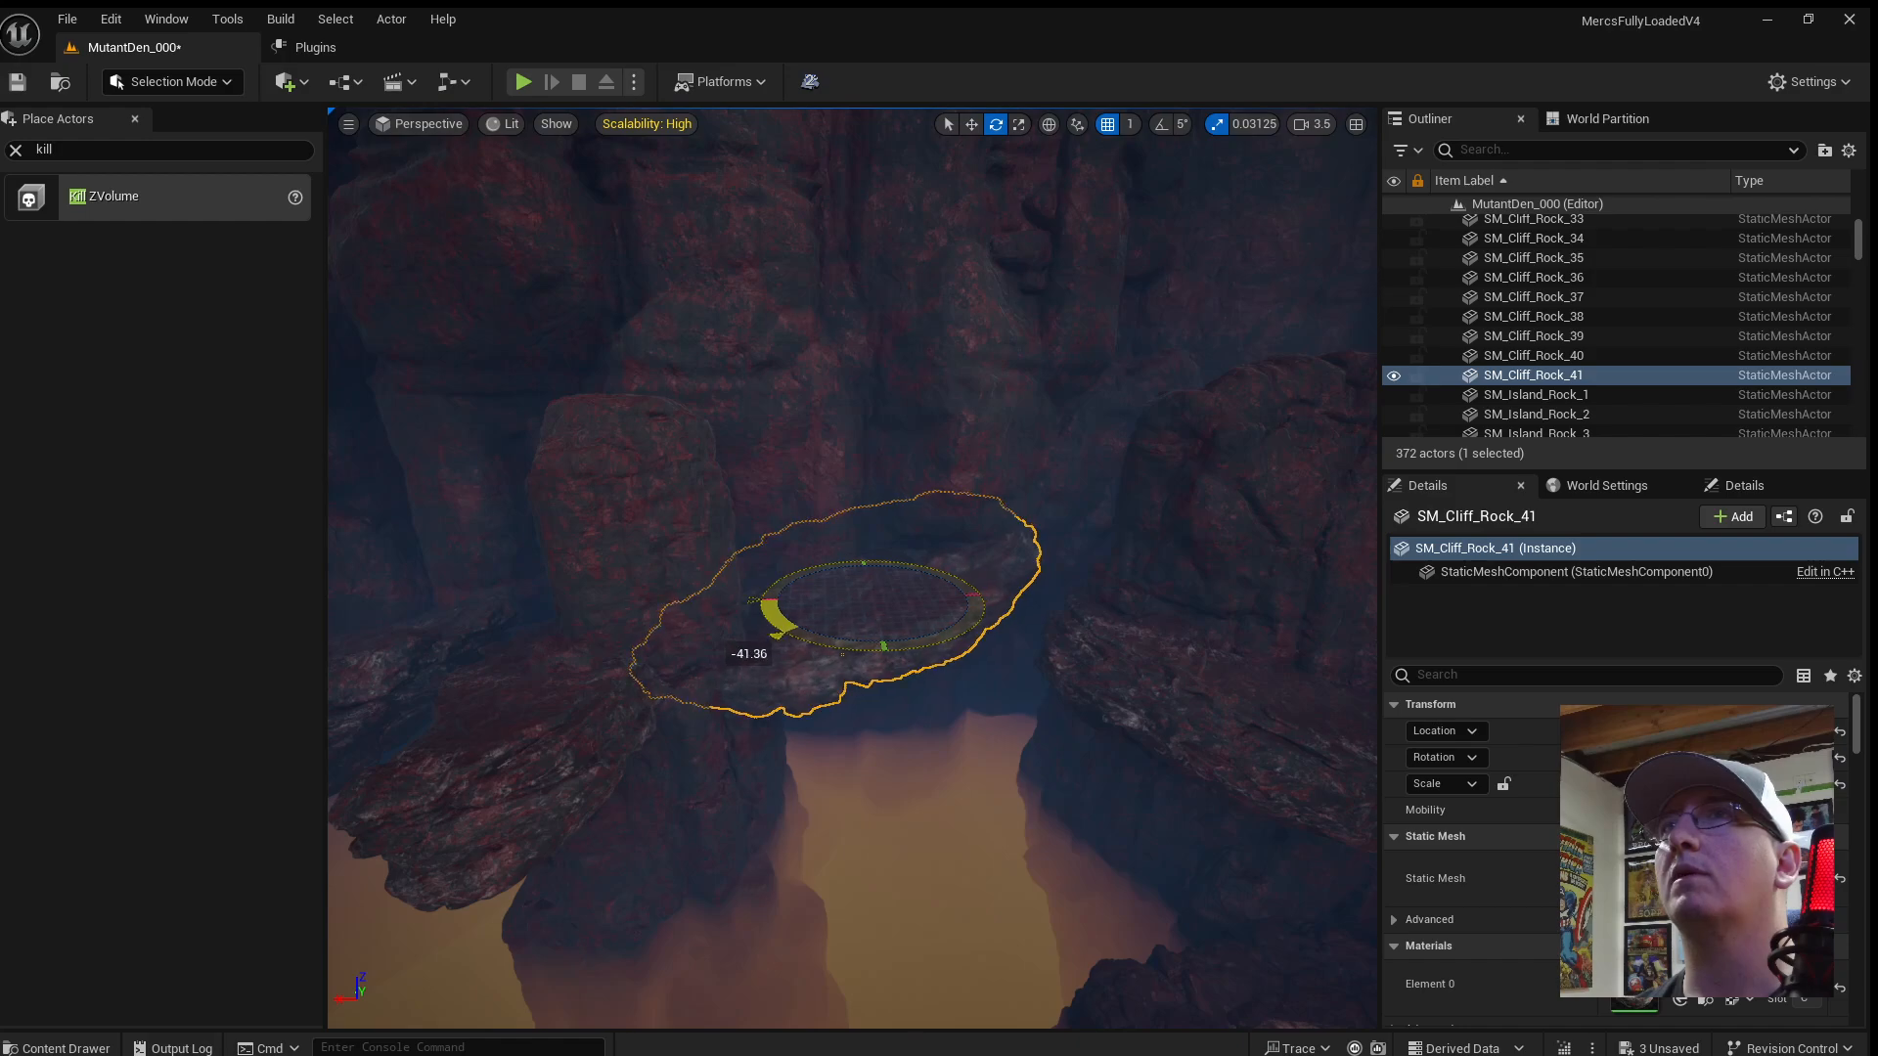
Examine the new ledges and pillars at close range to judge the gaps along the jumping route.
right_drag(861, 626, 959, 655)
click(910, 714)
right_drag(909, 714, 1163, 684)
scroll(968, 685, down, 2)
right_drag(851, 626, 1125, 675)
right_drag(978, 743, 894, 711)
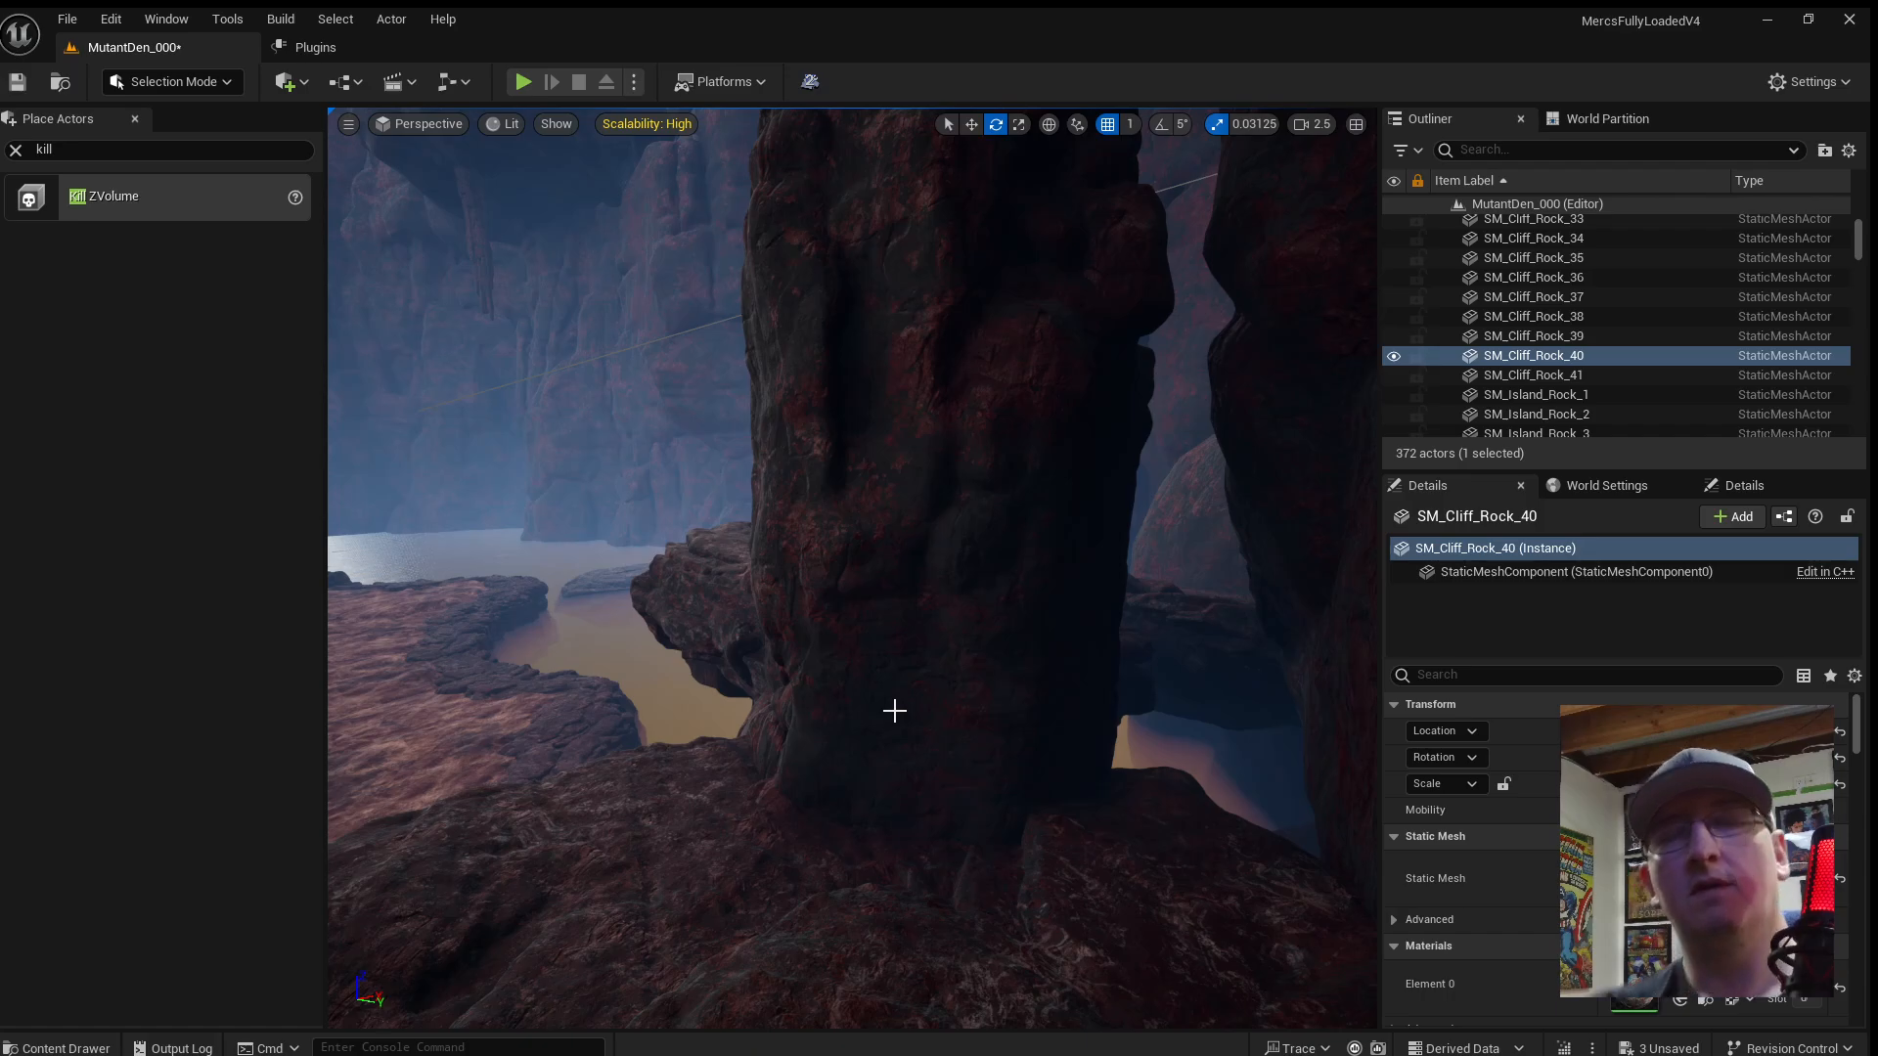
right_drag(861, 691, 1212, 734)
scroll(861, 690, down, 1)
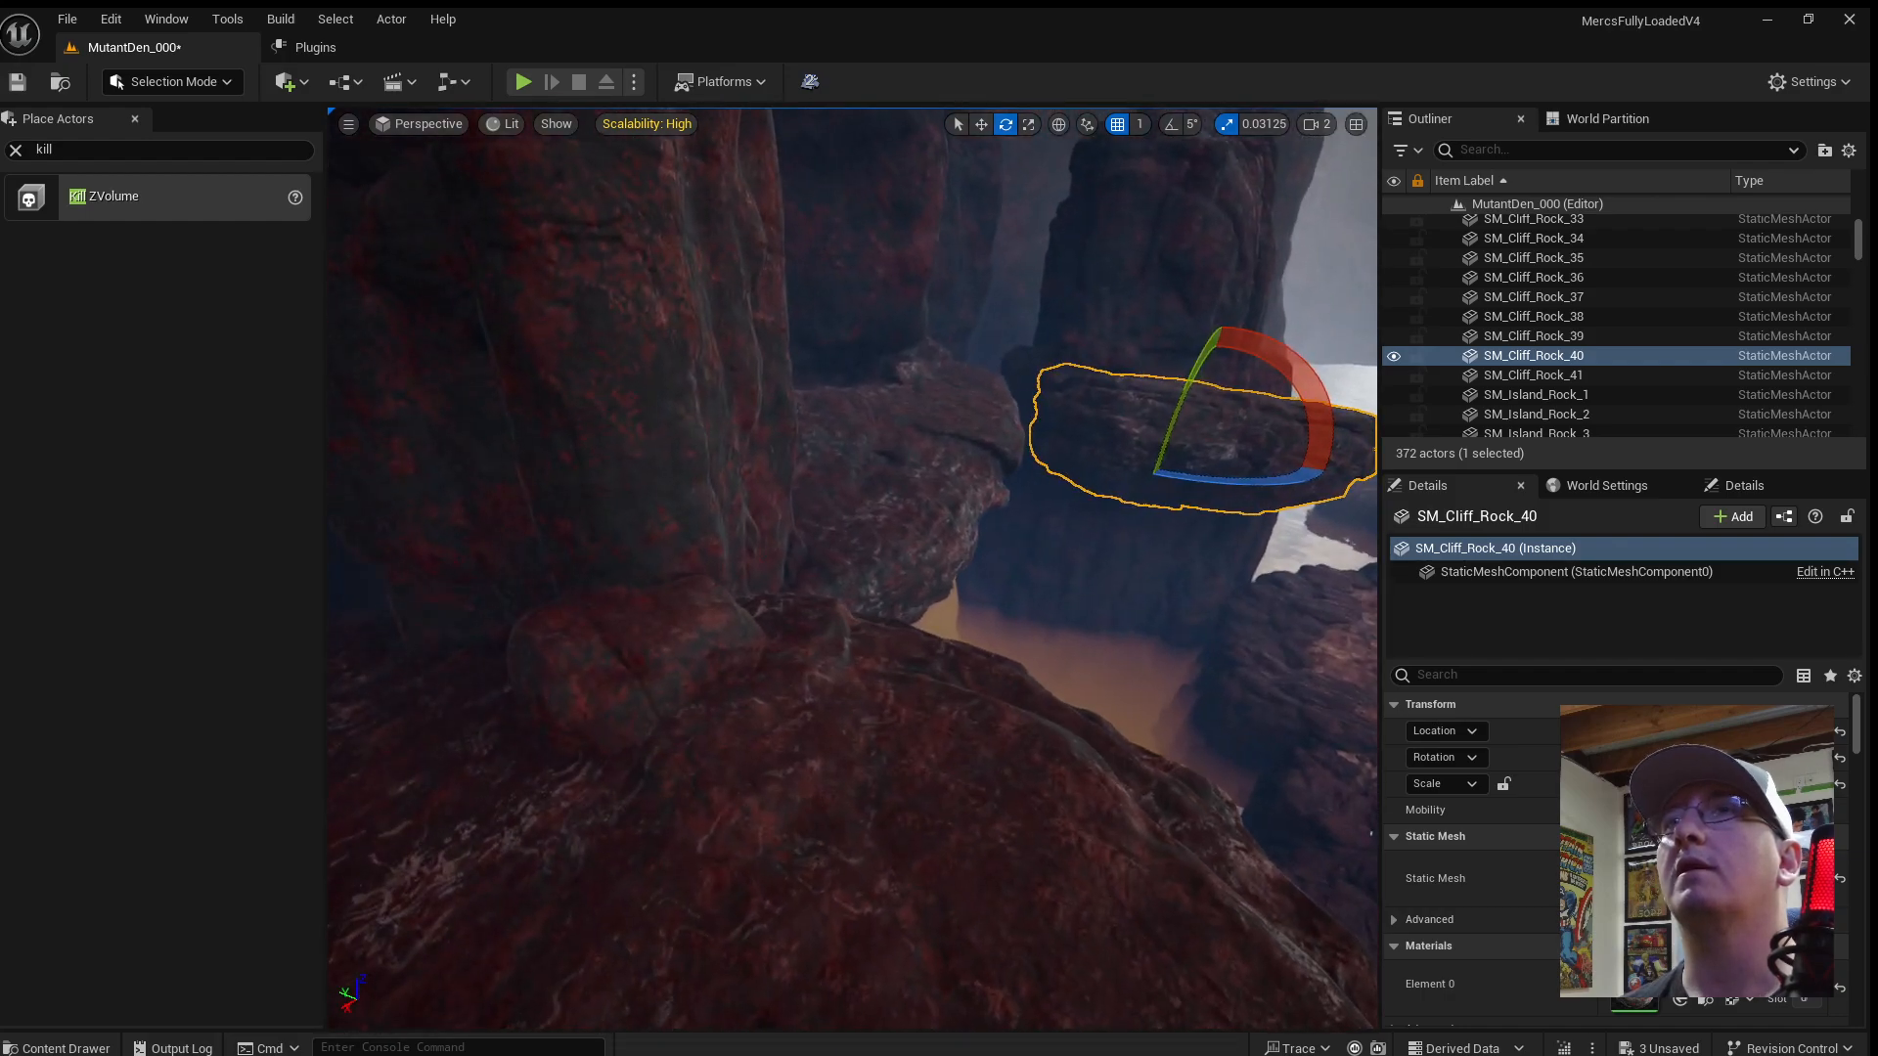
Playtest the jumps and climbs between the new cliff ledges behind the lake island, and end the play session.
right_drag(901, 833, 901, 834)
click(900, 833)
key(alt+p)
key(w)
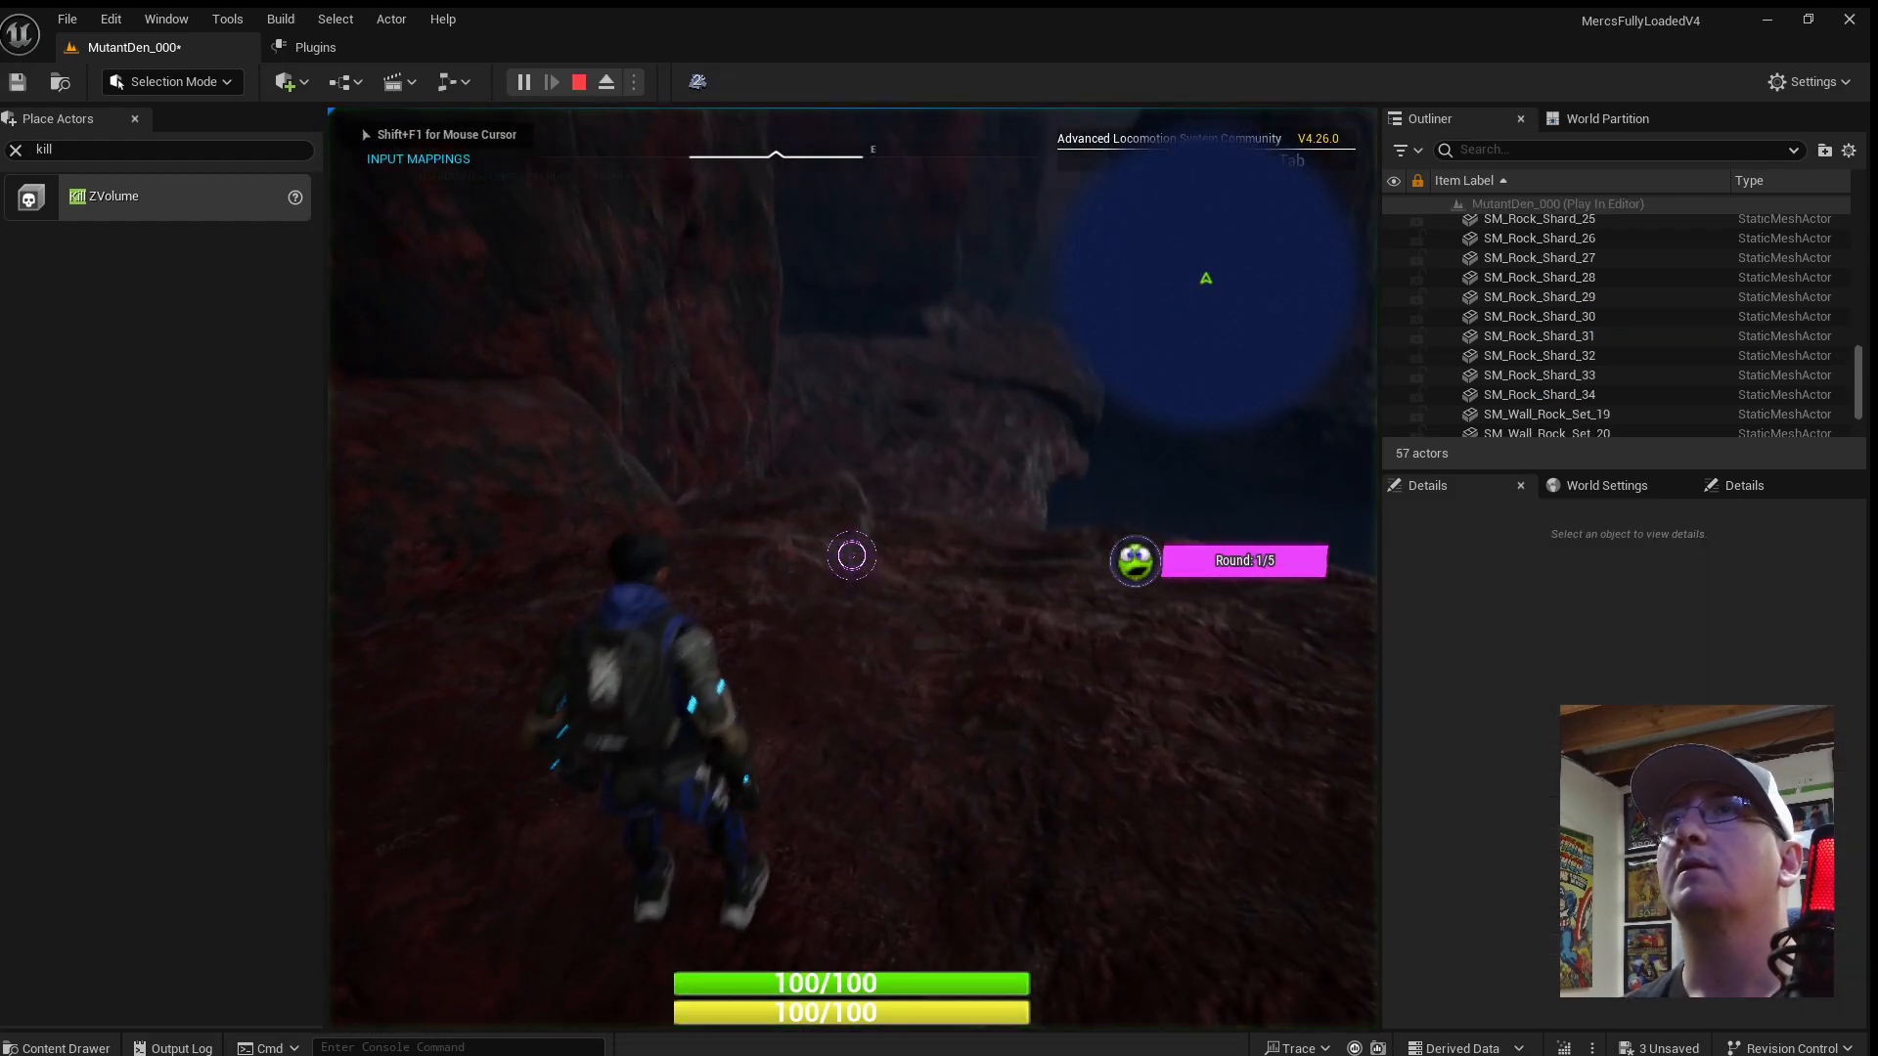
key(w)
key(space)
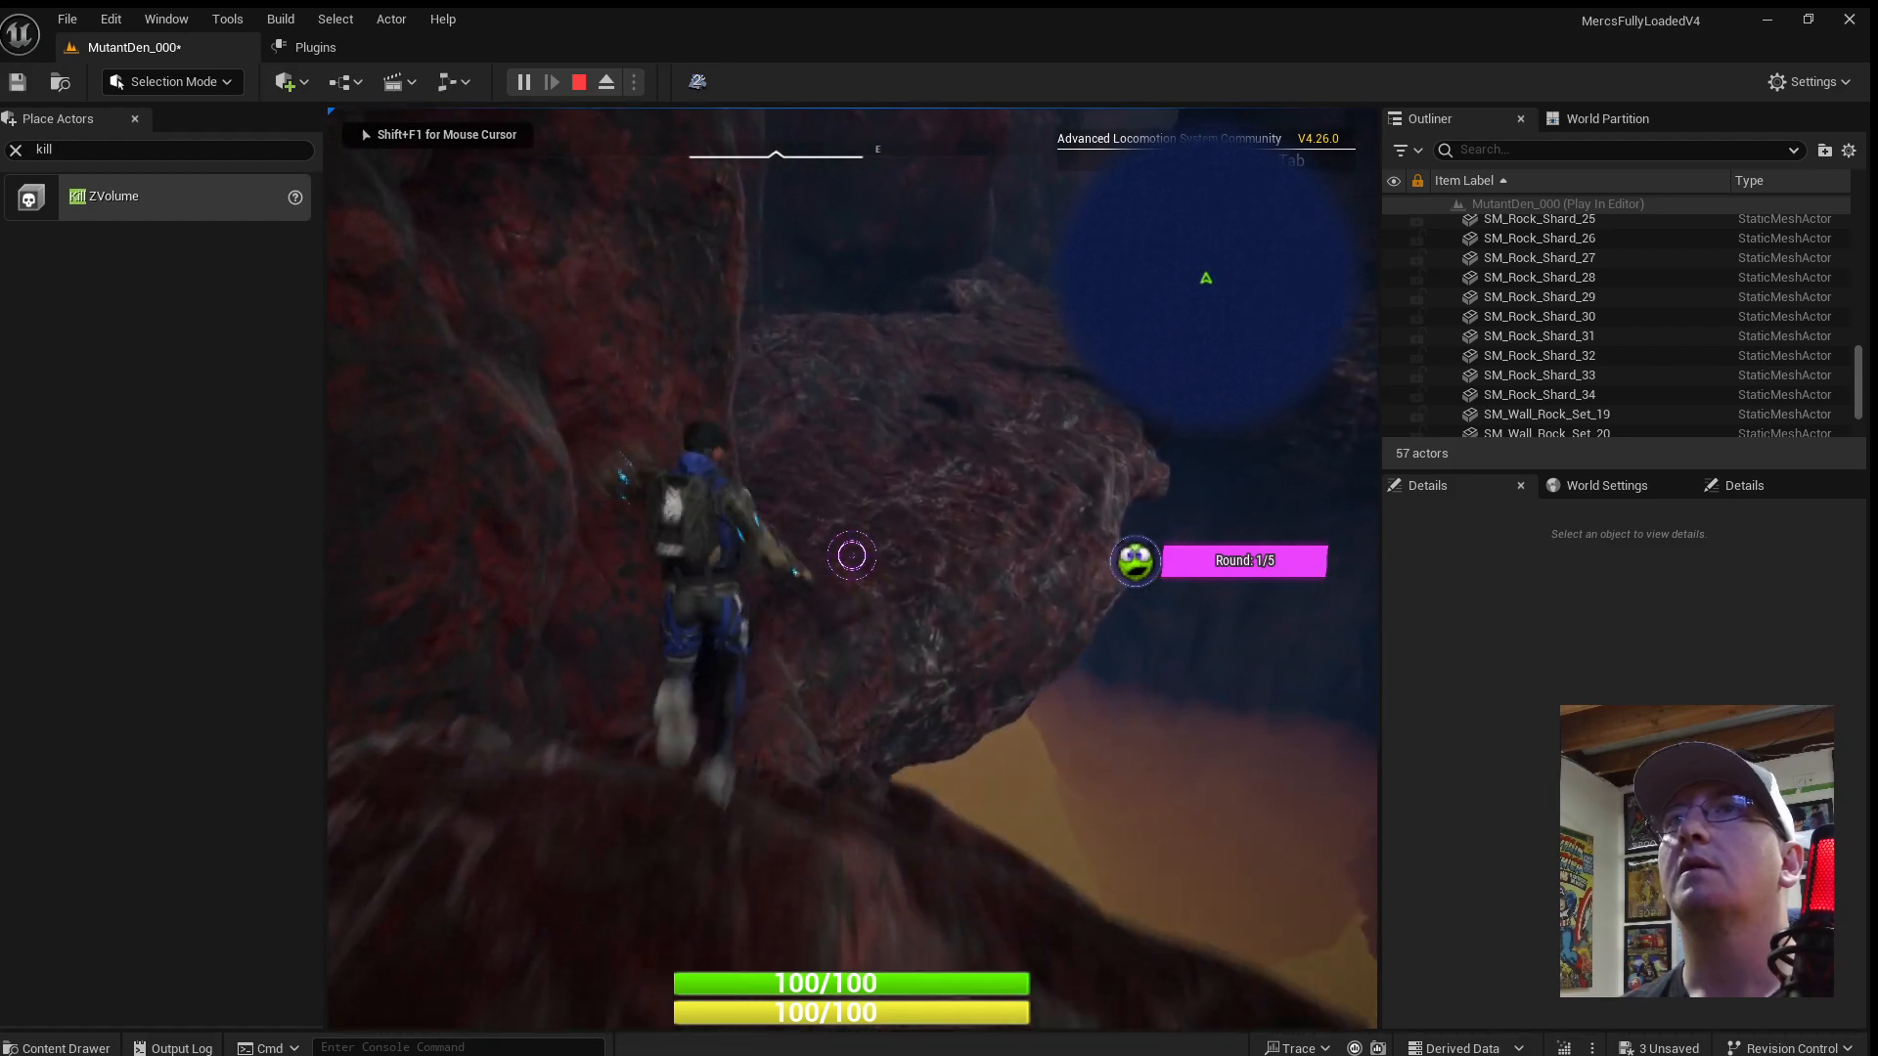
key(w)
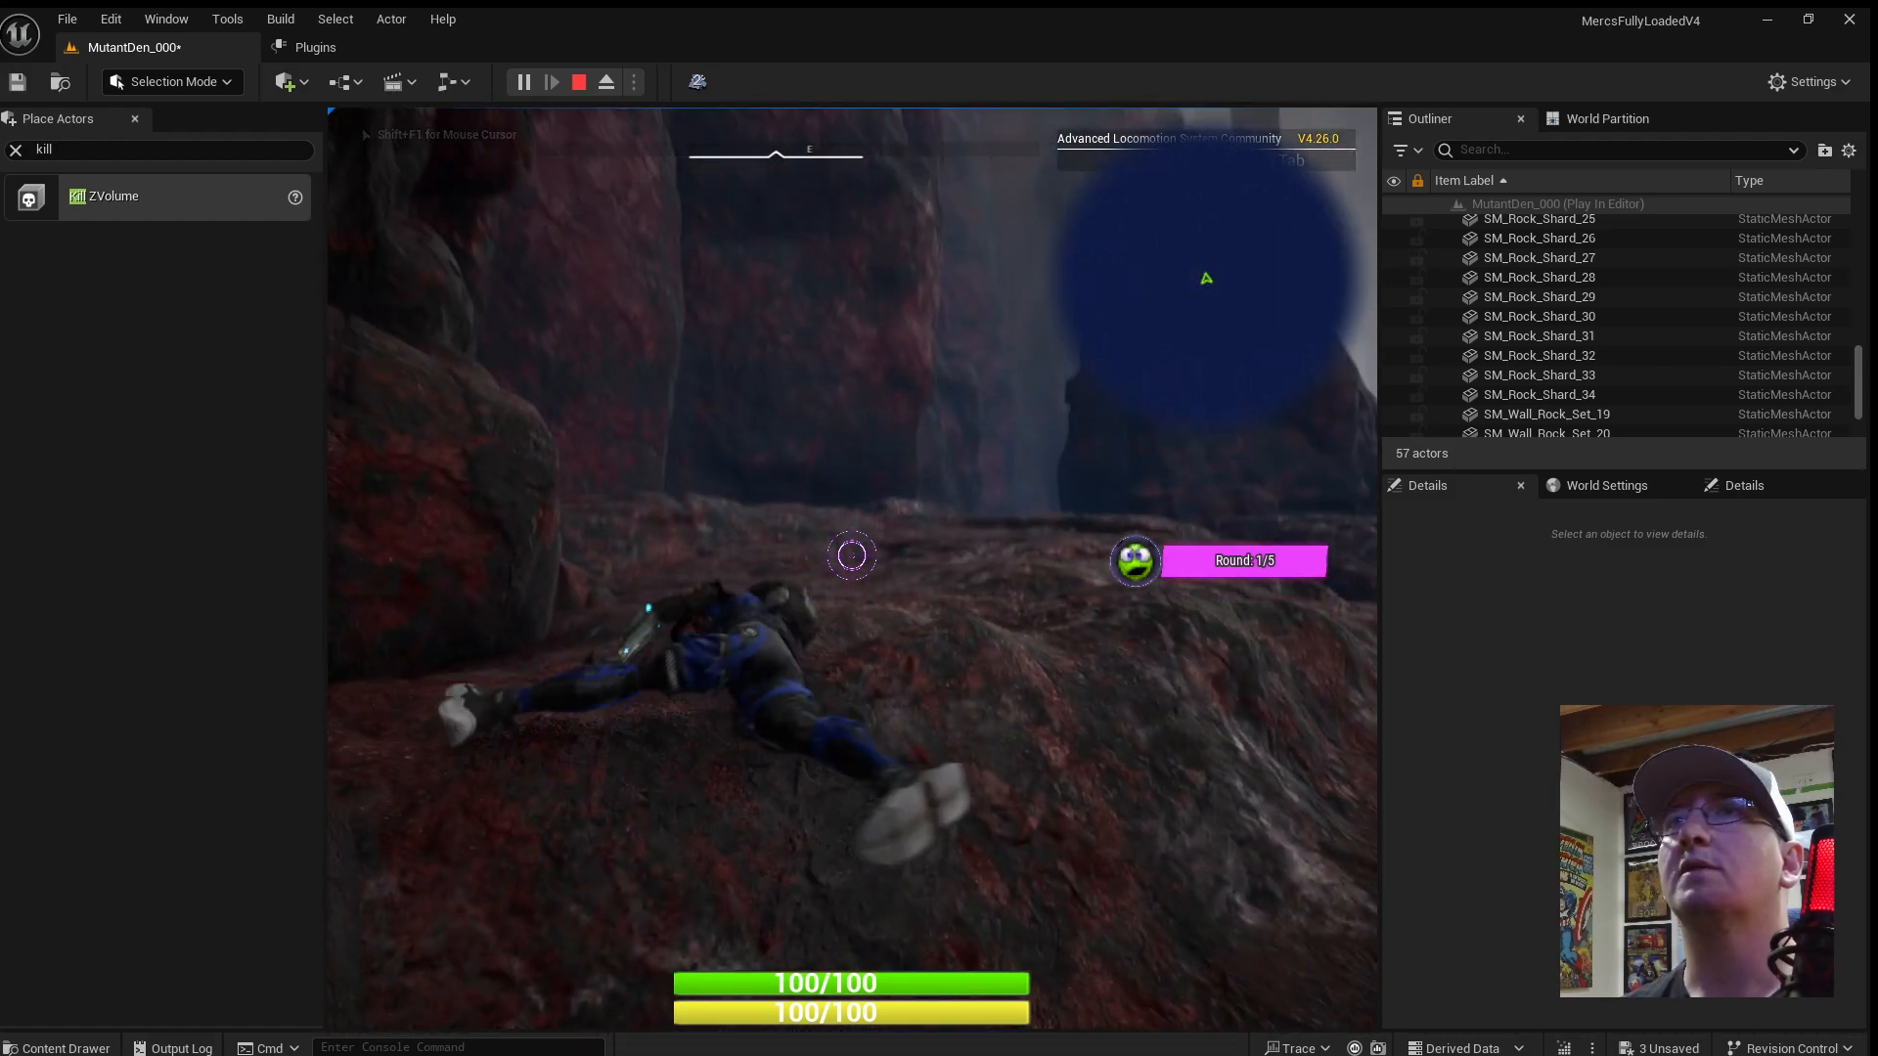
key(w)
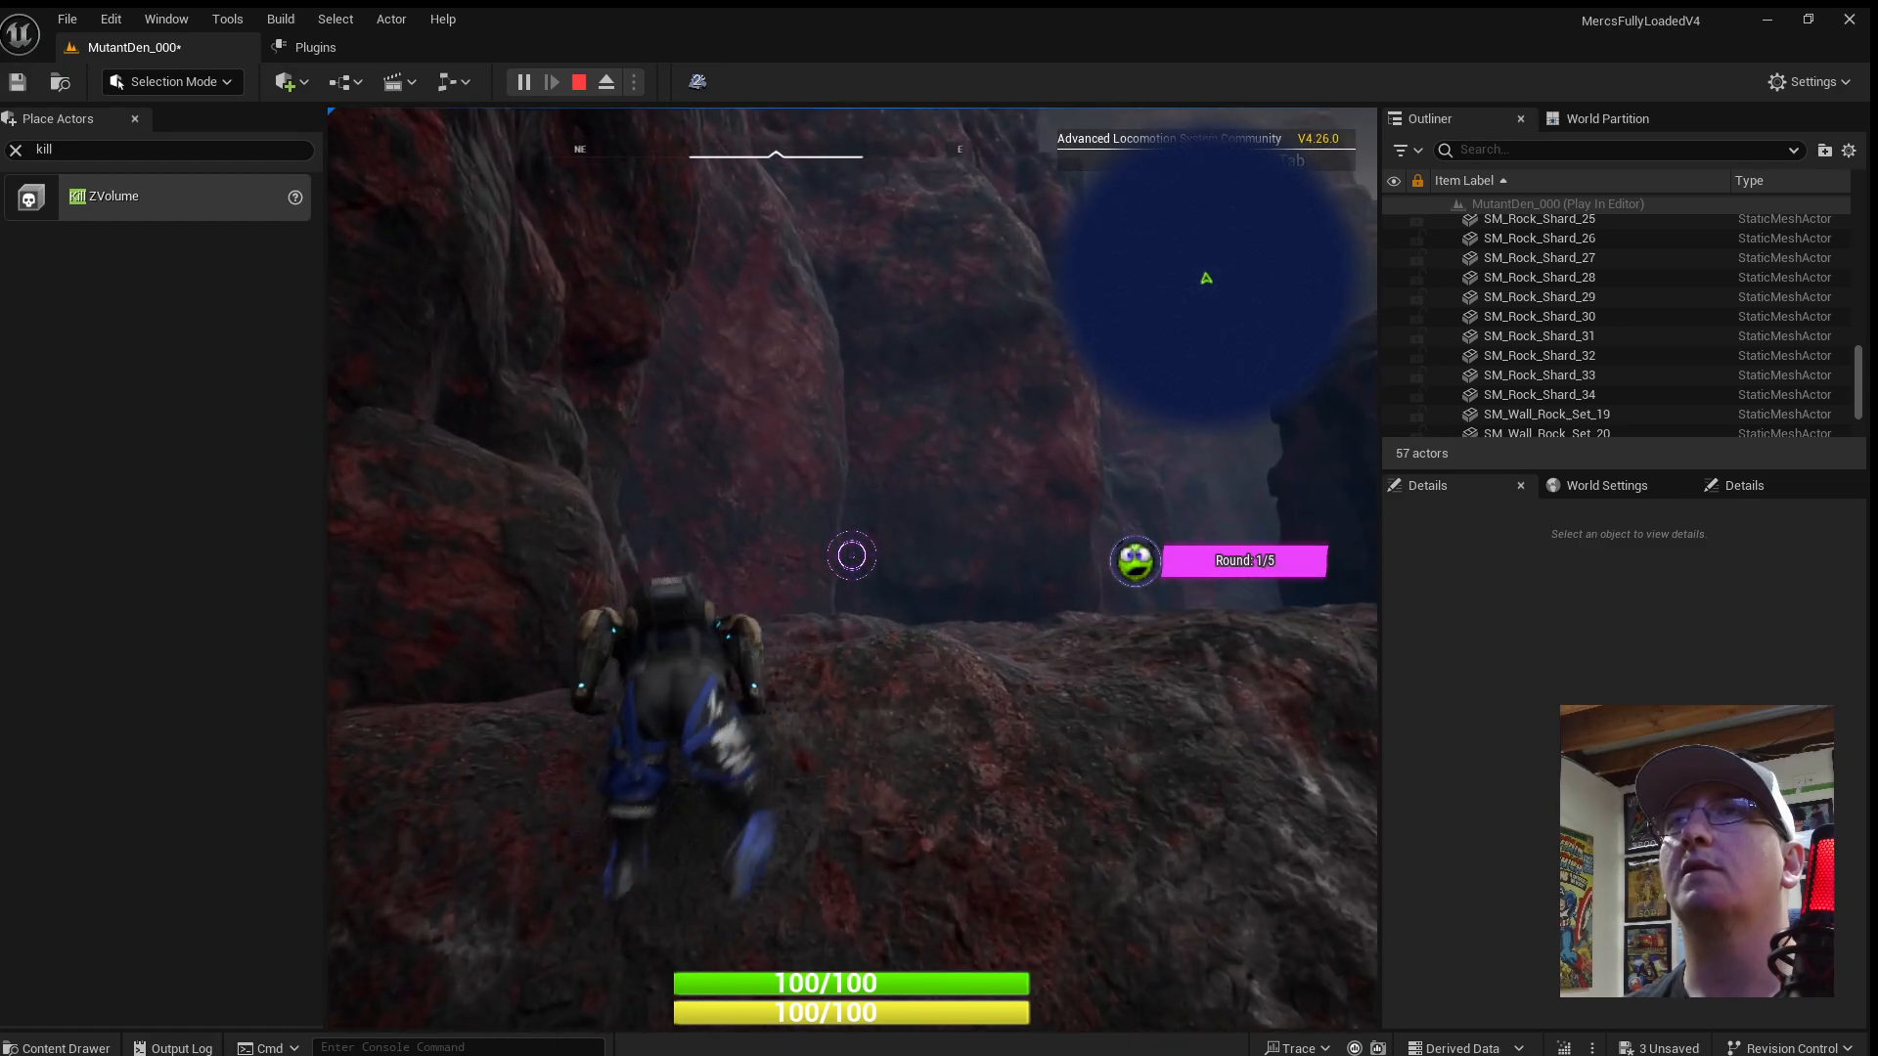
key(w)
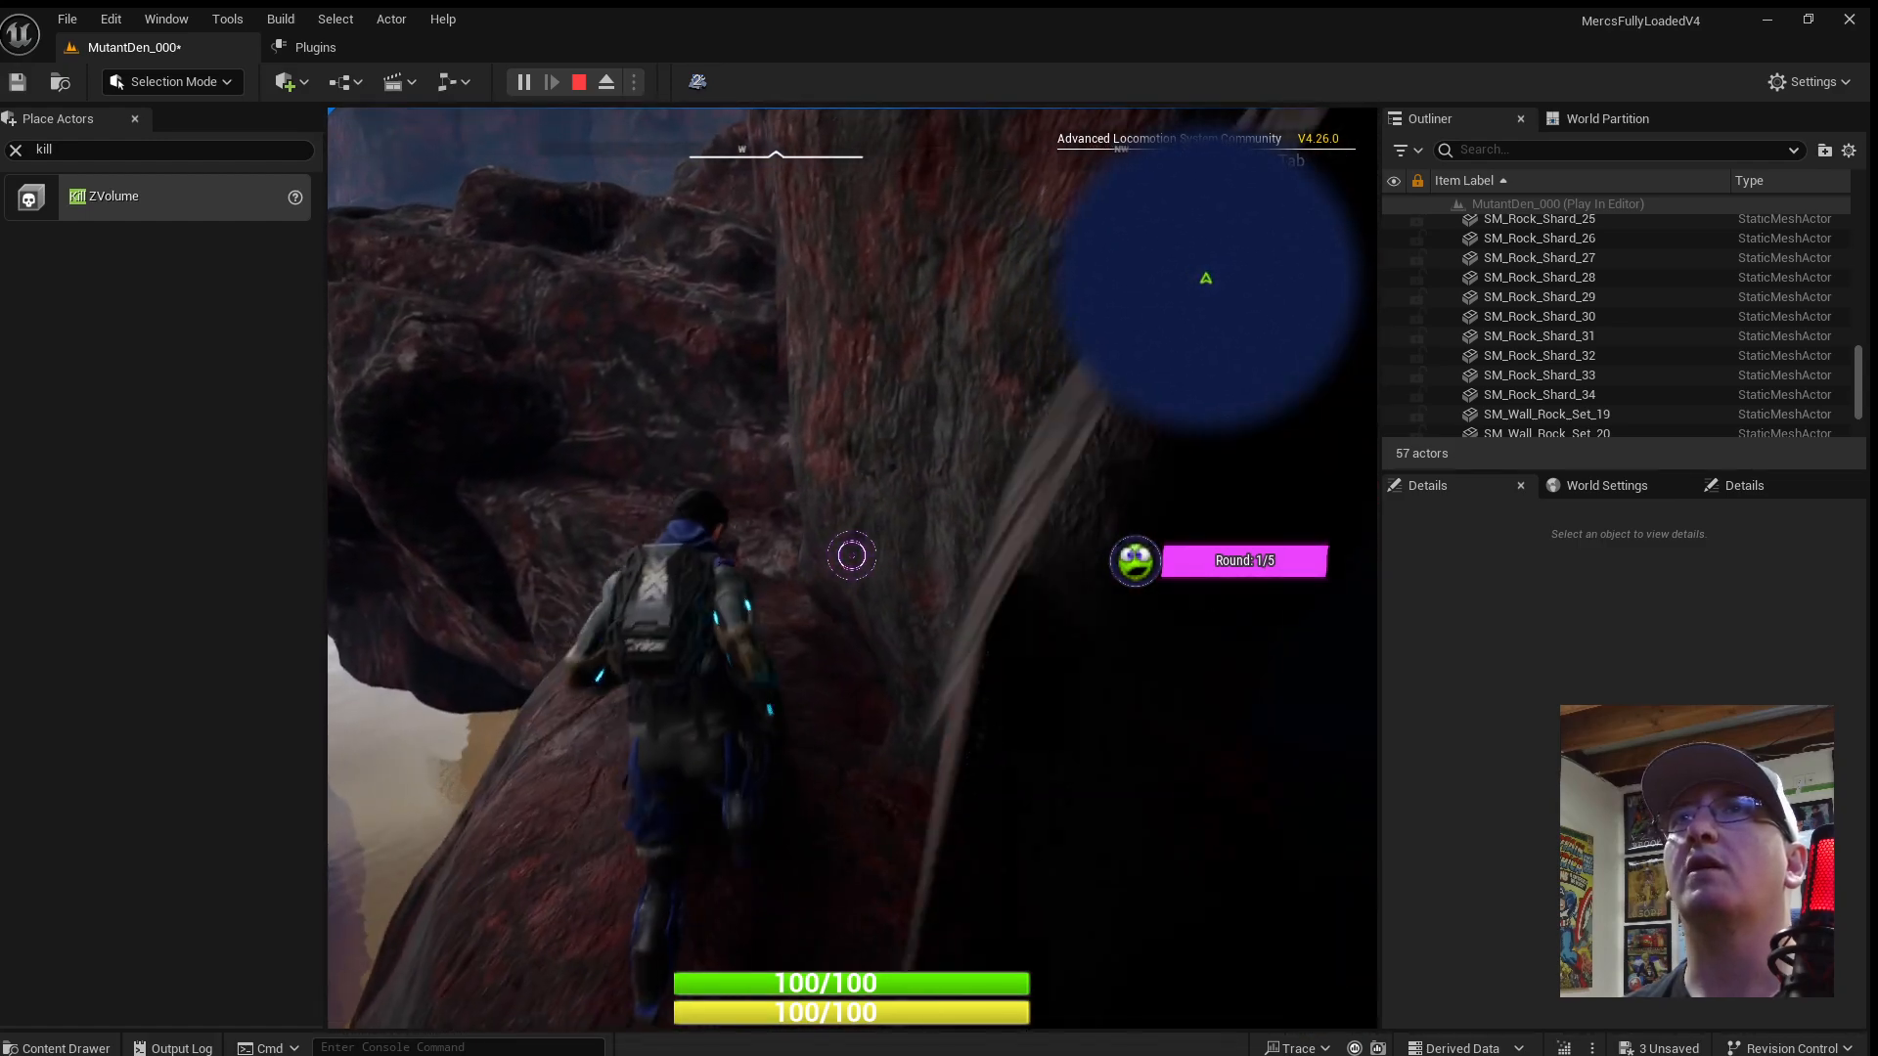
key(w)
key(space)
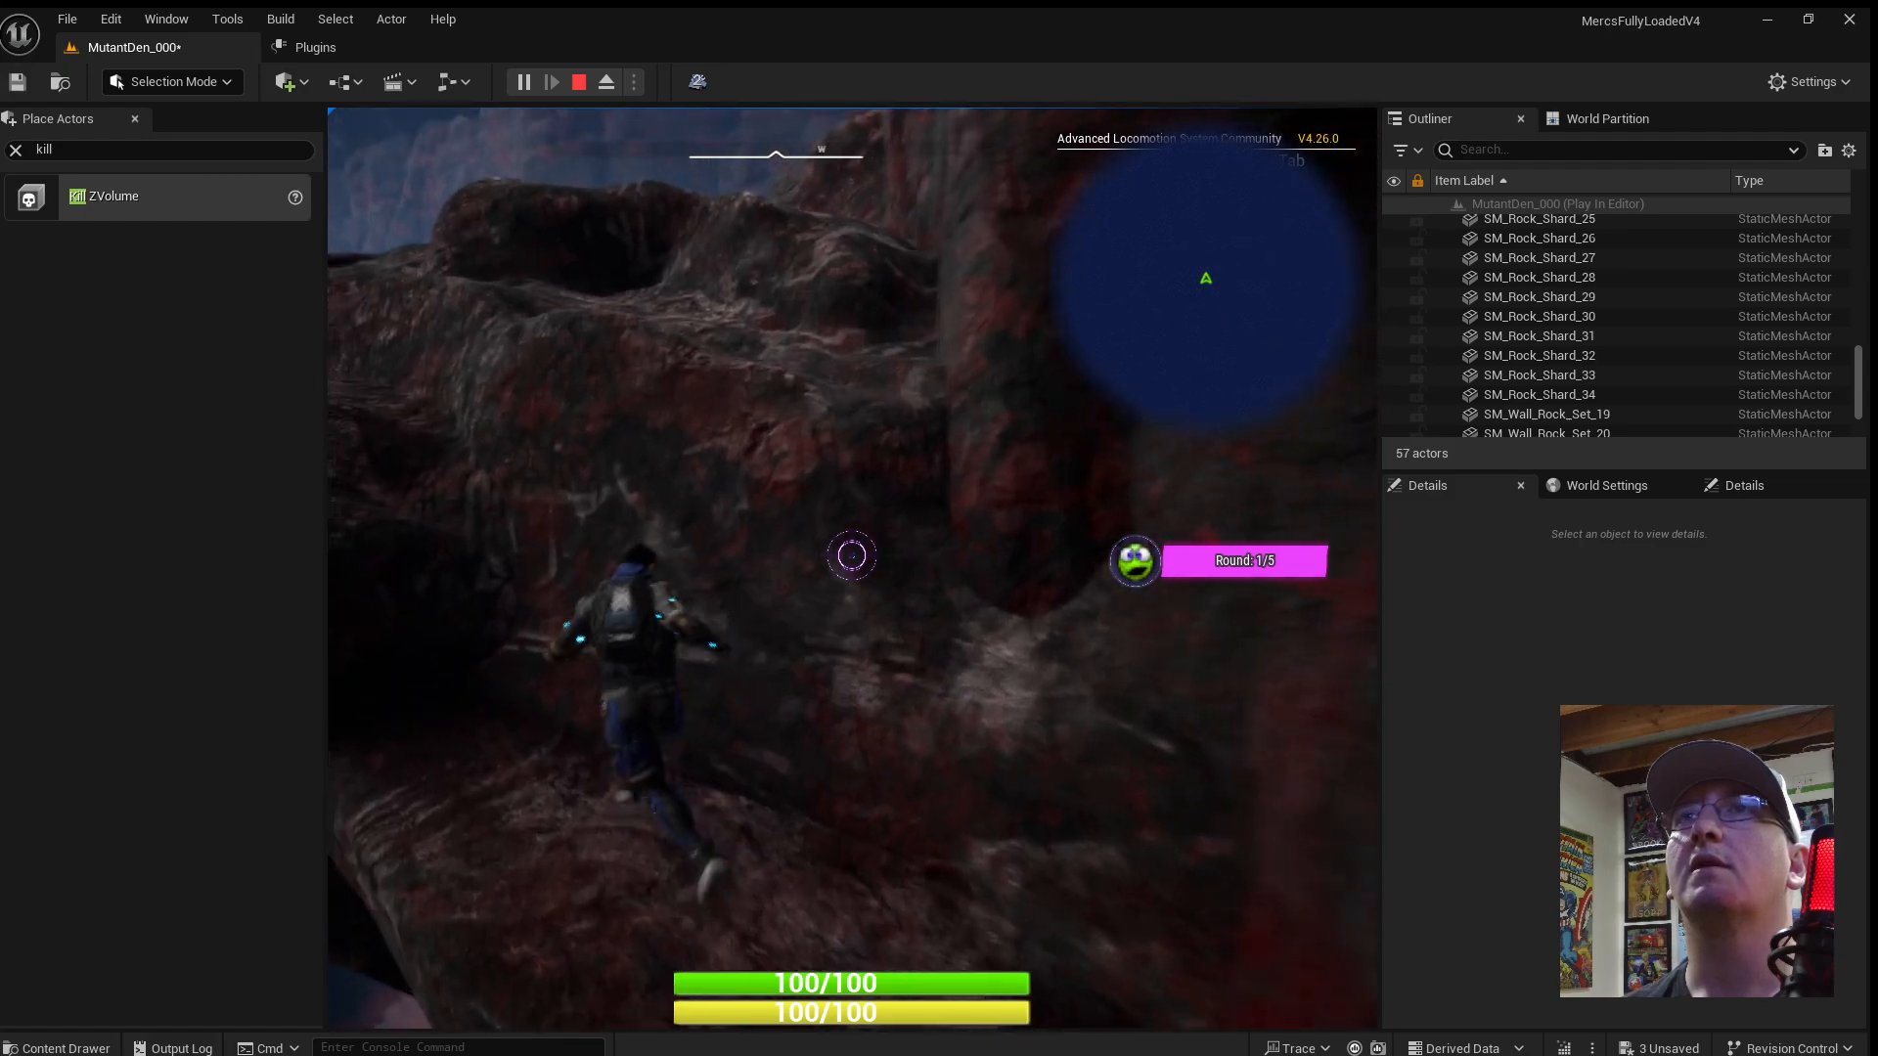
key(w)
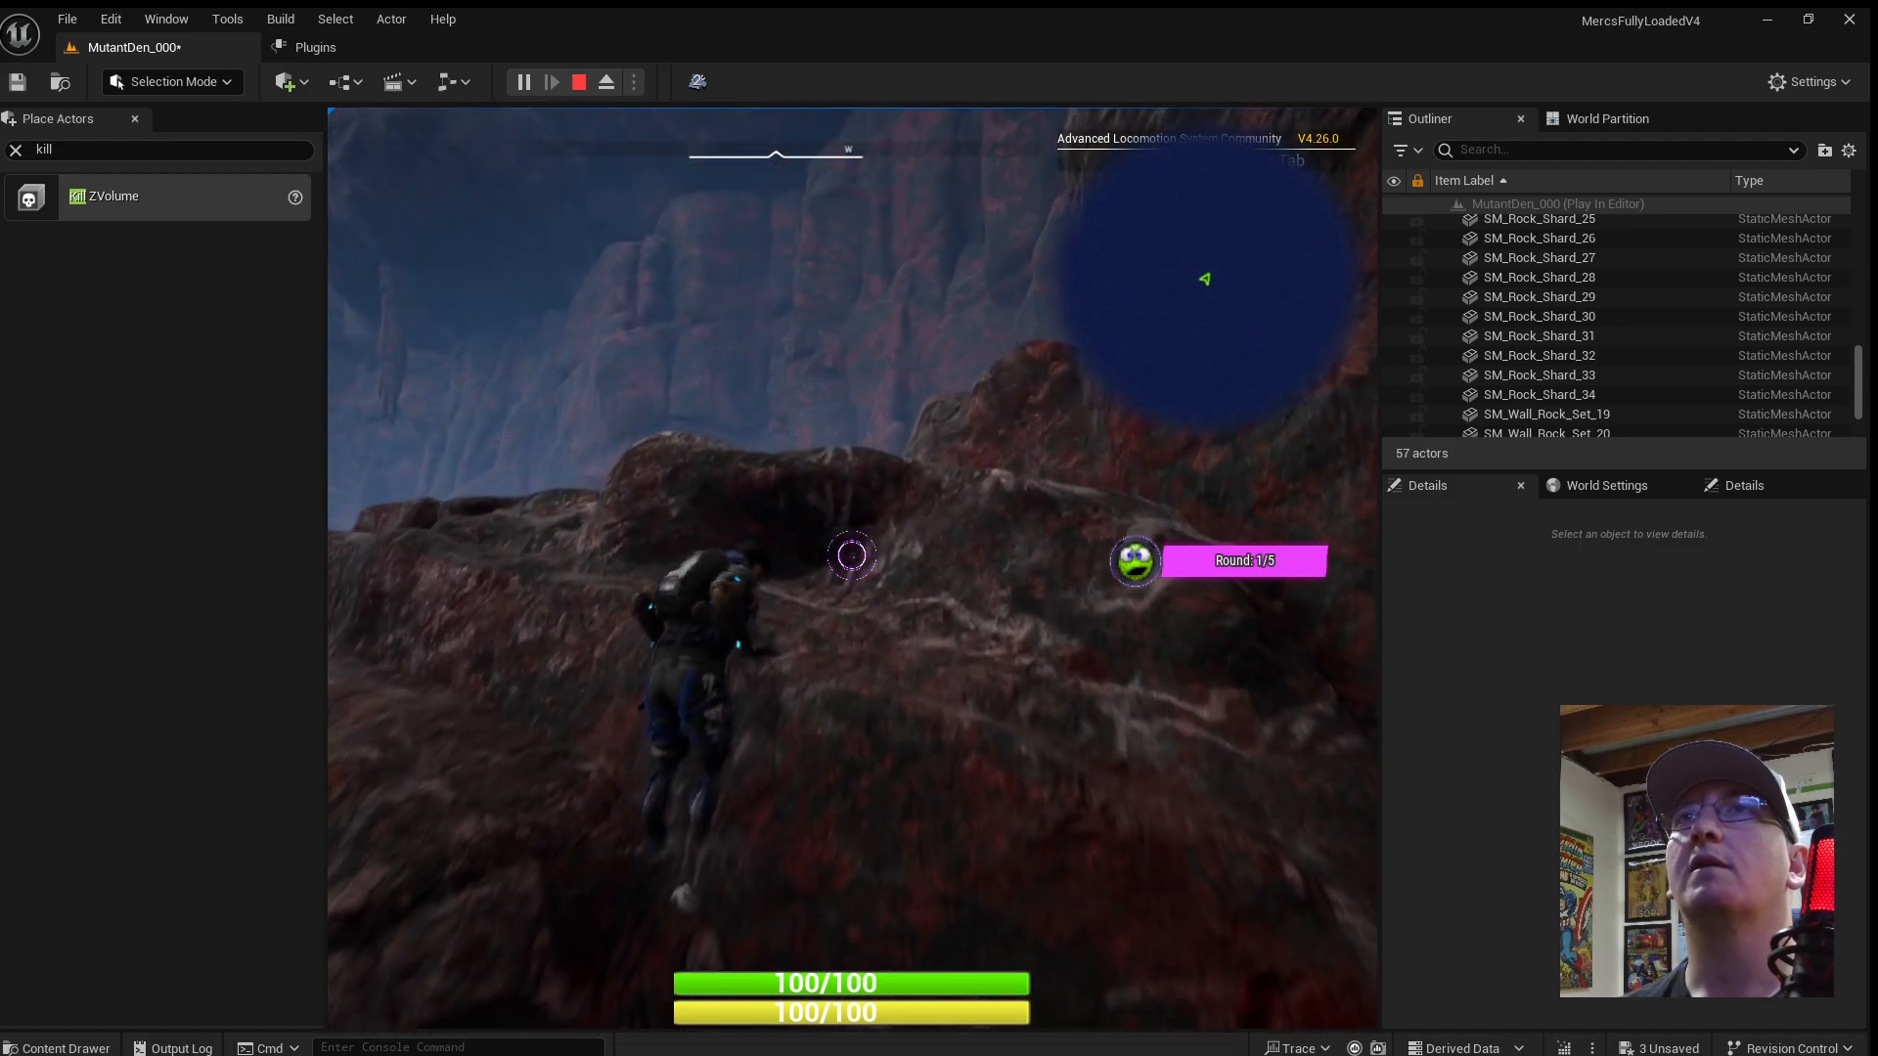
key(Escape)
Select and frame the SM_Cliff_Rock_41 ledge and shift its position between the lake pillars.
right_drag(1018, 620, 1125, 656)
click(1018, 620)
key(f)
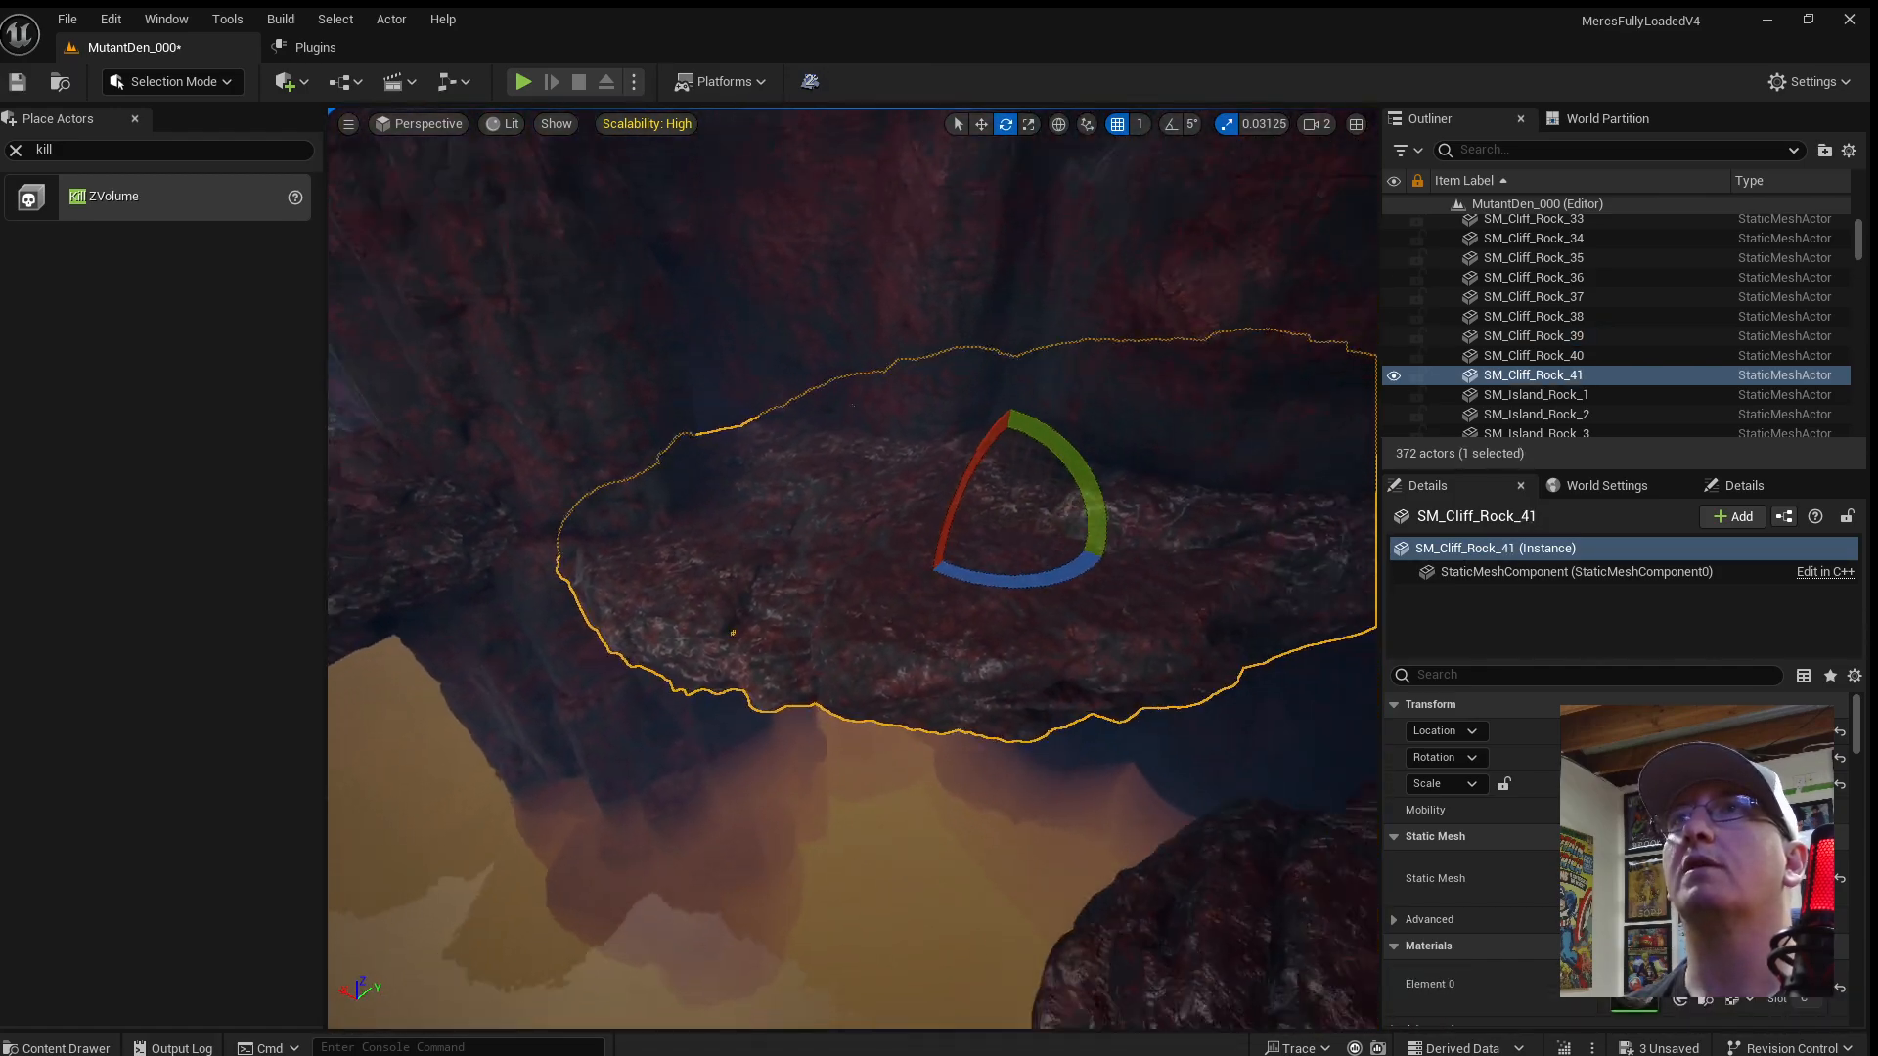
key(r)
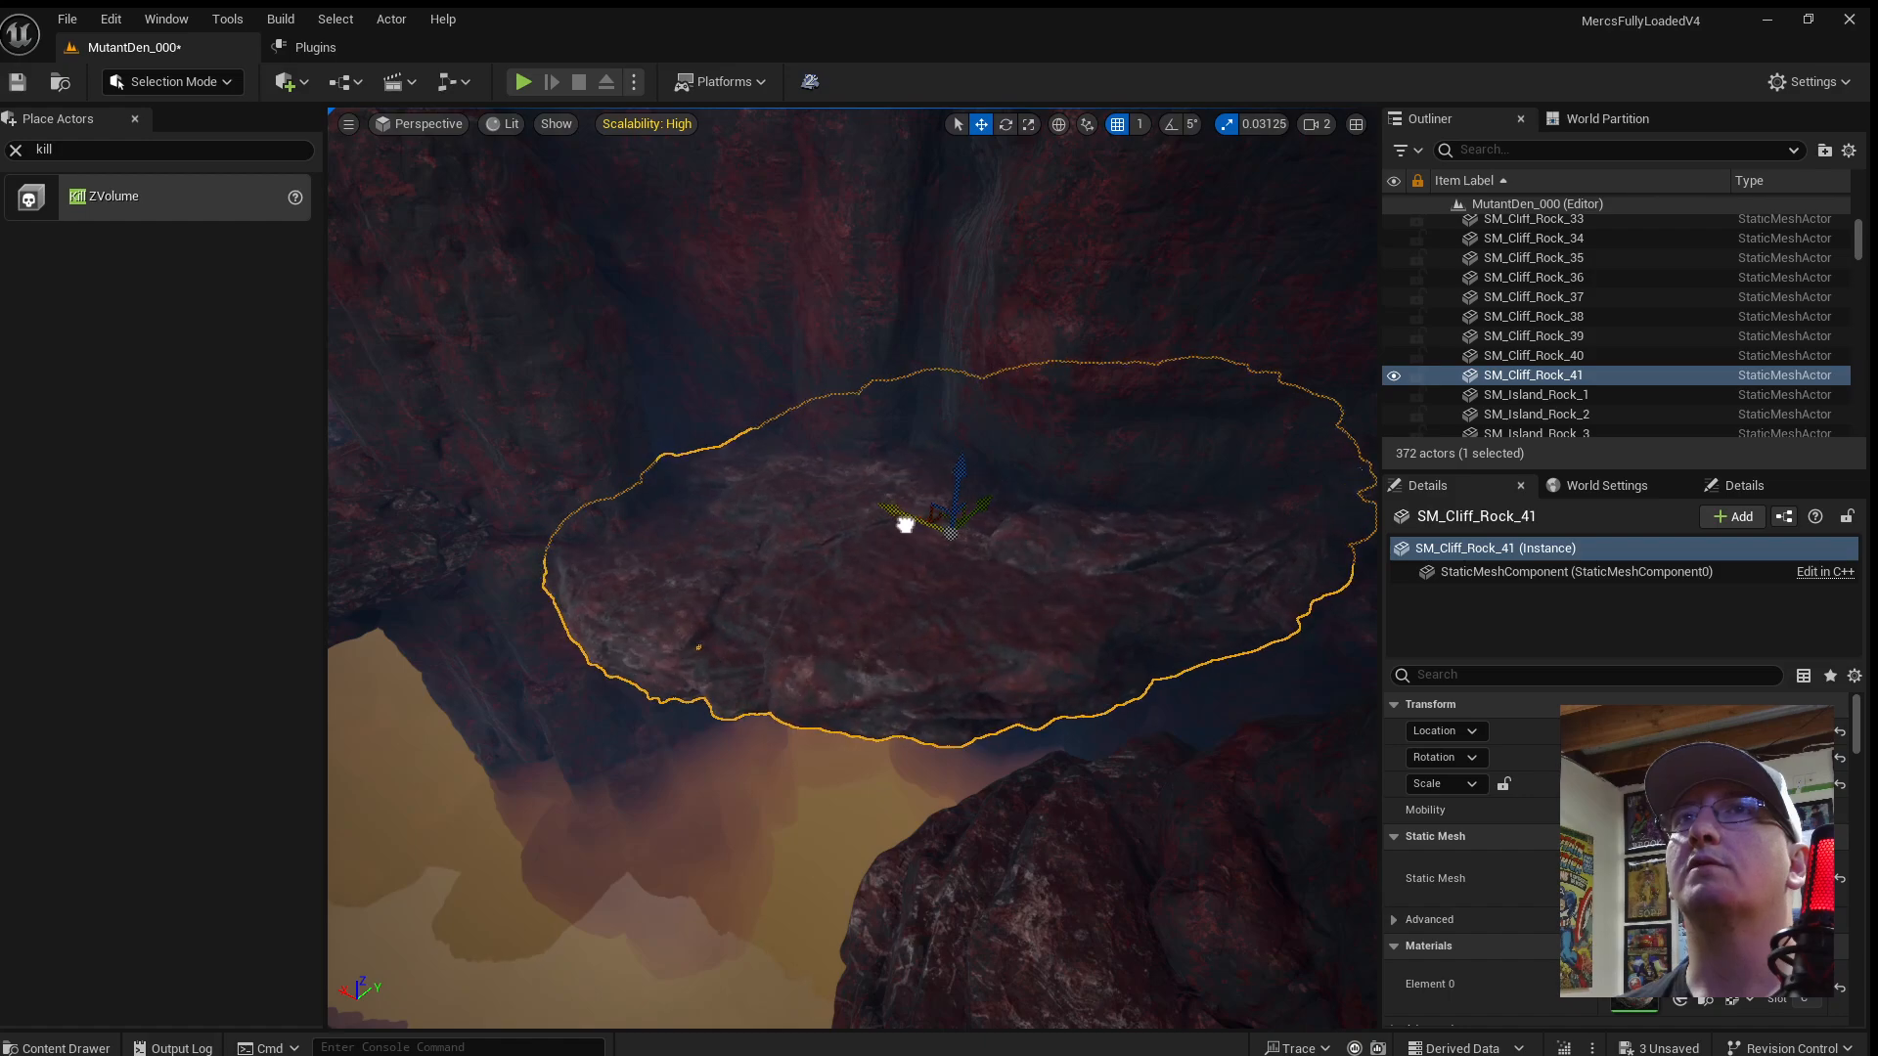
drag(987, 504, 918, 554)
Nudge the SM_Pillar_Rock_148 pillar beside the SM_Cliff_Rock_41 ledge.
click(466, 402)
right_drag(669, 583, 587, 553)
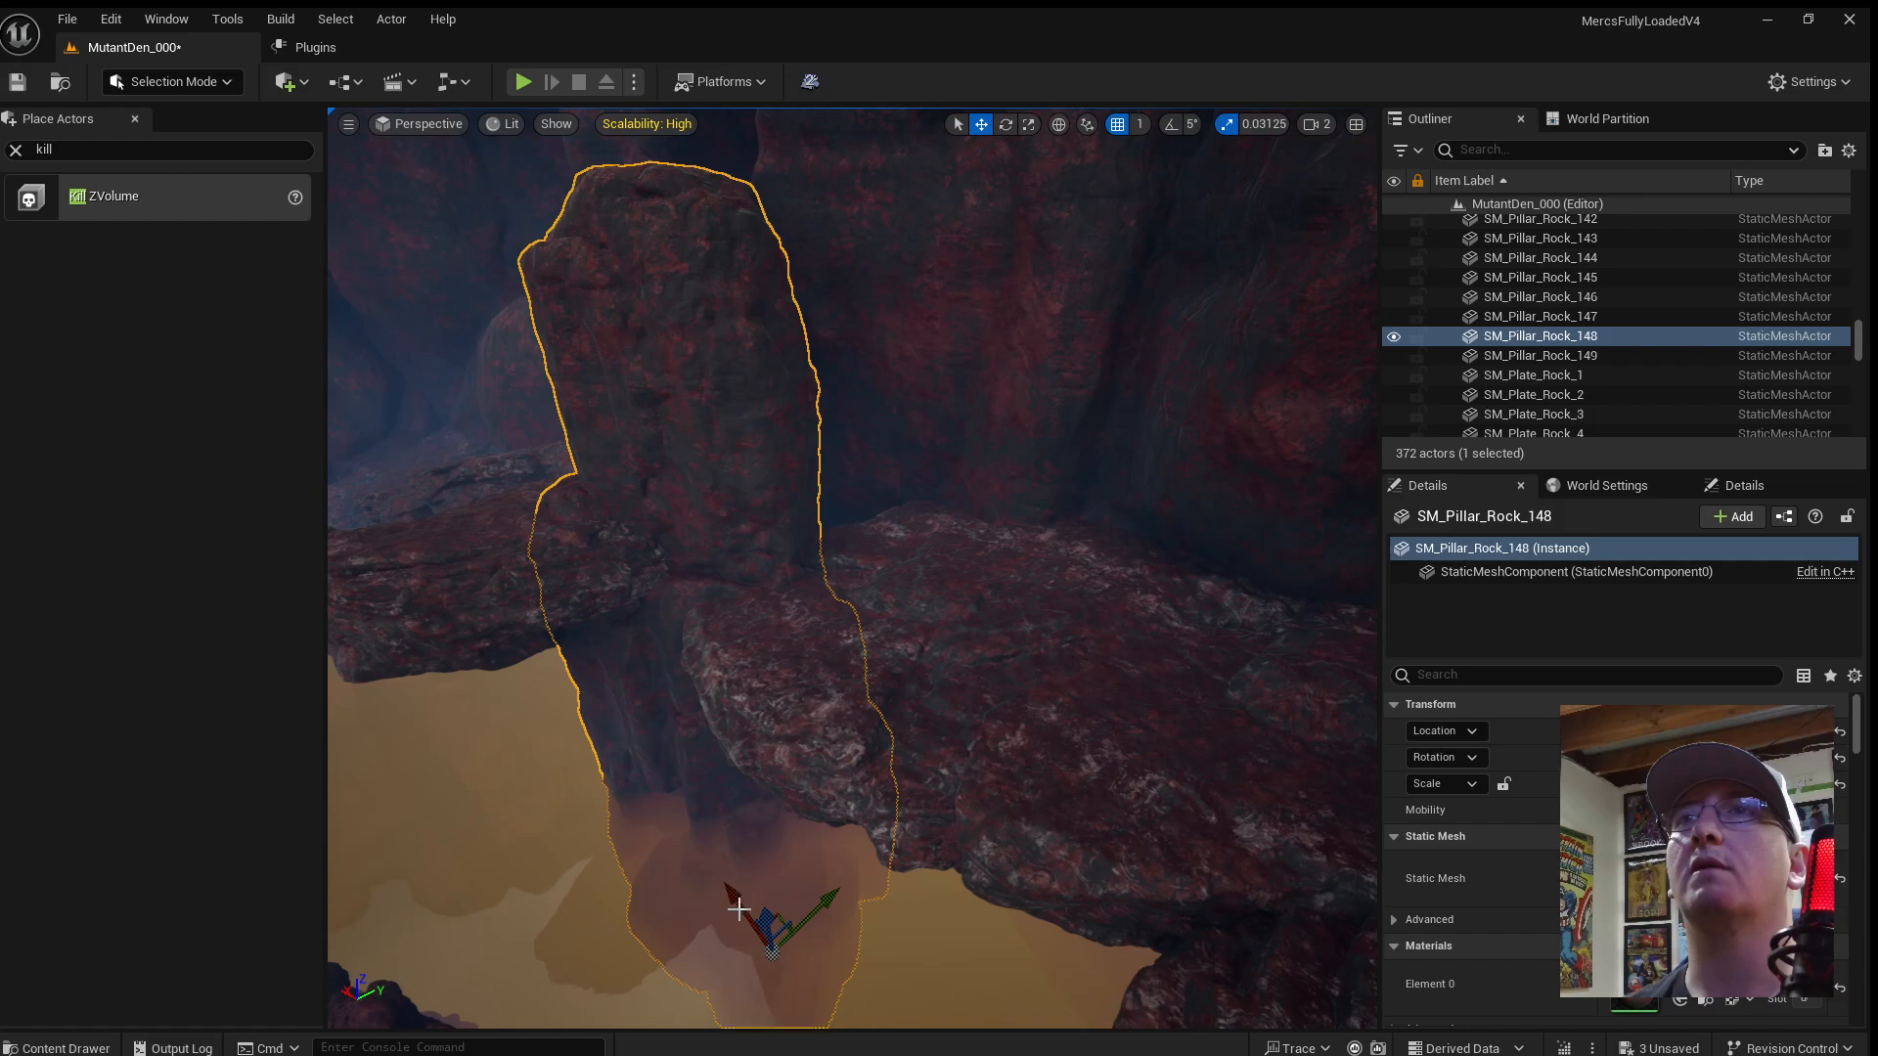
drag(770, 910, 772, 931)
Adjust the SM_Cliff_Rock_41 ledge's rotation and shift it slightly beside the SM_Pillar_Rock_148 pillar.
right_drag(779, 658, 836, 635)
click(804, 650)
drag(998, 576, 1061, 684)
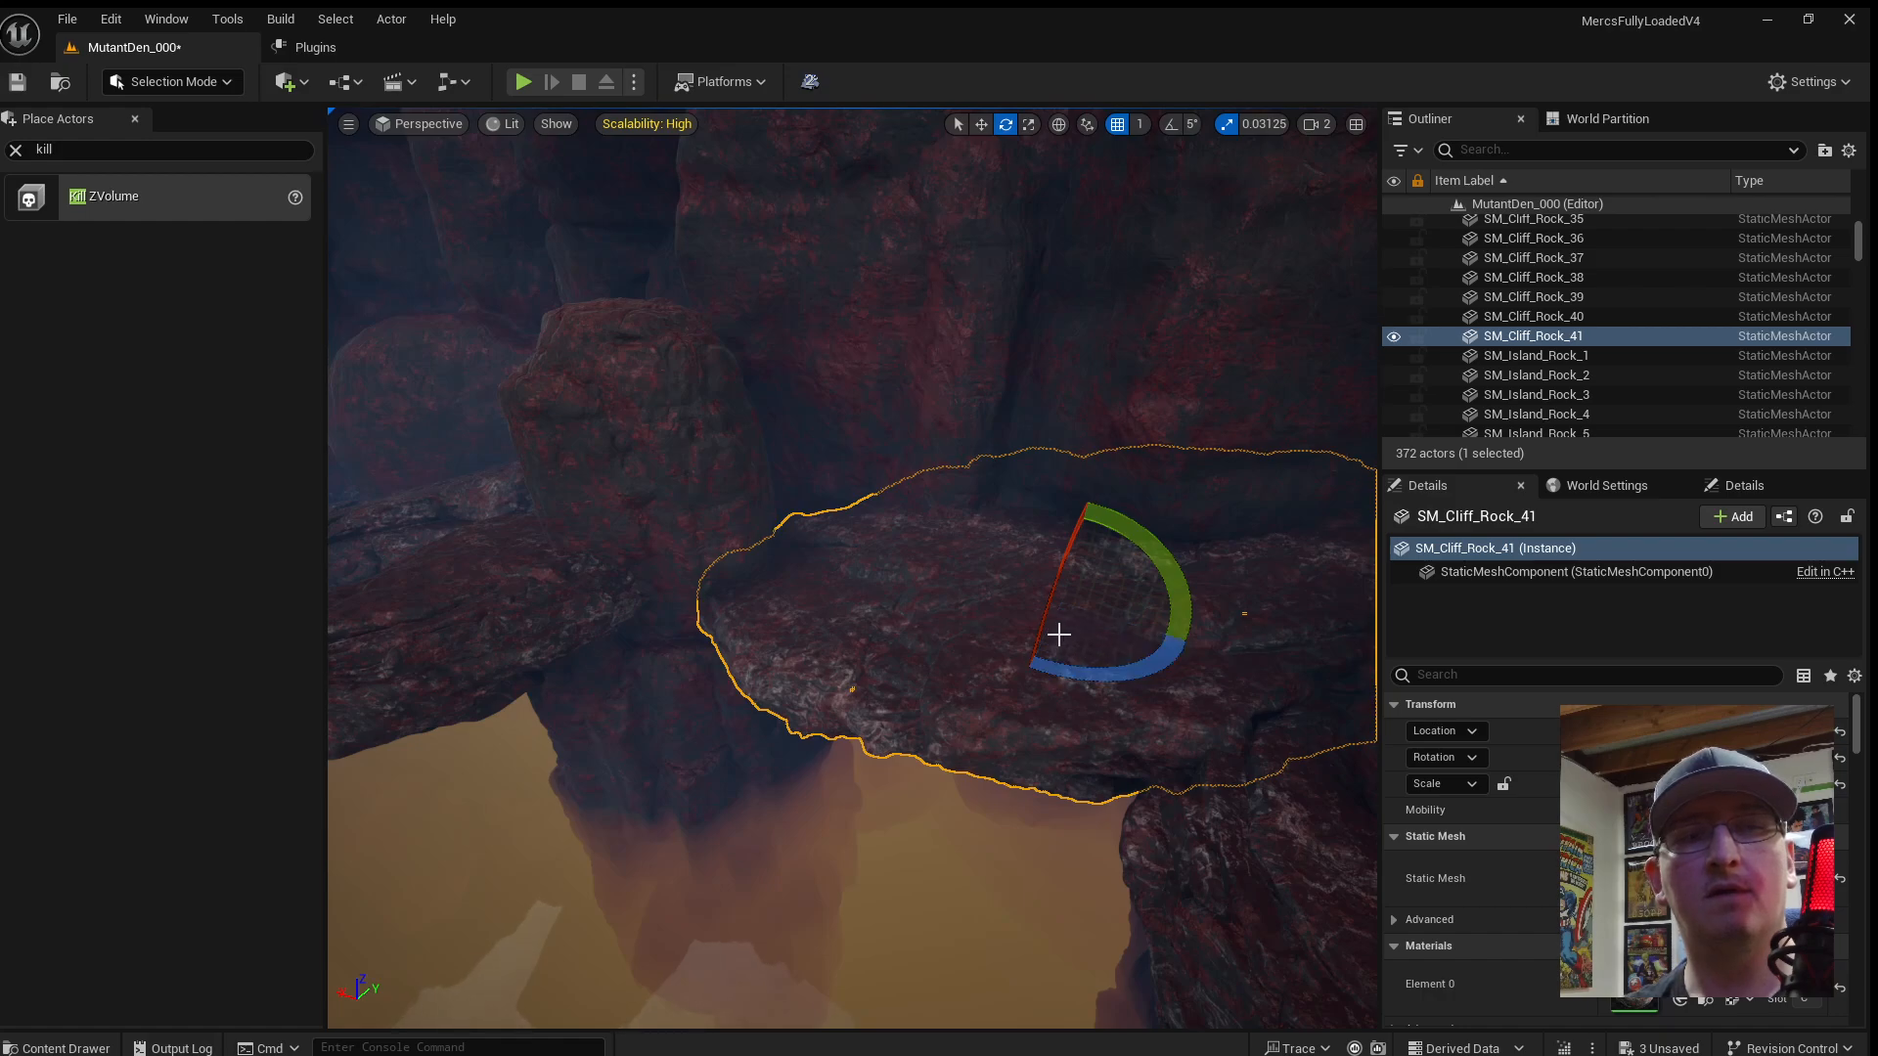
drag(1007, 584, 1017, 585)
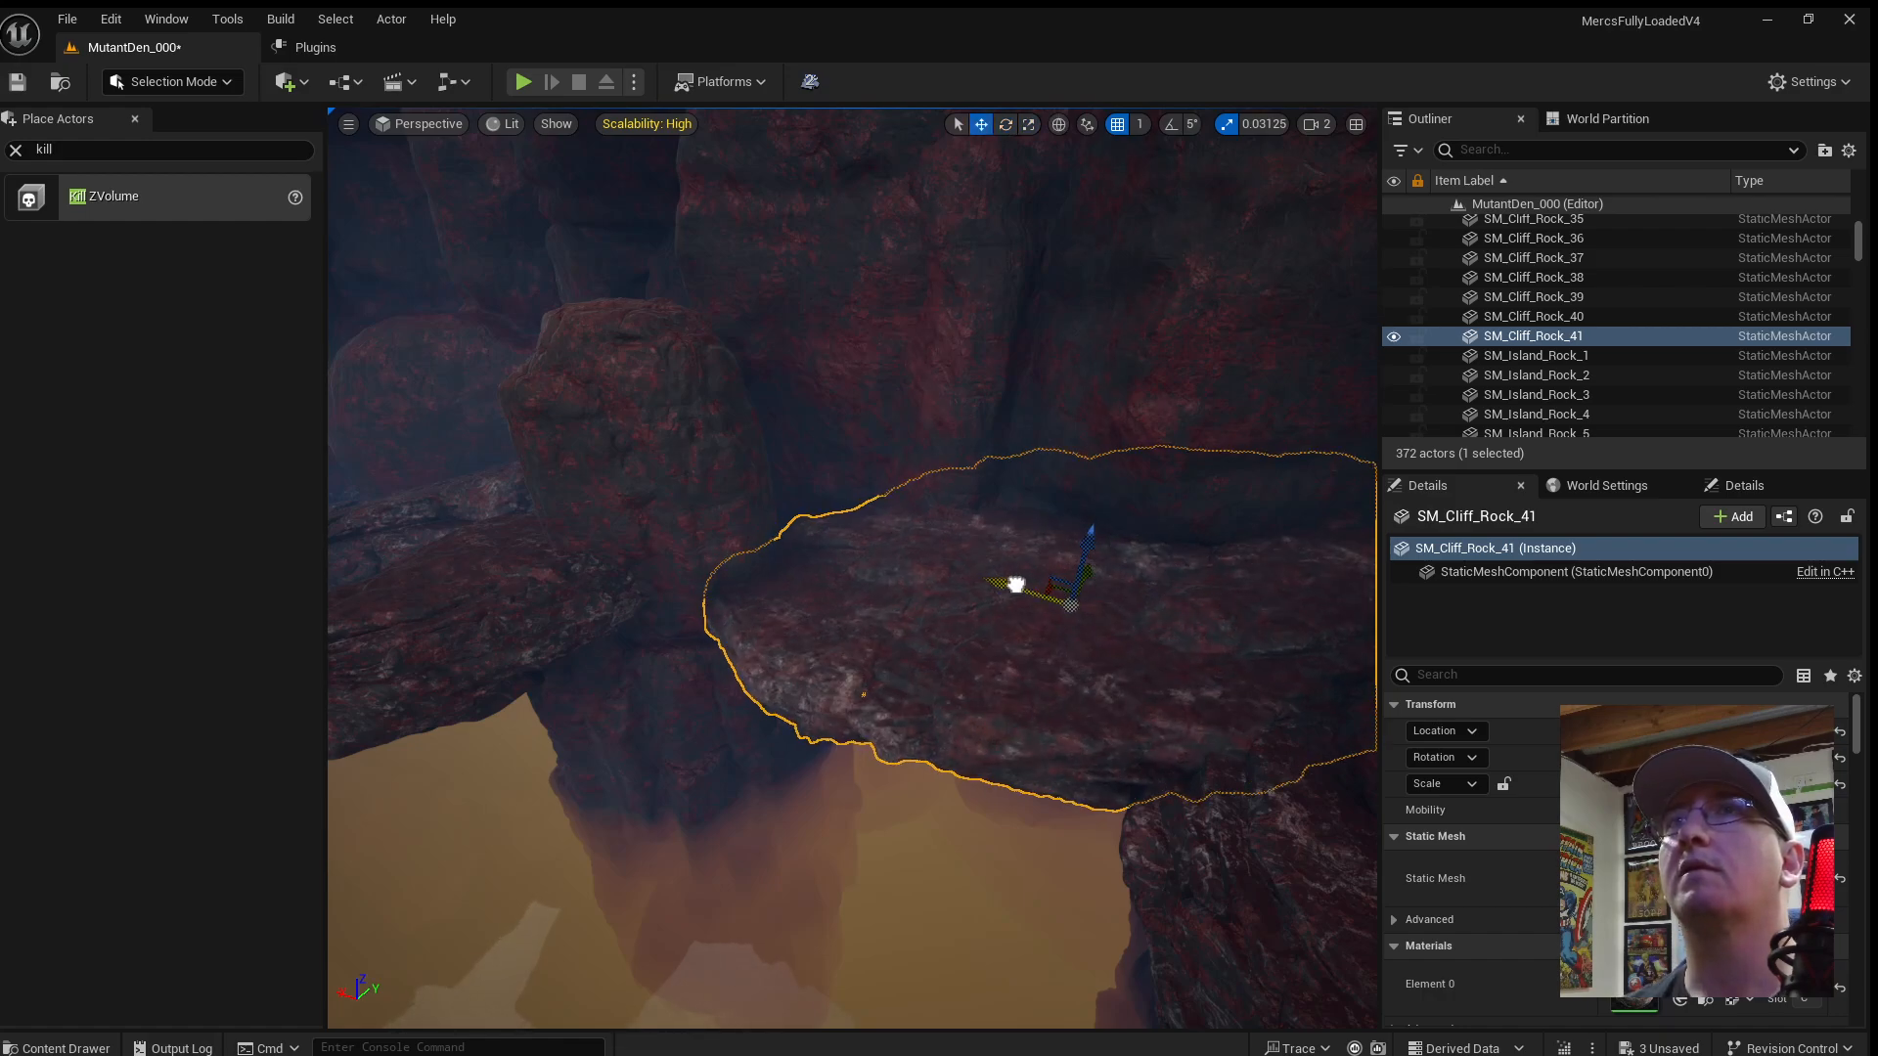
Start a playtest from the nearby ledge and jump and climb the character onto the next cliff ledge.
right_drag(930, 690, 1180, 626)
click(869, 755)
key(alt+p)
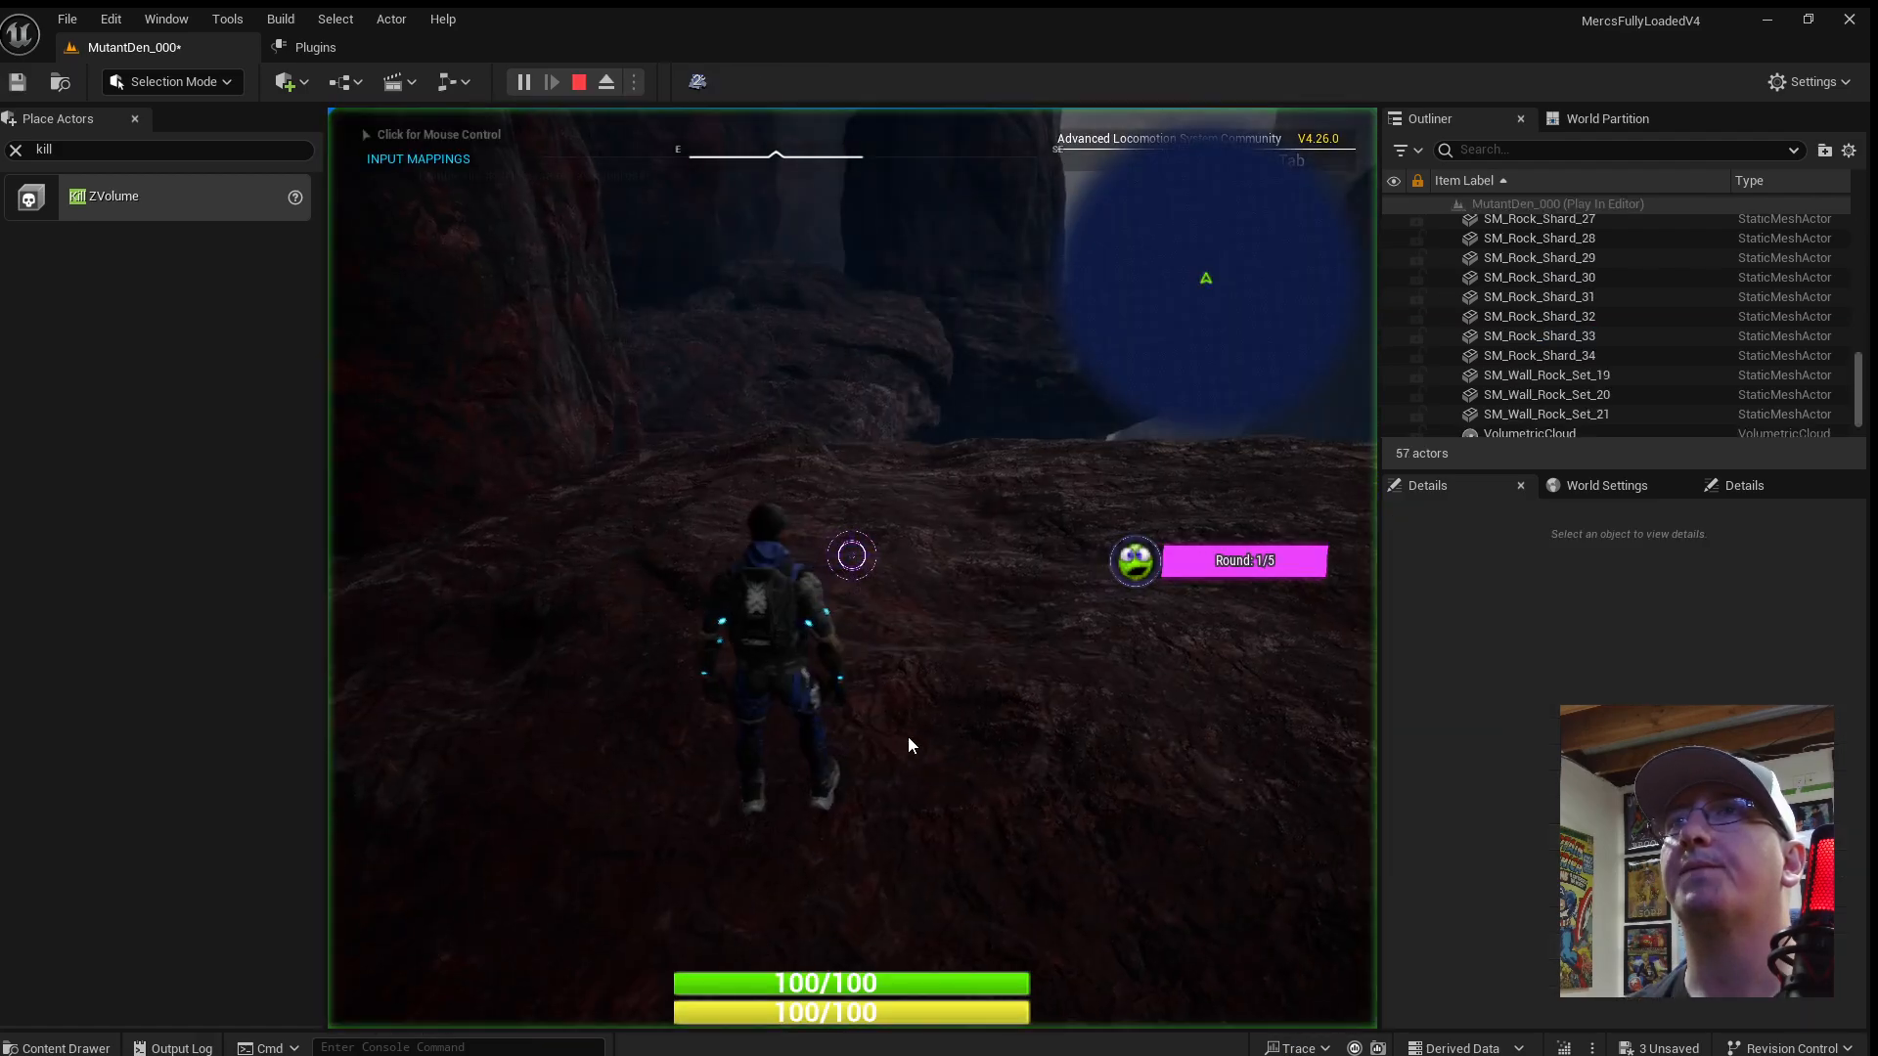
key(w)
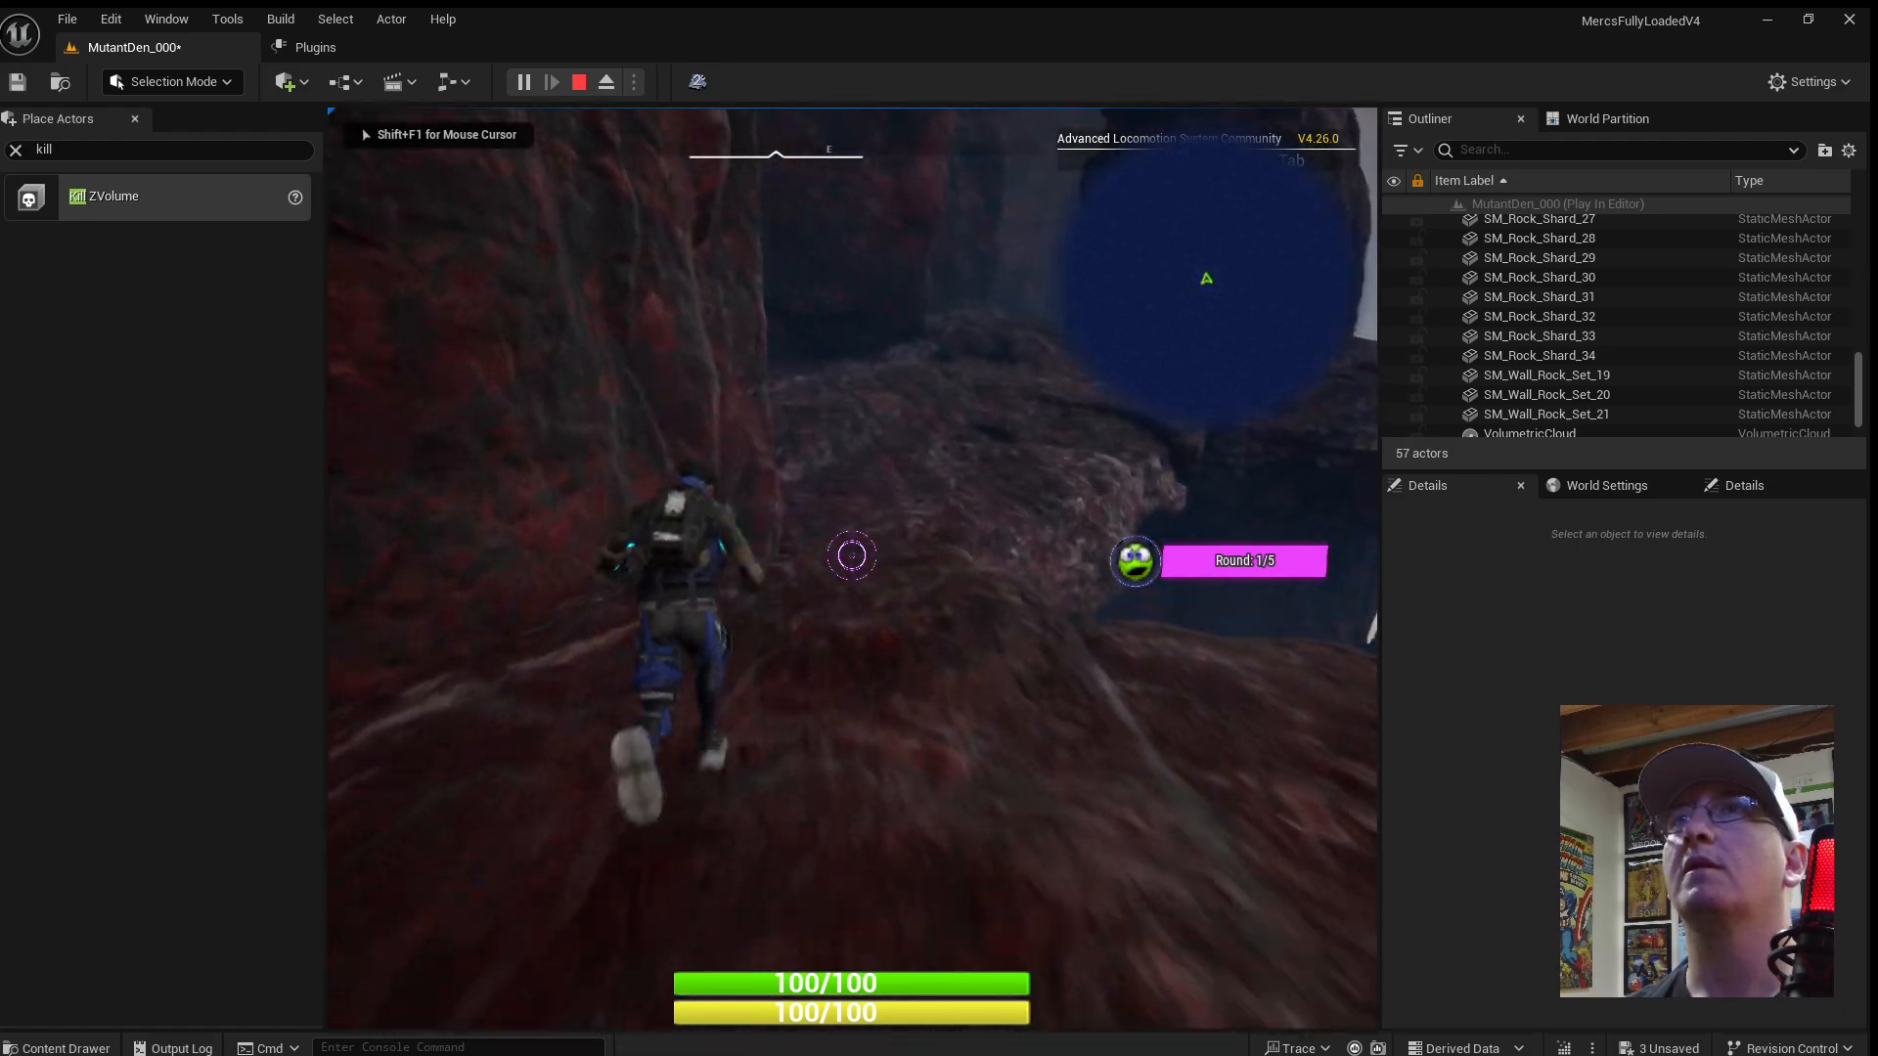
key(space)
key(w)
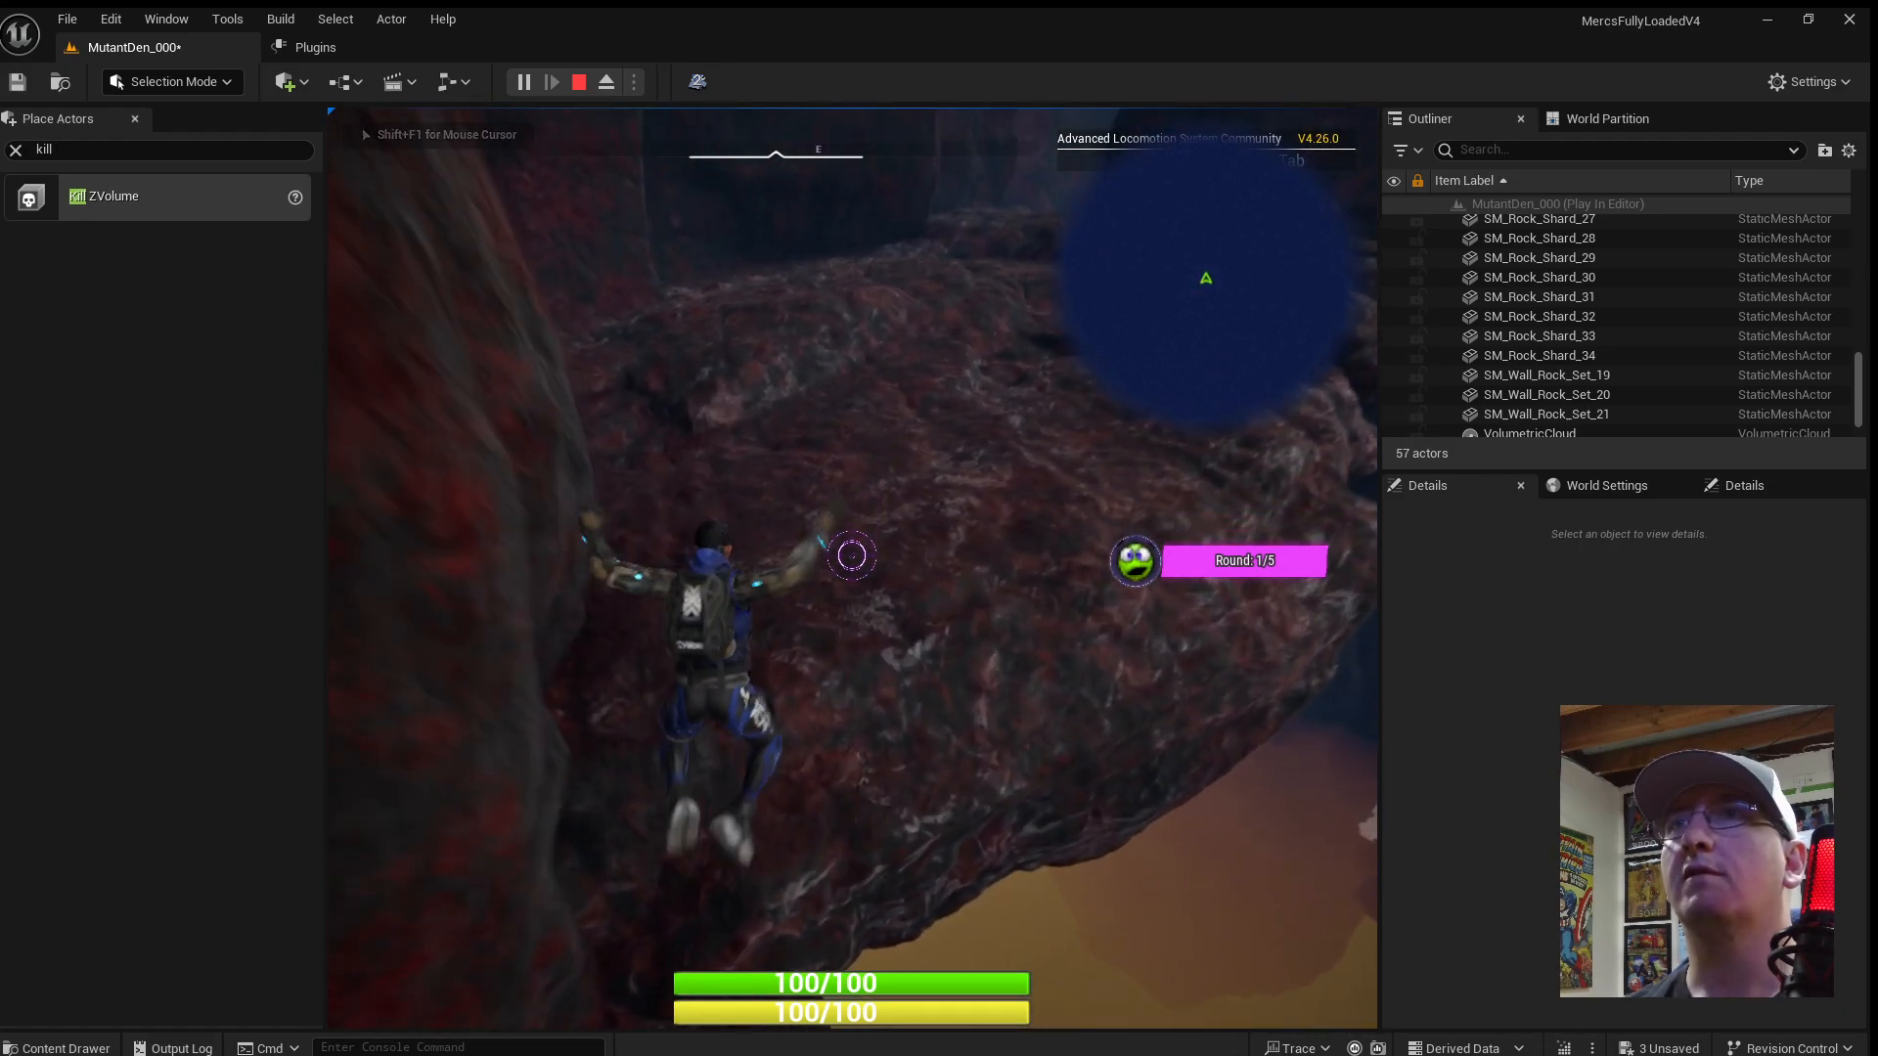
key(w)
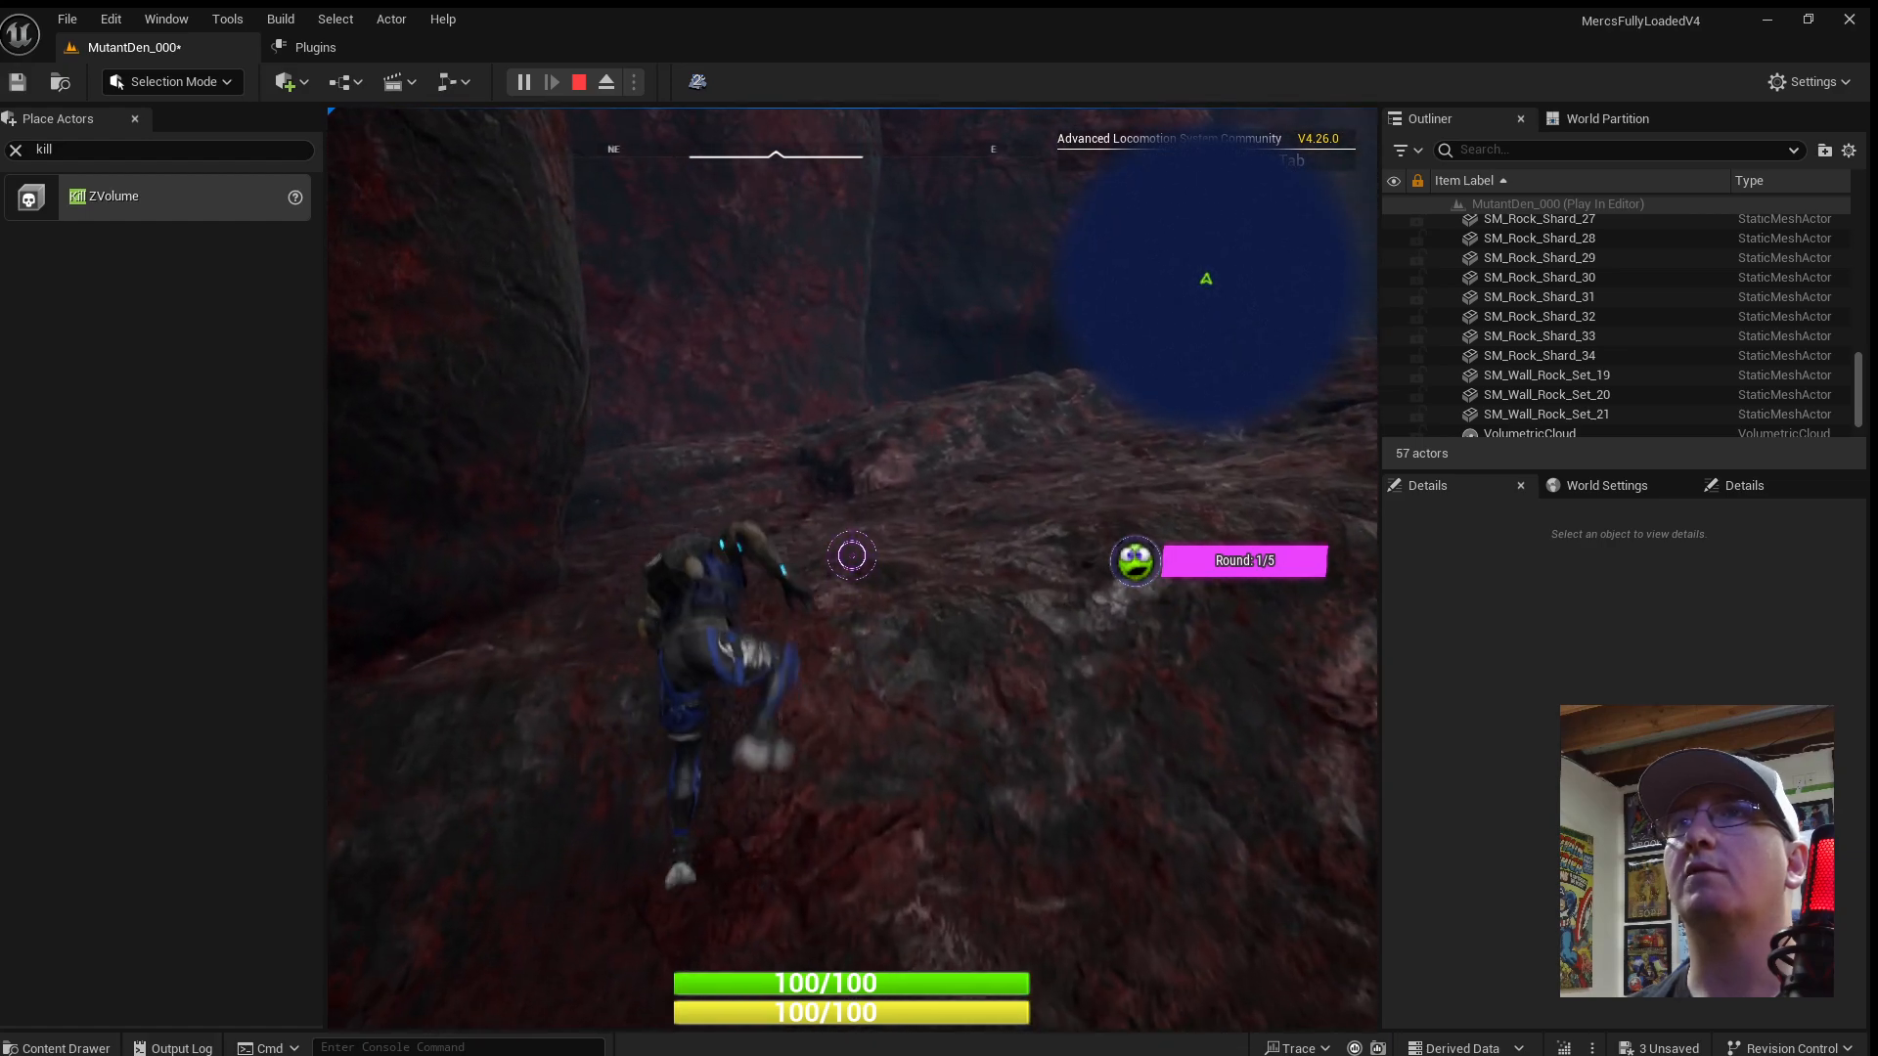
Run and jump the character across the remaining ledges to an open edge overlooking the rock pillars.
key(w)
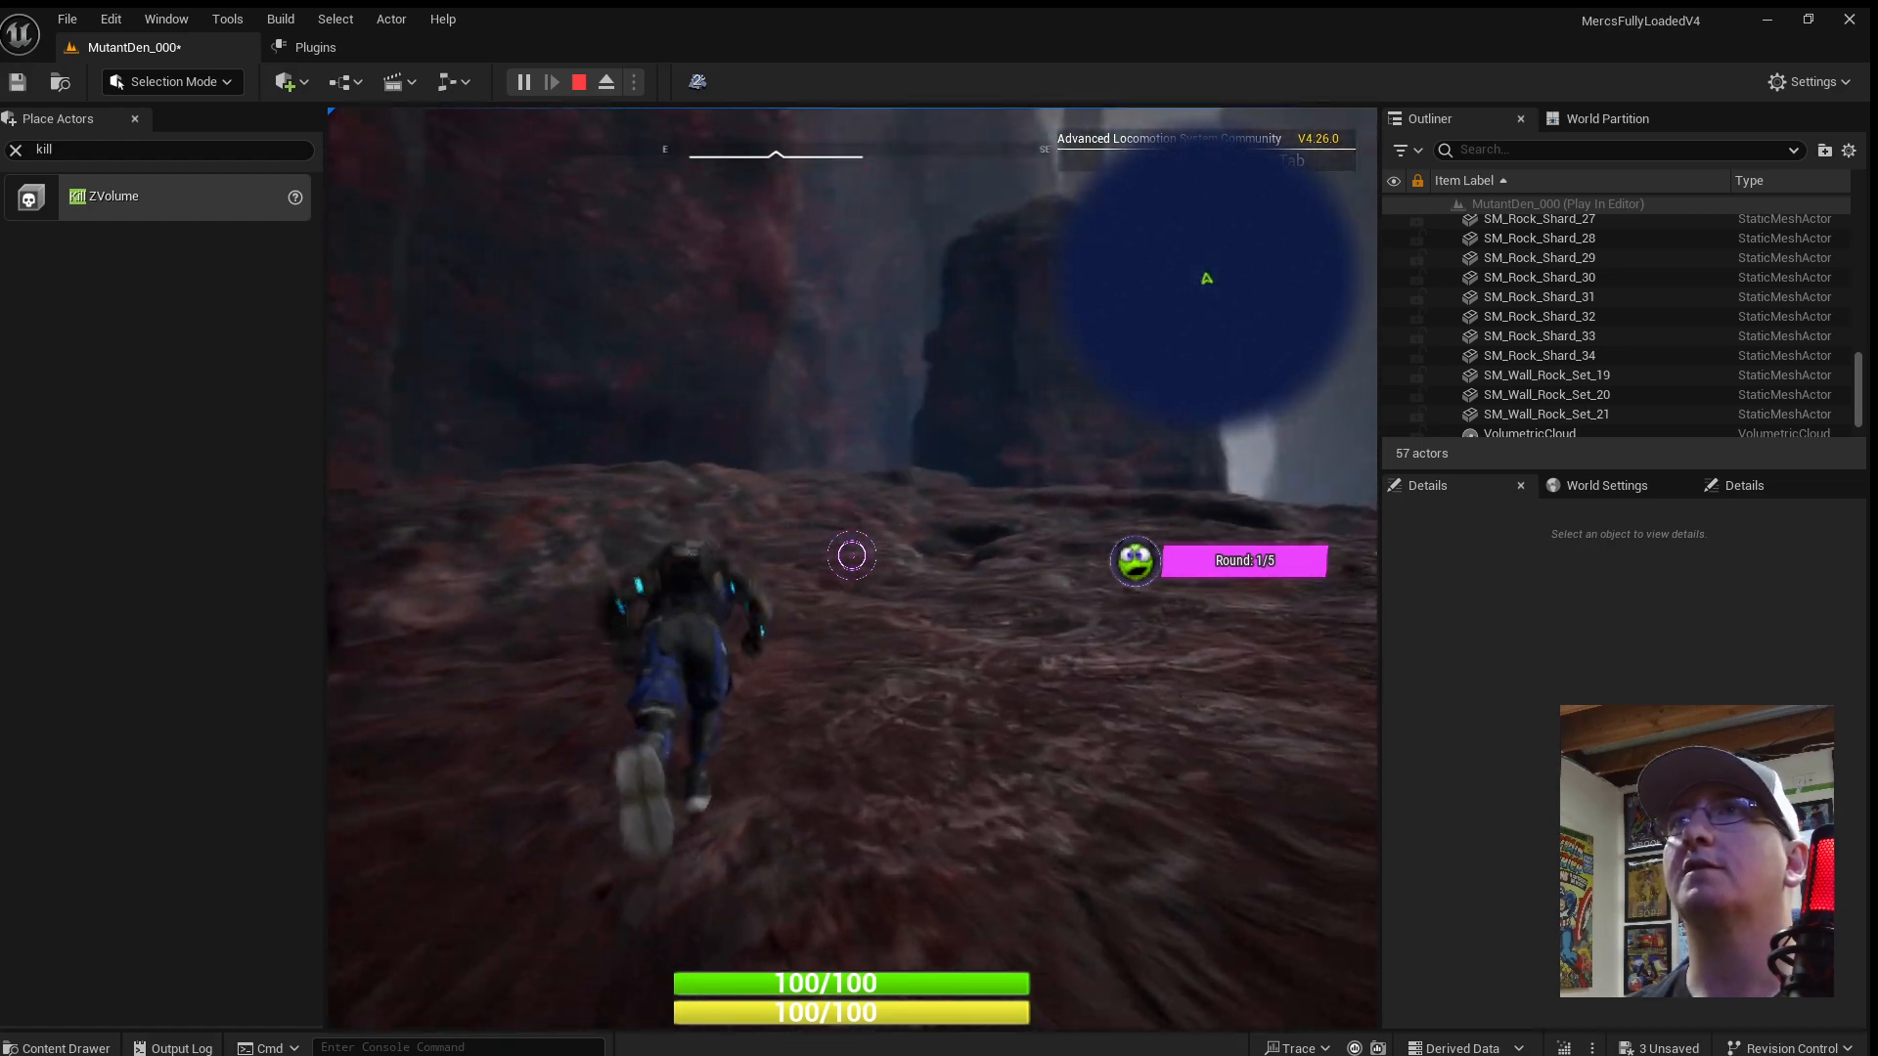
key(w)
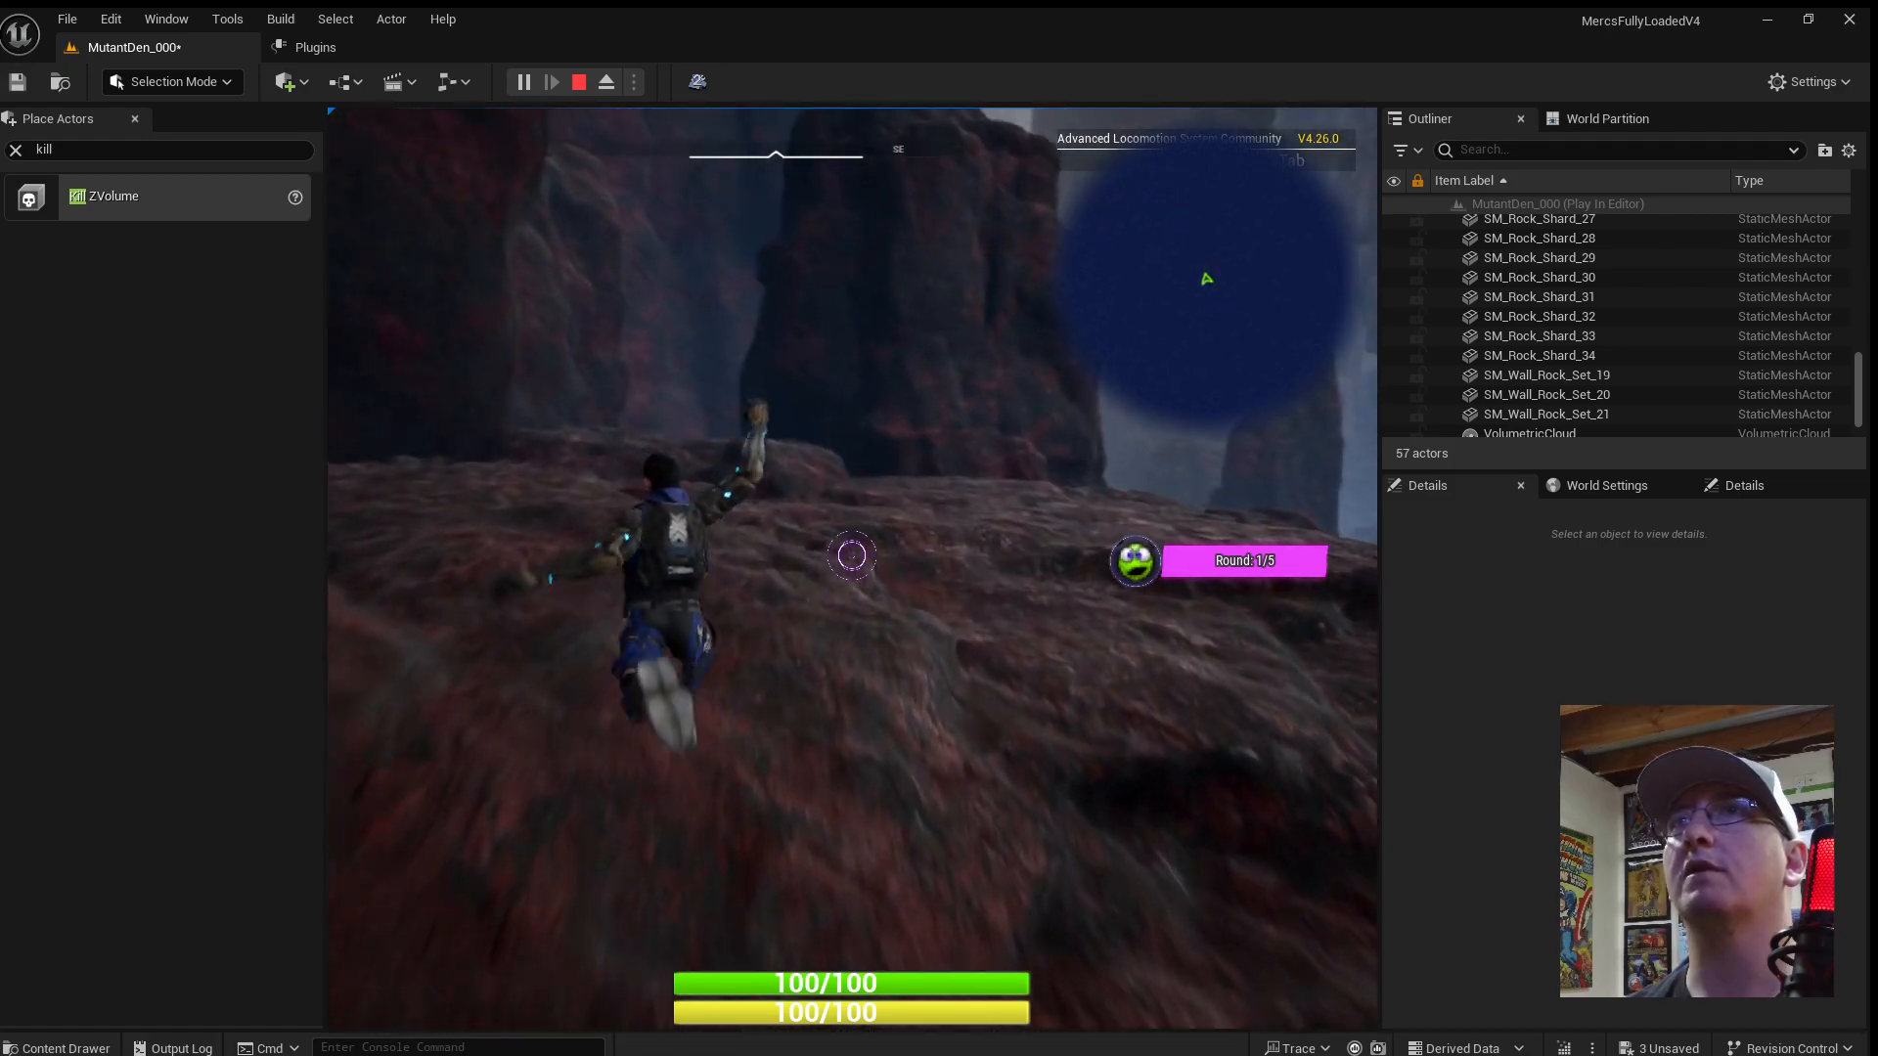
key(w)
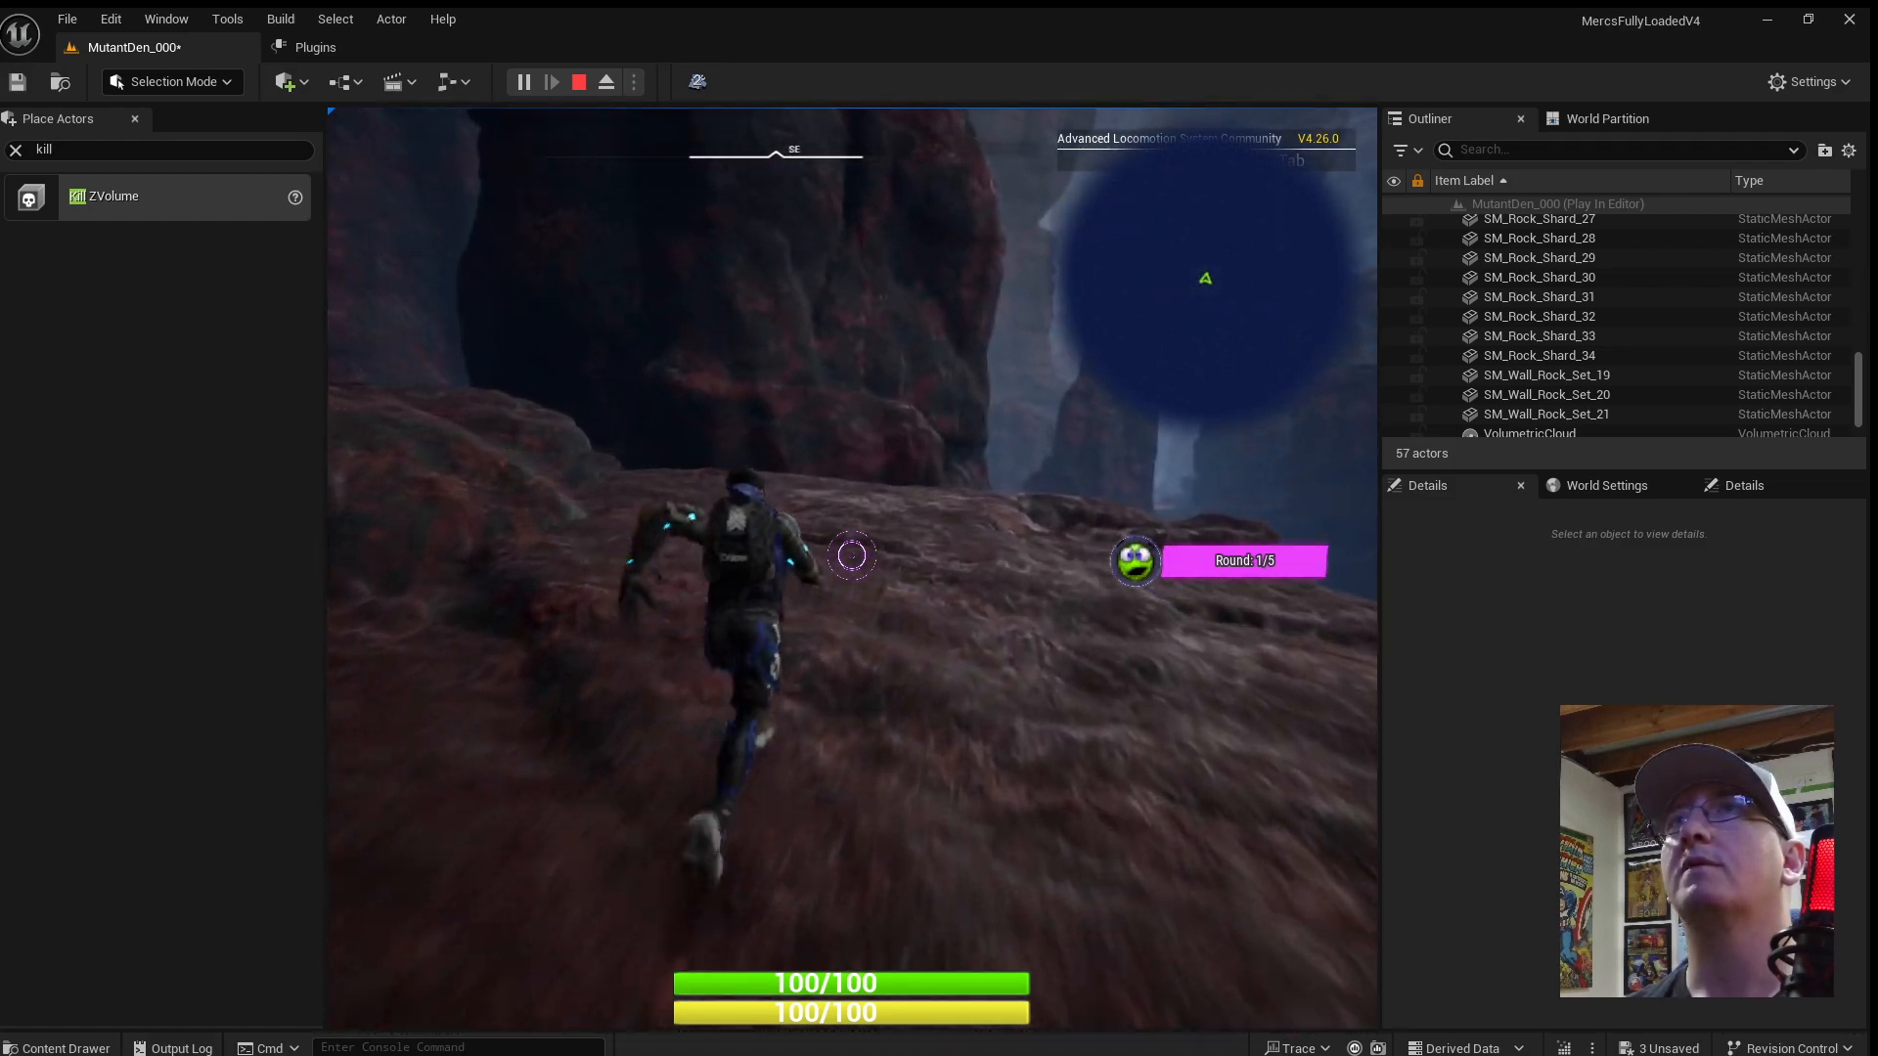
key(w)
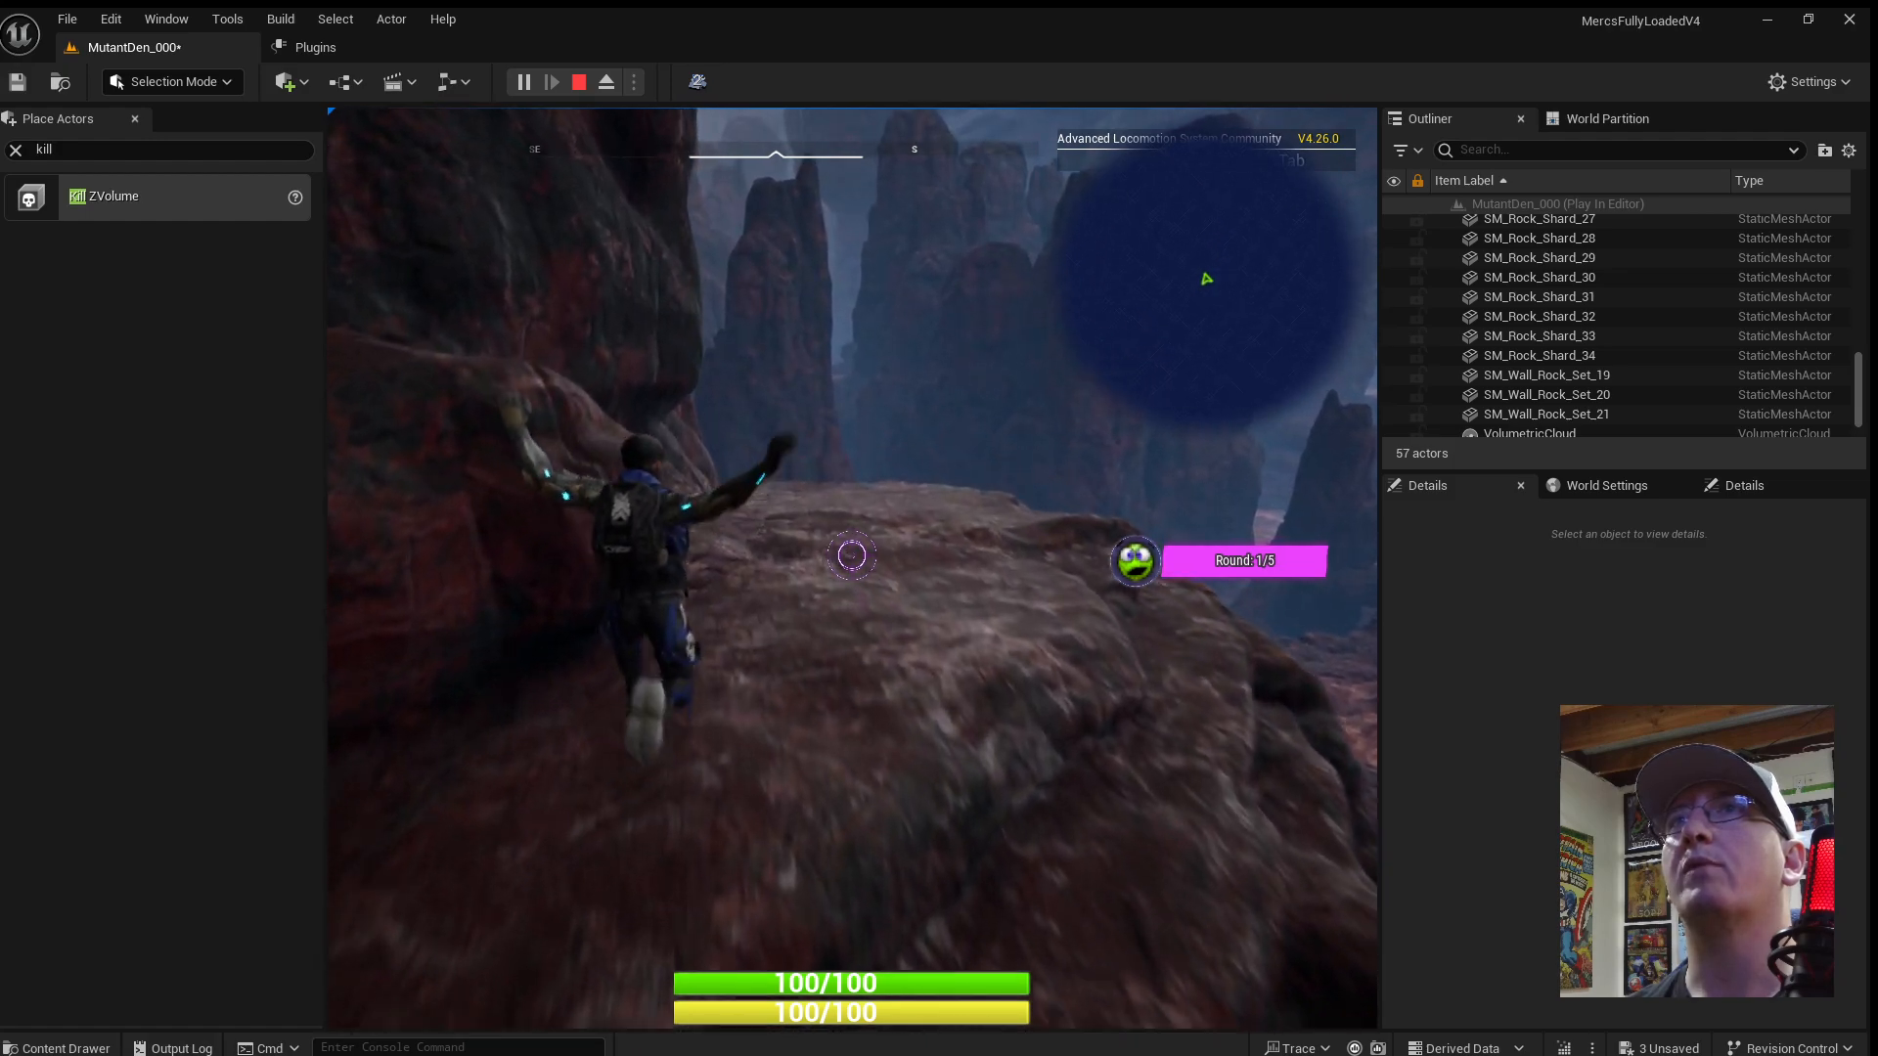
key(w)
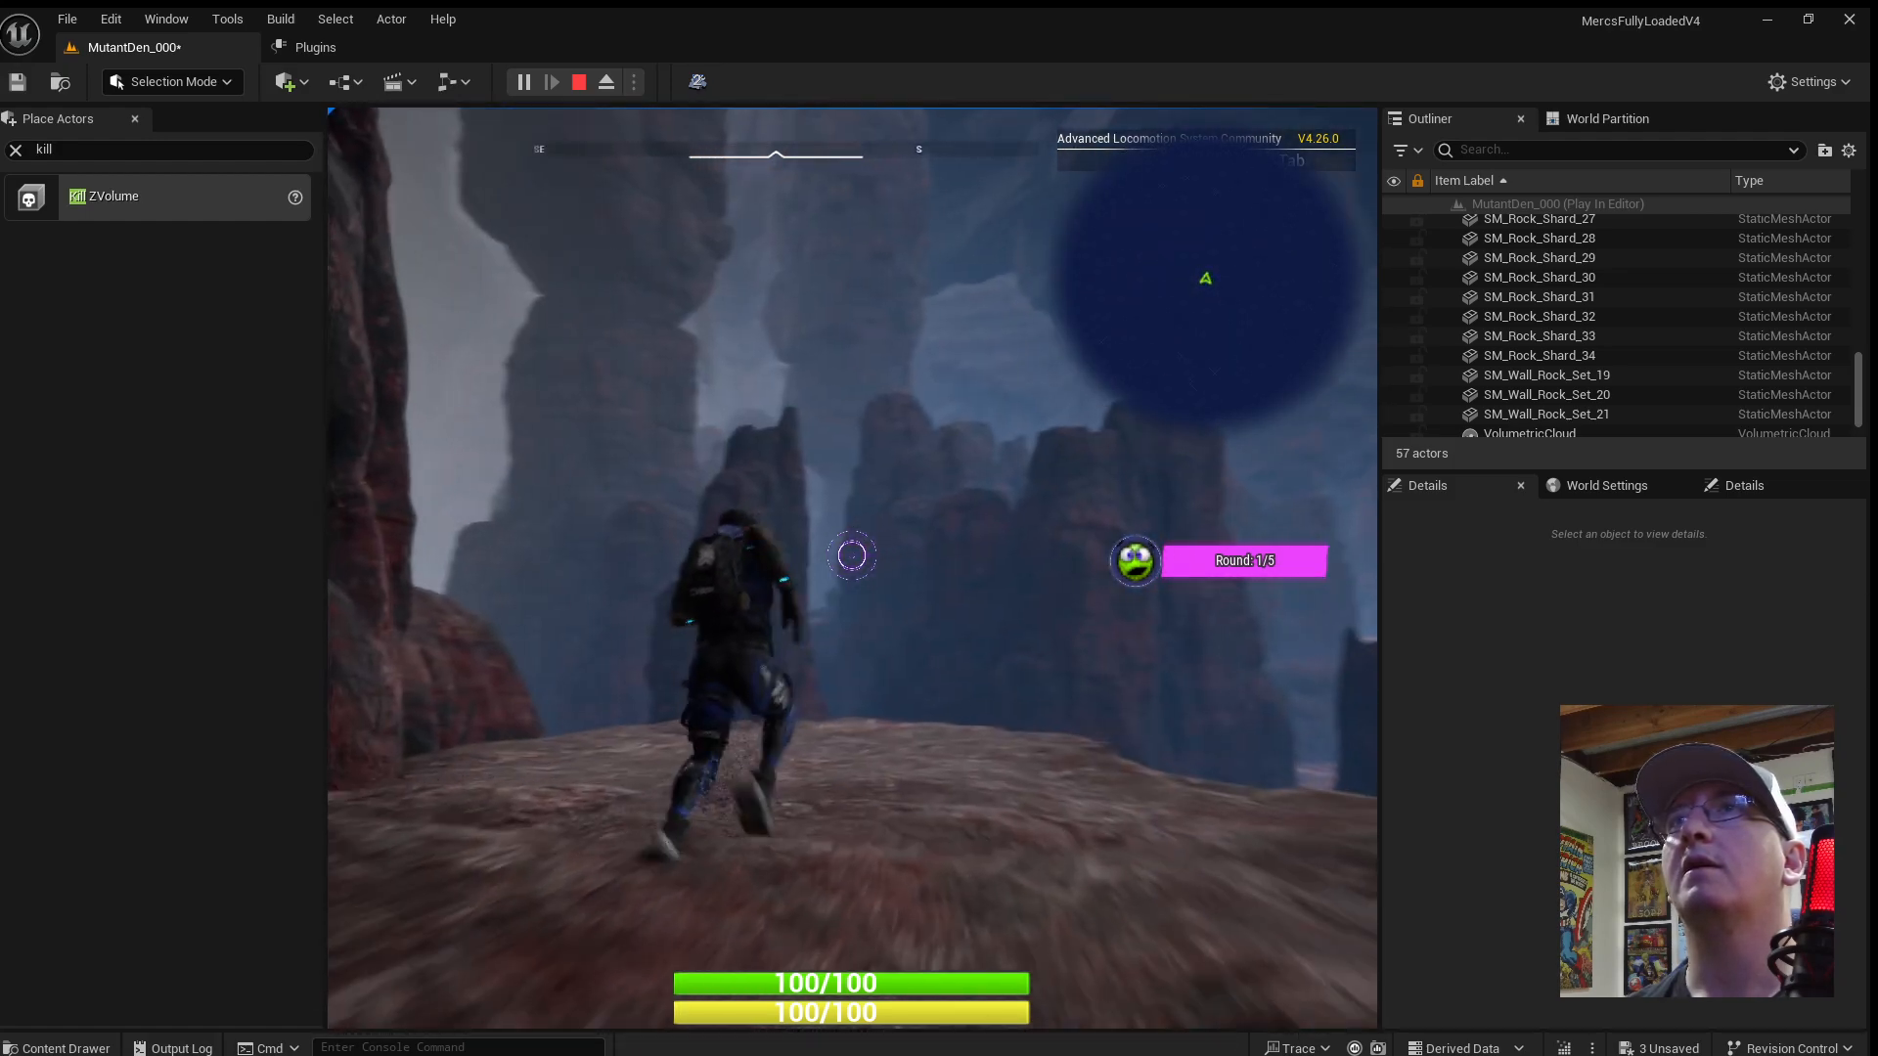
key(w)
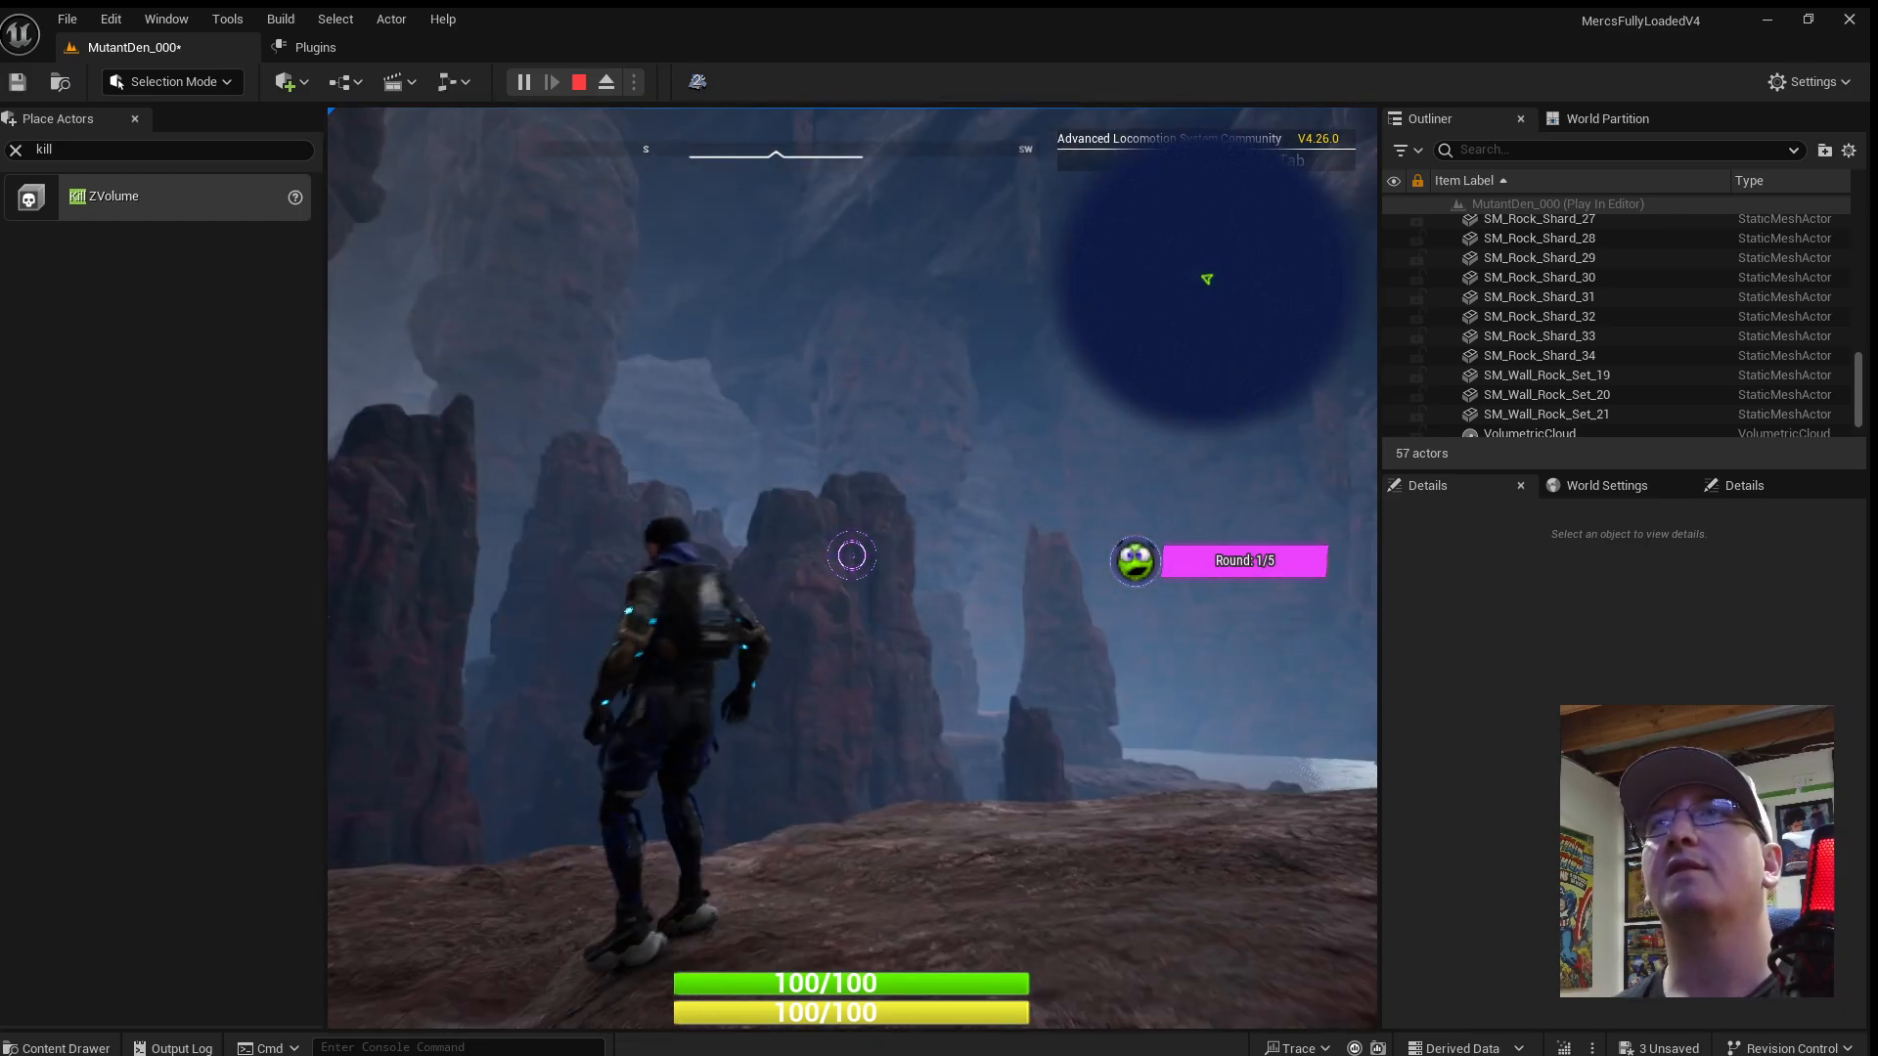
Run the character across the cliff ledge toward its open edges and the rock wall, and end the playtest.
key(w)
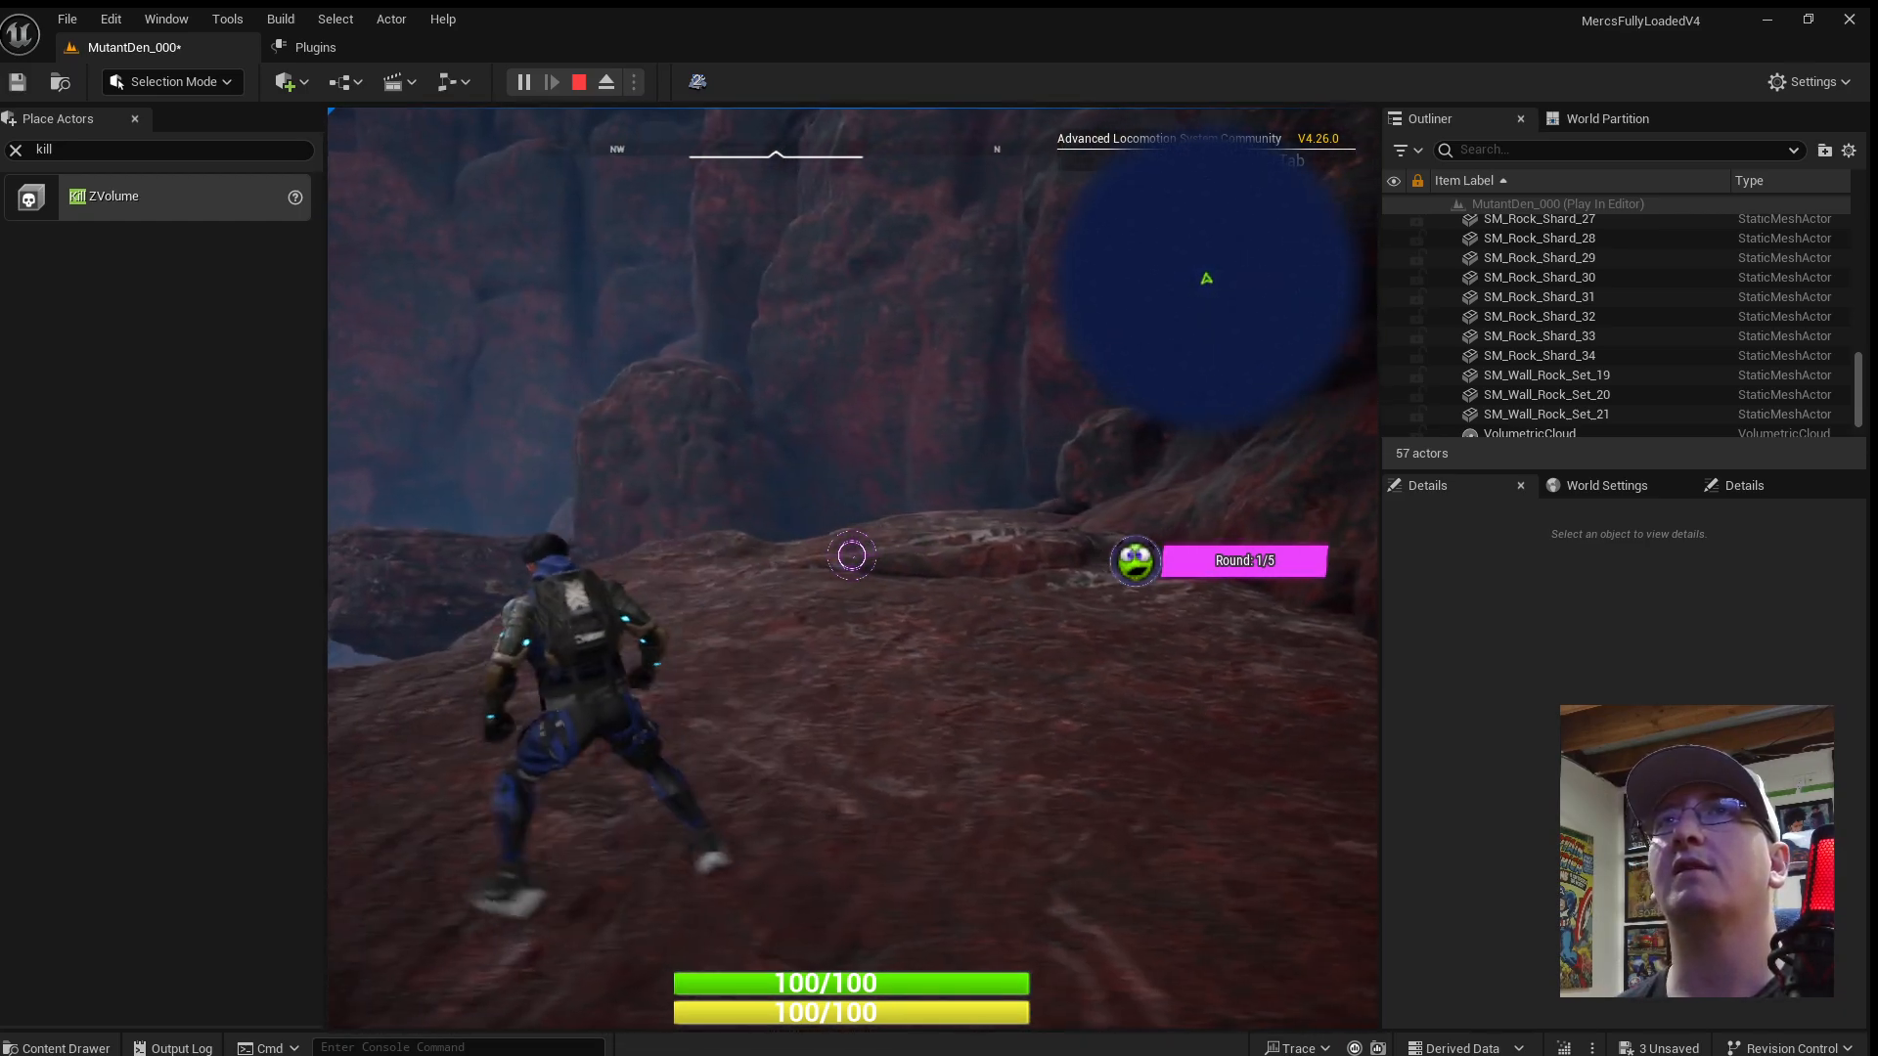
key(w)
key(a)
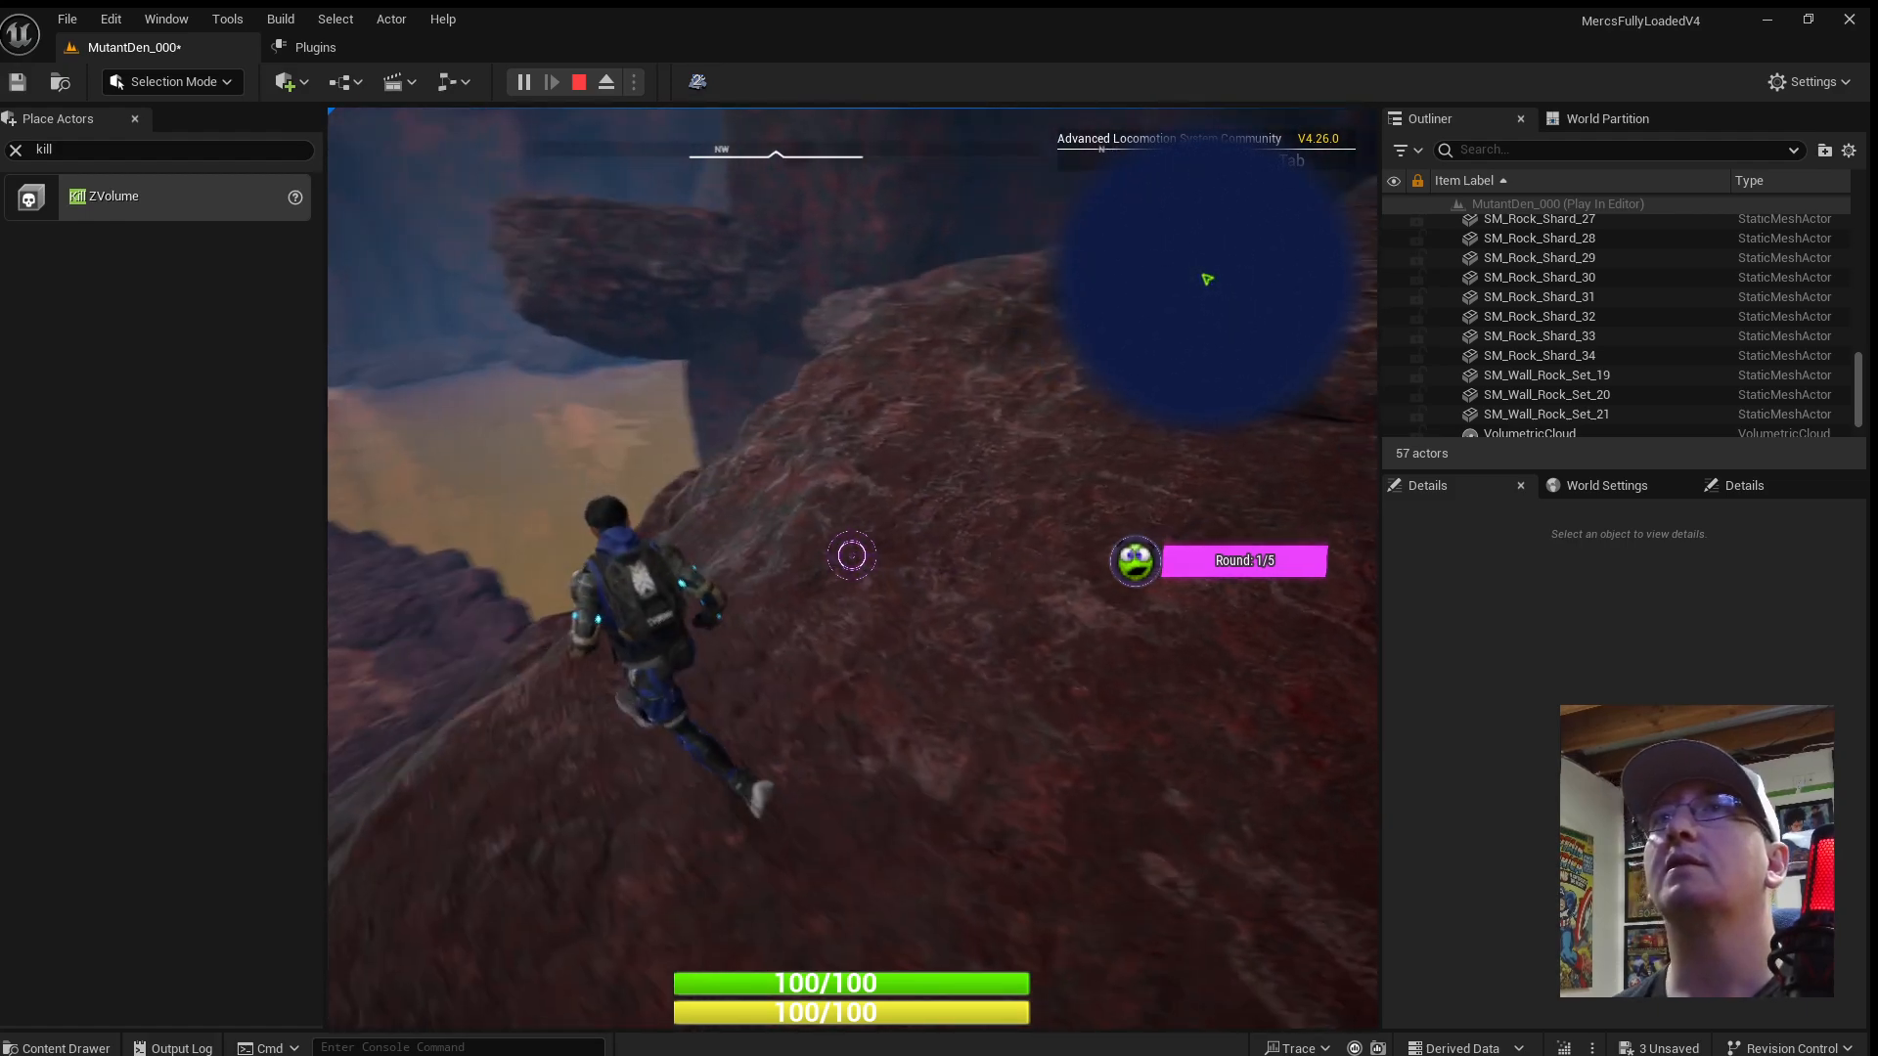
key(w)
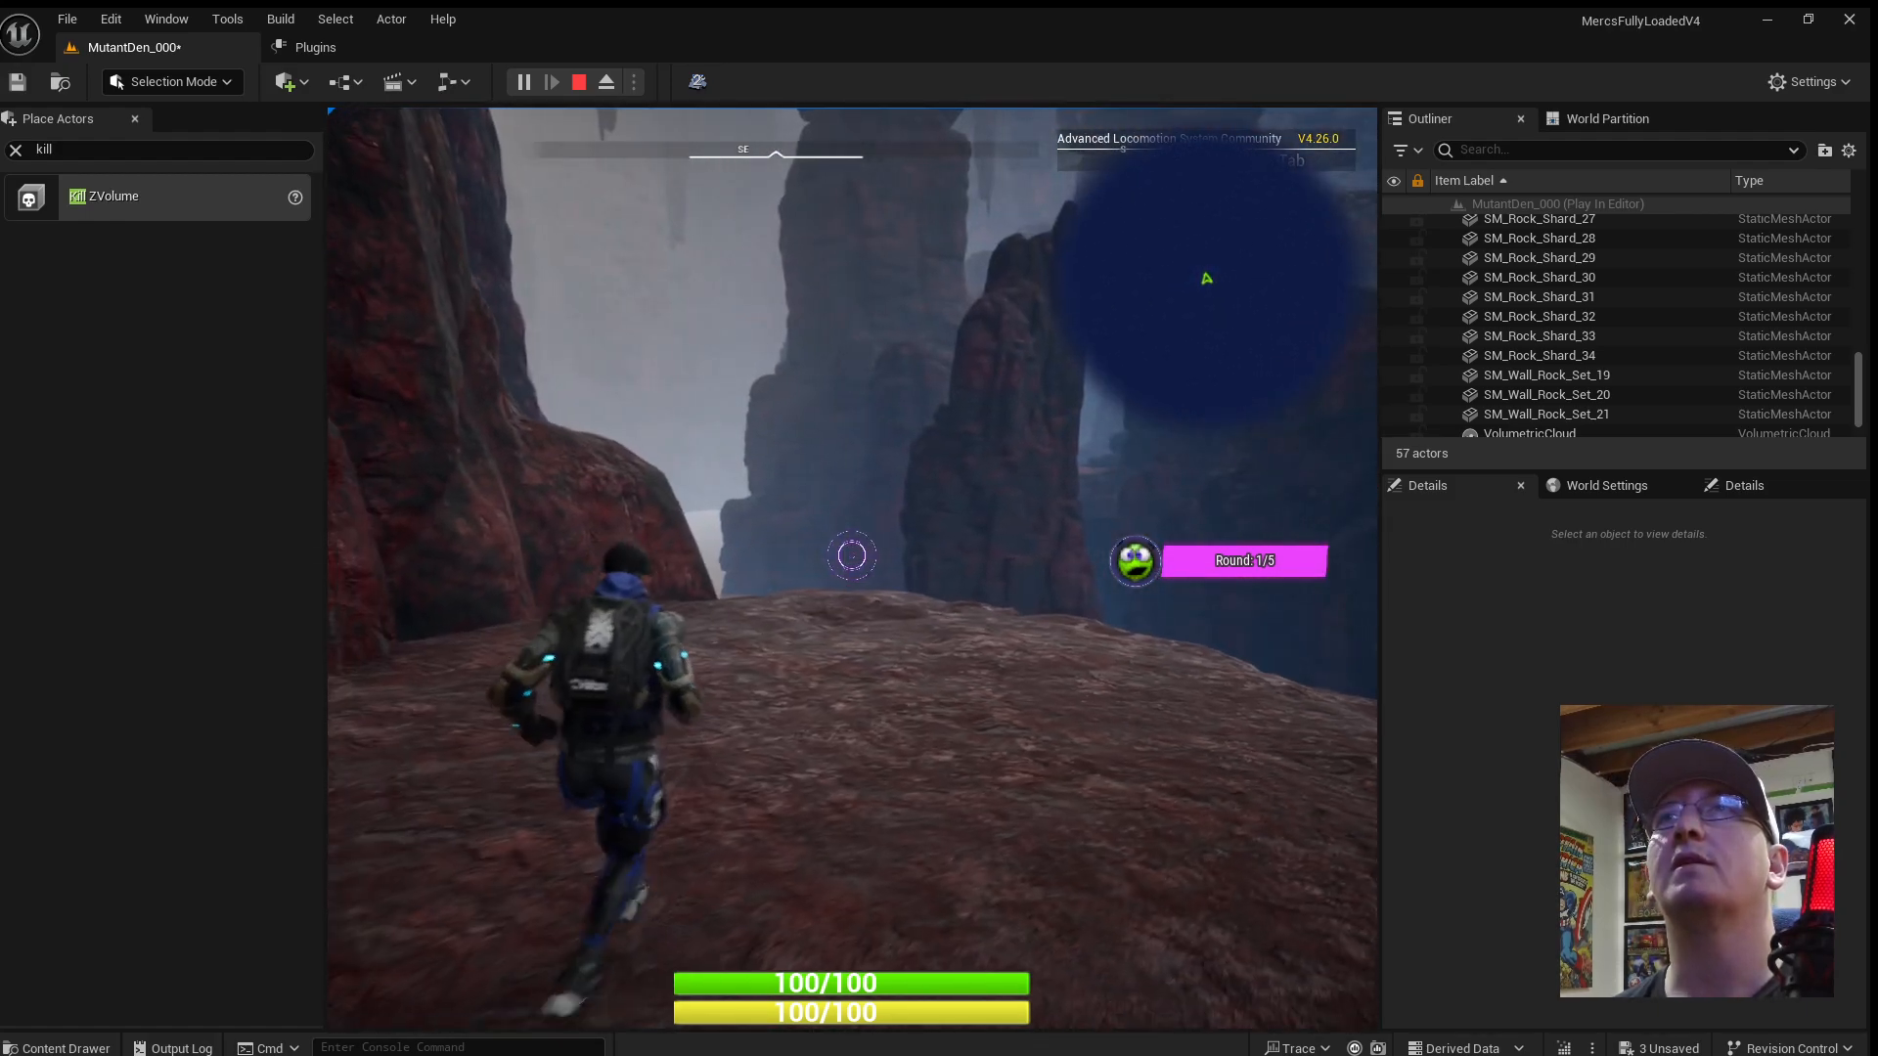
key(w)
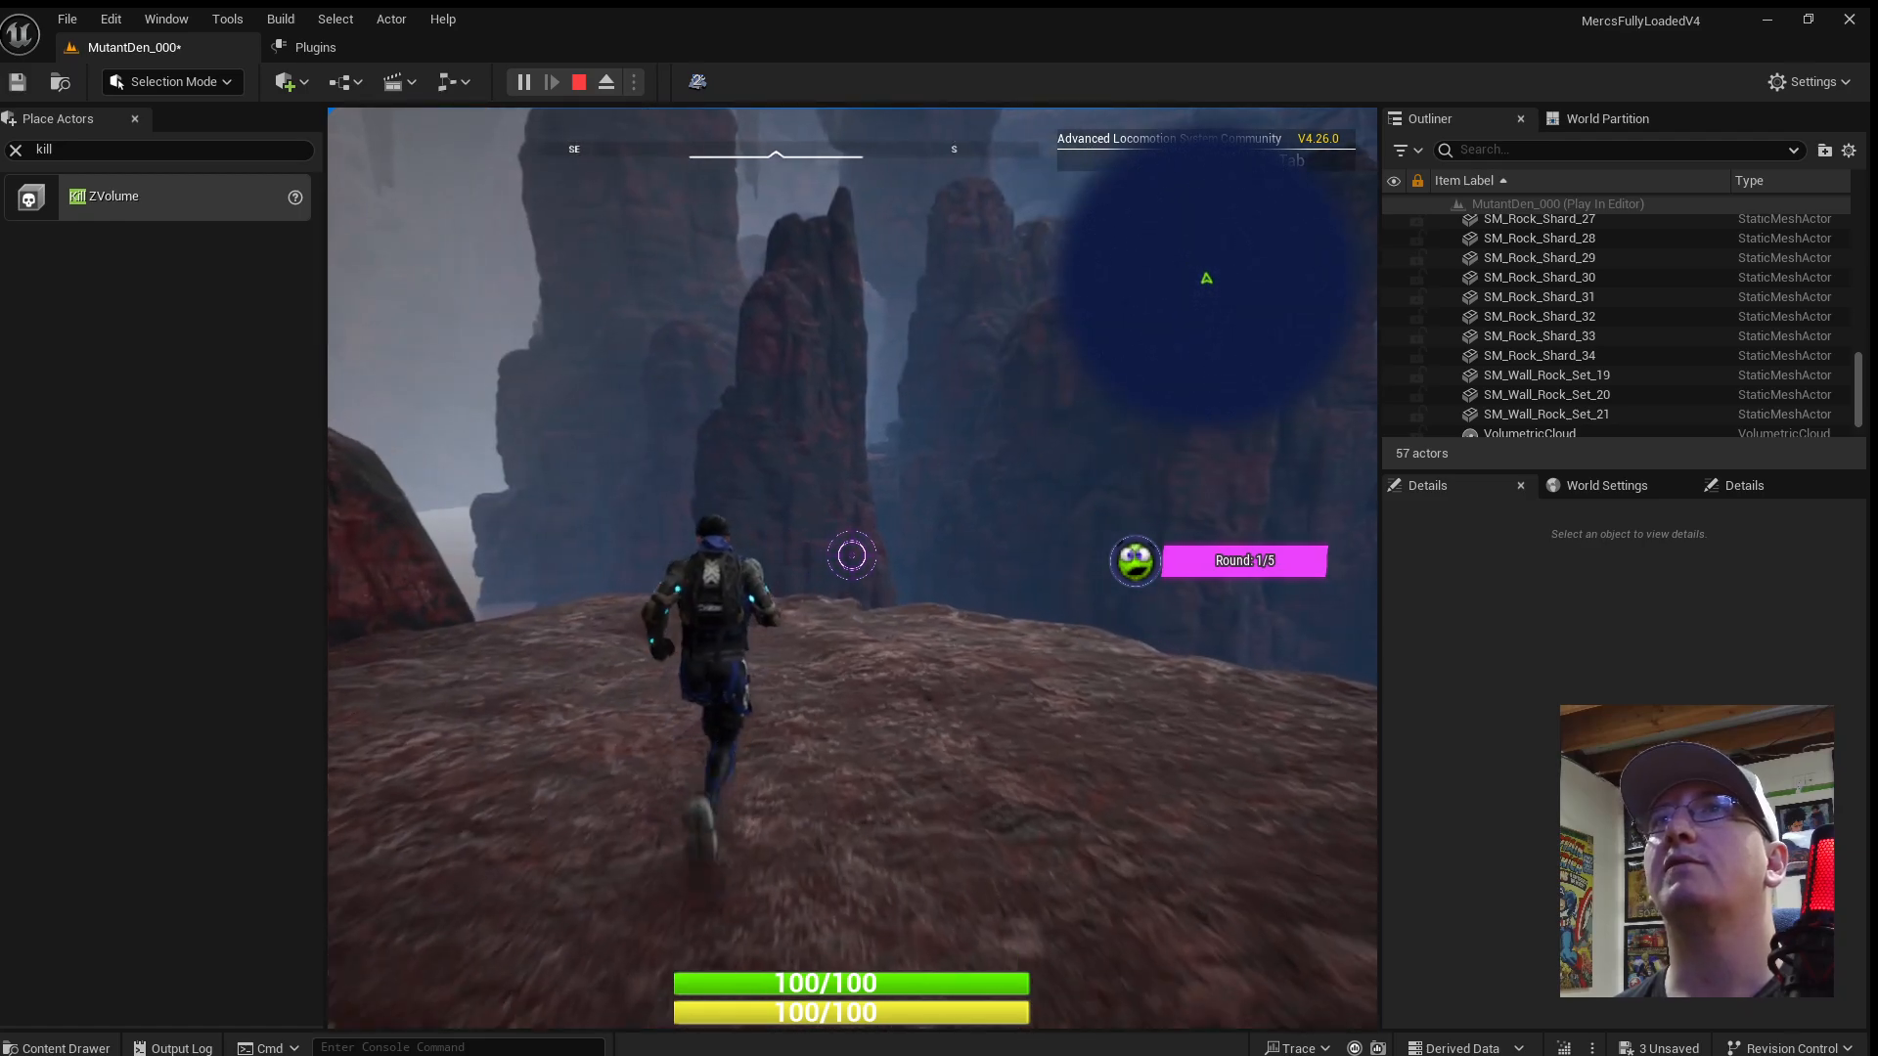
key(w)
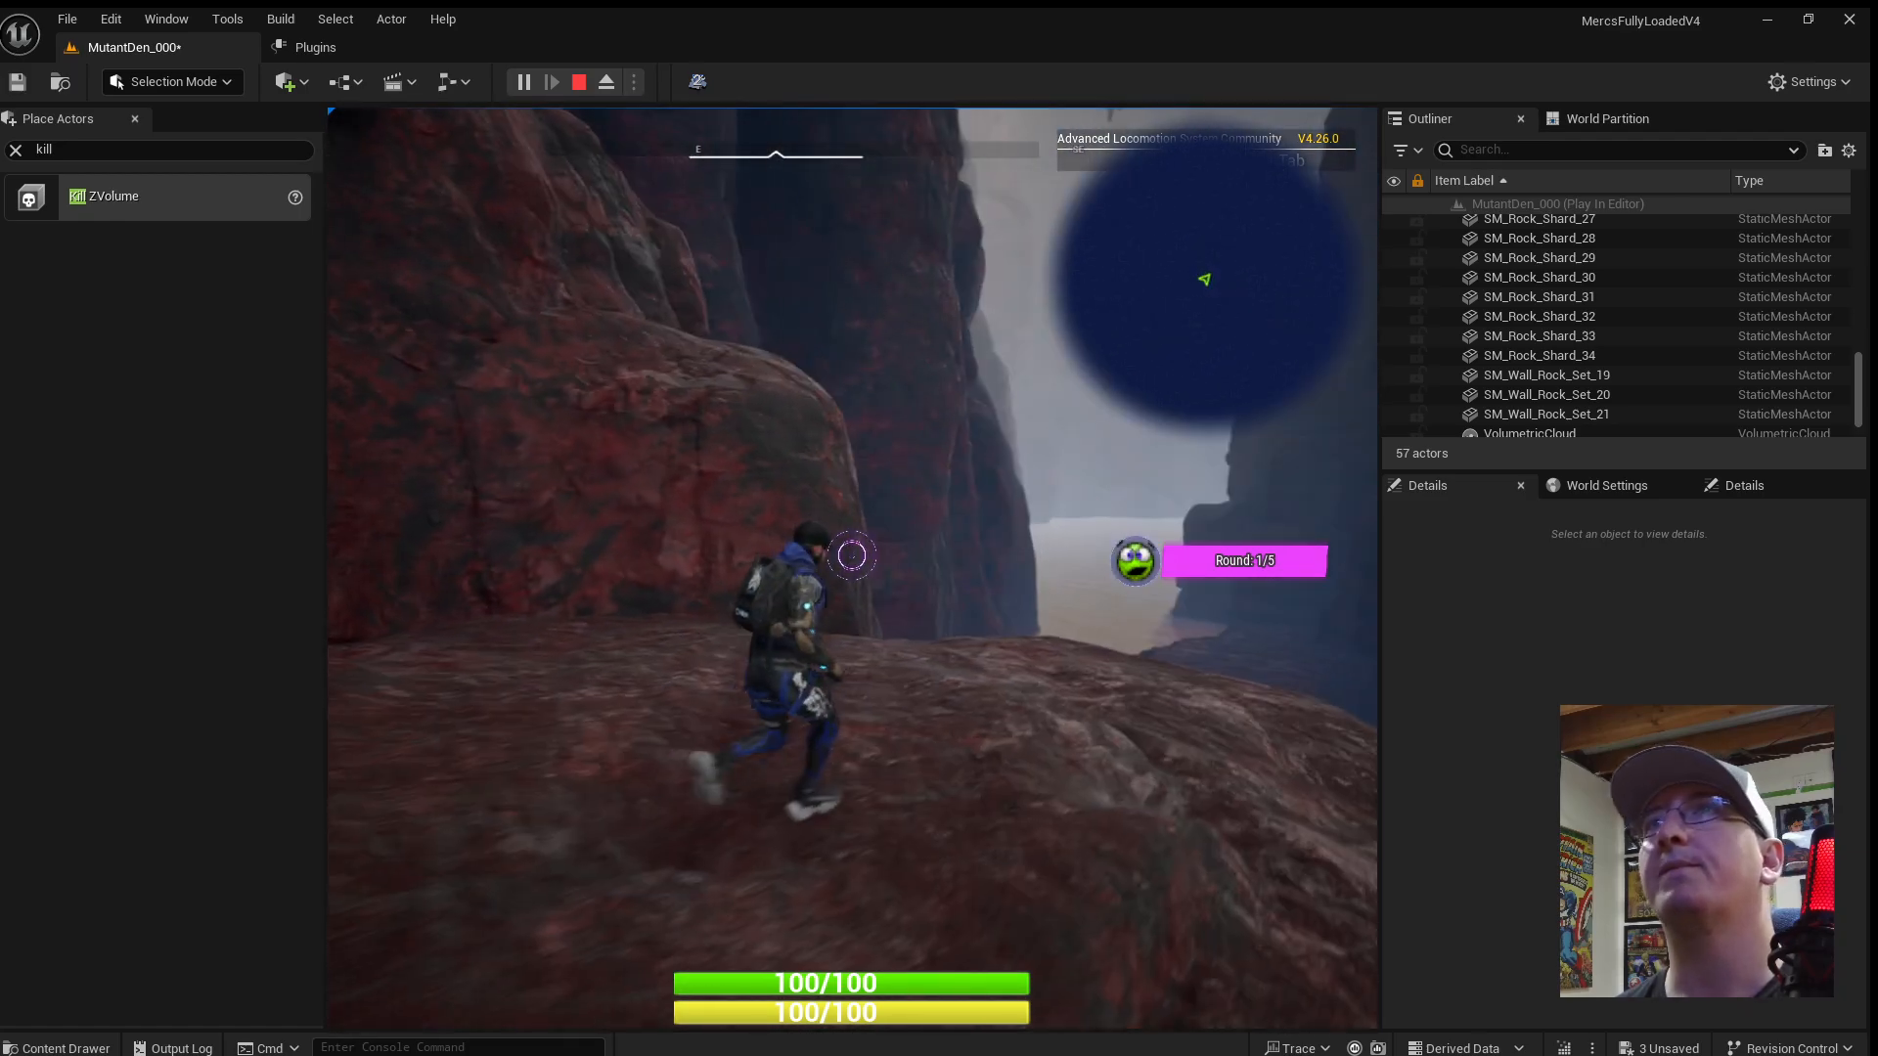
key(Escape)
Duplicate a cliff rock and place the copy against the outer end of the ledge beside the rock pillar.
right_drag(994, 725, 861, 773)
mouse_move(759, 678)
right_down()
mouse_move(841, 685)
mouse_move(783, 684)
mouse_move(880, 772)
mouse_move(831, 748)
mouse_move(782, 665)
right_up()
click(759, 678)
alt+drag(708, 512, 712, 511)
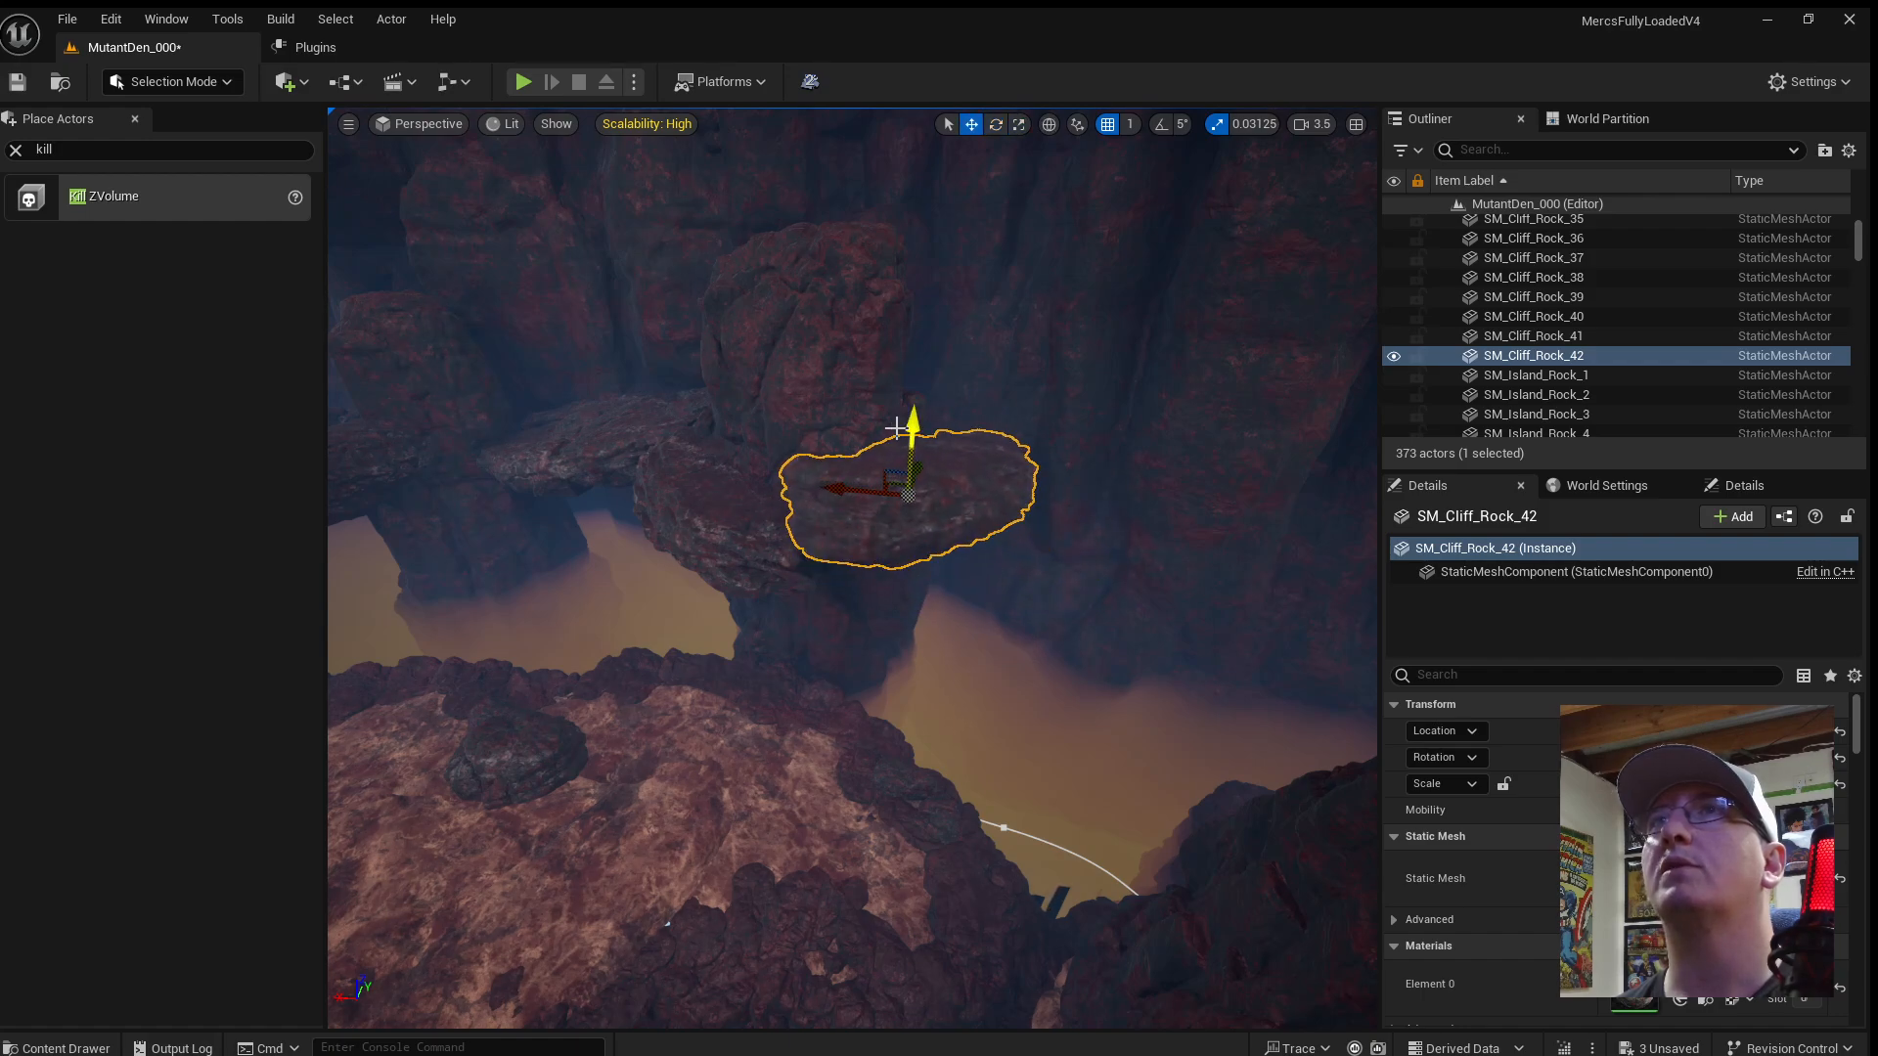
right_drag(896, 428, 841, 389)
drag(943, 647, 897, 645)
drag(957, 566, 951, 586)
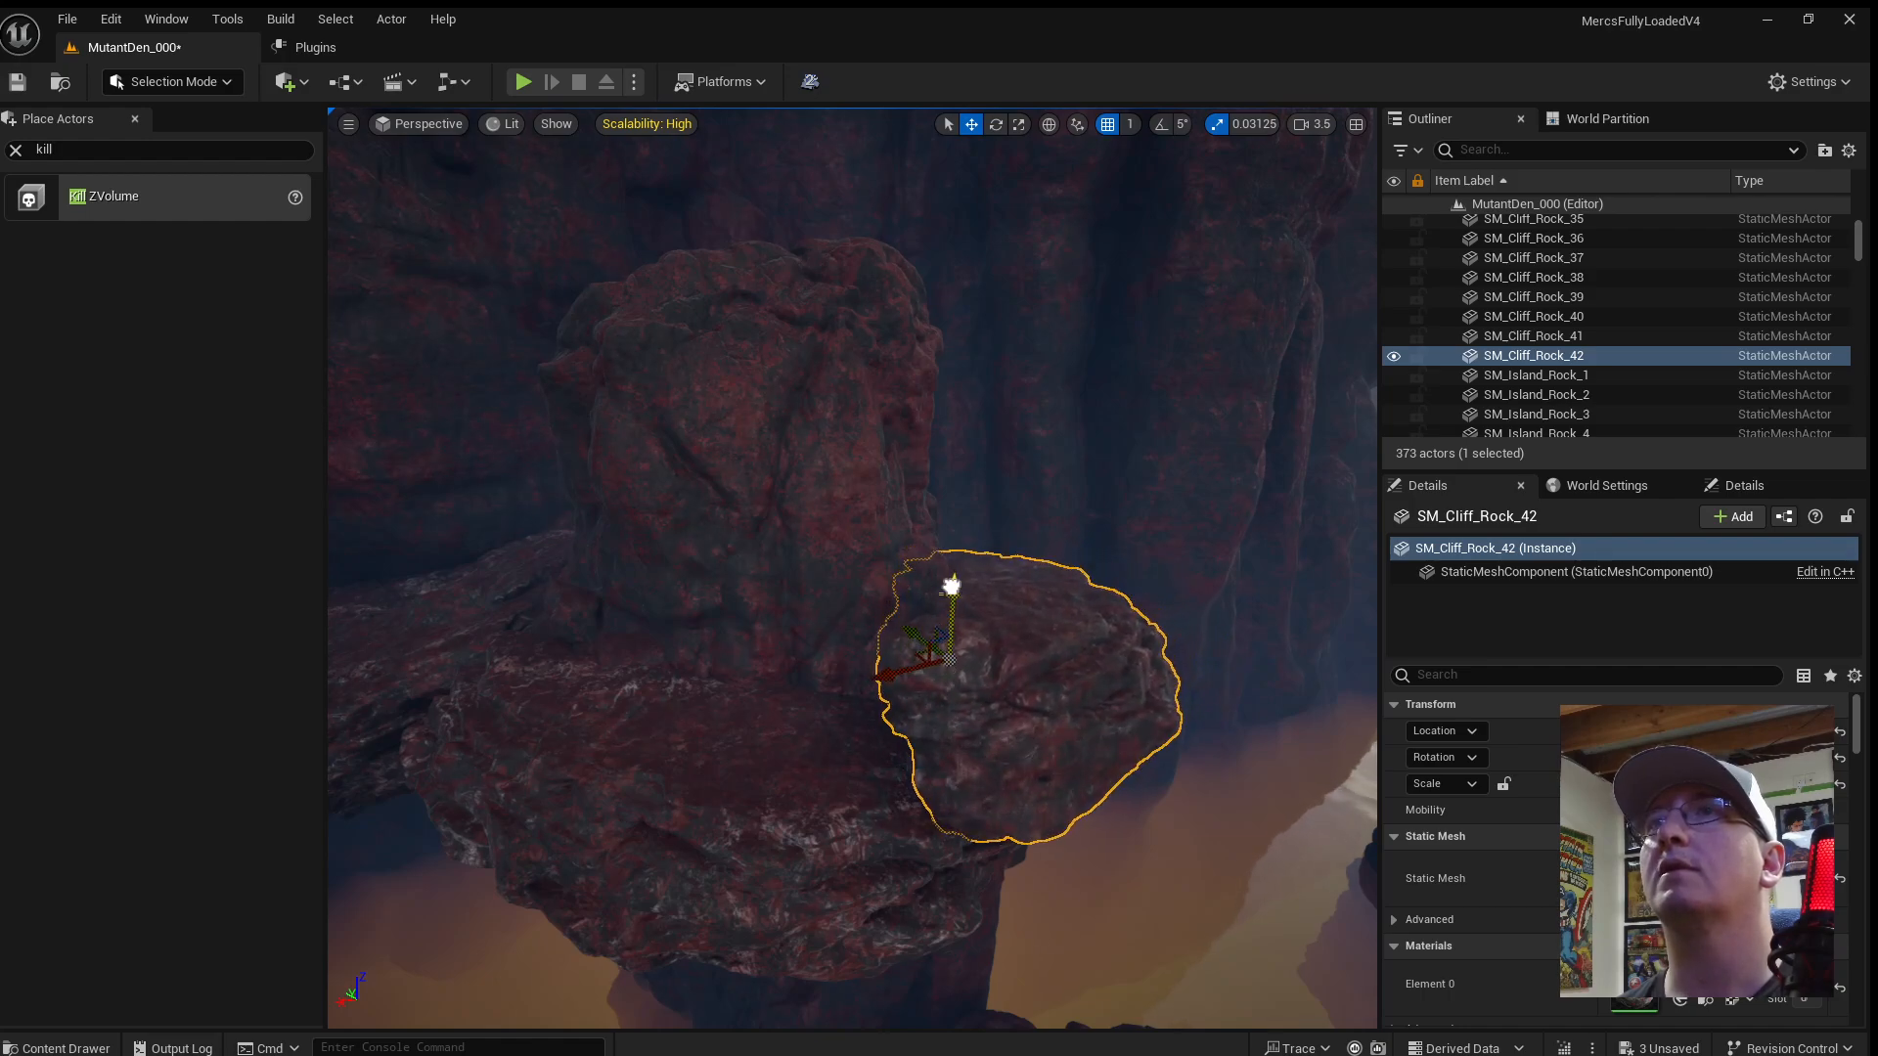
Shift the SM_Cliff_Rock_42 rock along the pillar wall and adjust its rotation.
right_drag(938, 584, 884, 576)
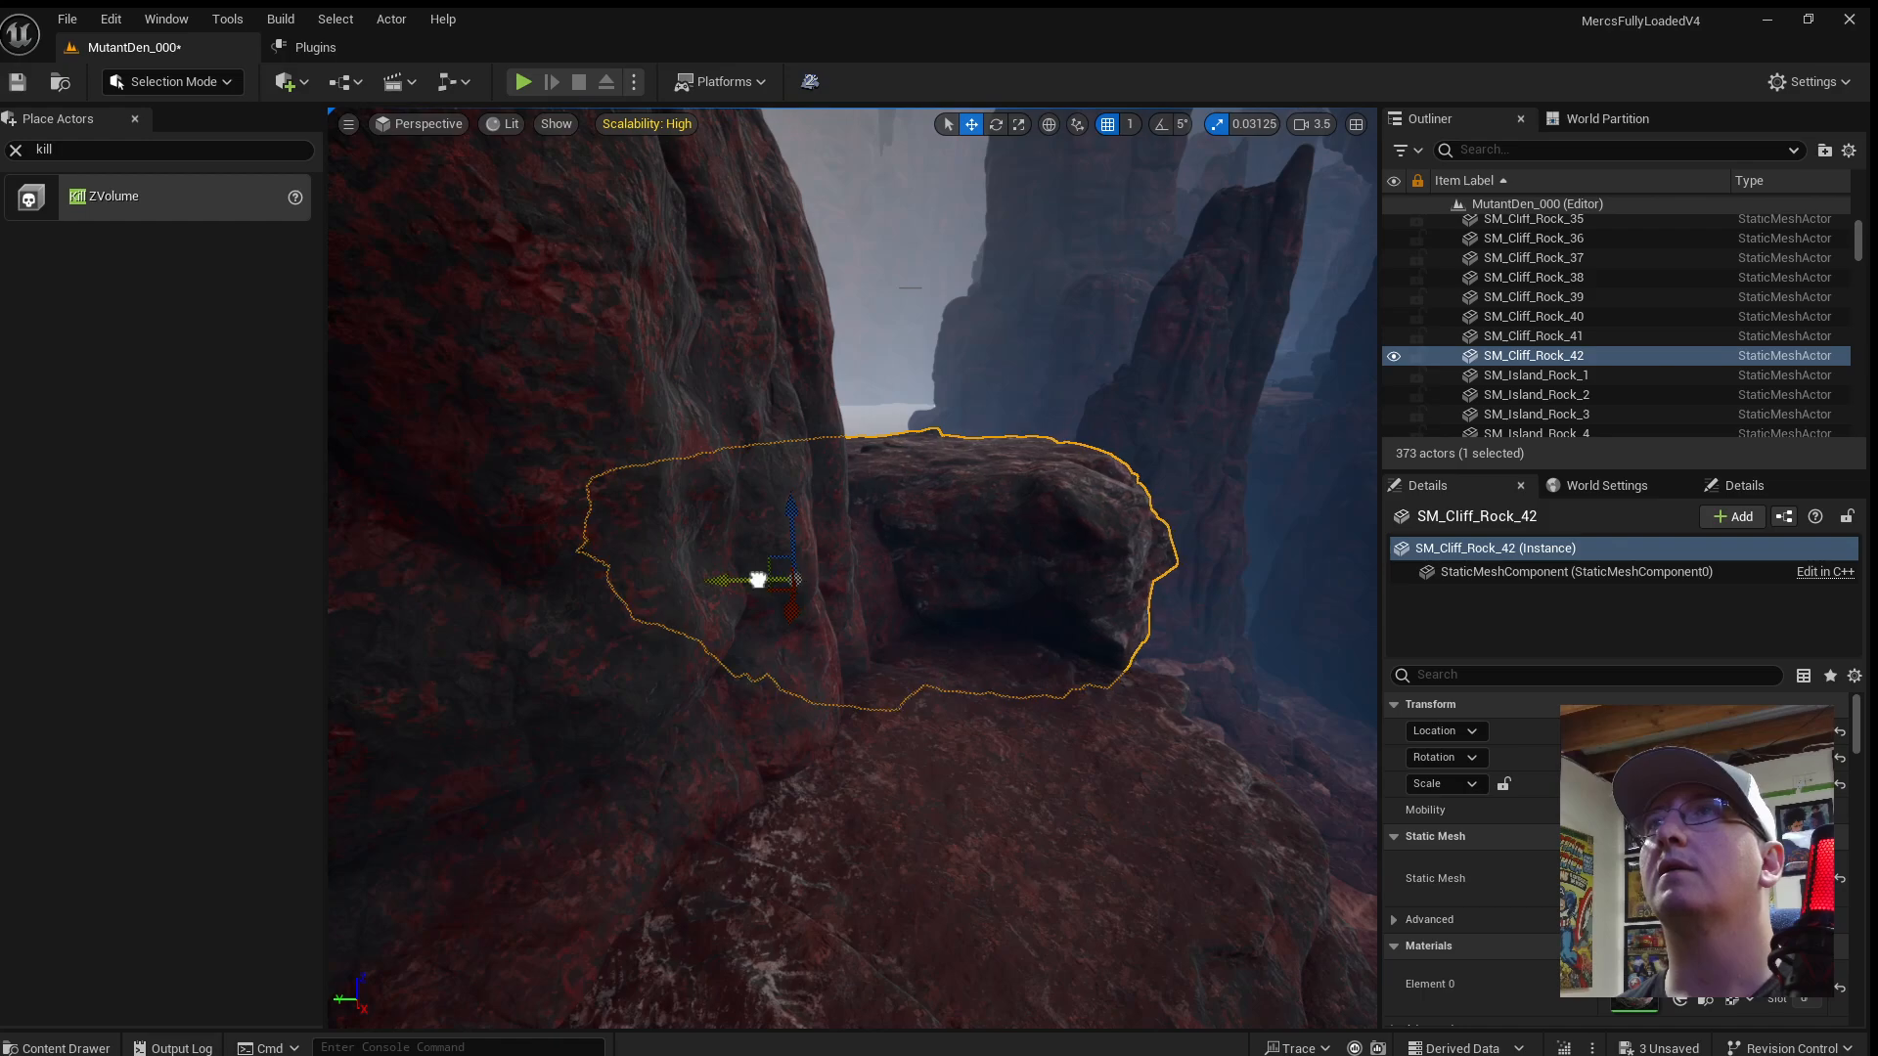
drag(758, 579, 795, 561)
right_drag(795, 561, 729, 571)
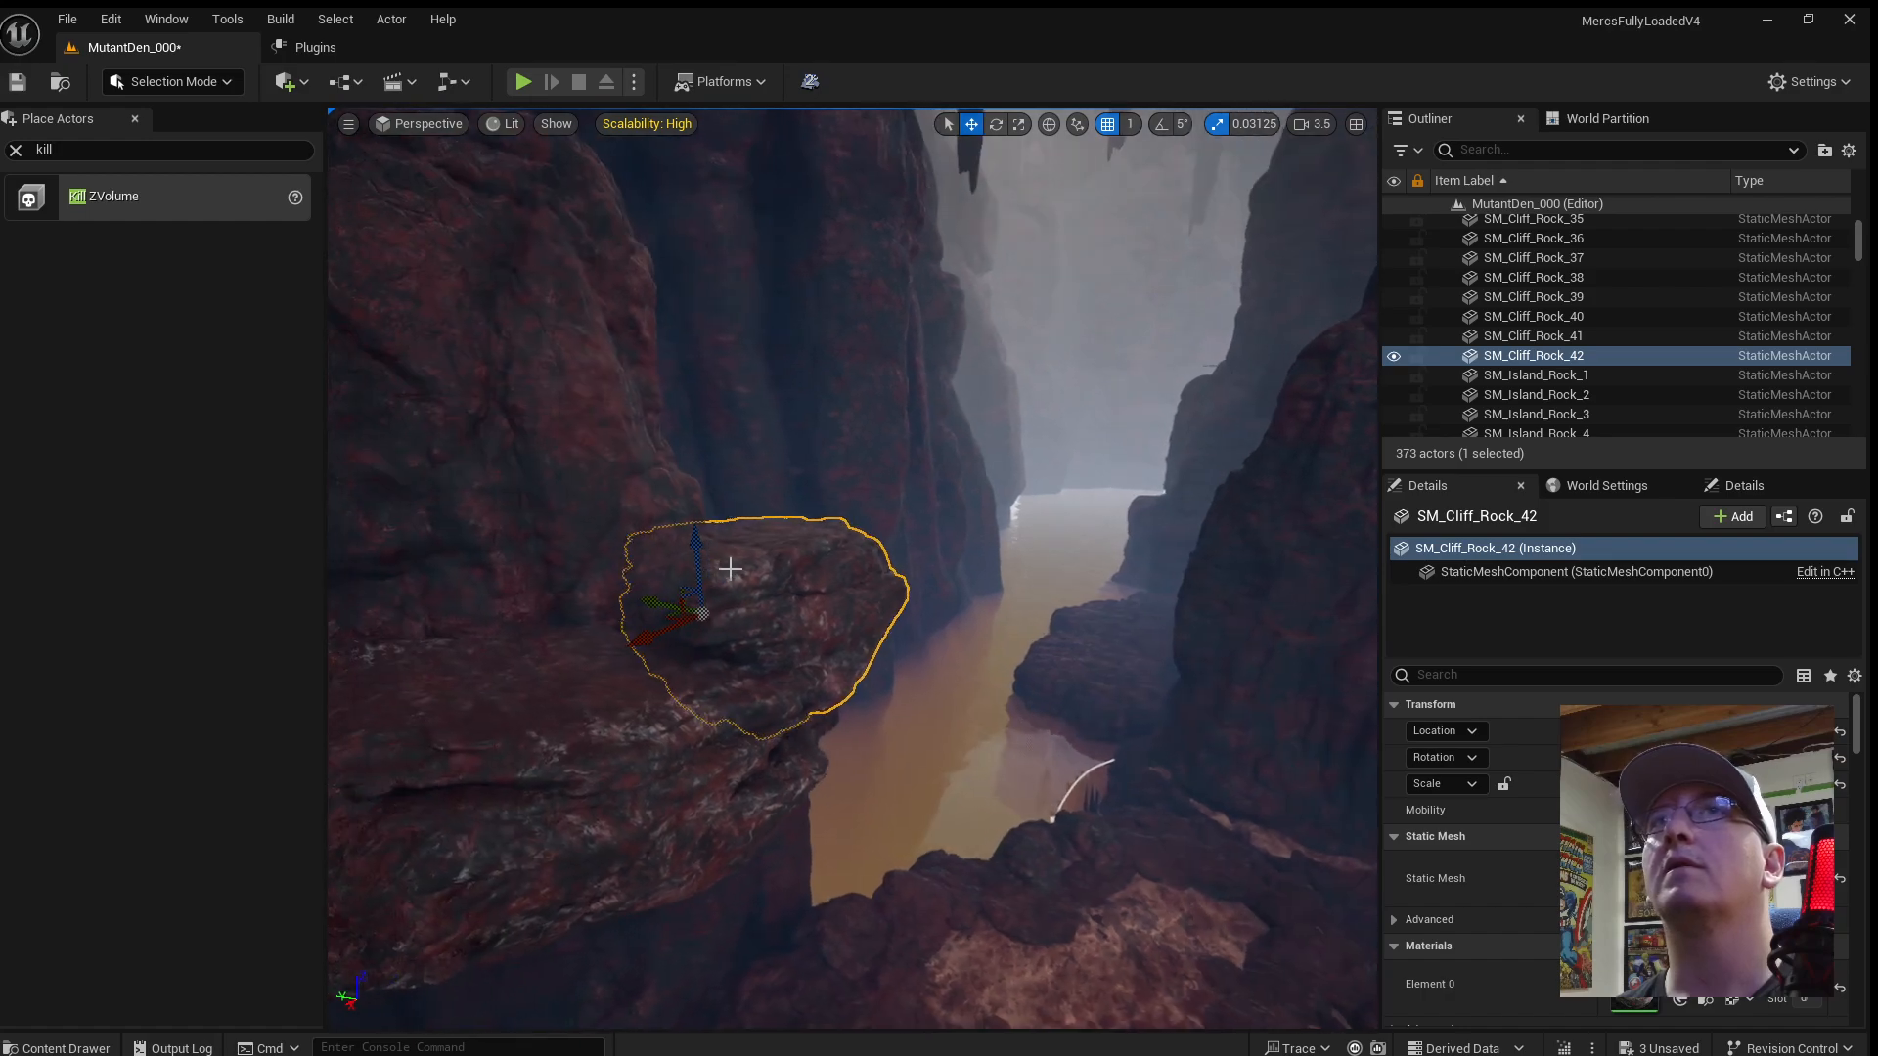
key(e)
mouse_move(741, 537)
mouse_down()
mouse_move(758, 556)
mouse_move(708, 530)
mouse_up()
Start a playtest from the SM_Cliff_Rock_40 ledge and jump the character at the SM_Cliff_Rock_42 rock.
right_drag(708, 529, 844, 764)
scroll(722, 523, down, 3)
click(844, 764)
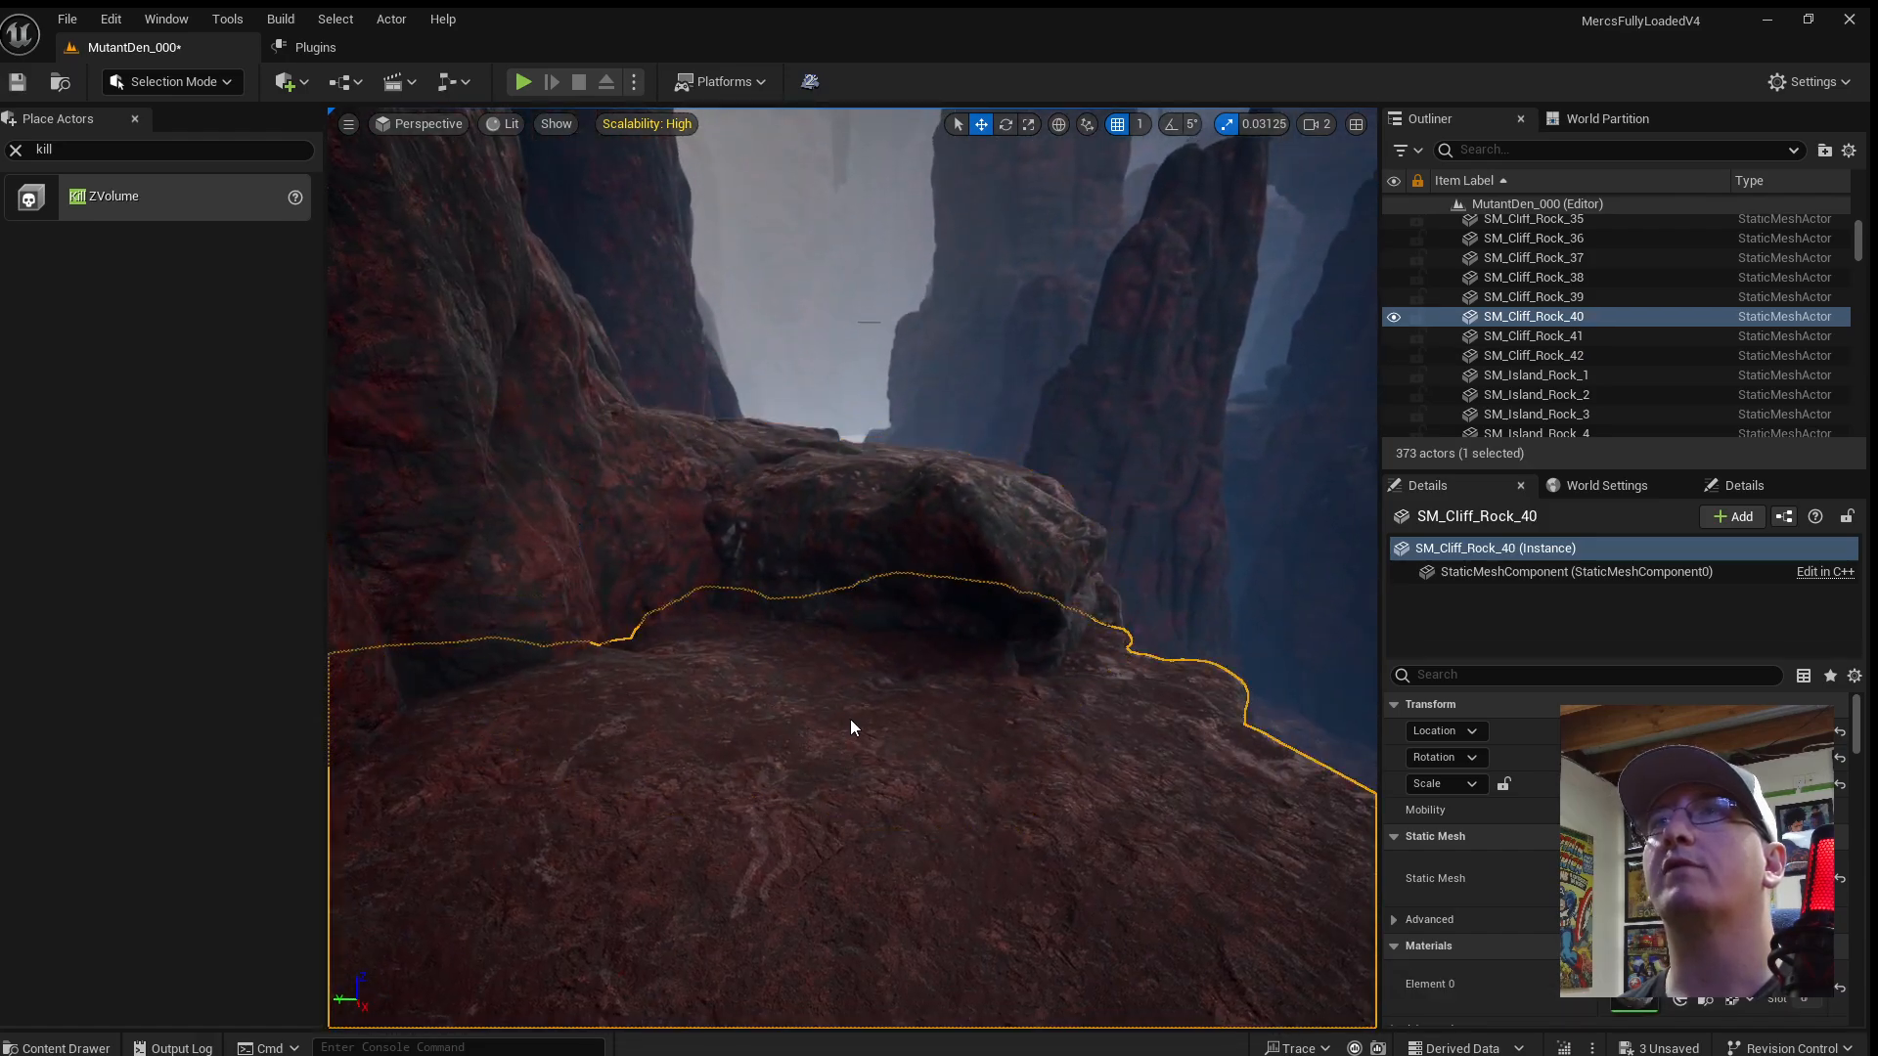
key(alt+p)
key(w)
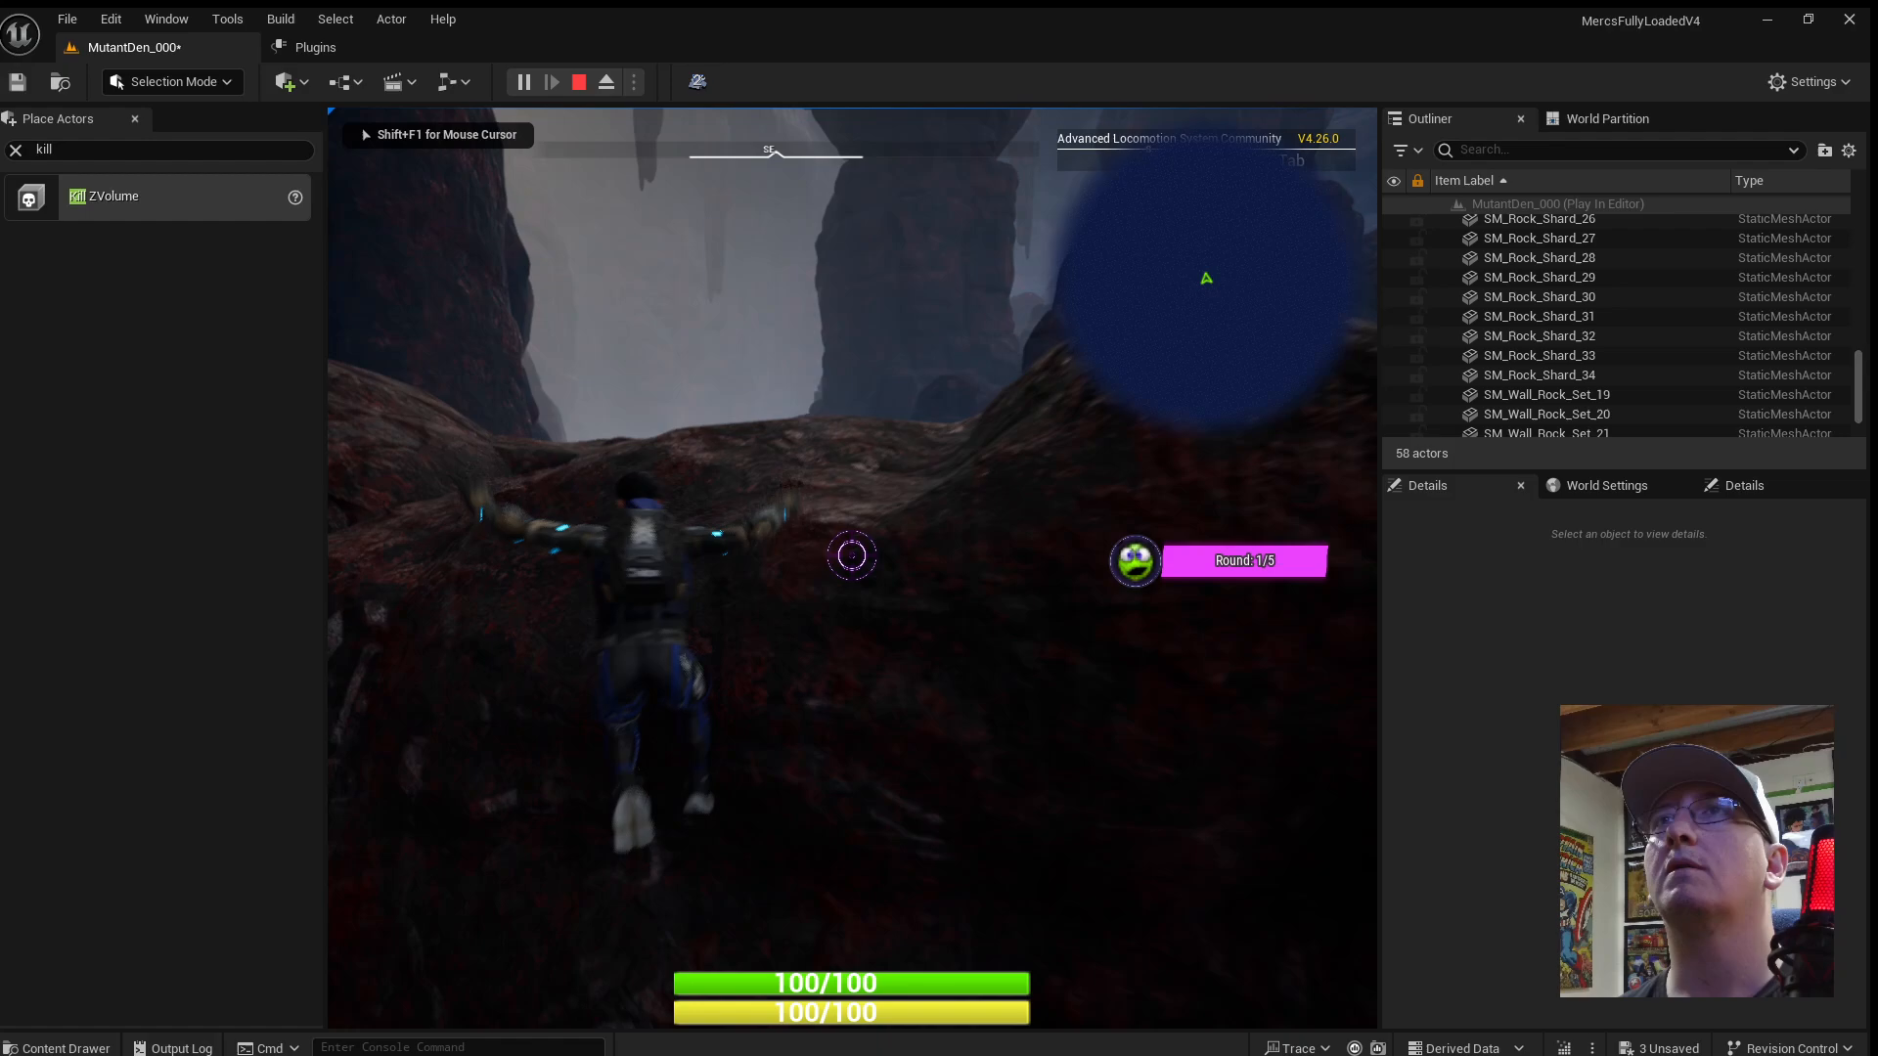
key(w)
key(space)
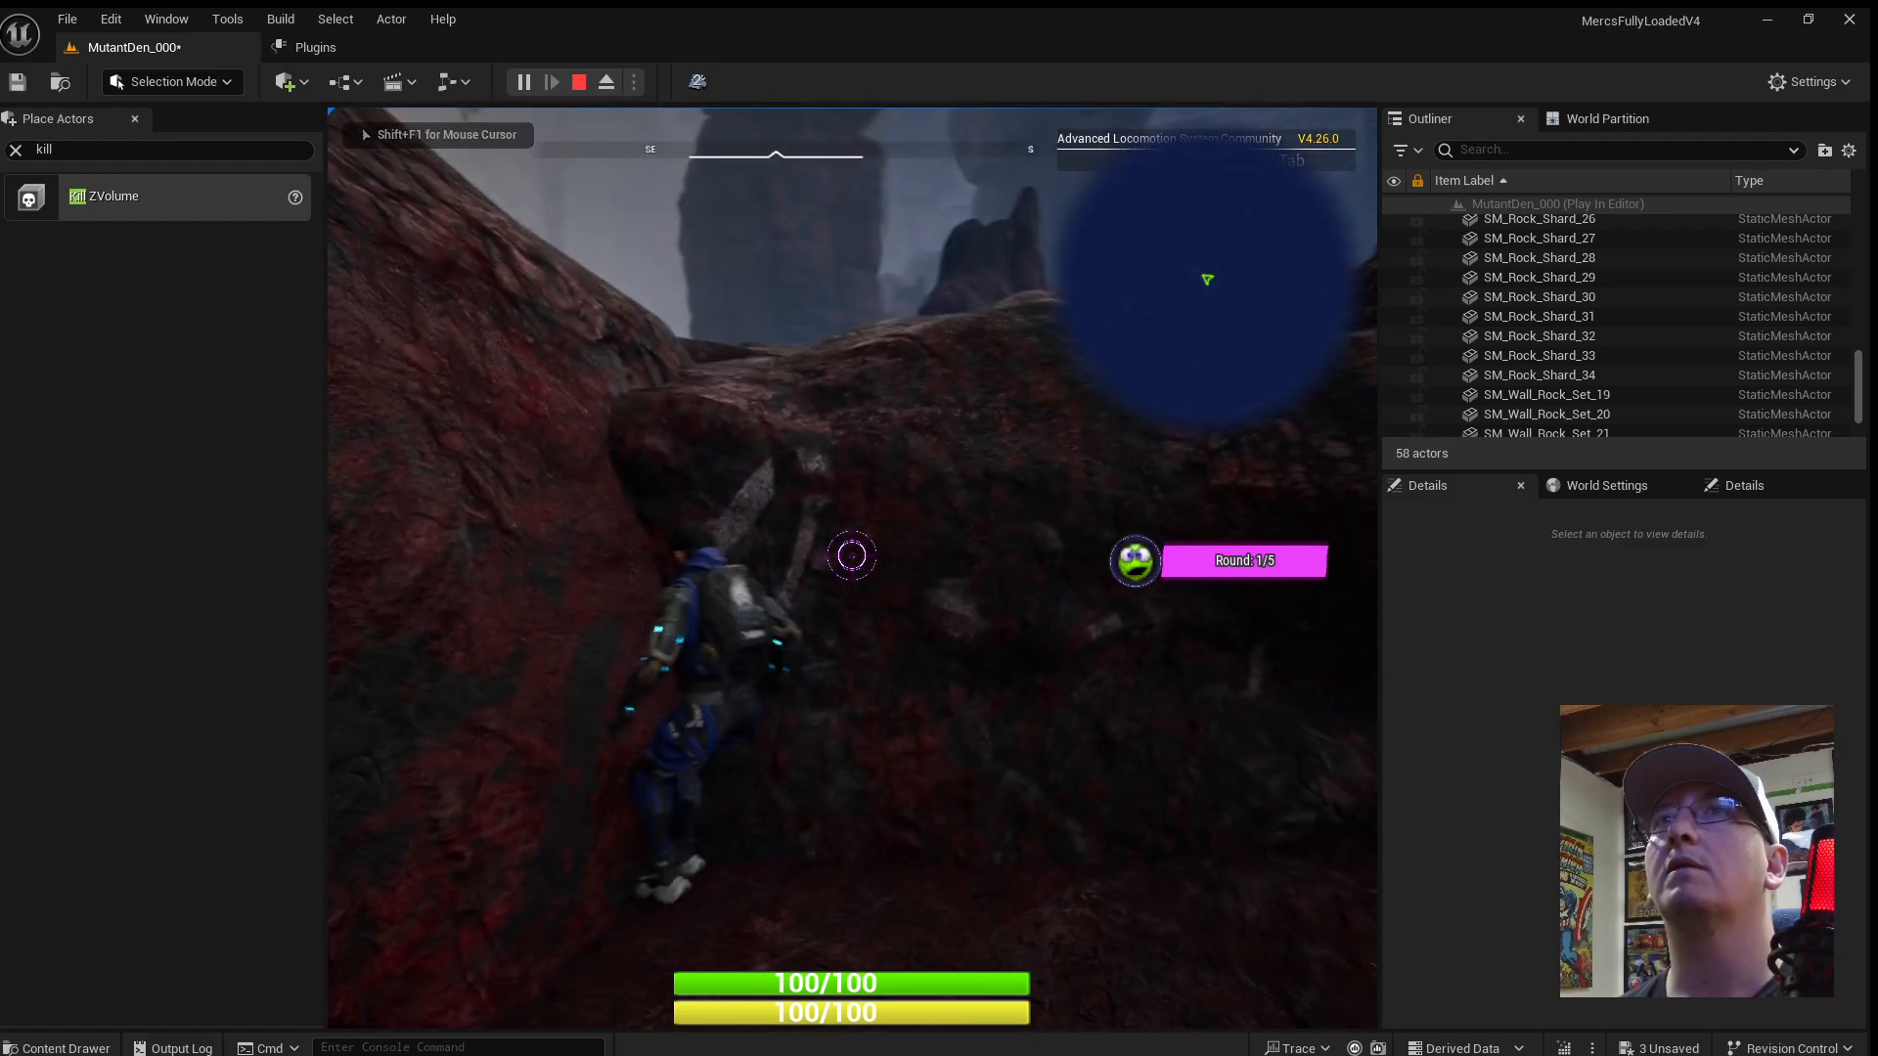
Try jumping the character onto the SM_Cliff_Rock_42 rock from several sides and end the playtest.
key(w)
key(space)
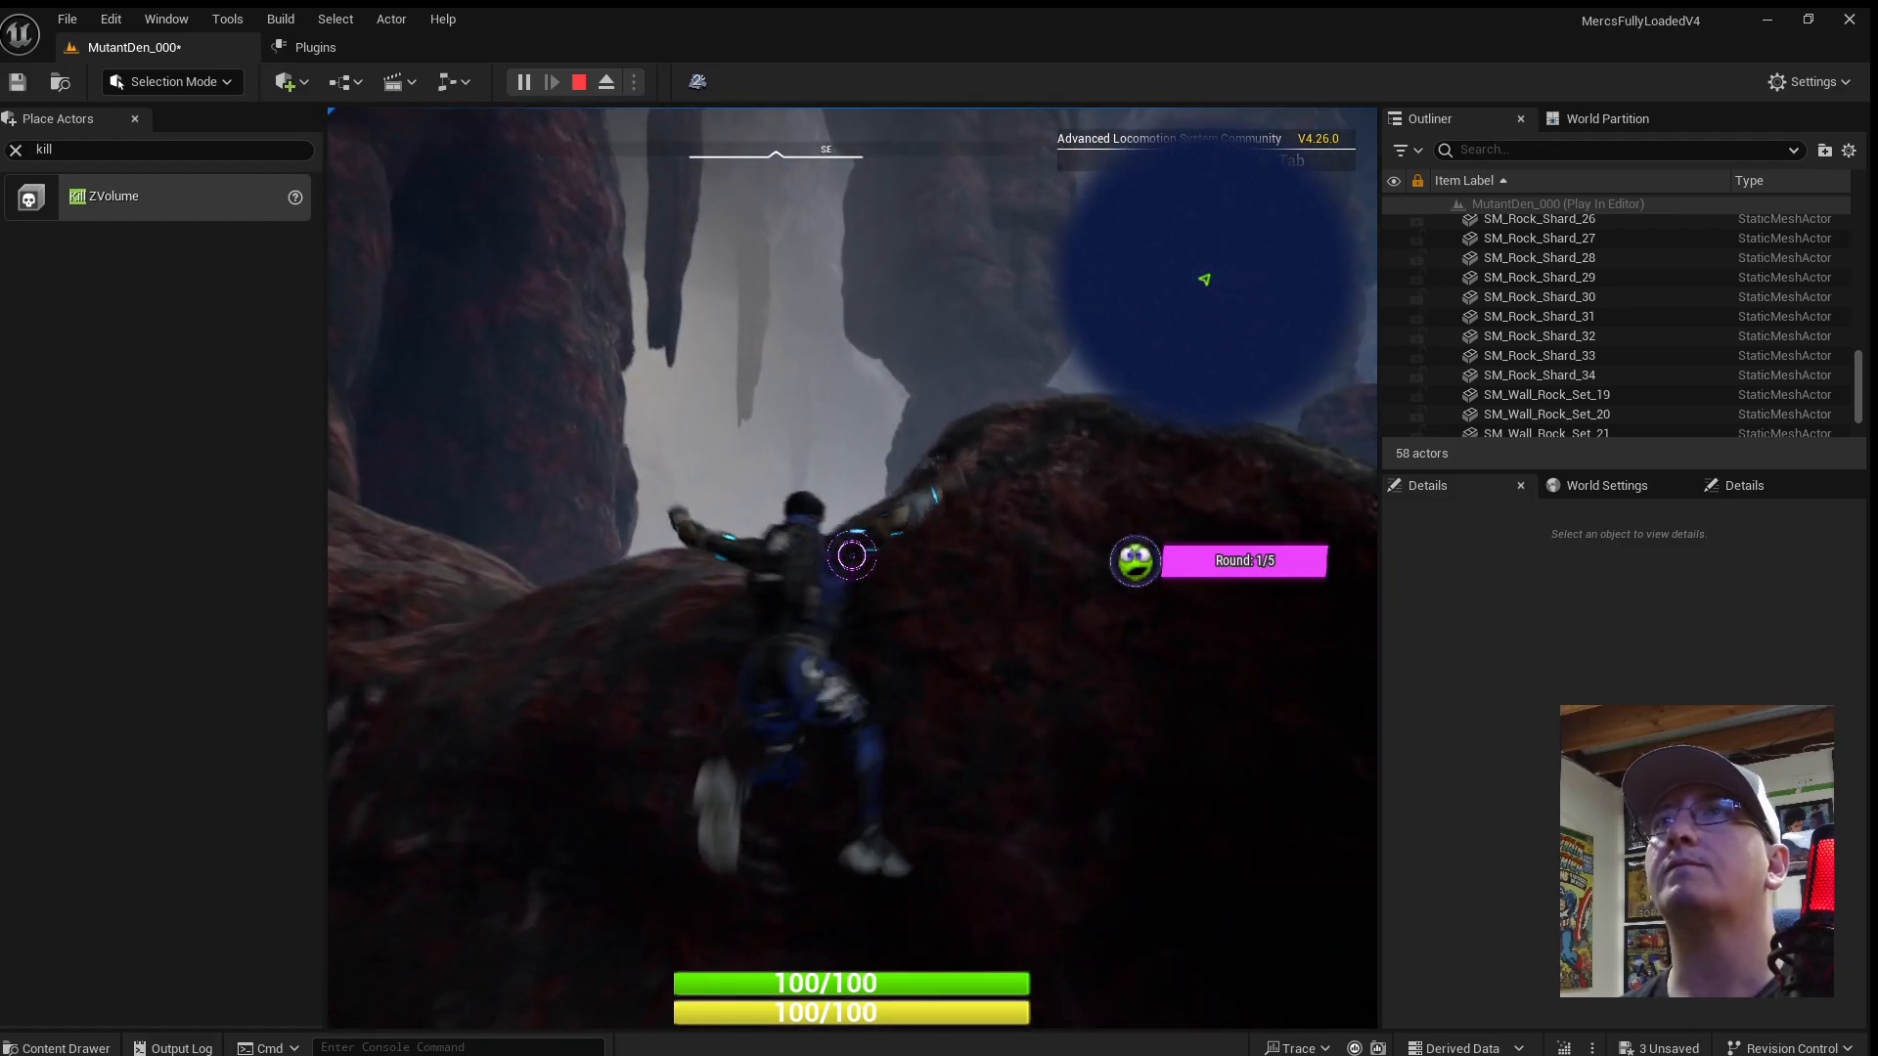
key(w)
key(space)
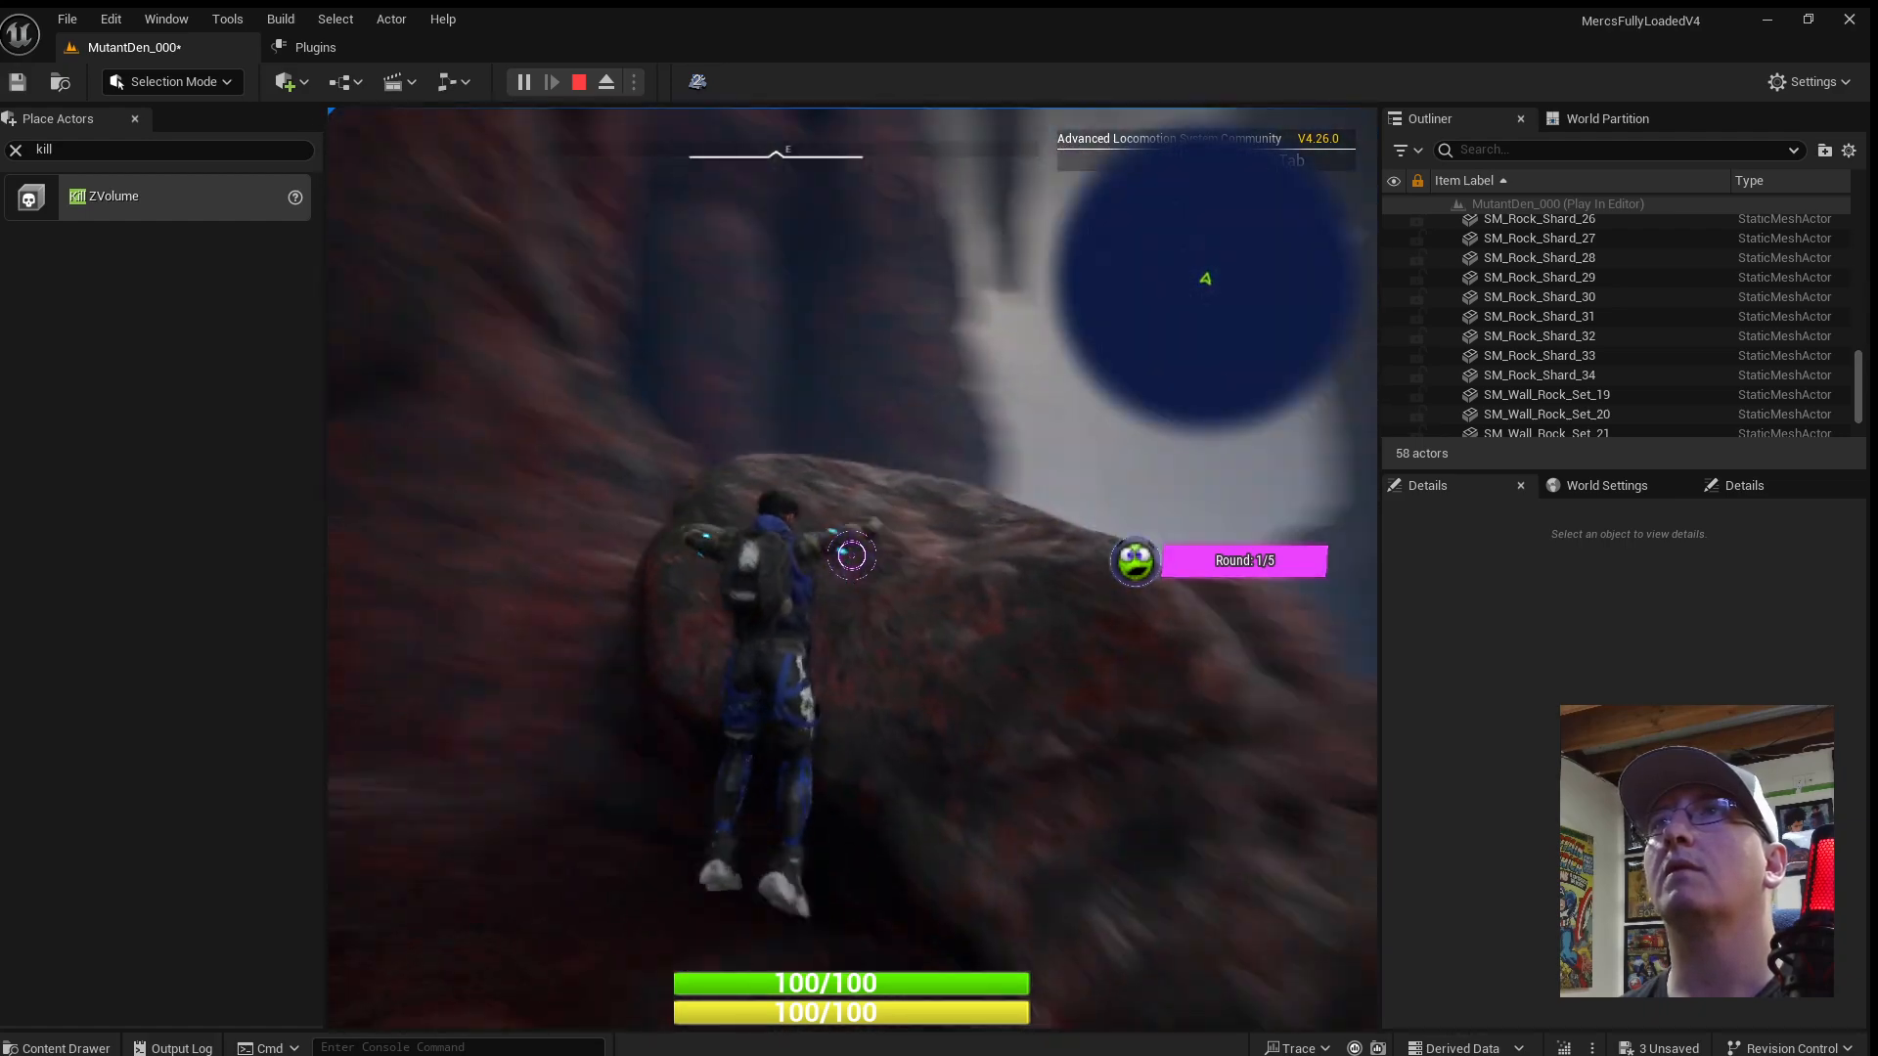
key(w)
key(space)
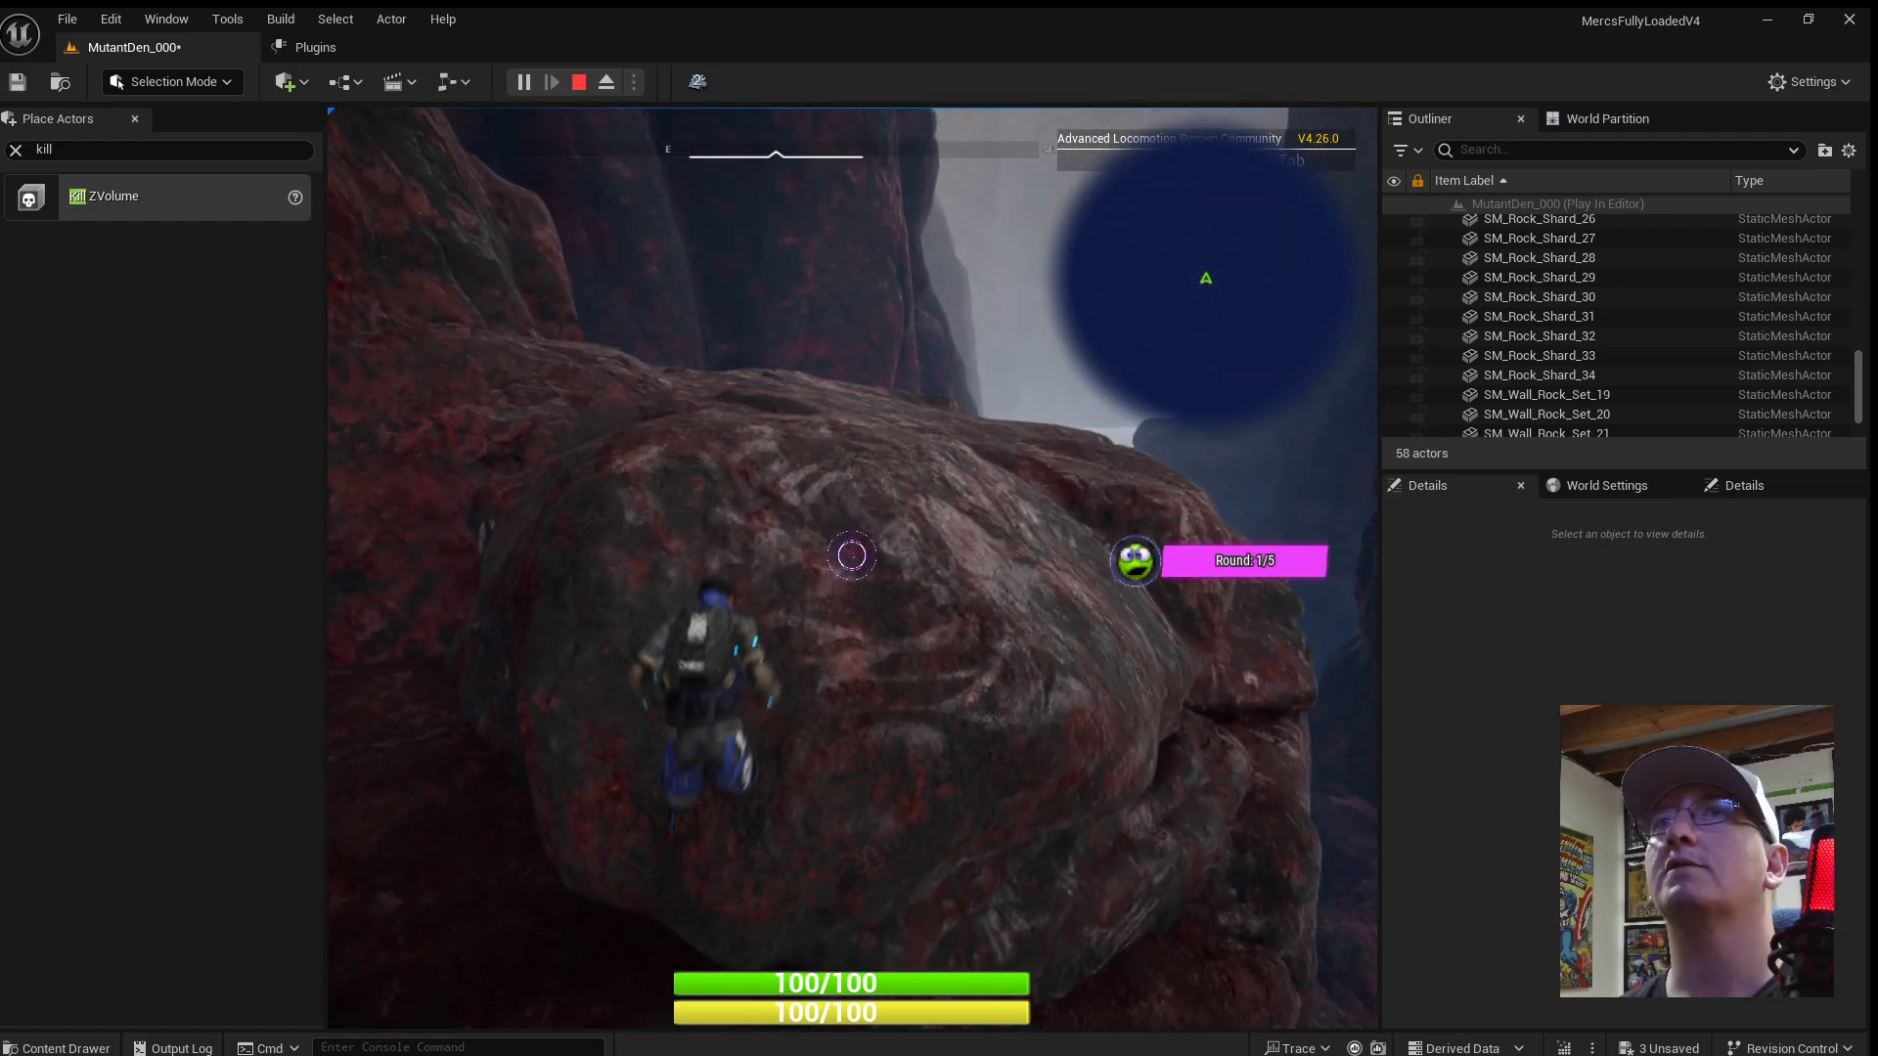
key(w)
key(Escape)
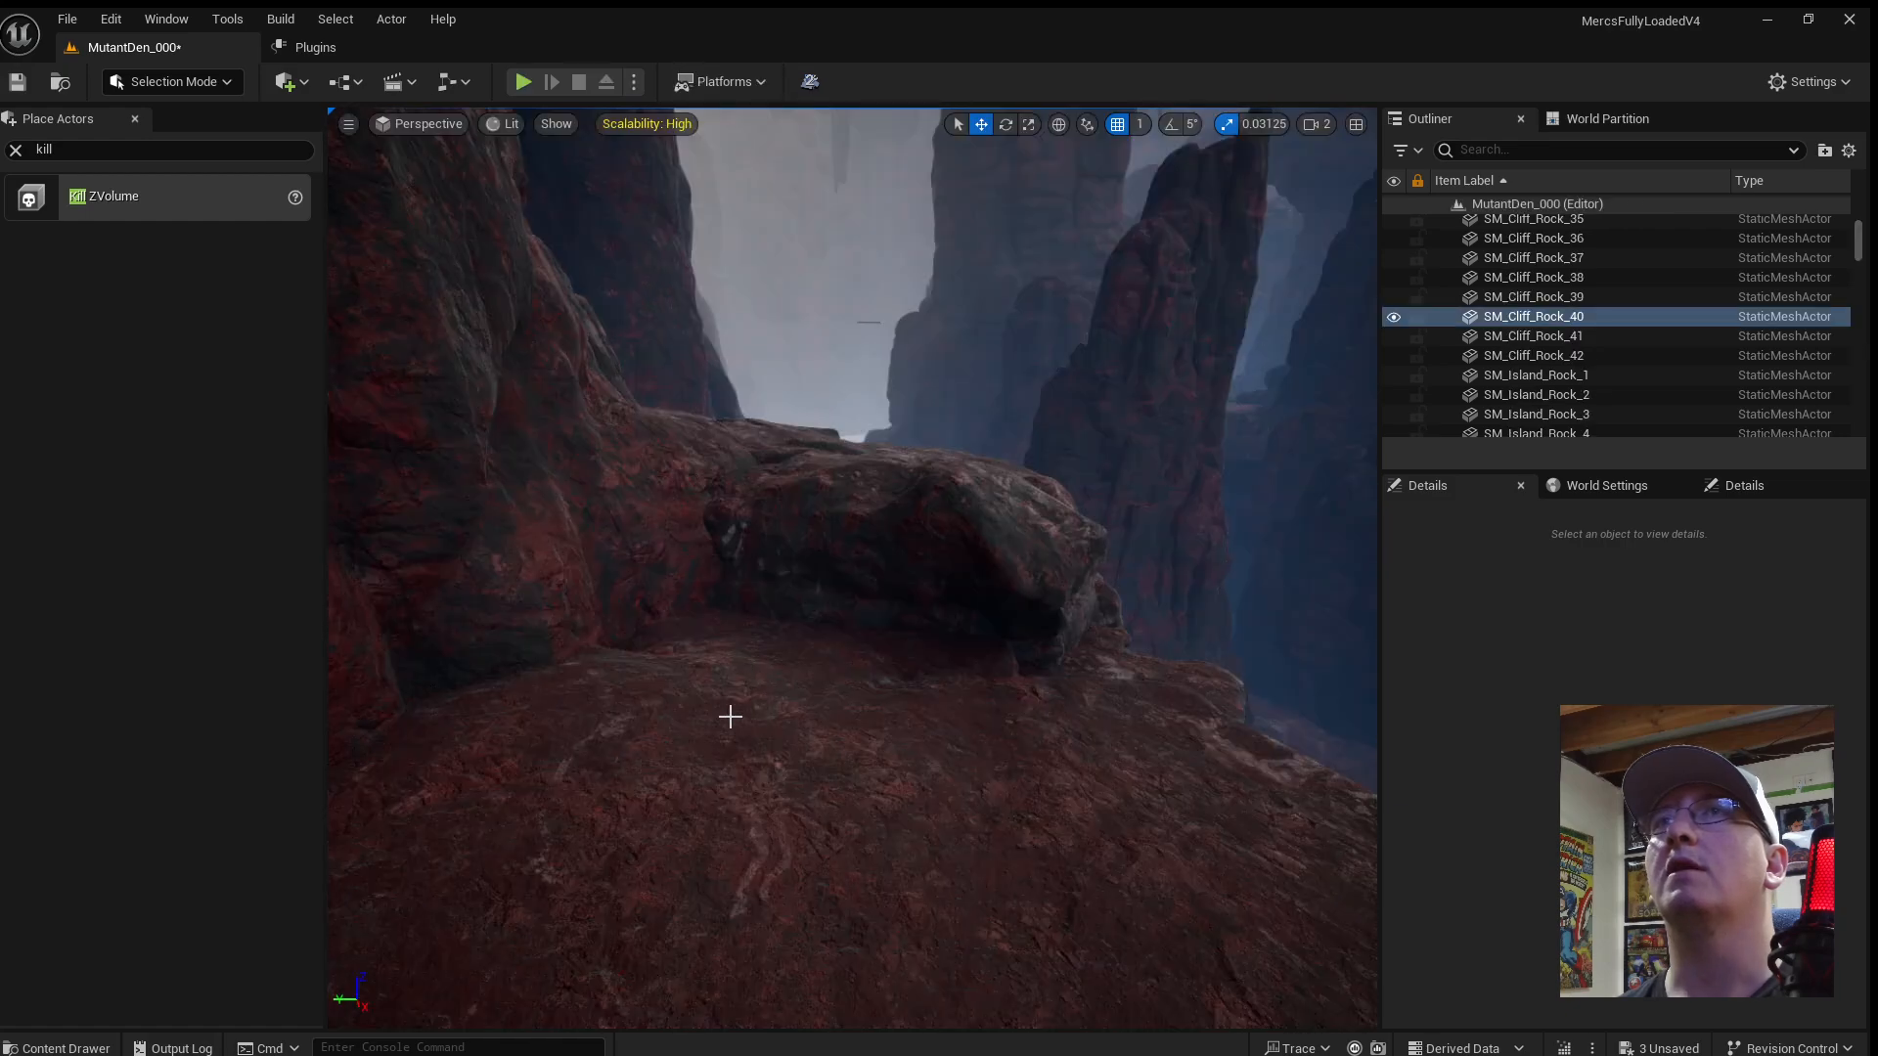
Adjust the scale of the SM_Cliff_Rock_42 rock slightly.
click(839, 599)
right_drag(838, 598, 905, 651)
key(e)
key(r)
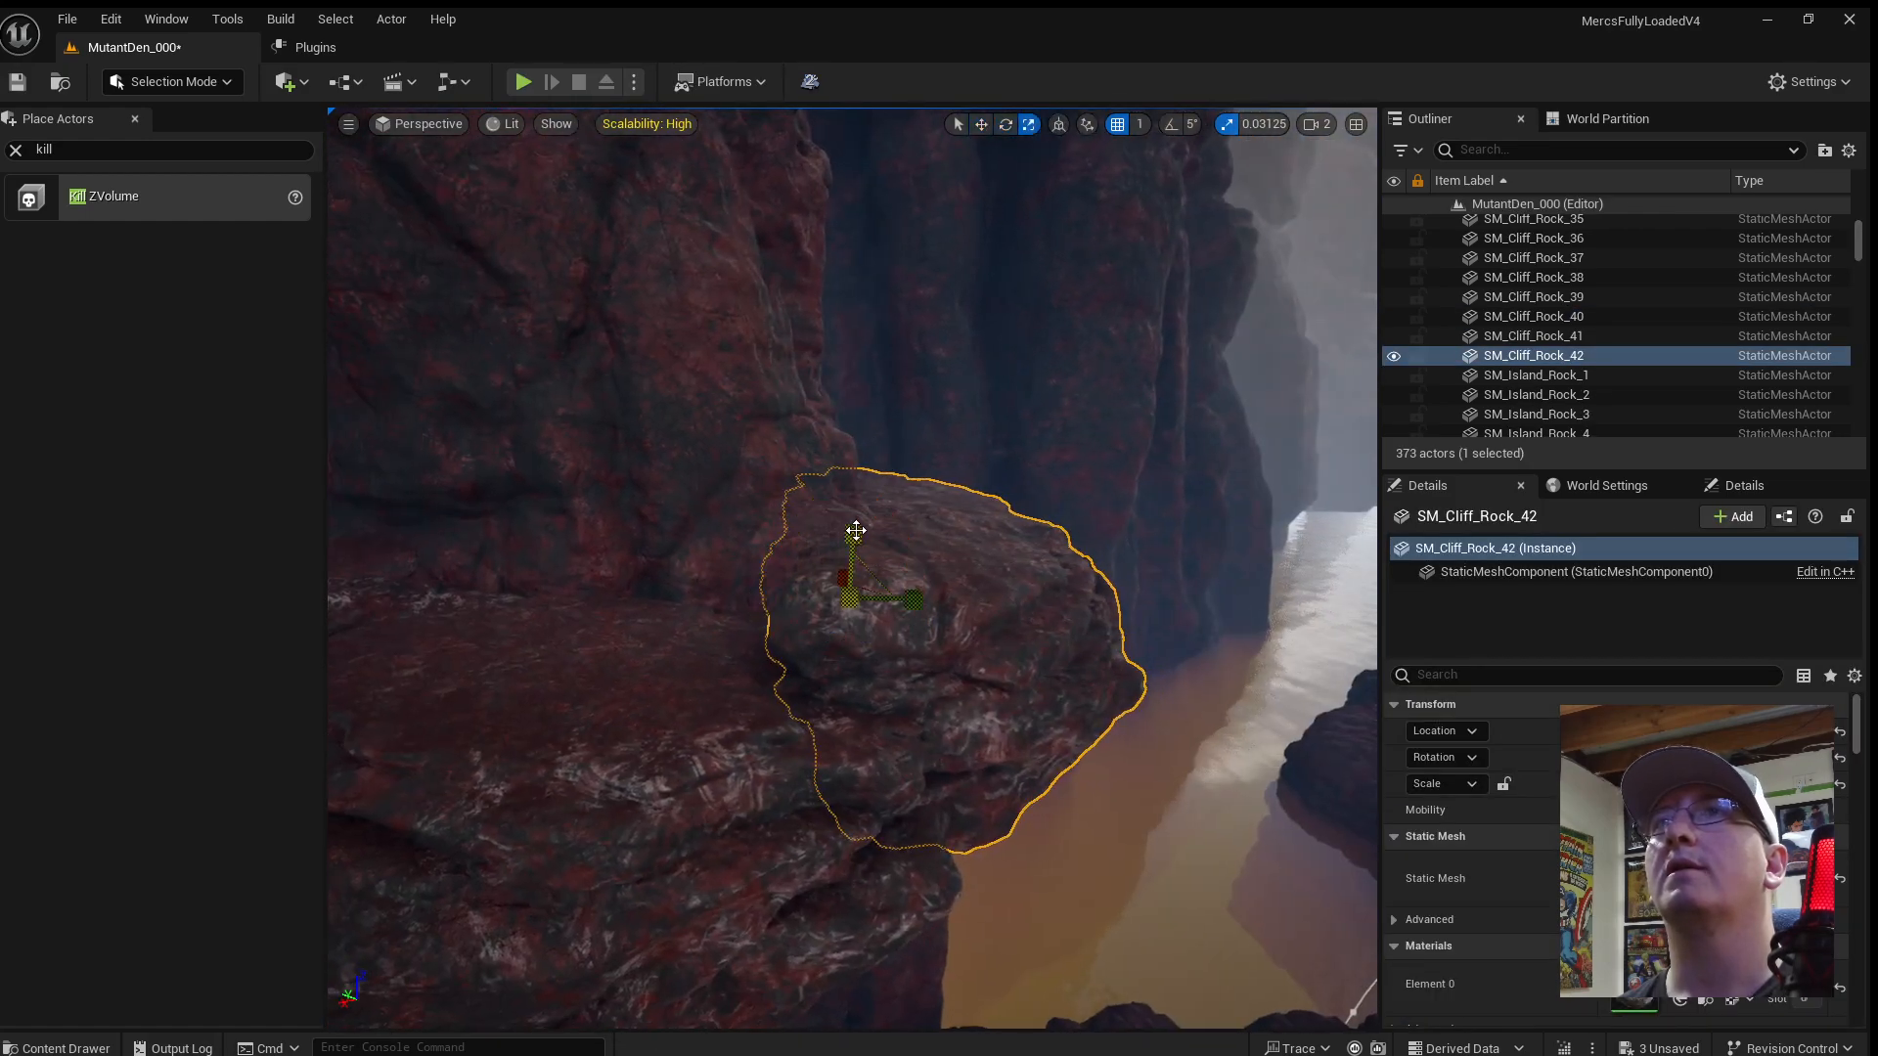
mouse_move(856, 530)
mouse_down()
mouse_move(856, 552)
mouse_move(855, 521)
mouse_up()
right_drag(823, 674, 884, 650)
Playtest from the SM_Cliff_Rock_40 ledge by climbing the character over the rescaled SM_Cliff_Rock_42 rock, and end the playtest.
click(768, 667)
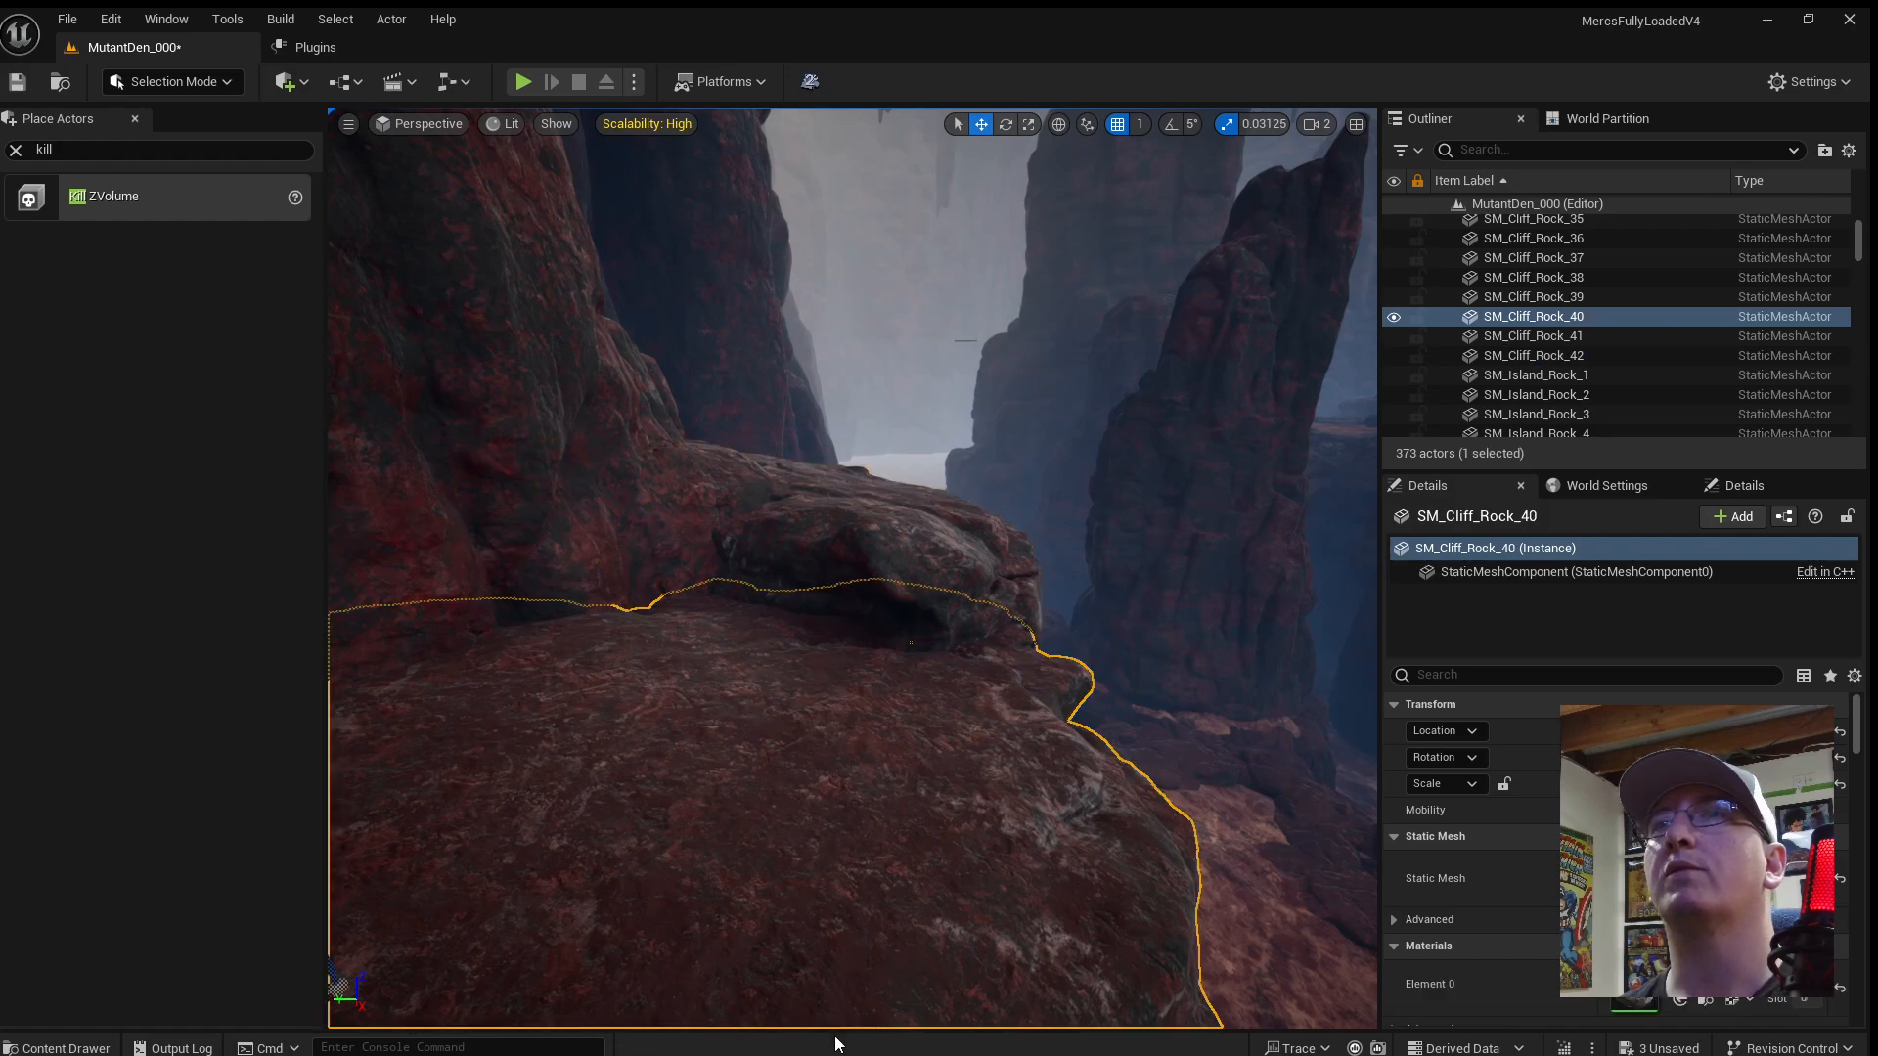
key(alt+p)
key(w)
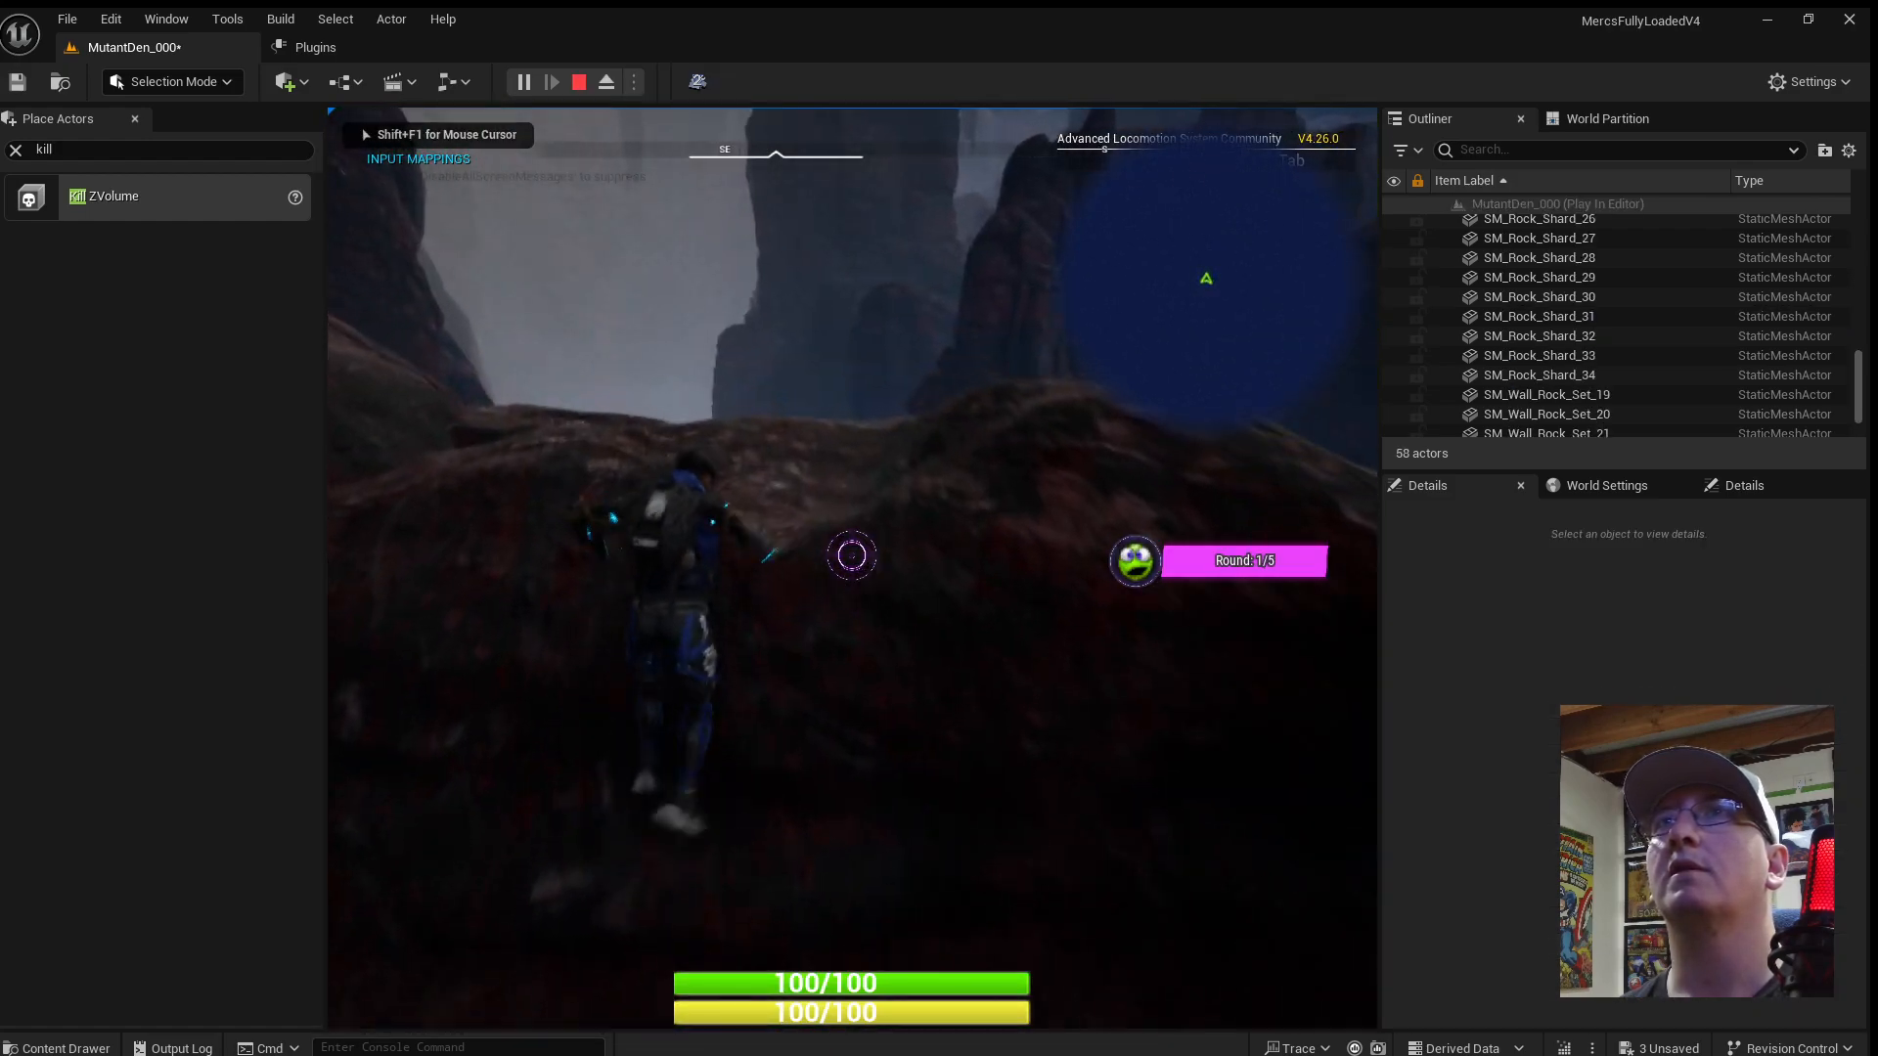
key(w)
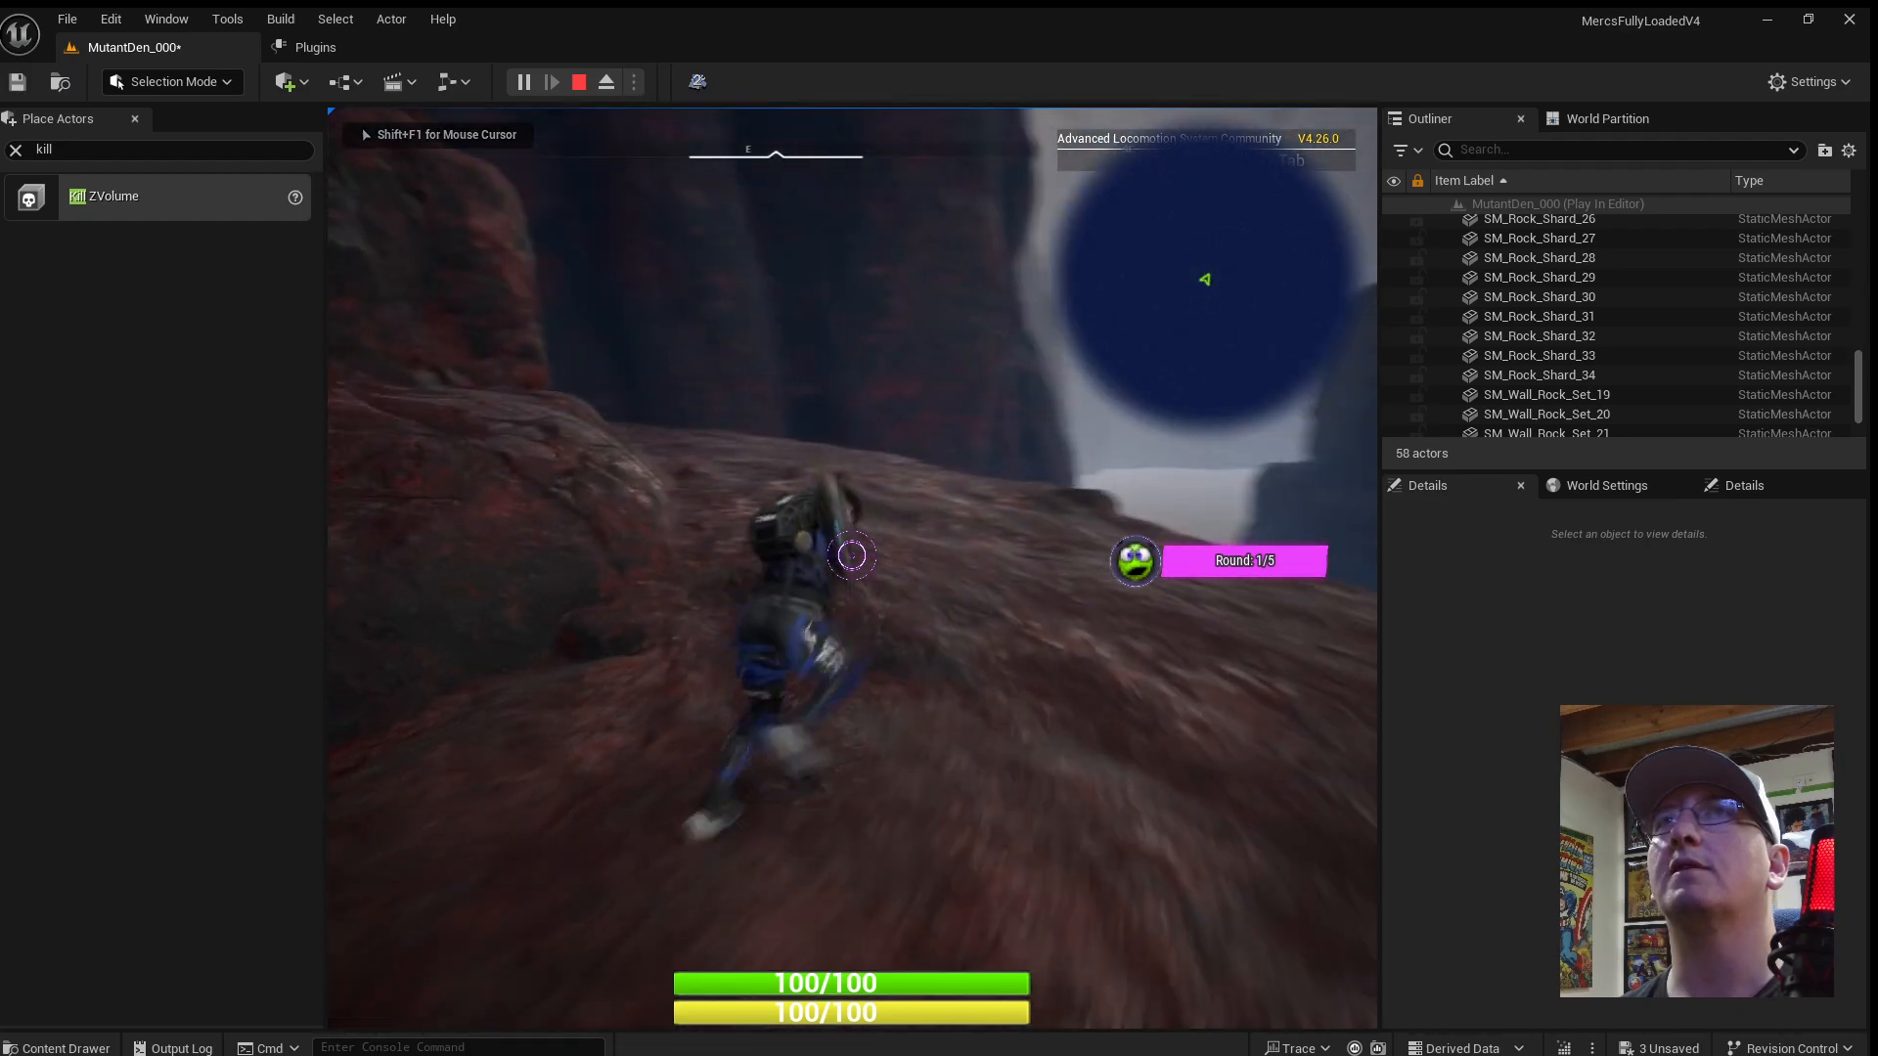
key(Escape)
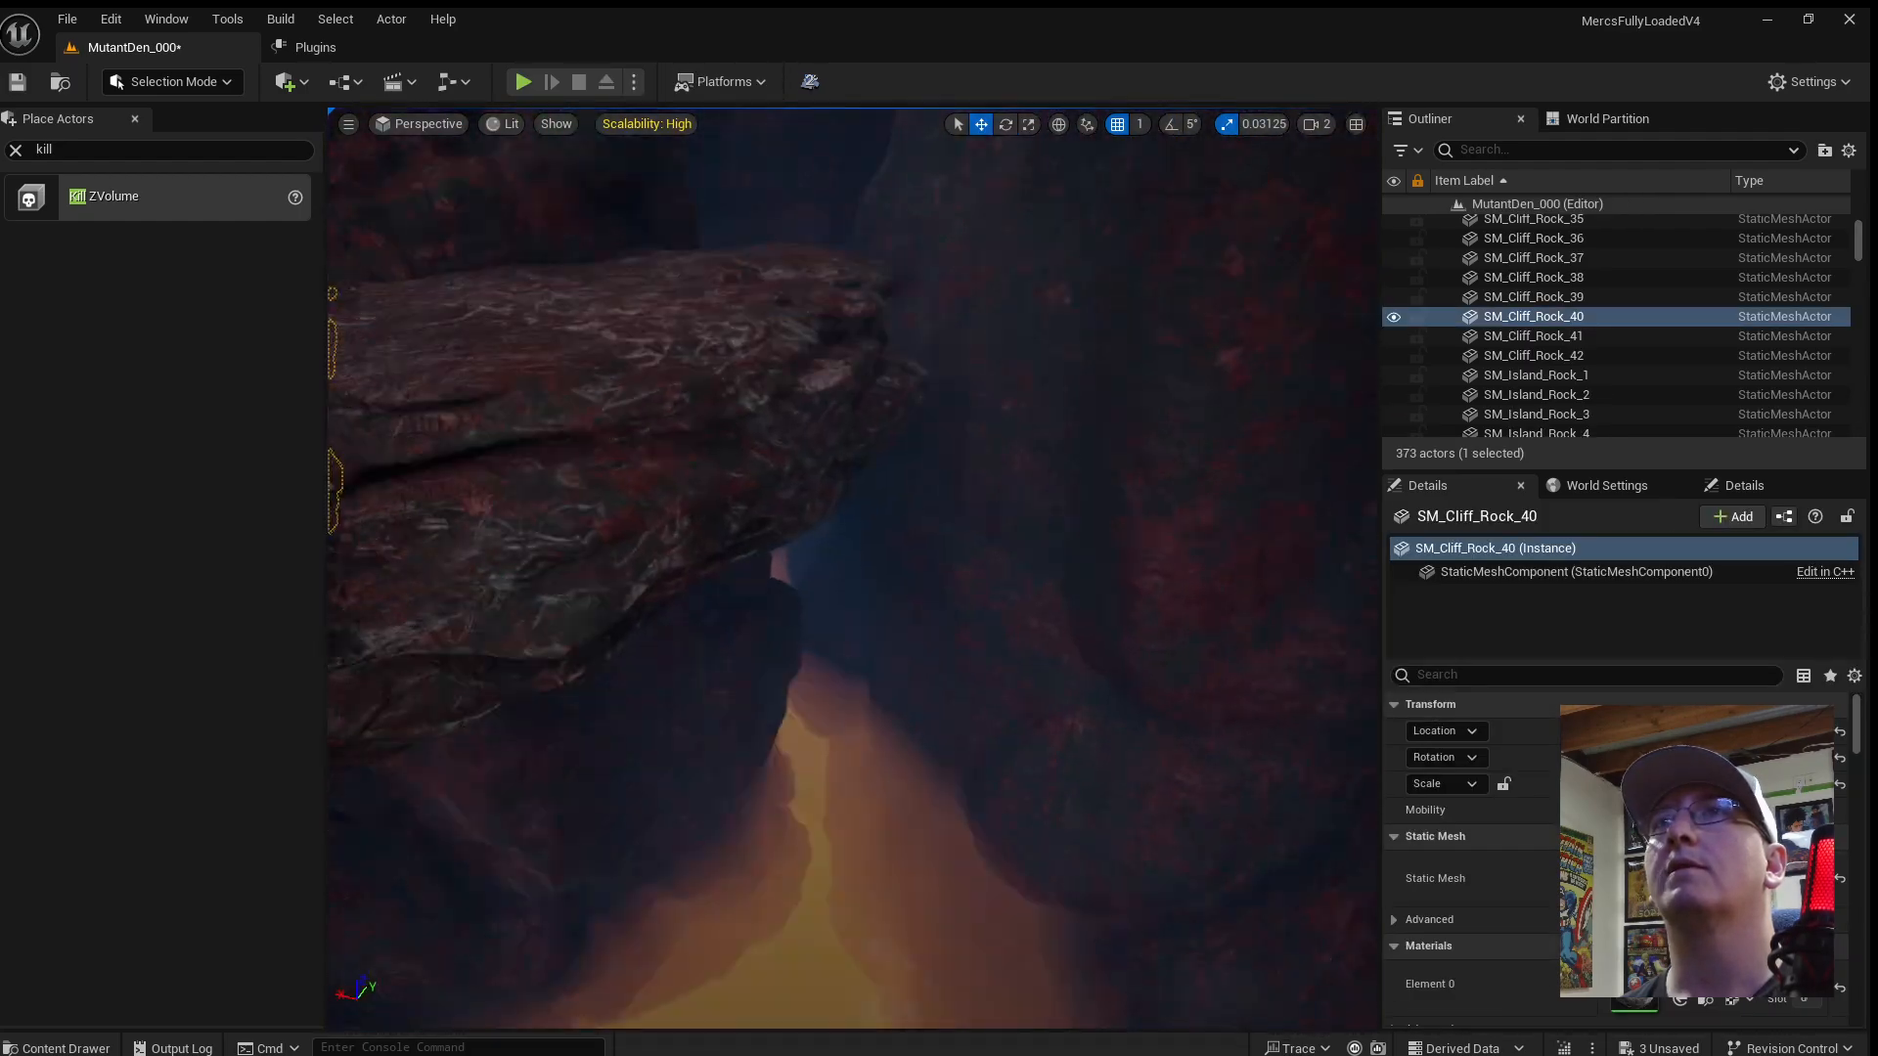
Examine the ledge edges, the rock pillars and the lake island for where the route can continue.
key(s)
right_drag(851, 567, 1252, 484)
key(w)
key(s)
key(w)
right_drag(988, 753, 901, 759)
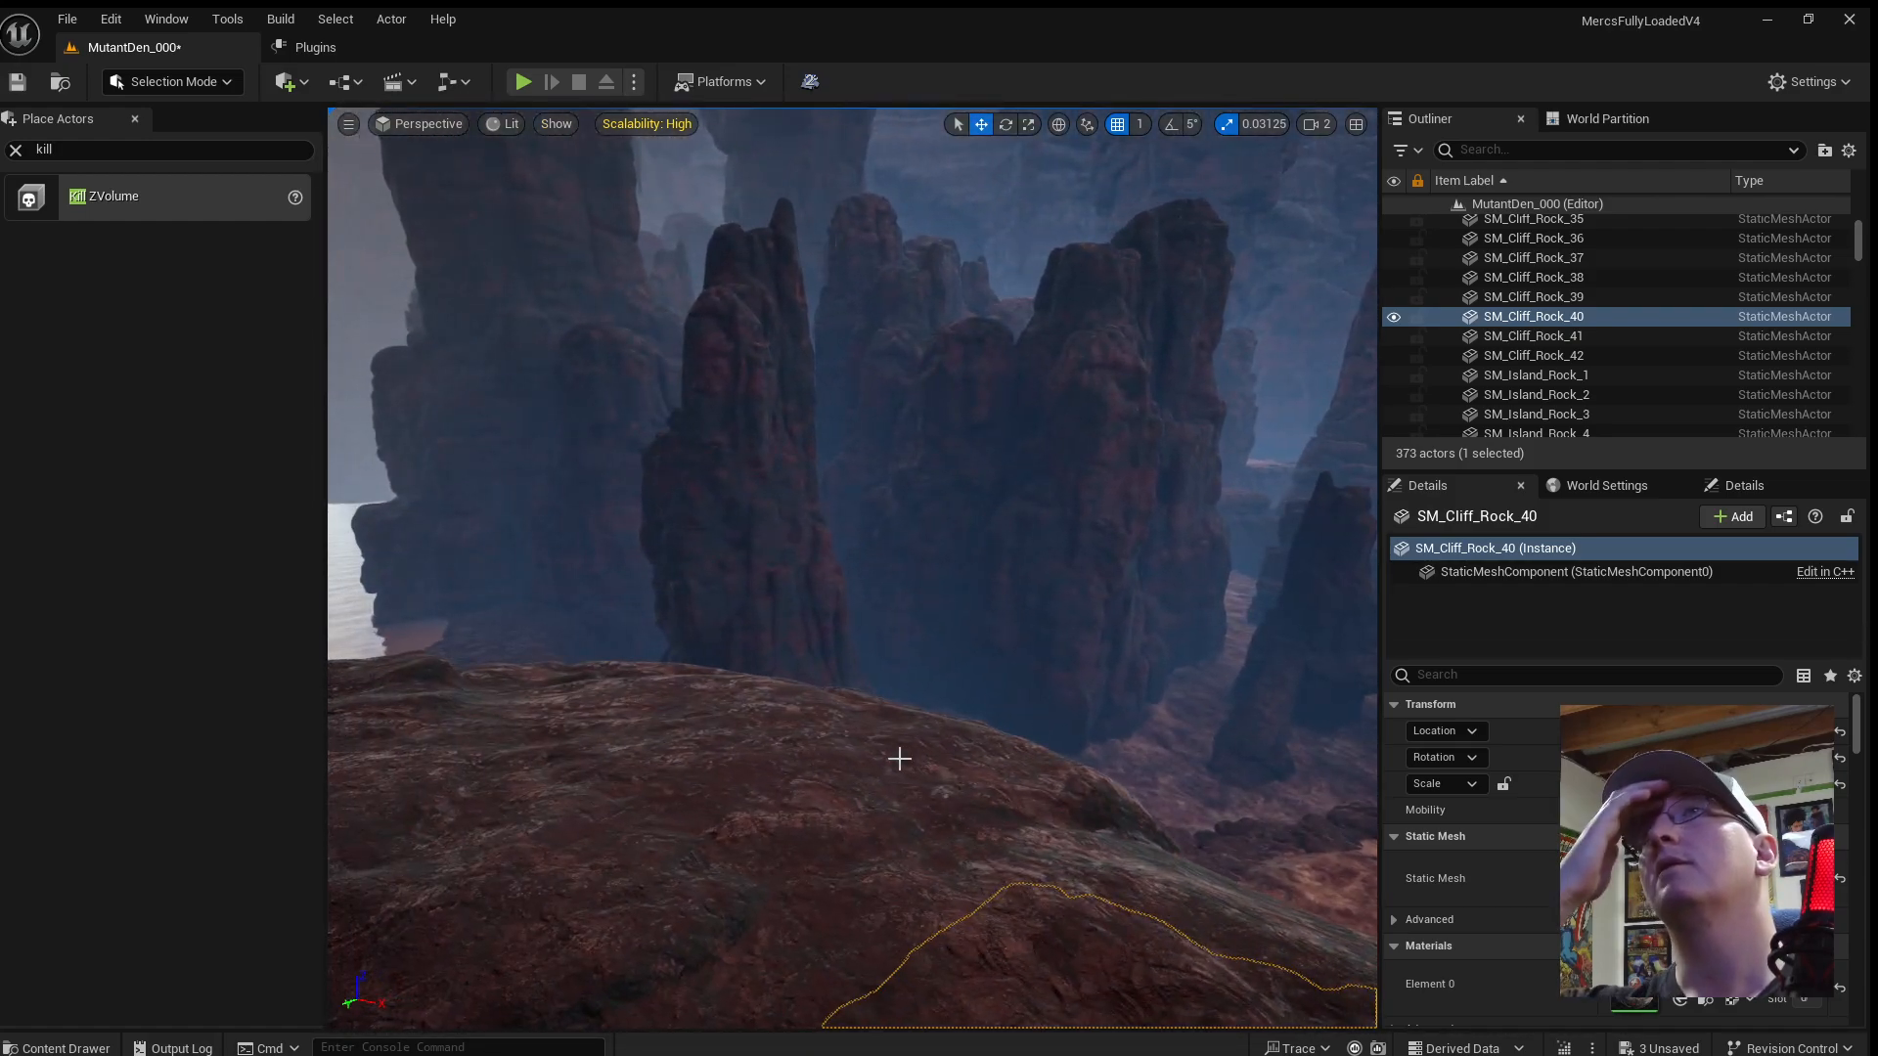
key(w)
right_drag(651, 494, 920, 460)
key(s)
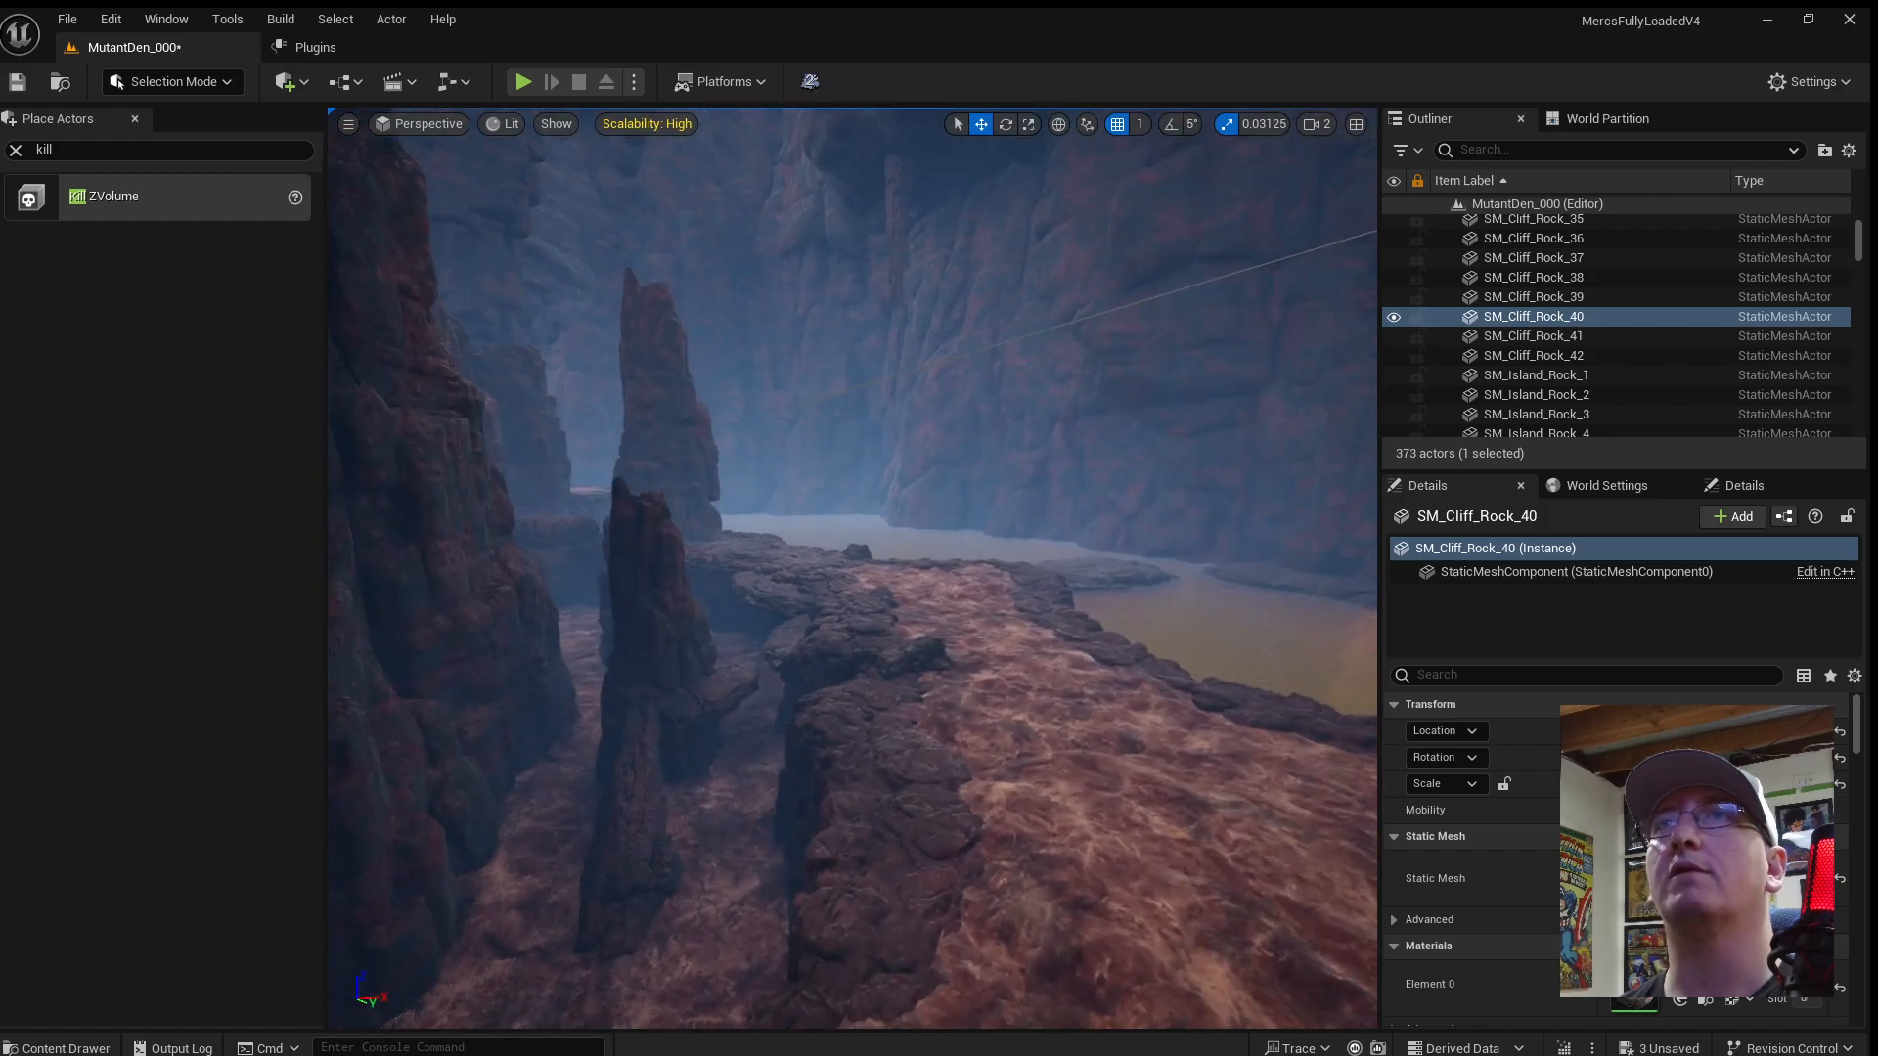
right_drag(851, 568, 499, 538)
scroll(851, 567, down, 1)
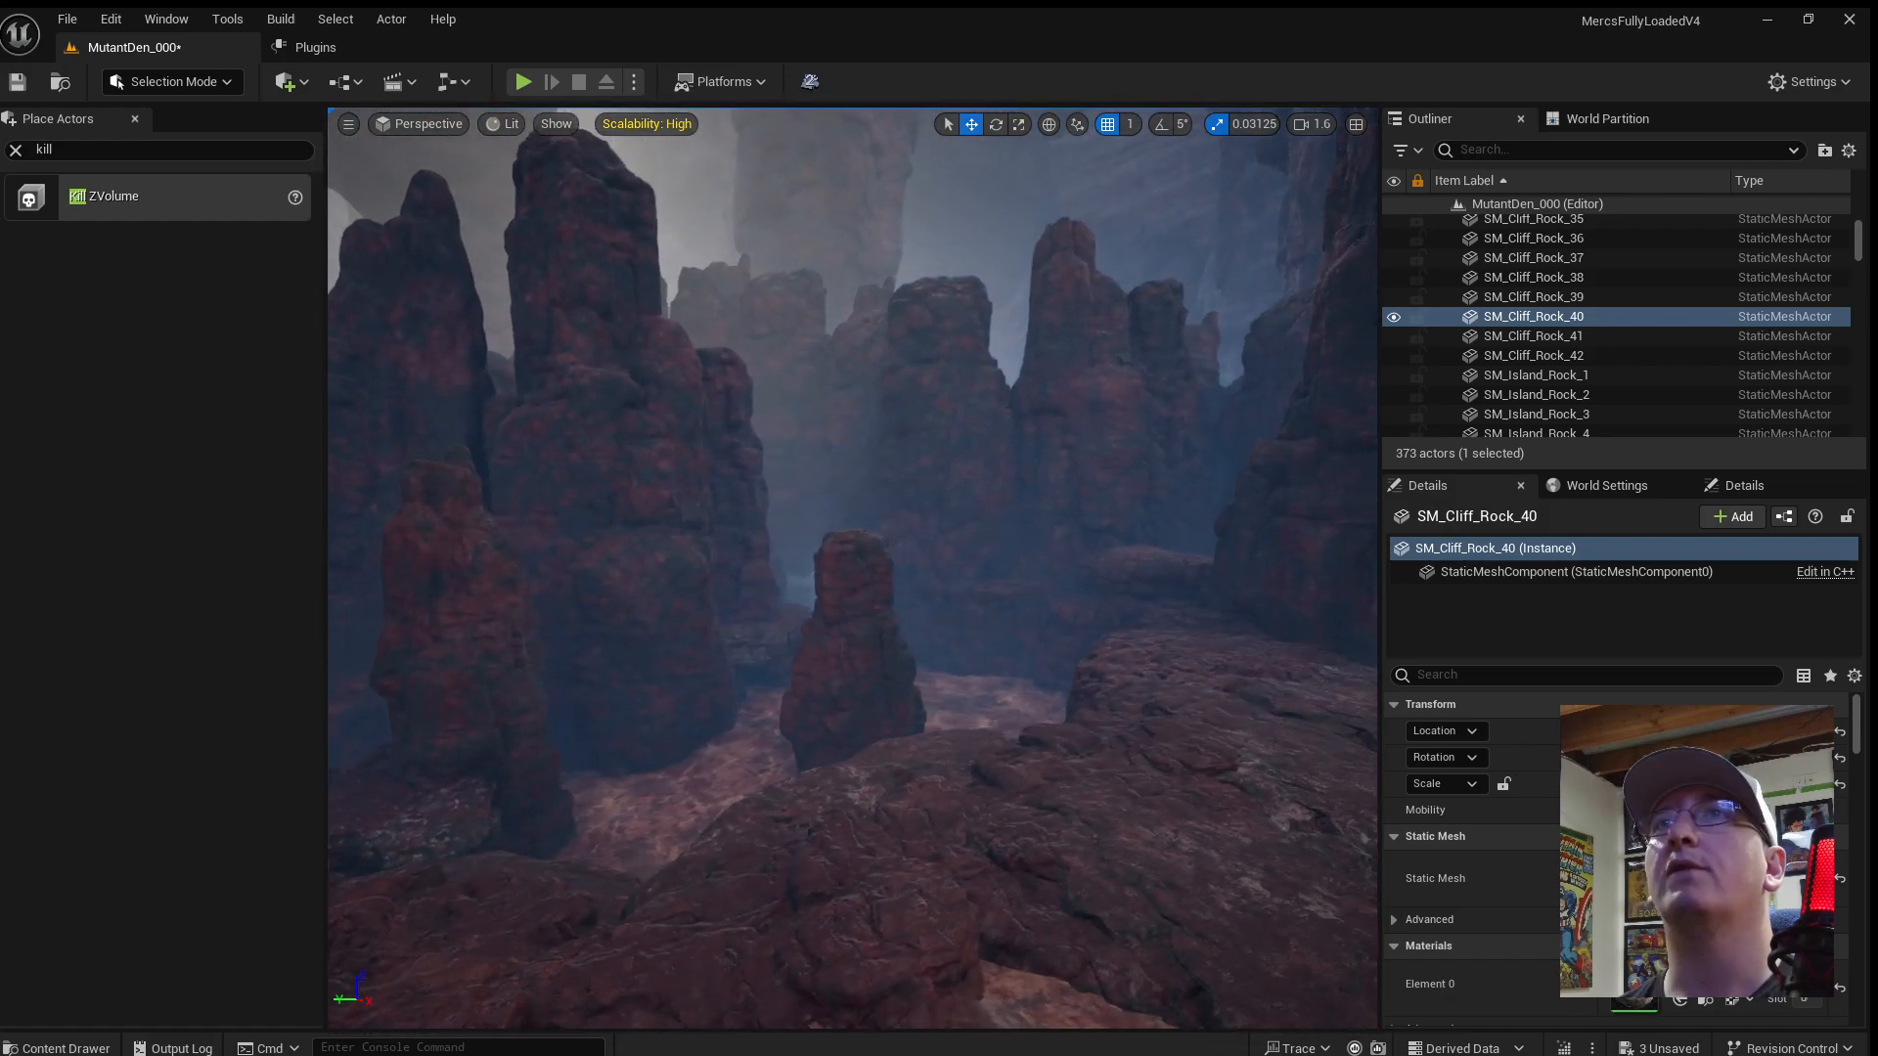
right_drag(851, 567, 841, 626)
Duplicate the SM_Island_Rock_6 rock and position the copy on the open ground of the lake island.
click(1076, 675)
right_drag(1250, 643, 1221, 639)
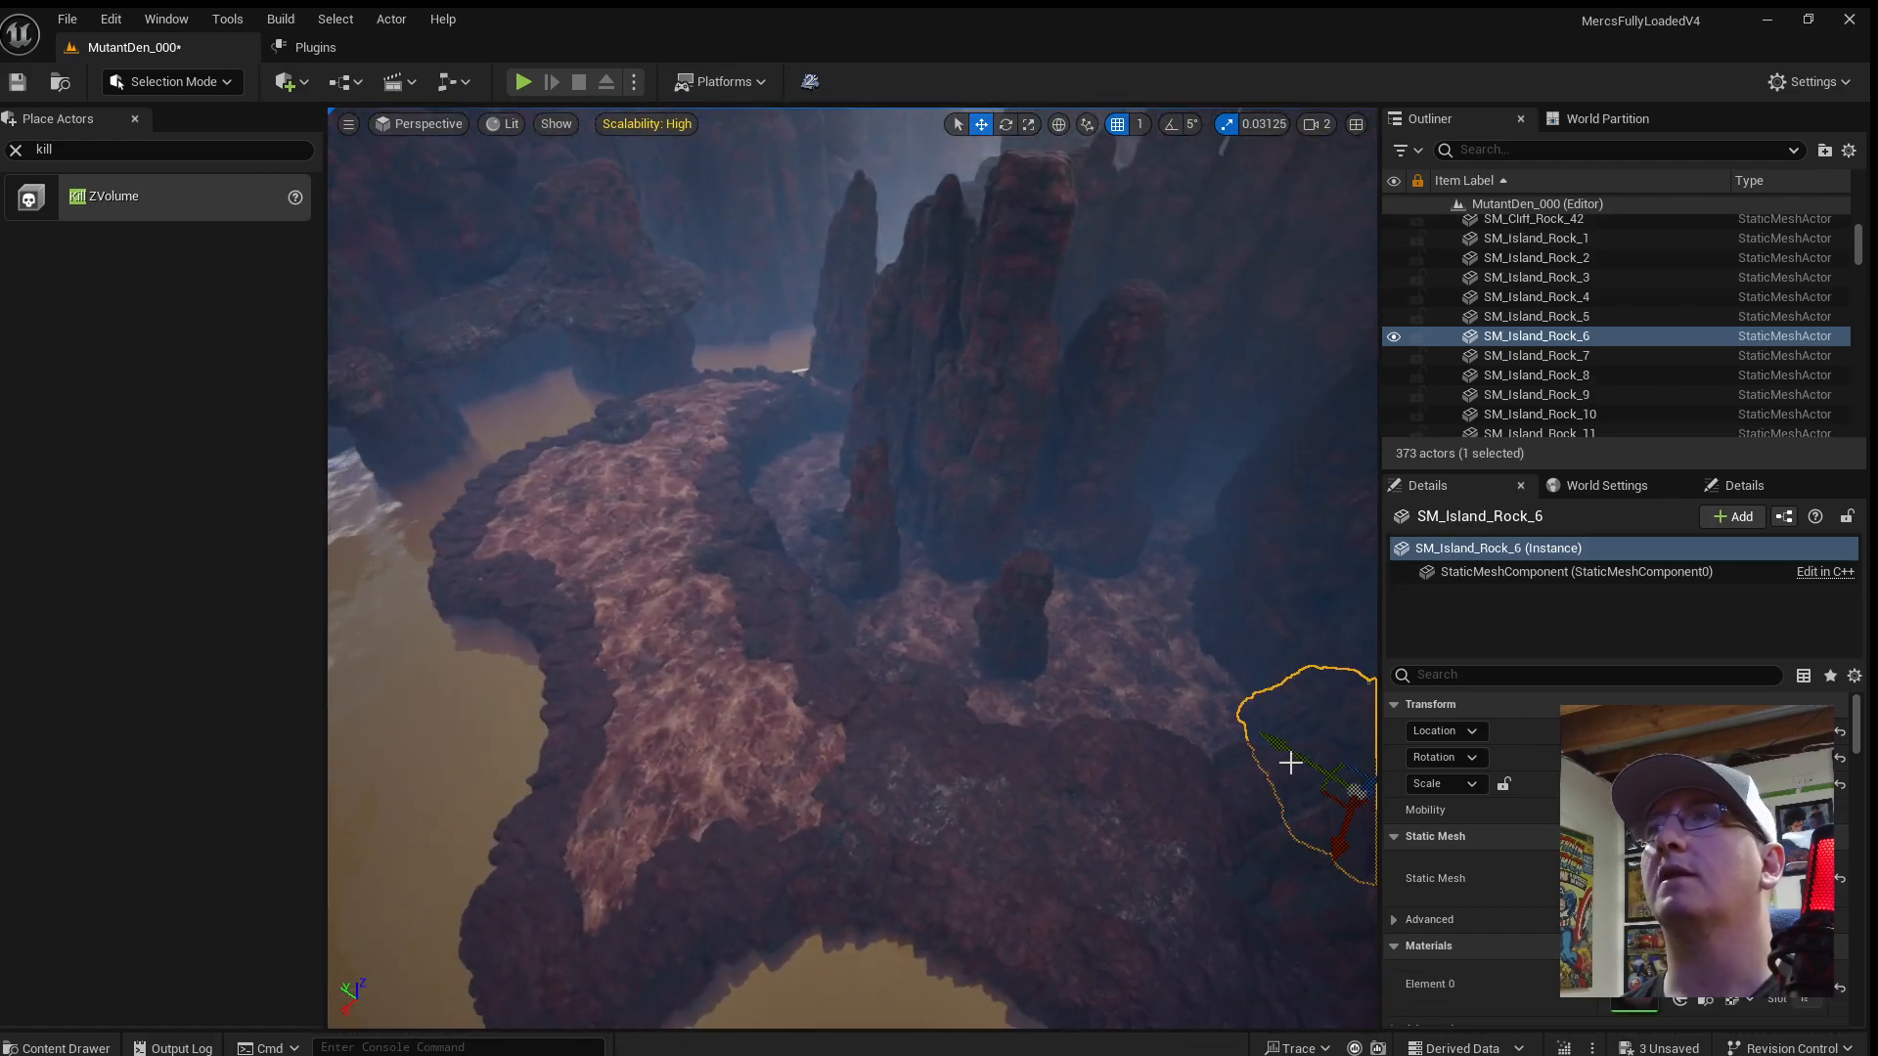
alt+drag(1290, 762, 874, 577)
right_drag(858, 537, 1066, 556)
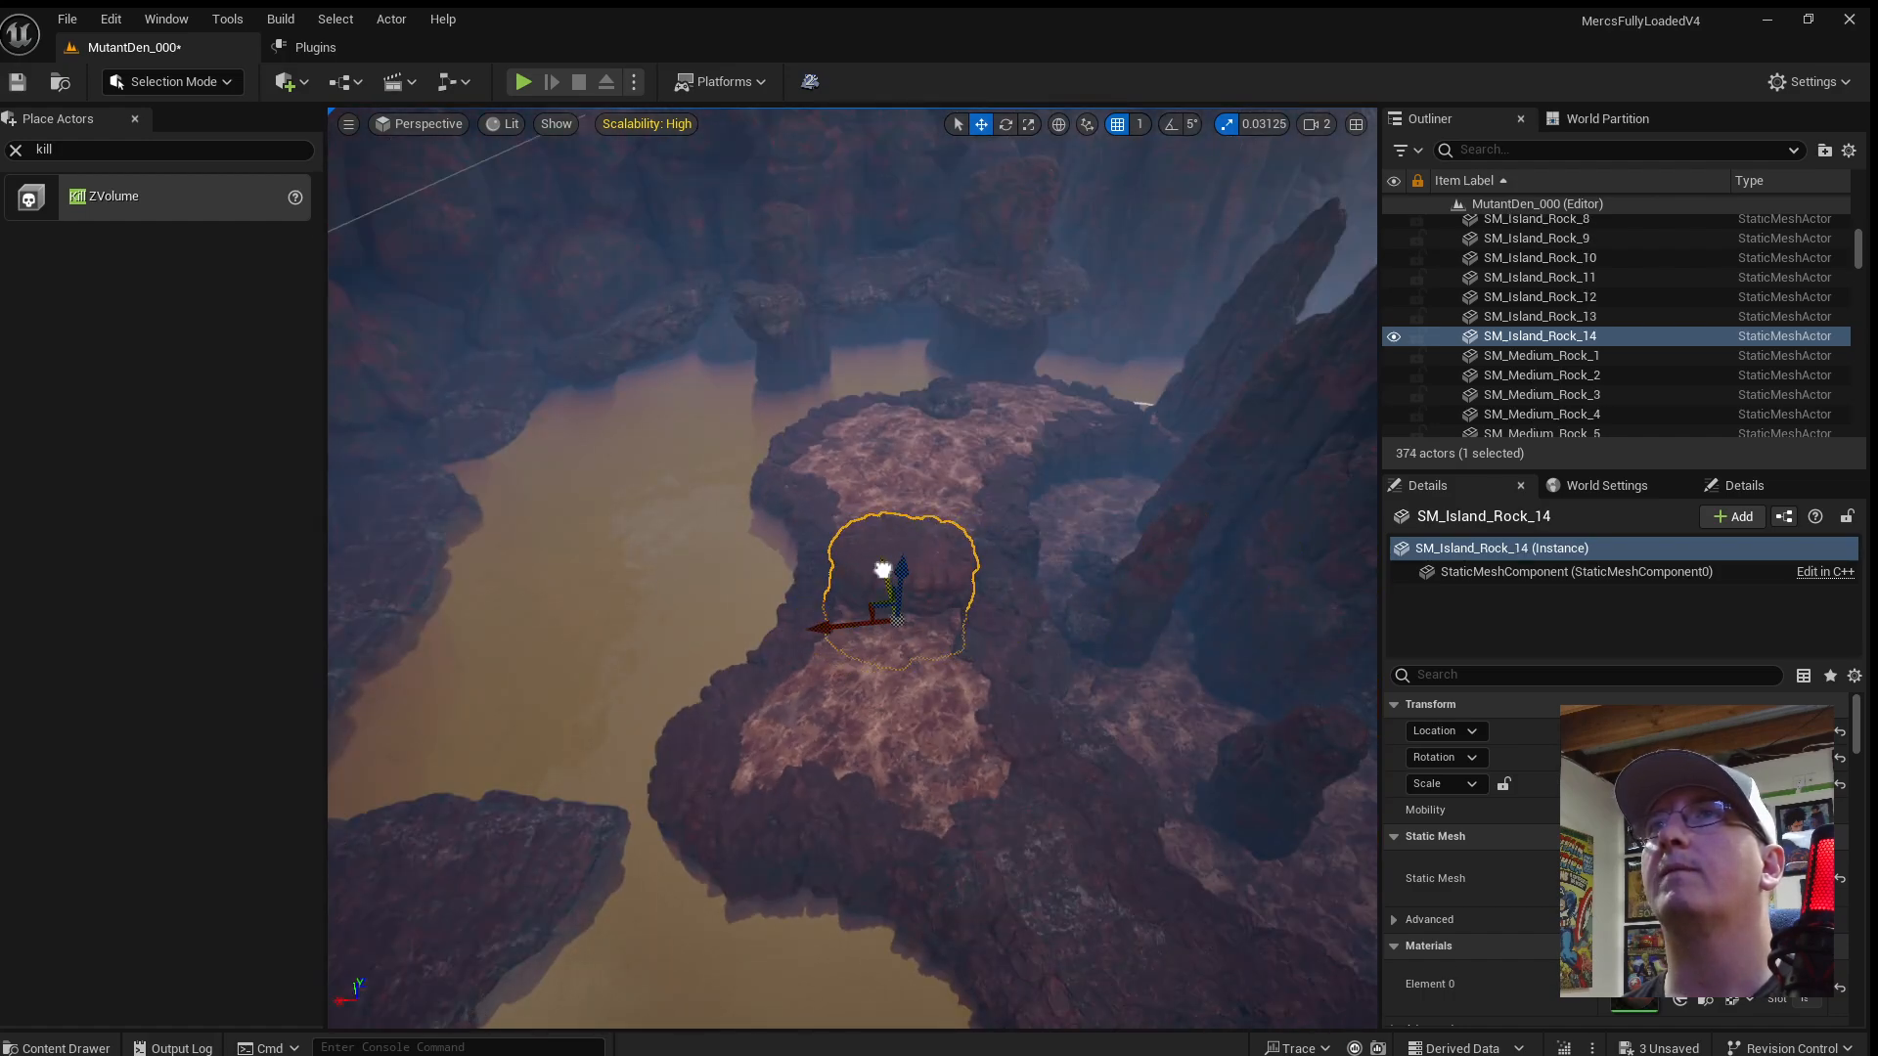
key(w)
right_drag(856, 512, 910, 621)
scroll(885, 567, up, 1)
drag(909, 621, 888, 510)
drag(831, 597, 781, 607)
Duplicate the small standing pillar rock and place the copy on the island by the SM_Medium_Rock_14 boulder, adjusting its height.
click(772, 675)
key(w)
right_drag(772, 675, 880, 702)
click(872, 698)
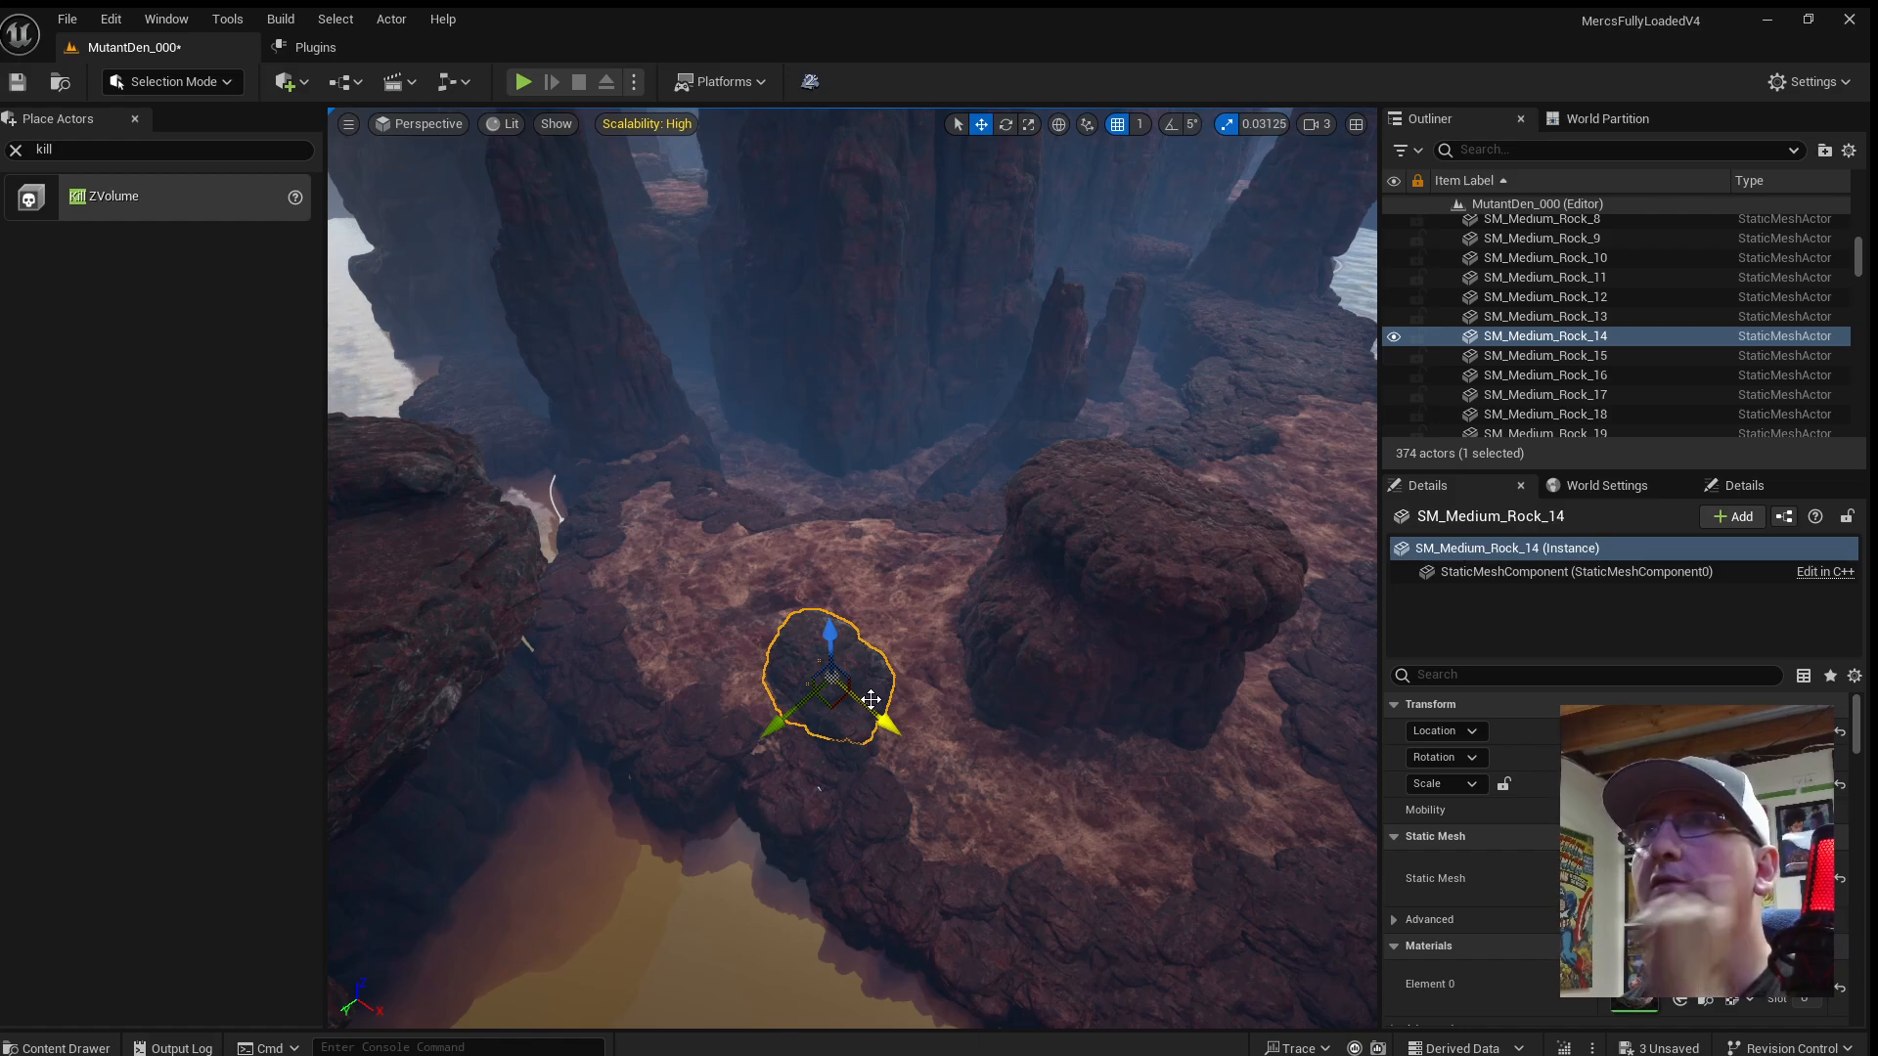
right_drag(934, 675, 1035, 628)
click(1085, 567)
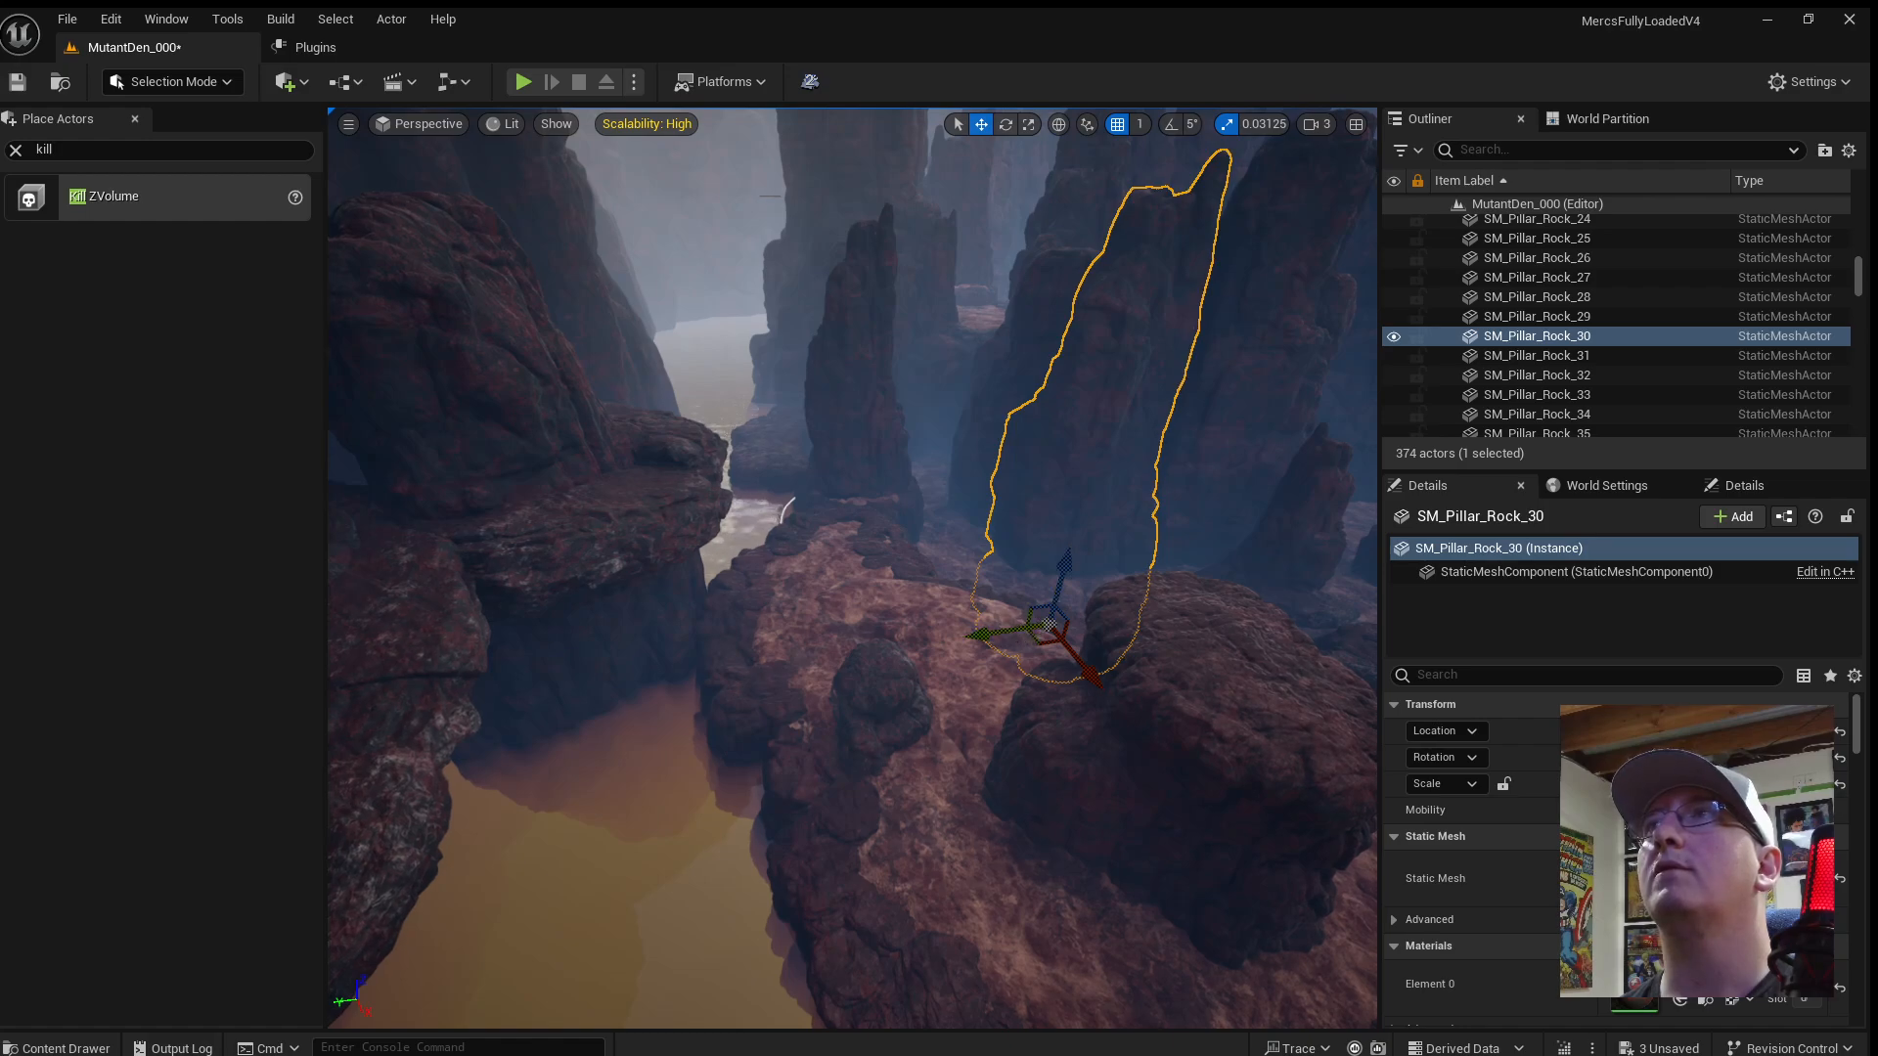
click(1308, 533)
alt+drag(1233, 646, 793, 777)
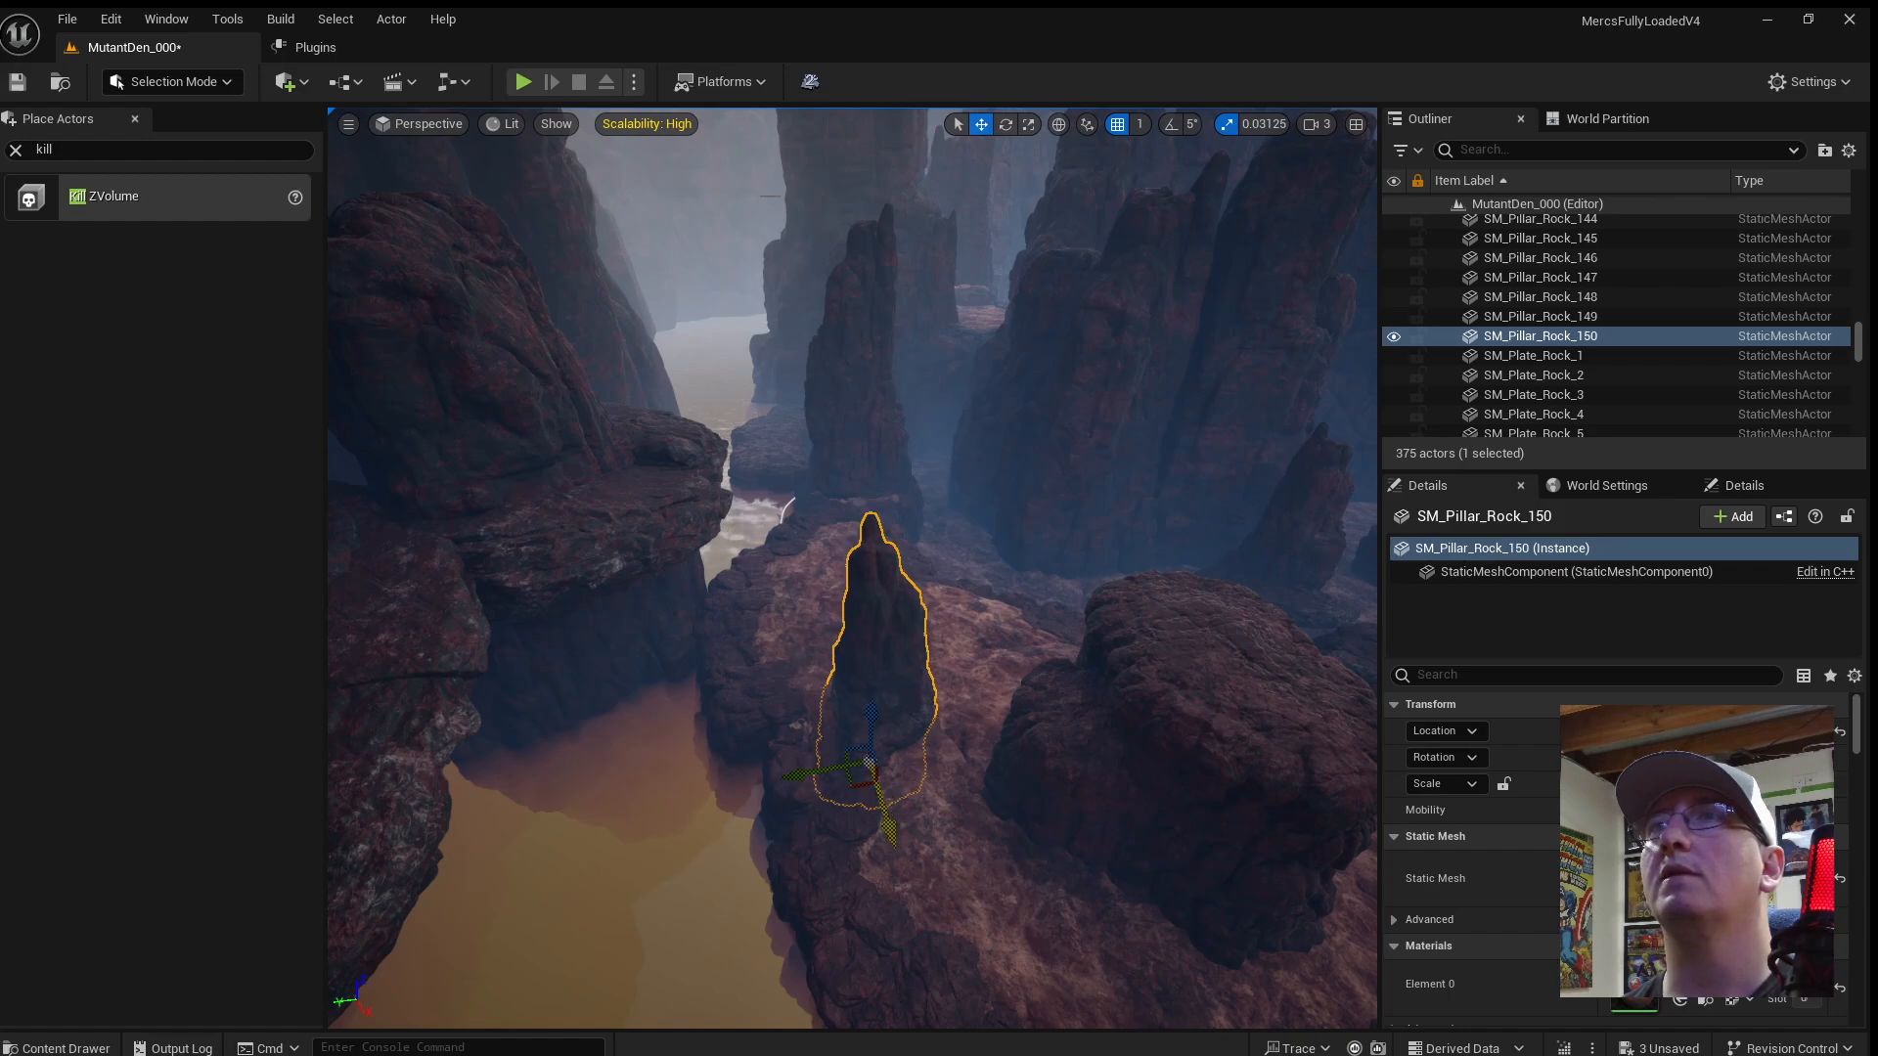
drag(884, 729, 883, 671)
Rotate the SM_Medium_Rock_14 boulder and reposition it at the base of the SM_Pillar_Rock_150 pillar.
right_drag(883, 670, 892, 739)
key(w)
click(898, 727)
key(s)
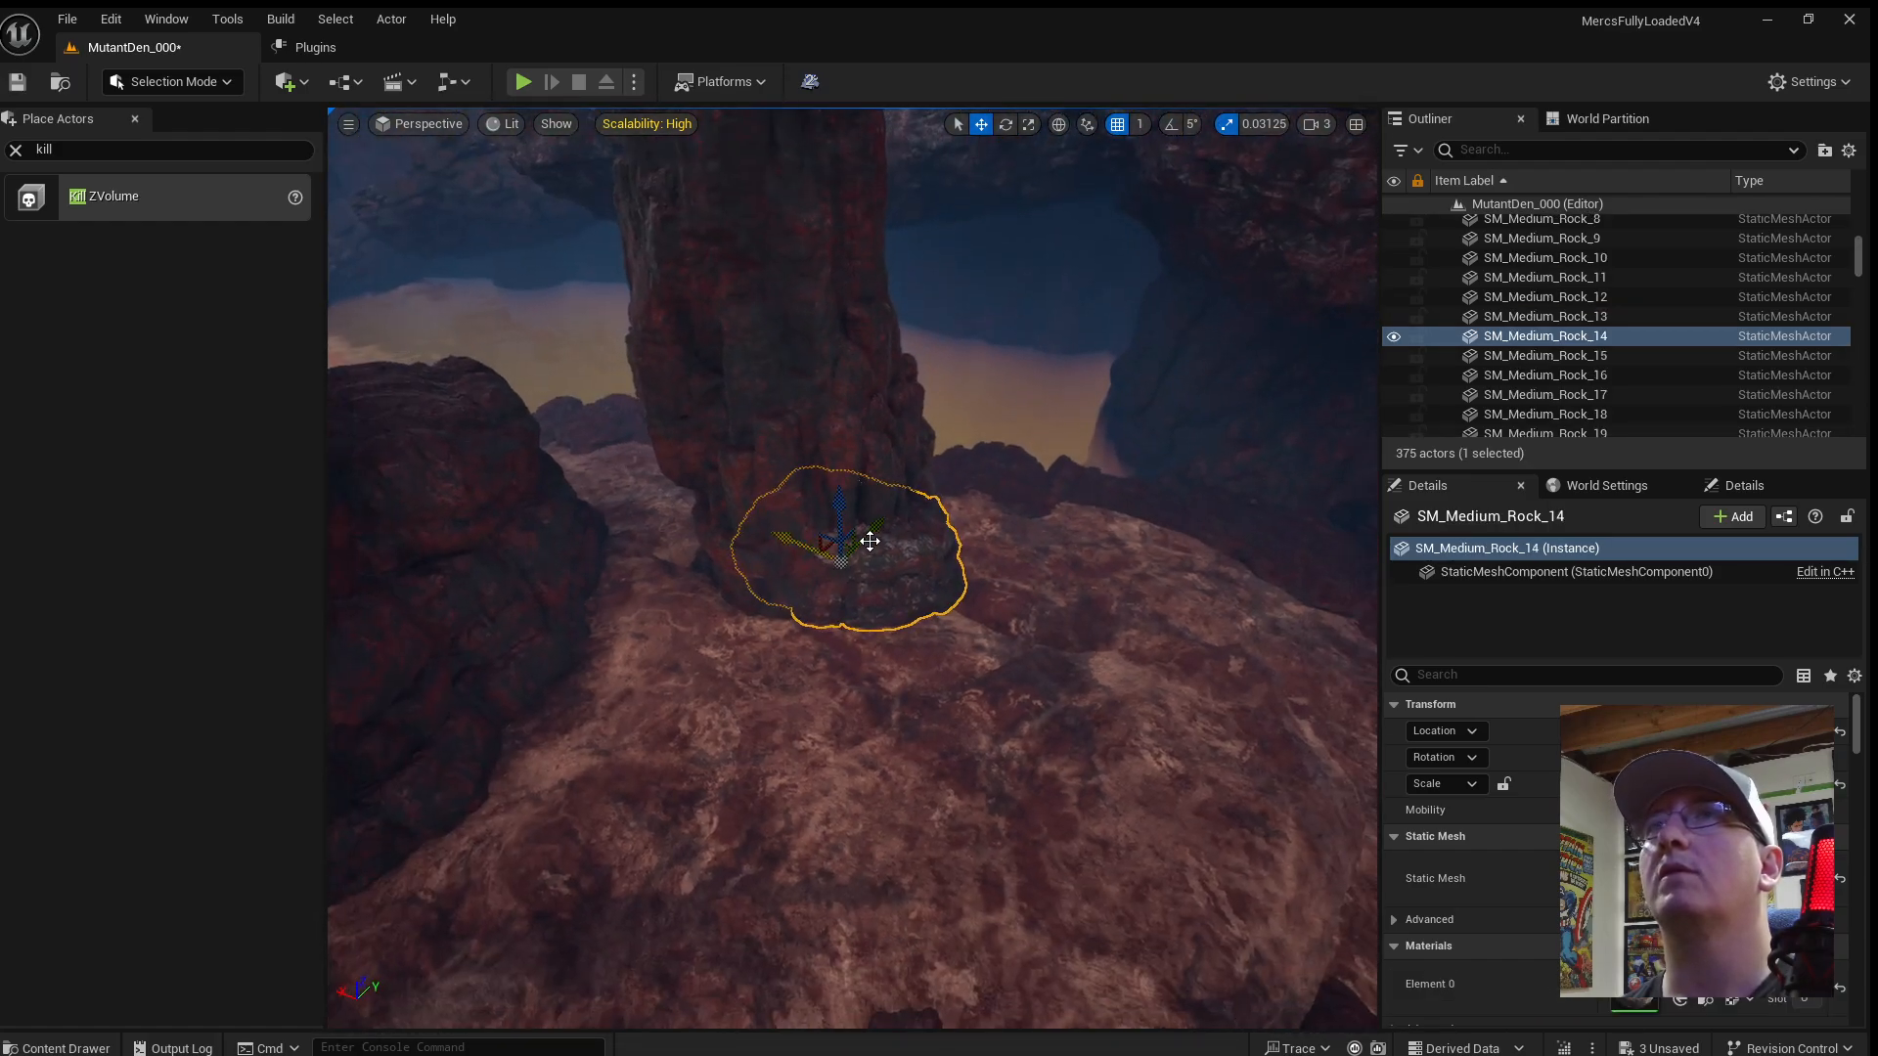
drag(859, 659, 773, 665)
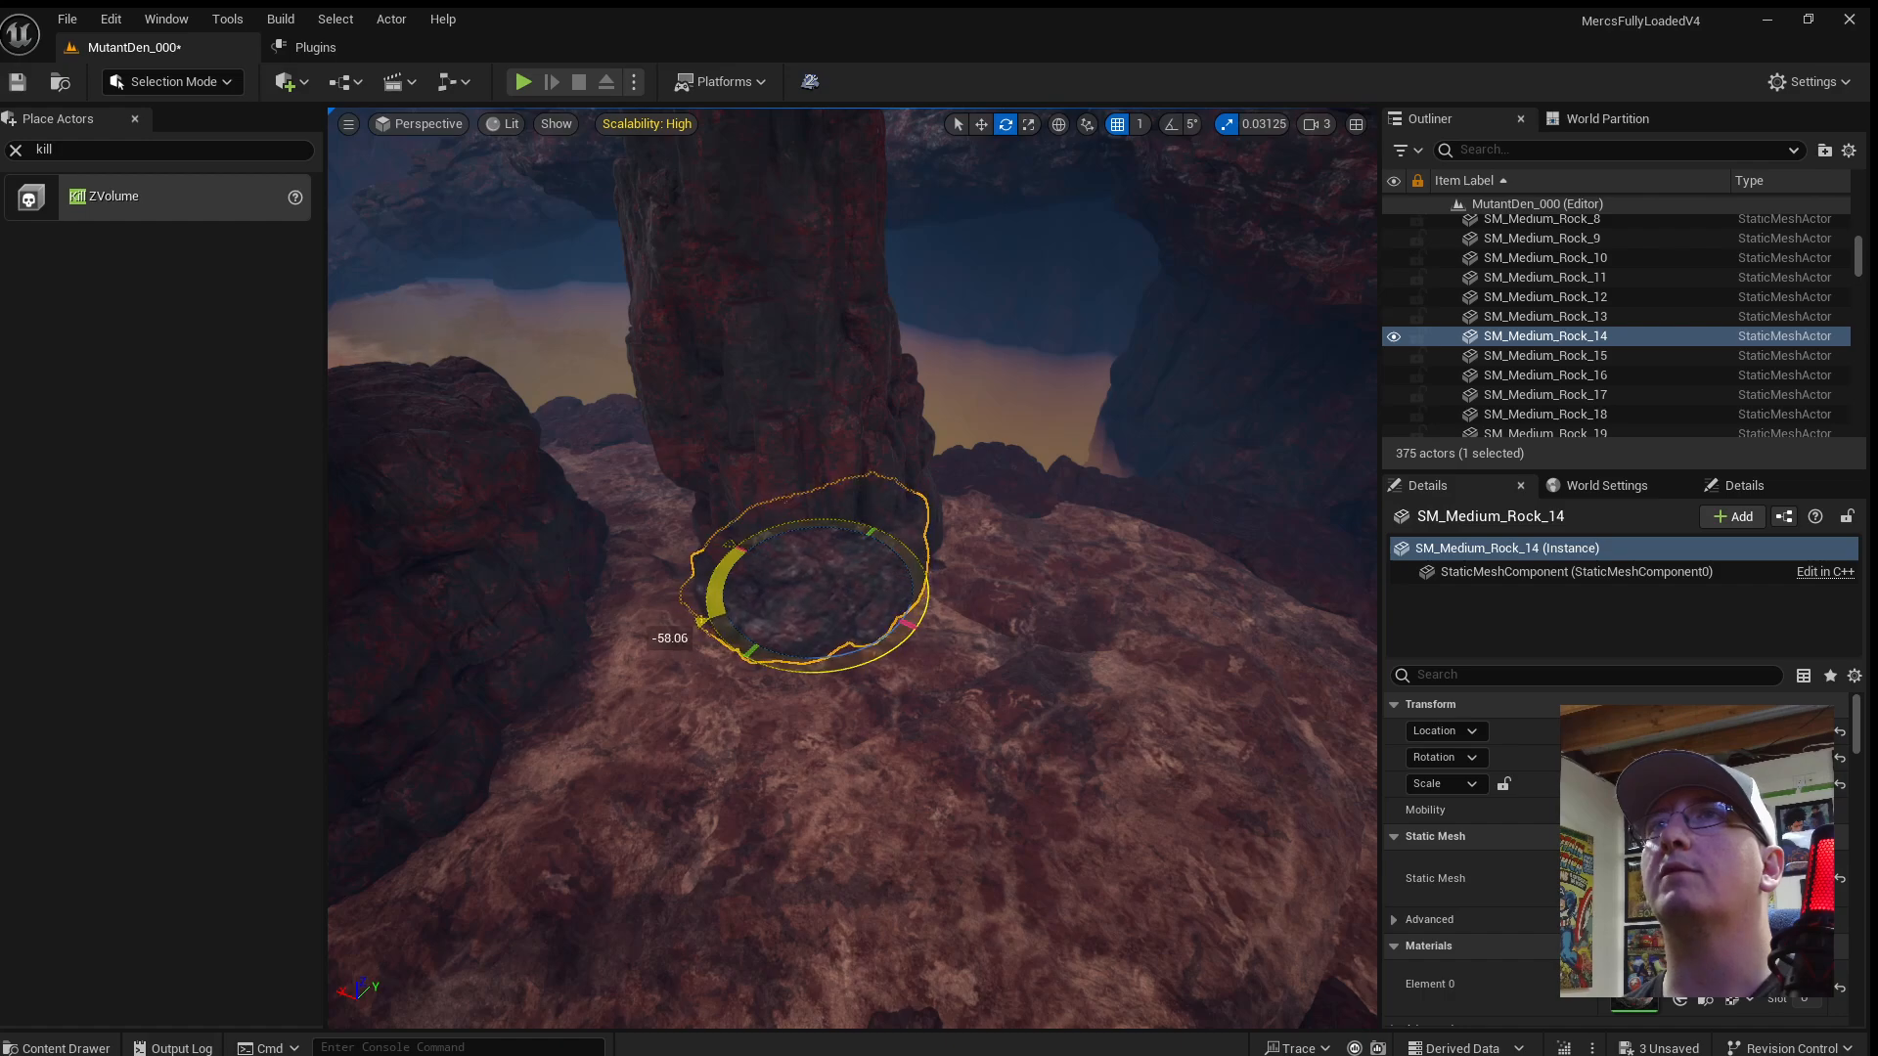
key(w)
drag(772, 558, 810, 584)
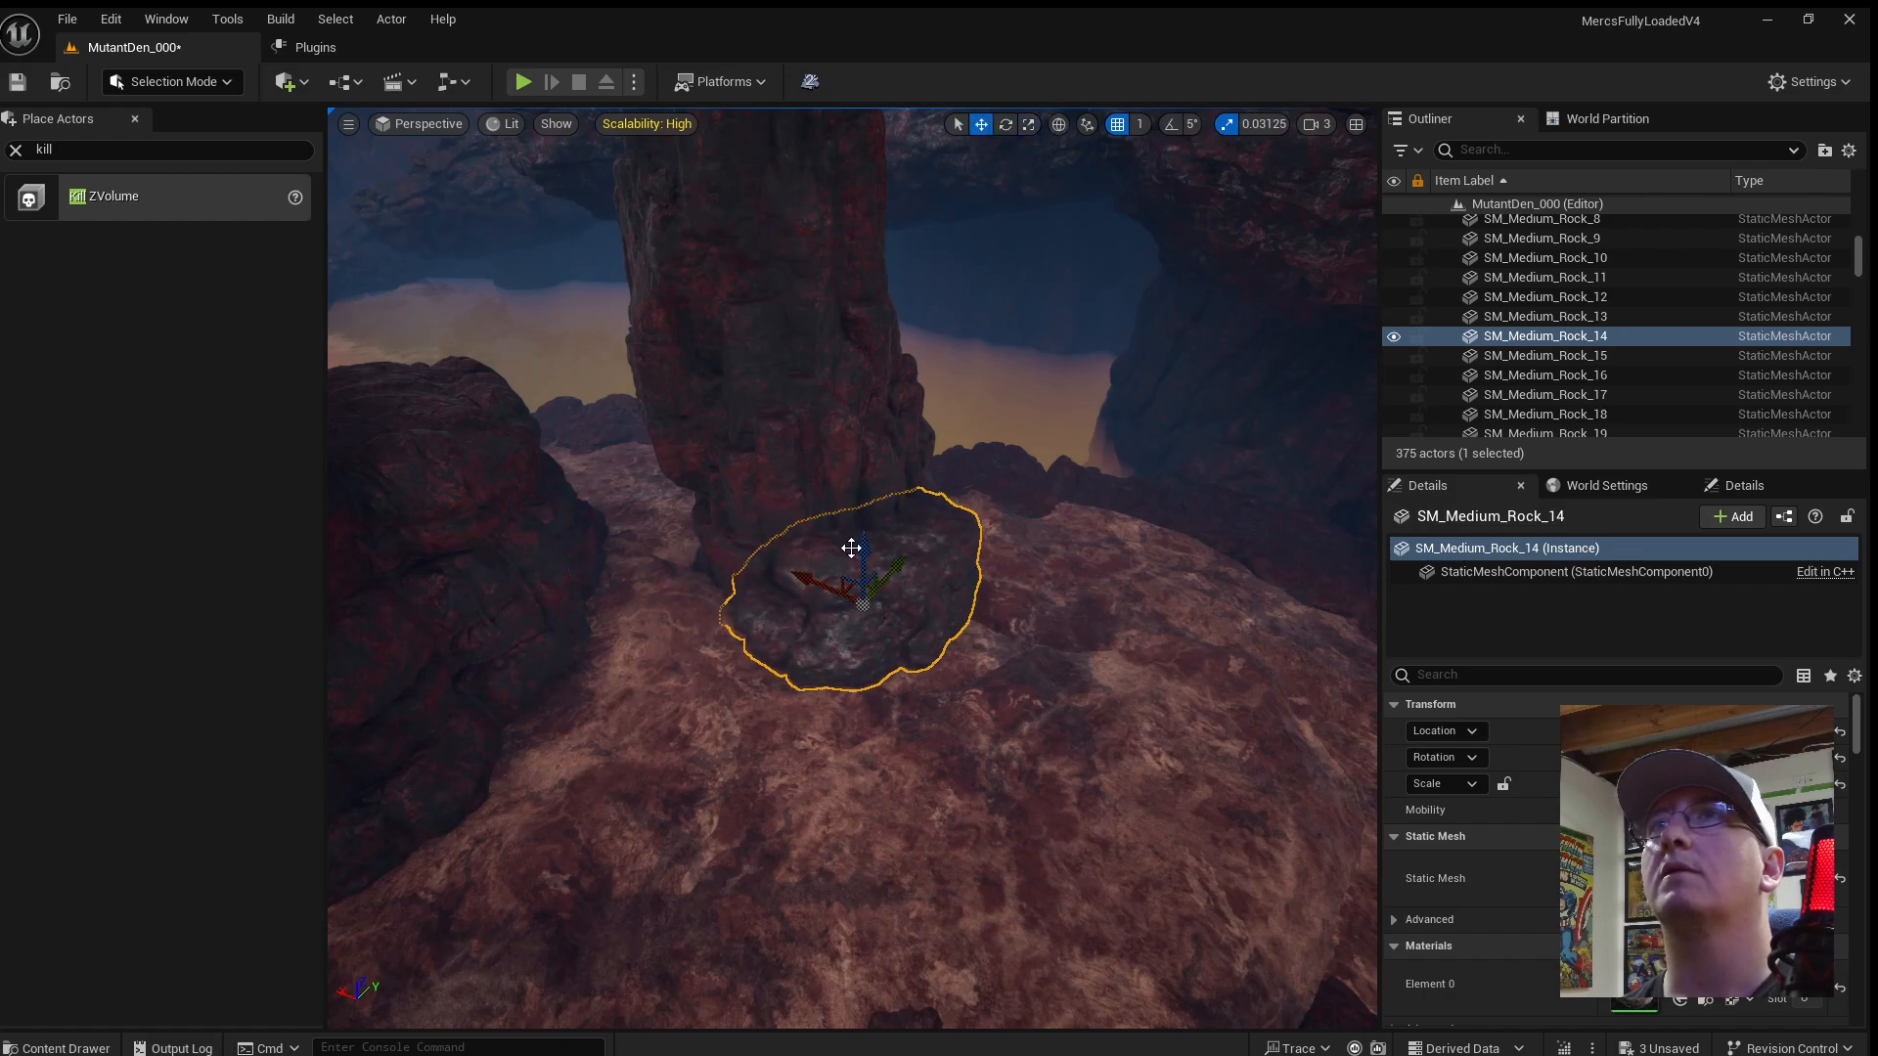
Shift the SM_Pillar_Rock_150 pillar over the boulder, turn it upside down and raise it so its wide base forms the top.
click(810, 516)
drag(767, 554, 796, 568)
key(s)
right_drag(796, 568, 823, 718)
key(e)
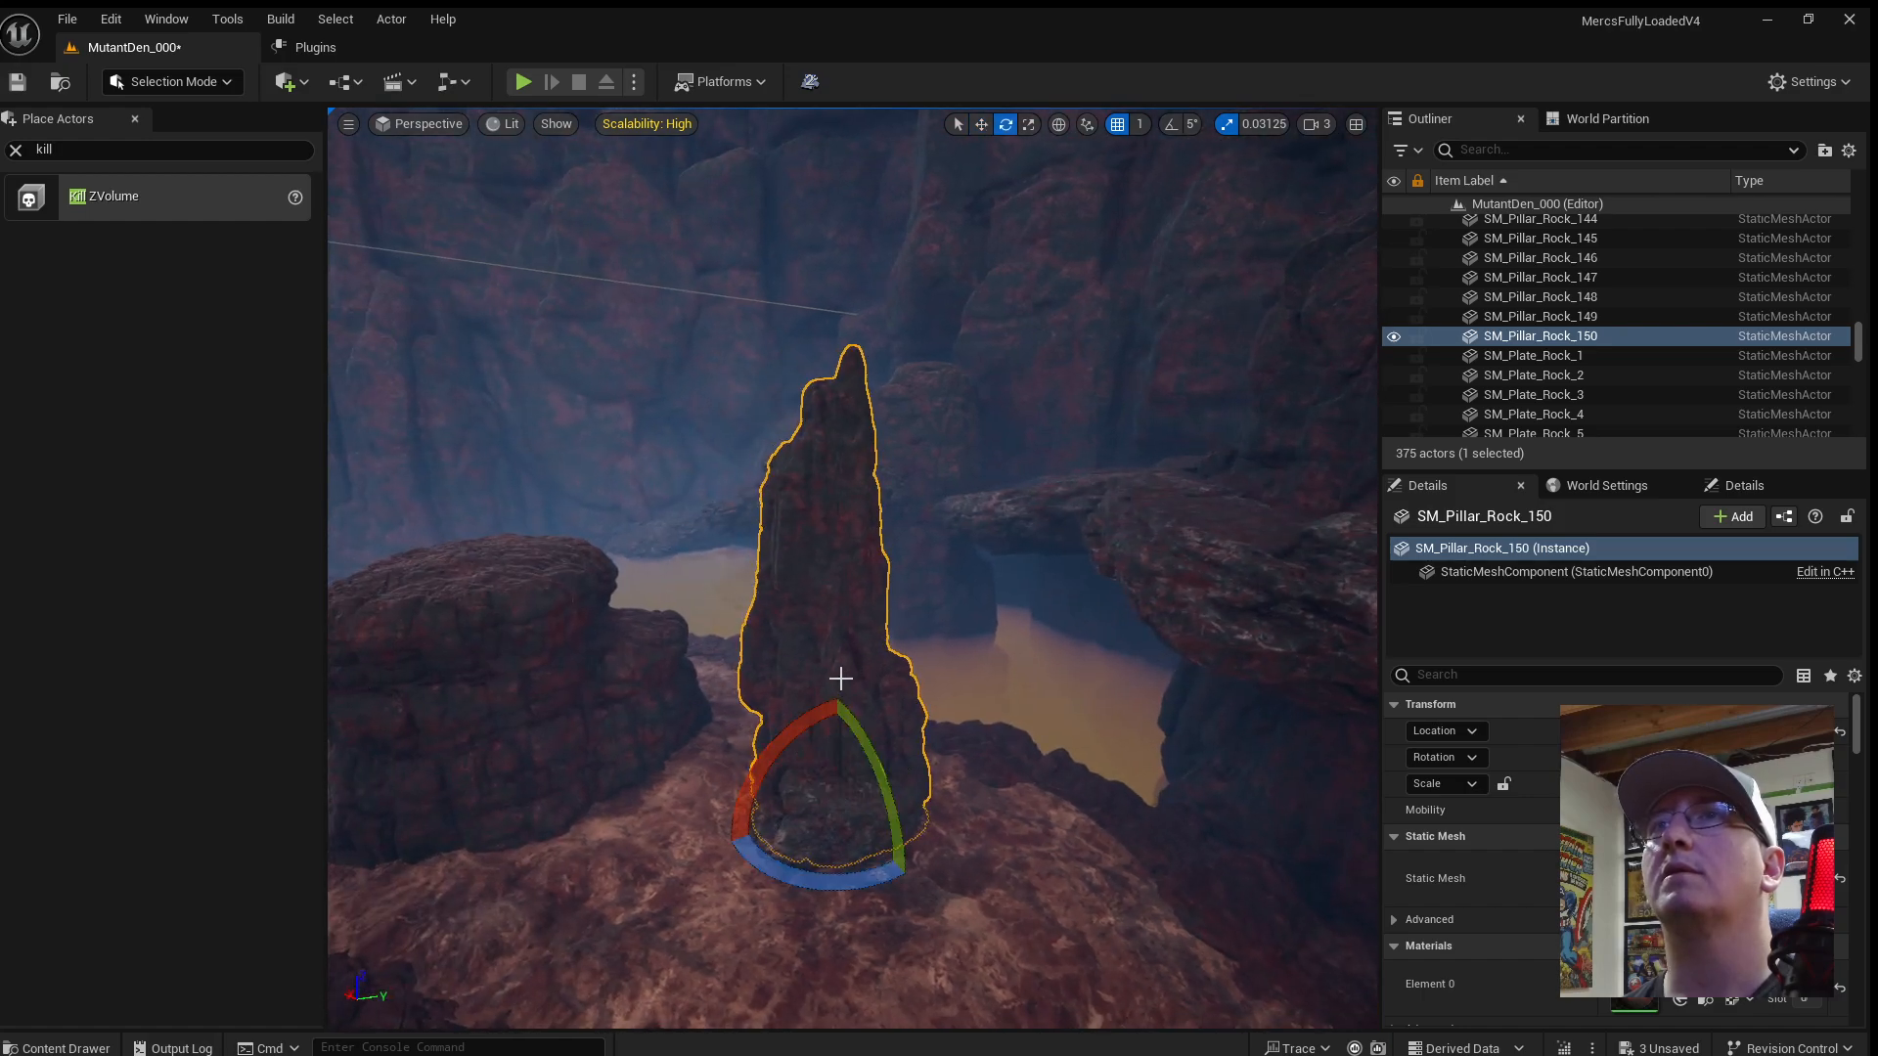
drag(892, 823, 912, 885)
key(w)
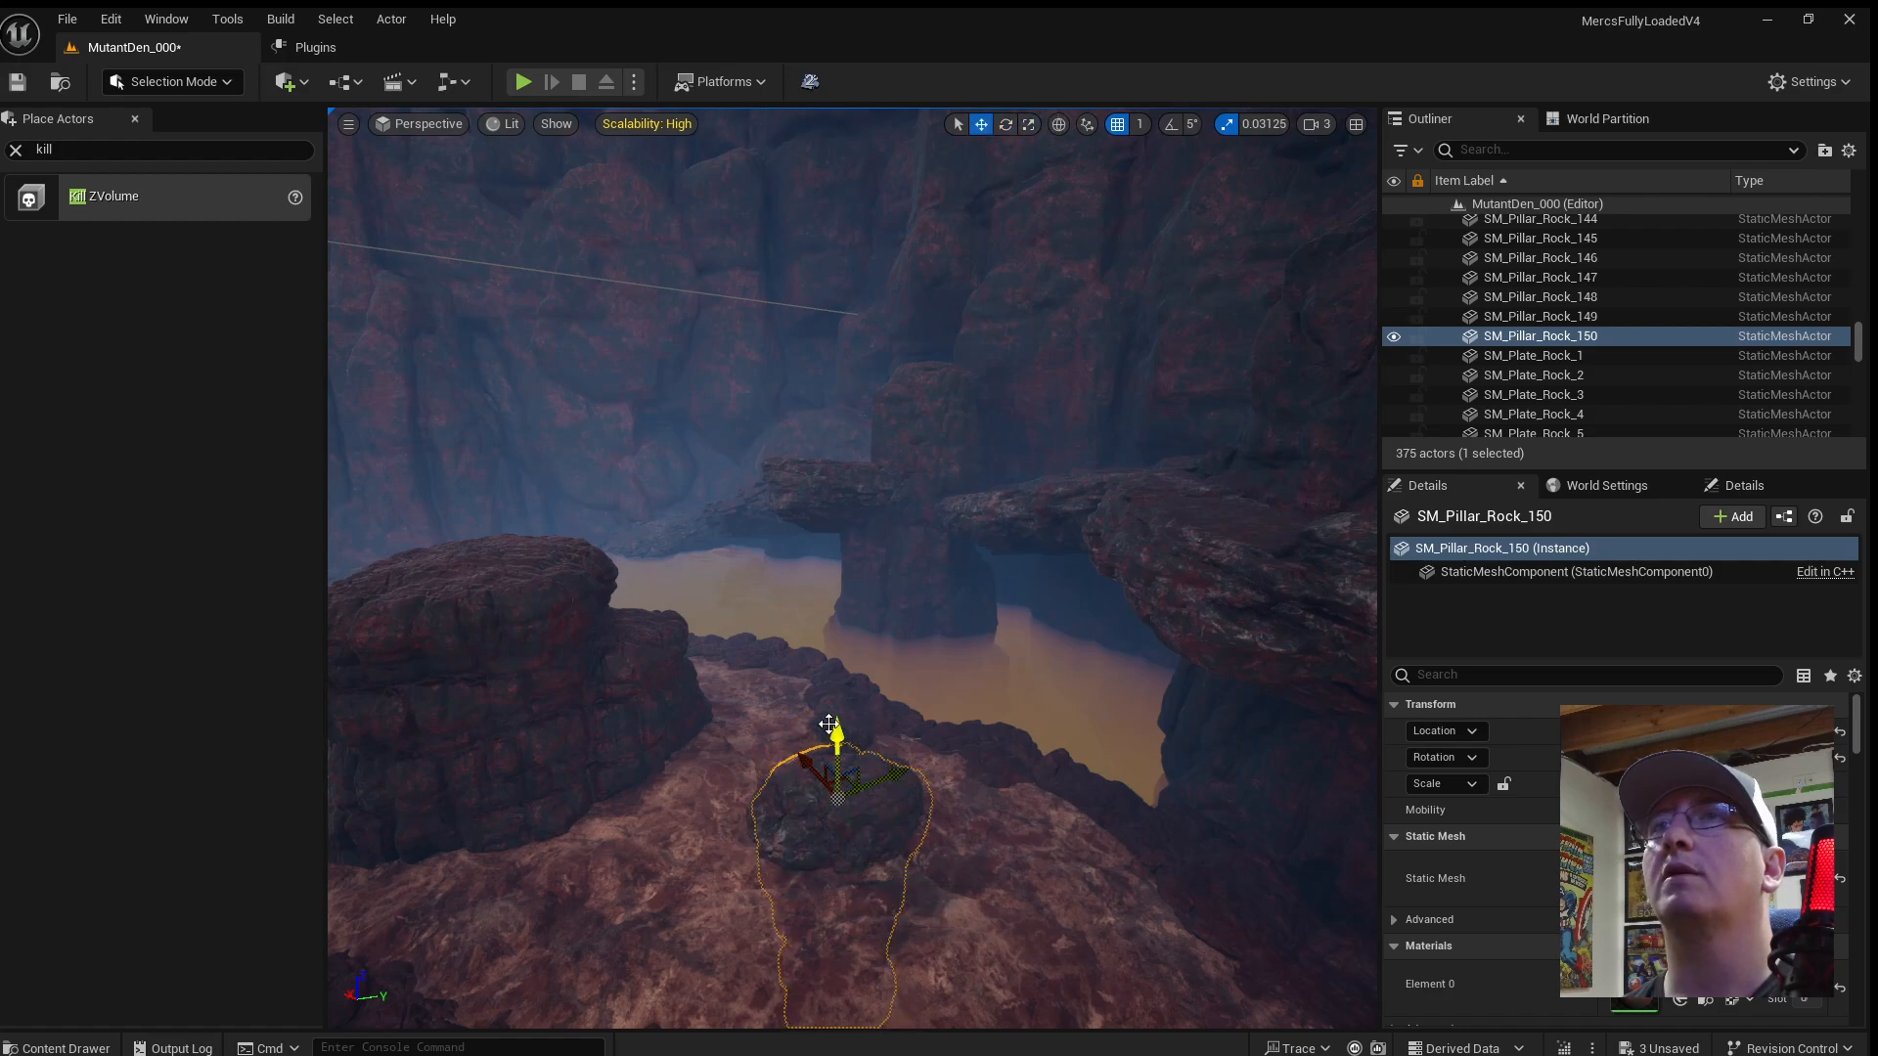
drag(830, 750, 815, 489)
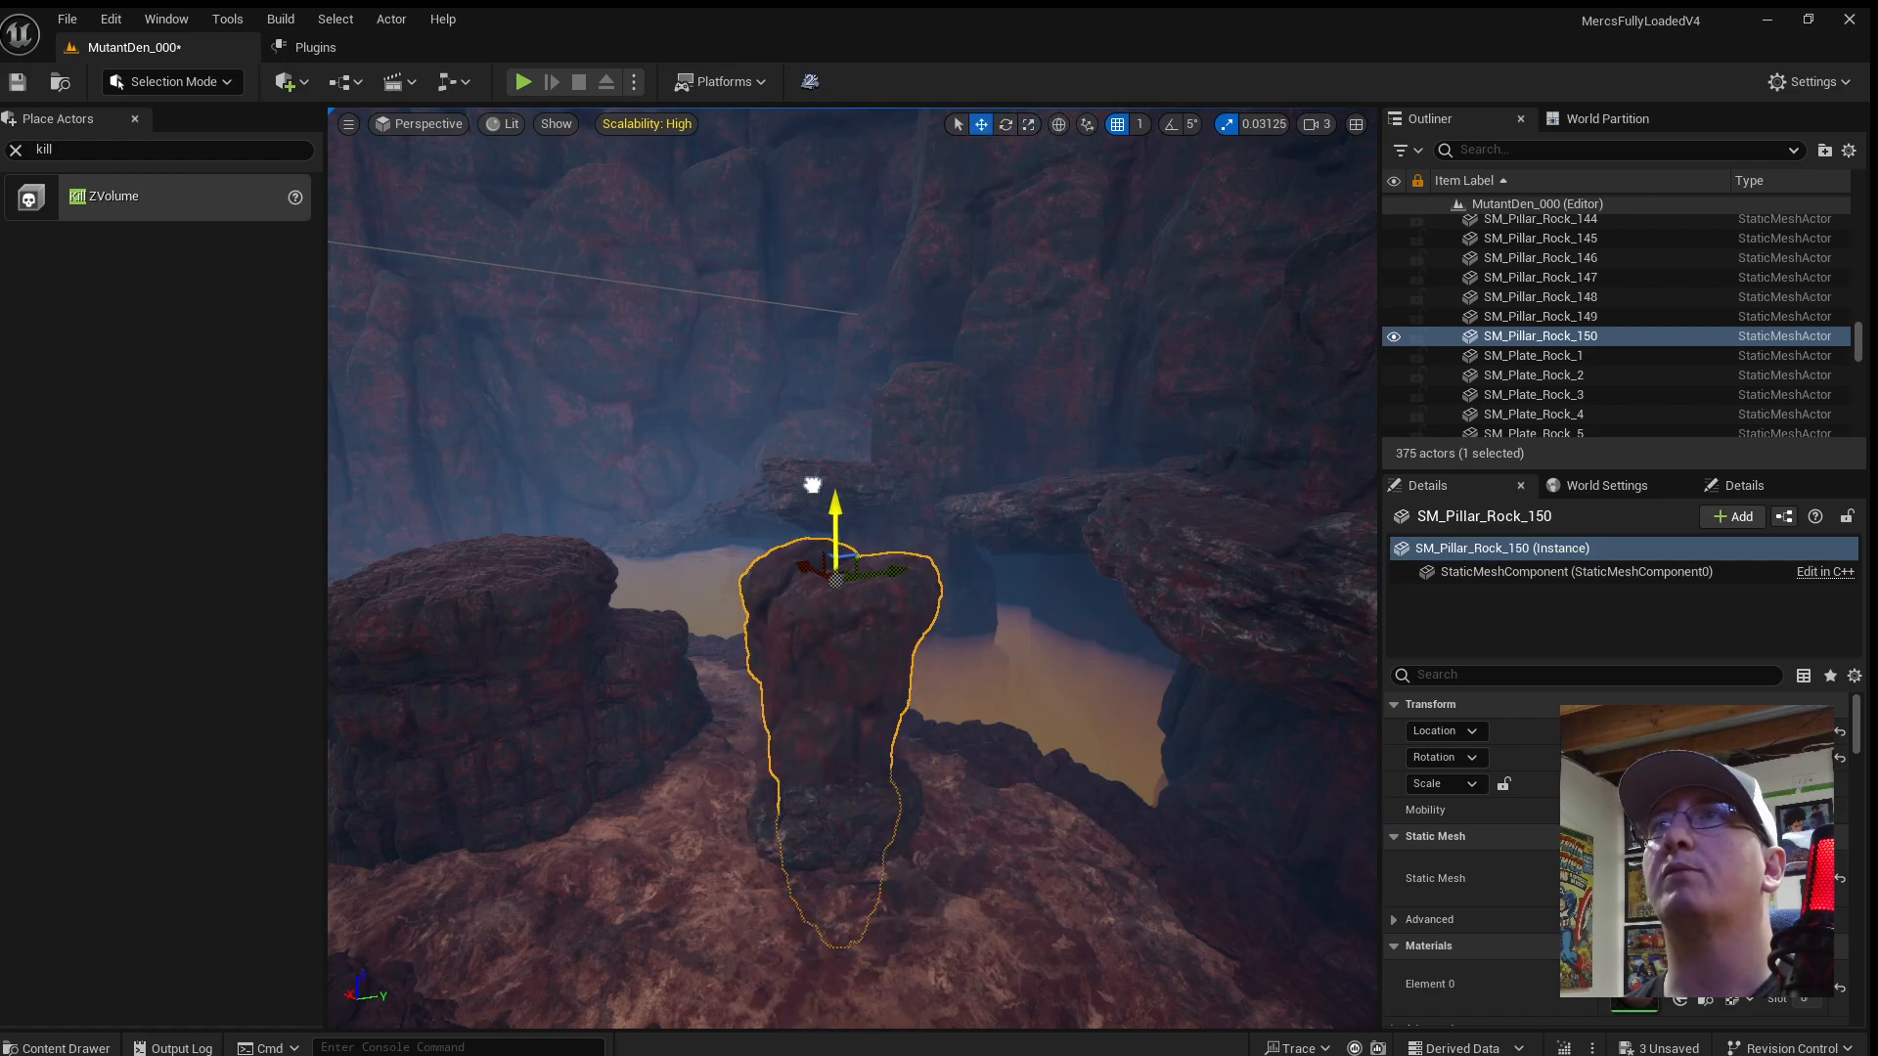
Adjust the height of the upside-down SM_Pillar_Rock_150 pillar standing on the island boulder.
click(1072, 769)
mouse_move(1072, 769)
right_down()
mouse_move(772, 685)
mouse_move(1066, 784)
right_up()
key(w)
scroll(1072, 768, down, 1)
click(707, 630)
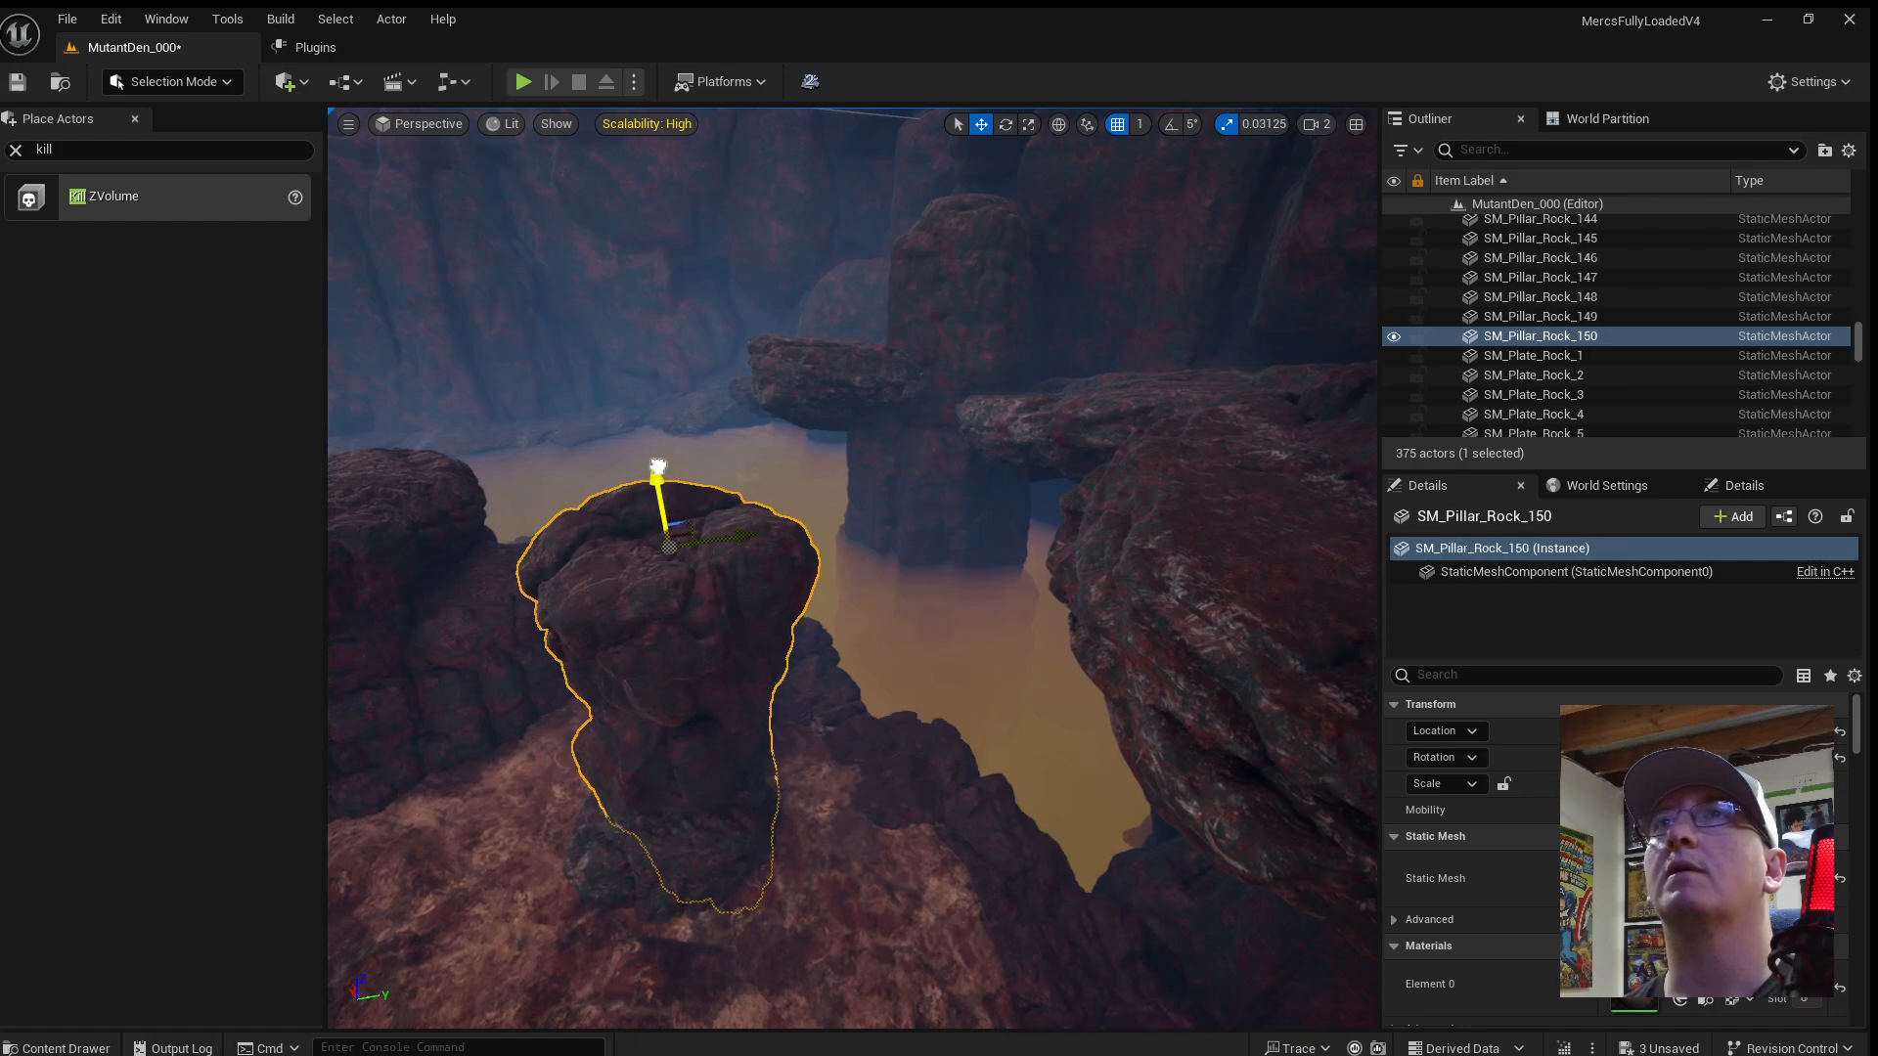
key(s)
right_drag(805, 614, 758, 582)
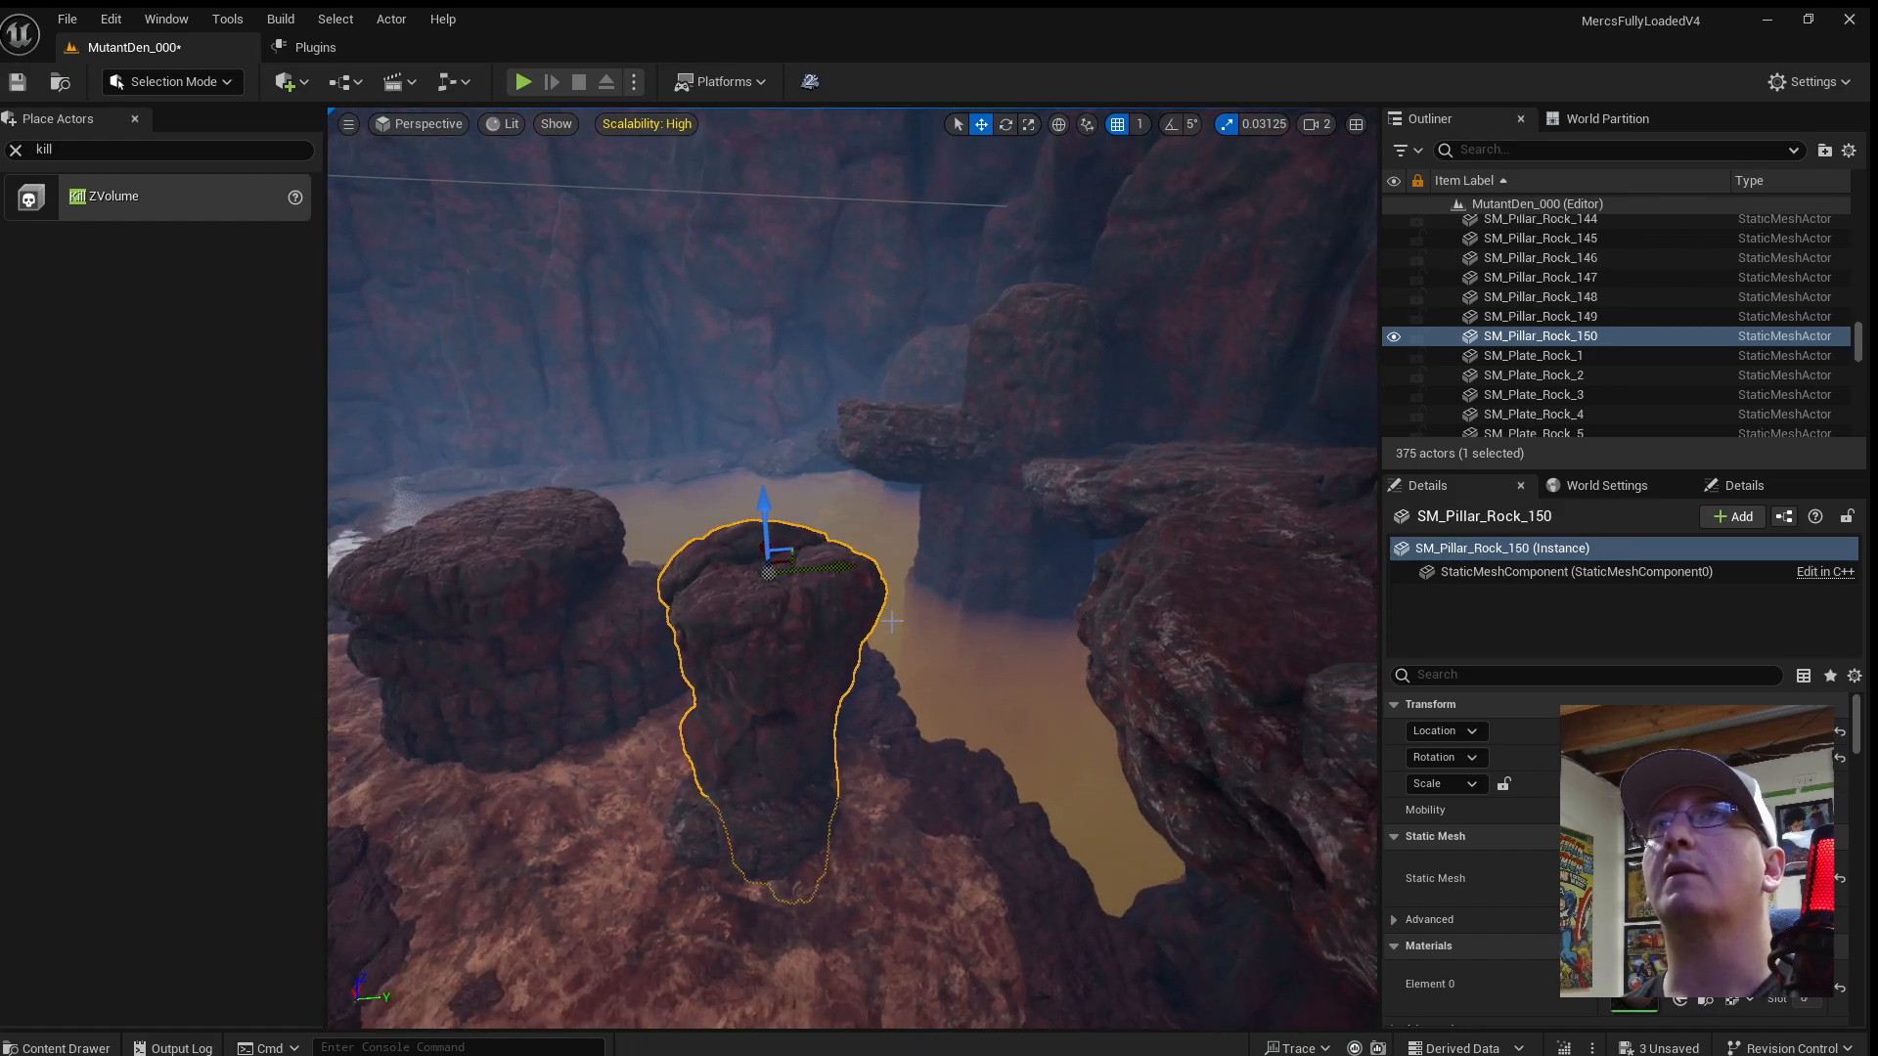
Playtest the jump from the SM_Cliff_Rock_40 cliff to the SM_Pillar_Rock_150 pillar, and stop the play session.
key(ctrl+space)
key(ctrl+space)
right_drag(1067, 718, 802, 773)
key(d)
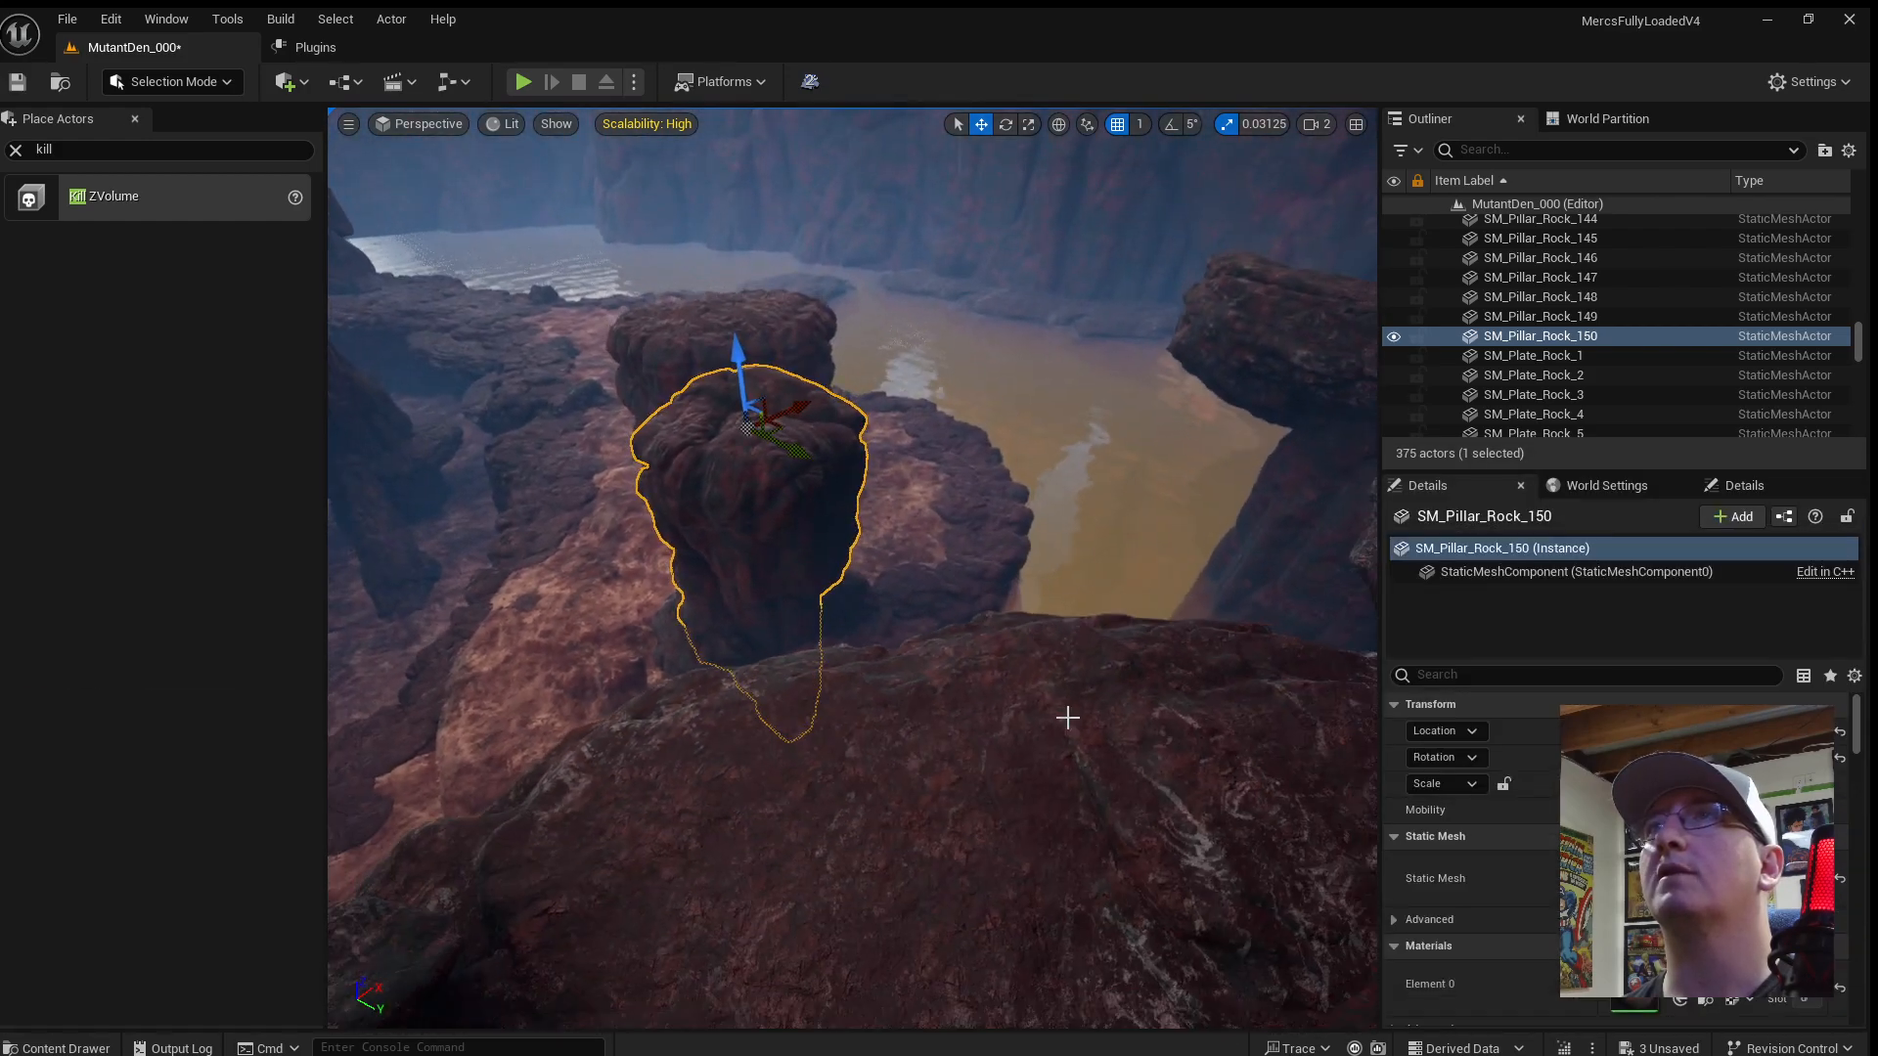
click(1015, 790)
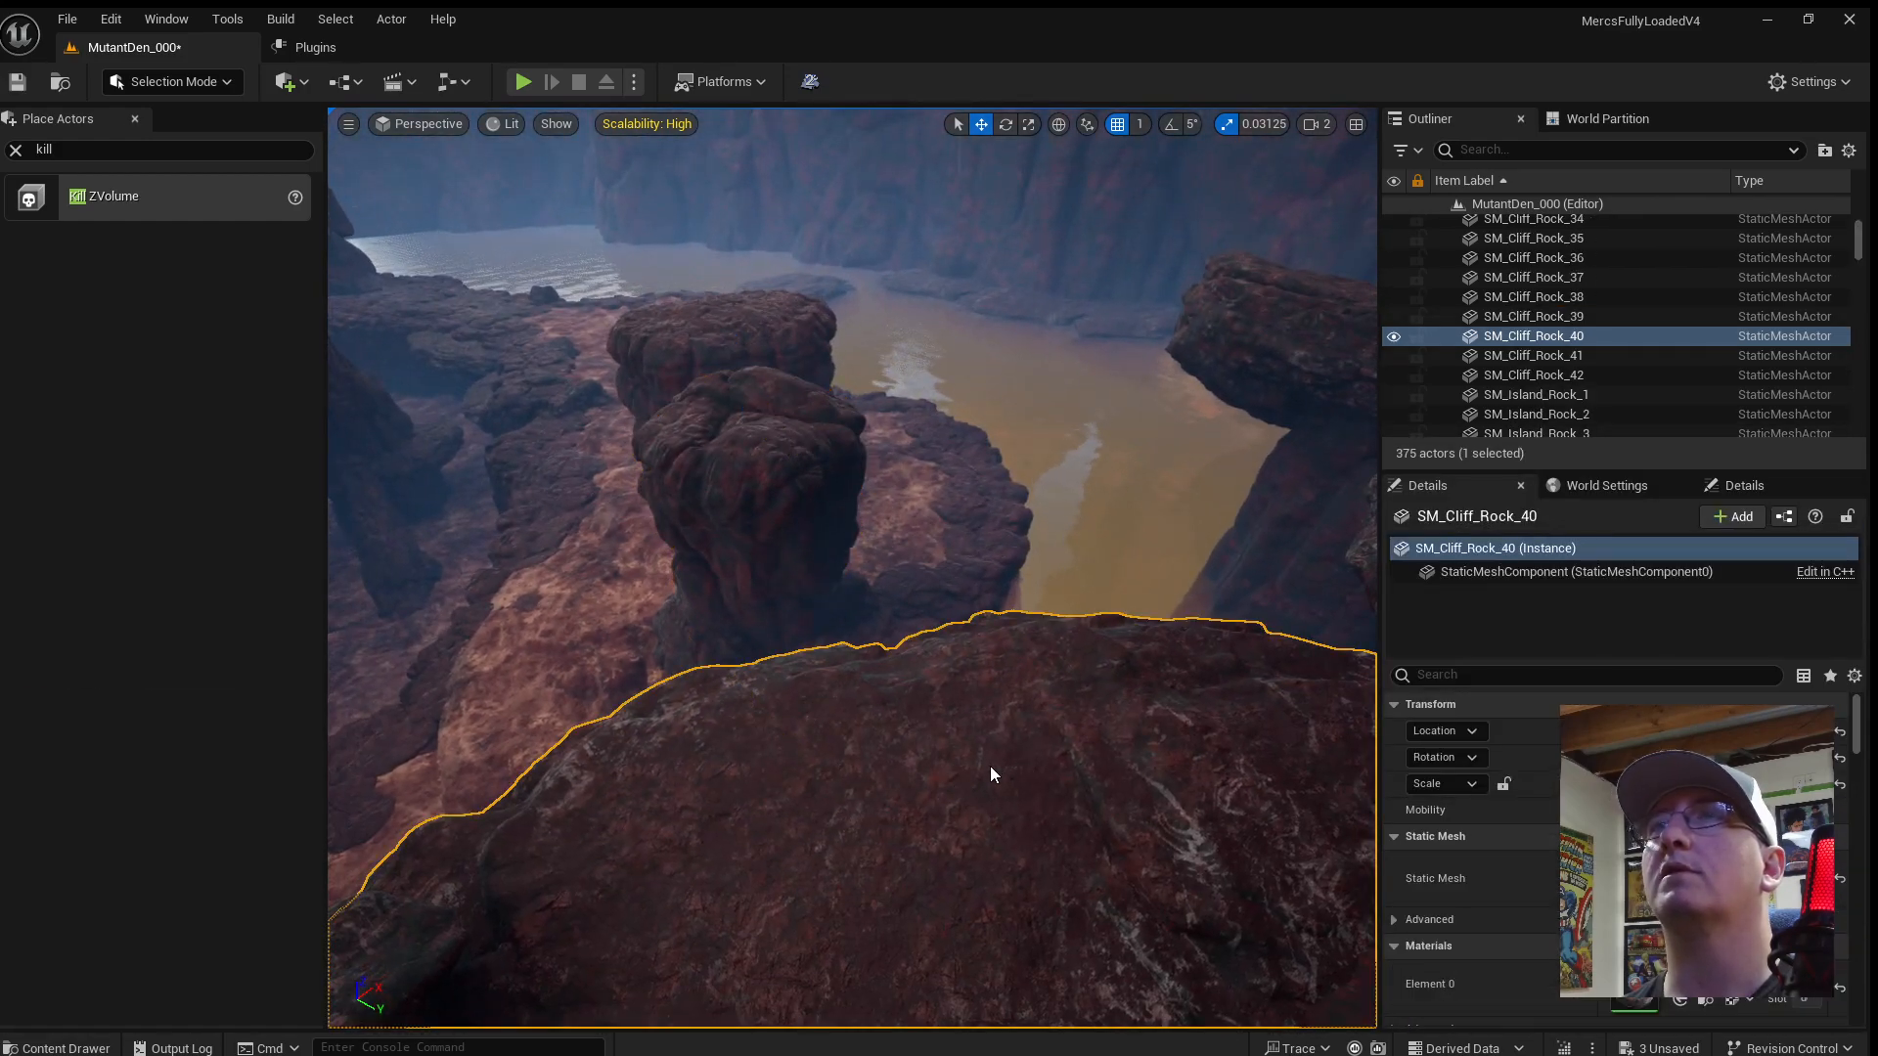
key(alt+p)
key(w)
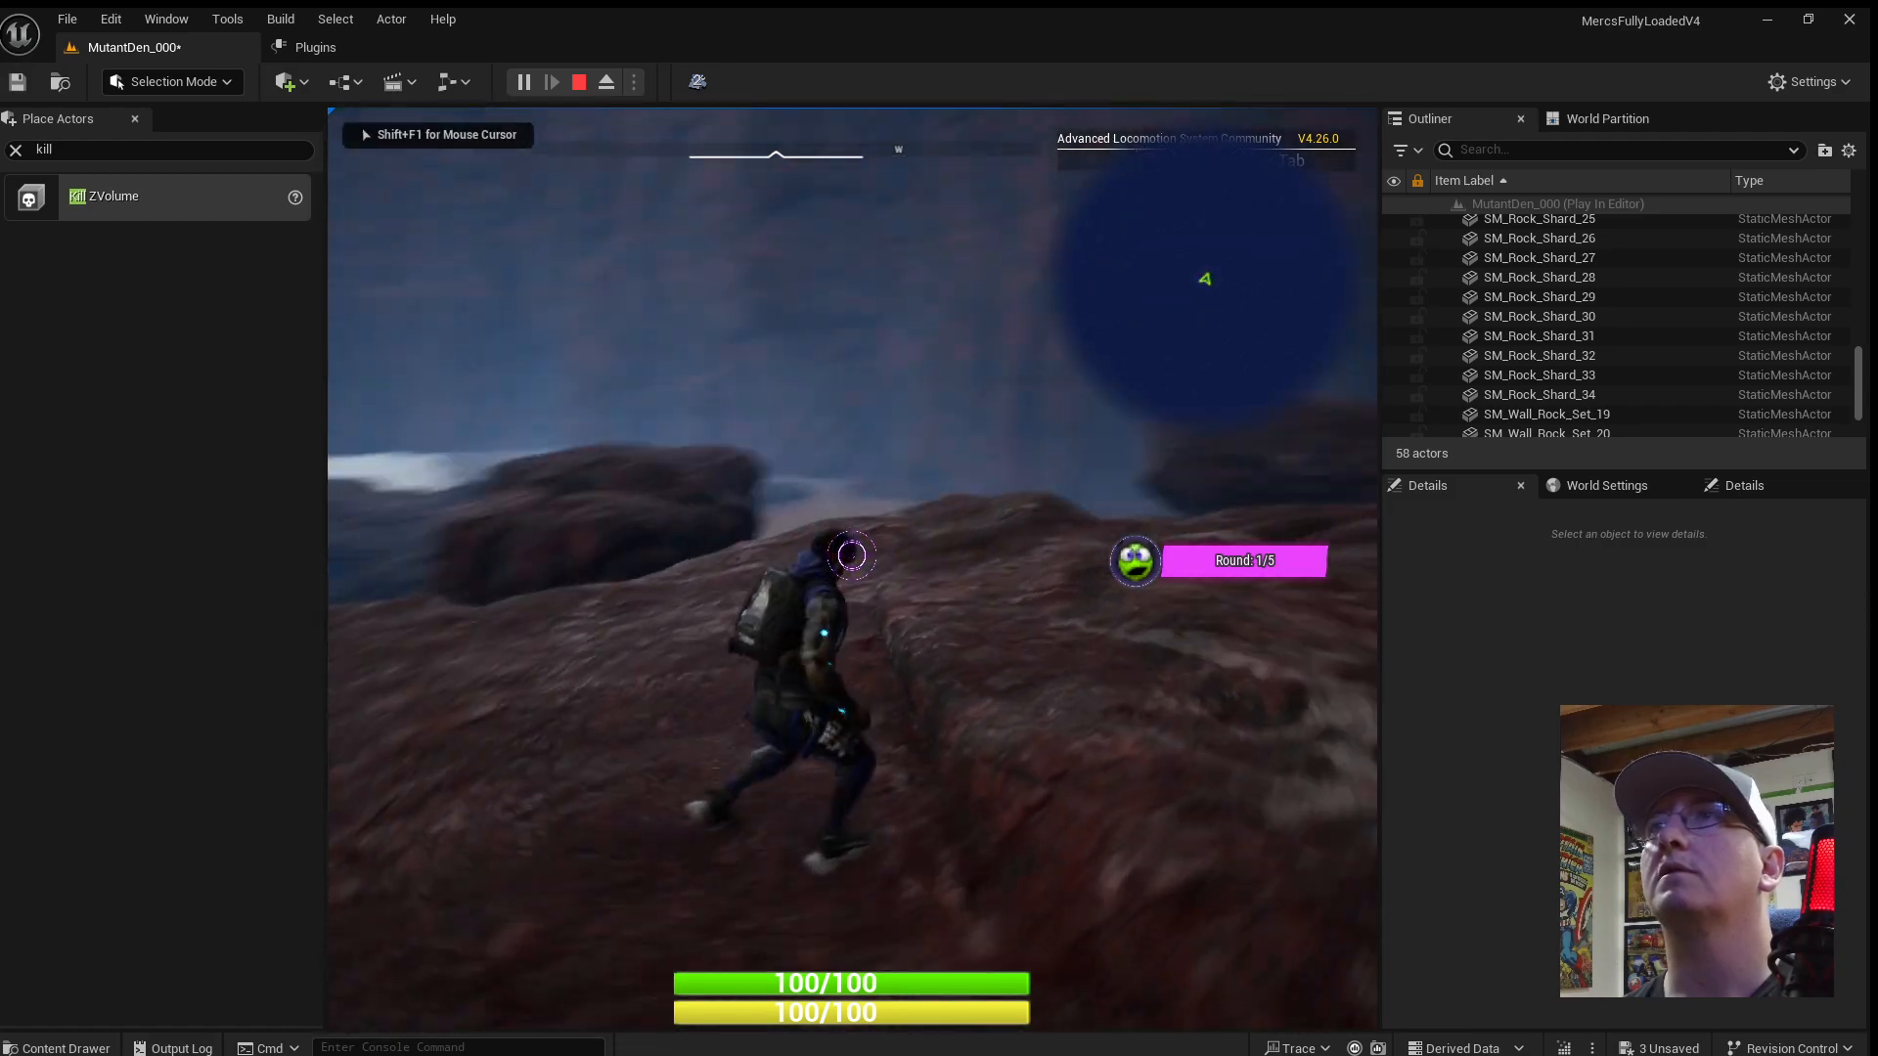
key(w)
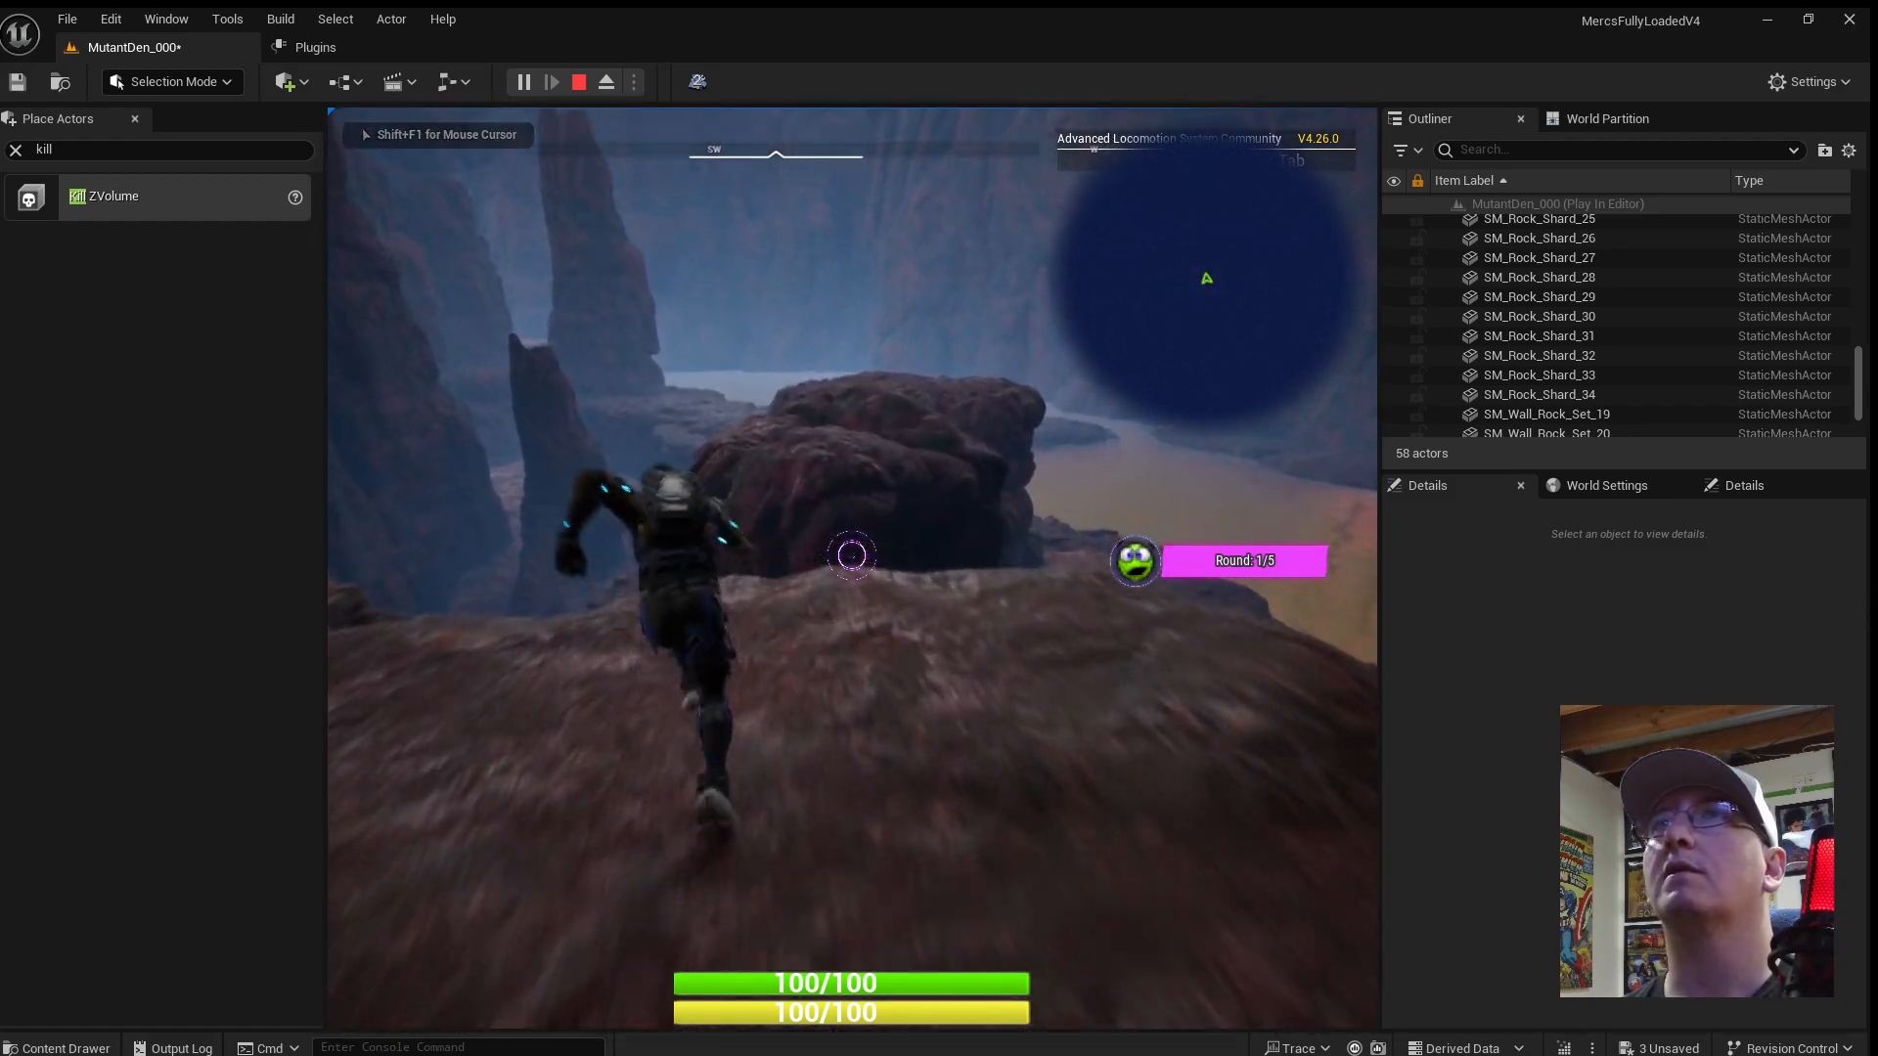
key(space)
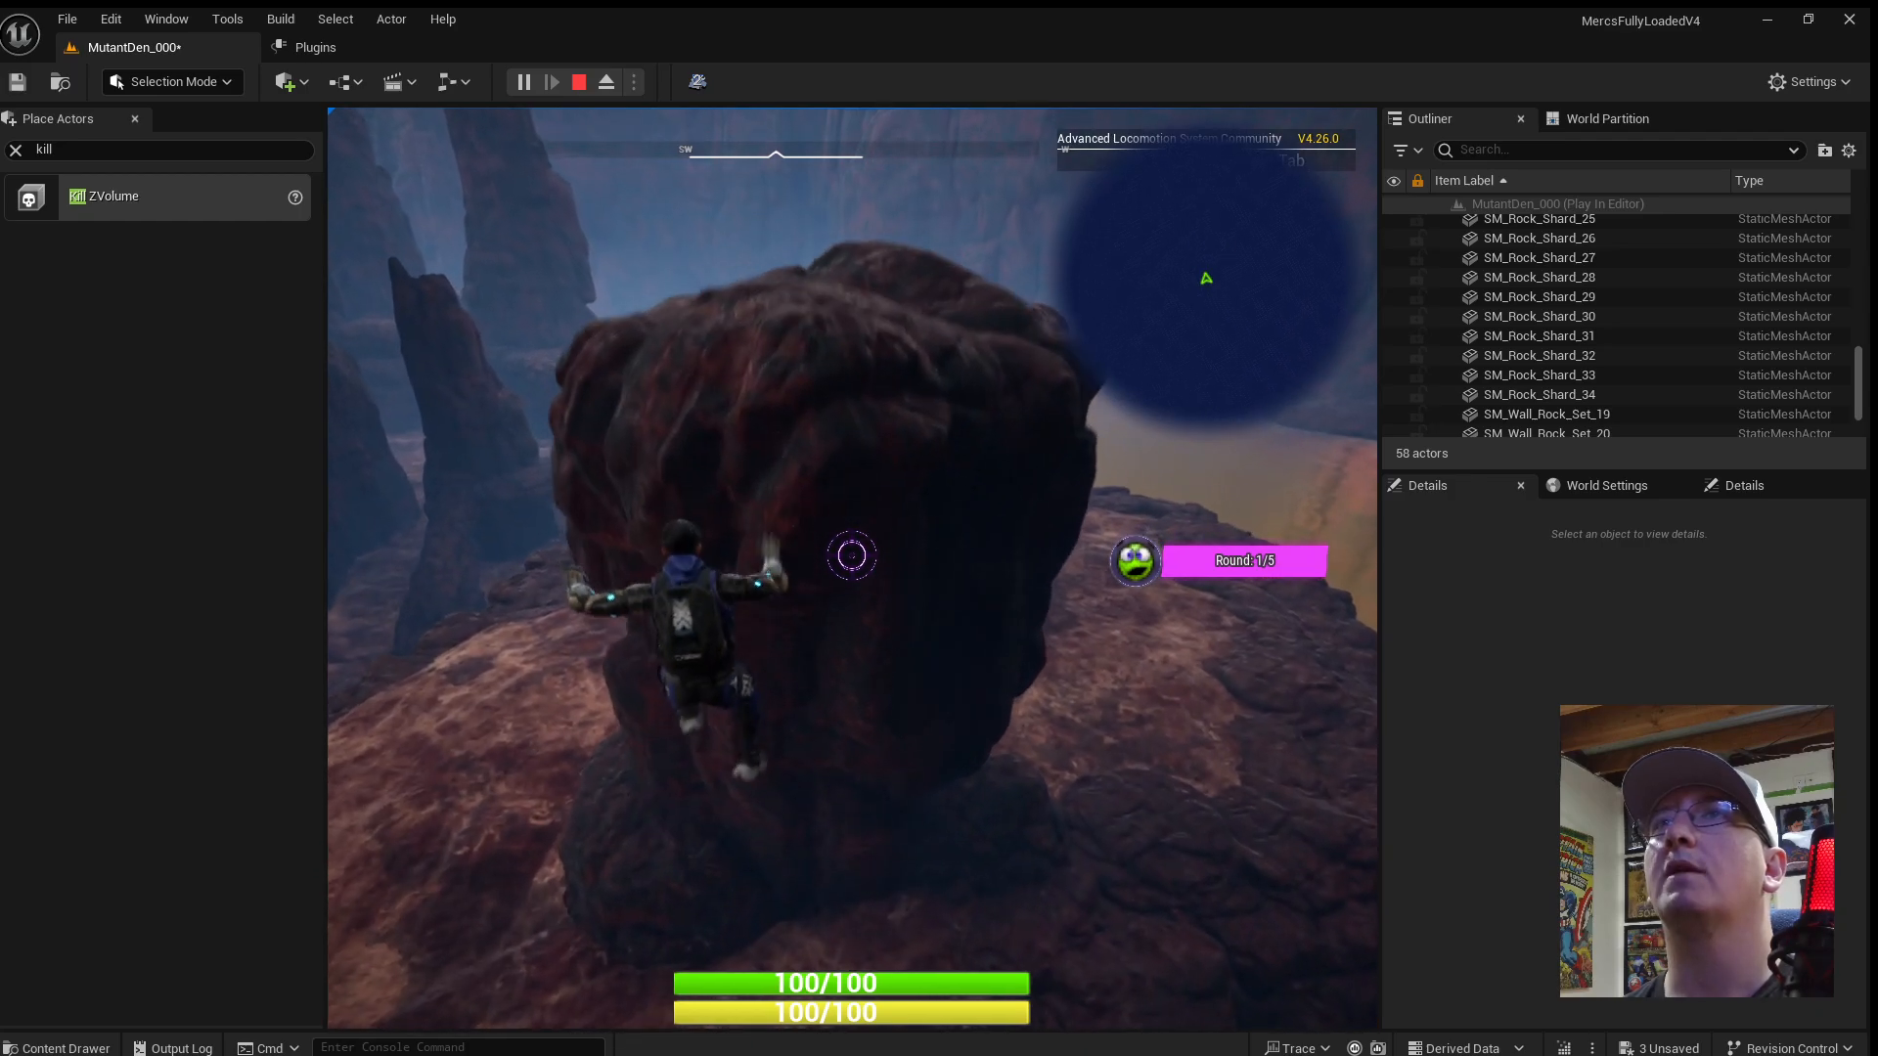
key(Escape)
Place an SM_Cliff_Rock_2 mesh as a ledge against the side of the SM_Pillar_Rock_150 pillar and rotate it to fit.
key(s)
right_drag(984, 625, 1081, 617)
key(w)
click(719, 610)
right_drag(719, 610, 665, 615)
key(s)
right_drag(884, 471, 885, 473)
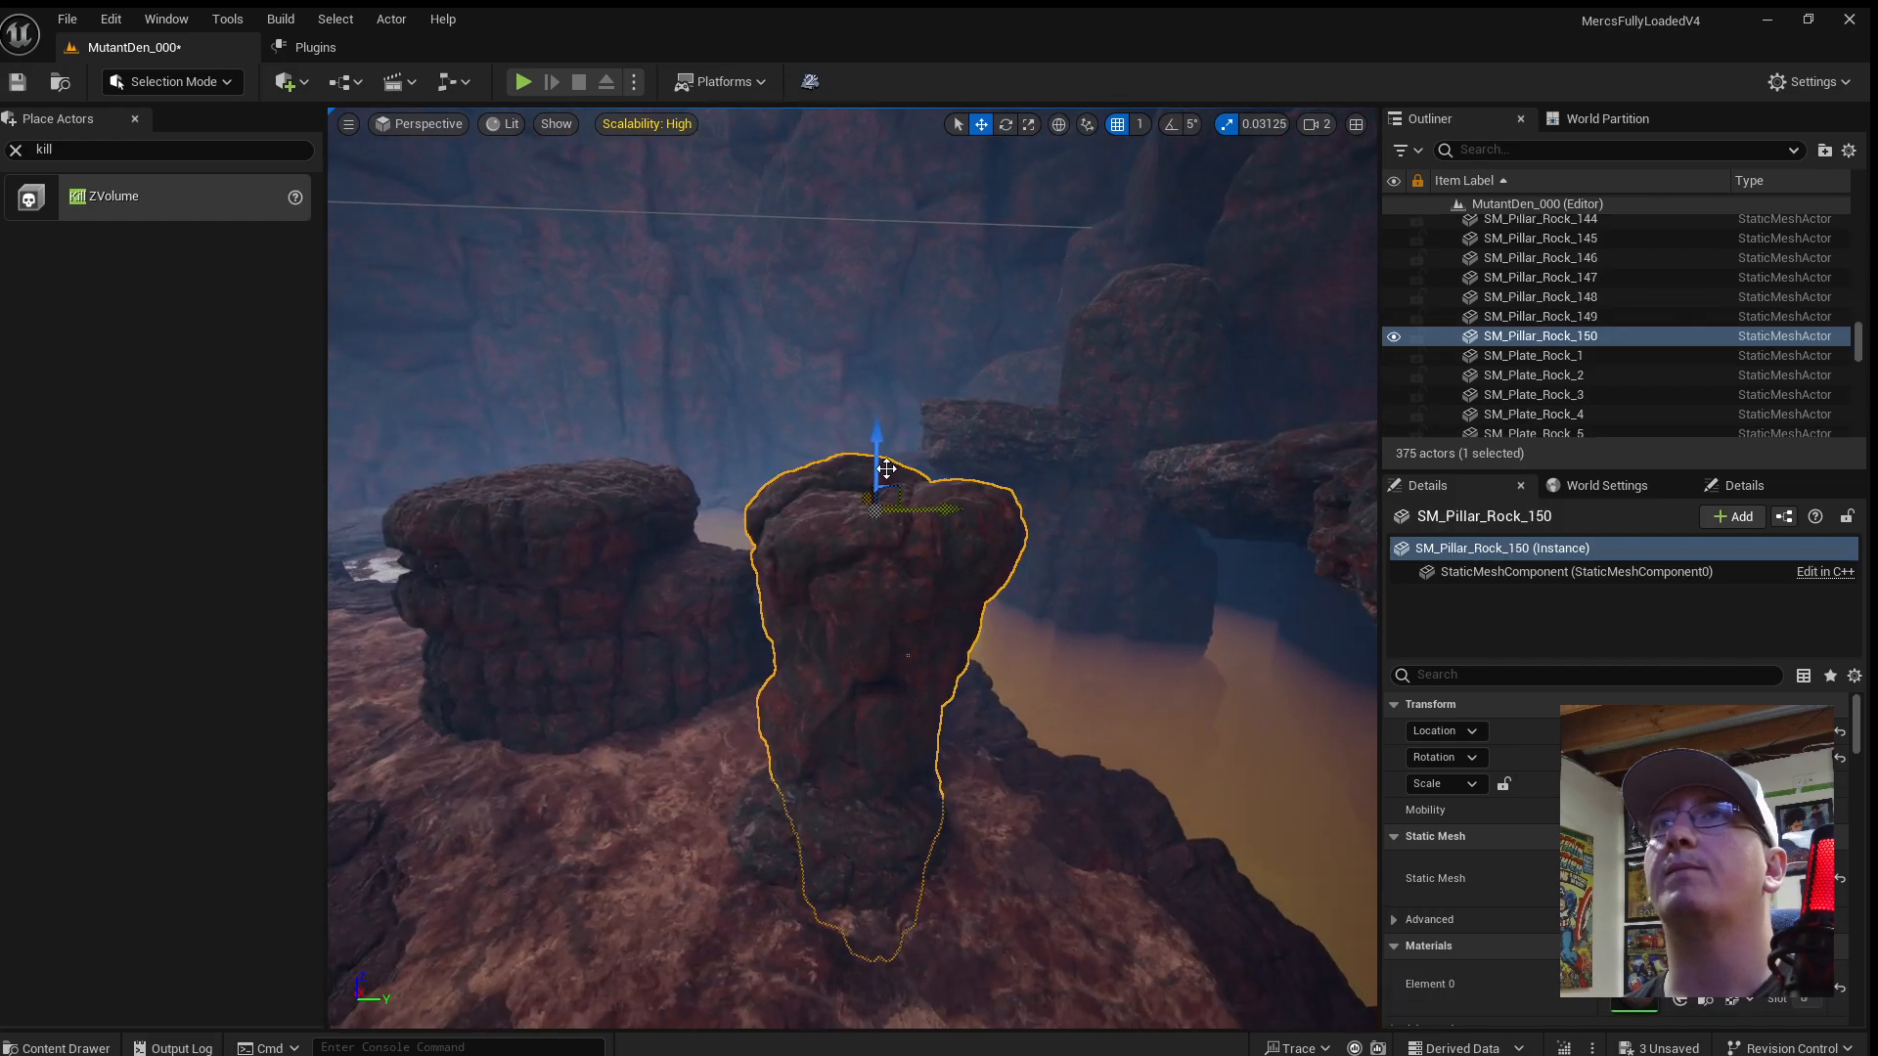
right_drag(905, 607, 939, 577)
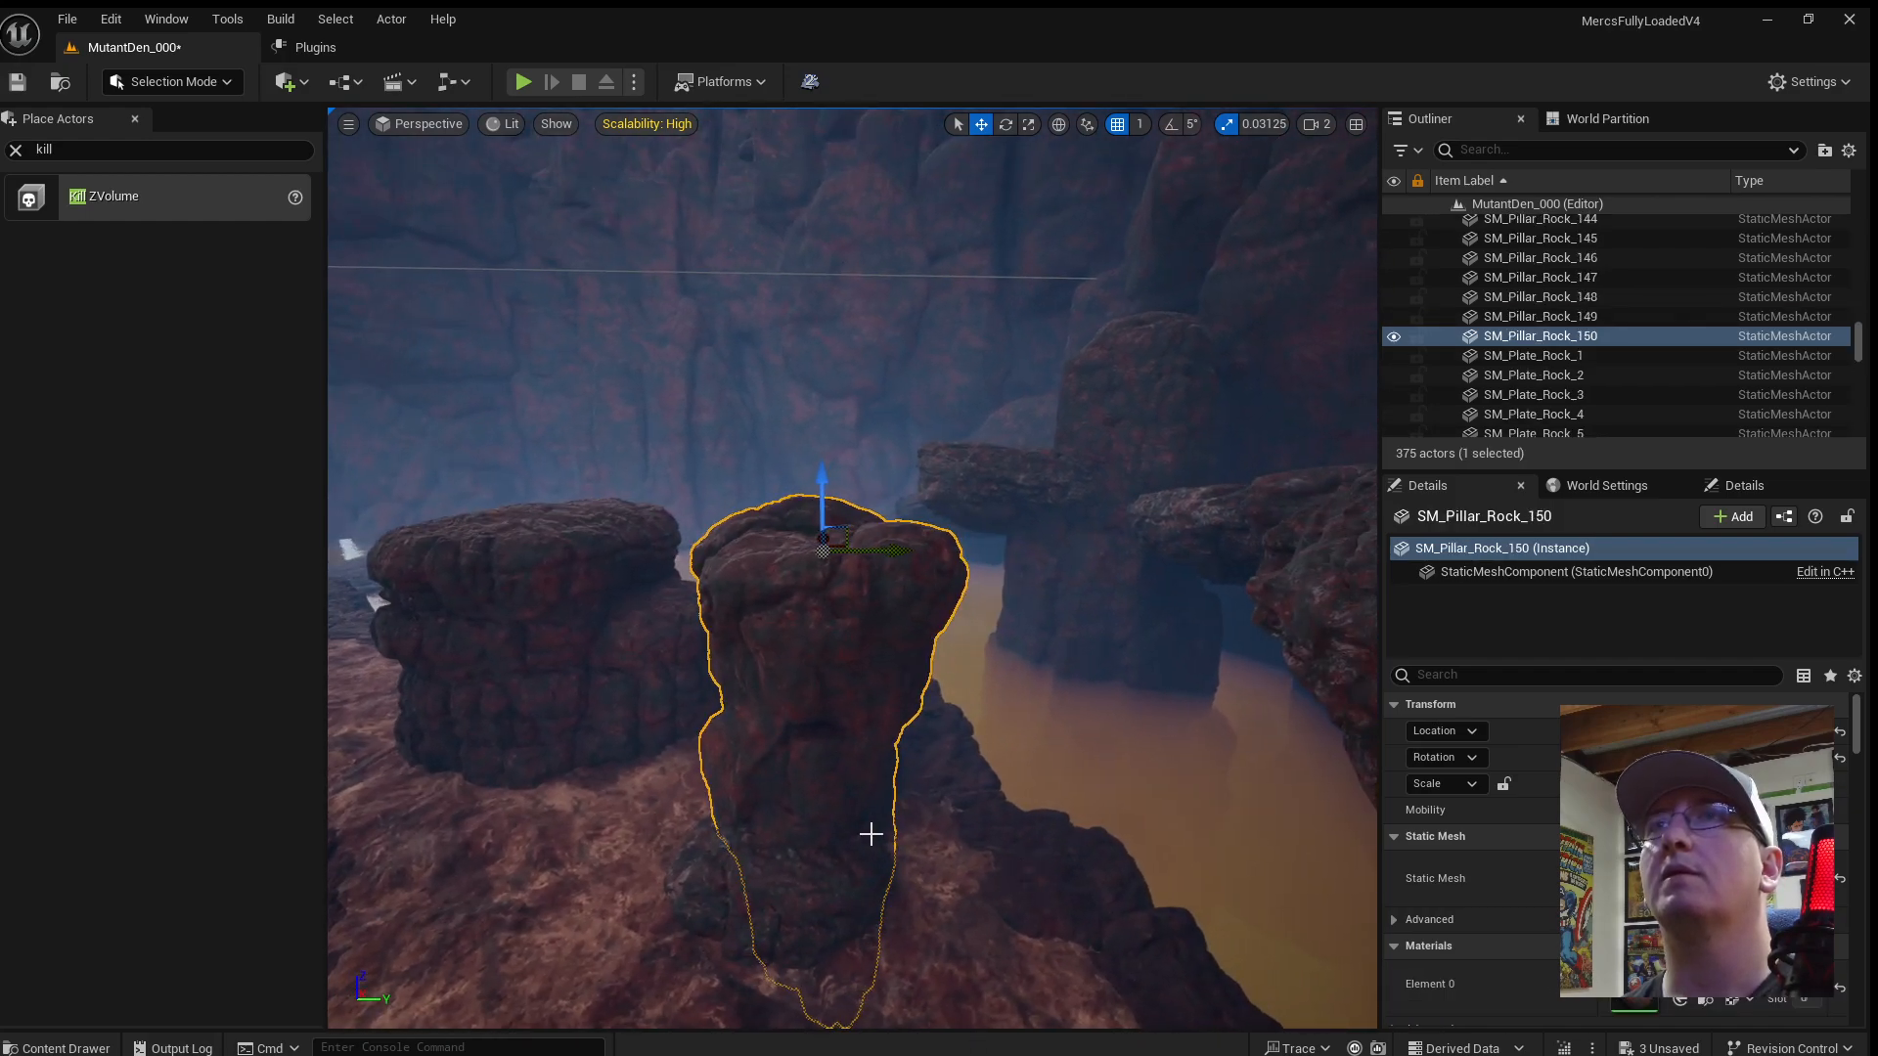
key(ctrl+space)
drag(1389, 573, 947, 652)
key(e)
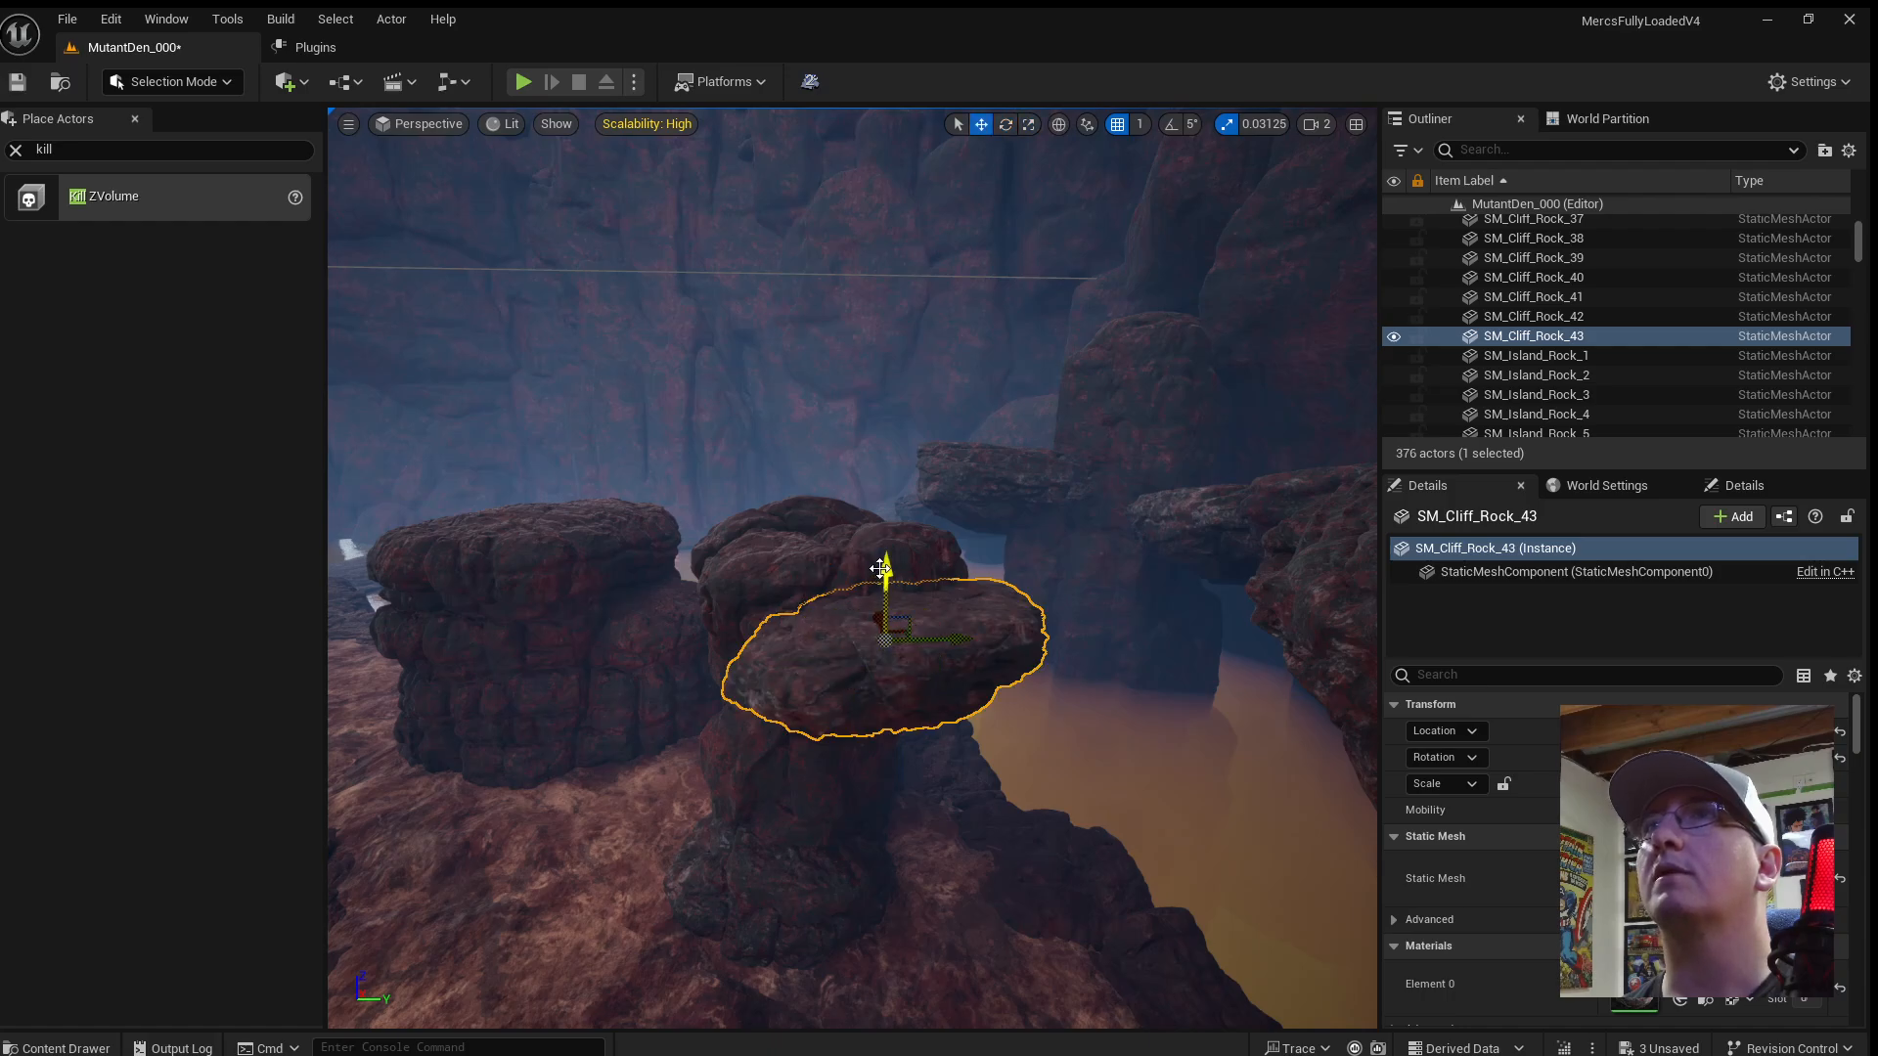
right_drag(875, 631, 645, 763)
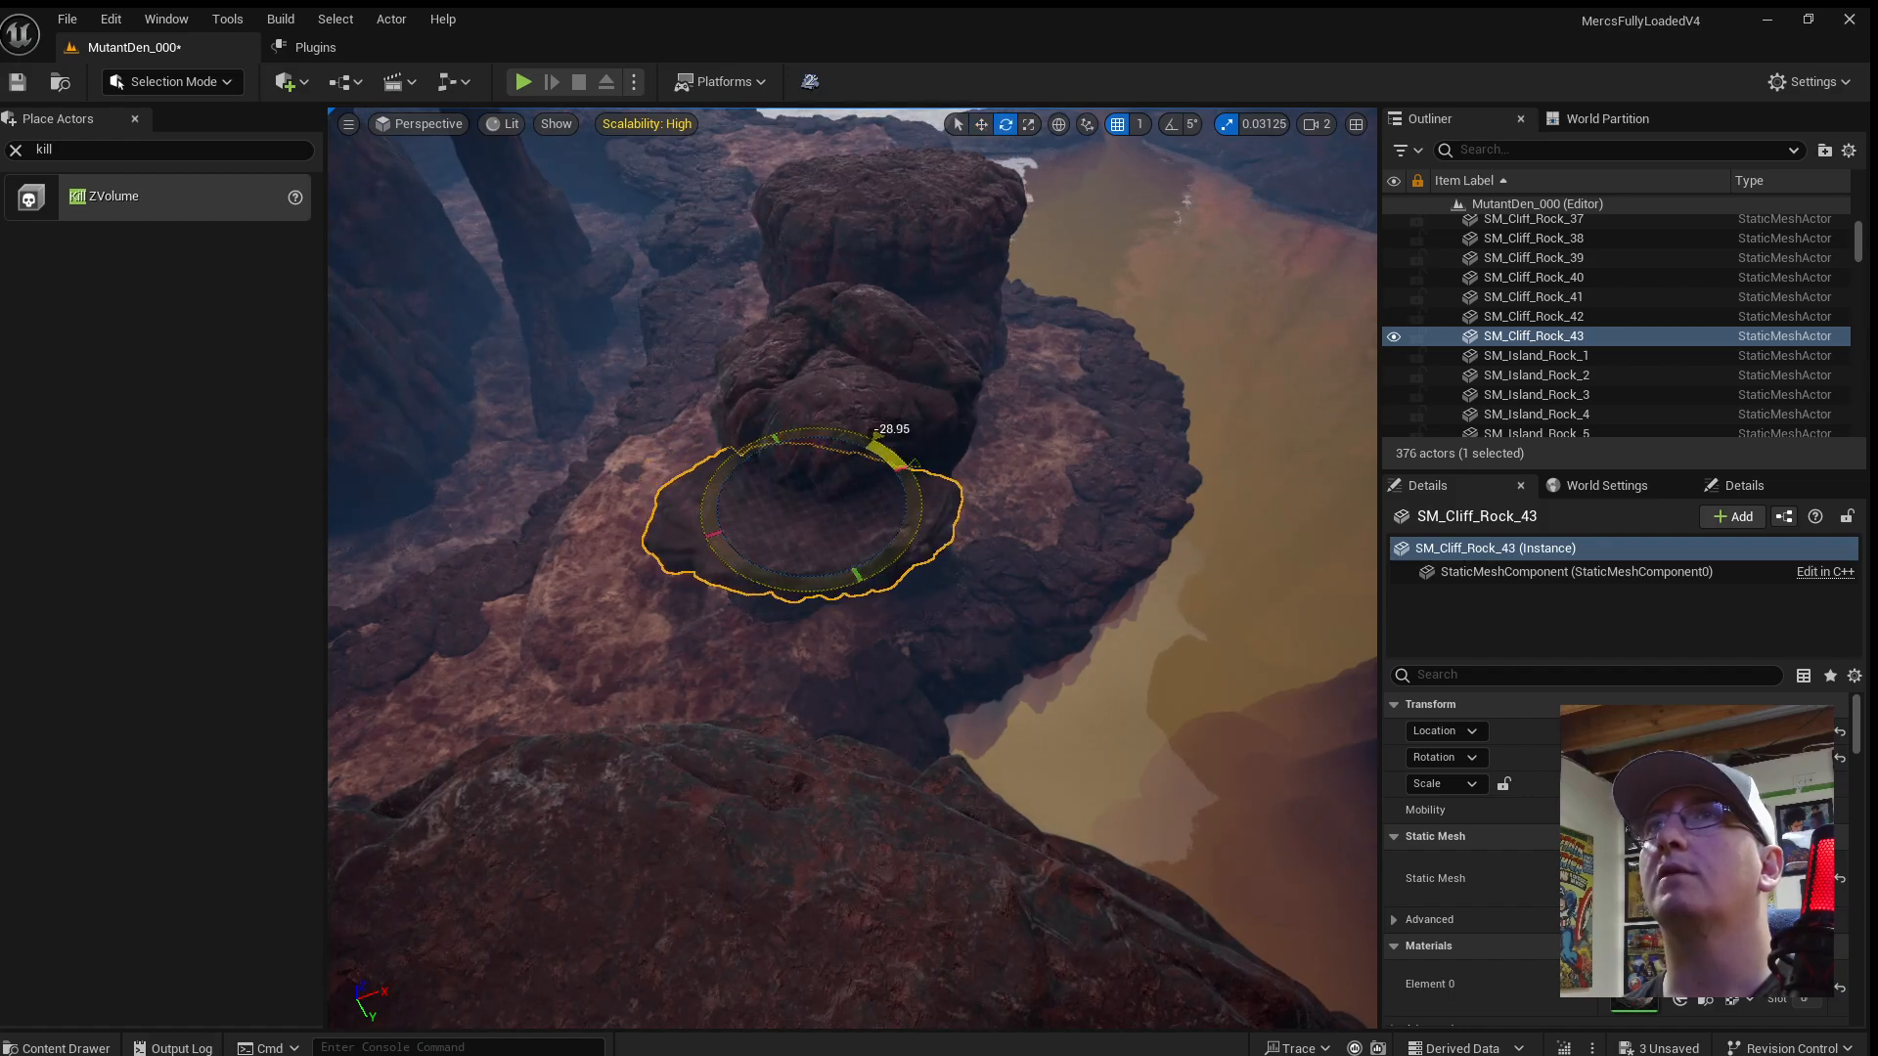
Playtest jumping from the SM_Cliff_Rock_40 cliff toward the new ledge on the pillar, and stop the play session.
click(937, 802)
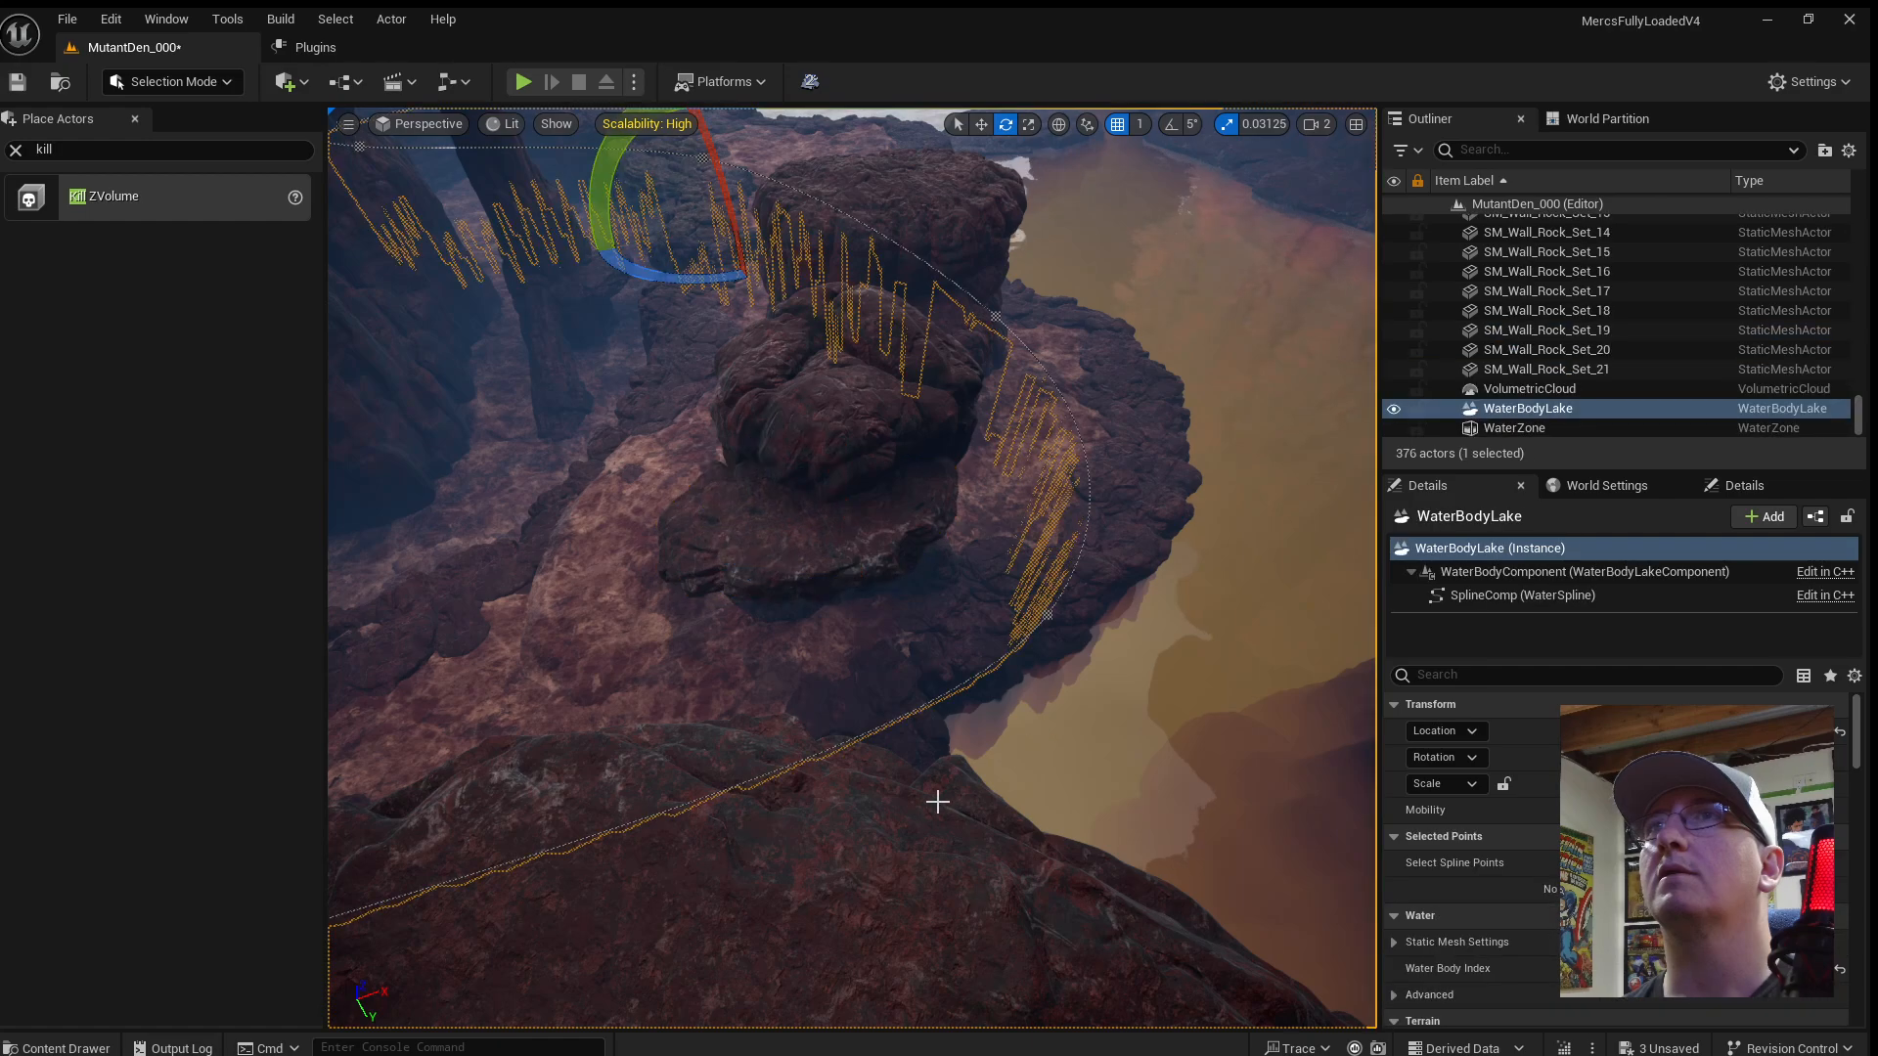
click(835, 854)
key(alt+p)
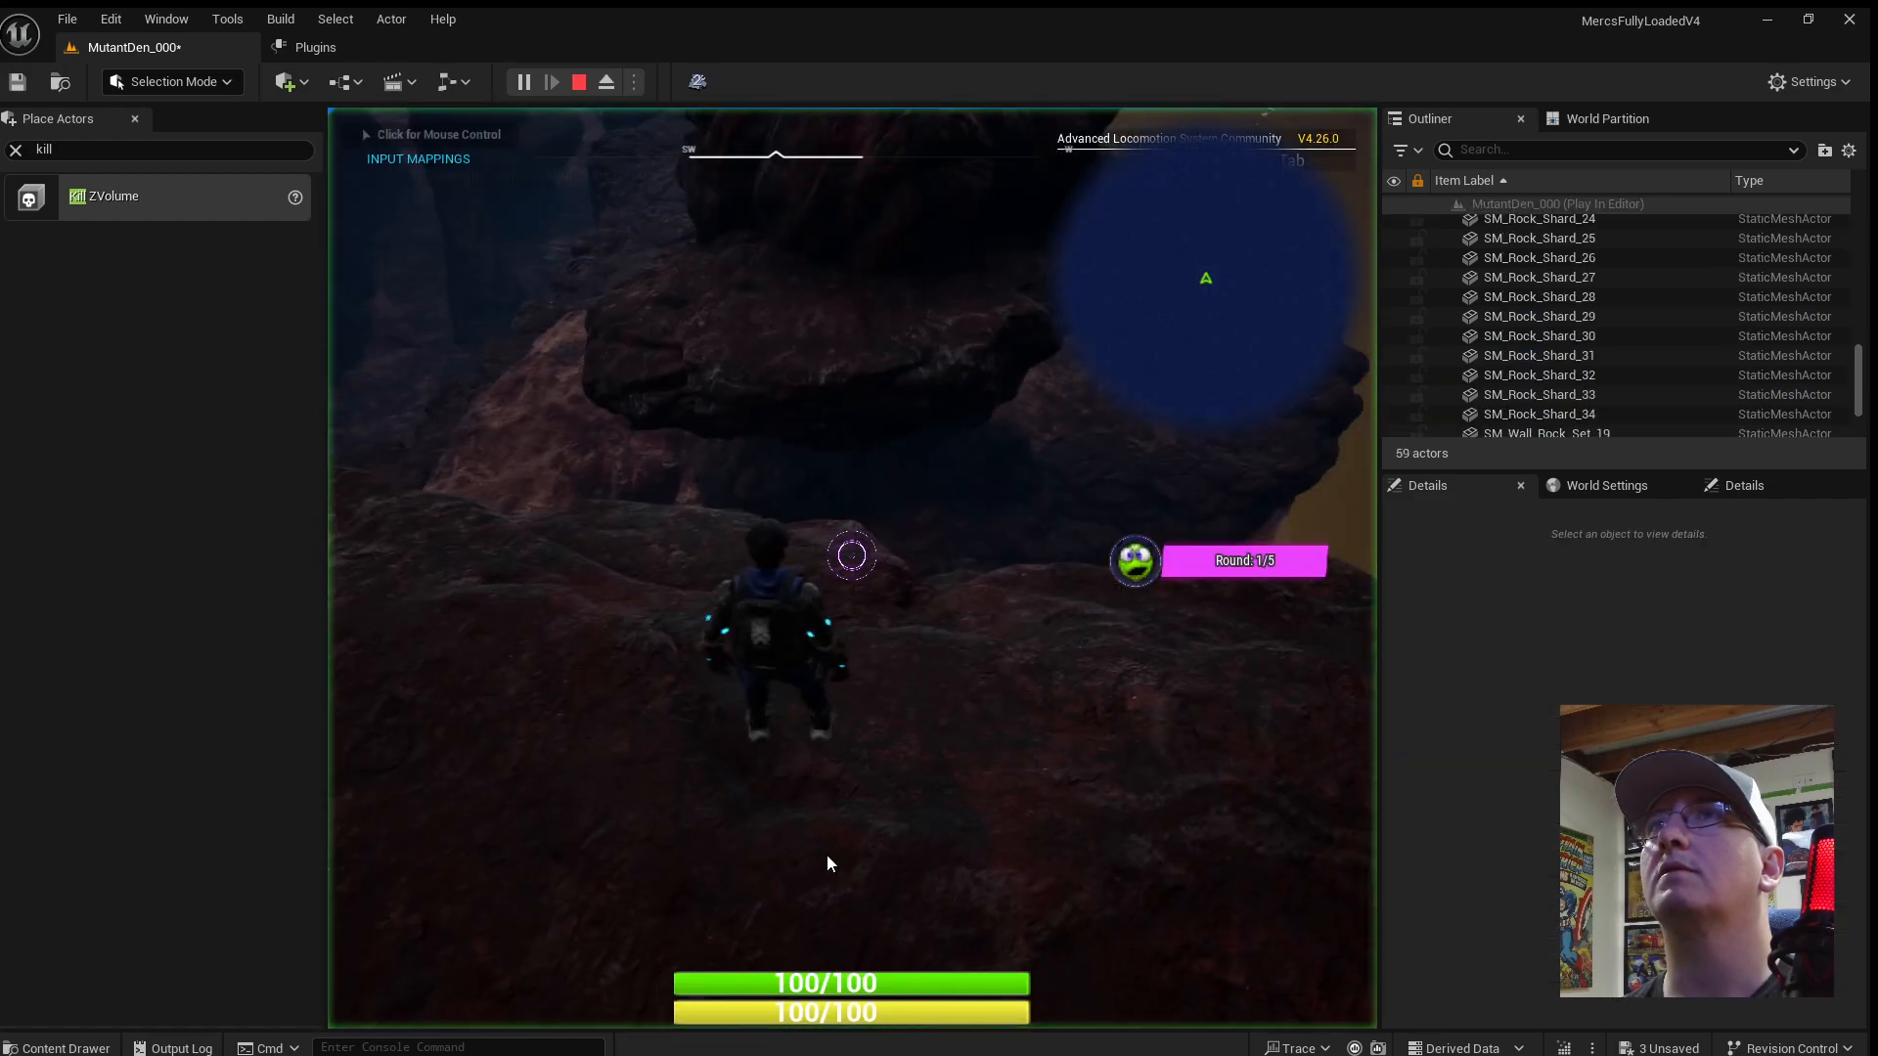
key(w)
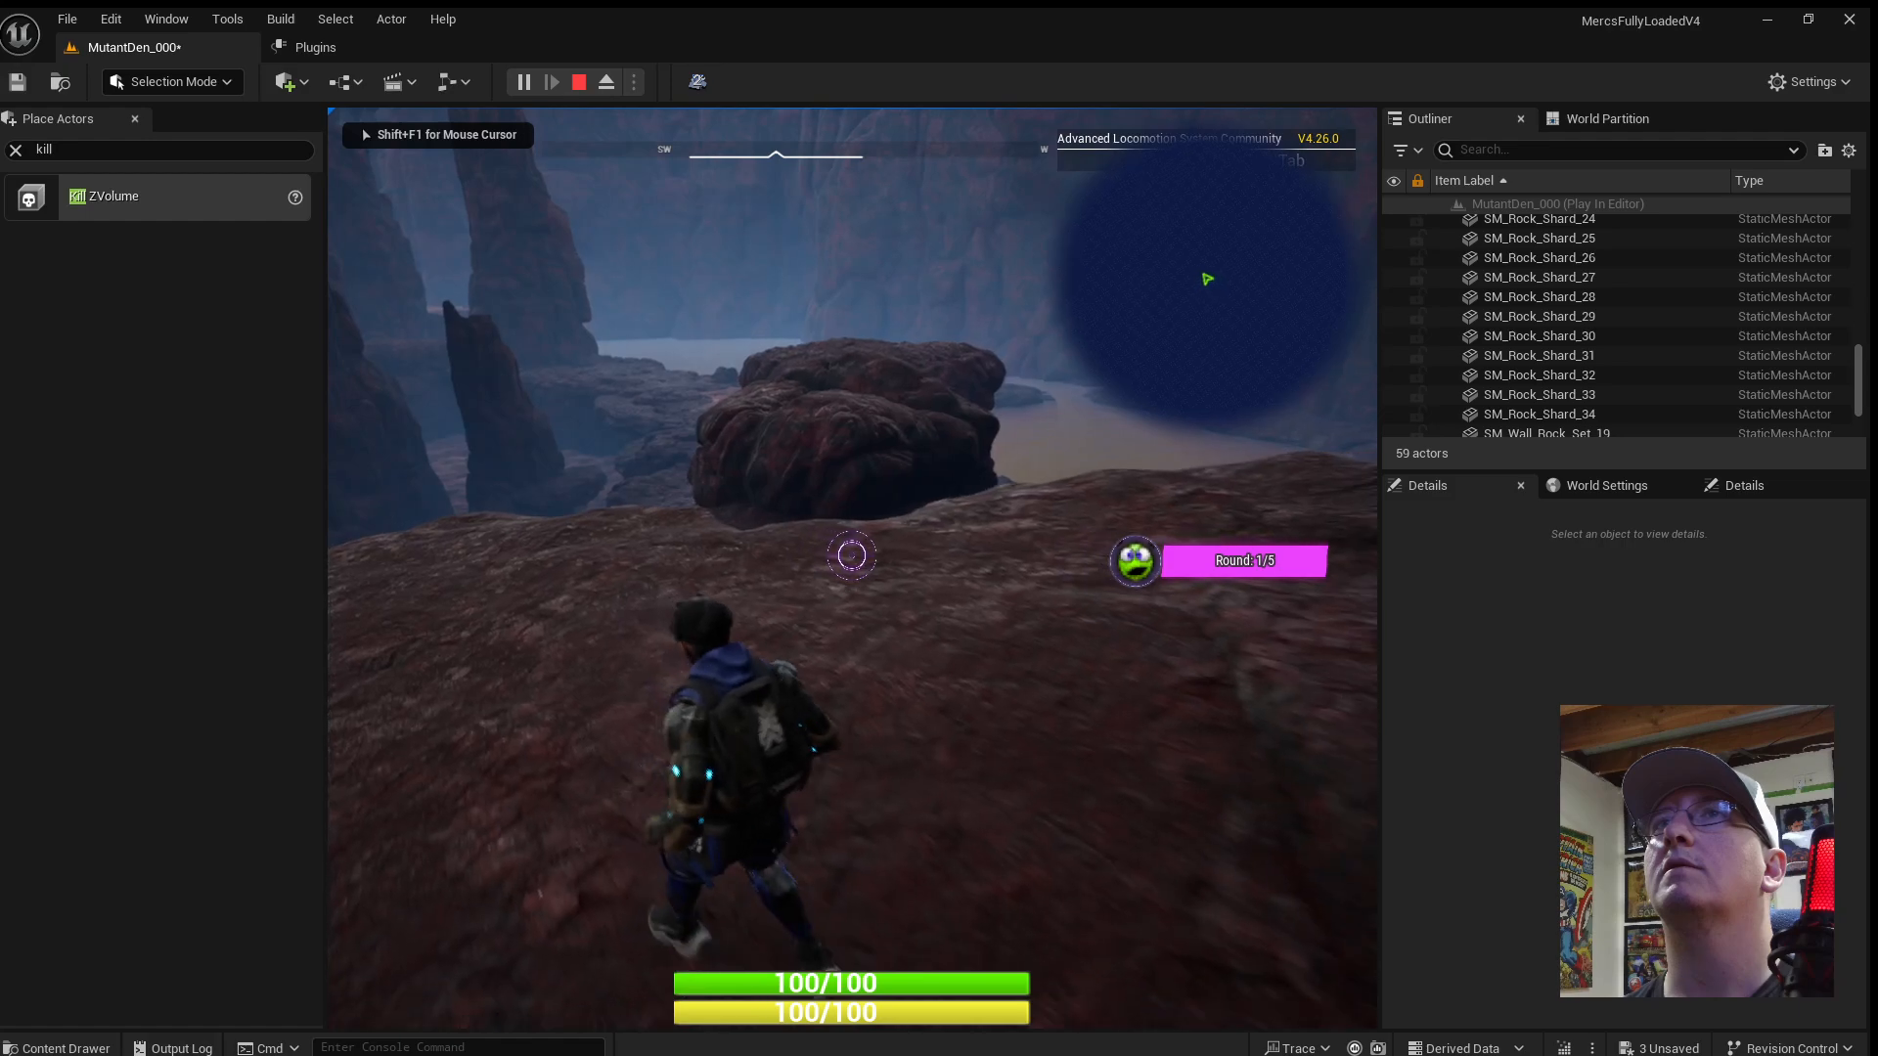
key(w)
key(w)
key(space)
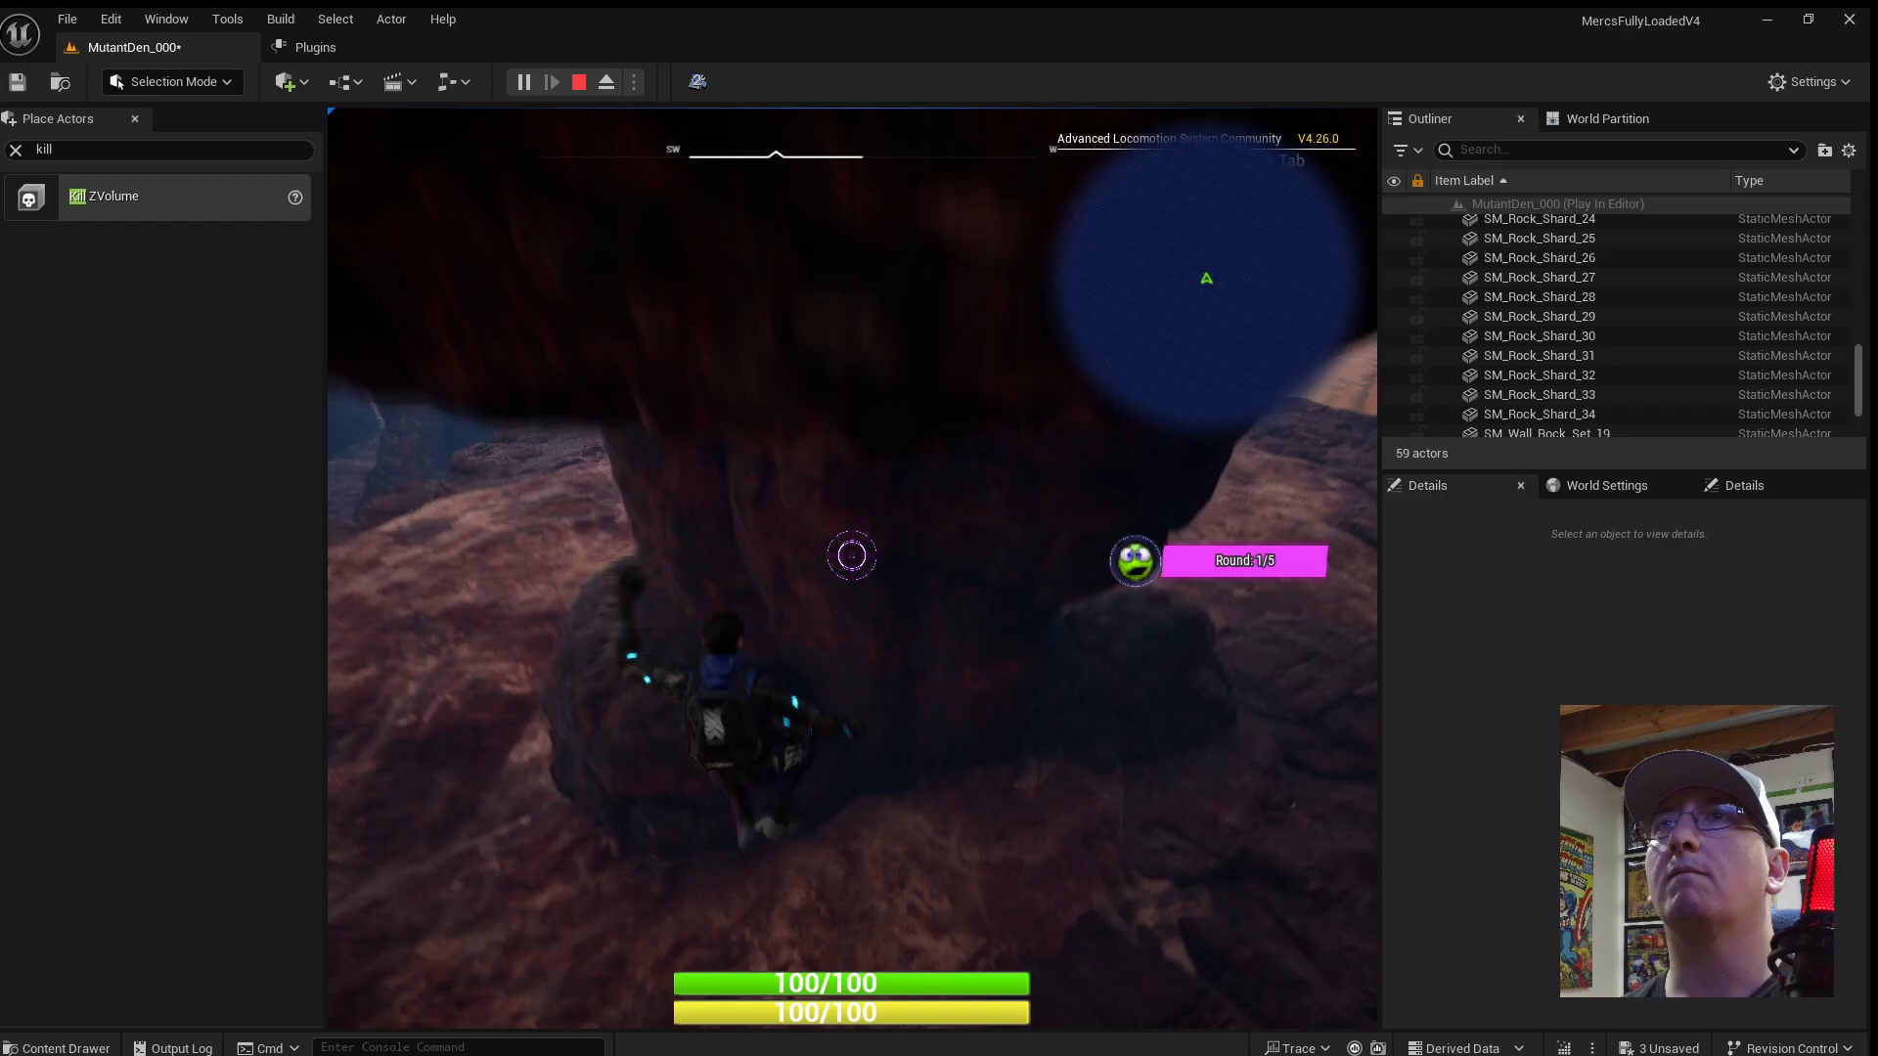
key(Escape)
Select the SM_Medium_Rock_14 boulder, the SM_Pillar_Rock_150 pillar and the SM_Cliff_Rock_43 ledge together and move them closer to the SM_Cliff_Rock_40 cliff.
right_drag(834, 629, 708, 633)
ctrl+click(708, 608)
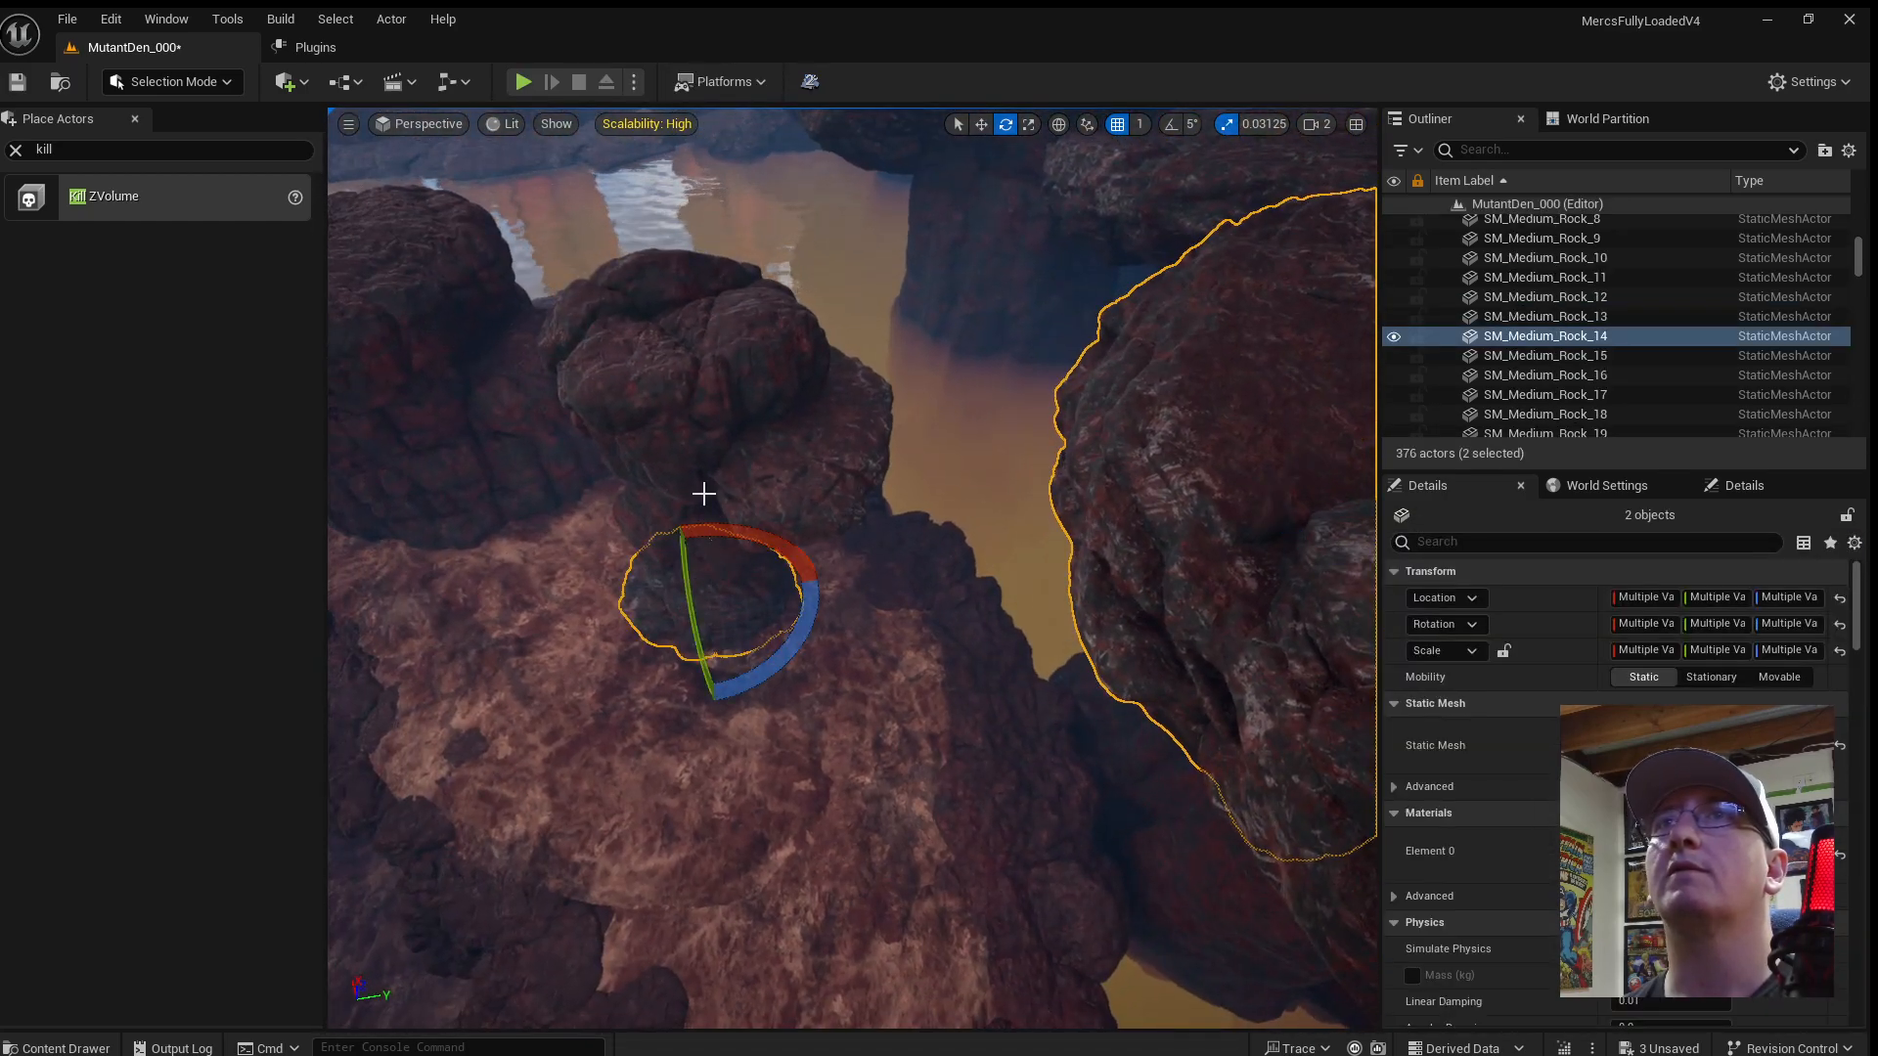
ctrl+click(703, 494)
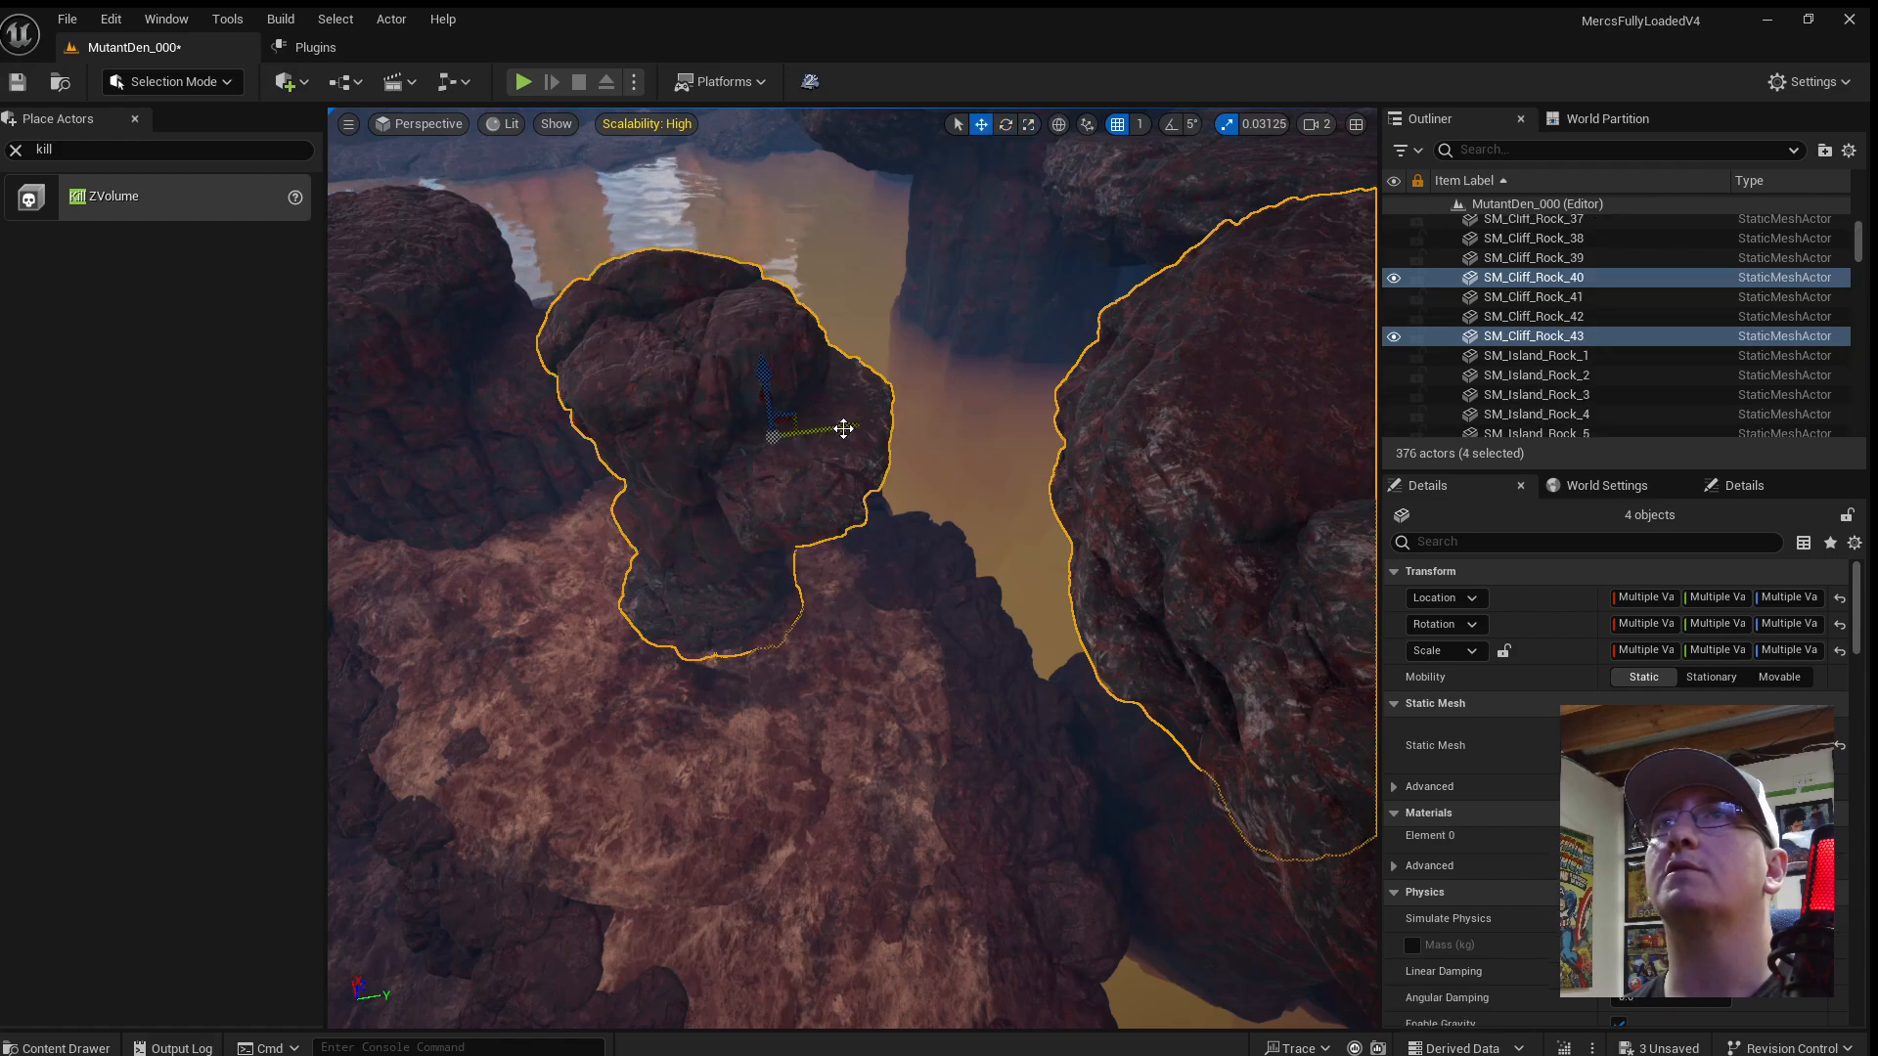
drag(843, 428, 872, 428)
key(ctrl+z)
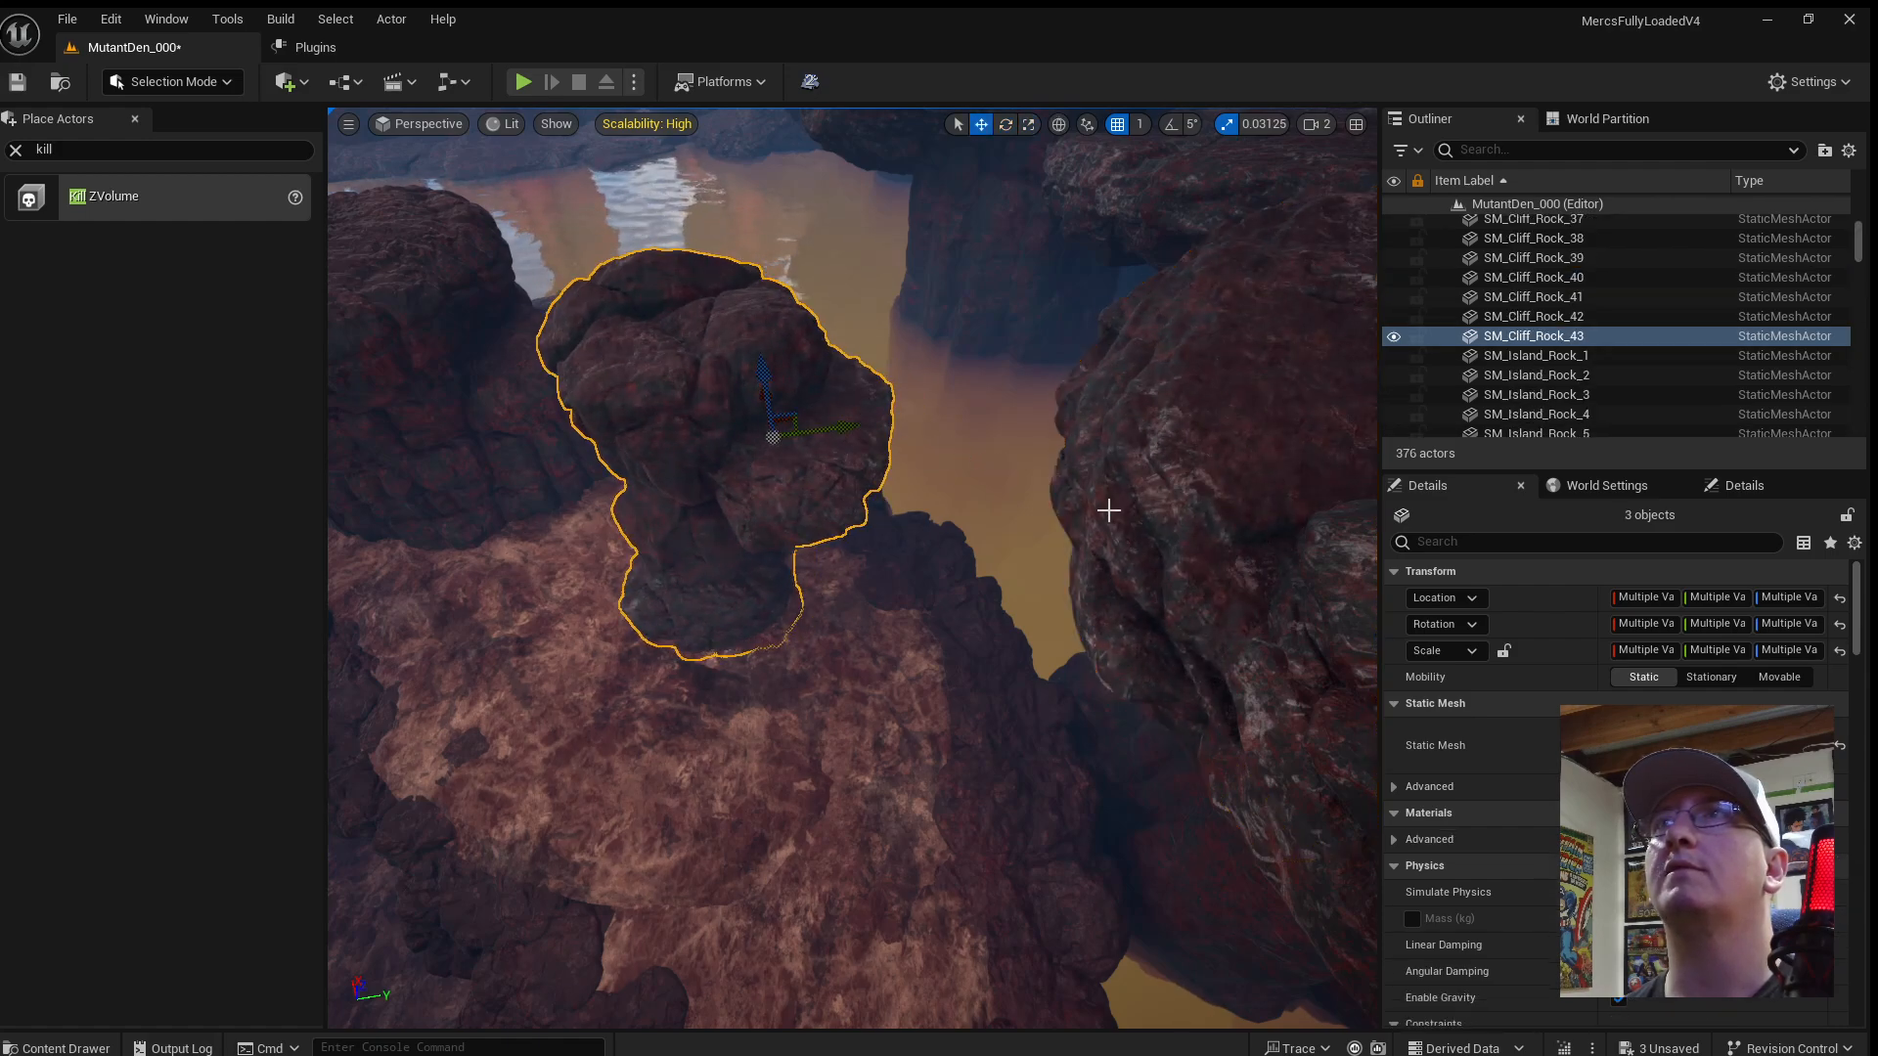
mouse_move(842, 427)
mouse_down()
mouse_move(866, 426)
mouse_move(784, 406)
mouse_move(832, 431)
mouse_up()
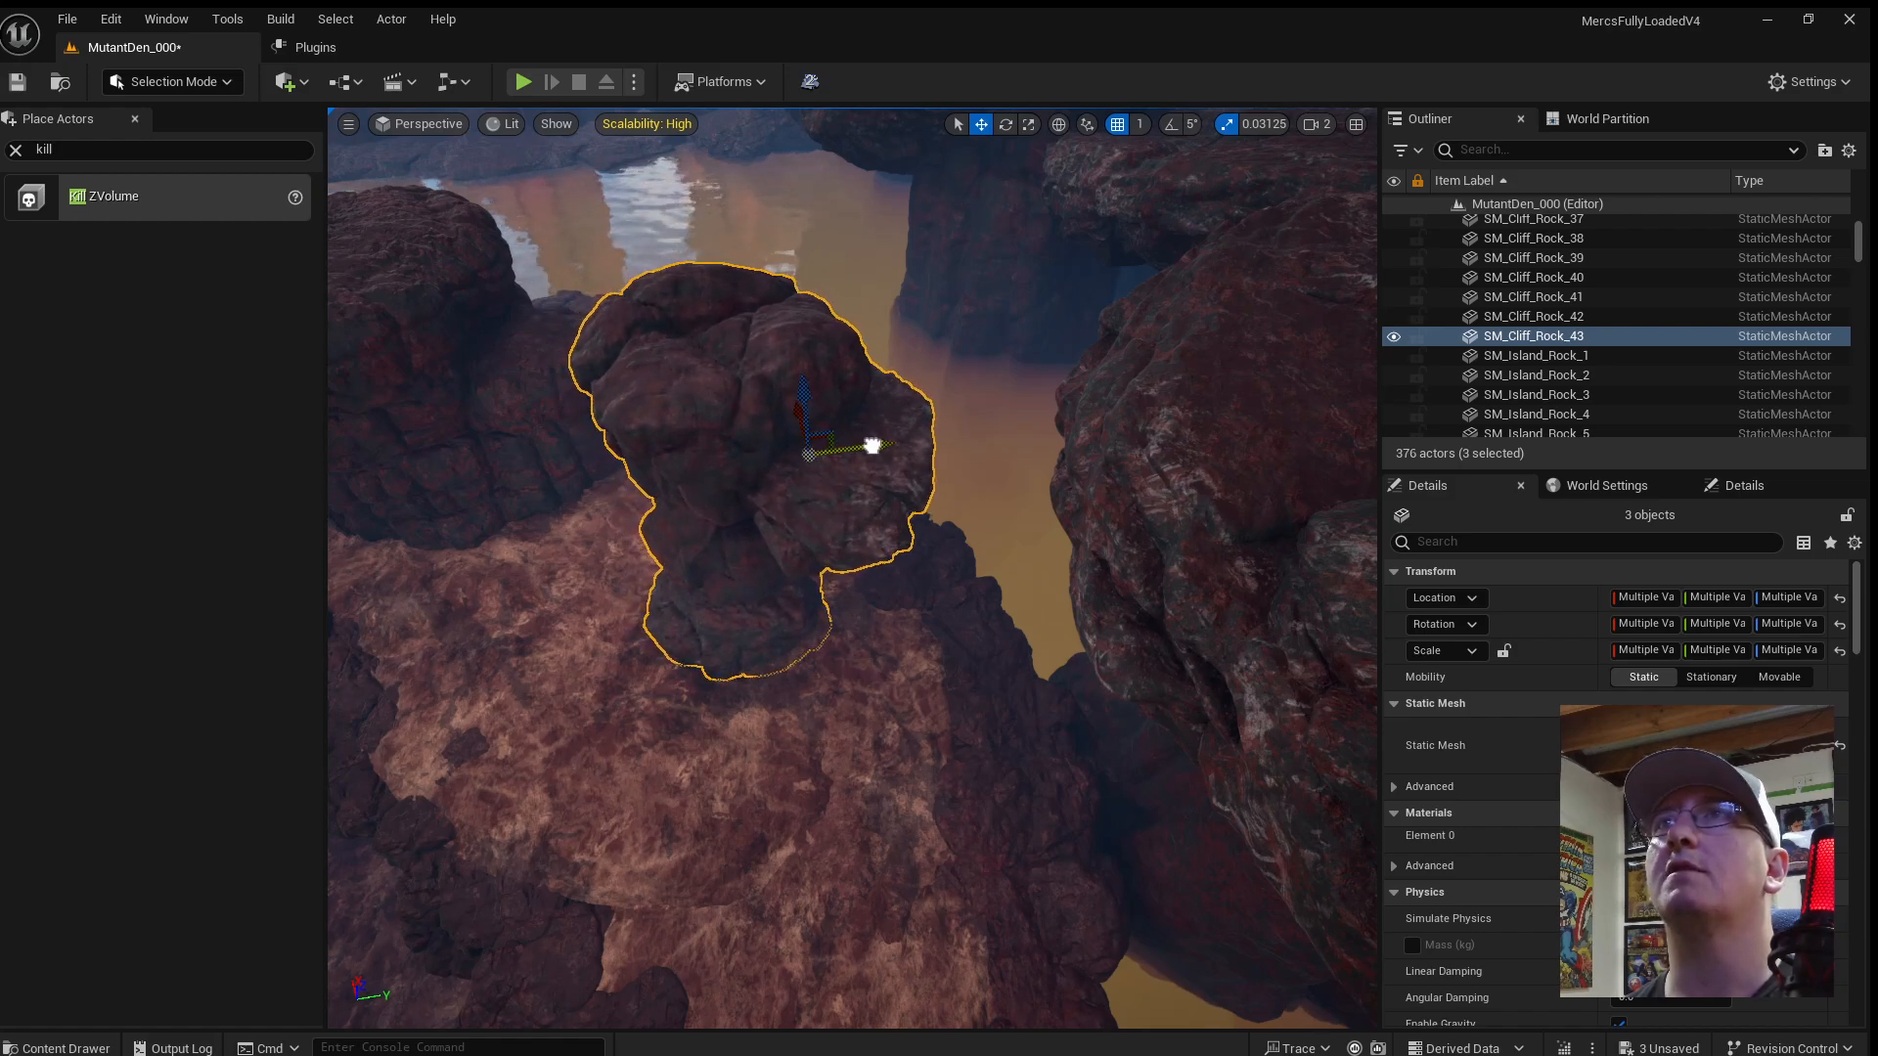
Playtest the shortened jump from the SM_Cliff_Rock_40 cliff to the moved rock group, and stop the play session.
key(d)
right_drag(1039, 631, 972, 631)
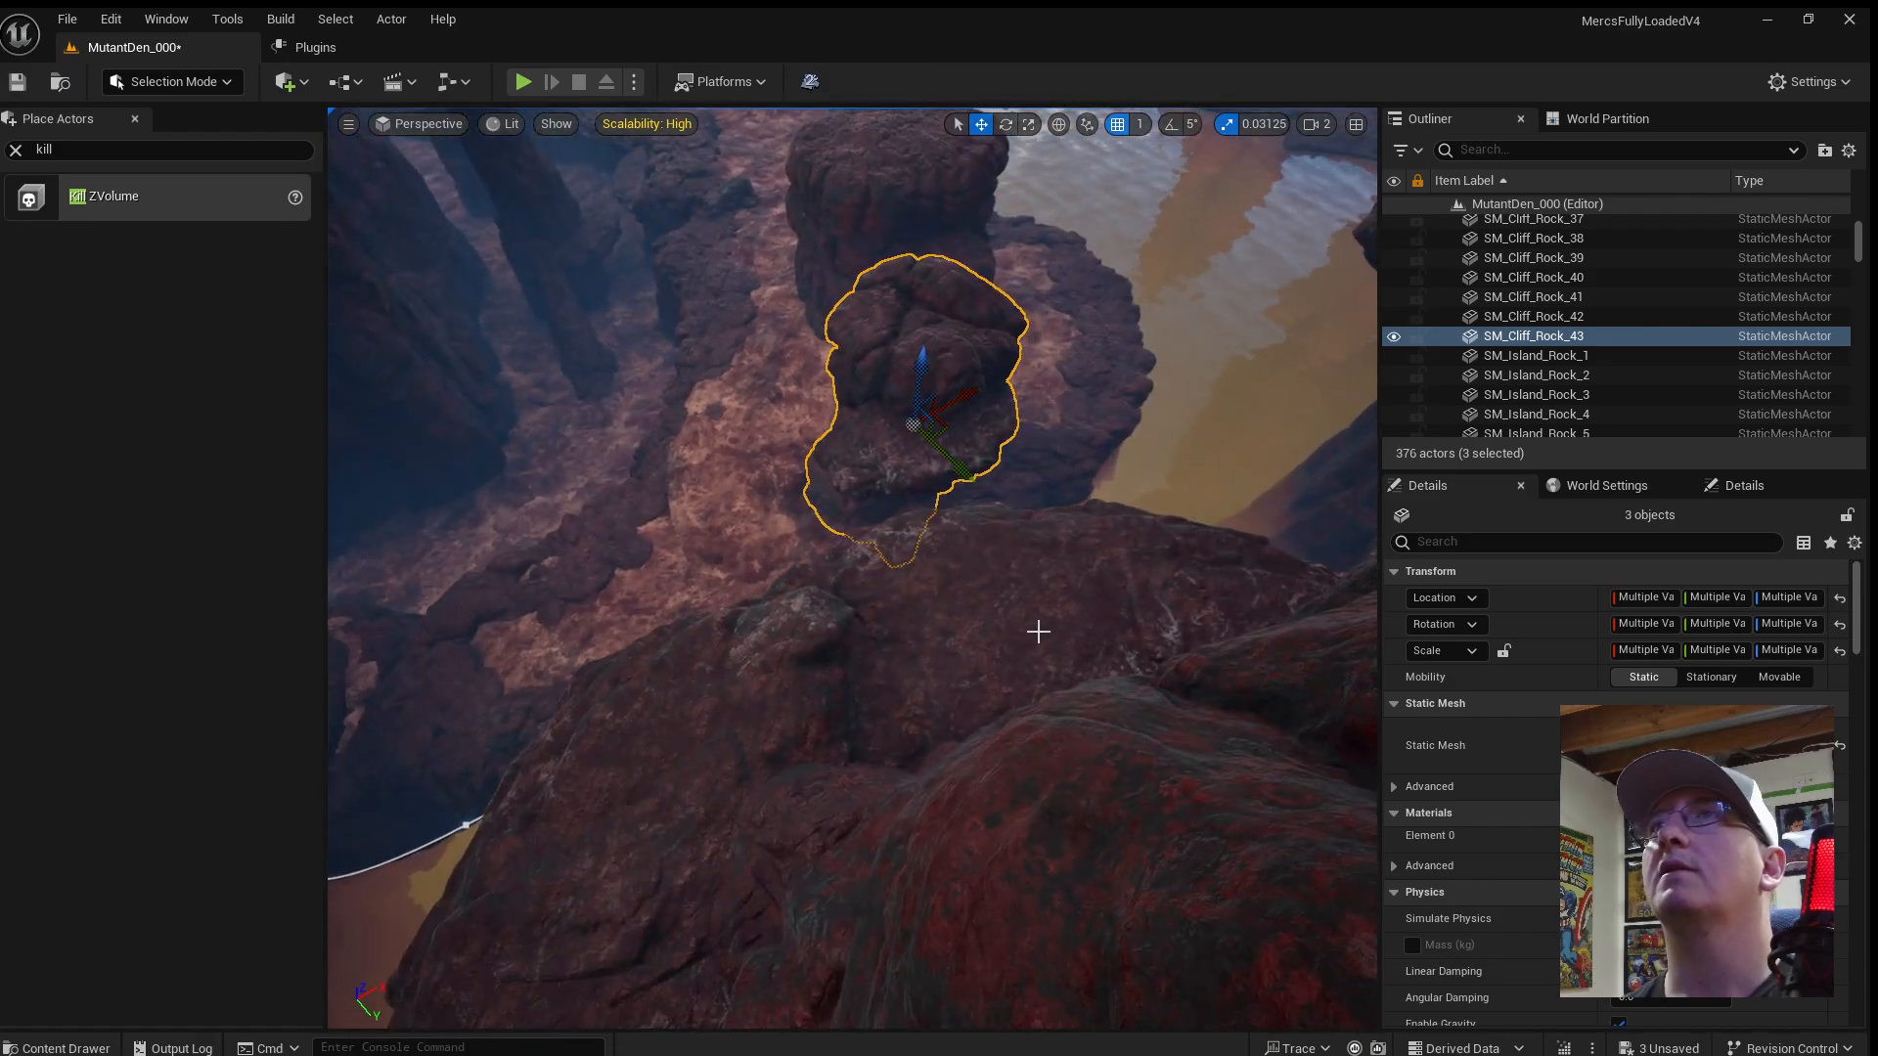
click(1038, 631)
key(alt+p)
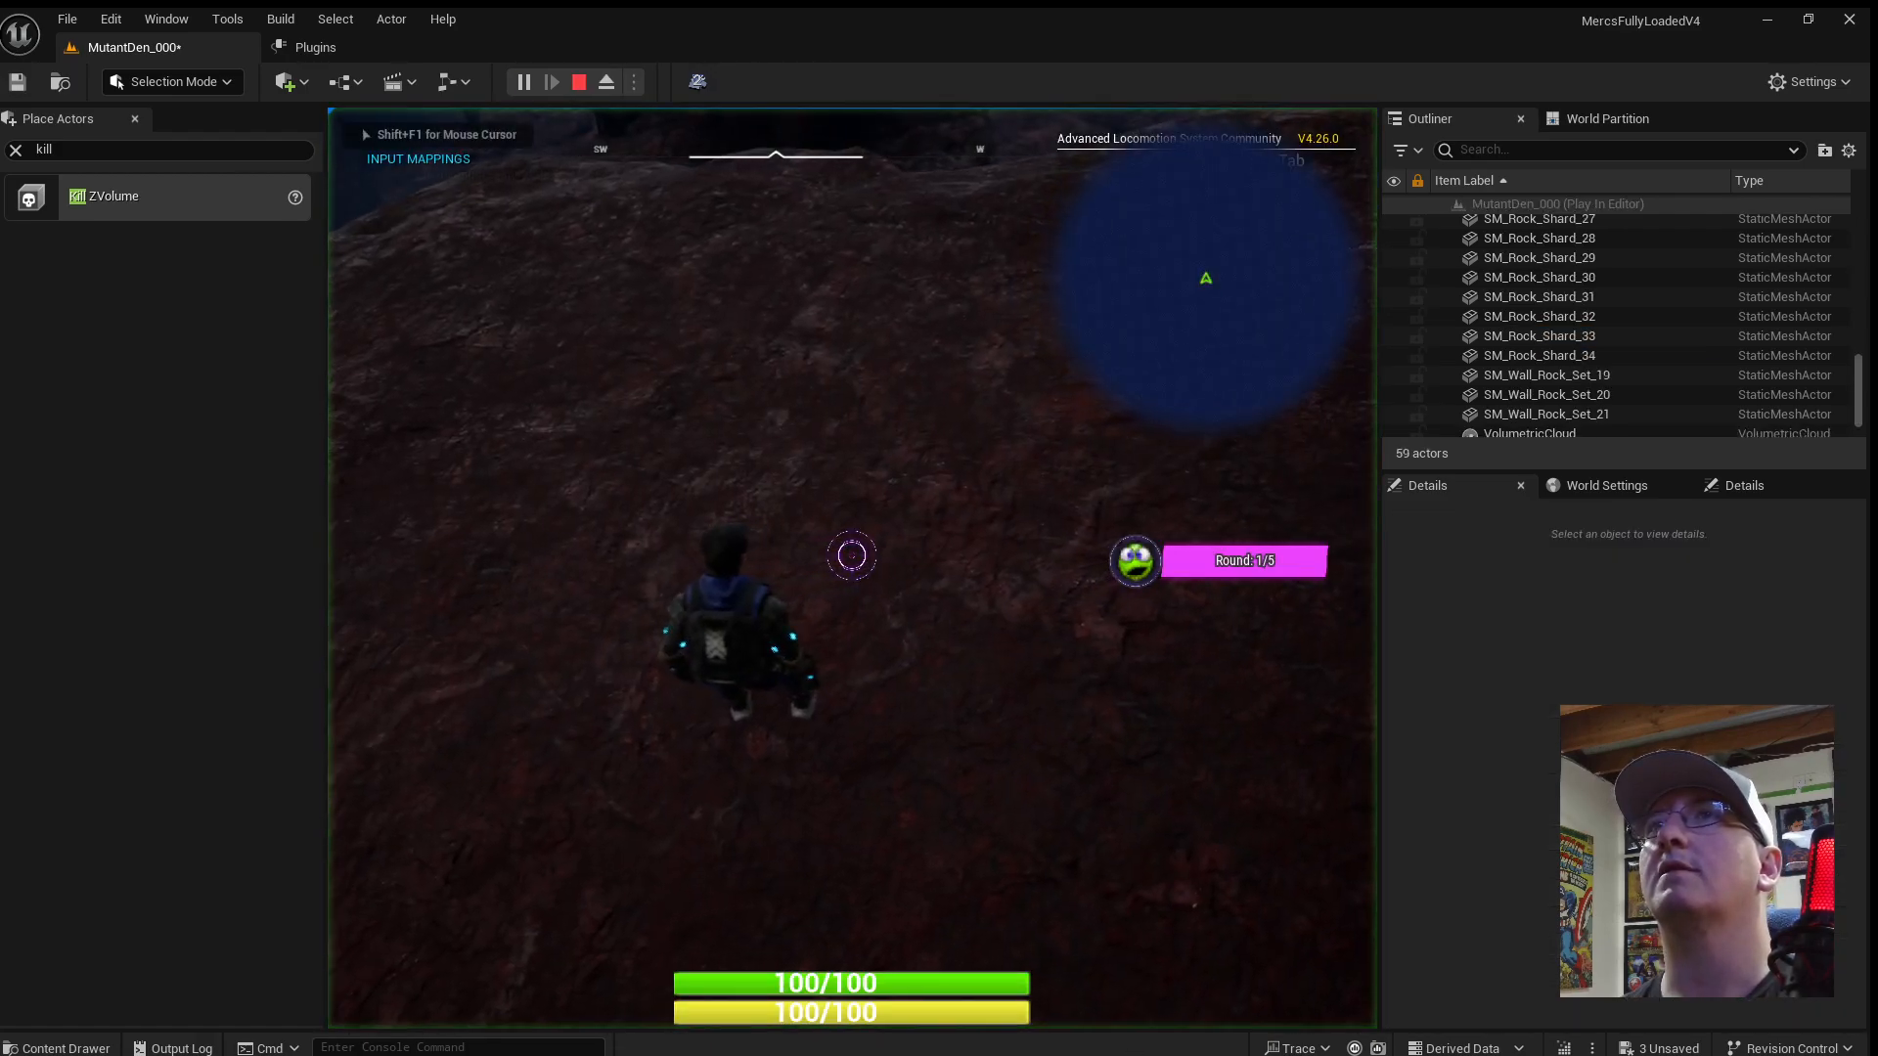
key(w)
key(space)
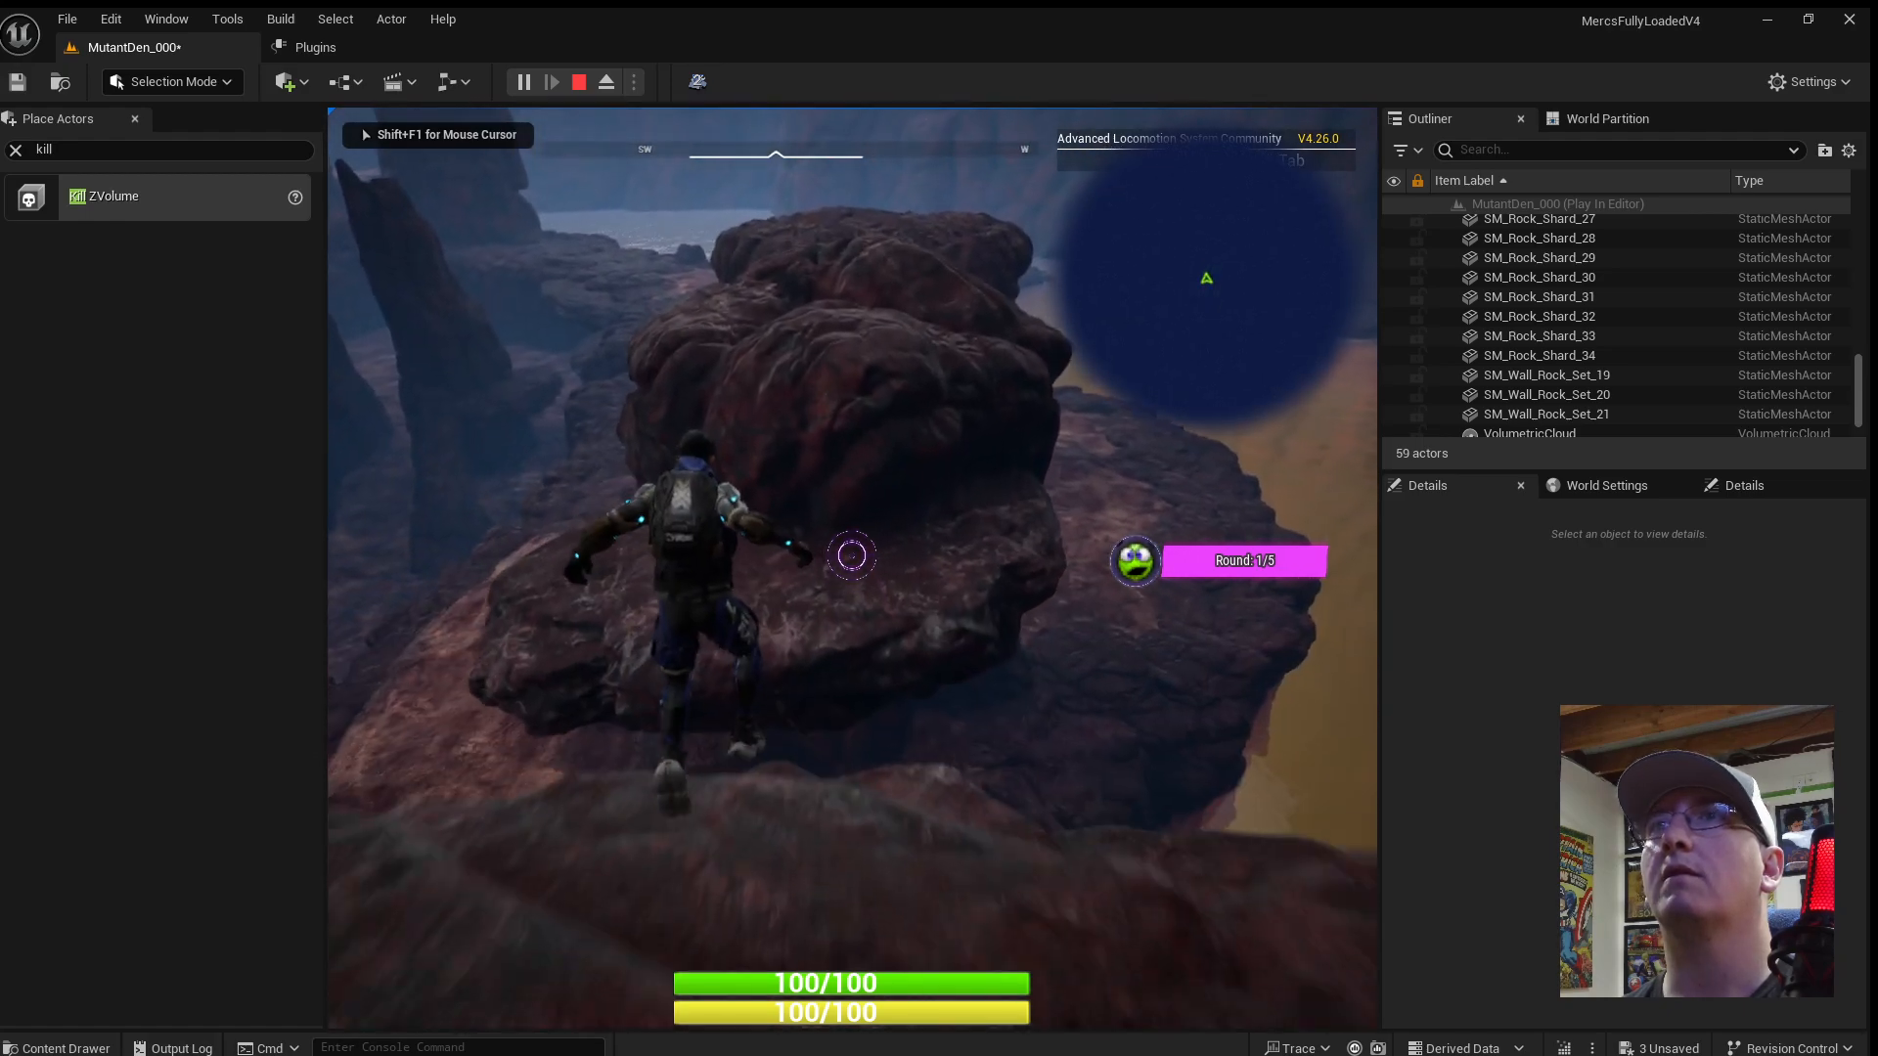
key(Escape)
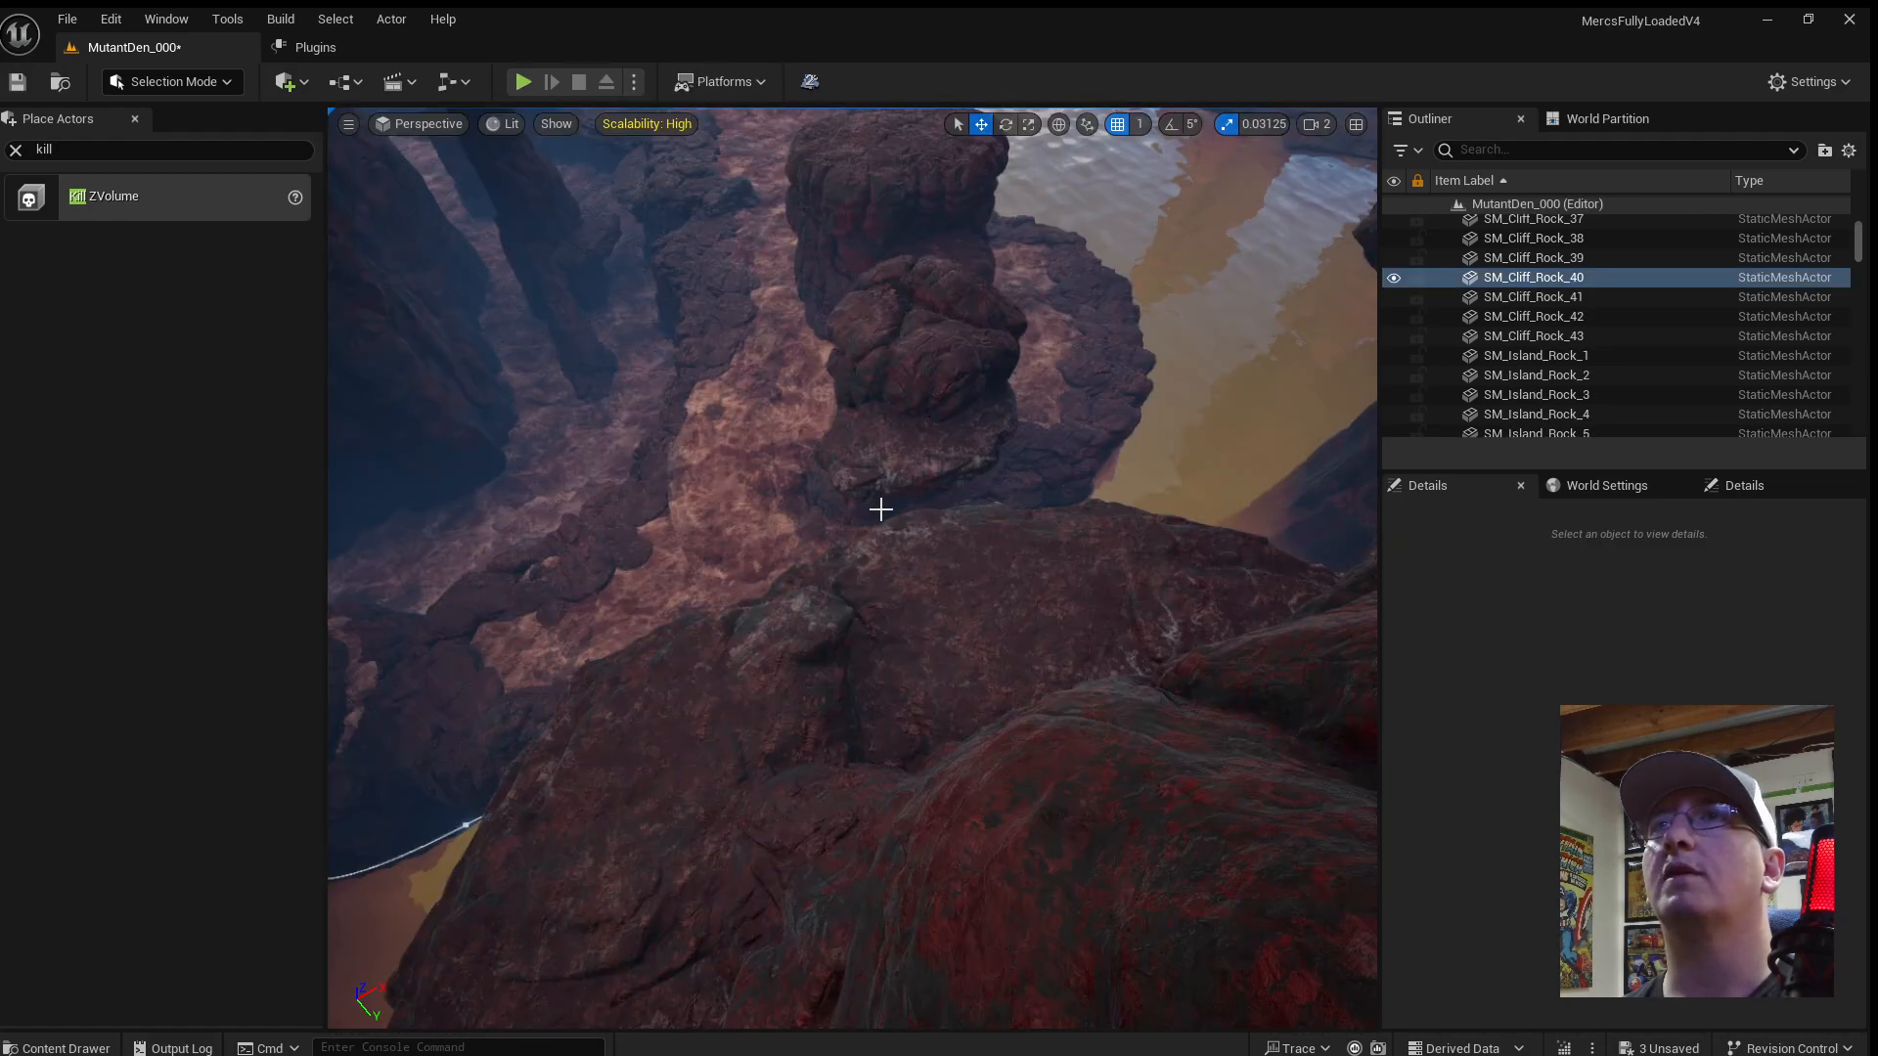
Playtest a running jump from farther back on SM_Cliff_Rock_40 onto the ledge, including climbing the surrounding rocks, and stop the play session.
right_drag(880, 507, 880, 411)
right_drag(826, 657, 817, 783)
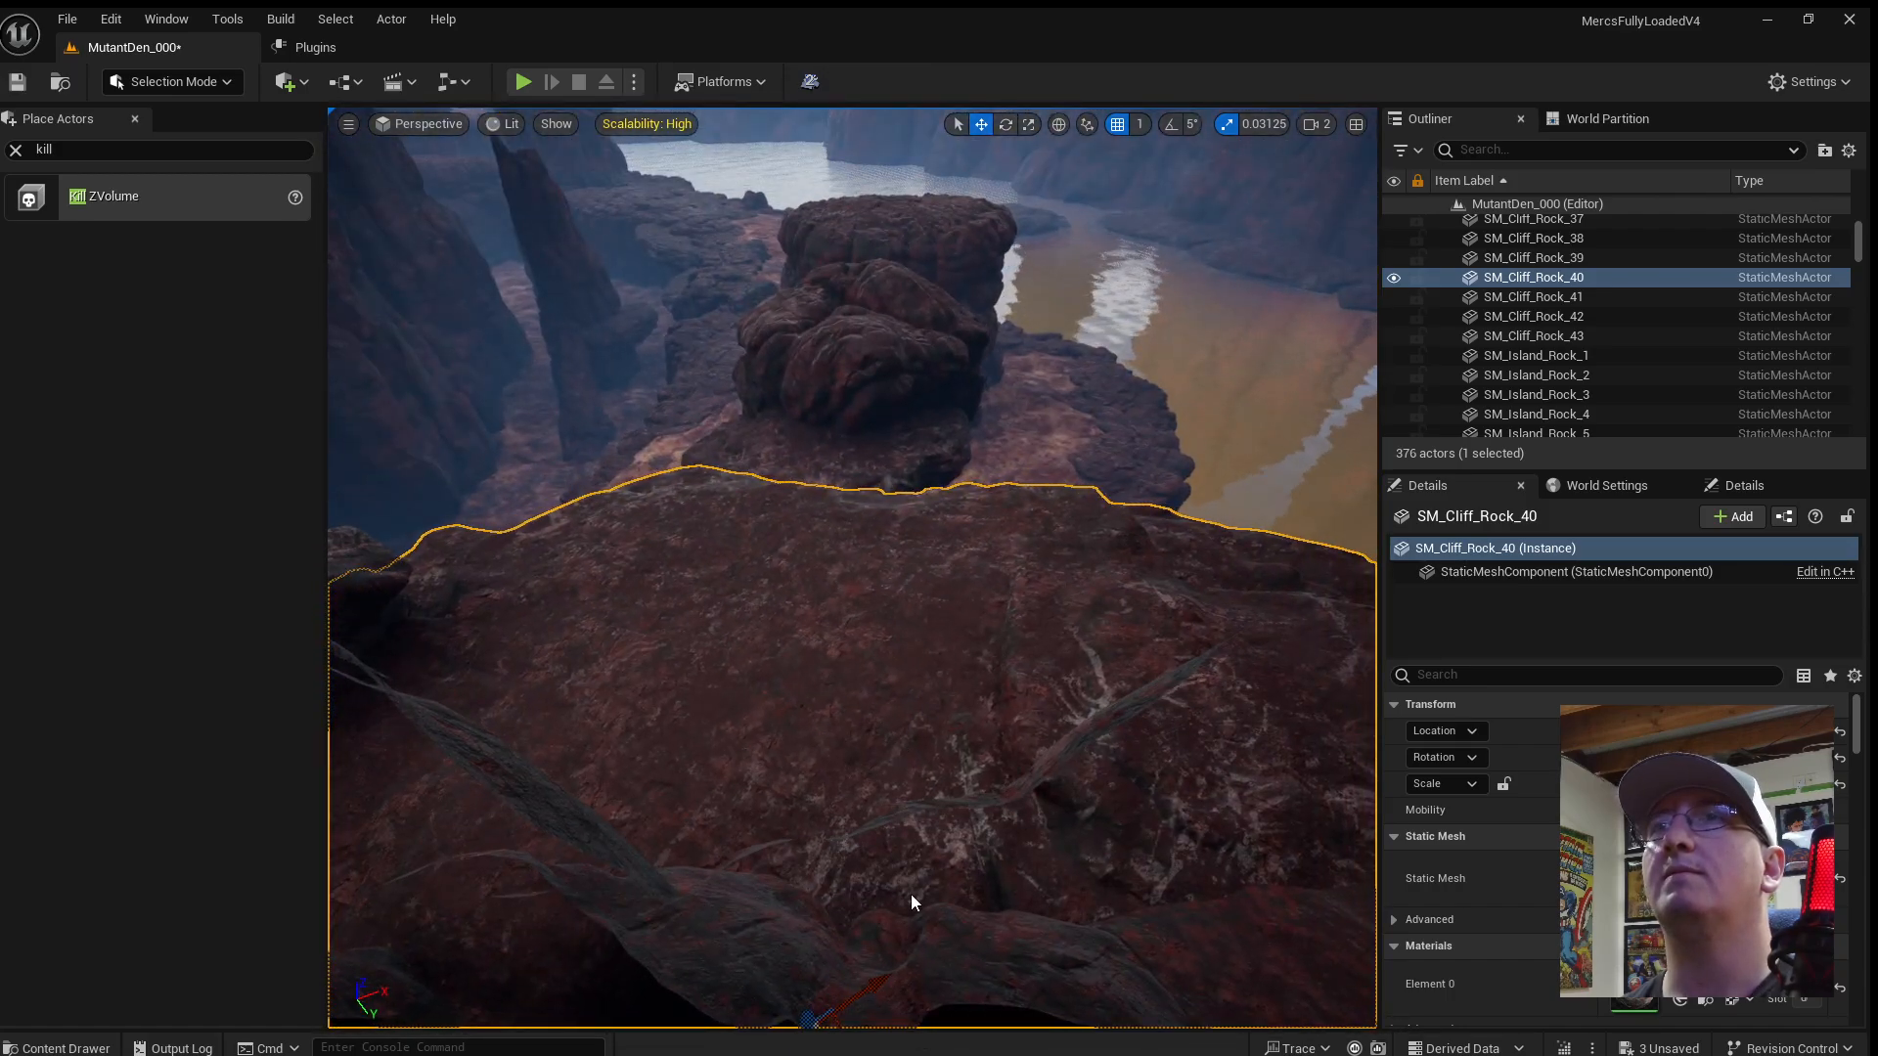
key(alt+p)
key(w)
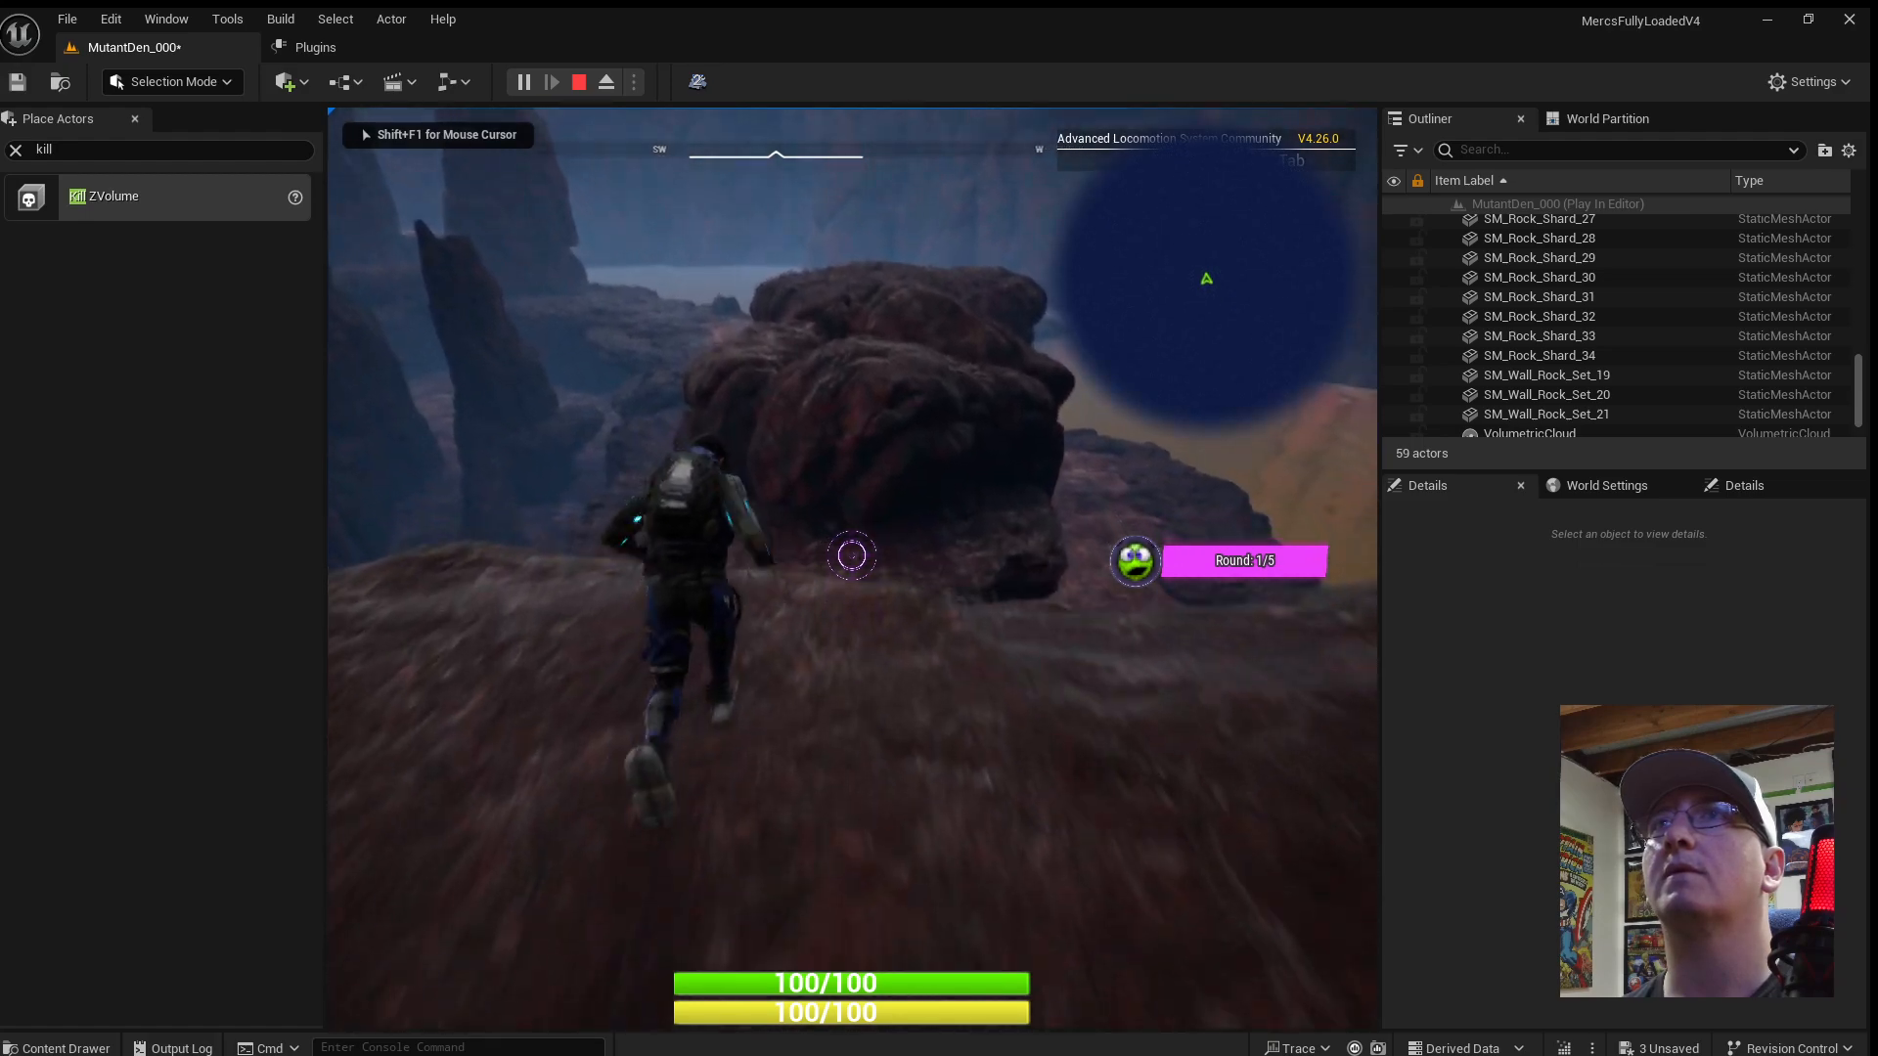
key(space)
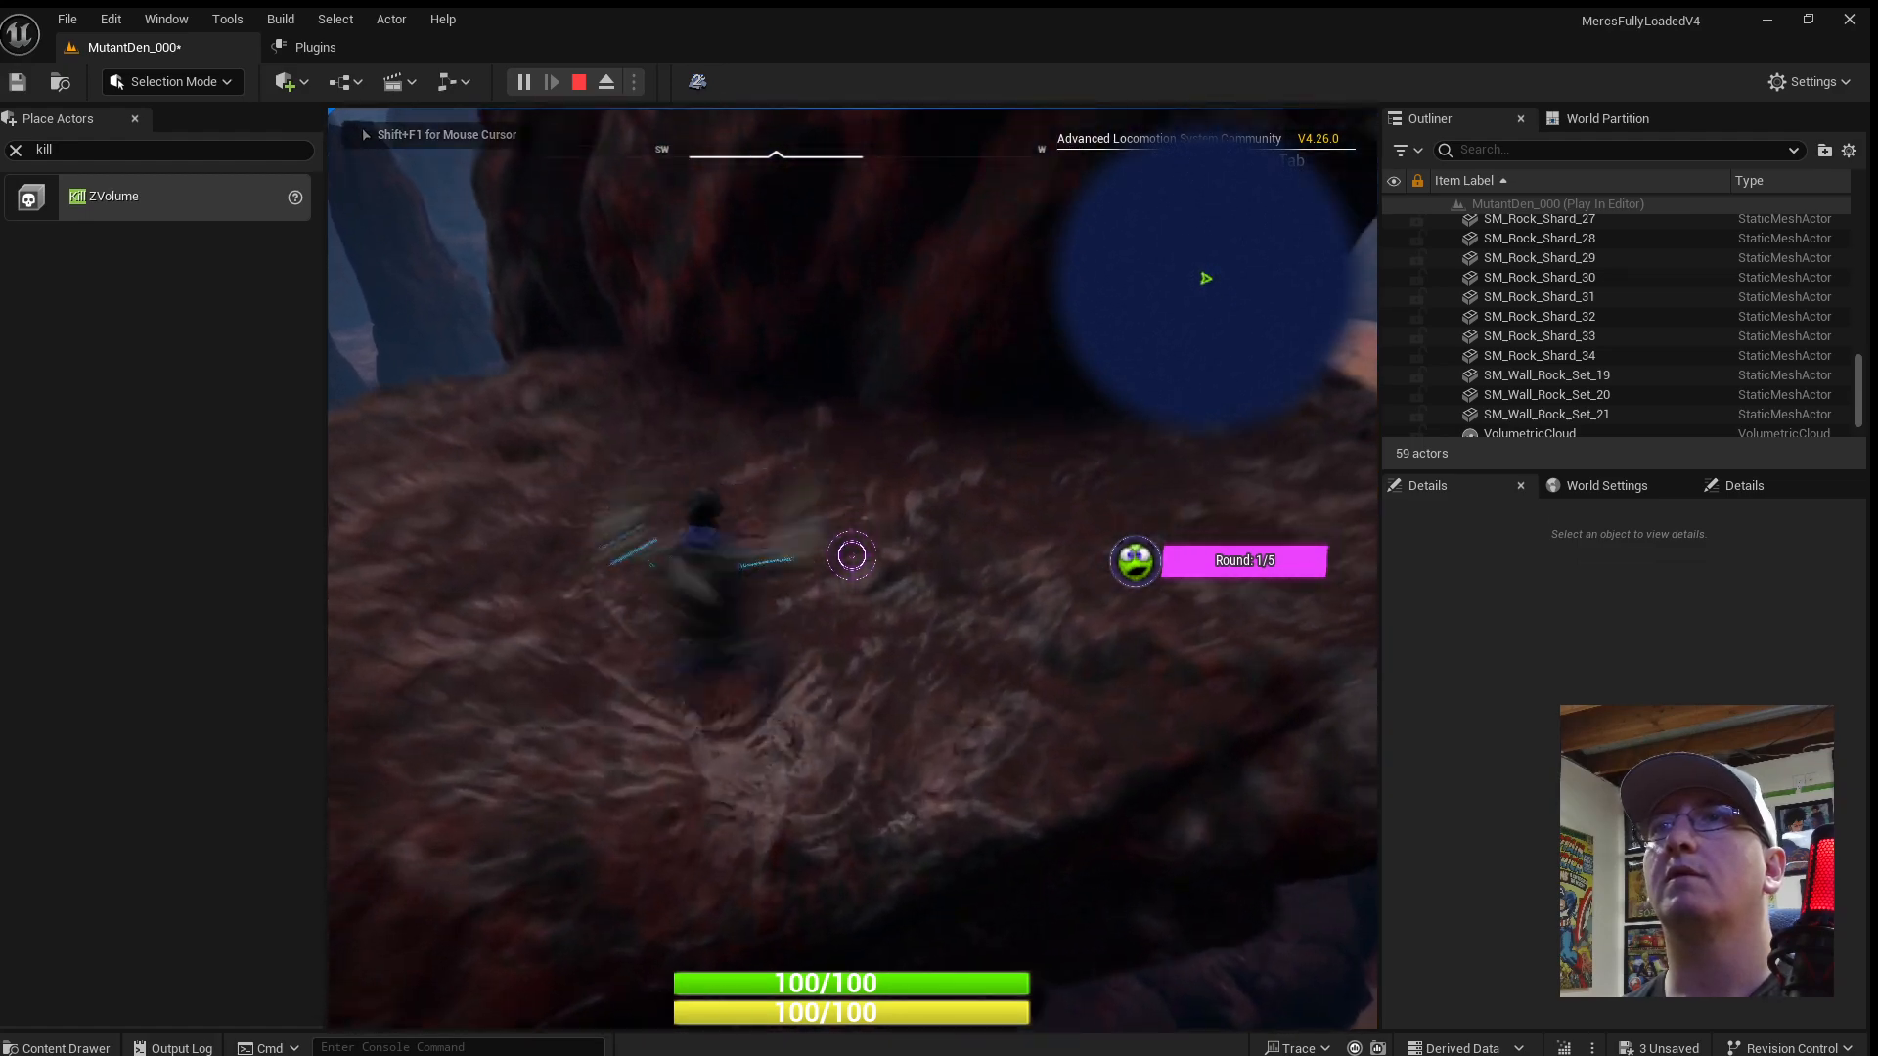
key(w)
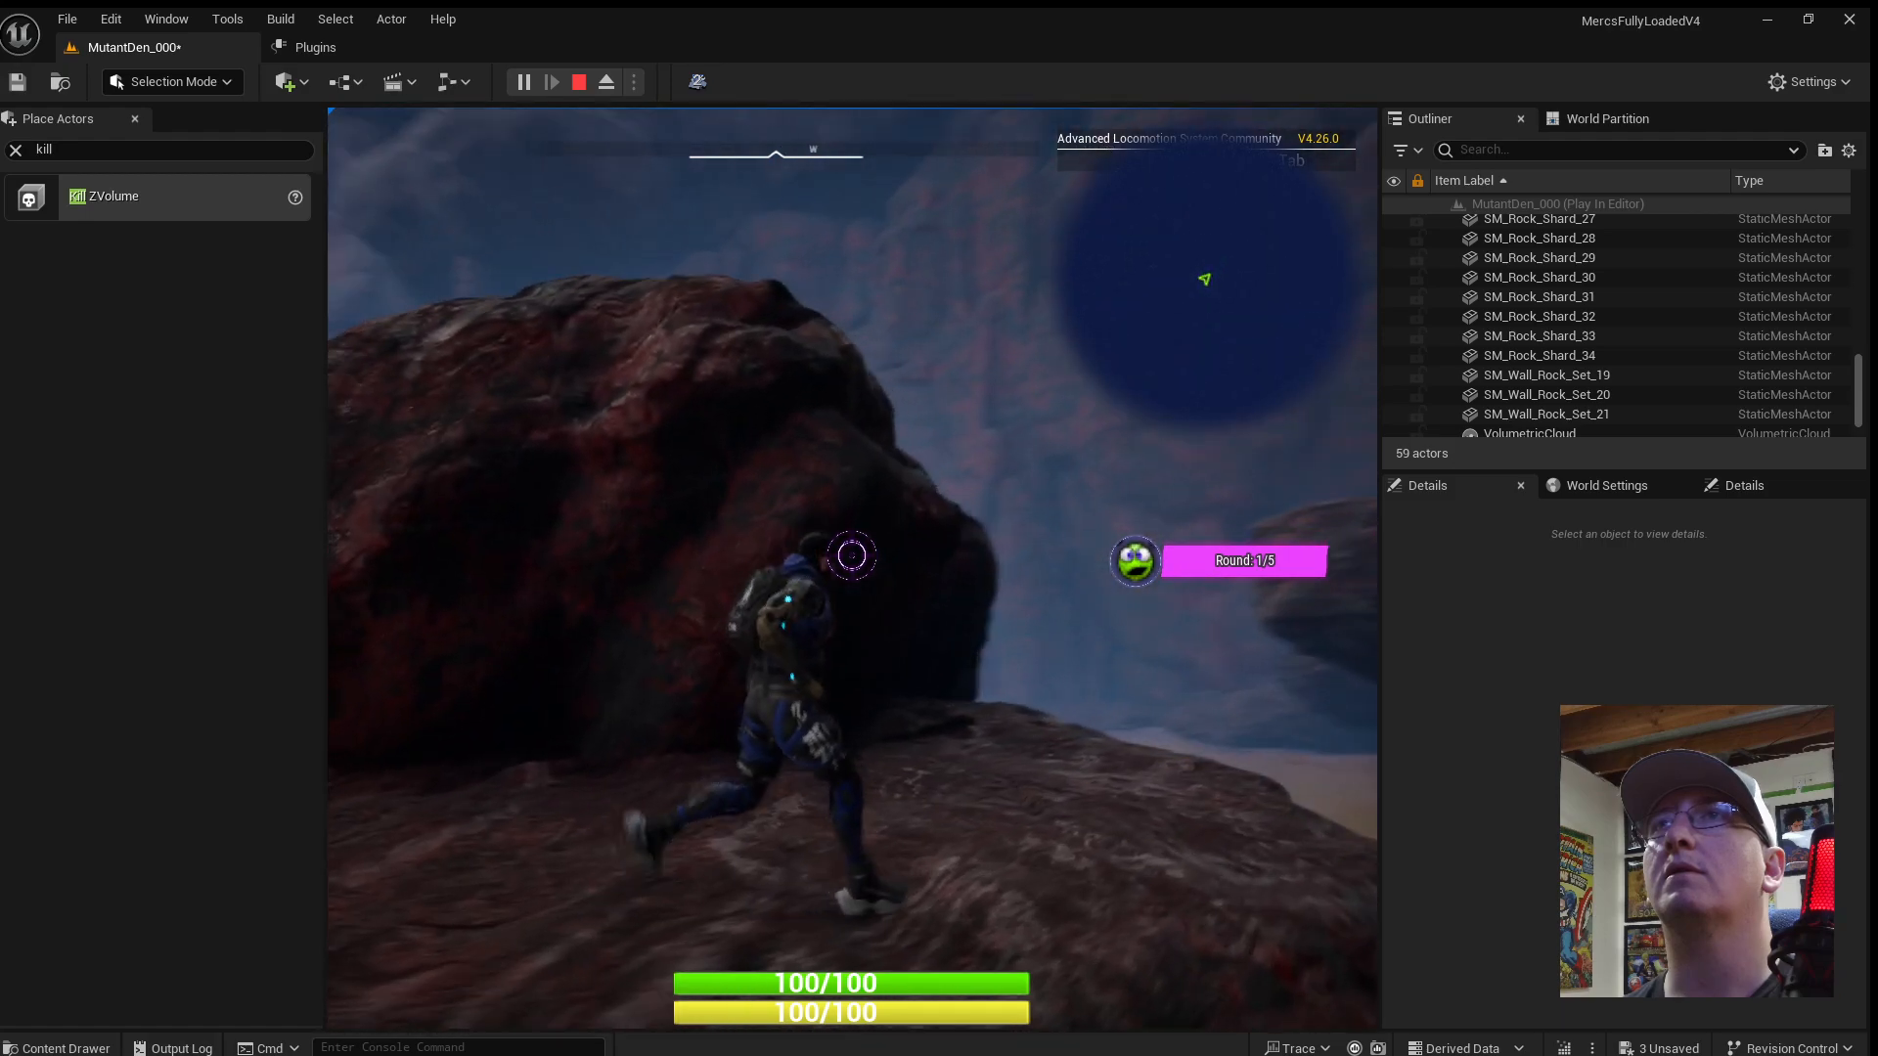
key(space)
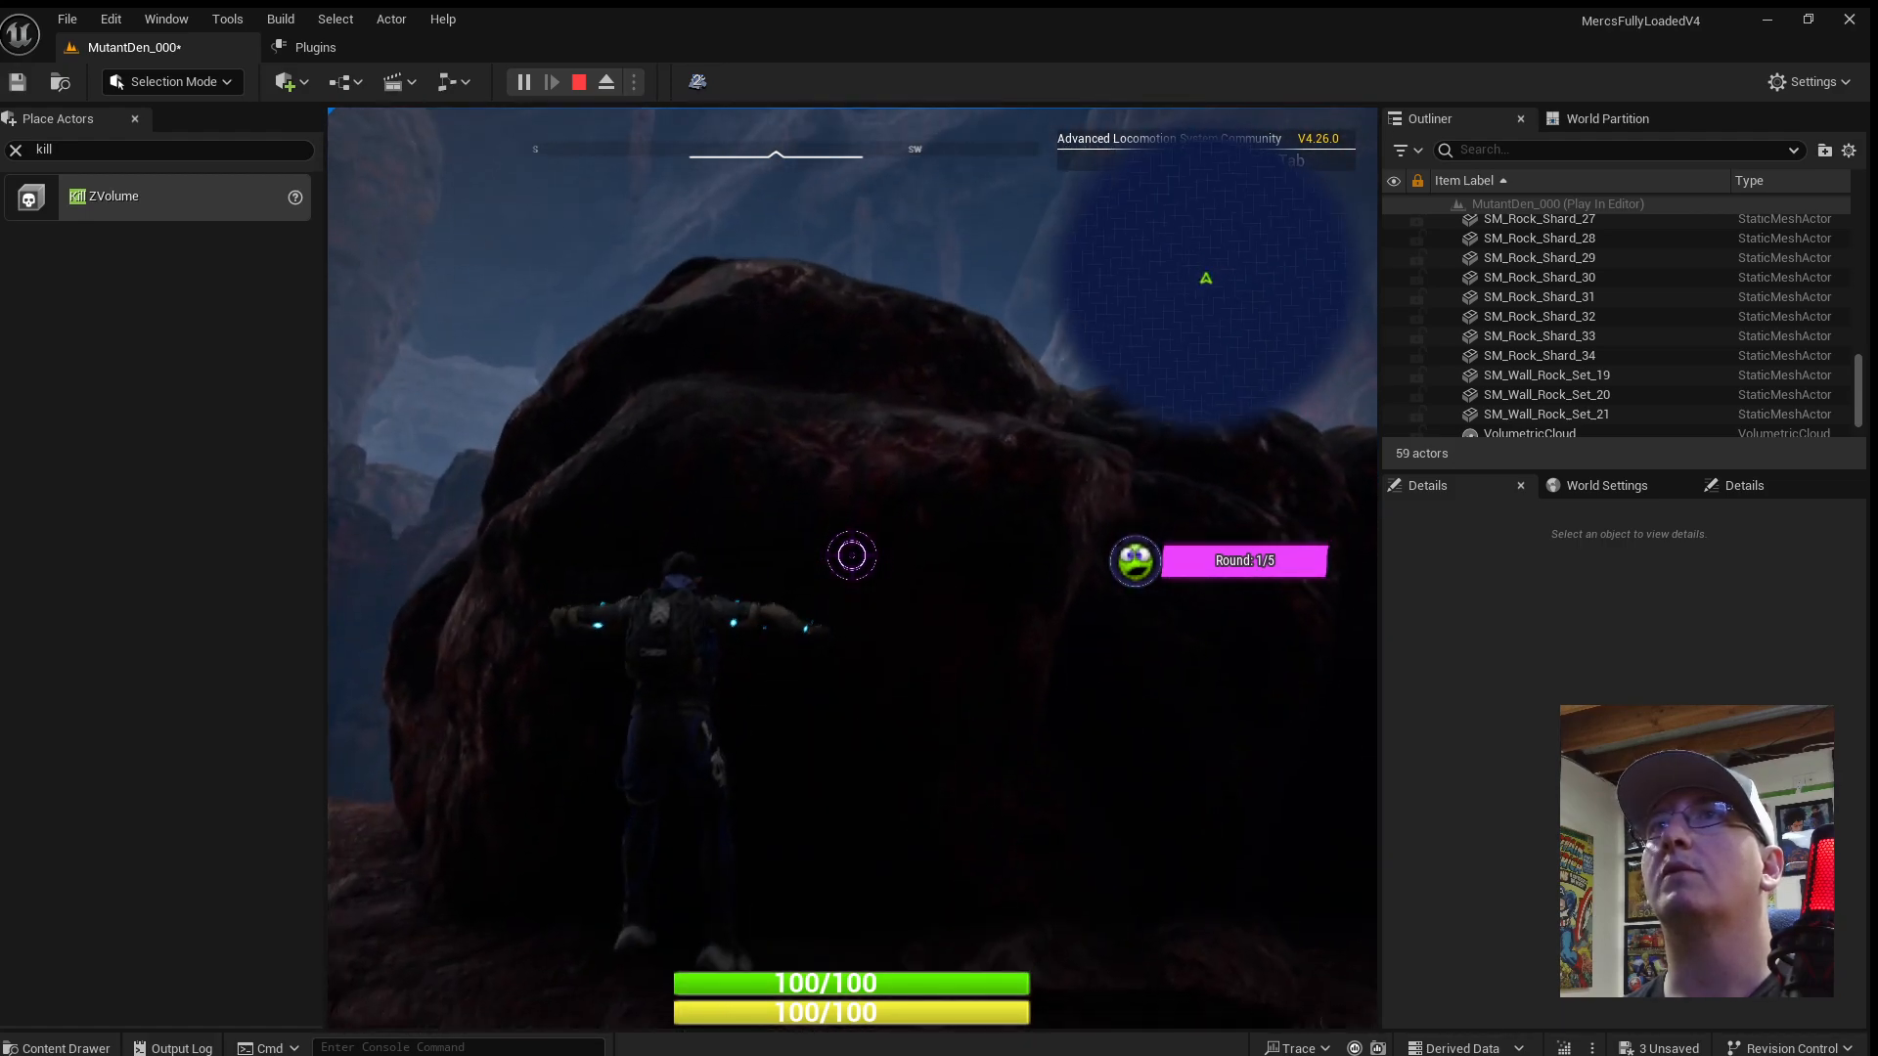
key(w)
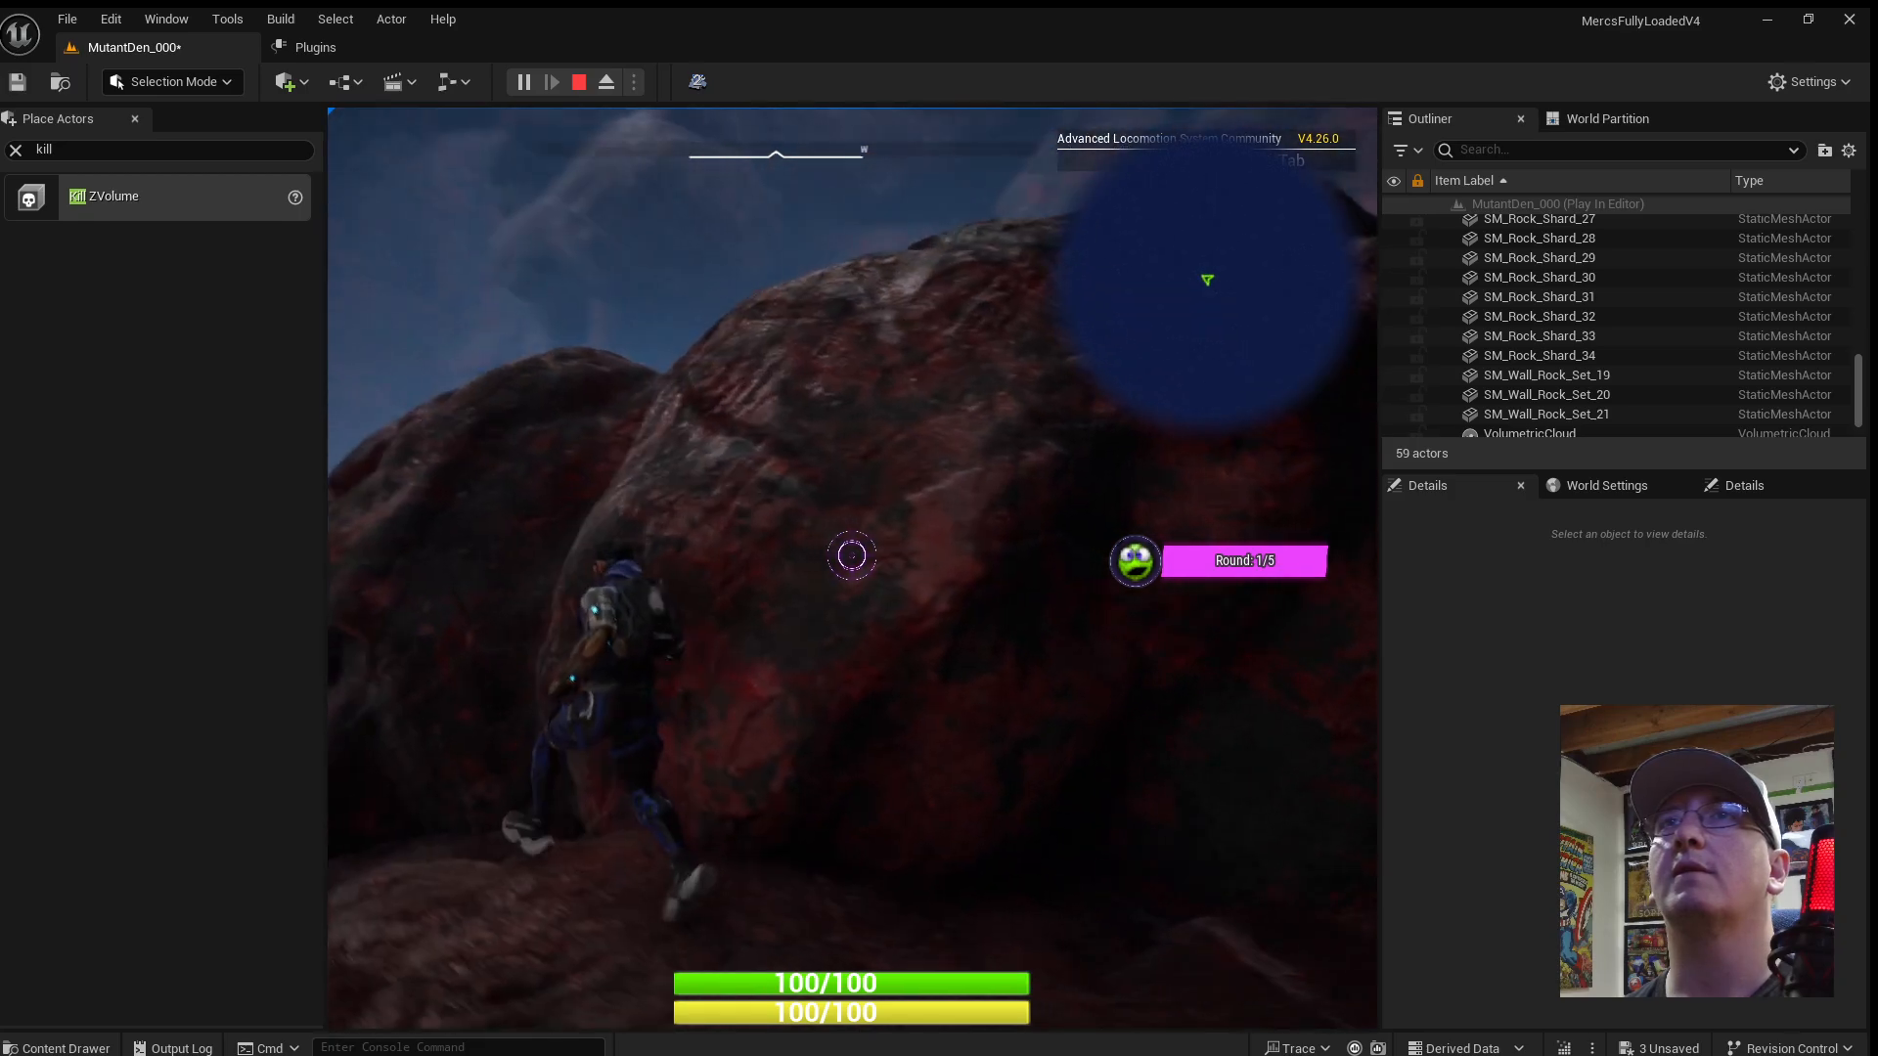
key(w)
key(Escape)
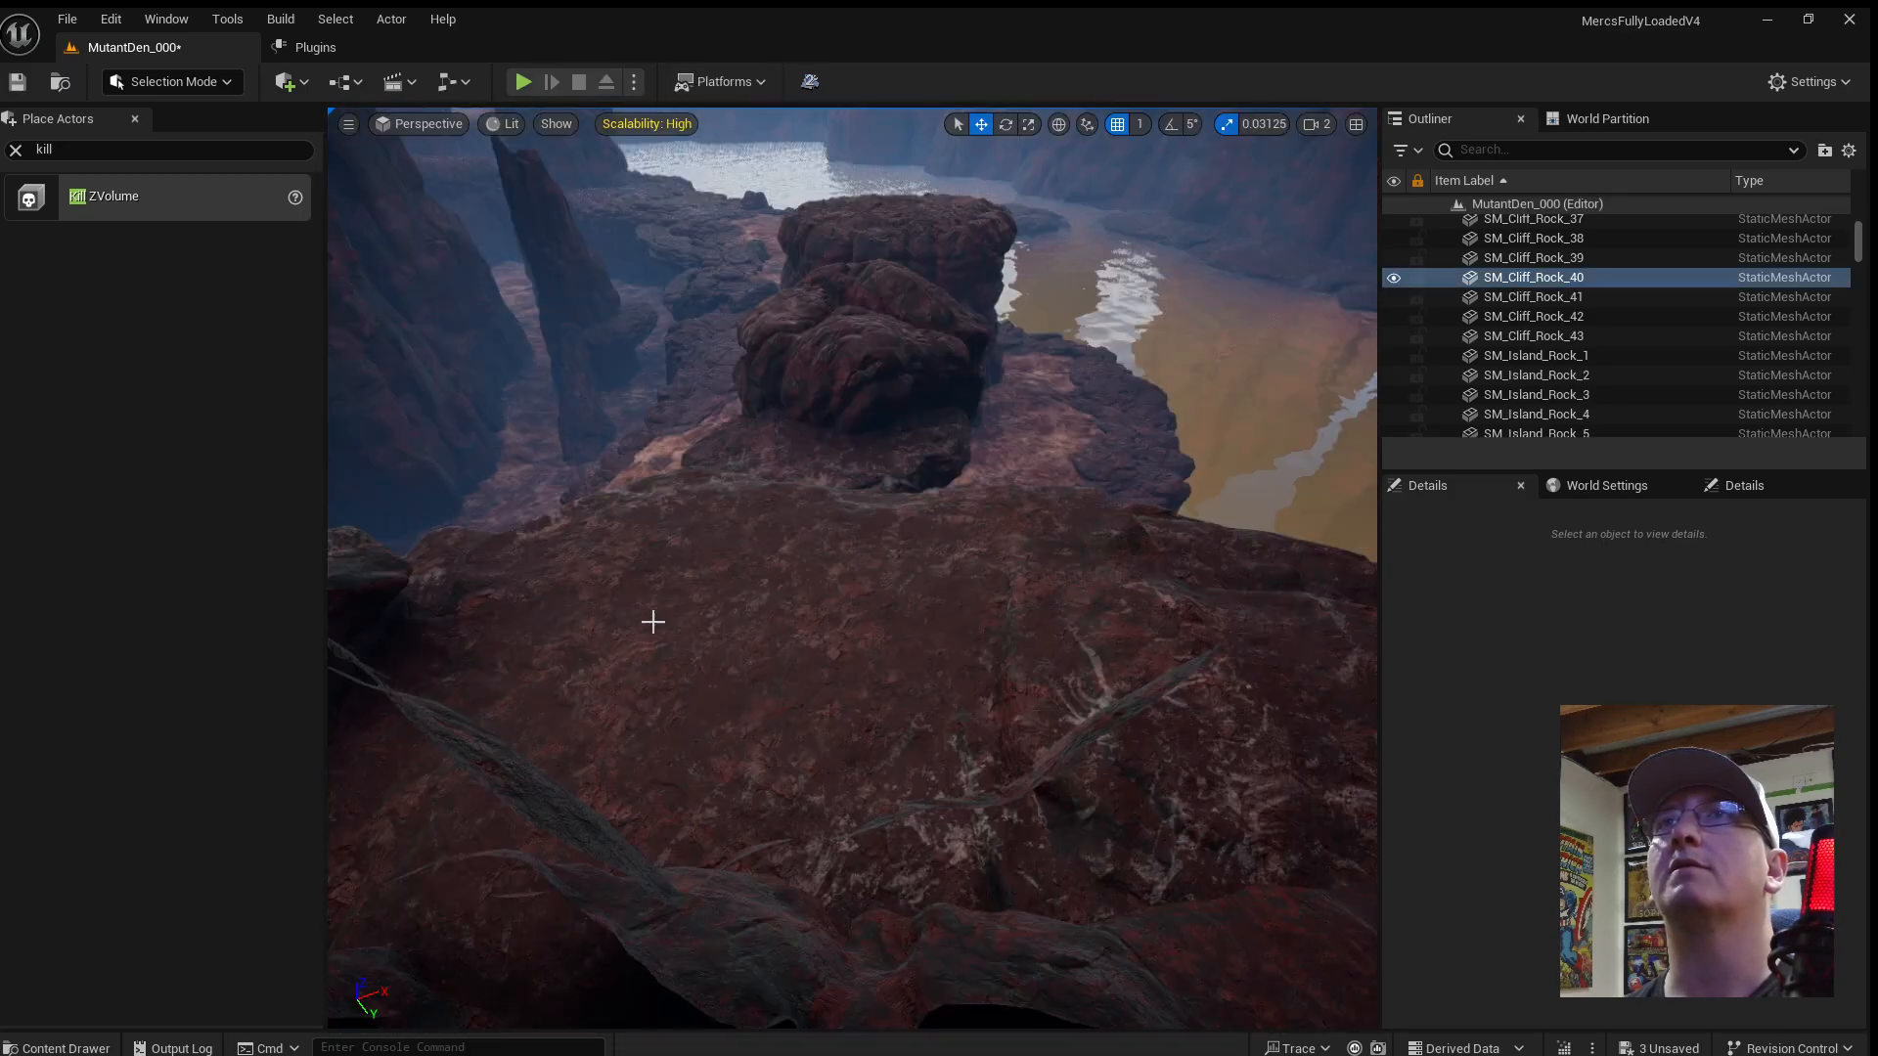
Select the SM_Cliff_Rock_43 ledge beside the pillar and rotate it to change its tilt.
key(w)
right_drag(654, 622, 907, 736)
scroll(654, 622, down, 2)
key(s)
key(w)
click(946, 763)
key(d)
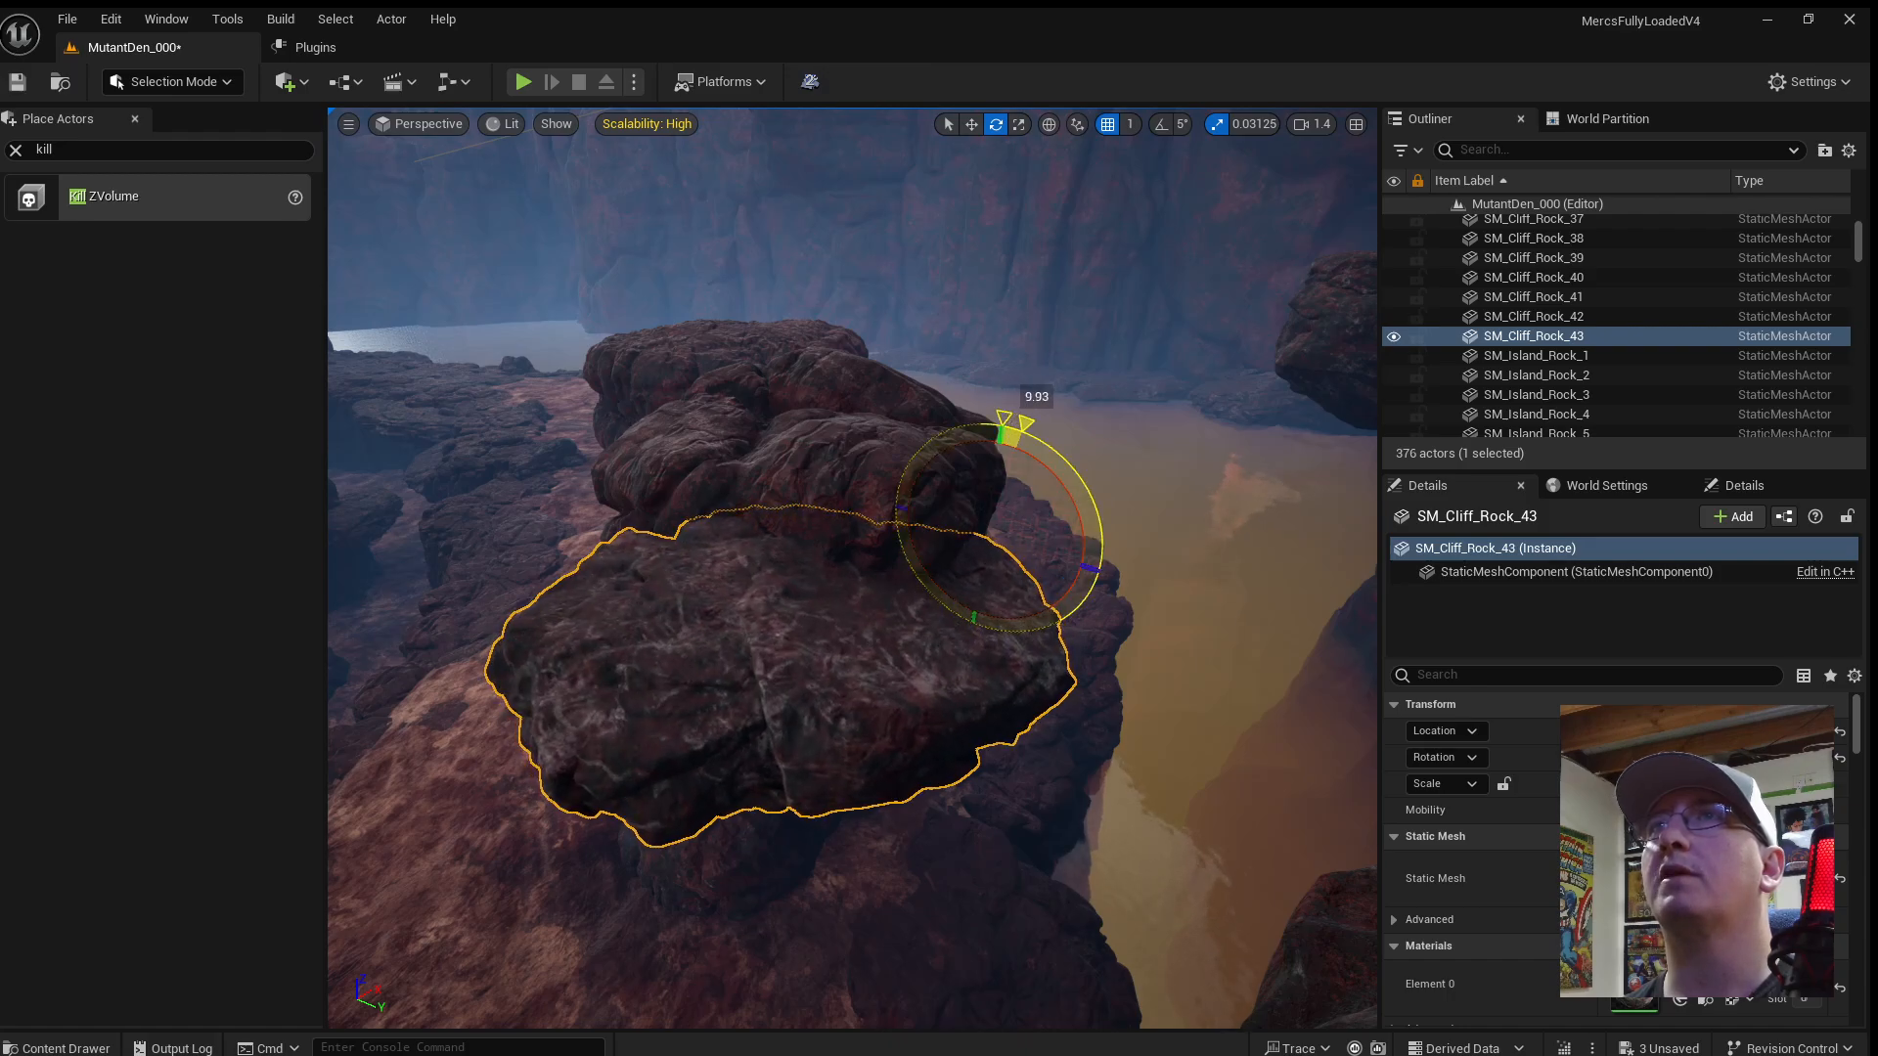
drag(1073, 512, 1078, 518)
Add another medium rock between the SM_Pillar_Rock_150 pillar and the SM_Cliff_Rock_43 ledge and adjust its height.
key(s)
right_drag(1078, 519, 860, 759)
key(w)
key(a)
key(w)
key(s)
key(ctrl+space)
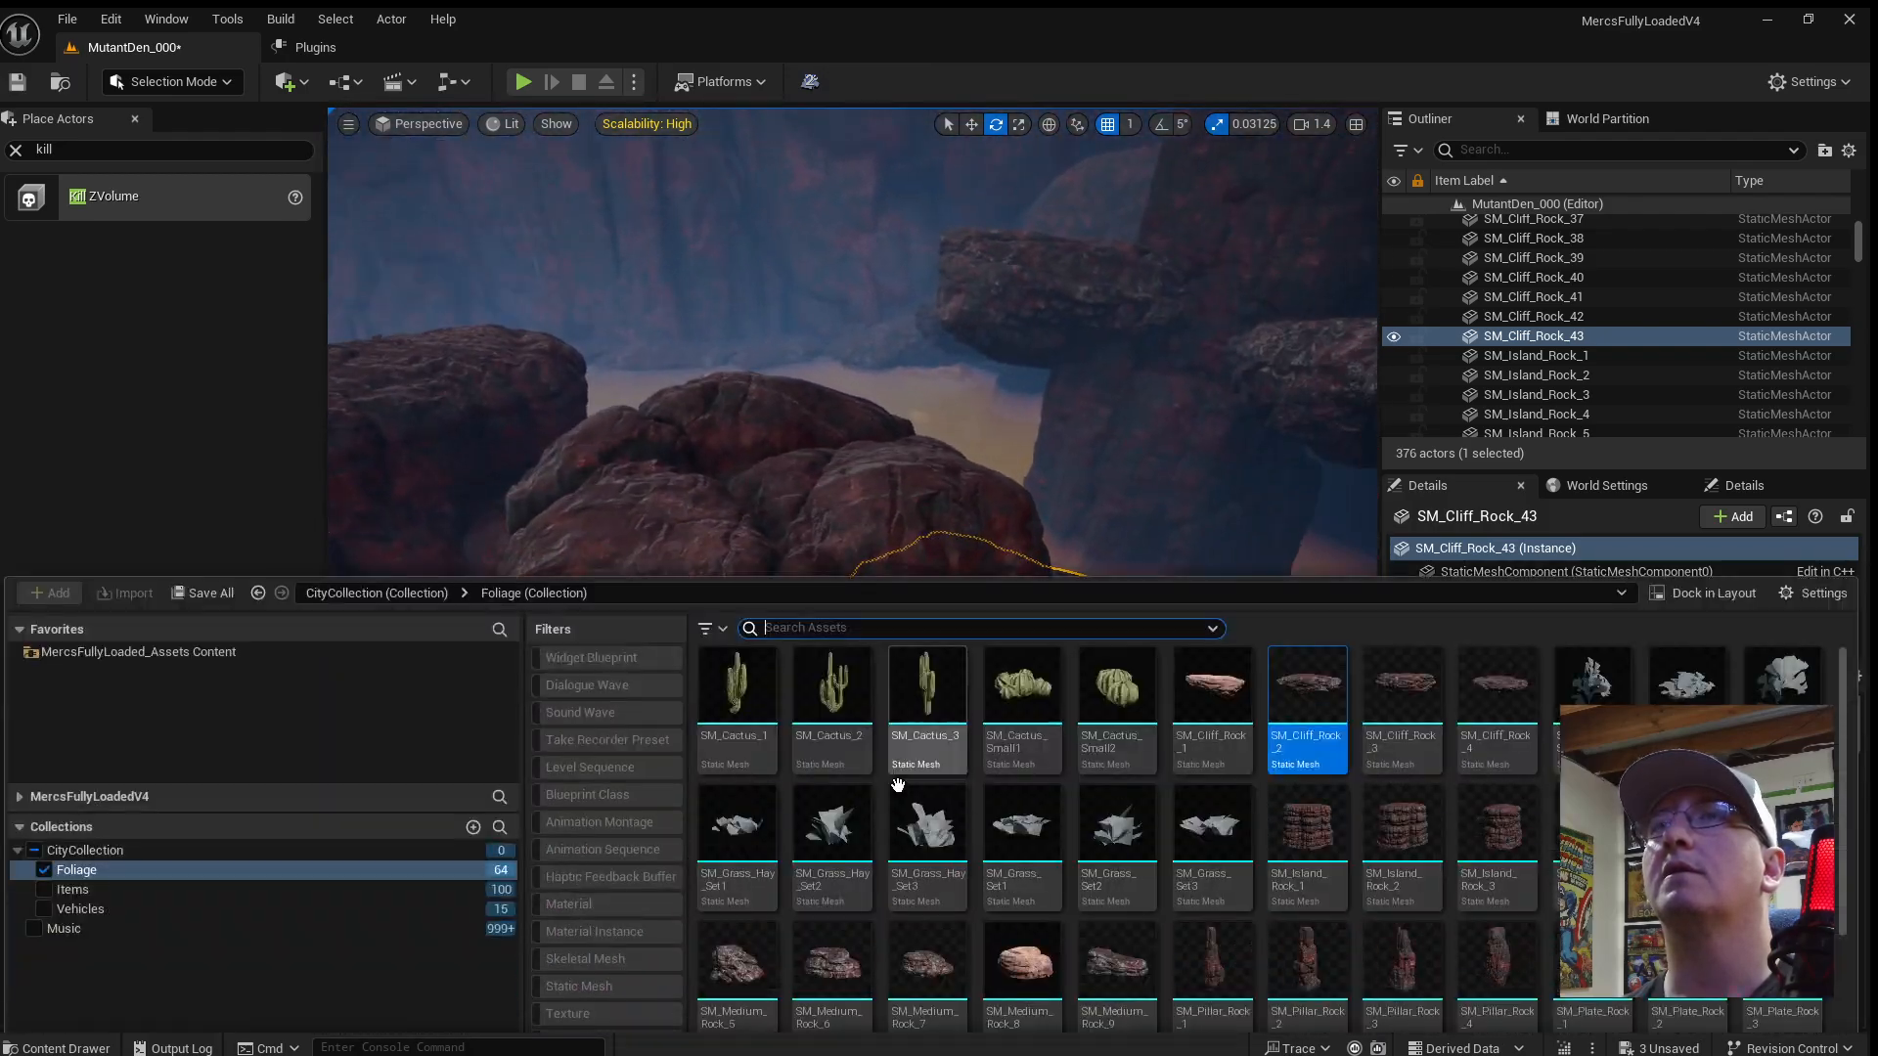
key(ctrl+space)
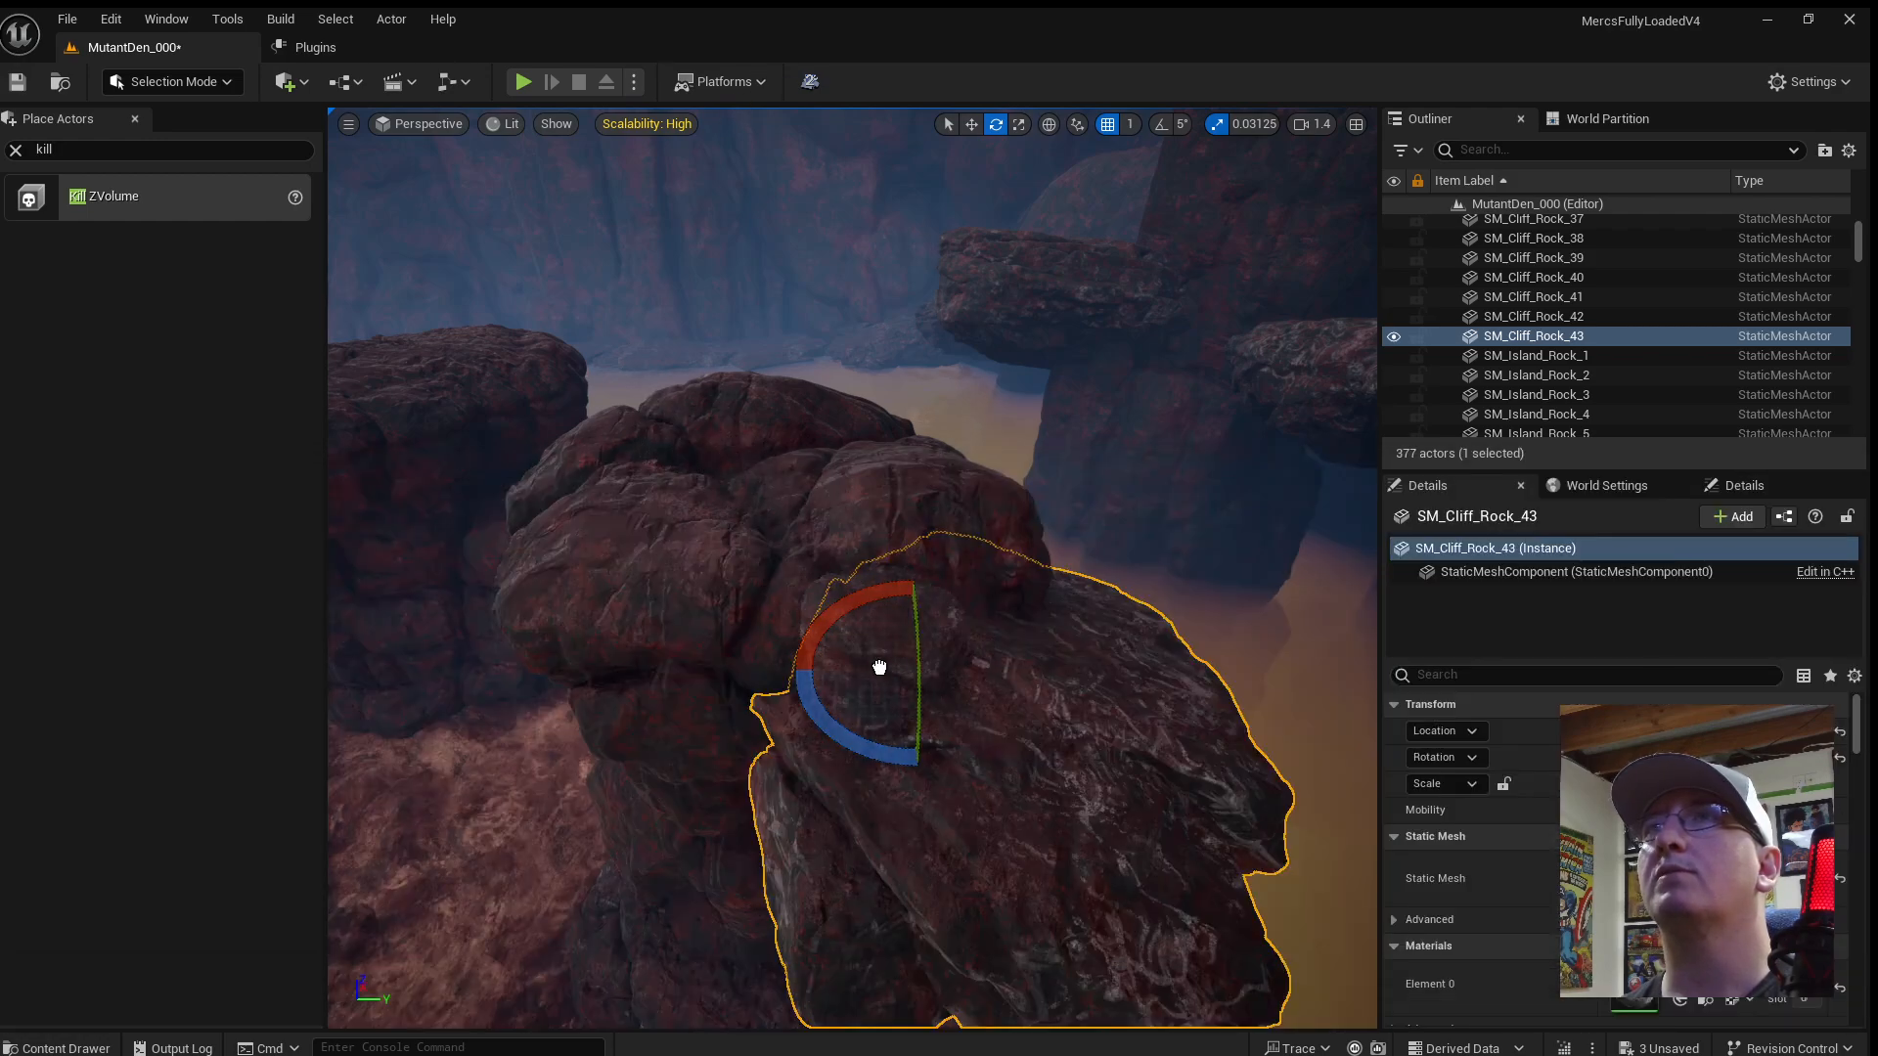
click(879, 591)
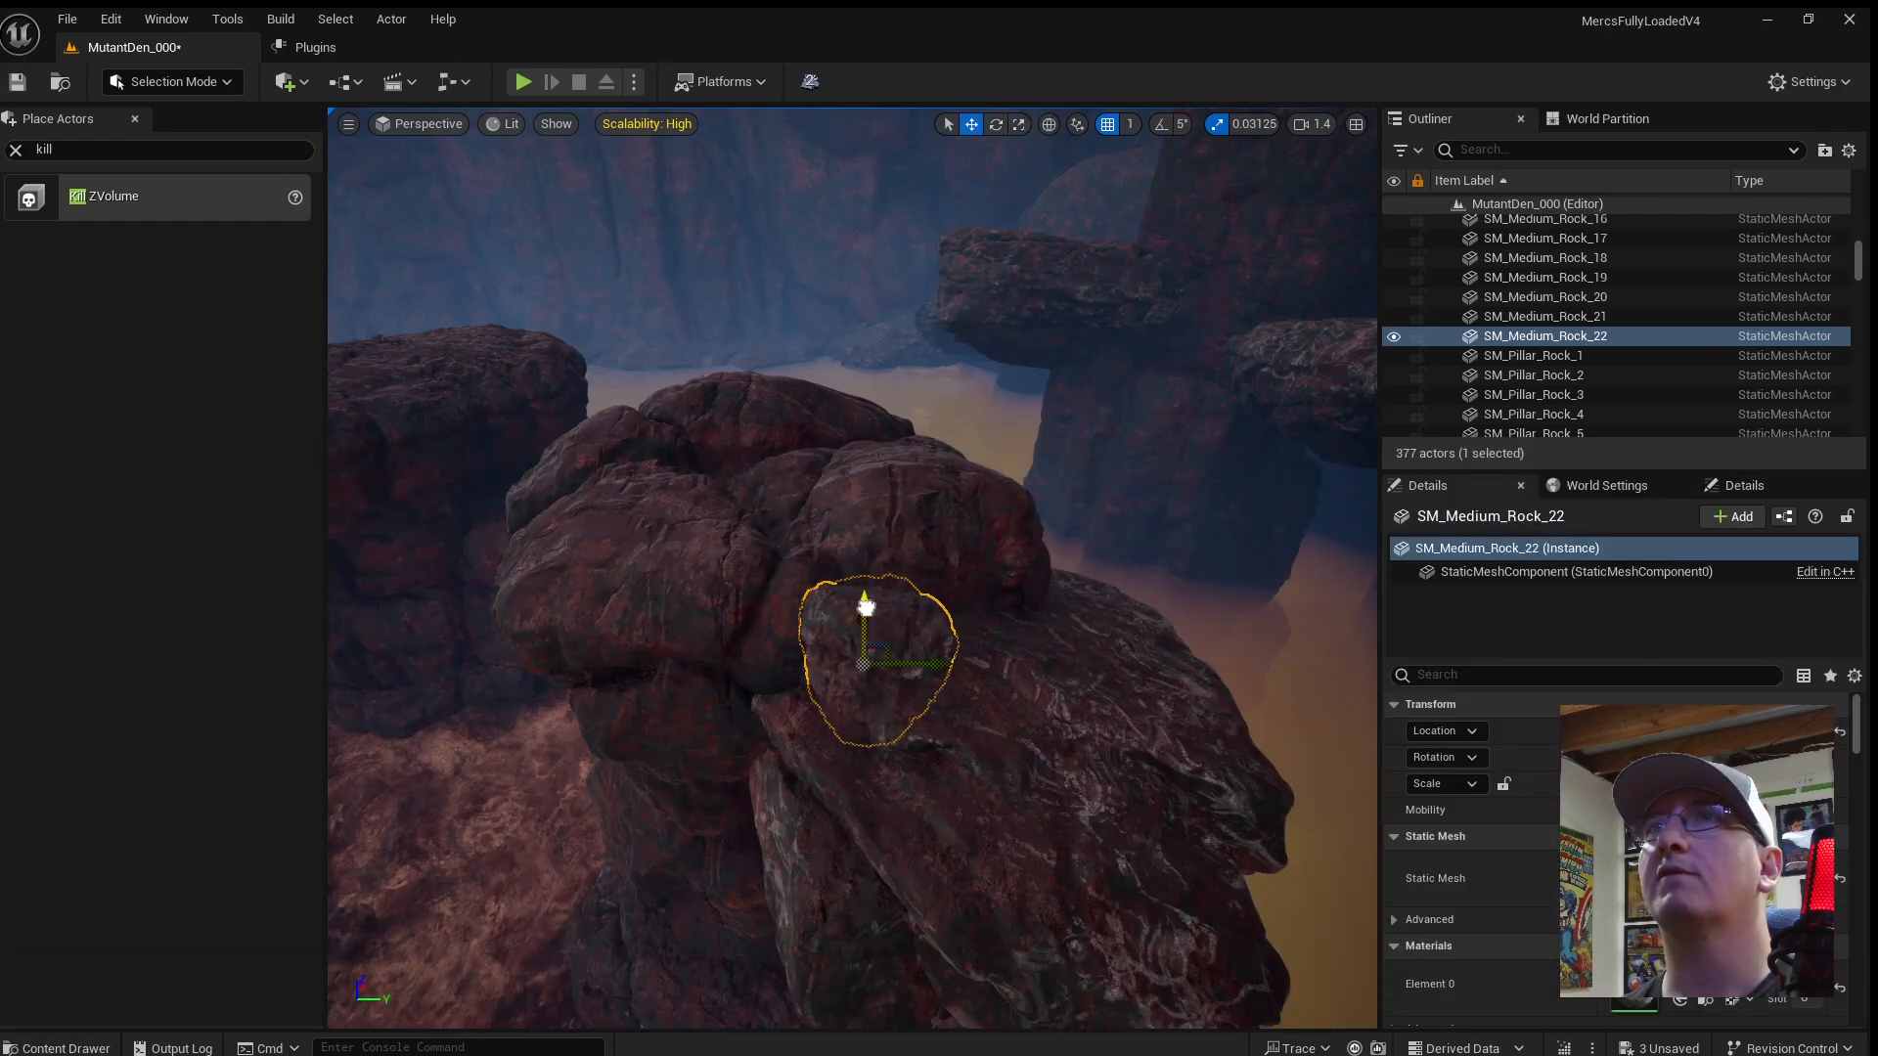
click(998, 753)
right_drag(998, 753, 1048, 794)
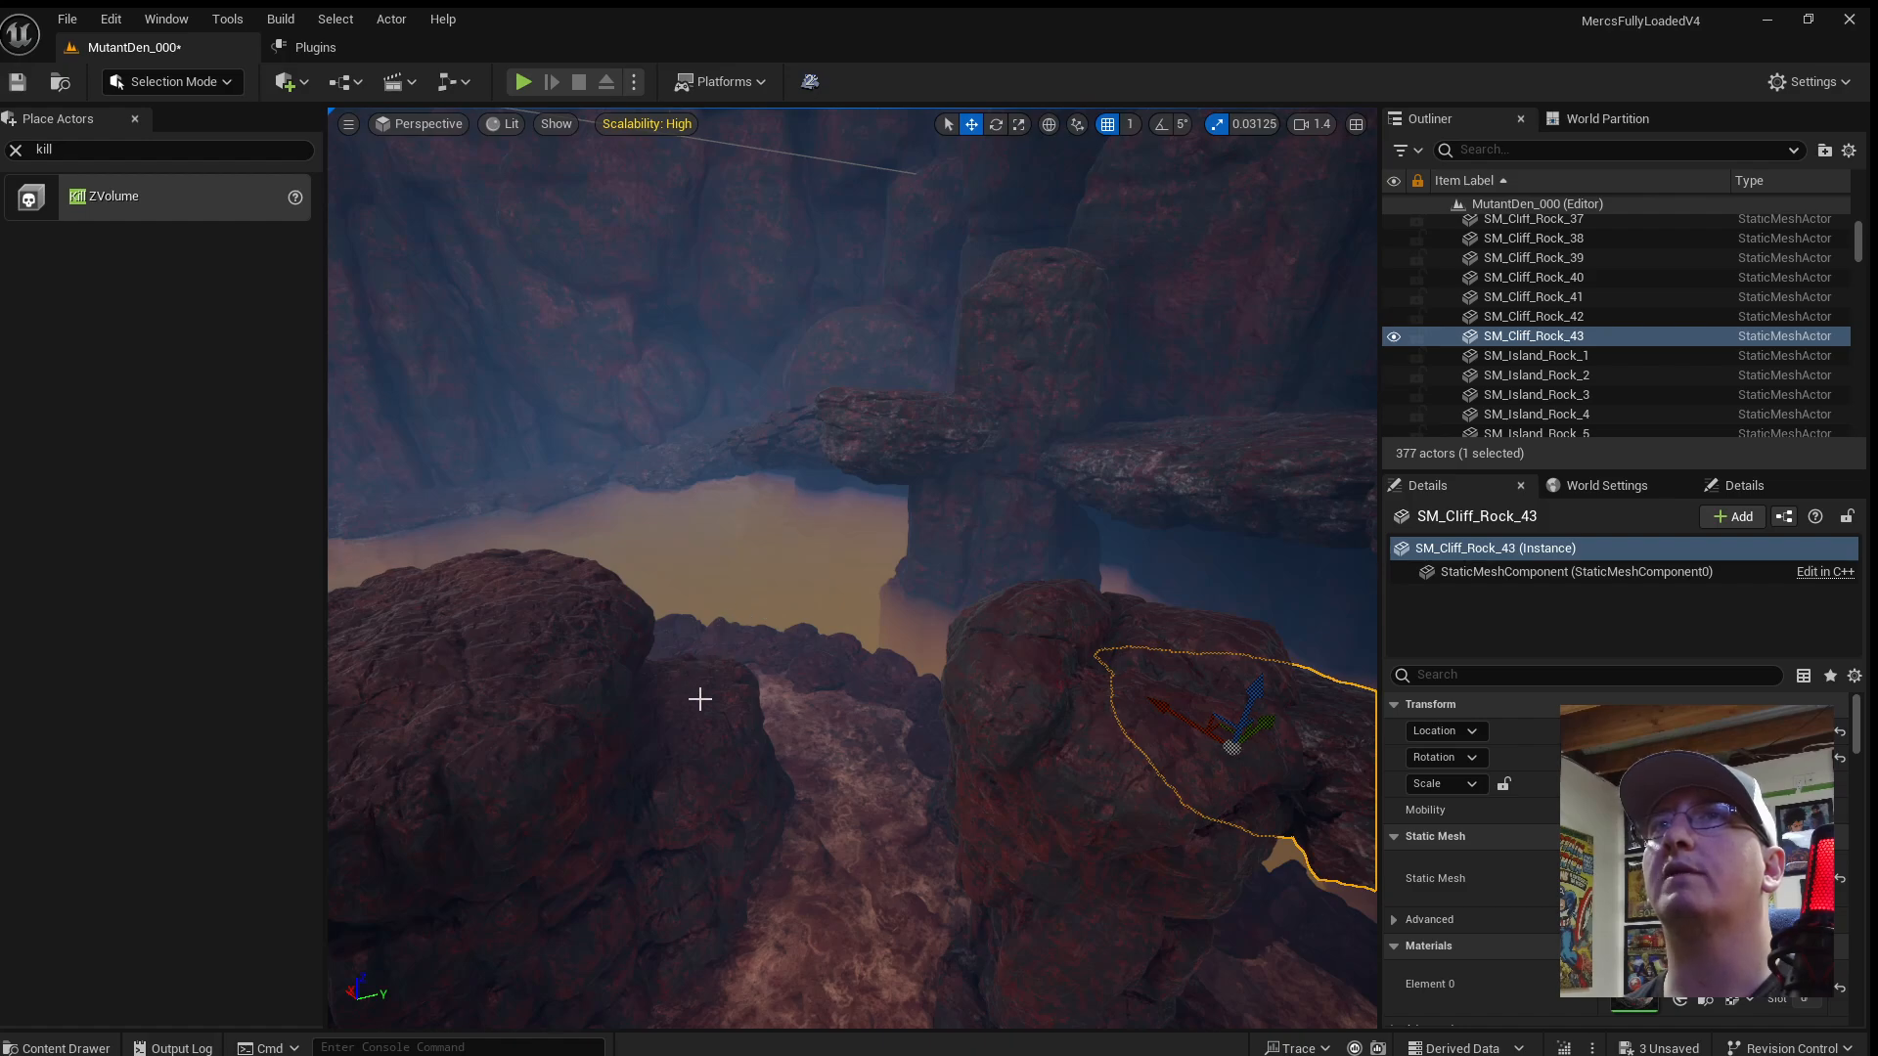
Add an SM_Cliff_Rock_1 mesh as a ledge on the side of the large boulder stack and begin turning it.
right_drag(1165, 743, 1166, 744)
right_drag(860, 637, 951, 653)
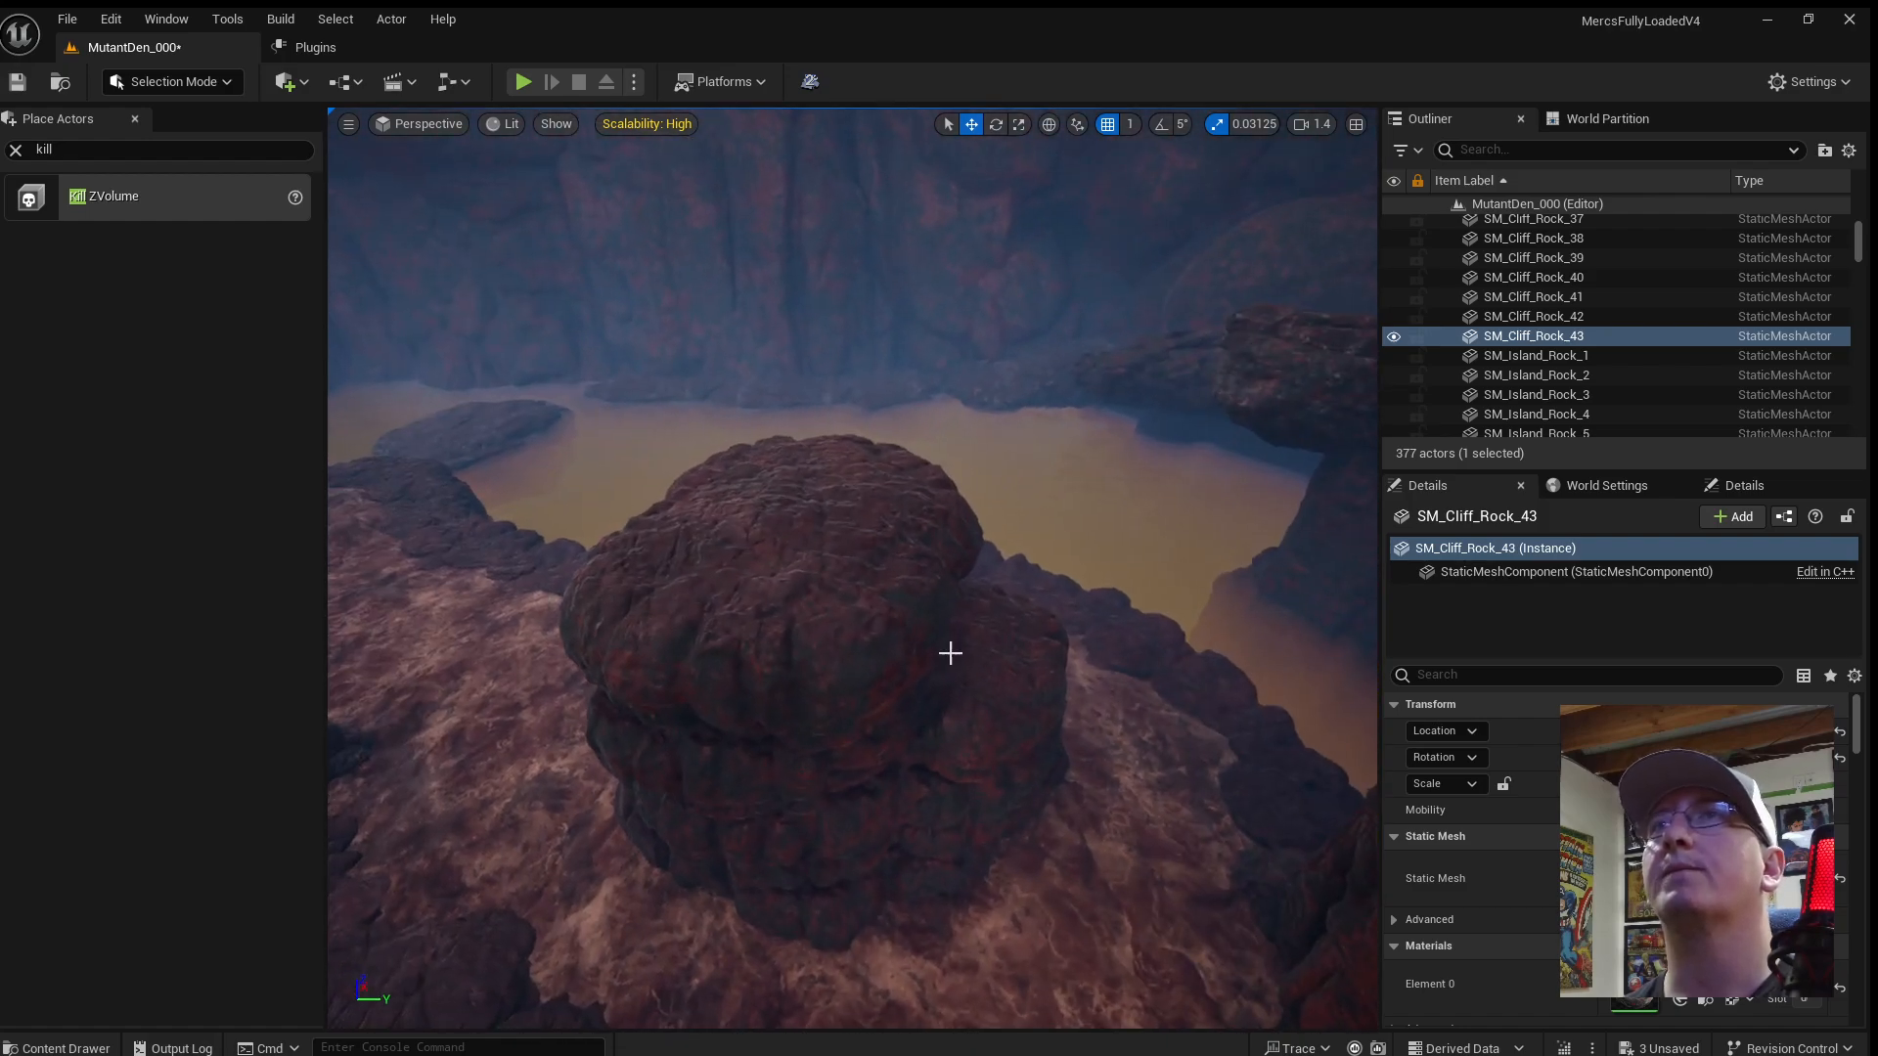
key(ctrl+space)
drag(1228, 554, 992, 541)
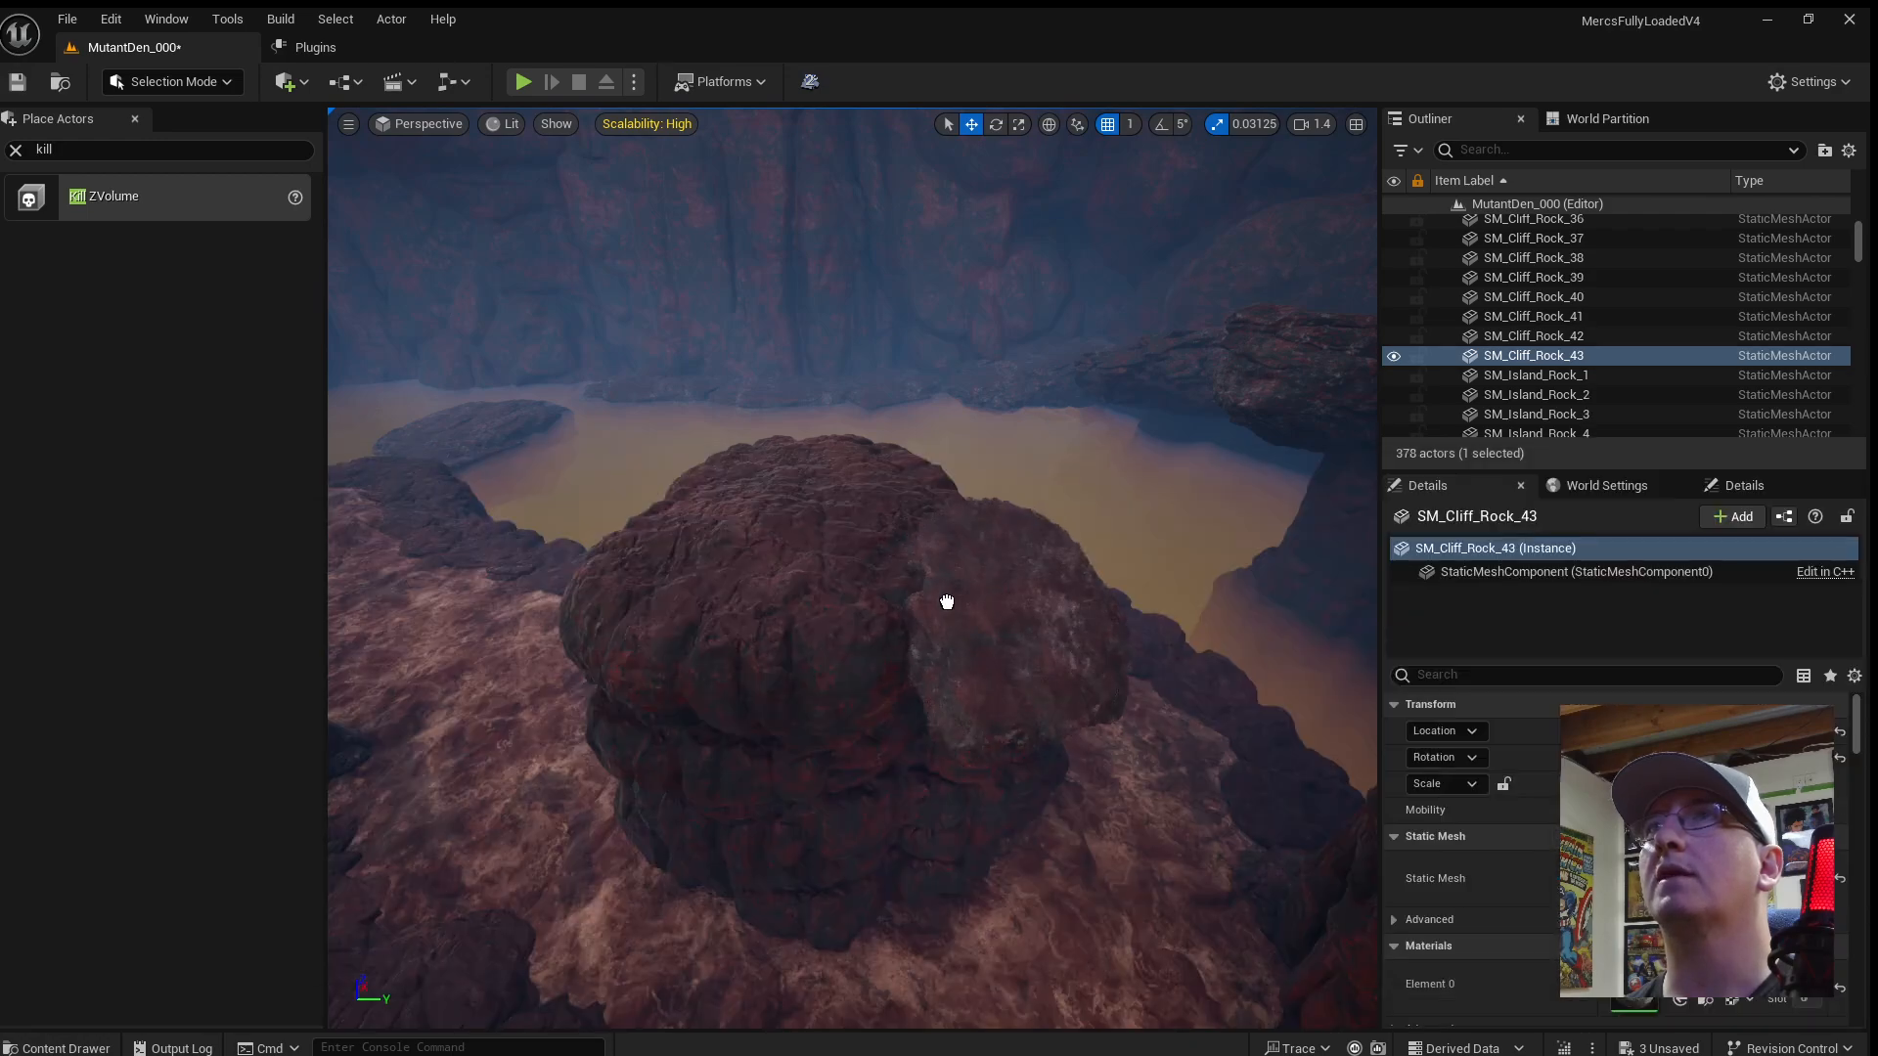
drag(965, 607, 965, 608)
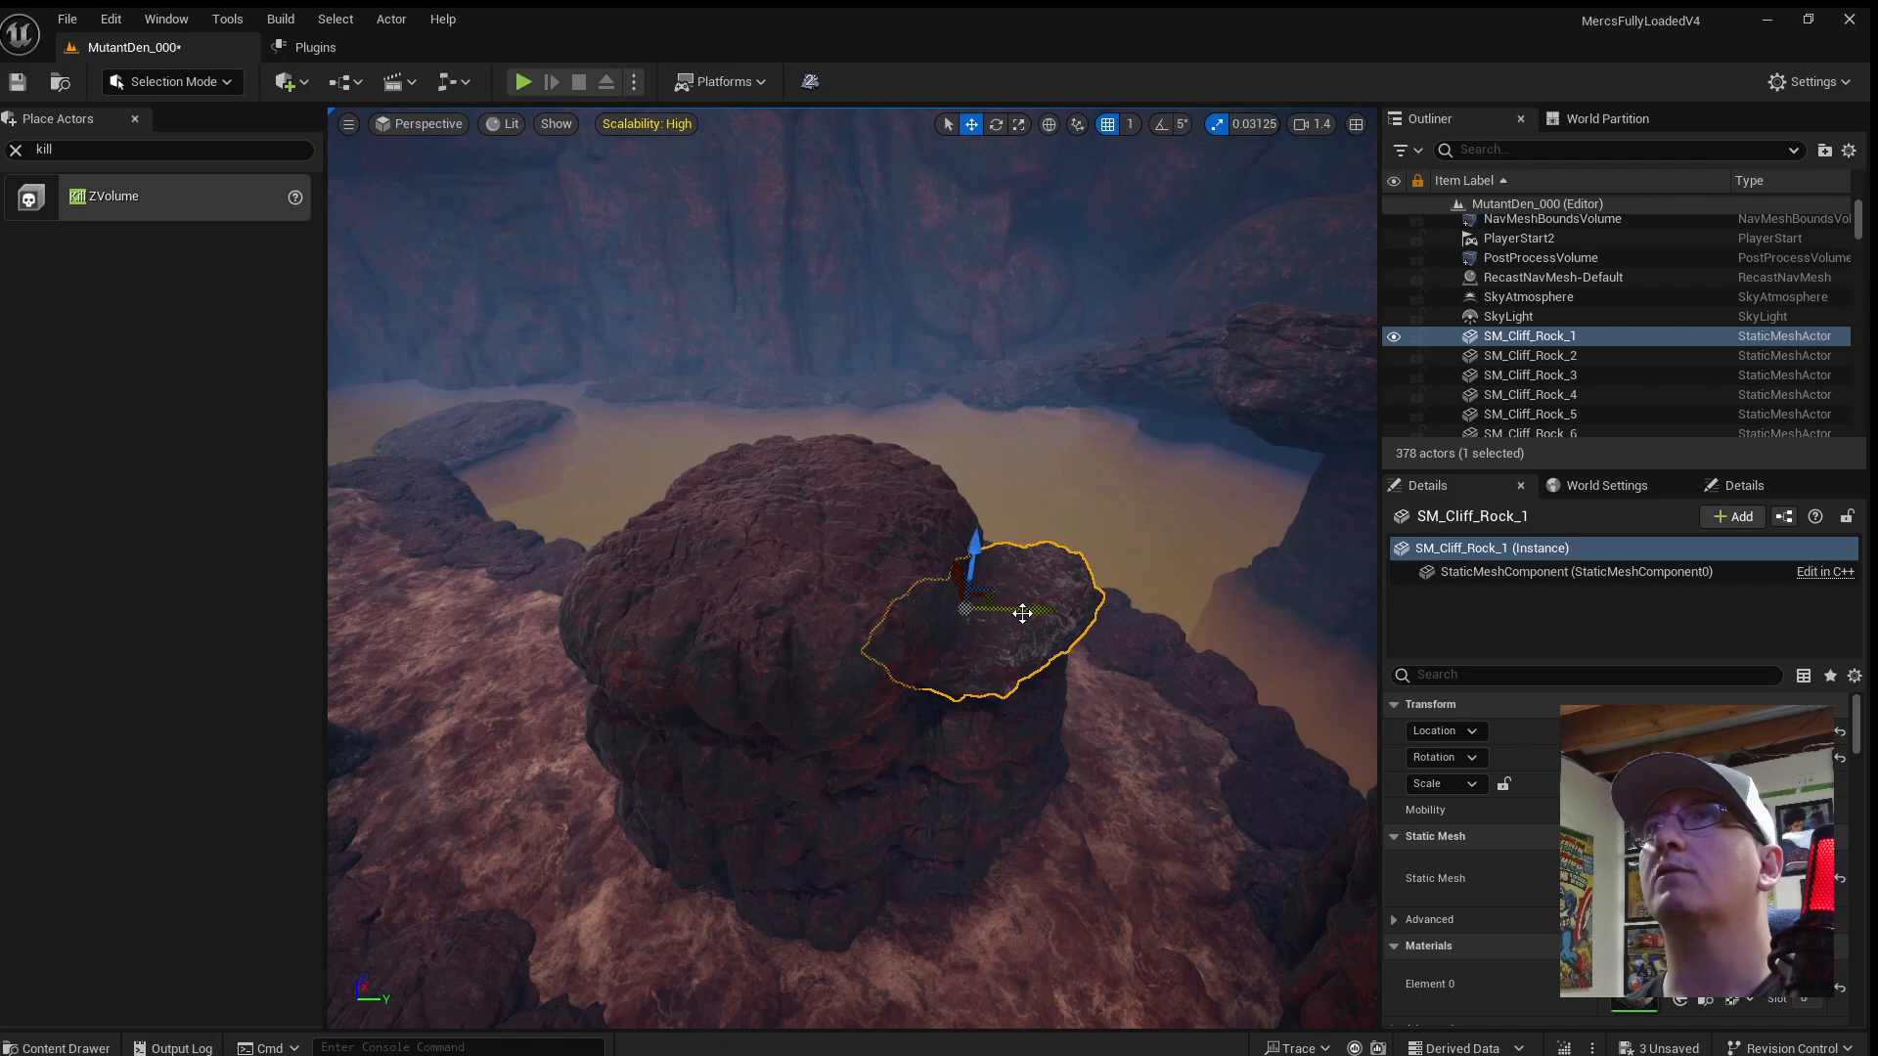
drag(935, 574, 915, 711)
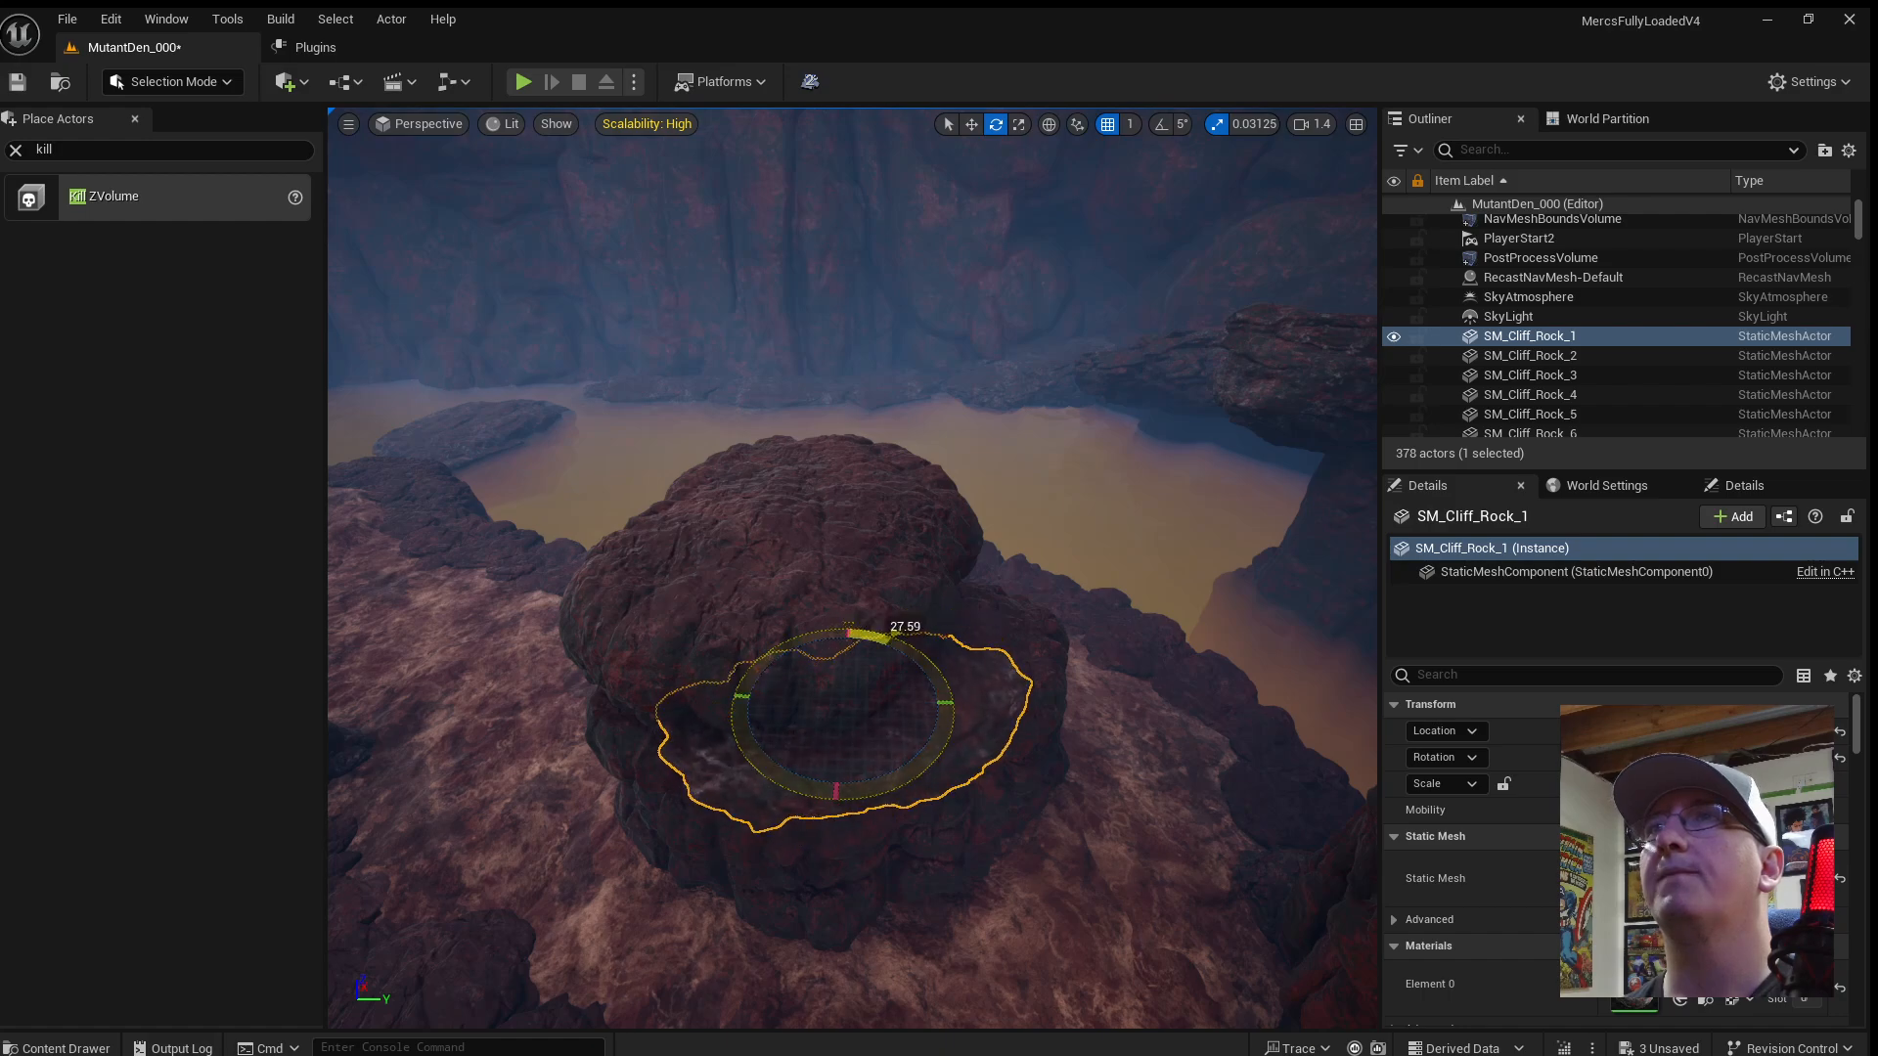
Rotate and shift the SM_Cliff_Rock_1 ledge so it juts out from beneath the upper boulder, and adjust its scale.
key(d)
right_drag(902, 657, 729, 657)
drag(918, 601, 870, 606)
drag(874, 695, 816, 668)
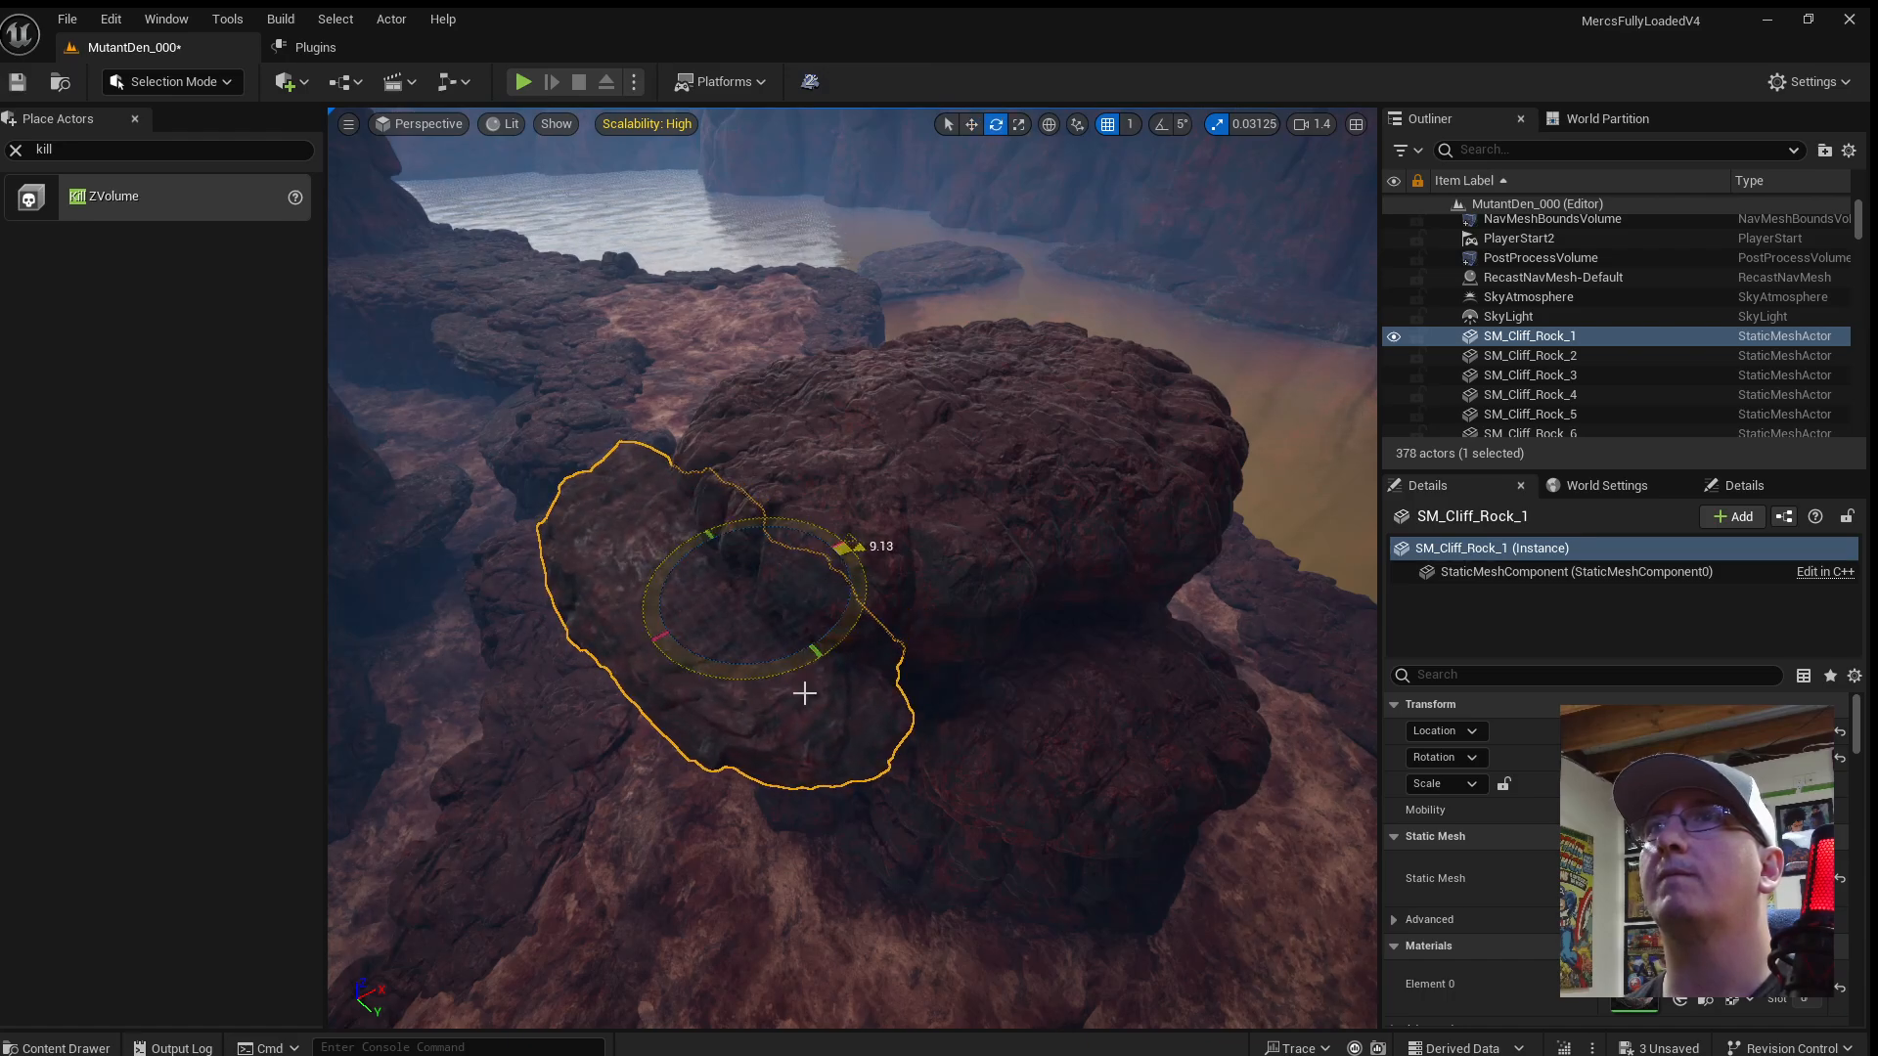
right_drag(804, 692, 743, 699)
key(d)
scroll(804, 693, down, 2)
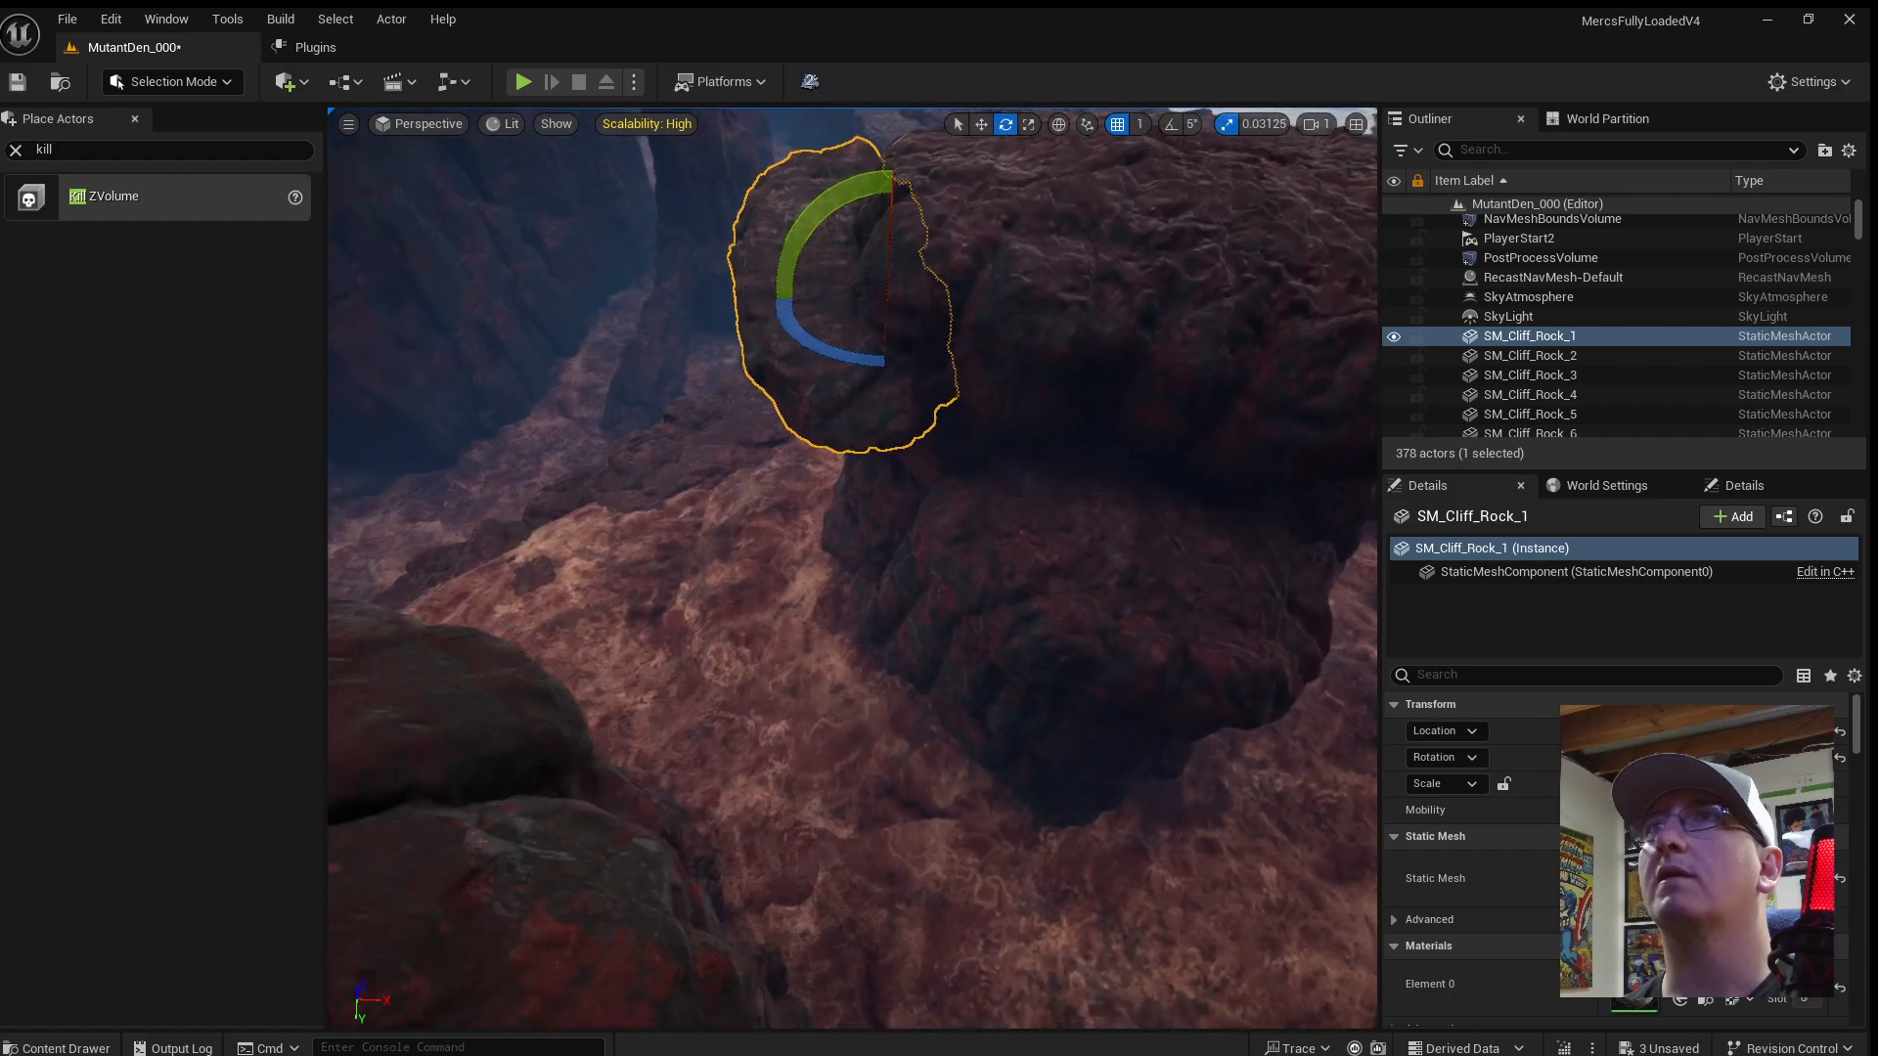
mouse_move(1053, 604)
right_down()
mouse_move(1037, 587)
mouse_move(1052, 528)
mouse_move(1052, 603)
mouse_move(1086, 602)
right_up()
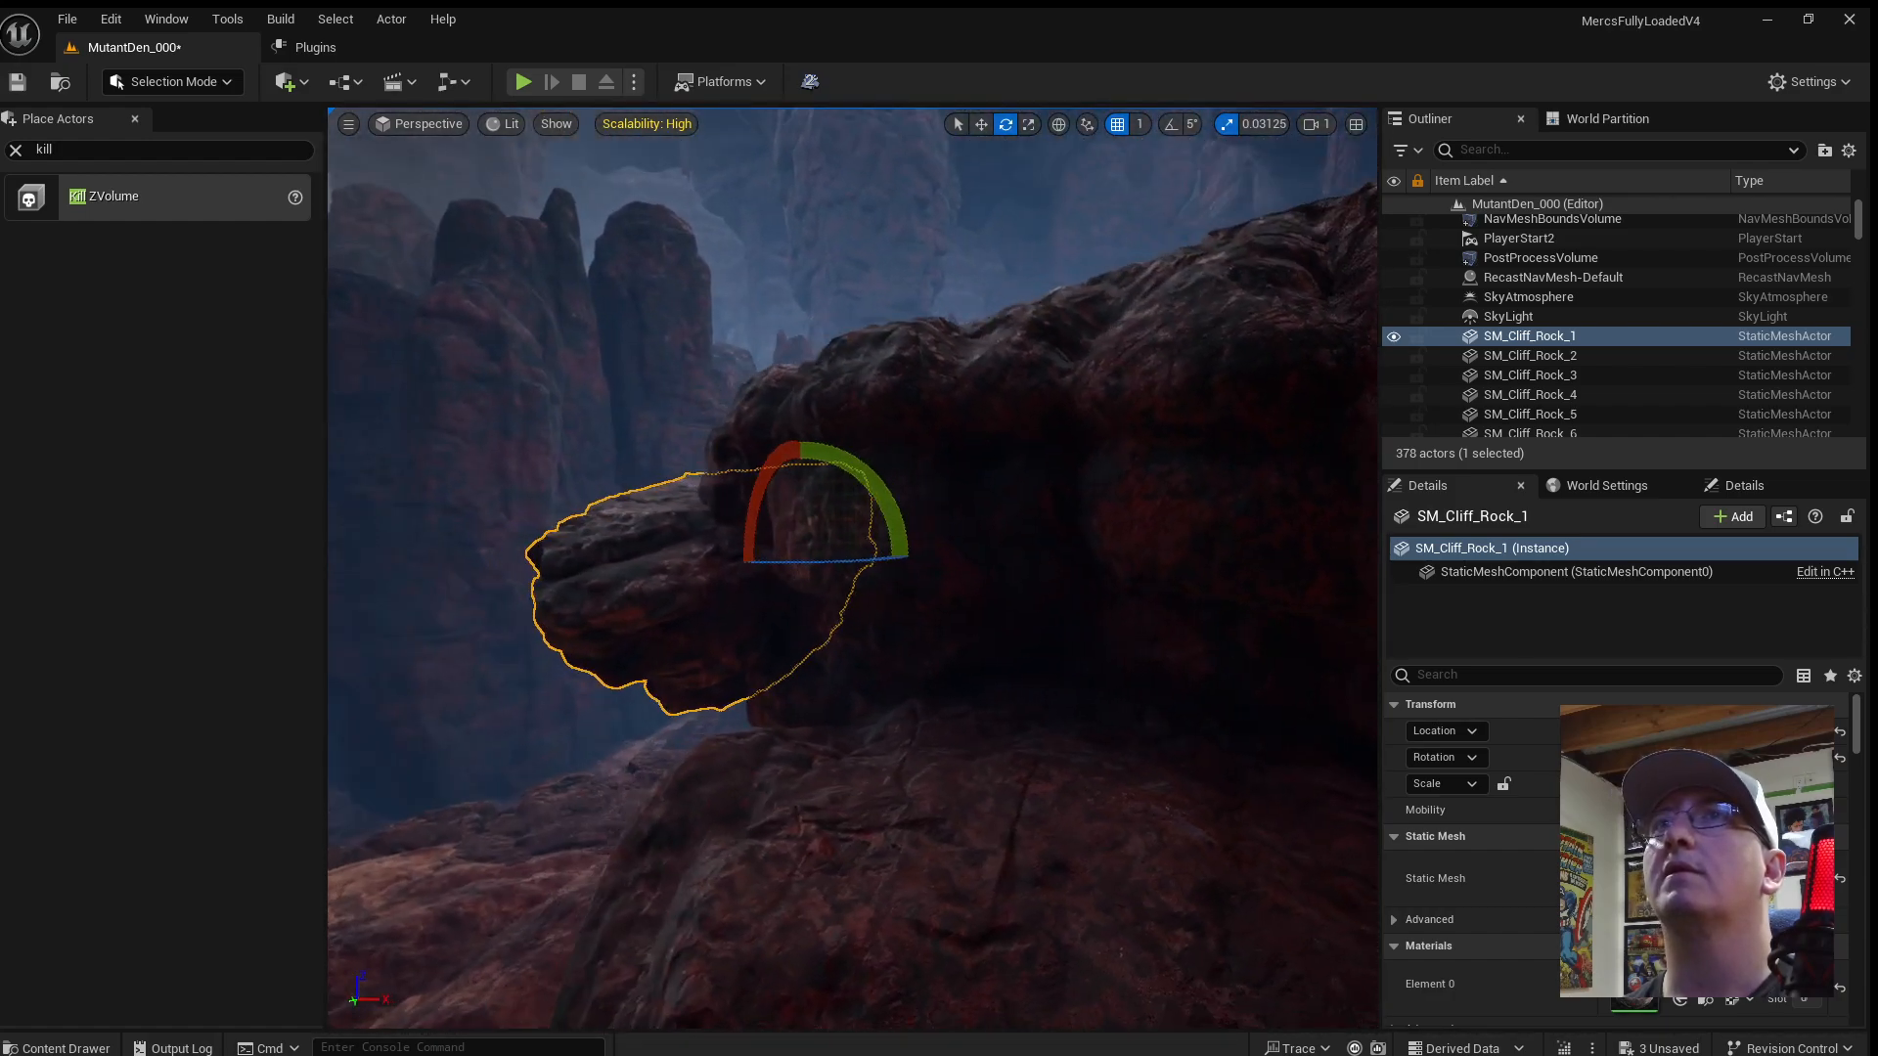
right_drag(820, 501, 820, 501)
key(r)
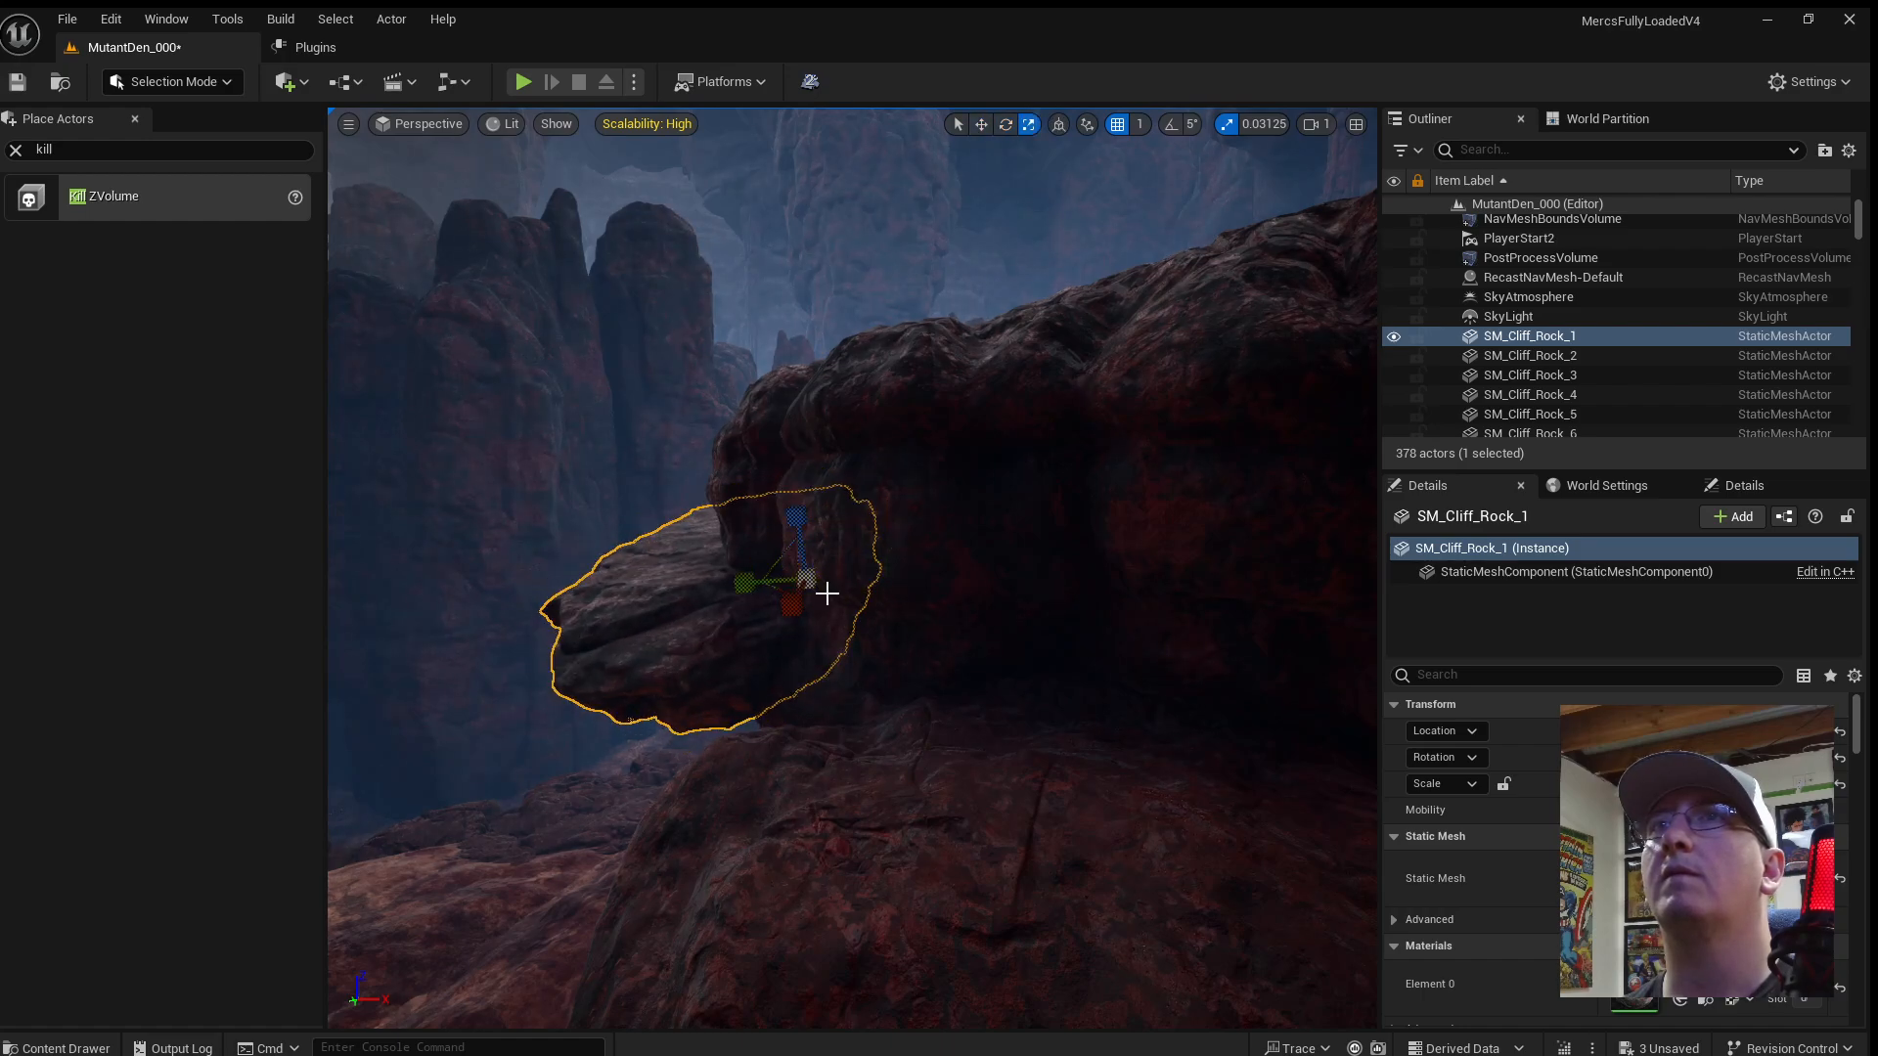
Playtest a running jump from the SM_Cliff_Rock_40 cliff onto the new ledge beside the boulder stack.
right_drag(804, 591, 1064, 841)
scroll(817, 725, up, 1)
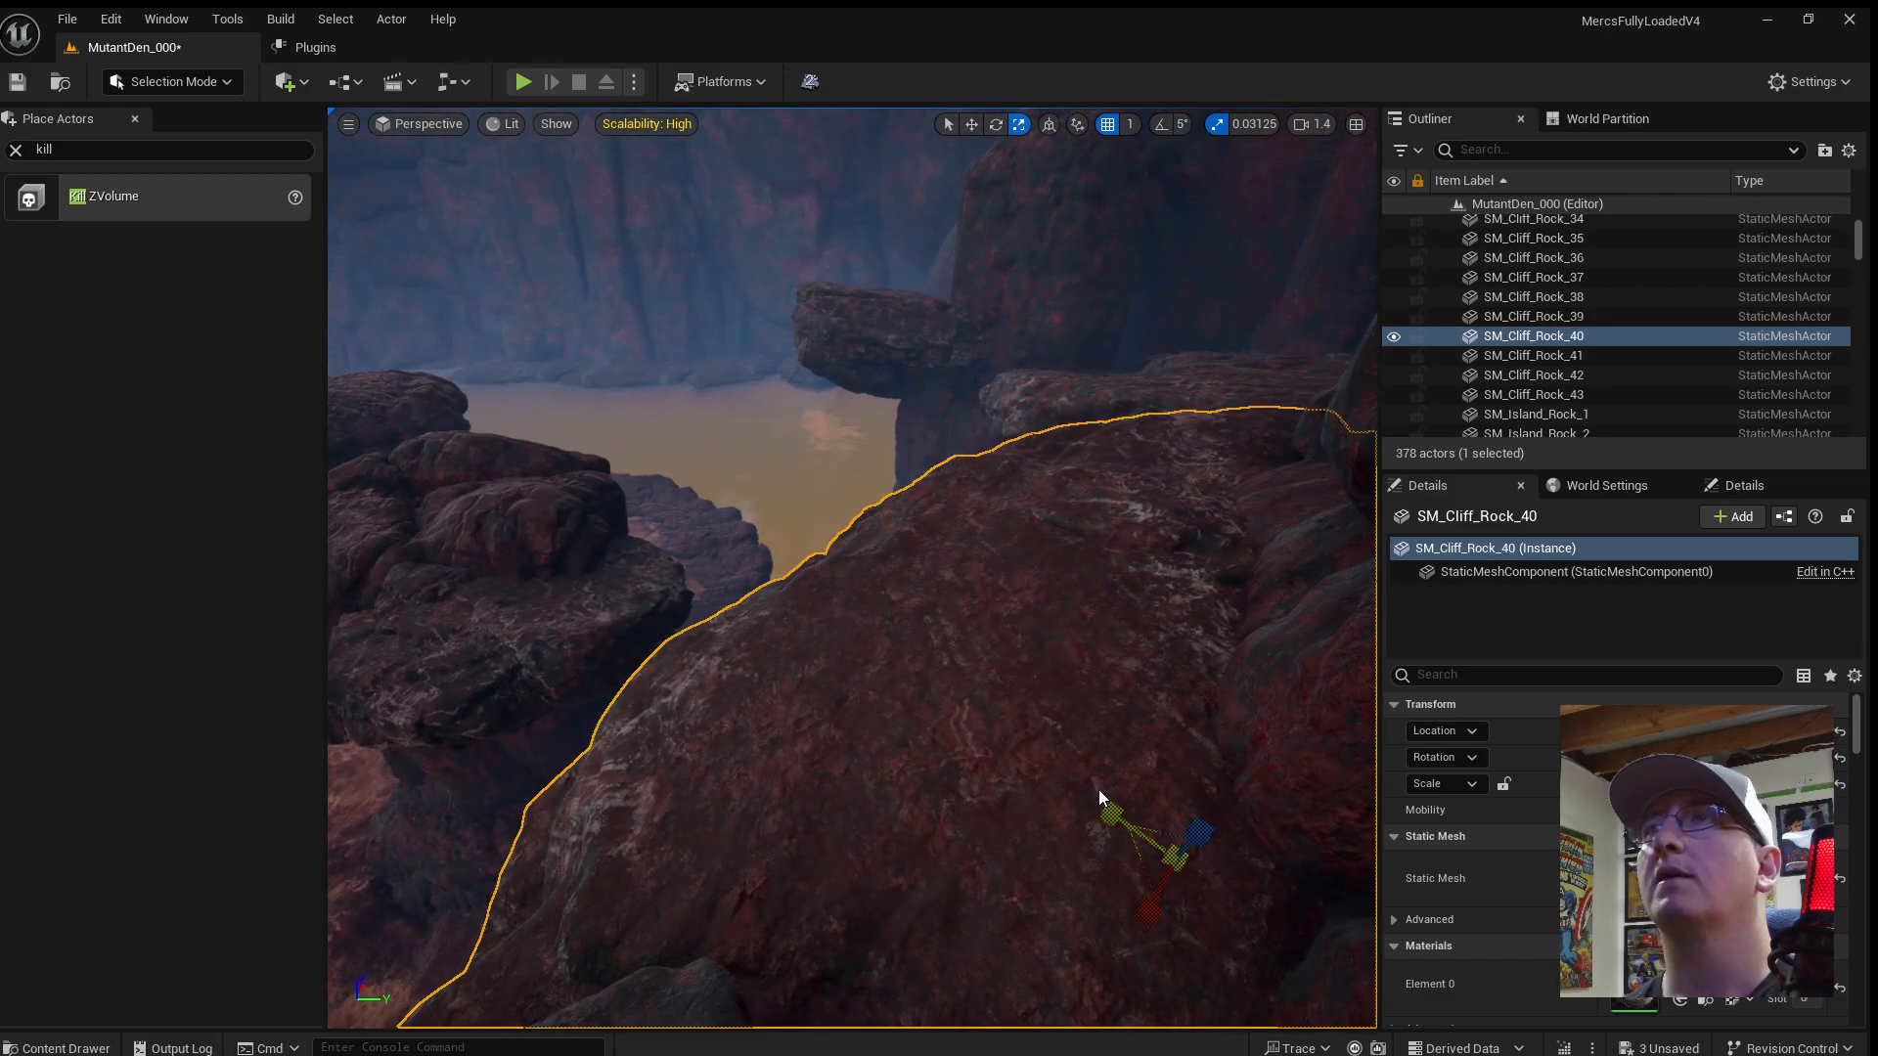
key(alt+p)
key(w)
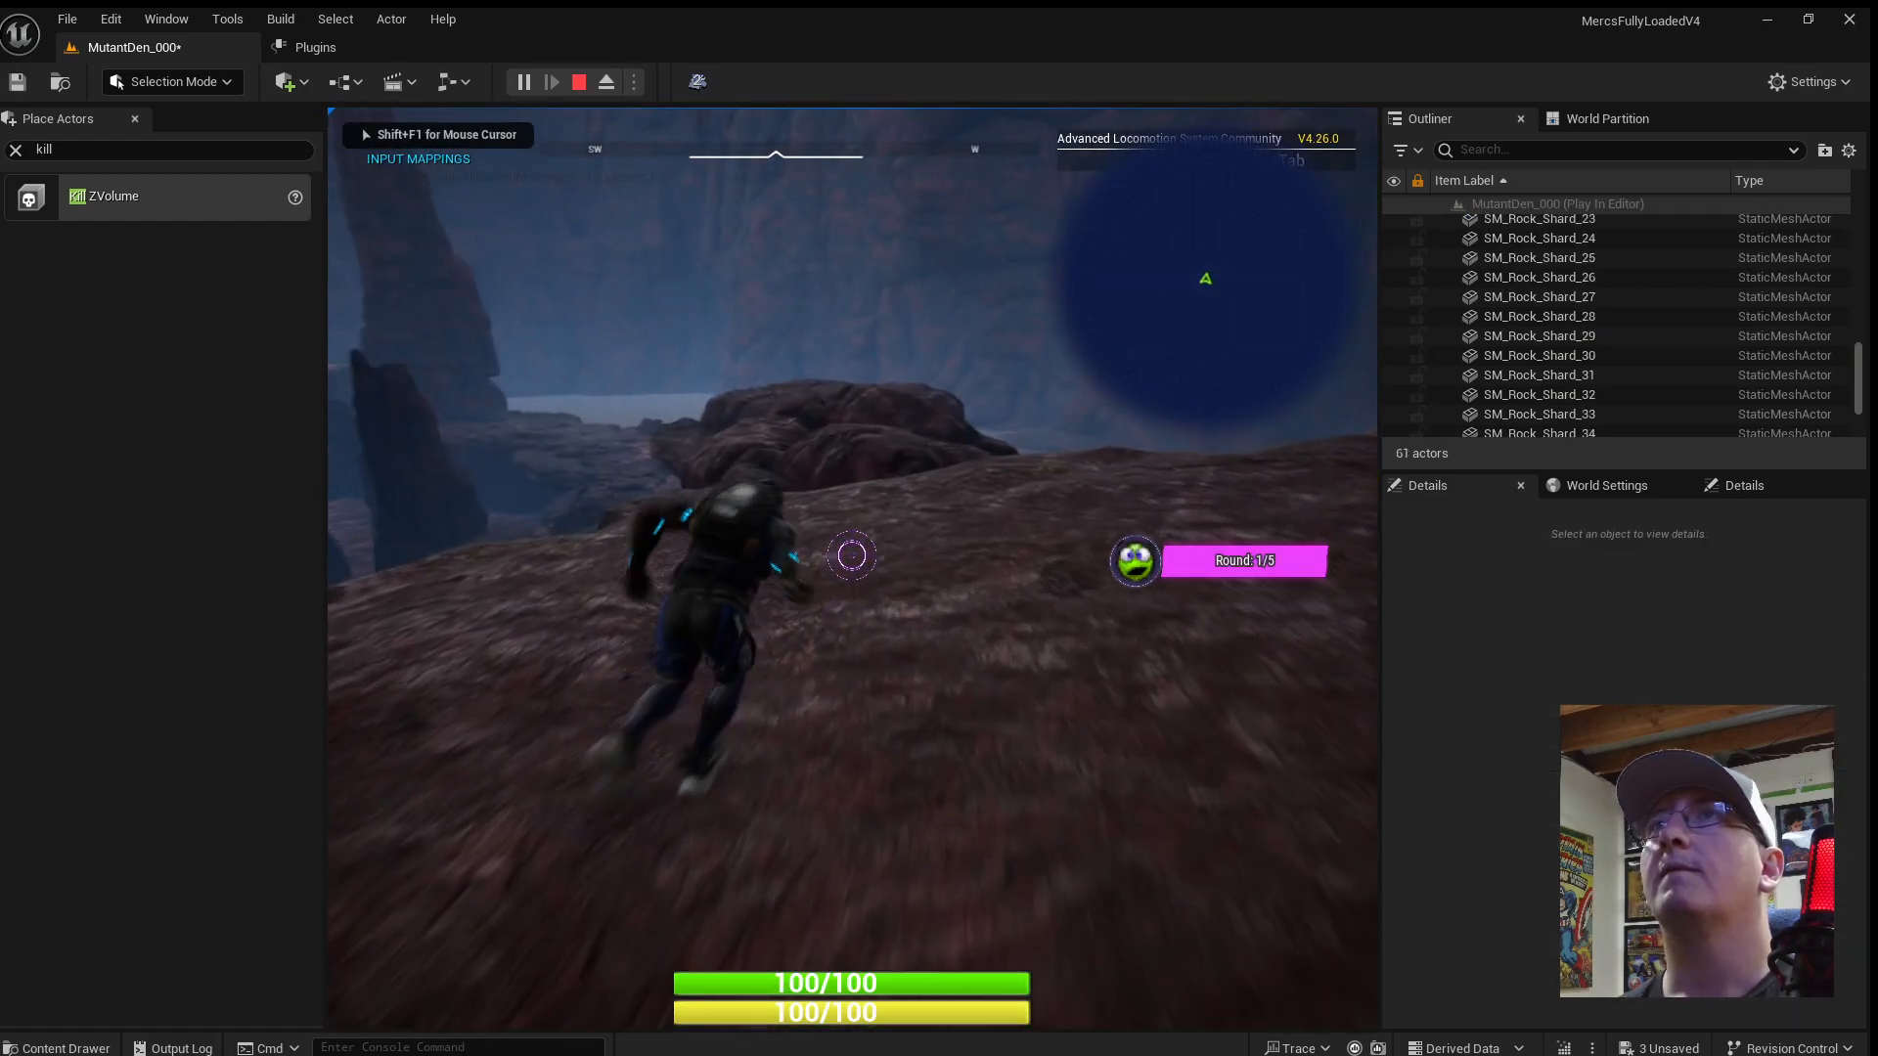
key(space)
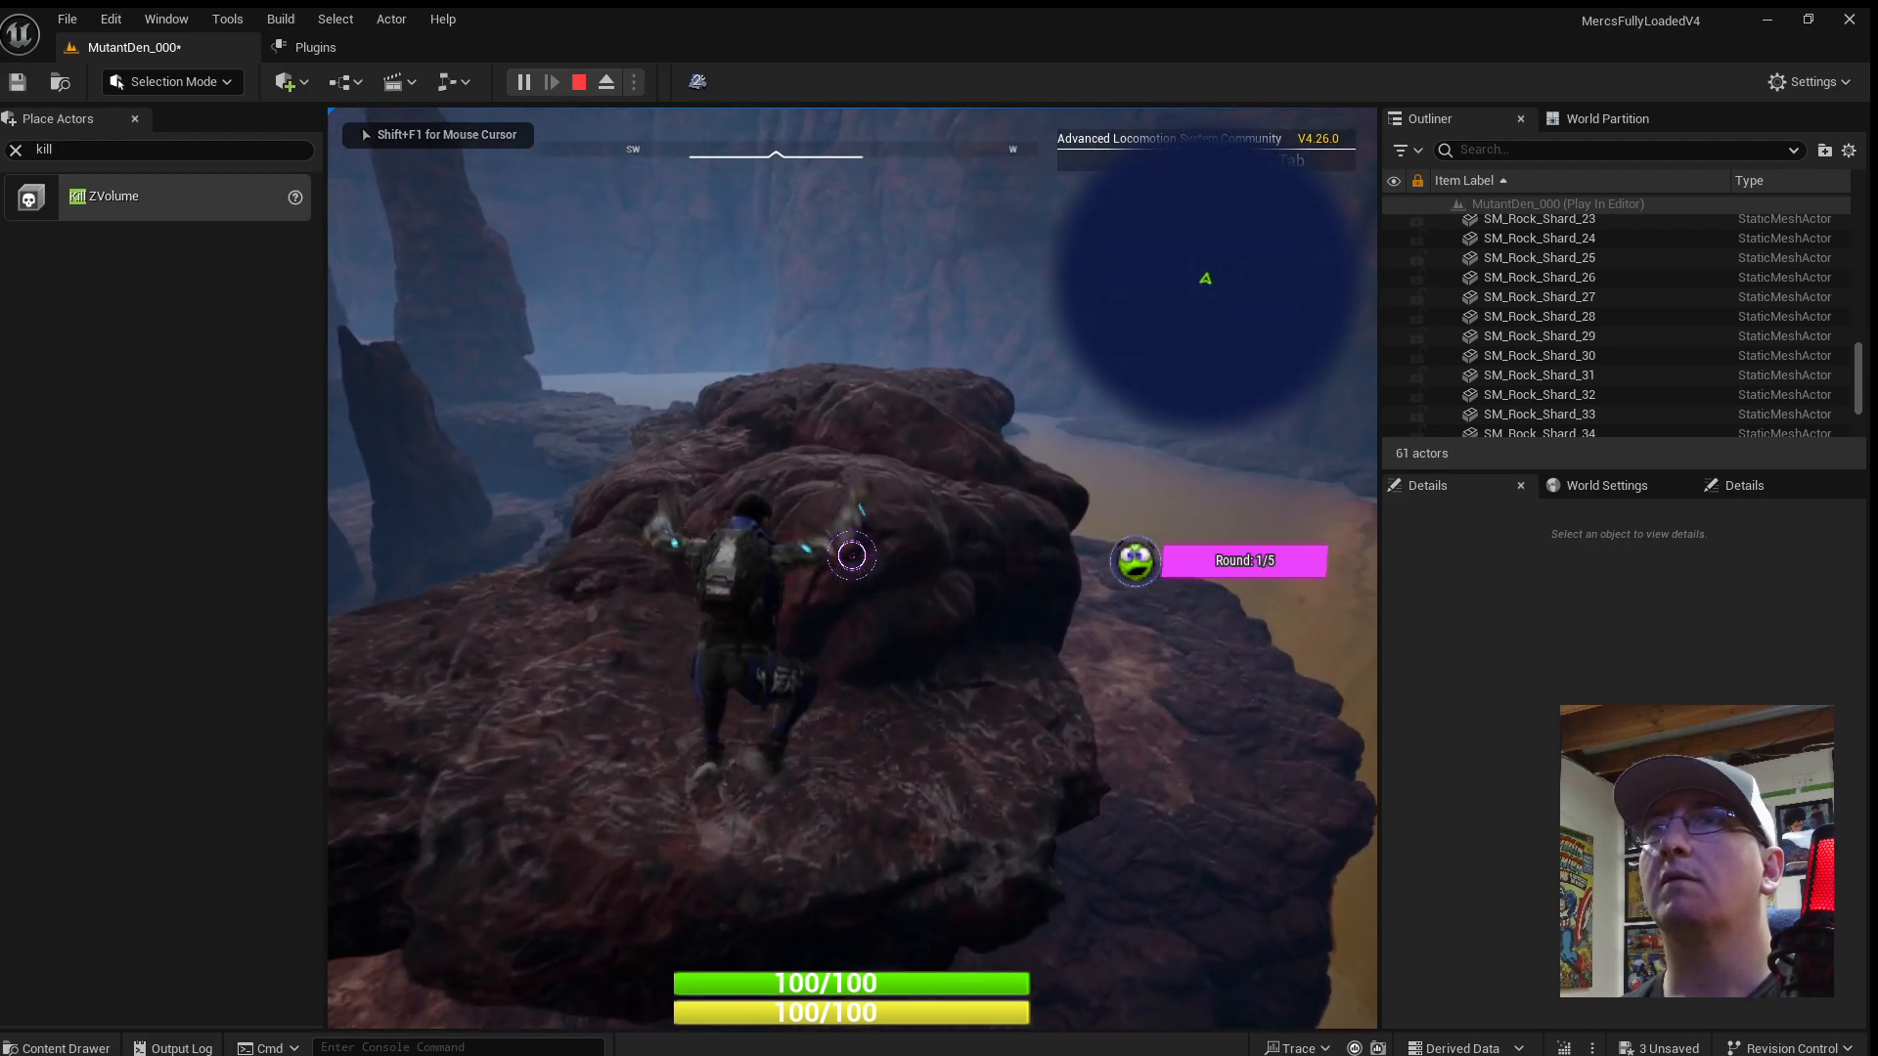
key(w)
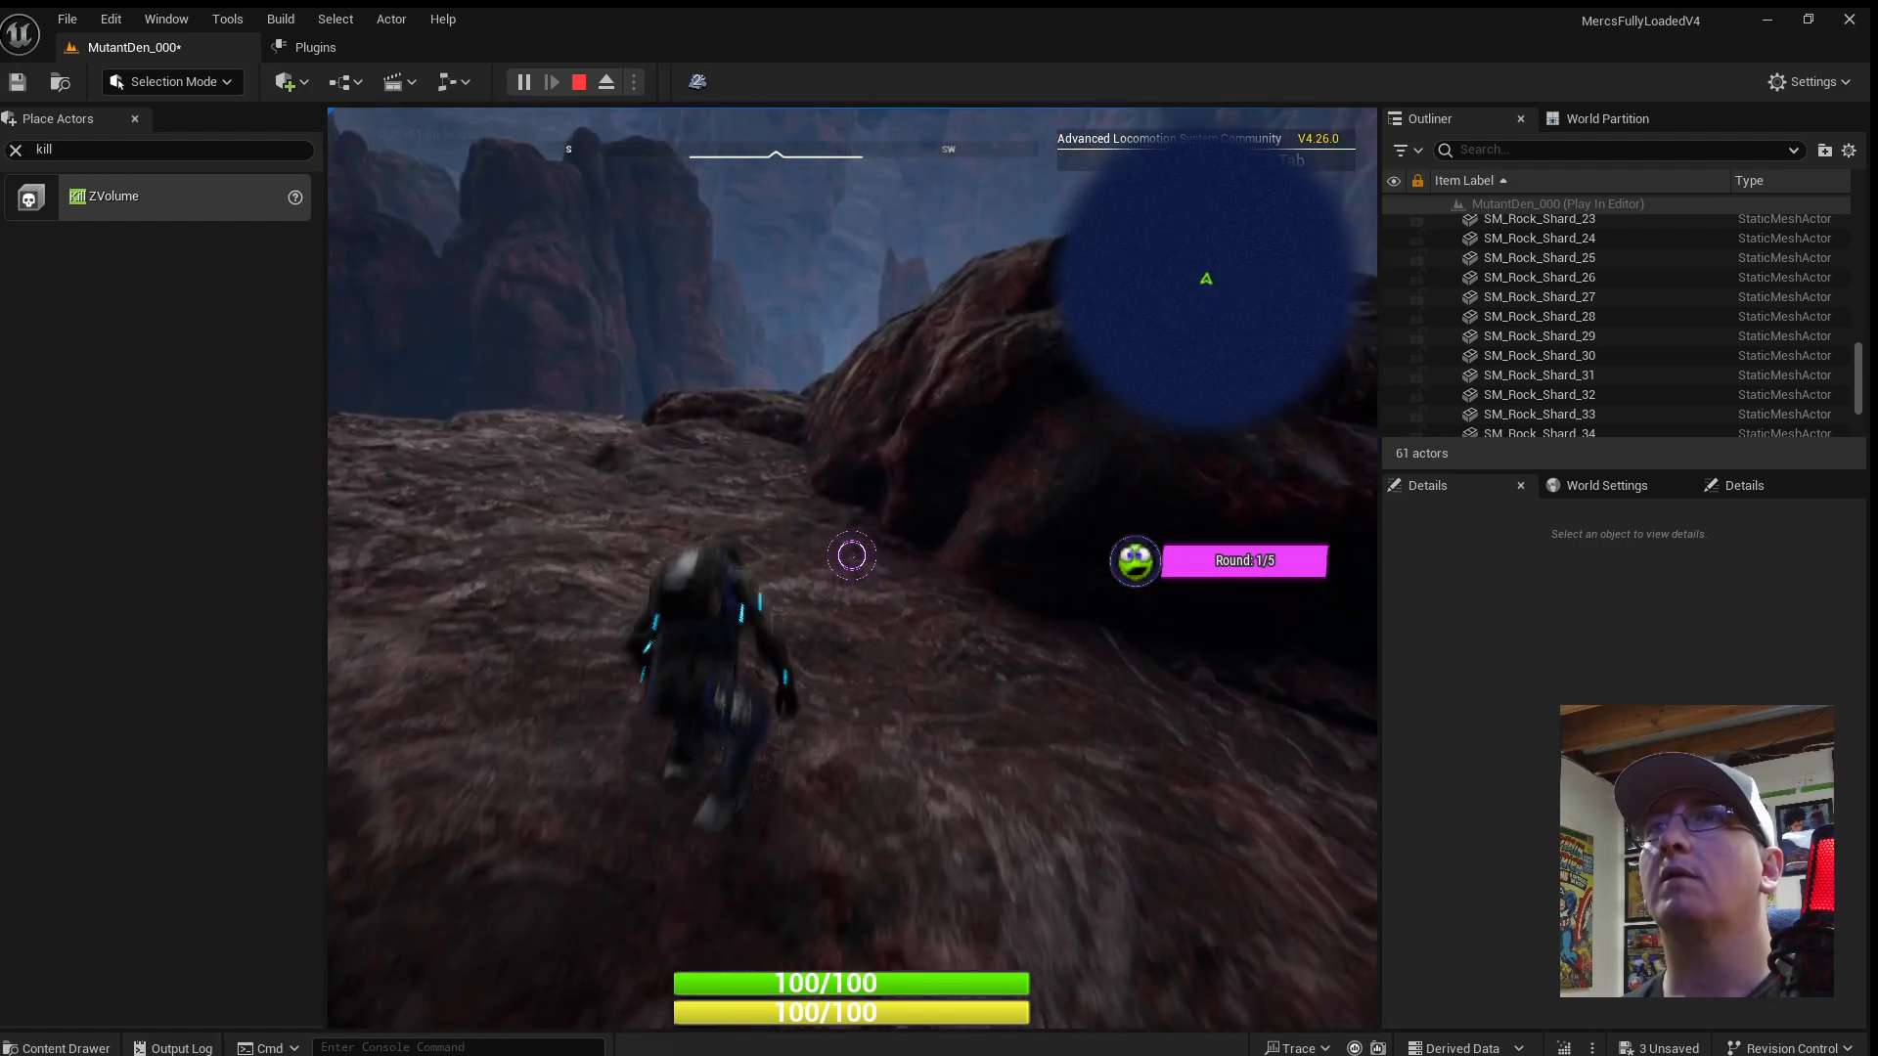
Playtest the jump from the cliff to the boulder stack again, climb to the stack's top, and stop the play session.
key(w)
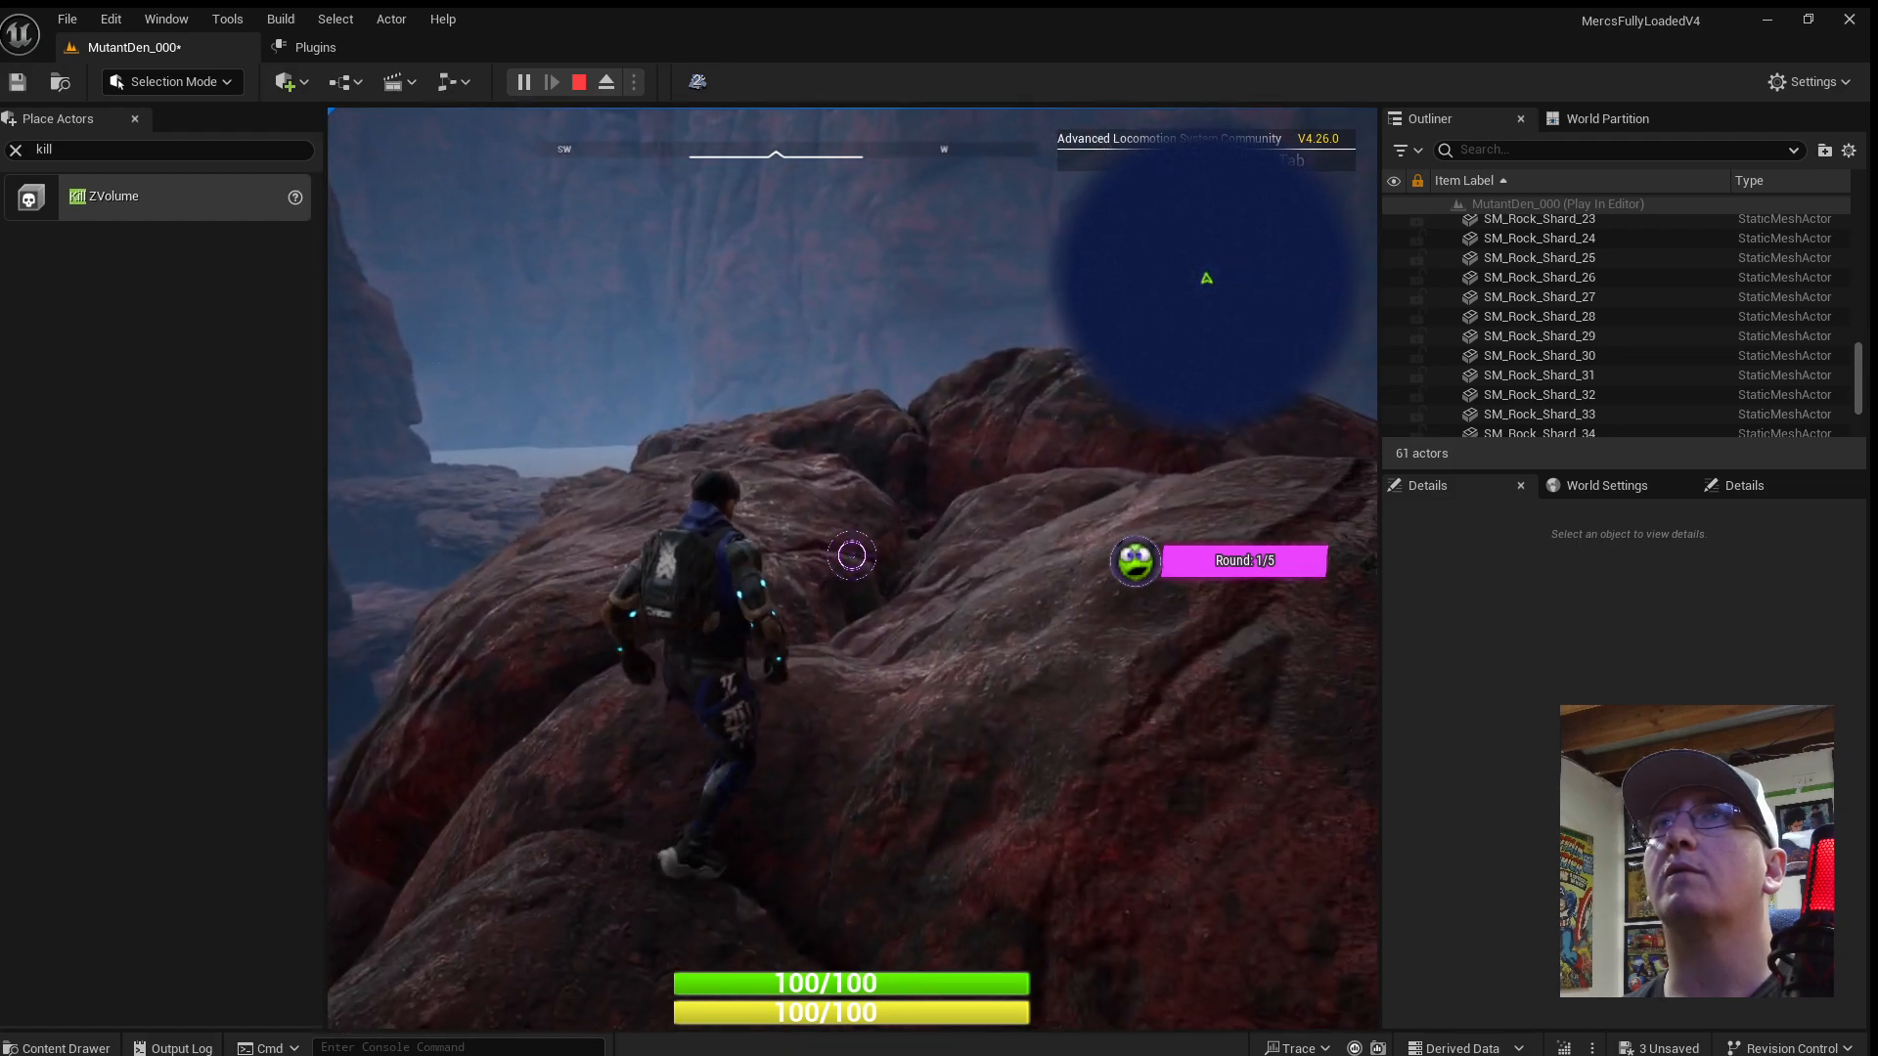
key(space)
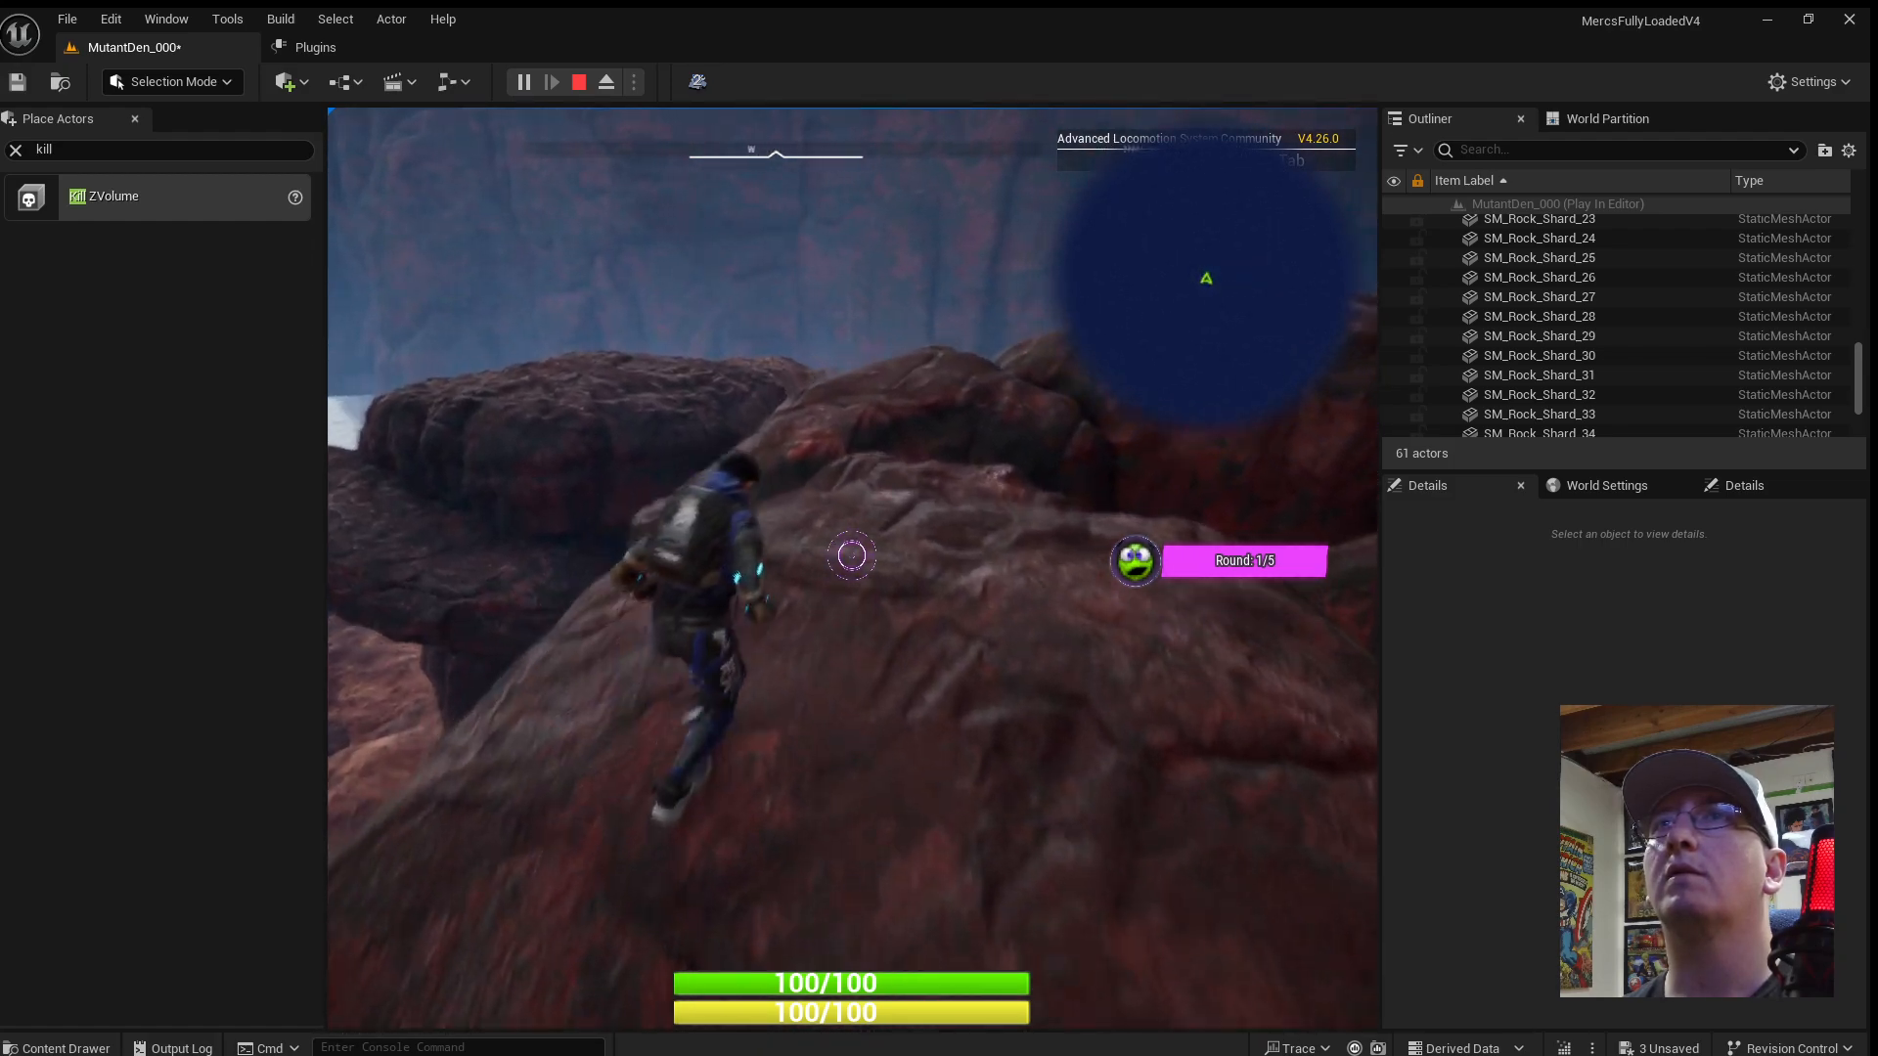
key(space)
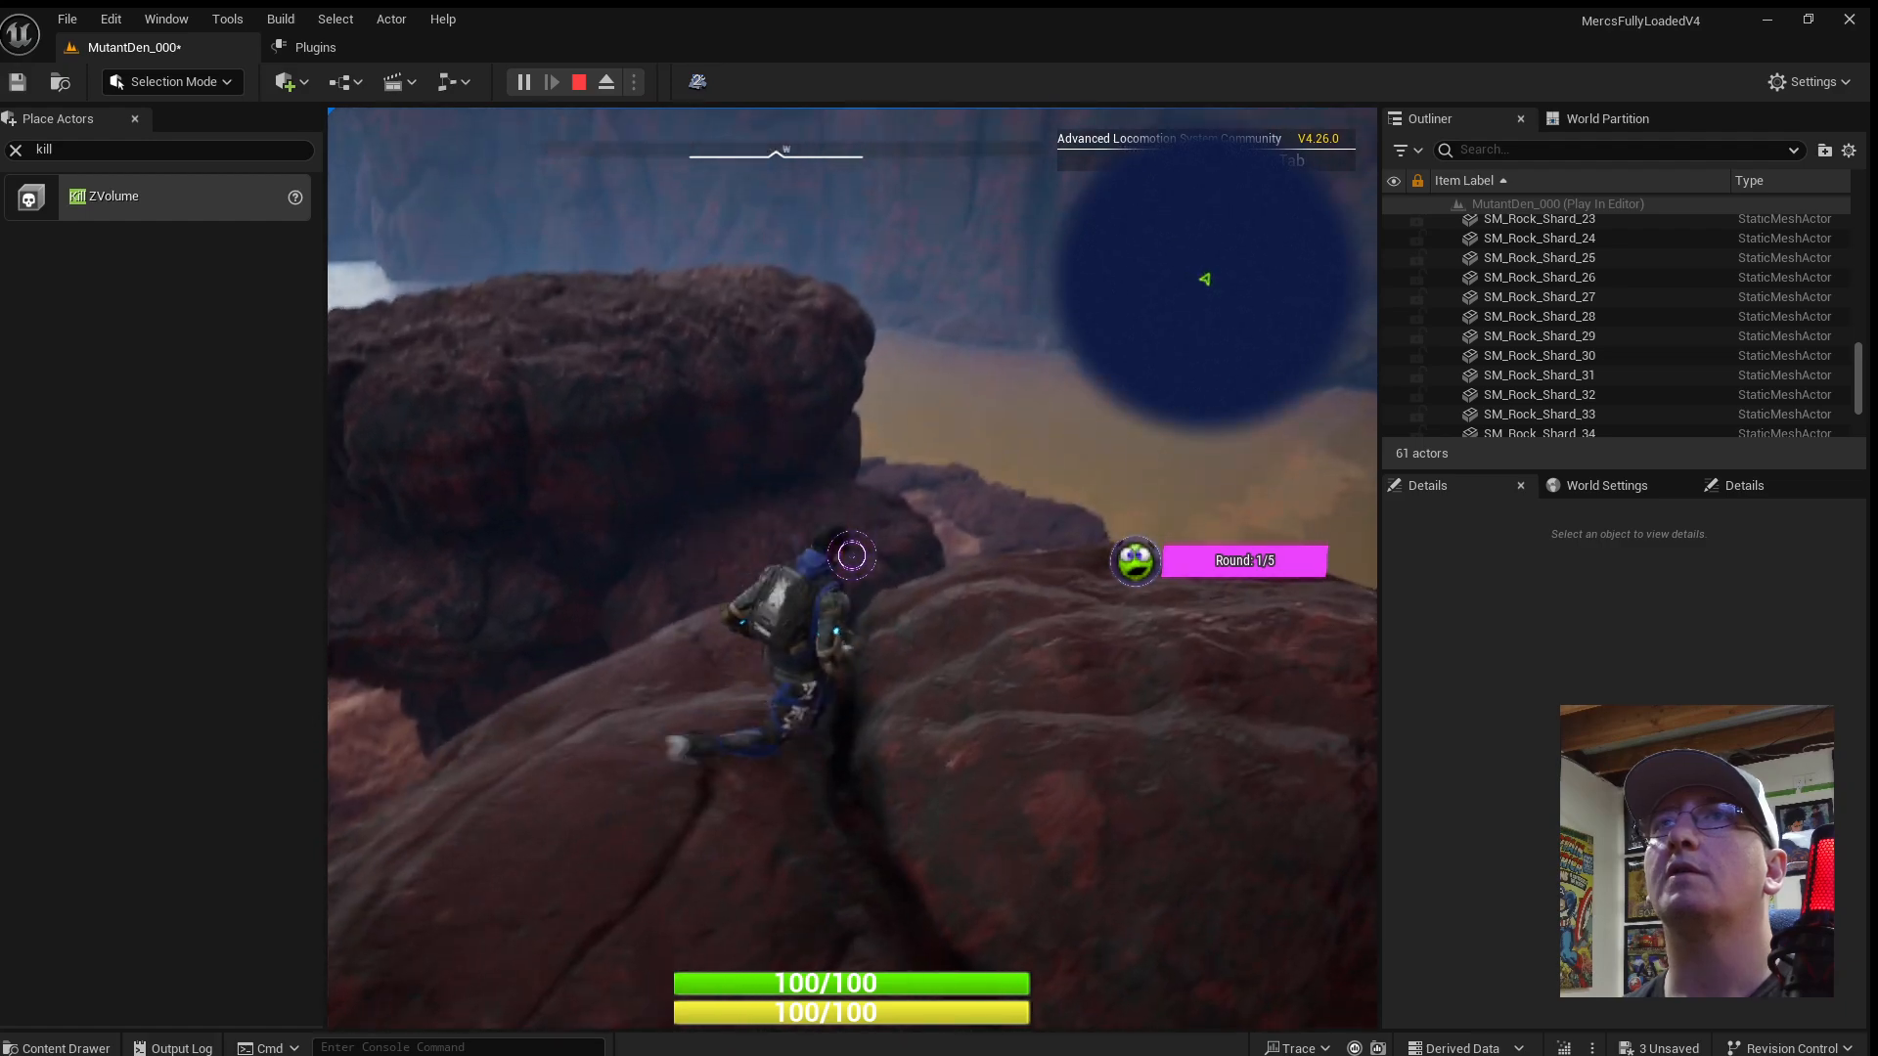
key(w)
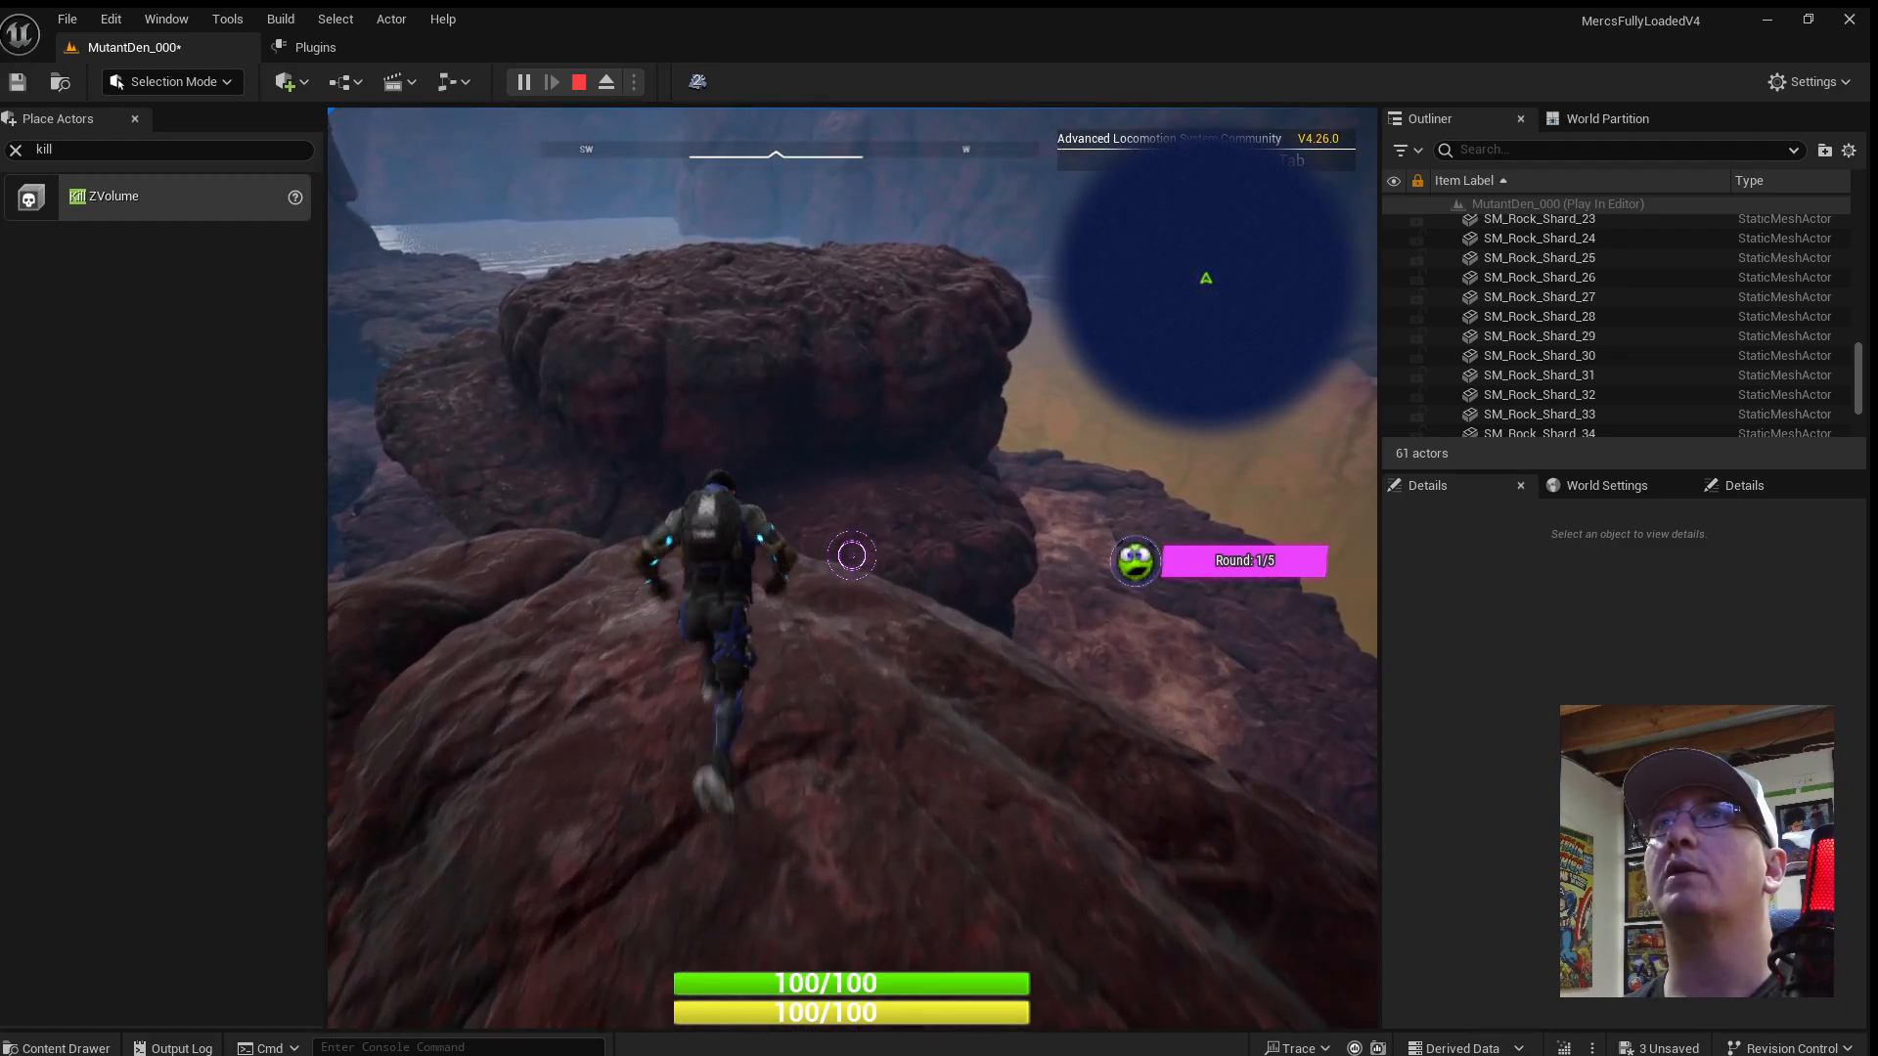
key(space)
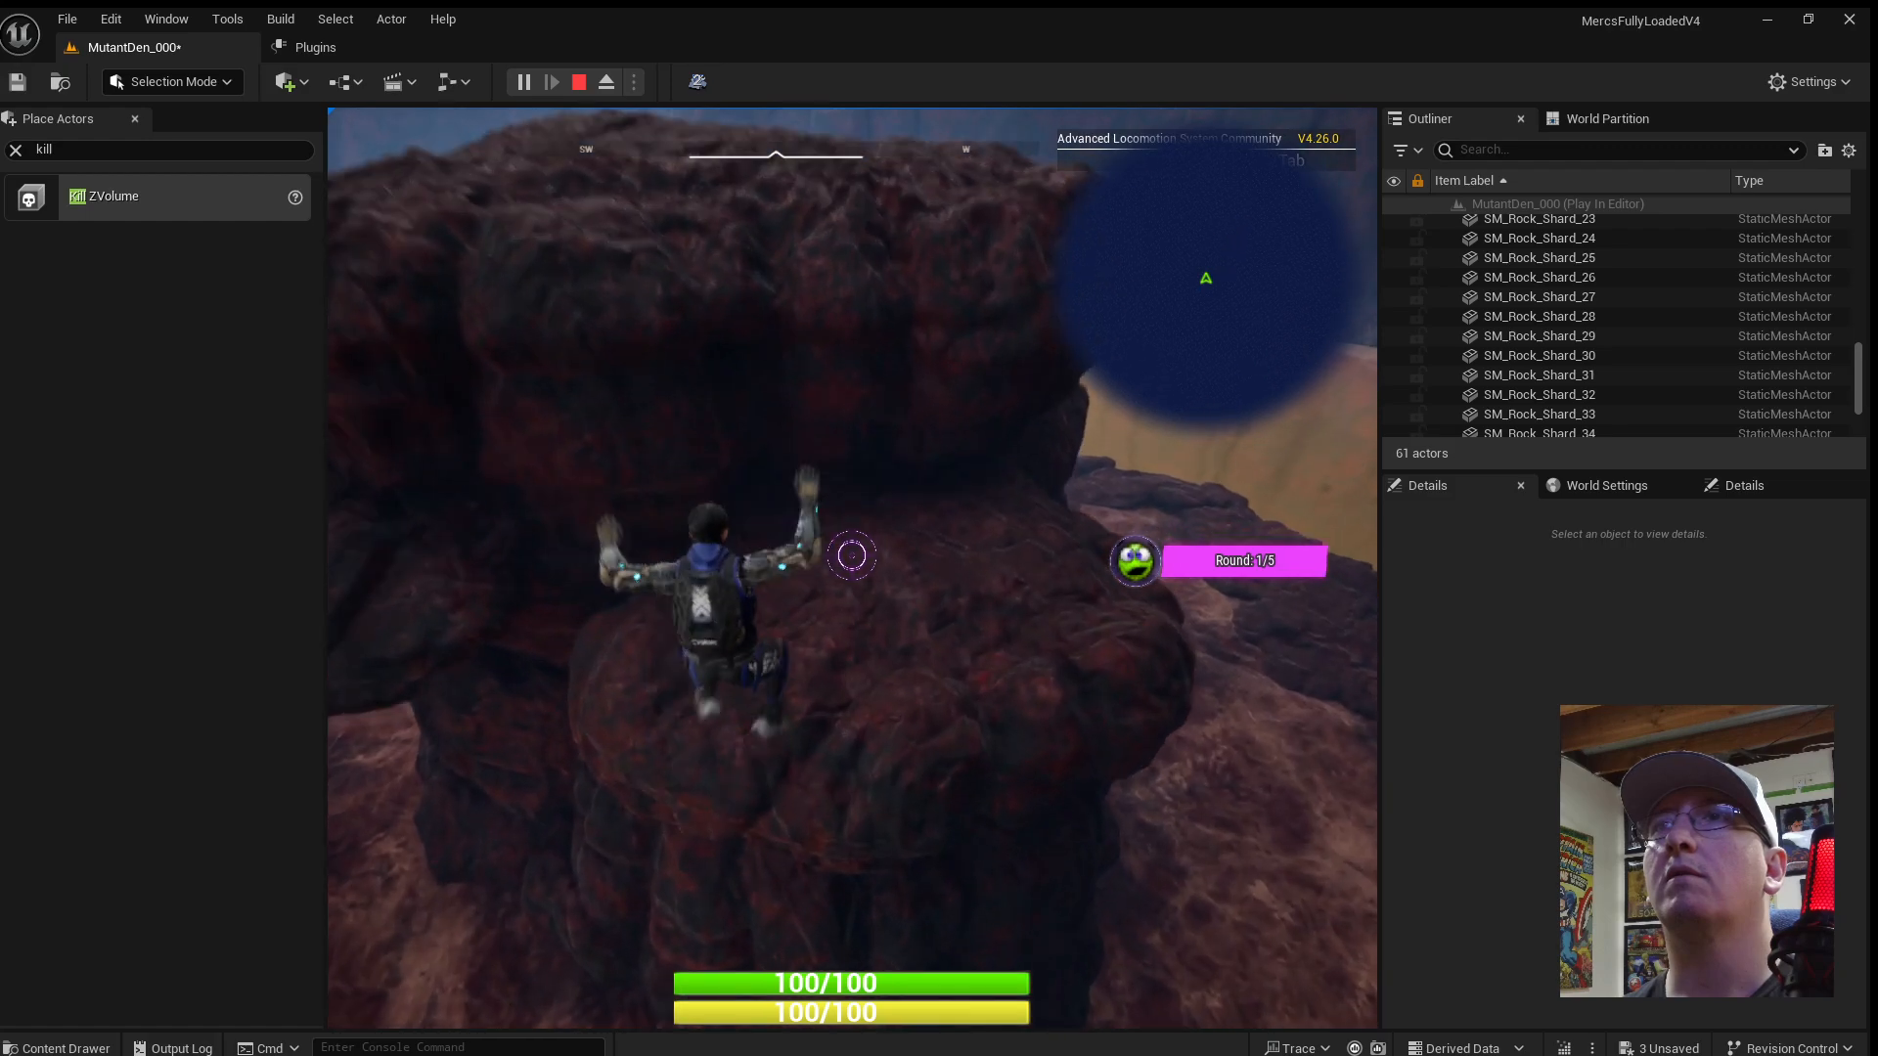
key(w)
key(space)
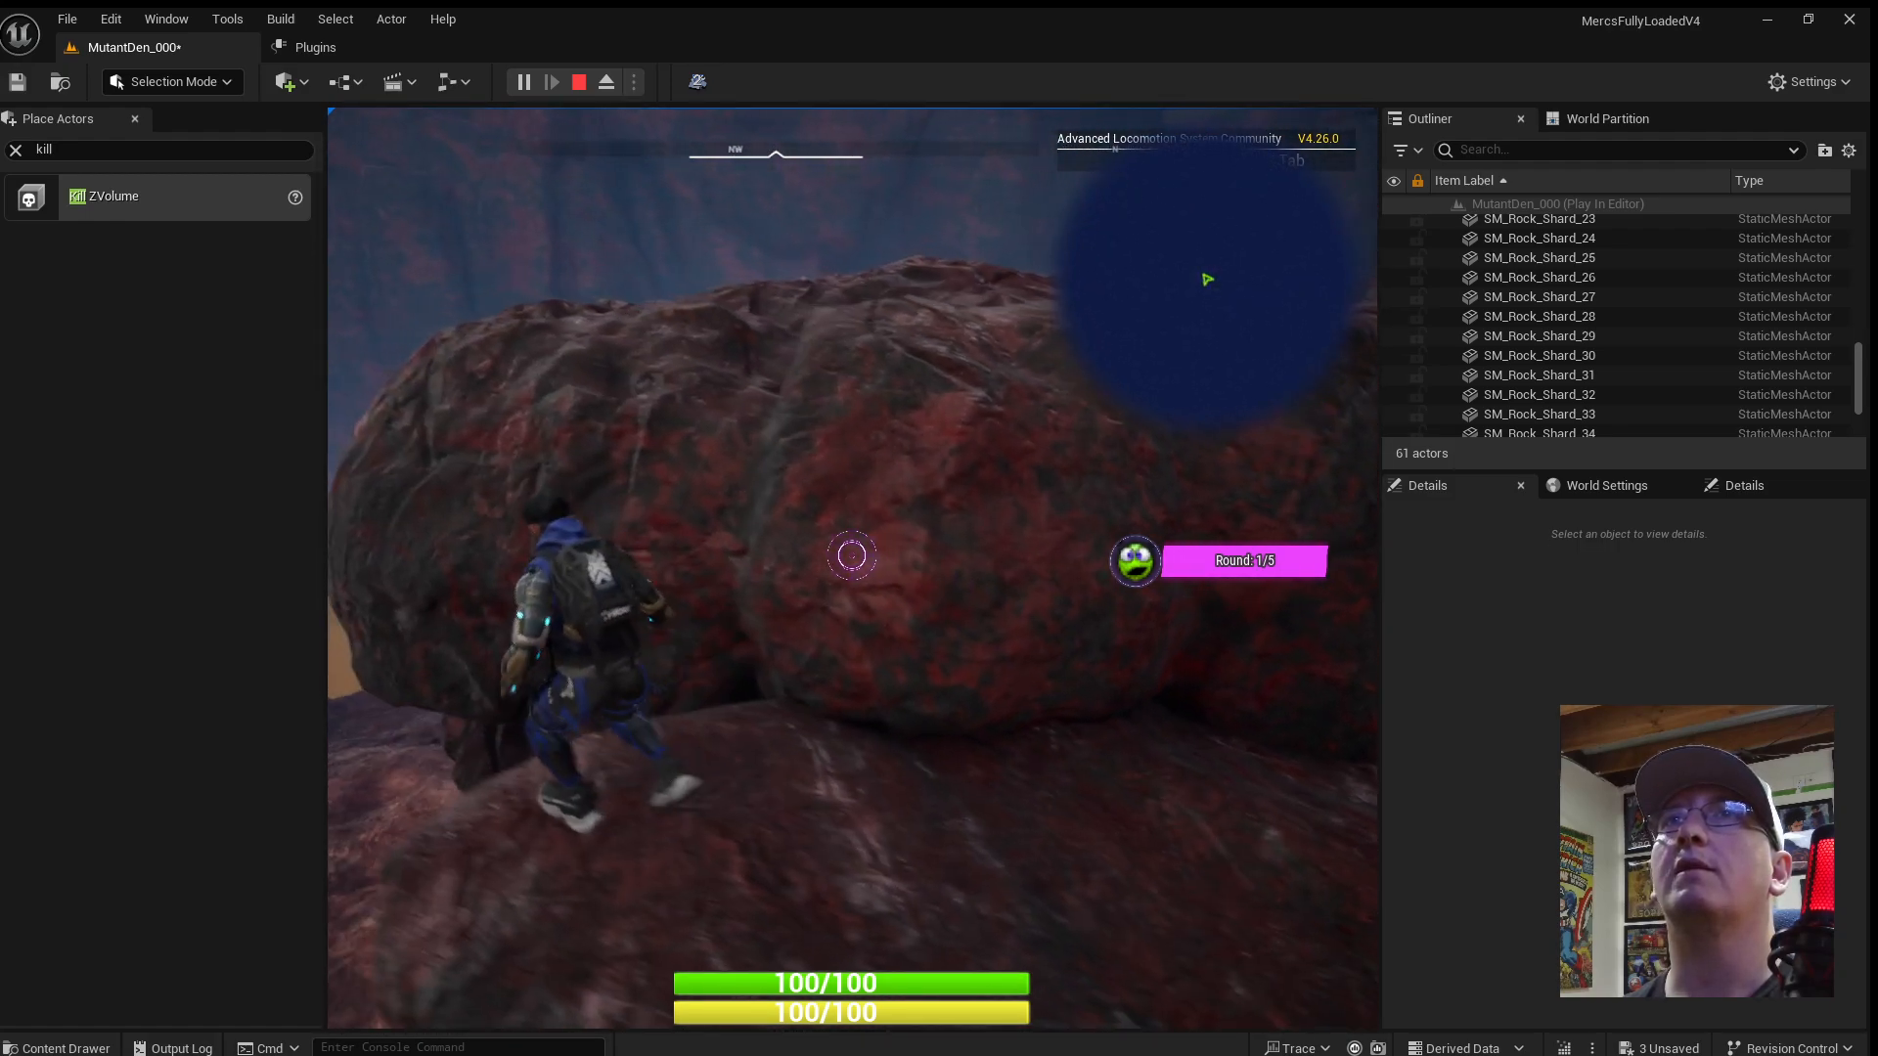
key(space)
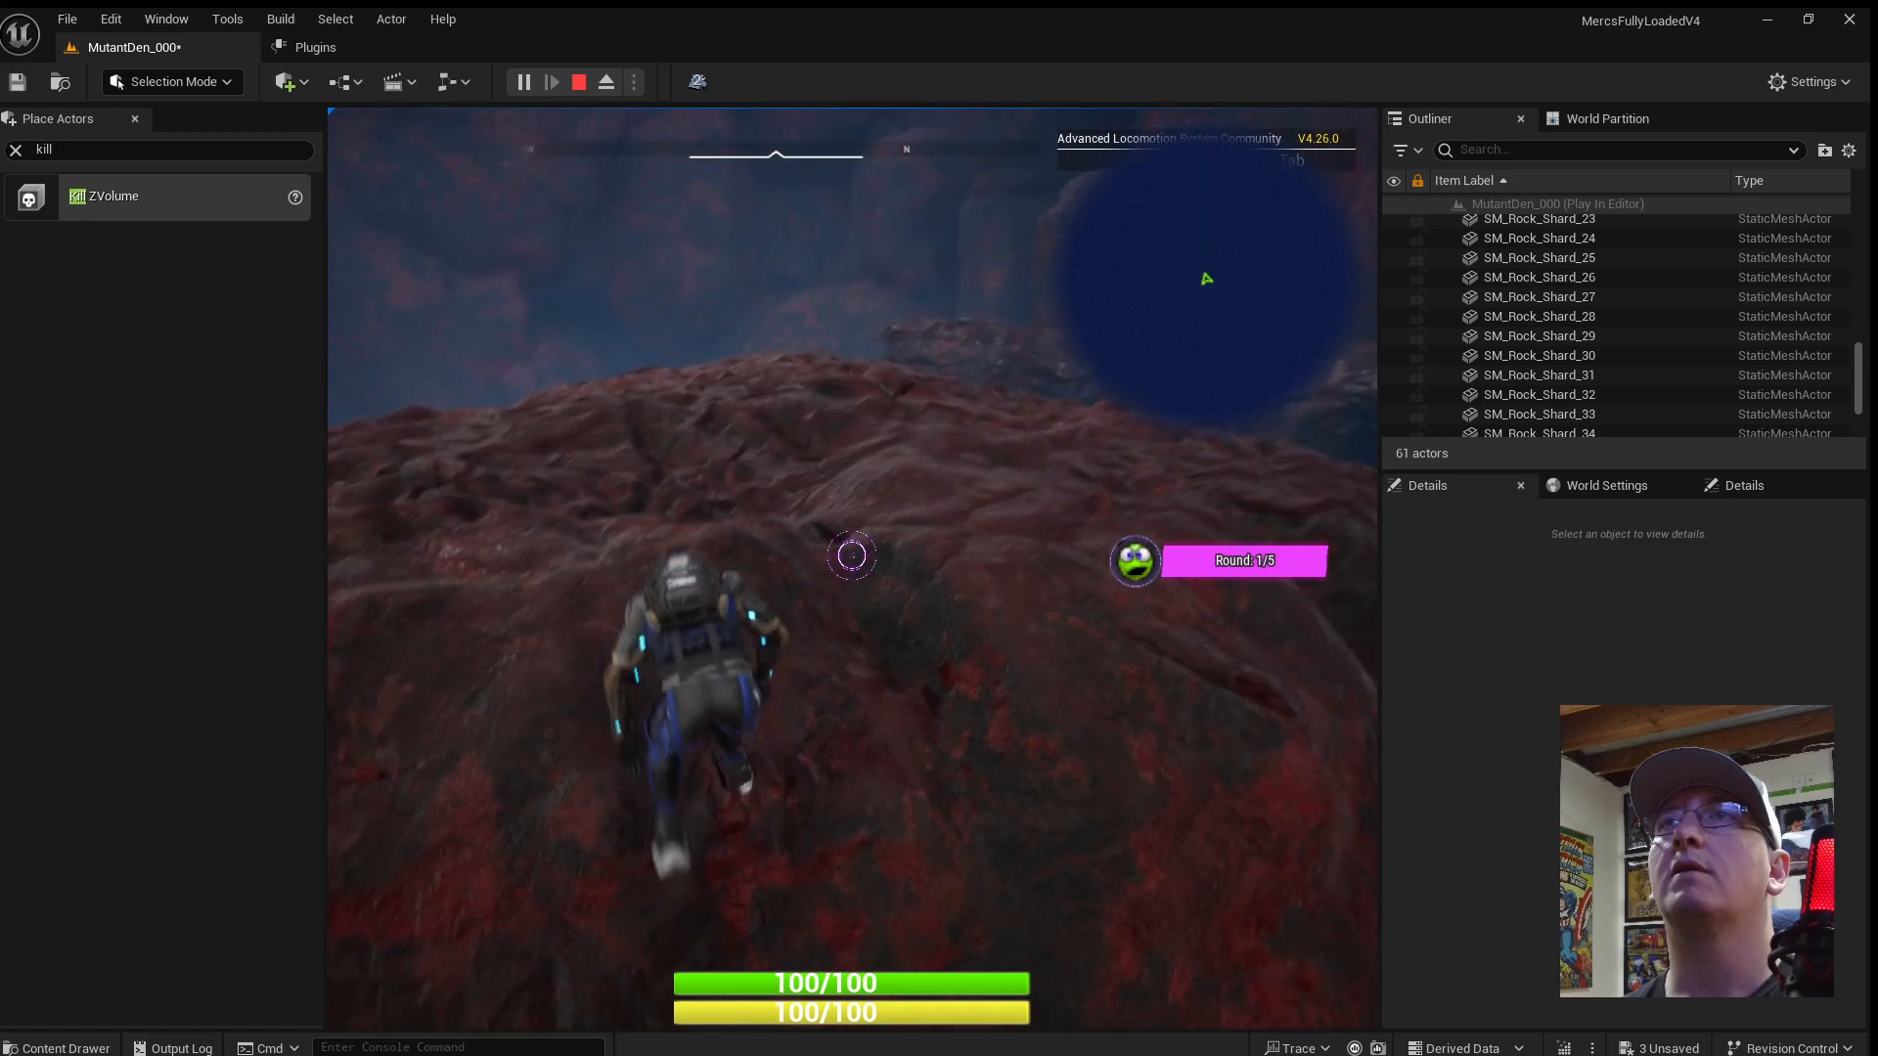
key(w)
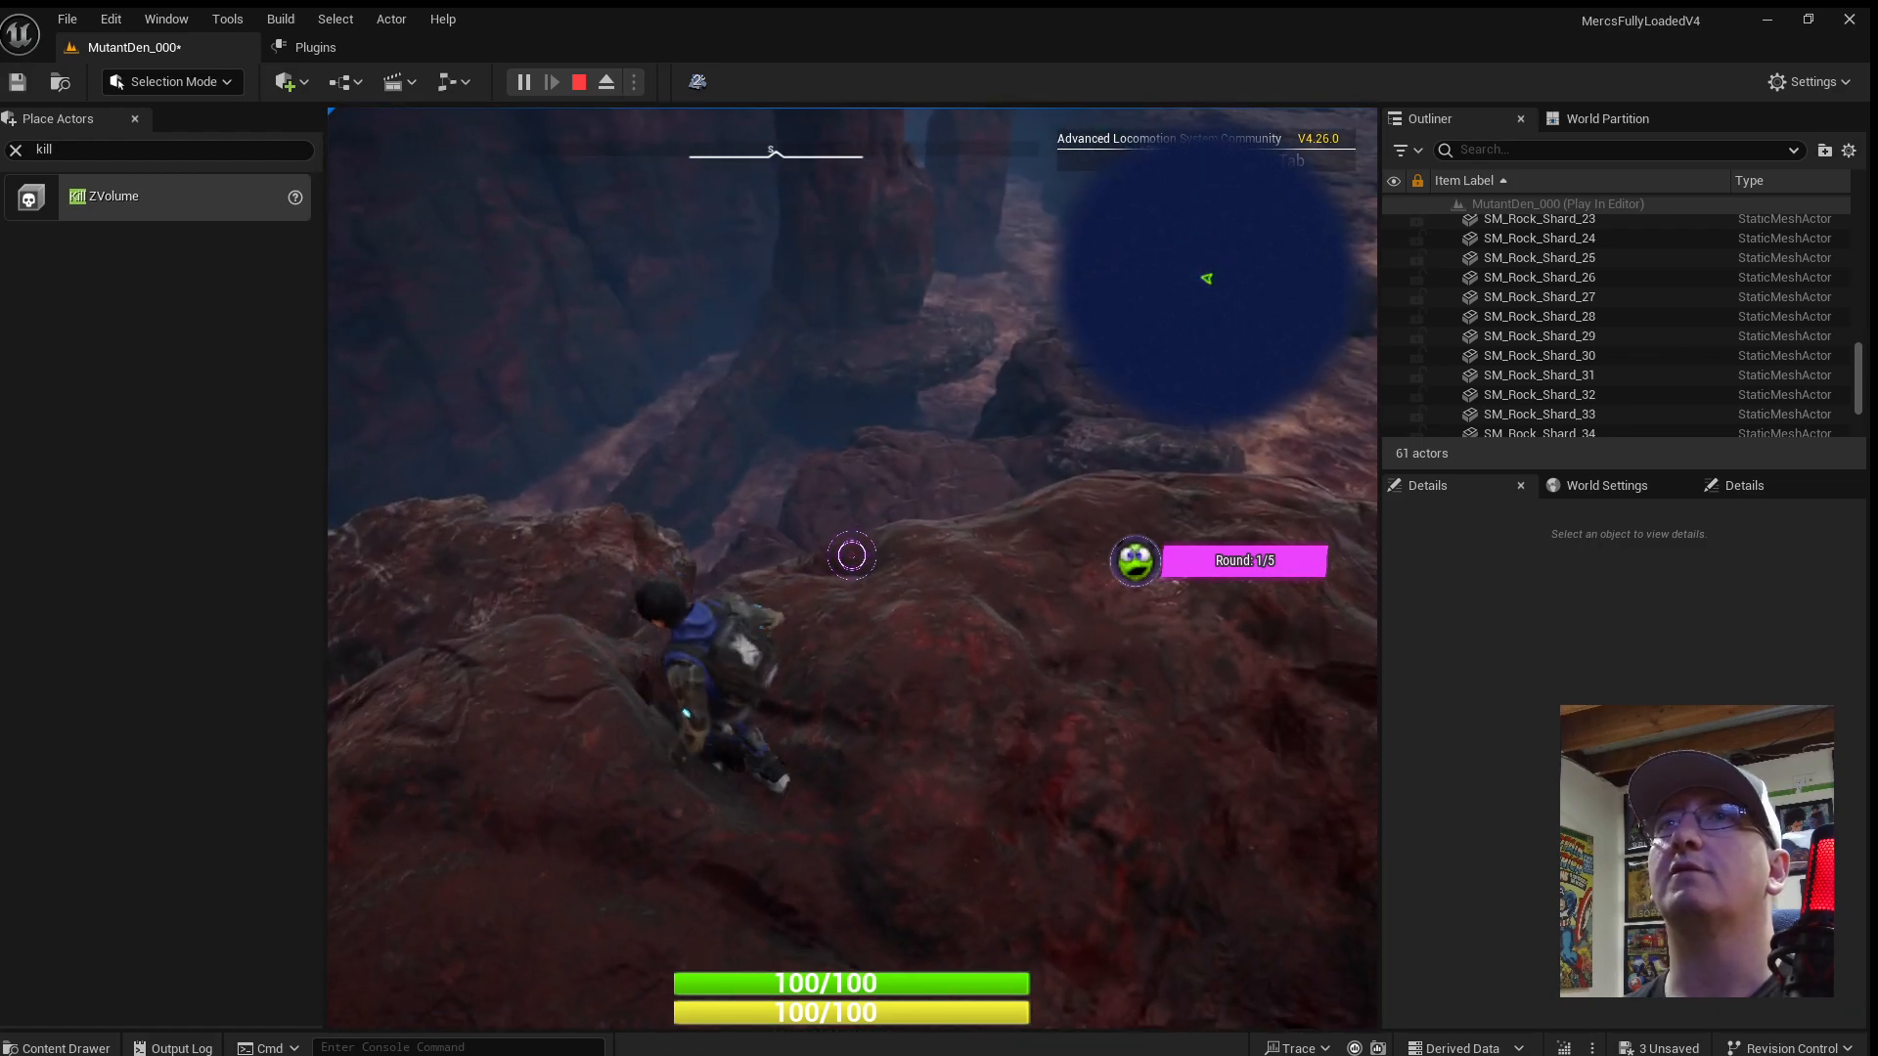
key(Escape)
Add an SM_Medium_Rock_7 mesh on the ledge as a step up to the boulder, then rotate, position and scale it.
right_drag(1174, 724, 1222, 736)
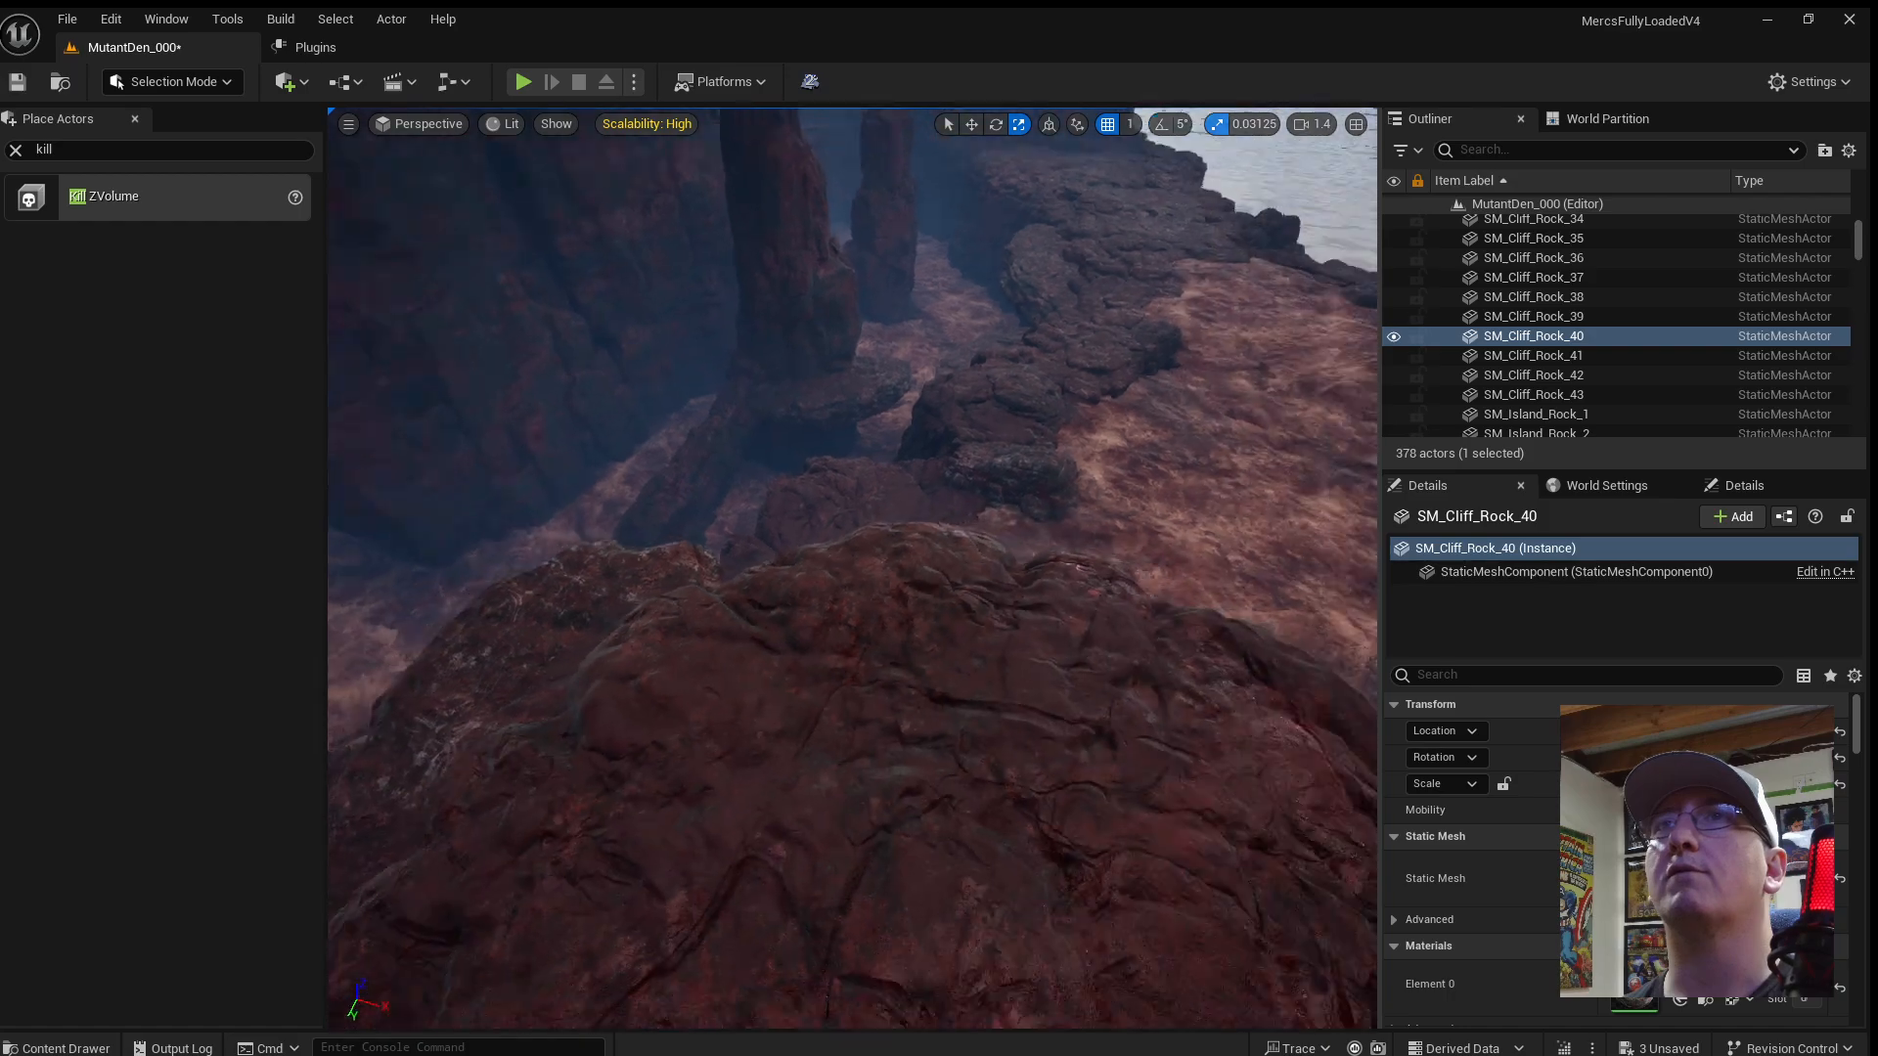
right_drag(950, 787, 1271, 794)
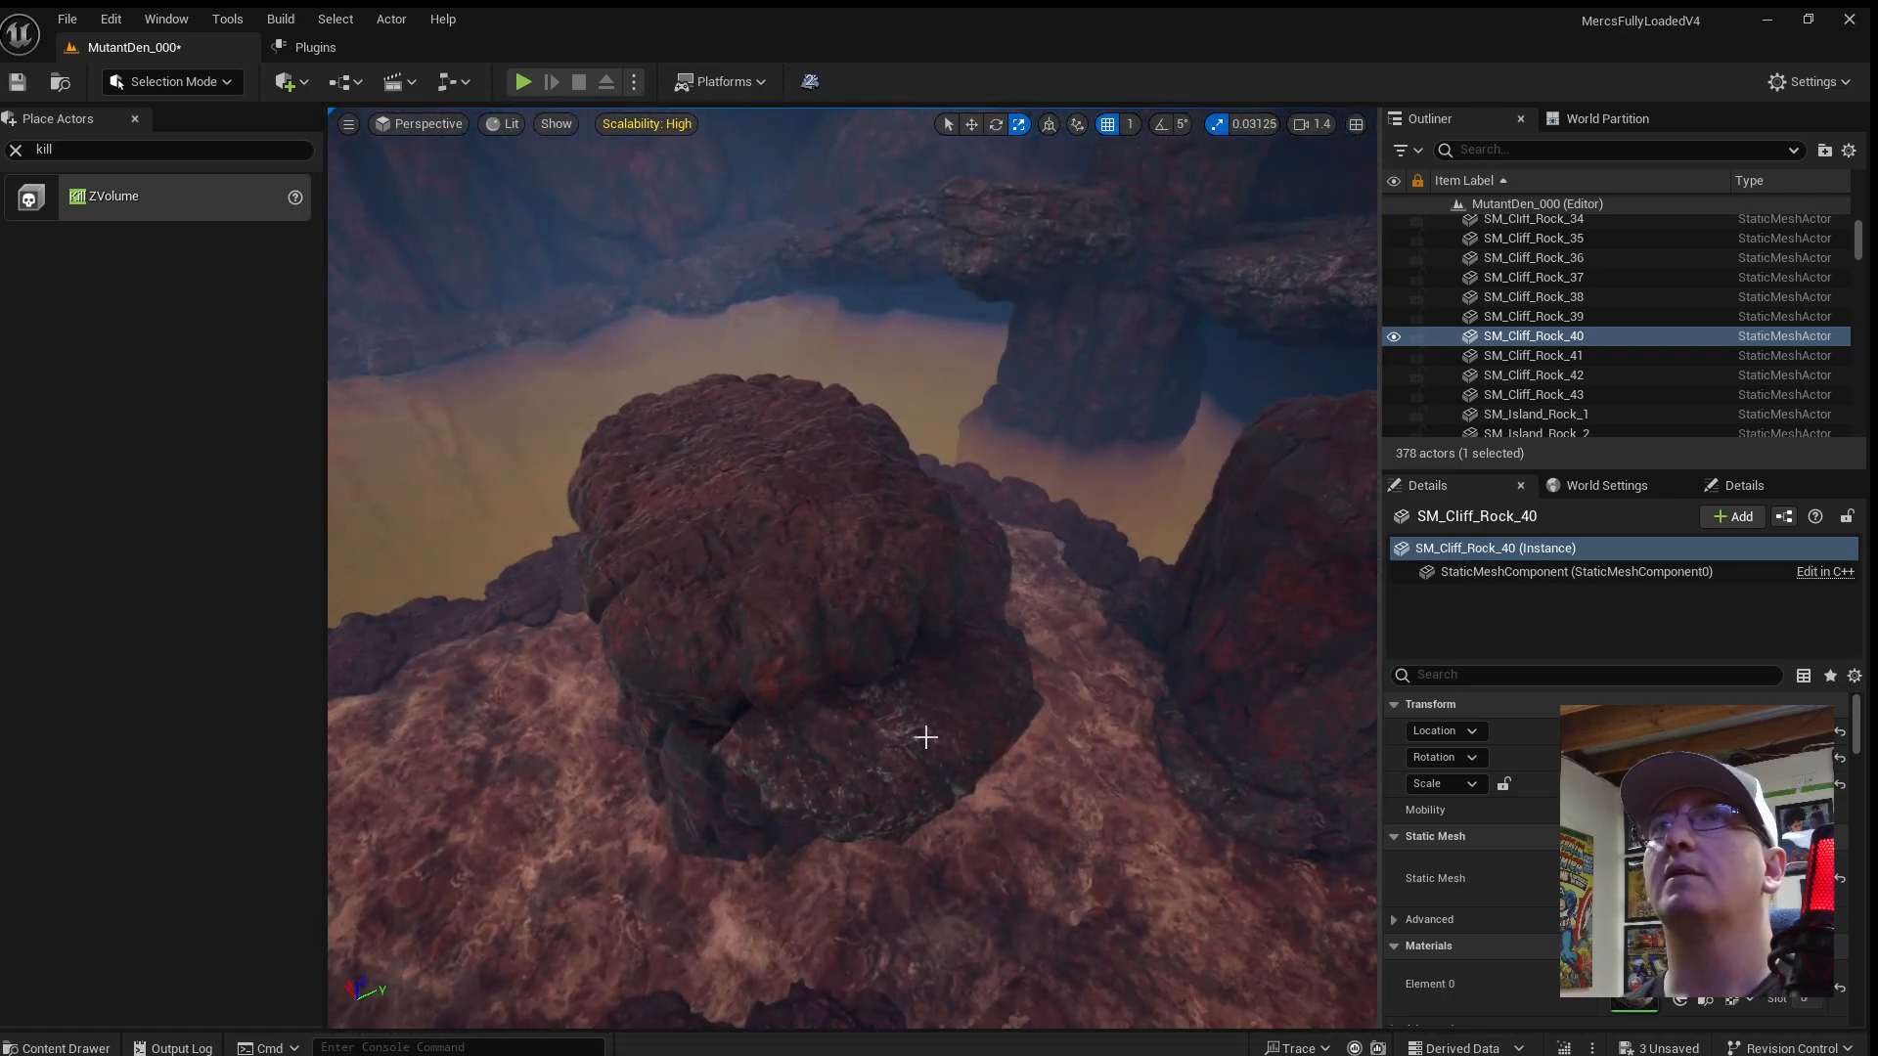
right_drag(972, 726, 772, 596)
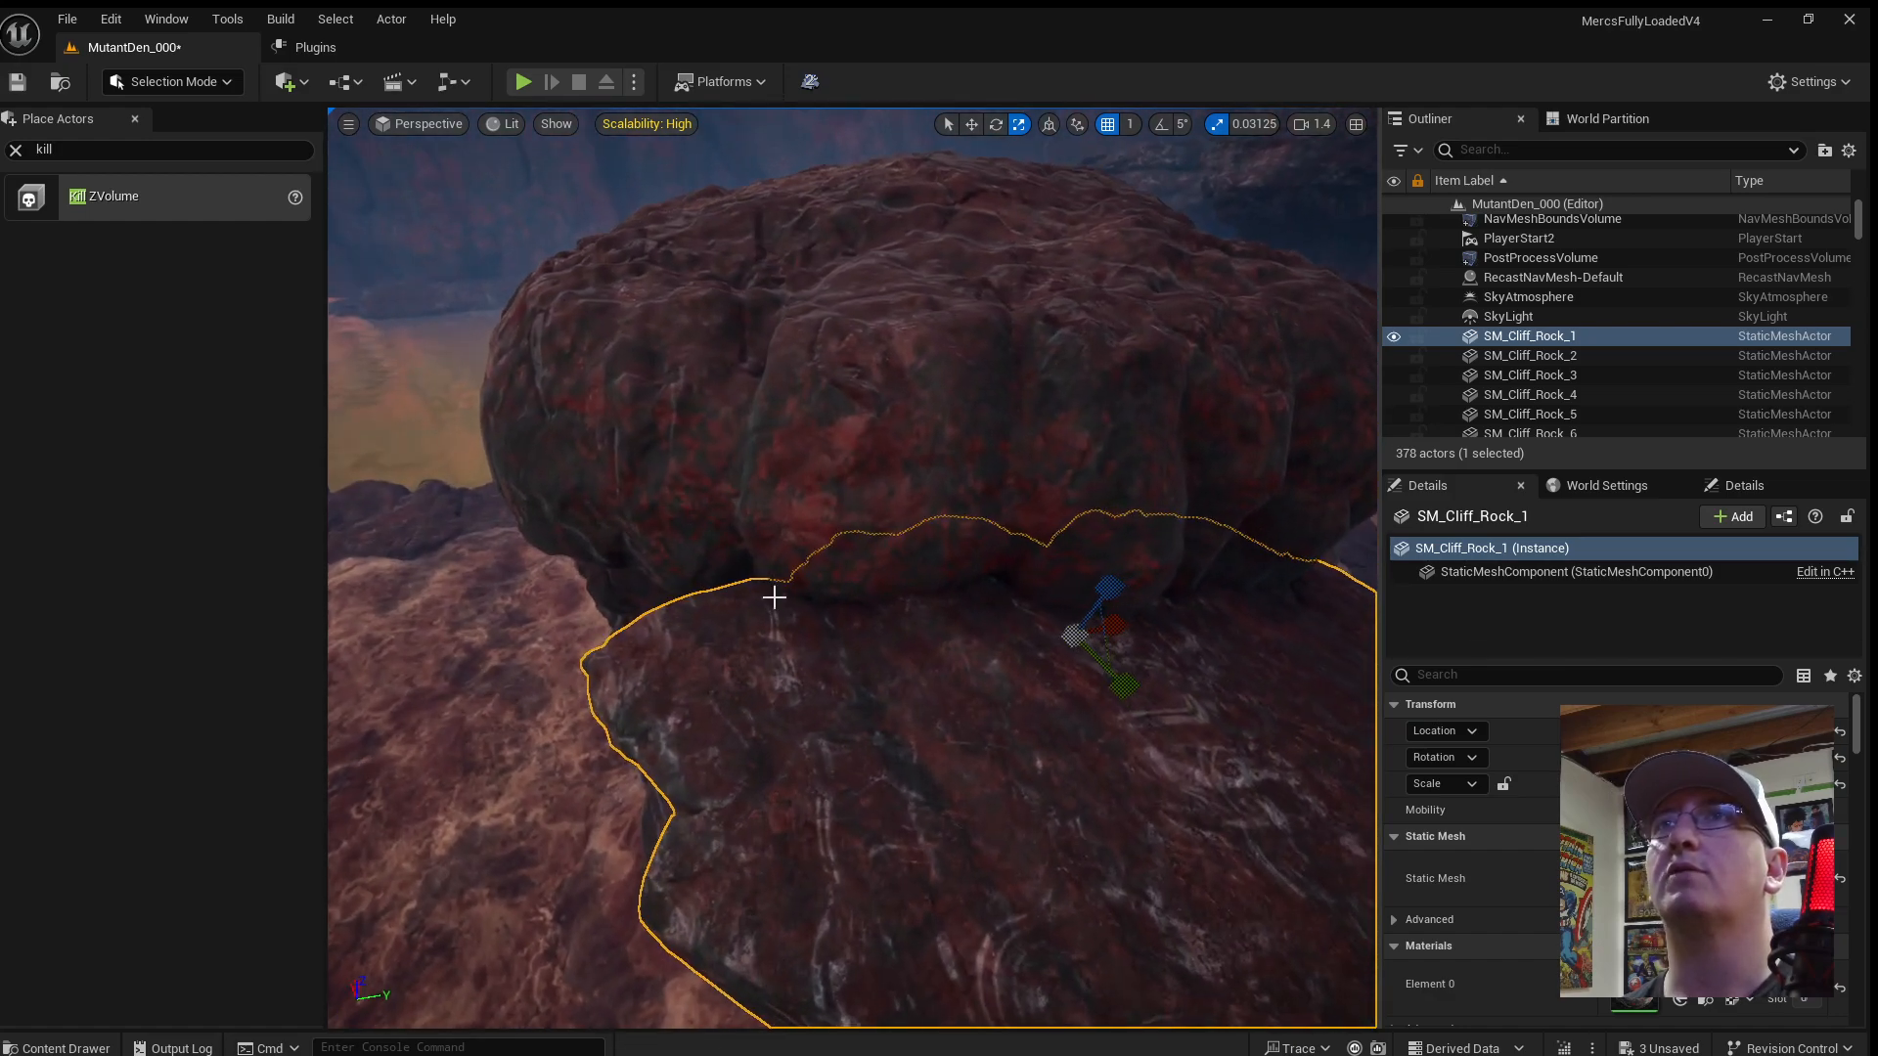
key(ctrl+space)
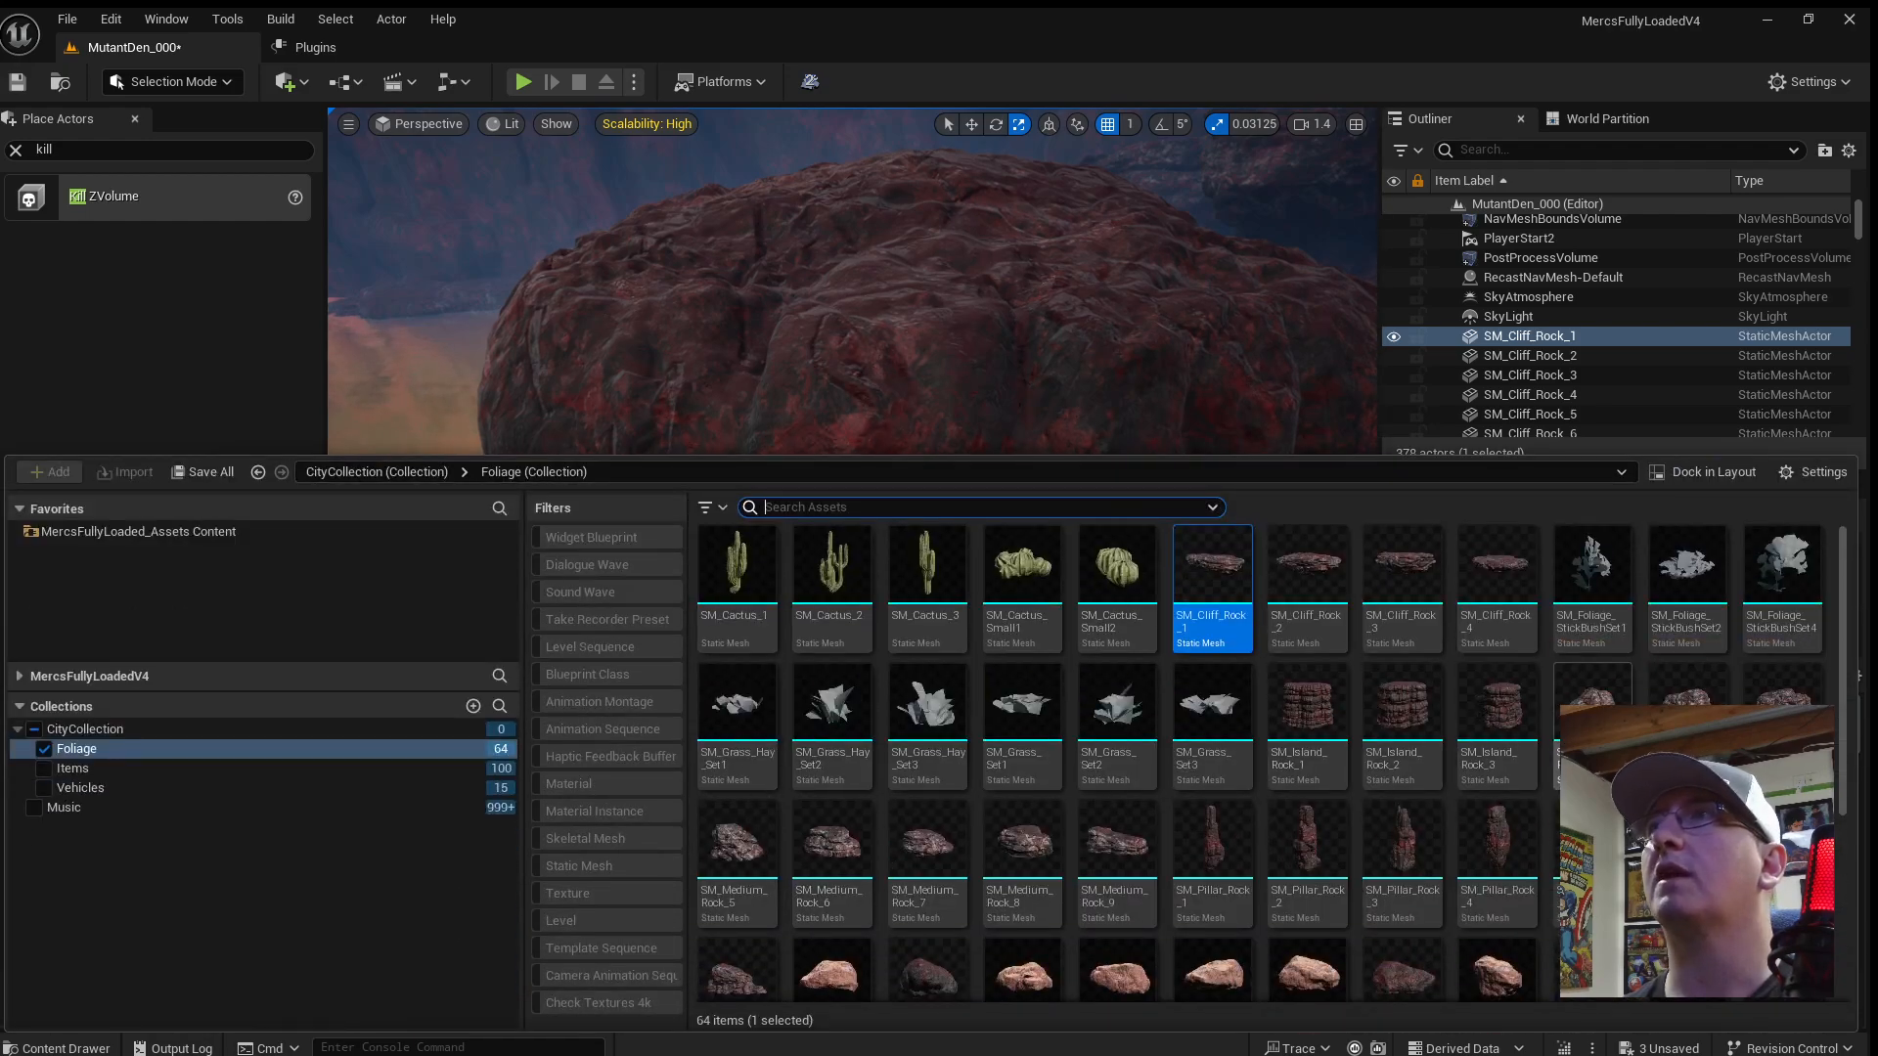
drag(914, 870, 986, 777)
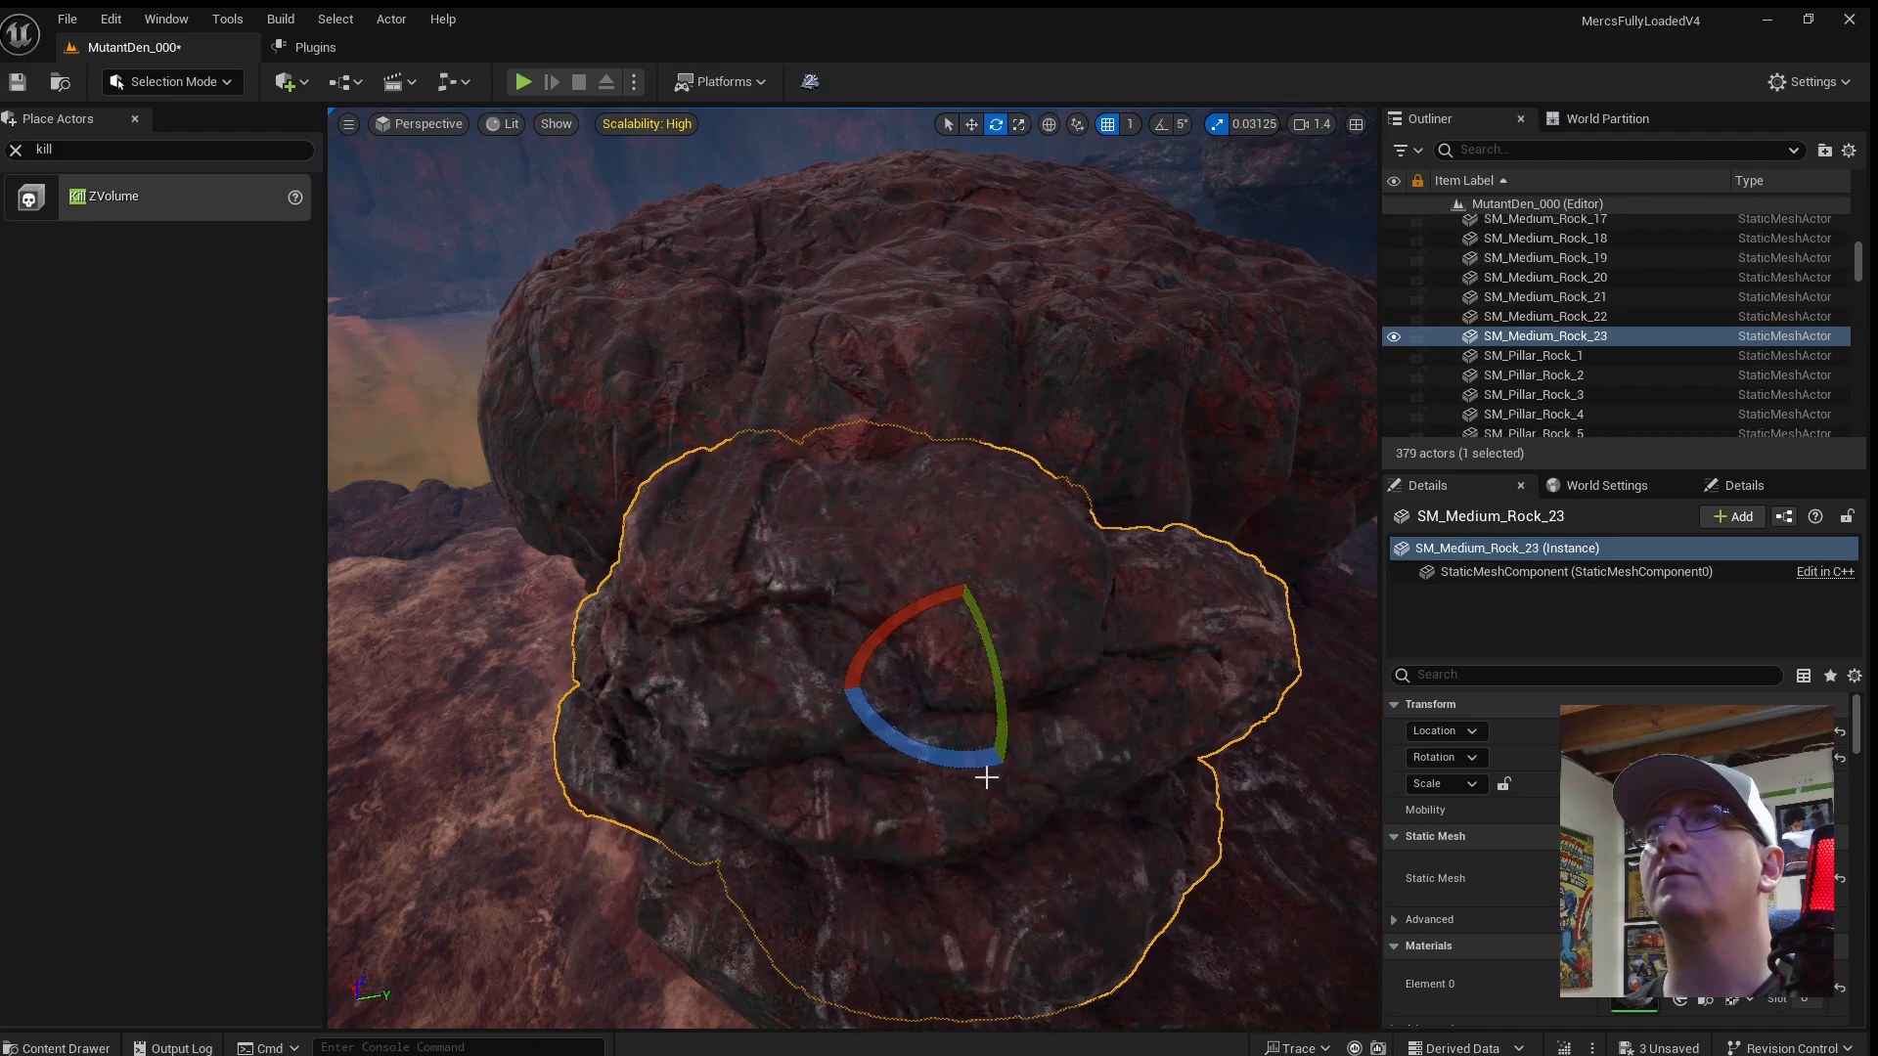
drag(946, 615, 1082, 671)
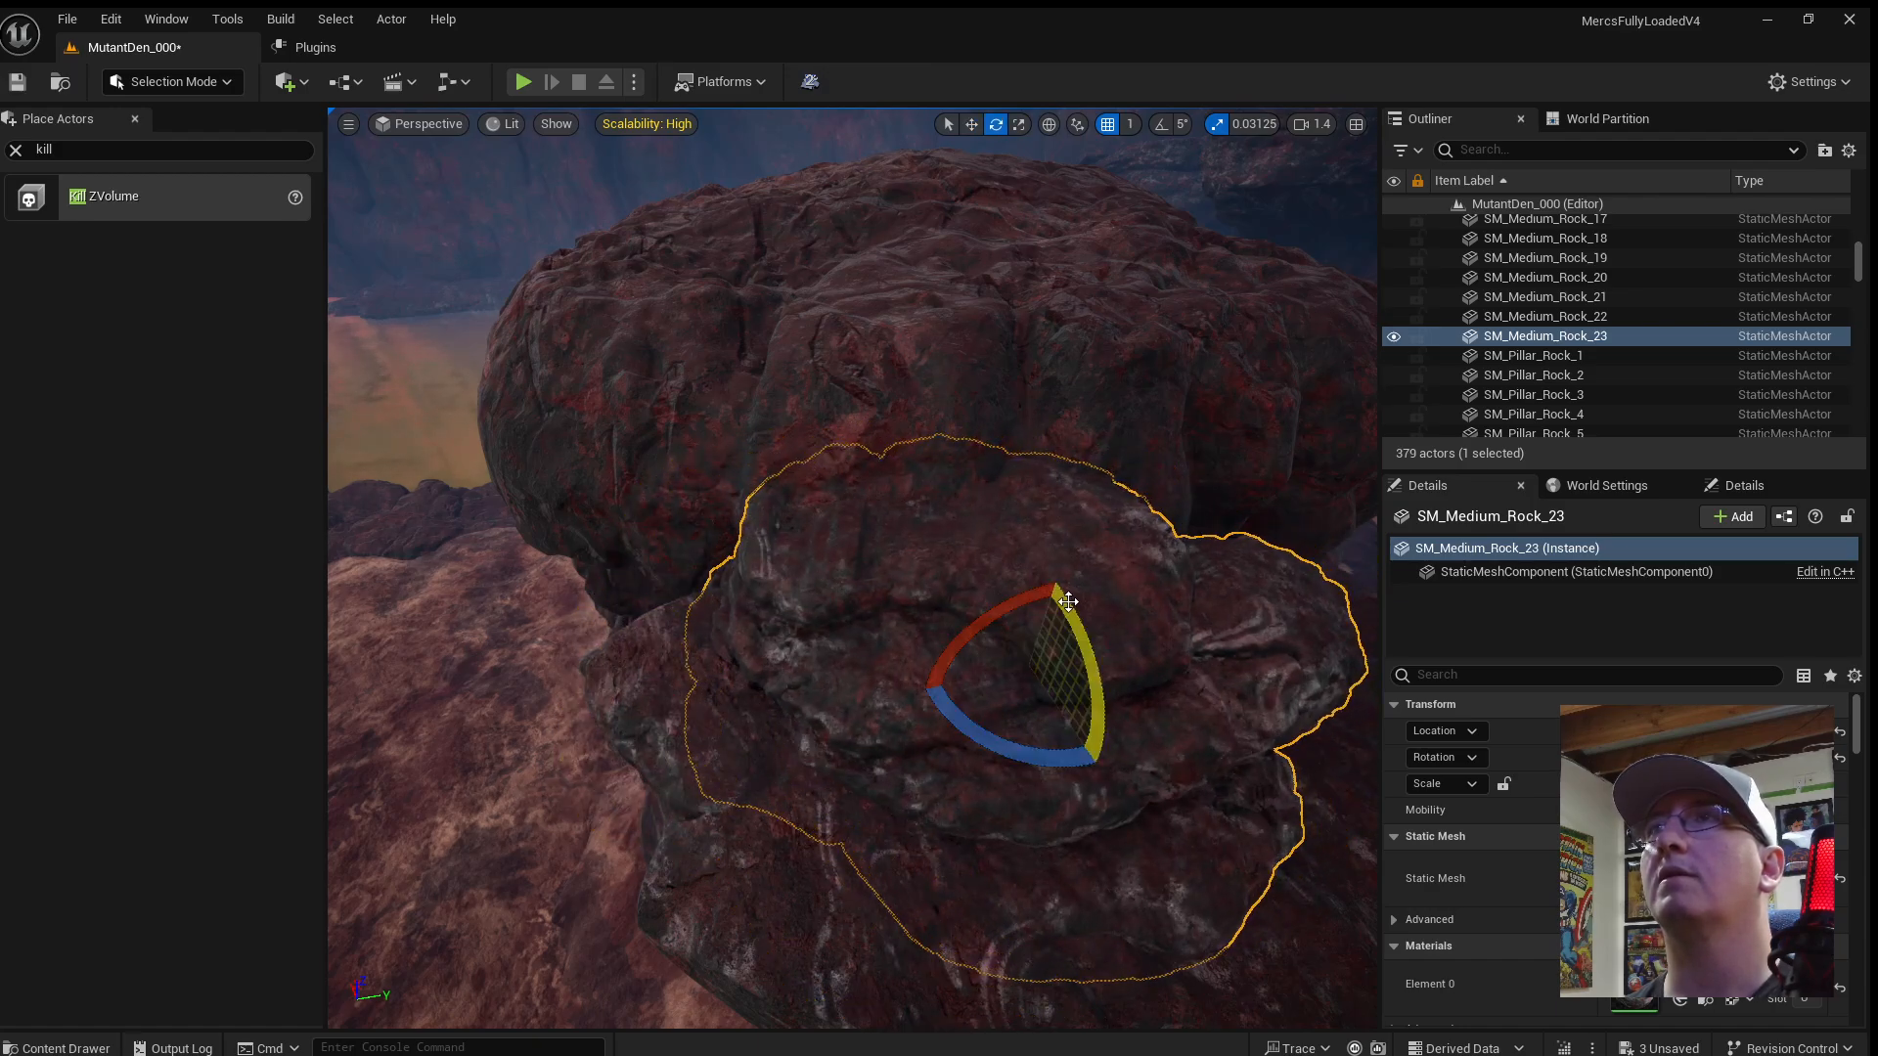
drag(1023, 599, 1048, 631)
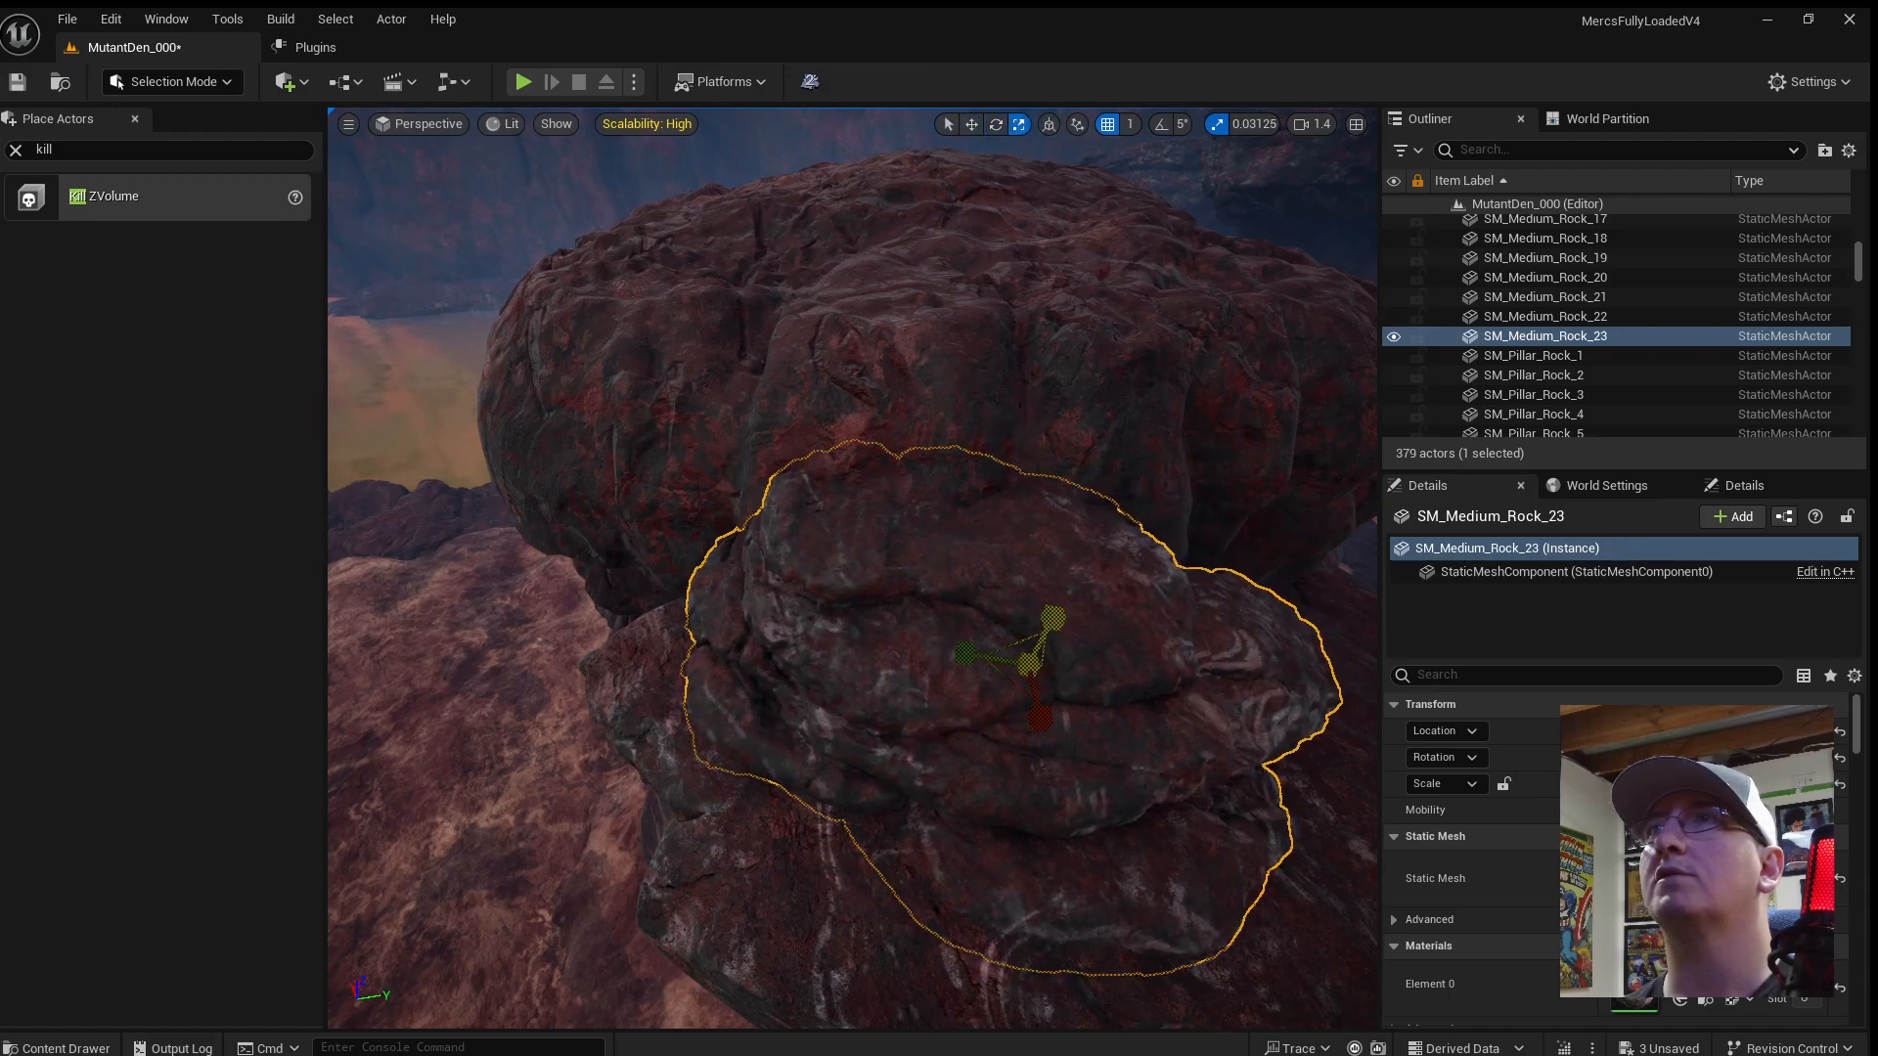
Playtest climbing from the SM_Cliff_Rock_1 ledge over the new medium rock onto the boulder's top, and stop the play session.
right_drag(1227, 825, 1061, 729)
click(1027, 884)
right_drag(1029, 880, 1320, 846)
right_drag(1049, 847, 772, 834)
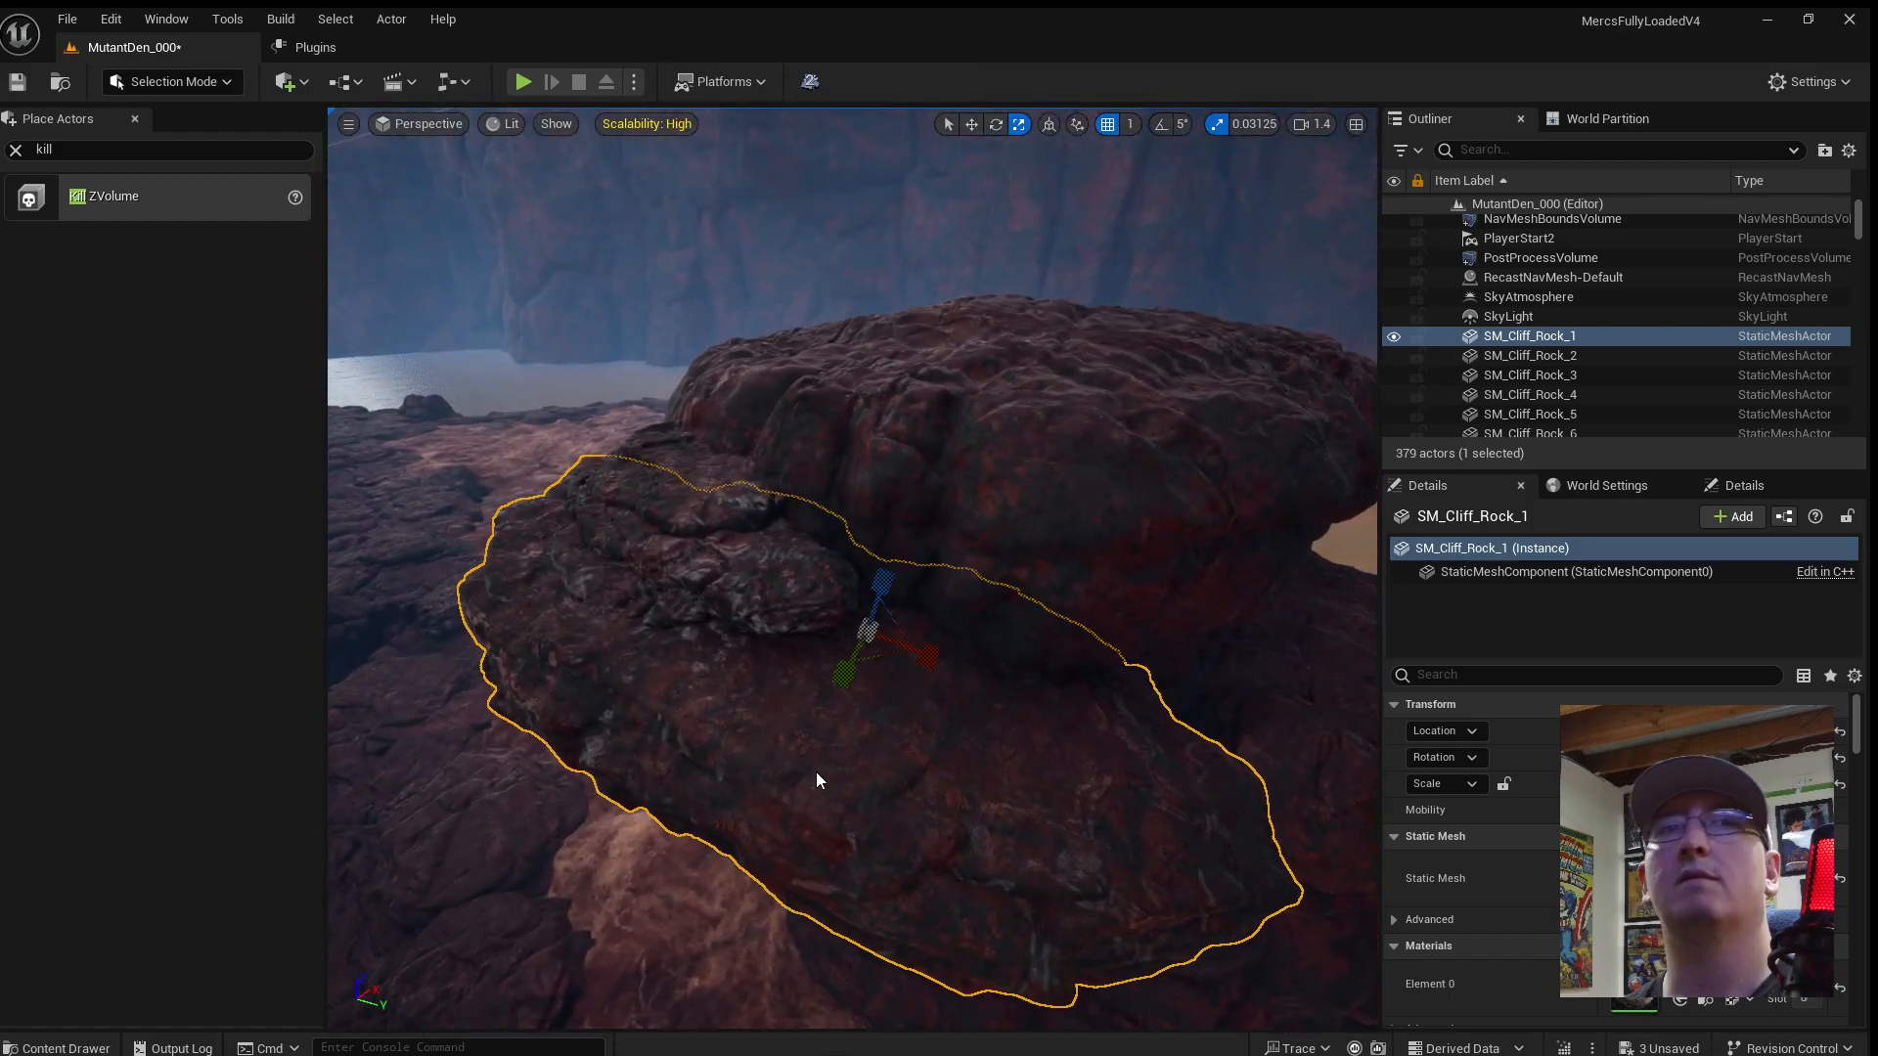
key(alt+p)
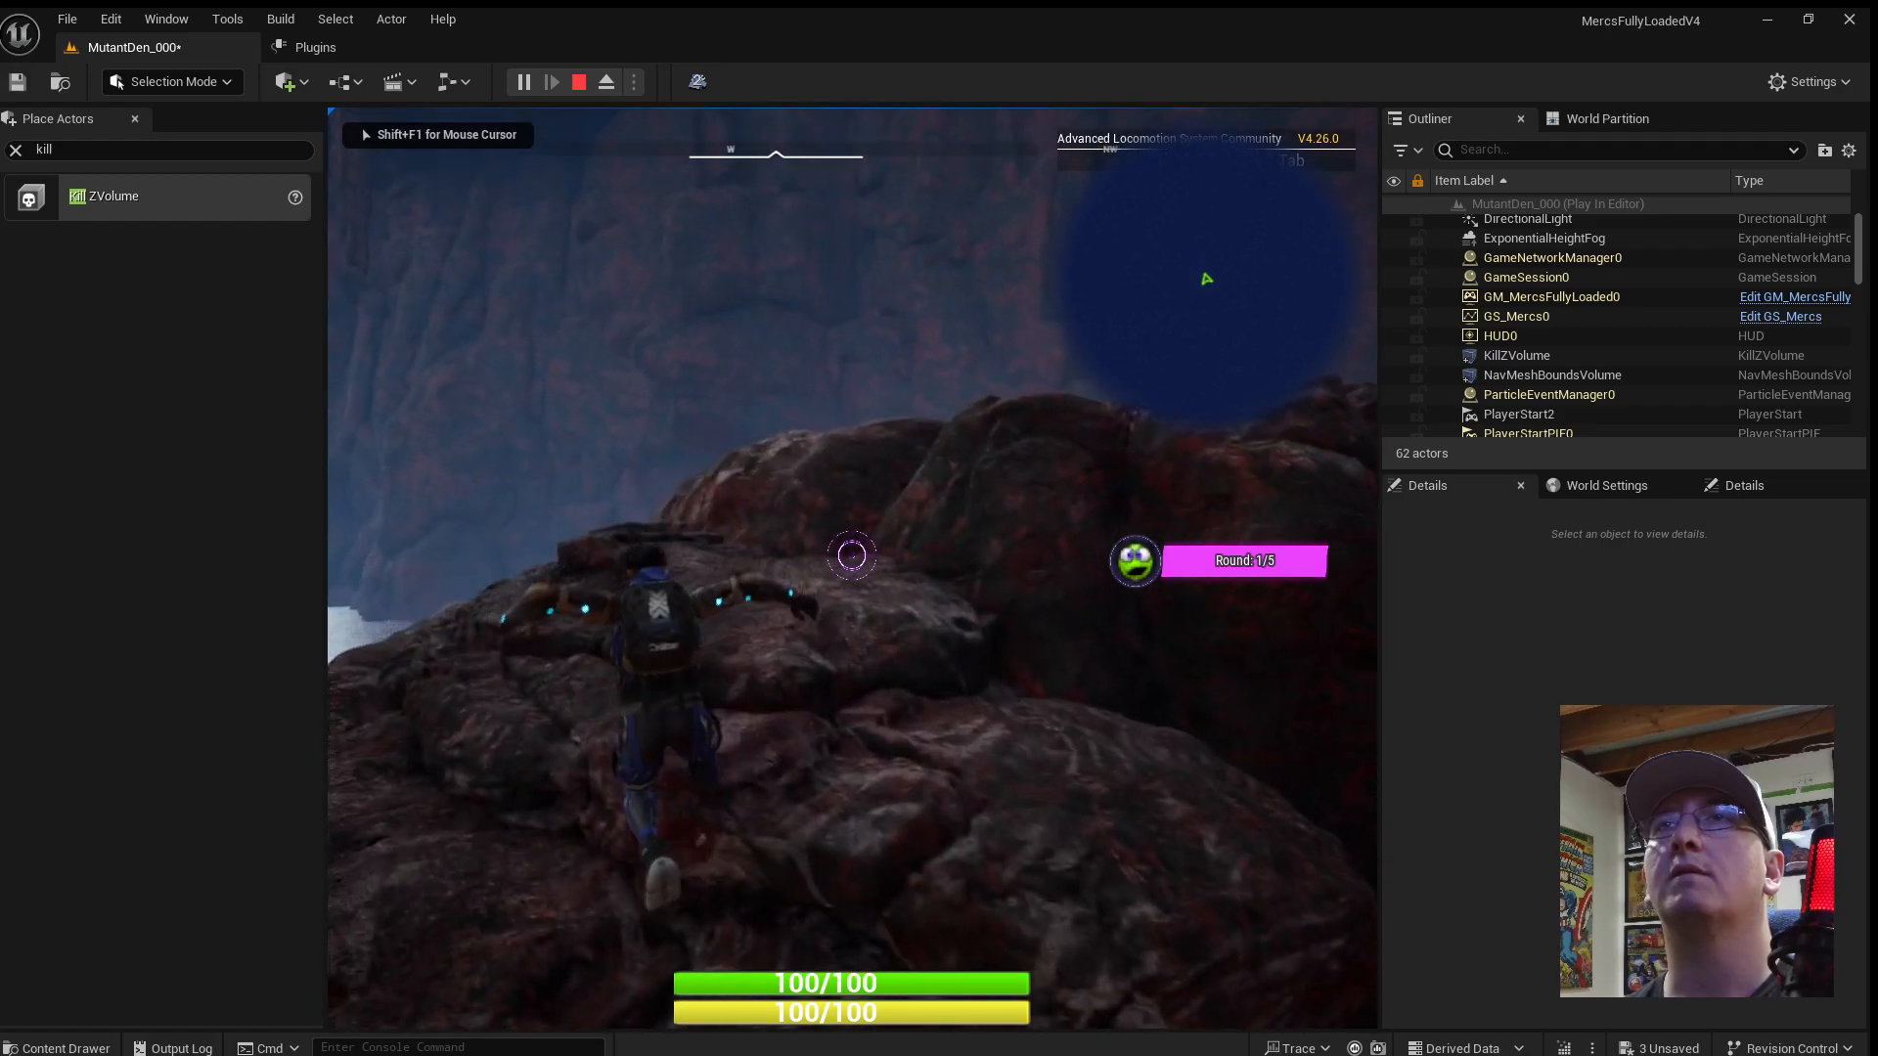
key(w)
key(space)
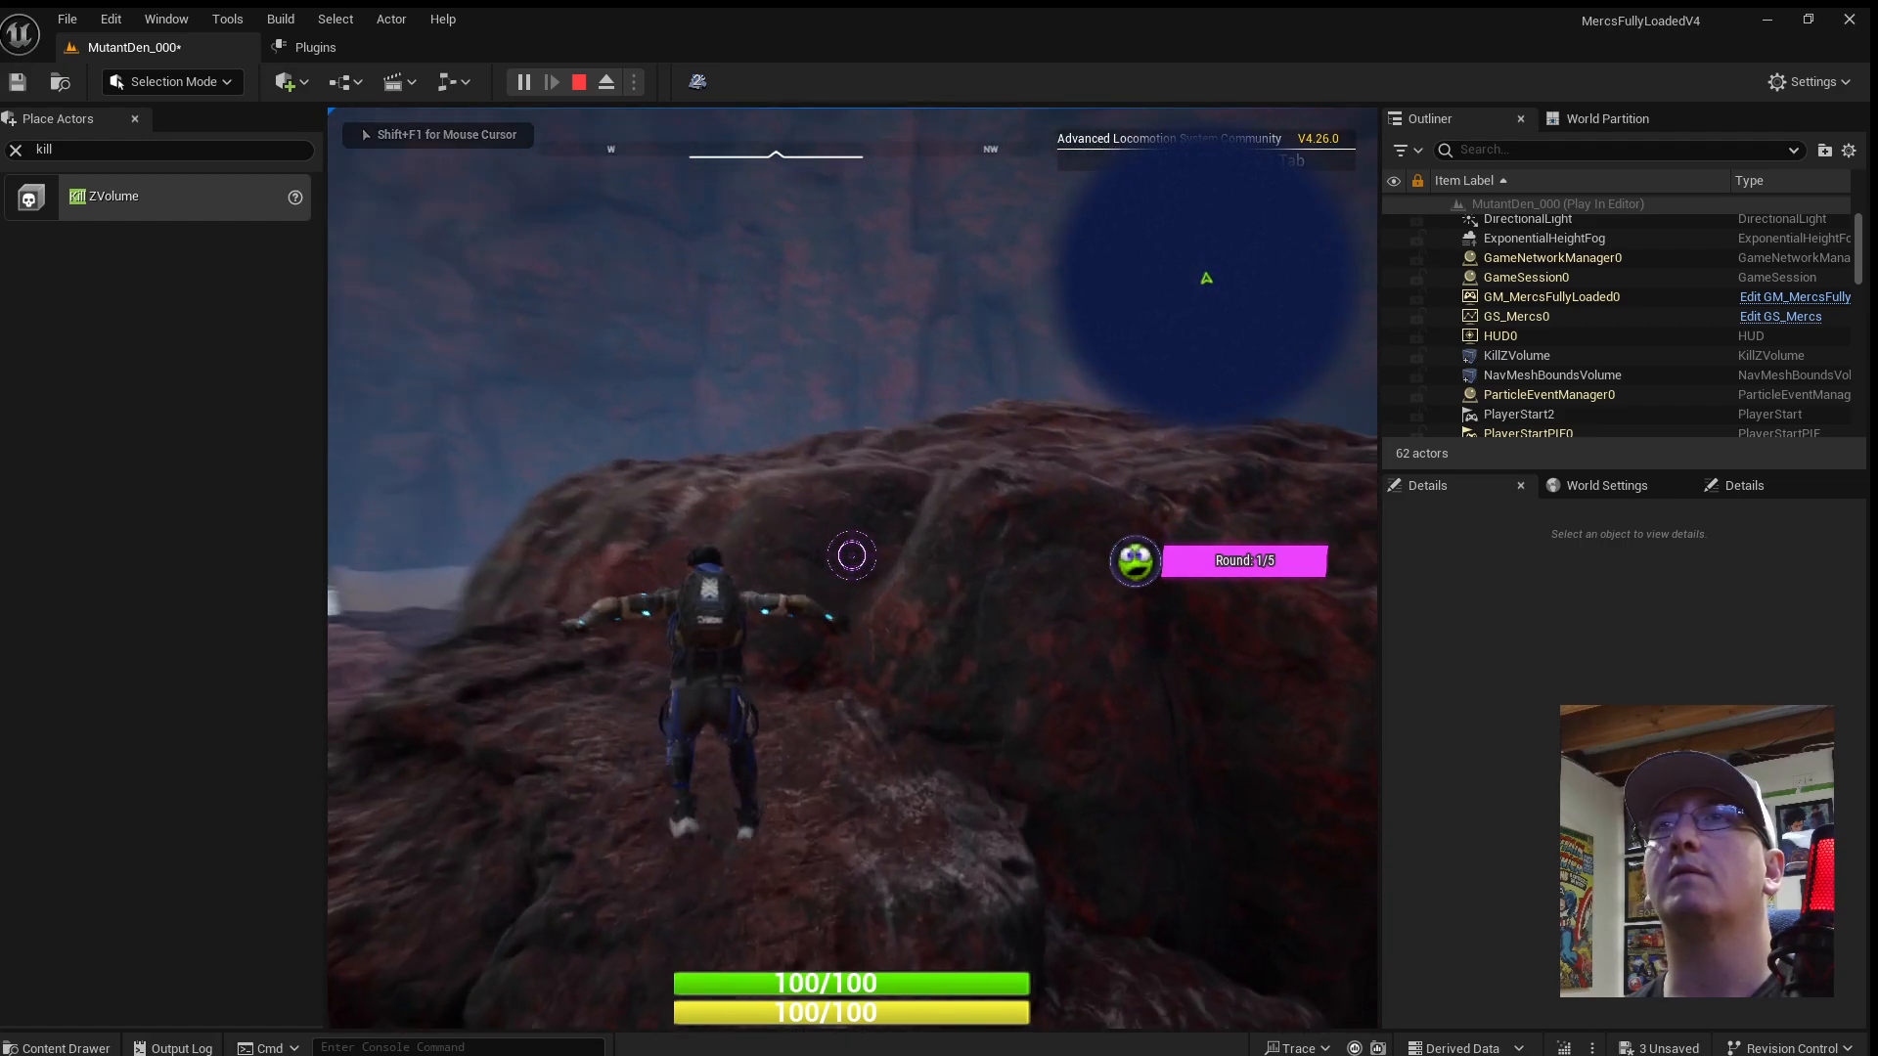
key(w)
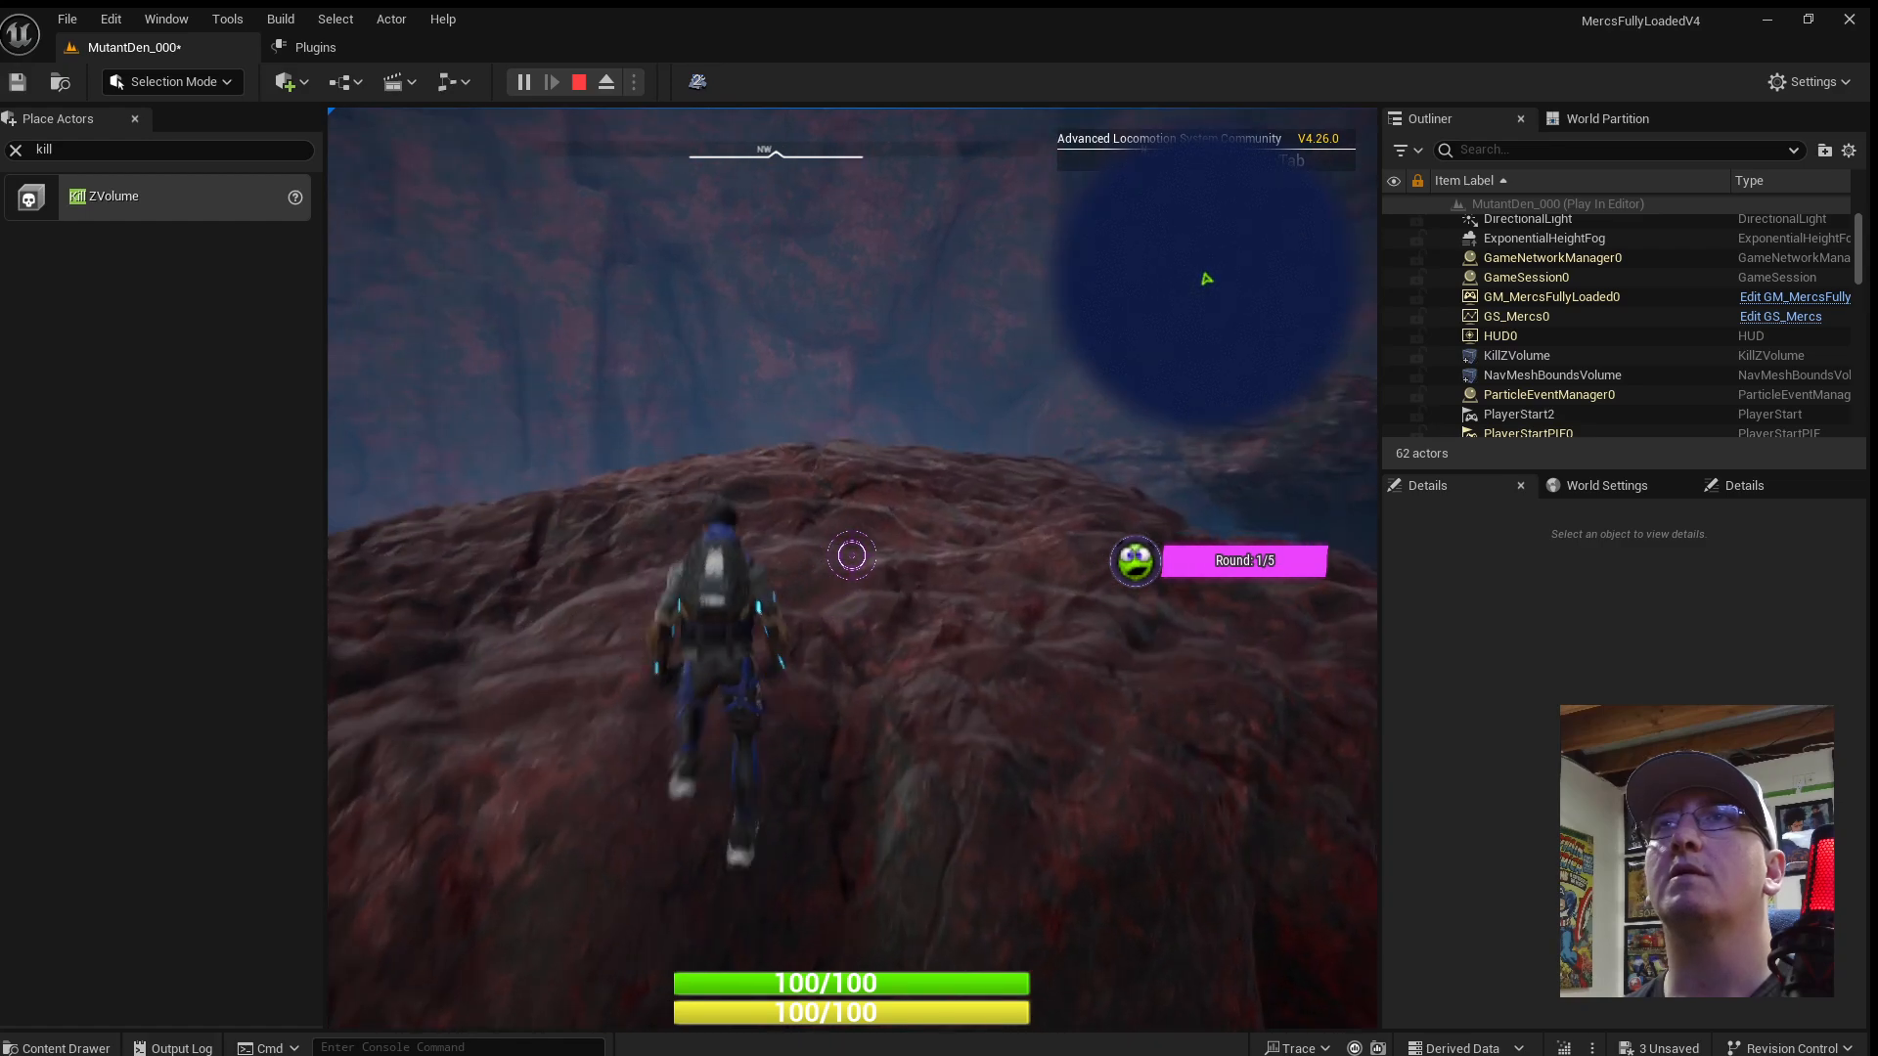
key(w)
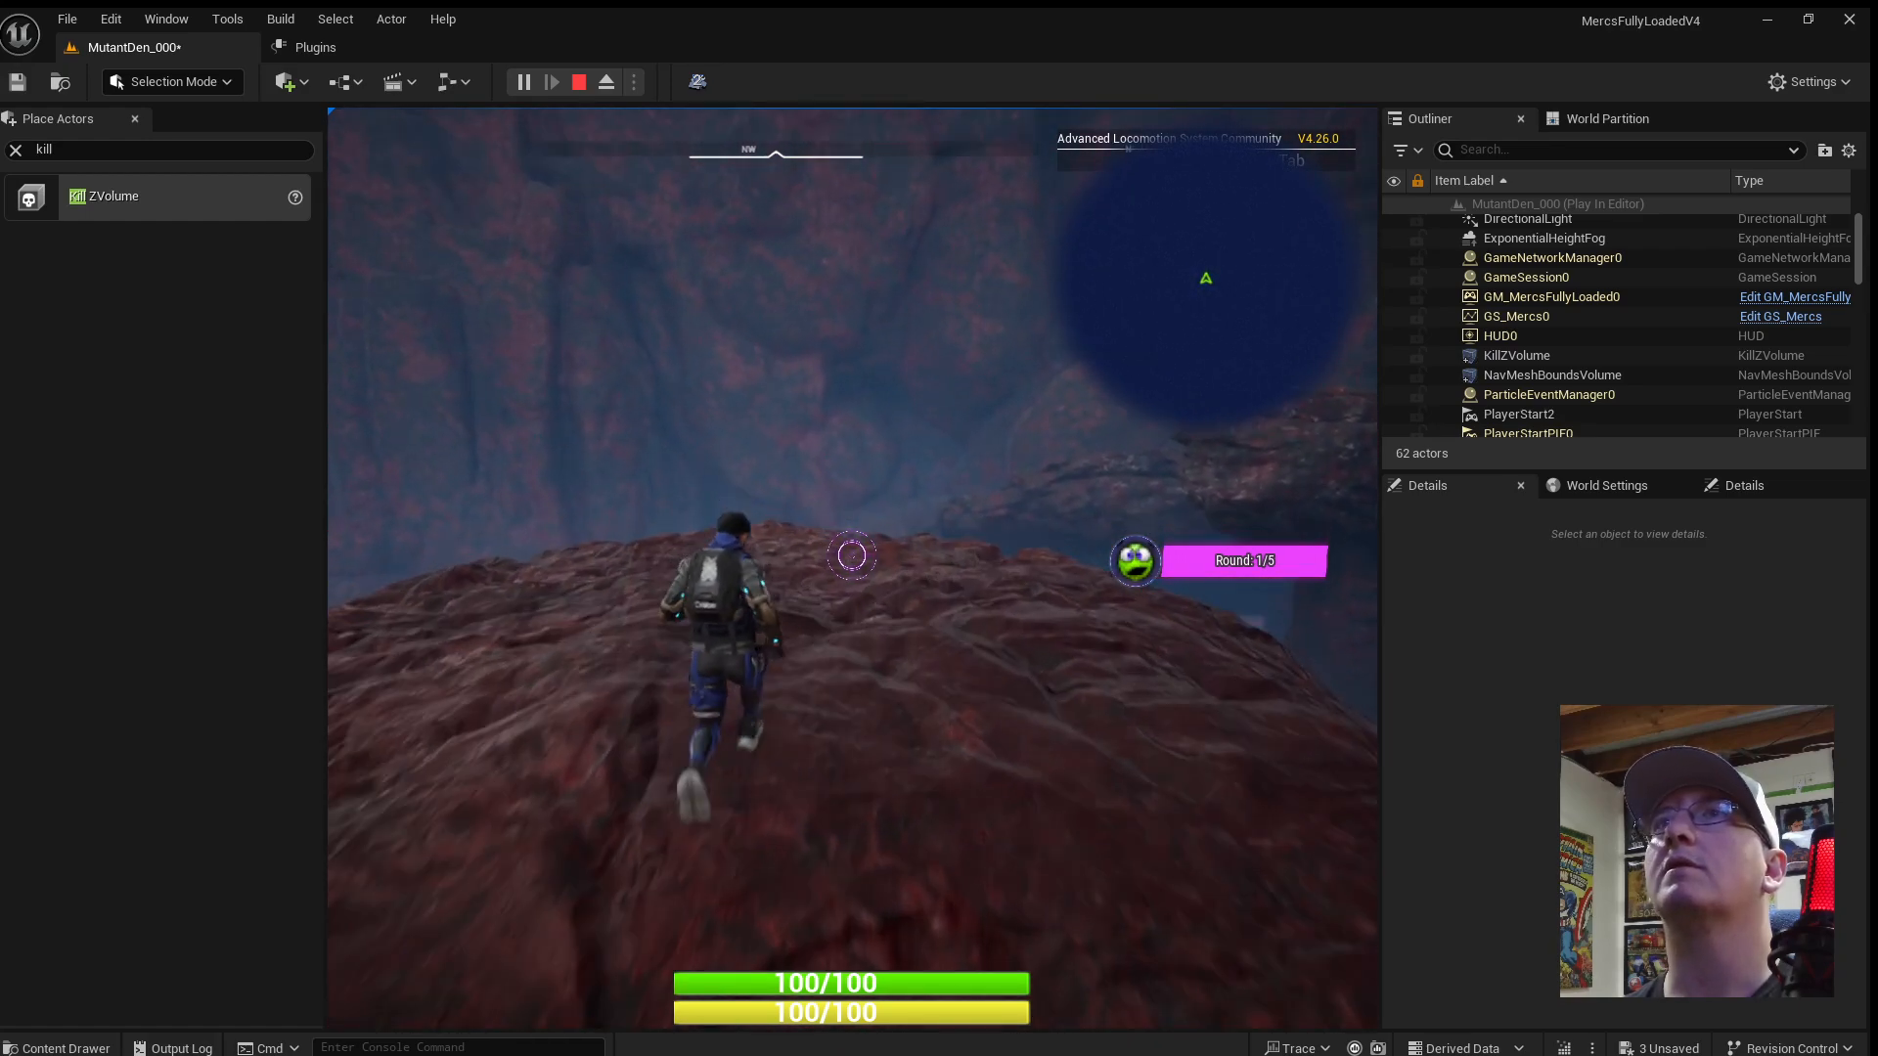
key(w)
key(w)
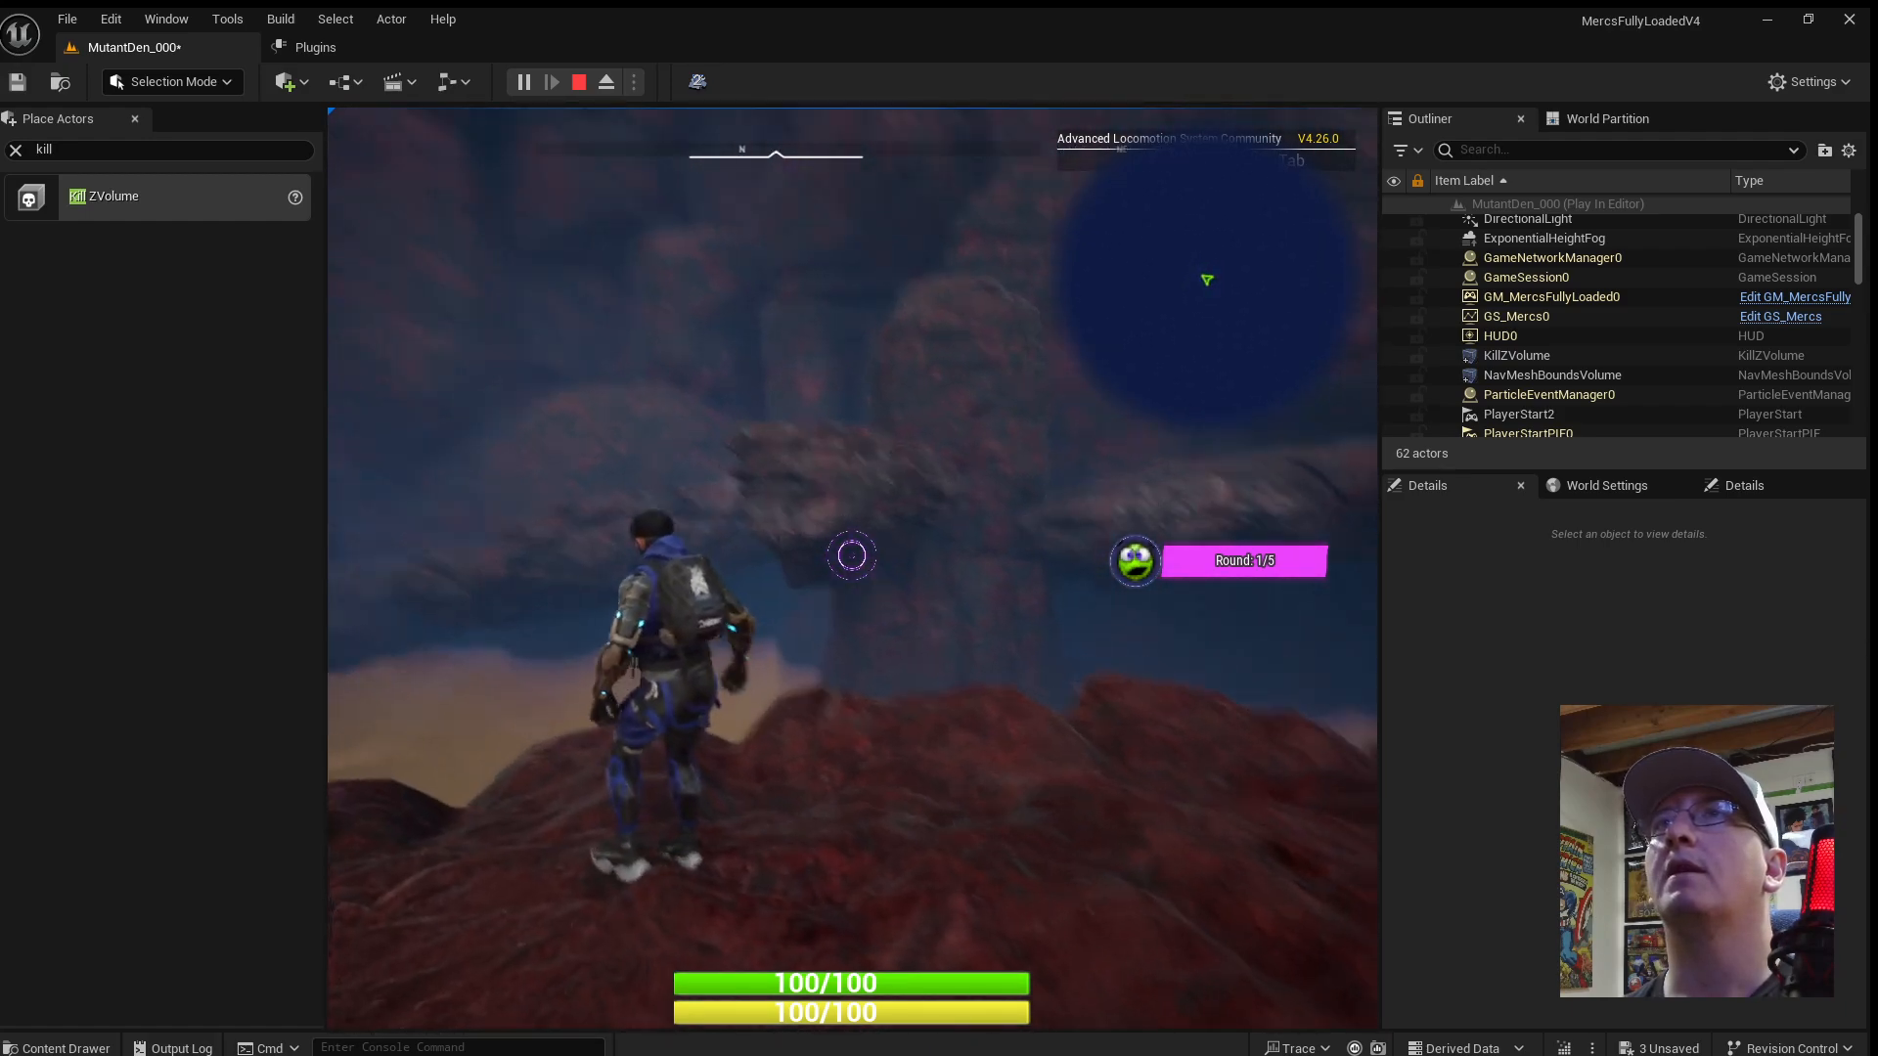
key(Escape)
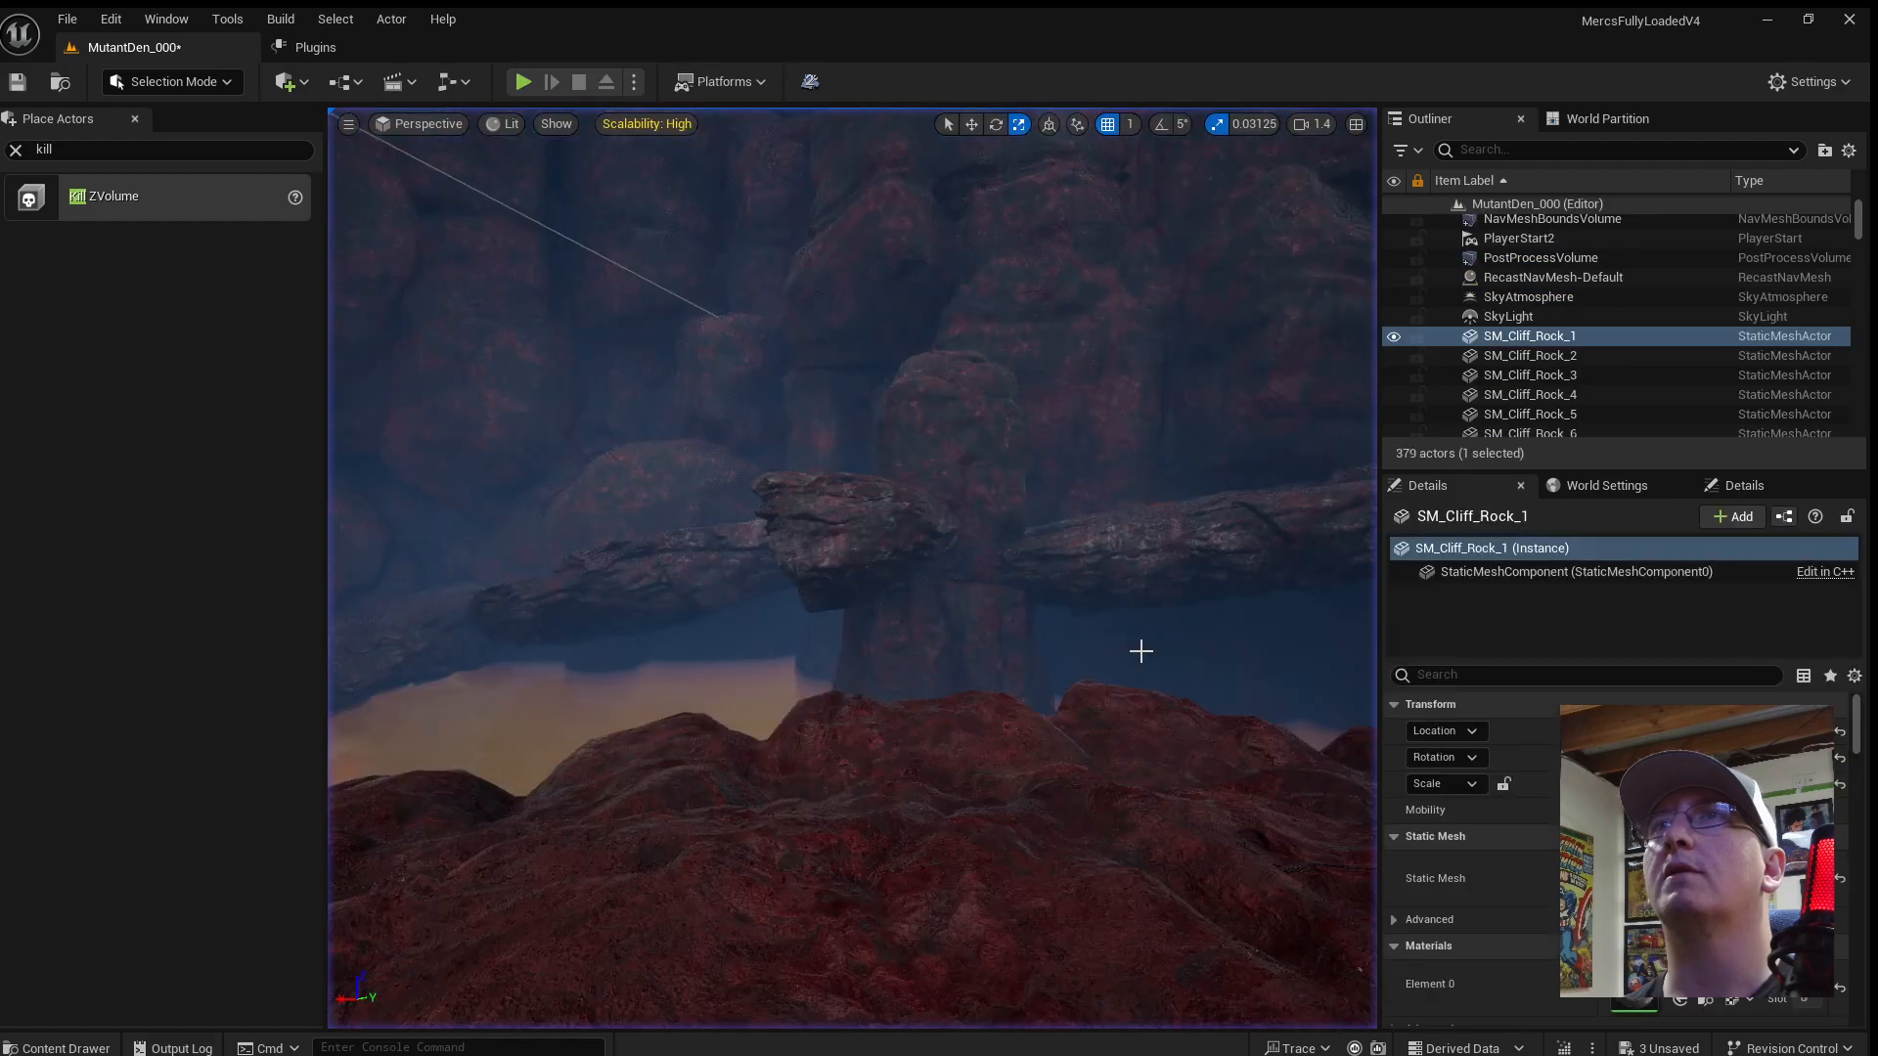
Examine the pillars and cliff ledges across the acidic lake for continuing the jump route.
key(a)
right_drag(1140, 649, 865, 633)
key(w)
key(s)
key(w)
scroll(1086, 657, up, 1)
right_drag(626, 719, 790, 718)
right_drag(931, 720, 918, 741)
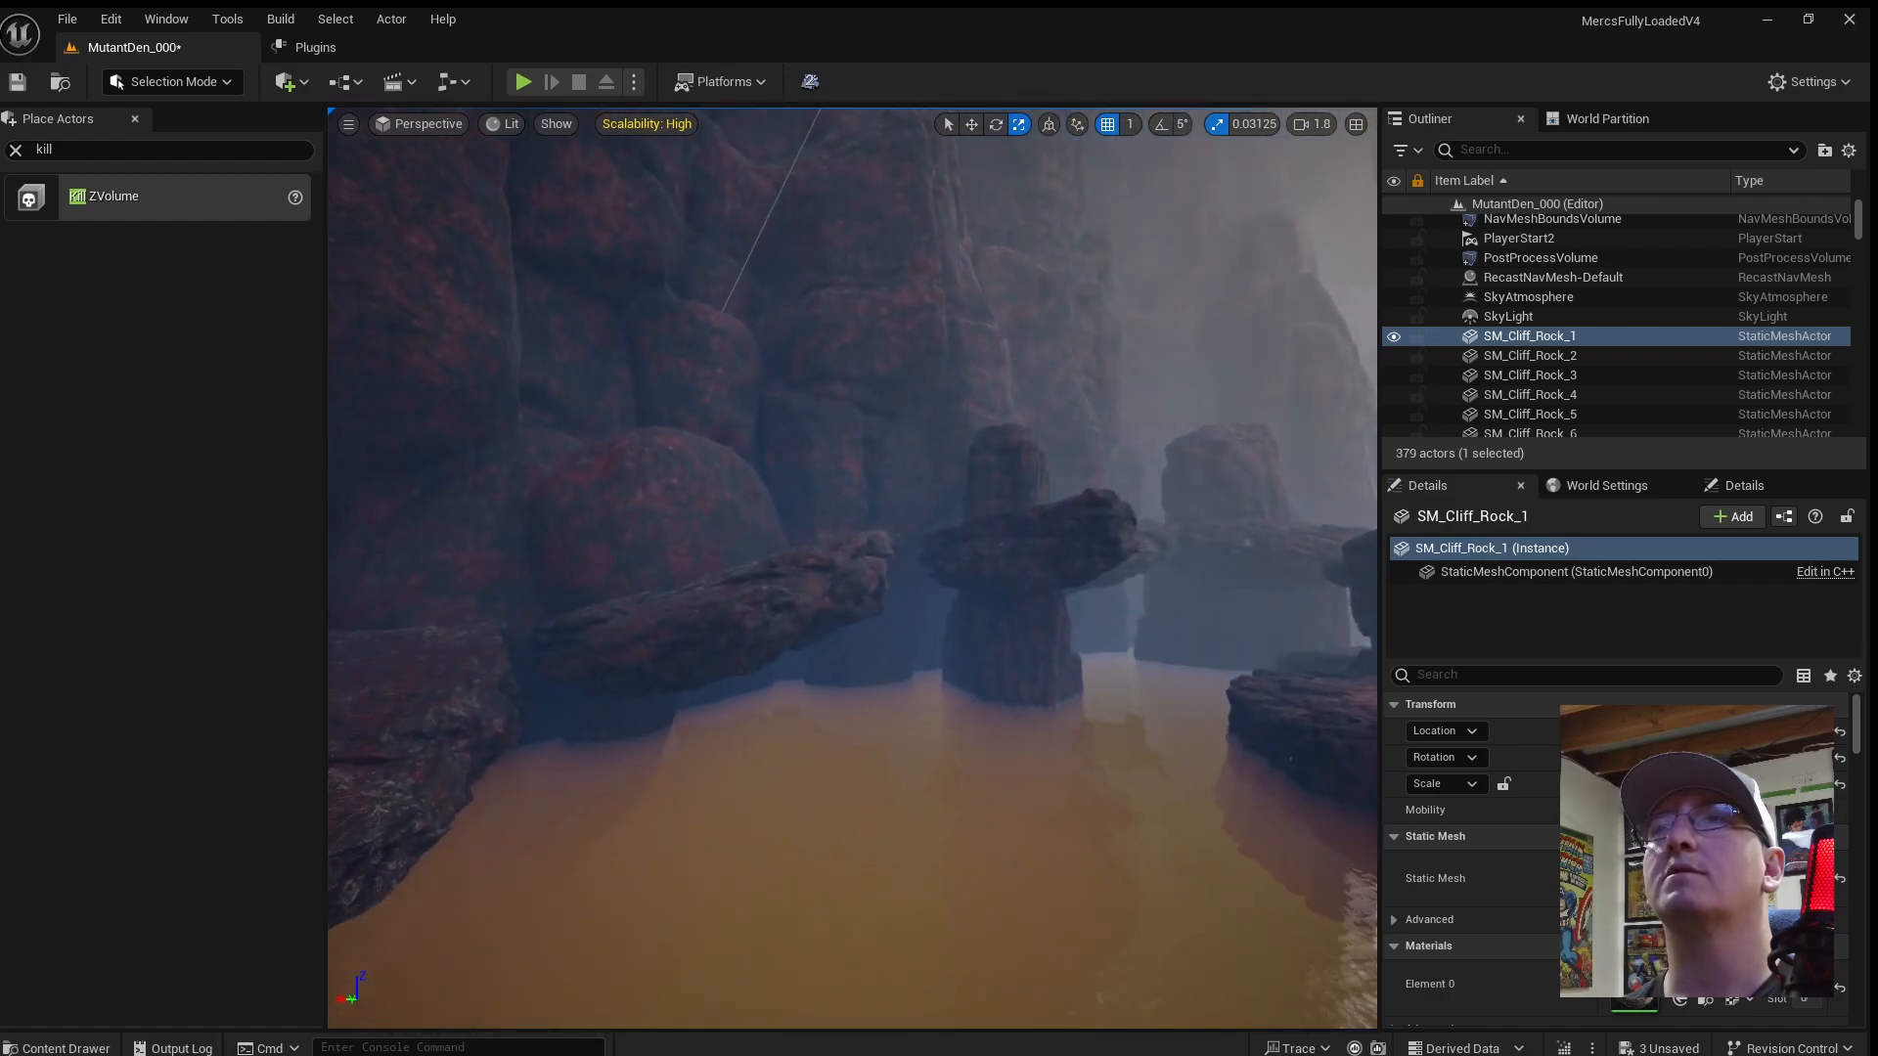
Add a plate rock mesh from the Foliage collection to the acidic lake in front of the low cliff ledge.
key(ctrl+space)
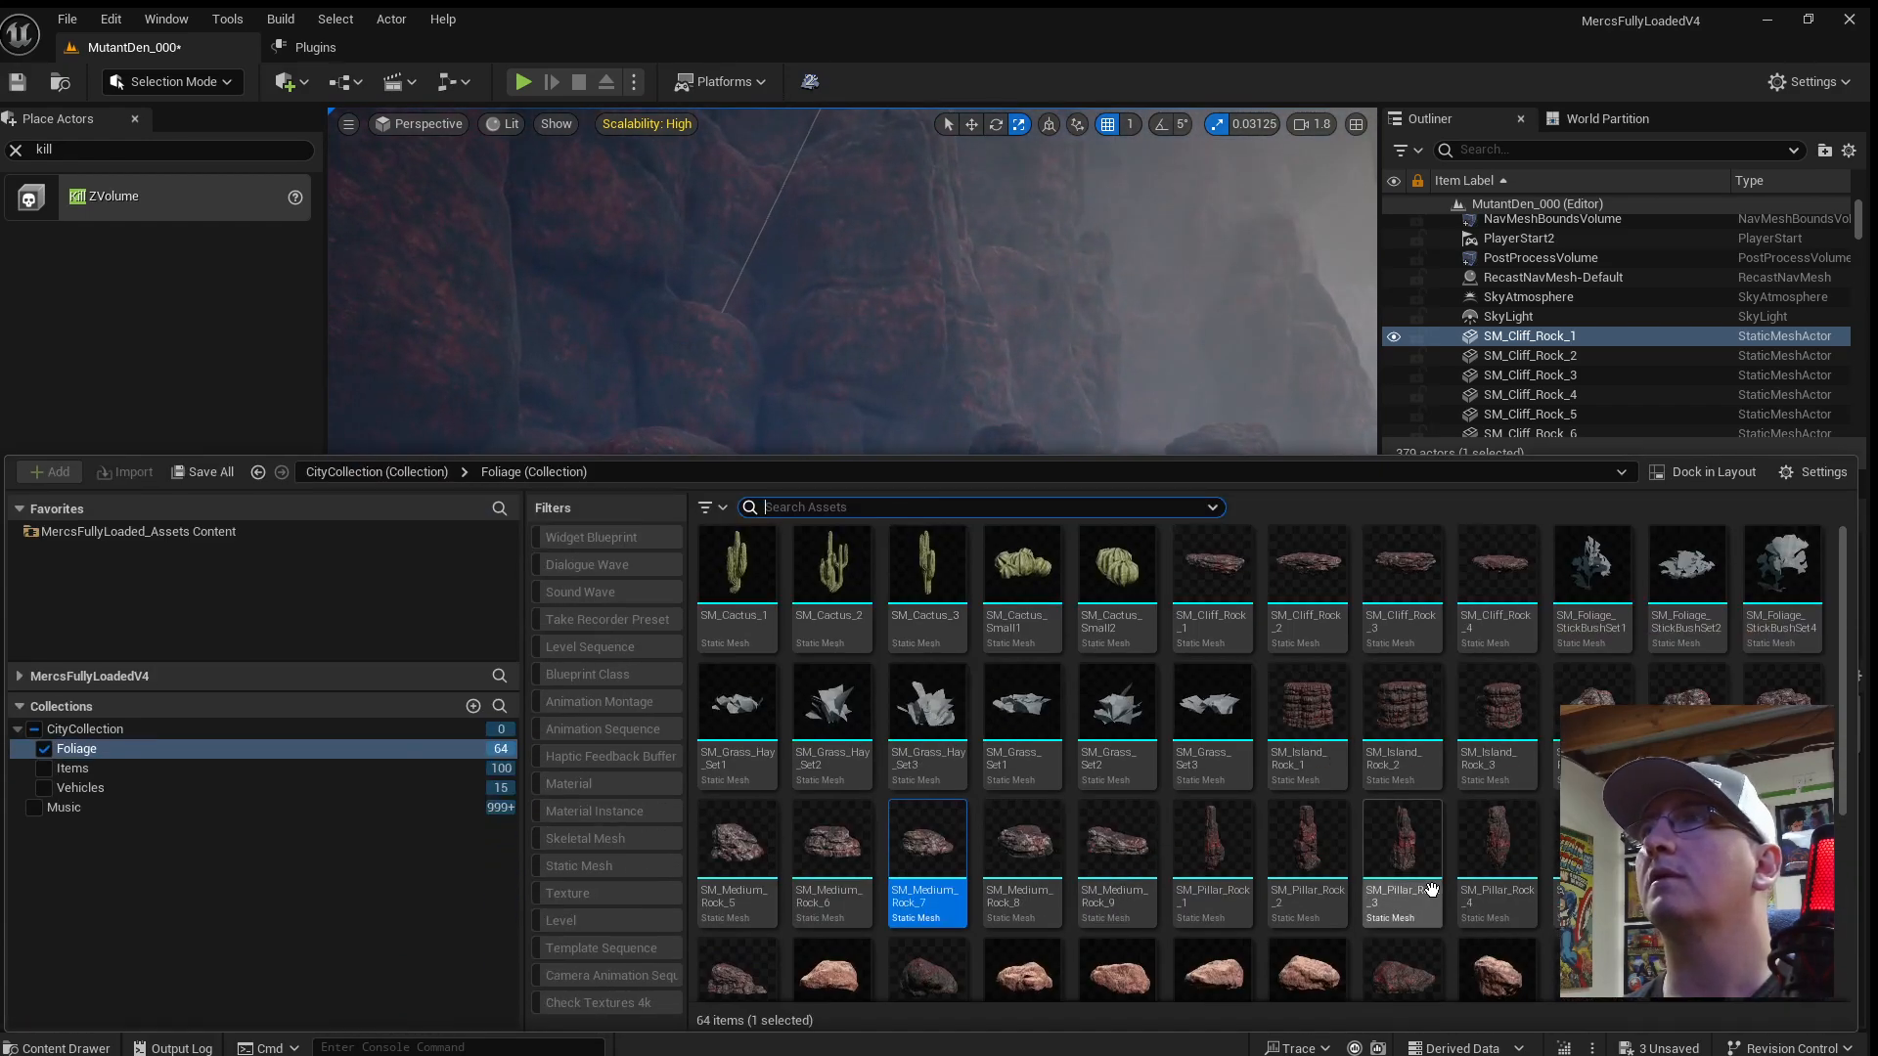
drag(1592, 860, 780, 784)
key(w)
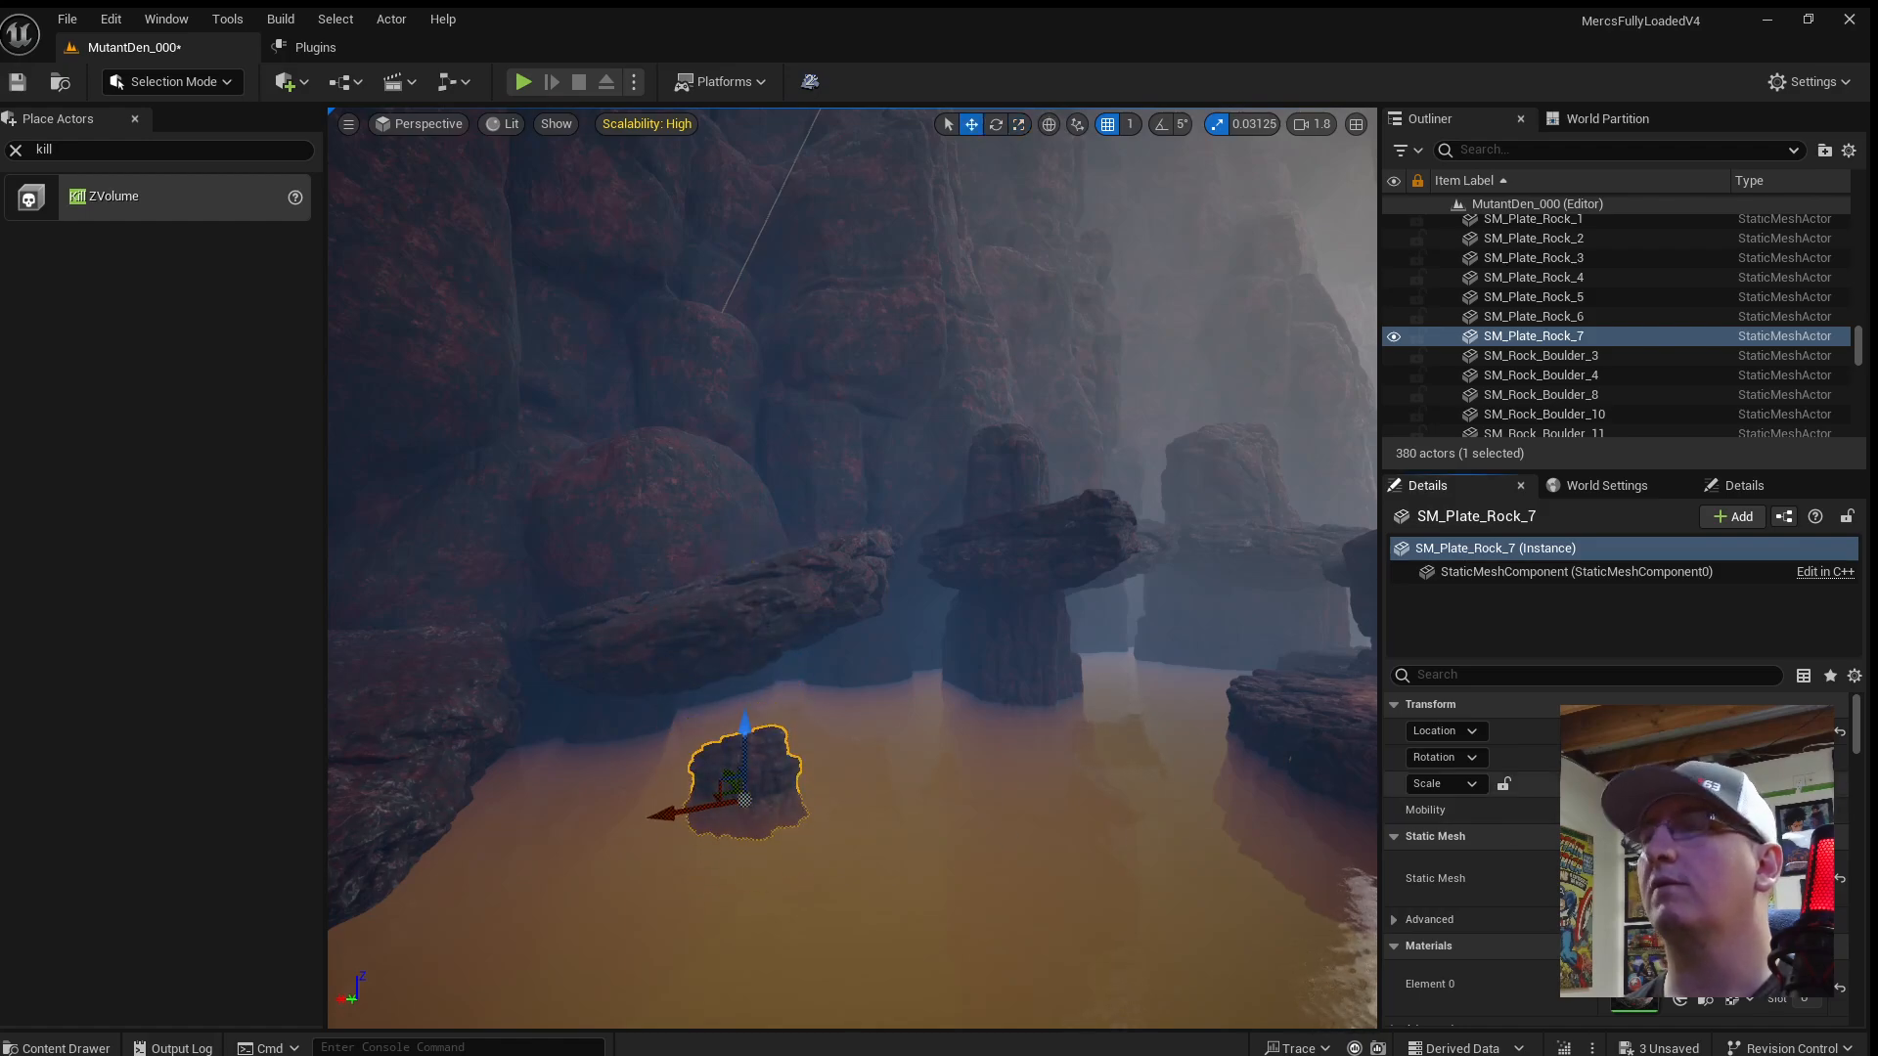
text(4)
key(Return)
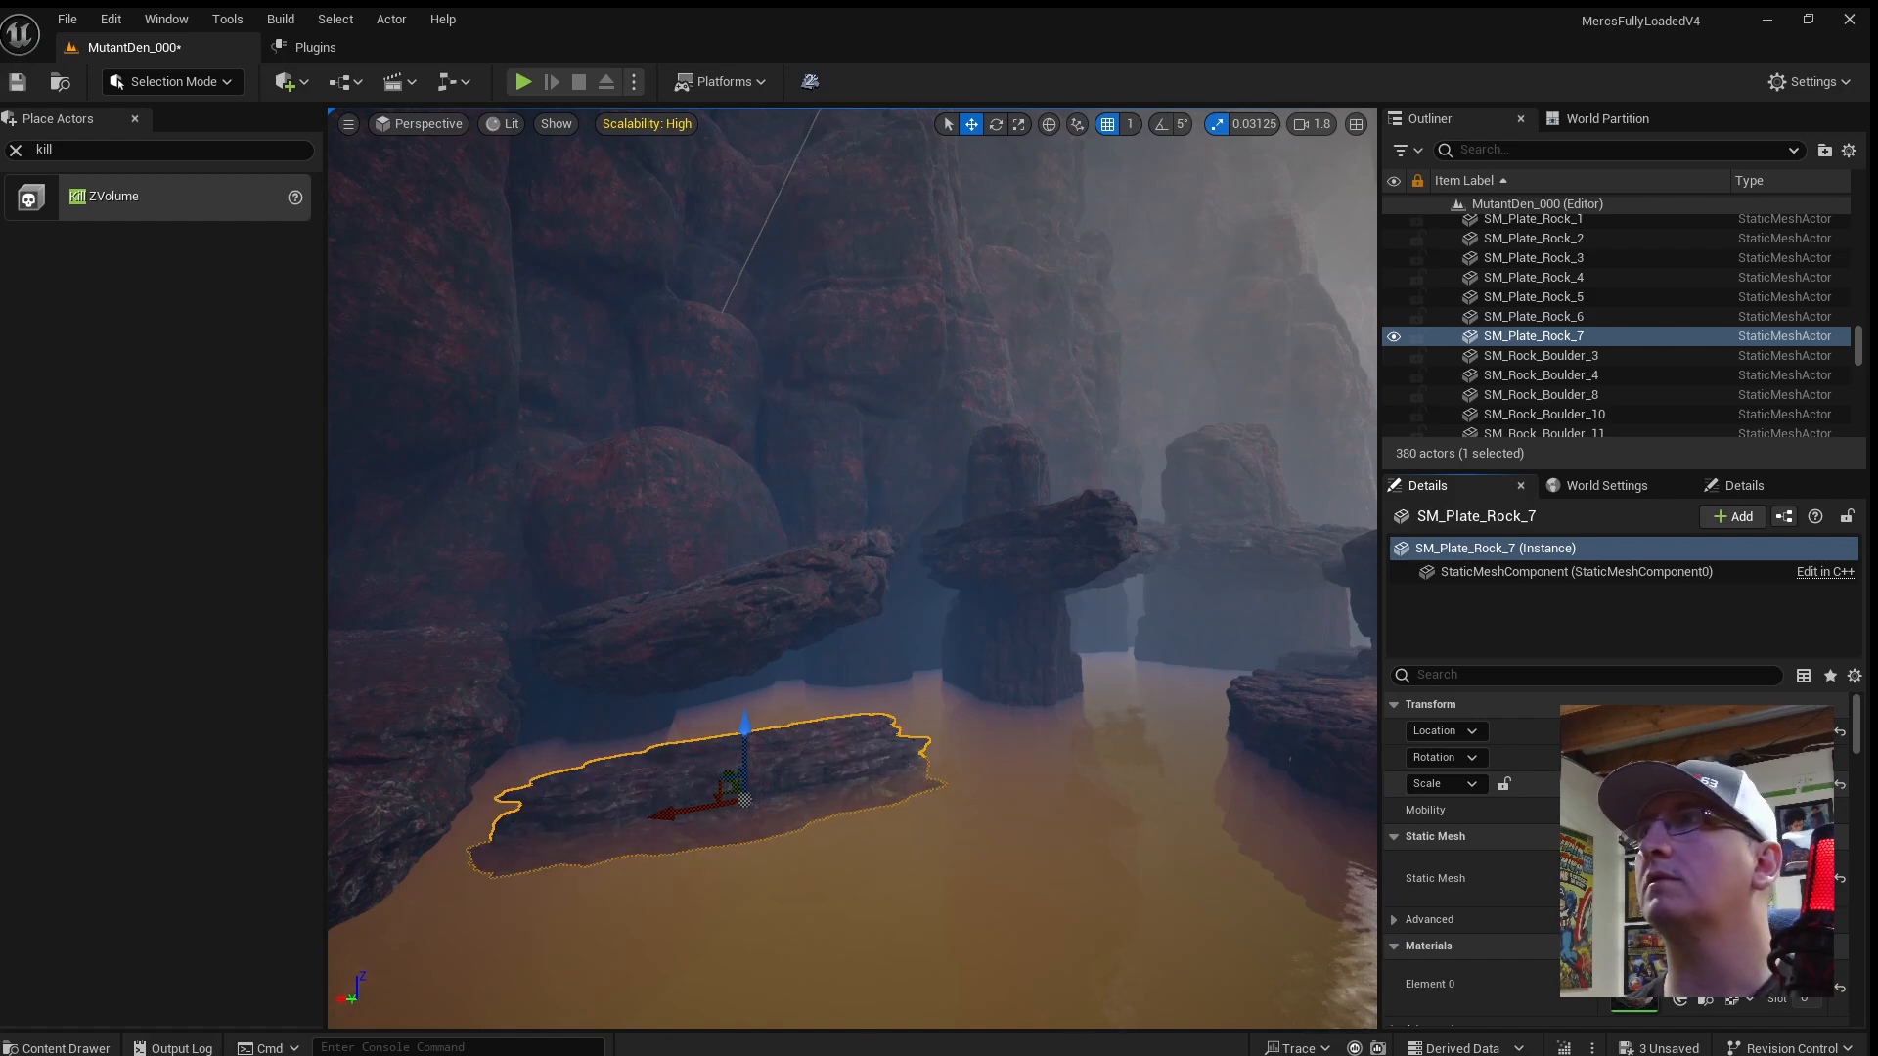
click(1839, 785)
Lock the plate rock's scale proportions and scale it uniformly to 4.
click(1503, 786)
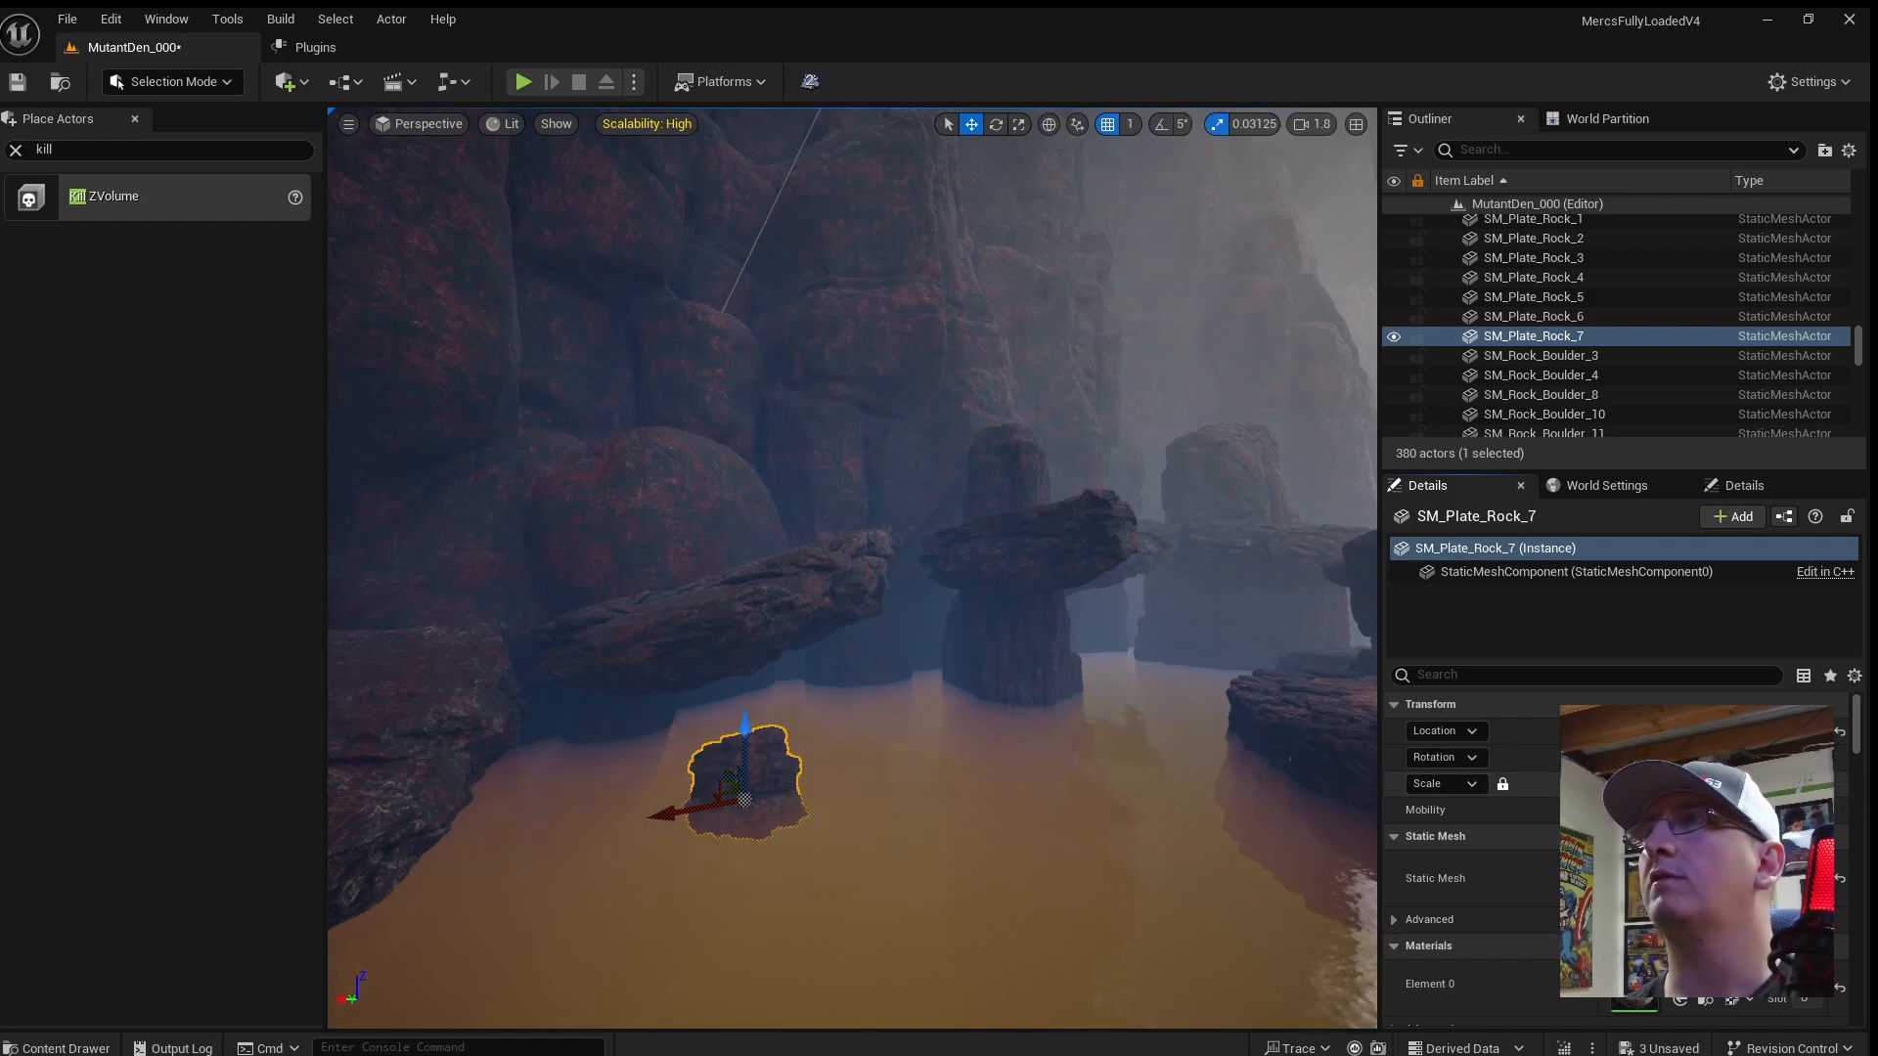
click(1643, 784)
text(4)
key(Return)
Move the enlarged plate rock beneath the cliff ledge and raise it so it supports the ledge from the lake.
mouse_move(809, 650)
right_down()
mouse_move(788, 641)
mouse_move(694, 763)
mouse_move(809, 649)
right_up()
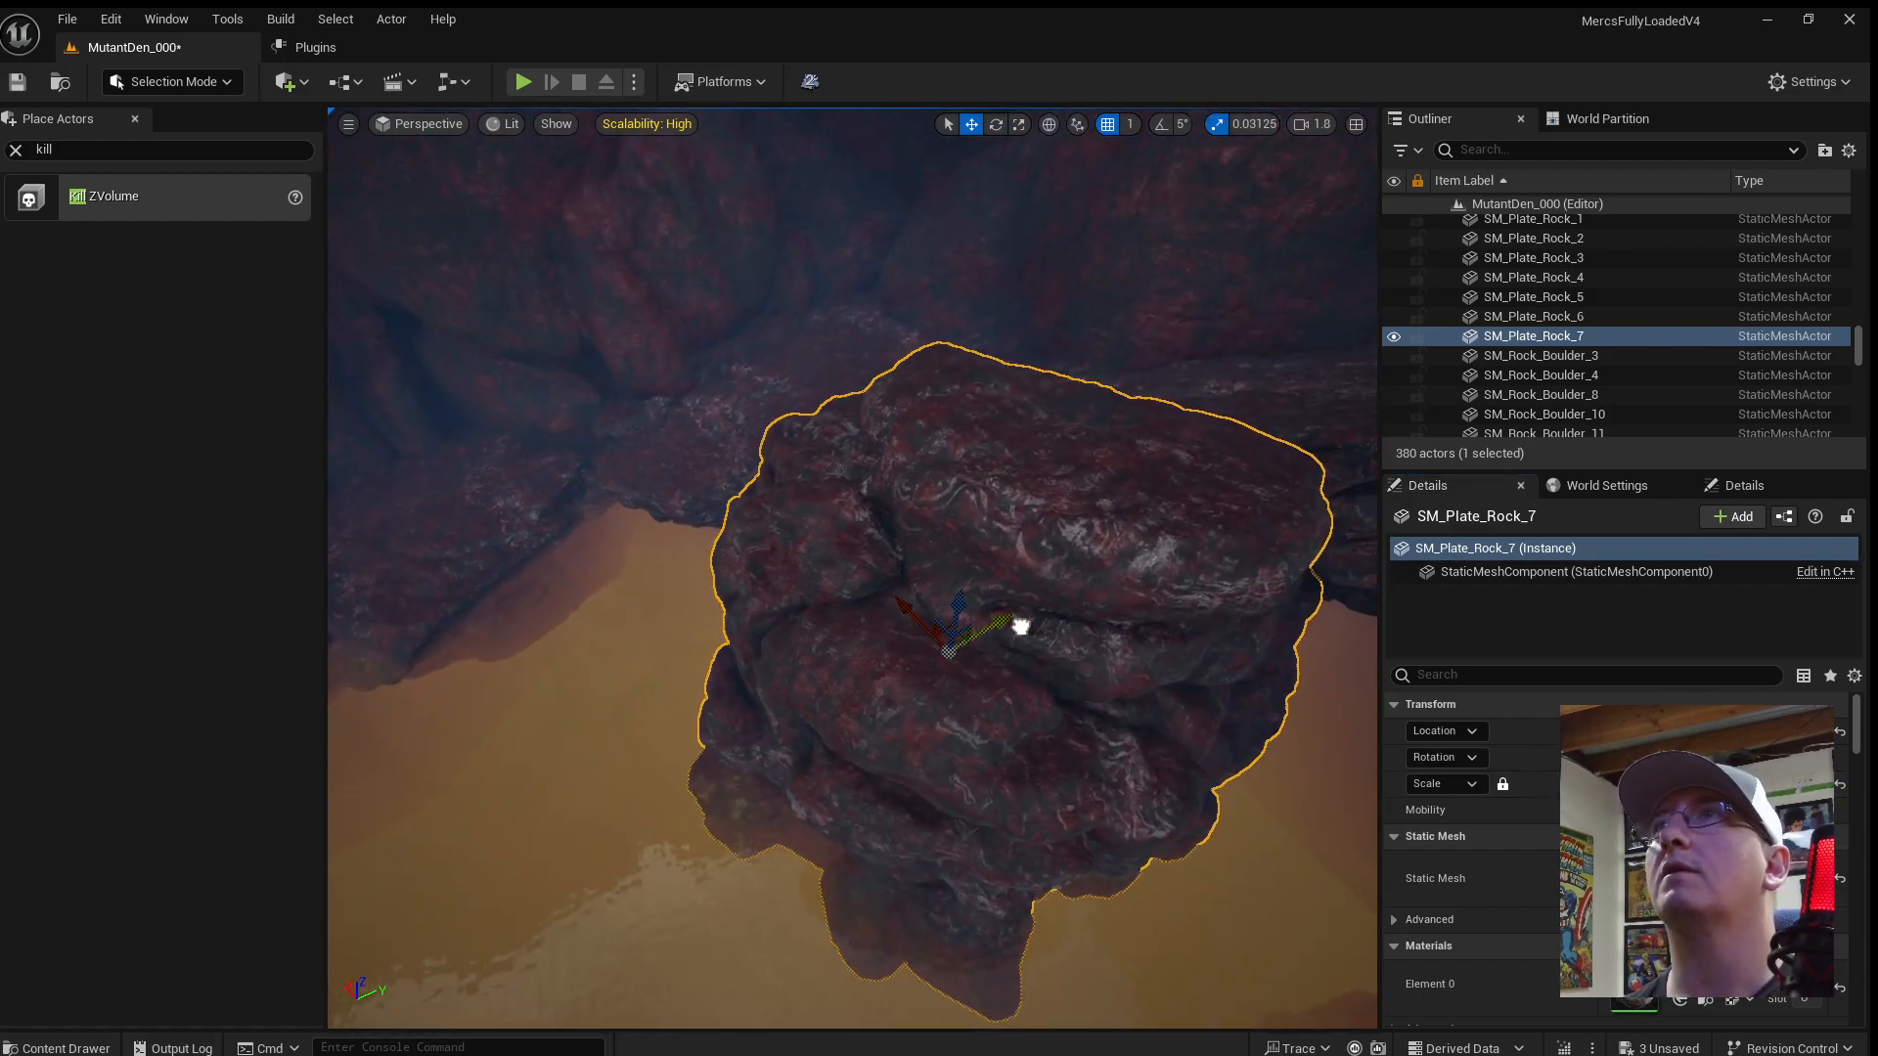
drag(1018, 629, 1133, 594)
mouse_move(1133, 594)
right_down()
mouse_move(1340, 626)
mouse_move(1261, 508)
mouse_move(1134, 594)
right_up()
drag(816, 740, 817, 699)
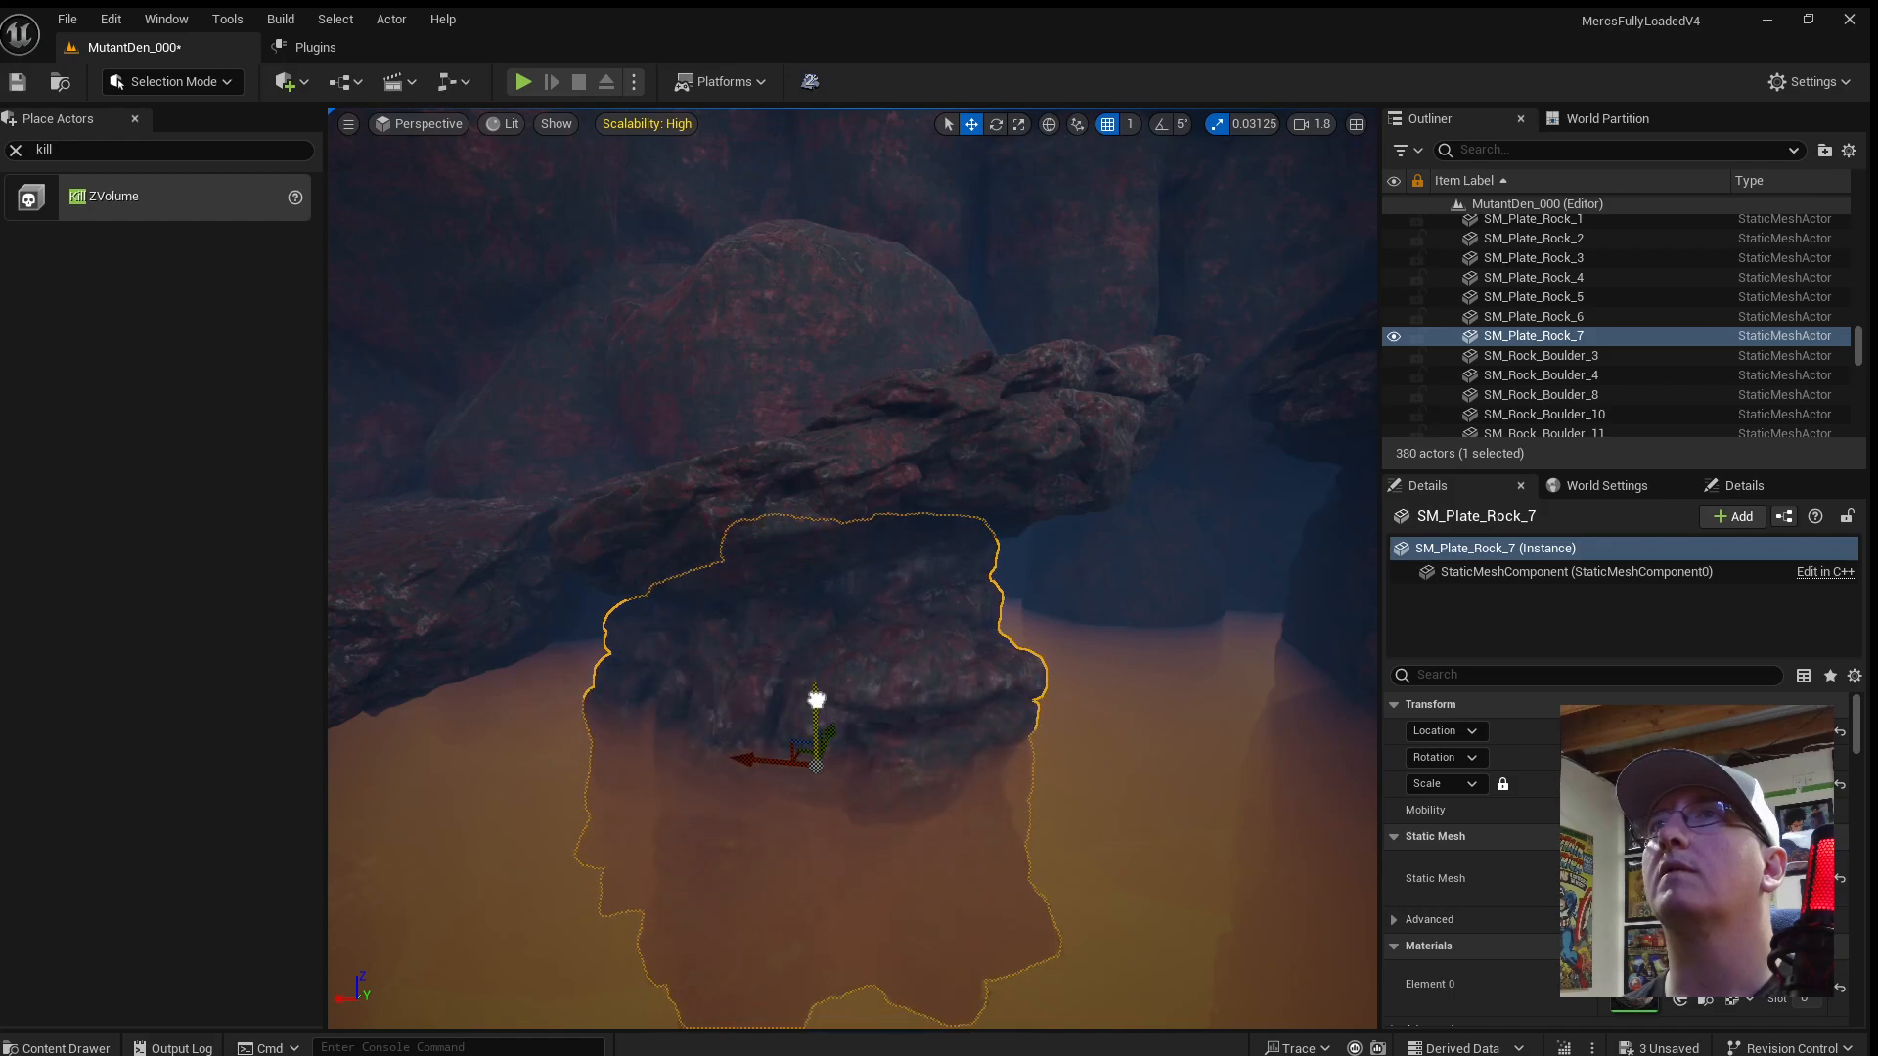
Examine the acidic lake, the supported cliff ledge and the pillars around the island for the jump route.
click(1213, 816)
right_drag(1213, 816, 1301, 903)
right_drag(824, 602, 821, 603)
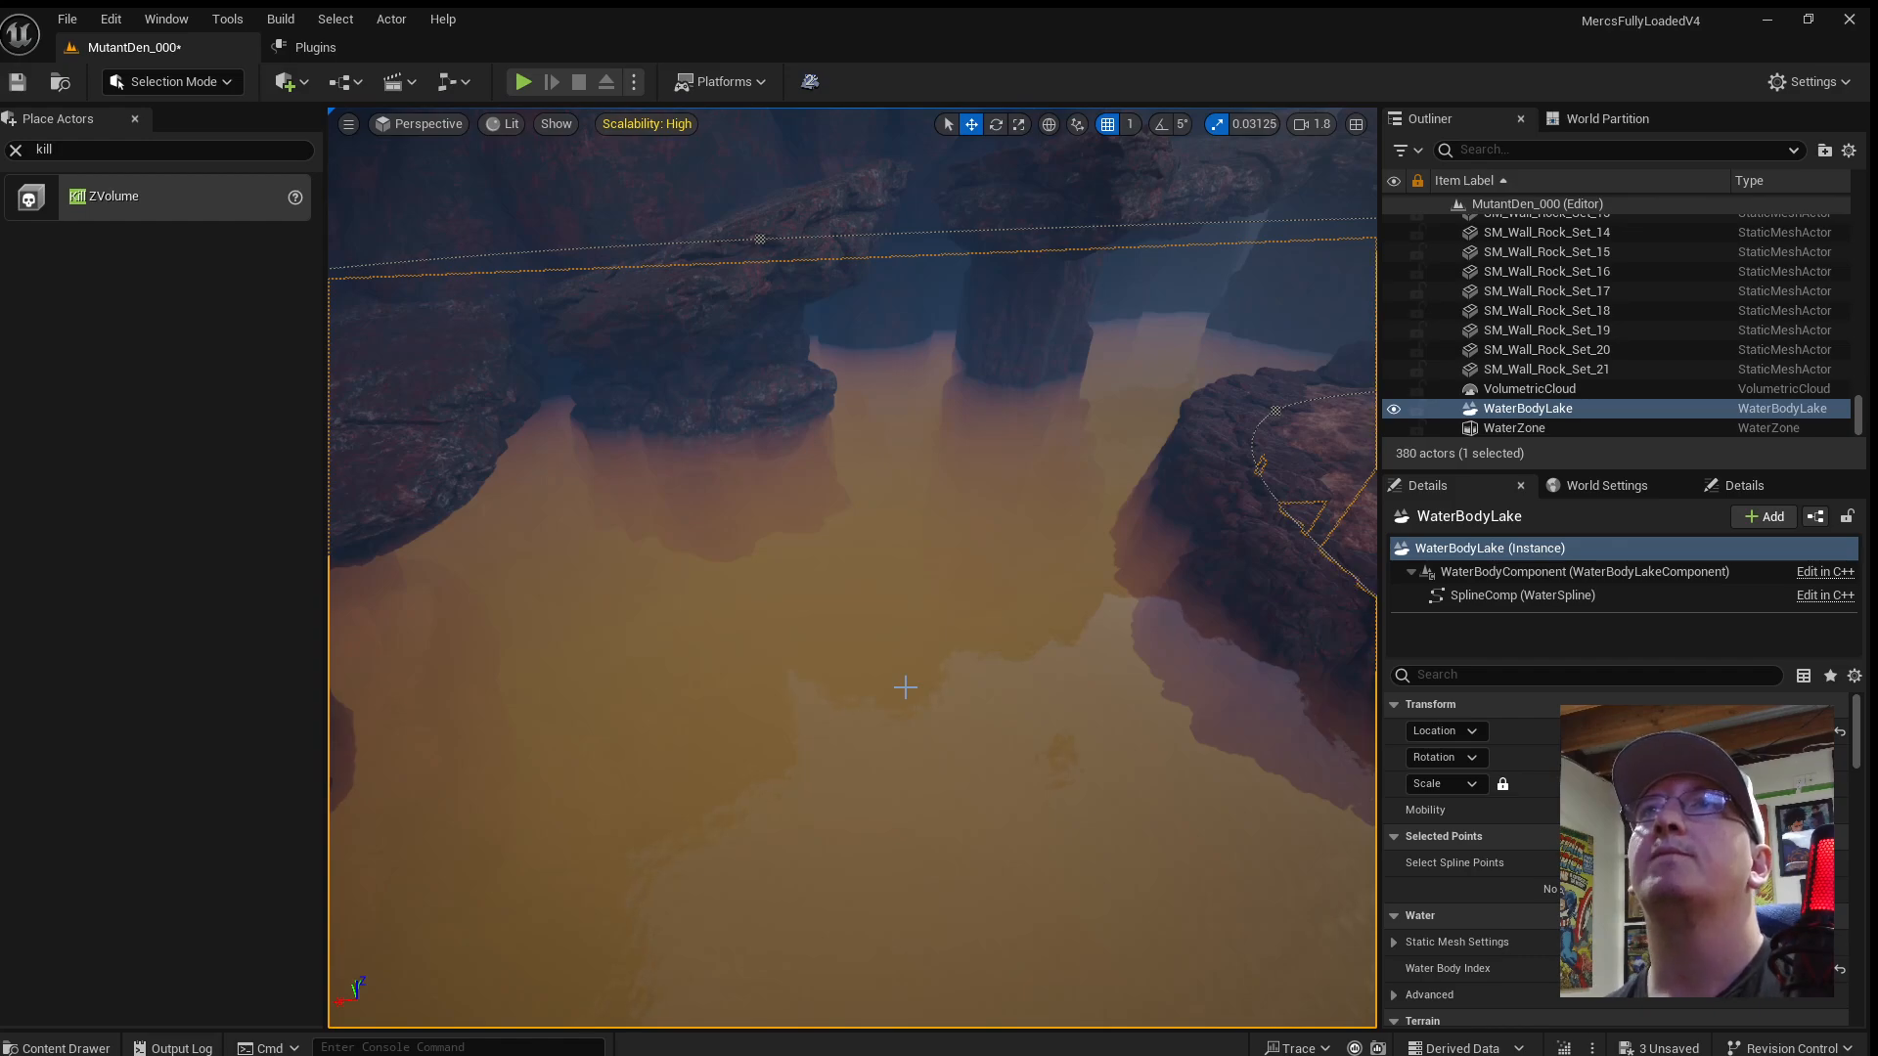
key(s)
right_drag(903, 684, 978, 616)
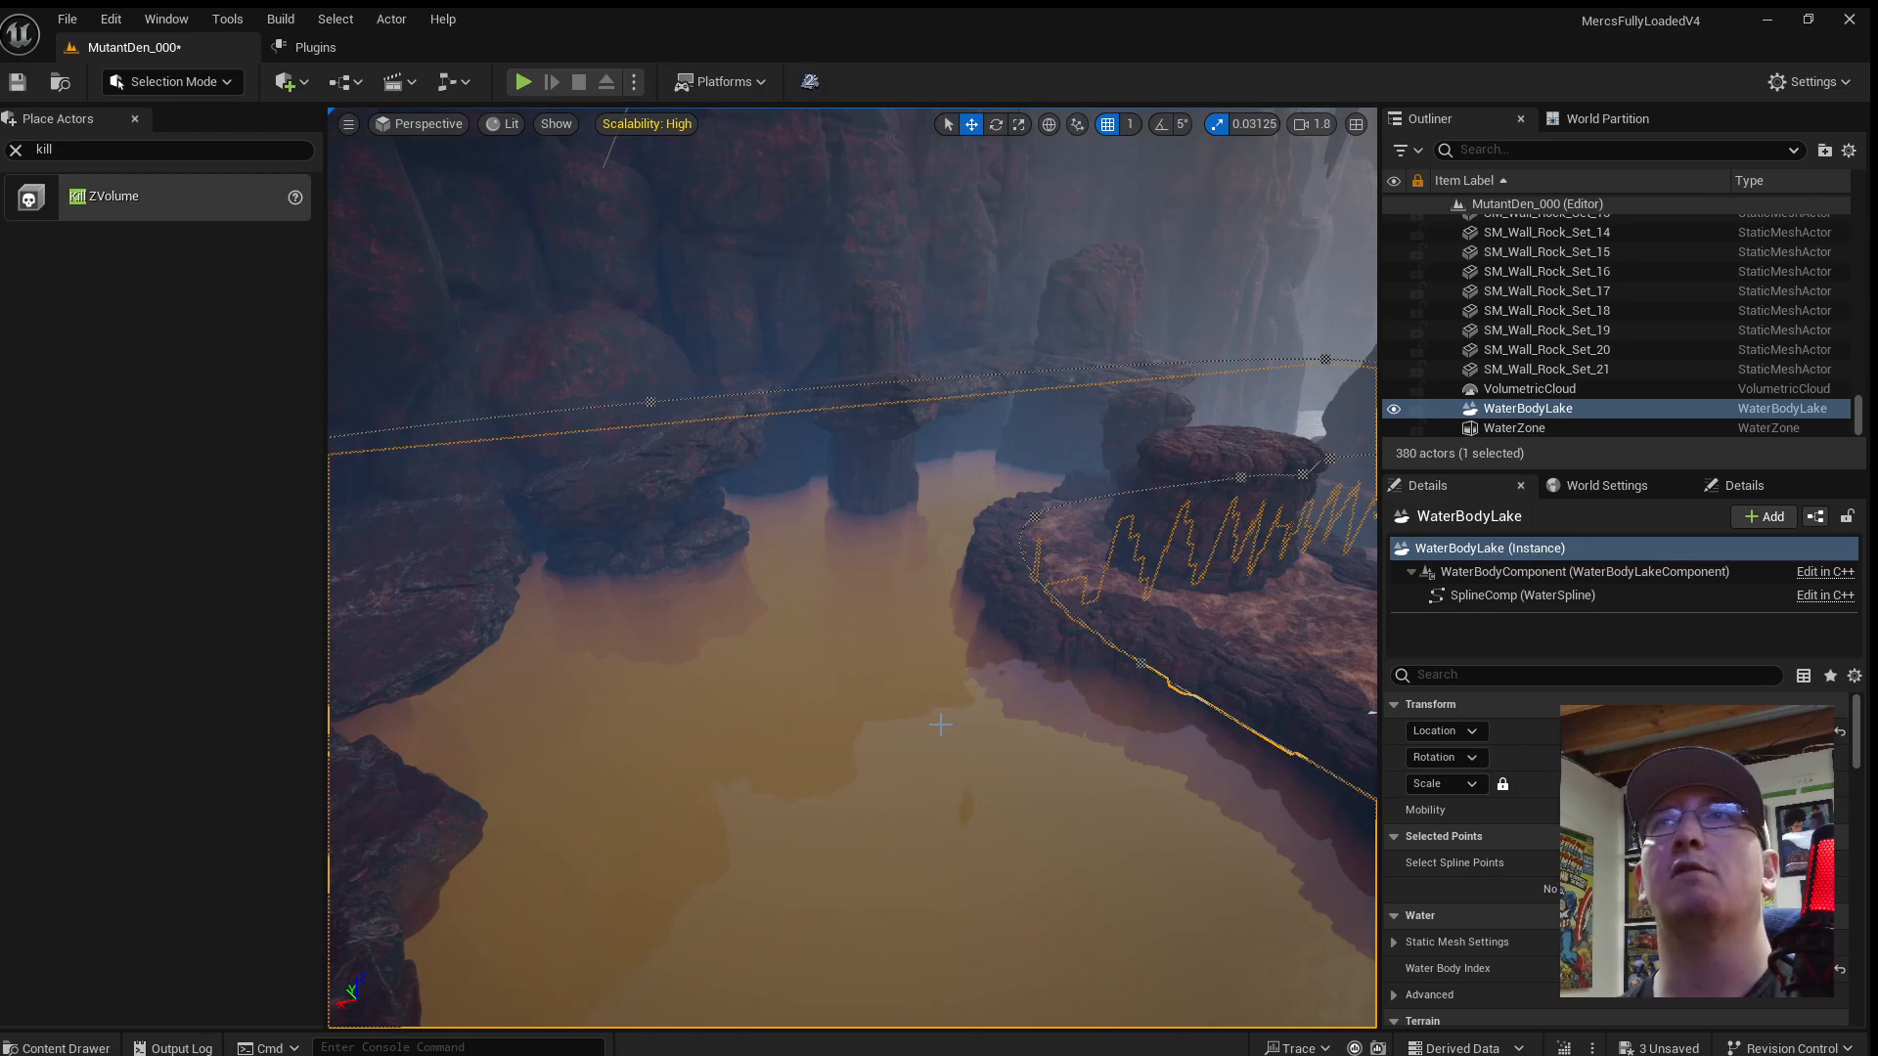
right_drag(930, 706, 999, 780)
key(w)
scroll(951, 695, down, 4)
key(w)
key(e)
scroll(920, 807, up, 4)
key(w)
key(s)
scroll(1022, 850, up, 3)
Select the SM_Pillar_Rock_117 pillar and inspect the rocky ground among the rock formations by the lake.
click(1125, 362)
right_drag(1125, 361, 1037, 379)
key(w)
key(w)
scroll(1027, 440, down, 2)
key(w)
key(w)
key(w)
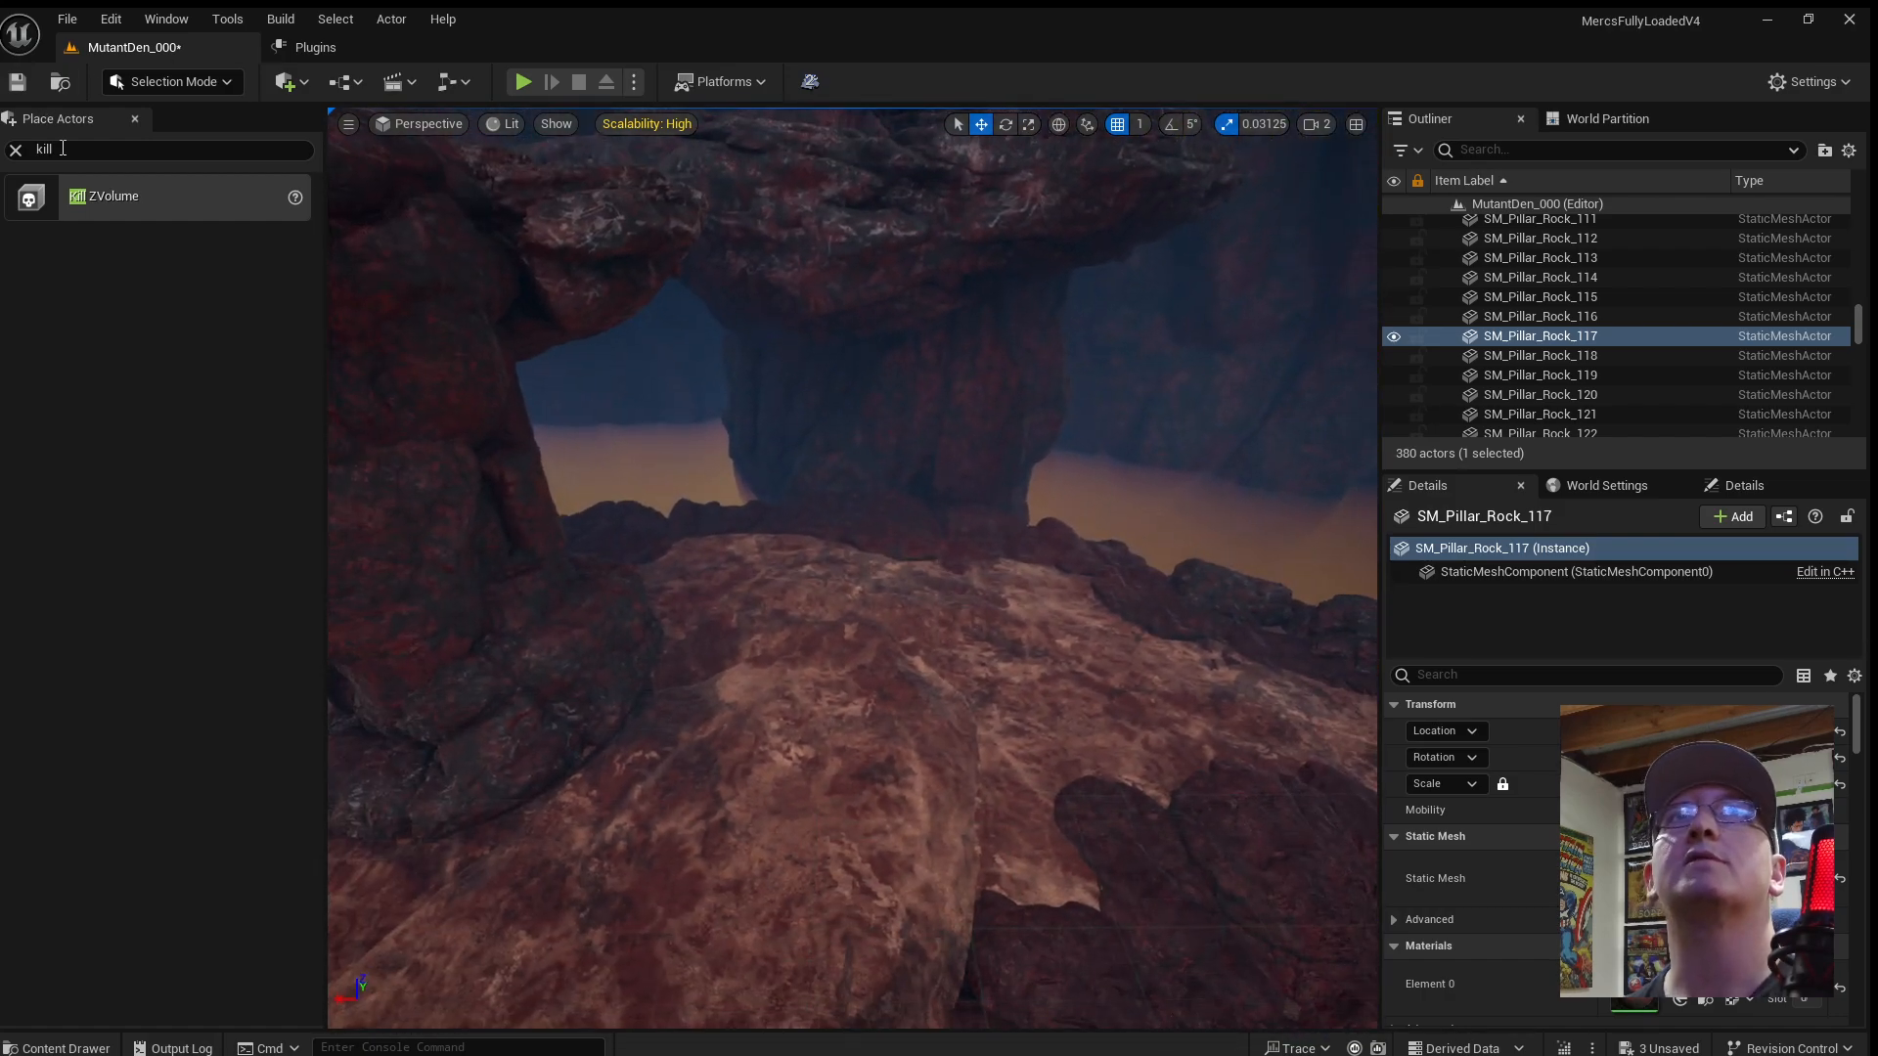
Search the placeable actors for "spawn", "enem" and "loc", and clear the search.
drag(68, 149, 36, 149)
text(spawn)
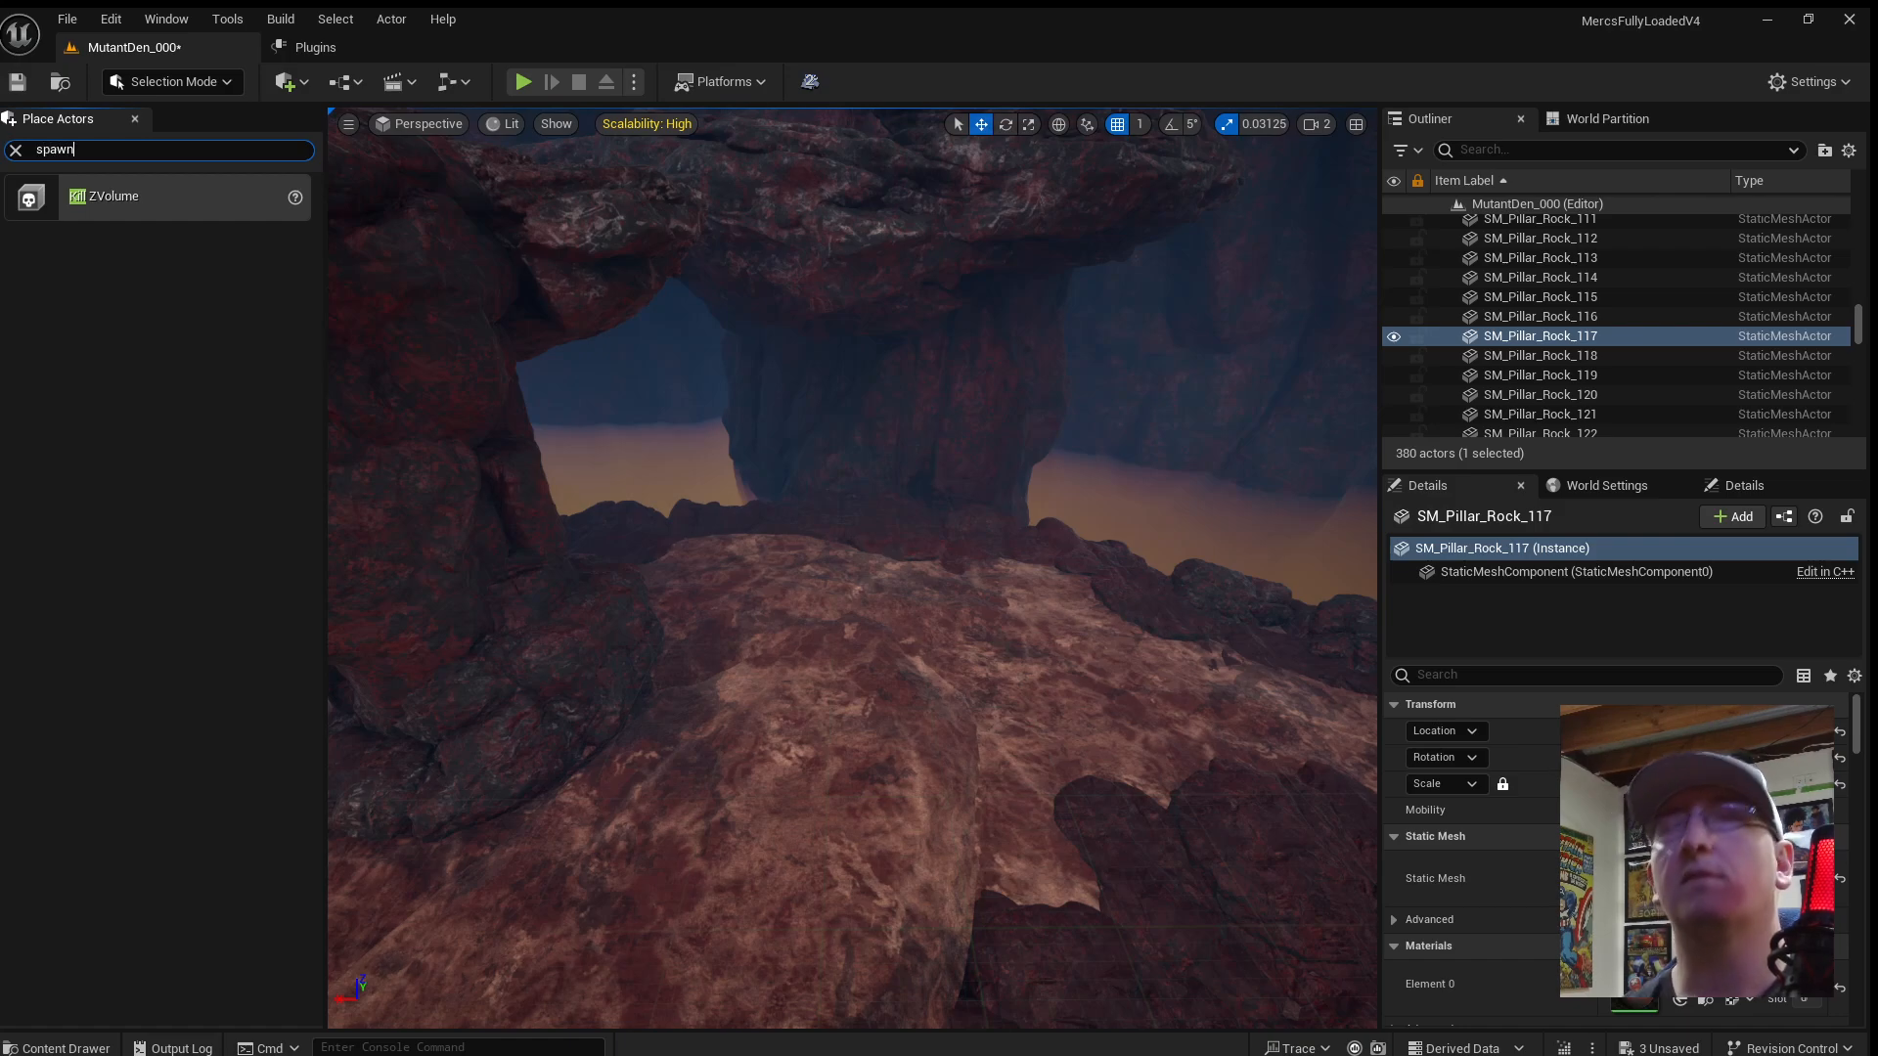
key(BackSpace)
key(BackSpace)
key(BackSpace)
key(BackSpace)
key(BackSpace)
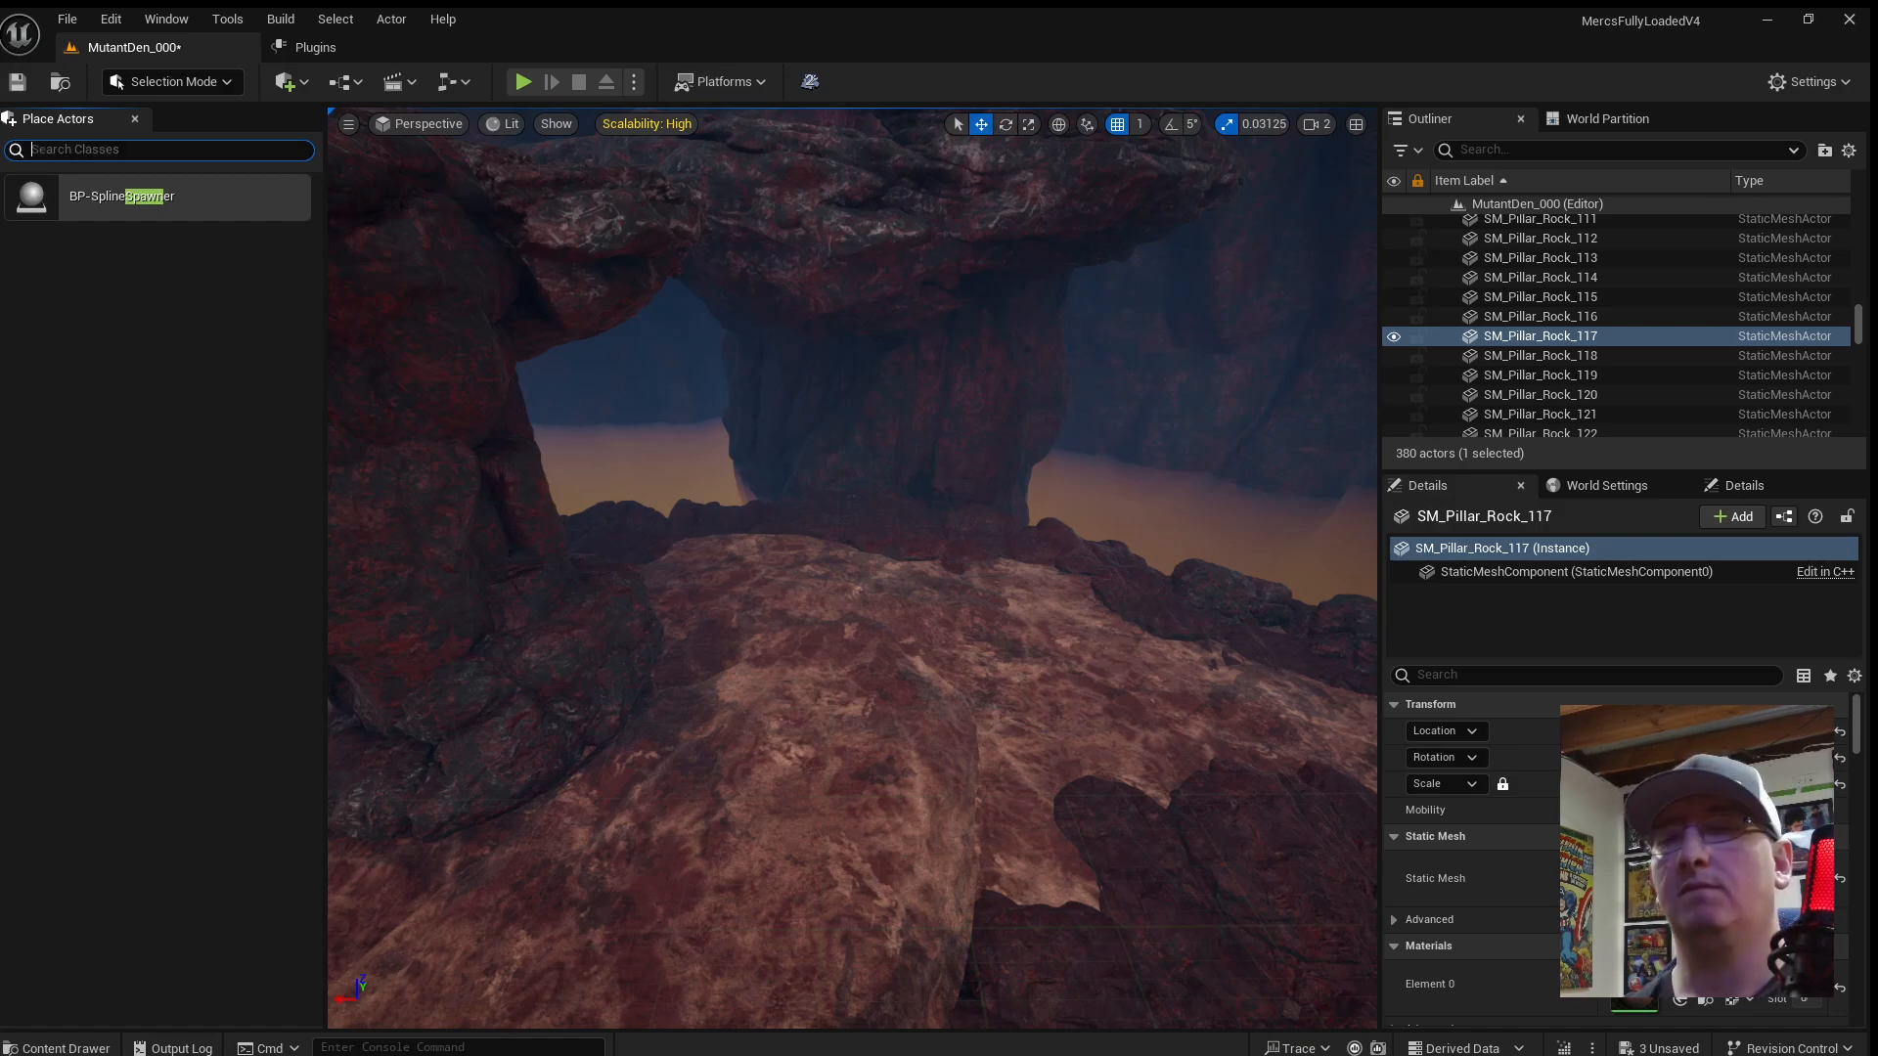
text(enem)
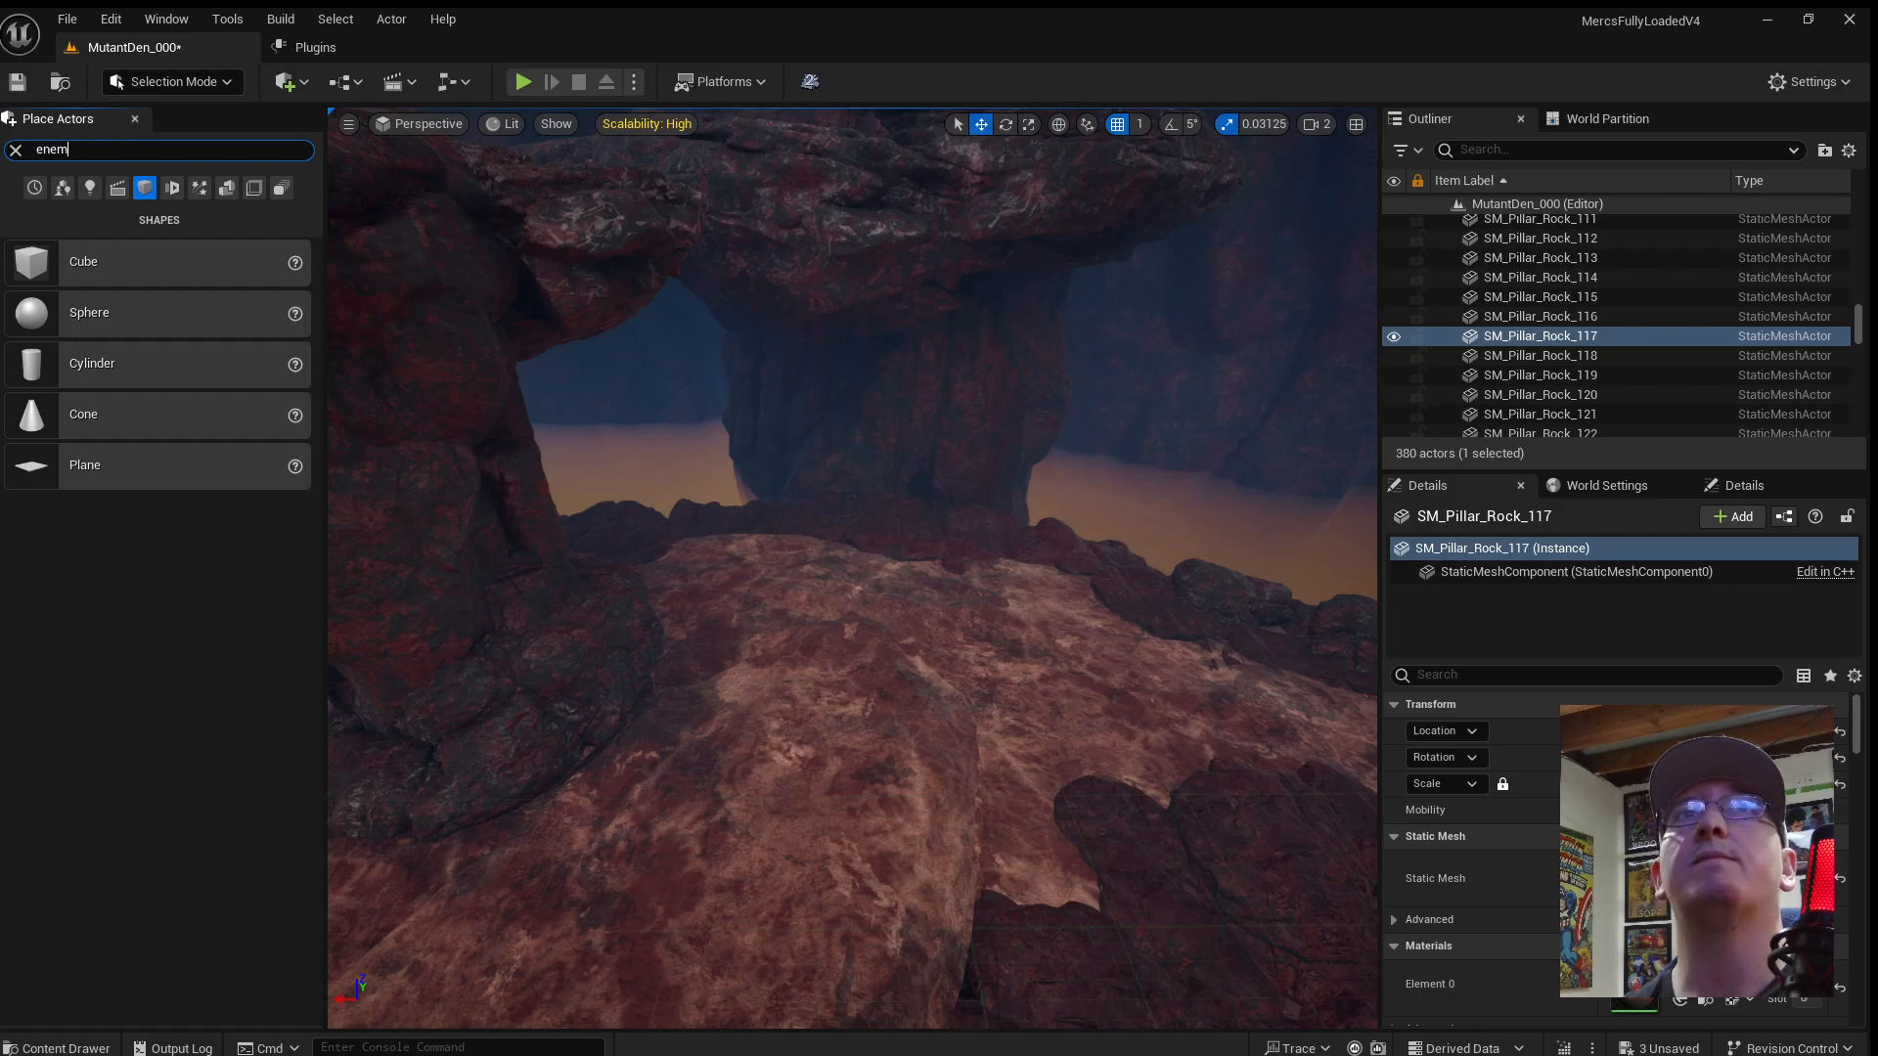
key(BackSpace)
key(BackSpace)
key(BackSpace)
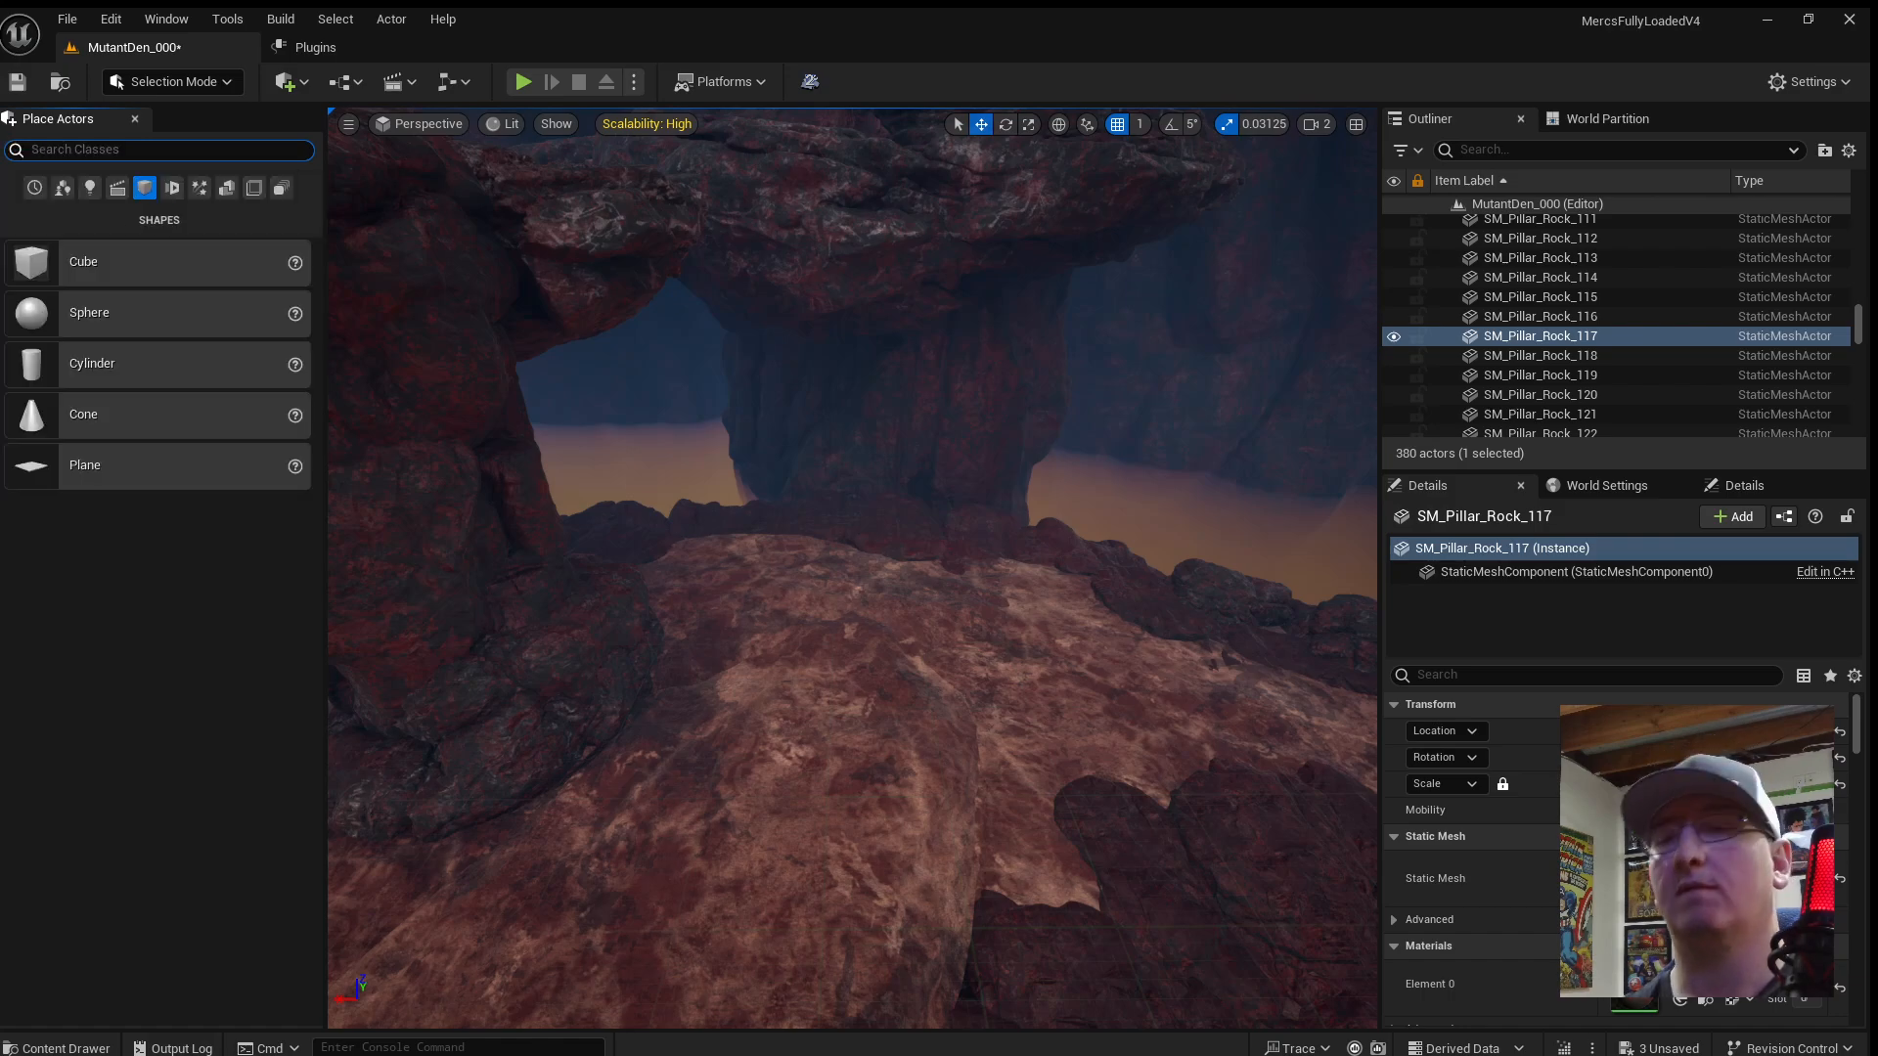
text(loc)
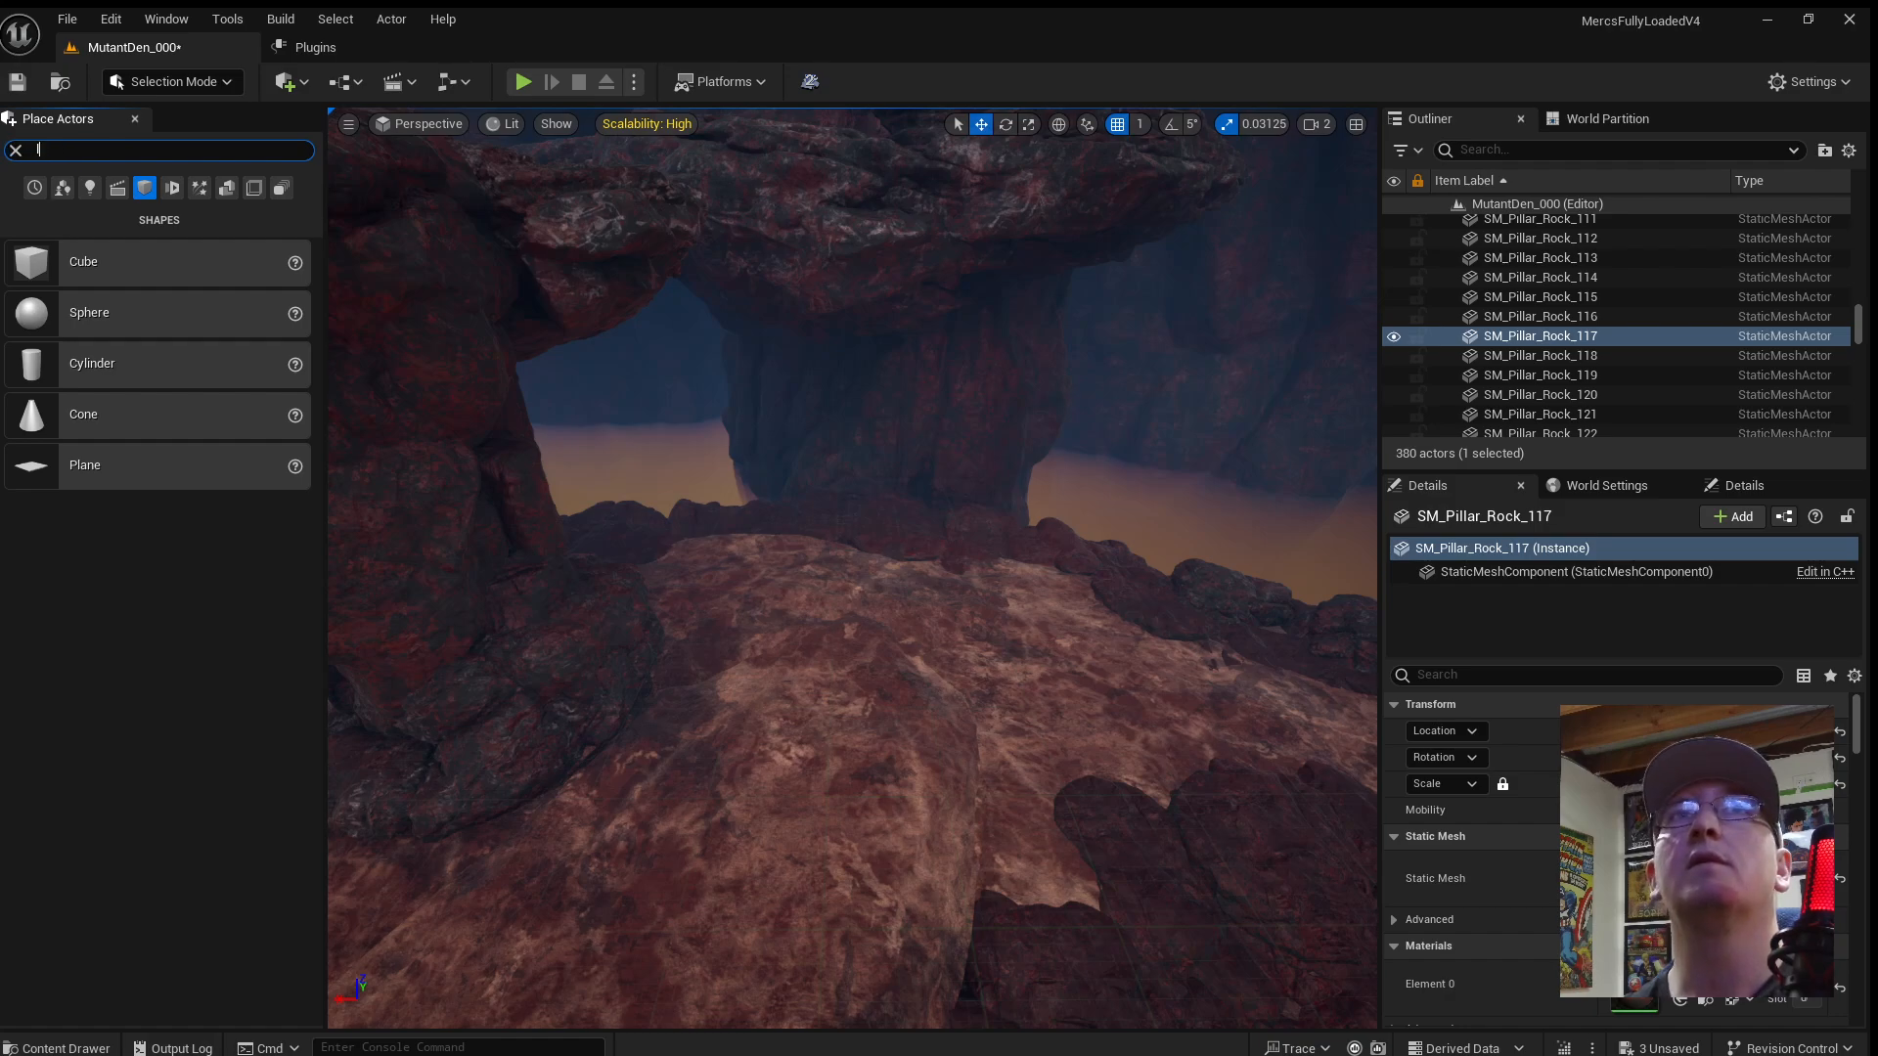
key(BackSpace)
key(BackSpace)
key(BackSpace)
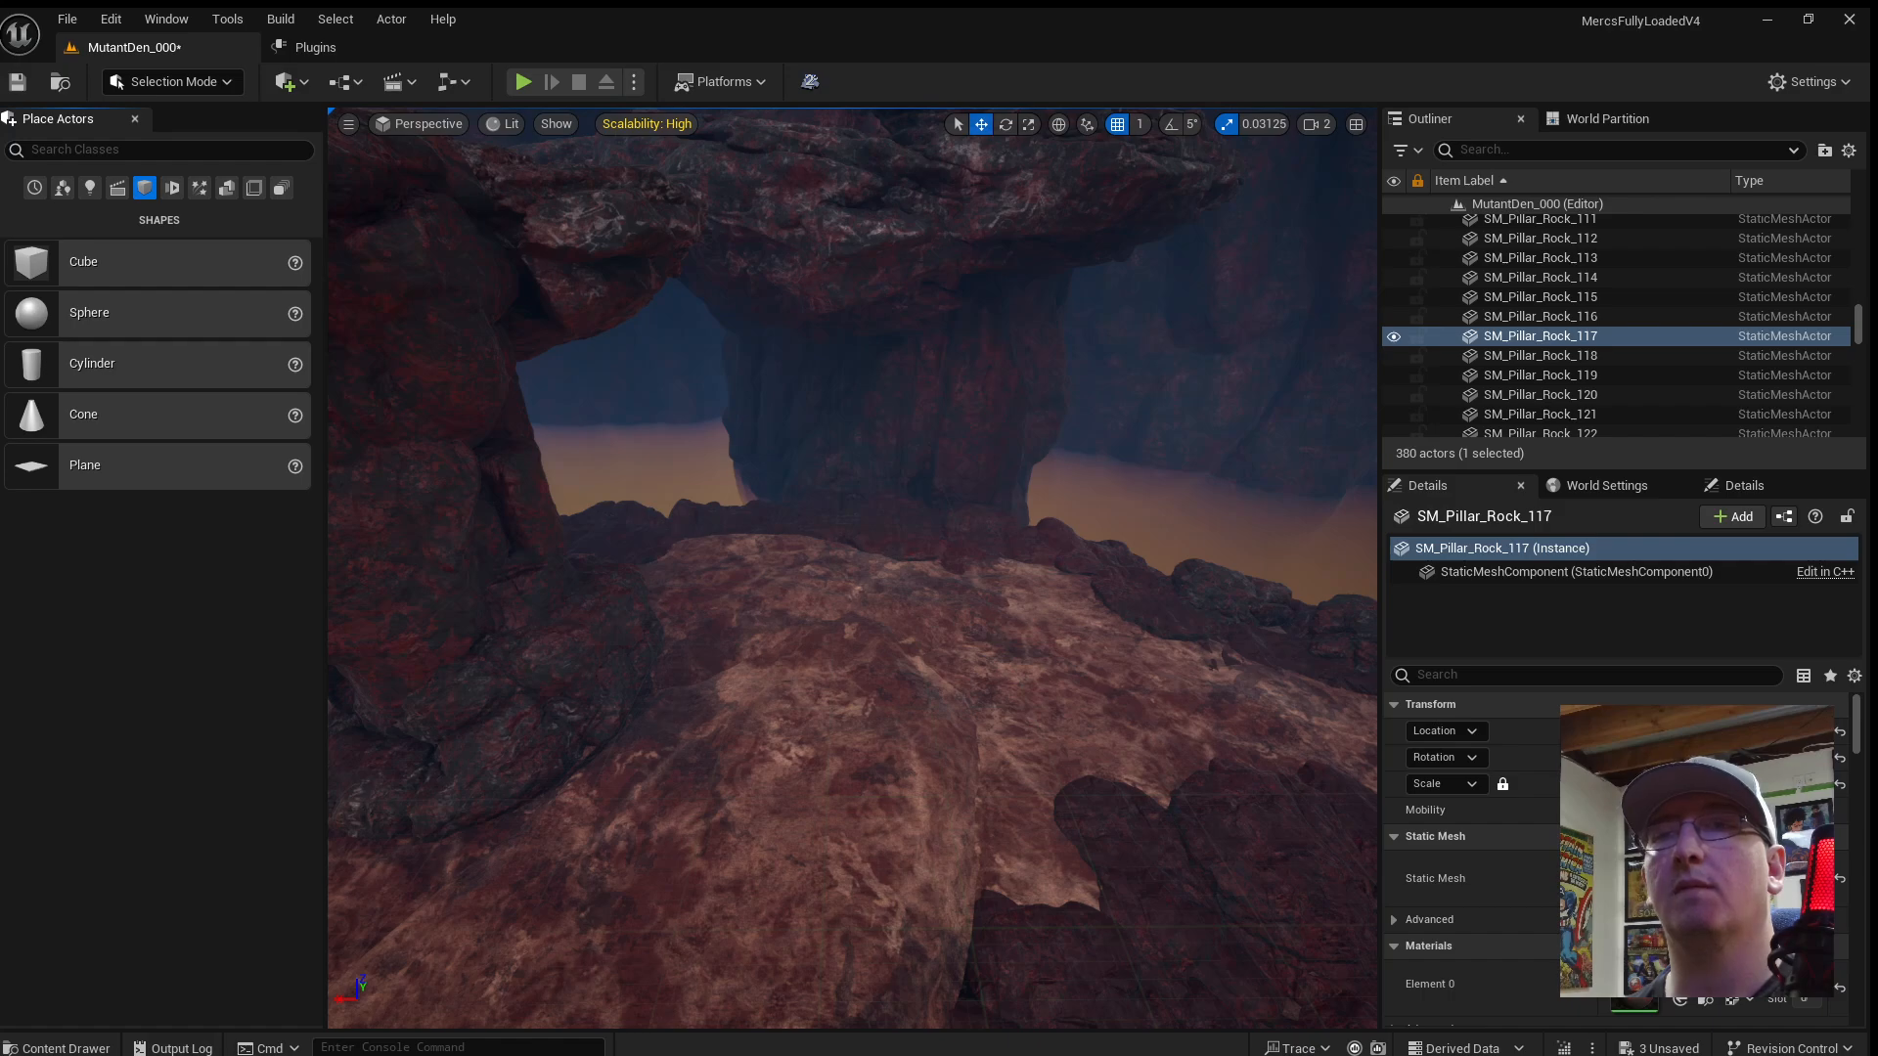
Save the MutantDen_000 level.
key(ctrl+s)
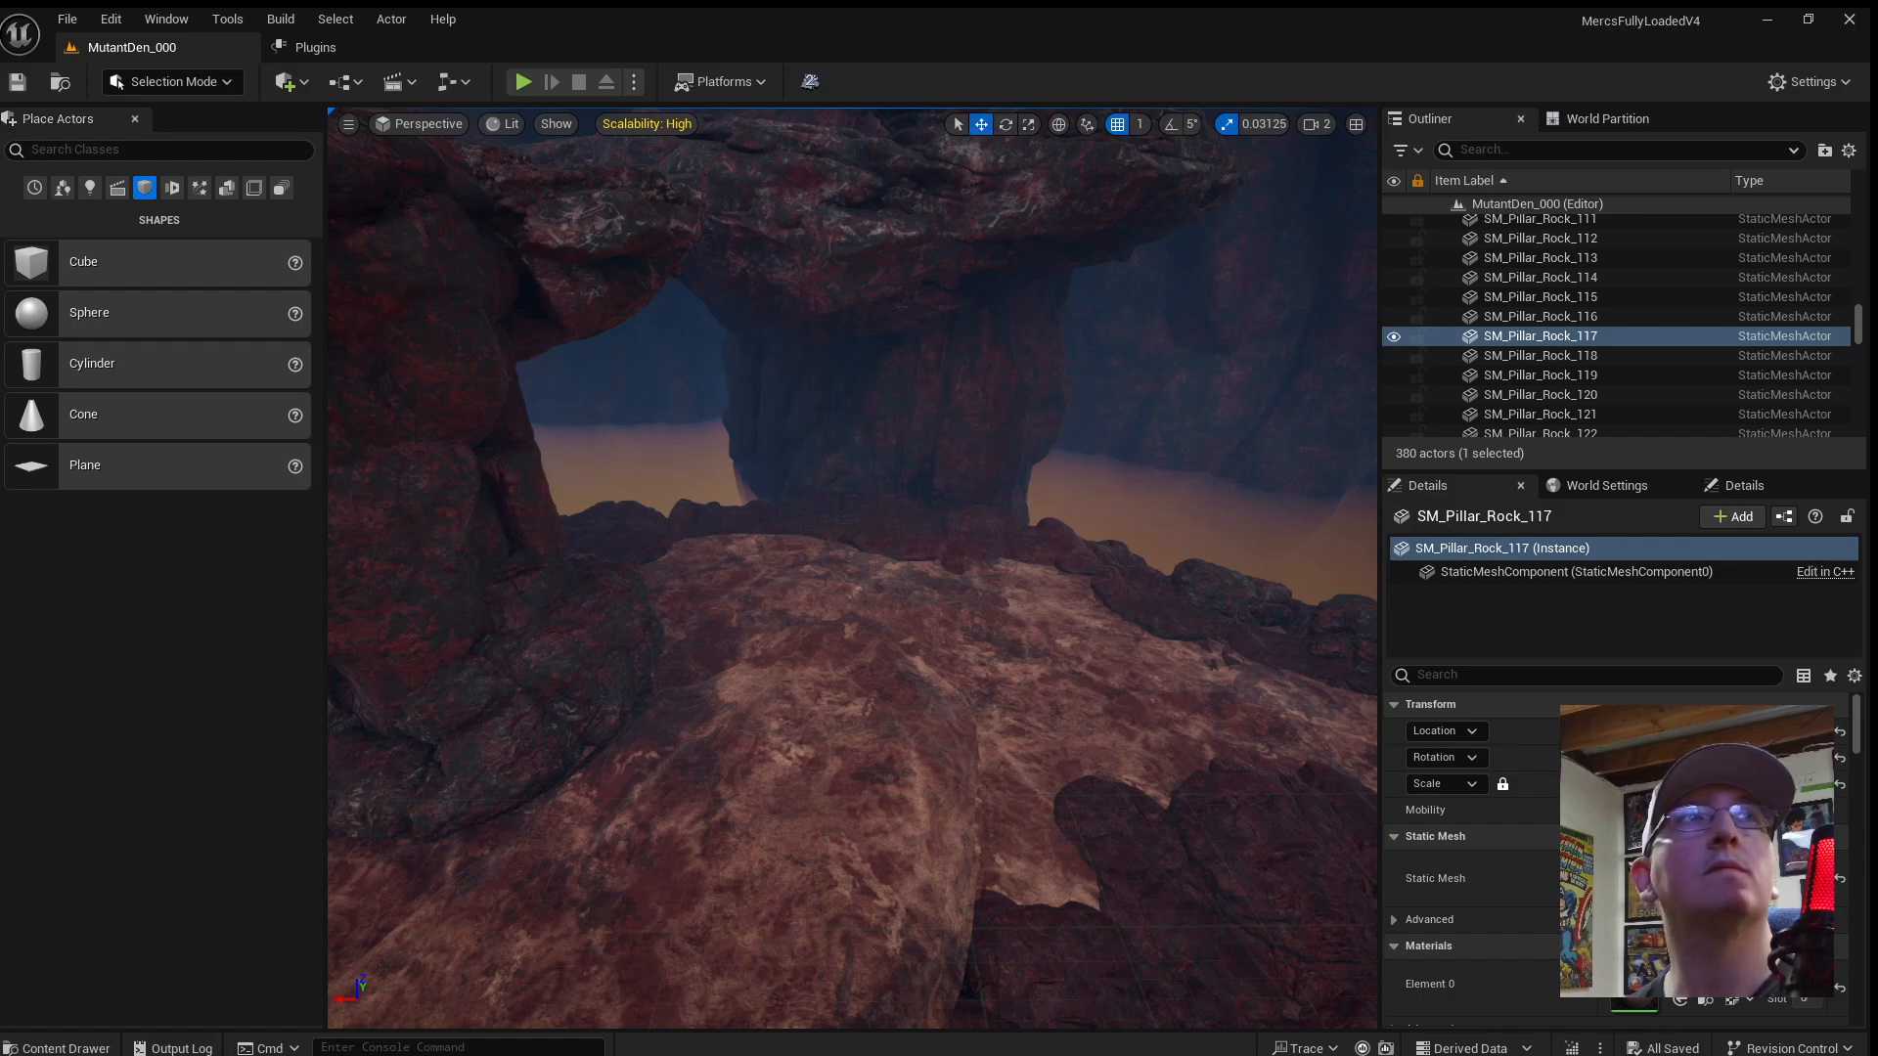